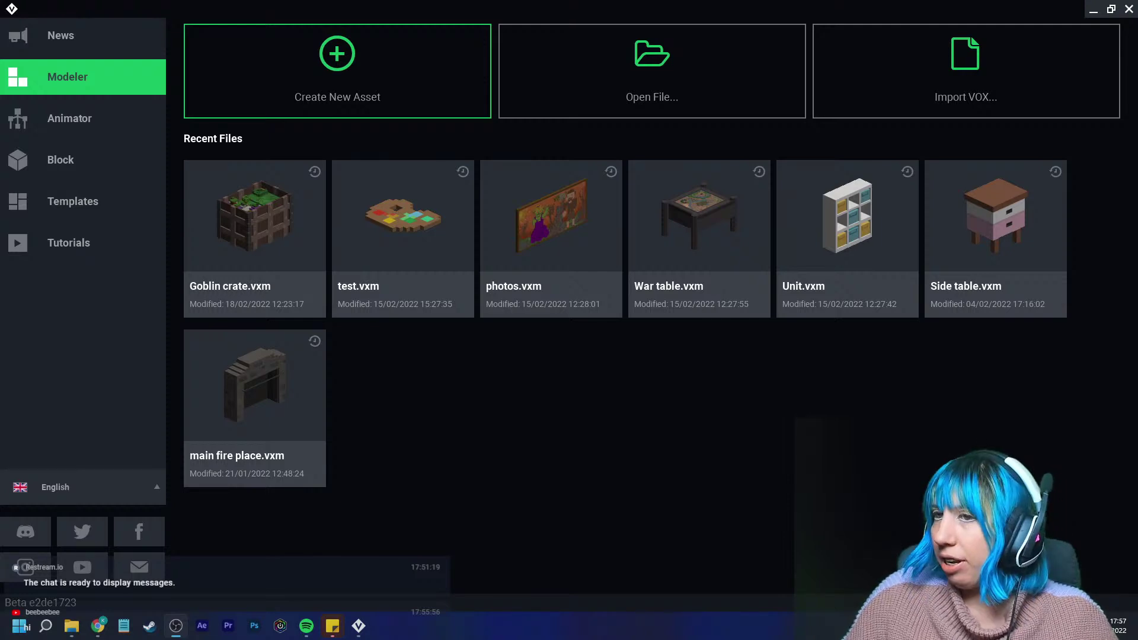
# Open the Equip_Blades_V2.vxr animation project, examine the salmon blade up close, and return to the start screen with changes saved.
pyautogui.click(82, 202)
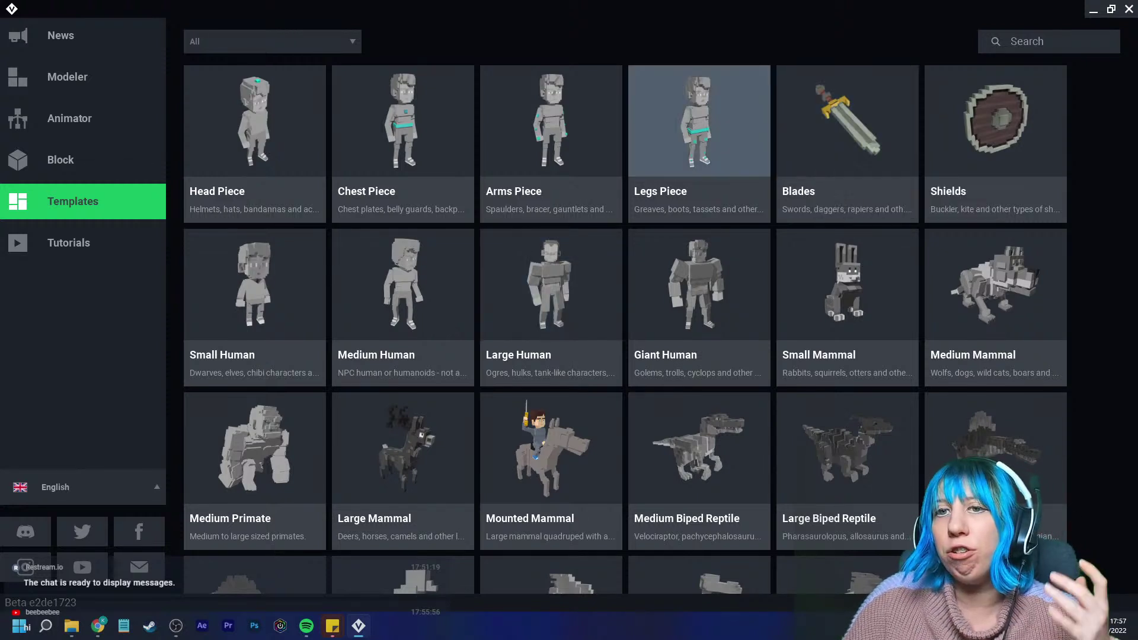
pyautogui.click(69, 118)
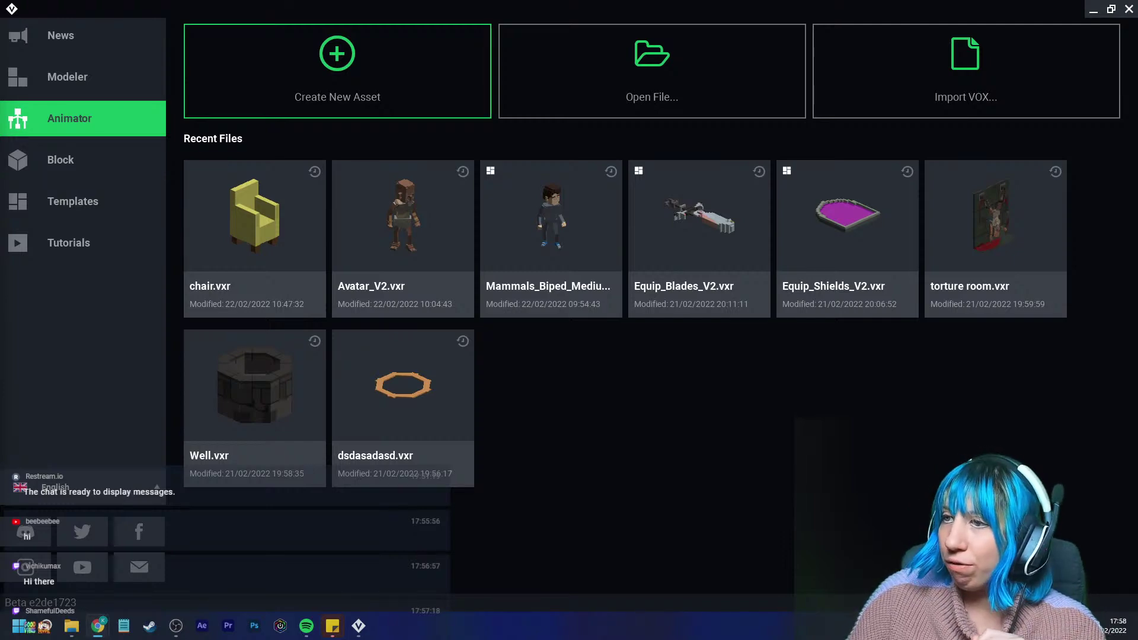
pyautogui.click(700, 225)
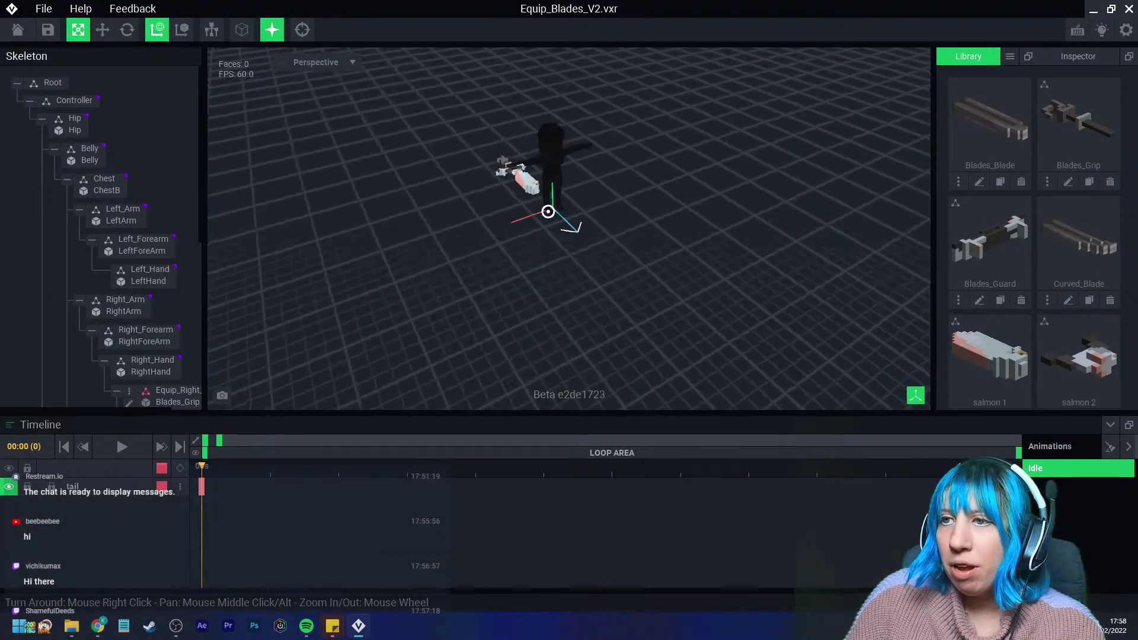
pyautogui.moveTo(550, 198); pyautogui.dragTo(584, 293, button='right')
pyautogui.scroll(2, 587, 297)
pyautogui.moveTo(587, 297); pyautogui.dragTo(547, 229, button='middle')
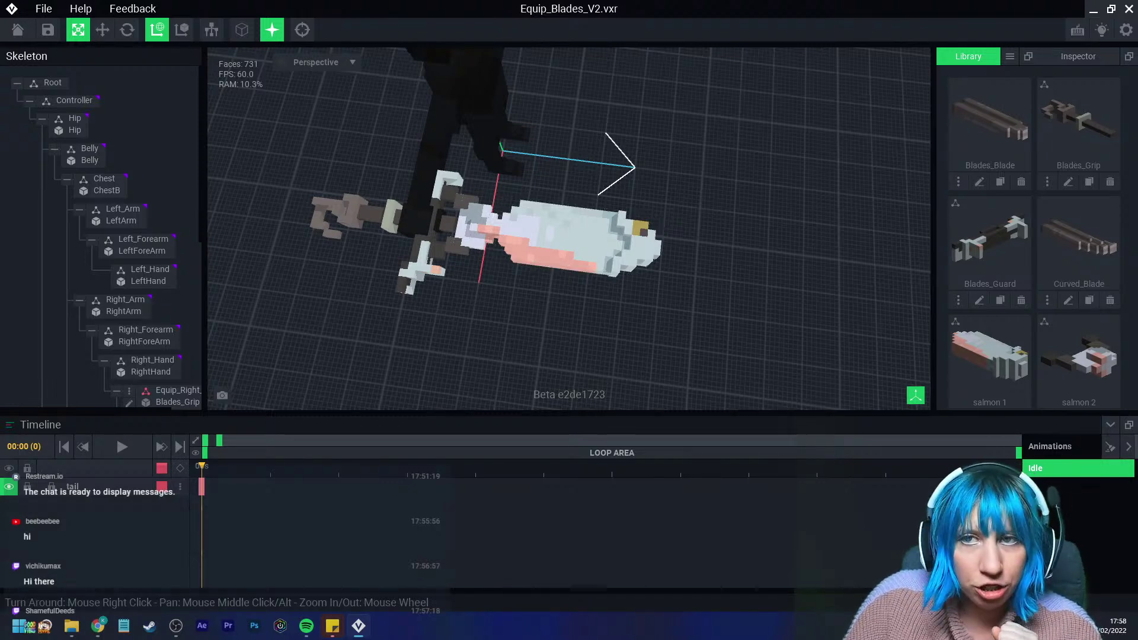
pyautogui.click(17, 30)
pyautogui.click(450, 228)
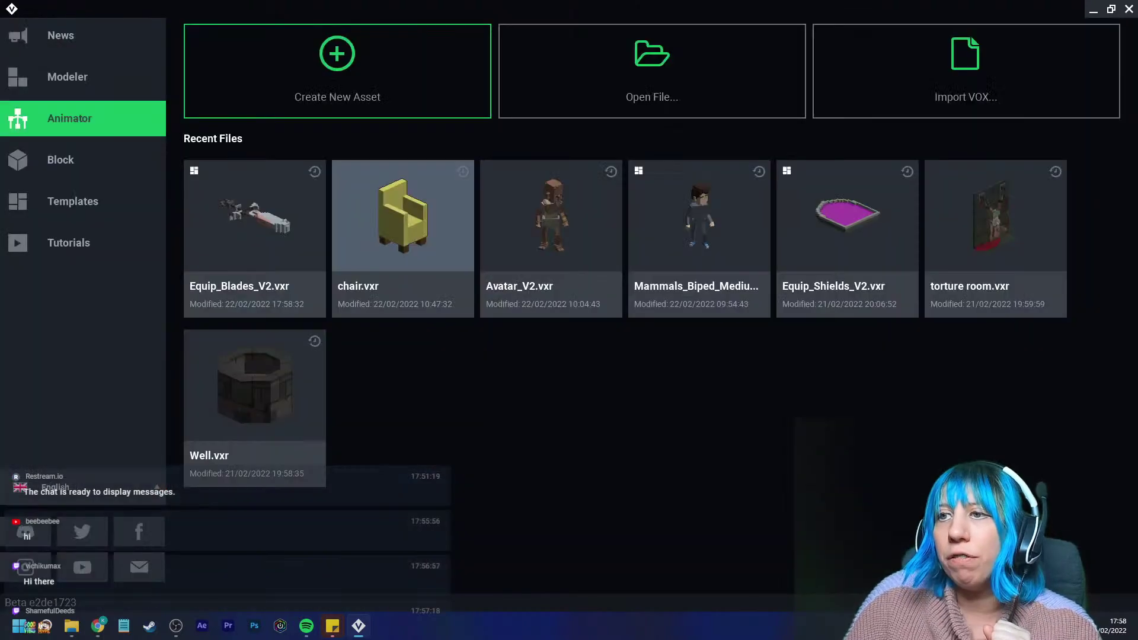
# Create a project from the Head Piece template in the Sandbox stream's random bits folder, naming it Helmet1.
pyautogui.click(83, 160)
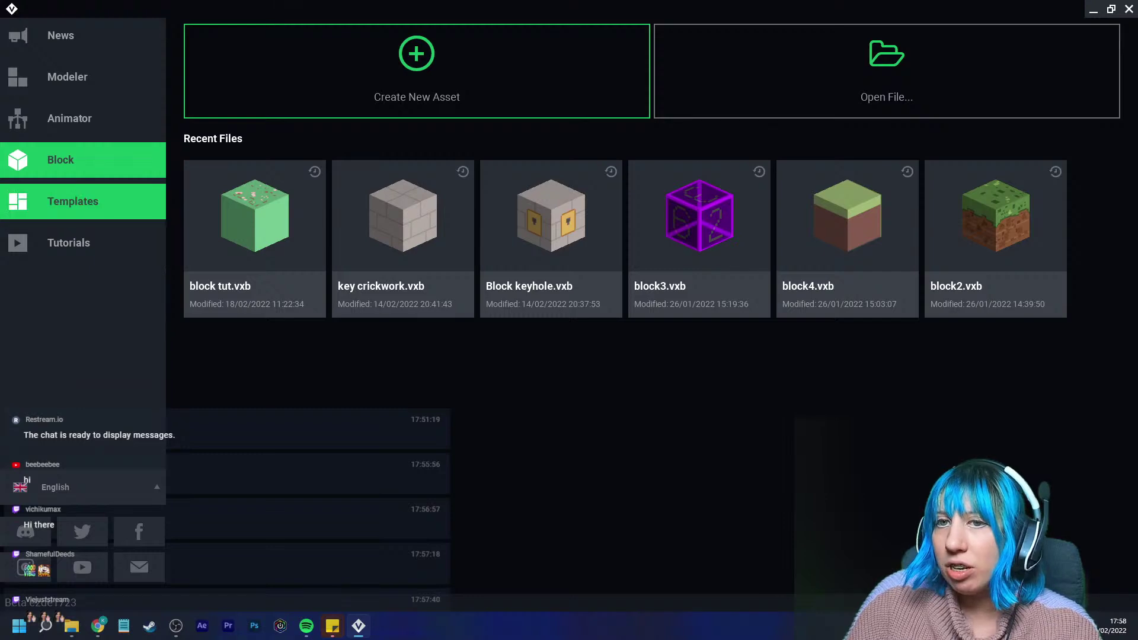
pyautogui.click(73, 201)
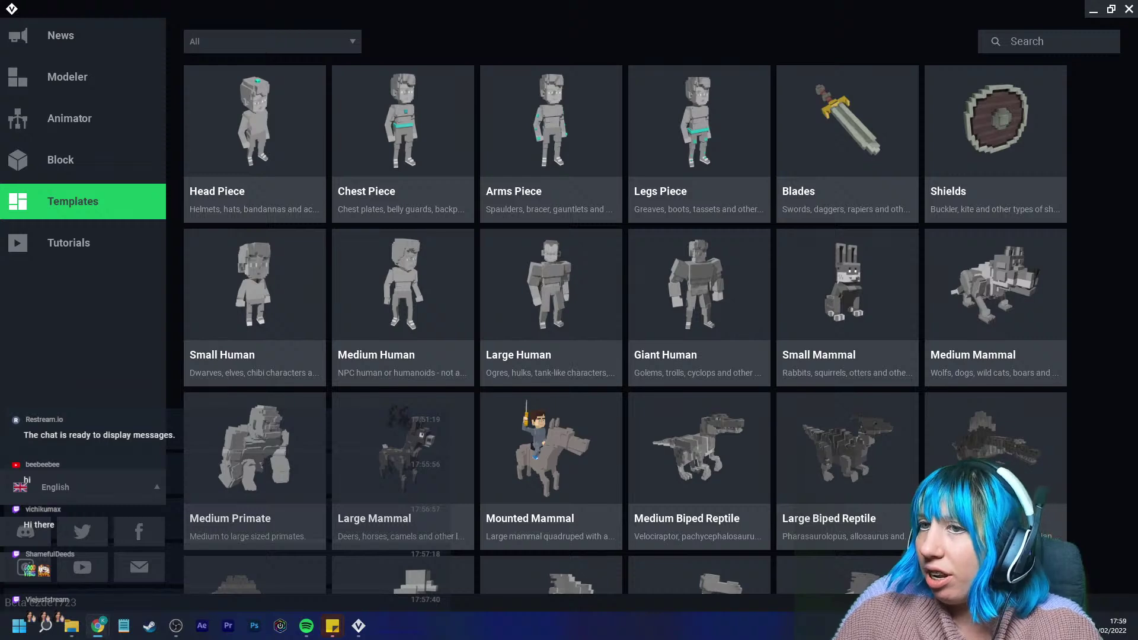
pyautogui.click(403, 290)
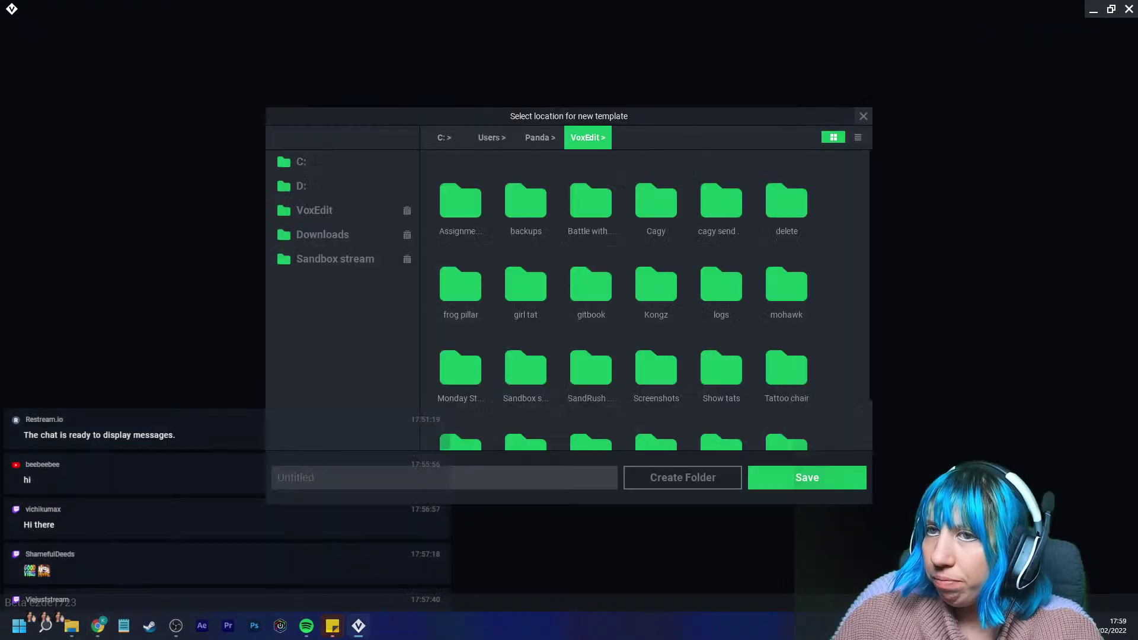
pyautogui.scroll(-1, 591, 364)
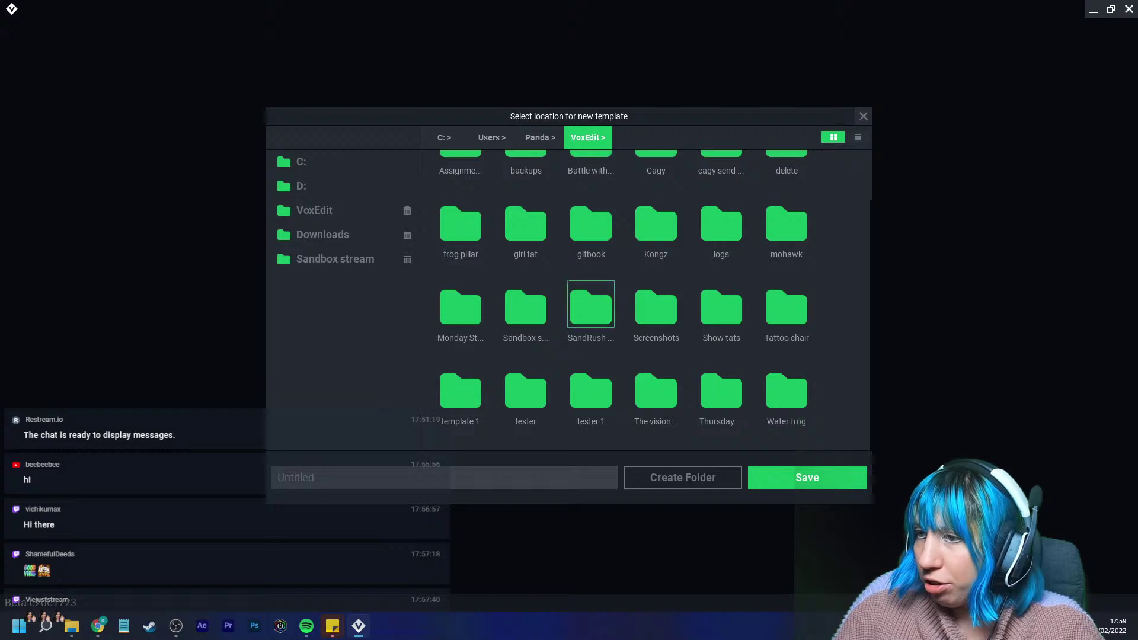
pyautogui.click(335, 259)
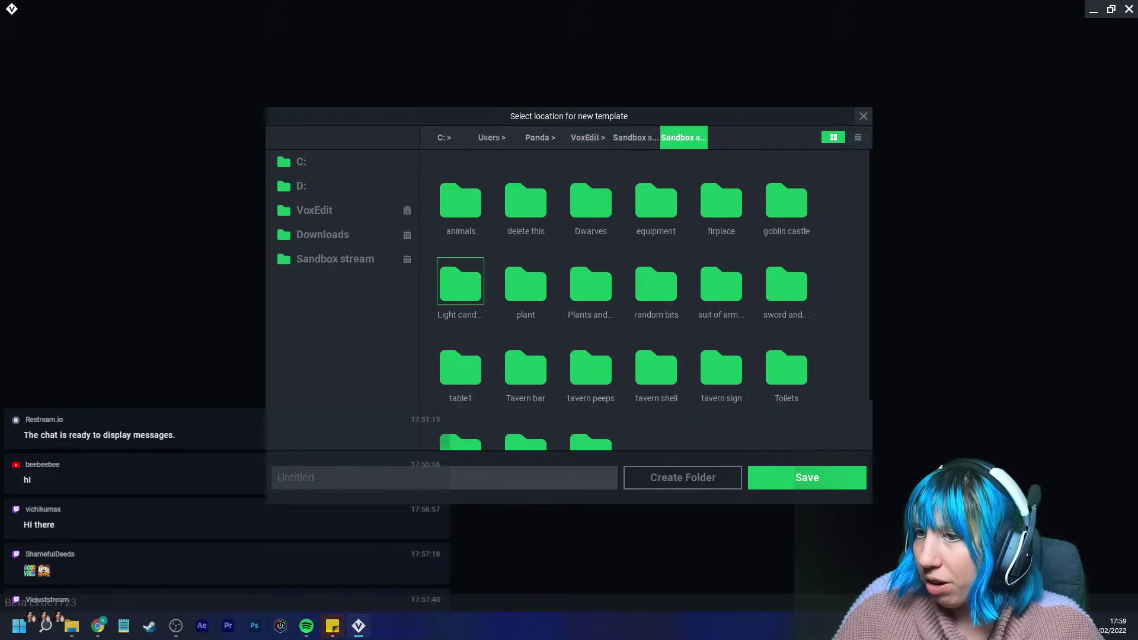
pyautogui.scroll(-1, 656, 365)
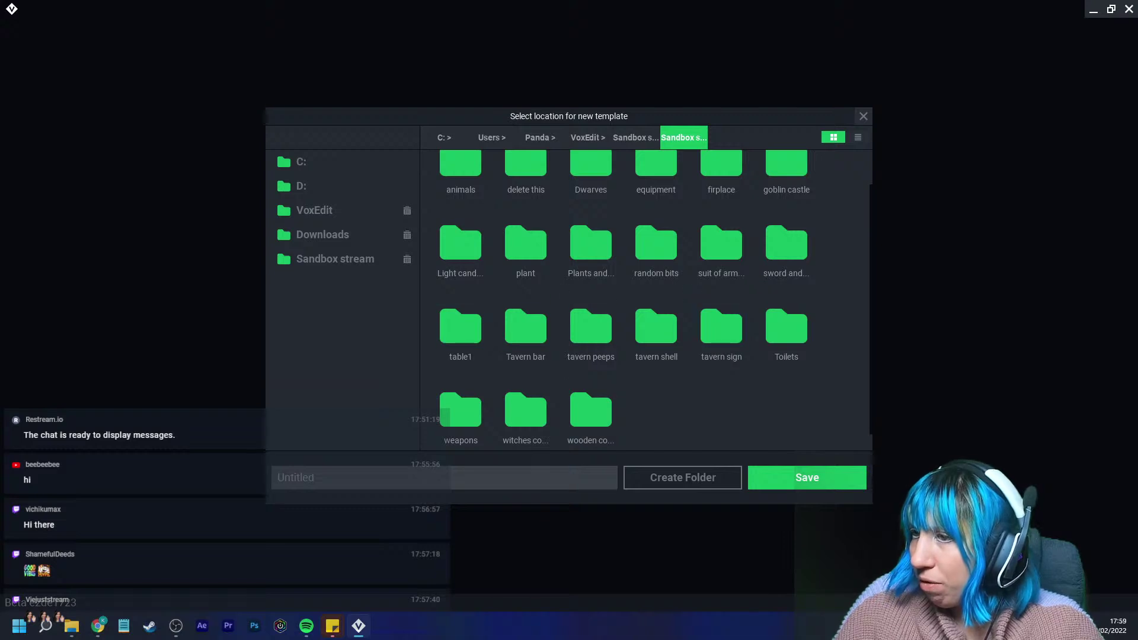
pyautogui.doubleClick(656, 243)
pyautogui.click(444, 478)
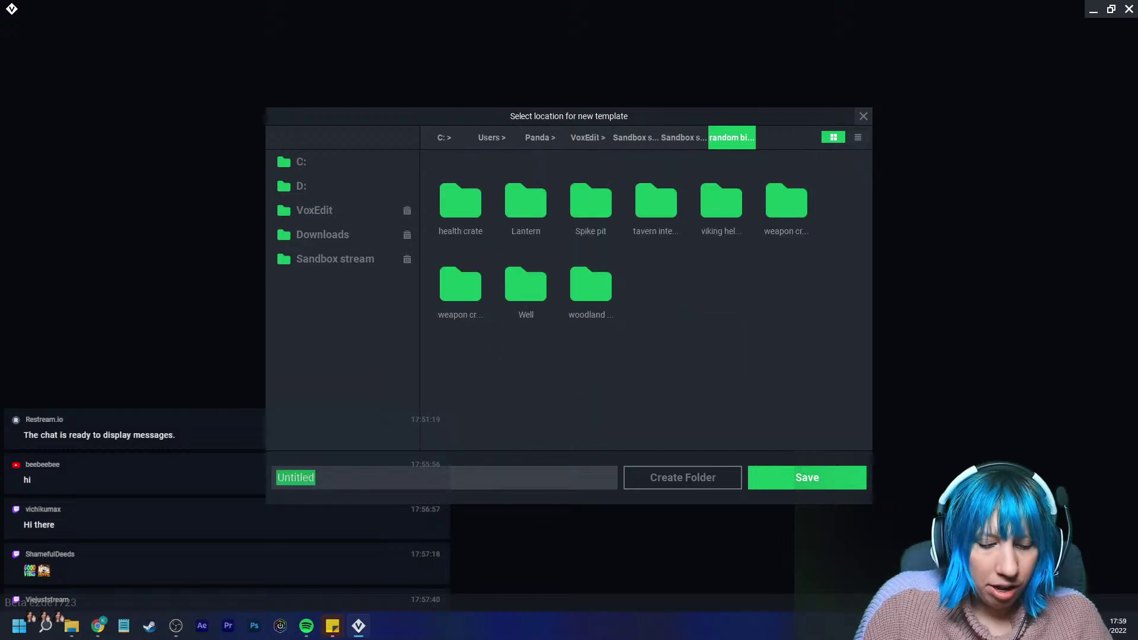
pyautogui.write('Helmet')
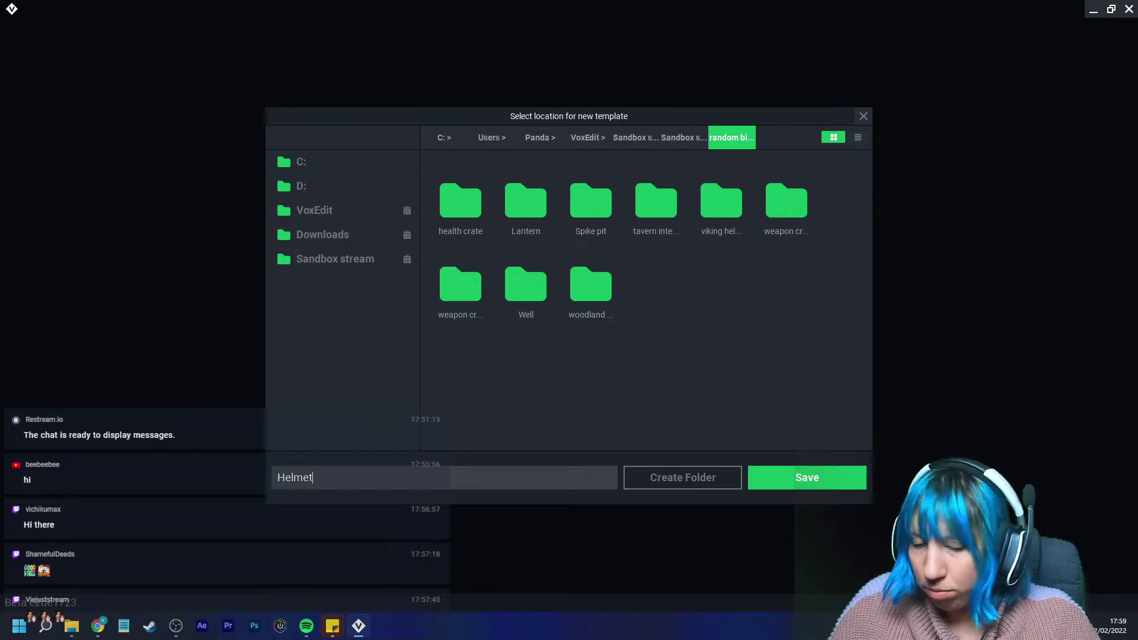
pyautogui.write('1')
pyautogui.press('Return')
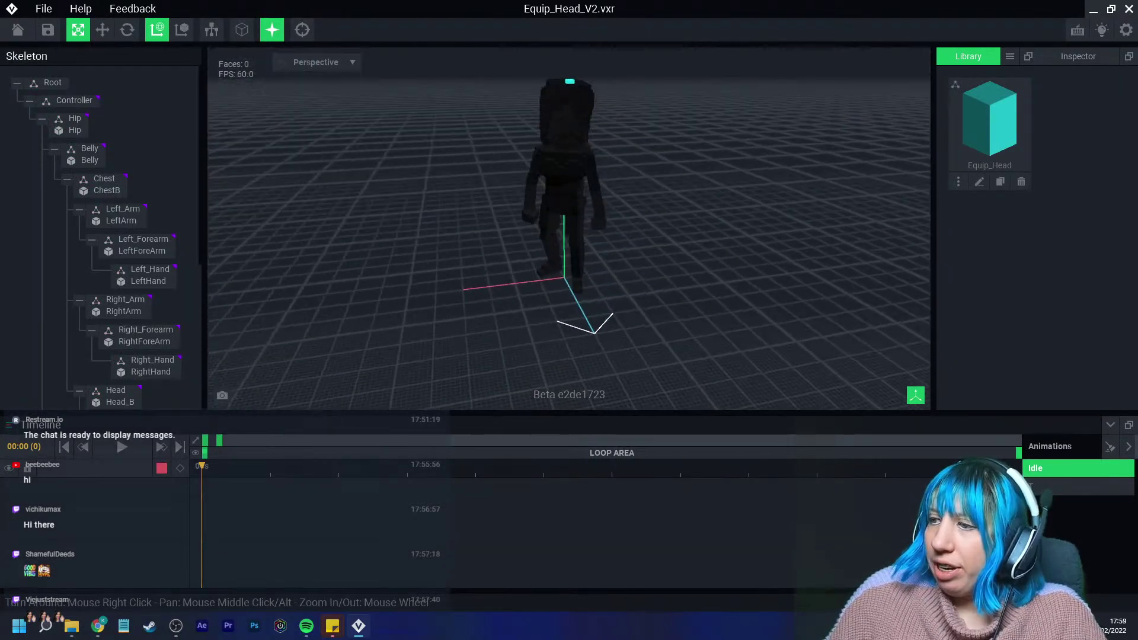
# Examine the library's options for adding models and the Equip_Head model in its voxel editor, and save it on returning.
pyautogui.moveTo(612, 216); pyautogui.dragTo(566, 205, button='right')
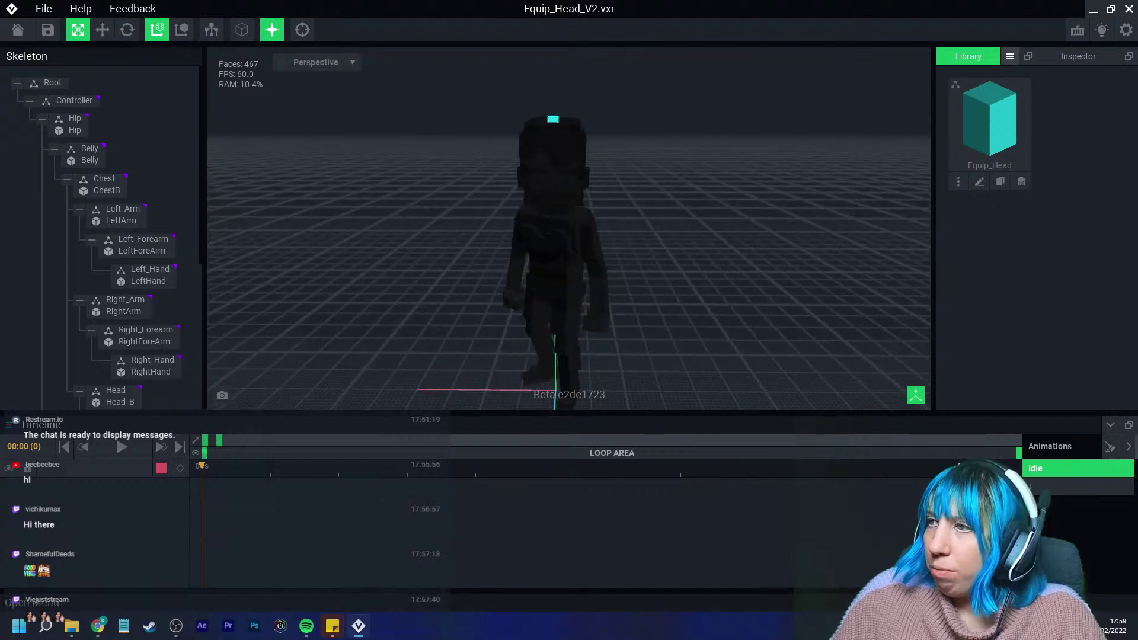
pyautogui.click(1010, 56)
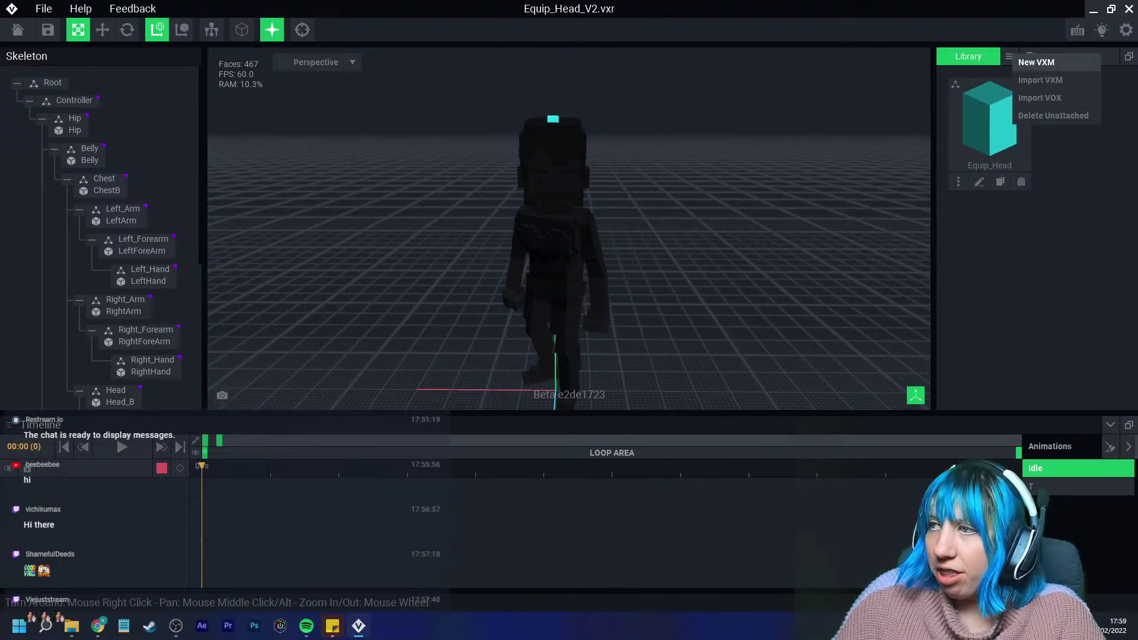
pyautogui.click(1040, 97)
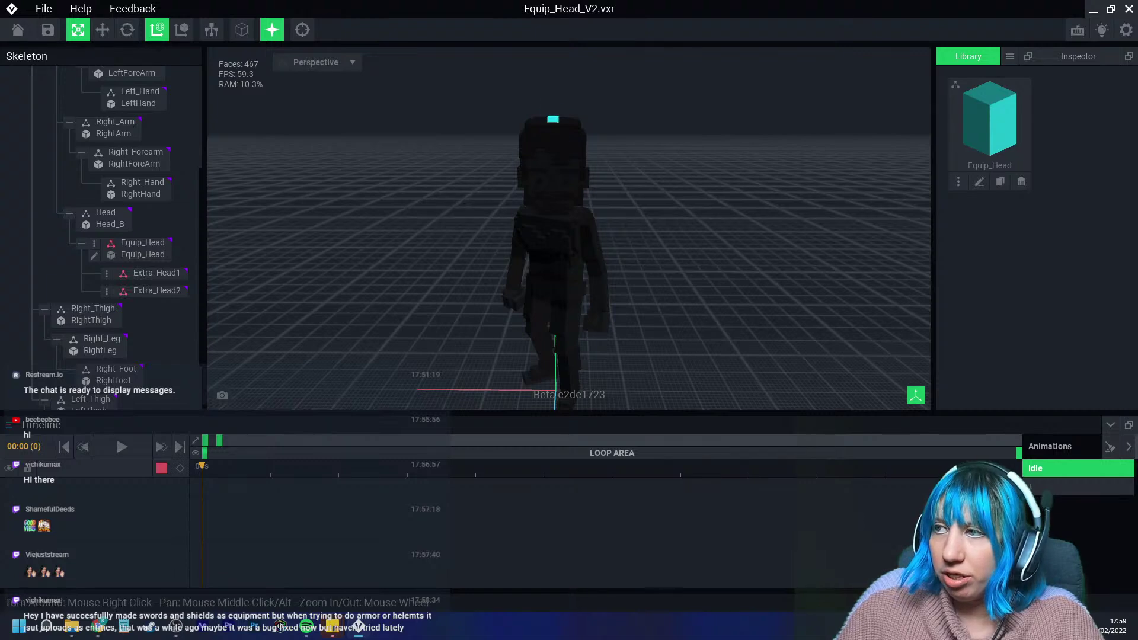
pyautogui.click(979, 182)
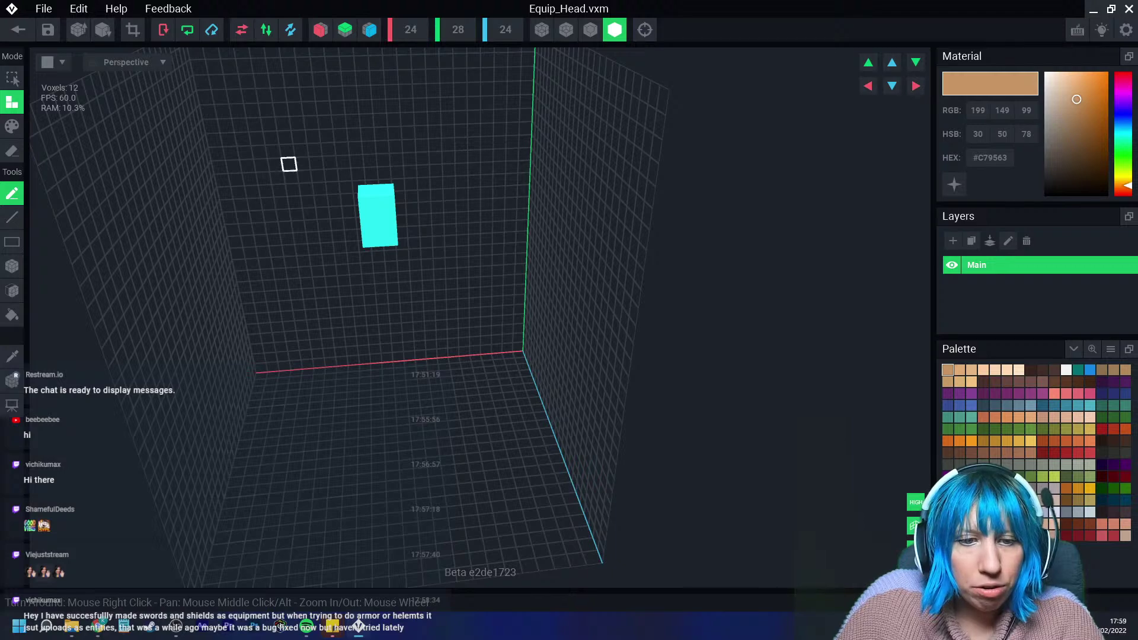
pyautogui.click(18, 30)
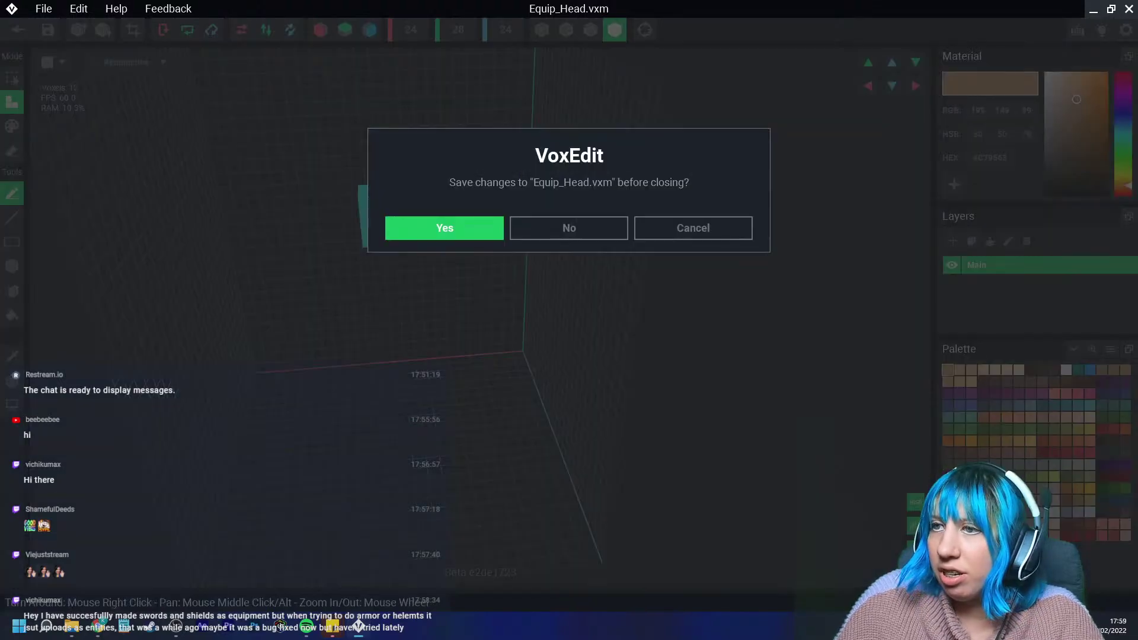
pyautogui.press('Return')
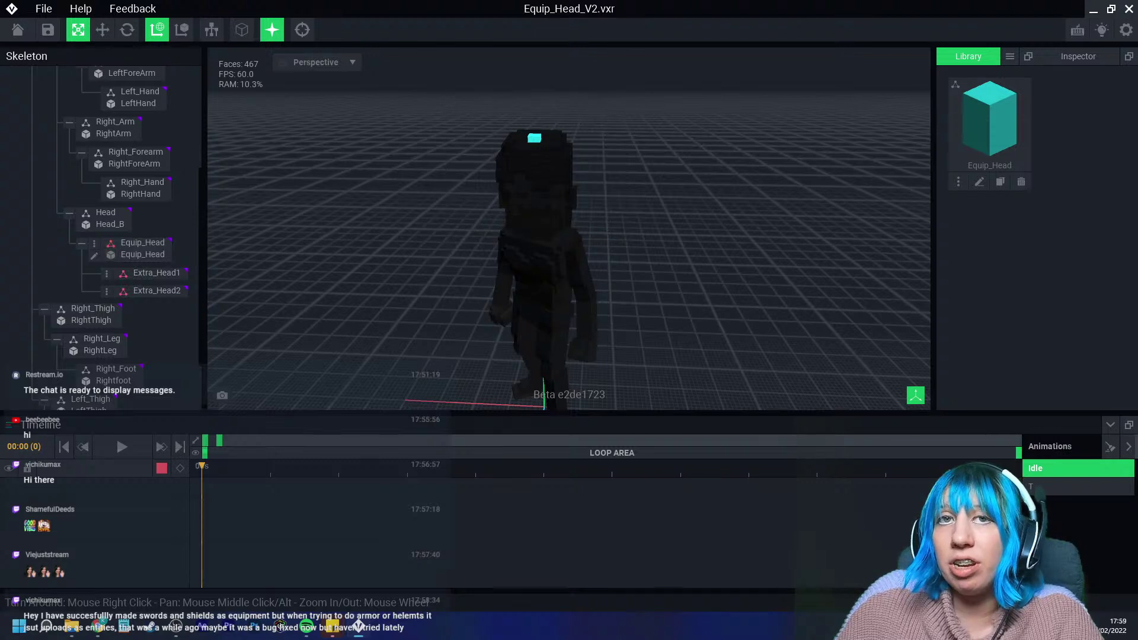
# Save and close the head project, and view the back node's options in chair.vxr before returning to the start screen.
pyautogui.click(18, 30)
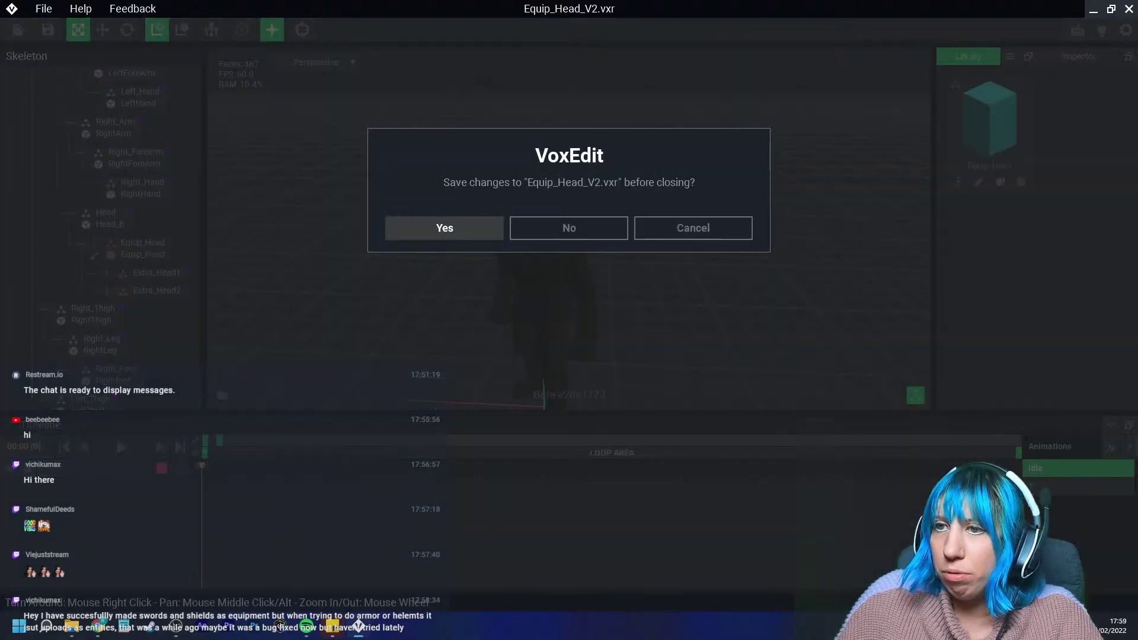
pyautogui.click(445, 228)
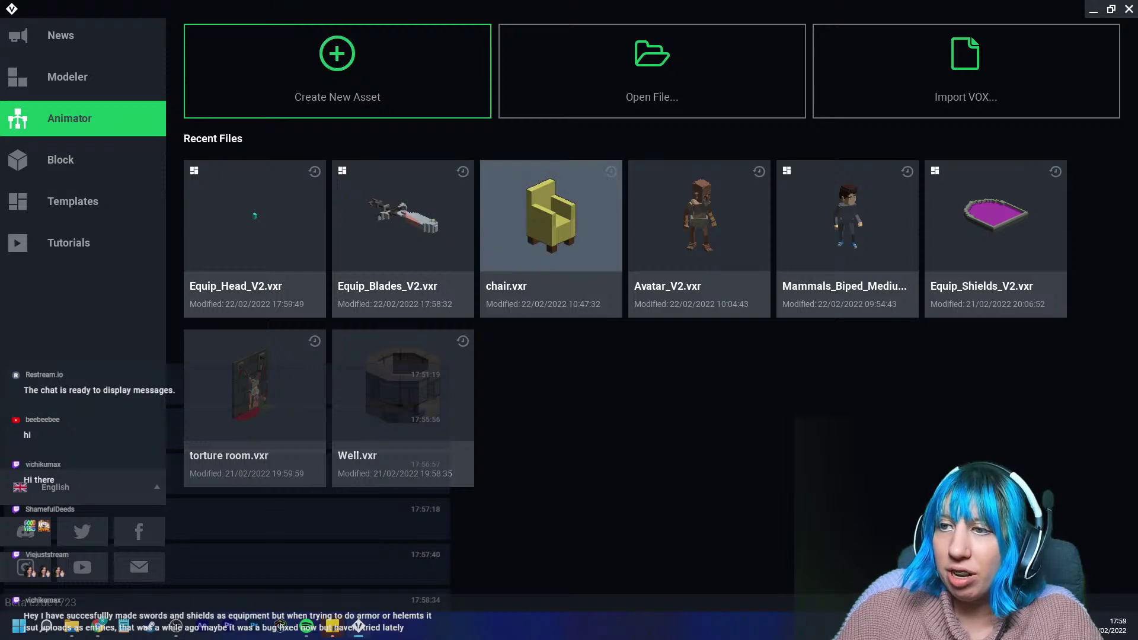
pyautogui.click(551, 237)
pyautogui.click(67, 148)
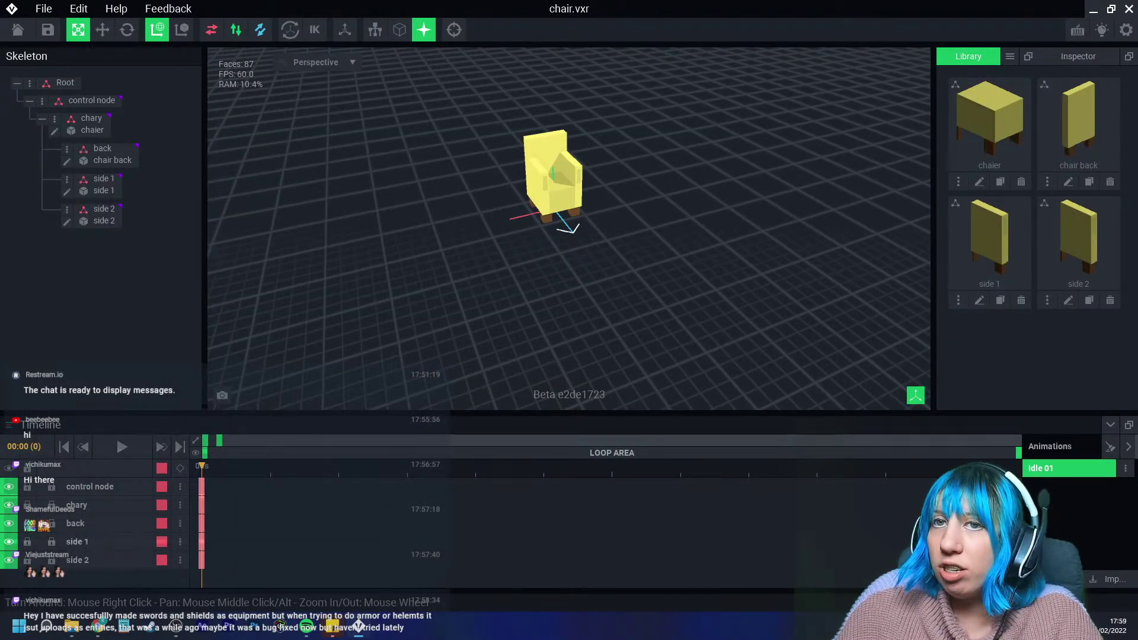
pyautogui.click(18, 30)
pyautogui.press('Return')
# Examine the avatar's head and the library's add options in Equip_Head_V2.vxr, and return to the start screen with changes saved.
pyautogui.click(403, 220)
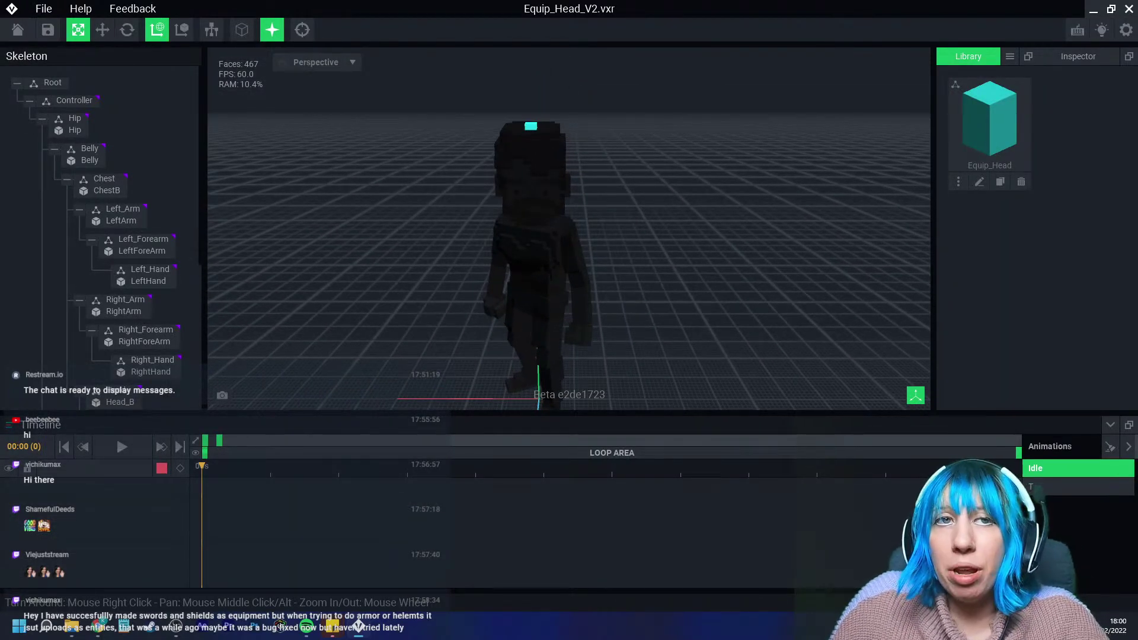
pyautogui.moveTo(531, 145); pyautogui.dragTo(531, 146, button='right')
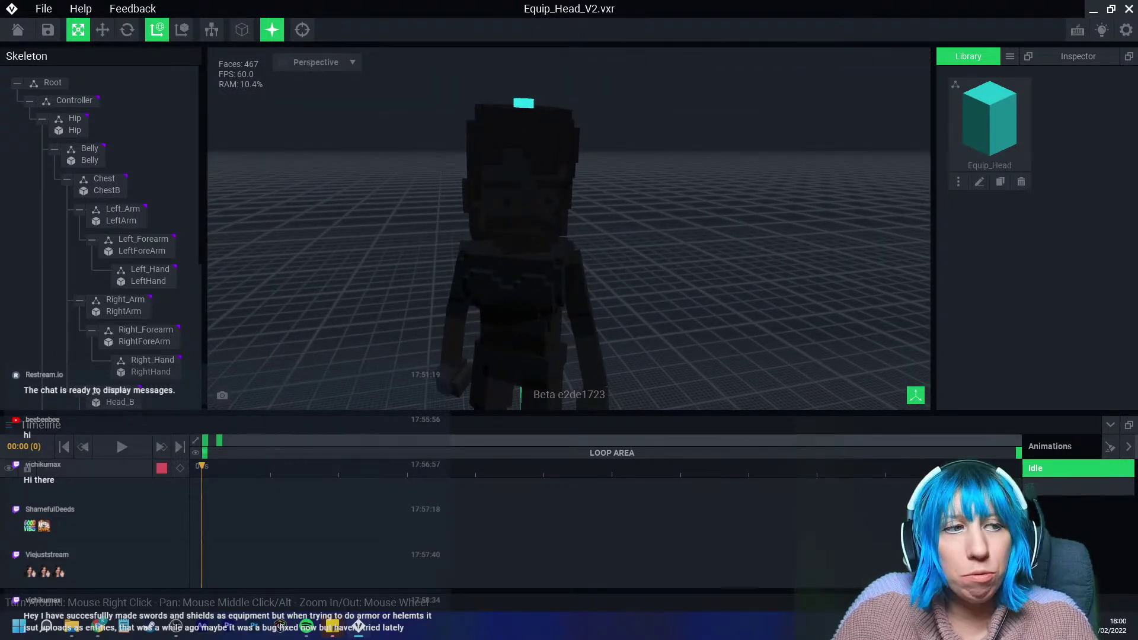
pyautogui.moveTo(531, 146); pyautogui.dragTo(515, 162, button='right')
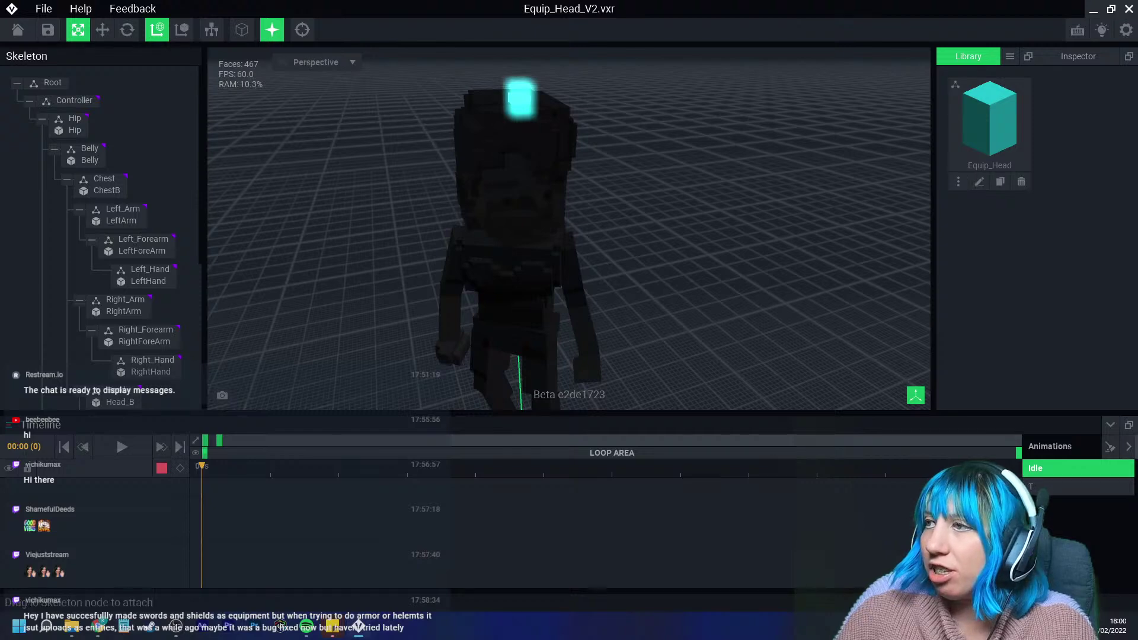
pyautogui.click(1010, 56)
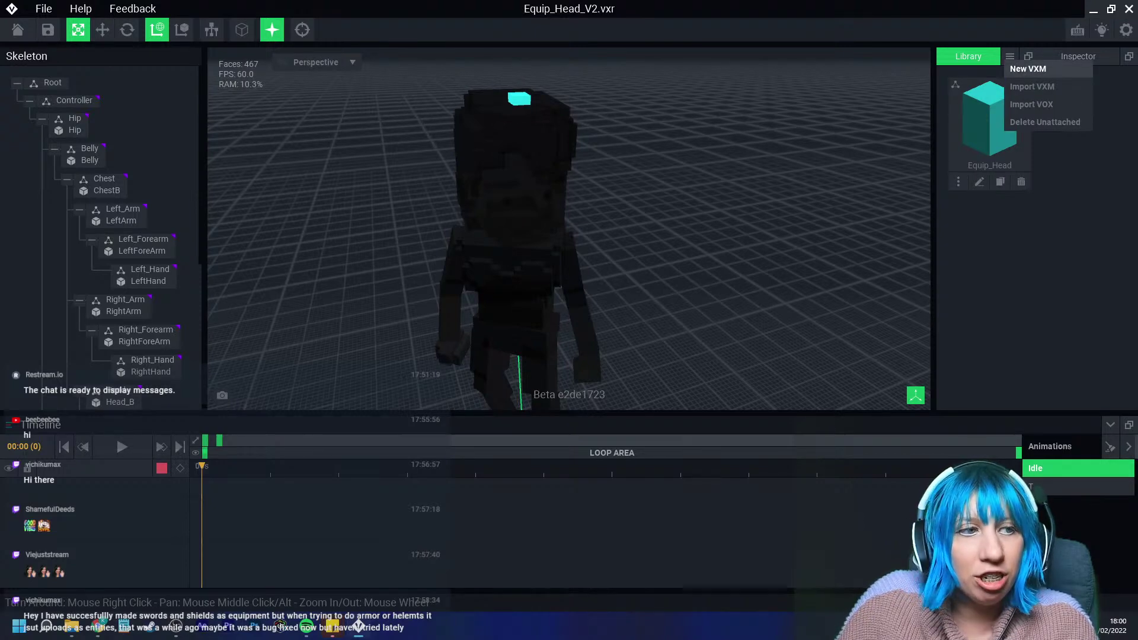
pyautogui.moveTo(532, 308); pyautogui.dragTo(513, 285, button='right')
pyautogui.moveTo(513, 285); pyautogui.dragTo(670, 268, button='middle')
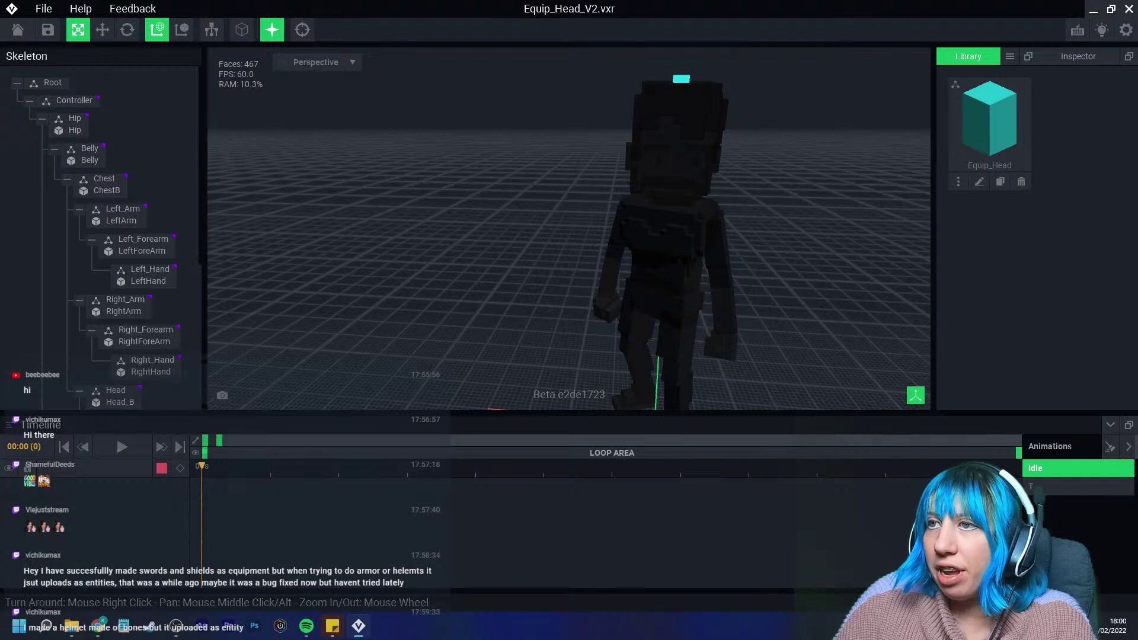
pyautogui.click(18, 29)
pyautogui.click(444, 228)
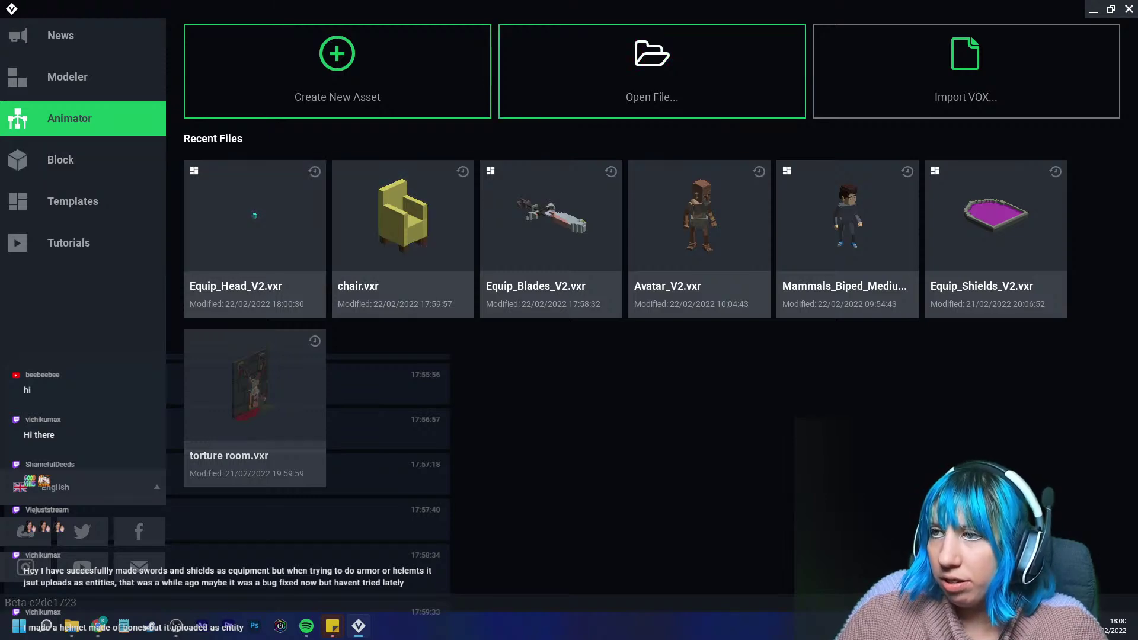
# Reopen the Equip_Head_V2.vxr project for another look and close it with changes saved.
pyautogui.click(255, 237)
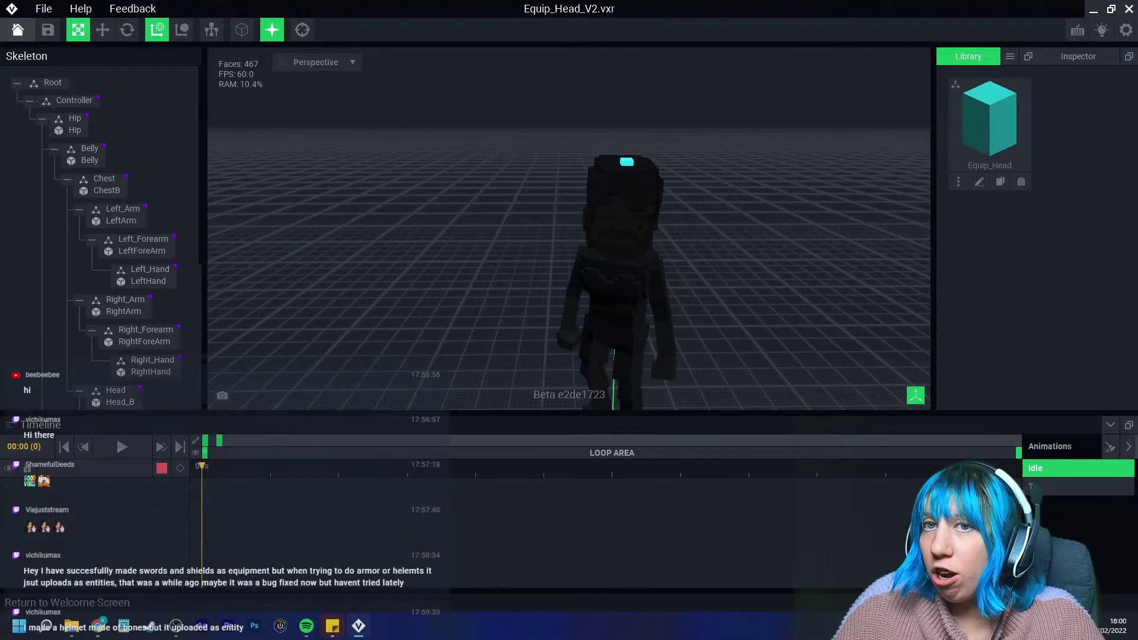
pyautogui.click(18, 30)
pyautogui.click(444, 228)
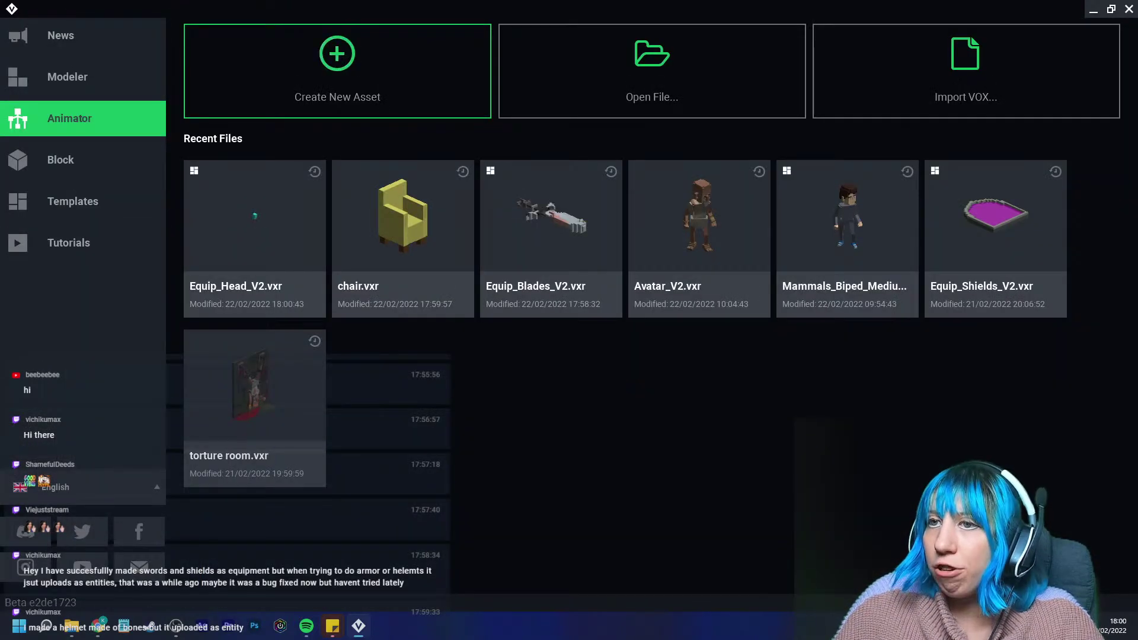
# Open chair.vxr, view Equip_Head_V2.vxr in the Helmet1 folder as a hierarchy import for side 1, and return to the start screen without importing.
pyautogui.click(403, 225)
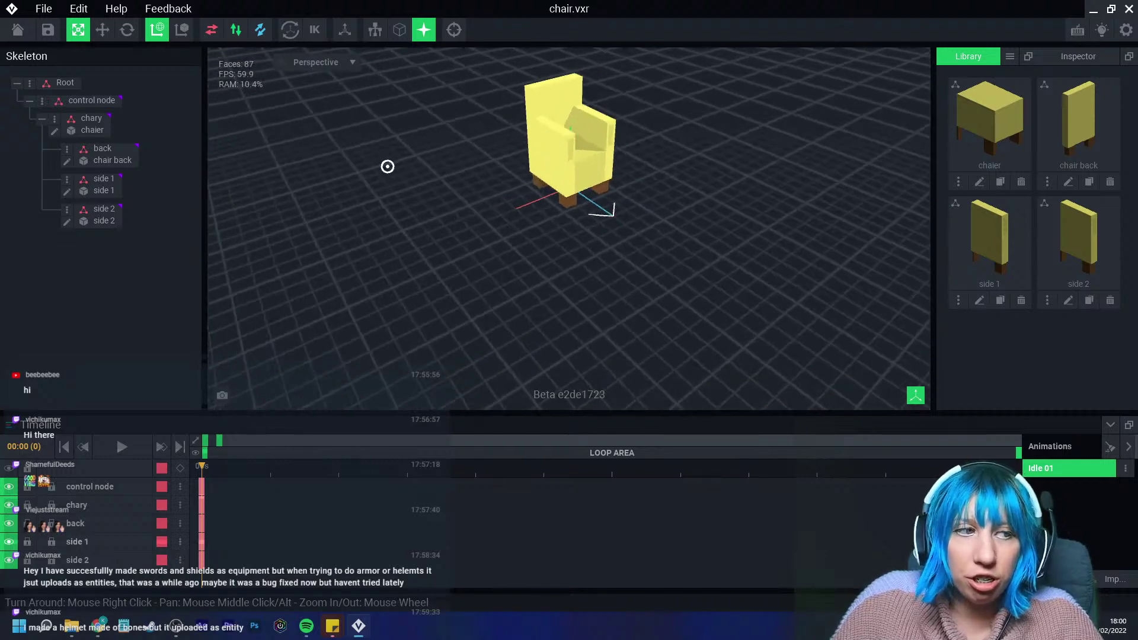
pyautogui.click(67, 178)
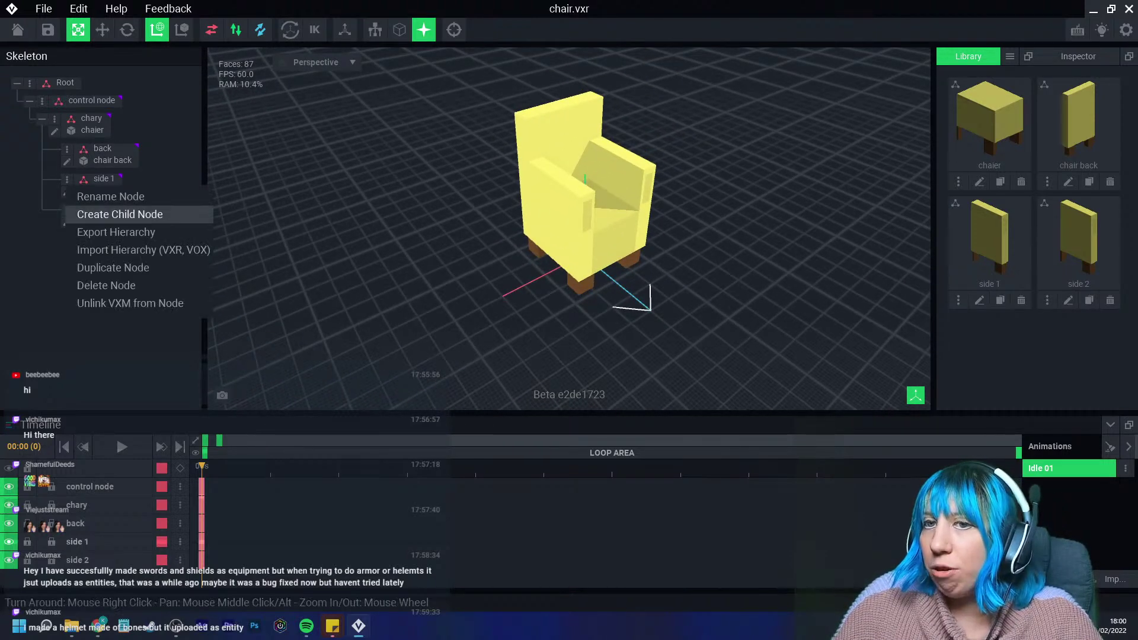
pyautogui.click(143, 250)
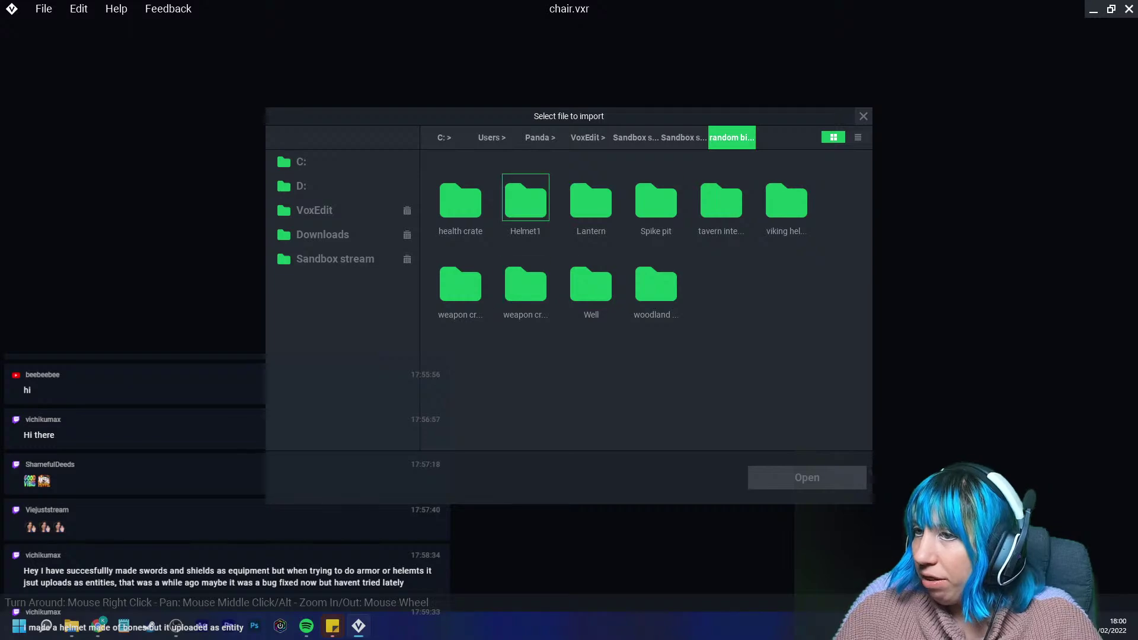
pyautogui.doubleClick(525, 200)
pyautogui.click(460, 197)
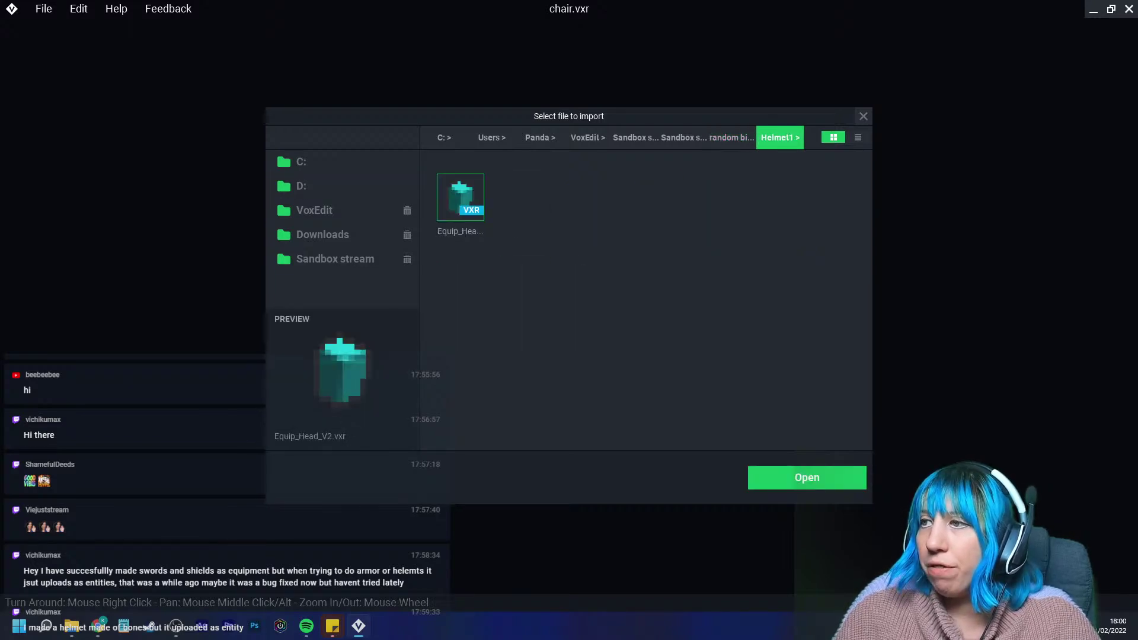
pyautogui.click(864, 116)
pyautogui.click(18, 30)
# Reopen the Equip_Head_V2.vxr project and open the Equip_Head model under the avatar's head node for voxel editing.
pyautogui.click(445, 228)
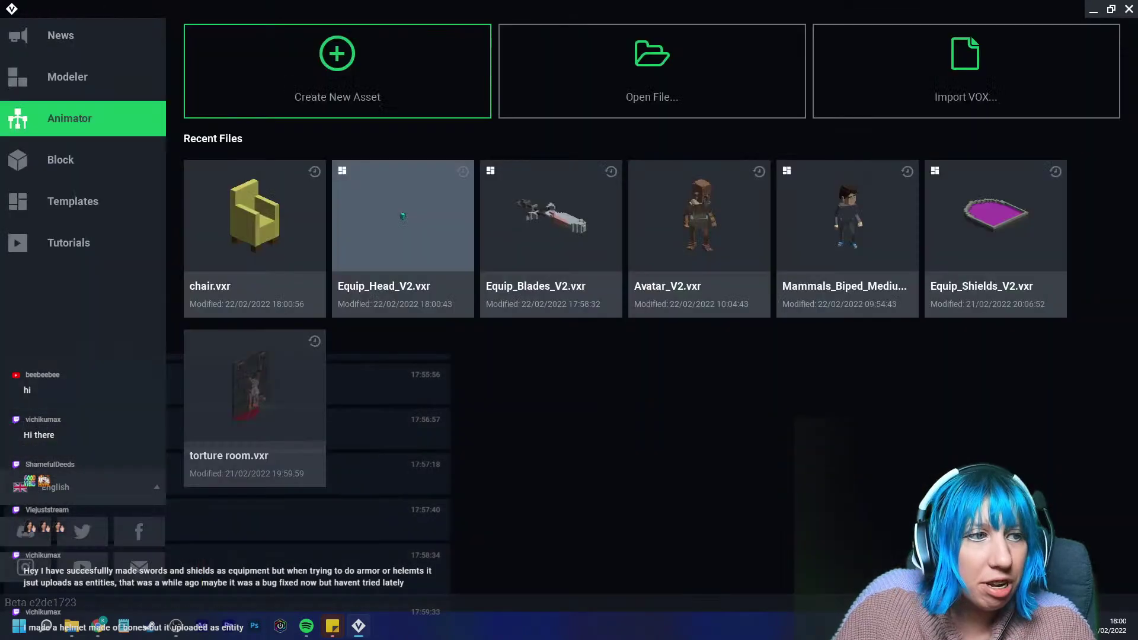
pyautogui.click(403, 225)
pyautogui.moveTo(611, 119); pyautogui.dragTo(564, 113, button='right')
pyautogui.scroll(4, 563, 113)
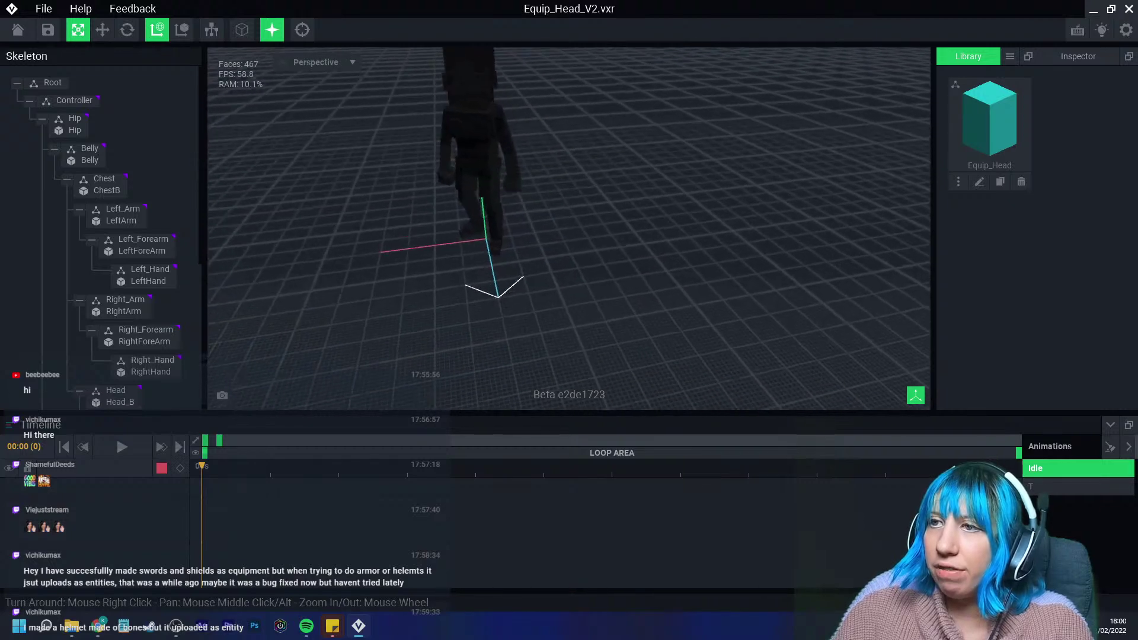
pyautogui.moveTo(564, 65); pyautogui.dragTo(666, 171, button='middle')
pyautogui.scroll(3, 588, 140)
pyautogui.scroll(-3, 94, 256)
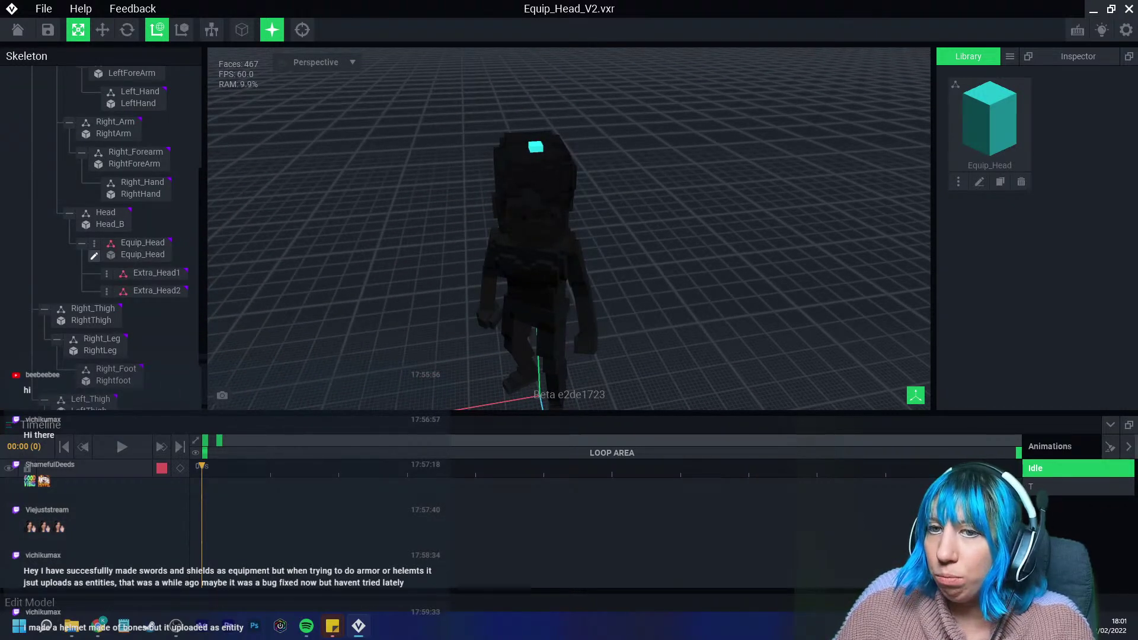
pyautogui.click(94, 256)
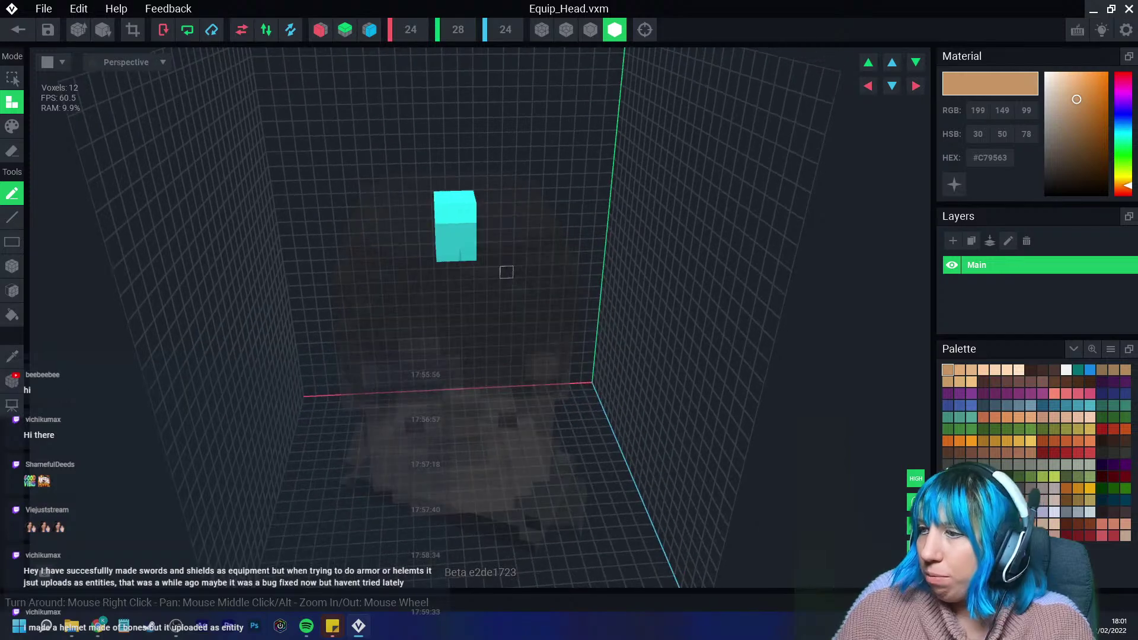
# Paint the top layer of the turquoise block grey, colour #746C6A, with the box tool in Paint mode.
pyautogui.click(1031, 487)
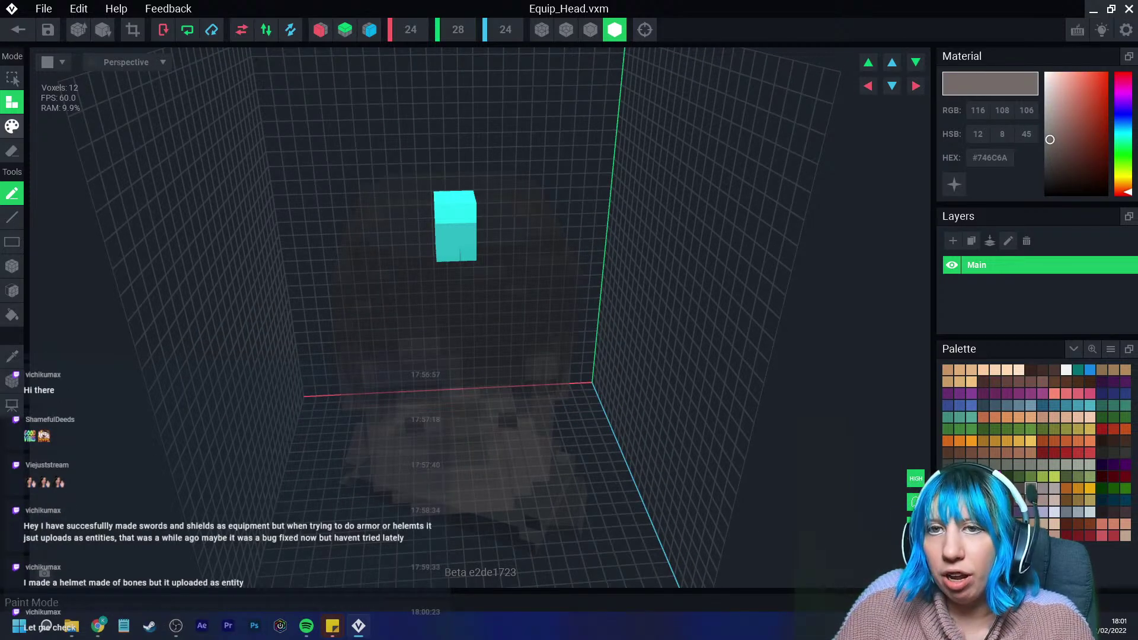
pyautogui.click(11, 126)
pyautogui.click(12, 266)
pyautogui.click(438, 214)
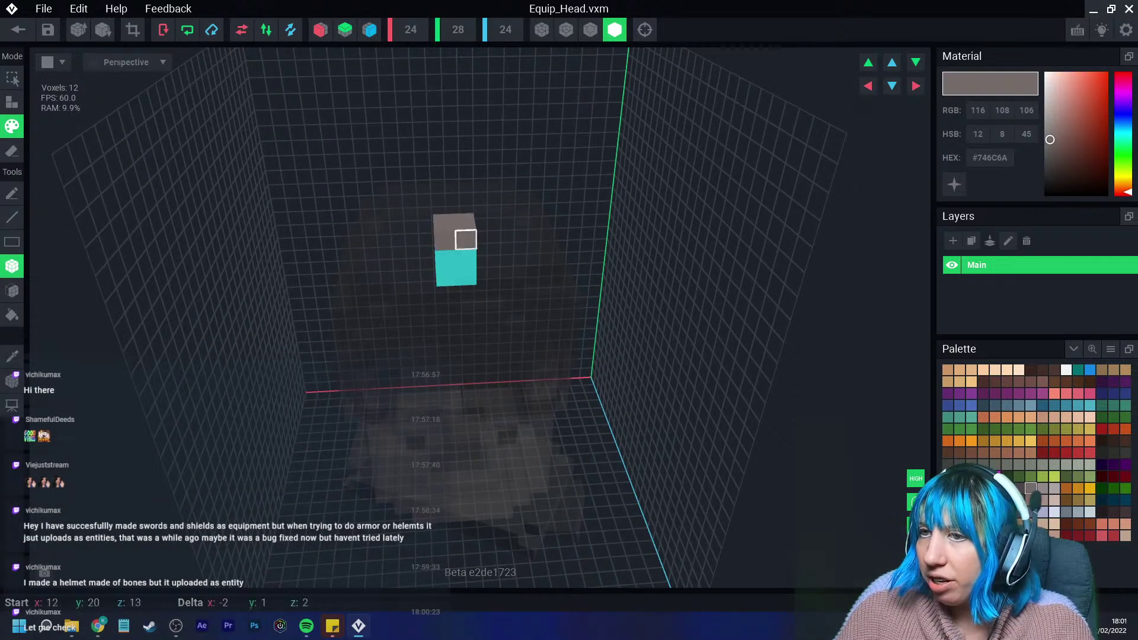
pyautogui.moveTo(465, 234)
pyautogui.mouseDown(button='right')
pyautogui.moveTo(488, 255)
pyautogui.moveTo(450, 302)
pyautogui.moveTo(388, 305)
pyautogui.mouseUp(button='right')
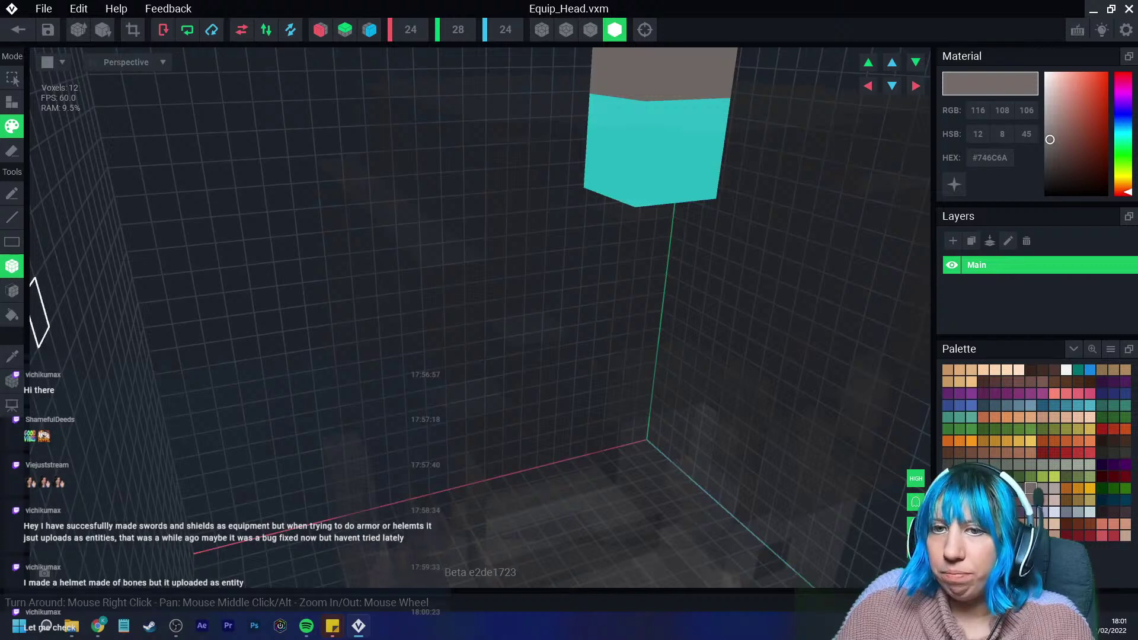
# Extend one side of the grey layer outward with the Face tool in attach mode, and turn on the Nice Edges display.
pyautogui.click(12, 291)
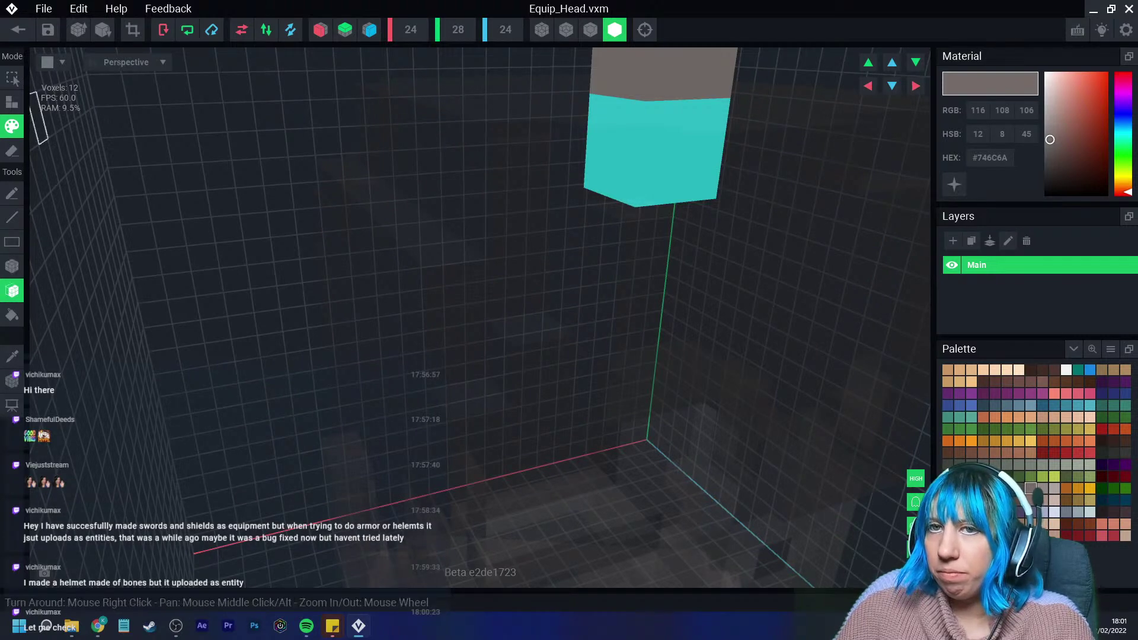
pyautogui.click(12, 102)
pyautogui.moveTo(432, 178); pyautogui.dragTo(474, 178, button='right')
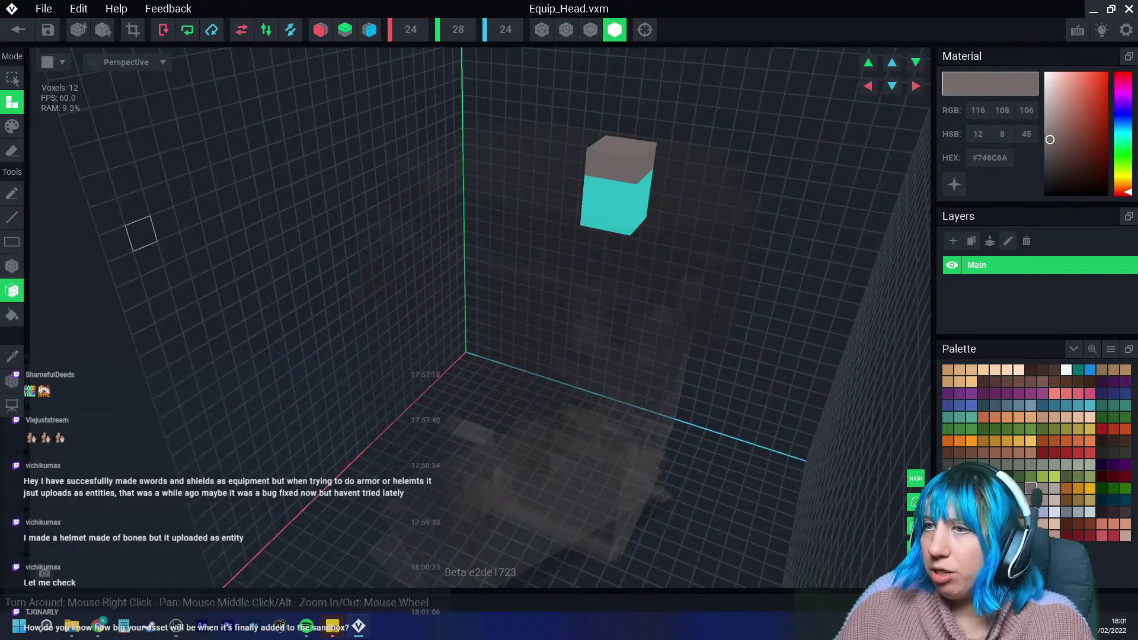
pyautogui.scroll(2, 653, 160)
pyautogui.click(676, 166)
pyautogui.click(591, 29)
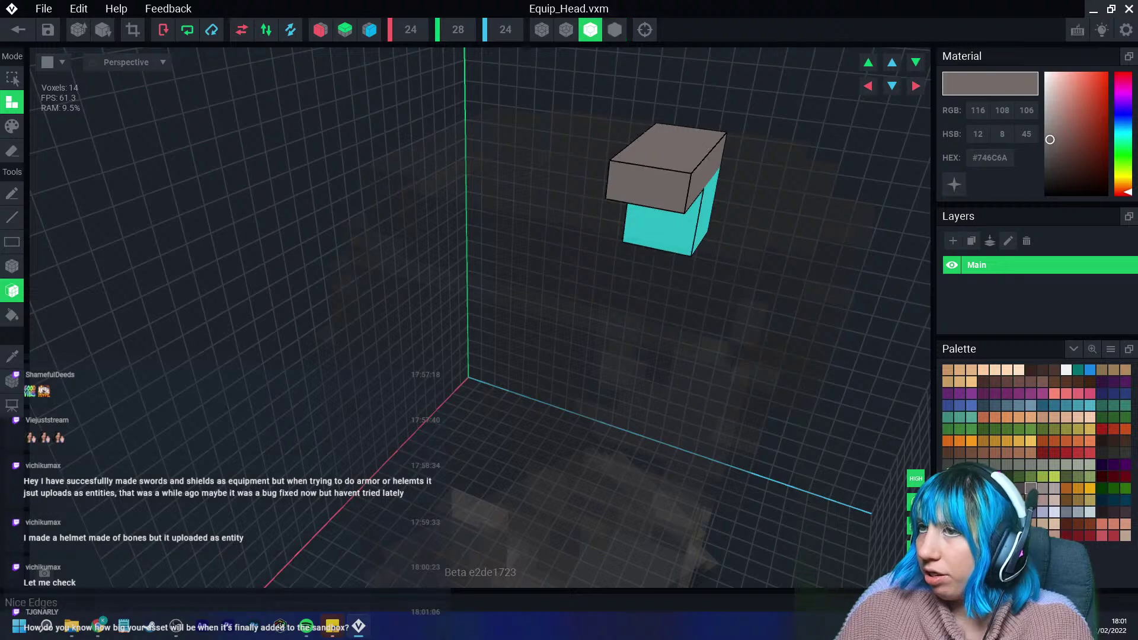
# Extend the grey layer with the Face tool into a long slab across the head, undoing the last extension.
pyautogui.moveTo(607, 63); pyautogui.dragTo(368, 189, button='right')
pyautogui.moveTo(367, 190); pyautogui.dragTo(368, 261)
pyautogui.moveTo(369, 261); pyautogui.dragTo(382, 287, button='right')
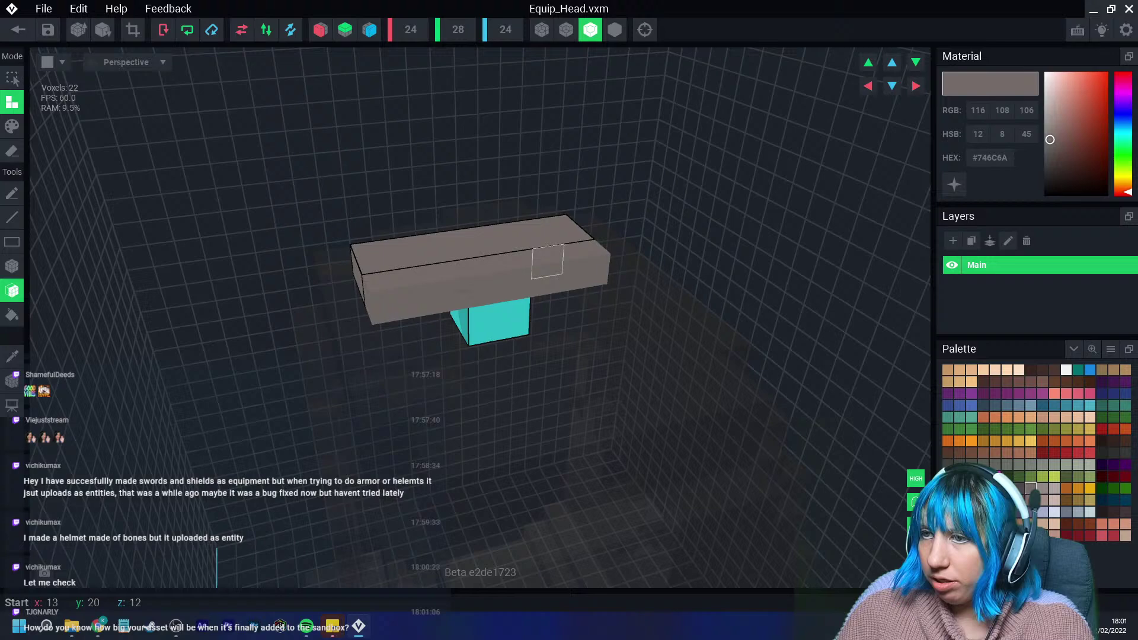
pyautogui.click(548, 261)
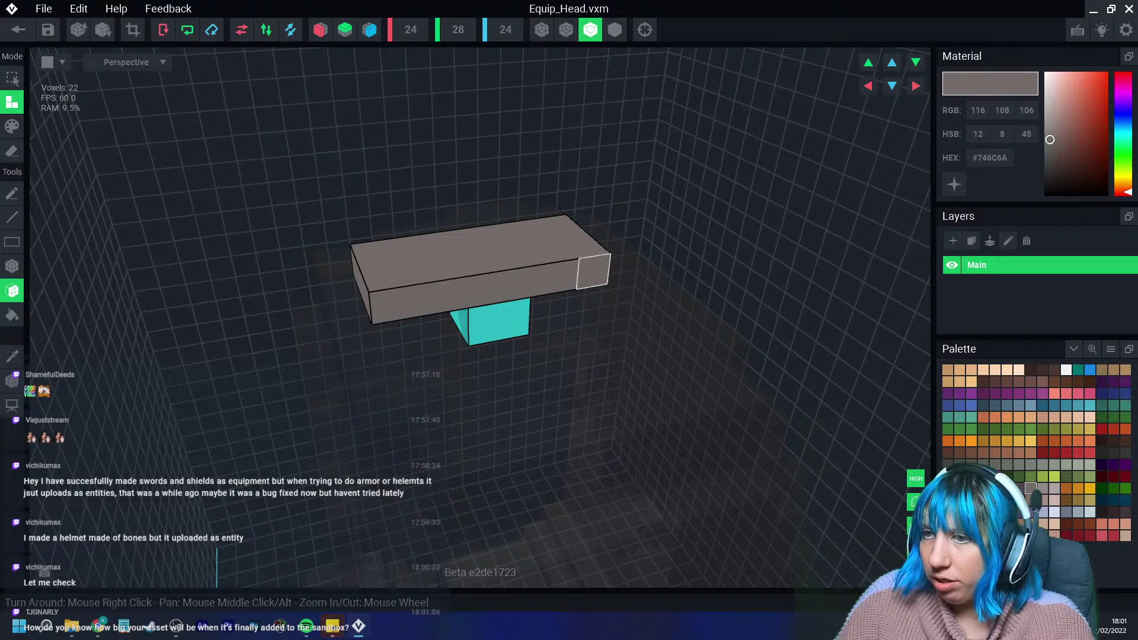
pyautogui.click(350, 320)
pyautogui.hotkey('ctrl', 'z')
# Add a box voxel along the slab's long side and widen and lengthen the slab from its side faces with the Face tool.
pyautogui.moveTo(418, 301); pyautogui.dragTo(300, 376, button='right')
pyautogui.press('b')
pyautogui.click(355, 371)
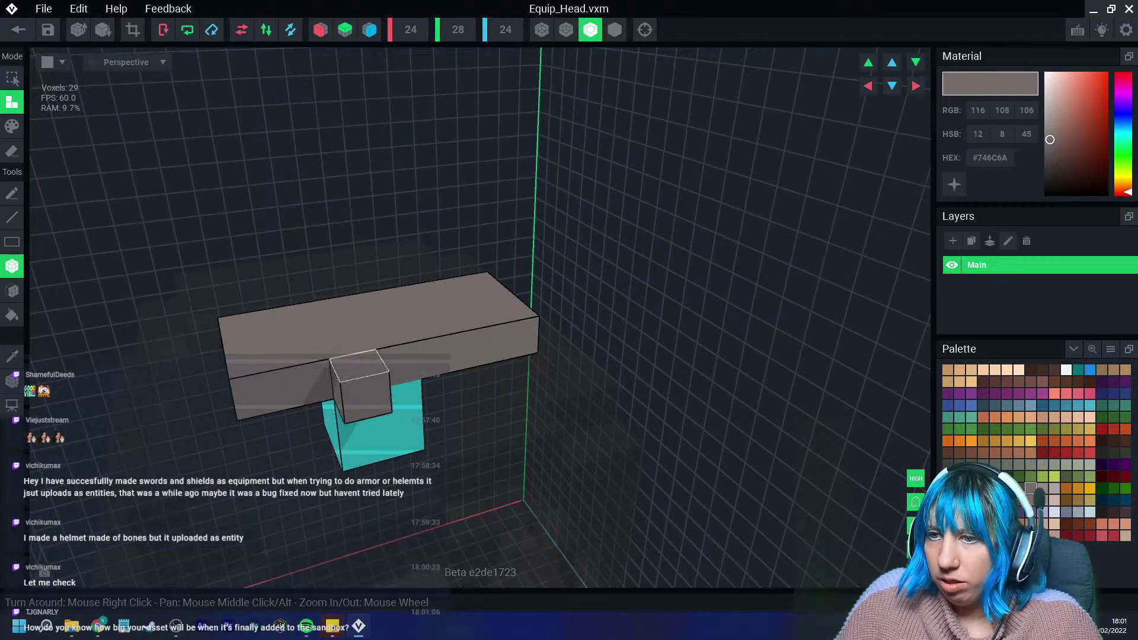
pyautogui.scroll(-1, 365, 364)
pyautogui.click(12, 291)
pyautogui.click(314, 376)
pyautogui.click(440, 351)
pyautogui.moveTo(440, 351); pyautogui.dragTo(255, 332, button='right')
pyautogui.click(223, 401)
pyautogui.click(226, 418)
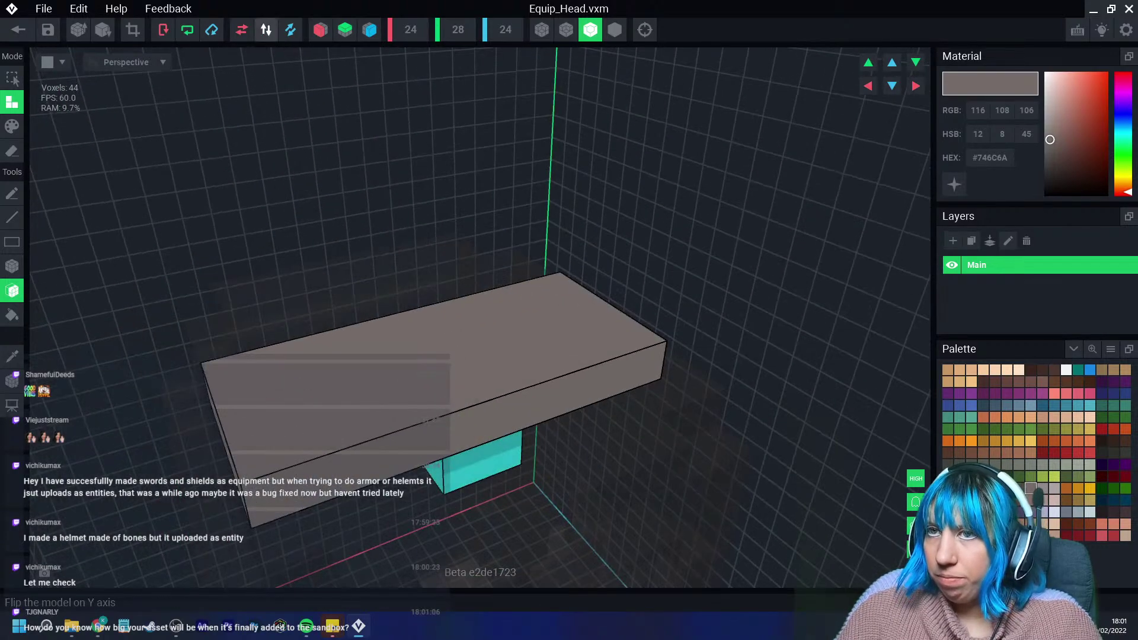
# Turn on X-axis symmetry and extend the slab's front and side faces further with the Face tool.
pyautogui.click(320, 30)
pyautogui.moveTo(305, 208); pyautogui.dragTo(372, 373, button='right')
pyautogui.click(366, 374)
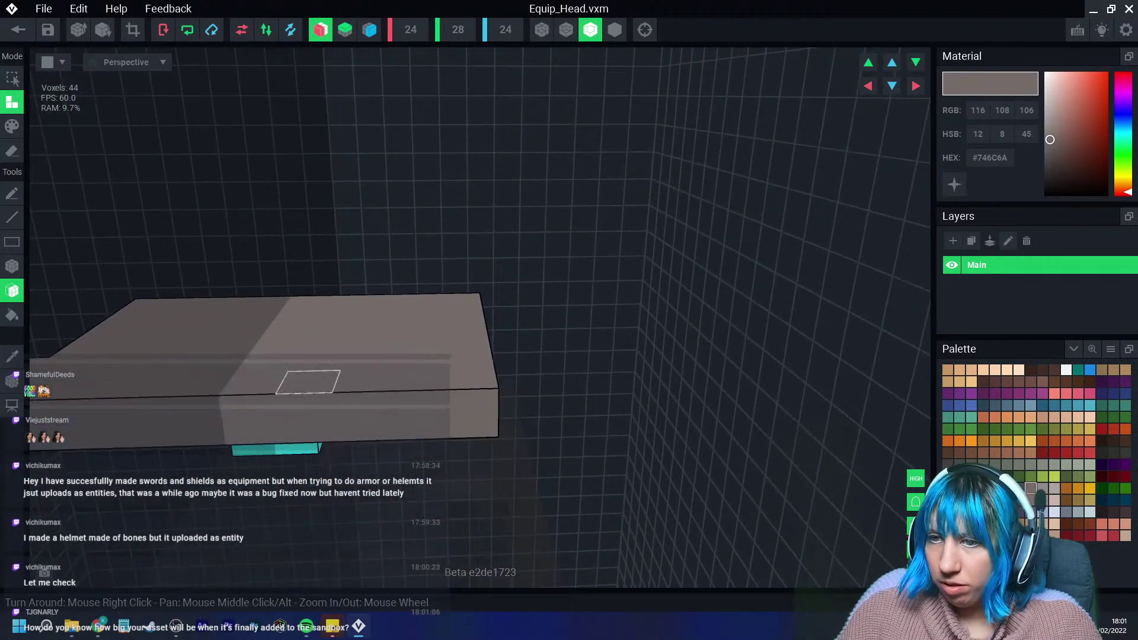
pyautogui.click(313, 417)
pyautogui.moveTo(417, 441); pyautogui.dragTo(378, 414, button='right')
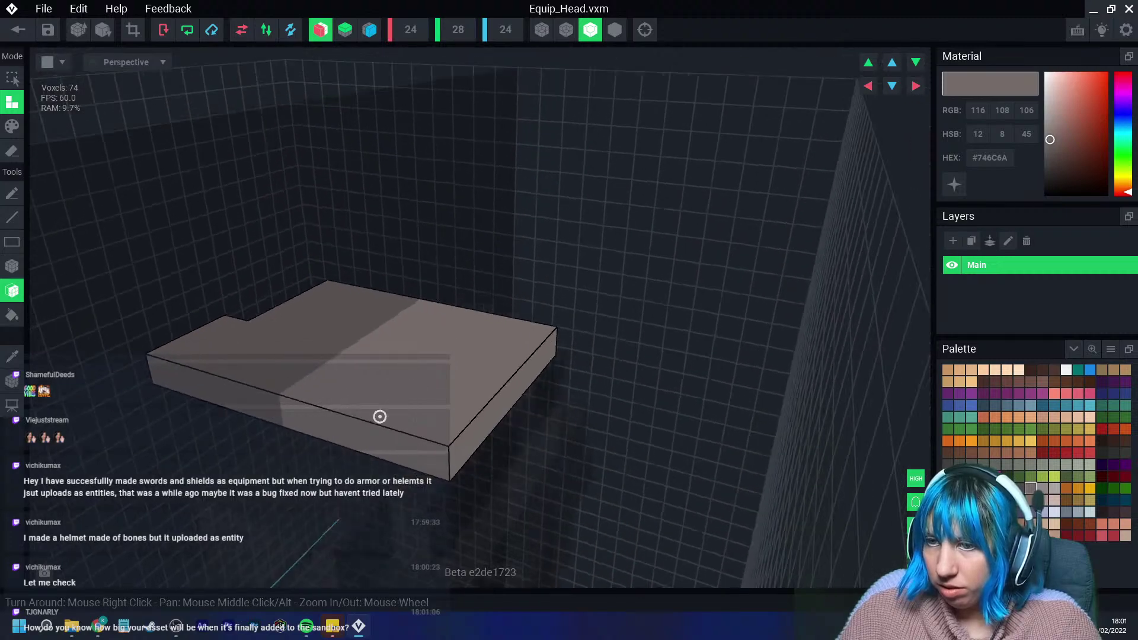
pyautogui.click(348, 432)
pyautogui.click(353, 458)
# Extend the slab's remaining edges until it forms a full rectangular plate over the top of the head.
pyautogui.moveTo(354, 457); pyautogui.dragTo(524, 428, button='right')
pyautogui.click(669, 292)
pyautogui.moveTo(668, 292); pyautogui.dragTo(373, 337, button='right')
pyautogui.click(315, 289)
pyautogui.moveTo(277, 369); pyautogui.dragTo(272, 391, button='right')
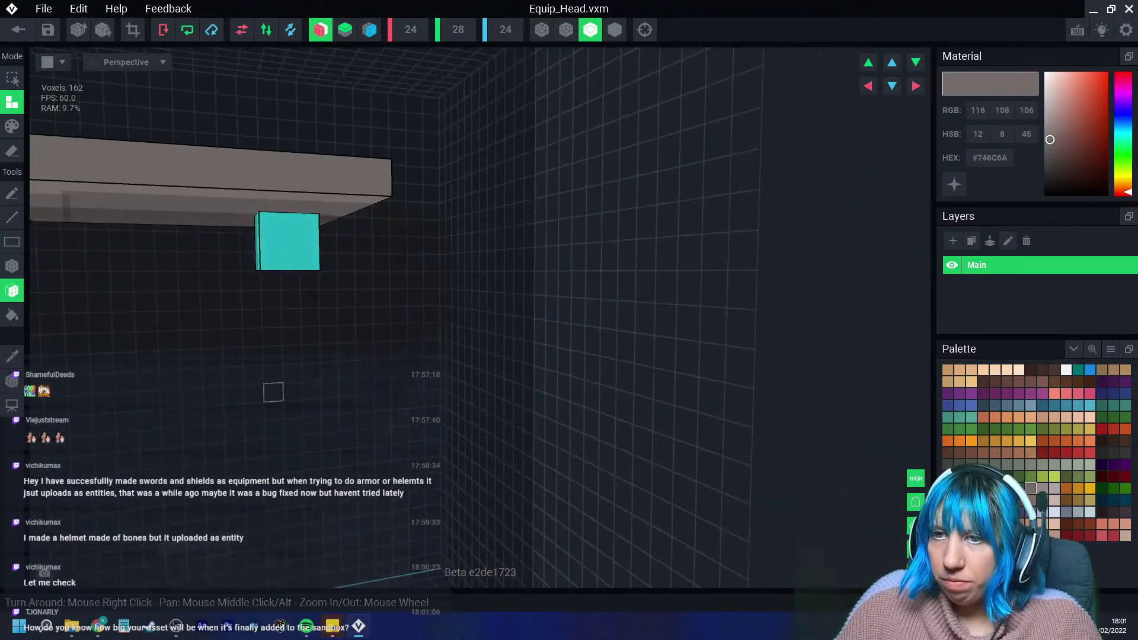
pyautogui.click(361, 183)
pyautogui.moveTo(373, 338); pyautogui.dragTo(373, 338, button='right')
pyautogui.moveTo(505, 265); pyautogui.dragTo(487, 282, button='right')
pyautogui.click(475, 213)
# Draw a smaller grey box layer, one voxel thick, centred on top of the plate.
pyautogui.click(12, 266)
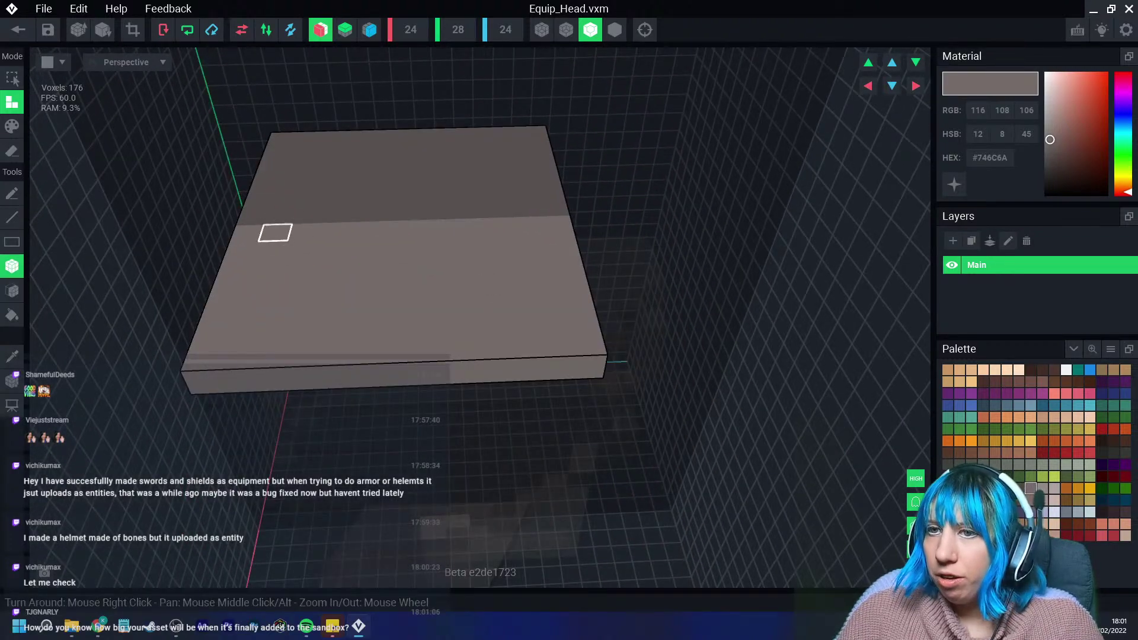
pyautogui.moveTo(274, 234); pyautogui.dragTo(546, 317)
pyautogui.moveTo(529, 325); pyautogui.dragTo(627, 389, button='right')
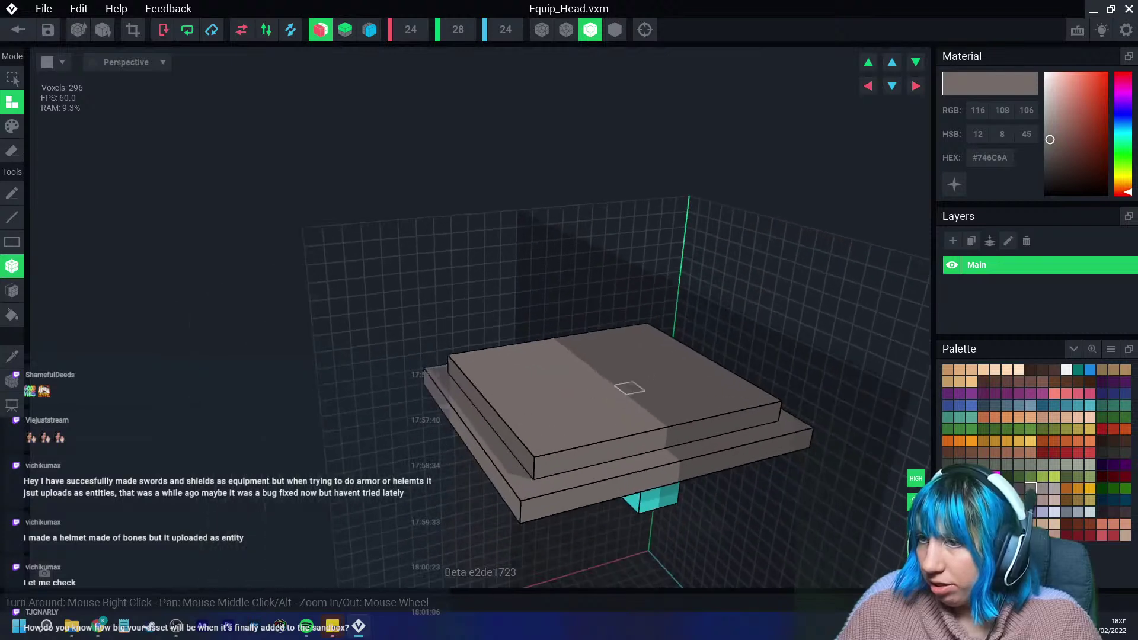
pyautogui.moveTo(516, 358); pyautogui.dragTo(559, 366, button='right')
pyautogui.scroll(3, 545, 386)
pyautogui.scroll(2, 544, 386)
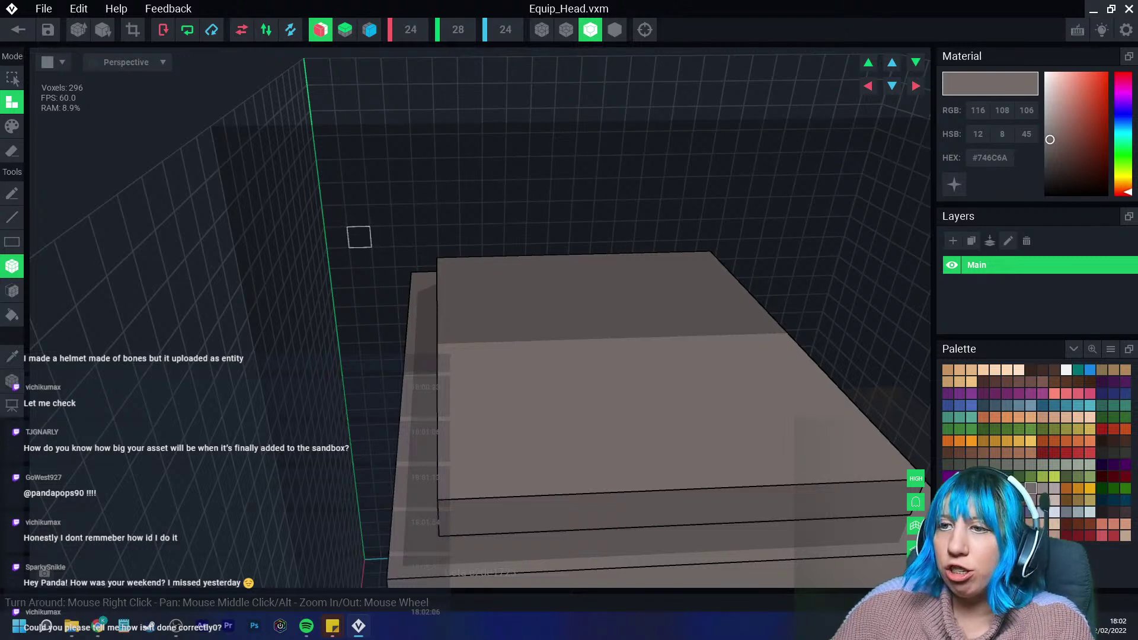
pyautogui.moveTo(360, 238); pyautogui.dragTo(606, 288, button='right')
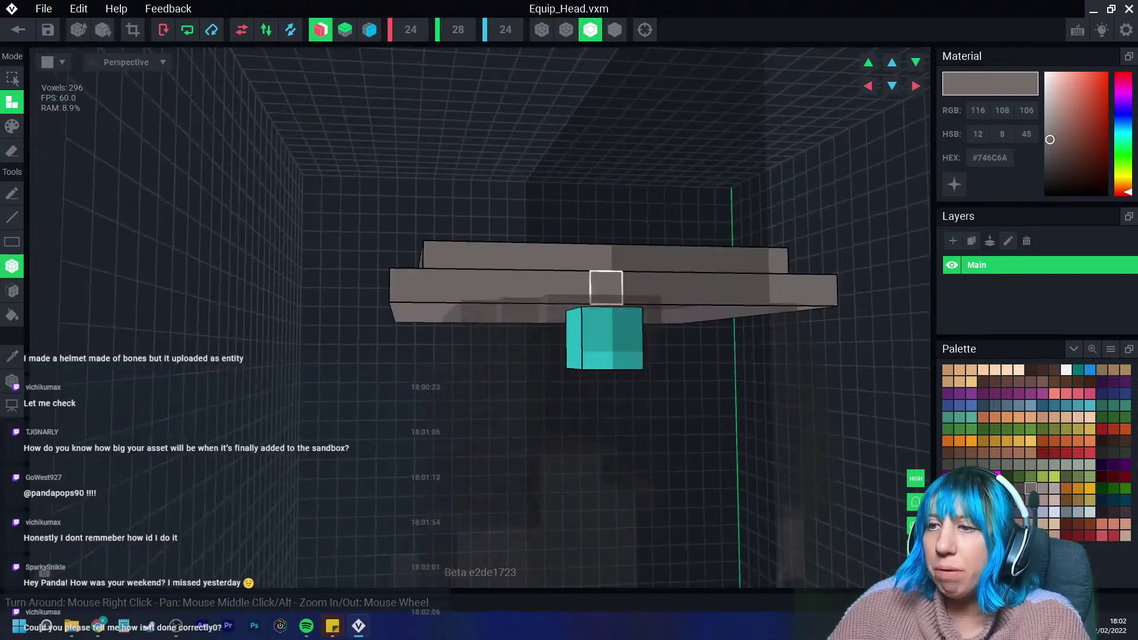
# Save the Equip_Head model, return to the project, and examine the grey plate on the avatar's head.
pyautogui.click(18, 30)
pyautogui.click(444, 226)
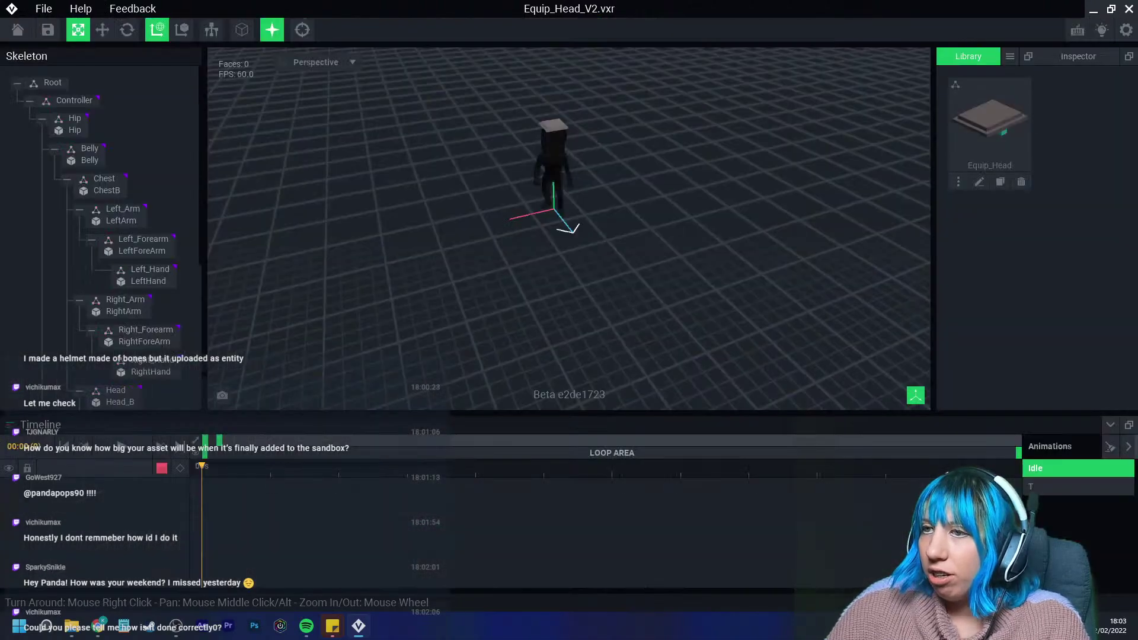
pyautogui.scroll(4, 533, 237)
pyautogui.moveTo(545, 237); pyautogui.dragTo(557, 178, button='right')
pyautogui.scroll(5, 511, 160)
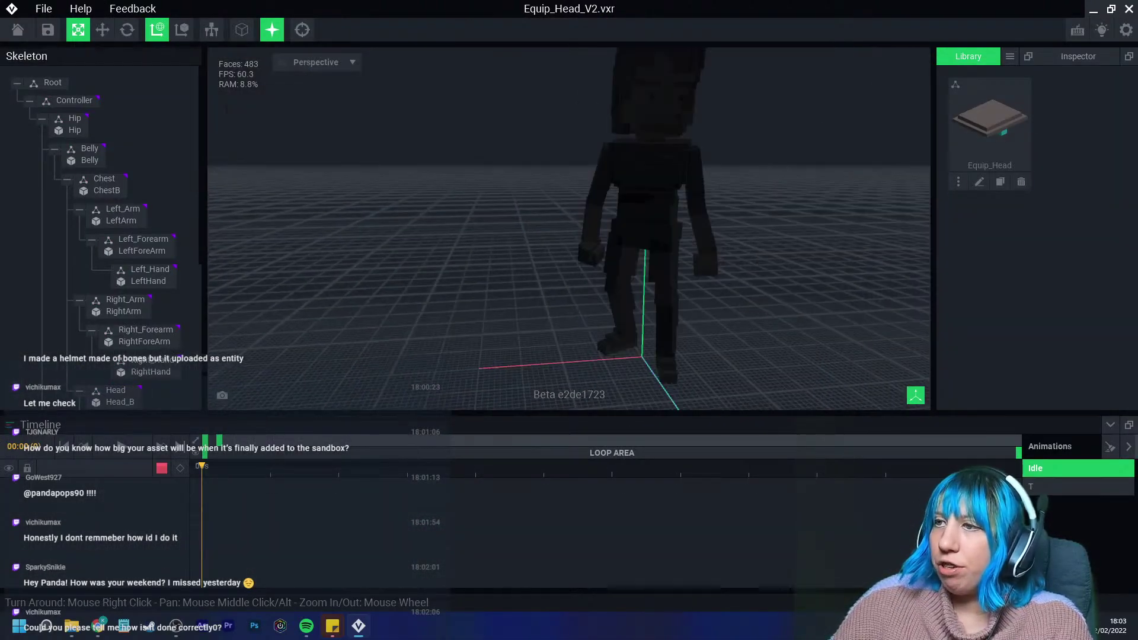
pyautogui.moveTo(593, 226); pyautogui.dragTo(616, 219, button='right')
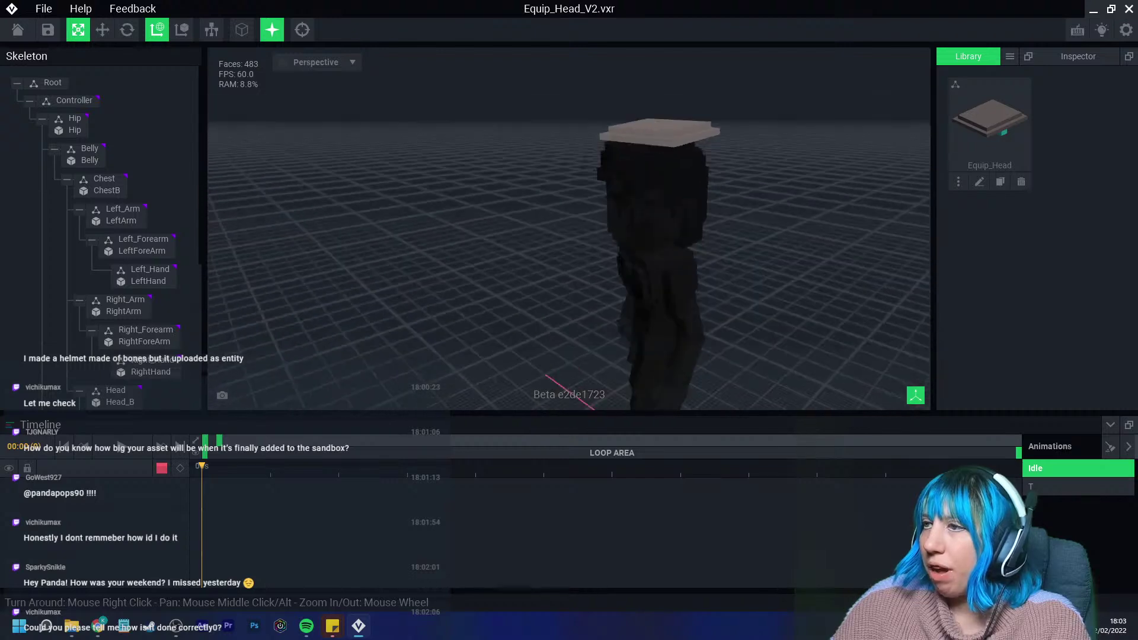
# Create a new model named front in the project's library.
pyautogui.click(1010, 56)
pyautogui.click(1032, 57)
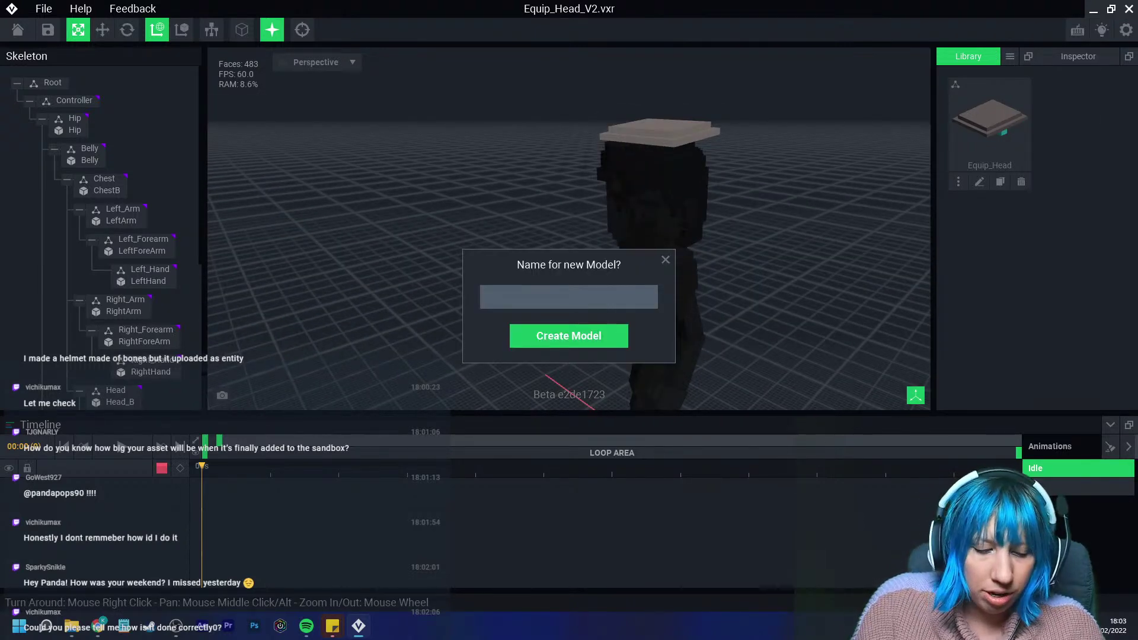
pyautogui.write('front')
pyautogui.press('Return')
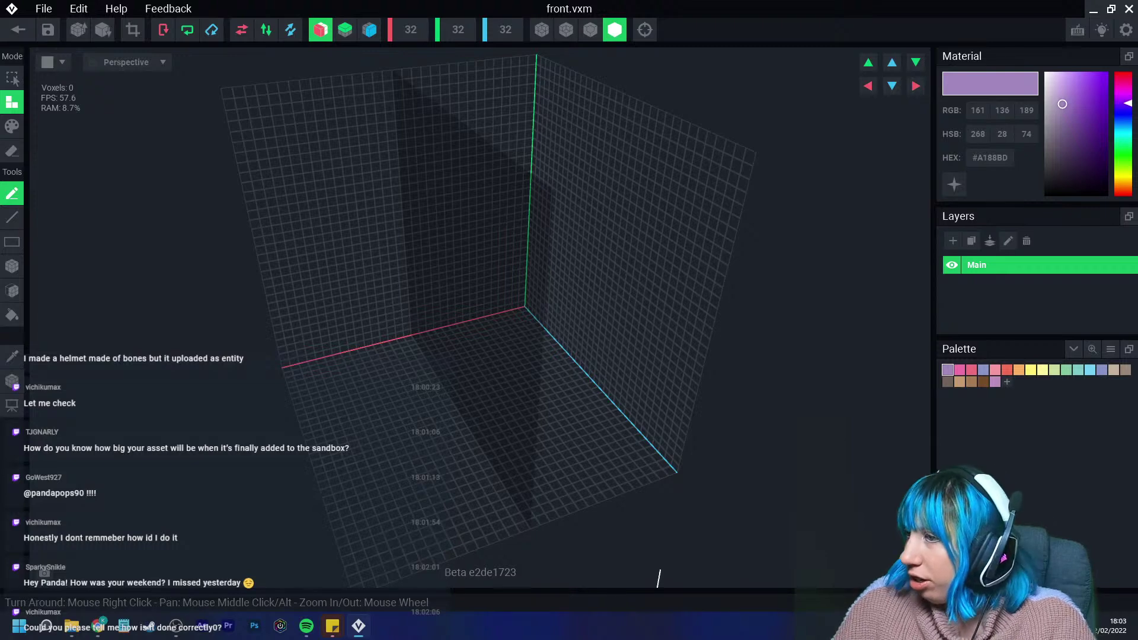
# Load a PNG colour palette from the VE_PAL folder in Downloads into the front model.
pyautogui.click(1111, 349)
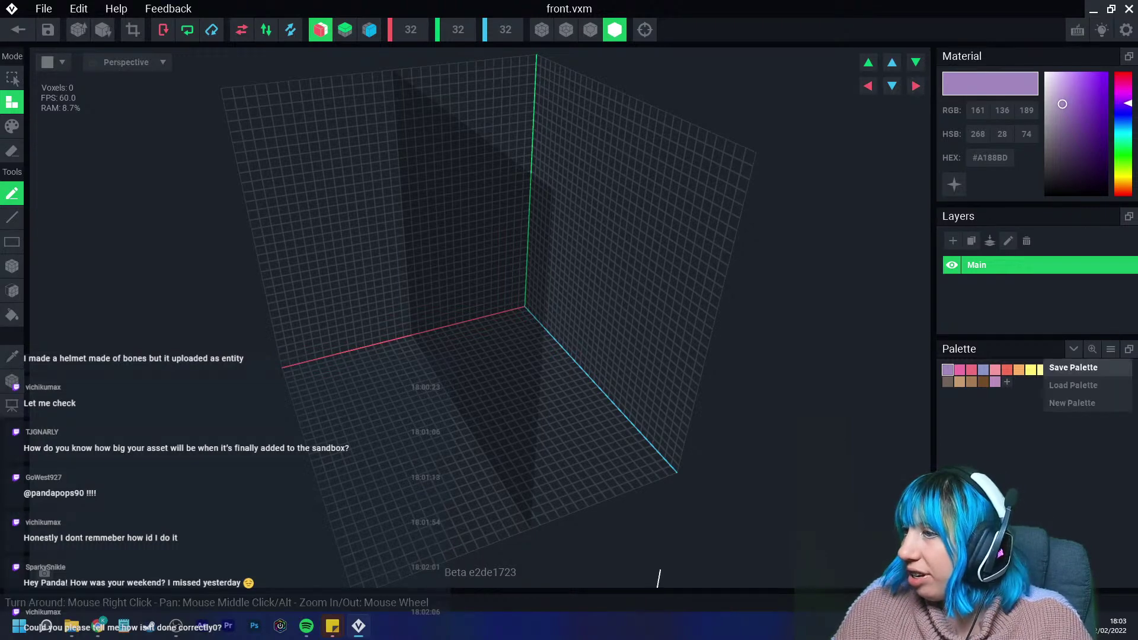
pyautogui.click(1085, 369)
pyautogui.click(322, 234)
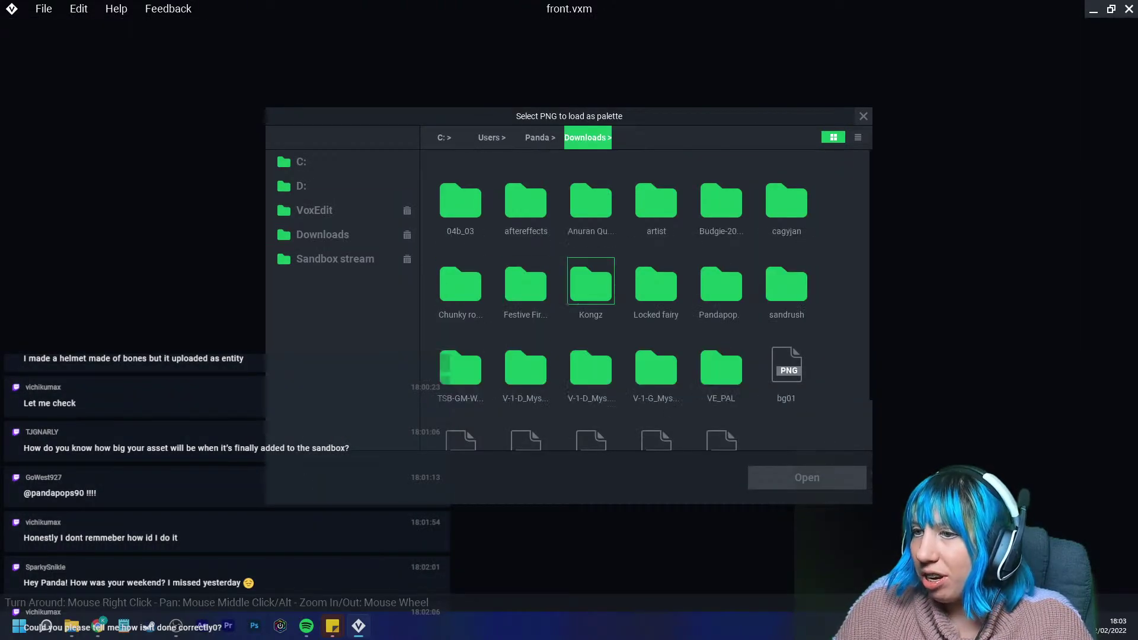
pyautogui.doubleClick(722, 364)
pyautogui.click(591, 197)
pyautogui.click(806, 477)
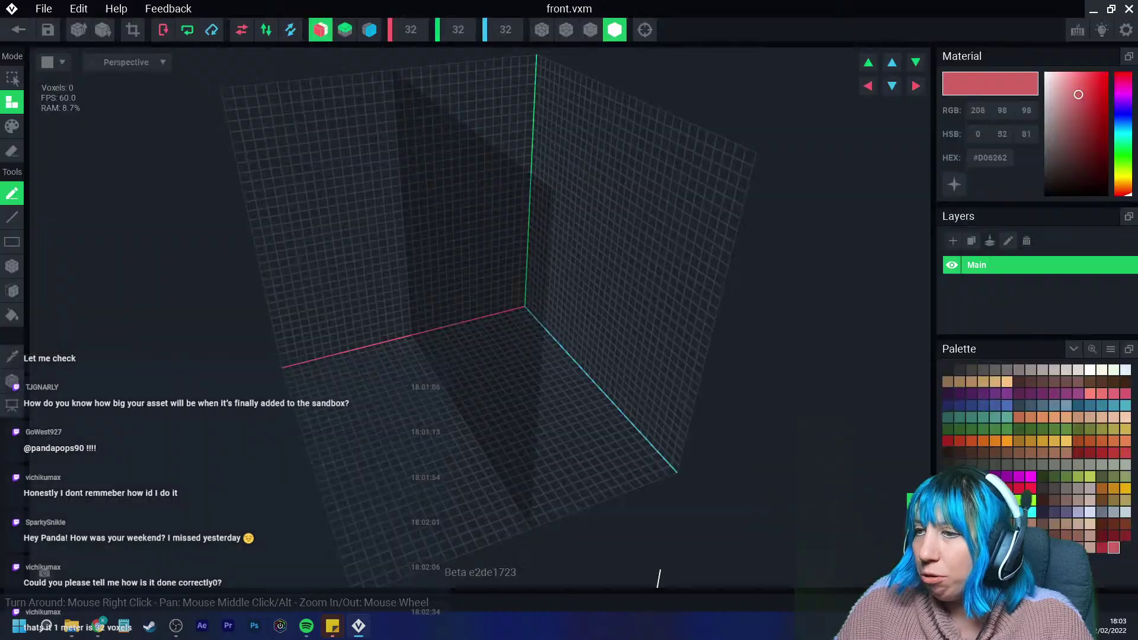
pyautogui.moveTo(451, 284); pyautogui.dragTo(738, 370, button='right')
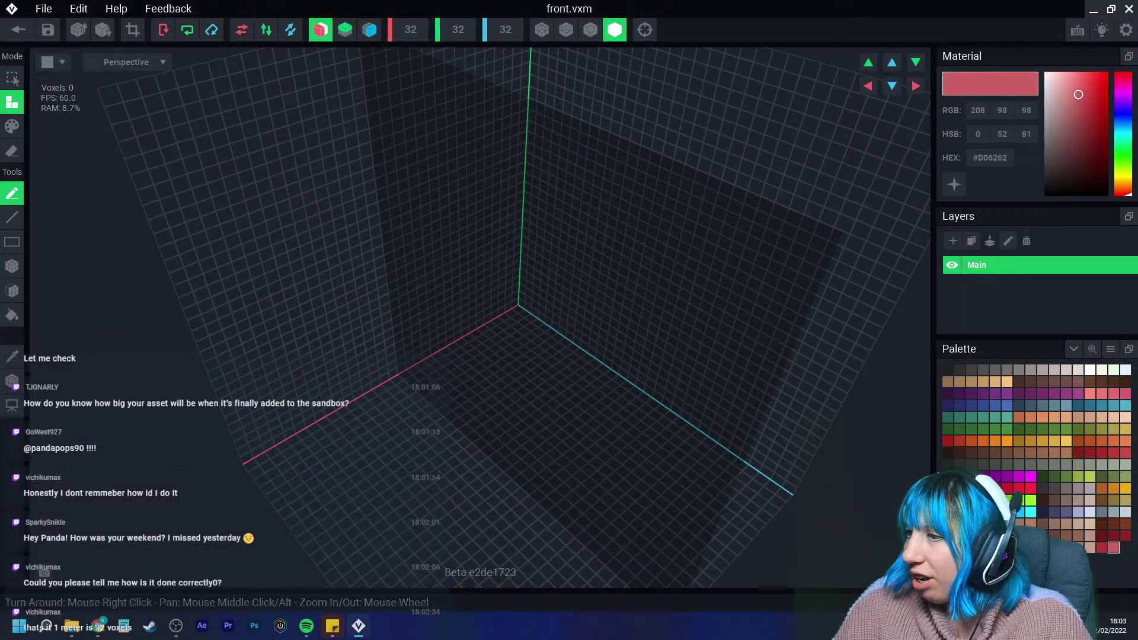
# Set the drawing colour to the slate blue #3D576A from the palette.
pyautogui.click(1006, 369)
pyautogui.click(1031, 406)
pyautogui.moveTo(638, 414); pyautogui.dragTo(599, 406, button='right')
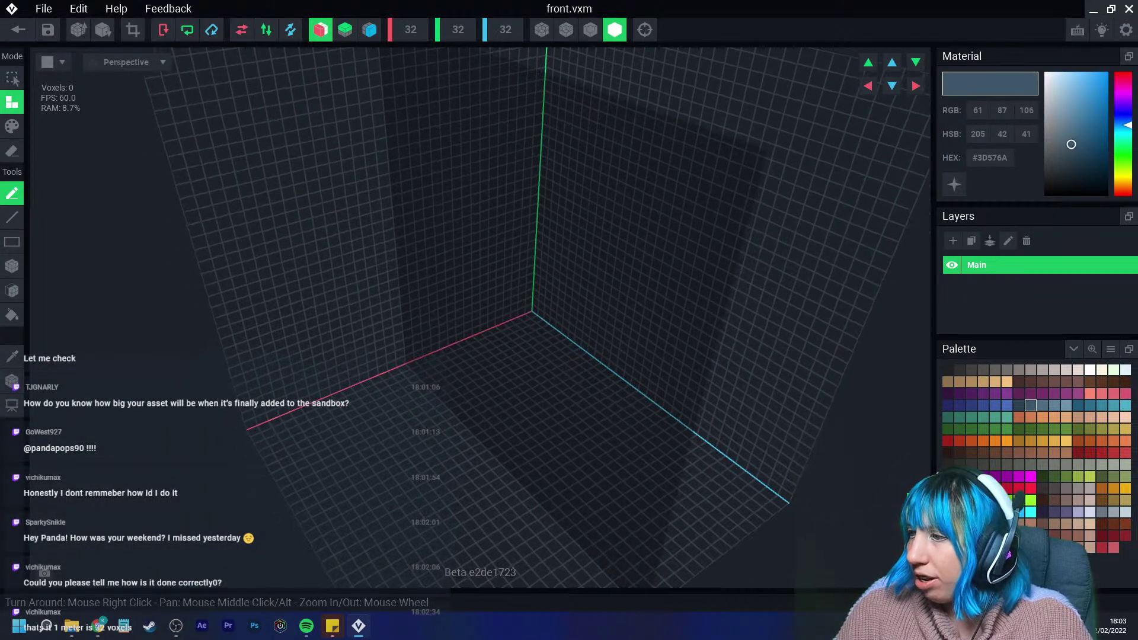
# Draw an irregular dark green #3C562D clump of voxels near the floor of the front model's back wall.
pyautogui.click(1054, 477)
pyautogui.scroll(3, 424, 361)
pyautogui.moveTo(474, 380); pyautogui.dragTo(386, 310, button='right')
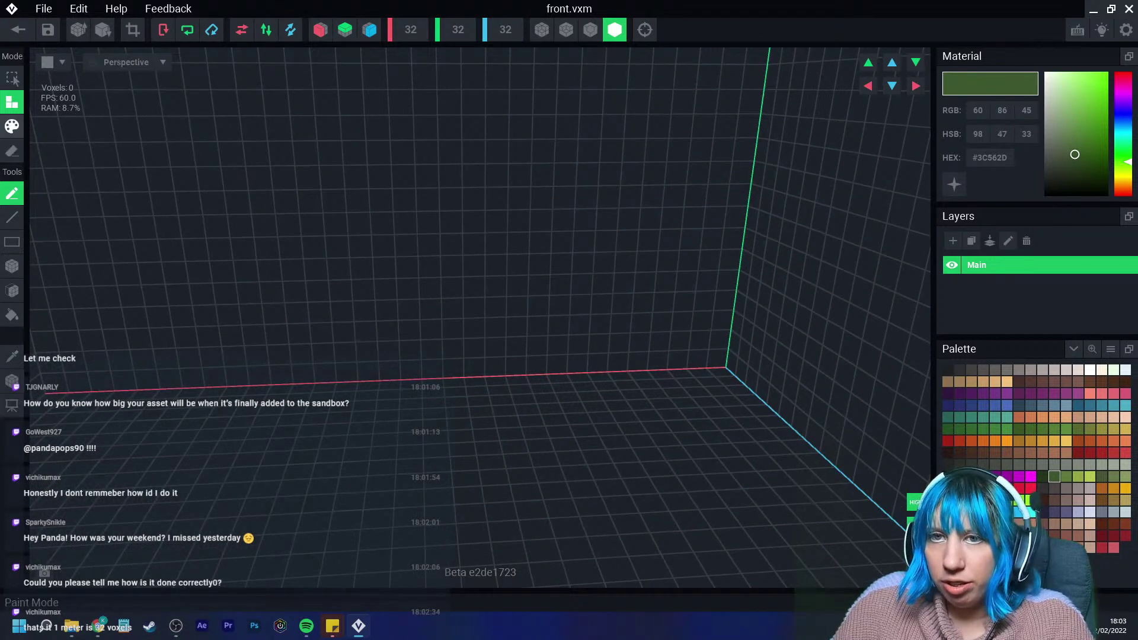
pyautogui.click(12, 266)
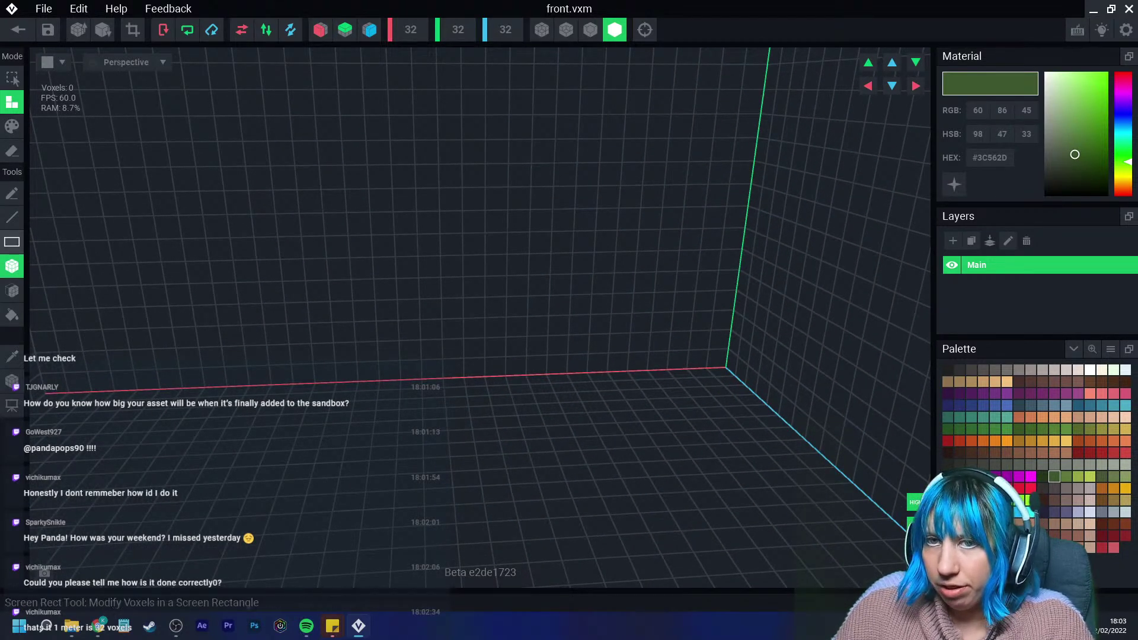
pyautogui.click(12, 194)
pyautogui.moveTo(346, 372)
pyautogui.mouseDown()
pyautogui.moveTo(297, 330)
pyautogui.moveTo(295, 305)
pyautogui.moveTo(343, 351)
pyautogui.moveTo(342, 312)
pyautogui.moveTo(385, 330)
pyautogui.moveTo(315, 269)
pyautogui.moveTo(342, 311)
pyautogui.moveTo(315, 291)
pyautogui.mouseUp()
pyautogui.click(287, 252)
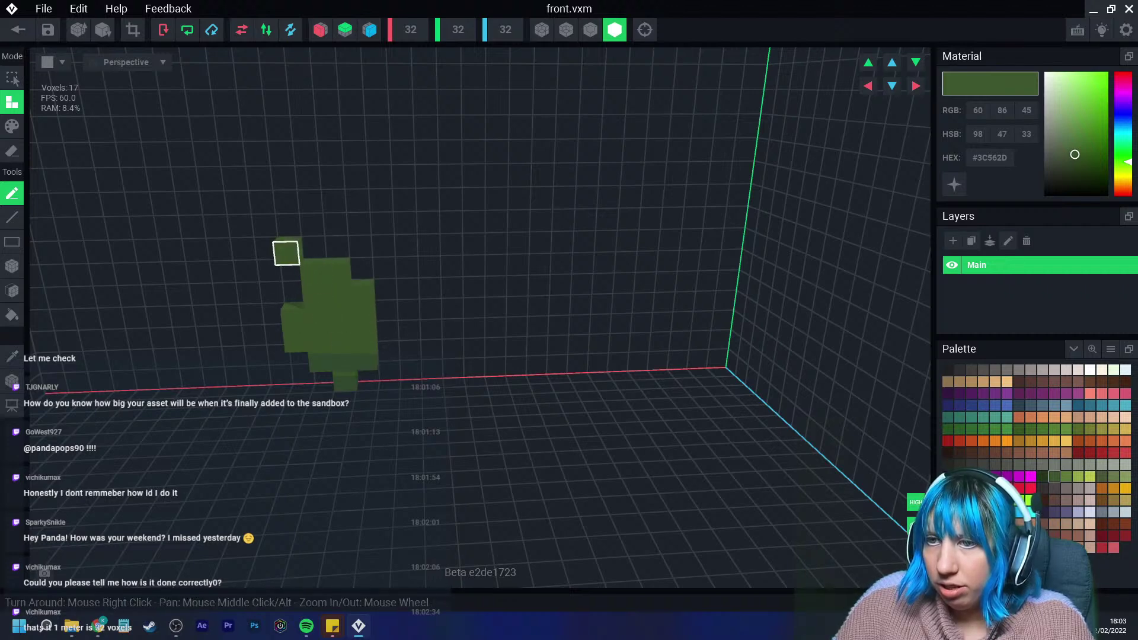
# Draw a second green clump rising diagonally in stair steps beside the first and show the model's edges.
pyautogui.moveTo(460, 316); pyautogui.dragTo(447, 301, button='right')
pyautogui.moveTo(408, 308)
pyautogui.mouseDown()
pyautogui.moveTo(429, 261)
pyautogui.moveTo(452, 265)
pyautogui.moveTo(462, 244)
pyautogui.moveTo(496, 264)
pyautogui.moveTo(495, 219)
pyautogui.moveTo(495, 265)
pyautogui.mouseUp()
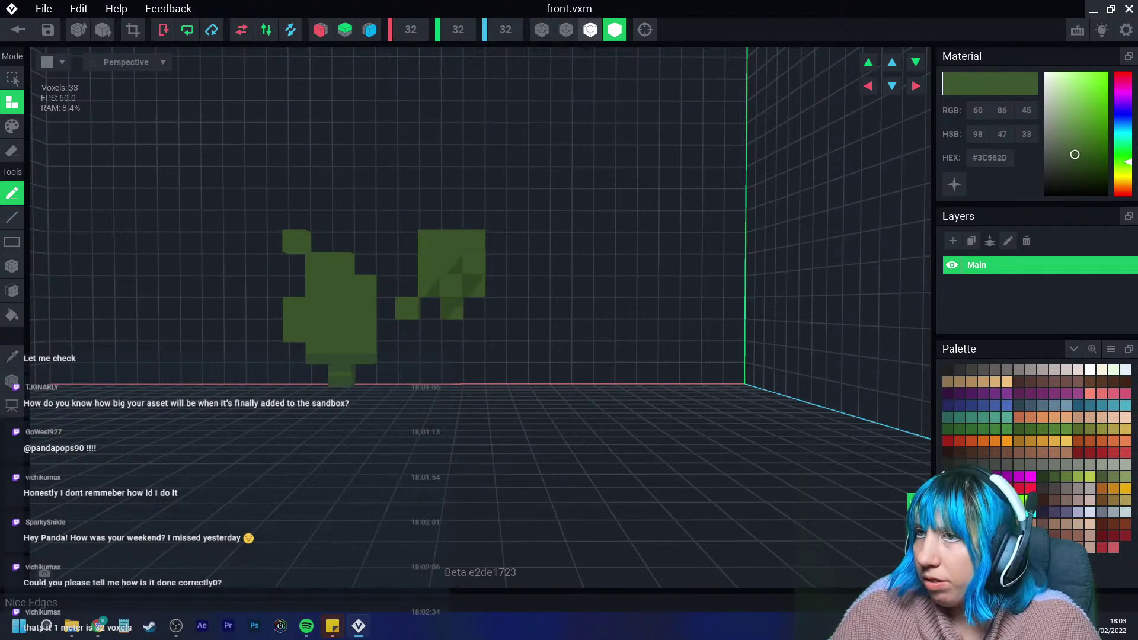
pyautogui.click(591, 30)
pyautogui.moveTo(453, 231); pyautogui.dragTo(479, 246, button='right')
pyautogui.moveTo(453, 223); pyautogui.dragTo(476, 221)
pyautogui.moveTo(498, 231); pyautogui.dragTo(479, 224, button='right')
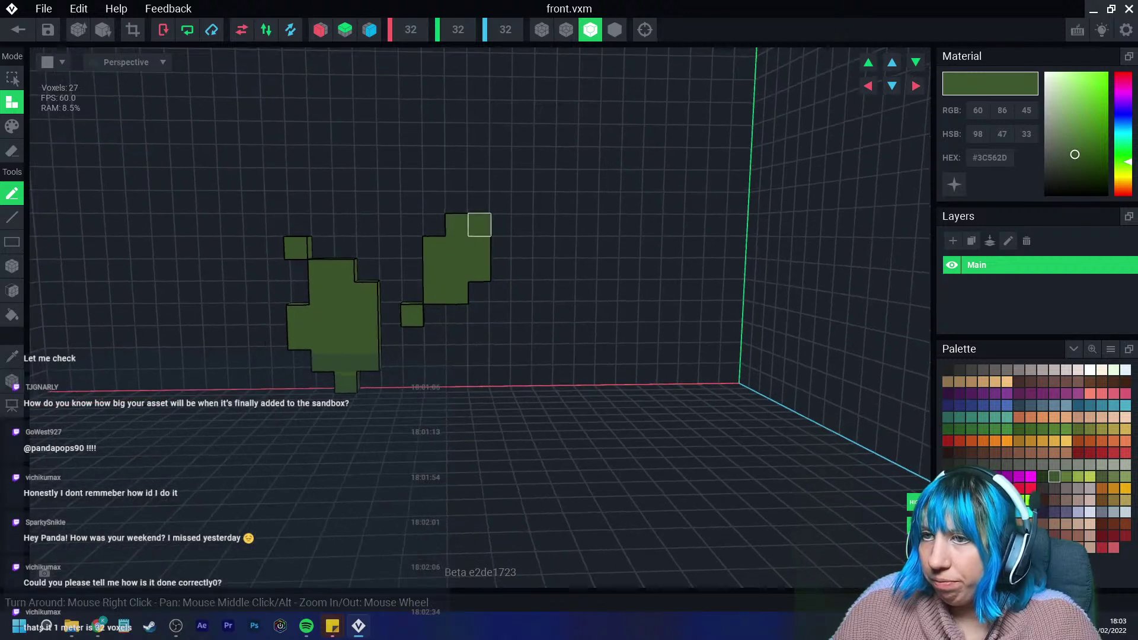
pyautogui.click(500, 202)
pyautogui.moveTo(500, 202); pyautogui.dragTo(503, 247)
pyautogui.moveTo(504, 246)
pyautogui.mouseDown(button='right')
pyautogui.moveTo(473, 262)
pyautogui.moveTo(457, 293)
pyautogui.mouseUp(button='right')
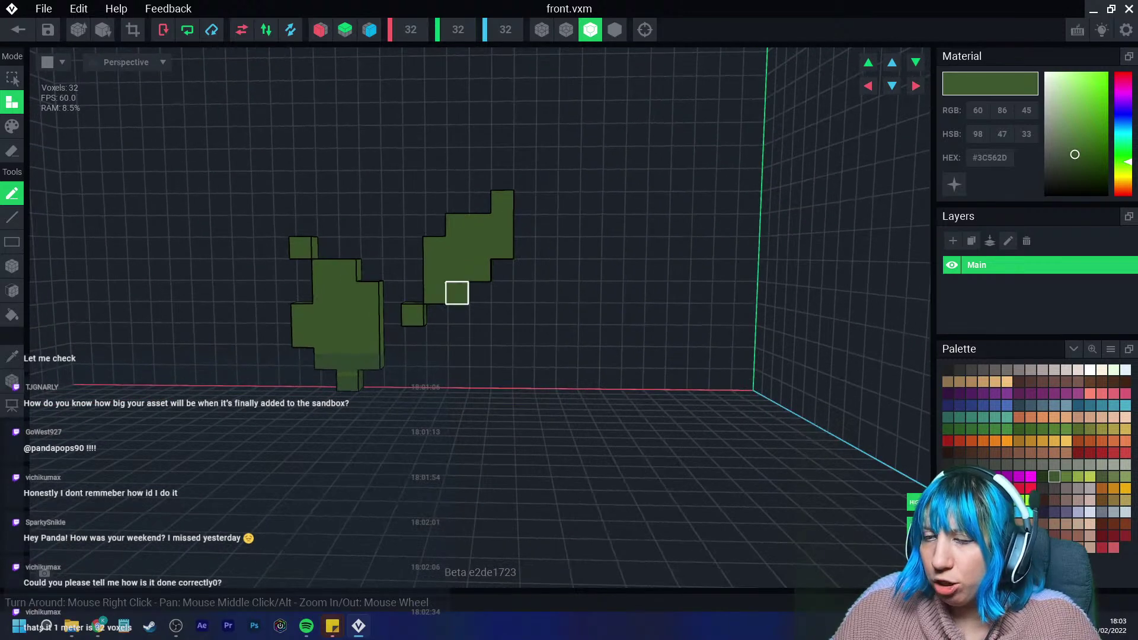
pyautogui.click(437, 313)
# Draw a third stepped green clump above the other two, undoing the misplaced voxels.
pyautogui.moveTo(394, 355); pyautogui.dragTo(398, 369, button='right')
pyautogui.moveTo(409, 256)
pyautogui.mouseDown()
pyautogui.moveTo(387, 235)
pyautogui.moveTo(408, 213)
pyautogui.moveTo(363, 213)
pyautogui.moveTo(383, 188)
pyautogui.moveTo(365, 191)
pyautogui.moveTo(363, 145)
pyautogui.moveTo(386, 147)
pyautogui.mouseUp()
pyautogui.hotkey('ctrl', 'z')
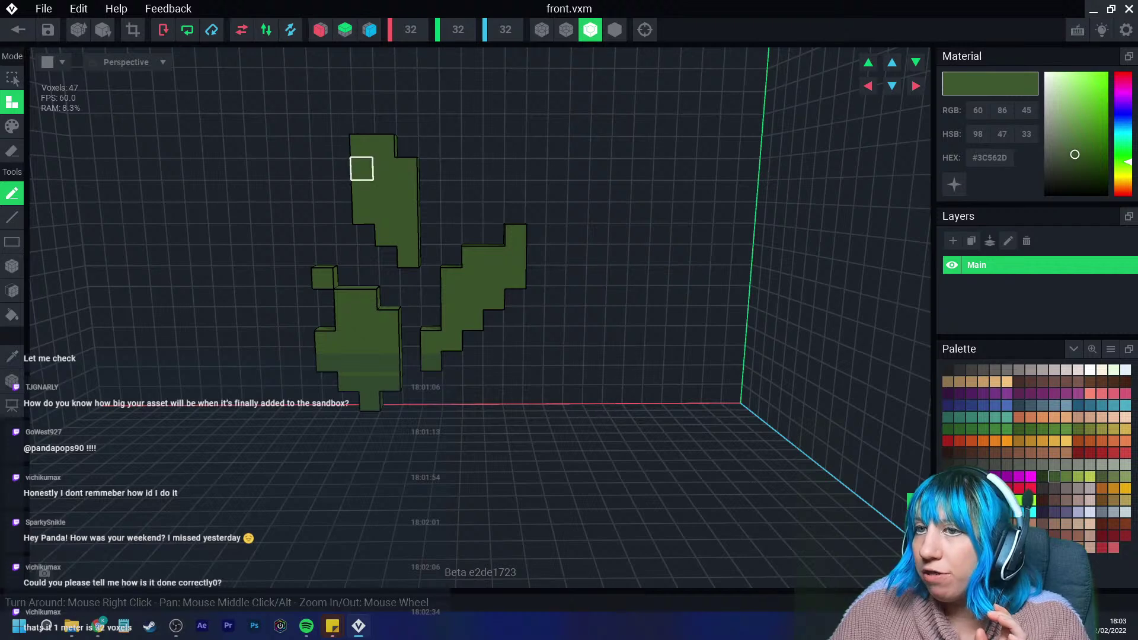
pyautogui.moveTo(386, 234); pyautogui.dragTo(409, 230, button='right')
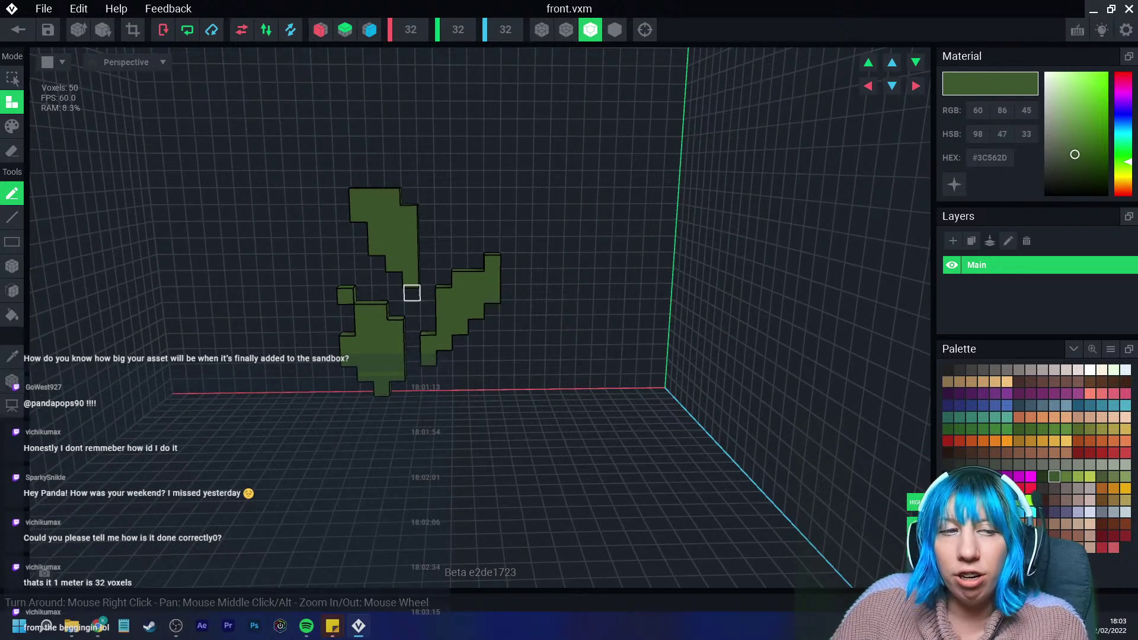
pyautogui.scroll(3, 429, 325)
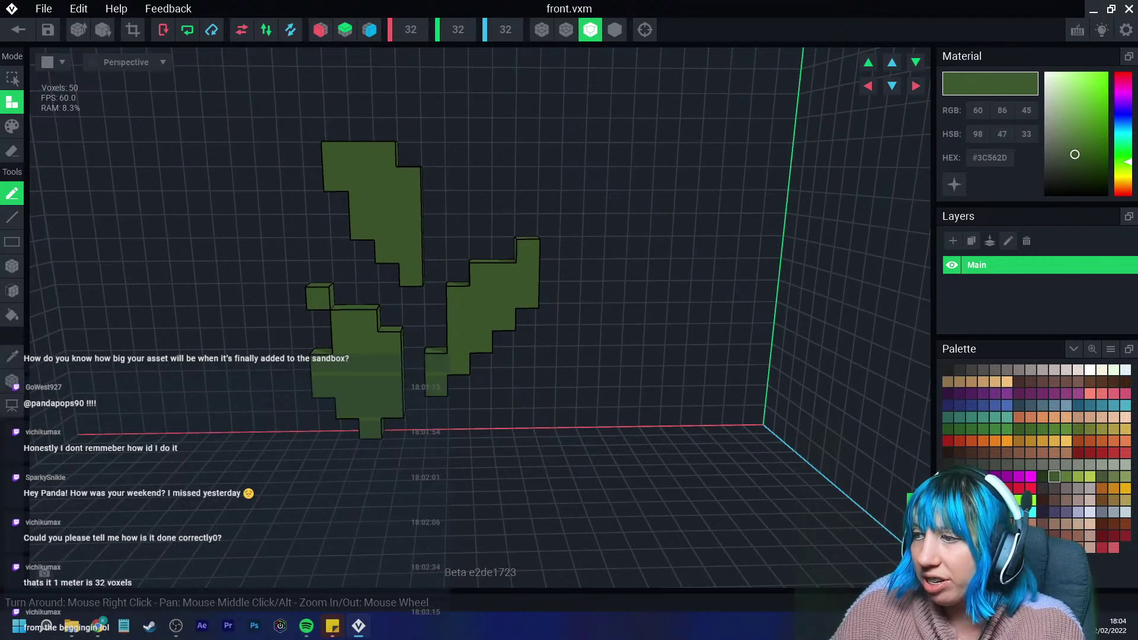
# Paint patches of muted green #475636 across the three green clumps.
pyautogui.click(11, 125)
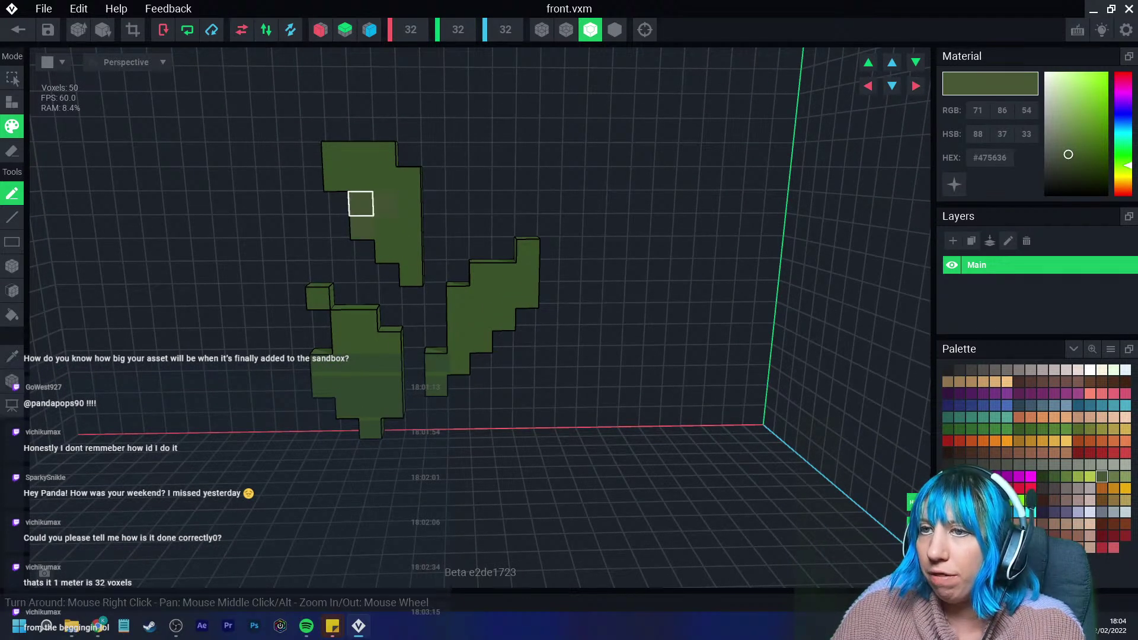
pyautogui.moveTo(504, 319); pyautogui.dragTo(457, 342)
pyautogui.moveTo(345, 323)
pyautogui.mouseDown()
pyautogui.moveTo(344, 343)
pyautogui.moveTo(367, 343)
pyautogui.mouseUp()
pyautogui.moveTo(346, 387); pyautogui.dragTo(344, 365)
# Crop the front model's volume to its voxels, save it and return to the project.
pyautogui.click(133, 30)
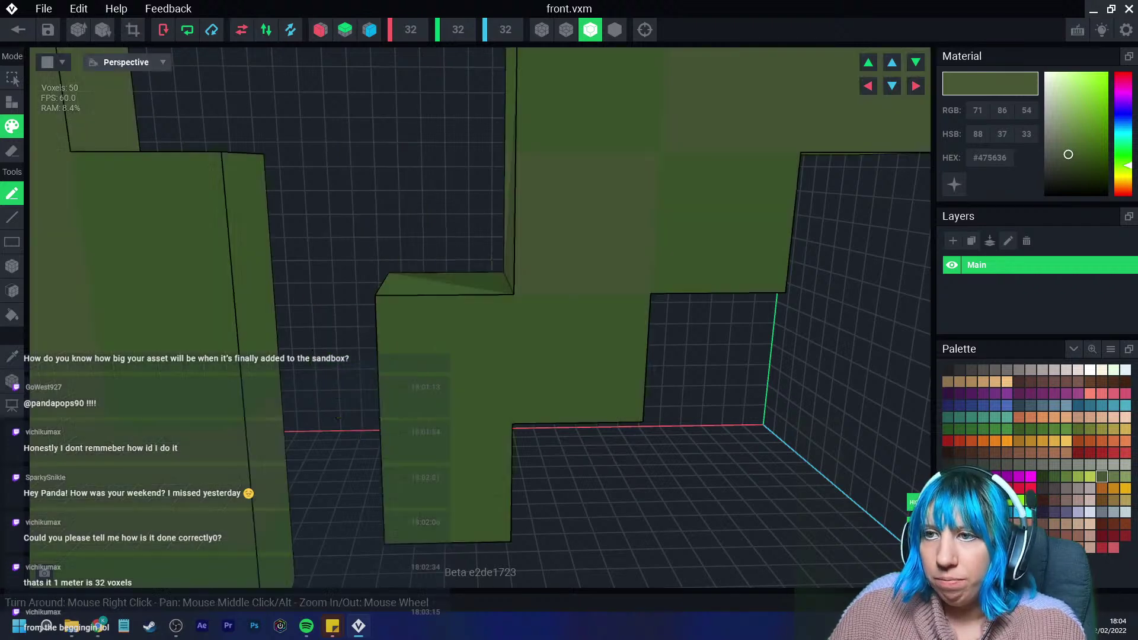
pyautogui.scroll(-6, 409, 311)
pyautogui.click(12, 380)
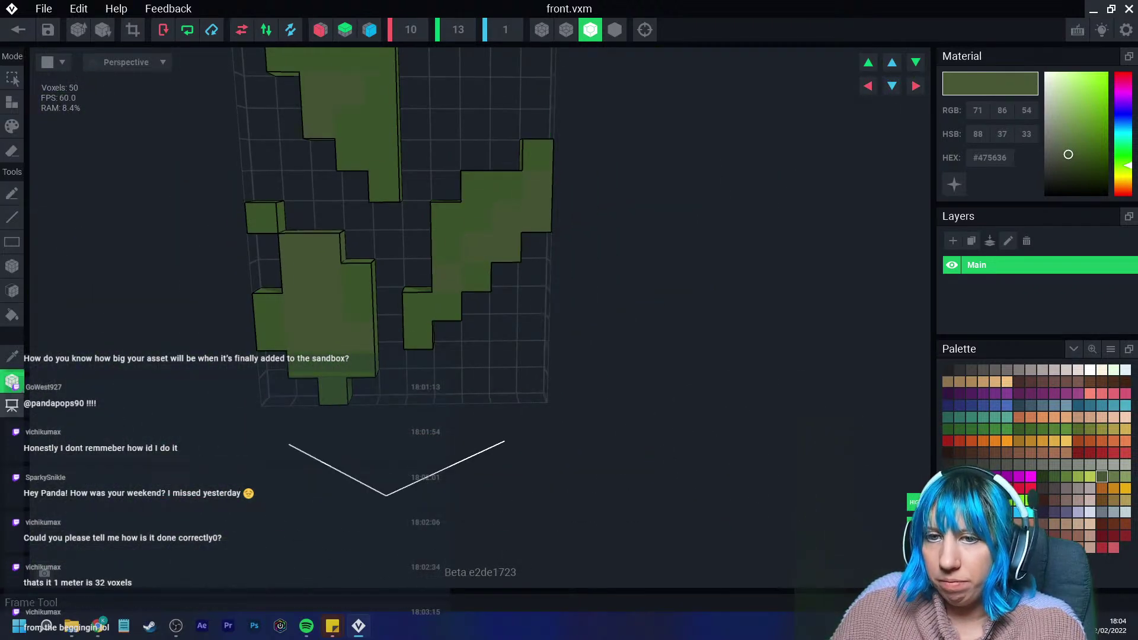
pyautogui.moveTo(350, 363)
pyautogui.mouseDown(button='right')
pyautogui.moveTo(433, 361)
pyautogui.moveTo(359, 366)
pyautogui.mouseUp(button='right')
pyautogui.moveTo(427, 374)
pyautogui.mouseDown()
pyautogui.moveTo(404, 378)
pyautogui.moveTo(418, 375)
pyautogui.mouseUp()
pyautogui.click(17, 30)
pyautogui.click(444, 228)
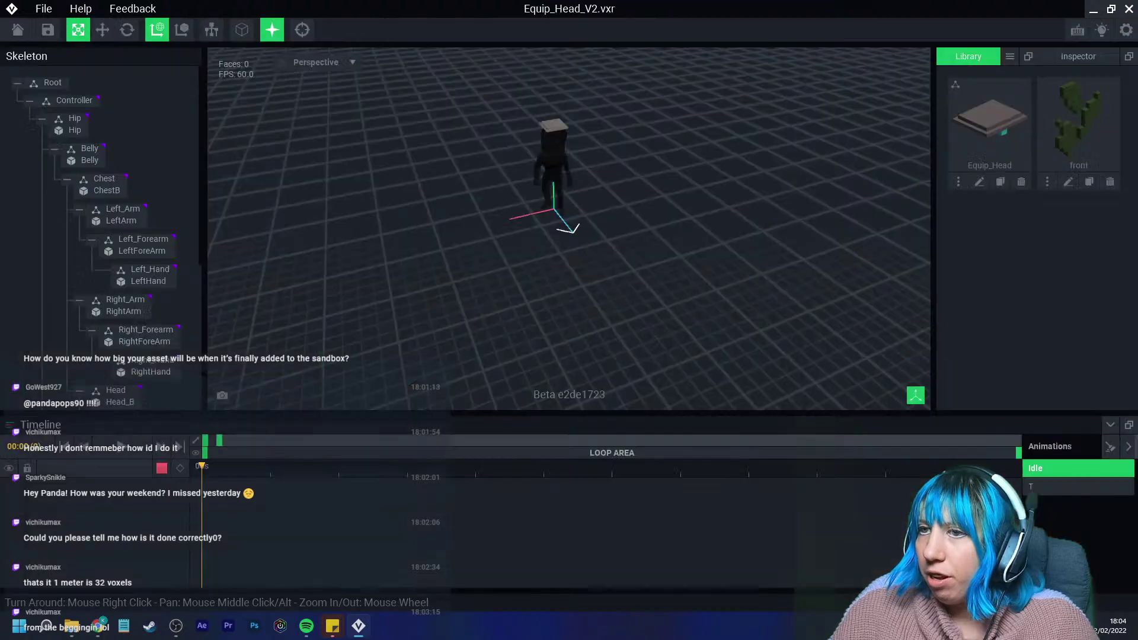
# Create a child node named Front under Equip_Head and assign the front model to it.
pyautogui.moveTo(462, 231); pyautogui.dragTo(409, 231, button='right')
pyautogui.scroll(5, 495, 229)
pyautogui.moveTo(495, 228); pyautogui.dragTo(513, 303, button='middle')
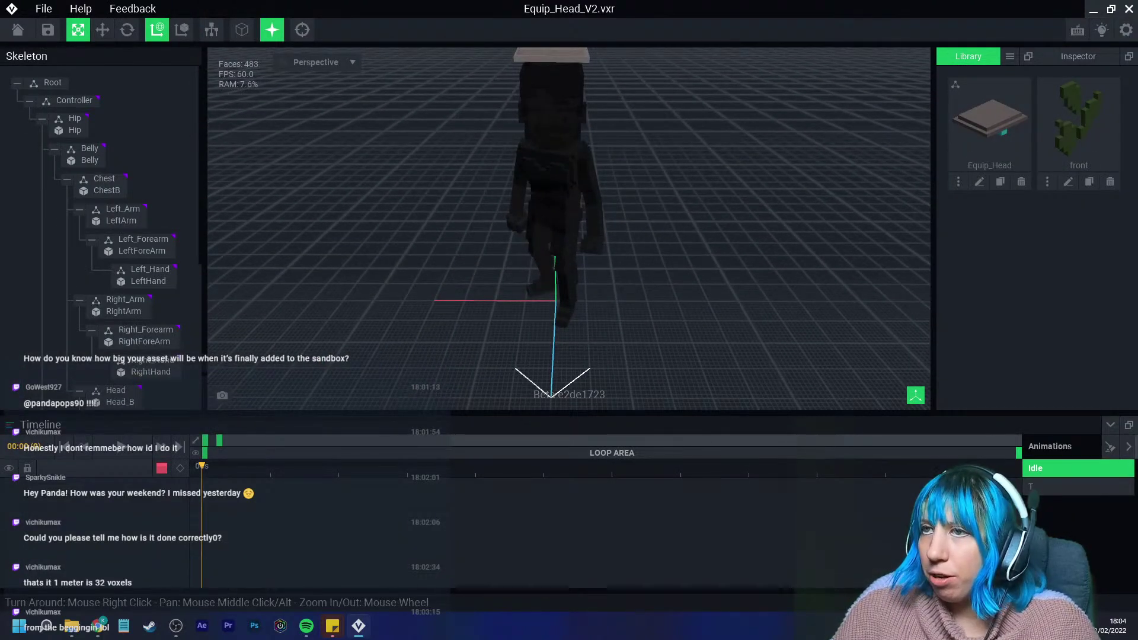
pyautogui.scroll(-3, 101, 243)
pyautogui.rightClick(94, 246)
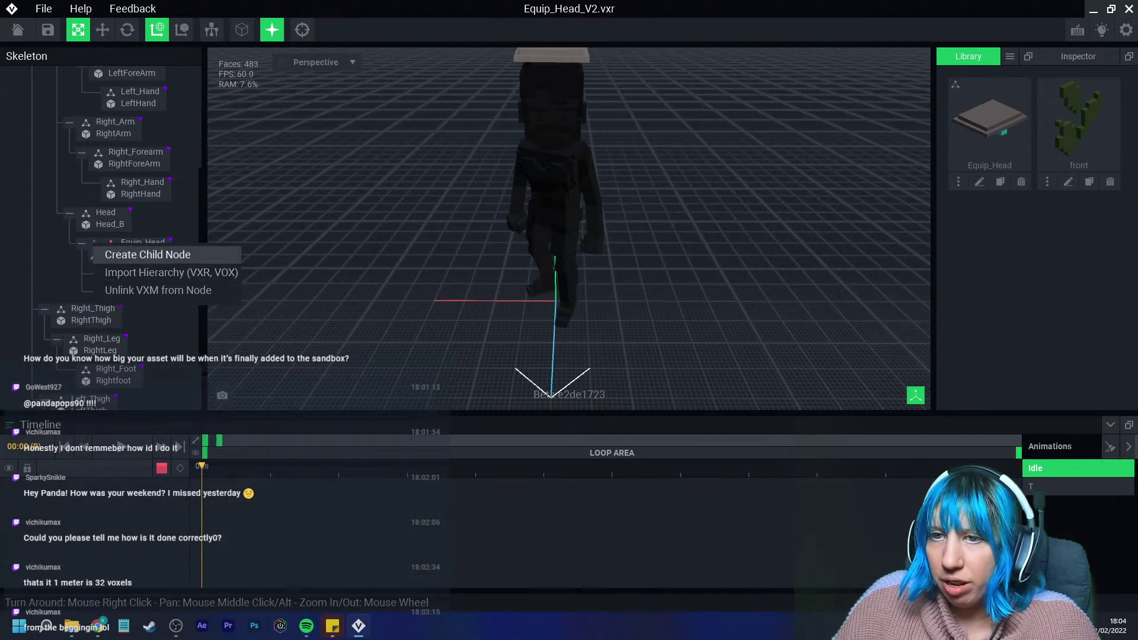
pyautogui.click(148, 254)
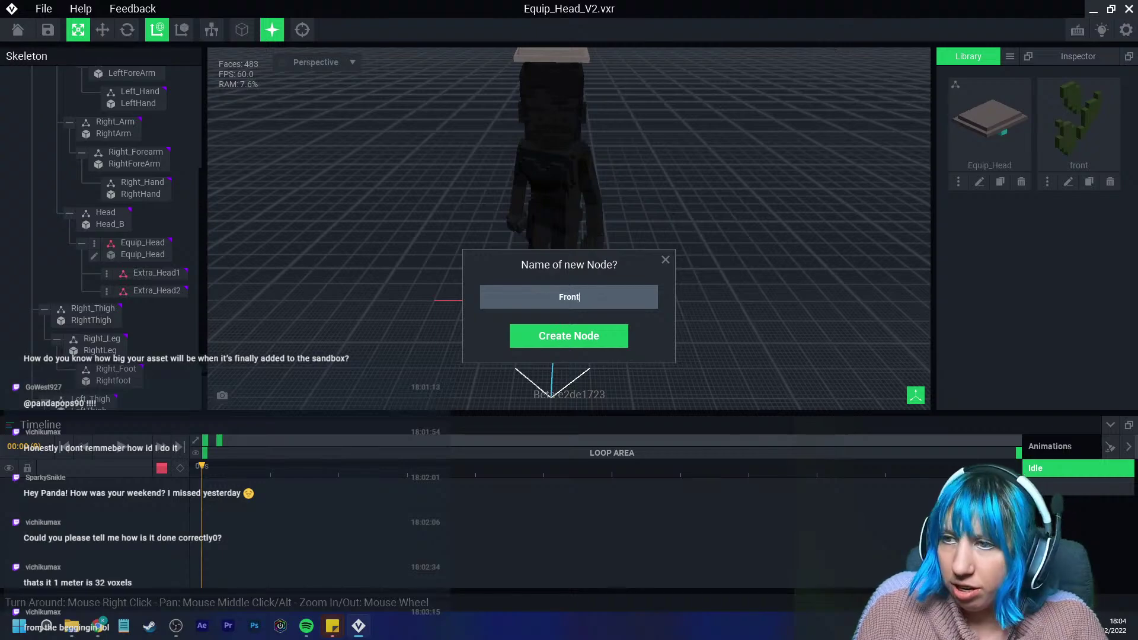
pyautogui.press('Return')
pyautogui.moveTo(1078, 123); pyautogui.dragTo(142, 310)
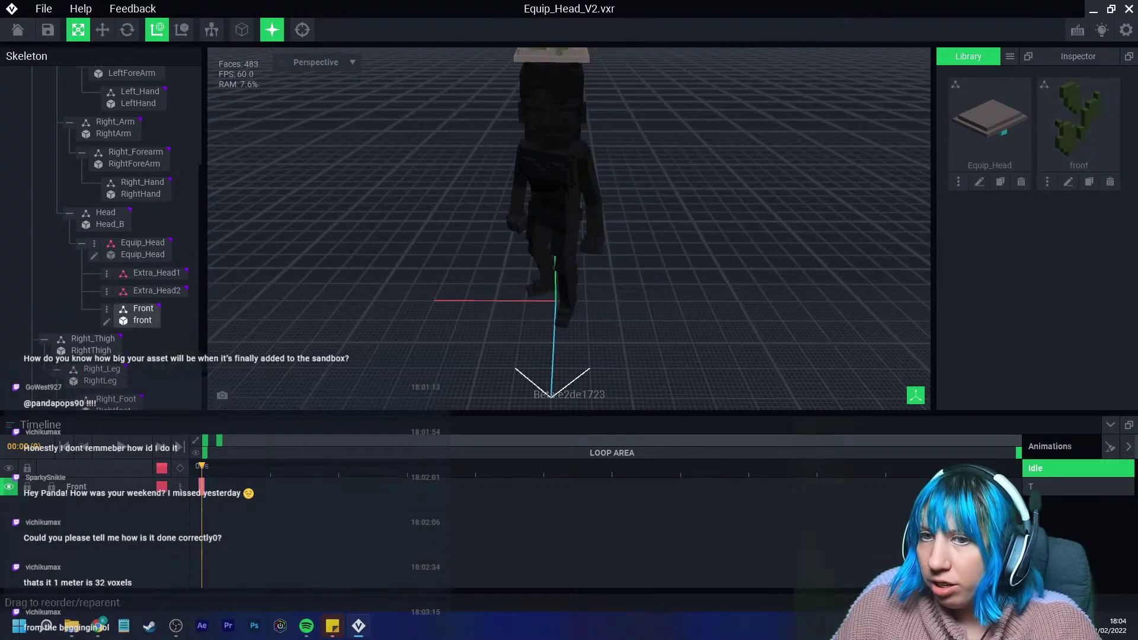
# Move the Front node forward and down from the head plate so the green clumps sit before the avatar's face.
pyautogui.click(143, 312)
pyautogui.moveTo(403, 237); pyautogui.dragTo(480, 261, button='right')
pyautogui.scroll(6, 569, 229)
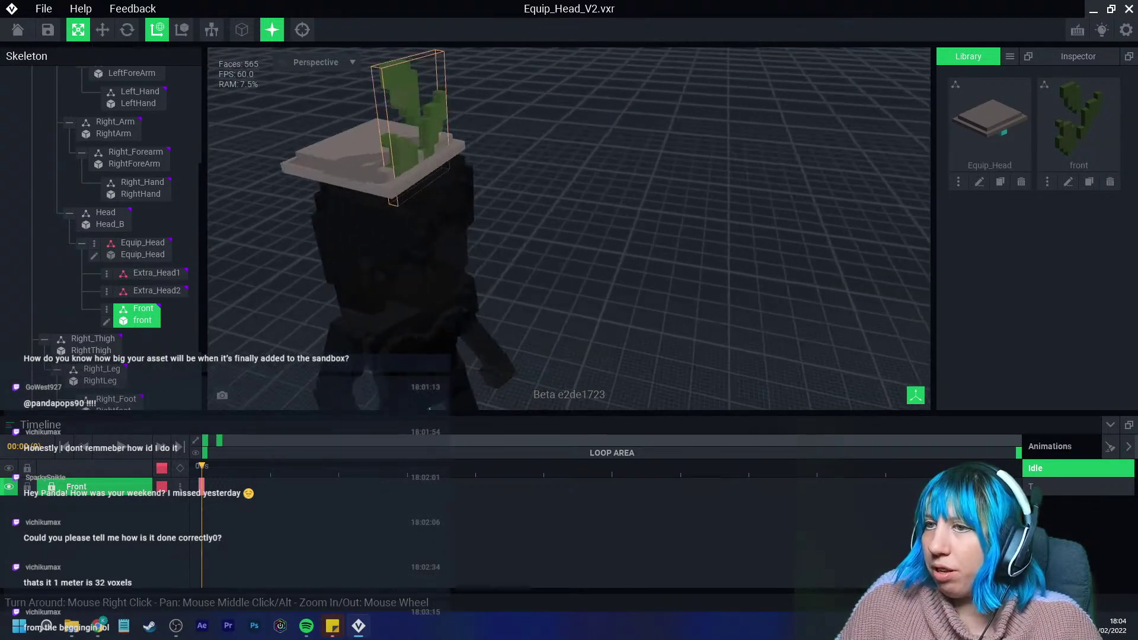
pyautogui.press('w')
pyautogui.moveTo(385, 178); pyautogui.dragTo(571, 272, button='middle')
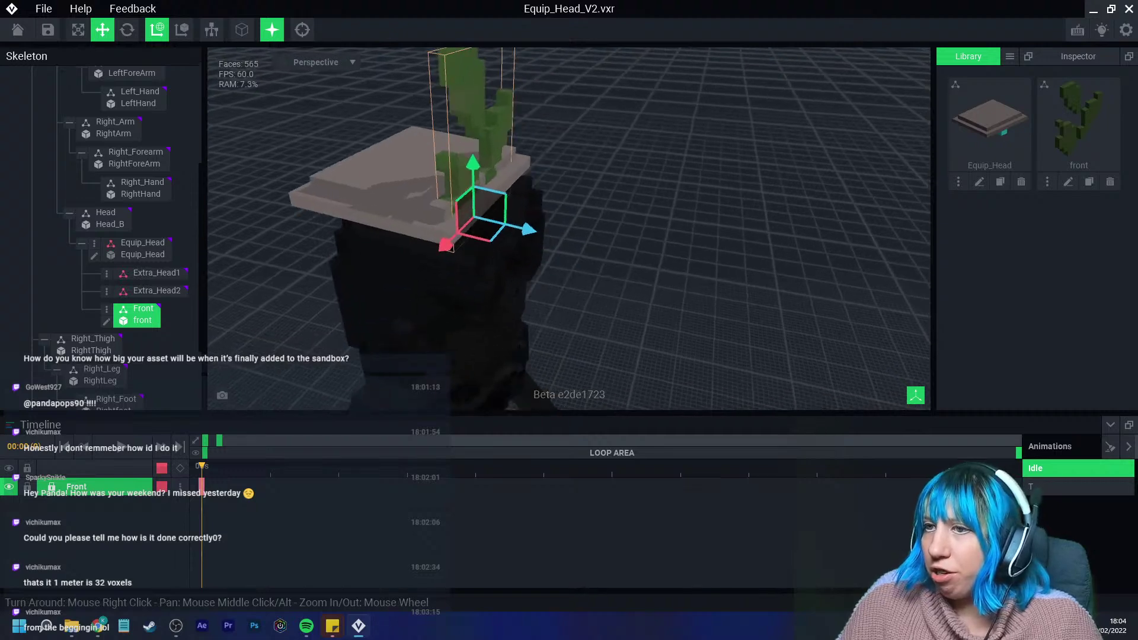
pyautogui.moveTo(528, 230); pyautogui.dragTo(563, 238)
pyautogui.moveTo(510, 174); pyautogui.dragTo(507, 273)
pyautogui.moveTo(562, 335); pyautogui.dragTo(575, 339)
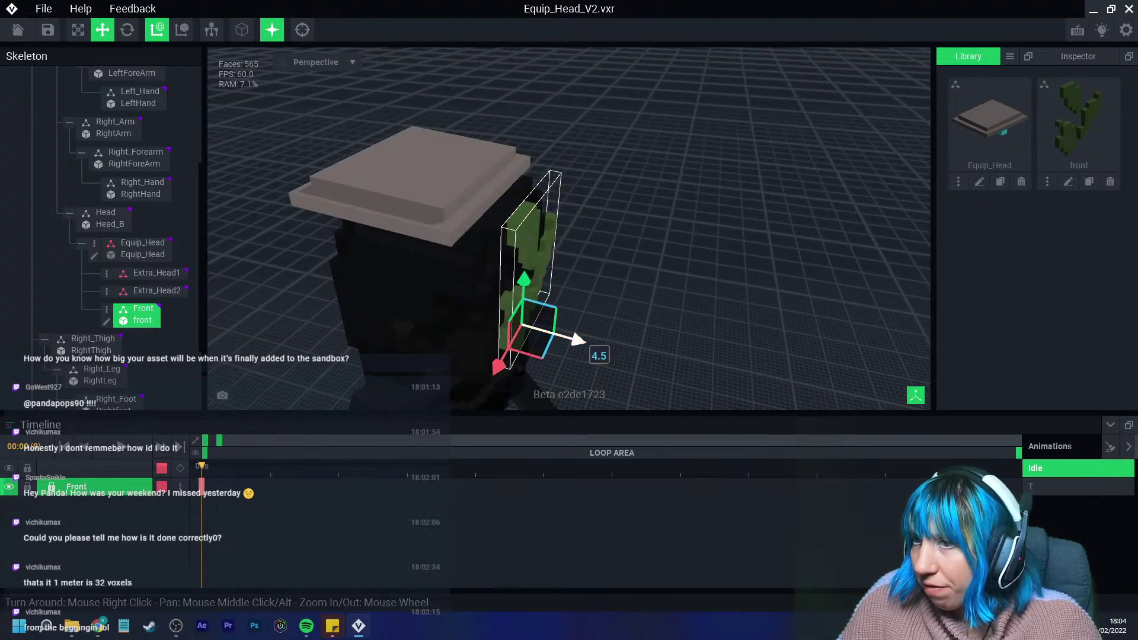
# Lower the Front node slightly over the avatar's face and deselect it.
pyautogui.moveTo(575, 340); pyautogui.dragTo(379, 238, button='right')
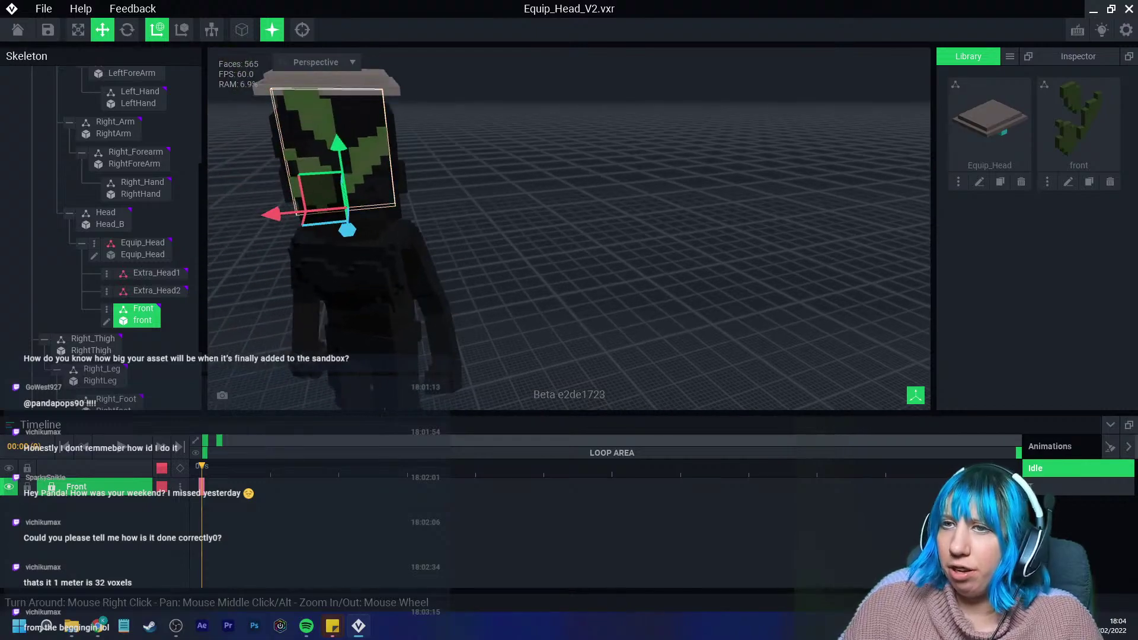
pyautogui.moveTo(334, 145); pyautogui.dragTo(339, 160)
pyautogui.moveTo(339, 160); pyautogui.dragTo(498, 184, button='right')
pyautogui.moveTo(859, 196); pyautogui.dragTo(492, 205, button='middle')
pyautogui.click(599, 198)
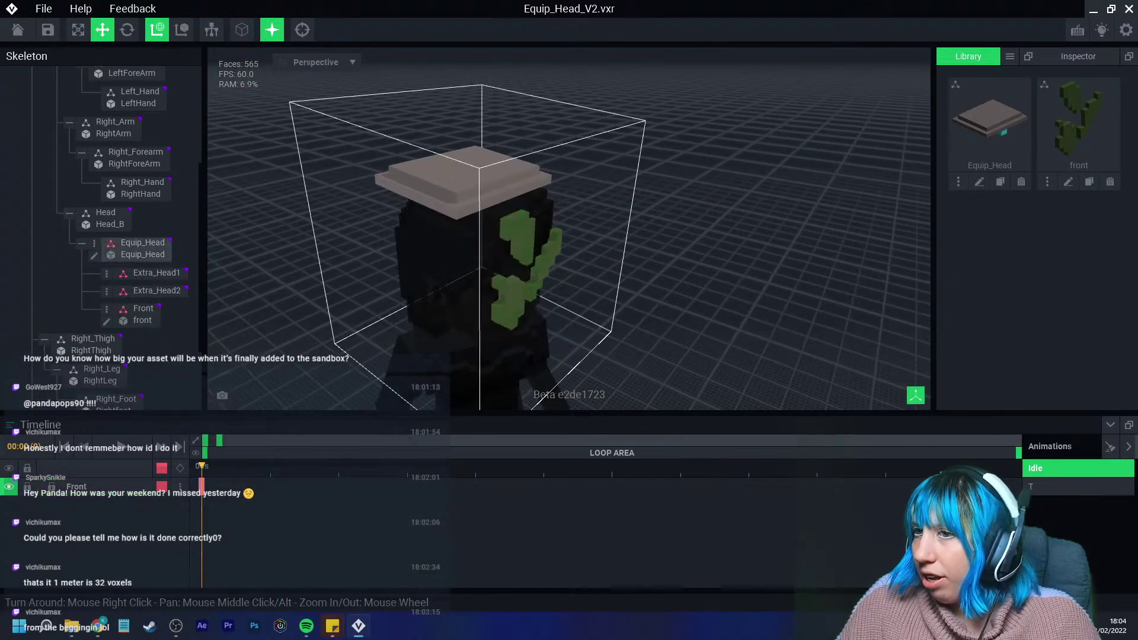
pyautogui.click(979, 182)
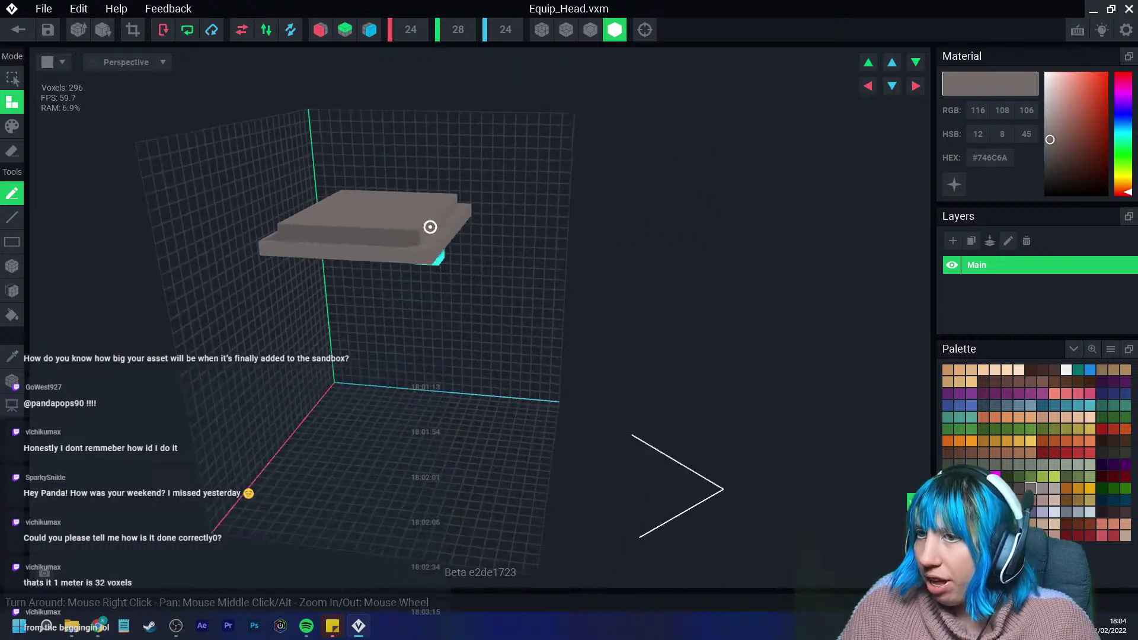
pyautogui.click(18, 30)
pyautogui.click(445, 226)
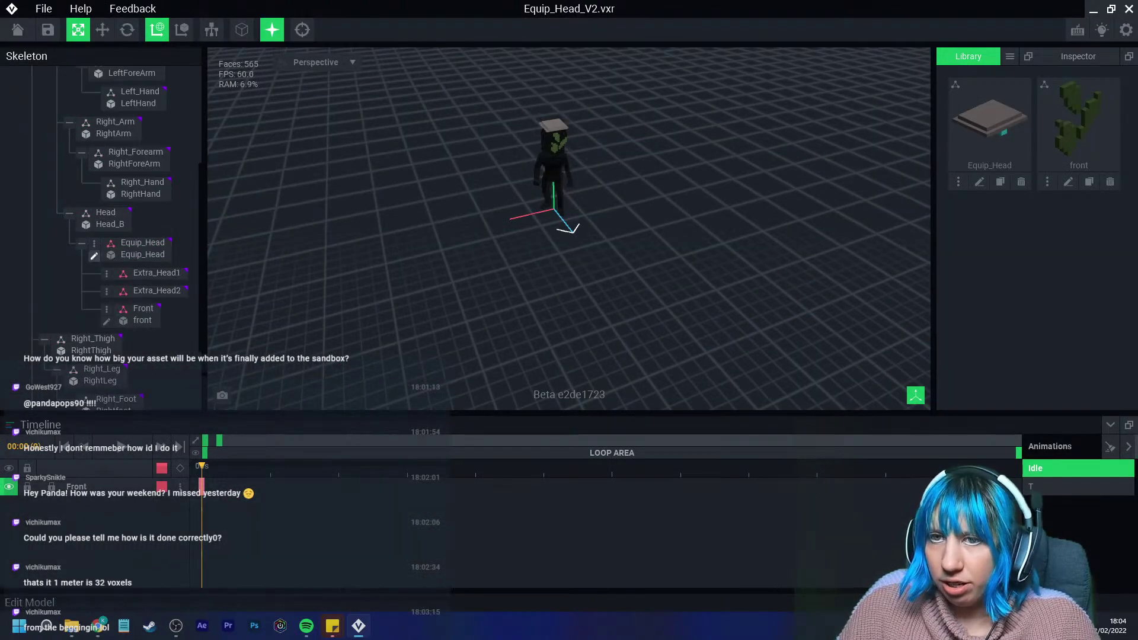
# Open the Equip_Head model from its skeleton node and fill the grey plate with brown #66463D.
pyautogui.click(93, 256)
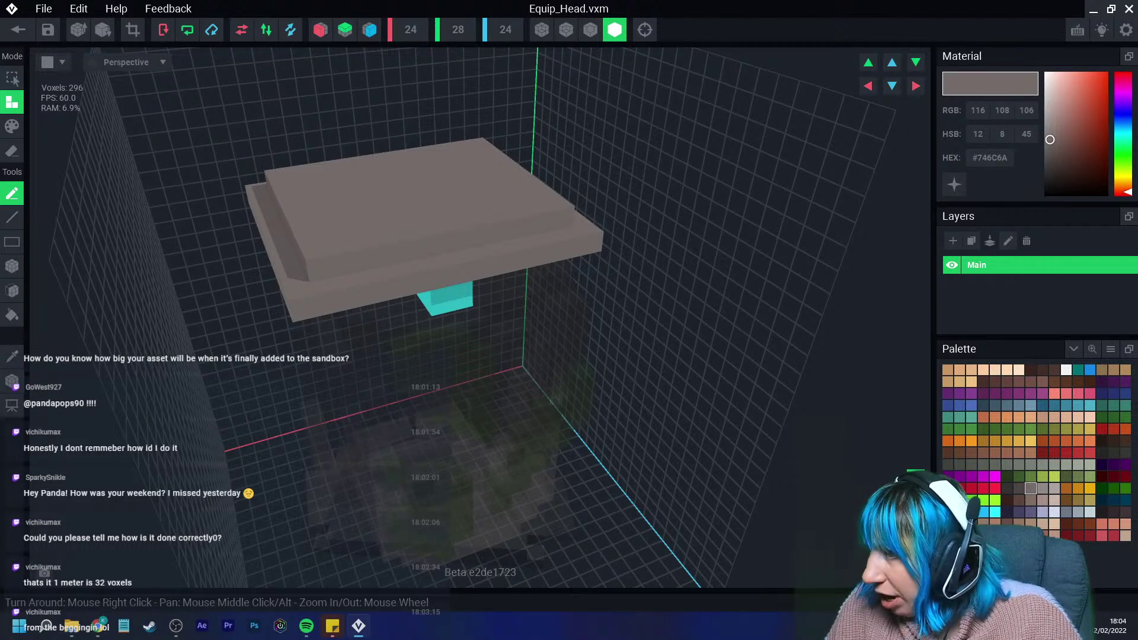
pyautogui.click(1007, 382)
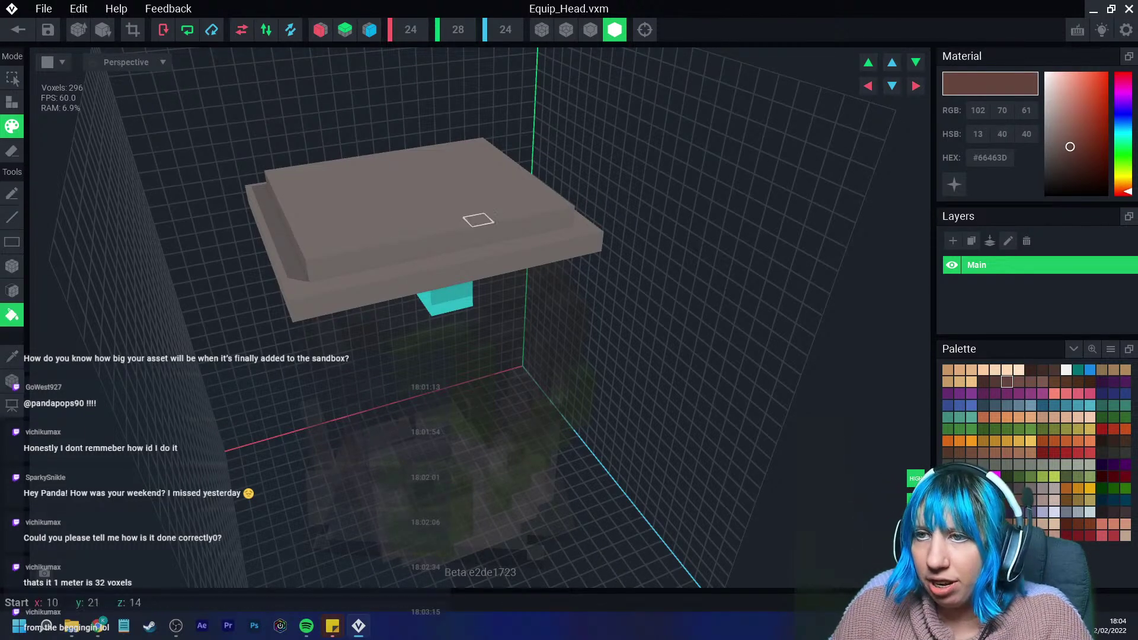
pyautogui.click(475, 222)
pyautogui.moveTo(475, 221); pyautogui.dragTo(449, 271, button='right')
# Erase the cyan block beneath the brown plate and show the model's edges.
pyautogui.click(11, 290)
pyautogui.moveTo(376, 338); pyautogui.dragTo(379, 261, button='right')
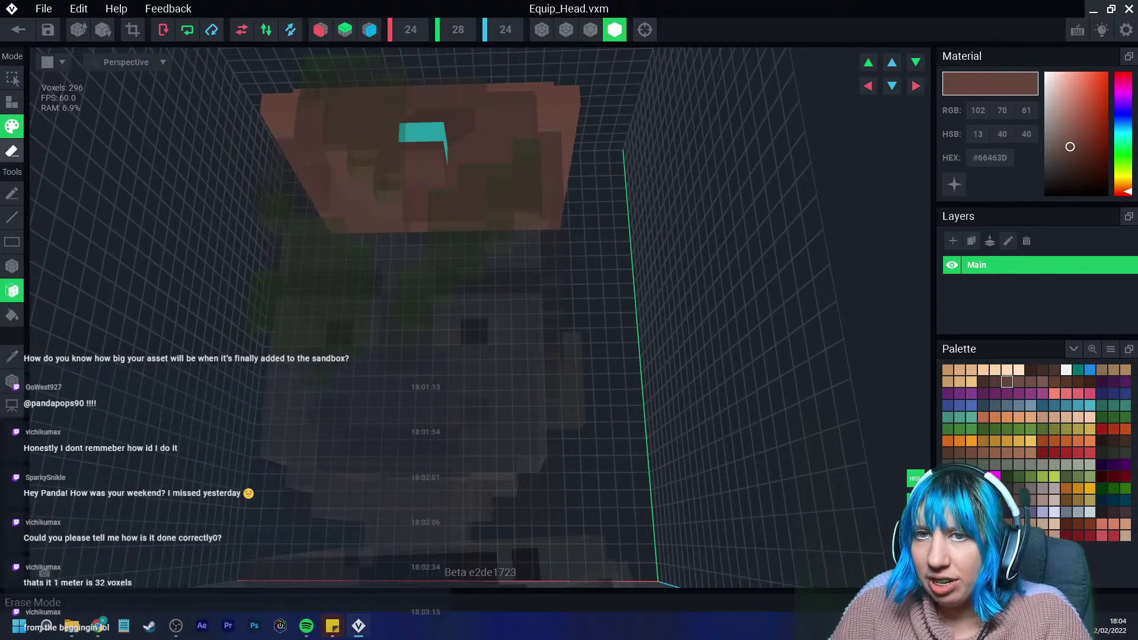
pyautogui.click(12, 151)
pyautogui.click(418, 154)
pyautogui.moveTo(417, 154); pyautogui.dragTo(385, 279, button='right')
pyautogui.click(615, 30)
pyautogui.moveTo(231, 231); pyautogui.dragTo(325, 286, button='middle')
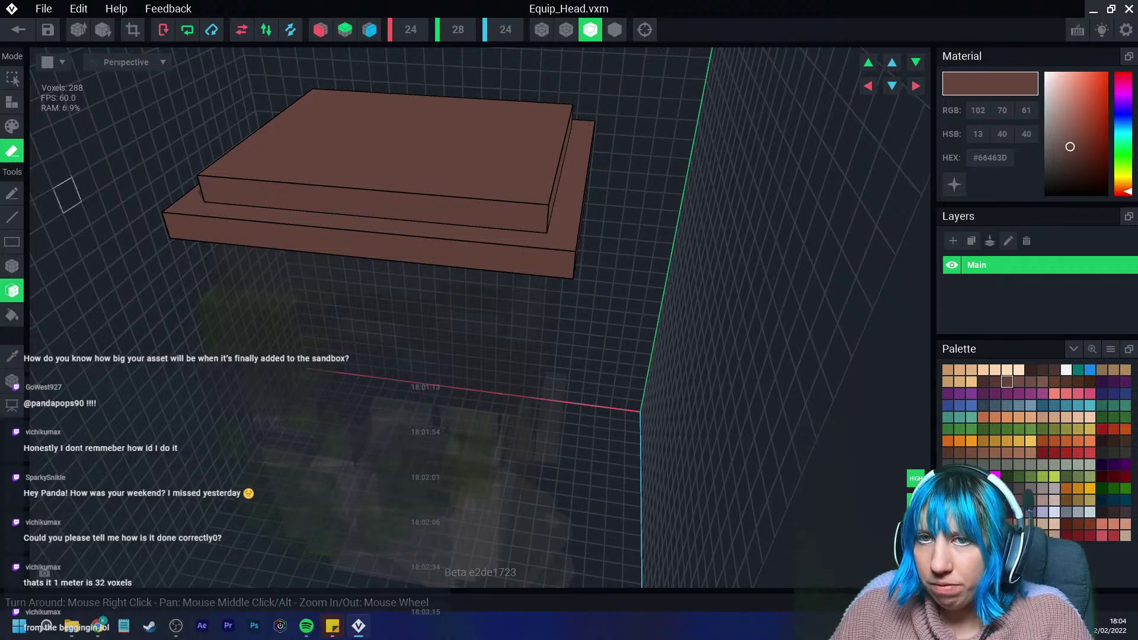
# Extend the front side of the plate's lower layer outward about three voxels in dark green #24351B.
pyautogui.click(1007, 476)
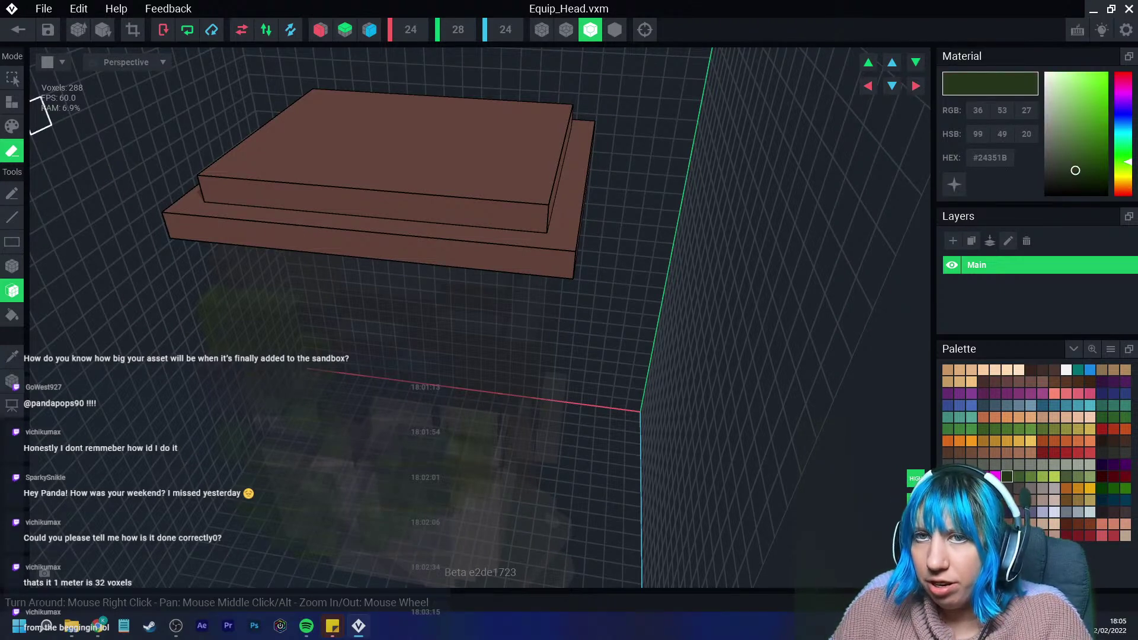
pyautogui.click(12, 102)
pyautogui.click(325, 248)
pyautogui.moveTo(348, 289); pyautogui.dragTo(363, 294, button='right')
pyautogui.click(354, 285)
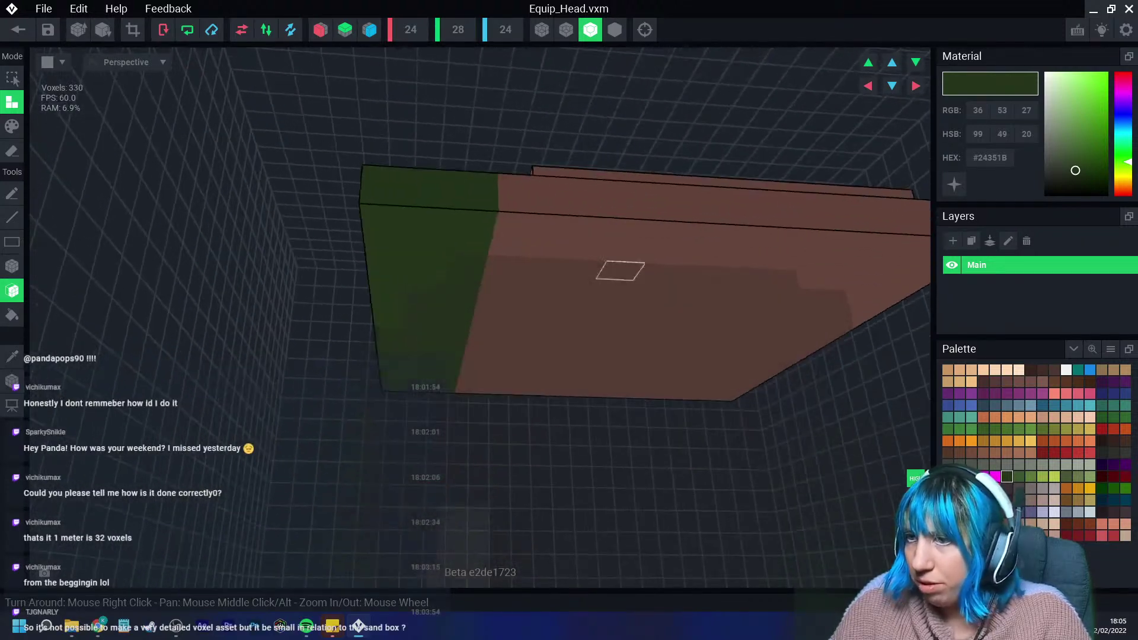
# Add dark green box strips beneath the plate along two opposite edges of its underside.
pyautogui.click(12, 267)
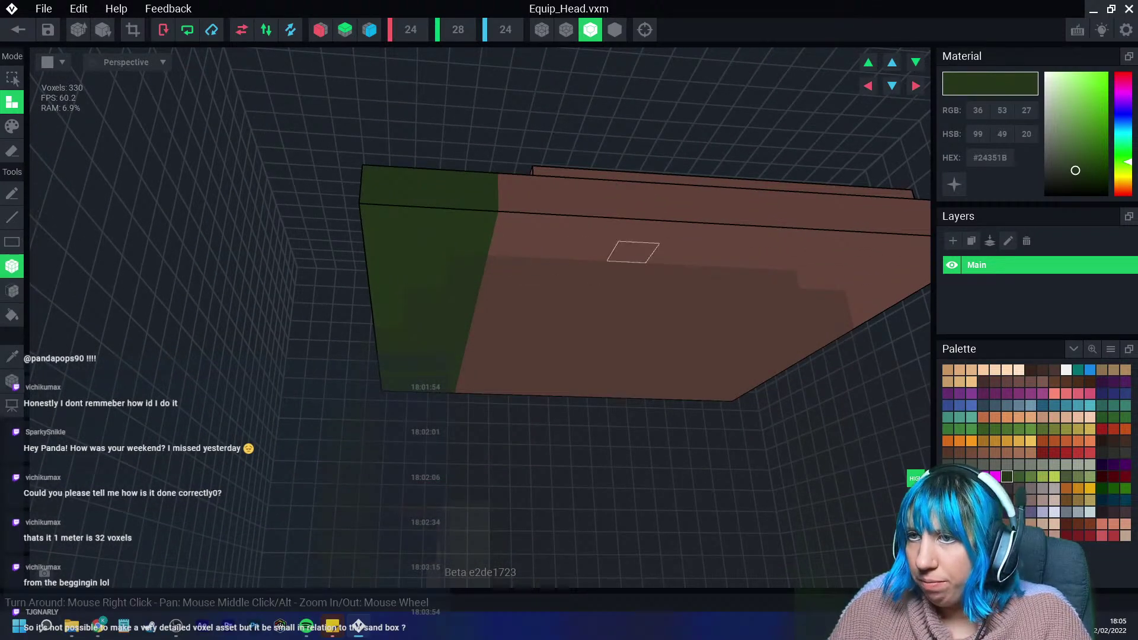
pyautogui.moveTo(634, 251); pyautogui.dragTo(390, 254, button='right')
pyautogui.moveTo(390, 253); pyautogui.dragTo(801, 284)
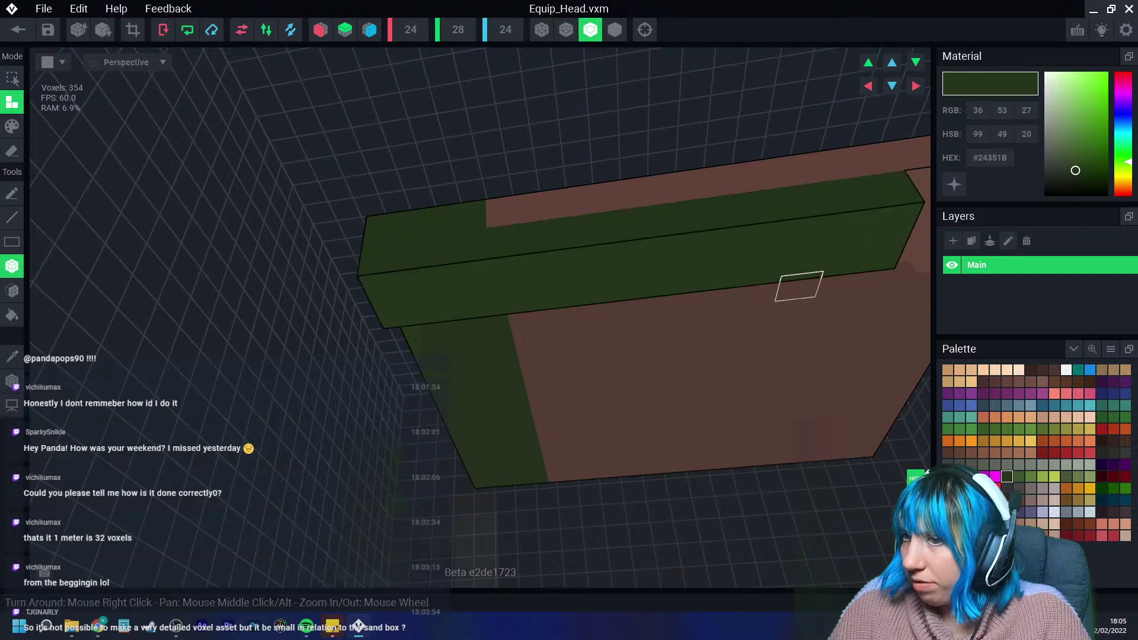
pyautogui.moveTo(800, 284)
pyautogui.mouseDown(button='right')
pyautogui.moveTo(794, 325)
pyautogui.moveTo(779, 343)
pyautogui.moveTo(605, 325)
pyautogui.moveTo(705, 358)
pyautogui.moveTo(569, 403)
pyautogui.moveTo(444, 213)
pyautogui.mouseUp(button='right')
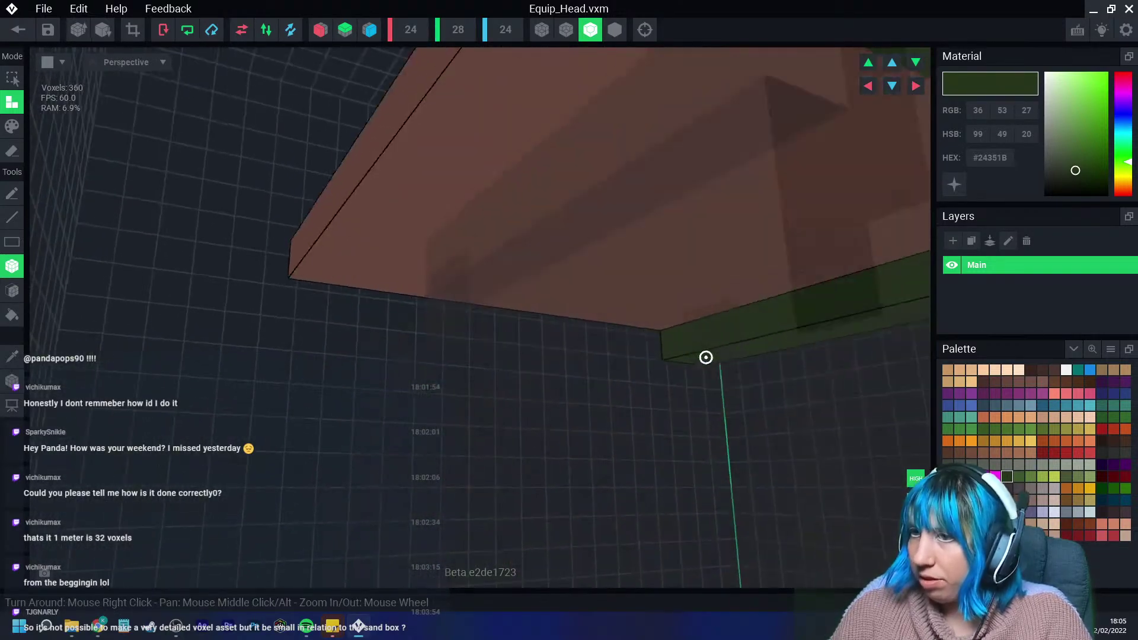
pyautogui.scroll(-5, 432, 198)
pyautogui.moveTo(547, 267); pyautogui.dragTo(777, 237, button='right')
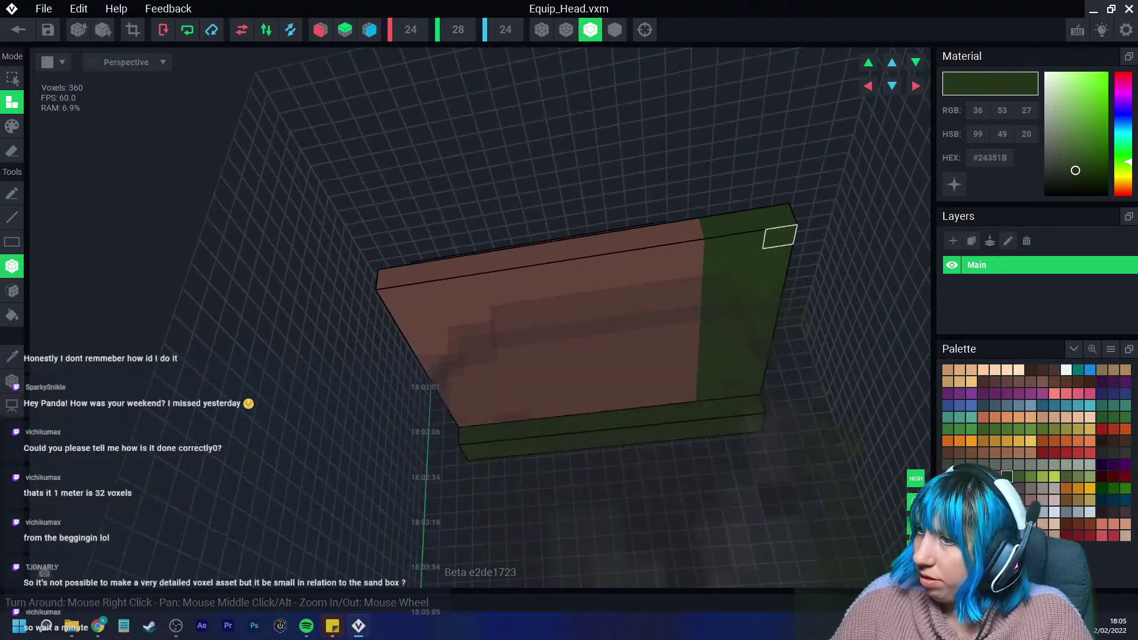
pyautogui.moveTo(777, 237); pyautogui.dragTo(392, 295)
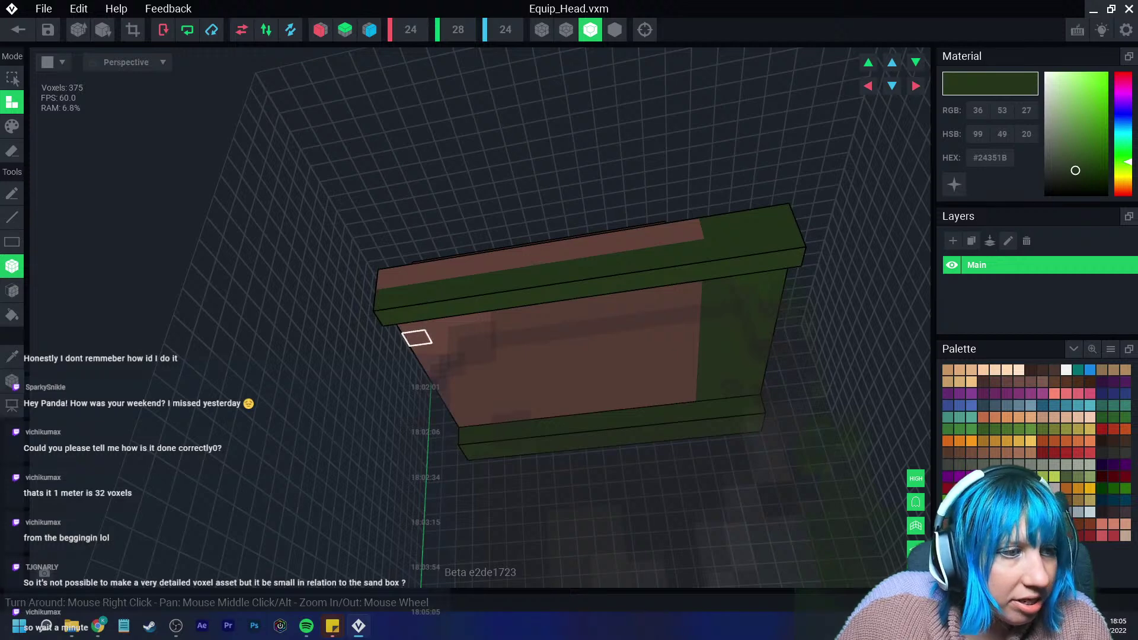
# Save the changes to Equip_Head.vxm and close both the model and its head piece project.
pyautogui.click(18, 30)
pyautogui.press('Return')
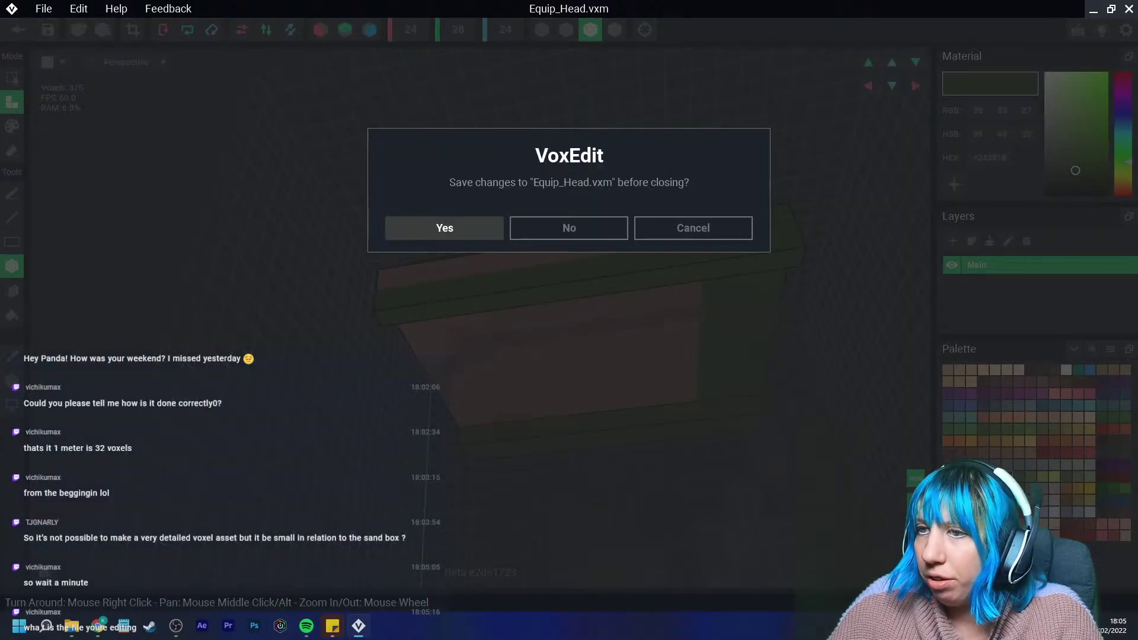
pyautogui.click(18, 30)
pyautogui.press('Return')
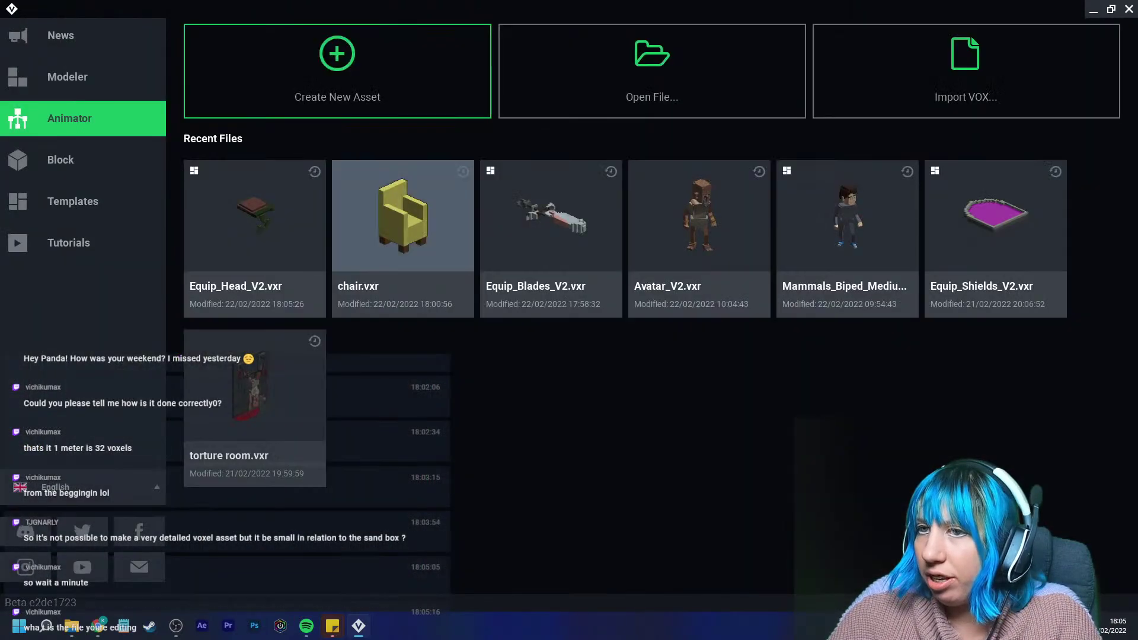
# View the asset template library, then reopen Equip_Head_V2.vxr from the Animator's recent files.
pyautogui.click(73, 201)
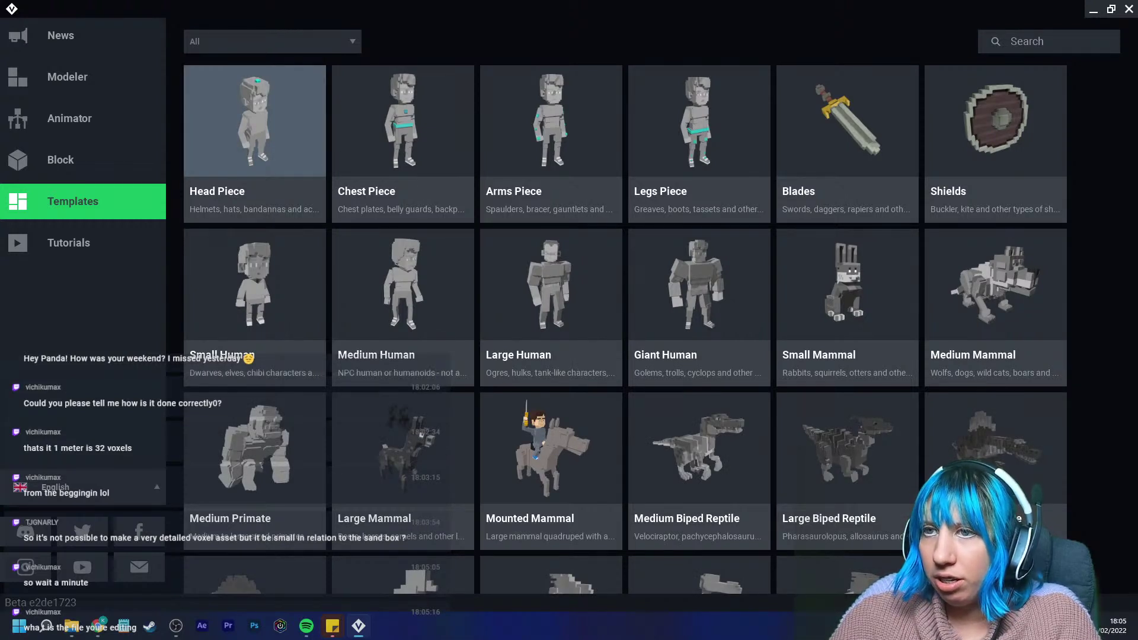
pyautogui.click(69, 118)
pyautogui.click(254, 219)
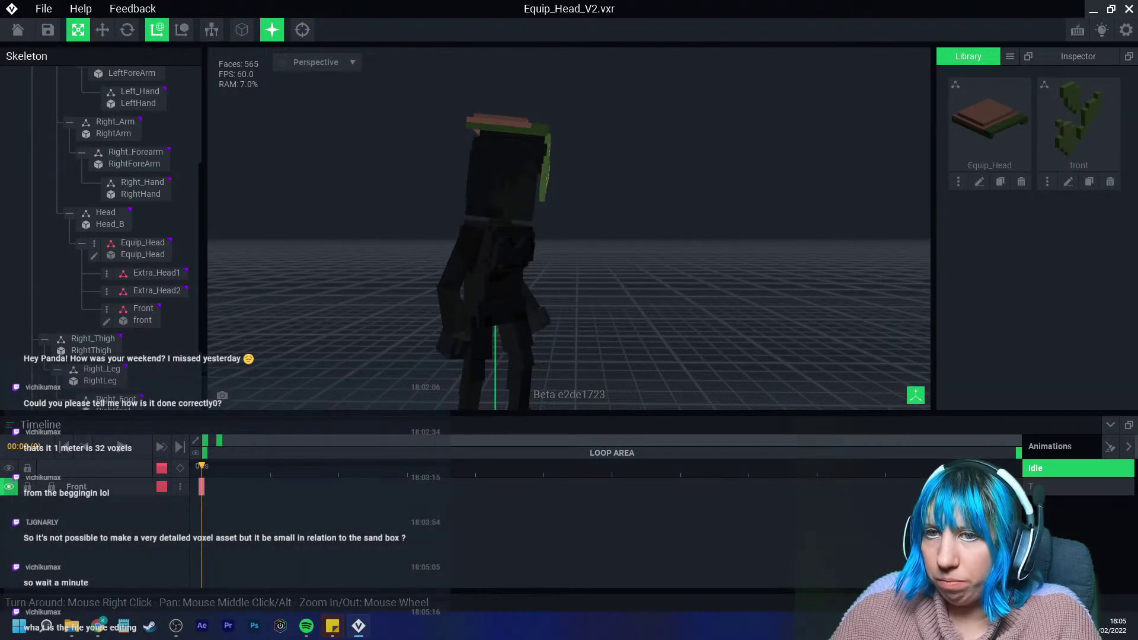
# Open the Equip_Head model from its skeleton node and show the model's edges.
pyautogui.click(94, 256)
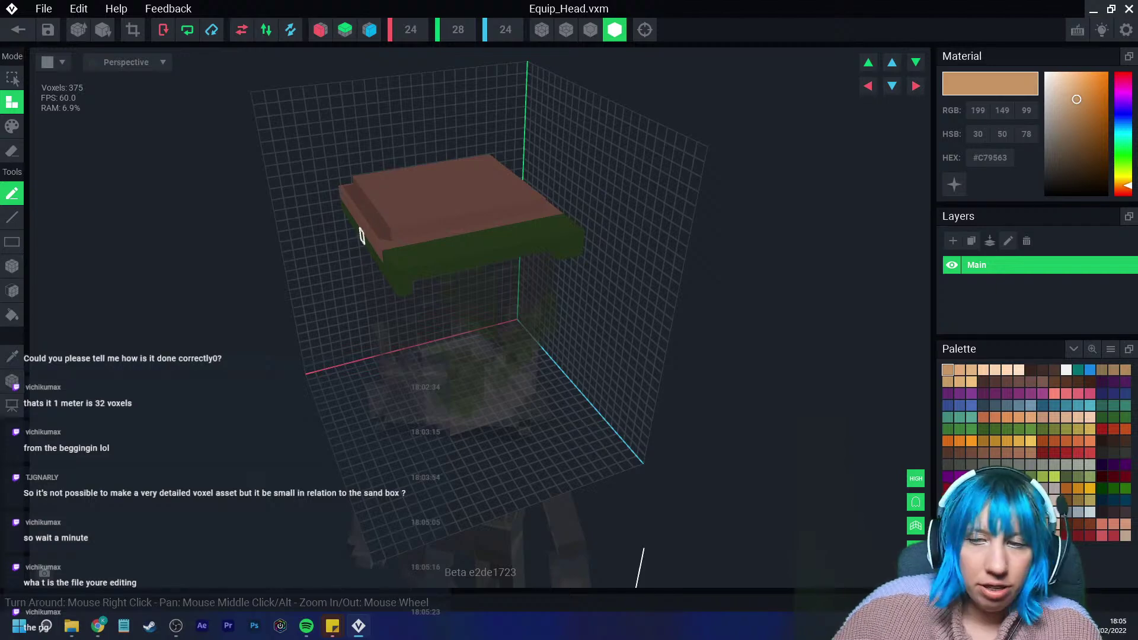
pyautogui.moveTo(361, 236); pyautogui.dragTo(613, 92, button='right')
pyautogui.click(590, 30)
pyautogui.moveTo(590, 29); pyautogui.dragTo(196, 291, button='right')
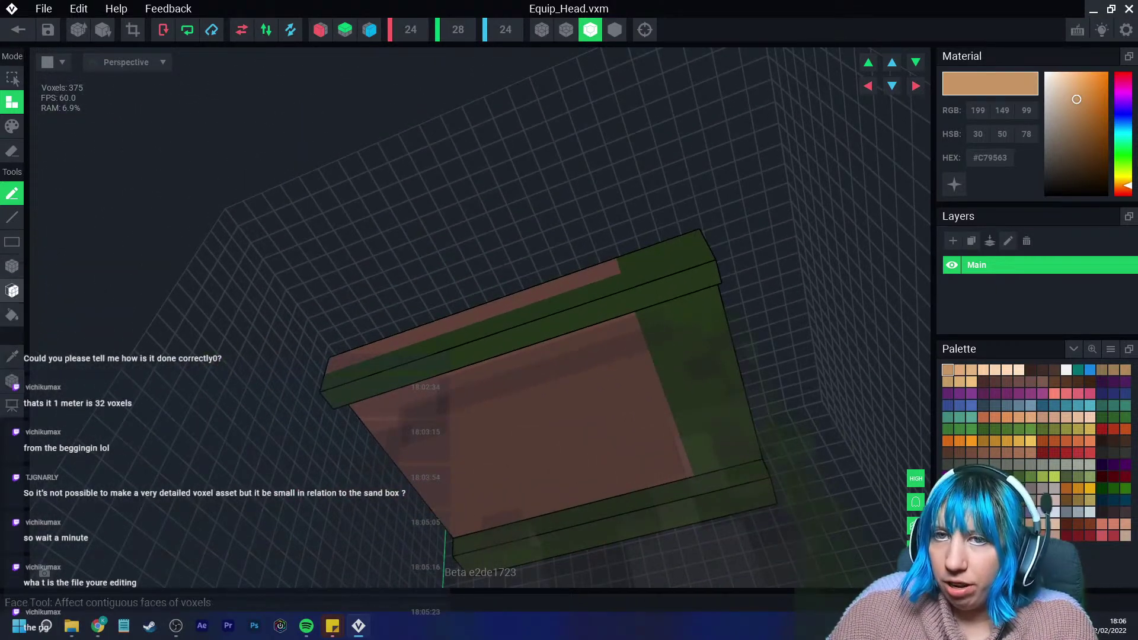
# Add a dark green #24351B box strip beneath the plate's back edge, joining the two side strips.
pyautogui.click(12, 291)
pyautogui.moveTo(415, 237); pyautogui.dragTo(45, 223, button='right')
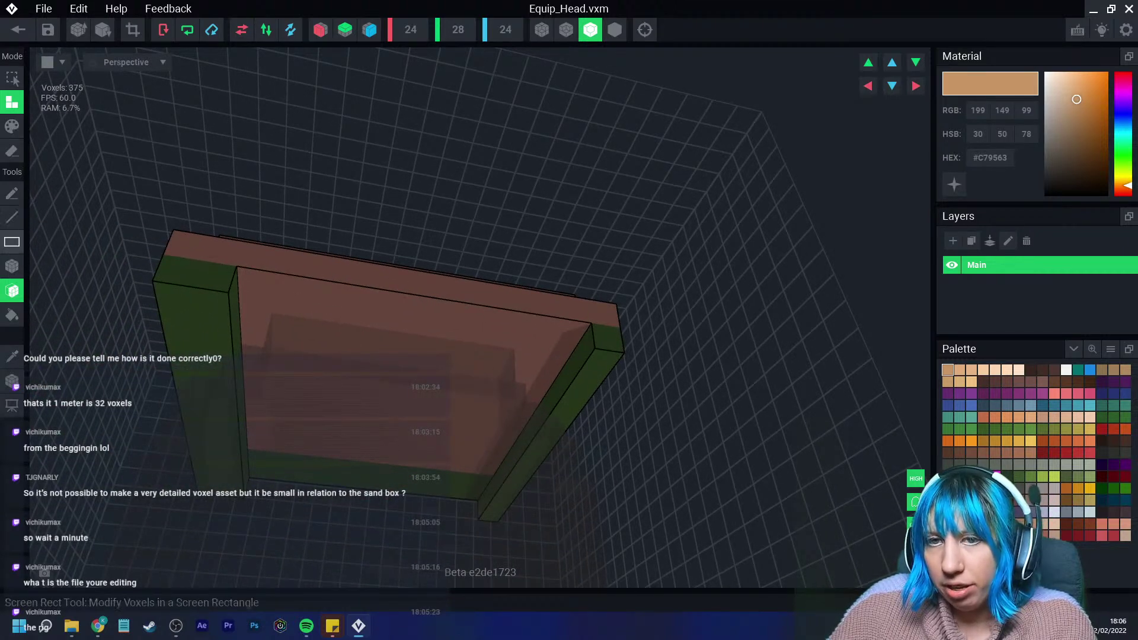
pyautogui.click(12, 266)
pyautogui.moveTo(178, 279); pyautogui.dragTo(355, 287, button='right')
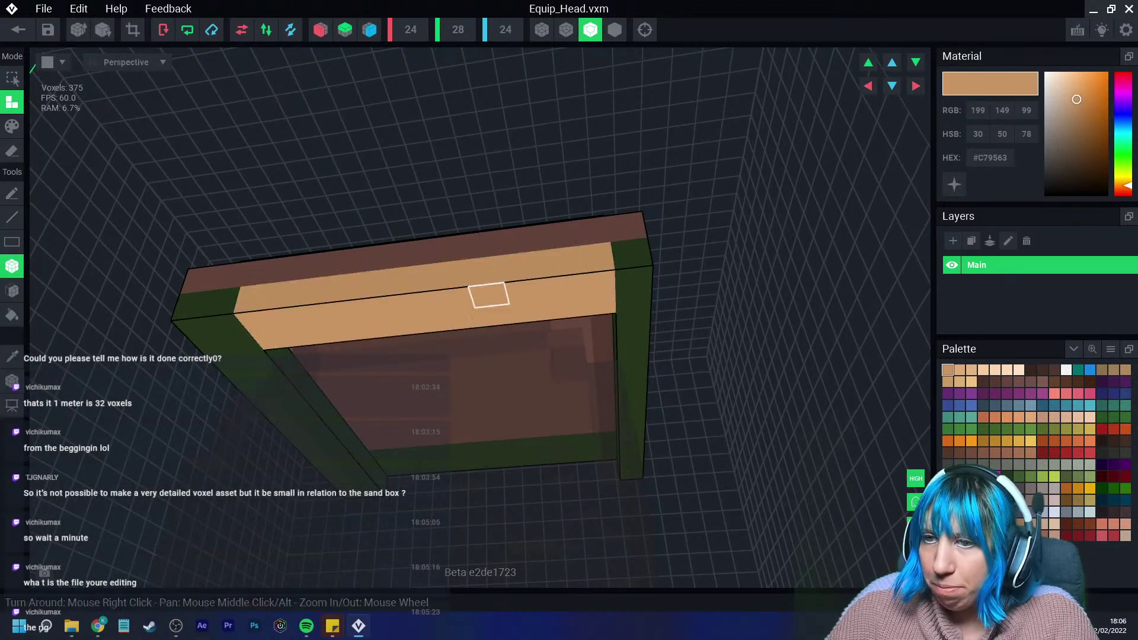
pyautogui.keyDown('alt'); pyautogui.click(233, 321); pyautogui.keyUp('alt')
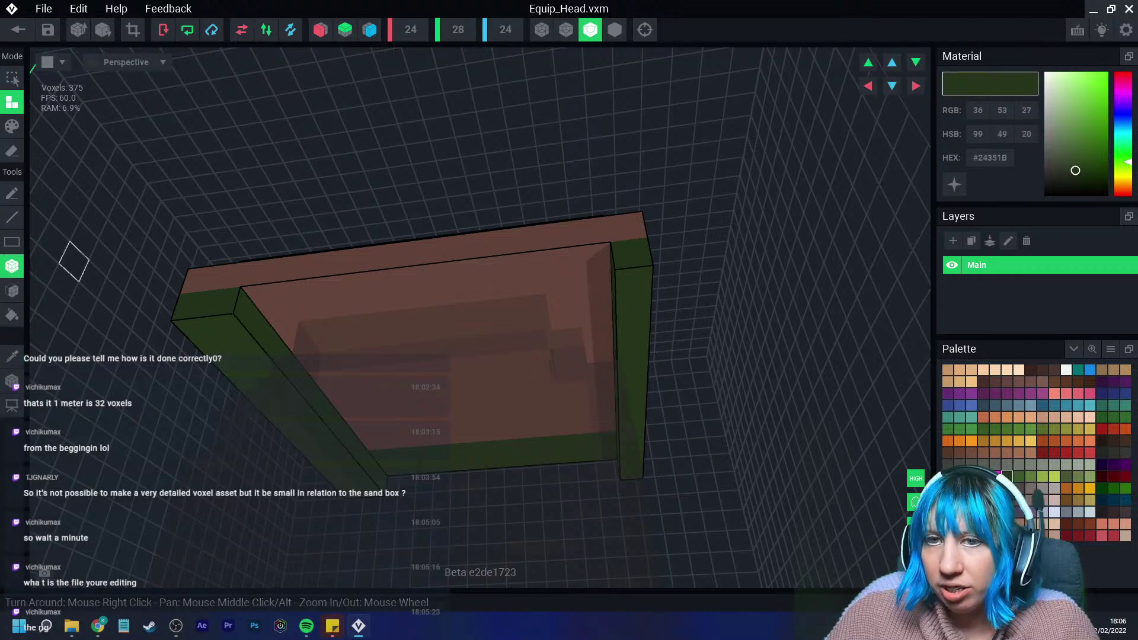
pyautogui.moveTo(592, 253); pyautogui.dragTo(337, 292, button='right')
# Extend the dark green rim beneath the plate downward by several voxel layers with the Face tool, undoing the last excess layer.
pyautogui.click(12, 291)
pyautogui.click(211, 307)
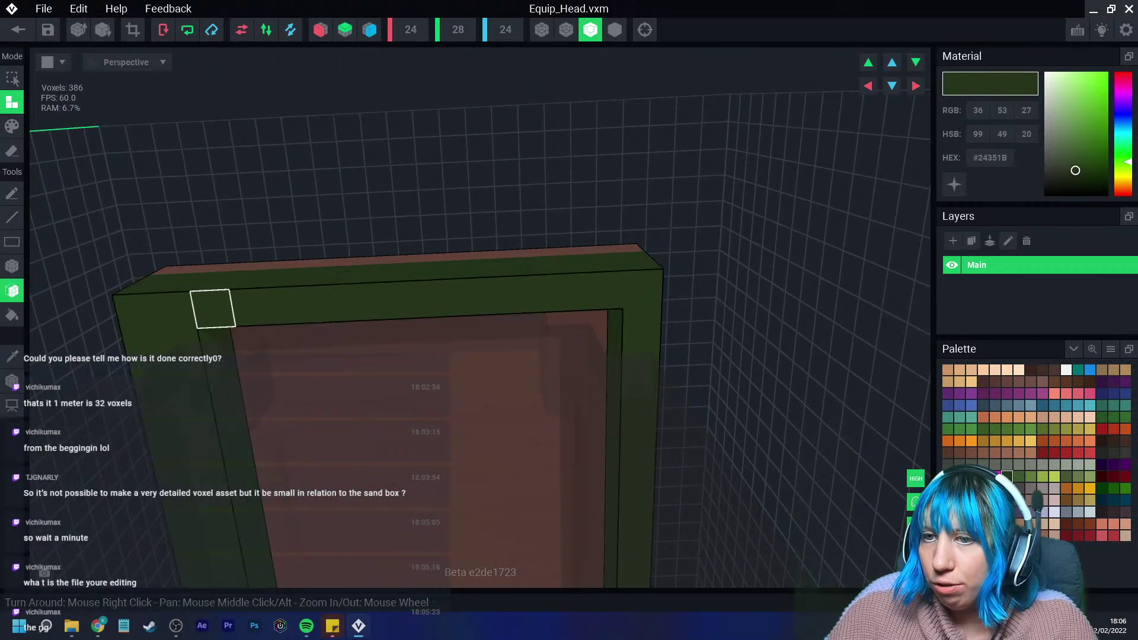
pyautogui.moveTo(211, 308); pyautogui.dragTo(340, 411, button='right')
pyautogui.click(304, 254)
pyautogui.click(361, 406)
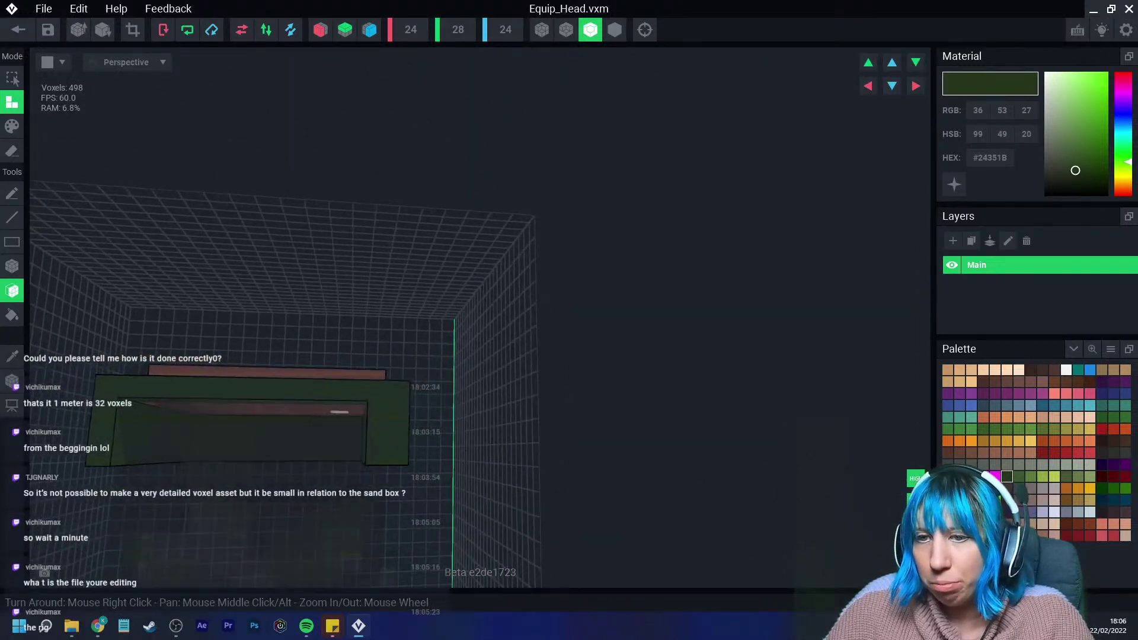
pyautogui.moveTo(154, 433); pyautogui.dragTo(335, 453, button='right')
pyautogui.click(158, 462)
pyautogui.click(158, 466)
pyautogui.hotkey('ctrl', 'z')
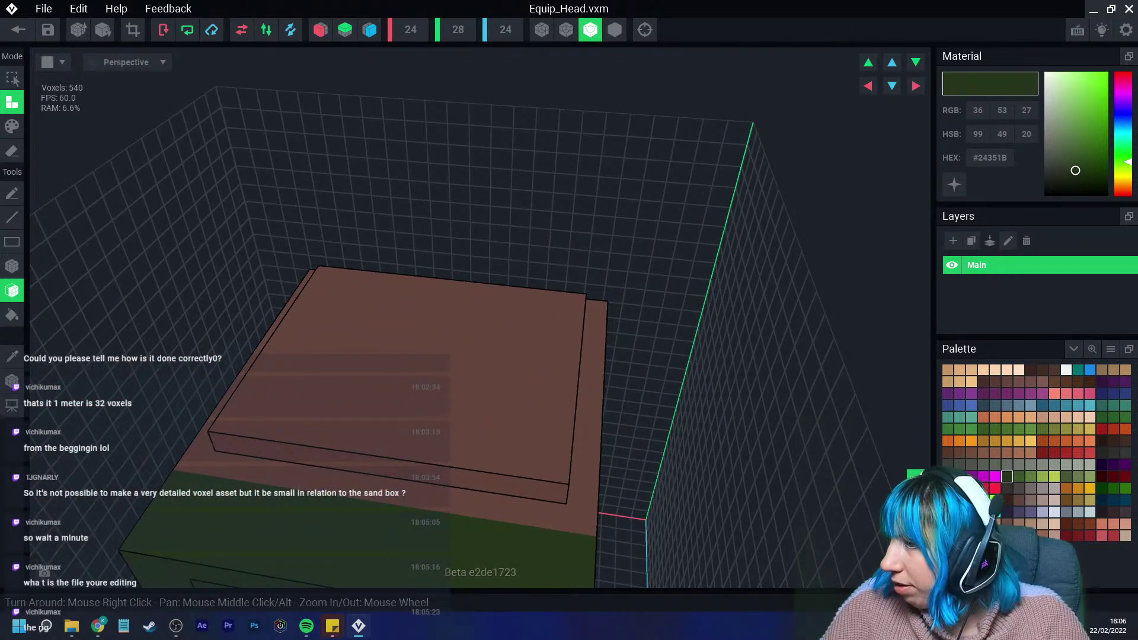
# Recolour the brown area of the plate to dark brown #422D26 with the Bucket tool in paint mode.
pyautogui.click(12, 126)
pyautogui.click(12, 315)
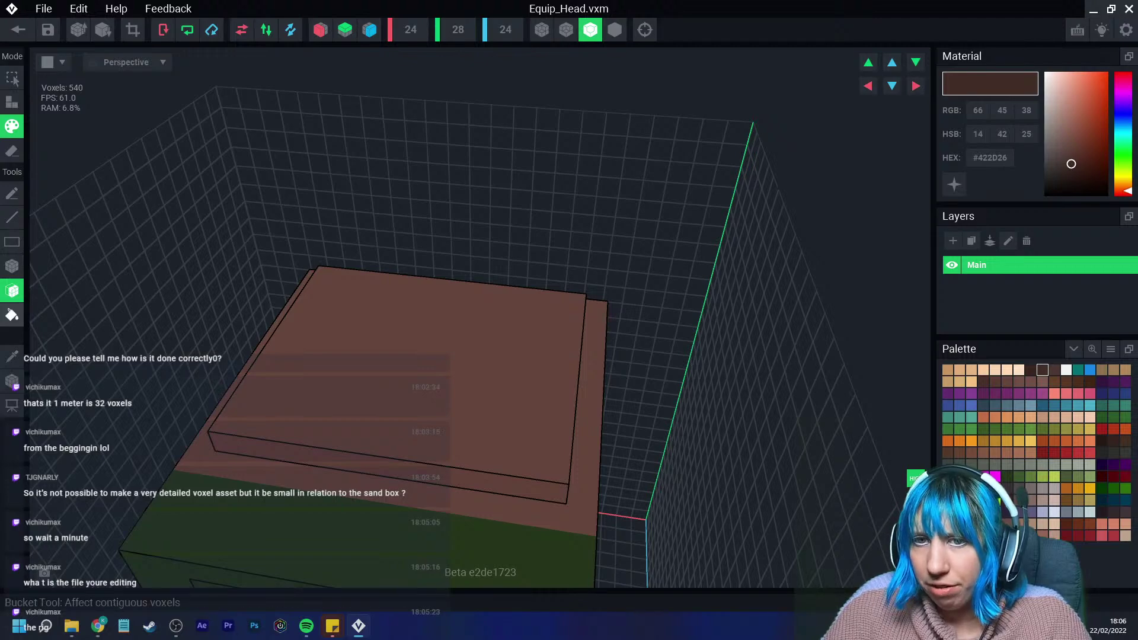
pyautogui.click(461, 457)
pyautogui.moveTo(461, 457); pyautogui.dragTo(432, 453, button='right')
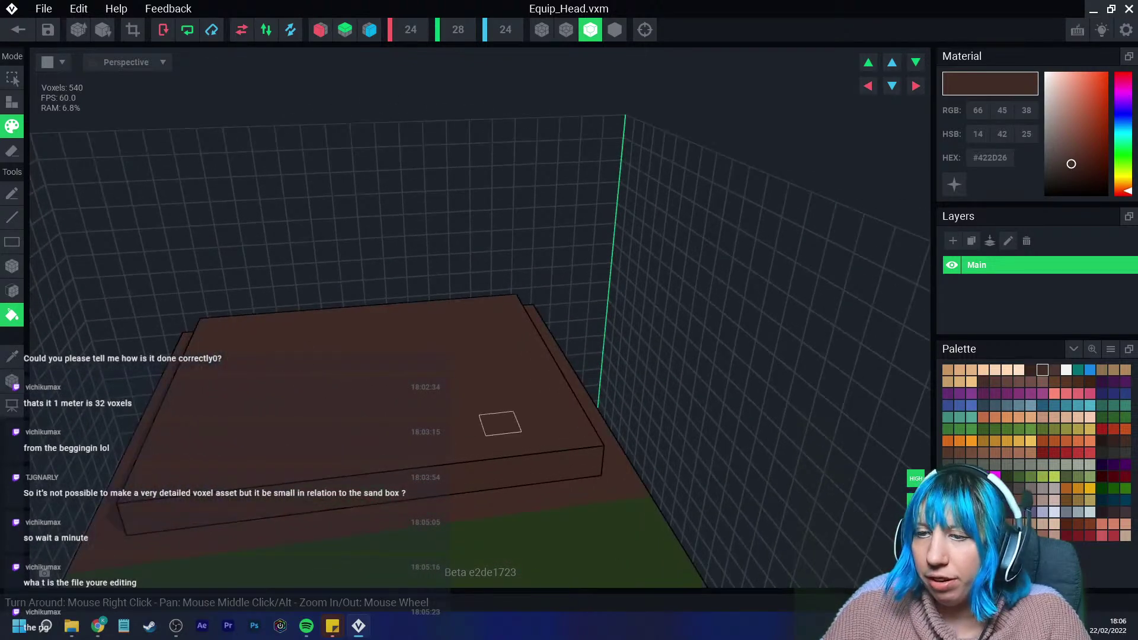
# Paint camouflage patches in green #3C562D and grey-green #475636 around the plate's front corners and side edges with the Pen tool.
pyautogui.moveTo(500, 423); pyautogui.dragTo(462, 418, button='right')
pyautogui.keyDown('alt'); pyautogui.click(325, 493); pyautogui.keyUp('alt')
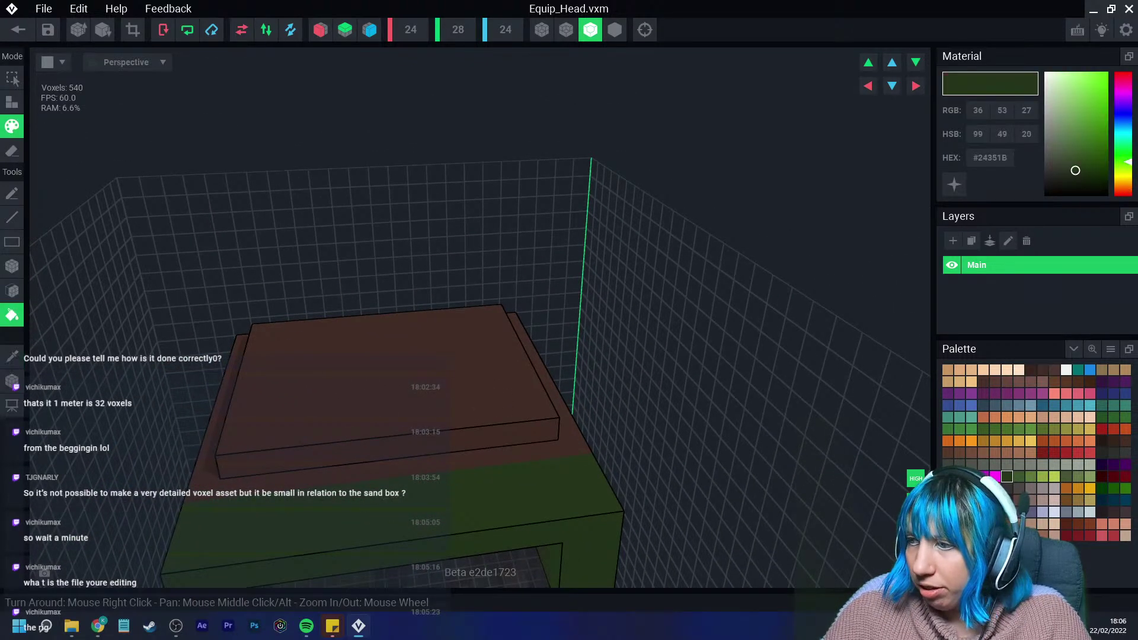
pyautogui.click(1019, 477)
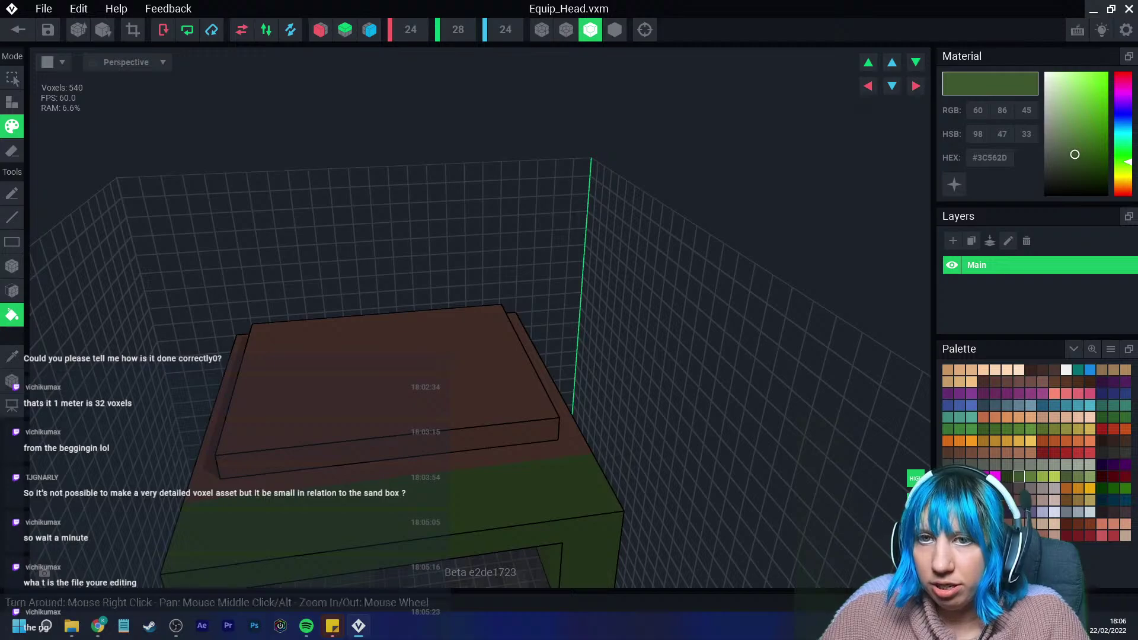
pyautogui.click(12, 193)
pyautogui.moveTo(232, 444); pyautogui.dragTo(309, 447)
pyautogui.moveTo(308, 448)
pyautogui.mouseDown(button='right')
pyautogui.moveTo(434, 468)
pyautogui.moveTo(534, 569)
pyautogui.moveTo(483, 397)
pyautogui.mouseUp(button='right')
pyautogui.moveTo(483, 397)
pyautogui.mouseDown()
pyautogui.moveTo(487, 319)
pyautogui.moveTo(515, 332)
pyautogui.mouseUp()
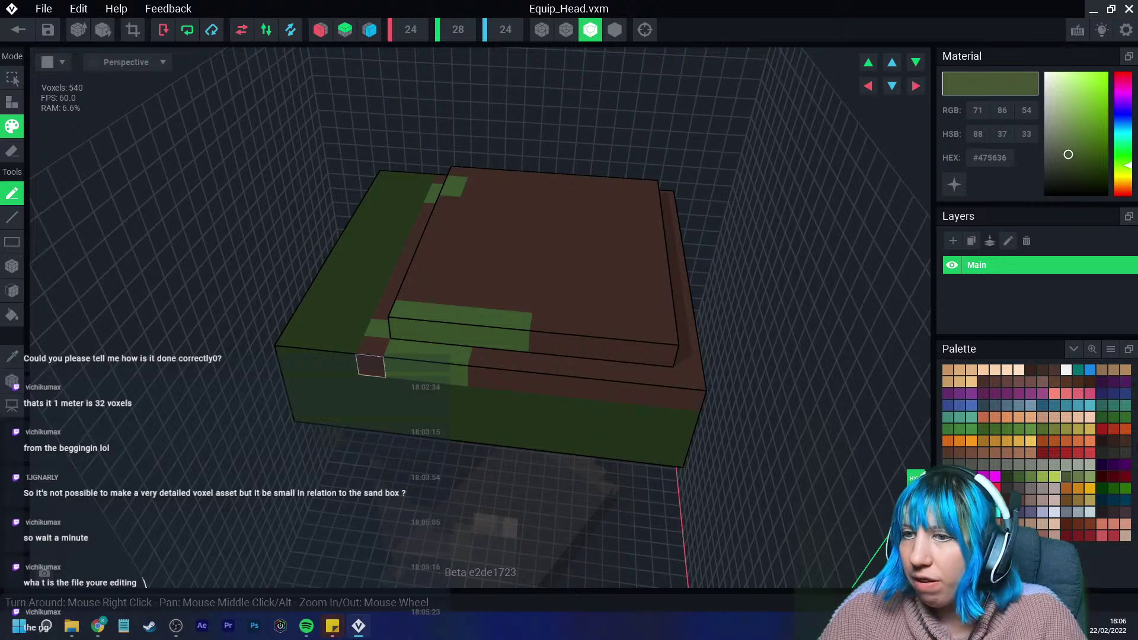
pyautogui.moveTo(370, 366); pyautogui.dragTo(609, 448, button='right')
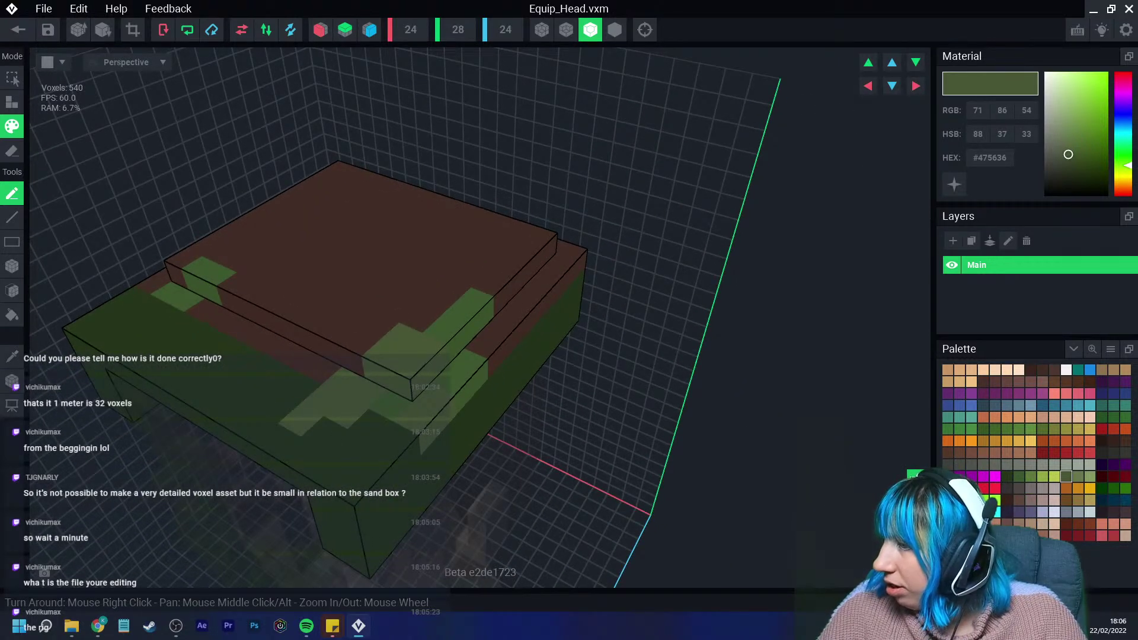
# Paint yellow-green #56682A patches around the plate's edges and corners and a stripe across the front brim.
pyautogui.keyDown('ctrl'); pyautogui.click(196, 332); pyautogui.keyUp('ctrl')
pyautogui.moveTo(279, 379); pyautogui.dragTo(452, 416, button='right')
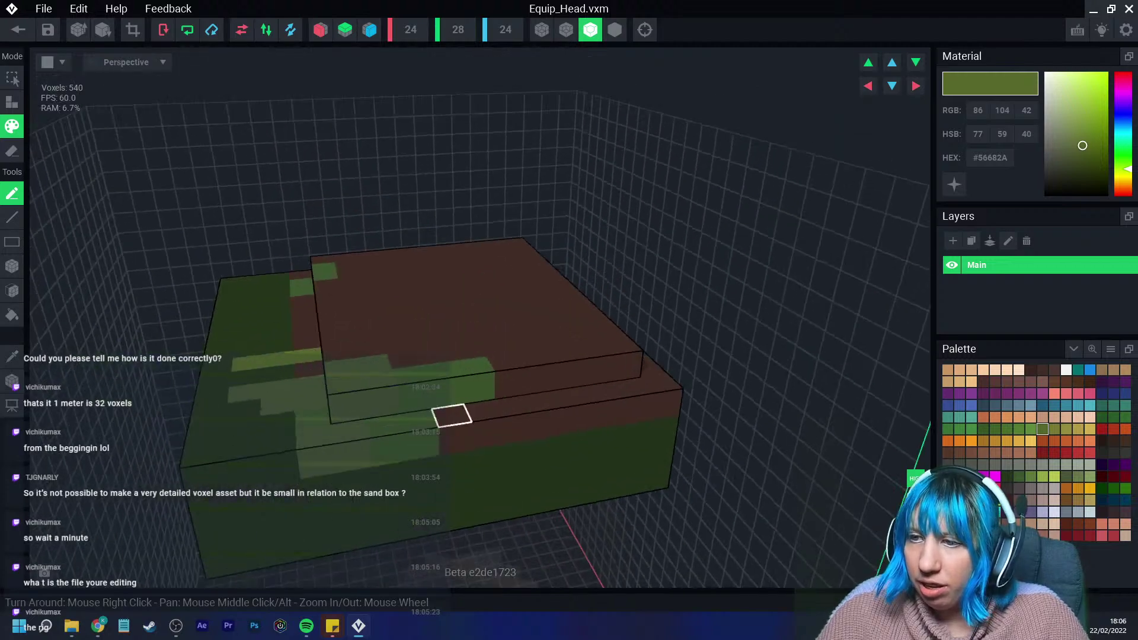
pyautogui.moveTo(508, 381); pyautogui.dragTo(508, 407, button='right')
pyautogui.moveTo(508, 406); pyautogui.dragTo(502, 330)
pyautogui.moveTo(502, 330); pyautogui.dragTo(621, 427, button='right')
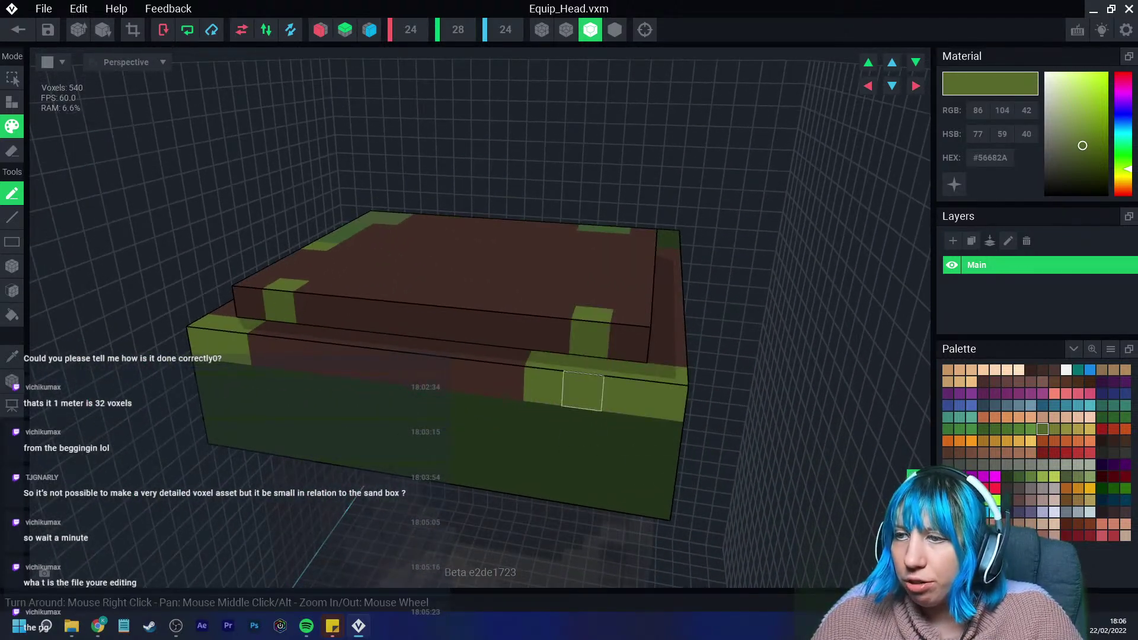
pyautogui.moveTo(582, 391); pyautogui.dragTo(788, 361, button='right')
pyautogui.moveTo(745, 427); pyautogui.dragTo(636, 365, button='right')
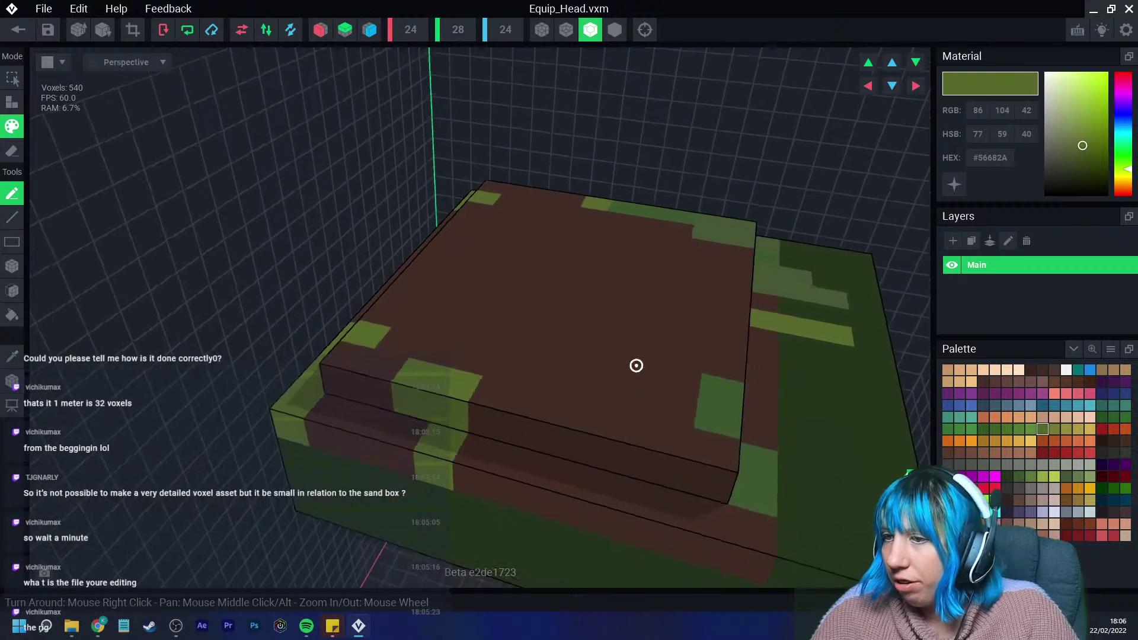
pyautogui.click(621, 427)
pyautogui.moveTo(667, 439); pyautogui.dragTo(617, 412, button='right')
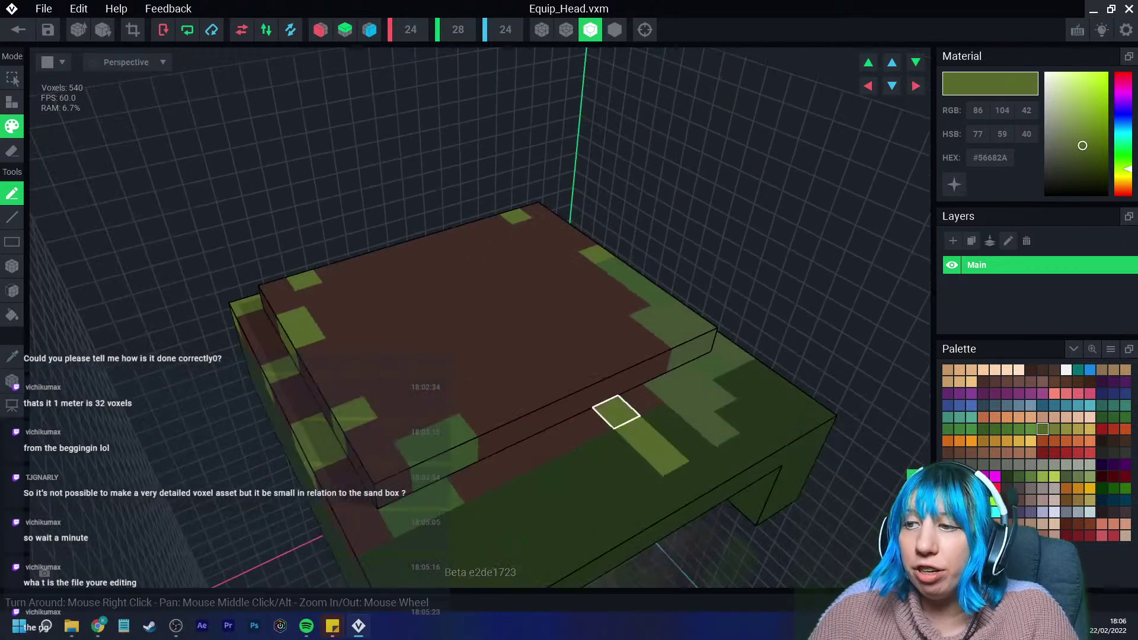
# Sample the dark green #24351B from the brim and paint patches of it over the plate's front and side edges.
pyautogui.click(12, 357)
pyautogui.click(569, 550)
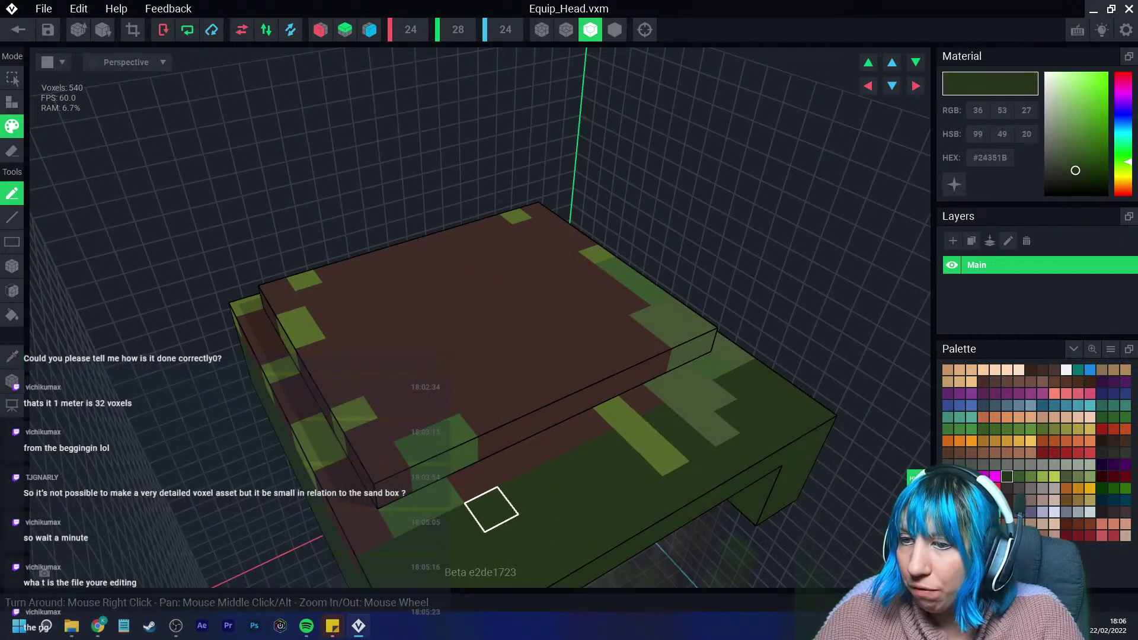
pyautogui.moveTo(511, 466); pyautogui.dragTo(517, 406)
pyautogui.moveTo(351, 502); pyautogui.dragTo(368, 438)
pyautogui.moveTo(443, 440); pyautogui.dragTo(580, 401, button='right')
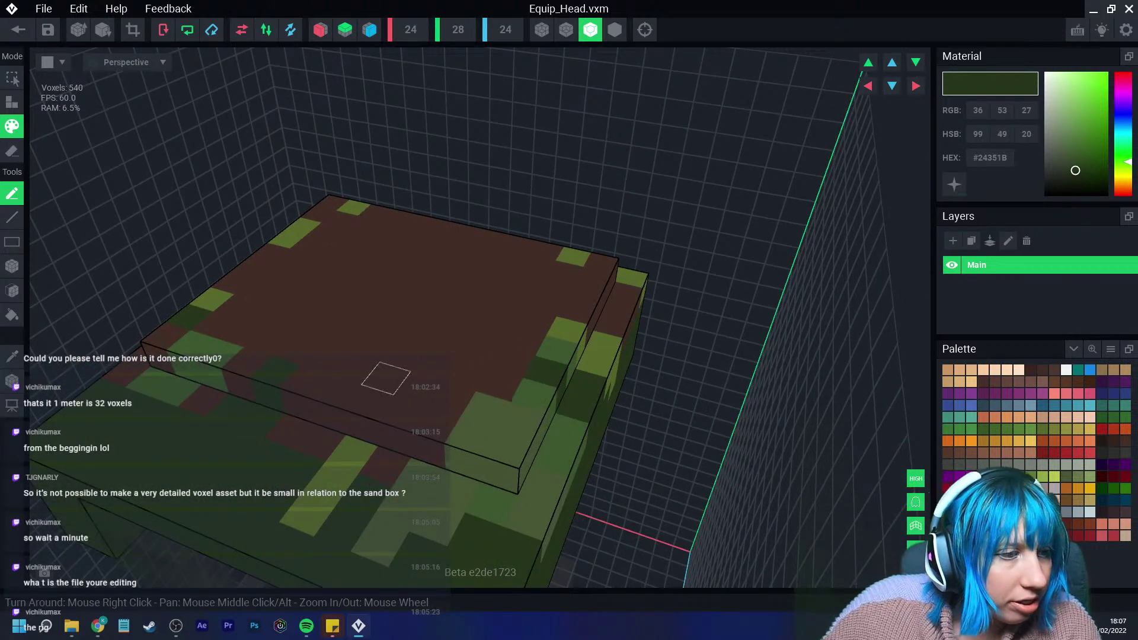
# Paint a darker brown #39251E patch in the middle of the plate's top face.
pyautogui.moveTo(403, 356); pyautogui.dragTo(389, 394, button='right')
pyautogui.scroll(2, 388, 394)
pyautogui.moveTo(389, 393); pyautogui.dragTo(434, 374, button='middle')
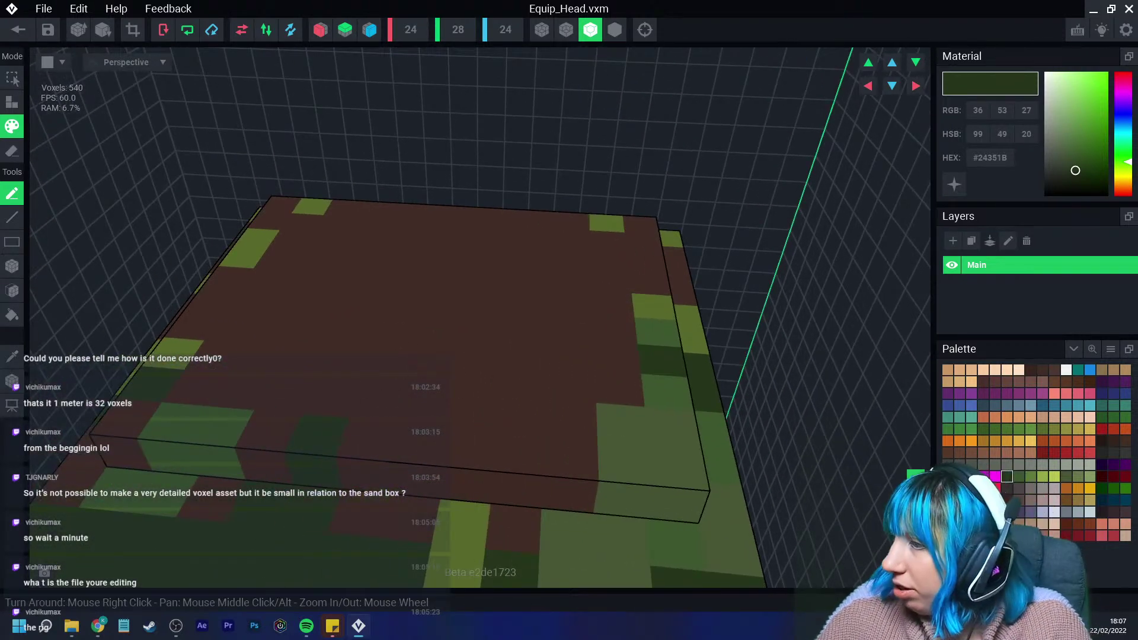
pyautogui.click(1031, 370)
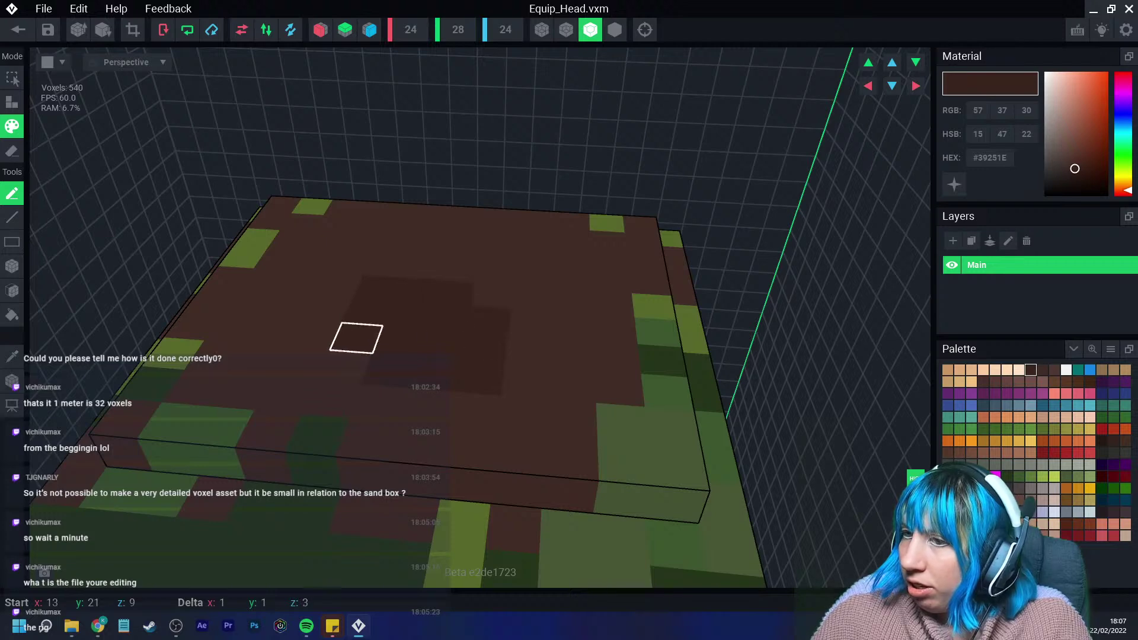
pyautogui.moveTo(356, 338); pyautogui.dragTo(347, 367)
pyautogui.click(1066, 381)
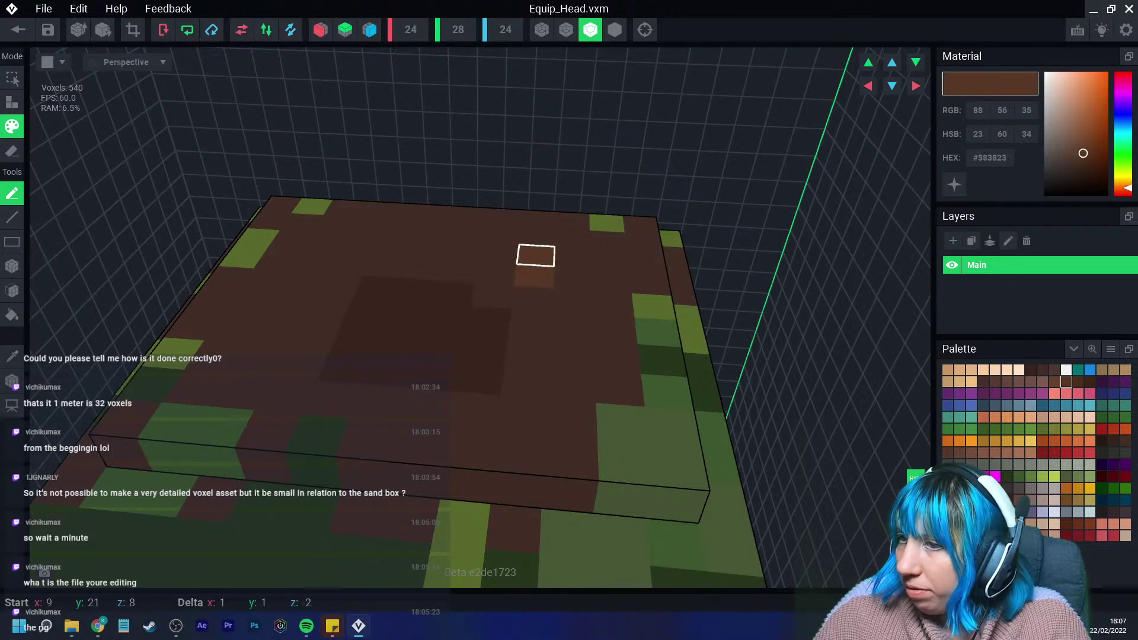
pyautogui.click(535, 267)
pyautogui.click(1043, 369)
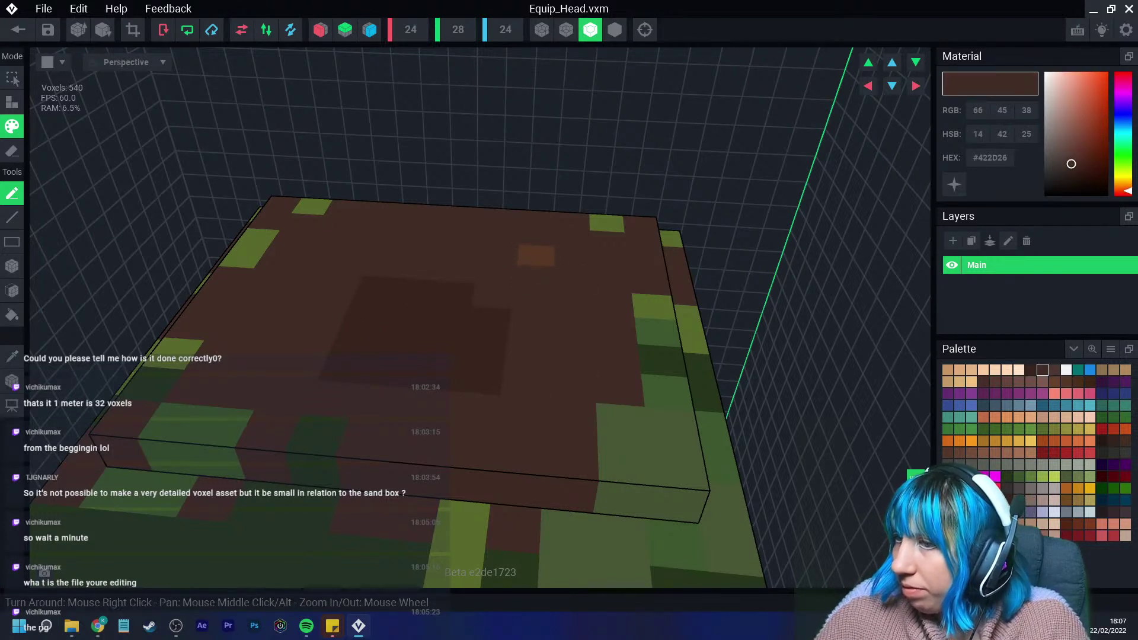
# Paint two small lighter brown #4D3730 patches on the top face, on either side of the dark central patch.
pyautogui.click(1054, 369)
pyautogui.moveTo(572, 299); pyautogui.dragTo(503, 233)
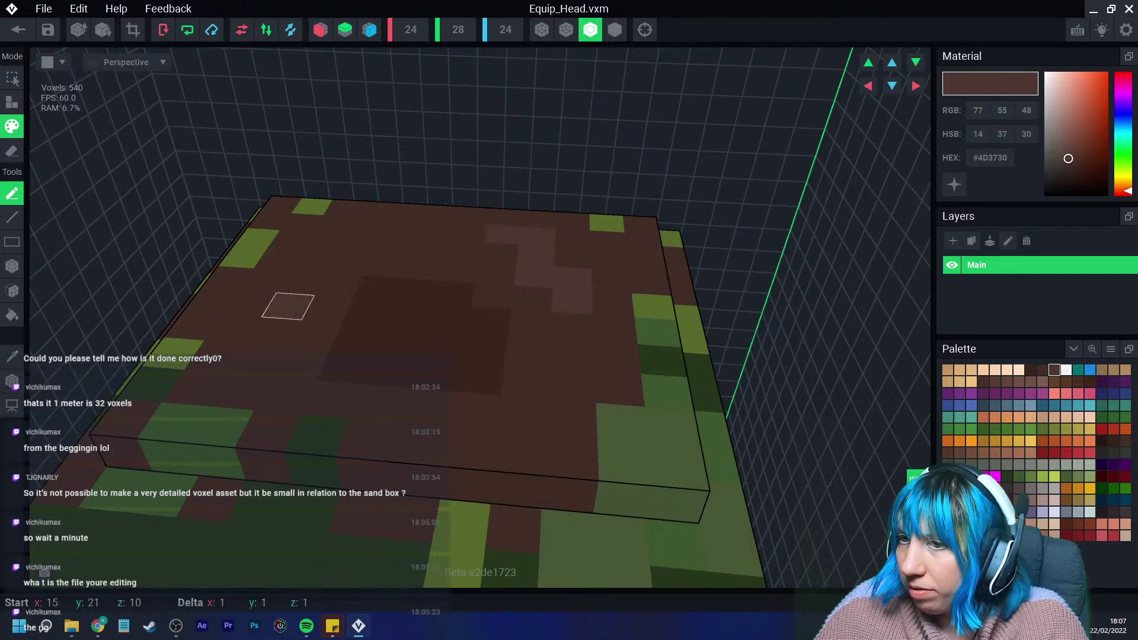
pyautogui.moveTo(286, 305); pyautogui.dragTo(237, 332)
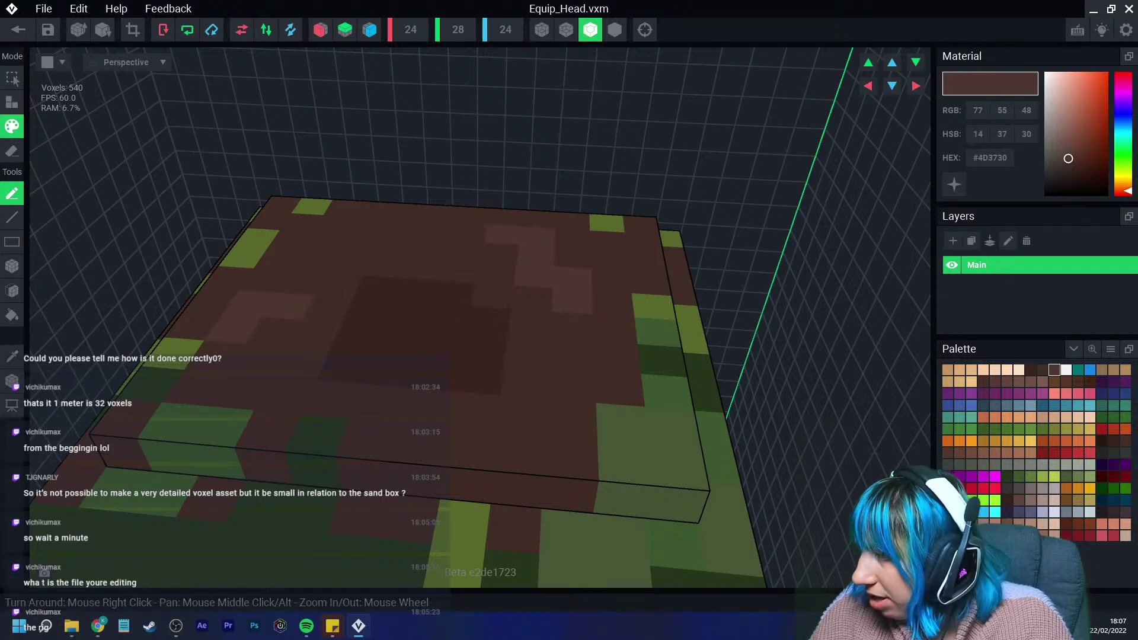
# Build a 2 × 2 × 2 voxel box in yellow-green #56682A on the dark patch in the middle of the plate's top.
pyautogui.click(1043, 428)
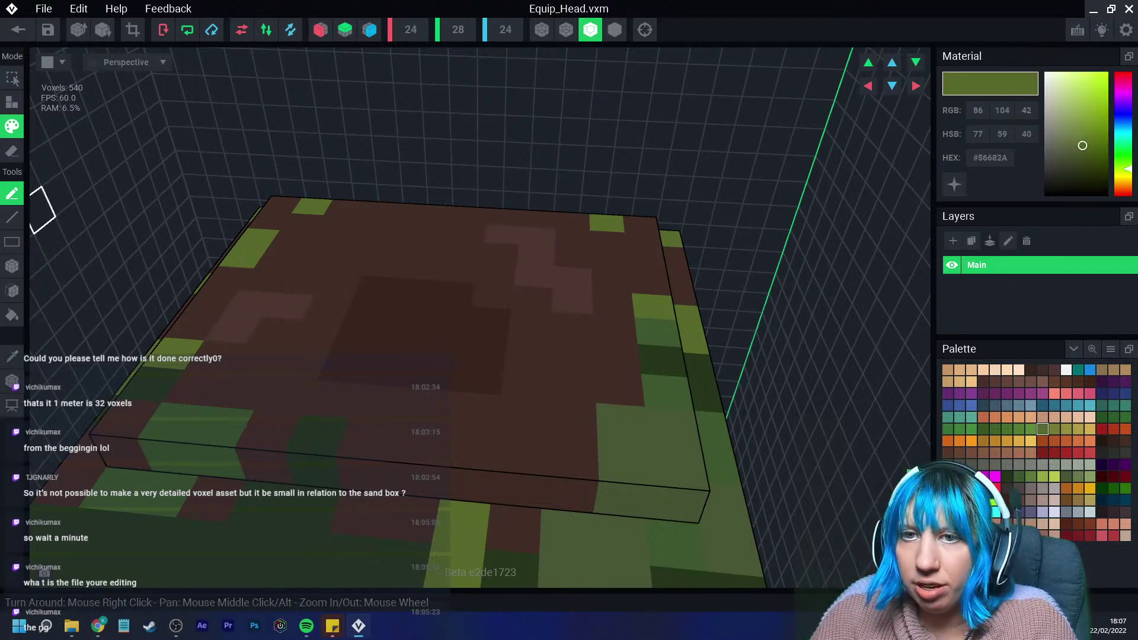
pyautogui.click(11, 267)
pyautogui.moveTo(441, 344)
pyautogui.mouseDown()
pyautogui.moveTo(449, 315)
pyautogui.moveTo(398, 341)
pyautogui.moveTo(439, 342)
pyautogui.mouseUp()
pyautogui.click(12, 103)
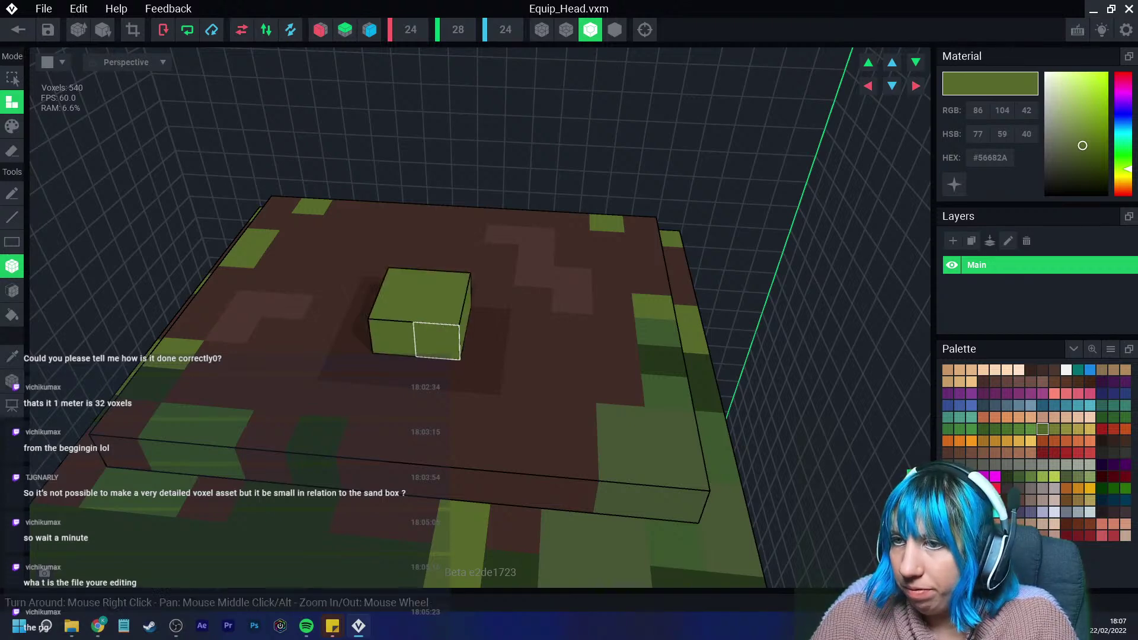
pyautogui.moveTo(404, 283); pyautogui.dragTo(438, 309)
# Add small yellow-green #56682A boxes on the top and sides of the central voxel box to form a branching ornament.
pyautogui.moveTo(436, 311); pyautogui.dragTo(386, 259, button='right')
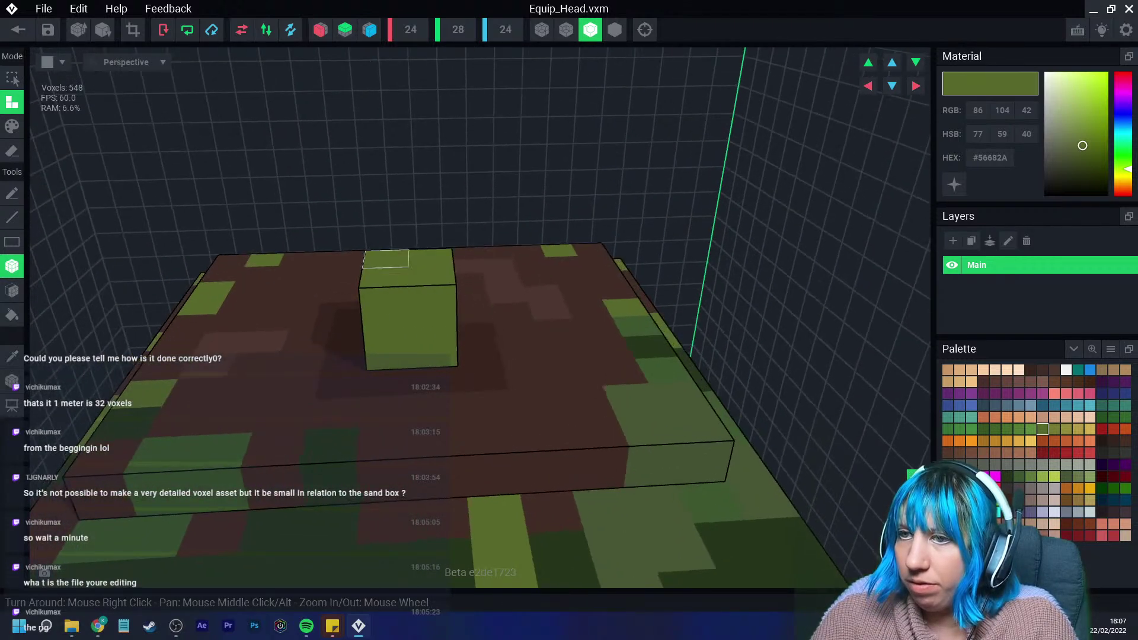
pyautogui.moveTo(385, 259); pyautogui.dragTo(425, 261)
pyautogui.moveTo(424, 262); pyautogui.dragTo(474, 307, button='right')
pyautogui.moveTo(384, 275); pyautogui.dragTo(429, 265)
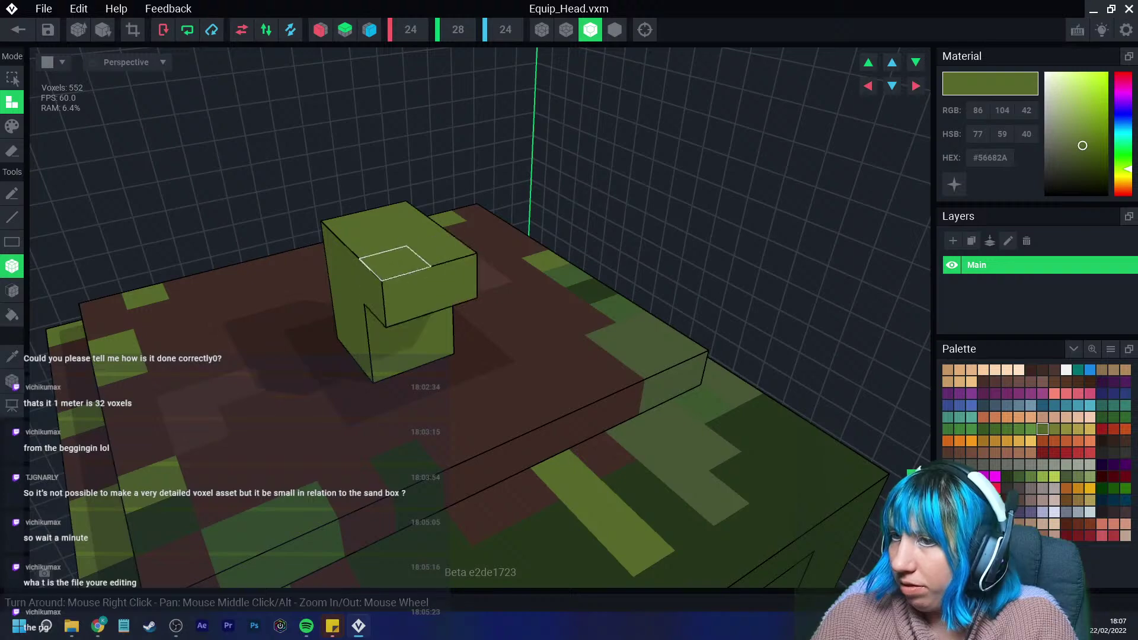
pyautogui.moveTo(393, 264); pyautogui.dragTo(426, 270, button='right')
pyautogui.moveTo(364, 330); pyautogui.dragTo(308, 333)
pyautogui.moveTo(310, 325); pyautogui.dragTo(325, 283, button='right')
pyautogui.moveTo(323, 278); pyautogui.dragTo(381, 279)
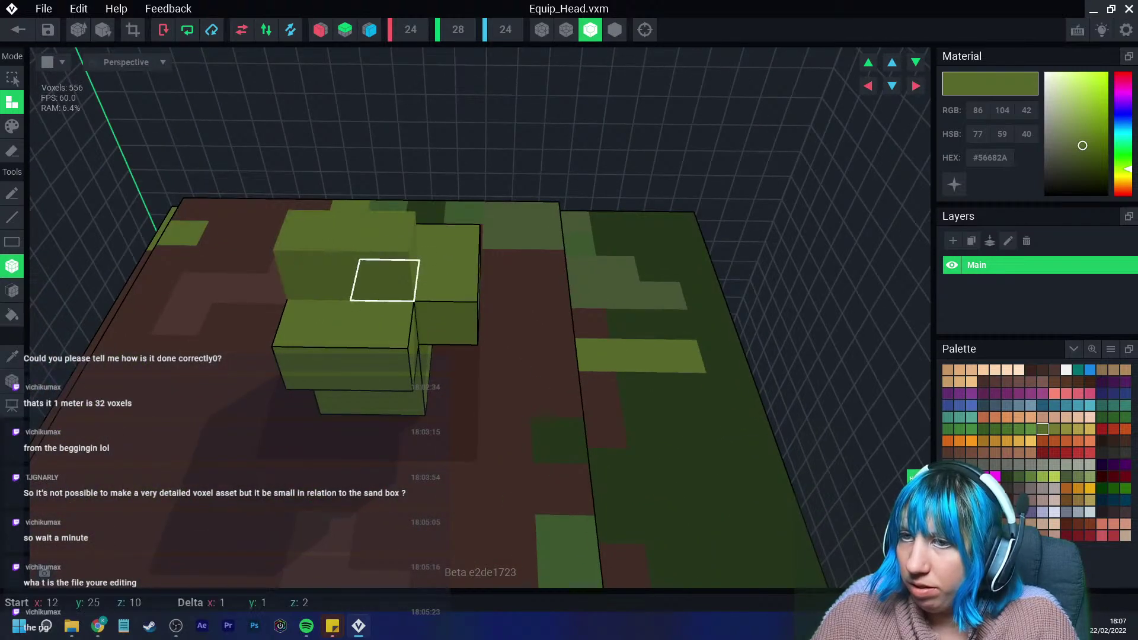
pyautogui.moveTo(381, 279); pyautogui.dragTo(442, 514, button='right')
pyautogui.click(435, 303)
pyautogui.click(553, 433)
# Save the Equip_Head model and return to the Equip_Head_V2.vxr rig.
pyautogui.scroll(-4, 467, 475)
pyautogui.scroll(-5, 438, 361)
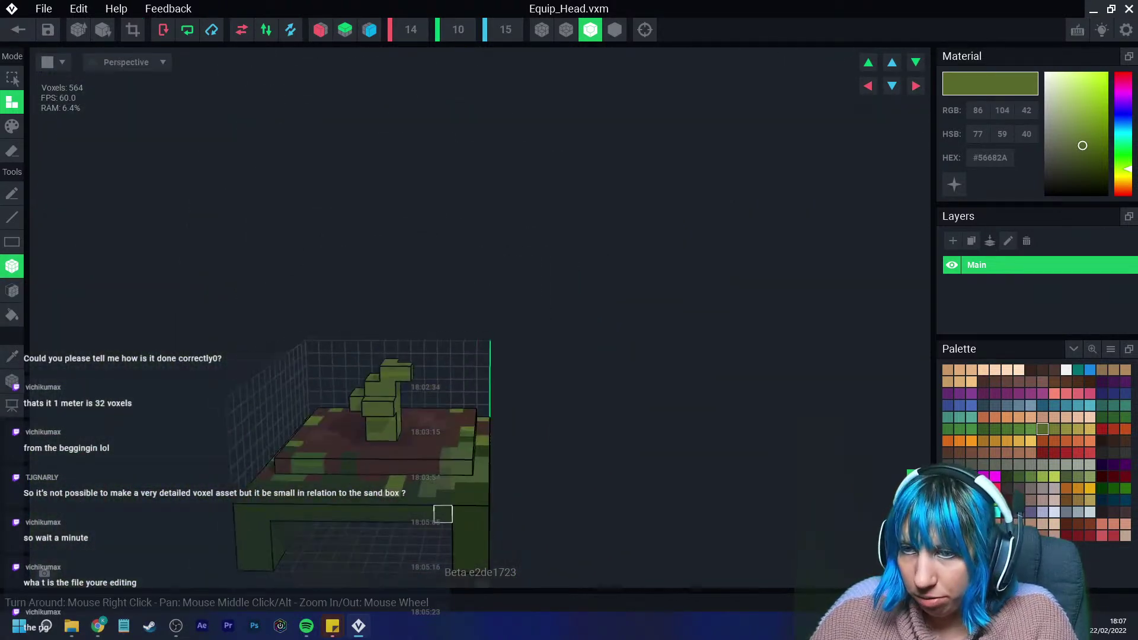
pyautogui.click(18, 29)
pyautogui.click(444, 229)
# Nudge the Front piece slightly to adjust its position in front of the face below the helmet brim.
pyautogui.moveTo(462, 232); pyautogui.dragTo(392, 225, button='right')
pyautogui.scroll(3, 391, 226)
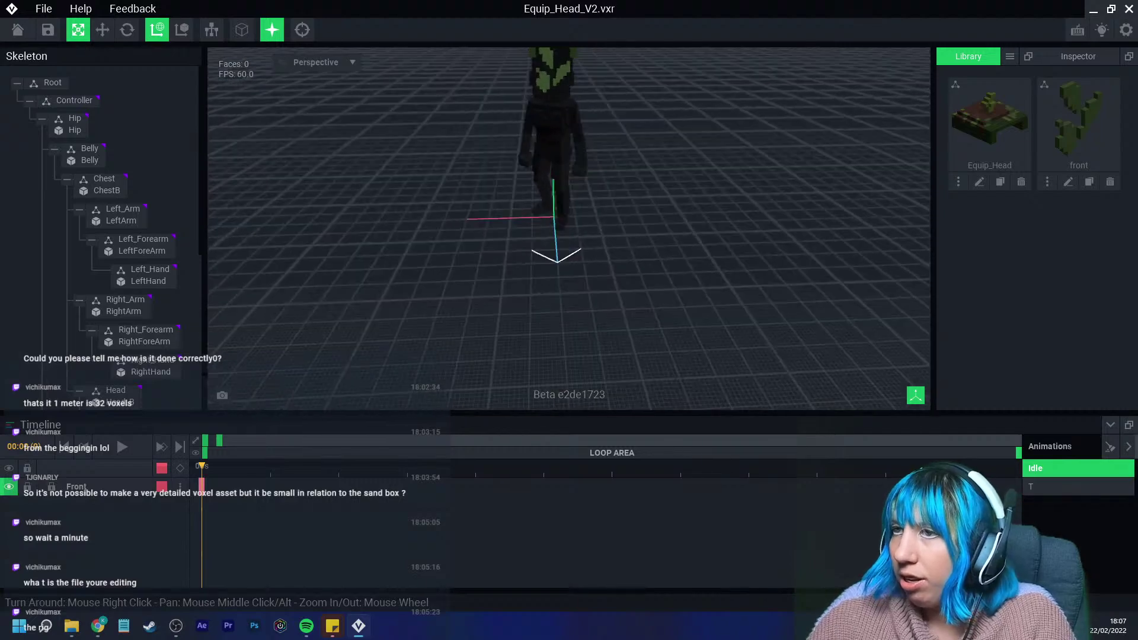
pyautogui.moveTo(391, 225); pyautogui.dragTo(366, 304, button='middle')
pyautogui.moveTo(450, 225); pyautogui.dragTo(551, 240, button='right')
pyautogui.scroll(5, 503, 234)
pyautogui.scroll(3, 504, 234)
pyautogui.click(503, 235)
pyautogui.click(102, 30)
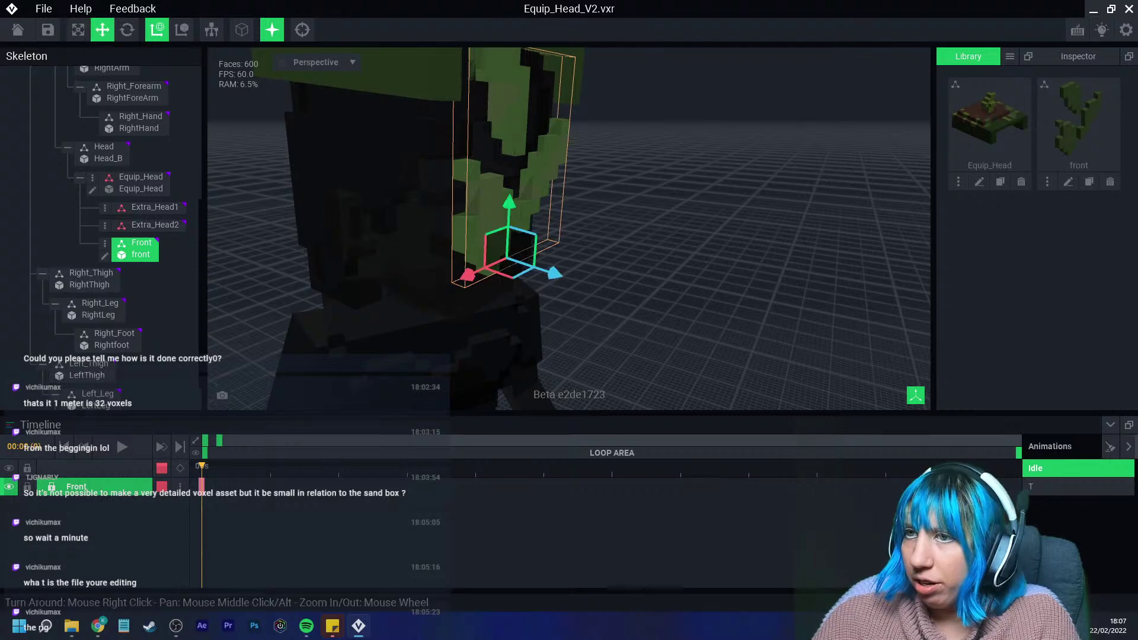
pyautogui.moveTo(522, 279); pyautogui.dragTo(557, 278, button='right')
pyautogui.scroll(3, 536, 282)
pyautogui.moveTo(594, 383); pyautogui.dragTo(601, 378)
pyautogui.moveTo(600, 378); pyautogui.dragTo(421, 350, button='right')
pyautogui.moveTo(550, 355); pyautogui.dragTo(658, 385, button='right')
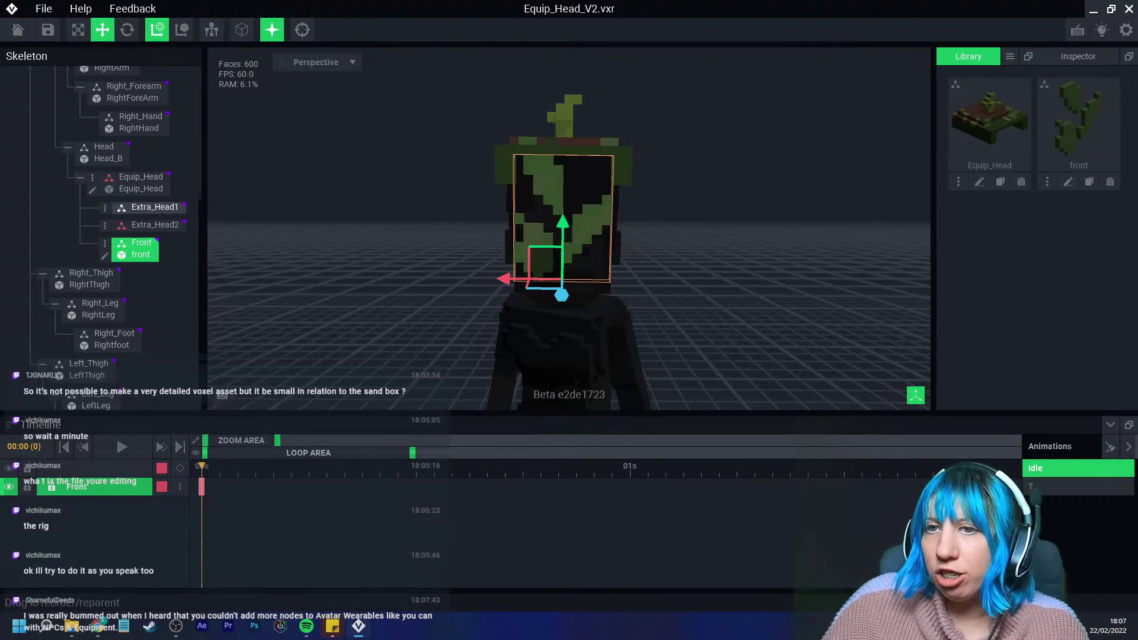
# Try to rotate the Front piece at frame 13 of the Idle animation.
pyautogui.click(140, 183)
pyautogui.scroll(1, 101, 237)
pyautogui.moveTo(582, 146); pyautogui.dragTo(593, 148, button='right')
pyautogui.click(141, 309)
pyautogui.click(141, 309)
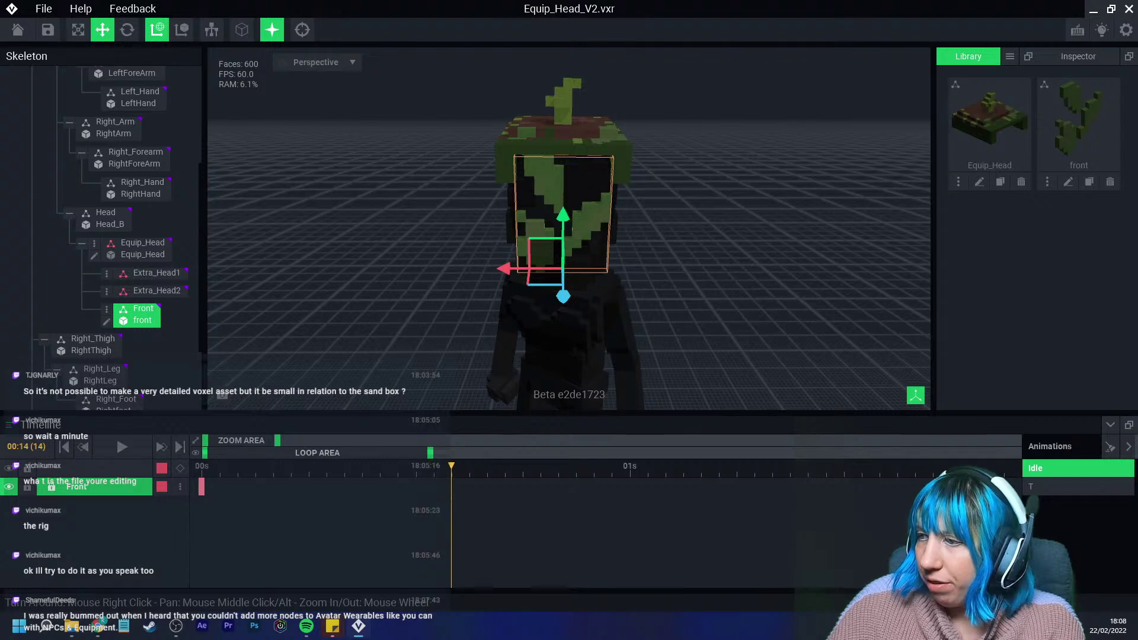
pyautogui.press('e')
pyautogui.moveTo(563, 196); pyautogui.dragTo(468, 190, button='right')
pyautogui.press('Escape')
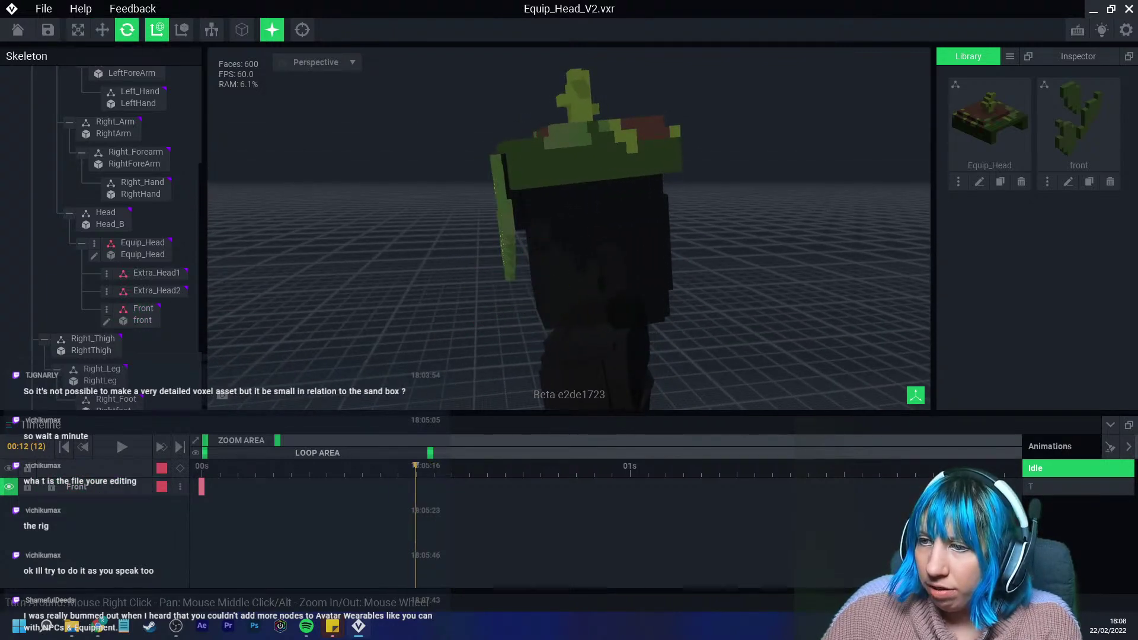
pyautogui.click(504, 226)
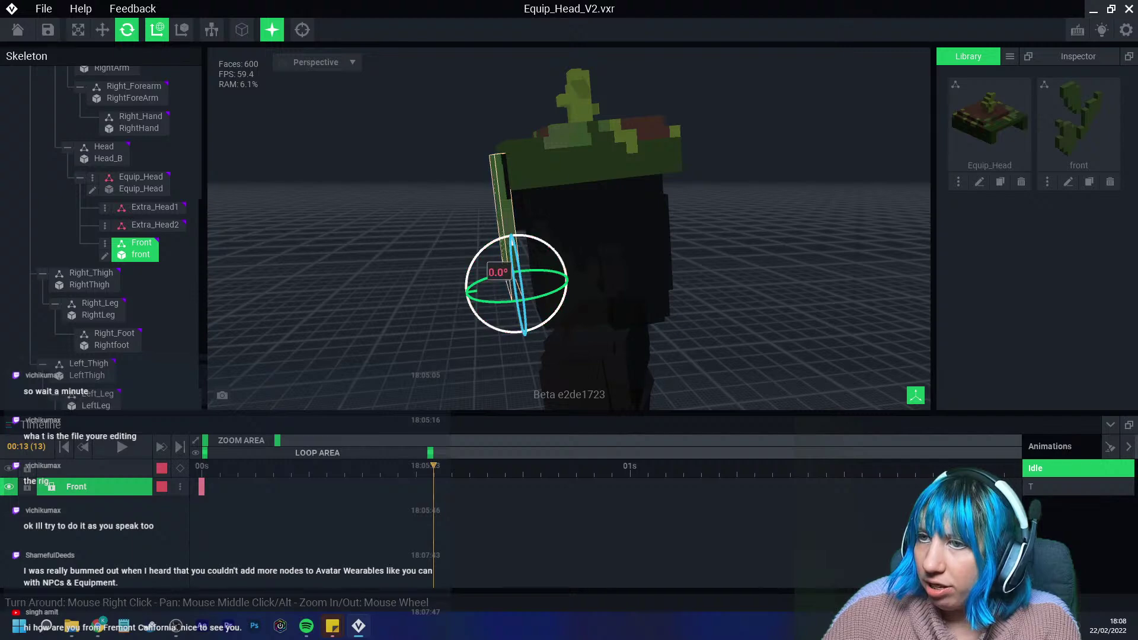
pyautogui.moveTo(498, 272); pyautogui.dragTo(495, 266)
pyautogui.moveTo(495, 266); pyautogui.dragTo(543, 278, button='right')
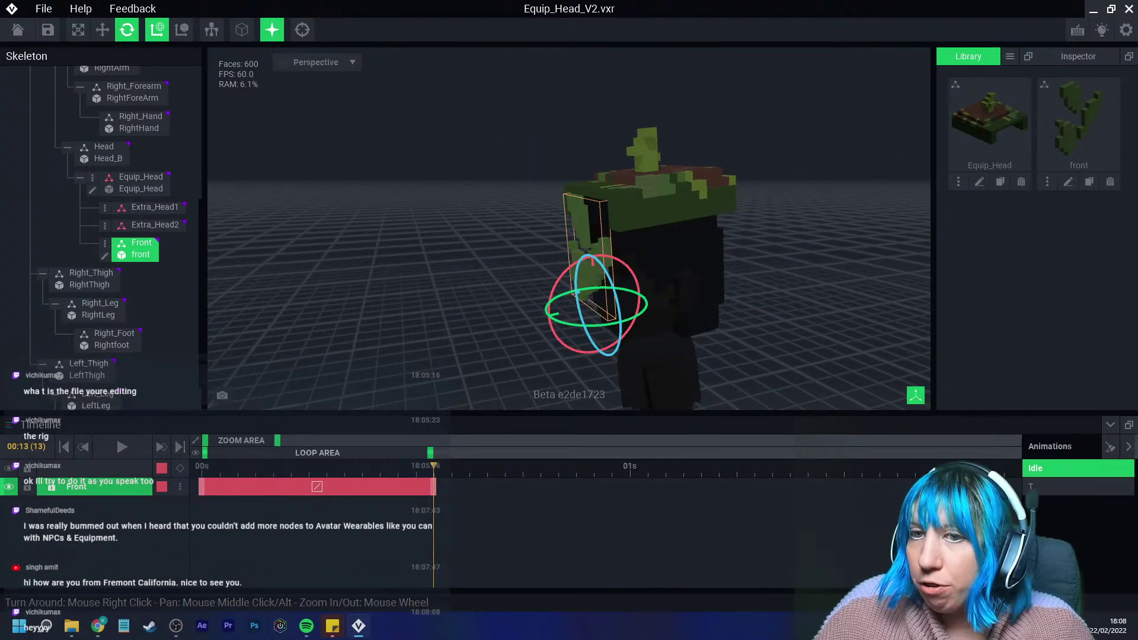
pyautogui.hotkey('ctrl', 'z')
pyautogui.moveTo(433, 466); pyautogui.dragTo(166, 468)
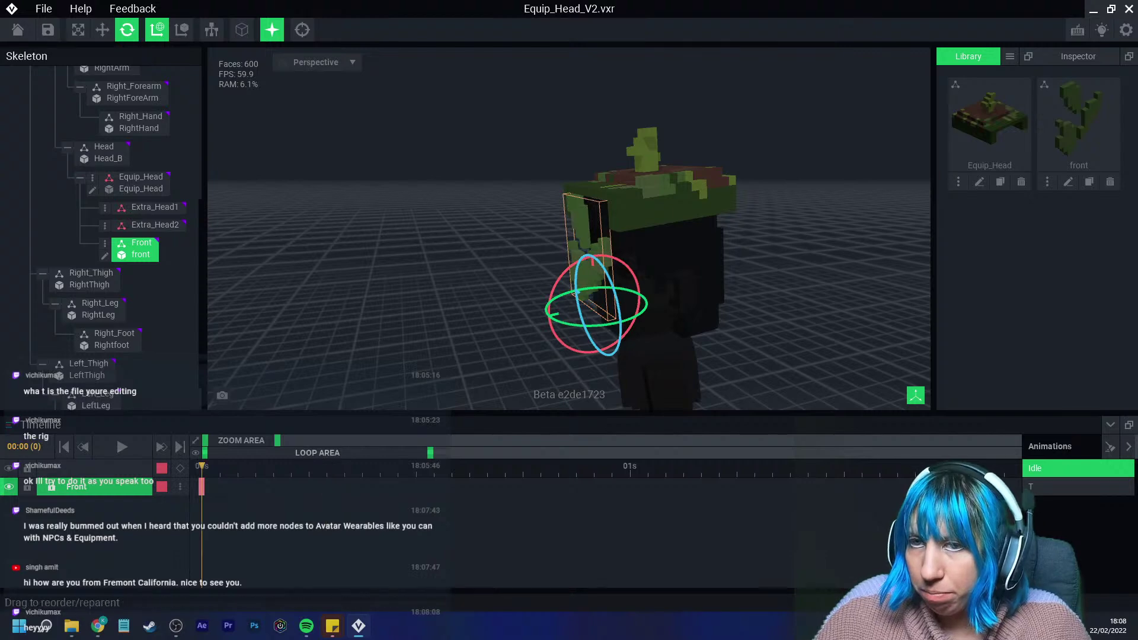
# Raise the front model's pivot to height 13 at its upper edge, save the model and return to the rig.
pyautogui.click(104, 256)
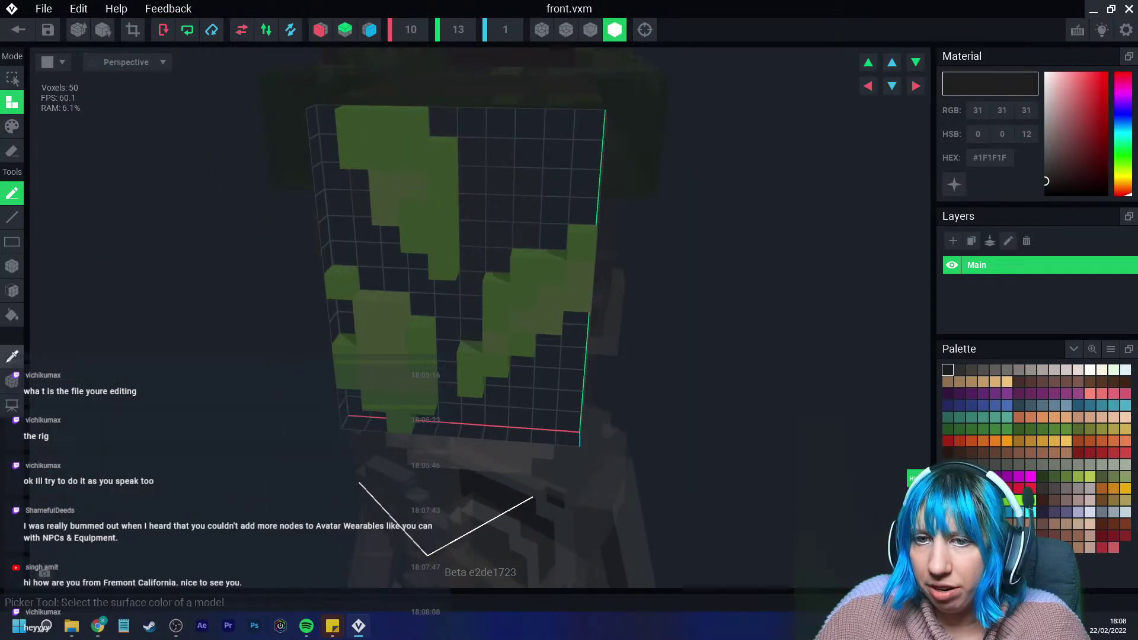
pyautogui.moveTo(461, 349); pyautogui.dragTo(457, 92)
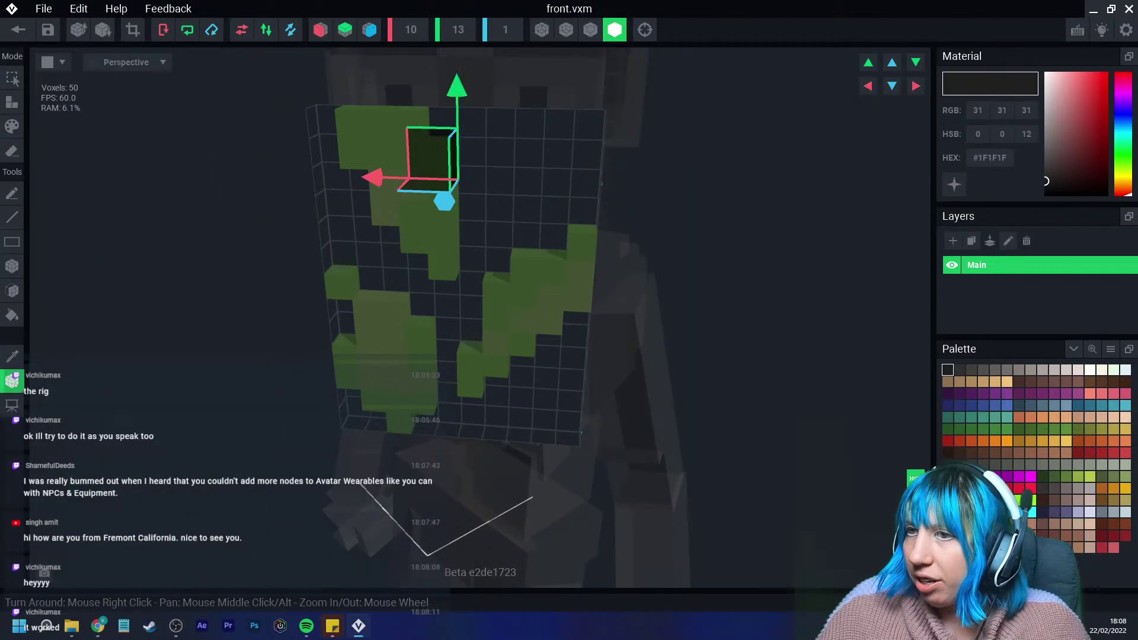
pyautogui.moveTo(457, 92); pyautogui.dragTo(460, 157, button='middle')
pyautogui.moveTo(460, 157); pyautogui.dragTo(460, 80)
pyautogui.moveTo(459, 86); pyautogui.dragTo(424, 139, button='right')
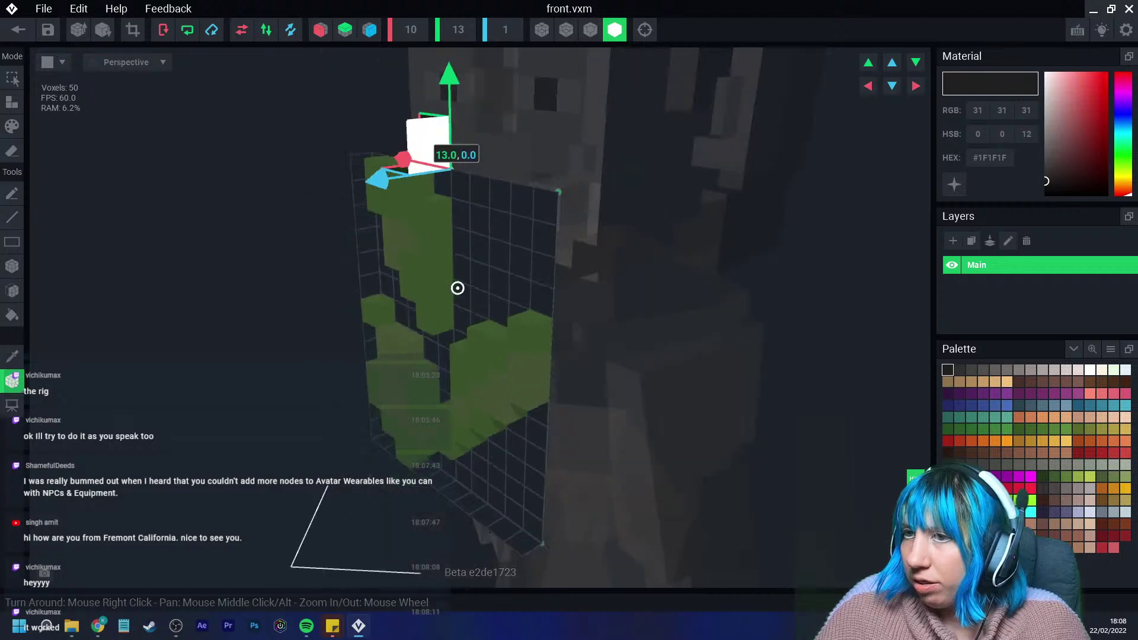
pyautogui.moveTo(458, 288)
pyautogui.mouseDown(button='right')
pyautogui.moveTo(439, 287)
pyautogui.moveTo(462, 288)
pyautogui.mouseUp(button='right')
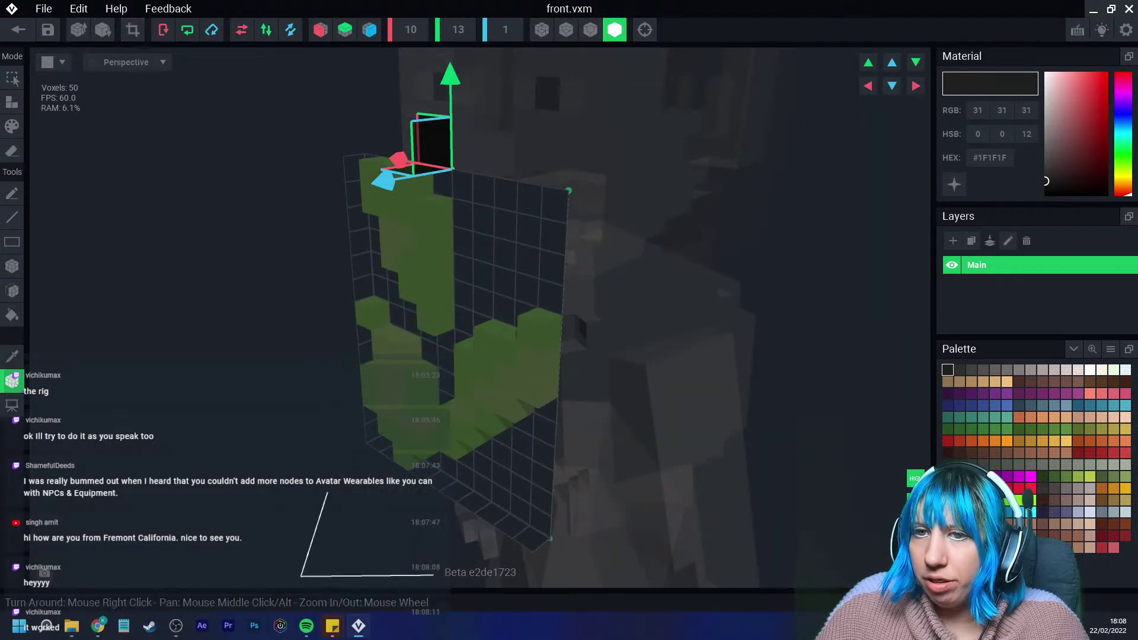
pyautogui.click(18, 30)
pyautogui.click(445, 227)
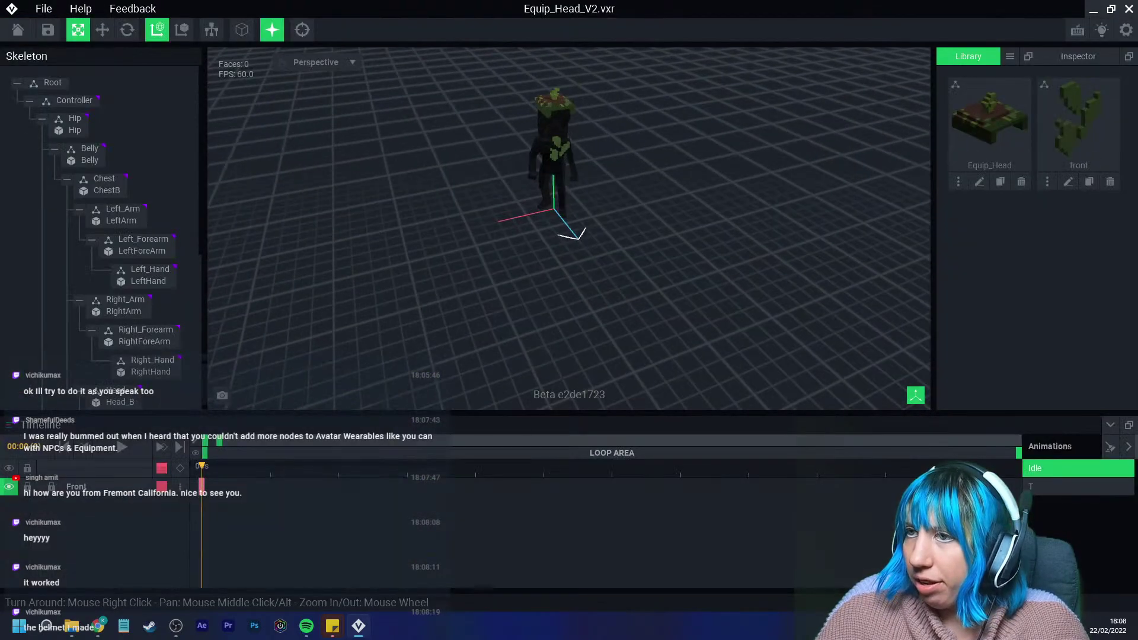
# Move the Front piece upward until it hangs from the helmet brim in front of the face.
pyautogui.scroll(3, 554, 155)
pyautogui.moveTo(555, 154); pyautogui.dragTo(522, 207, button='middle')
pyautogui.moveTo(522, 207); pyautogui.dragTo(427, 184, button='right')
pyautogui.scroll(5, 415, 219)
pyautogui.click(402, 237)
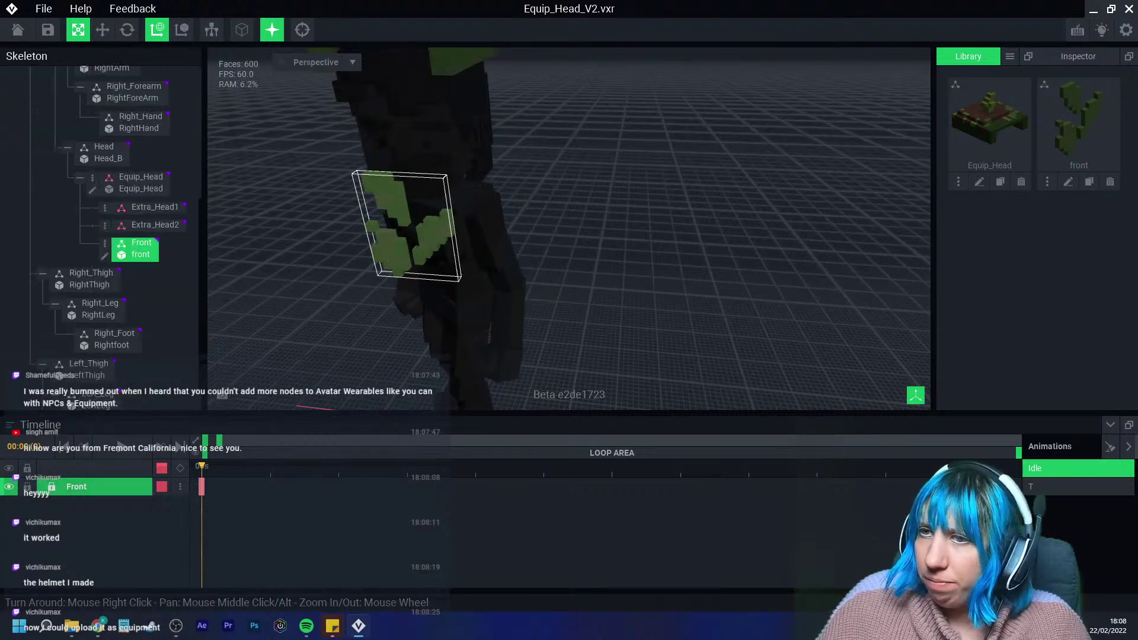
pyautogui.click(102, 30)
pyautogui.moveTo(392, 124); pyautogui.dragTo(373, 14)
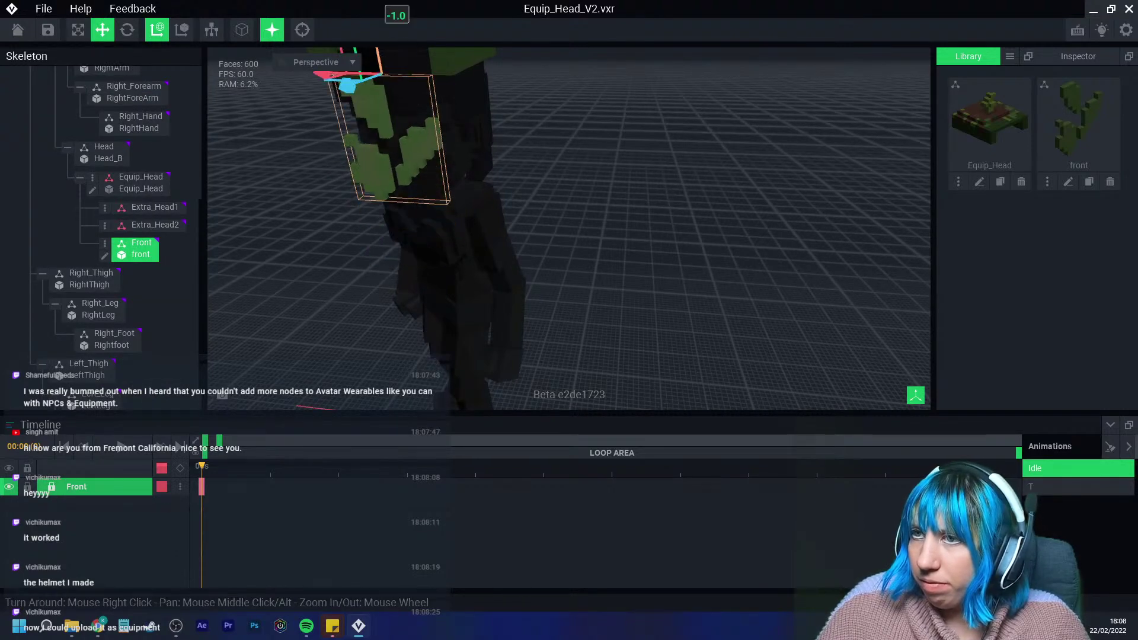
pyautogui.moveTo(469, 113); pyautogui.dragTo(498, 213, button='middle')
pyautogui.moveTo(498, 214); pyautogui.dragTo(474, 160, button='right')
pyautogui.moveTo(424, 155); pyautogui.dragTo(418, 111)
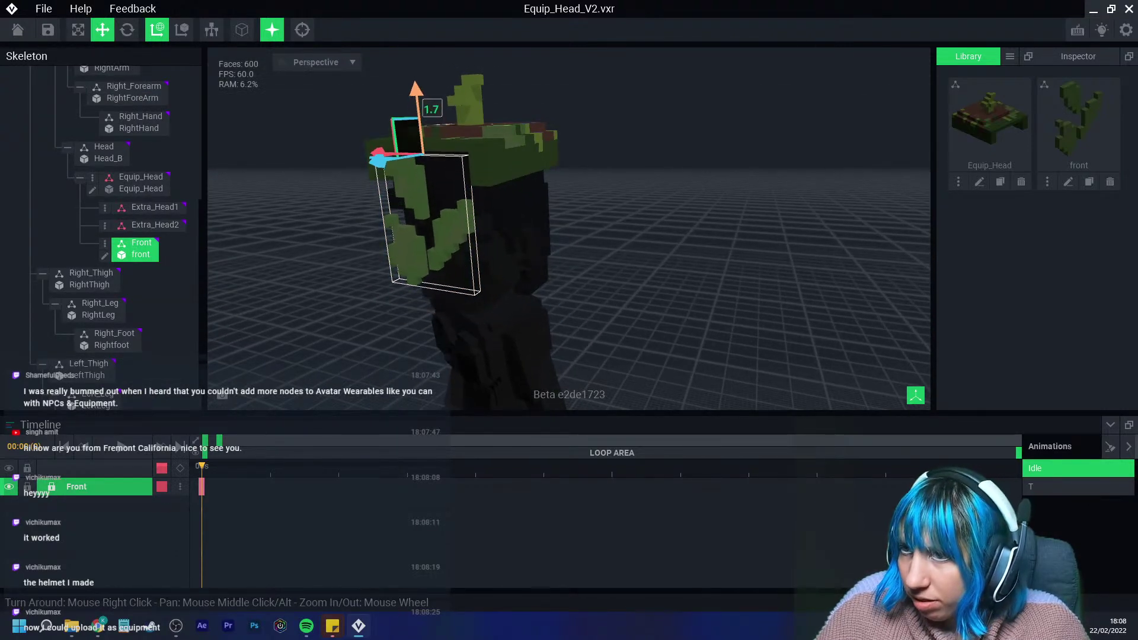
# Rotate the Front piece up to horizontal at frame 12, and slide it back inside the helmet at frame 20.
pyautogui.moveTo(481, 184); pyautogui.dragTo(418, 178, button='right')
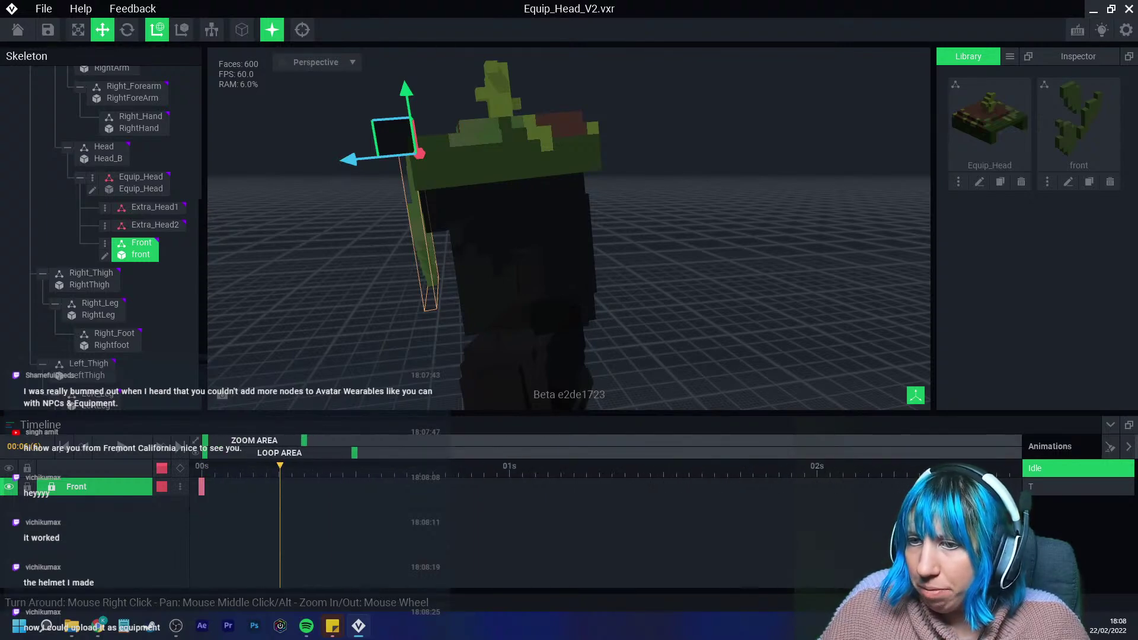
pyautogui.press('e')
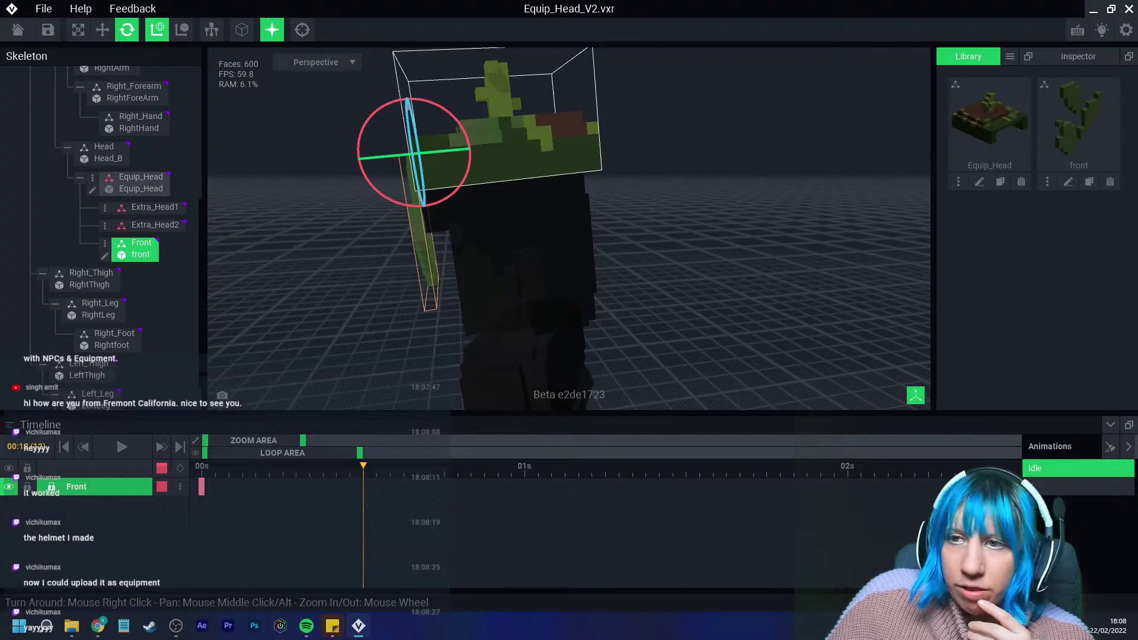
pyautogui.moveTo(468, 151)
pyautogui.mouseDown()
pyautogui.moveTo(483, 135)
pyautogui.moveTo(490, 147)
pyautogui.mouseUp()
pyautogui.moveTo(490, 148); pyautogui.dragTo(430, 160, button='right')
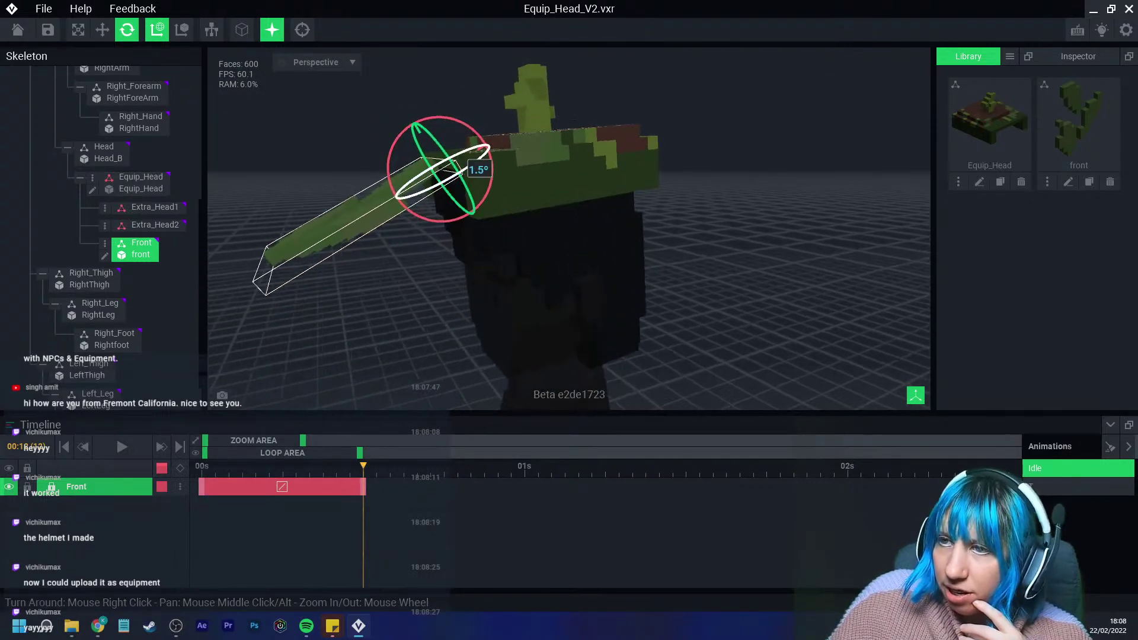
pyautogui.moveTo(468, 148); pyautogui.dragTo(494, 173)
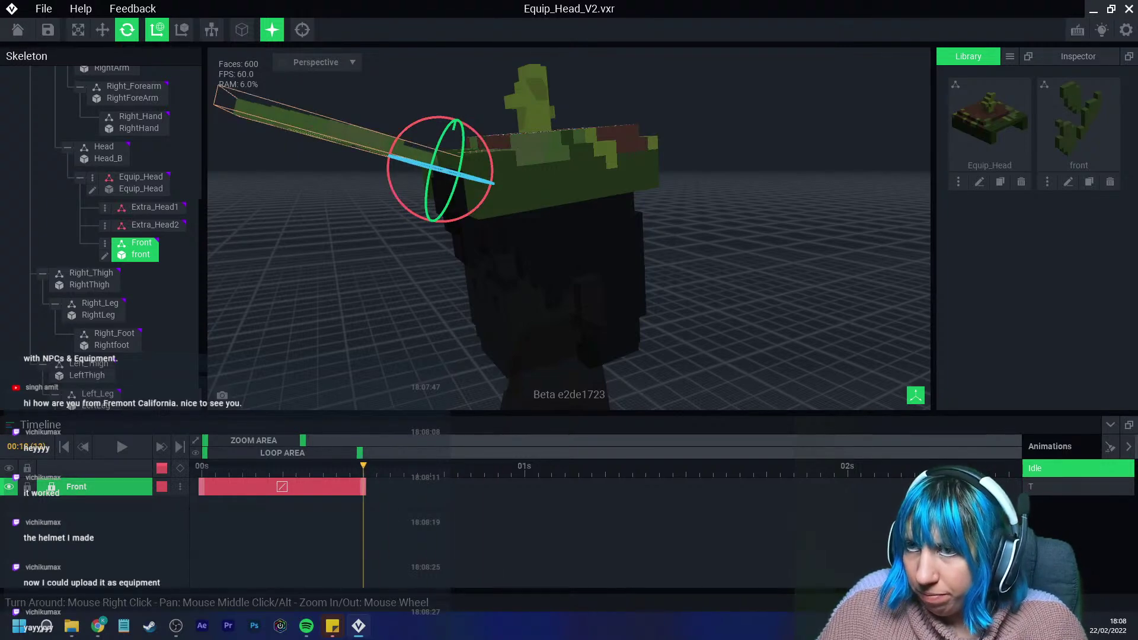
pyautogui.moveTo(494, 179); pyautogui.dragTo(495, 170)
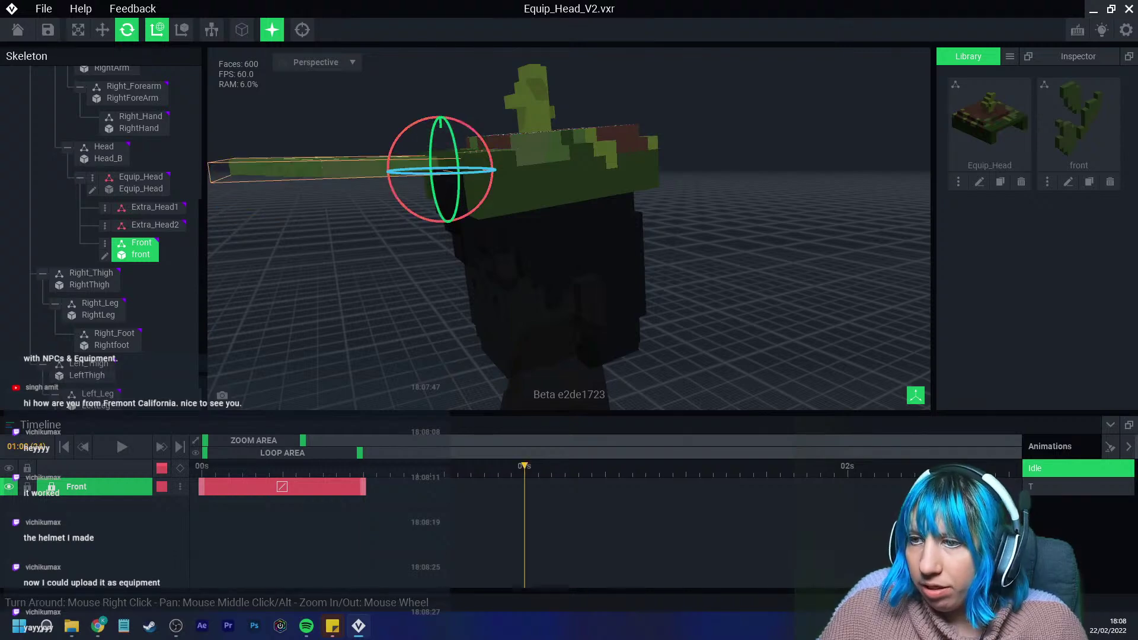
pyautogui.click(103, 30)
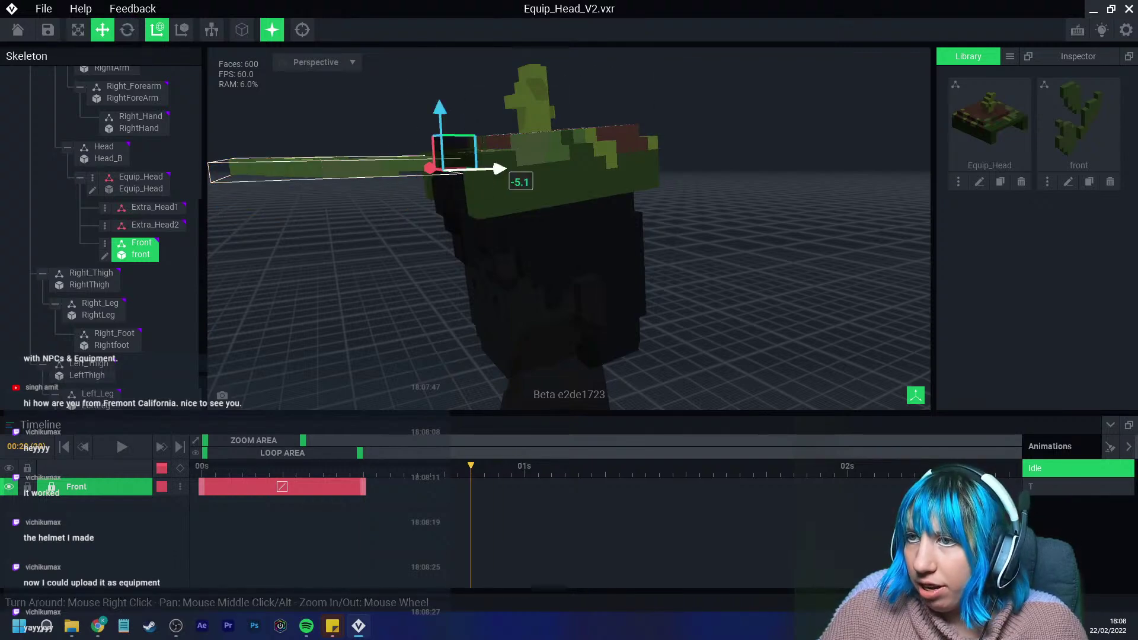
pyautogui.moveTo(497, 170); pyautogui.dragTo(635, 165)
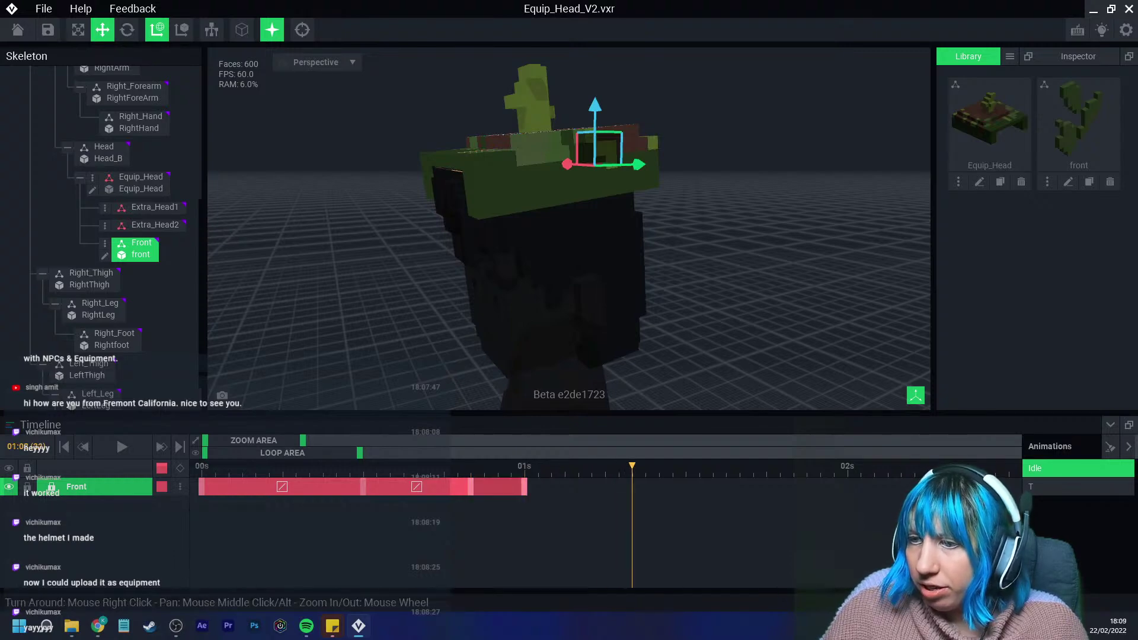
# Copy Front's keyframes from frames 12 and 0 to frames 32 and 40, and spread the copies to about frames 34 and 44.
pyautogui.rightClick(364, 487)
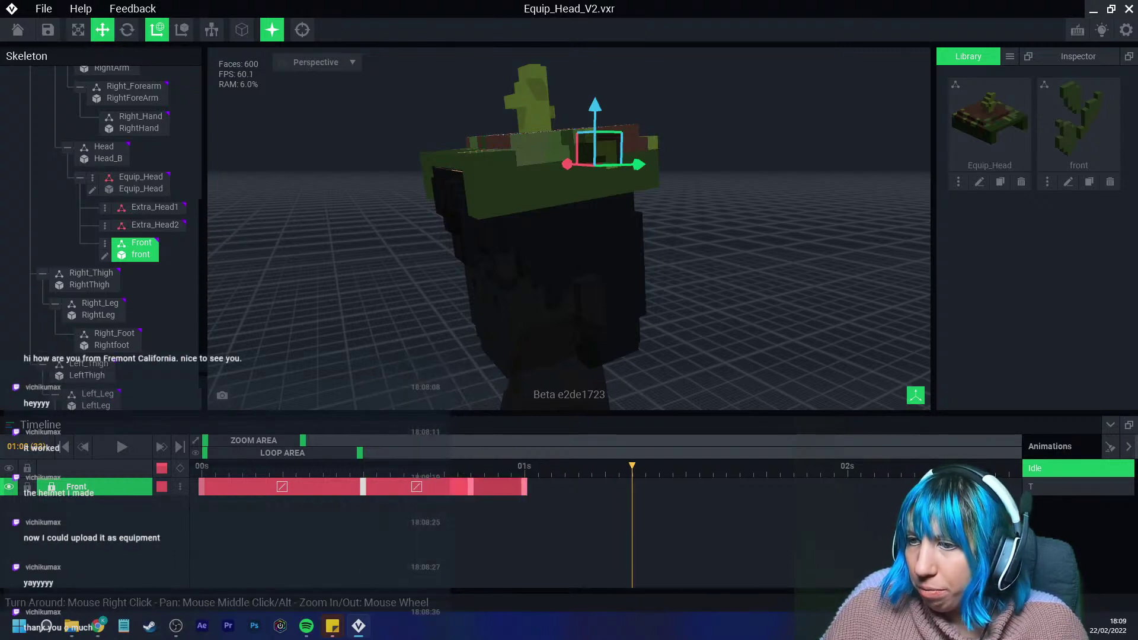
pyautogui.rightClick(632, 486)
pyautogui.click(658, 380)
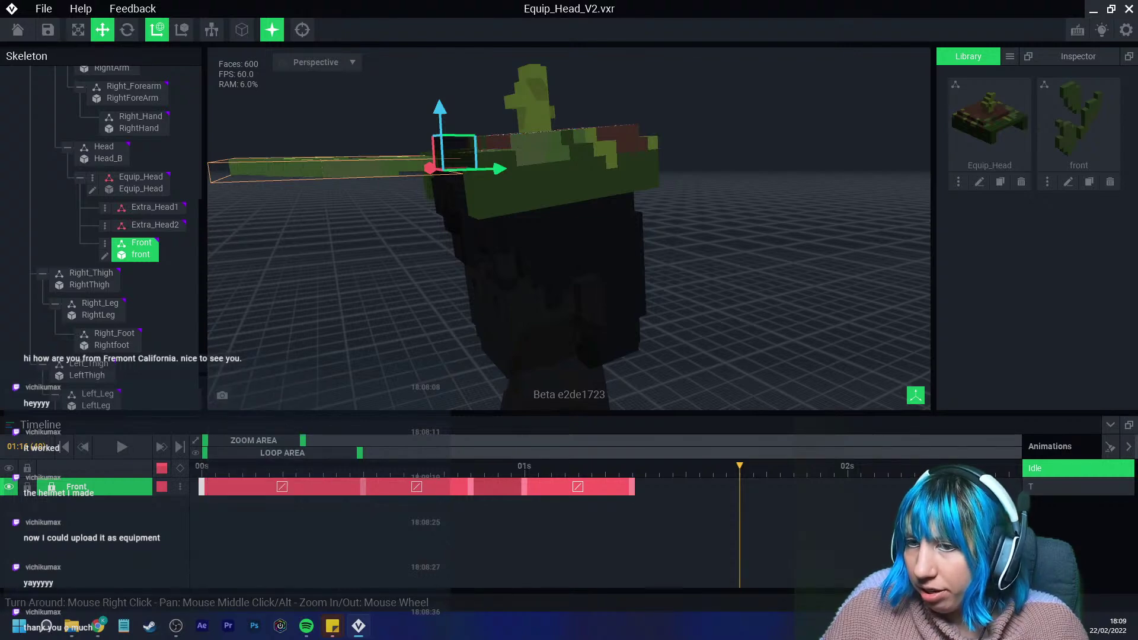
pyautogui.rightClick(739, 486)
pyautogui.click(771, 380)
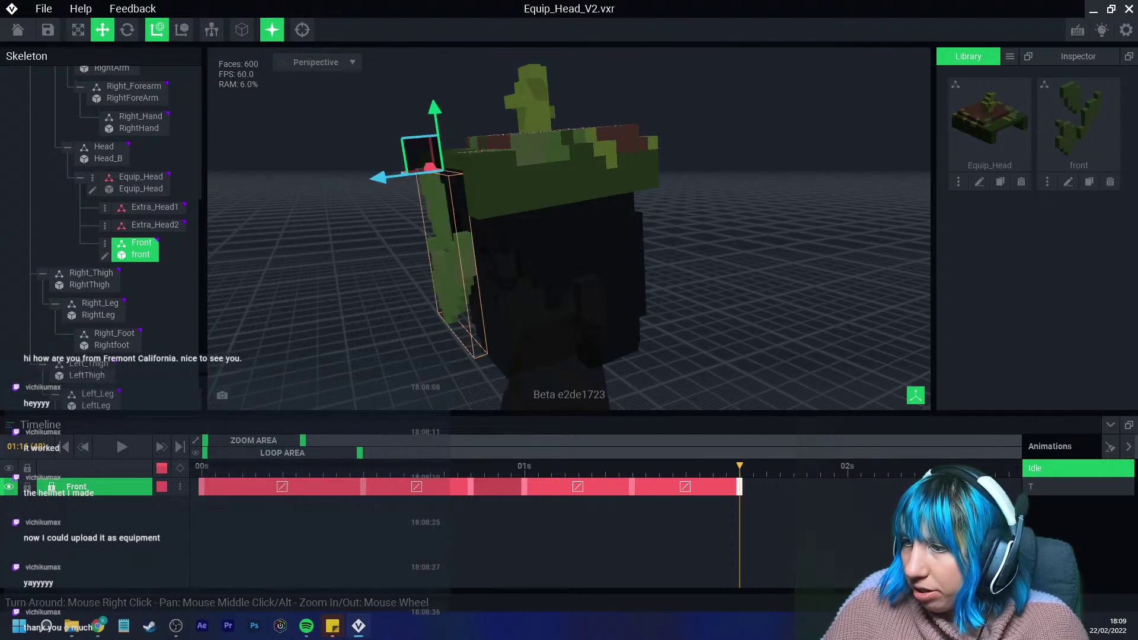
pyautogui.moveTo(740, 487); pyautogui.dragTo(793, 487)
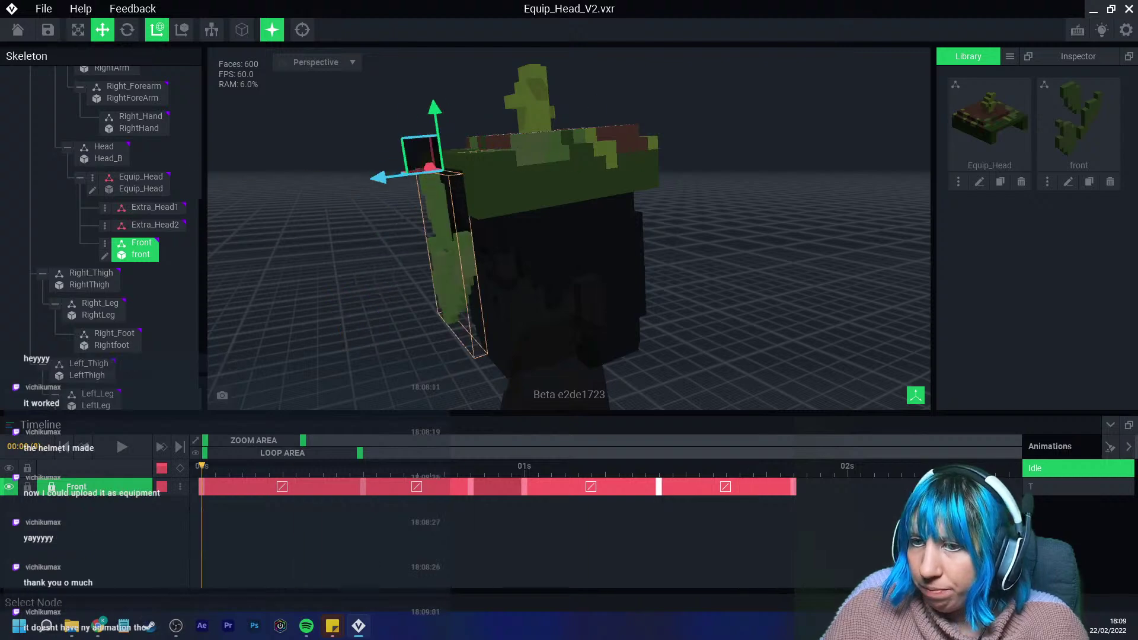
# Play the Idle animation and inspect the helmet on the whole character.
pyautogui.press('space')
pyautogui.click(552, 294)
pyautogui.moveTo(552, 295); pyautogui.dragTo(642, 308, button='right')
pyautogui.scroll(-4, 641, 298)
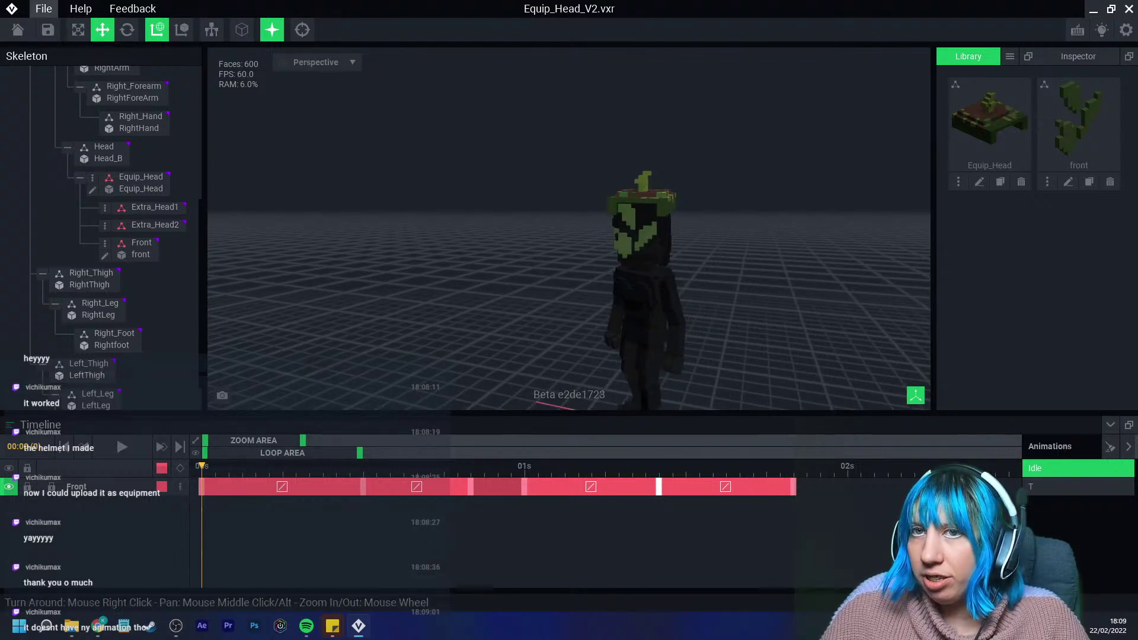
# Export the rig to the Marketplace and start uploading it as a new asset on the Sandbox website.
pyautogui.click(43, 8)
pyautogui.moveTo(118, 58)
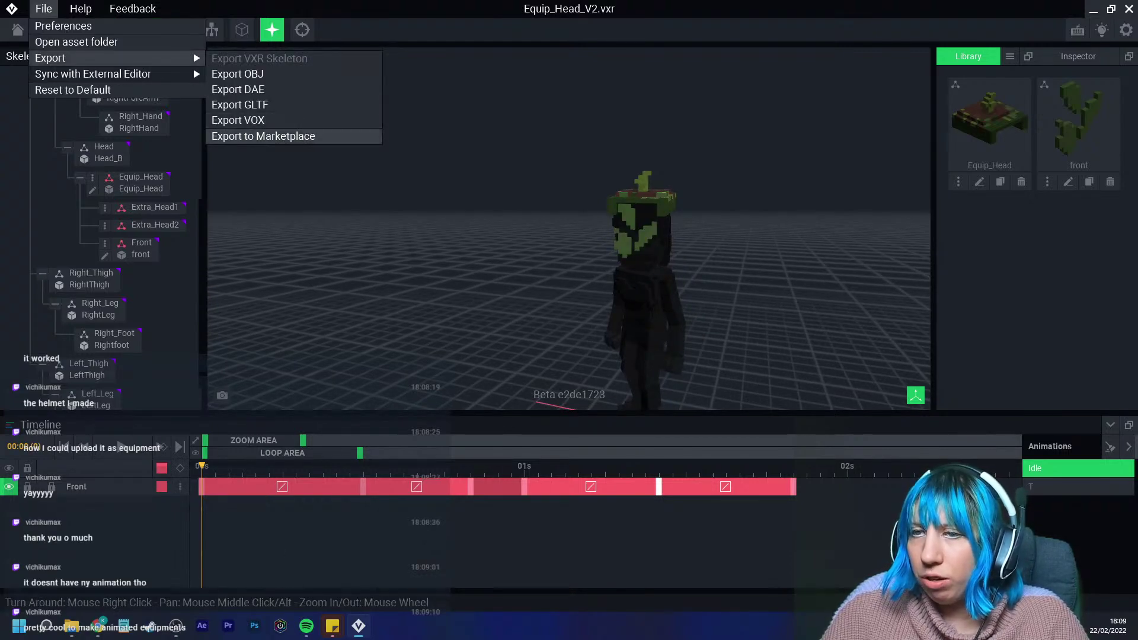
pyautogui.click(263, 136)
pyautogui.click(512, 216)
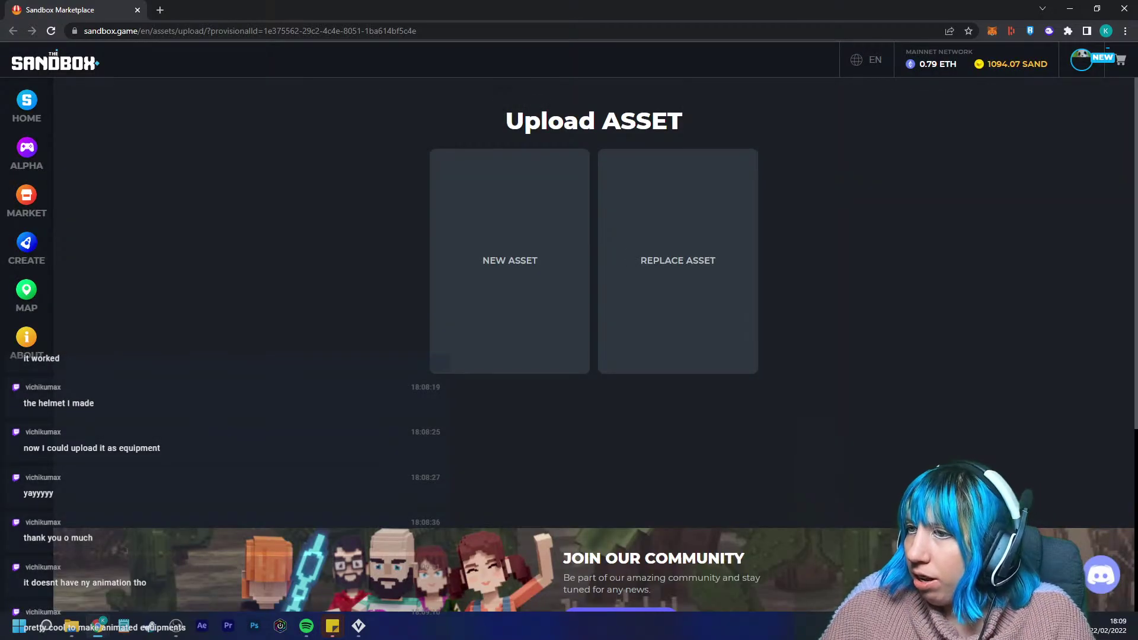
pyautogui.click(510, 260)
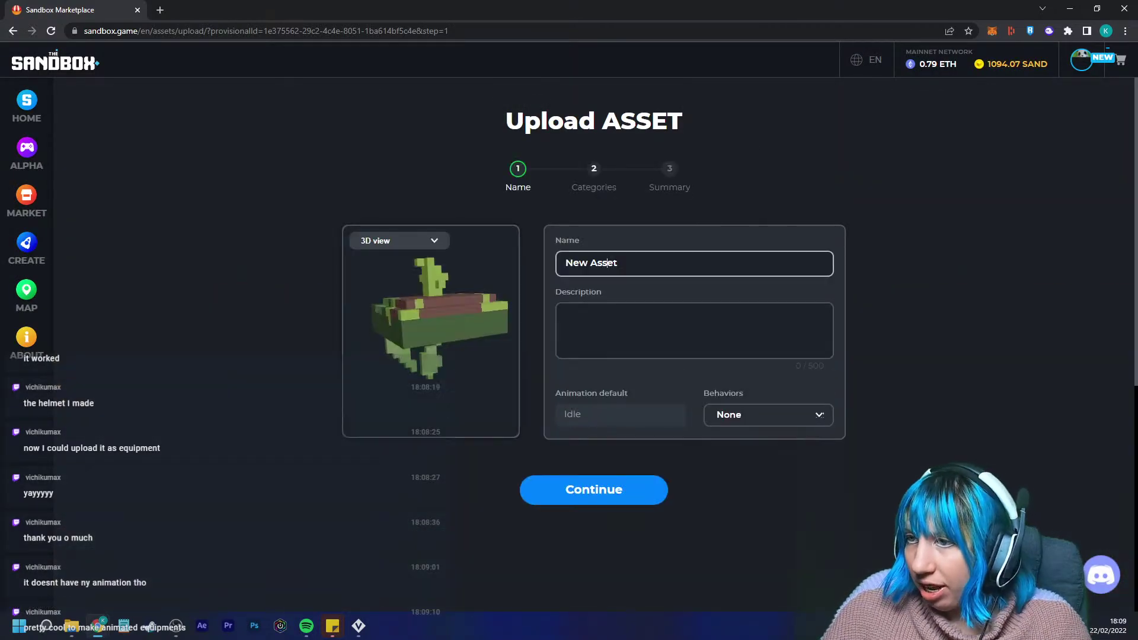
# Name the uploaded asset "Green helmet (delete)", keep its behavior at None, and continue to the categories.
pyautogui.write('Fal')
pyautogui.press('BackSpace')
pyautogui.press('BackSpace')
pyautogui.press('BackSpace')
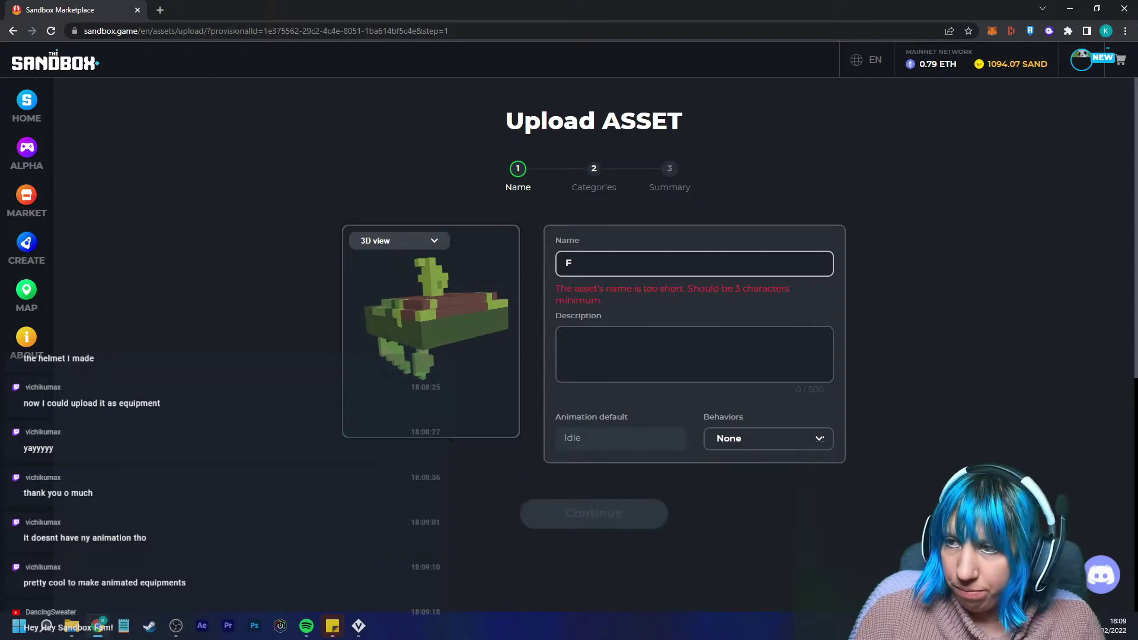
pyautogui.write('Green helmet (delete')
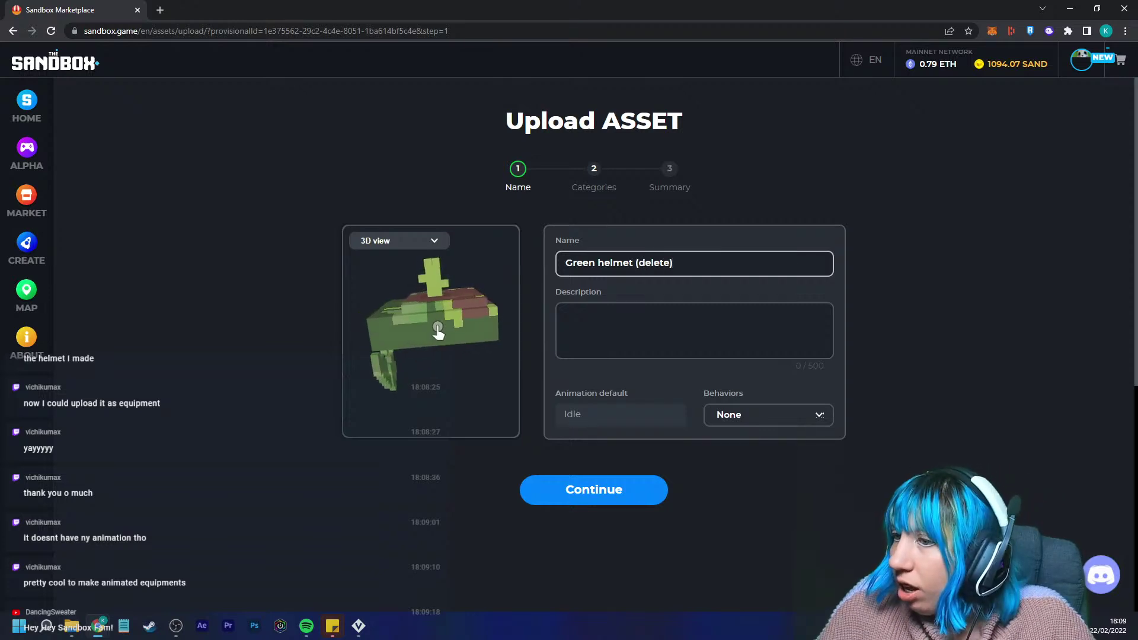
pyautogui.click(820, 415)
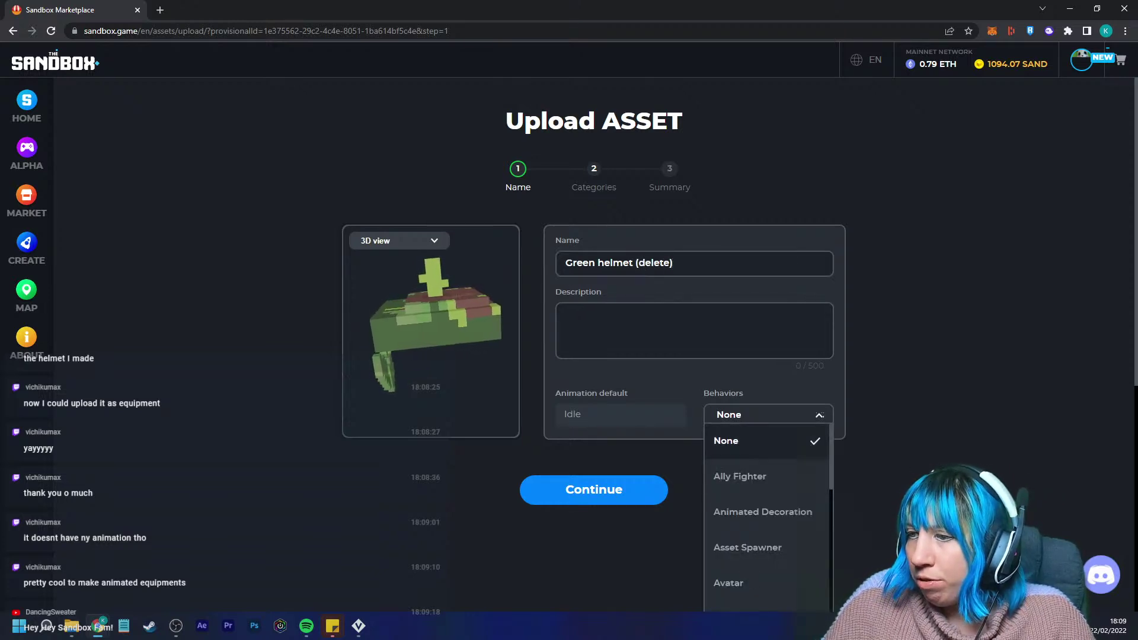
pyautogui.click(819, 415)
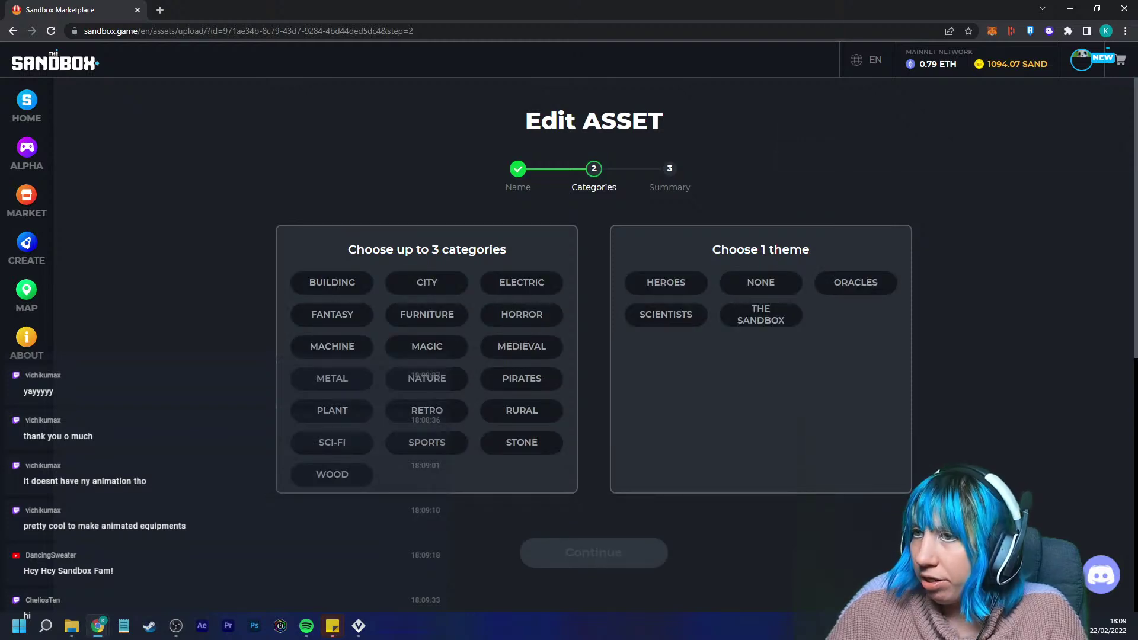
# Recheck the asset's name page, assign the Magic and Plant categories with theme None, and continue to the summary.
pyautogui.click(518, 169)
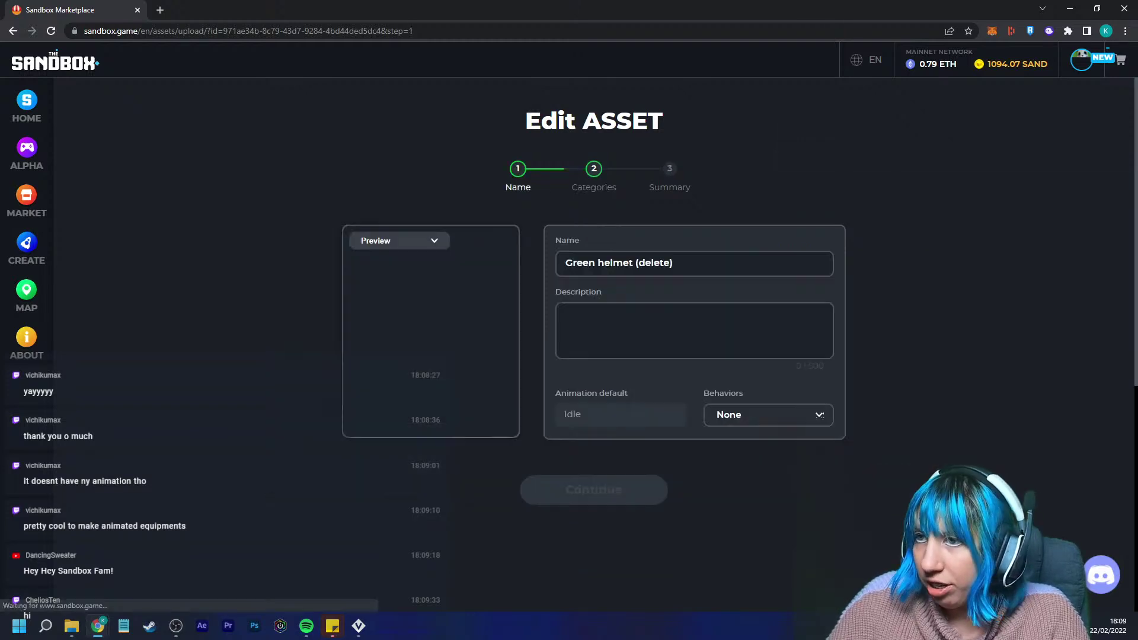
pyautogui.click(593, 490)
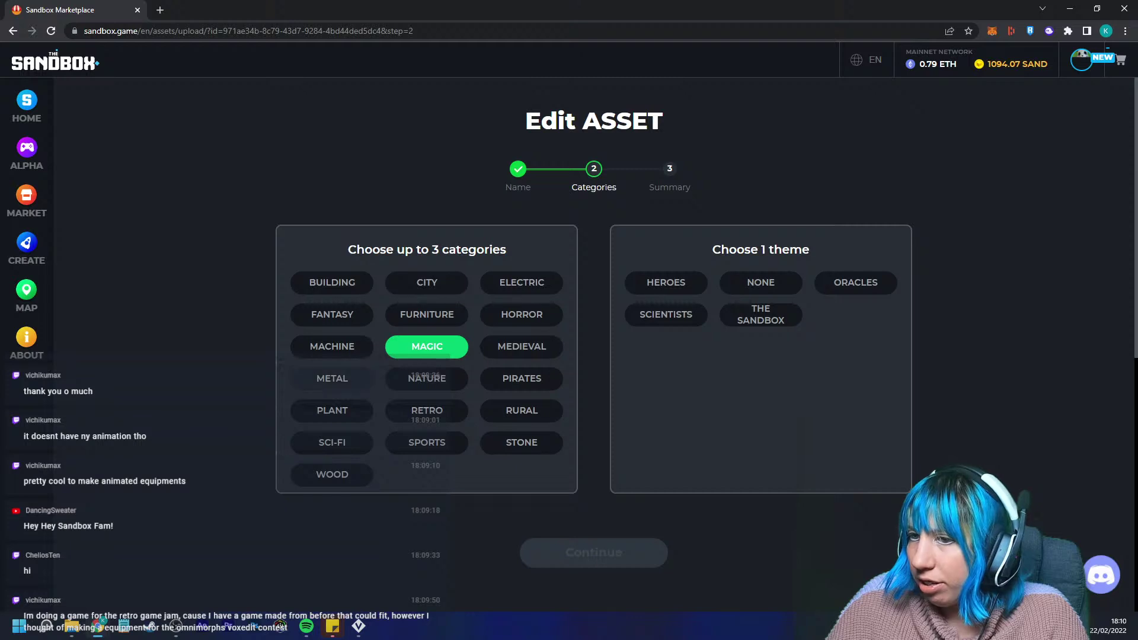
pyautogui.click(332, 410)
pyautogui.click(761, 282)
pyautogui.click(593, 552)
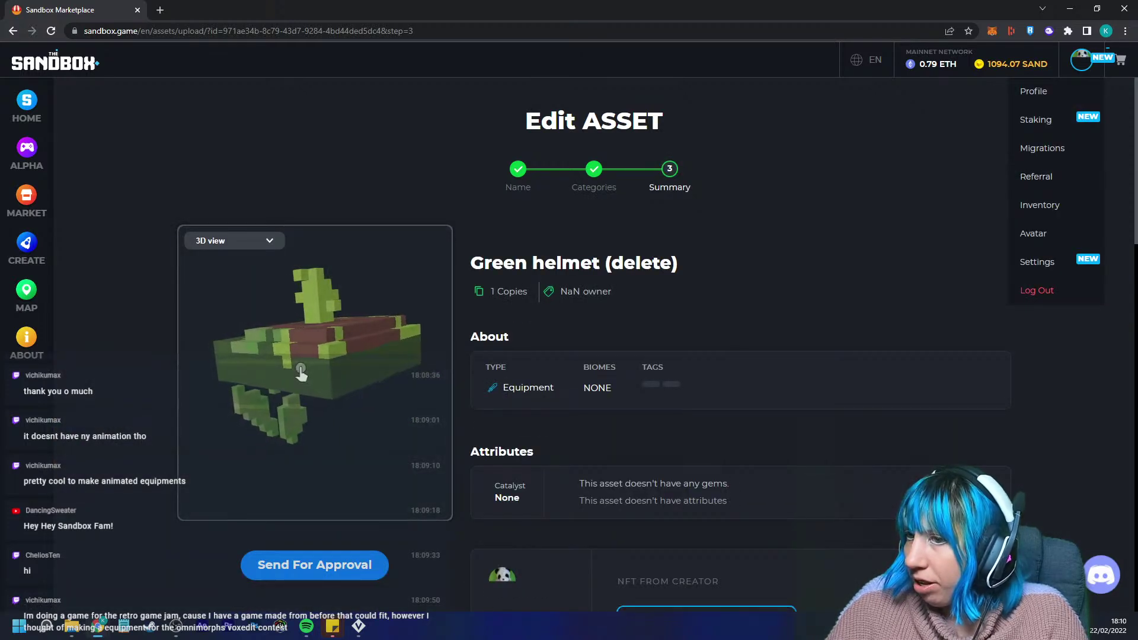
# Review the Green helmet's summary details and check its animated visor in the 3D preview.
pyautogui.scroll(-1, 593, 355)
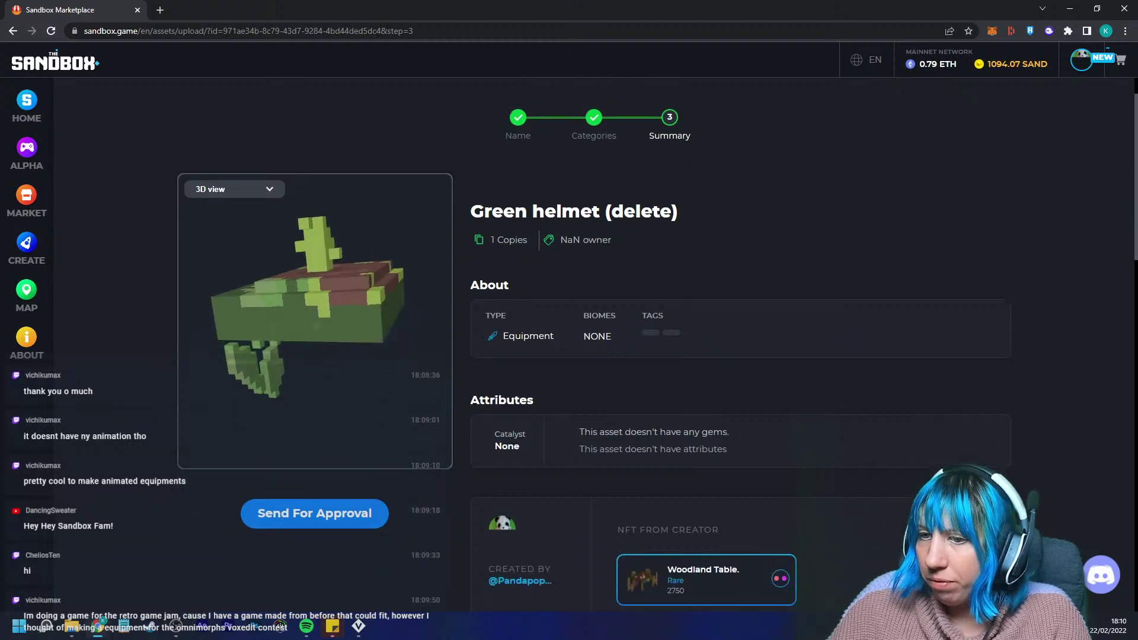
pyautogui.scroll(1, 593, 356)
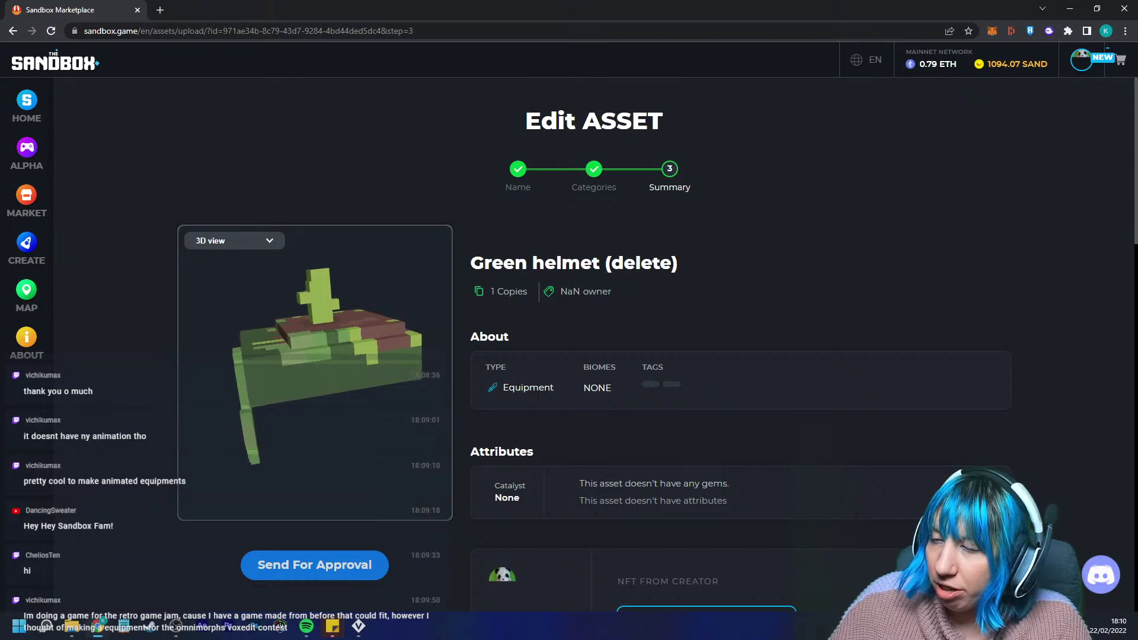
pyautogui.moveTo(314, 375)
pyautogui.mouseDown()
pyautogui.moveTo(300, 376)
pyautogui.moveTo(326, 372)
pyautogui.mouseUp()
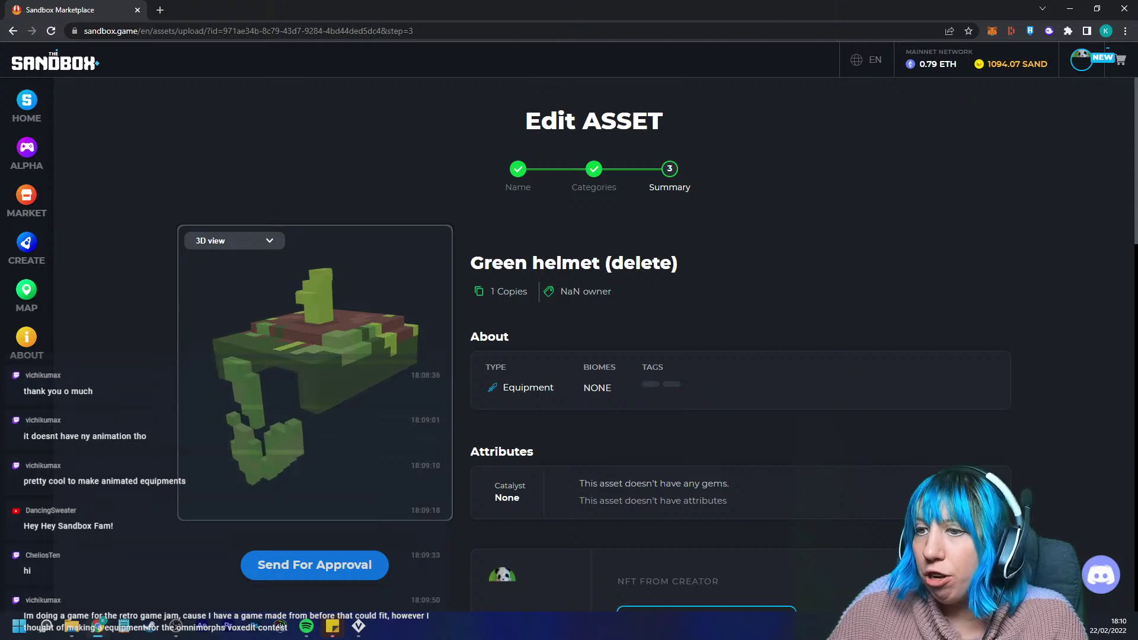
pyautogui.moveTo(308, 373)
pyautogui.mouseDown()
pyautogui.moveTo(323, 374)
pyautogui.moveTo(309, 375)
pyautogui.mouseUp()
# Close the browser, and save Equip_Head_V2.vxr while returning to VoxEdit's welcome screen.
pyautogui.click(1124, 8)
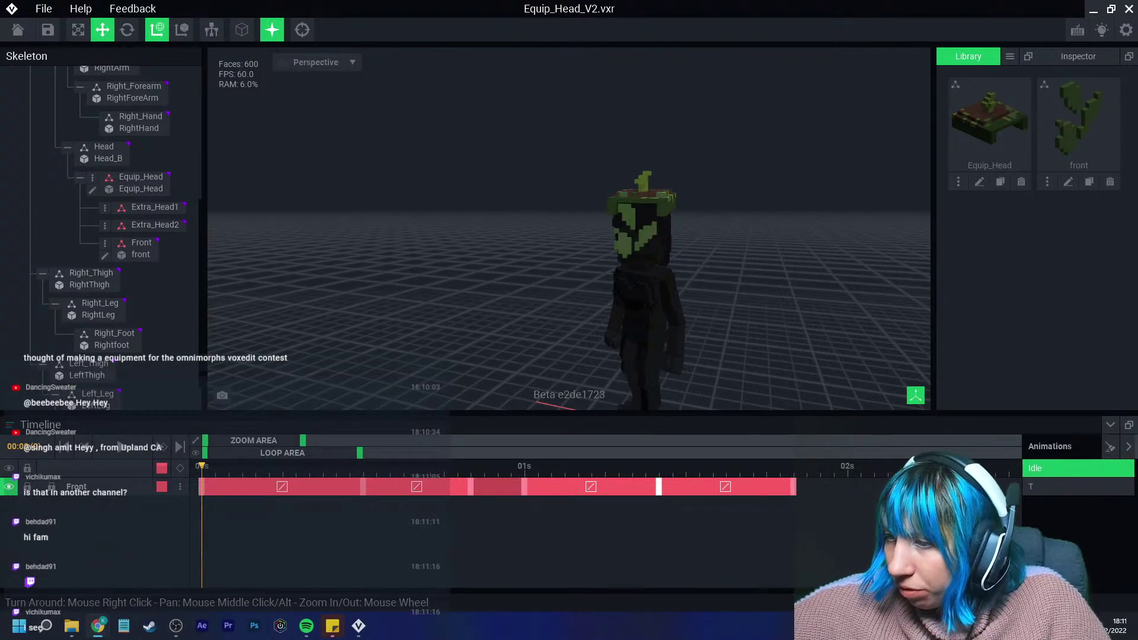
pyautogui.click(18, 30)
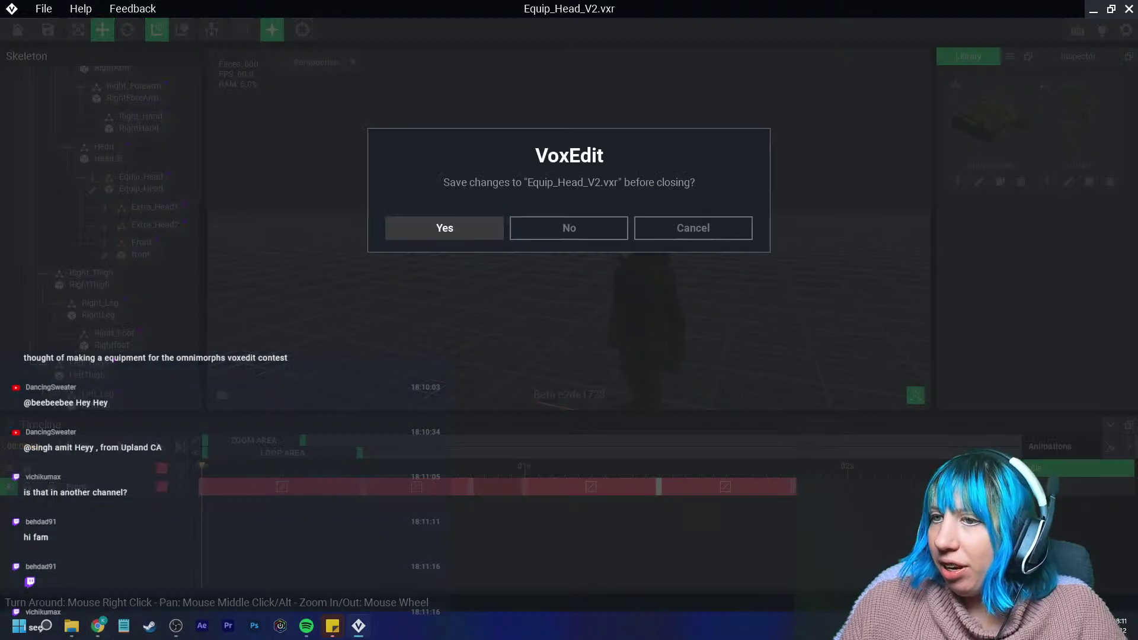
pyautogui.click(445, 228)
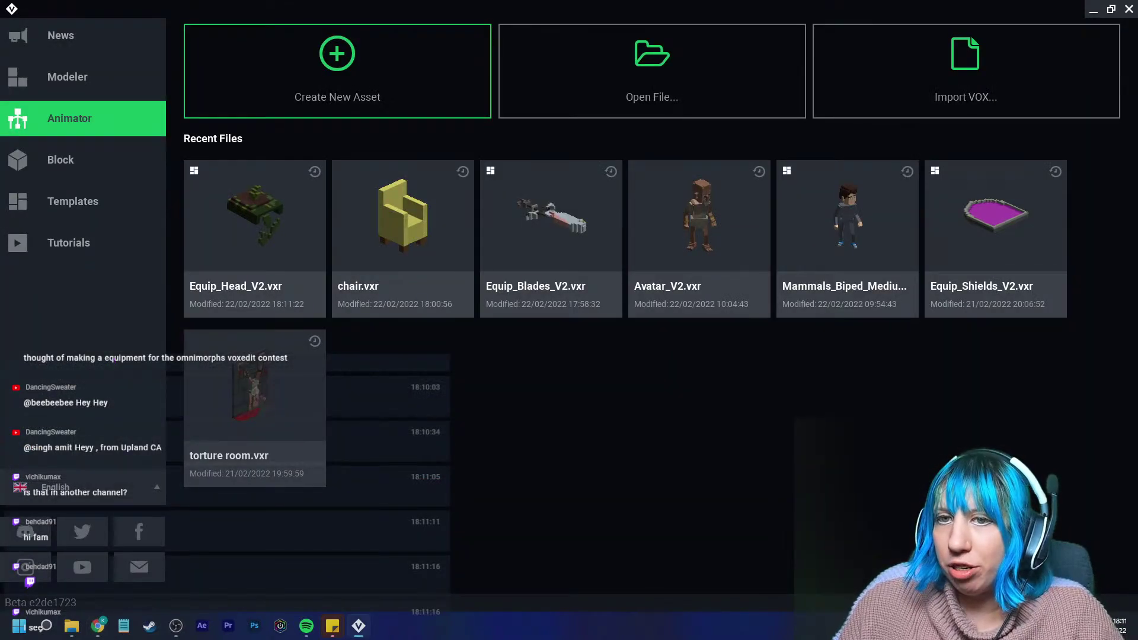
pyautogui.click(73, 201)
pyautogui.click(847, 131)
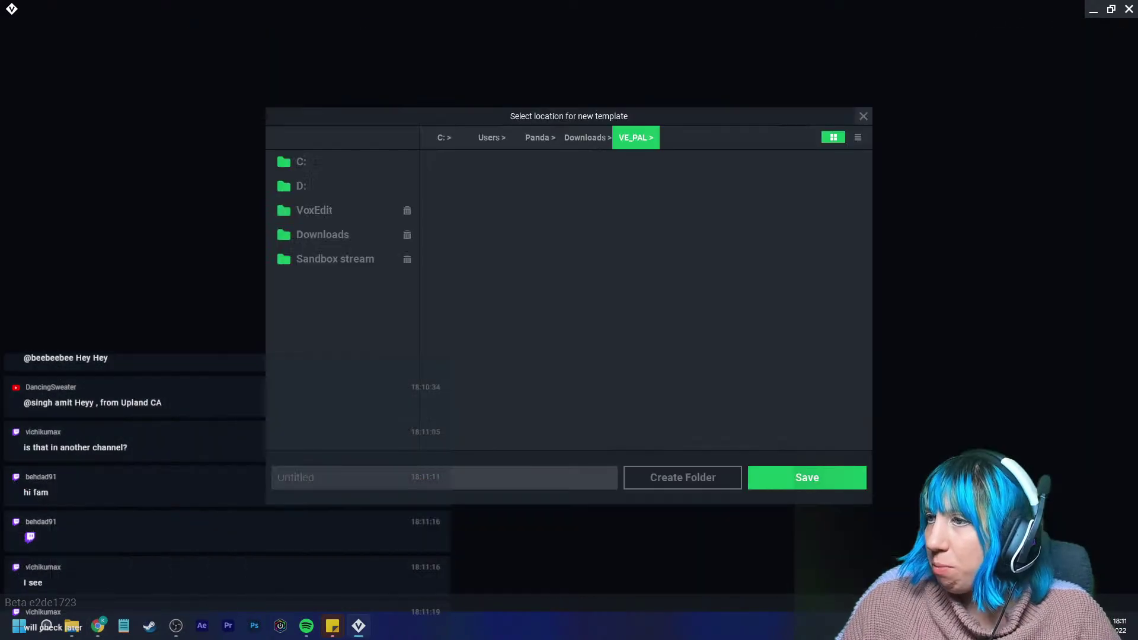
pyautogui.click(335, 259)
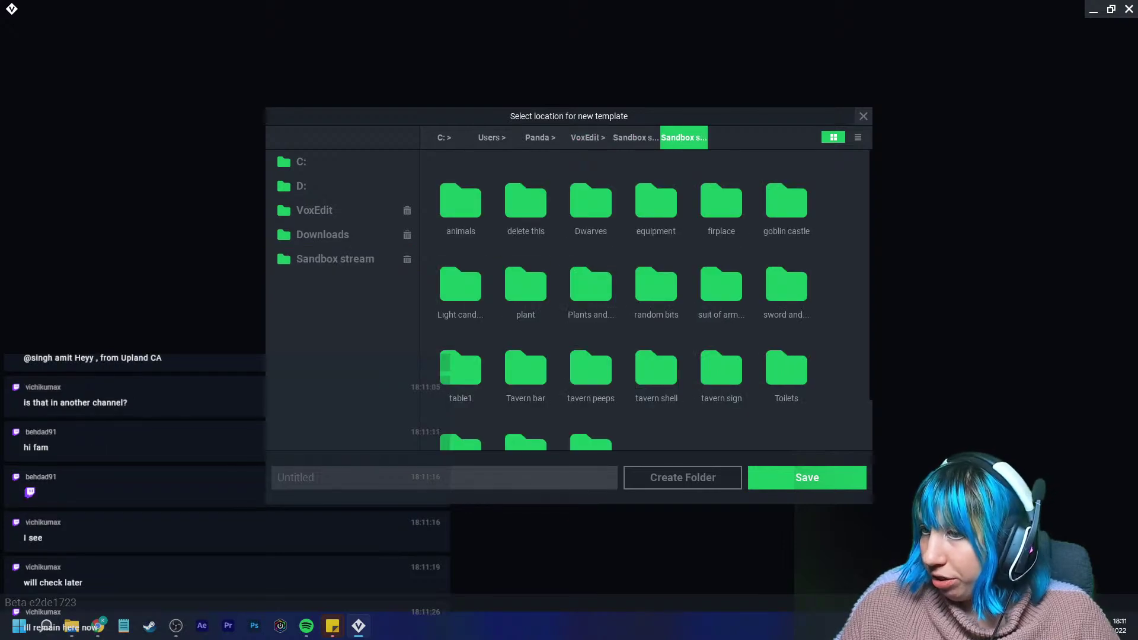
pyautogui.scroll(-1, 593, 388)
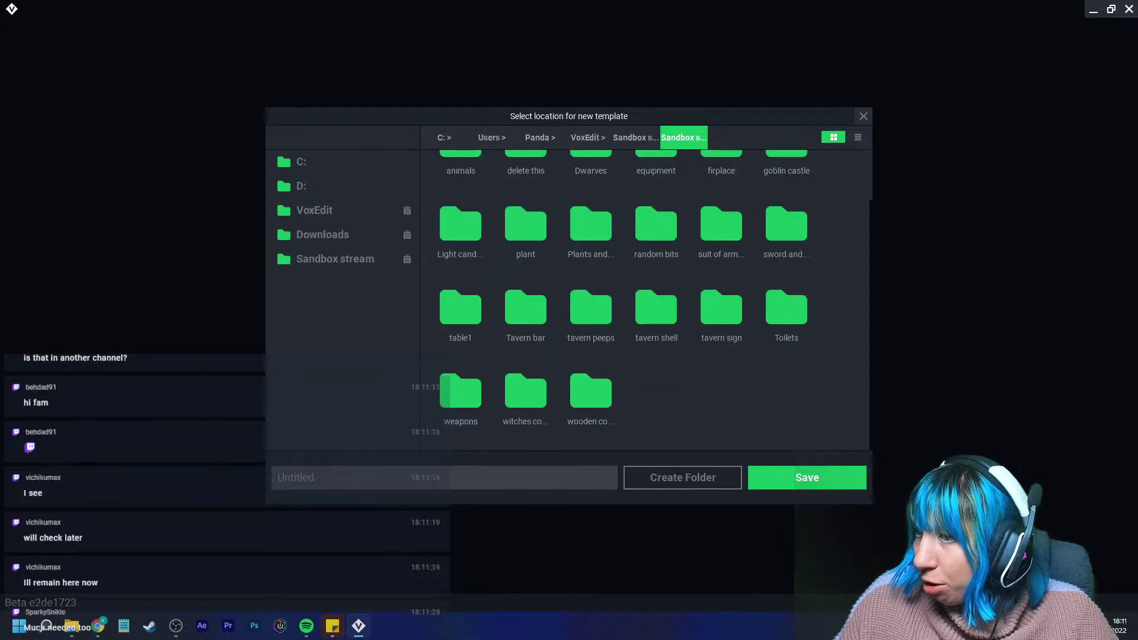
pyautogui.doubleClick(786, 226)
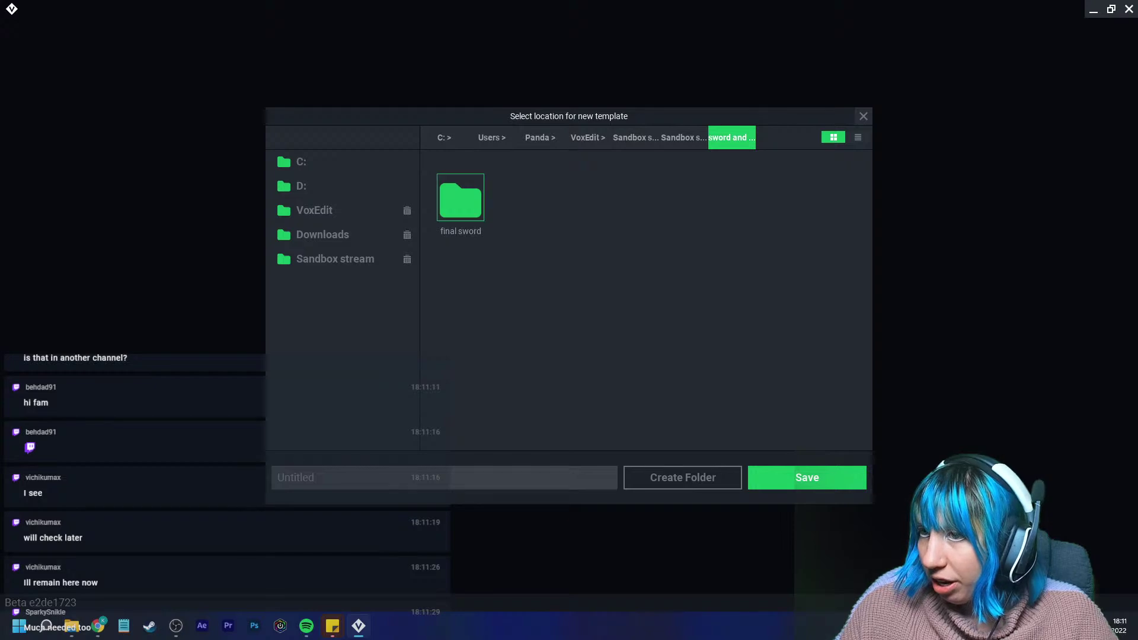
pyautogui.click(296, 477)
pyautogui.doubleClick(461, 201)
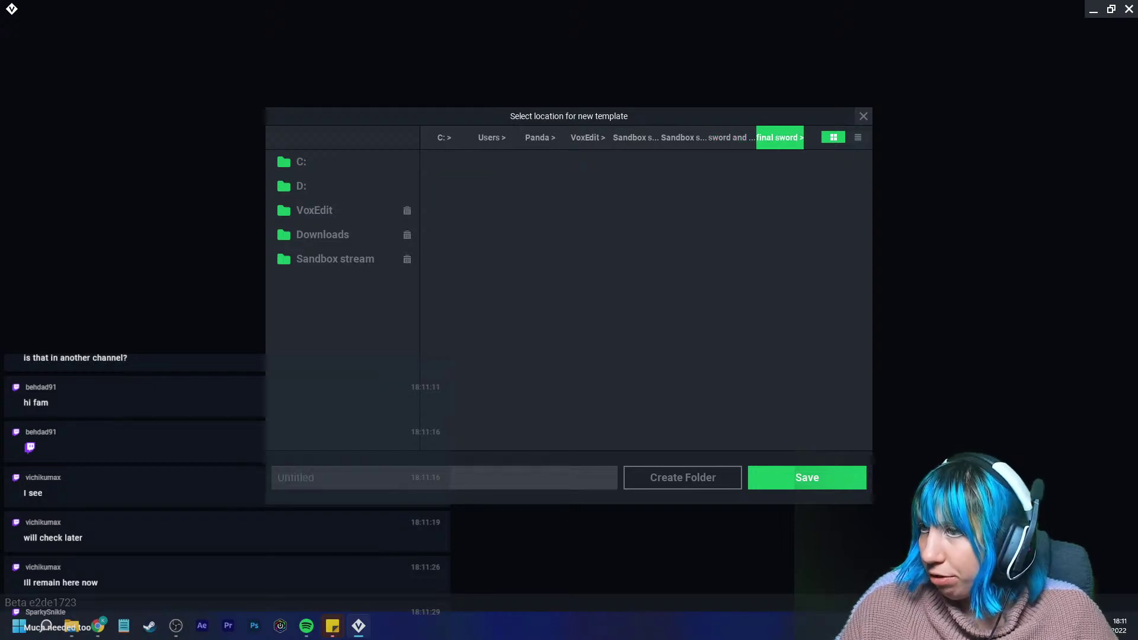
pyautogui.click(731, 138)
pyautogui.click(863, 116)
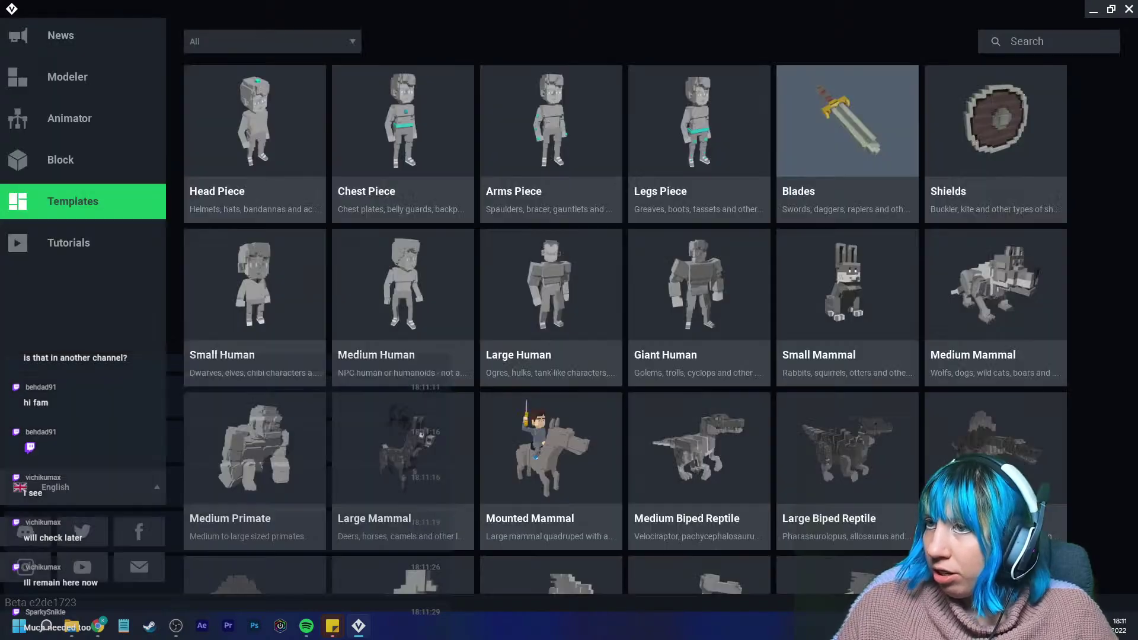
# Open the recent Equip_Blades_V2.vxr rig and close it again without saving changes.
pyautogui.click(69, 118)
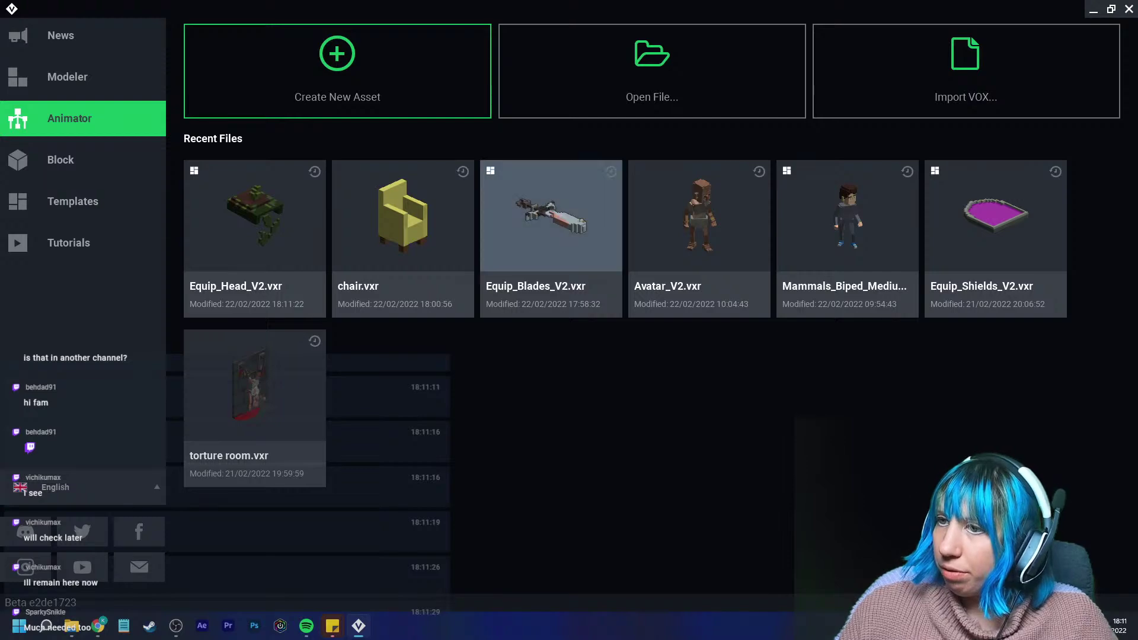
pyautogui.click(551, 213)
pyautogui.click(18, 29)
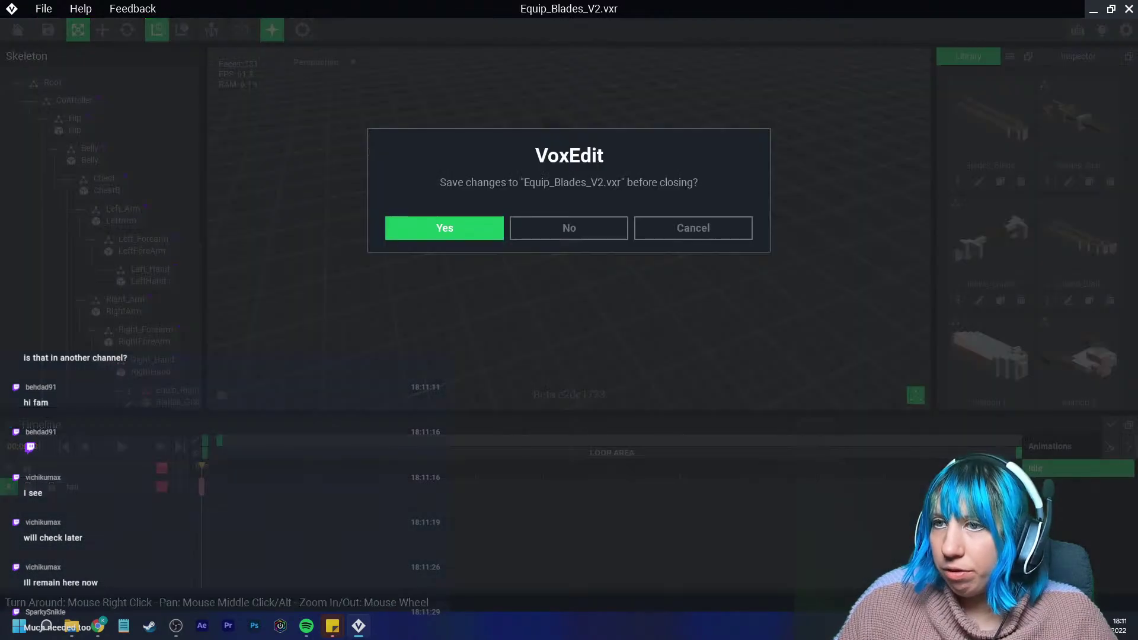
pyautogui.click(569, 225)
# Browse the sword and equipment folders inside Sandbox stream for the existing sword project.
pyautogui.click(652, 83)
pyautogui.click(335, 259)
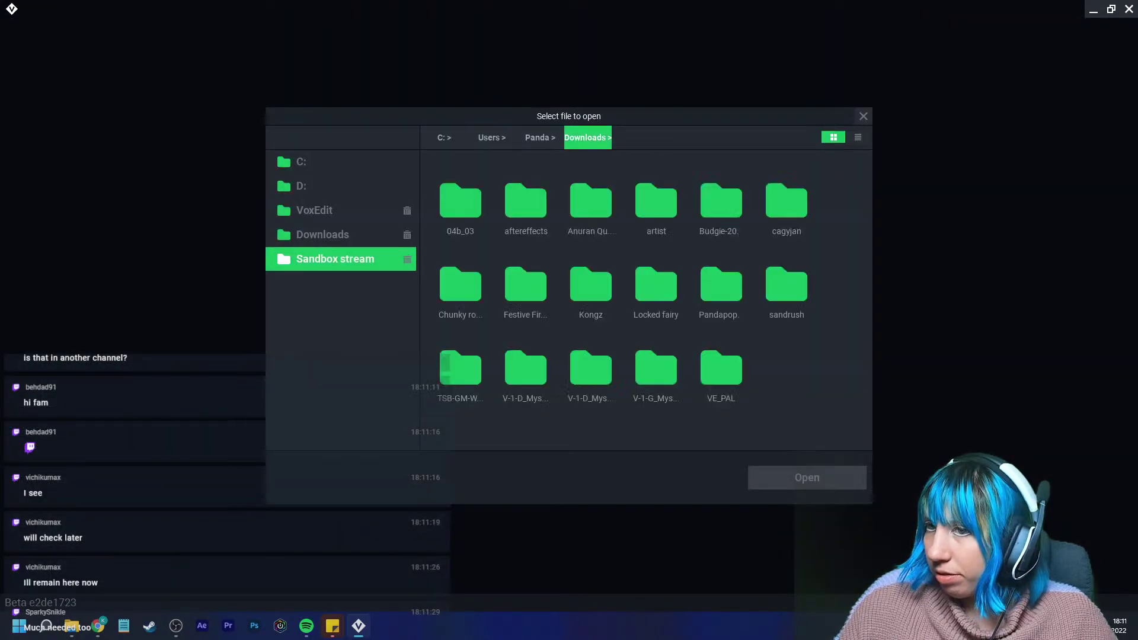
pyautogui.doubleClick(591, 284)
pyautogui.doubleClick(787, 285)
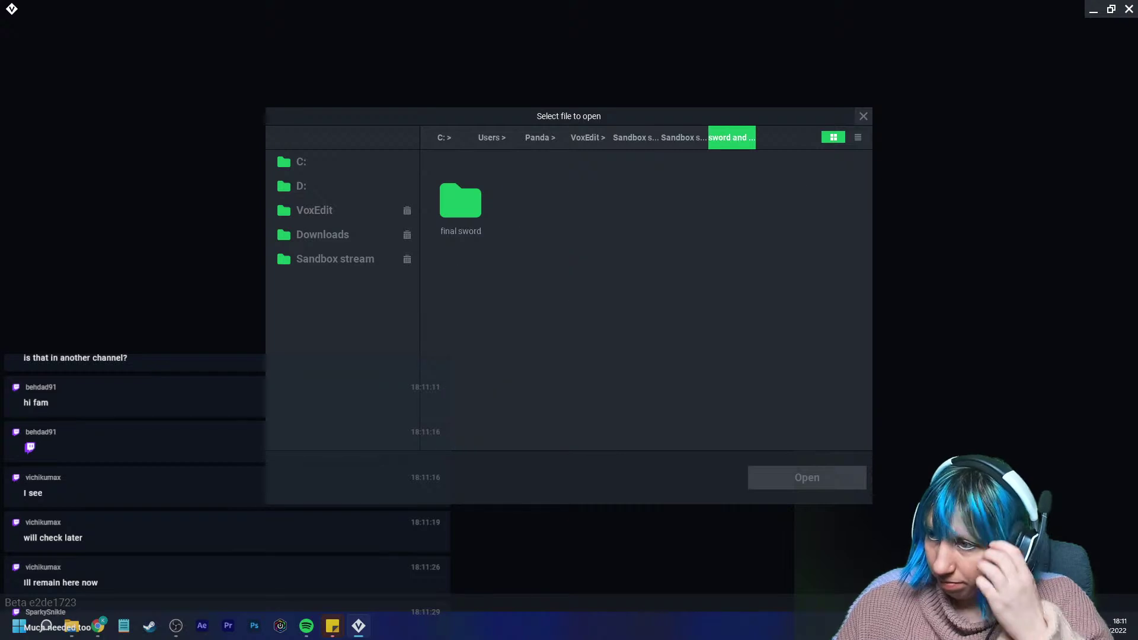
pyautogui.doubleClick(461, 197)
pyautogui.click(461, 197)
pyautogui.click(732, 137)
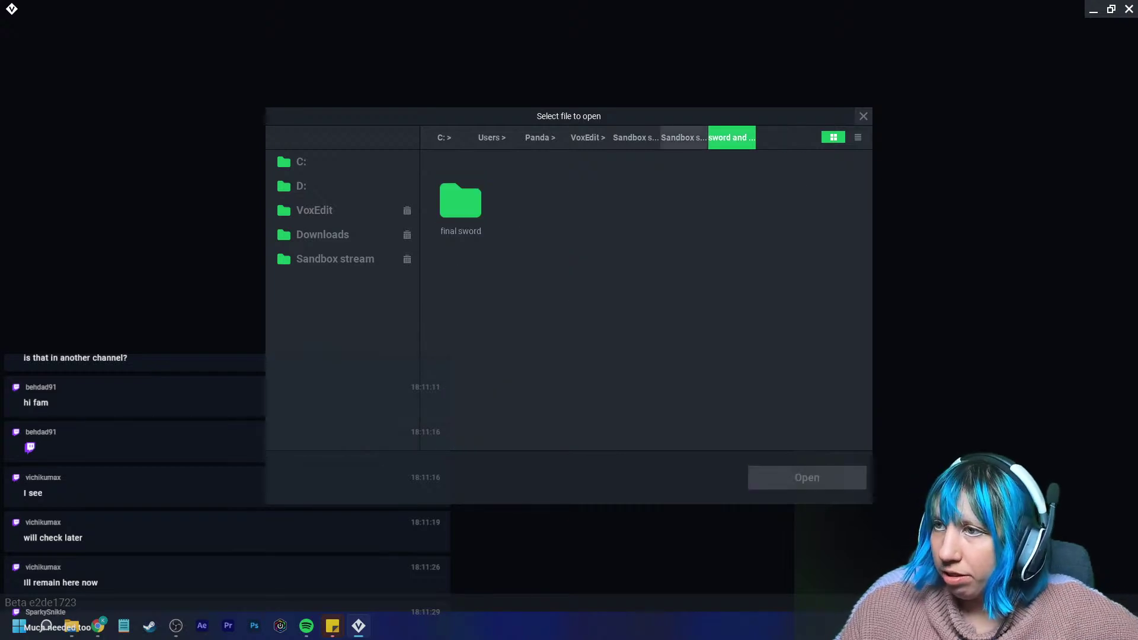
pyautogui.click(683, 137)
pyautogui.doubleClick(656, 200)
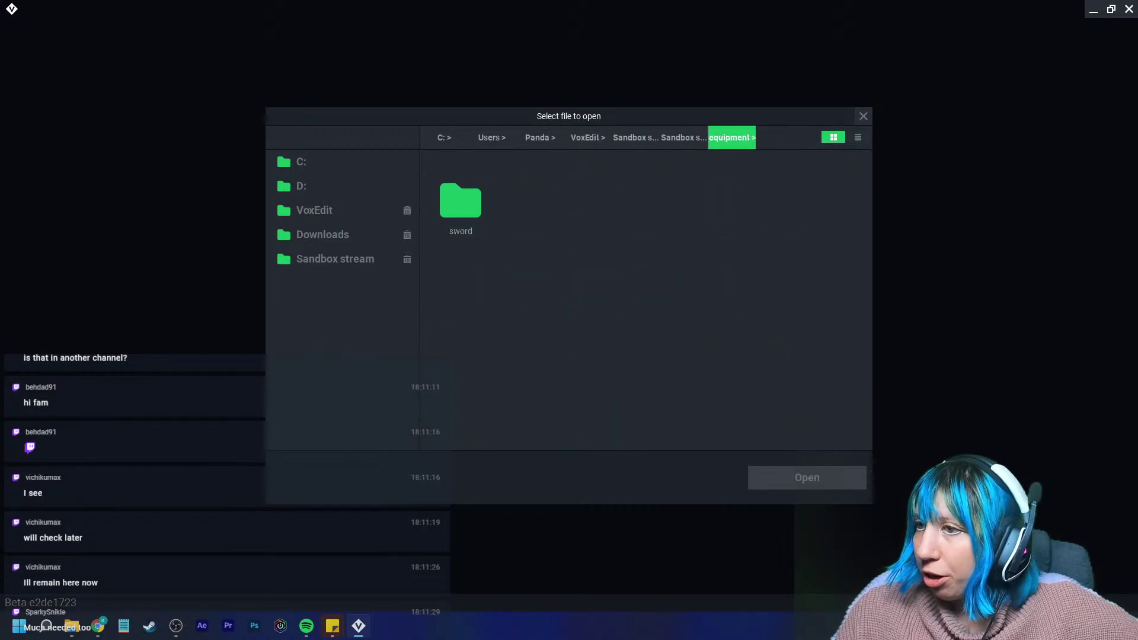
pyautogui.click(864, 117)
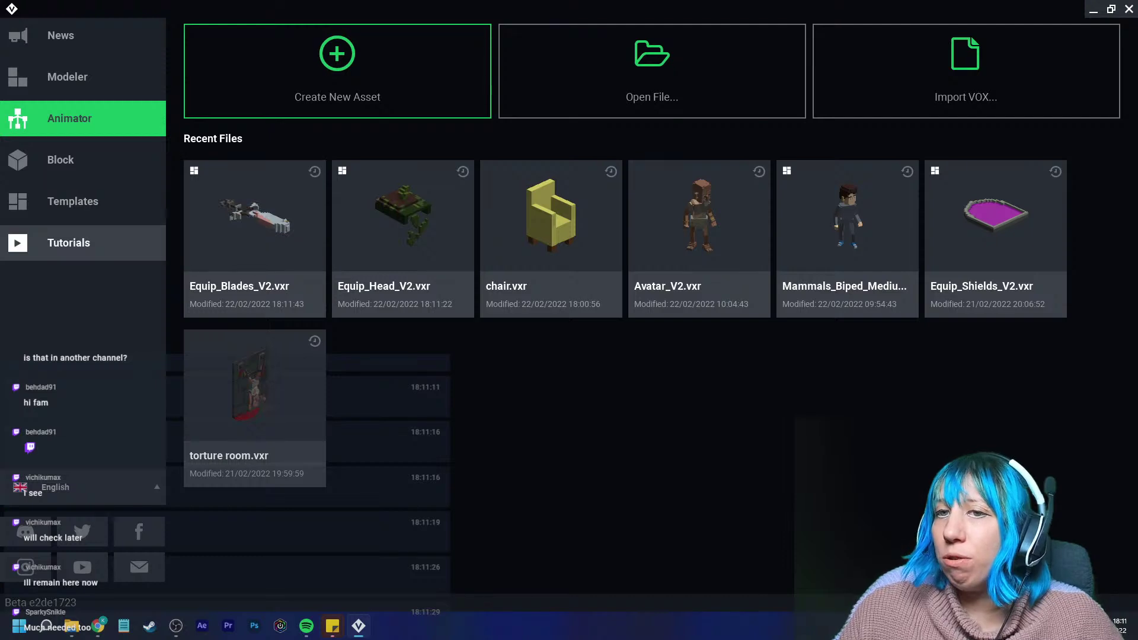
# Create a new project from the Blades template in the equipment folder, named "swordfish sword".
pyautogui.click(83, 202)
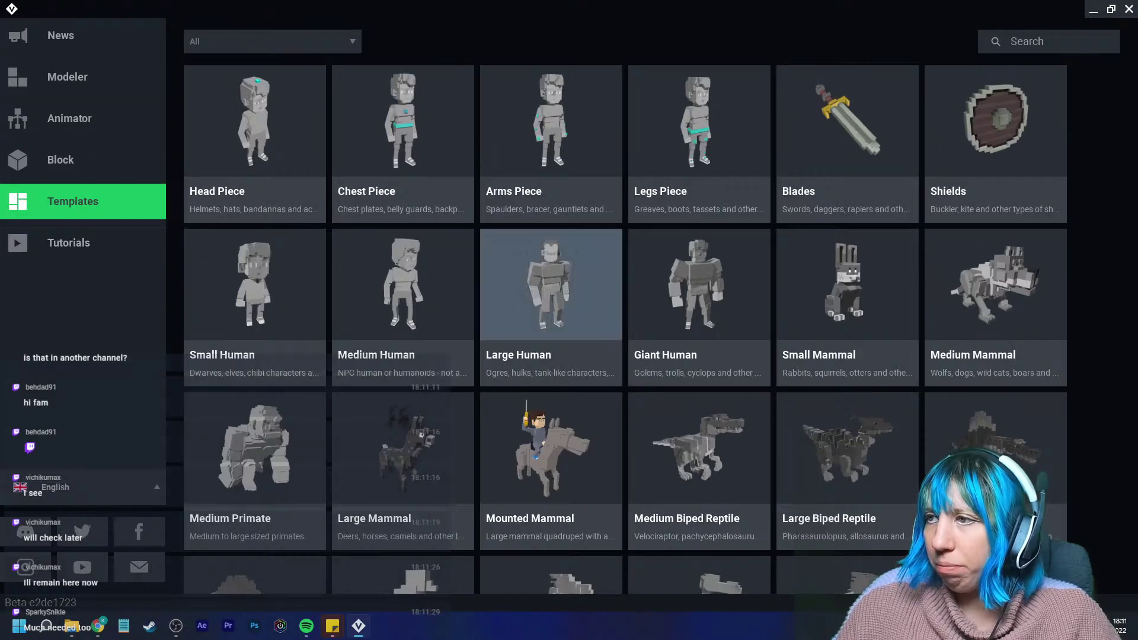
pyautogui.click(848, 131)
pyautogui.click(335, 259)
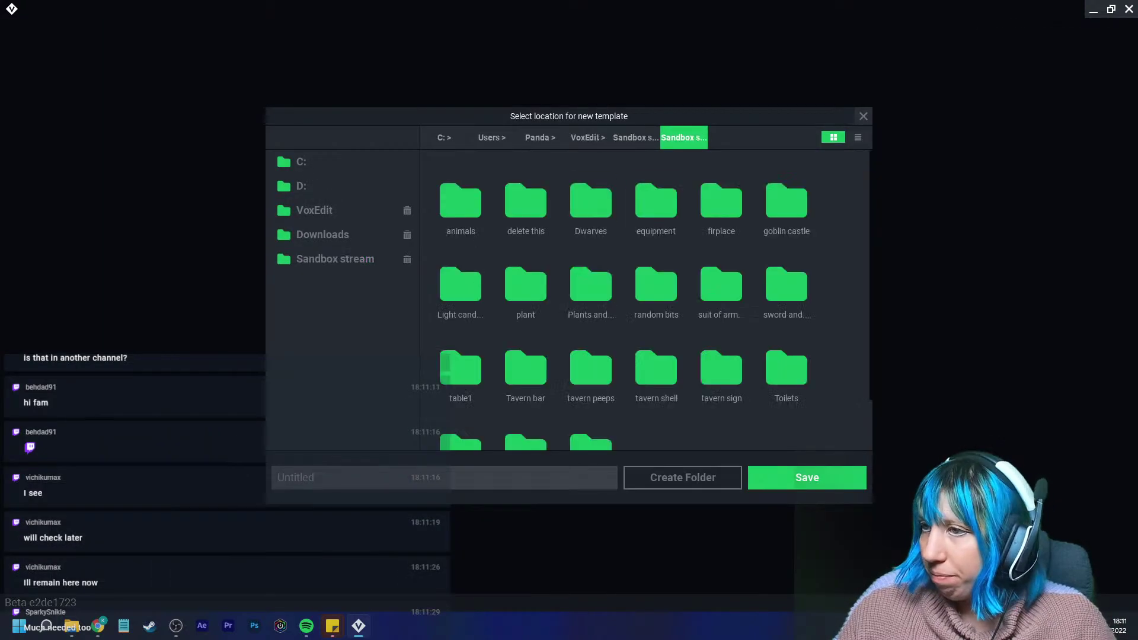
pyautogui.doubleClick(675, 201)
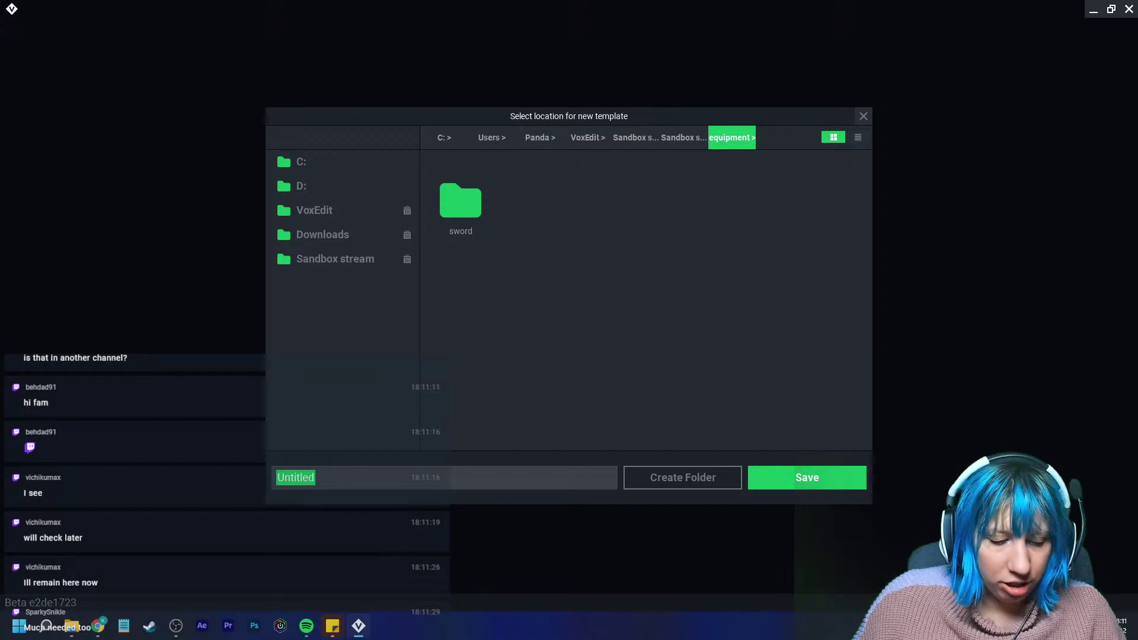
pyautogui.write('swordfish')
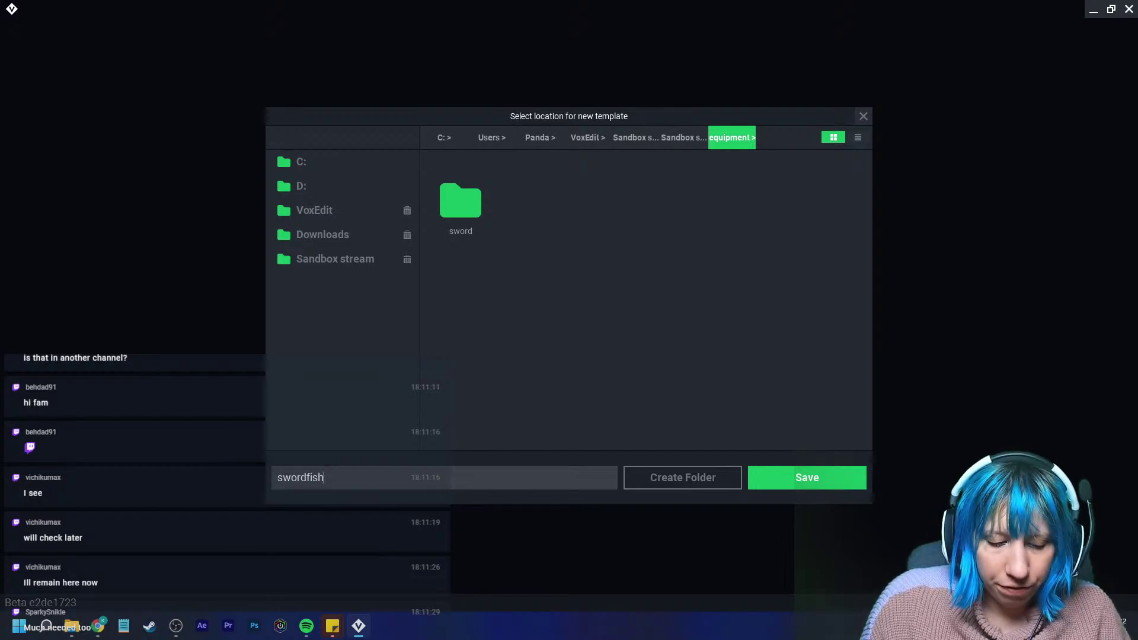
pyautogui.write(' sword')
pyautogui.press('Return')
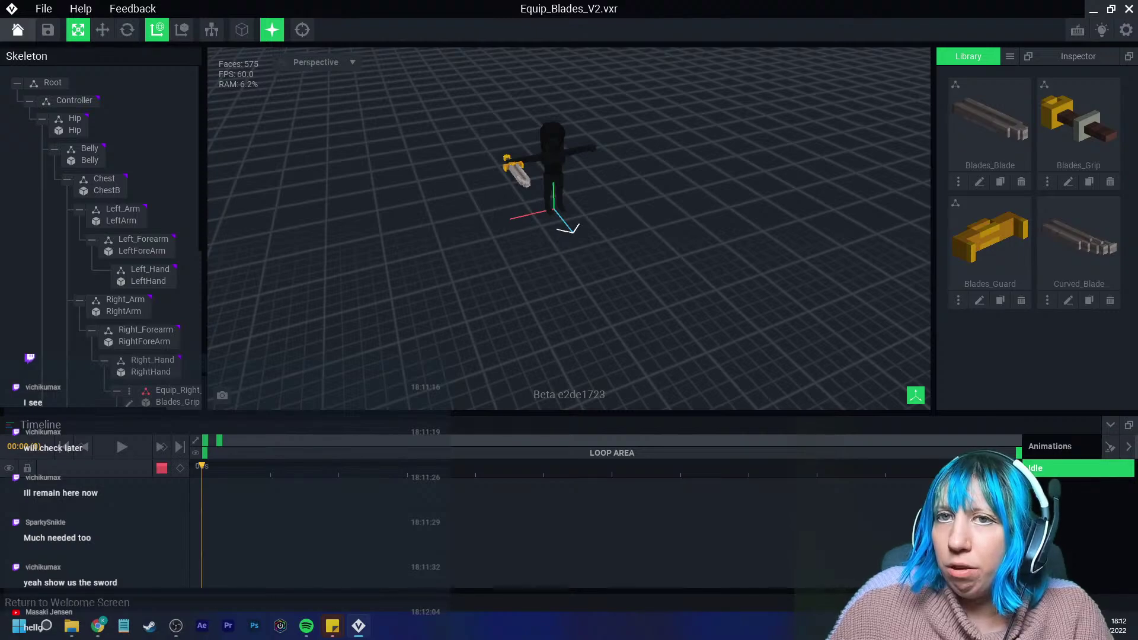
# Save and close the new blade project, and open the earlier salmon-sword version of Equip_Blades_V2.vxr.
pyautogui.click(17, 29)
pyautogui.click(444, 228)
pyautogui.click(403, 213)
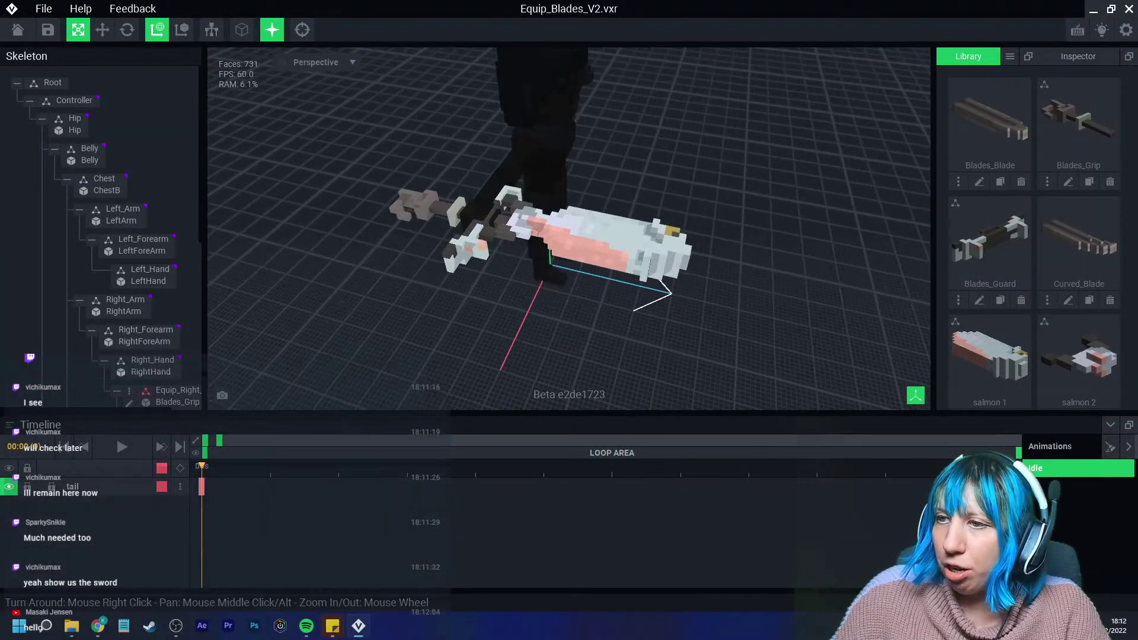
# Inspect the salmon sword's blade, guard and grip from several angles, and leave the project.
pyautogui.moveTo(569, 237); pyautogui.dragTo(593, 237, button='right')
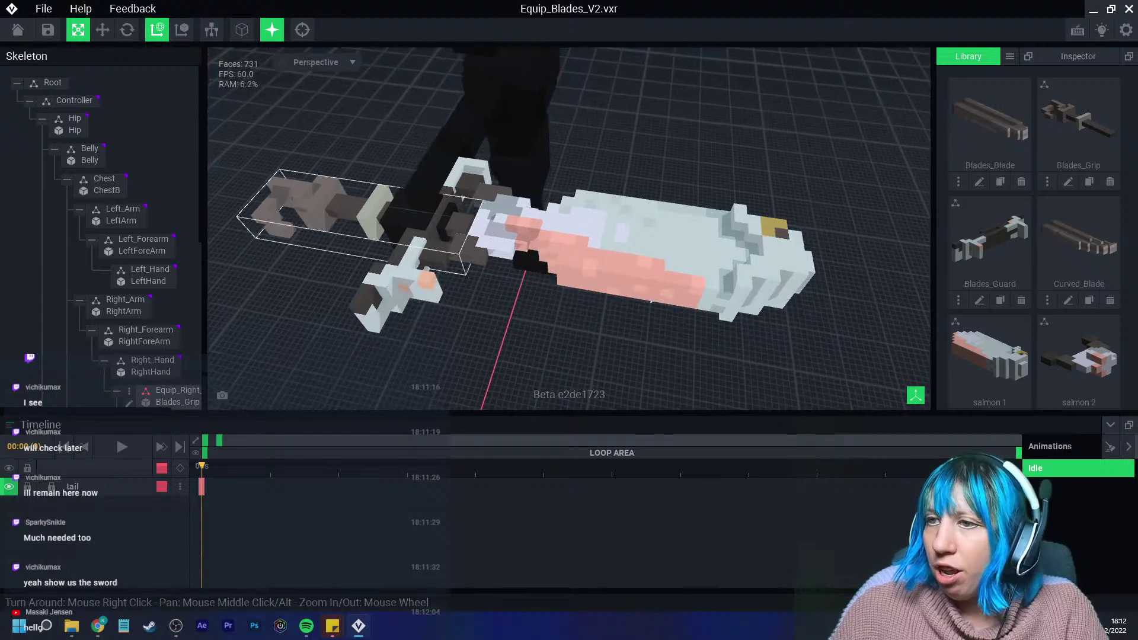
pyautogui.moveTo(332, 216); pyautogui.dragTo(450, 160, button='right')
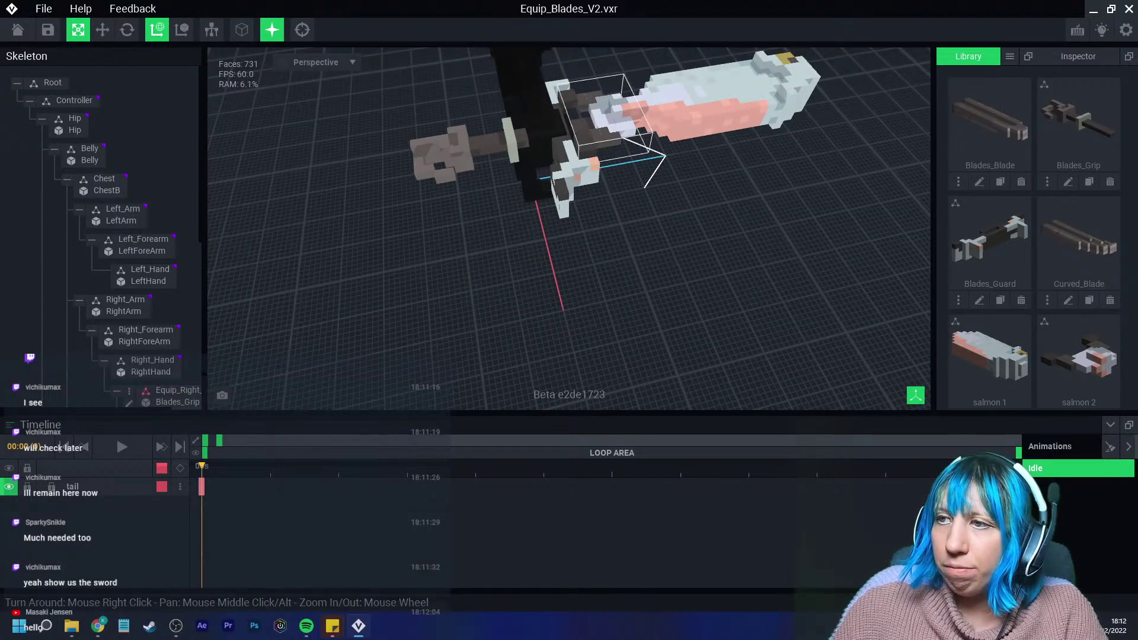
pyautogui.click(17, 29)
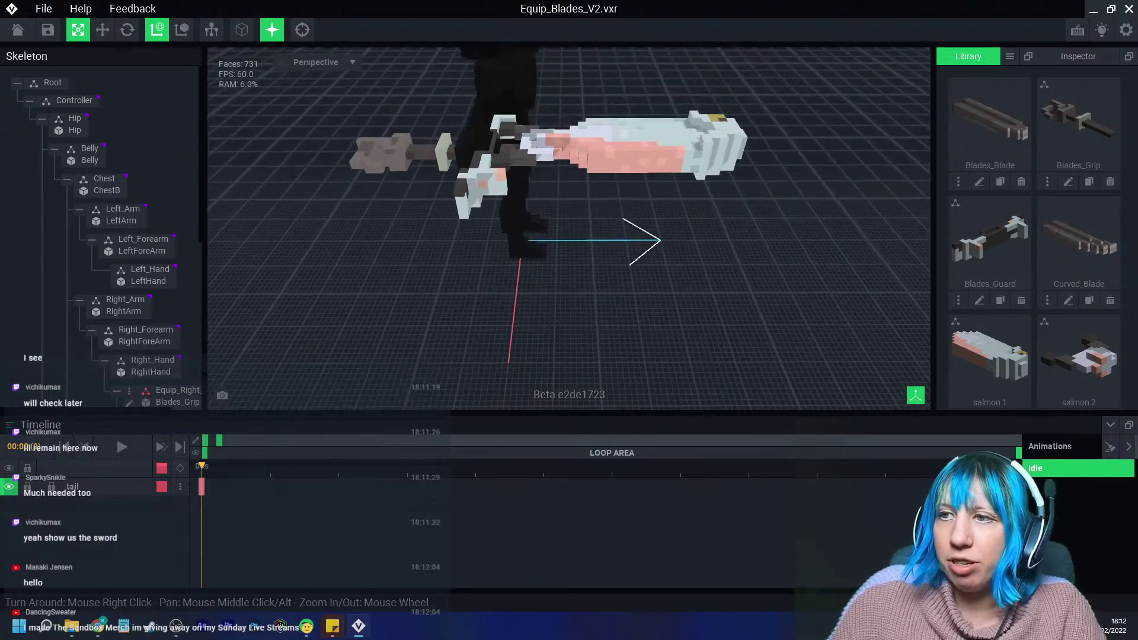
# Leave the salmon sword and open the newly created swordfish sword project, framing its default sword.
pyautogui.press('Return')
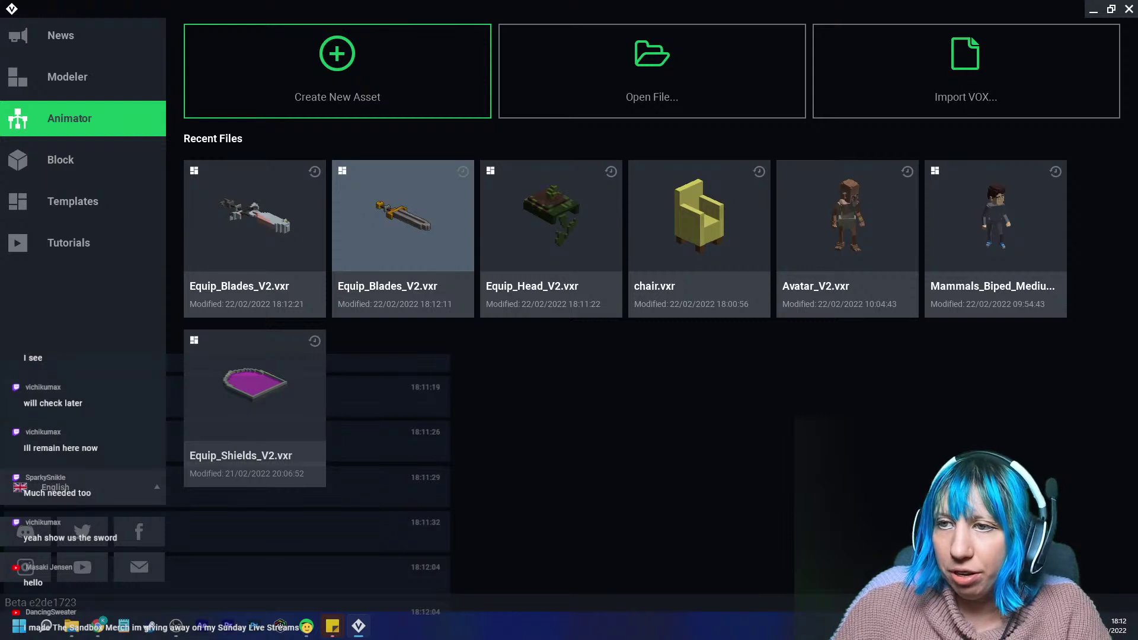
pyautogui.click(404, 226)
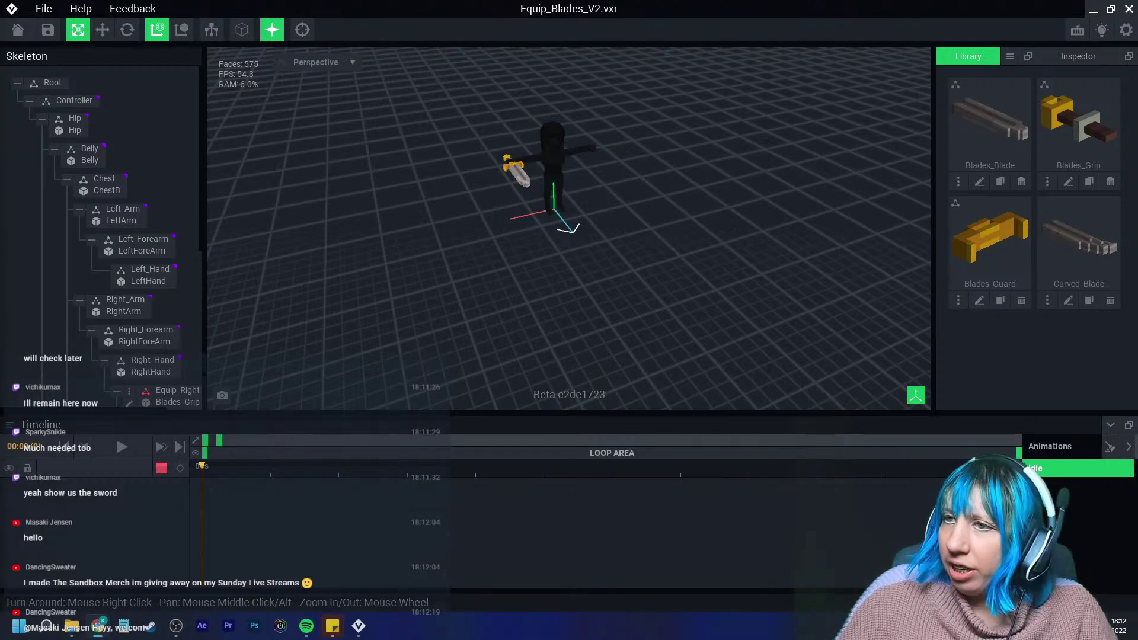
pyautogui.moveTo(427, 196); pyautogui.dragTo(530, 185, button='right')
pyautogui.scroll(4, 531, 185)
pyautogui.moveTo(648, 174); pyautogui.dragTo(554, 224, button='middle')
pyautogui.scroll(3, 554, 223)
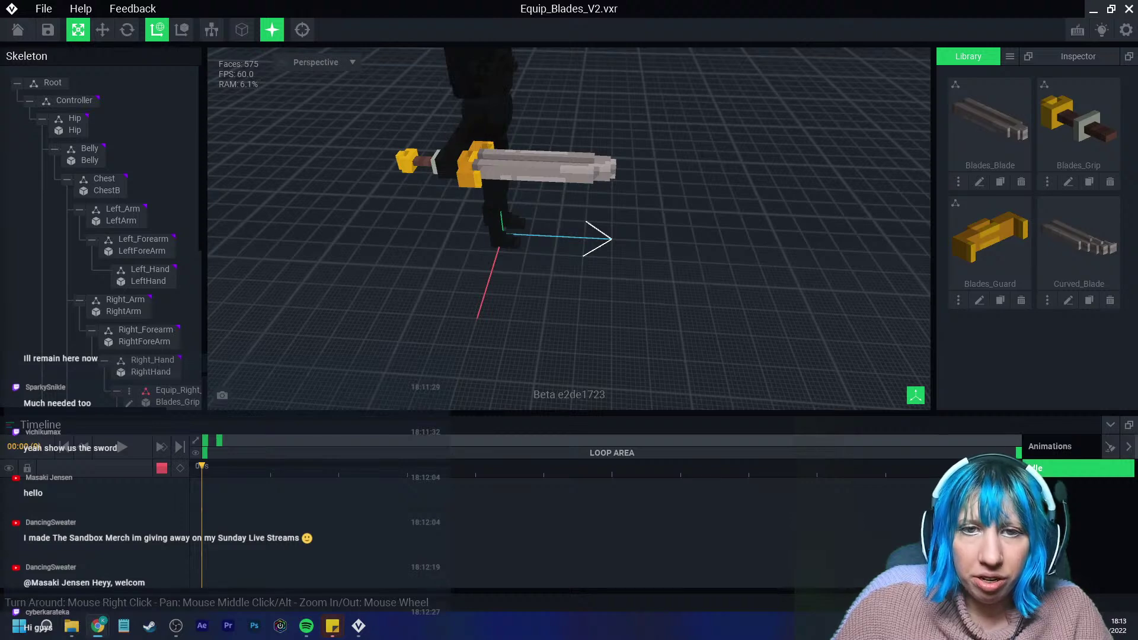
# Examine the default sword's blade node and its shape up close.
pyautogui.scroll(-3, 101, 231)
pyautogui.click(156, 242)
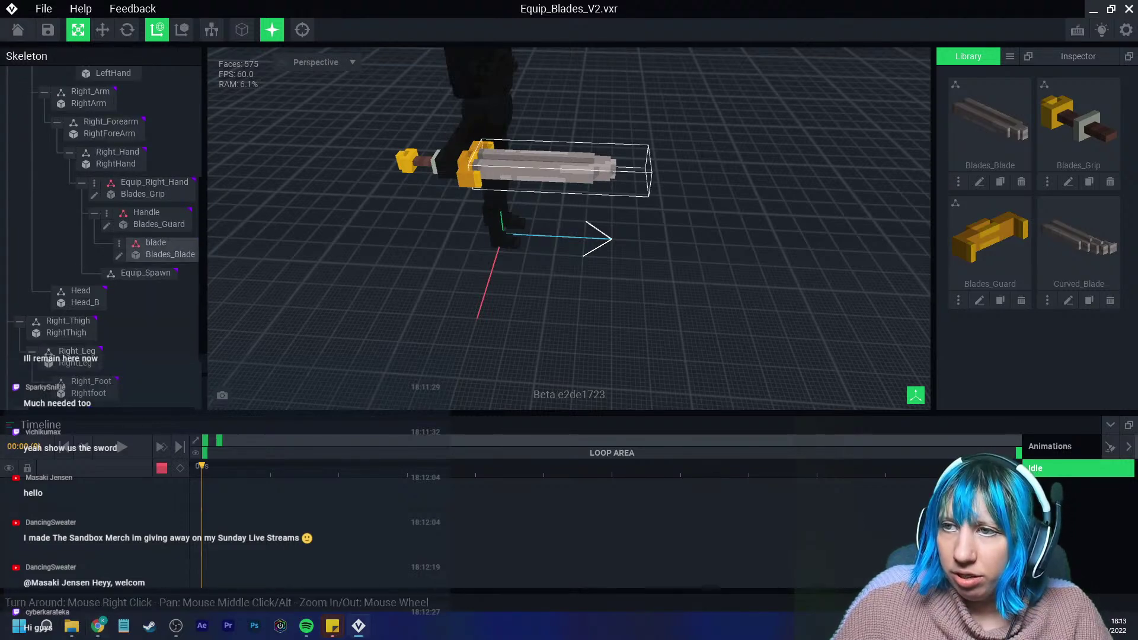
pyautogui.moveTo(551, 169); pyautogui.dragTo(563, 238, button='right')
pyautogui.scroll(4, 563, 244)
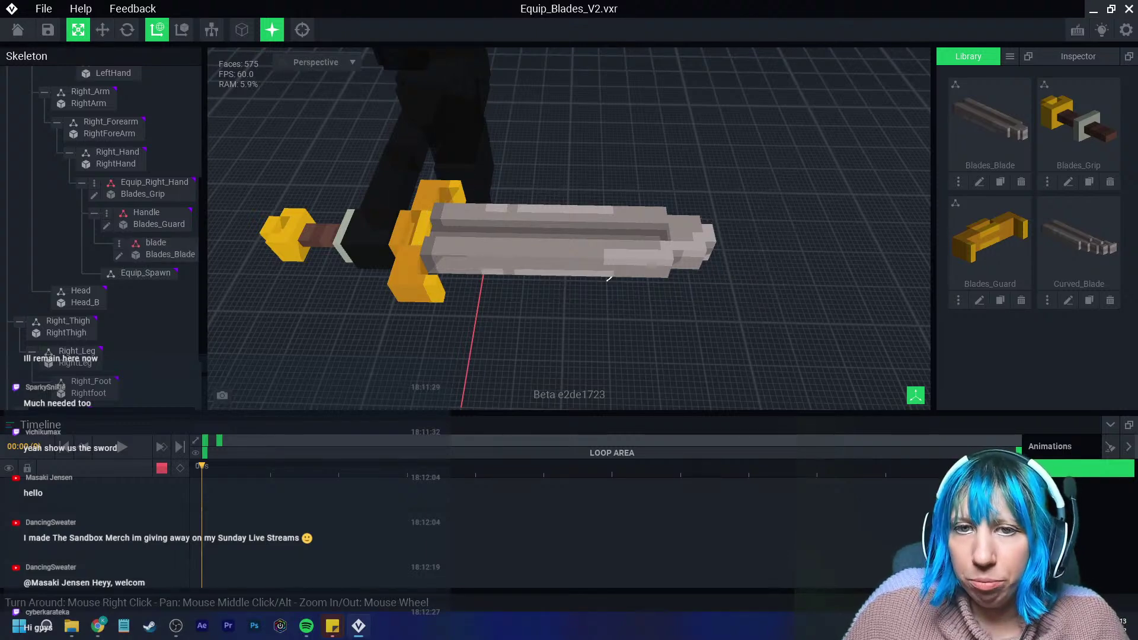
pyautogui.moveTo(609, 279); pyautogui.dragTo(631, 279, button='right')
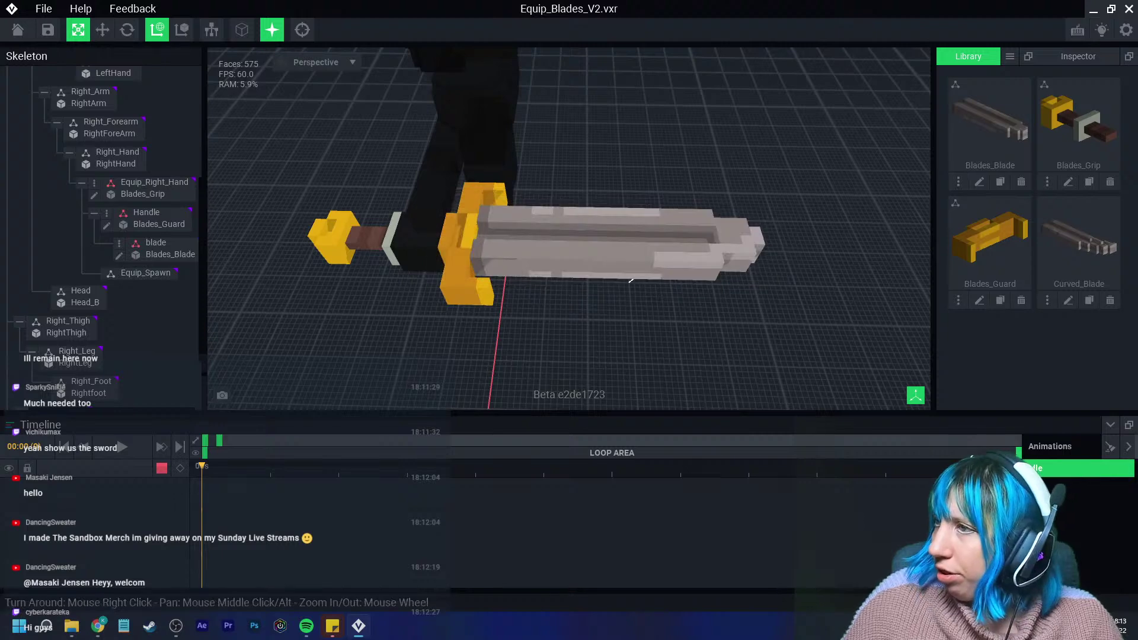
# Create a new voxel model named "Swordfish" in the project's library.
pyautogui.click(1010, 57)
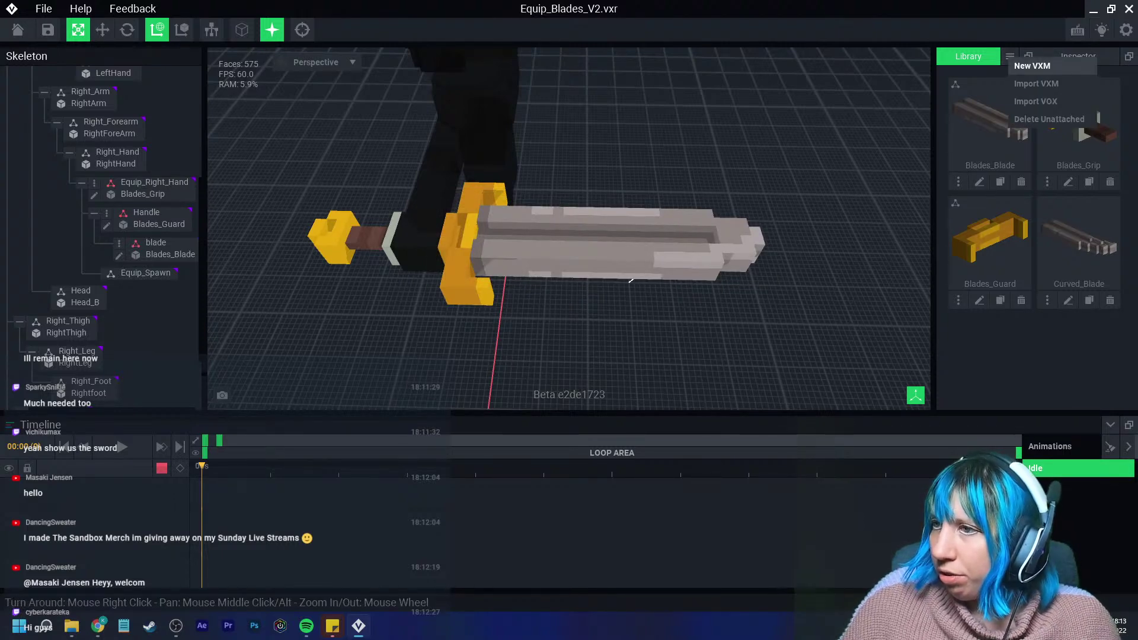
pyautogui.click(1032, 65)
pyautogui.write('Swordfish')
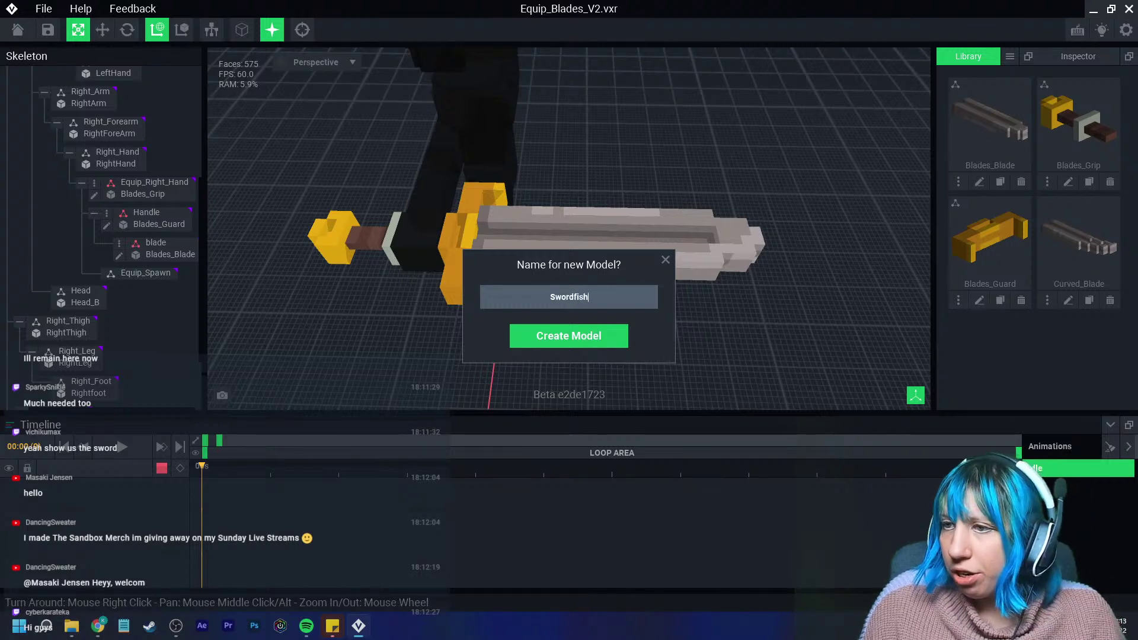
pyautogui.press('Return')
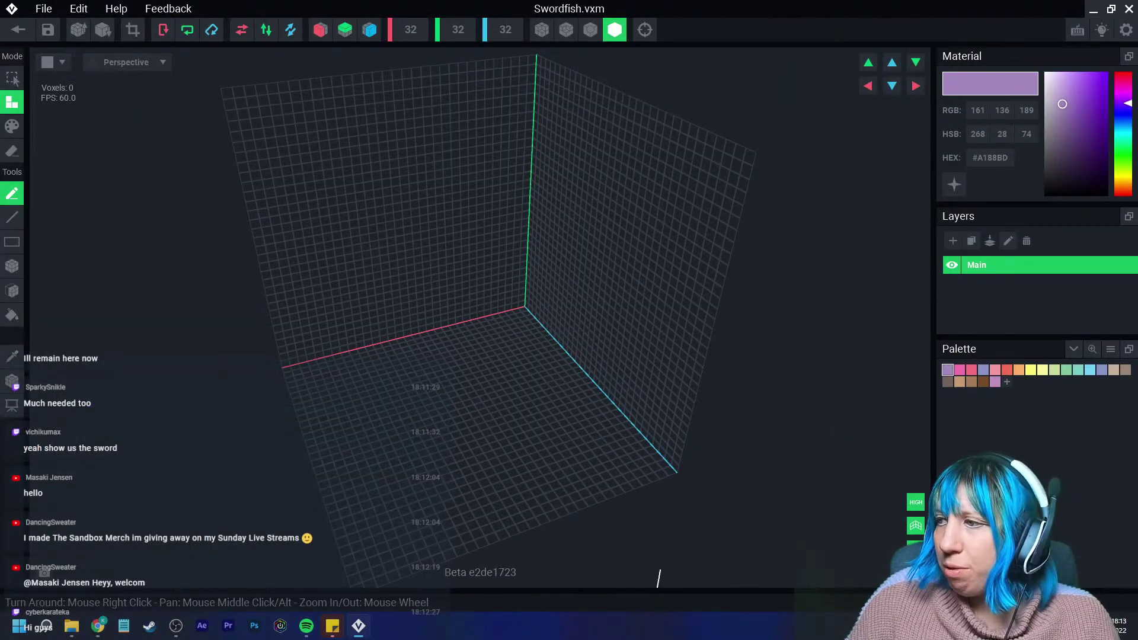
# Load the third PNG in the VE_PAL folder under Downloads as the model's colour palette.
pyautogui.click(1111, 349)
pyautogui.click(1088, 386)
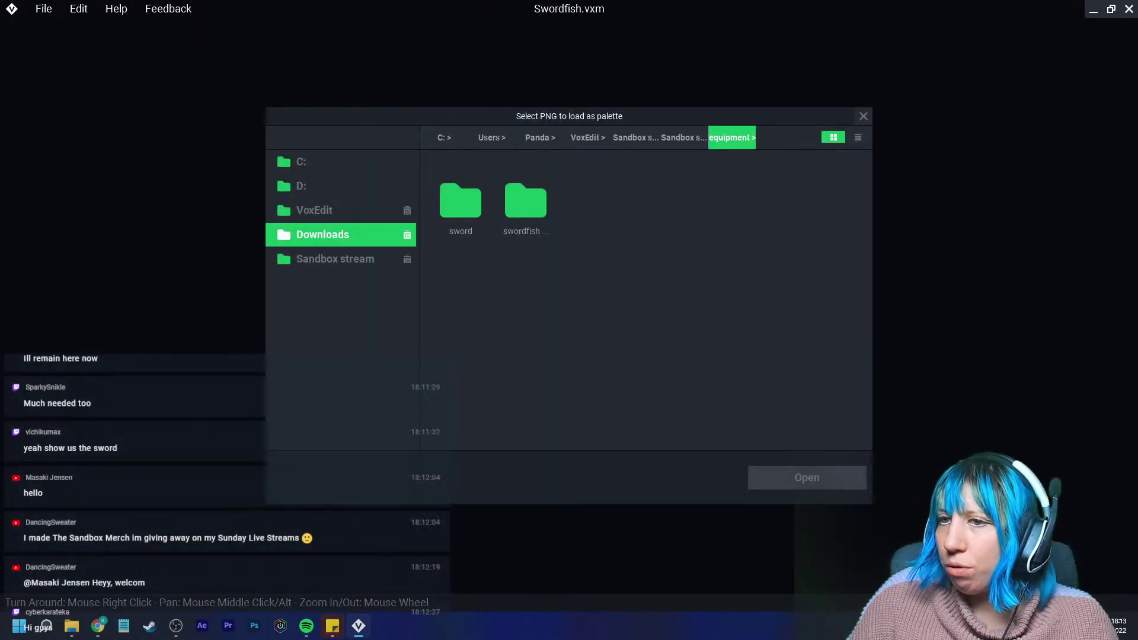
pyautogui.click(332, 235)
pyautogui.scroll(-2, 590, 368)
pyautogui.doubleClick(729, 305)
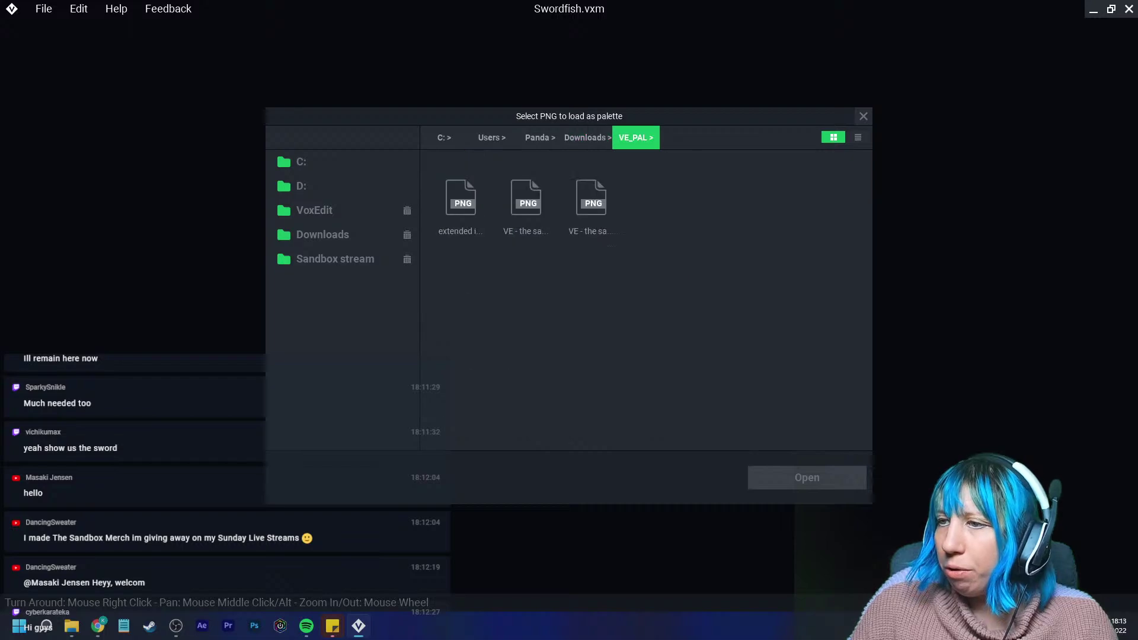
pyautogui.click(591, 198)
pyautogui.click(806, 477)
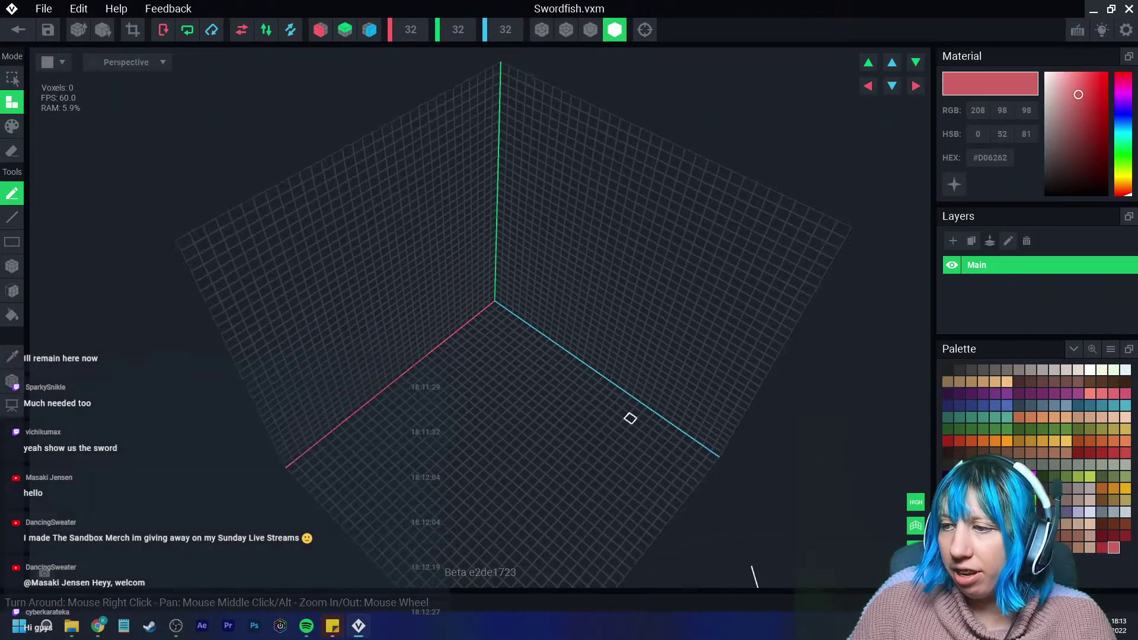
# Set the volume's Z depth to 55 voxels and choose the grey #746C6A as the drawing colour.
pyautogui.moveTo(631, 419); pyautogui.dragTo(637, 336, button='middle')
pyautogui.moveTo(394, 239); pyautogui.dragTo(422, 116, button='right')
pyautogui.click(505, 30)
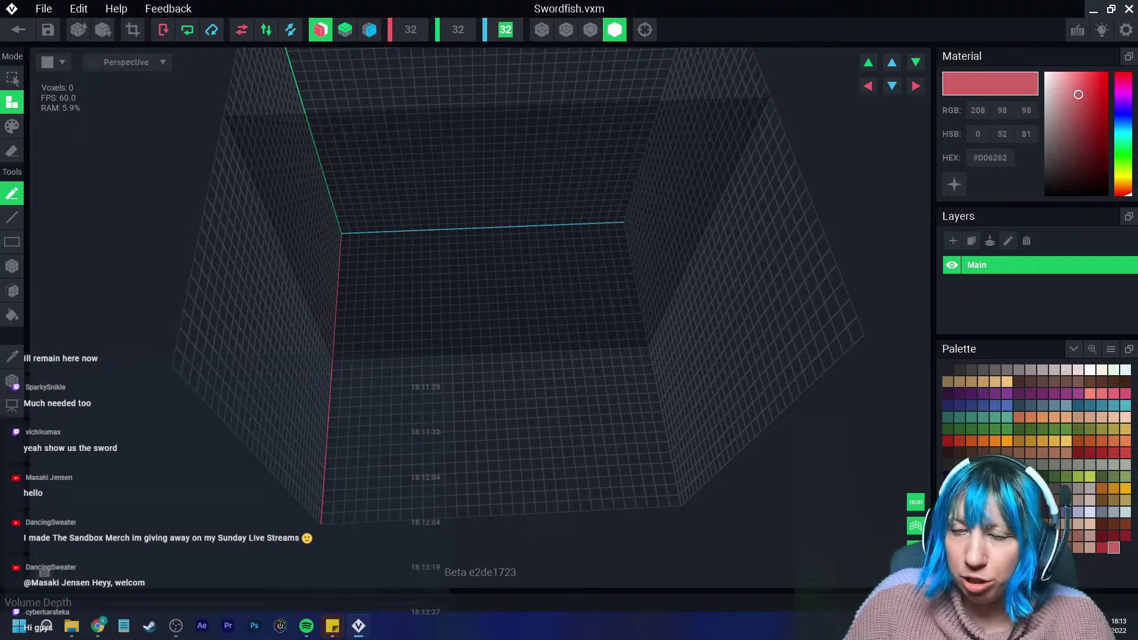
pyautogui.write('55')
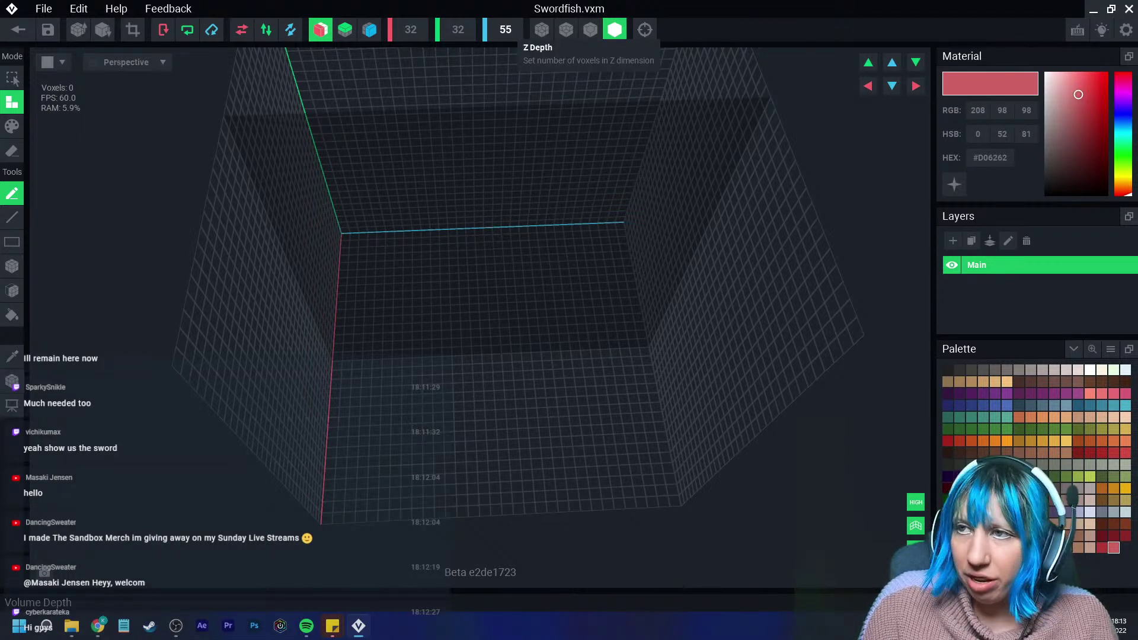
pyautogui.press('Return')
pyautogui.click(488, 226)
pyautogui.scroll(6, 457, 381)
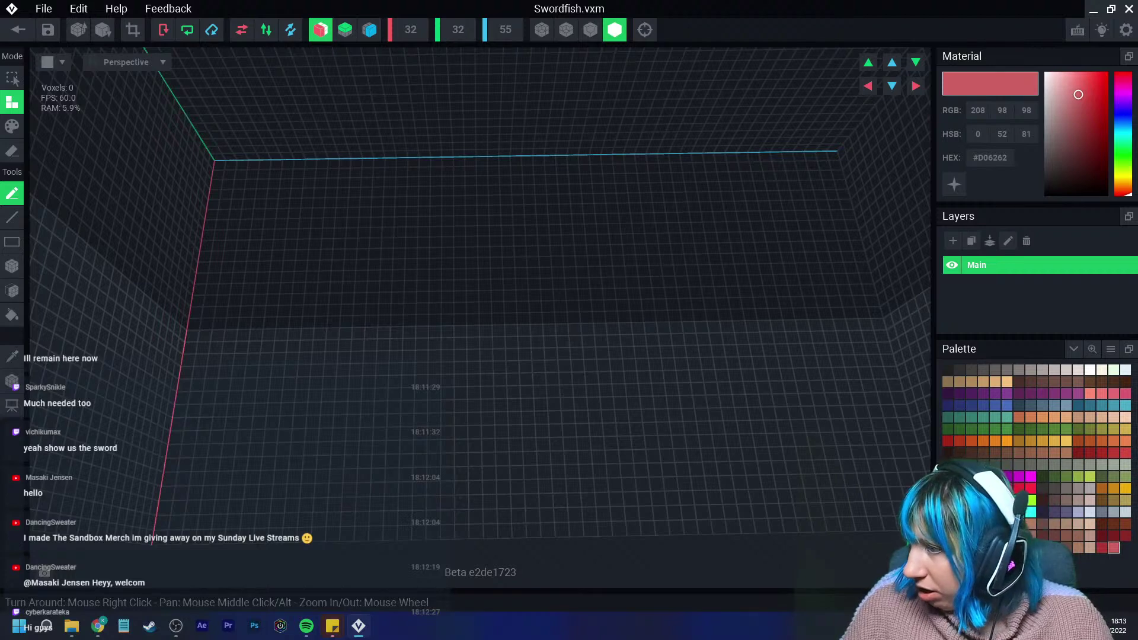
pyautogui.click(1066, 488)
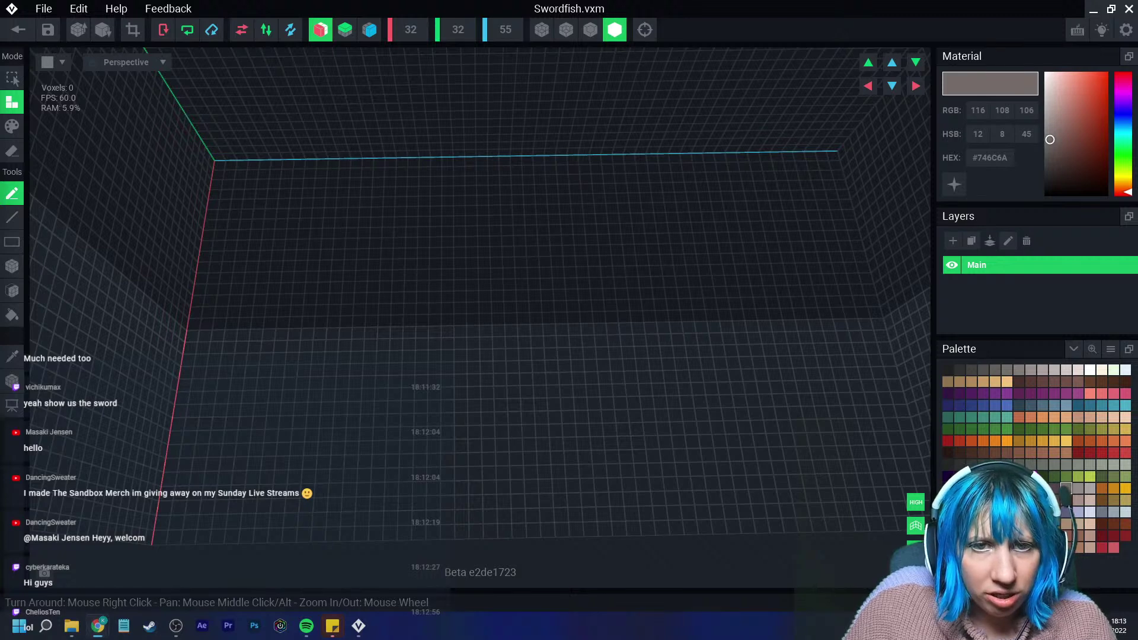
pyautogui.moveTo(196, 341); pyautogui.dragTo(216, 333, button='right')
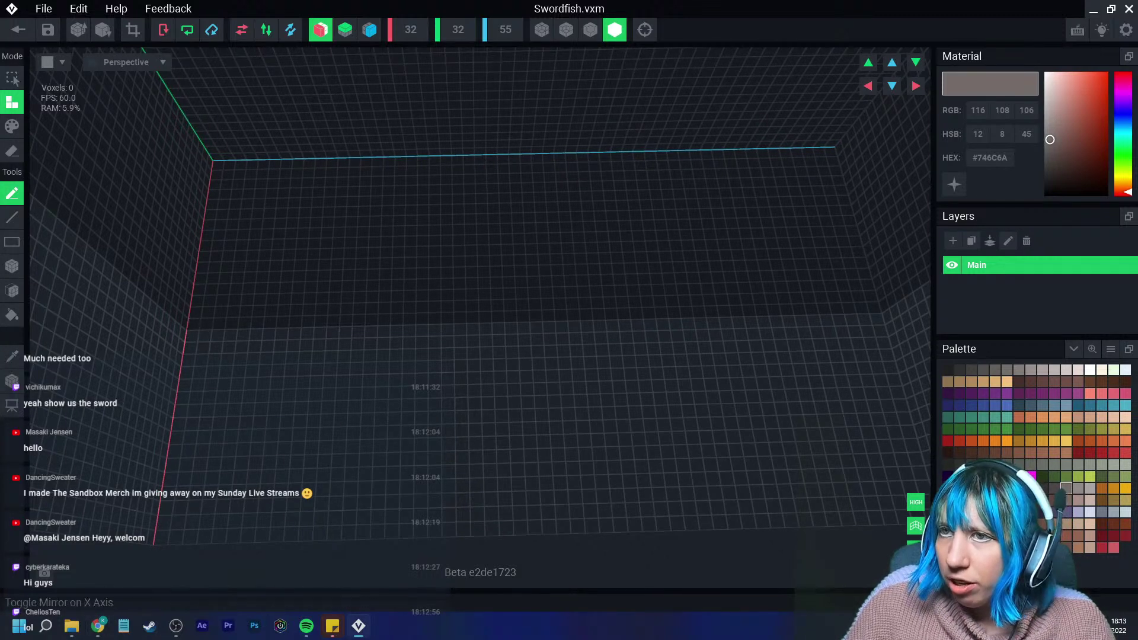
pyautogui.click(192, 310)
pyautogui.moveTo(208, 312); pyautogui.dragTo(354, 327)
pyautogui.click(320, 29)
pyautogui.hotkey('ctrl', 'z')
pyautogui.moveTo(246, 300); pyautogui.dragTo(296, 355, button='right')
pyautogui.click(321, 30)
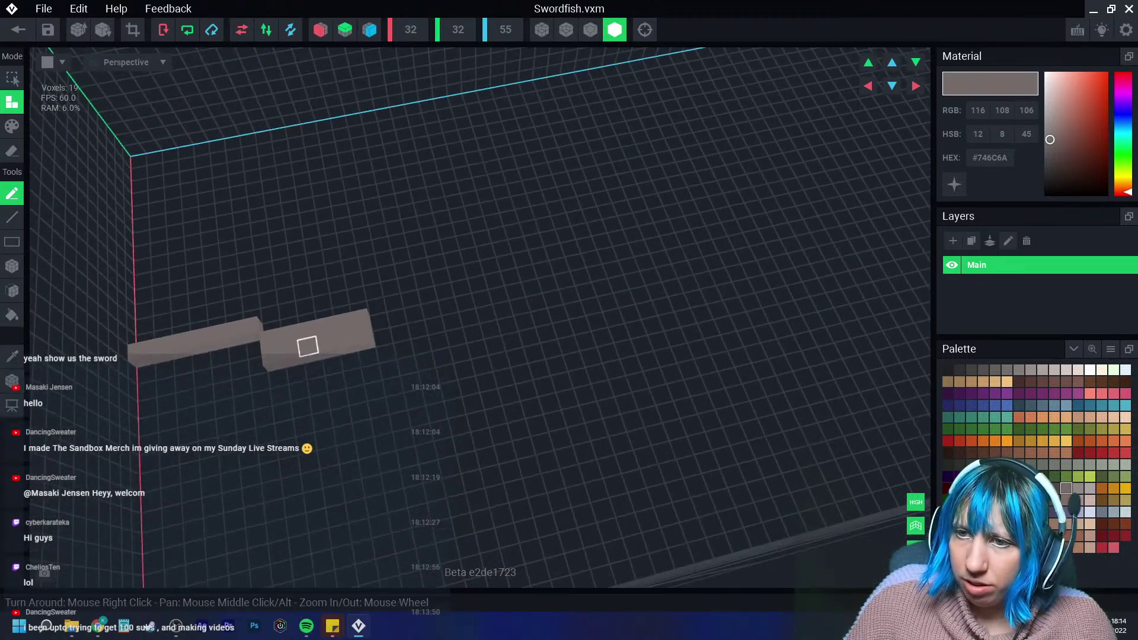
pyautogui.hotkey('ctrl', 'z')
pyautogui.hotkey('ctrl', 'z')
pyautogui.click(145, 373)
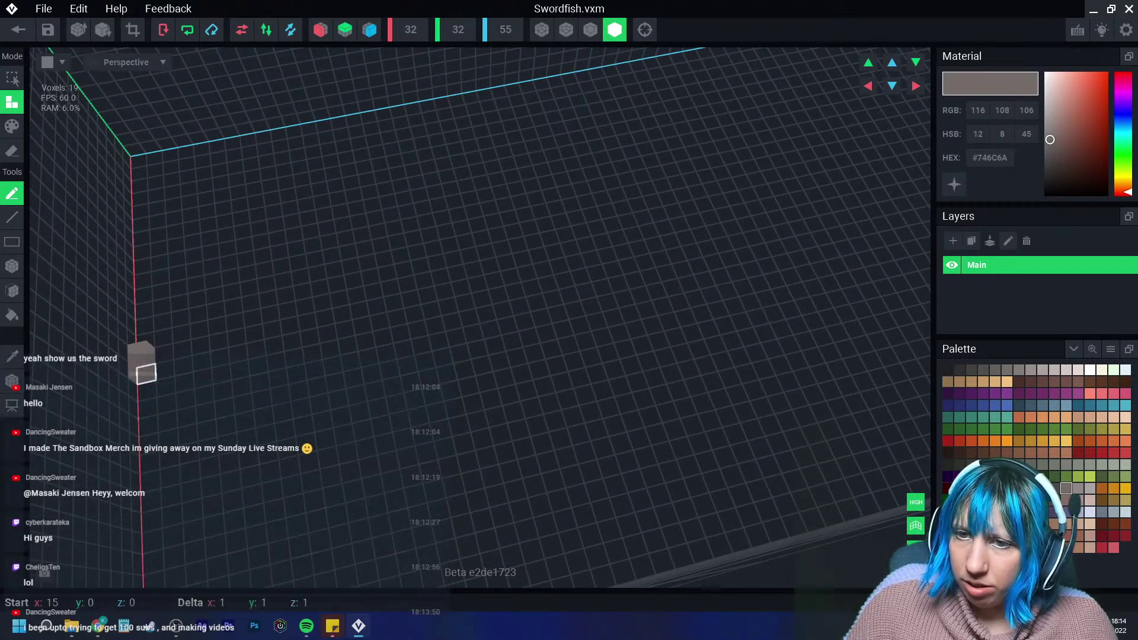
pyautogui.hotkey('ctrl', 'z')
pyautogui.hotkey('ctrl', 'z')
# Draw a narrow grey strip inward from the volume's edge with X mirroring off, and turn X-axis mirroring back on.
pyautogui.moveTo(146, 374); pyautogui.dragTo(381, 335)
pyautogui.click(321, 30)
pyautogui.moveTo(382, 330); pyautogui.dragTo(249, 332, button='right')
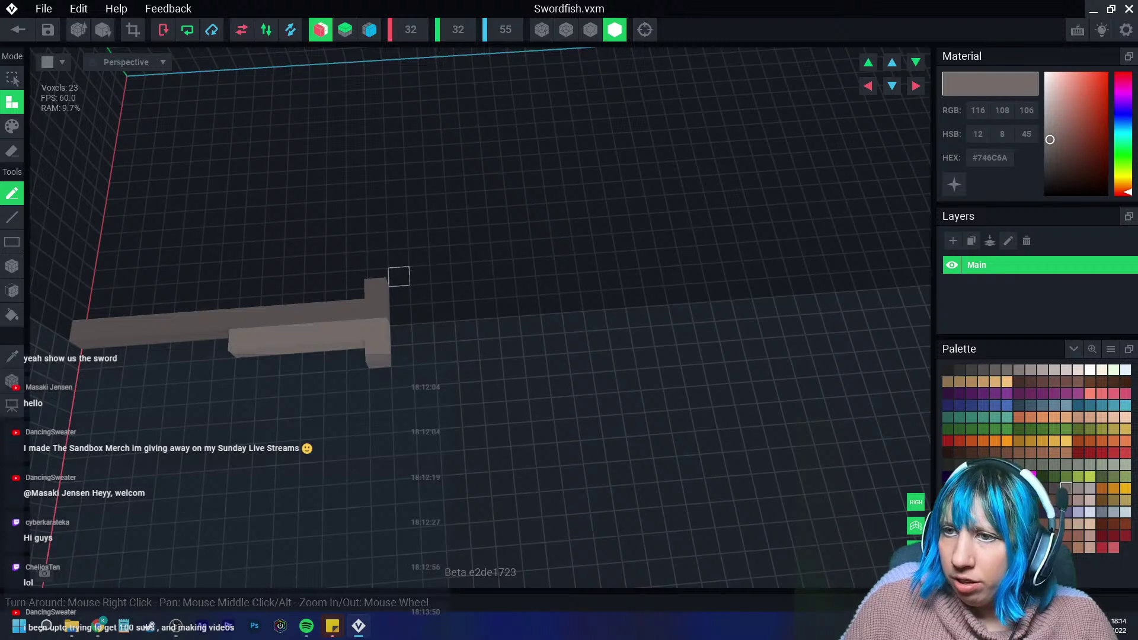
# Draw mirrored stepped shoulders forking out from the strip's inner end, replacing the first curved version.
pyautogui.moveTo(396, 274)
pyautogui.mouseDown()
pyautogui.moveTo(437, 251)
pyautogui.moveTo(524, 267)
pyautogui.mouseUp()
pyautogui.moveTo(525, 267); pyautogui.dragTo(364, 264, button='middle')
pyautogui.scroll(-3, 475, 346)
pyautogui.moveTo(475, 346); pyautogui.dragTo(420, 329, button='middle')
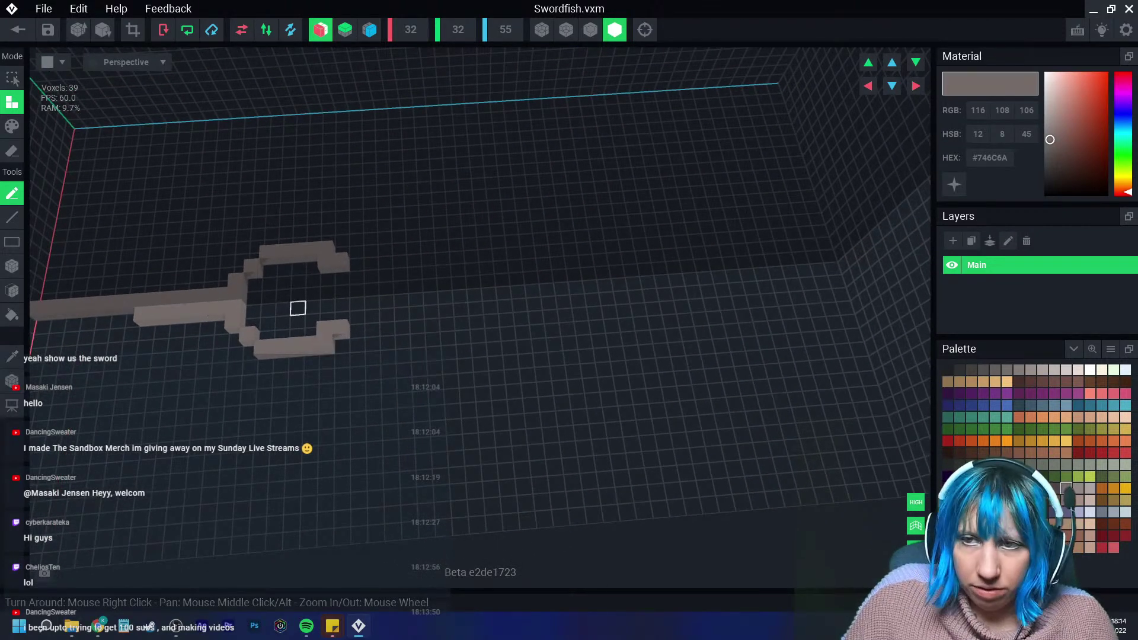
pyautogui.hotkey('ctrl', 'z')
pyautogui.moveTo(246, 276)
pyautogui.mouseDown()
pyautogui.moveTo(284, 243)
pyautogui.moveTo(316, 243)
pyautogui.mouseUp()
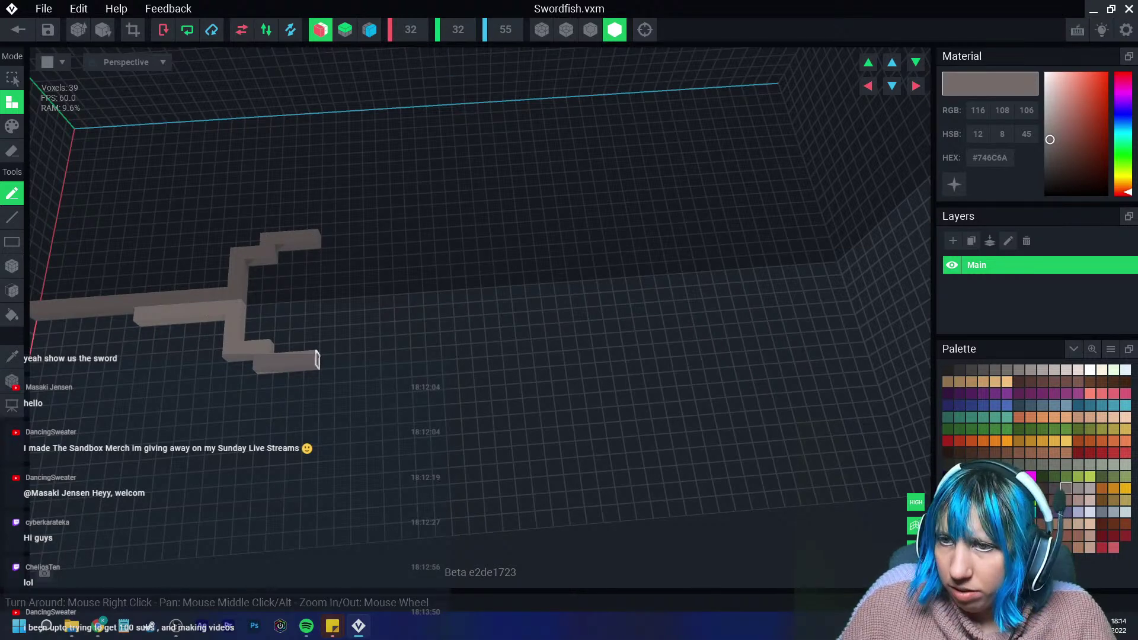
pyautogui.click(321, 29)
pyautogui.moveTo(327, 361)
pyautogui.mouseDown()
pyautogui.moveTo(356, 338)
pyautogui.moveTo(386, 369)
pyautogui.moveTo(633, 368)
pyautogui.moveTo(765, 332)
pyautogui.mouseUp()
pyautogui.moveTo(764, 332); pyautogui.dragTo(382, 284, button='right')
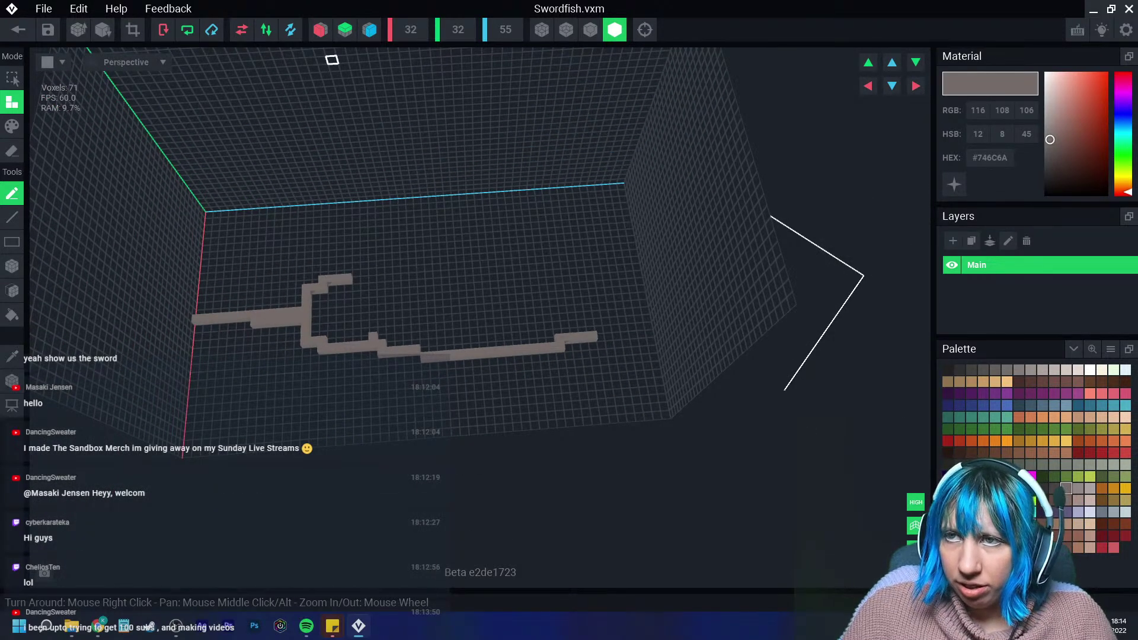
pyautogui.hotkey('ctrl', 'z')
pyautogui.moveTo(330, 53); pyautogui.dragTo(327, 69, button='right')
pyautogui.click(320, 29)
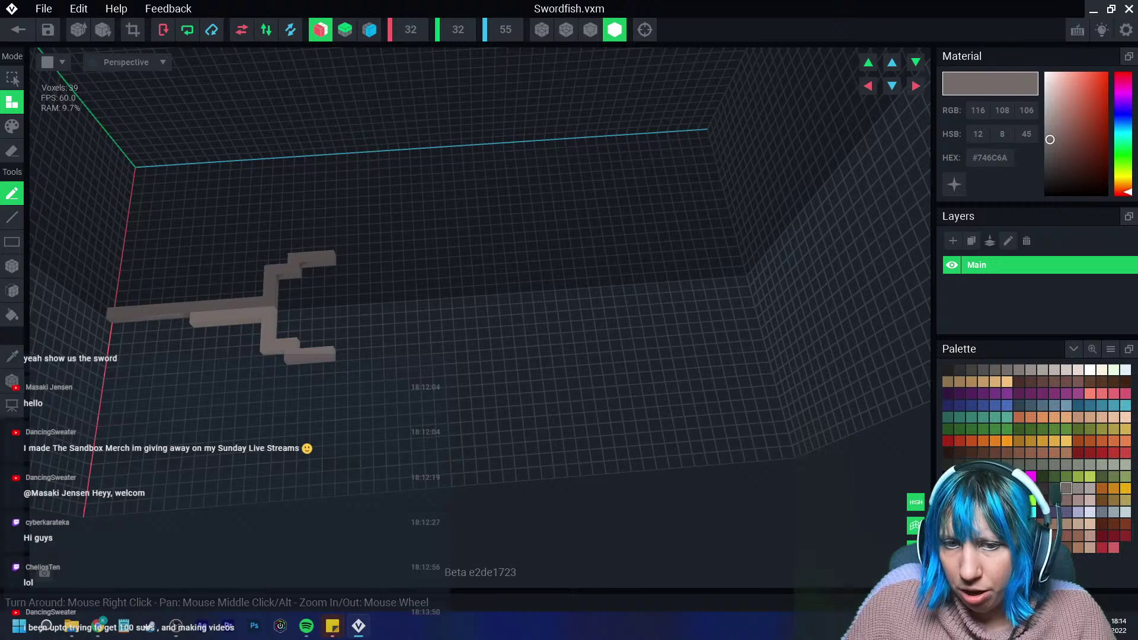
# Extend the mirrored outline into a long body reaching the volume's far end, with a second stepped taper inside the far end.
pyautogui.moveTo(341, 366)
pyautogui.mouseDown()
pyautogui.moveTo(476, 378)
pyautogui.moveTo(595, 369)
pyautogui.moveTo(750, 309)
pyautogui.mouseUp()
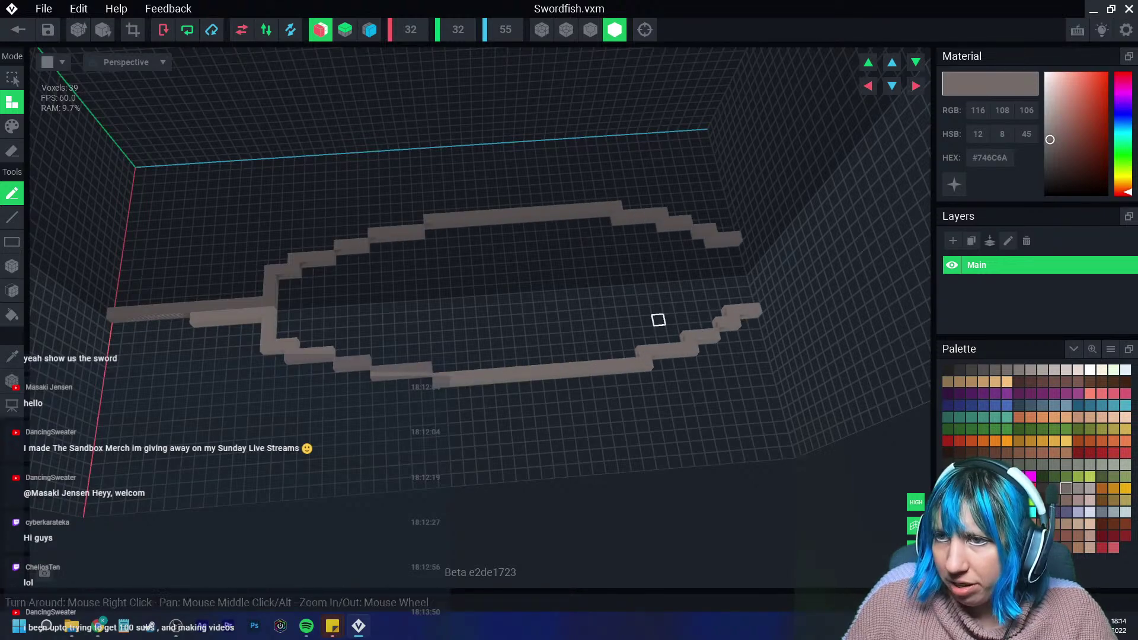
pyautogui.moveTo(658, 320)
pyautogui.mouseDown(button='right')
pyautogui.moveTo(595, 363)
pyautogui.moveTo(490, 358)
pyautogui.mouseUp(button='right')
pyautogui.moveTo(457, 235); pyautogui.dragTo(661, 275)
pyautogui.moveTo(661, 275); pyautogui.dragTo(148, 249, button='right')
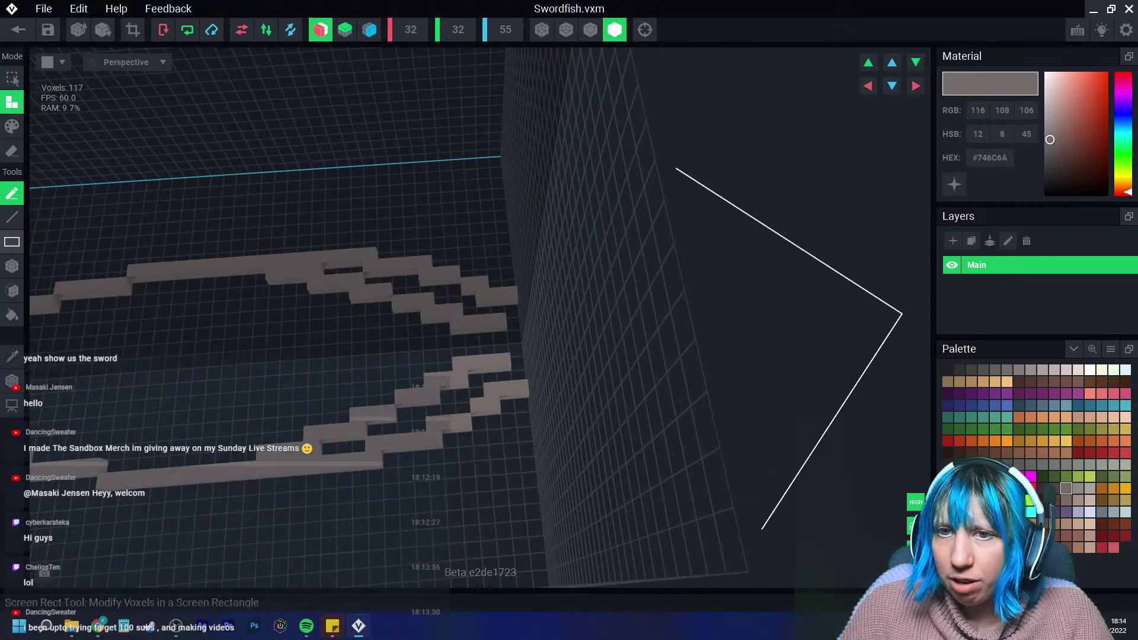
# Erase the outer stepped voxels at the body's far end to leave only the inner taper.
pyautogui.click(12, 151)
pyautogui.moveTo(370, 267); pyautogui.dragTo(508, 297)
pyautogui.click(425, 263)
pyautogui.click(467, 287)
pyautogui.scroll(-2, 476, 350)
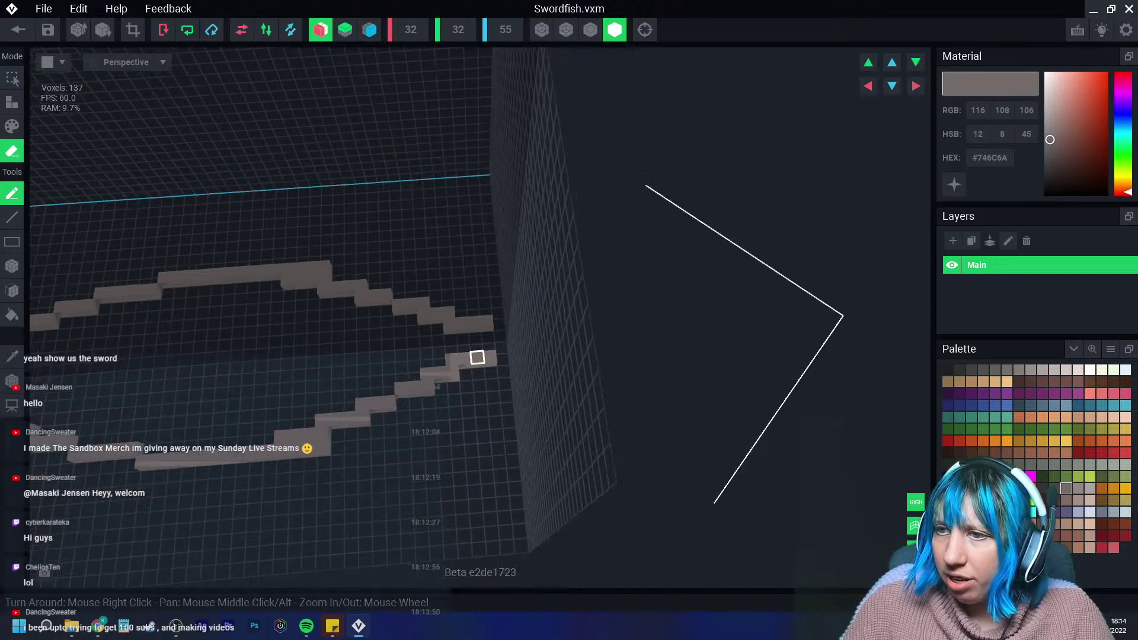
pyautogui.click(478, 357)
pyautogui.scroll(-3, 477, 357)
pyautogui.moveTo(478, 358); pyautogui.dragTo(394, 401, button='right')
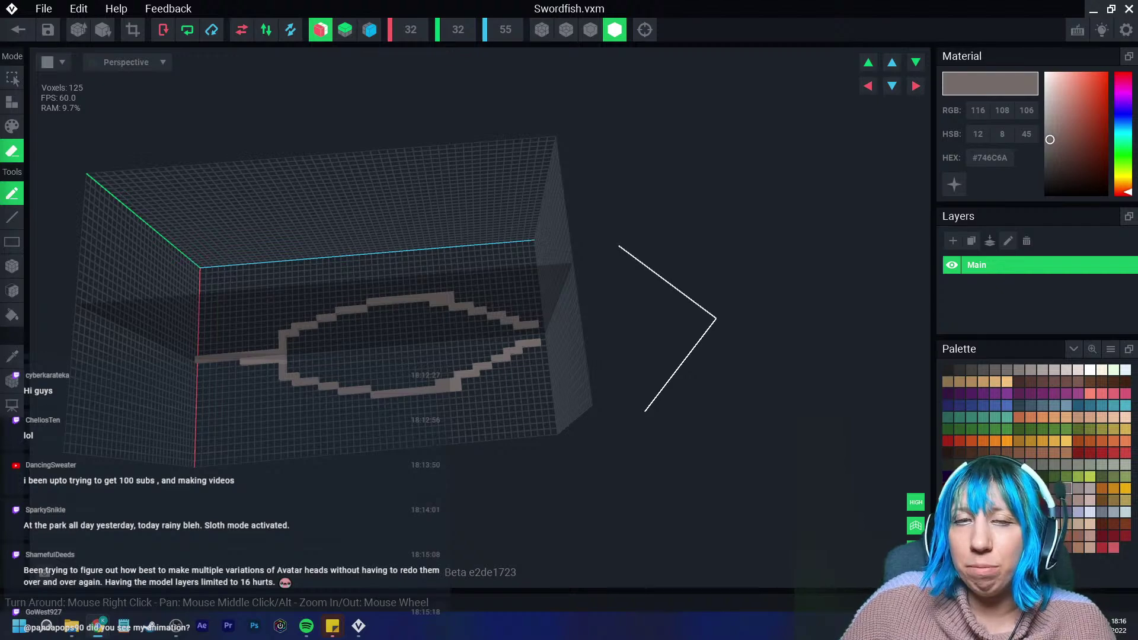
# Switch to The Sandbox shop in Chrome, browse the listed assets and open the DJ Kitty asset.
pyautogui.moveTo(0, 36); pyautogui.dragTo(311, 2)
pyautogui.scroll(-5, 747, 296)
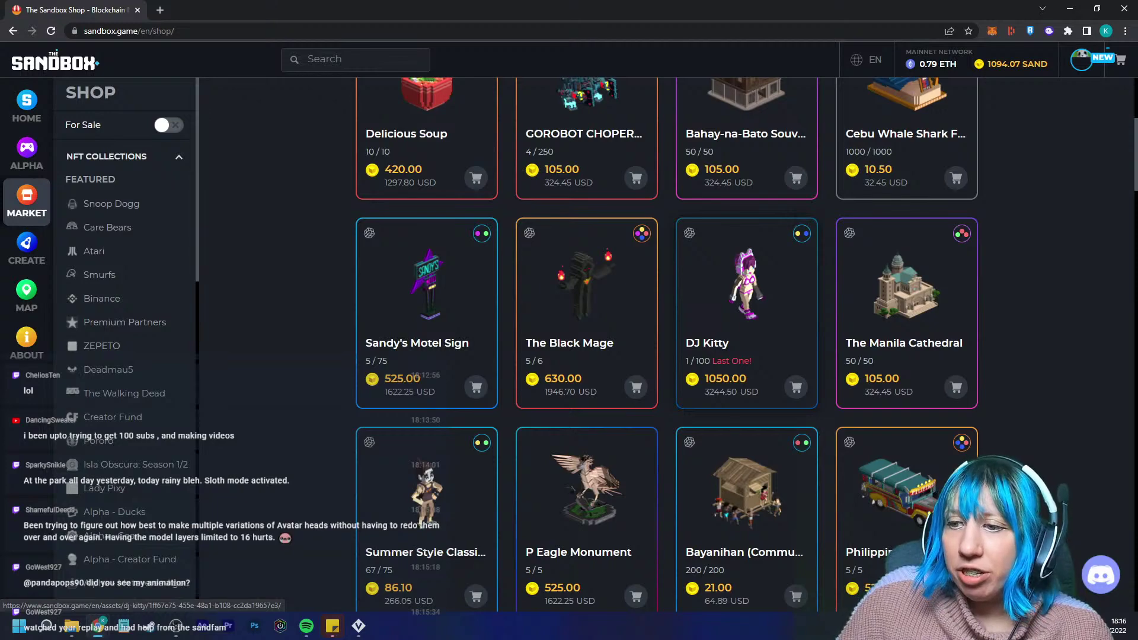
pyautogui.scroll(-6, 747, 296)
pyautogui.scroll(5, 747, 296)
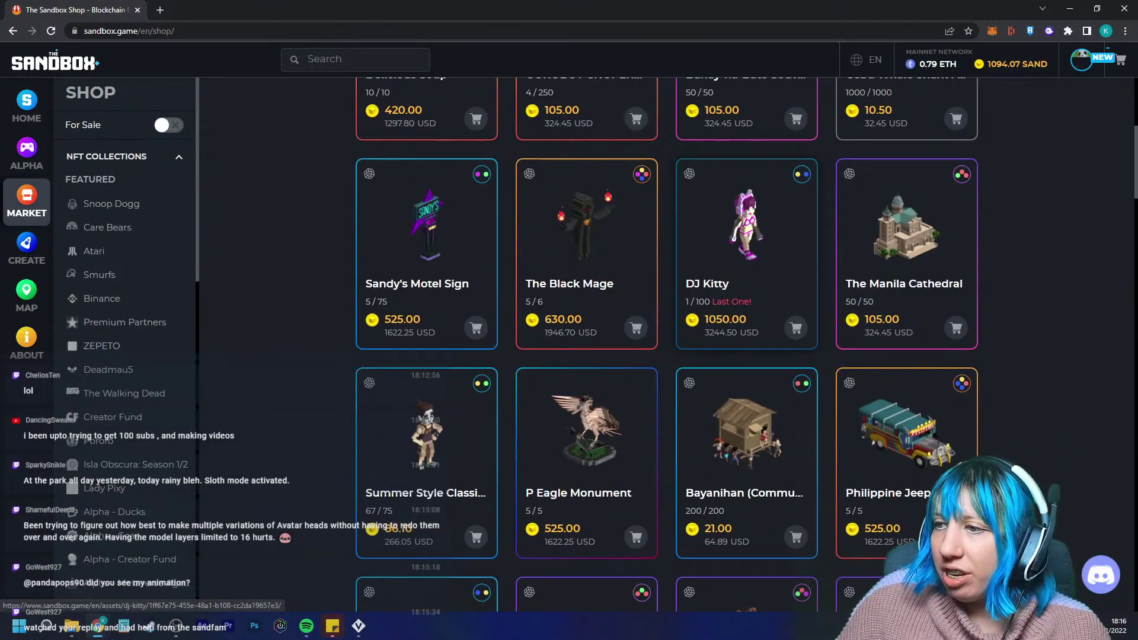
pyautogui.click(746, 249)
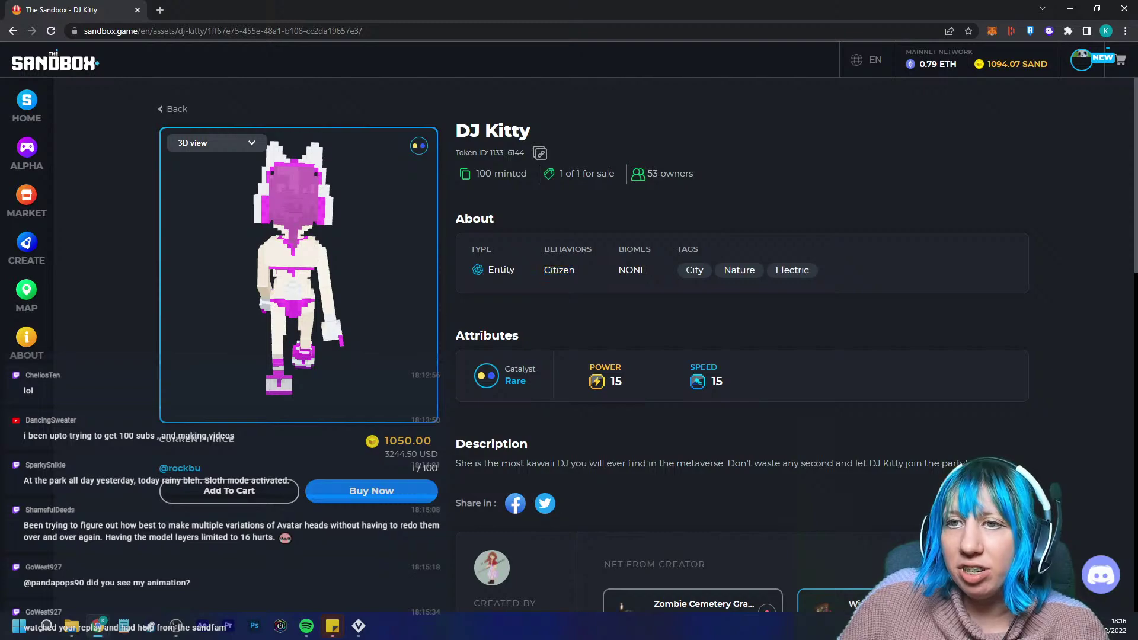
# Return to the shop listing, browse its second page and open the Stranded Scavenger asset.
pyautogui.hotkey('alt', 'Left')
pyautogui.scroll(-15, 587, 498)
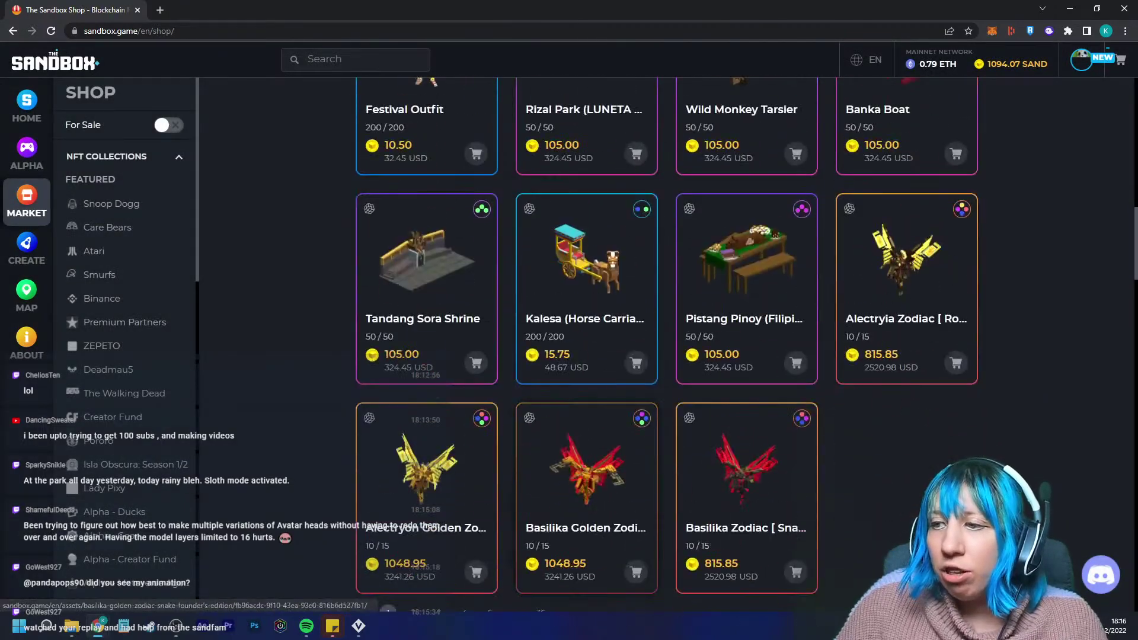
pyautogui.scroll(-5, 587, 498)
pyautogui.click(414, 302)
pyautogui.scroll(-4, 746, 385)
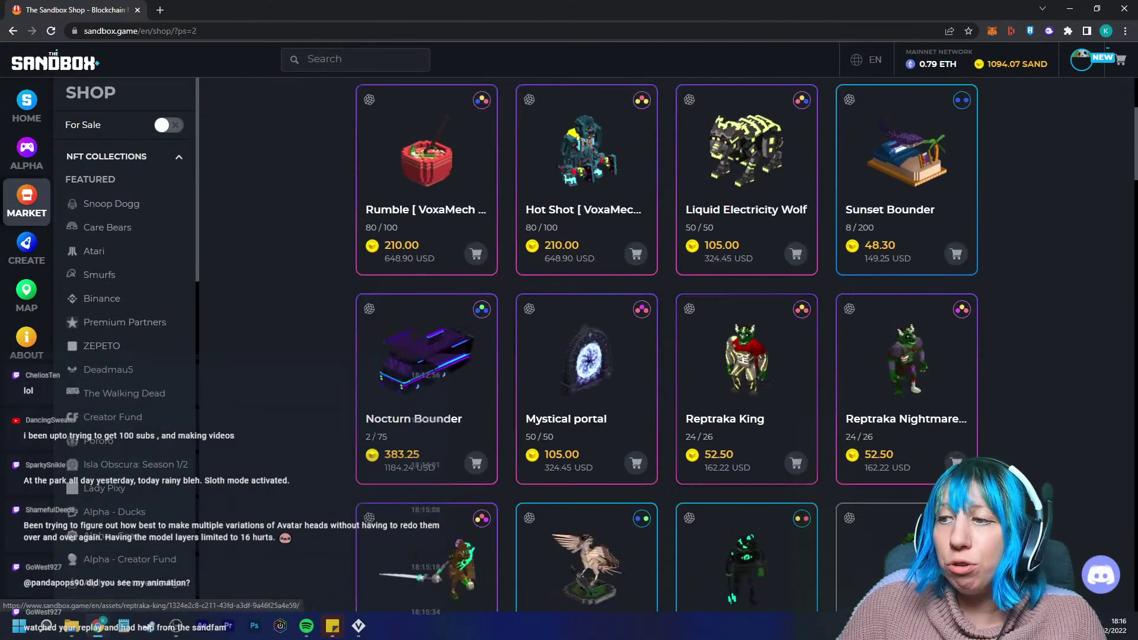
pyautogui.scroll(-12, 587, 356)
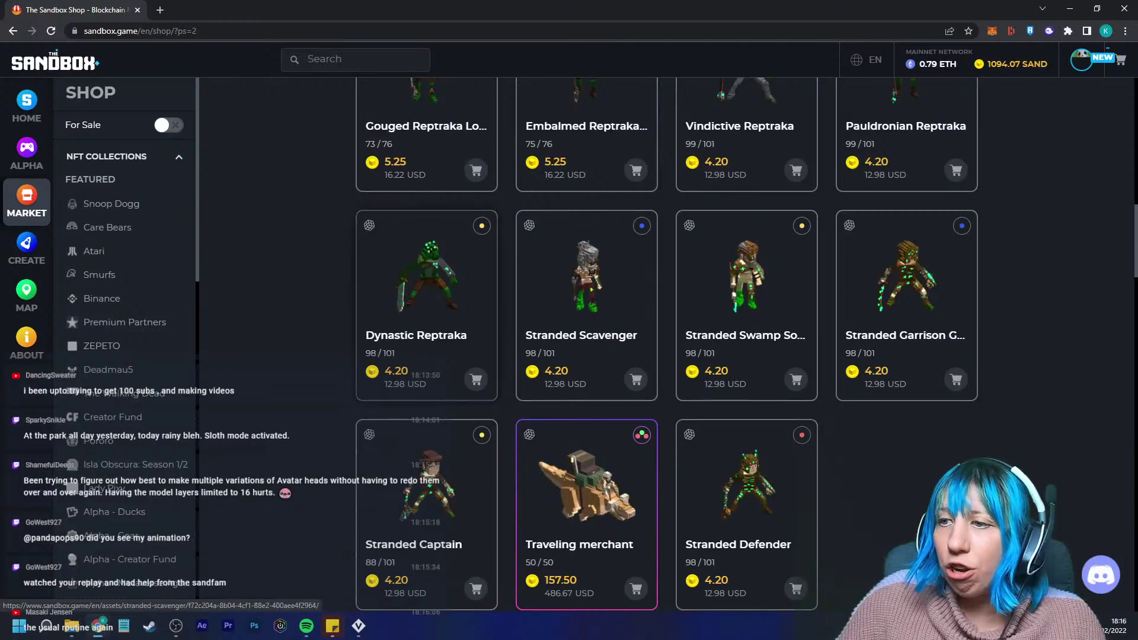
pyautogui.click(587, 279)
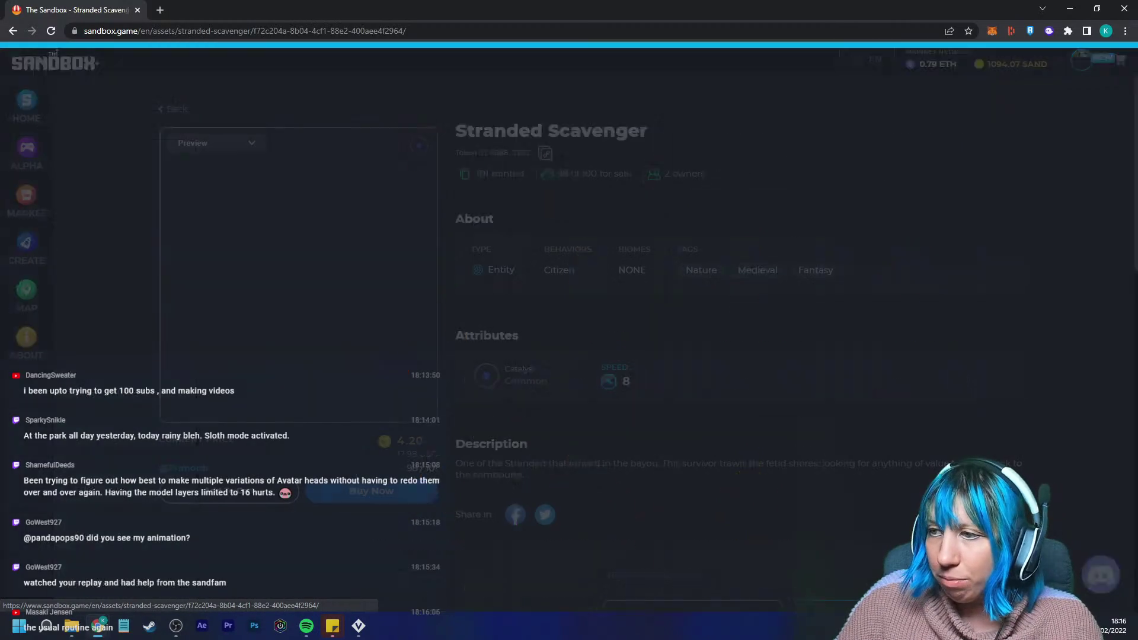
# Return to the shop listing and browse the fourth page of NFTs for sale.
pyautogui.hotkey('alt', 'Left')
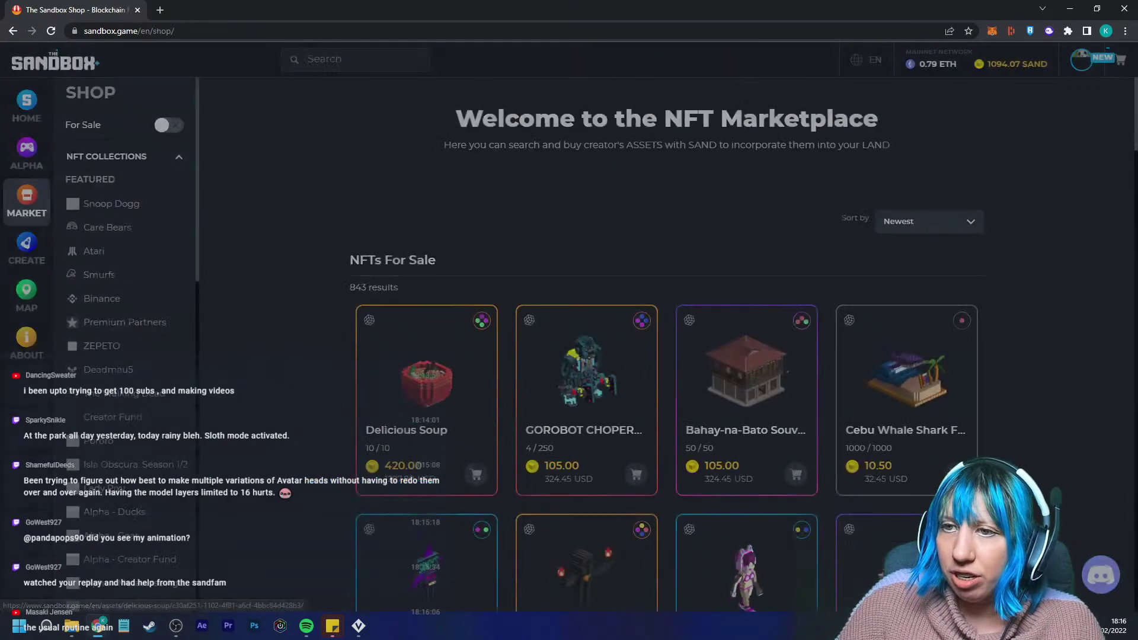
pyautogui.scroll(-8, 587, 474)
pyautogui.scroll(-6, 587, 474)
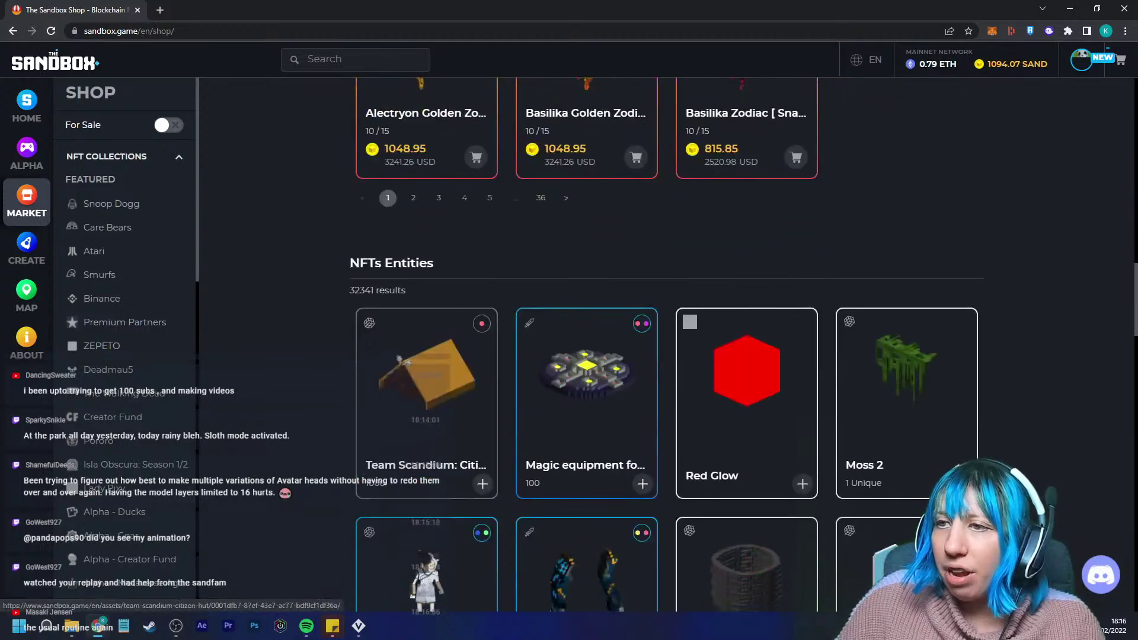
pyautogui.click(464, 198)
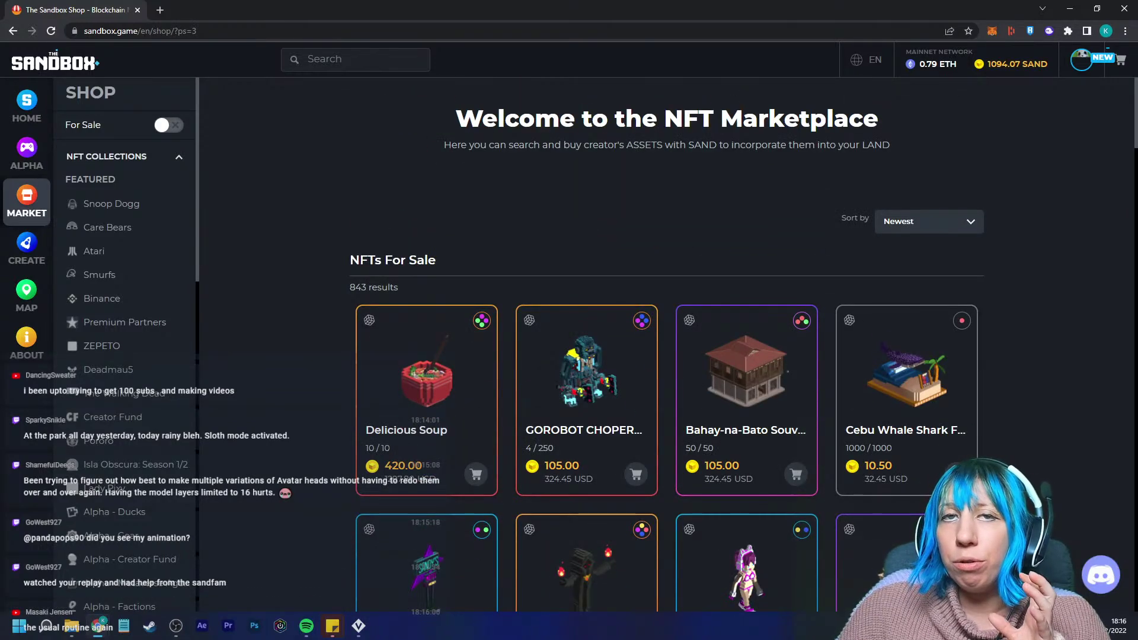
pyautogui.scroll(-20, 587, 486)
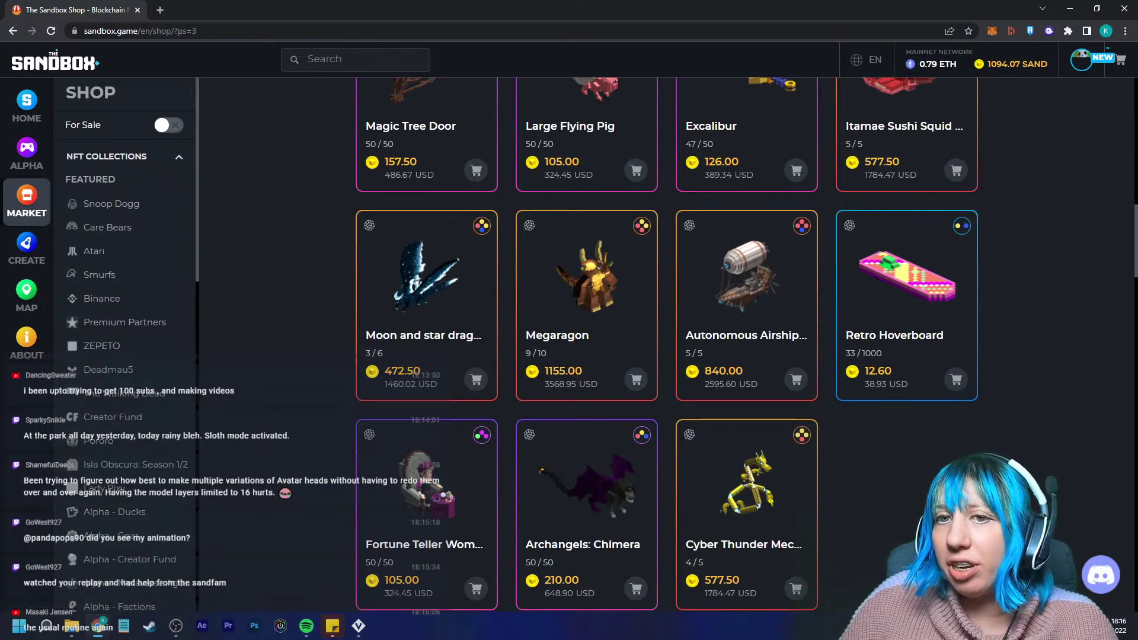
# View the Avatar page of the site's Create section and return to the marketplace.
pyautogui.click(26, 244)
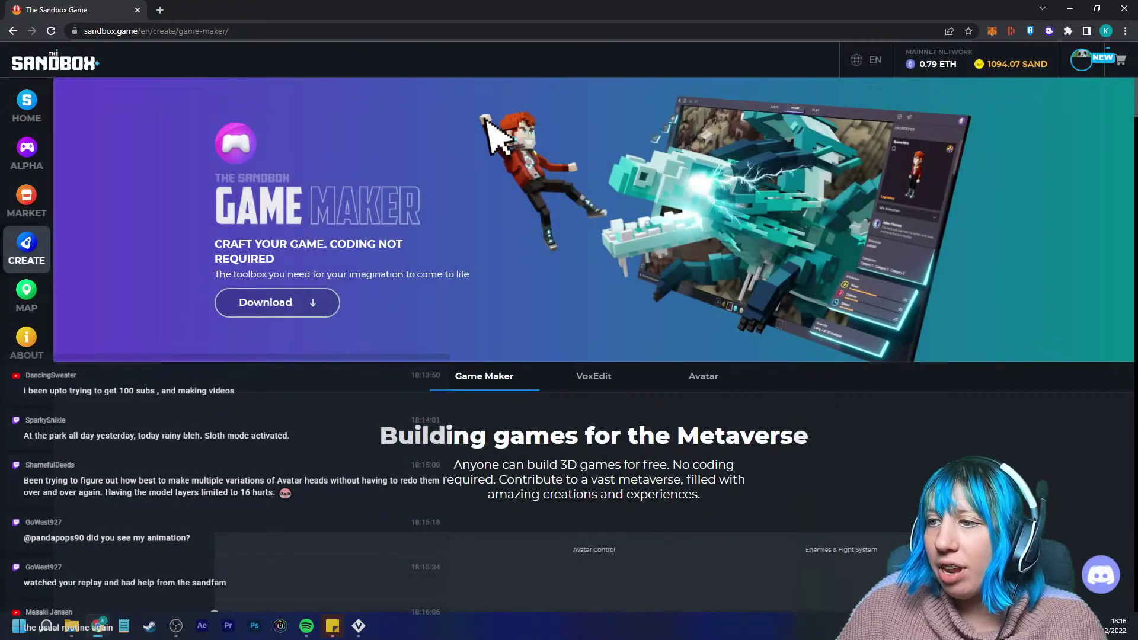
pyautogui.click(704, 377)
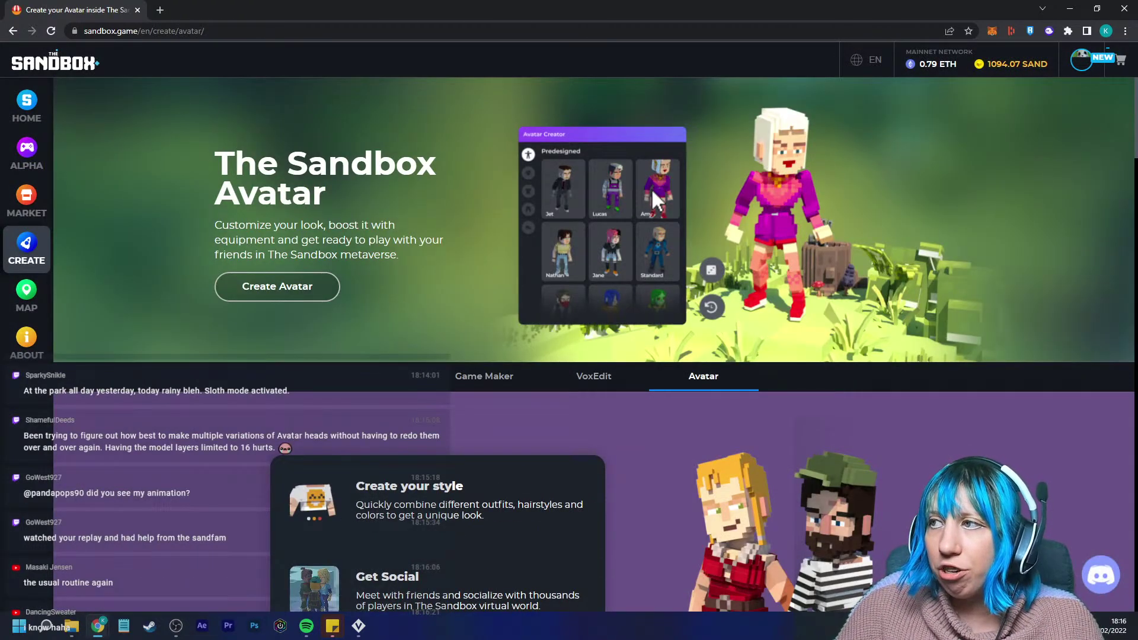
pyautogui.click(26, 198)
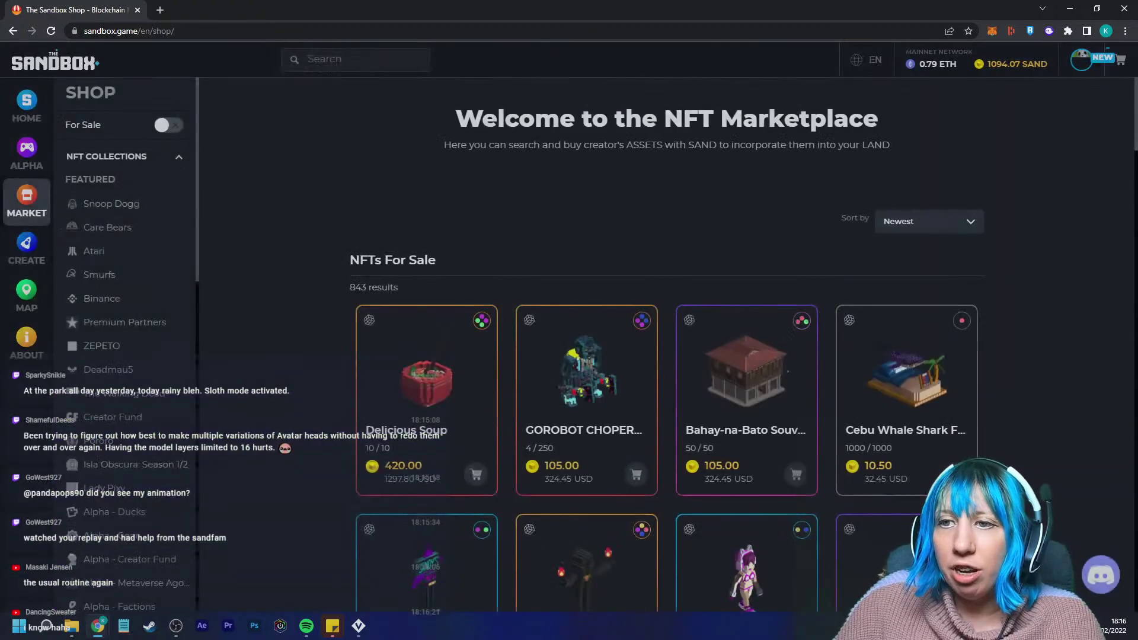
# Browse the fifth page of NFTs for sale, open the Earth Fairy - Lady Pixy asset and highlight its behaviour value.
pyautogui.scroll(-10, 653, 356)
pyautogui.scroll(-2, 474, 297)
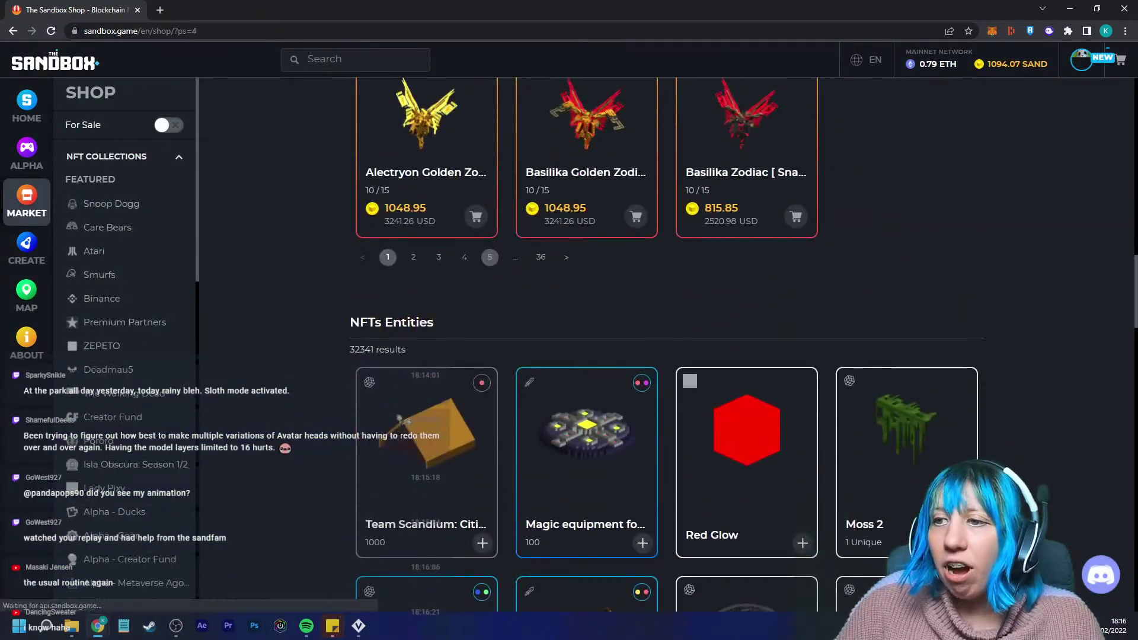
pyautogui.click(465, 255)
pyautogui.scroll(-3, 587, 415)
pyautogui.scroll(-6, 592, 415)
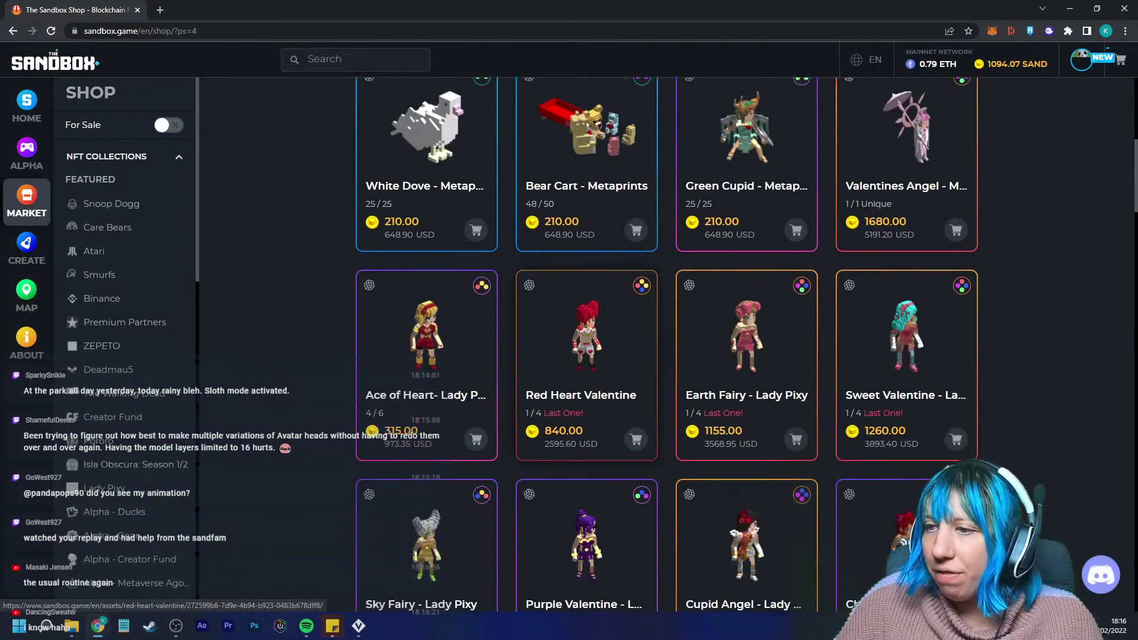
pyautogui.click(746, 284)
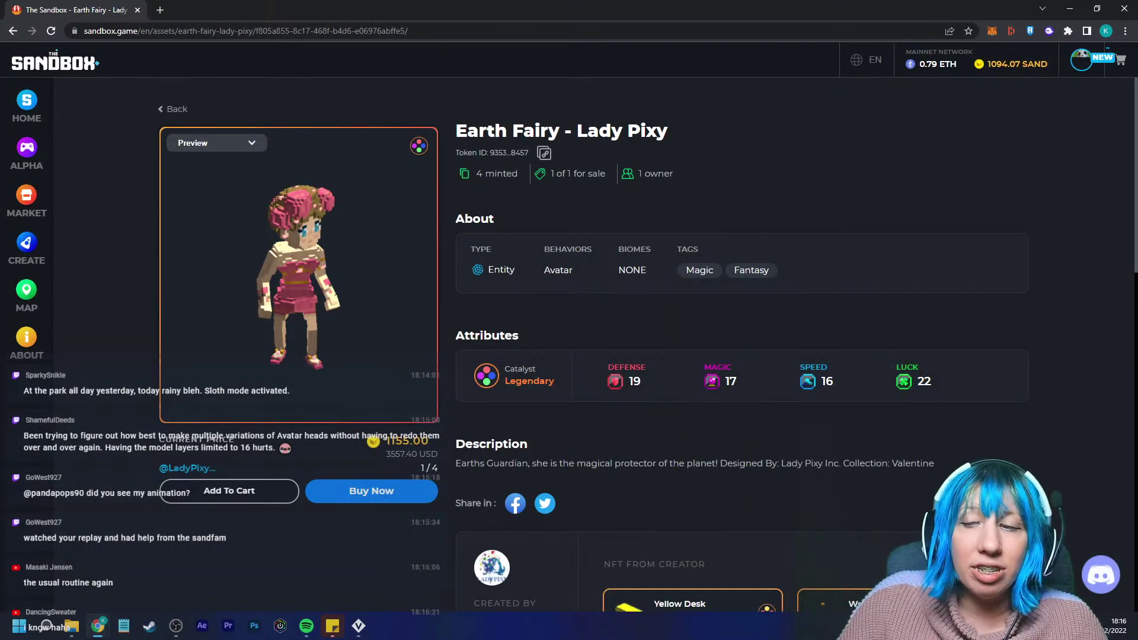
pyautogui.doubleClick(558, 270)
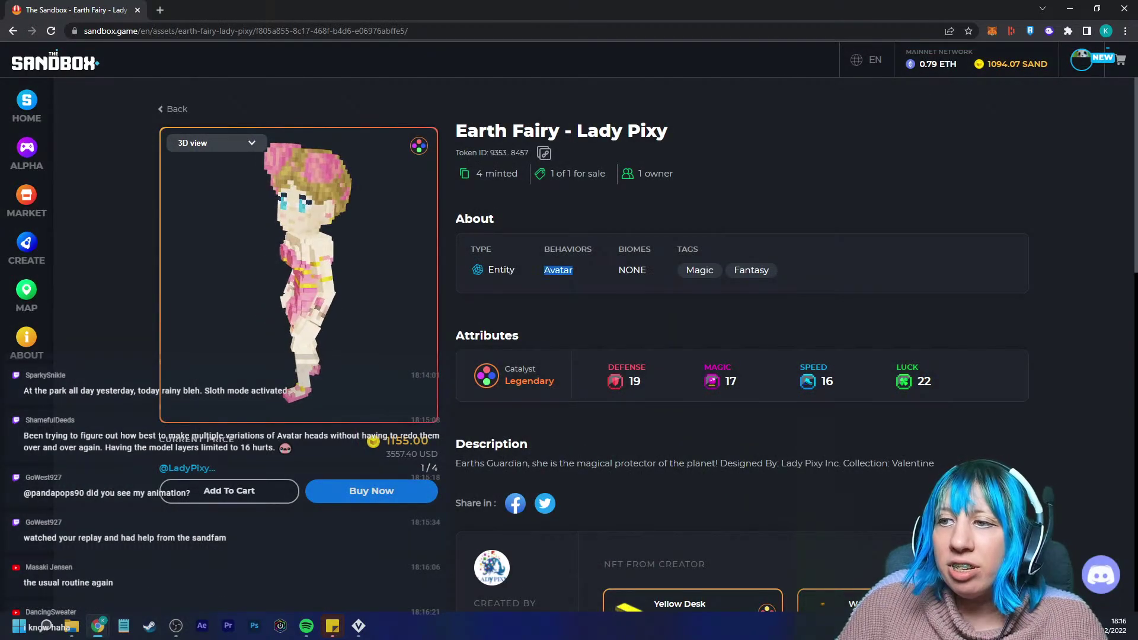
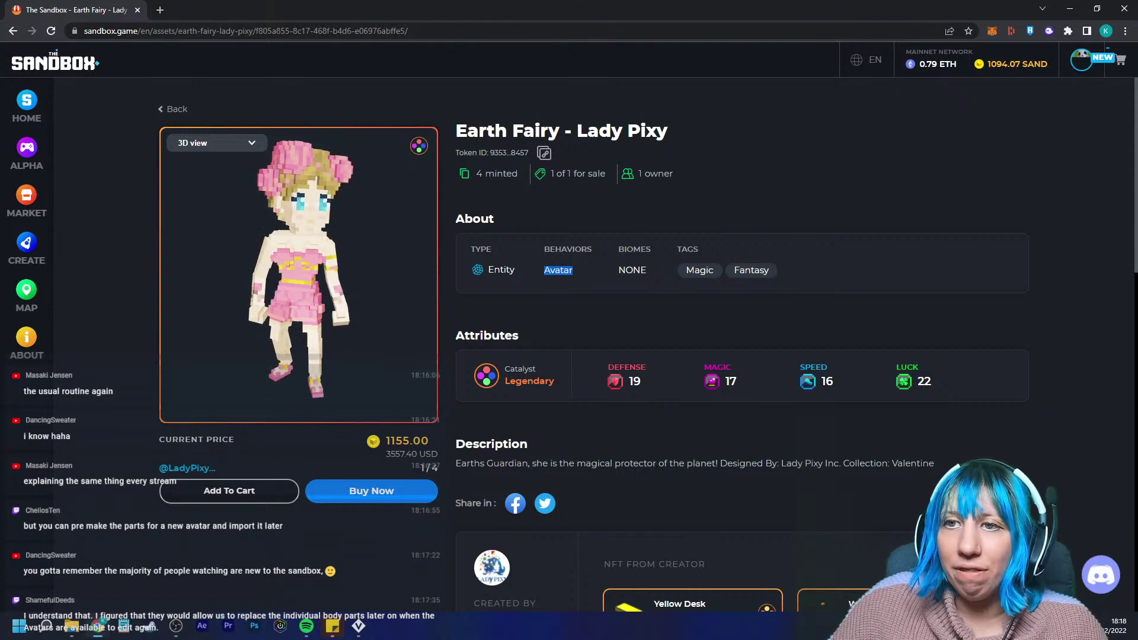
# Search the shop for "avat", inspect the Casual urban jogger avatar asset and return to the shop listing.
pyautogui.click(27, 200)
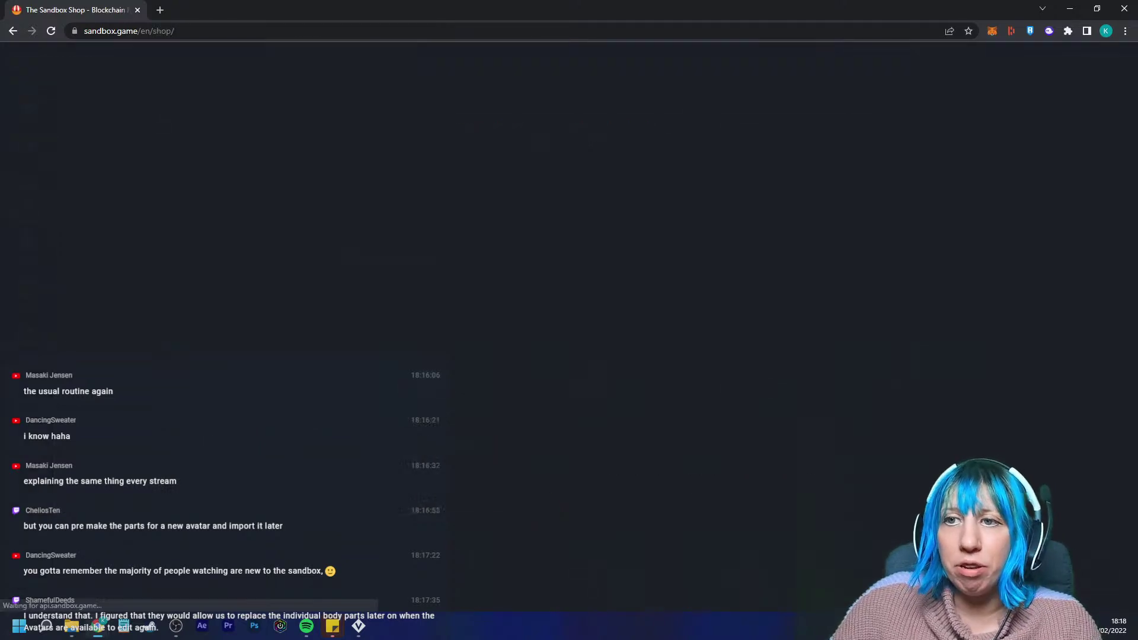
pyautogui.scroll(-15, 666, 356)
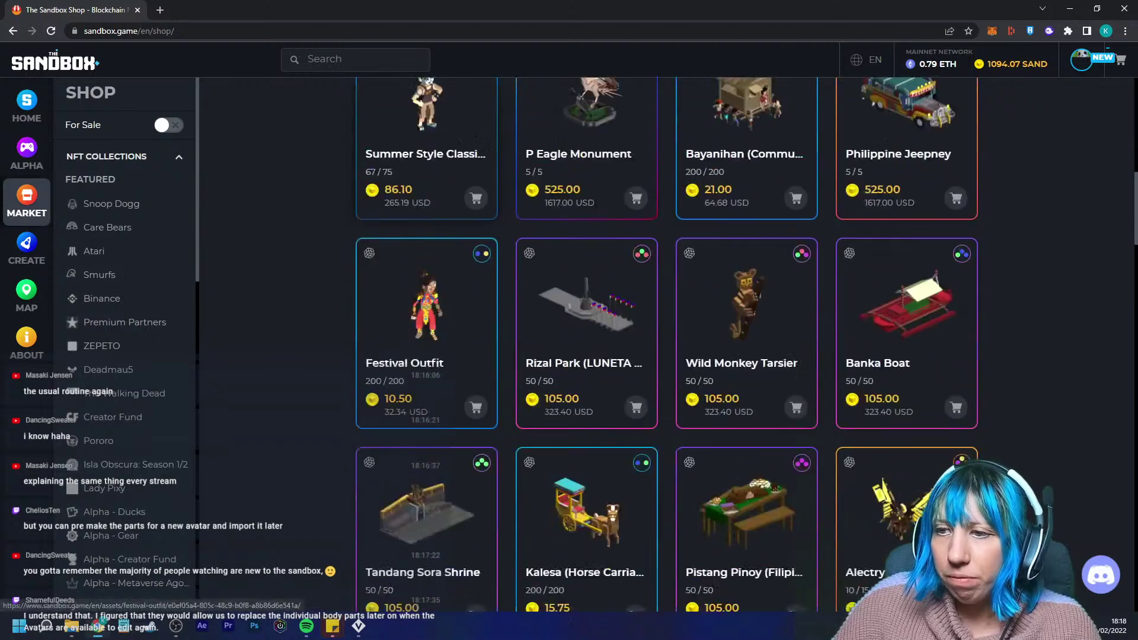
pyautogui.scroll(5, 667, 355)
pyautogui.write('avat')
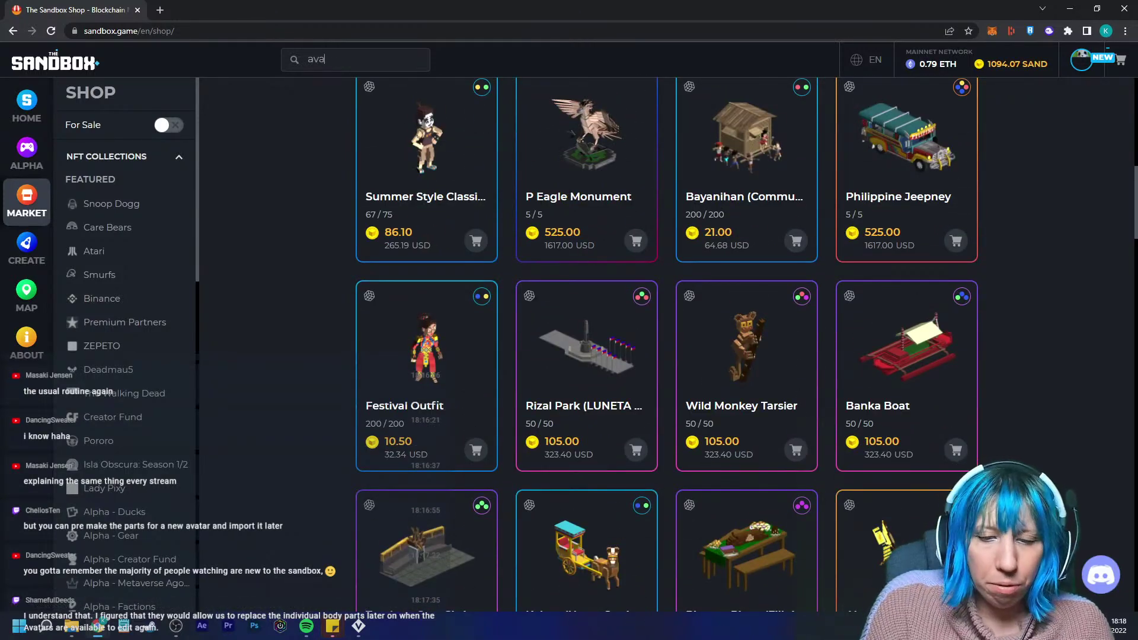
pyautogui.scroll(-1, 426, 341)
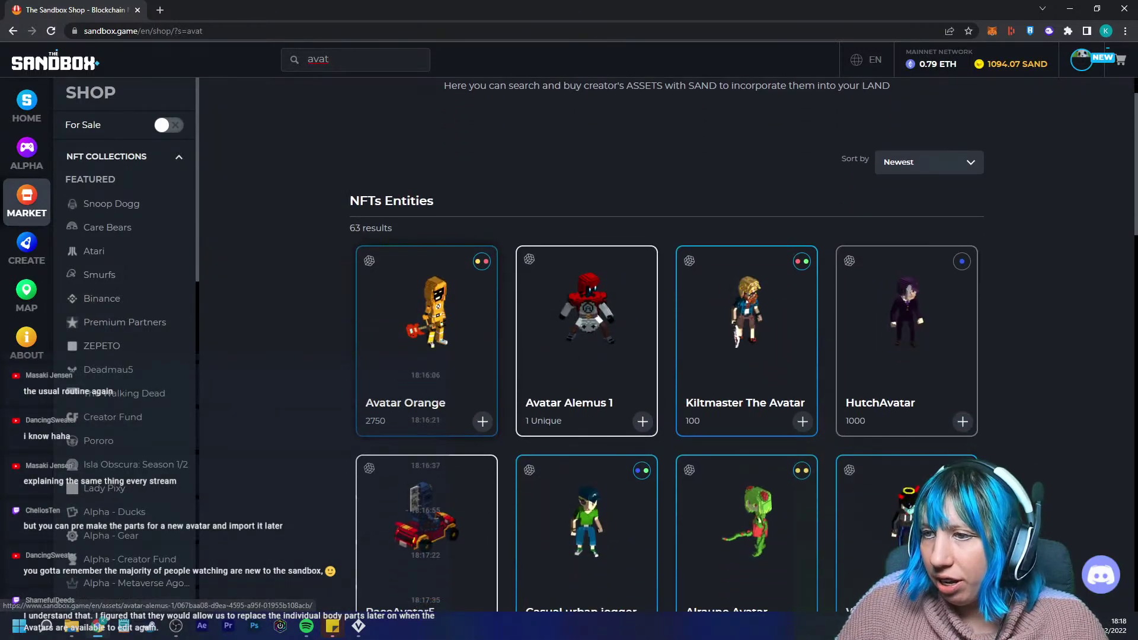
pyautogui.scroll(-4, 427, 341)
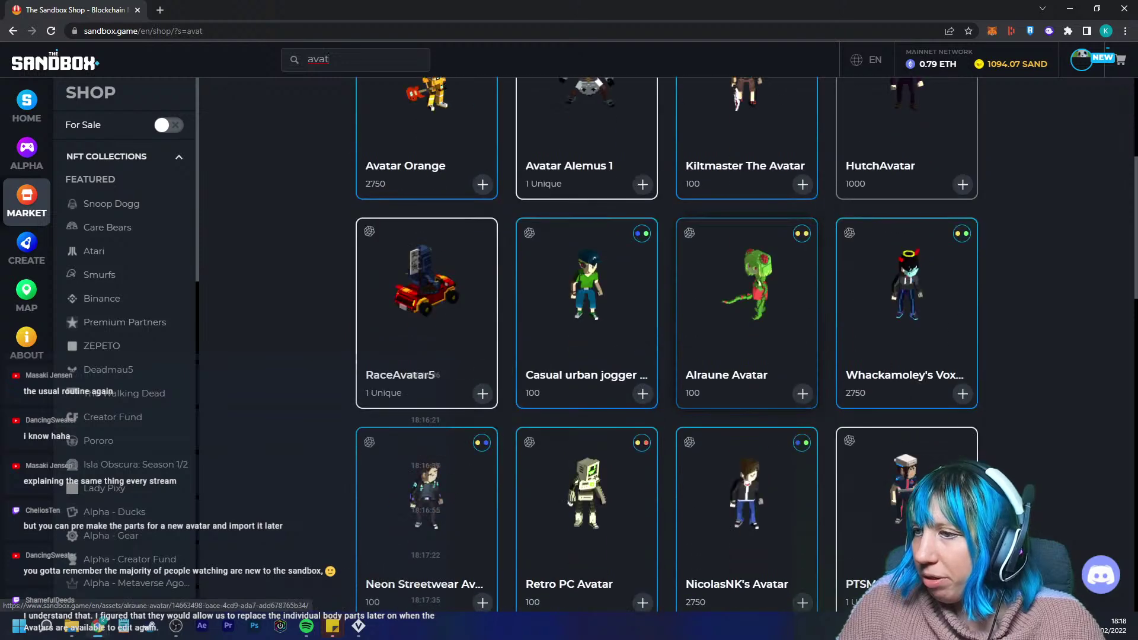
pyautogui.click(587, 308)
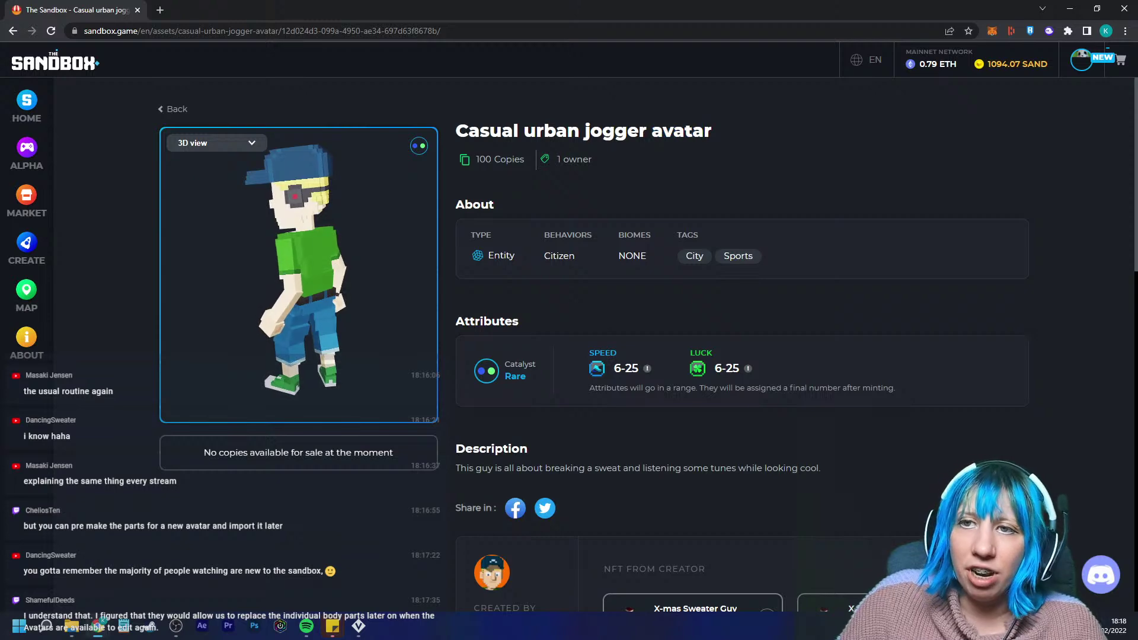
pyautogui.hotkey('alt', 'Left')
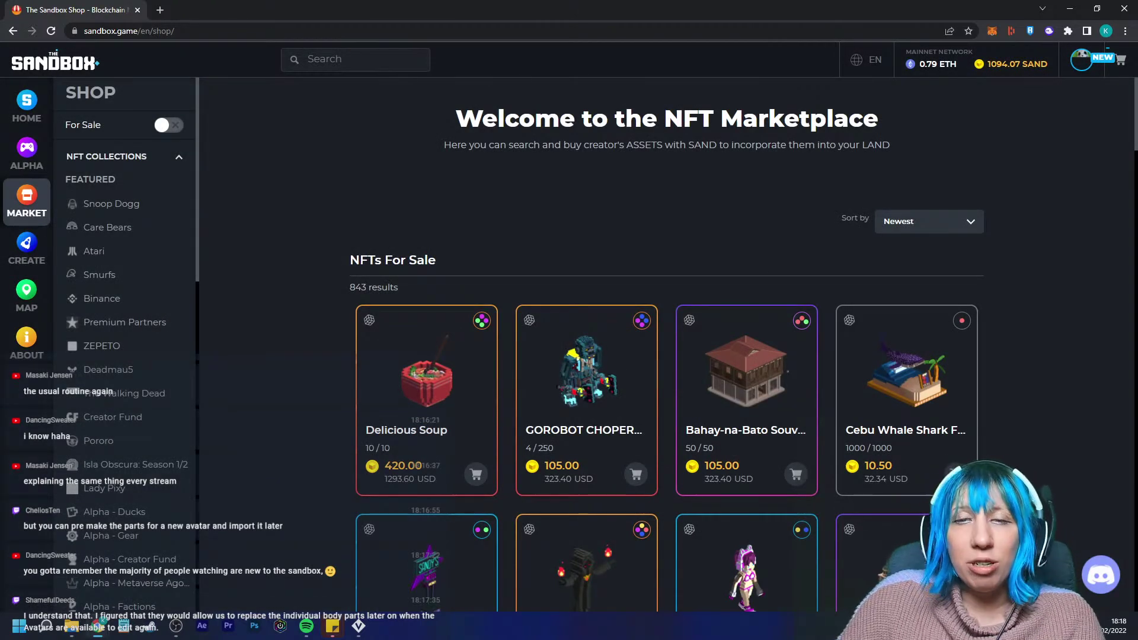
# Switch to the Swordfish model in VoxEdit and set the volume's Z depth to 70 voxels.
pyautogui.hotkey('alt', 'Tab')
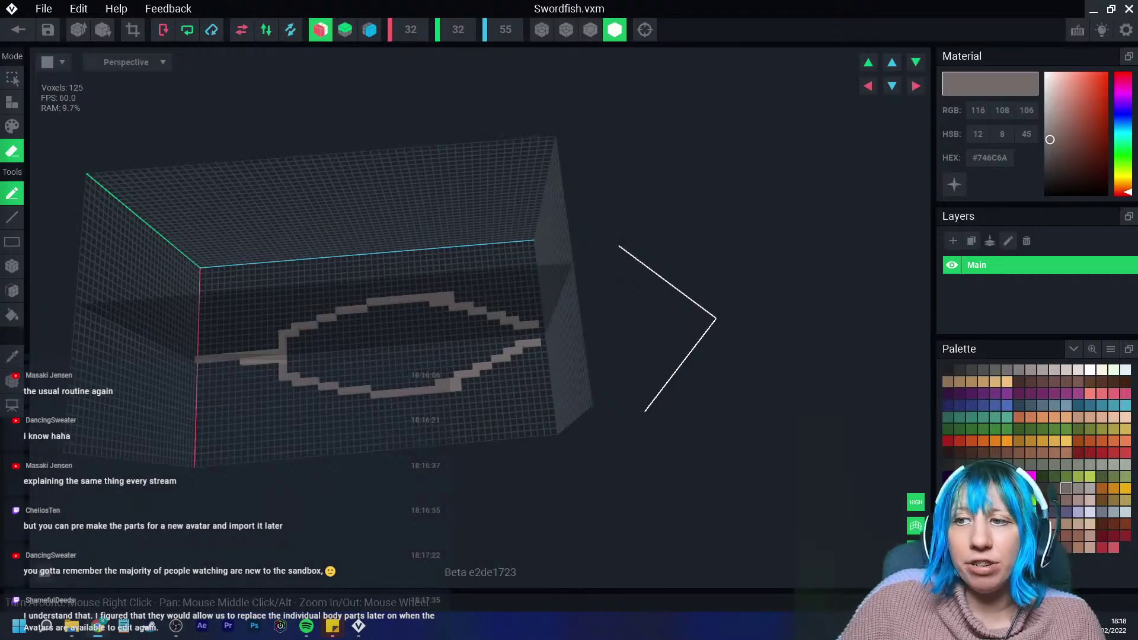
pyautogui.scroll(3, 497, 95)
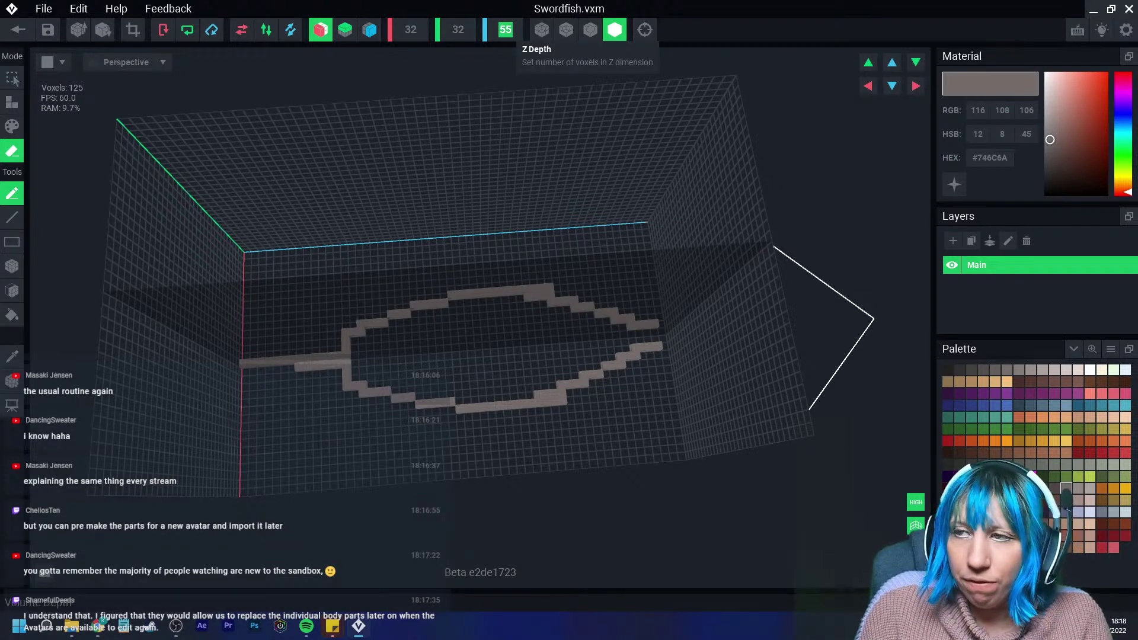
pyautogui.write('70')
pyautogui.press('Return')
pyautogui.click(505, 227)
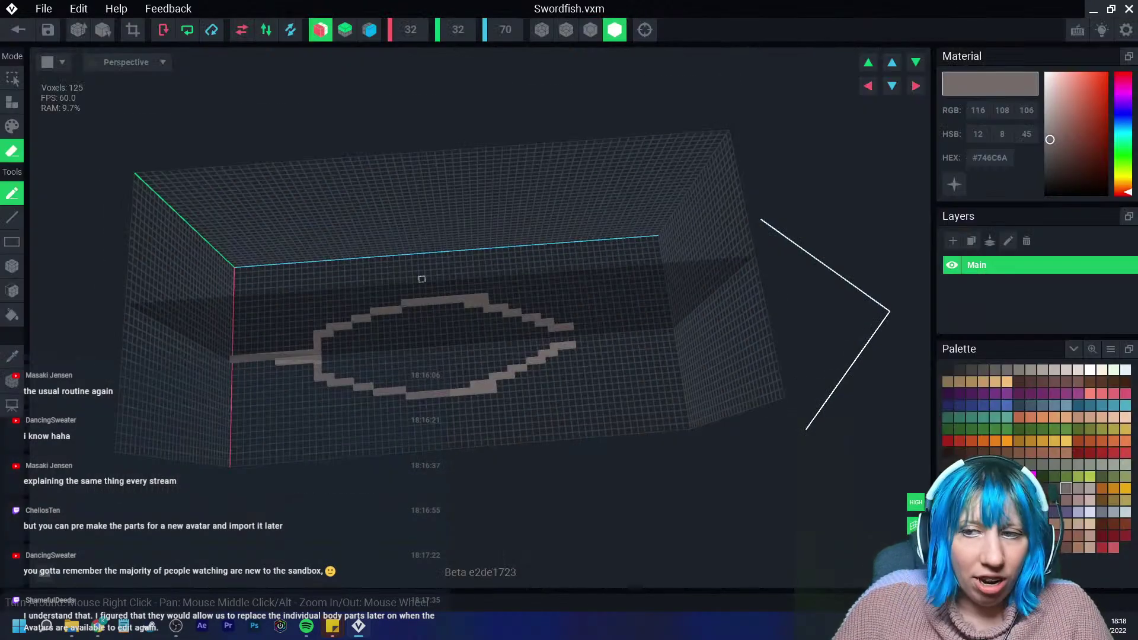
# Extend the body's open tapered end into a short narrow neck and draw a mirrored forked tail fin outline in voxels.
pyautogui.scroll(2, 421, 279)
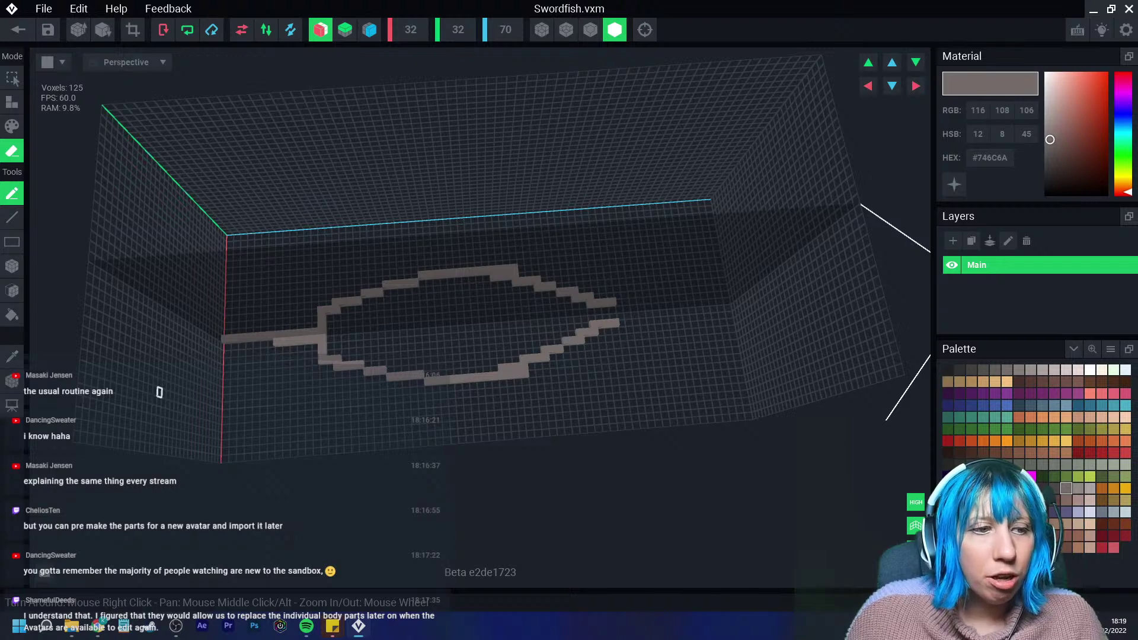
pyautogui.scroll(5, 592, 331)
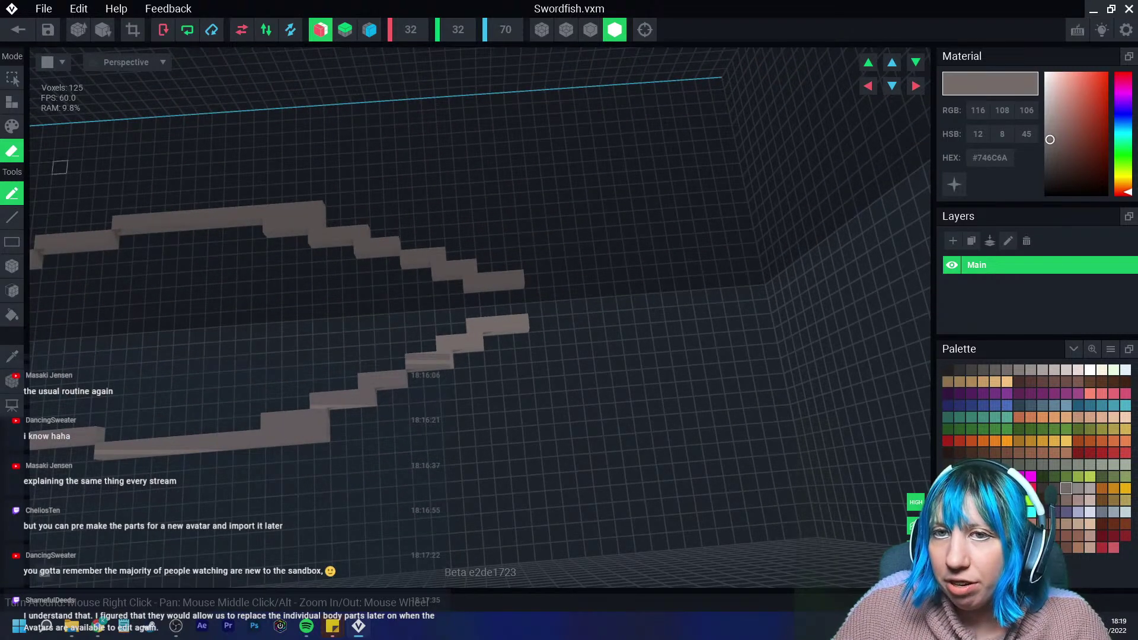
pyautogui.click(12, 103)
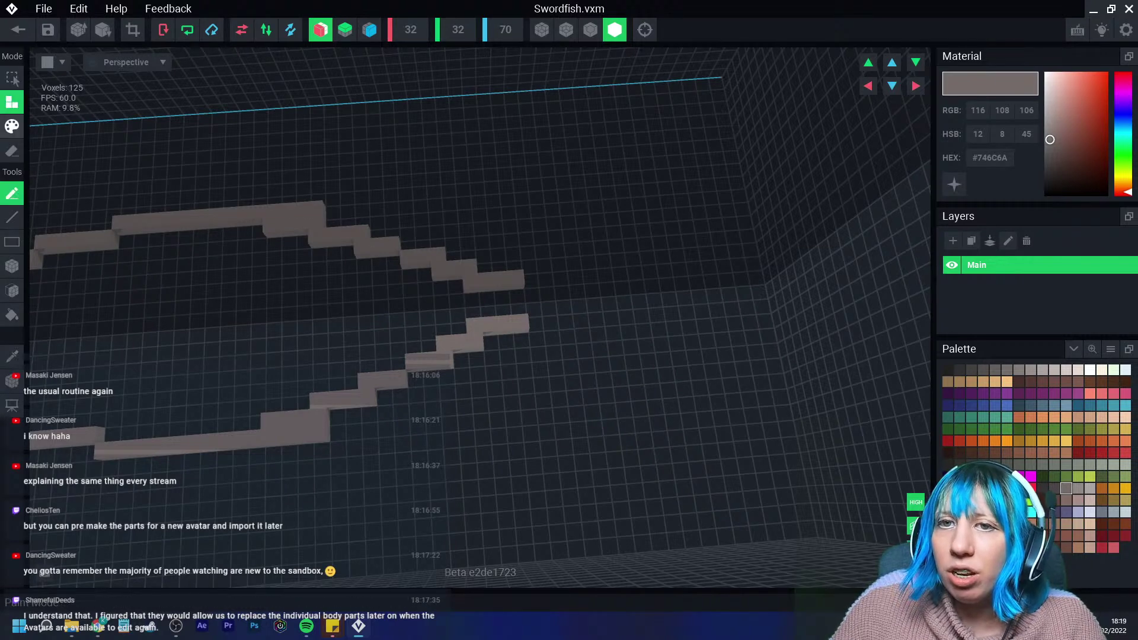
pyautogui.moveTo(498, 274); pyautogui.dragTo(557, 282, button='right')
pyautogui.click(528, 279)
pyautogui.click(545, 280)
pyautogui.moveTo(556, 270)
pyautogui.mouseDown()
pyautogui.moveTo(585, 241)
pyautogui.moveTo(714, 198)
pyautogui.moveTo(633, 299)
pyautogui.mouseUp()
pyautogui.click(717, 214)
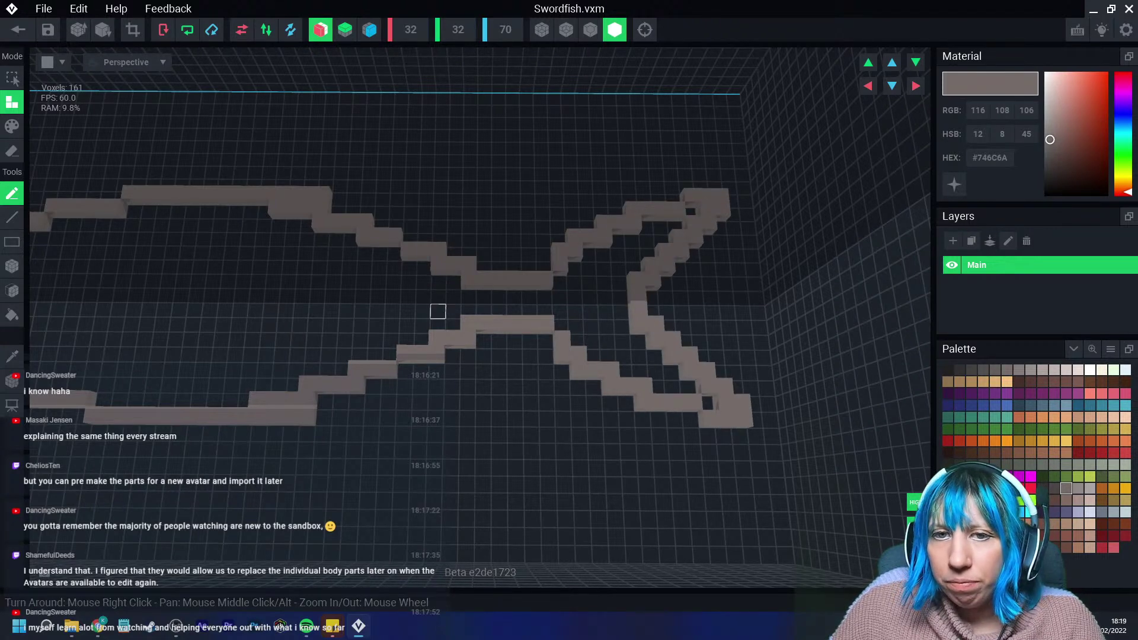
# Fill the inside of the swordfish's body outline with voxels, from behind the sword to the narrow tail neck.
pyautogui.moveTo(437, 313)
pyautogui.mouseDown(button='right')
pyautogui.moveTo(614, 334)
pyautogui.moveTo(394, 318)
pyautogui.mouseUp(button='right')
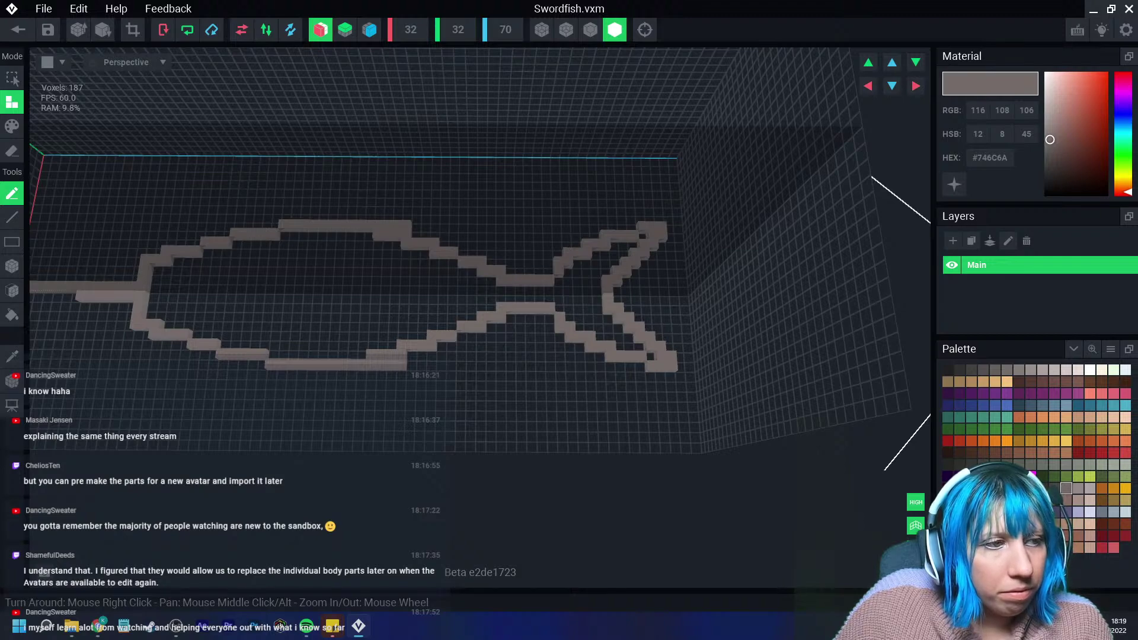
pyautogui.moveTo(281, 385); pyautogui.dragTo(277, 343, button='right')
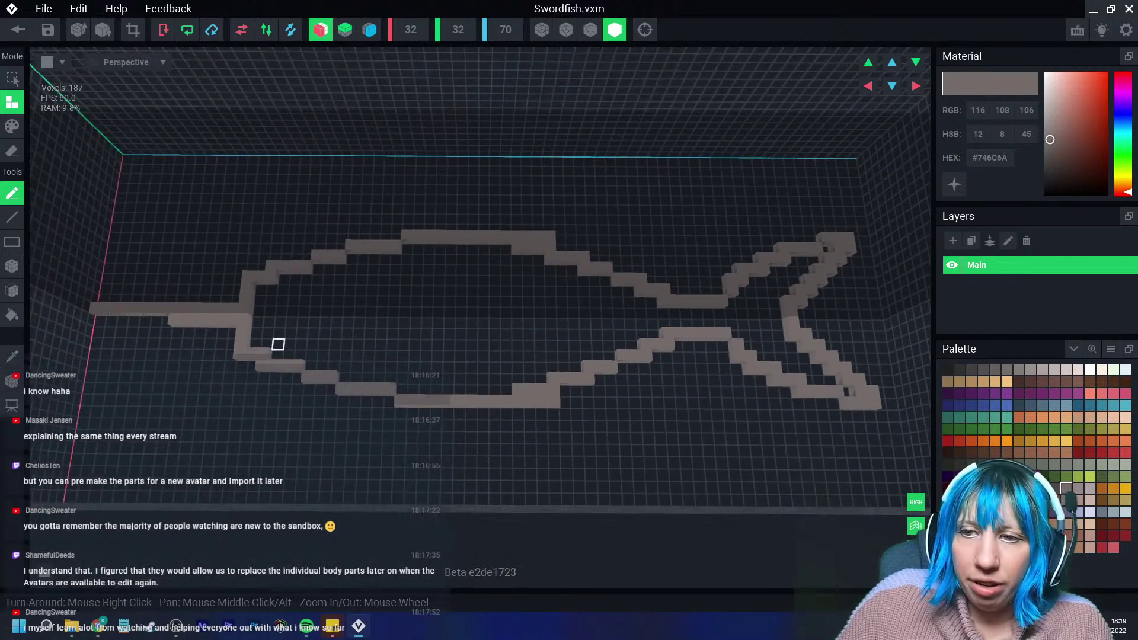
pyautogui.moveTo(260, 290); pyautogui.dragTo(276, 328)
pyautogui.moveTo(259, 297); pyautogui.dragTo(258, 332)
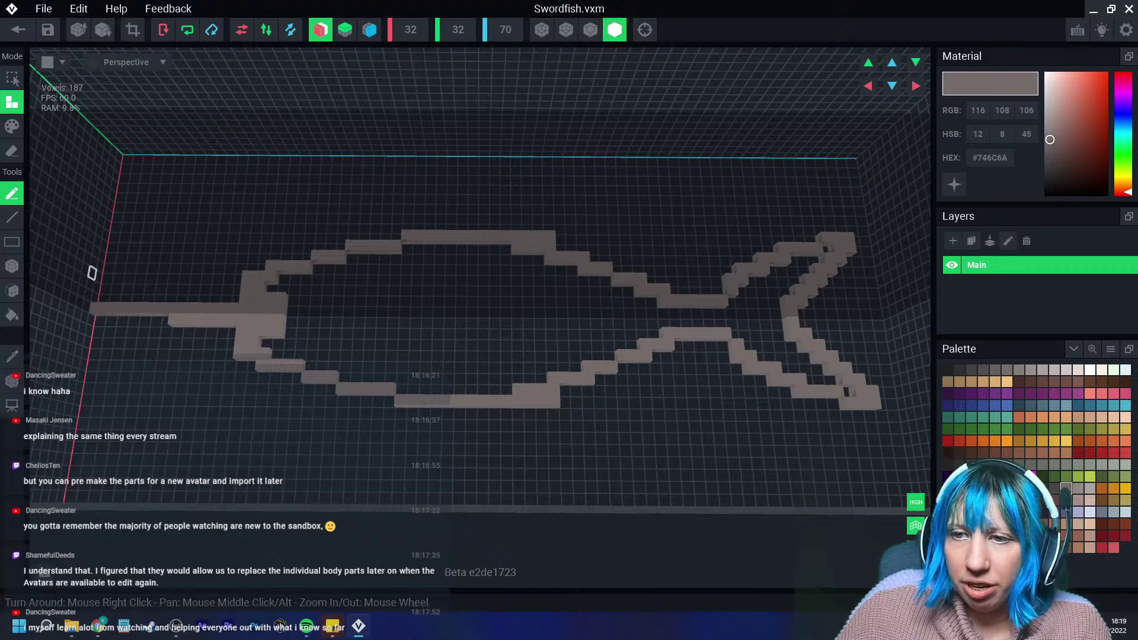
pyautogui.click(12, 266)
pyautogui.scroll(3, 415, 351)
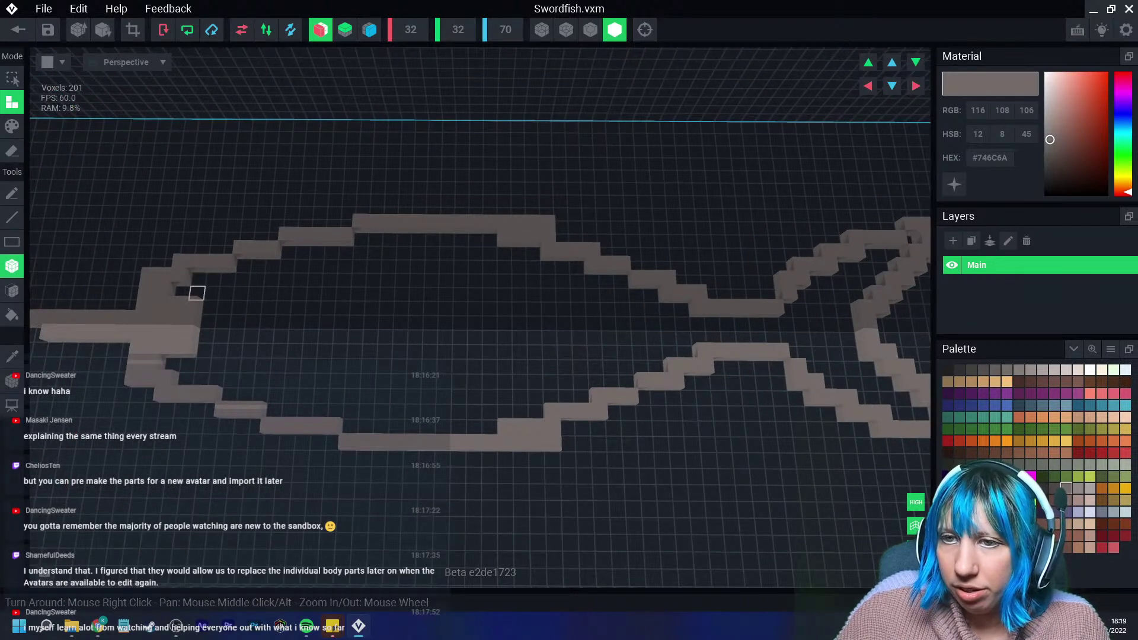
pyautogui.moveTo(191, 290); pyautogui.dragTo(670, 326)
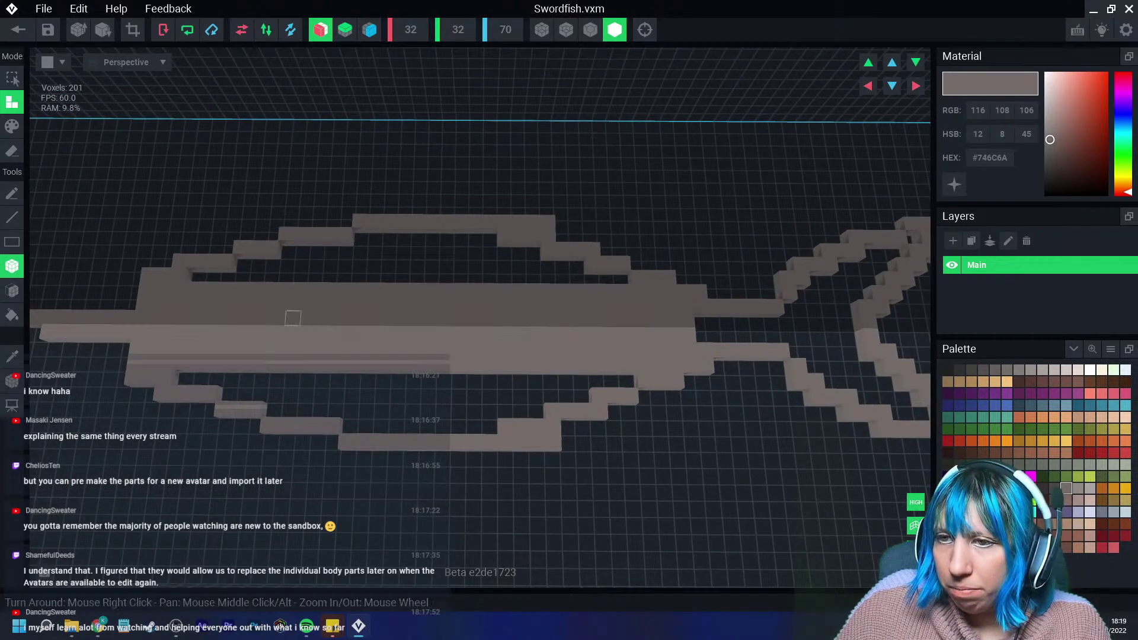
pyautogui.moveTo(199, 280); pyautogui.dragTo(361, 237)
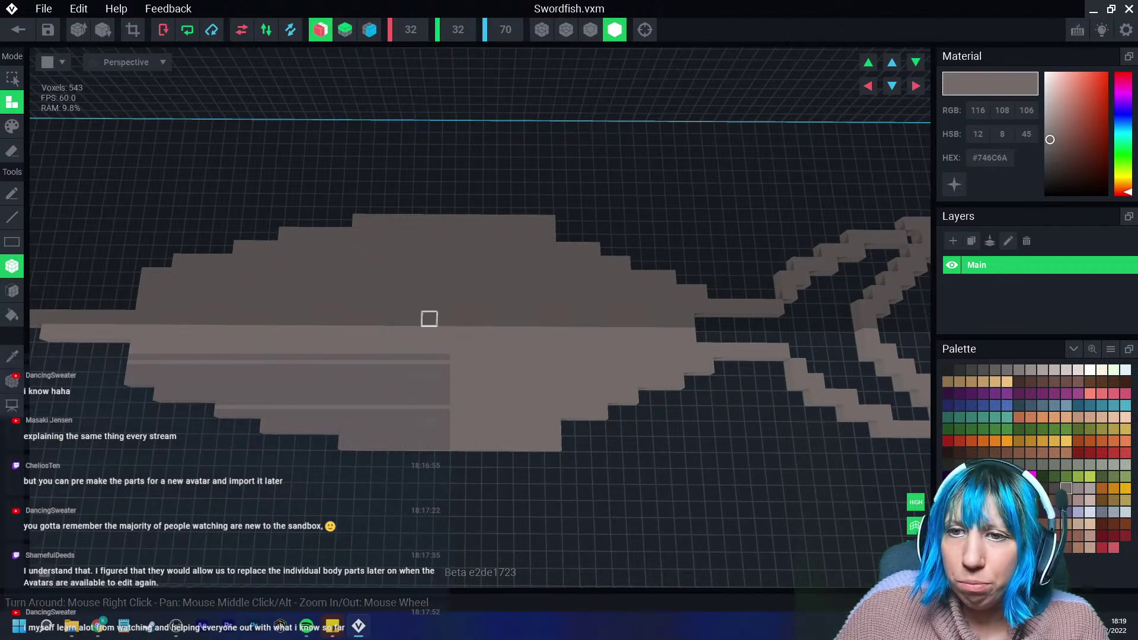
# Fill the narrow neck and forked tail fin with voxels, closing the remaining gaps inside their outline.
pyautogui.moveTo(429, 318); pyautogui.dragTo(307, 321, button='middle')
pyautogui.moveTo(307, 320); pyautogui.dragTo(470, 259)
pyautogui.click(446, 280)
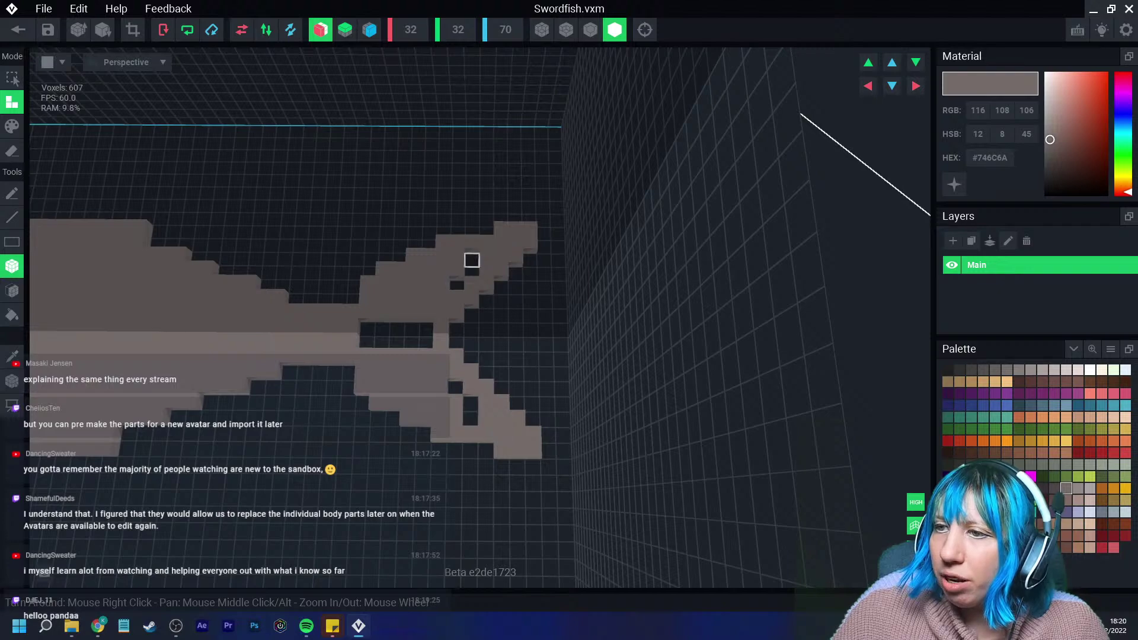
pyautogui.click(457, 284)
pyautogui.moveTo(426, 338); pyautogui.dragTo(365, 344)
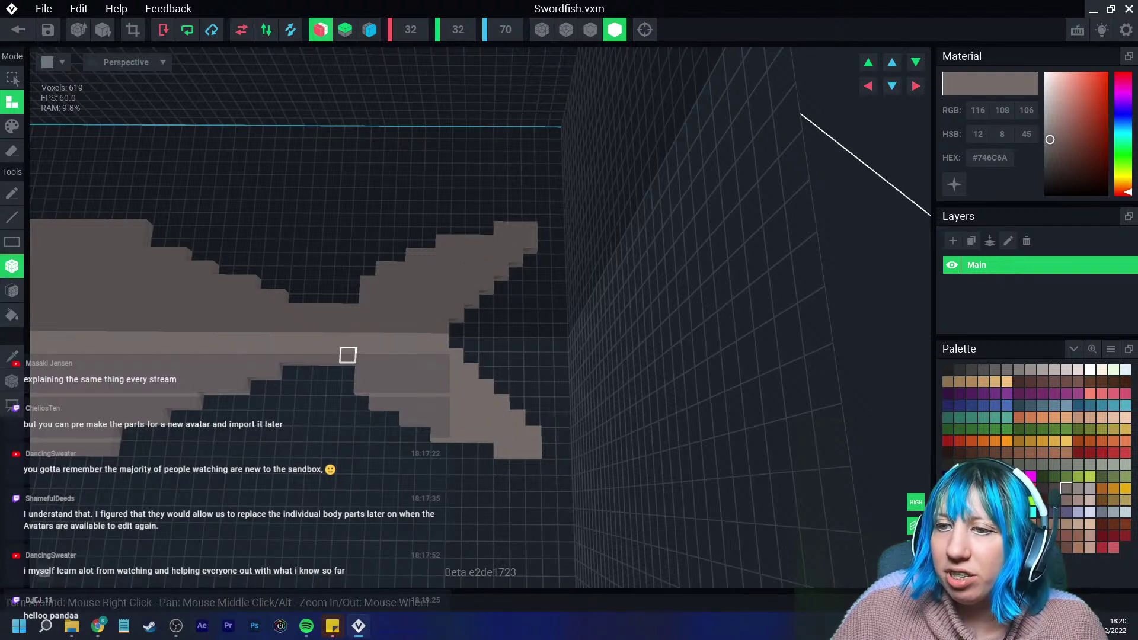
pyautogui.press('f')
pyautogui.scroll(-3, 410, 377)
pyautogui.scroll(5, 333, 371)
pyautogui.moveTo(348, 368); pyautogui.dragTo(522, 344, button='middle')
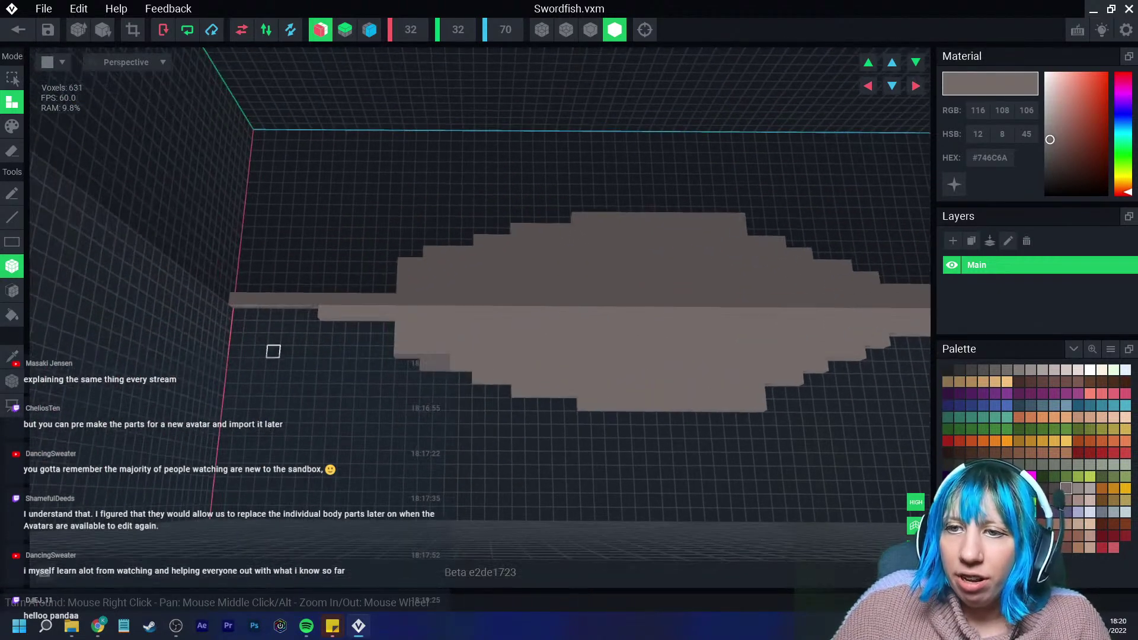
# Erase corner voxels at the front of the swordfish's body on both mirrored sides, giving it a finer stepped taper.
pyautogui.moveTo(465, 405); pyautogui.dragTo(484, 390, button='right')
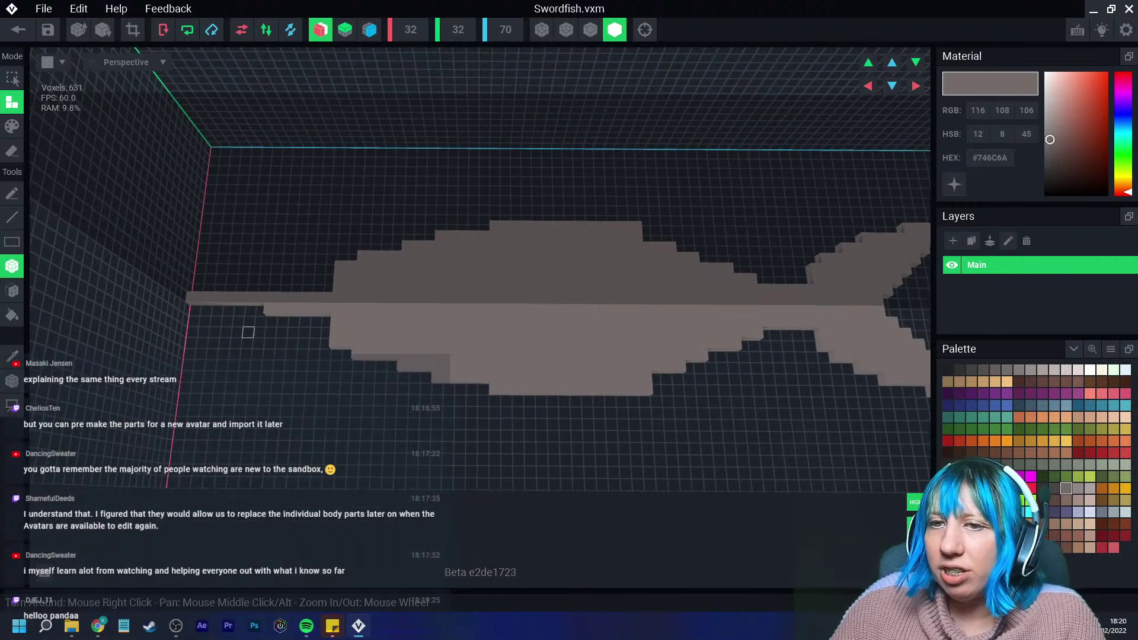
pyautogui.press('e')
pyautogui.moveTo(346, 265)
pyautogui.mouseDown()
pyautogui.moveTo(335, 342)
pyautogui.moveTo(361, 255)
pyautogui.moveTo(385, 255)
pyautogui.mouseUp()
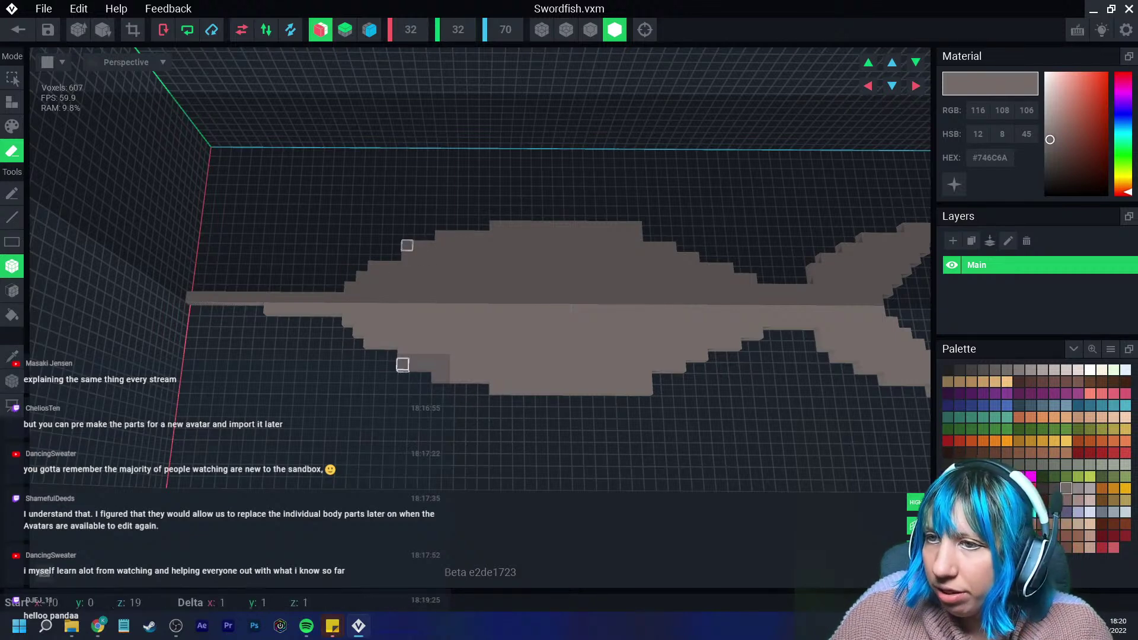
pyautogui.click(418, 245)
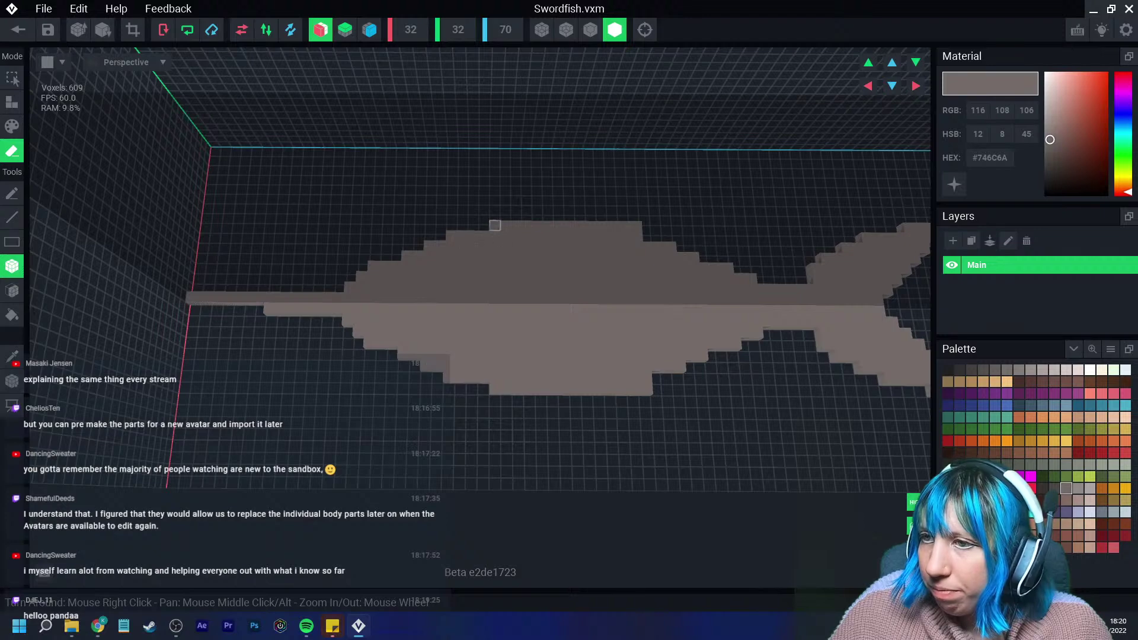
pyautogui.scroll(-3, 495, 256)
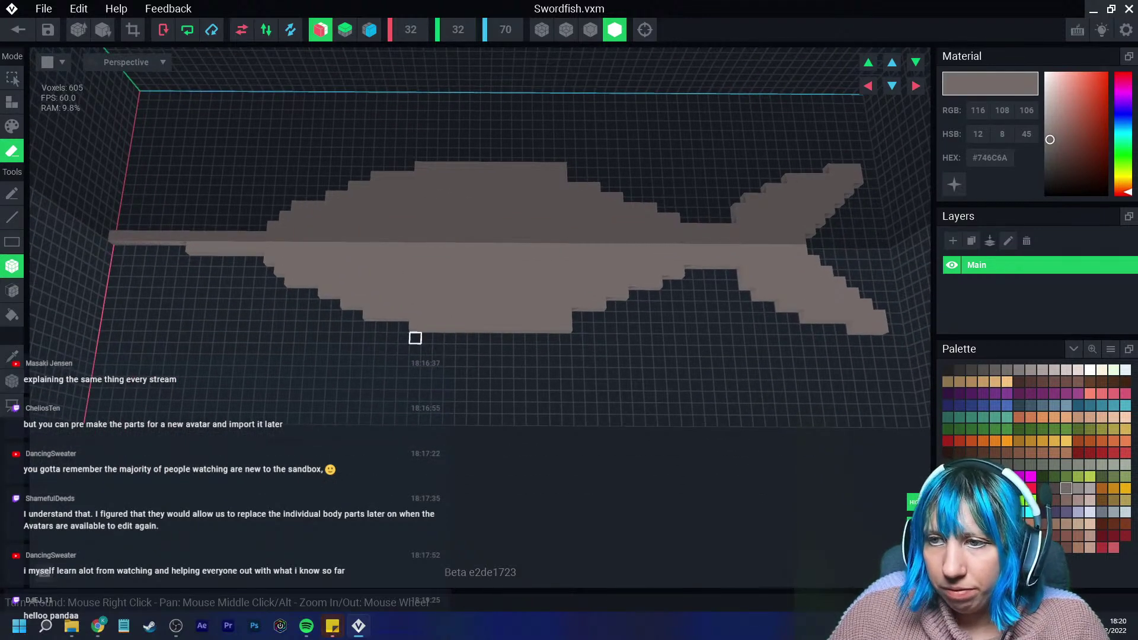
# Erase the outermost voxel row along both long edges of the swordfish's body and trim the front corners of the new edge.
pyautogui.moveTo(473, 338); pyautogui.dragTo(464, 336, button='middle')
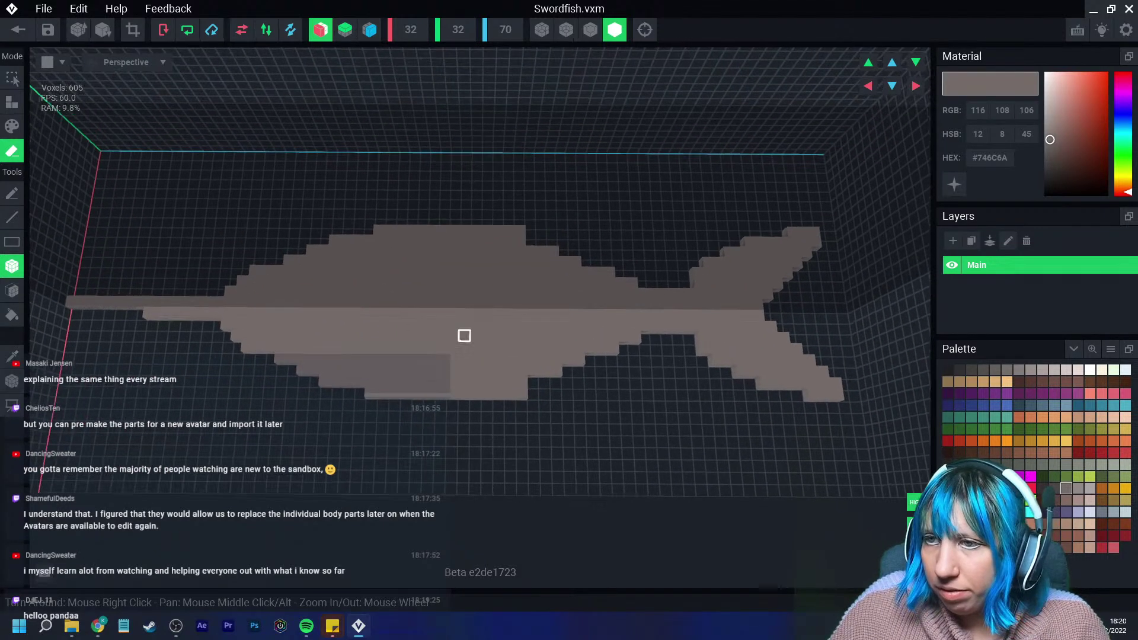
pyautogui.moveTo(379, 229); pyautogui.dragTo(527, 230)
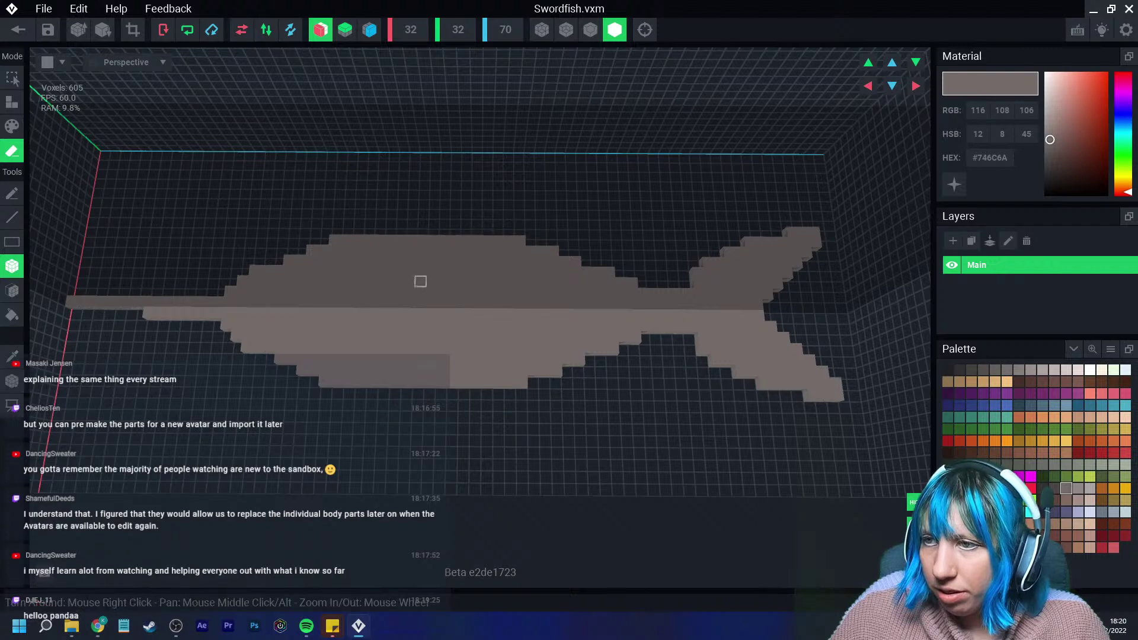
pyautogui.click(334, 240)
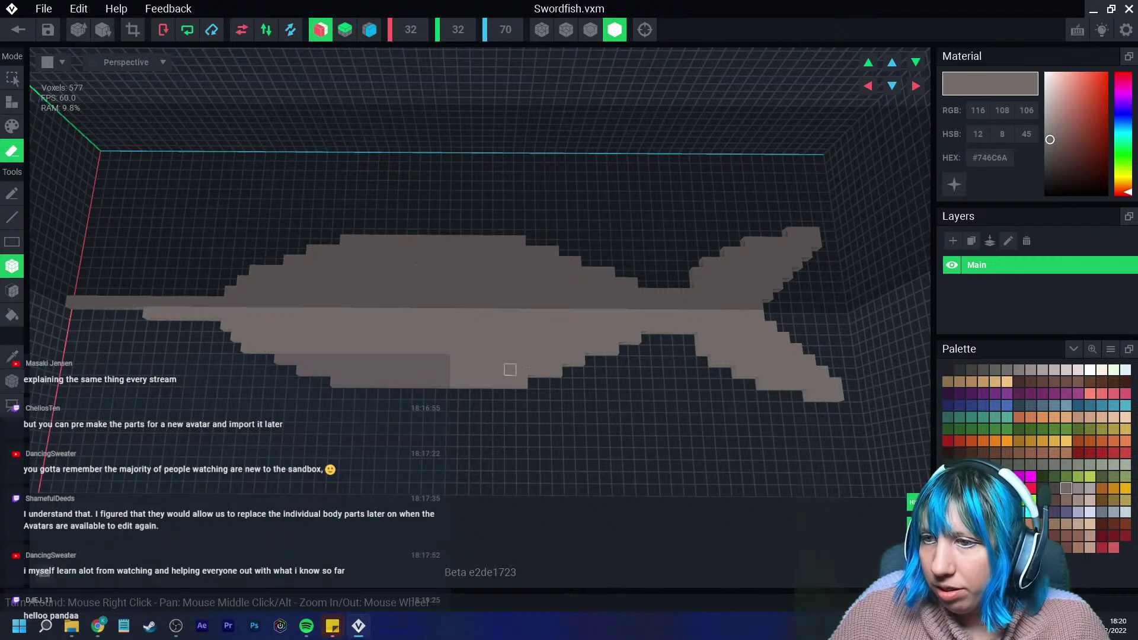
pyautogui.moveTo(417, 406); pyautogui.dragTo(485, 379, button='right')
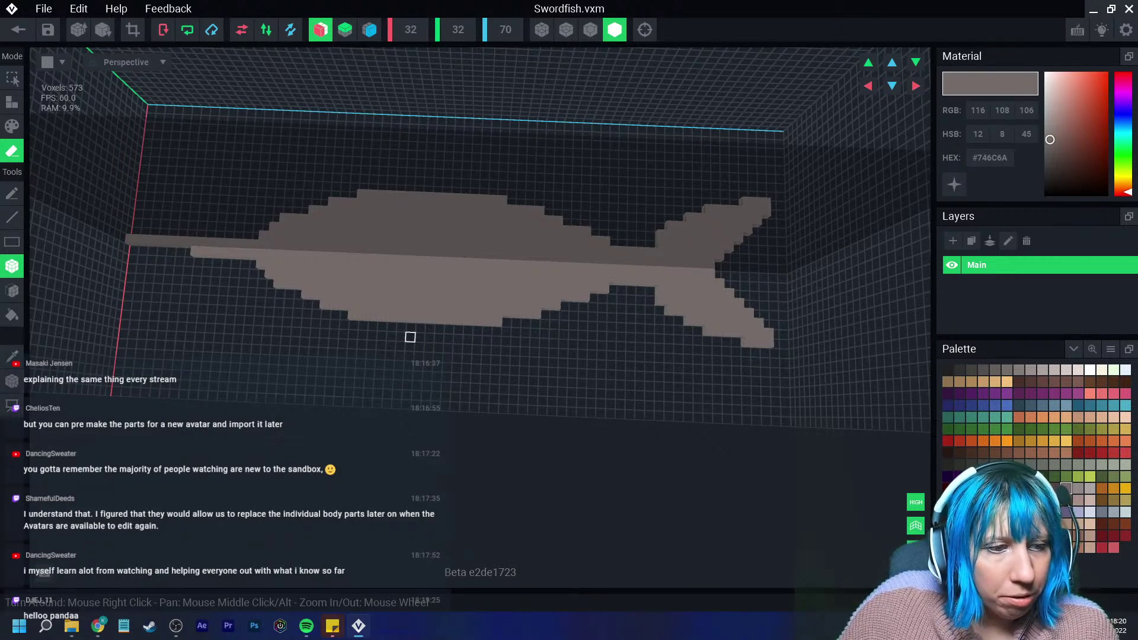
# Display the voxel edges and build an inset raised voxel layer over the swordfish's body, tail neck and forked fin.
pyautogui.scroll(5, 439, 318)
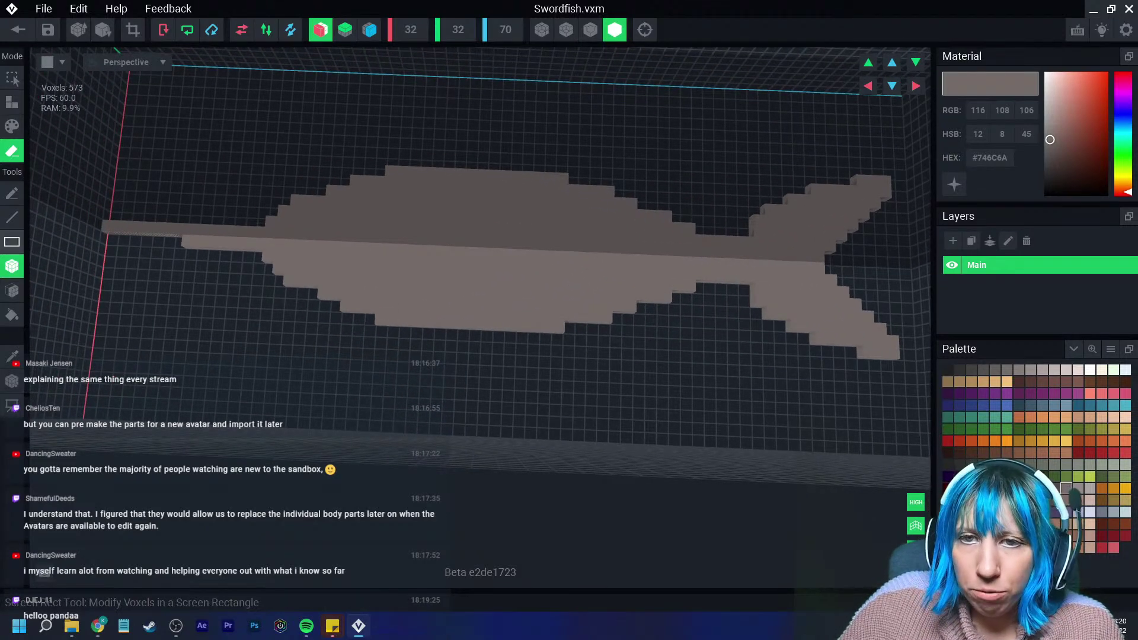
pyautogui.click(12, 102)
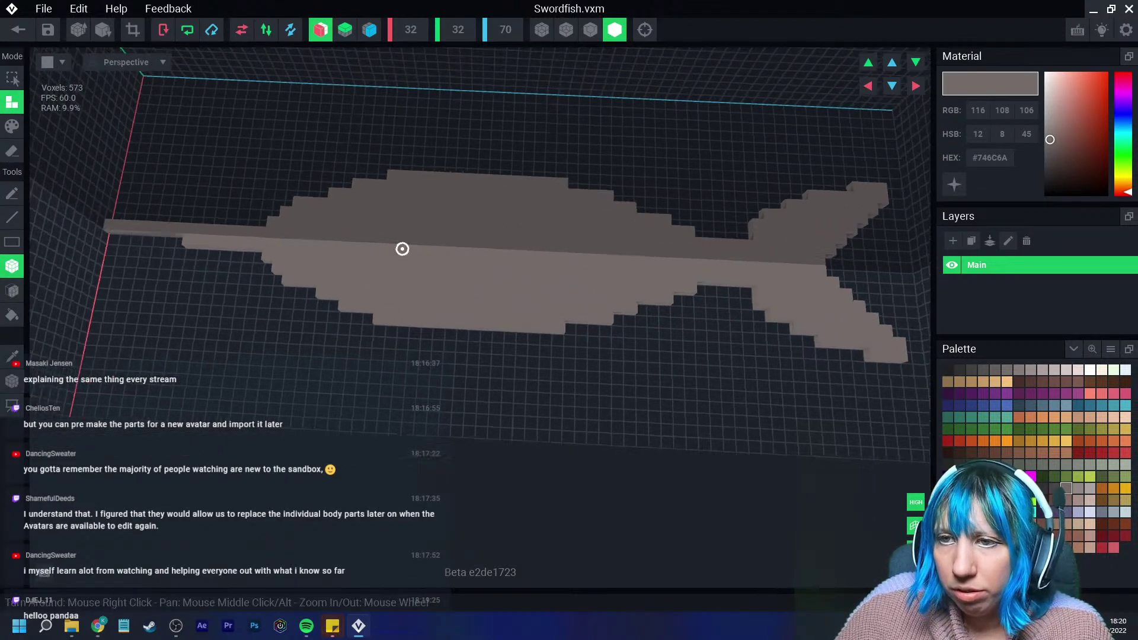
pyautogui.scroll(3, 415, 261)
pyautogui.click(591, 30)
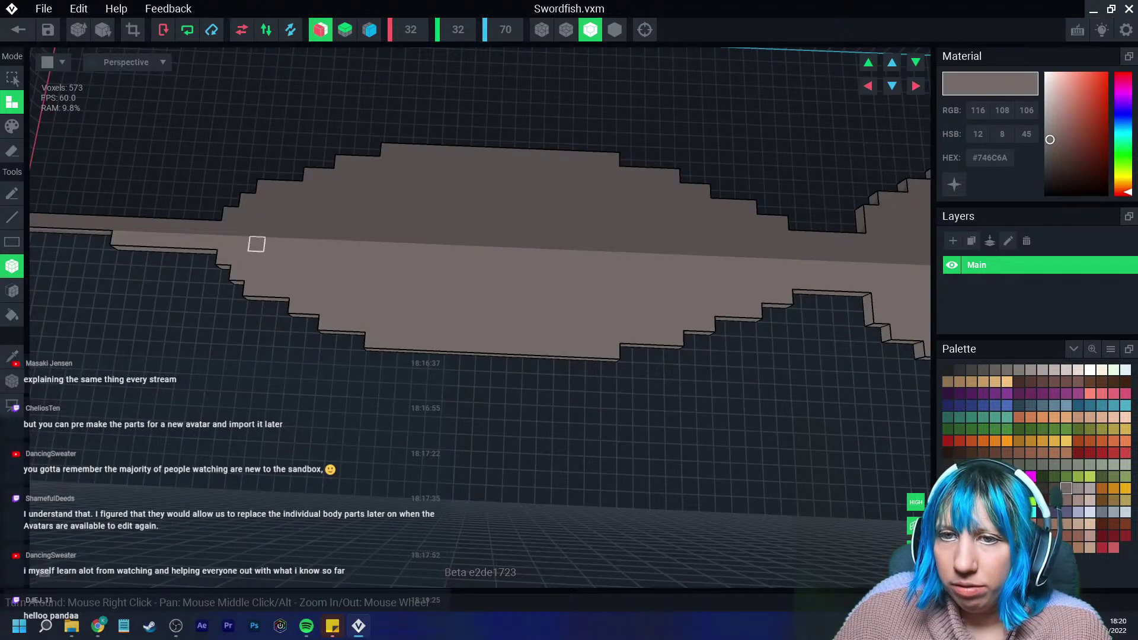
pyautogui.moveTo(256, 244); pyautogui.dragTo(706, 265)
pyautogui.moveTo(300, 273); pyautogui.dragTo(679, 287)
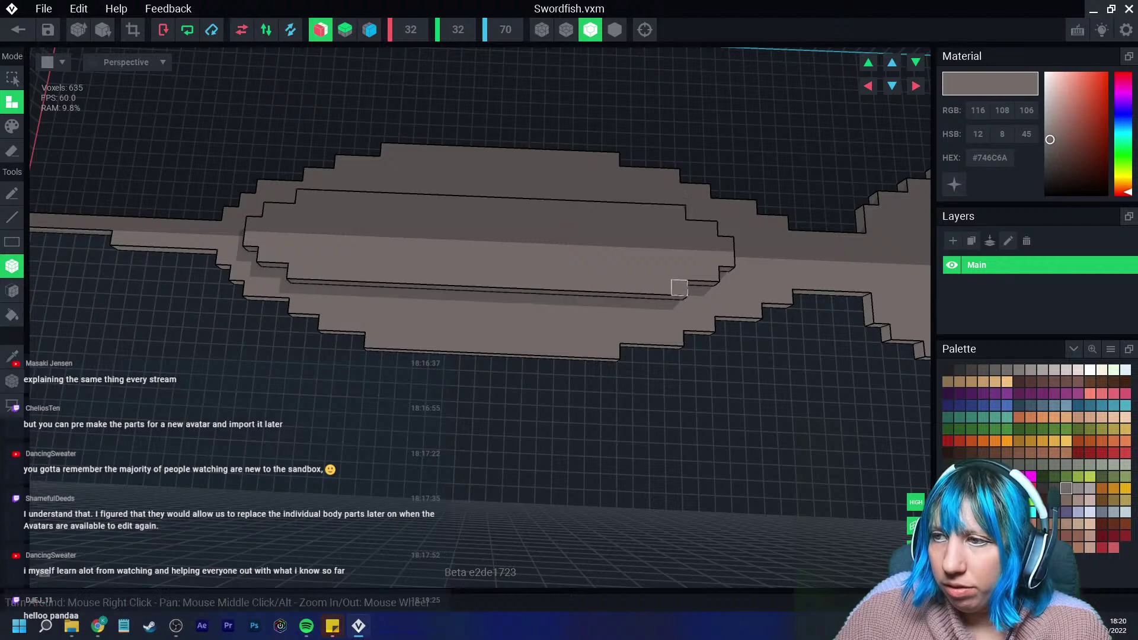
pyautogui.moveTo(344, 293); pyautogui.dragTo(569, 317)
pyautogui.moveTo(569, 317); pyautogui.dragTo(497, 325, button='right')
pyautogui.moveTo(365, 277)
pyautogui.mouseDown()
pyautogui.moveTo(528, 287)
pyautogui.moveTo(528, 270)
pyautogui.moveTo(592, 216)
pyautogui.moveTo(638, 219)
pyautogui.moveTo(592, 230)
pyautogui.moveTo(605, 246)
pyautogui.moveTo(579, 240)
pyautogui.moveTo(559, 272)
pyautogui.moveTo(578, 269)
pyautogui.moveTo(528, 302)
pyautogui.moveTo(560, 288)
pyautogui.moveTo(572, 305)
pyautogui.mouseUp()
pyautogui.moveTo(572, 305)
pyautogui.mouseDown(button='right')
pyautogui.moveTo(514, 340)
pyautogui.moveTo(556, 239)
pyautogui.moveTo(500, 263)
pyautogui.moveTo(599, 282)
pyautogui.mouseUp(button='right')
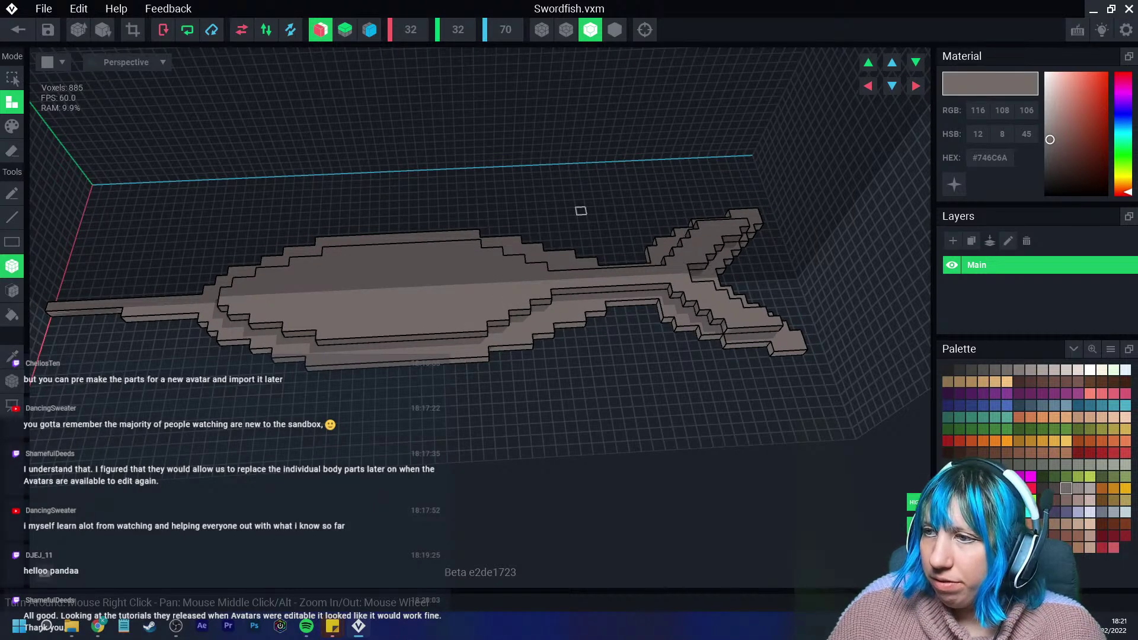
# Undo the last voxel edit and touch up the raised layer on the tail fin.
pyautogui.moveTo(634, 232); pyautogui.dragTo(676, 261, button='right')
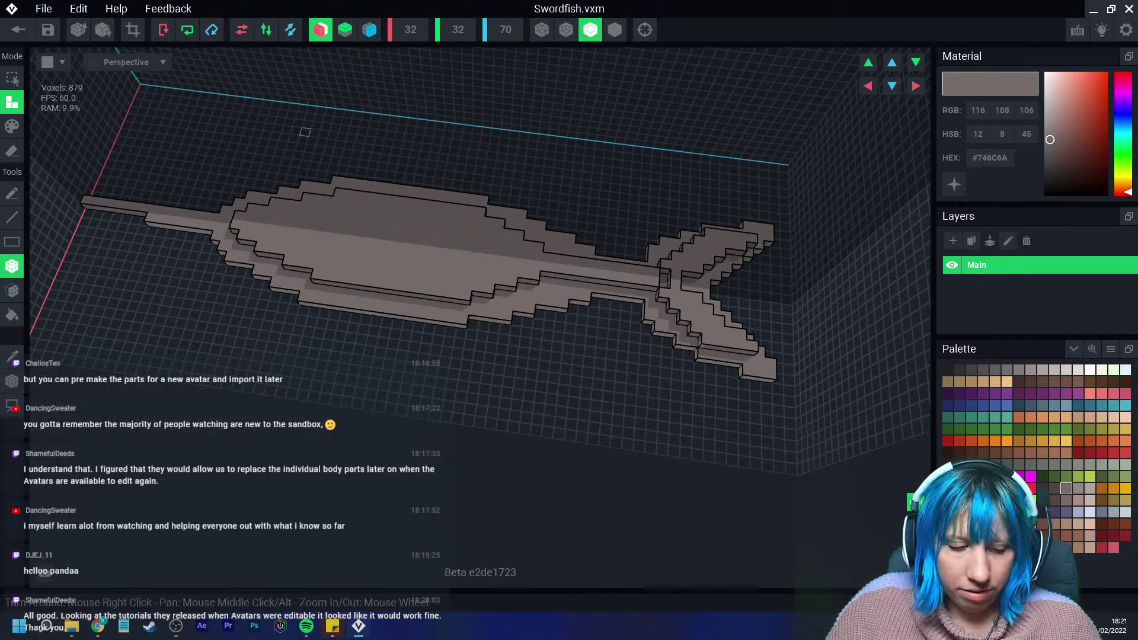
pyautogui.click(78, 8)
pyautogui.click(89, 24)
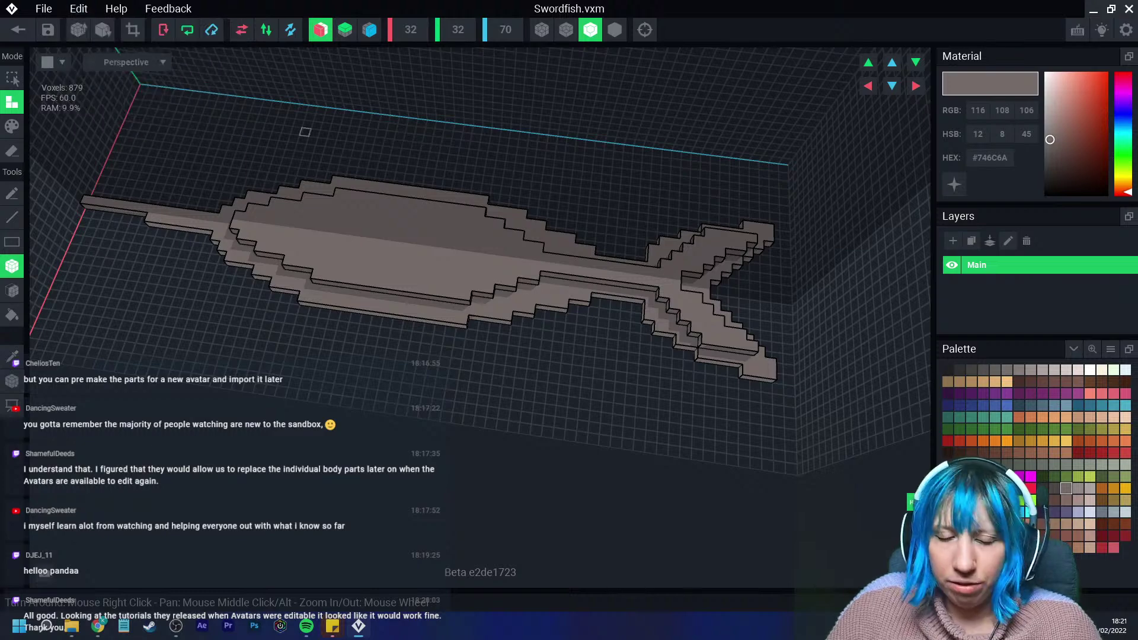
pyautogui.click(683, 231)
# Shift the model upward within the volume and add a narrow voxel strip along the underside of the tail neck.
pyautogui.moveTo(716, 244); pyautogui.dragTo(513, 327, button='right')
pyautogui.click(869, 62)
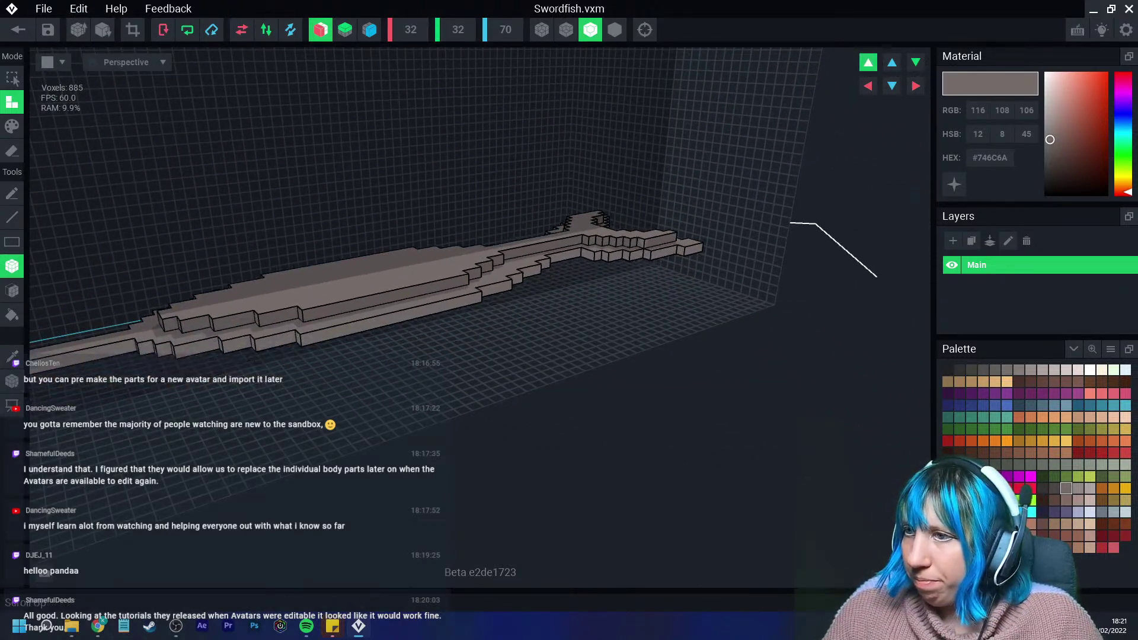
pyautogui.moveTo(364, 227); pyautogui.dragTo(449, 323, button='right')
pyautogui.moveTo(344, 325); pyautogui.dragTo(490, 310)
pyautogui.moveTo(490, 310); pyautogui.dragTo(474, 310, button='right')
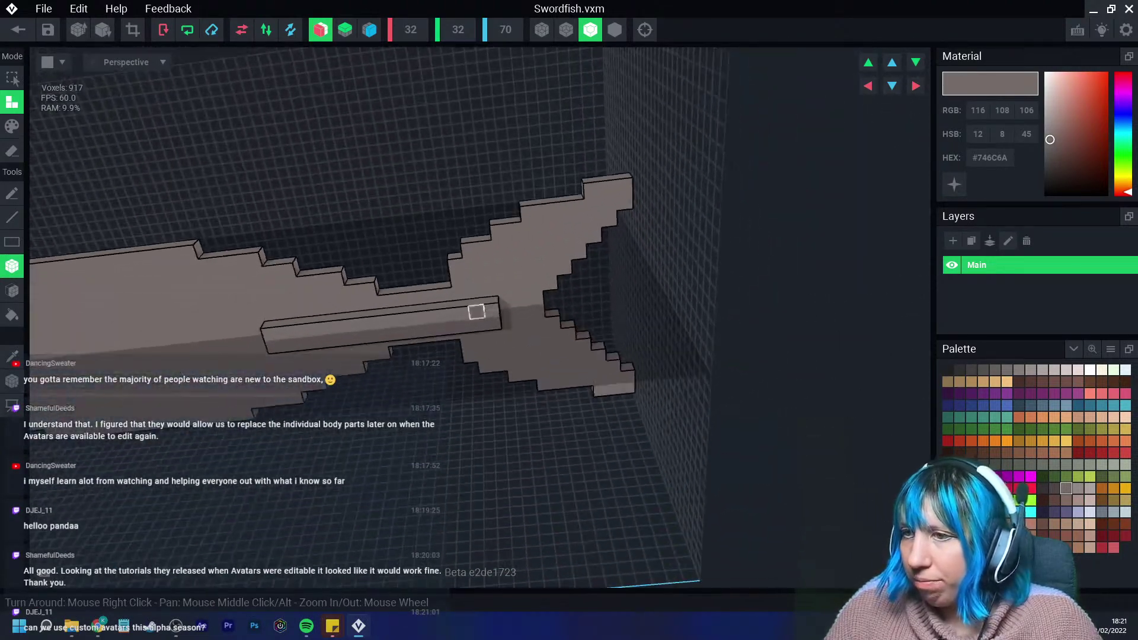
# Draw a mirrored inset voxel outline on the underside of the forked tail fin, starting from the neck strip.
pyautogui.moveTo(475, 310); pyautogui.dragTo(529, 228)
pyautogui.click(530, 227)
pyautogui.click(544, 227)
pyautogui.moveTo(554, 255); pyautogui.dragTo(521, 203, button='right')
pyautogui.click(573, 219)
pyautogui.click(550, 200)
pyautogui.click(567, 196)
pyautogui.click(519, 231)
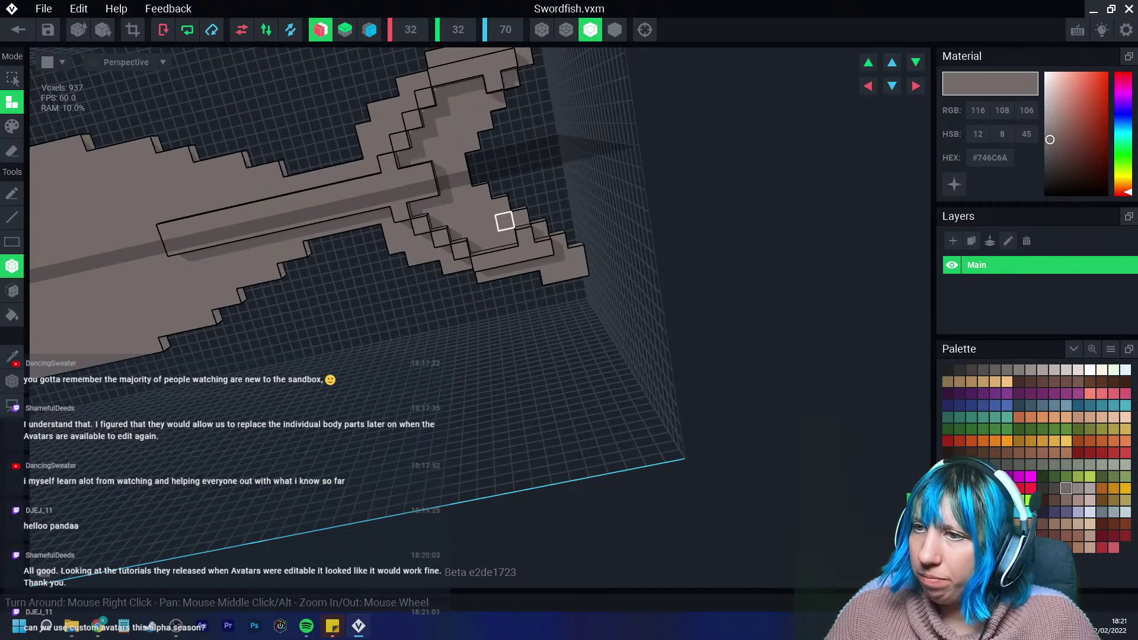
pyautogui.click(504, 223)
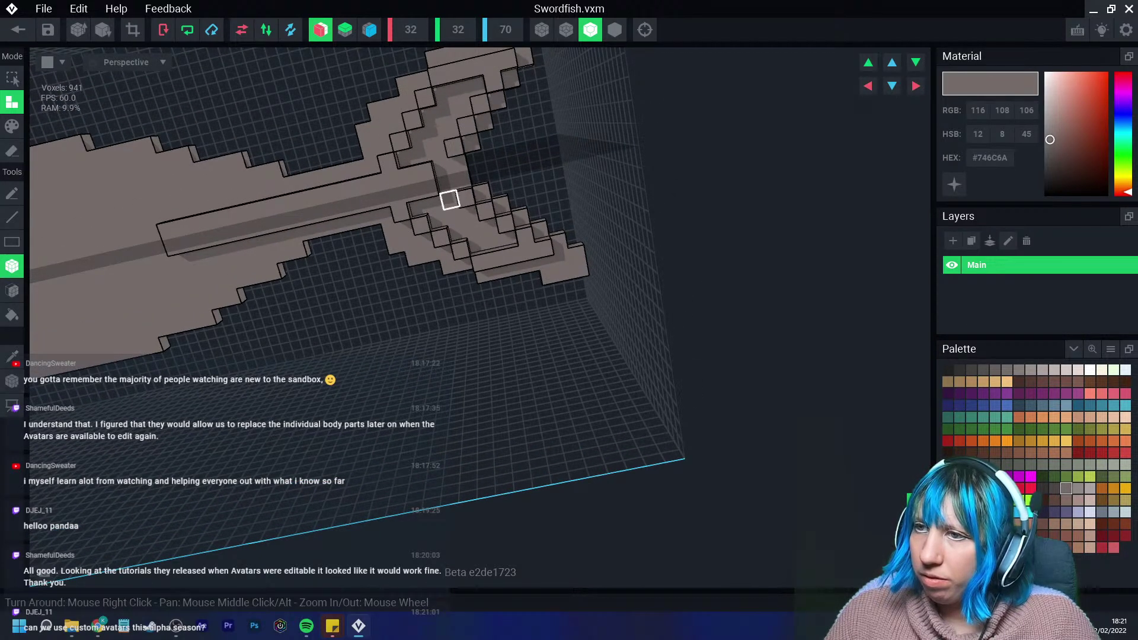
# Fill the inside of the raised outline on the tail fin's underside with voxels.
pyautogui.click(418, 145)
pyautogui.click(437, 122)
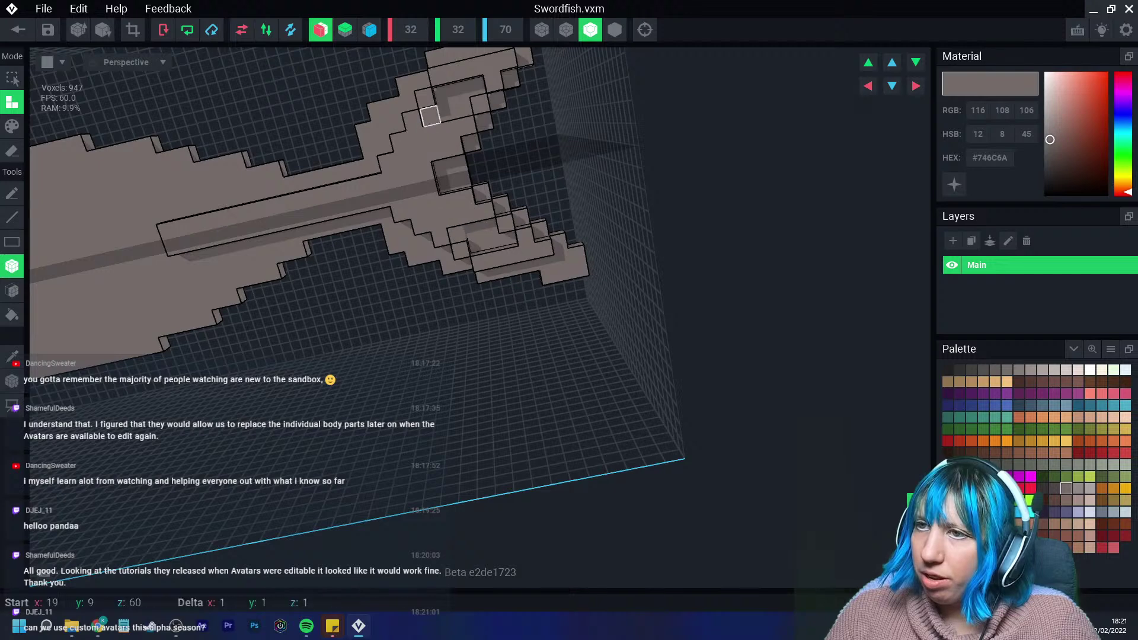
pyautogui.click(443, 95)
pyautogui.moveTo(443, 95); pyautogui.dragTo(476, 85)
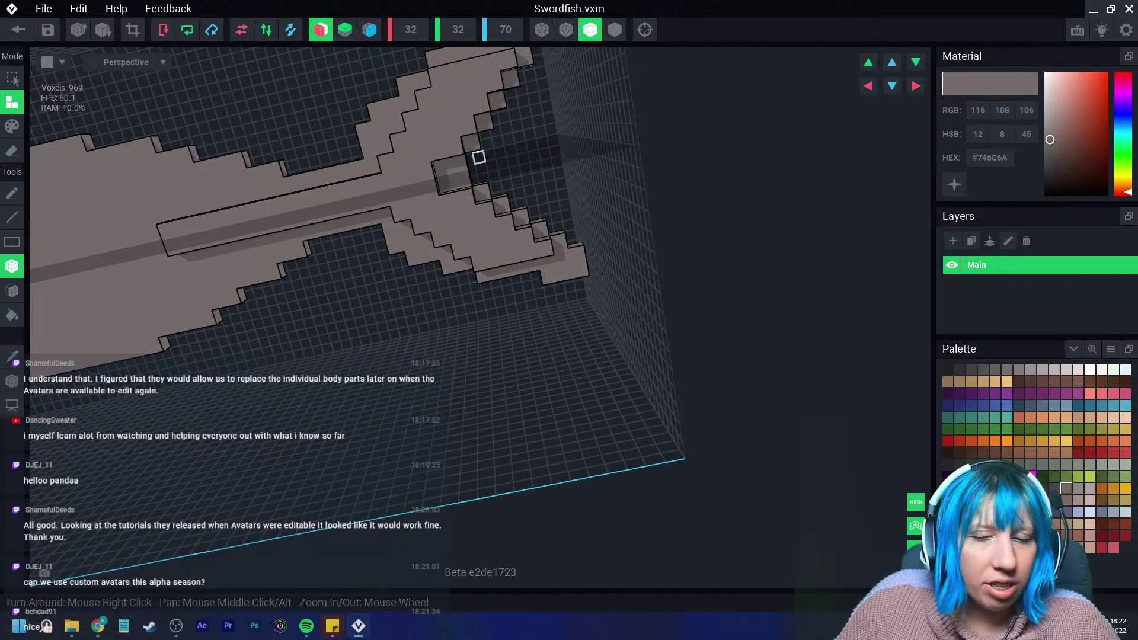
# Fill the gap at the centre of the fin's underside layer and erase voxels along the fork to inset its inner edge.
pyautogui.moveTo(478, 157); pyautogui.dragTo(490, 396, button='right')
pyautogui.moveTo(490, 396); pyautogui.dragTo(494, 274, button='middle')
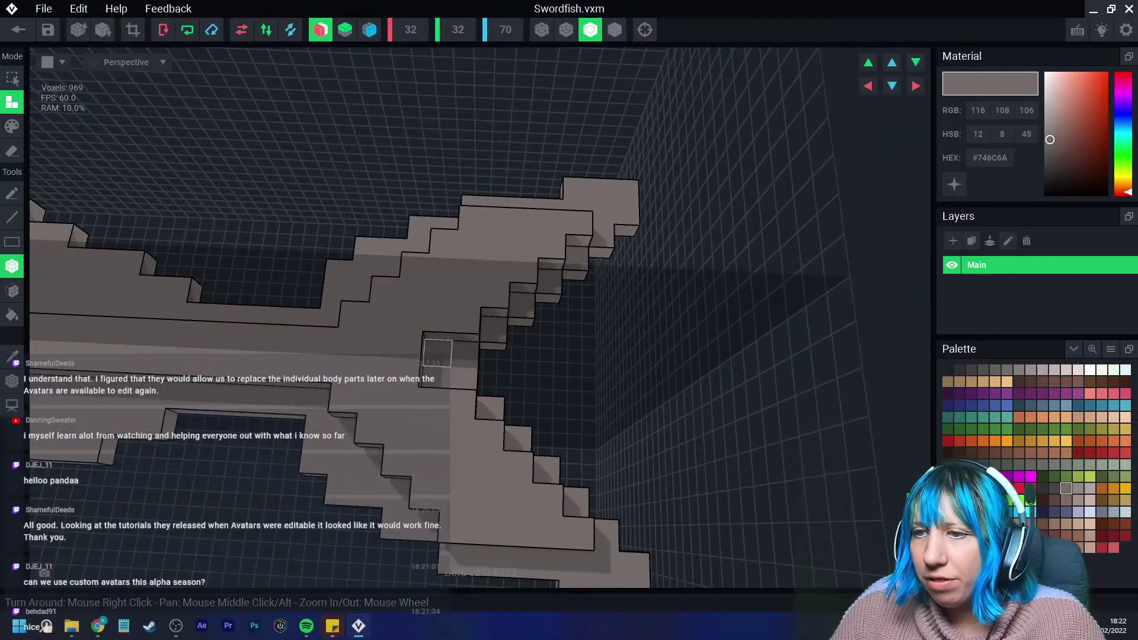
pyautogui.click(437, 354)
pyautogui.click(436, 371)
pyautogui.click(12, 150)
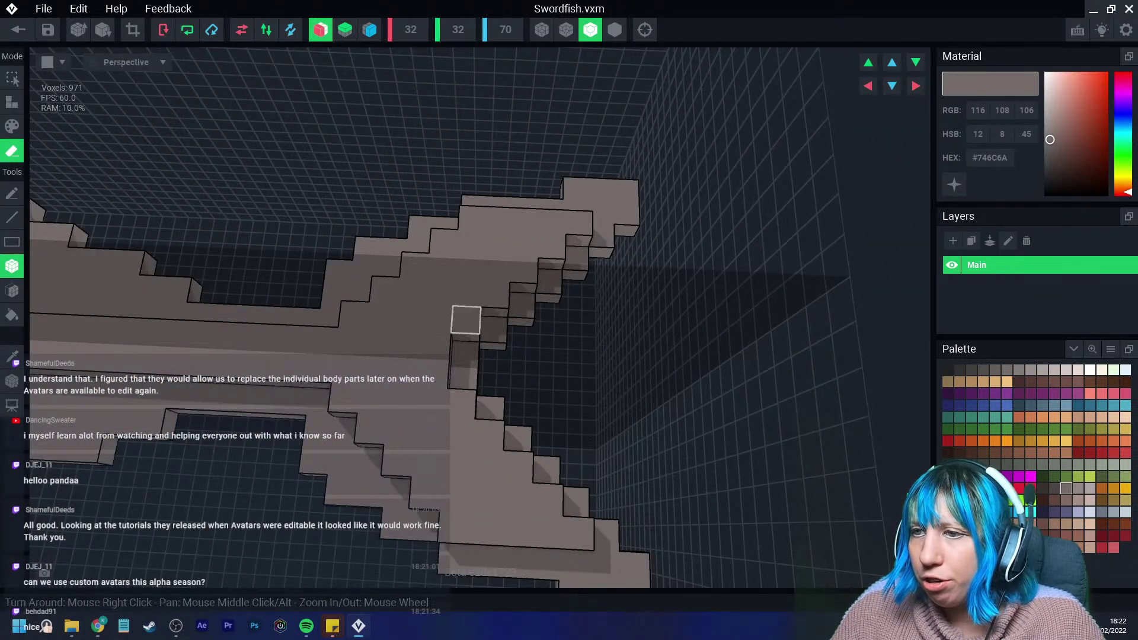
pyautogui.moveTo(466, 320); pyautogui.dragTo(522, 280)
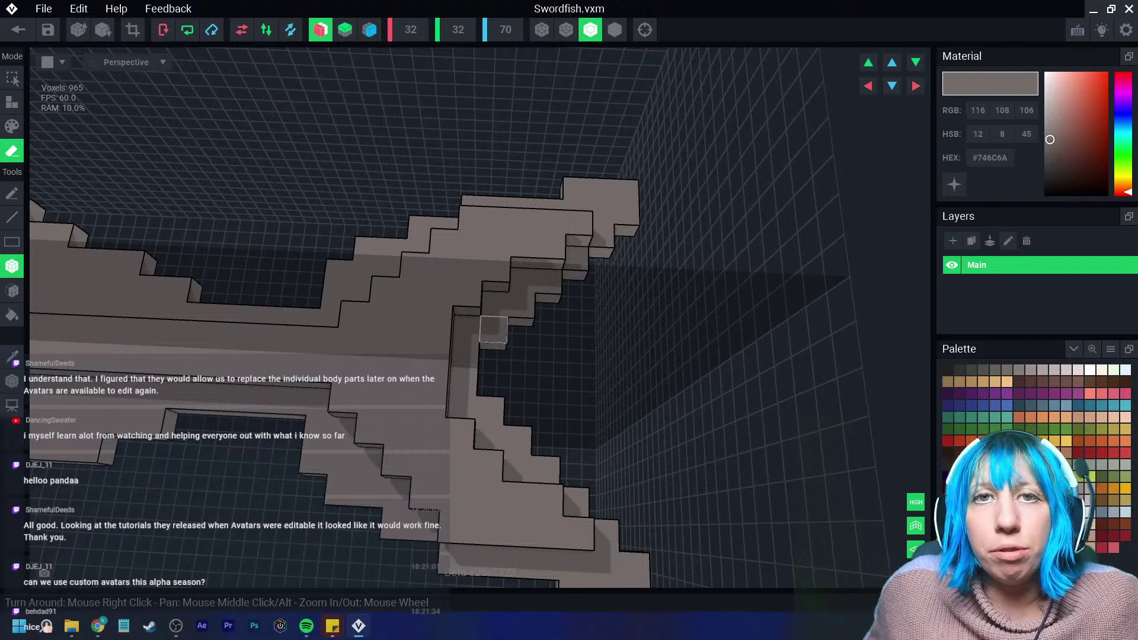
pyautogui.moveTo(410, 318); pyautogui.dragTo(383, 364, button='right')
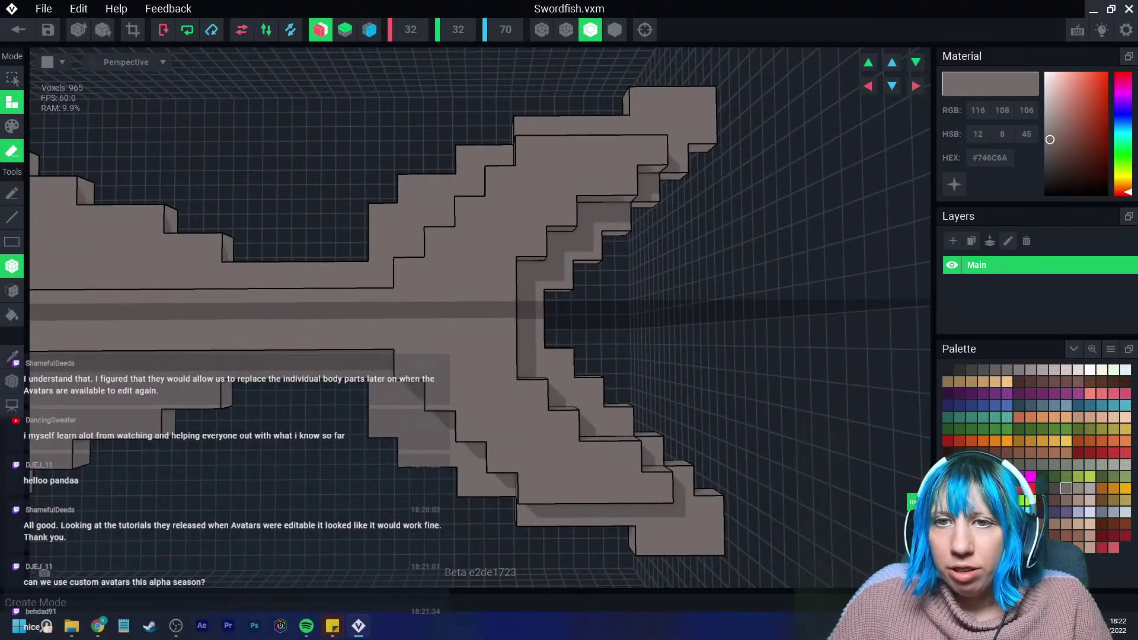
pyautogui.click(11, 101)
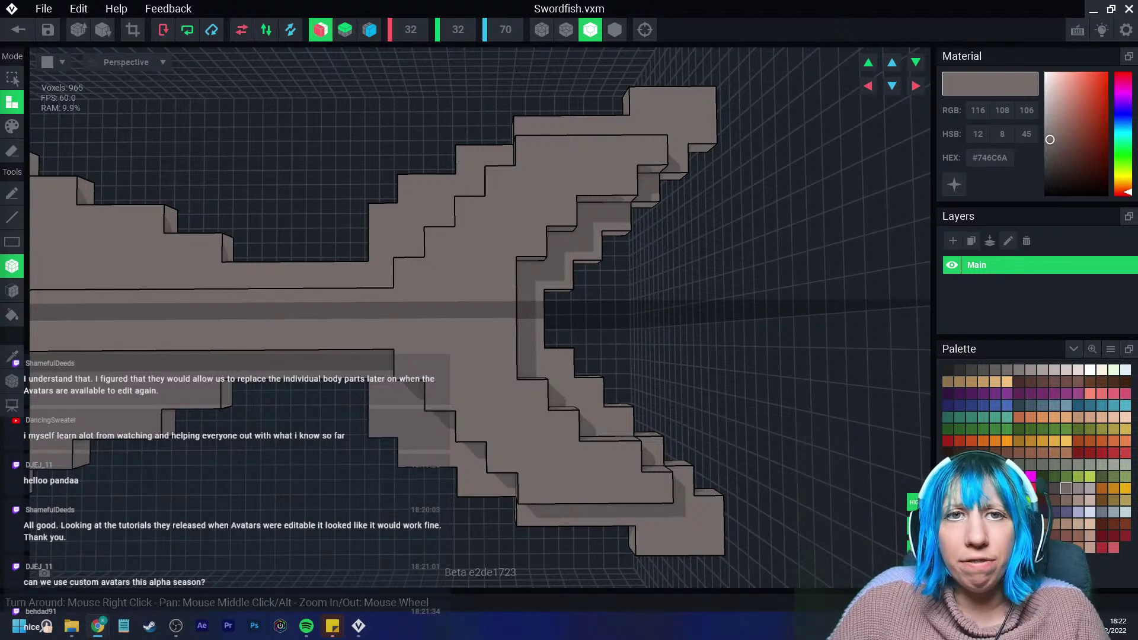
# Switch to The Sandbox website in the browser, open the Avatar Creator and look through the predesigned avatars.
pyautogui.hotkey('alt', 'Tab')
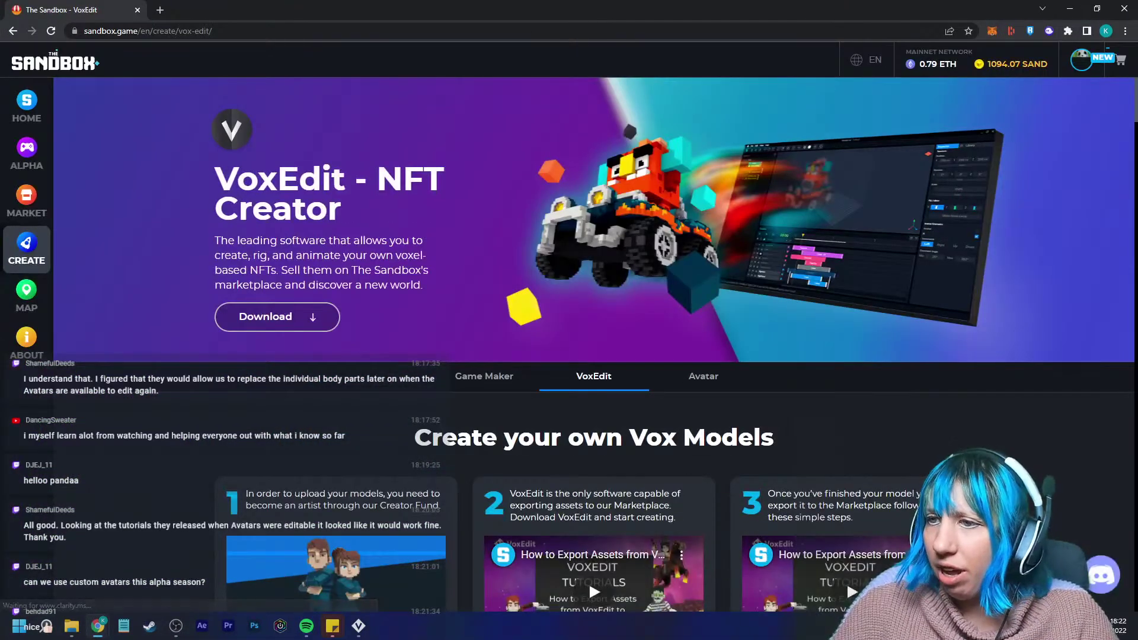
pyautogui.click(705, 377)
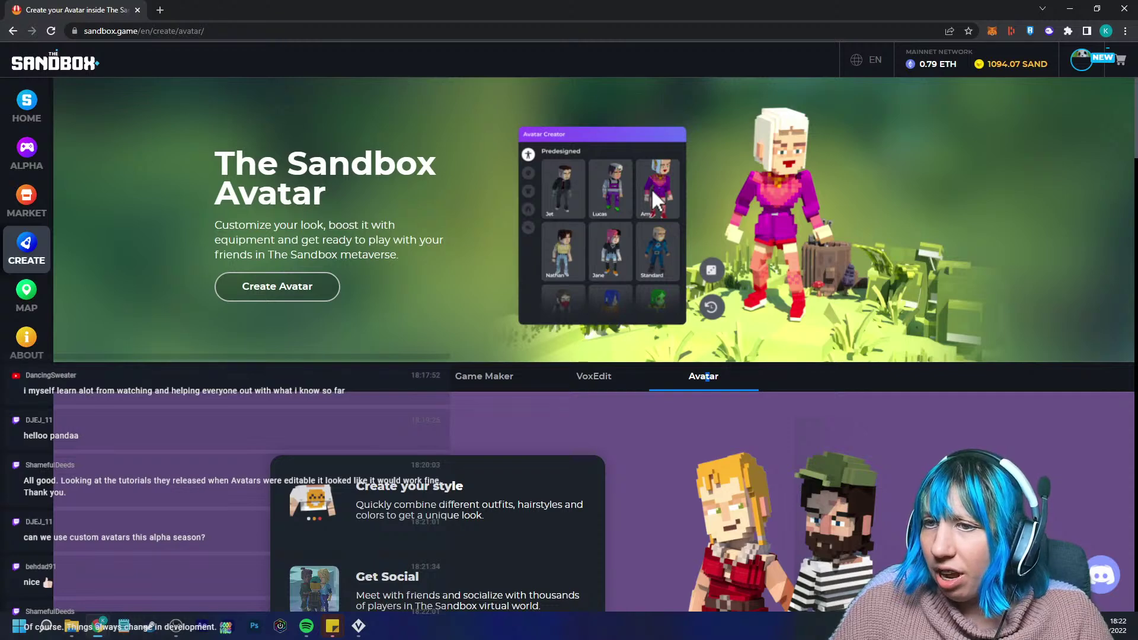
pyautogui.click(277, 286)
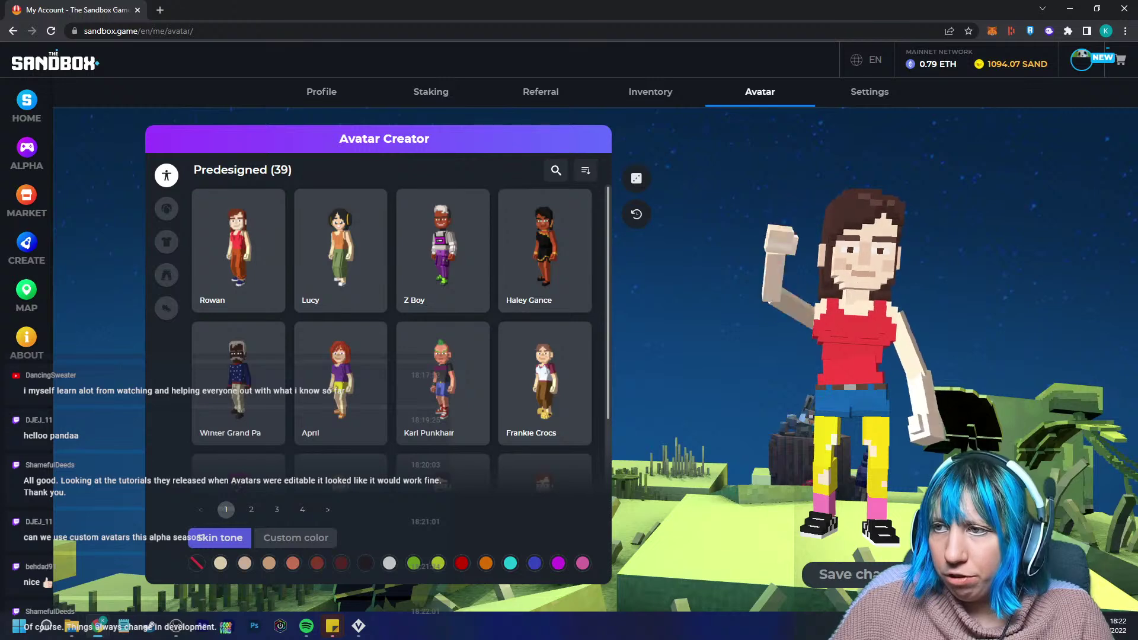
pyautogui.scroll(-2, 442, 290)
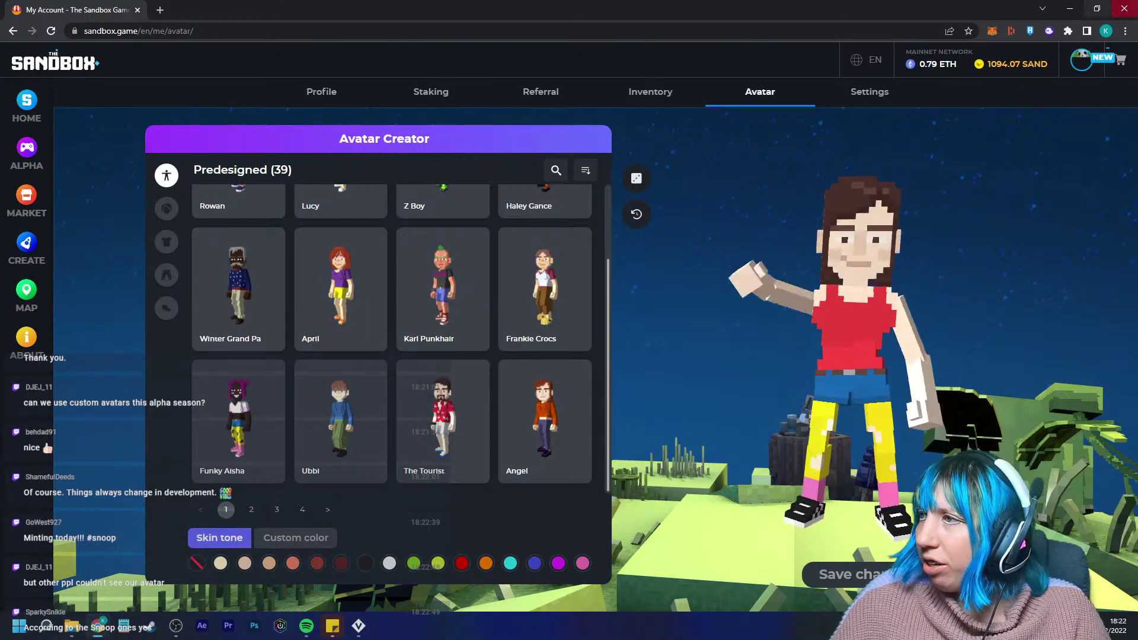
# Switch back to VoxEdit and widen the underside layer in mirrored steps where the tail neck meets the body.
pyautogui.hotkey('alt', 'Tab')
pyautogui.scroll(-5, 426, 354)
pyautogui.moveTo(414, 371); pyautogui.dragTo(383, 377, button='right')
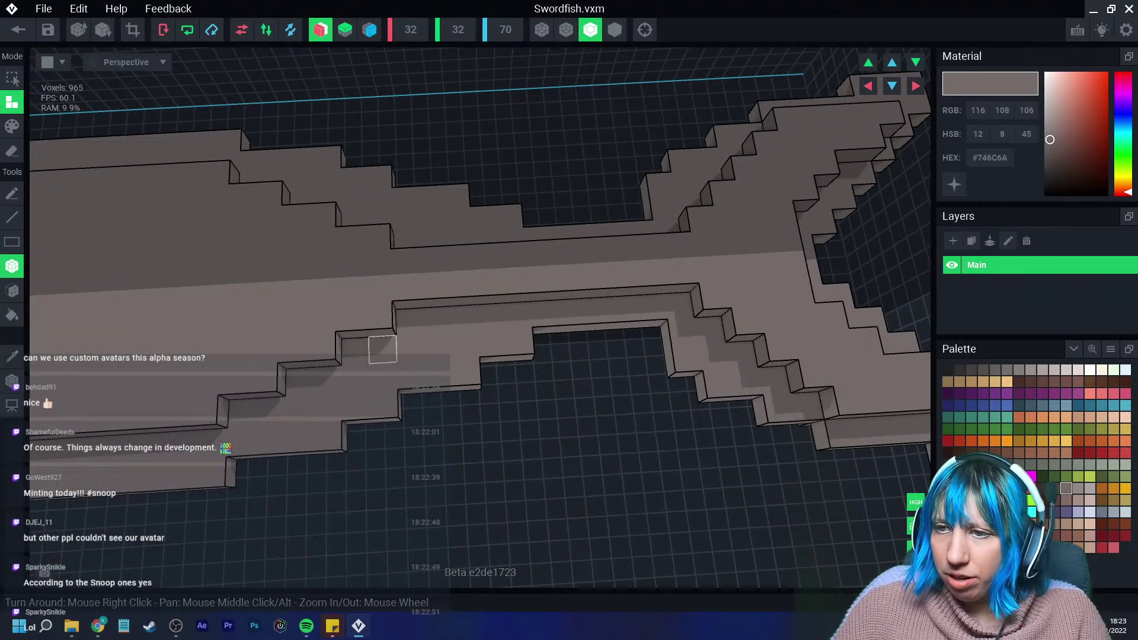
pyautogui.moveTo(381, 398); pyautogui.dragTo(380, 399, button='right')
pyautogui.click(374, 471)
pyautogui.moveTo(371, 490); pyautogui.dragTo(369, 393, button='right')
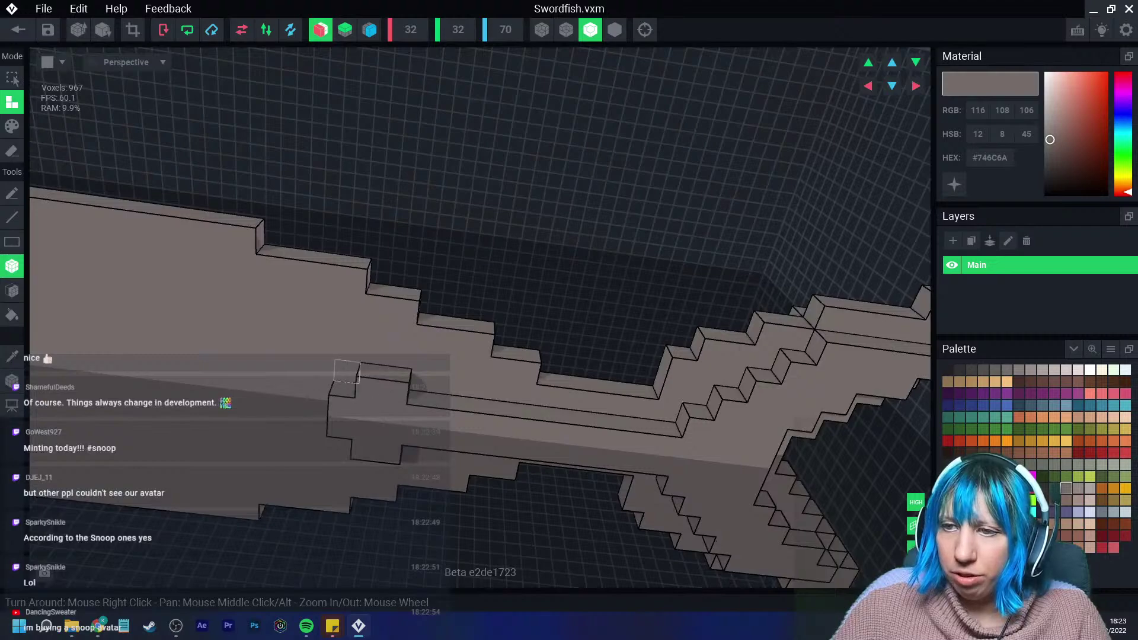
pyautogui.click(318, 360)
pyautogui.moveTo(317, 360); pyautogui.dragTo(424, 372, button='right')
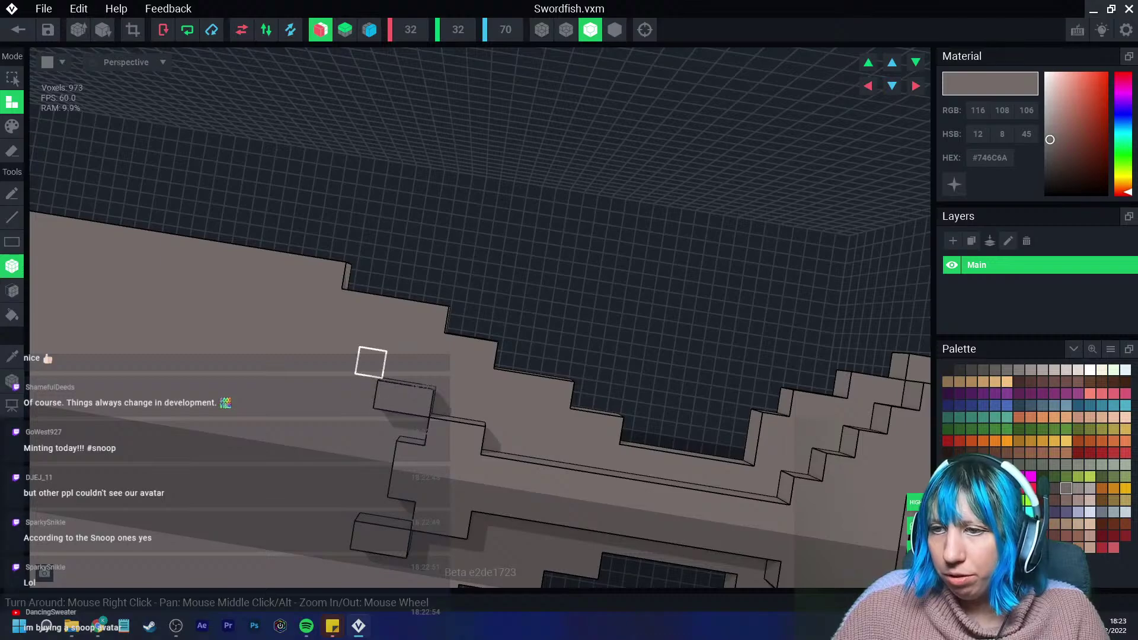
# Extend the raised underside layer's mirrored stepped outline from the tail neck toward the widest part of the body.
pyautogui.moveTo(343, 359); pyautogui.dragTo(328, 442, button='right')
pyautogui.moveTo(299, 437); pyautogui.dragTo(138, 429)
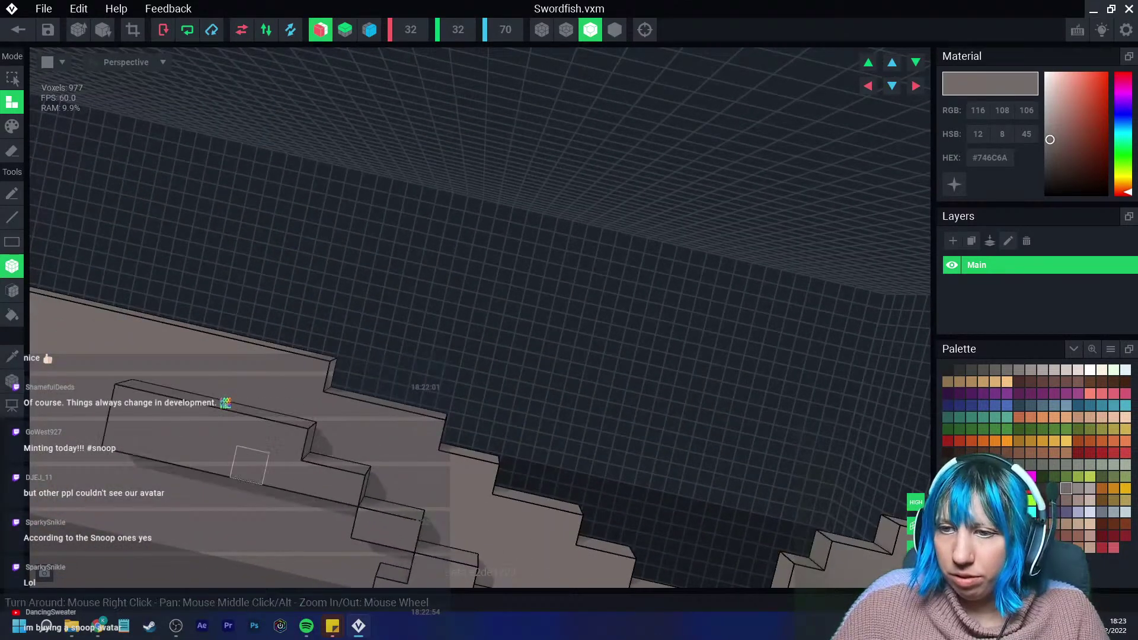
pyautogui.moveTo(249, 466); pyautogui.dragTo(389, 450, button='right')
pyautogui.moveTo(89, 441); pyautogui.dragTo(338, 465, button='middle')
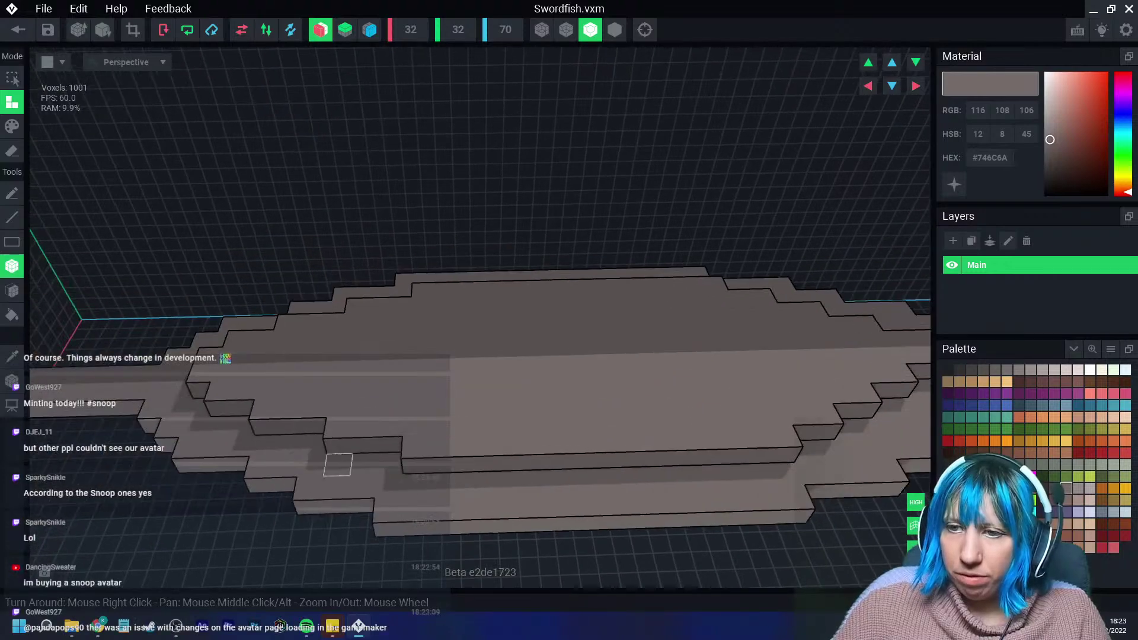
# Run the raised outline along the body's straight widest edge and begin stepping it inward toward the bill, mirrored on both sides.
pyautogui.moveTo(414, 509)
pyautogui.mouseDown(button='right')
pyautogui.moveTo(407, 503)
pyautogui.moveTo(411, 520)
pyautogui.mouseUp(button='right')
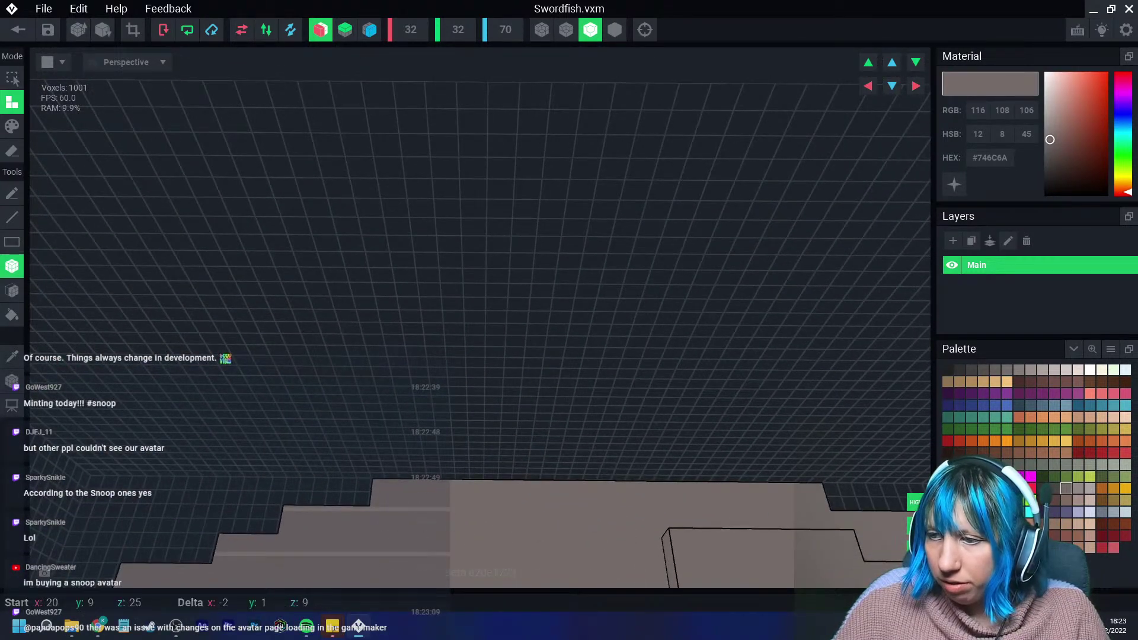
pyautogui.scroll(-4, 577, 520)
pyautogui.moveTo(577, 521); pyautogui.dragTo(520, 449, button='middle')
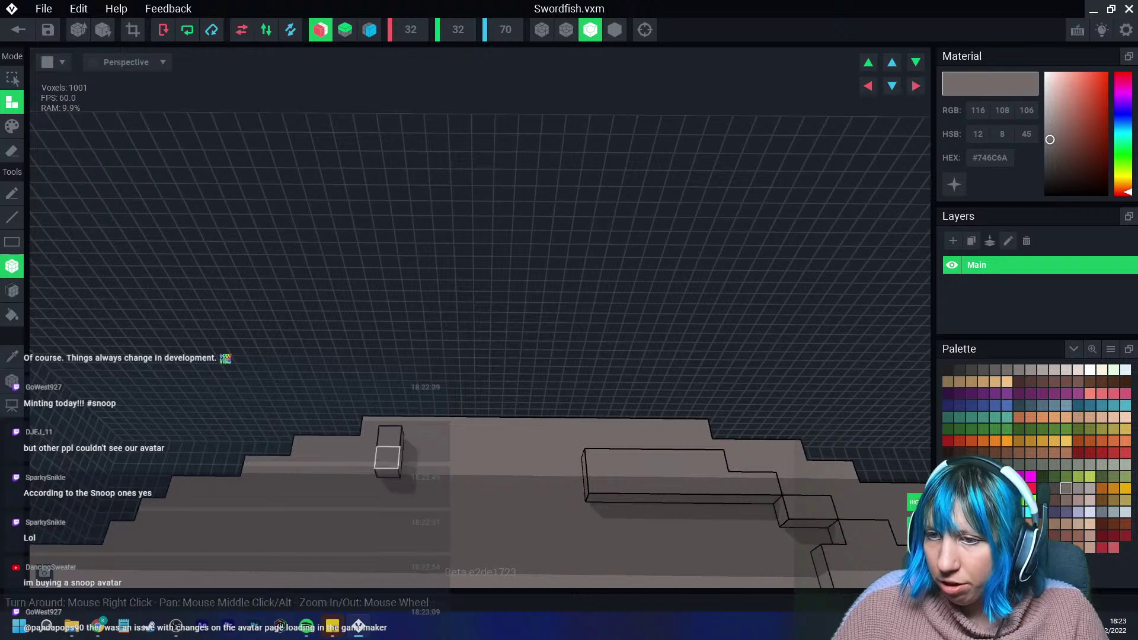
pyautogui.moveTo(388, 471); pyautogui.dragTo(363, 498, button='right')
pyautogui.click(445, 489)
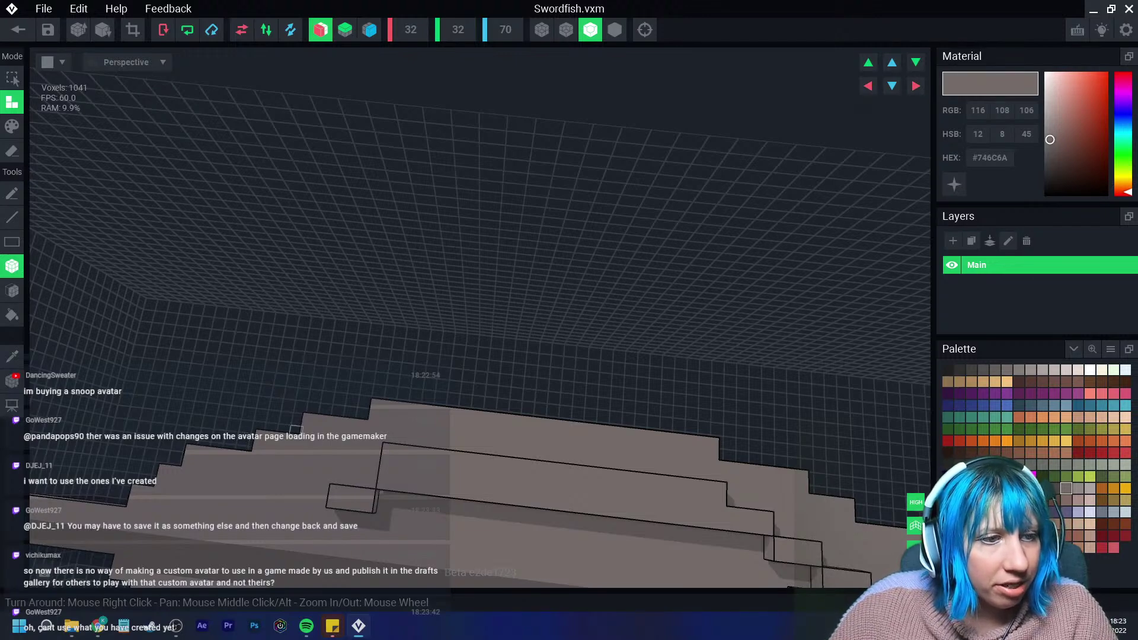
# Add the mirrored stepped front end of the raised outline where the body meets the bill.
pyautogui.moveTo(296, 430); pyautogui.dragTo(311, 425, button='right')
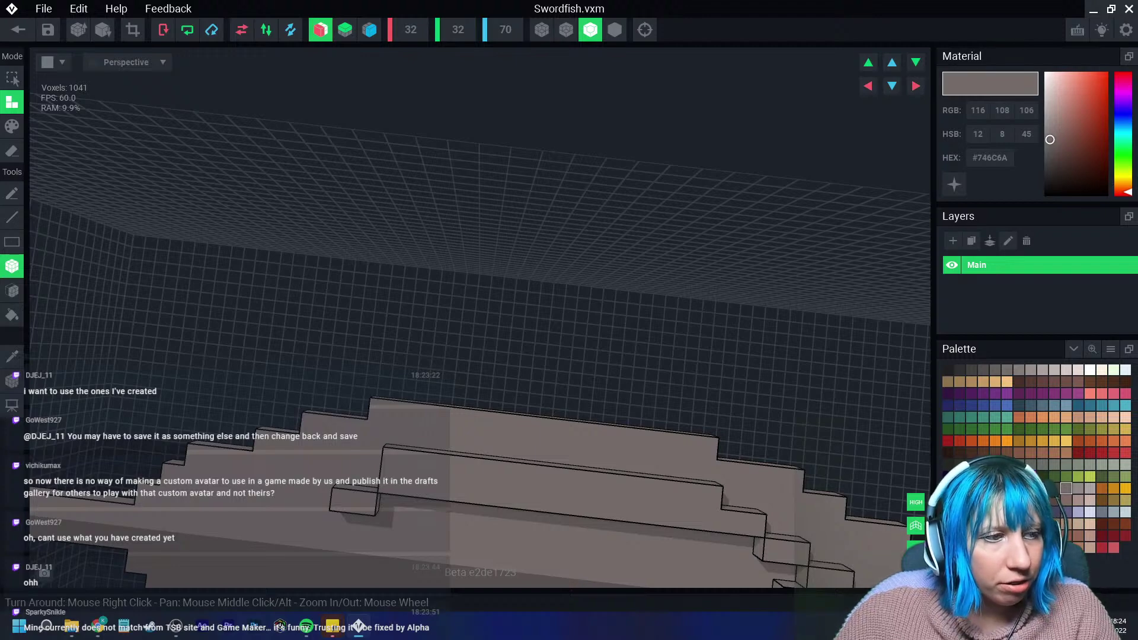
pyautogui.moveTo(264, 442); pyautogui.dragTo(362, 415, button='right')
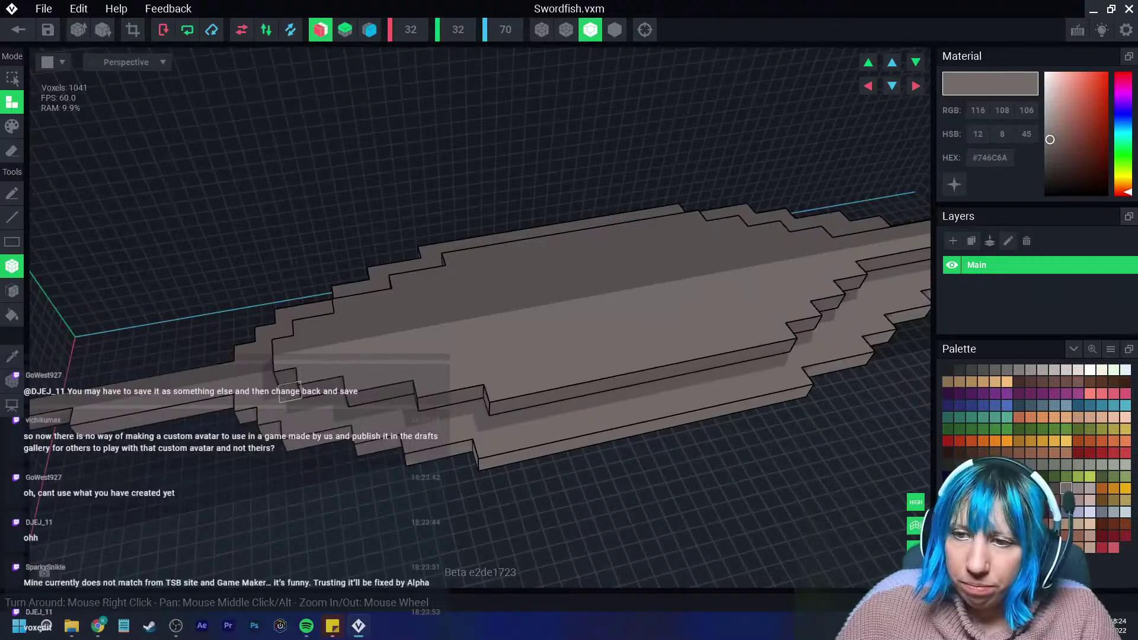
pyautogui.scroll(5, 291, 441)
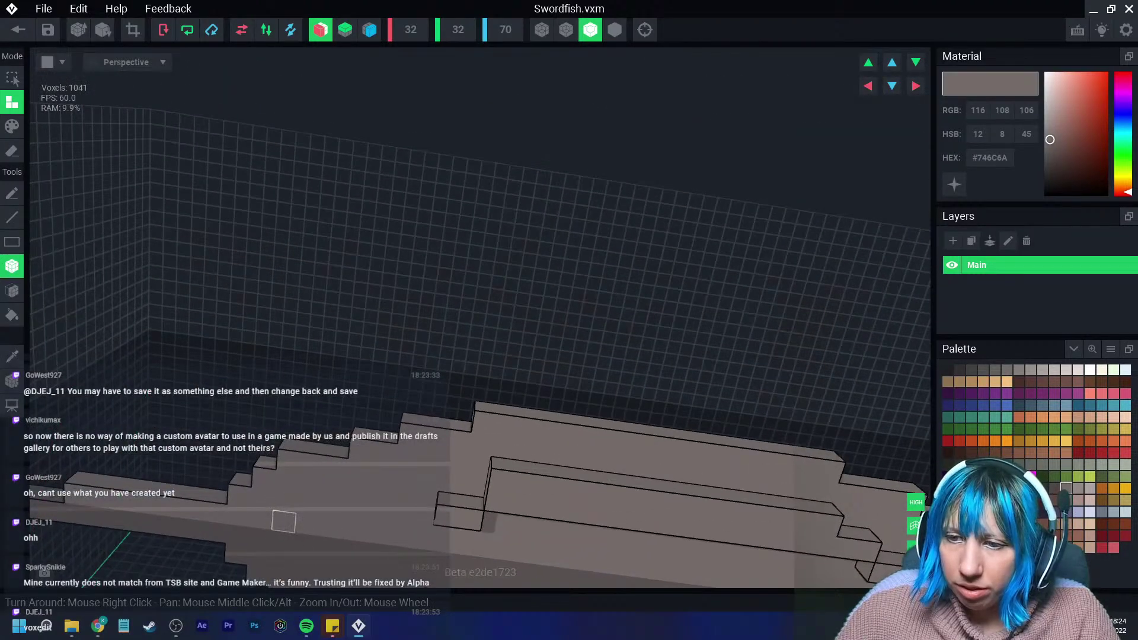
pyautogui.click(280, 521)
pyautogui.click(306, 525)
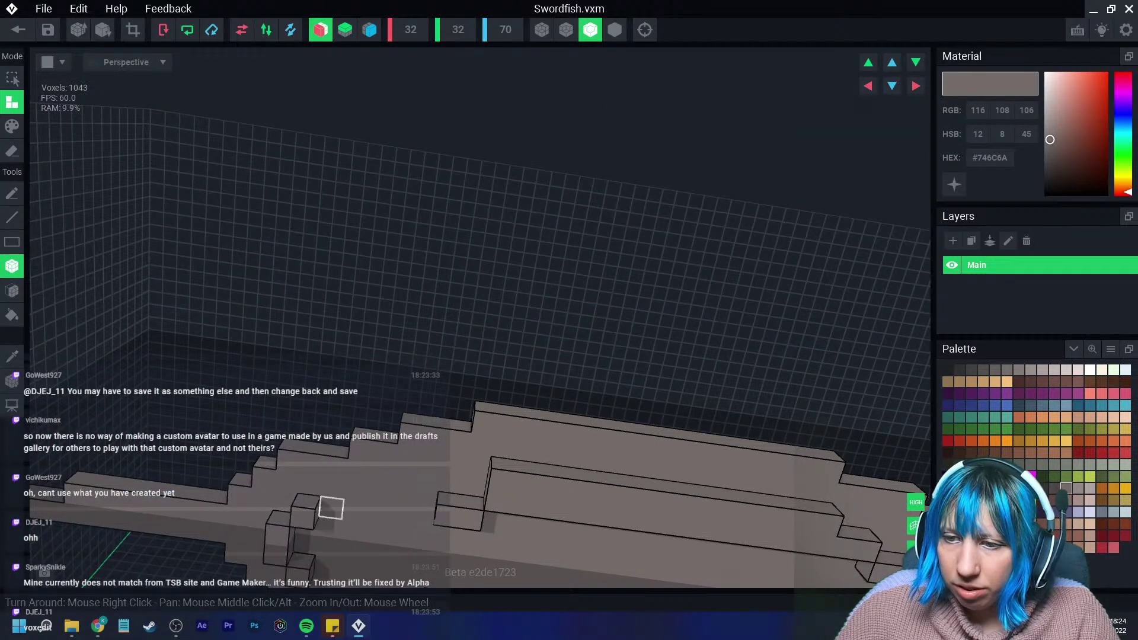
pyautogui.scroll(5, 343, 526)
pyautogui.scroll(-3, 344, 523)
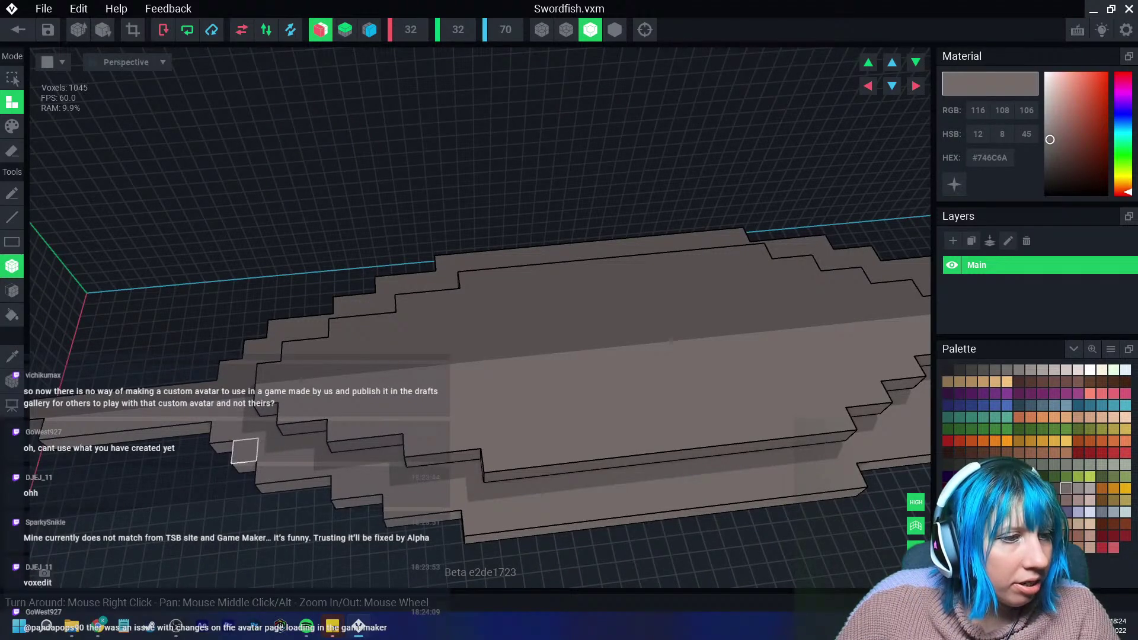
# Connect the front end of the raised outline to its side rows with mirrored voxels, closing the remaining gap.
pyautogui.moveTo(319, 442); pyautogui.dragTo(298, 517, button='right')
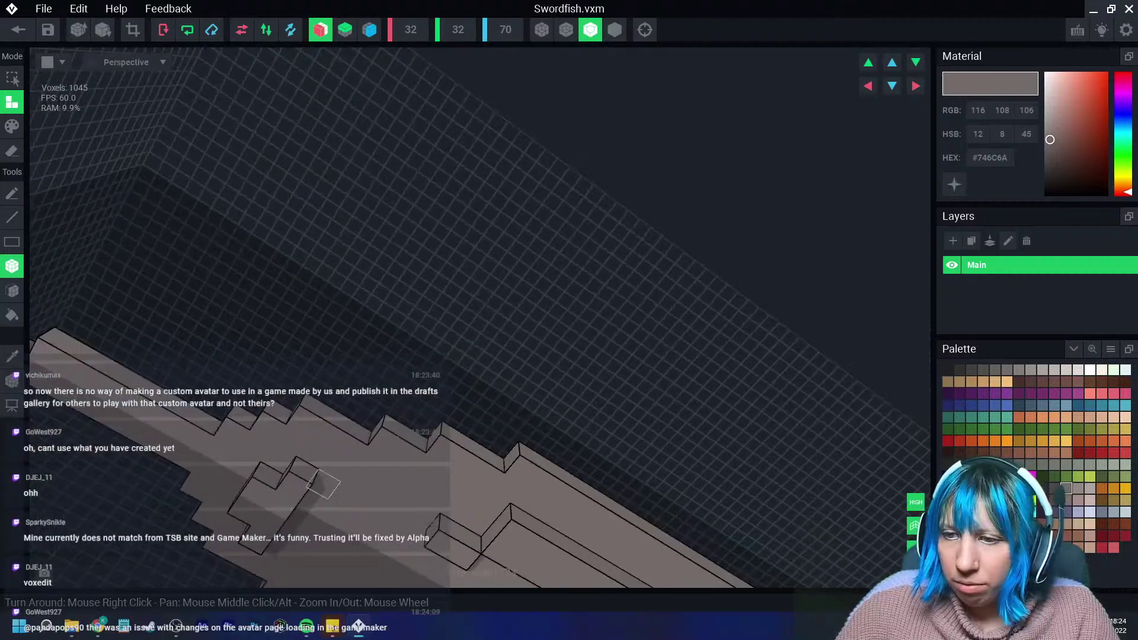
pyautogui.click(326, 483)
pyautogui.moveTo(375, 506); pyautogui.dragTo(345, 460, button='right')
pyautogui.hotkey('ctrl', 'z')
pyautogui.moveTo(323, 504); pyautogui.dragTo(356, 412, button='right')
pyautogui.moveTo(356, 412); pyautogui.dragTo(420, 410)
pyautogui.moveTo(419, 410); pyautogui.dragTo(354, 401, button='right')
pyautogui.moveTo(426, 485); pyautogui.dragTo(409, 451, button='right')
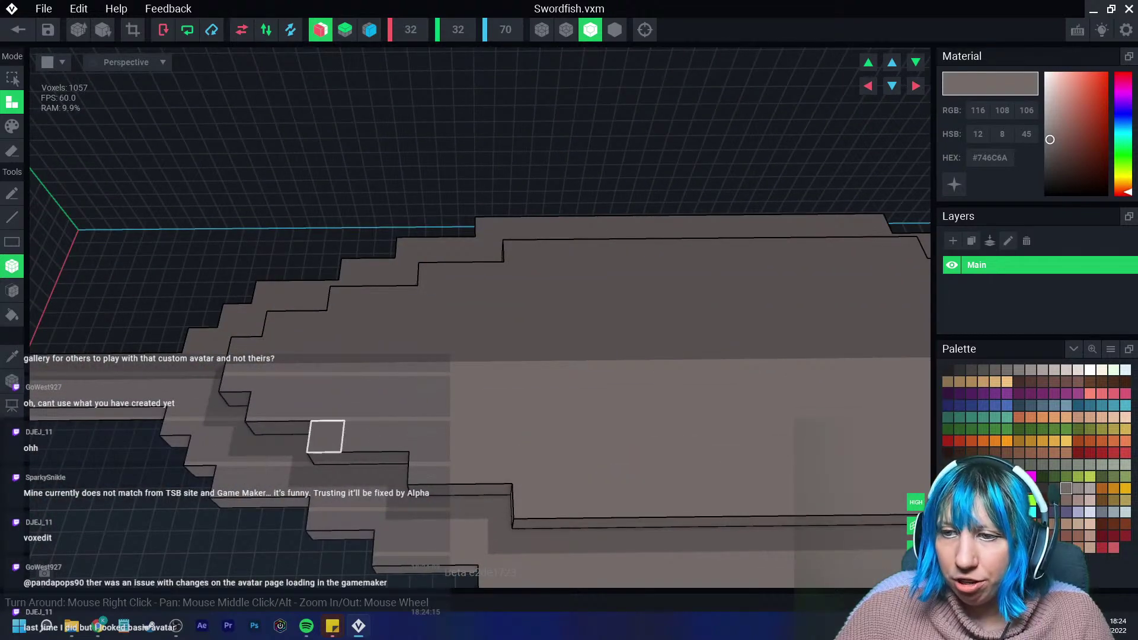
pyautogui.moveTo(325, 436); pyautogui.dragTo(401, 300, button='right')
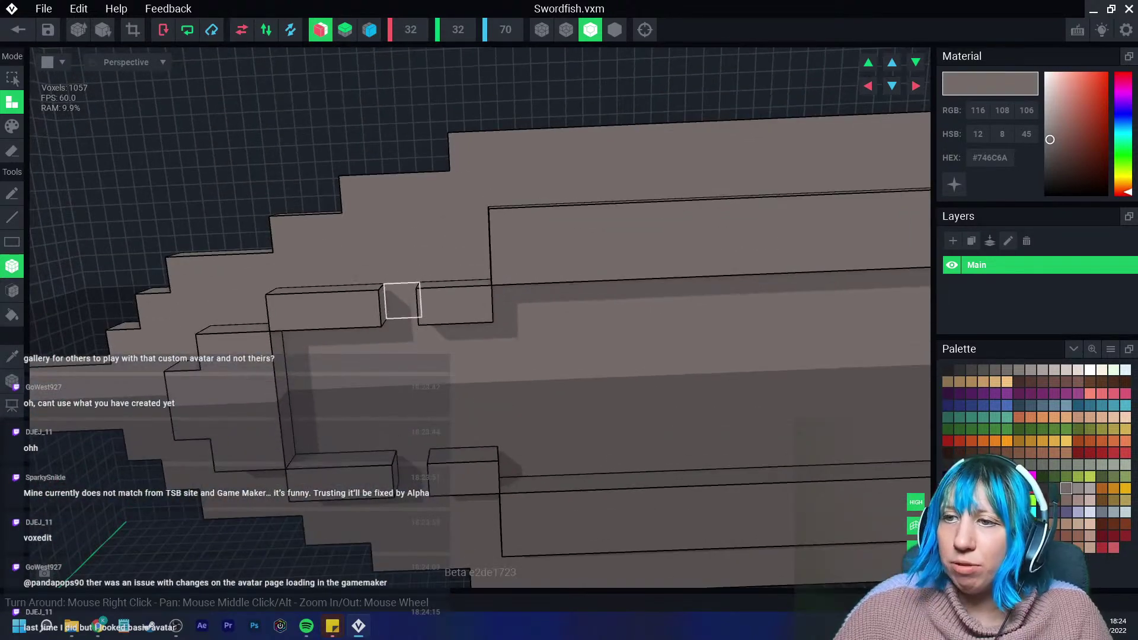
pyautogui.click(407, 368)
pyautogui.moveTo(406, 368); pyautogui.dragTo(414, 353, button='right')
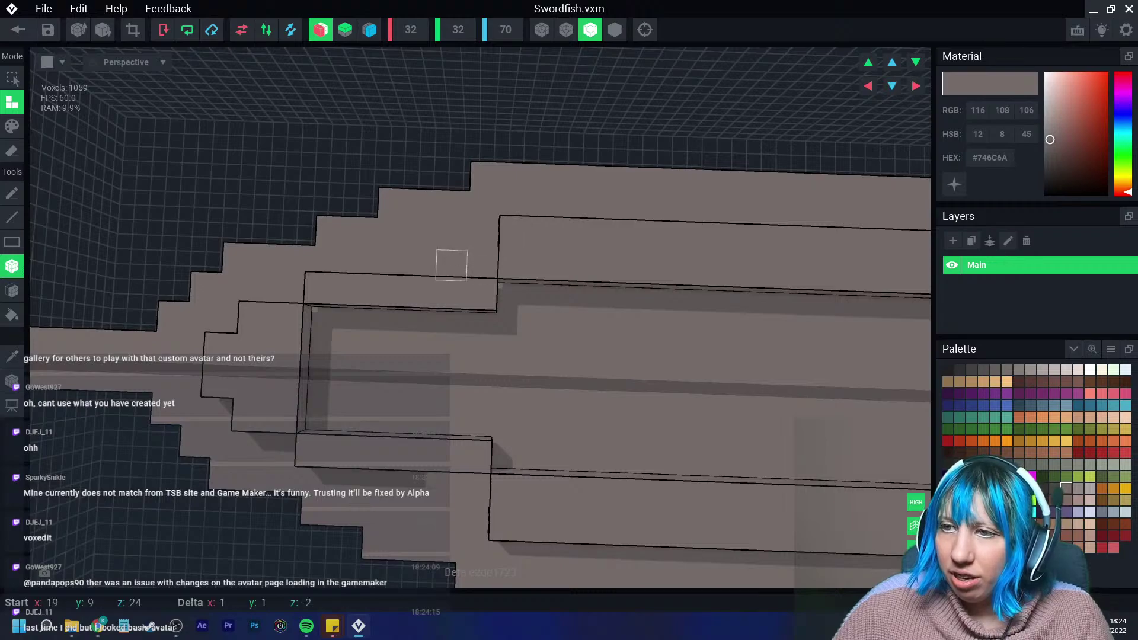
# Fill the inside of the closed outline on the body's underside with voxels, using the Box and Face tools.
pyautogui.moveTo(419, 261); pyautogui.dragTo(399, 358, button='right')
pyautogui.moveTo(377, 490); pyautogui.dragTo(418, 338, button='middle')
pyautogui.scroll(-4, 364, 488)
pyautogui.moveTo(364, 488); pyautogui.dragTo(424, 427, button='right')
pyautogui.moveTo(277, 287); pyautogui.dragTo(688, 334)
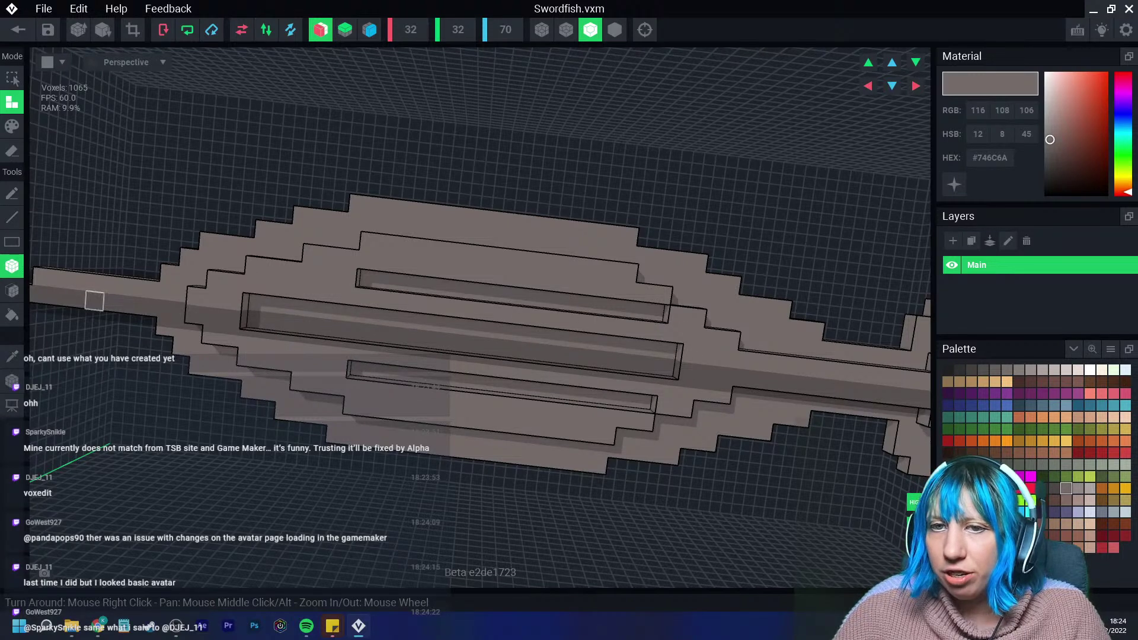
pyautogui.click(12, 290)
pyautogui.hotkey('ctrl', 'z')
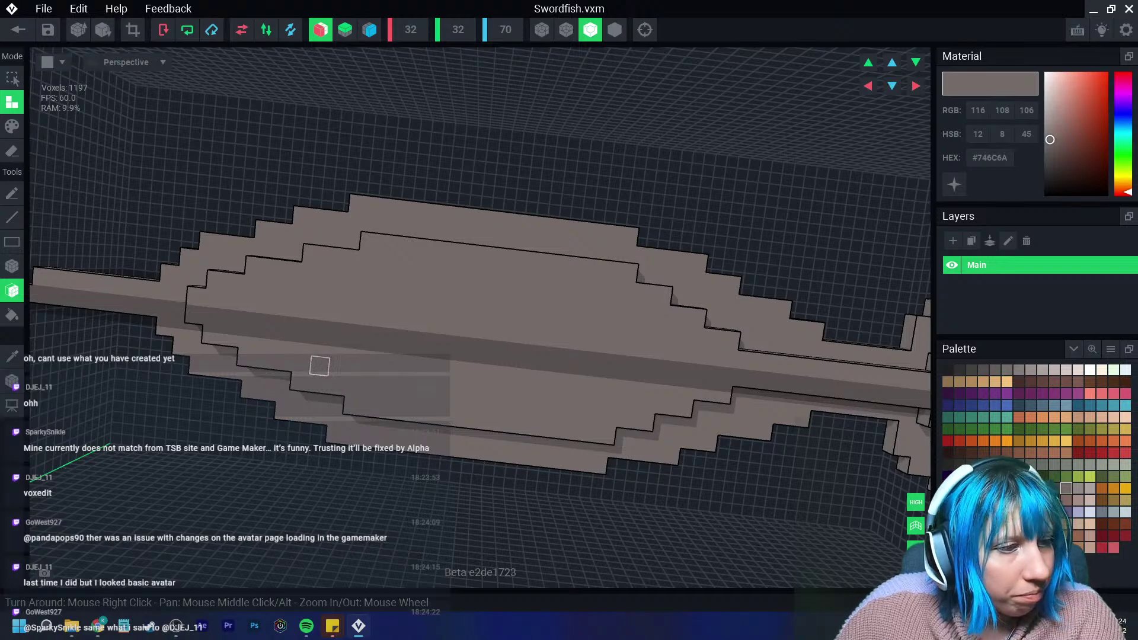
# Thicken the fish by extruding its faces with the Face tool.
pyautogui.scroll(-10, 319, 366)
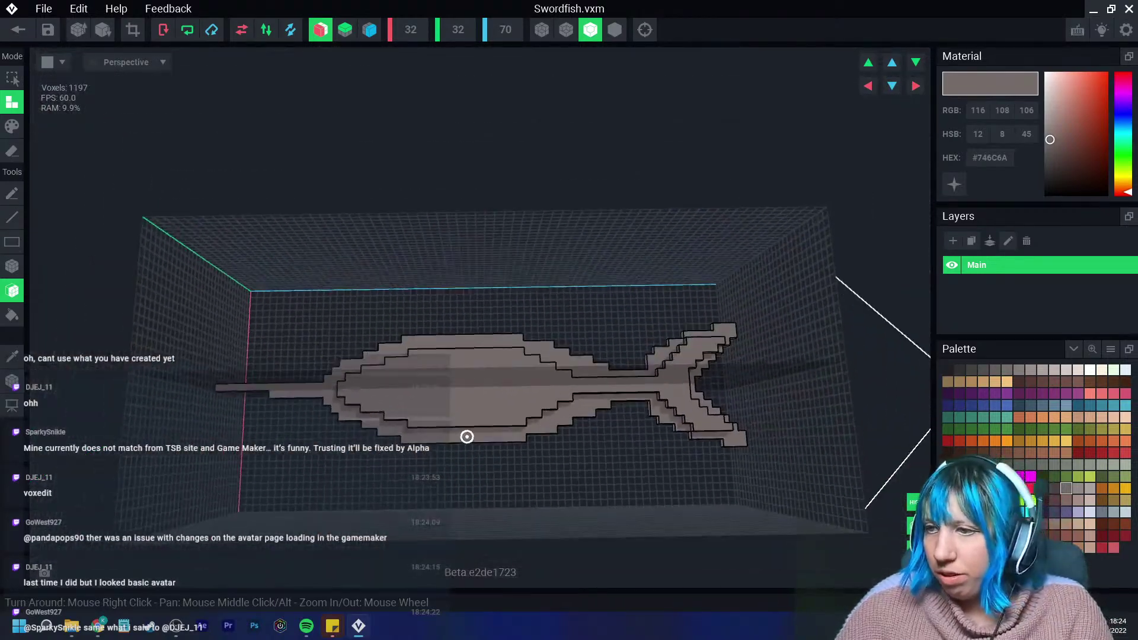
pyautogui.moveTo(467, 437); pyautogui.dragTo(246, 440, button='right')
pyautogui.scroll(-5, 468, 429)
pyautogui.scroll(6, 503, 432)
pyautogui.scroll(5, 247, 439)
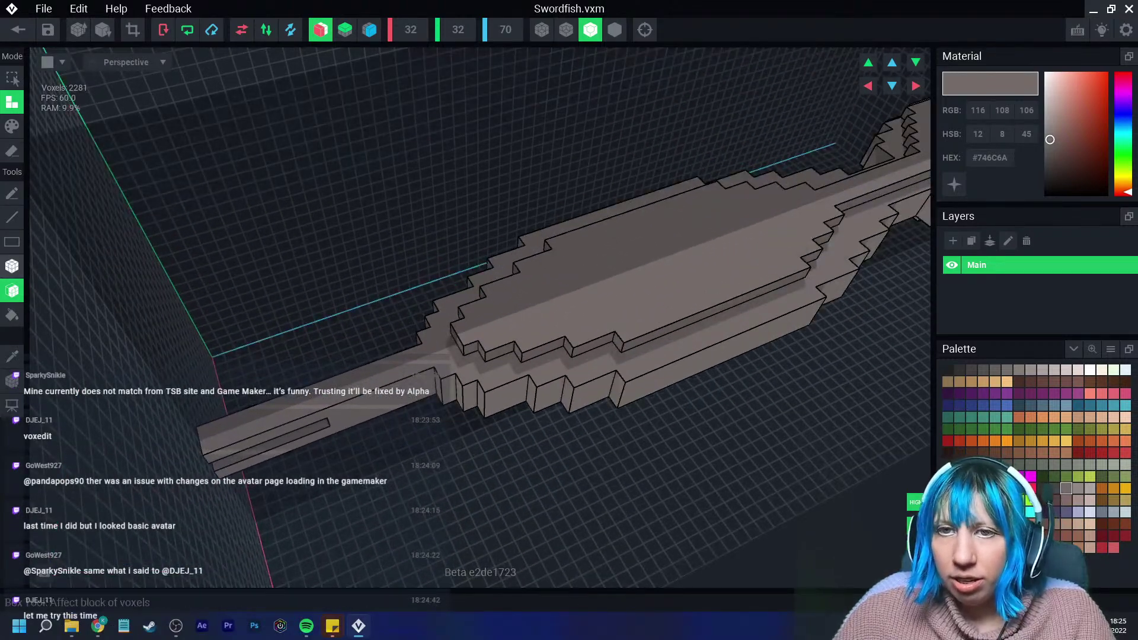
# Turn off X mirroring and erase the outer voxel rows along the bill's tip with the Box tool to thin it.
pyautogui.click(12, 266)
pyautogui.click(12, 152)
pyautogui.click(320, 30)
pyautogui.moveTo(228, 492); pyautogui.dragTo(204, 436, button='right')
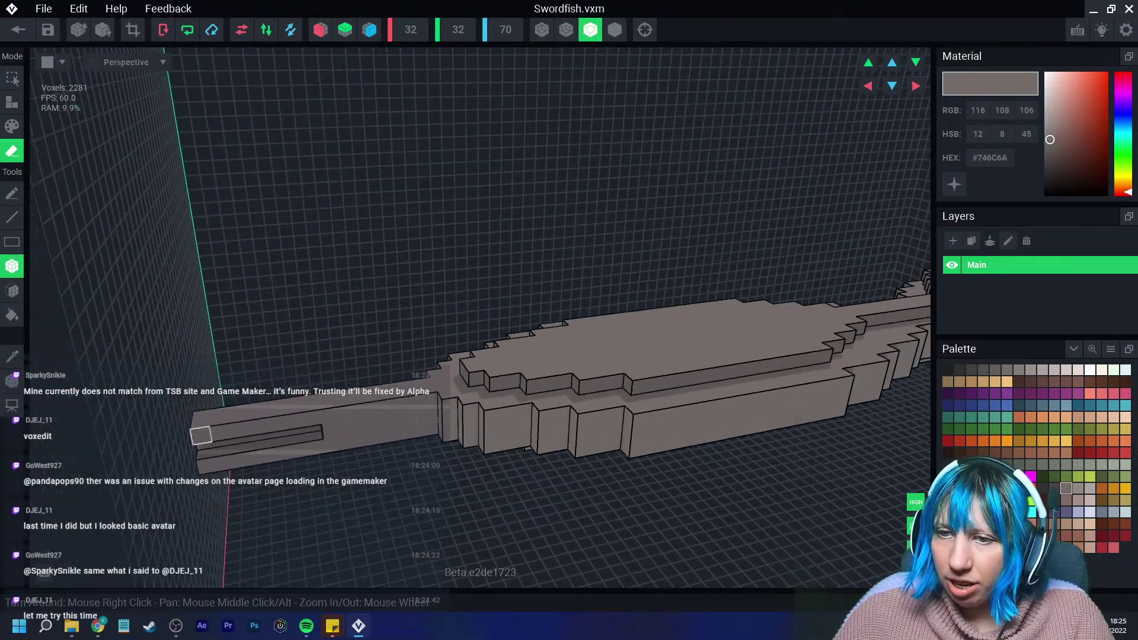
pyautogui.moveTo(201, 436)
pyautogui.mouseDown()
pyautogui.moveTo(313, 416)
pyautogui.moveTo(238, 457)
pyautogui.moveTo(199, 461)
pyautogui.mouseUp()
pyautogui.scroll(3, 250, 473)
pyautogui.moveTo(199, 461)
pyautogui.mouseDown(button='right')
pyautogui.moveTo(249, 472)
pyautogui.moveTo(399, 351)
pyautogui.mouseUp(button='right')
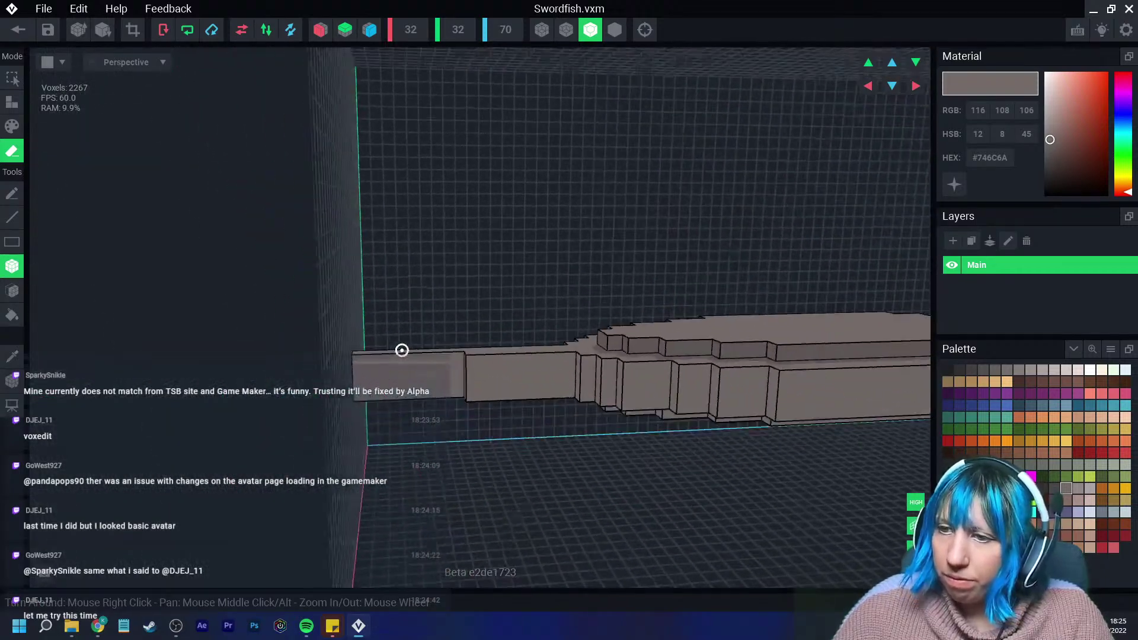
pyautogui.moveTo(361, 394); pyautogui.dragTo(438, 392)
pyautogui.moveTo(437, 401)
pyautogui.mouseDown(button='right')
pyautogui.moveTo(500, 465)
pyautogui.moveTo(922, 323)
pyautogui.moveTo(890, 379)
pyautogui.moveTo(813, 389)
pyautogui.mouseUp(button='right')
pyautogui.moveTo(425, 388); pyautogui.dragTo(395, 366, button='right')
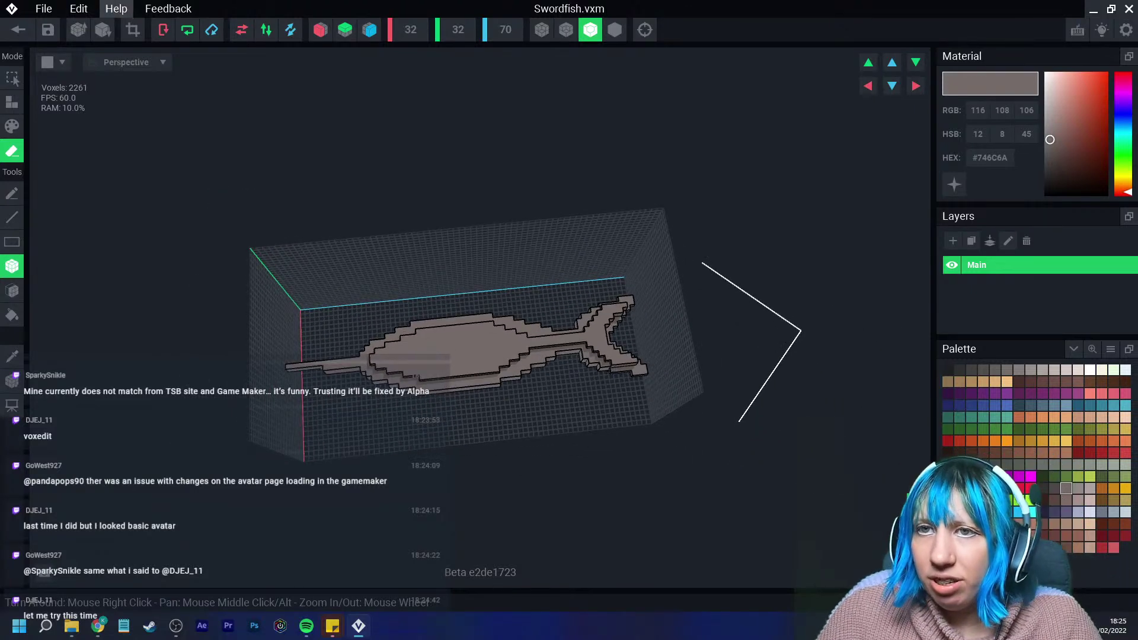
# Crop the model volume to the fish, then save it and return to the Equip_Blades_V2 rig.
pyautogui.click(132, 29)
pyautogui.moveTo(470, 340); pyautogui.dragTo(467, 355, button='right')
pyautogui.scroll(3, 467, 356)
pyautogui.click(18, 30)
pyautogui.click(445, 226)
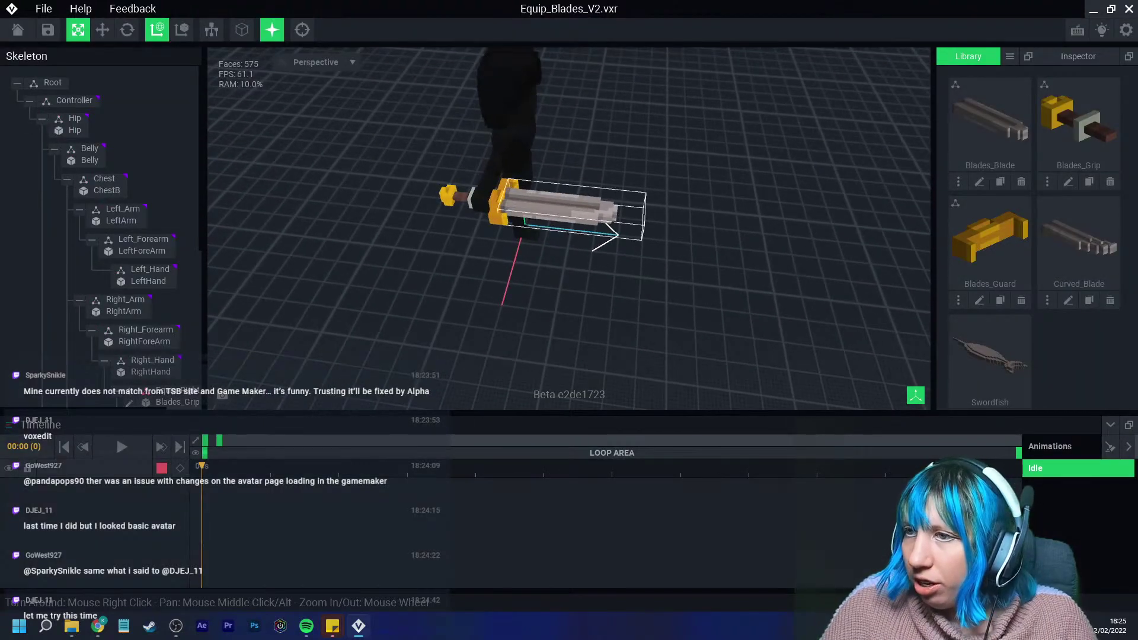
# Add a child node named "Sword fish" under Equip_Right_Hand and assign the Swordfish model to it.
pyautogui.scroll(-4, 101, 226)
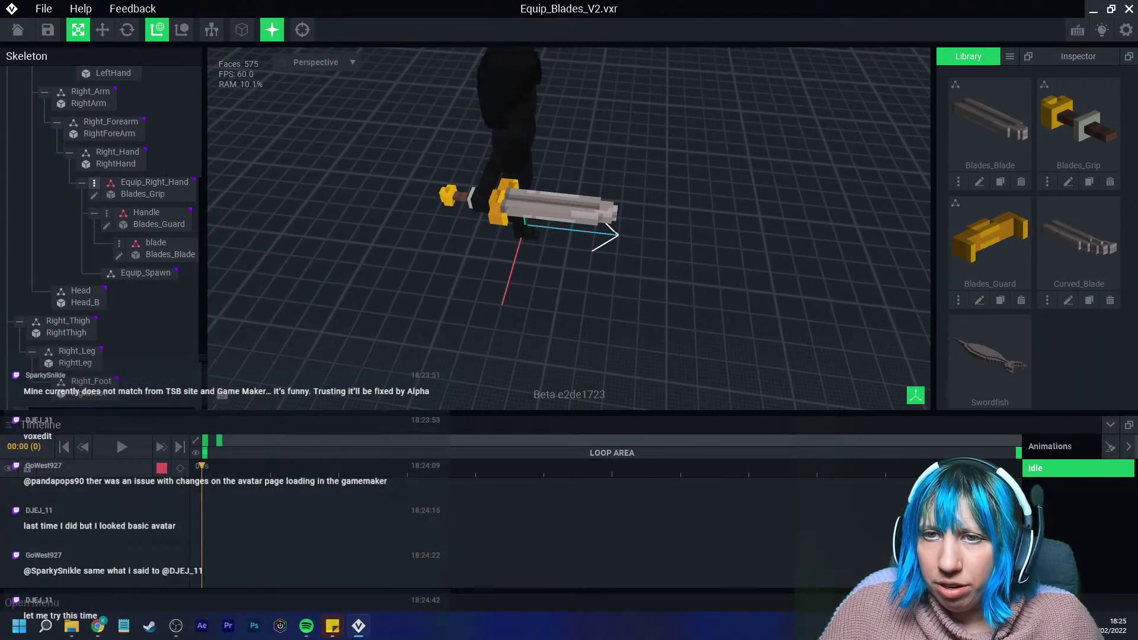
pyautogui.click(94, 183)
pyautogui.click(150, 198)
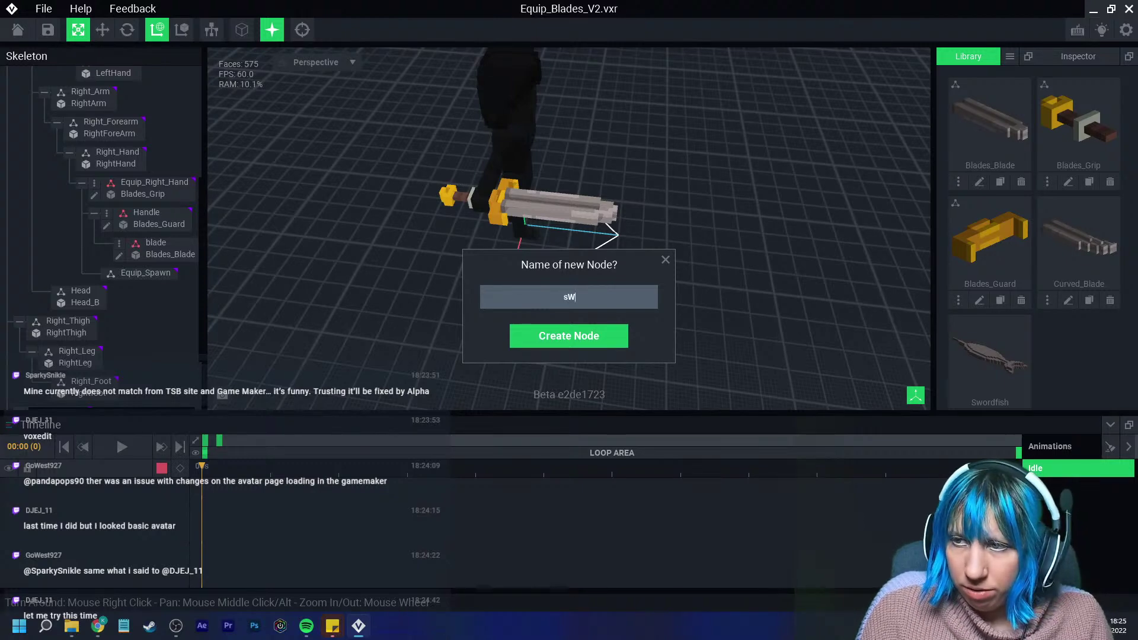
pyautogui.write('Sword f')
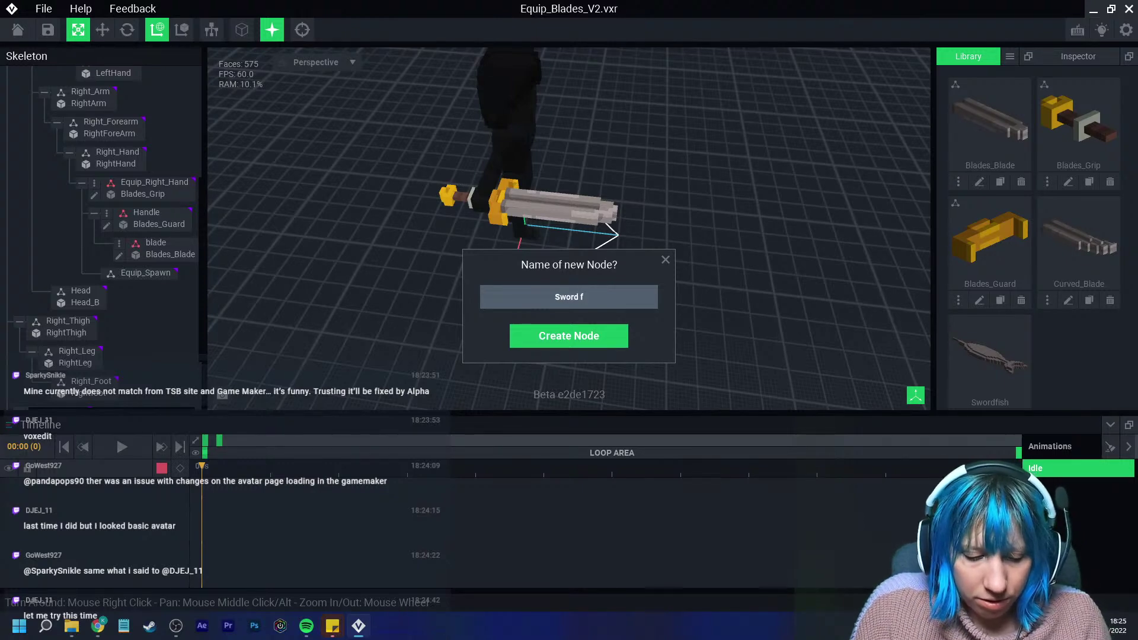
pyautogui.write('ish')
pyautogui.press('Return')
pyautogui.moveTo(990, 356); pyautogui.dragTo(152, 294)
pyautogui.moveTo(510, 255); pyautogui.dragTo(569, 199, button='right')
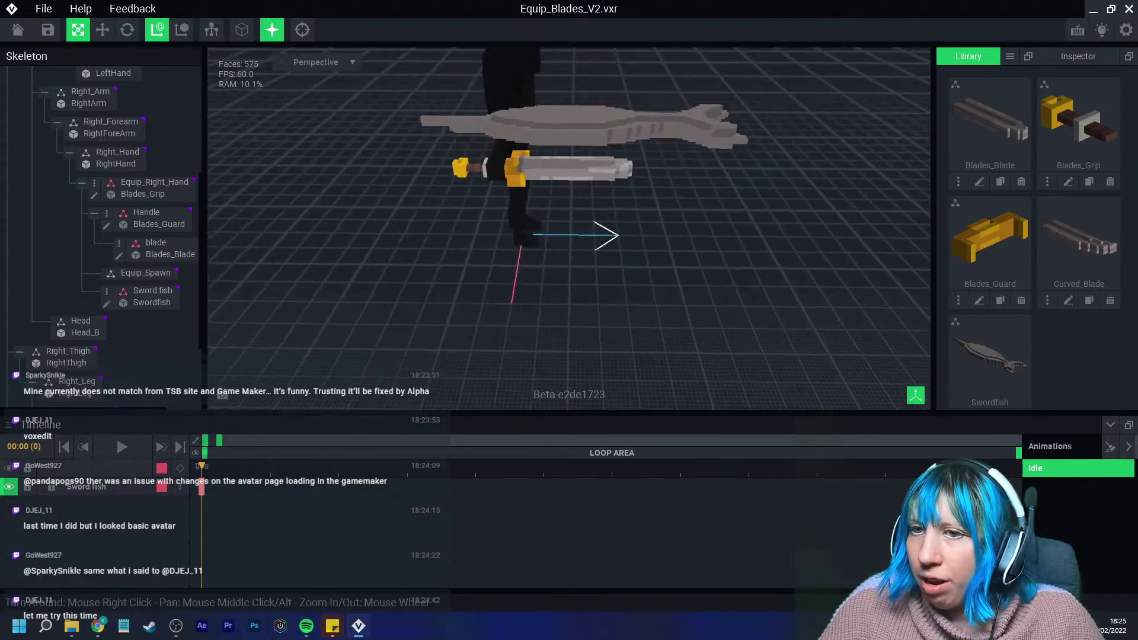
# Move the Sword fish node down to hand height and about 9.5 forward so its bill lines up with the sword's grip.
pyautogui.click(584, 134)
pyautogui.scroll(-1, 584, 134)
pyautogui.press('w')
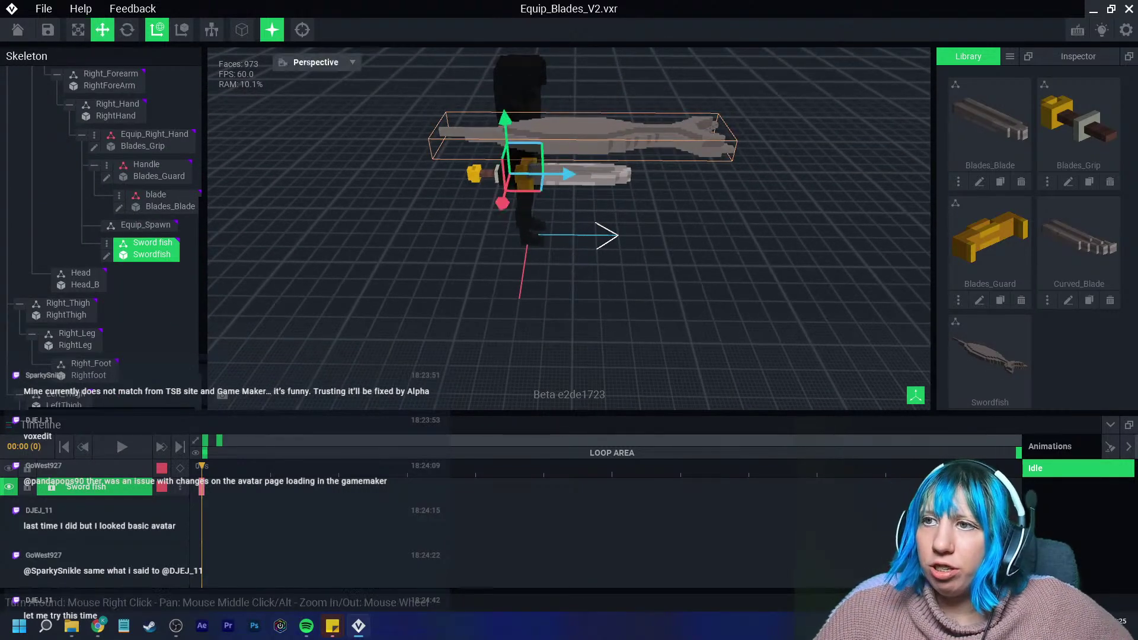
pyautogui.moveTo(551, 237); pyautogui.dragTo(552, 211, button='right')
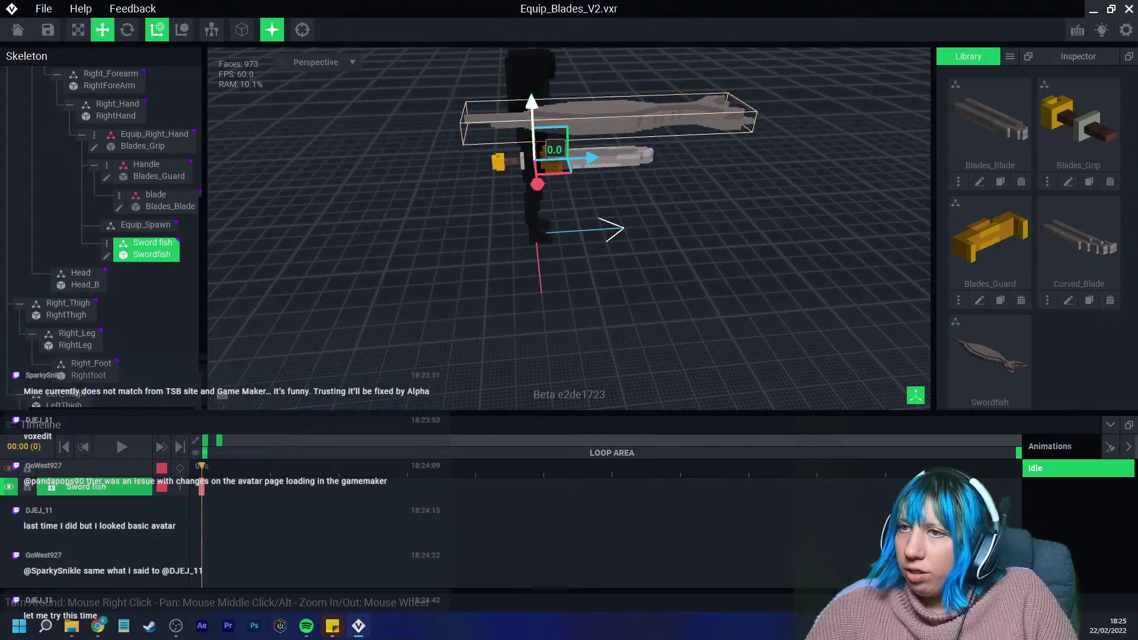
pyautogui.moveTo(531, 105); pyautogui.dragTo(533, 146)
pyautogui.moveTo(593, 197)
pyautogui.mouseDown()
pyautogui.moveTo(618, 196)
pyautogui.moveTo(584, 196)
pyautogui.mouseUp()
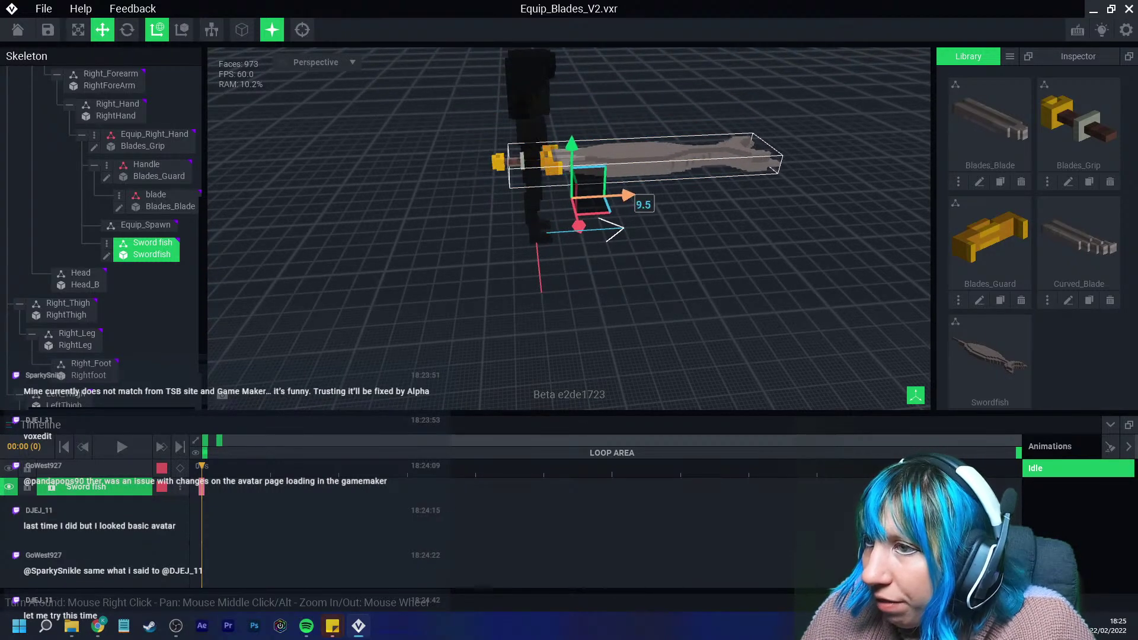
pyautogui.moveTo(584, 196); pyautogui.dragTo(501, 269, button='right')
# Open the Swordfish model from the library for editing and activate its pivot tool.
pyautogui.scroll(-1, 979, 359)
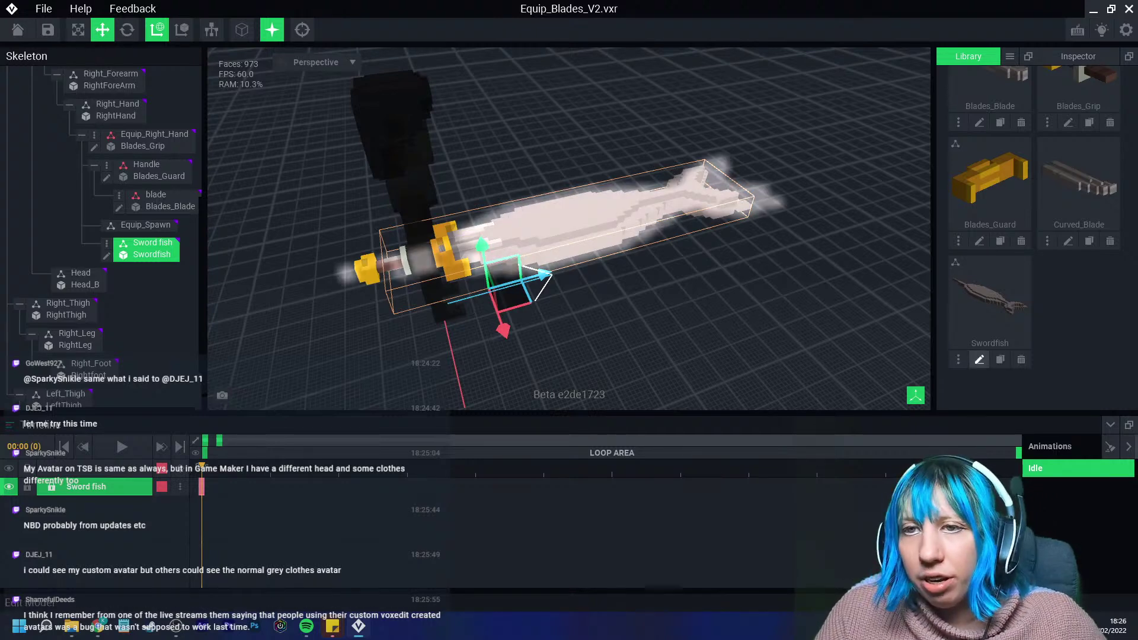
pyautogui.click(979, 359)
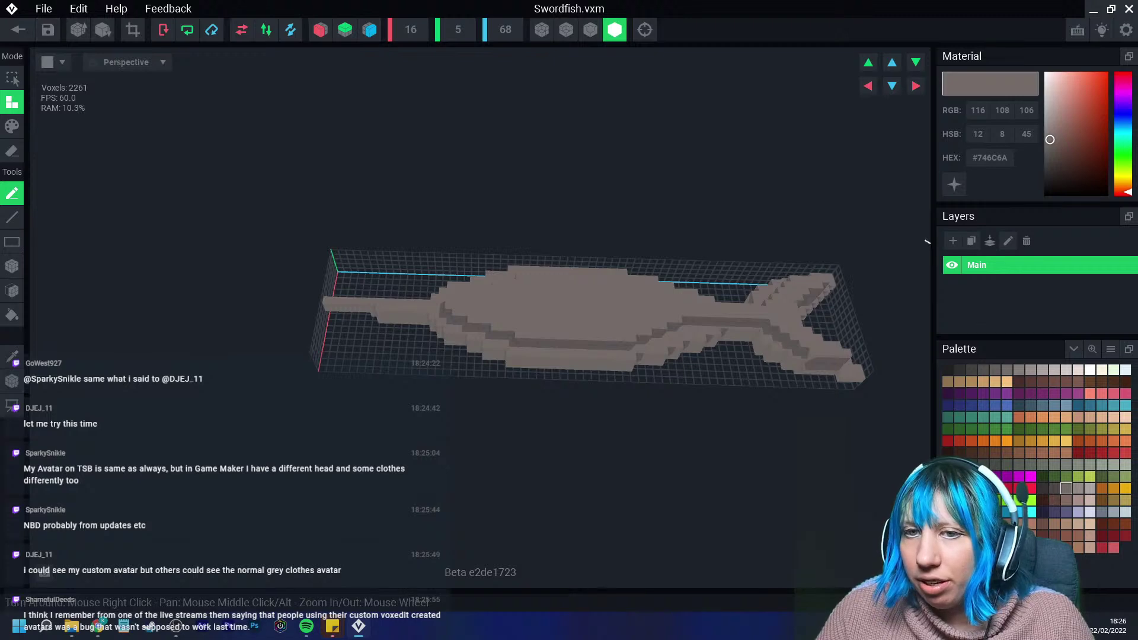
pyautogui.click(12, 380)
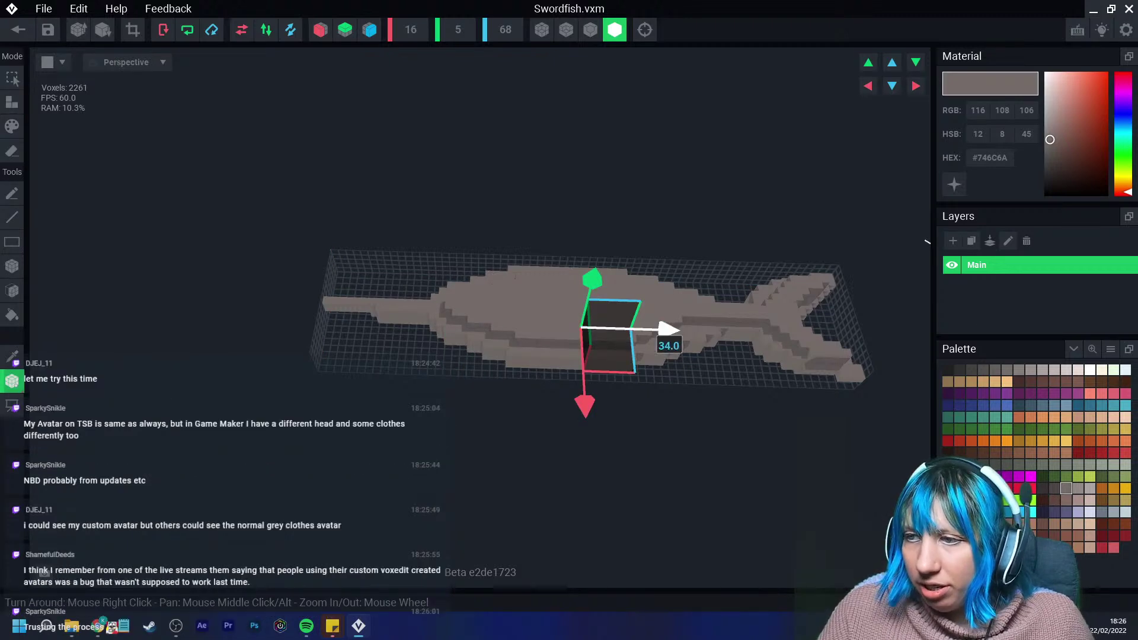
# Close the Swordfish model with its changes saved and return to the Equip_Blades_V2 rig.
pyautogui.moveTo(666, 328); pyautogui.dragTo(666, 362, button='right')
pyautogui.click(18, 29)
pyautogui.click(611, 232)
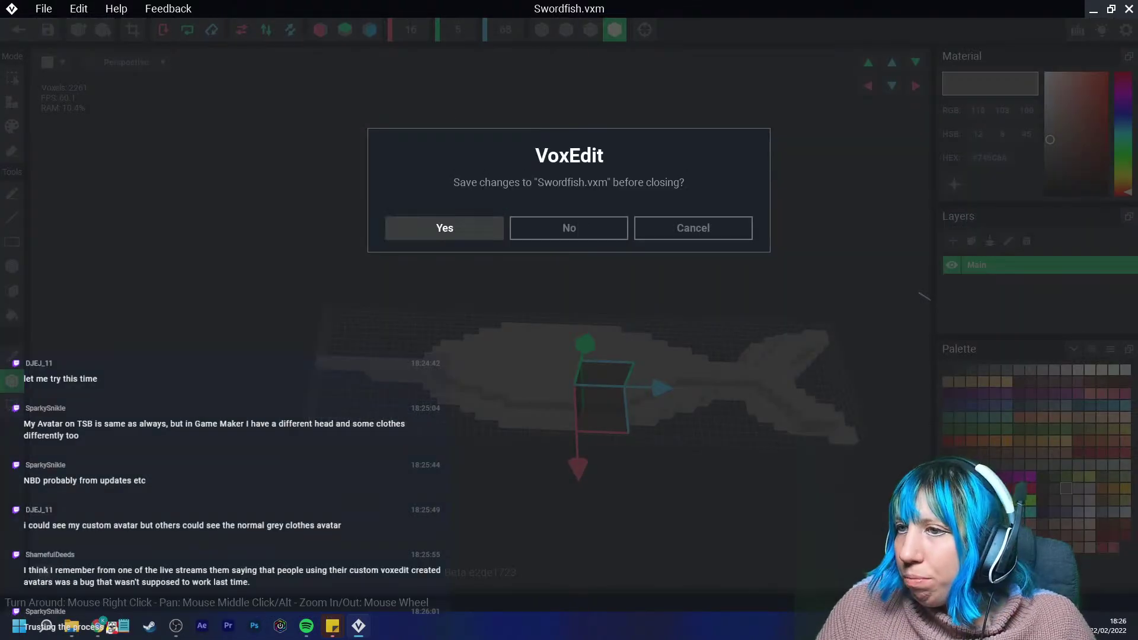
pyautogui.scroll(5, 633, 256)
pyautogui.moveTo(633, 256); pyautogui.dragTo(711, 237, button='right')
# Move the Swordfish node up and forward over the blade so its head end lines up with the gold guard.
pyautogui.click(536, 380)
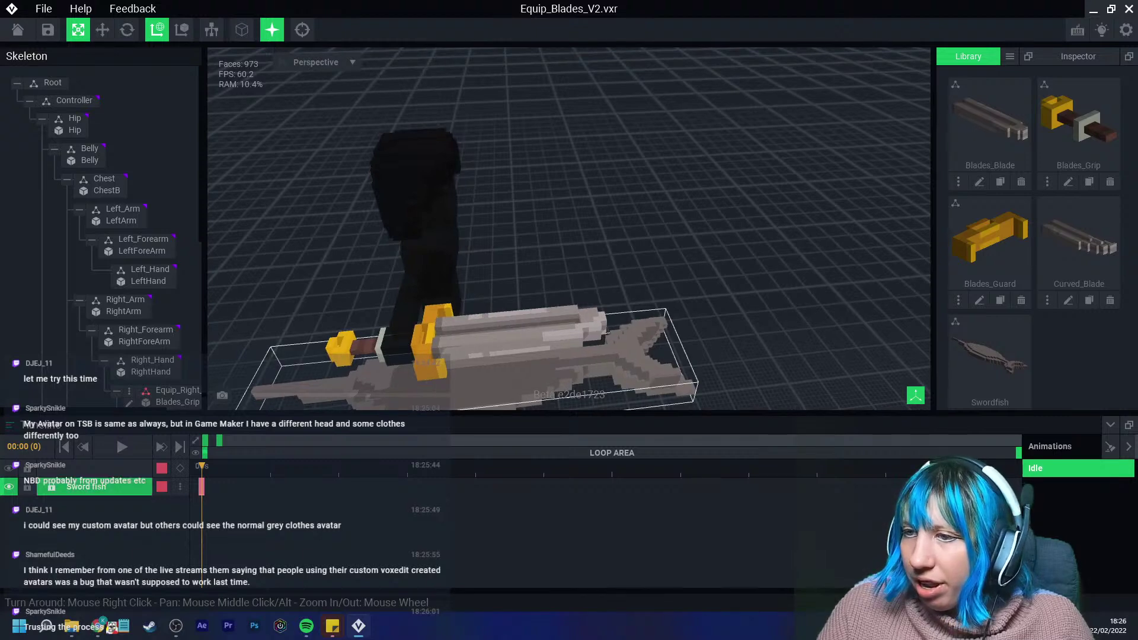
pyautogui.moveTo(536, 379); pyautogui.dragTo(546, 279, button='middle')
pyautogui.click(103, 30)
pyautogui.moveTo(489, 254); pyautogui.dragTo(483, 211)
pyautogui.moveTo(536, 253); pyautogui.dragTo(651, 244)
pyautogui.moveTo(599, 205); pyautogui.dragTo(590, 199)
pyautogui.moveTo(603, 236); pyautogui.dragTo(596, 251, button='right')
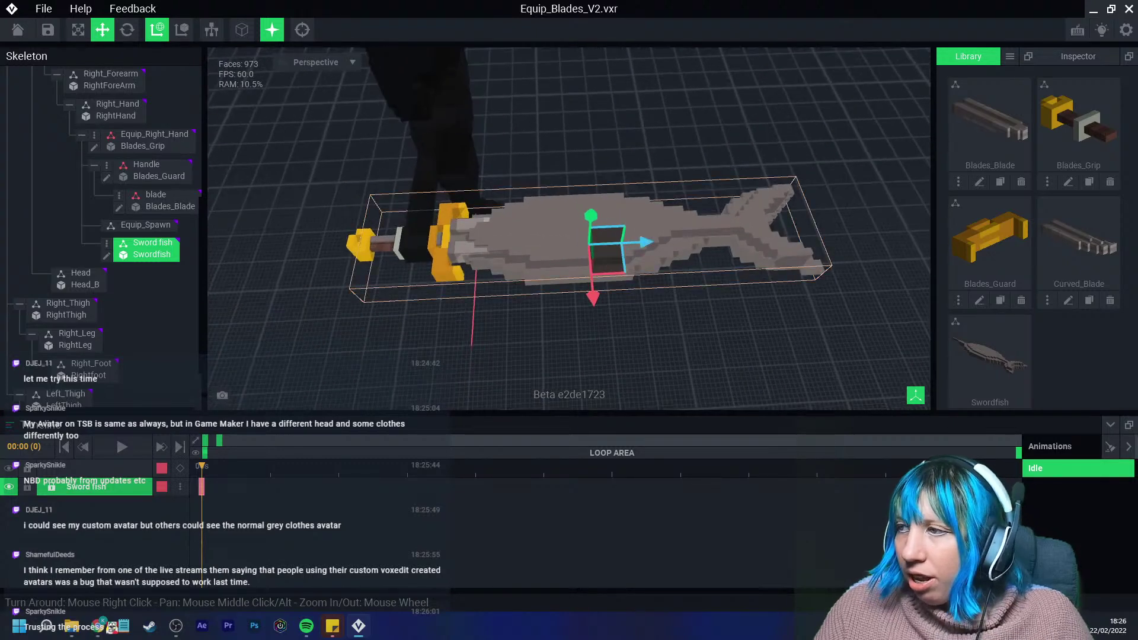
# Clone the Swordfish shape in the library twice, naming the copies nose and tail.
pyautogui.scroll(-2, 990, 326)
pyautogui.click(1000, 359)
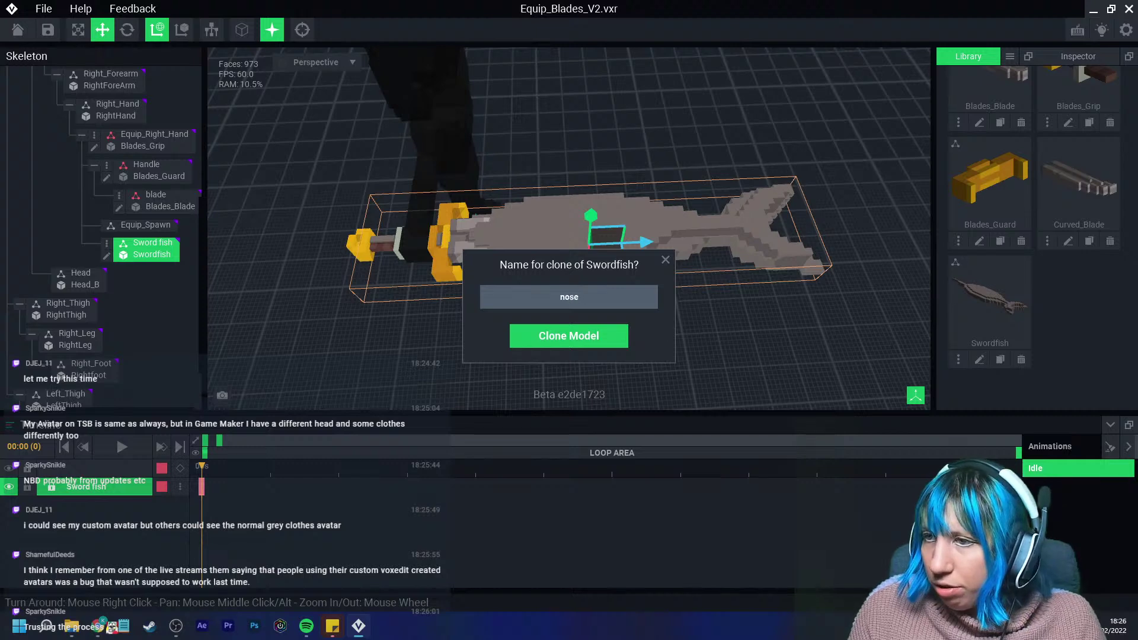
pyautogui.press('Return')
pyautogui.click(1000, 359)
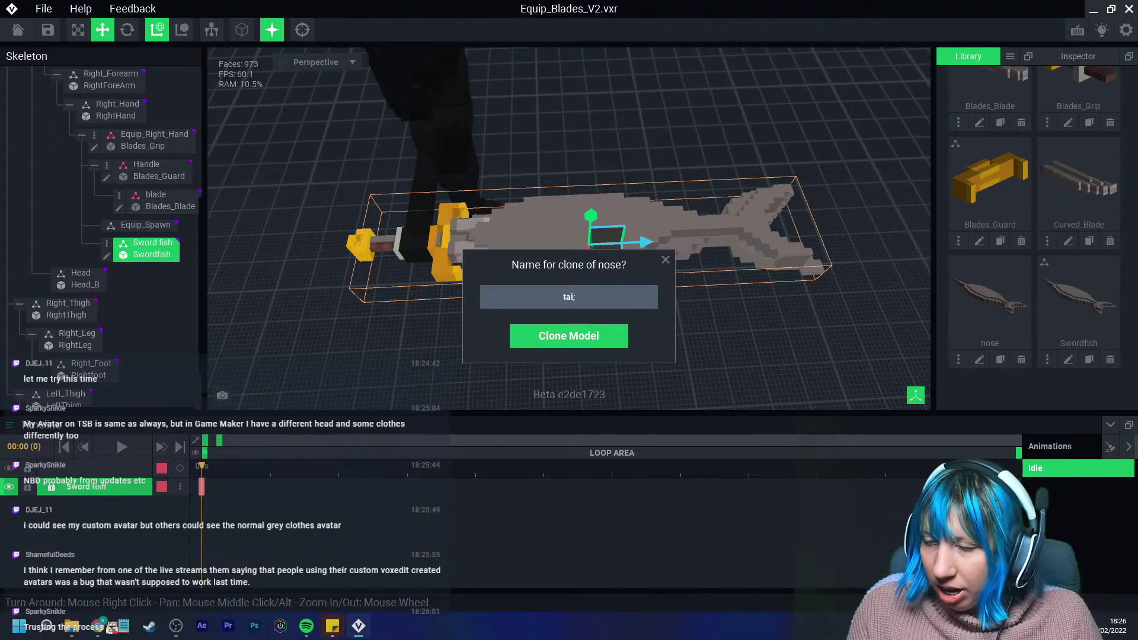
pyautogui.write('tail')
pyautogui.press('Return')
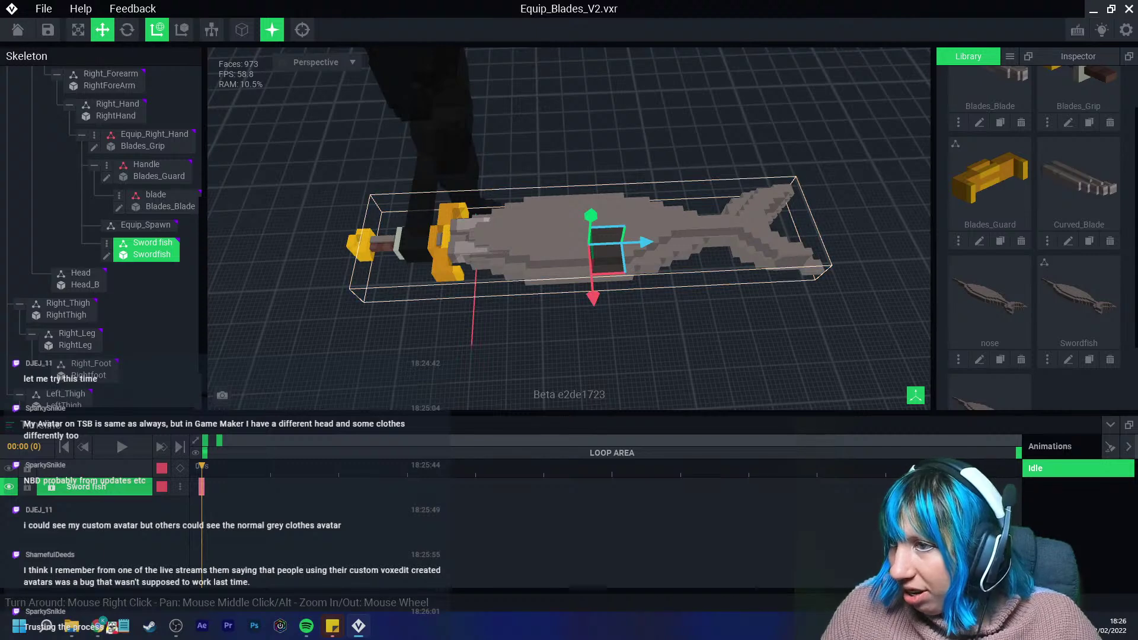
# Open the nose model for editing and display it with voxel outlines.
pyautogui.scroll(-2, 979, 359)
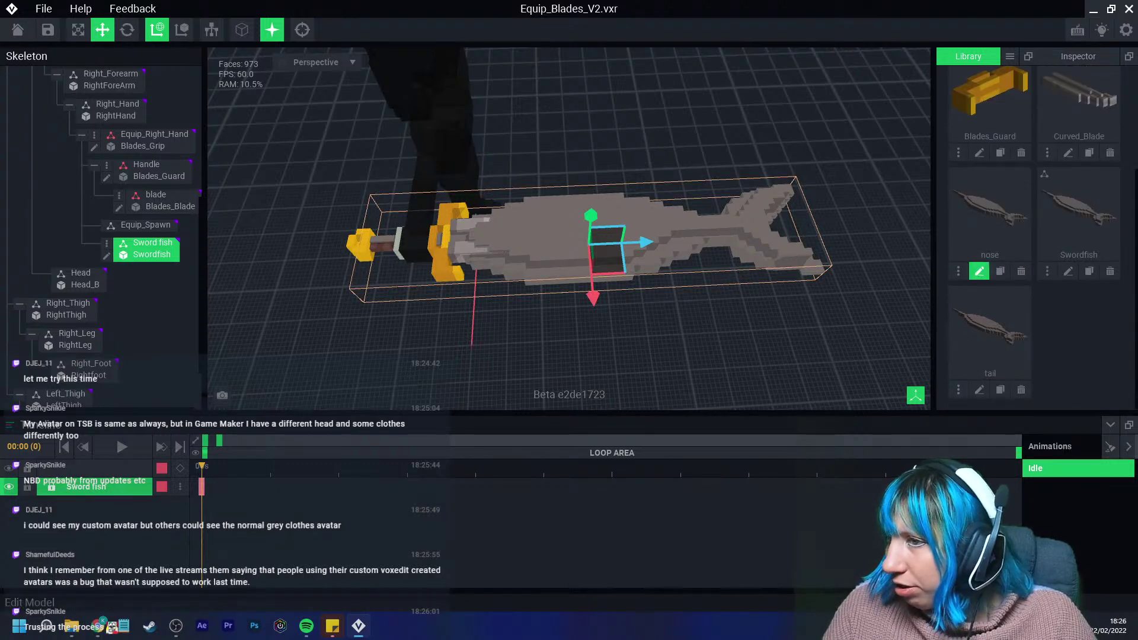
pyautogui.click(979, 270)
pyautogui.click(590, 30)
pyautogui.moveTo(451, 288); pyautogui.dragTo(549, 302, button='right')
pyautogui.scroll(3, 549, 303)
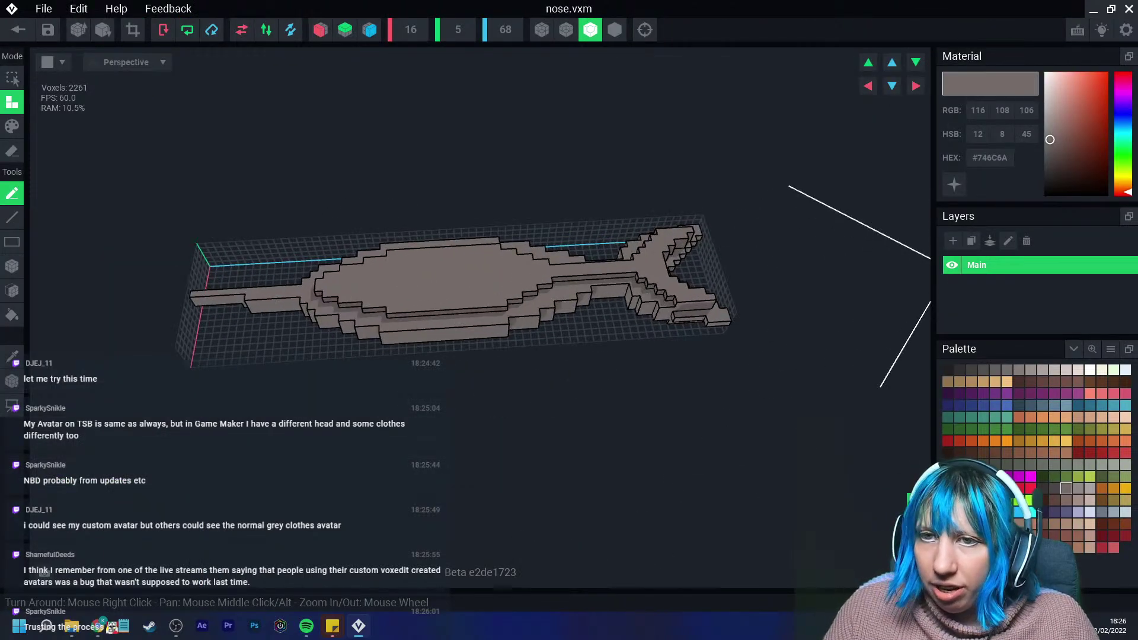
# Box-erase most of the fish's body and tail behind the nose, including the strip along the lower edge.
pyautogui.click(11, 151)
pyautogui.click(12, 266)
pyautogui.moveTo(350, 304); pyautogui.dragTo(352, 326, button='right')
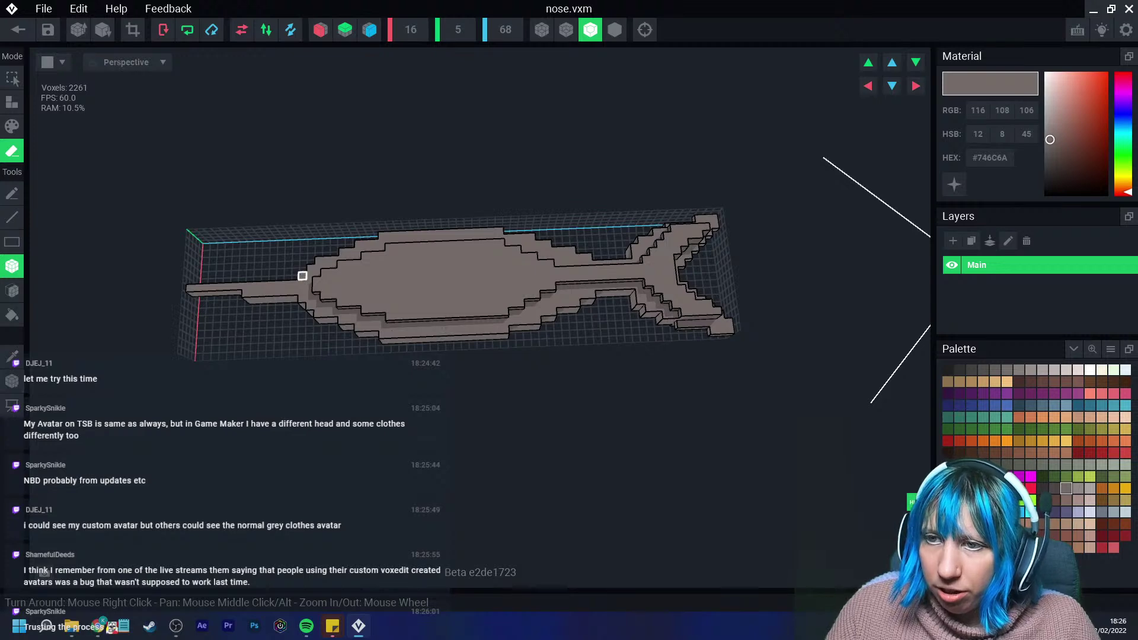
pyautogui.moveTo(302, 276)
pyautogui.mouseDown()
pyautogui.moveTo(468, 341)
pyautogui.moveTo(738, 327)
pyautogui.mouseUp()
pyautogui.moveTo(310, 268); pyautogui.dragTo(725, 319)
pyautogui.moveTo(318, 261)
pyautogui.mouseDown()
pyautogui.moveTo(504, 299)
pyautogui.moveTo(722, 313)
pyautogui.mouseUp()
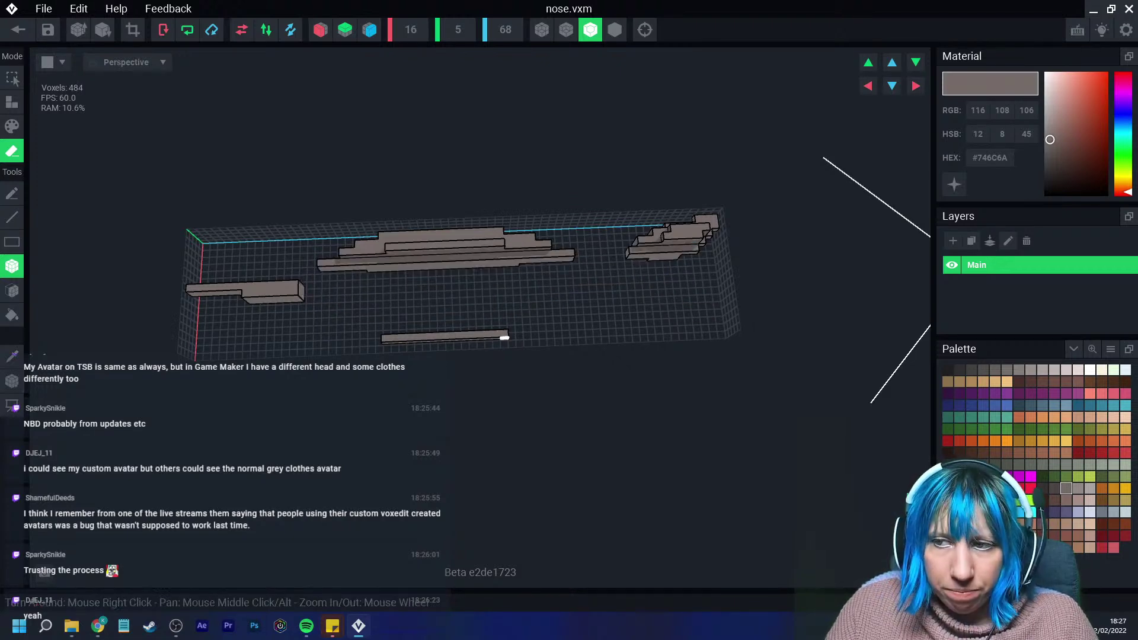
pyautogui.moveTo(503, 335); pyautogui.dragTo(379, 334)
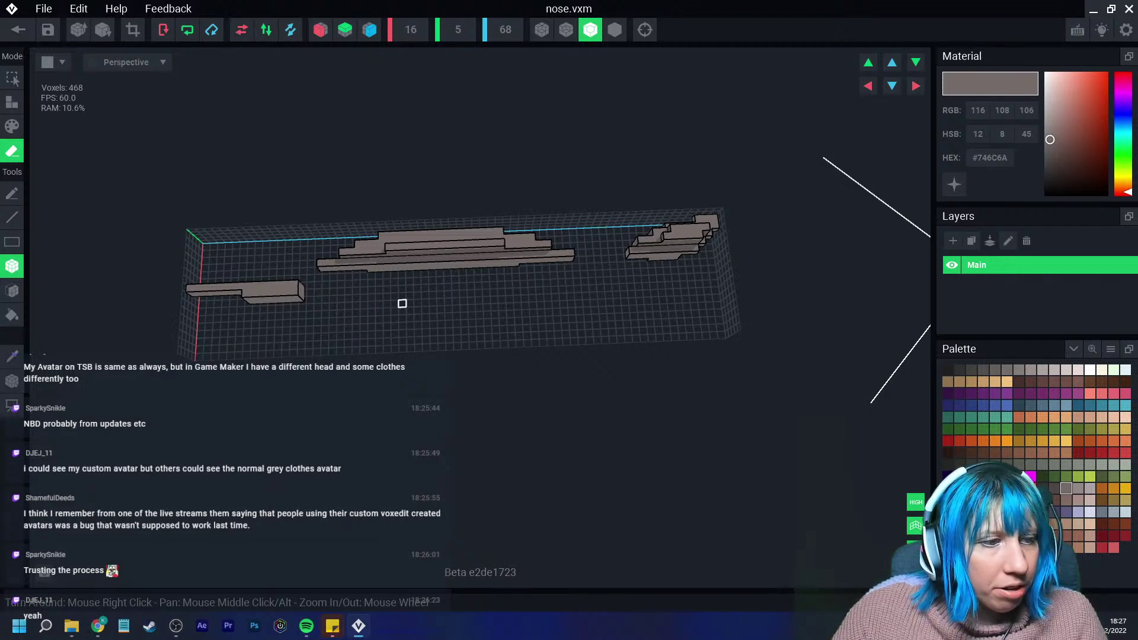
# Erase the leftover body and tail-fin voxels so only the nose remains, and close the model with its changes saved.
pyautogui.scroll(3, 394, 282)
pyautogui.moveTo(312, 226)
pyautogui.mouseDown()
pyautogui.moveTo(871, 234)
pyautogui.moveTo(895, 205)
pyautogui.moveTo(338, 211)
pyautogui.moveTo(889, 207)
pyautogui.mouseUp()
pyautogui.moveTo(427, 207); pyautogui.dragTo(637, 211)
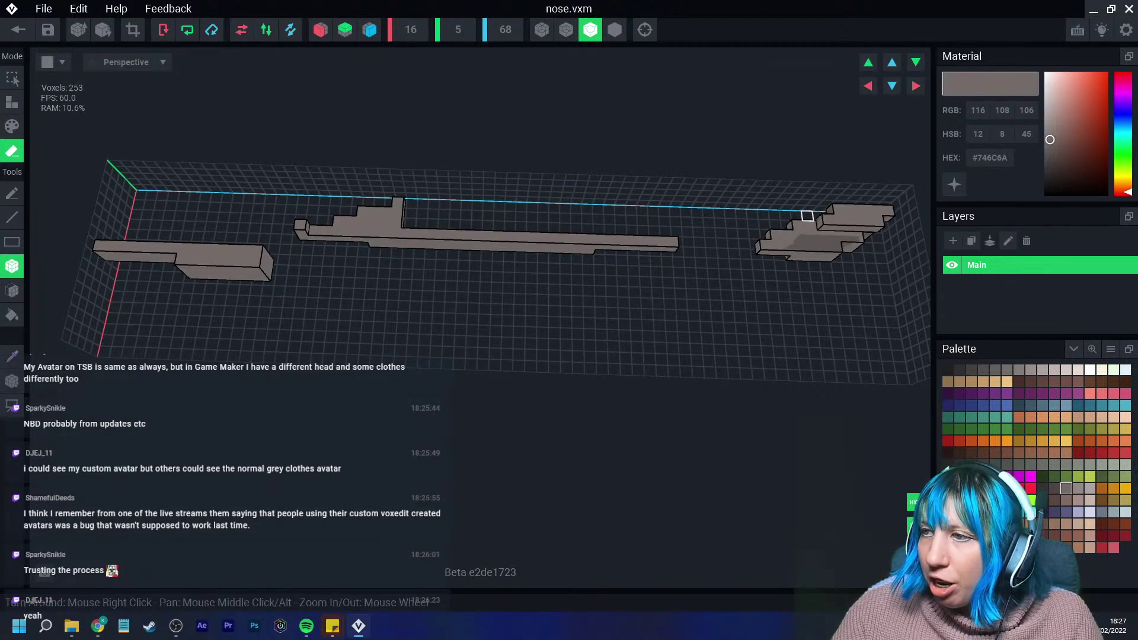
pyautogui.moveTo(889, 207)
pyautogui.mouseDown()
pyautogui.moveTo(734, 262)
pyautogui.moveTo(665, 241)
pyautogui.moveTo(363, 241)
pyautogui.moveTo(290, 211)
pyautogui.moveTo(301, 226)
pyautogui.mouseUp()
pyautogui.moveTo(338, 226); pyautogui.dragTo(433, 204)
pyautogui.moveTo(180, 321); pyautogui.dragTo(380, 209, button='right')
pyautogui.scroll(-3, 391, 202)
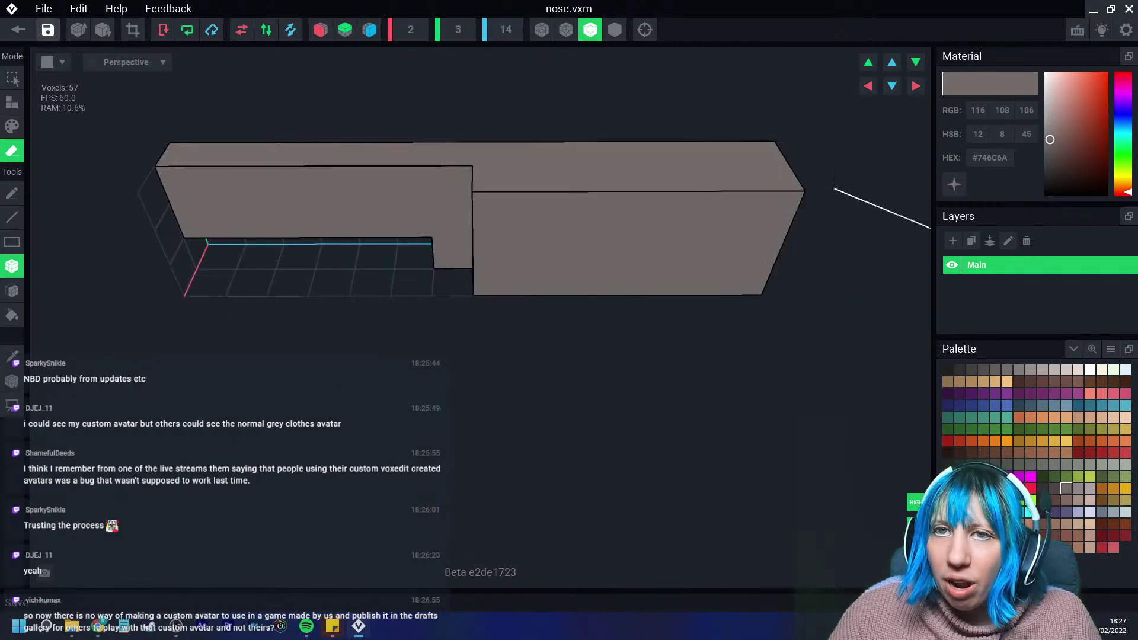
pyautogui.click(18, 30)
pyautogui.click(468, 226)
# Attach the nose model to the Equip_Right_Hand node in place of Blades_Grip.
pyautogui.moveTo(478, 213); pyautogui.dragTo(569, 208, button='right')
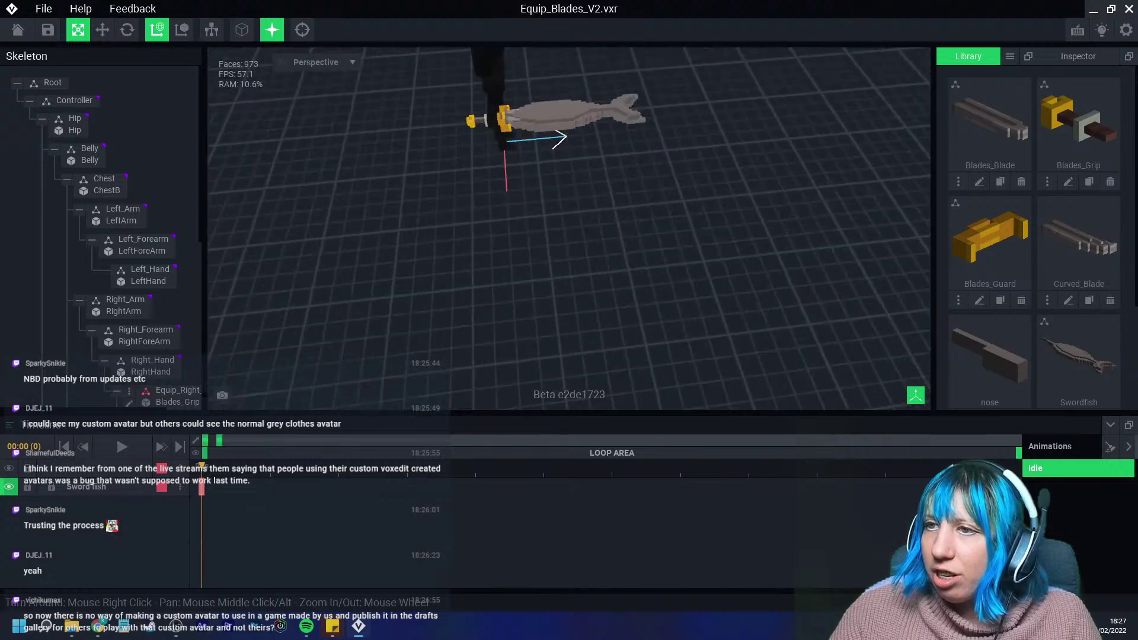
pyautogui.moveTo(569, 209); pyautogui.dragTo(531, 260, button='middle')
pyautogui.scroll(5, 530, 260)
pyautogui.scroll(3, 569, 229)
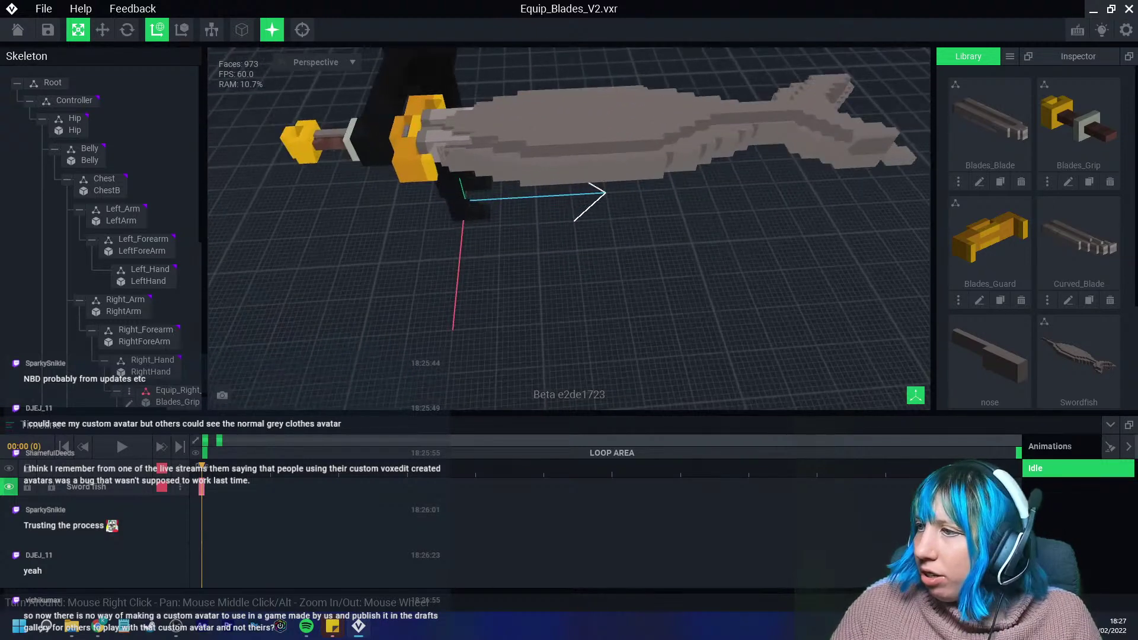
pyautogui.scroll(-3, 1035, 237)
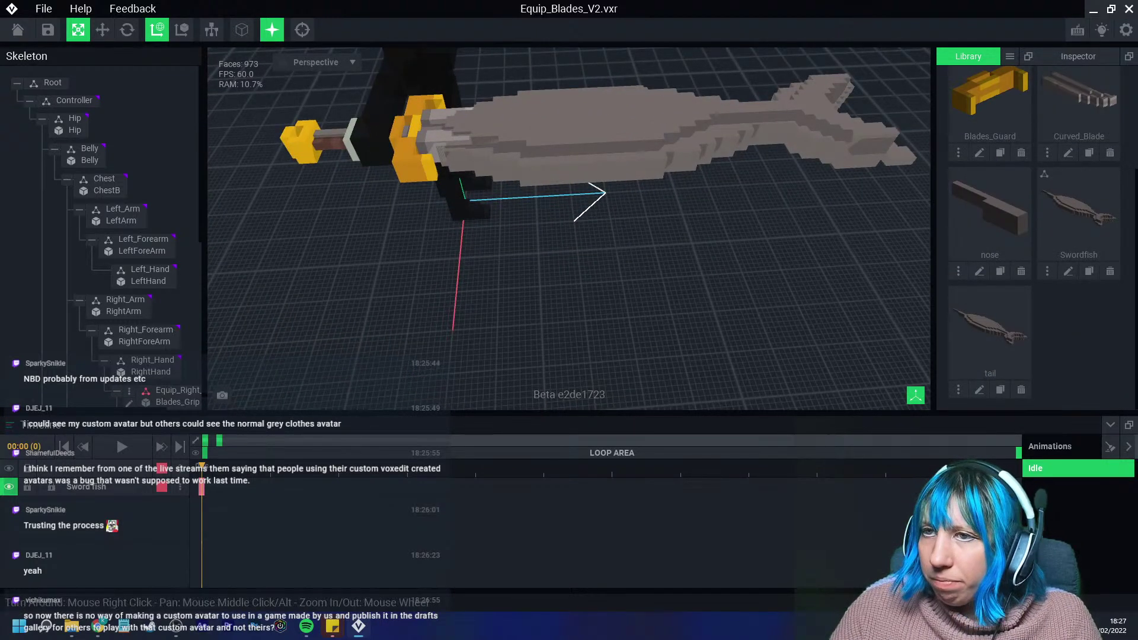
pyautogui.scroll(-6, 100, 237)
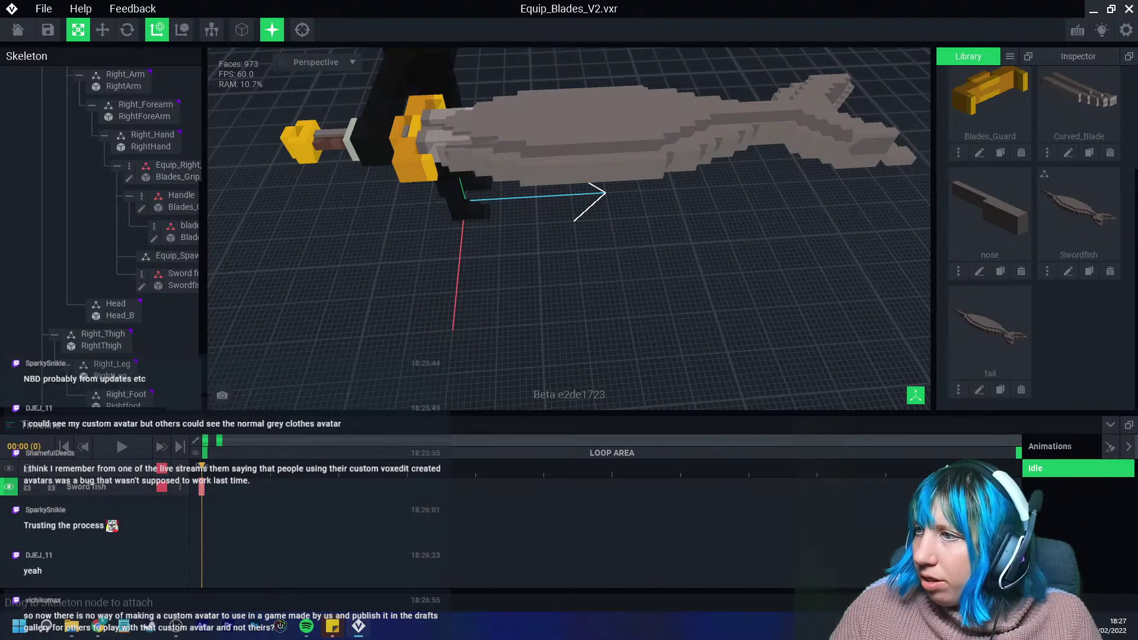
pyautogui.moveTo(990, 213); pyautogui.dragTo(178, 176)
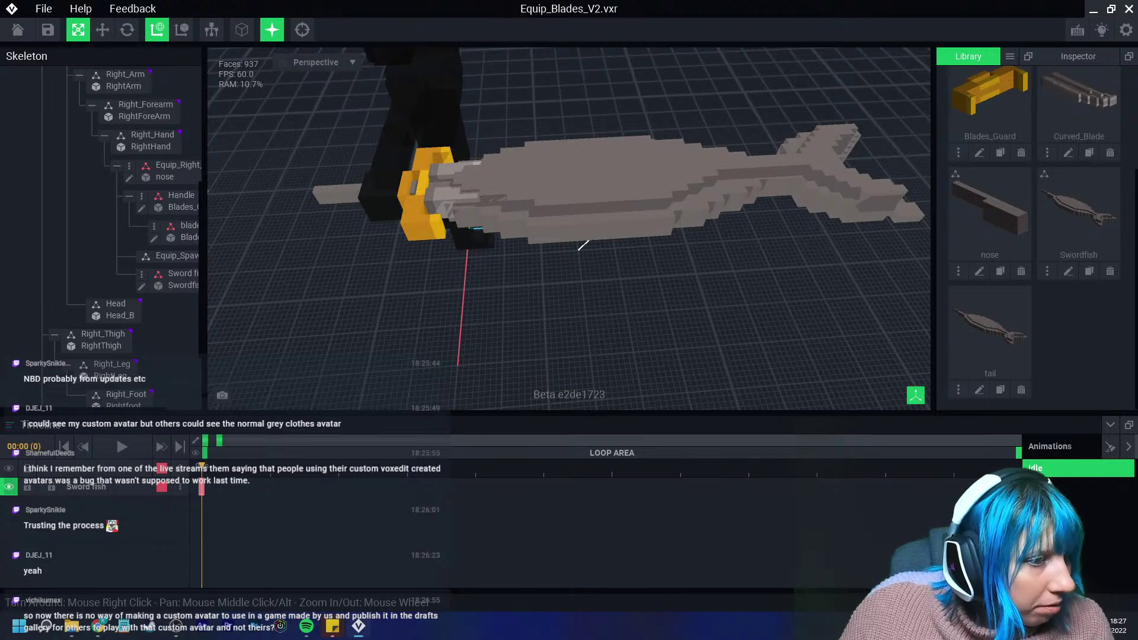
pyautogui.scroll(3, 584, 245)
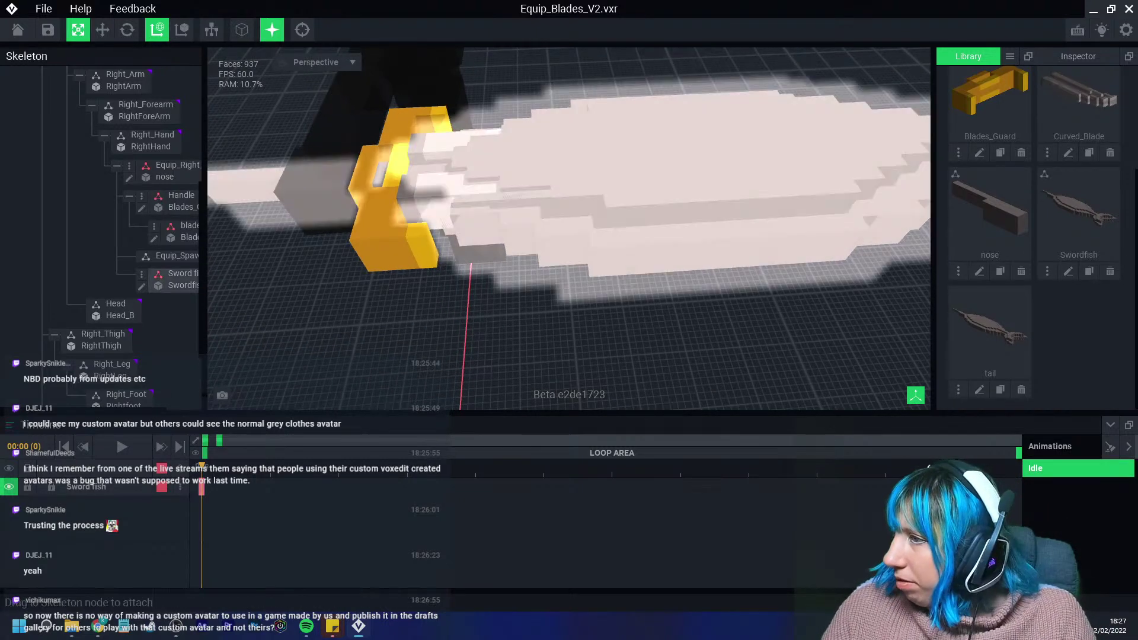
pyautogui.moveTo(652, 321); pyautogui.dragTo(665, 346, button='middle')
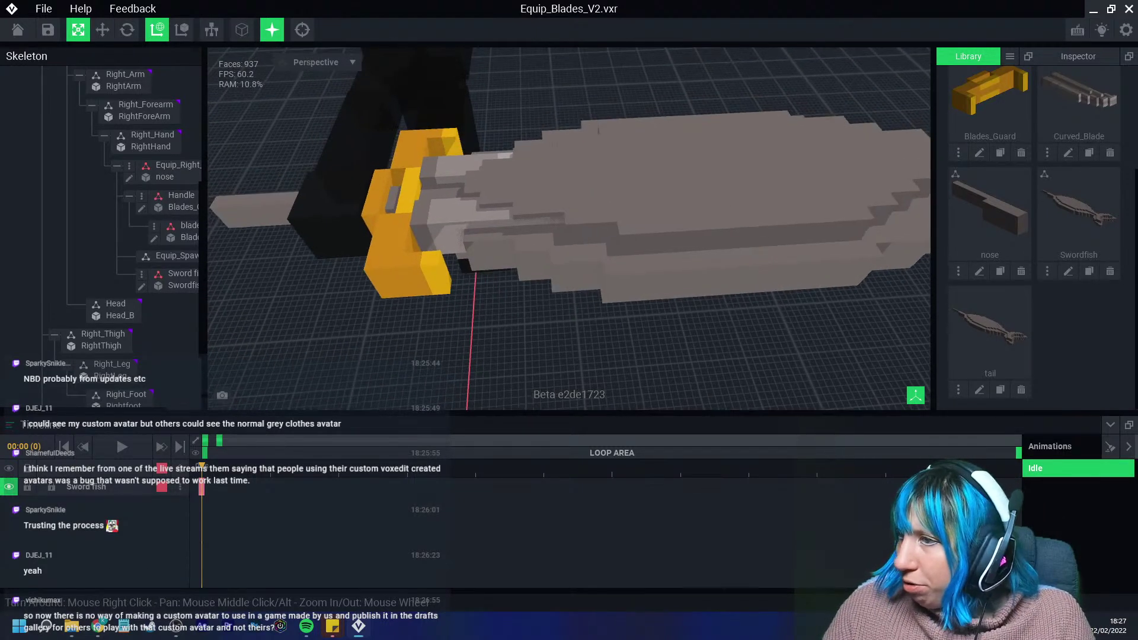
# Open the tail model for editing and display it with voxel outlines.
pyautogui.click(980, 390)
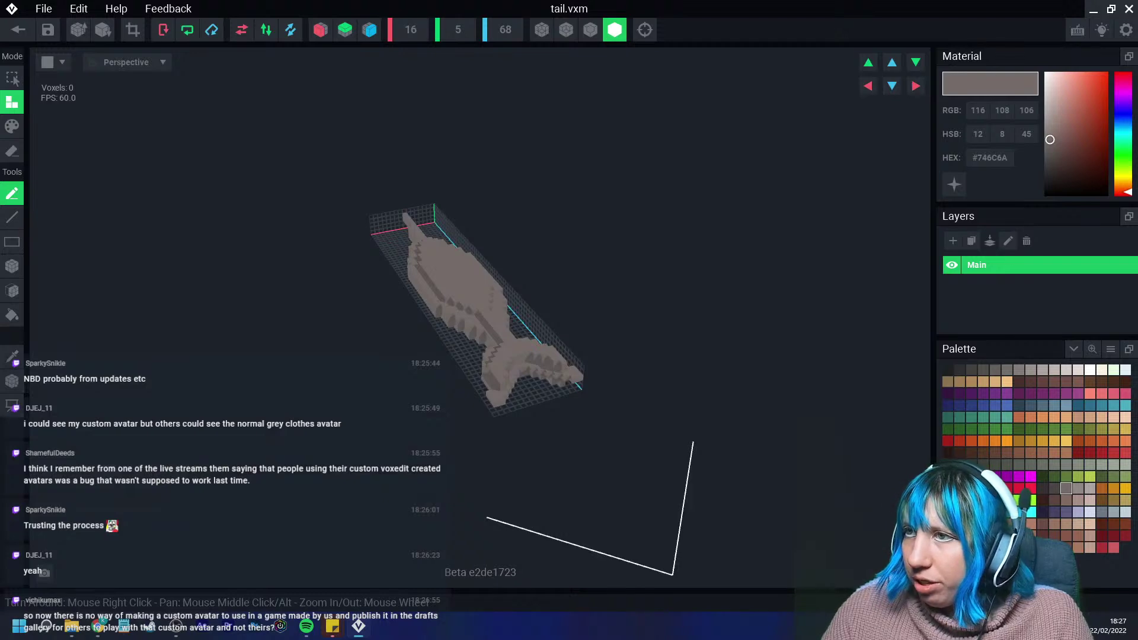
pyautogui.click(591, 29)
pyautogui.moveTo(237, 291); pyautogui.dragTo(326, 319, button='right')
pyautogui.scroll(3, 326, 319)
pyautogui.moveTo(326, 319); pyautogui.dragTo(406, 330, button='middle')
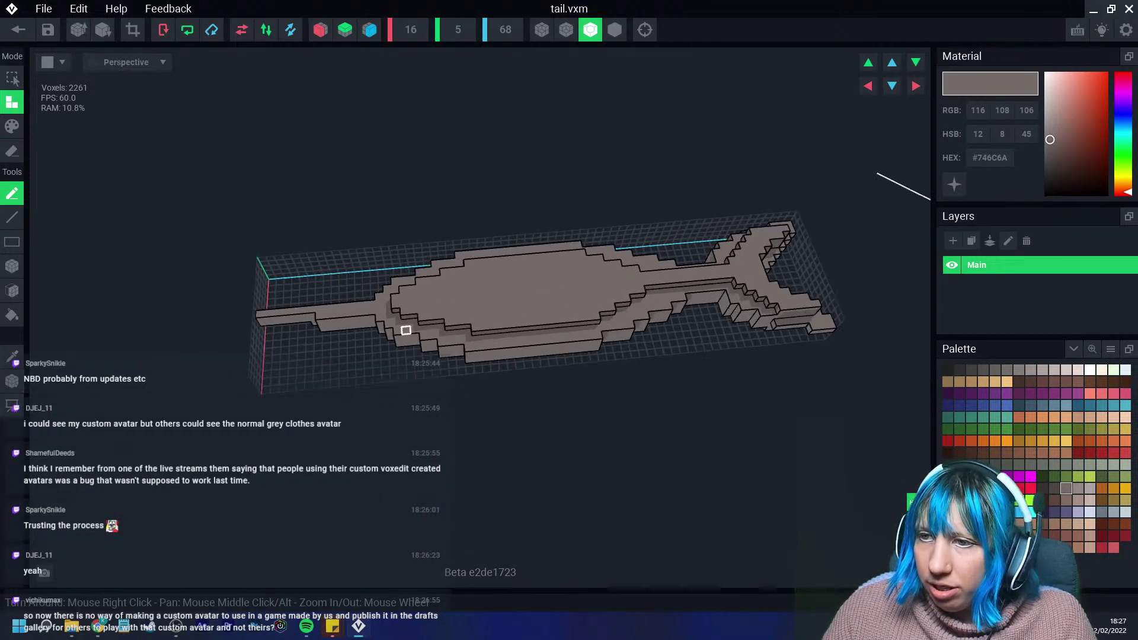
pyautogui.moveTo(406, 331)
pyautogui.mouseDown(button='right')
pyautogui.moveTo(358, 320)
pyautogui.moveTo(285, 331)
pyautogui.moveTo(308, 350)
pyautogui.moveTo(503, 376)
pyautogui.moveTo(443, 353)
pyautogui.mouseUp(button='right')
pyautogui.scroll(3, 308, 350)
# Box-erase the rear part of the fish's body to cut the tail fin and its short stem free.
pyautogui.click(12, 150)
pyautogui.click(12, 266)
pyautogui.scroll(3, 442, 353)
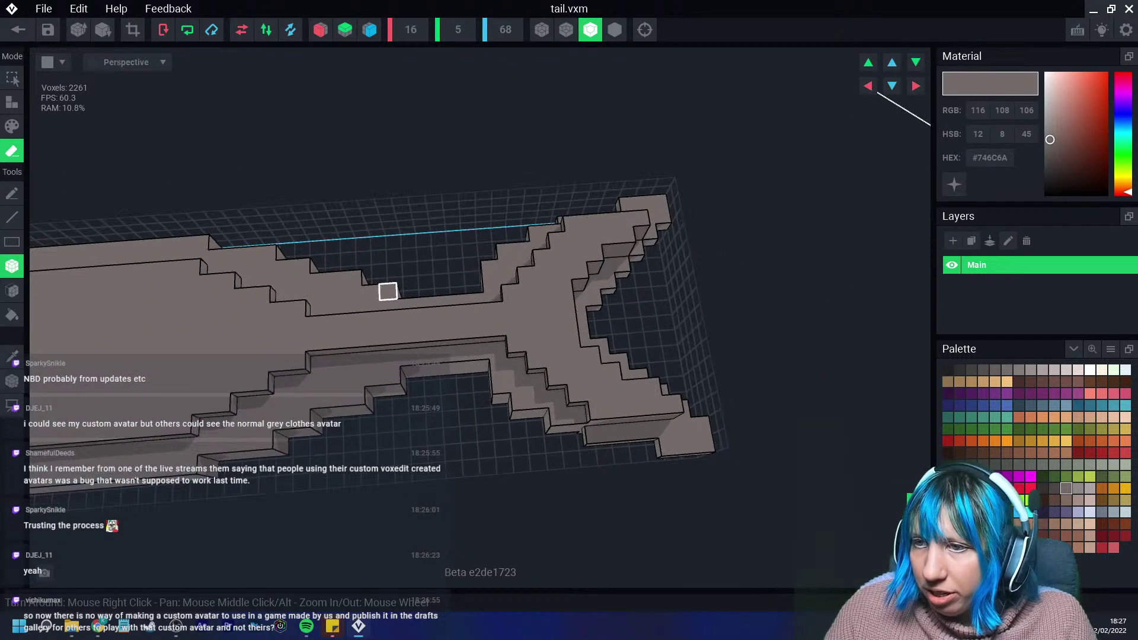
pyautogui.moveTo(387, 291)
pyautogui.mouseDown()
pyautogui.moveTo(254, 386)
pyautogui.moveTo(225, 427)
pyautogui.mouseUp()
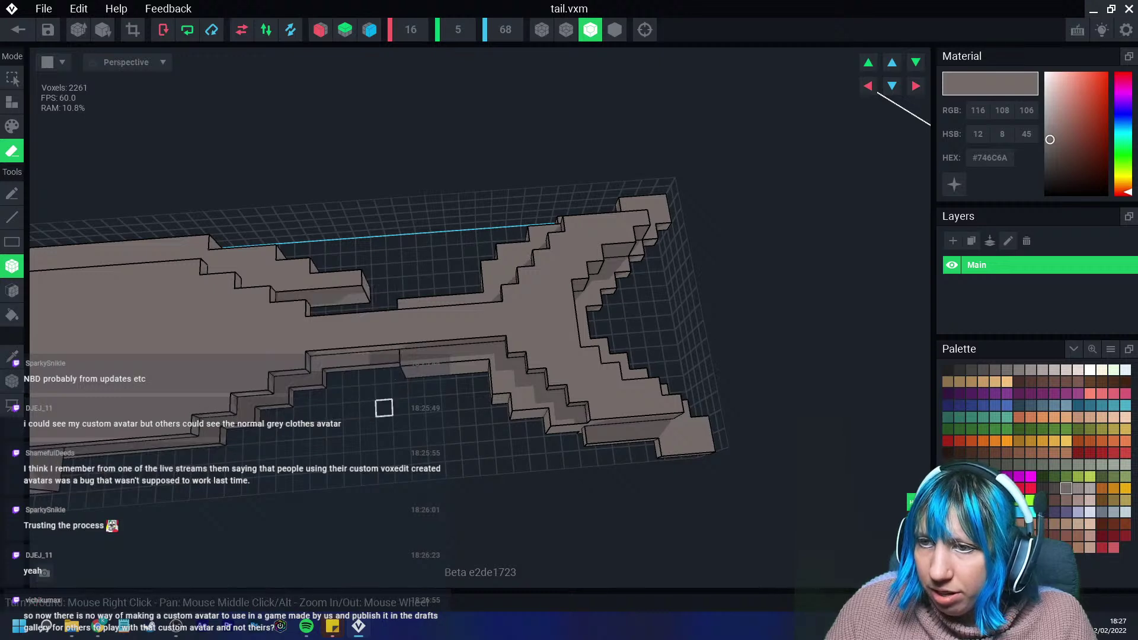
pyautogui.moveTo(385, 318)
pyautogui.mouseDown()
pyautogui.moveTo(152, 381)
pyautogui.moveTo(80, 441)
pyautogui.mouseUp()
pyautogui.moveTo(80, 442)
pyautogui.mouseDown(button='right')
pyautogui.moveTo(392, 353)
pyautogui.moveTo(393, 338)
pyautogui.moveTo(376, 363)
pyautogui.moveTo(425, 255)
pyautogui.mouseUp(button='right')
pyautogui.hotkey('ctrl', 'z')
pyautogui.moveTo(424, 254)
pyautogui.mouseDown()
pyautogui.moveTo(415, 243)
pyautogui.moveTo(152, 407)
pyautogui.mouseUp()
pyautogui.press('Escape')
pyautogui.moveTo(422, 264); pyautogui.dragTo(117, 351)
pyautogui.moveTo(423, 239)
pyautogui.mouseDown()
pyautogui.moveTo(302, 350)
pyautogui.moveTo(164, 422)
pyautogui.mouseUp()
pyautogui.moveTo(389, 223); pyautogui.dragTo(32, 305)
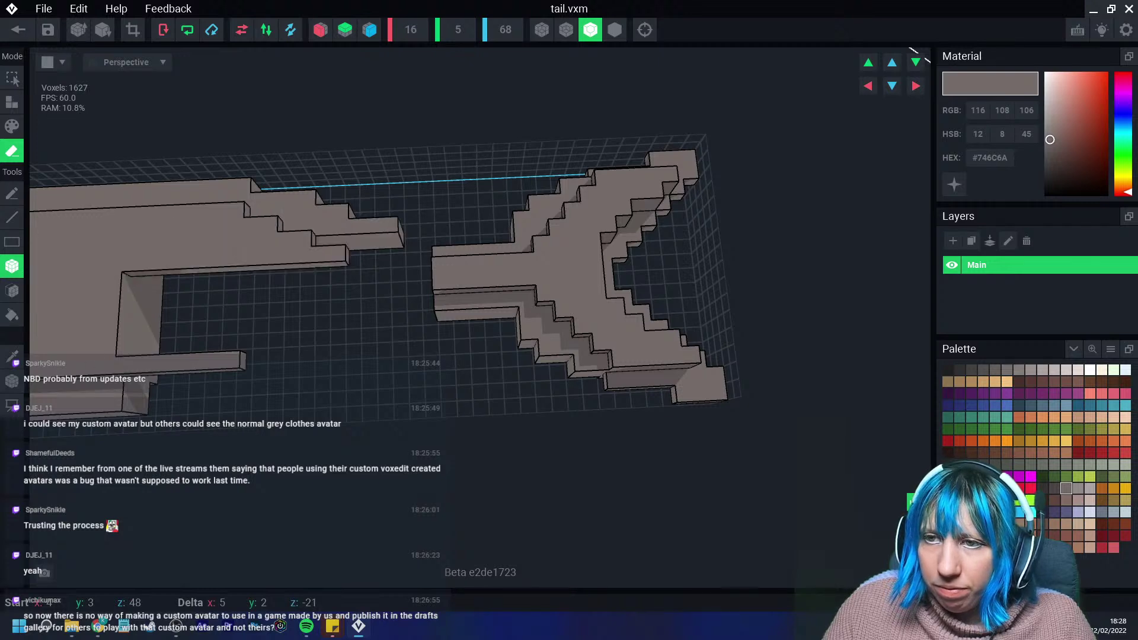
# Fill-erase the remaining connected body and nose so only the tail fin and stem are left.
pyautogui.moveTo(33, 305); pyautogui.dragTo(107, 258, button='right')
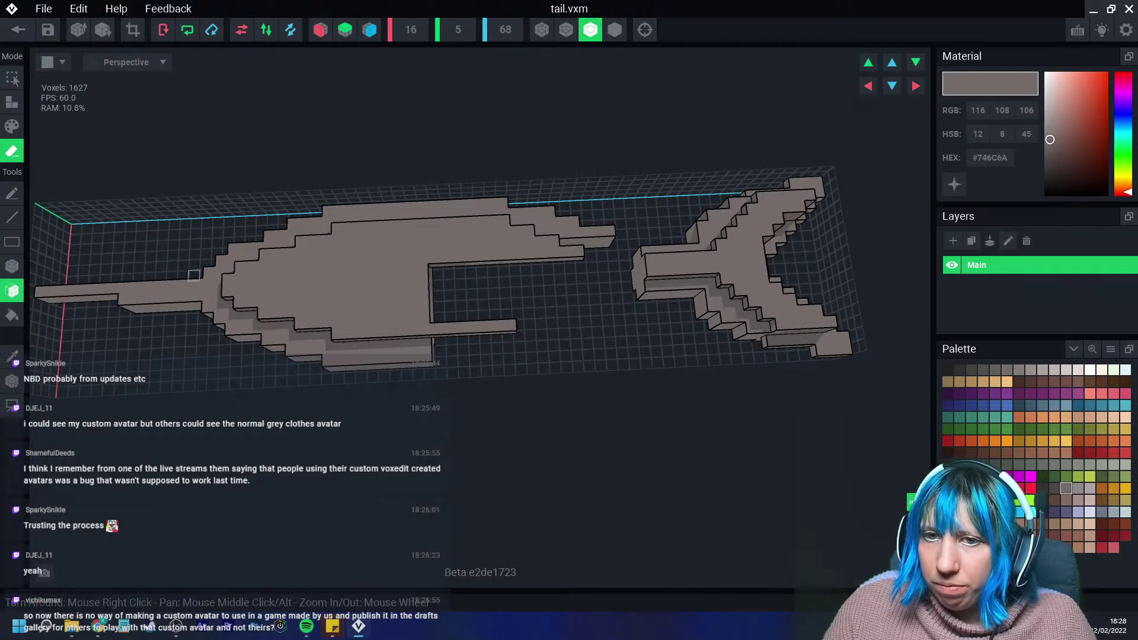
pyautogui.click(11, 314)
pyautogui.click(353, 264)
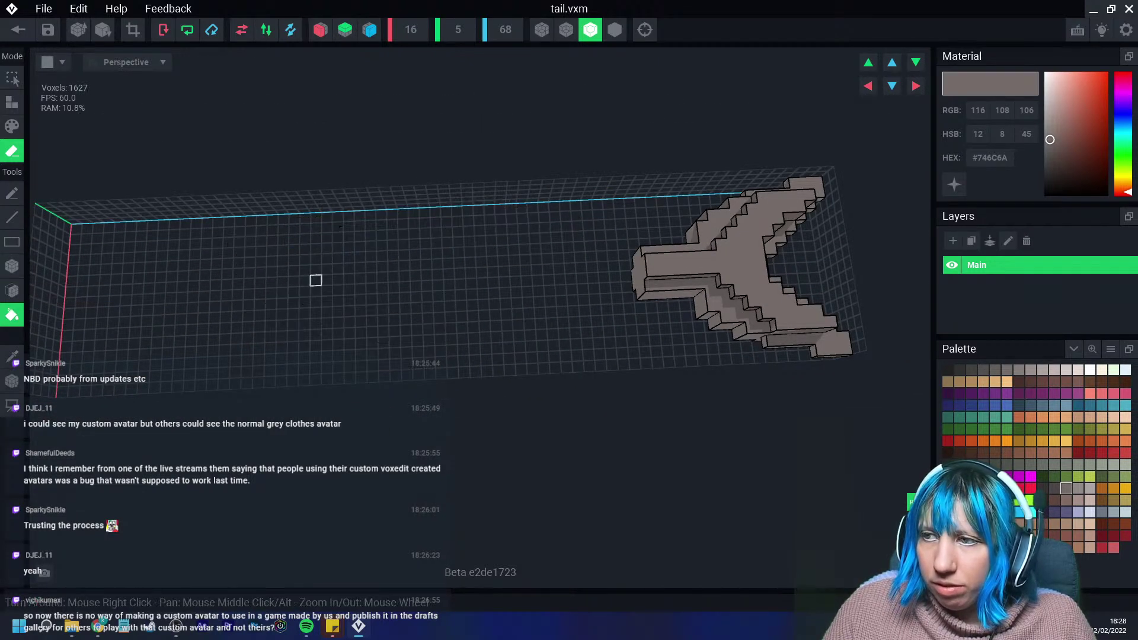
pyautogui.scroll(5, 315, 278)
pyautogui.scroll(-5, 322, 333)
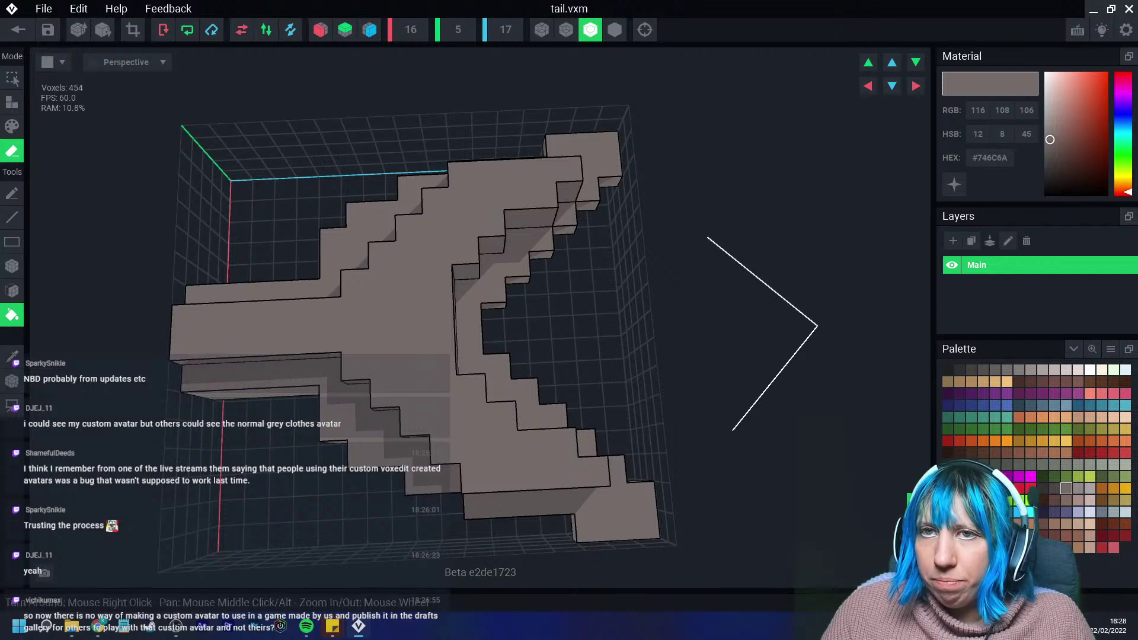
# Set the tail's pivot to the floor and move it lengthwise to the front end of the stem.
pyautogui.click(12, 381)
pyautogui.moveTo(321, 334); pyautogui.dragTo(388, 316, button='middle')
pyautogui.rightClick(11, 378)
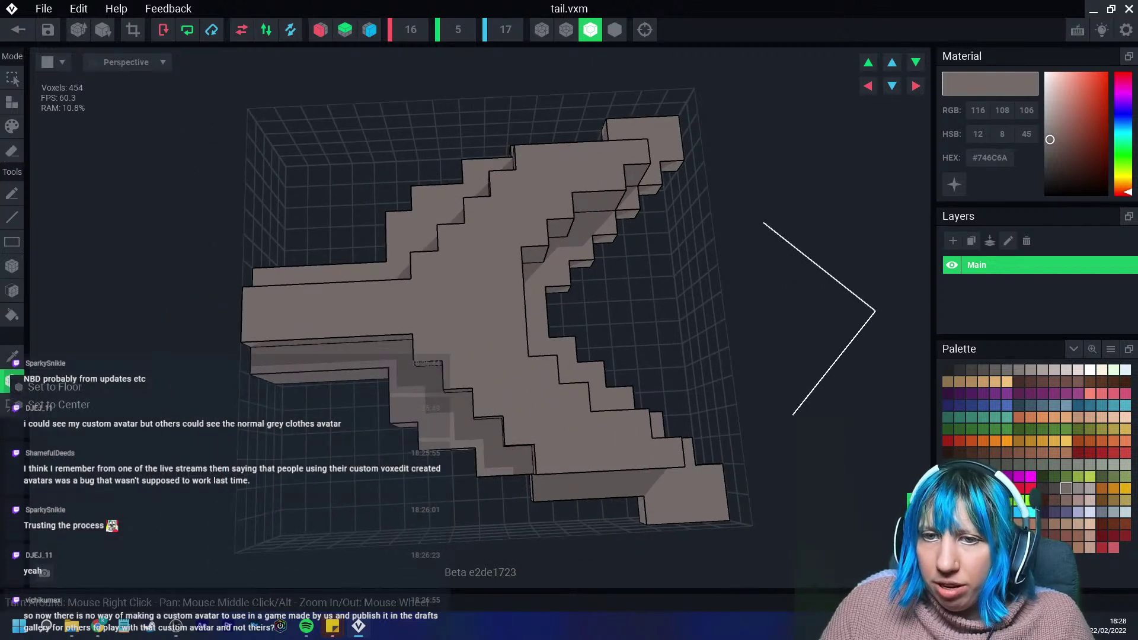
pyautogui.click(36, 388)
pyautogui.moveTo(568, 326); pyautogui.dragTo(348, 336)
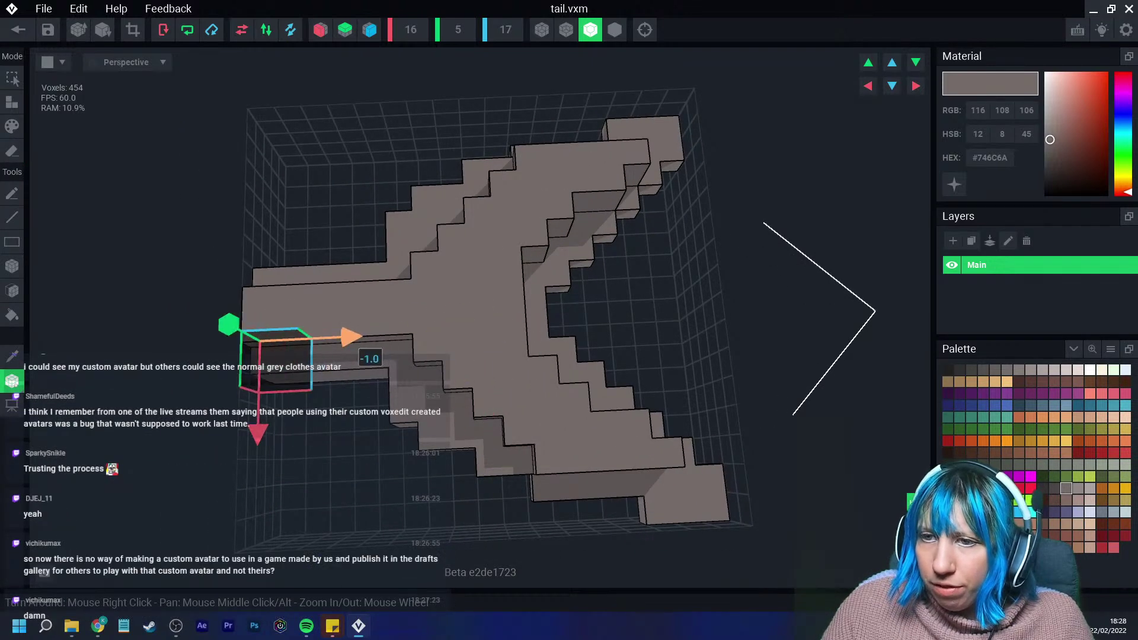
# Raise the tail's pivot to about the stem's mid-height and close the model with its changes saved.
pyautogui.moveTo(349, 336); pyautogui.dragTo(368, 341, button='right')
pyautogui.moveTo(329, 433); pyautogui.dragTo(370, 436)
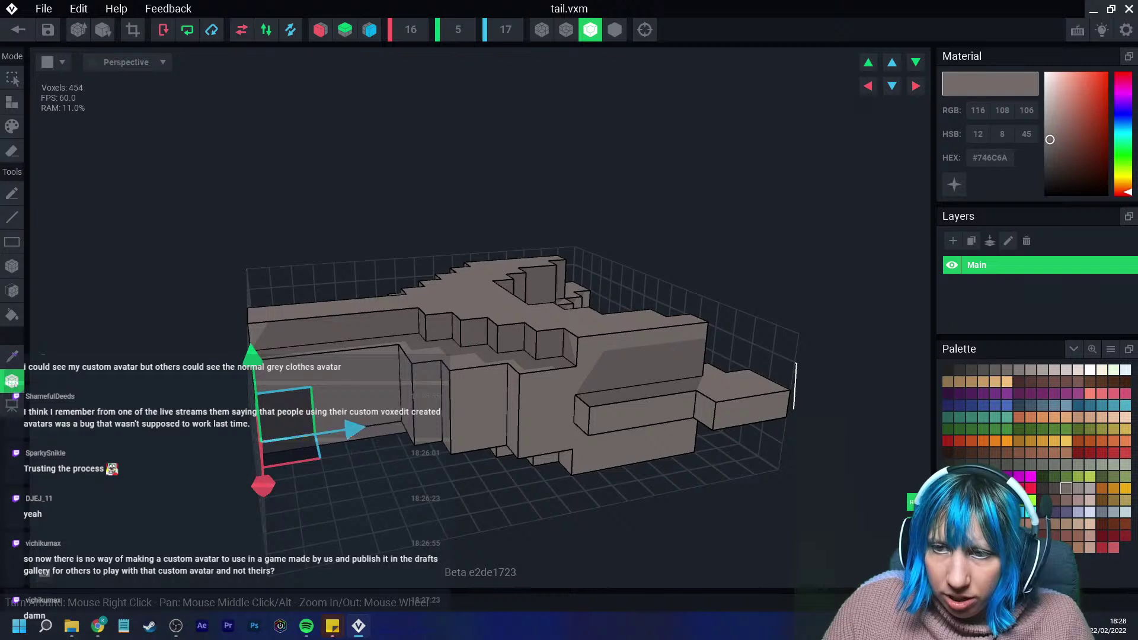
pyautogui.moveTo(252, 353); pyautogui.dragTo(246, 306)
pyautogui.moveTo(336, 350)
pyautogui.mouseDown(button='right')
pyautogui.moveTo(371, 348)
pyautogui.moveTo(337, 352)
pyautogui.mouseUp(button='right')
pyautogui.moveTo(251, 304); pyautogui.dragTo(251, 293)
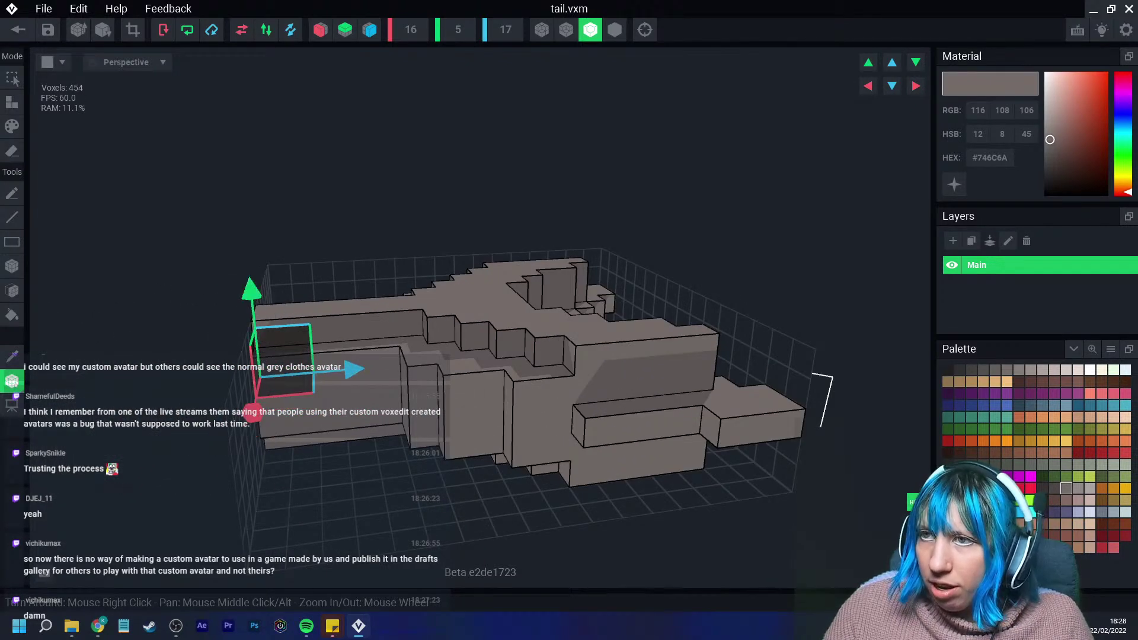
pyautogui.moveTo(279, 321); pyautogui.dragTo(340, 385, button='right')
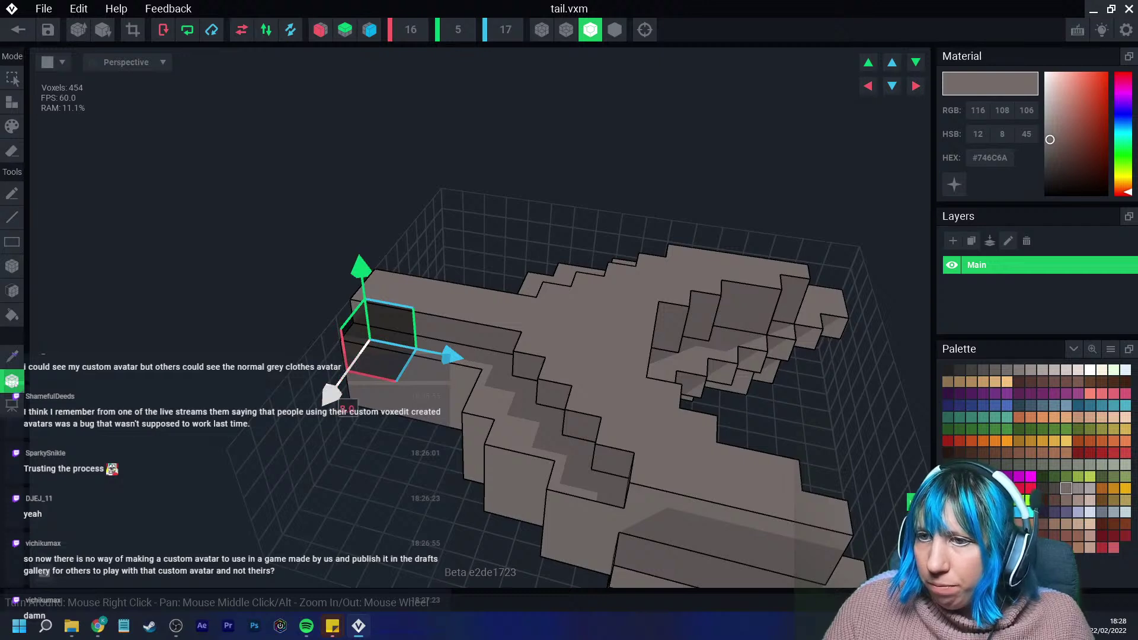
pyautogui.click(17, 30)
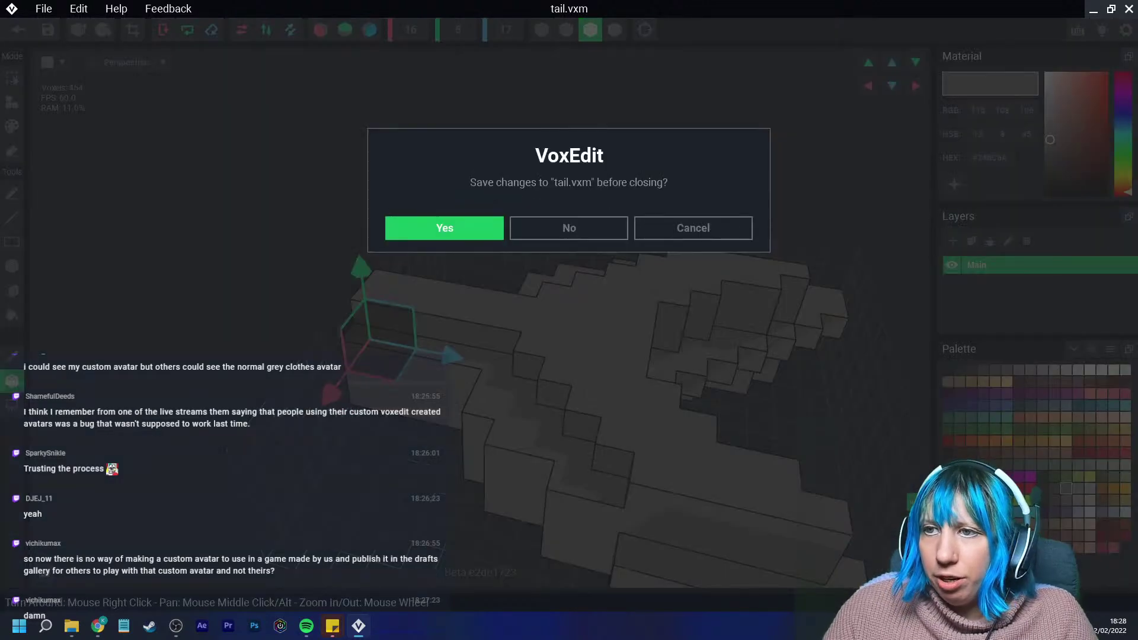
pyautogui.click(443, 226)
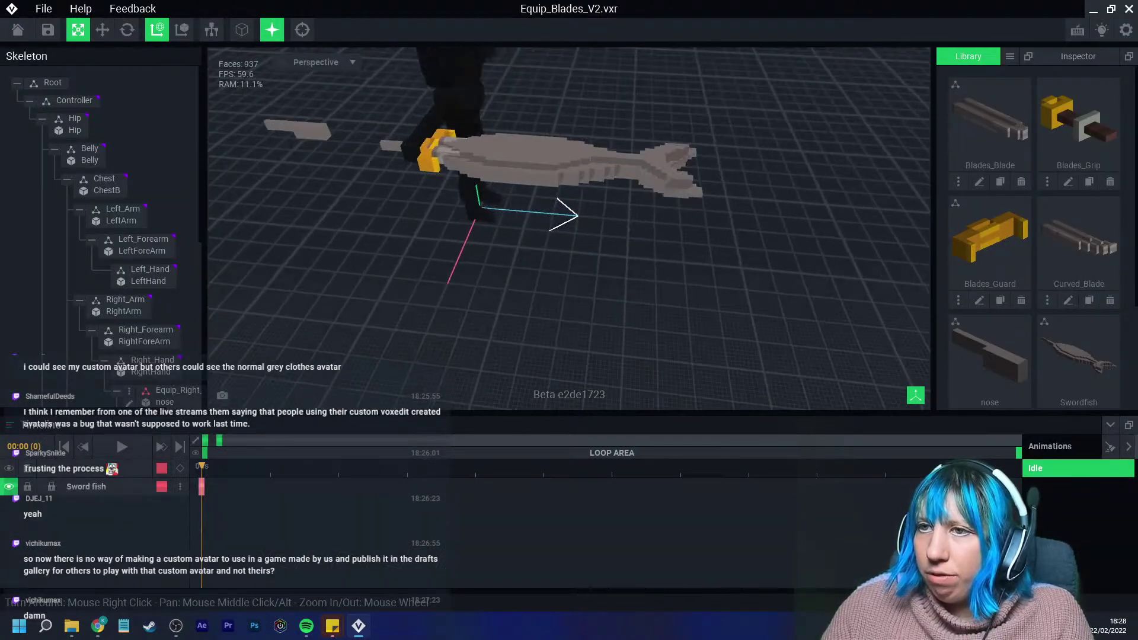
# Create a child node named Nose under the Equip_Right_Hand node.
pyautogui.click(148, 249)
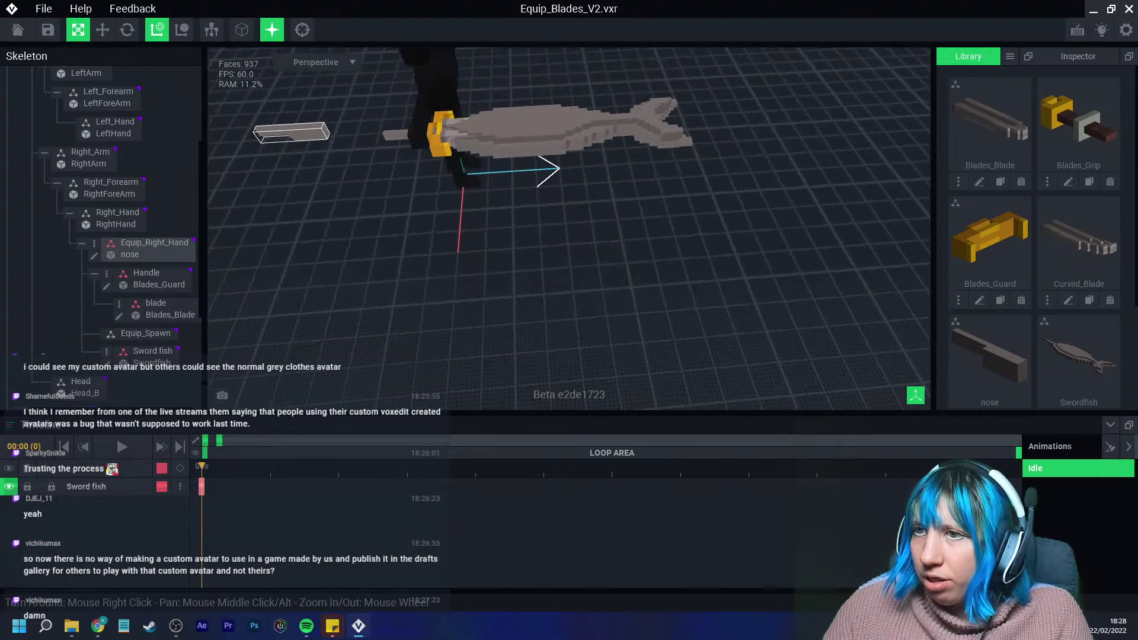
pyautogui.scroll(-3, 1056, 349)
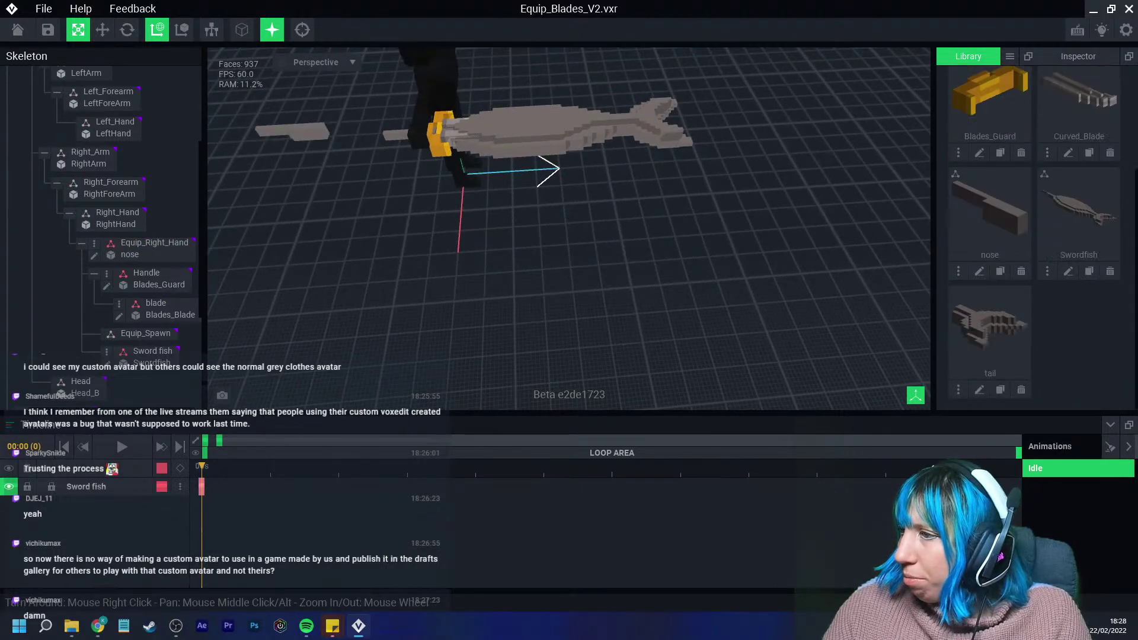
pyautogui.scroll(3, 1067, 349)
pyautogui.scroll(-3, 1067, 349)
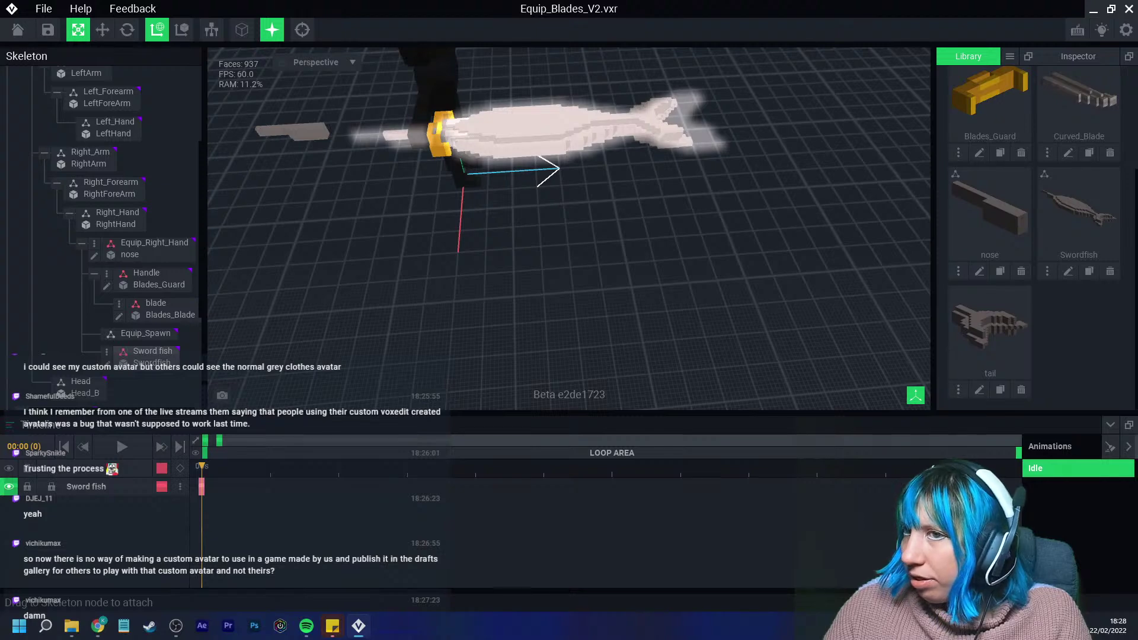
pyautogui.moveTo(1000, 205); pyautogui.dragTo(998, 206)
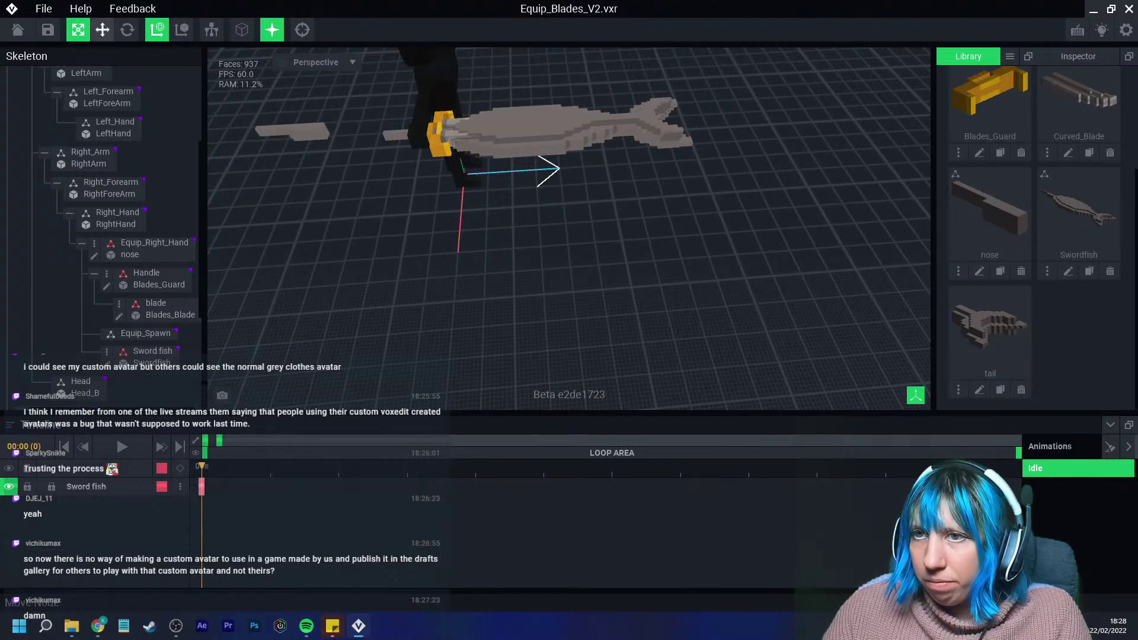
pyautogui.press('w')
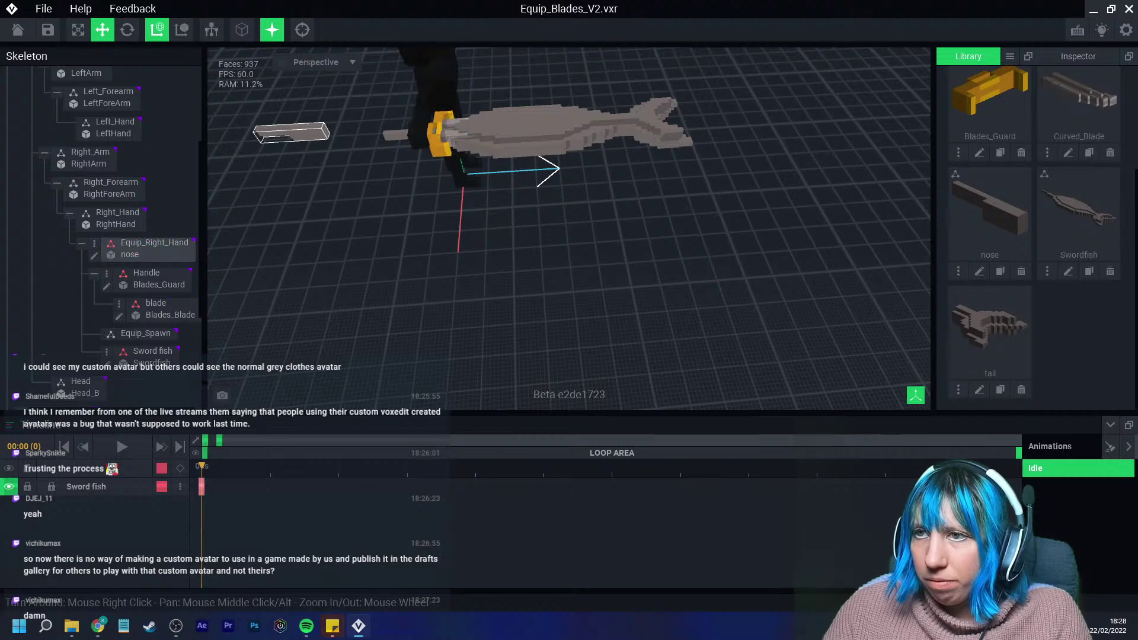
pyautogui.moveTo(569, 225); pyautogui.dragTo(598, 259, button='middle')
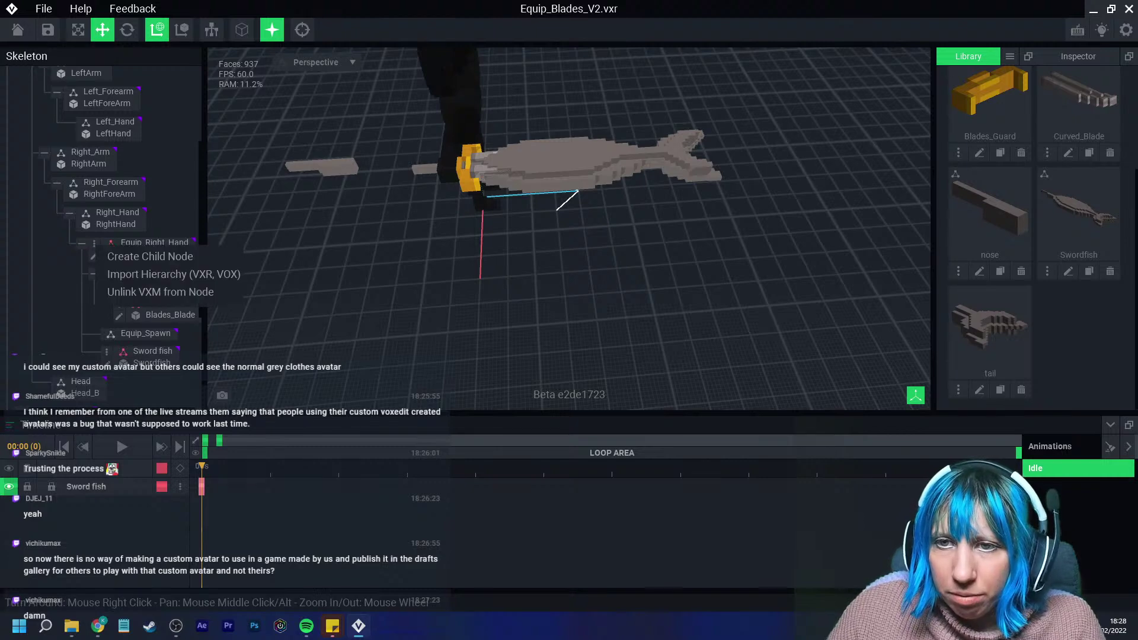
pyautogui.click(94, 243)
pyautogui.click(150, 257)
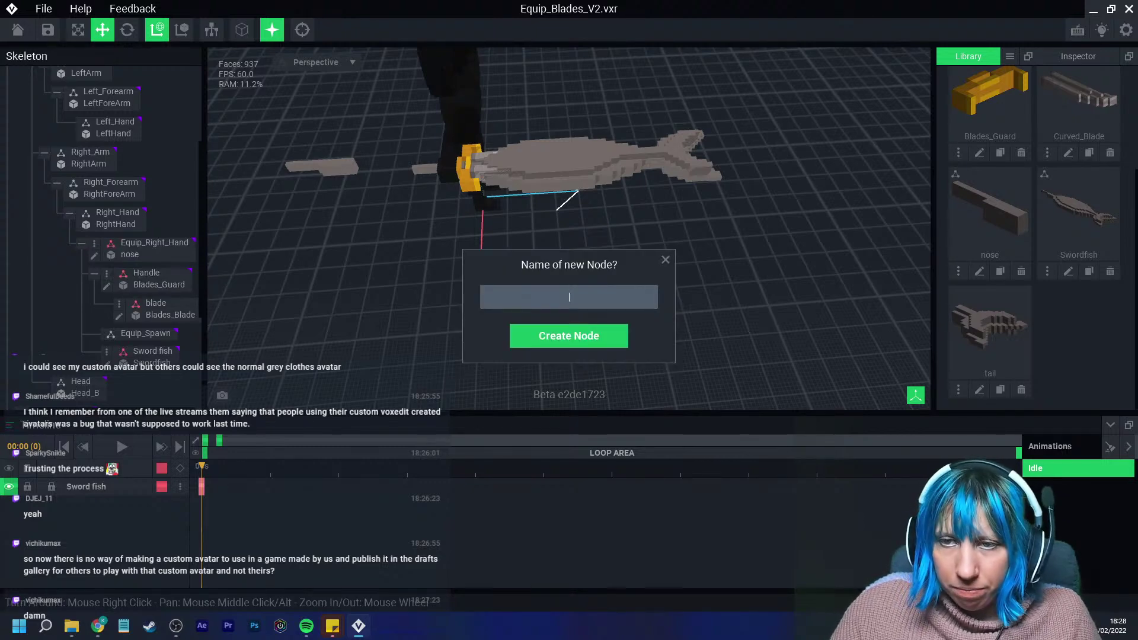
pyautogui.write('Nose')
pyautogui.press('Return')
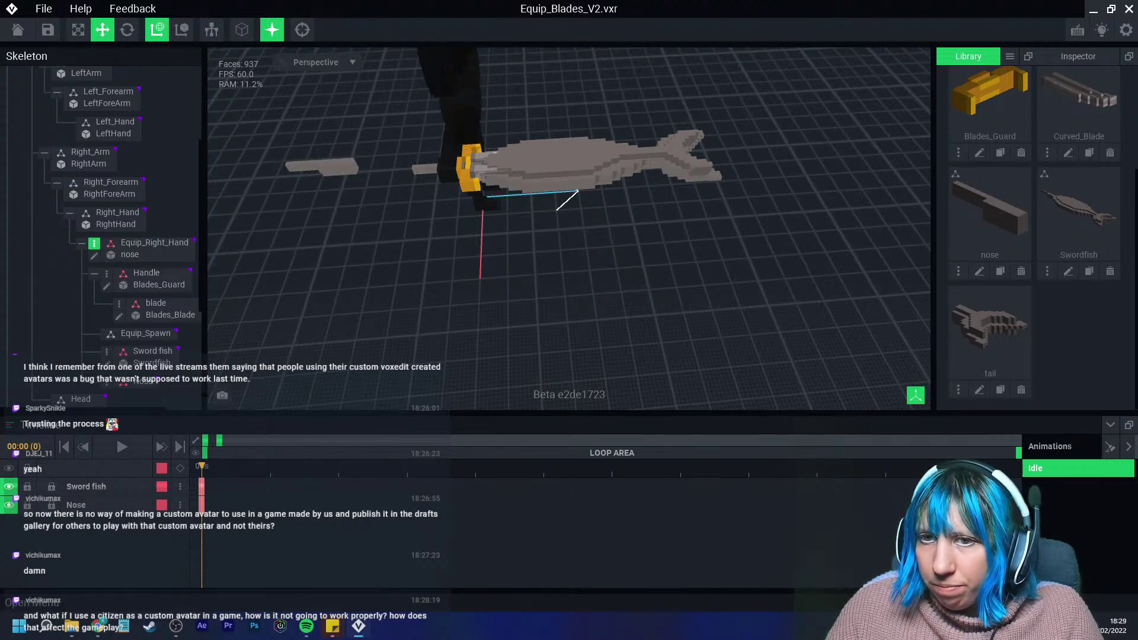
# Unlink the nose model from Equip_Right_Hand and attach it to the Nose node.
pyautogui.click(93, 243)
pyautogui.click(162, 290)
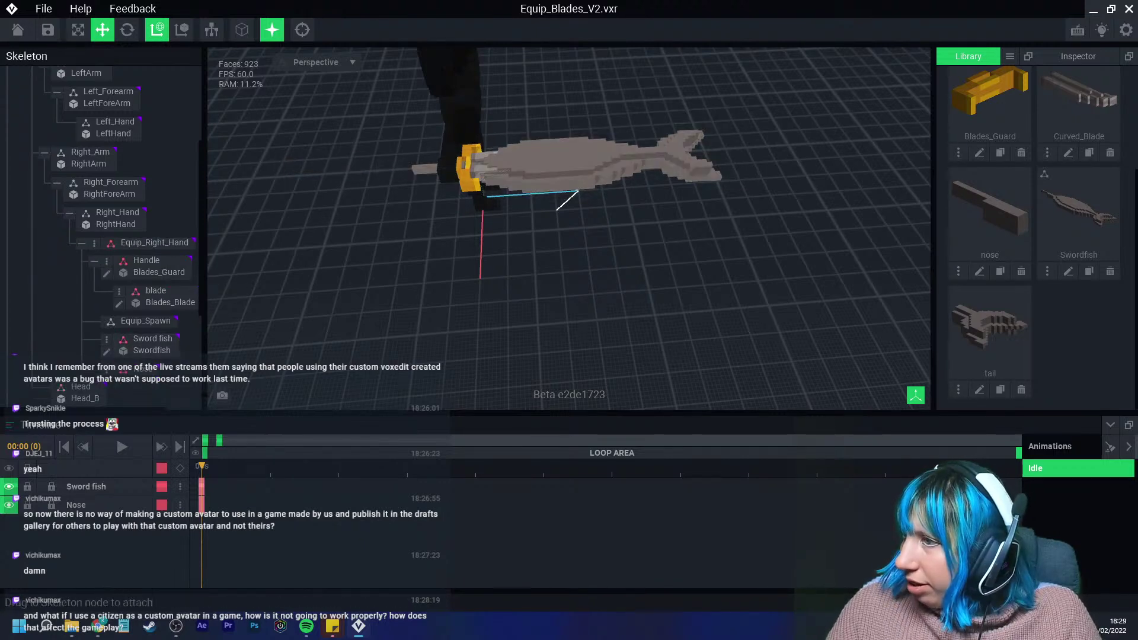
pyautogui.moveTo(237, 403); pyautogui.dragTo(136, 371)
# Move the Nose node so its model overlaps the nose of the full swordfish behind the gold guard.
pyautogui.moveTo(512, 164); pyautogui.dragTo(608, 159)
pyautogui.click(622, 243)
pyautogui.click(424, 160)
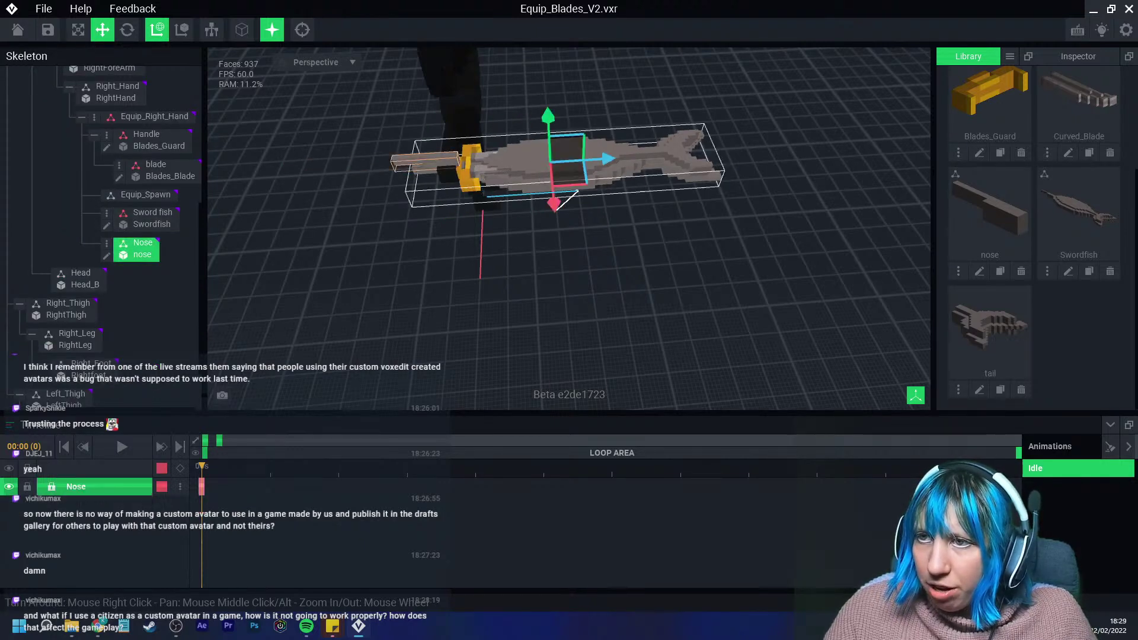
pyautogui.scroll(3, 474, 169)
pyautogui.moveTo(475, 169); pyautogui.dragTo(694, 270, button='middle')
pyautogui.scroll(3, 597, 237)
pyautogui.moveTo(694, 270); pyautogui.dragTo(720, 178, button='right')
pyautogui.moveTo(697, 145); pyautogui.dragTo(687, 177)
pyautogui.moveTo(733, 212); pyautogui.dragTo(775, 211)
pyautogui.moveTo(774, 211); pyautogui.dragTo(632, 326, button='right')
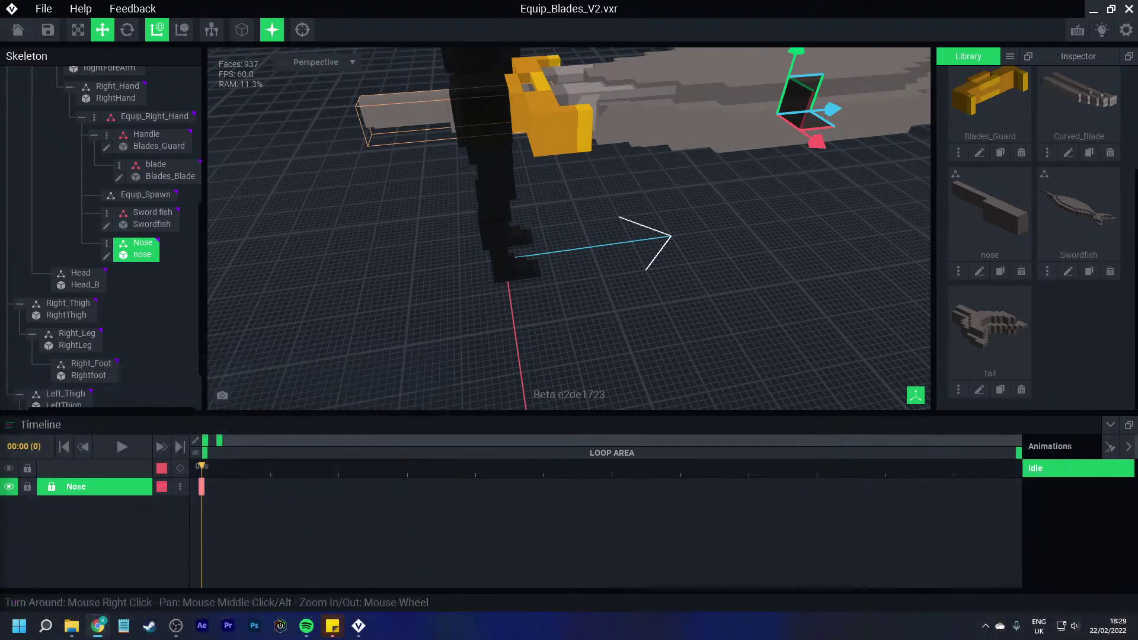
pyautogui.hotkey('alt', 'Tab')
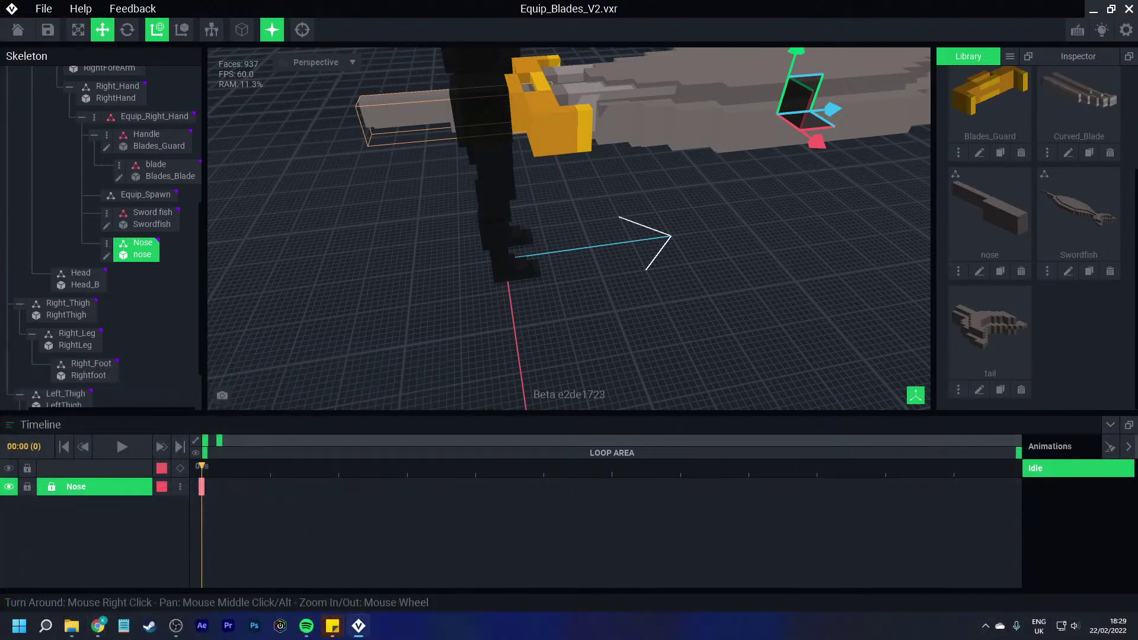
pyautogui.hotkey('alt', 'Tab')
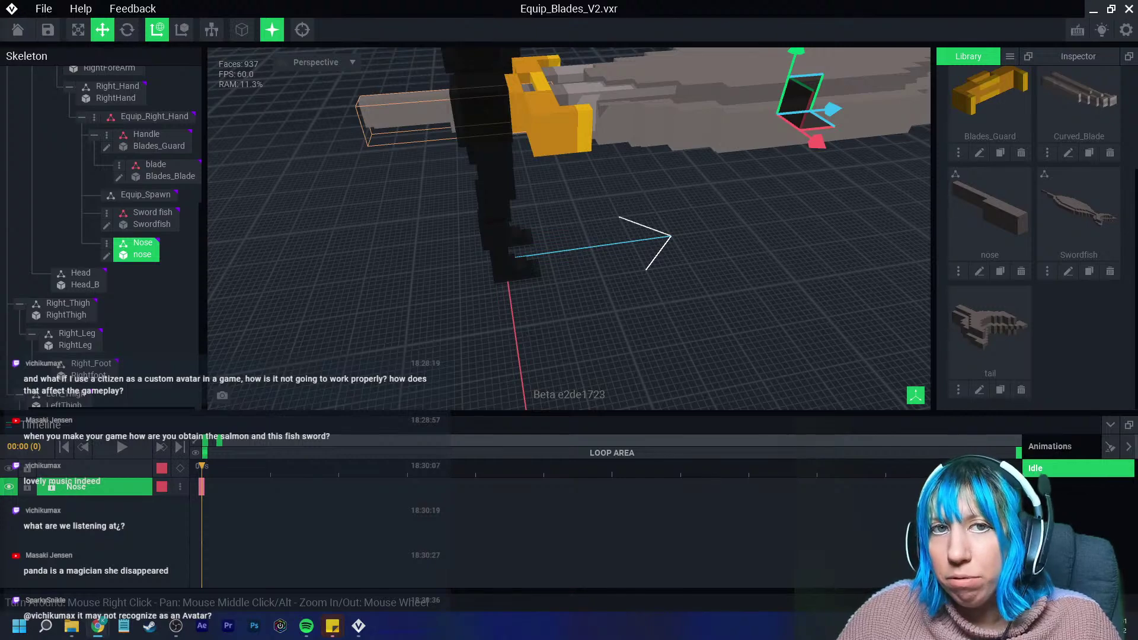
pyautogui.moveTo(771, 143); pyautogui.dragTo(633, 257, button='middle')
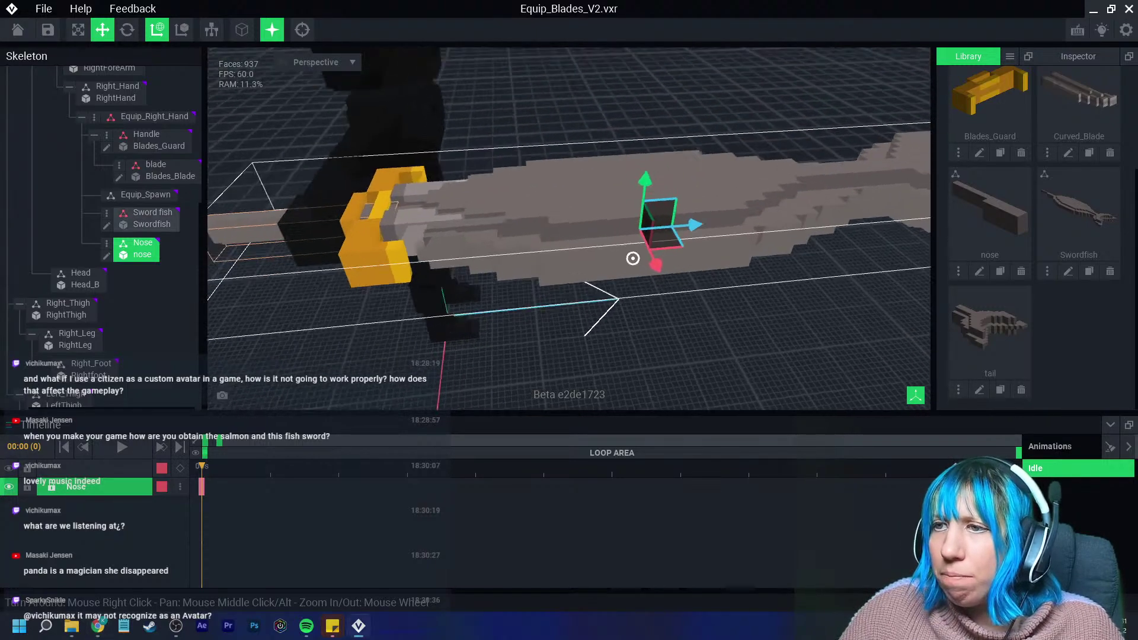
pyautogui.moveTo(633, 257); pyautogui.dragTo(643, 273, button='right')
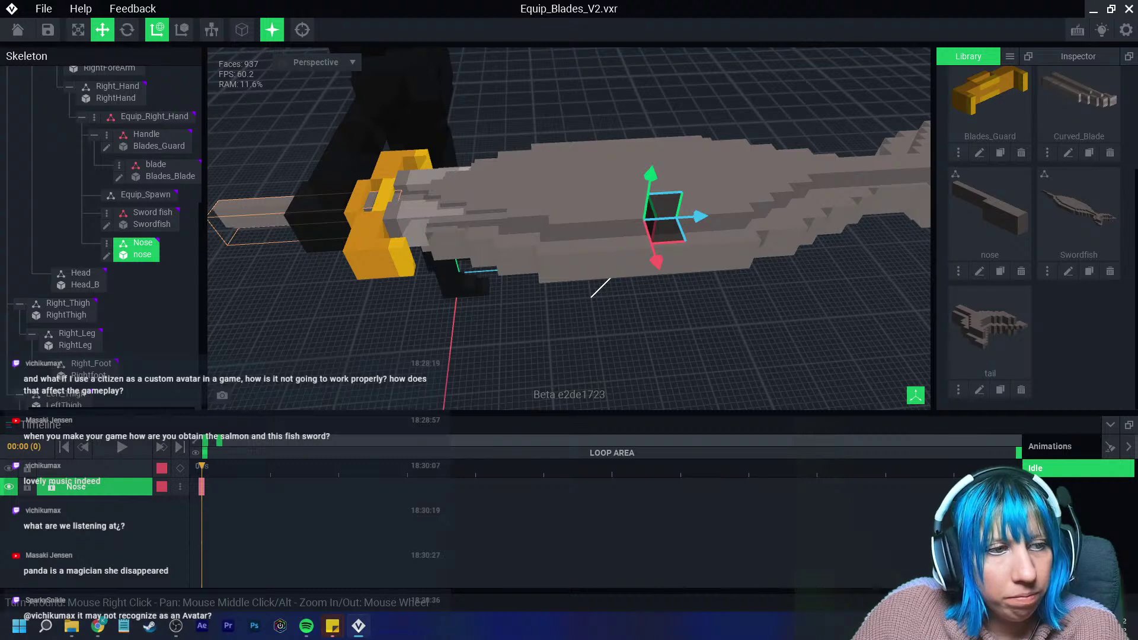
pyautogui.moveTo(592, 297); pyautogui.dragTo(439, 293, button='right')
pyautogui.click(450, 279)
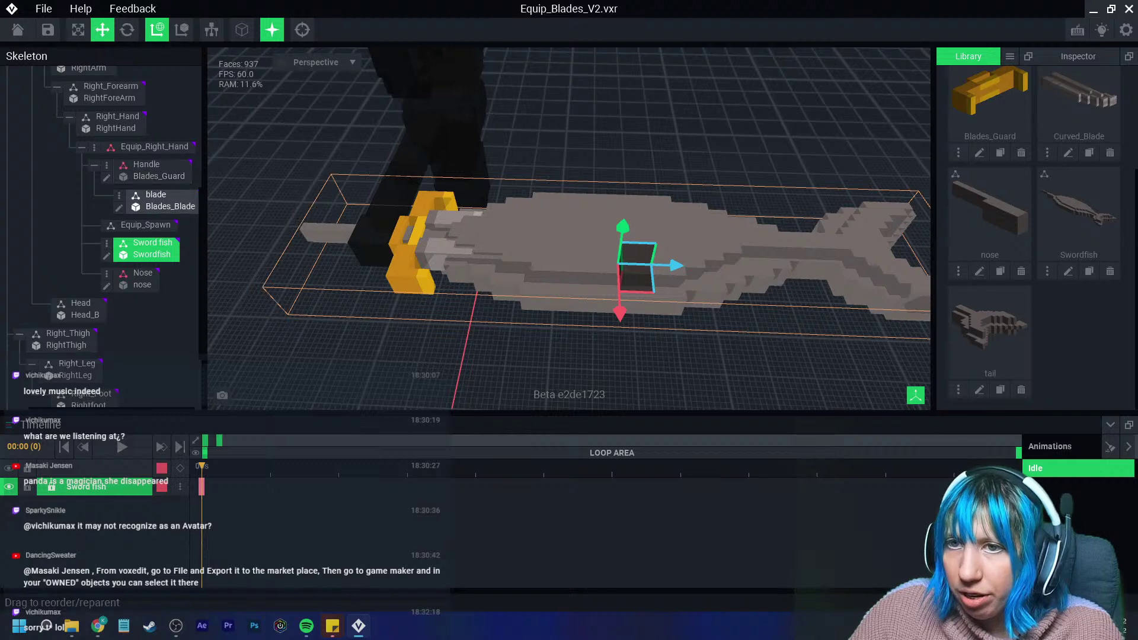
# Create a child node named Fish under Nose and a child node named Tail under Fish.
pyautogui.click(106, 273)
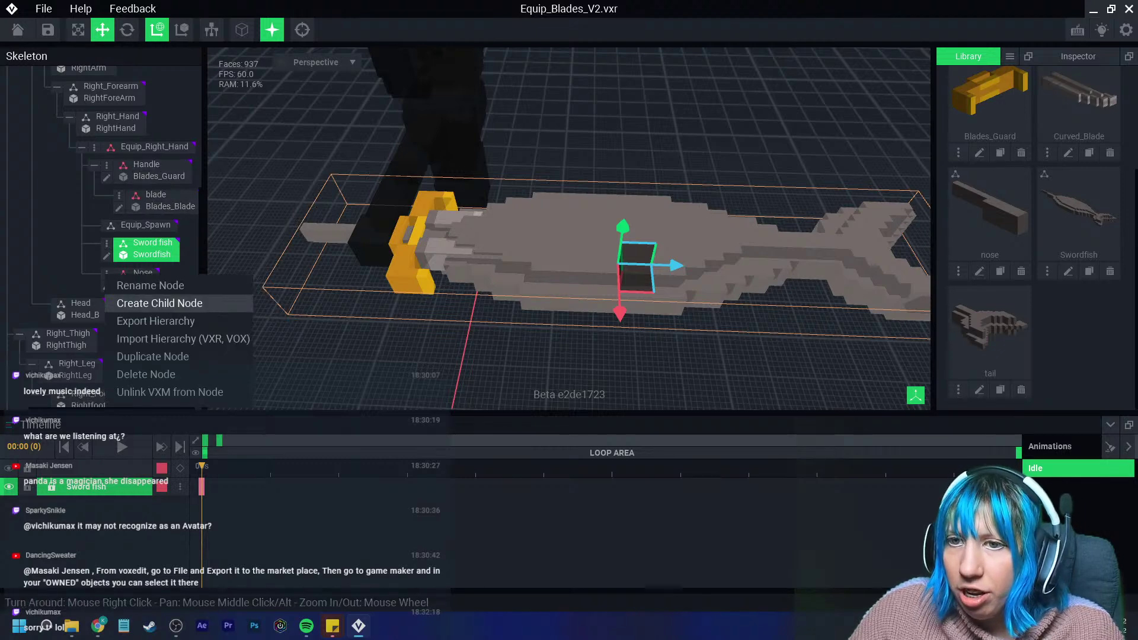
pyautogui.click(160, 303)
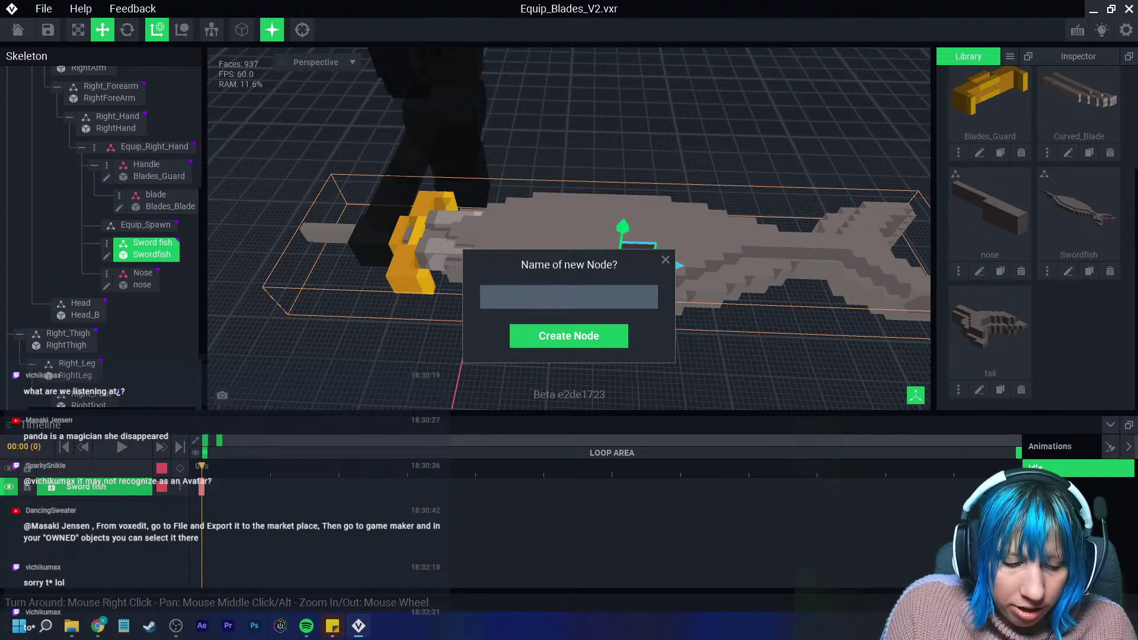
pyautogui.write('Fish')
pyautogui.press('Return')
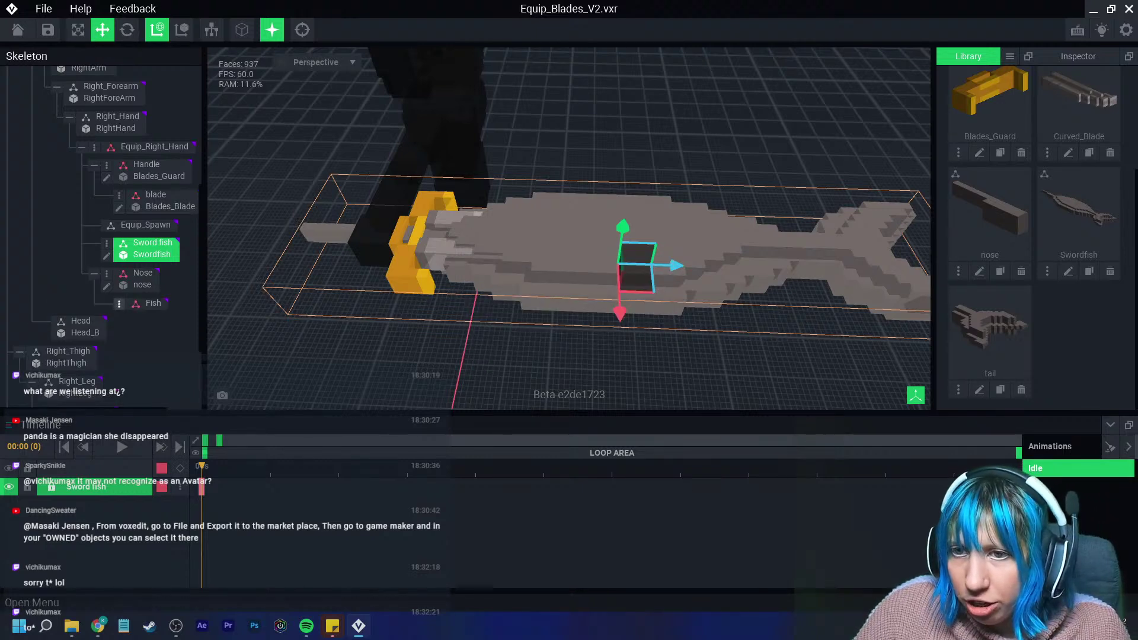
pyautogui.click(119, 303)
pyautogui.click(173, 334)
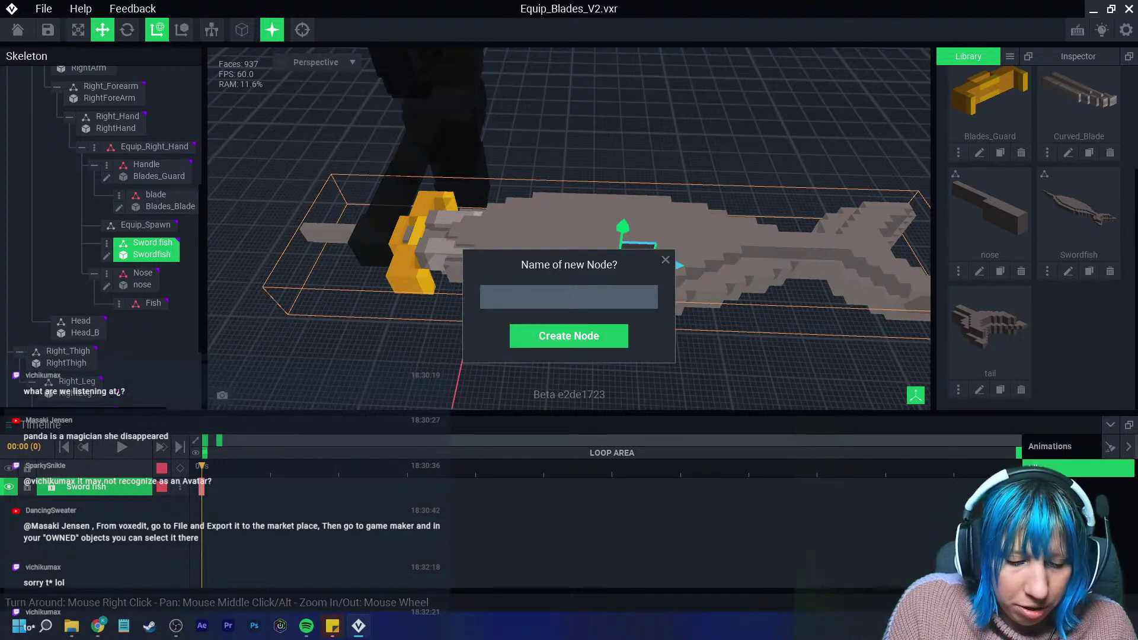
pyautogui.write('Tail')
pyautogui.press('Return')
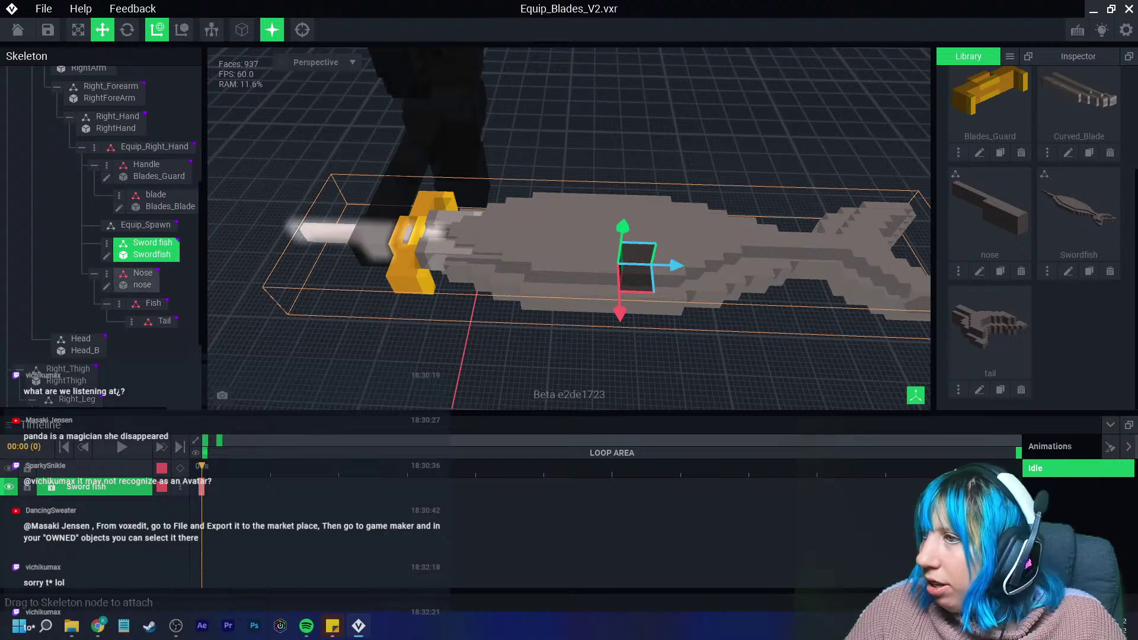
# Attach the tail model to the Tail node and move it to overlap the full swordfish's tail fin.
pyautogui.moveTo(989, 332); pyautogui.dragTo(151, 321)
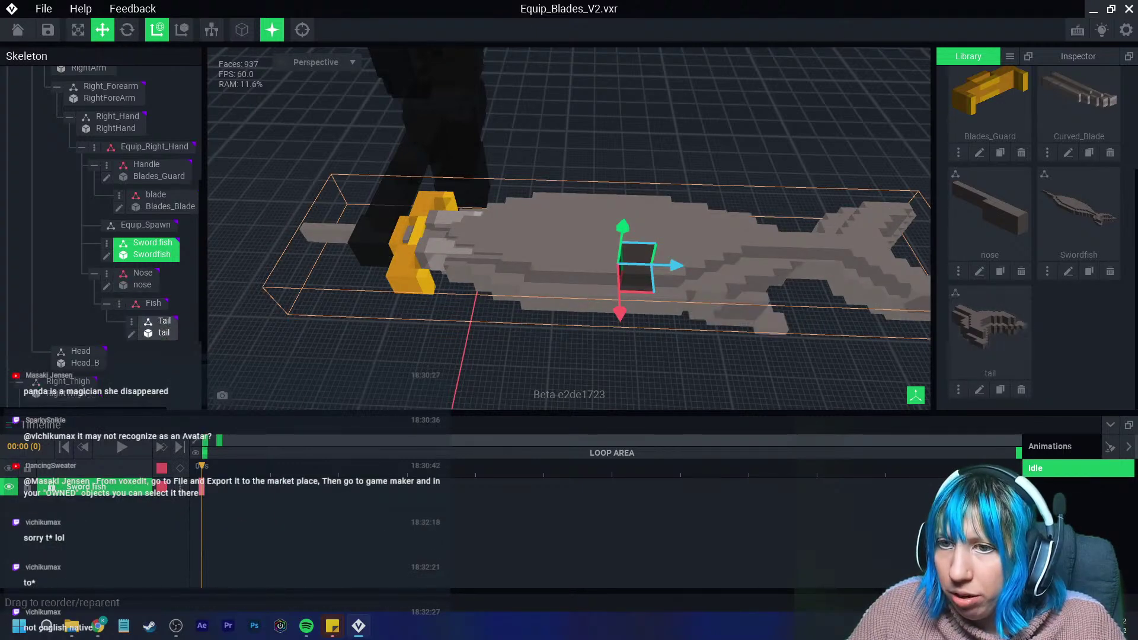
pyautogui.moveTo(471, 259); pyautogui.dragTo(624, 266)
pyautogui.moveTo(726, 332); pyautogui.dragTo(616, 241, button='right')
pyautogui.moveTo(493, 109); pyautogui.dragTo(491, 77)
pyautogui.moveTo(553, 141); pyautogui.dragTo(559, 143)
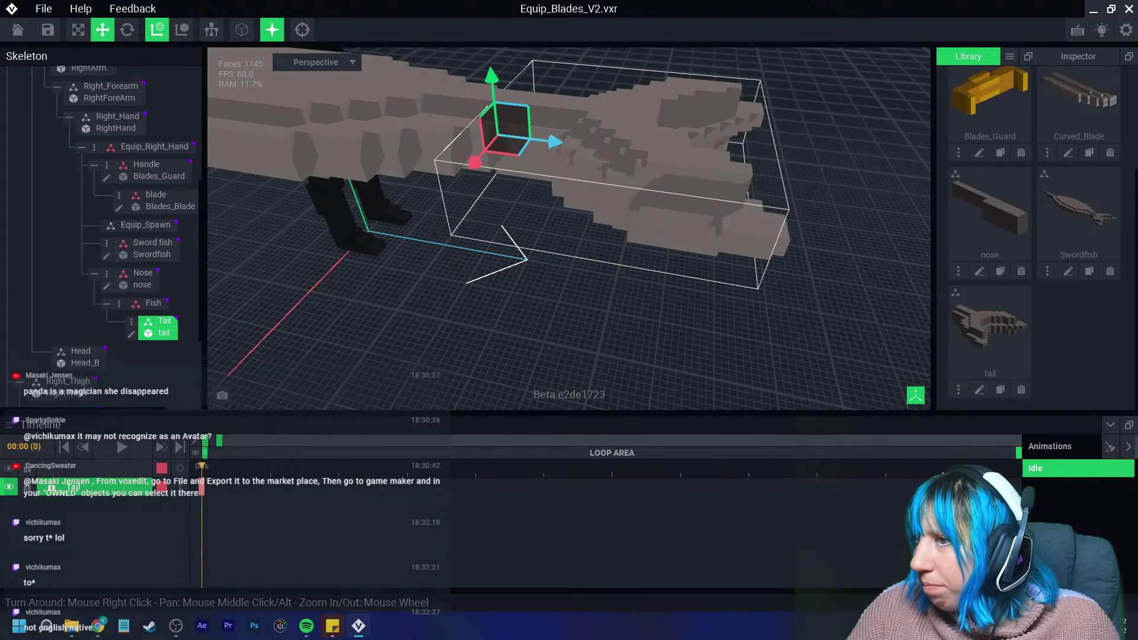
# Examine from several angles how the separate tail part lines up with the full swordfish's tail.
pyautogui.moveTo(581, 180); pyautogui.dragTo(582, 180, button='right')
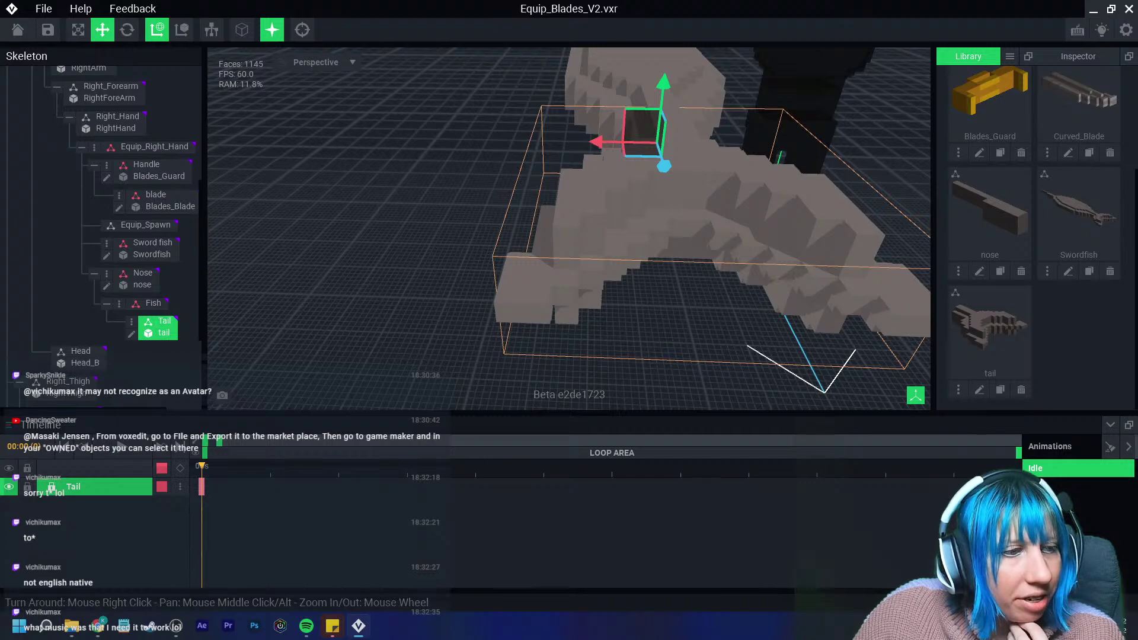
pyautogui.moveTo(379, 184); pyautogui.dragTo(526, 203, button='right')
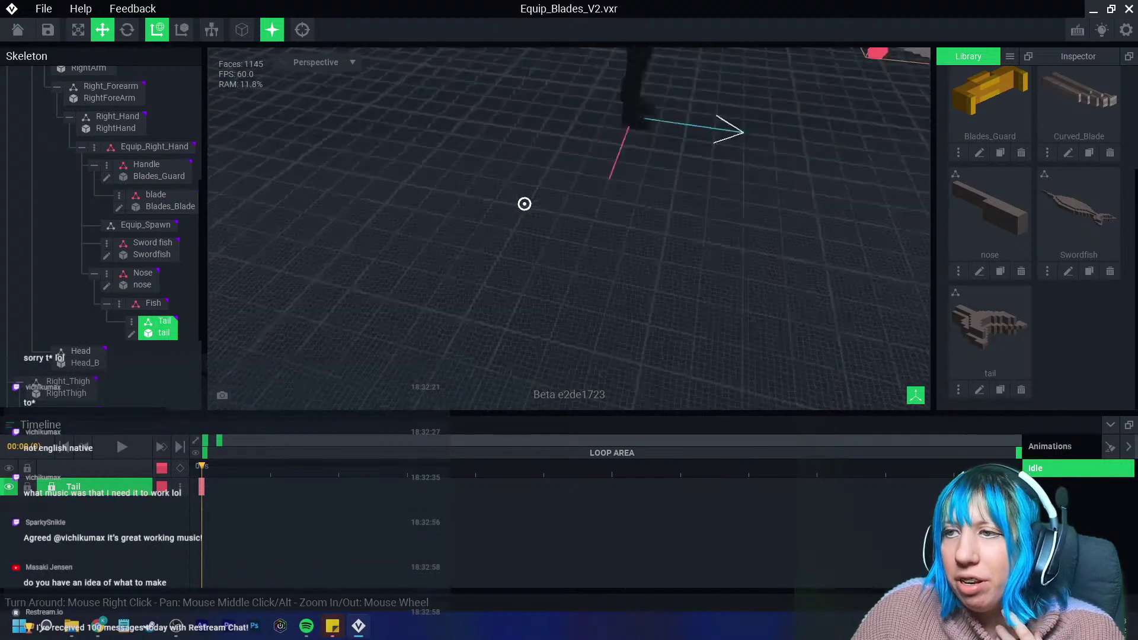
pyautogui.moveTo(526, 203); pyautogui.dragTo(329, 359, button='middle')
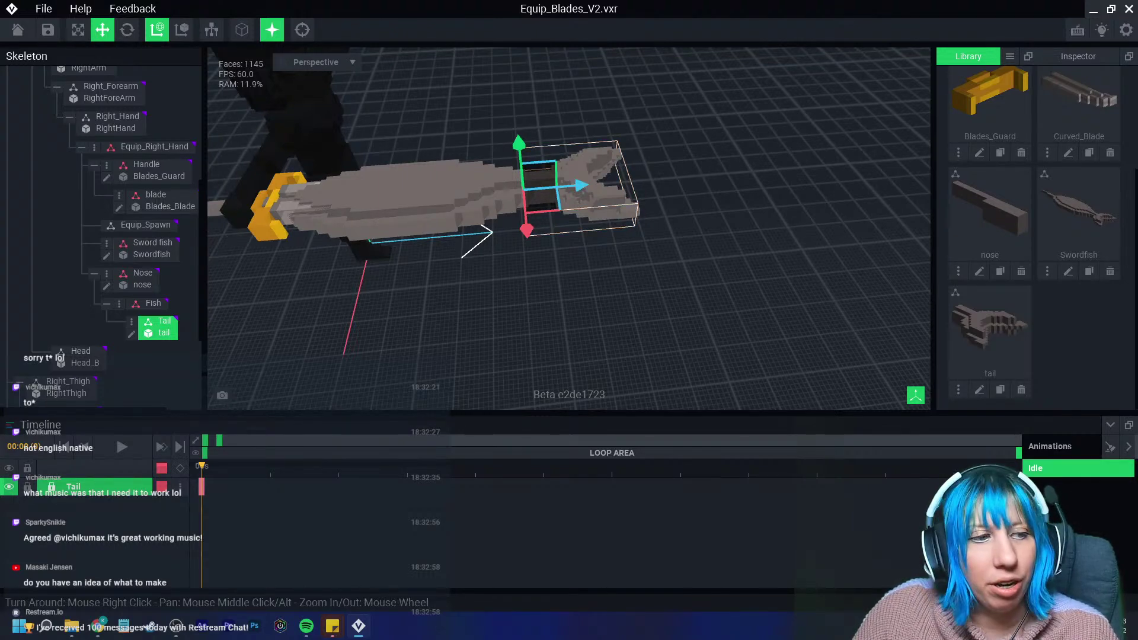
pyautogui.moveTo(534, 226); pyautogui.dragTo(552, 239, button='middle')
pyautogui.scroll(2, 553, 240)
pyautogui.scroll(1, 563, 213)
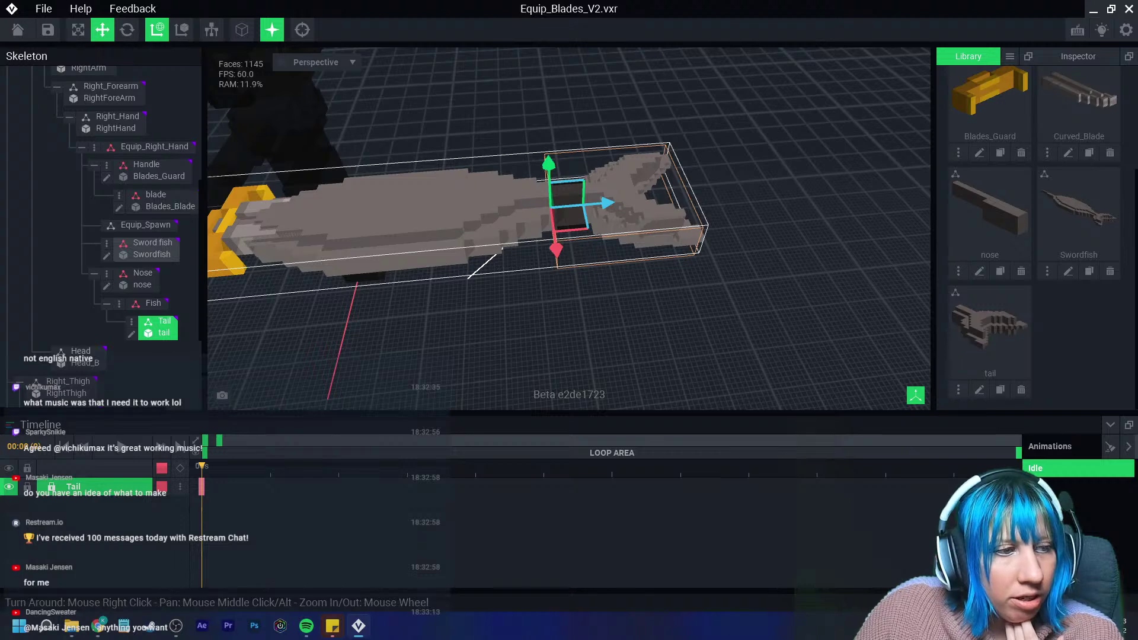
pyautogui.moveTo(457, 209); pyautogui.dragTo(438, 218, button='right')
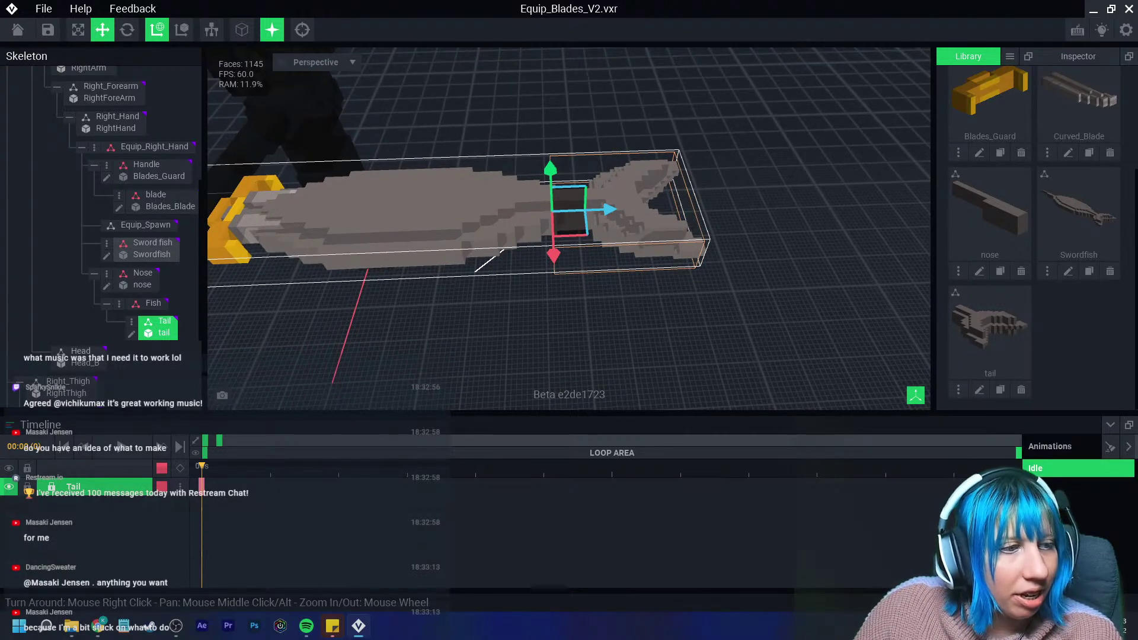
pyautogui.scroll(3, 501, 252)
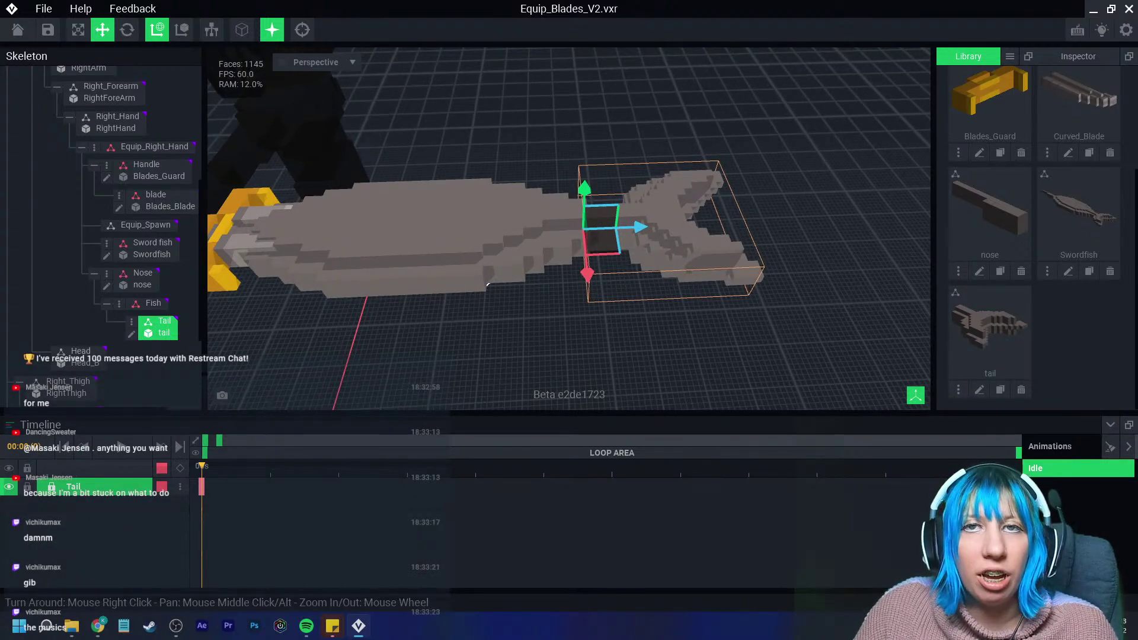
pyautogui.moveTo(487, 285); pyautogui.dragTo(503, 294, button='middle')
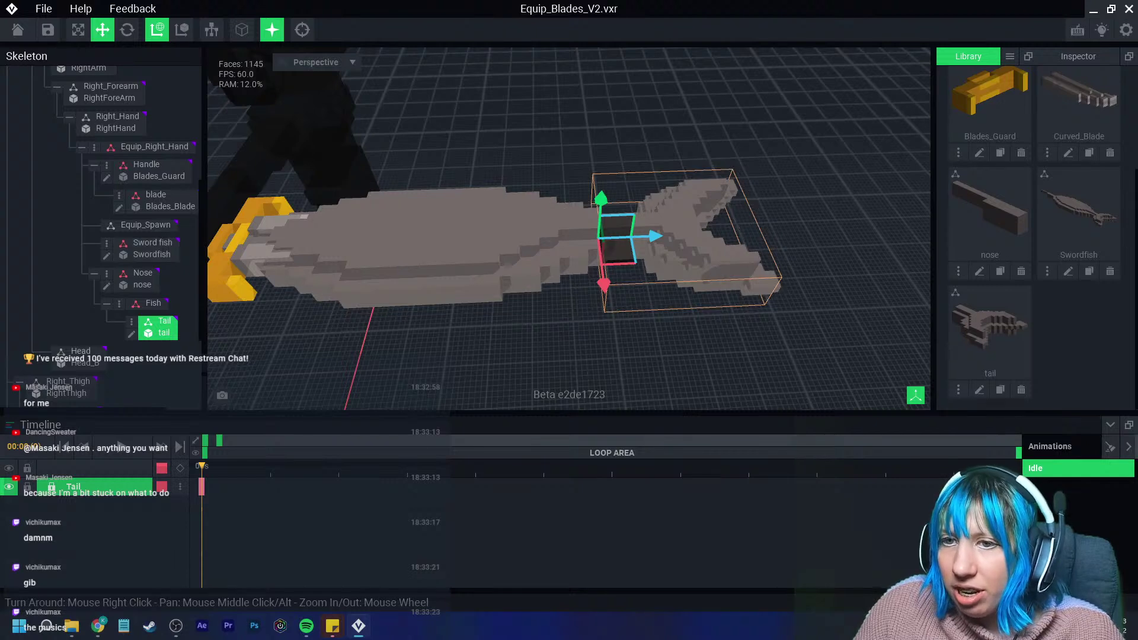
# Attach the Swordfish model to the Fish node, and open that model to inspect its tail end before returning to the project.
pyautogui.moveTo(1079, 211); pyautogui.dragTo(151, 304)
pyautogui.click(119, 316)
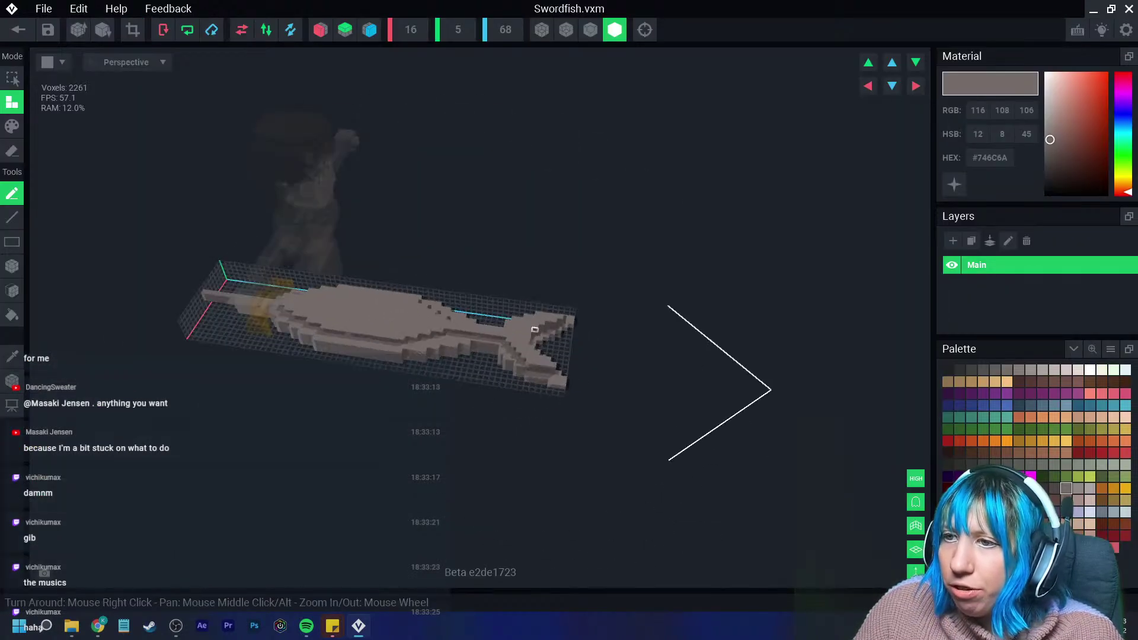
pyautogui.scroll(5, 416, 319)
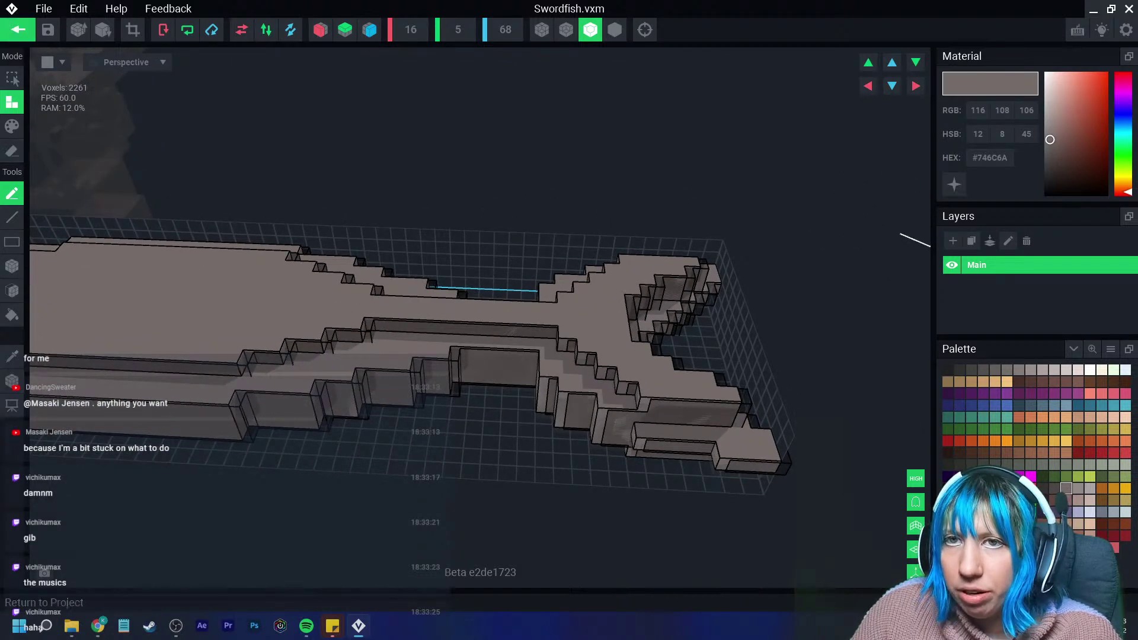
pyautogui.click(17, 30)
pyautogui.click(483, 226)
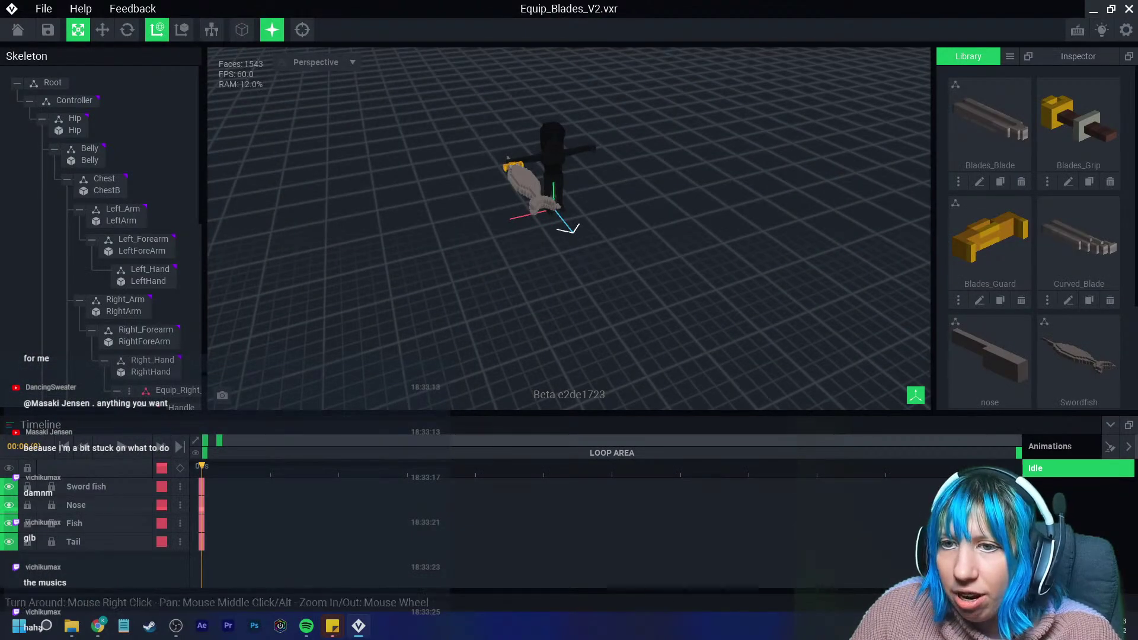
# Delete the Sword fish node that holds the full swordfish model under Equip_Right_Hand.
pyautogui.scroll(-3, 101, 237)
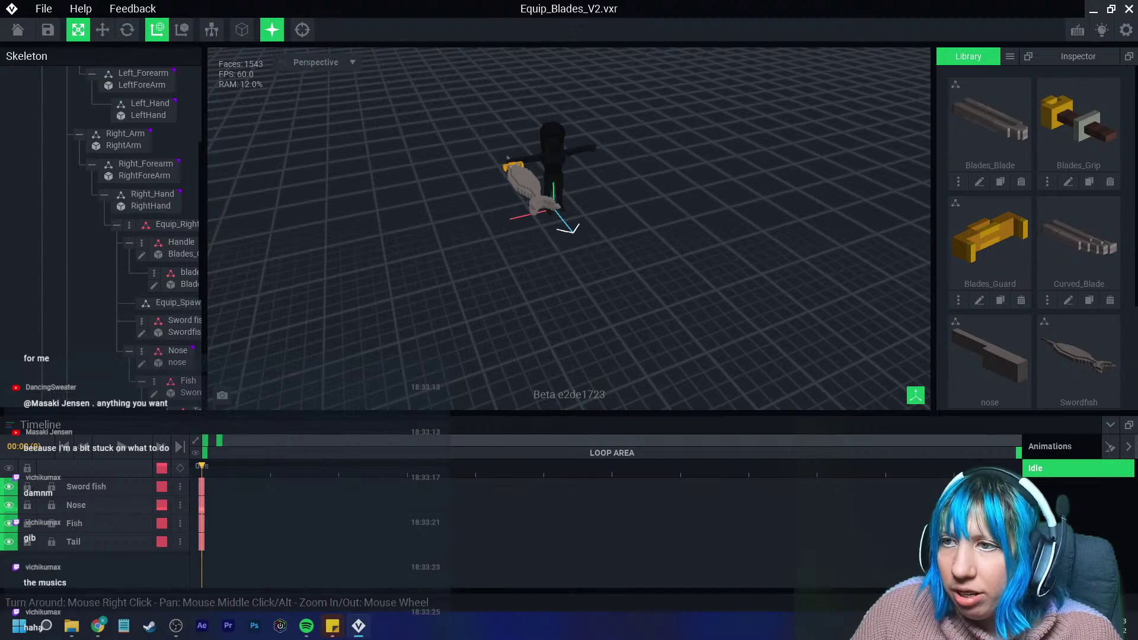
pyautogui.click(178, 381)
pyautogui.click(148, 188)
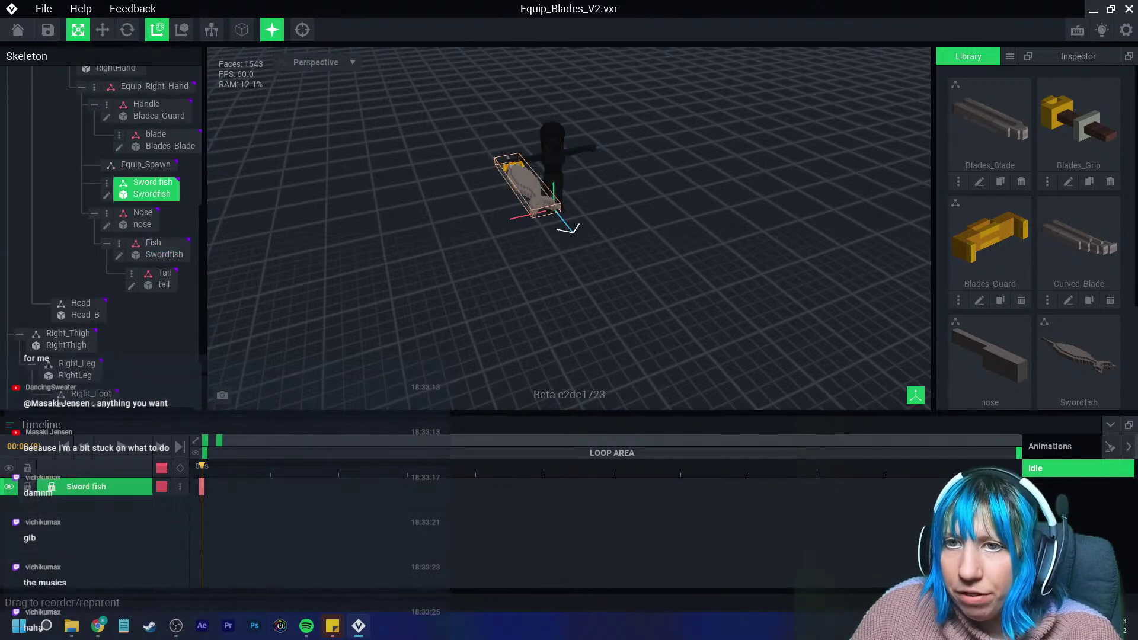
pyautogui.rightClick(113, 184)
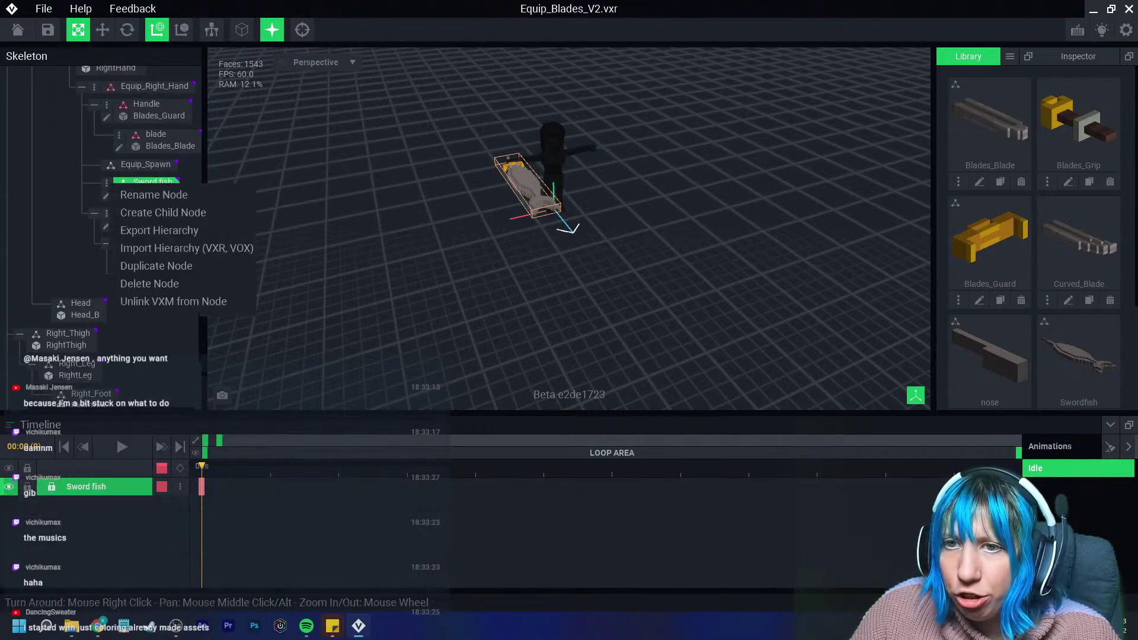
pyautogui.click(148, 282)
# Unlink the Blades_Guard model from the Handle node and the Blades_Blade model from the blade node.
pyautogui.moveTo(427, 189); pyautogui.dragTo(511, 228, button='right')
pyautogui.scroll(6, 534, 204)
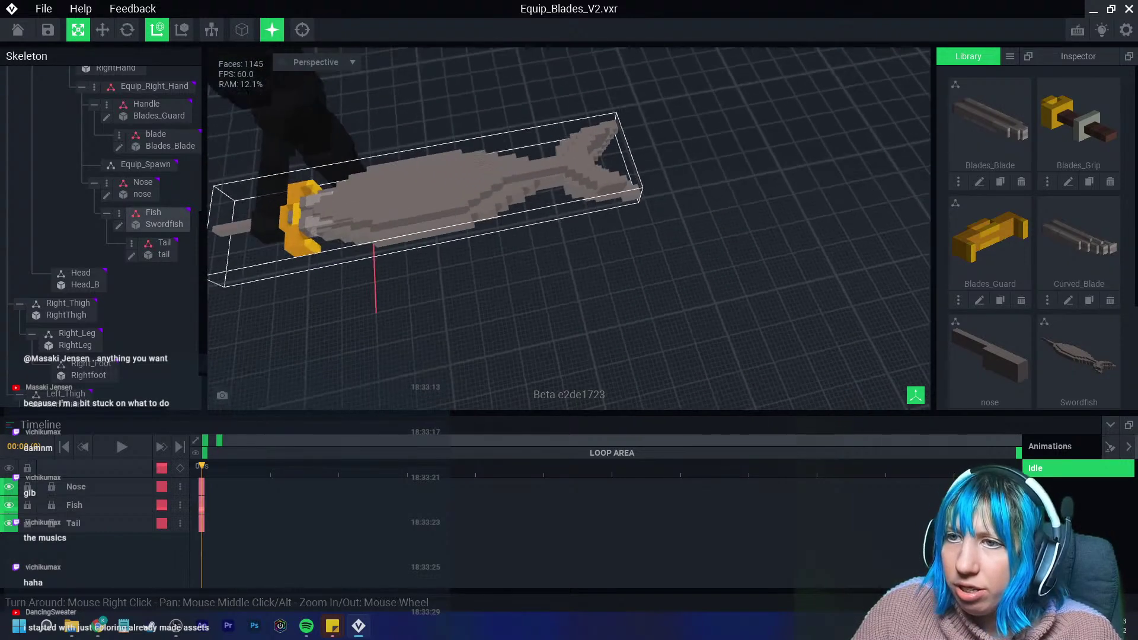
pyautogui.moveTo(511, 228); pyautogui.dragTo(581, 222, button='middle')
pyautogui.scroll(3, 151, 112)
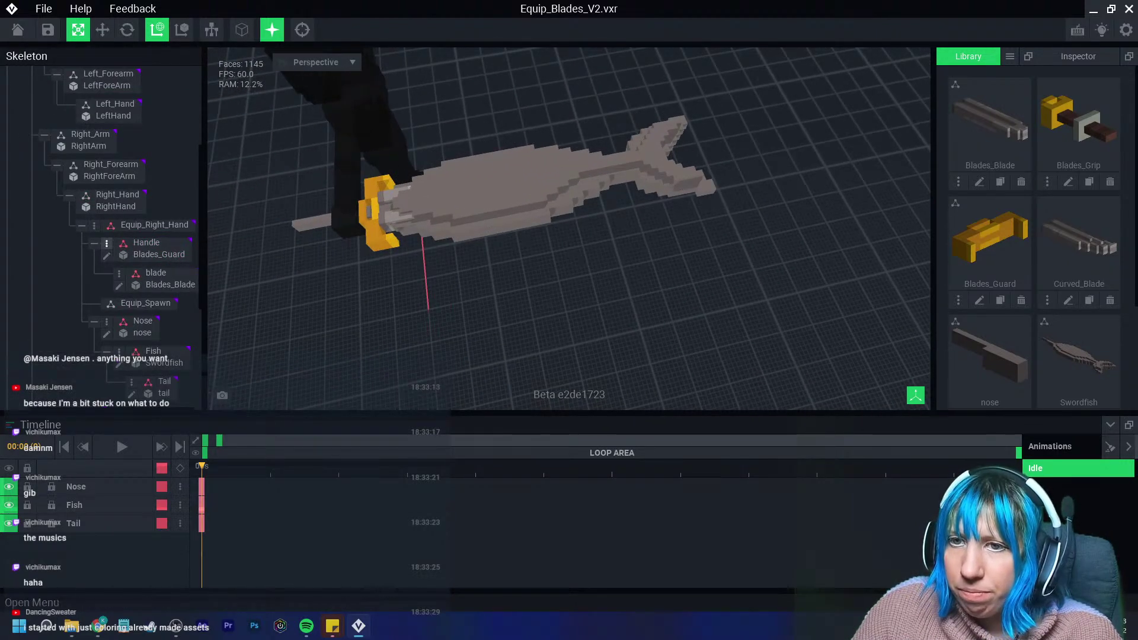
pyautogui.click(107, 243)
pyautogui.click(171, 294)
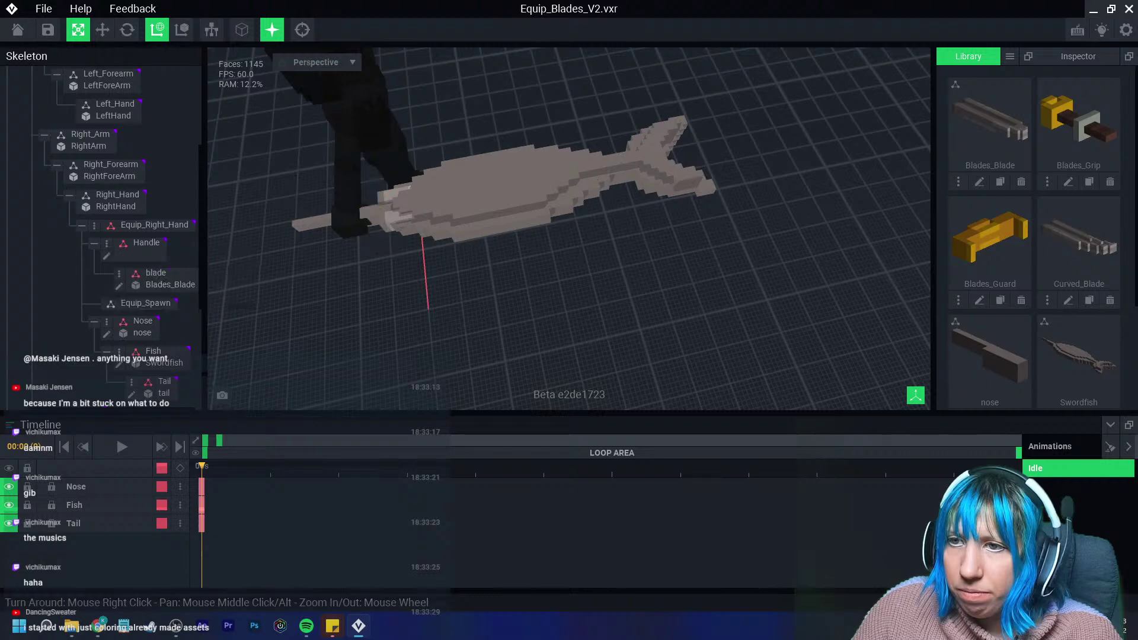
pyautogui.click(119, 260)
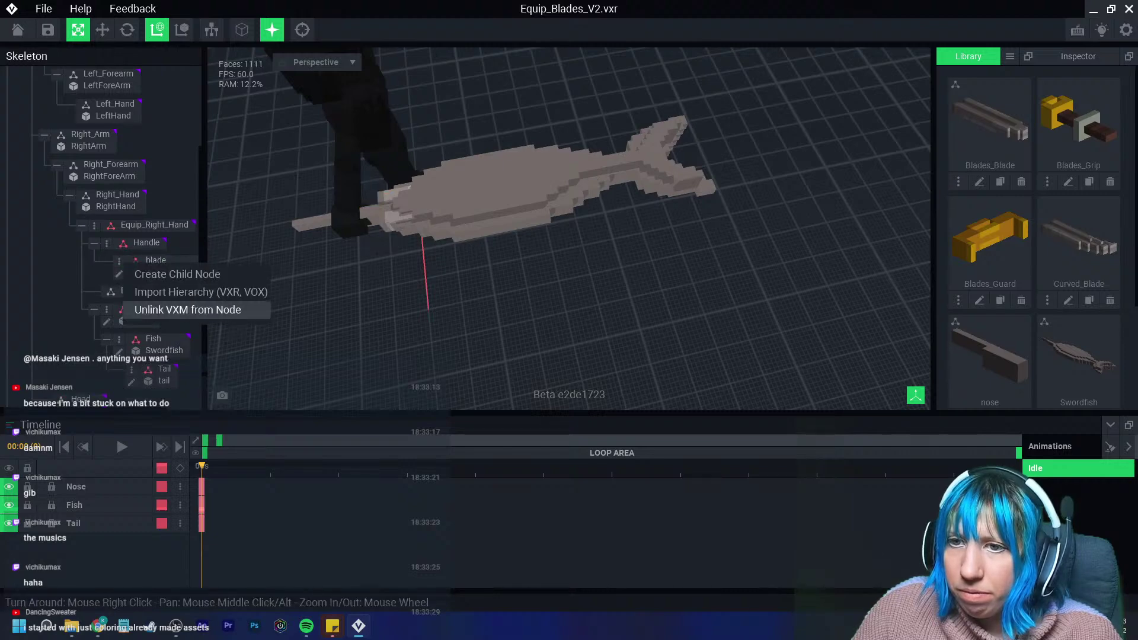
pyautogui.click(188, 309)
# Open the Fish node's Swordfish model for editing and set up box erasing at its tail end.
pyautogui.scroll(5, 388, 238)
pyautogui.moveTo(389, 239)
pyautogui.mouseDown(button='right')
pyautogui.moveTo(384, 208)
pyautogui.moveTo(409, 239)
pyautogui.mouseUp(button='right')
pyautogui.scroll(2, 409, 238)
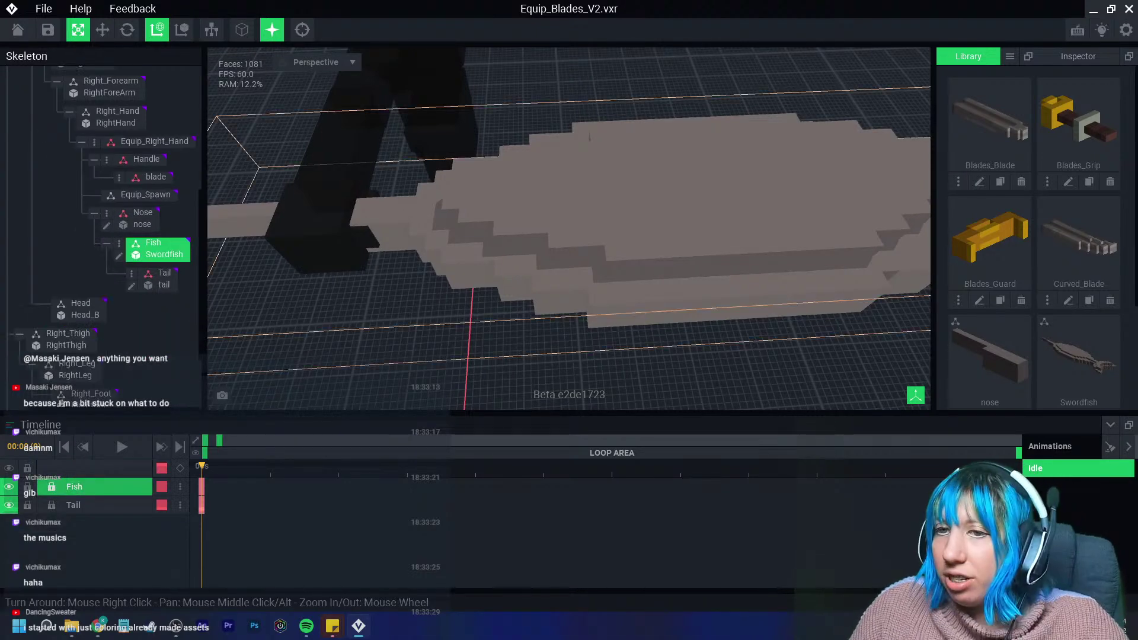
pyautogui.click(119, 256)
pyautogui.moveTo(500, 276); pyautogui.dragTo(310, 313, button='right')
pyautogui.scroll(3, 359, 341)
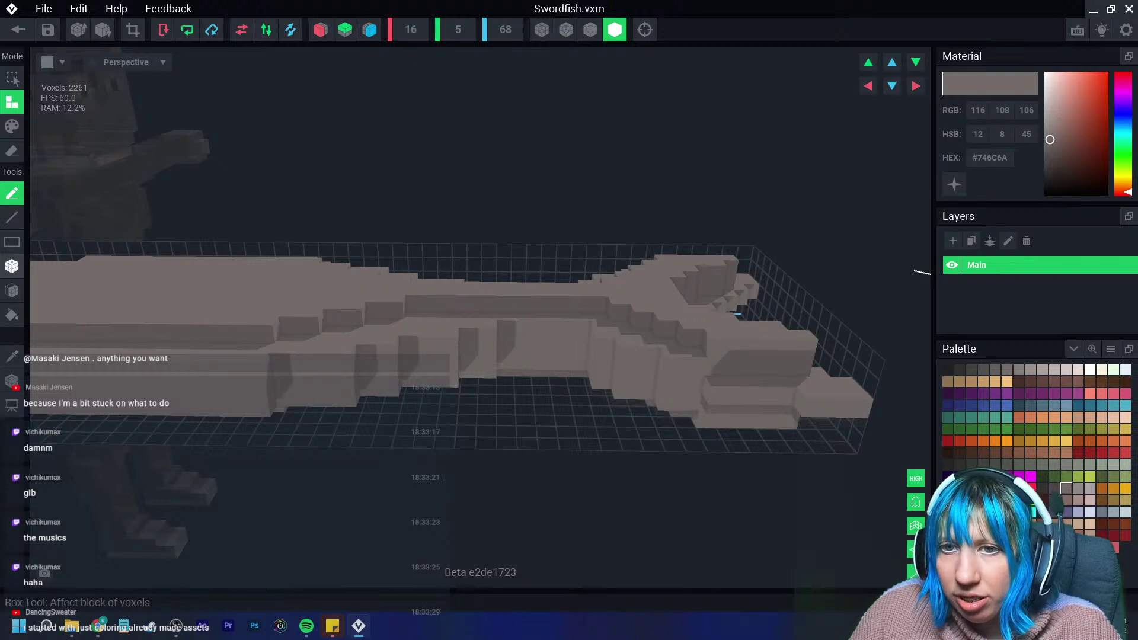
pyautogui.click(12, 266)
pyautogui.click(11, 151)
# Try to erase the swordfish's tail layer by layer from above with the Box tool.
pyautogui.moveTo(483, 267)
pyautogui.mouseDown(button='right')
pyautogui.moveTo(506, 324)
pyautogui.moveTo(490, 239)
pyautogui.mouseUp(button='right')
pyautogui.moveTo(491, 239)
pyautogui.mouseDown()
pyautogui.moveTo(332, 398)
pyautogui.moveTo(741, 290)
pyautogui.moveTo(776, 415)
pyautogui.moveTo(800, 446)
pyautogui.mouseUp()
pyautogui.moveTo(801, 445); pyautogui.dragTo(488, 279, button='right')
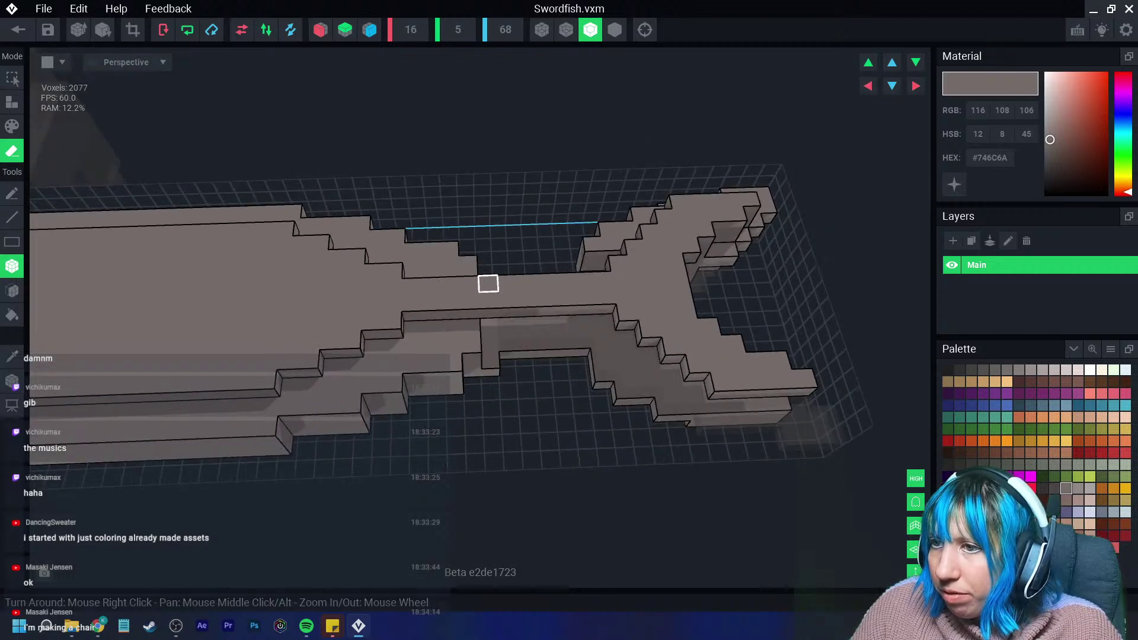
pyautogui.moveTo(488, 279)
pyautogui.mouseDown()
pyautogui.moveTo(488, 300)
pyautogui.moveTo(683, 274)
pyautogui.moveTo(765, 190)
pyautogui.mouseUp()
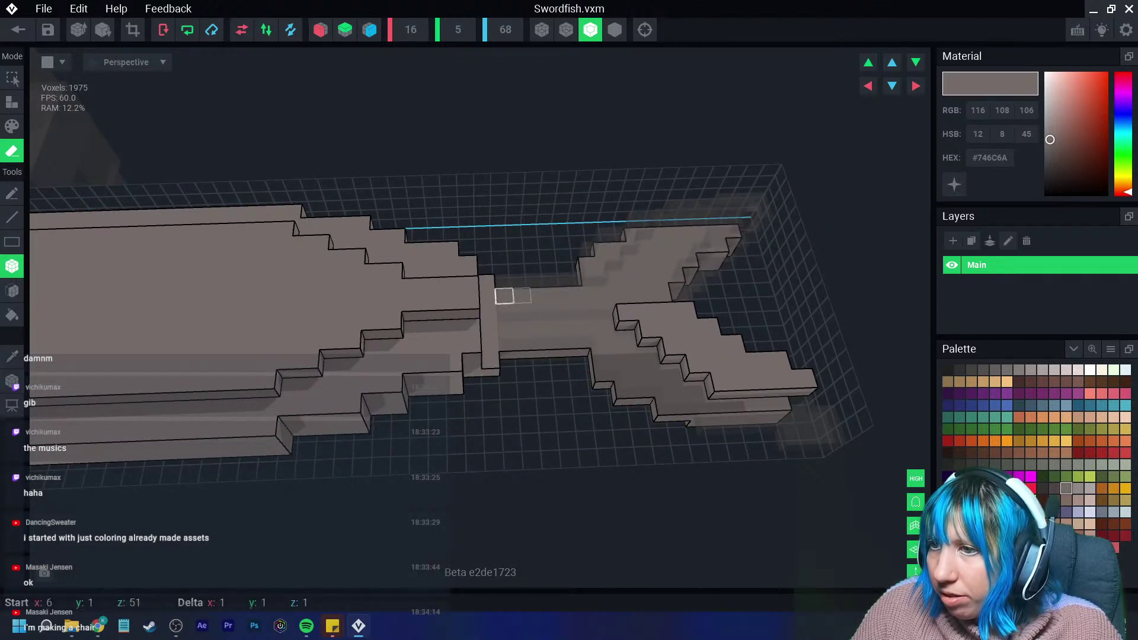
pyautogui.moveTo(503, 295); pyautogui.dragTo(814, 415)
pyautogui.moveTo(813, 415); pyautogui.dragTo(716, 366, button='right')
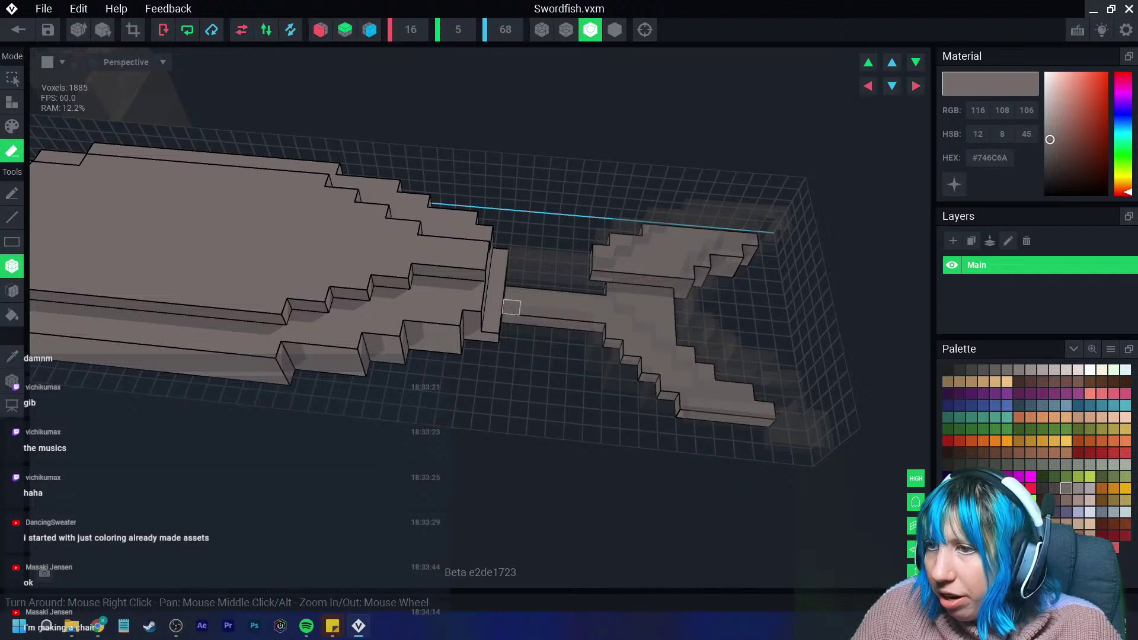
pyautogui.moveTo(511, 307); pyautogui.dragTo(783, 427)
pyautogui.moveTo(681, 394)
pyautogui.mouseDown(button='right')
pyautogui.moveTo(539, 358)
pyautogui.moveTo(497, 268)
pyautogui.mouseUp(button='right')
pyautogui.moveTo(519, 253); pyautogui.dragTo(457, 307)
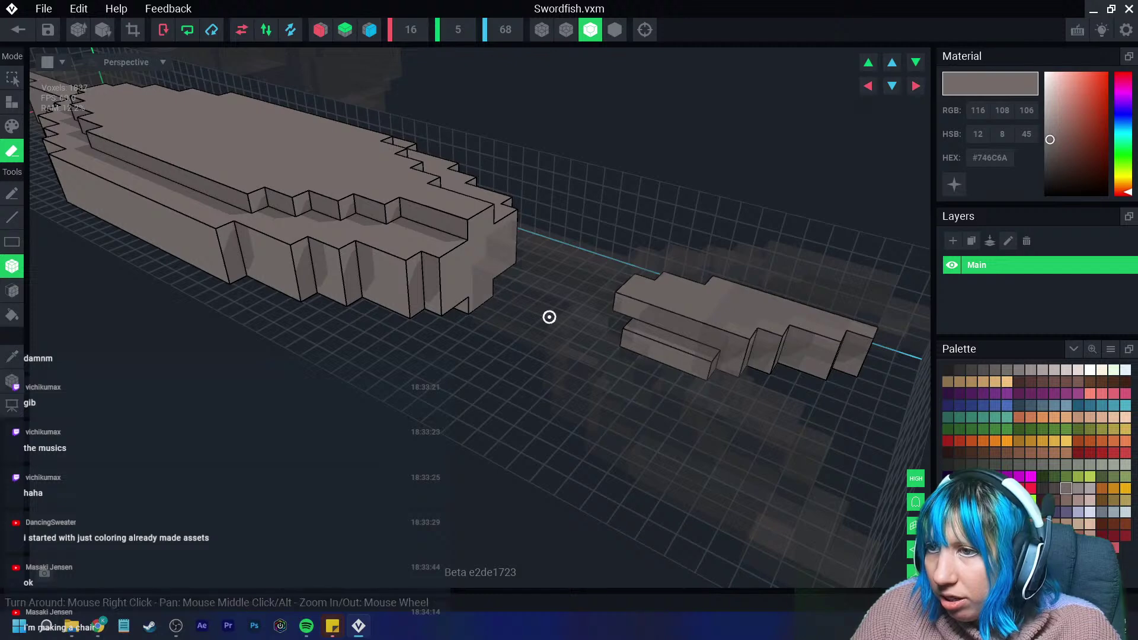
pyautogui.moveTo(549, 318); pyautogui.dragTo(534, 313, button='right')
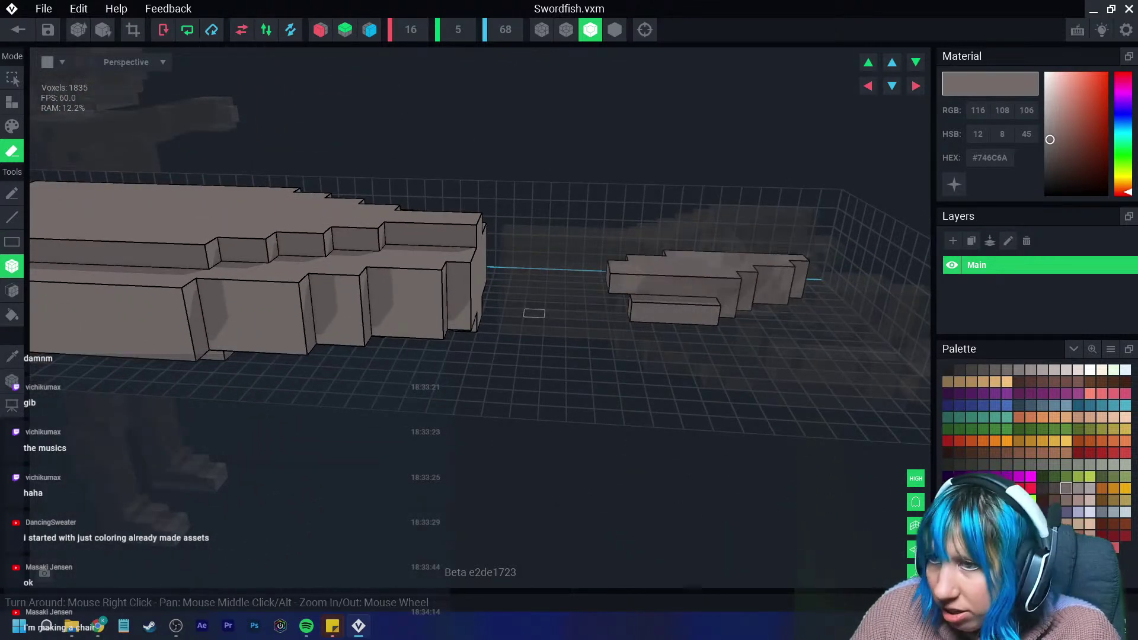
# Undo the box erasures made on the swordfish's tail.
pyautogui.hotkey('ctrl', 'z')
pyautogui.hotkey('ctrl', 'z')
pyautogui.hotkey('ctrl', 'z')
pyautogui.hotkey('ctrl', 'z')
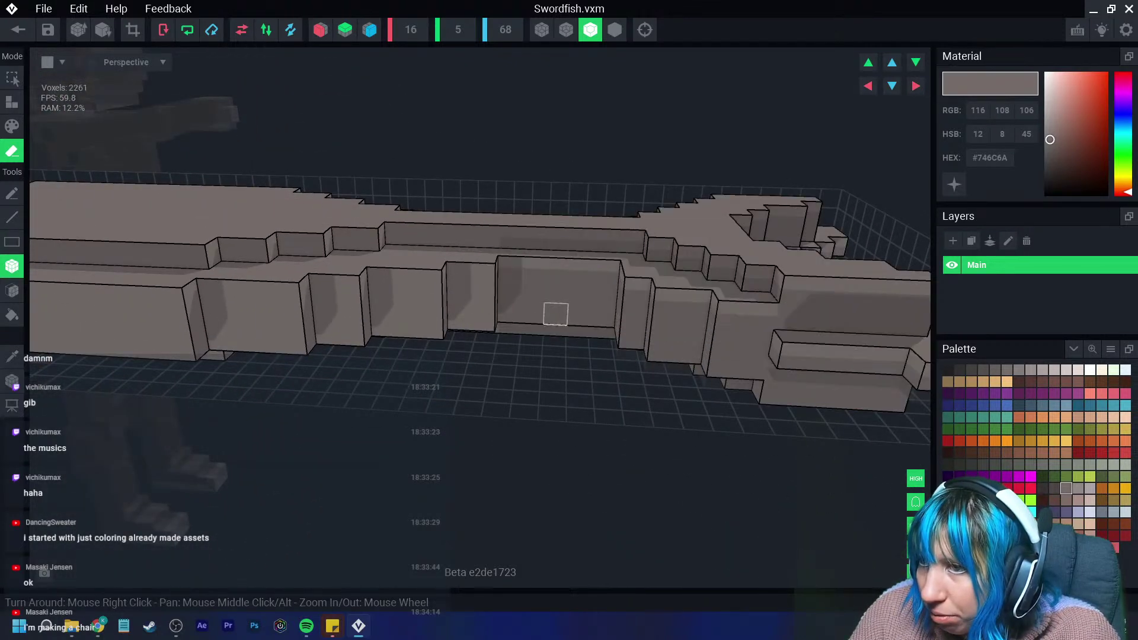
# Box-erase the narrow stem and large blocks of the tail fin so the tail is cut off from the body.
pyautogui.moveTo(556, 314); pyautogui.dragTo(531, 270, button='right')
pyautogui.moveTo(508, 233)
pyautogui.mouseDown()
pyautogui.moveTo(788, 308)
pyautogui.moveTo(883, 320)
pyautogui.mouseUp()
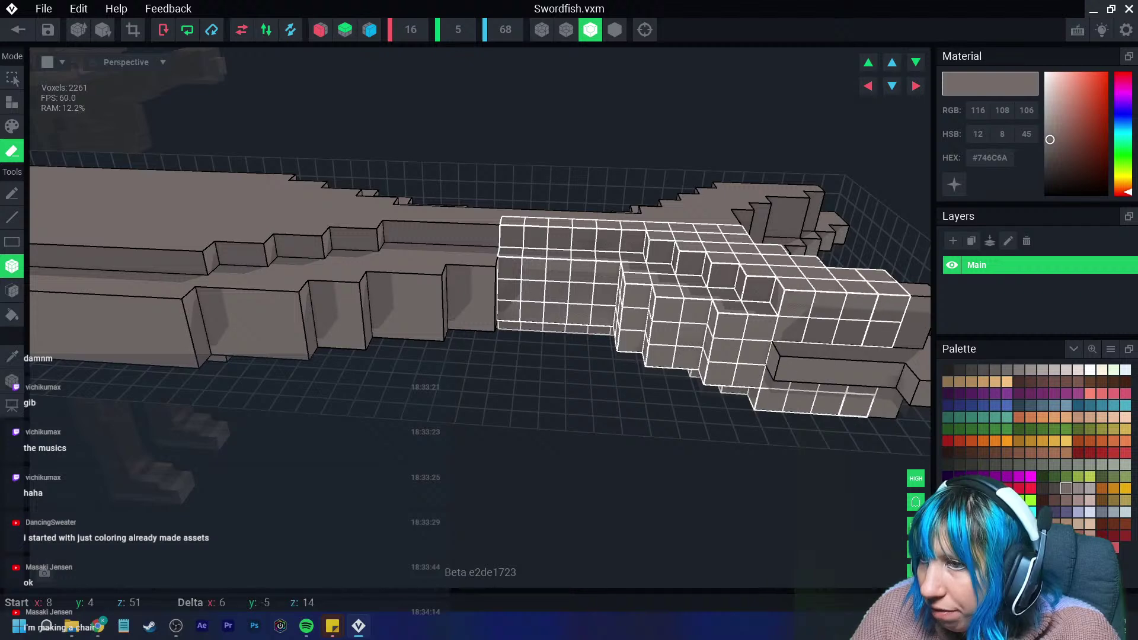
pyautogui.moveTo(854, 404); pyautogui.dragTo(853, 405)
pyautogui.moveTo(514, 228); pyautogui.dragTo(730, 319)
pyautogui.moveTo(770, 306); pyautogui.dragTo(640, 312, button='middle')
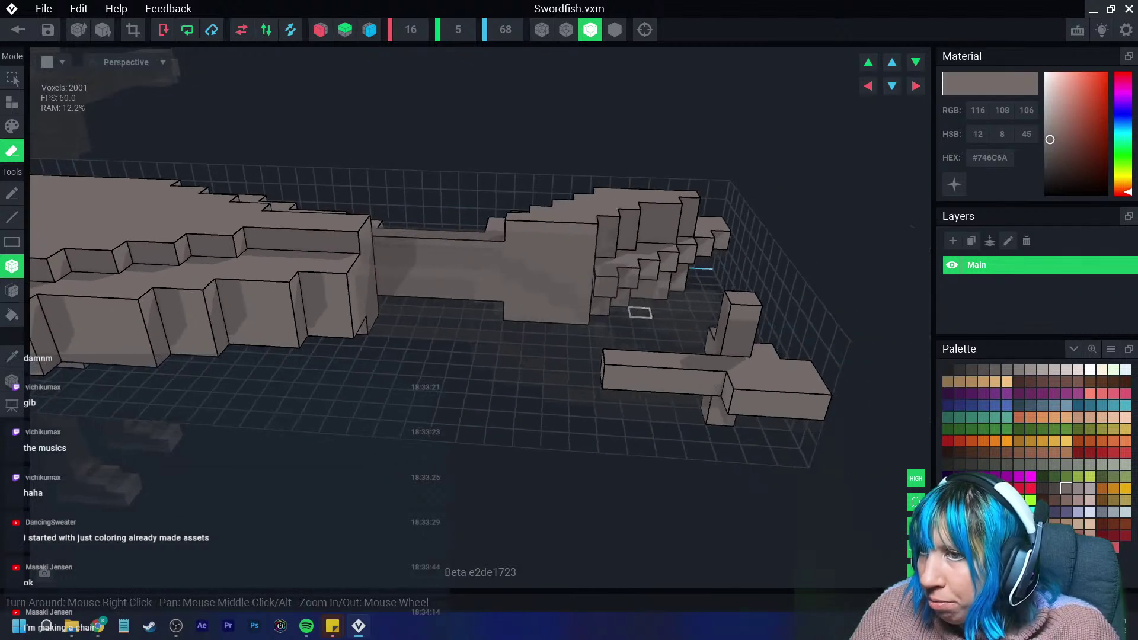
pyautogui.moveTo(383, 247); pyautogui.dragTo(593, 302)
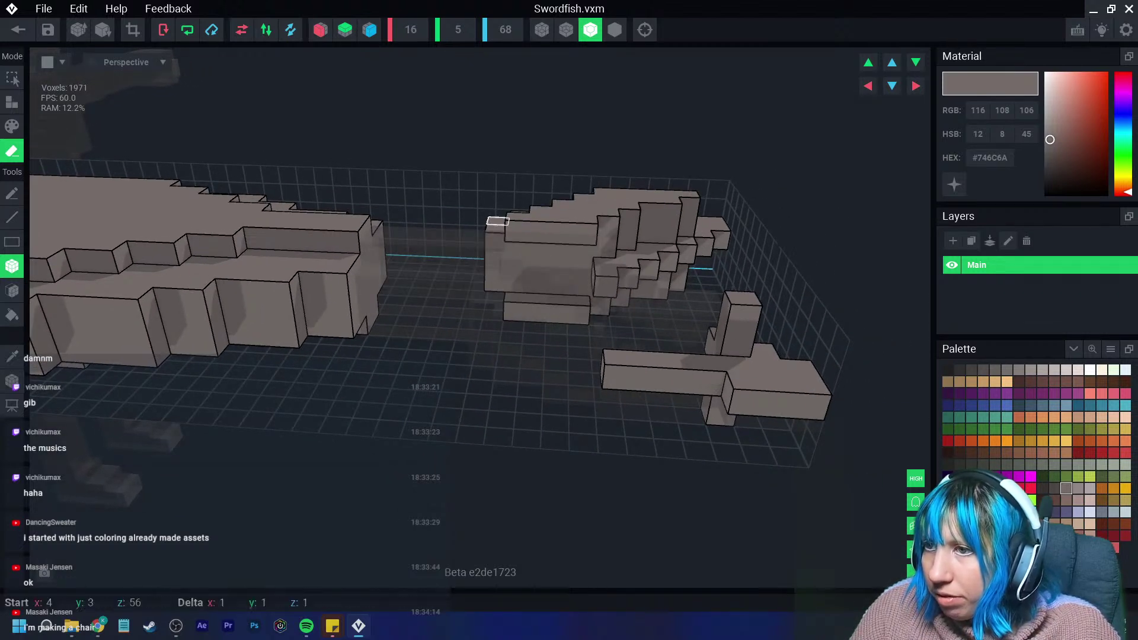
pyautogui.moveTo(492, 224)
pyautogui.mouseDown()
pyautogui.moveTo(818, 439)
pyautogui.moveTo(817, 425)
pyautogui.mouseUp()
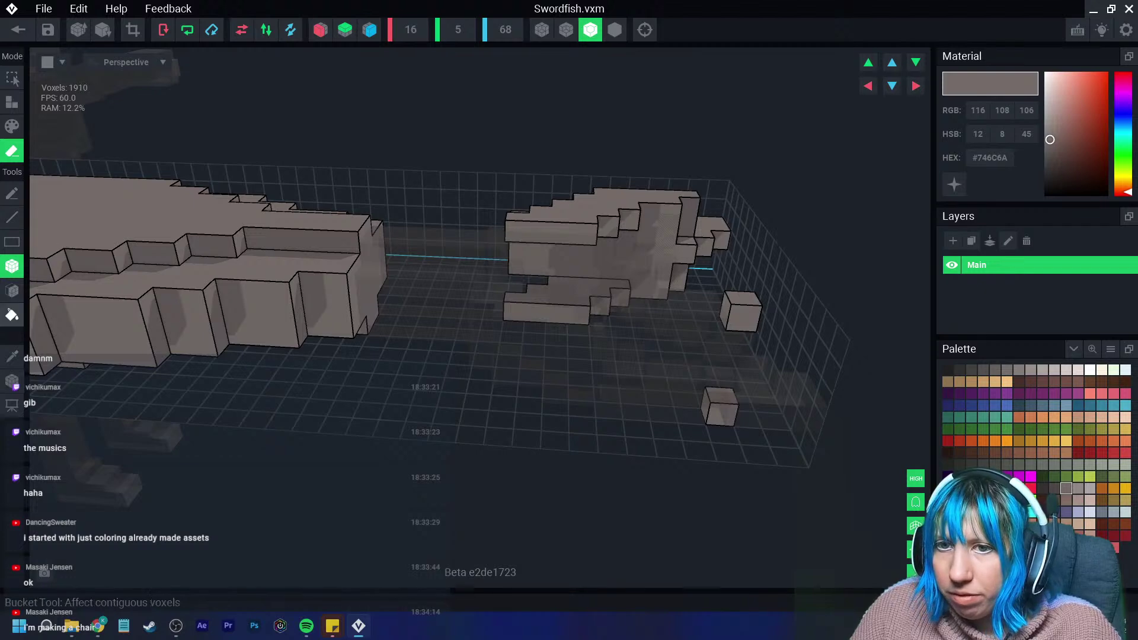
# Erase the remaining loose tail pieces with the Bucket tool, leaving no voxels behind the body.
pyautogui.click(642, 252)
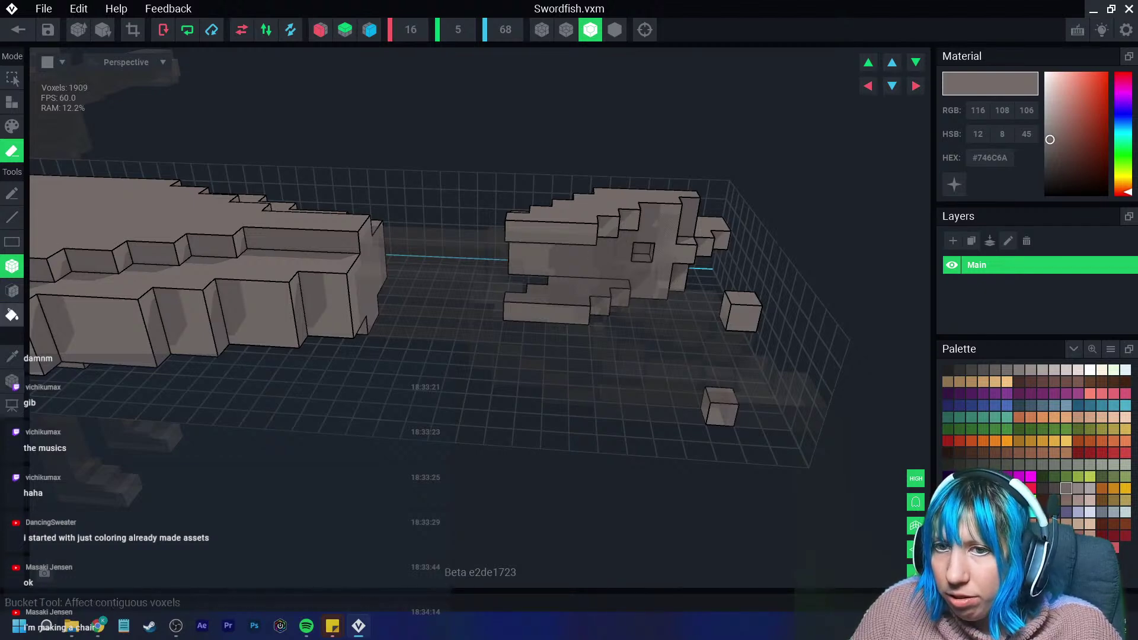
pyautogui.click(12, 315)
pyautogui.click(539, 266)
pyautogui.click(740, 312)
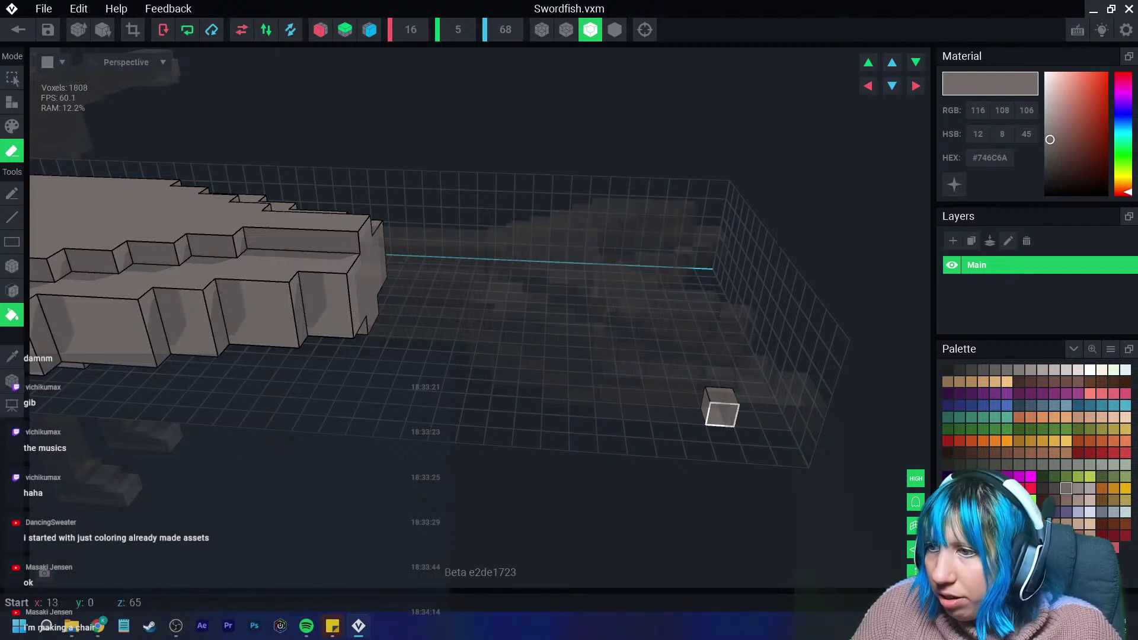
pyautogui.click(720, 407)
# Box-erase the long nose at the front of the swordfish, including its thicker base, up to the body.
pyautogui.moveTo(720, 407); pyautogui.dragTo(842, 444, button='middle')
pyautogui.scroll(-3, 450, 284)
pyautogui.moveTo(451, 285); pyautogui.dragTo(682, 306, button='middle')
pyautogui.moveTo(474, 285); pyautogui.dragTo(593, 332, button='right')
pyautogui.moveTo(296, 332); pyautogui.dragTo(450, 320, button='middle')
pyautogui.click(350, 320)
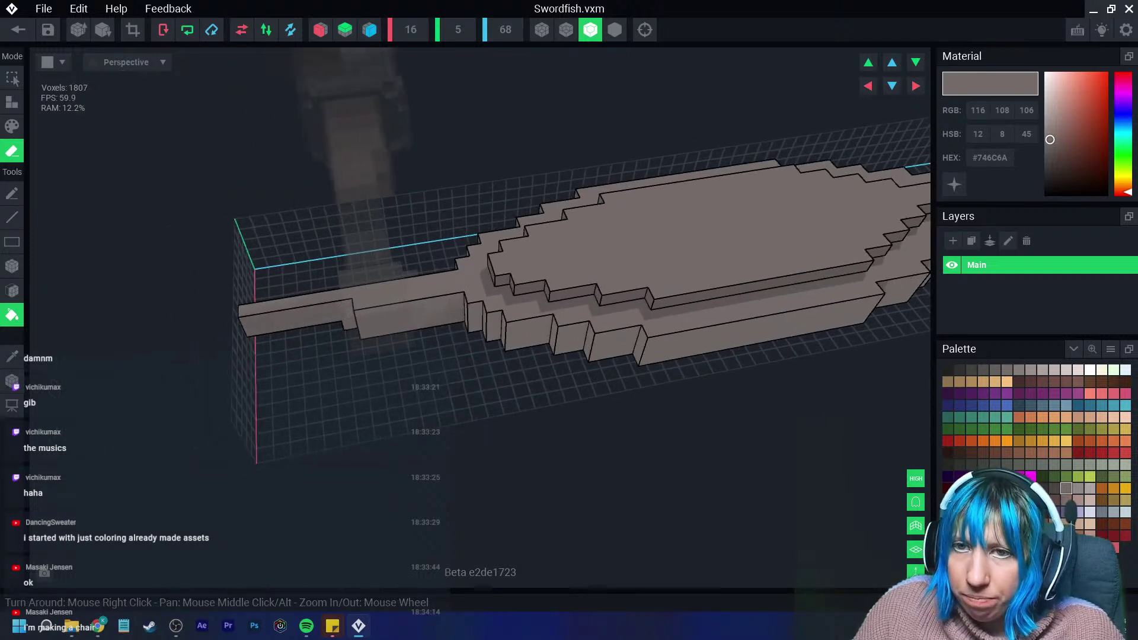
pyautogui.click(12, 266)
pyautogui.moveTo(415, 374); pyautogui.dragTo(368, 335, button='right')
pyautogui.scroll(2, 327, 328)
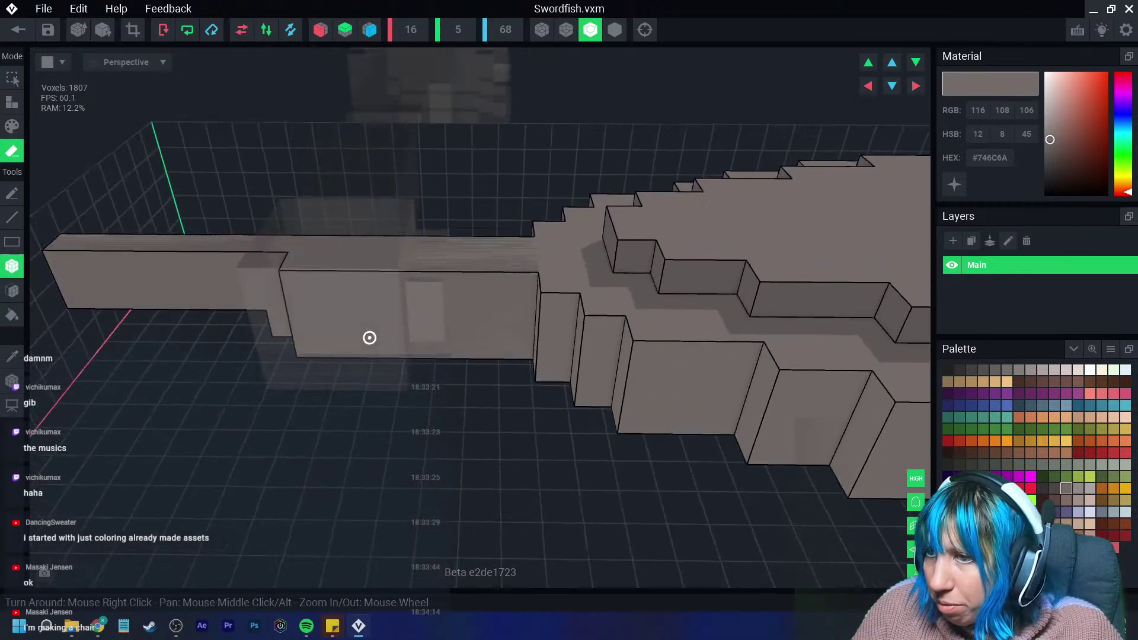
pyautogui.scroll(2, 502, 227)
pyautogui.moveTo(502, 227); pyautogui.dragTo(42, 249)
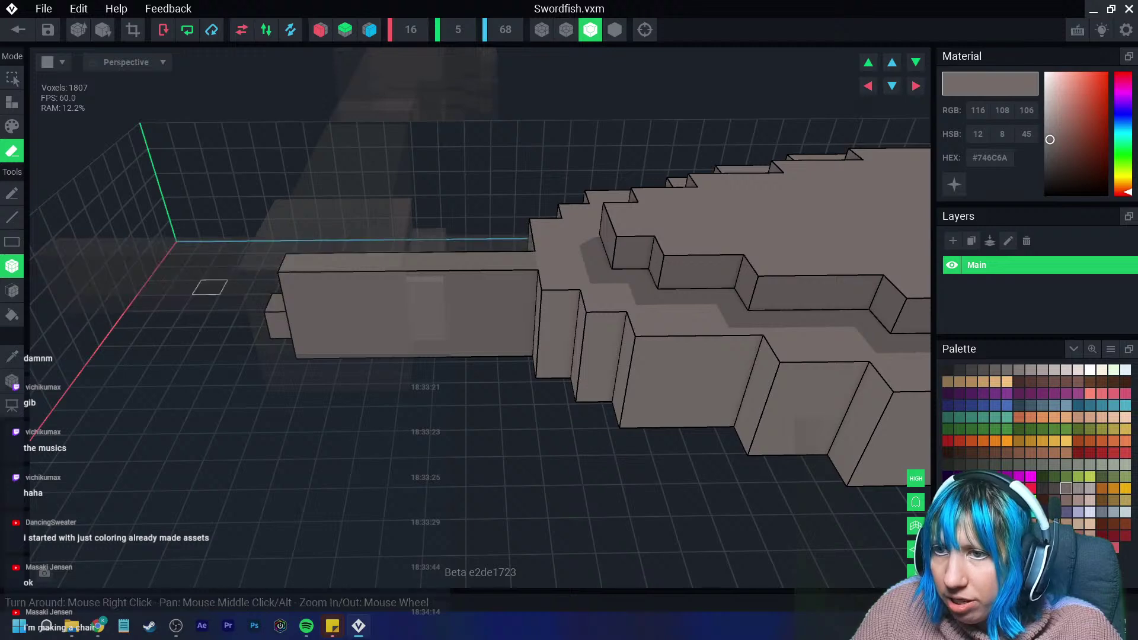
pyautogui.moveTo(279, 314)
pyautogui.mouseDown()
pyautogui.moveTo(527, 305)
pyautogui.moveTo(531, 273)
pyautogui.moveTo(291, 332)
pyautogui.mouseUp()
# Crop the model's bounding volume to the remaining fish body.
pyautogui.moveTo(386, 351)
pyautogui.mouseDown(button='right')
pyautogui.moveTo(424, 376)
pyautogui.moveTo(411, 391)
pyautogui.mouseUp(button='right')
pyautogui.click(133, 29)
pyautogui.scroll(-5, 485, 353)
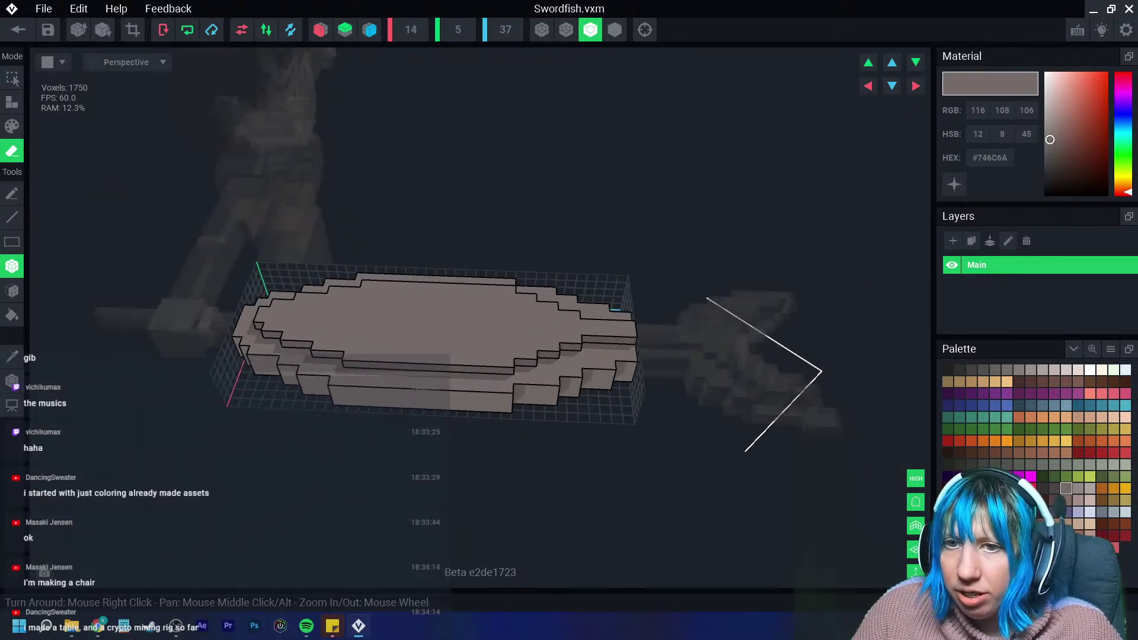
# Move the body model's pivot to its nose end at height 2.5, and return to the Equip_Blades_V2 project with the changes saved.
pyautogui.click(12, 381)
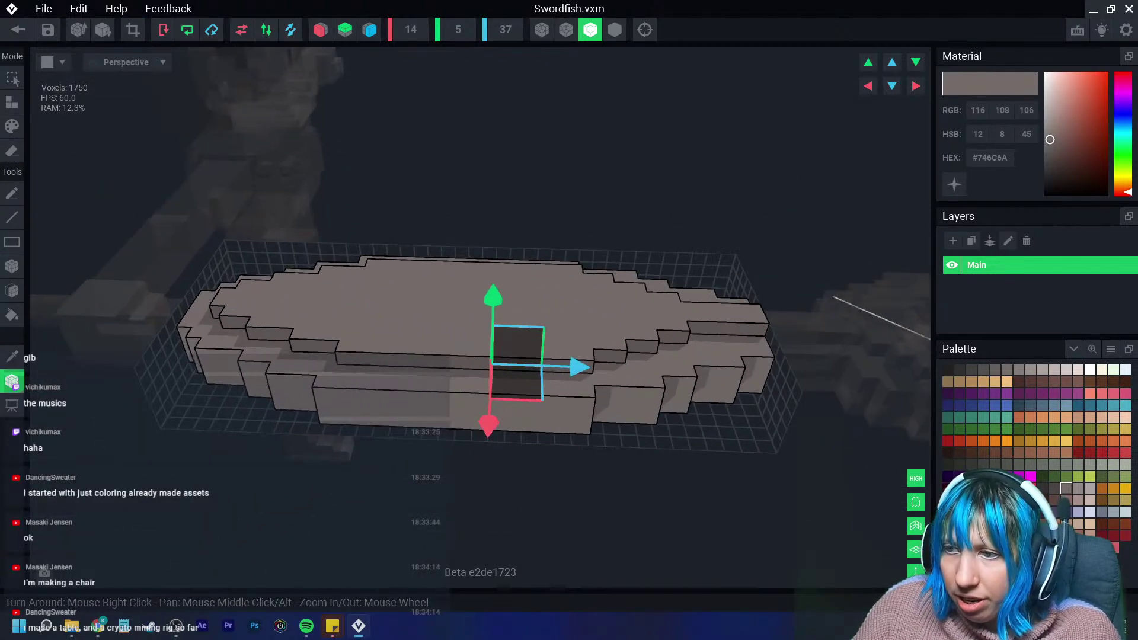
pyautogui.moveTo(578, 367); pyautogui.dragTo(304, 356)
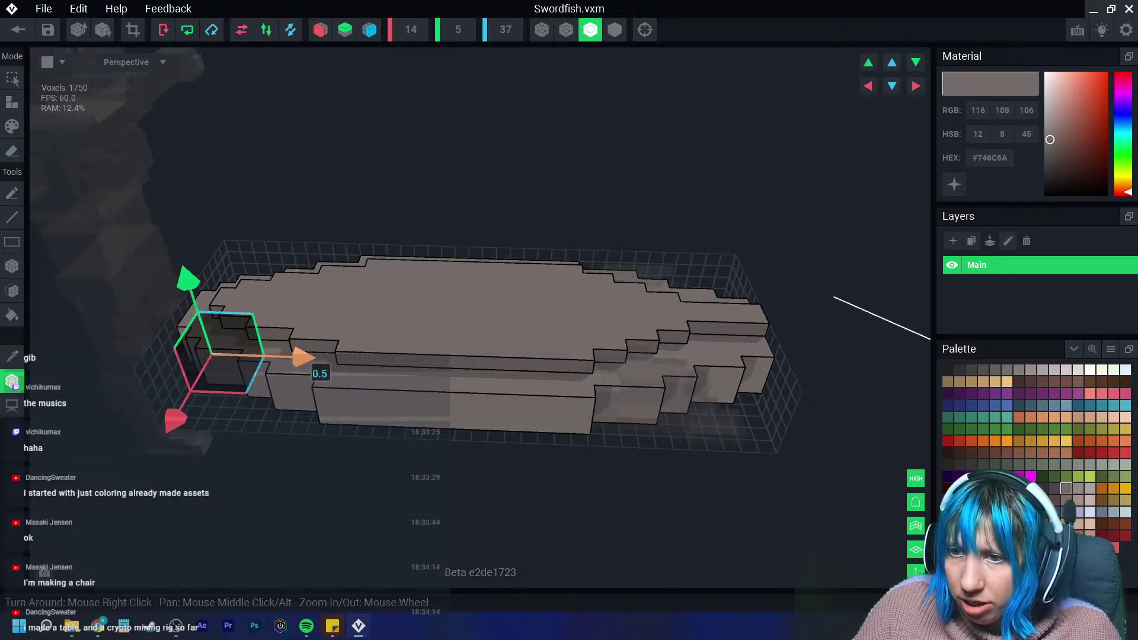
pyautogui.moveTo(297, 356); pyautogui.dragTo(261, 361, button='right')
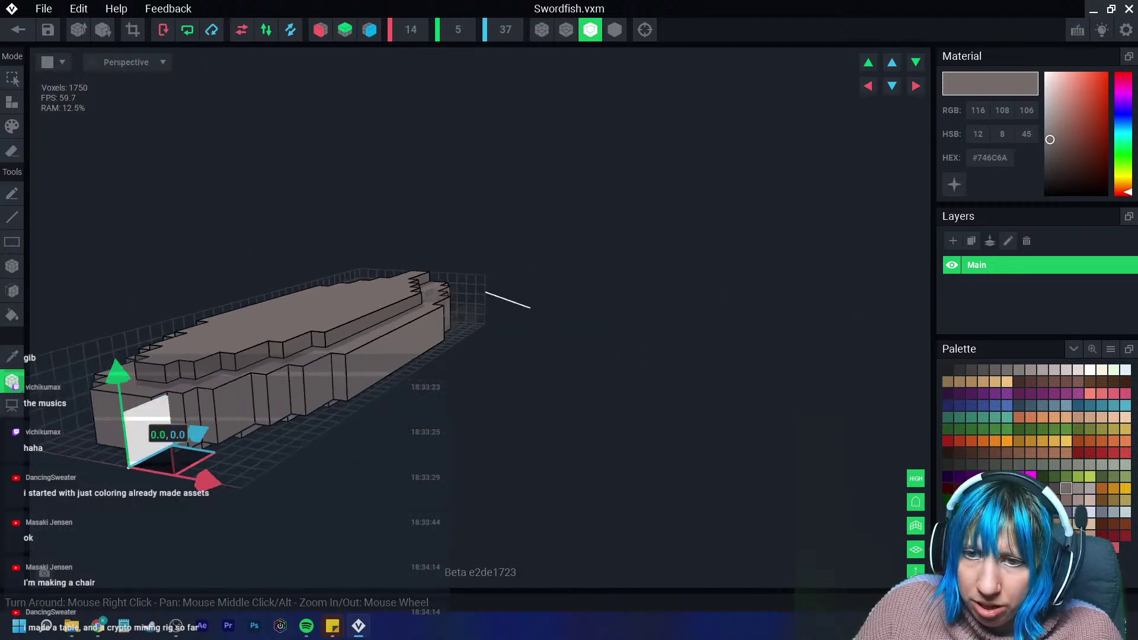
pyautogui.moveTo(116, 373); pyautogui.dragTo(113, 341)
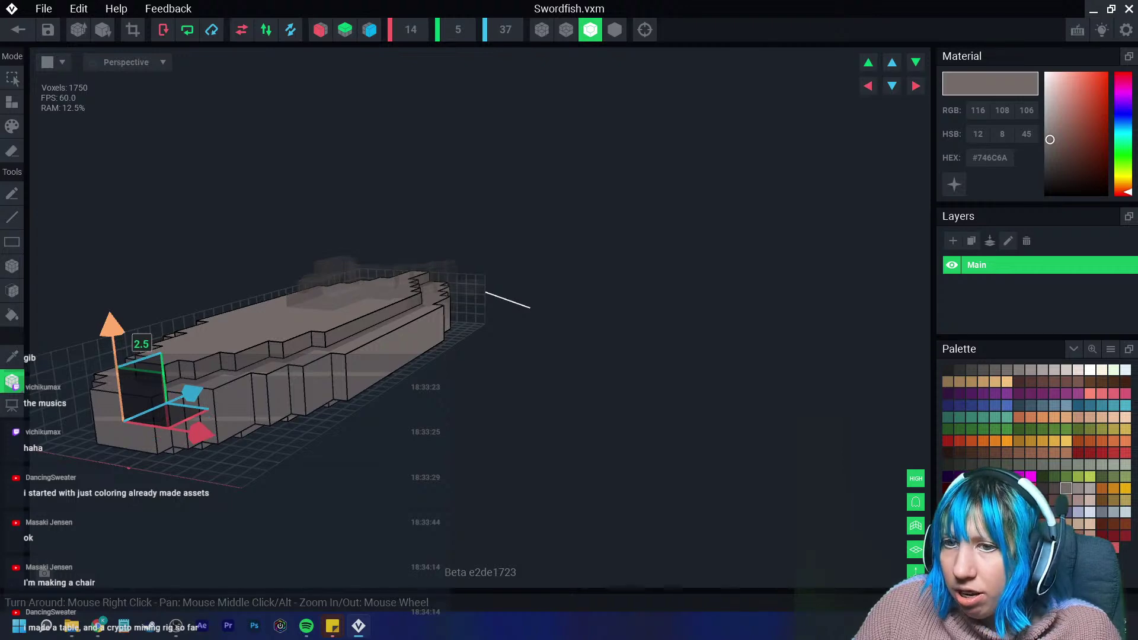
pyautogui.moveTo(114, 341); pyautogui.dragTo(237, 349, button='right')
pyautogui.hotkey('alt', 'F4')
pyautogui.press('Return')
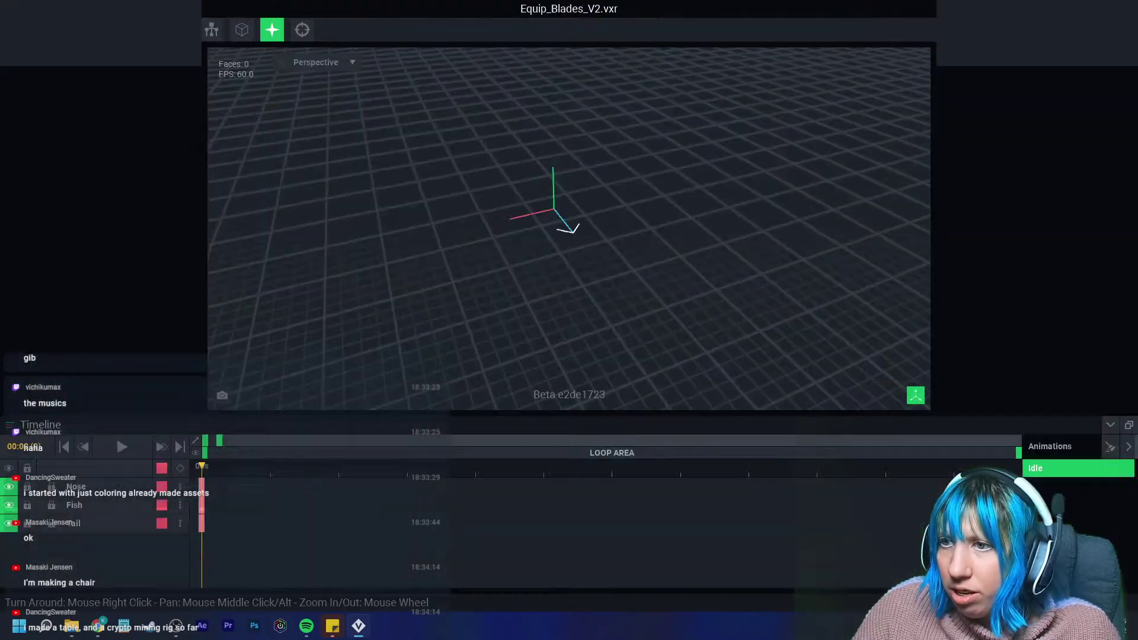
# Move the Fish node to about -21 along its length so the body meets the nose part.
pyautogui.click(74, 505)
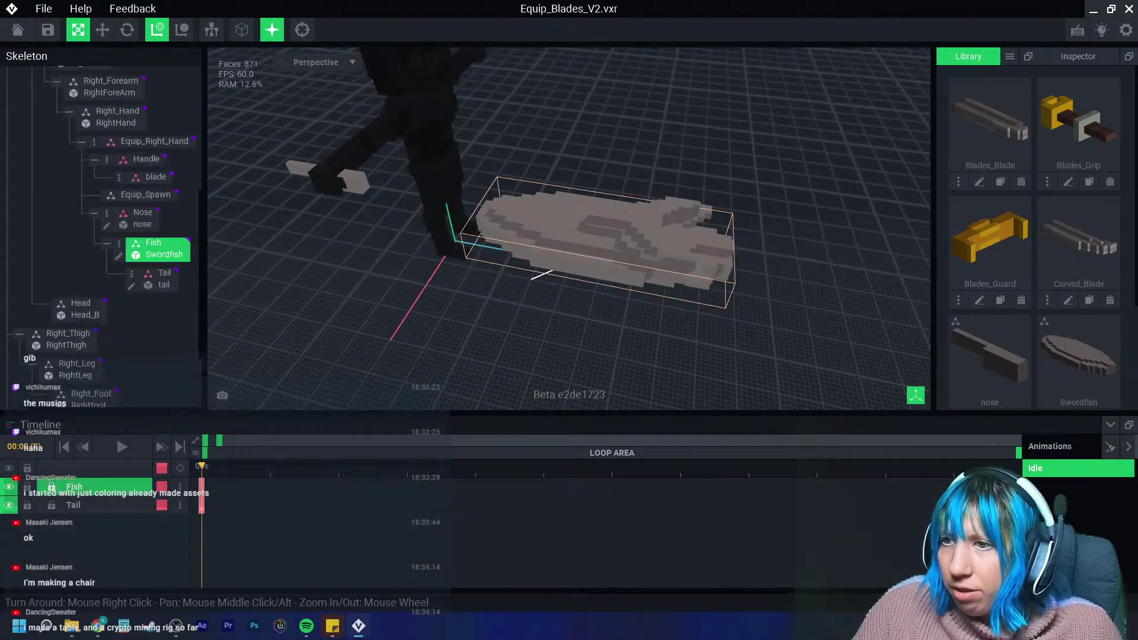
pyautogui.click(103, 30)
pyautogui.moveTo(536, 225); pyautogui.dragTo(521, 300, button='right')
pyautogui.scroll(3, 451, 213)
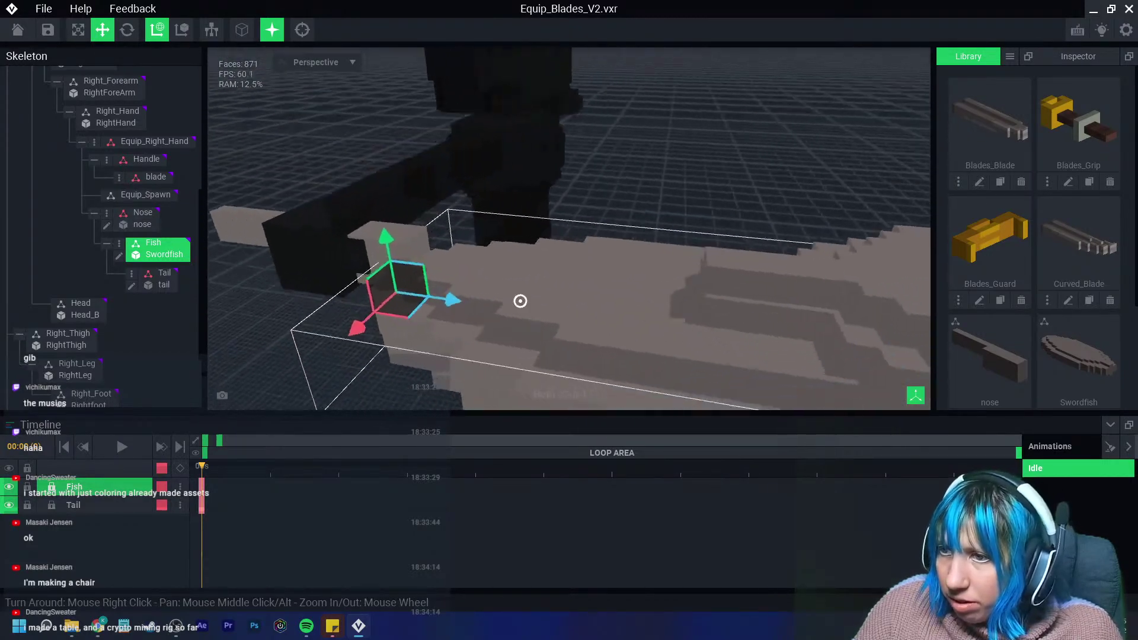
pyautogui.moveTo(430, 300); pyautogui.dragTo(475, 301)
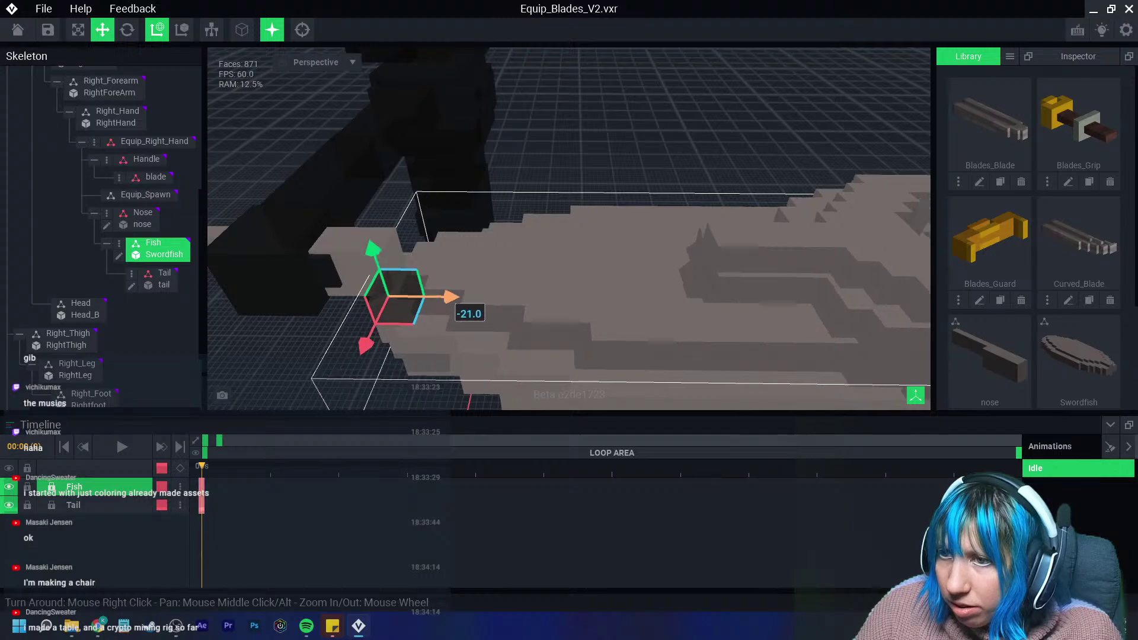
pyautogui.moveTo(393, 249); pyautogui.dragTo(361, 220)
# Move the Tail node backwards so the tail part joins the rear end of the fish body.
pyautogui.moveTo(362, 219); pyautogui.dragTo(434, 289, button='right')
pyautogui.moveTo(434, 289); pyautogui.dragTo(192, 277, button='middle')
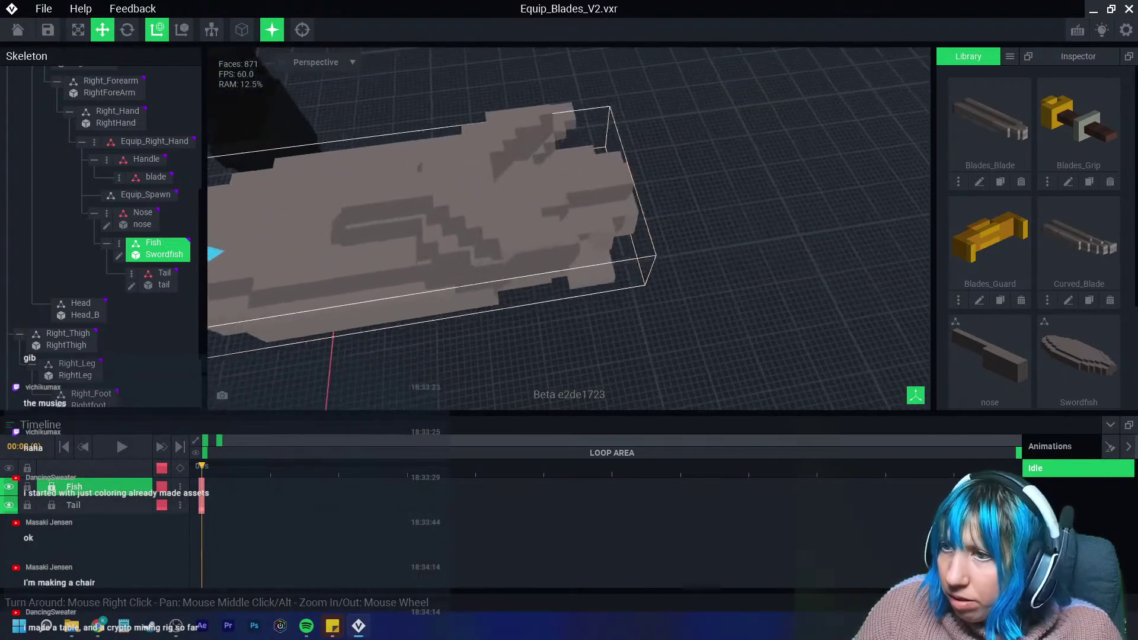
pyautogui.click(165, 274)
pyautogui.moveTo(409, 207); pyautogui.dragTo(658, 185)
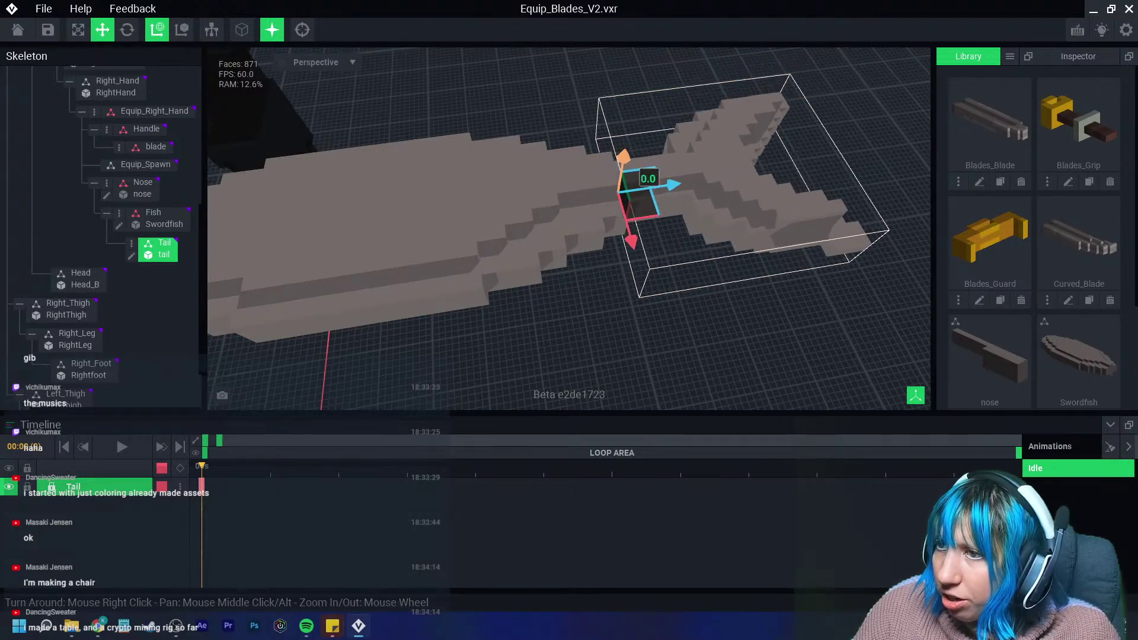
pyautogui.moveTo(658, 185); pyautogui.dragTo(621, 345, button='right')
pyautogui.scroll(-5, 648, 230)
pyautogui.scroll(3, 621, 345)
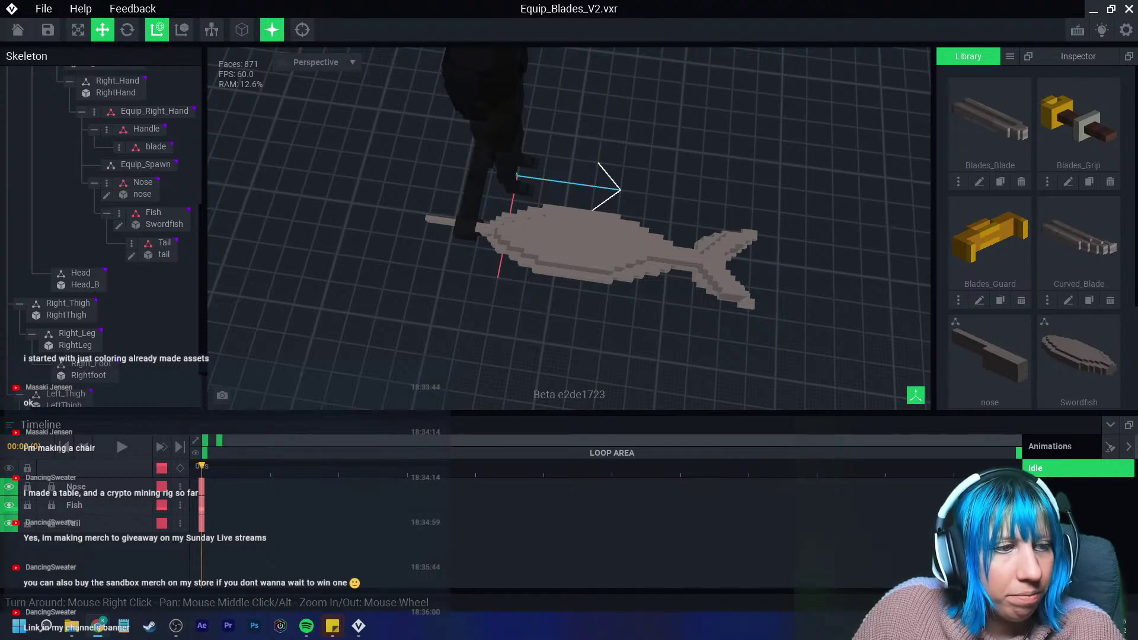
pyautogui.scroll(3, 652, 272)
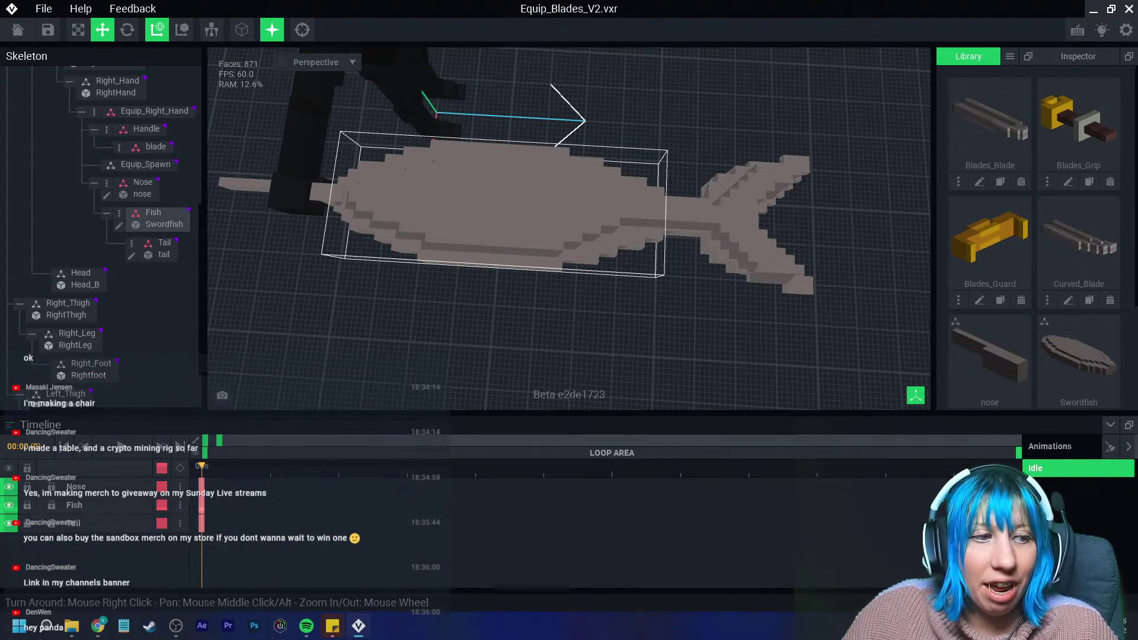
# Open the Swordfish body model for editing and display its voxels with Nice Edges.
pyautogui.moveTo(468, 219); pyautogui.dragTo(463, 204, button='right')
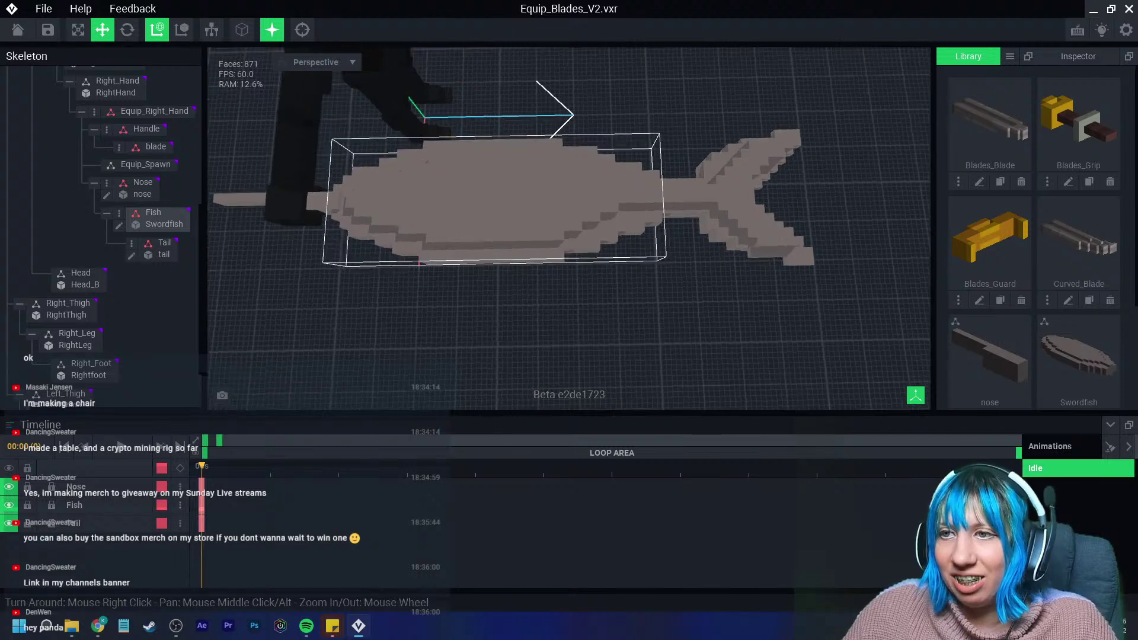
pyautogui.click(462, 205)
pyautogui.click(119, 256)
pyautogui.moveTo(437, 288); pyautogui.dragTo(512, 284, button='right')
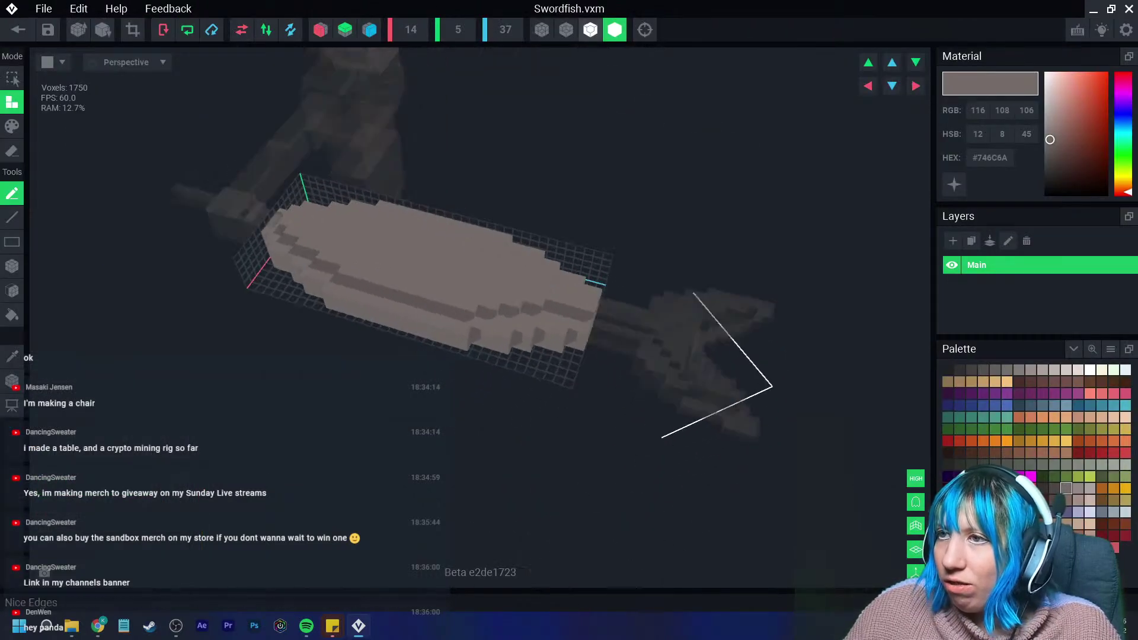
pyautogui.click(590, 30)
pyautogui.moveTo(295, 302); pyautogui.dragTo(343, 330, button='right')
pyautogui.scroll(3, 338, 326)
pyautogui.moveTo(225, 261)
pyautogui.mouseDown(button='middle')
pyautogui.moveTo(342, 330)
pyautogui.moveTo(198, 281)
pyautogui.mouseUp(button='middle')
pyautogui.scroll(2, 342, 329)
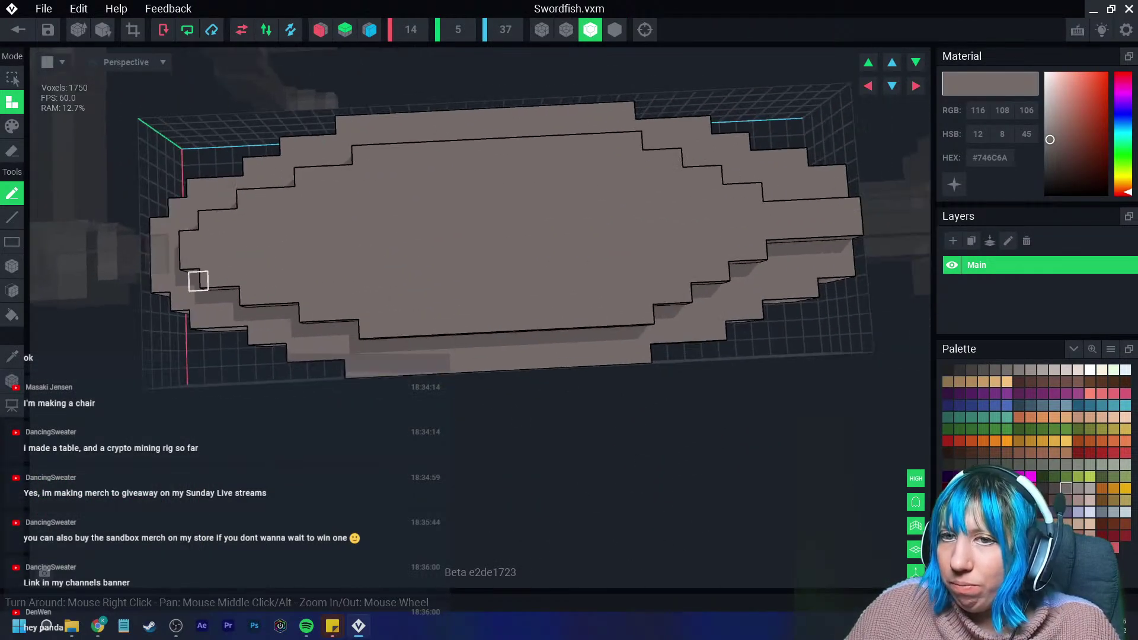
# Paint the main stretch of the fish's lower rim light blue-grey (#A5ABCB) using box painting.
pyautogui.click(12, 126)
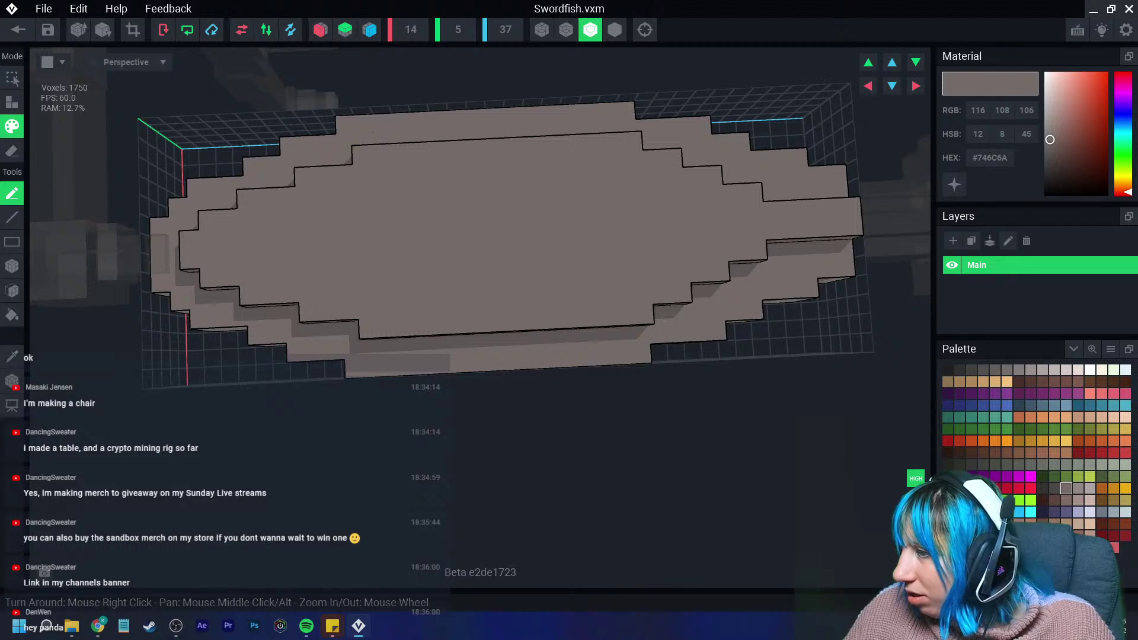
pyautogui.click(1078, 512)
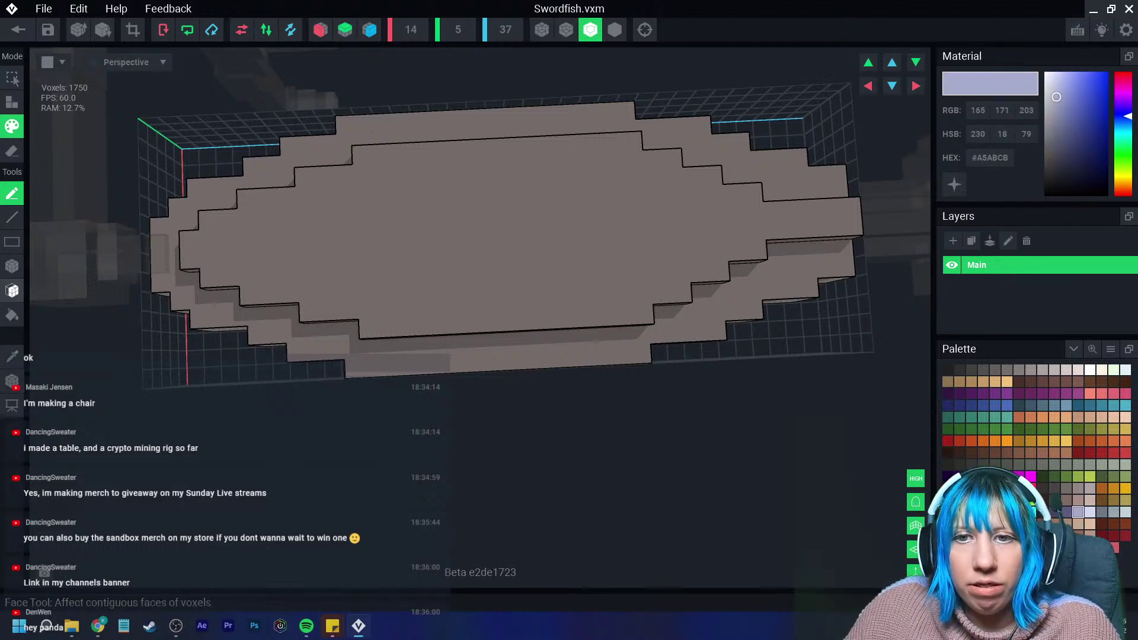
pyautogui.click(12, 266)
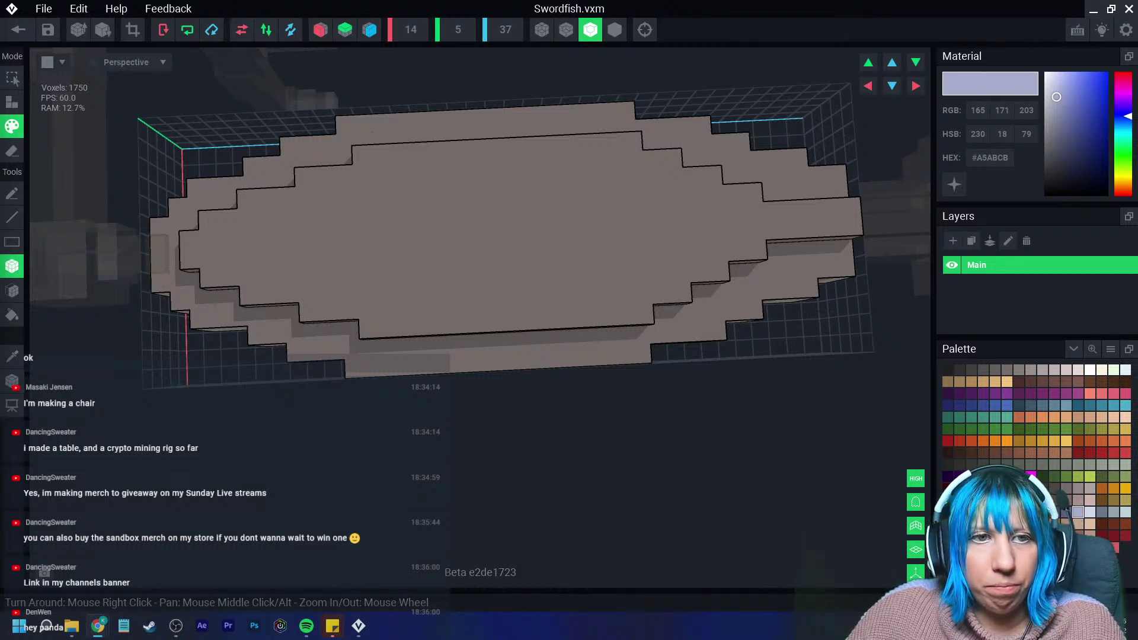
pyautogui.scroll(5, 345, 287)
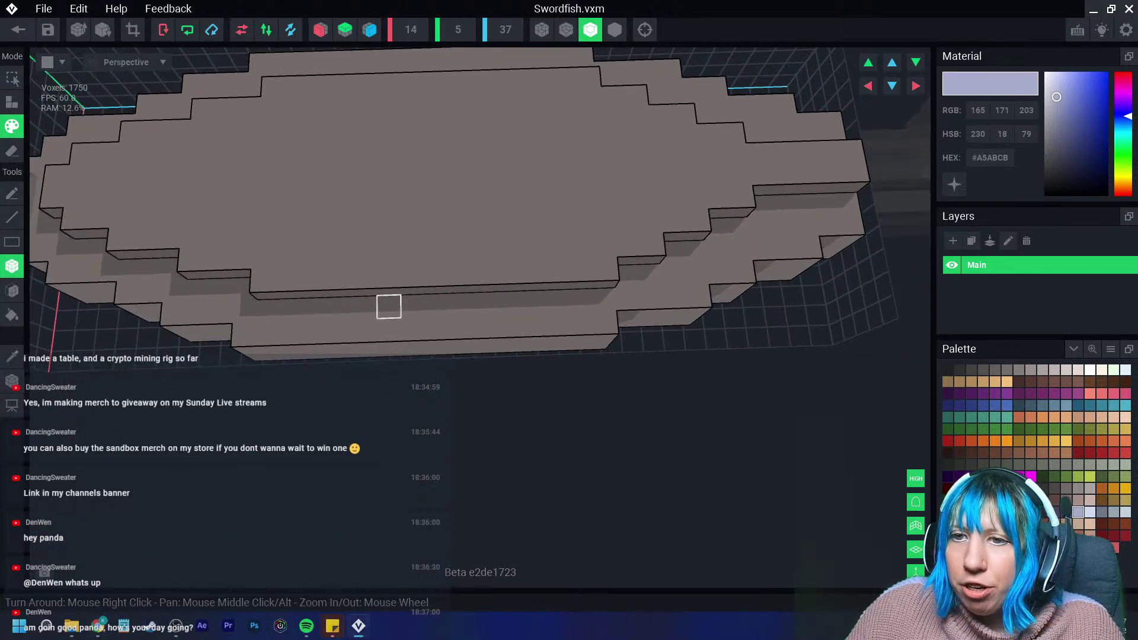
pyautogui.scroll(-5, 389, 304)
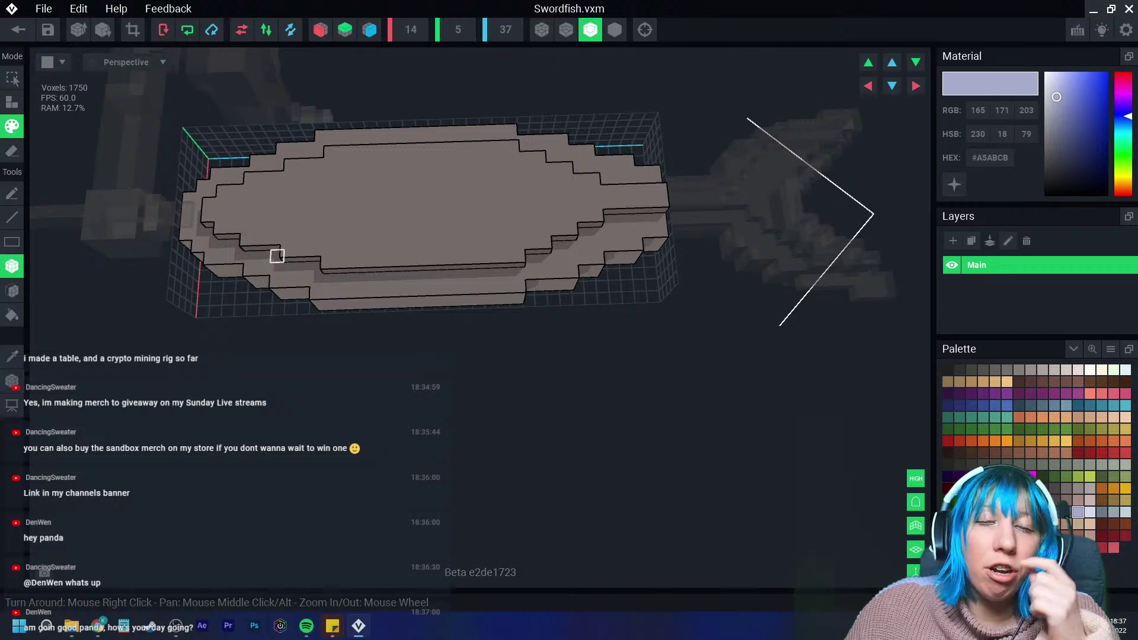
pyautogui.moveTo(287, 251); pyautogui.dragTo(199, 258, button='right')
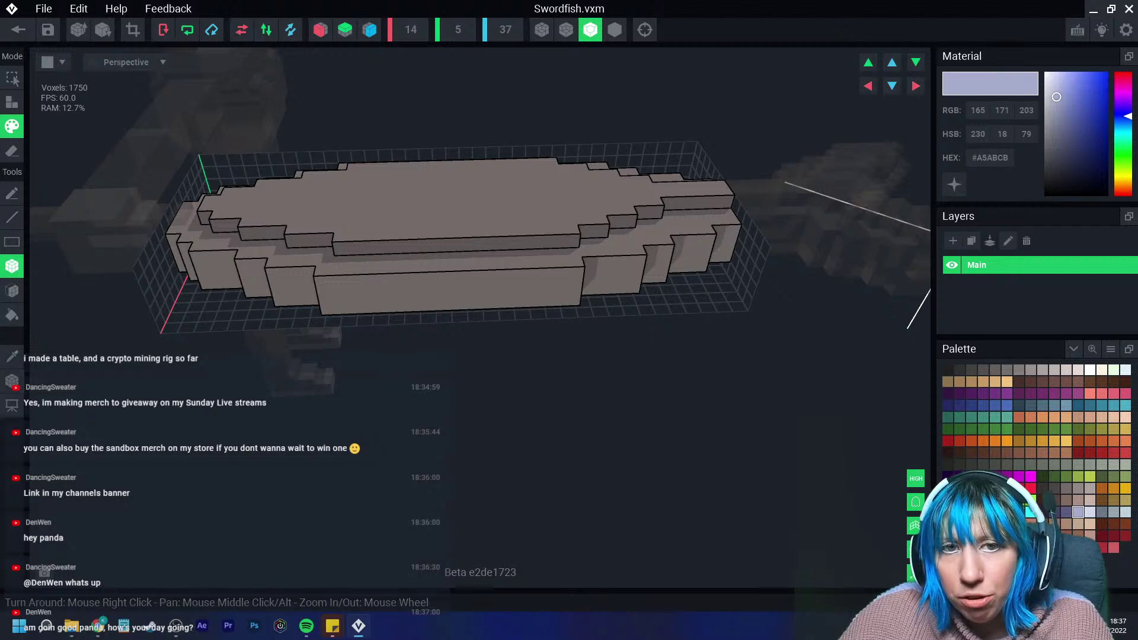
pyautogui.moveTo(186, 238)
pyautogui.mouseDown(button='right')
pyautogui.moveTo(187, 248)
pyautogui.moveTo(237, 261)
pyautogui.mouseUp(button='right')
pyautogui.moveTo(240, 264)
pyautogui.mouseDown()
pyautogui.moveTo(598, 339)
pyautogui.moveTo(567, 333)
pyautogui.mouseUp()
pyautogui.moveTo(566, 334); pyautogui.dragTo(409, 326, button='right')
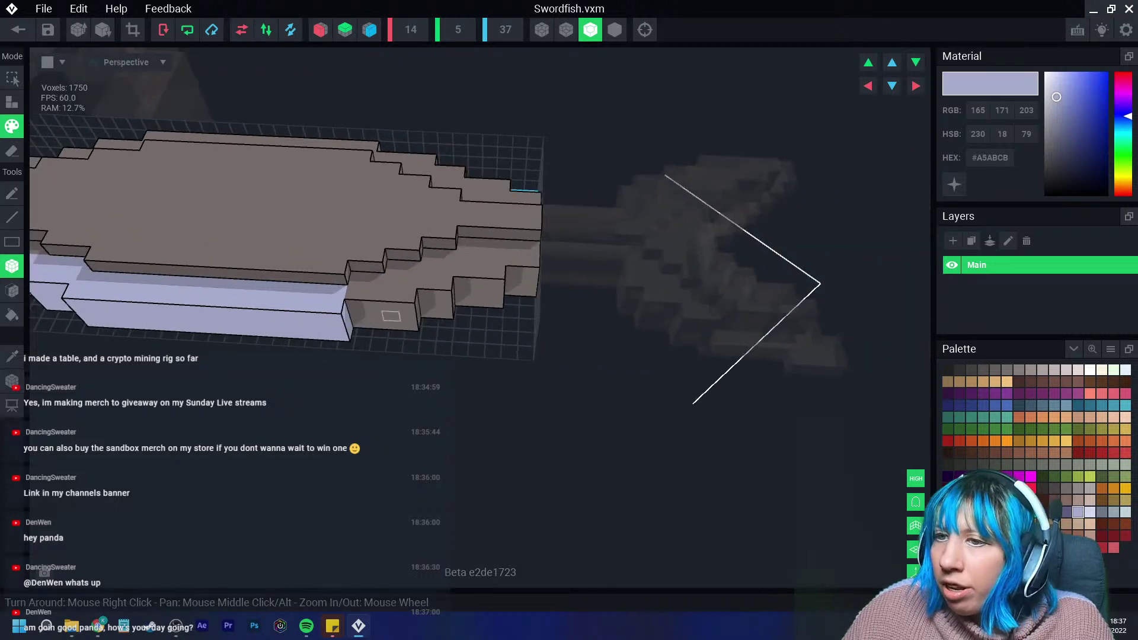
# Extend the #A5ABCB belly colour over the stepped rim voxels towards the tail and the nose.
pyautogui.click(409, 267)
pyautogui.click(436, 302)
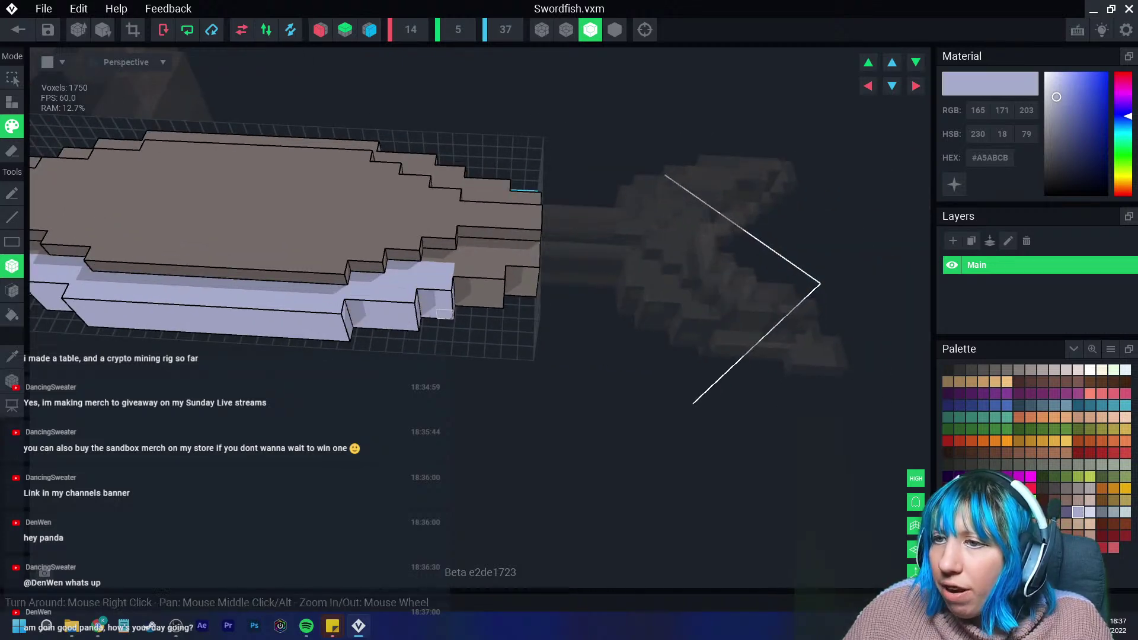
pyautogui.click(431, 254)
pyautogui.click(442, 270)
pyautogui.click(427, 282)
pyautogui.moveTo(427, 281); pyautogui.dragTo(230, 330, button='right')
pyautogui.click(306, 323)
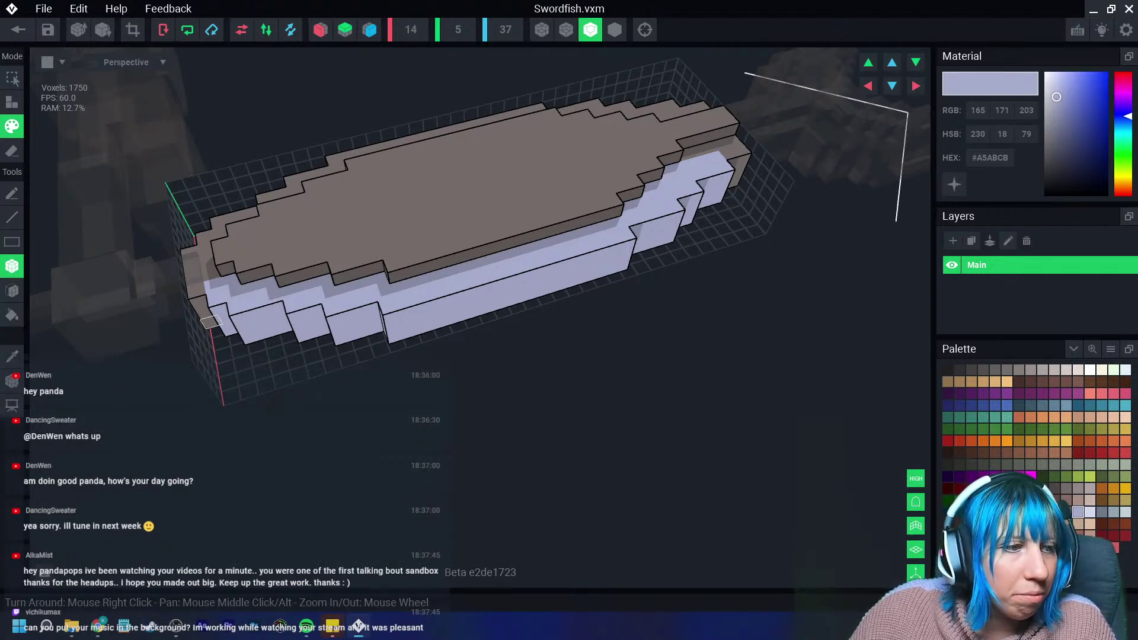
# Paint the last belly rim voxels at the tail end and the ledge row above them #A5ABCB.
pyautogui.moveTo(328, 295); pyautogui.dragTo(542, 262, button='right')
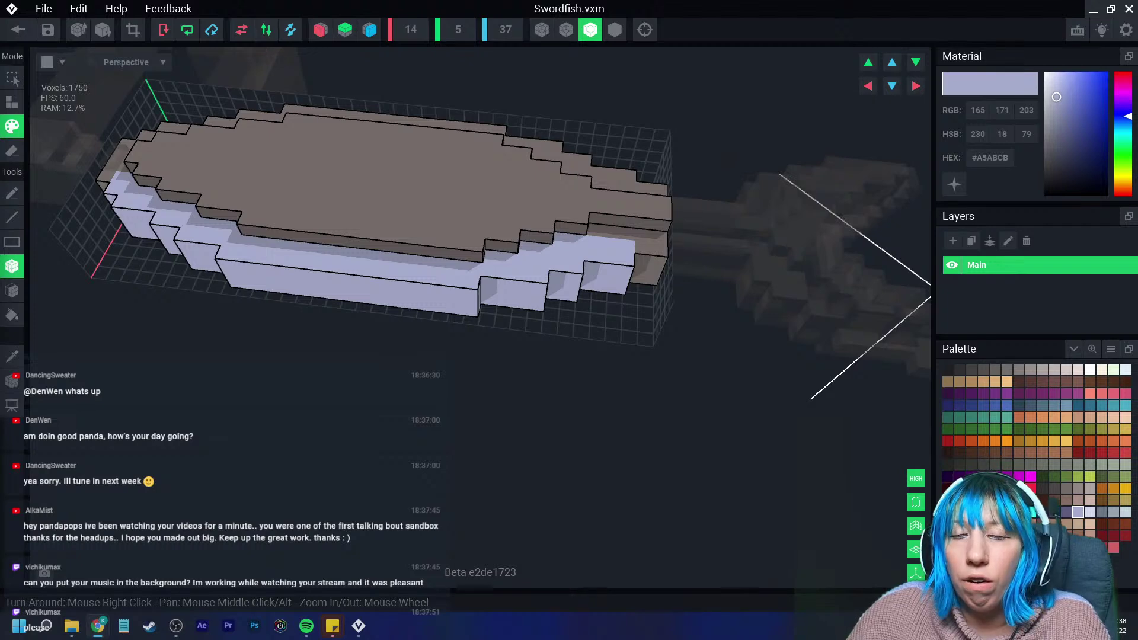
pyautogui.moveTo(396, 274); pyautogui.dragTo(437, 279, button='right')
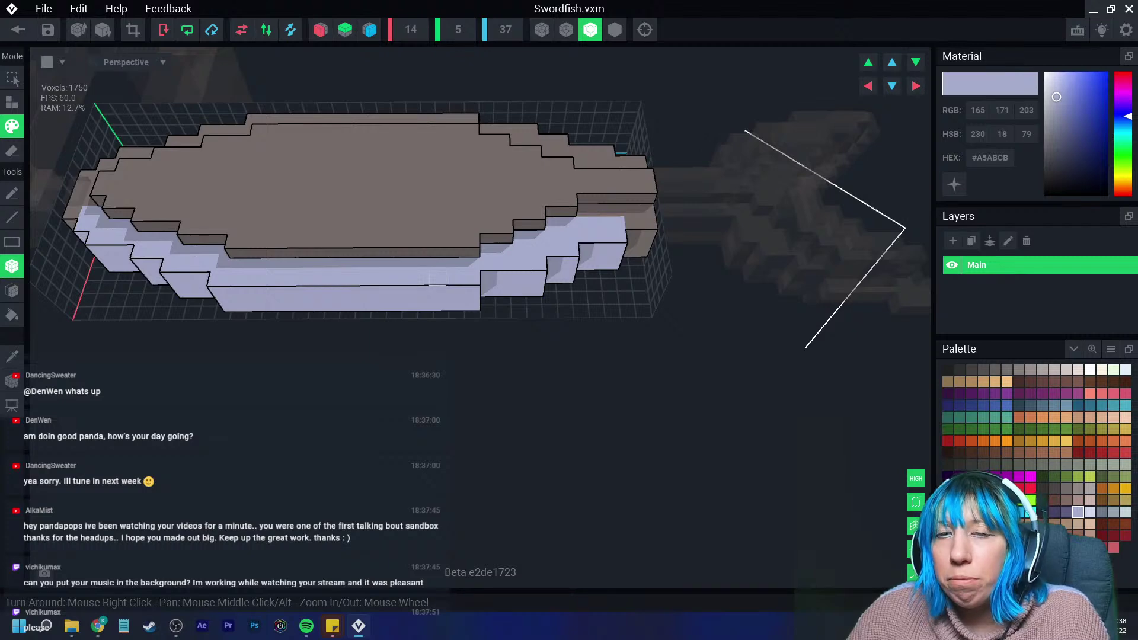
pyautogui.moveTo(504, 249); pyautogui.dragTo(465, 261, button='right')
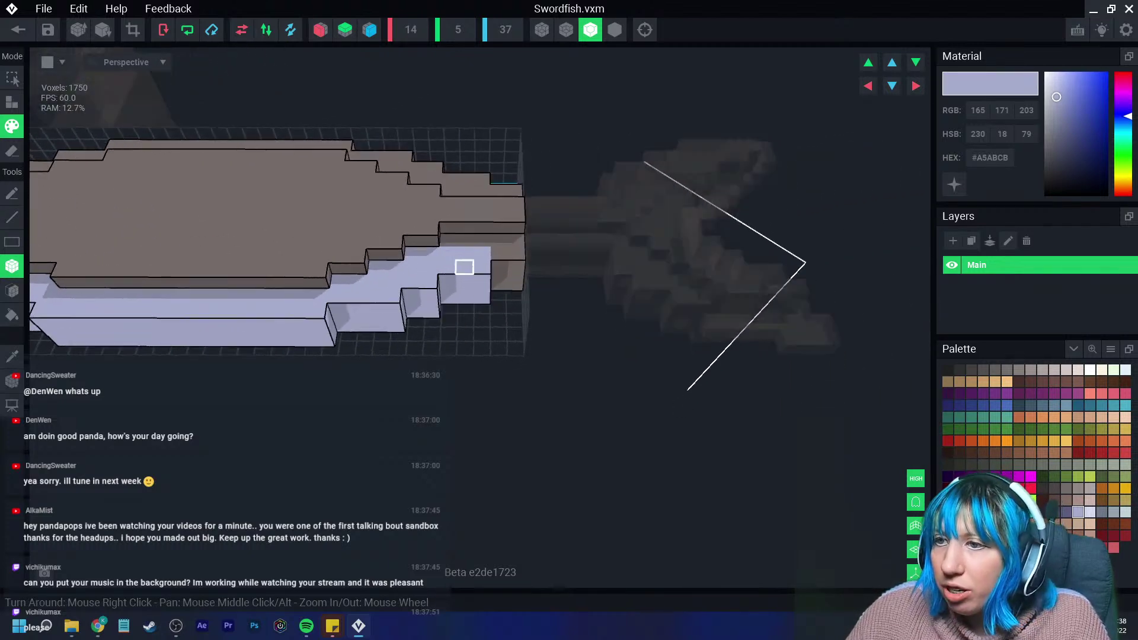
pyautogui.moveTo(499, 256); pyautogui.dragTo(514, 285)
pyautogui.moveTo(495, 267); pyautogui.dragTo(487, 260, button='right')
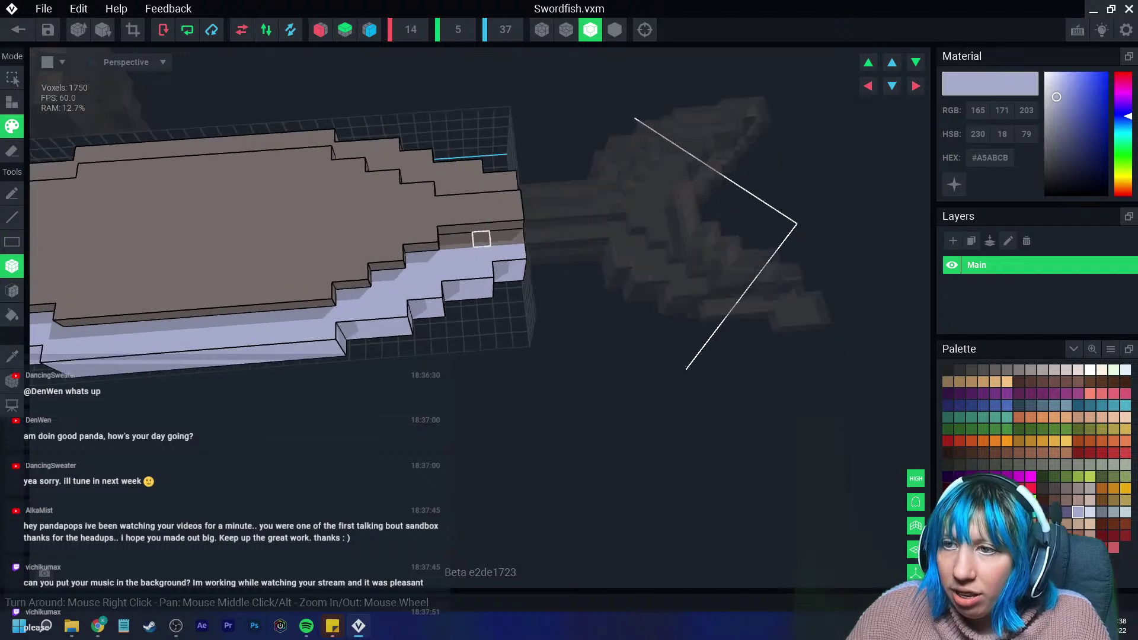
pyautogui.moveTo(448, 242); pyautogui.dragTo(516, 237)
pyautogui.moveTo(514, 236)
pyautogui.mouseDown(button='right')
pyautogui.moveTo(488, 240)
pyautogui.moveTo(500, 292)
pyautogui.moveTo(482, 309)
pyautogui.moveTo(437, 326)
pyautogui.moveTo(440, 338)
pyautogui.moveTo(354, 350)
pyautogui.mouseUp(button='right')
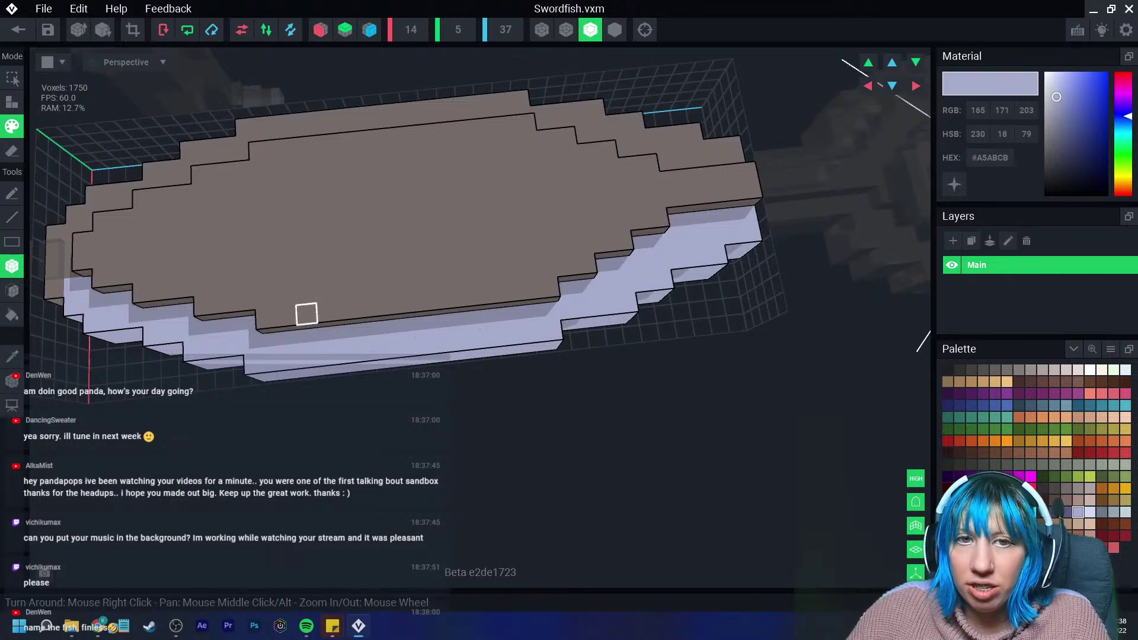
# Paint the lower rows of the fish's raised flank #A5ABCB to widen the light belly.
pyautogui.moveTo(264, 320)
pyautogui.mouseDown()
pyautogui.moveTo(546, 284)
pyautogui.moveTo(598, 243)
pyautogui.moveTo(201, 306)
pyautogui.mouseUp()
pyautogui.hotkey('ctrl', 'z')
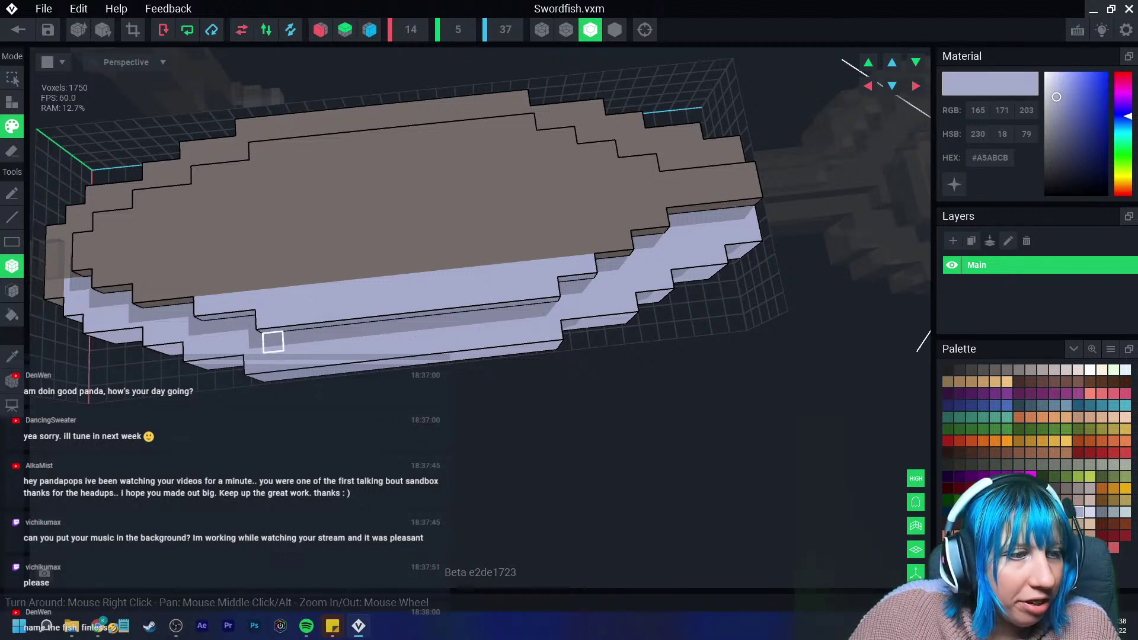
pyautogui.scroll(-8, 428, 301)
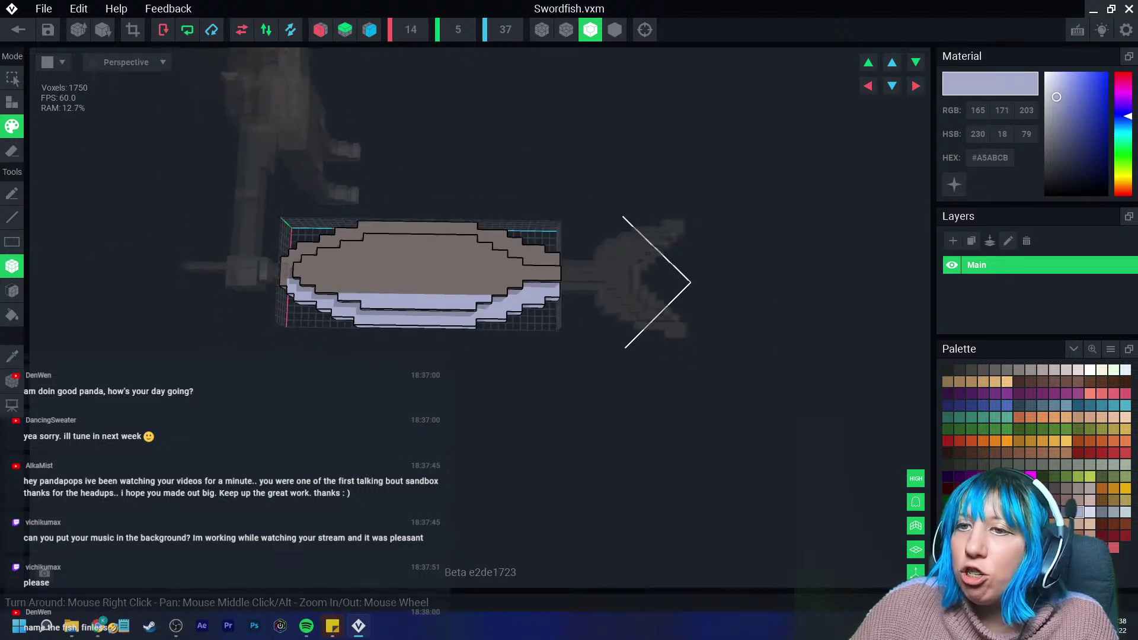
pyautogui.scroll(6, 389, 330)
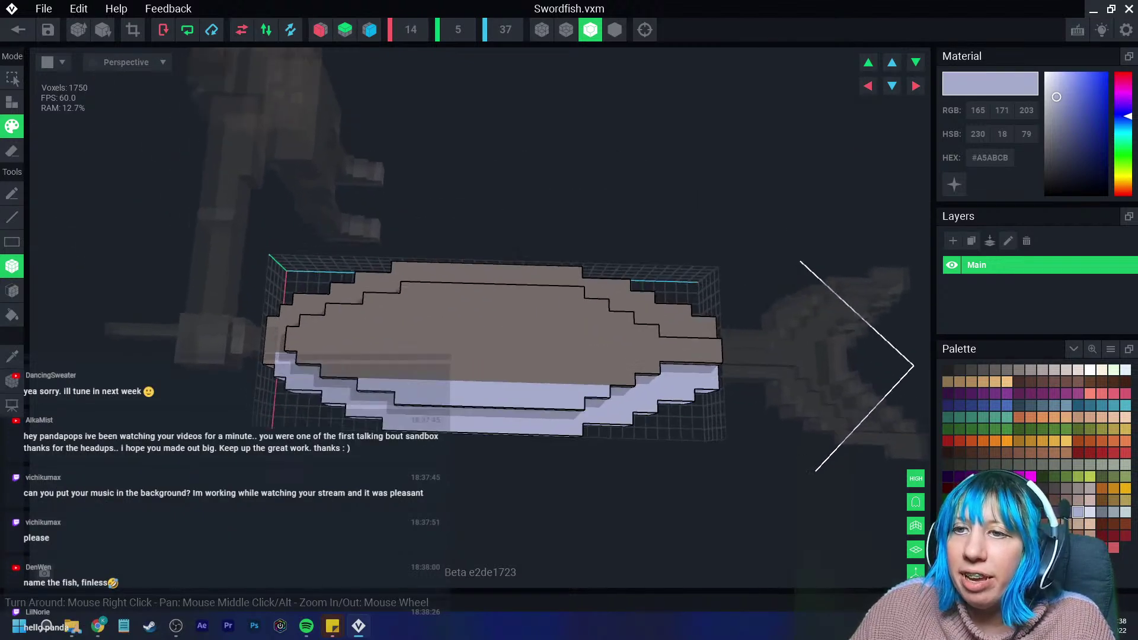
# Paint an eye near the nose end with golden #BE8528 voxels and dark #423F3E directly beneath them.
pyautogui.click(1031, 441)
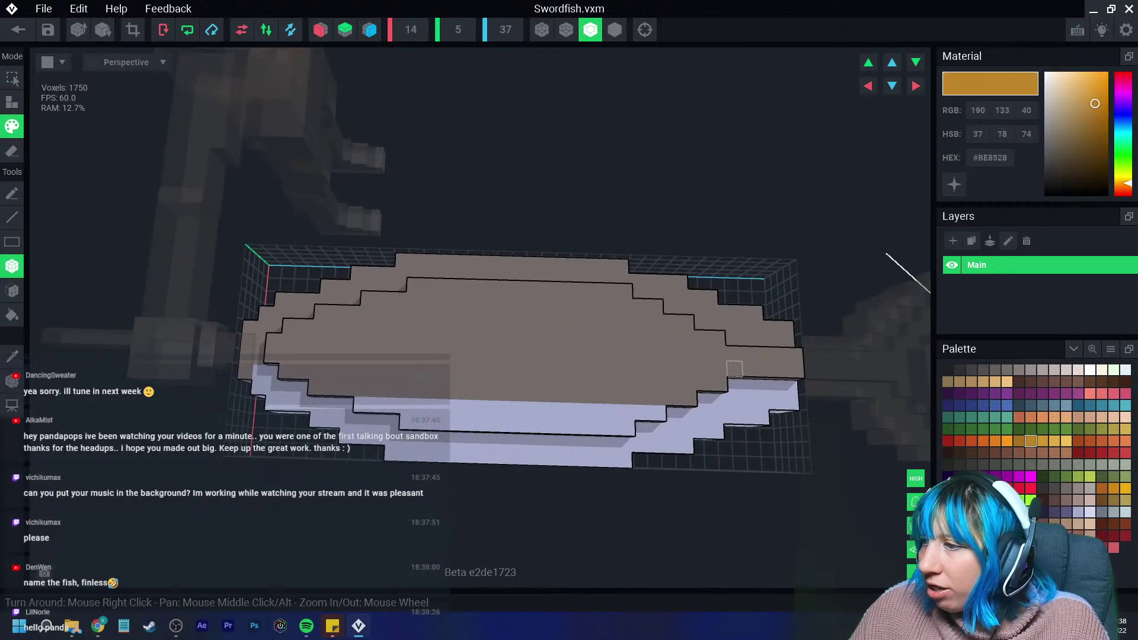
pyautogui.click(281, 313)
pyautogui.moveTo(305, 325); pyautogui.dragTo(295, 314, button='right')
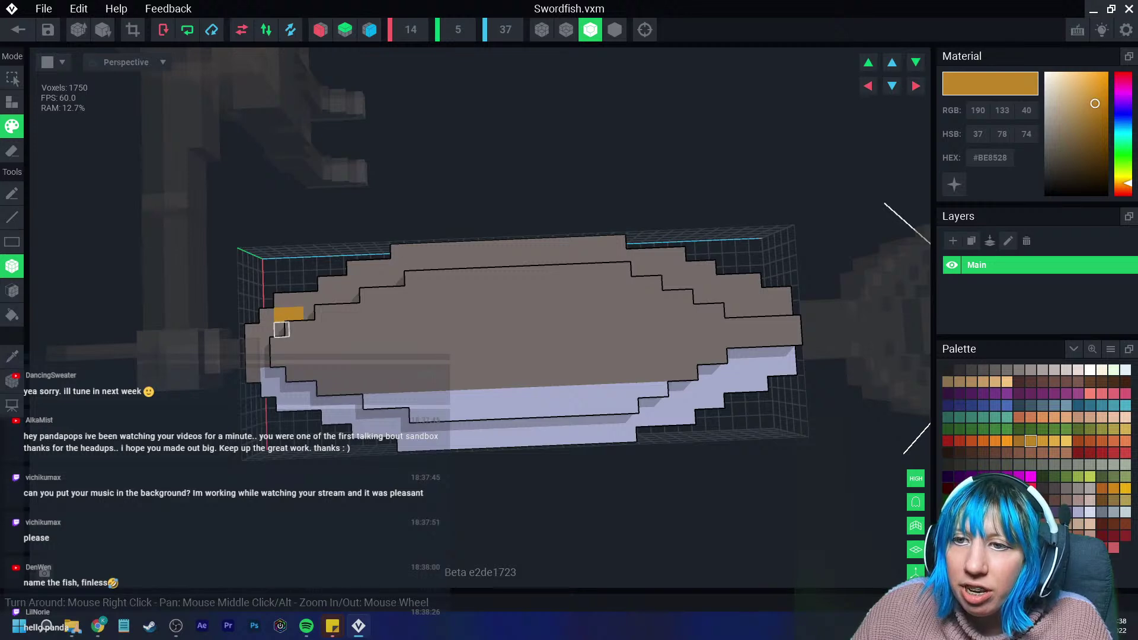
pyautogui.click(292, 328)
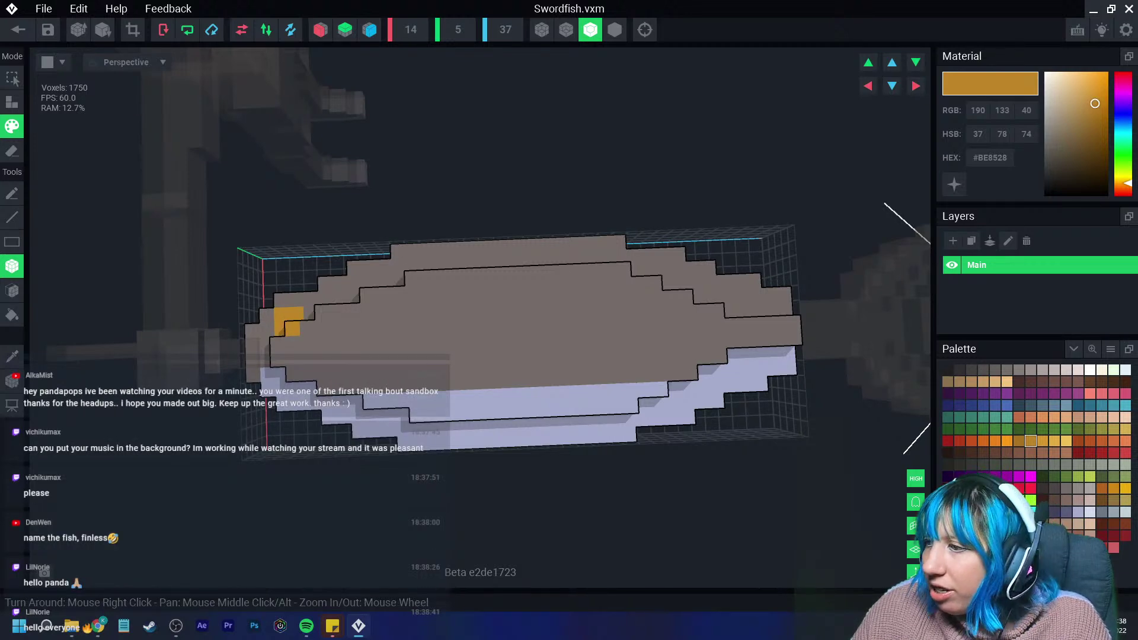
pyautogui.moveTo(399, 339); pyautogui.dragTo(408, 343, button='right')
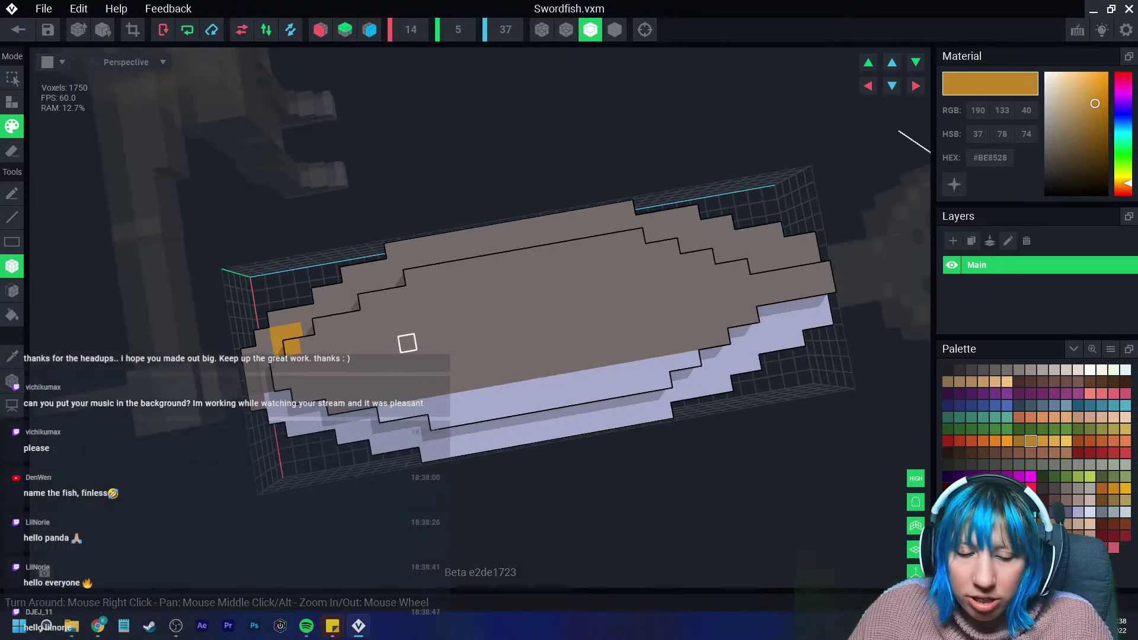
pyautogui.hotkey('ctrl', 'z')
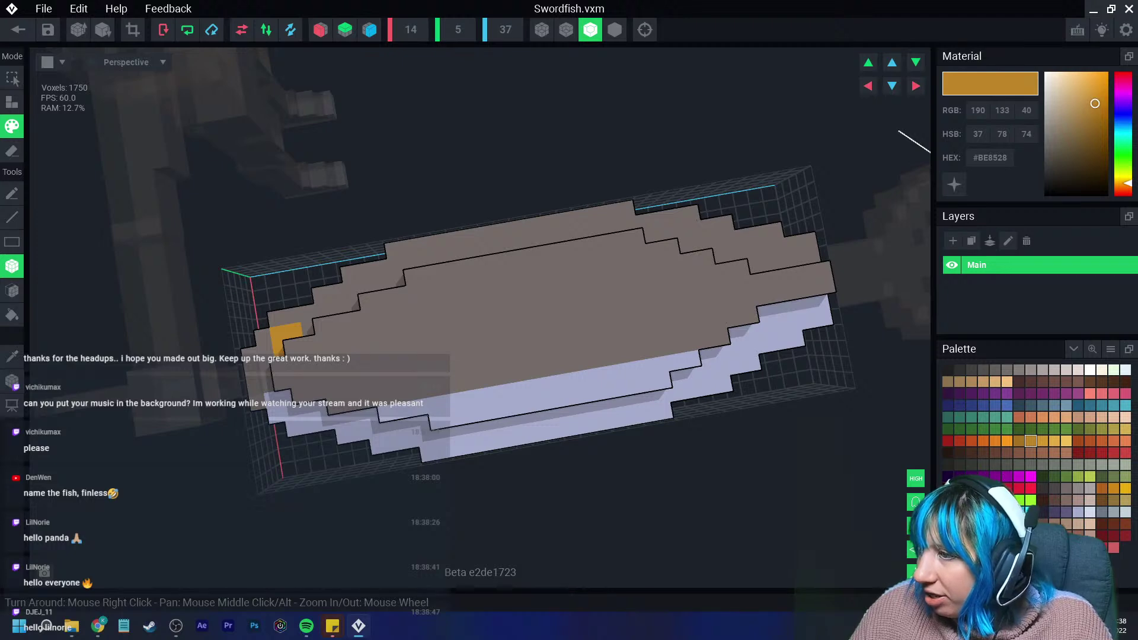
pyautogui.click(971, 370)
pyautogui.click(281, 348)
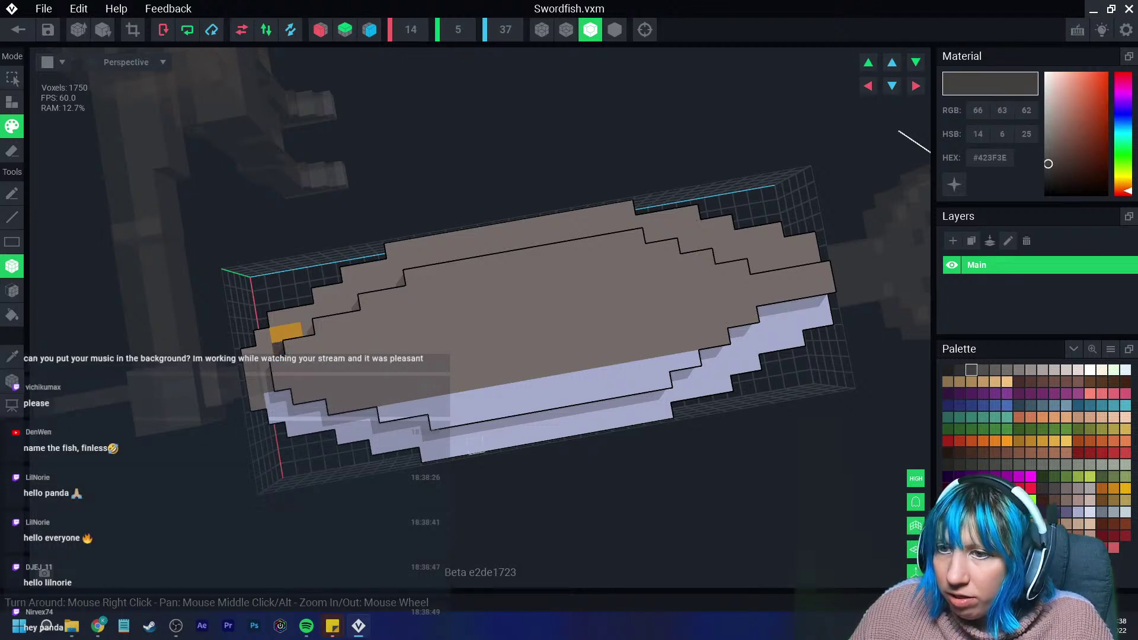
# Paint the upper rim along the fish's back slate purple (#5D5C81), filling its long run with the Face tool.
pyautogui.moveTo(475, 448); pyautogui.dragTo(440, 431, button='right')
pyautogui.scroll(3, 395, 360)
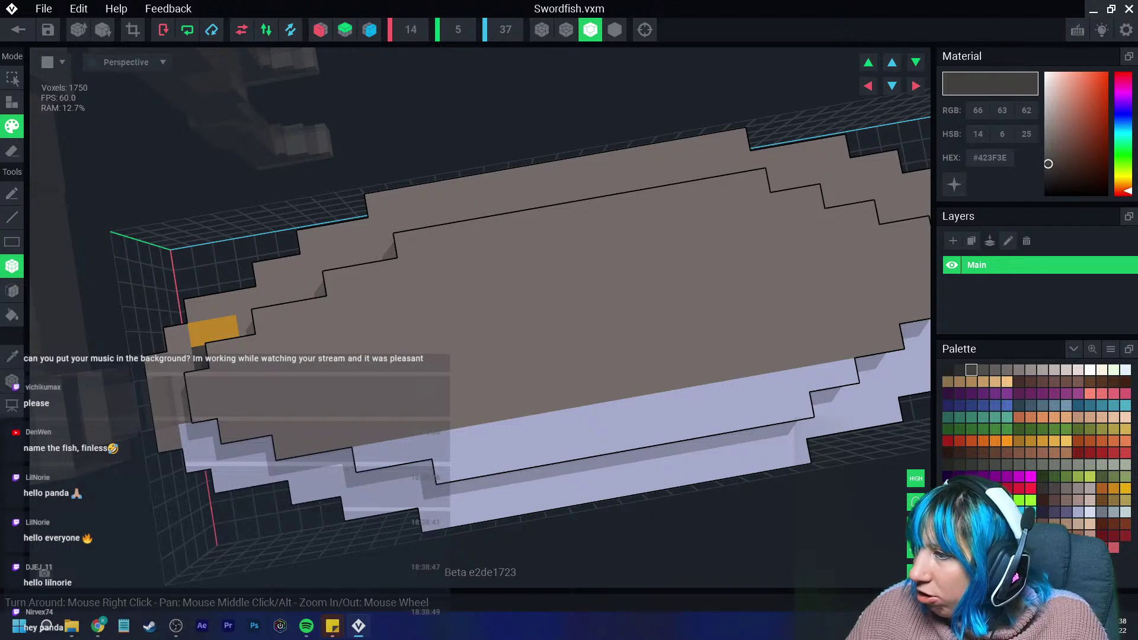
pyautogui.click(1065, 512)
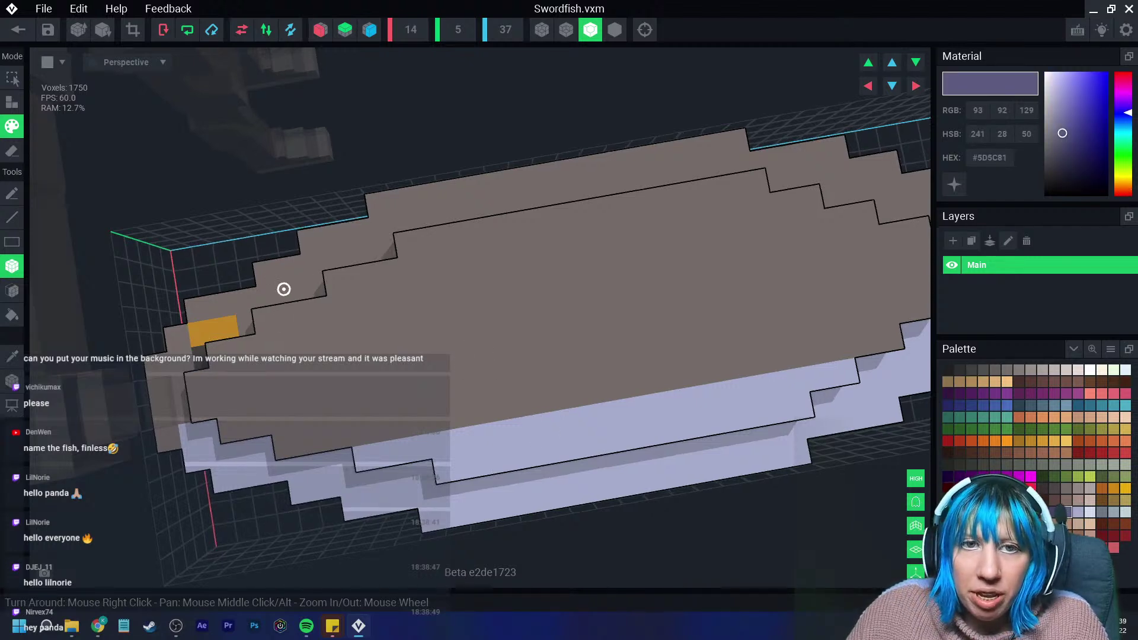
pyautogui.moveTo(285, 287); pyautogui.dragTo(291, 268, button='right')
pyautogui.moveTo(291, 268)
pyautogui.mouseDown()
pyautogui.moveTo(293, 292)
pyautogui.moveTo(268, 294)
pyautogui.mouseUp()
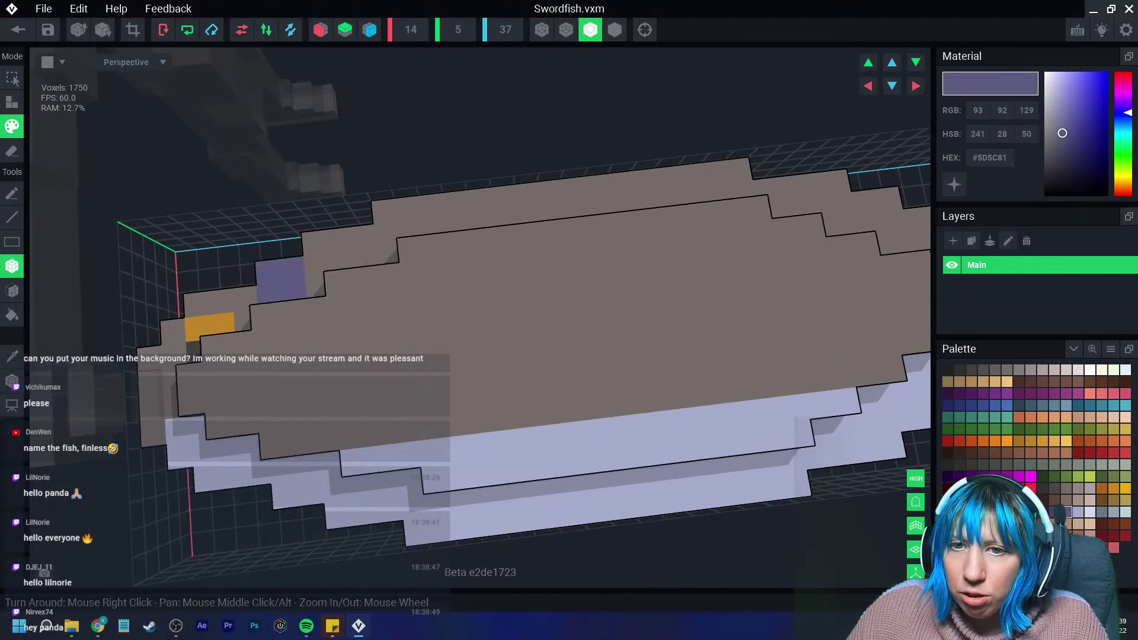
pyautogui.click(12, 291)
pyautogui.click(341, 261)
pyautogui.moveTo(221, 300)
pyautogui.mouseDown(button='right')
pyautogui.moveTo(234, 302)
pyautogui.moveTo(178, 348)
pyautogui.moveTo(288, 377)
pyautogui.mouseUp(button='right')
pyautogui.moveTo(554, 389); pyautogui.dragTo(481, 394, button='right')
pyautogui.moveTo(513, 445); pyautogui.dragTo(513, 445, button='right')
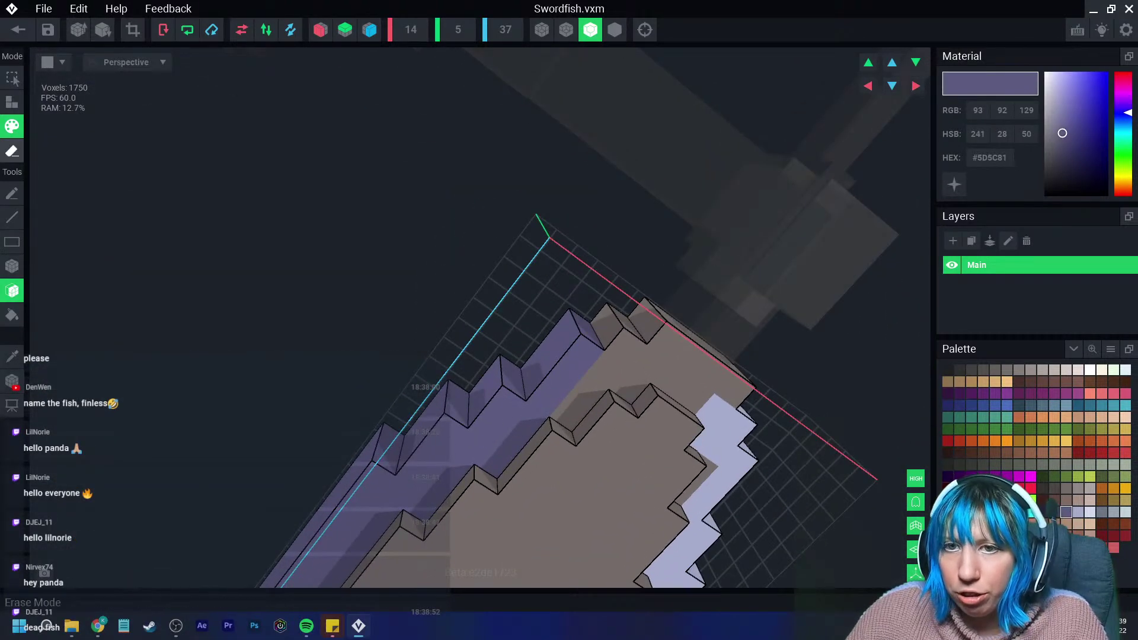
# Extend the #5D5C81 back colour with box painting over the rim voxels around the eye at the nose end.
pyautogui.click(12, 266)
pyautogui.moveTo(605, 371); pyautogui.dragTo(570, 413)
pyautogui.moveTo(569, 413); pyautogui.dragTo(666, 415, button='right')
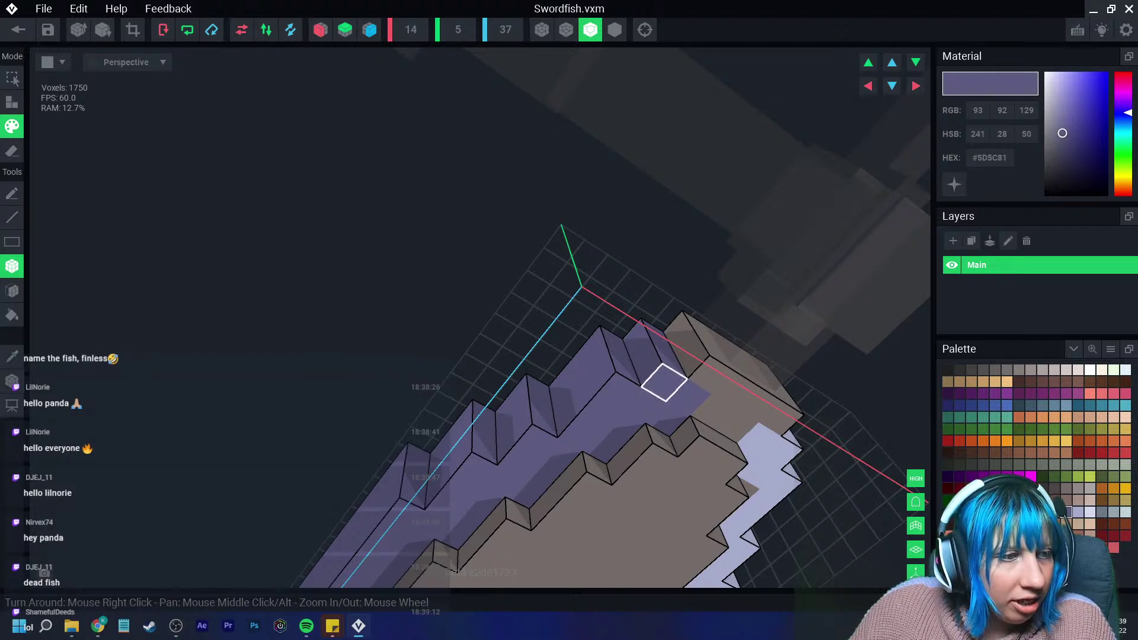
pyautogui.moveTo(643, 350); pyautogui.dragTo(622, 381, button='right')
pyautogui.scroll(-5, 624, 353)
pyautogui.scroll(4, 504, 371)
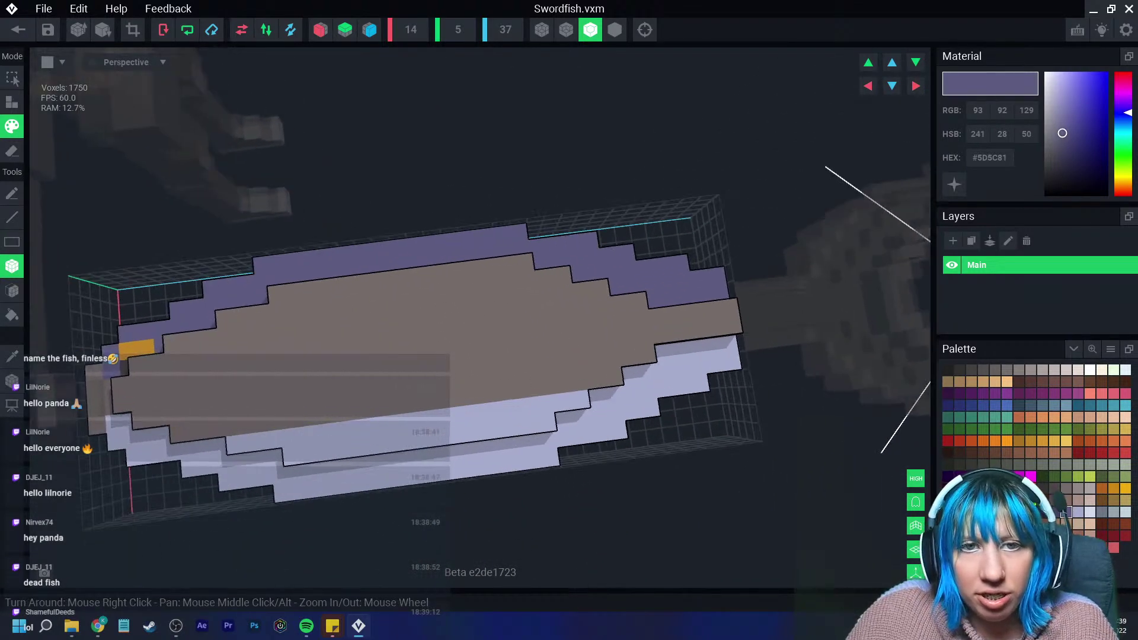
pyautogui.scroll(2, 275, 315)
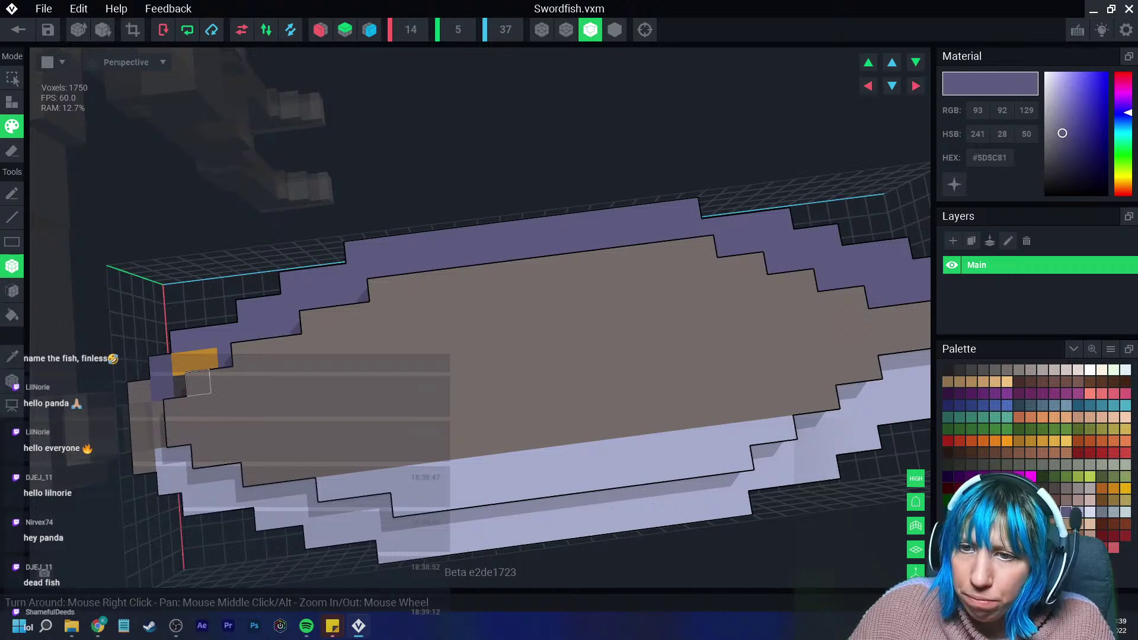
# Extend the #5D5C81 back colour in stepped rows onto the upper edge of the raised flank, from nose to tail.
pyautogui.moveTo(199, 382)
pyautogui.mouseDown()
pyautogui.moveTo(380, 289)
pyautogui.moveTo(709, 255)
pyautogui.mouseUp()
pyautogui.moveTo(709, 255); pyautogui.dragTo(554, 273, button='middle')
pyautogui.moveTo(346, 271)
pyautogui.mouseDown()
pyautogui.moveTo(418, 288)
pyautogui.moveTo(468, 325)
pyautogui.mouseUp()
pyautogui.scroll(-3, 484, 308)
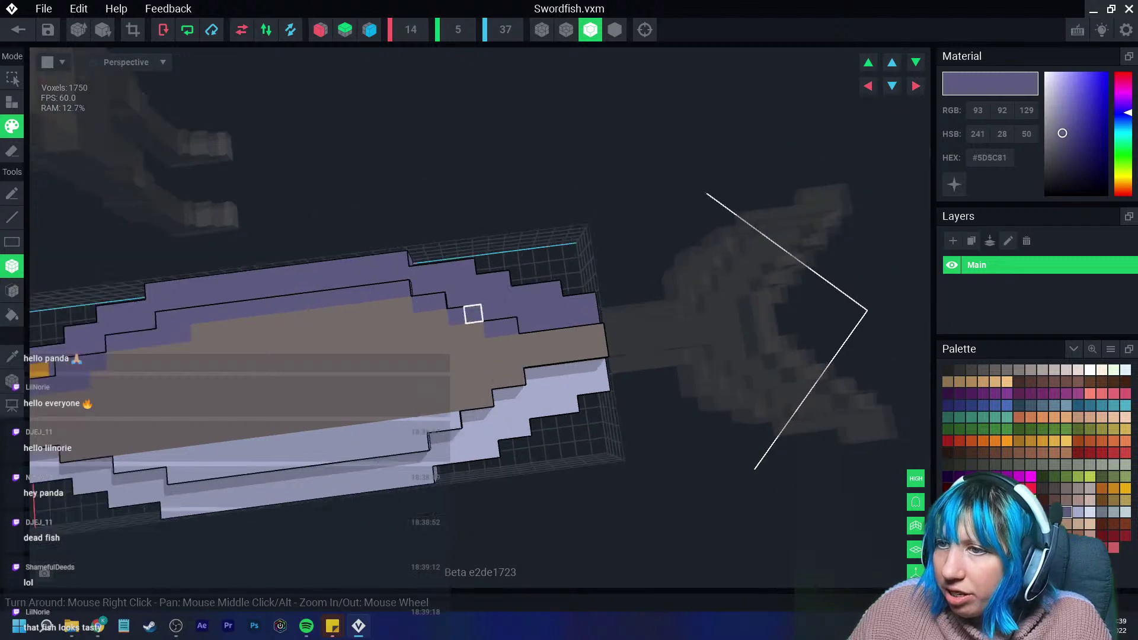
pyautogui.moveTo(275, 358); pyautogui.dragTo(402, 348, button='middle')
pyautogui.moveTo(313, 325); pyautogui.dragTo(414, 310)
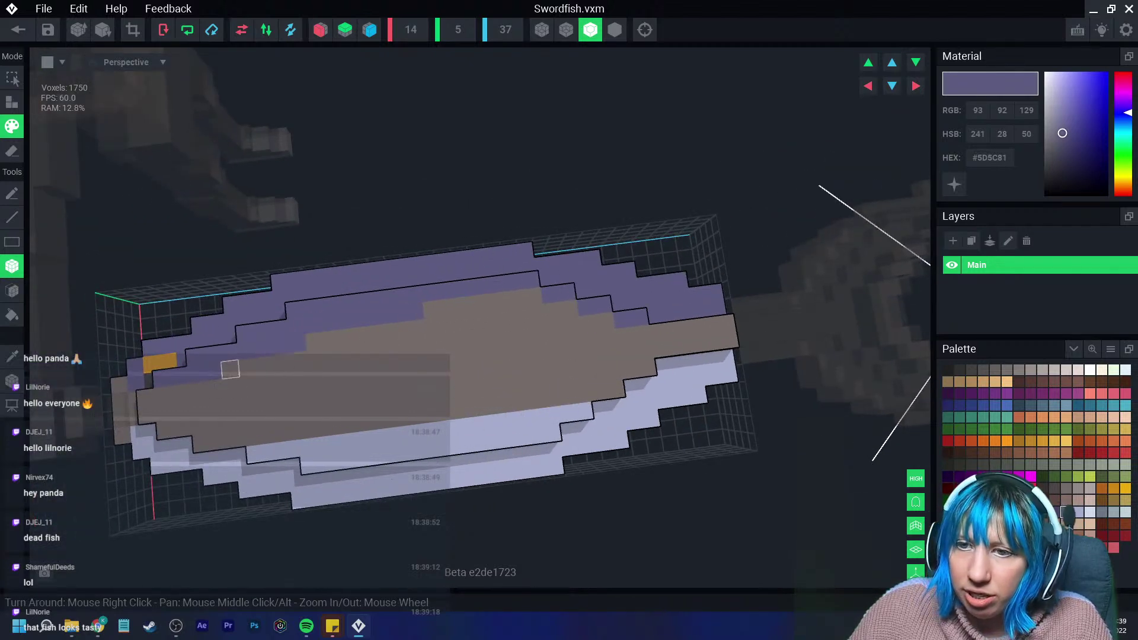
# Copy the belly colour #A5ABCB into an unused dark palette slot and darken it to #8F92A6.
pyautogui.moveTo(160, 407)
pyautogui.mouseDown(button='middle')
pyautogui.moveTo(247, 386)
pyautogui.moveTo(276, 402)
pyautogui.mouseUp(button='middle')
pyautogui.scroll(4, 276, 401)
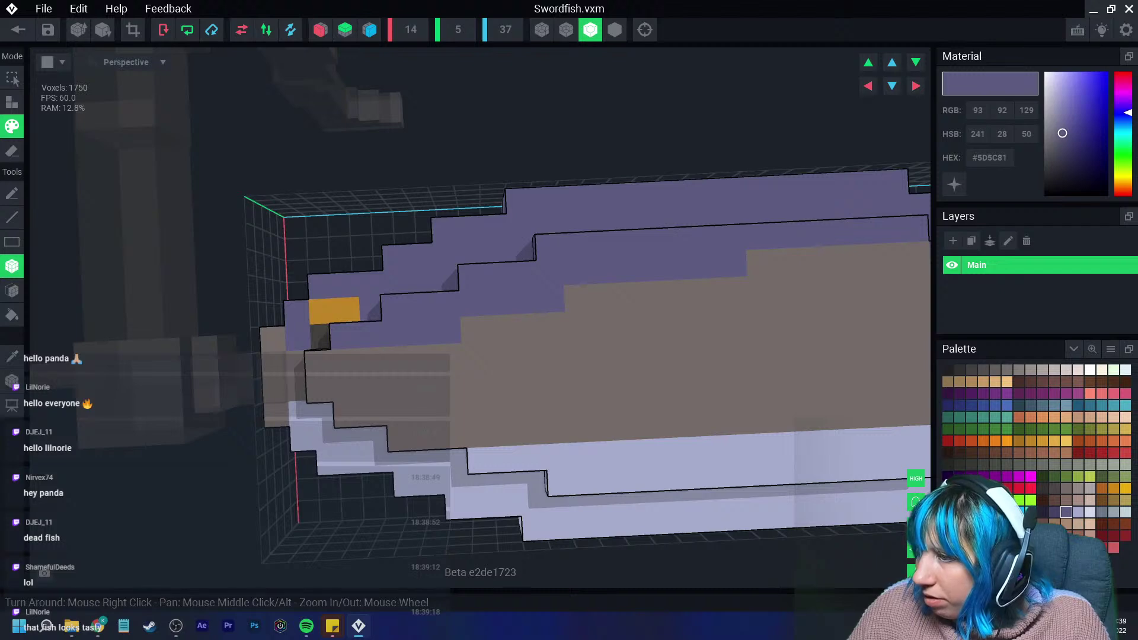
pyautogui.click(1054, 488)
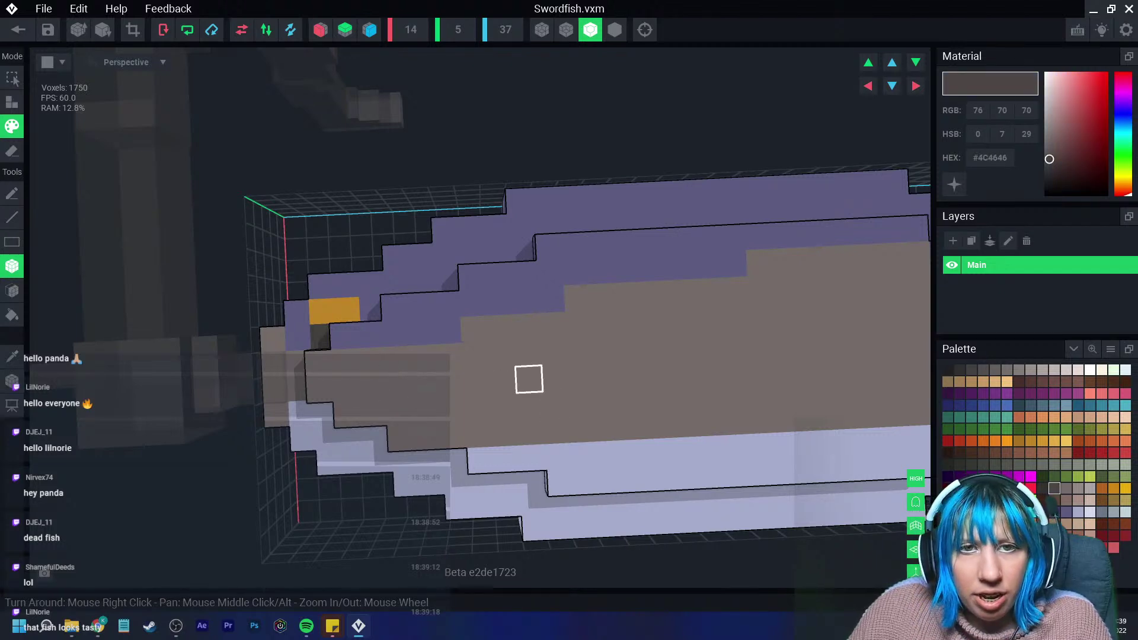
pyautogui.moveTo(739, 394); pyautogui.dragTo(496, 363, button='middle')
pyautogui.click(1078, 512)
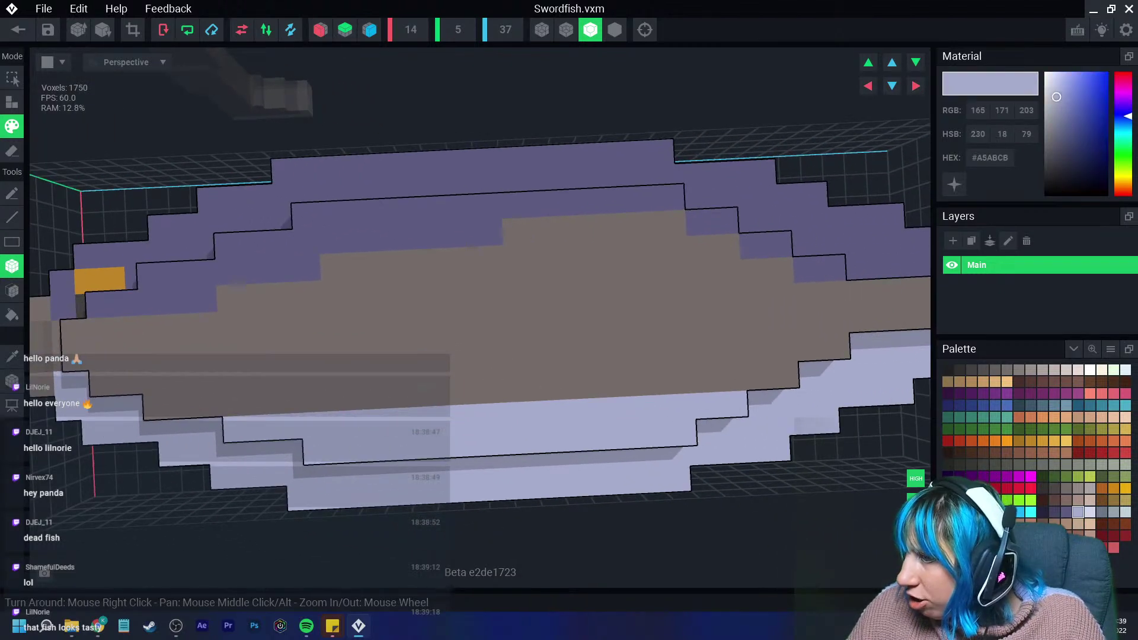
pyautogui.rightClick(990, 157)
pyautogui.click(1015, 169)
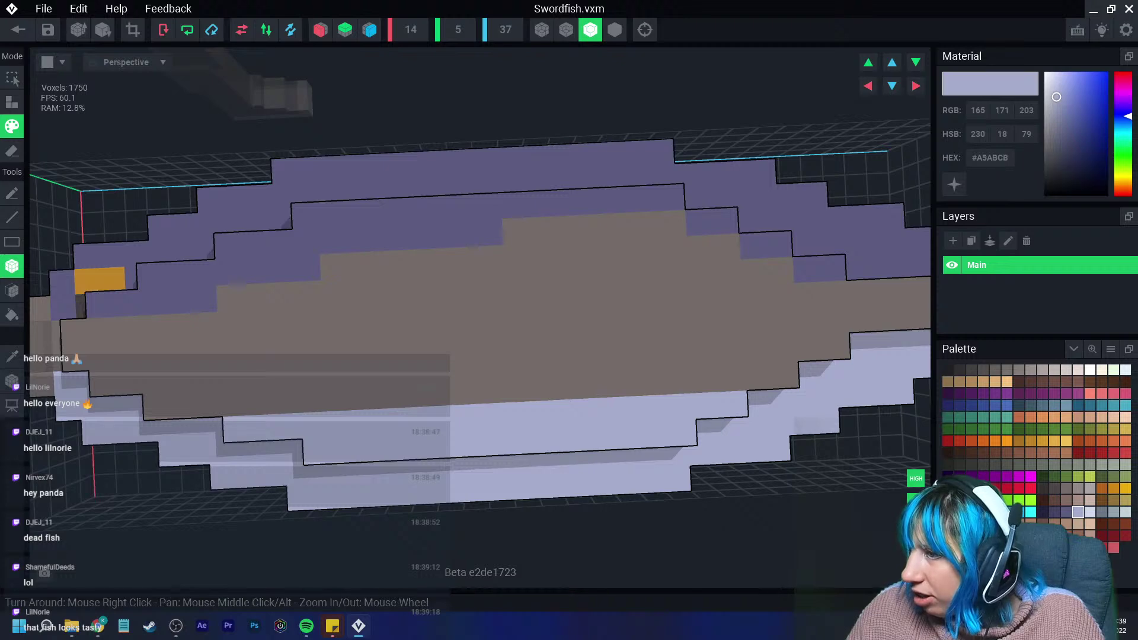
pyautogui.click(1078, 548)
pyautogui.rightClick(989, 158)
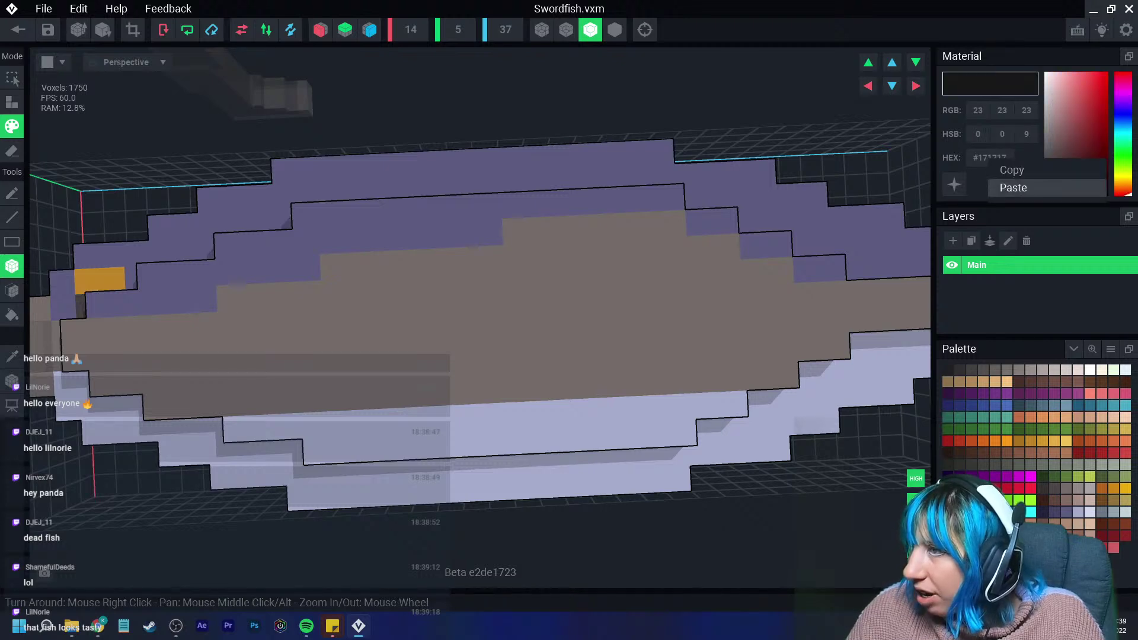
pyautogui.click(1015, 187)
pyautogui.click(1058, 100)
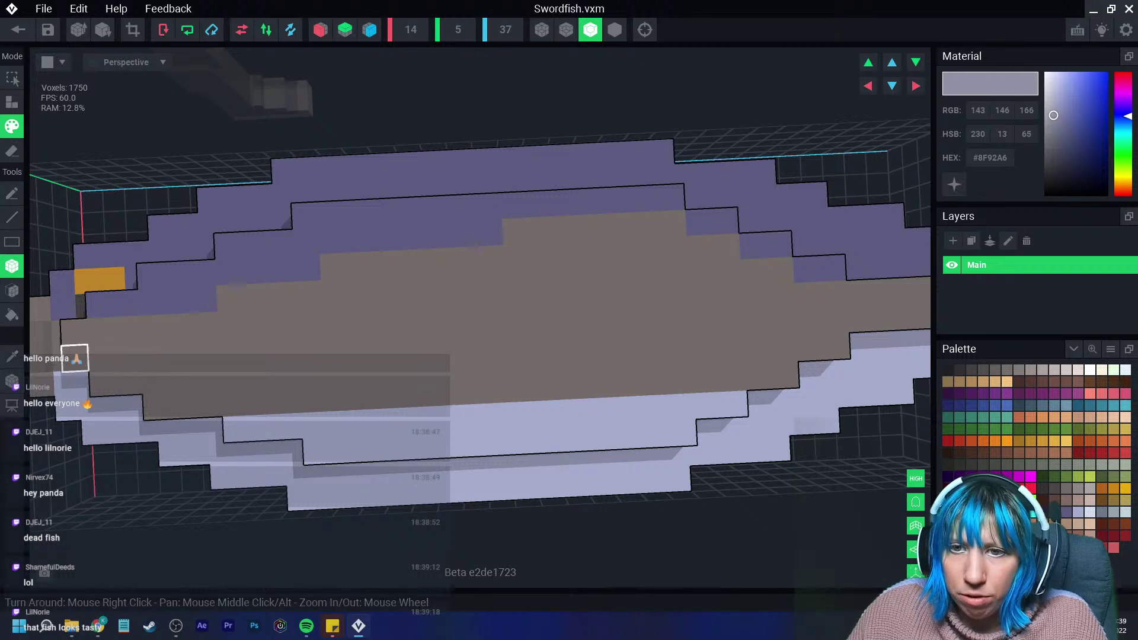
# Paint a #8F92A6 band along the raised flank directly above the light belly, from nose end to tail end.
pyautogui.moveTo(182, 405)
pyautogui.mouseDown()
pyautogui.moveTo(735, 379)
pyautogui.moveTo(777, 350)
pyautogui.moveTo(824, 349)
pyautogui.mouseUp()
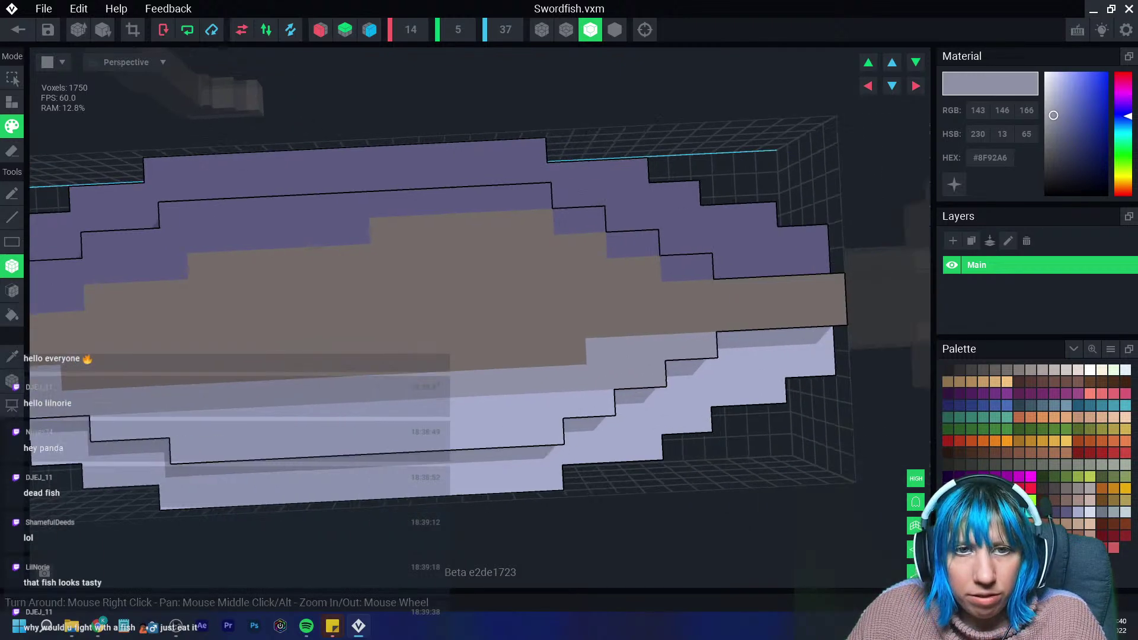
pyautogui.moveTo(824, 348); pyautogui.dragTo(534, 355, button='right')
pyautogui.moveTo(534, 328); pyautogui.dragTo(676, 324)
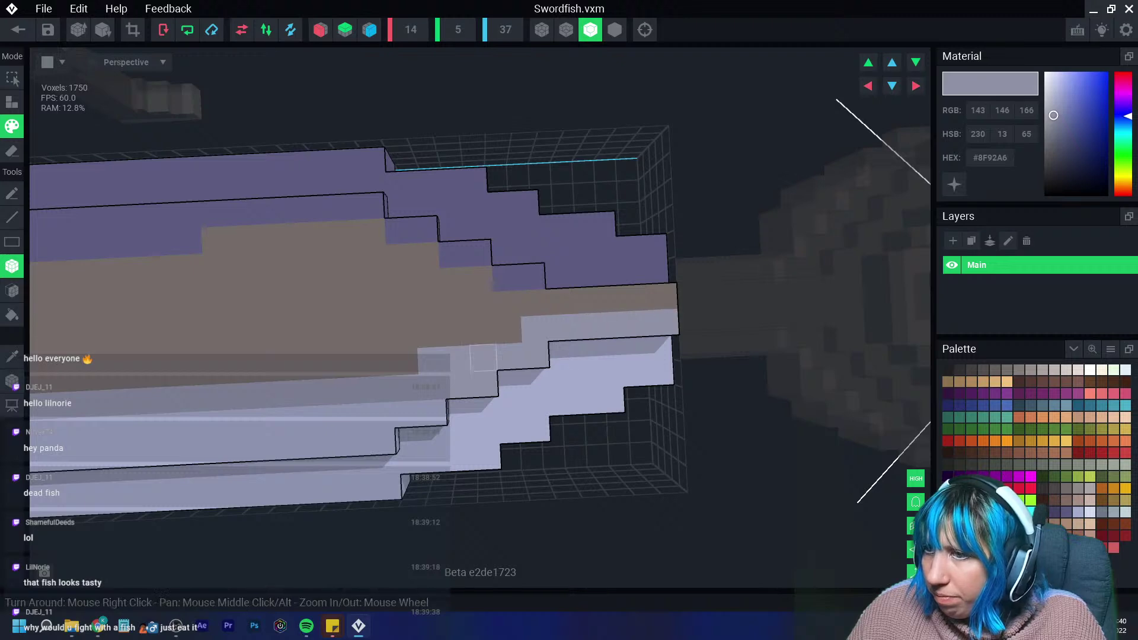
pyautogui.moveTo(676, 323); pyautogui.dragTo(473, 362, button='right')
pyautogui.moveTo(204, 271); pyautogui.dragTo(231, 271)
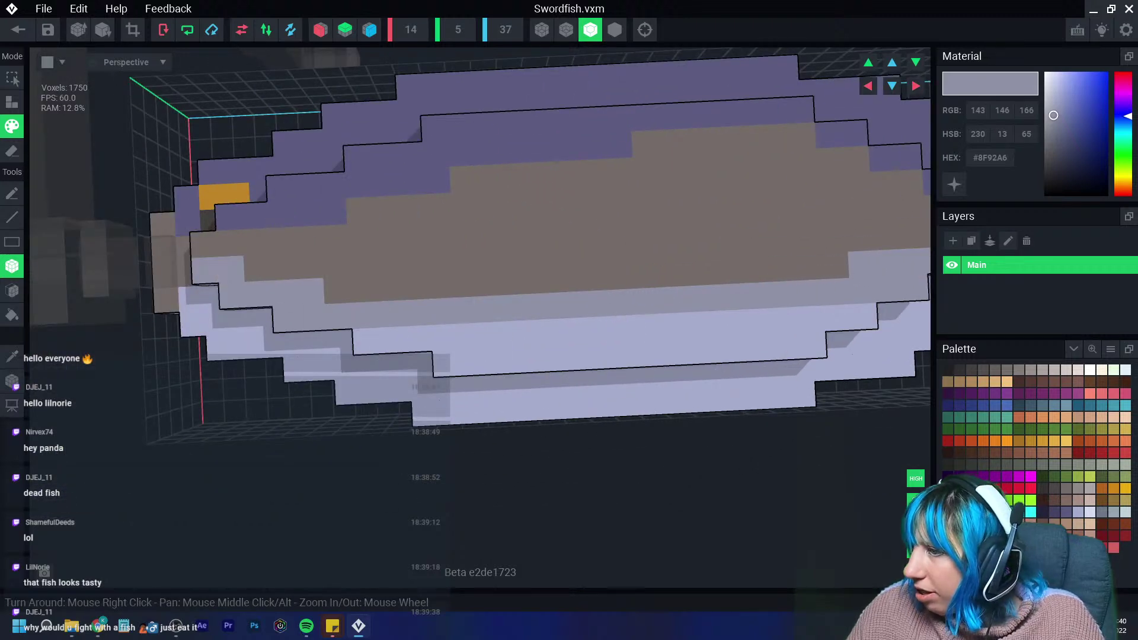
# Copy #8F92A6 into another unused palette slot and shift it to the greyer tone #80818B.
pyautogui.rightClick(990, 157)
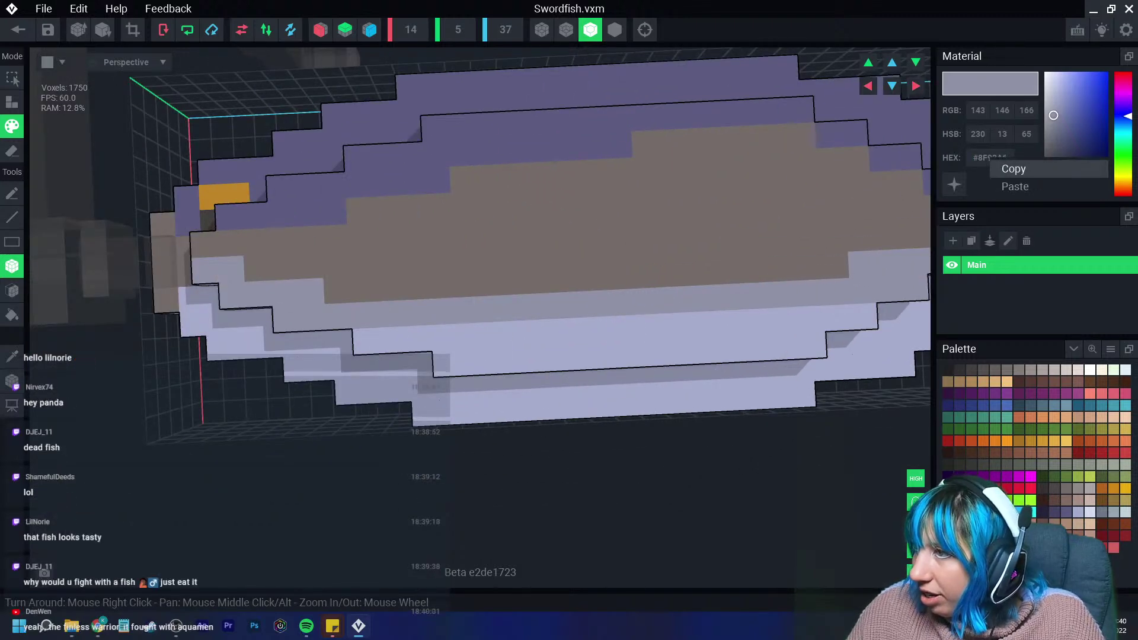
pyautogui.click(1009, 167)
pyautogui.rightClick(990, 157)
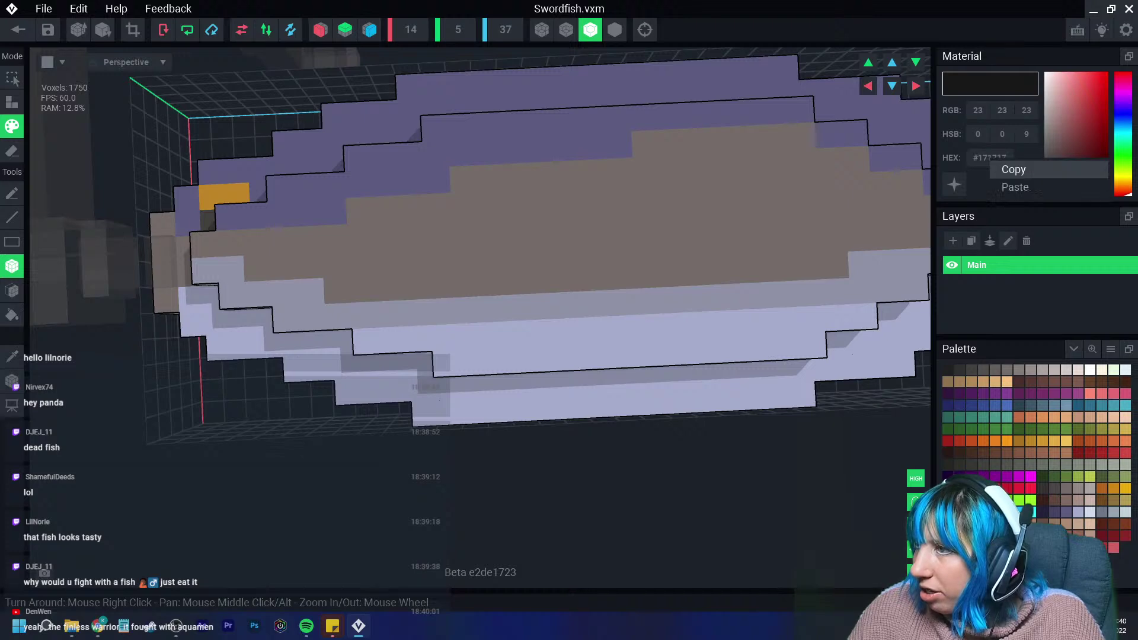
pyautogui.click(1009, 185)
pyautogui.moveTo(1053, 115); pyautogui.dragTo(1054, 126)
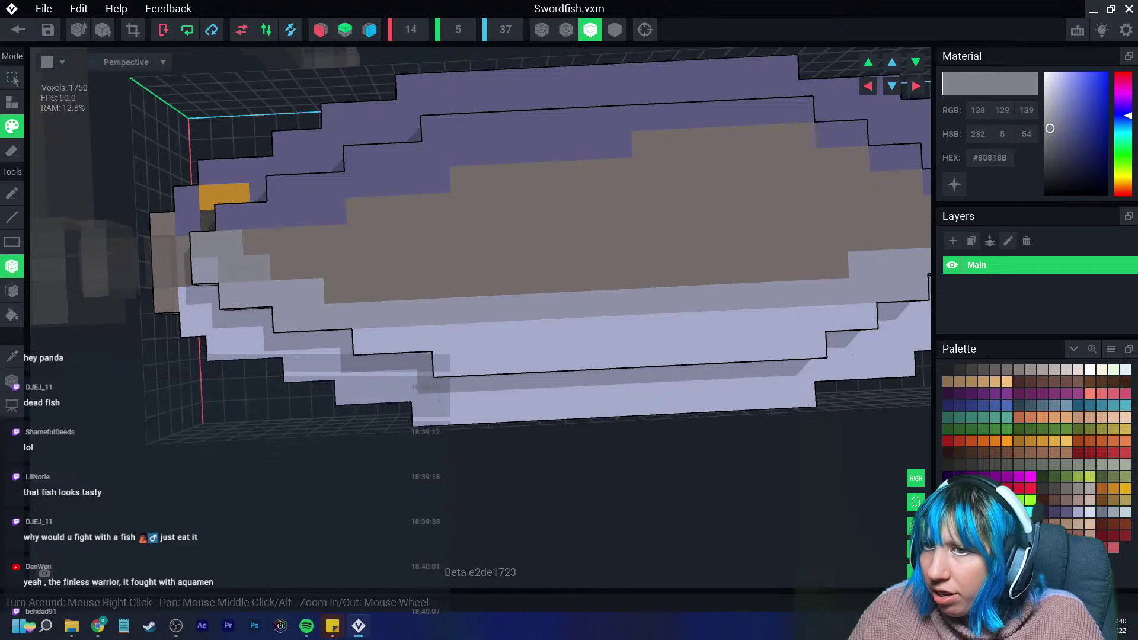
# Paint a #80818B stripe along the middle of the raised flank, from below the eye to the tail end.
pyautogui.click(279, 241)
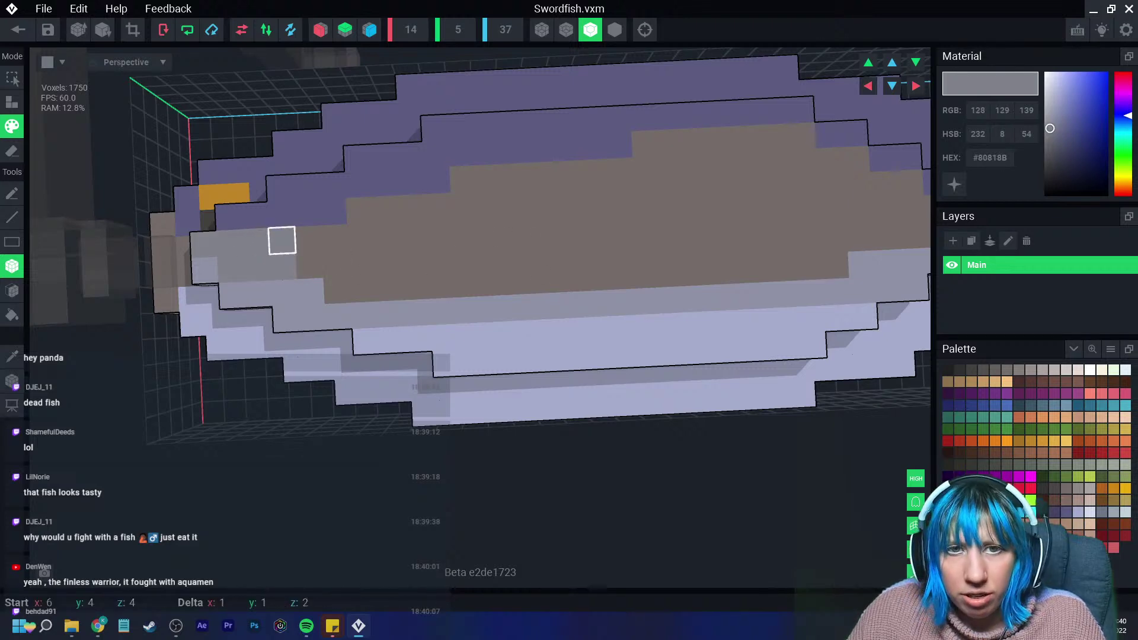
pyautogui.click(307, 240)
pyautogui.click(334, 238)
pyautogui.moveTo(335, 238)
pyautogui.mouseDown()
pyautogui.moveTo(662, 219)
pyautogui.moveTo(541, 198)
pyautogui.moveTo(555, 196)
pyautogui.mouseUp()
pyautogui.moveTo(308, 265)
pyautogui.mouseDown()
pyautogui.moveTo(542, 198)
pyautogui.moveTo(831, 211)
pyautogui.moveTo(913, 235)
pyautogui.mouseUp()
pyautogui.moveTo(912, 236); pyautogui.dragTo(501, 265, button='right')
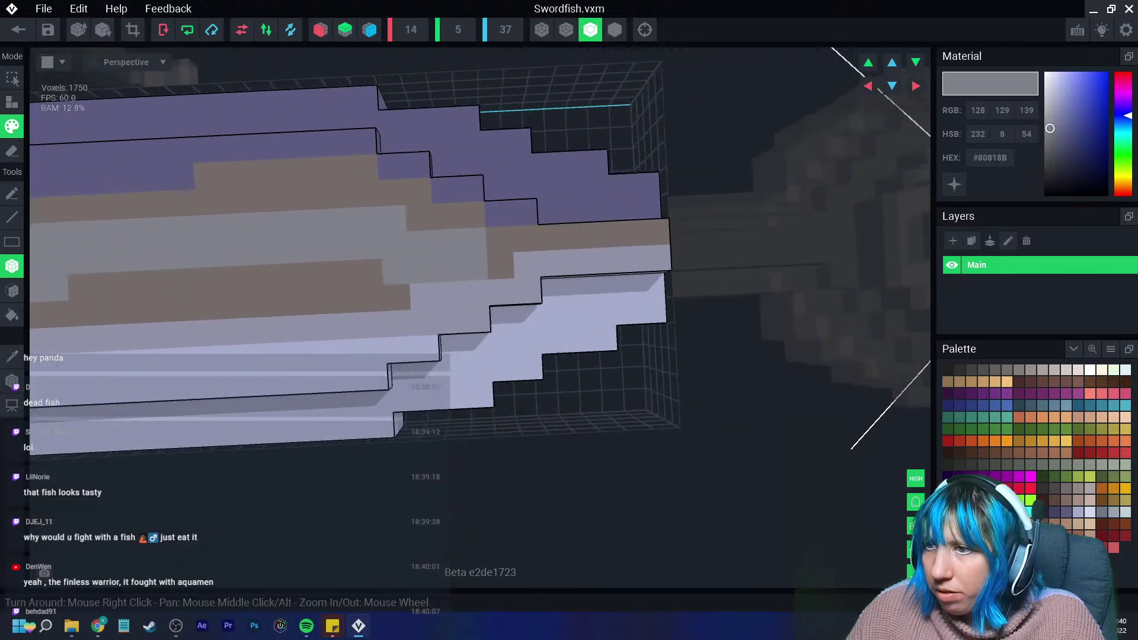
pyautogui.moveTo(501, 265)
pyautogui.mouseDown()
pyautogui.moveTo(493, 262)
pyautogui.moveTo(665, 233)
pyautogui.moveTo(630, 233)
pyautogui.moveTo(630, 254)
pyautogui.mouseUp()
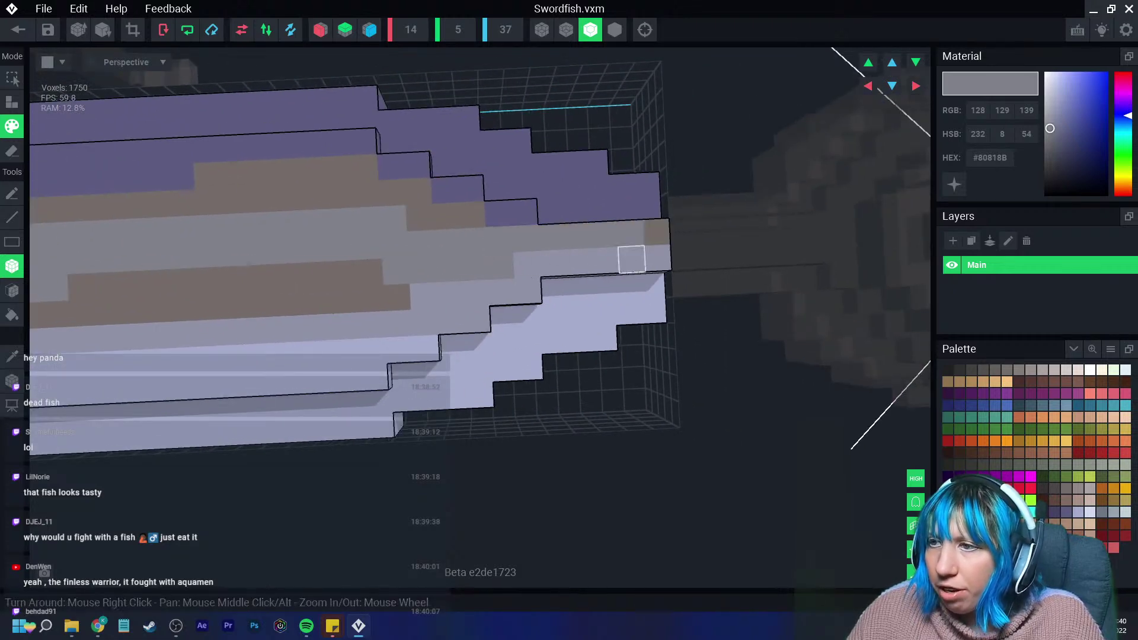
# Cover the body's tail-end face and its outermost voxels on the back and belly sides with #80818B.
pyautogui.moveTo(584, 262); pyautogui.dragTo(595, 330, button='right')
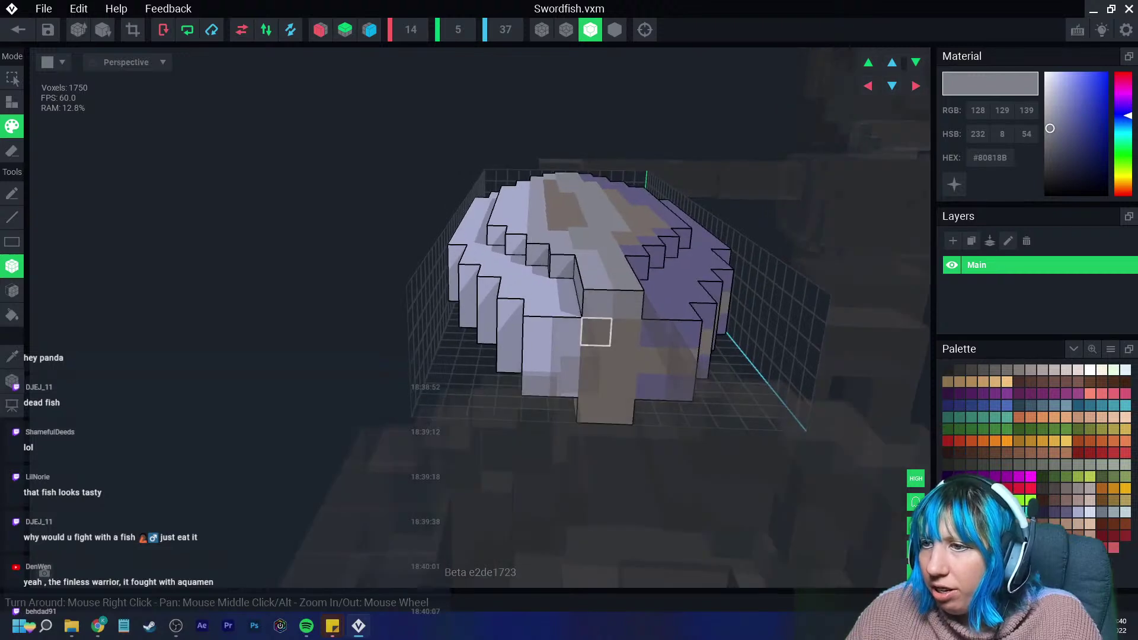
pyautogui.moveTo(595, 331); pyautogui.dragTo(619, 415)
pyautogui.moveTo(653, 361); pyautogui.dragTo(661, 345, button='right')
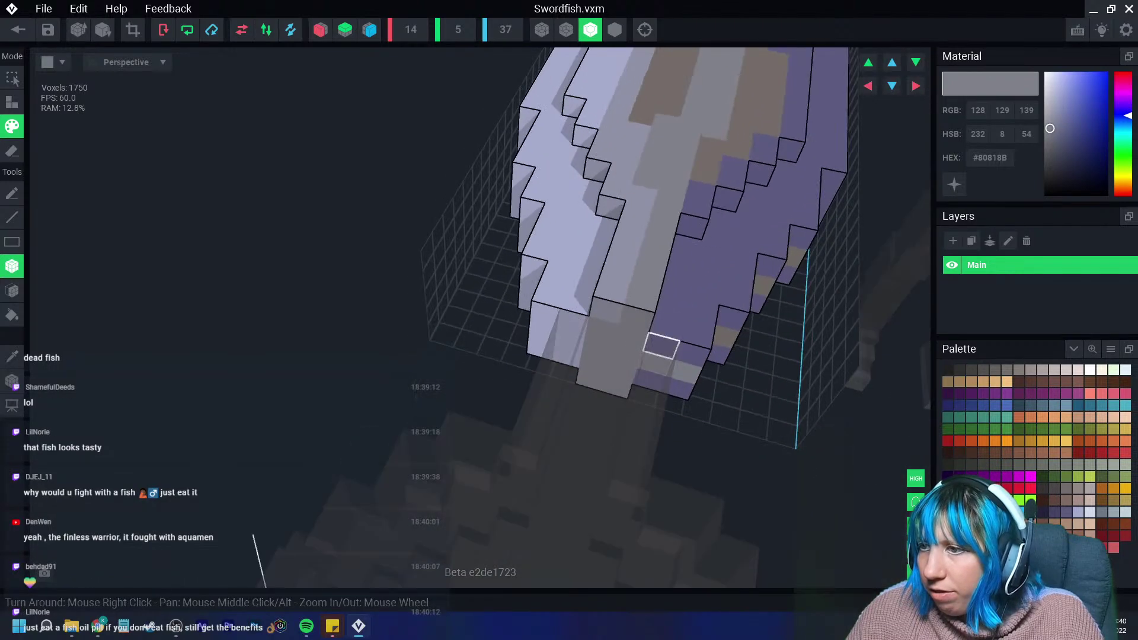
pyautogui.moveTo(661, 346); pyautogui.dragTo(678, 389)
pyautogui.moveTo(678, 389); pyautogui.dragTo(584, 359, button='right')
pyautogui.moveTo(571, 329); pyautogui.dragTo(540, 368)
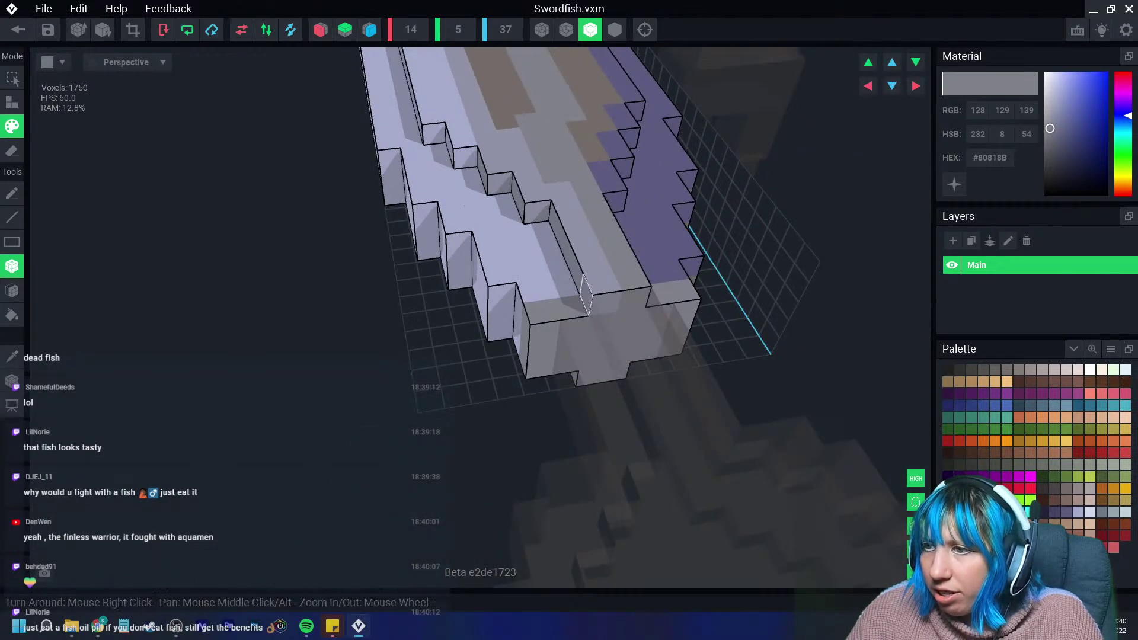
pyautogui.moveTo(602, 293); pyautogui.dragTo(664, 302, button='right')
pyautogui.scroll(3, 563, 284)
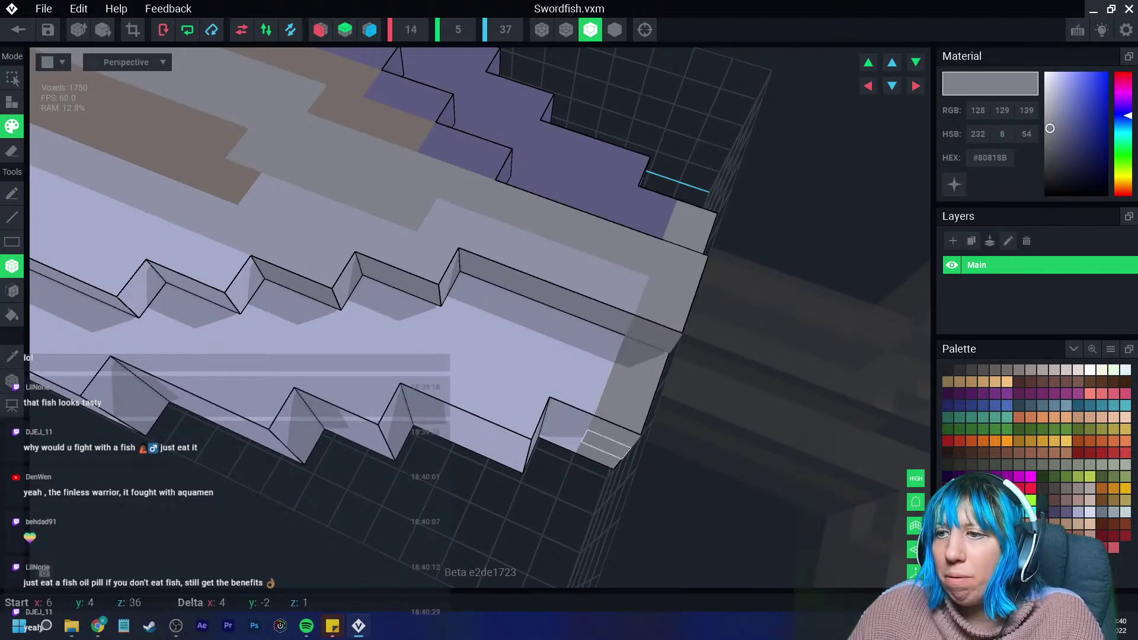
pyautogui.moveTo(658, 516); pyautogui.dragTo(617, 442, button='right')
pyautogui.scroll(5, 697, 458)
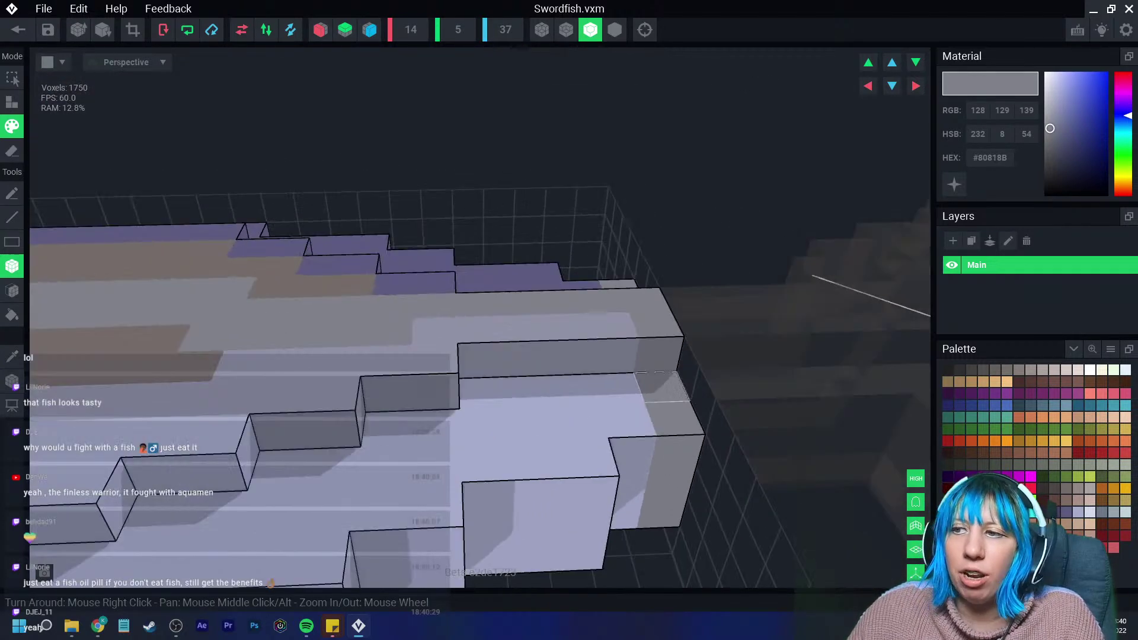
# Fill the brown patch on the lower flank with sampled #8F92A6, then sample #A5ABCB and extend the belly colour at its nose end.
pyautogui.scroll(-8, 493, 387)
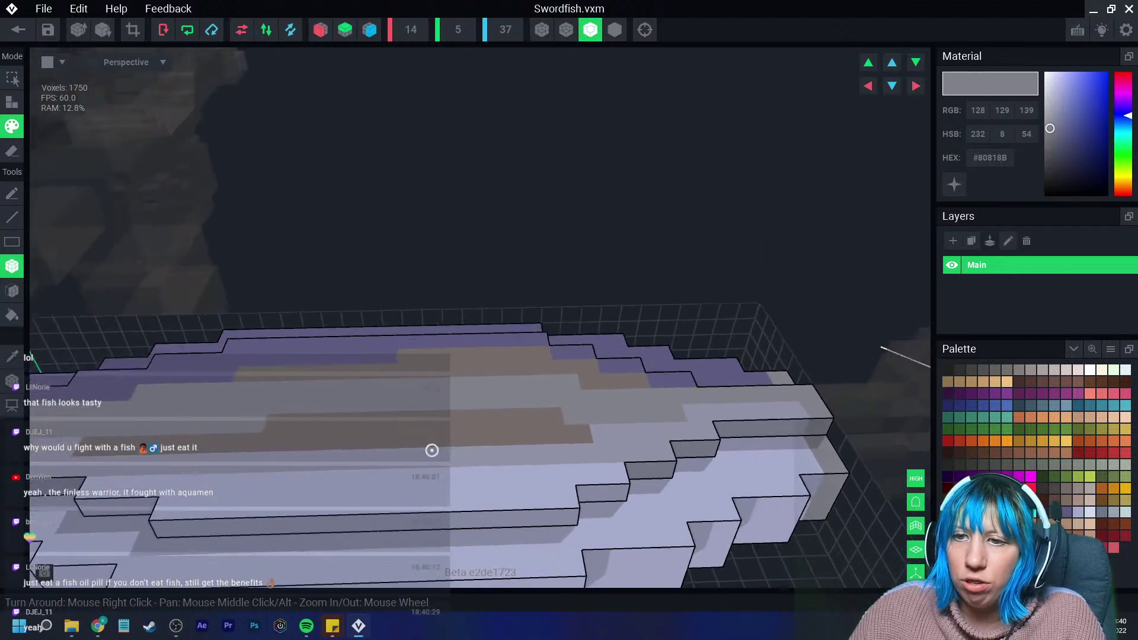
pyautogui.scroll(-2, 451, 462)
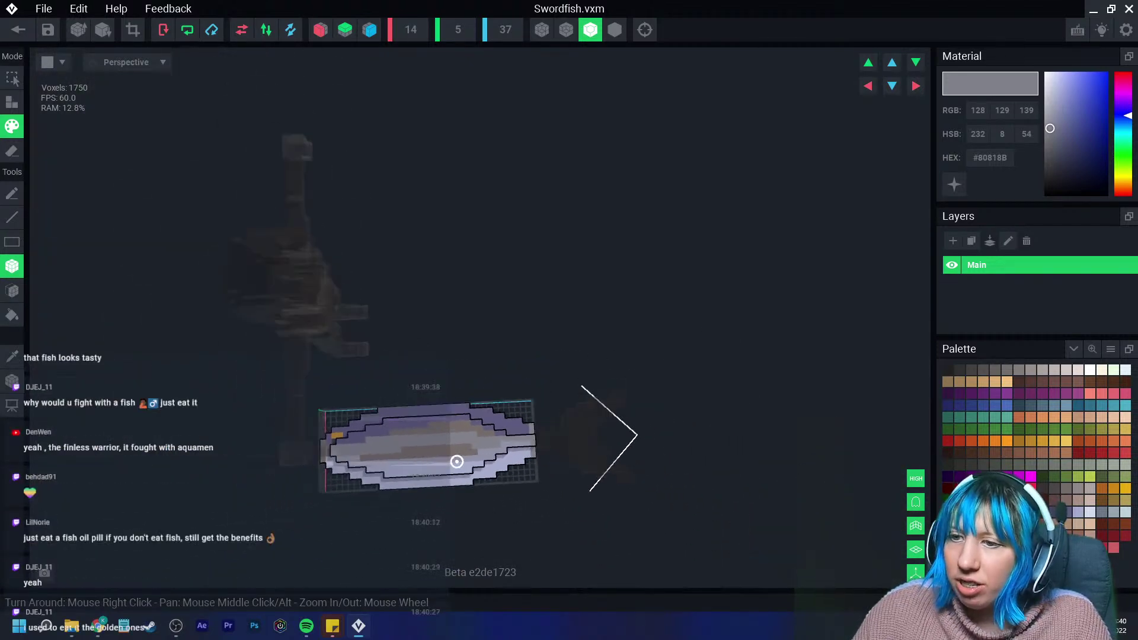
pyautogui.scroll(6, 463, 451)
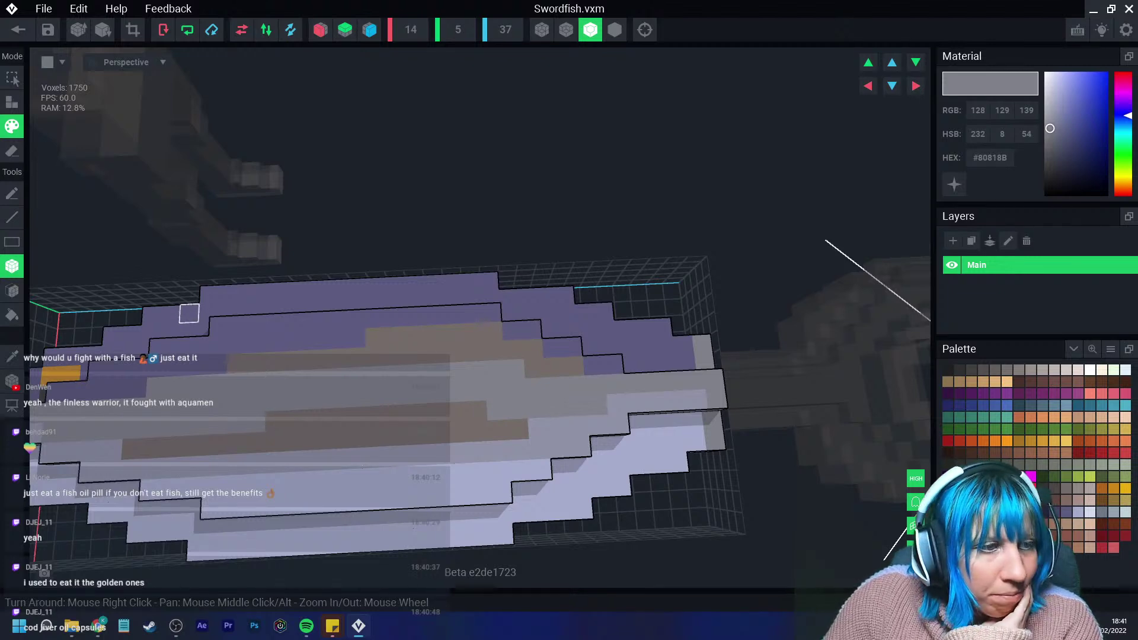
pyautogui.moveTo(376, 395); pyautogui.dragTo(418, 443, button='right')
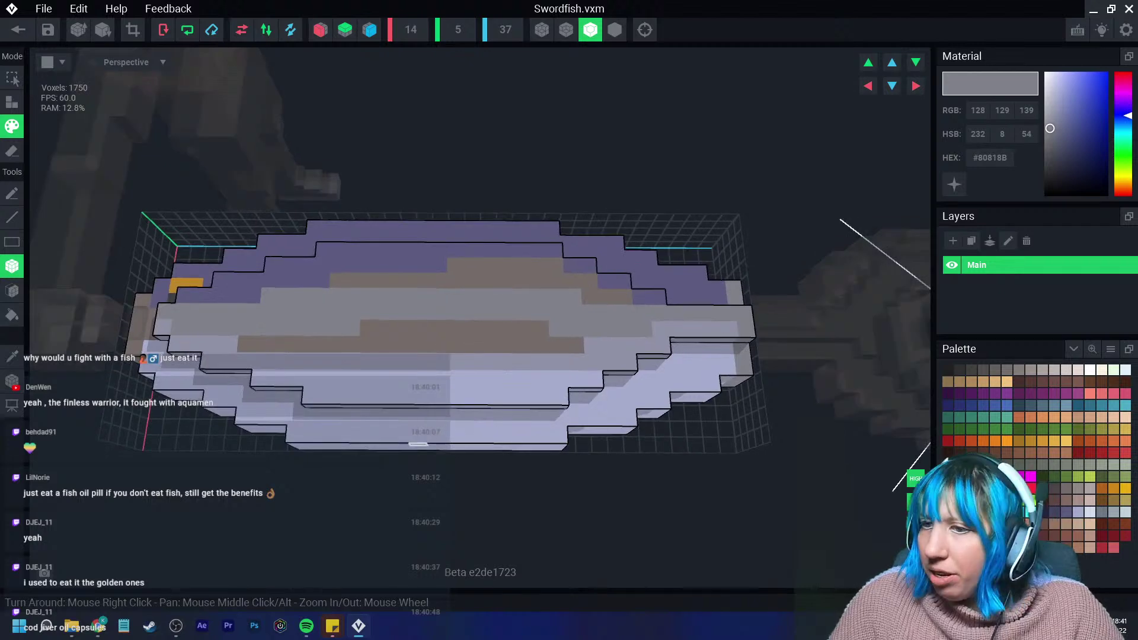
pyautogui.click(279, 361)
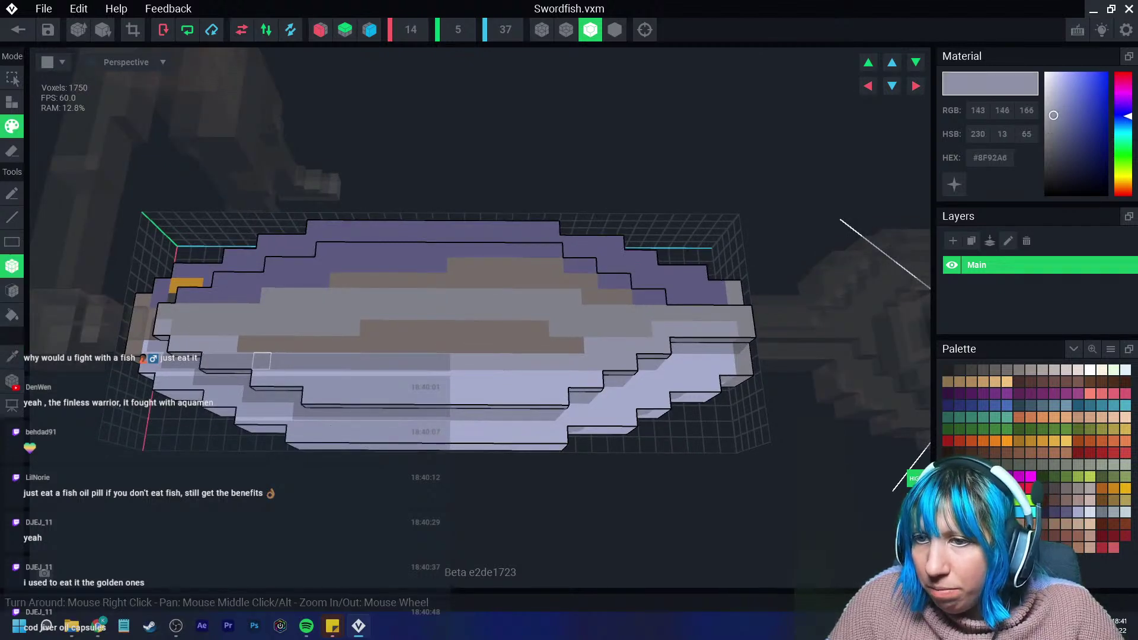
pyautogui.moveTo(541, 345); pyautogui.dragTo(368, 342)
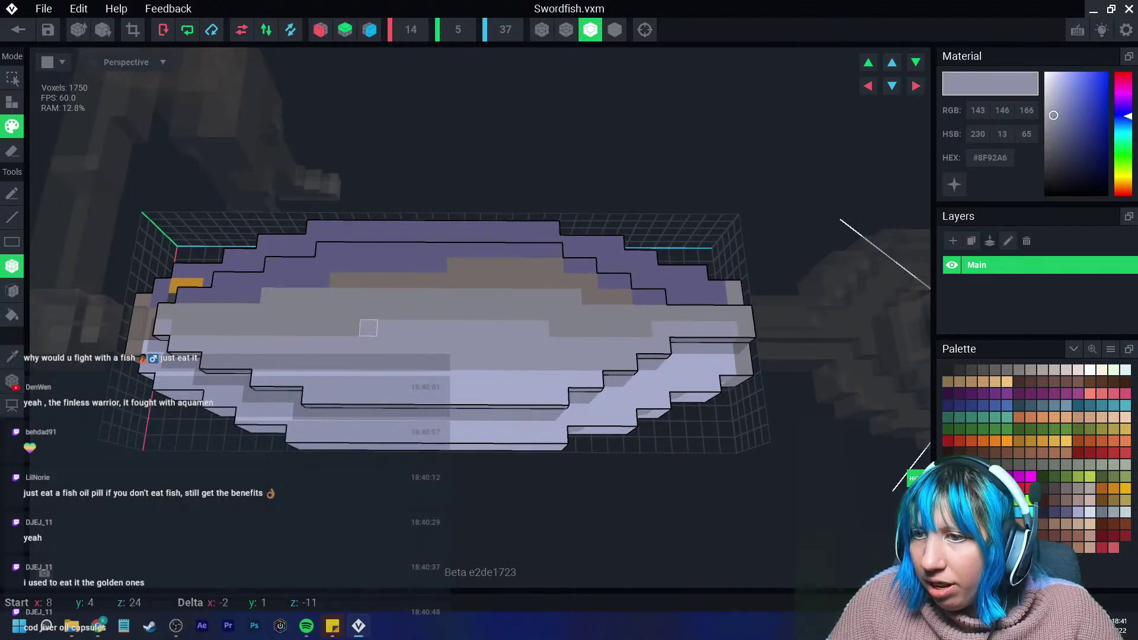
pyautogui.click(12, 356)
pyautogui.click(330, 376)
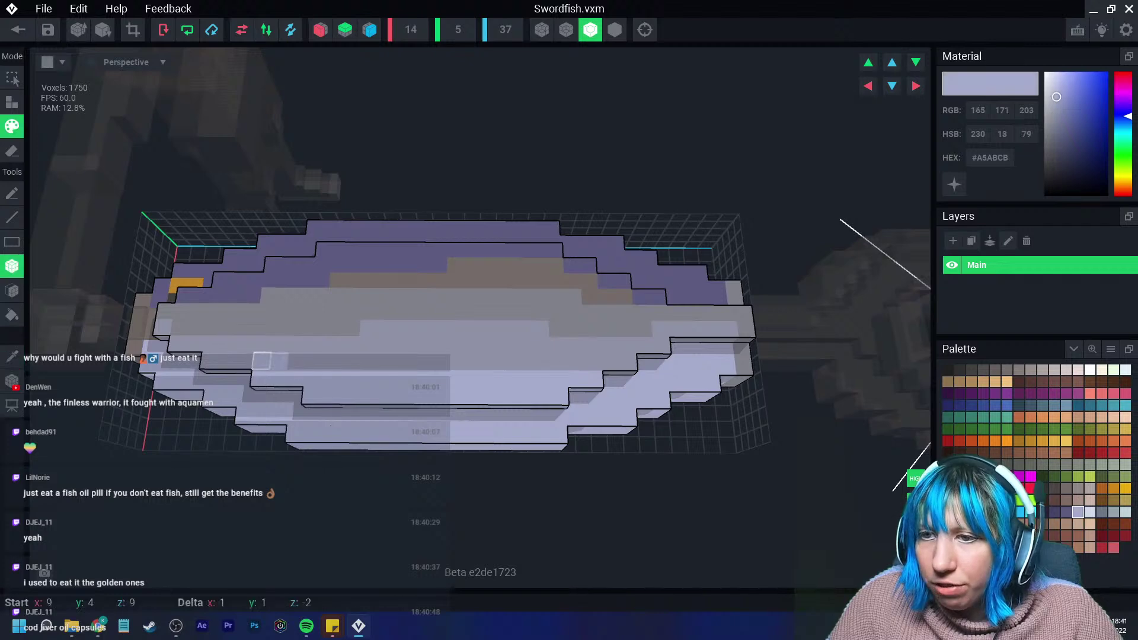
pyautogui.scroll(-3, 231, 382)
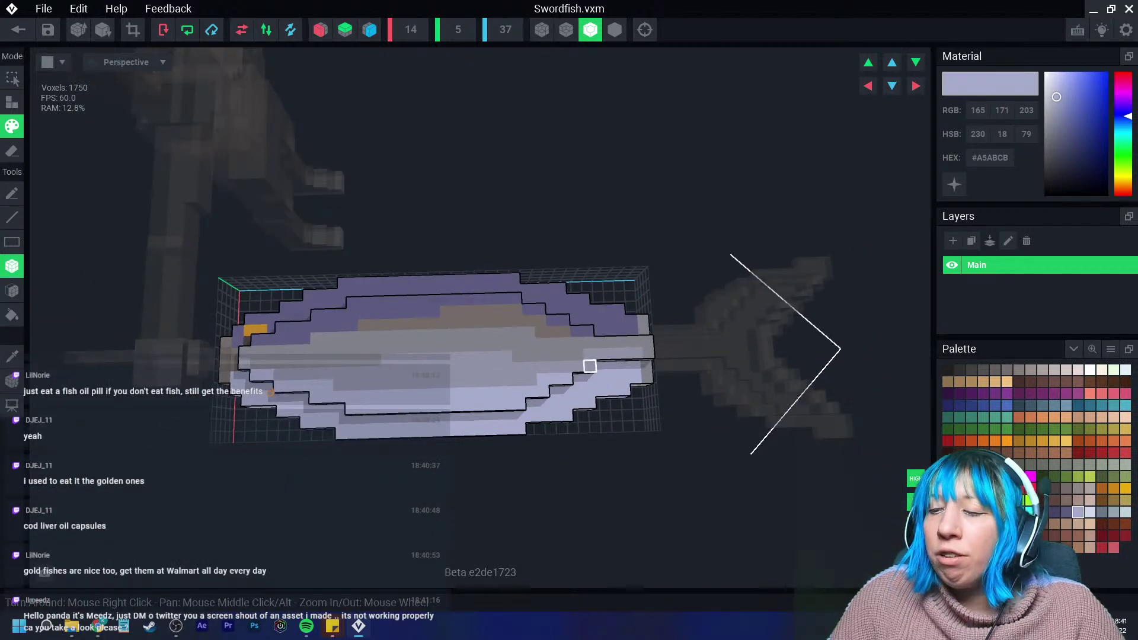
# Copy the back colour #5D5C81 into an unused dark palette slot and adjust it to #686786.
pyautogui.moveTo(590, 367); pyautogui.dragTo(450, 386, button='right')
pyautogui.scroll(1, 437, 403)
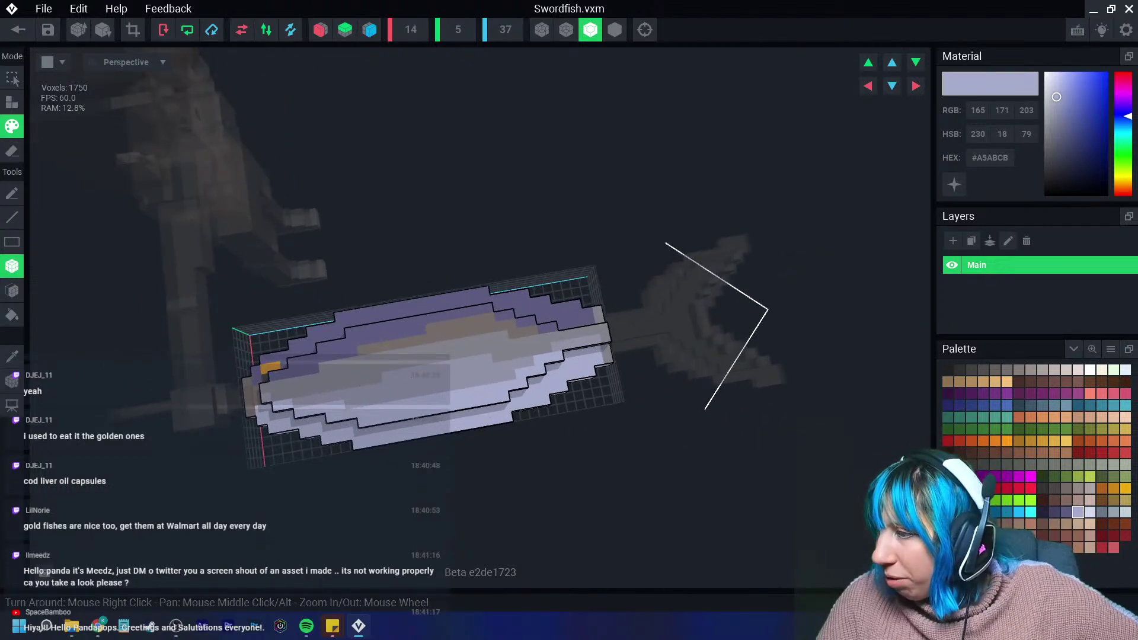
pyautogui.click(1066, 511)
pyautogui.rightClick(989, 158)
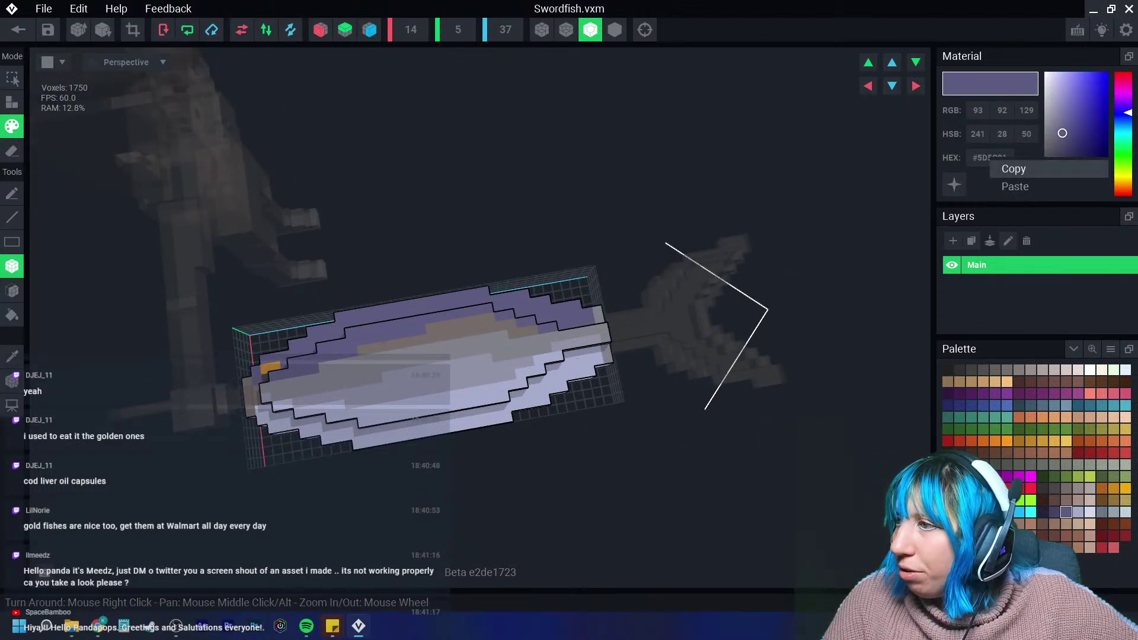
pyautogui.click(1010, 169)
pyautogui.rightClick(990, 159)
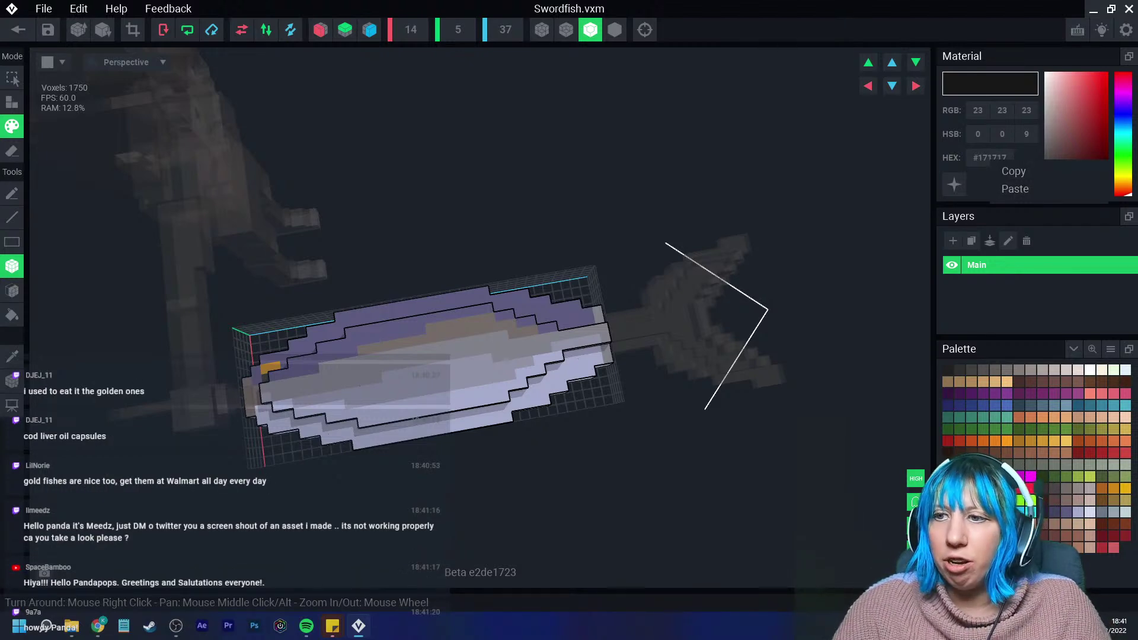
pyautogui.press('Escape')
pyautogui.scroll(3, 442, 418)
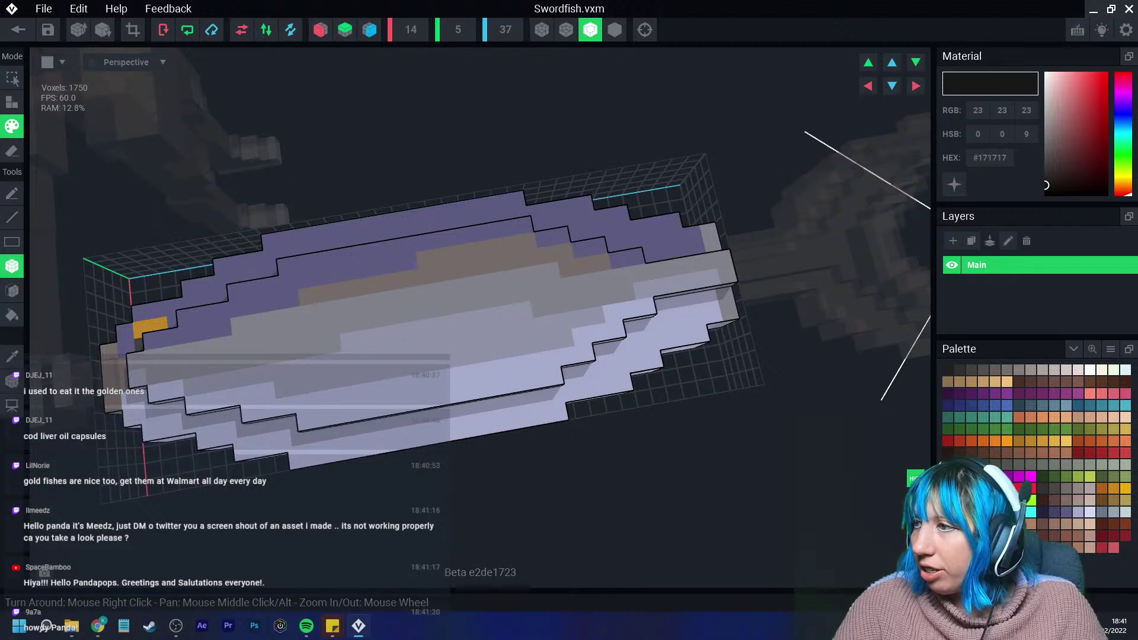
pyautogui.rightClick(990, 158)
pyautogui.click(948, 188)
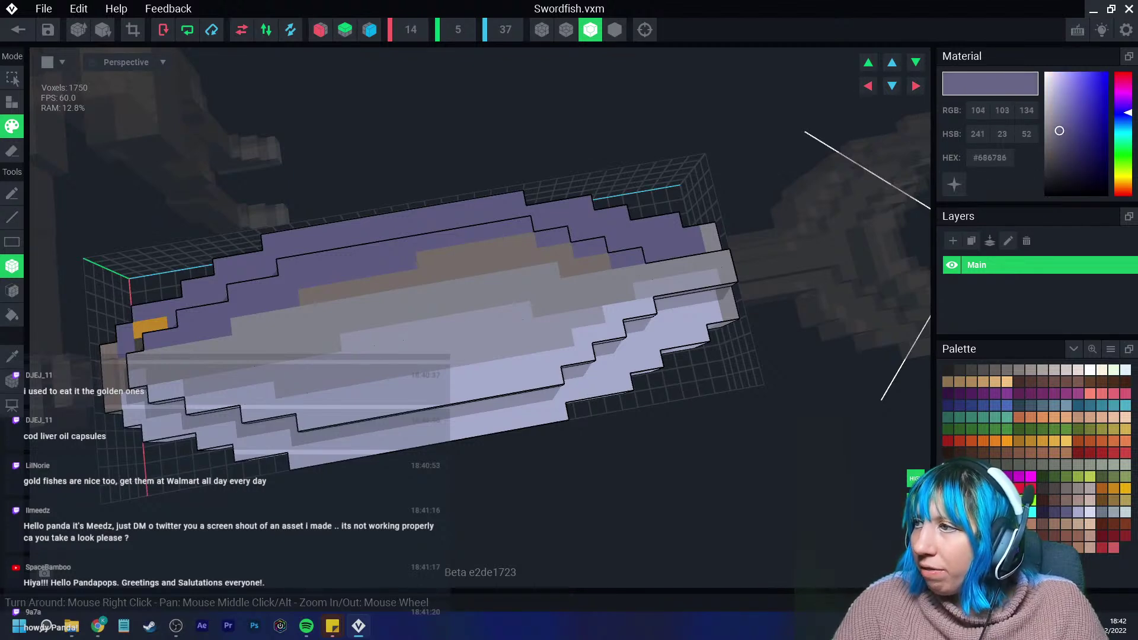
# Lighten the current colour to #6E6E8A and paint over the brown patch on the upper flank with it.
pyautogui.moveTo(1059, 130); pyautogui.dragTo(1057, 128)
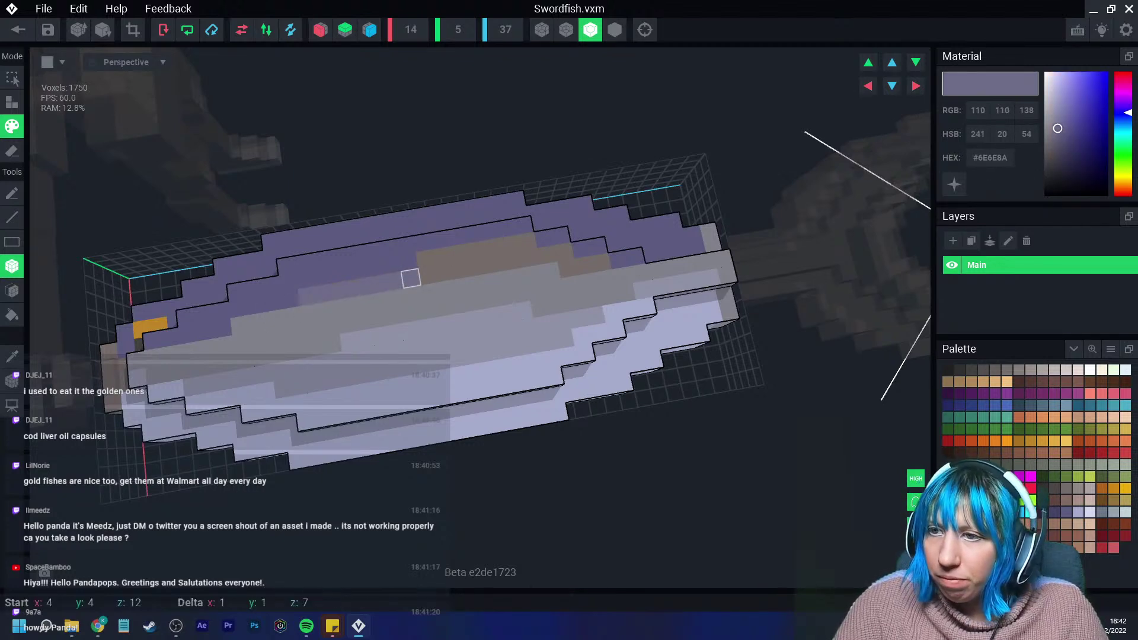
pyautogui.moveTo(410, 279)
pyautogui.mouseDown()
pyautogui.moveTo(508, 246)
pyautogui.moveTo(567, 268)
pyautogui.moveTo(599, 261)
pyautogui.mouseUp()
pyautogui.scroll(-3, 415, 308)
pyautogui.scroll(3, 314, 349)
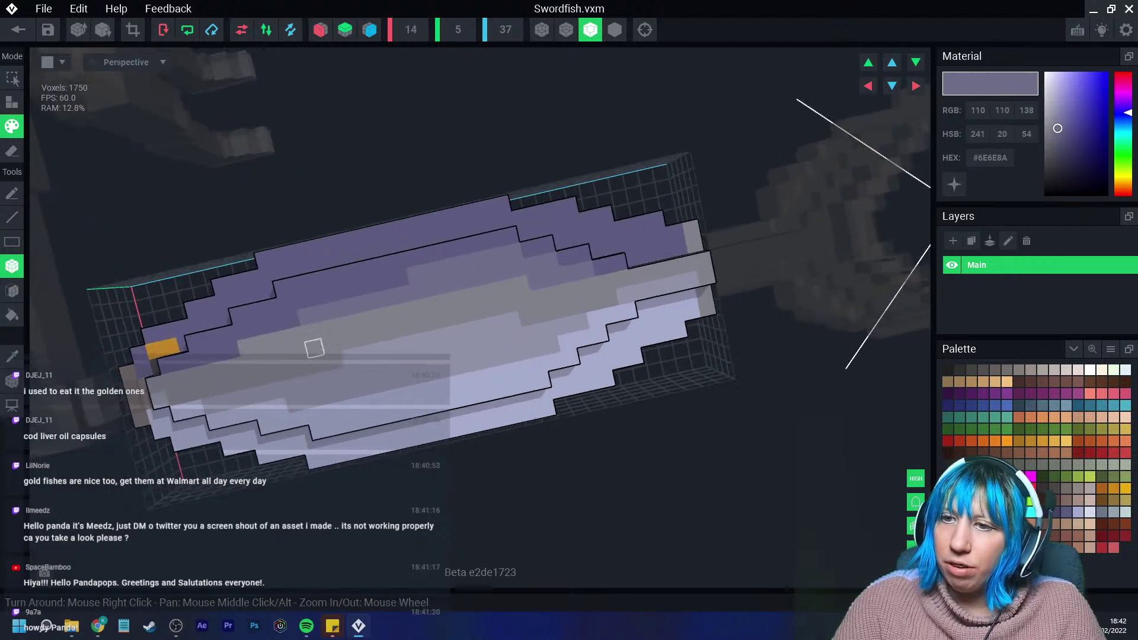
pyautogui.scroll(-3, 314, 348)
pyautogui.moveTo(314, 349); pyautogui.dragTo(359, 413, button='right')
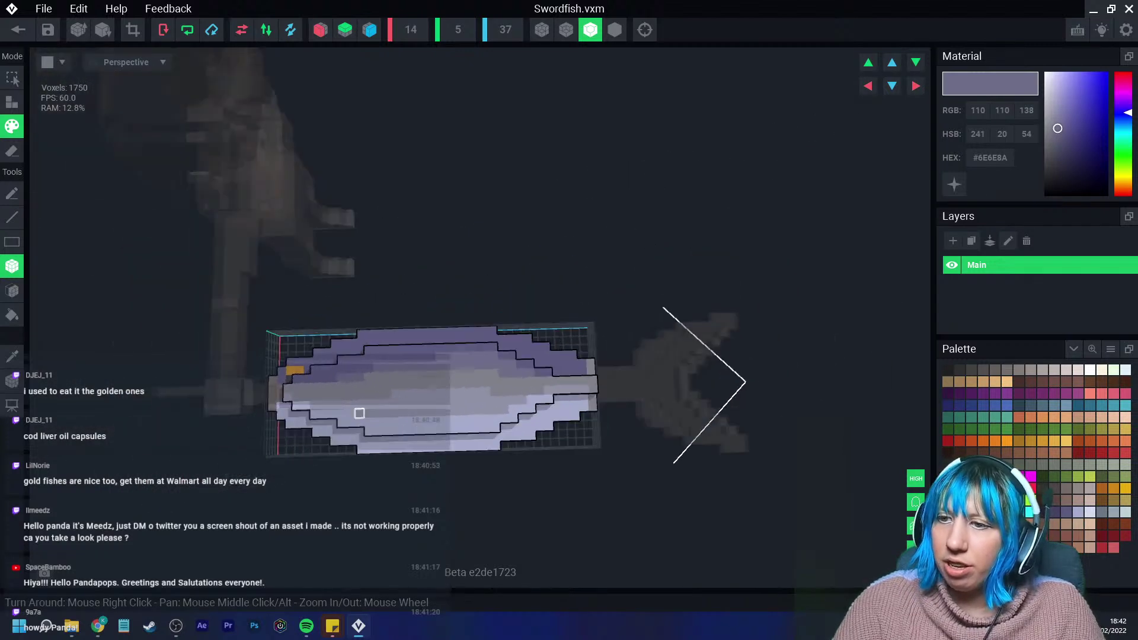
pyautogui.scroll(3, 359, 414)
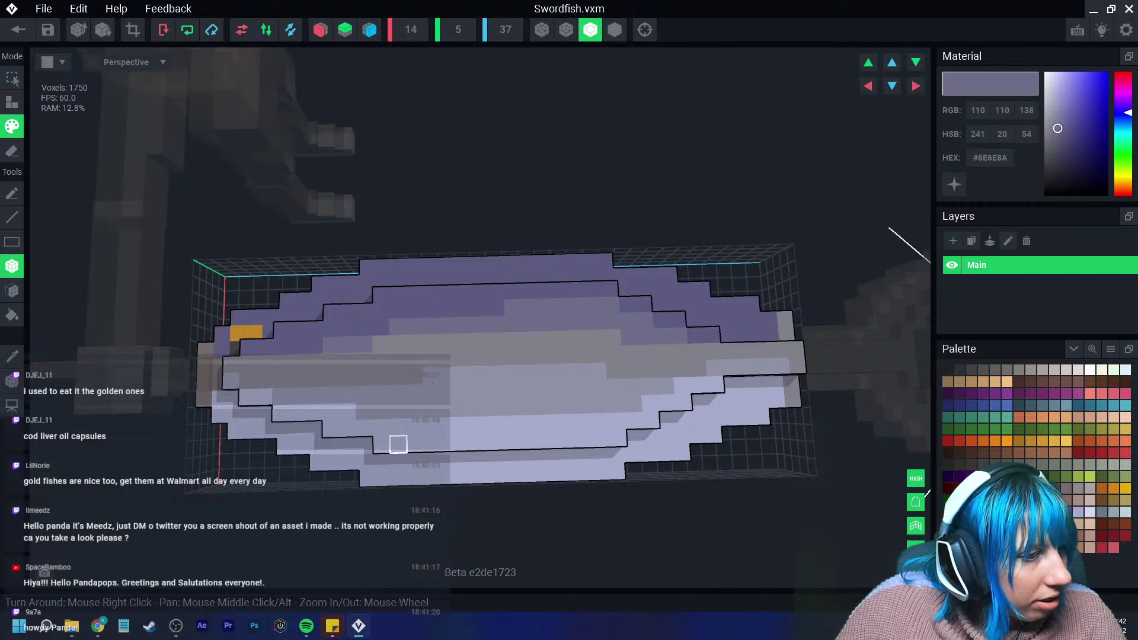
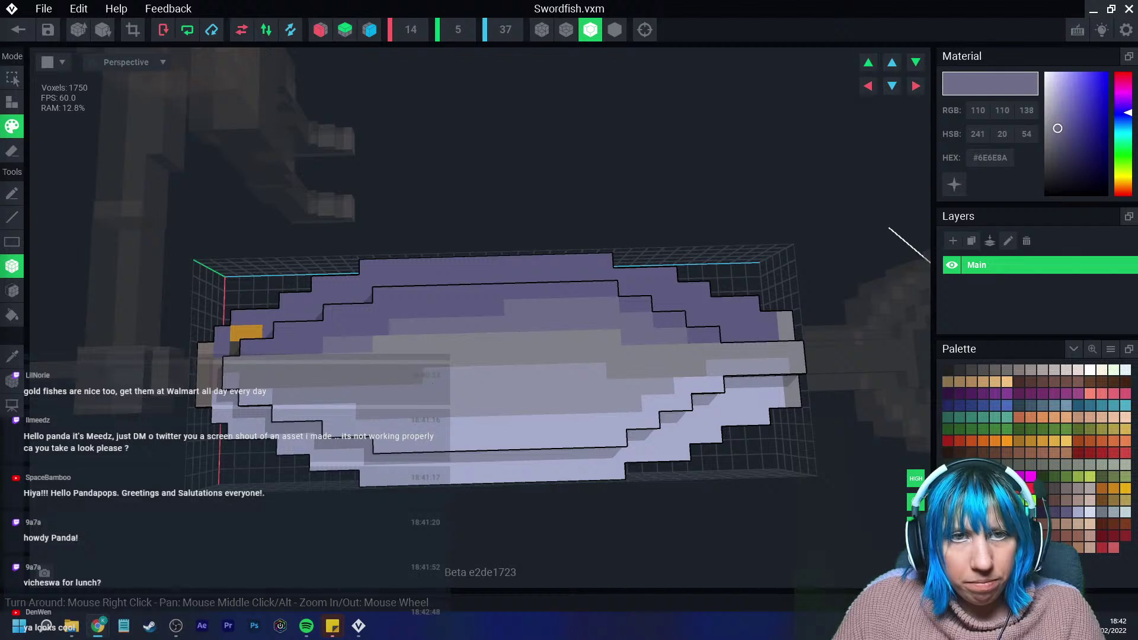
# Switch to Twitter in the browser and examine the two asset screenshots in the open message request.
pyautogui.hotkey('alt', 'Tab')
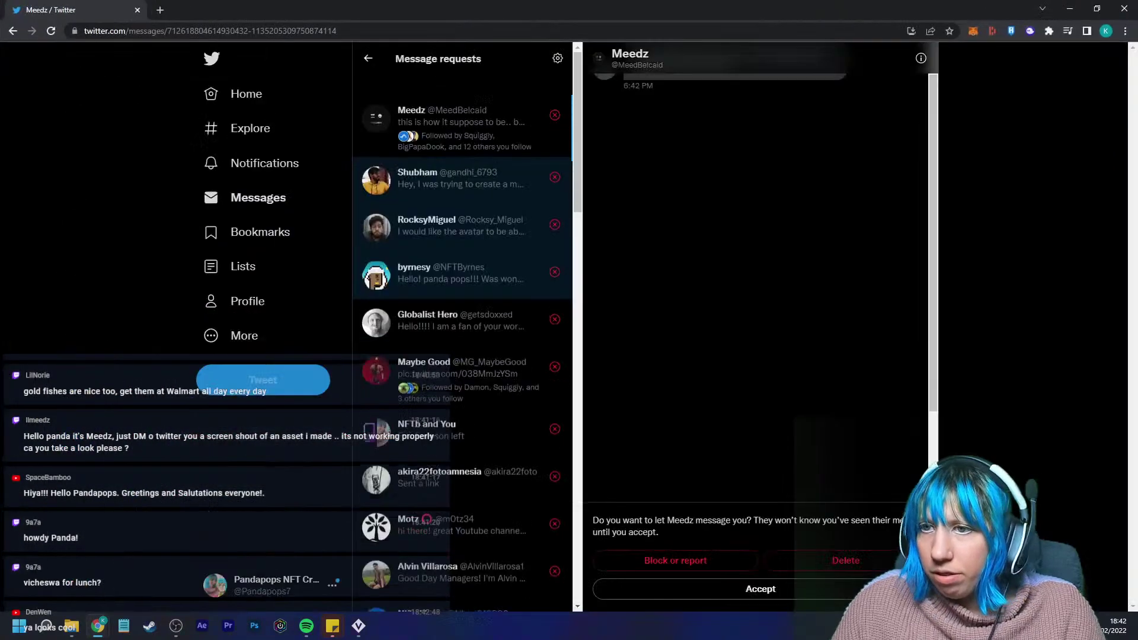
pyautogui.click(833, 233)
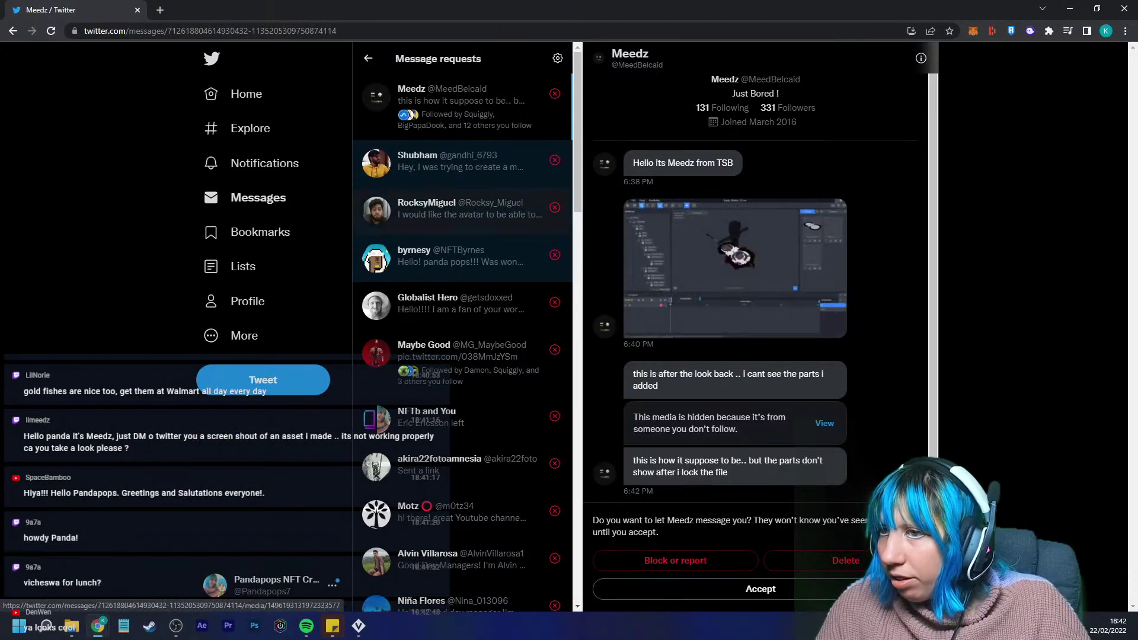
pyautogui.click(830, 232)
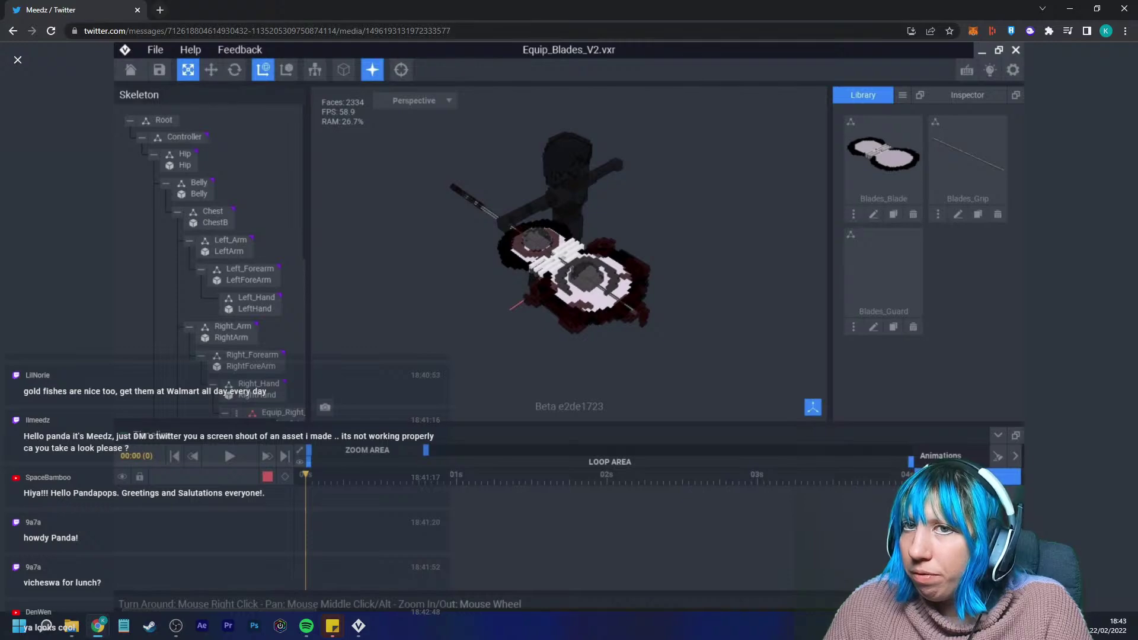
pyautogui.click(18, 60)
pyautogui.scroll(-2, 770, 356)
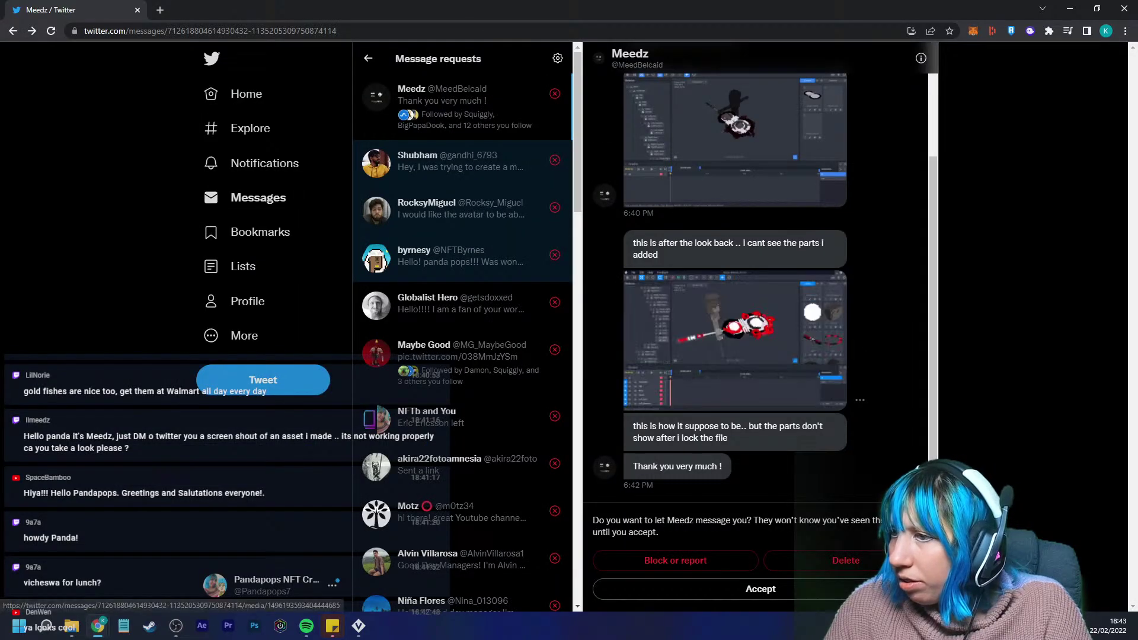
pyautogui.click(735, 341)
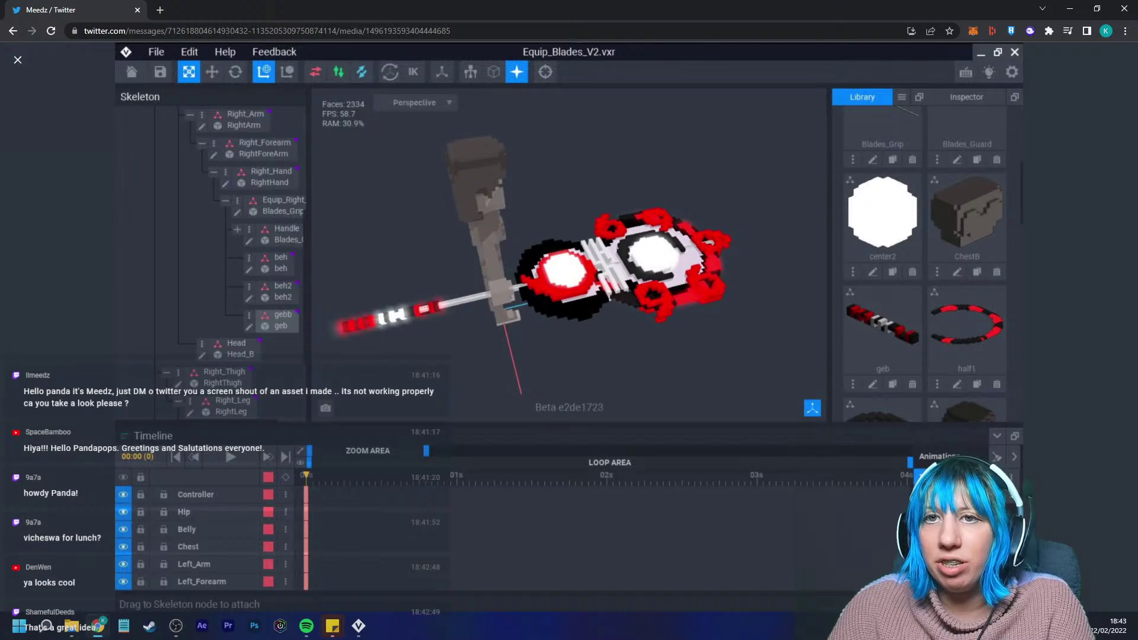
pyautogui.click(17, 60)
pyautogui.click(735, 308)
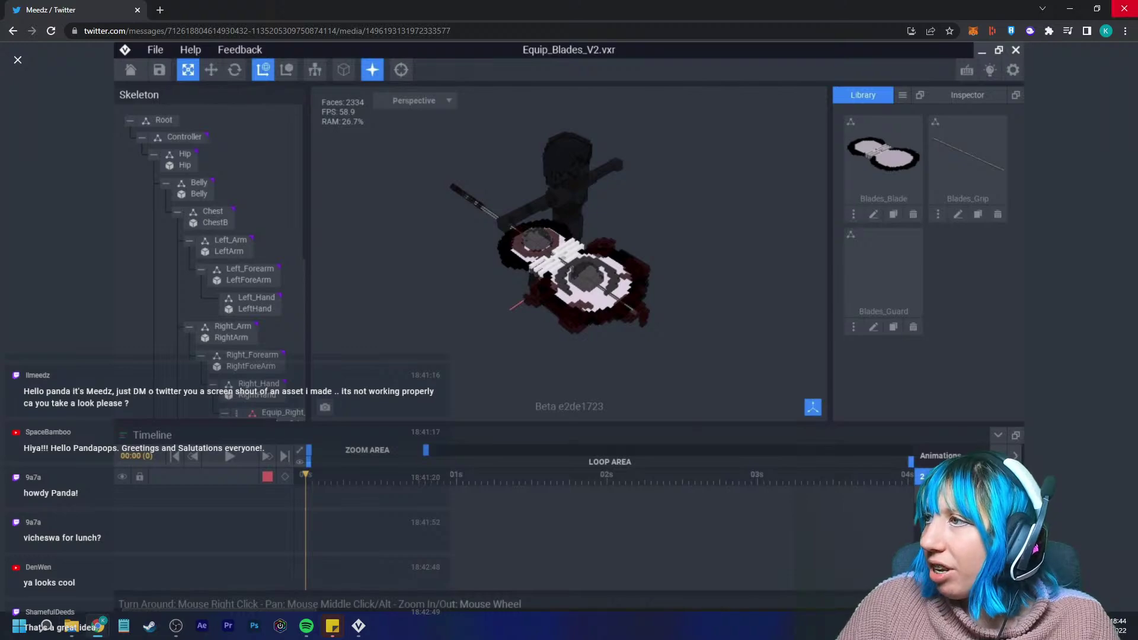
# Switch back to VoxEdit, save the Swordfish model and the Equip_Blades_V2 project, and close it to the welcome screen.
pyautogui.hotkey('alt', 'Tab')
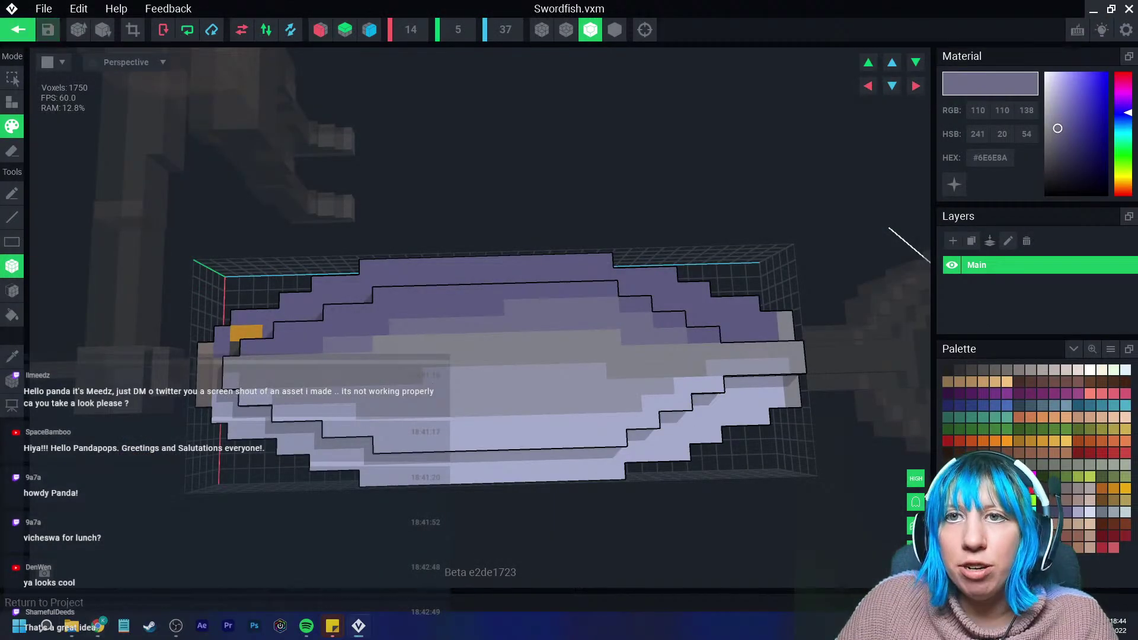
pyautogui.click(17, 29)
pyautogui.click(445, 227)
pyautogui.click(18, 30)
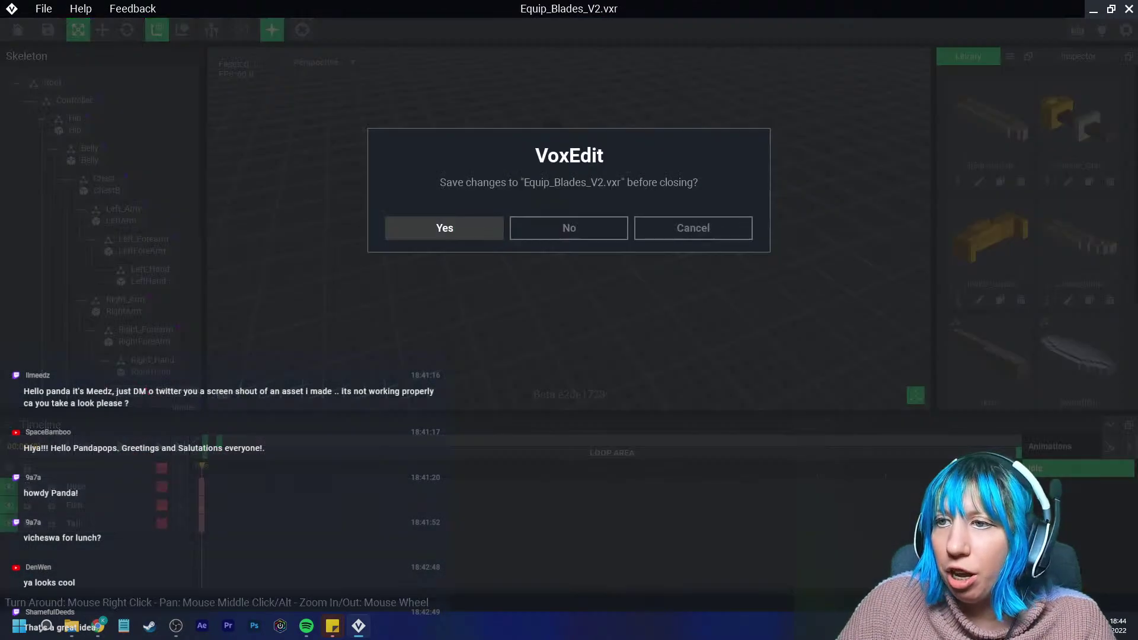
pyautogui.click(444, 227)
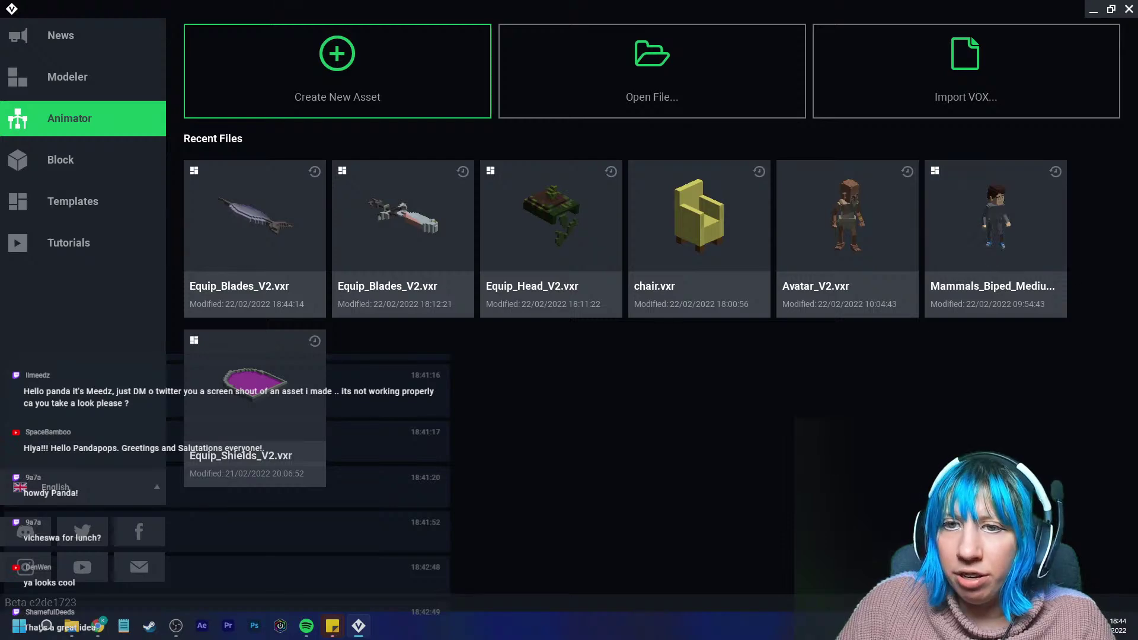
# Look at the asset templates, check the Import Hierarchy option on the back node of chair.vxr, and close that project.
pyautogui.click(73, 201)
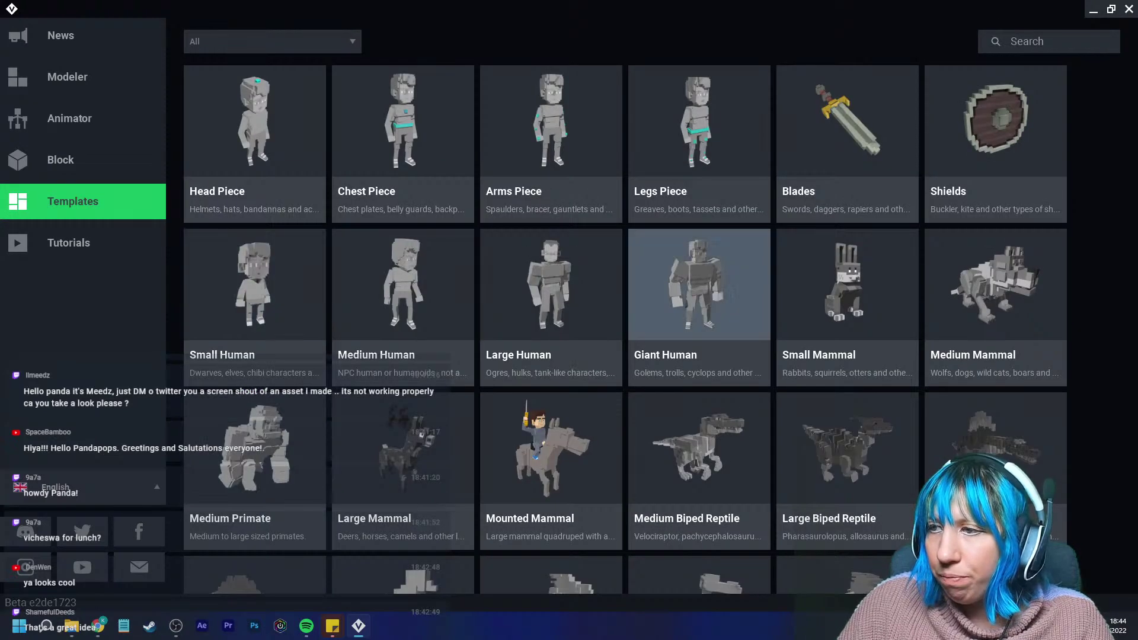
pyautogui.click(69, 118)
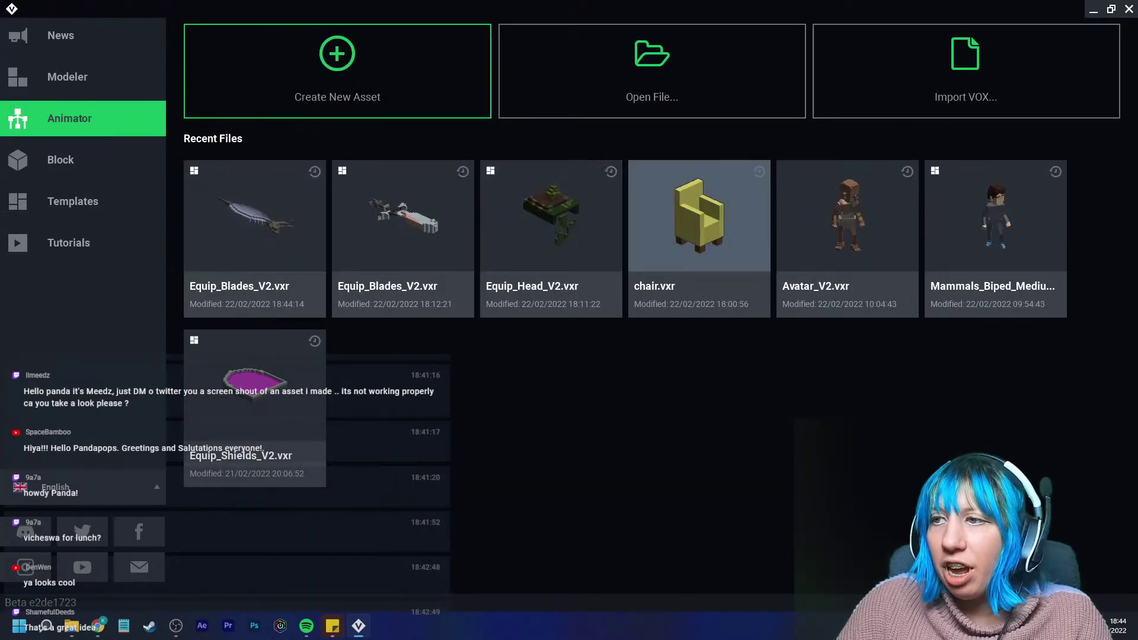
pyautogui.click(699, 225)
pyautogui.click(67, 149)
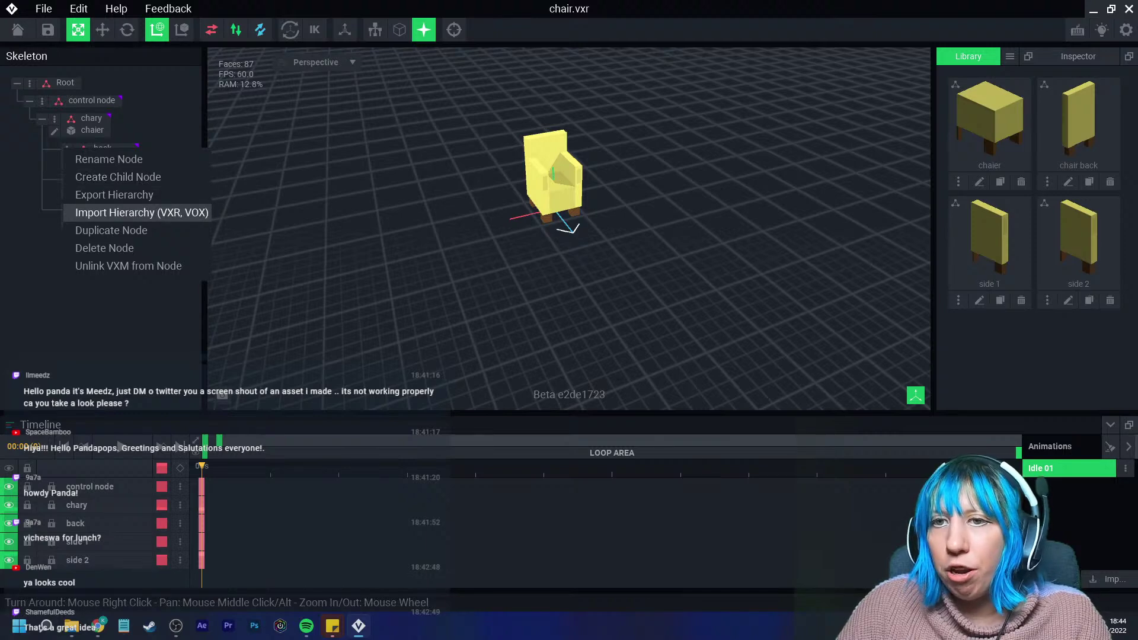
pyautogui.click(141, 212)
pyautogui.click(863, 116)
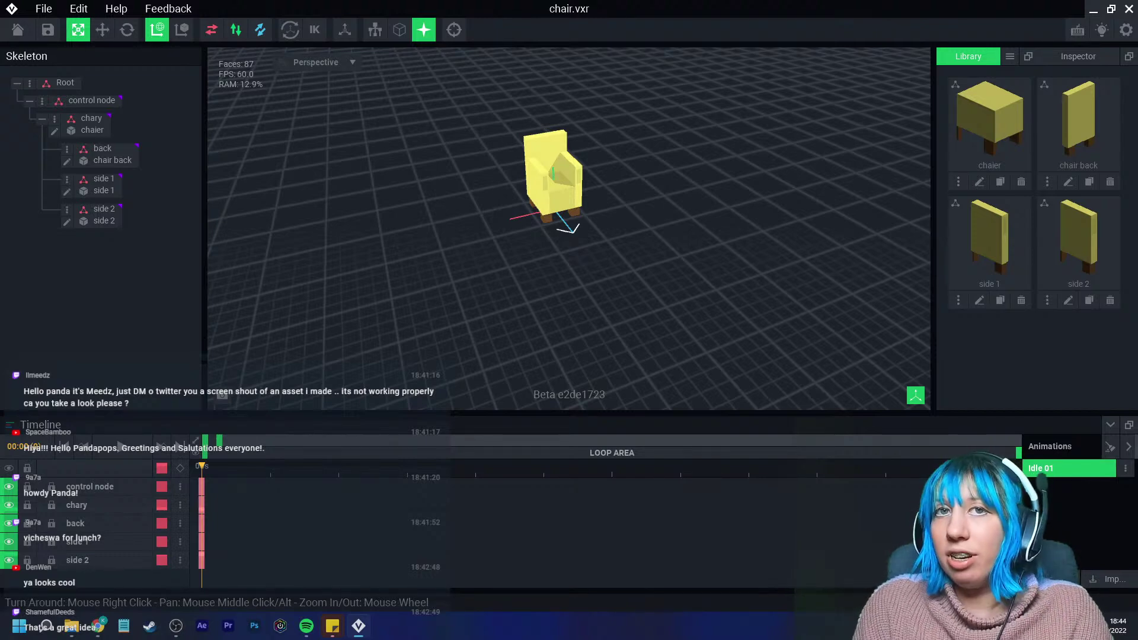
pyautogui.click(17, 30)
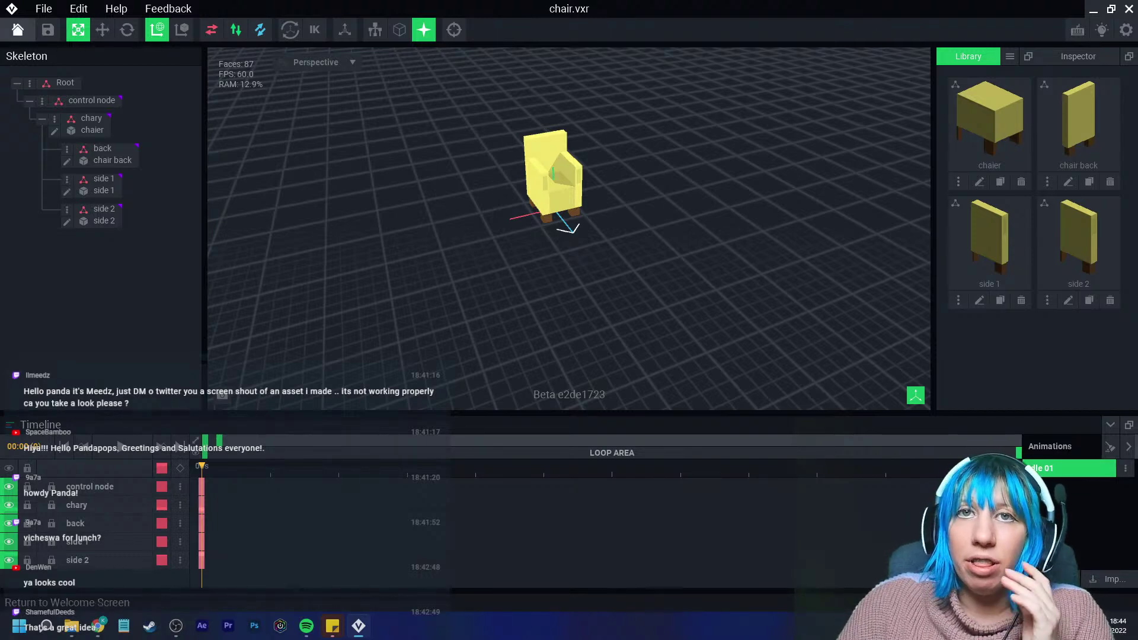
pyautogui.click(445, 227)
# Reopen the swordfish Equip_Blades_V2 project and examine its nested Nose, Fish and Tail nodes in turn.
pyautogui.click(403, 225)
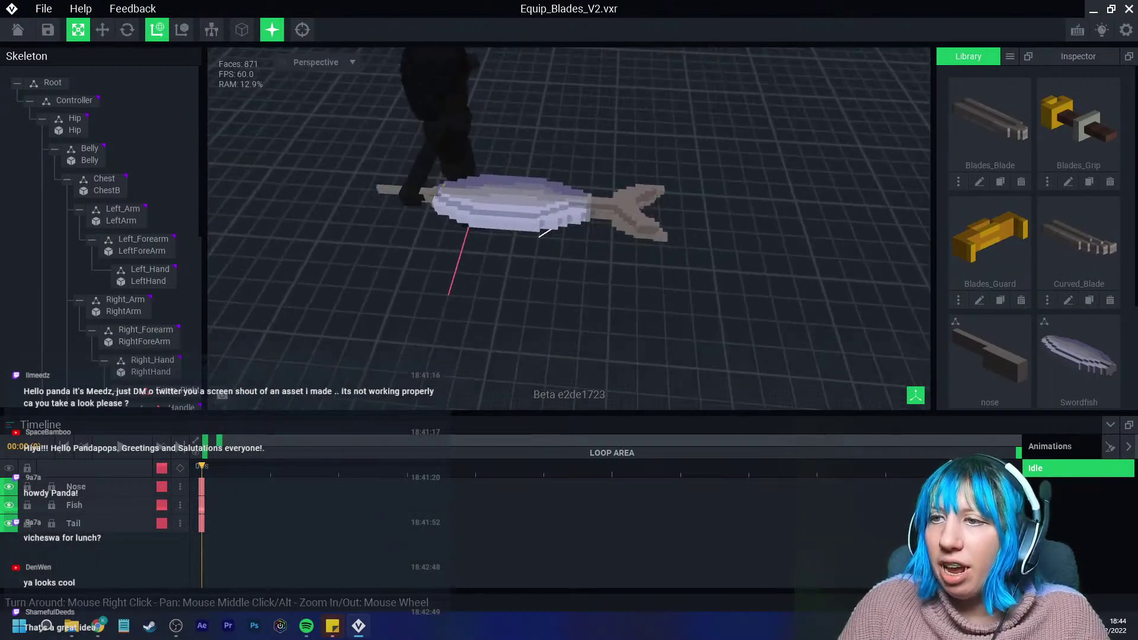
pyautogui.click(419, 265)
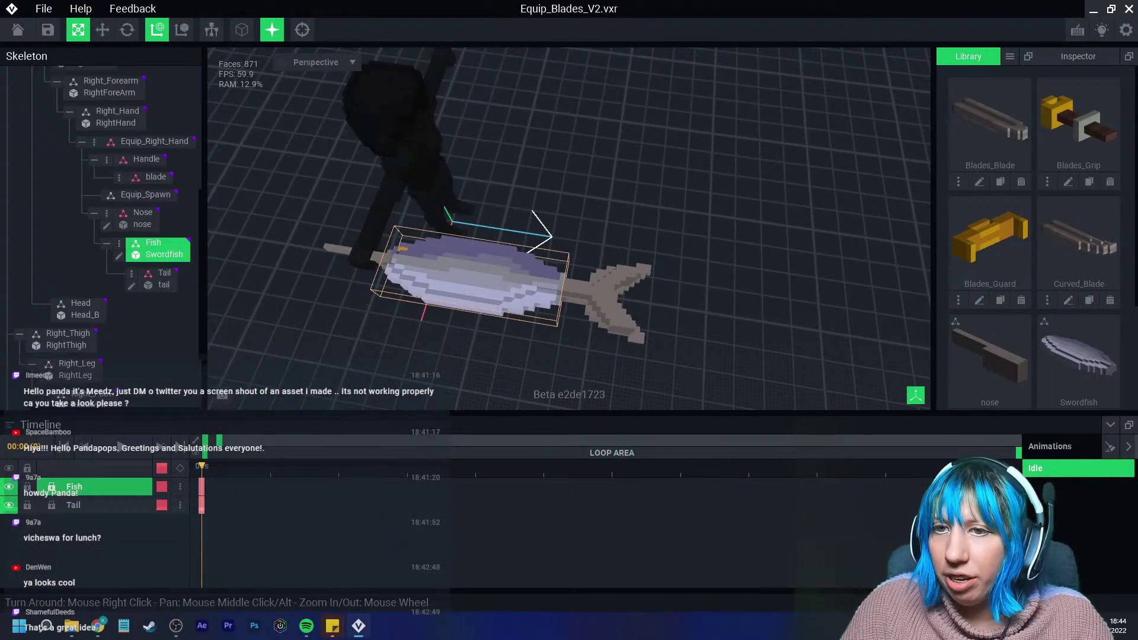
pyautogui.click(143, 214)
pyautogui.click(153, 243)
pyautogui.click(164, 273)
pyautogui.click(142, 214)
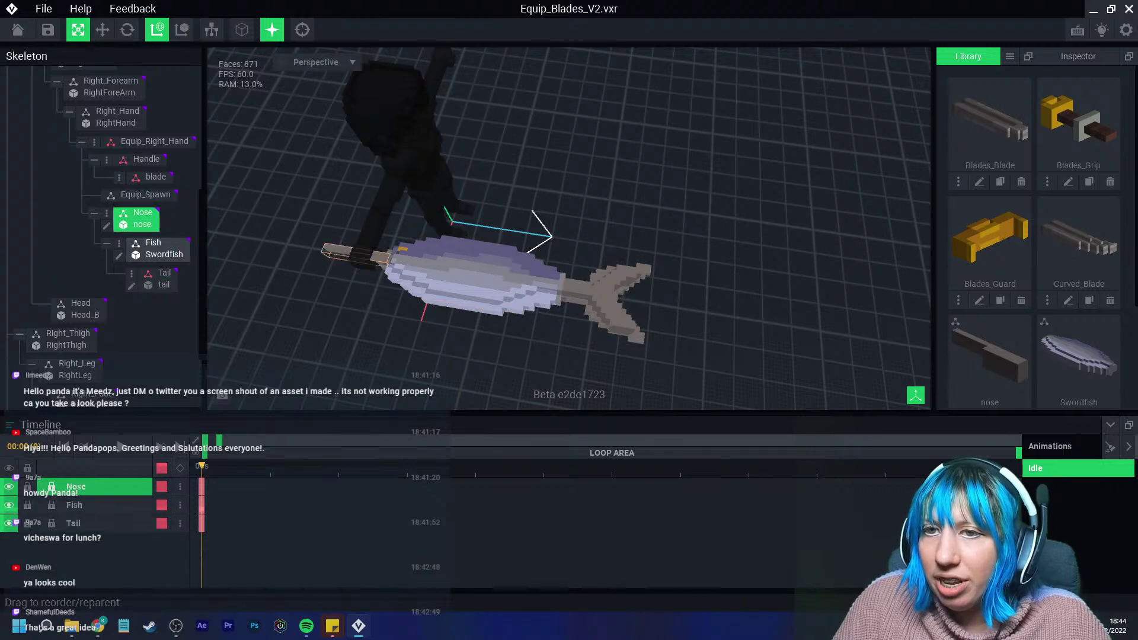
pyautogui.click(153, 243)
pyautogui.click(164, 274)
pyautogui.click(142, 213)
pyautogui.click(153, 243)
pyautogui.click(164, 273)
pyautogui.scroll(3, 468, 323)
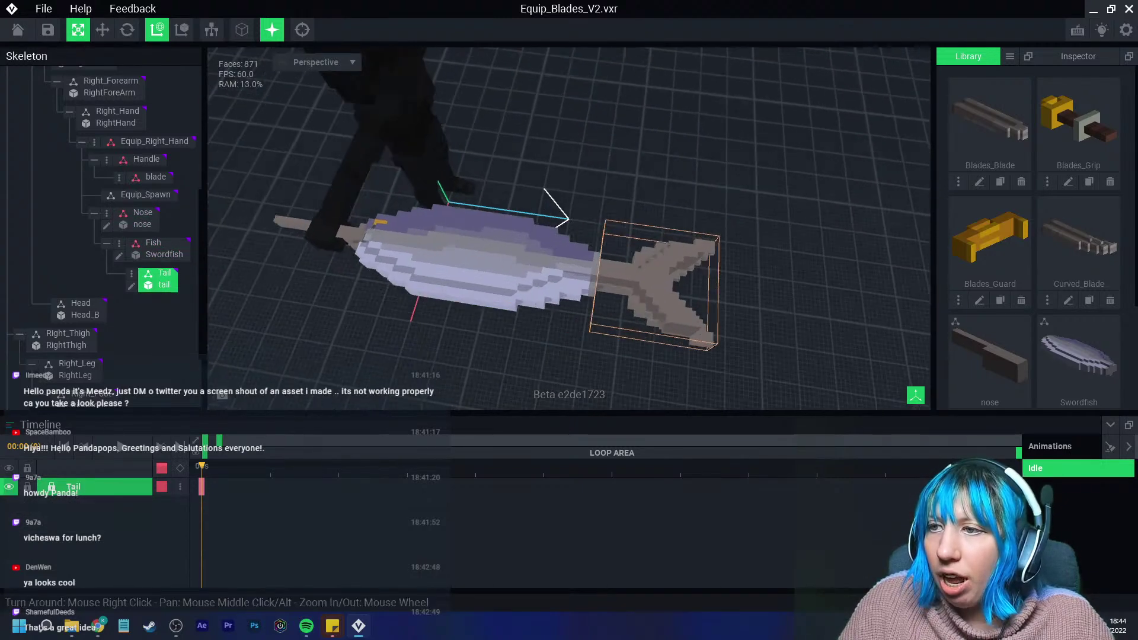
pyautogui.scroll(1, 320, 284)
pyautogui.moveTo(320, 285); pyautogui.dragTo(310, 244, button='right')
pyautogui.moveTo(379, 220); pyautogui.dragTo(418, 255, button='right')
pyautogui.moveTo(463, 160); pyautogui.dragTo(489, 261, button='middle')
pyautogui.moveTo(489, 261); pyautogui.dragTo(484, 234, button='right')
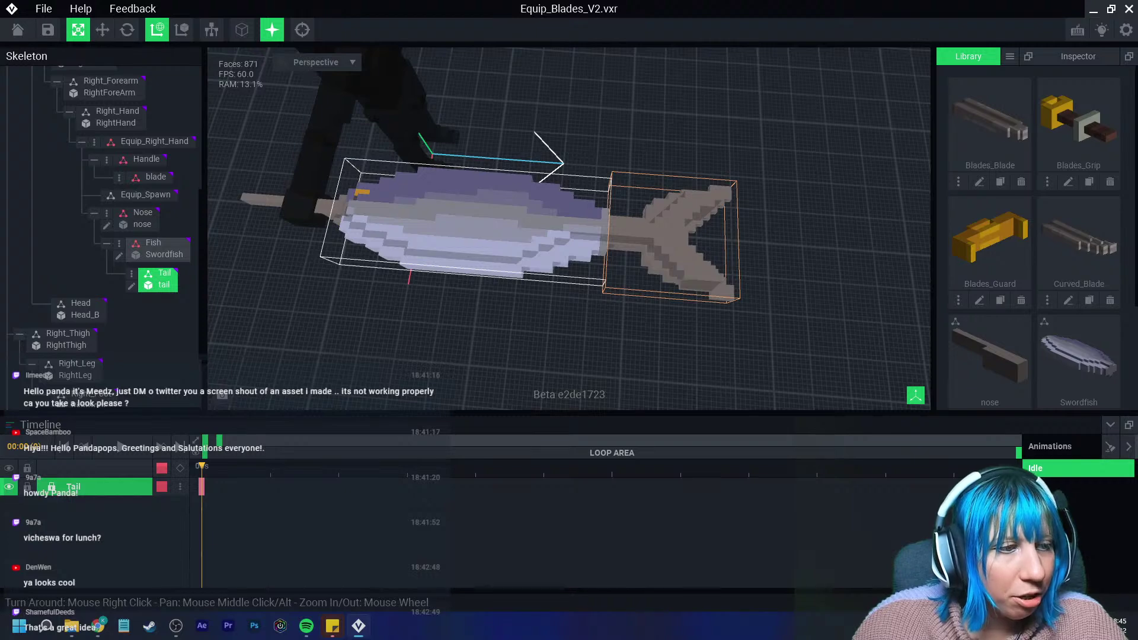
# Open the Fish node's Swordfish model, sample the grey flank stripe colour #80818B, copy its hex code, and return to the project.
pyautogui.click(153, 244)
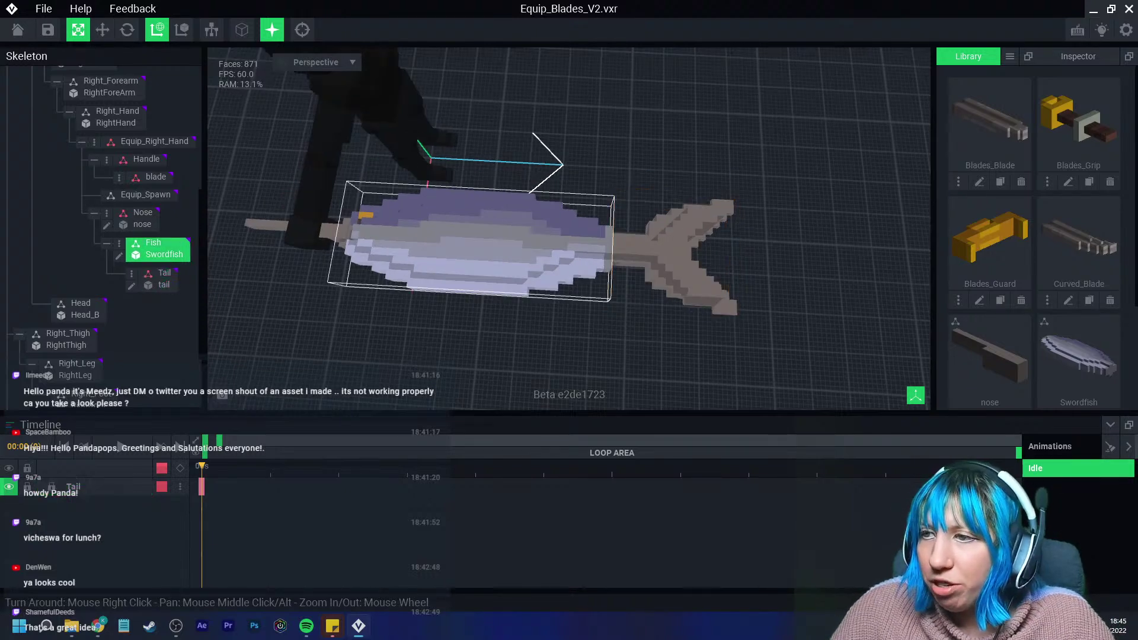
pyautogui.click(119, 255)
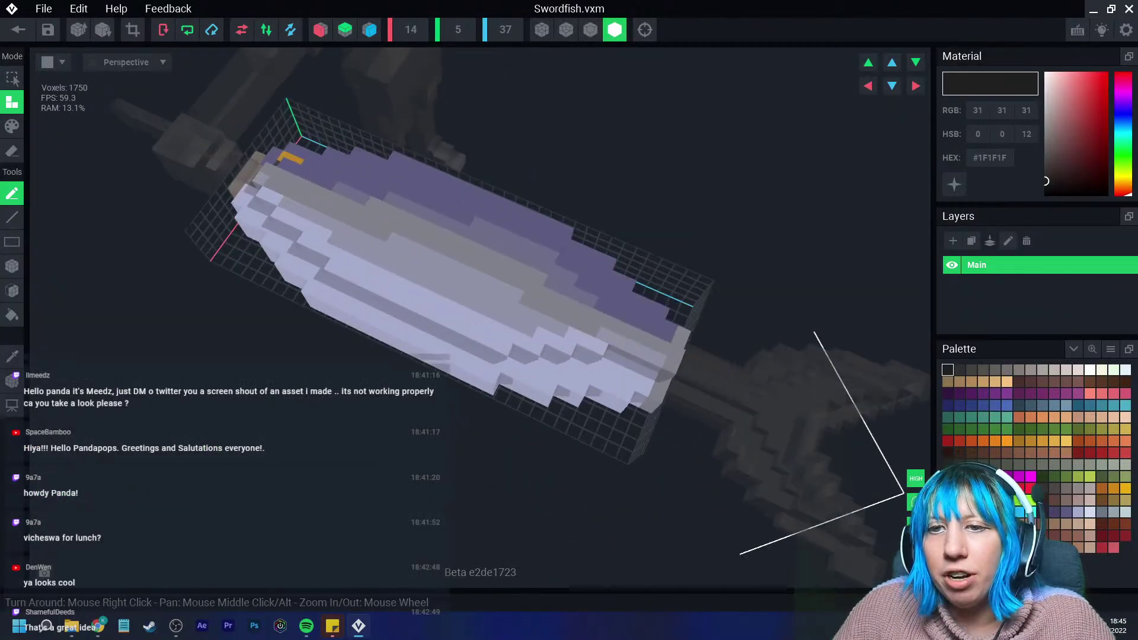
pyautogui.keyDown('ctrl'); pyautogui.click(538, 251); pyautogui.keyUp('ctrl')
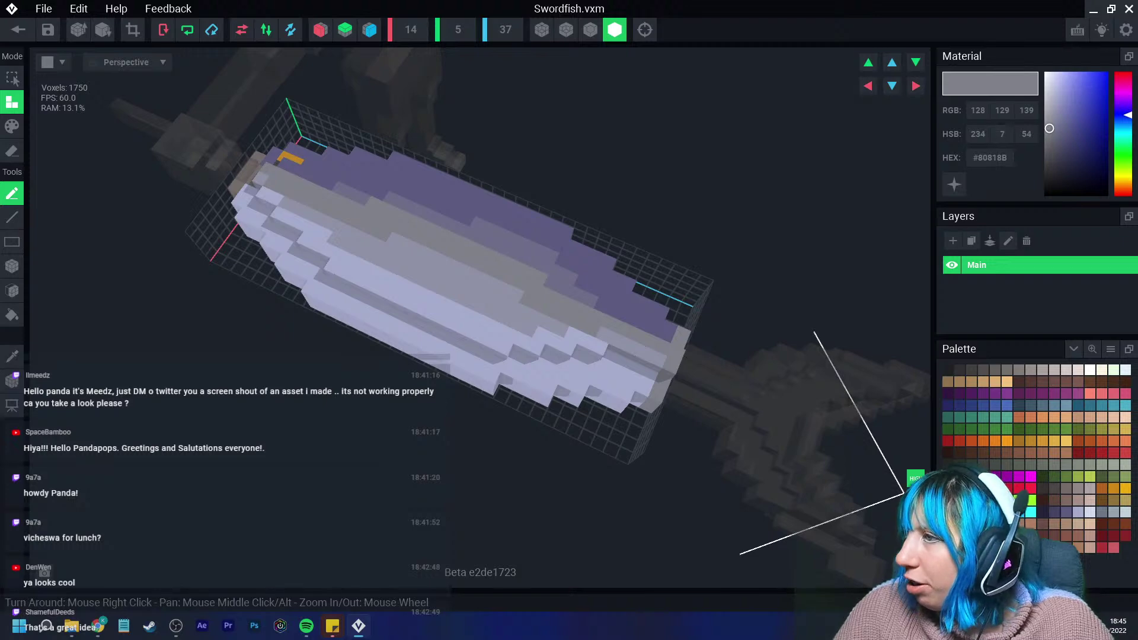
pyautogui.rightClick(987, 158)
pyautogui.click(1011, 166)
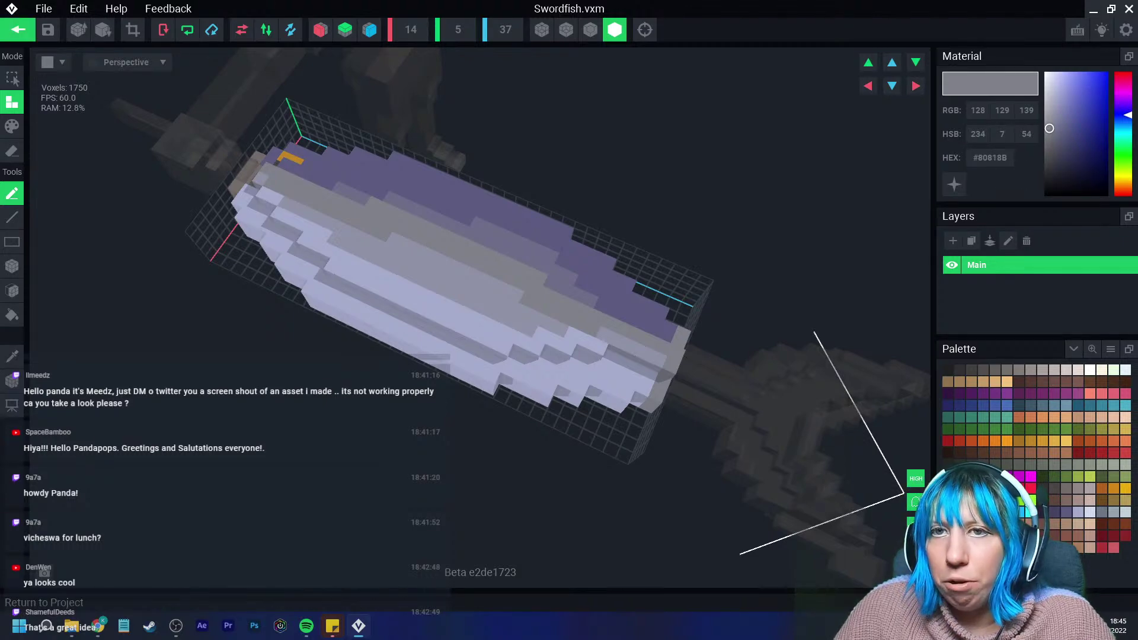
pyautogui.click(18, 29)
pyautogui.click(444, 226)
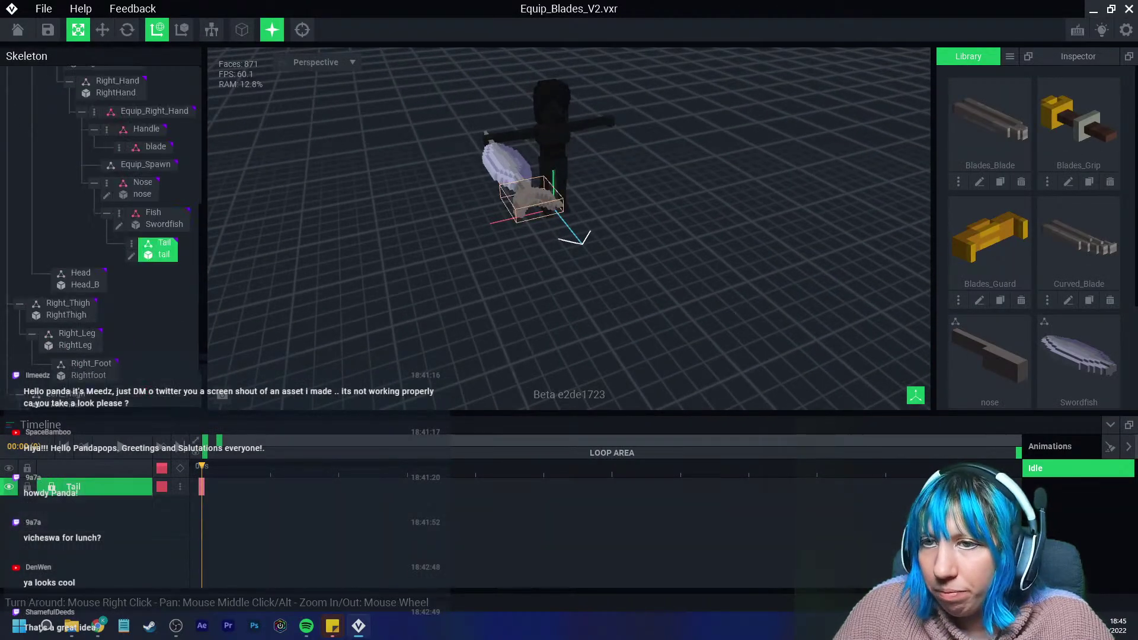
# Open the tail model, fill it entirely with the copied #80818B, and save it on returning to the project.
pyautogui.click(131, 255)
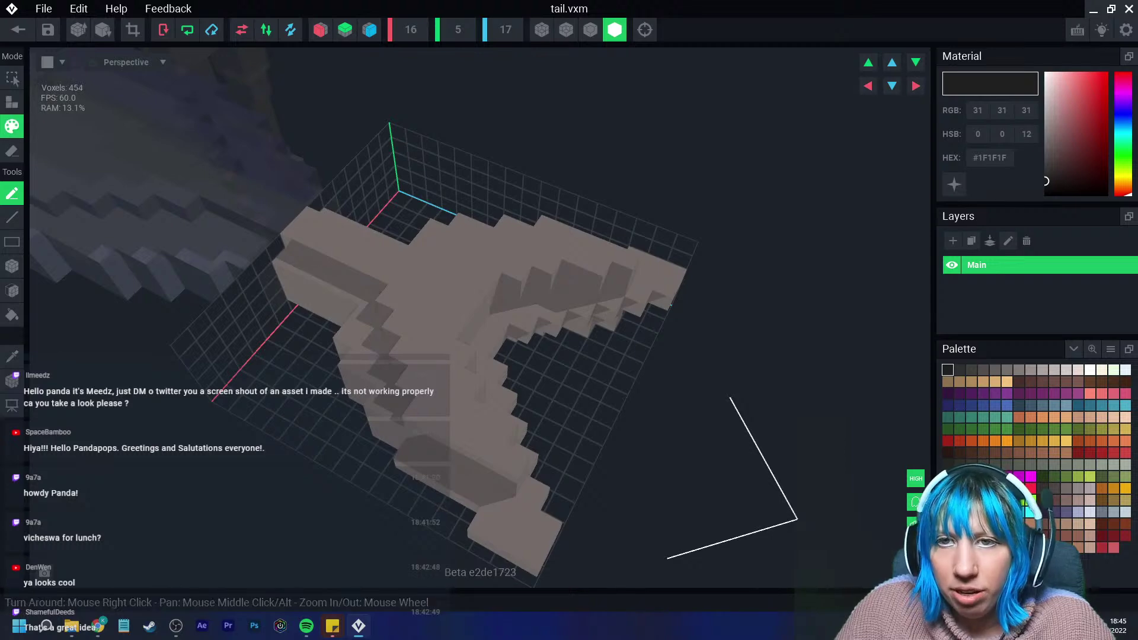
pyautogui.write('#321A0B')
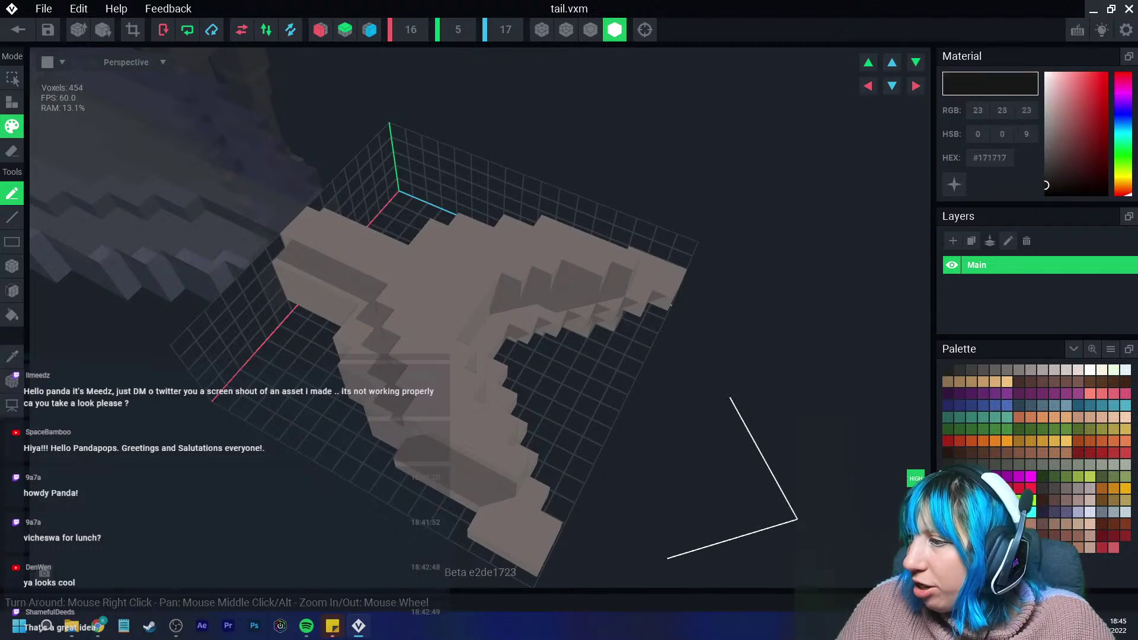
pyautogui.rightClick(984, 158)
pyautogui.click(984, 182)
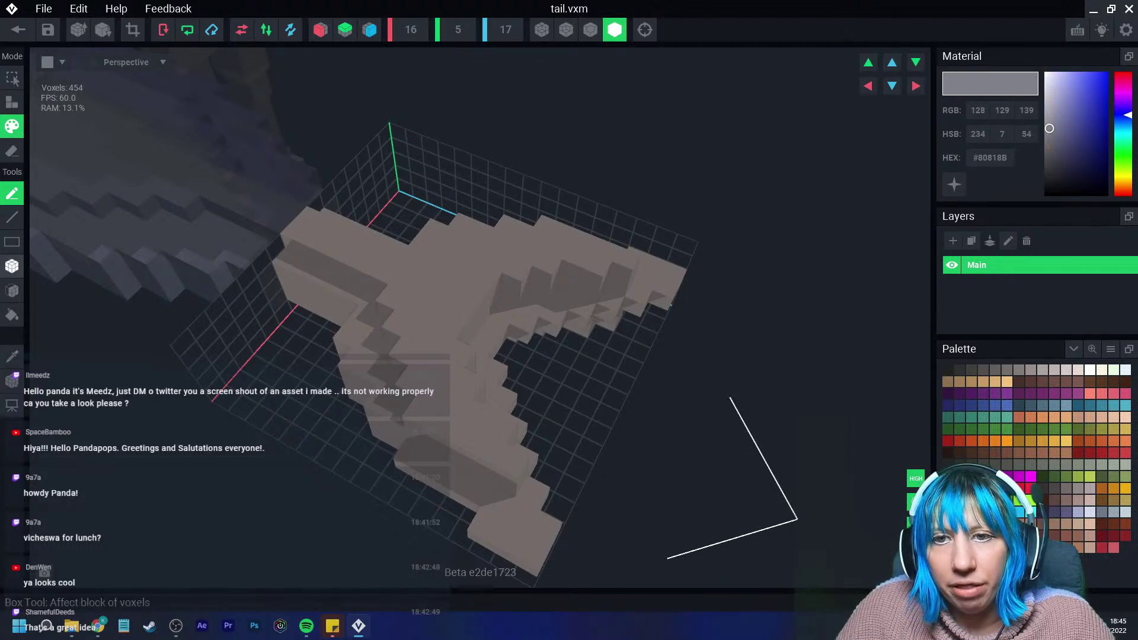
pyautogui.click(12, 315)
pyautogui.click(309, 331)
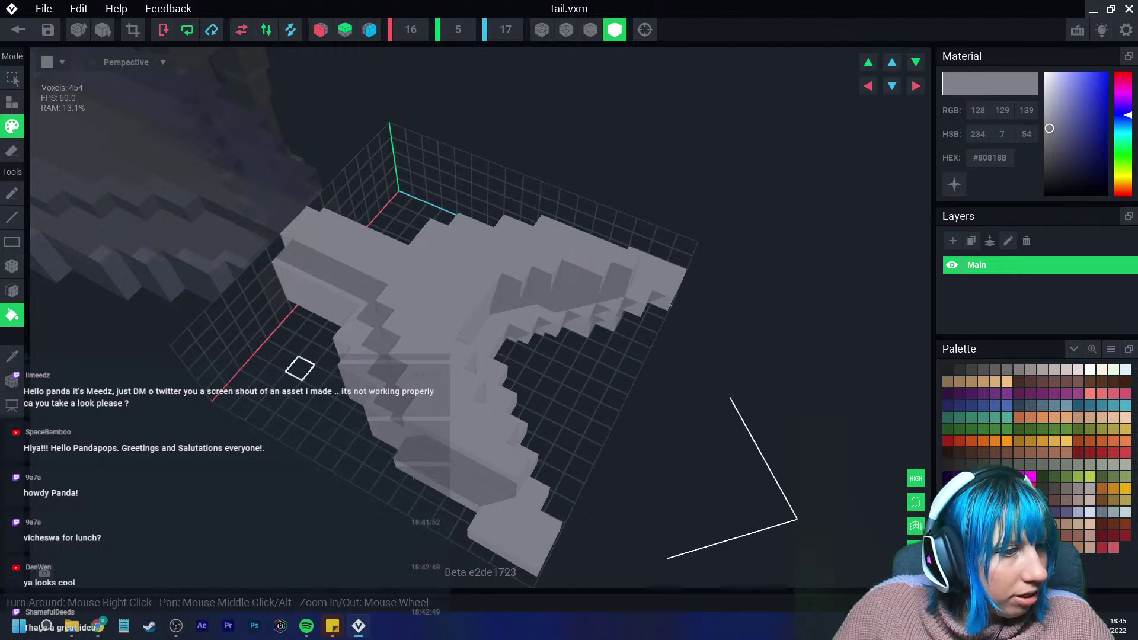
pyautogui.moveTo(299, 369); pyautogui.dragTo(326, 360, button='right')
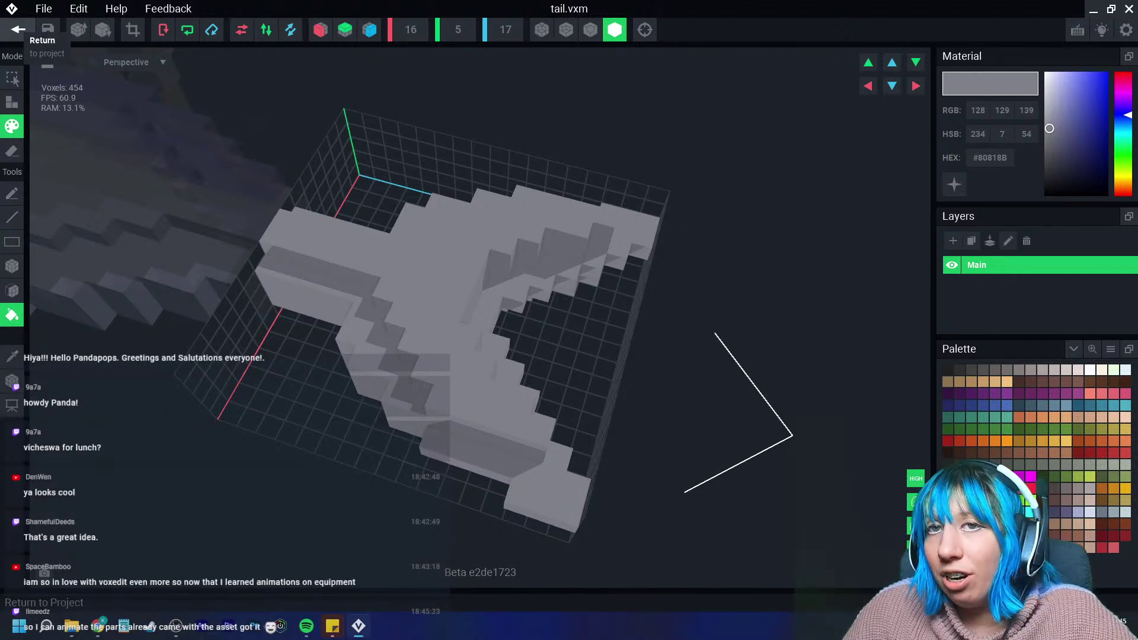
pyautogui.click(18, 29)
pyautogui.click(444, 227)
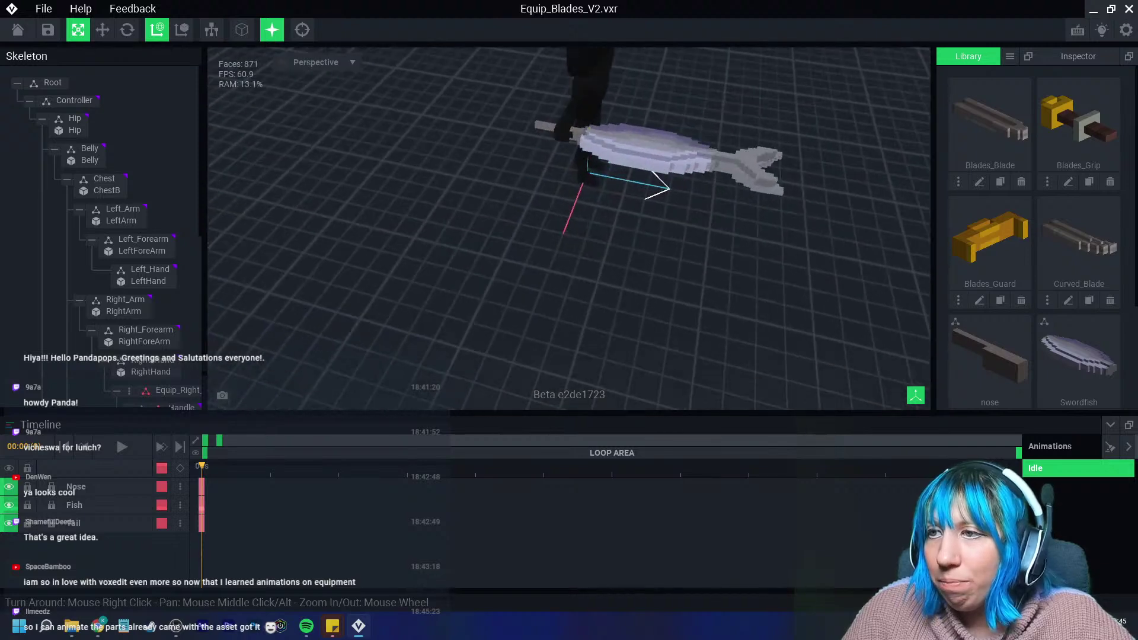
# Open the nose model of the swordfish and choose the dark grey #423F3E from the palette.
pyautogui.moveTo(622, 160); pyautogui.dragTo(474, 181, button='middle')
pyautogui.moveTo(474, 181); pyautogui.dragTo(441, 169, button='right')
pyautogui.scroll(2, 439, 178)
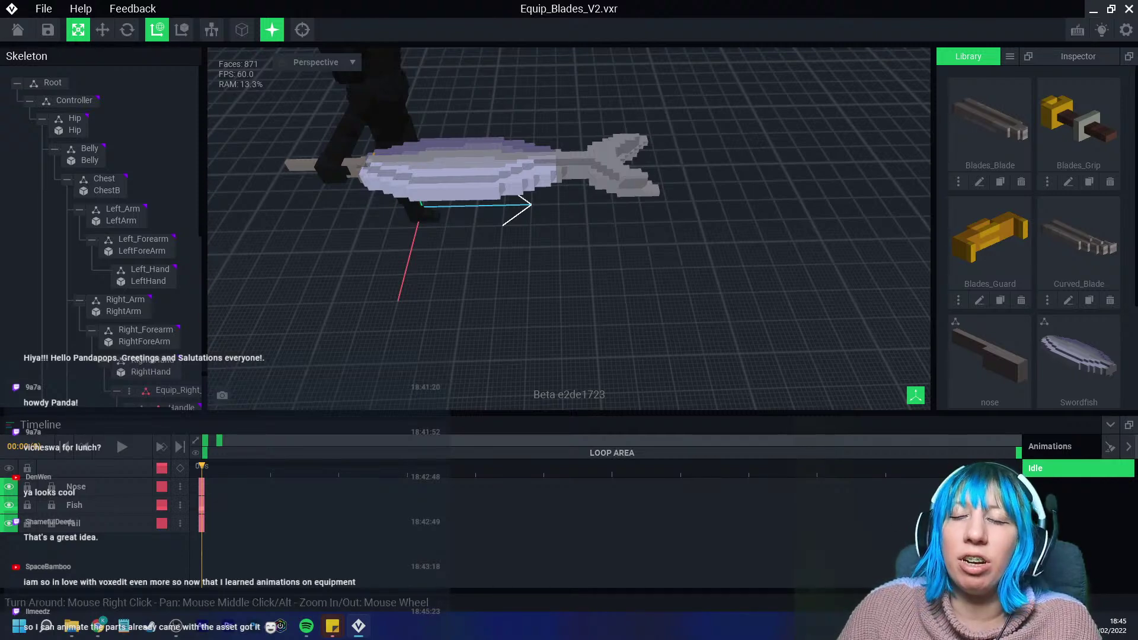
pyautogui.moveTo(521, 226); pyautogui.dragTo(554, 221, button='right')
pyautogui.scroll(3, 554, 237)
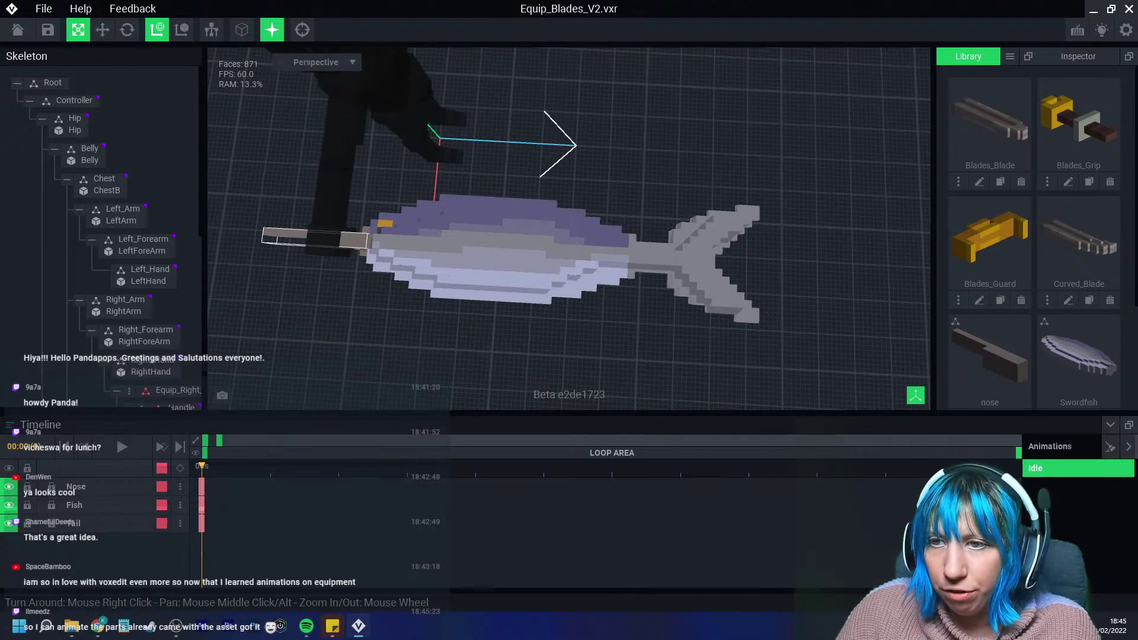
pyautogui.doubleClick(285, 237)
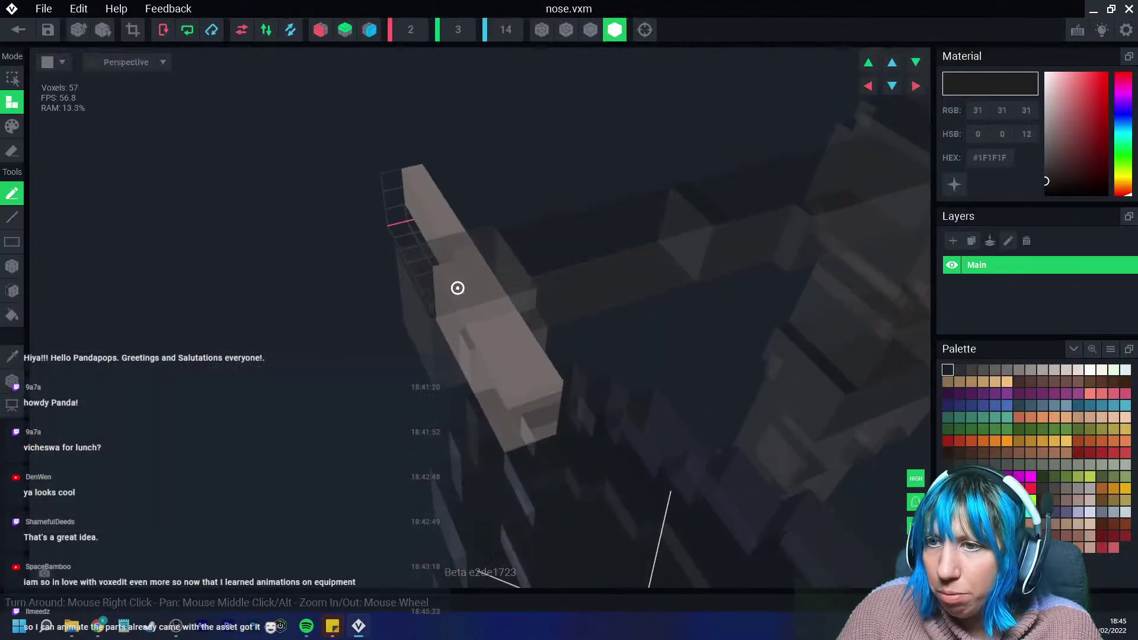
pyautogui.scroll(3, 501, 343)
pyautogui.click(972, 370)
pyautogui.moveTo(533, 320); pyautogui.dragTo(712, 314, button='right')
pyautogui.moveTo(83, 412); pyautogui.dragTo(186, 409, button='middle')
pyautogui.scroll(-1, 187, 409)
pyautogui.click(205, 404)
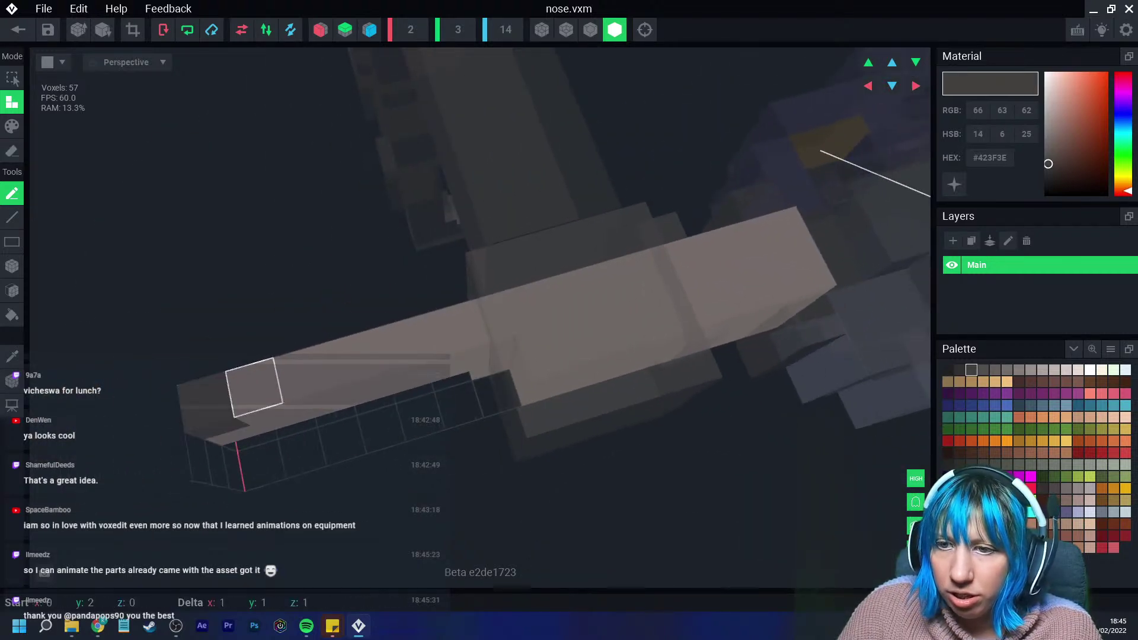
pyautogui.moveTo(395, 345); pyautogui.dragTo(275, 331, button='right')
pyautogui.moveTo(274, 330); pyautogui.dragTo(411, 314)
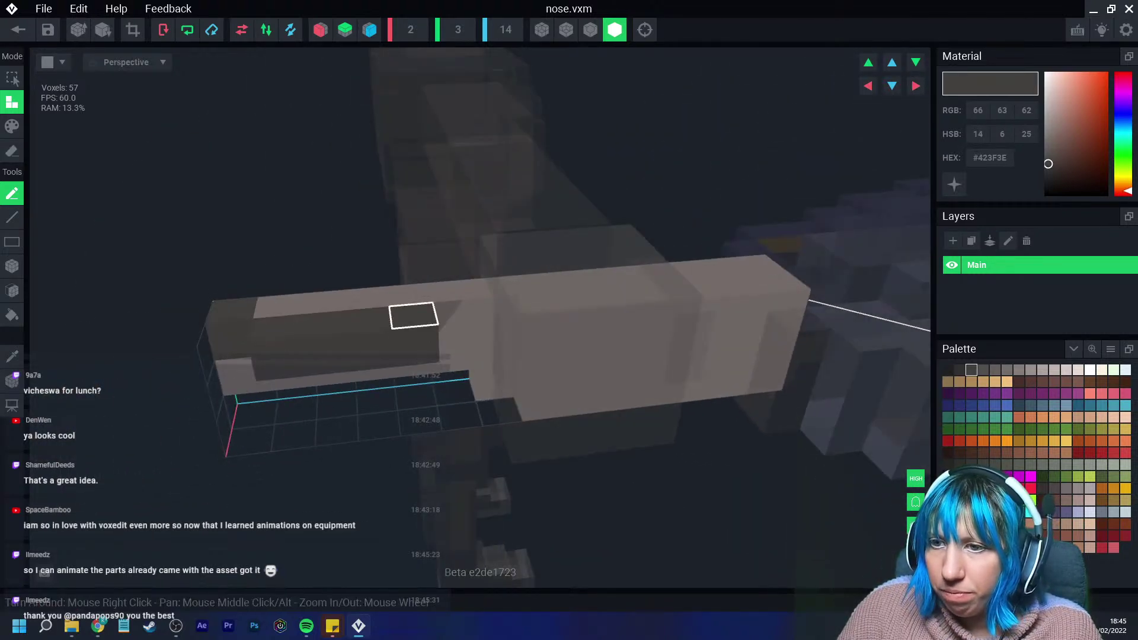
pyautogui.hotkey('ctrl', 'z')
pyautogui.hotkey('ctrl', 'z')
# Switch to paint mode and recolour the front tip section of the nose with #423F3E.
pyautogui.press('p')
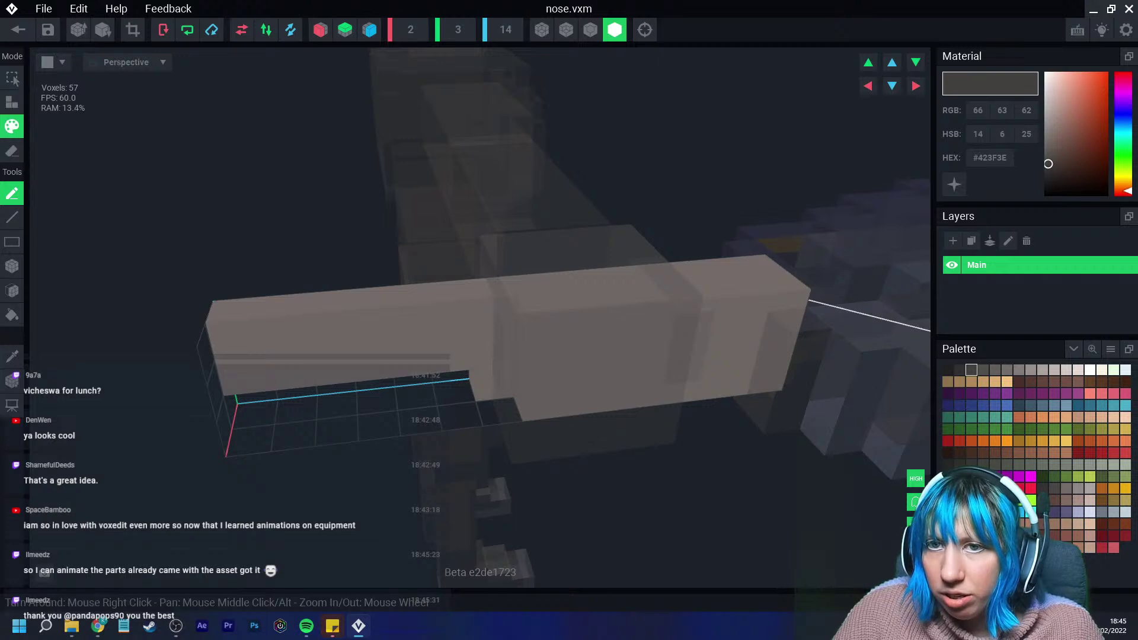
pyautogui.moveTo(237, 376); pyautogui.dragTo(411, 356)
pyautogui.moveTo(411, 356); pyautogui.dragTo(449, 330, button='right')
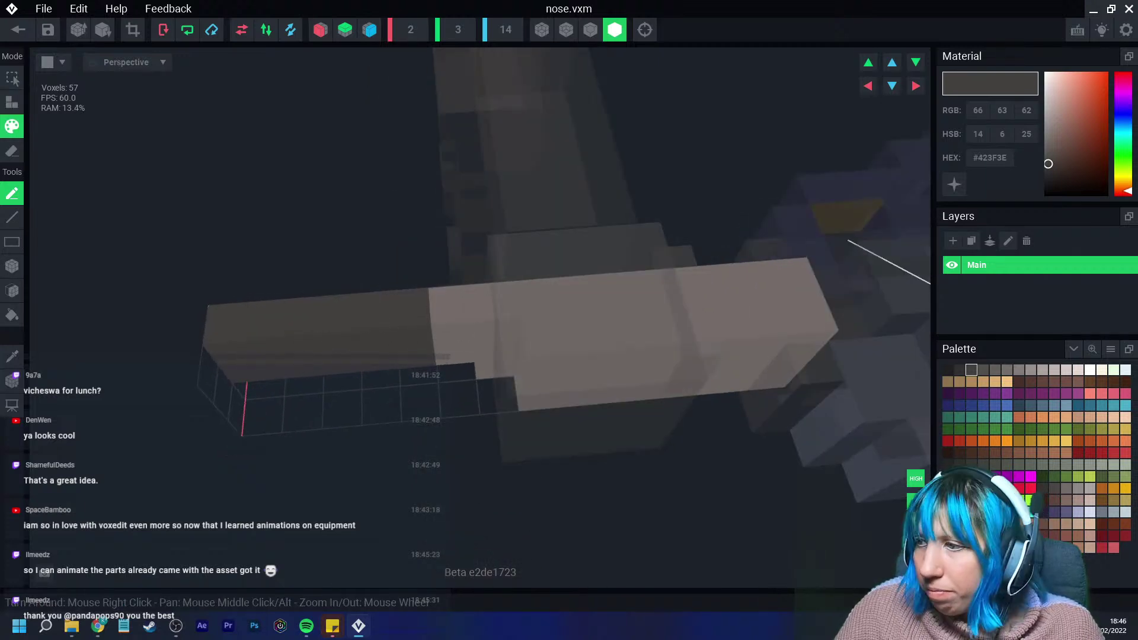
# Paint the nose's middle section in the lighter grey #534F4E on all sides, using box painting for the thicker part.
pyautogui.keyDown('ctrl'); pyautogui.click(450, 305); pyautogui.keyUp('ctrl')
pyautogui.moveTo(455, 366); pyautogui.dragTo(454, 347, button='right')
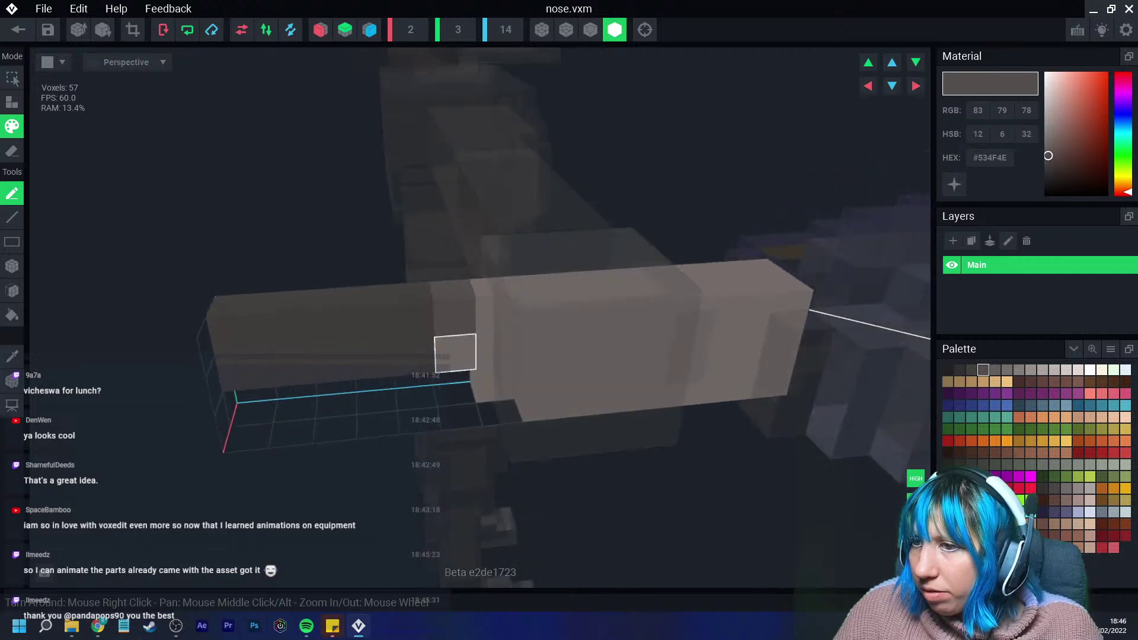
pyautogui.moveTo(496, 313)
pyautogui.mouseDown()
pyautogui.moveTo(544, 369)
pyautogui.moveTo(622, 394)
pyautogui.moveTo(495, 384)
pyautogui.mouseUp()
pyautogui.click(12, 266)
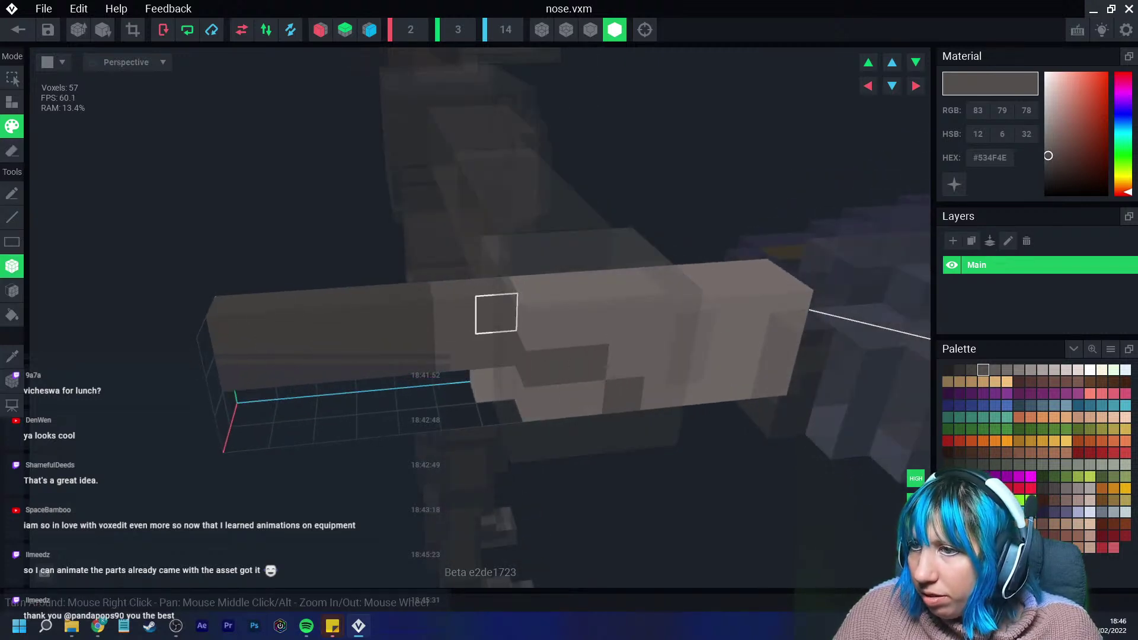
pyautogui.moveTo(497, 313); pyautogui.dragTo(584, 398)
pyautogui.moveTo(622, 393); pyautogui.dragTo(533, 409, button='right')
pyautogui.moveTo(477, 296); pyautogui.dragTo(487, 423)
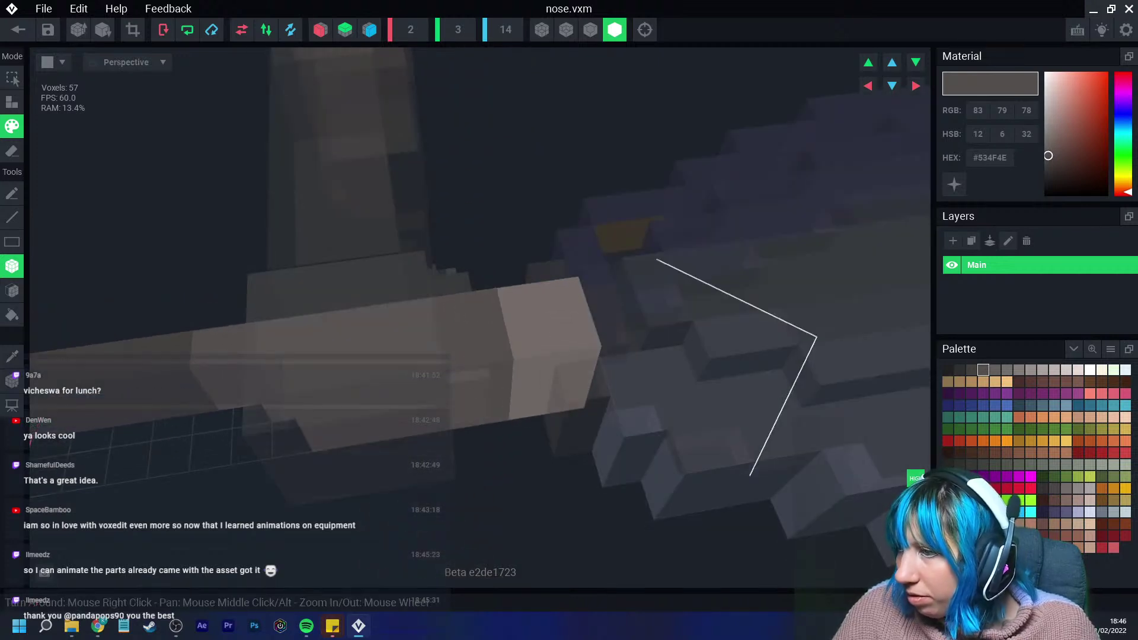
# Paste the copied #80818B as the colour, paint the nose's base next to the fish, and save it on returning to the project.
pyautogui.rightClick(990, 158)
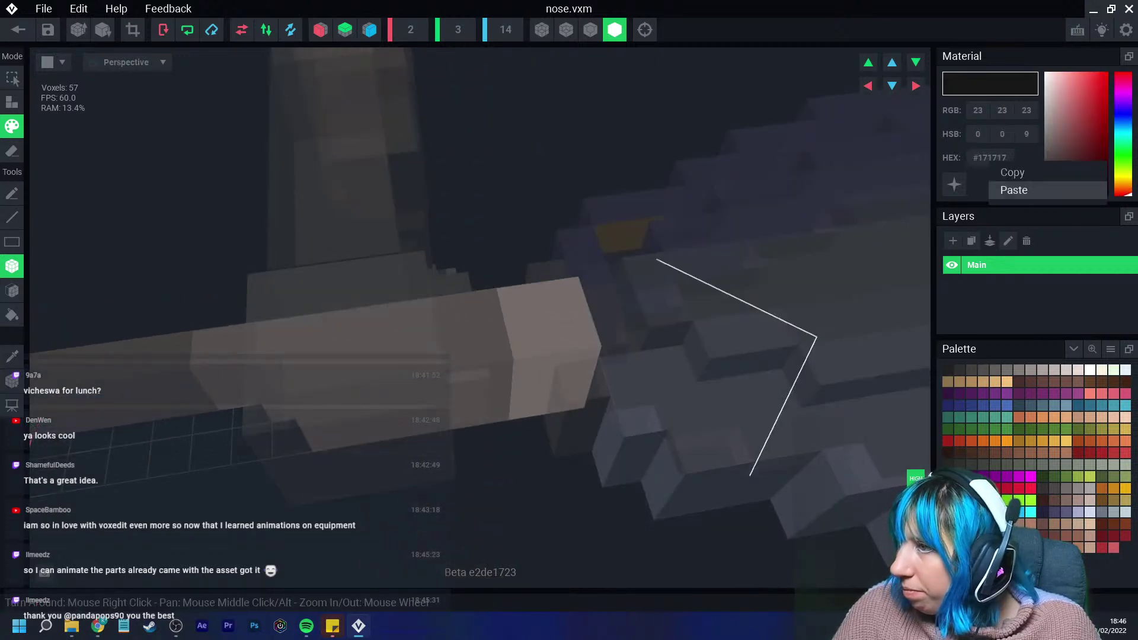
pyautogui.click(1007, 189)
pyautogui.moveTo(564, 296); pyautogui.dragTo(559, 393)
pyautogui.moveTo(559, 393); pyautogui.dragTo(546, 409, button='right')
pyautogui.click(18, 29)
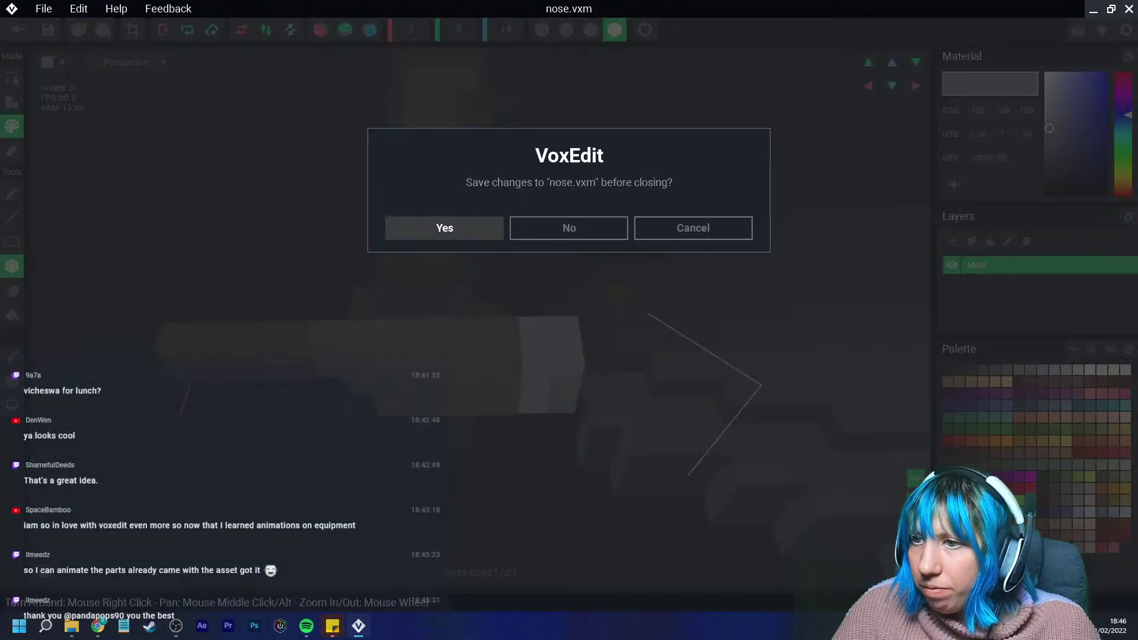
pyautogui.click(445, 226)
# Open the tail model, choose the muted purple #636279 from the palette and darken it to #4F4E65.
pyautogui.moveTo(456, 233); pyautogui.dragTo(563, 325, button='right')
pyautogui.scroll(5, 549, 284)
pyautogui.scroll(1, 556, 333)
pyautogui.click(658, 225)
pyautogui.doubleClick(658, 225)
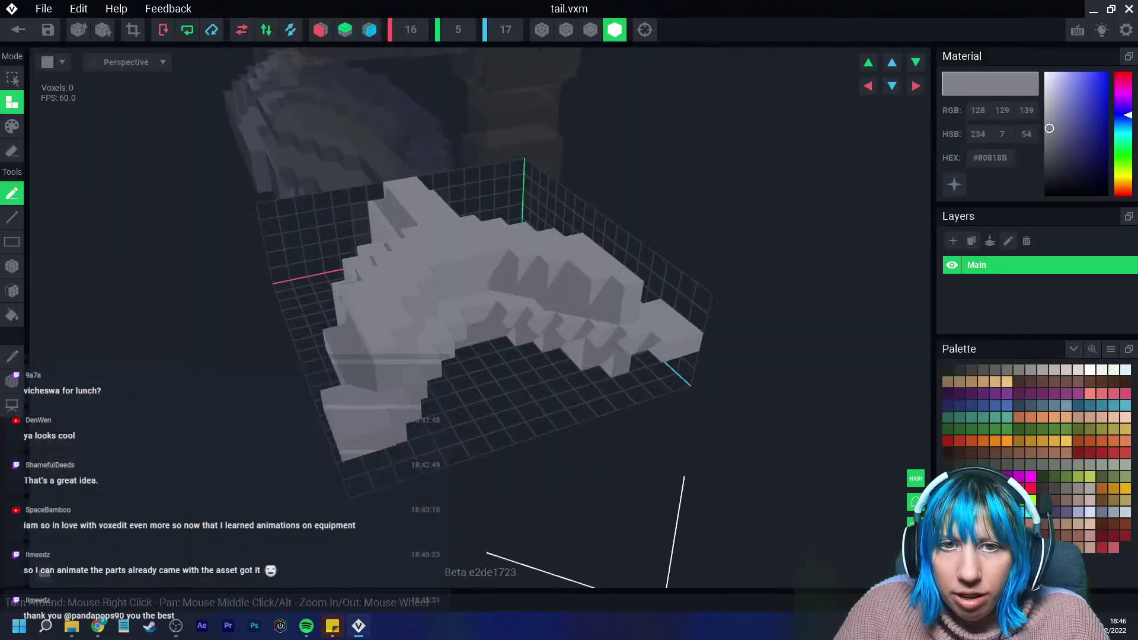
pyautogui.moveTo(633, 260); pyautogui.dragTo(545, 400, button='right')
pyautogui.scroll(2, 546, 400)
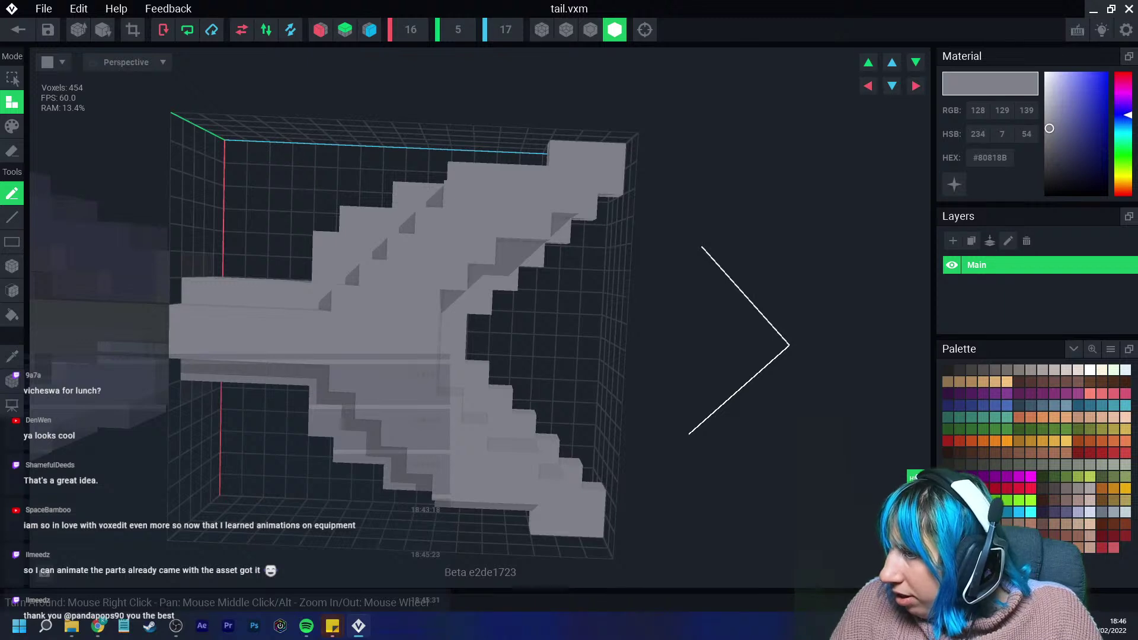
pyautogui.click(1067, 513)
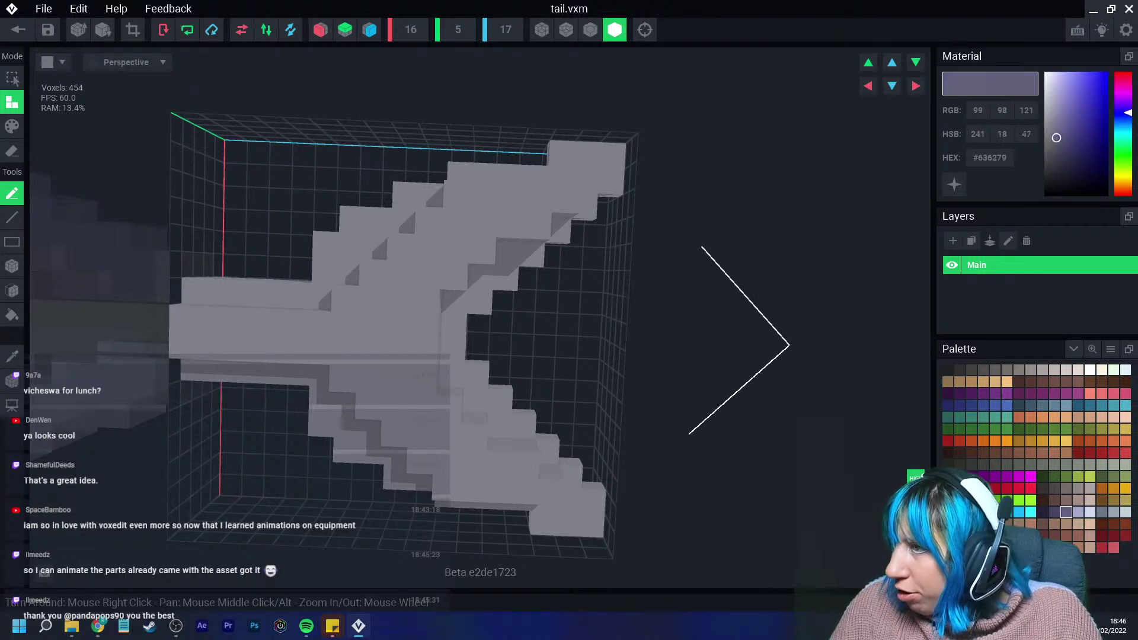
pyautogui.moveTo(1057, 138); pyautogui.dragTo(1061, 146)
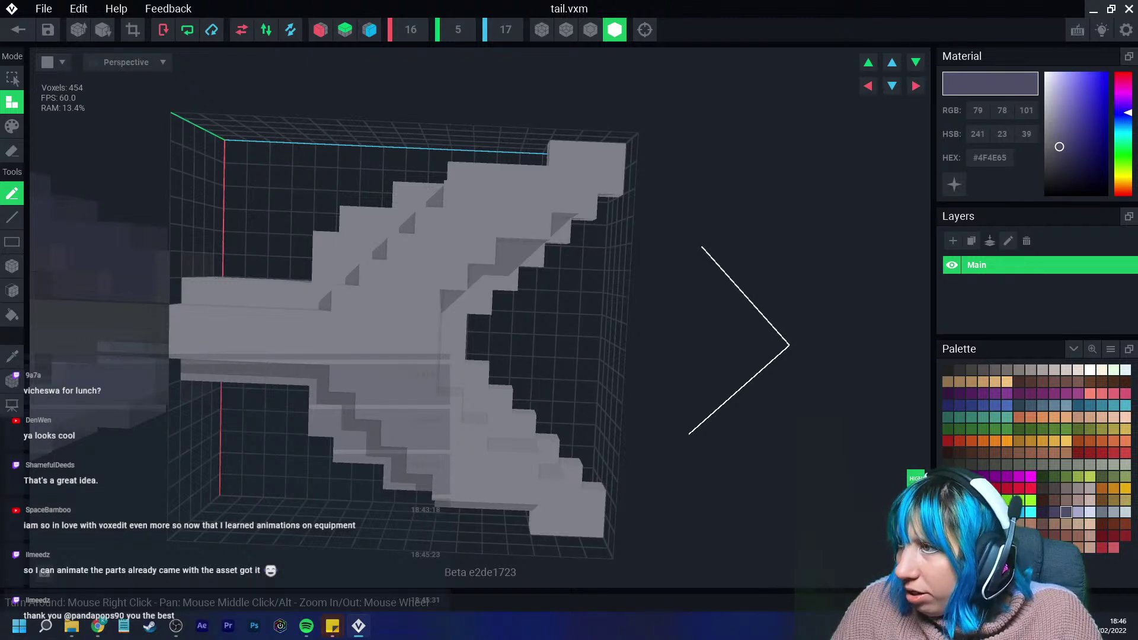
# Paint the inner edge of the tail fork with #4F4E65, displaying voxel outlines and enabling X-axis symmetry to cover both fins.
pyautogui.press('p')
pyautogui.moveTo(611, 182)
pyautogui.mouseDown()
pyautogui.moveTo(557, 229)
pyautogui.moveTo(538, 225)
pyautogui.mouseUp()
pyautogui.click(591, 29)
pyautogui.moveTo(593, 249); pyautogui.dragTo(599, 202, button='right')
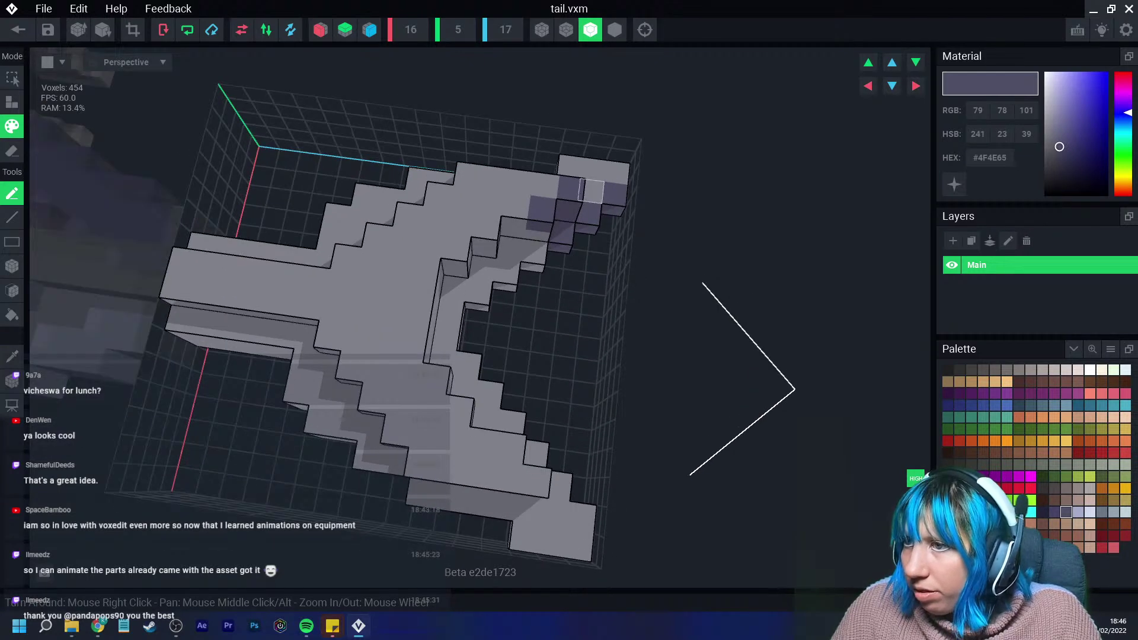
pyautogui.click(510, 248)
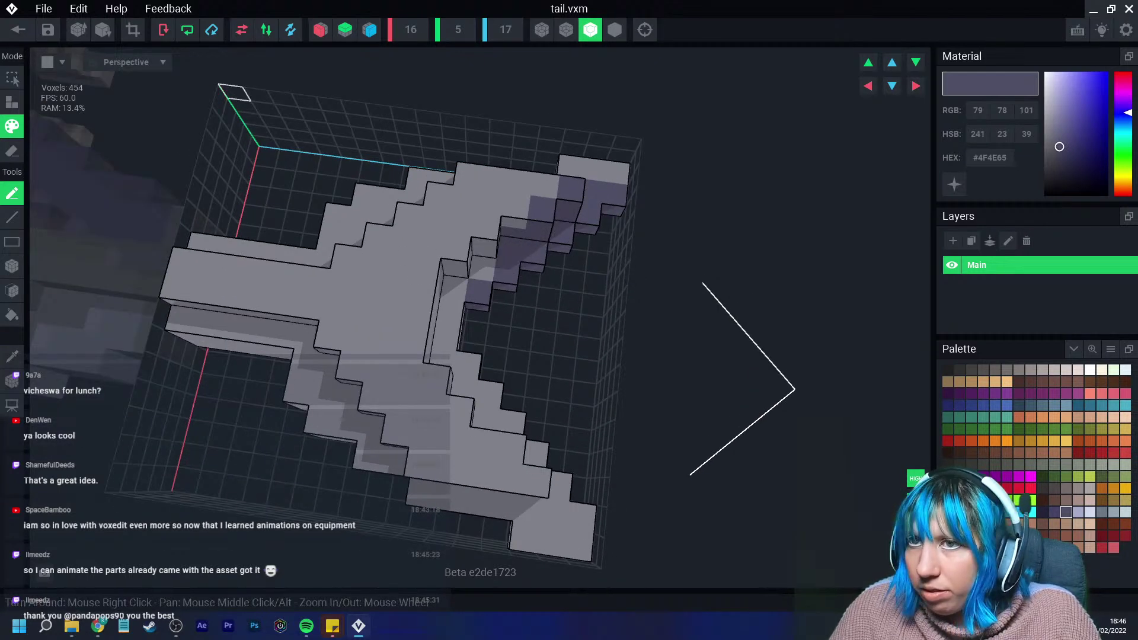
pyautogui.click(320, 30)
pyautogui.moveTo(612, 190)
pyautogui.mouseDown()
pyautogui.moveTo(569, 183)
pyautogui.moveTo(508, 247)
pyautogui.moveTo(479, 311)
pyautogui.mouseUp()
pyautogui.moveTo(479, 311); pyautogui.dragTo(555, 262, button='right')
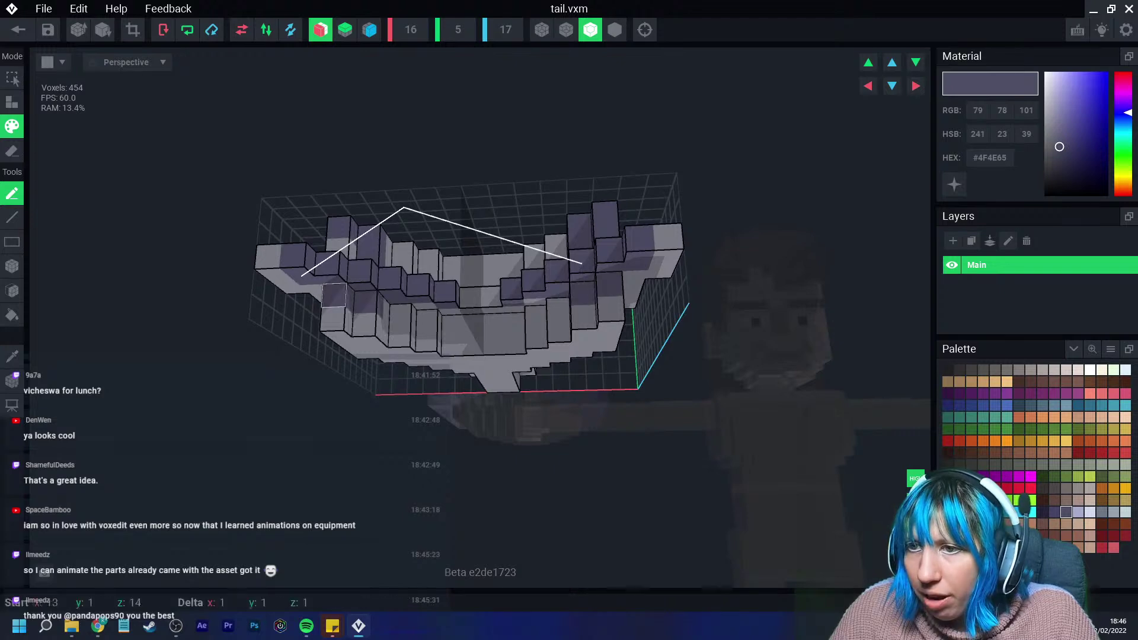
# Extend the #4F4E65 paint along the stepped inner faces and across the centre of the tail fork.
pyautogui.moveTo(338, 297)
pyautogui.mouseDown()
pyautogui.moveTo(427, 323)
pyautogui.moveTo(472, 323)
pyautogui.moveTo(536, 302)
pyautogui.mouseUp()
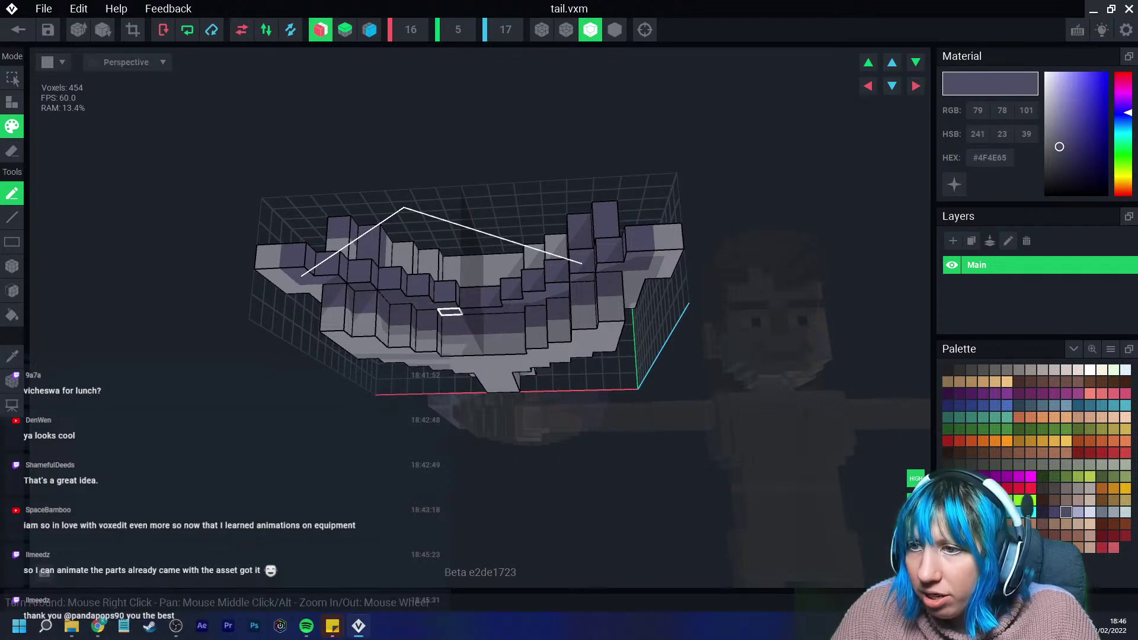
pyautogui.moveTo(403, 273)
pyautogui.mouseDown(button='right')
pyautogui.moveTo(415, 324)
pyautogui.moveTo(376, 348)
pyautogui.mouseUp(button='right')
pyautogui.click(374, 347)
pyautogui.moveTo(467, 296); pyautogui.dragTo(569, 288)
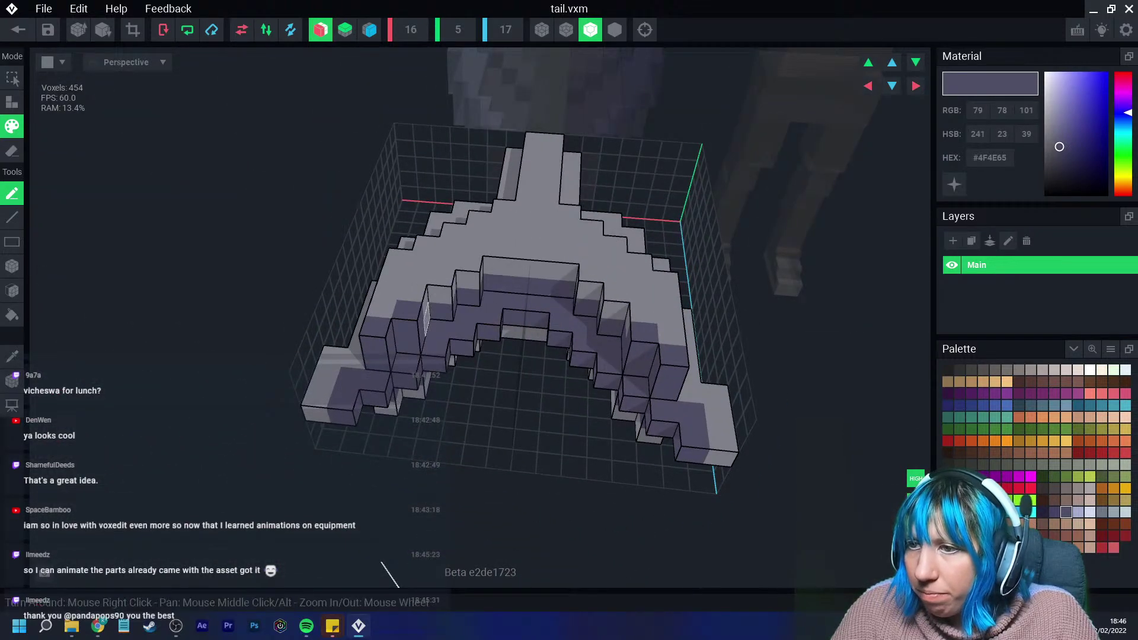
# Widen the #4F4E65 band on the tail's broad face and continue it along both fins out to their tips.
pyautogui.moveTo(452, 334); pyautogui.dragTo(452, 335, button='right')
pyautogui.moveTo(452, 335); pyautogui.dragTo(432, 183, button='right')
pyautogui.moveTo(402, 171)
pyautogui.mouseDown()
pyautogui.moveTo(333, 275)
pyautogui.moveTo(357, 251)
pyautogui.mouseUp()
pyautogui.moveTo(357, 251); pyautogui.dragTo(399, 267, button='right')
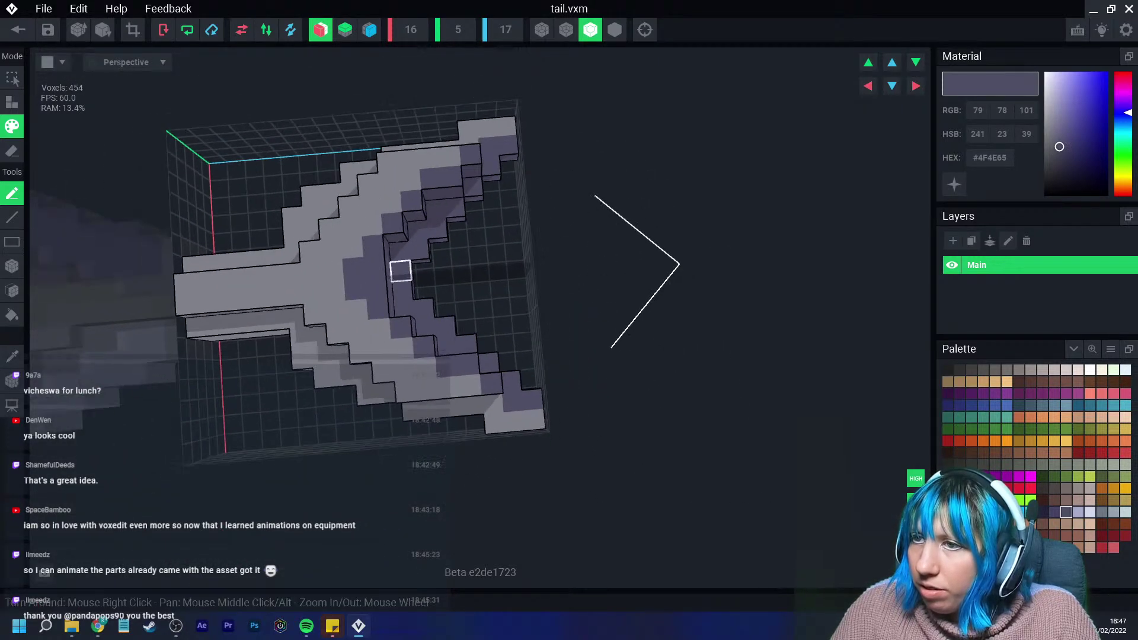
pyautogui.moveTo(515, 421); pyautogui.dragTo(498, 401, button='right')
pyautogui.moveTo(498, 401)
pyautogui.mouseDown()
pyautogui.moveTo(496, 348)
pyautogui.moveTo(404, 437)
pyautogui.moveTo(398, 495)
pyautogui.moveTo(373, 475)
pyautogui.moveTo(391, 428)
pyautogui.moveTo(453, 388)
pyautogui.moveTo(467, 398)
pyautogui.mouseUp()
pyautogui.moveTo(468, 399); pyautogui.dragTo(468, 398, button='right')
pyautogui.moveTo(468, 399)
pyautogui.mouseDown()
pyautogui.moveTo(475, 425)
pyautogui.moveTo(431, 404)
pyautogui.moveTo(367, 338)
pyautogui.mouseUp()
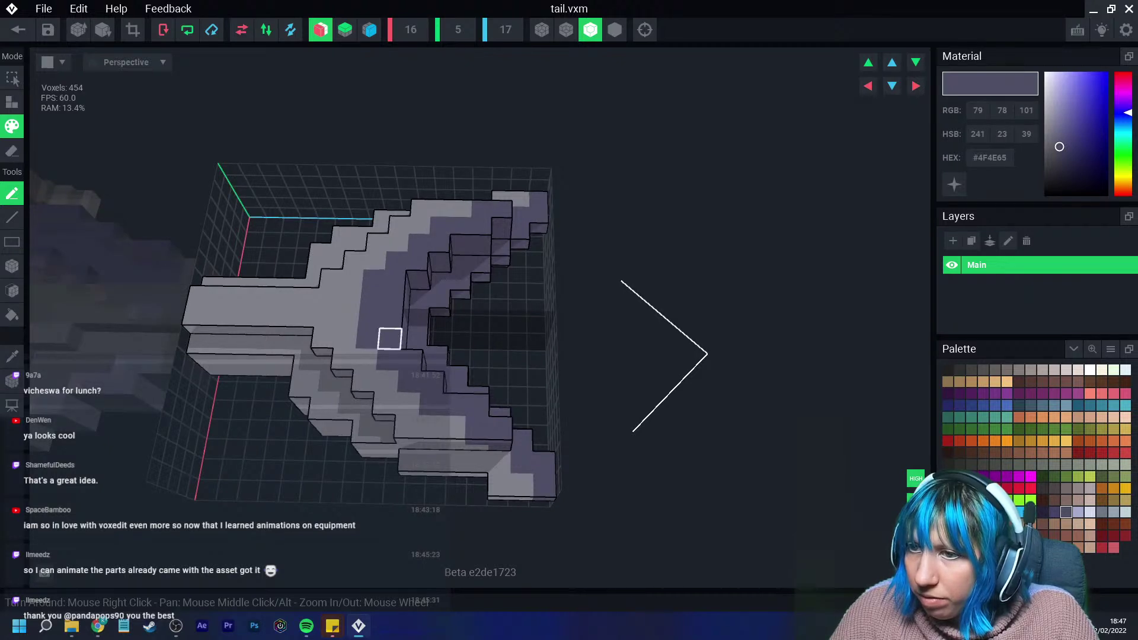
pyautogui.scroll(-2, 389, 337)
pyautogui.moveTo(489, 418); pyautogui.dragTo(461, 402, button='right')
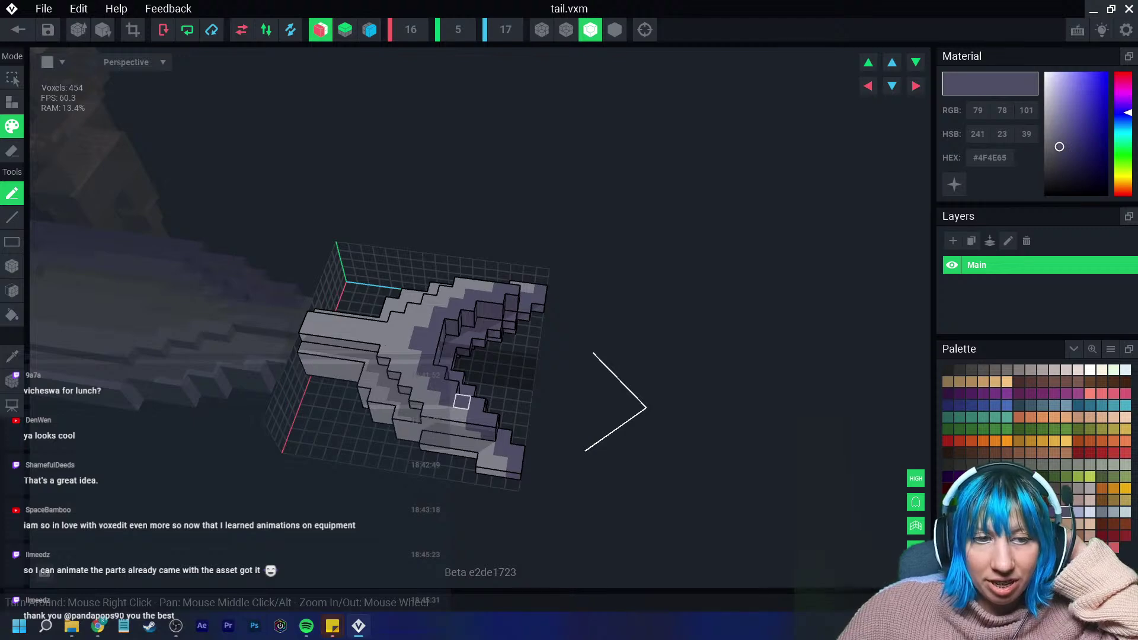
pyautogui.moveTo(462, 402); pyautogui.dragTo(556, 380, button='right')
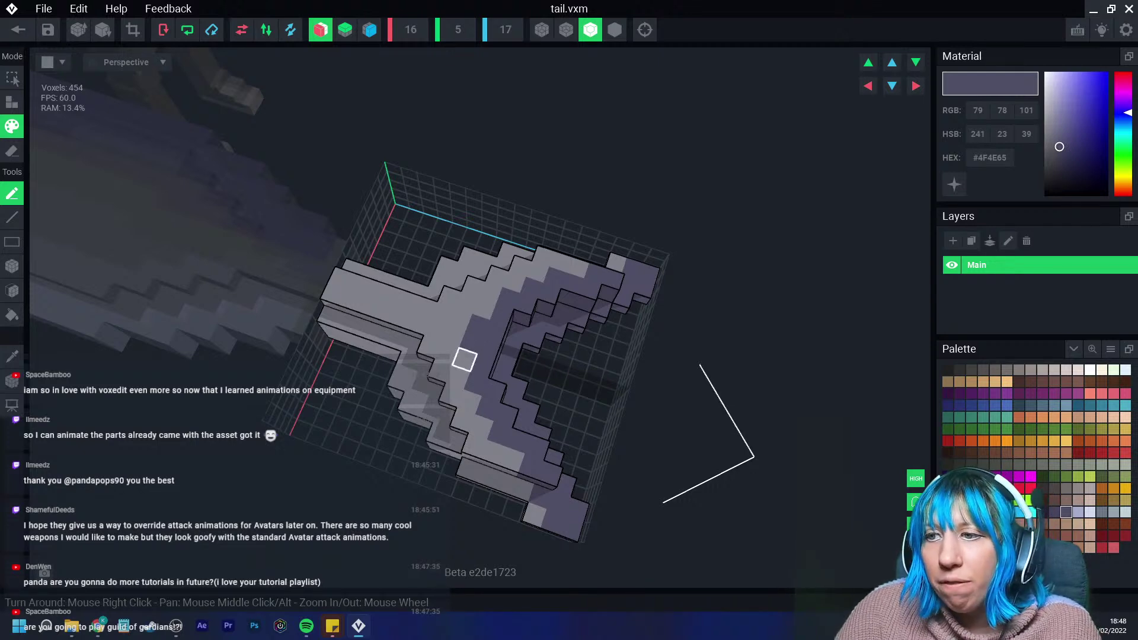
pyautogui.moveTo(465, 356); pyautogui.dragTo(498, 302, button='right')
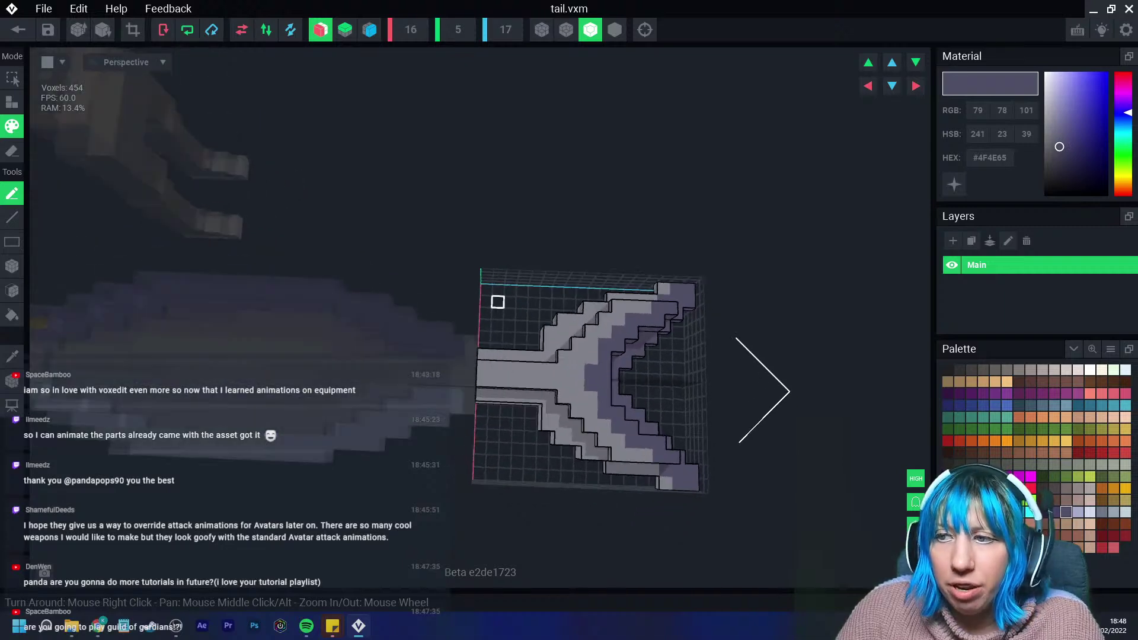
pyautogui.scroll(-5, 500, 393)
pyautogui.scroll(5, 500, 394)
# Paint a light lavender #A5ABCB band alongside the dark purple on both fins, thickening it at the centre towards the tail stem.
pyautogui.moveTo(500, 394); pyautogui.dragTo(504, 386, button='right')
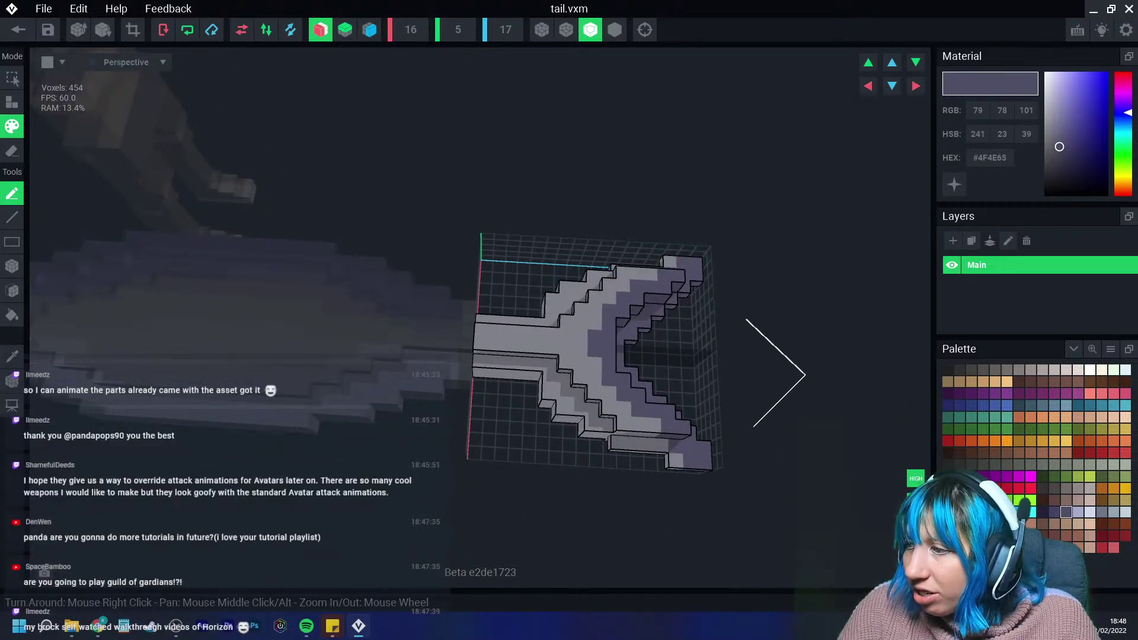
pyautogui.click(1077, 512)
pyautogui.click(594, 364)
pyautogui.click(594, 323)
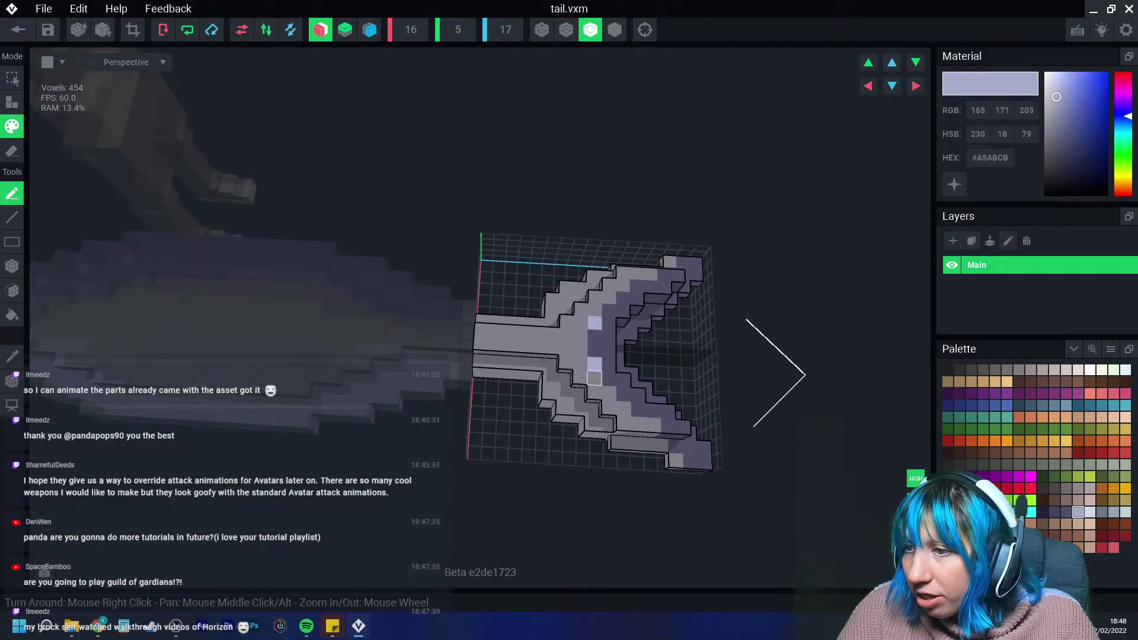
pyautogui.click(595, 311)
pyautogui.click(595, 378)
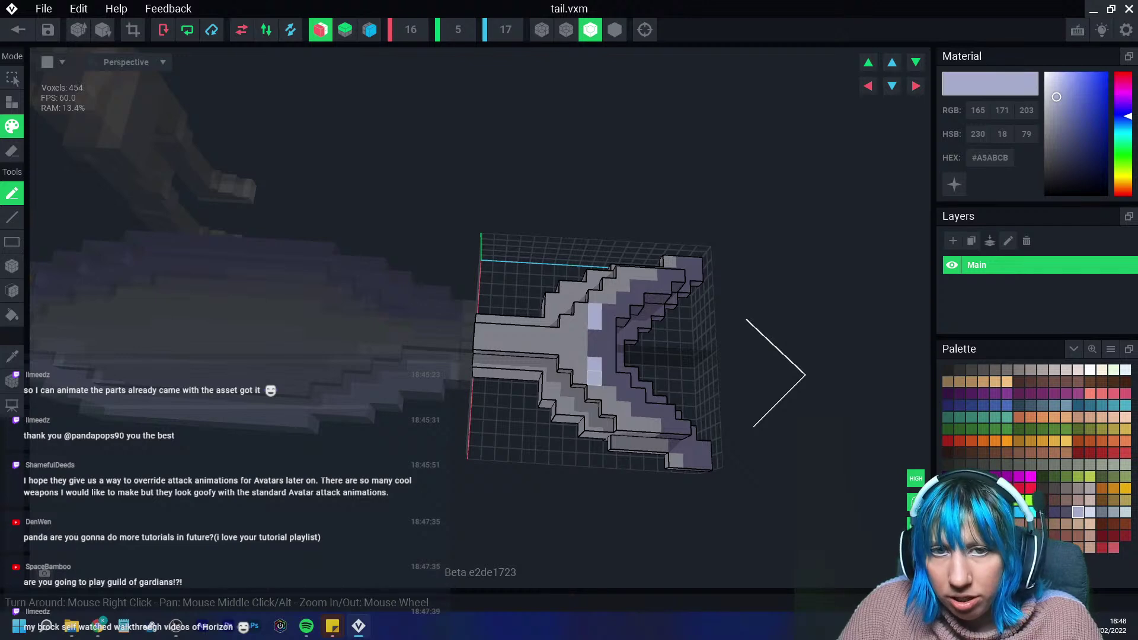
pyautogui.click(623, 409)
pyautogui.moveTo(639, 425); pyautogui.dragTo(653, 425)
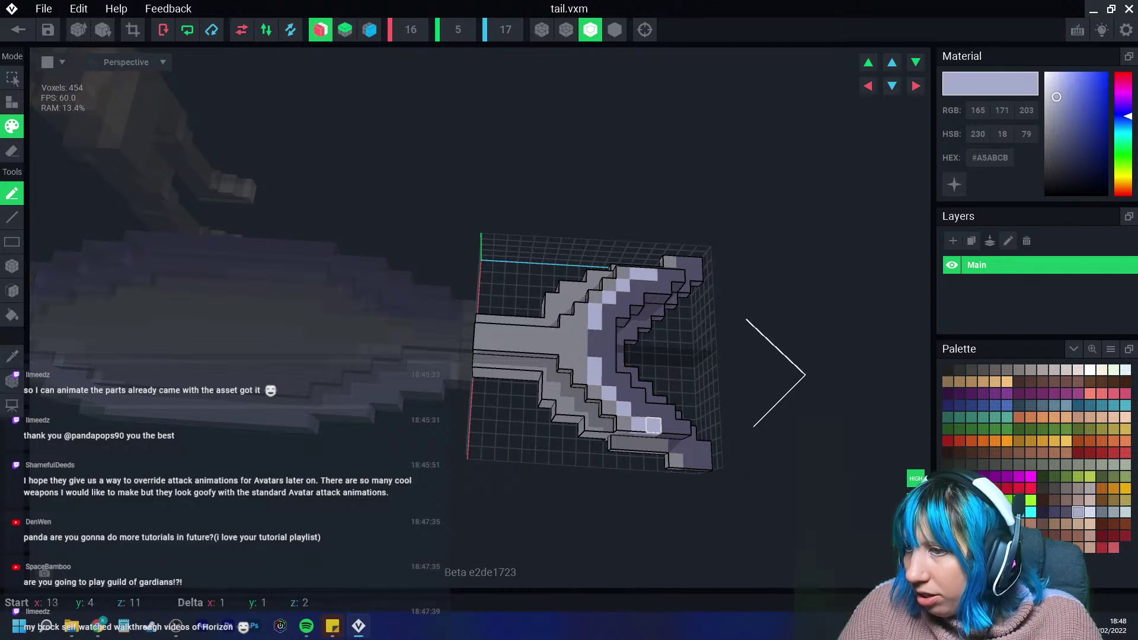
pyautogui.click(580, 350)
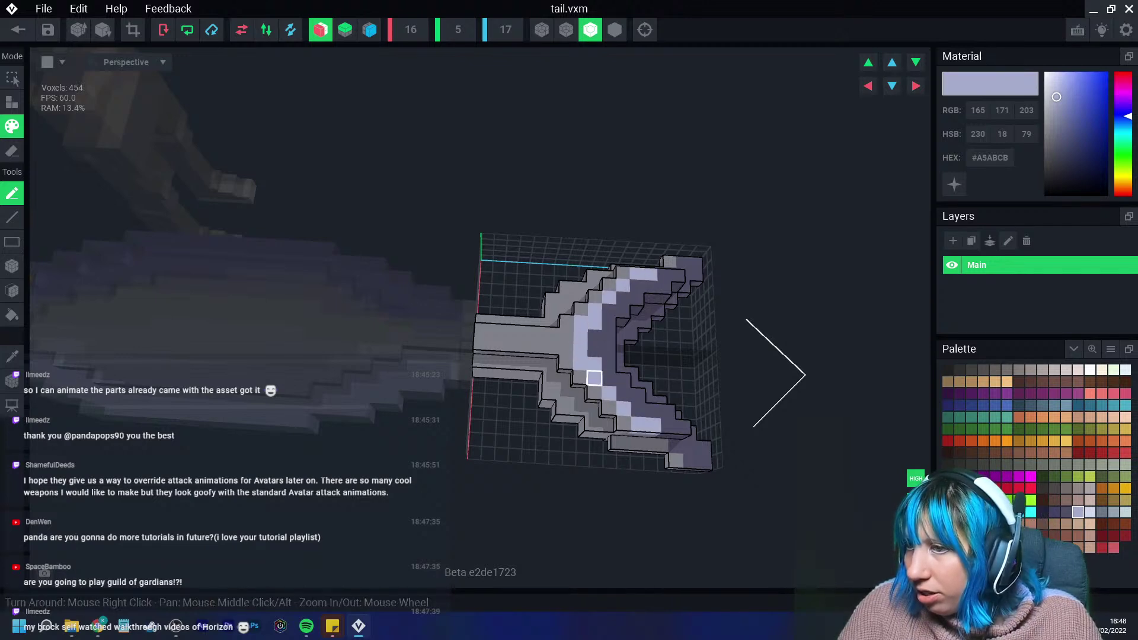
pyautogui.moveTo(566, 333); pyautogui.dragTo(568, 363)
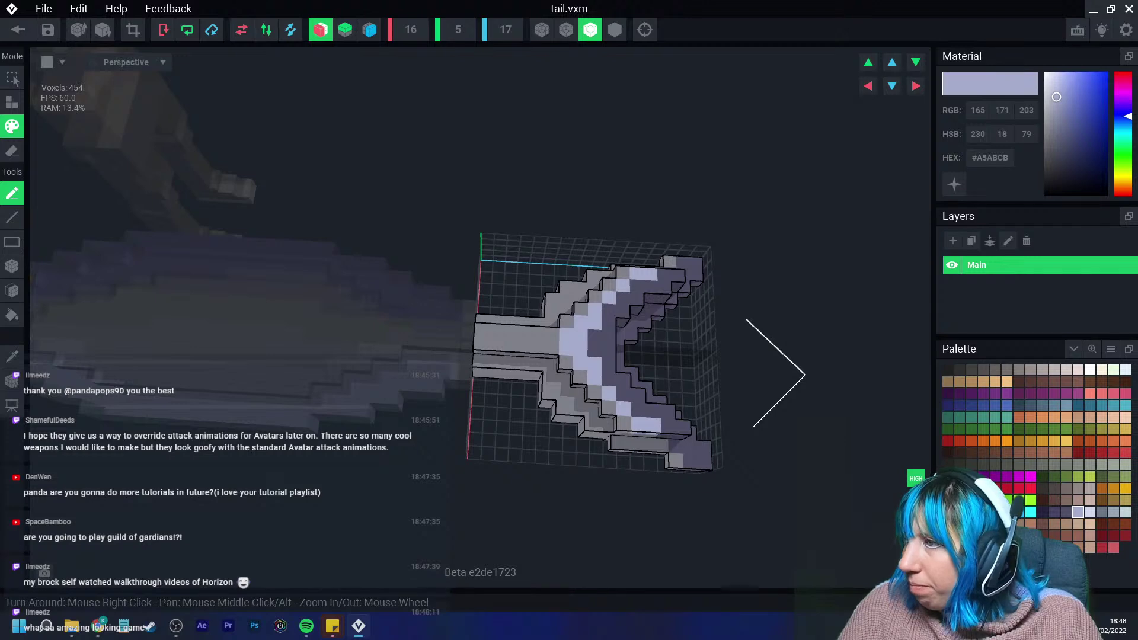
# Darken the tail's lavender band colour to #8B90A7 and check the shading from the side.
pyautogui.moveTo(1056, 96); pyautogui.dragTo(1055, 114)
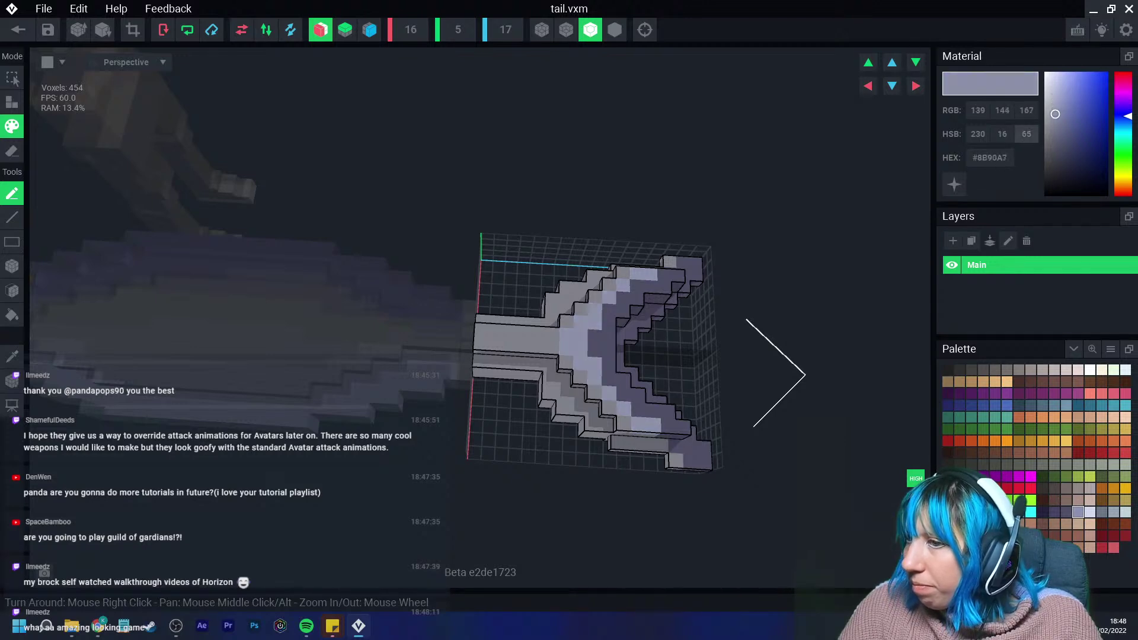
pyautogui.scroll(-2, 515, 421)
pyautogui.moveTo(679, 394); pyautogui.dragTo(762, 426, button='right')
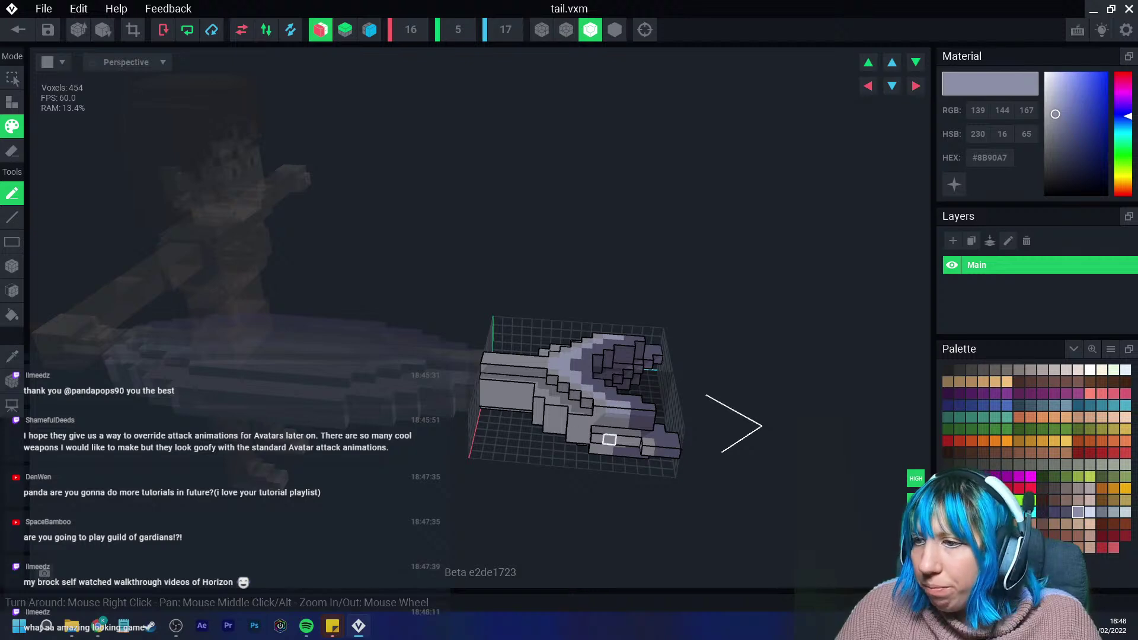
pyautogui.moveTo(762, 425)
pyautogui.mouseDown(button='right')
pyautogui.moveTo(572, 521)
pyautogui.moveTo(423, 509)
pyautogui.moveTo(769, 437)
pyautogui.moveTo(745, 413)
pyautogui.mouseUp(button='right')
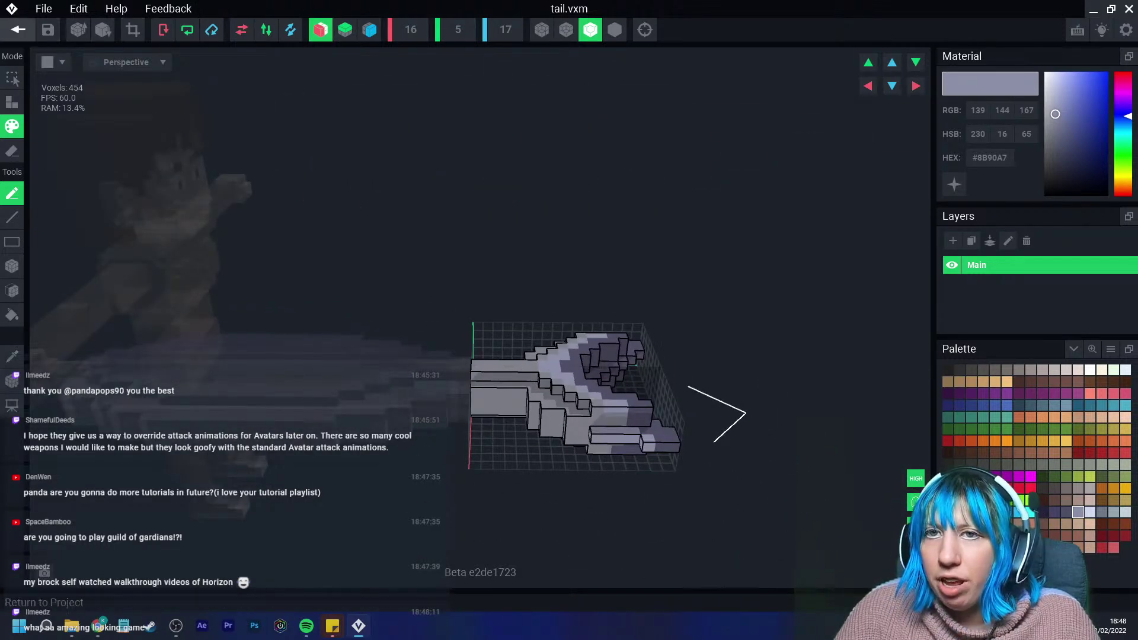
# Save the tail model and return to the Equip_Blades_V2 project.
pyautogui.click(17, 29)
pyautogui.press('Return')
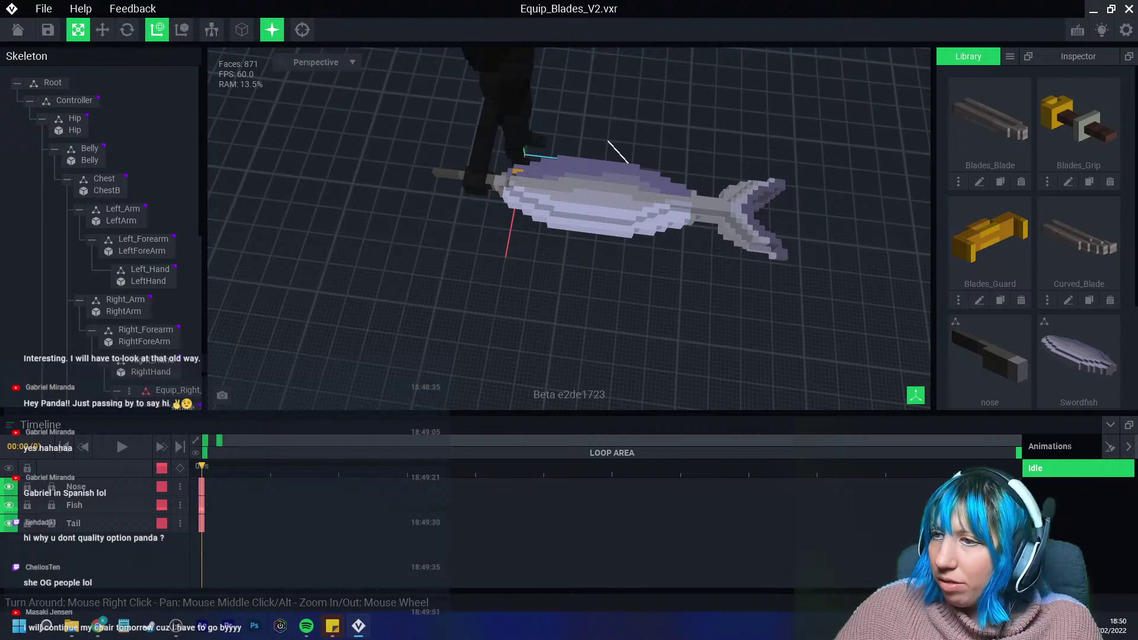
pyautogui.moveTo(526, 284); pyautogui.dragTo(546, 313, button='right')
pyautogui.scroll(3, 547, 313)
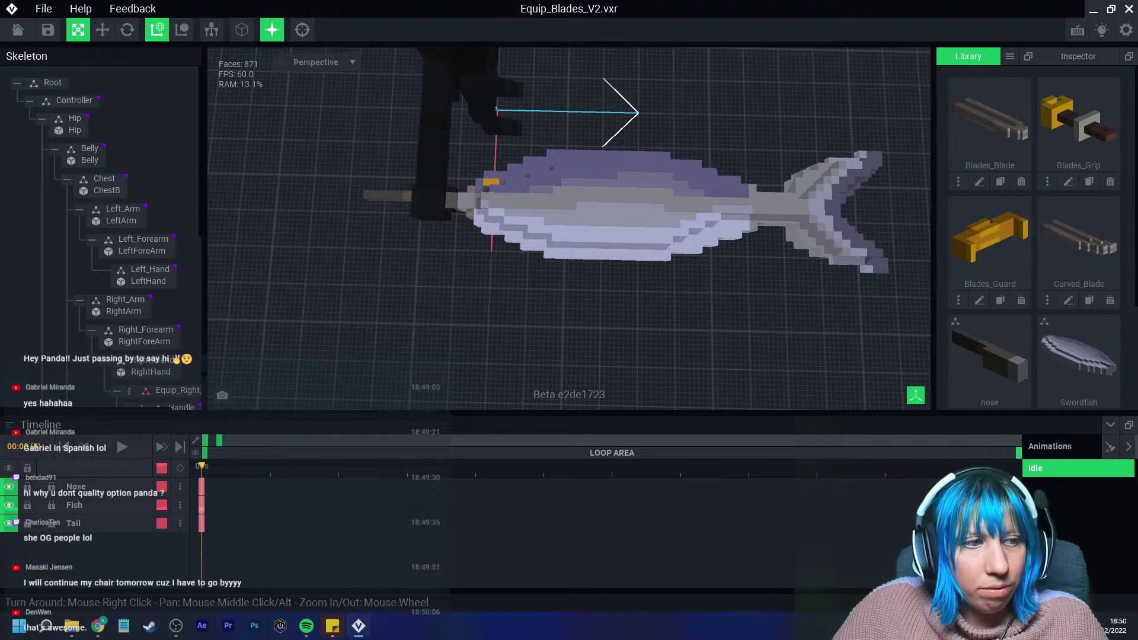
pyautogui.moveTo(451, 261); pyautogui.dragTo(403, 202, button='right')
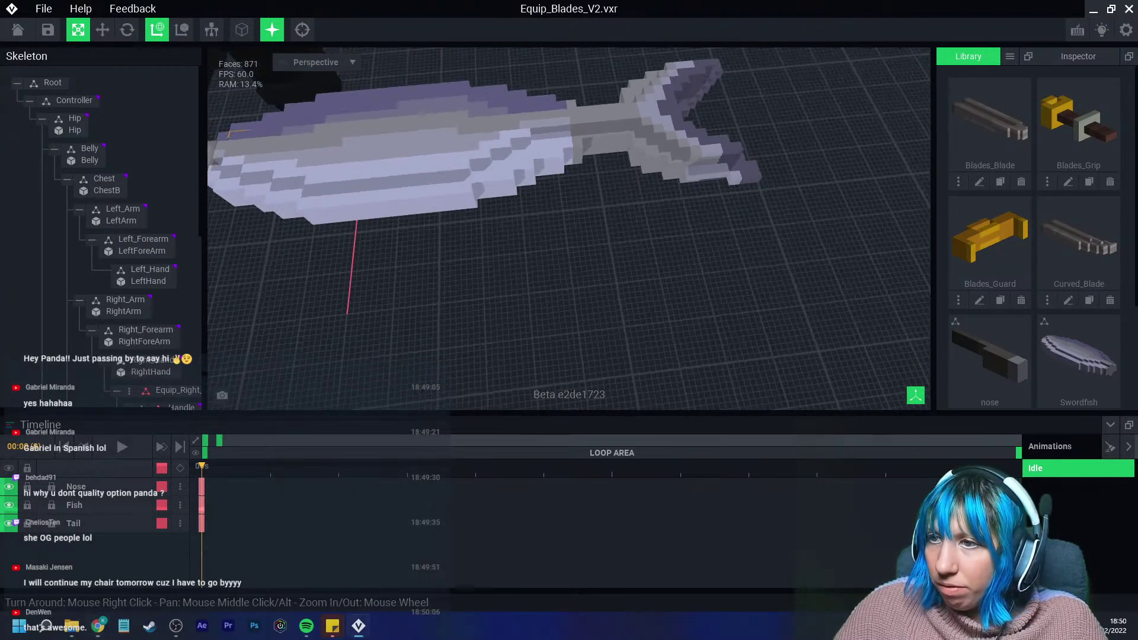
pyautogui.moveTo(367, 201); pyautogui.dragTo(445, 308, button='middle')
pyautogui.moveTo(444, 308); pyautogui.dragTo(462, 278, button='right')
# Open the Swordfish body model for editing and mirror edits across the Y axis instead of the X axis.
pyautogui.click(462, 296)
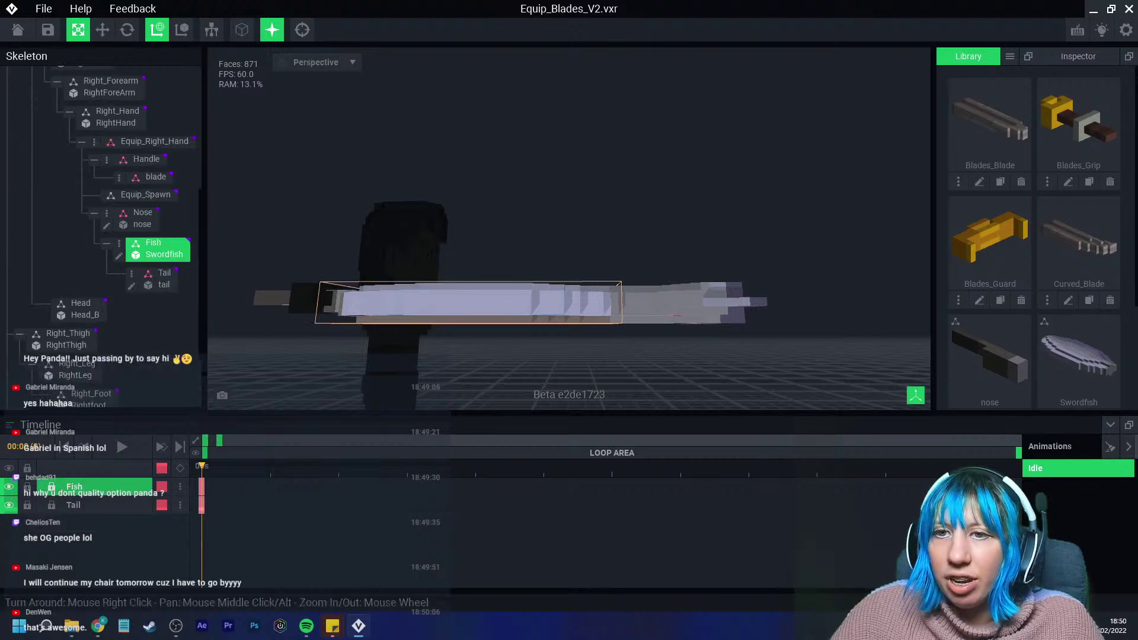
pyautogui.click(117, 255)
pyautogui.moveTo(545, 323); pyautogui.dragTo(652, 356, button='right')
pyautogui.click(345, 30)
pyautogui.click(320, 29)
pyautogui.moveTo(509, 332); pyautogui.dragTo(522, 361, button='right')
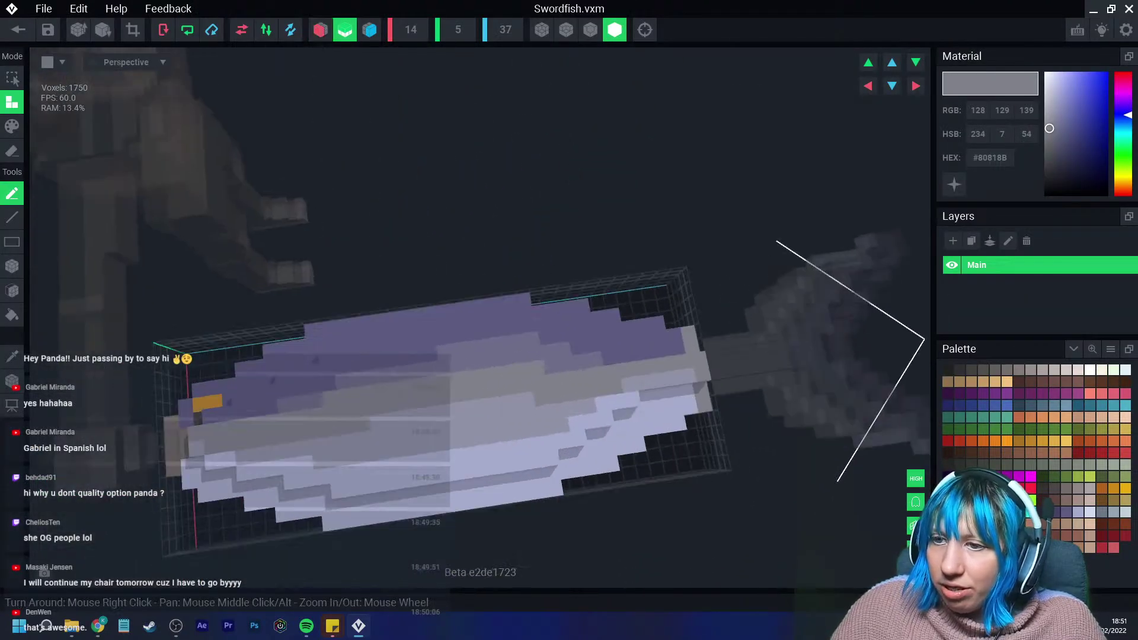
# Repaint the body's light lavender #A5ABCB lower band with Y mirroring, using the face paint tool so the opposite face matches.
pyautogui.moveTo(522, 362); pyautogui.dragTo(522, 287, button='middle')
pyautogui.click(11, 357)
pyautogui.press('2')
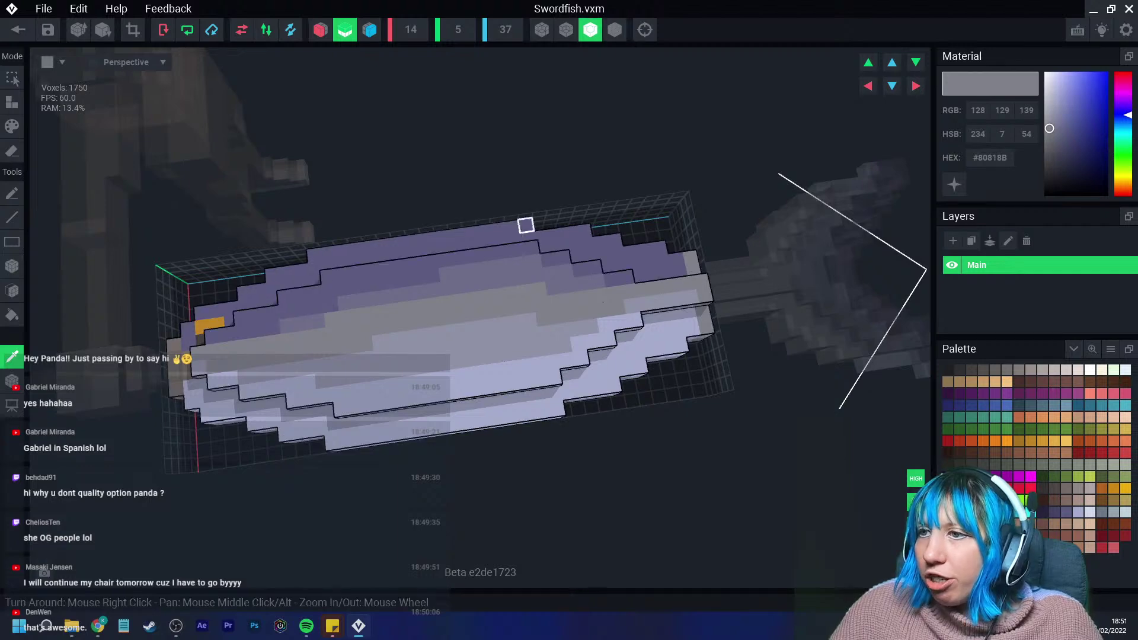
pyautogui.moveTo(525, 224); pyautogui.dragTo(491, 347, button='right')
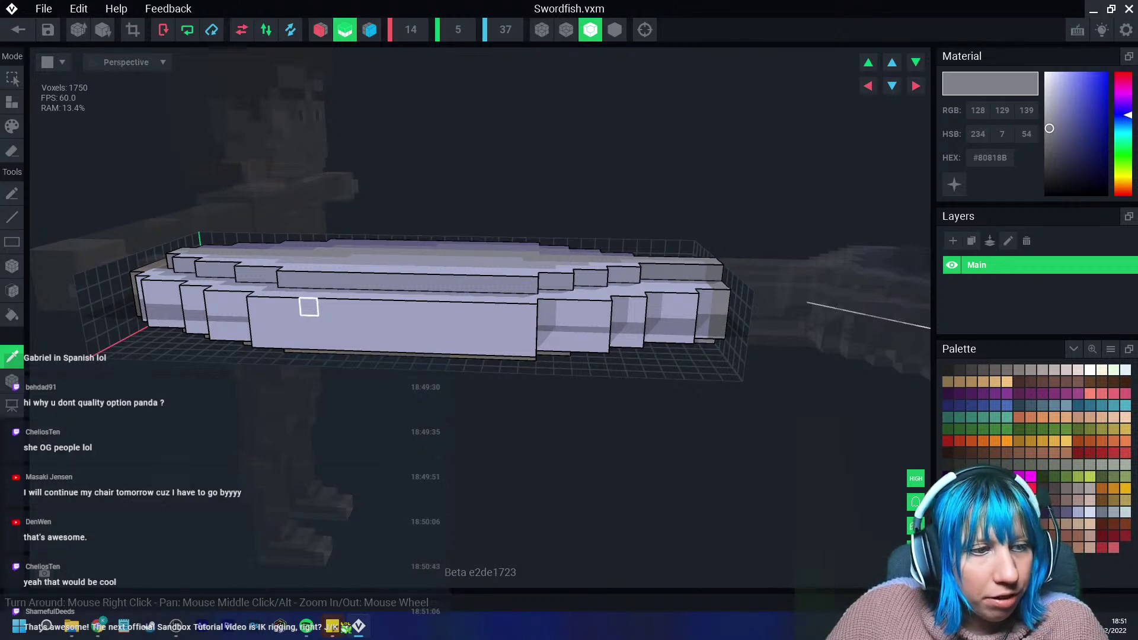
pyautogui.moveTo(255, 307); pyautogui.dragTo(261, 344, button='right')
pyautogui.click(12, 127)
pyautogui.click(12, 356)
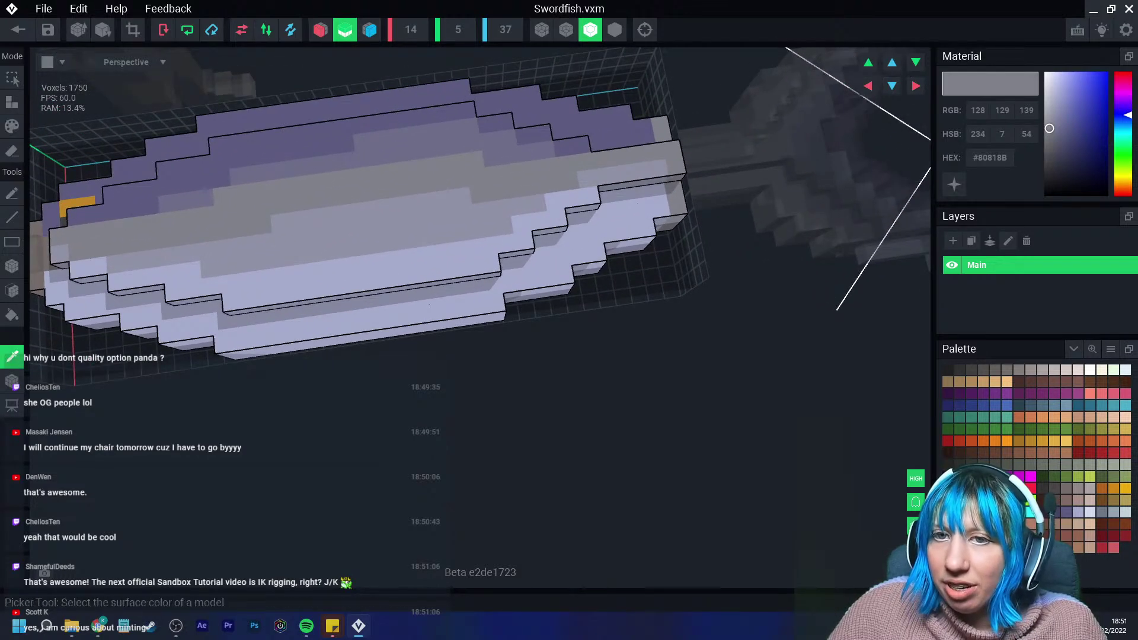
pyautogui.click(286, 290)
pyautogui.click(12, 291)
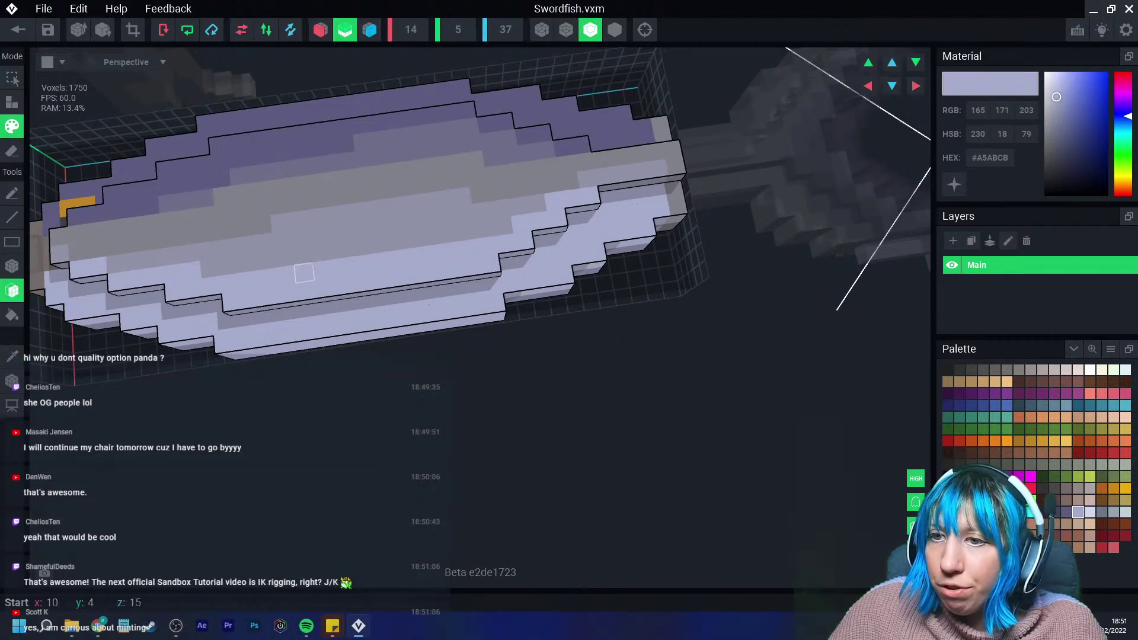
# Repaint the body's #8F92A6, #80818B, #5D5C81 and #6E6E8A bands with their own sampled colours to mirror them onto the opposite face.
pyautogui.press('i')
pyautogui.click(301, 237)
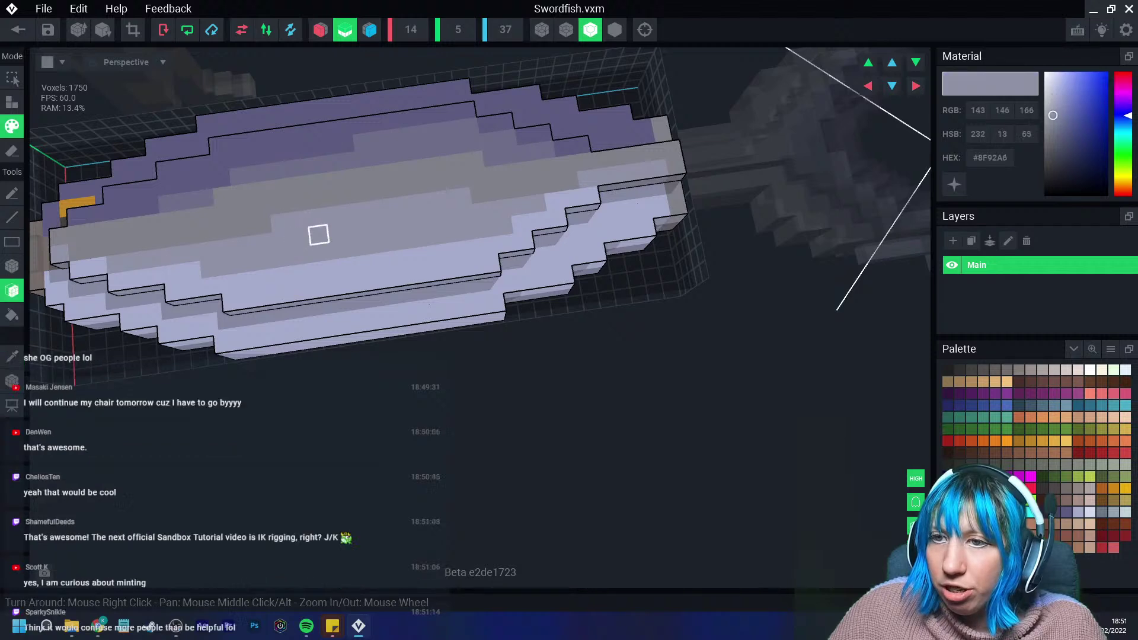
pyautogui.press('i')
pyautogui.click(188, 218)
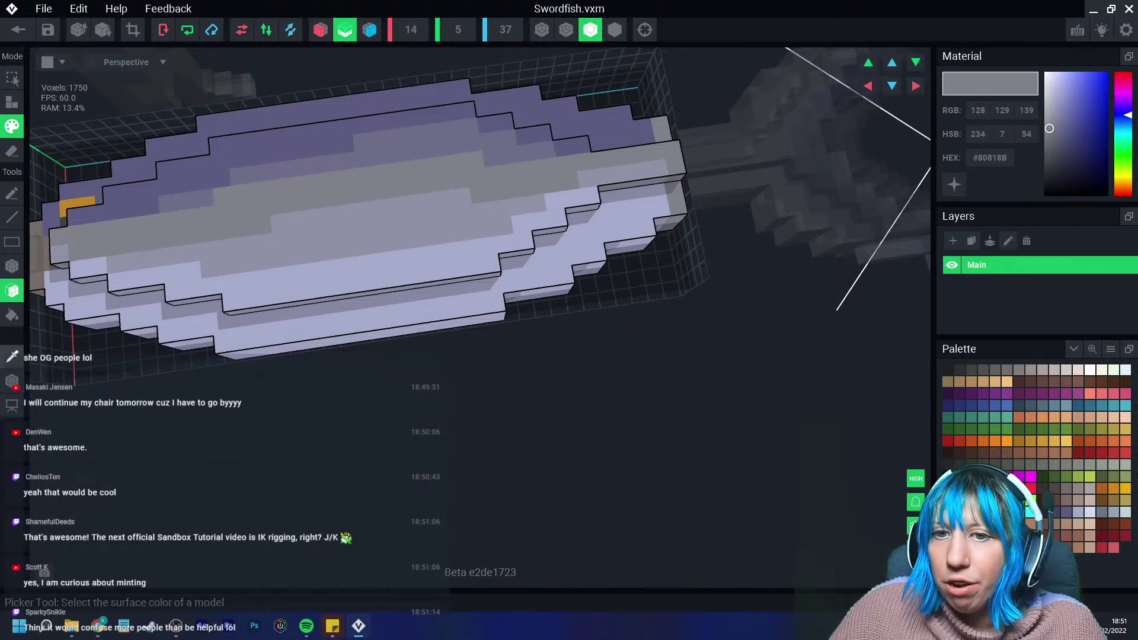
pyautogui.press('i')
pyautogui.click(147, 185)
pyautogui.press('i')
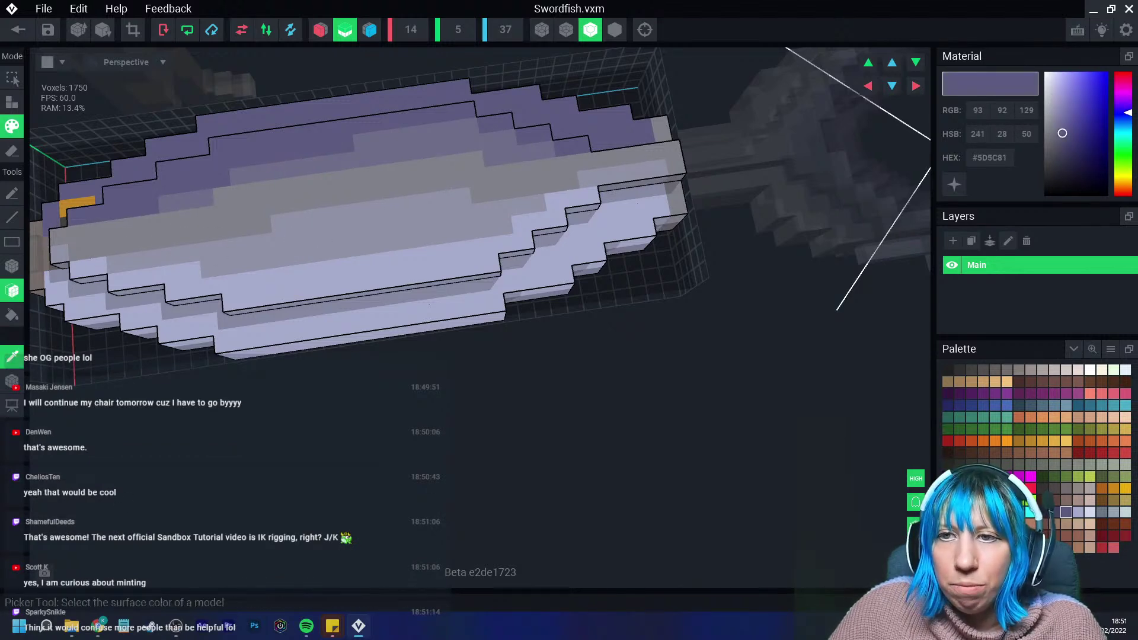
pyautogui.click(186, 198)
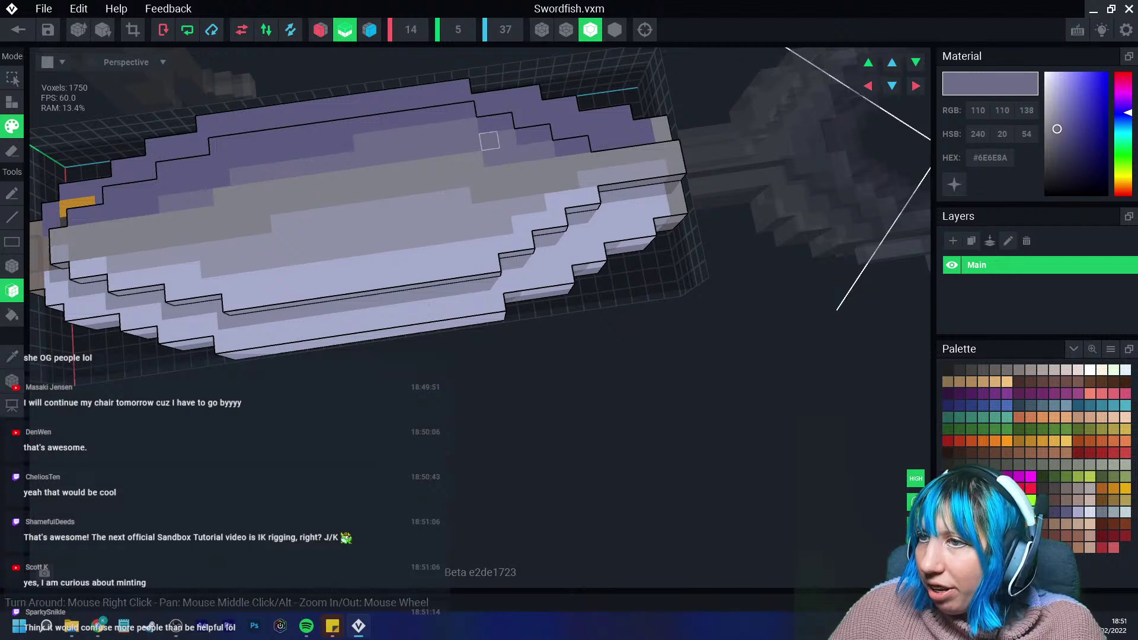
# Repaint the remaining patches near the body's tail and nose ends with sampled #8F92A6 and #A5ABCB.
pyautogui.press('i')
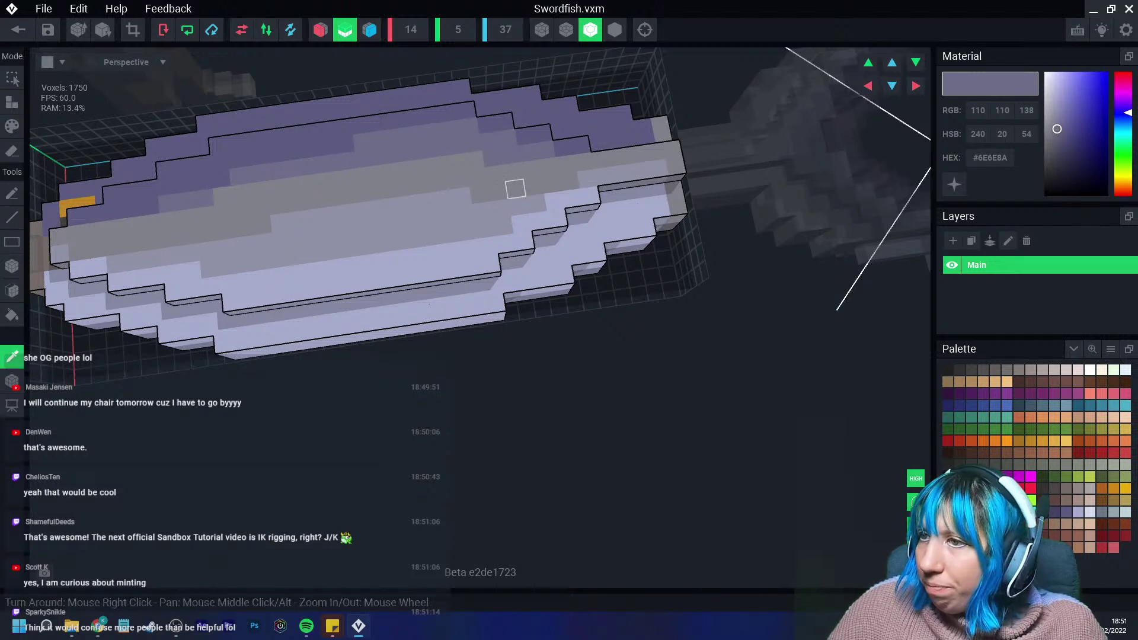
pyautogui.click(603, 176)
pyautogui.press('g')
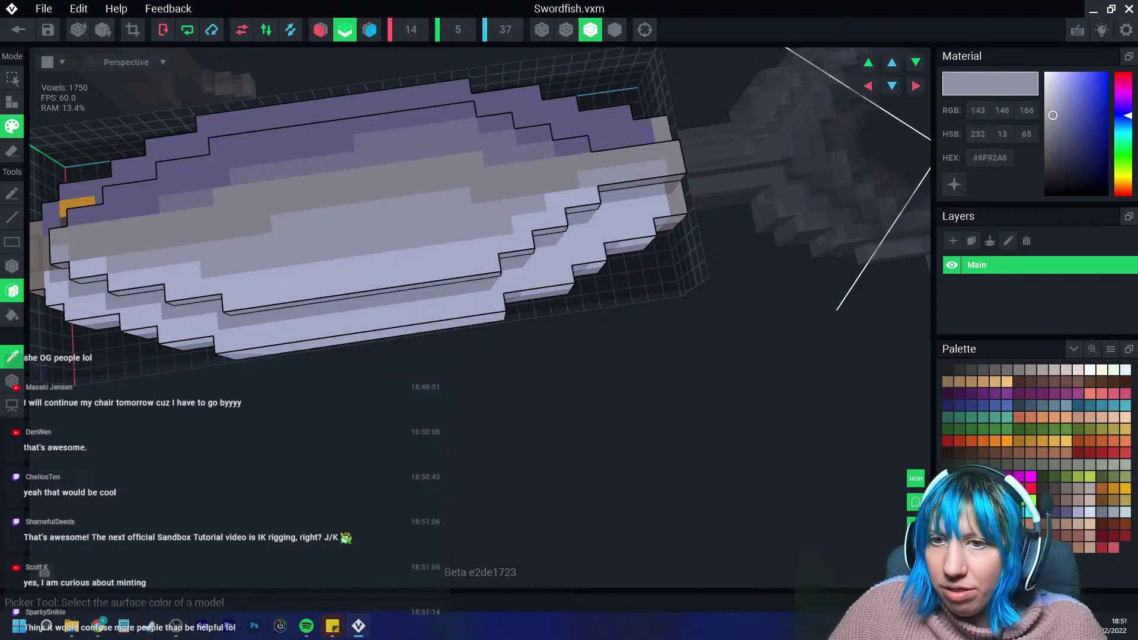
pyautogui.press('i')
pyautogui.click(98, 268)
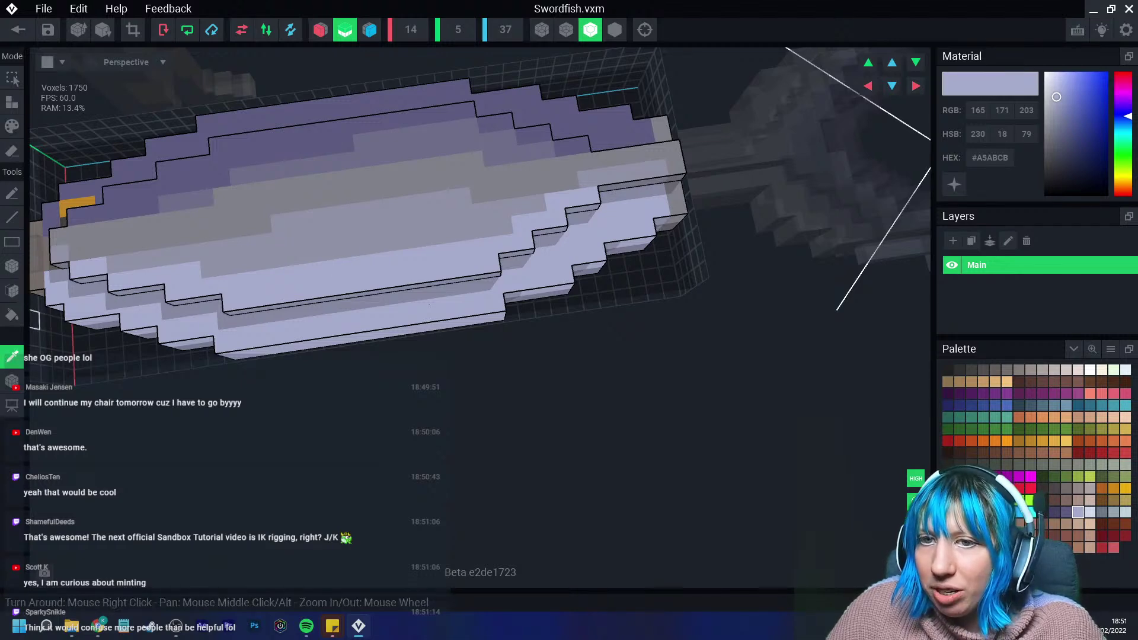
pyautogui.click(56, 251)
pyautogui.moveTo(56, 251); pyautogui.dragTo(149, 178, button='right')
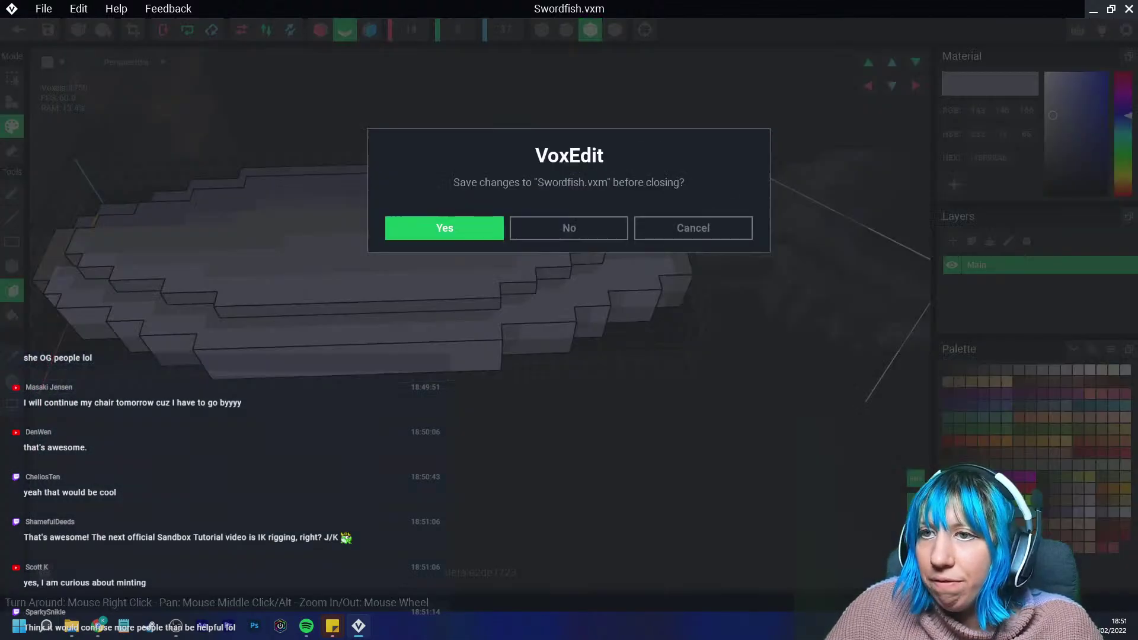
# Paint over the brown patch near the nose on the body's opposite face with #A5ABCB, with mirroring off.
pyautogui.click(19, 30)
pyautogui.click(693, 227)
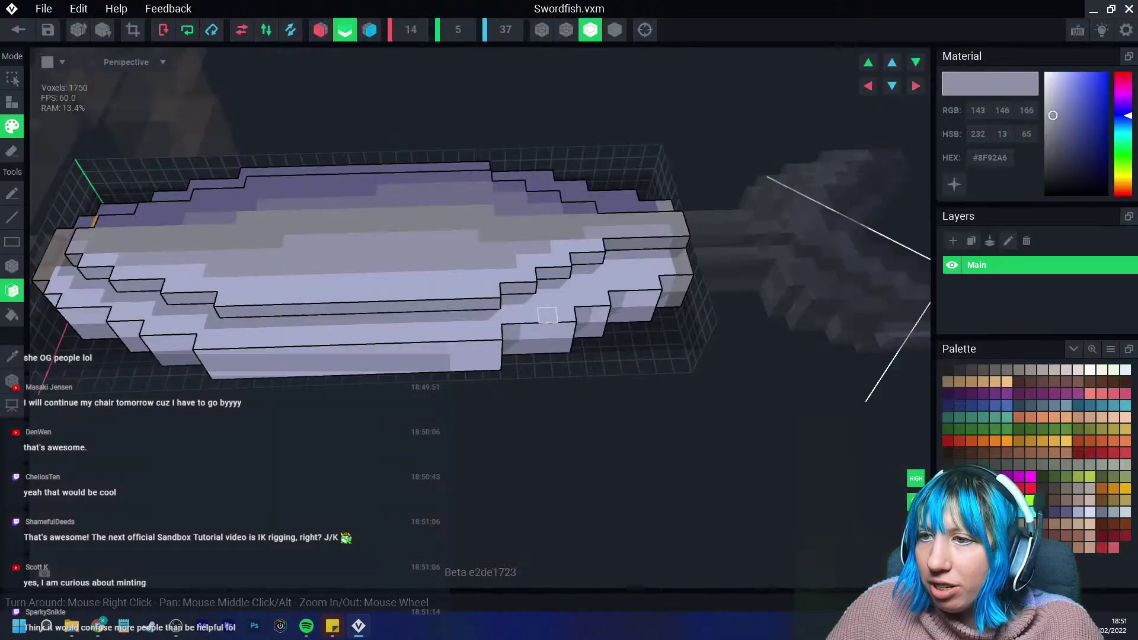
pyautogui.moveTo(535, 317); pyautogui.dragTo(292, 266, button='right')
pyautogui.moveTo(345, 362); pyautogui.dragTo(249, 355, button='right')
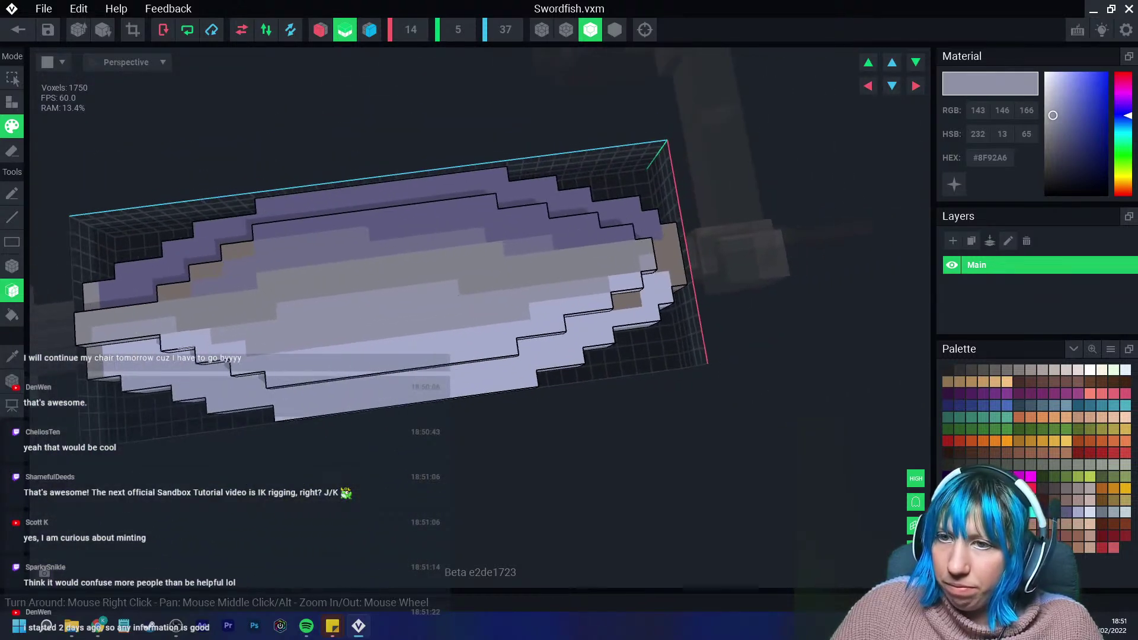
pyautogui.click(11, 356)
pyautogui.click(462, 372)
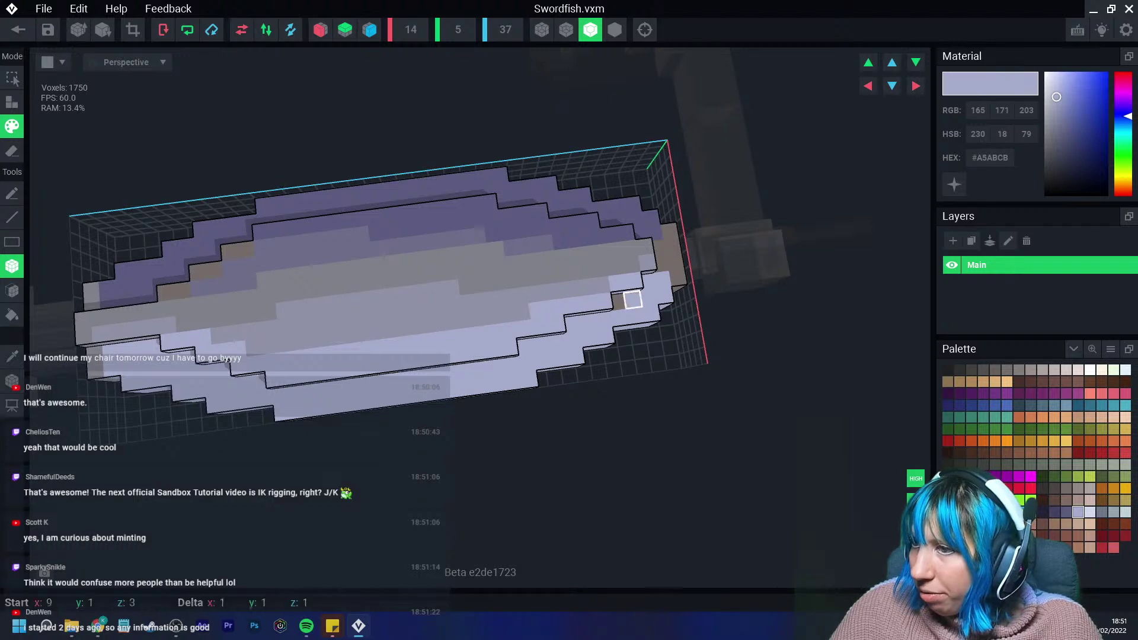
# Cover the leftover brown voxels on the stepped back edges near the tail end with dark purple #5D5C81.
pyautogui.moveTo(537, 309); pyautogui.dragTo(412, 306, button='right')
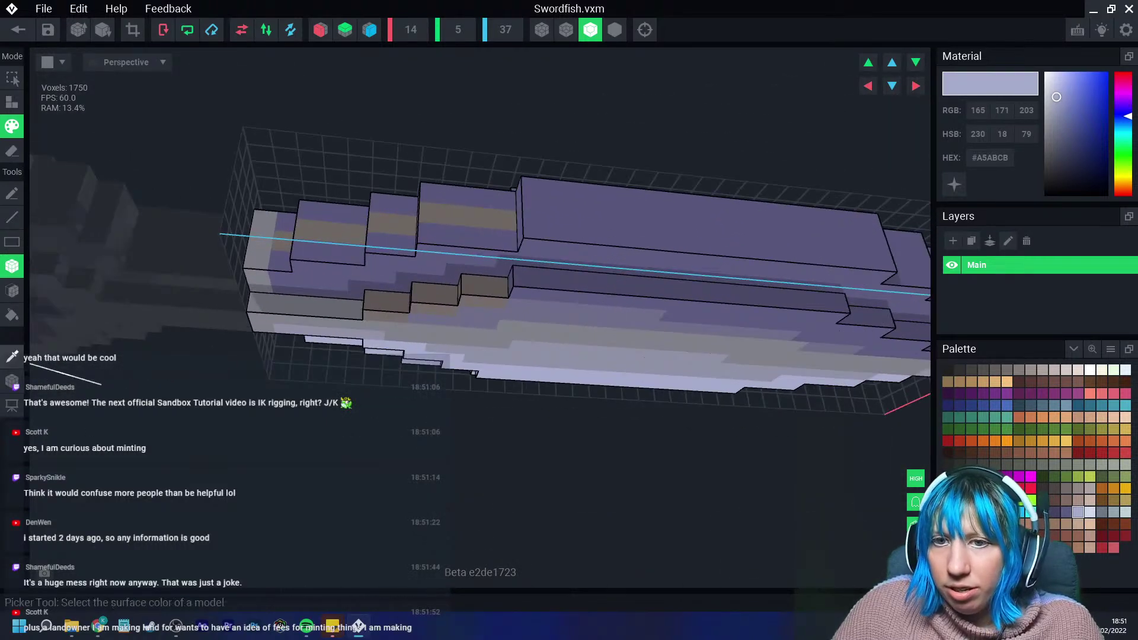
pyautogui.click(12, 356)
pyautogui.click(282, 260)
pyautogui.moveTo(283, 240); pyautogui.dragTo(505, 220)
pyautogui.moveTo(504, 220); pyautogui.dragTo(506, 257, button='right')
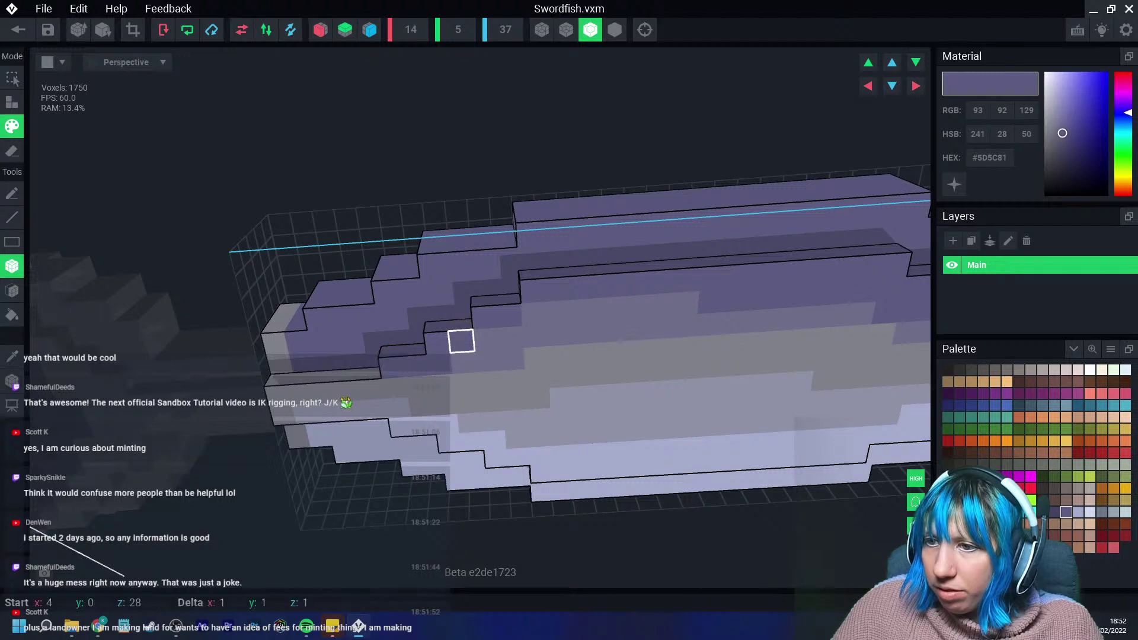
pyautogui.moveTo(465, 376); pyautogui.dragTo(471, 378, button='right')
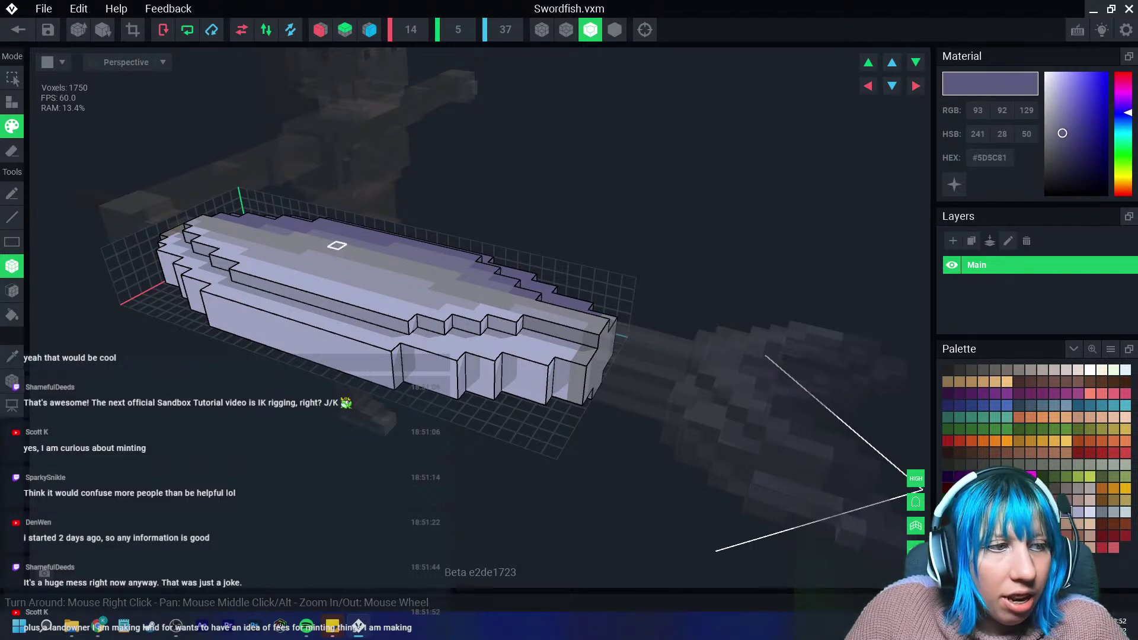
# Save the changes to Swordfish.vxm and go back to the assembled swordfish project.
pyautogui.moveTo(287, 240); pyautogui.dragTo(277, 242, button='right')
pyautogui.click(17, 30)
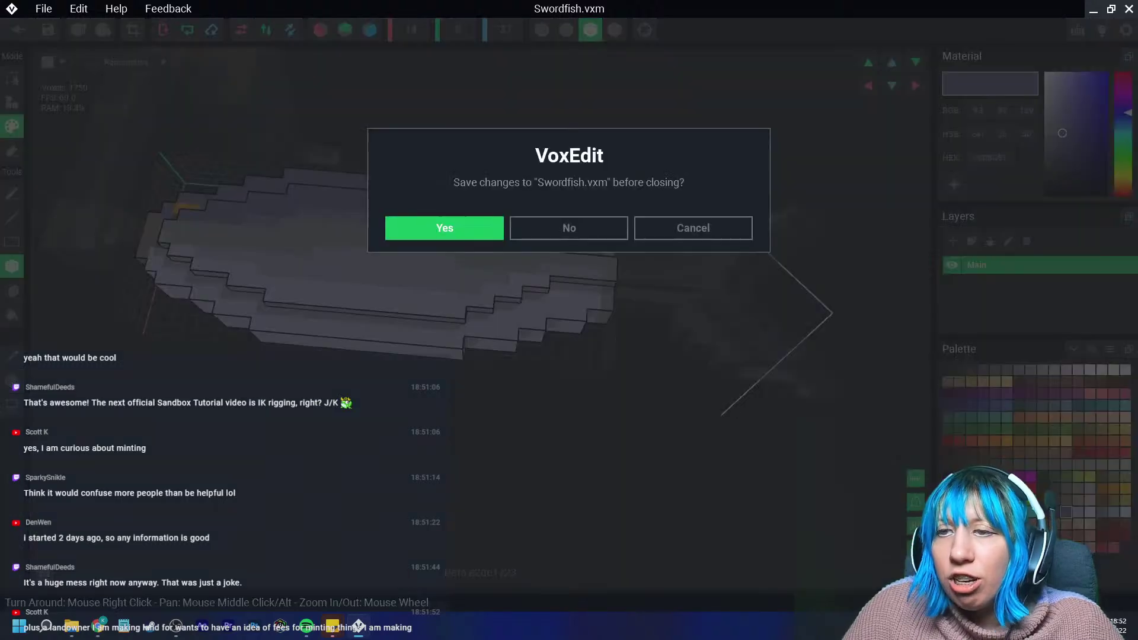
pyautogui.click(447, 226)
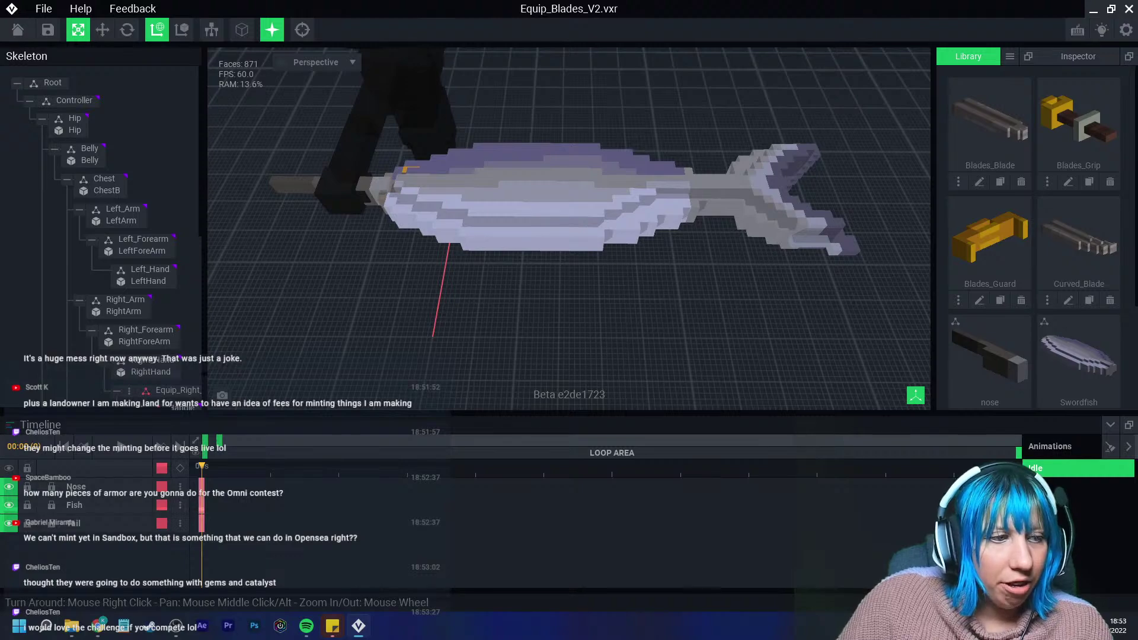
pyautogui.moveTo(599, 107)
pyautogui.mouseDown(button='right')
pyautogui.moveTo(599, 125)
pyautogui.moveTo(587, 118)
pyautogui.mouseUp(button='right')
pyautogui.scroll(3, 593, 118)
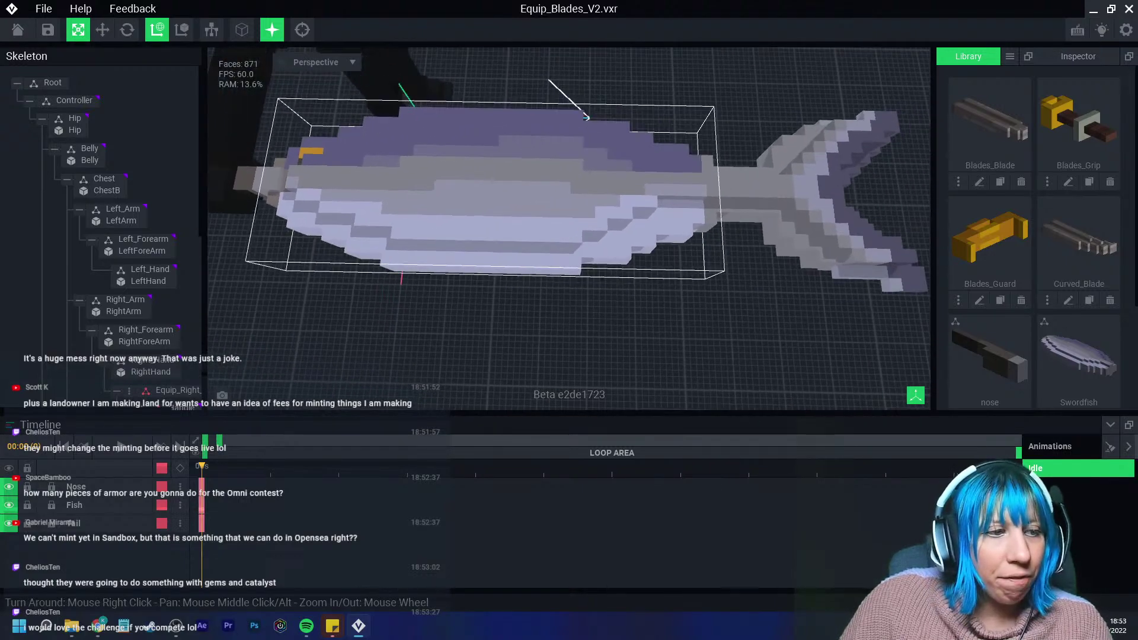
pyautogui.scroll(2, 586, 118)
pyautogui.scroll(-3, 586, 118)
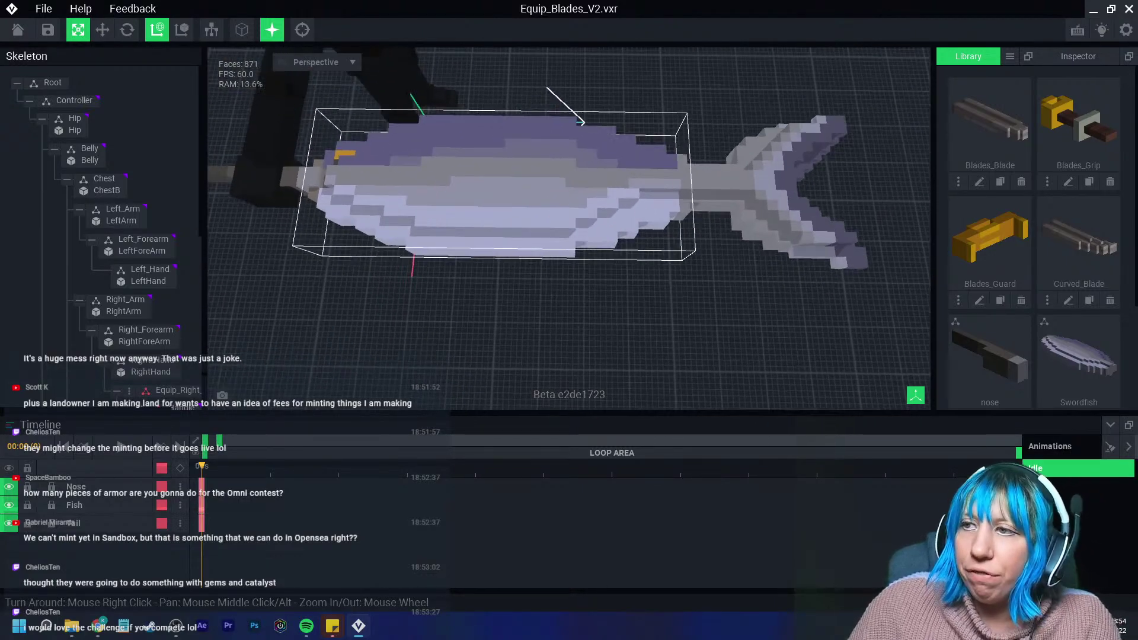
pyautogui.moveTo(583, 123); pyautogui.dragTo(524, 258, button='right')
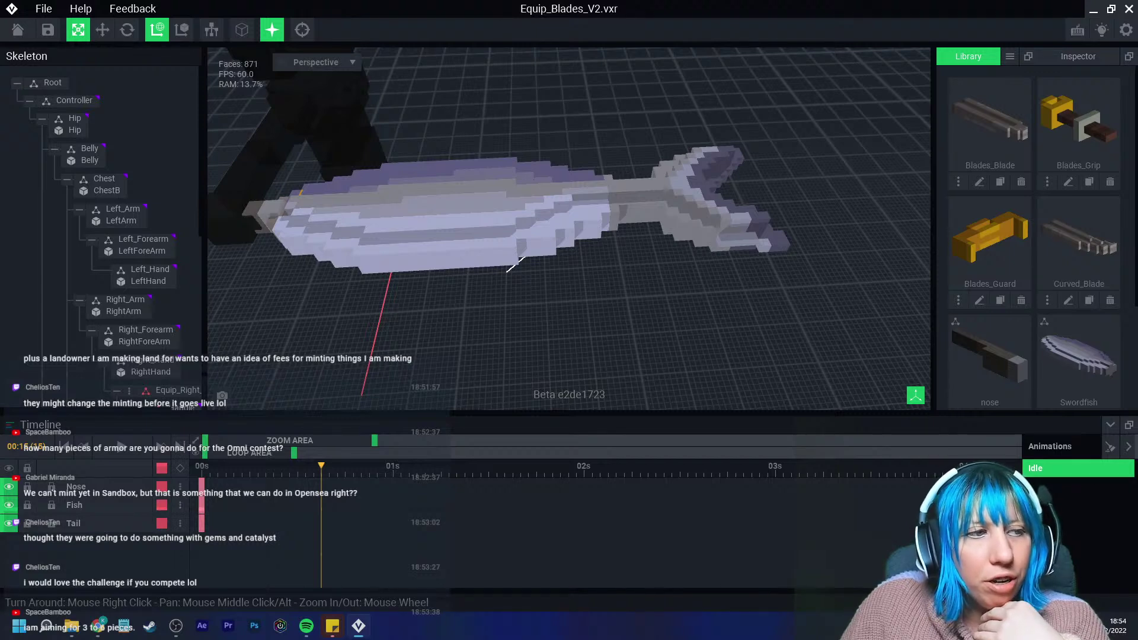
# Rotate the Tail part upward at about 0.6 s in the Idle animation to key a raised pose.
pyautogui.moveTo(325, 281); pyautogui.dragTo(557, 276, button='right')
pyautogui.click(468, 267)
pyautogui.click(643, 237)
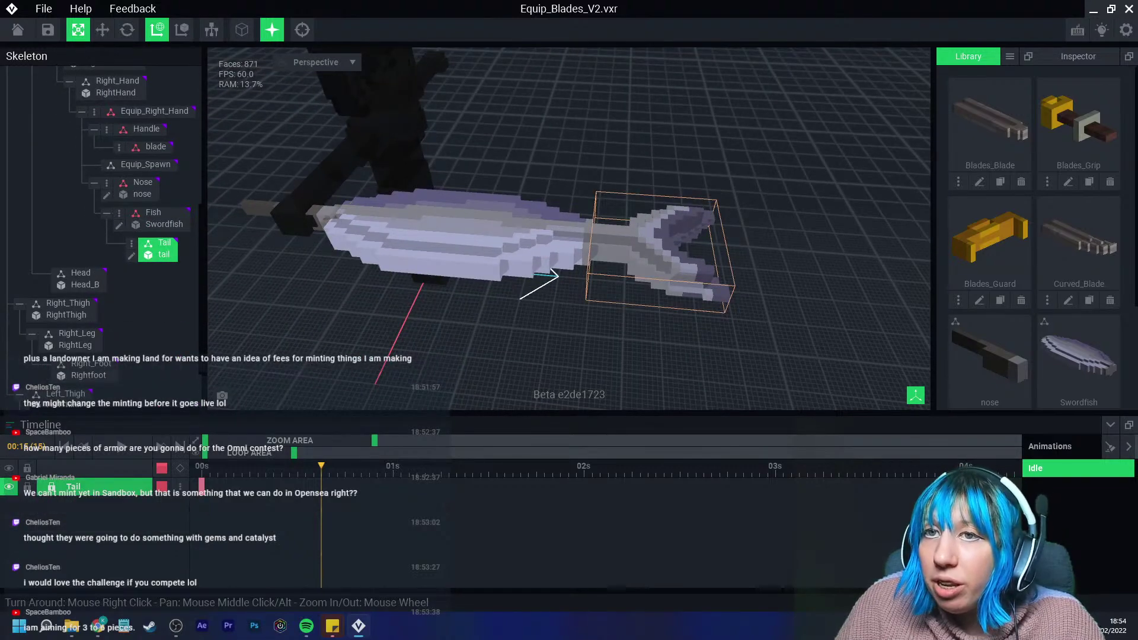
pyautogui.click(127, 30)
pyautogui.moveTo(450, 249); pyautogui.dragTo(569, 220, button='right')
pyautogui.moveTo(633, 222); pyautogui.dragTo(618, 206)
pyautogui.moveTo(623, 287)
pyautogui.mouseDown(button='right')
pyautogui.moveTo(584, 237)
pyautogui.moveTo(614, 269)
pyautogui.mouseUp(button='right')
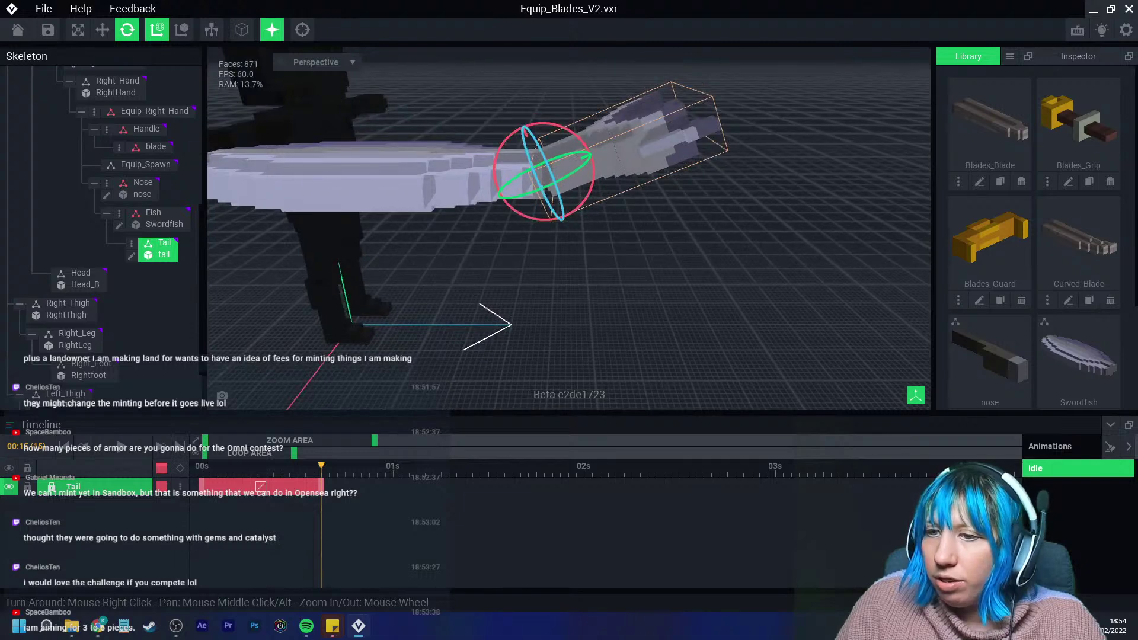
# Apply a curved easing to the tail's rotation segment and fill in between its keyframes.
pyautogui.rightClick(290, 486)
pyautogui.click(316, 523)
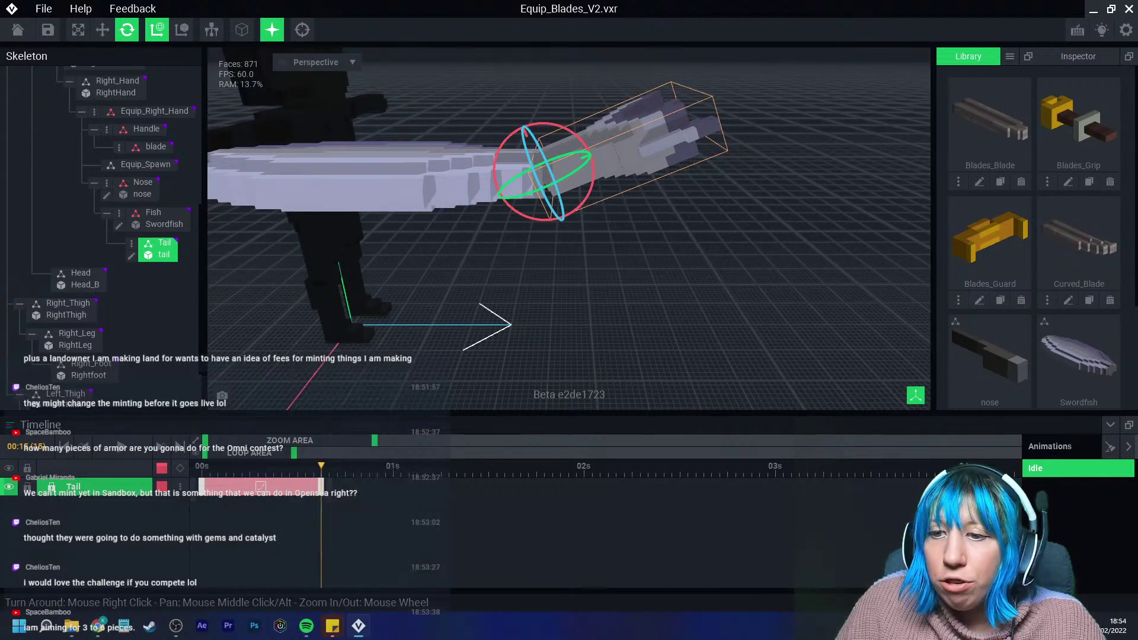
pyautogui.rightClick(266, 486)
pyautogui.click(305, 428)
# Copy the tail's raised end keyframe and paste it near the 1-second mark of the Idle animation.
pyautogui.rightClick(325, 486)
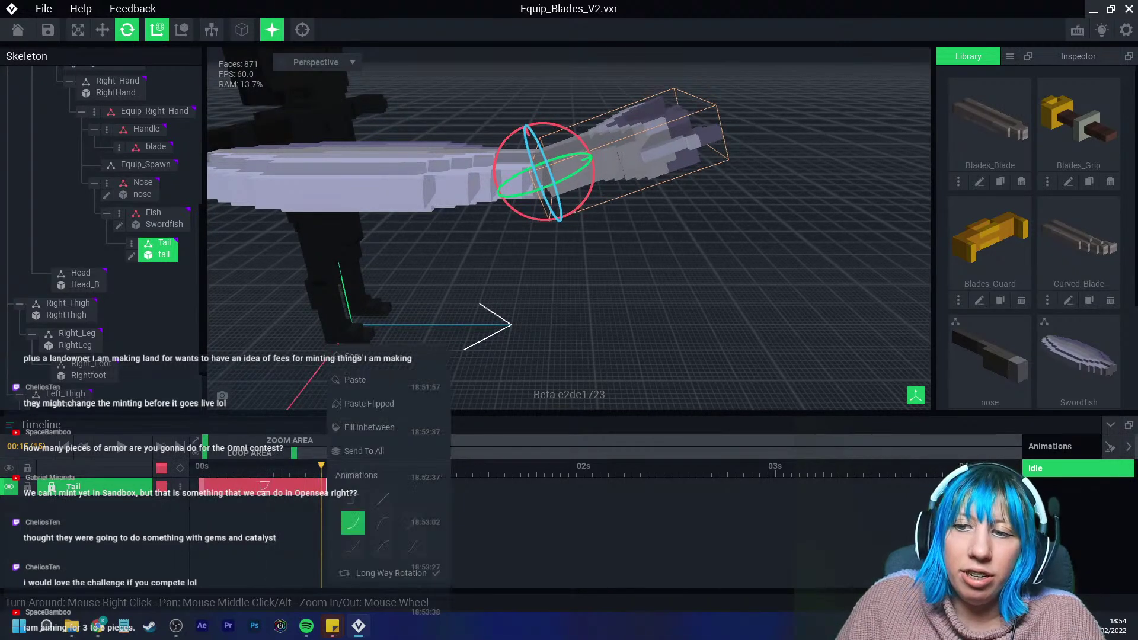
pyautogui.press('Escape')
pyautogui.rightClick(326, 486)
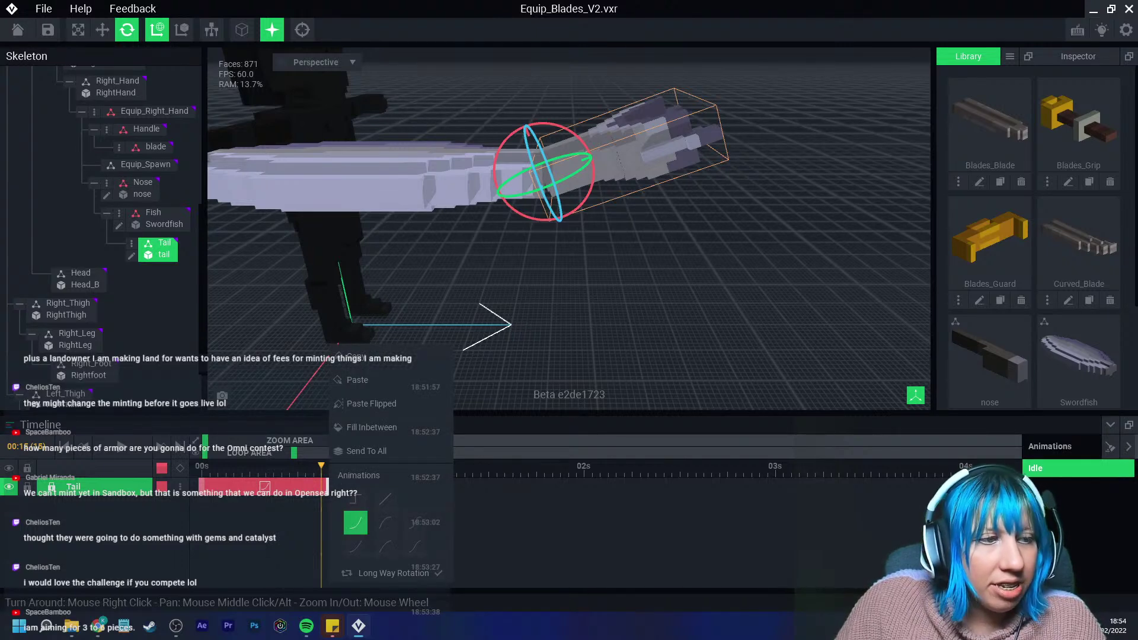
pyautogui.click(356, 357)
pyautogui.click(384, 466)
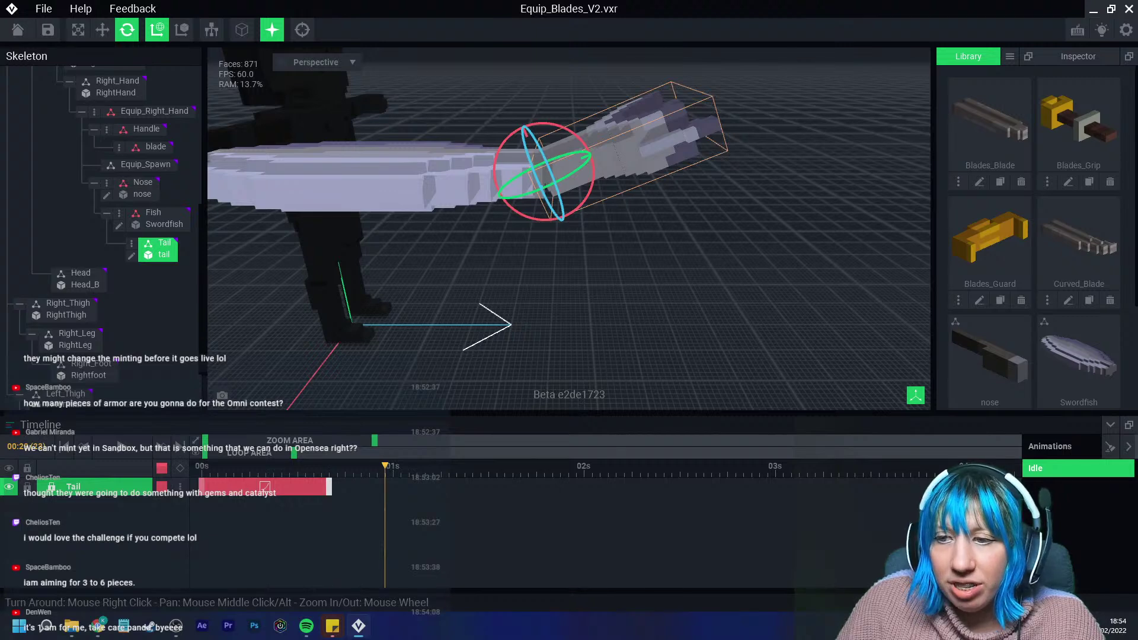
pyautogui.rightClick(385, 487)
pyautogui.click(415, 380)
# Copy the tail's neutral starting keyframe and paste it at about 1.3 s of the Idle animation.
pyautogui.moveTo(385, 487); pyautogui.dragTo(441, 466)
pyautogui.rightClick(201, 486)
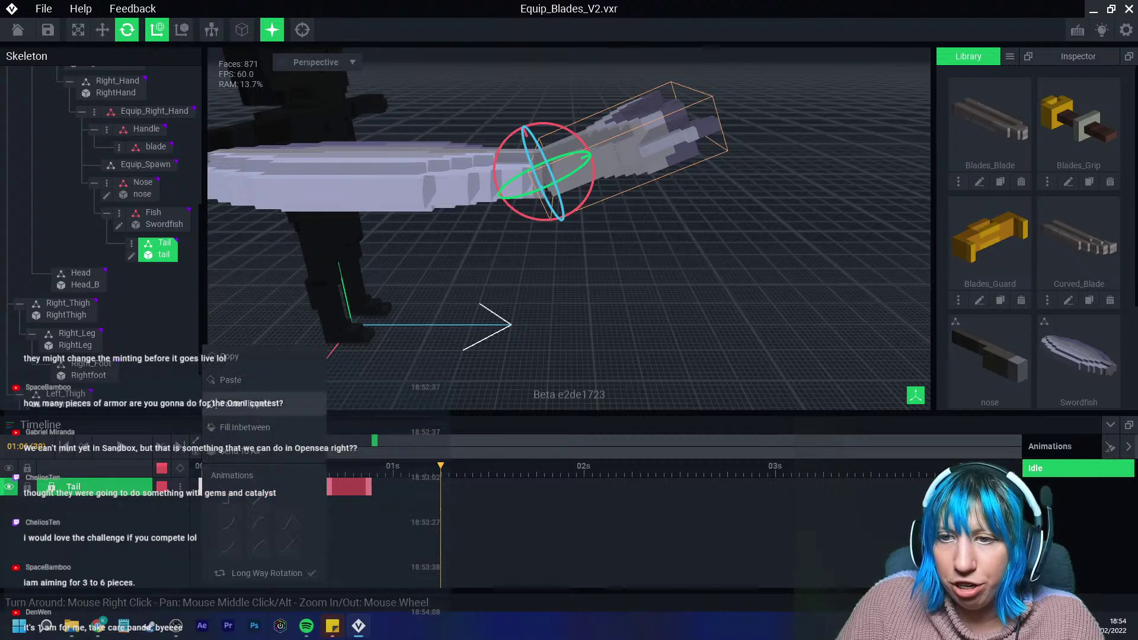
pyautogui.click(237, 357)
pyautogui.rightClick(443, 487)
pyautogui.click(469, 381)
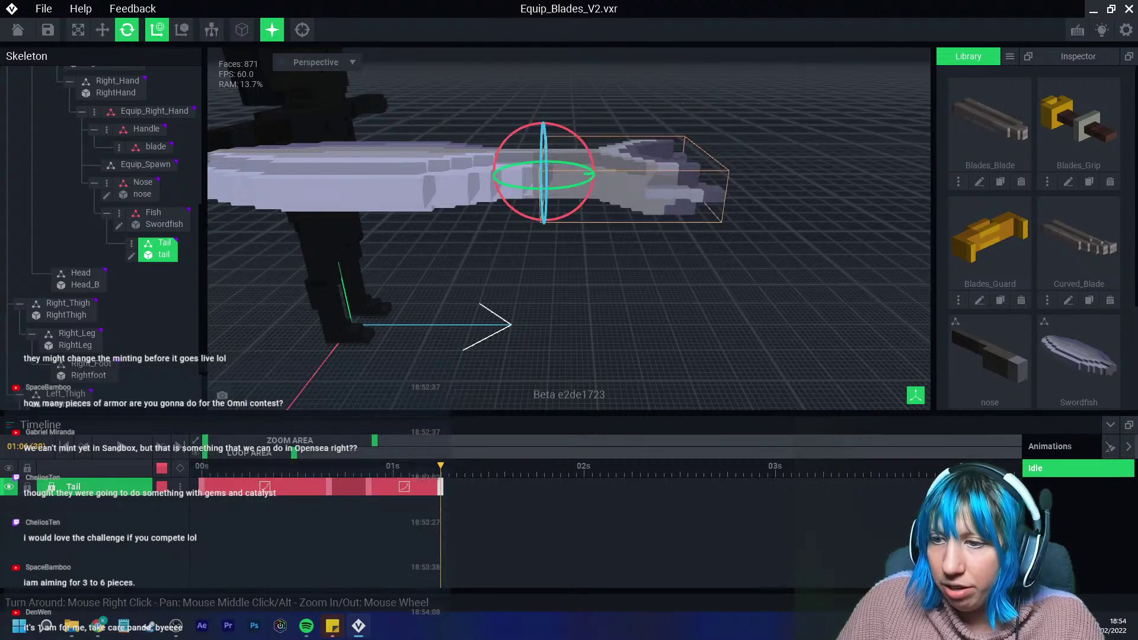
# Rotate the Tail part downward at 01:16 of the Idle animation to key a lowered pose.
pyautogui.moveTo(440, 466); pyautogui.dragTo(521, 466)
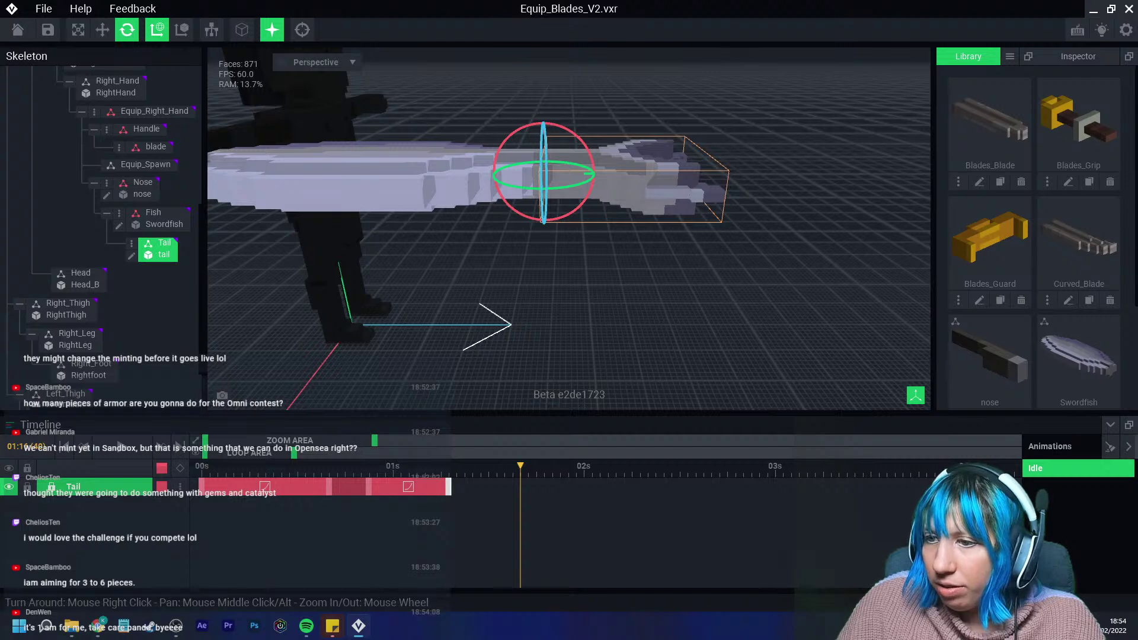
pyautogui.moveTo(587, 157); pyautogui.dragTo(583, 187)
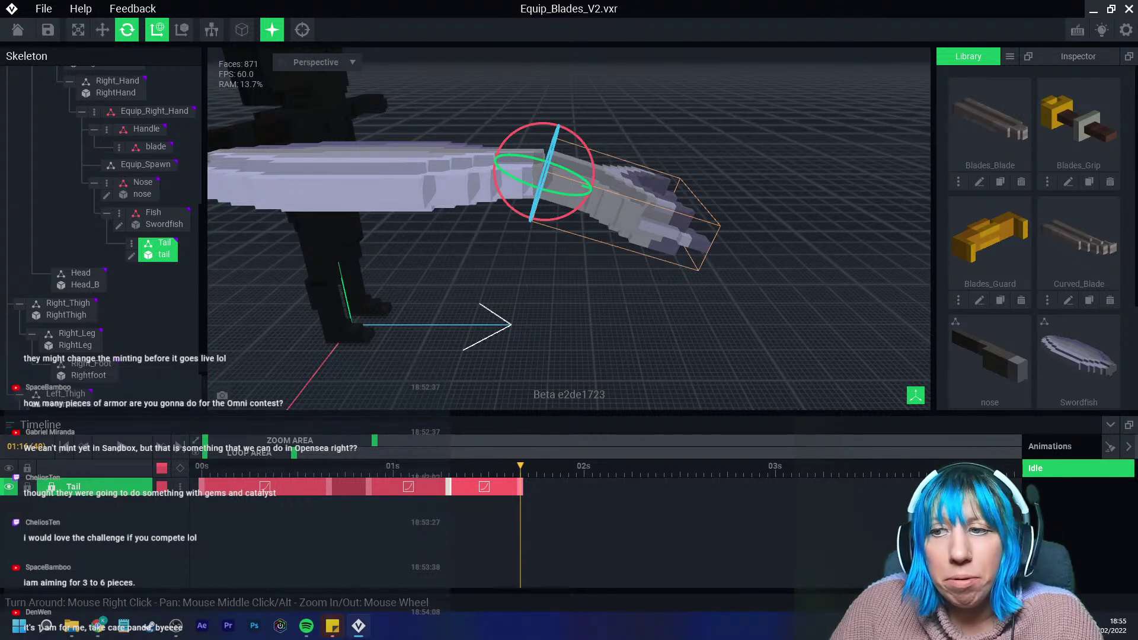
pyautogui.press('space')
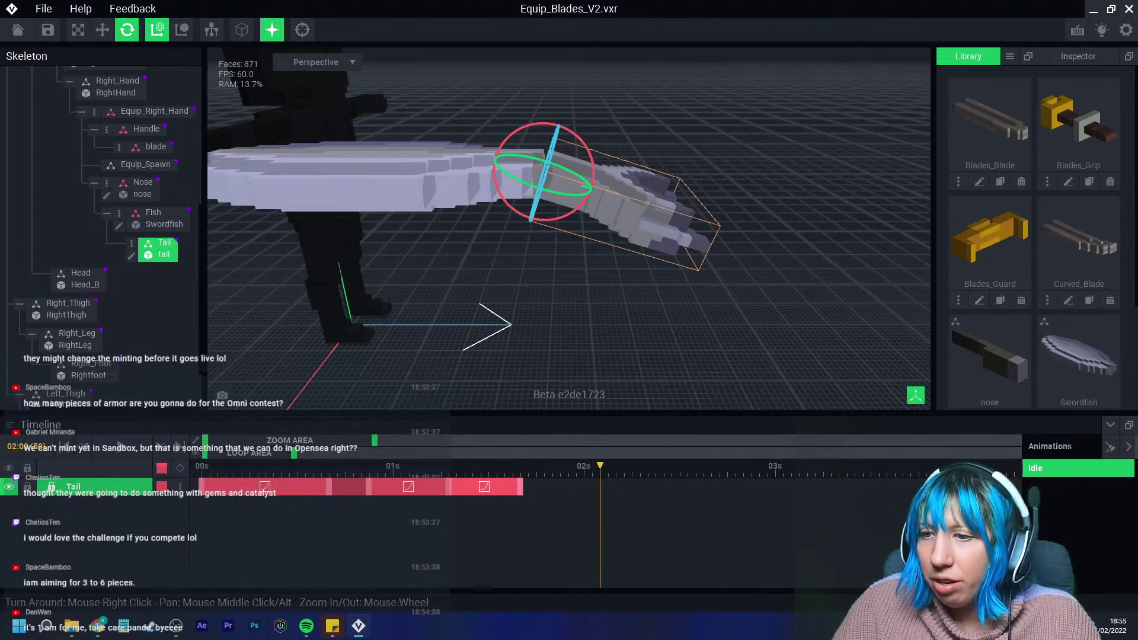
# Copy the tail's lowered keyframe and paste it at about 1.8 s to hold the pose.
pyautogui.rightClick(521, 486)
pyautogui.press('Escape')
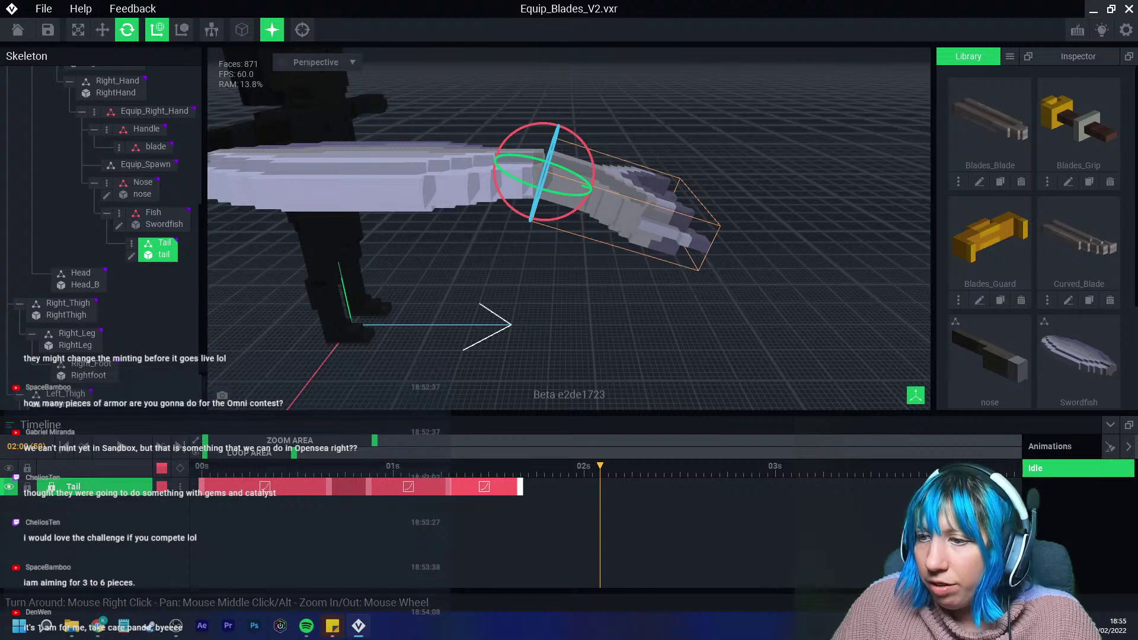
pyautogui.rightClick(550, 487)
pyautogui.click(572, 380)
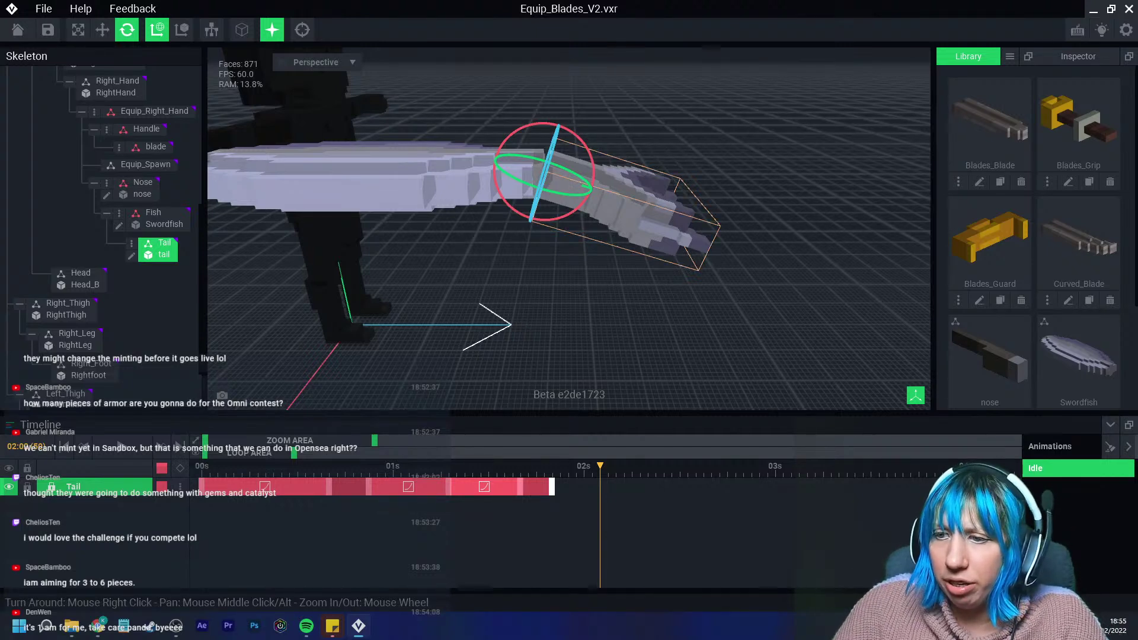
# Copy the tail's neutral starting keyframe and paste it at 02:02 of the Idle animation.
pyautogui.rightClick(202, 486)
pyautogui.click(230, 355)
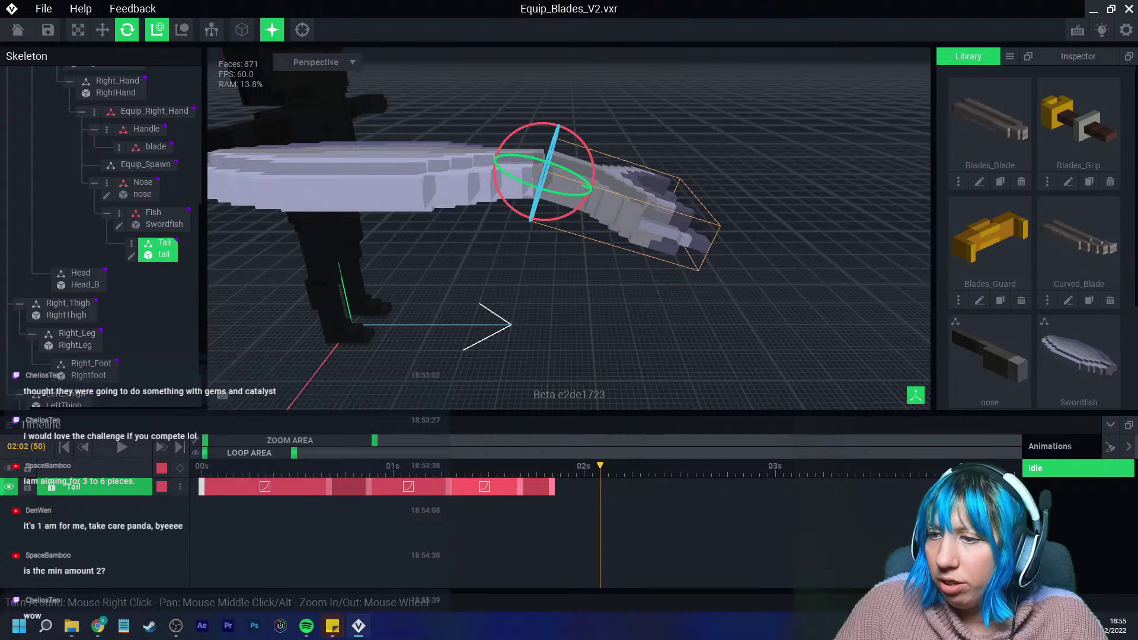
pyautogui.rightClick(599, 487)
pyautogui.click(619, 380)
# Copy the tail's lowered keyframe again and paste it over the keyframe at 01:20.
pyautogui.click(512, 465)
pyautogui.moveTo(512, 466); pyautogui.dragTo(536, 466)
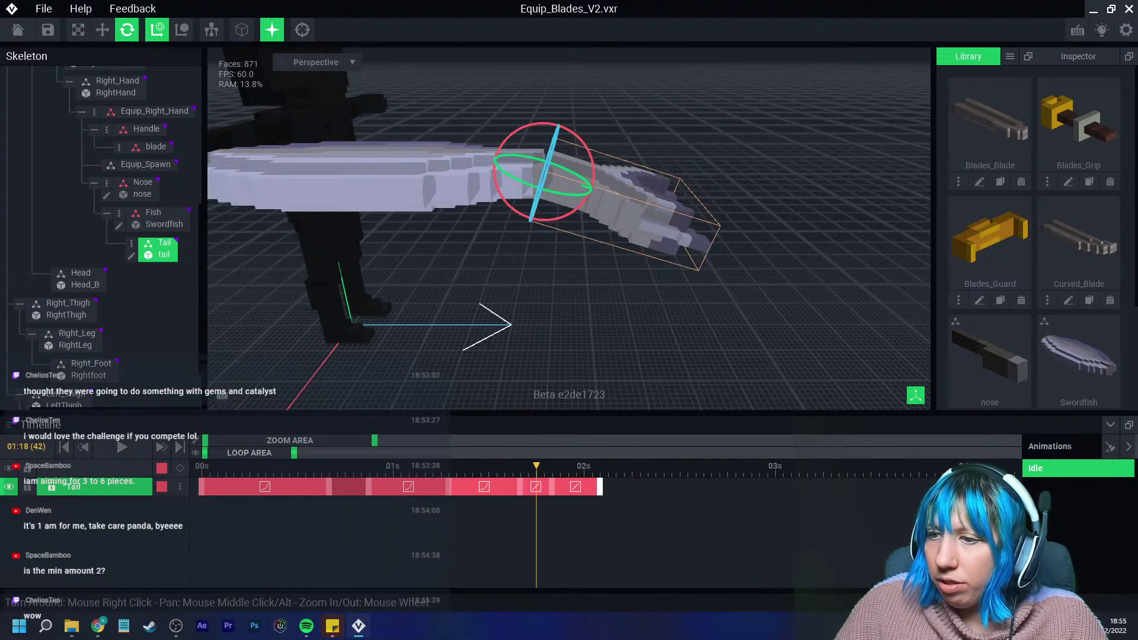
pyautogui.press('Right')
pyautogui.click(521, 487)
pyautogui.rightClick(521, 486)
pyautogui.click(547, 356)
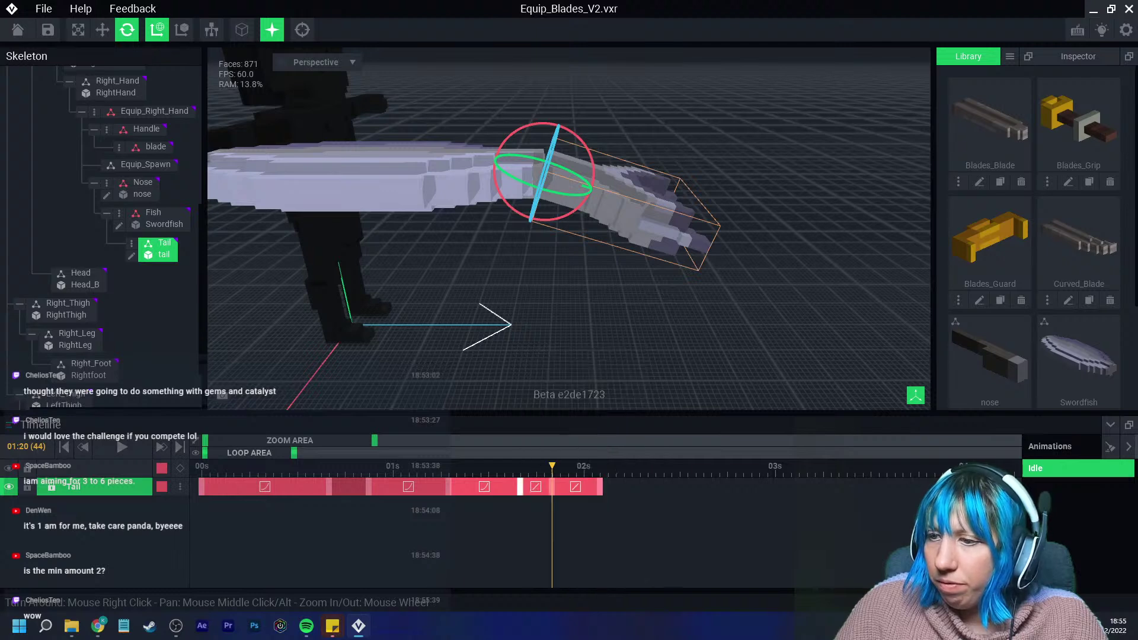
pyautogui.click(553, 486)
pyautogui.rightClick(554, 486)
pyautogui.click(584, 380)
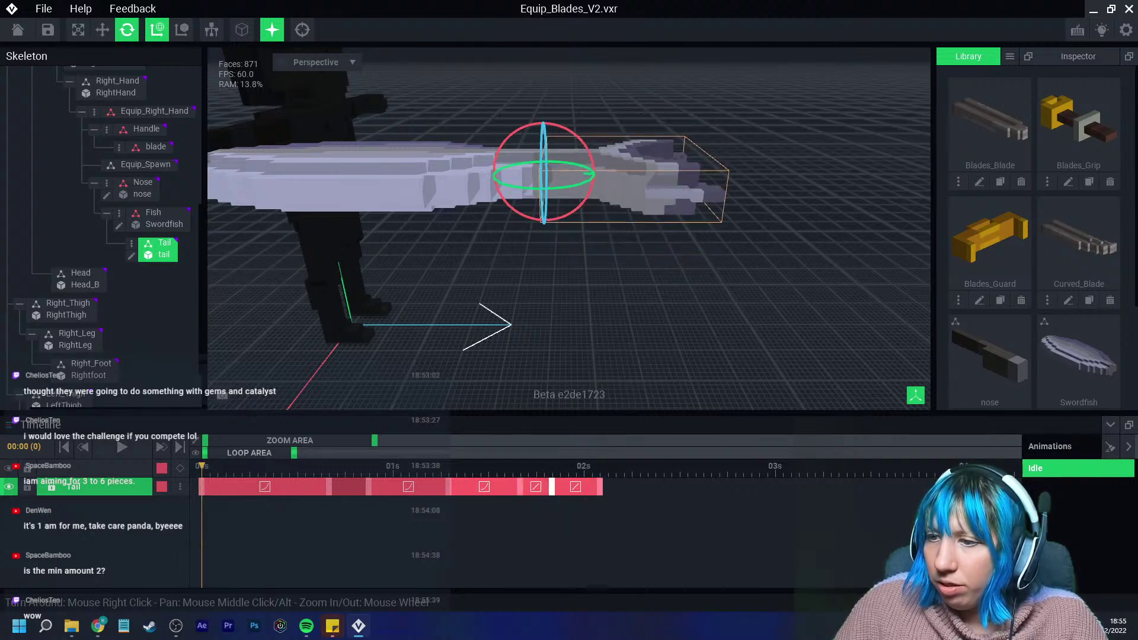
# Play back the tail motion in the Idle animation and select the Fish part in the view.
pyautogui.click(122, 447)
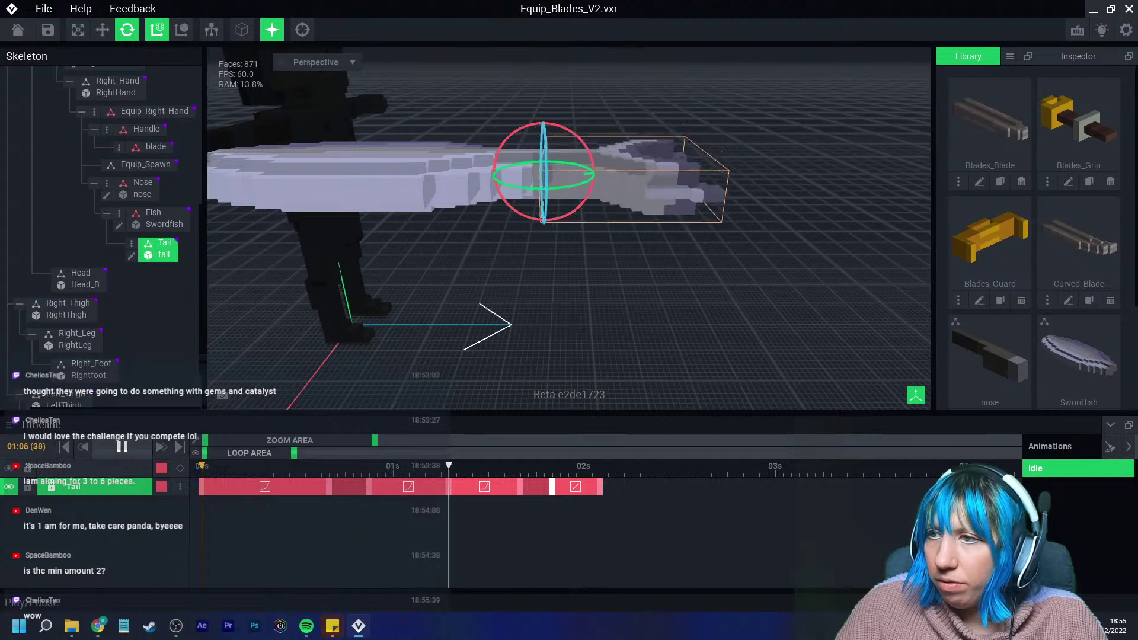
pyautogui.click(122, 447)
pyautogui.moveTo(462, 237); pyautogui.dragTo(646, 359, button='middle')
pyautogui.moveTo(646, 359); pyautogui.dragTo(646, 408, button='right')
pyautogui.moveTo(647, 408); pyautogui.dragTo(628, 290, button='middle')
pyautogui.click(628, 291)
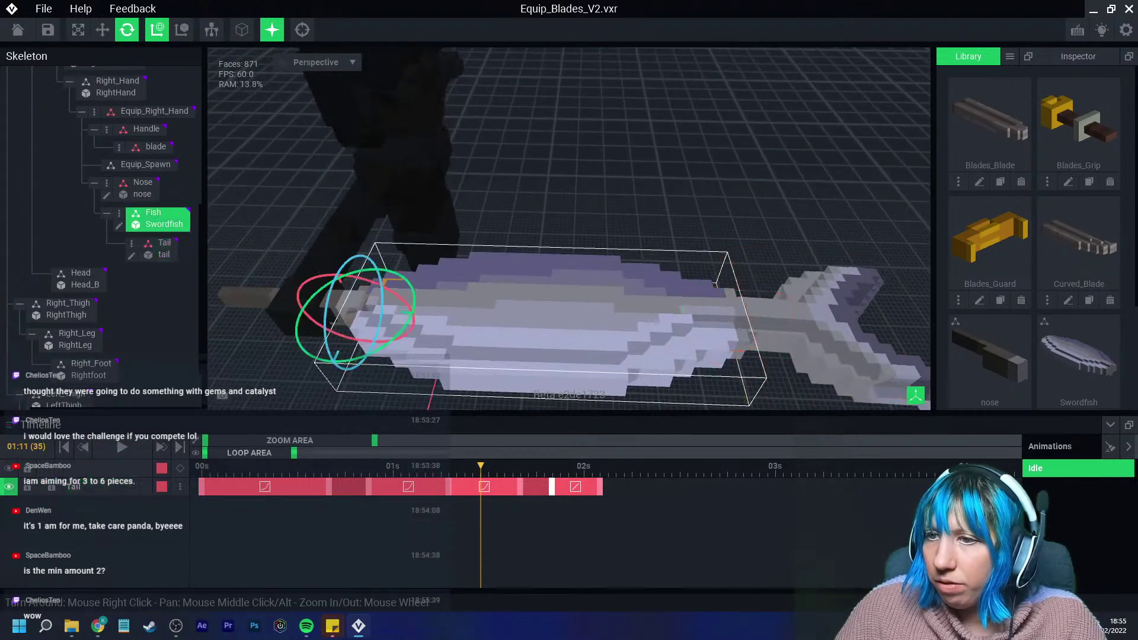
# Try rotating the Fish part at 01:07 of the Idle animation, and undo the rotation.
pyautogui.moveTo(481, 467); pyautogui.dragTo(448, 467)
pyautogui.moveTo(398, 305); pyautogui.dragTo(423, 323)
pyautogui.moveTo(423, 323); pyautogui.dragTo(434, 148, button='middle')
pyautogui.scroll(-3, 434, 148)
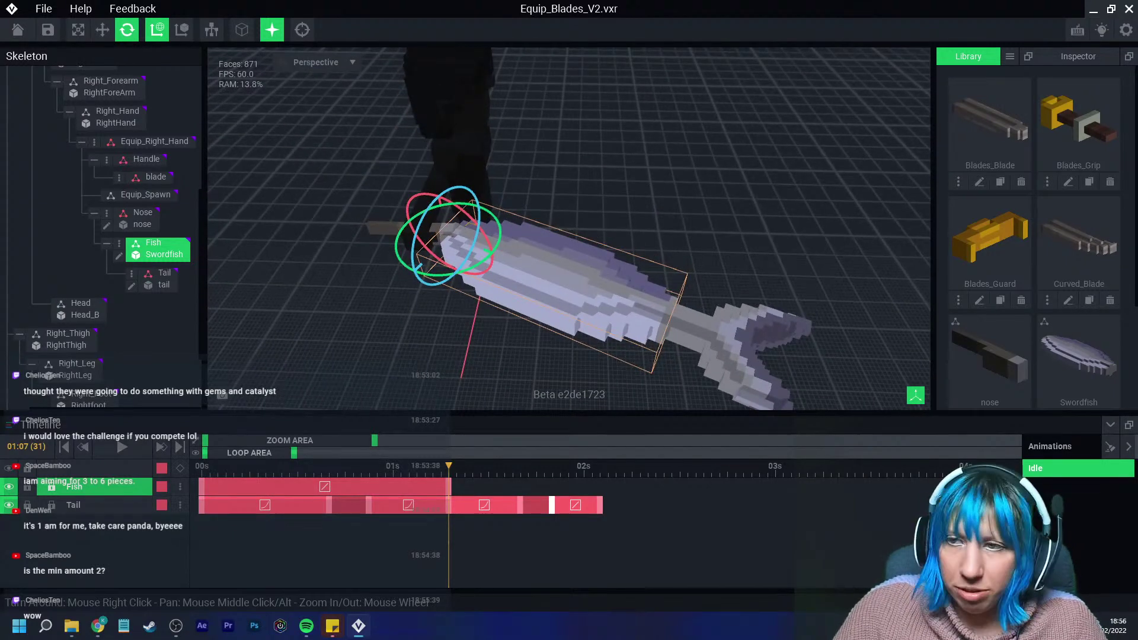
pyautogui.hotkey('ctrl', 'z')
# Rotate the Fish part upward at about 0.7 s in the Idle animation to key a raised pose.
pyautogui.moveTo(450, 285); pyautogui.dragTo(443, 229, button='right')
pyautogui.scroll(2, 446, 234)
pyautogui.moveTo(442, 229); pyautogui.dragTo(431, 181)
pyautogui.moveTo(432, 181); pyautogui.dragTo(425, 182, button='right')
pyautogui.press('space')
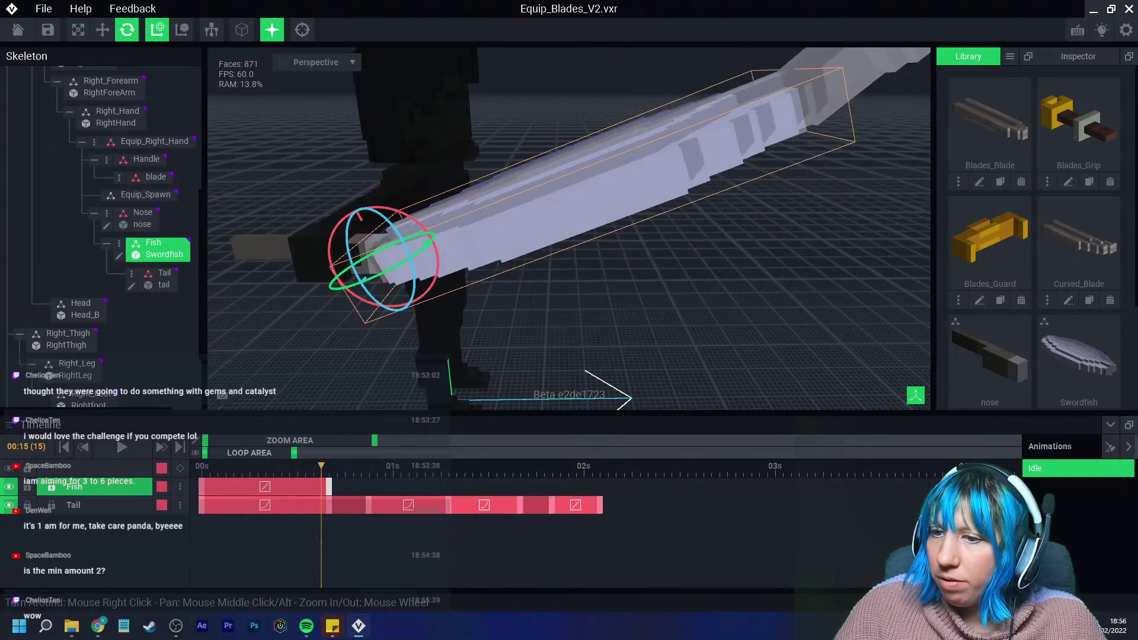
# Add a keyframe at 01:19 of the Idle animation to hold the Fish part's raised pose.
pyautogui.moveTo(456, 467); pyautogui.dragTo(544, 467)
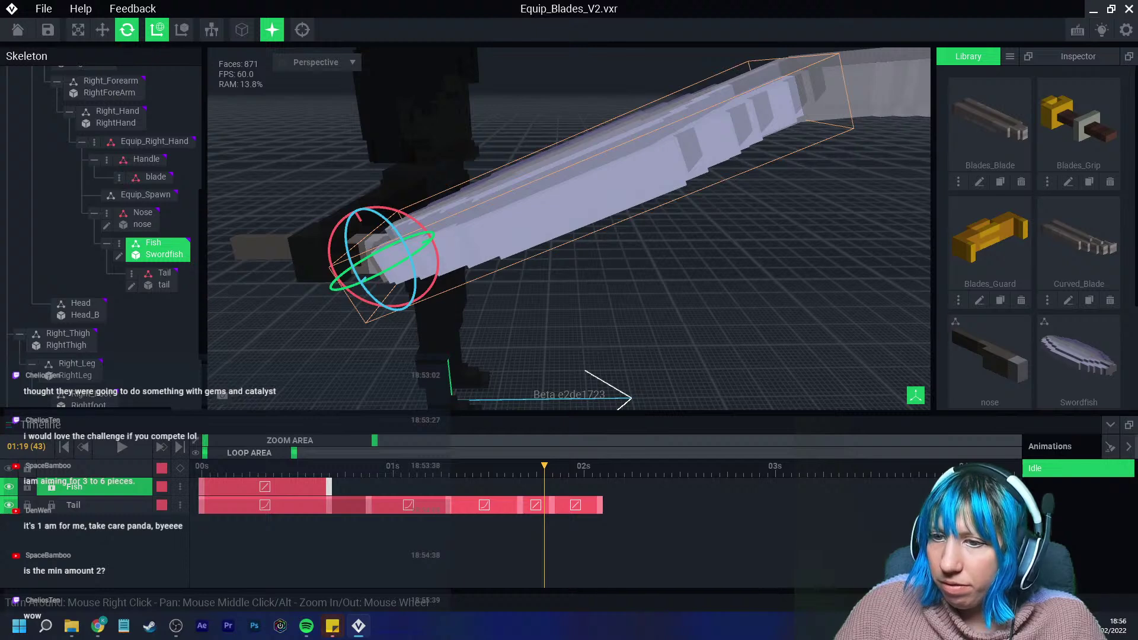
pyautogui.click(180, 468)
# Copy the Fish part's starting keyframe and paste it at 02:02 of the Idle animation.
pyautogui.moveTo(545, 466); pyautogui.dragTo(600, 467)
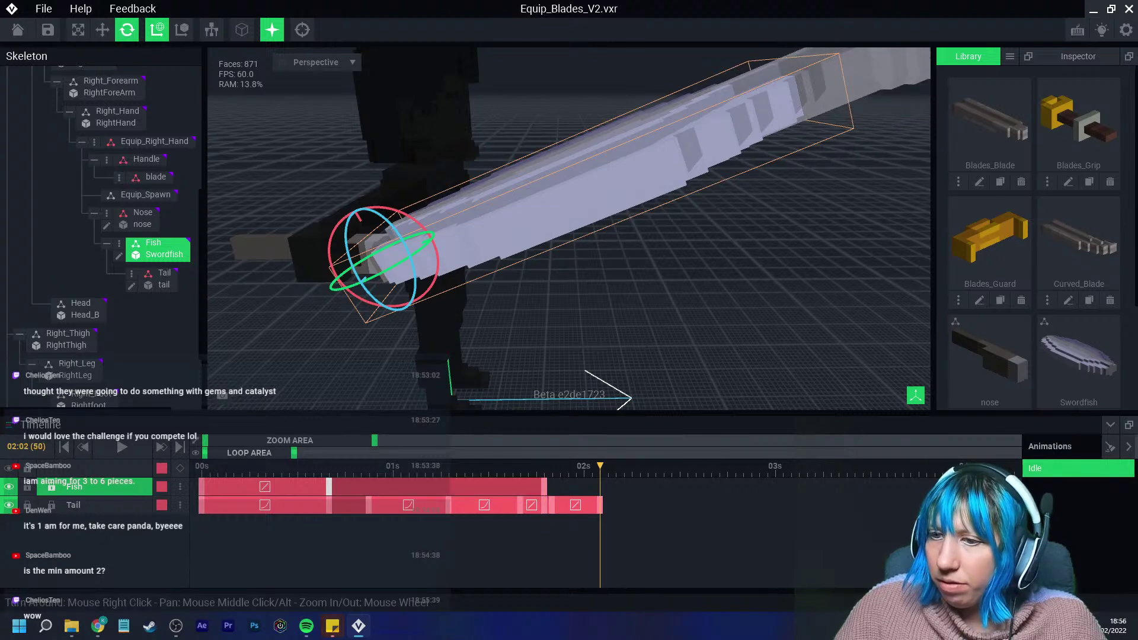
pyautogui.rightClick(202, 487)
pyautogui.click(231, 356)
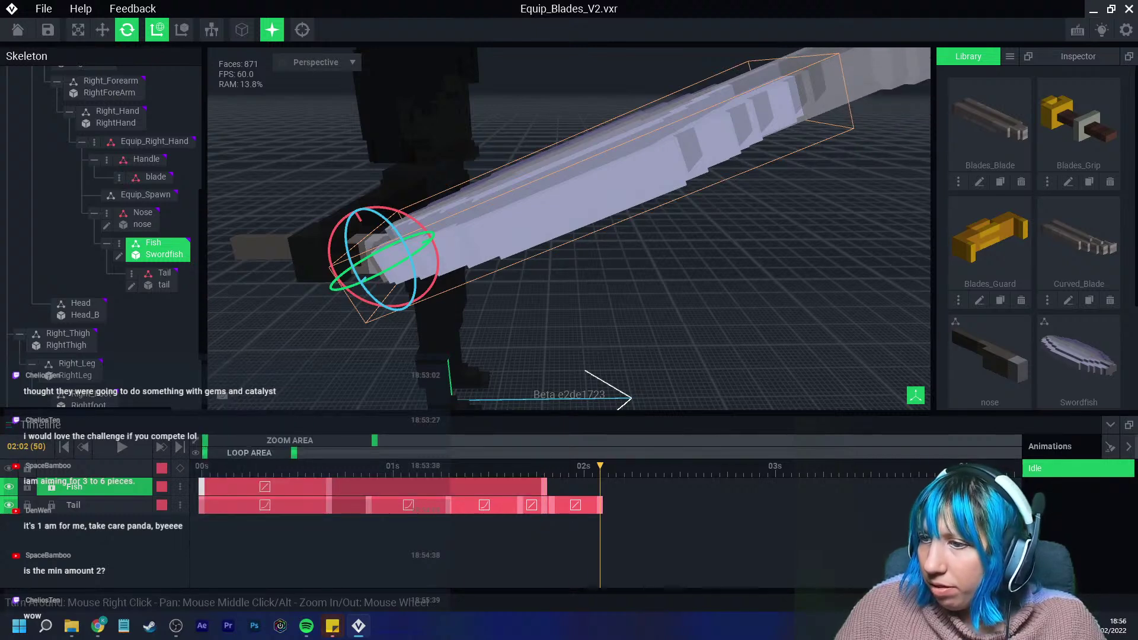
pyautogui.rightClick(601, 487)
pyautogui.click(631, 379)
# Move the Fish part's hold keyframe to about 1.7 s, play back the Idle animation and return to its start.
pyautogui.moveTo(600, 487); pyautogui.dragTo(528, 487)
pyautogui.click(122, 447)
pyautogui.scroll(-5, 534, 249)
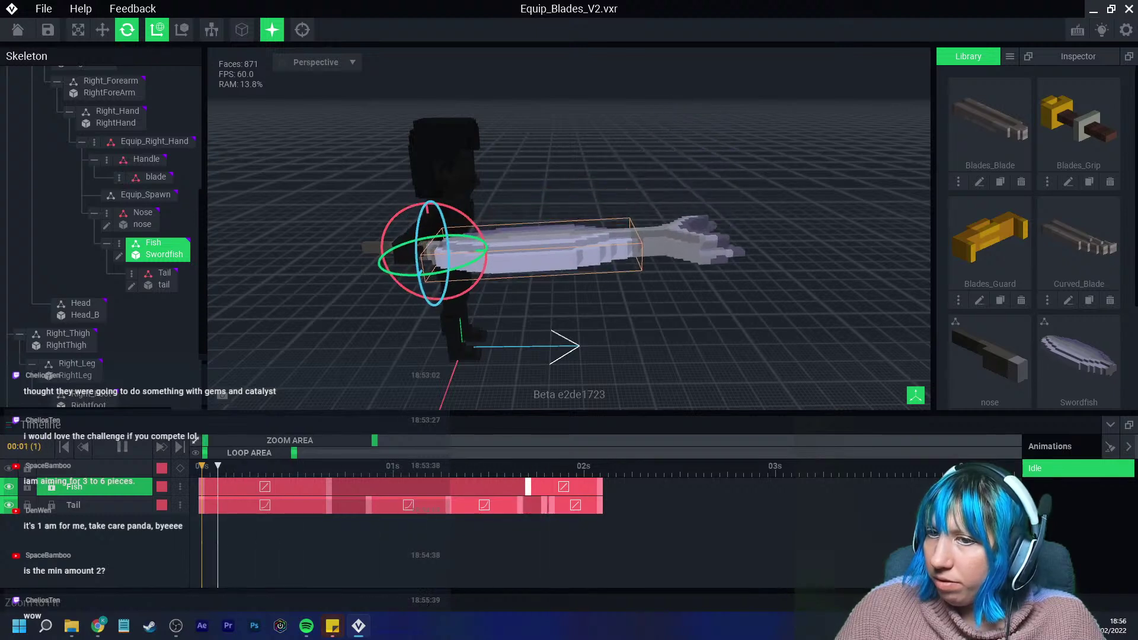
pyautogui.click(122, 447)
pyautogui.moveTo(220, 467); pyautogui.dragTo(201, 467)
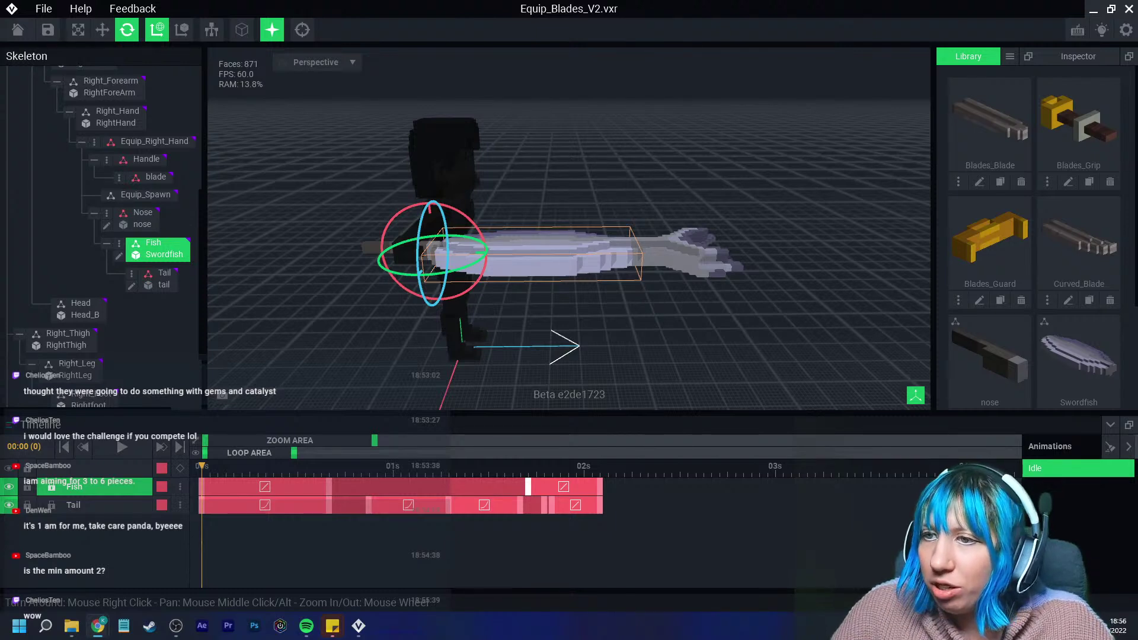
# Add keyframes for the Nose part at the start and at 02:02 of the Idle animation.
pyautogui.moveTo(682, 177); pyautogui.dragTo(682, 302, button='right')
pyautogui.scroll(2, 688, 279)
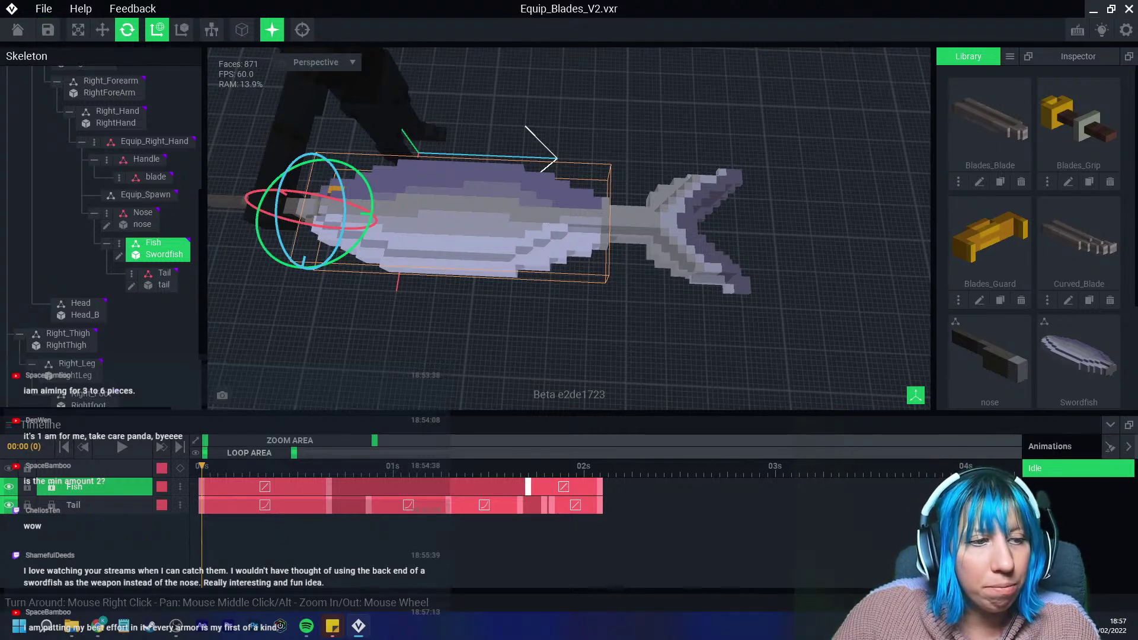
pyautogui.moveTo(439, 279); pyautogui.dragTo(480, 287, button='right')
pyautogui.click(543, 308)
pyautogui.moveTo(543, 309); pyautogui.dragTo(540, 320, button='right')
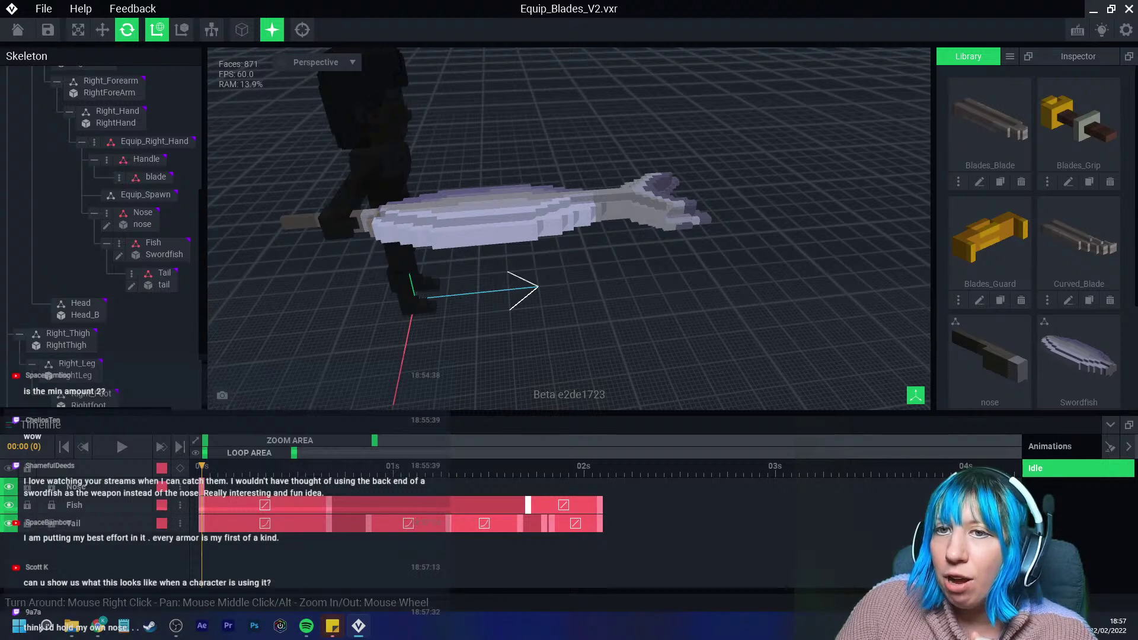
pyautogui.click(119, 177)
pyautogui.click(181, 224)
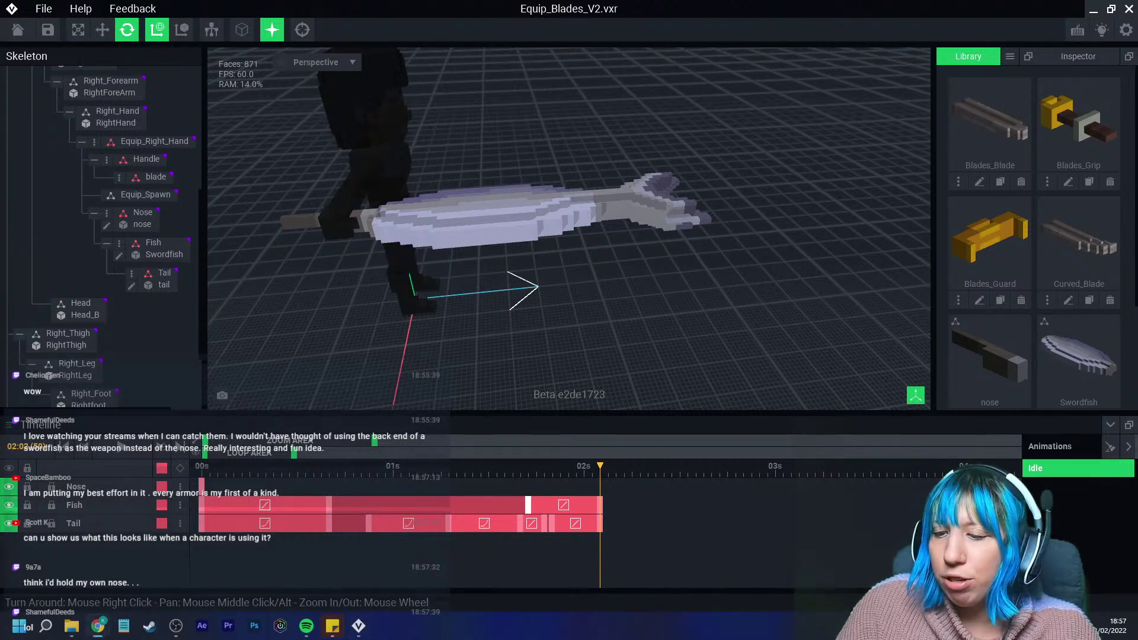
pyautogui.press('XF86AudioLowerVolume')
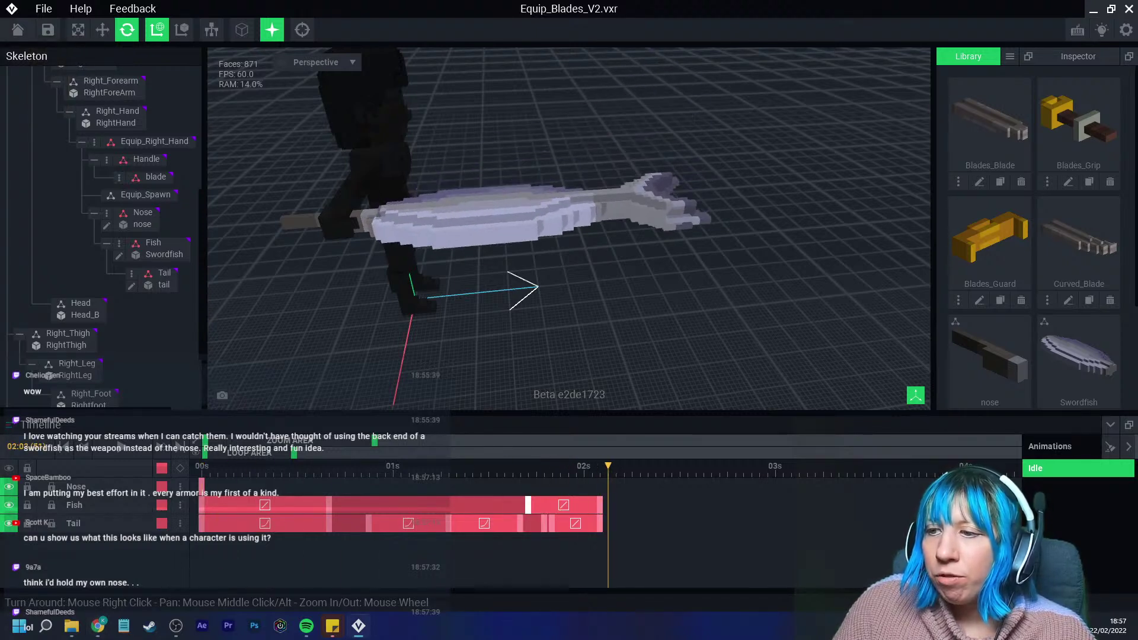
pyautogui.moveTo(608, 466); pyautogui.dragTo(601, 465)
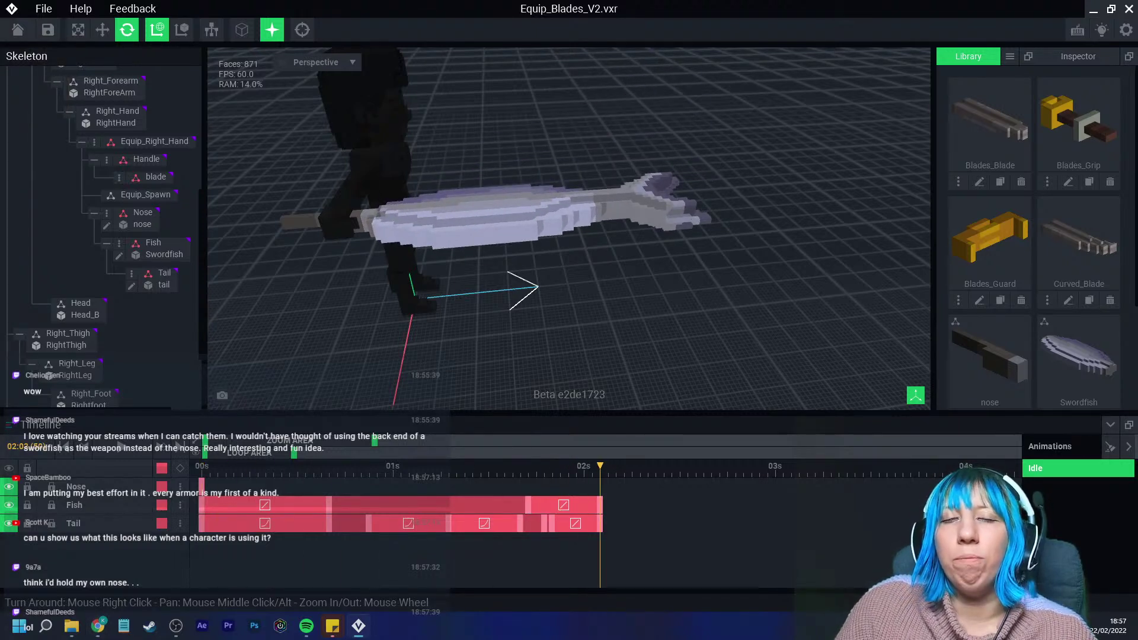
pyautogui.moveTo(601, 466)
pyautogui.mouseDown()
pyautogui.moveTo(202, 466)
pyautogui.moveTo(601, 466)
pyautogui.mouseUp()
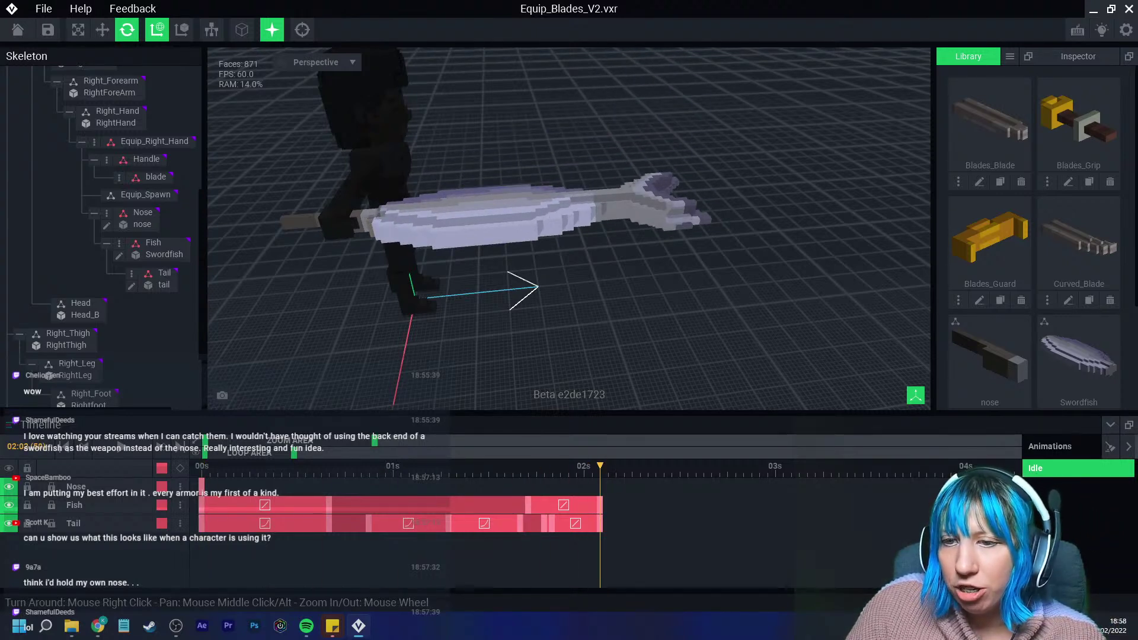
pyautogui.click(180, 467)
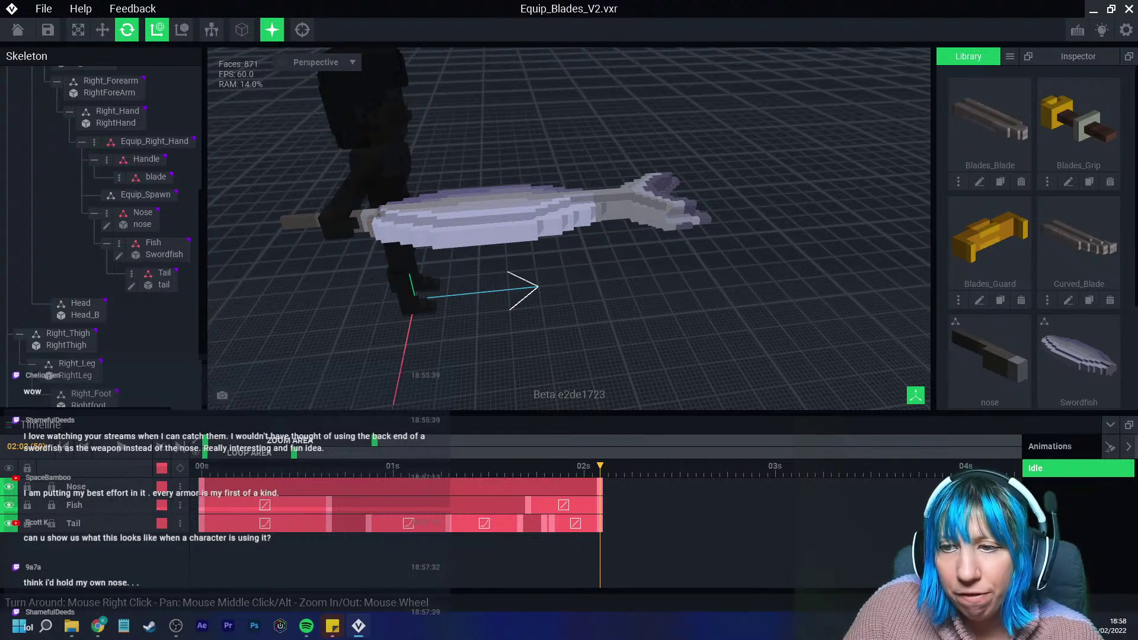
# Check the alignment of the Nose, Fish and Tail end keyframes at 02:02 and save the project.
pyautogui.scroll(5, 450, 503)
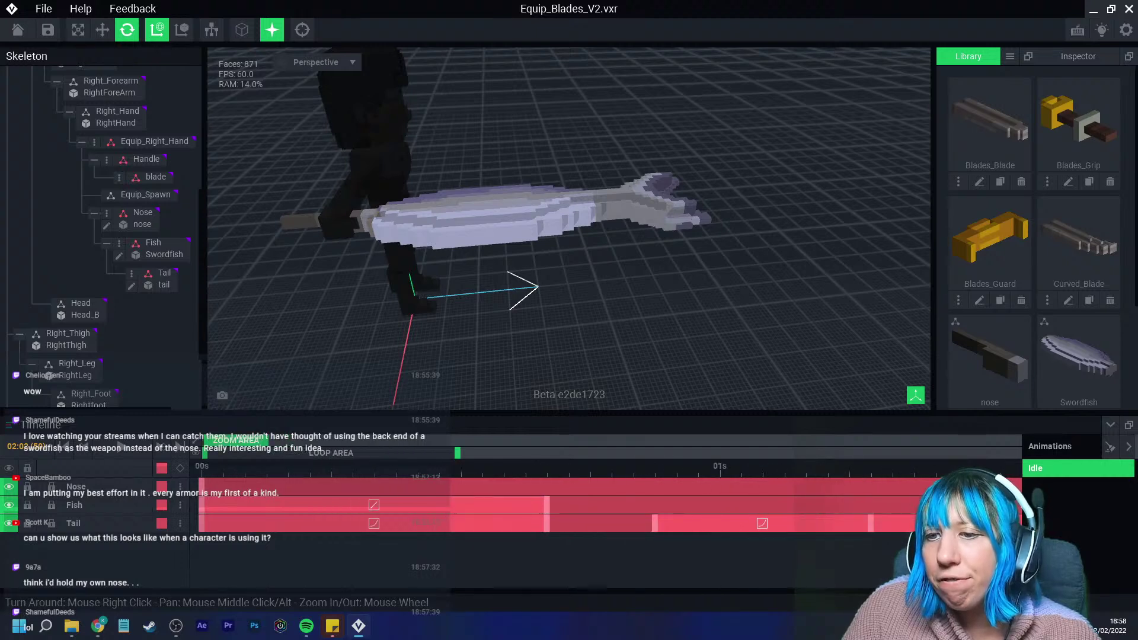
pyautogui.moveTo(301, 441)
pyautogui.mouseDown()
pyautogui.moveTo(276, 441)
pyautogui.moveTo(299, 441)
pyautogui.mouseUp()
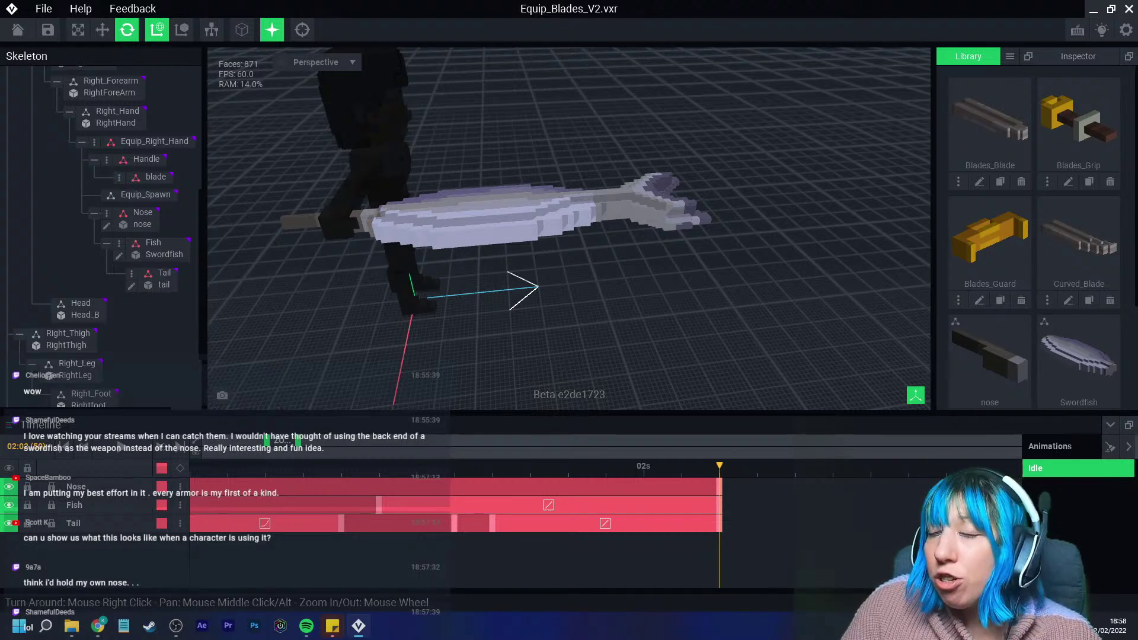
pyautogui.hotkey('ctrl', 's')
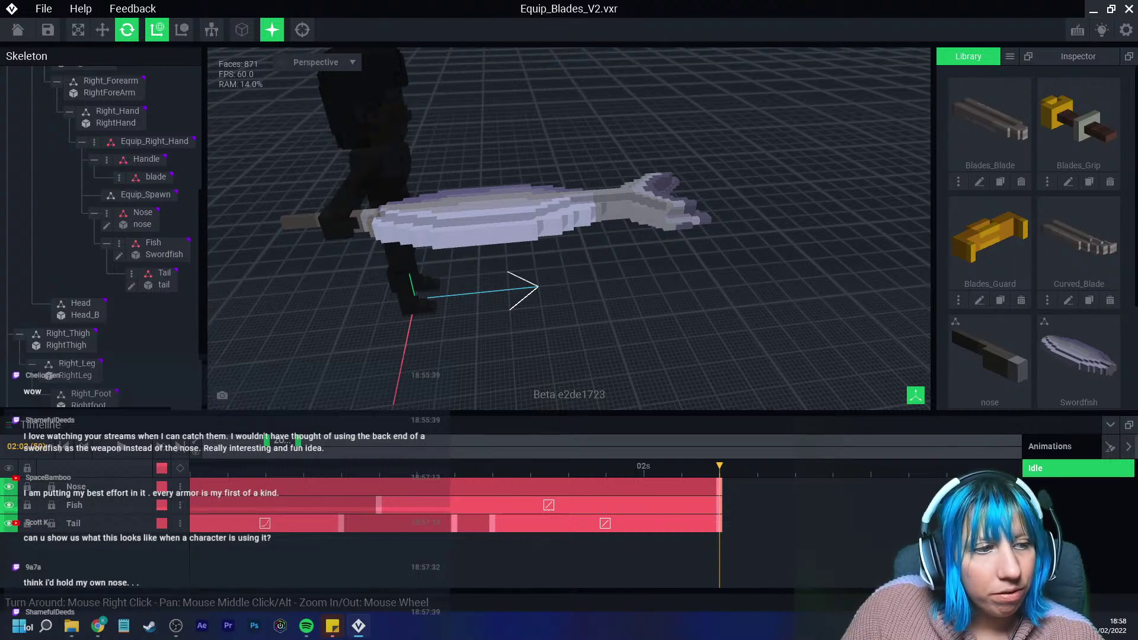
pyautogui.moveTo(298, 441); pyautogui.dragTo(449, 441)
pyautogui.moveTo(403, 441); pyautogui.dragTo(341, 441)
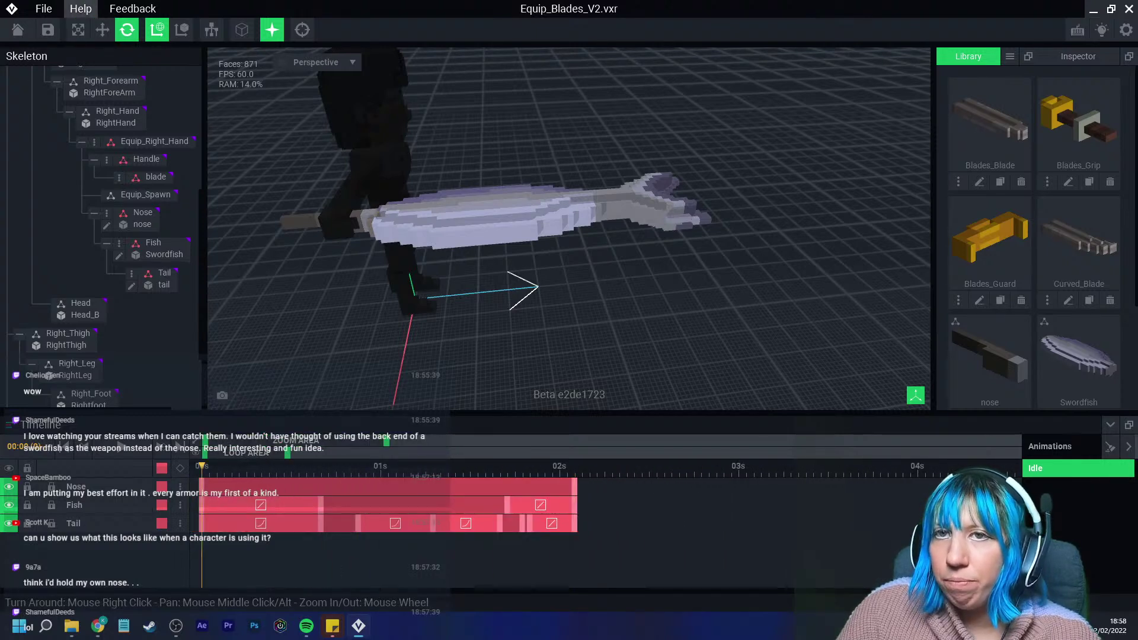
# Export the swordfish weapon with Idle as its default animation.
pyautogui.click(44, 9)
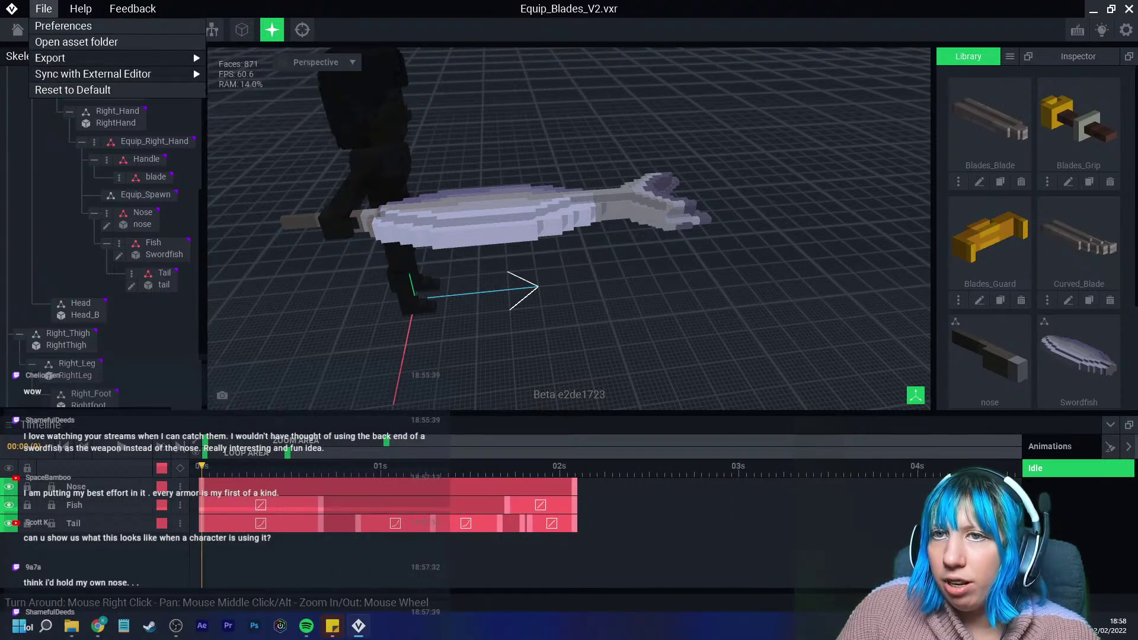
pyautogui.moveTo(50, 57)
pyautogui.click(263, 135)
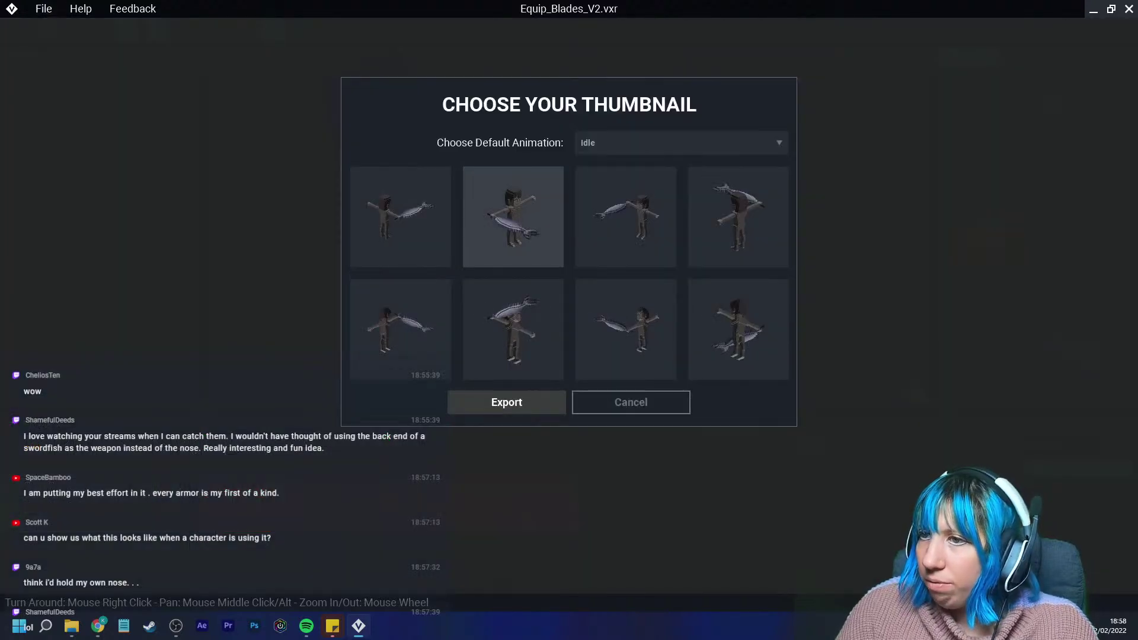
pyautogui.click(507, 402)
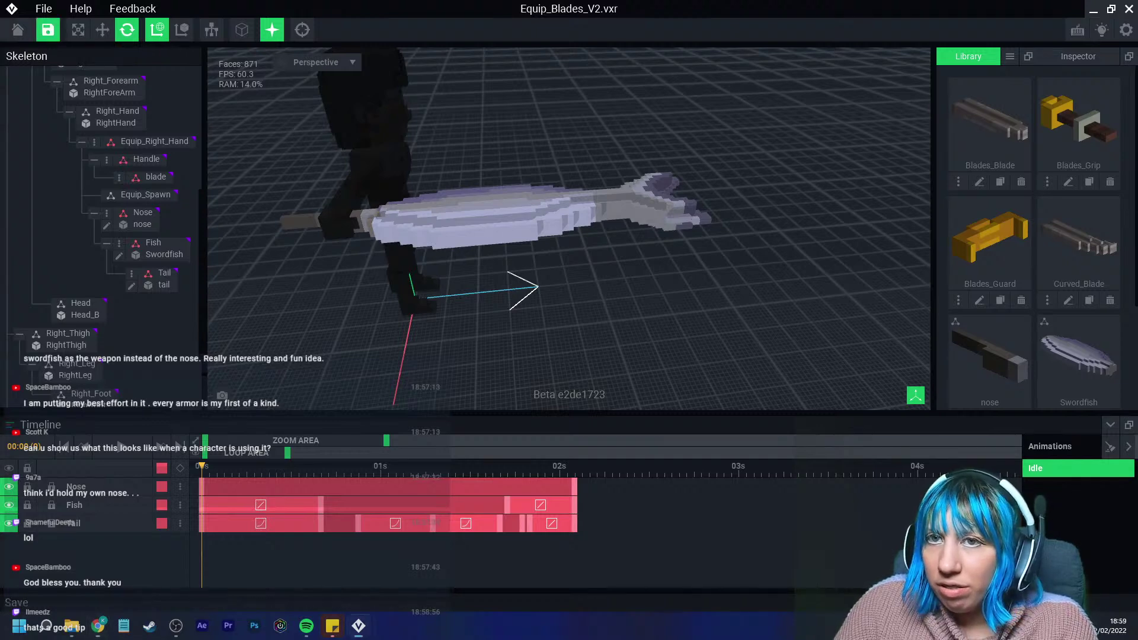
# Close the project with its changes saved and reopen Equip_Blades_V2.vxr from the recent files.
pyautogui.click(18, 30)
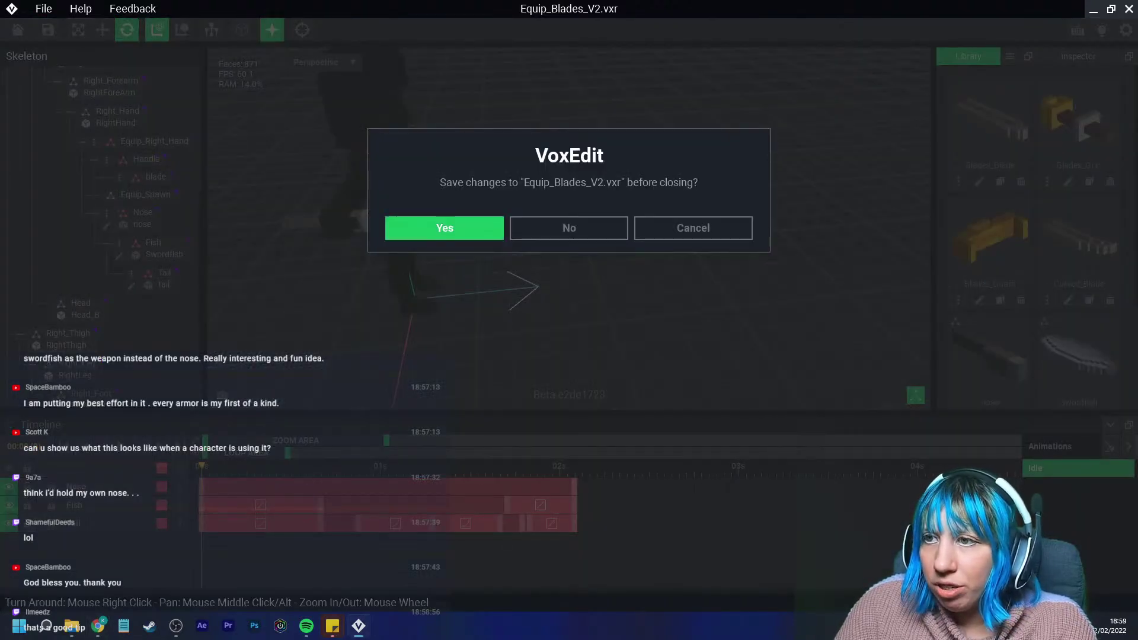
pyautogui.click(445, 227)
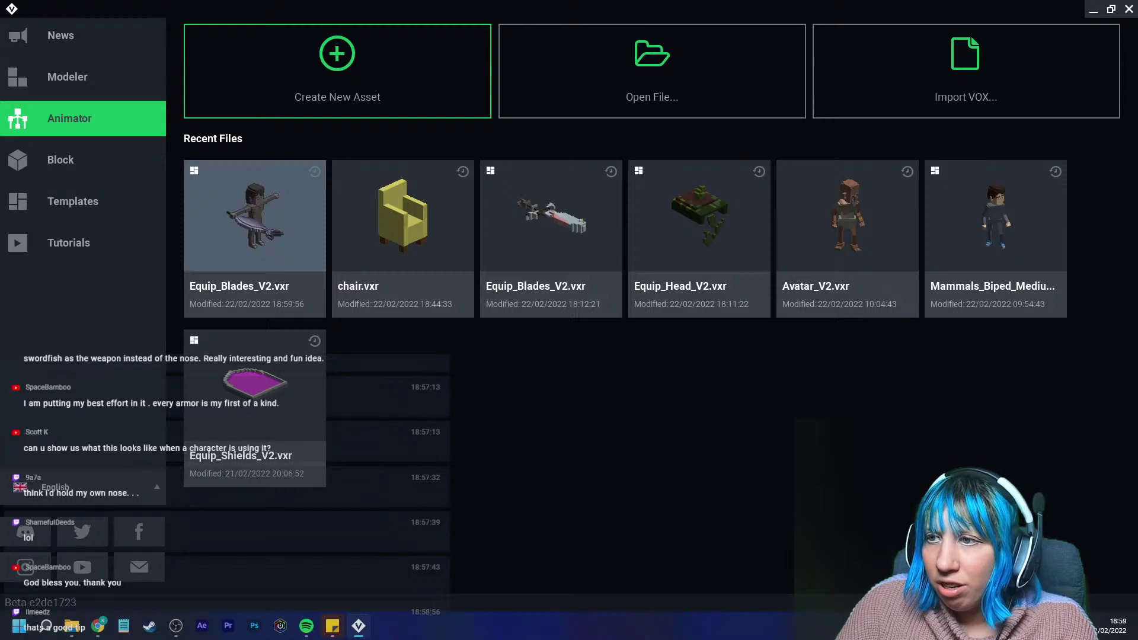
pyautogui.doubleClick(255, 213)
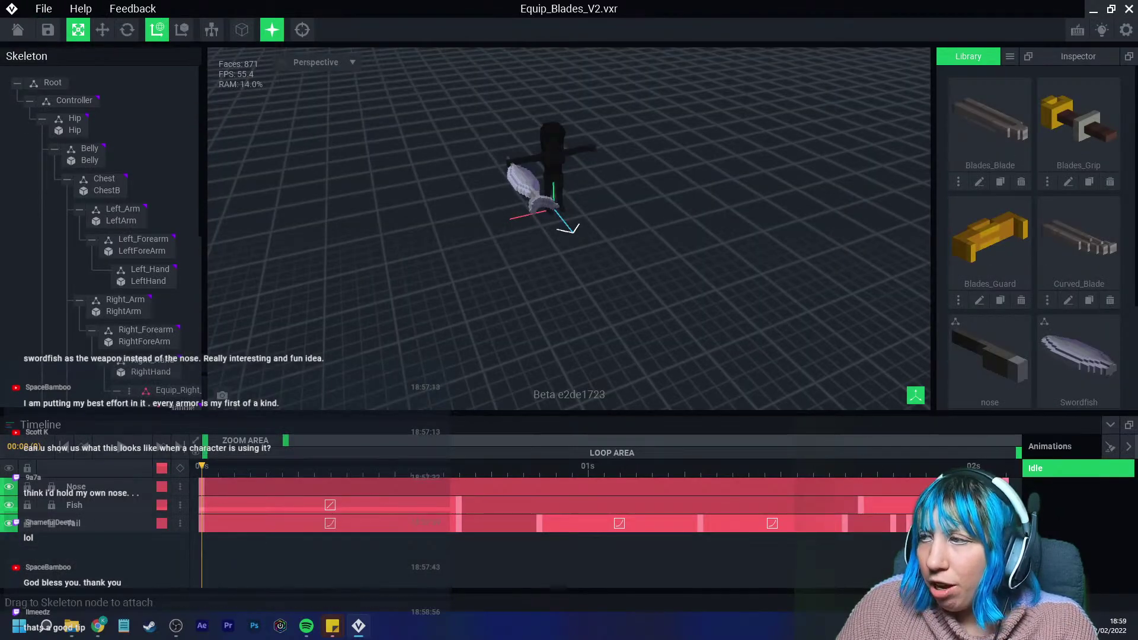
# Attach the Blades_Blade model to the blade node and the Blades_Grip model to the Equip_Right_Hand node.
pyautogui.scroll(3, 569, 225)
pyautogui.scroll(3, 593, 208)
pyautogui.scroll(-2, 101, 237)
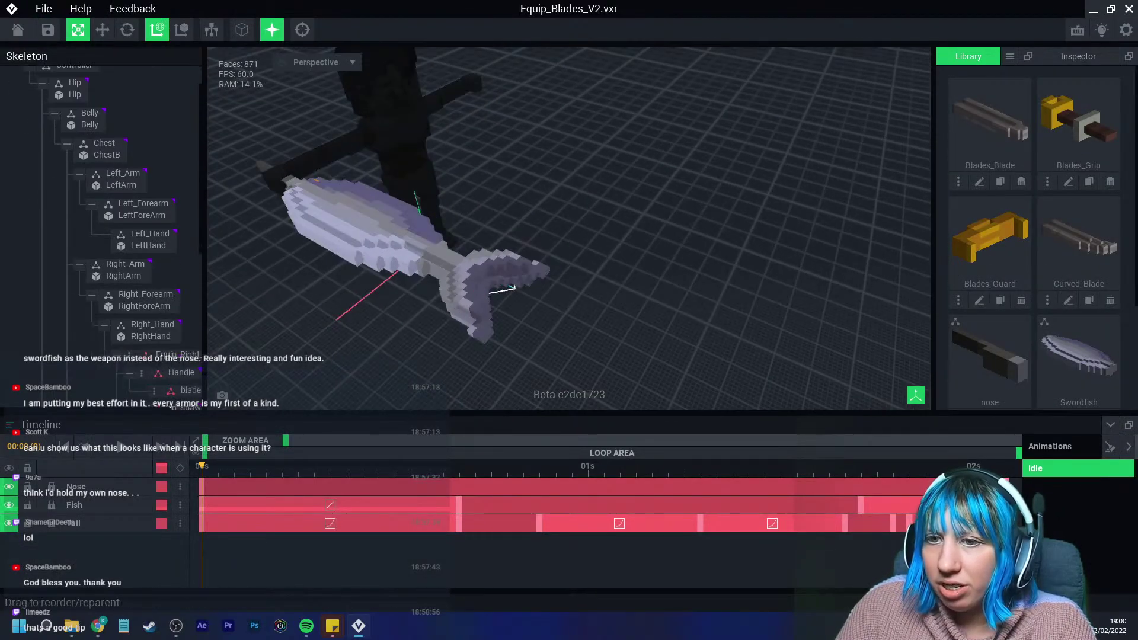
pyautogui.scroll(-4, 101, 237)
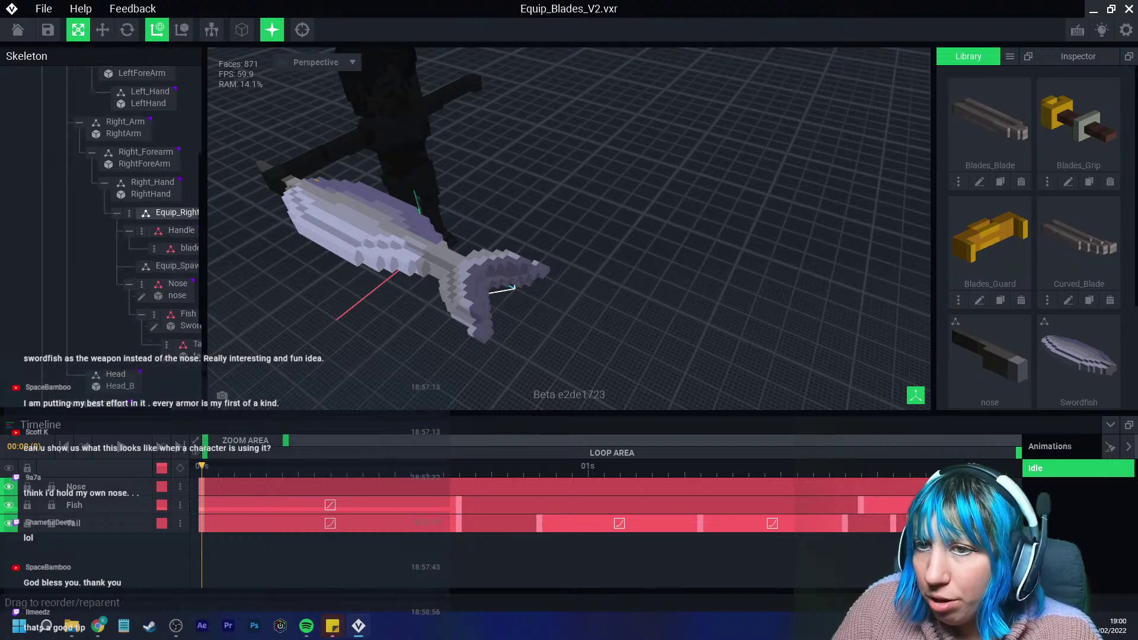
pyautogui.scroll(1, 101, 237)
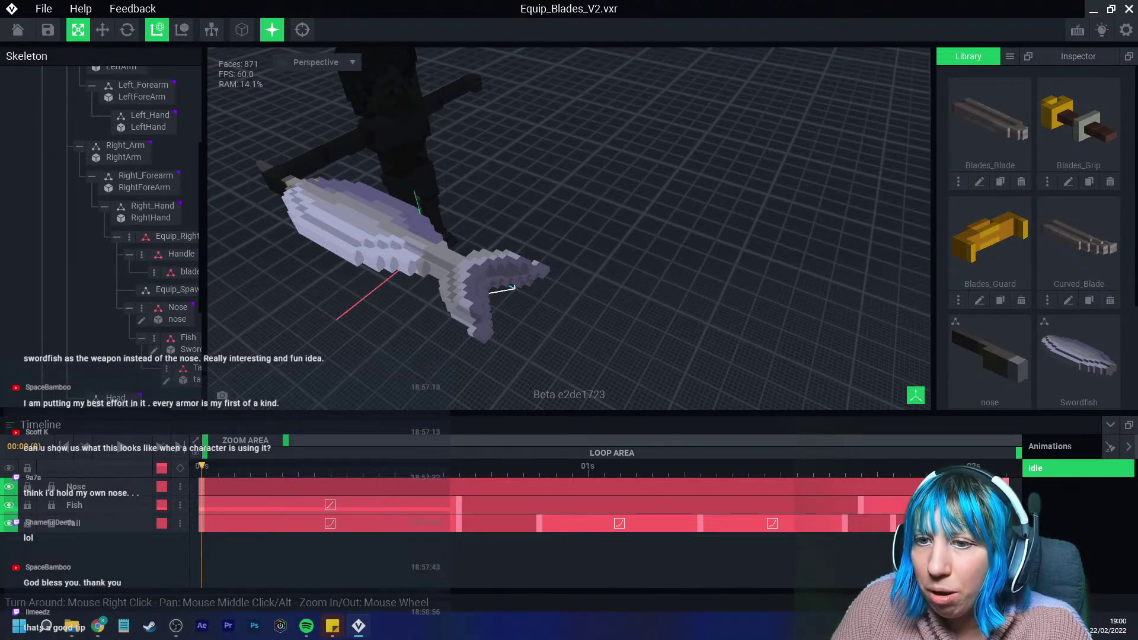
pyautogui.hscroll(3, 101, 237)
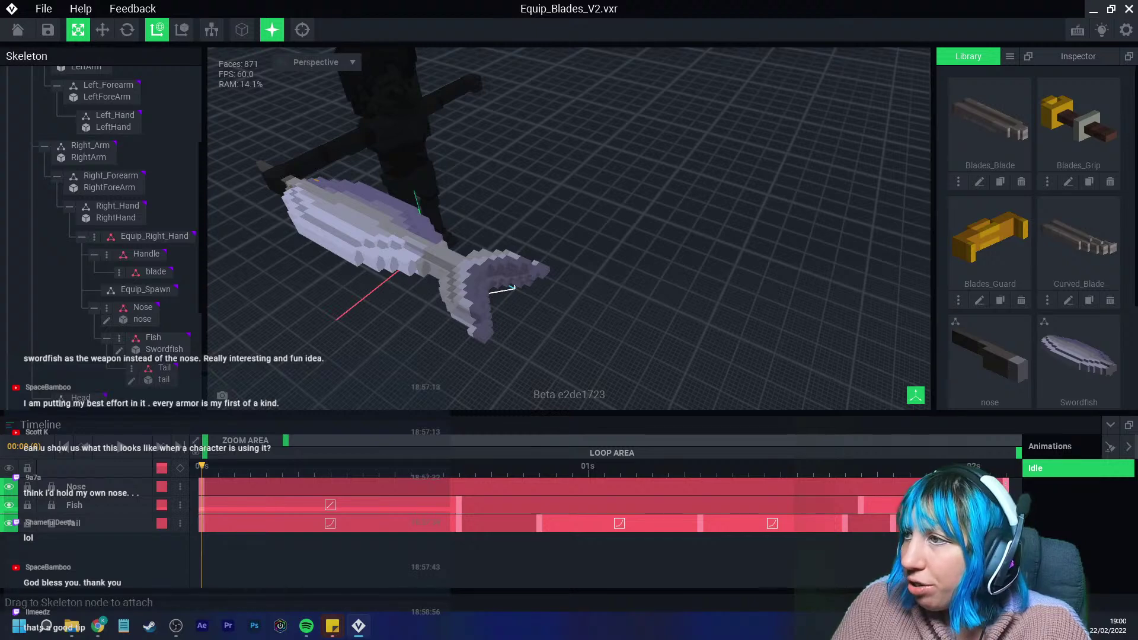
pyautogui.moveTo(990, 124); pyautogui.dragTo(171, 272)
pyautogui.moveTo(1079, 125); pyautogui.dragTo(171, 238)
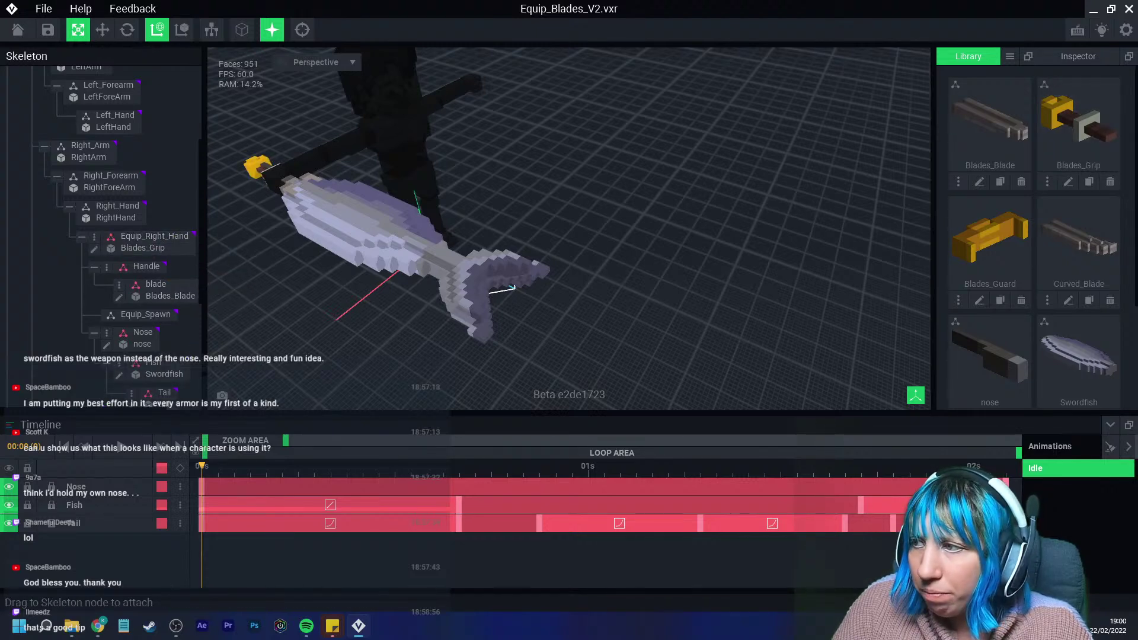
# Attach the Blades_Guard model to the Handle node in the skeleton.
pyautogui.moveTo(990, 237); pyautogui.dragTo(950, 155)
pyautogui.moveTo(113, 297); pyautogui.dragTo(148, 249, button='middle')
pyautogui.scroll(-1, 178, 308)
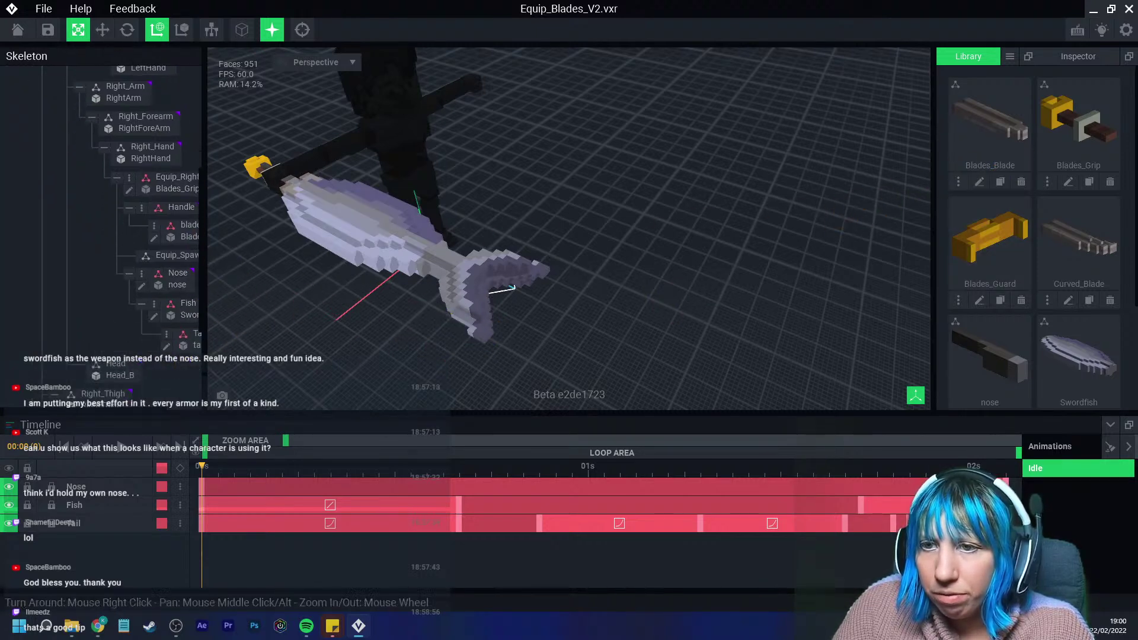
pyautogui.moveTo(112, 409); pyautogui.dragTo(148, 410)
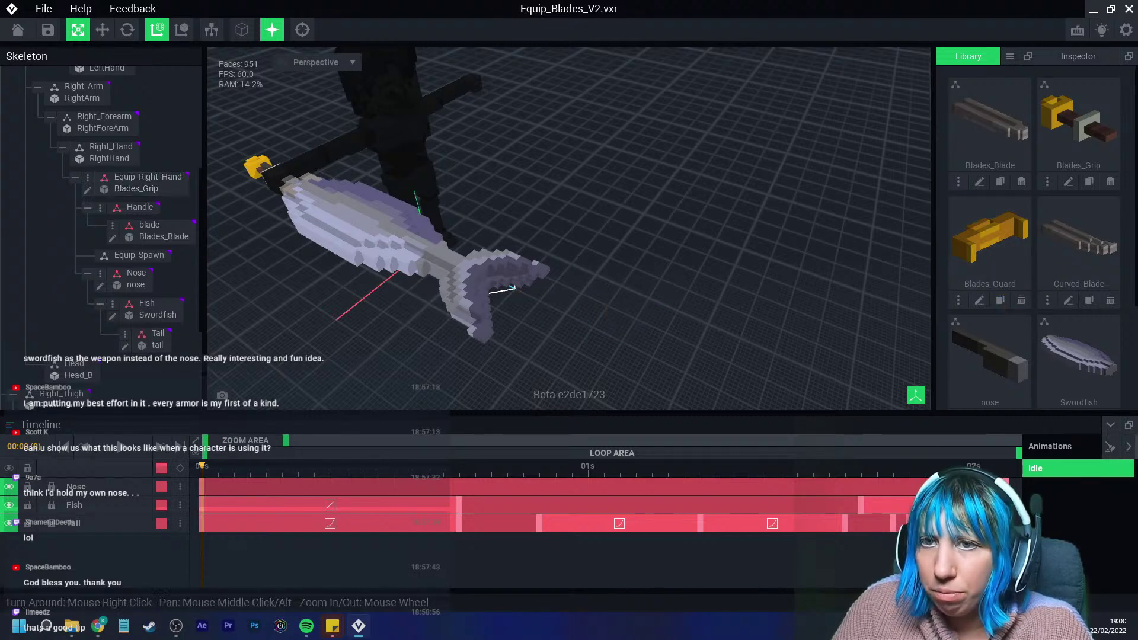
pyautogui.scroll(2, 142, 182)
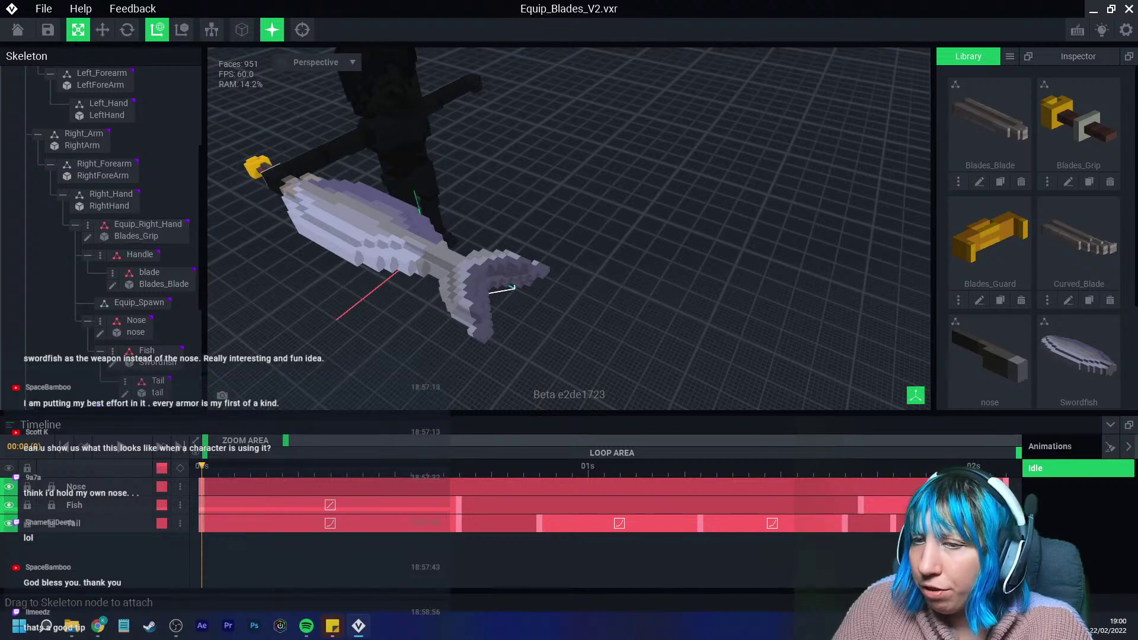
pyautogui.moveTo(990, 237); pyautogui.dragTo(141, 256)
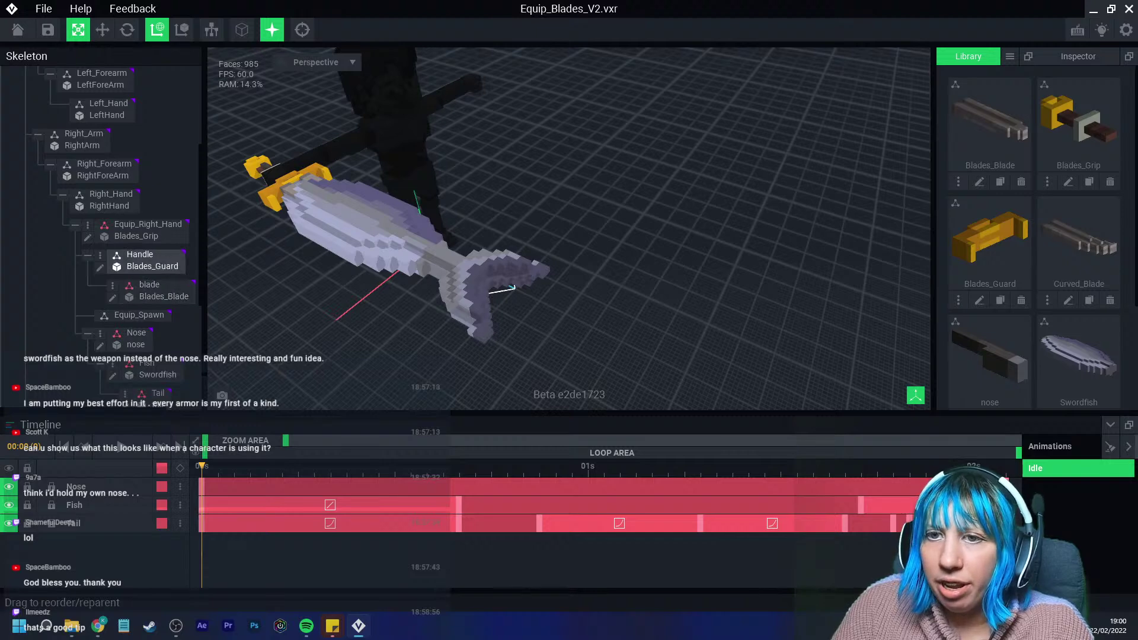
# Open the Blades_Guard model for editing and erase its voxels with the box eraser until a single voxel is left.
pyautogui.moveTo(296, 220); pyautogui.dragTo(358, 228, button='right')
pyautogui.moveTo(358, 229); pyautogui.dragTo(546, 297, button='middle')
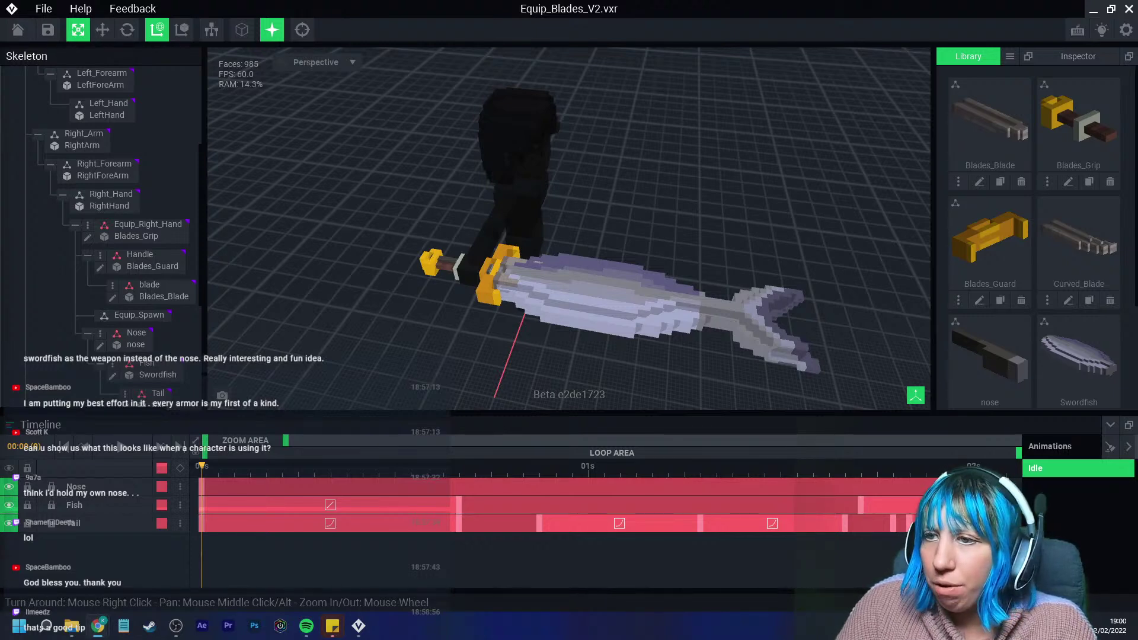
pyautogui.scroll(5, 552, 267)
pyautogui.moveTo(146, 260); pyautogui.dragTo(152, 248, button='middle')
pyautogui.click(106, 255)
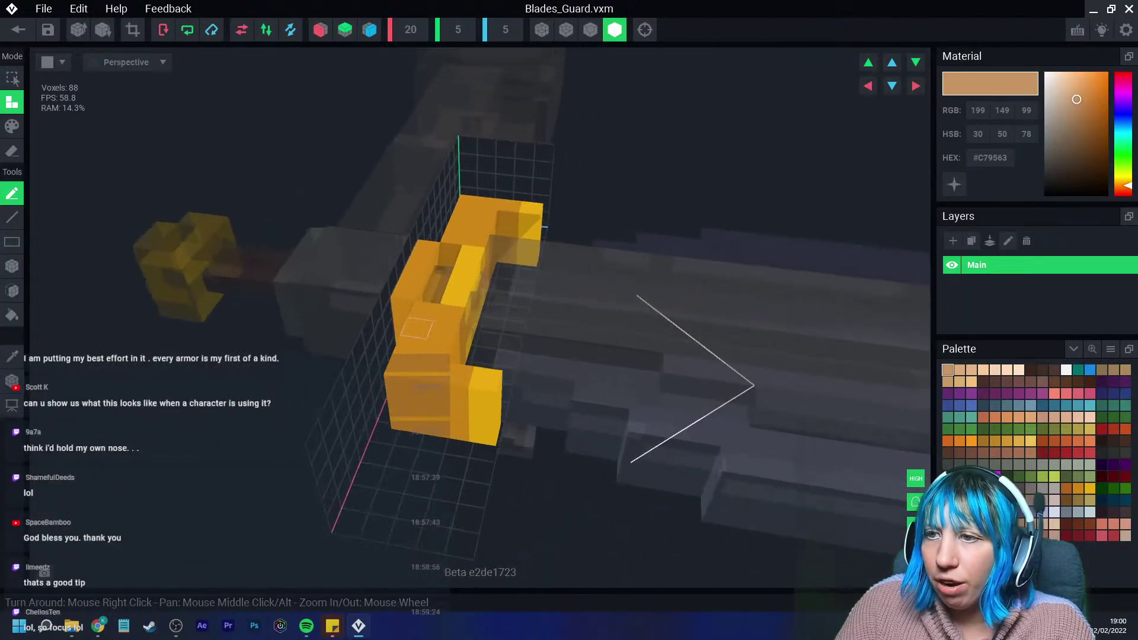
pyautogui.click(11, 266)
pyautogui.click(12, 152)
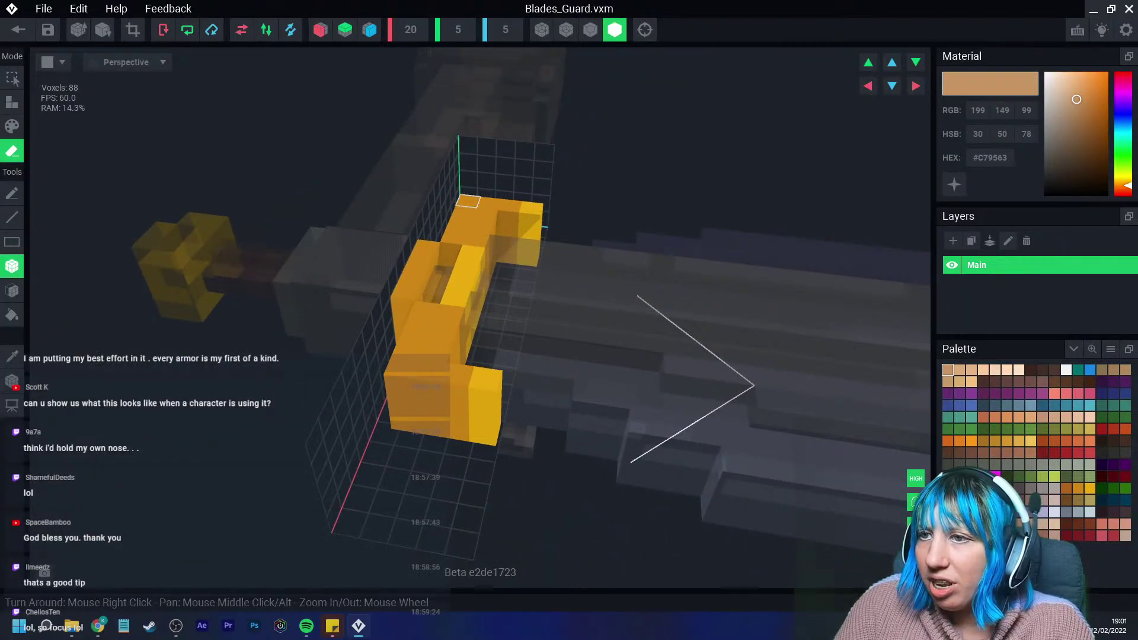
pyautogui.moveTo(469, 200); pyautogui.dragTo(479, 471)
pyautogui.moveTo(418, 343); pyautogui.dragTo(426, 279)
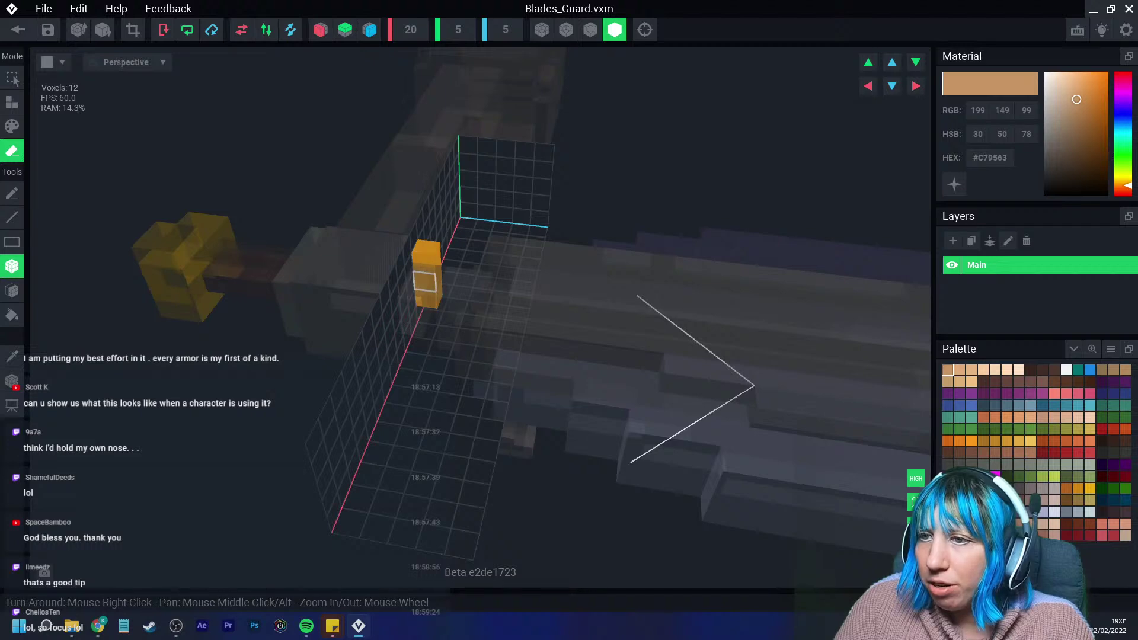
pyautogui.moveTo(428, 292); pyautogui.dragTo(407, 224, button='right')
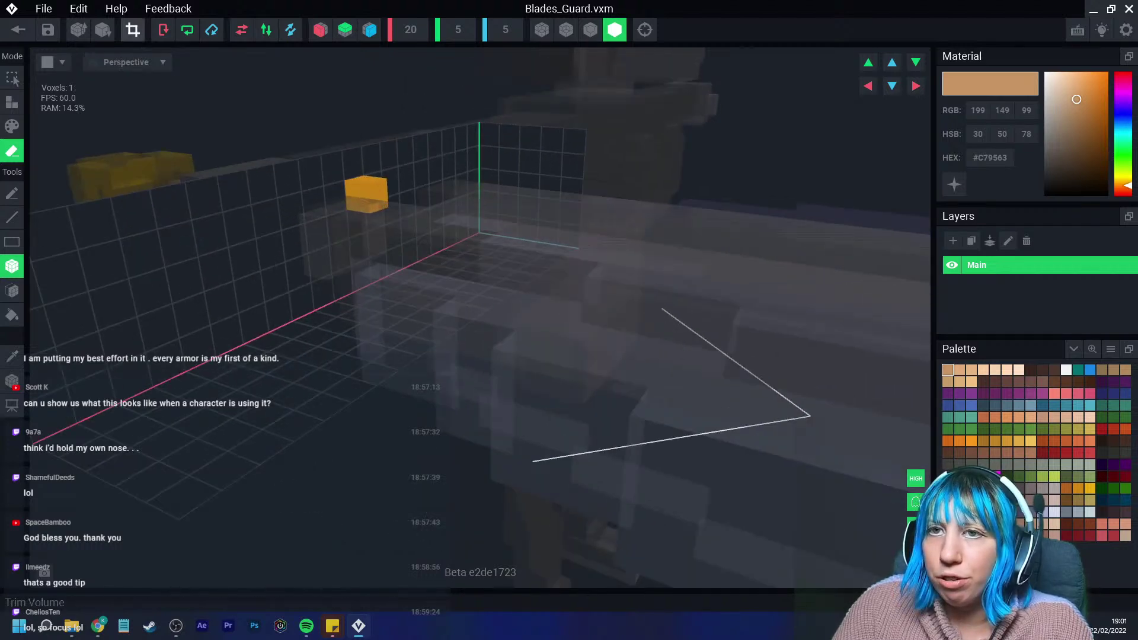
# Trim the Blades_Guard volume to 1 × 1 × 1, erase its last voxel and save the model while returning to the skeleton.
pyautogui.click(132, 30)
pyautogui.scroll(5, 407, 219)
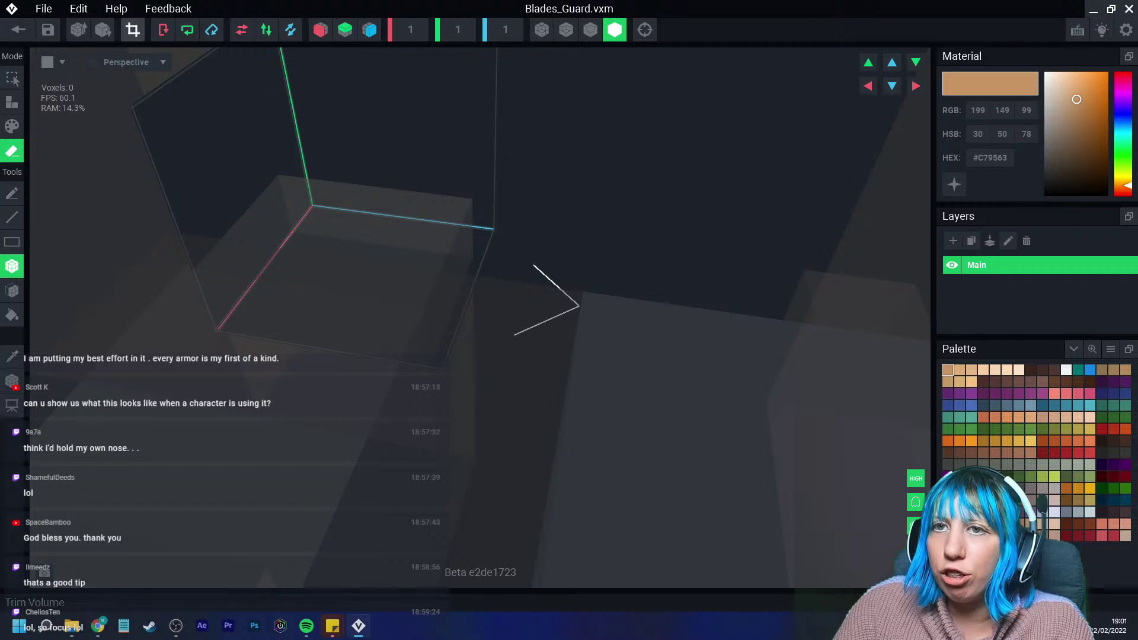
pyautogui.click(18, 30)
pyautogui.click(445, 226)
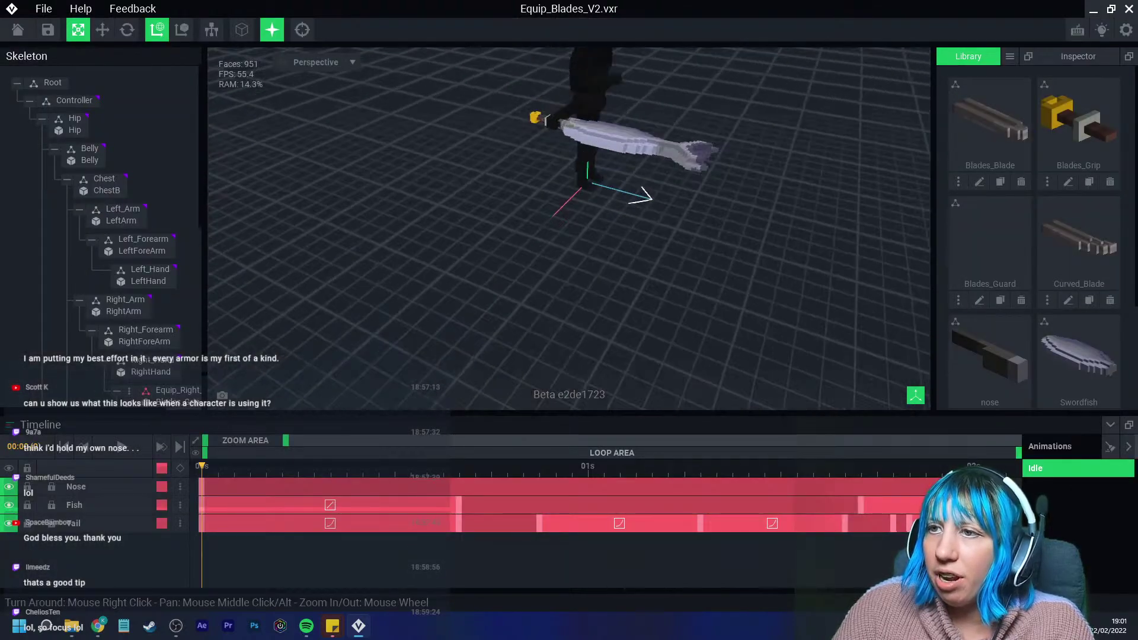
# Open the Blades_Grip model for editing and erase its brown handle and part of the gold pommel.
pyautogui.scroll(-3, 94, 256)
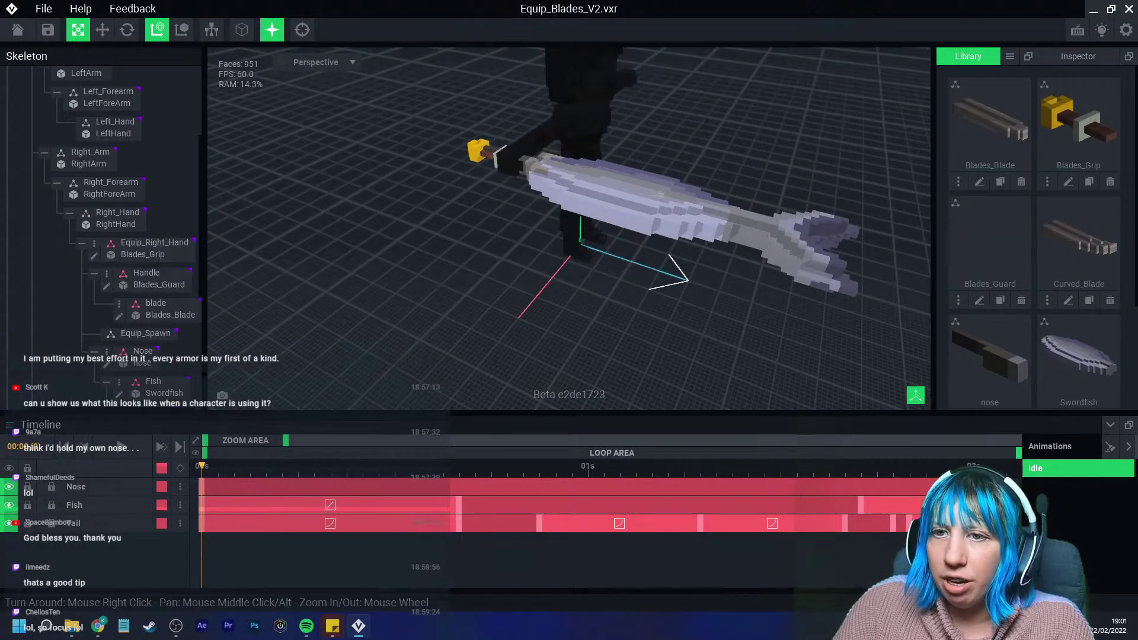
pyautogui.click(93, 257)
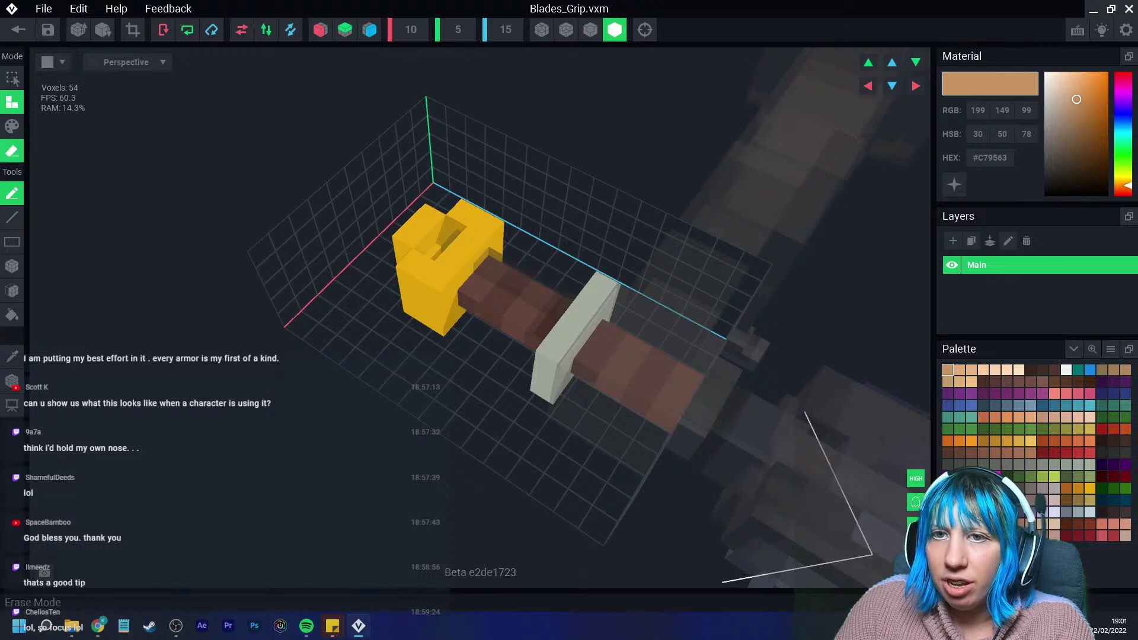
pyautogui.moveTo(528, 300)
pyautogui.mouseDown()
pyautogui.moveTo(682, 338)
pyautogui.moveTo(705, 370)
pyautogui.moveTo(692, 373)
pyautogui.mouseUp()
pyautogui.moveTo(428, 290)
pyautogui.mouseDown()
pyautogui.moveTo(474, 267)
pyautogui.moveTo(443, 320)
pyautogui.mouseUp()
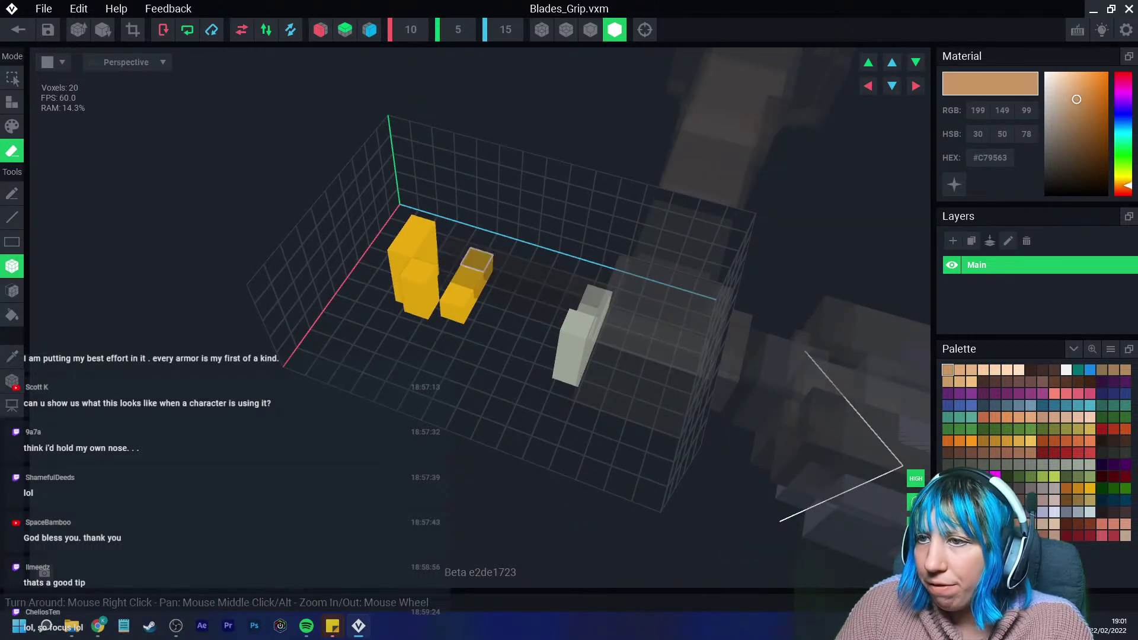
# Erase the grey collar and the remaining gold pommel of the grip, leaving only one gold voxel.
pyautogui.moveTo(476, 262); pyautogui.dragTo(459, 317)
pyautogui.click(584, 320)
pyautogui.click(580, 341)
pyautogui.click(575, 356)
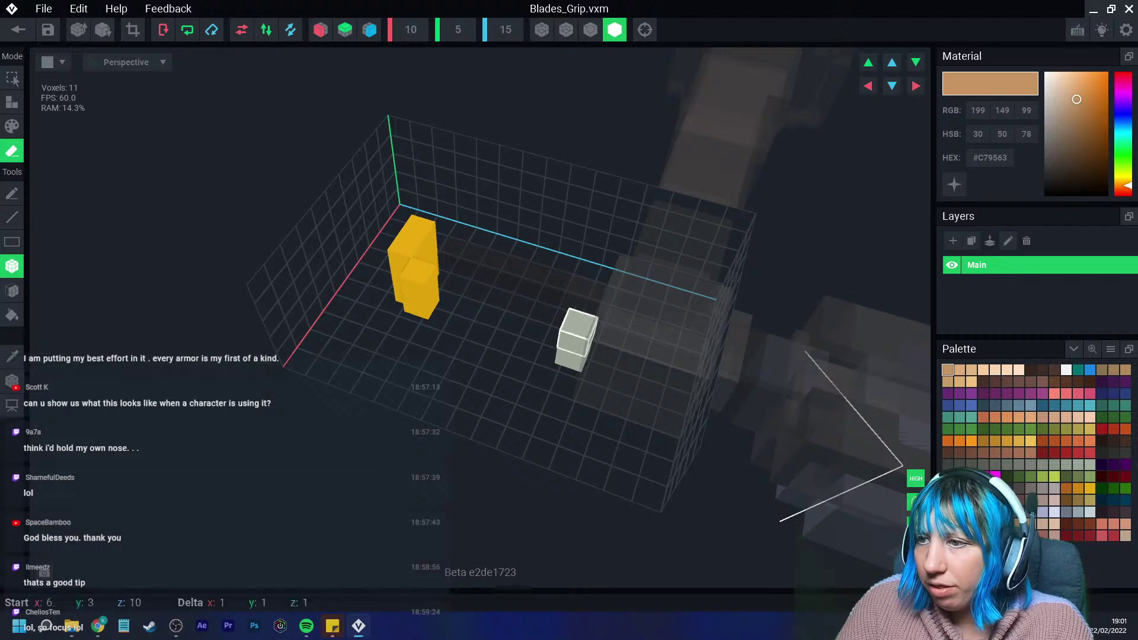
pyautogui.click(572, 364)
pyautogui.click(415, 307)
pyautogui.click(417, 280)
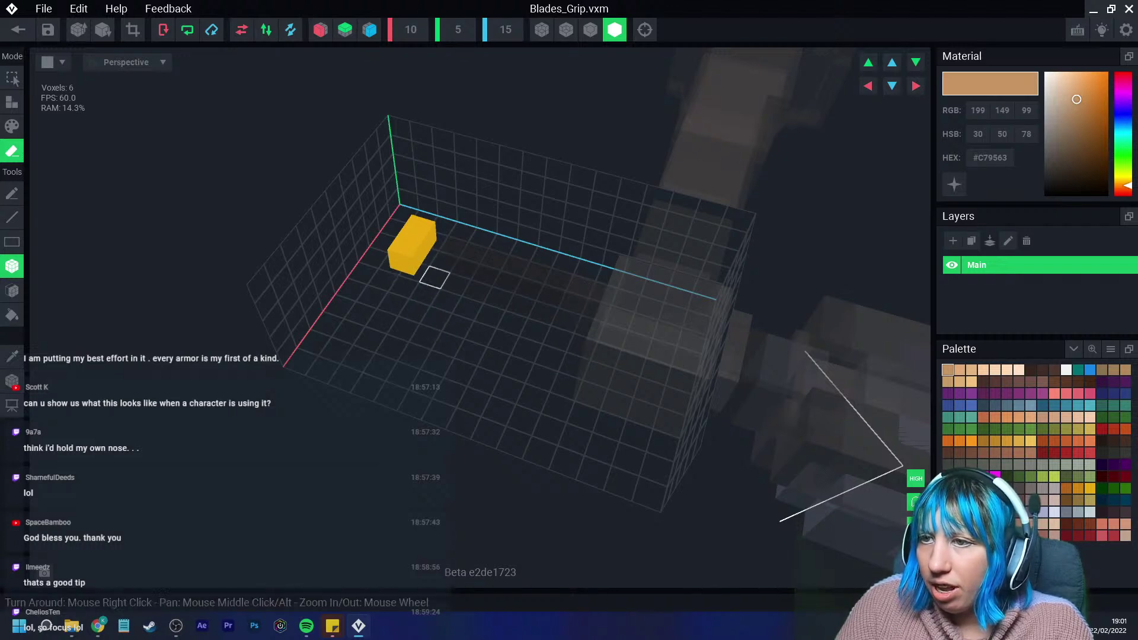
pyautogui.click(413, 271)
# Trim the Blades_Grip volume to 1 × 1 × 1, erase its last voxel and save the model while returning to the skeleton.
pyautogui.click(133, 29)
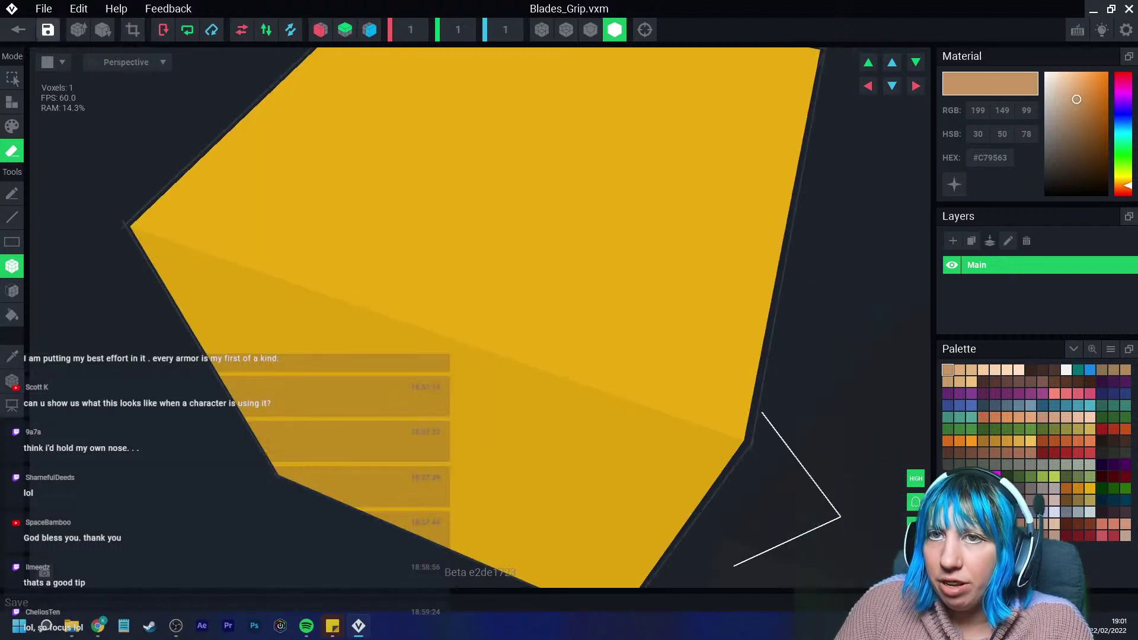
pyautogui.click(18, 29)
pyautogui.click(444, 228)
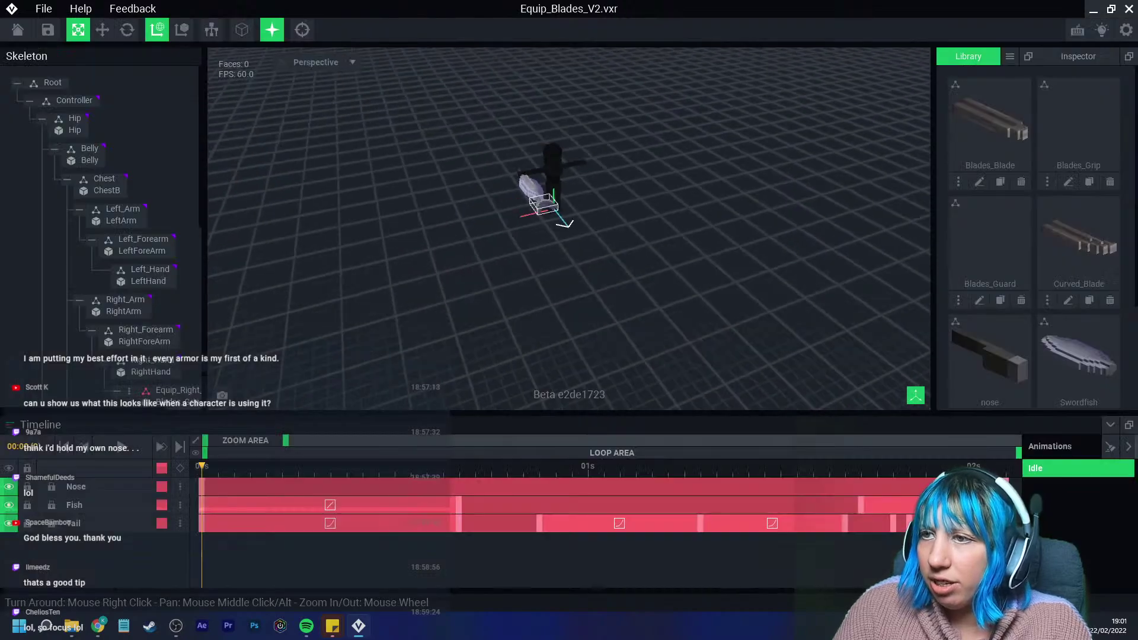
pyautogui.scroll(5, 504, 237)
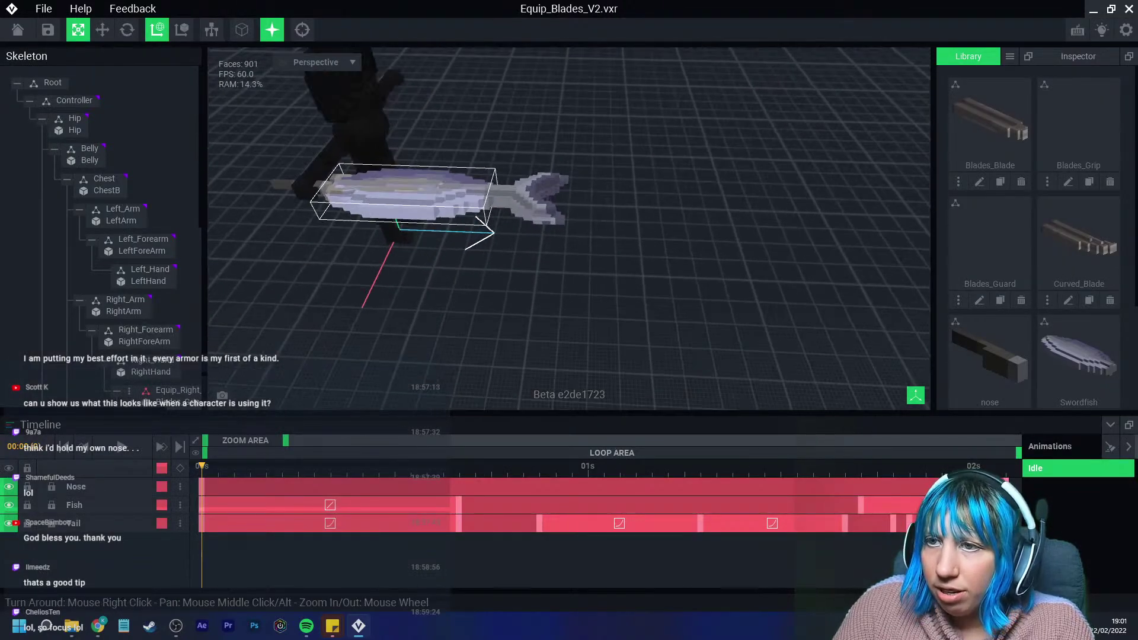
# Open the Blades_Blade model for voxel editing and box-erase the blade except for a small piece at its tip.
pyautogui.scroll(3, 522, 243)
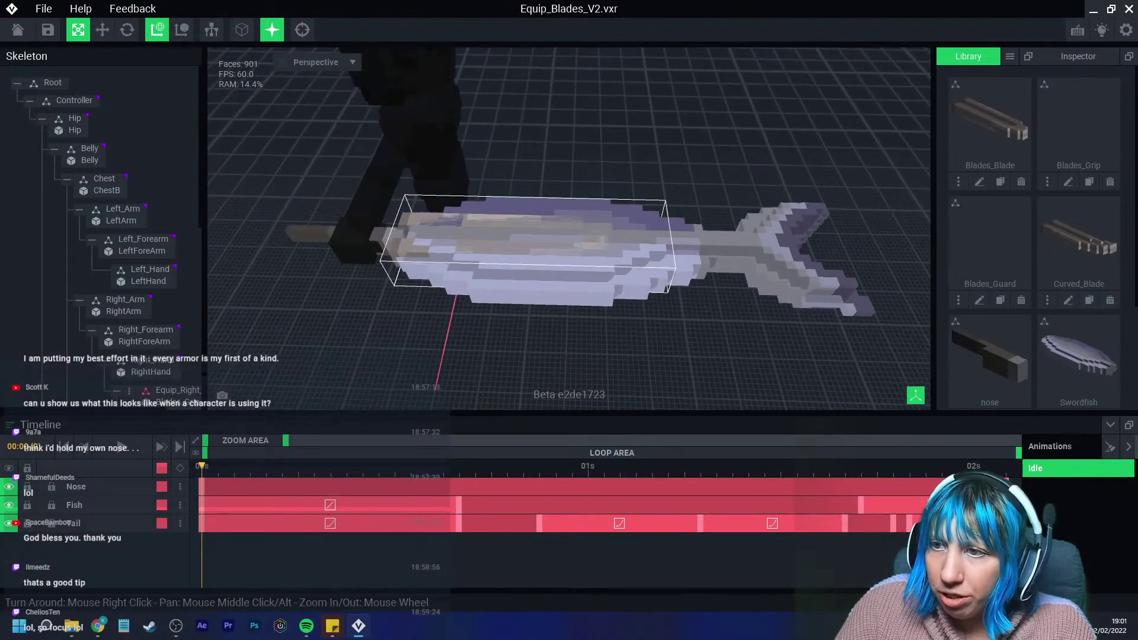
pyautogui.doubleClick(397, 253)
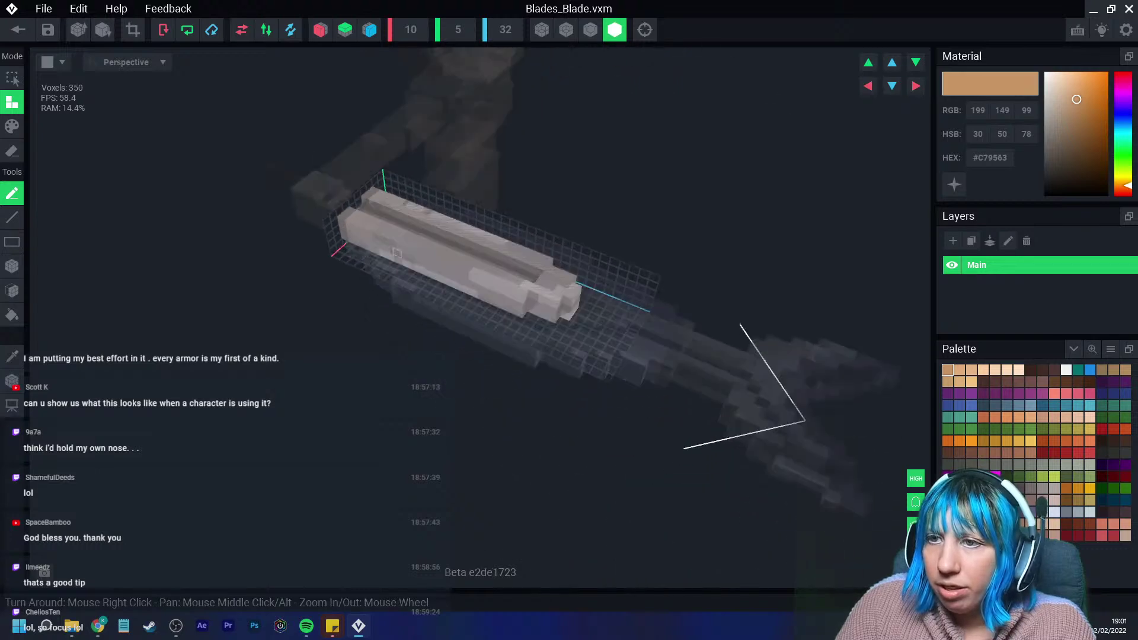
pyautogui.click(12, 266)
pyautogui.click(11, 151)
pyautogui.moveTo(294, 194); pyautogui.dragTo(349, 191, button='right')
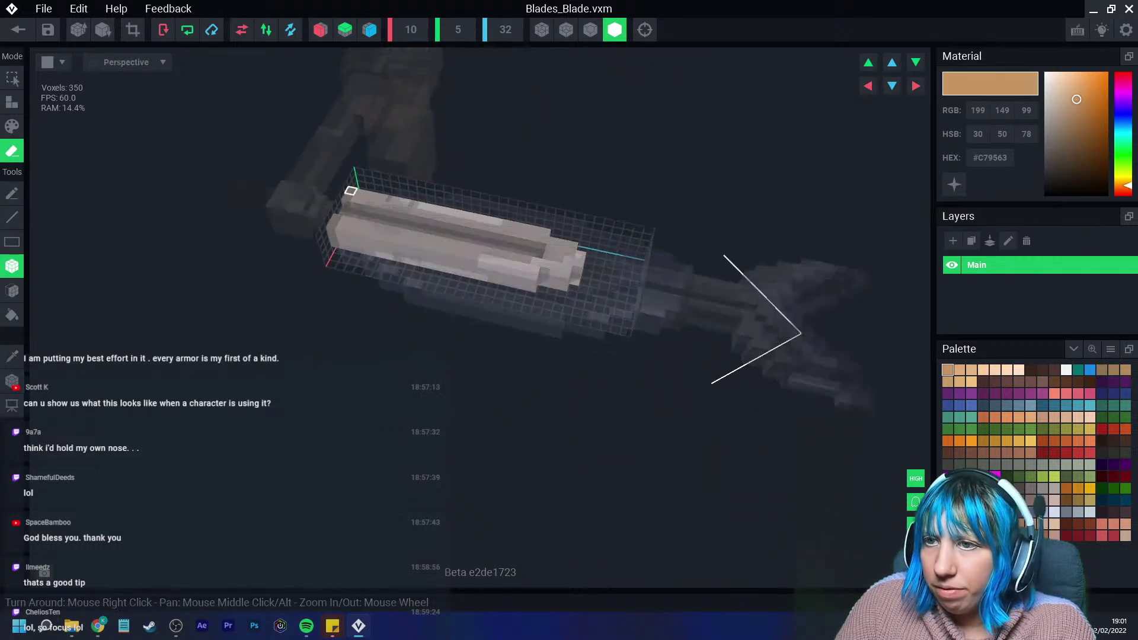
pyautogui.moveTo(351, 191)
pyautogui.mouseDown()
pyautogui.moveTo(557, 282)
pyautogui.moveTo(332, 230)
pyautogui.moveTo(326, 260)
pyautogui.mouseUp()
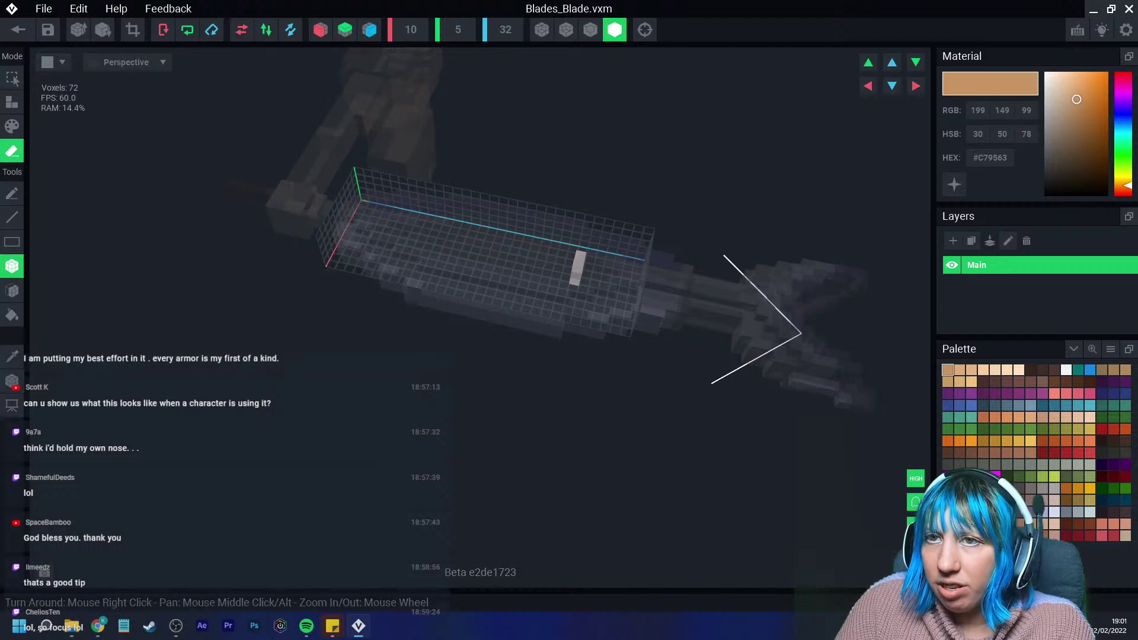
# Crop the canvas to the leftover blade voxels and erase them, saving the model on returning to Equip_Blades_V2.
pyautogui.click(133, 29)
pyautogui.moveTo(510, 83)
pyautogui.mouseDown()
pyautogui.moveTo(460, 332)
pyautogui.moveTo(461, 386)
pyautogui.mouseUp()
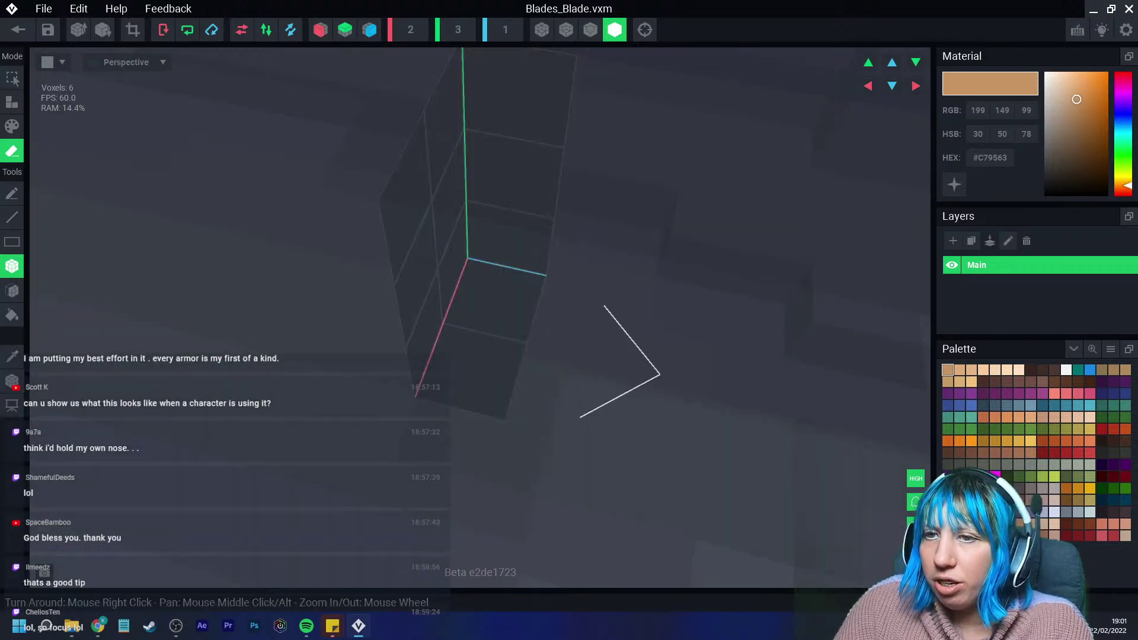
pyautogui.scroll(-2, 426, 285)
pyautogui.click(18, 30)
pyautogui.press('Return')
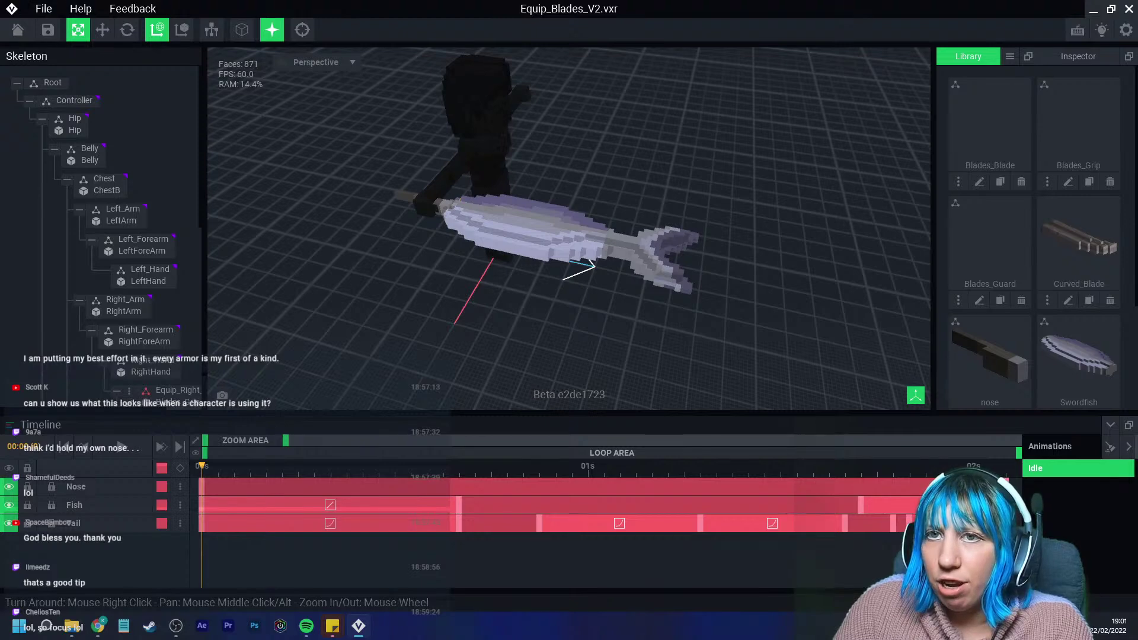
# Export the swordfish equipment to the Marketplace with Idle as default animation and the second thumbnail in the upper row.
pyautogui.click(44, 9)
pyautogui.moveTo(51, 59)
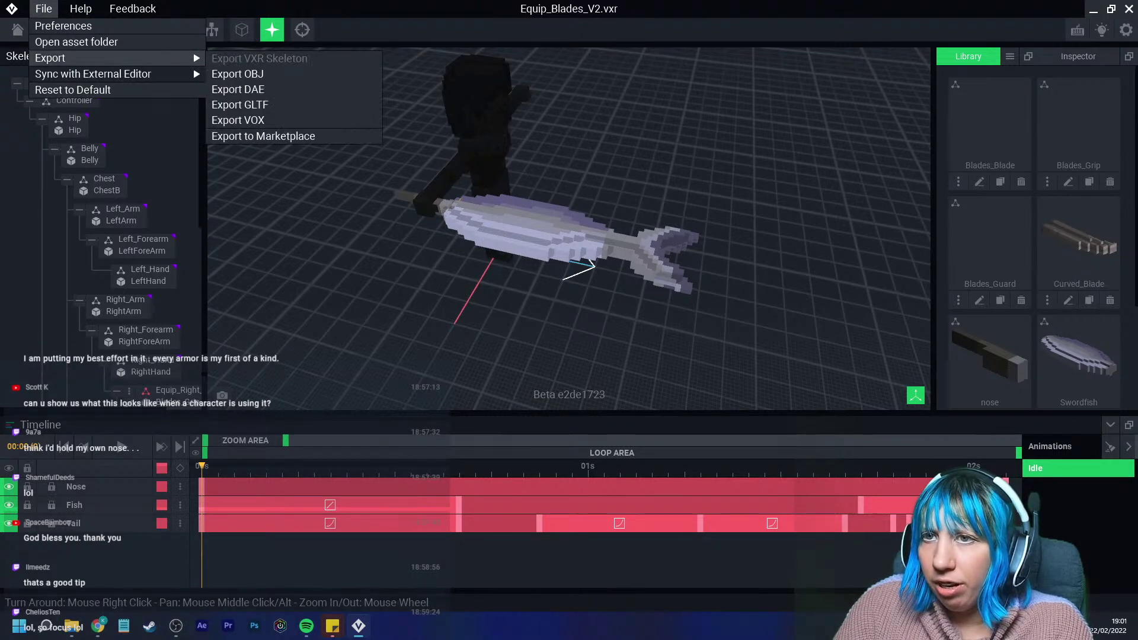
pyautogui.click(249, 136)
pyautogui.click(513, 217)
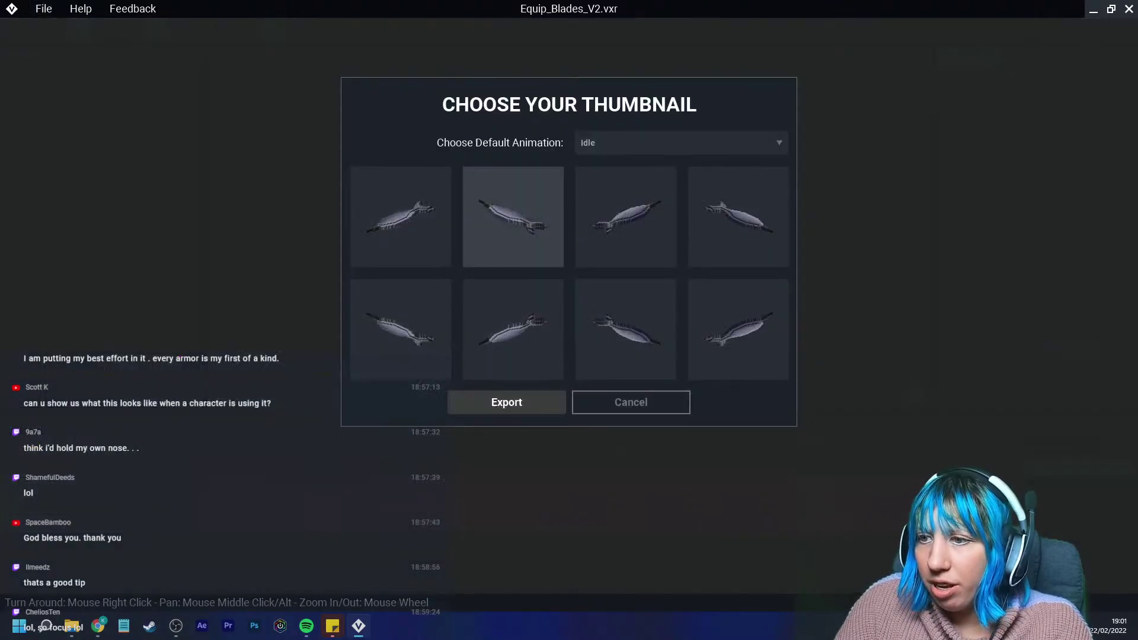
pyautogui.click(507, 402)
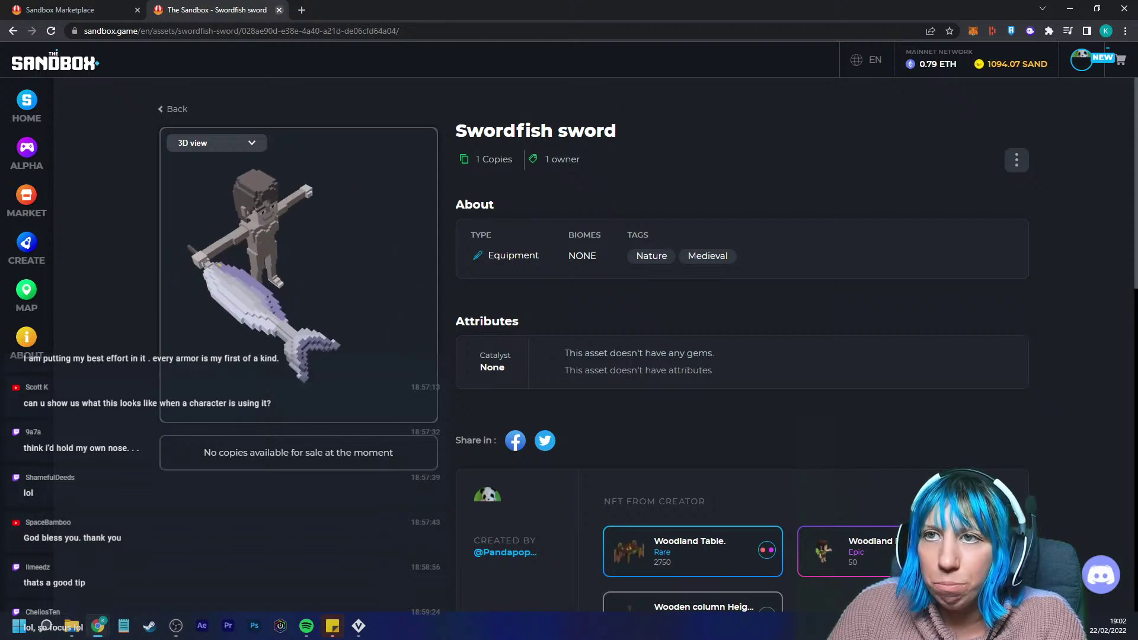
# Close the Swordfish sword asset page and switch back to VoxEdit to inspect the equipment's skeleton hierarchy.
pyautogui.click(279, 9)
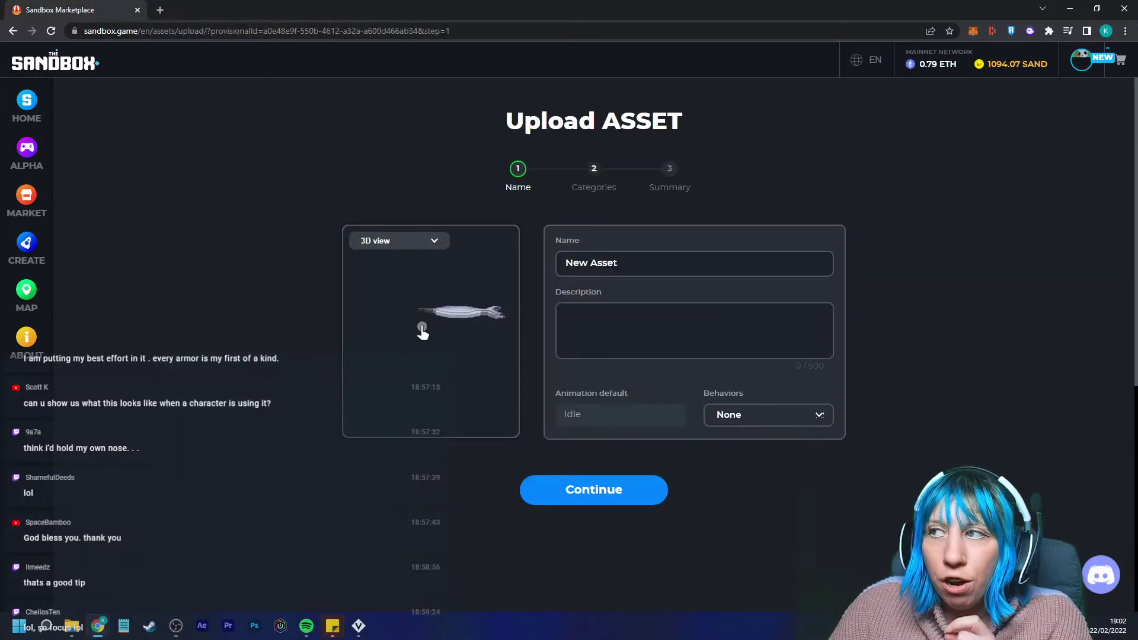
pyautogui.hotkey('alt', 'Tab')
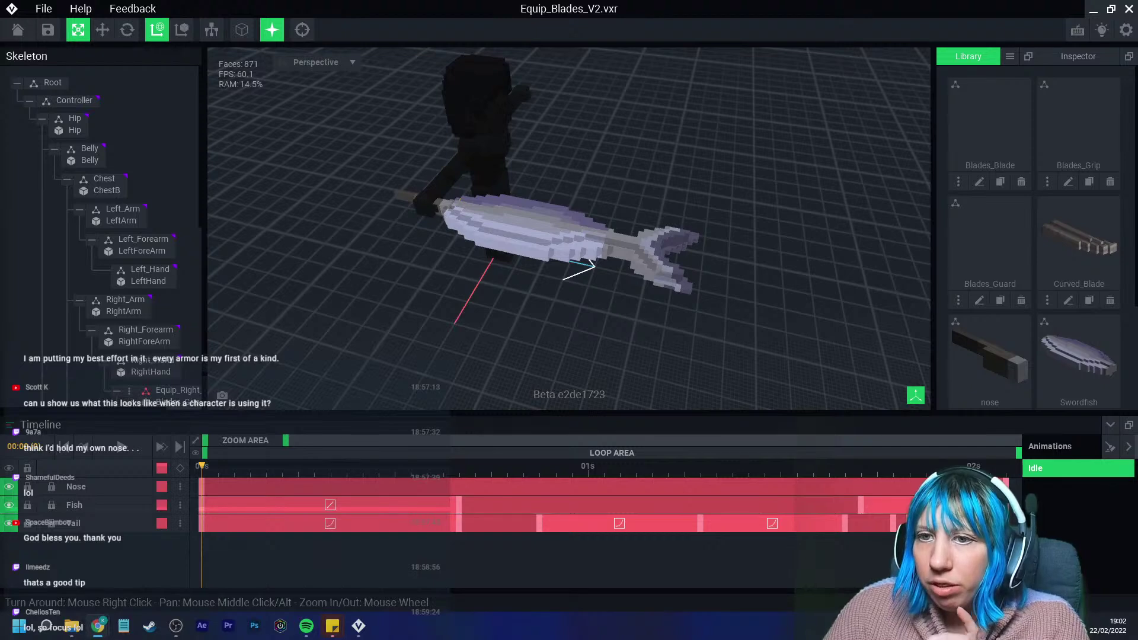
pyautogui.scroll(-2, 569, 228)
pyautogui.scroll(-3, 101, 237)
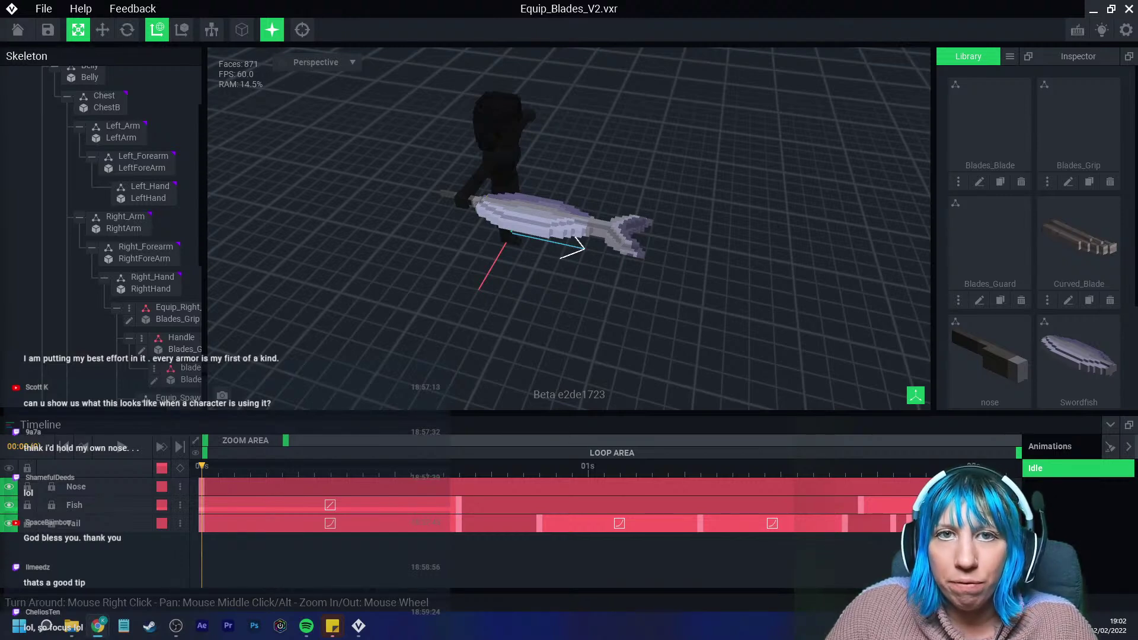
# Export Equip_Blades_V2 to the Marketplace again, keeping the Idle animation and the same thumbnail.
pyautogui.click(44, 9)
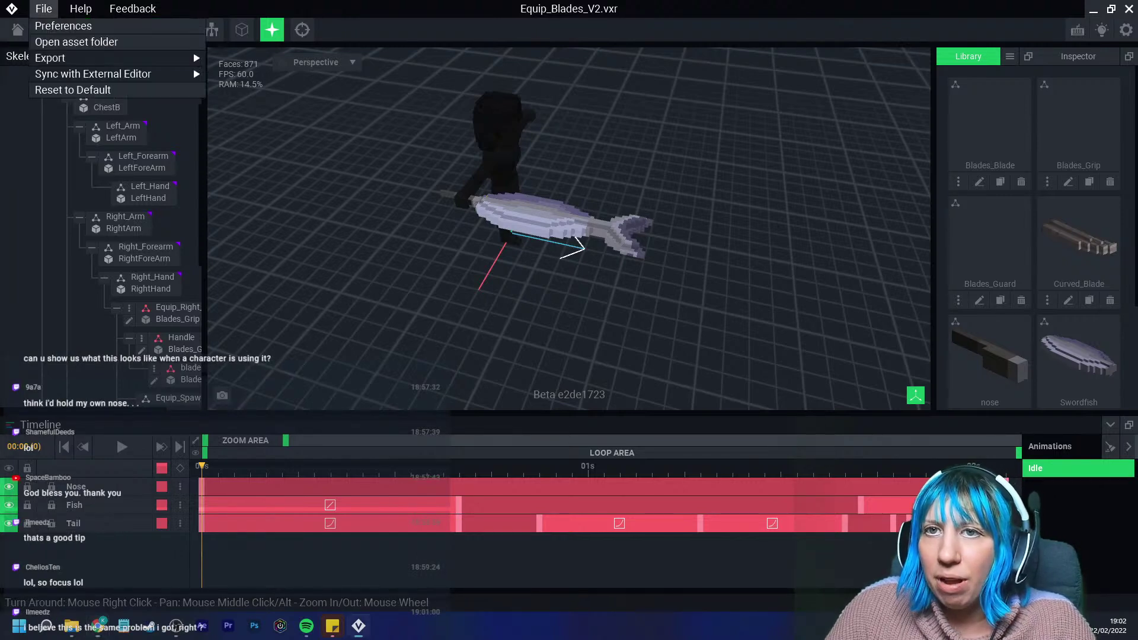
pyautogui.moveTo(93, 74)
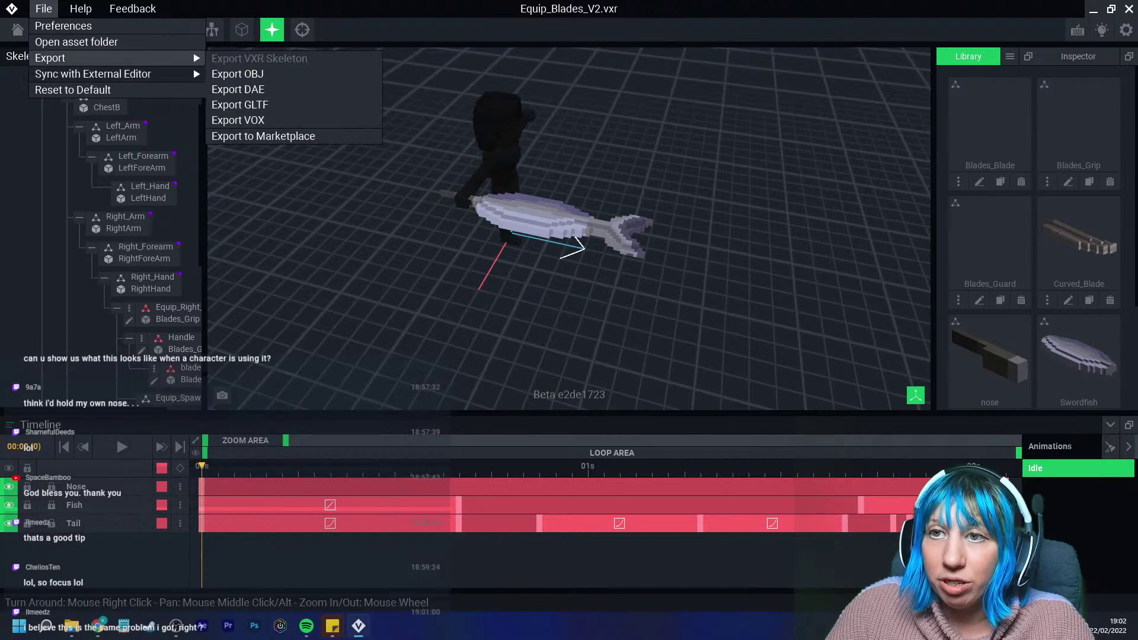
pyautogui.click(249, 136)
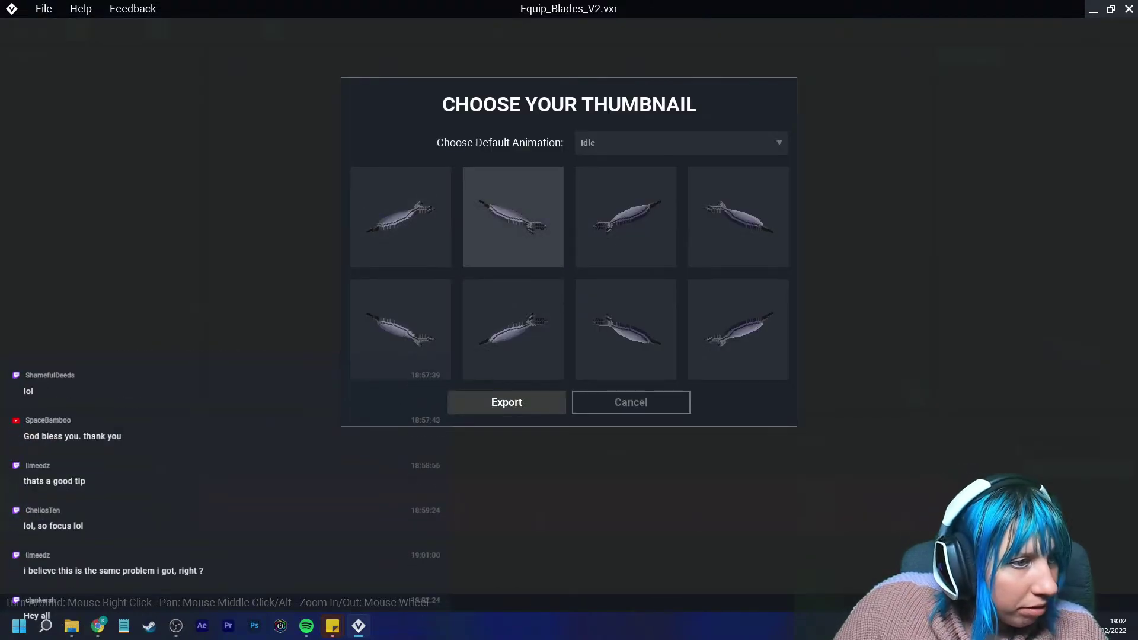
pyautogui.click(506, 402)
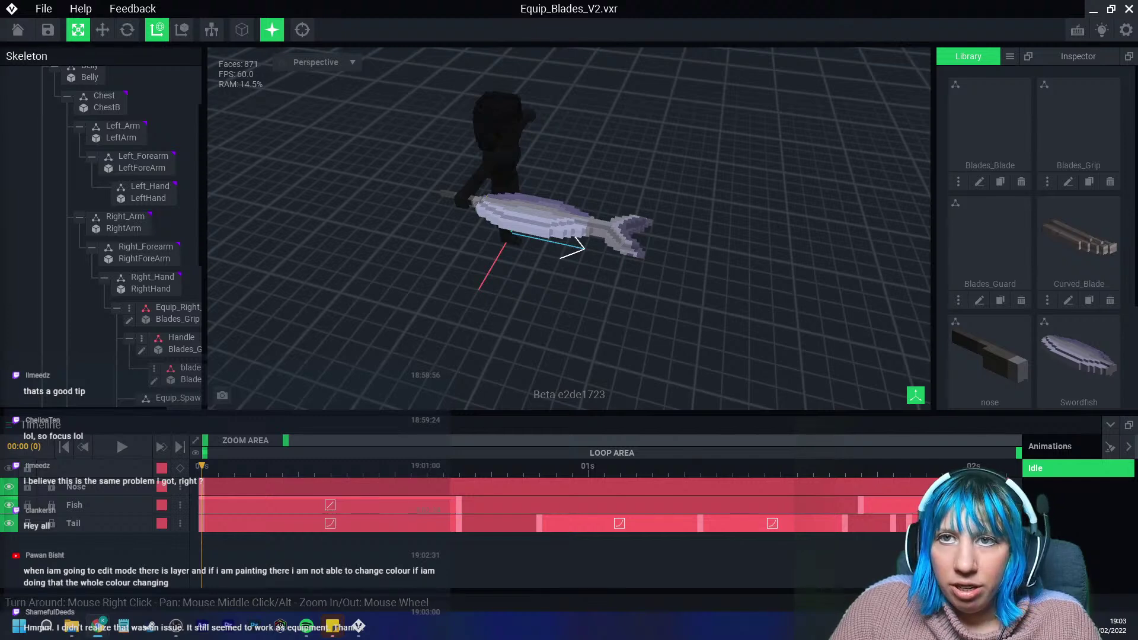
# Repeat the Marketplace export of the swordfish equipment once more with the Idle default animation.
pyautogui.click(44, 8)
pyautogui.moveTo(60, 65)
pyautogui.click(249, 136)
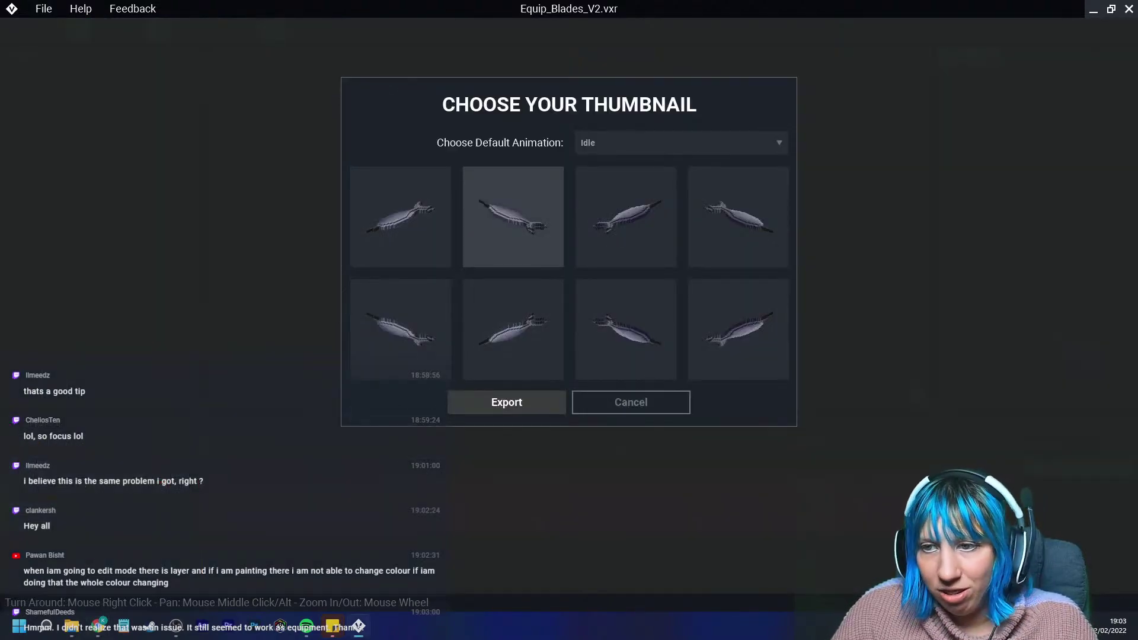
pyautogui.click(507, 402)
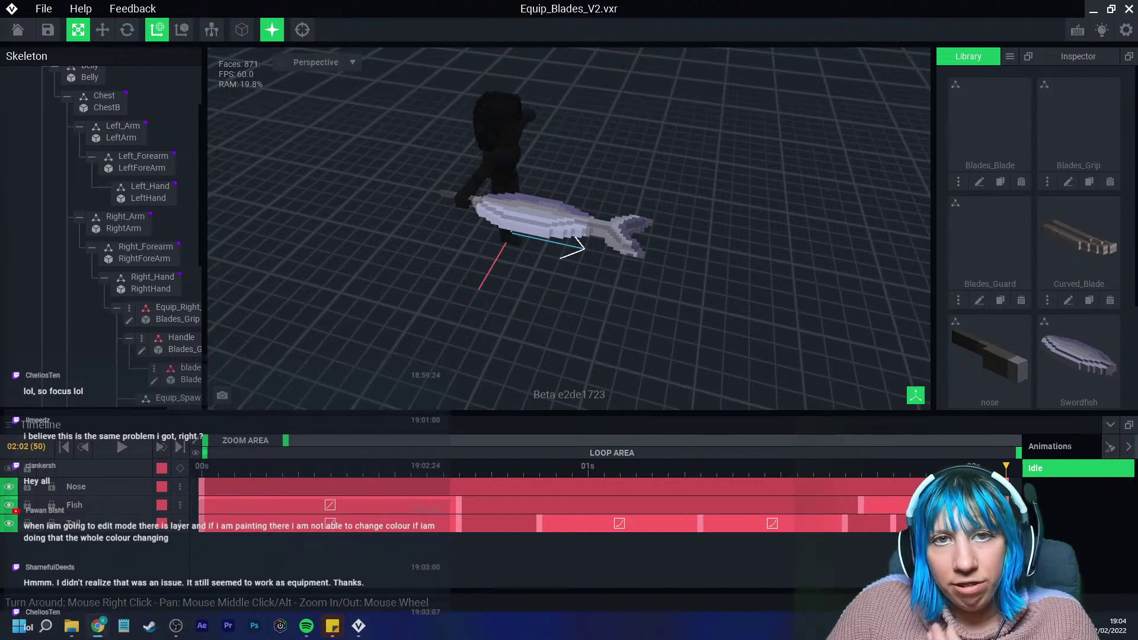
# Switch to The Sandbox Game Maker and open the existing sand draft.
pyautogui.press('super')
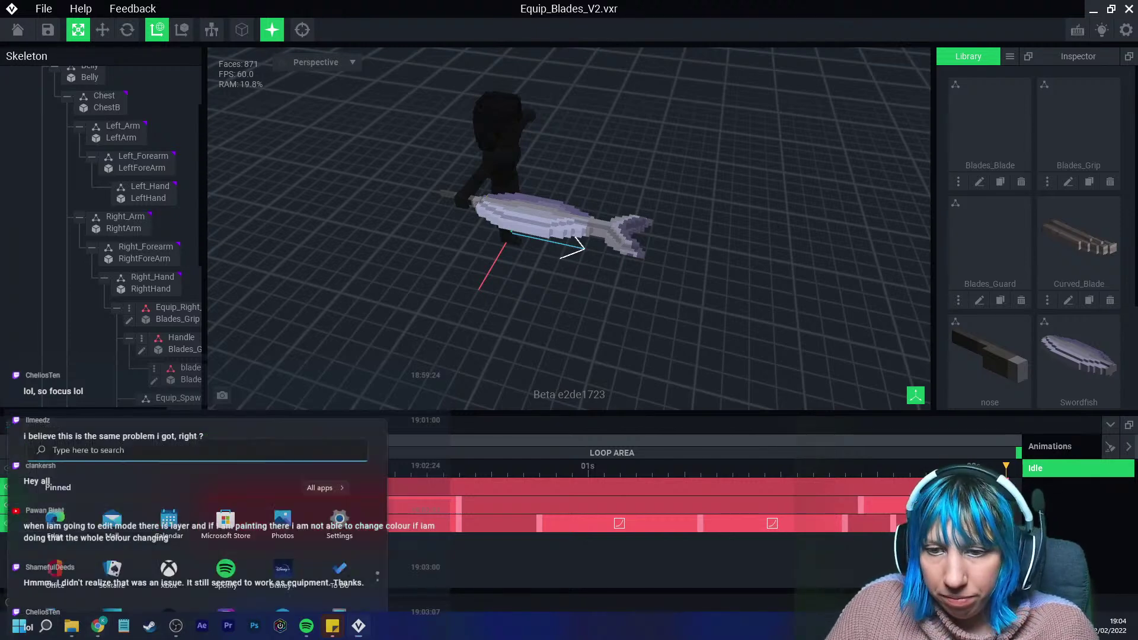
pyautogui.click(45, 626)
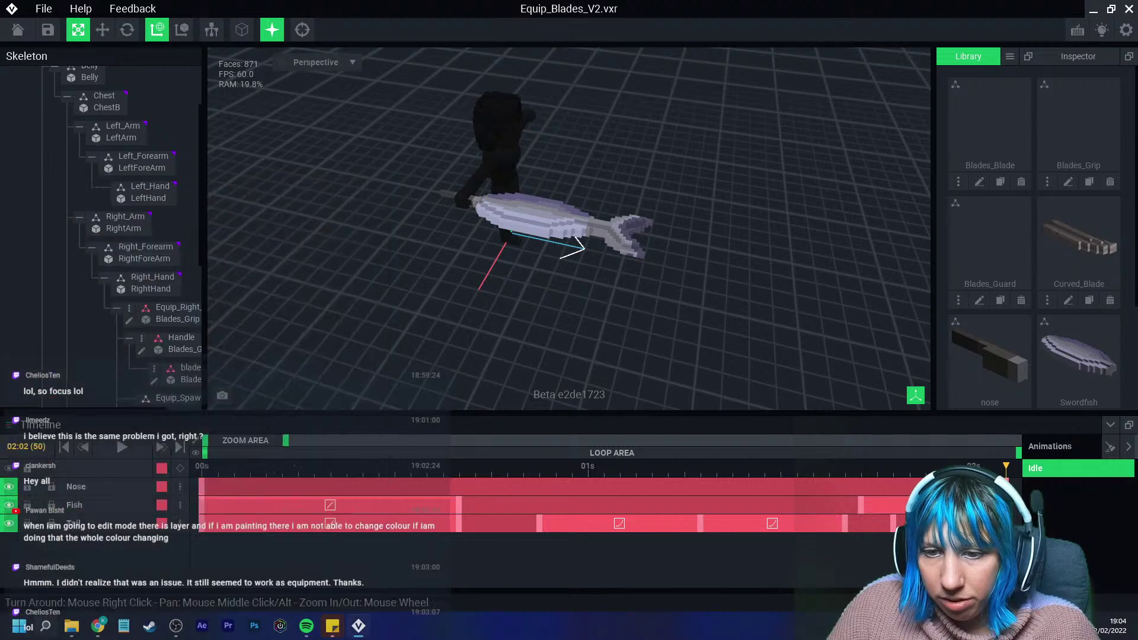
pyautogui.press('Escape')
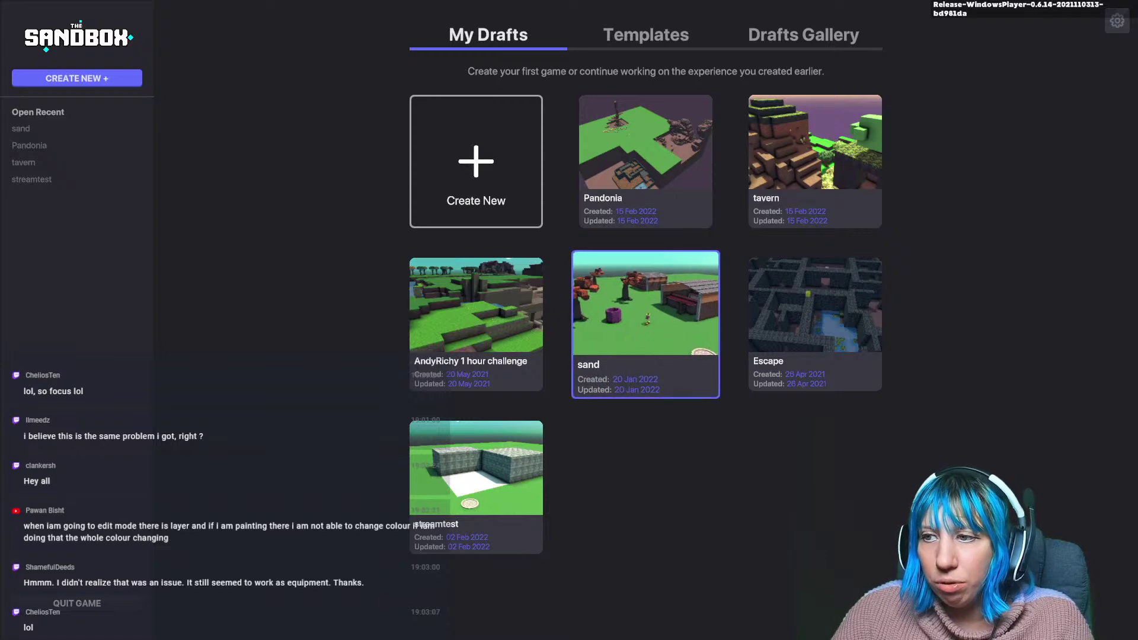
pyautogui.click(646, 314)
pyautogui.click(663, 475)
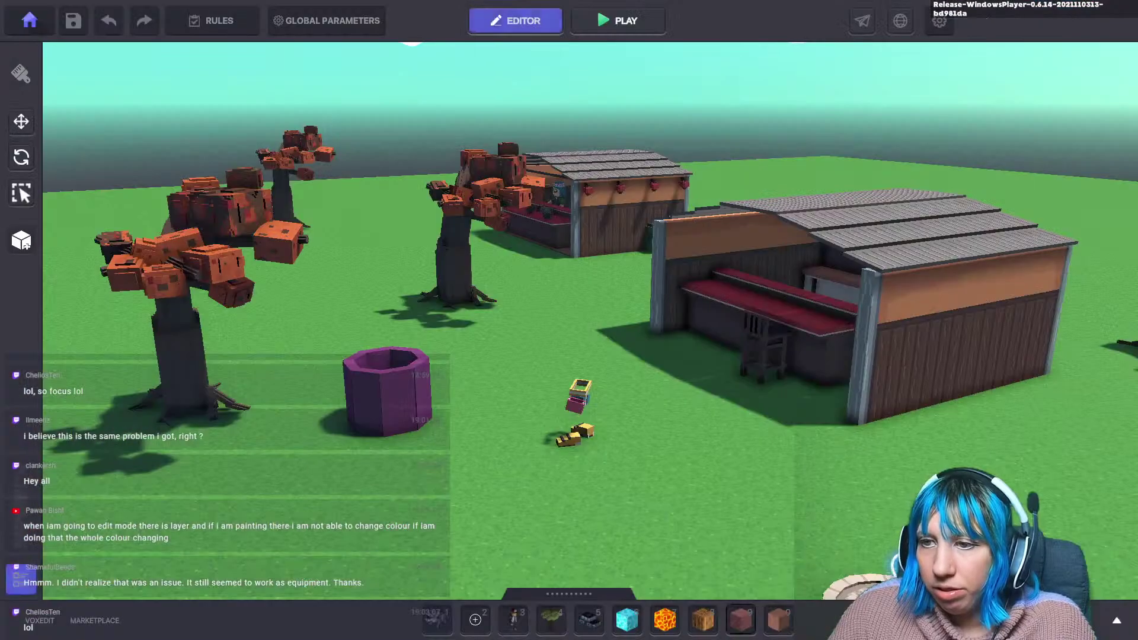
# Search the asset library for "sword" and place the sword fish test asset on the open grass.
pyautogui.press('Tab')
pyautogui.click(240, 324)
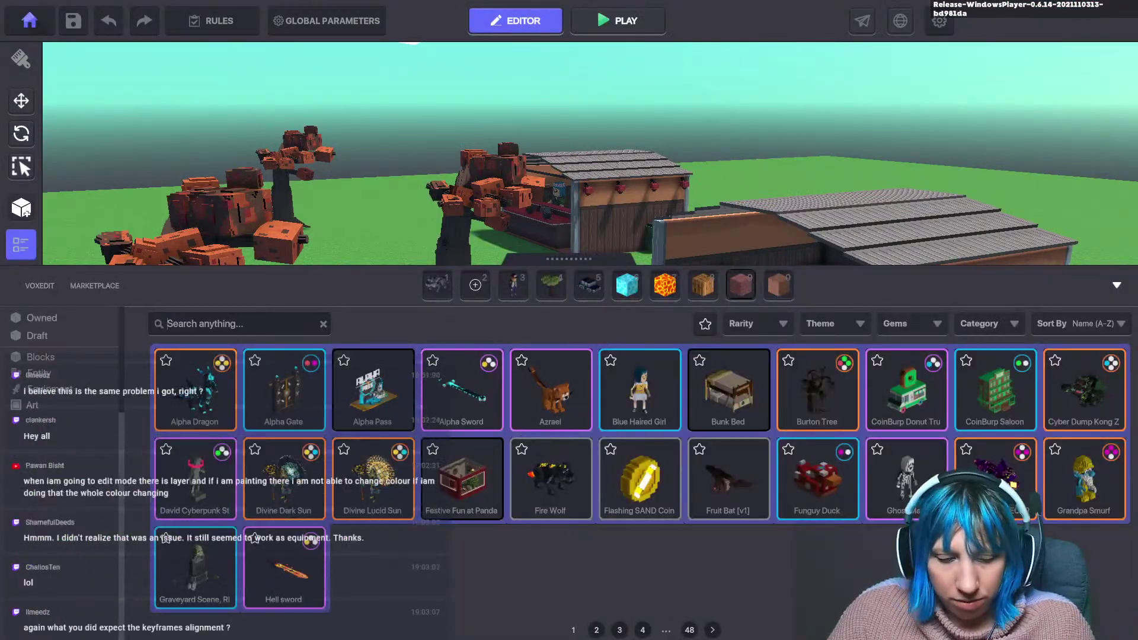
pyautogui.write('sword')
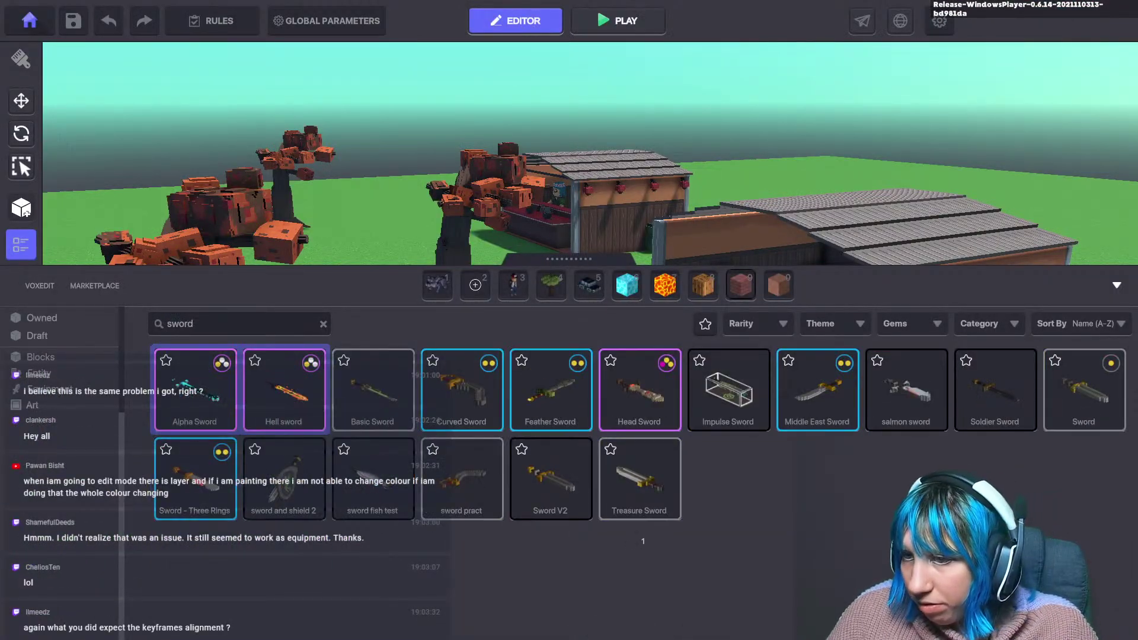
pyautogui.click(372, 479)
pyautogui.press('Tab')
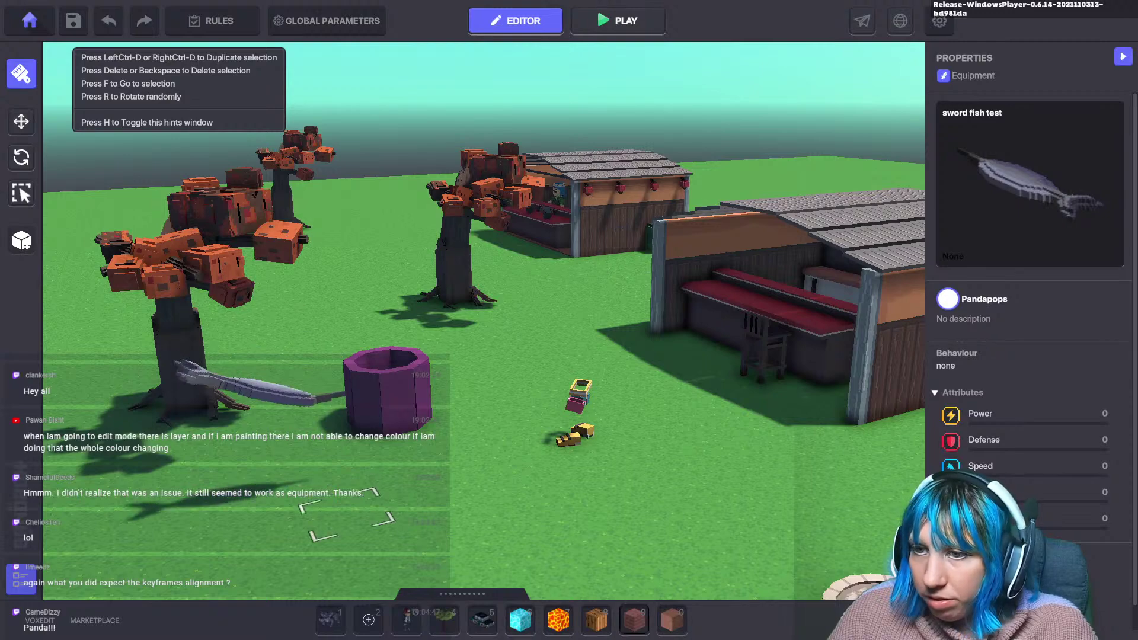
pyautogui.press('f')
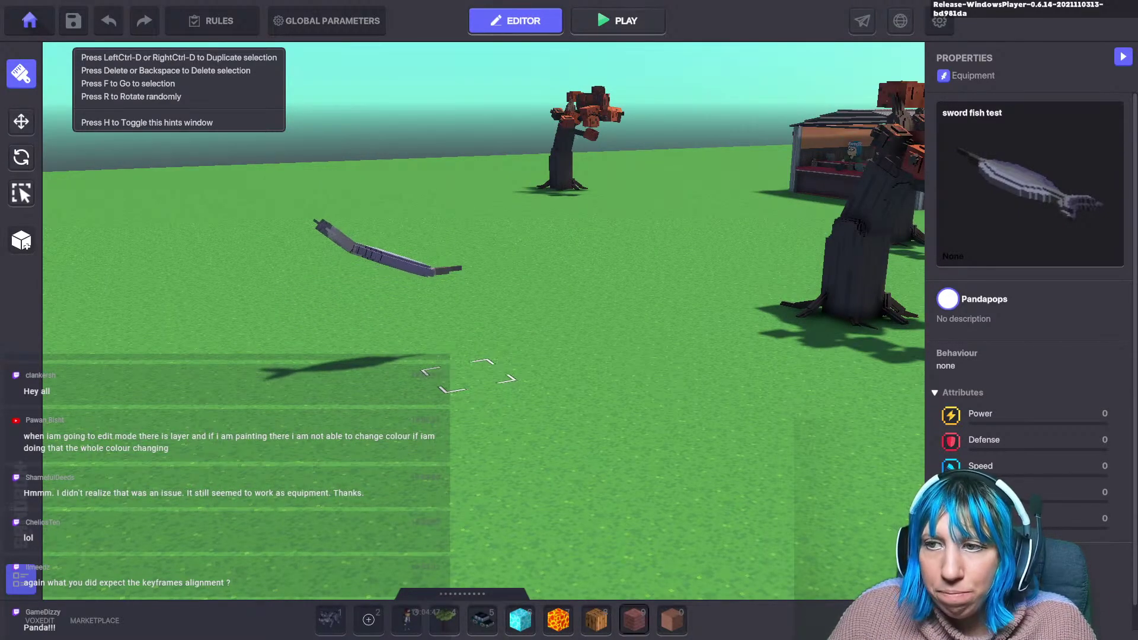
pyautogui.press('w')
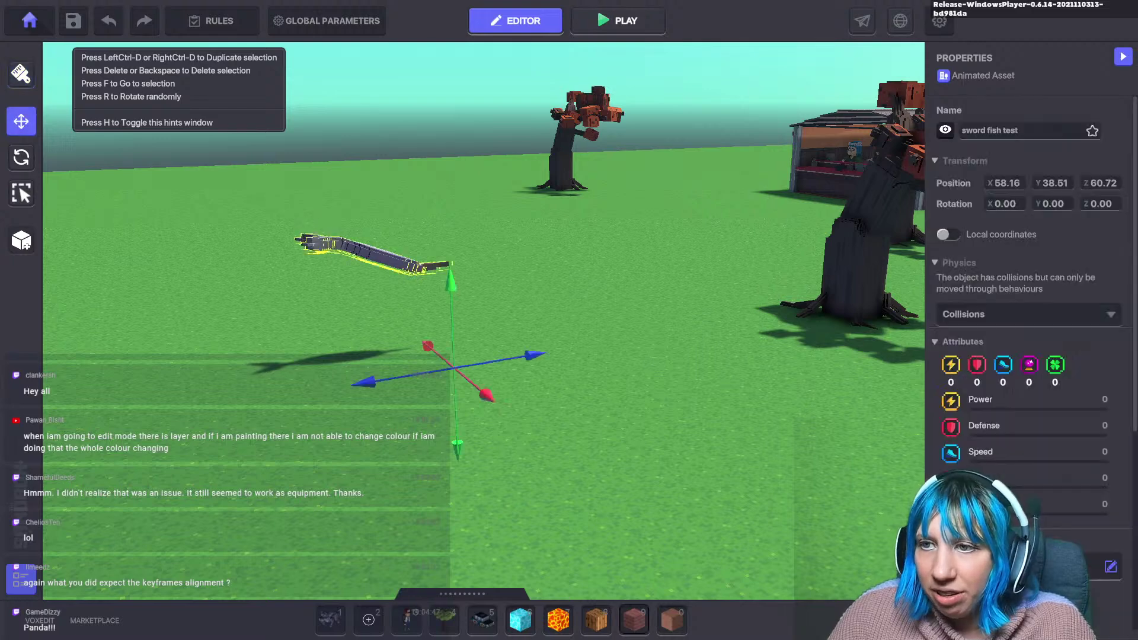
# Look through the behaviours available for the placed sword fish test asset.
pyautogui.click(1111, 567)
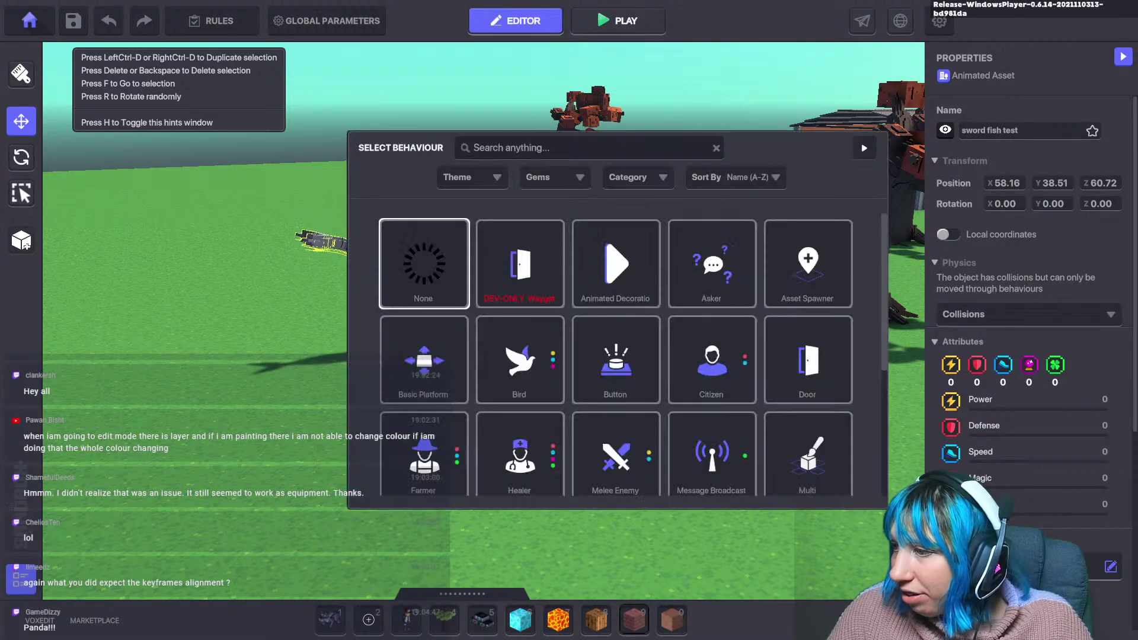
pyautogui.scroll(-1, 712, 392)
pyautogui.scroll(-2, 652, 439)
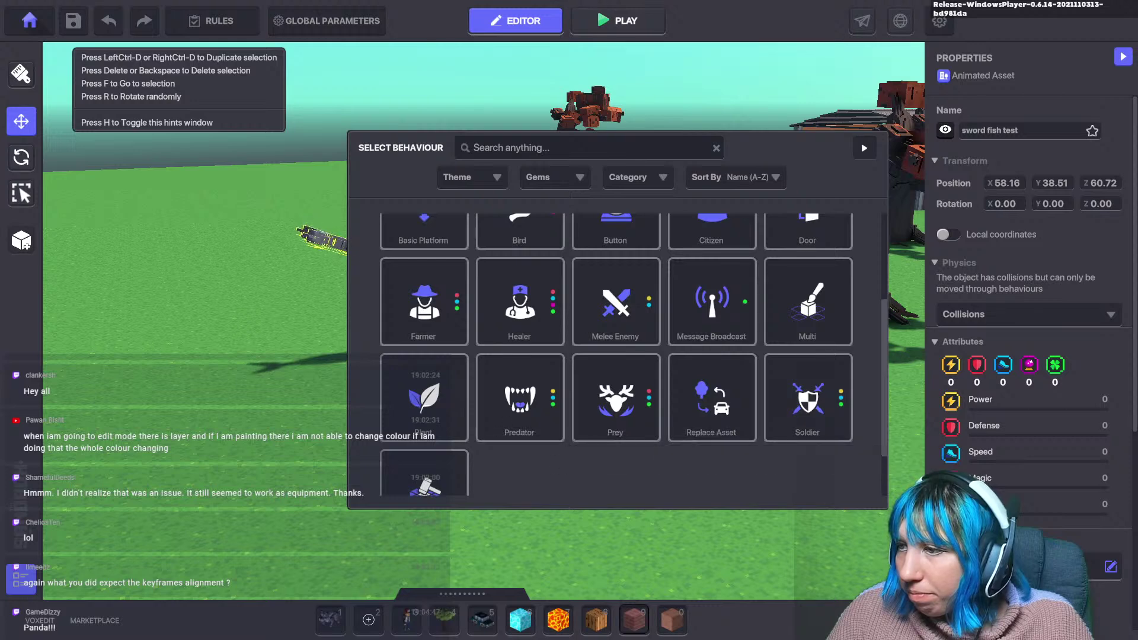
pyautogui.scroll(4, 652, 433)
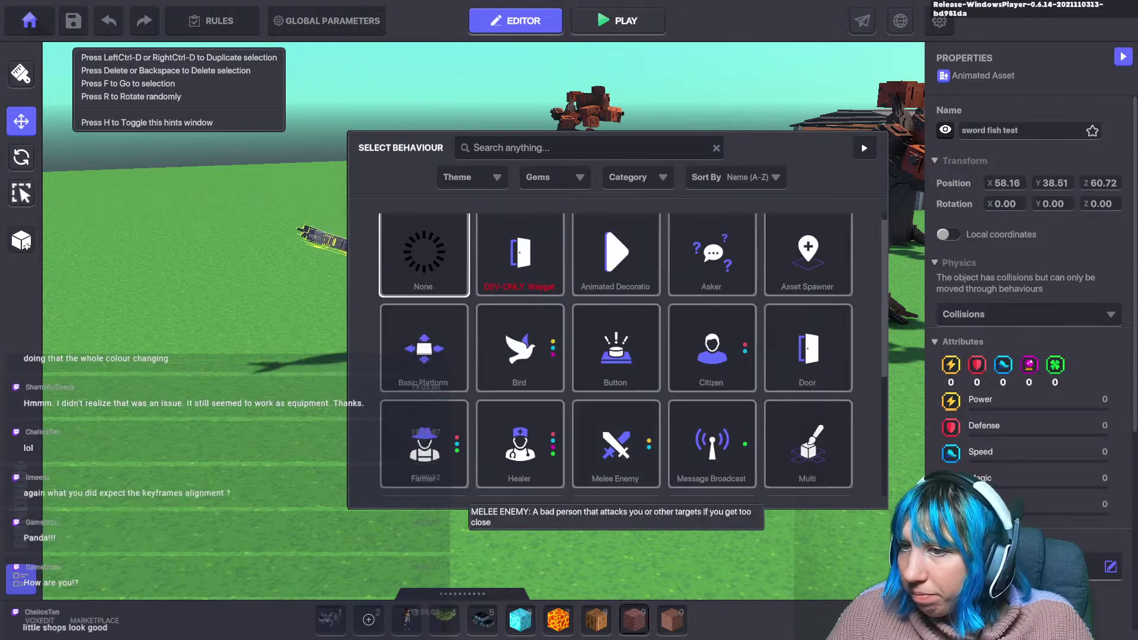
pyautogui.scroll(-3, 652, 439)
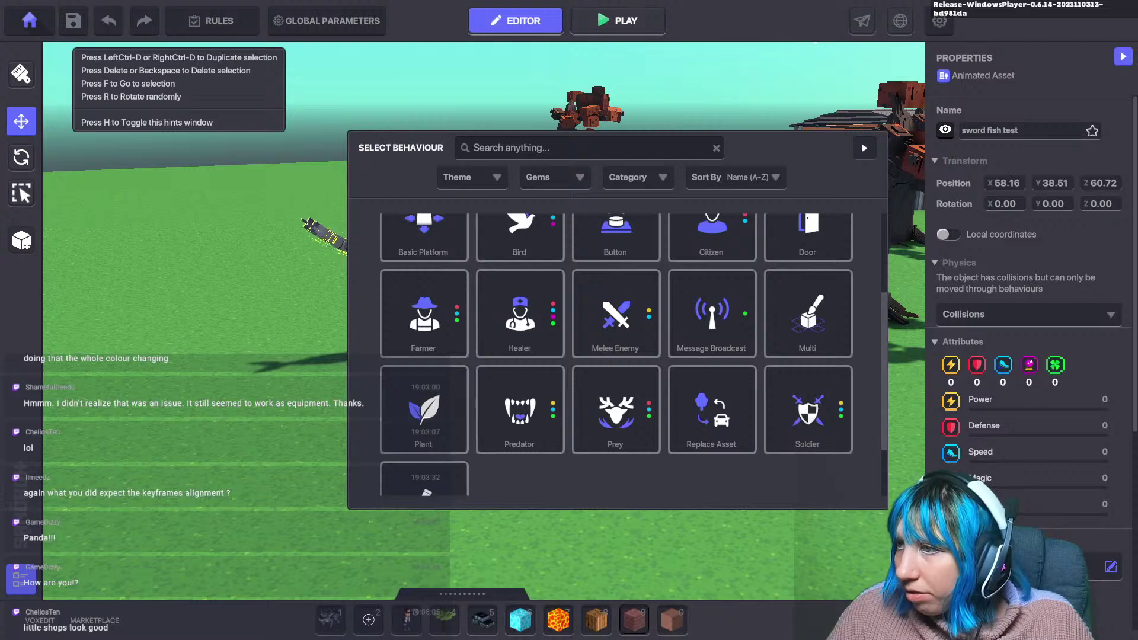
pyautogui.press('Escape')
# Add the Pickable component to the sword fish test asset.
pyautogui.scroll(-5, 1029, 296)
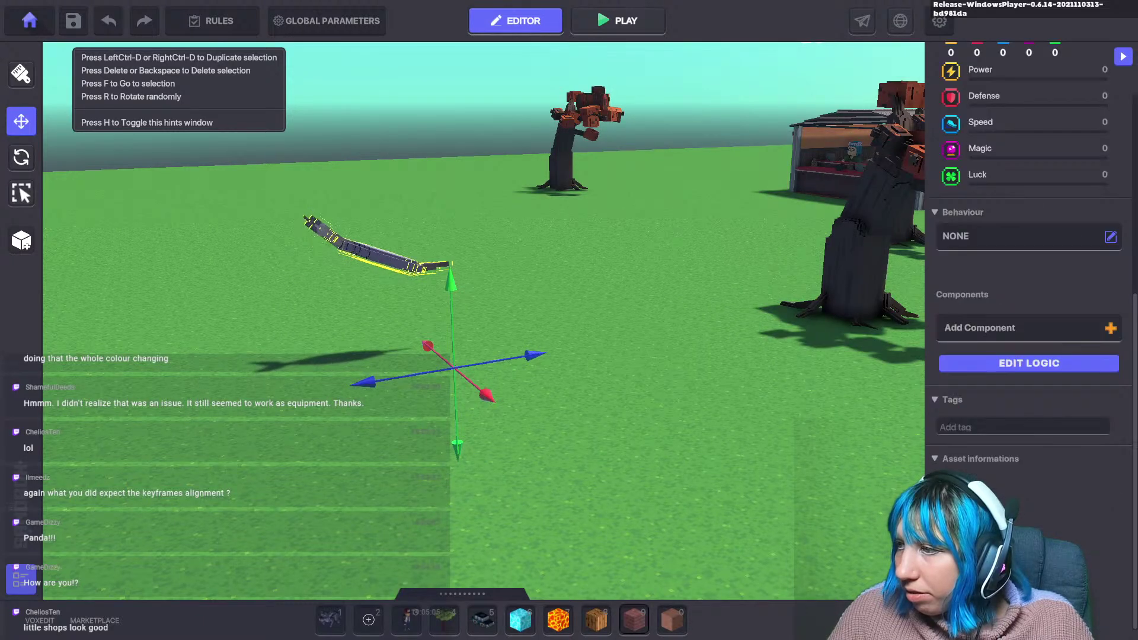
pyautogui.click(980, 328)
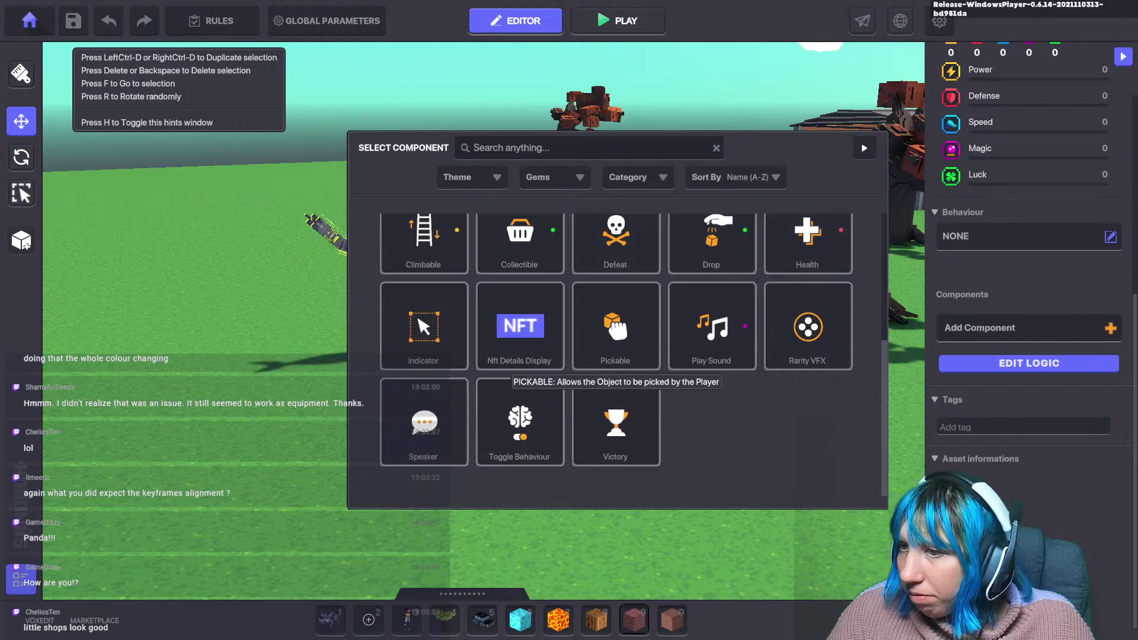
pyautogui.click(615, 344)
# Playtest the draft, walk the character to the pickable swordfish, try to pick it up, and return to the editor.
pyautogui.click(618, 20)
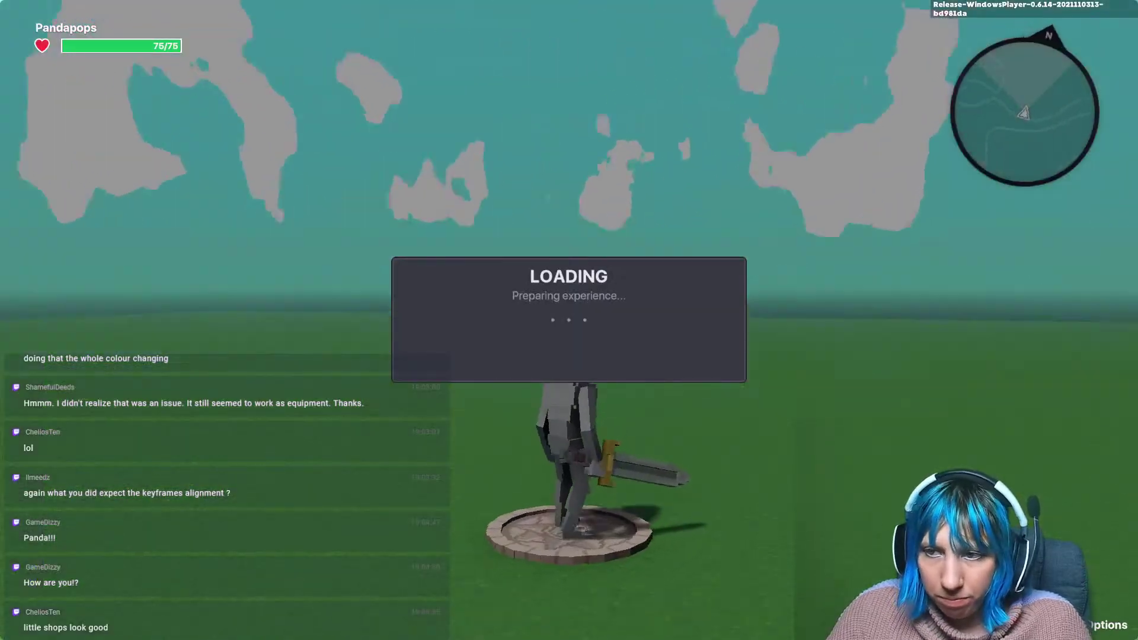
pyautogui.press('w')
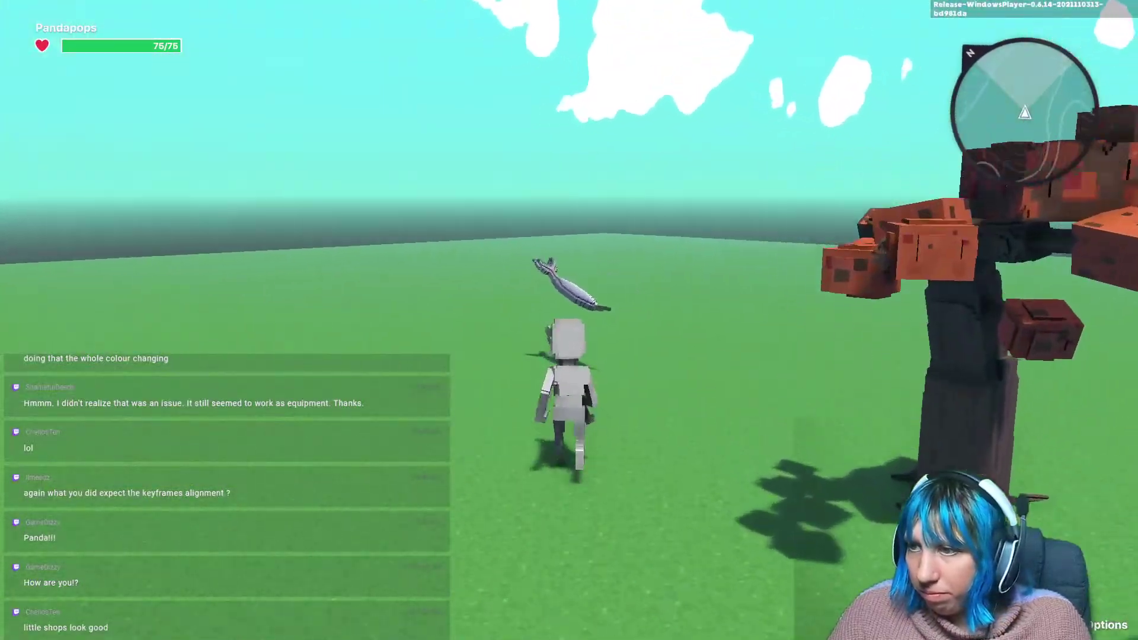
pyautogui.press('w')
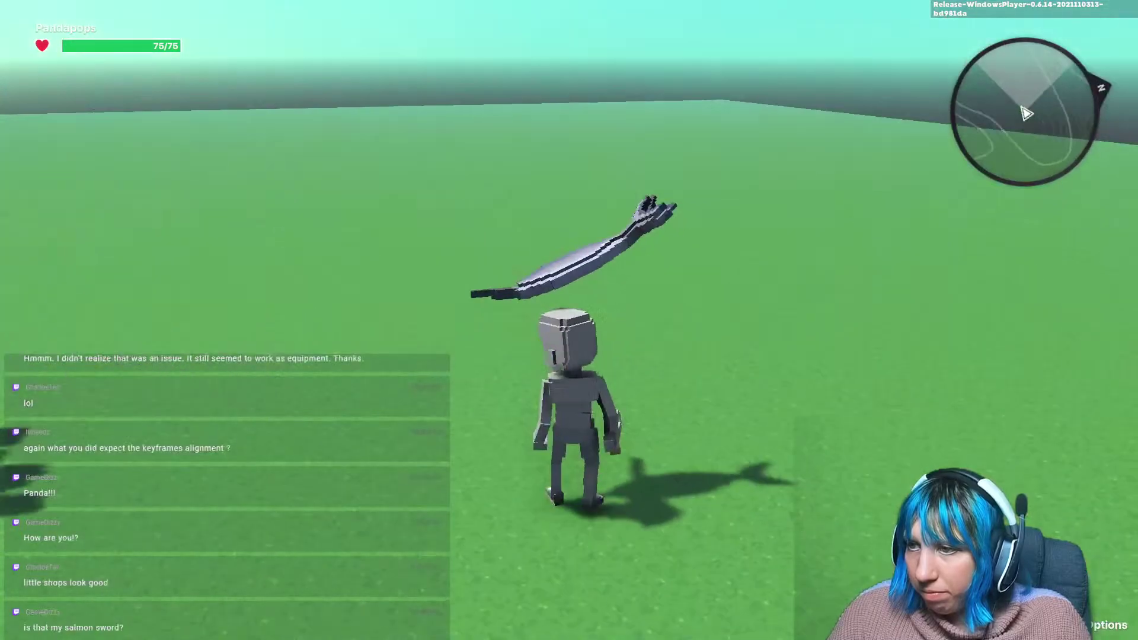
pyautogui.press('e')
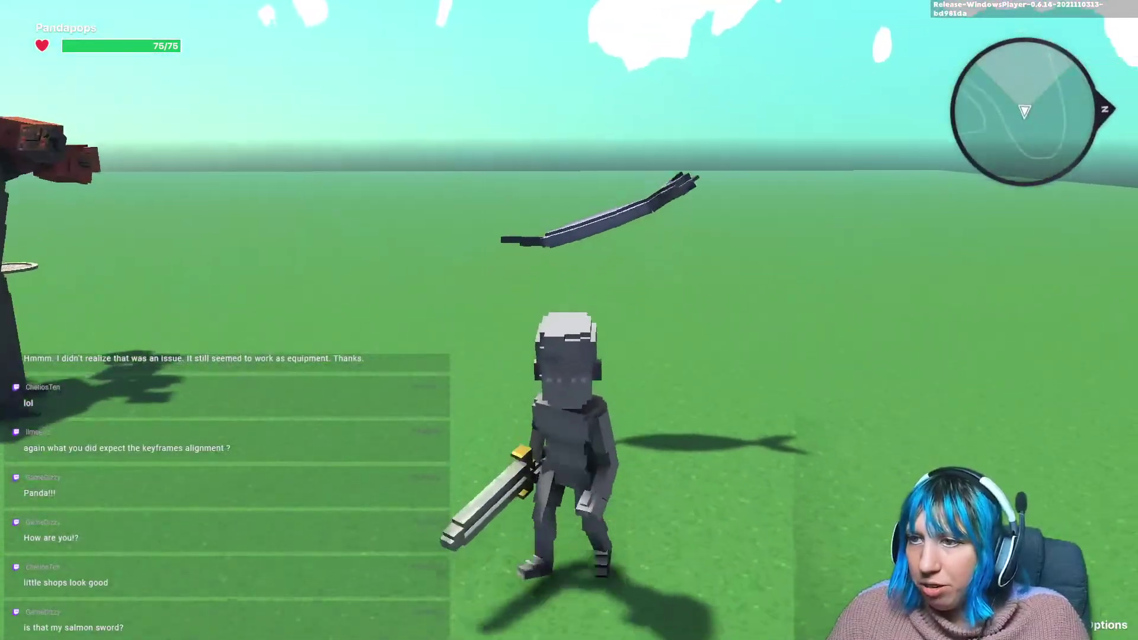
pyautogui.press('Escape')
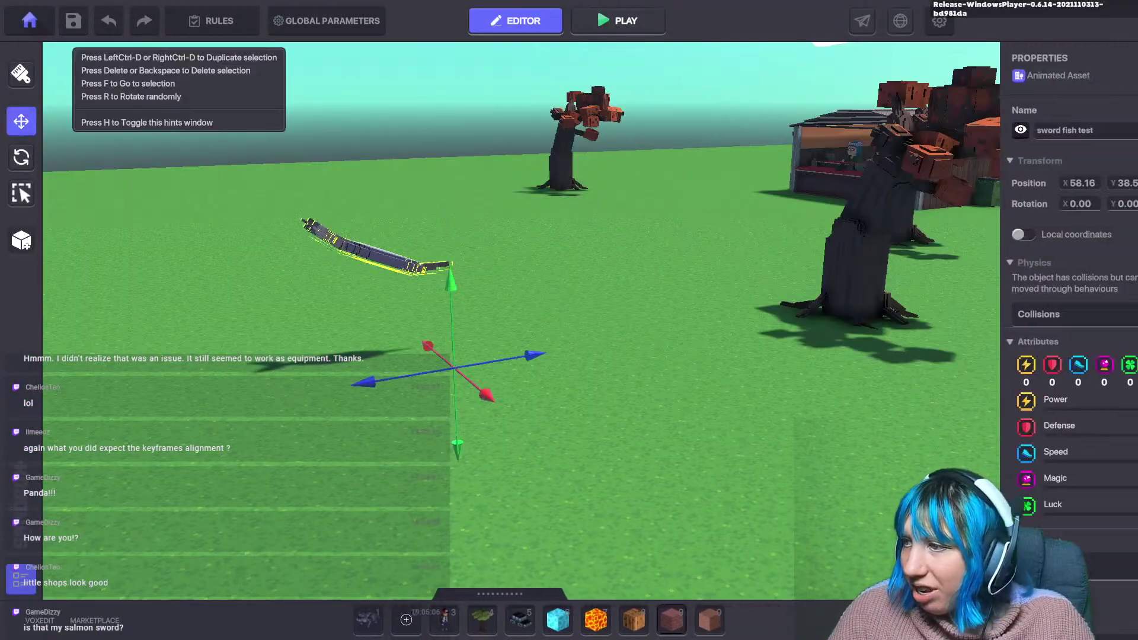
# Replace the Pickable component on the sword fish test asset with the Collectible component.
pyautogui.scroll(-6, 1028, 296)
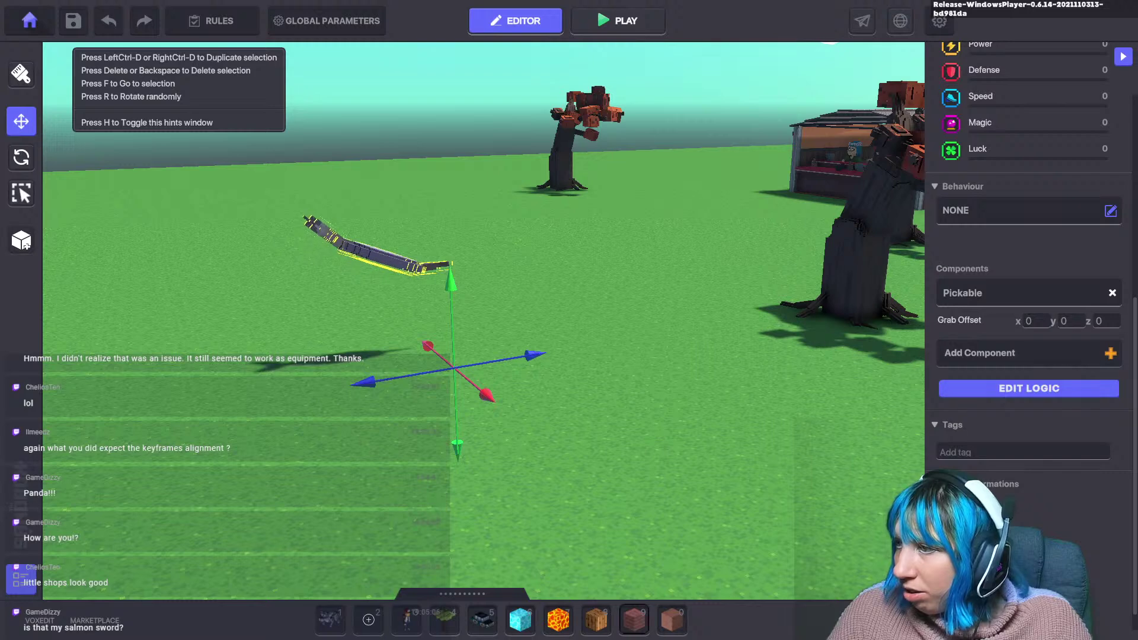
pyautogui.click(1112, 293)
pyautogui.click(1008, 328)
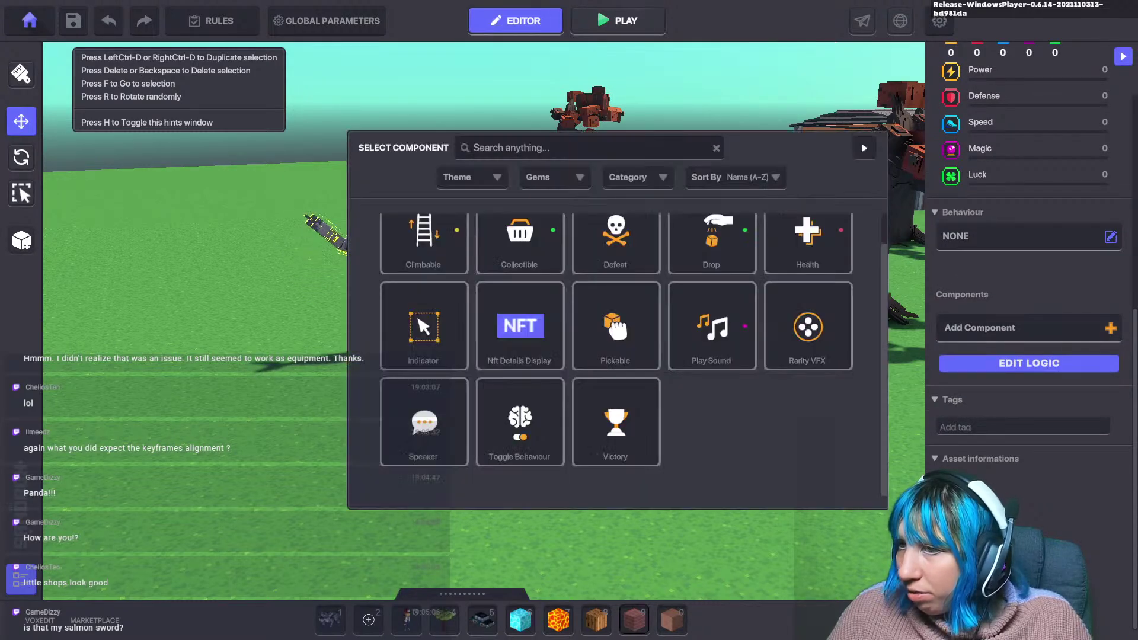
pyautogui.scroll(1, 616, 356)
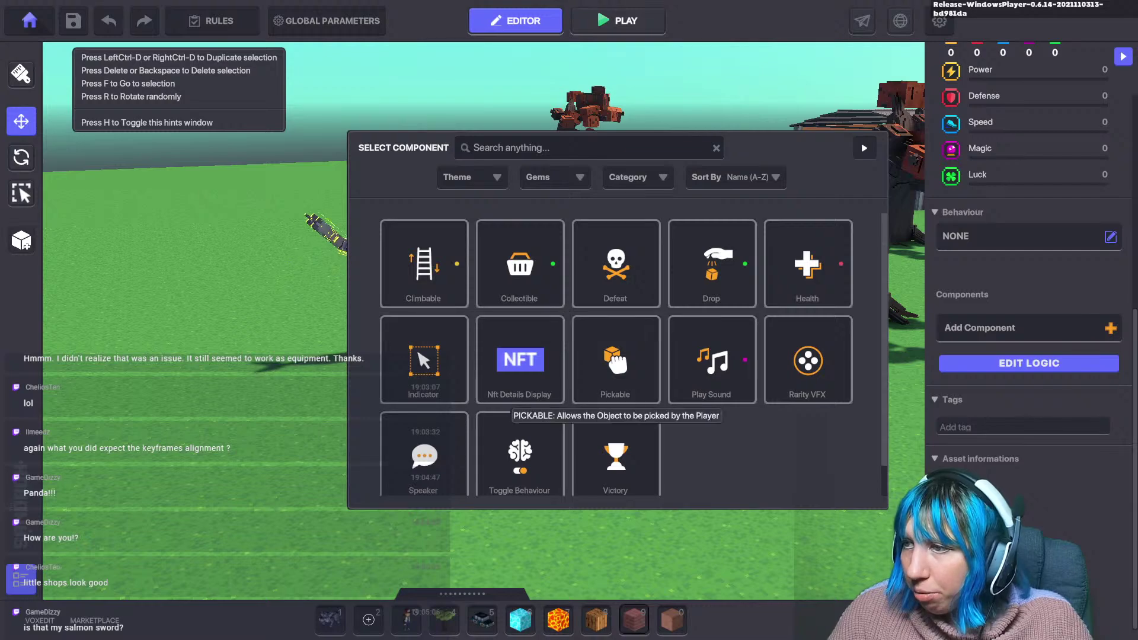
pyautogui.click(519, 264)
# Playtest the draft by running the character to the collectible swordfish, and return to the editor.
pyautogui.click(617, 21)
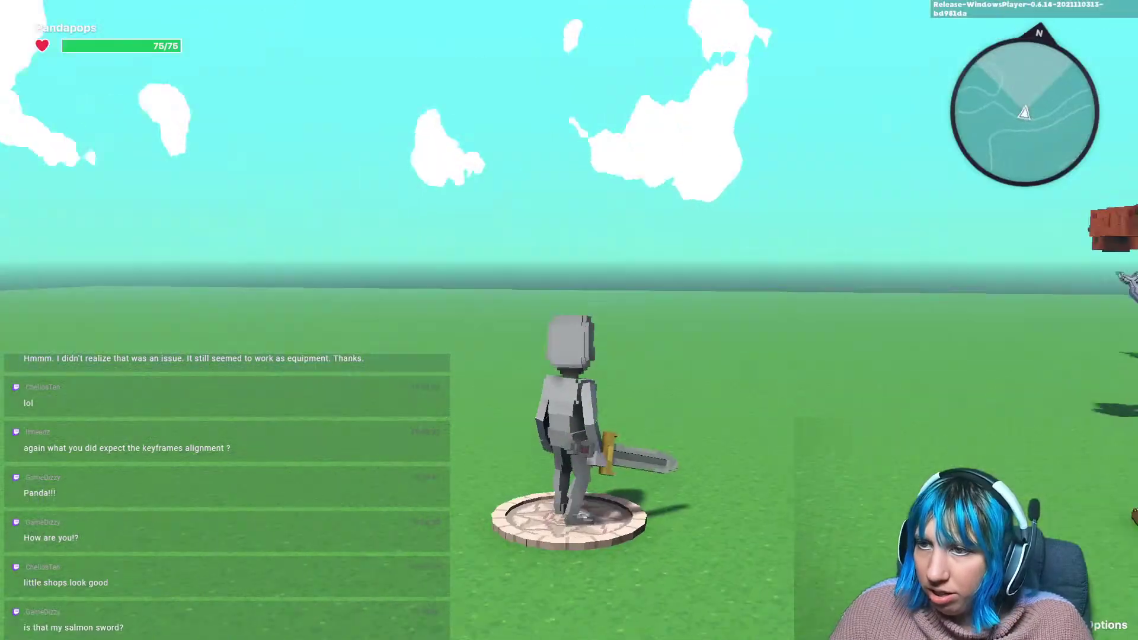
pyautogui.press('w')
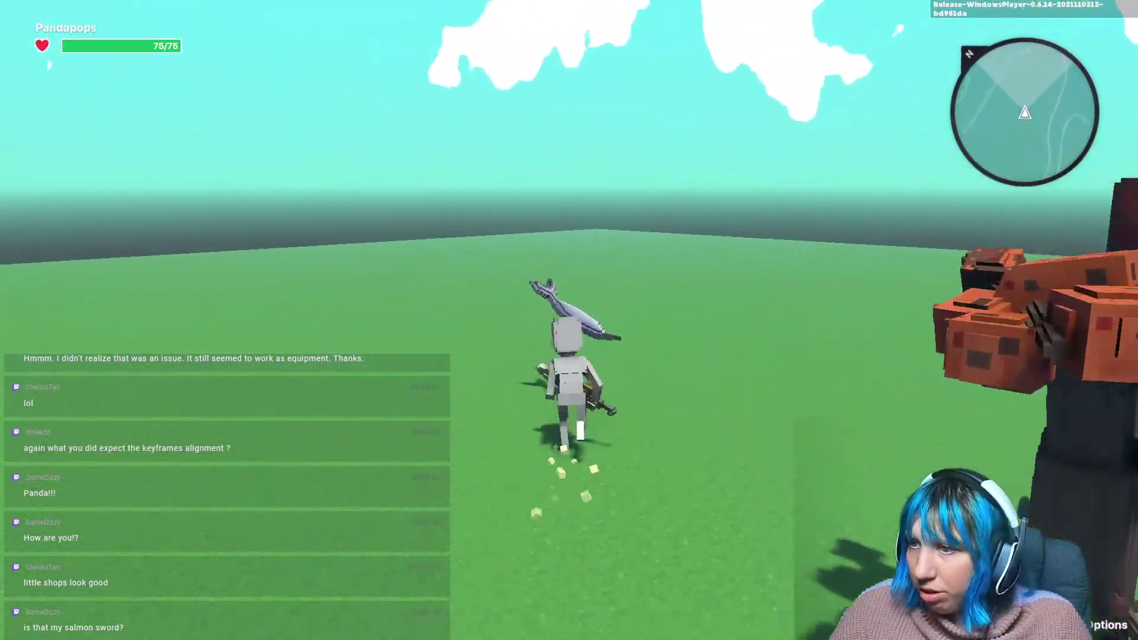
pyautogui.press('Escape')
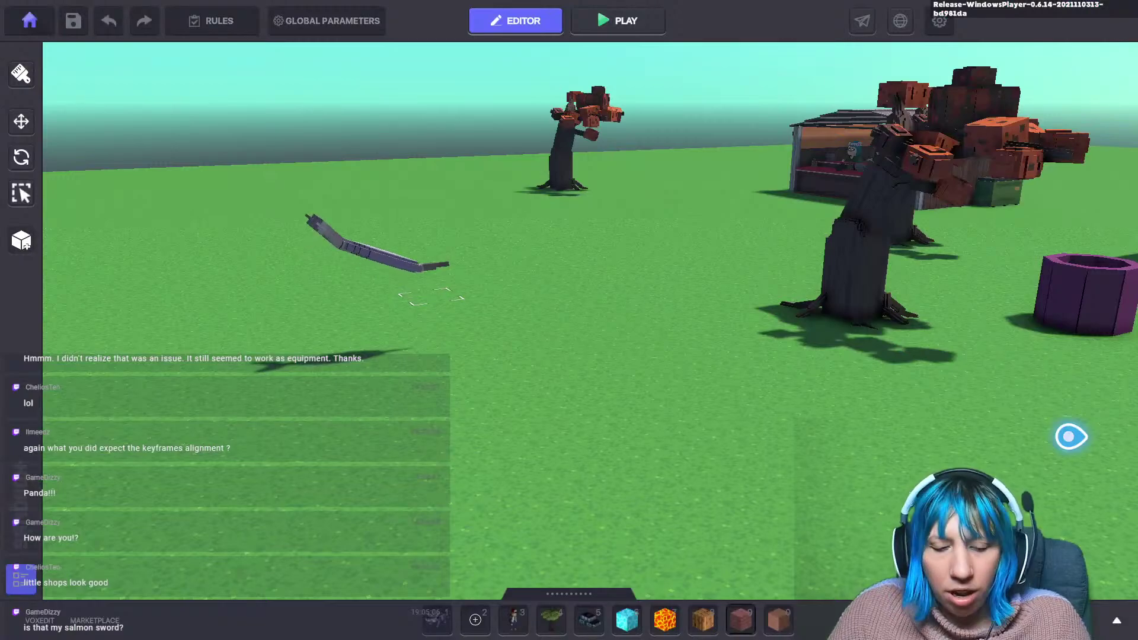
# Restart the playtest, collect the swordfish, try to equip it from the inventory, and return to the editor.
pyautogui.click(618, 21)
pyautogui.press('w')
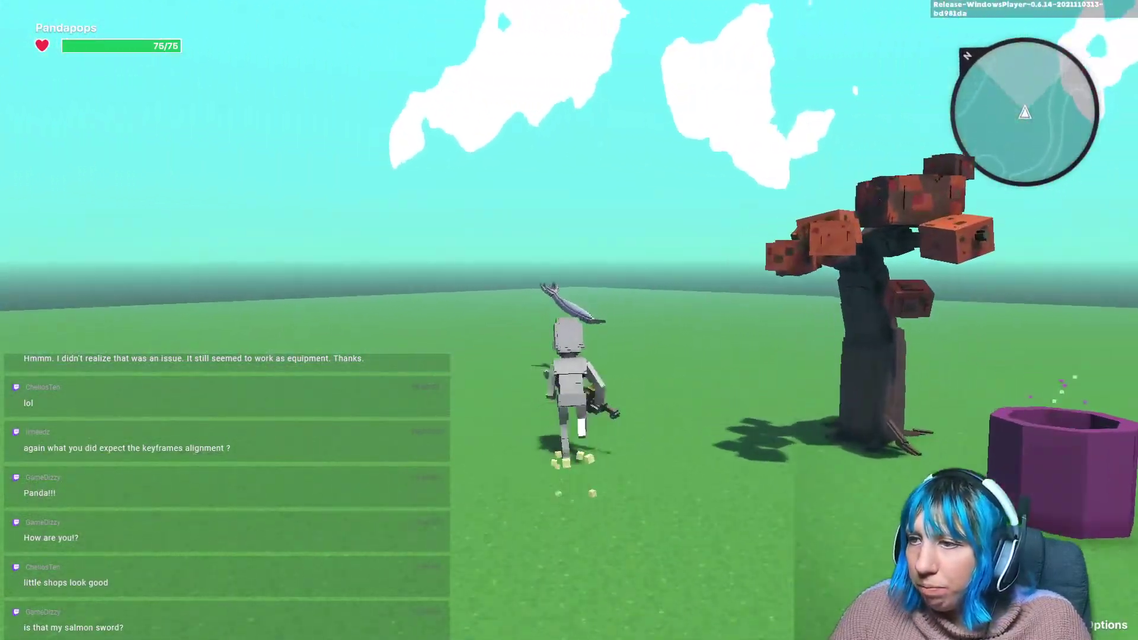
pyautogui.press('i')
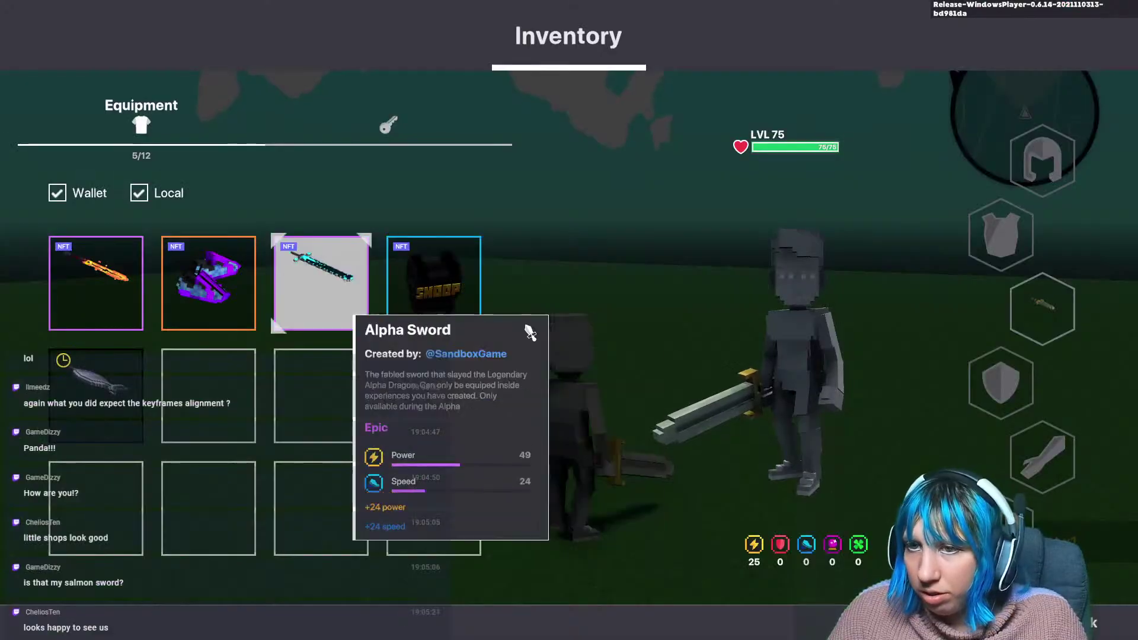
pyautogui.moveTo(95, 395); pyautogui.dragTo(1042, 309)
pyautogui.press('Tab')
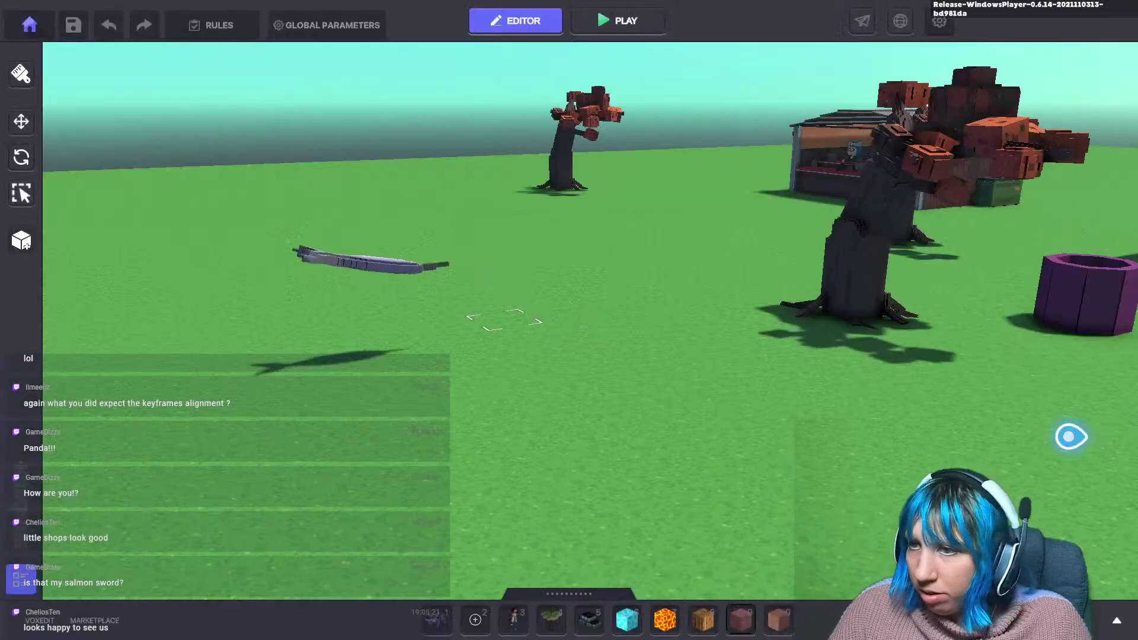
# Playtest the draft again, collect the swordfish and equip sword fish test in the character's weapon slot from the inventory.
pyautogui.press('Tab')
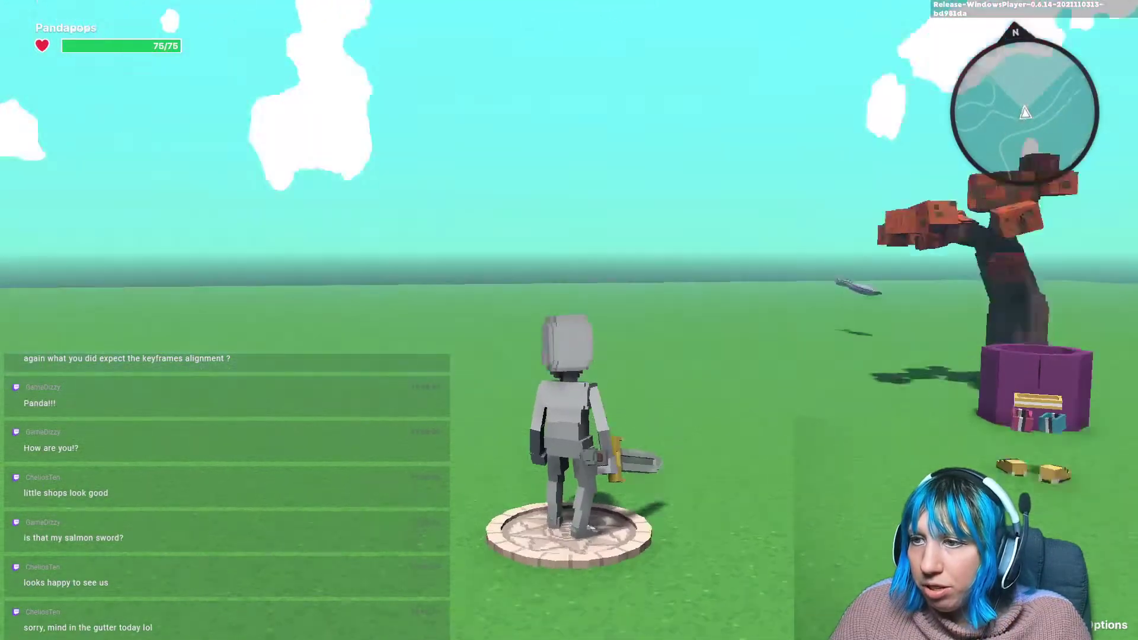
pyautogui.press('w')
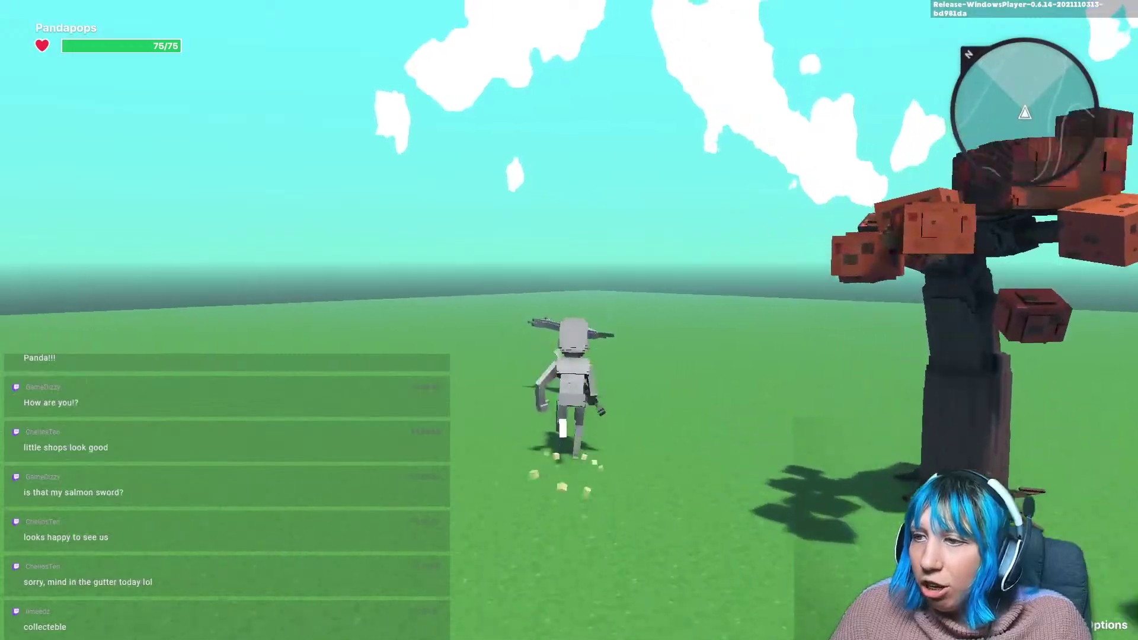
pyautogui.press('i')
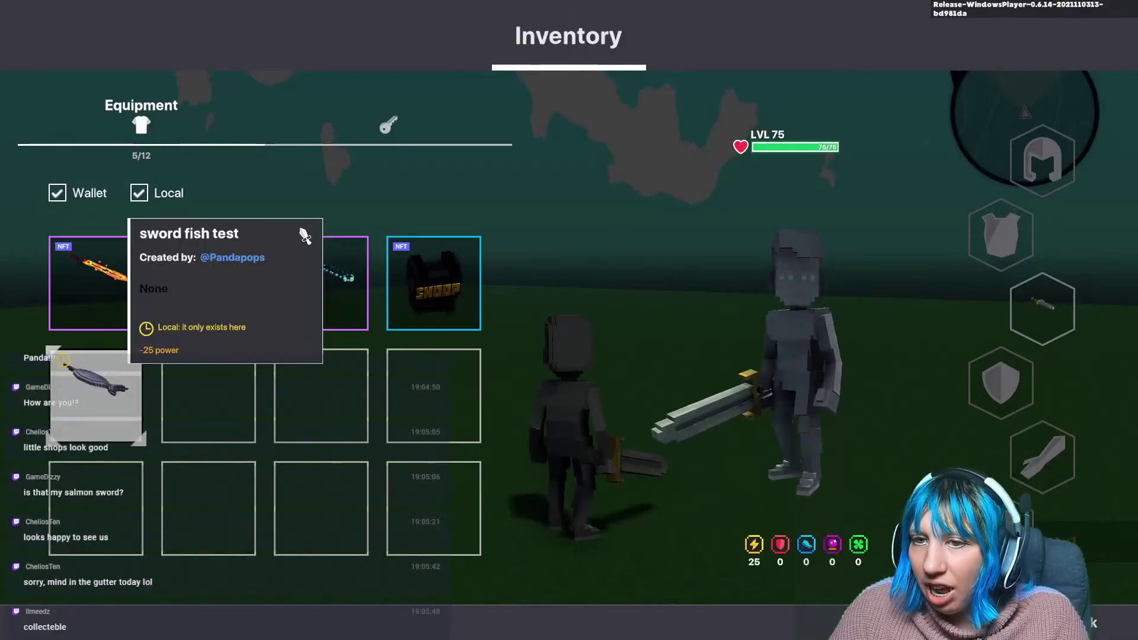
pyautogui.moveTo(96, 396); pyautogui.dragTo(1042, 456)
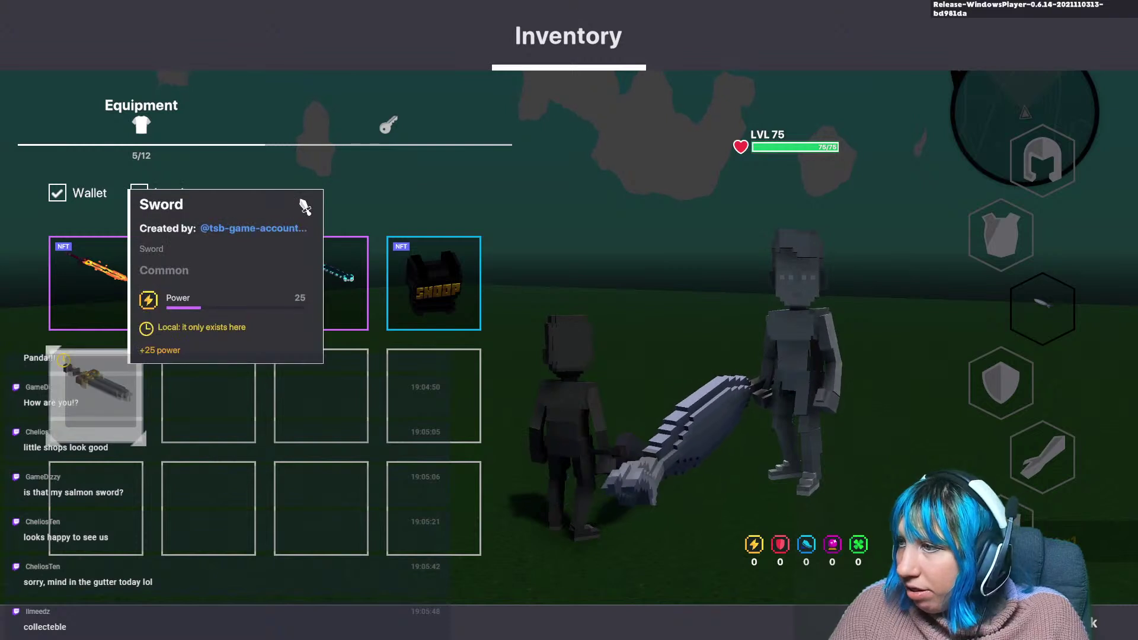
pyautogui.moveTo(1007, 345)
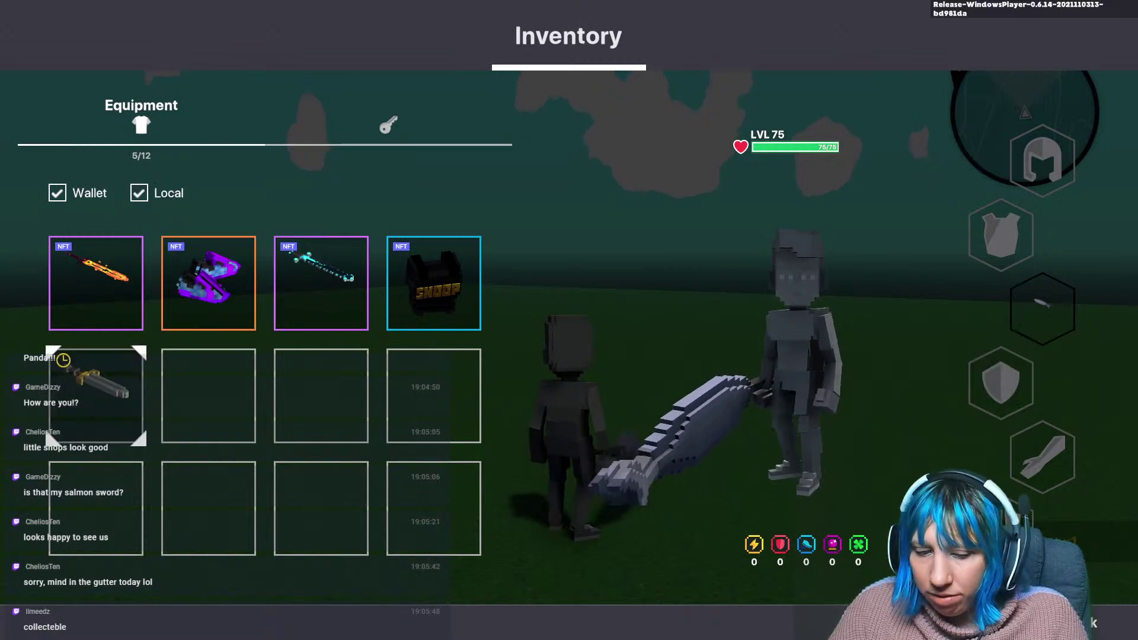
pyautogui.press('i')
# Swing the equipped swordfish repeatedly and examine from close up how the character holds it.
pyautogui.press('w')
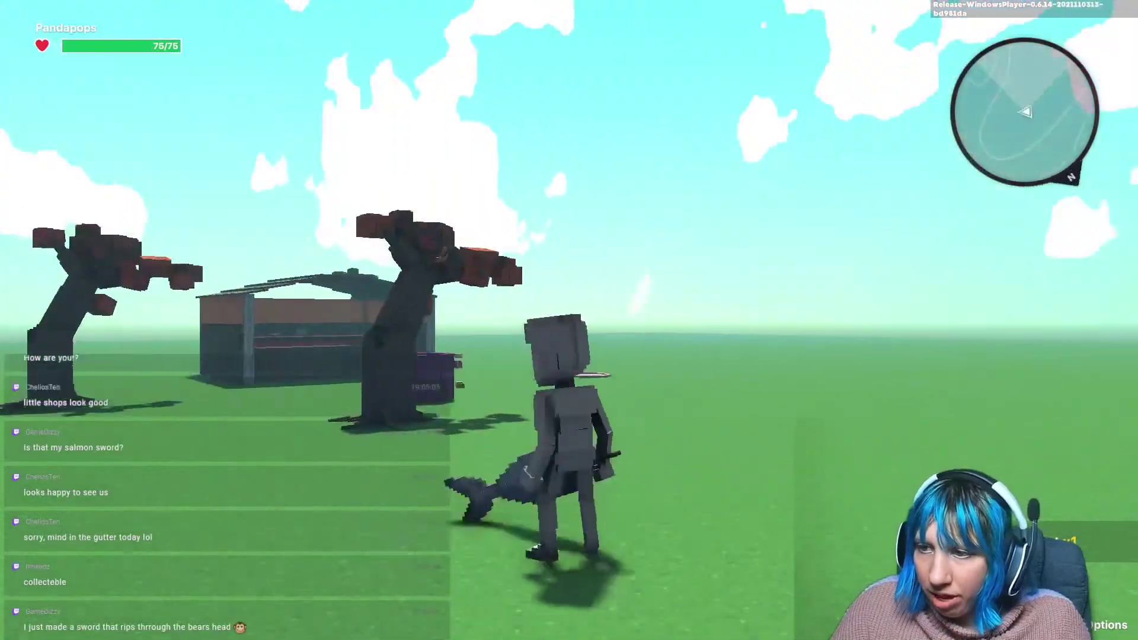
pyautogui.click(569, 320)
pyautogui.click(569, 320)
pyautogui.click(569, 320)
pyautogui.click(569, 320)
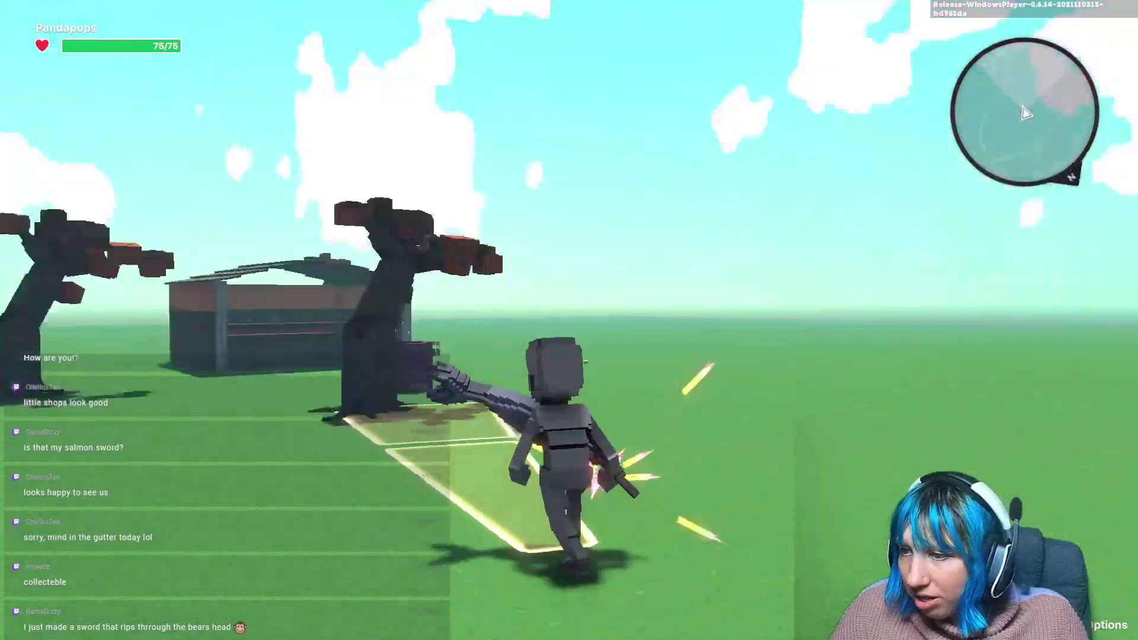
pyautogui.click(569, 320)
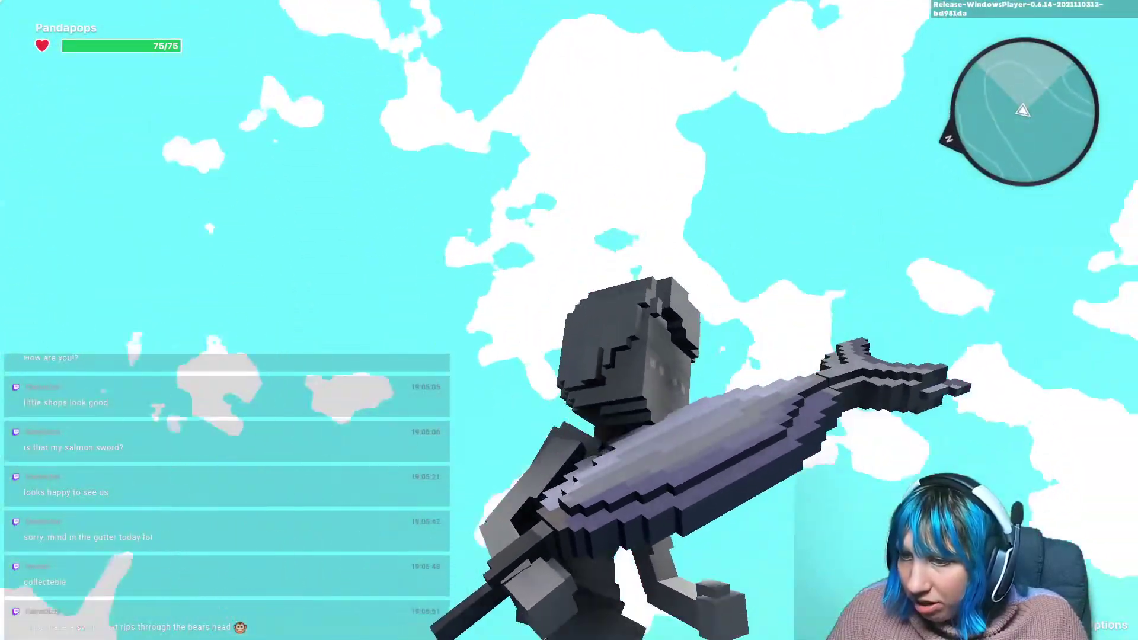
# Run the character past the purple container and stalls while swinging the swordfish to check its attack animation.
pyautogui.press('w')
pyautogui.press('w')
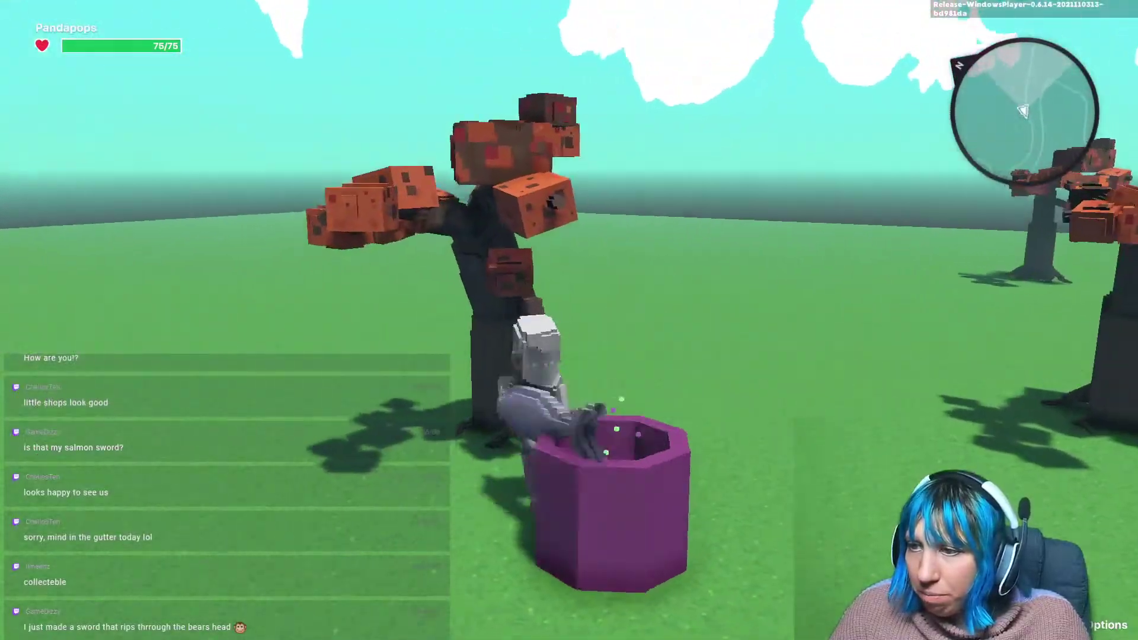
pyautogui.click(569, 320)
pyautogui.press('w')
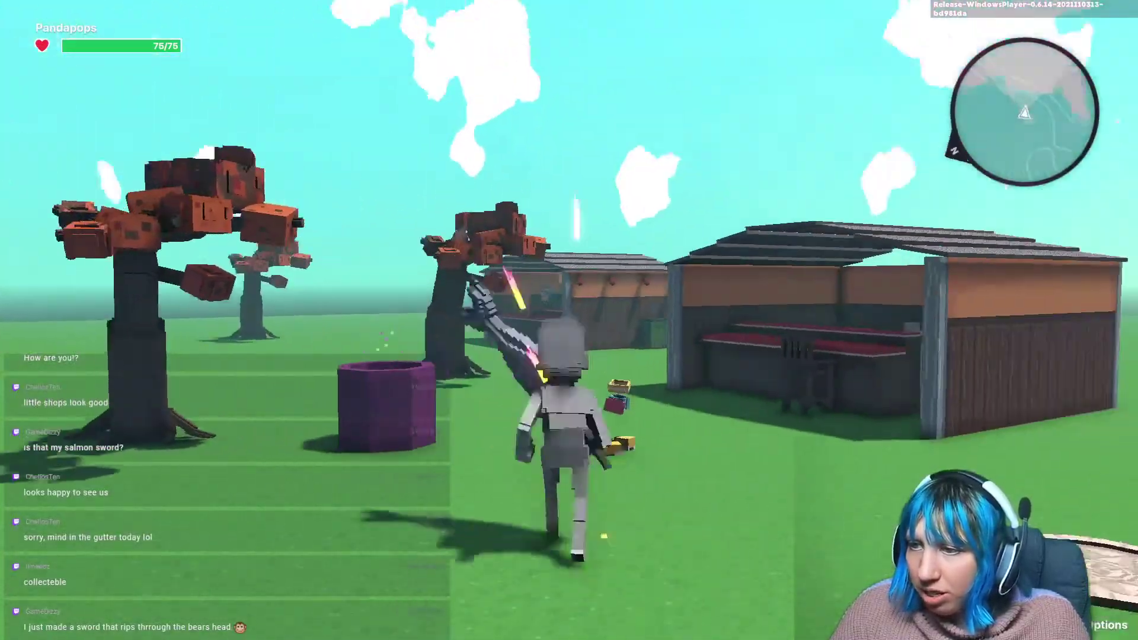
pyautogui.click(569, 320)
pyautogui.click(569, 321)
pyautogui.press('w')
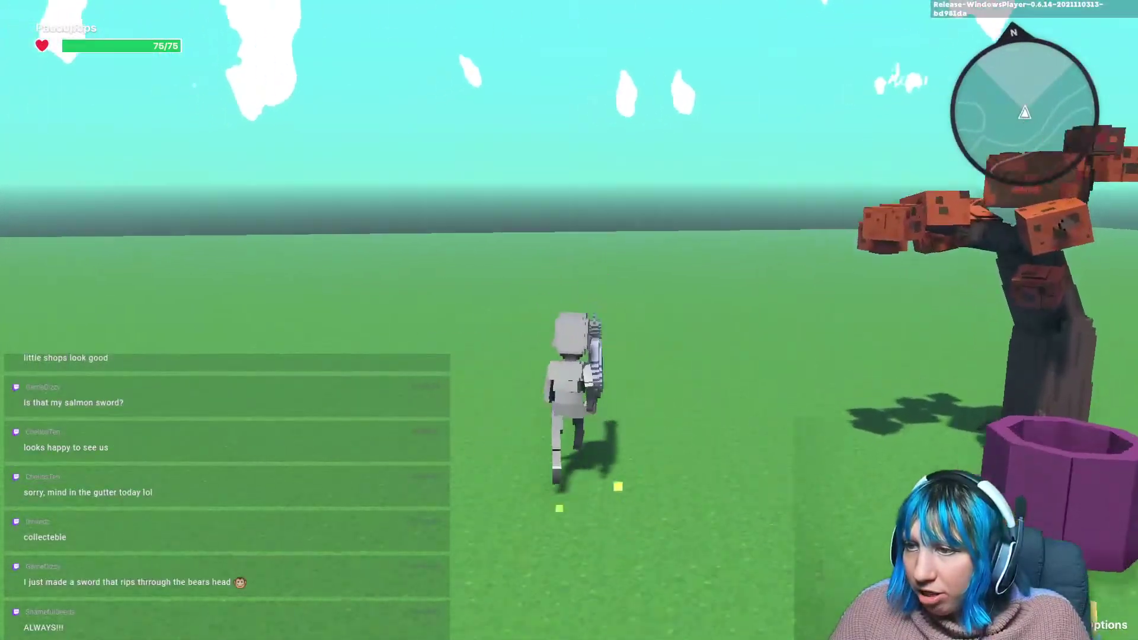
pyautogui.press('w')
pyautogui.click(569, 320)
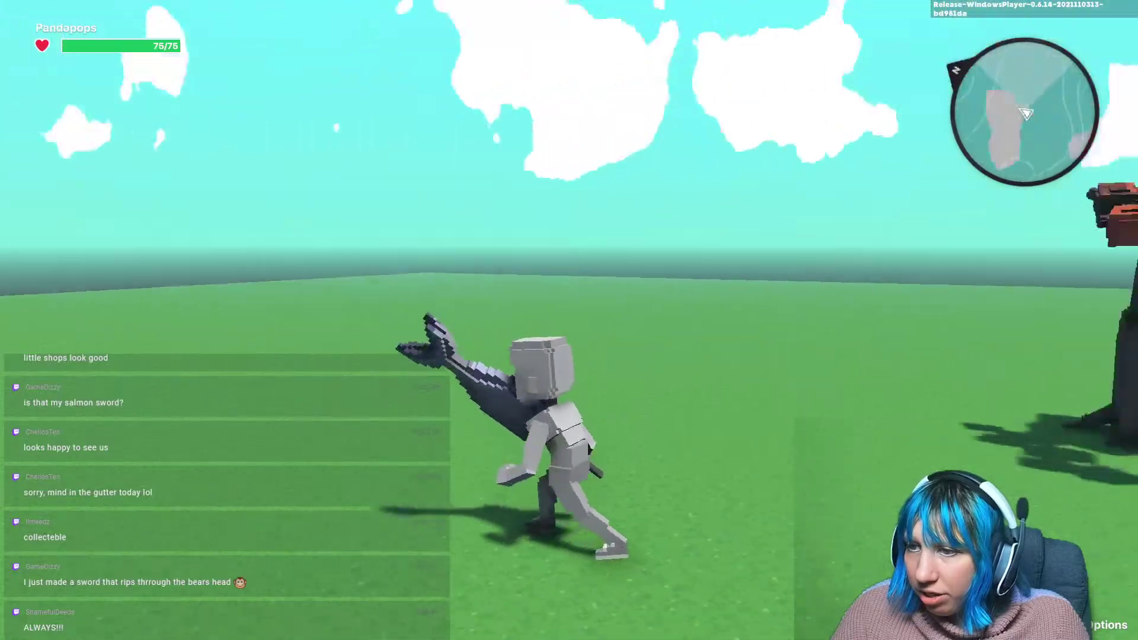
pyautogui.click(569, 320)
# Examine the swordfish's bending motion while the character stands, attacks and runs across the open grass.
pyautogui.press('w')
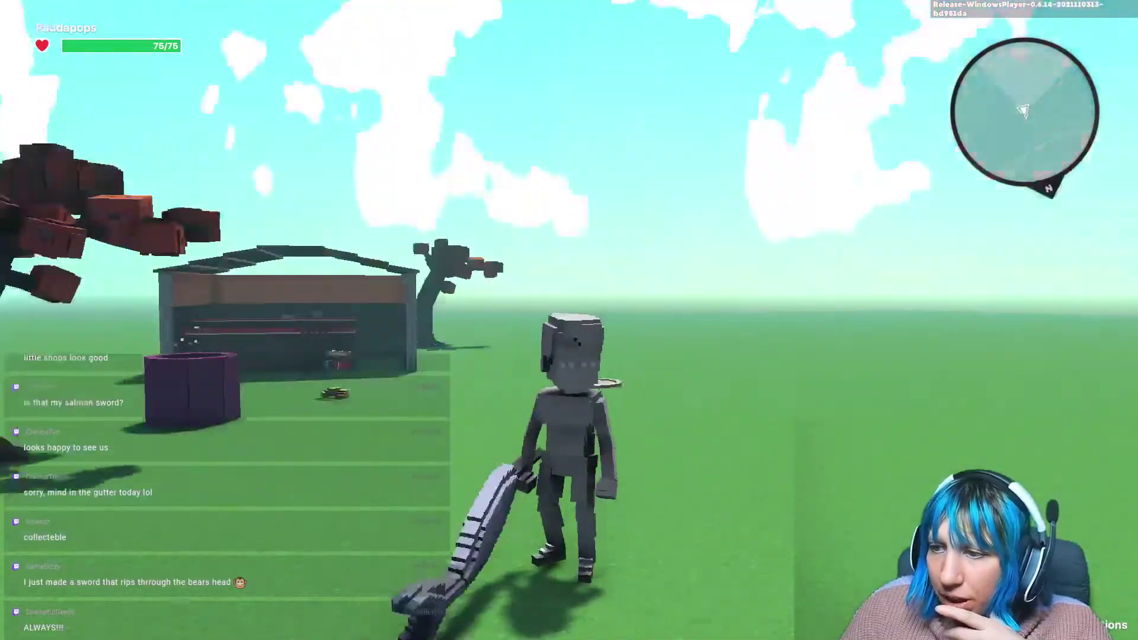
pyautogui.press('w')
pyautogui.click(569, 320)
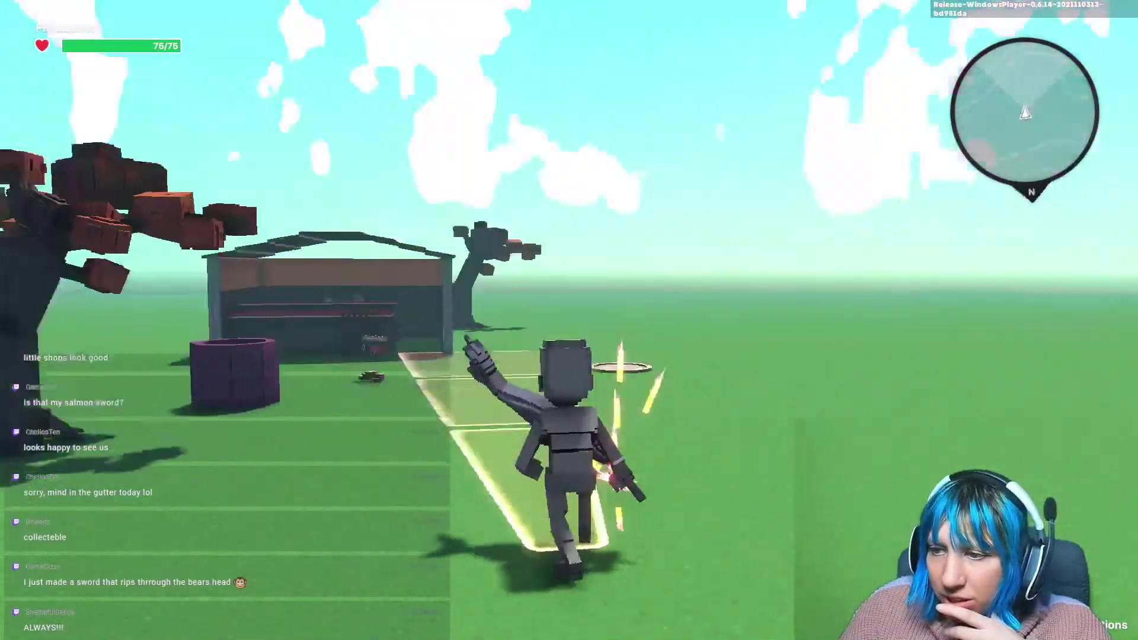
pyautogui.click(569, 320)
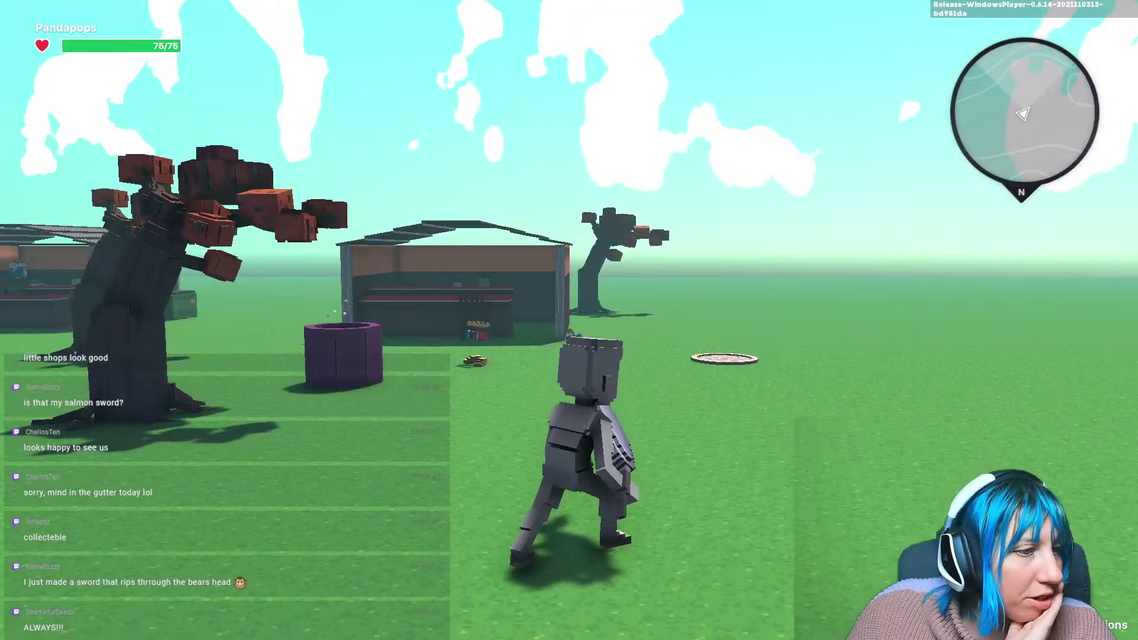
pyautogui.click(569, 321)
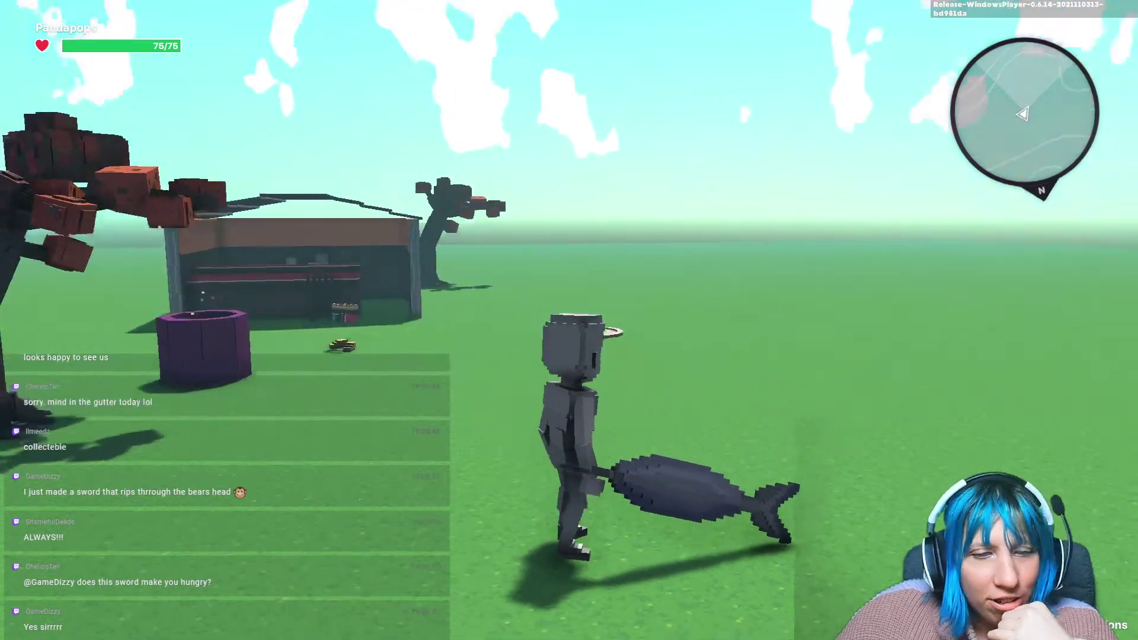
pyautogui.click(569, 320)
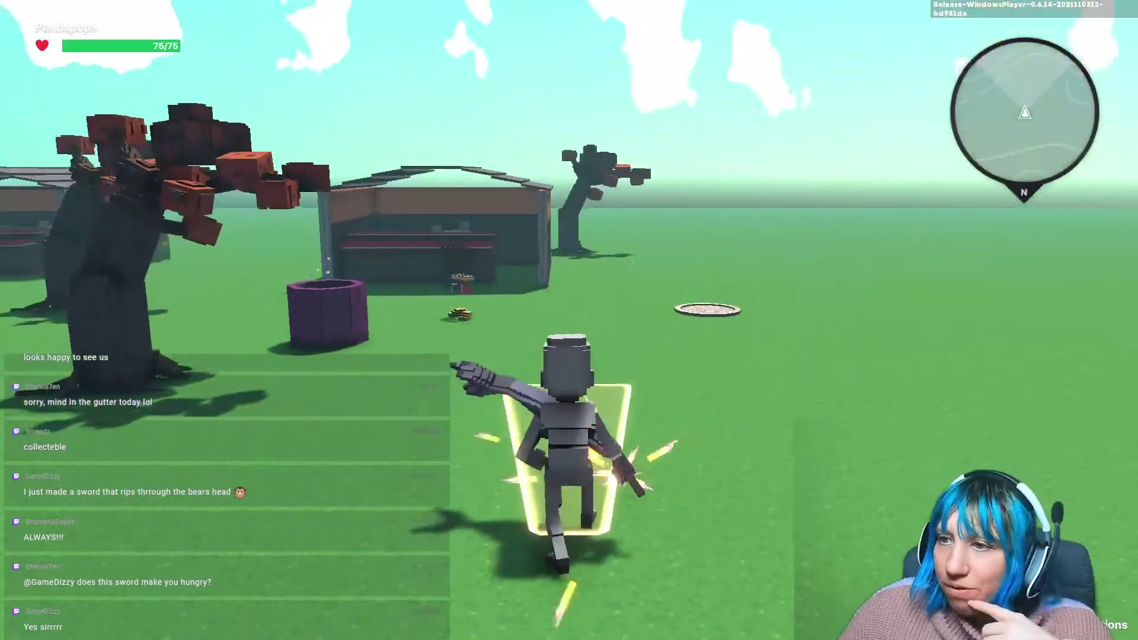
pyautogui.press('w')
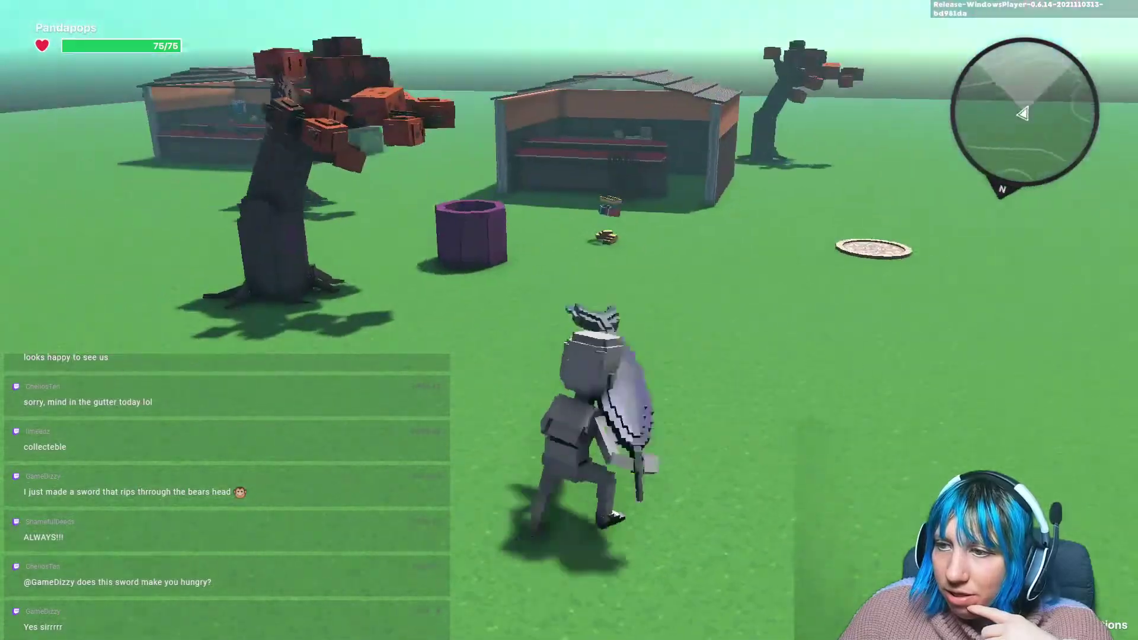
pyautogui.click(569, 320)
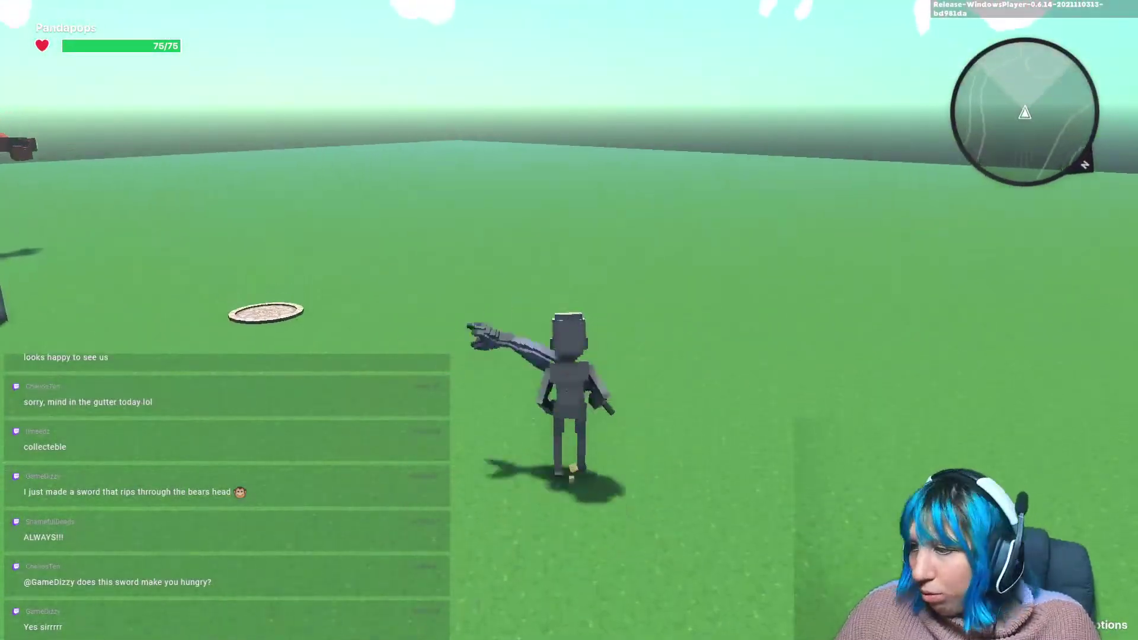
pyautogui.press('w')
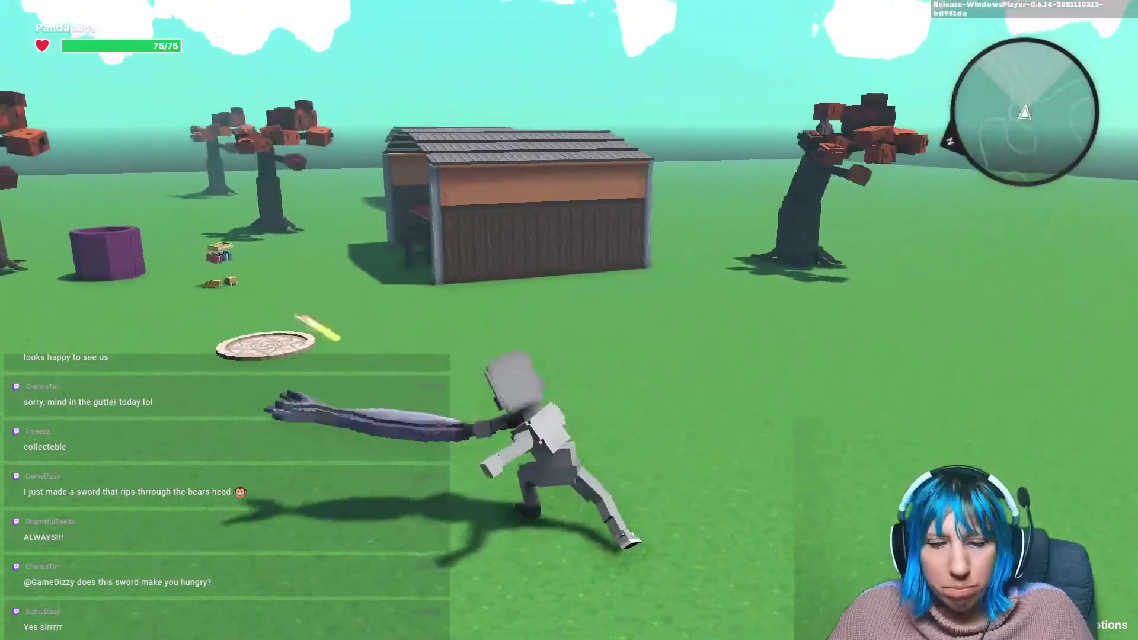
pyautogui.press('w')
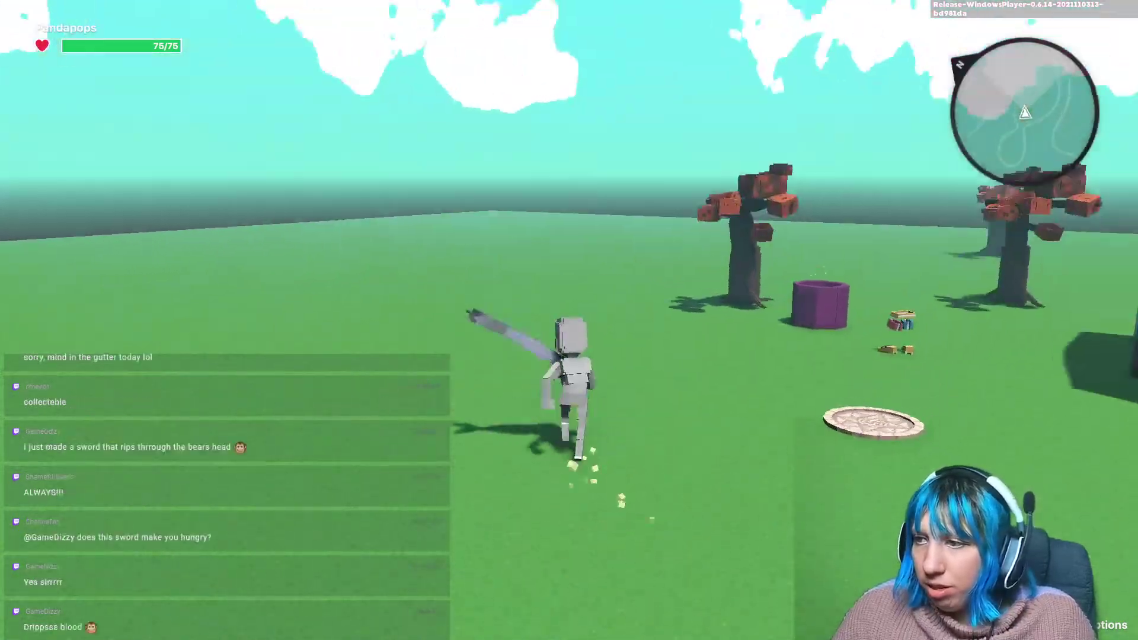
# Run and jump the character around the trees, stalls and purple container to examine the equipped swordfish's movement.
pyautogui.press('space')
pyautogui.press('w')
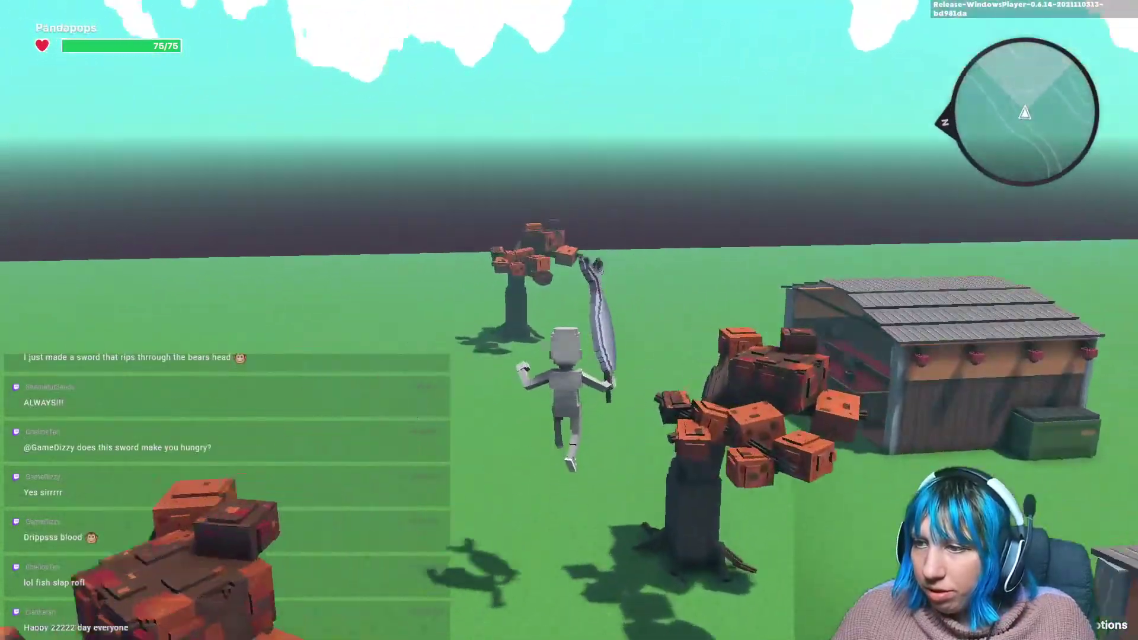
pyautogui.press('w')
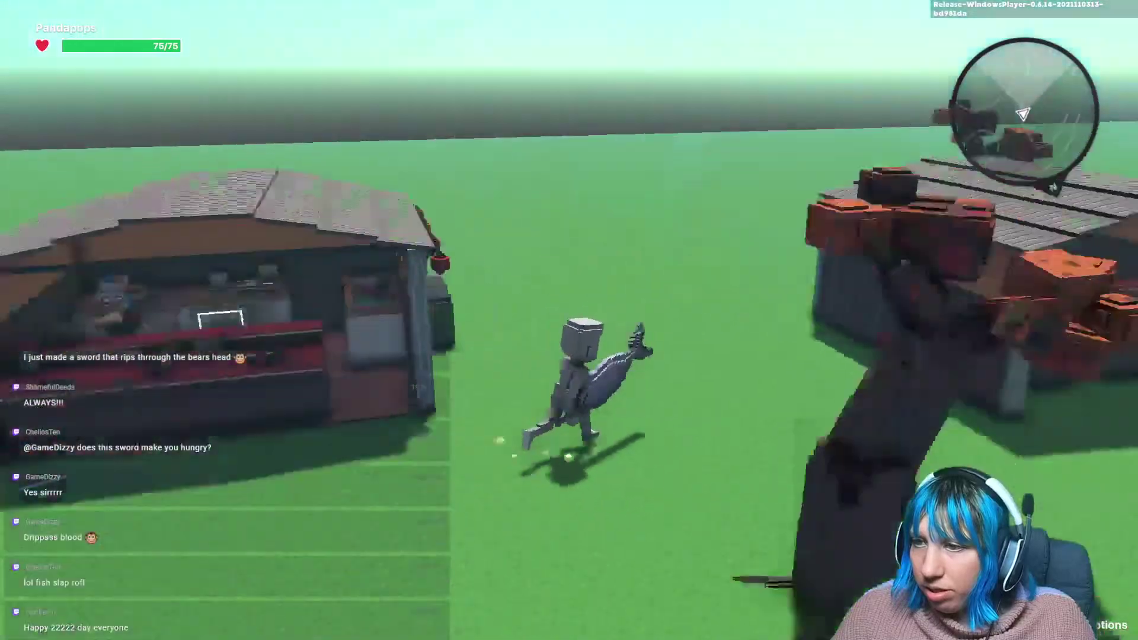
pyautogui.press('w')
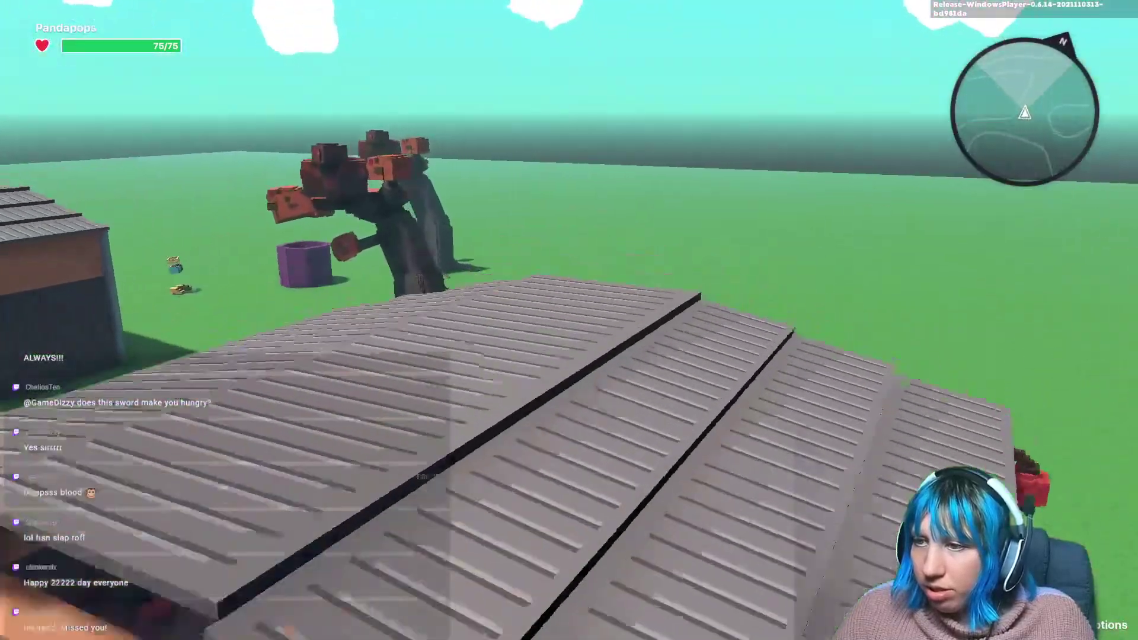
pyautogui.press('w')
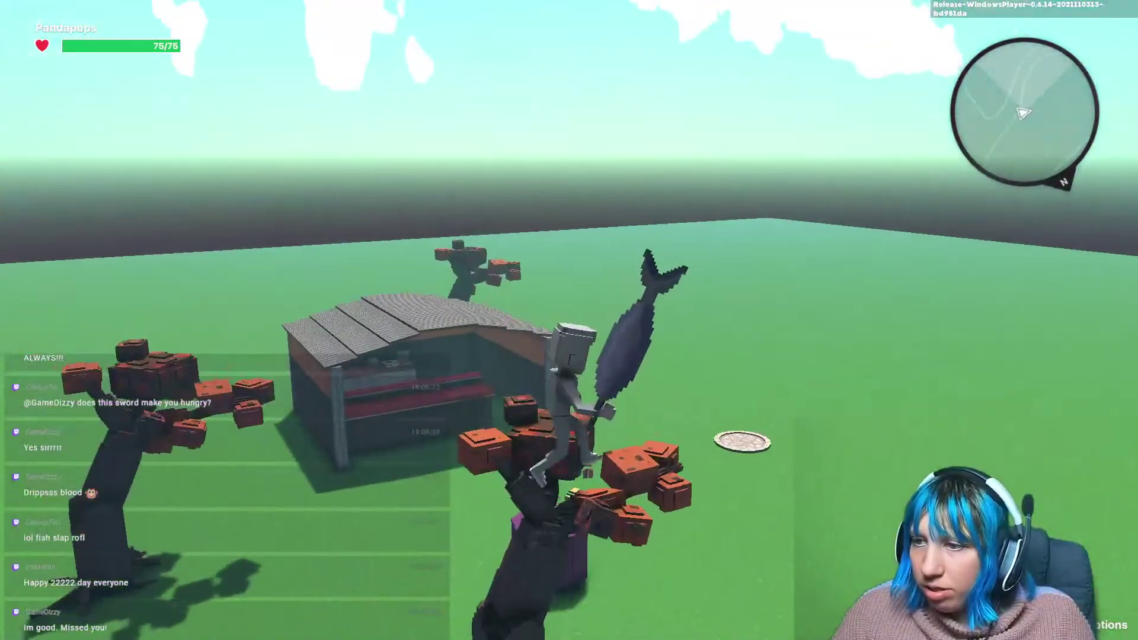
pyautogui.press('w')
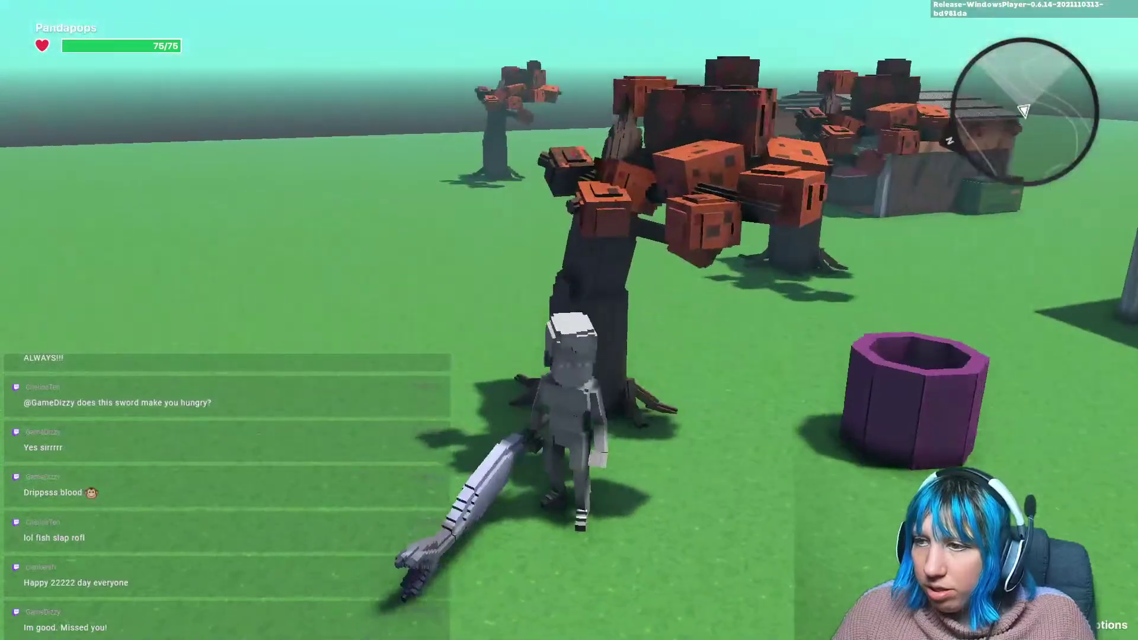
pyautogui.press('w')
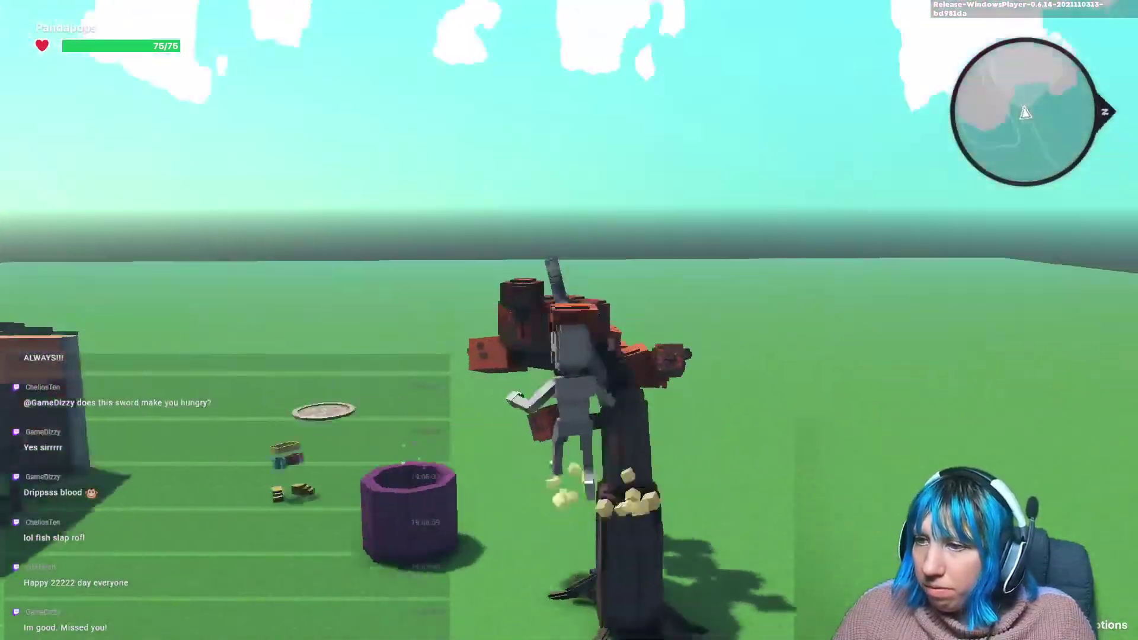
pyautogui.press('w')
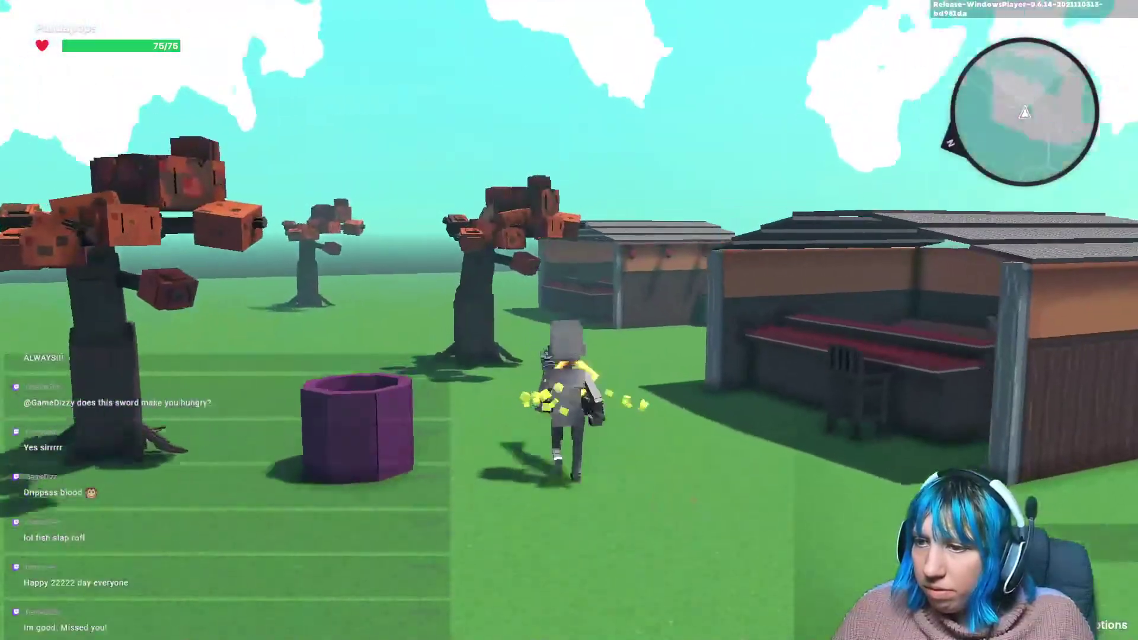
pyautogui.press('s')
pyautogui.press('w')
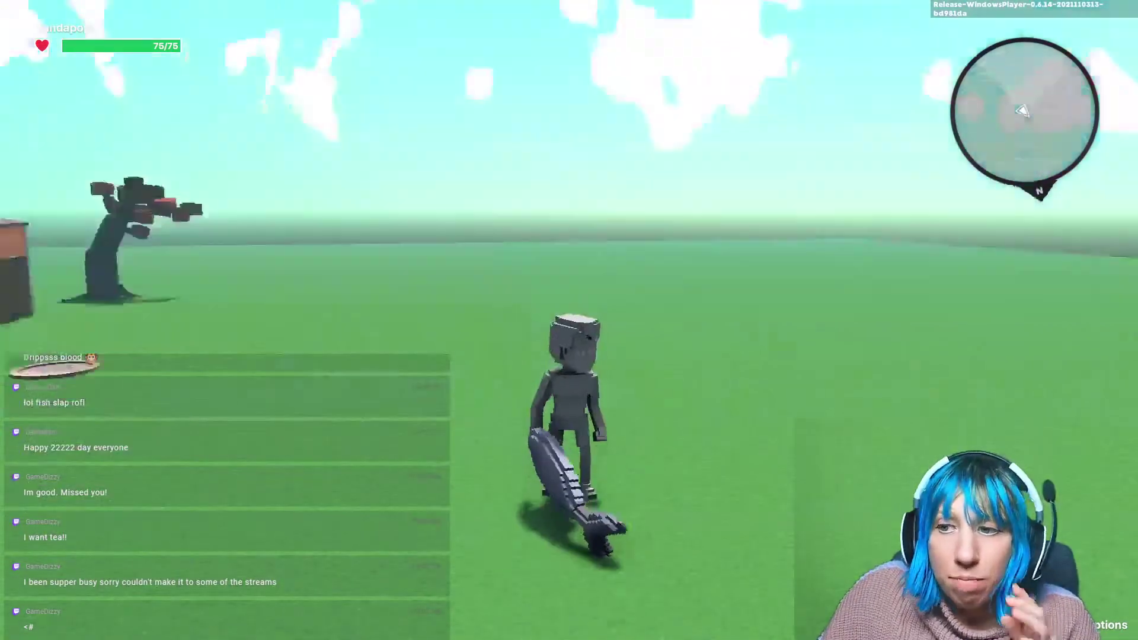
# Leave the playtest, exit to the drafts overview and open the tavern draft for editing.
pyautogui.press('Tab')
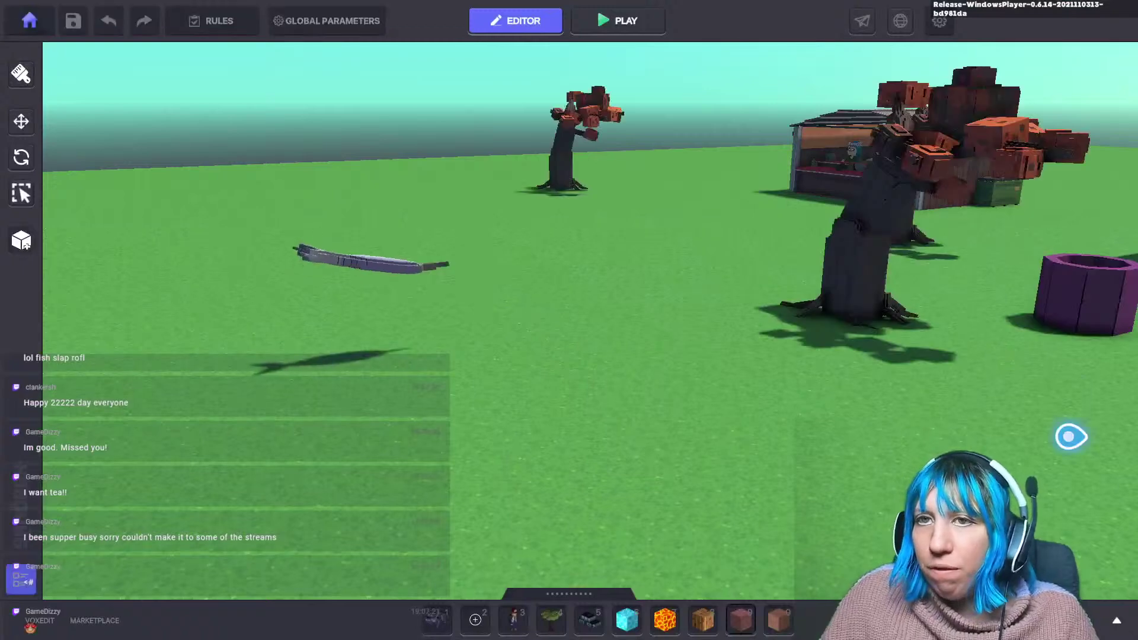
pyautogui.click(29, 21)
pyautogui.press('Return')
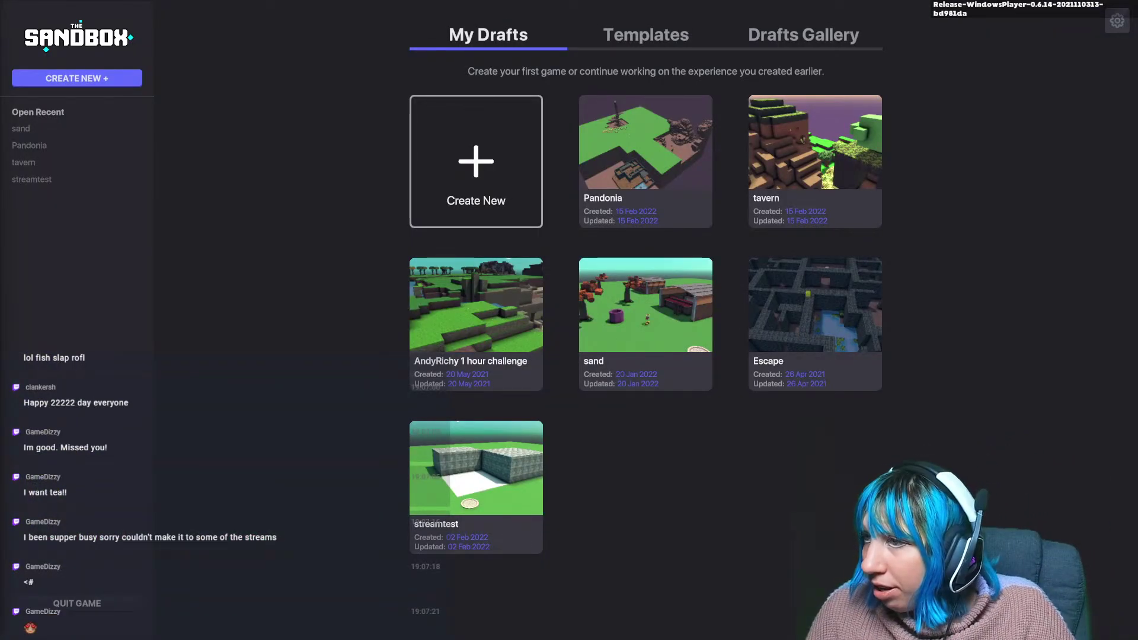
pyautogui.click(815, 149)
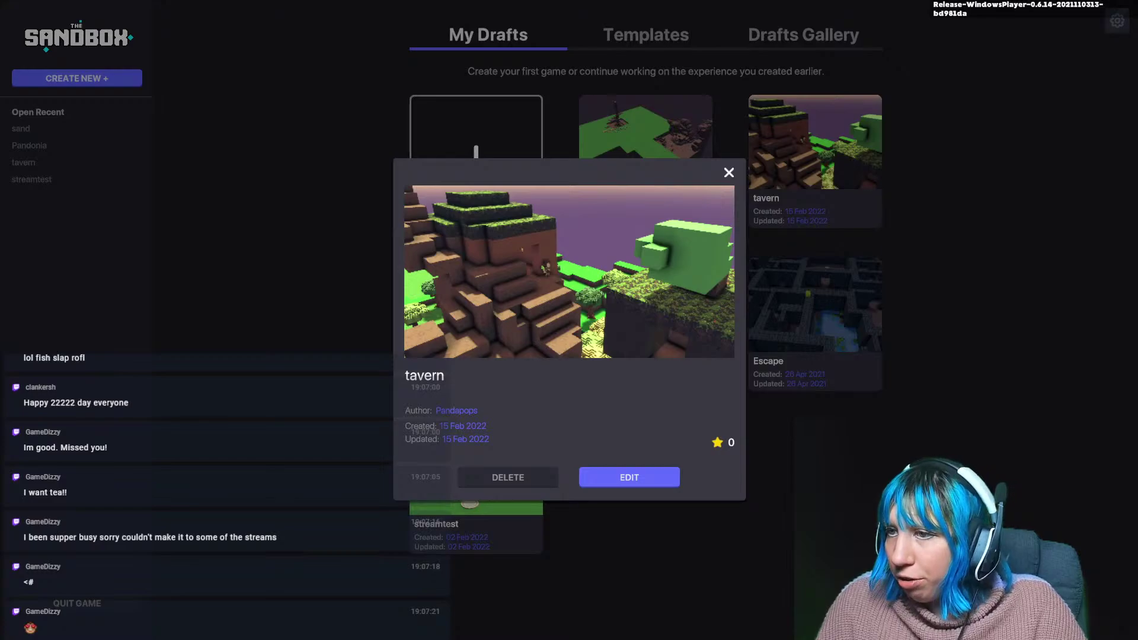
pyautogui.click(629, 477)
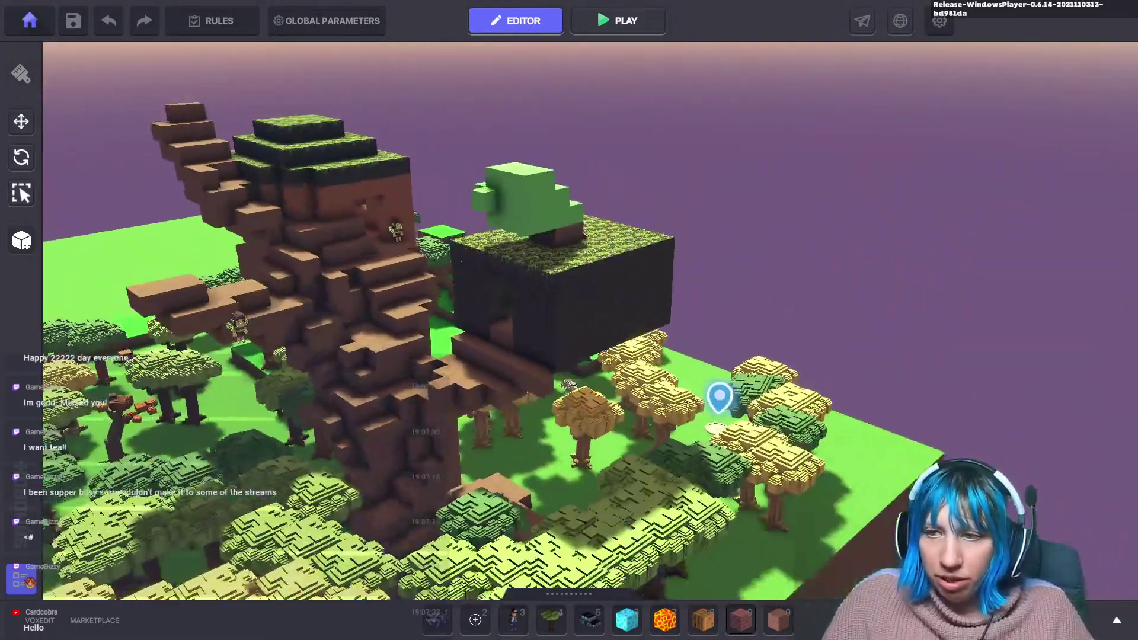
# Examine the tavern draft's tree hut, its doorway, and the dark block building with the small red creature on its leafy roof.
pyautogui.scroll(4, 401, 362)
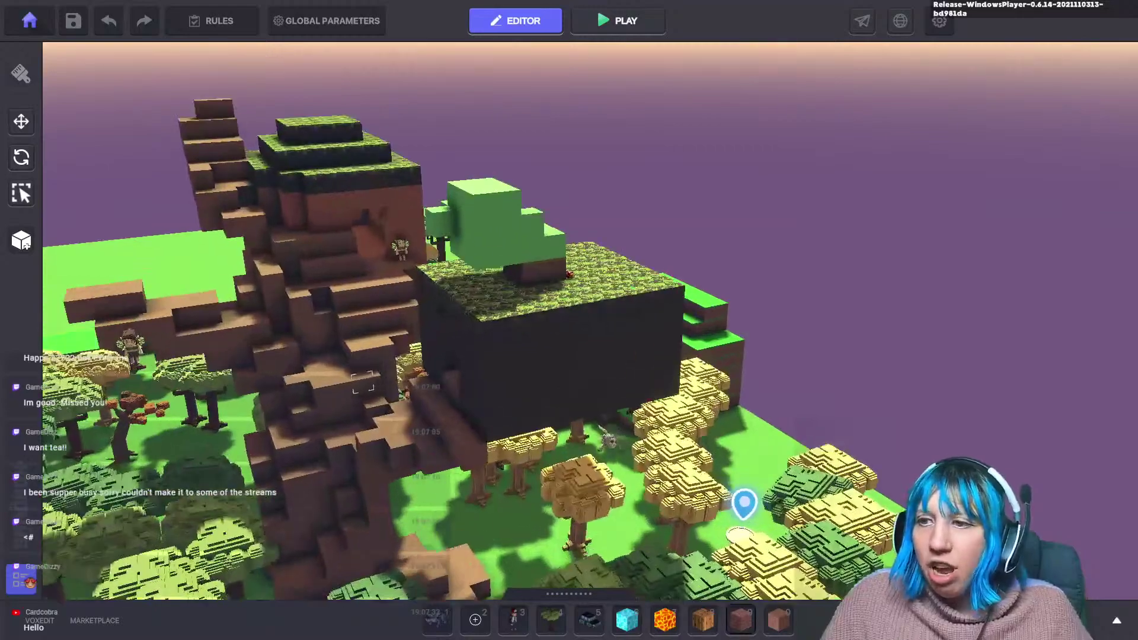
pyautogui.moveTo(400, 362); pyautogui.dragTo(409, 471, button='middle')
pyautogui.scroll(5, 413, 476)
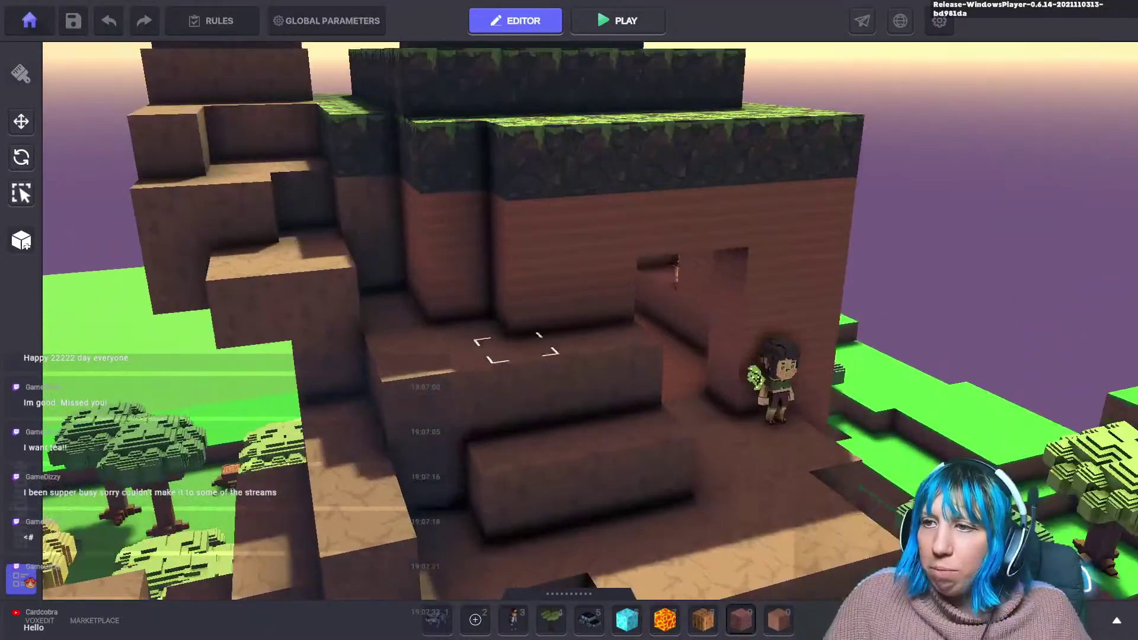
pyautogui.scroll(-5, 527, 355)
pyautogui.moveTo(534, 358); pyautogui.dragTo(468, 427, button='middle')
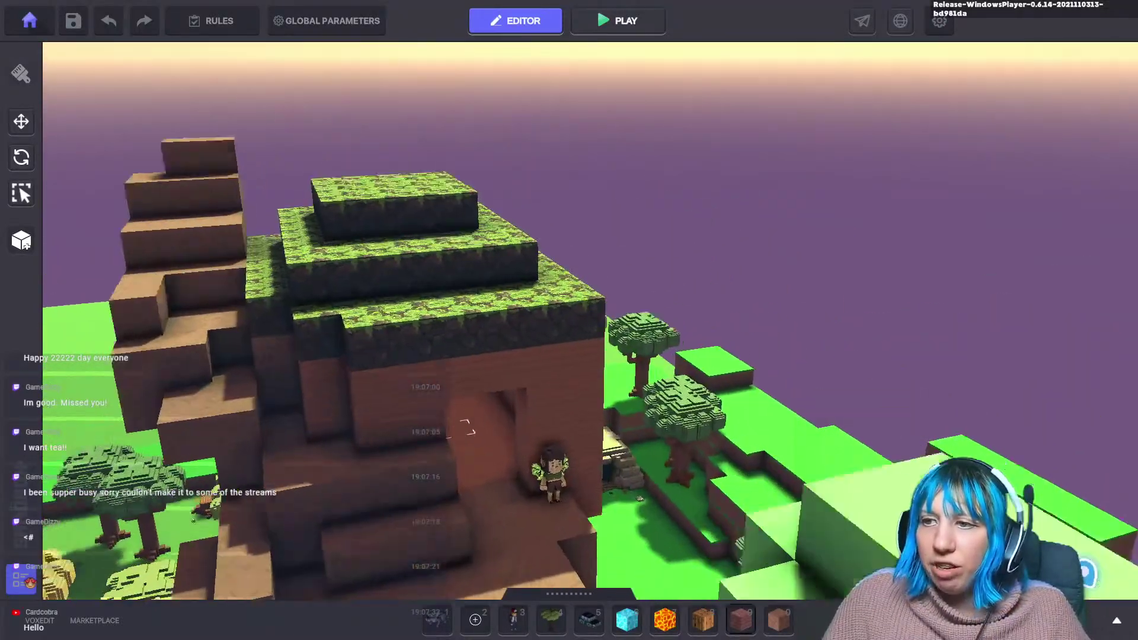
pyautogui.scroll(5, 477, 436)
pyautogui.moveTo(478, 437); pyautogui.dragTo(365, 403, button='right')
pyautogui.scroll(-5, 379, 408)
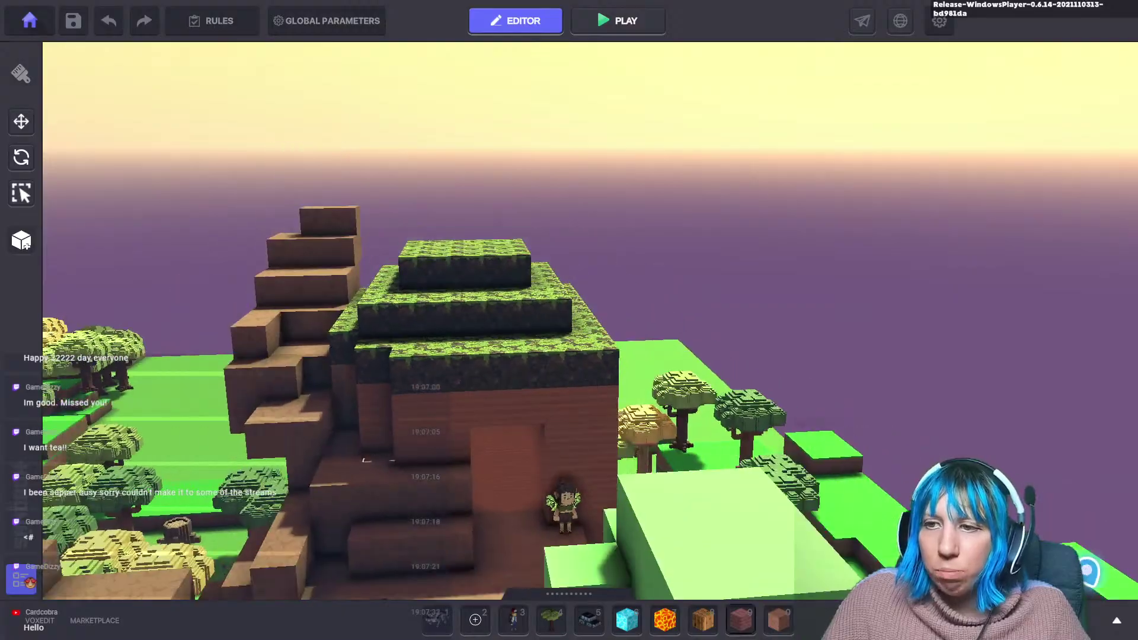
pyautogui.scroll(5, 403, 426)
pyautogui.scroll(-5, 419, 391)
pyautogui.moveTo(474, 462); pyautogui.dragTo(561, 501, button='right')
pyautogui.scroll(4, 607, 458)
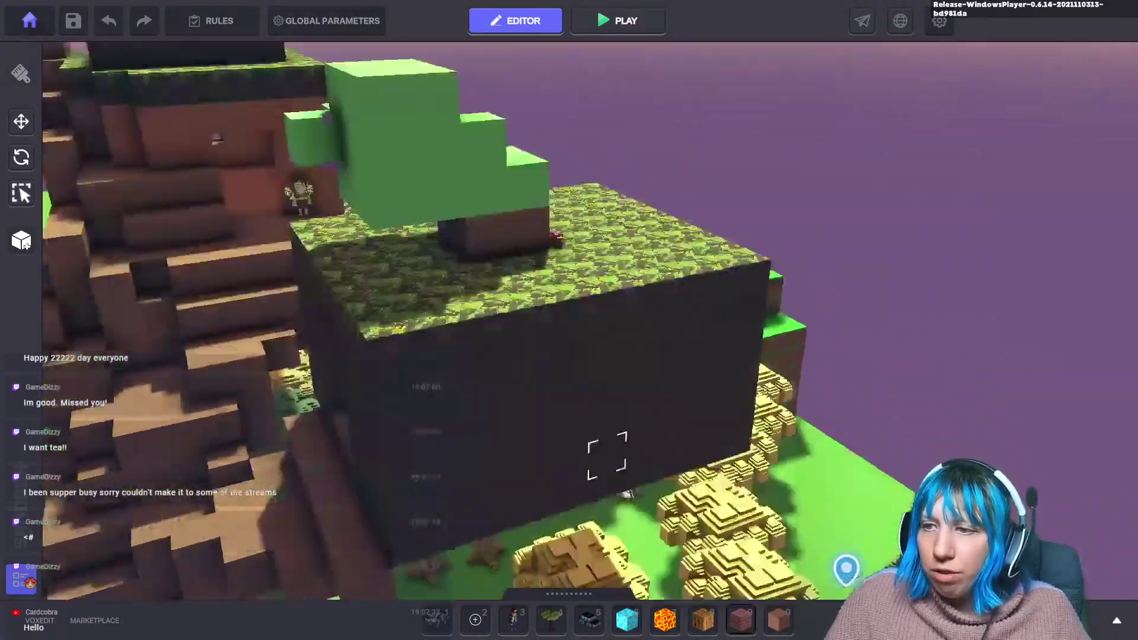
pyautogui.scroll(-5, 607, 458)
pyautogui.scroll(4, 803, 457)
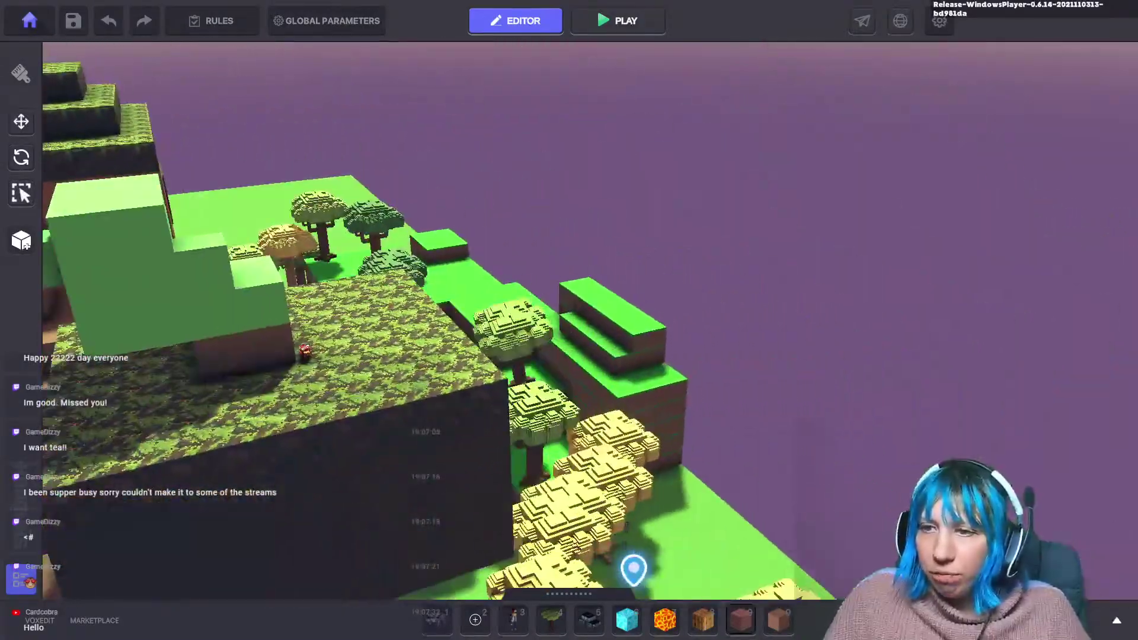
pyautogui.scroll(5, 356, 380)
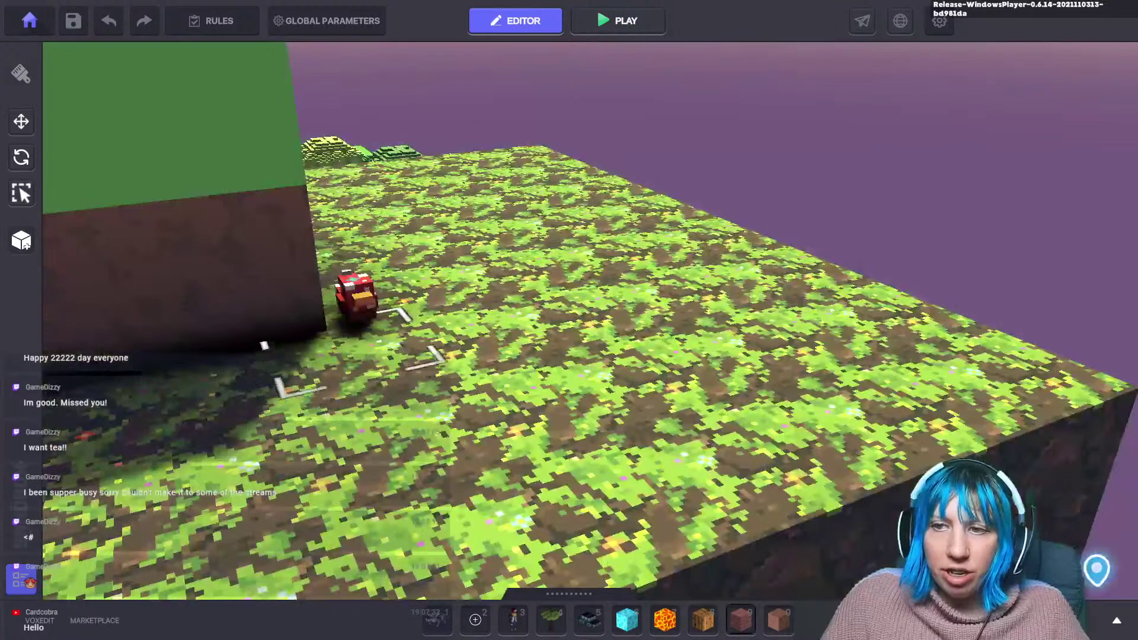
# Playtest the tavern draft and climb the giant trunk's block ledges to the winged character at the hut's doorway and beyond.
pyautogui.hotkey('ctrl', 'p')
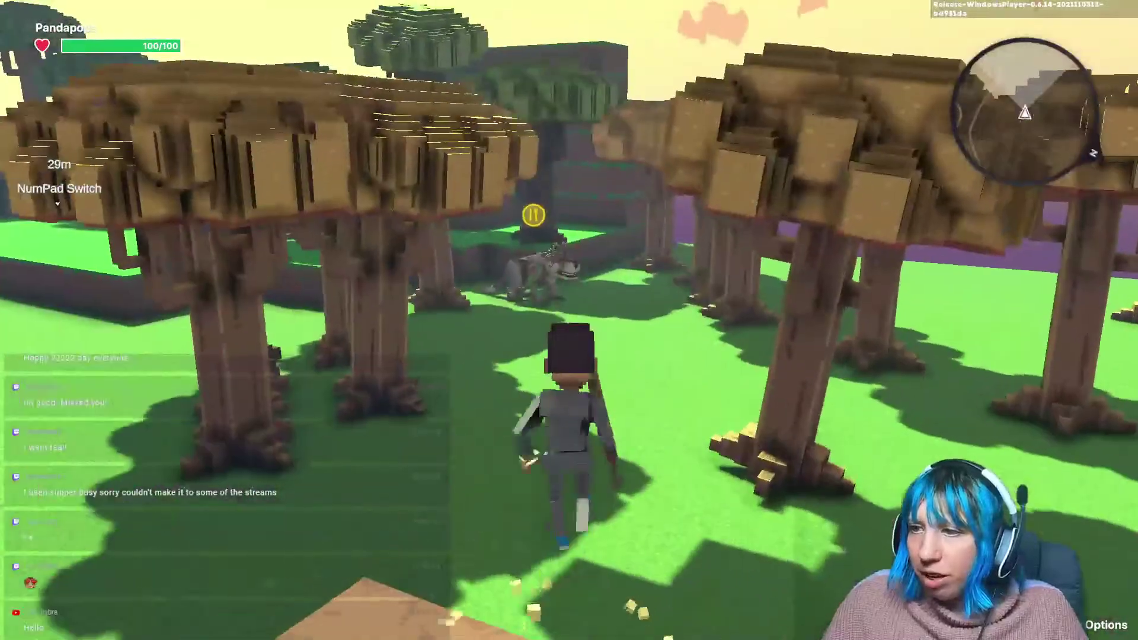
pyautogui.press('w')
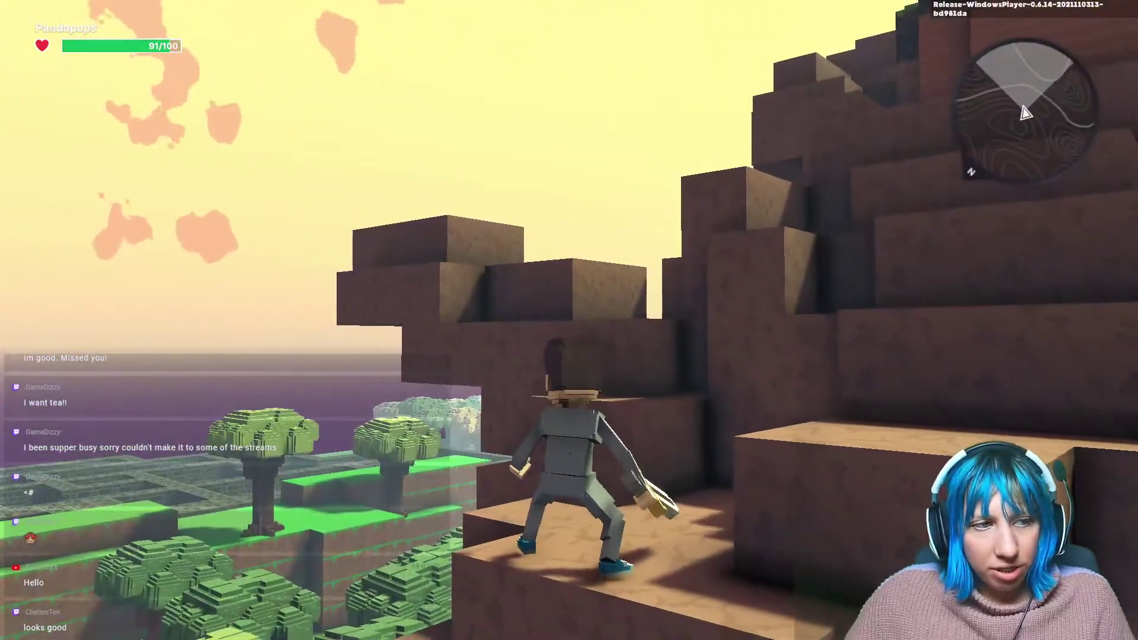
pyautogui.press('w')
pyautogui.press('space')
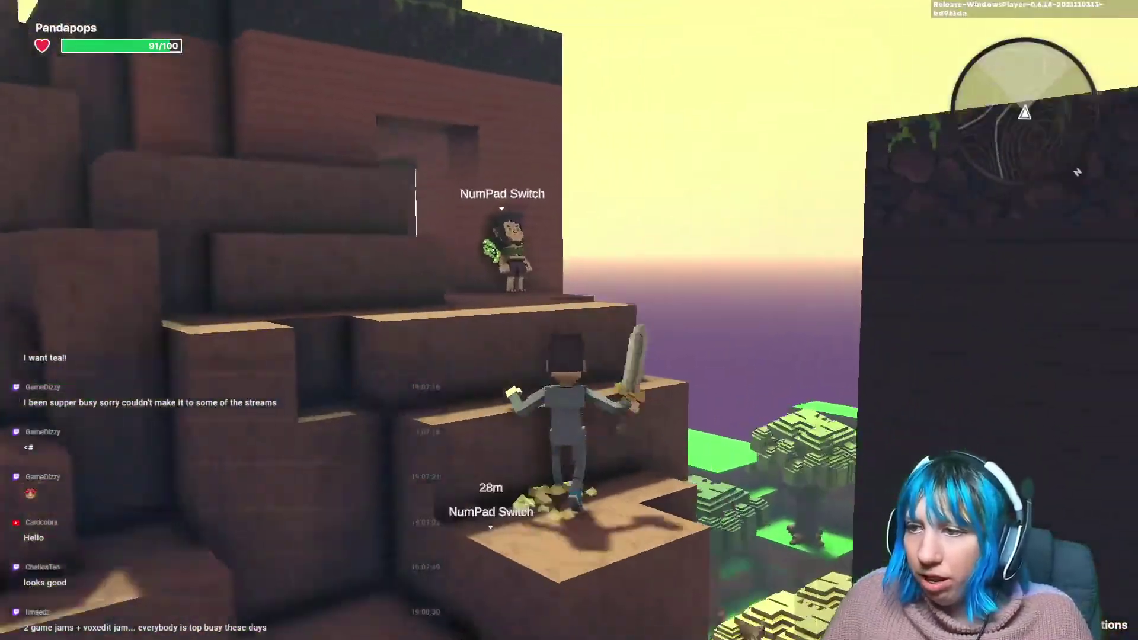
pyautogui.press('w')
pyautogui.press('space')
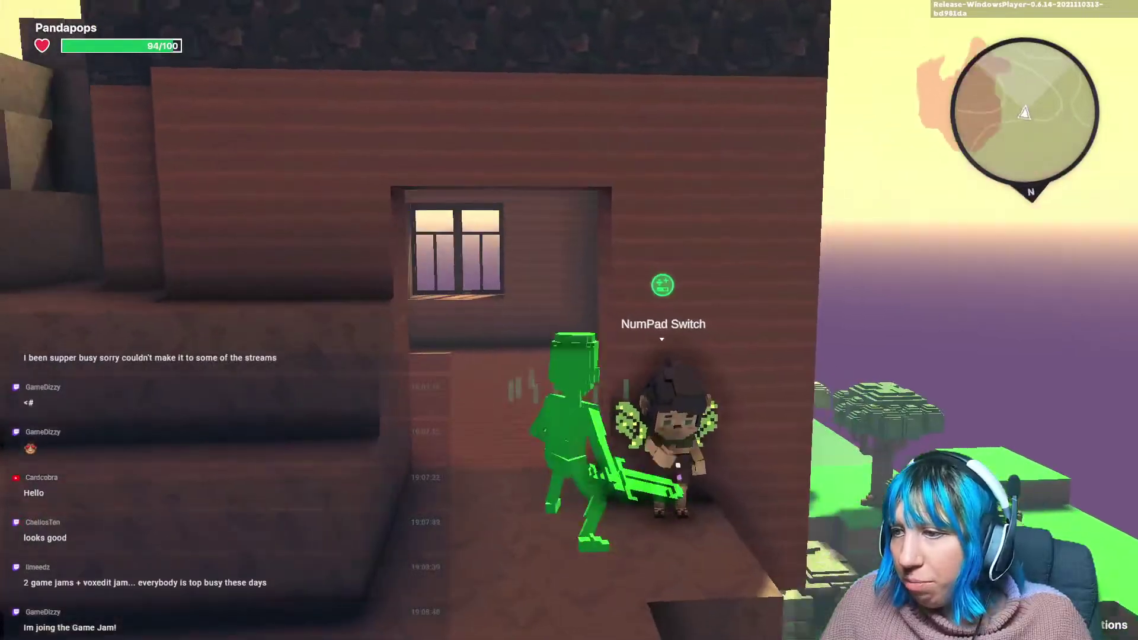
pyautogui.press('s')
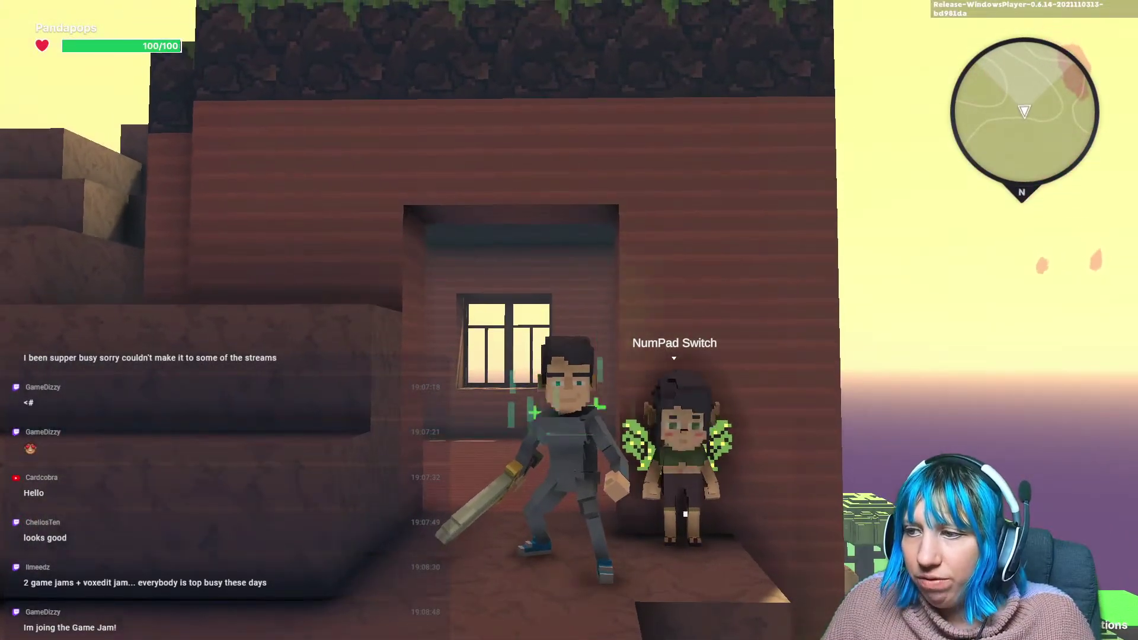
pyautogui.press('w')
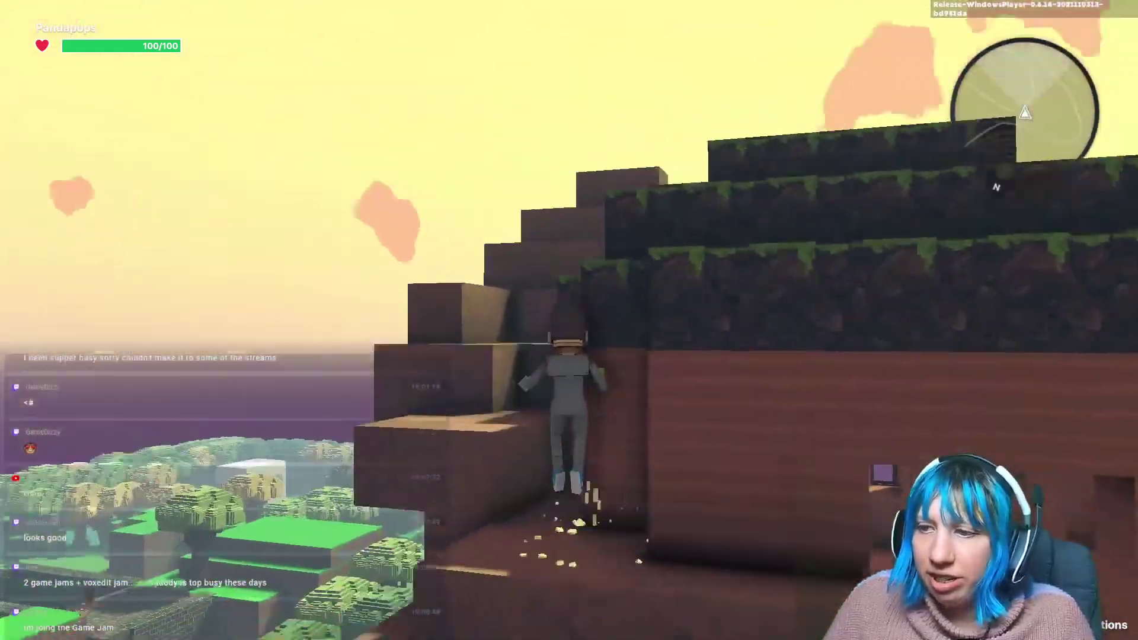
# Run the character across the yellow and green treetops to test walking on them, and end the playtest.
pyautogui.press('w')
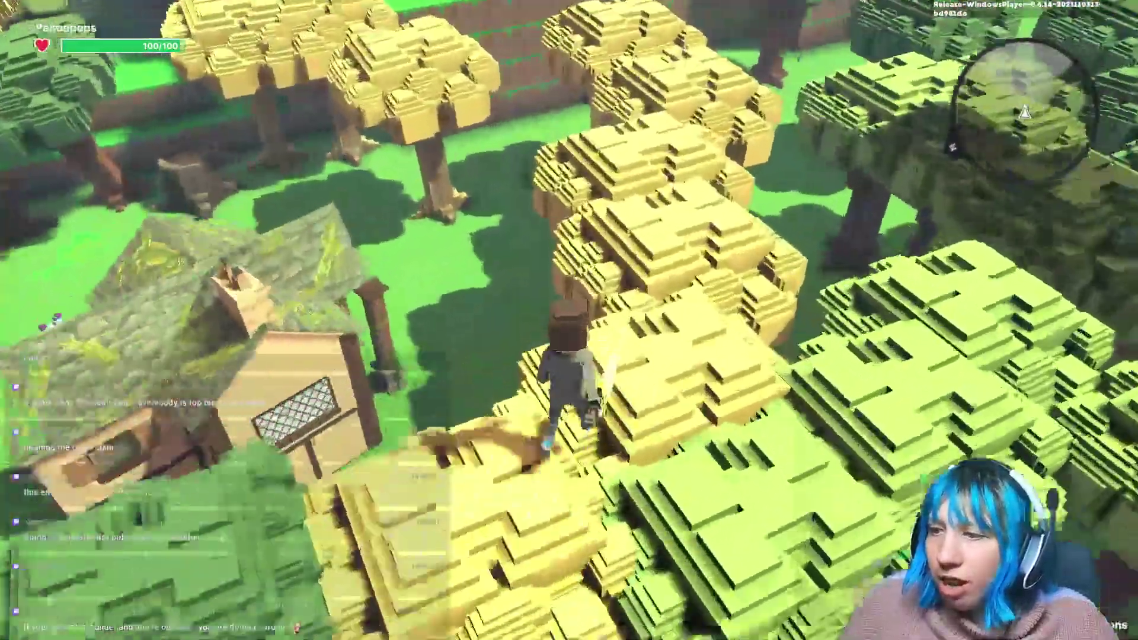
pyautogui.press('w')
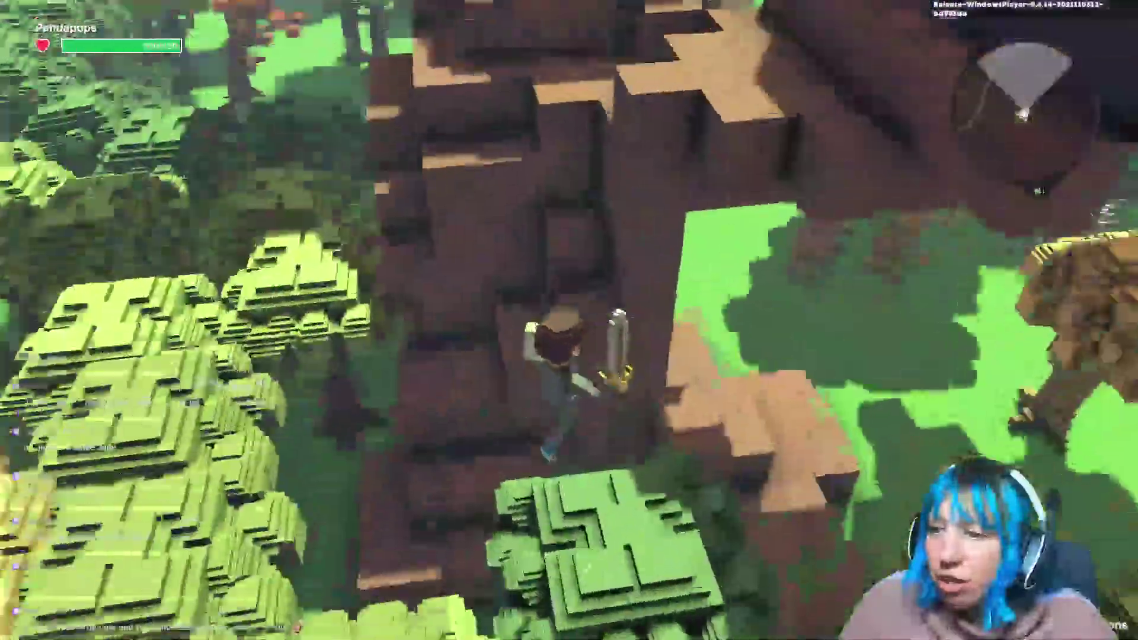
pyautogui.press('w')
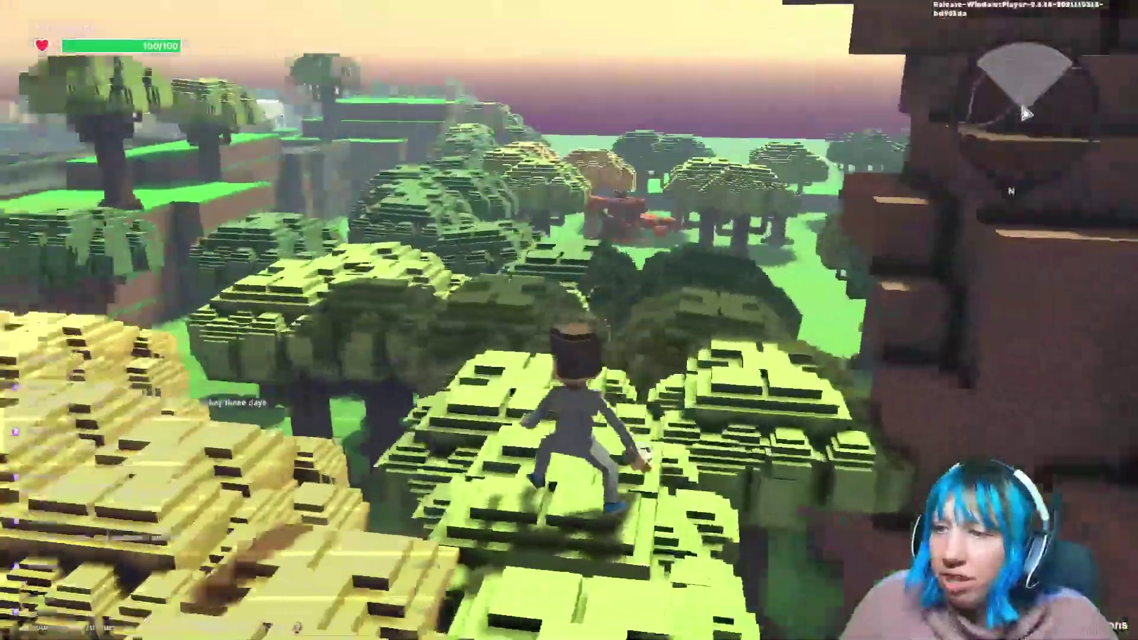
pyautogui.press('w')
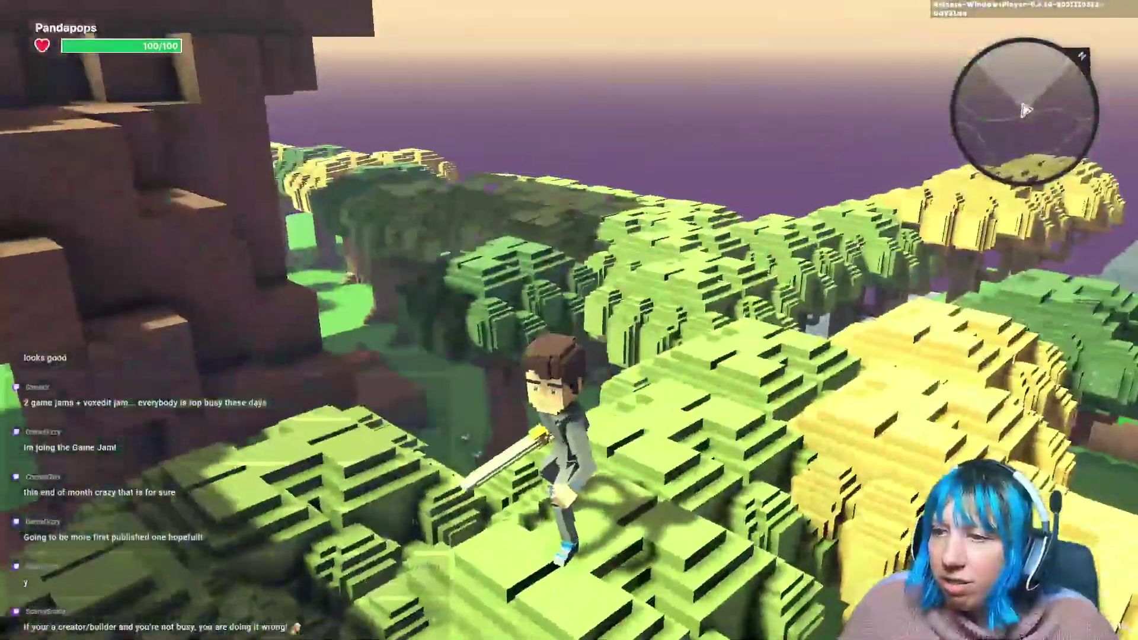
pyautogui.press('w')
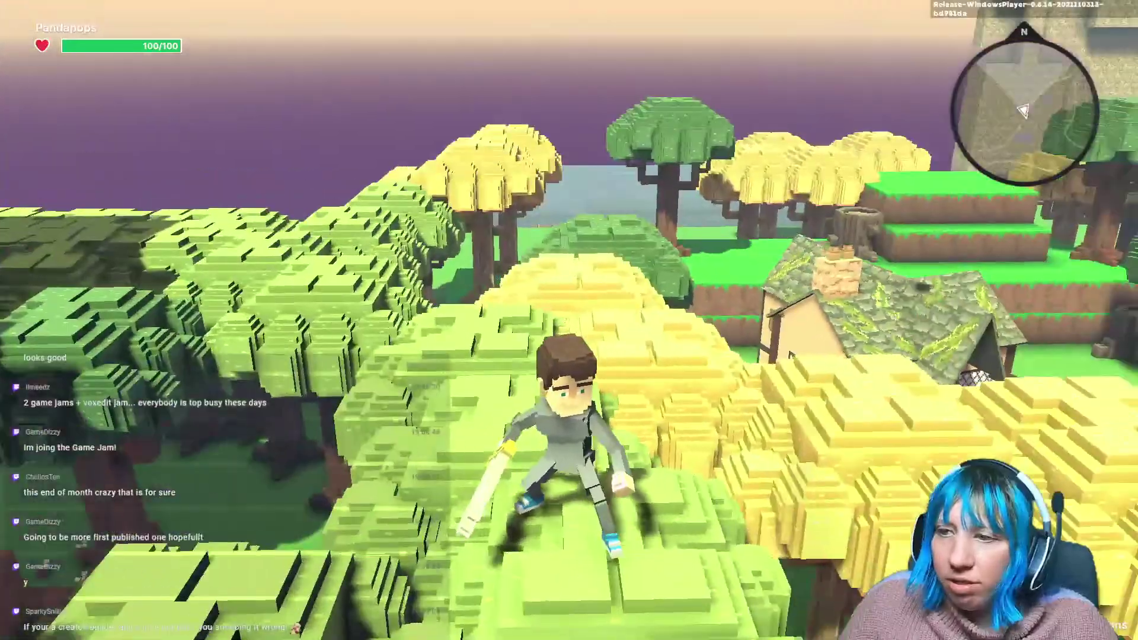
pyautogui.press('Escape')
# Choose the Invisible block from the block library for building around the treetops beside the giant trunk.
pyautogui.press('s')
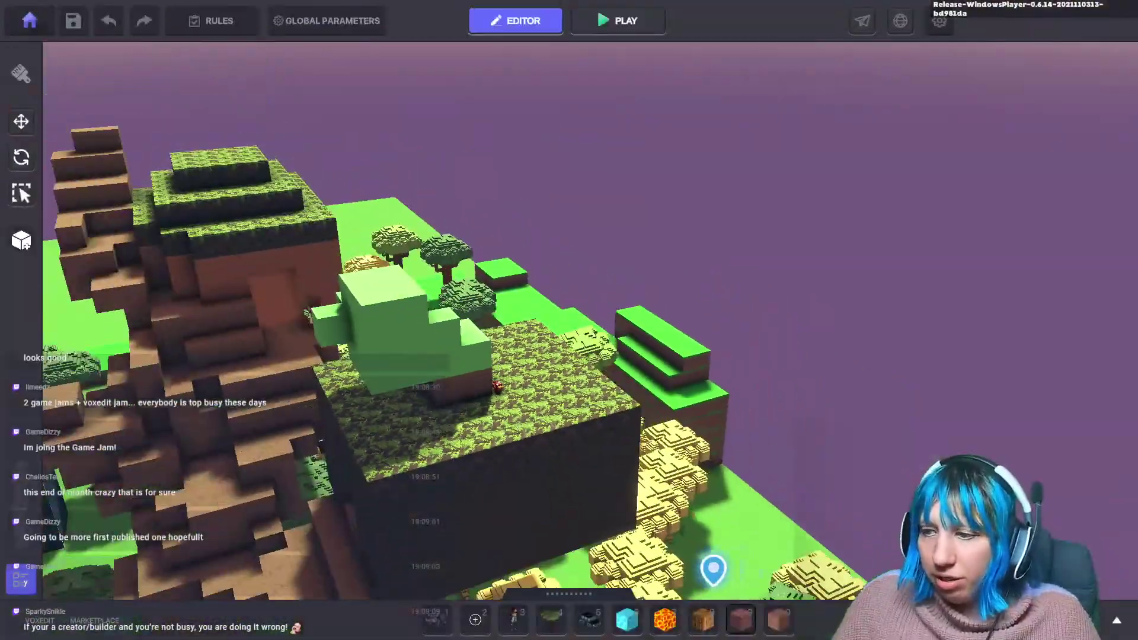
pyautogui.press('s')
pyautogui.moveTo(533, 439); pyautogui.dragTo(479, 402, button='right')
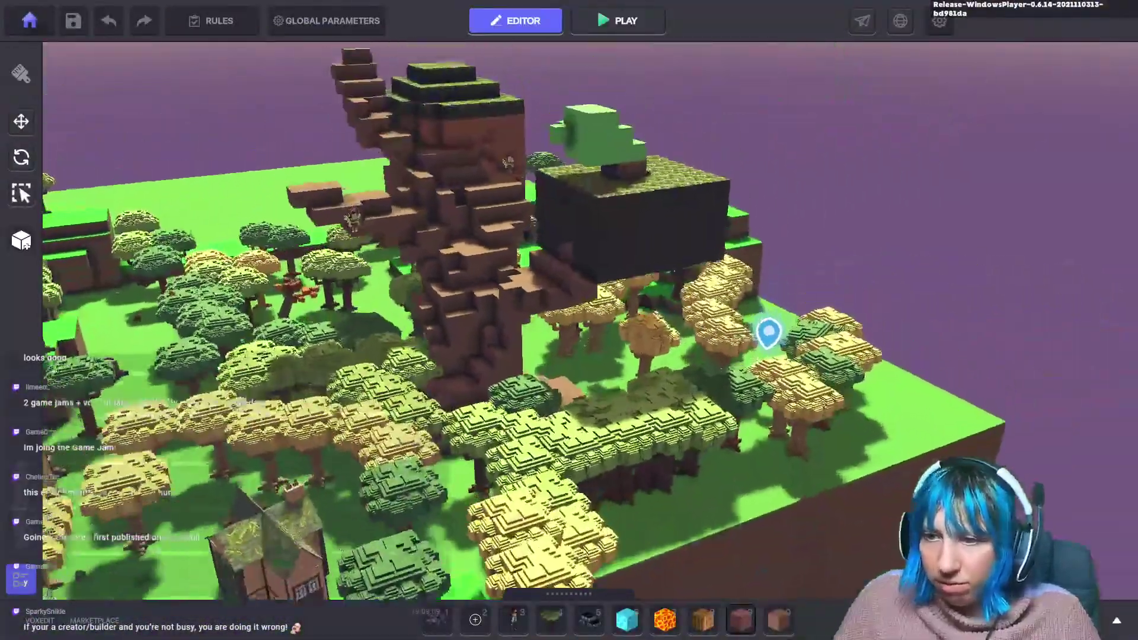
pyautogui.press('w')
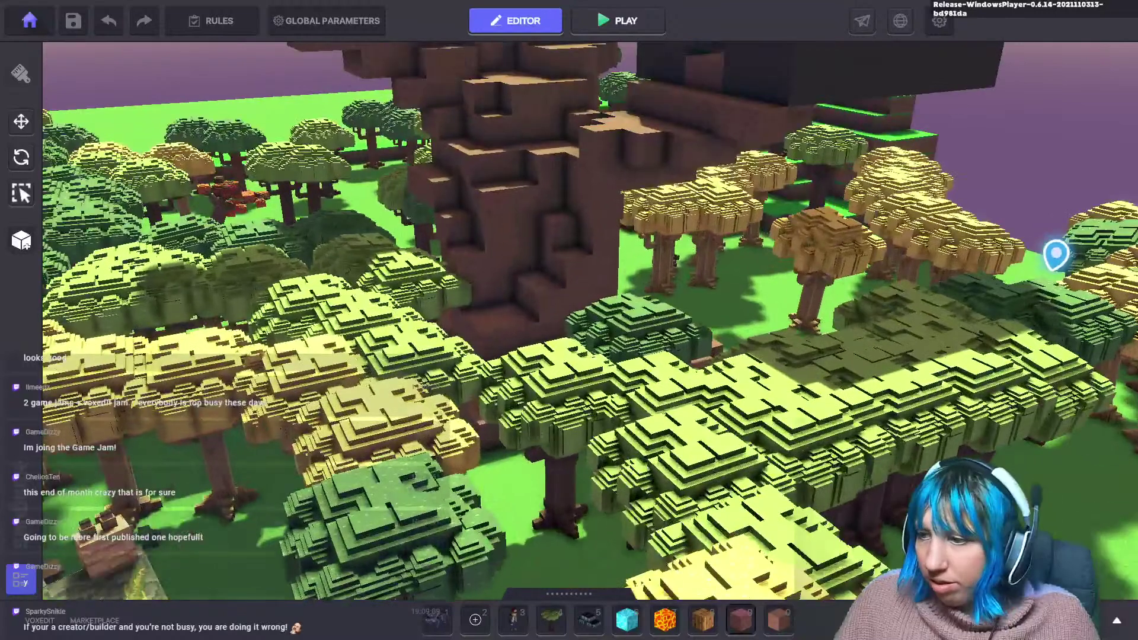
pyautogui.press('Tab')
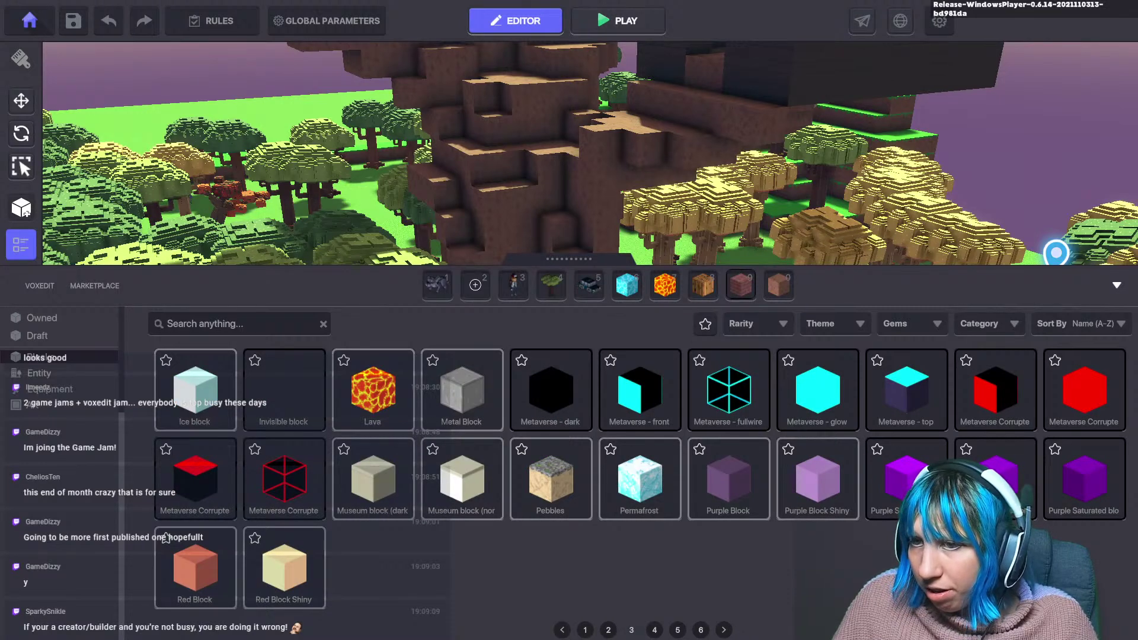
pyautogui.click(284, 390)
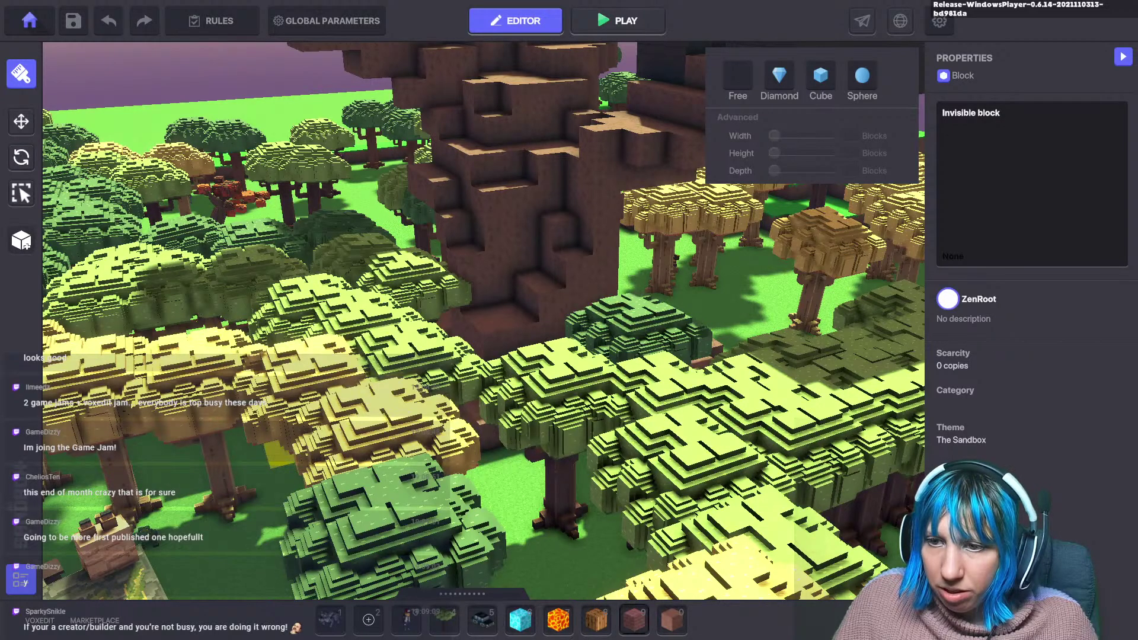
# Try painting invisible blocks over the yellow and green treetops between the stone-roofed cottage and the giant trunk.
pyautogui.press('w')
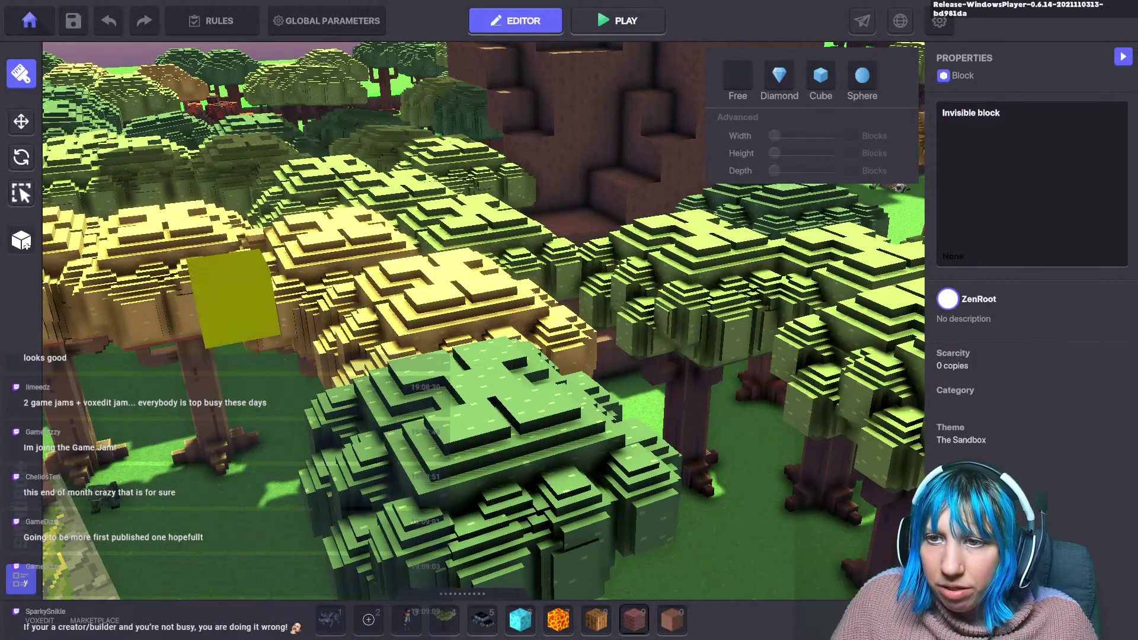
pyautogui.moveTo(222, 233); pyautogui.dragTo(48, 441, button='middle')
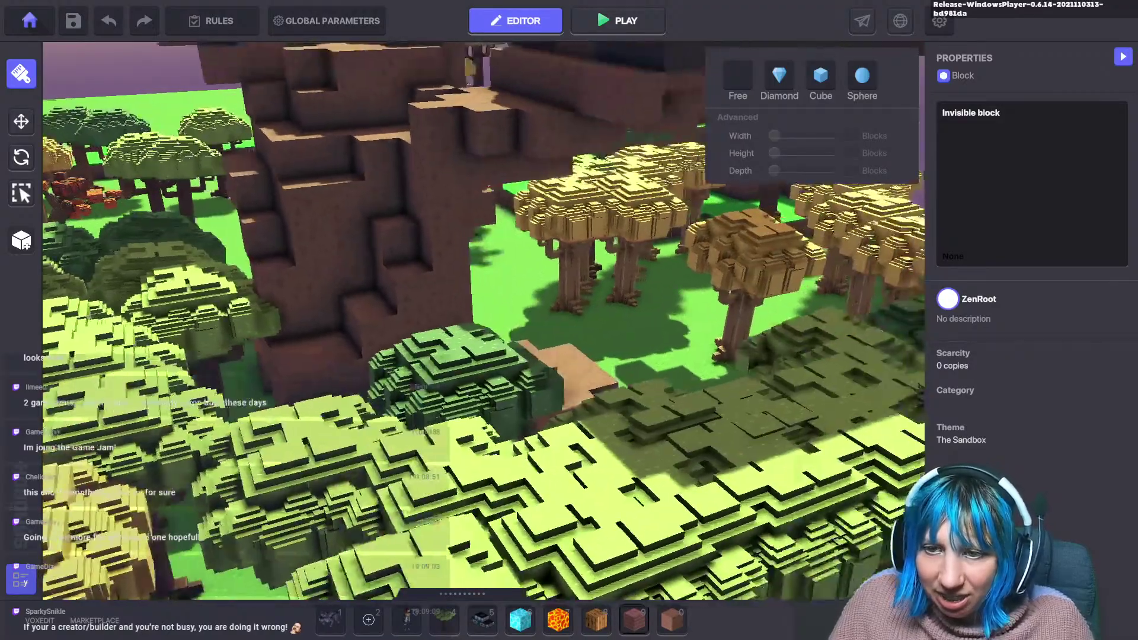
pyautogui.moveTo(534, 320); pyautogui.dragTo(261, 403, button='right')
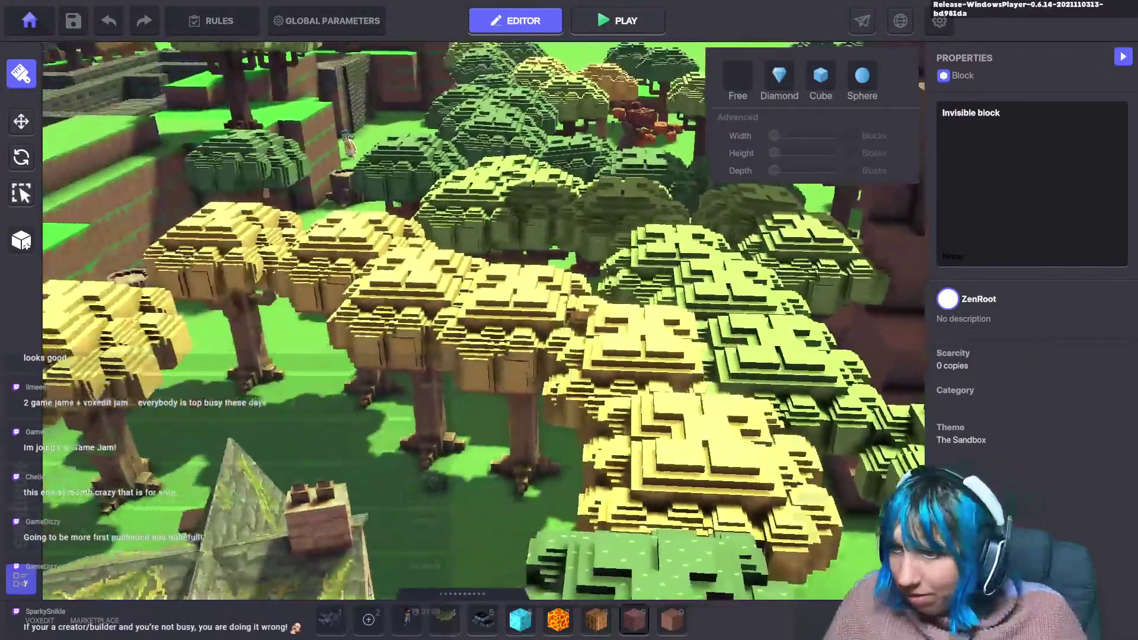
pyautogui.moveTo(143, 370); pyautogui.dragTo(415, 391, button='right')
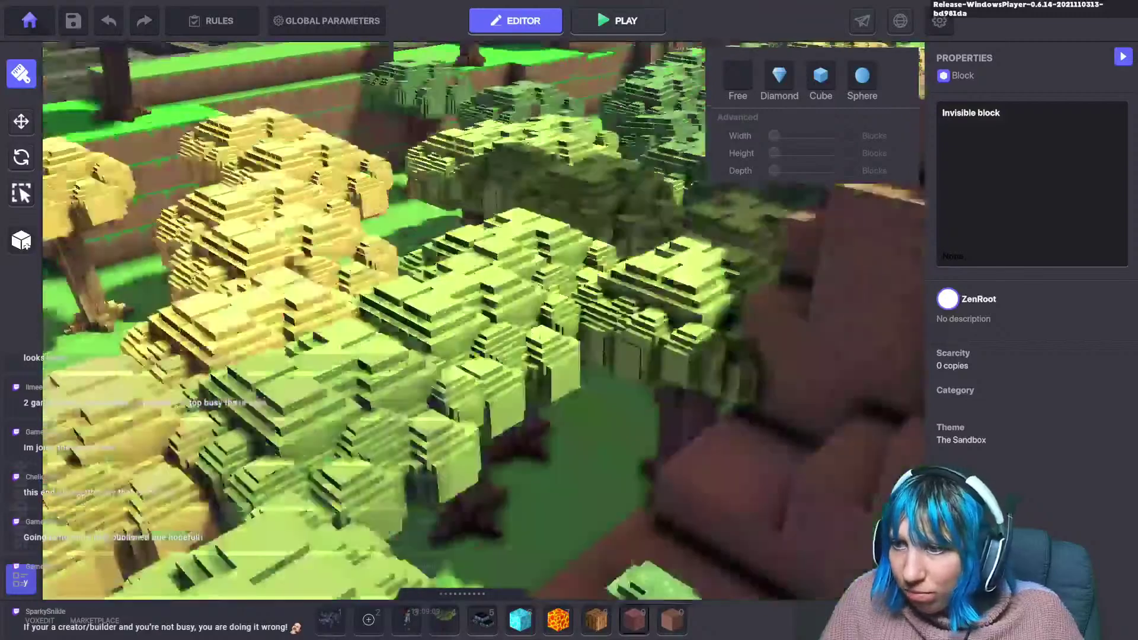
pyautogui.moveTo(593, 426); pyautogui.dragTo(474, 412, button='right')
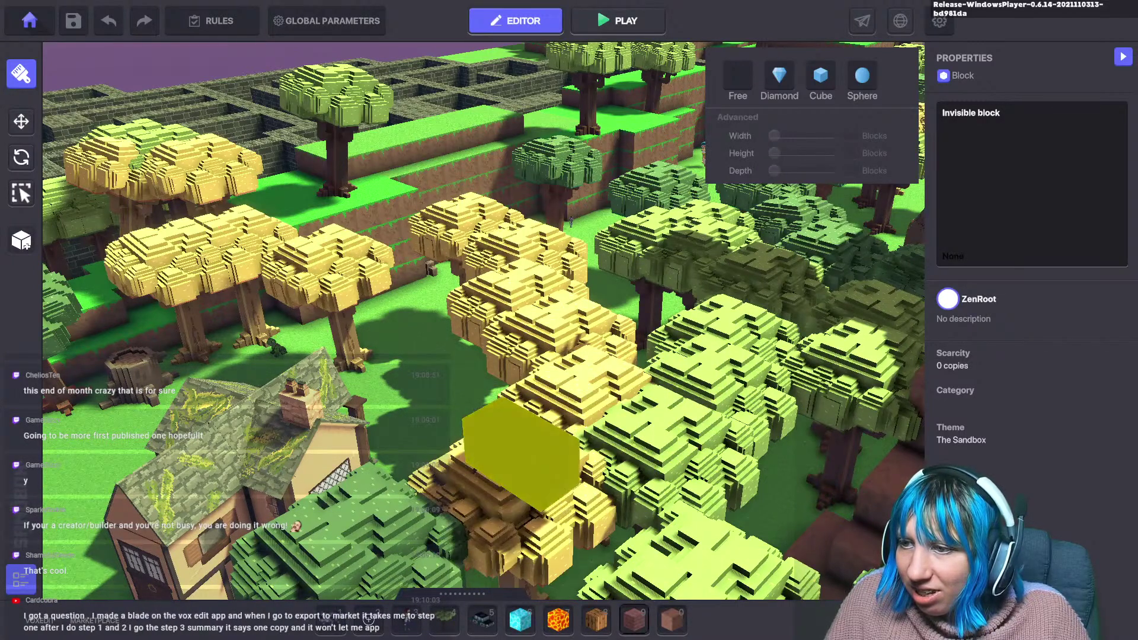
pyautogui.moveTo(649, 381); pyautogui.dragTo(572, 401, button='middle')
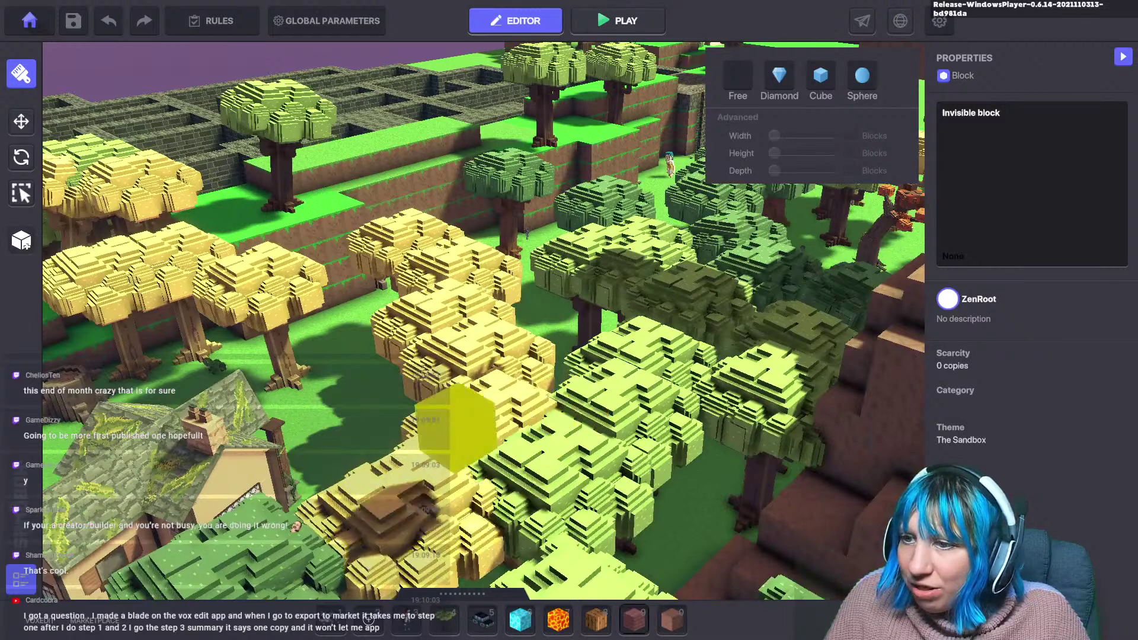
pyautogui.moveTo(572, 388); pyautogui.dragTo(403, 451)
pyautogui.moveTo(487, 468); pyautogui.dragTo(663, 421)
pyautogui.press('a')
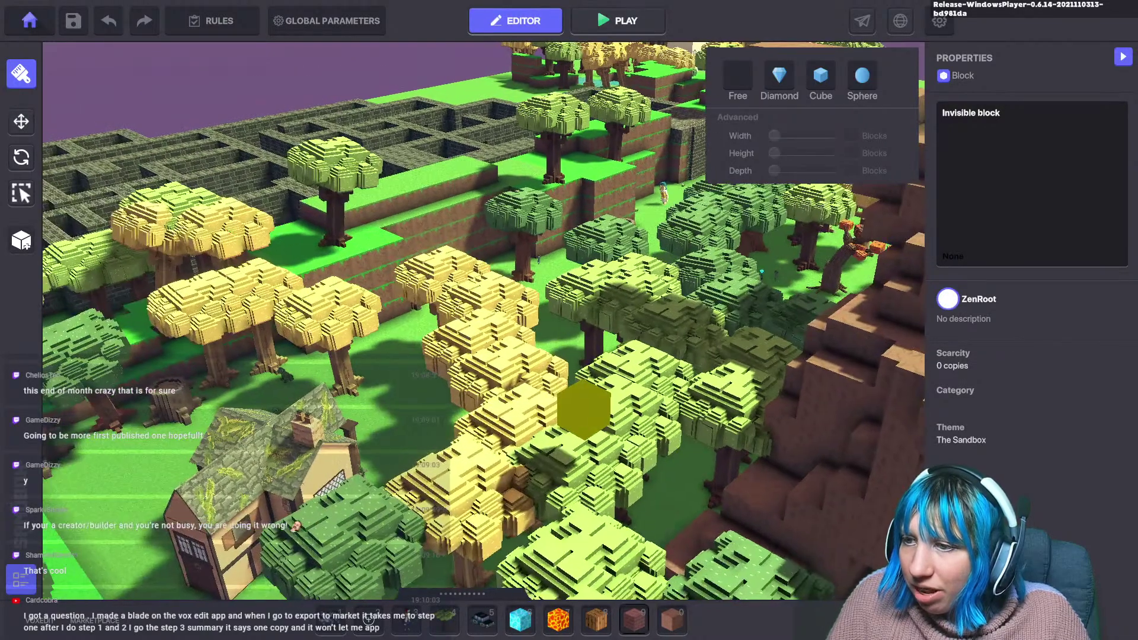
pyautogui.scroll(2, 584, 409)
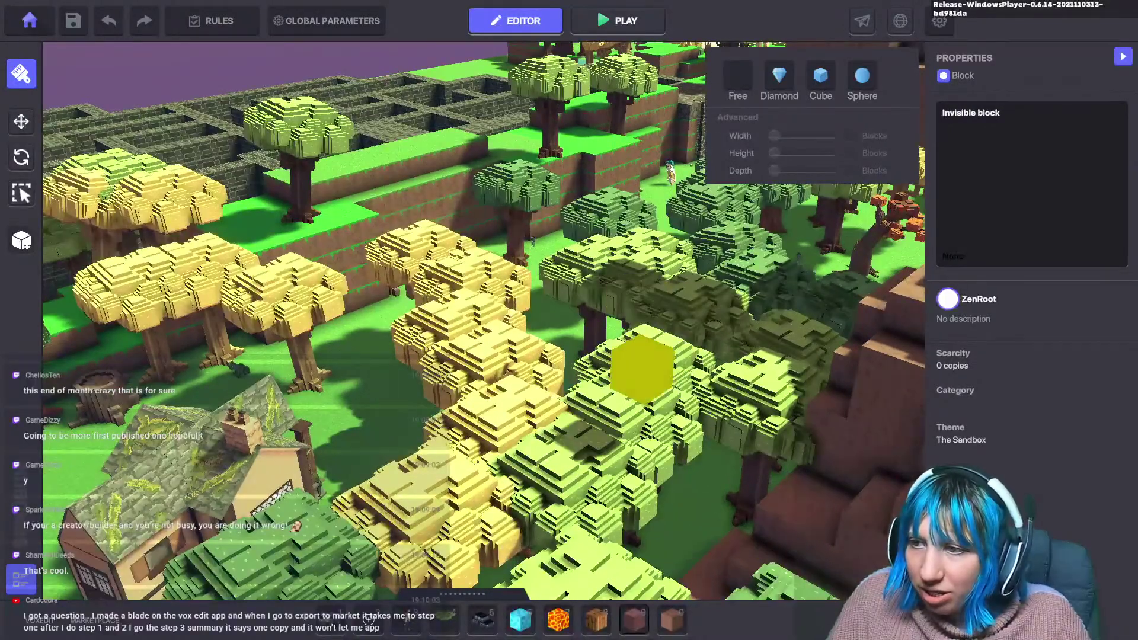
pyautogui.moveTo(637, 300); pyautogui.dragTo(421, 409)
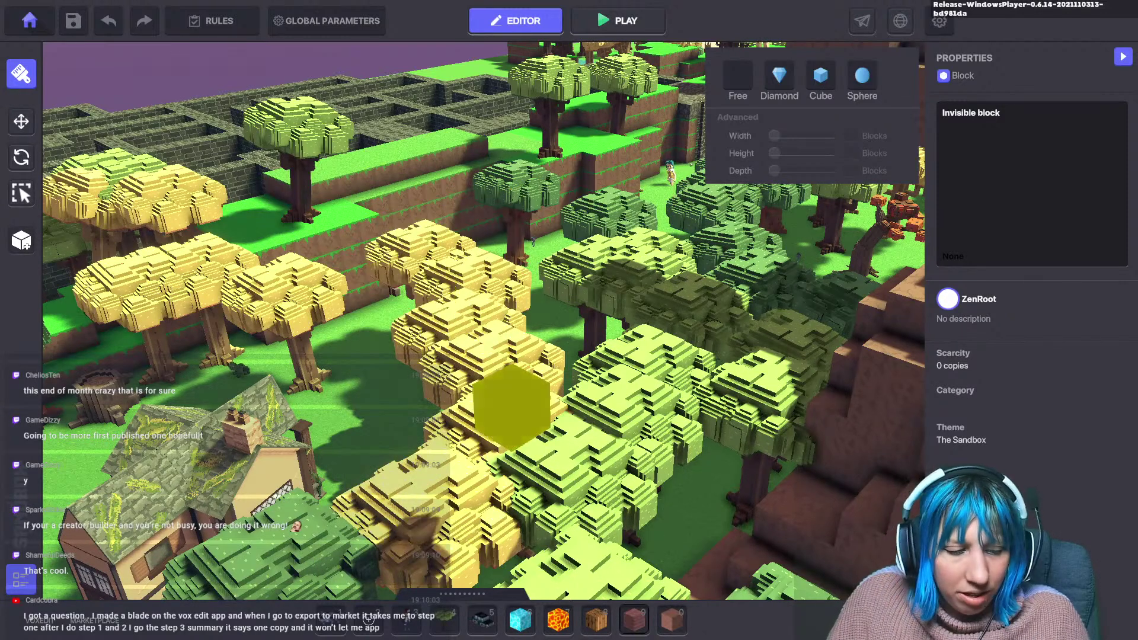
# Playtest the tavern draft, climbing the giant trunk's block ledges and running across the treetops.
pyautogui.click(618, 21)
pyautogui.press('w')
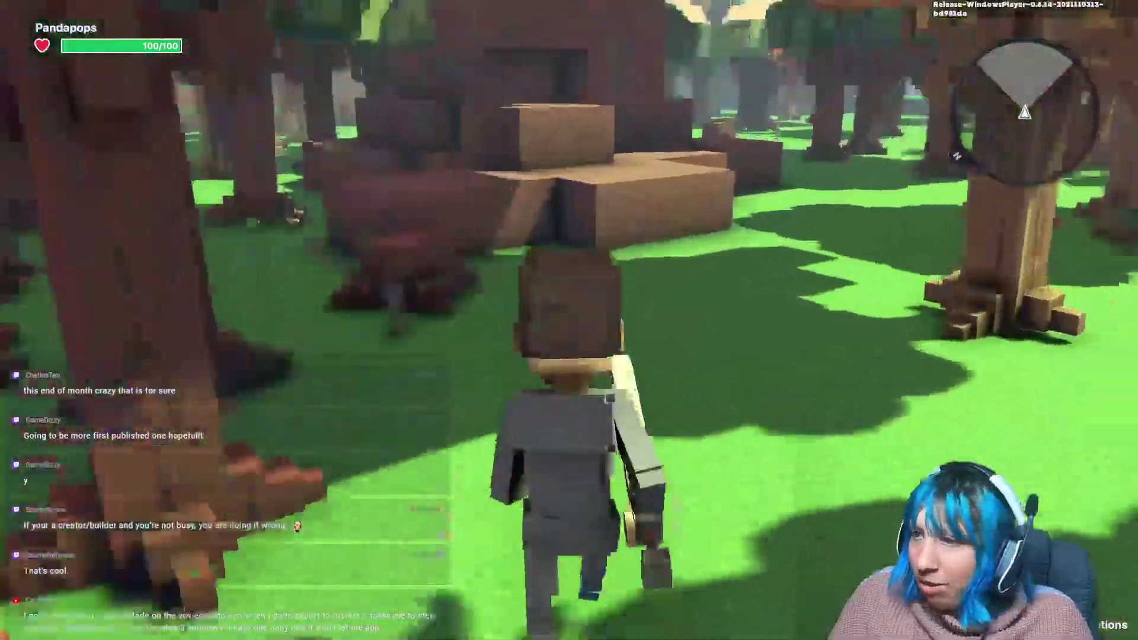
pyautogui.press('w')
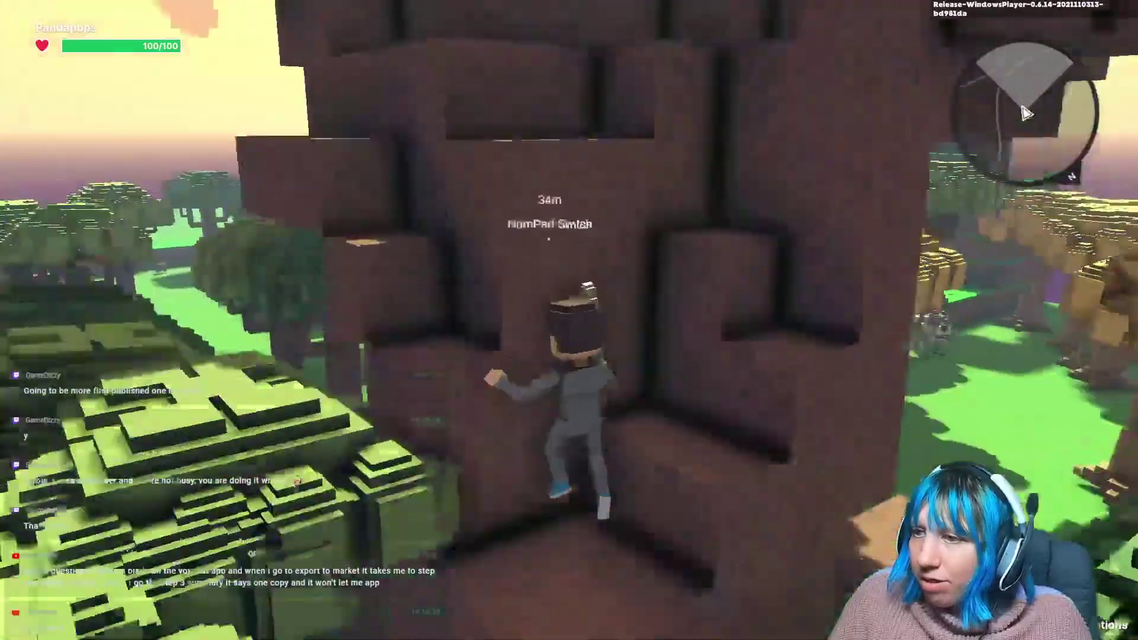
pyautogui.press('w')
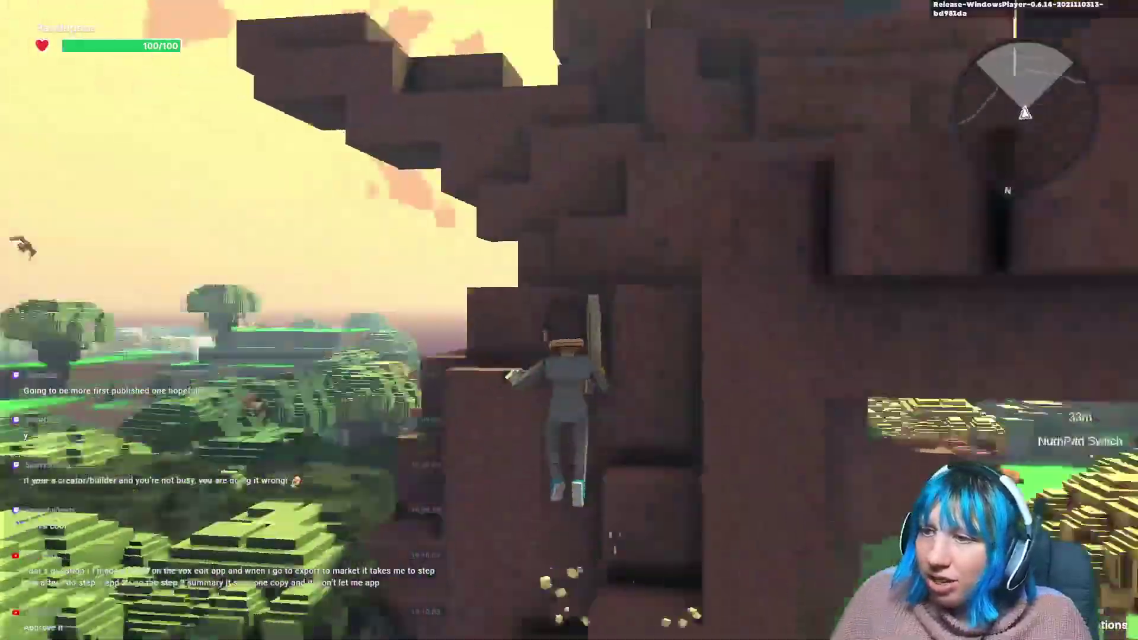
pyautogui.press('w')
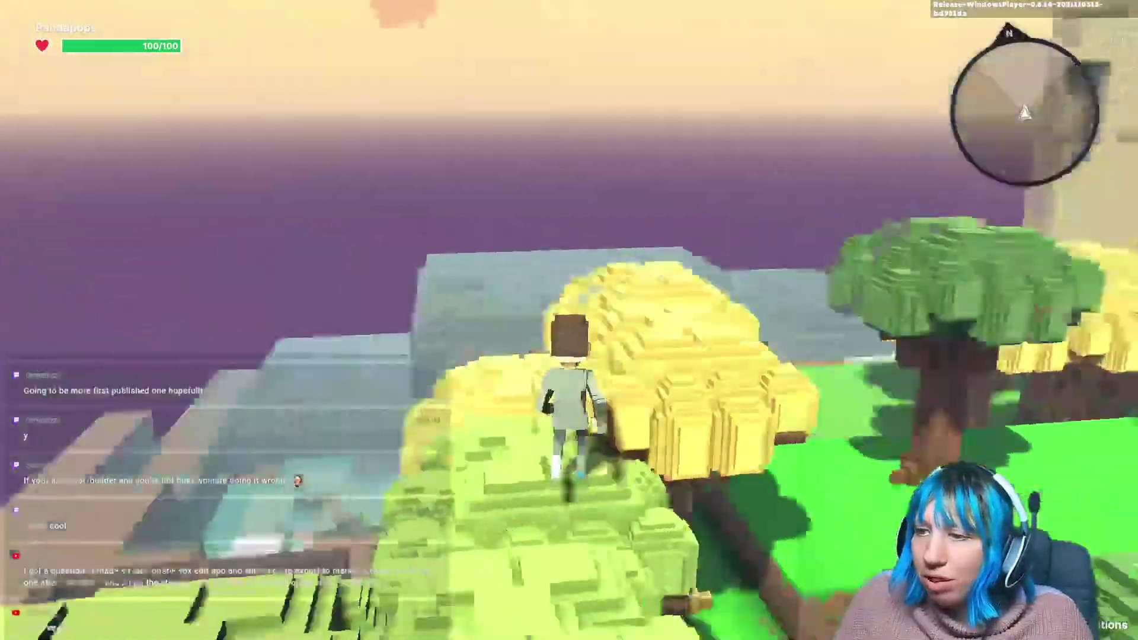
# Run the character under the trees to the map's grassy edge and back to the yellow tree facing the giant trunk.
pyautogui.press('w')
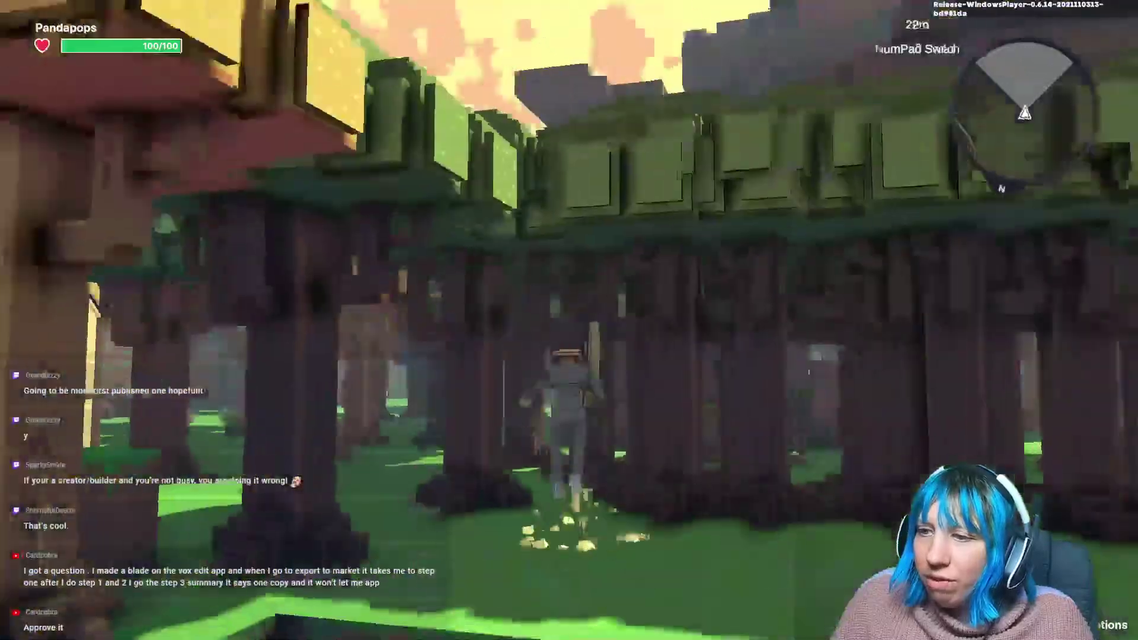
pyautogui.press('w')
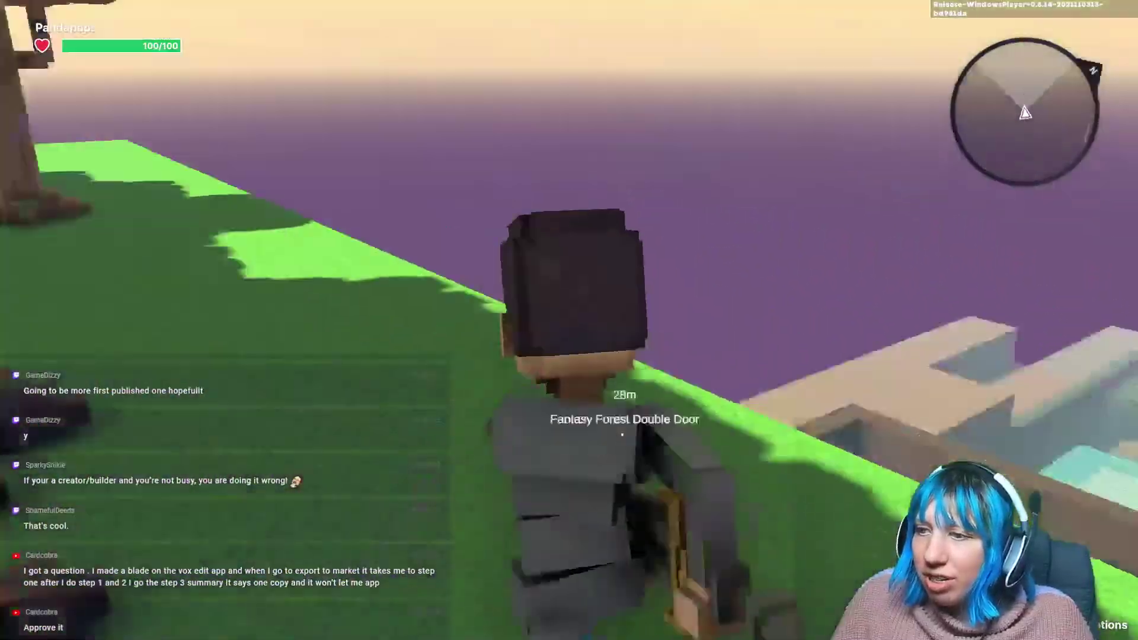
pyautogui.press('w')
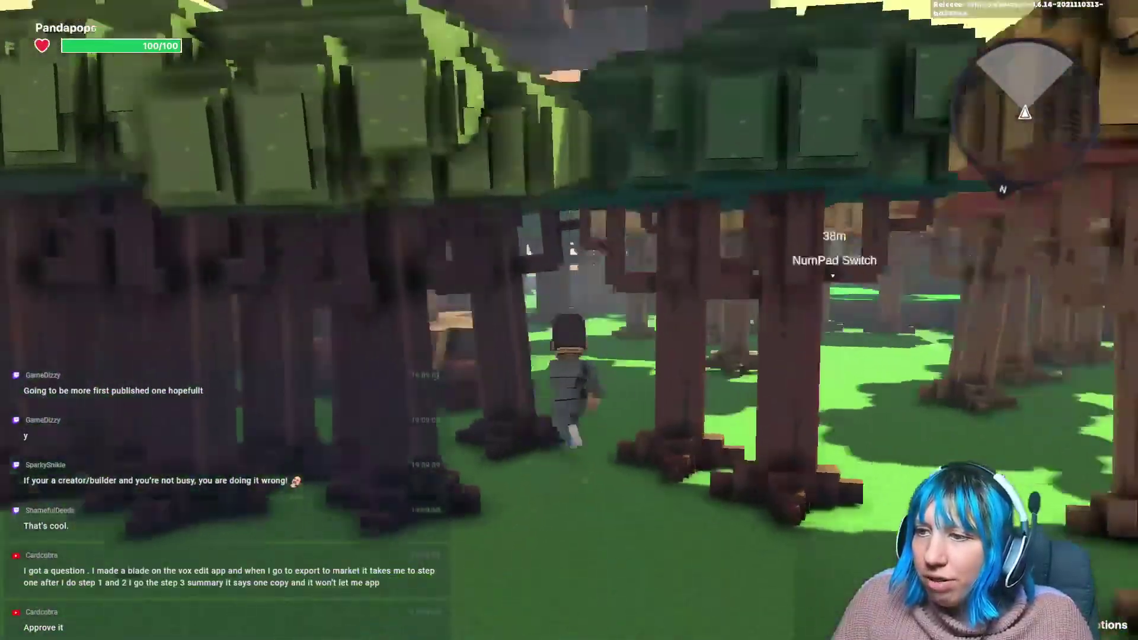
pyautogui.press('w')
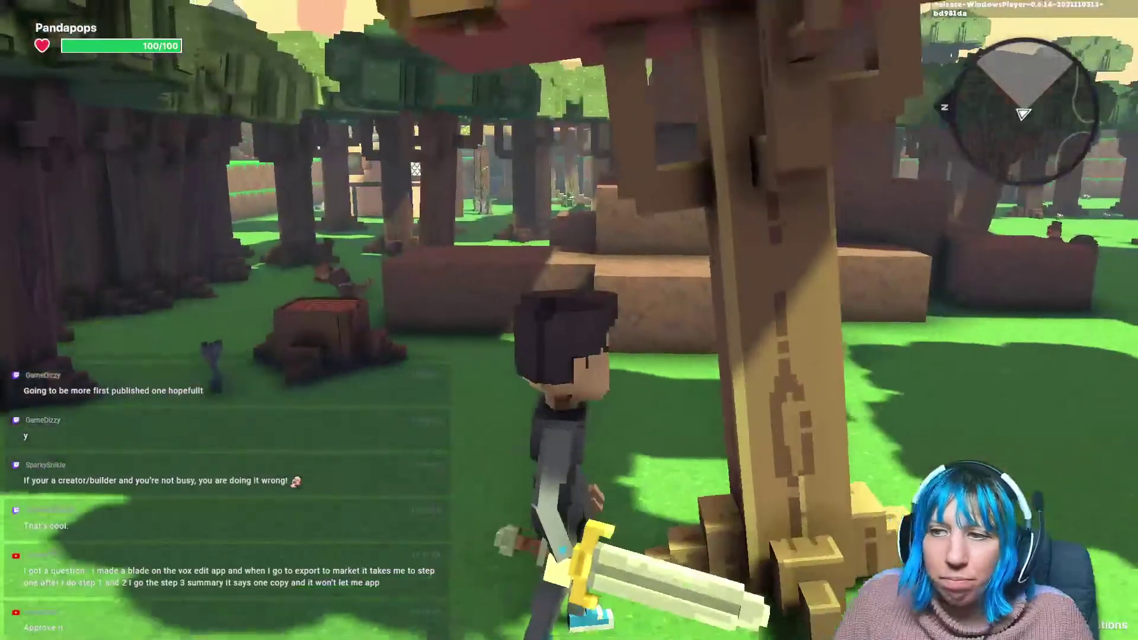
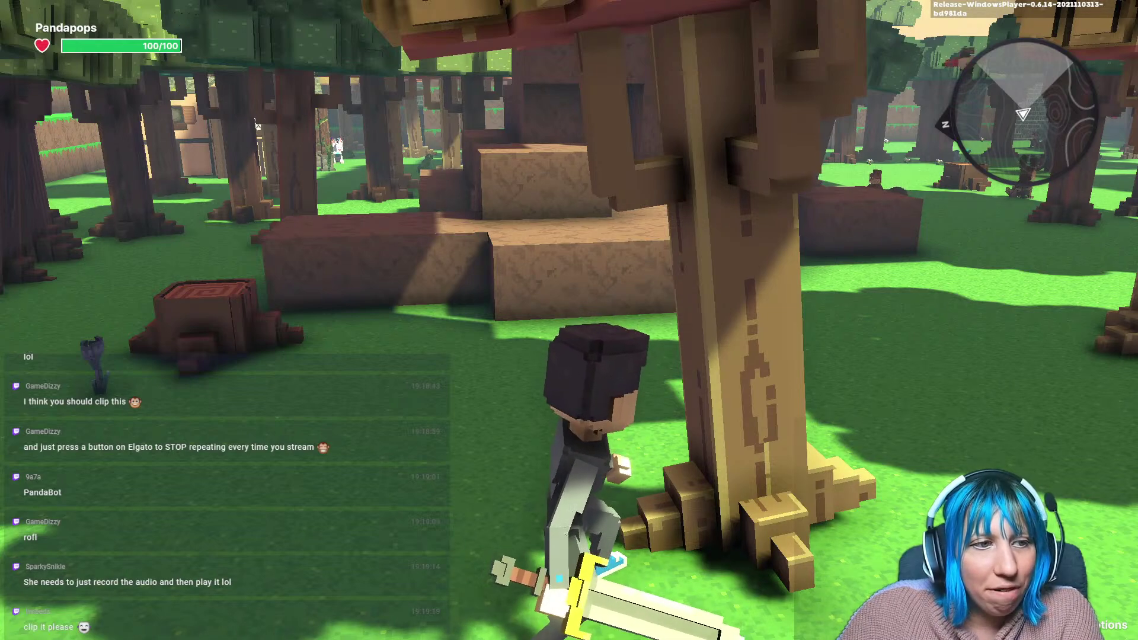
# Run the character through the forest and around the giant trunk's base, and end the playtest.
pyautogui.scroll(2, 569, 320)
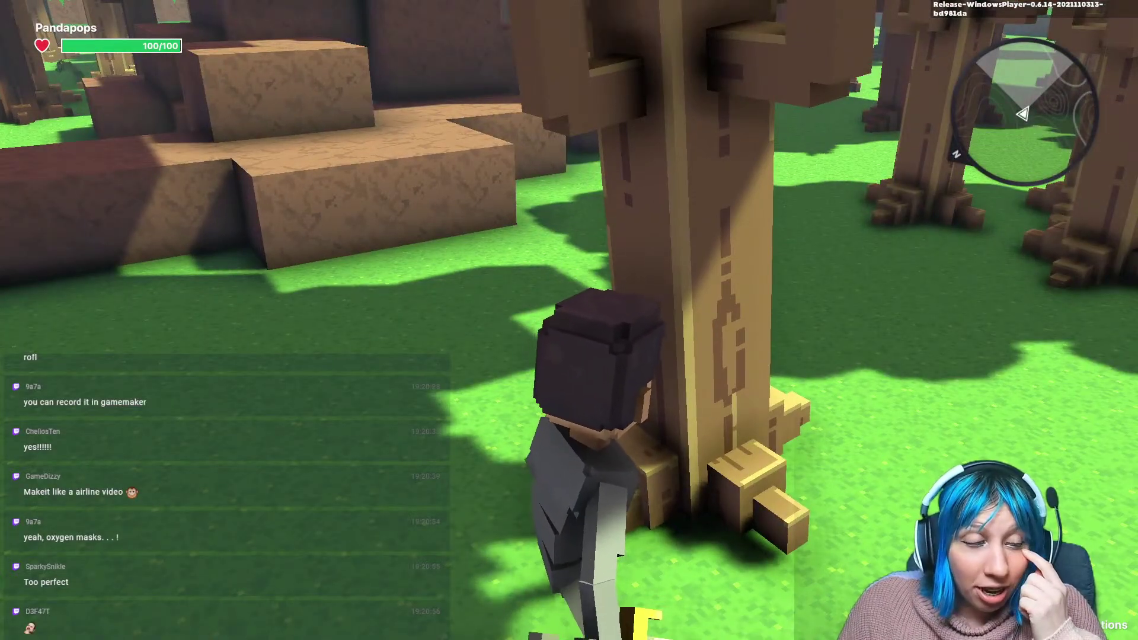
pyautogui.press('w')
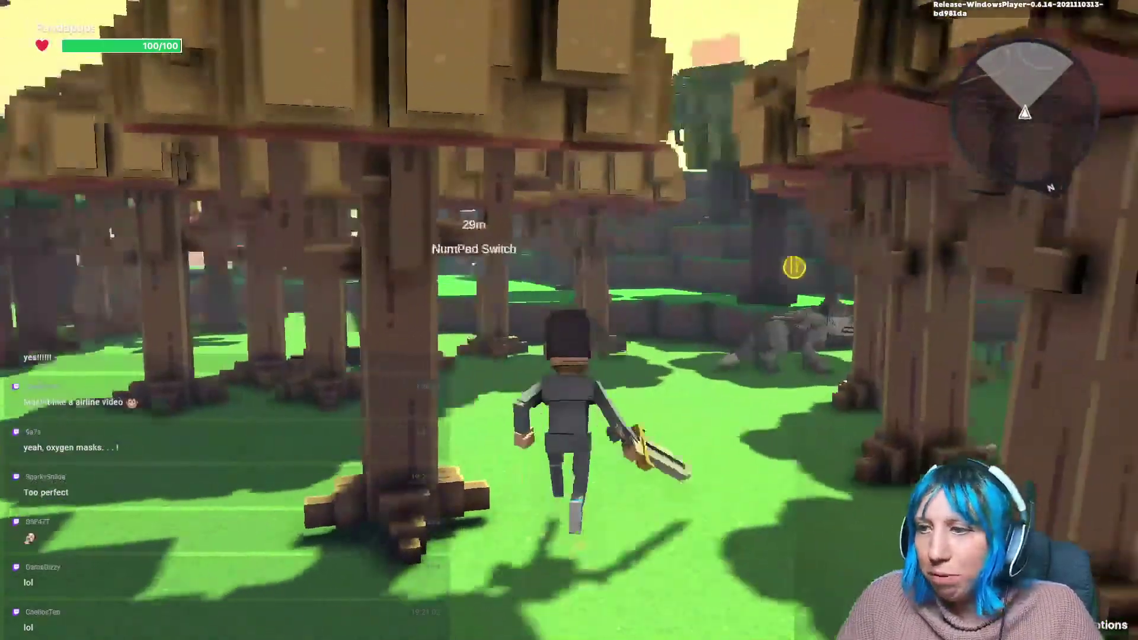
pyautogui.press('w')
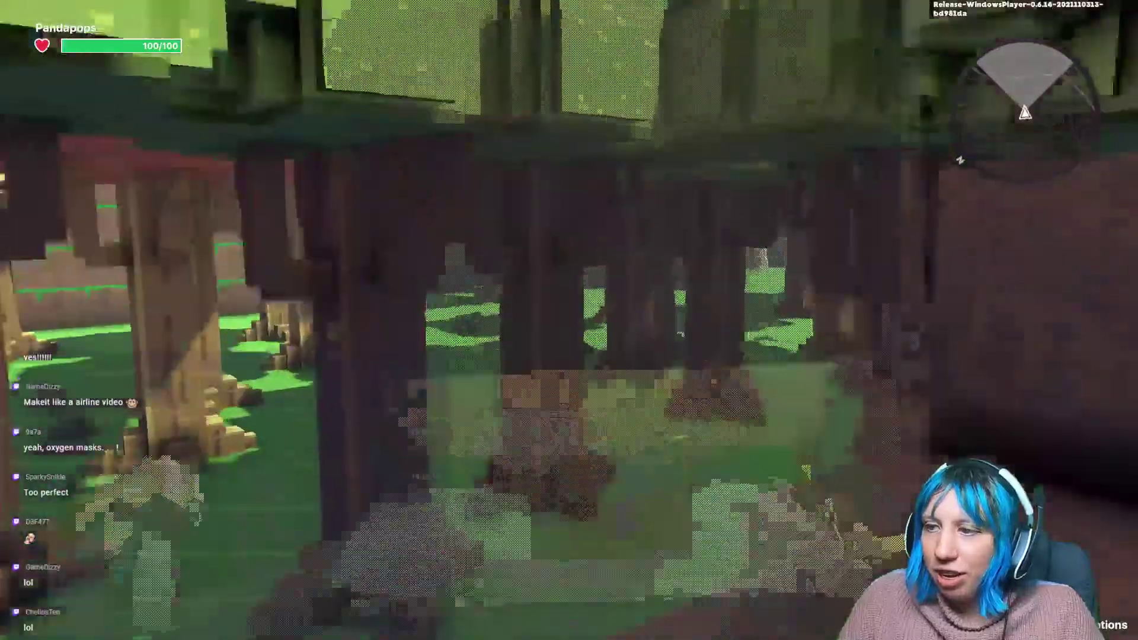
pyautogui.press('w')
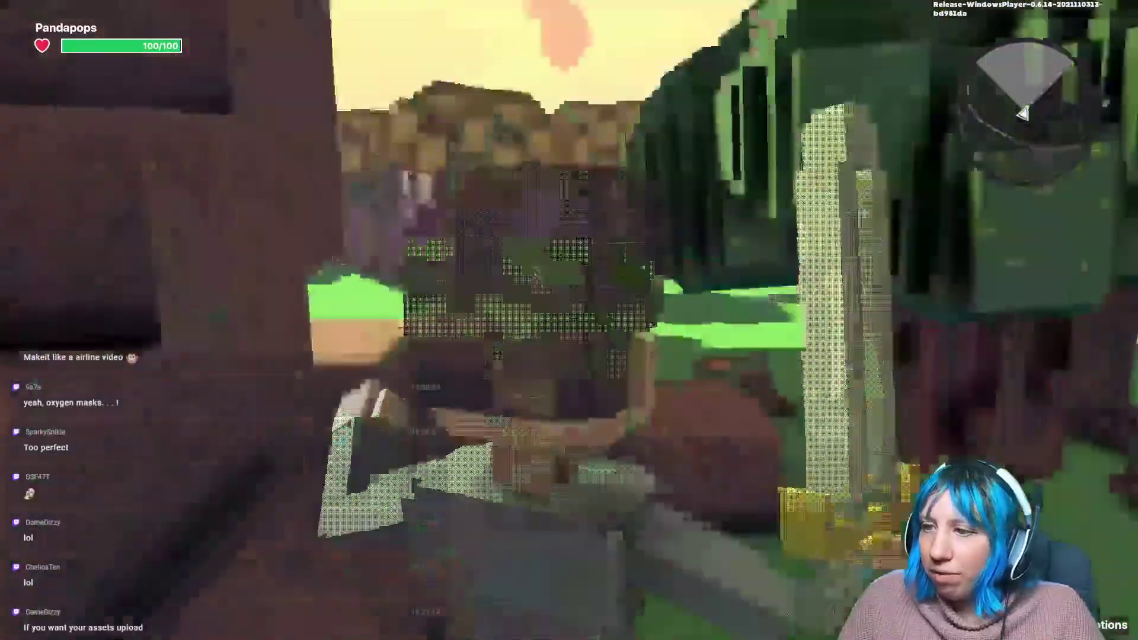
pyautogui.press('w')
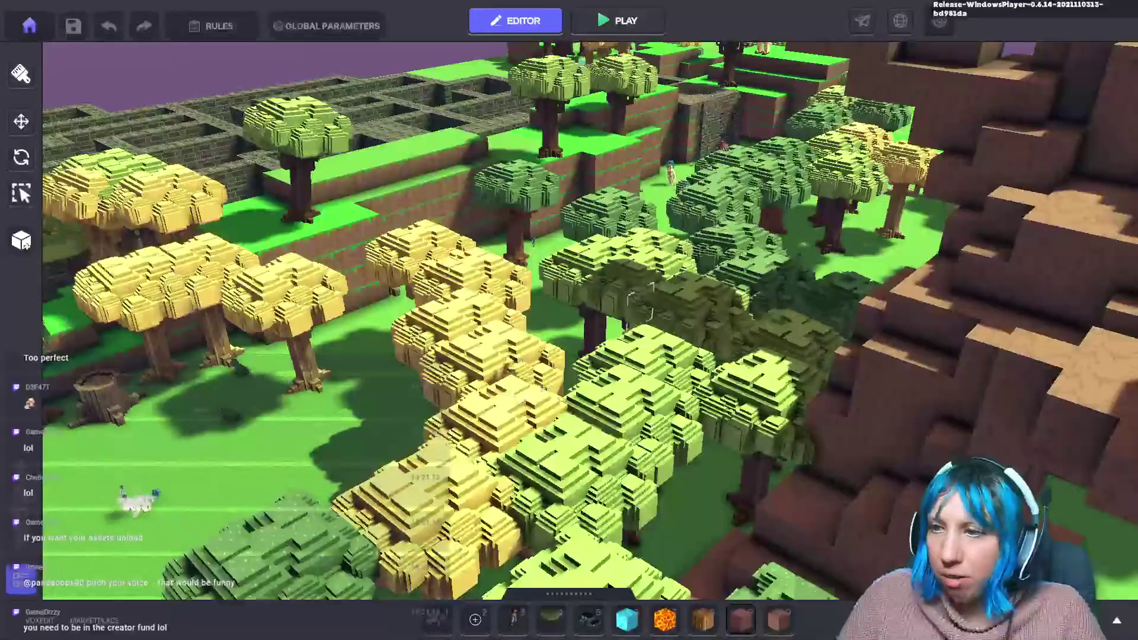
# Return to the main menu without saving the changes and reopen the tavern draft for editing.
pyautogui.press('w')
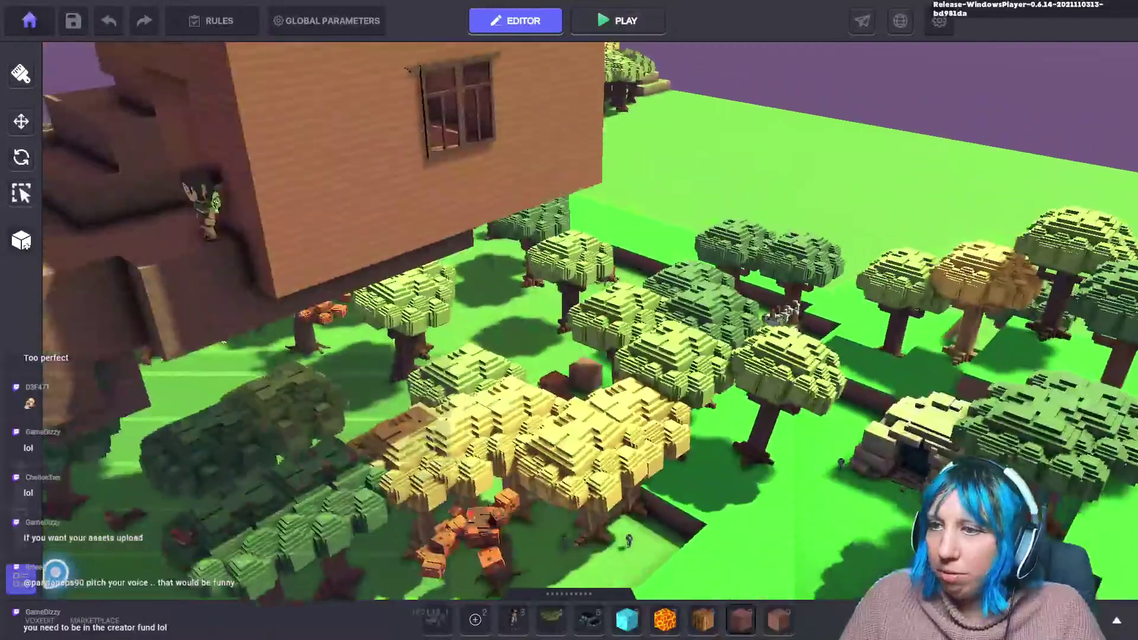
pyautogui.press('a')
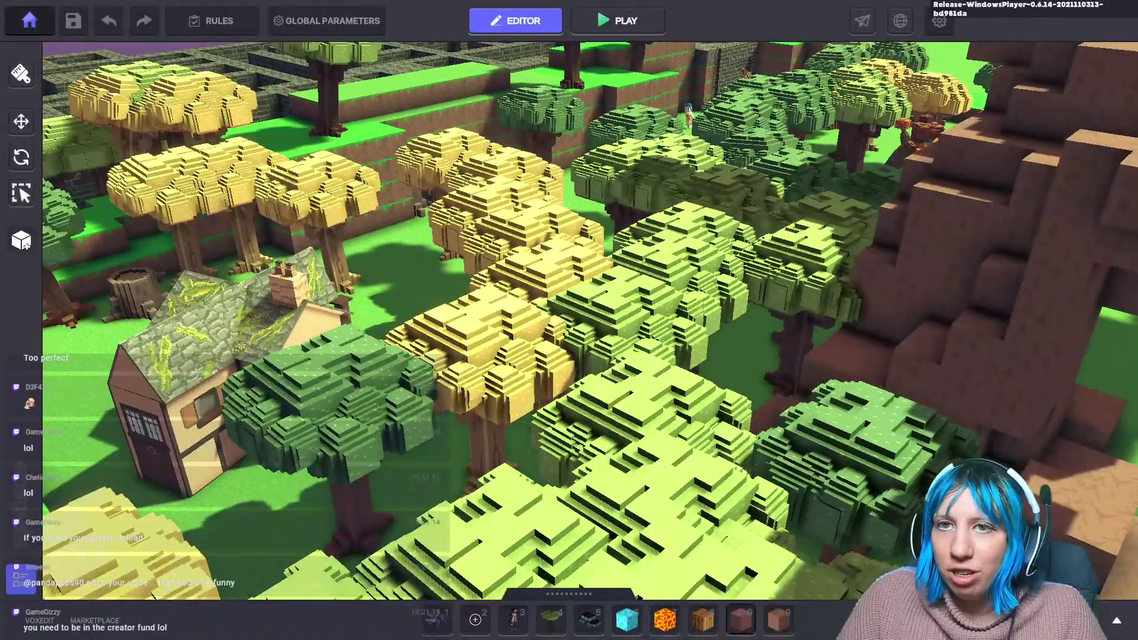
pyautogui.click(29, 21)
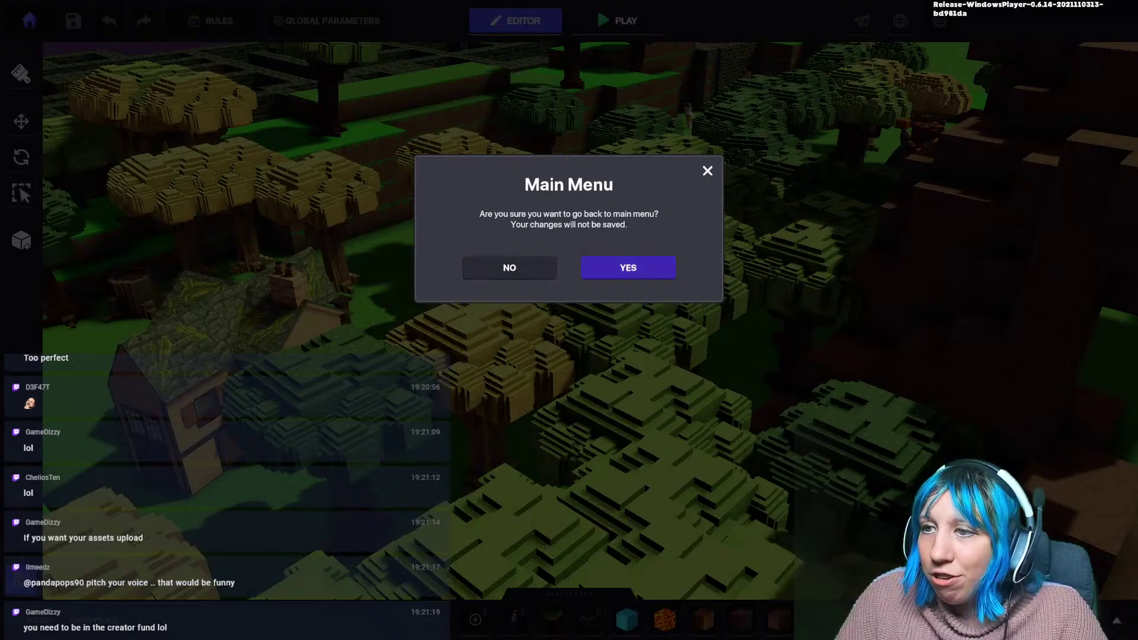
pyautogui.click(629, 267)
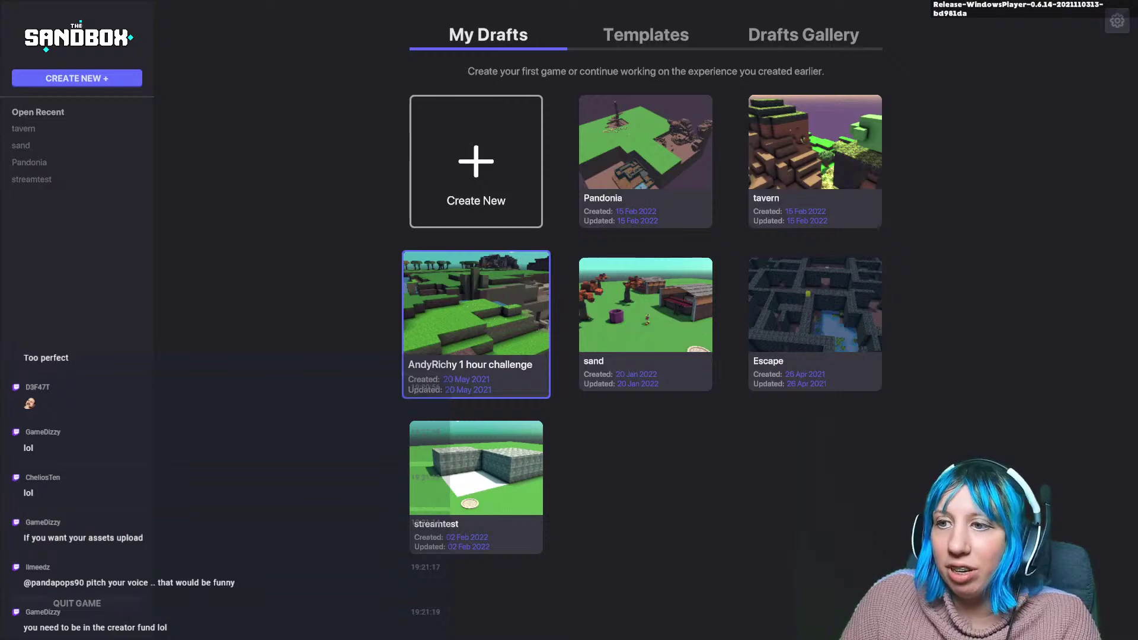
pyautogui.click(816, 160)
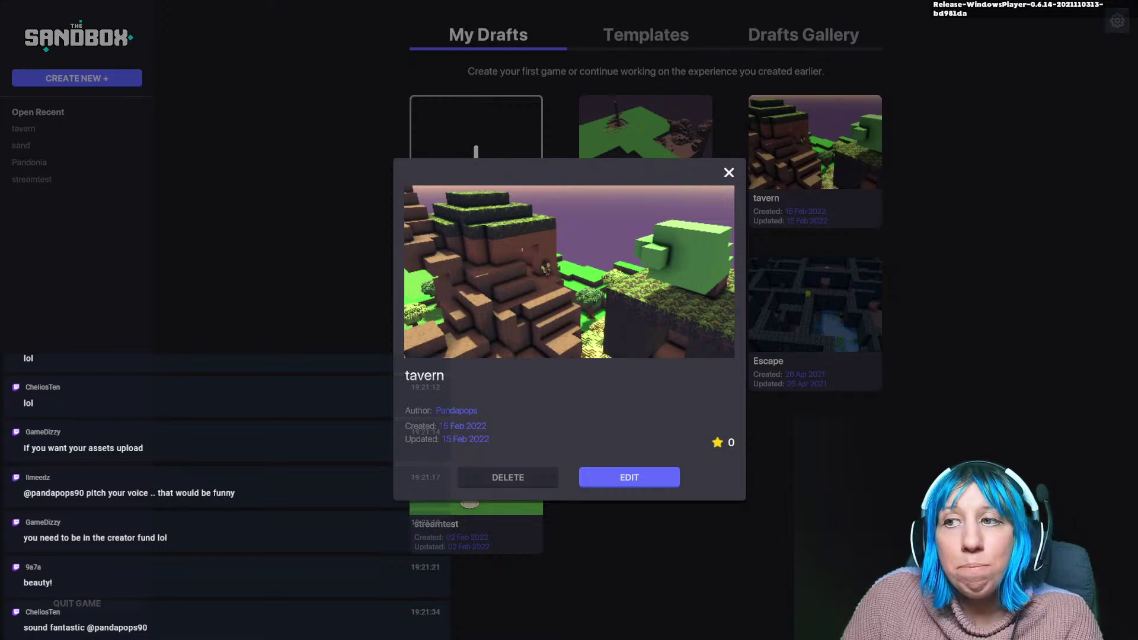
pyautogui.click(629, 477)
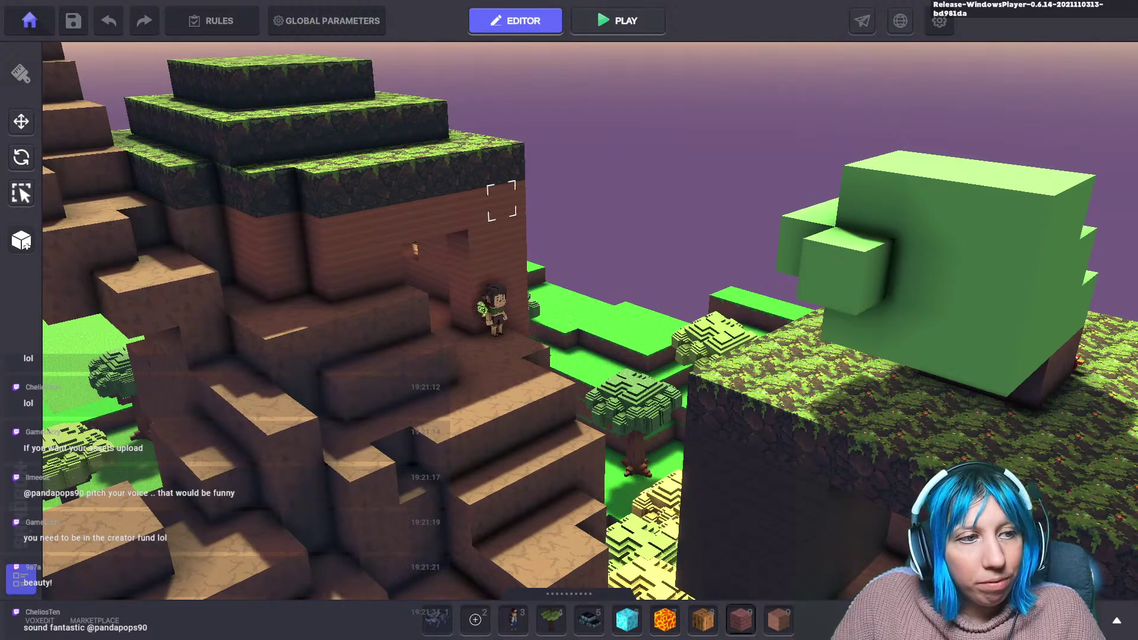
# Search the asset library for "wall" and choose the Origin Wall for use near the giant trunk and treetops.
pyautogui.moveTo(548, 334); pyautogui.dragTo(541, 379, button='right')
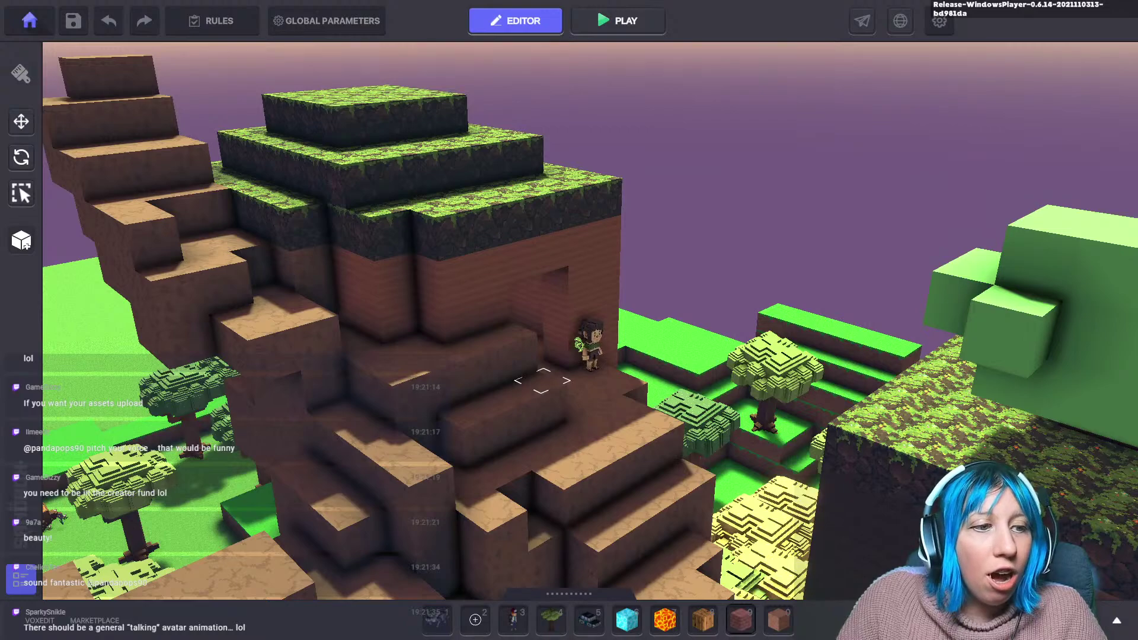
pyautogui.moveTo(541, 379); pyautogui.dragTo(627, 375, button='right')
pyautogui.moveTo(627, 375); pyautogui.dragTo(695, 190, button='middle')
pyautogui.press('s')
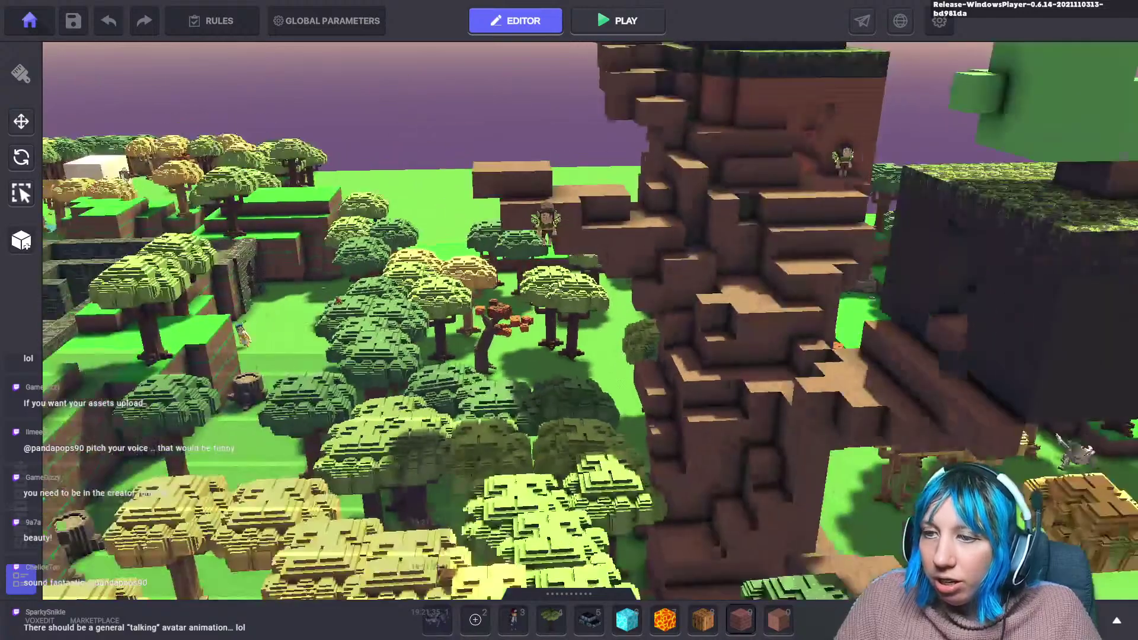
pyautogui.press('7')
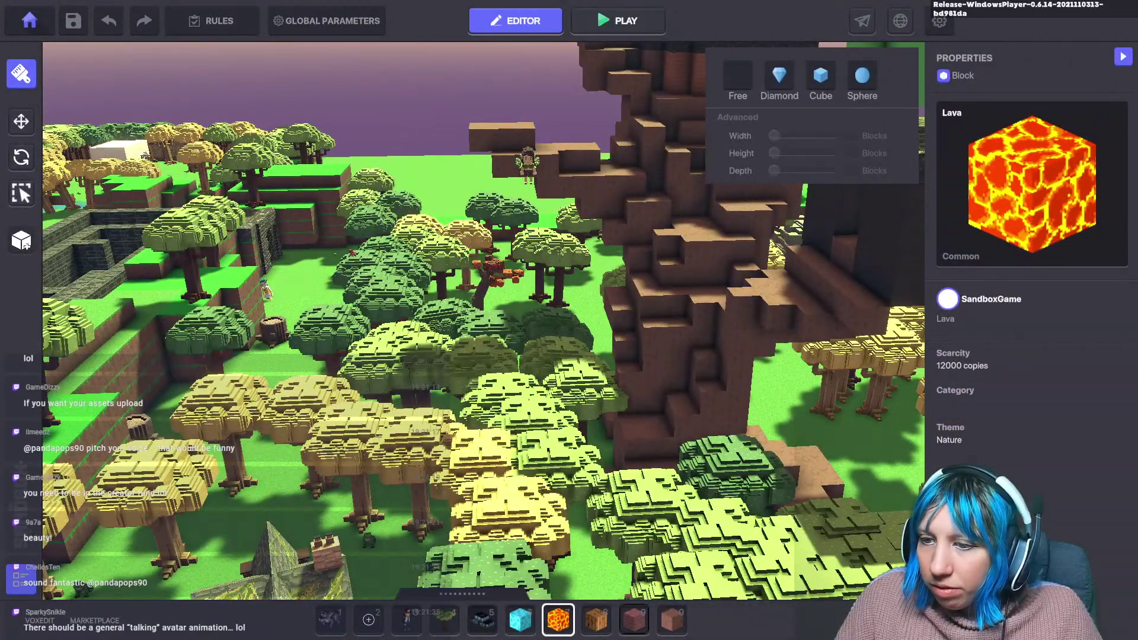
pyautogui.click(463, 592)
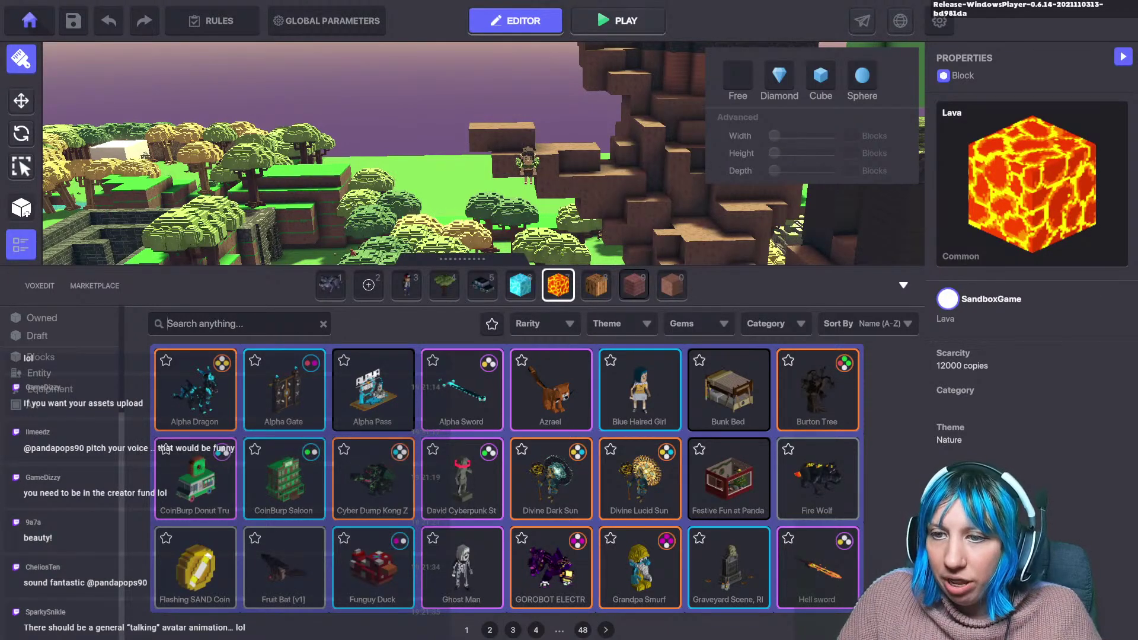
pyautogui.write('wall')
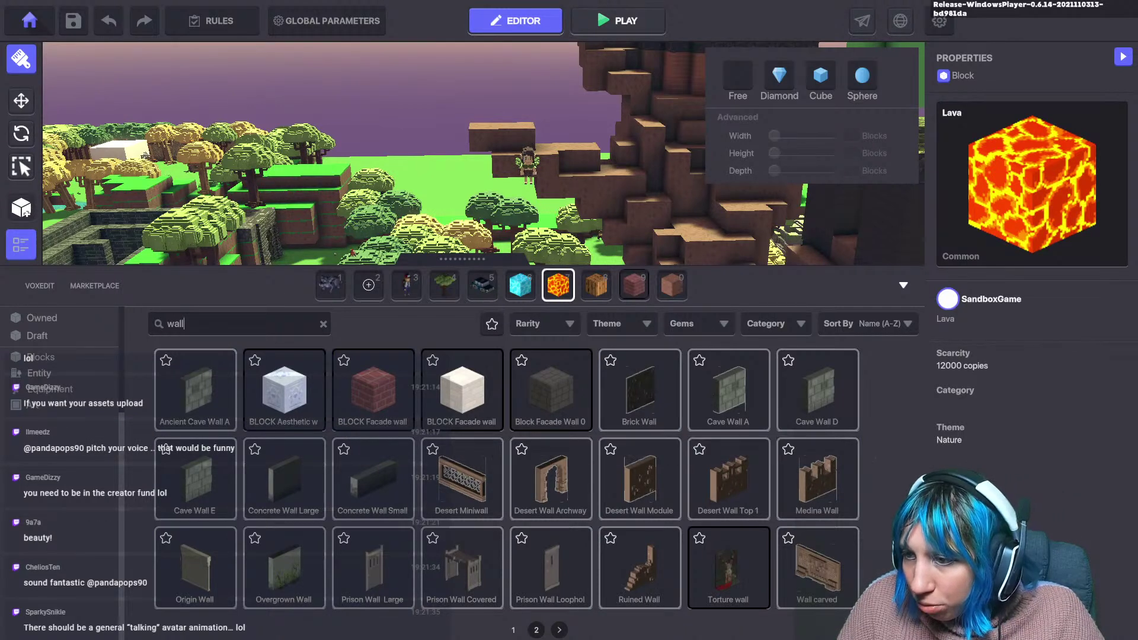
pyautogui.click(195, 567)
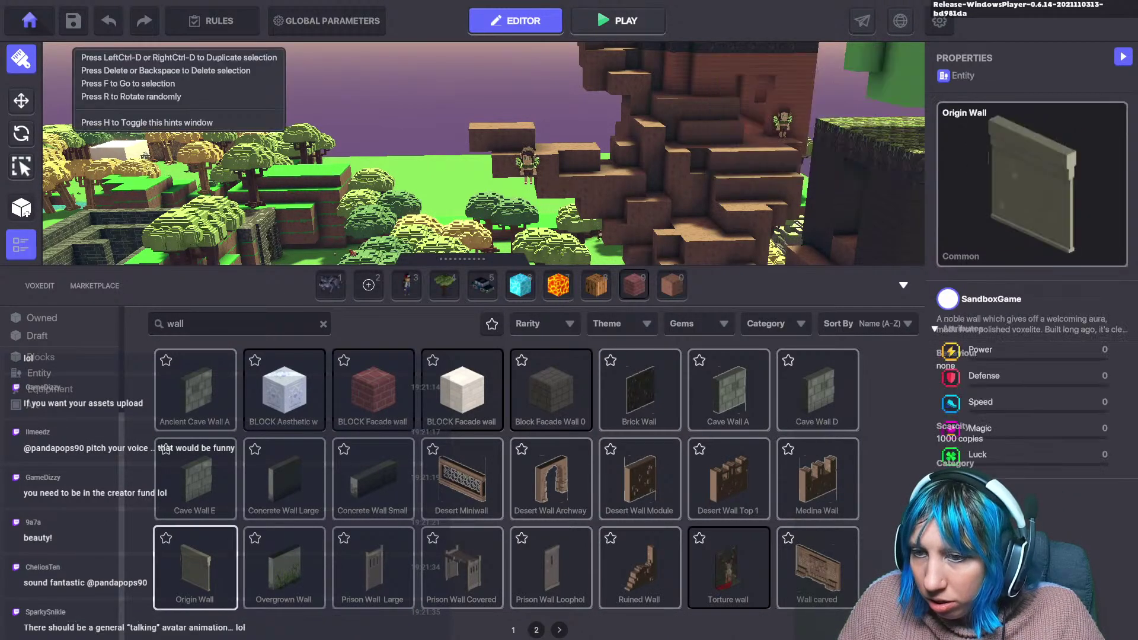
# Place an Origin Wall among the trees near the cottage and rotate it to 270 degrees about Y.
pyautogui.click(904, 285)
pyautogui.moveTo(468, 504); pyautogui.dragTo(455, 452, button='middle')
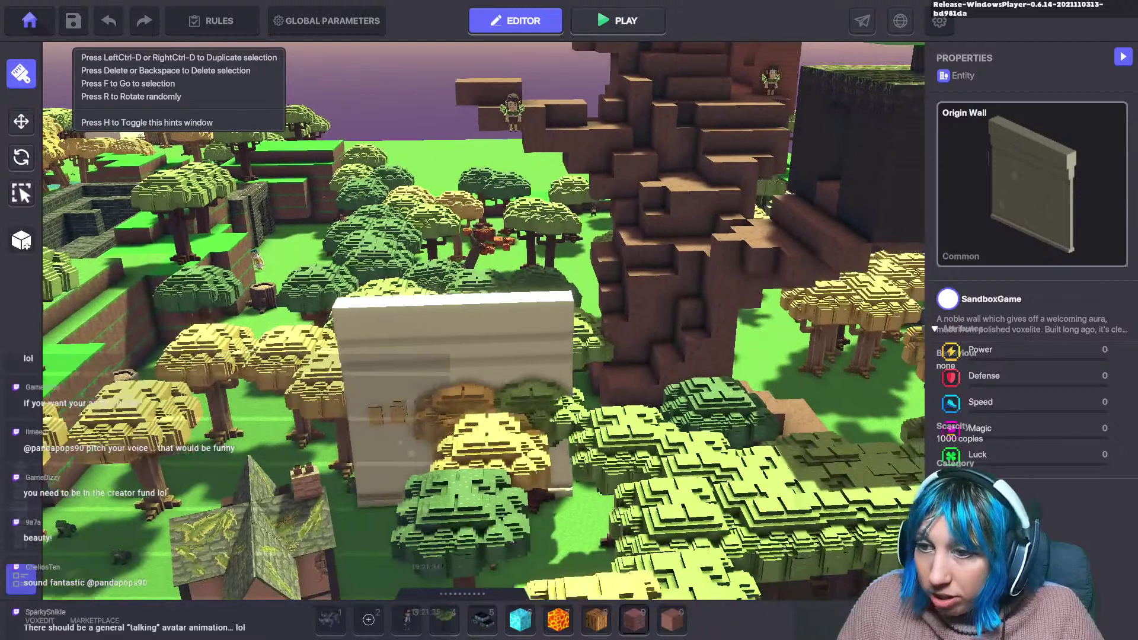
pyautogui.click(469, 495)
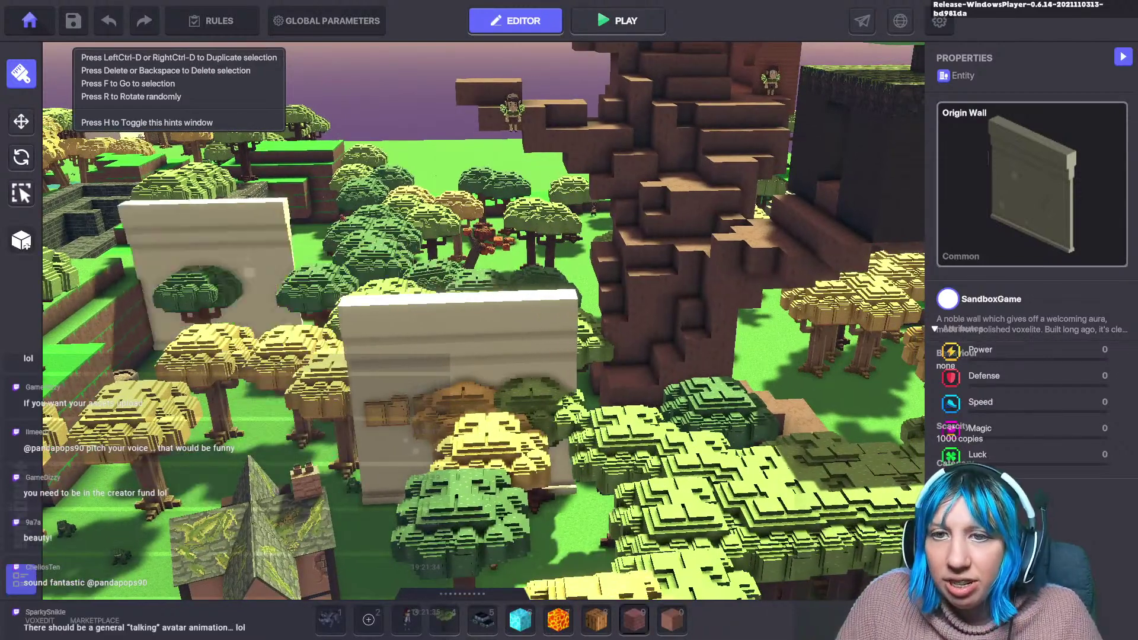
pyautogui.click(21, 156)
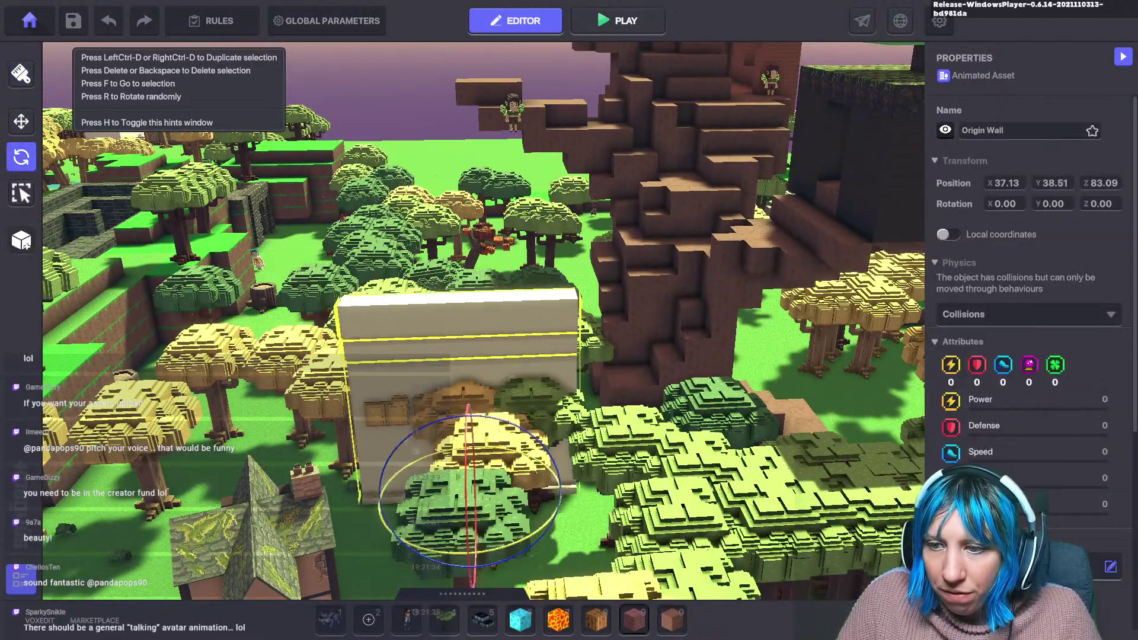
pyautogui.moveTo(423, 545); pyautogui.dragTo(515, 544)
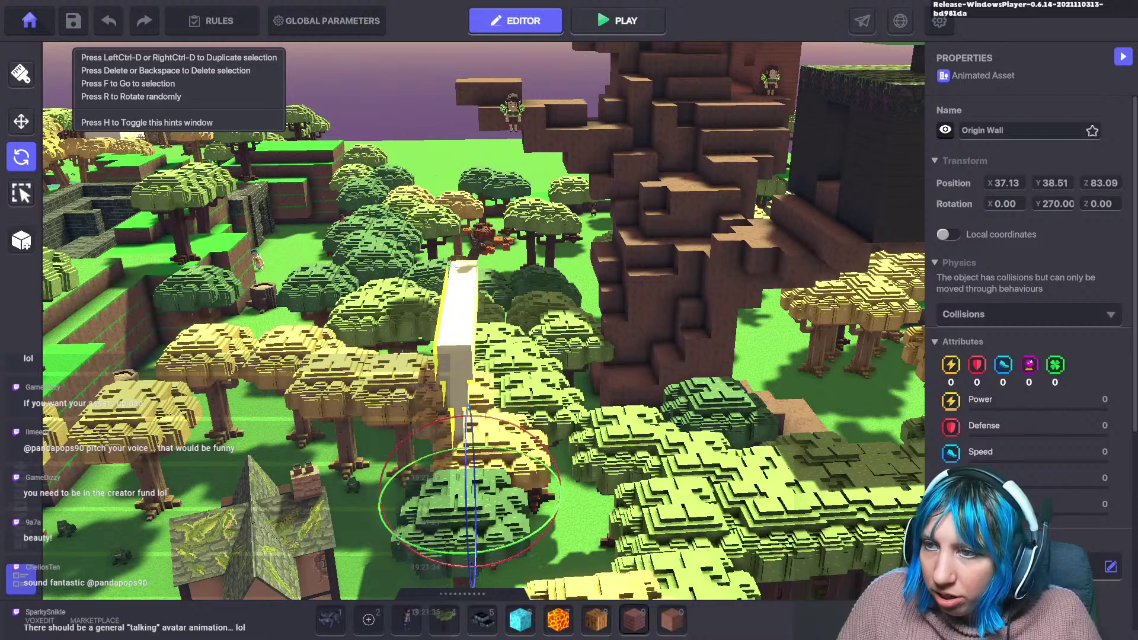
# Duplicate the Origin Wall and align the copy end to end with it at X 37.00, Y 38.51, Z 91.50.
pyautogui.moveTo(551, 463); pyautogui.dragTo(415, 453, button='middle')
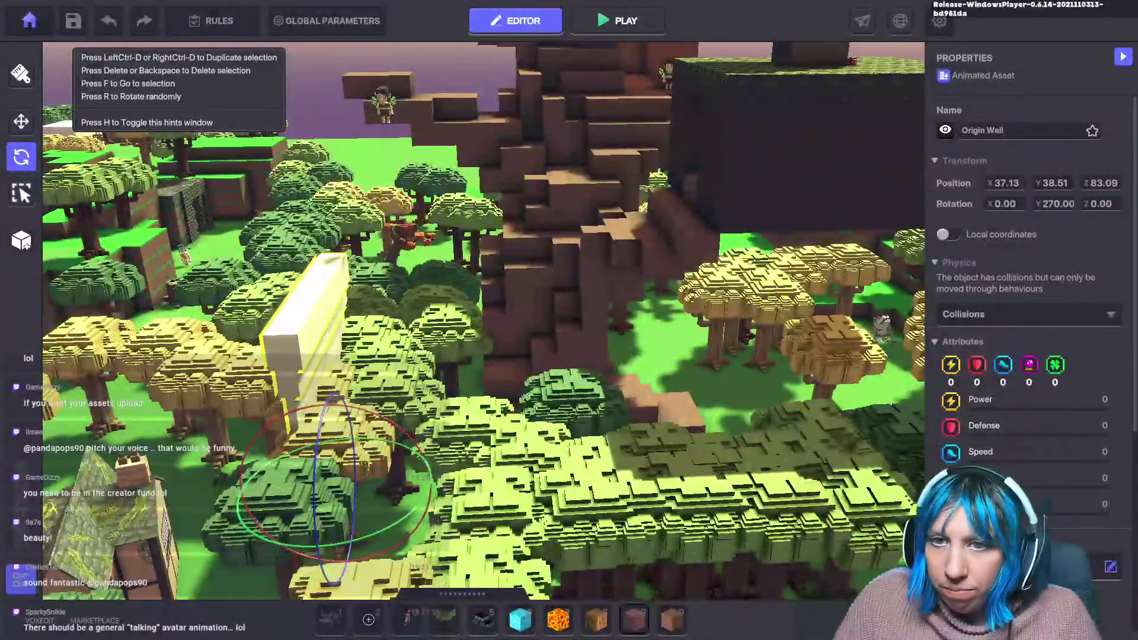
pyautogui.press('w')
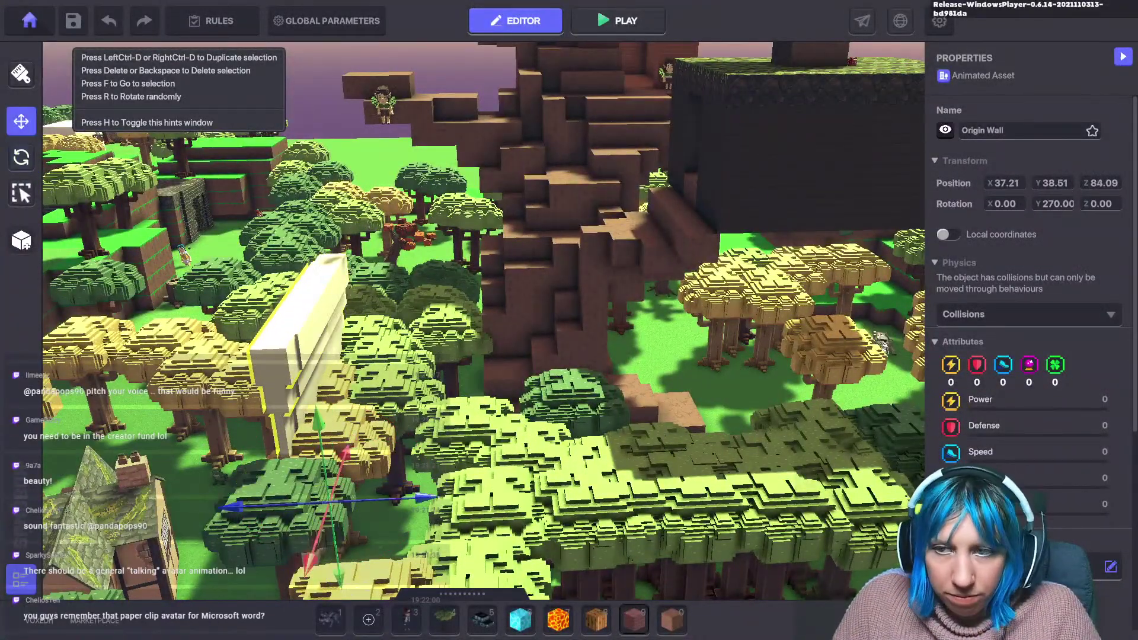
pyautogui.moveTo(318, 433); pyautogui.dragTo(297, 214)
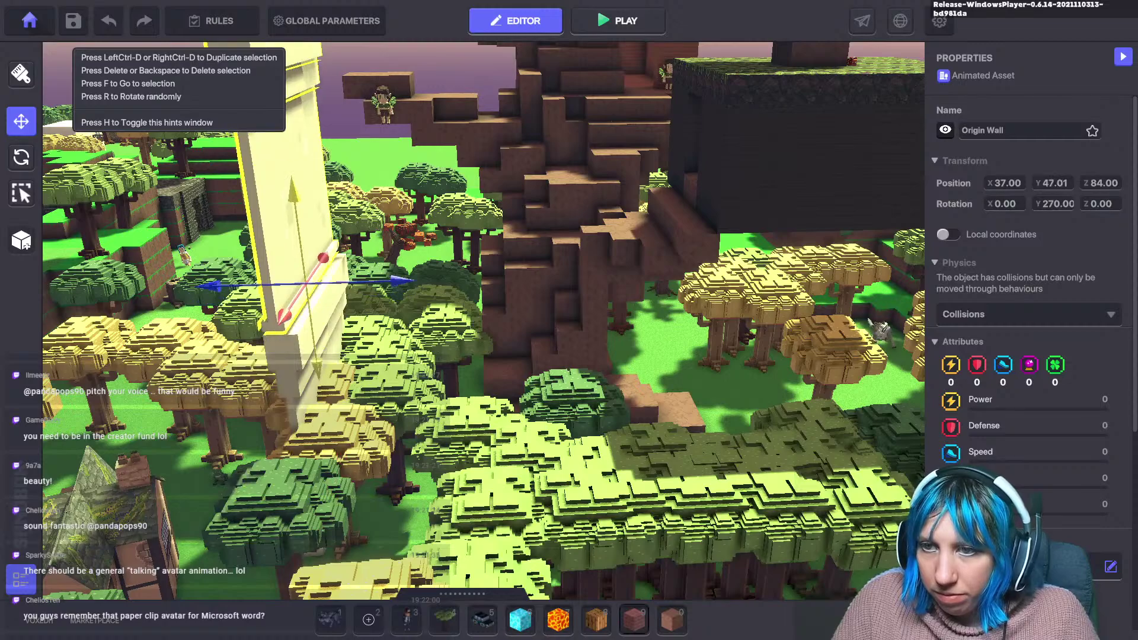
pyautogui.moveTo(332, 237); pyautogui.dragTo(323, 261, button='right')
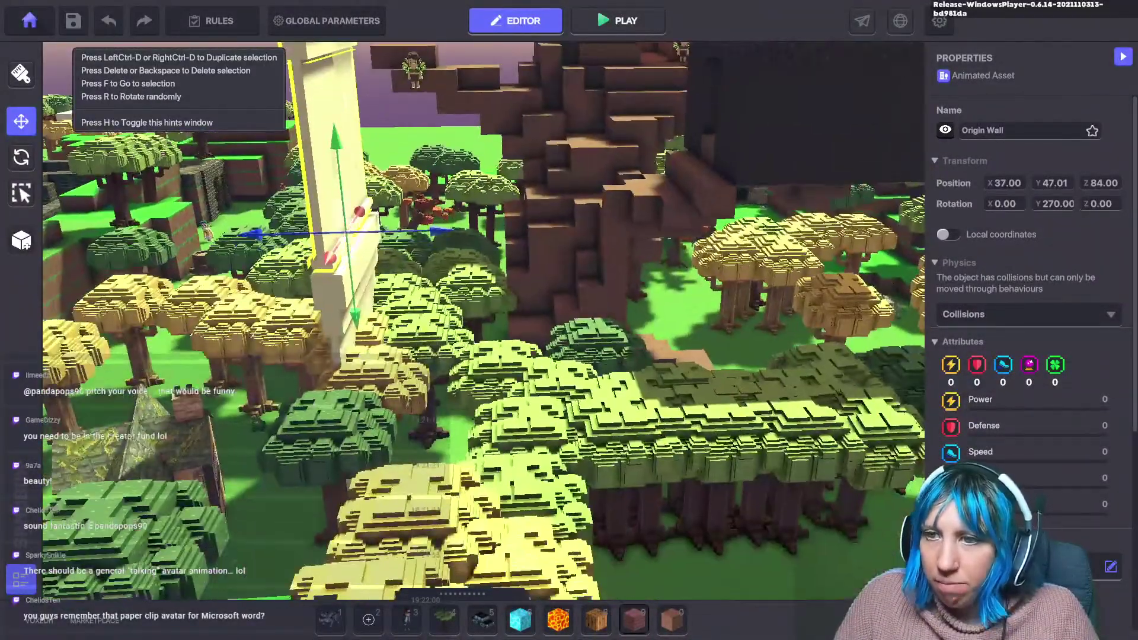
pyautogui.moveTo(329, 258); pyautogui.dragTo(310, 287)
pyautogui.moveTo(283, 237); pyautogui.dragTo(311, 462)
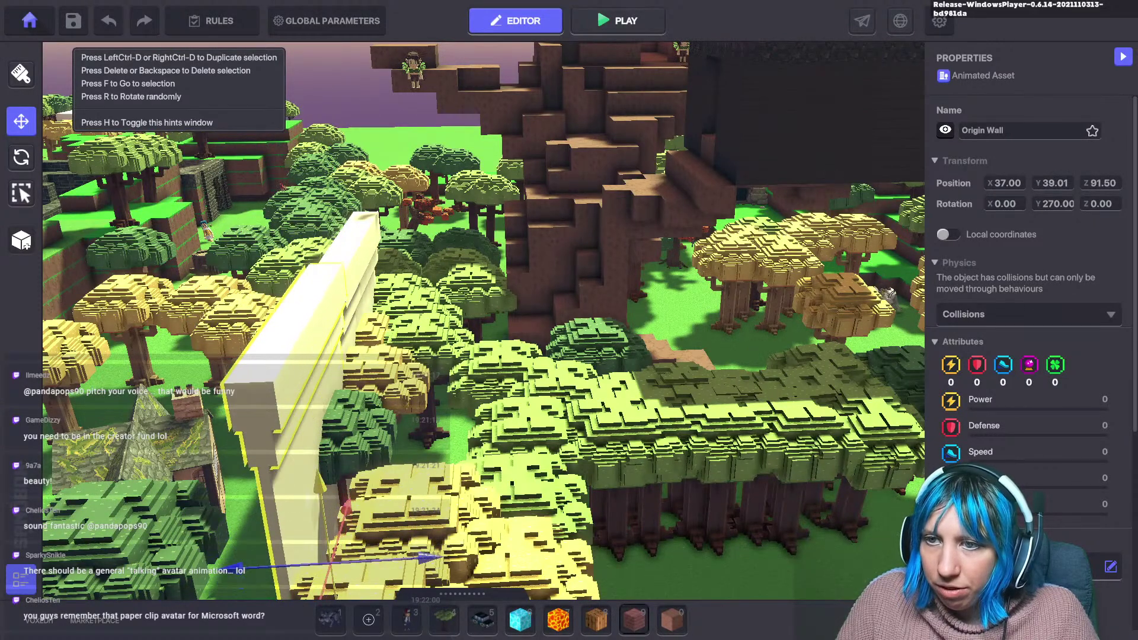
pyautogui.moveTo(320, 451); pyautogui.dragTo(322, 483, button='middle')
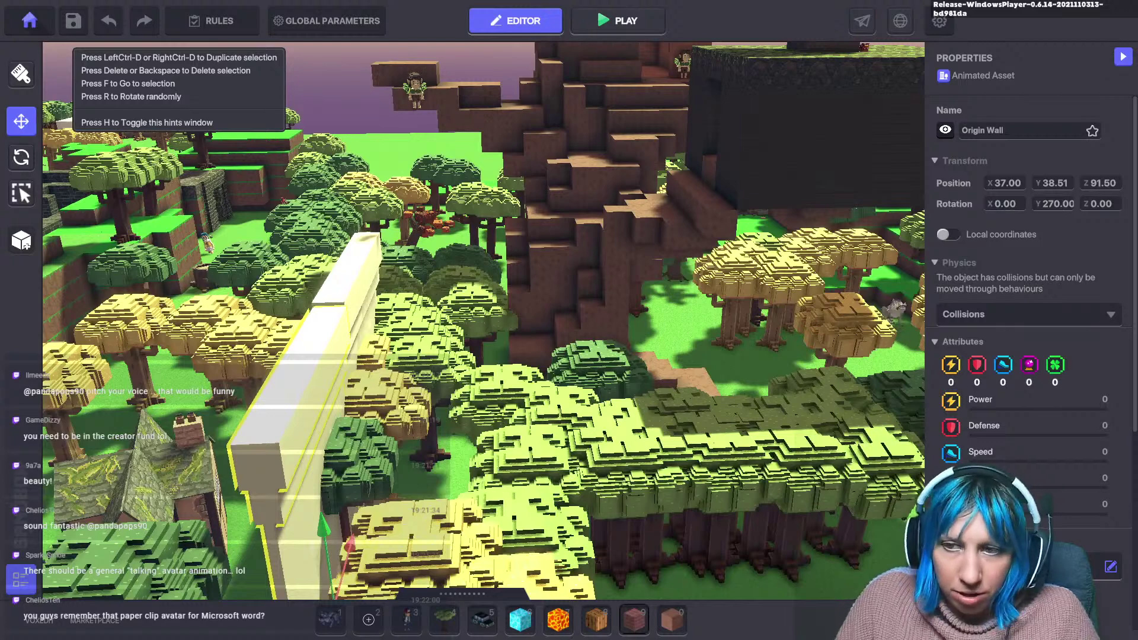
# Duplicate both Origin Walls together and stack the copies directly on top of them.
pyautogui.keyDown('shift'); pyautogui.click(353, 276); pyautogui.keyUp('shift')
pyautogui.hotkey('ctrl', 'd')
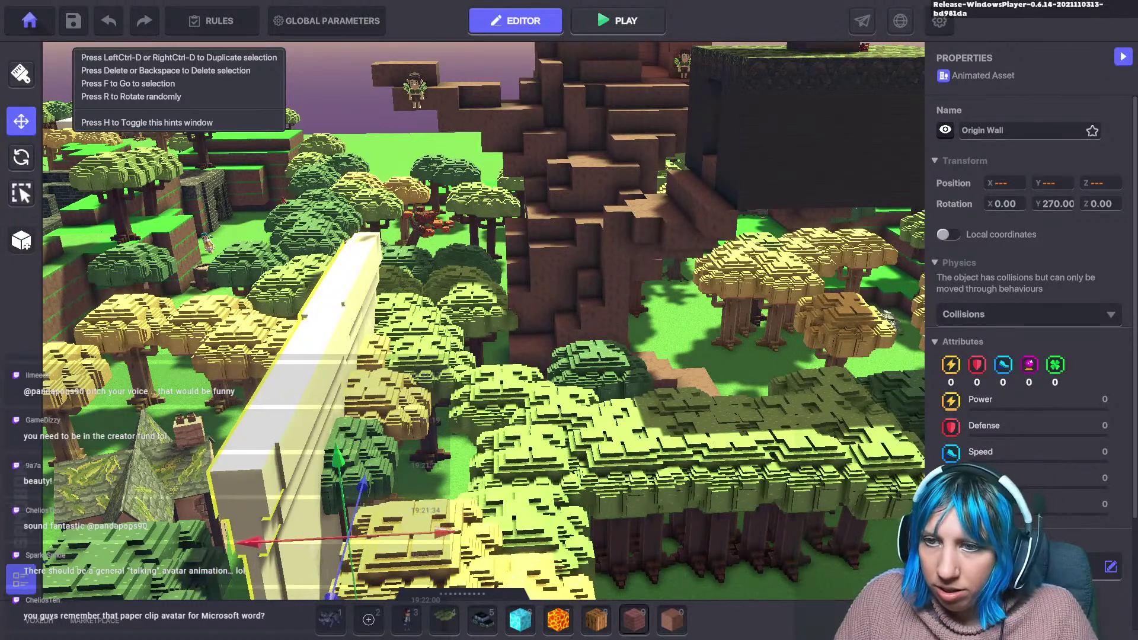
pyautogui.press('r')
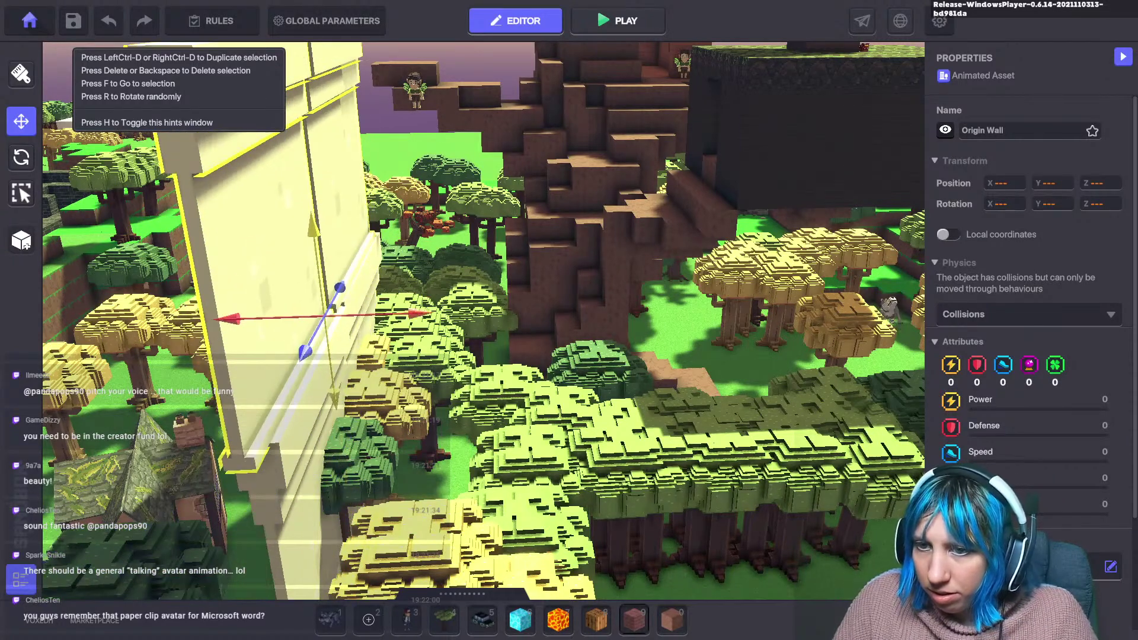
pyautogui.moveTo(318, 249); pyautogui.dragTo(305, 326, button='middle')
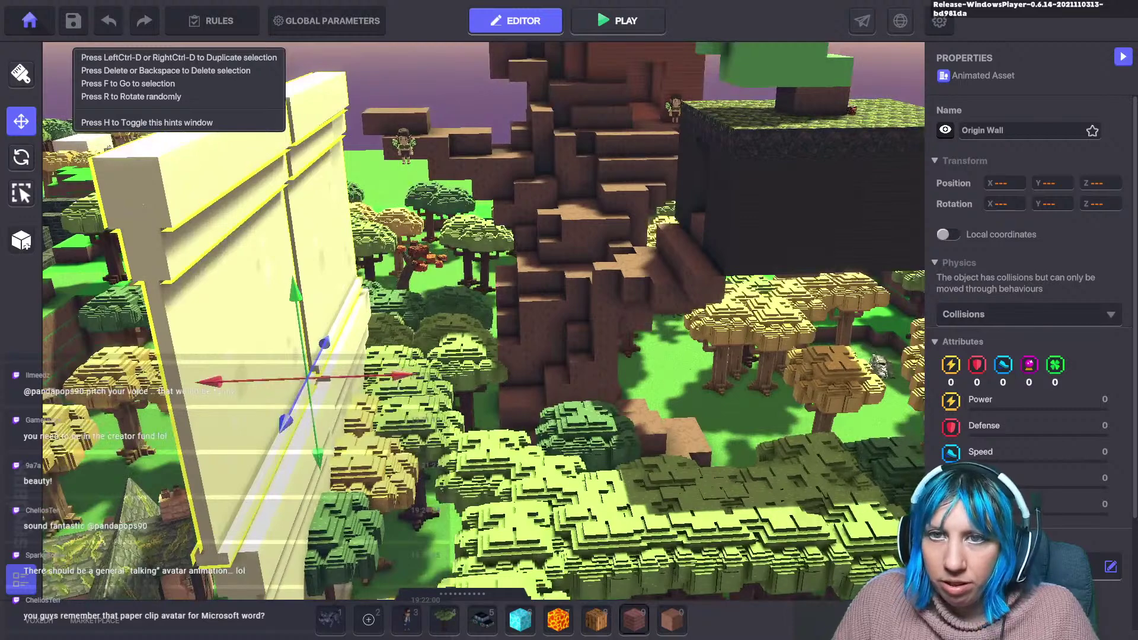
# Turn off visibility for the upper and lower pairs of Origin Walls.
pyautogui.click(946, 130)
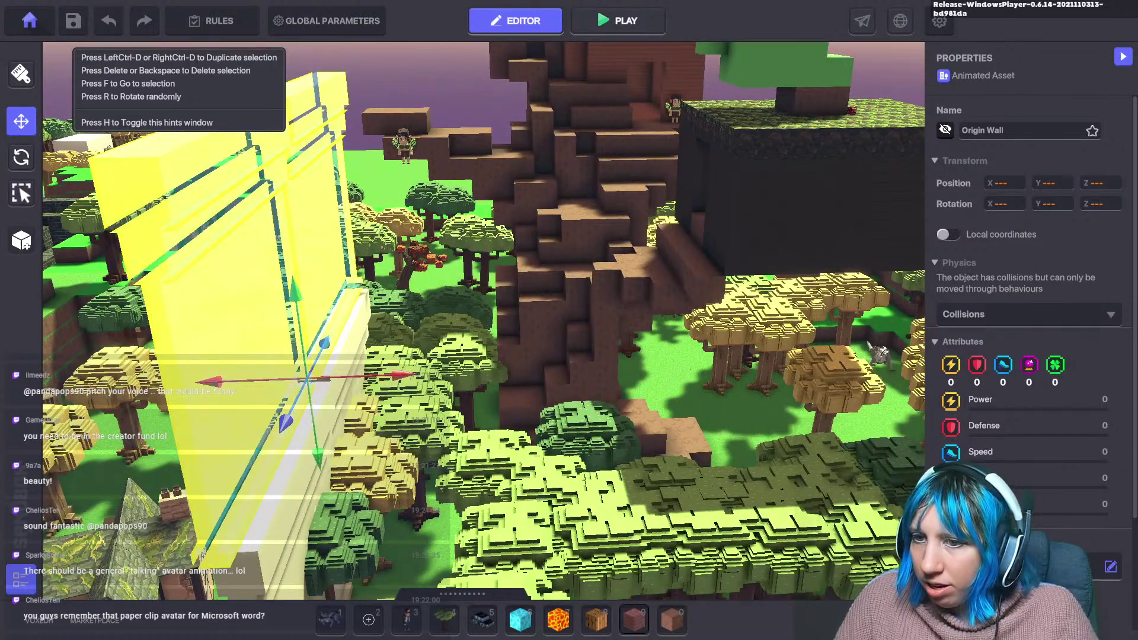
pyautogui.hotkey('ctrl', 'z')
pyautogui.hotkey('ctrl', 'z')
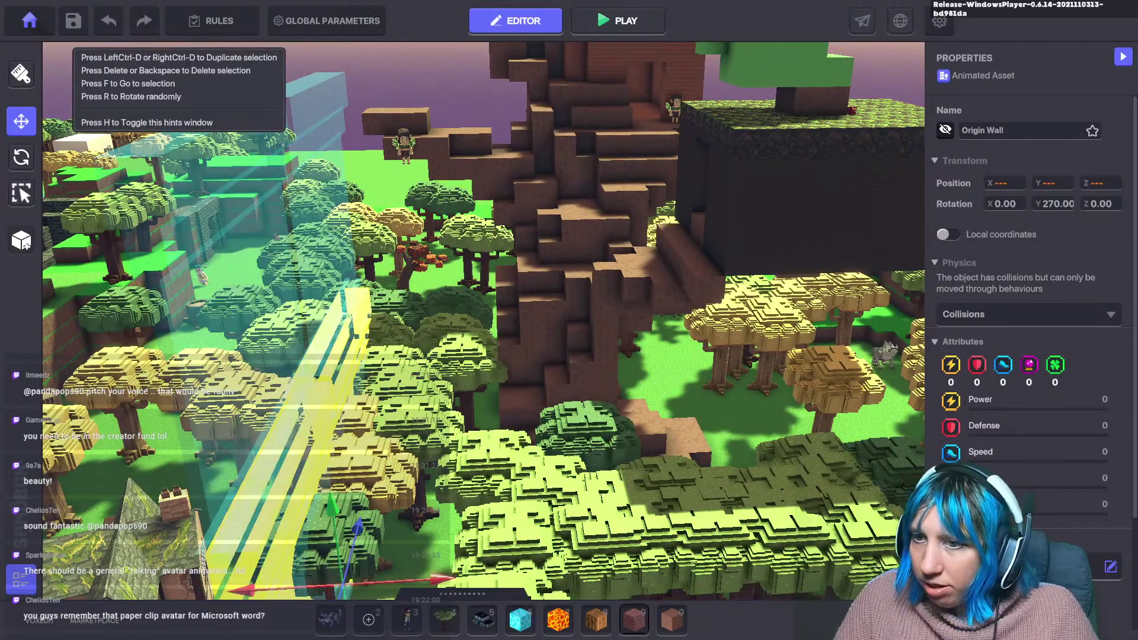
pyautogui.scroll(-2, 497, 433)
# Playtest the draft by running and jumping across the treetops beside the giant trunk, and end the playtest.
pyautogui.hotkey('ctrl', 'p')
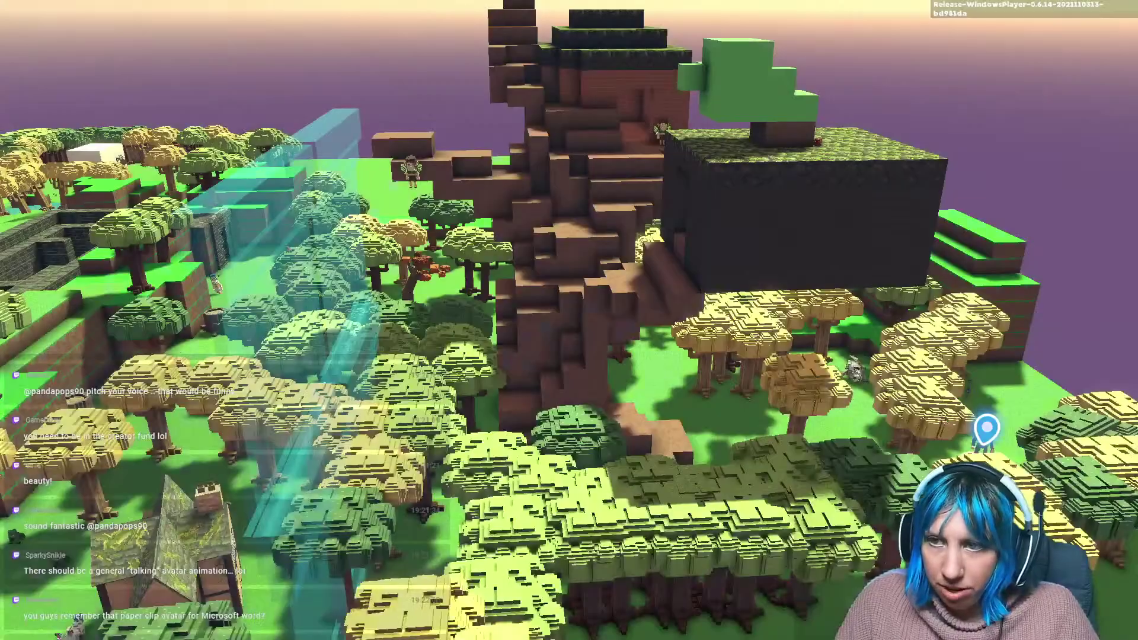
pyautogui.press('w')
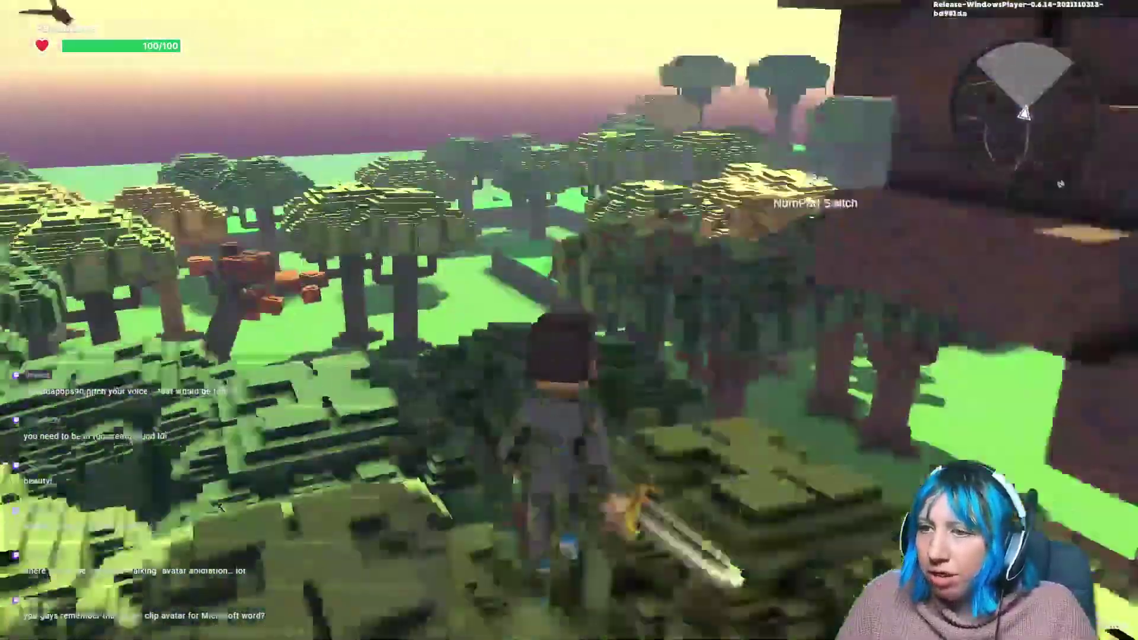
pyautogui.press('w')
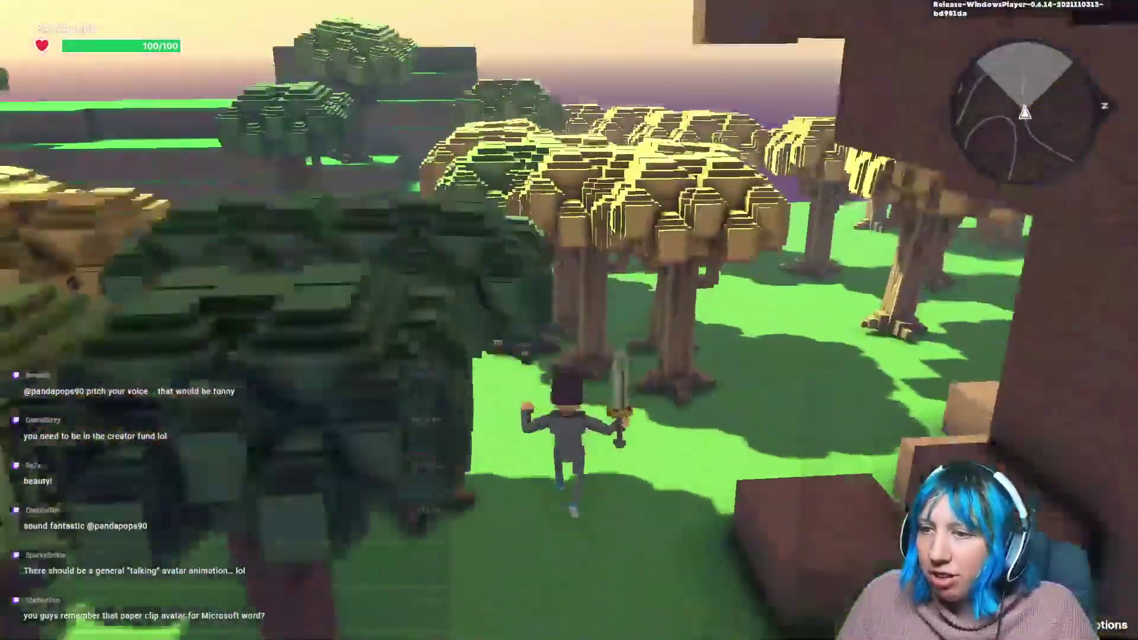
pyautogui.press('space')
pyautogui.press('w')
pyautogui.press('space')
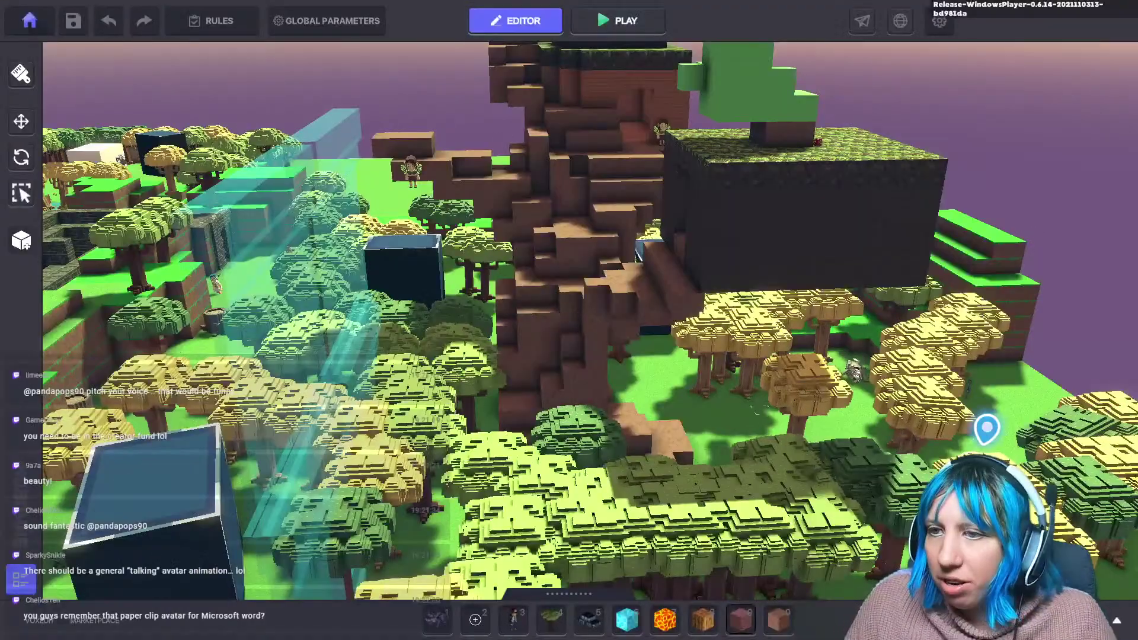
# Survey the map from the forest and stone maze to the castle, moat and tall soil cliff behind it.
pyautogui.press('s')
pyautogui.press('a')
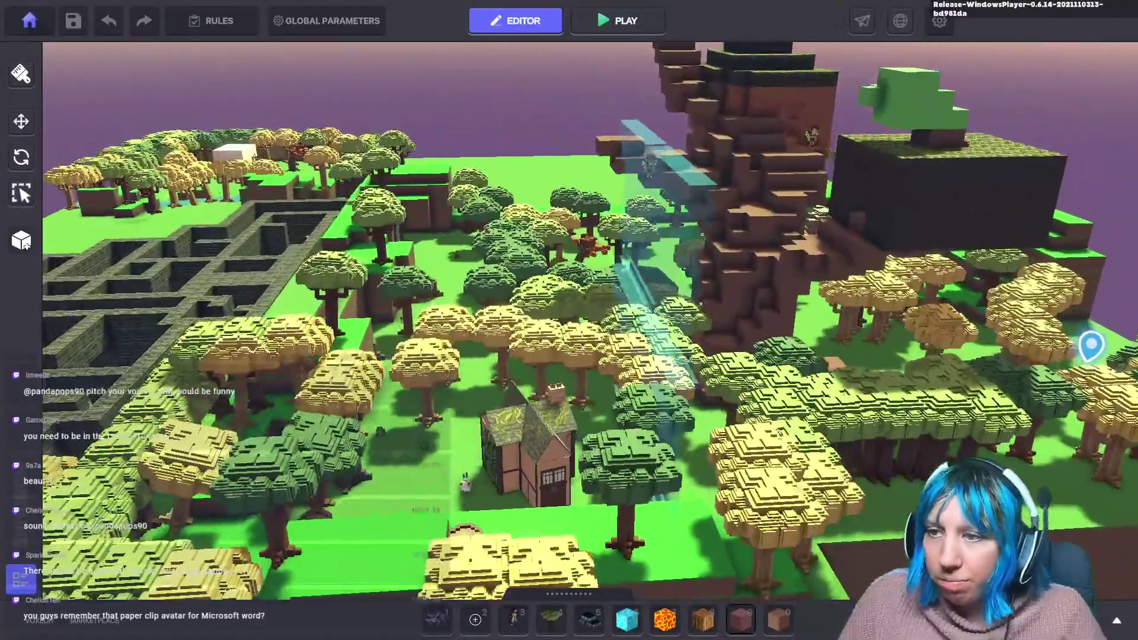
pyautogui.press('a')
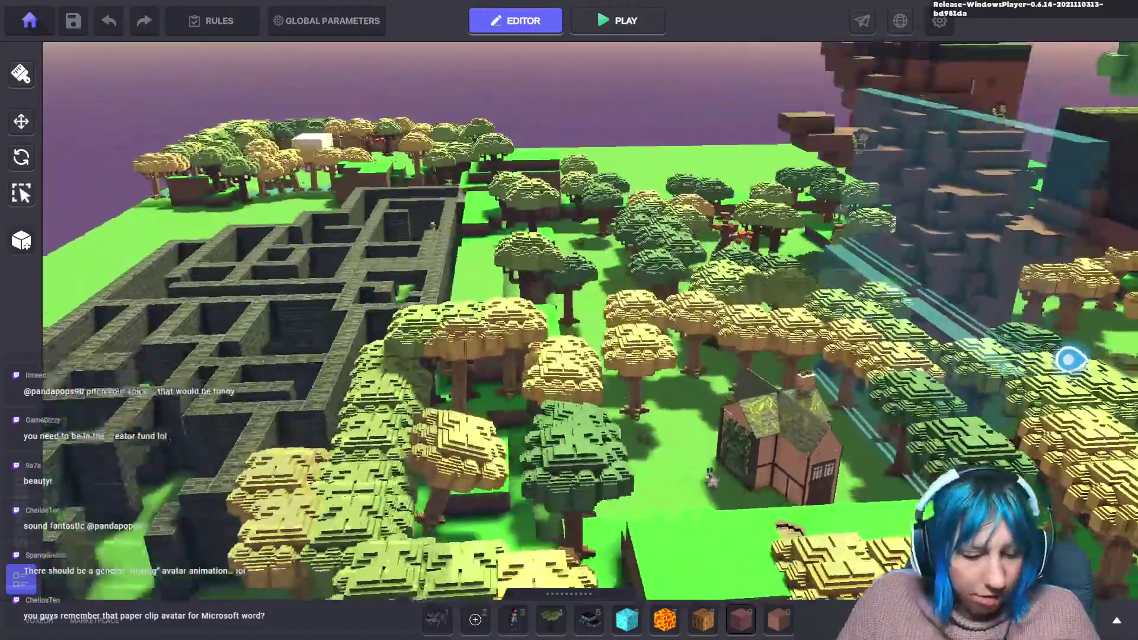
pyautogui.press('a')
pyautogui.moveTo(1070, 360); pyautogui.dragTo(68, 593, button='right')
pyautogui.press('s')
pyautogui.press('s')
pyautogui.press('w')
pyautogui.press('s')
pyautogui.press('w')
pyautogui.press('s')
pyautogui.press('w')
pyautogui.press('s')
pyautogui.press('w')
pyautogui.press('s')
pyautogui.press('d')
pyautogui.press('s')
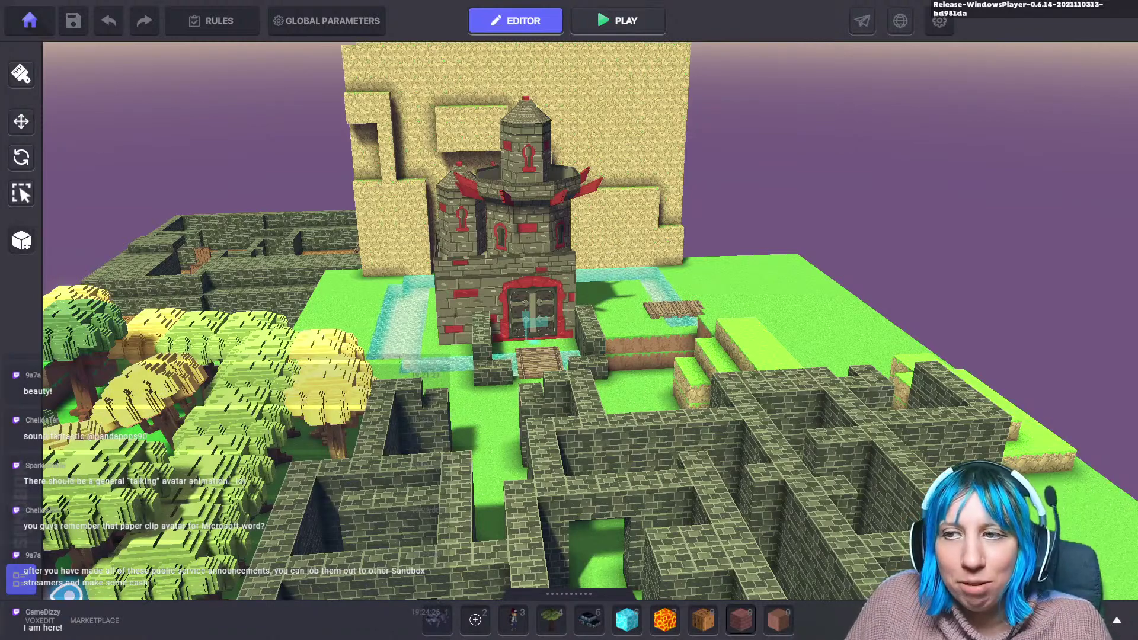
pyautogui.press('d')
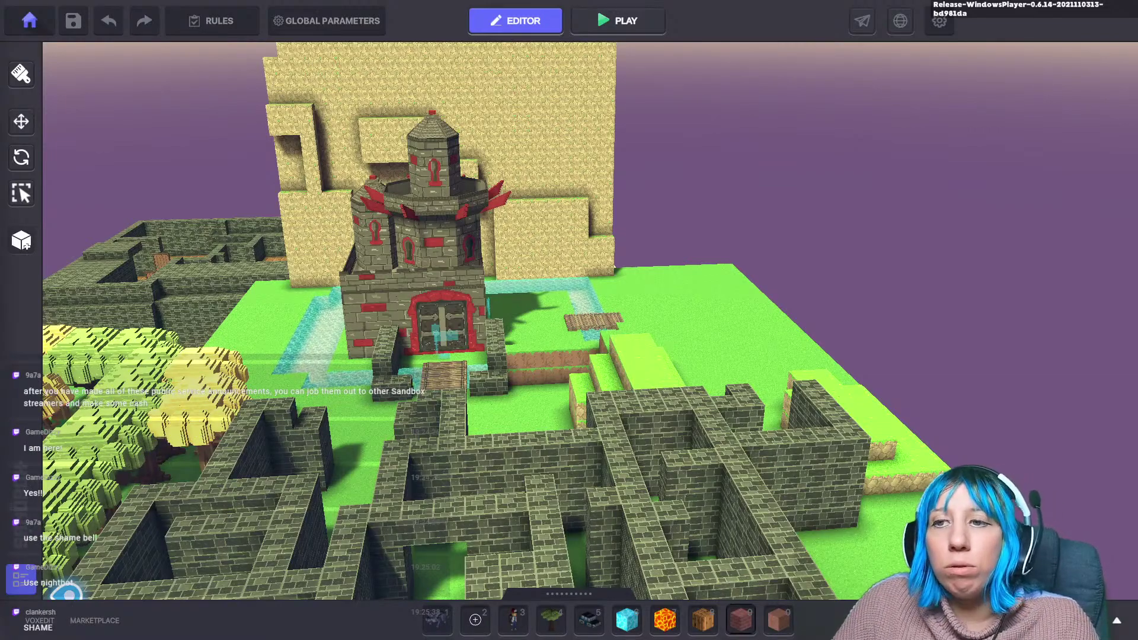
pyautogui.moveTo(558, 347); pyautogui.dragTo(292, 513, button='right')
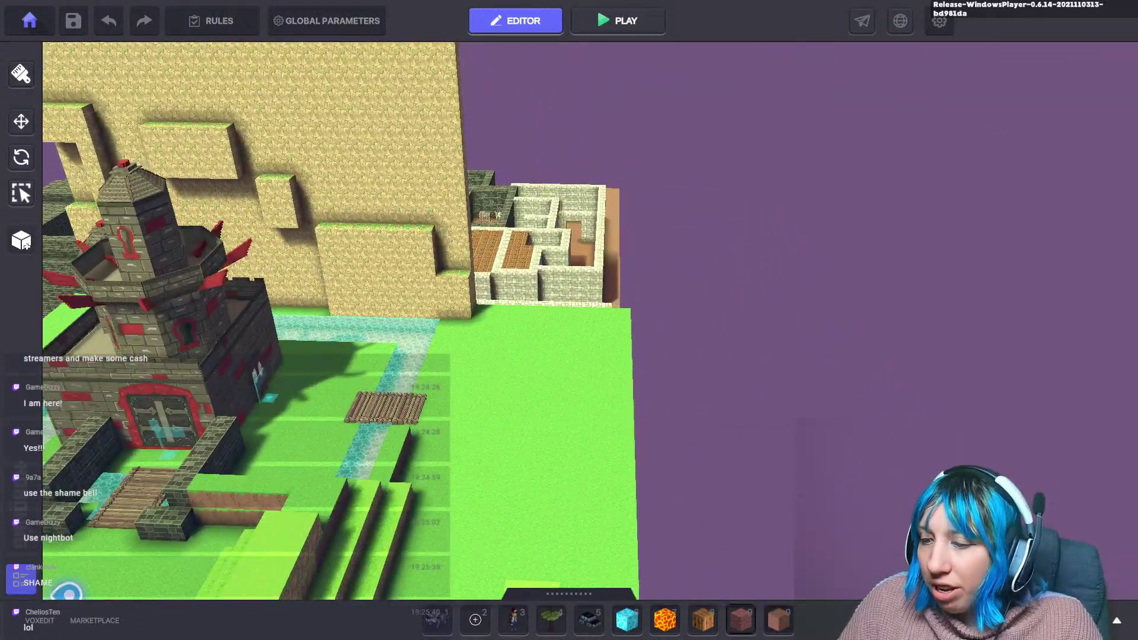
# Browse the unfiltered block library and choose the Soil with Grass 03 block.
pyautogui.press('Tab')
pyautogui.click(323, 323)
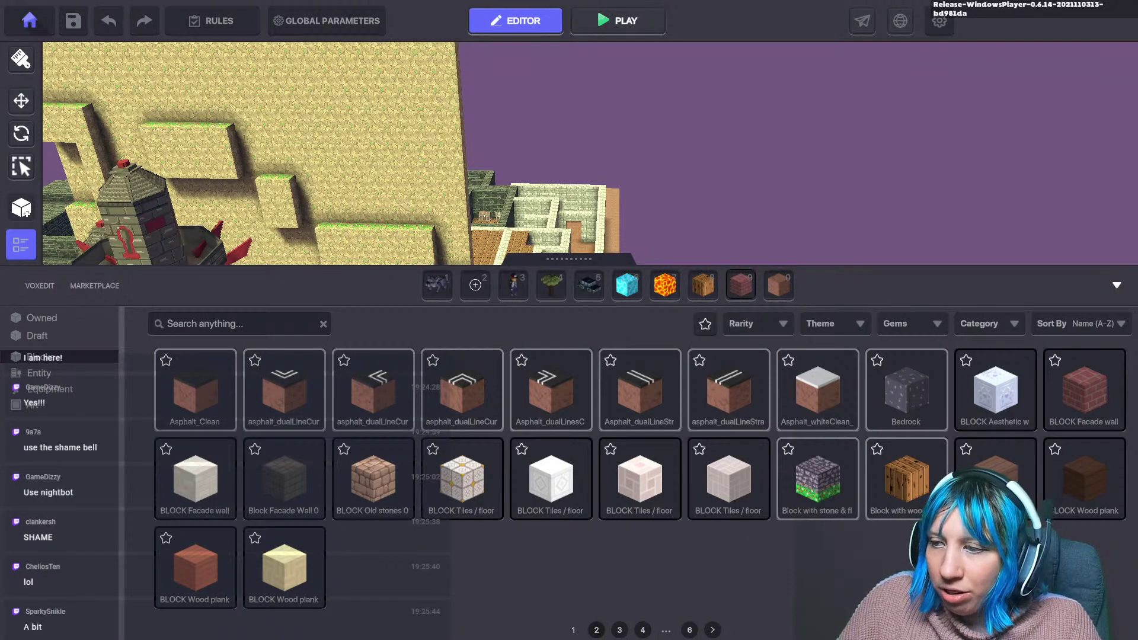
pyautogui.click(596, 630)
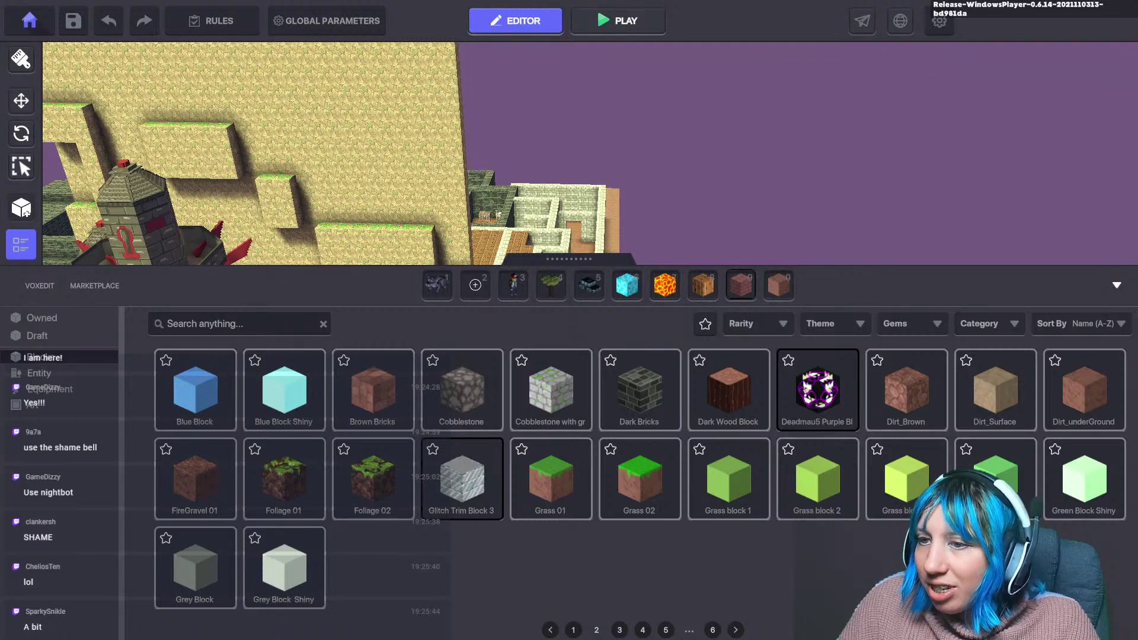
pyautogui.click(620, 630)
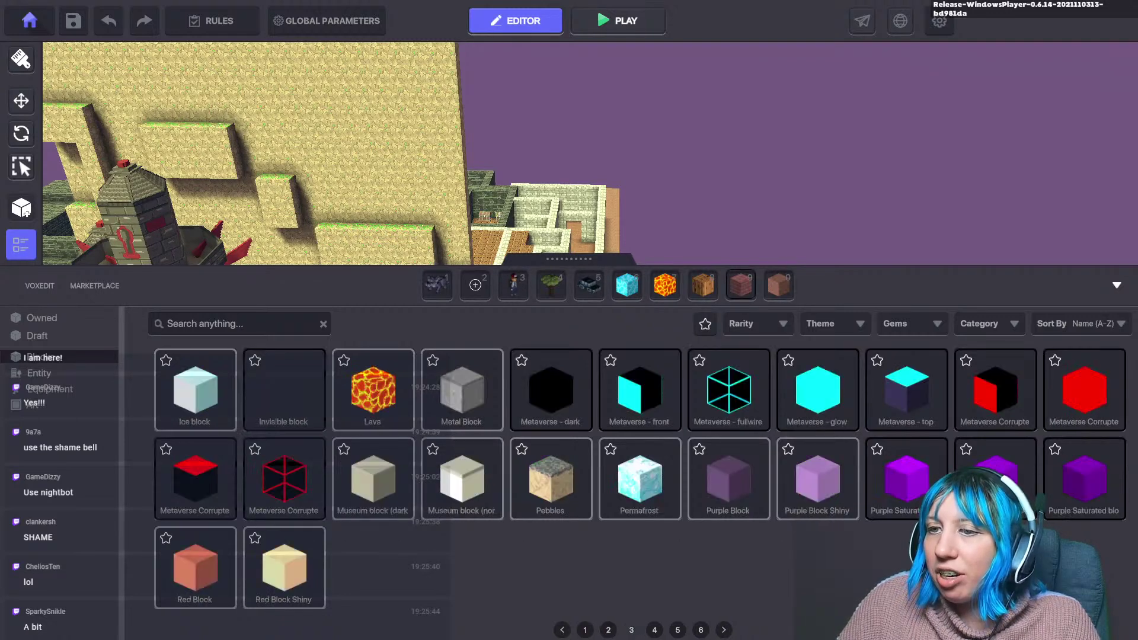
pyautogui.click(654, 630)
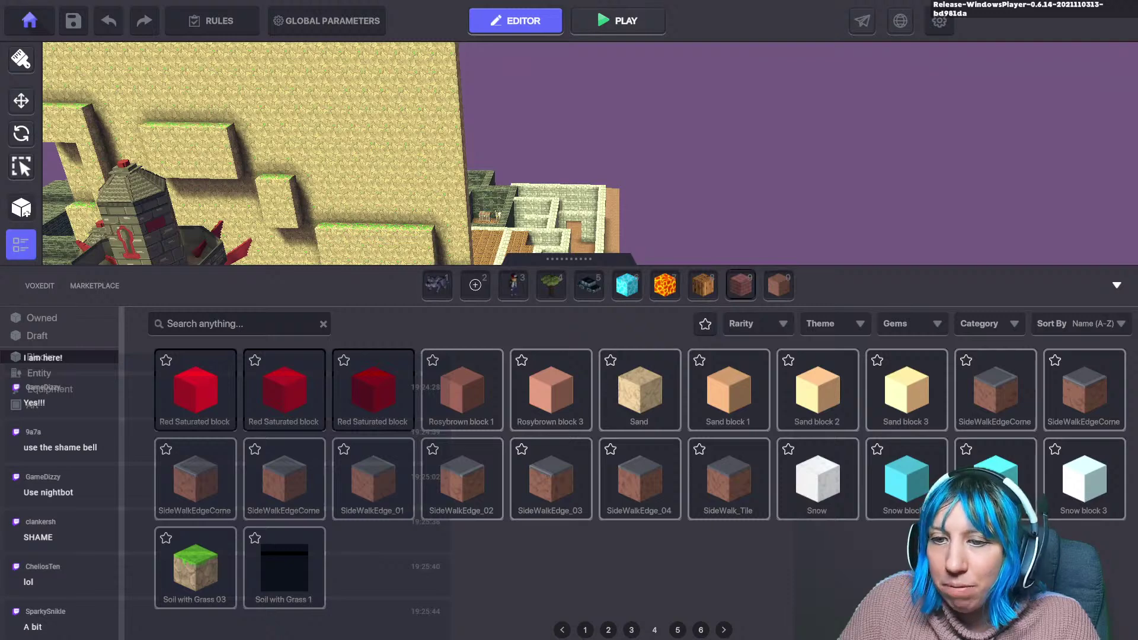
pyautogui.click(194, 567)
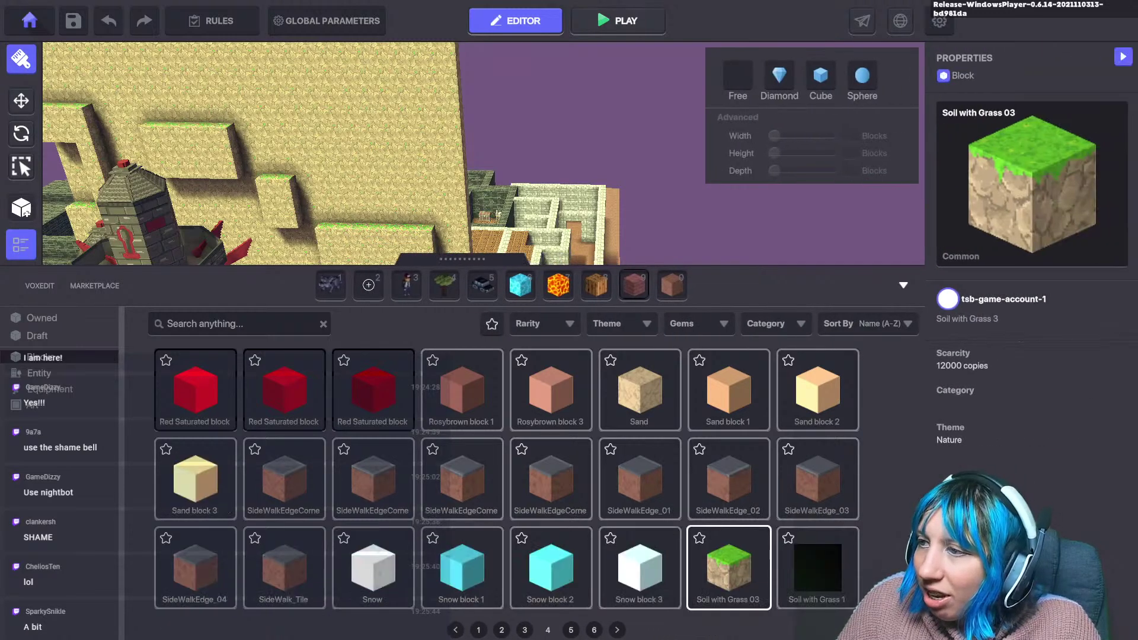
# Try stacking Soil with Grass 03 blocks at the cliff's corner beside the moat, and undo the placements.
pyautogui.scroll(2, 474, 341)
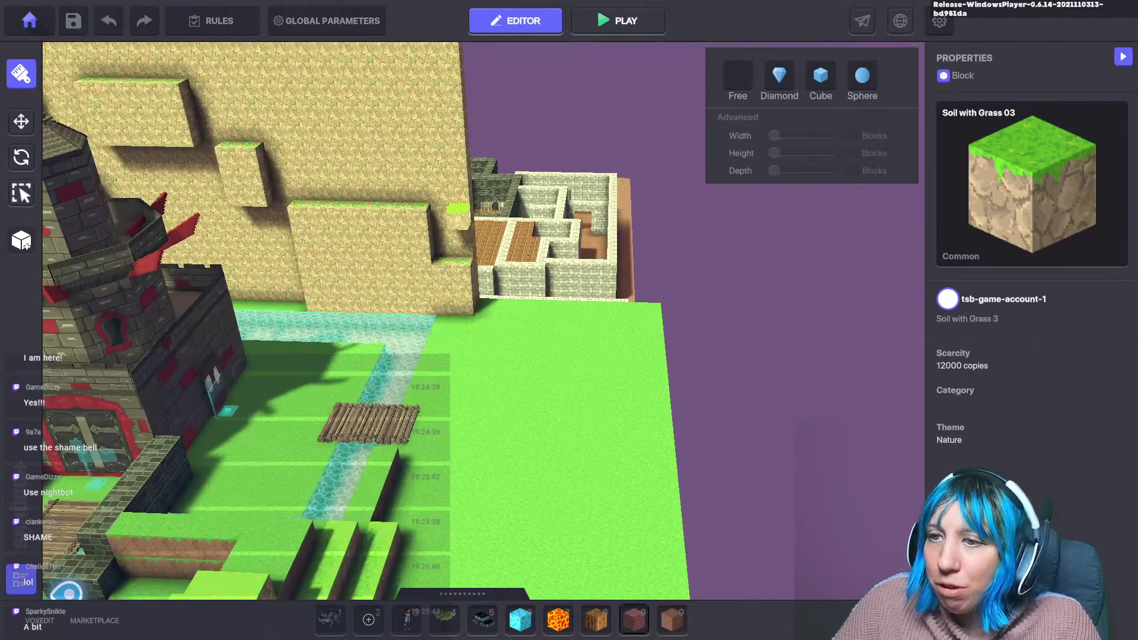
pyautogui.moveTo(452, 228); pyautogui.dragTo(468, 347)
pyautogui.moveTo(493, 272); pyautogui.dragTo(502, 357)
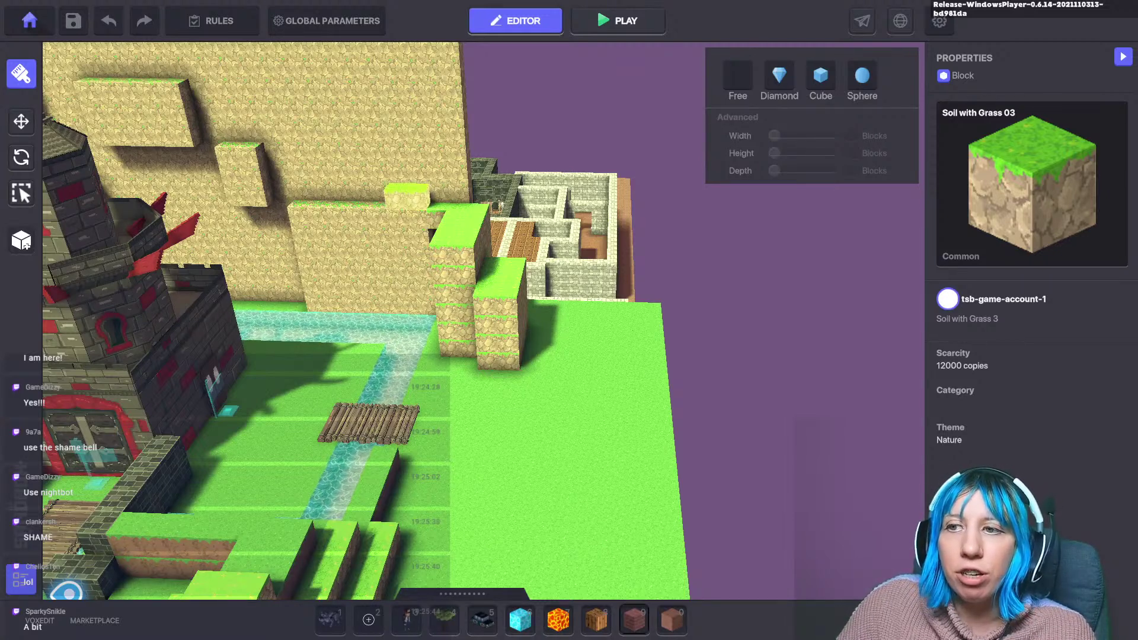
pyautogui.click(404, 180)
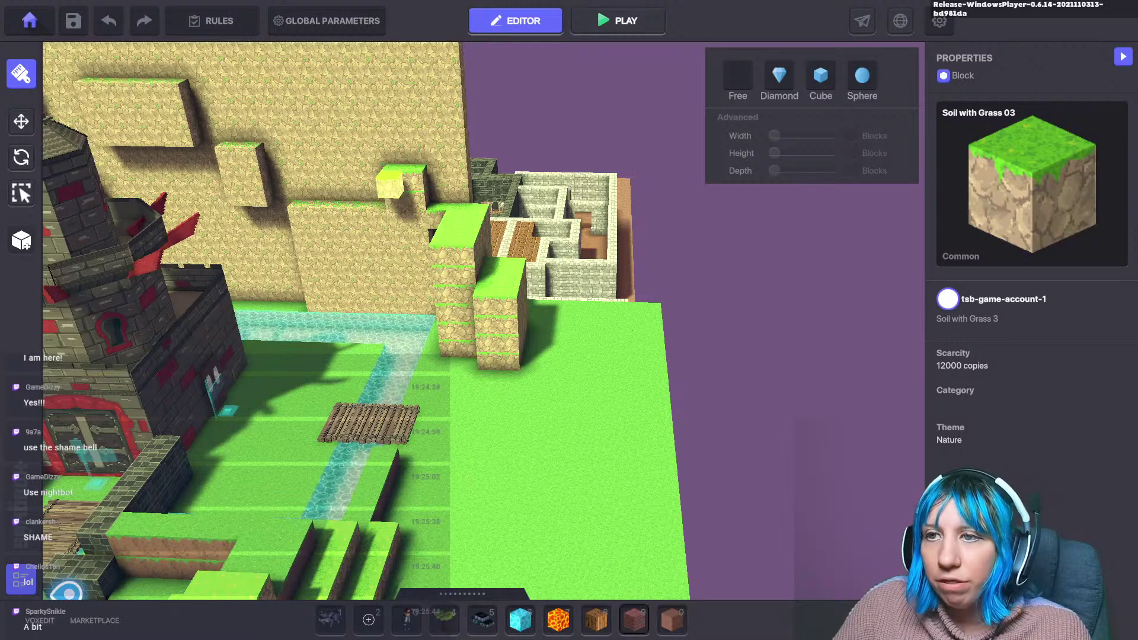
pyautogui.hotkey('ctrl', 'z')
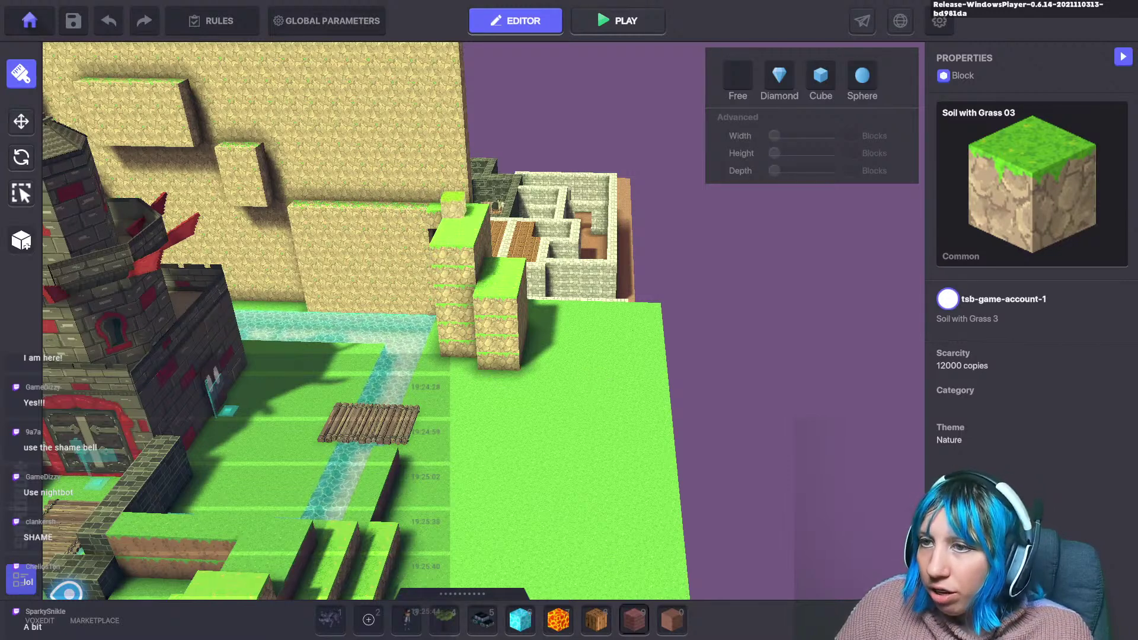
pyautogui.hotkey('ctrl', 'z')
pyautogui.hotkey('ctrl', 'z')
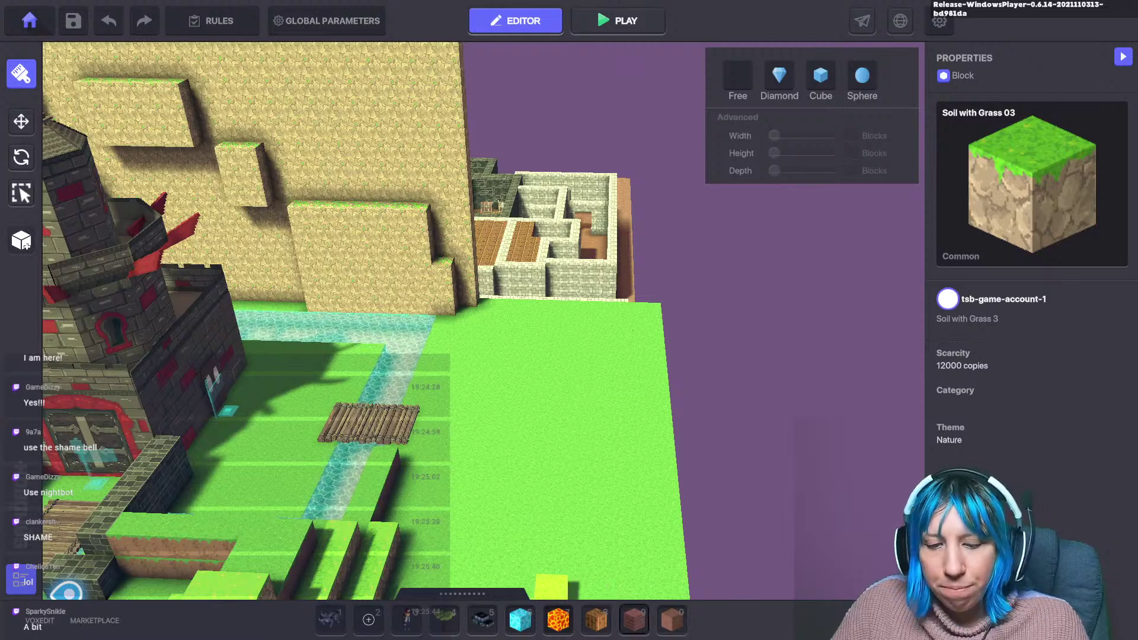
# Browse the block library and choose the Stone with some Grass 2 block.
pyautogui.click(486, 594)
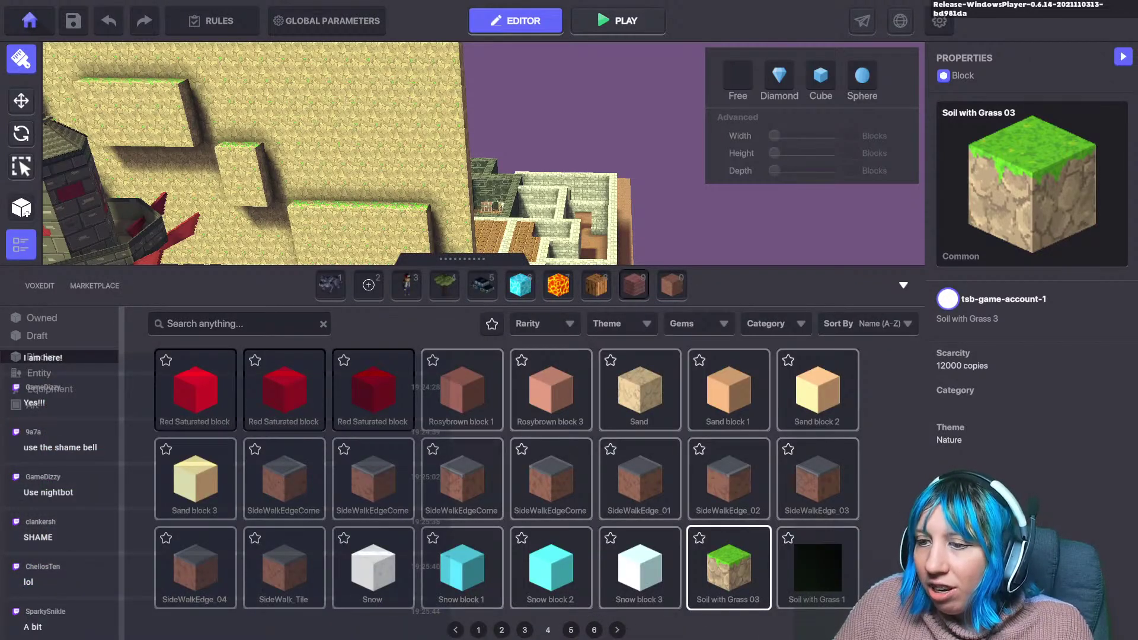
pyautogui.click(571, 631)
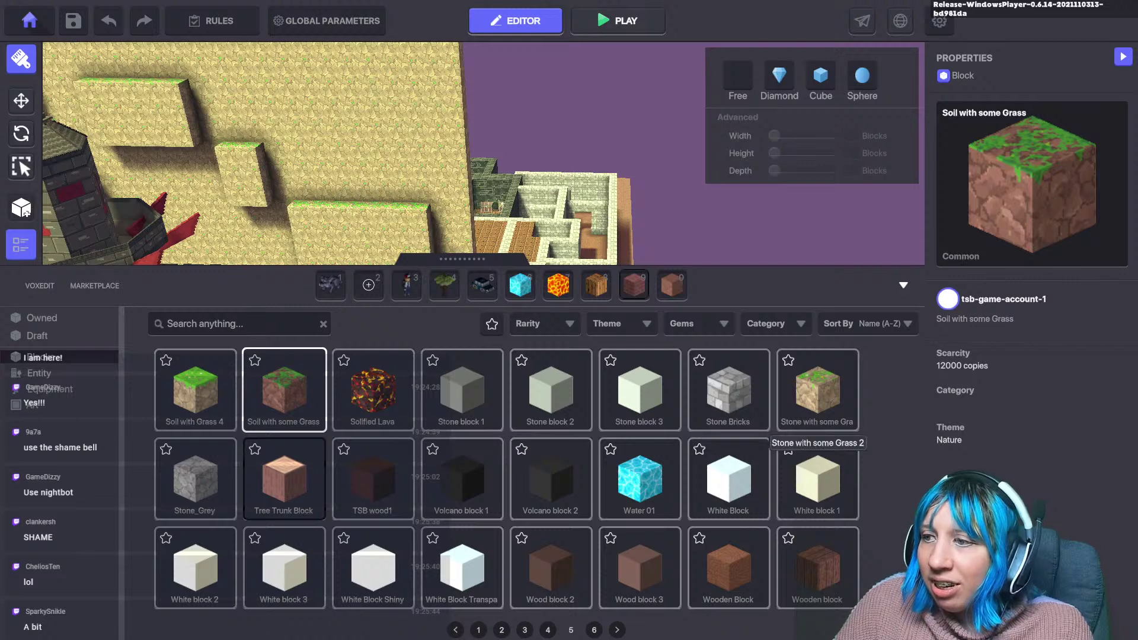
pyautogui.click(818, 391)
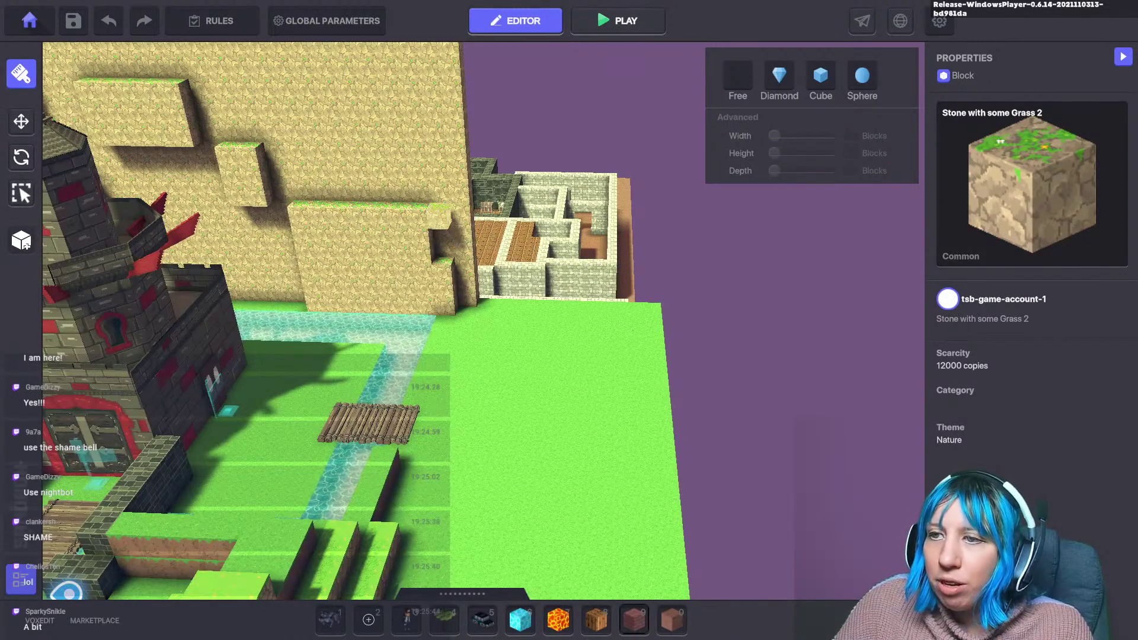
# Build stepped pillars of Stone with some Grass 2 at the cliff's moat corner and add a raised column on the adjoining ledge.
pyautogui.click(471, 272)
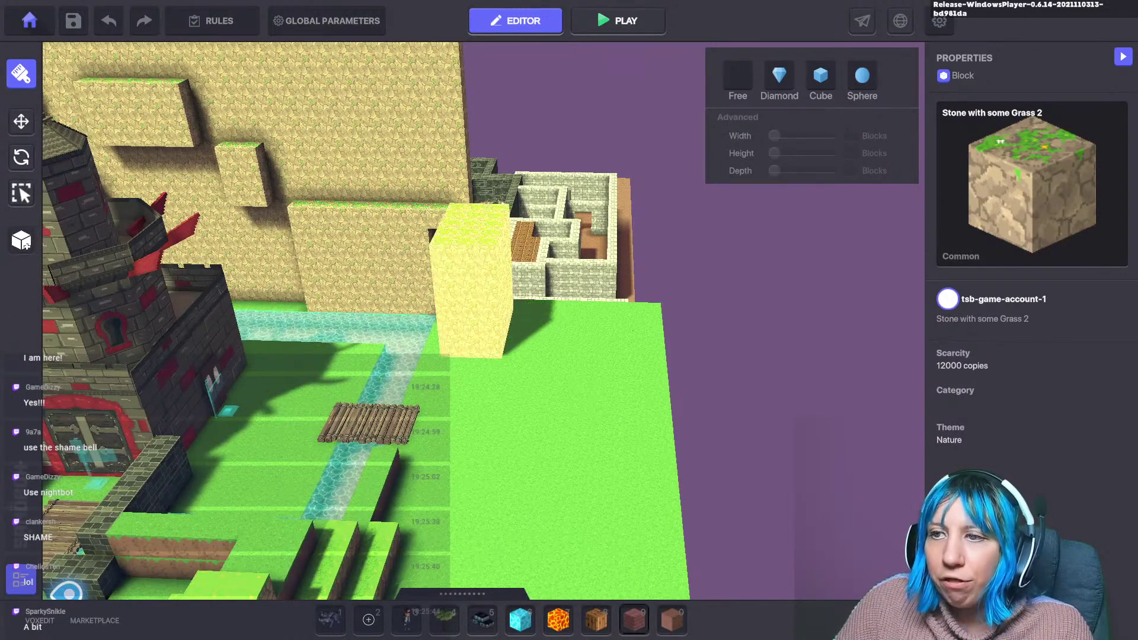
pyautogui.click(472, 279)
pyautogui.click(507, 314)
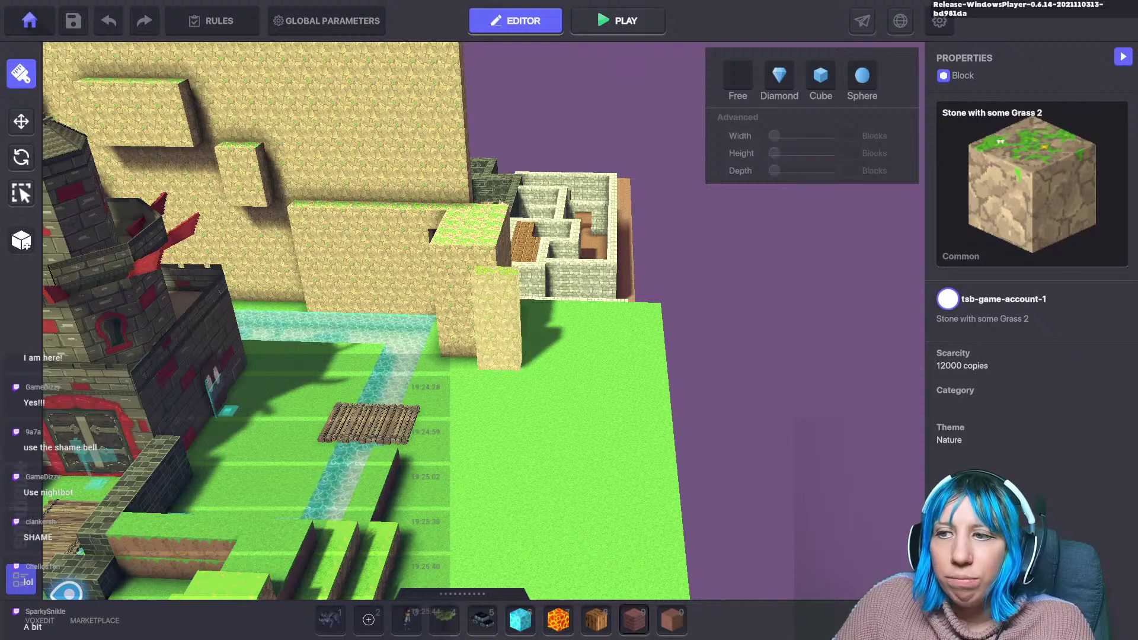
pyautogui.moveTo(508, 369); pyautogui.dragTo(558, 436, button='middle')
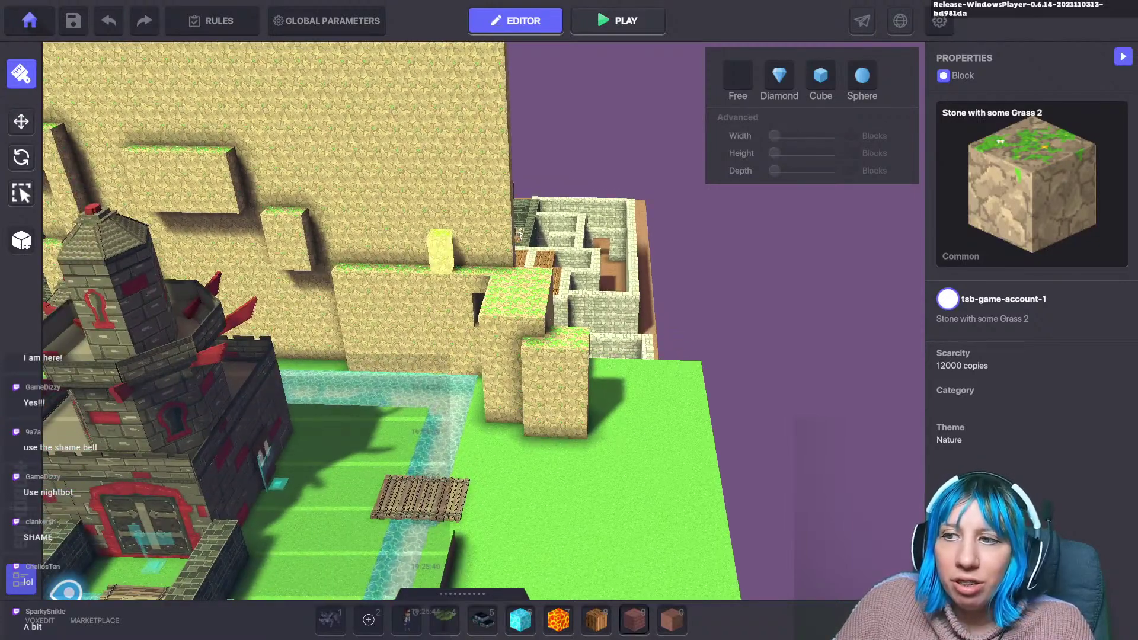
pyautogui.click(420, 243)
pyautogui.moveTo(409, 285); pyautogui.dragTo(453, 341, button='middle')
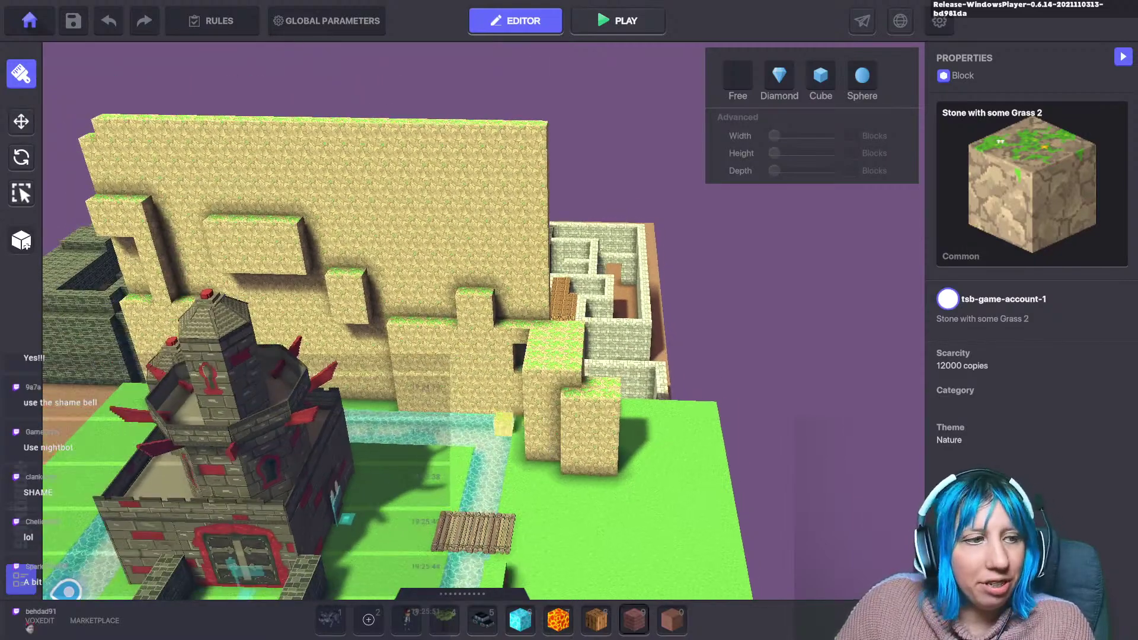
pyautogui.moveTo(552, 433)
pyautogui.mouseDown(button='middle')
pyautogui.moveTo(508, 339)
pyautogui.moveTo(554, 362)
pyautogui.mouseUp(button='middle')
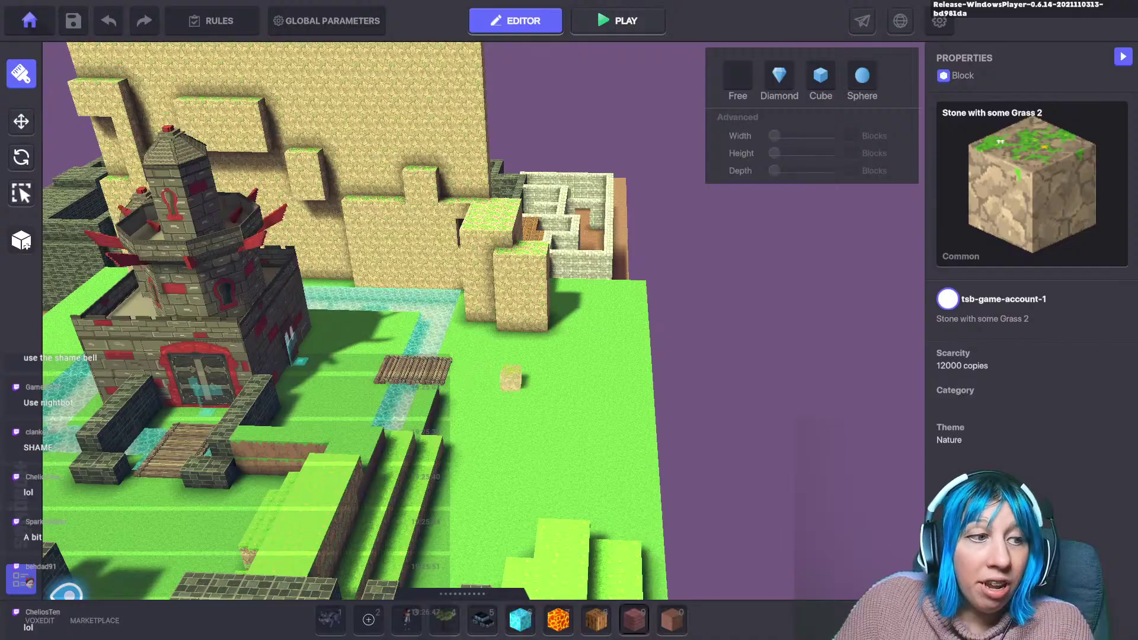
pyautogui.moveTo(473, 376); pyautogui.dragTo(434, 443, button='middle')
# Find the Raffi entity by searching for "raffi" and place one in the small walled room below the skeletons in the stone maze.
pyautogui.moveTo(67, 161); pyautogui.dragTo(66, 180, button='right')
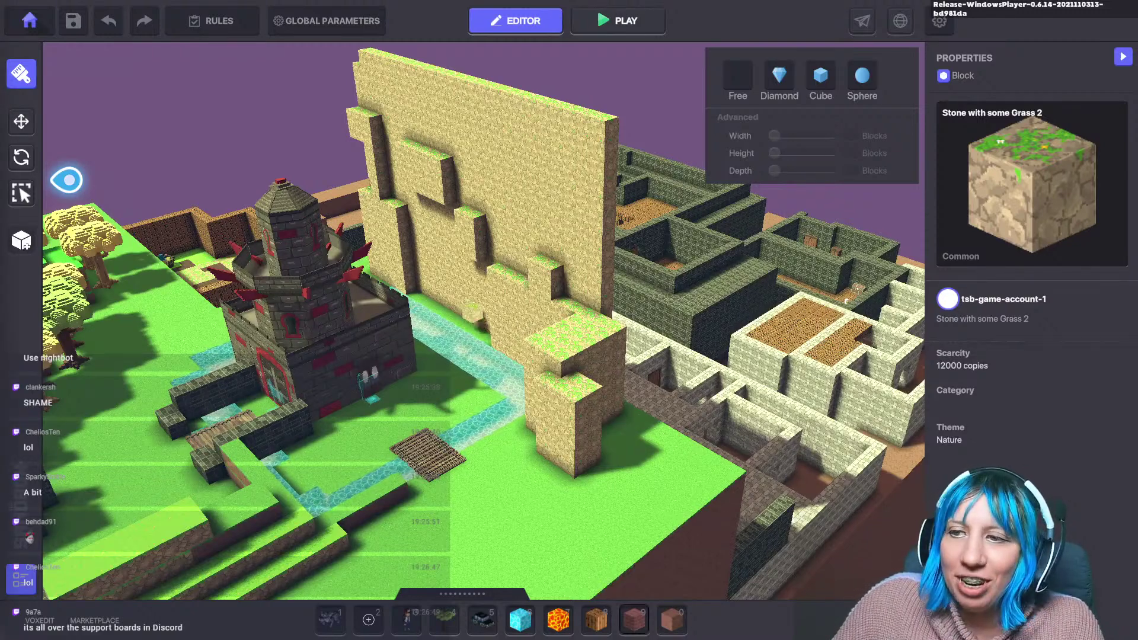
pyautogui.moveTo(69, 178); pyautogui.dragTo(62, 62, button='right')
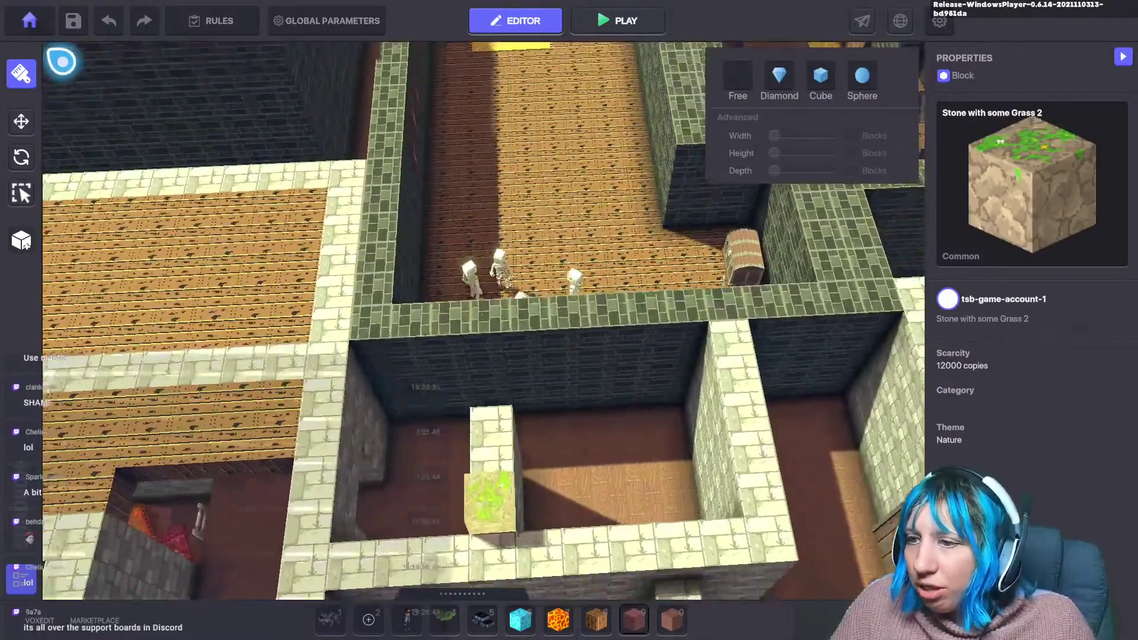
pyautogui.click(478, 593)
pyautogui.click(237, 324)
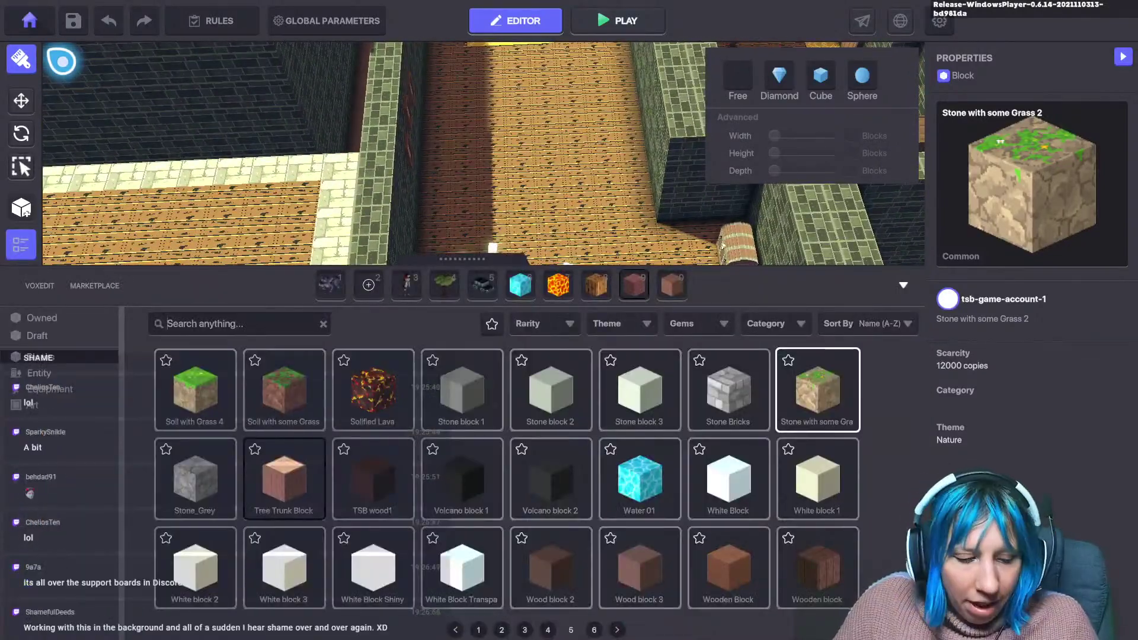
pyautogui.write('raffi')
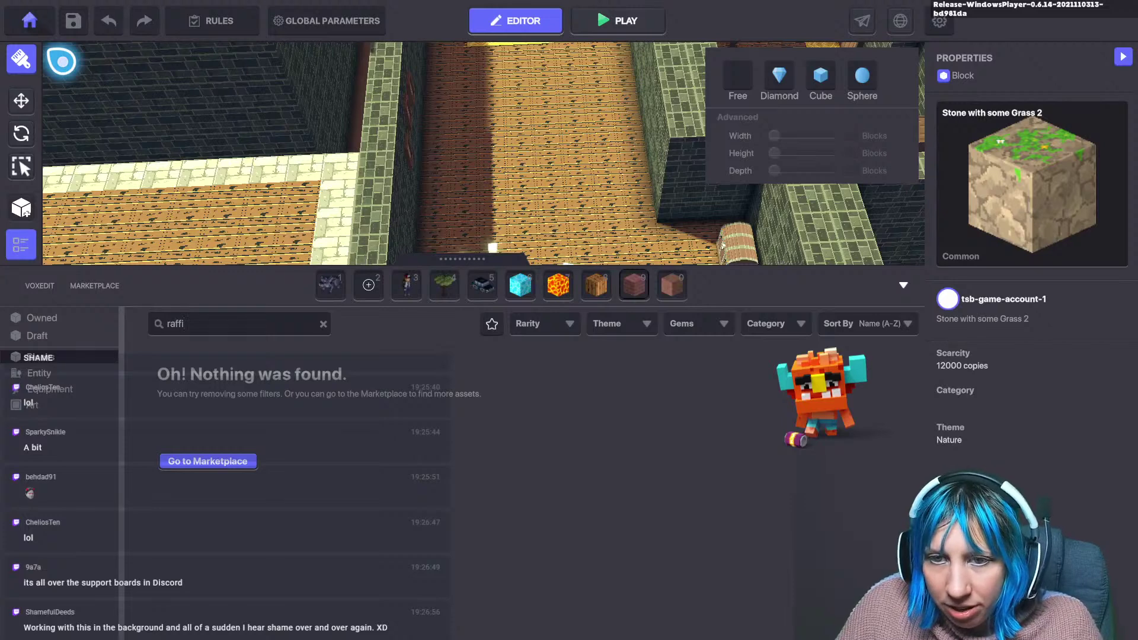
pyautogui.click(196, 385)
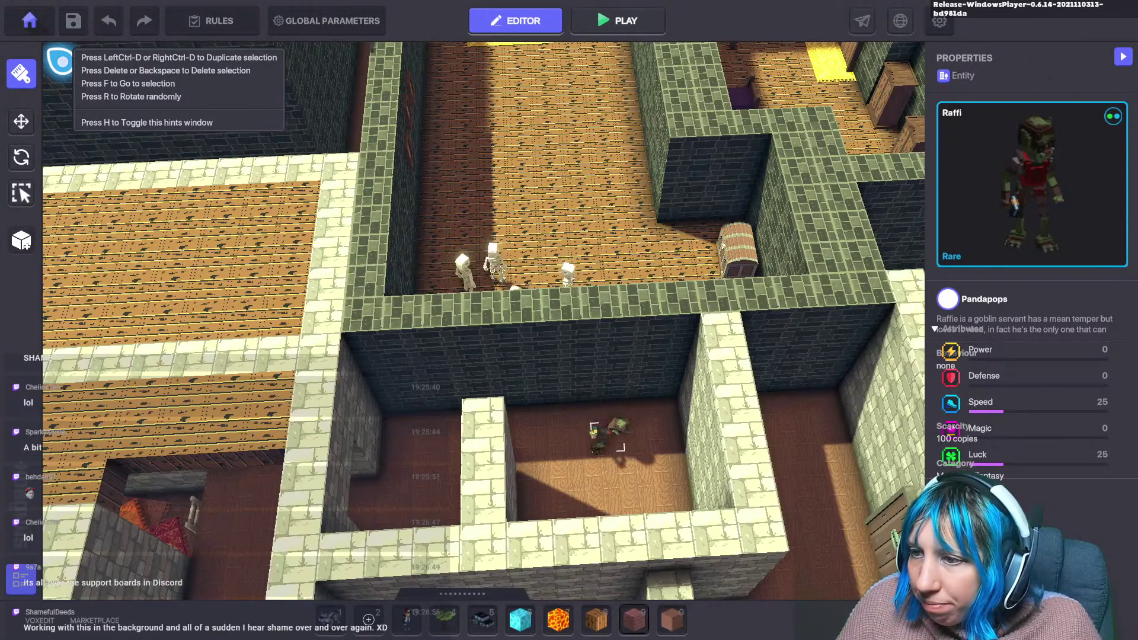
pyautogui.moveTo(648, 461); pyautogui.dragTo(615, 479, button='middle')
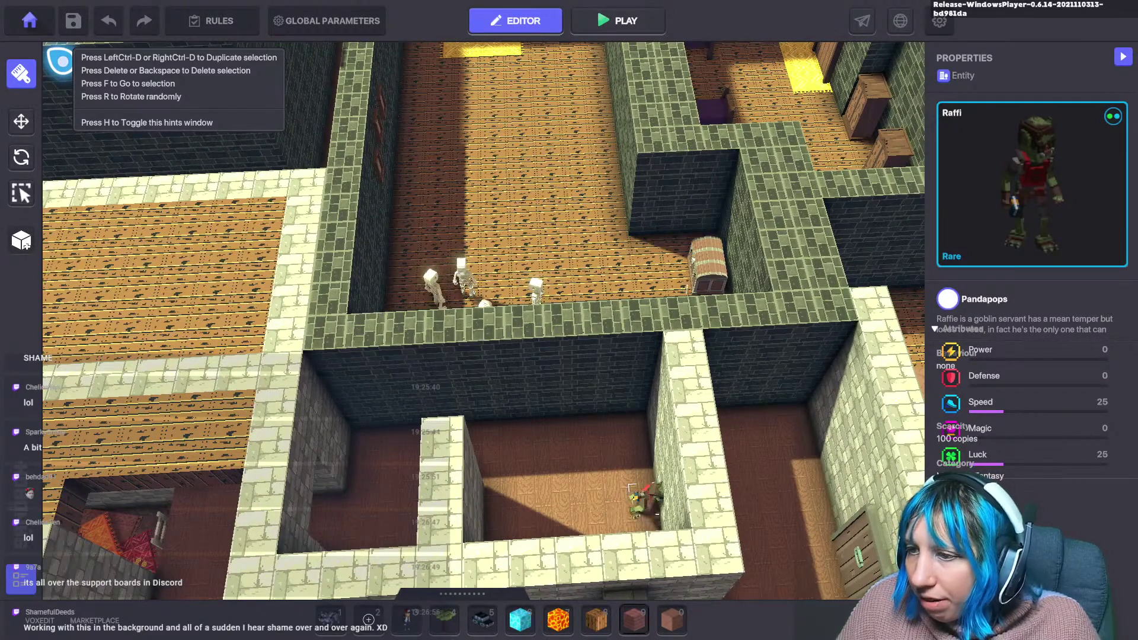
pyautogui.click(603, 495)
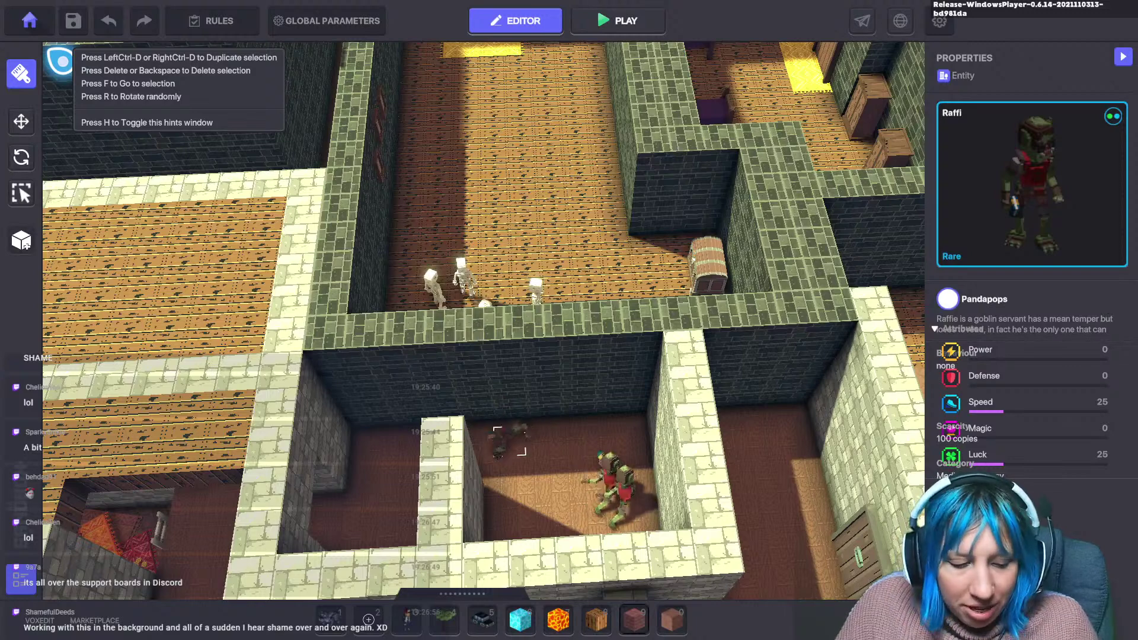
# Select the placed Raffi goblin and assign it the Melee Enemy behaviour.
pyautogui.click(21, 121)
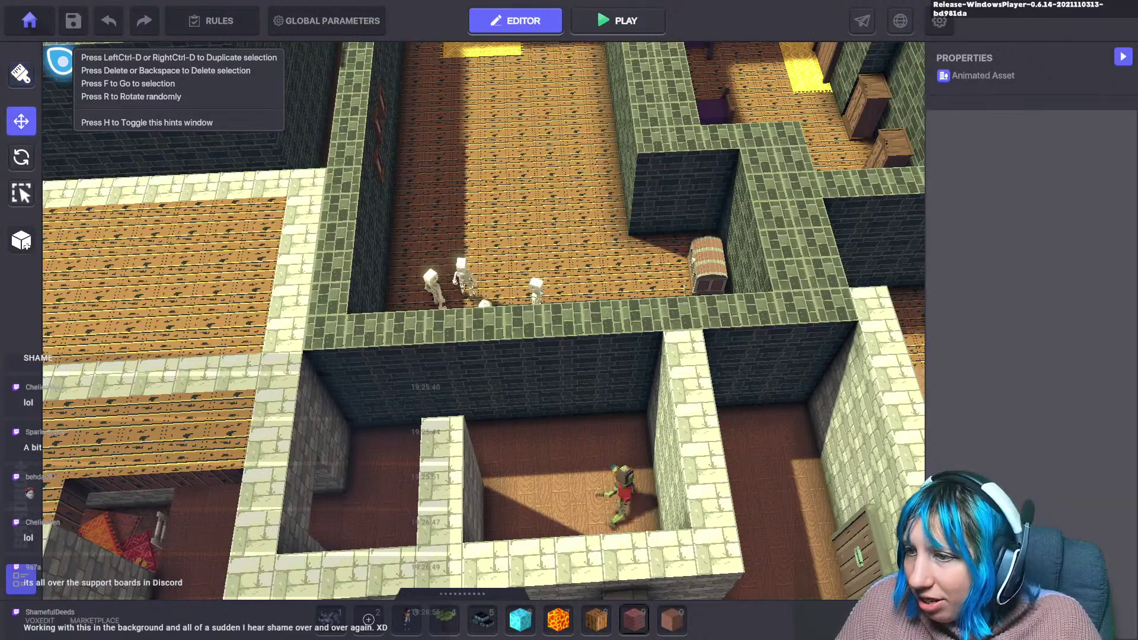
pyautogui.scroll(-5, 1029, 297)
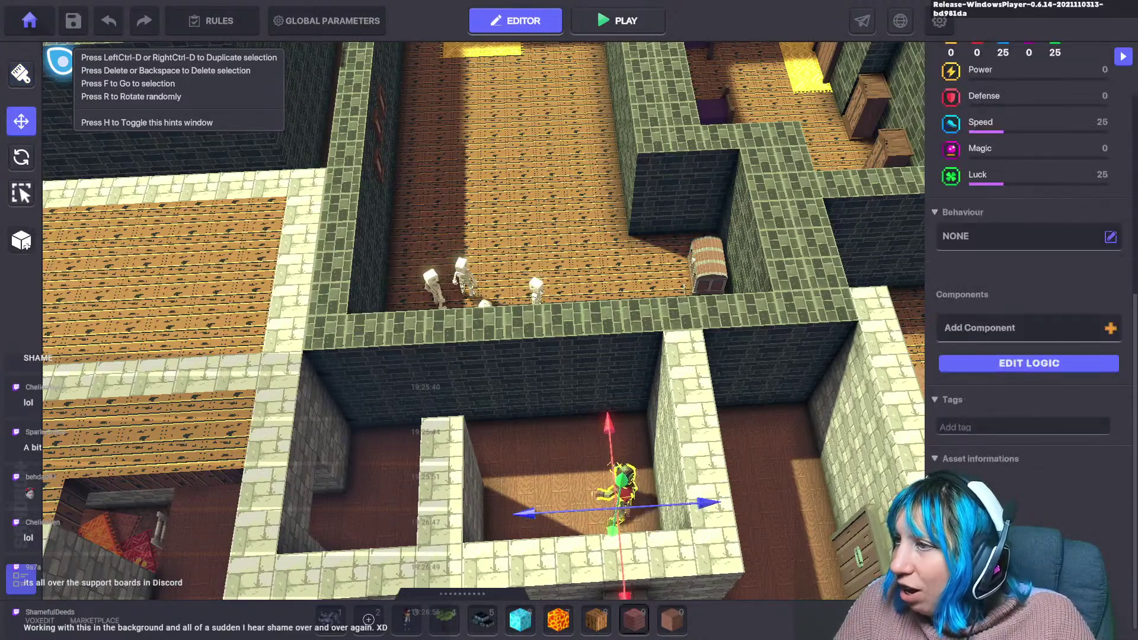
pyautogui.click(1110, 237)
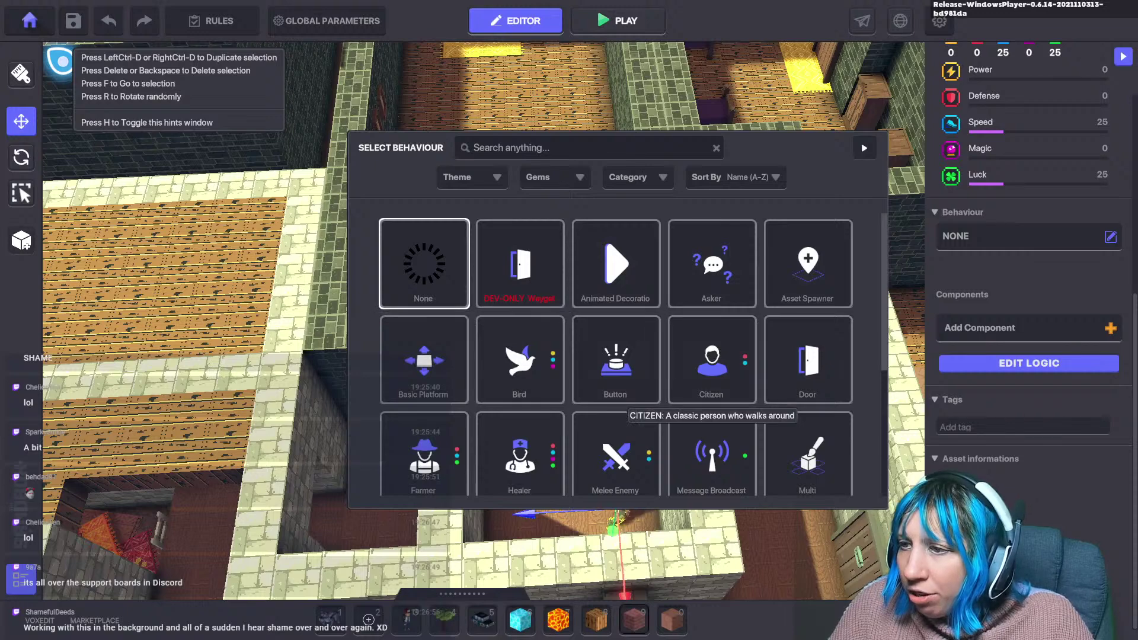
pyautogui.scroll(-3, 617, 356)
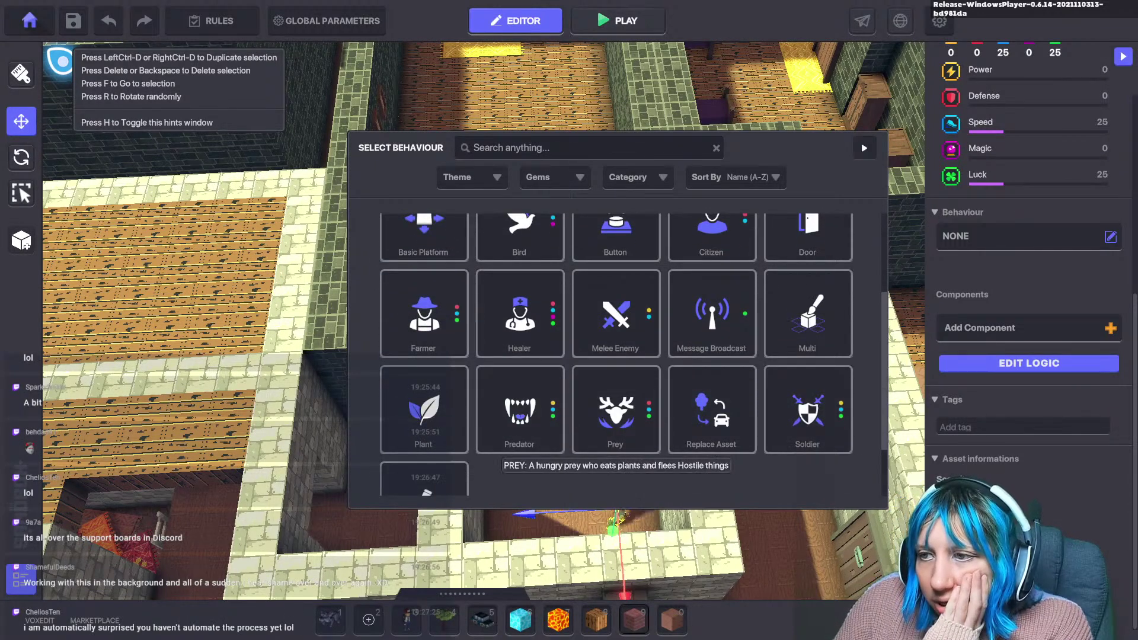
pyautogui.click(616, 314)
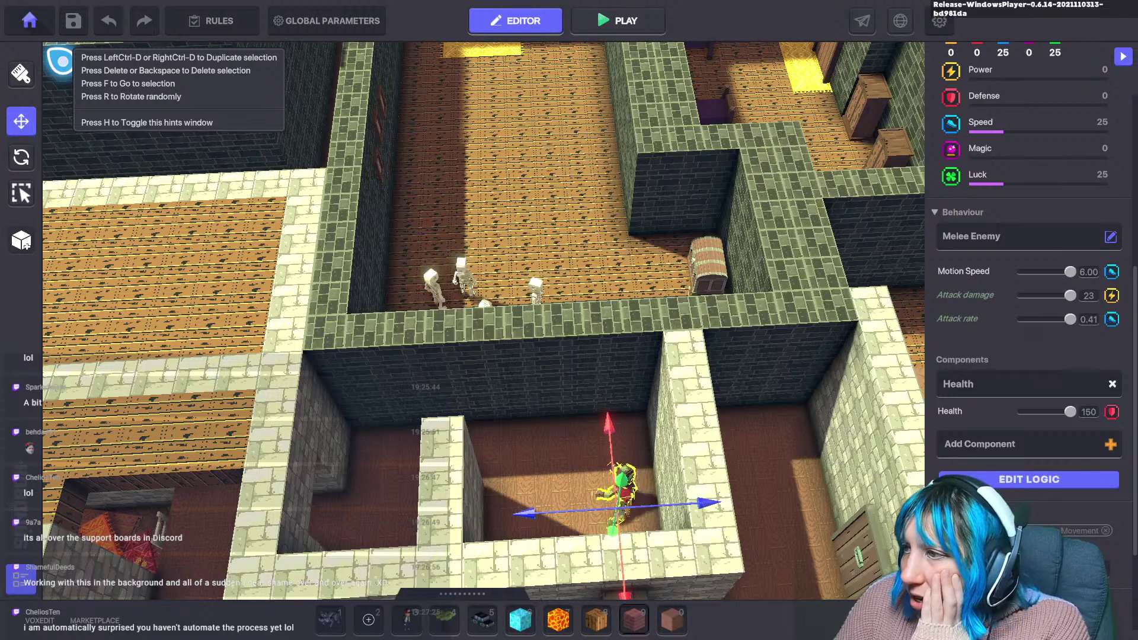
# Set Raffi's motion speed to 2.10, attack damage to 18 and health to 100.
pyautogui.moveTo(1071, 271); pyautogui.dragTo(1037, 272)
pyautogui.moveTo(1070, 295)
pyautogui.mouseDown()
pyautogui.moveTo(1045, 295)
pyautogui.moveTo(1061, 295)
pyautogui.mouseUp()
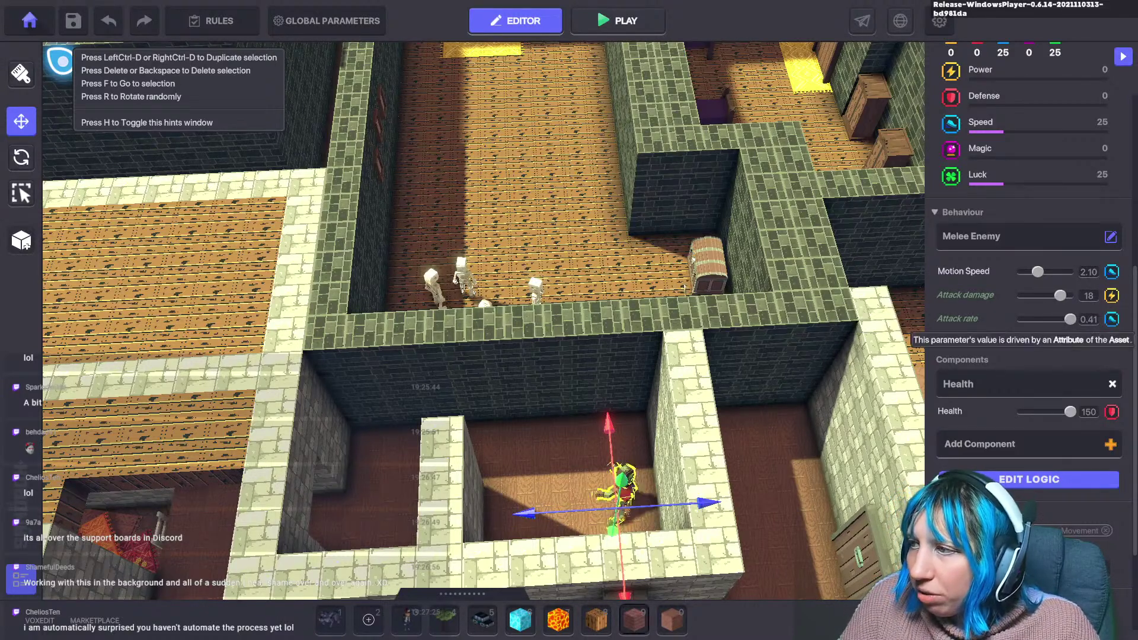
pyautogui.press('f')
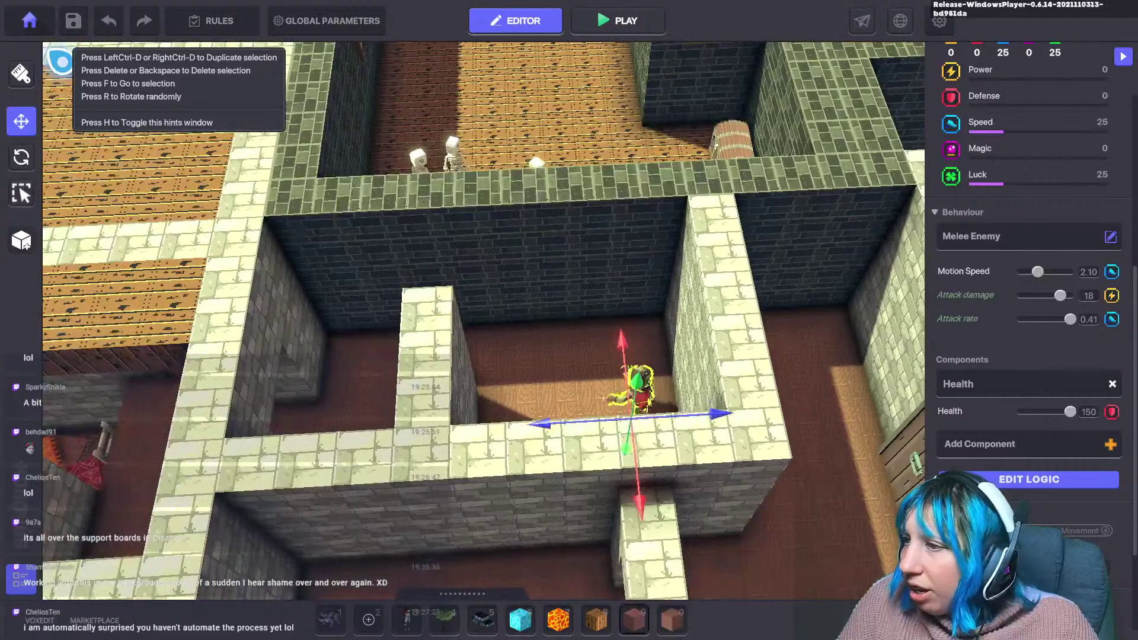
pyautogui.moveTo(1070, 412); pyautogui.dragTo(1059, 411)
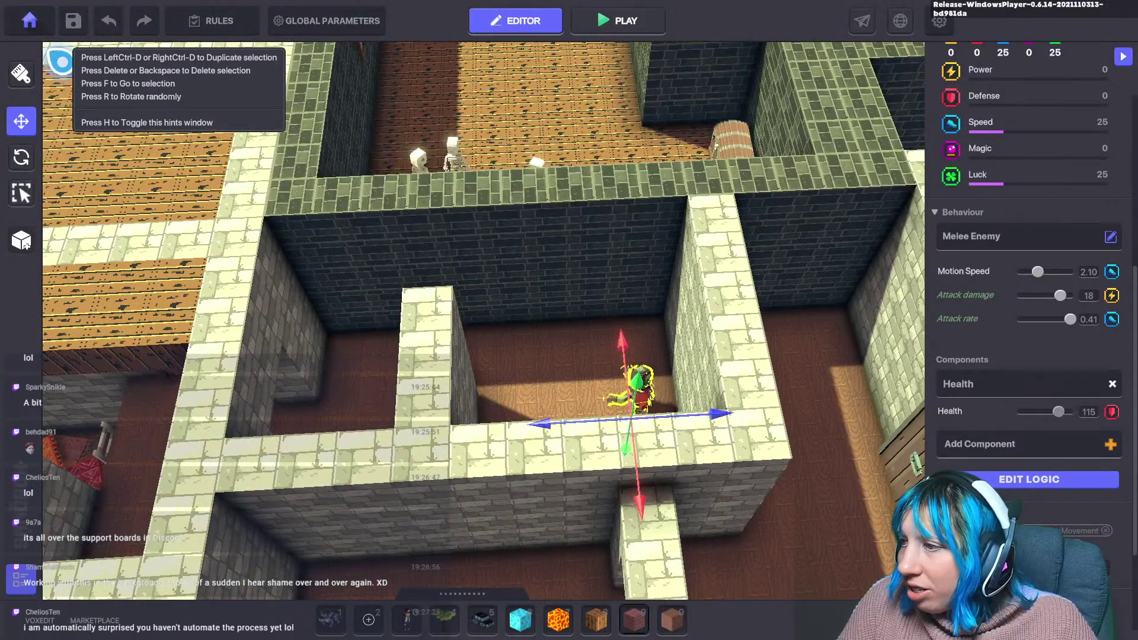
pyautogui.click(1089, 412)
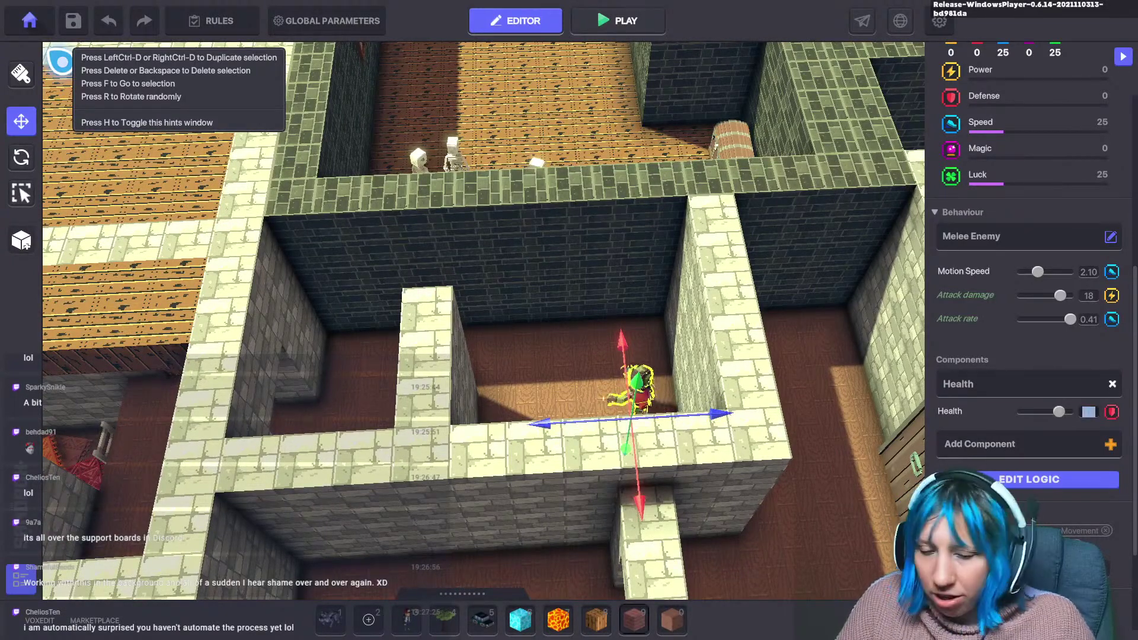
pyautogui.write('100')
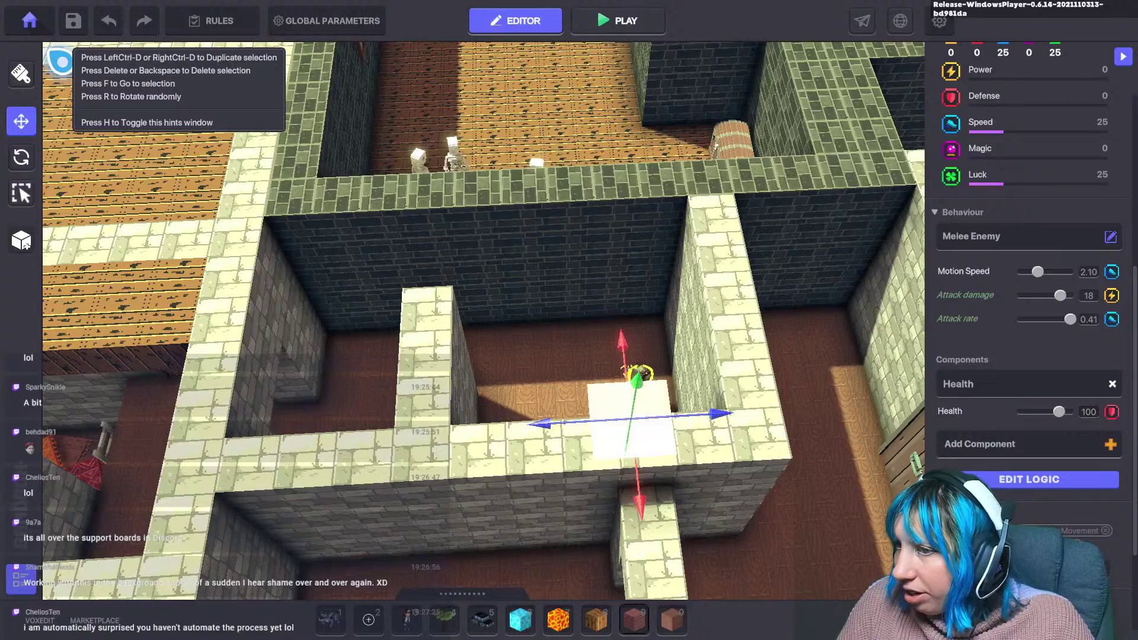
pyautogui.press('Return')
# Select the Avatar's Portal beside the giant trunk and move it out of the forest to about X 18.78, Z 116.53.
pyautogui.press('a')
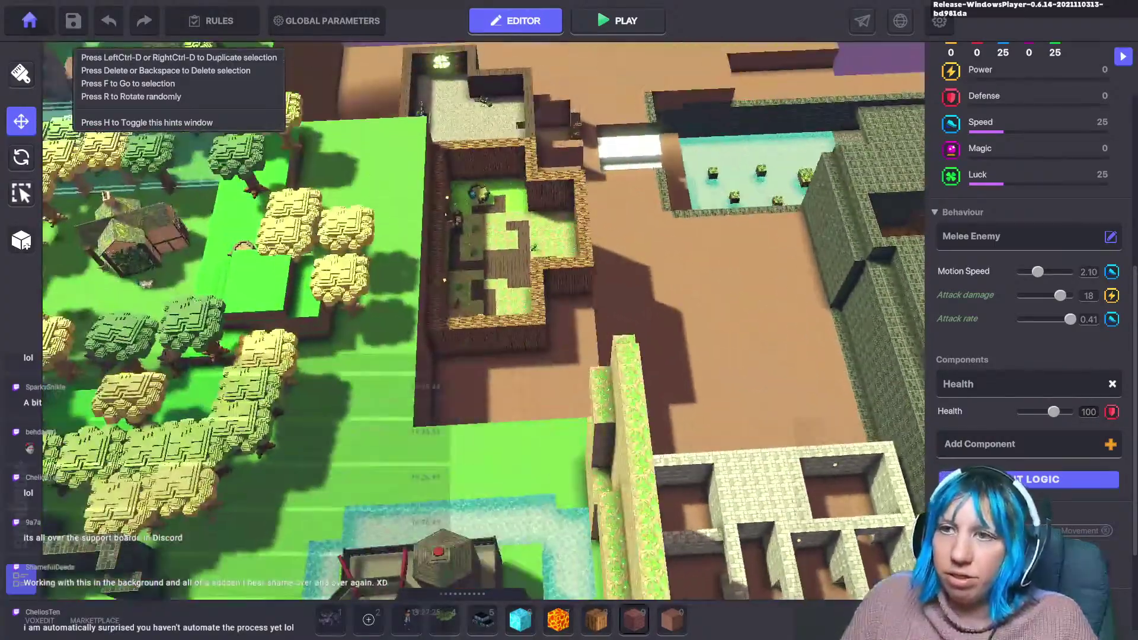
pyautogui.press('w')
pyautogui.press('a')
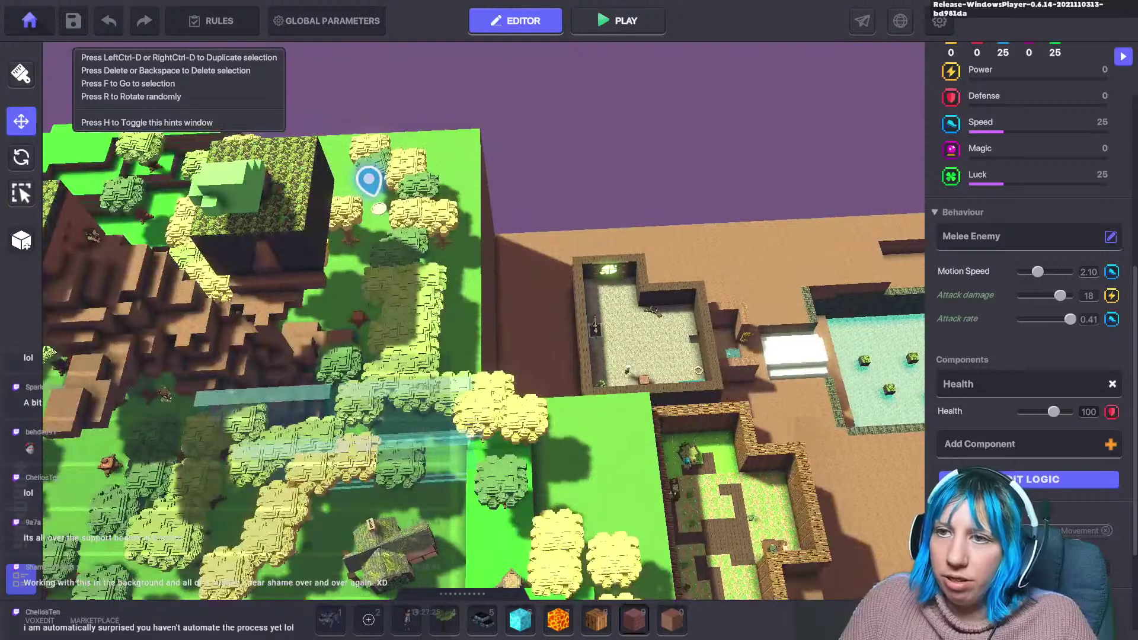
pyautogui.press('w')
pyautogui.press('a')
pyautogui.press('s')
pyautogui.click(601, 350)
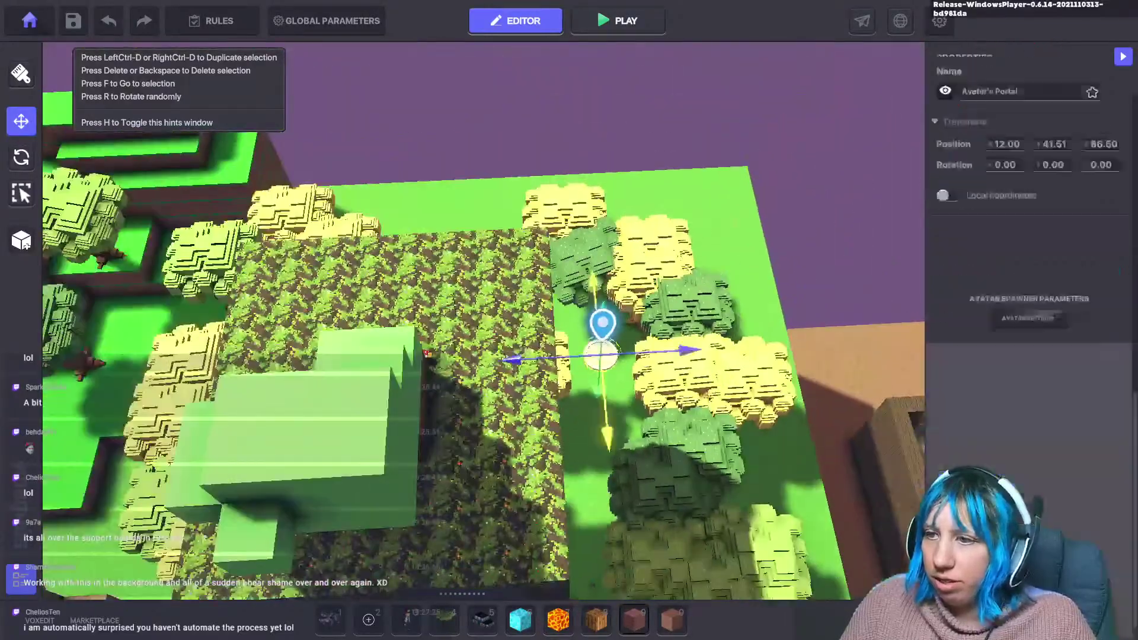
pyautogui.moveTo(605, 424); pyautogui.dragTo(614, 578)
pyautogui.press('s')
pyautogui.press('d')
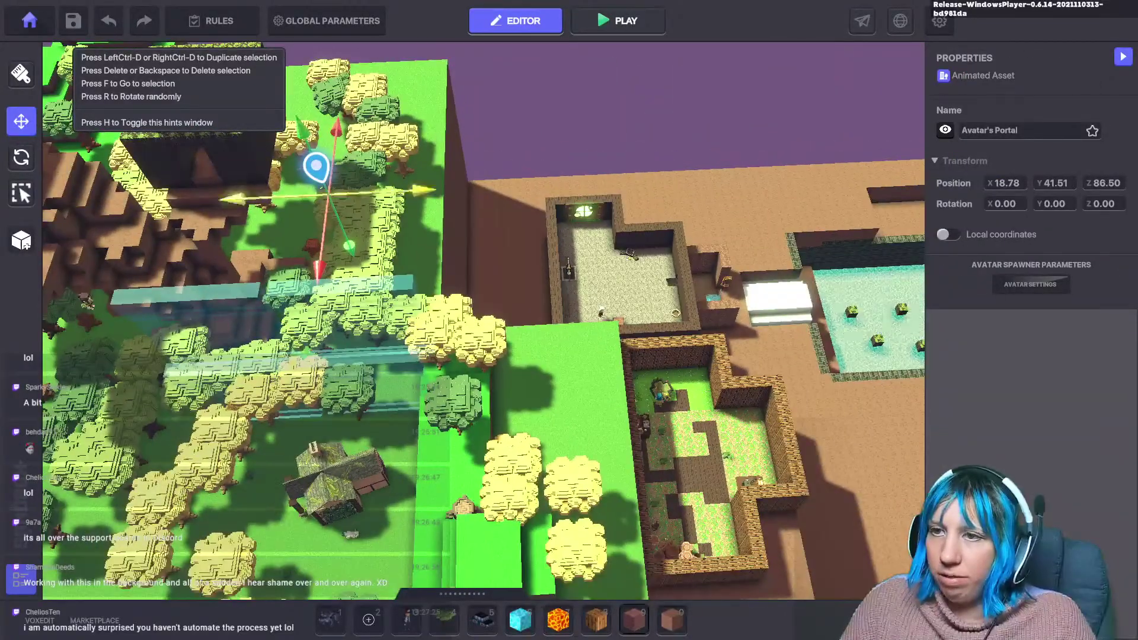
pyautogui.moveTo(343, 169); pyautogui.dragTo(717, 175)
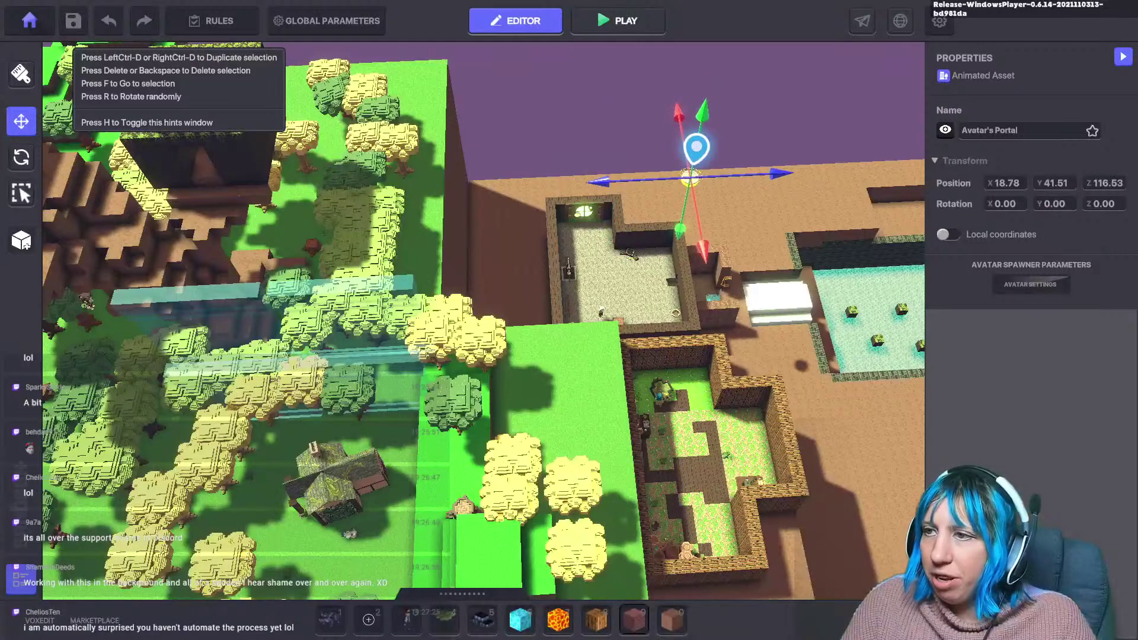
# Move the Avatar's Portal beside the castle near the moat, to about X 78.32, and lower it to Y 38.73.
pyautogui.moveTo(703, 246); pyautogui.dragTo(776, 575)
pyautogui.press('w')
pyautogui.press('d')
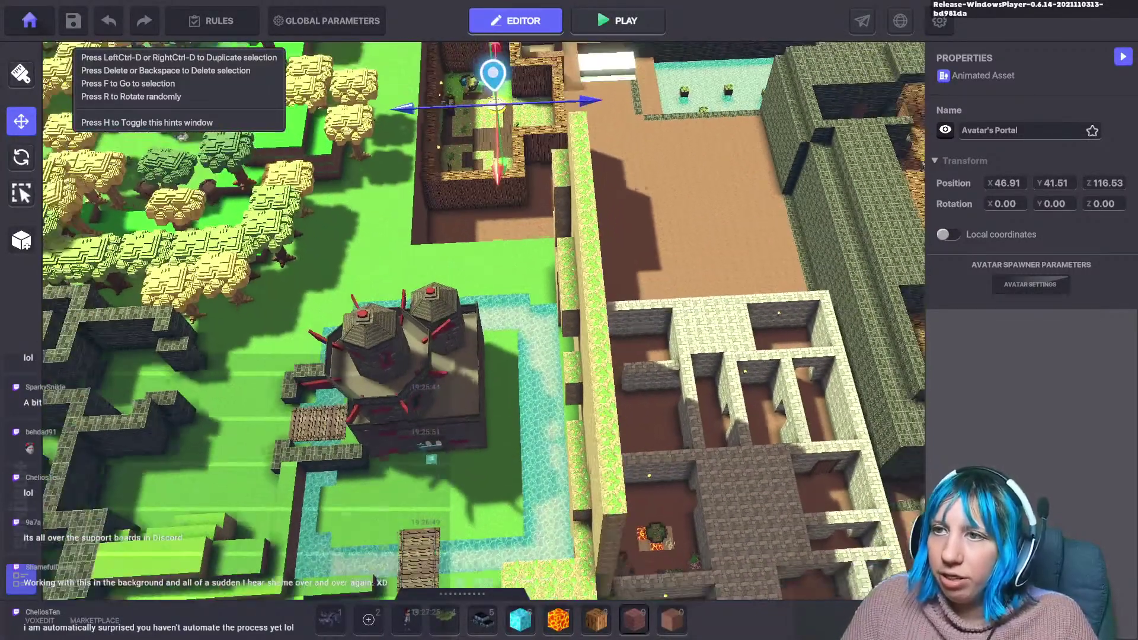
pyautogui.moveTo(498, 172); pyautogui.dragTo(498, 510)
pyautogui.press('f')
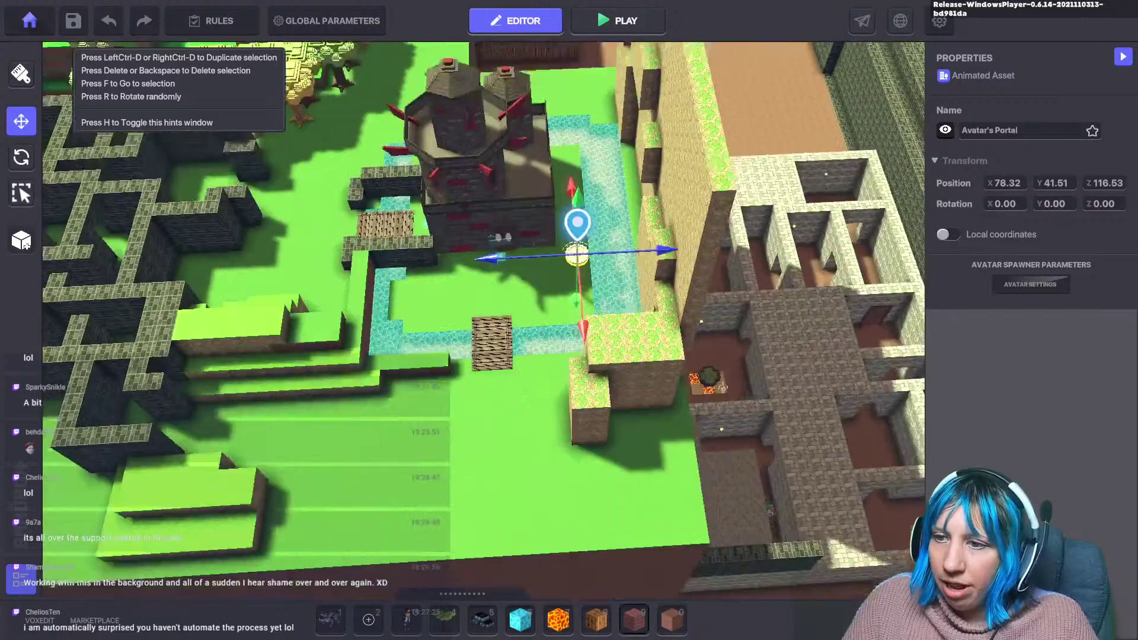
pyautogui.moveTo(589, 143); pyautogui.dragTo(588, 178)
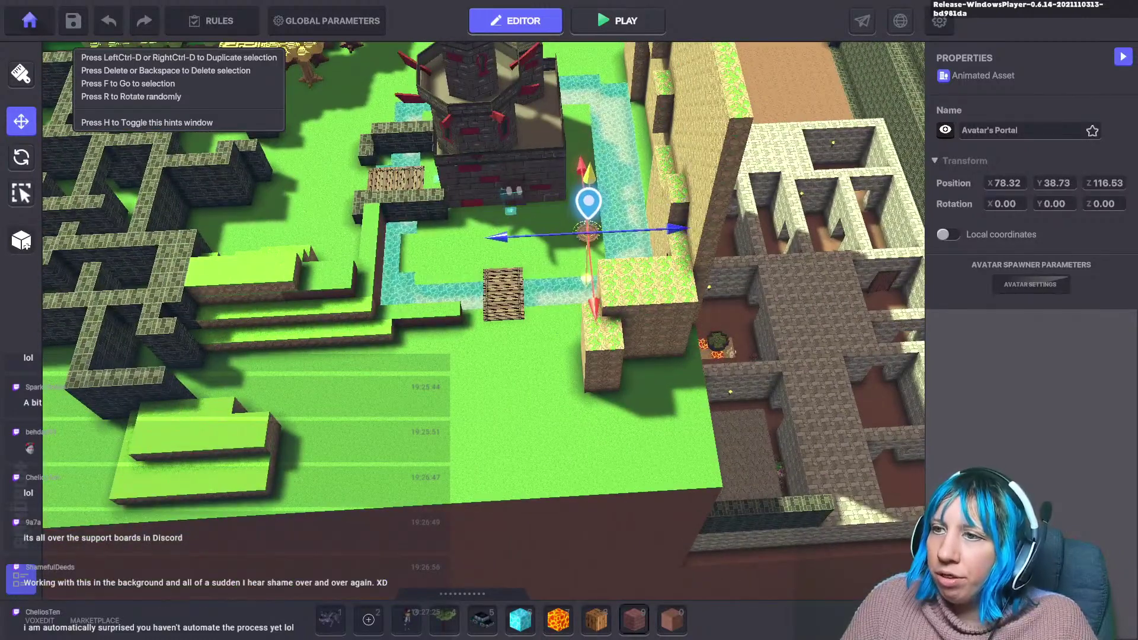
# Playtest the draft from the castle spawn, walking to the castle door and fighting an enemy in the stone-walled rooms.
pyautogui.click(618, 21)
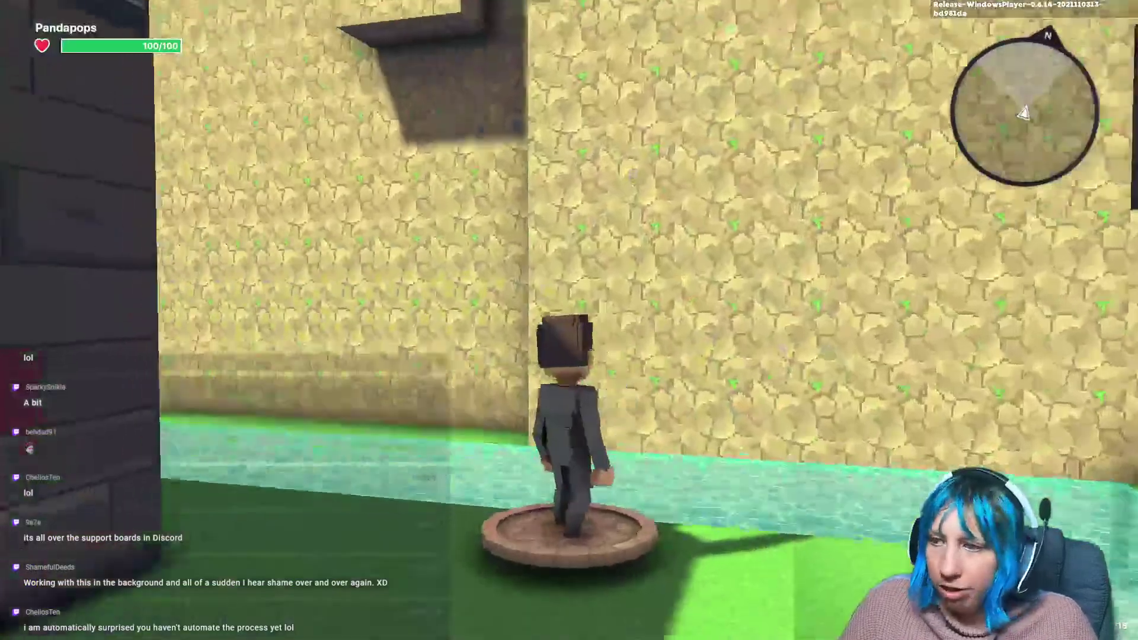
pyautogui.press('w')
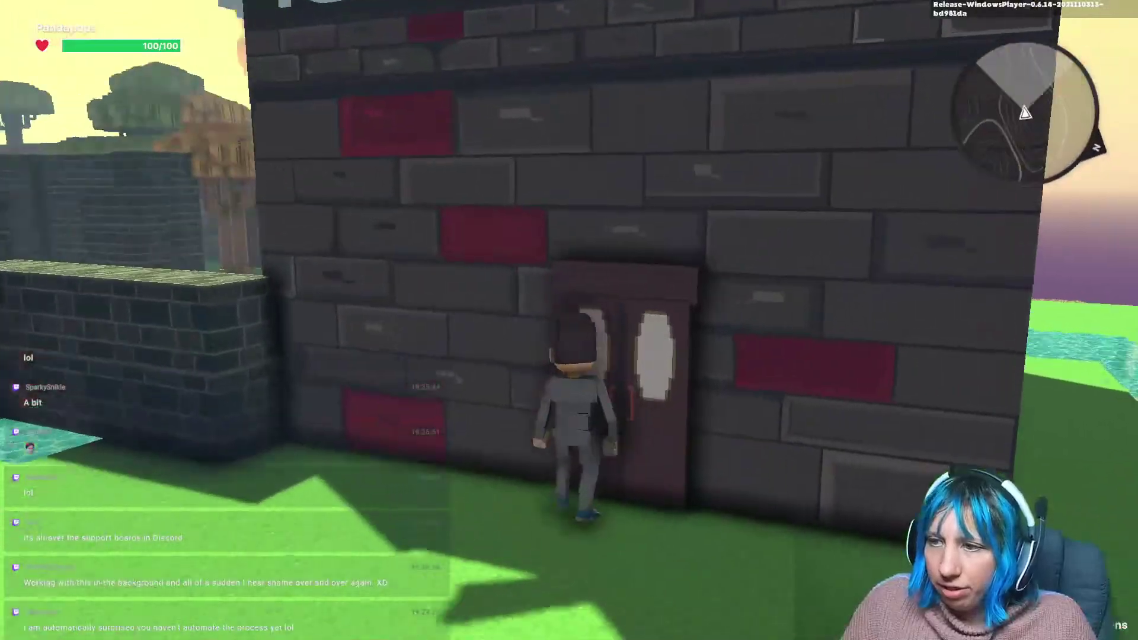
pyautogui.press('w')
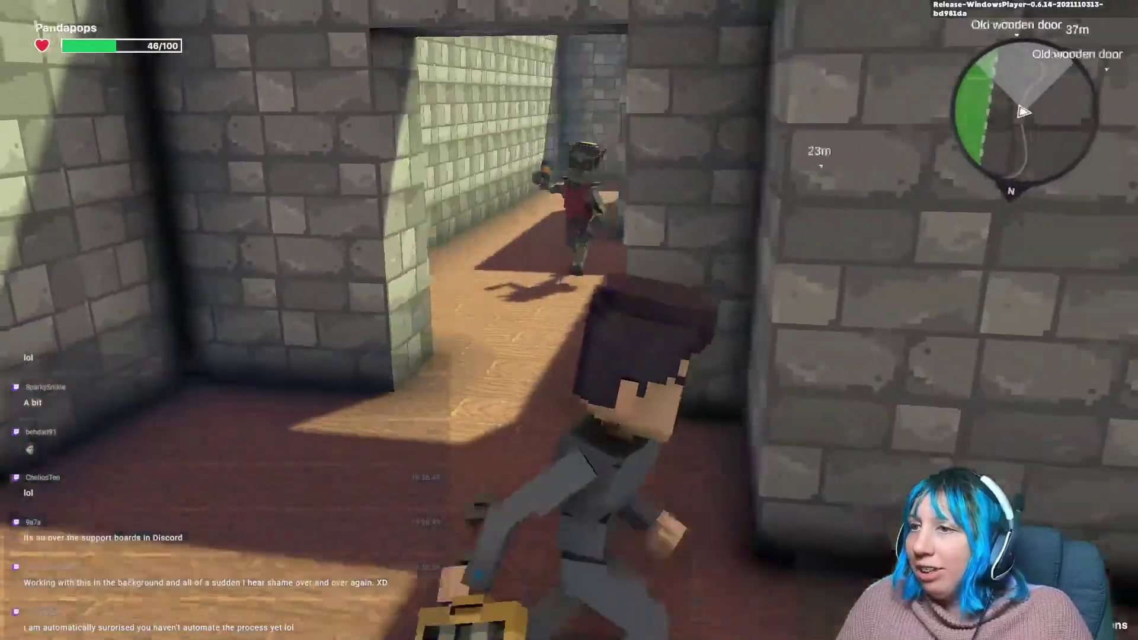
pyautogui.press('s')
pyautogui.press('w')
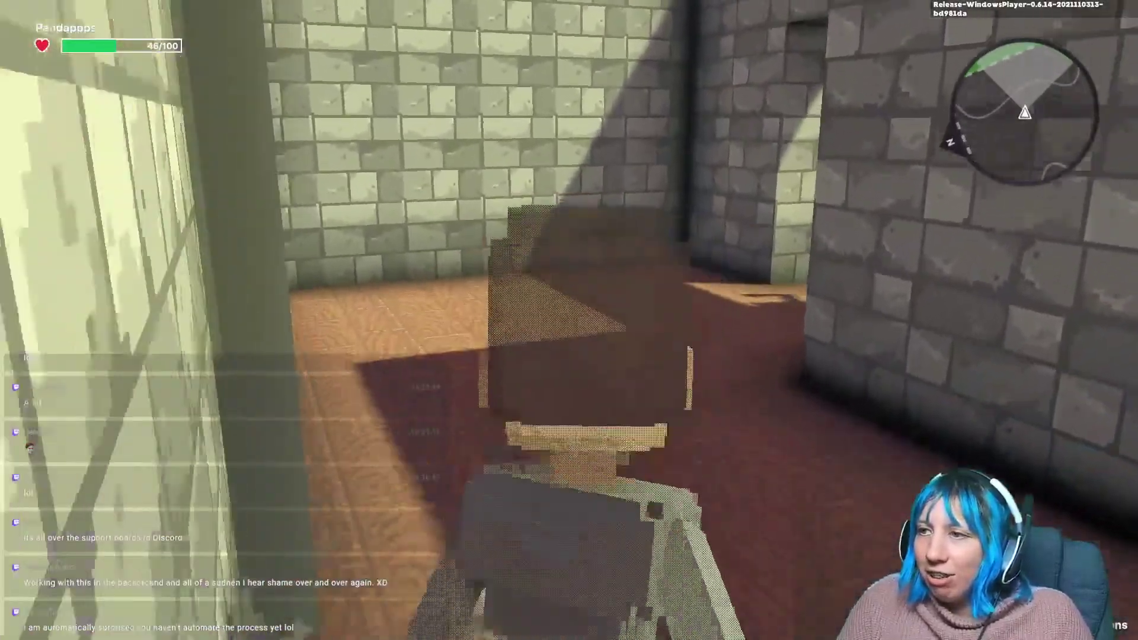
pyautogui.press('w')
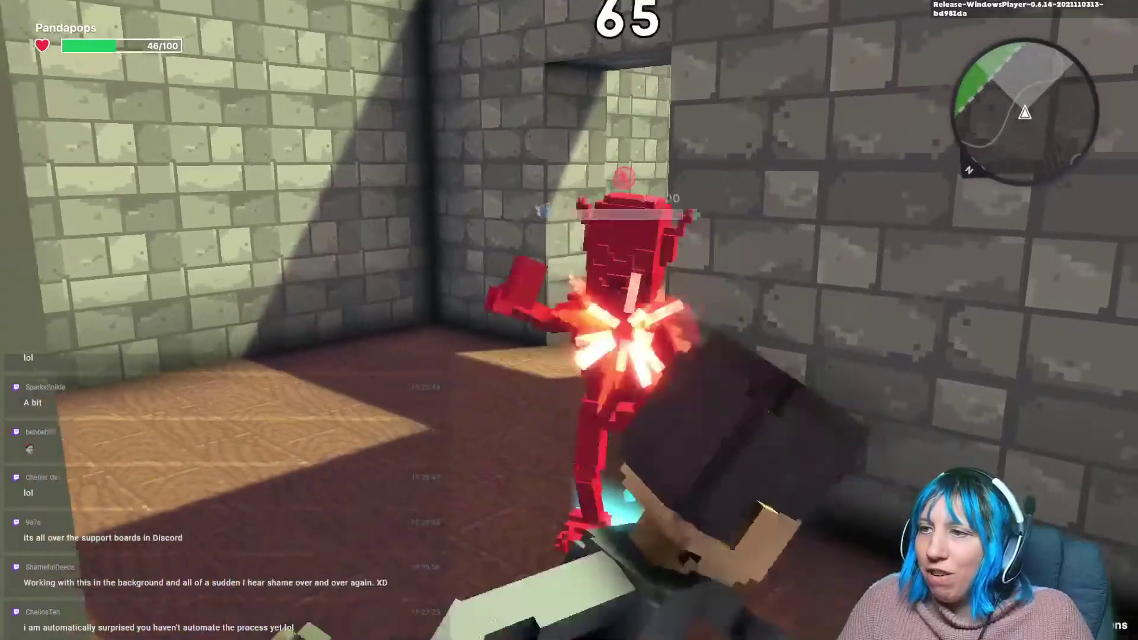
pyautogui.press('s')
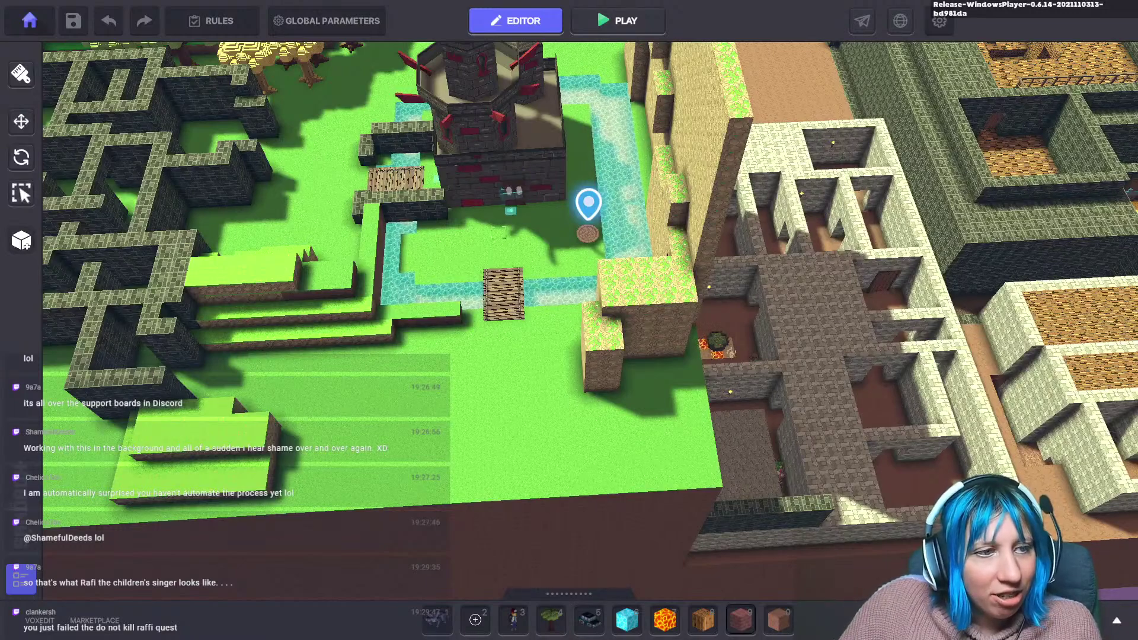
# Playtest the draft again, trying the old wooden door in the stone room, and return to editing.
pyautogui.click(618, 20)
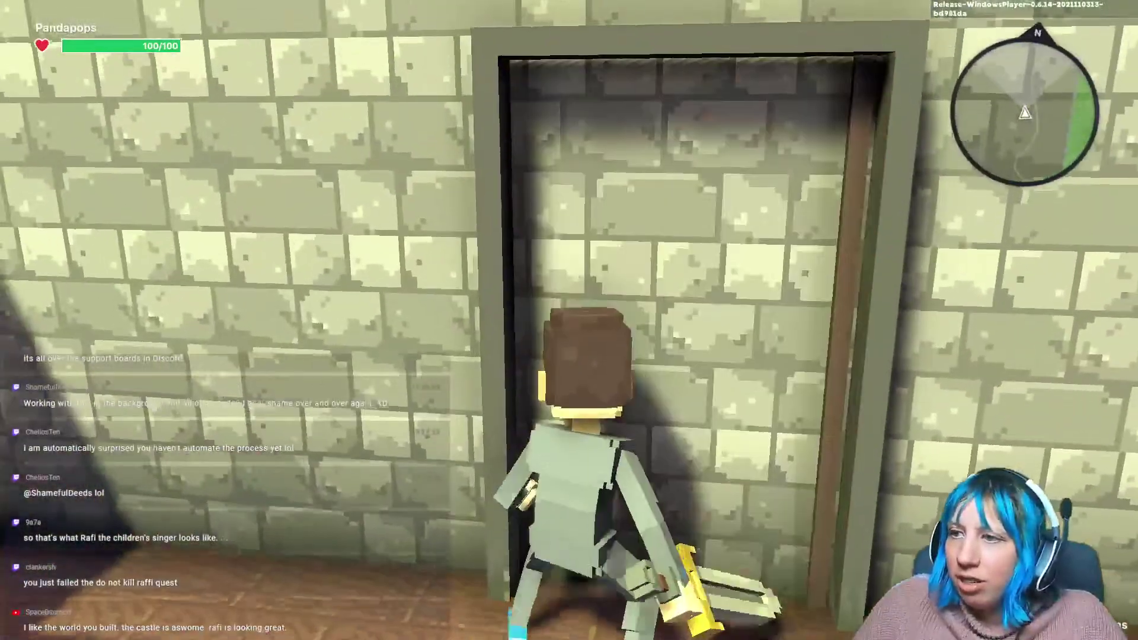
pyautogui.press('e')
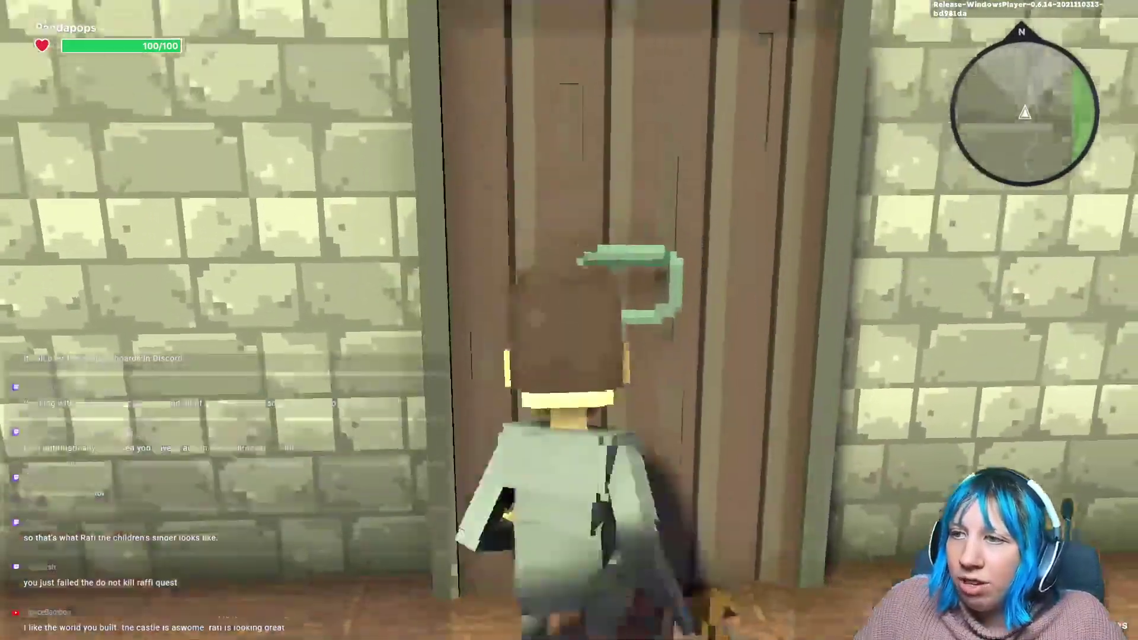
pyautogui.press('e')
pyautogui.press('s')
pyautogui.press('Escape')
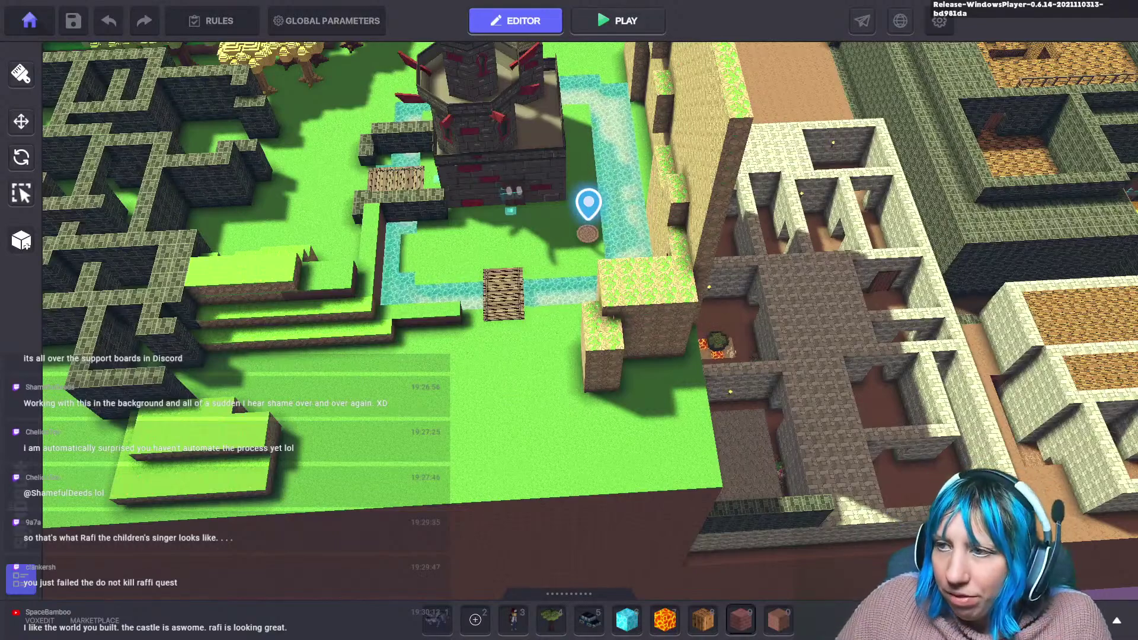
# Survey the map around the castle, the stone maze, the forest and the stream clearing.
pyautogui.press('w')
pyautogui.scroll(-2, 569, 320)
pyautogui.press('a')
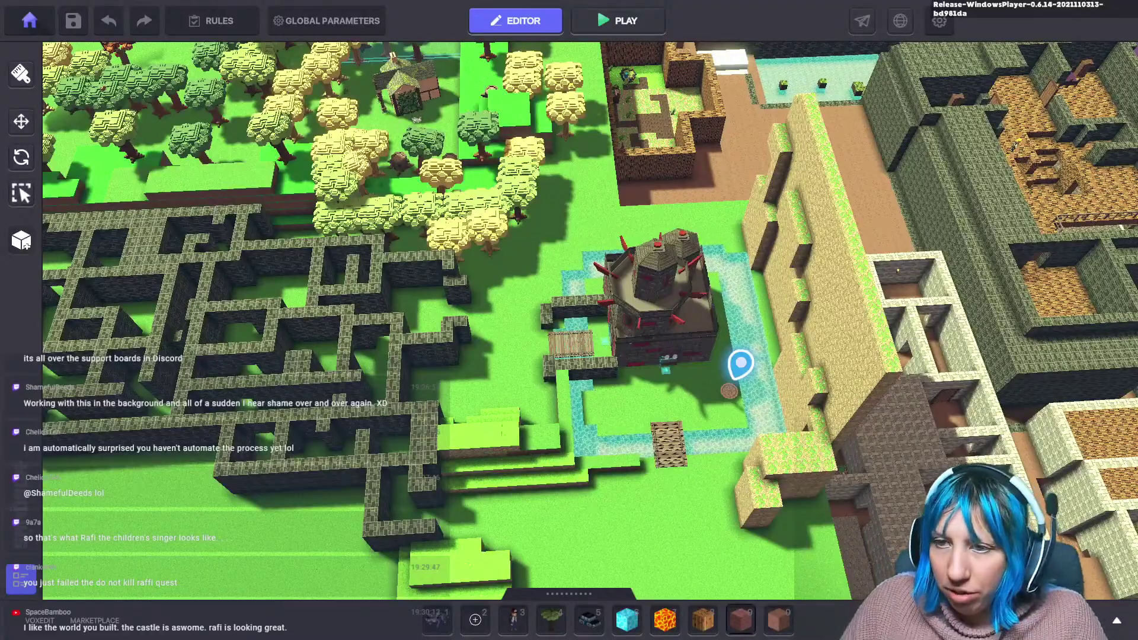
pyautogui.press('a')
pyautogui.scroll(2, 569, 320)
pyautogui.press('a')
pyautogui.scroll(1, 569, 321)
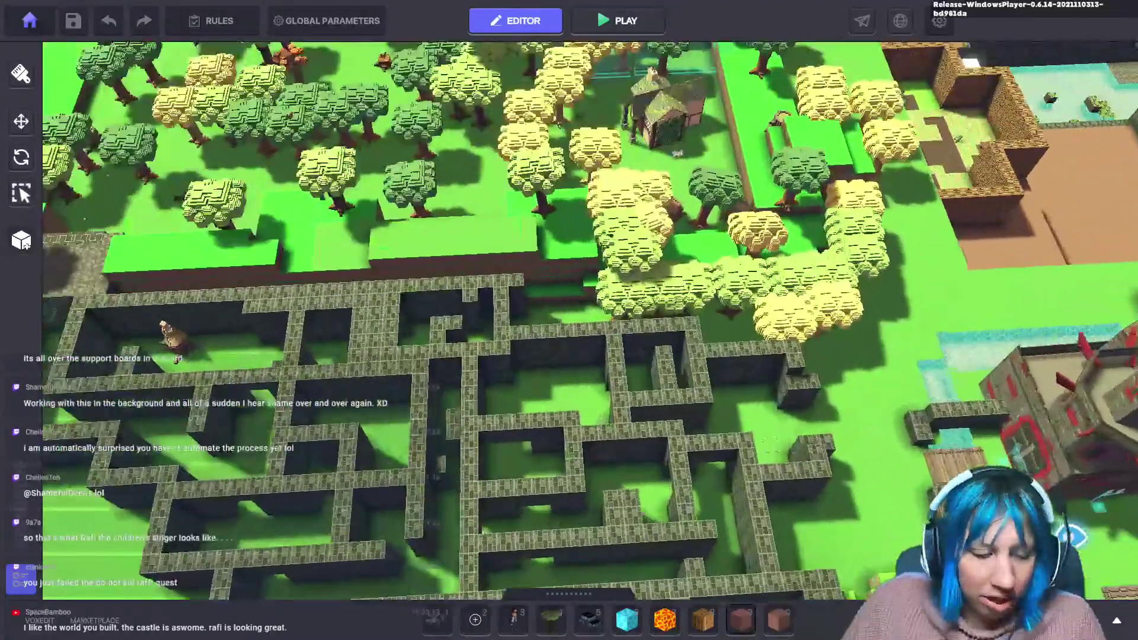
pyautogui.moveTo(569, 320); pyautogui.dragTo(557, 362, button='right')
pyautogui.scroll(2, 569, 320)
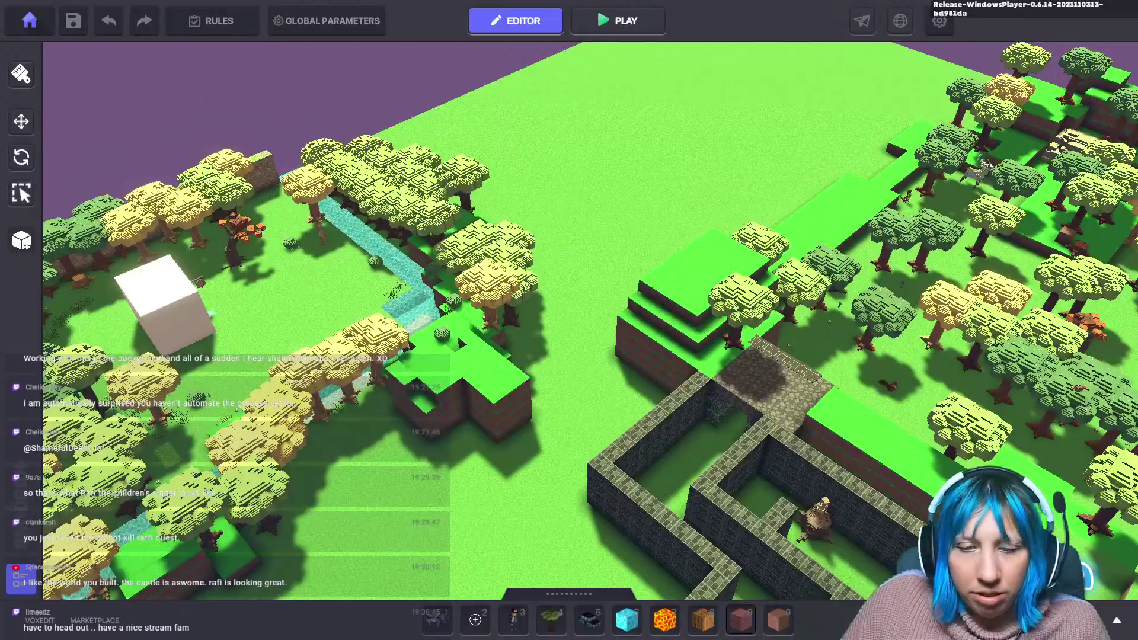
pyautogui.press('d')
pyautogui.press('s')
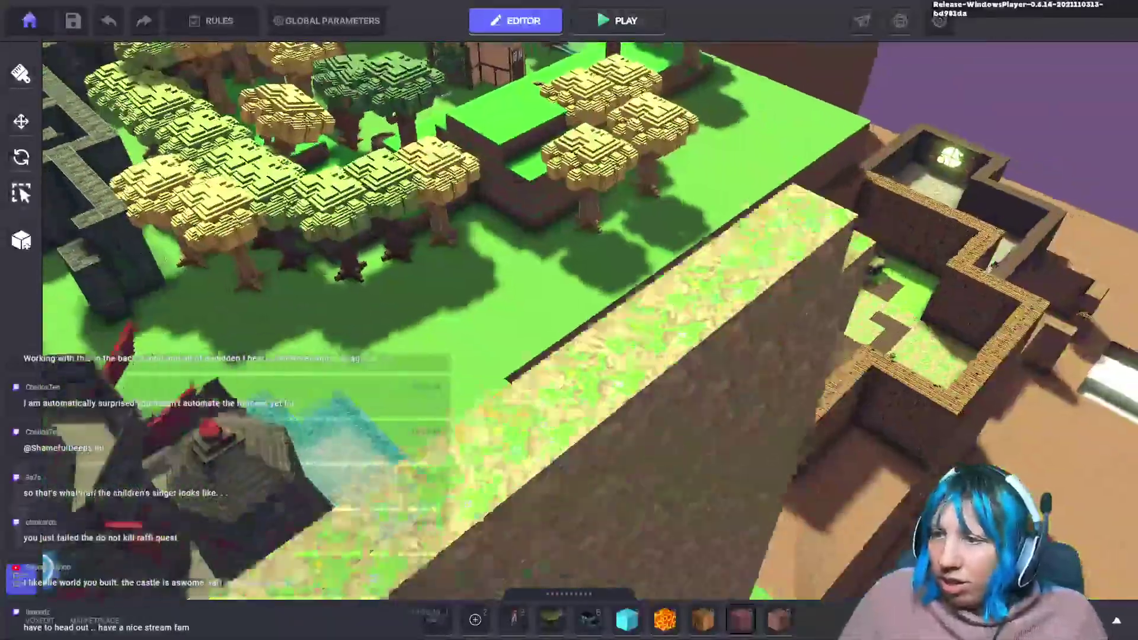
# Examine the stone rooms and corridors beyond the cliff, including the hall with the skeletons and chest.
pyautogui.press('a')
pyautogui.press('d')
pyautogui.press('s')
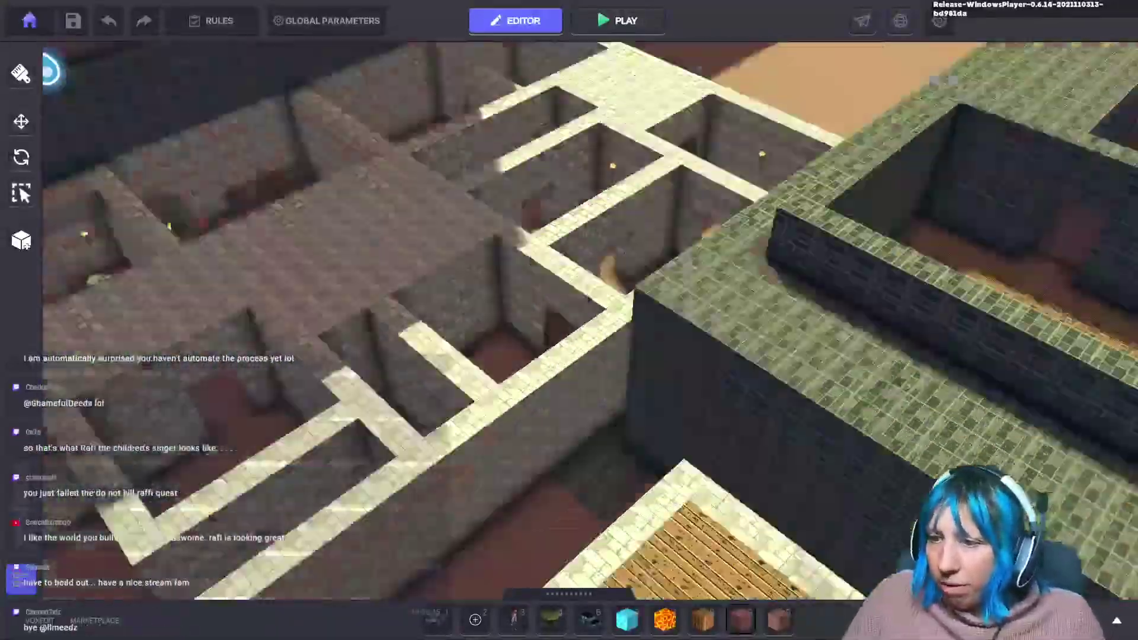
pyautogui.press('s')
pyautogui.press('d')
pyautogui.moveTo(572, 276); pyautogui.dragTo(836, 335, button='right')
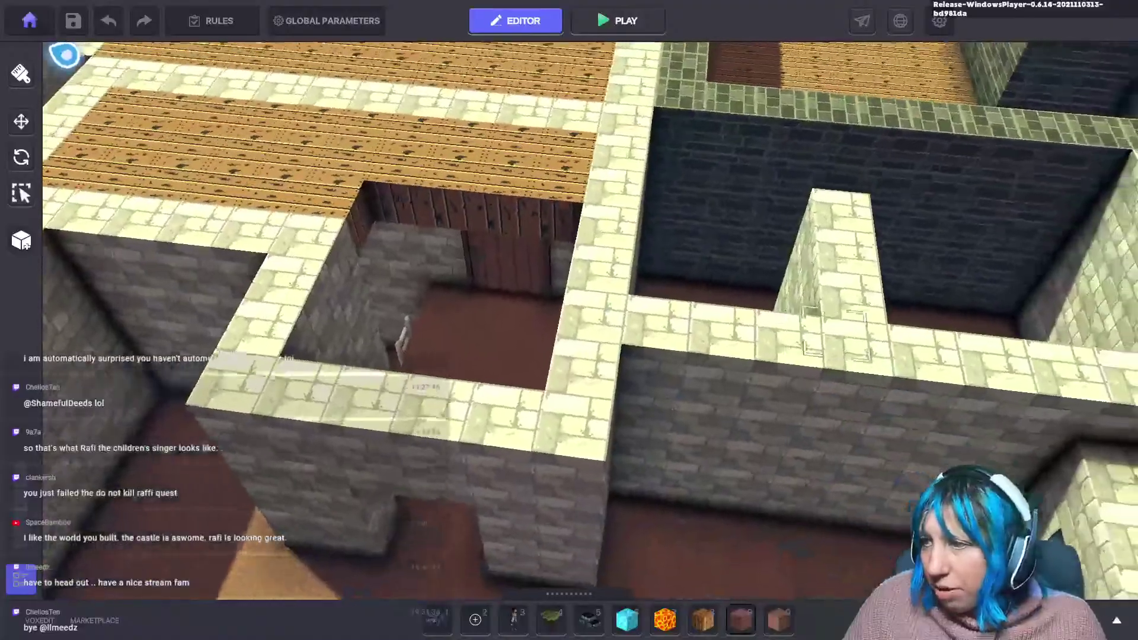
pyautogui.press('d')
pyautogui.press('s')
pyautogui.press('a')
pyautogui.press('w')
pyautogui.press('w')
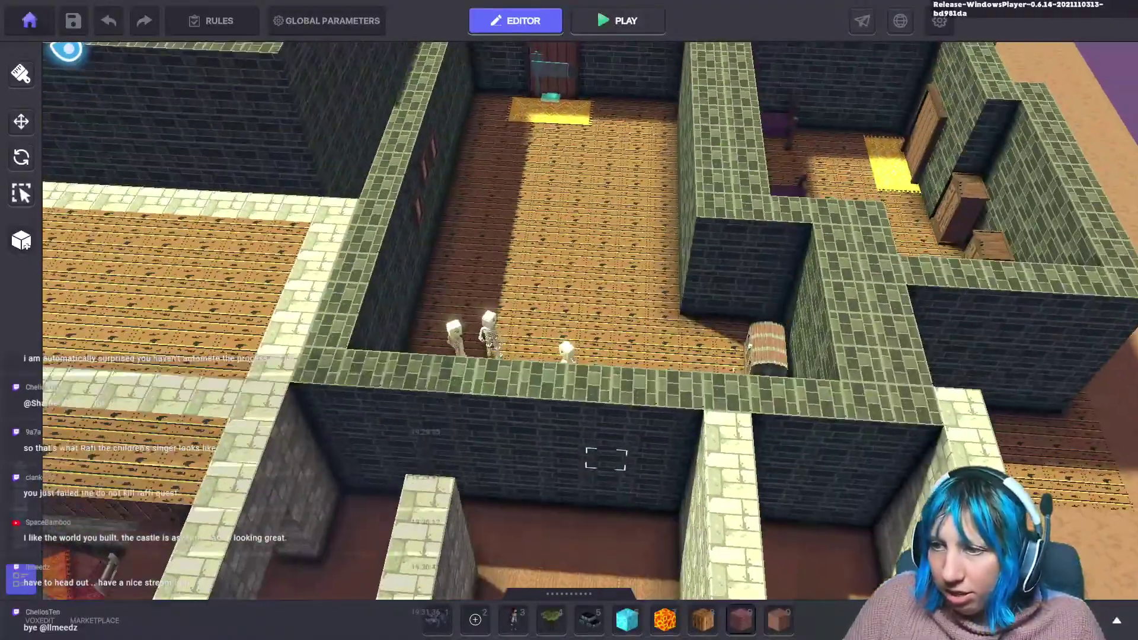
pyautogui.press('s')
pyautogui.press('s')
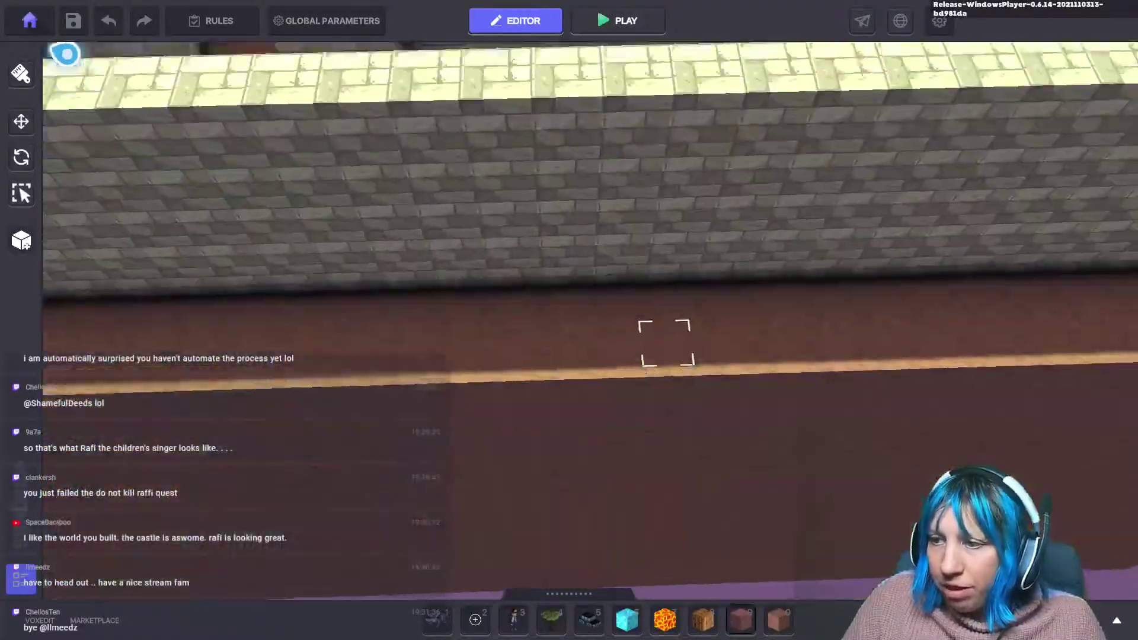
pyautogui.press('s')
pyautogui.press('w')
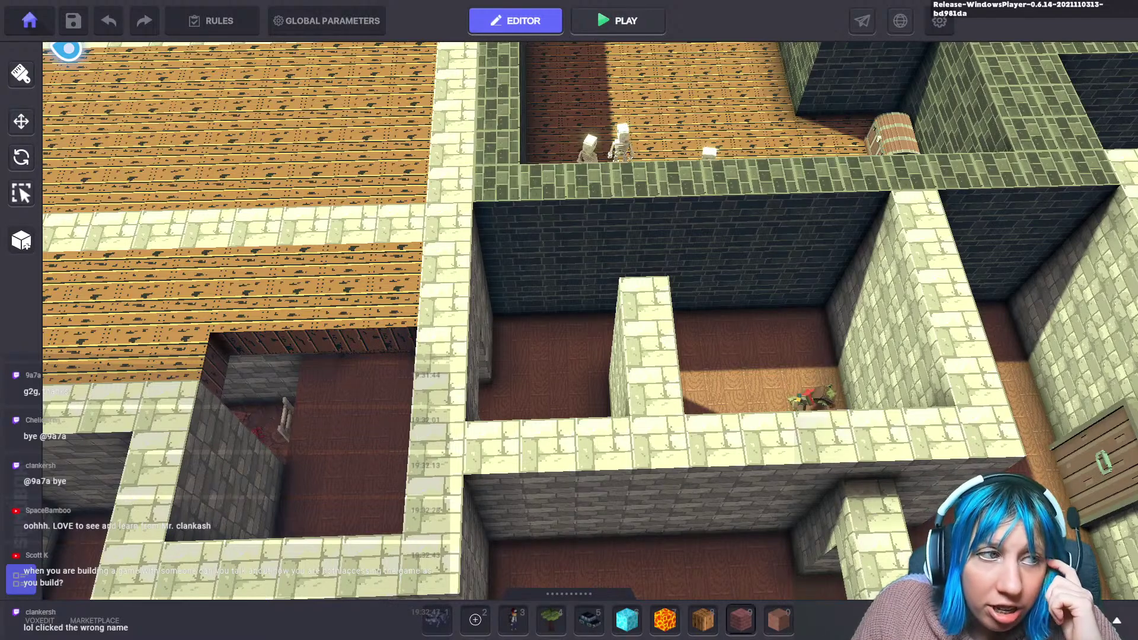
# Save the tavern draft, dismiss the save report and exit to the list of drafts.
pyautogui.scroll(-5, 569, 320)
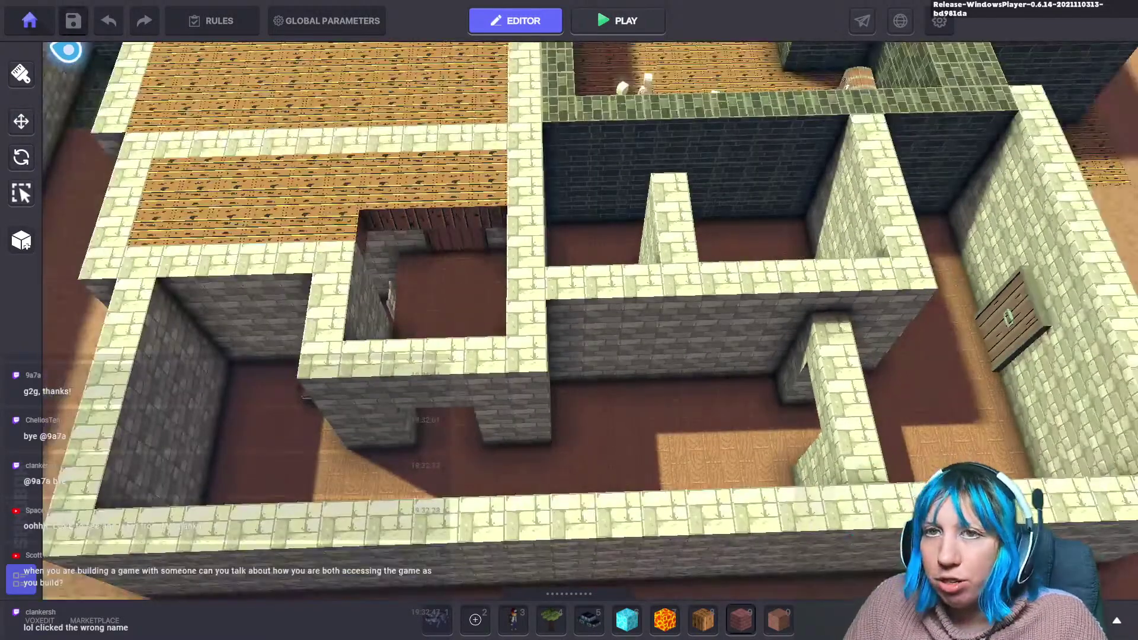
pyautogui.hotkey('ctrl', 's')
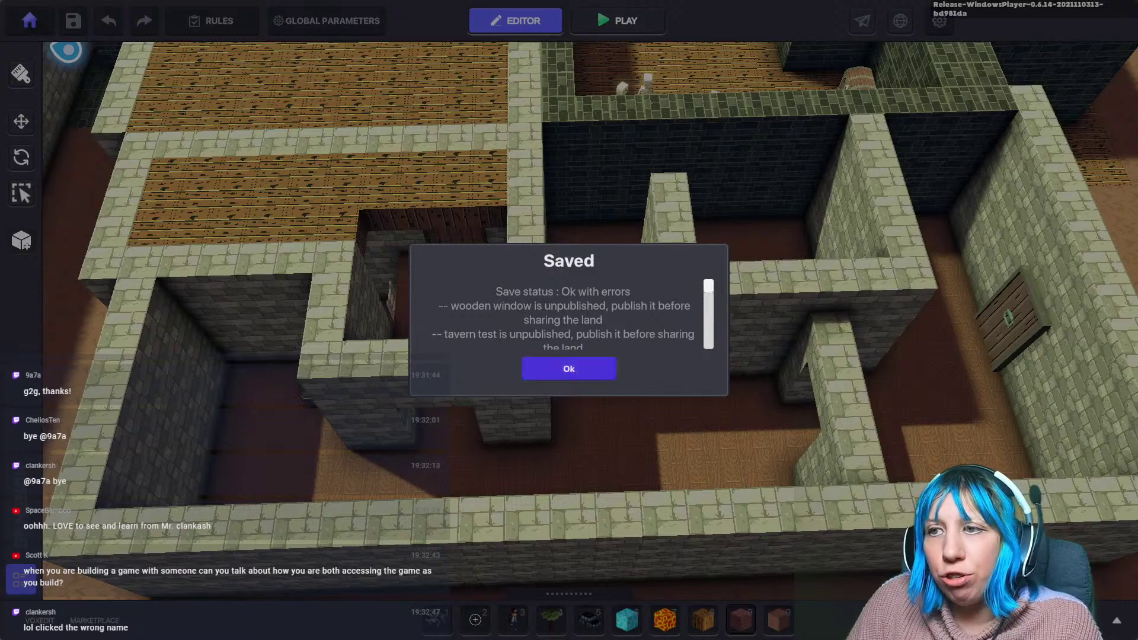
pyautogui.click(561, 367)
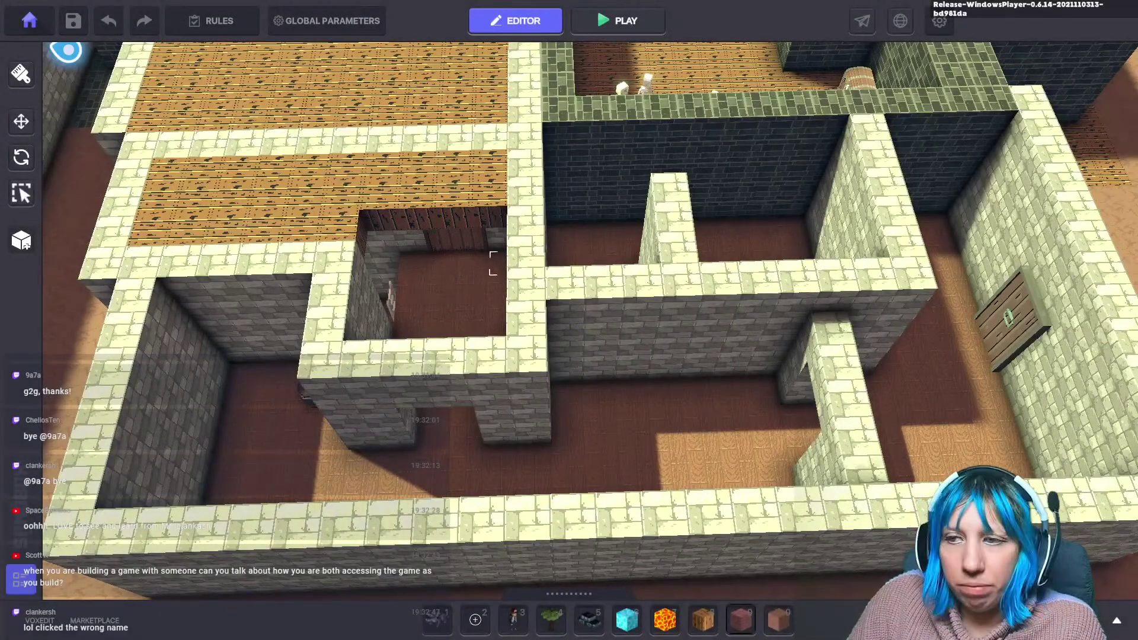
pyautogui.click(29, 20)
pyautogui.click(628, 267)
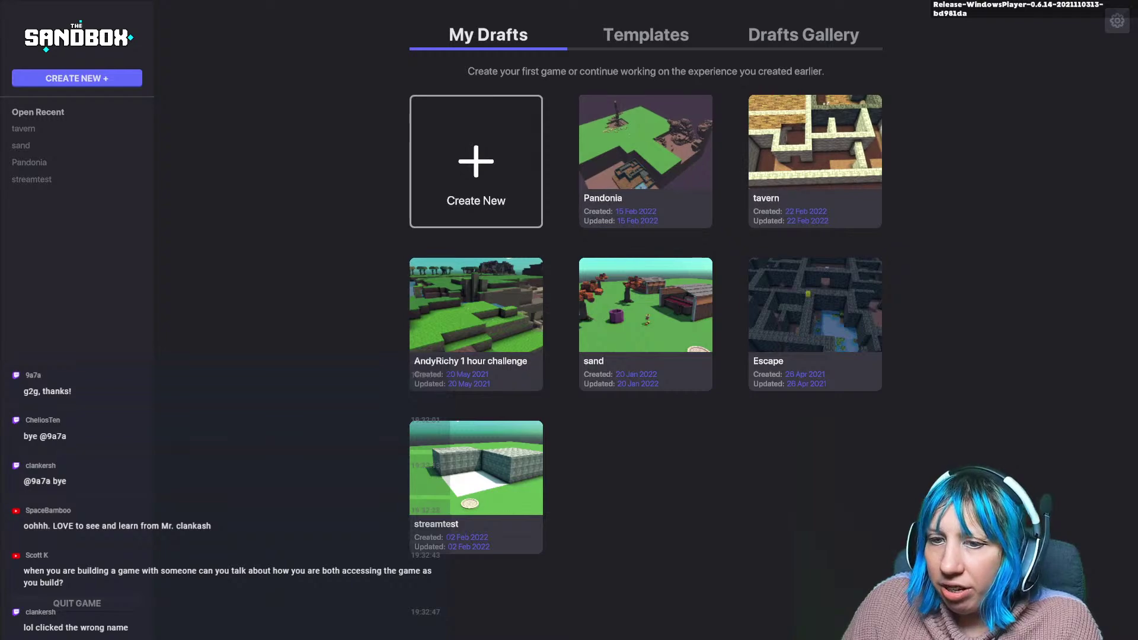
# Switch to VoxEdit and inspect how the swordfish blade's grip sits in the figure's right hand in Equip_Blades_V2.vxr.
pyautogui.press('Escape')
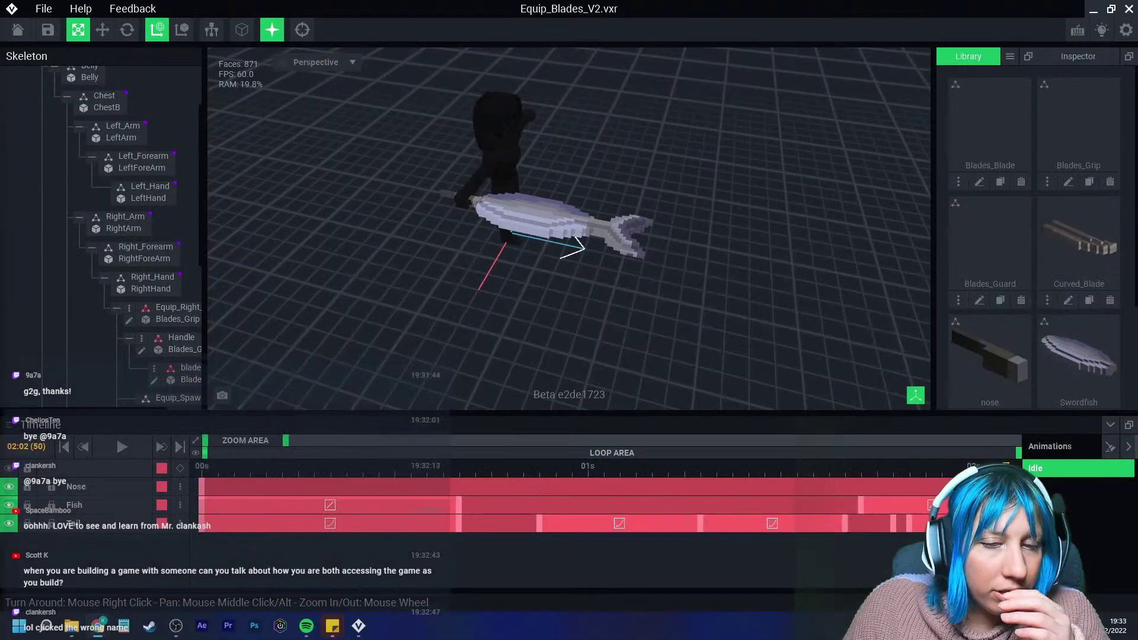
pyautogui.moveTo(522, 237); pyautogui.dragTo(567, 189, button='right')
pyautogui.scroll(5, 569, 237)
pyautogui.moveTo(486, 189); pyautogui.dragTo(546, 261, button='middle')
pyautogui.scroll(3, 511, 292)
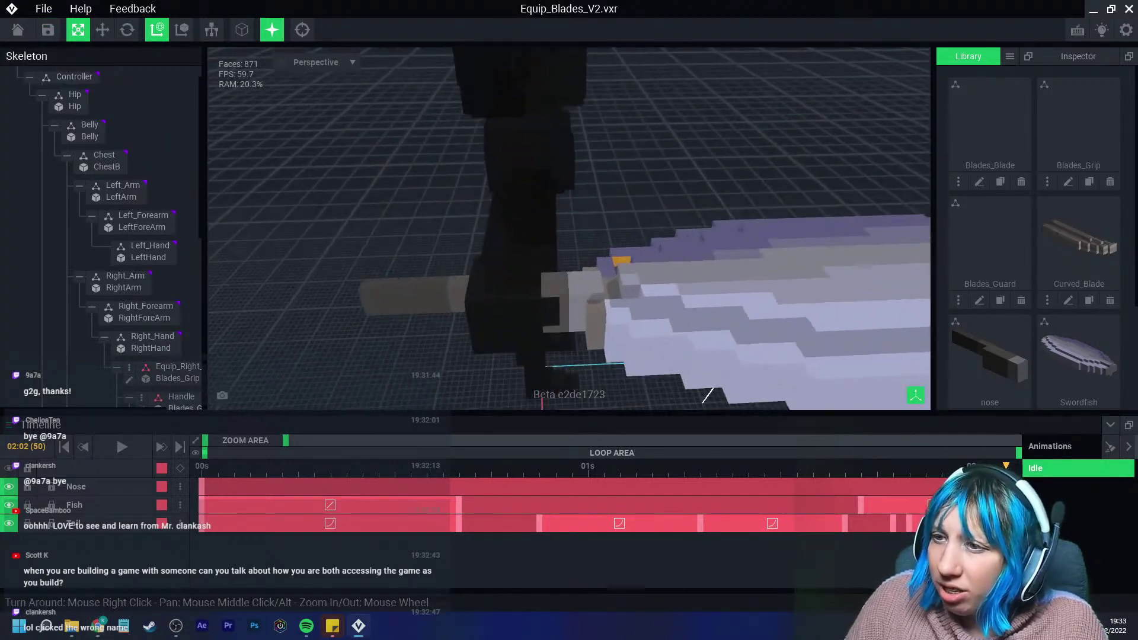
pyautogui.moveTo(511, 292); pyautogui.dragTo(552, 276, button='right')
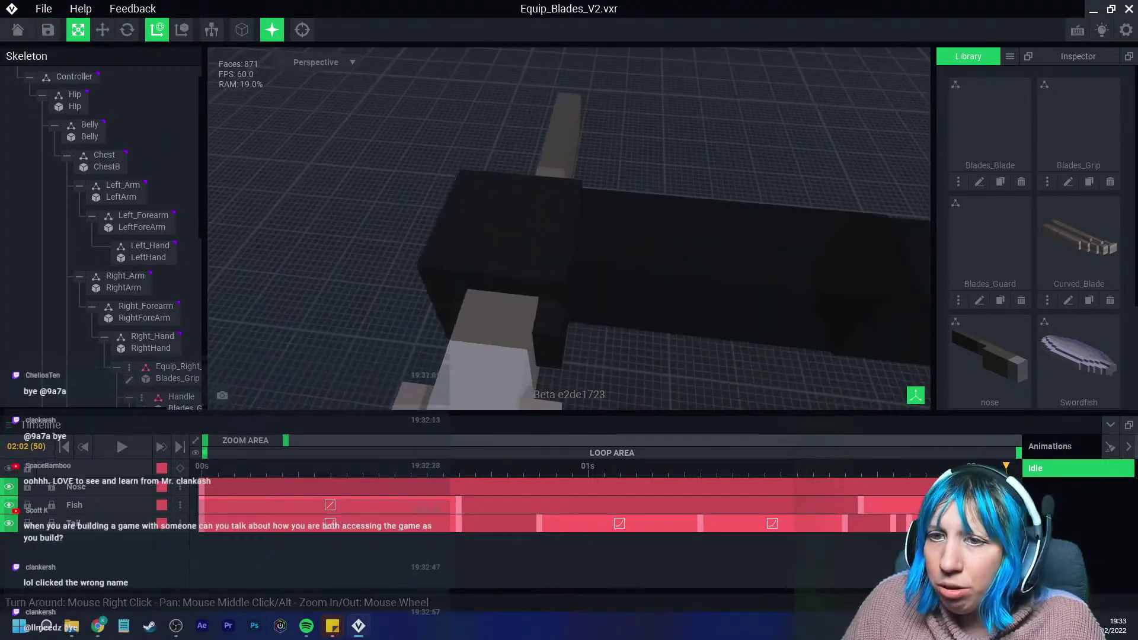
pyautogui.scroll(-2, 166, 356)
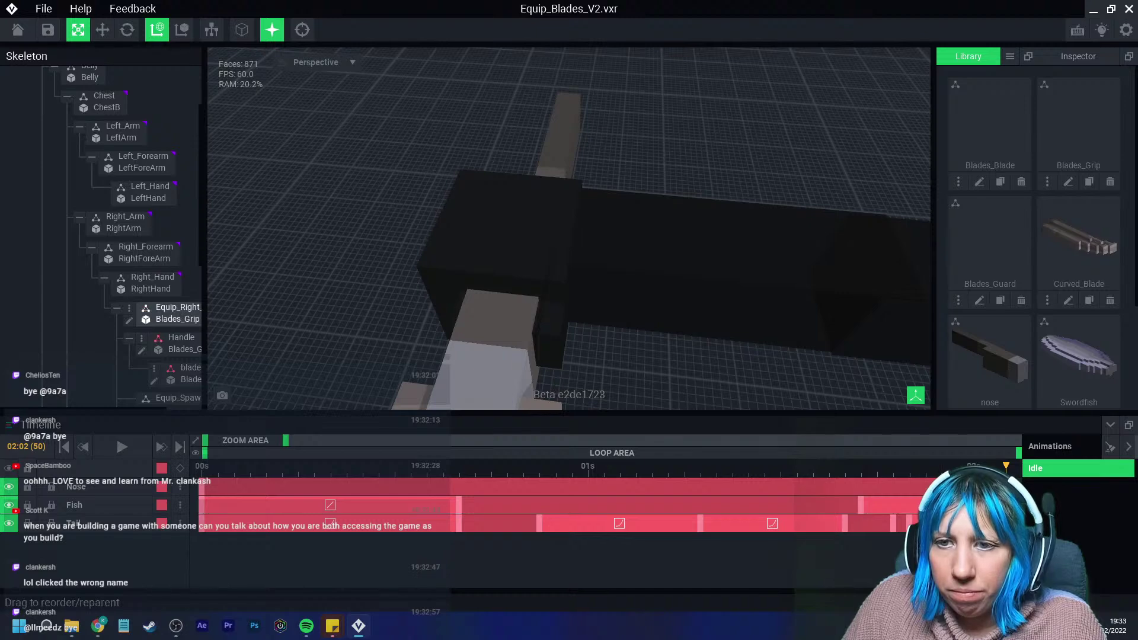
# Open the Blades_Grip model held in the right hand, inspect it from several angles, and close it with its changes saved.
pyautogui.doubleClick(172, 320)
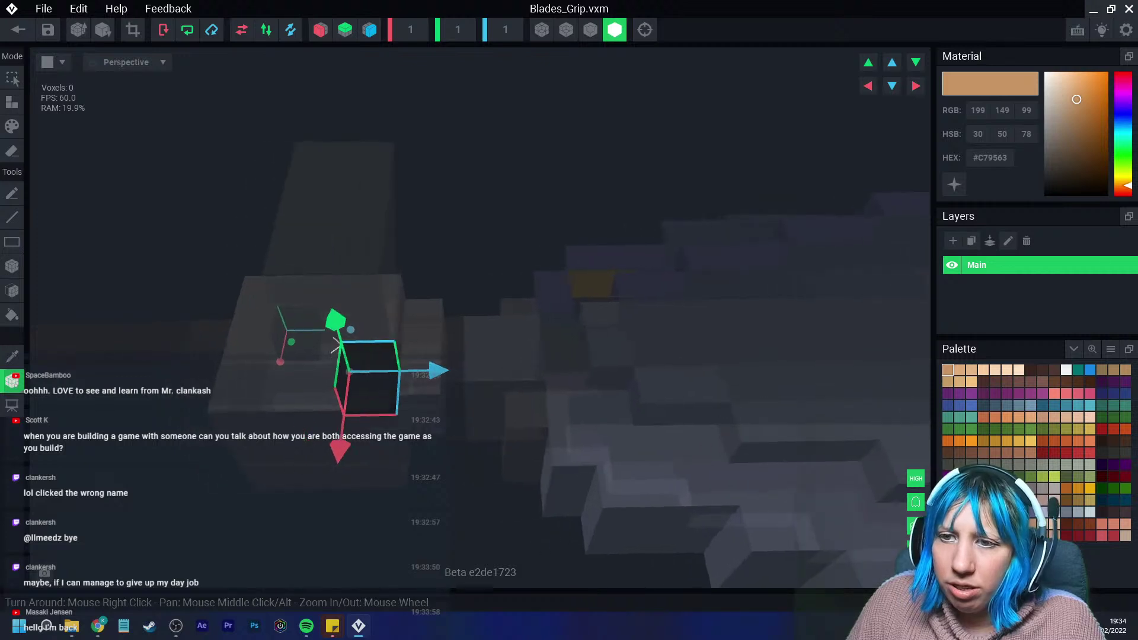
pyautogui.moveTo(337, 345); pyautogui.dragTo(437, 326, button='right')
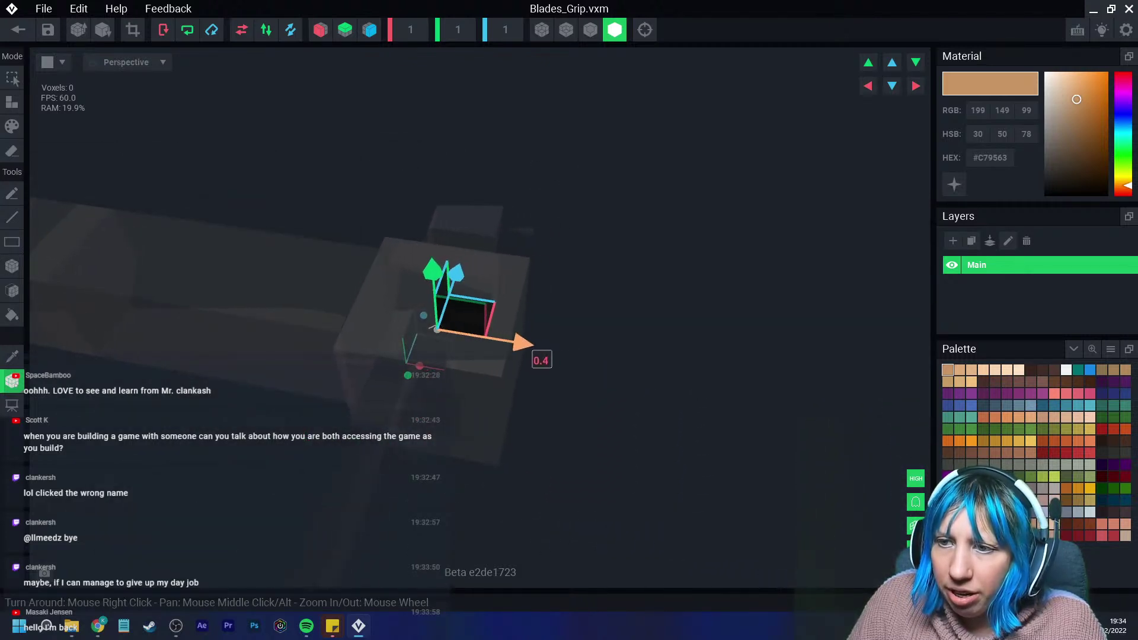
pyautogui.moveTo(438, 327)
pyautogui.mouseDown(button='right')
pyautogui.moveTo(406, 298)
pyautogui.moveTo(427, 308)
pyautogui.mouseUp(button='right')
pyautogui.hotkey('alt', 'F4')
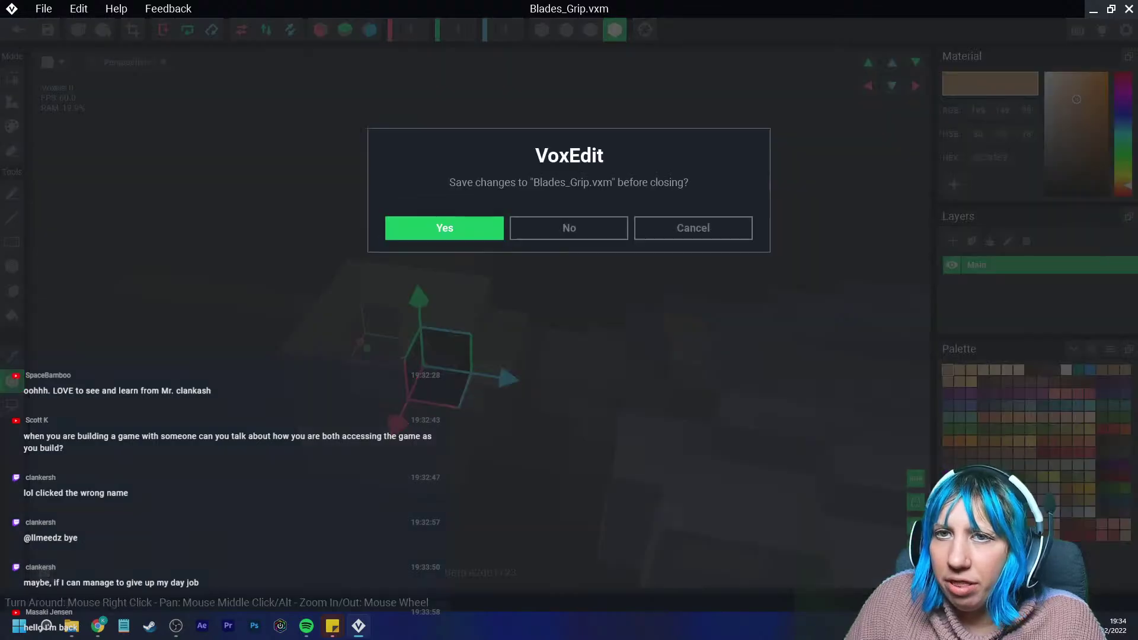
pyautogui.press('Return')
# Review the swordfish grip up close, and close Equip_Blades_V2.vxr with its changes saved.
pyautogui.scroll(10, 631, 263)
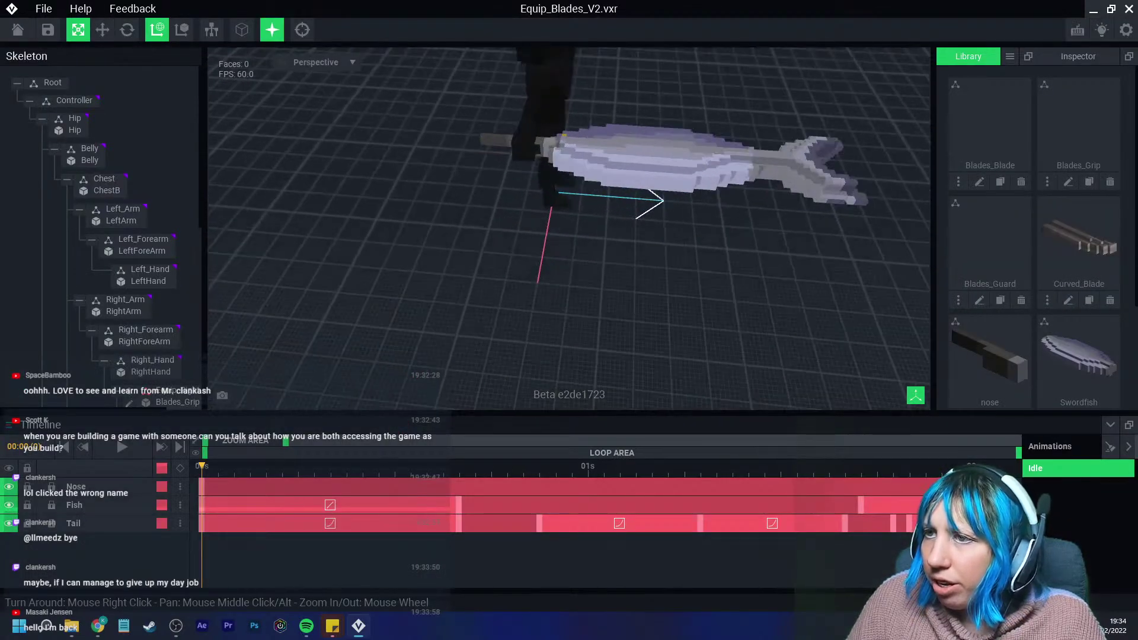
pyautogui.scroll(3, 631, 264)
pyautogui.moveTo(631, 264); pyautogui.dragTo(546, 242, button='right')
pyautogui.scroll(4, 546, 243)
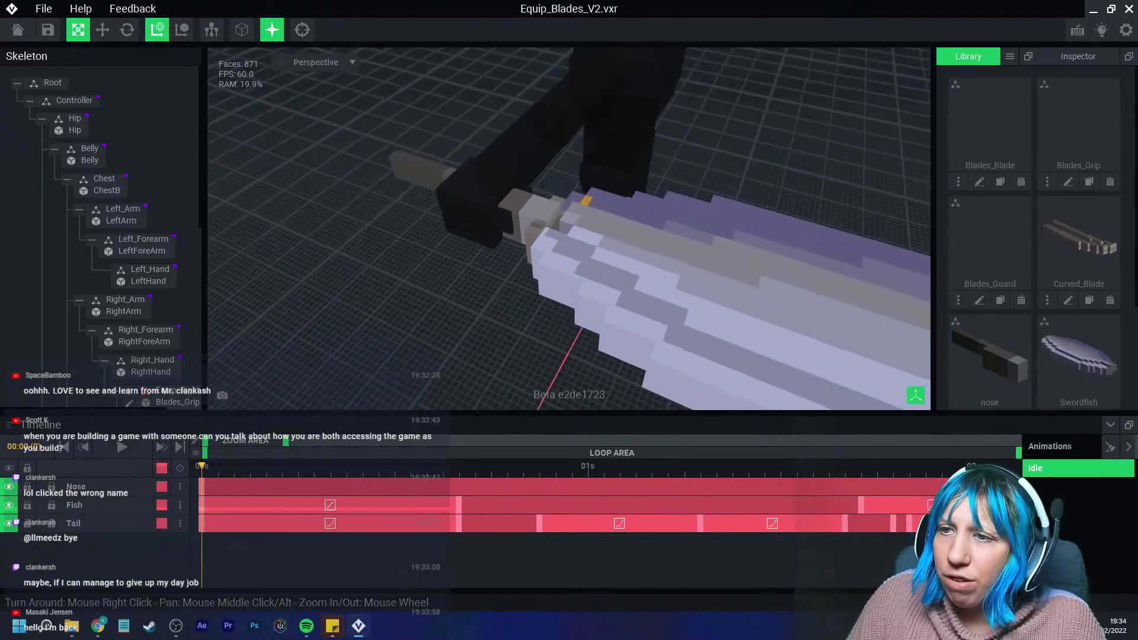
pyautogui.click(18, 30)
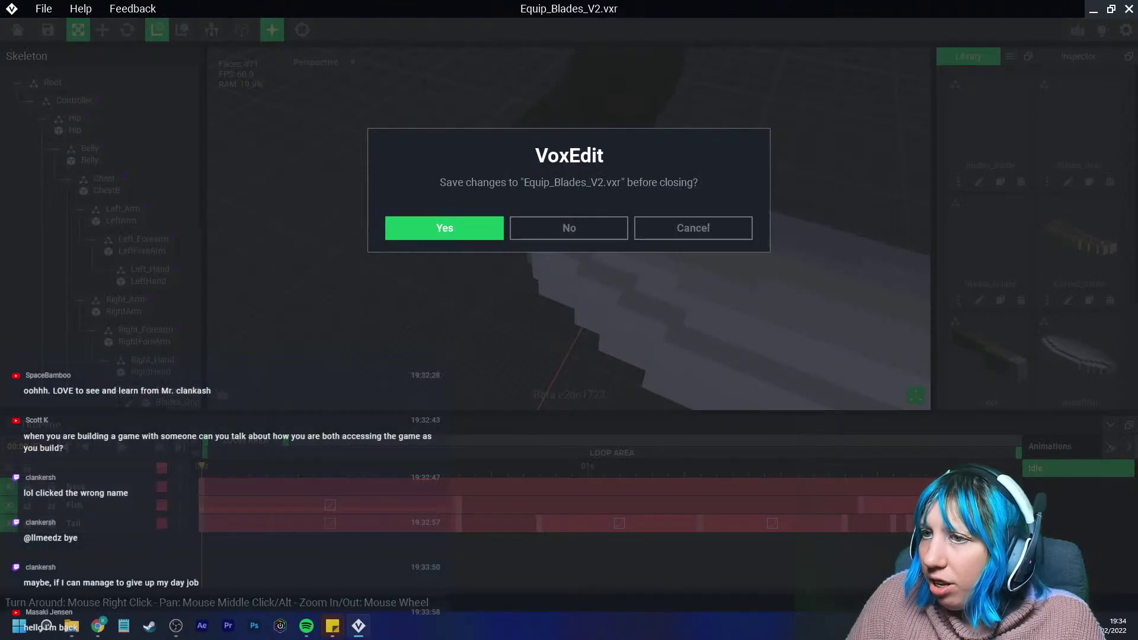
pyautogui.press('Return')
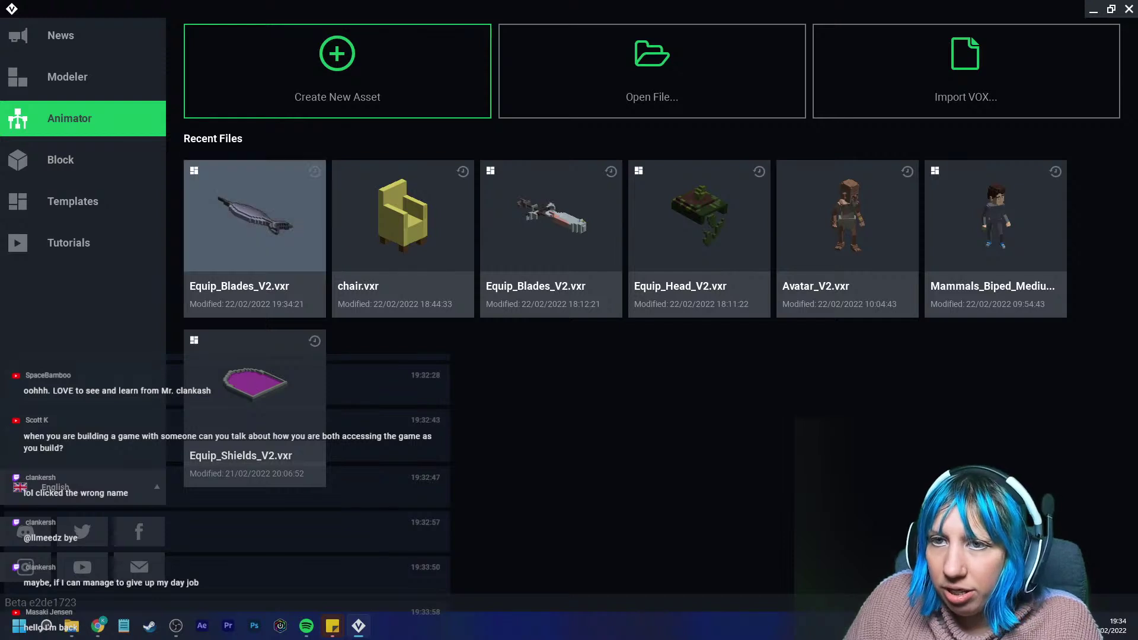
# Open the dwarf character Dwarf main 1.vxr from its subfolder in the Dwarves folder.
pyautogui.click(652, 65)
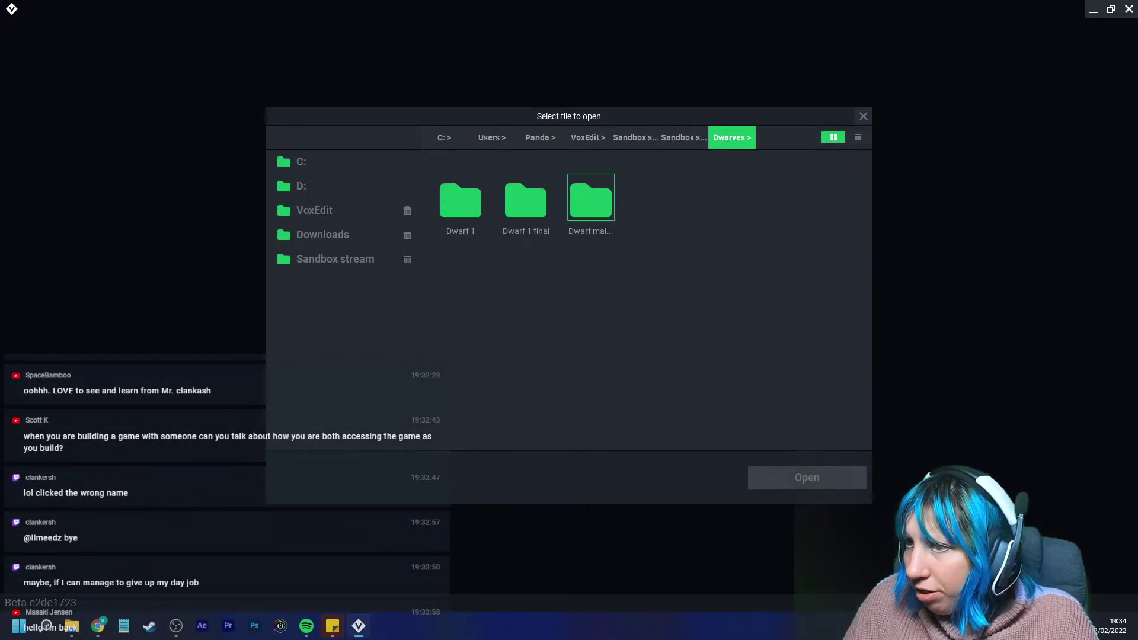
pyautogui.click(460, 197)
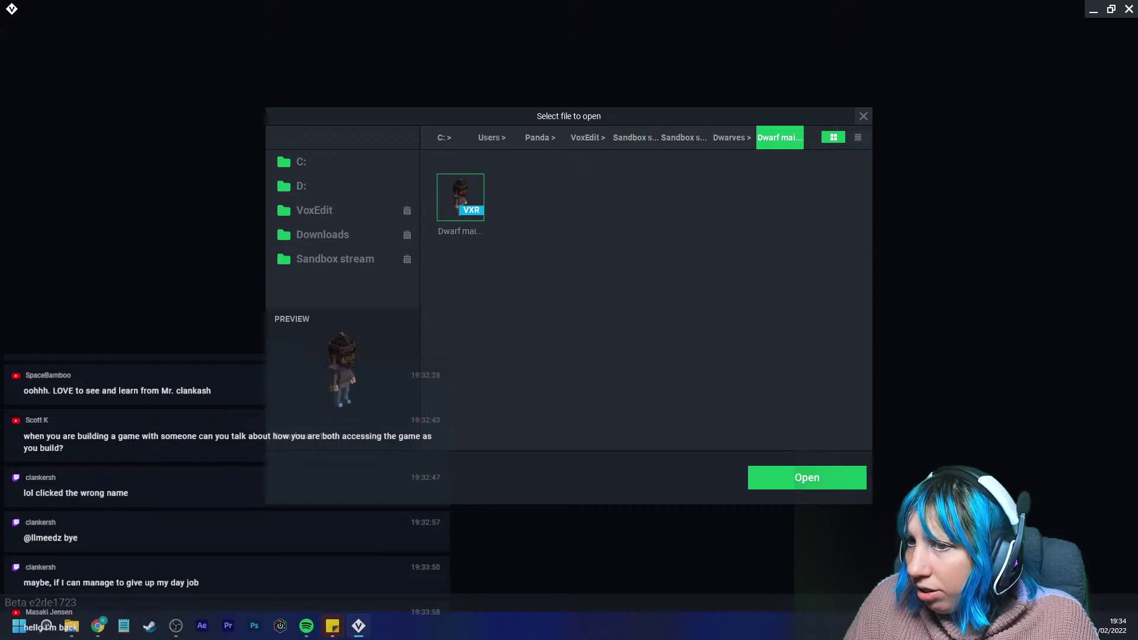
pyautogui.click(807, 478)
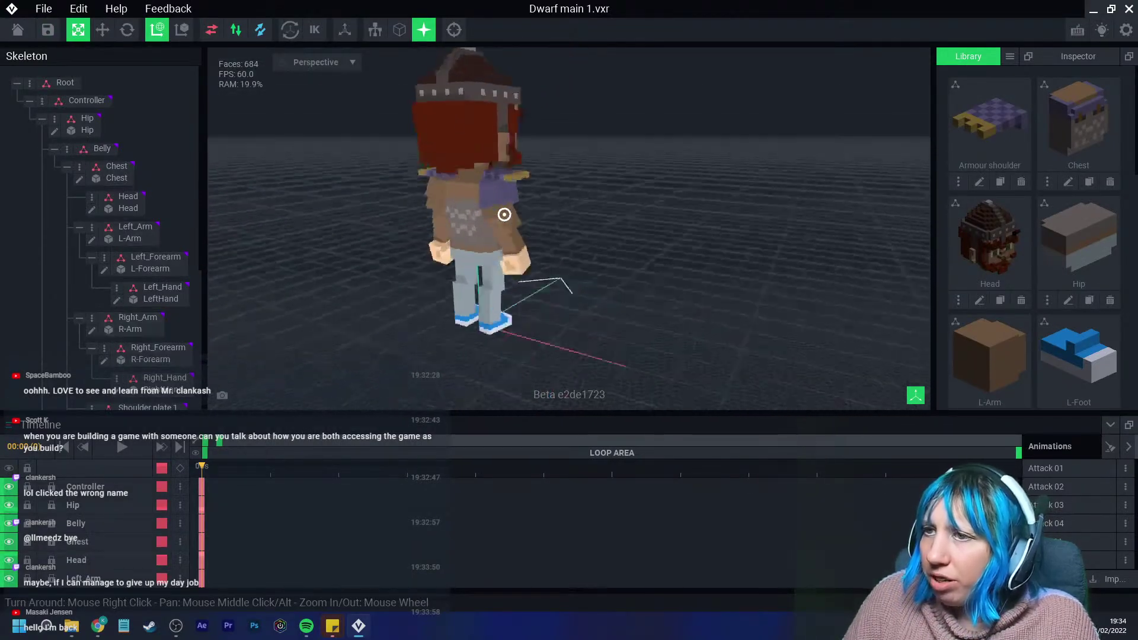
# Examine the dwarf's chest, shoulder plates and both arms up close from the front and the sides.
pyautogui.click(455, 30)
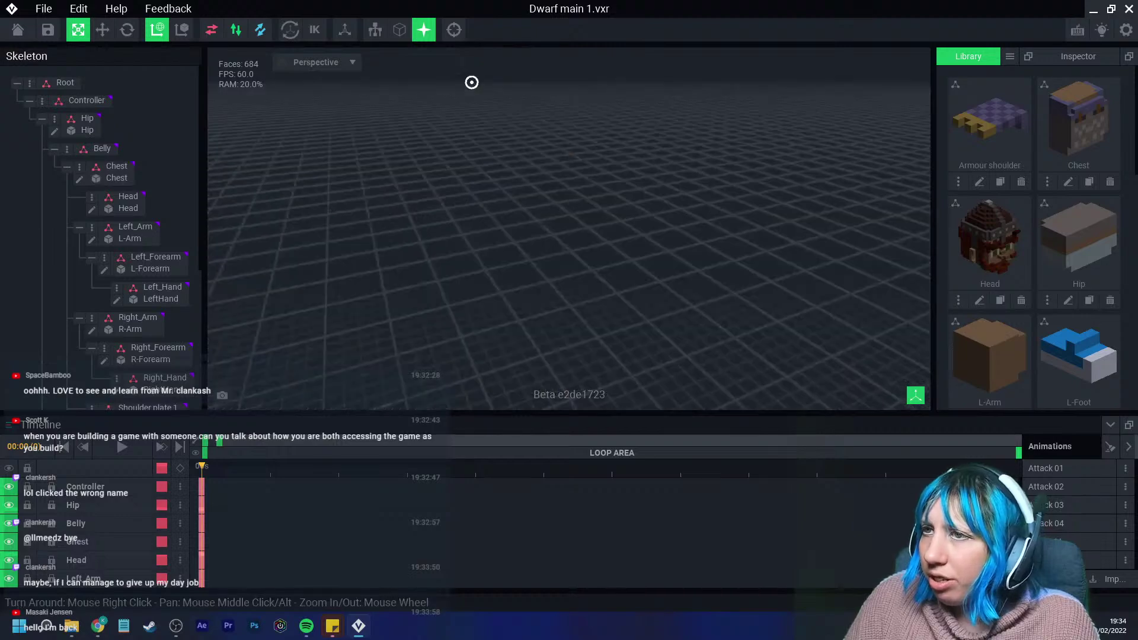
pyautogui.moveTo(470, 81); pyautogui.dragTo(623, 155, button='right')
pyautogui.click(454, 30)
pyautogui.scroll(5, 538, 156)
pyautogui.scroll(3, 599, 208)
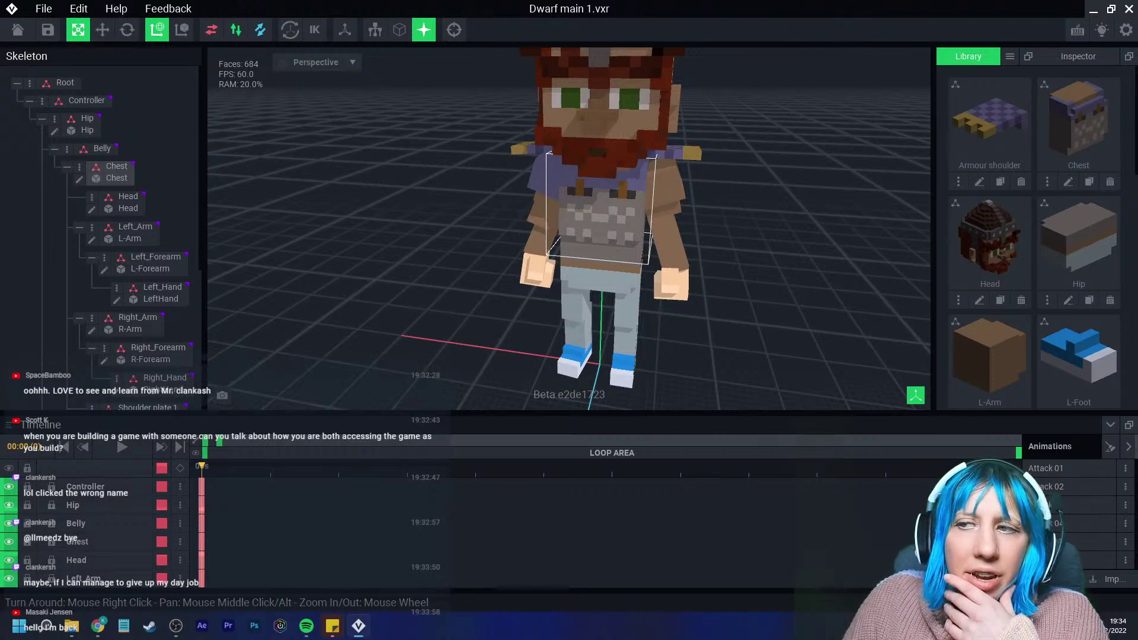
pyautogui.moveTo(578, 197); pyautogui.dragTo(617, 190, button='right')
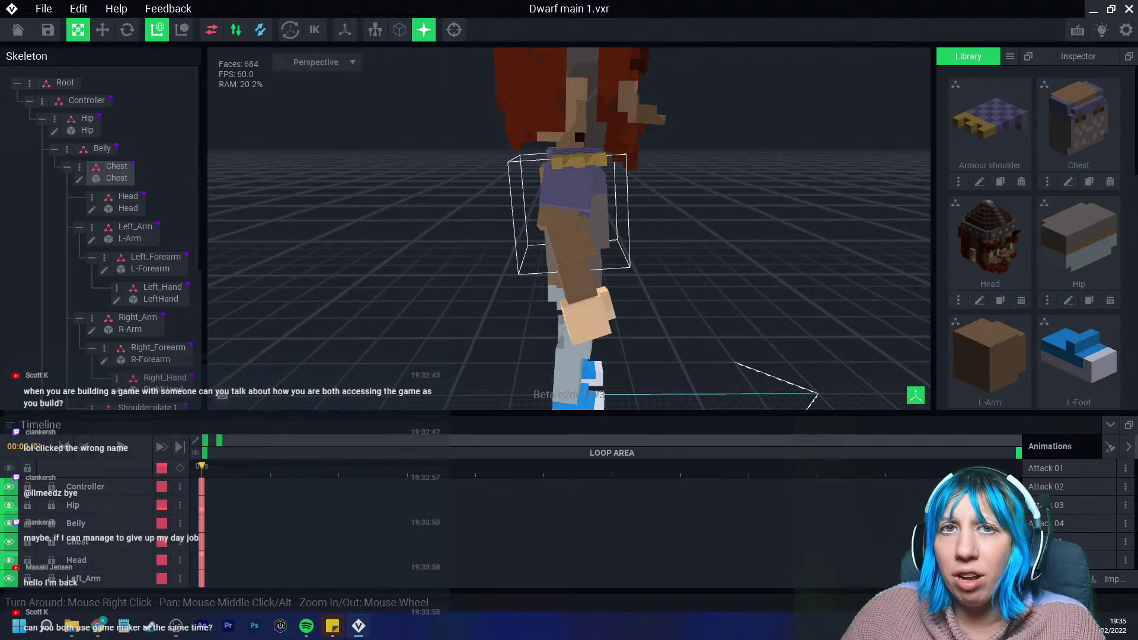
pyautogui.moveTo(571, 182); pyautogui.dragTo(571, 182, button='right')
pyautogui.scroll(5, 571, 183)
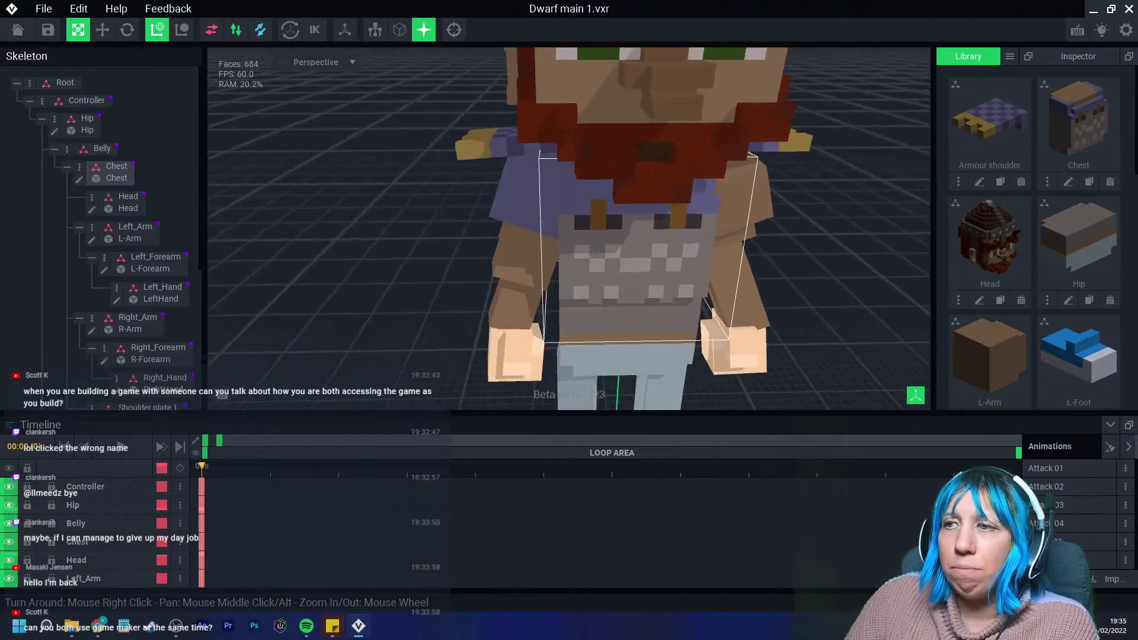
pyautogui.moveTo(681, 255); pyautogui.dragTo(637, 218, button='right')
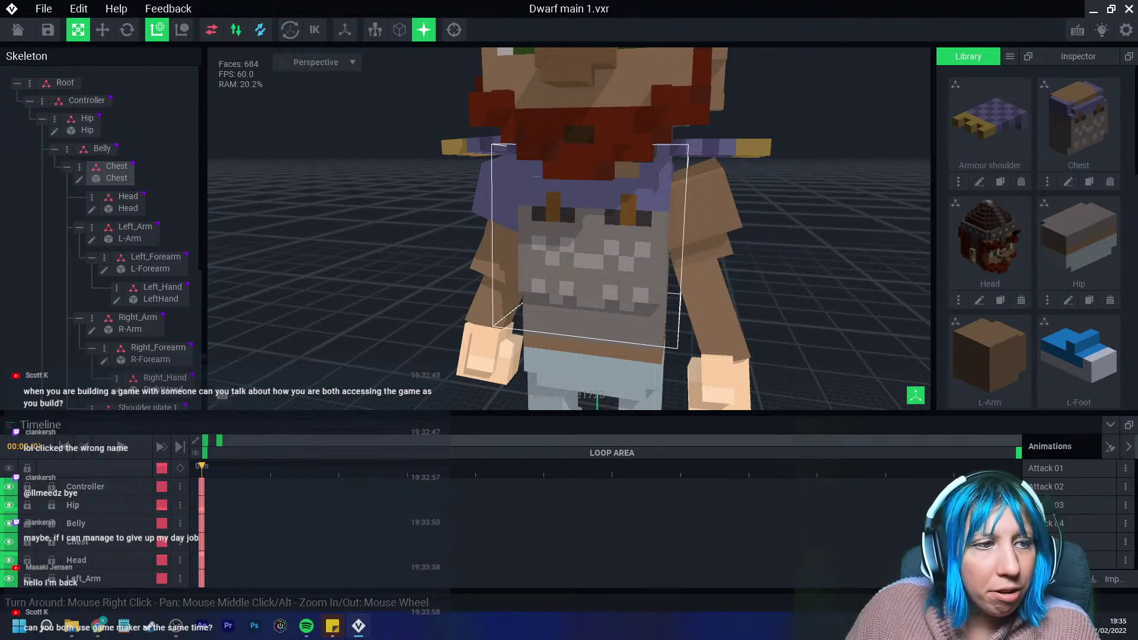
pyautogui.moveTo(721, 228); pyautogui.dragTo(545, 260, button='right')
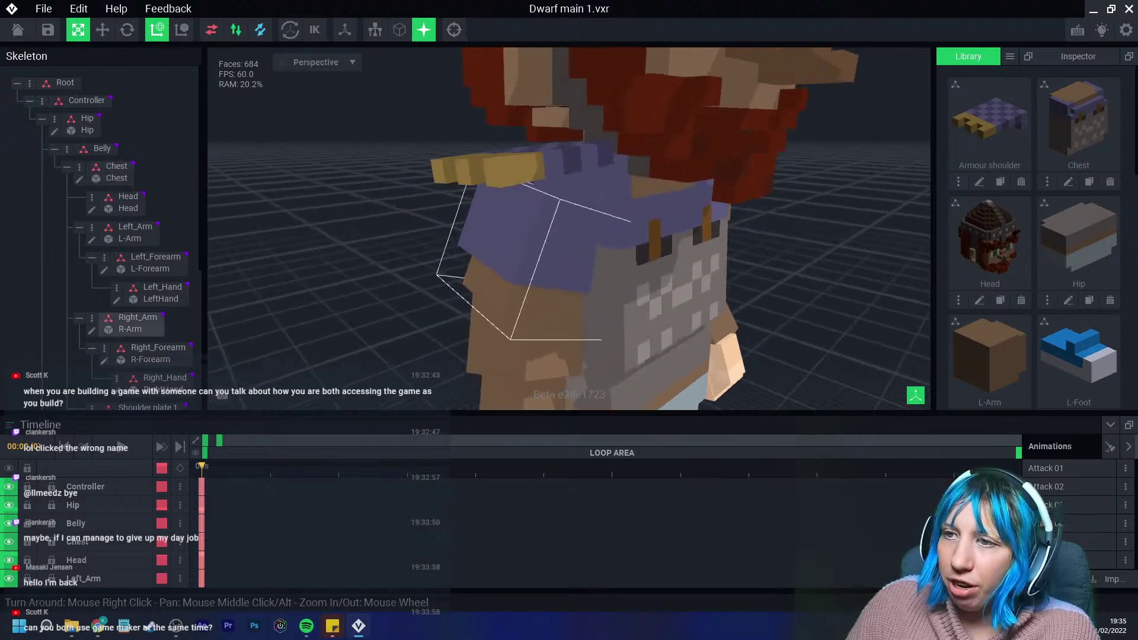
# Open the R-Arm model, show its outlines, pick the sleeve's purple (#5D5C81), and close it with its changes saved.
pyautogui.click(545, 262)
pyautogui.click(92, 254)
pyautogui.moveTo(446, 254); pyautogui.dragTo(484, 199, button='right')
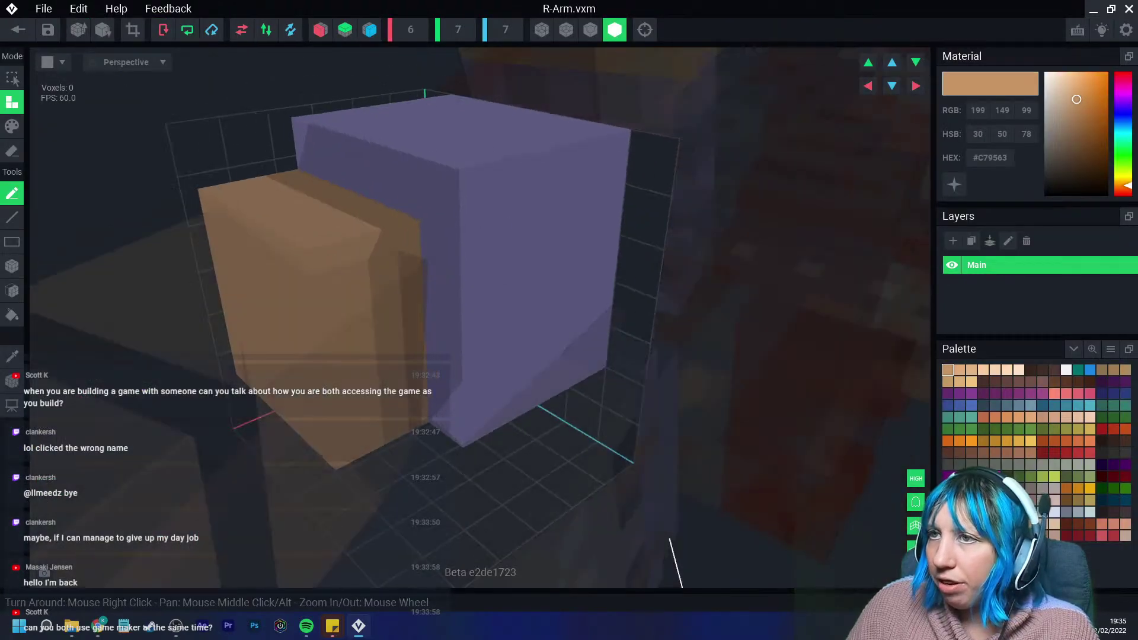
pyautogui.click(590, 30)
pyautogui.moveTo(492, 122); pyautogui.dragTo(453, 142, button='right')
pyautogui.click(12, 356)
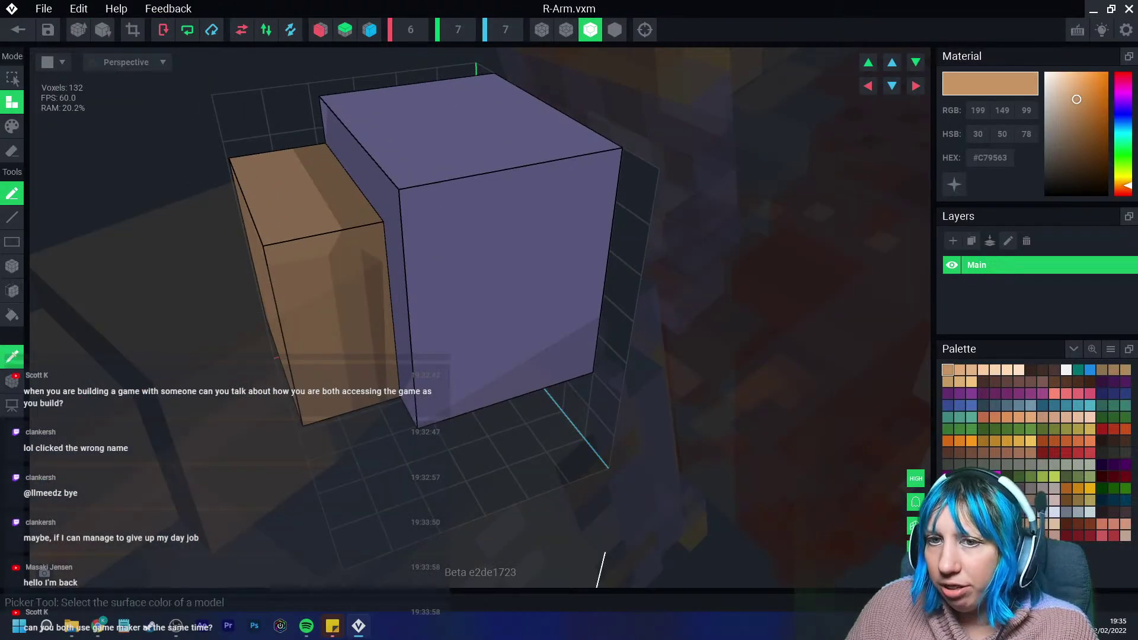
pyautogui.click(541, 190)
pyautogui.moveTo(450, 262); pyautogui.dragTo(472, 239, button='right')
pyautogui.click(18, 30)
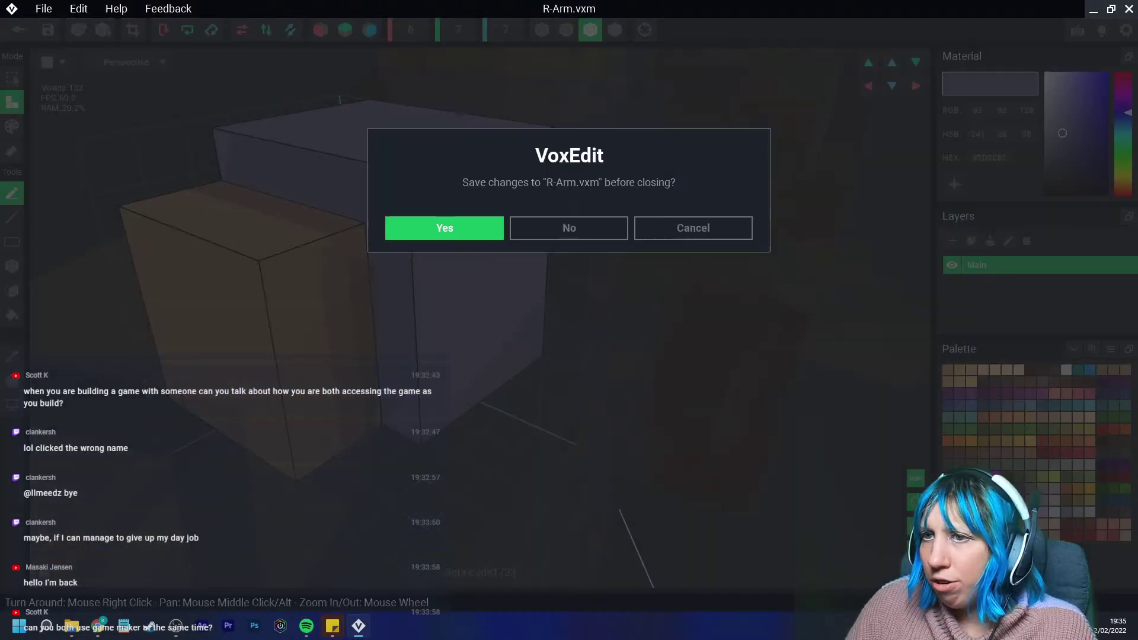
pyautogui.click(444, 228)
# Open the L-Arm model, paint its upper block purple (#5D5C81) as a sleeve, and close it with its changes saved.
pyautogui.click(602, 151)
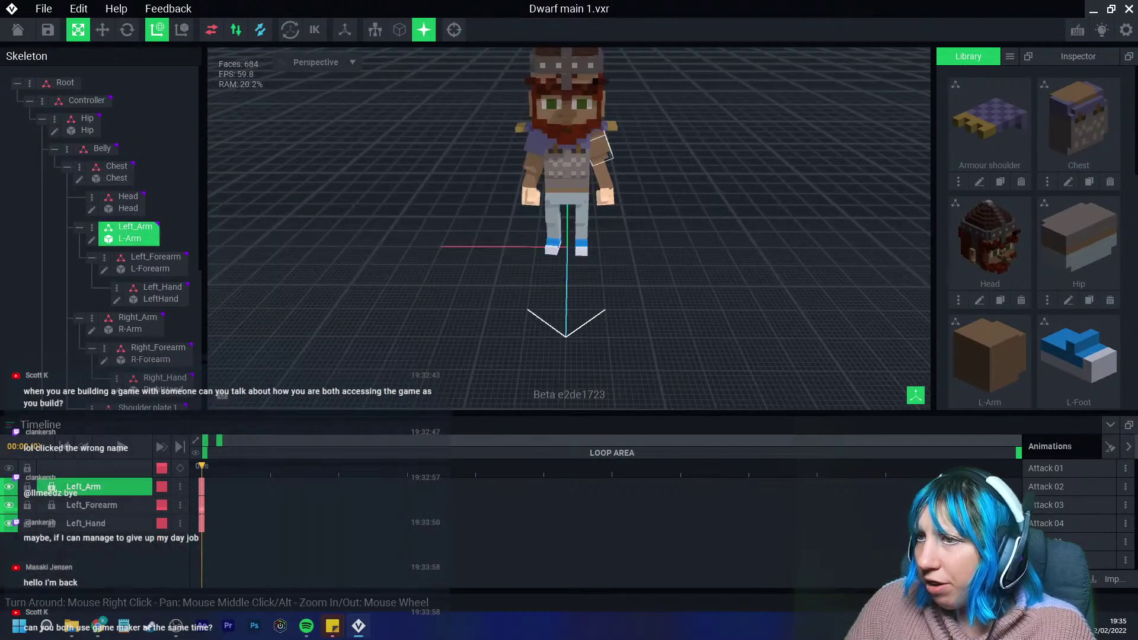
pyautogui.click(92, 240)
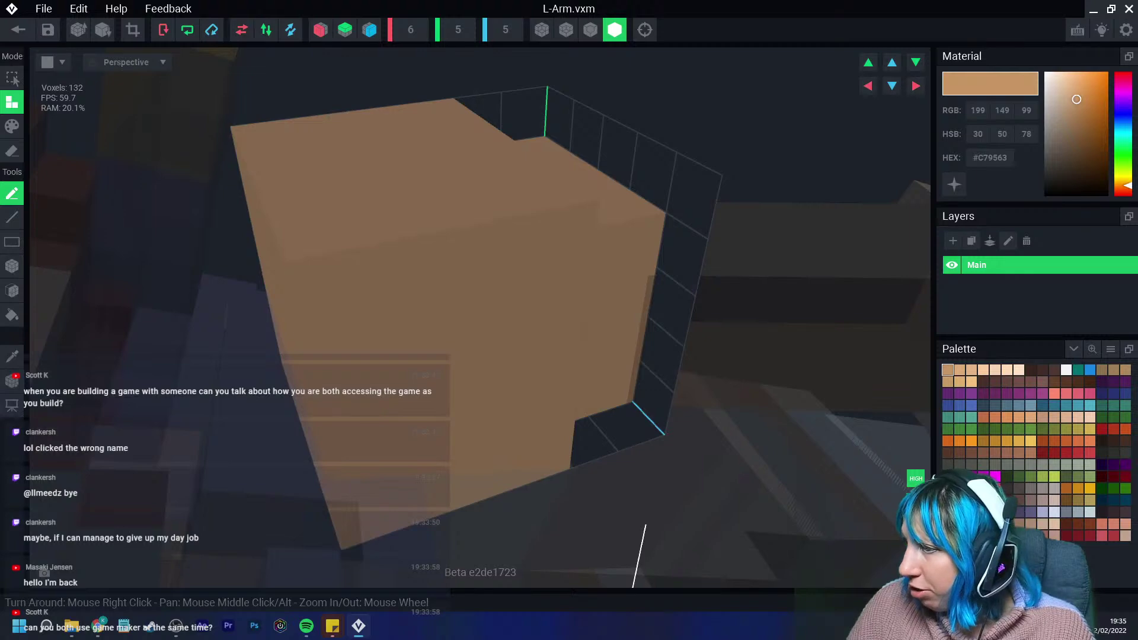
pyautogui.click(12, 125)
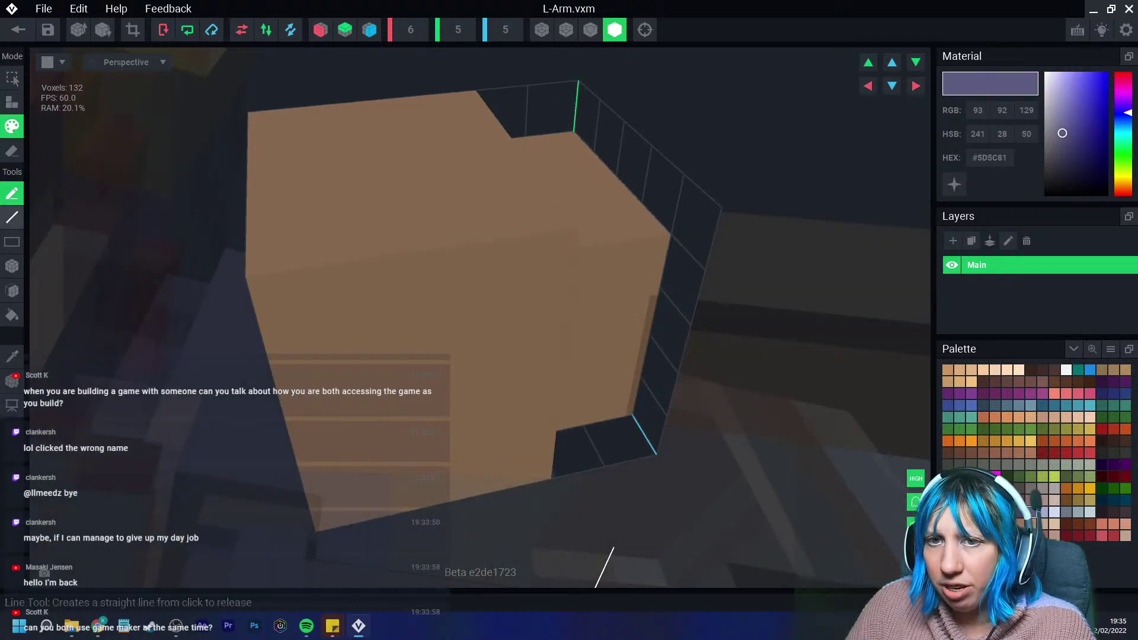
pyautogui.click(12, 266)
pyautogui.moveTo(285, 149); pyautogui.dragTo(525, 468)
pyautogui.moveTo(525, 469); pyautogui.dragTo(488, 437, button='right')
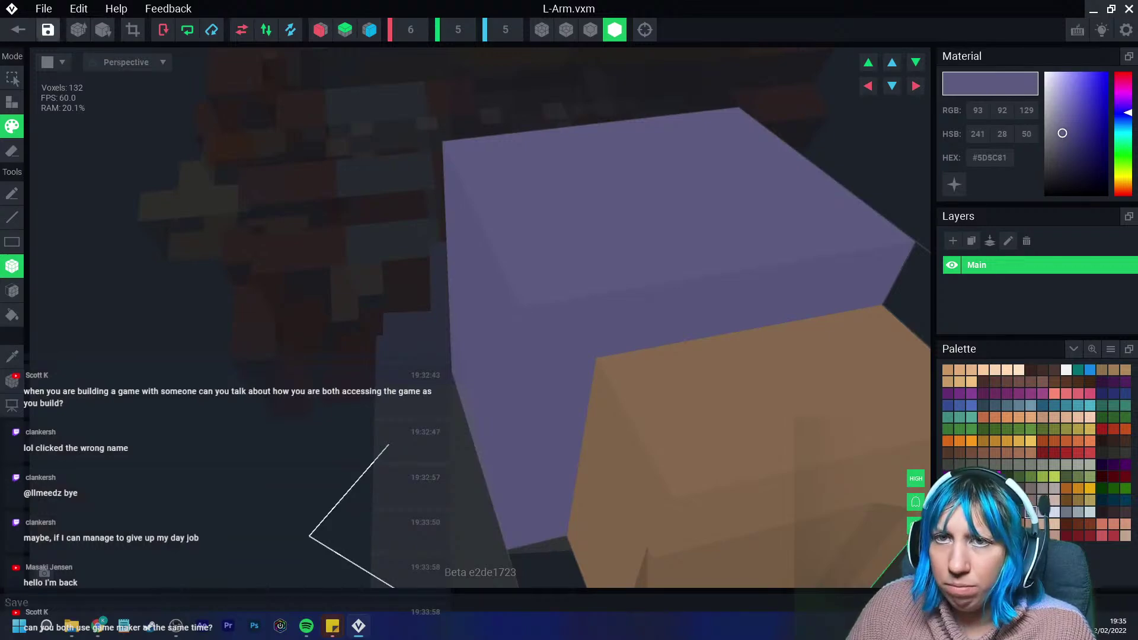
pyautogui.click(18, 30)
pyautogui.click(445, 228)
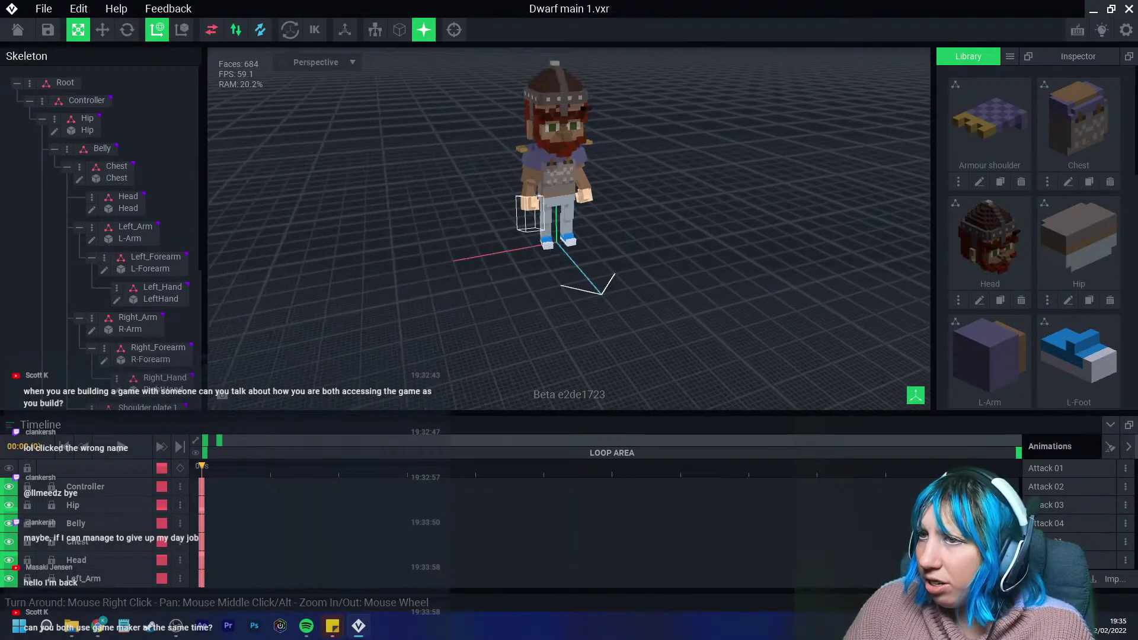
# Turn off Light 1 and Light 2 for the dwarf scene, reframe the character, and turn Light 1 back on.
pyautogui.scroll(8, 528, 208)
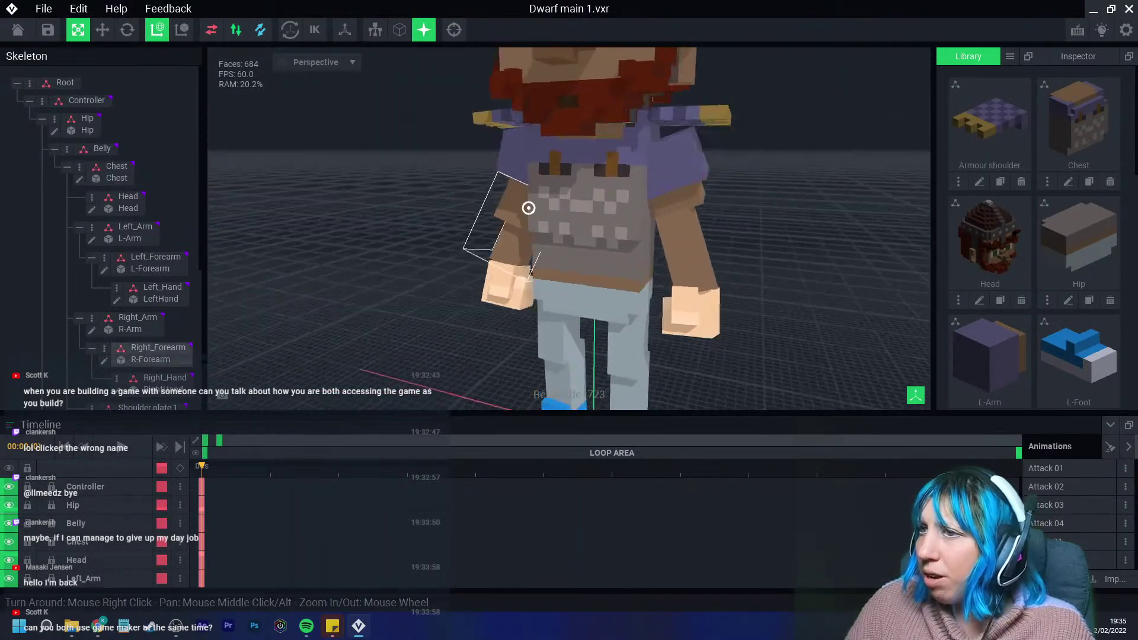
pyautogui.click(1102, 30)
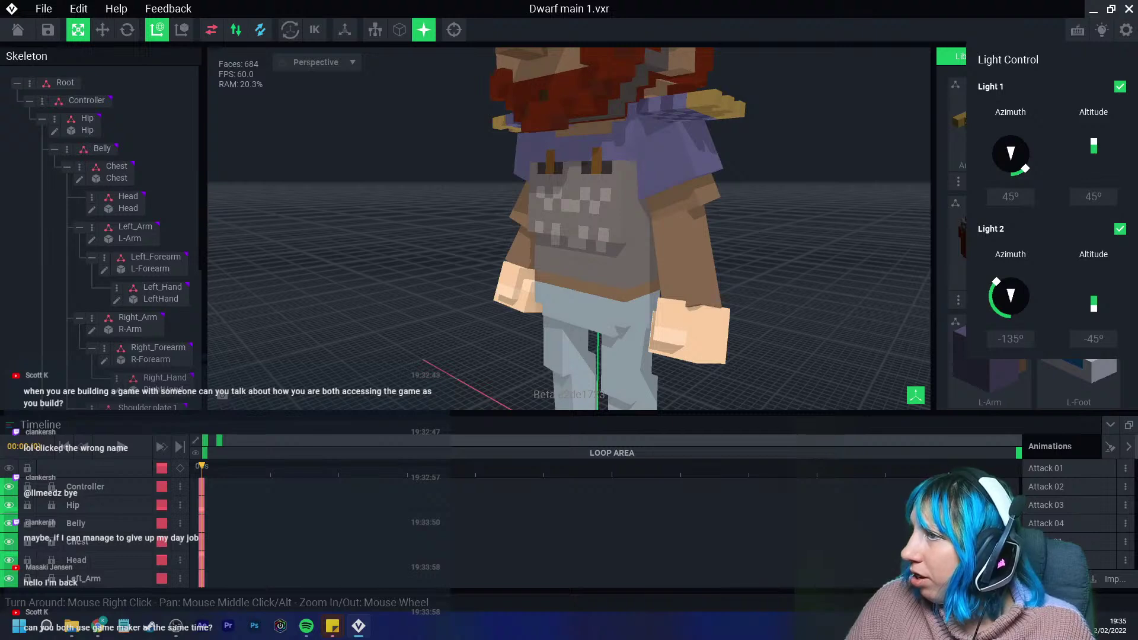
pyautogui.click(1120, 86)
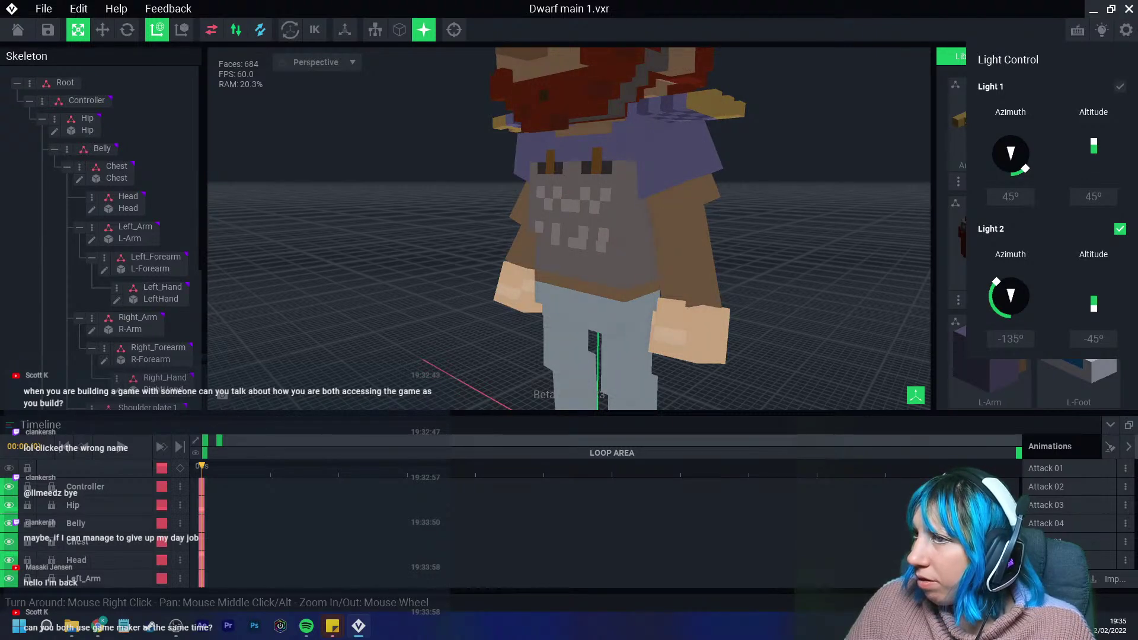
pyautogui.click(1121, 229)
pyautogui.moveTo(730, 205); pyautogui.dragTo(724, 171, button='right')
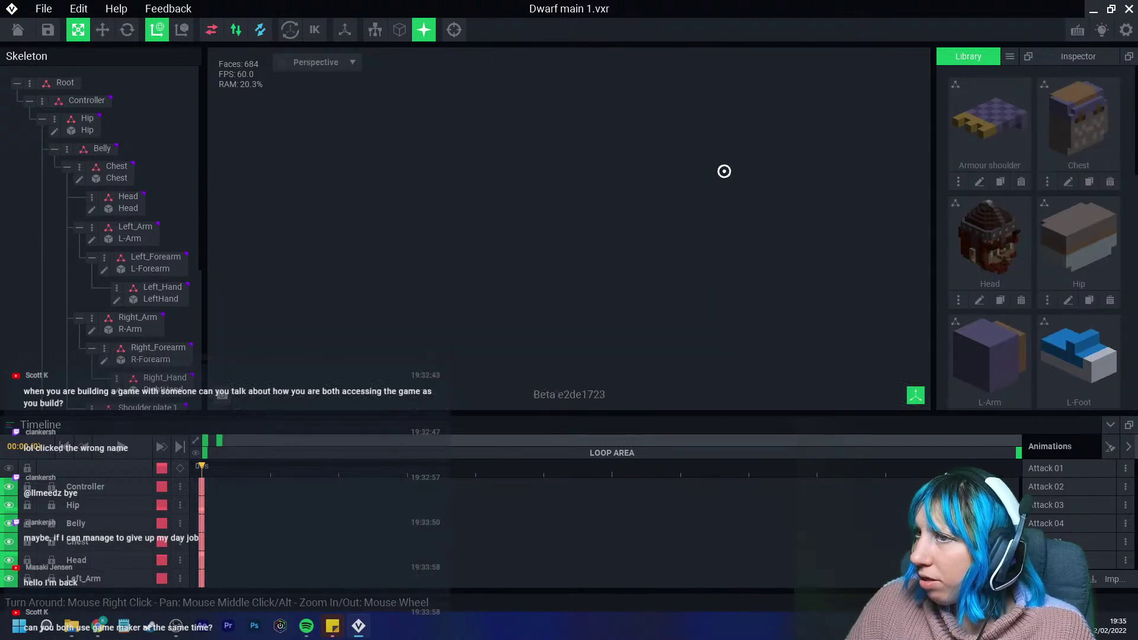
pyautogui.click(453, 29)
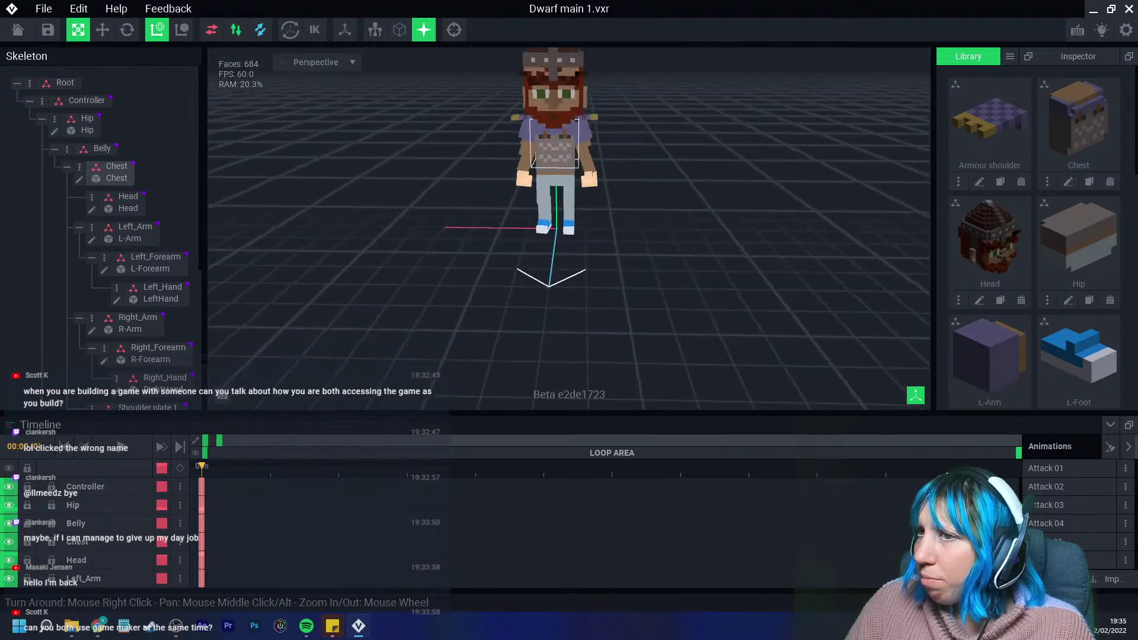
pyautogui.moveTo(549, 144)
pyautogui.mouseDown(button='right')
pyautogui.moveTo(569, 144)
pyautogui.moveTo(528, 147)
pyautogui.moveTo(542, 149)
pyautogui.mouseUp(button='right')
pyautogui.click(1102, 30)
pyautogui.click(1120, 86)
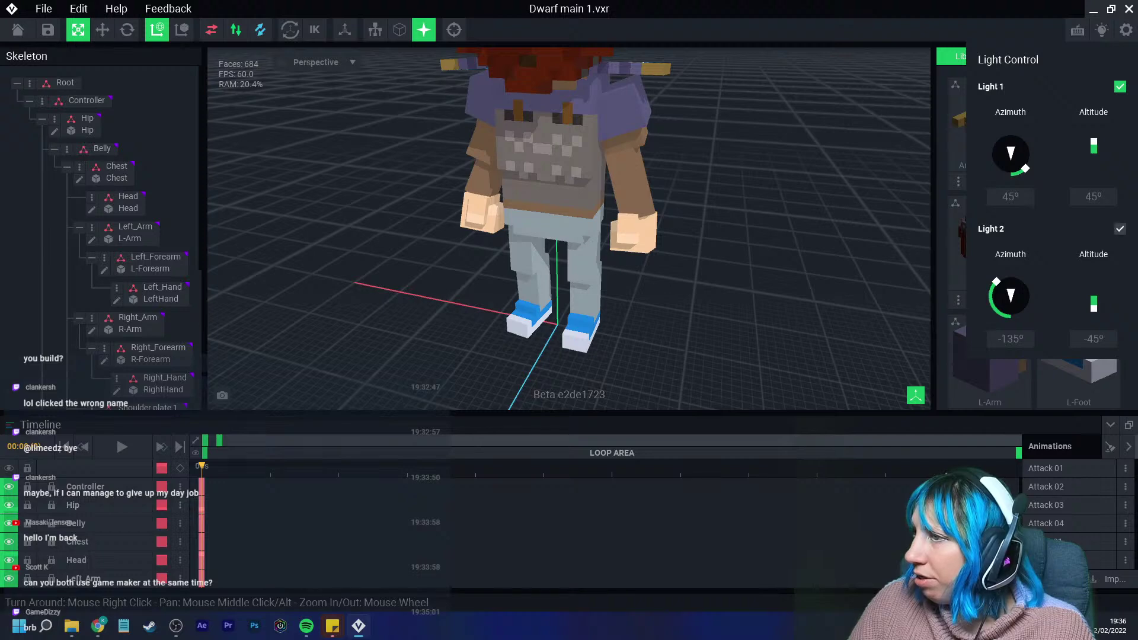
# Examine the dwarf's clothing from the front and back, and select the chest to check how it meets the sleeves.
pyautogui.moveTo(546, 106); pyautogui.dragTo(691, 118, button='middle')
pyautogui.moveTo(691, 117); pyautogui.dragTo(688, 139, button='right')
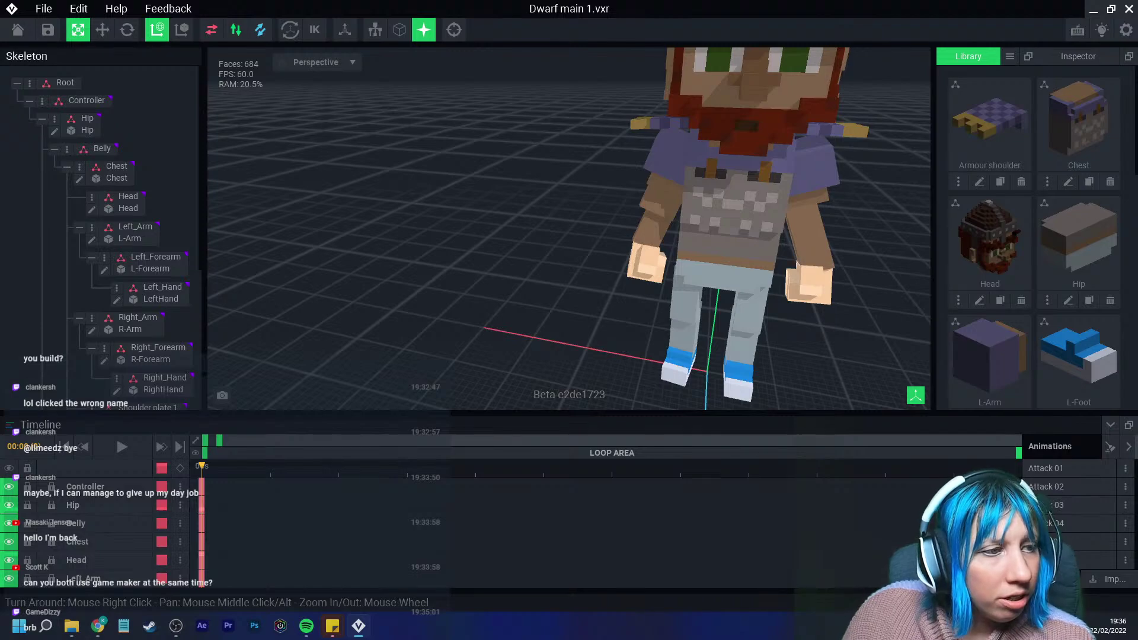
pyautogui.moveTo(577, 190); pyautogui.dragTo(605, 209, button='right')
pyautogui.scroll(3, 605, 209)
pyautogui.click(456, 249)
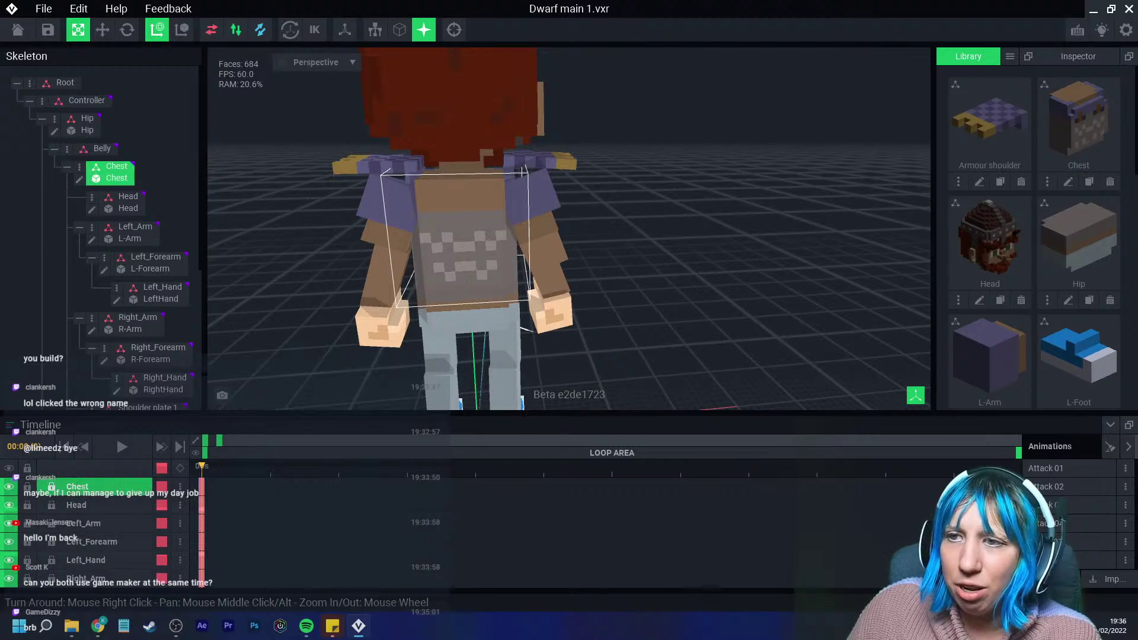
pyautogui.moveTo(456, 248); pyautogui.dragTo(452, 243, button='right')
pyautogui.scroll(2, 451, 243)
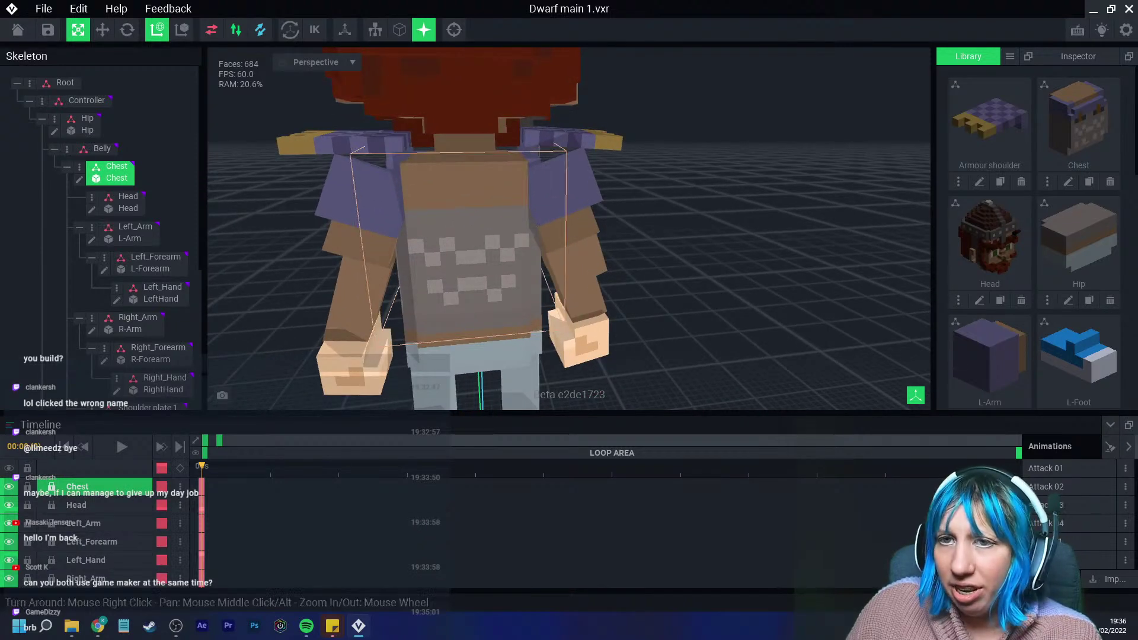
# Open the Chest model, paint two voxel rows across the upper back purple (#5D5C81), and close it with its changes saved.
pyautogui.doubleClick(451, 244)
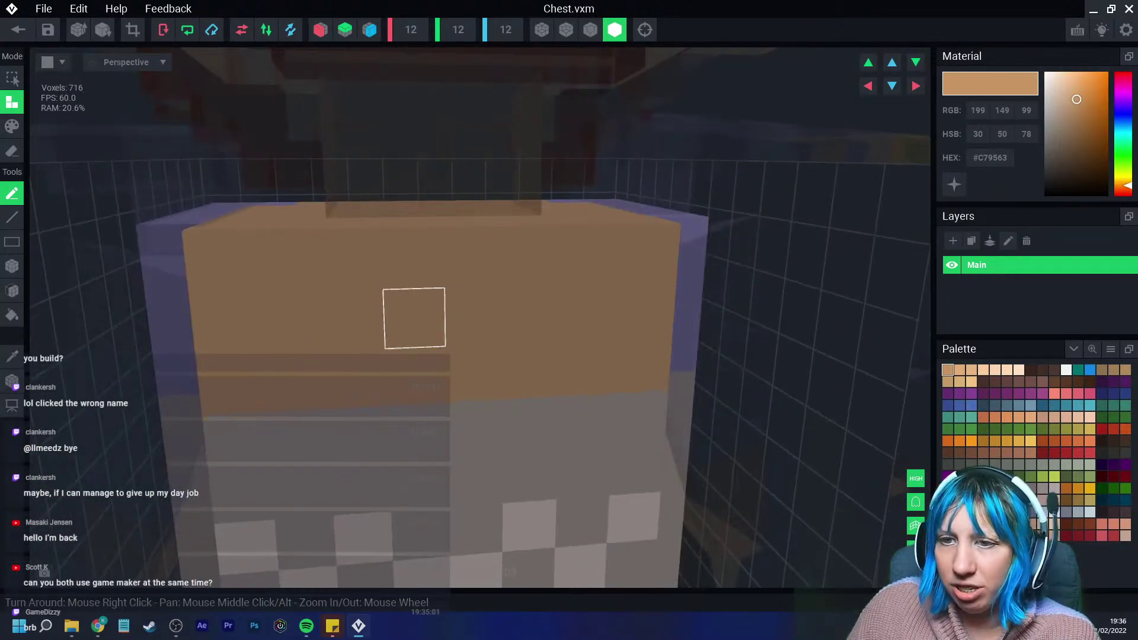
pyautogui.click(178, 311)
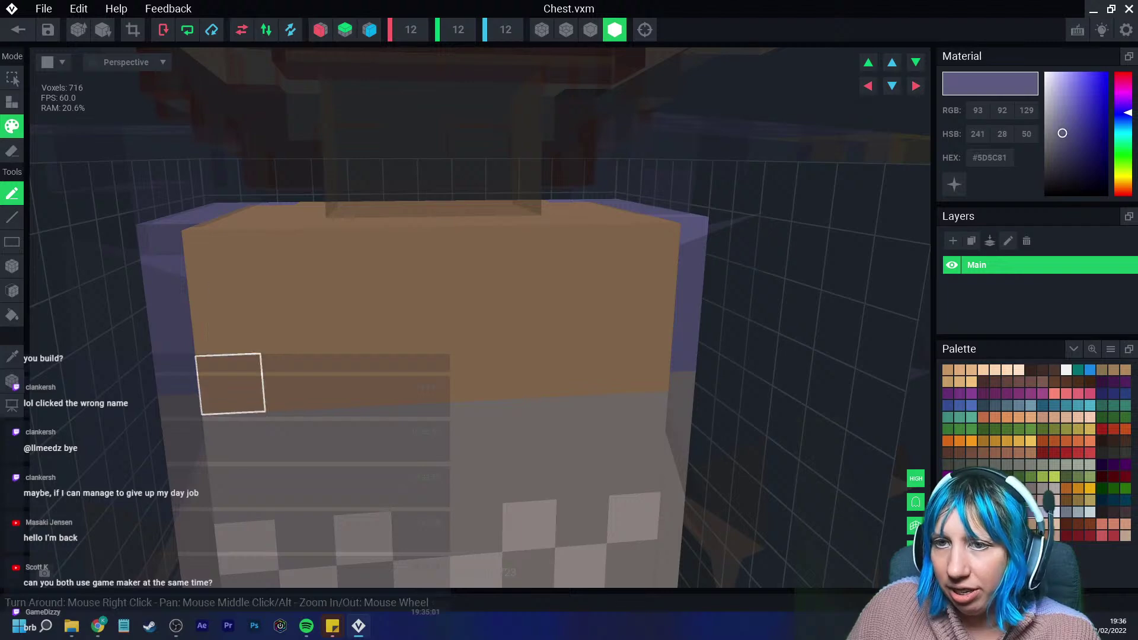
pyautogui.moveTo(228, 380); pyautogui.dragTo(474, 373)
pyautogui.moveTo(648, 311); pyautogui.dragTo(591, 313)
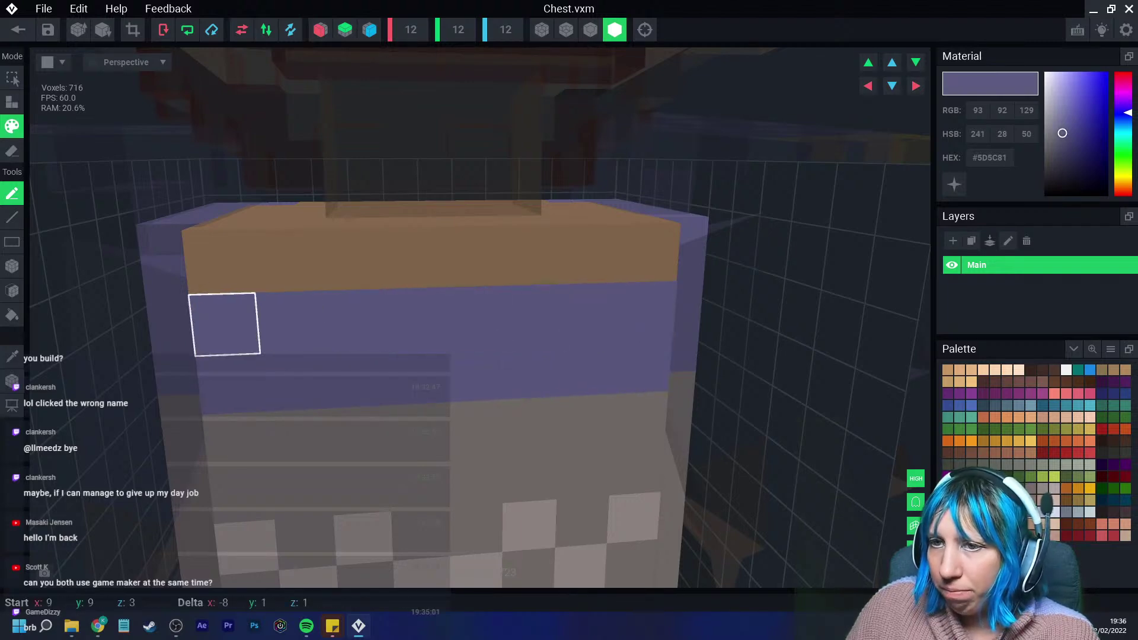
pyautogui.scroll(-2, 387, 396)
pyautogui.moveTo(387, 396); pyautogui.dragTo(376, 394, button='right')
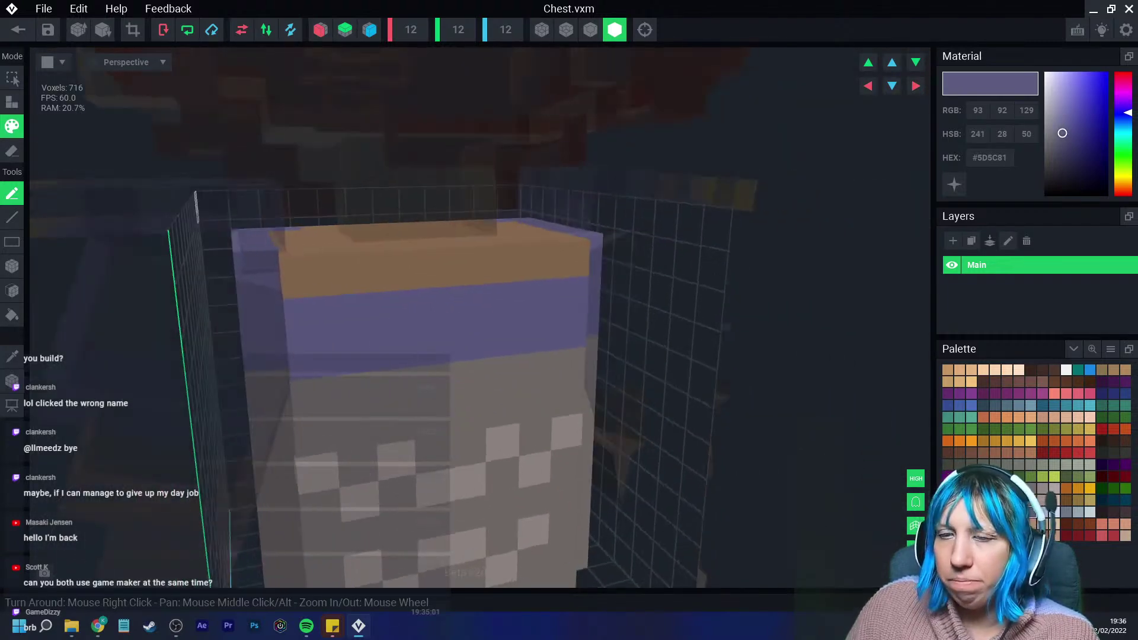
pyautogui.click(18, 30)
pyautogui.click(445, 226)
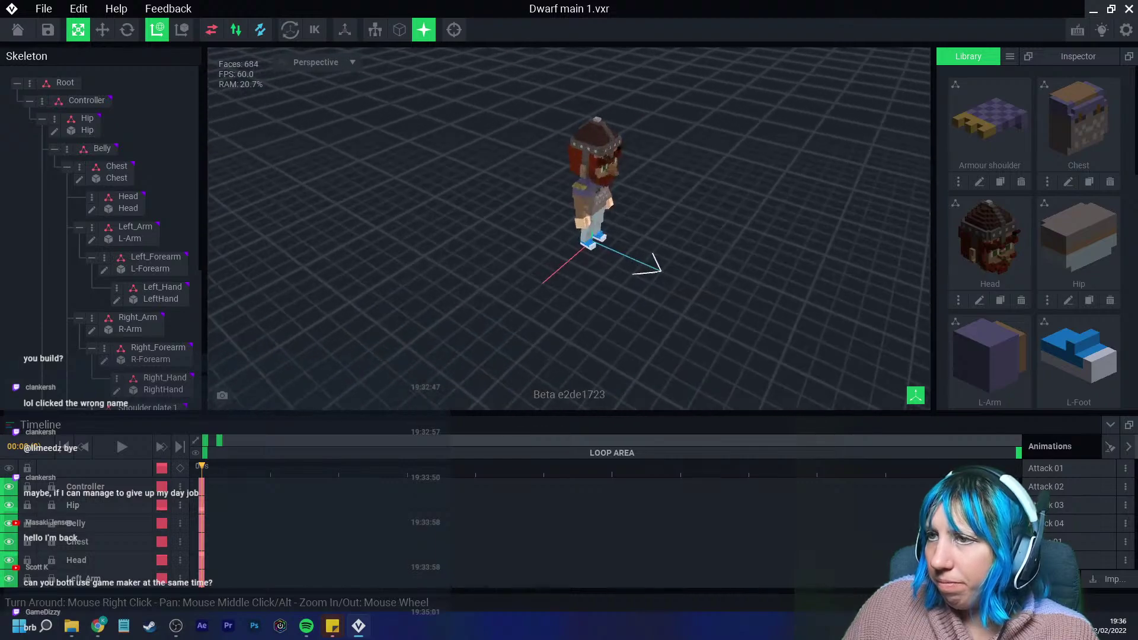
# Inspect the dwarf's torso, sleeves and shoulder plates from the front at close range.
pyautogui.scroll(3, 652, 237)
pyautogui.moveTo(652, 237); pyautogui.dragTo(497, 177, button='right')
pyautogui.moveTo(498, 178); pyautogui.dragTo(541, 237, button='middle')
pyautogui.scroll(3, 541, 237)
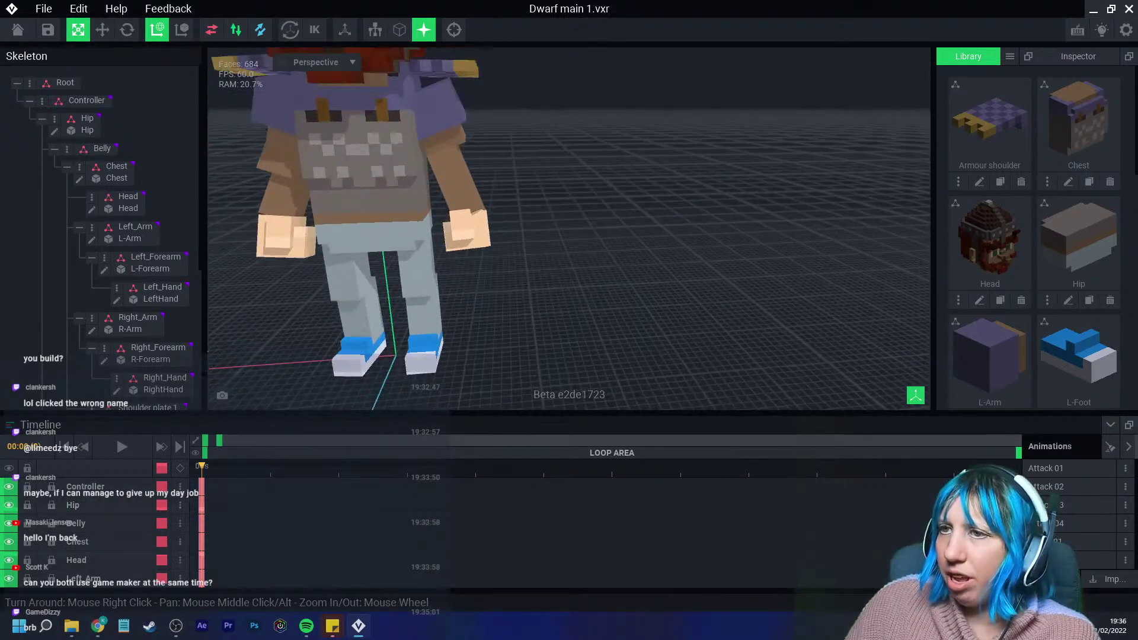
pyautogui.moveTo(370, 138); pyautogui.dragTo(485, 205, button='middle')
pyautogui.scroll(2, 485, 206)
pyautogui.moveTo(486, 205); pyautogui.dragTo(495, 187, button='right')
pyautogui.moveTo(503, 219); pyautogui.dragTo(543, 225, button='middle')
pyautogui.moveTo(543, 226); pyautogui.dragTo(554, 203, button='right')
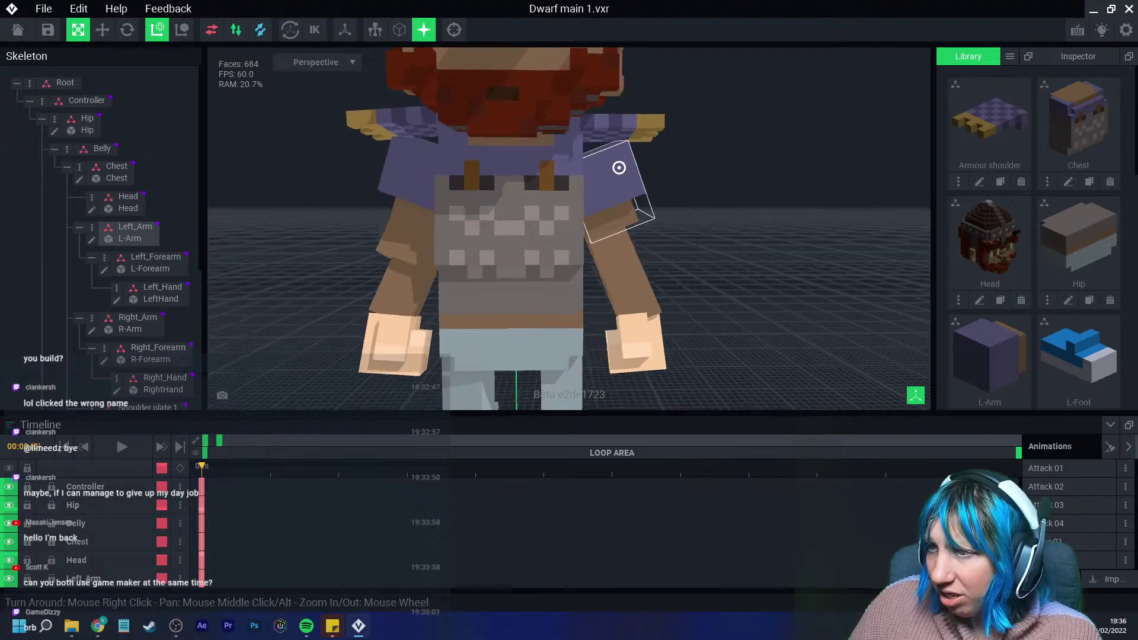
# Open the L-Arm model to examine its purple sleeve, and close it with its changes saved.
pyautogui.moveTo(619, 167); pyautogui.dragTo(620, 168, button='right')
pyautogui.click(620, 168)
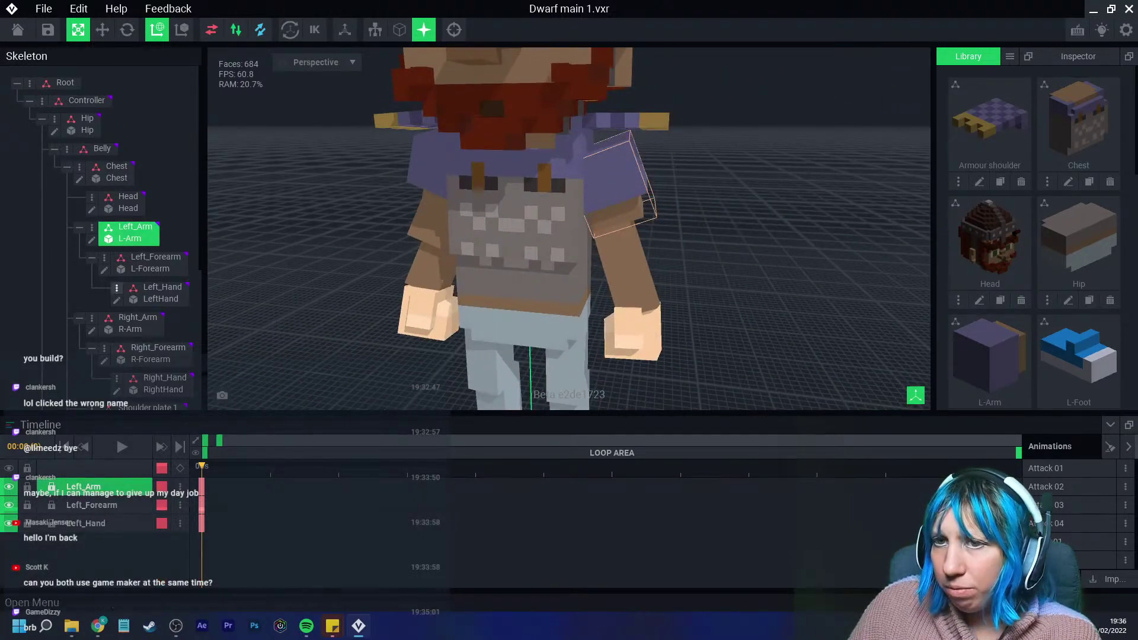
pyautogui.click(91, 239)
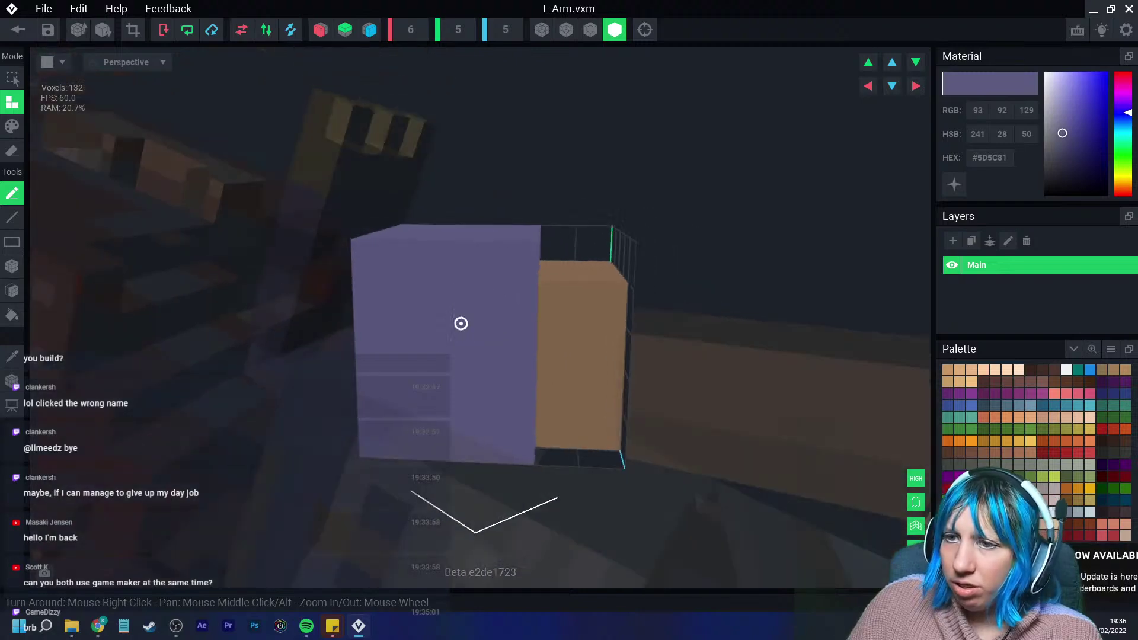
pyautogui.moveTo(462, 323); pyautogui.dragTo(439, 322, button='right')
pyautogui.click(18, 30)
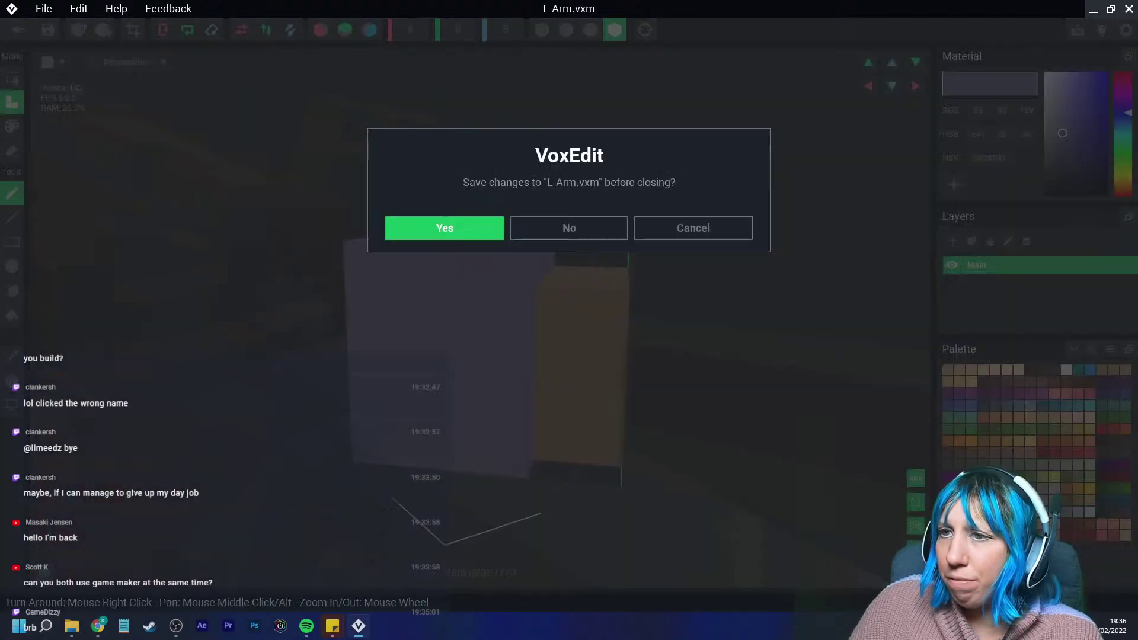
pyautogui.click(445, 228)
# Examine the dwarf's waist and legs from the front and side, selecting the hip and recentring the camera.
pyautogui.moveTo(527, 175); pyautogui.dragTo(560, 204, button='right')
pyautogui.scroll(3, 552, 208)
pyautogui.scroll(-3, 552, 208)
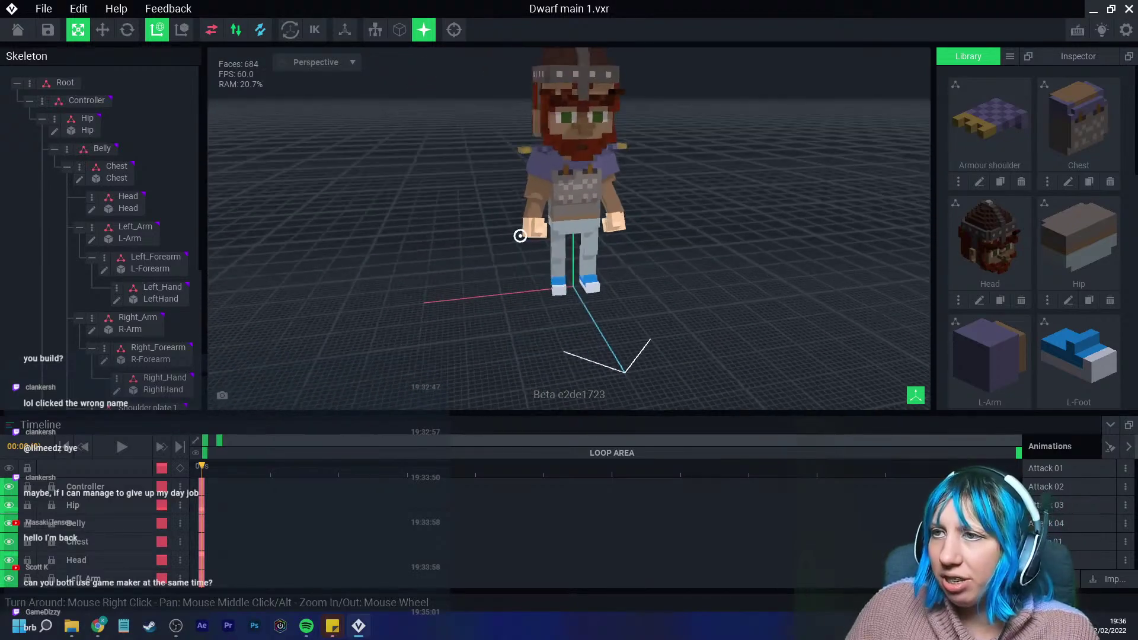
pyautogui.scroll(5, 533, 235)
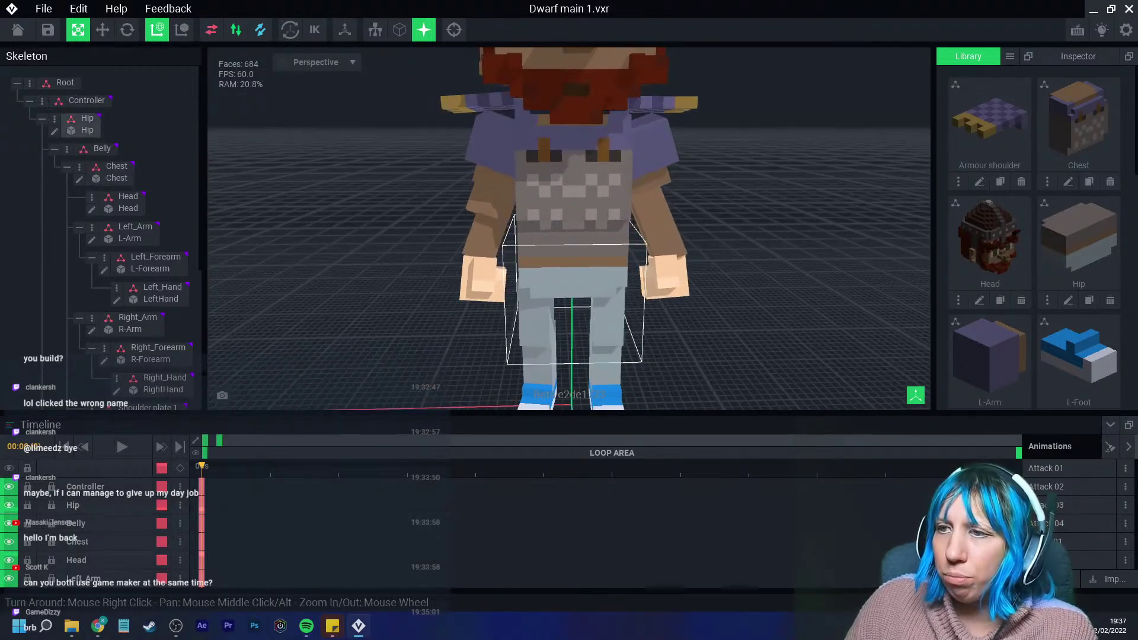
pyautogui.moveTo(579, 243)
pyautogui.mouseDown(button='right')
pyautogui.moveTo(550, 261)
pyautogui.moveTo(580, 264)
pyautogui.moveTo(559, 248)
pyautogui.moveTo(562, 272)
pyautogui.moveTo(587, 264)
pyautogui.mouseUp(button='right')
pyautogui.click(550, 262)
pyautogui.scroll(-2, 551, 262)
pyautogui.scroll(-2, 581, 263)
pyautogui.scroll(3, 587, 264)
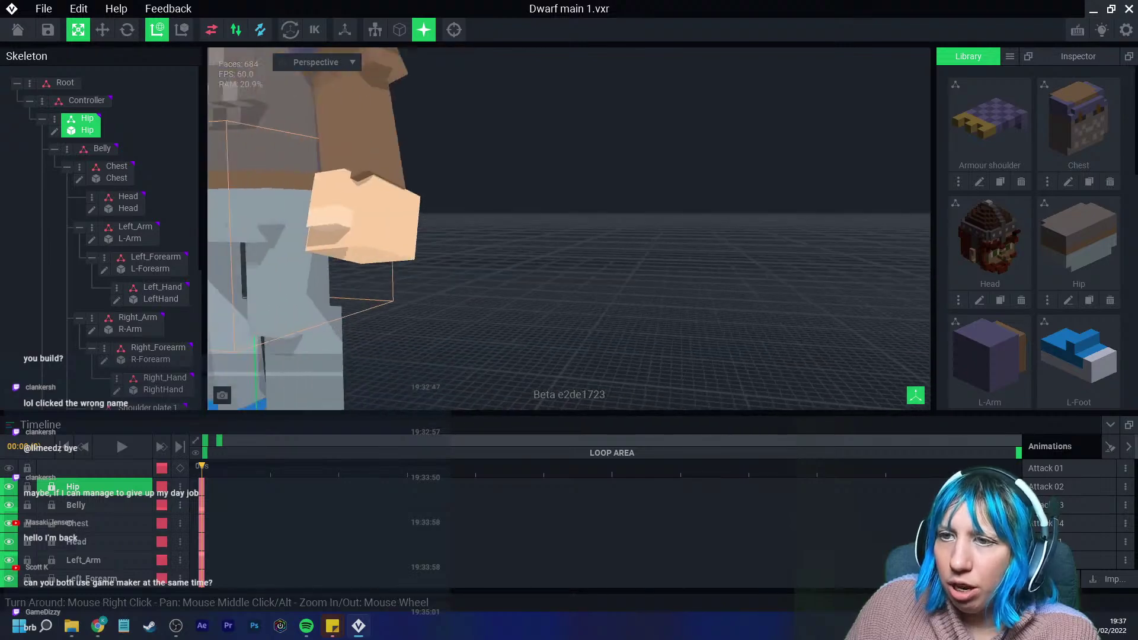
pyautogui.scroll(-3, 587, 264)
pyautogui.moveTo(497, 274); pyautogui.dragTo(557, 276, button='right')
pyautogui.scroll(3, 558, 276)
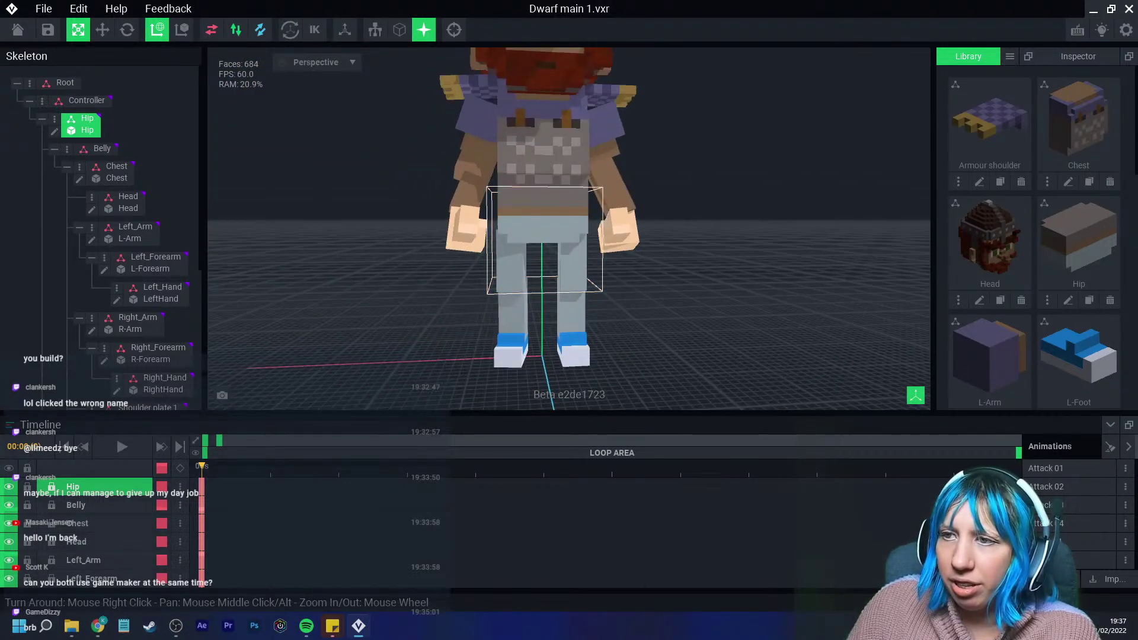
pyautogui.moveTo(415, 188); pyautogui.dragTo(419, 183, button='right')
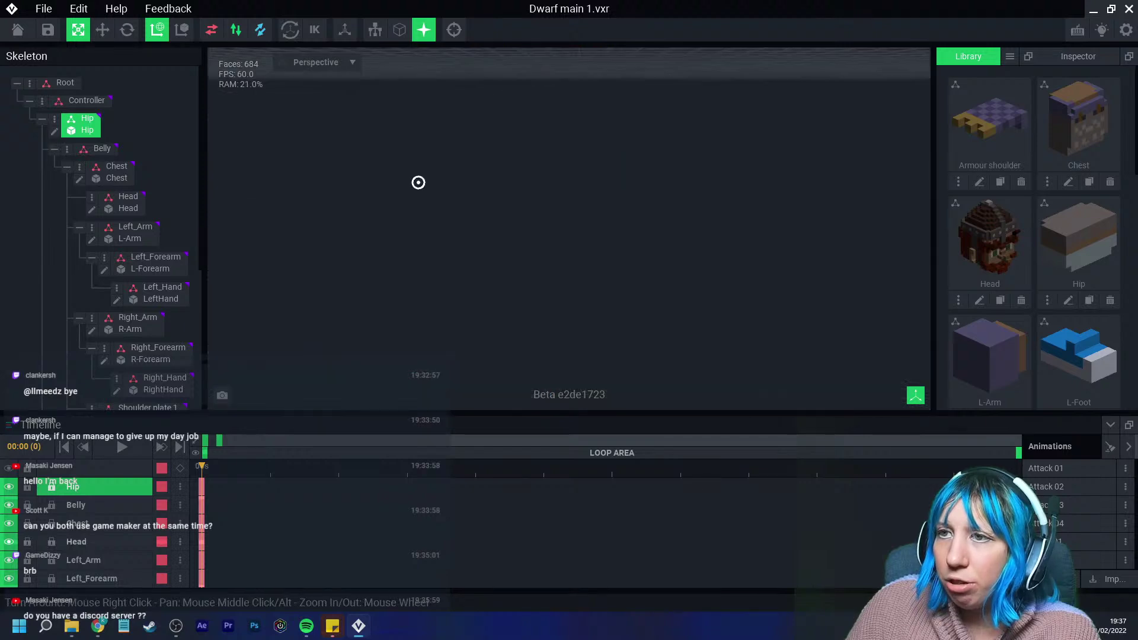
pyautogui.click(454, 30)
pyautogui.scroll(5, 533, 237)
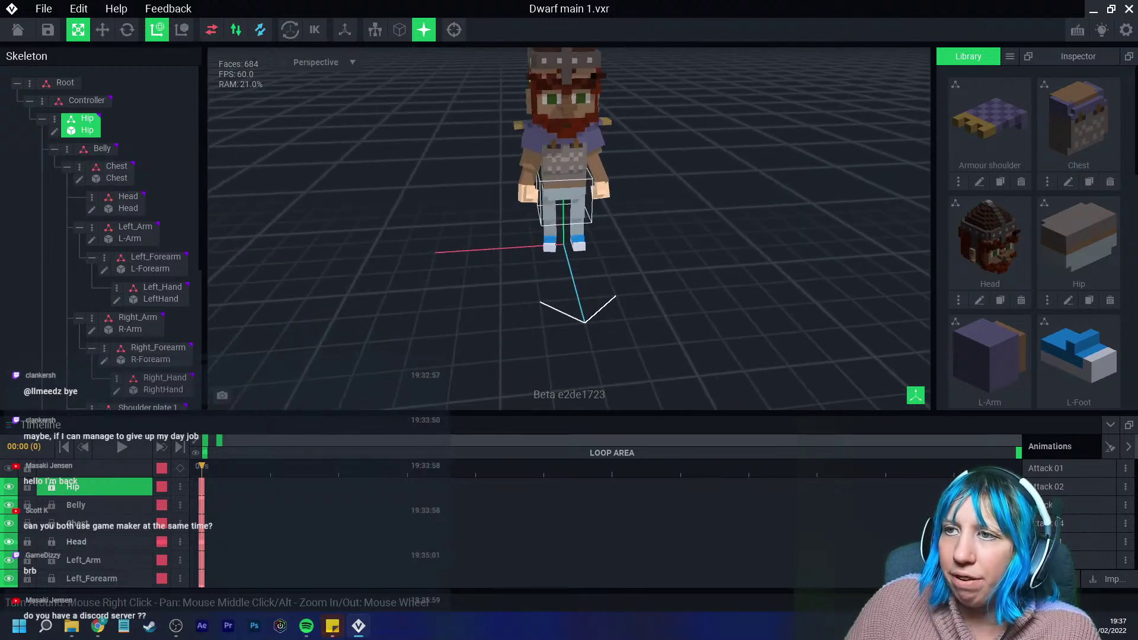
pyautogui.moveTo(534, 202); pyautogui.dragTo(516, 166, button='right')
pyautogui.scroll(3, 516, 166)
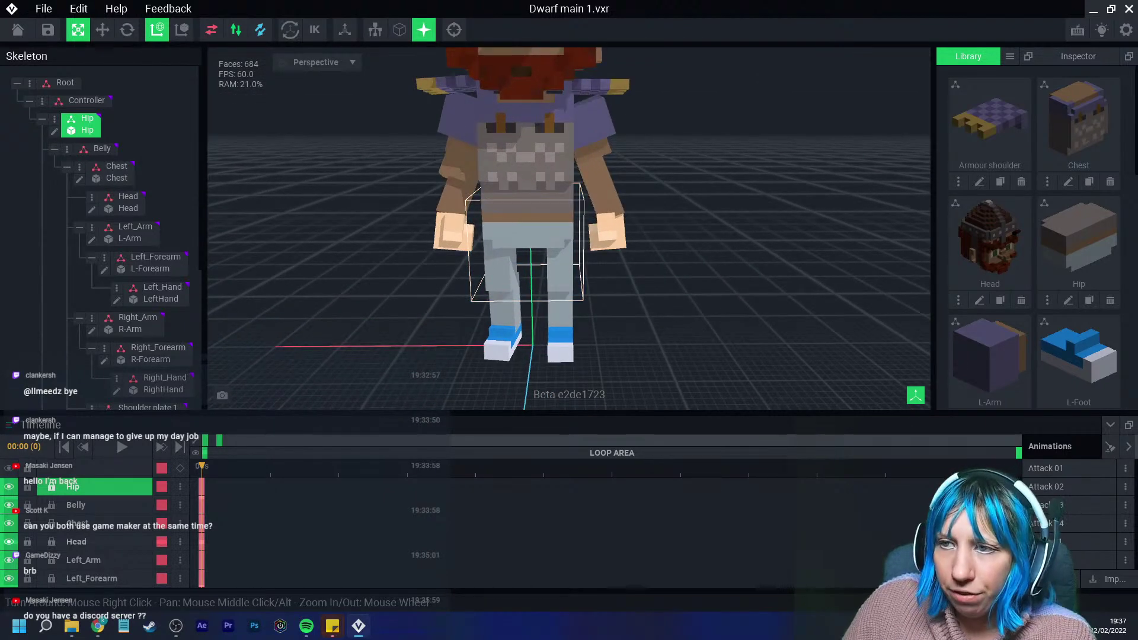
# Open the Hip model and paint the light blue front area below the belt purple (#5D5C81).
pyautogui.click(54, 131)
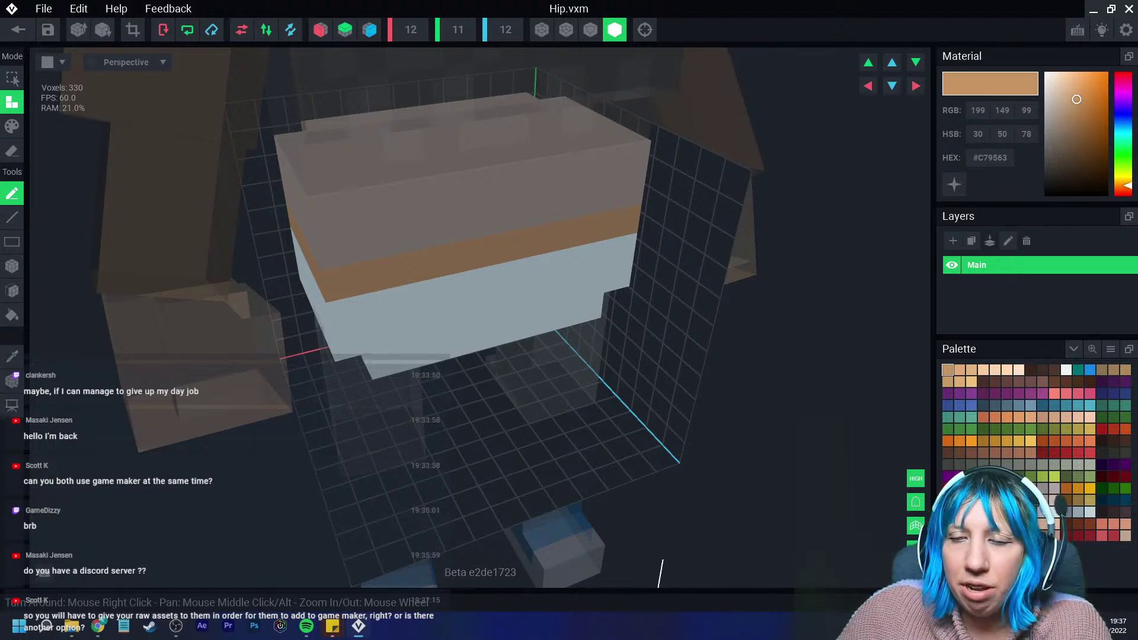
pyautogui.moveTo(510, 276); pyautogui.dragTo(517, 320, button='right')
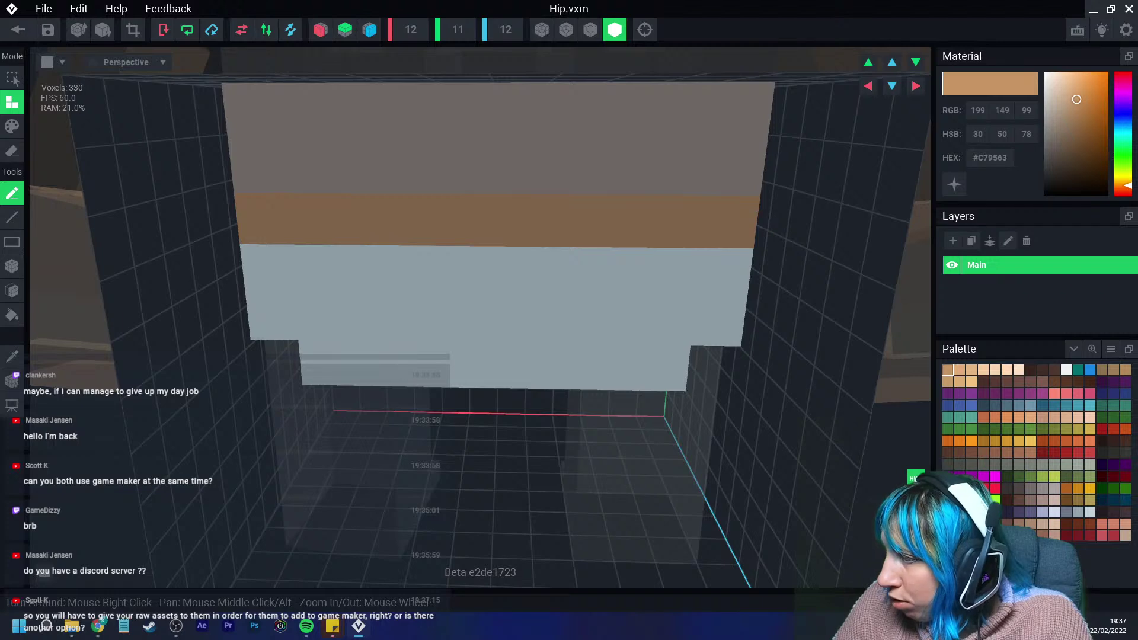
pyautogui.click(1030, 512)
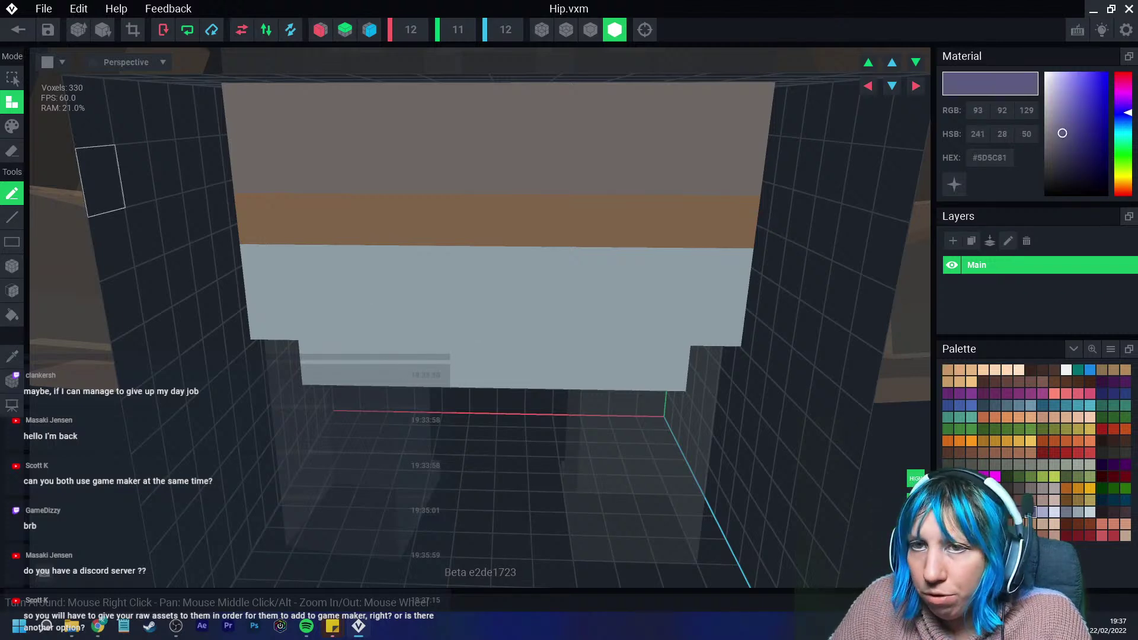
pyautogui.click(12, 126)
pyautogui.moveTo(315, 267)
pyautogui.mouseDown()
pyautogui.moveTo(470, 363)
pyautogui.moveTo(662, 365)
pyautogui.mouseUp()
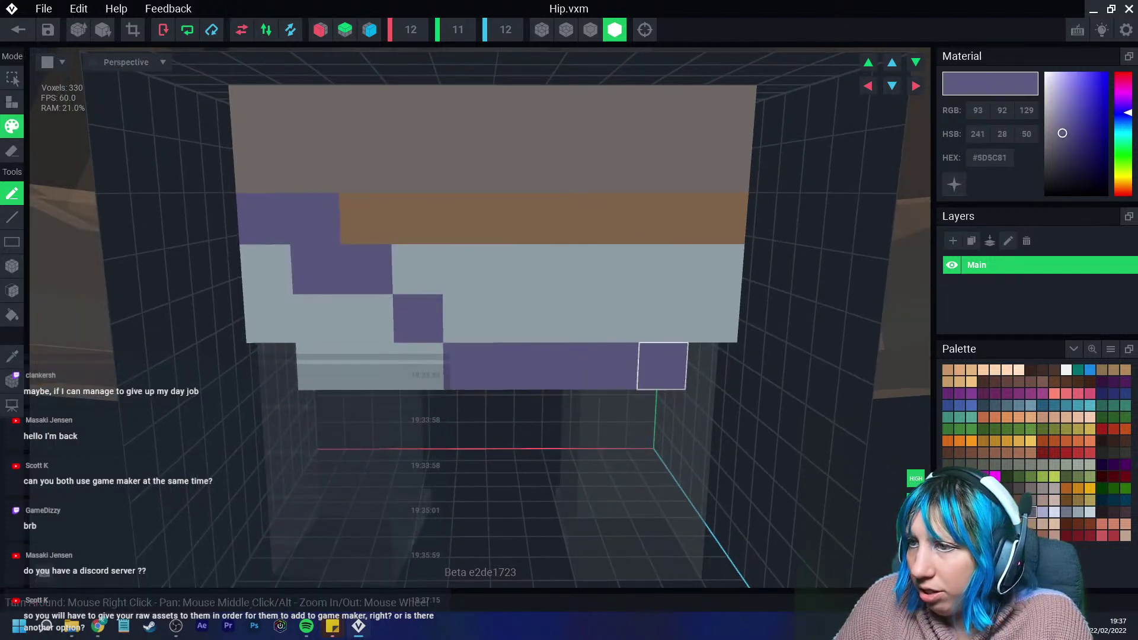
pyautogui.click(12, 291)
pyautogui.click(451, 267)
pyautogui.click(317, 317)
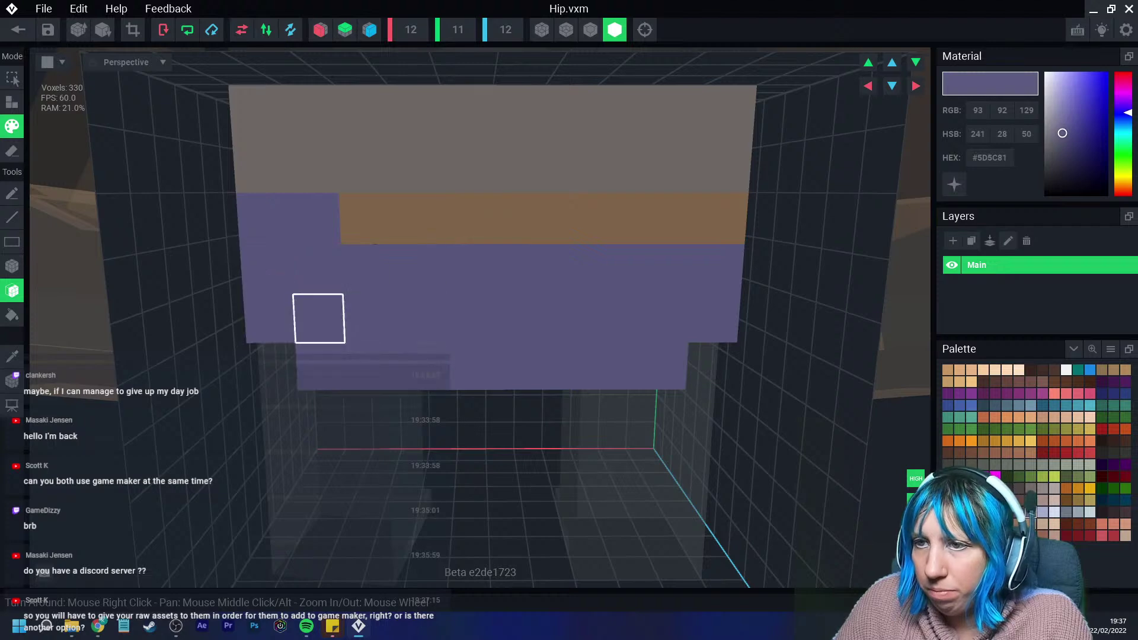
# Fill the brown belt band and the hip's other sides with the same purple, and show the model's edge outlines.
pyautogui.click(534, 219)
pyautogui.moveTo(534, 219); pyautogui.dragTo(808, 305, button='right')
pyautogui.moveTo(803, 368); pyautogui.dragTo(437, 293, button='right')
pyautogui.click(437, 293)
pyautogui.click(407, 173)
pyautogui.moveTo(406, 173); pyautogui.dragTo(593, 179, button='right')
pyautogui.moveTo(589, 279); pyautogui.dragTo(593, 468, button='right')
pyautogui.click(590, 29)
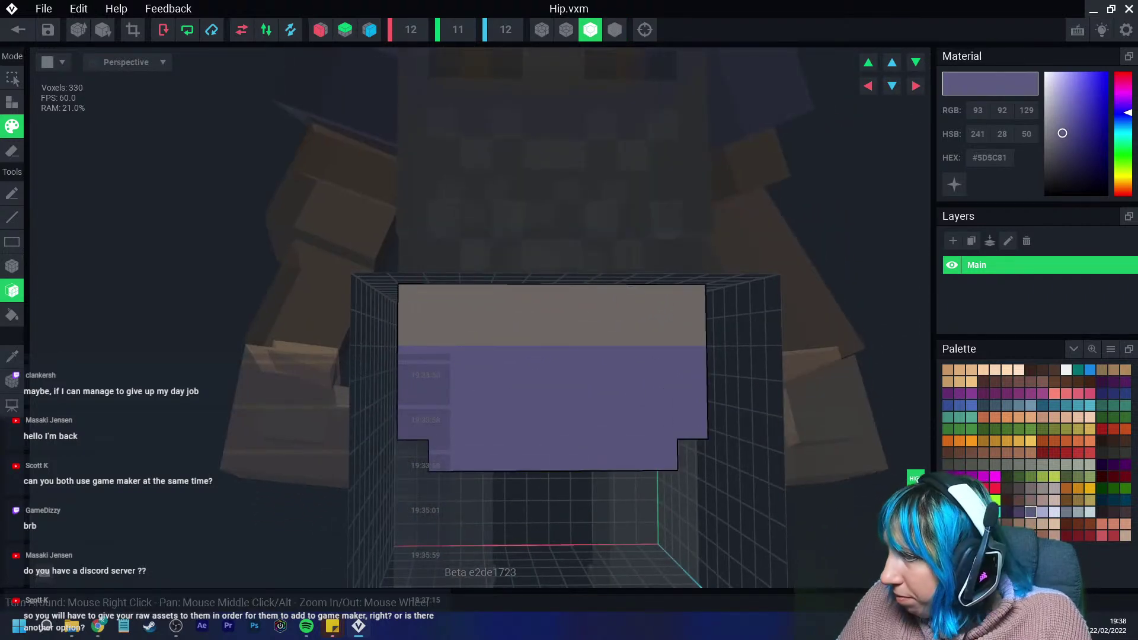
# Try to paint glowing green (#56682A) two-voxel-high patches separately on both sides of the hip's front, and undo them.
pyautogui.click(1042, 430)
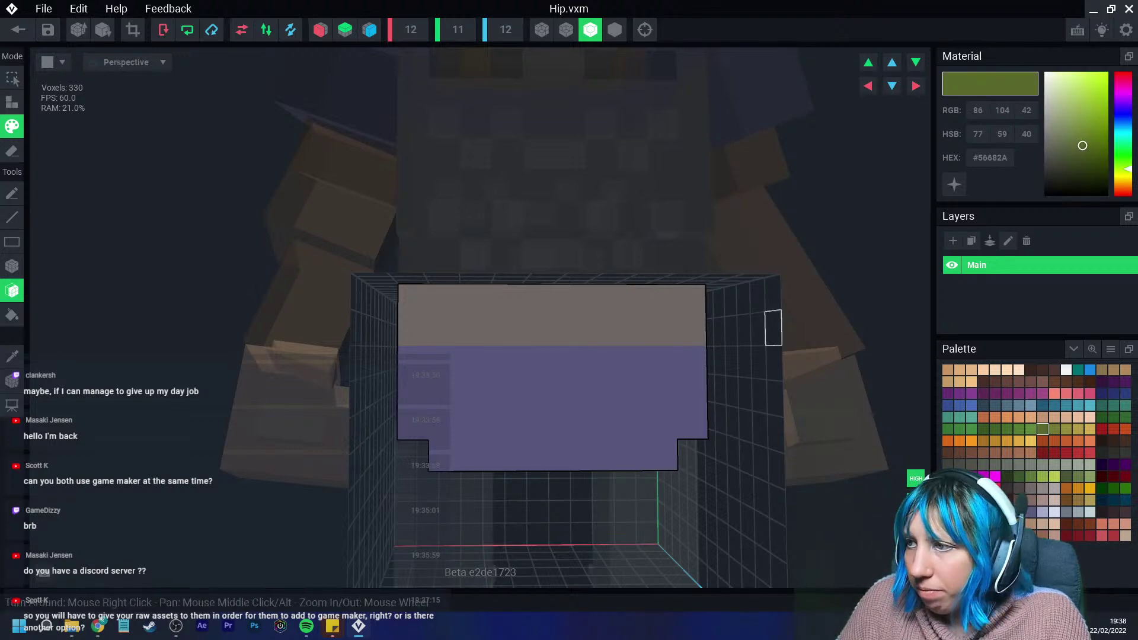
pyautogui.click(954, 184)
pyautogui.click(12, 194)
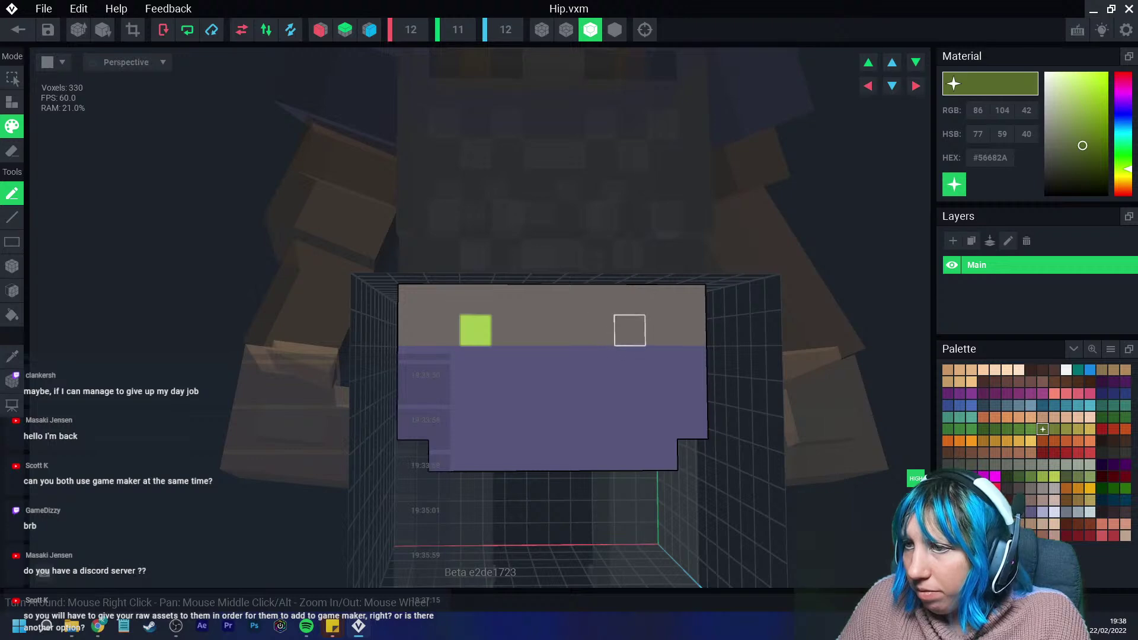
pyautogui.click(476, 362)
pyautogui.moveTo(660, 330)
pyautogui.mouseDown()
pyautogui.moveTo(660, 361)
pyautogui.moveTo(630, 362)
pyautogui.mouseUp()
pyautogui.hotkey('ctrl', 'z')
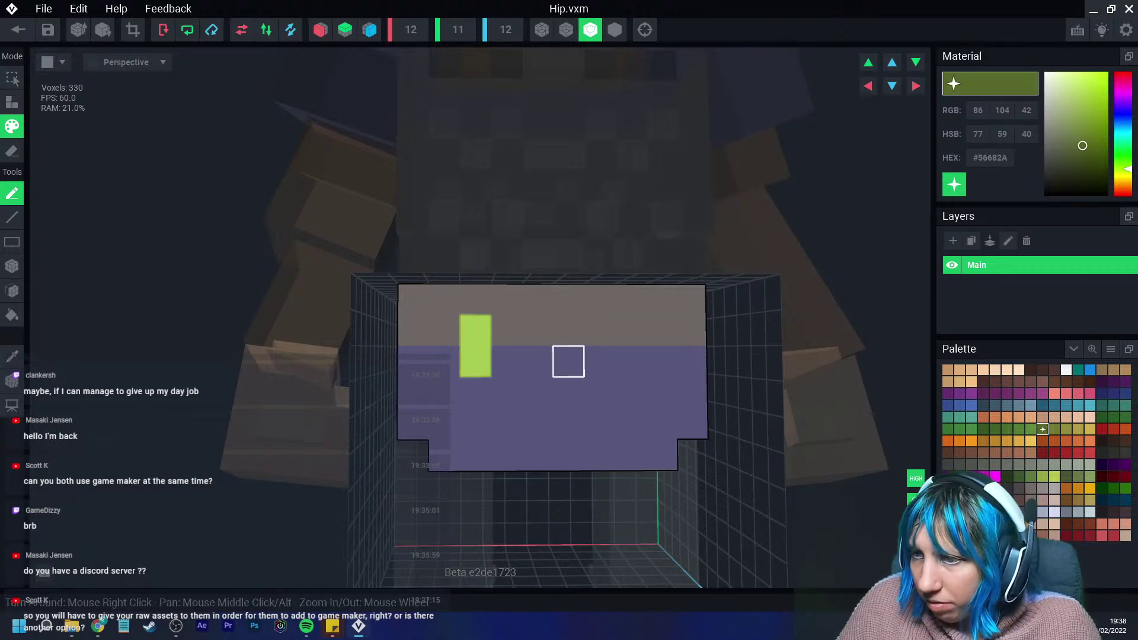
pyautogui.hotkey('ctrl', 'z')
pyautogui.click(476, 361)
pyautogui.moveTo(660, 330); pyautogui.dragTo(660, 362)
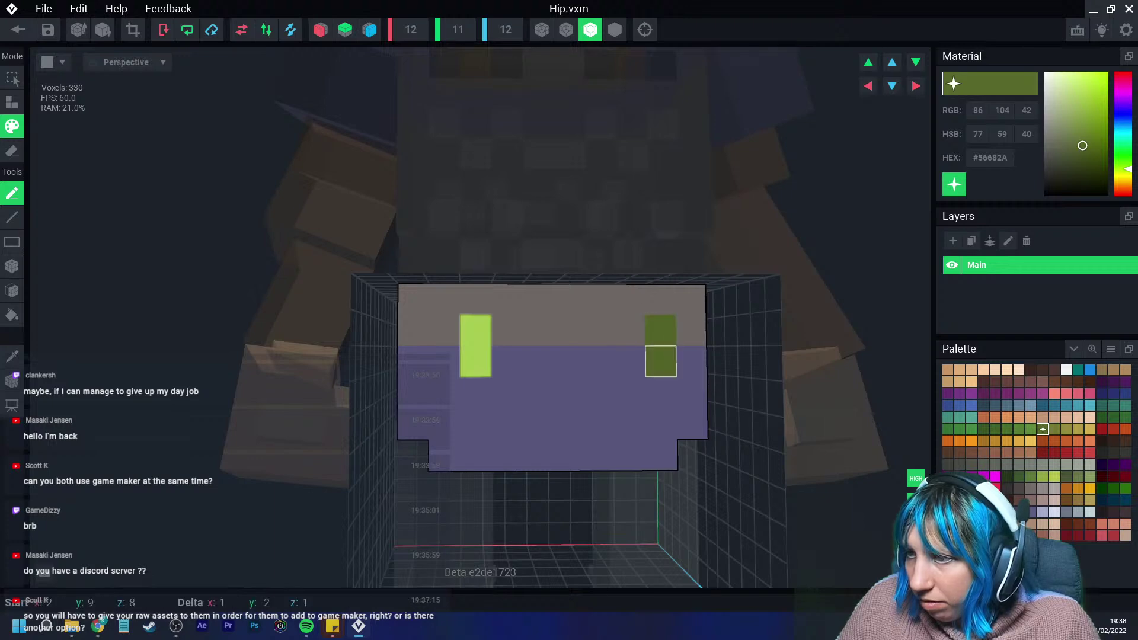
pyautogui.moveTo(578, 377); pyautogui.dragTo(557, 372, button='right')
pyautogui.scroll(2, 568, 359)
pyautogui.hotkey('ctrl', 'z')
pyautogui.hotkey('ctrl', 'z')
pyautogui.hotkey('ctrl', 'z')
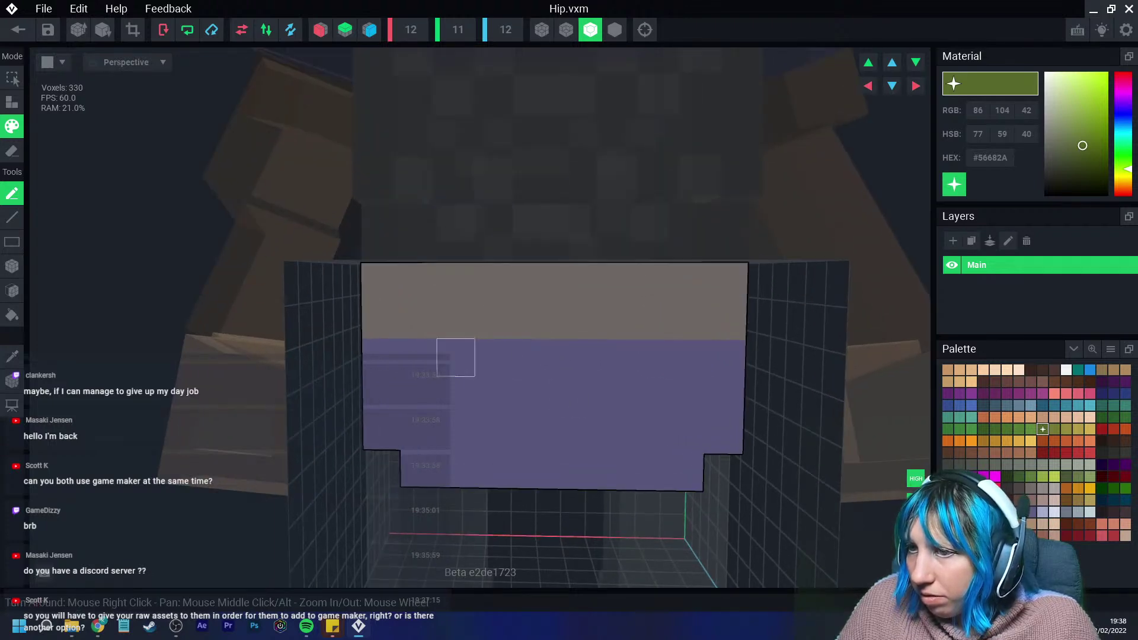
# Using X-axis mirroring, paint two side patches and a 2 by 2 centre patch on the hip's front in glowing green #56682A.
pyautogui.click(320, 29)
pyautogui.moveTo(418, 320); pyautogui.dragTo(418, 358)
pyautogui.click(532, 358)
pyautogui.click(532, 320)
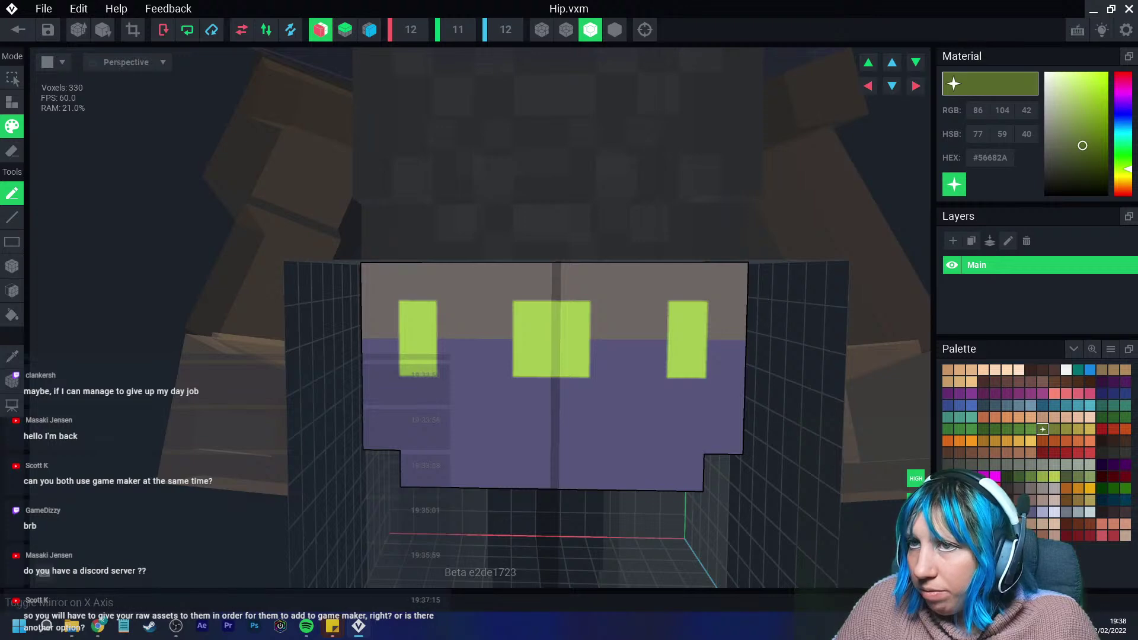
pyautogui.click(320, 29)
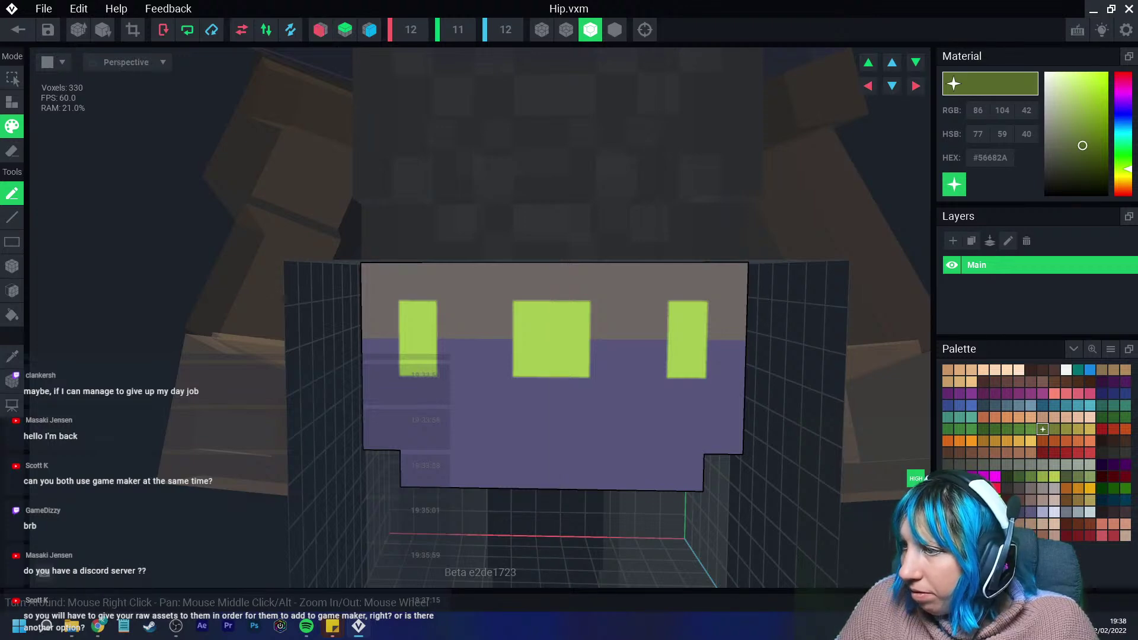
# Repaint the centre patch and both side patches on the hip's front in glowing green #155305.
pyautogui.click(1114, 489)
pyautogui.moveTo(531, 321)
pyautogui.mouseDown()
pyautogui.moveTo(570, 358)
pyautogui.moveTo(570, 320)
pyautogui.mouseUp()
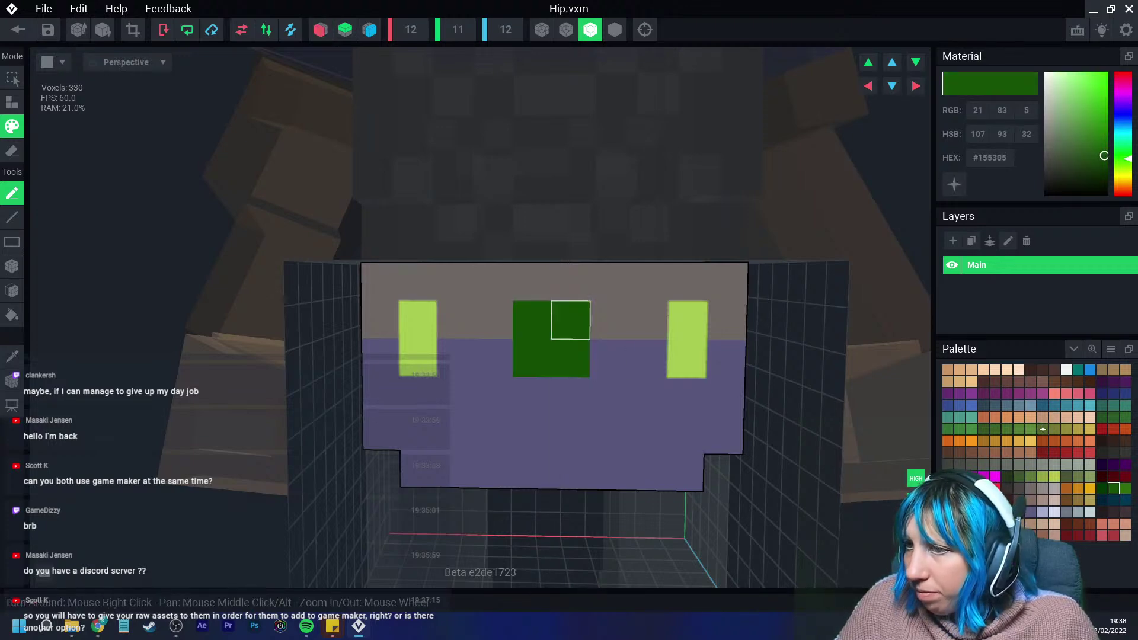
pyautogui.click(954, 184)
pyautogui.moveTo(688, 320); pyautogui.dragTo(688, 358)
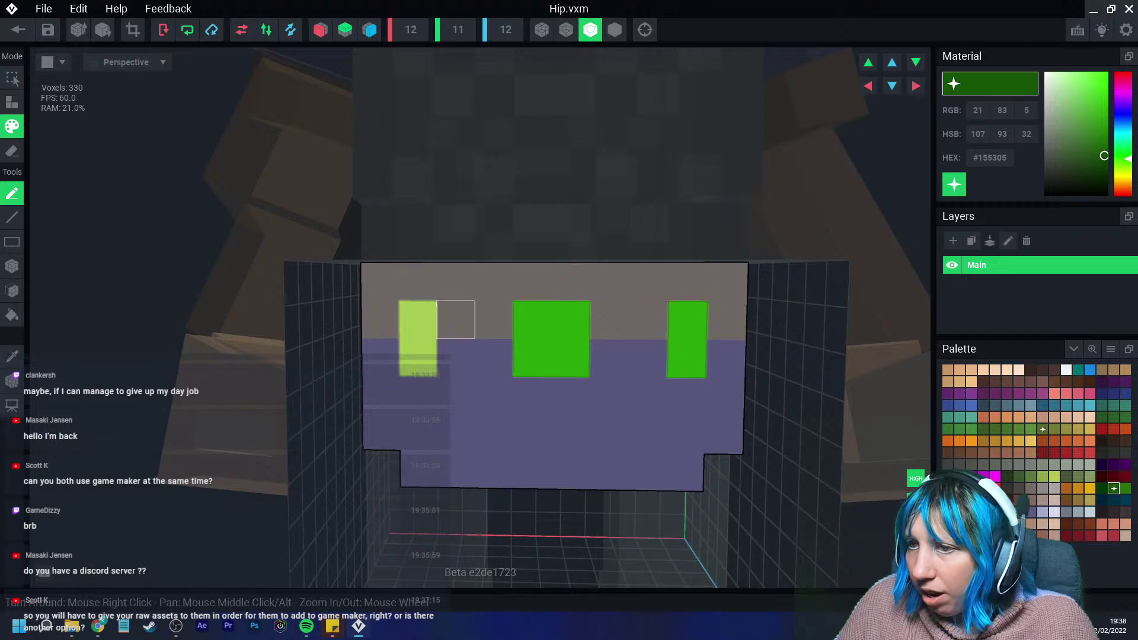
pyautogui.moveTo(418, 320); pyautogui.dragTo(418, 358)
pyautogui.moveTo(534, 449); pyautogui.dragTo(534, 449, button='right')
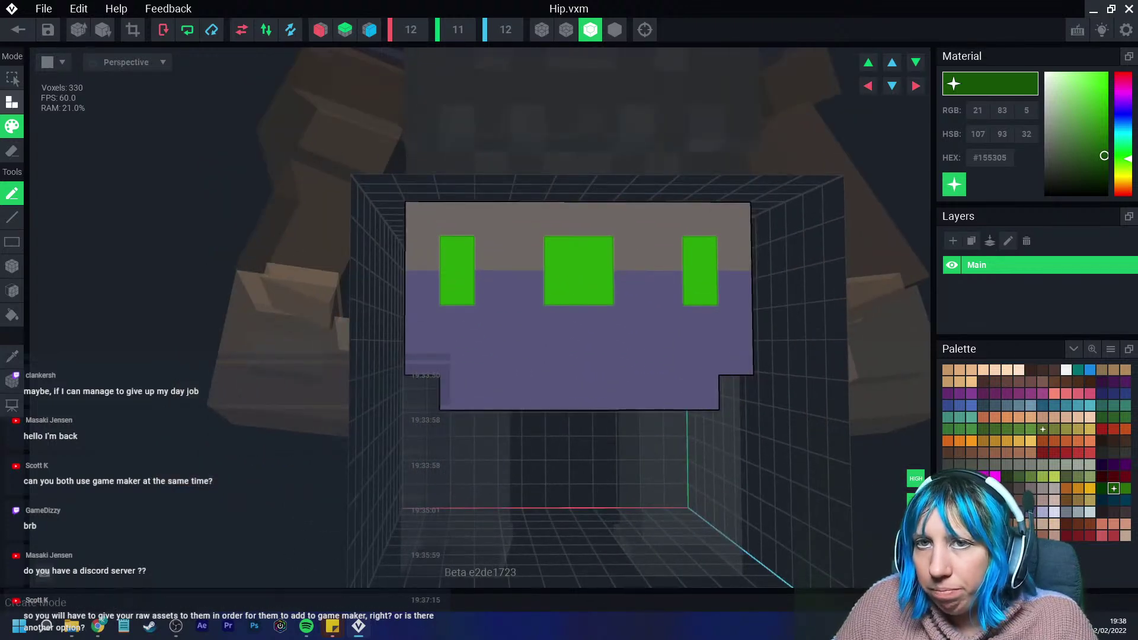
# Erase a two-voxel-wide notch from the bottom centre of the hip, one voxel high.
pyautogui.click(12, 151)
pyautogui.click(12, 266)
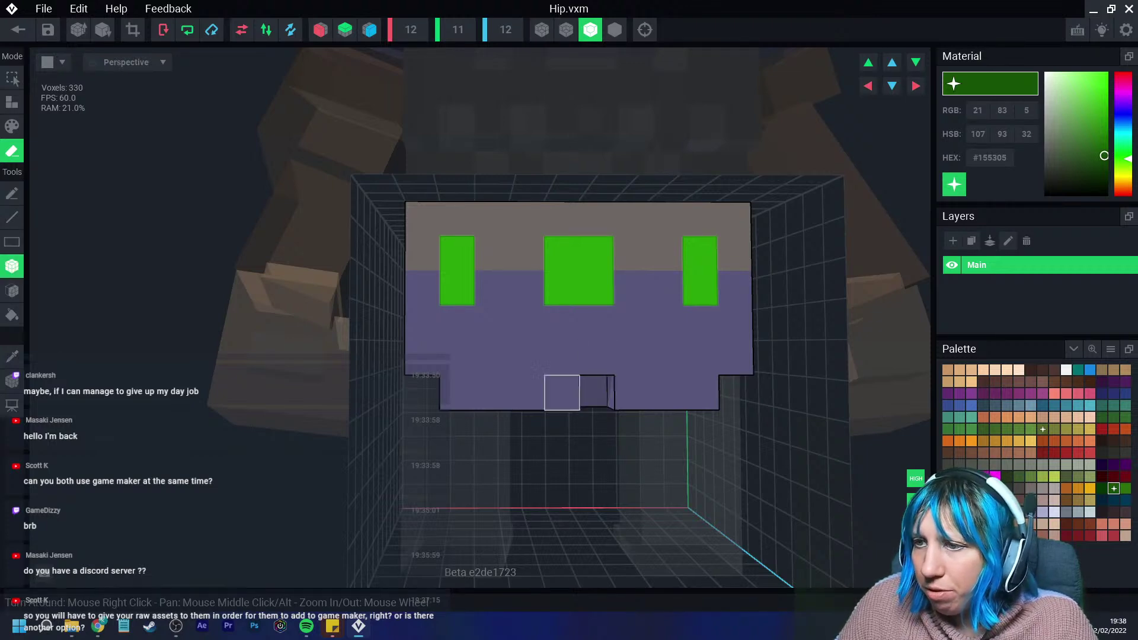
pyautogui.moveTo(561, 390); pyautogui.dragTo(584, 386)
pyautogui.moveTo(562, 401); pyautogui.dragTo(562, 401, button='right')
pyautogui.scroll(3, 551, 396)
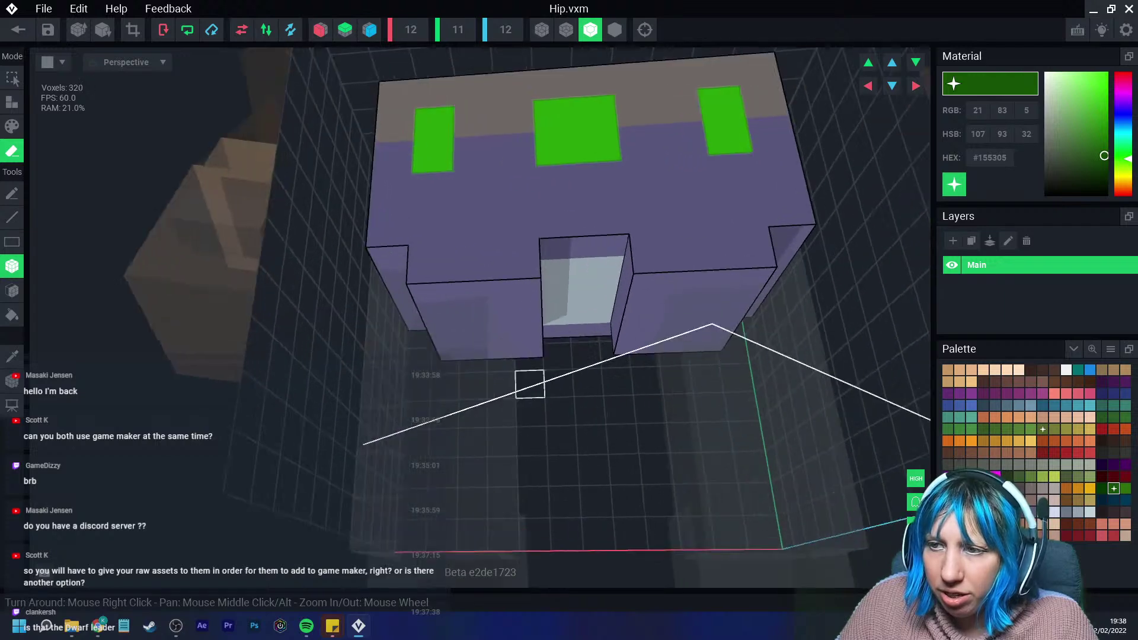
# Sample the hip's purple (#5D5C81) and paint the light blue face inside the notch with it.
pyautogui.click(12, 357)
pyautogui.click(409, 249)
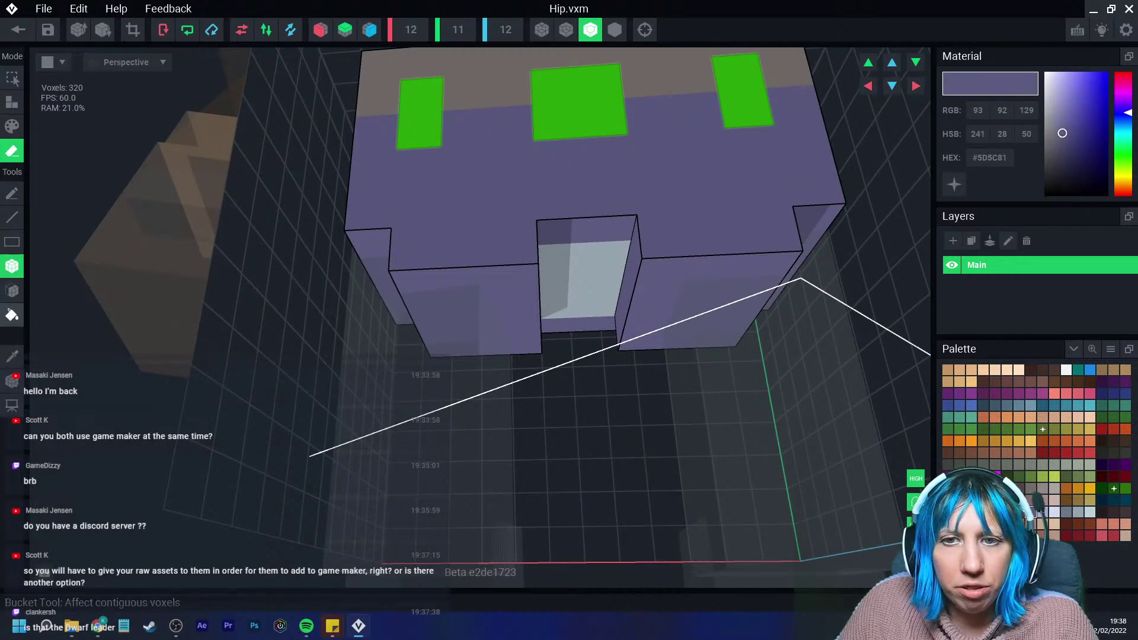
pyautogui.click(12, 290)
pyautogui.click(12, 127)
pyautogui.click(596, 290)
pyautogui.moveTo(485, 320); pyautogui.dragTo(485, 320, button='right')
# Add purple voxels to fill both lower side ledges, and extend the hip's bottom faces beside the notch downward.
pyautogui.click(12, 102)
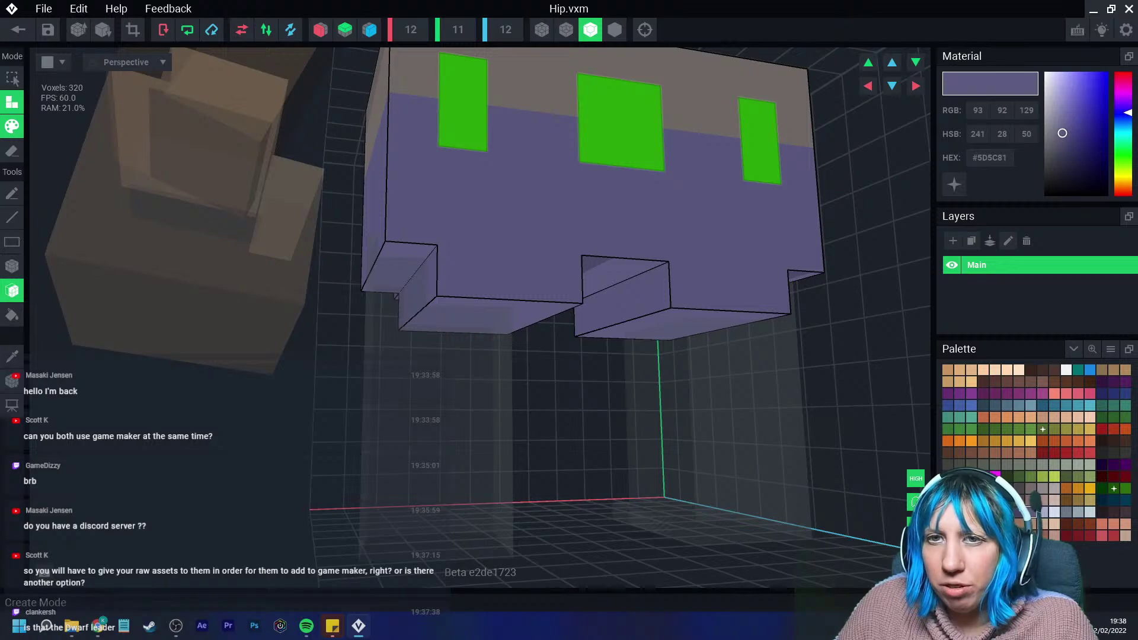
pyautogui.moveTo(361, 255)
pyautogui.mouseDown(button='right')
pyautogui.moveTo(584, 383)
pyautogui.moveTo(703, 300)
pyautogui.moveTo(641, 362)
pyautogui.moveTo(615, 366)
pyautogui.moveTo(553, 232)
pyautogui.mouseUp(button='right')
pyautogui.click(429, 294)
pyautogui.click(703, 300)
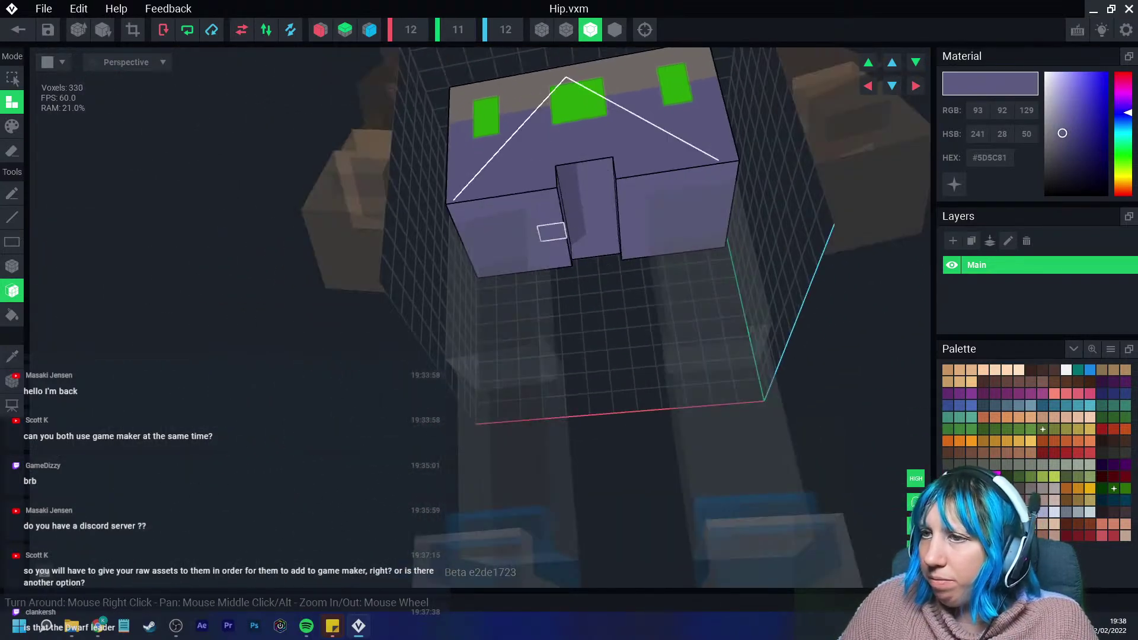
pyautogui.click(554, 231)
pyautogui.moveTo(660, 254); pyautogui.dragTo(676, 272, button='right')
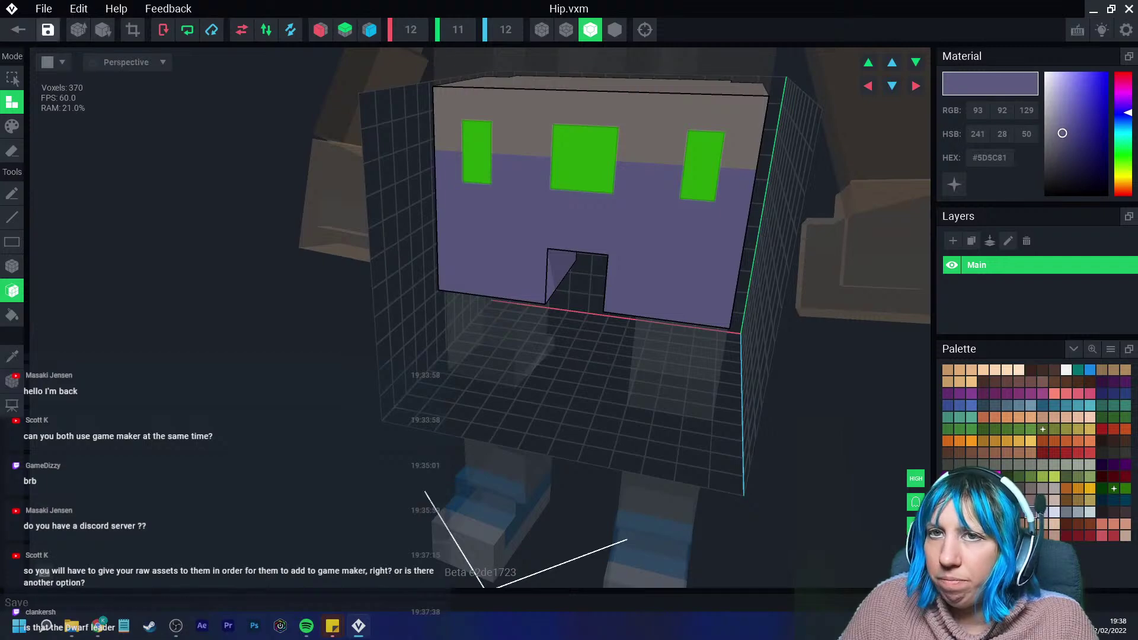
# Crop the Hip model's volume to its voxels and close it with its changes saved.
pyautogui.click(132, 30)
pyautogui.scroll(-5, 534, 284)
pyautogui.click(18, 30)
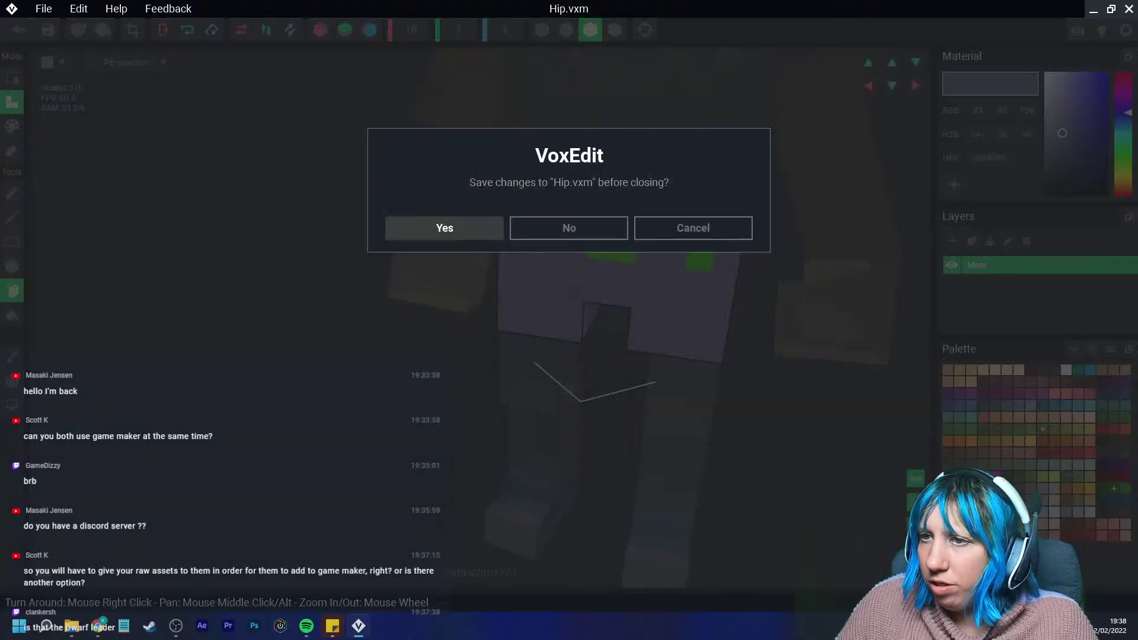
pyautogui.click(450, 227)
pyautogui.scroll(5, 465, 170)
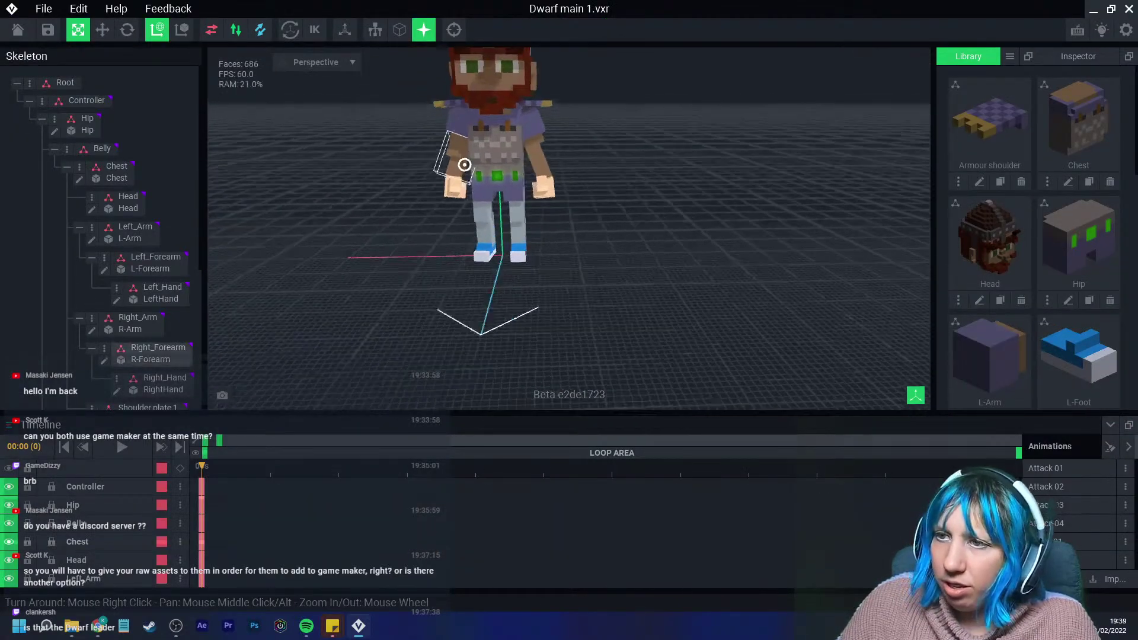
pyautogui.moveTo(465, 170); pyautogui.dragTo(490, 198, button='right')
pyautogui.scroll(4, 480, 184)
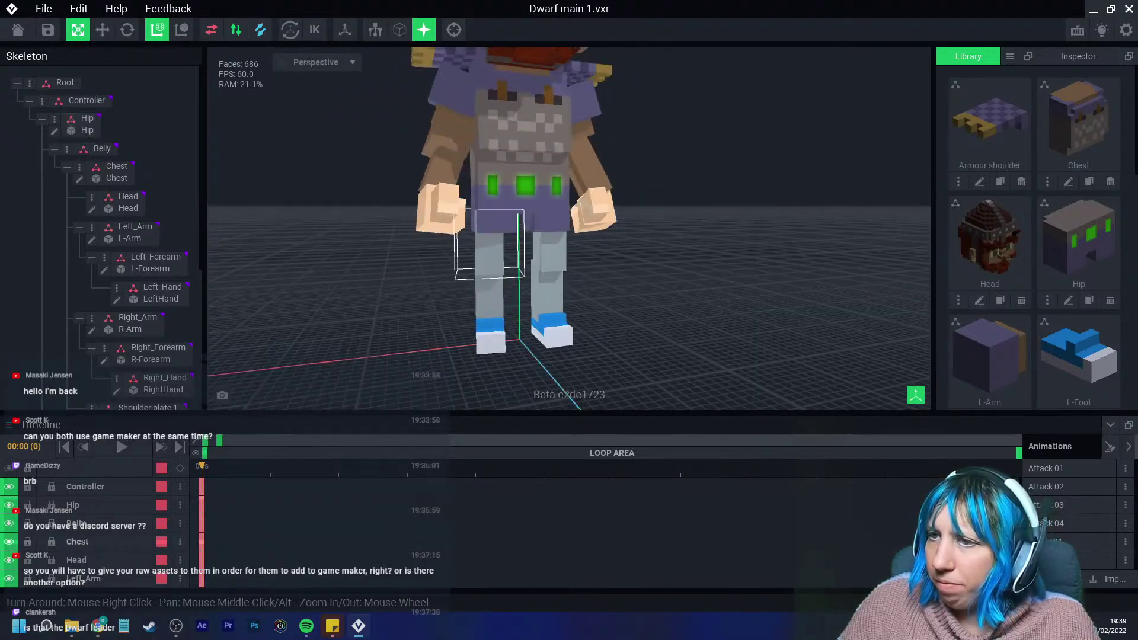
# Fill the R-Thigh model with purple (#5D5C81) and close it with its changes saved.
pyautogui.scroll(-4, 89, 178)
pyautogui.click(110, 243)
pyautogui.click(67, 256)
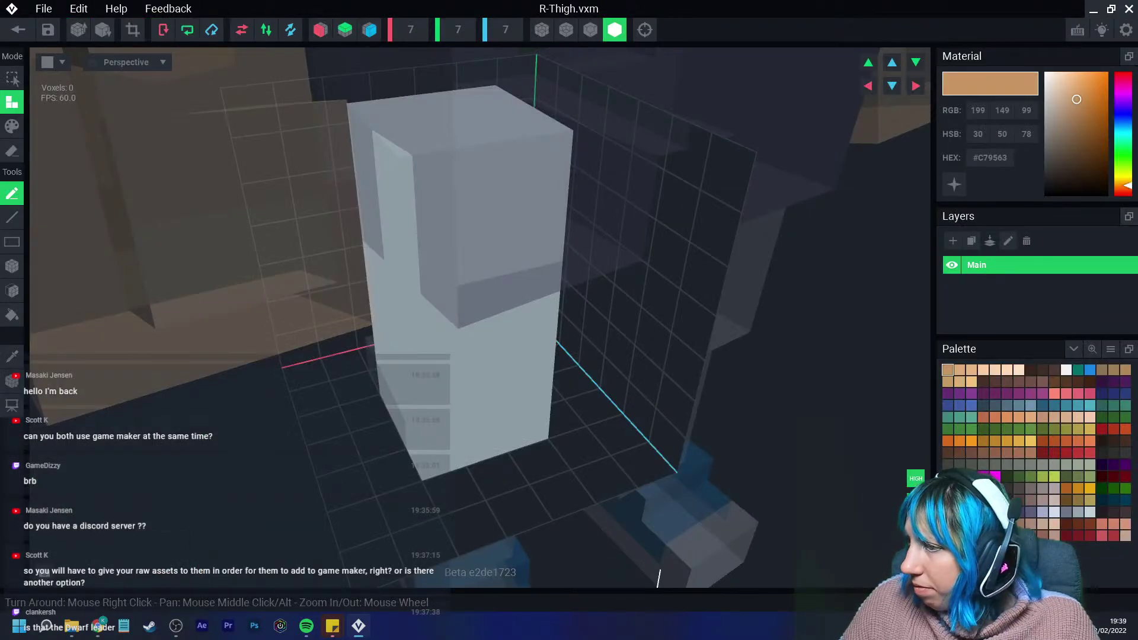
pyautogui.click(1031, 512)
pyautogui.click(12, 126)
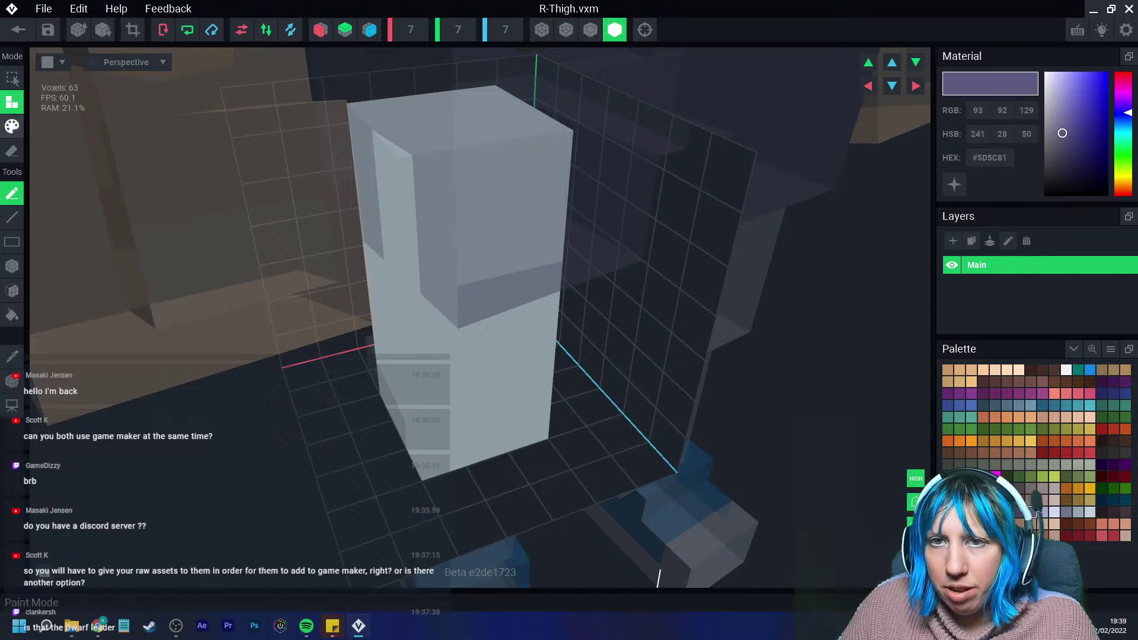
pyautogui.click(12, 315)
pyautogui.click(483, 239)
pyautogui.moveTo(483, 238)
pyautogui.mouseDown(button='right')
pyautogui.moveTo(569, 359)
pyautogui.moveTo(552, 370)
pyautogui.mouseUp(button='right')
pyautogui.scroll(-5, 556, 337)
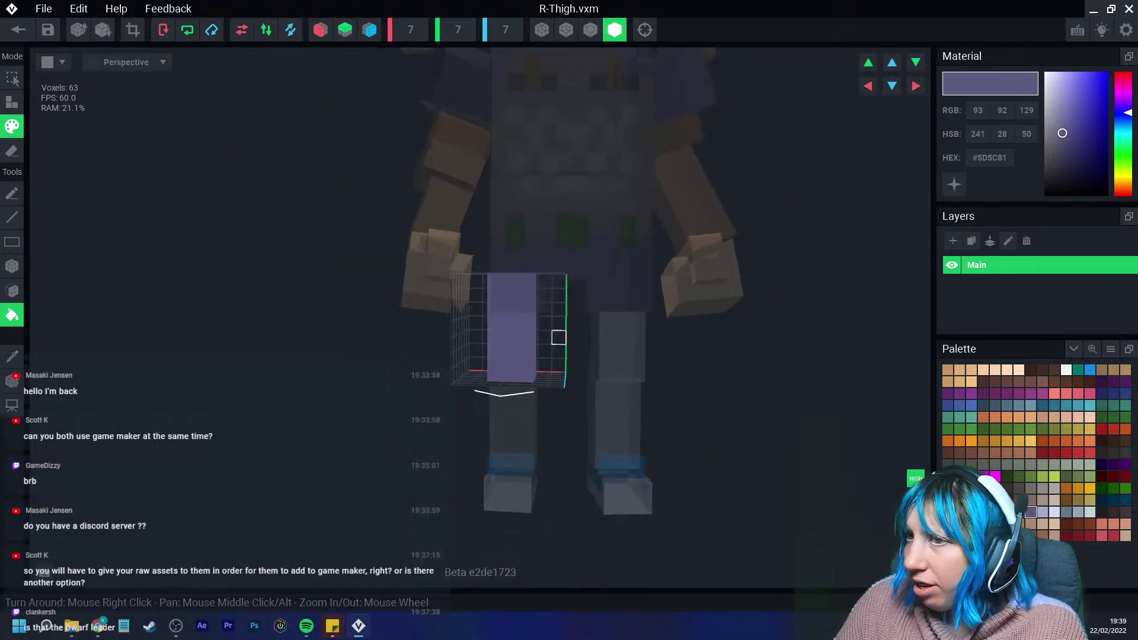
pyautogui.moveTo(556, 338); pyautogui.dragTo(549, 436, button='middle')
pyautogui.moveTo(549, 436); pyautogui.dragTo(483, 420, button='right')
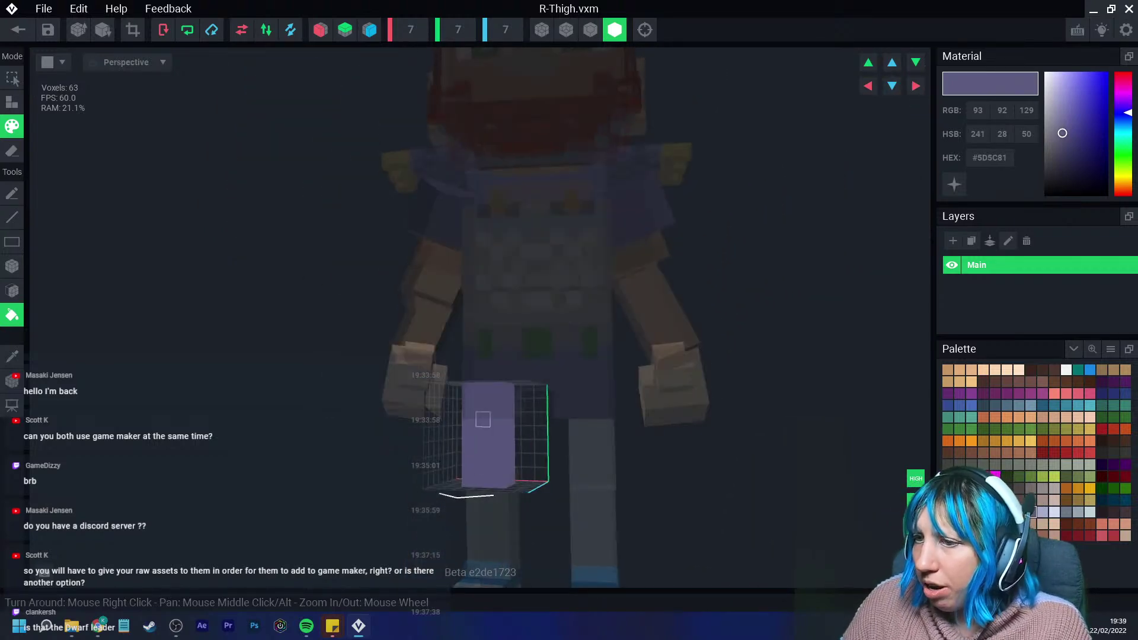
pyautogui.click(447, 225)
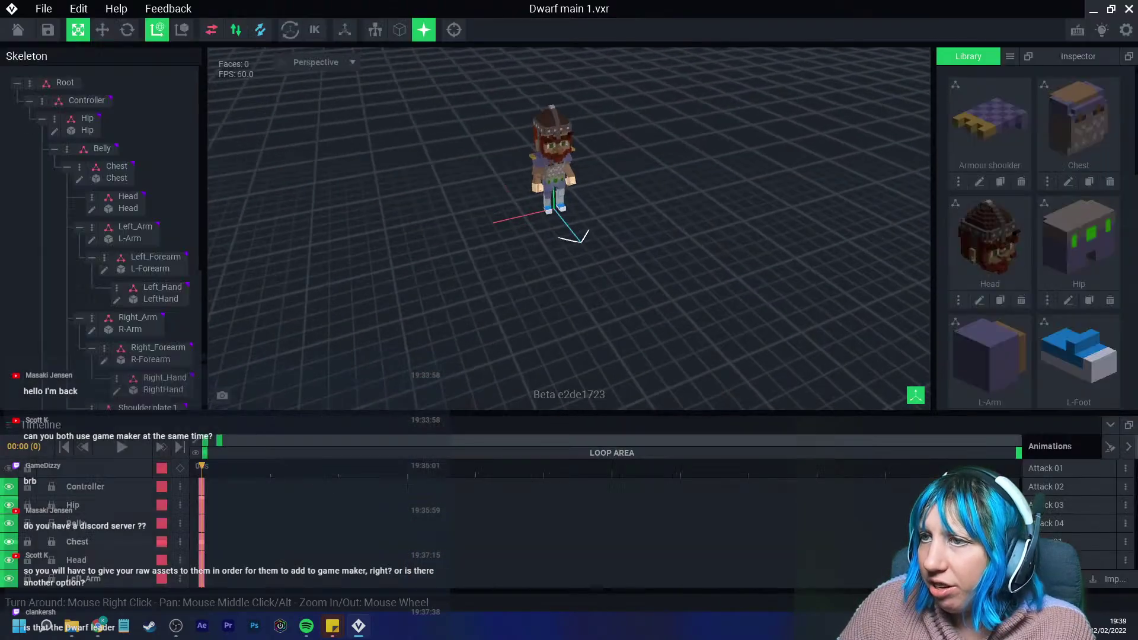
# Examine the assembled dwarf's clothing, head and helmet from the front and at an angle.
pyautogui.moveTo(496, 95); pyautogui.dragTo(496, 188, button='middle')
pyautogui.moveTo(496, 188); pyautogui.dragTo(522, 188, button='right')
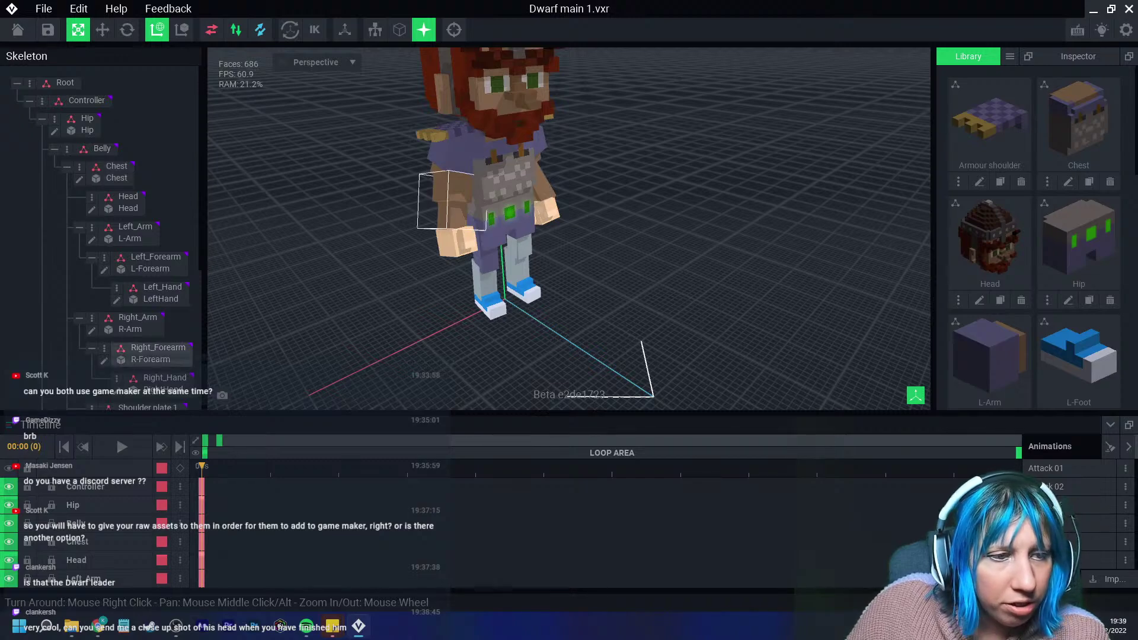
pyautogui.moveTo(456, 208); pyautogui.dragTo(454, 178, button='right')
pyautogui.moveTo(492, 95); pyautogui.dragTo(490, 249, button='middle')
pyautogui.scroll(3, 492, 160)
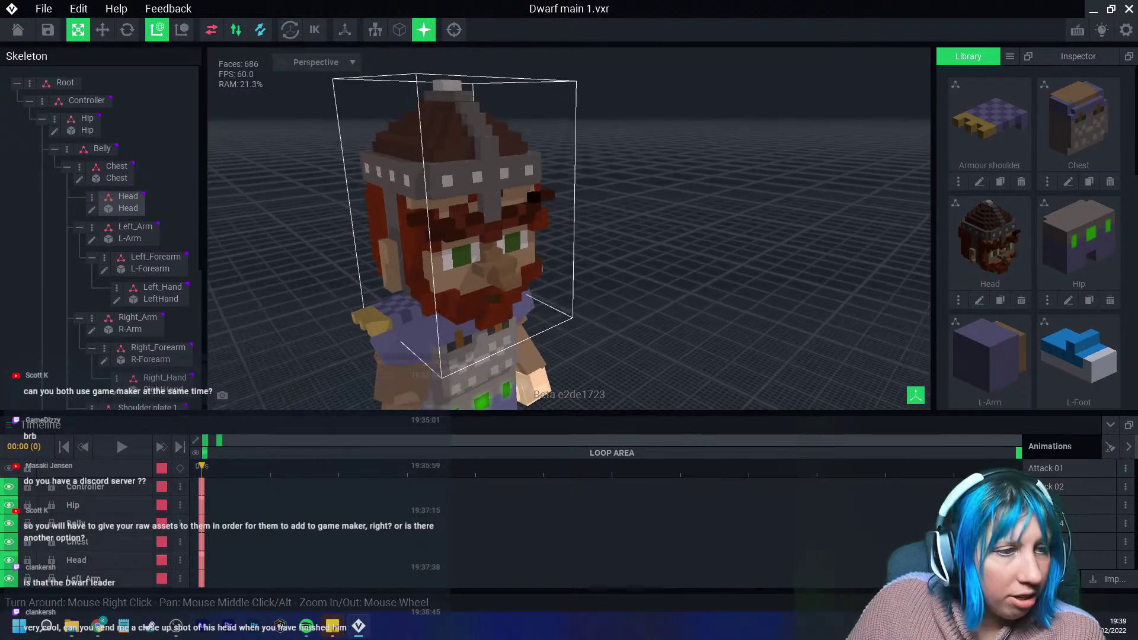
pyautogui.scroll(-3, 491, 246)
pyautogui.moveTo(500, 180); pyautogui.dragTo(499, 148, button='right')
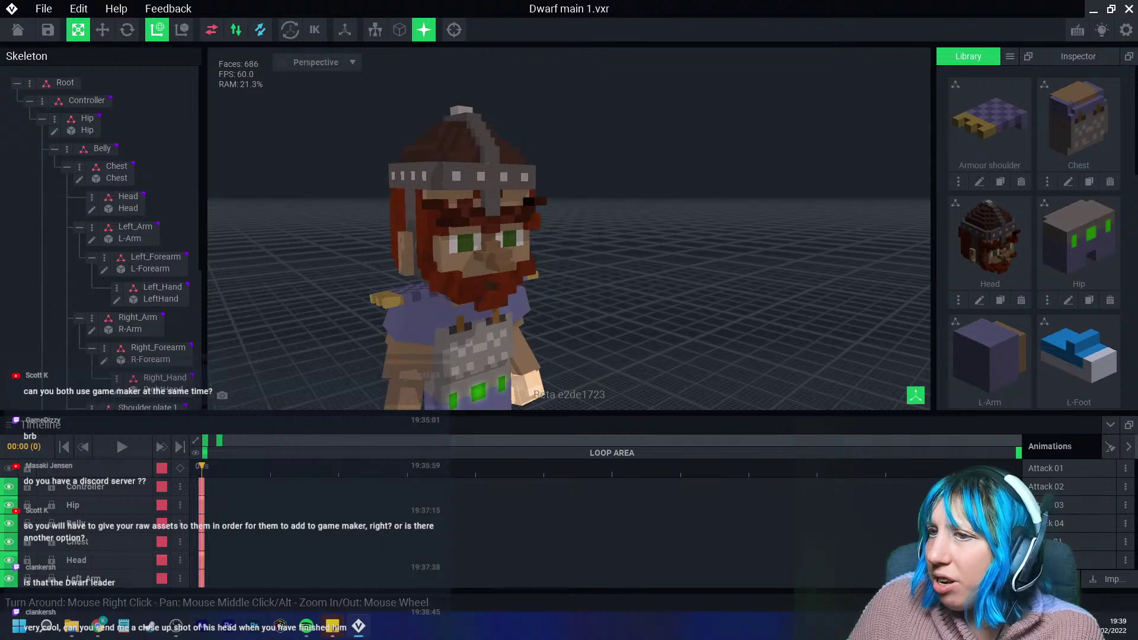
pyautogui.moveTo(525, 379); pyautogui.dragTo(552, 273, button='middle')
pyautogui.moveTo(548, 177); pyautogui.dragTo(551, 290, button='middle')
pyautogui.moveTo(551, 290)
pyautogui.mouseDown(button='right')
pyautogui.moveTo(553, 317)
pyautogui.moveTo(551, 293)
pyautogui.mouseUp(button='right')
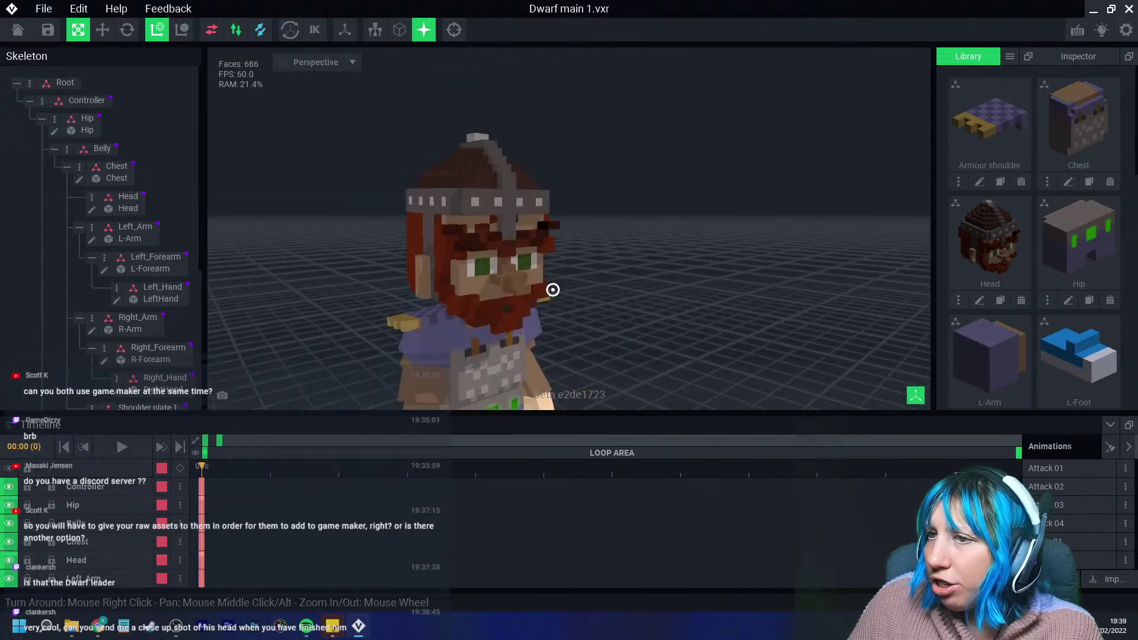
# Open the Head model and prepare to paint boxes of voxels in emissive dark green (#003600).
pyautogui.doubleClick(532, 247)
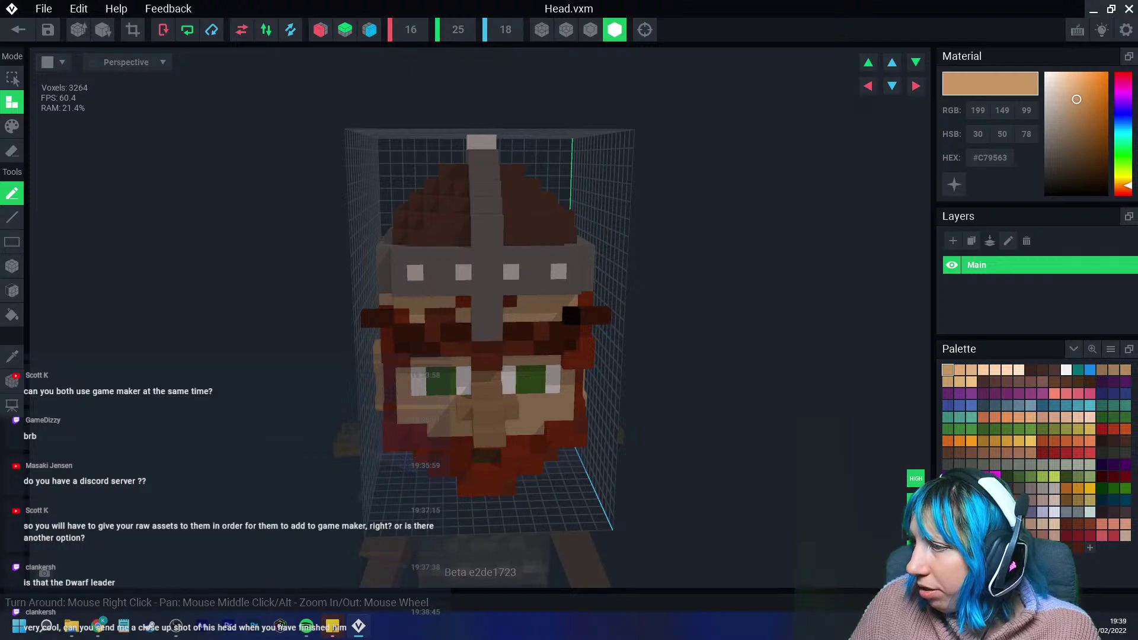
pyautogui.click(1102, 488)
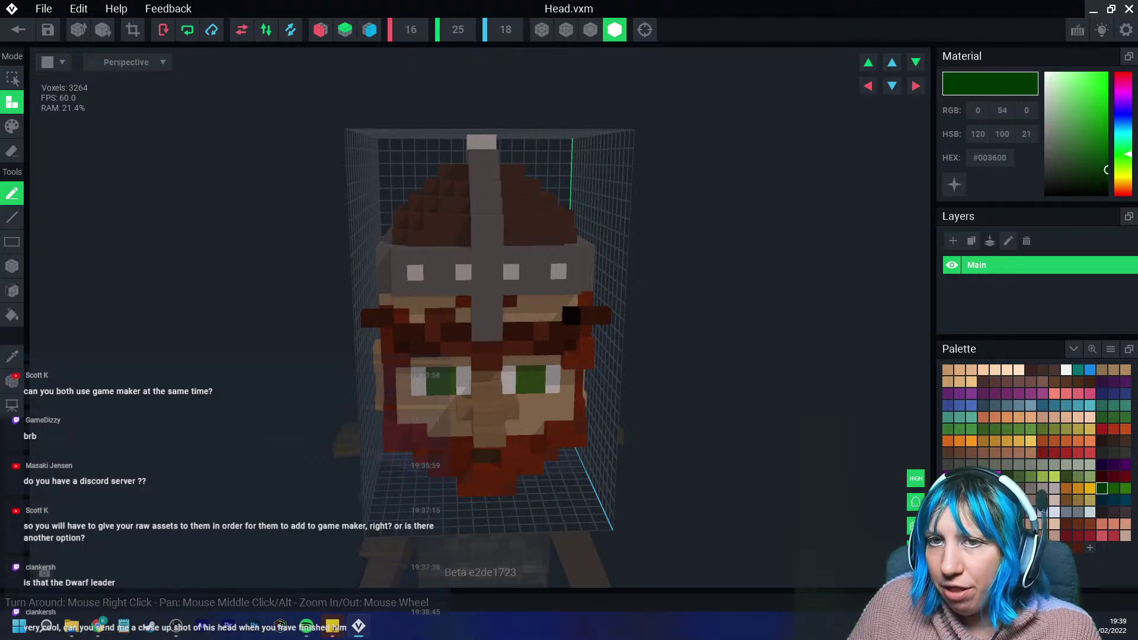
pyautogui.click(12, 126)
pyautogui.click(954, 184)
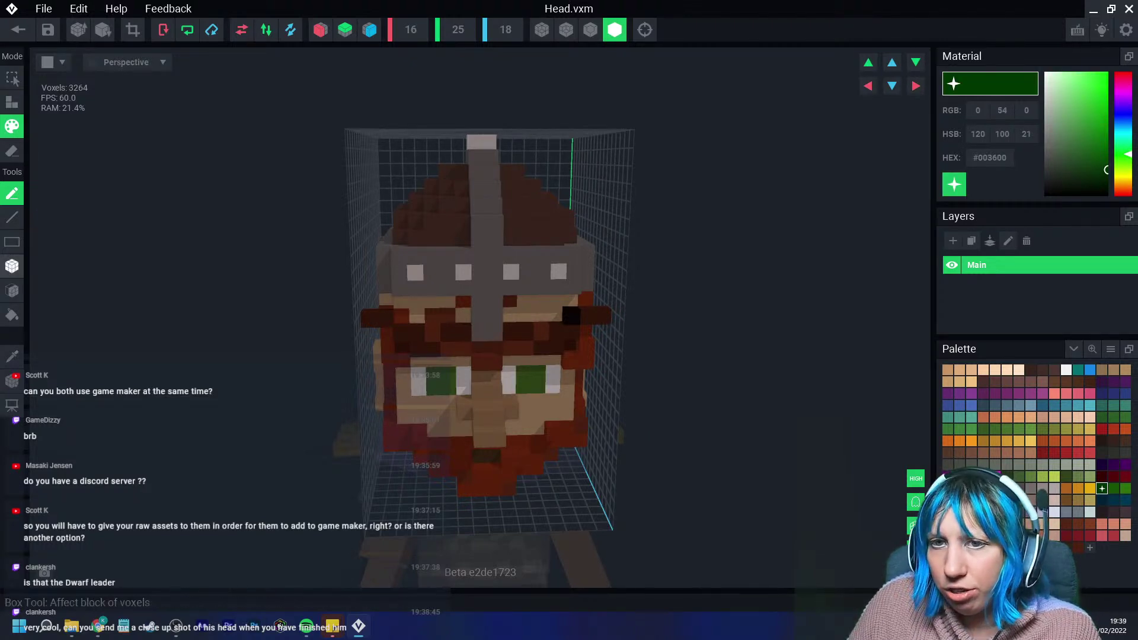
pyautogui.click(12, 266)
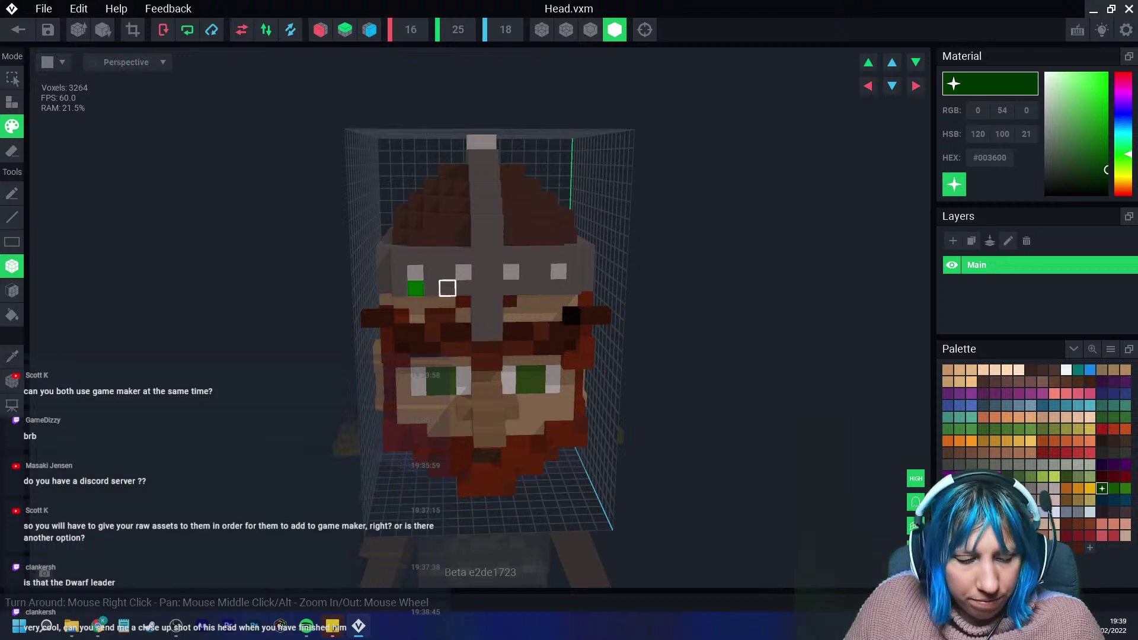
# Paint the studs on the helmet band's front, one side and first back position with emissive dark green (#003600).
pyautogui.click(463, 272)
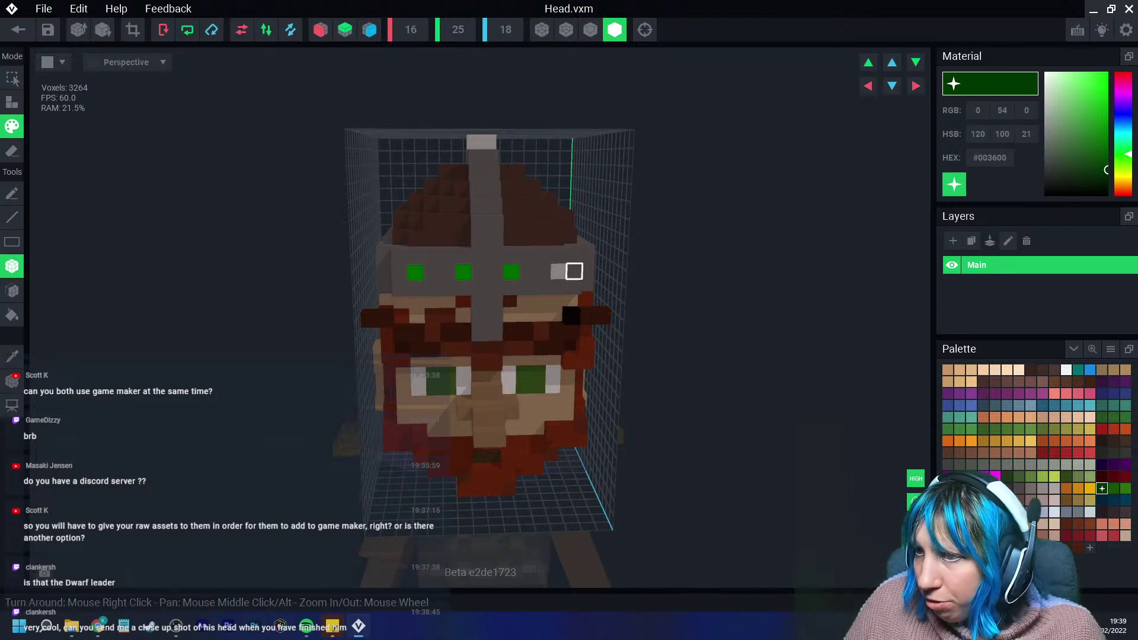
pyautogui.moveTo(573, 271); pyautogui.dragTo(564, 285, button='right')
pyautogui.click(564, 286)
pyautogui.click(597, 288)
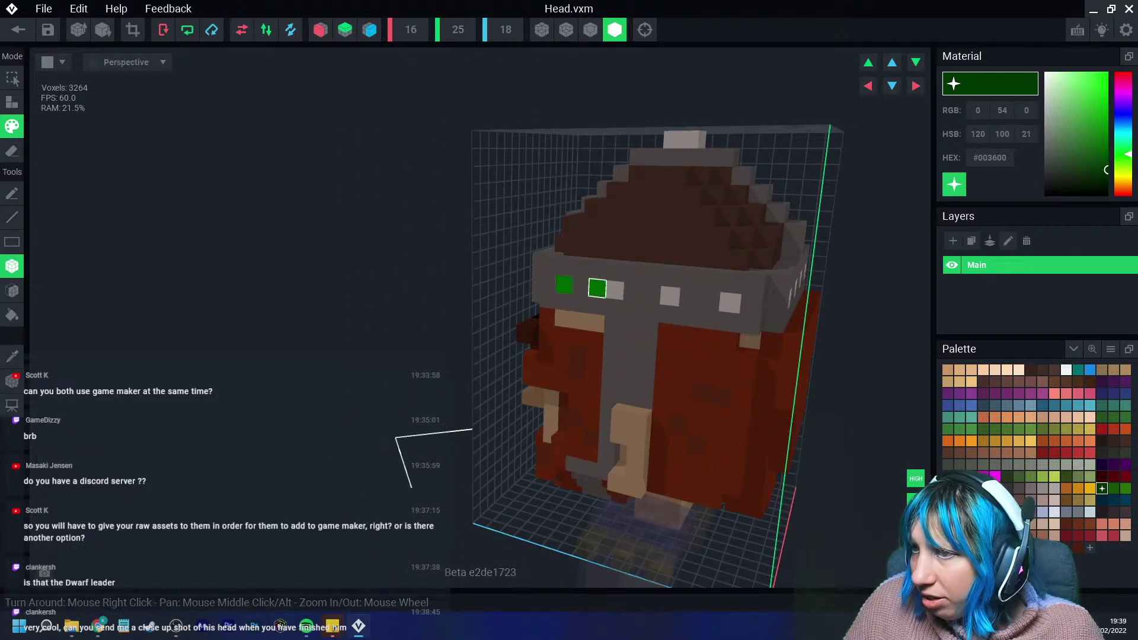
pyautogui.click(613, 289)
pyautogui.click(668, 295)
pyautogui.moveTo(748, 325)
pyautogui.mouseDown(button='right')
pyautogui.moveTo(470, 330)
pyautogui.moveTo(520, 342)
pyautogui.mouseUp(button='right')
pyautogui.click(521, 344)
# Paint all four studs on the back of the helmet band with emissive green (#155305).
pyautogui.click(1114, 488)
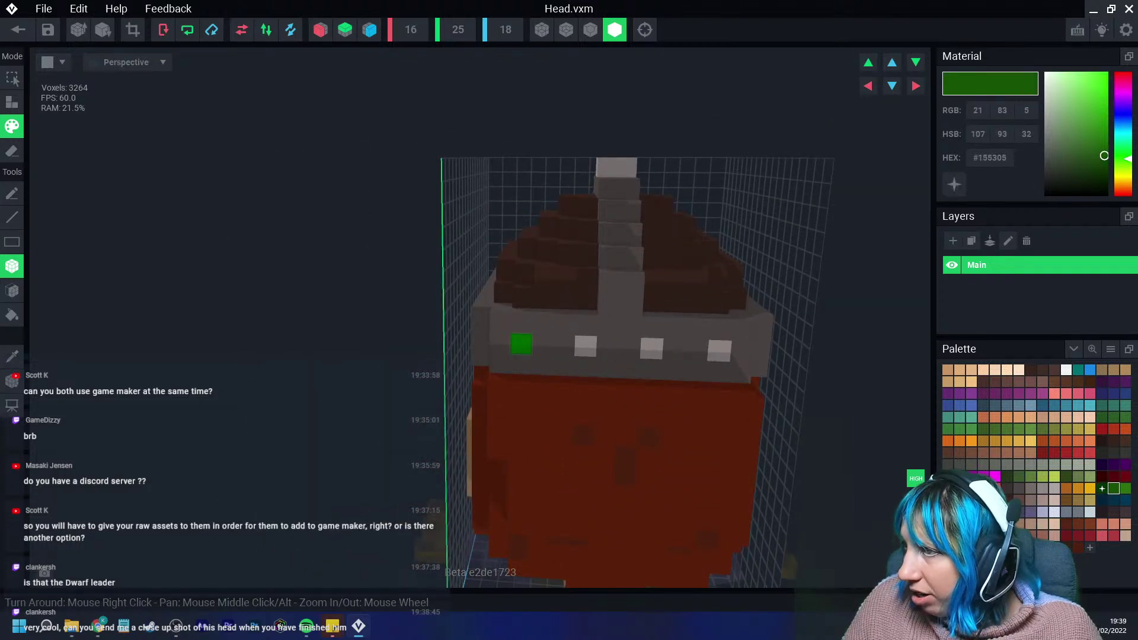
pyautogui.click(652, 348)
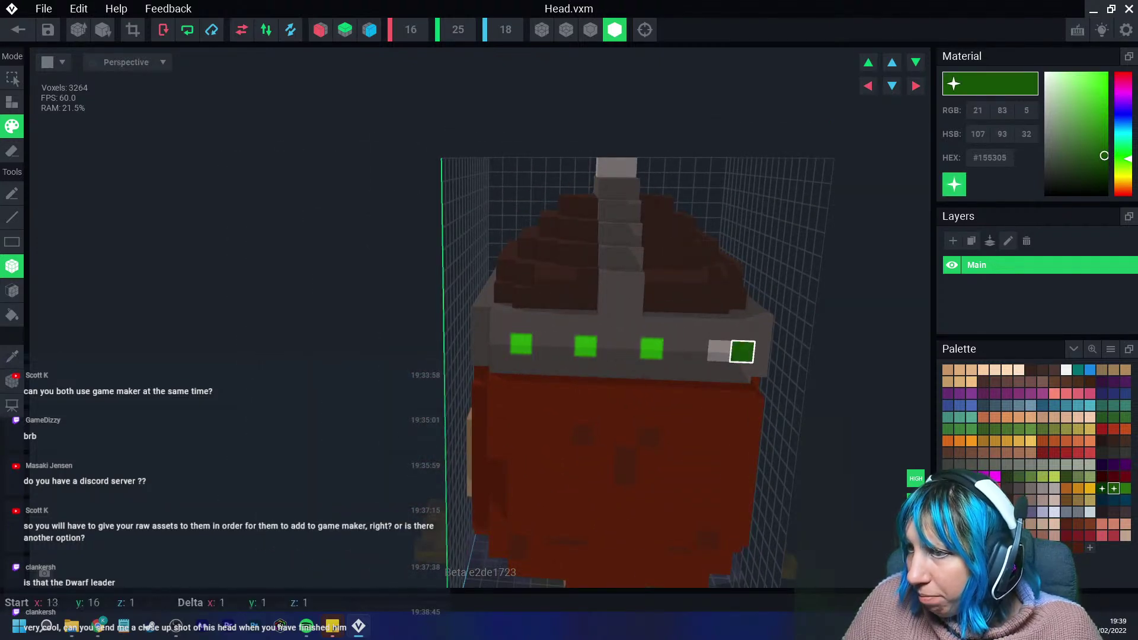
pyautogui.moveTo(719, 350); pyautogui.dragTo(754, 360, button='right')
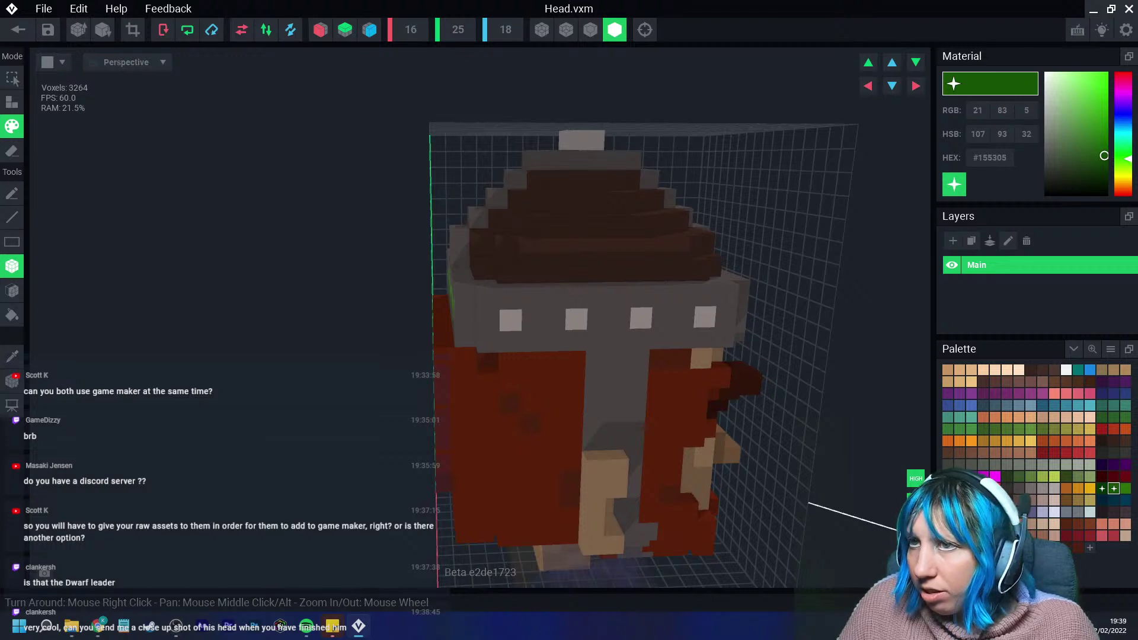
# Enable mirroring across the X axis and paint the helmet band's side and front studs with emissive green (#155305).
pyautogui.click(320, 29)
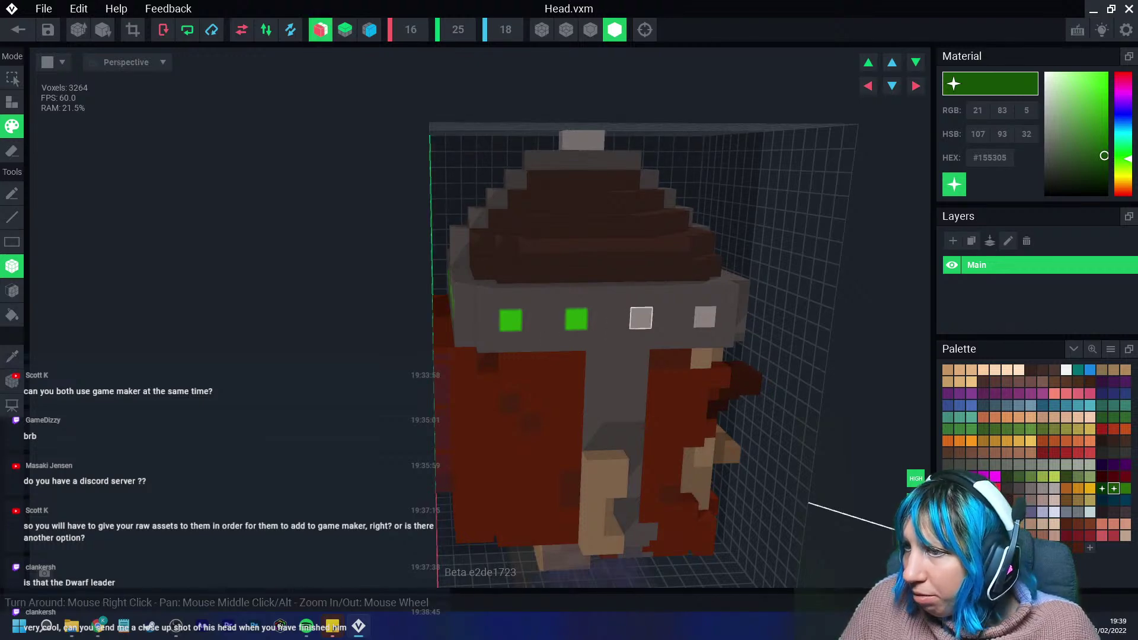
pyautogui.moveTo(705, 317); pyautogui.dragTo(403, 356, button='right')
pyautogui.click(348, 324)
pyautogui.moveTo(435, 320); pyautogui.dragTo(362, 314, button='right')
pyautogui.scroll(-4, 434, 321)
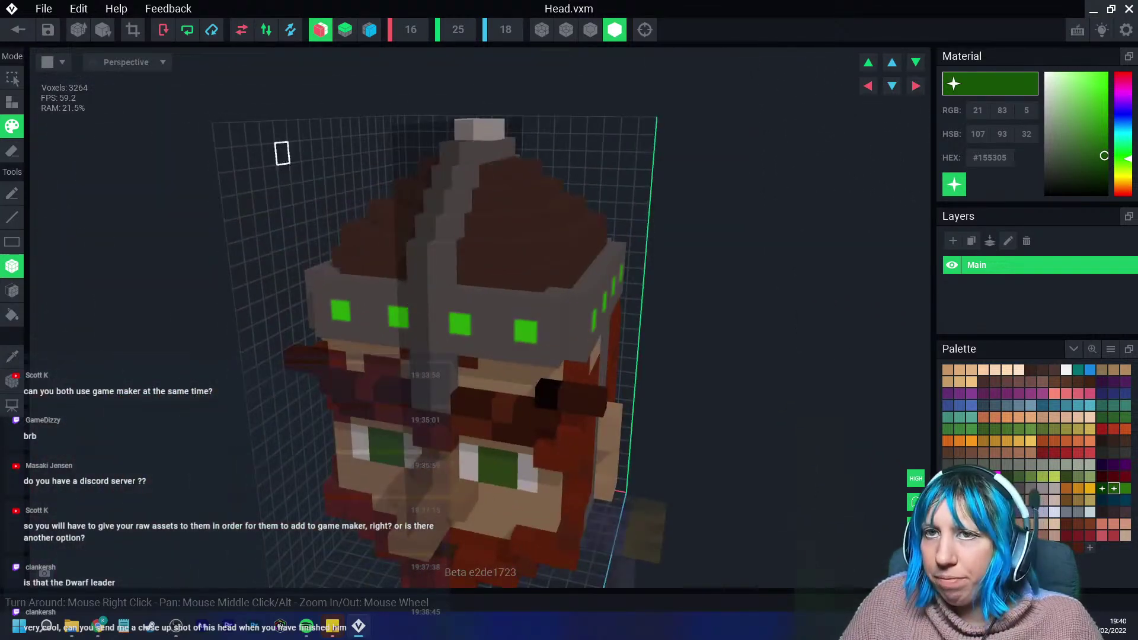
# Capture a screen snip of the head in three-quarter view, and close the Head model with its changes saved.
pyautogui.click(18, 29)
pyautogui.click(691, 226)
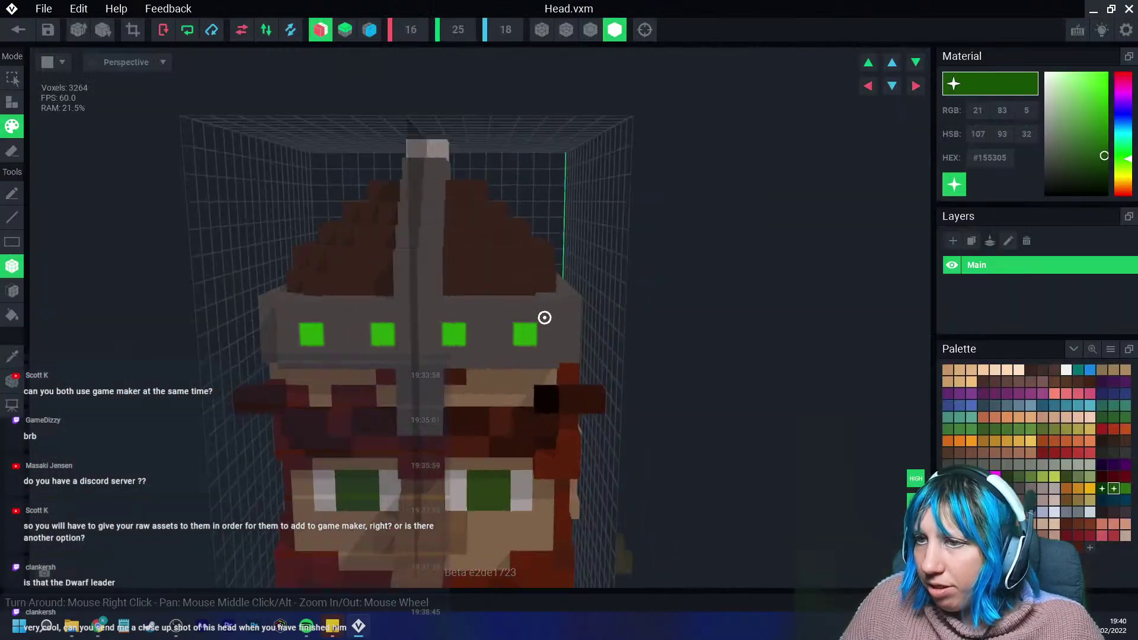
pyautogui.moveTo(541, 318); pyautogui.dragTo(472, 248, button='right')
pyautogui.scroll(2, 472, 248)
pyautogui.moveTo(472, 247); pyautogui.dragTo(464, 228, button='middle')
pyautogui.moveTo(464, 228); pyautogui.dragTo(463, 221, button='right')
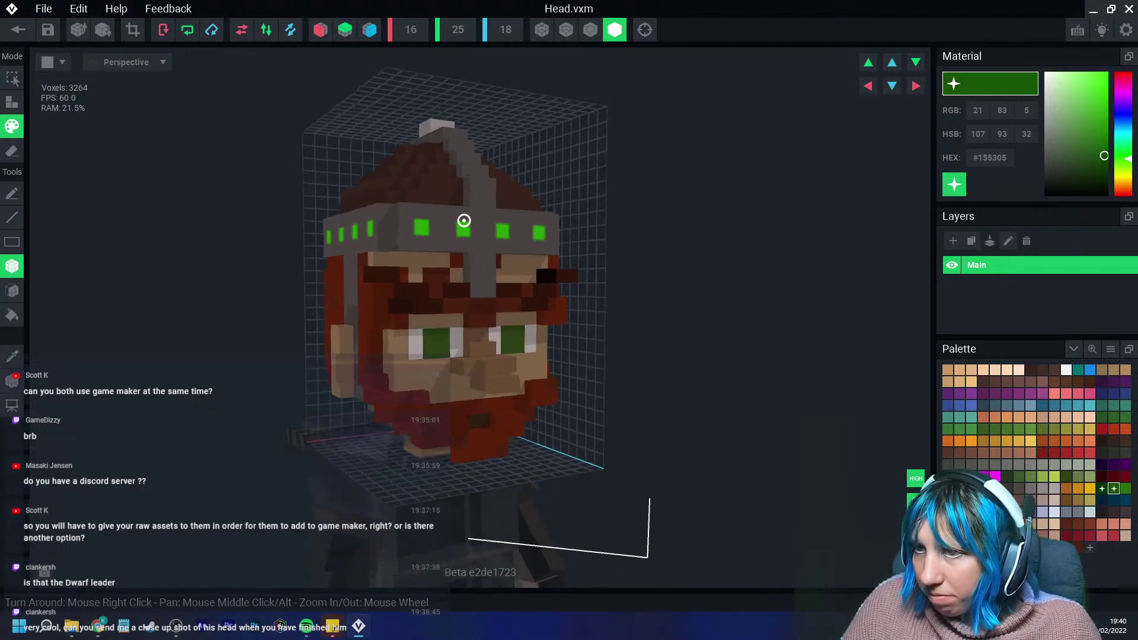
pyautogui.press('super+shift+s')
pyautogui.moveTo(251, 72); pyautogui.dragTo(704, 563)
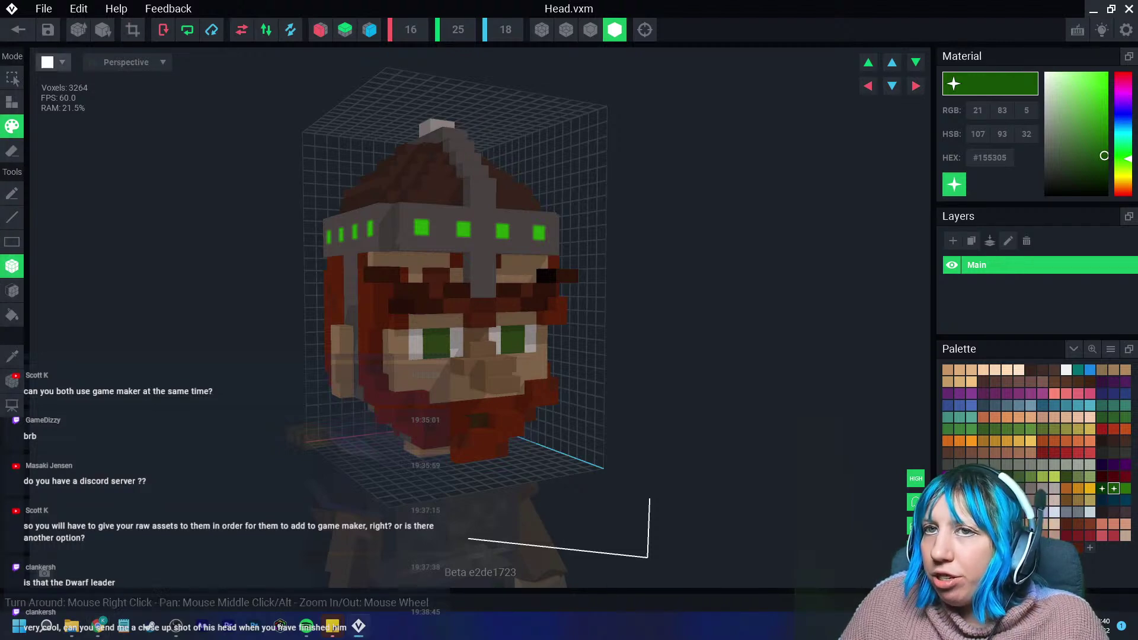
pyautogui.click(17, 30)
pyautogui.click(445, 226)
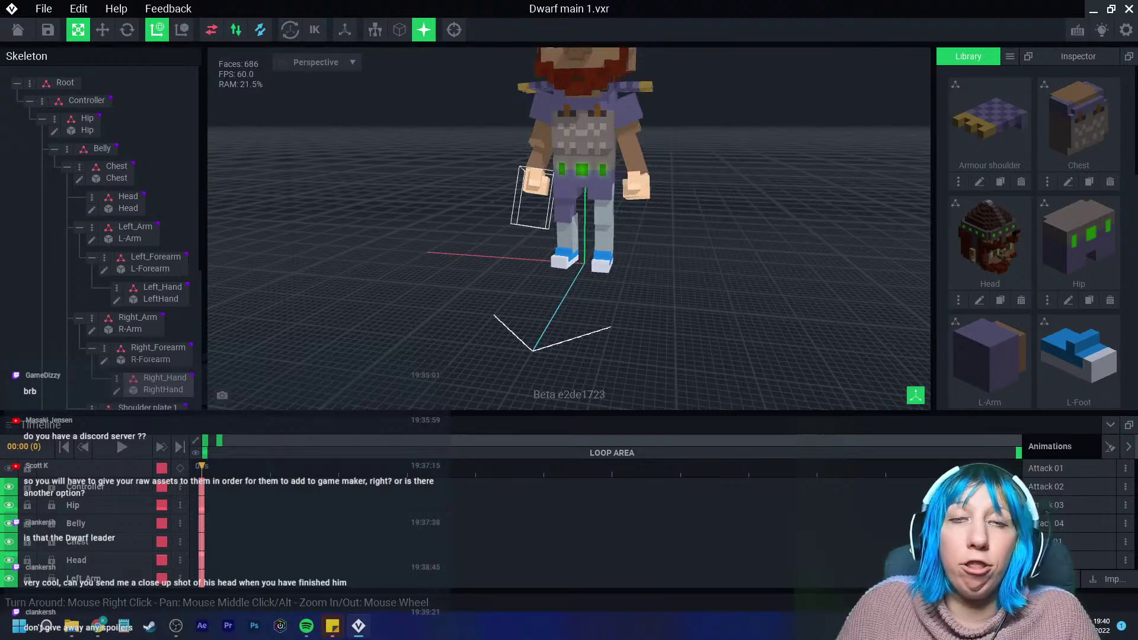
# Open the L-Thigh model and fill it with purple (#5D5C81).
pyautogui.moveTo(570, 151); pyautogui.dragTo(570, 152, button='right')
pyautogui.scroll(5, 570, 152)
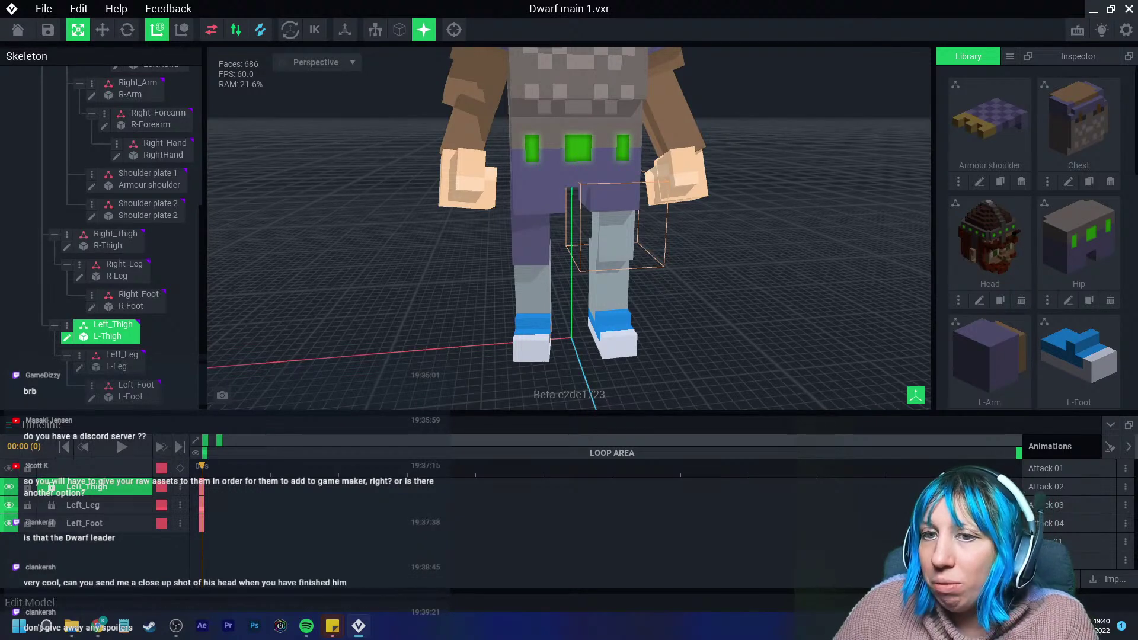
pyautogui.click(67, 337)
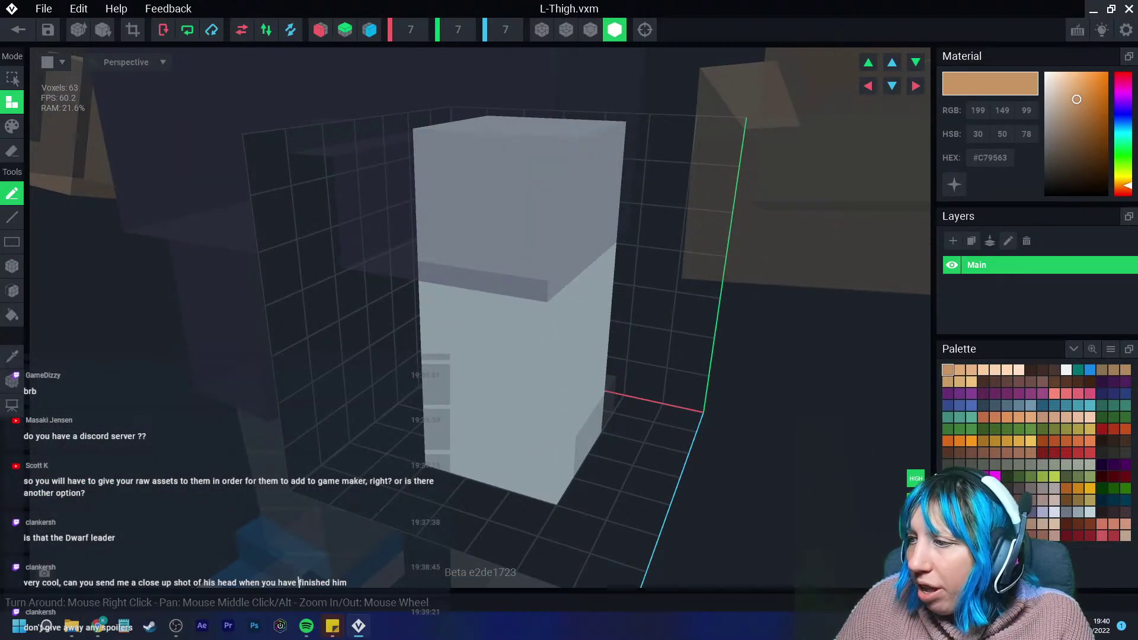
pyautogui.click(1031, 512)
pyautogui.click(12, 126)
pyautogui.click(12, 314)
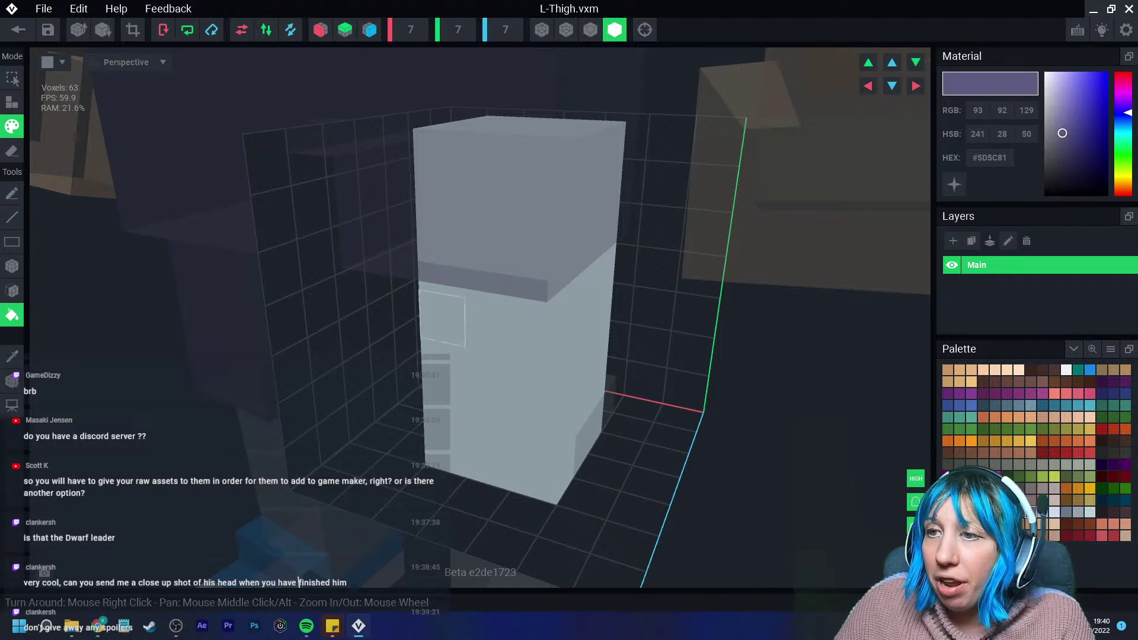
pyautogui.click(442, 321)
# Crop the L-Thigh model's volume to its voxels and close it with its changes saved.
pyautogui.click(18, 29)
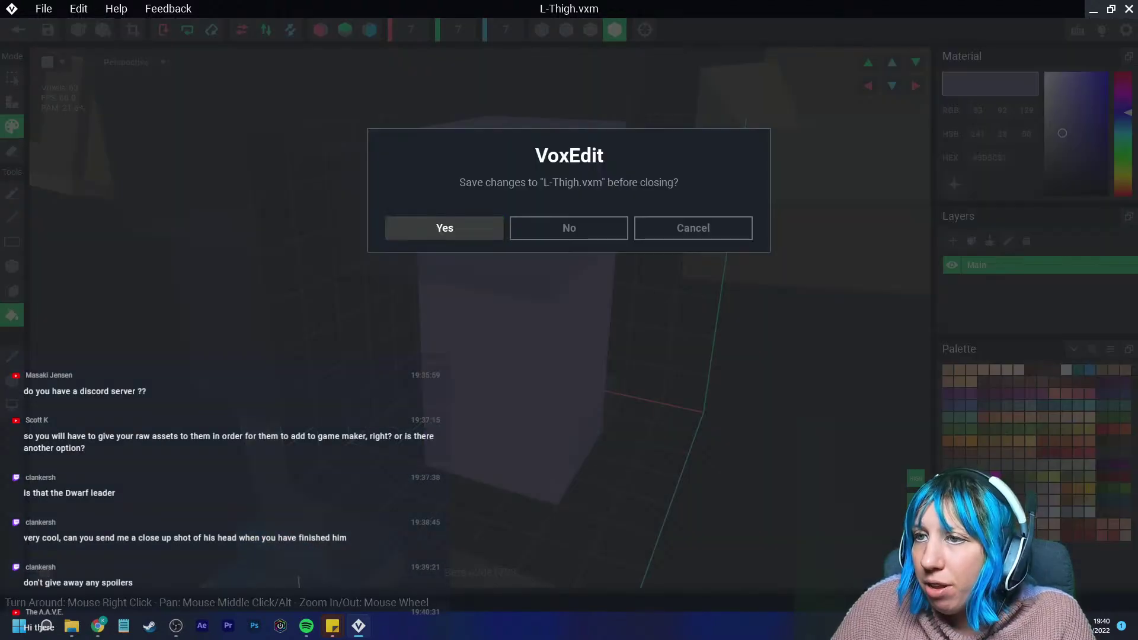
pyautogui.click(693, 228)
pyautogui.click(133, 30)
pyautogui.click(18, 29)
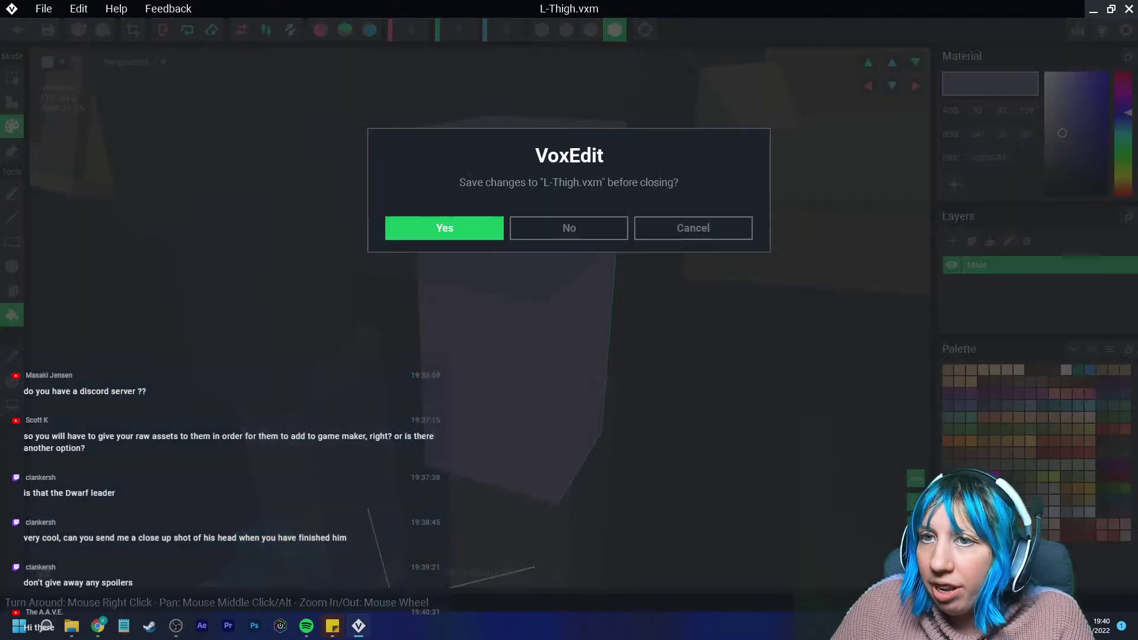
pyautogui.press('Return')
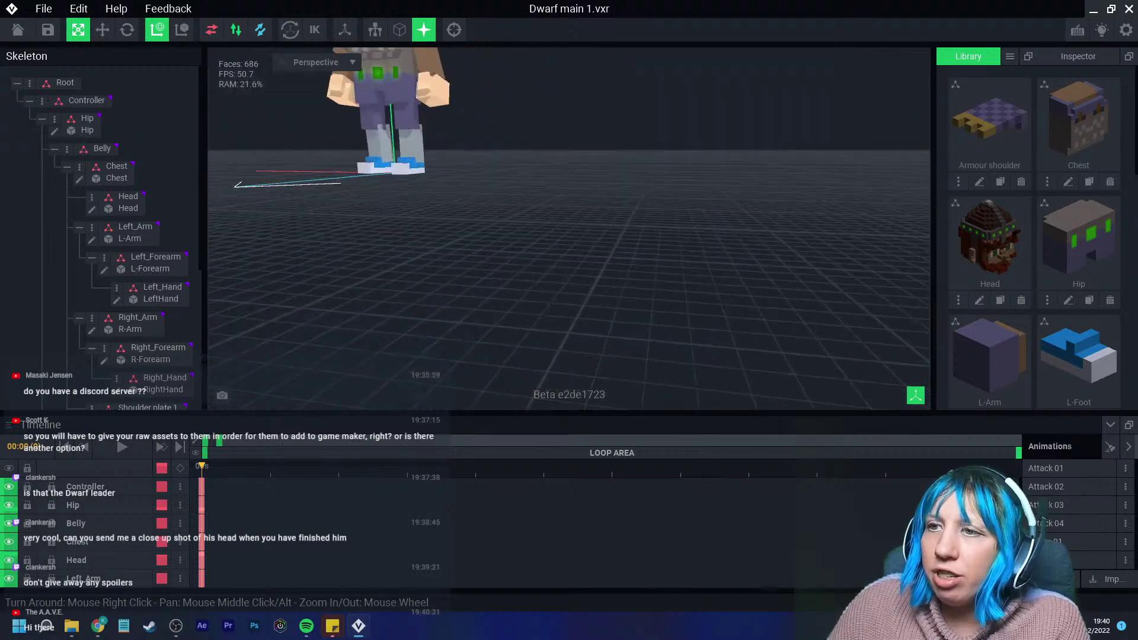
pyautogui.moveTo(480, 70); pyautogui.dragTo(546, 198, button='middle')
pyautogui.scroll(5, 546, 198)
pyautogui.scroll(-4, 546, 198)
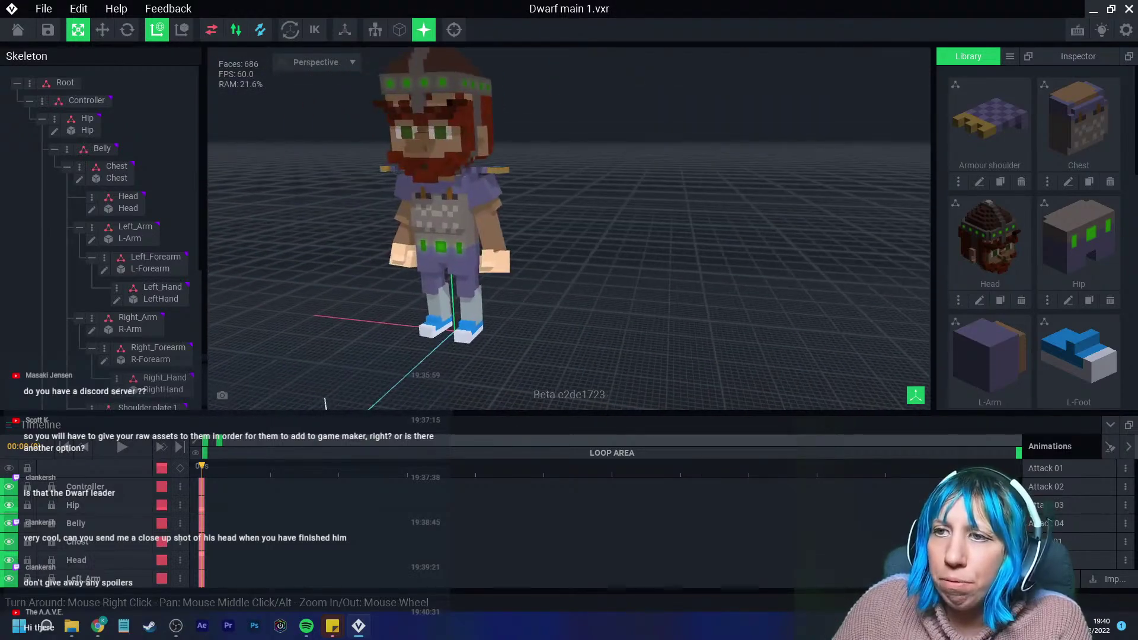
# Open the dwarf's lower right leg model, R-Leg, for voxel editing.
pyautogui.moveTo(451, 250); pyautogui.dragTo(551, 251, button='right')
pyautogui.scroll(2, 551, 250)
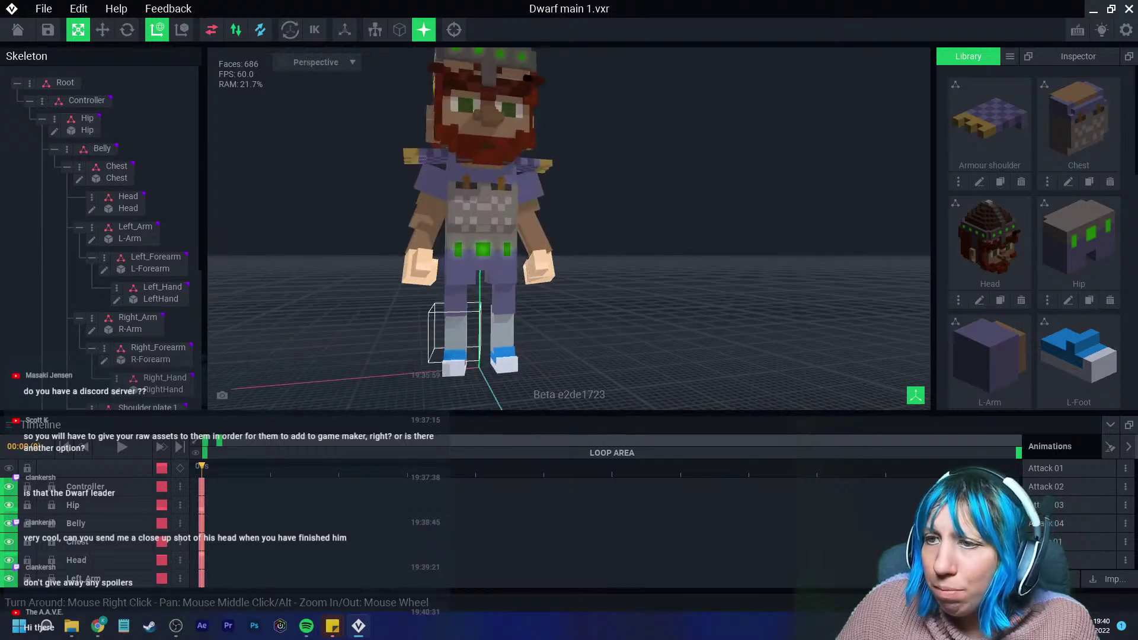
pyautogui.click(455, 333)
pyautogui.click(79, 278)
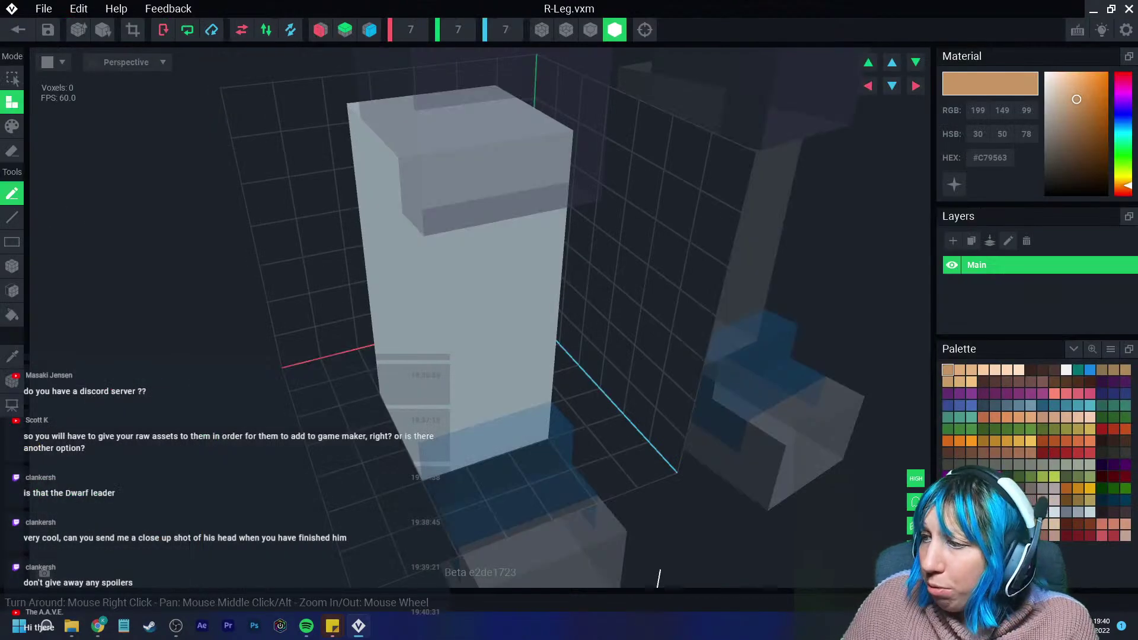
# Paint the top four voxel rows of the leg purple #5D5C81, save the model and return to the dwarf project.
pyautogui.click(1030, 511)
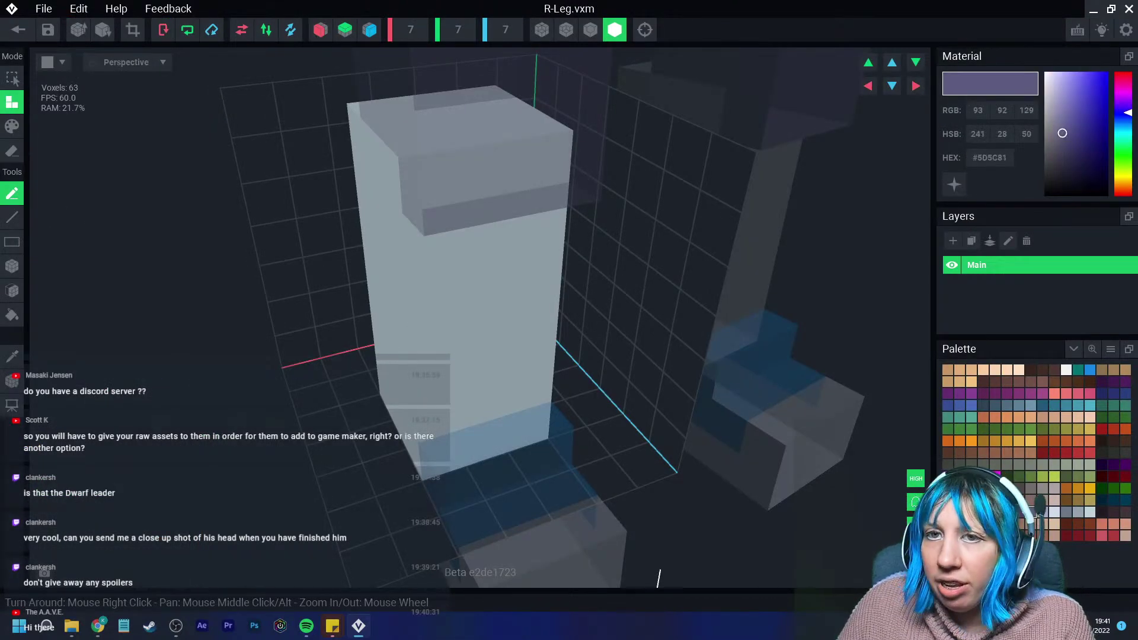
pyautogui.press('p')
pyautogui.click(12, 266)
pyautogui.moveTo(285, 196); pyautogui.dragTo(257, 201, button='right')
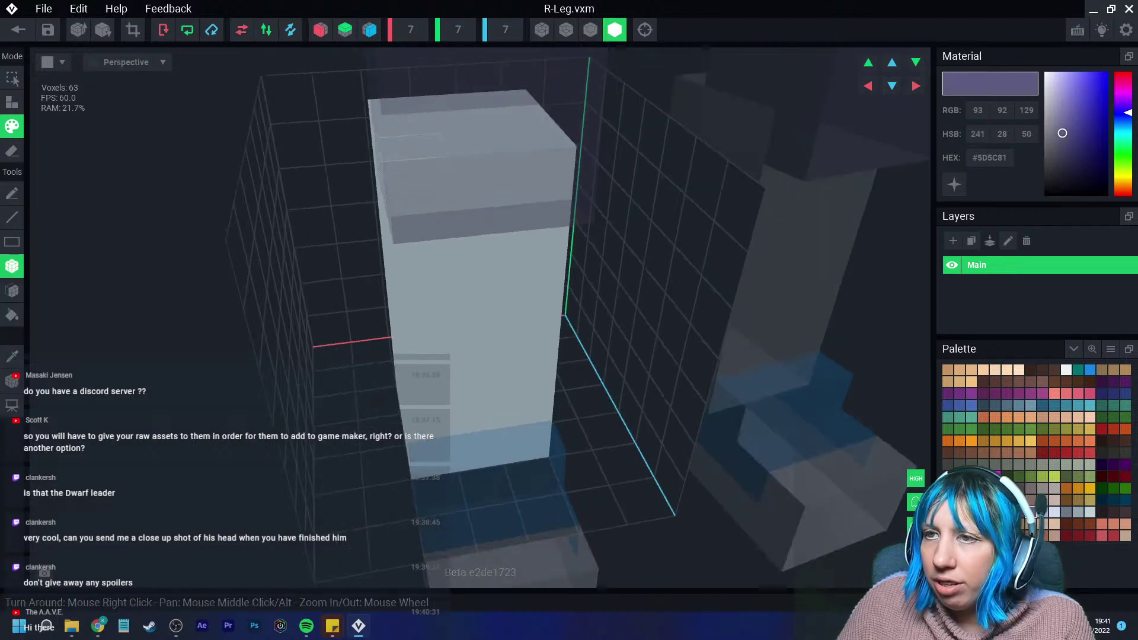
pyautogui.moveTo(398, 107); pyautogui.dragTo(536, 332)
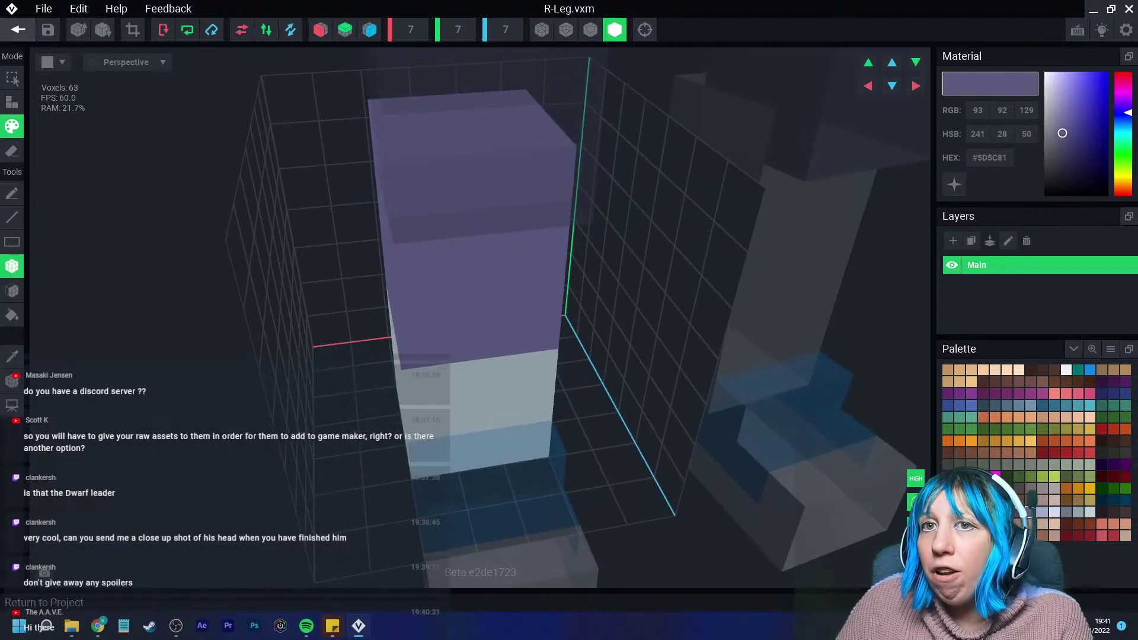
pyautogui.click(18, 29)
pyautogui.click(442, 226)
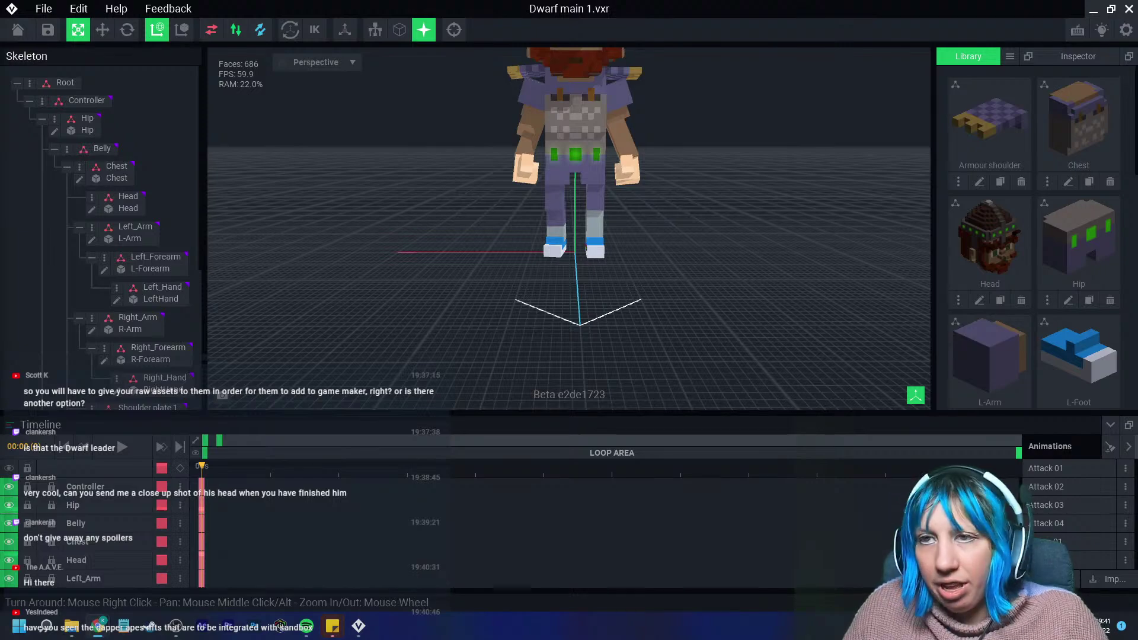
# Inspect both legs of the dwarf up close and reopen the R-Leg model for editing.
pyautogui.moveTo(625, 172); pyautogui.dragTo(712, 178, button='right')
pyautogui.scroll(5, 537, 261)
pyautogui.moveTo(536, 260); pyautogui.dragTo(527, 243, button='right')
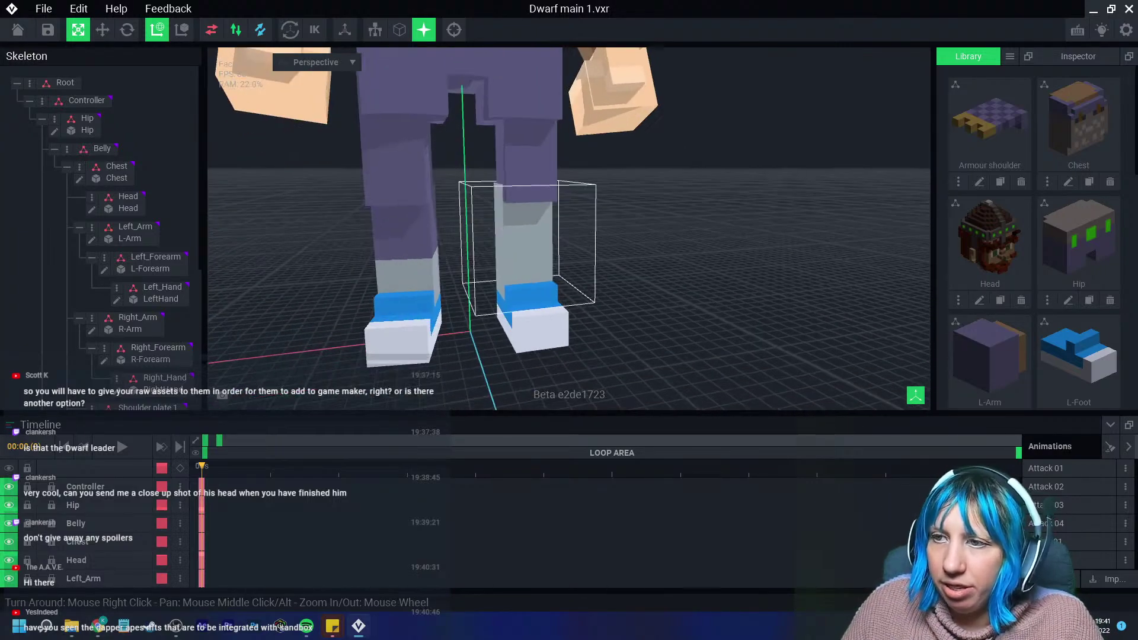
pyautogui.moveTo(394, 269)
pyautogui.mouseDown(button='right')
pyautogui.moveTo(362, 269)
pyautogui.moveTo(469, 270)
pyautogui.moveTo(381, 272)
pyautogui.mouseUp(button='right')
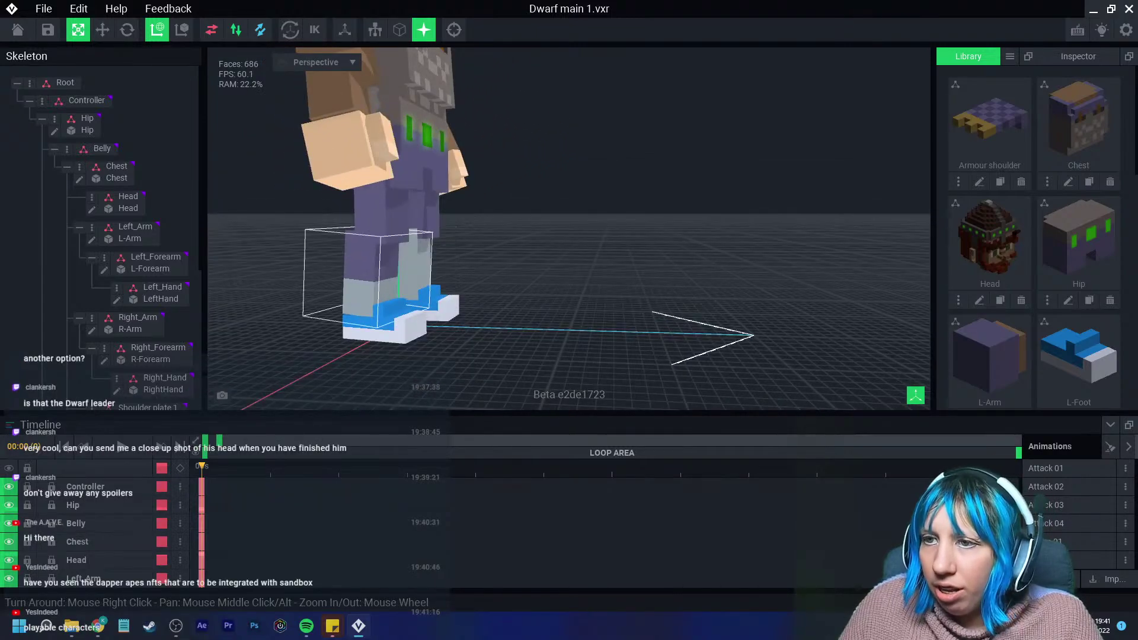
pyautogui.doubleClick(381, 273)
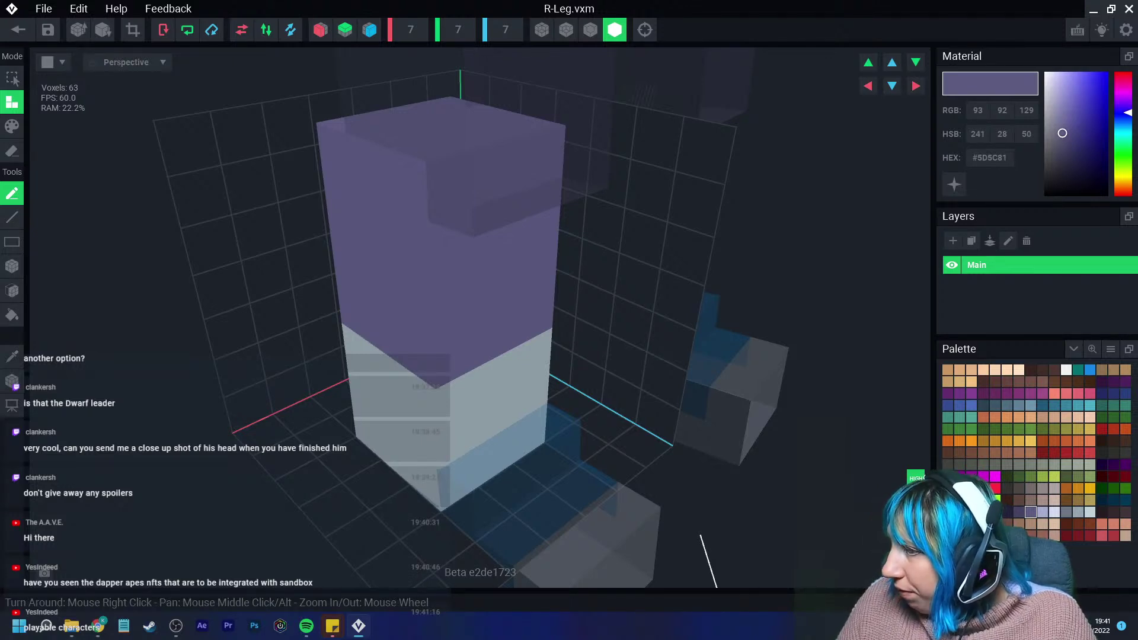
# Mix a blue-grey material colour, #5B6C76, starting from the palette's brownish grey #746C6A.
pyautogui.click(1031, 488)
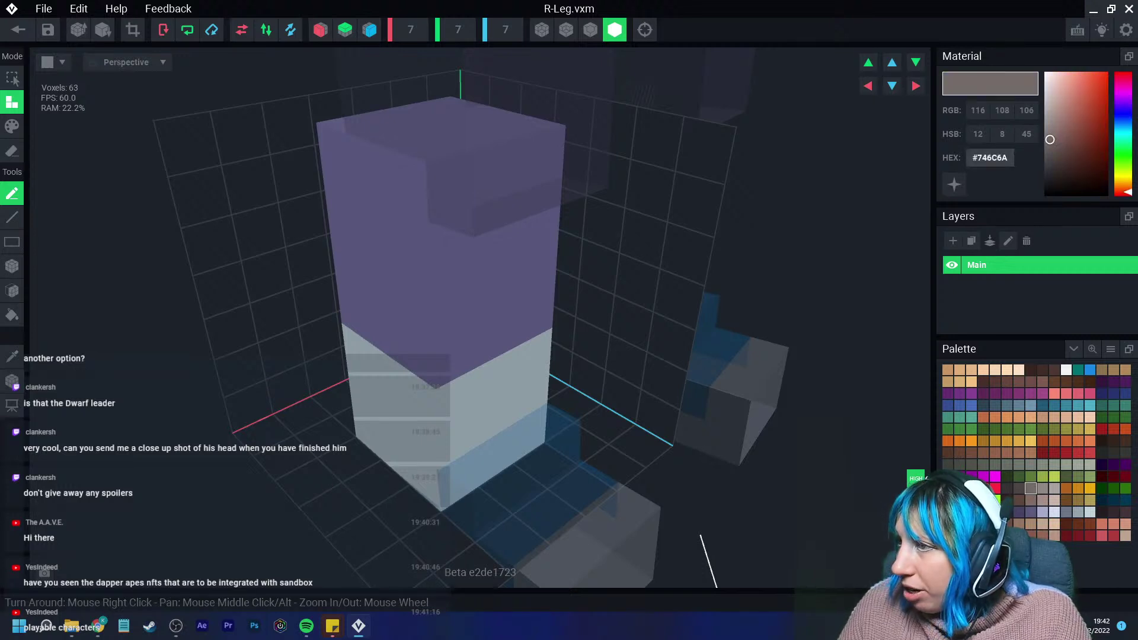
pyautogui.click(990, 160)
pyautogui.rightClick(990, 161)
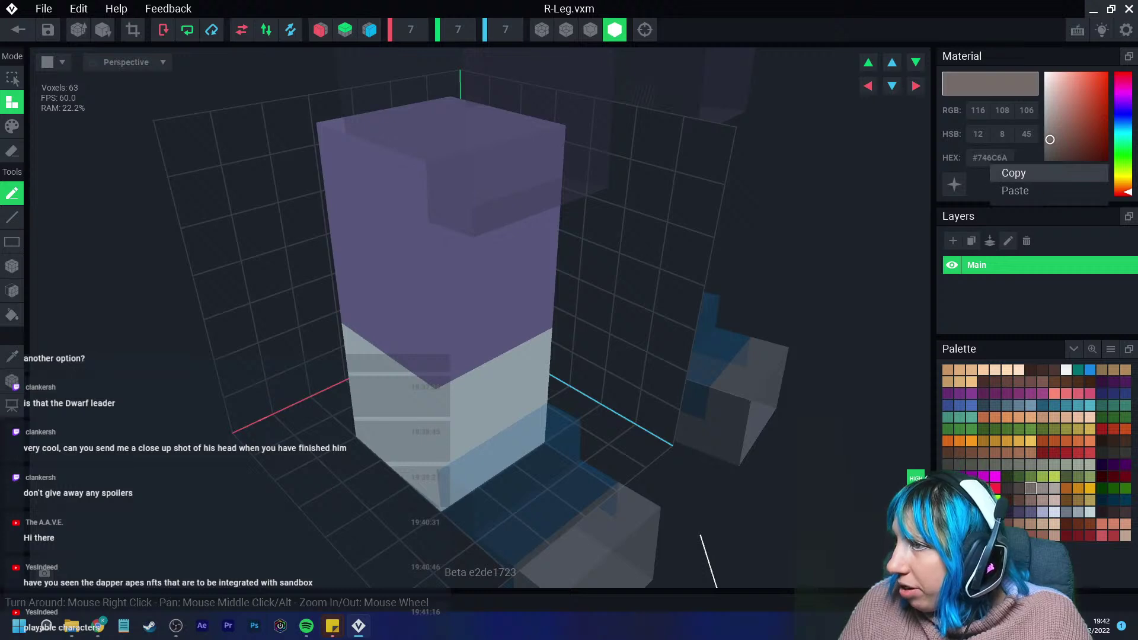
pyautogui.click(1010, 173)
pyautogui.rightClick(996, 159)
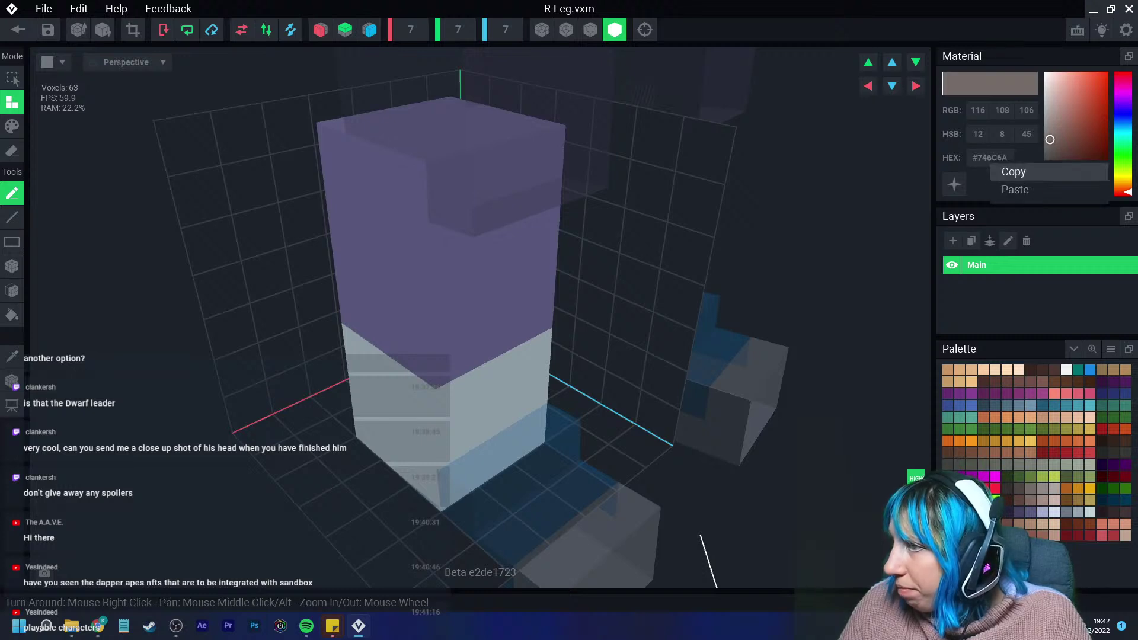
pyautogui.click(1011, 188)
pyautogui.moveTo(1123, 192); pyautogui.dragTo(1124, 127)
pyautogui.moveTo(1052, 135); pyautogui.dragTo(1056, 142)
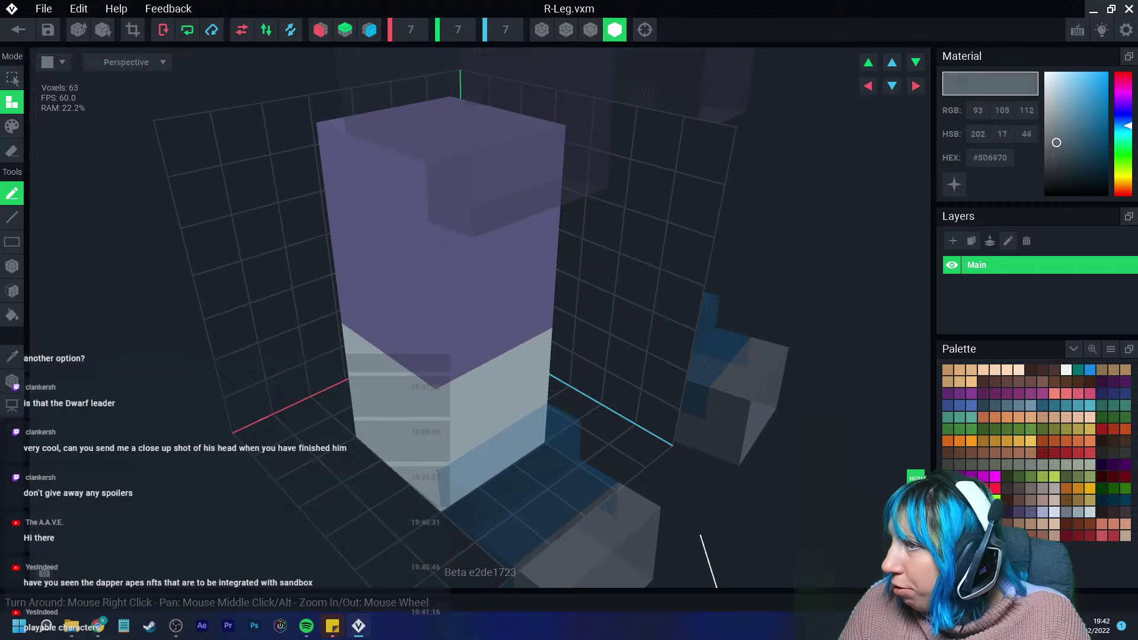
# Try to attach a block of blue-grey voxels to one side of the leg, and turn on outlined-edge shading.
pyautogui.moveTo(525, 320); pyautogui.dragTo(496, 325, button='right')
pyautogui.click(12, 126)
pyautogui.click(12, 102)
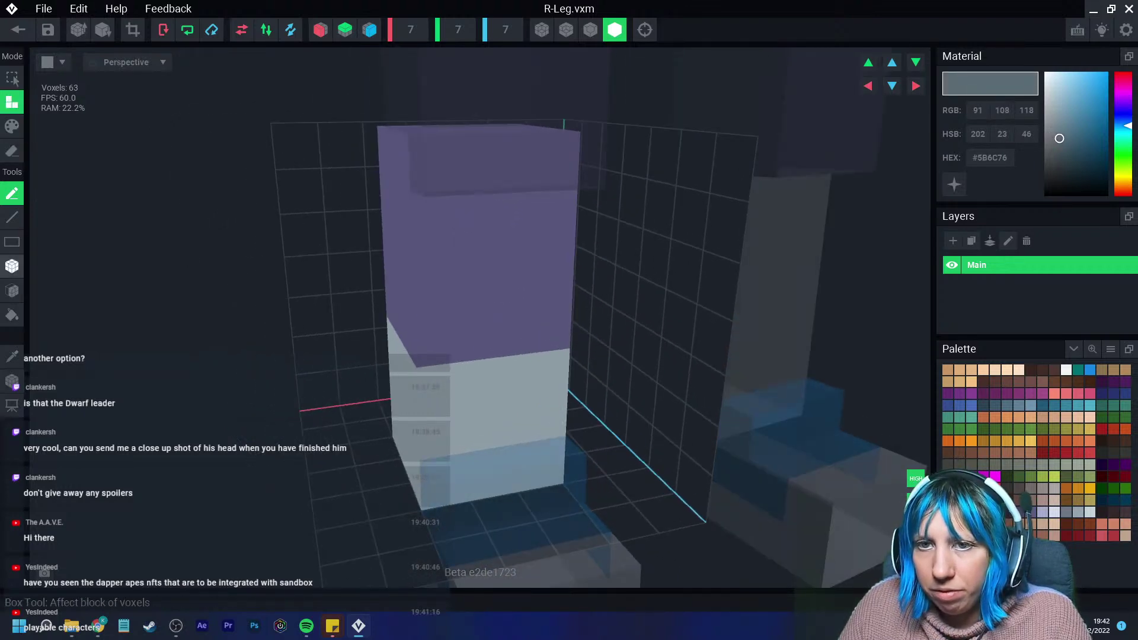
pyautogui.click(12, 266)
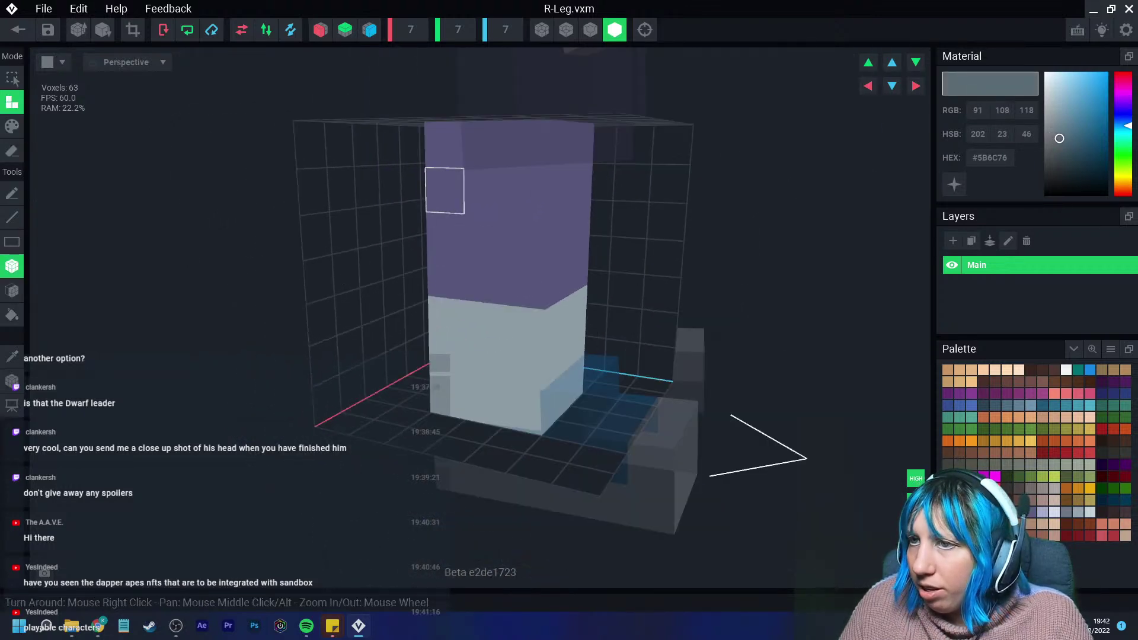
pyautogui.moveTo(444, 191); pyautogui.dragTo(549, 400)
pyautogui.moveTo(549, 400); pyautogui.dragTo(528, 398, button='right')
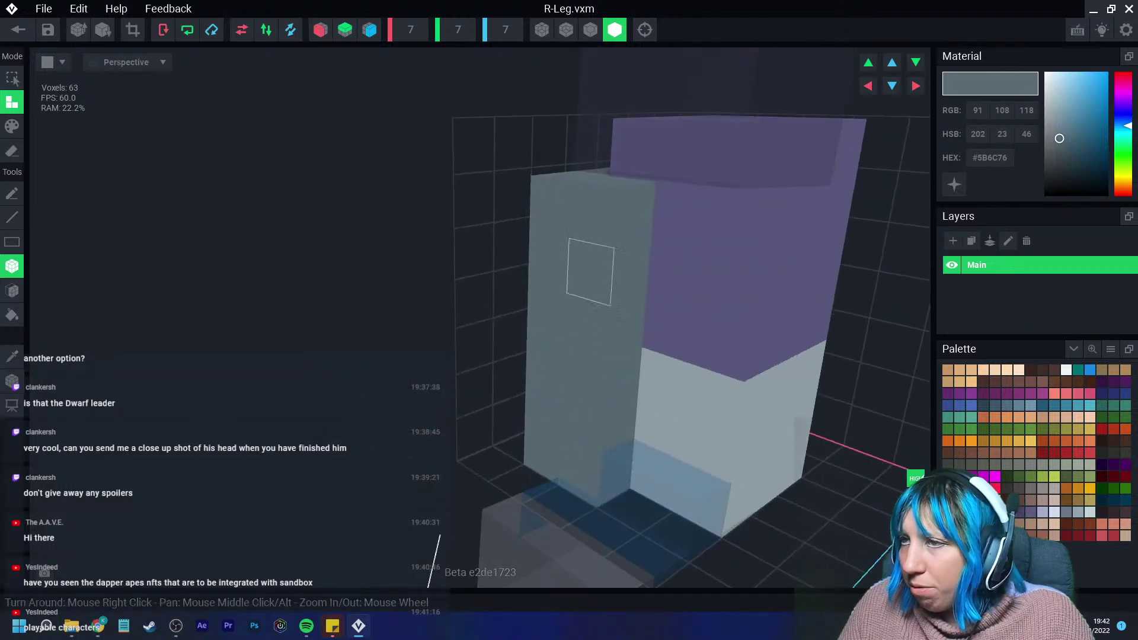
pyautogui.click(590, 30)
pyautogui.hotkey('ctrl', 'z')
pyautogui.moveTo(617, 261); pyautogui.dragTo(675, 273, button='right')
pyautogui.moveTo(627, 208); pyautogui.dragTo(696, 467)
pyautogui.scroll(-3, 683, 439)
pyautogui.moveTo(684, 439)
pyautogui.mouseDown(button='right')
pyautogui.moveTo(612, 418)
pyautogui.moveTo(475, 323)
pyautogui.moveTo(458, 282)
pyautogui.moveTo(387, 274)
pyautogui.mouseUp(button='right')
pyautogui.hotkey('ctrl', 'z')
# Attach a blue-grey slab 3 voxels wide, 5 high and 1 deep to each of the leg's four sides to form a boot.
pyautogui.moveTo(387, 275); pyautogui.dragTo(435, 461)
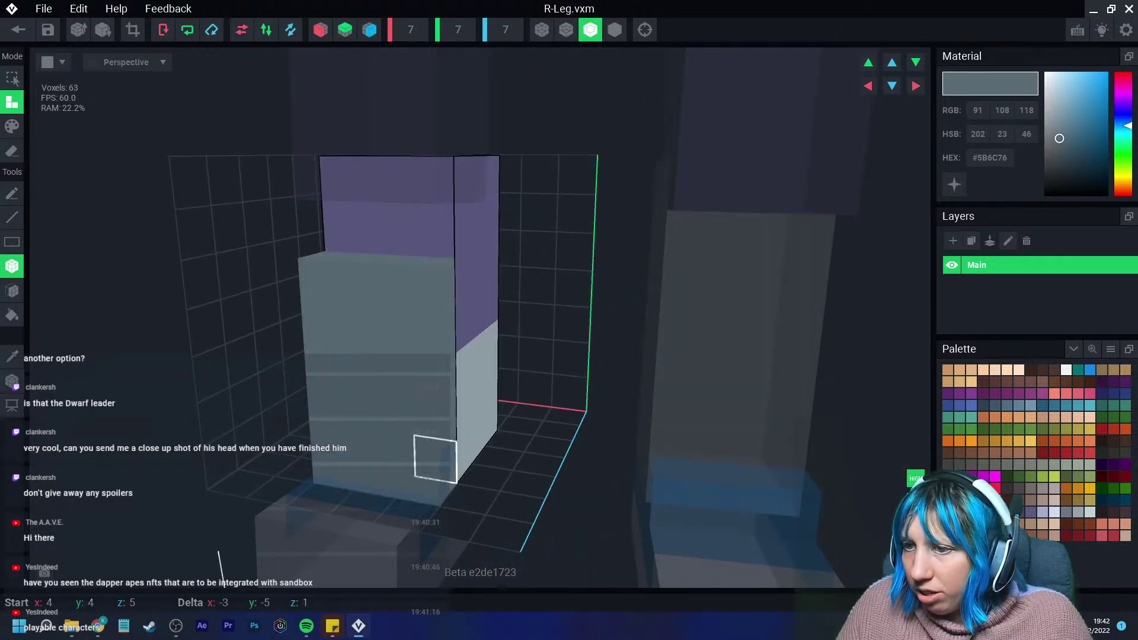
pyautogui.moveTo(434, 461); pyautogui.dragTo(511, 288, button='right')
pyautogui.moveTo(511, 288); pyautogui.dragTo(602, 477)
pyautogui.moveTo(602, 477); pyautogui.dragTo(525, 286, button='right')
pyautogui.moveTo(524, 287); pyautogui.dragTo(615, 483)
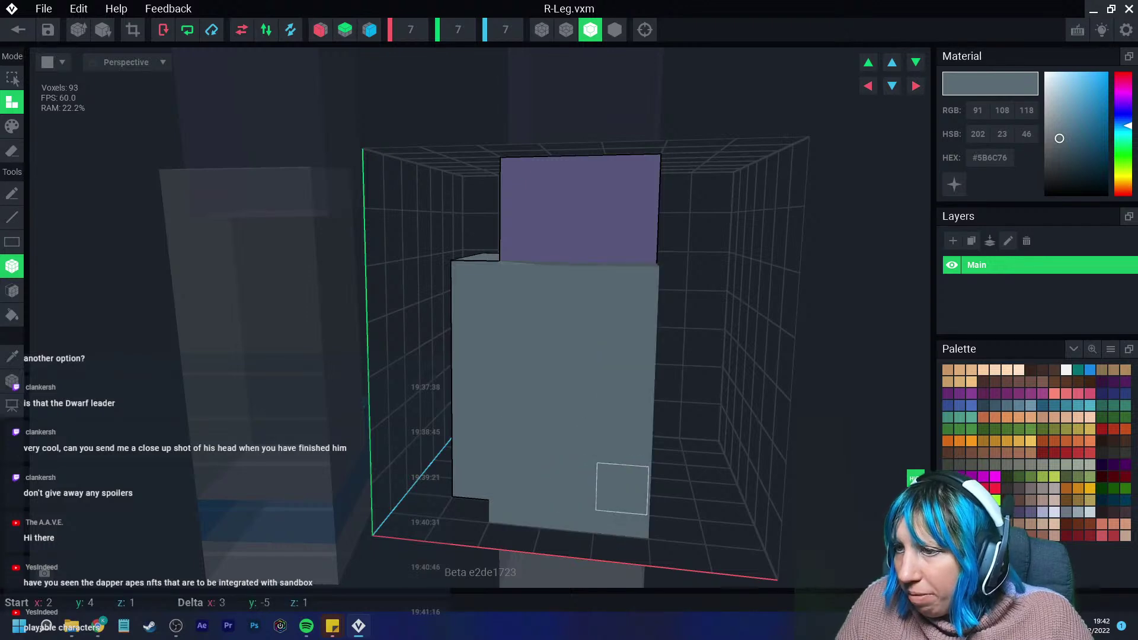
pyautogui.moveTo(615, 483); pyautogui.dragTo(585, 356, button='right')
pyautogui.moveTo(585, 356); pyautogui.dragTo(686, 521)
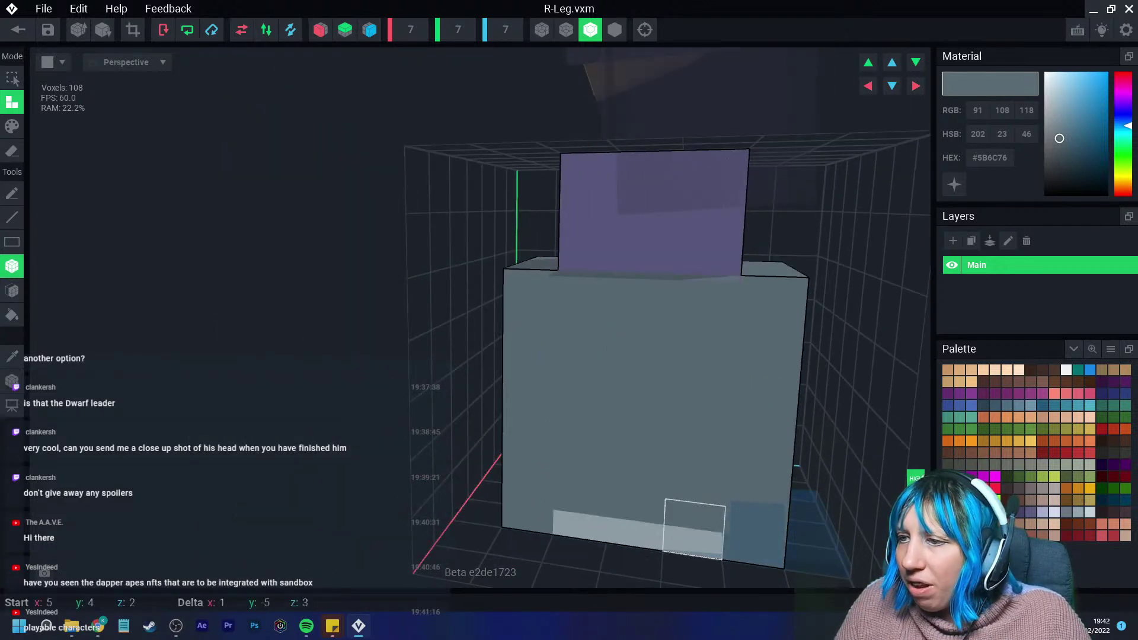
# Add a three-voxel-wide protruding lip along the top edge of each of the boot's four sides.
pyautogui.moveTo(686, 521); pyautogui.dragTo(723, 399, button='right')
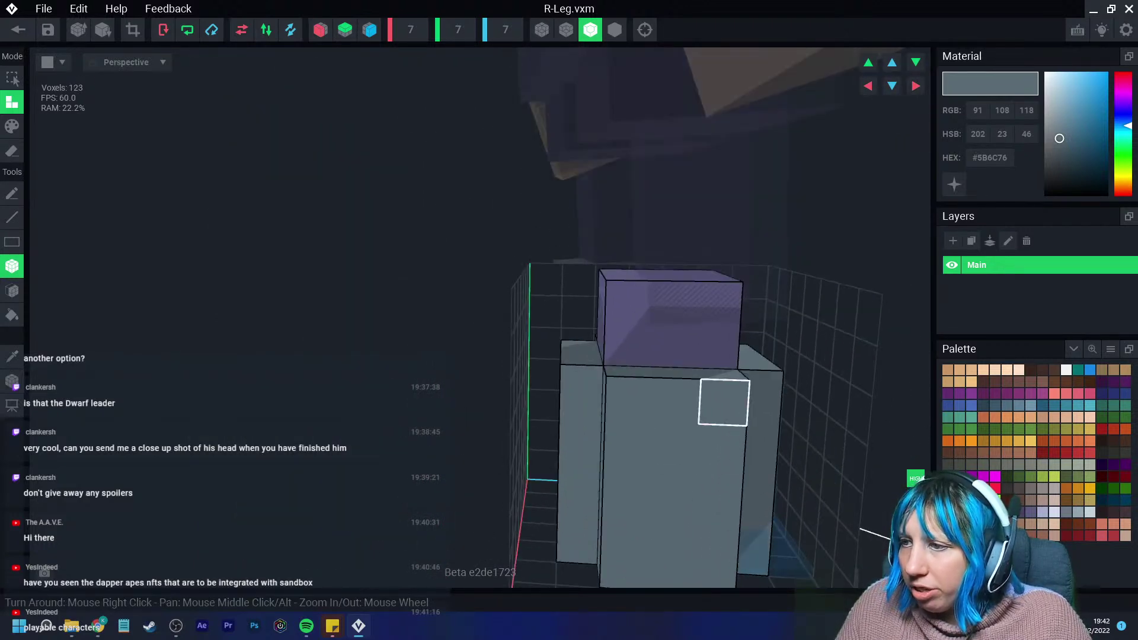
pyautogui.moveTo(724, 399); pyautogui.dragTo(625, 399)
pyautogui.moveTo(625, 399); pyautogui.dragTo(466, 454, button='right')
pyautogui.moveTo(521, 451); pyautogui.dragTo(407, 480)
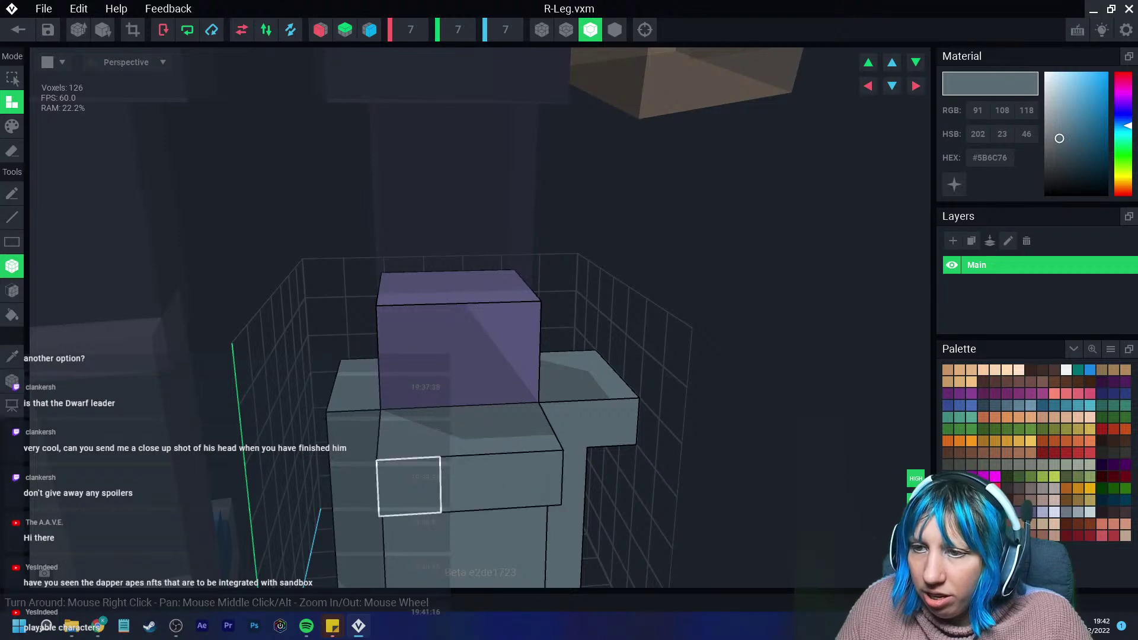
pyautogui.scroll(-5, 407, 480)
pyautogui.moveTo(407, 480); pyautogui.dragTo(534, 414, button='right')
pyautogui.moveTo(537, 329); pyautogui.dragTo(473, 330)
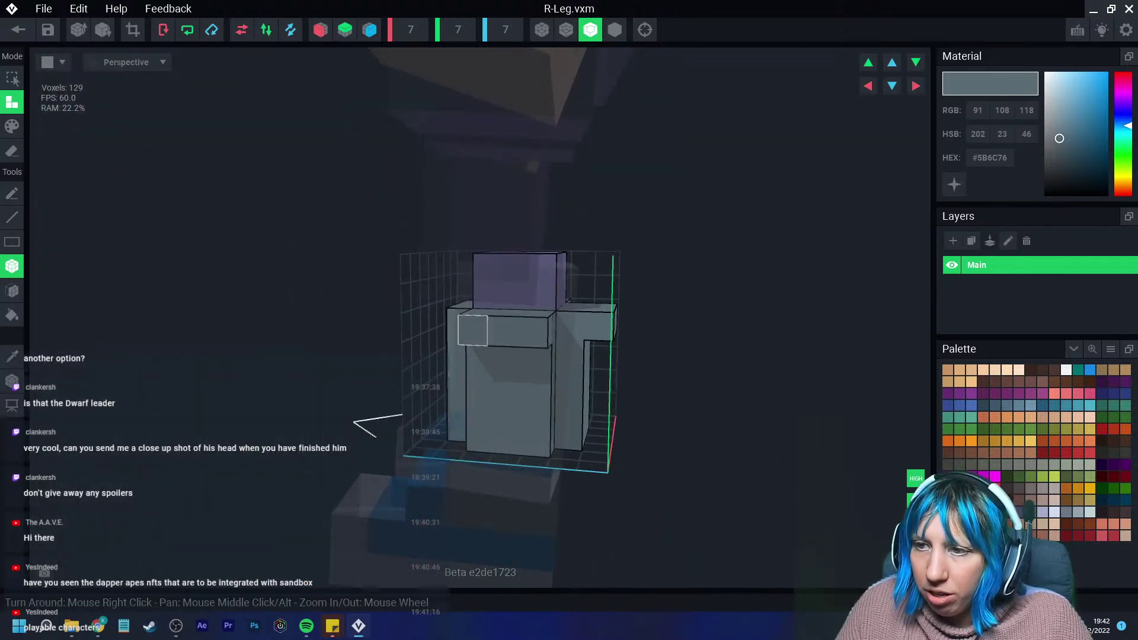
pyautogui.moveTo(473, 330); pyautogui.dragTo(430, 360, button='right')
pyautogui.moveTo(429, 360); pyautogui.dragTo(359, 370)
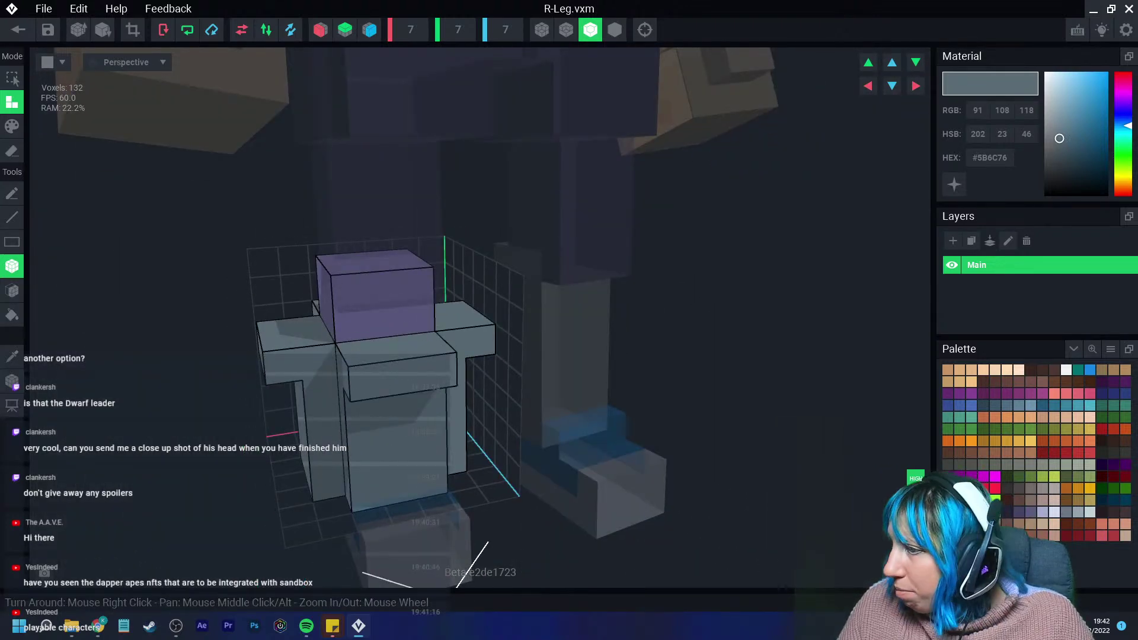
# Sample the boot's blue-grey #5B6C76 and fill each of the four corners of the protruding rim with a single voxel.
pyautogui.click(1031, 465)
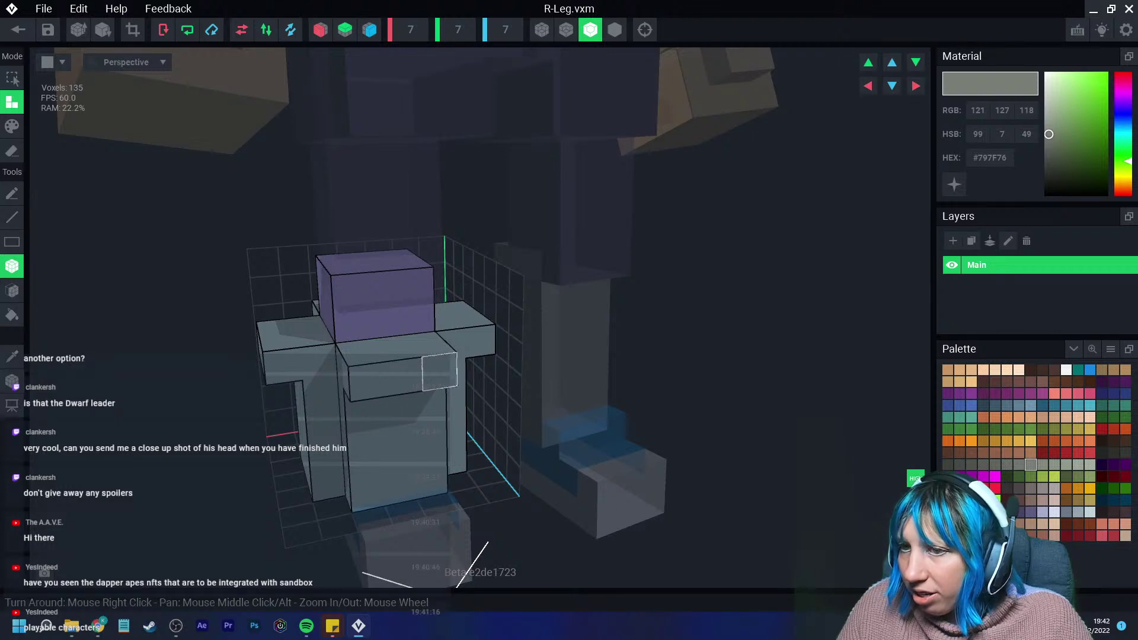
pyautogui.moveTo(356, 338); pyautogui.dragTo(317, 314, button='right')
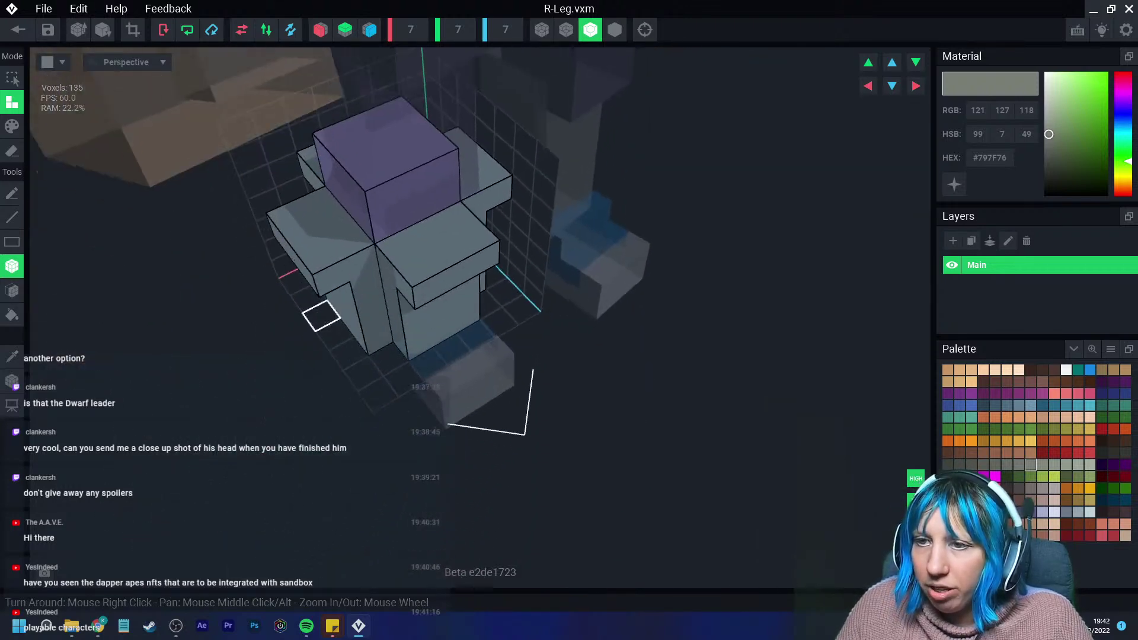
pyautogui.press('i')
pyautogui.click(355, 255)
pyautogui.moveTo(356, 255); pyautogui.dragTo(457, 302, button='right')
pyautogui.click(479, 315)
pyautogui.click(622, 369)
pyautogui.moveTo(623, 368); pyautogui.dragTo(533, 374, button='right')
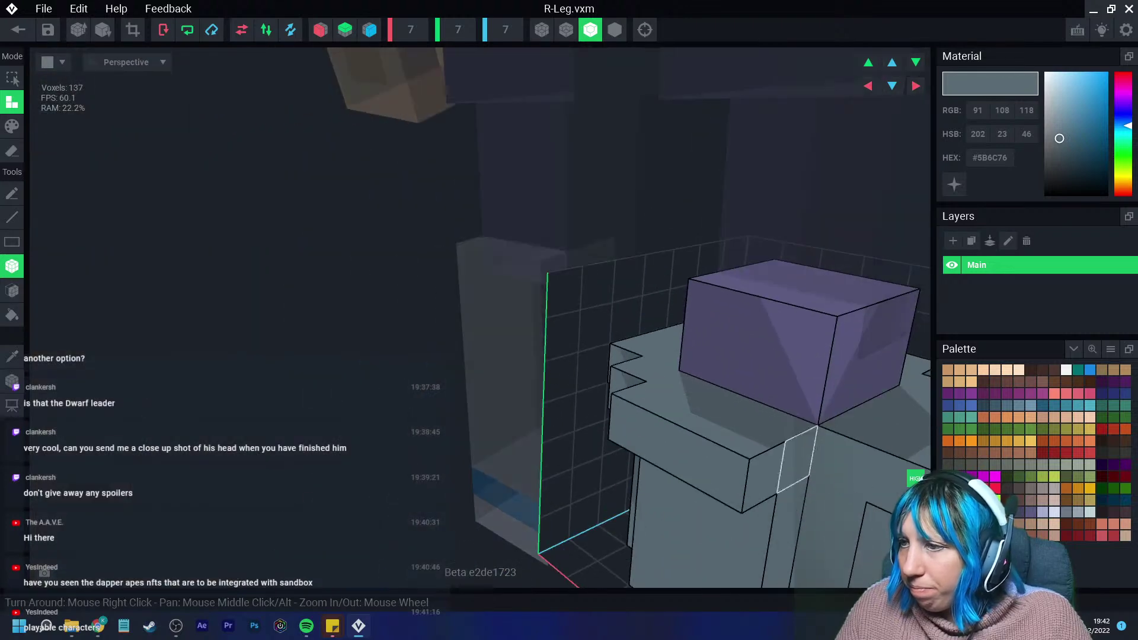
pyautogui.click(798, 466)
pyautogui.moveTo(811, 482); pyautogui.dragTo(782, 450, button='right')
pyautogui.click(772, 467)
pyautogui.click(771, 454)
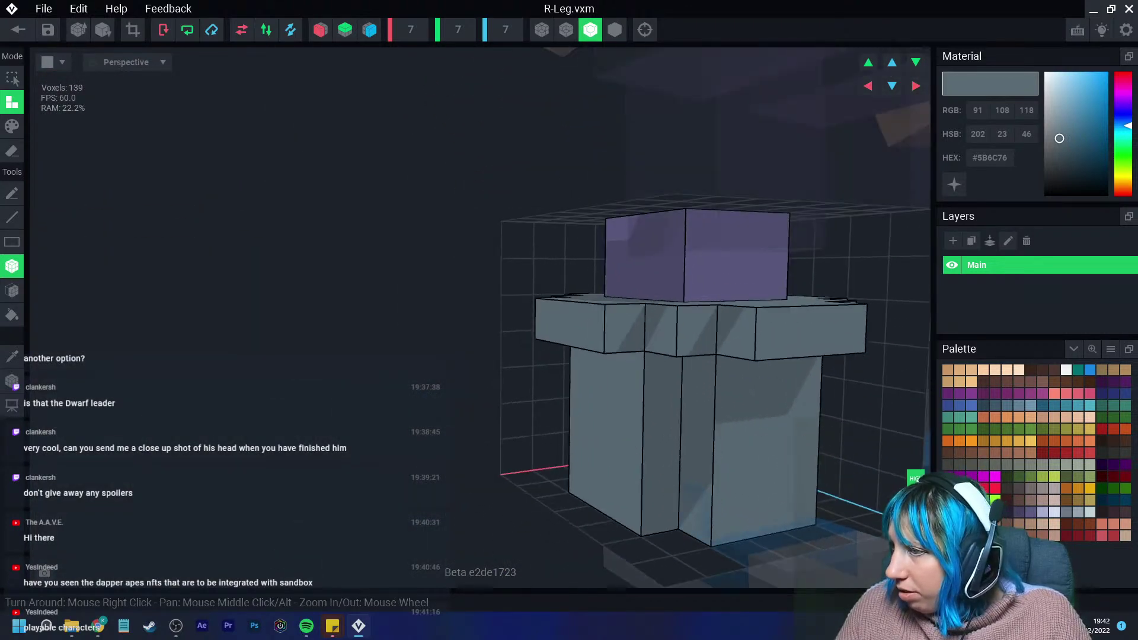
# Paint the boot's protruding rim and the voxel row directly beneath it dark brown #35231B on all sides.
pyautogui.click(1113, 441)
pyautogui.moveTo(722, 353); pyautogui.dragTo(689, 386, button='right')
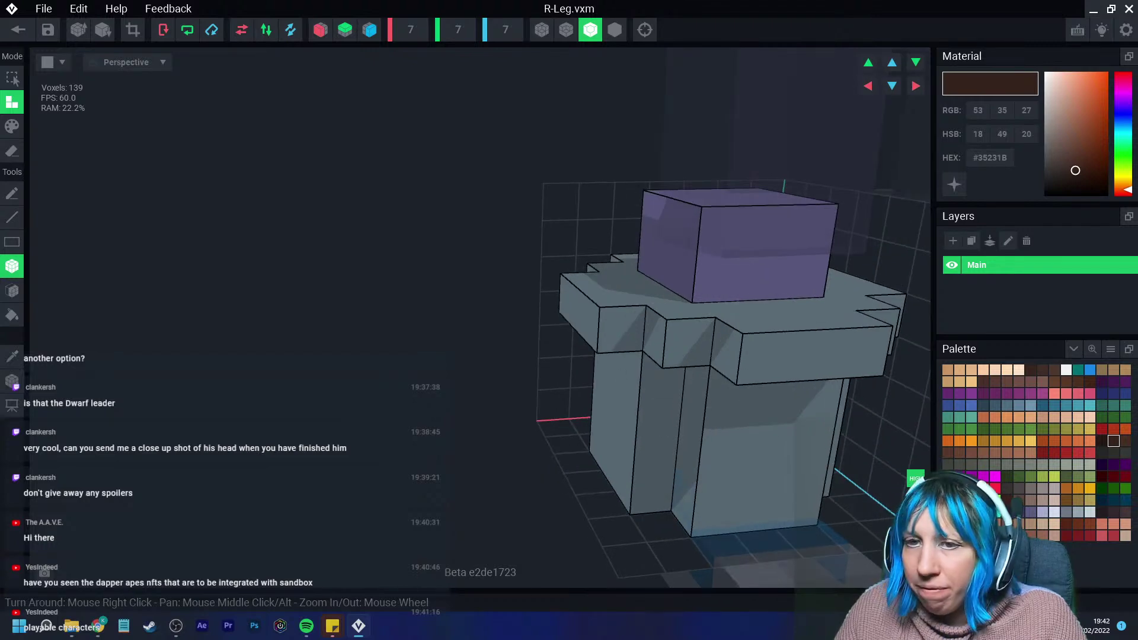
pyautogui.click(12, 127)
pyautogui.moveTo(557, 273); pyautogui.dragTo(593, 274, button='right')
pyautogui.moveTo(593, 274)
pyautogui.mouseDown()
pyautogui.moveTo(698, 335)
pyautogui.moveTo(762, 338)
pyautogui.moveTo(563, 274)
pyautogui.mouseUp()
pyautogui.moveTo(510, 278); pyautogui.dragTo(557, 291, button='right')
pyautogui.moveTo(552, 296)
pyautogui.mouseDown()
pyautogui.moveTo(394, 229)
pyautogui.moveTo(391, 247)
pyautogui.mouseUp()
pyautogui.moveTo(486, 254)
pyautogui.mouseDown(button='right')
pyautogui.moveTo(434, 260)
pyautogui.moveTo(346, 361)
pyautogui.mouseUp(button='right')
pyautogui.moveTo(306, 397); pyautogui.dragTo(317, 457)
pyautogui.moveTo(379, 448); pyautogui.dragTo(466, 351)
pyautogui.moveTo(492, 321); pyautogui.dragTo(449, 437)
pyautogui.moveTo(449, 437); pyautogui.dragTo(343, 386, button='right')
pyautogui.moveTo(344, 386); pyautogui.dragTo(413, 392)
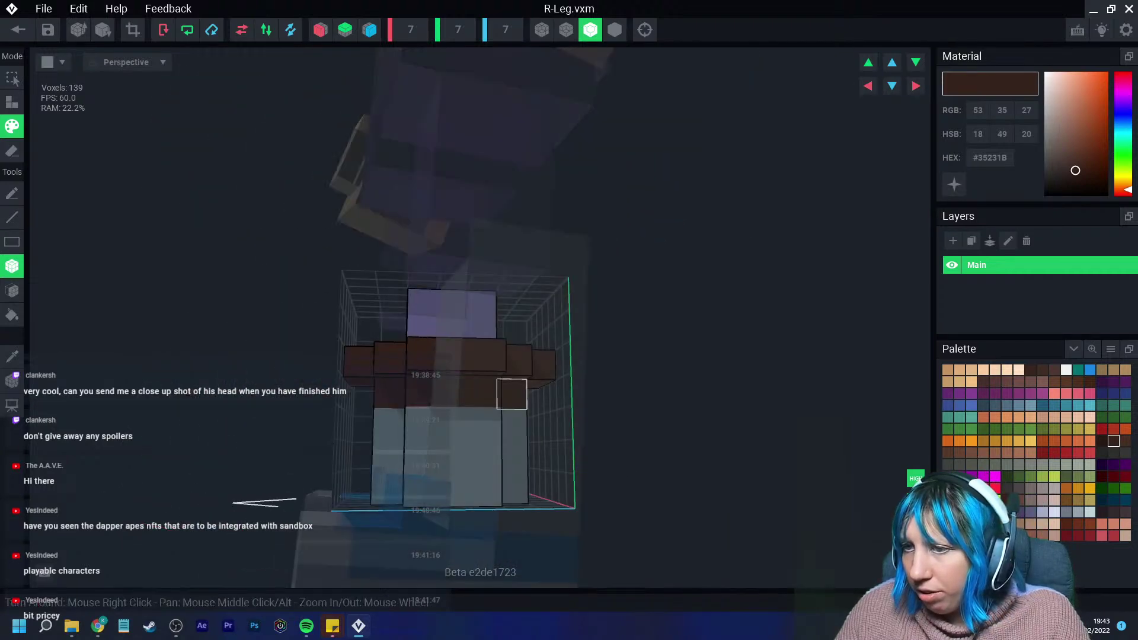
# Sample the blue-grey from the lower part of the boot and copy its hex code, #5B6C76.
pyautogui.moveTo(508, 393); pyautogui.dragTo(731, 477, button='right')
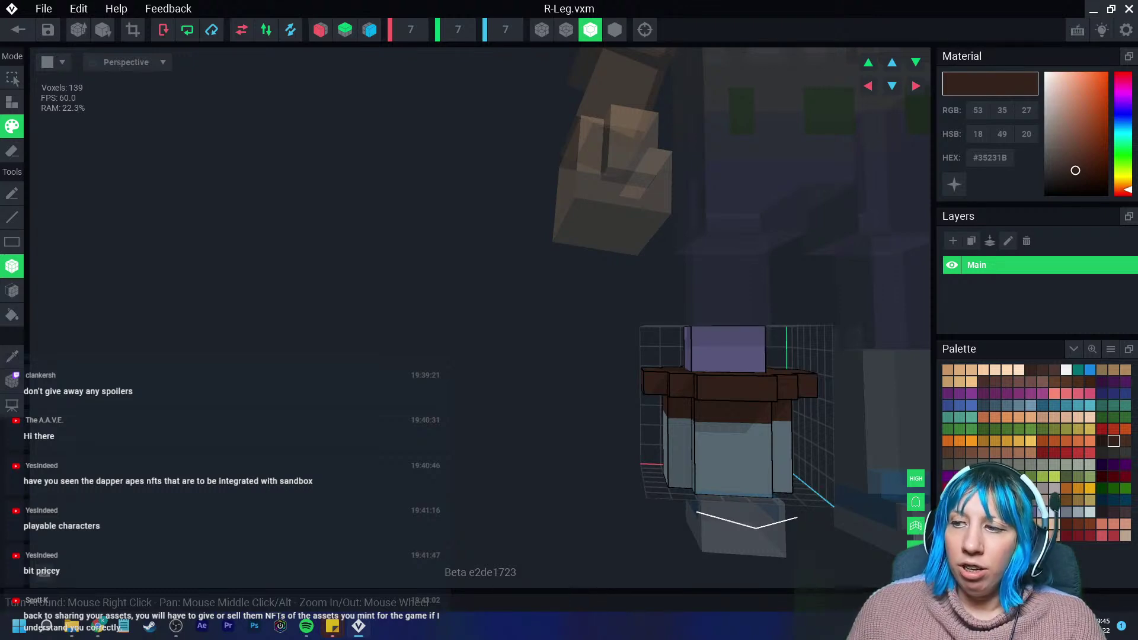
pyautogui.moveTo(646, 403); pyautogui.dragTo(687, 430, button='right')
pyautogui.scroll(3, 688, 430)
pyautogui.moveTo(682, 429); pyautogui.dragTo(480, 407, button='middle')
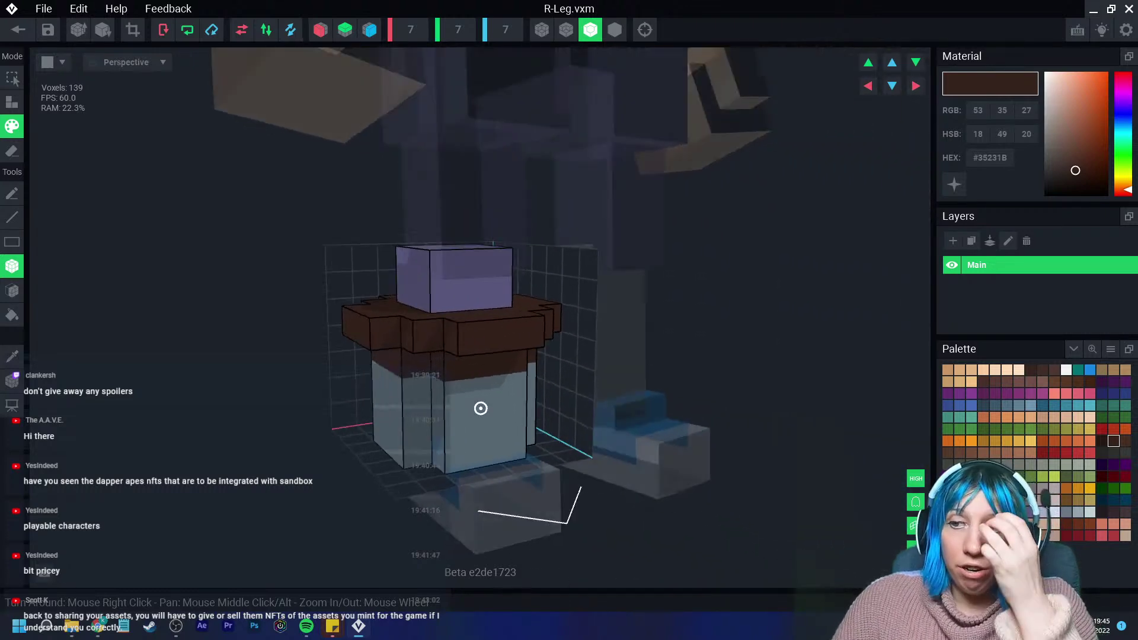
pyautogui.scroll(3, 509, 416)
pyautogui.moveTo(481, 407); pyautogui.dragTo(469, 379, button='right')
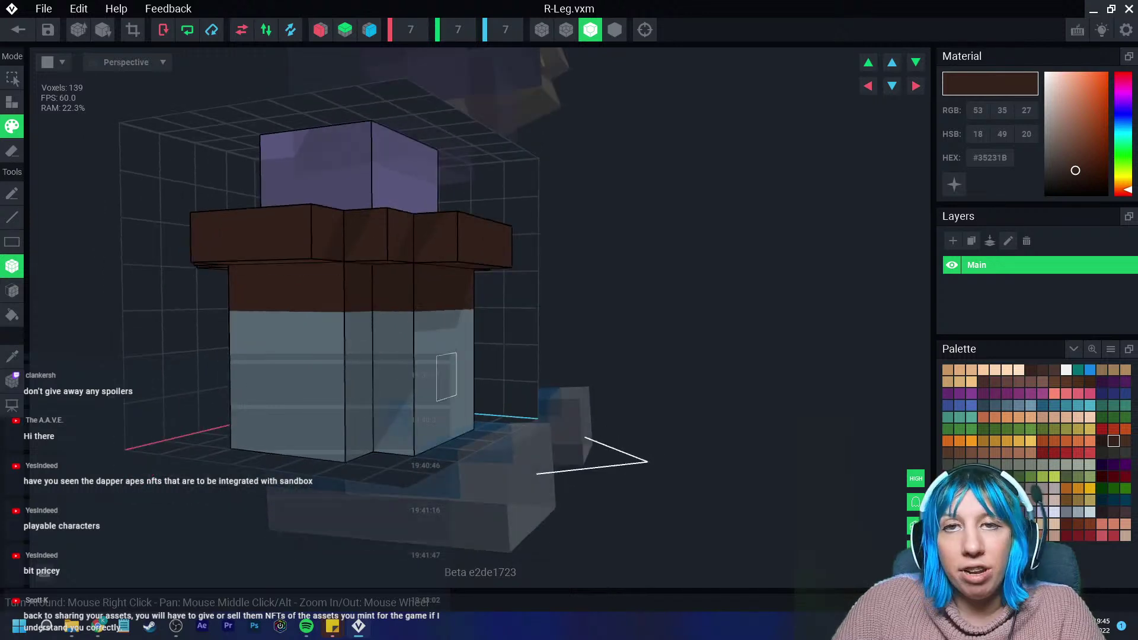
pyautogui.keyDown('alt'); pyautogui.click(468, 379); pyautogui.keyUp('alt')
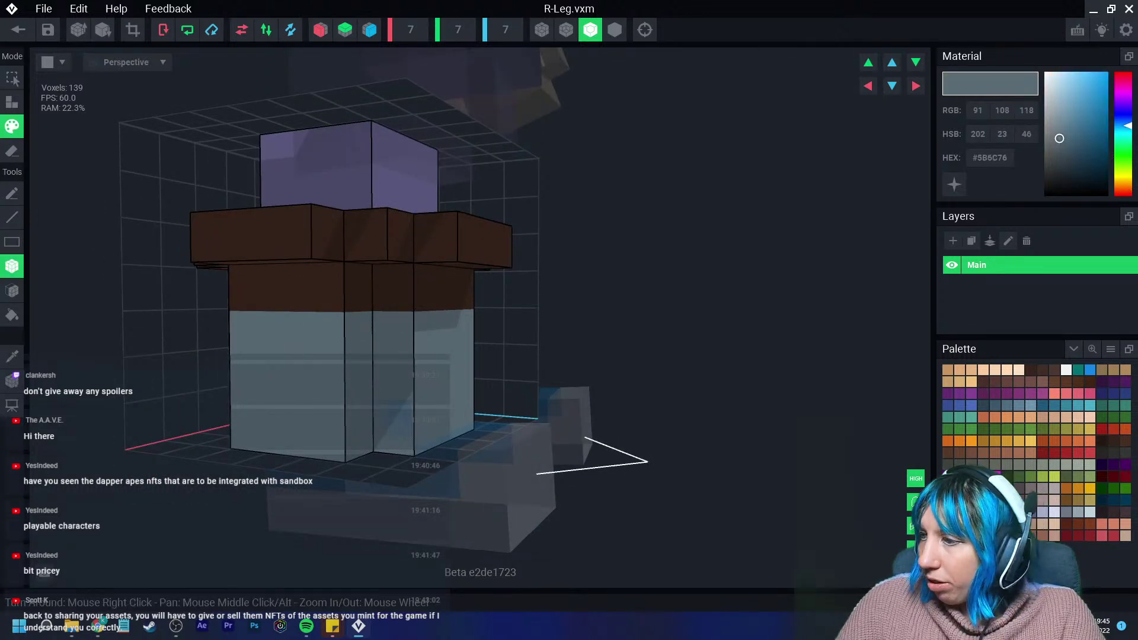
pyautogui.rightClick(988, 159)
pyautogui.click(1008, 172)
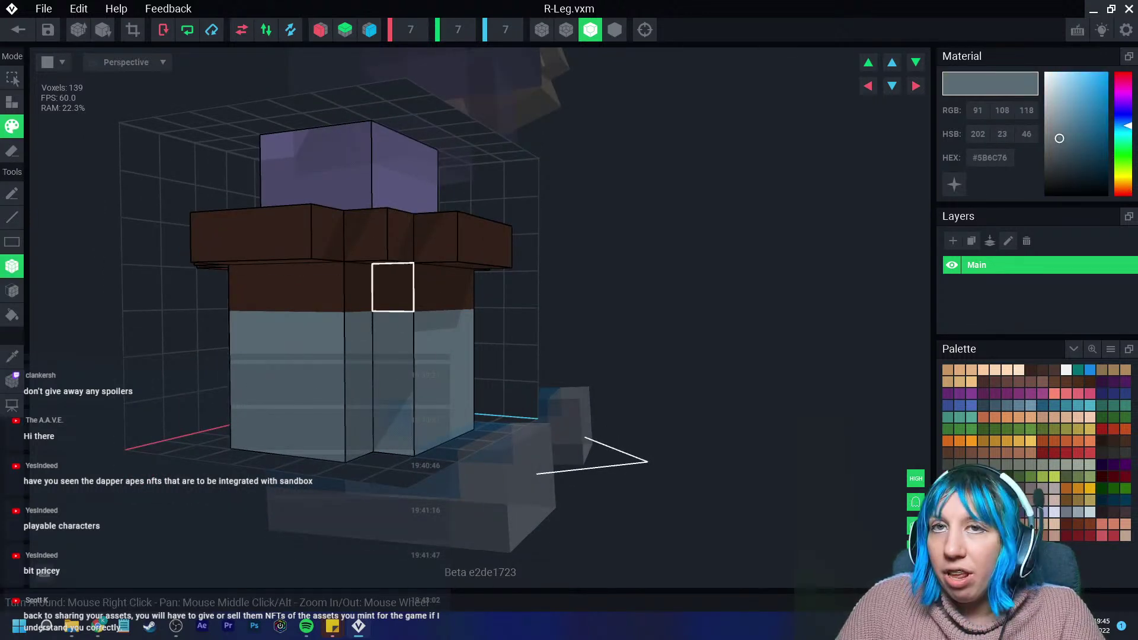
# Save the right leg's changes and open the right foot model for editing.
pyautogui.click(19, 29)
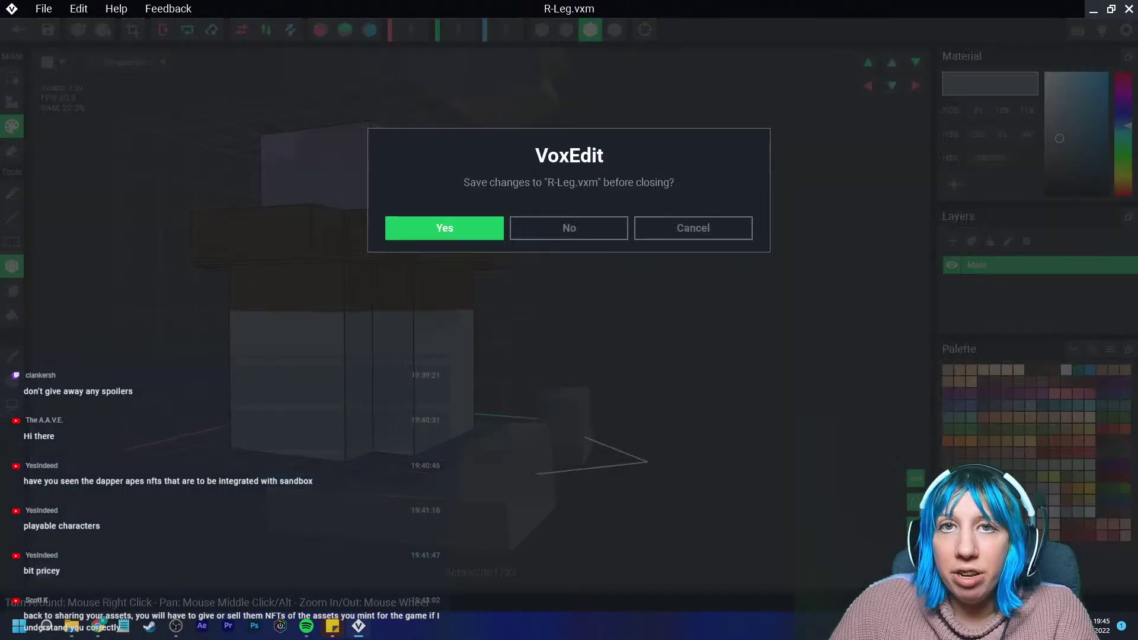
pyautogui.press('Return')
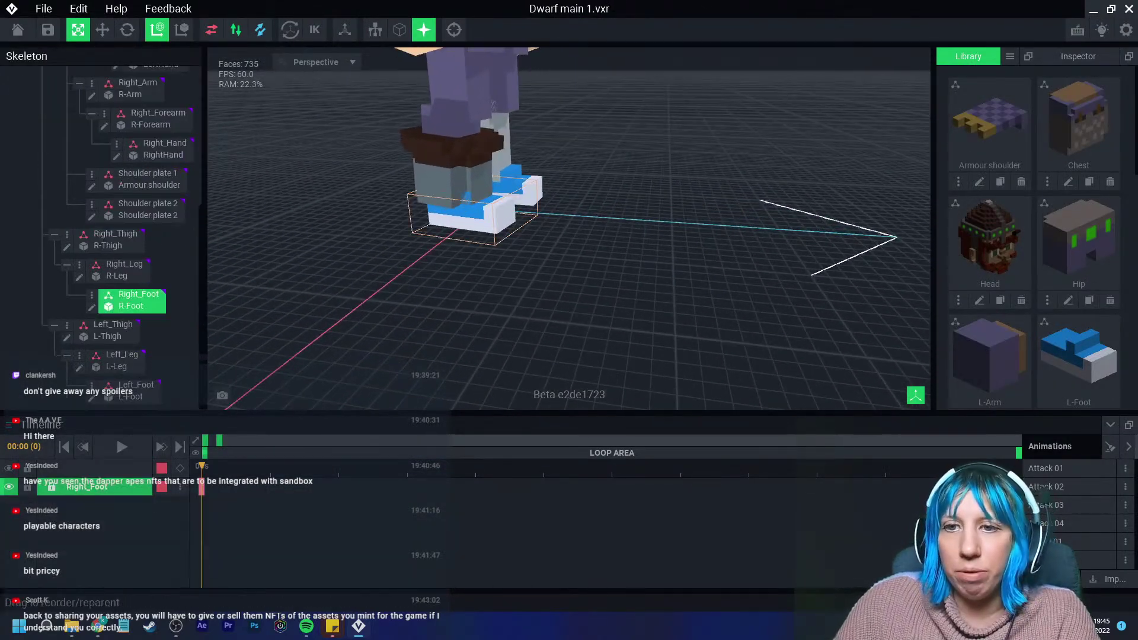
pyautogui.click(91, 307)
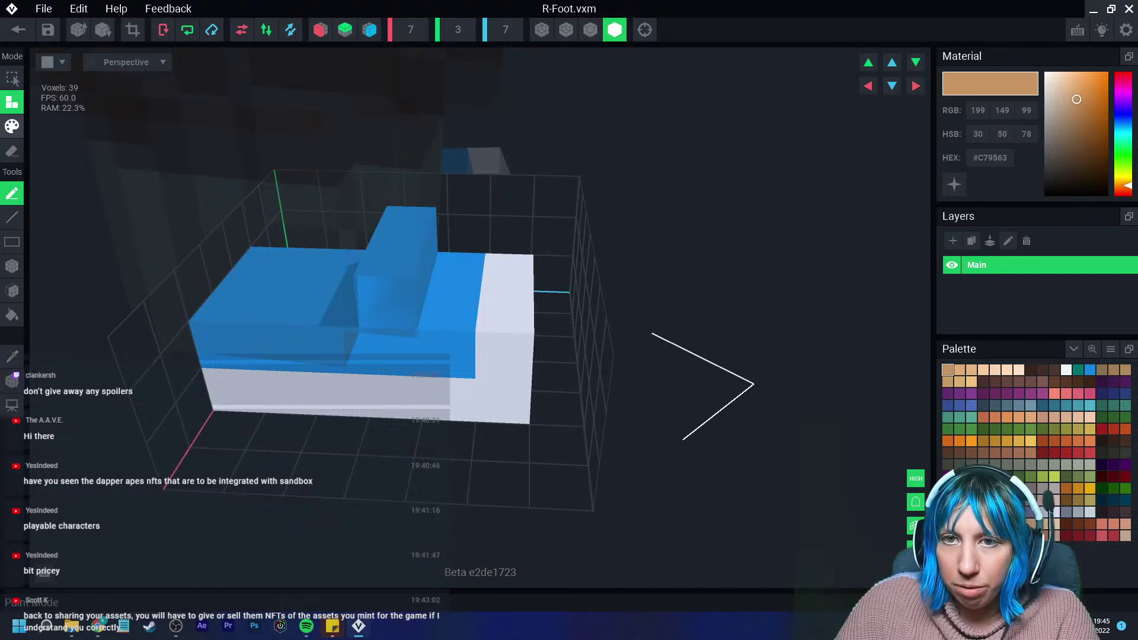
# Paint the whole right foot in the copied blue-grey #5B6C76.
pyautogui.click(11, 267)
pyautogui.click(12, 127)
pyautogui.moveTo(217, 258)
pyautogui.mouseDown()
pyautogui.moveTo(267, 264)
pyautogui.moveTo(446, 354)
pyautogui.mouseUp()
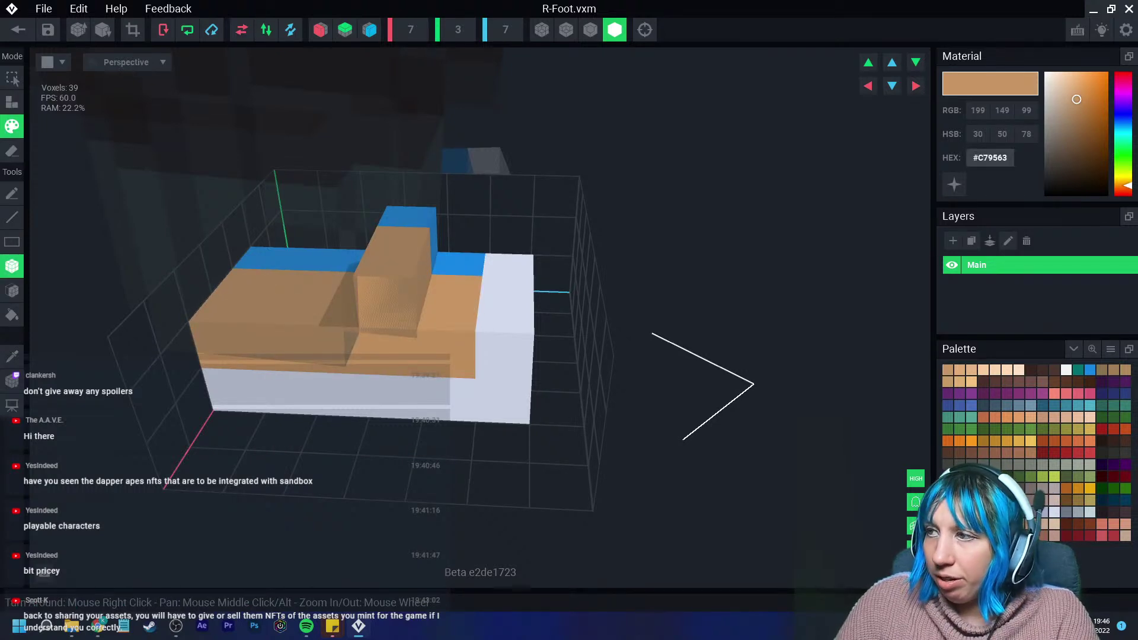
pyautogui.rightClick(990, 157)
pyautogui.click(1011, 183)
pyautogui.moveTo(313, 259); pyautogui.dragTo(499, 398)
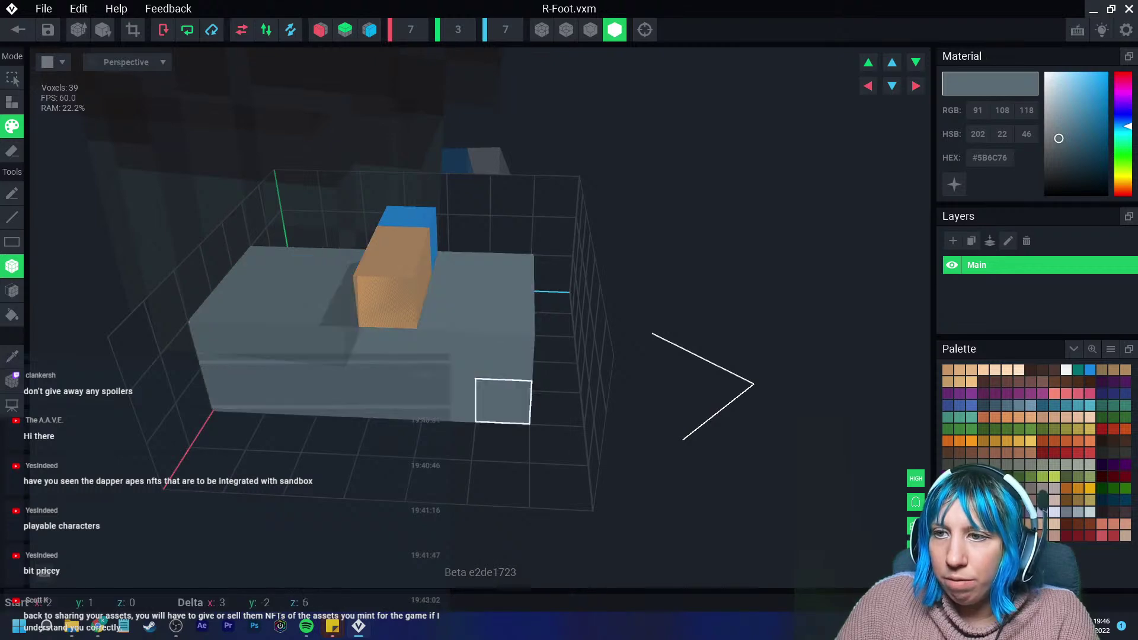
pyautogui.moveTo(380, 368)
pyautogui.mouseDown(button='right')
pyautogui.moveTo(461, 424)
pyautogui.moveTo(514, 409)
pyautogui.mouseUp(button='right')
pyautogui.scroll(5, 380, 368)
pyautogui.scroll(-5, 427, 406)
# Set the foot's volume depth to 8 and extend the toe forward with a 3 × 2 × 2 voxel block.
pyautogui.click(505, 30)
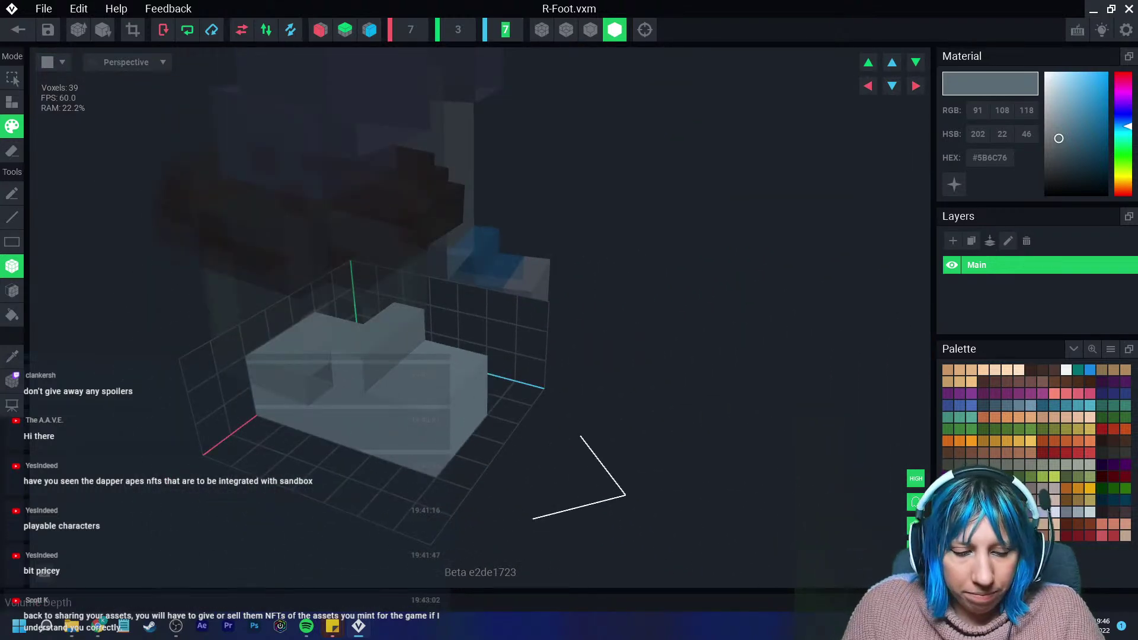
pyautogui.write('8')
pyautogui.press('Return')
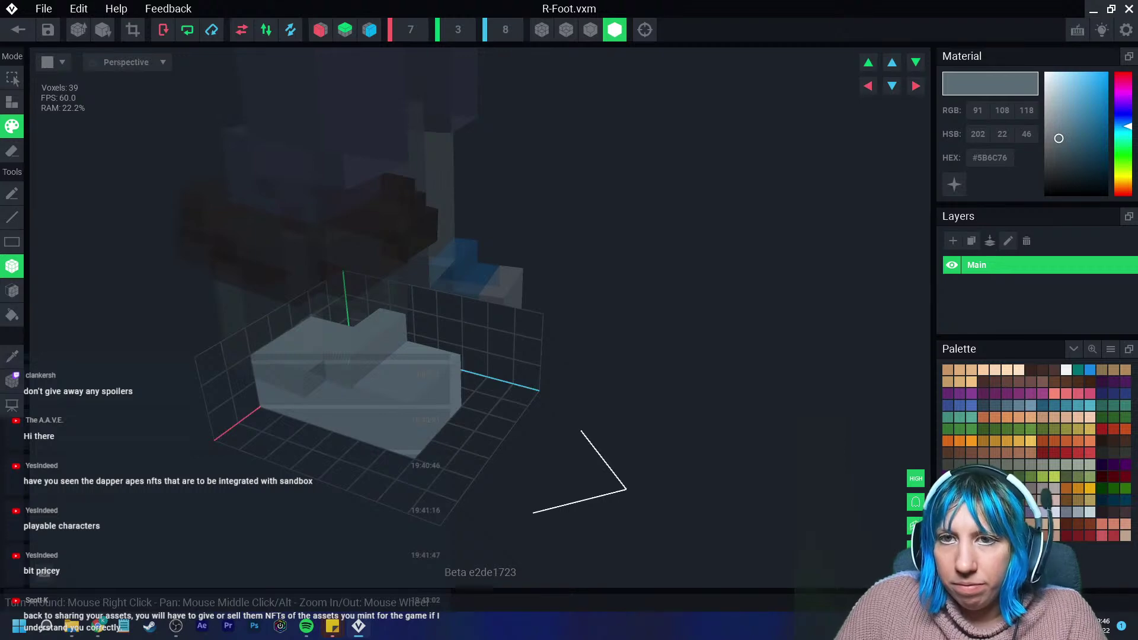
pyautogui.click(12, 102)
pyautogui.moveTo(323, 408)
pyautogui.mouseDown(button='right')
pyautogui.moveTo(330, 396)
pyautogui.moveTo(343, 419)
pyautogui.mouseUp(button='right')
pyautogui.moveTo(347, 447); pyautogui.dragTo(430, 519)
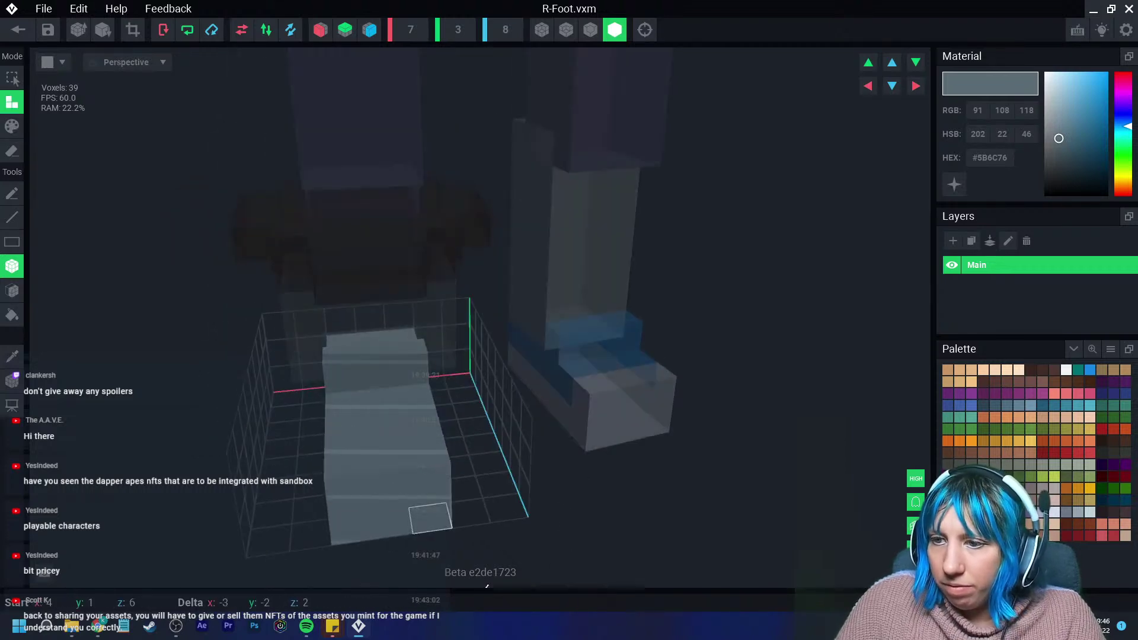
pyautogui.moveTo(430, 519); pyautogui.dragTo(437, 452, button='right')
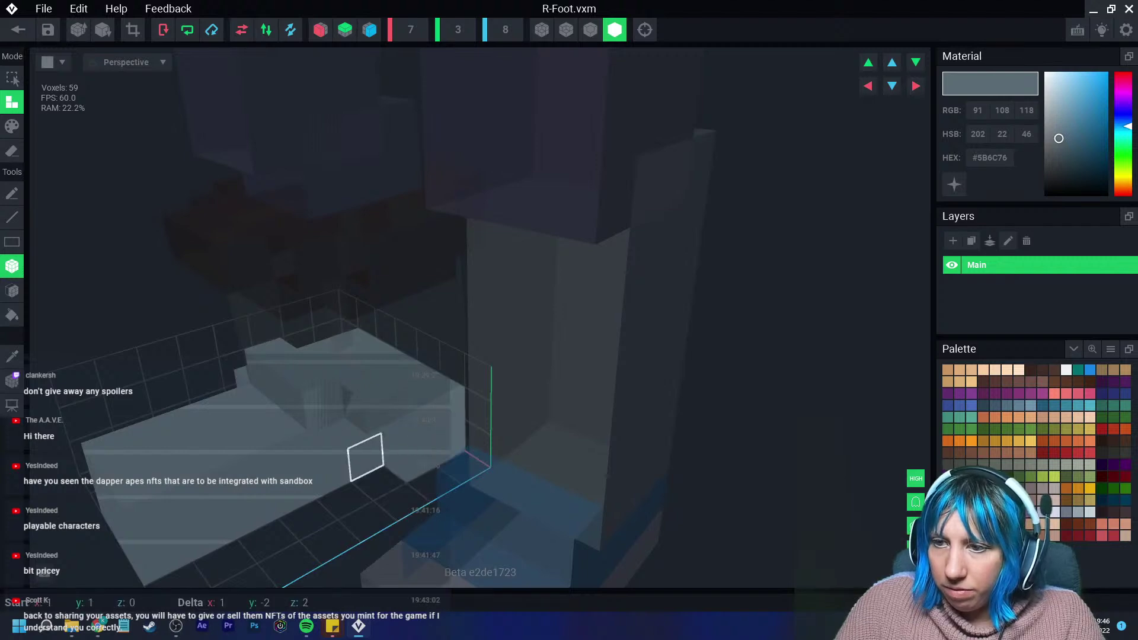
# Add voxel blocks along the side and across the top of the foot's rear to form a wide, thick heel.
pyautogui.moveTo(366, 457); pyautogui.dragTo(355, 492)
pyautogui.moveTo(354, 493); pyautogui.dragTo(431, 460, button='right')
pyautogui.moveTo(351, 316); pyautogui.dragTo(525, 386)
pyautogui.moveTo(524, 386); pyautogui.dragTo(498, 415, button='right')
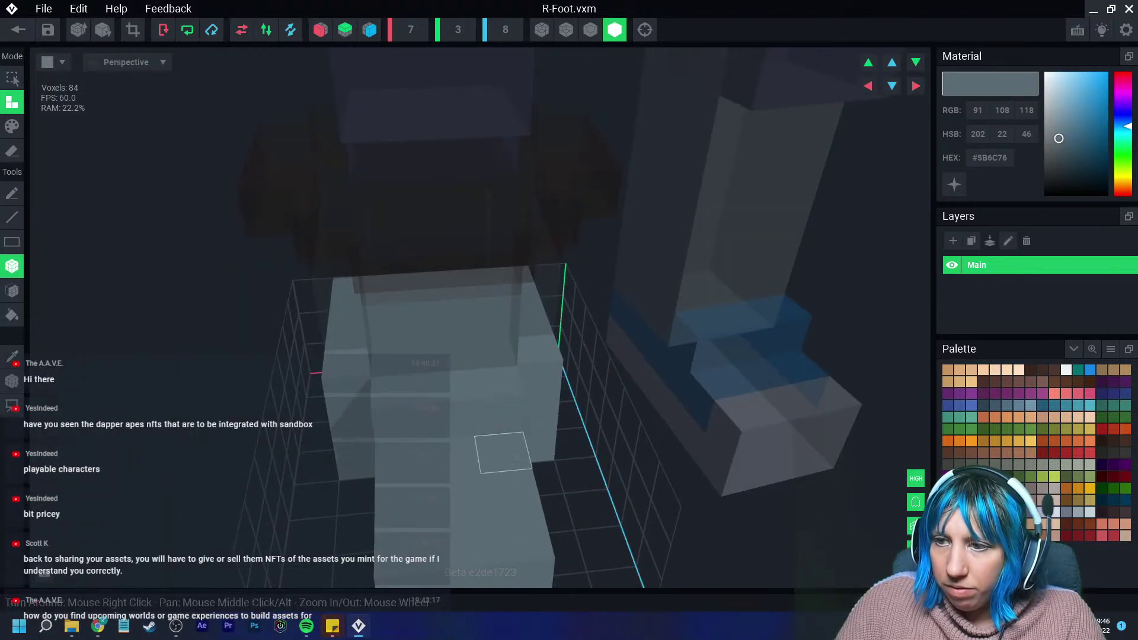
# Raise the instep in front of the heel block and add a single voxel at its base on each side.
pyautogui.moveTo(374, 441); pyautogui.dragTo(418, 442, button='right')
pyautogui.moveTo(405, 471); pyautogui.dragTo(379, 442)
pyautogui.moveTo(380, 442); pyautogui.dragTo(433, 375, button='right')
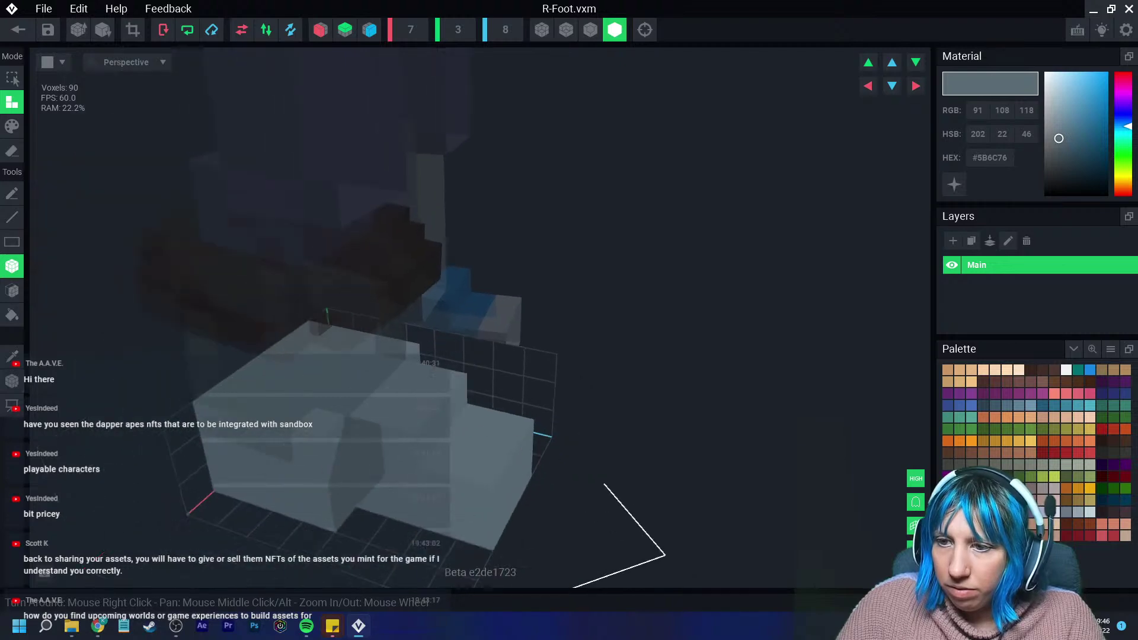
pyautogui.click(409, 436)
pyautogui.moveTo(409, 436); pyautogui.dragTo(569, 515, button='right')
pyautogui.click(569, 516)
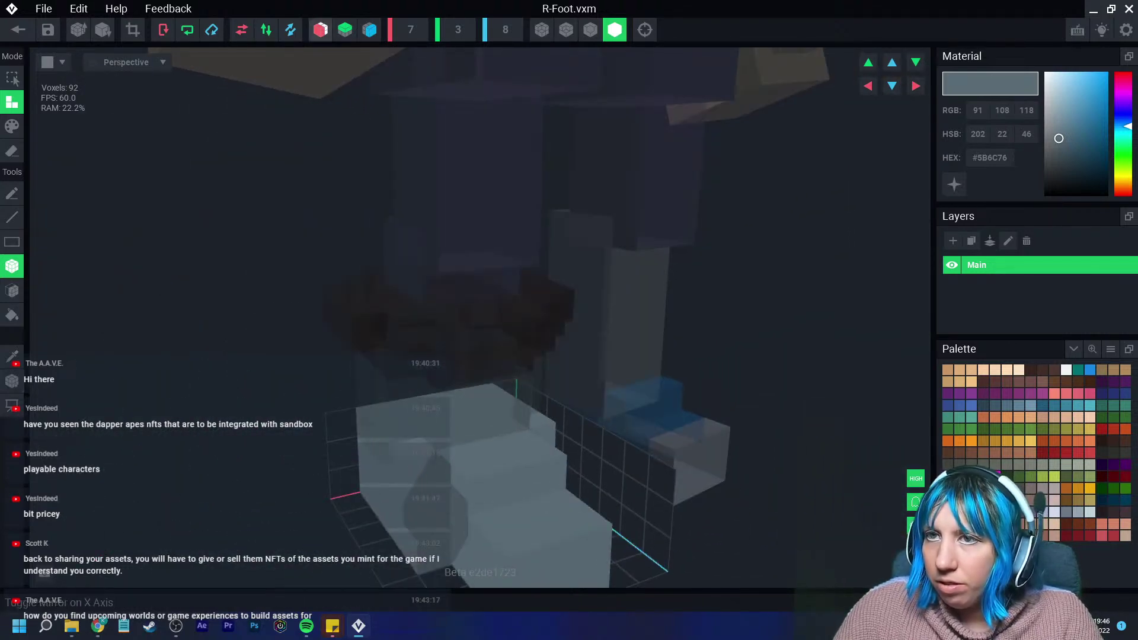
# Show the dark edge outlines on the foot model.
pyautogui.click(590, 30)
pyautogui.scroll(-5, 518, 480)
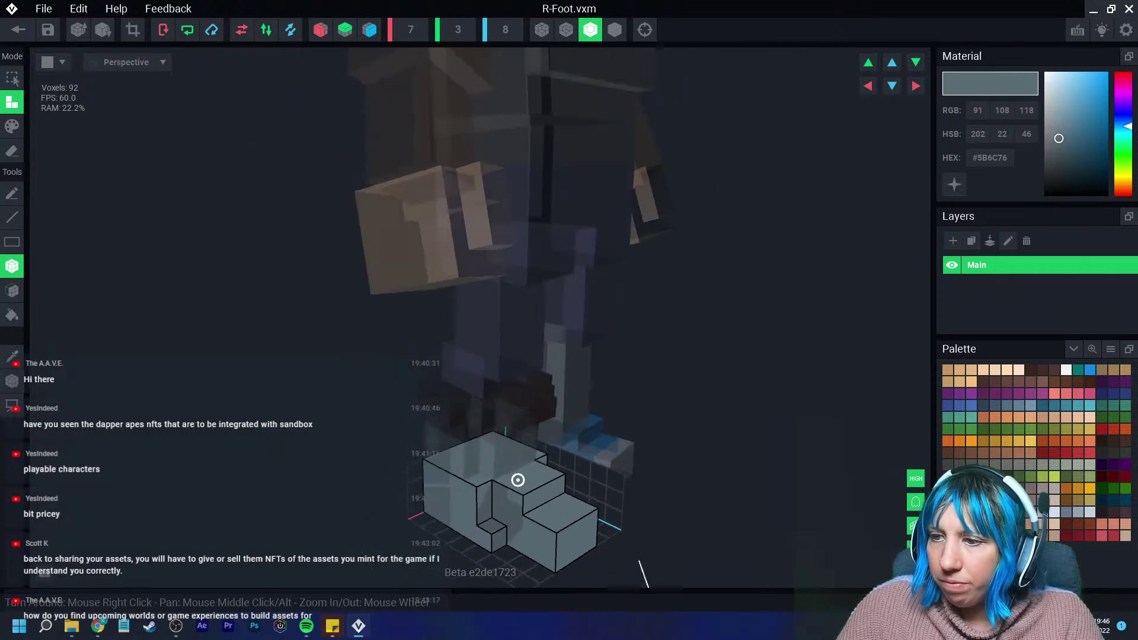
pyautogui.scroll(4, 517, 479)
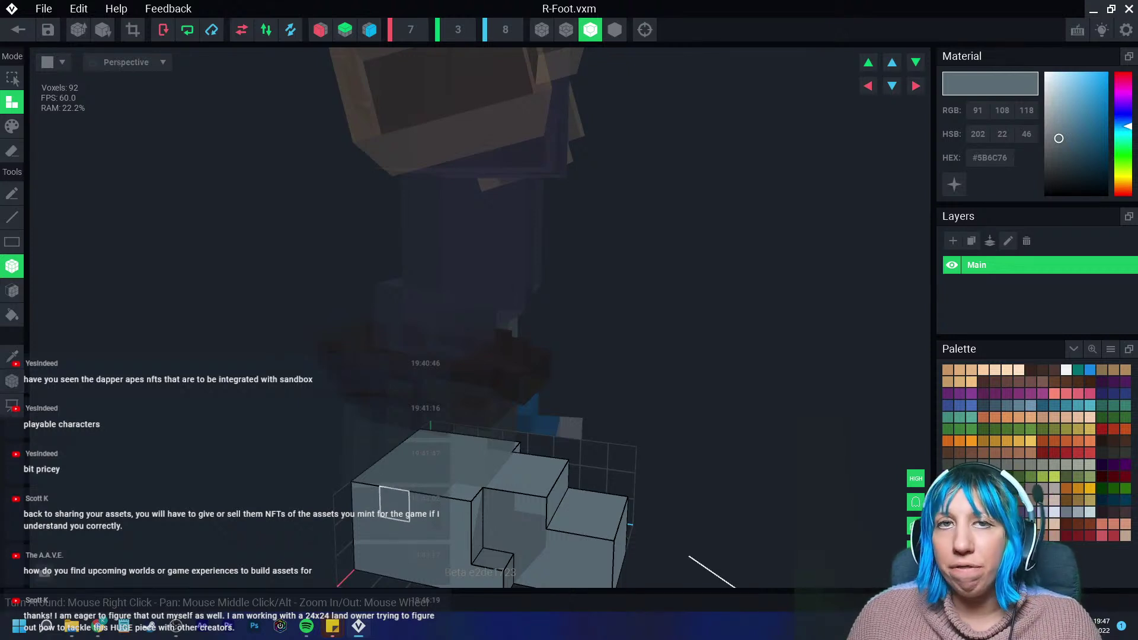
# Paint the foot's bottom voxel layer dark brown #392119 as a sole.
pyautogui.moveTo(394, 504); pyautogui.dragTo(604, 474, button='right')
pyautogui.click(1032, 370)
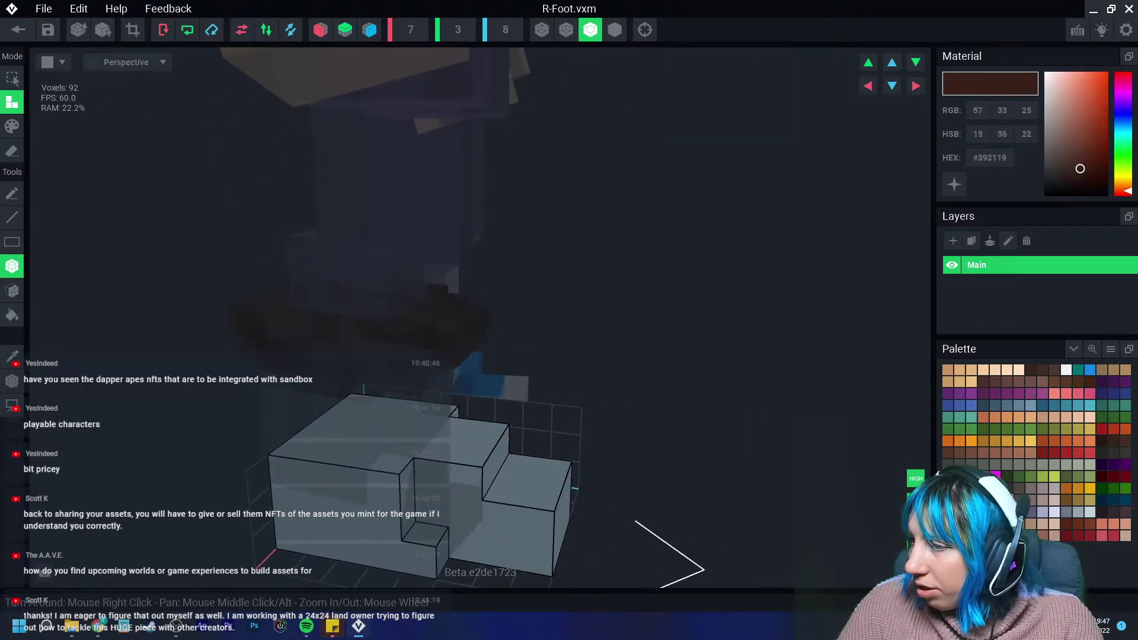
pyautogui.moveTo(504, 558); pyautogui.dragTo(481, 465, button='right')
pyautogui.click(12, 126)
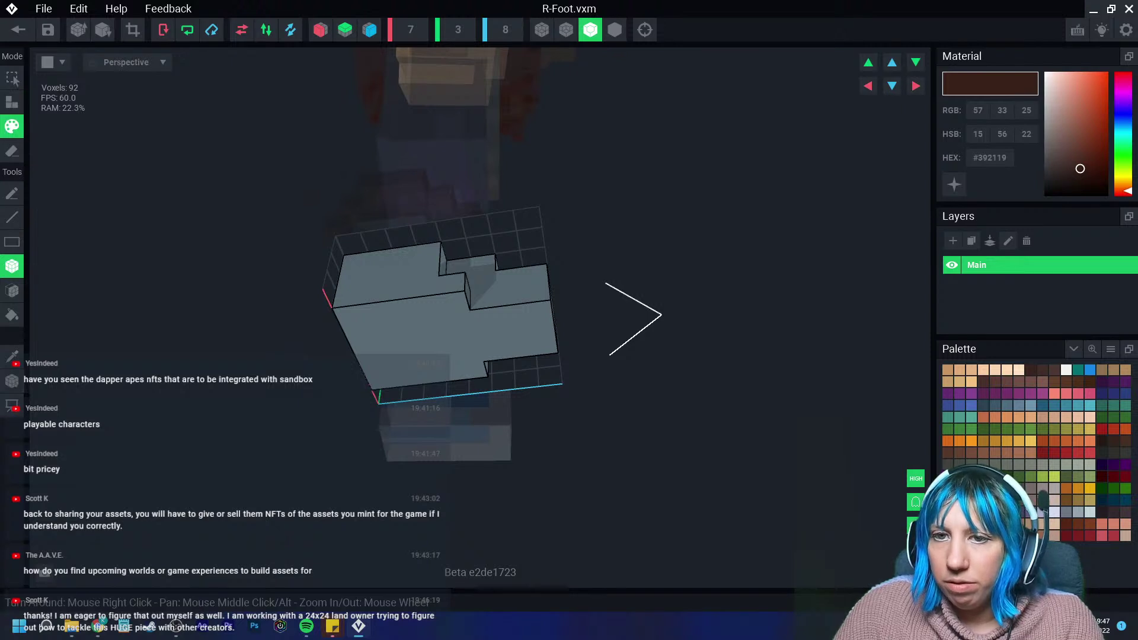
pyautogui.click(12, 290)
pyautogui.click(432, 332)
pyautogui.moveTo(431, 323)
pyautogui.mouseDown(button='right')
pyautogui.moveTo(428, 362)
pyautogui.moveTo(468, 409)
pyautogui.mouseUp(button='right')
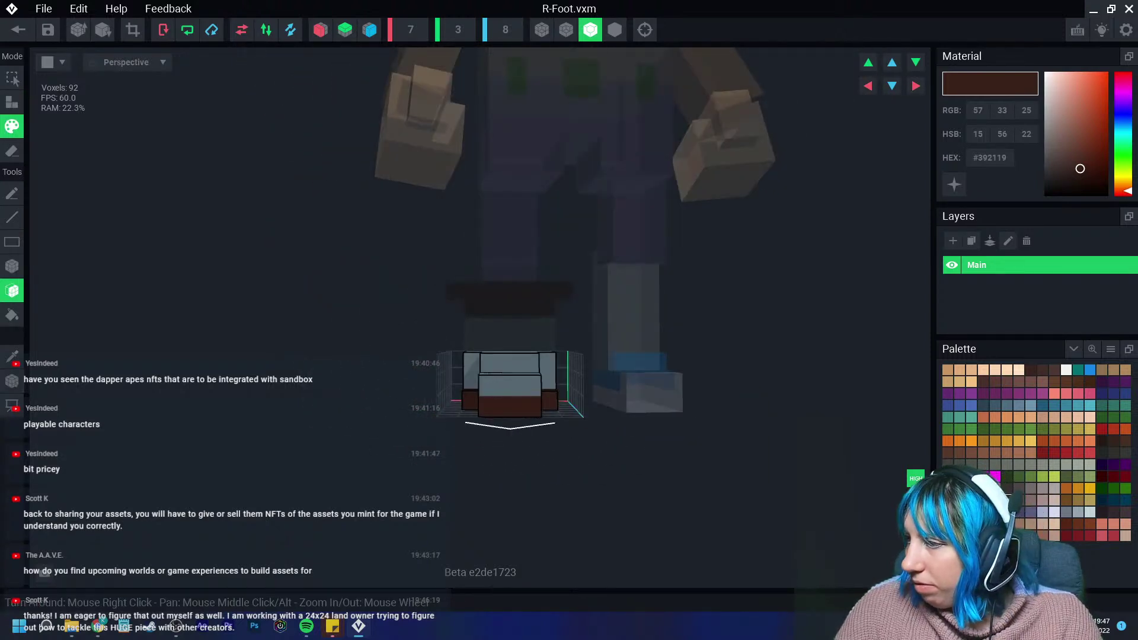
# Recolour the foot's sole layer from brown to dark grey #505152.
pyautogui.click(1067, 512)
pyautogui.moveTo(516, 551); pyautogui.dragTo(452, 460, button='right')
pyautogui.click(450, 458)
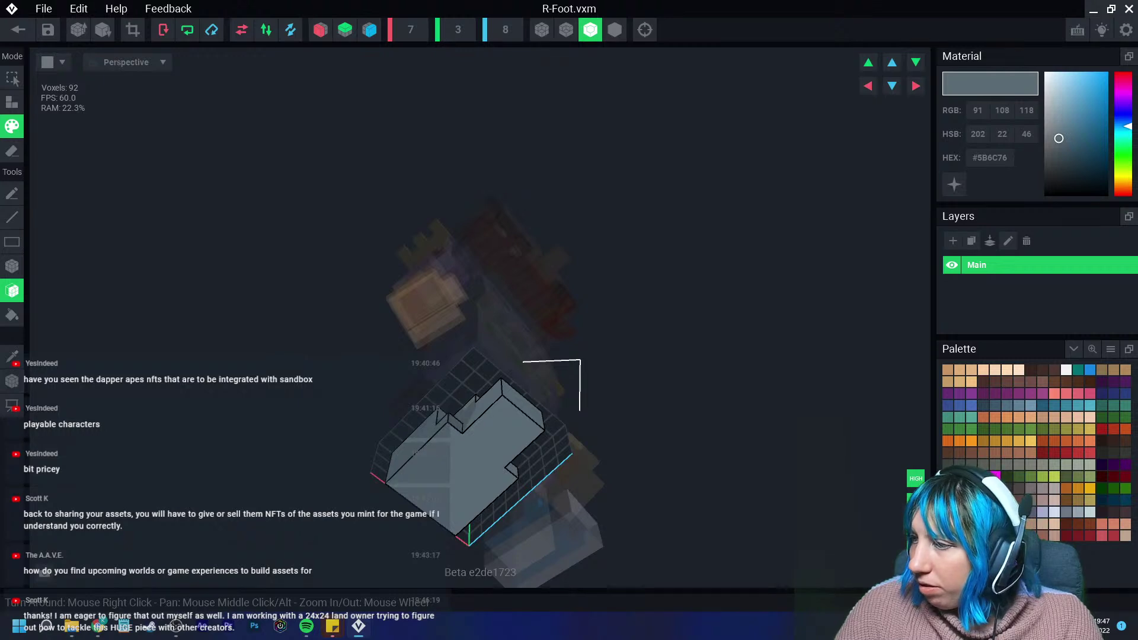
pyautogui.moveTo(1059, 138); pyautogui.dragTo(1046, 156)
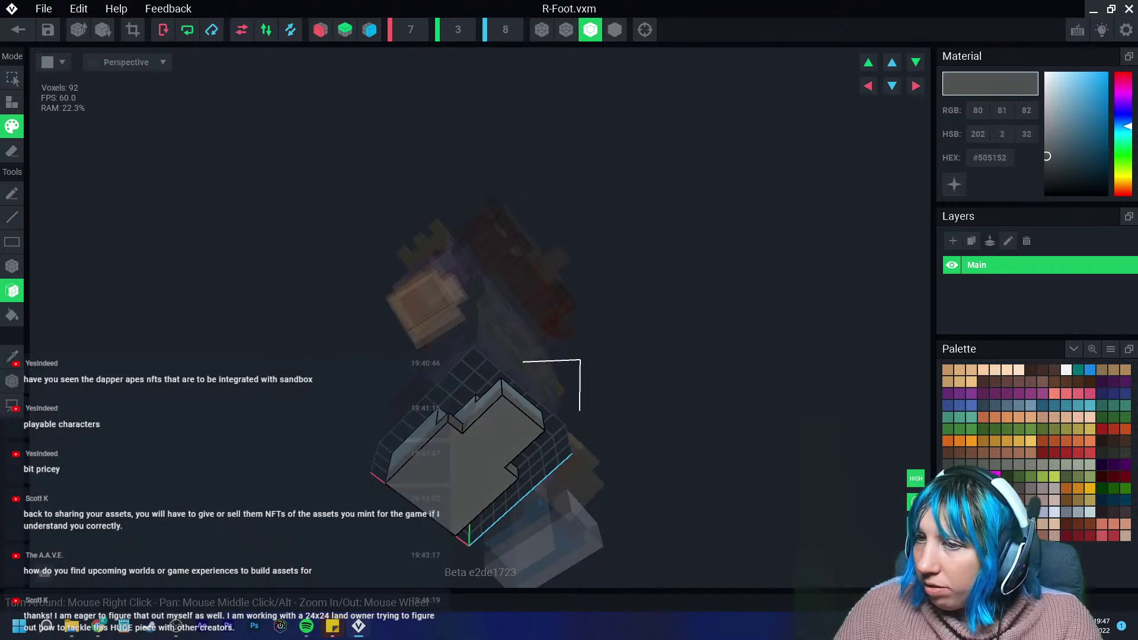
pyautogui.moveTo(467, 409); pyautogui.dragTo(533, 368, button='right')
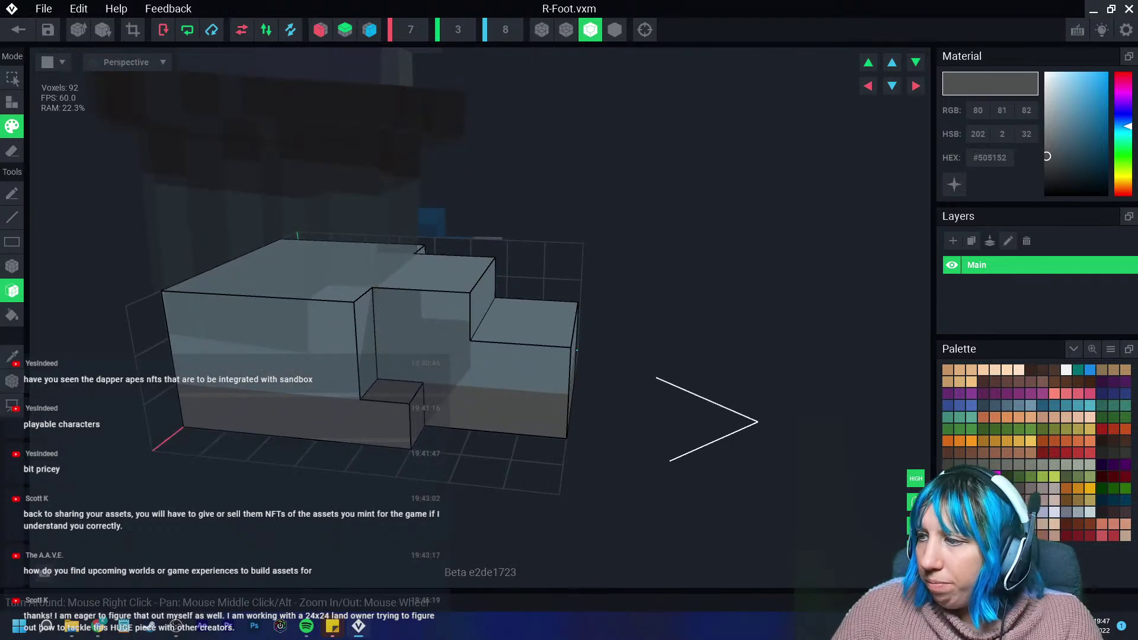
# Save the right foot's changes and return to the dwarf project to view the whole character.
pyautogui.click(19, 30)
pyautogui.click(445, 228)
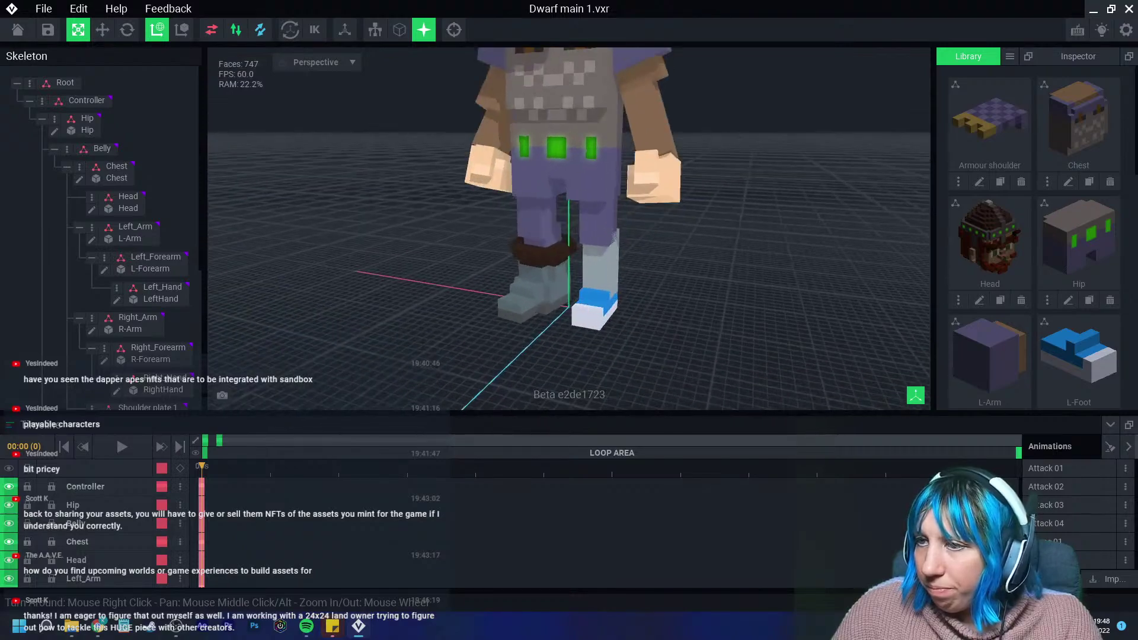
pyautogui.moveTo(532, 287); pyautogui.dragTo(575, 303, button='right')
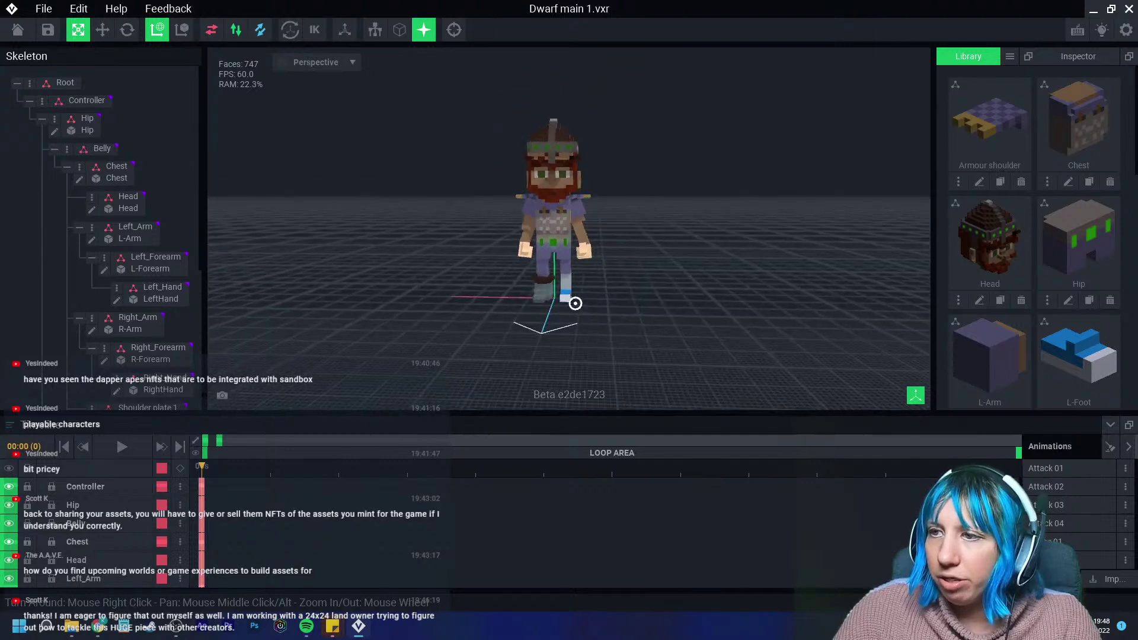
pyautogui.scroll(6, 575, 302)
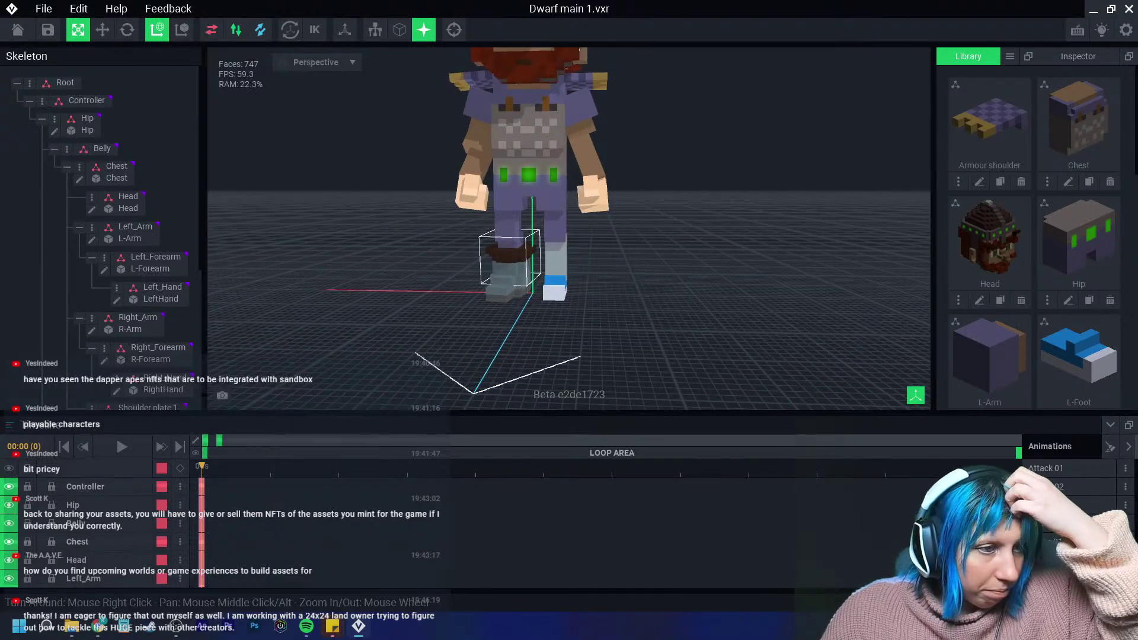
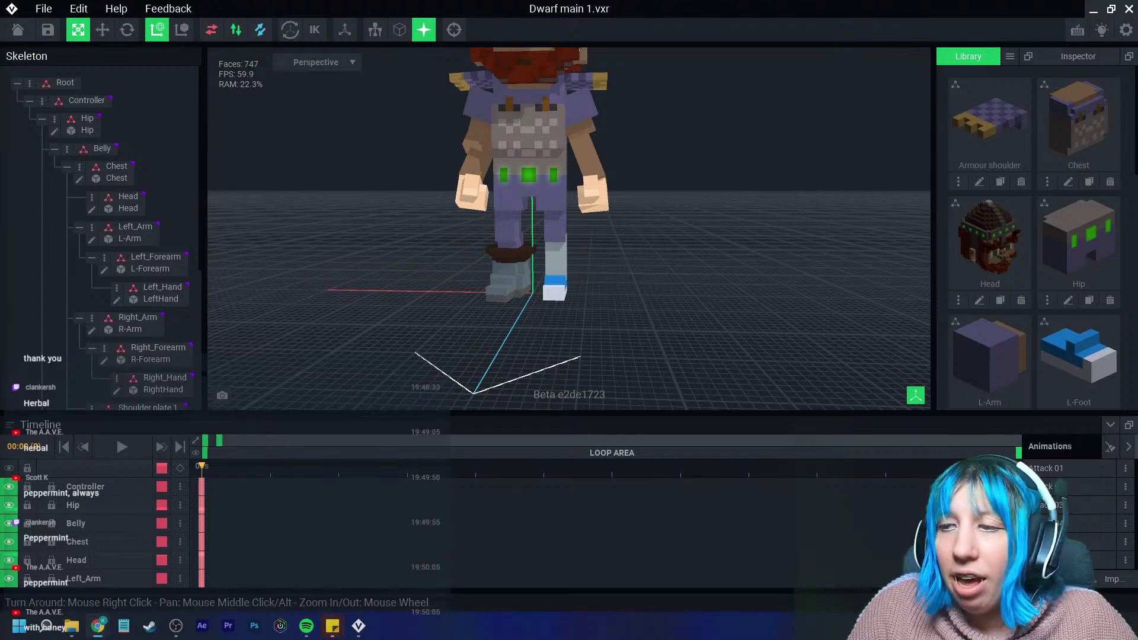
# Open the left leg model and paint its top three voxel rows purple #5D5C81.
pyautogui.scroll(5, 551, 261)
pyautogui.click(551, 266)
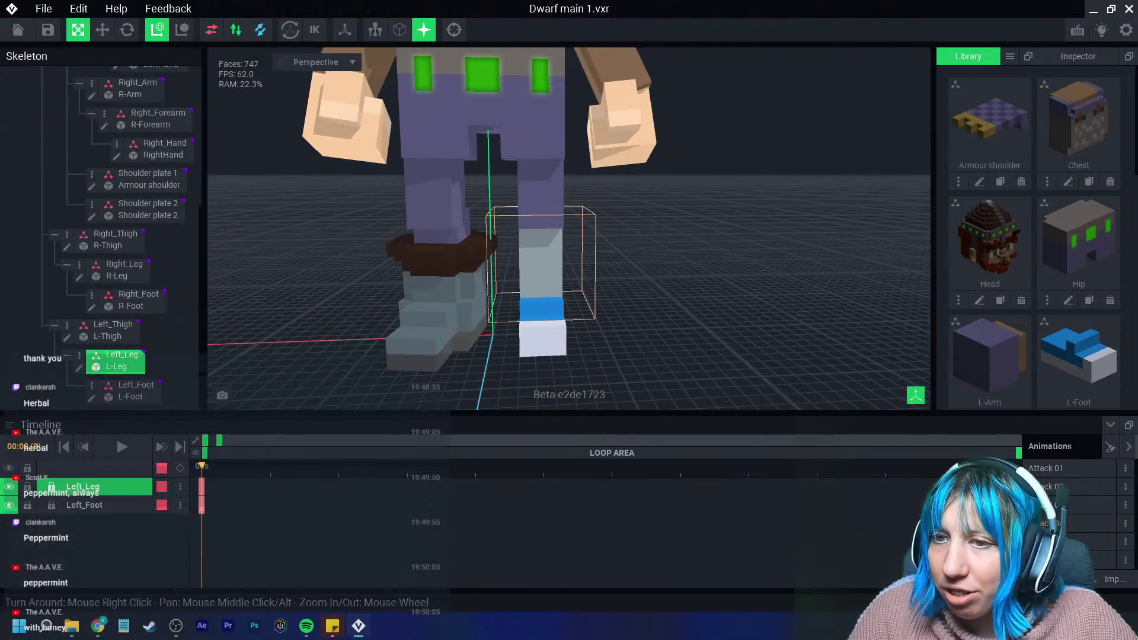
pyautogui.click(79, 368)
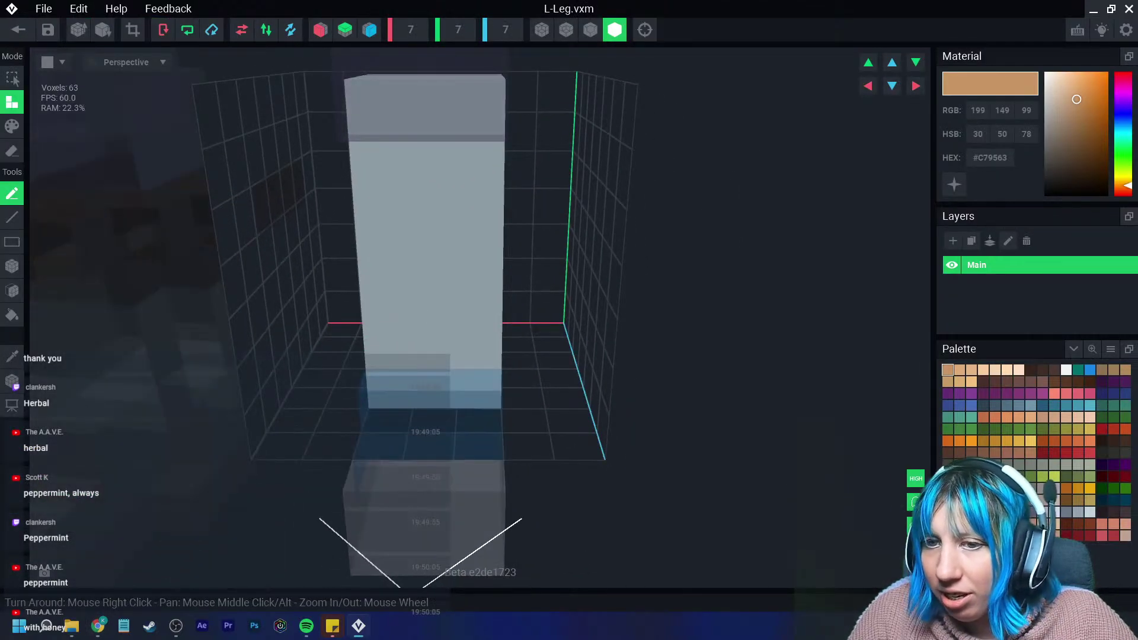
pyautogui.click(1030, 512)
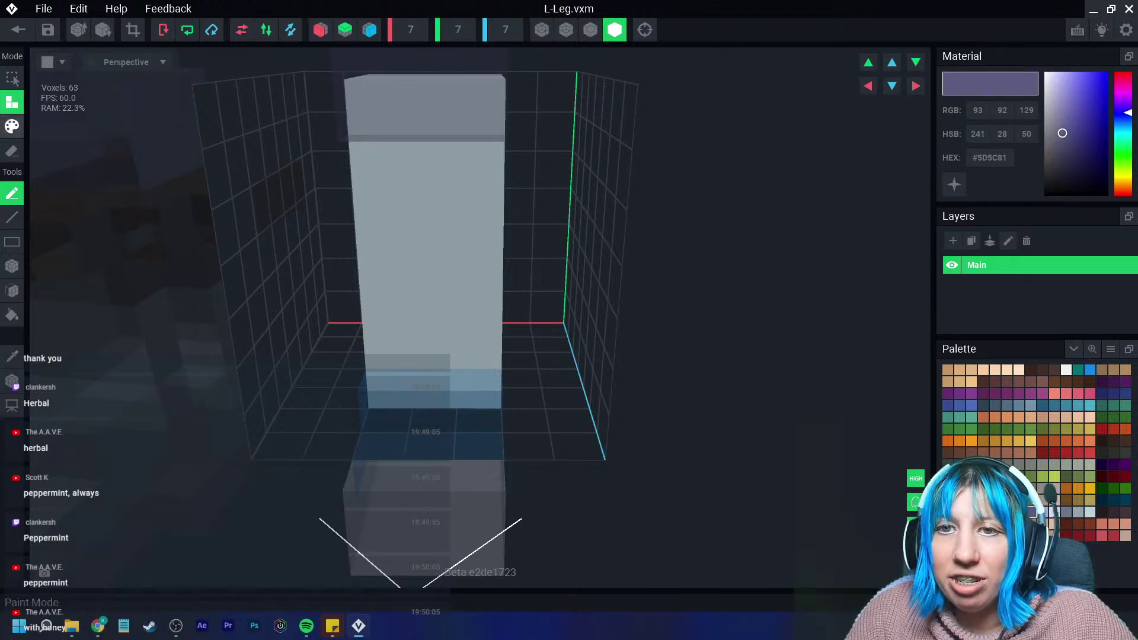
pyautogui.click(12, 127)
pyautogui.click(12, 266)
pyautogui.moveTo(479, 198)
pyautogui.mouseDown(button='right')
pyautogui.moveTo(473, 234)
pyautogui.moveTo(427, 148)
pyautogui.mouseUp(button='right')
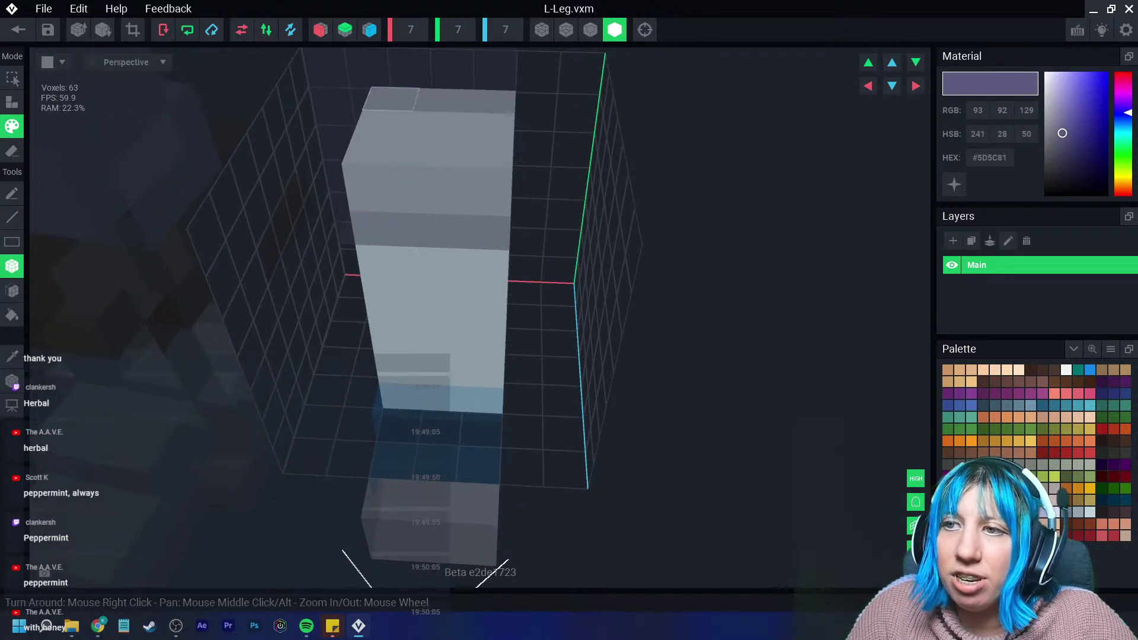
pyautogui.moveTo(432, 148); pyautogui.dragTo(483, 269)
pyautogui.moveTo(483, 269); pyautogui.dragTo(490, 269, button='right')
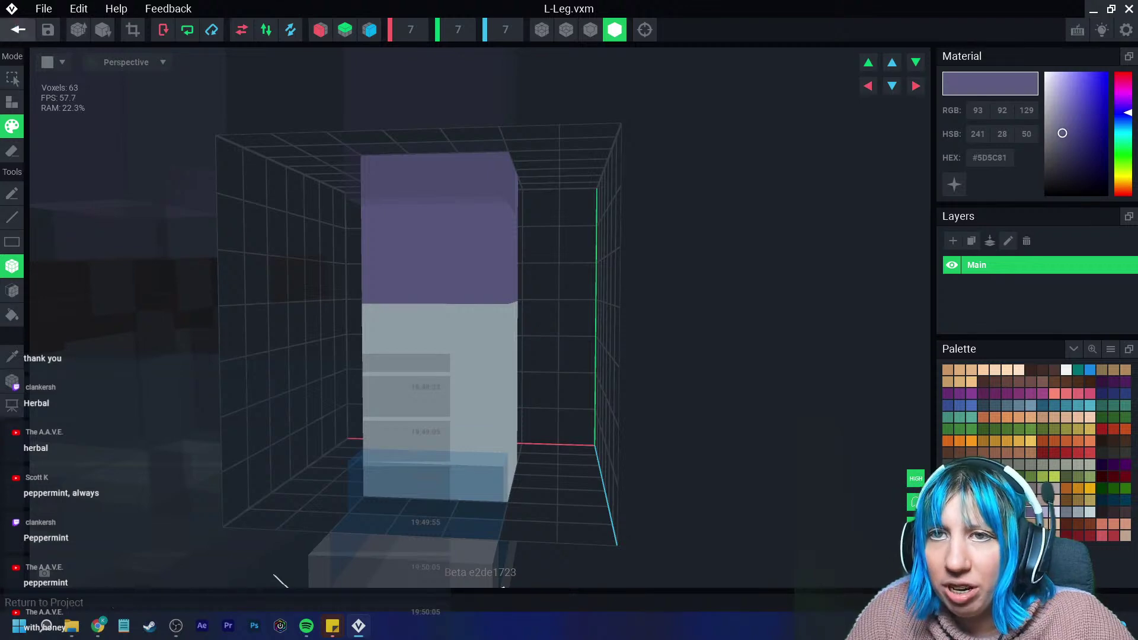
# Save the left leg and sample the boot rim's dark brown #35231B from the right leg model.
pyautogui.click(17, 29)
pyautogui.click(445, 228)
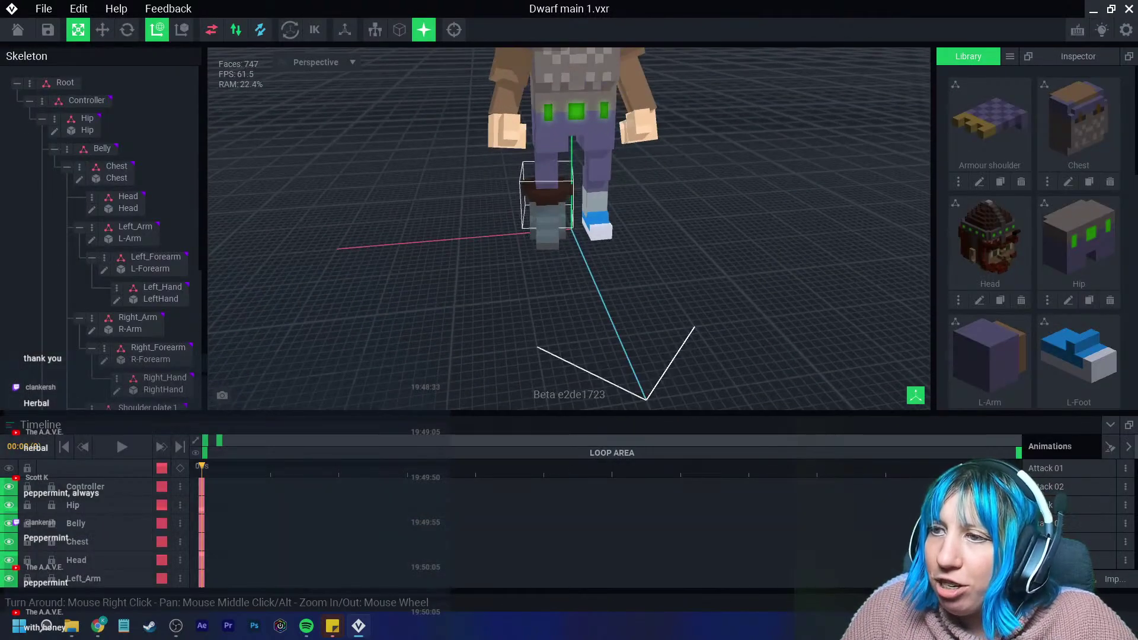
pyautogui.click(79, 277)
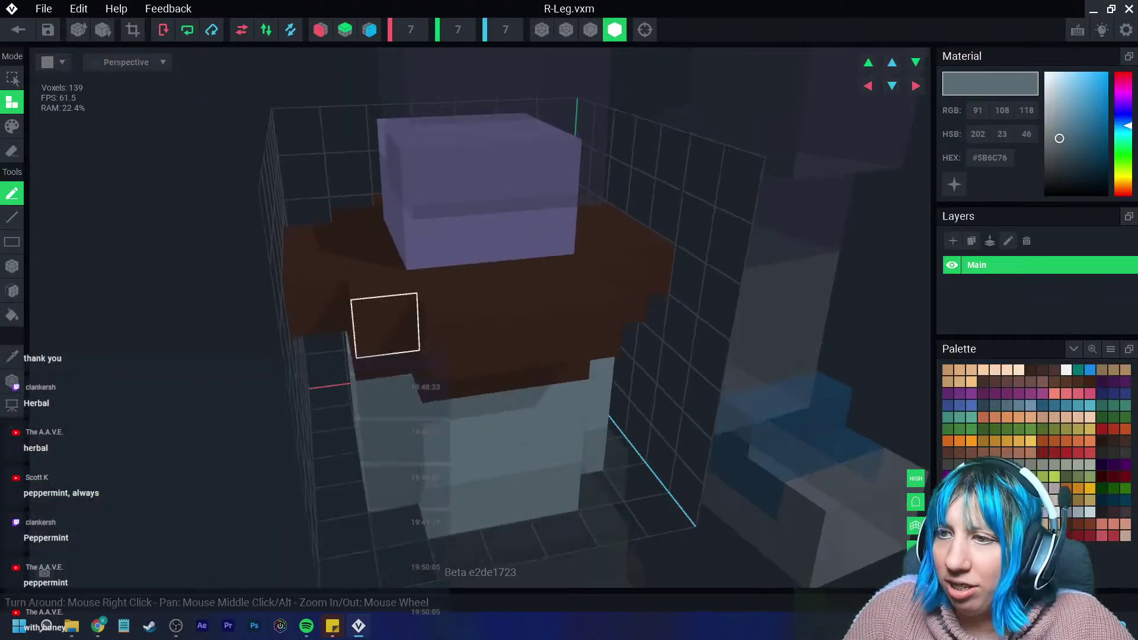
pyautogui.click(463, 347)
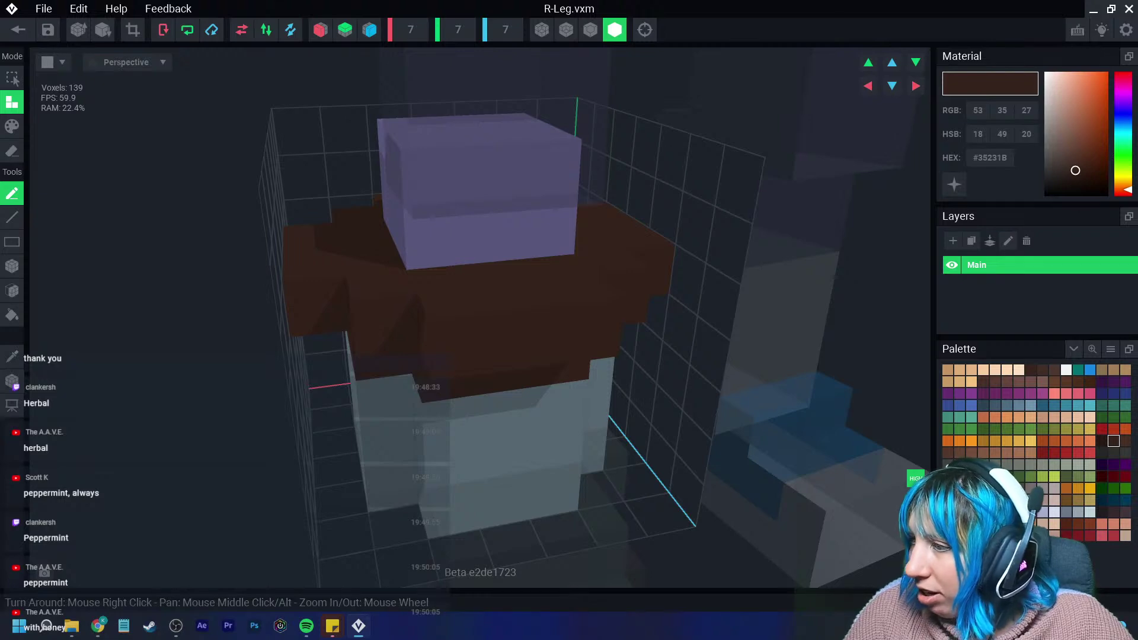
pyautogui.moveTo(468, 356)
pyautogui.mouseDown(button='right')
pyautogui.moveTo(503, 406)
pyautogui.moveTo(318, 254)
pyautogui.mouseUp(button='right')
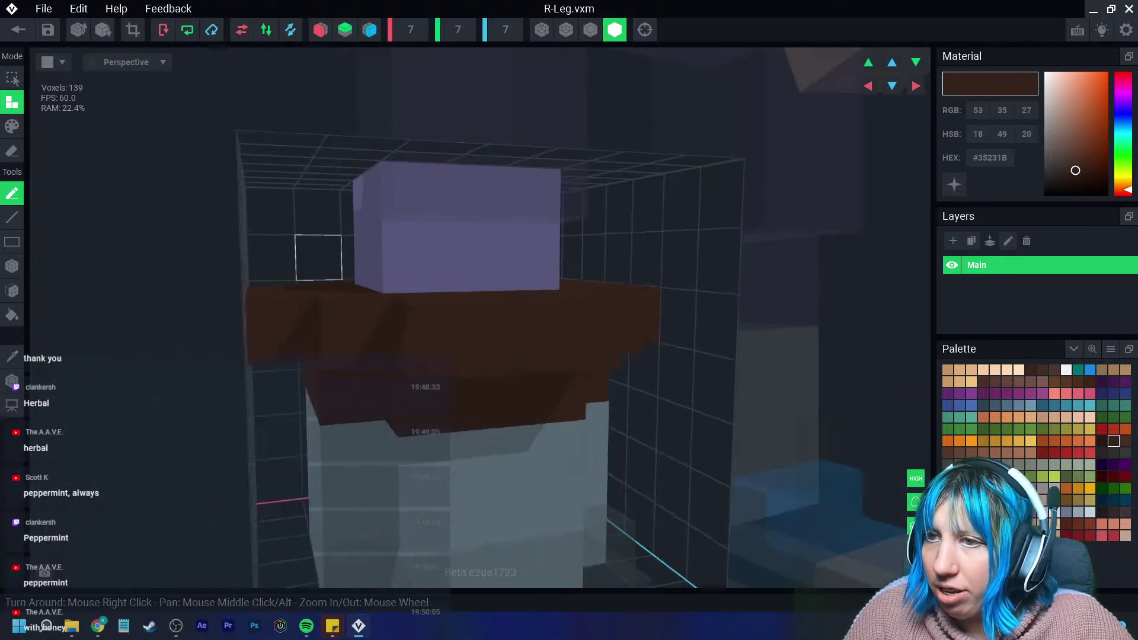
# Save the right leg, returning to the dwarf project, and select the left lower leg.
pyautogui.click(18, 30)
pyautogui.click(445, 227)
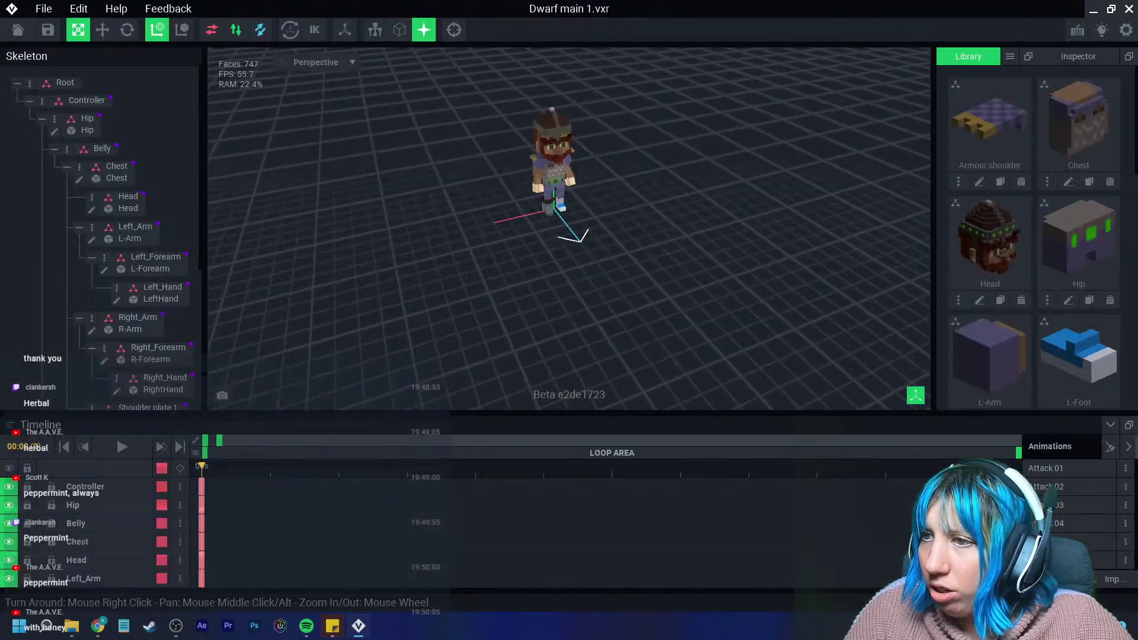
pyautogui.click(566, 200)
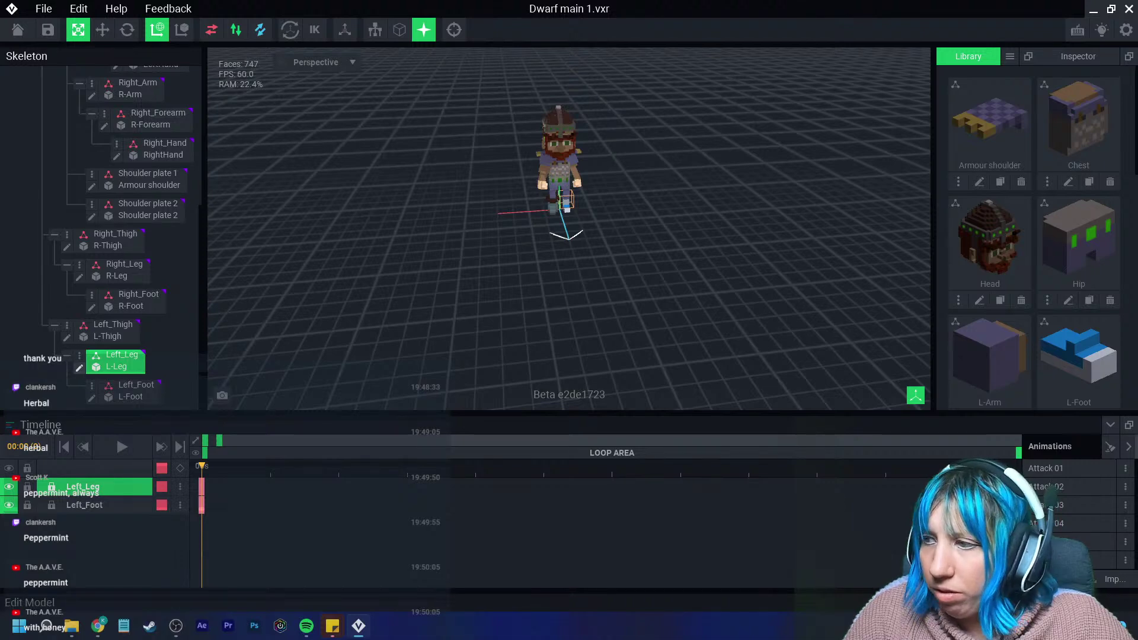
# Open the left leg model, show voxel edges and add dark brown #35231B rows around its first sides at the lowest purple row.
pyautogui.click(79, 368)
pyautogui.click(1114, 441)
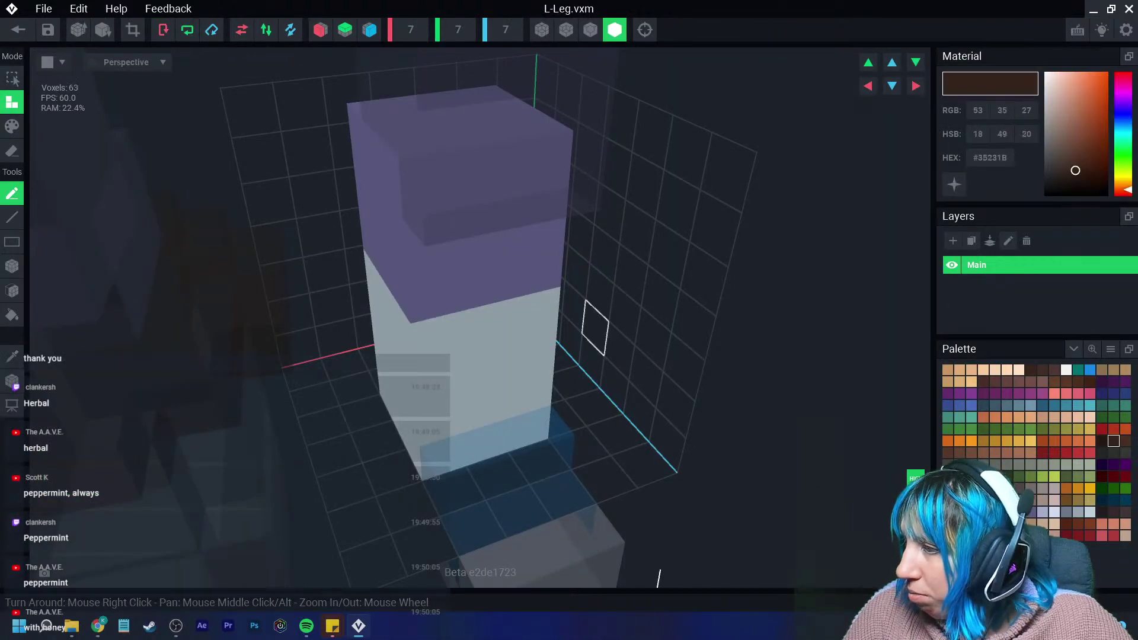
pyautogui.moveTo(595, 328); pyautogui.dragTo(503, 327, button='right')
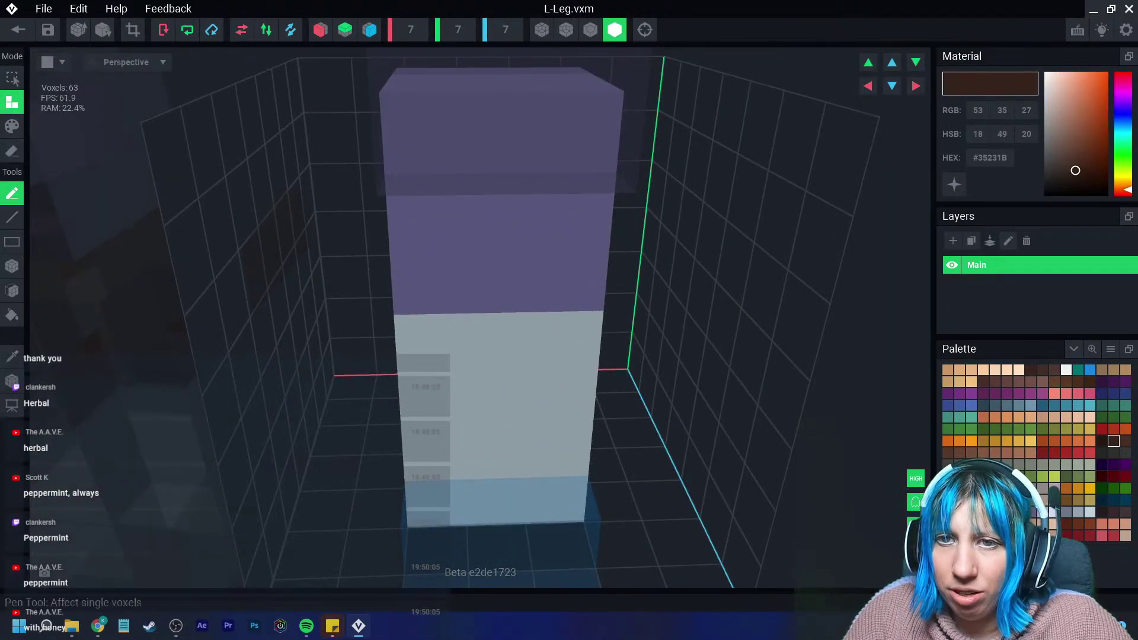
pyautogui.click(590, 29)
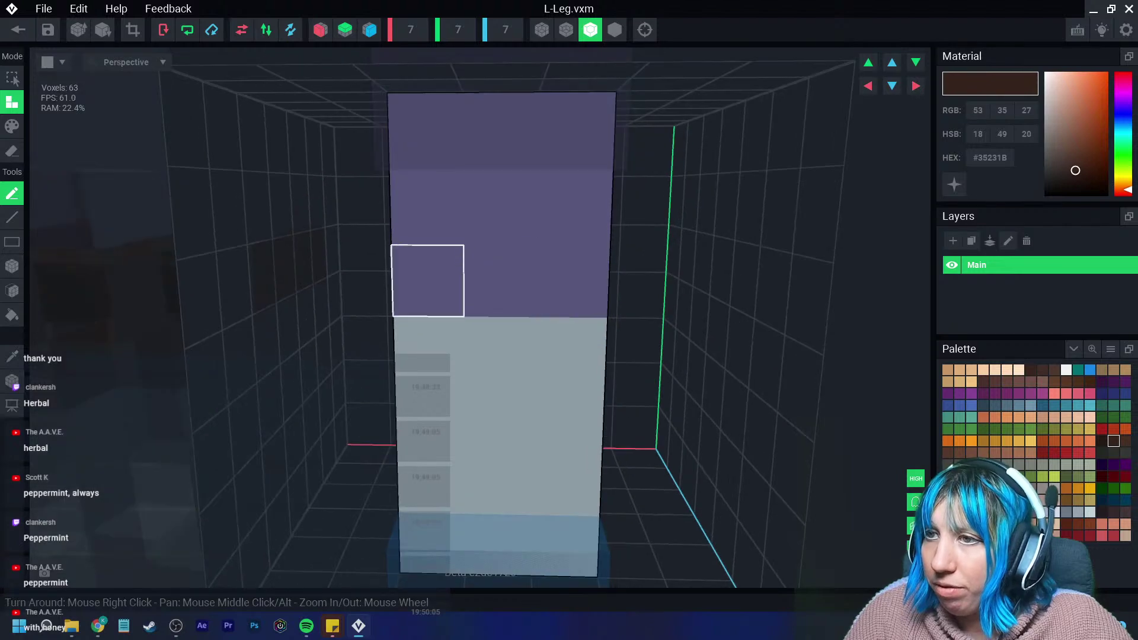
pyautogui.moveTo(427, 285); pyautogui.dragTo(572, 284)
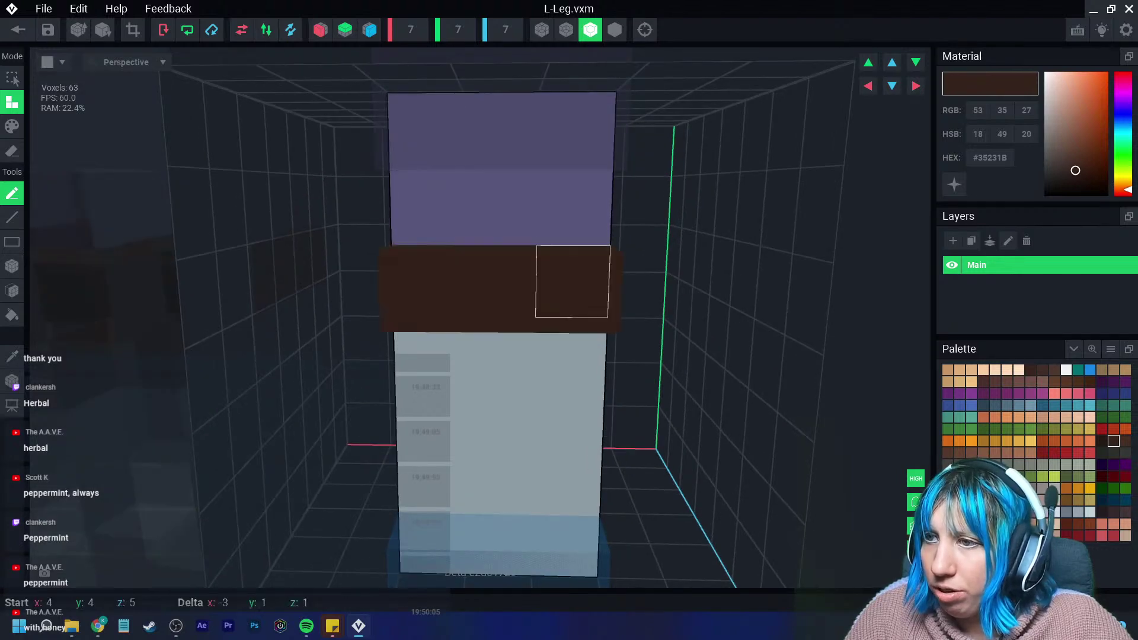
pyautogui.moveTo(572, 285)
pyautogui.mouseDown(button='right')
pyautogui.moveTo(719, 263)
pyautogui.moveTo(630, 279)
pyautogui.moveTo(673, 310)
pyautogui.mouseUp(button='right')
pyautogui.moveTo(673, 310)
pyautogui.mouseDown()
pyautogui.moveTo(820, 268)
pyautogui.moveTo(821, 288)
pyautogui.mouseUp()
pyautogui.moveTo(615, 237); pyautogui.dragTo(457, 234, button='right')
pyautogui.moveTo(457, 233); pyautogui.dragTo(656, 204)
# Extend the dark brown boot rim around the leg's remaining sides and build out its stepped corners.
pyautogui.moveTo(656, 203); pyautogui.dragTo(444, 267, button='right')
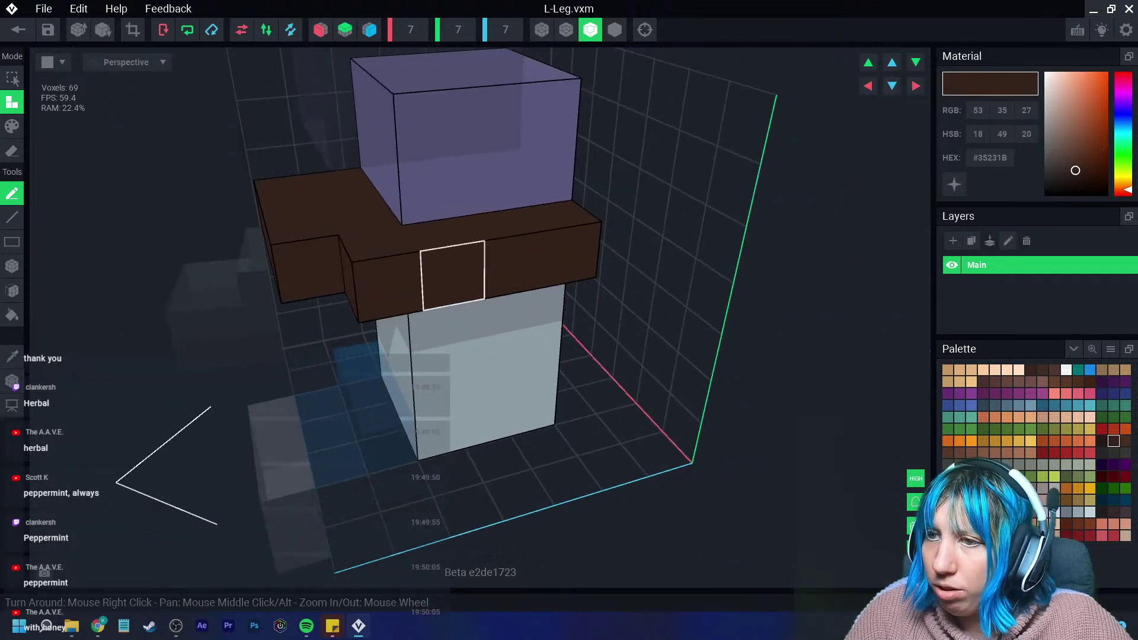
pyautogui.moveTo(445, 267); pyautogui.dragTo(603, 279)
pyautogui.moveTo(602, 279); pyautogui.dragTo(693, 300, button='right')
pyautogui.moveTo(793, 270)
pyautogui.mouseDown()
pyautogui.moveTo(782, 330)
pyautogui.moveTo(700, 318)
pyautogui.mouseUp()
pyautogui.moveTo(700, 318)
pyautogui.mouseDown(button='right')
pyautogui.moveTo(682, 330)
pyautogui.moveTo(496, 236)
pyautogui.mouseUp(button='right')
pyautogui.moveTo(468, 200); pyautogui.dragTo(551, 215)
pyautogui.moveTo(541, 215); pyautogui.dragTo(418, 240, button='right')
pyautogui.moveTo(691, 249); pyautogui.dragTo(694, 278)
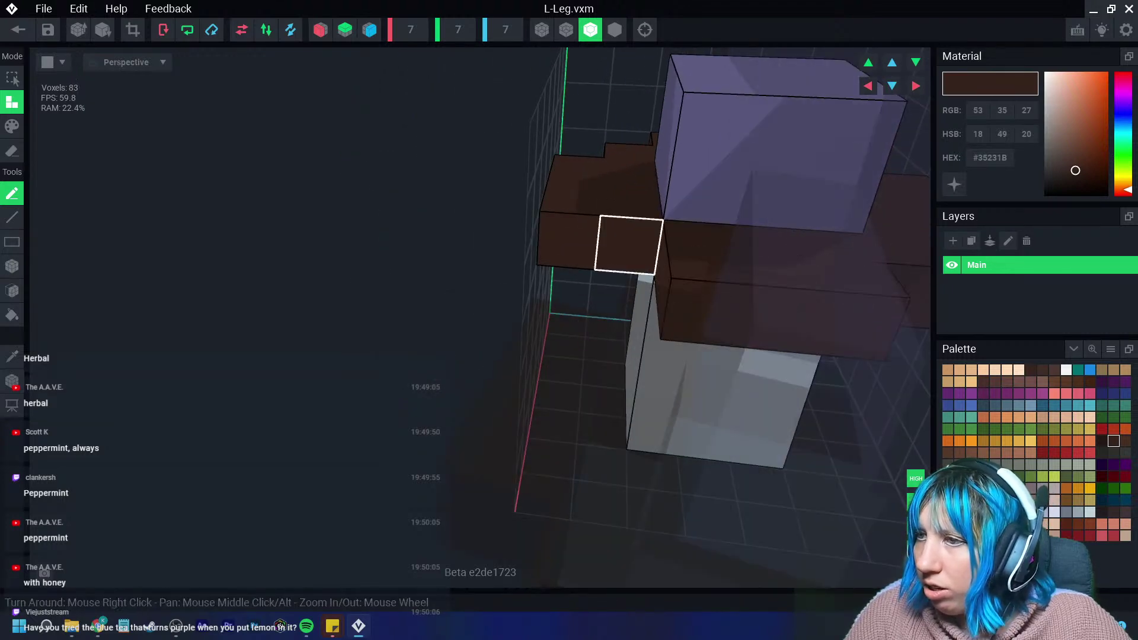
pyautogui.moveTo(631, 243); pyautogui.dragTo(589, 318, button='right')
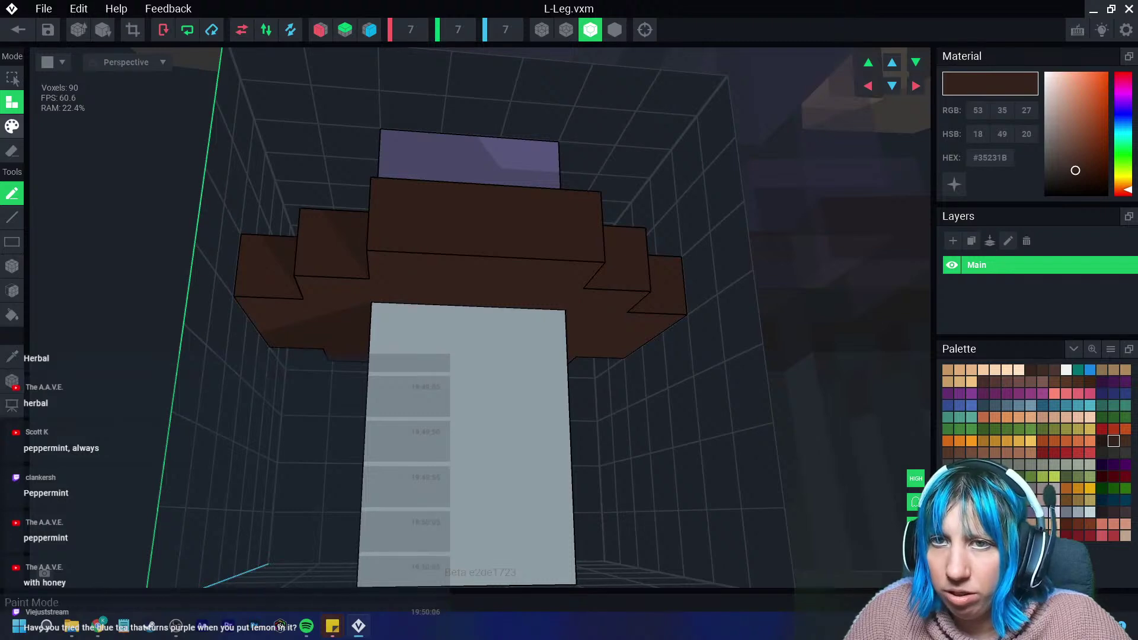
# Thicken the boot shaft below the rim with dark brown boxes, one voxel deep on every side of the left leg.
pyautogui.moveTo(417, 350); pyautogui.dragTo(478, 469)
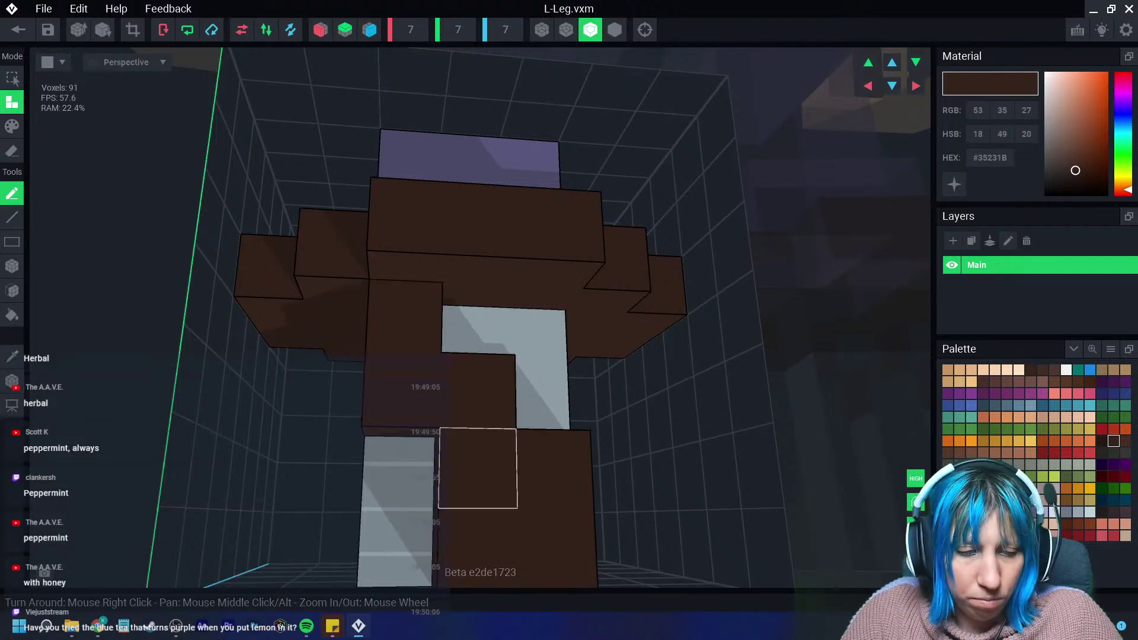
pyautogui.hotkey('ctrl', 'z')
pyautogui.click(11, 267)
pyautogui.moveTo(473, 336)
pyautogui.mouseDown()
pyautogui.moveTo(469, 473)
pyautogui.moveTo(557, 566)
pyautogui.mouseUp()
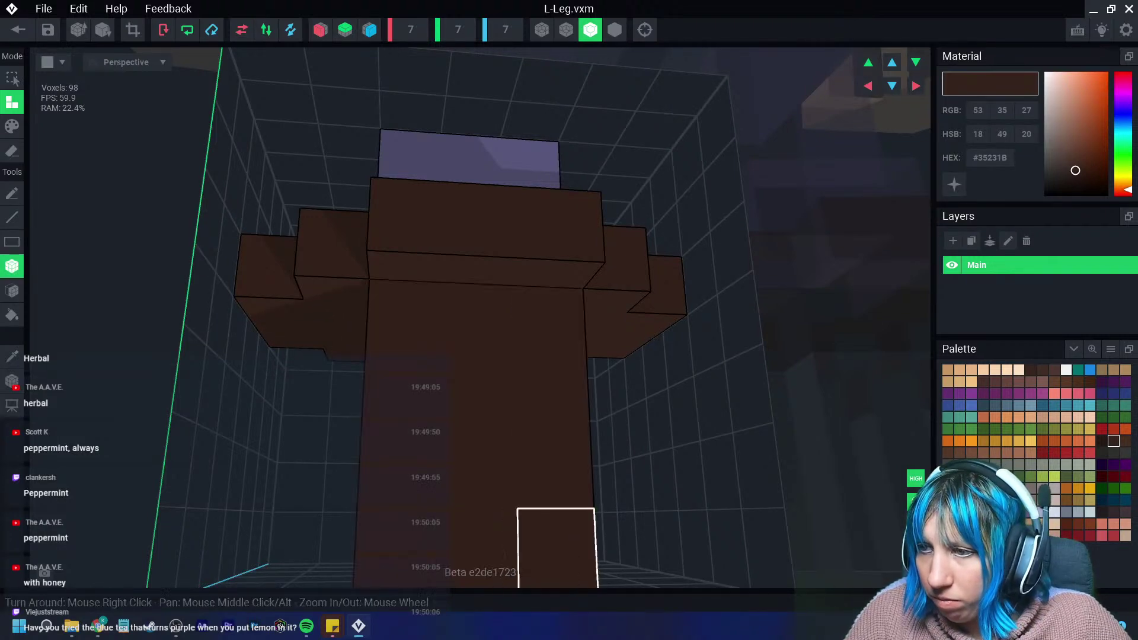
pyautogui.moveTo(557, 566); pyautogui.dragTo(749, 361, button='right')
pyautogui.moveTo(697, 306); pyautogui.dragTo(762, 406)
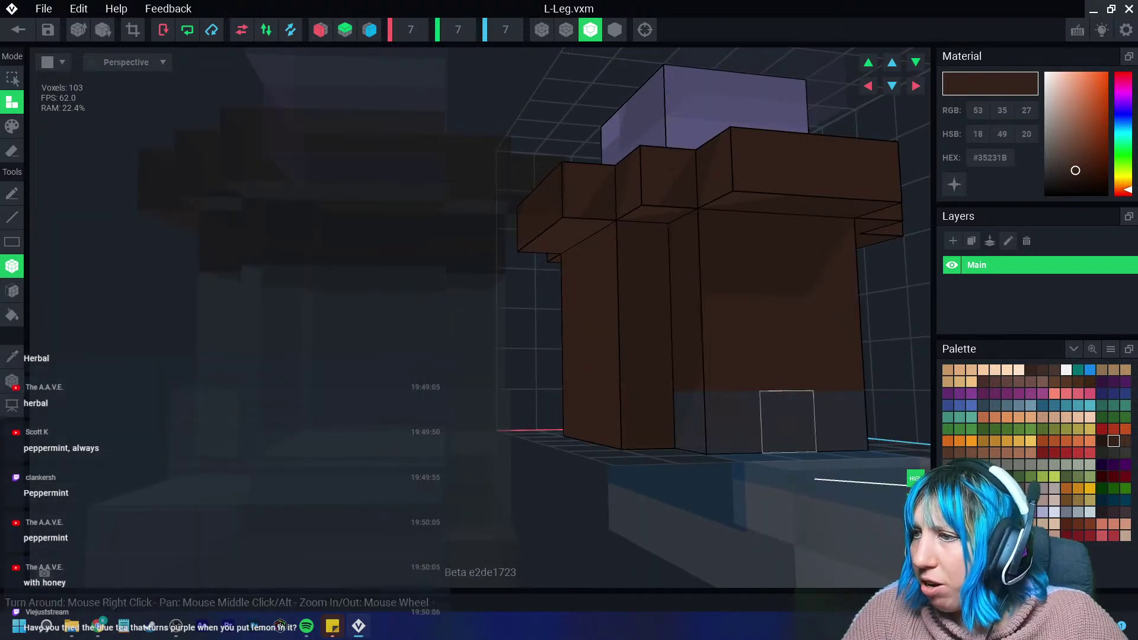
pyautogui.moveTo(763, 407); pyautogui.dragTo(793, 234, button='right')
pyautogui.moveTo(689, 229); pyautogui.dragTo(795, 419)
pyautogui.moveTo(795, 419); pyautogui.dragTo(652, 399, button='right')
pyautogui.scroll(-5, 652, 399)
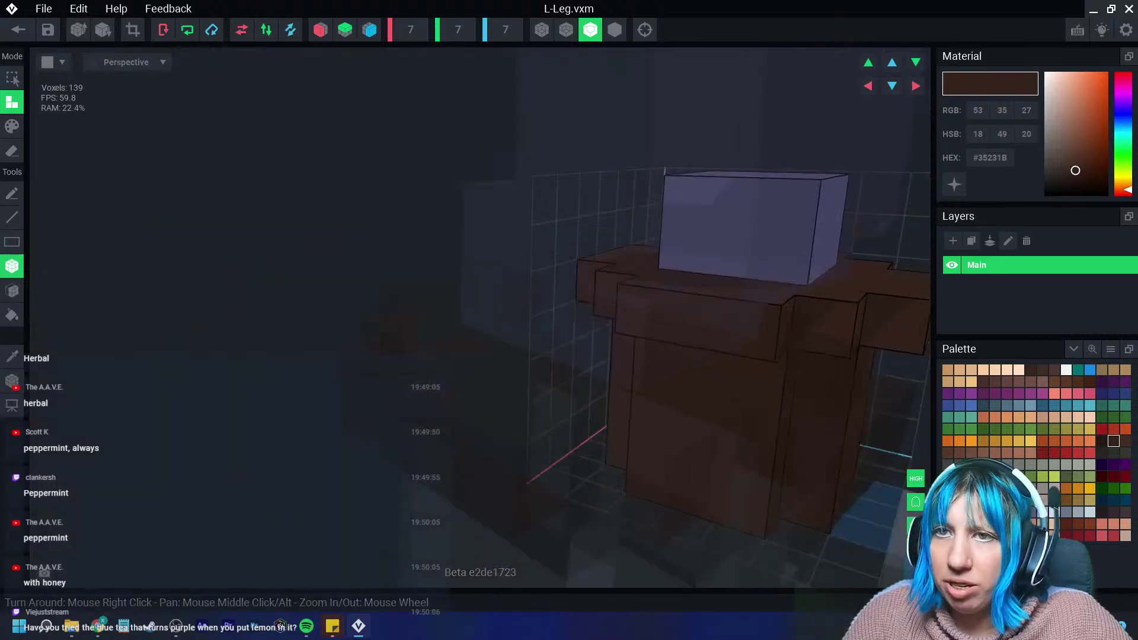
# Save the left leg, open the right leg model and copy its boot's blue-grey colour #5B6C76.
pyautogui.click(18, 30)
pyautogui.click(445, 228)
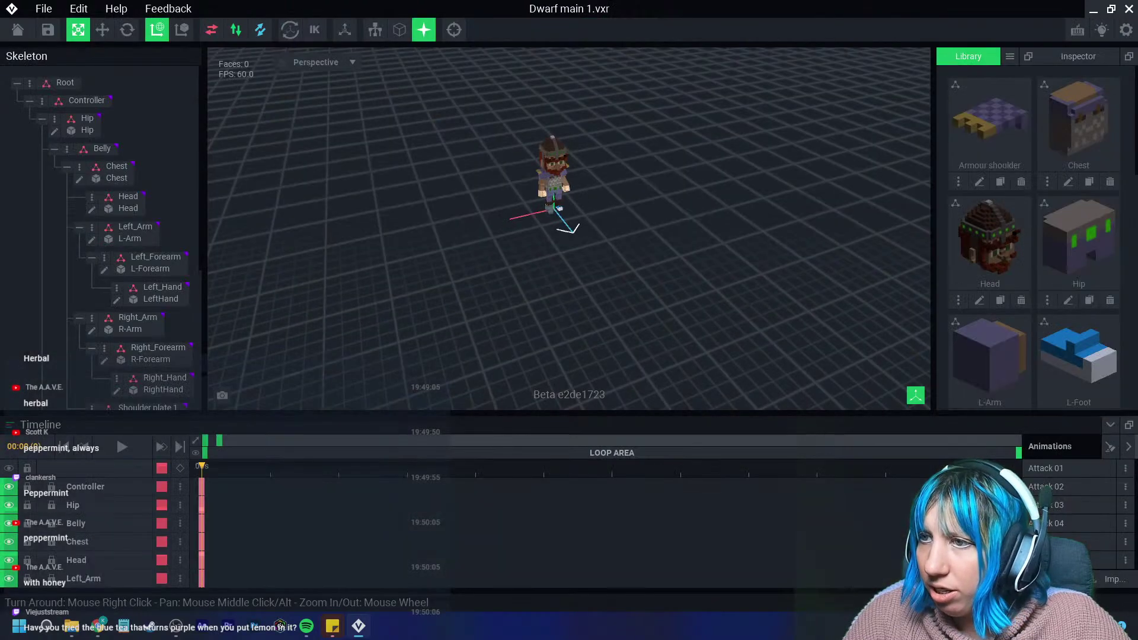
pyautogui.click(549, 204)
pyautogui.click(79, 277)
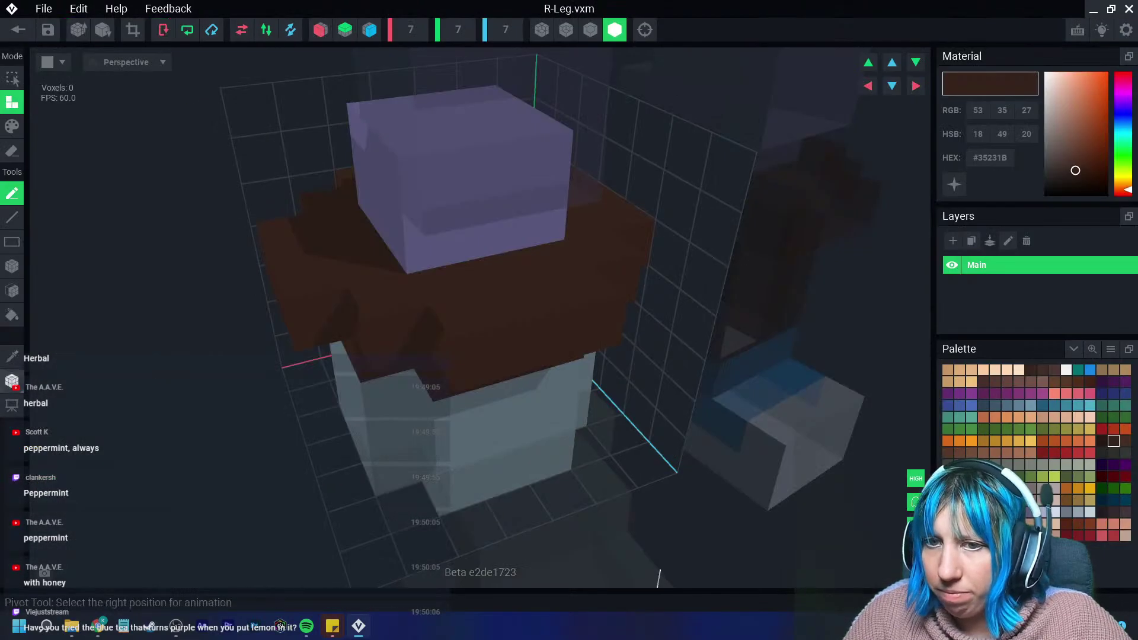
pyautogui.rightClick(989, 158)
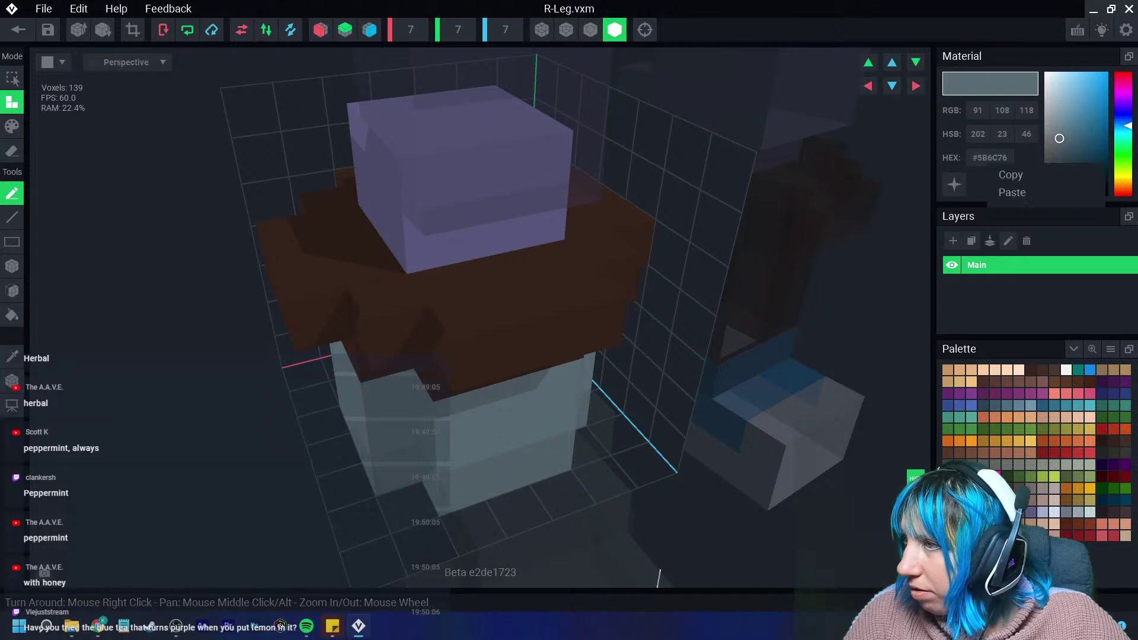
pyautogui.click(1007, 175)
# Save the right leg and reopen the left leg model with voxel edges shown and box painting active.
pyautogui.click(18, 30)
pyautogui.click(445, 228)
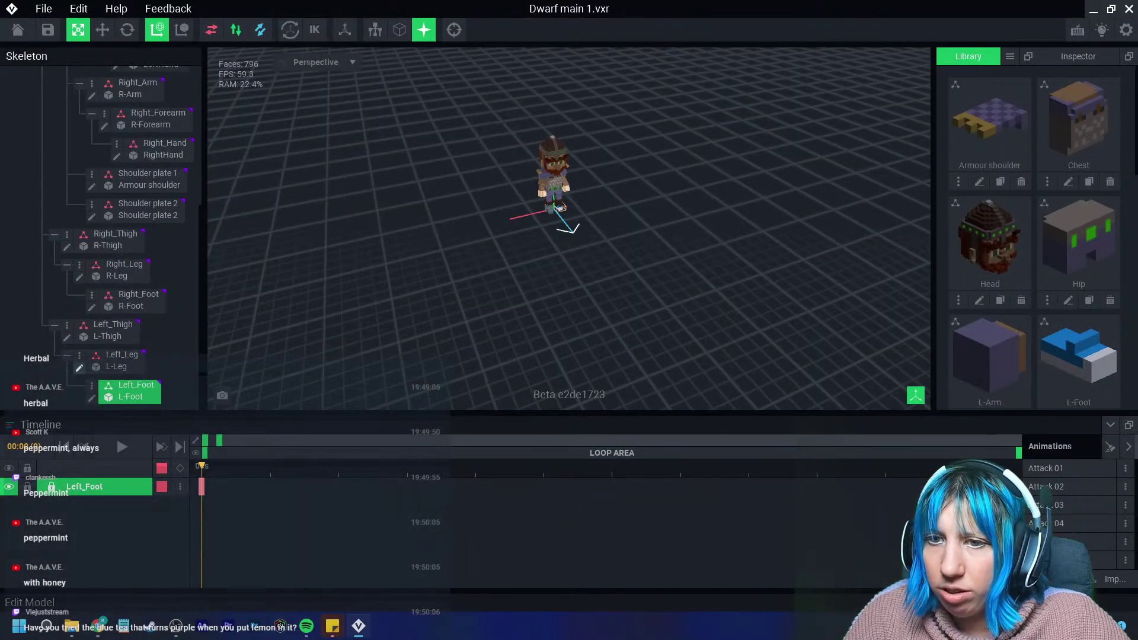
pyautogui.click(79, 368)
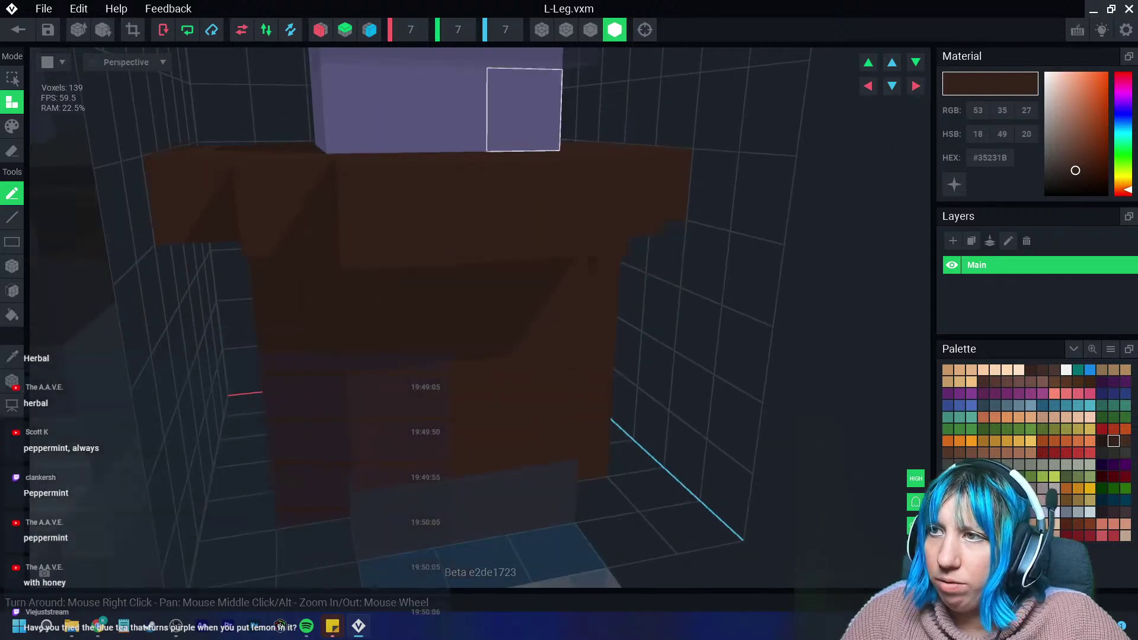
pyautogui.click(591, 29)
pyautogui.click(12, 126)
pyautogui.click(12, 266)
pyautogui.moveTo(368, 433); pyautogui.dragTo(385, 380, button='right')
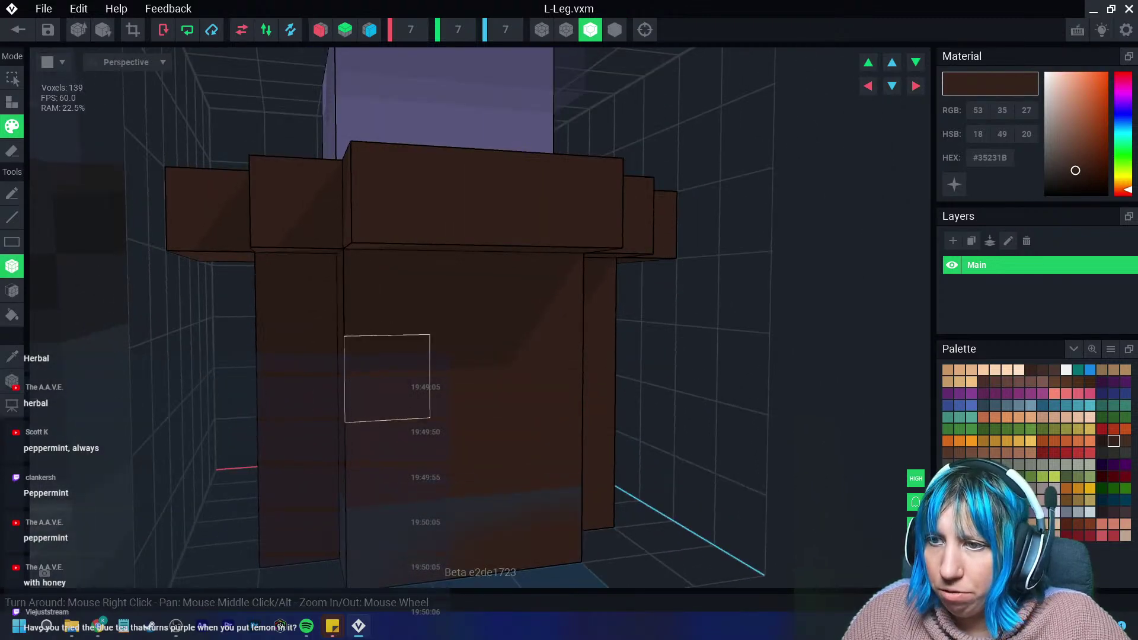
pyautogui.moveTo(385, 379); pyautogui.dragTo(546, 527)
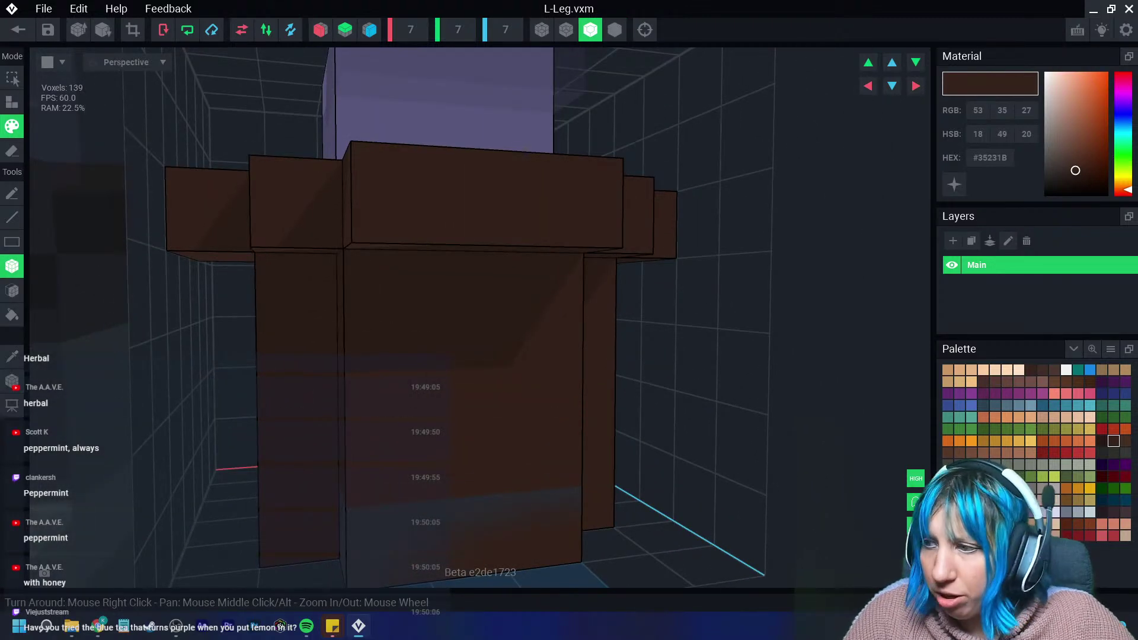
# Apply the copied colour #5B6C76 and paint all sides of the left boot shaft below its top brown row.
pyautogui.rightClick(990, 157)
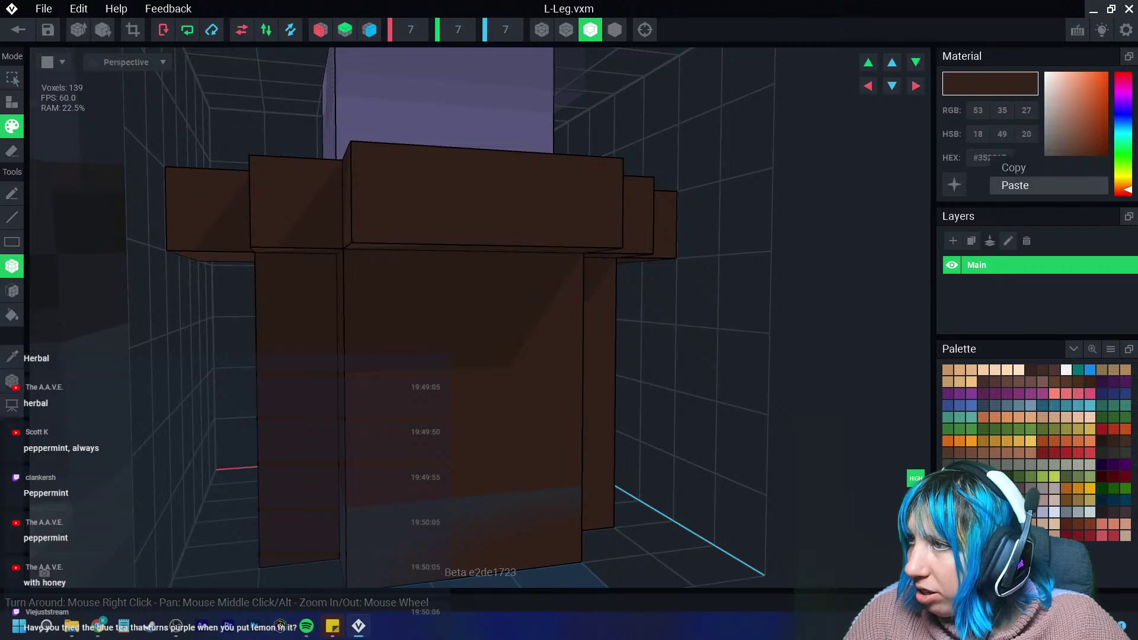
pyautogui.click(1016, 186)
pyautogui.moveTo(385, 377)
pyautogui.mouseDown()
pyautogui.moveTo(583, 497)
pyautogui.moveTo(643, 497)
pyautogui.mouseUp()
pyautogui.moveTo(389, 463); pyautogui.dragTo(382, 484, button='right')
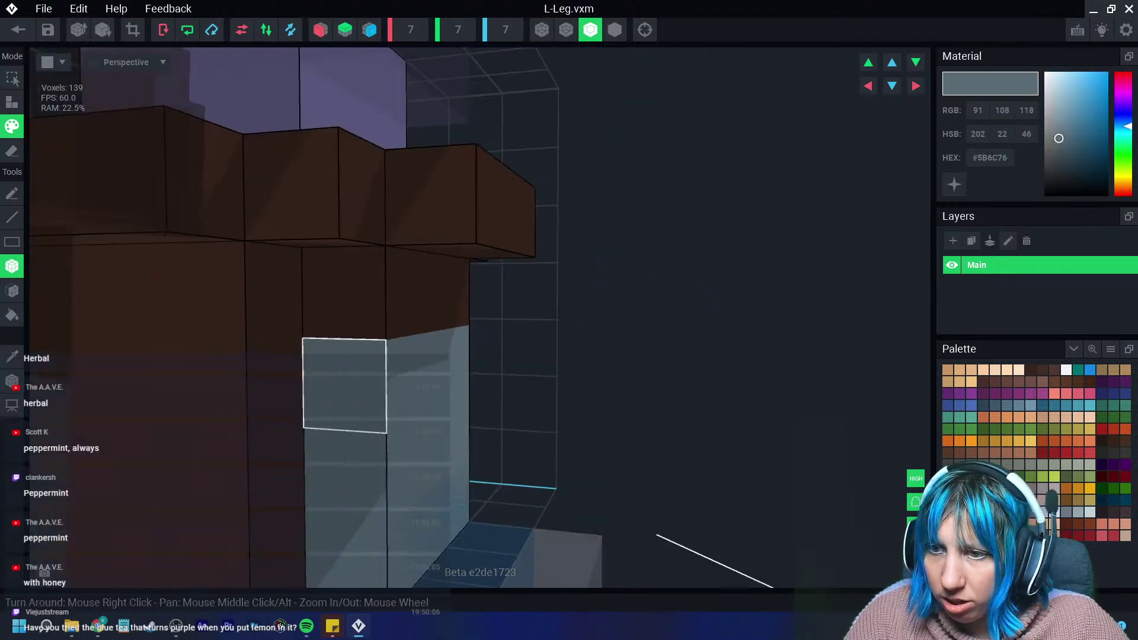
pyautogui.moveTo(344, 385); pyautogui.dragTo(128, 563)
pyautogui.moveTo(127, 563); pyautogui.dragTo(332, 426, button='right')
pyautogui.scroll(-3, 332, 427)
pyautogui.moveTo(377, 467); pyautogui.dragTo(418, 474, button='right')
pyautogui.moveTo(377, 426)
pyautogui.mouseDown()
pyautogui.moveTo(300, 524)
pyautogui.moveTo(342, 494)
pyautogui.mouseUp()
pyautogui.moveTo(342, 494); pyautogui.dragTo(279, 415, button='right')
pyautogui.moveTo(279, 415); pyautogui.dragTo(208, 490)
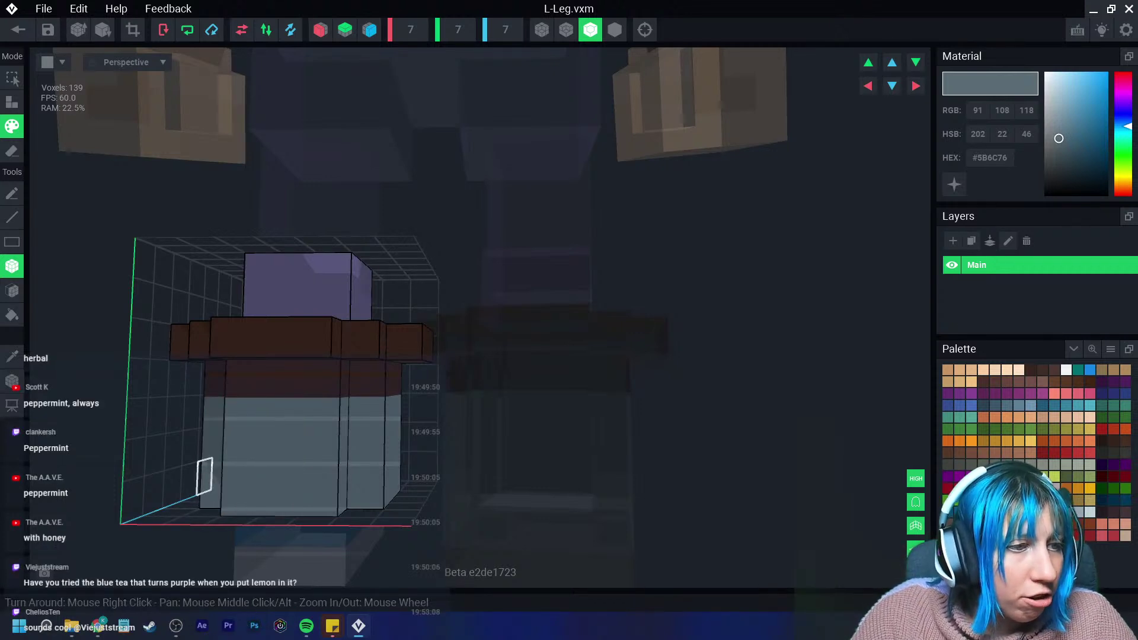
pyautogui.moveTo(242, 457); pyautogui.dragTo(311, 439, button='right')
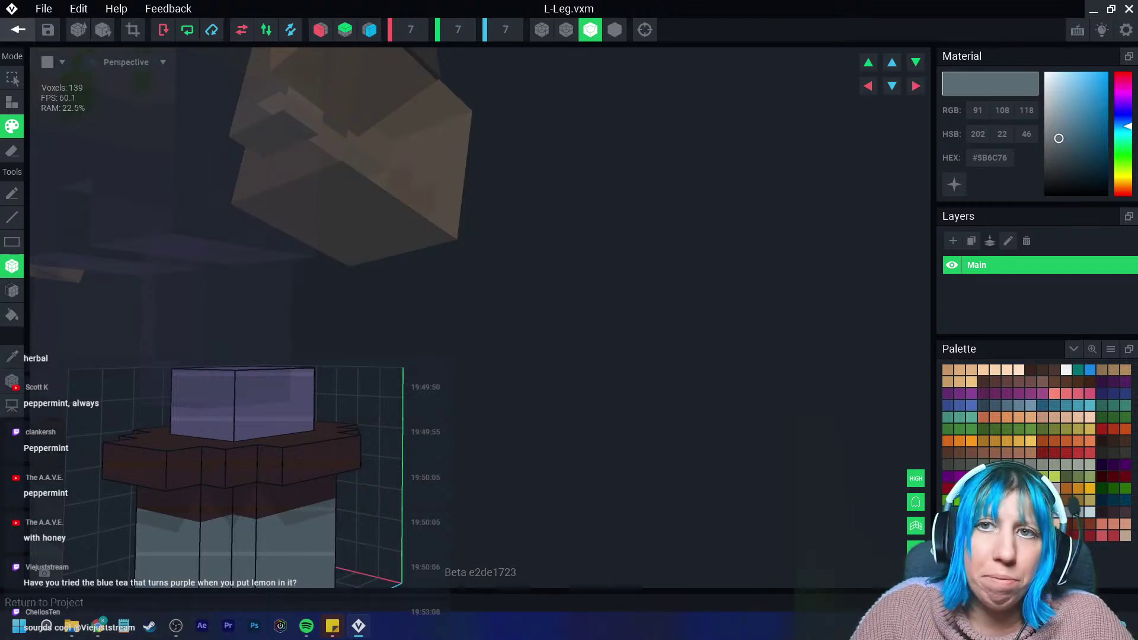
# Save the left leg, open the left foot model and set its volume depth to 8.
pyautogui.click(18, 30)
pyautogui.click(445, 228)
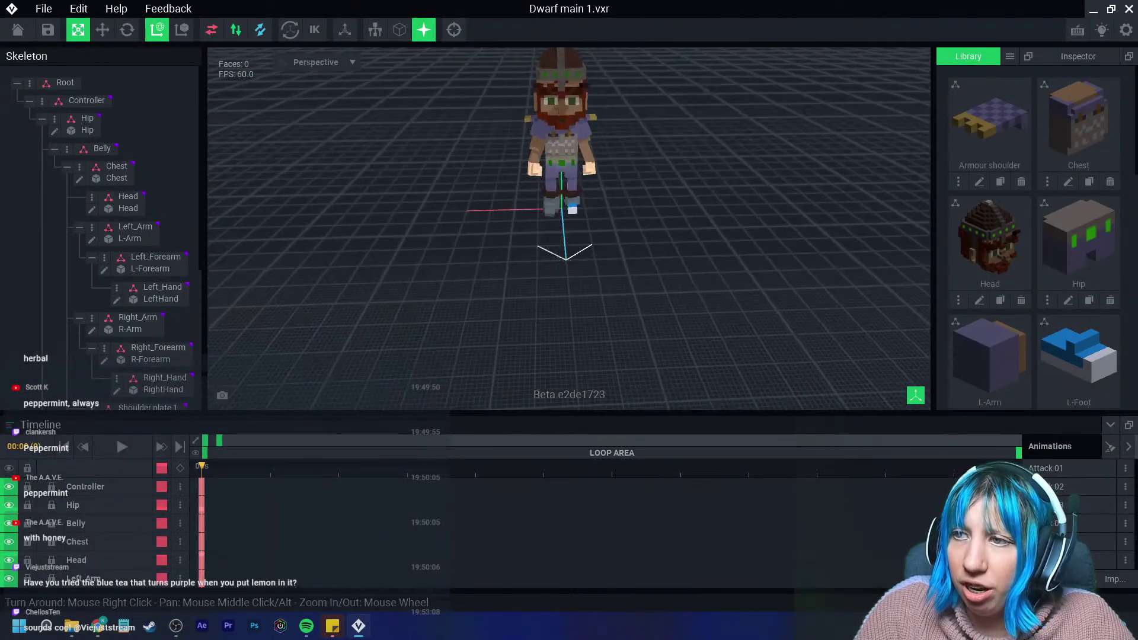
pyautogui.click(639, 209)
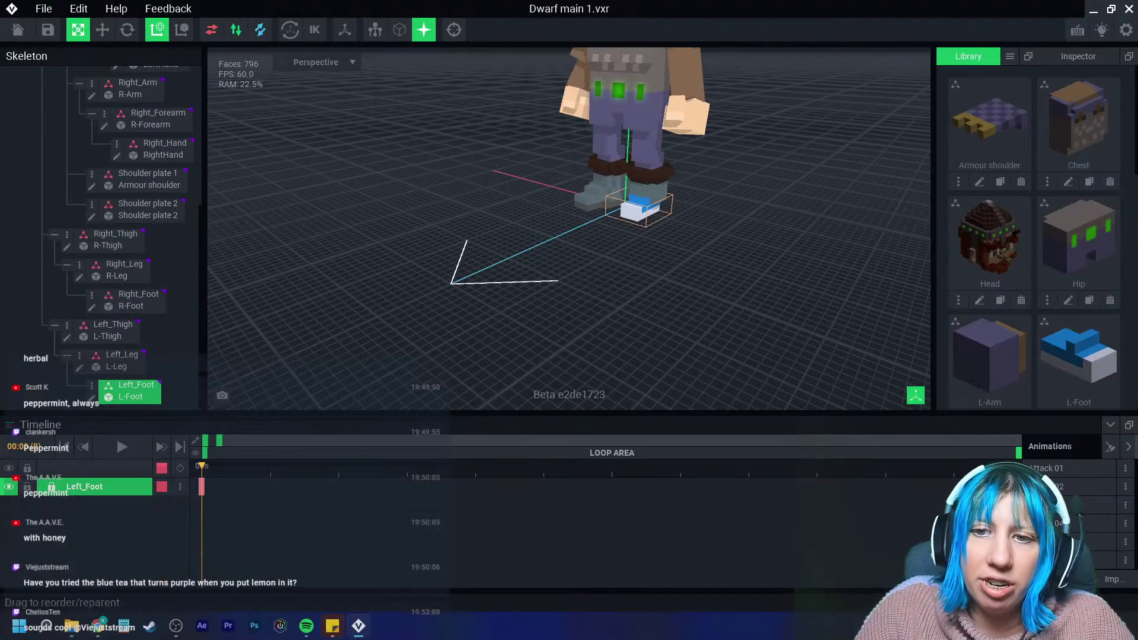
pyautogui.click(92, 398)
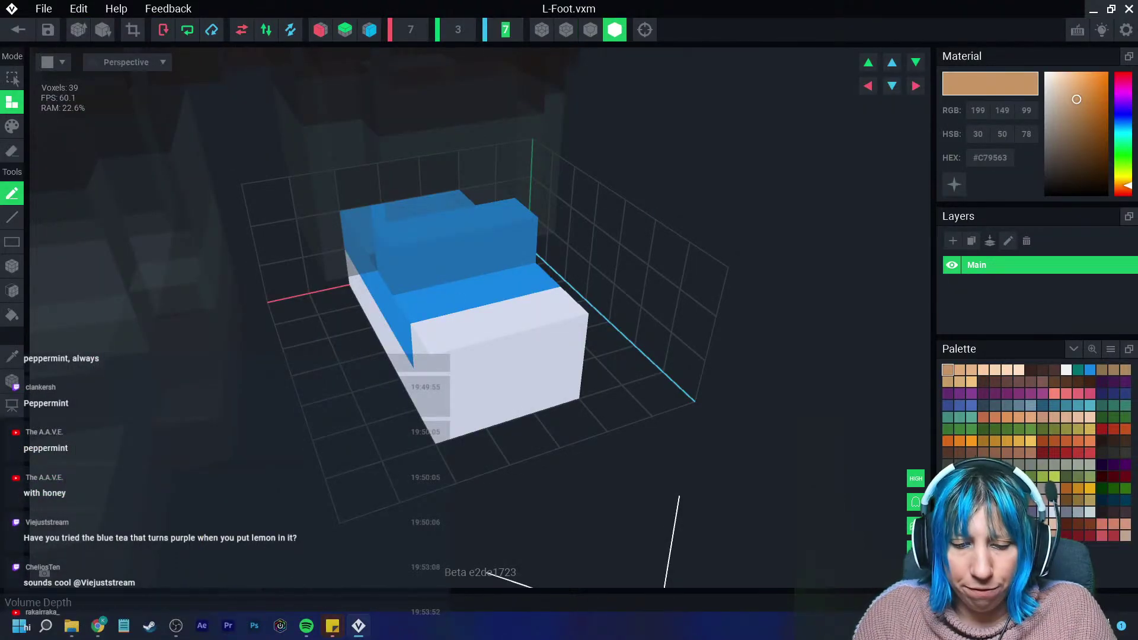
pyautogui.scroll(1, 505, 30)
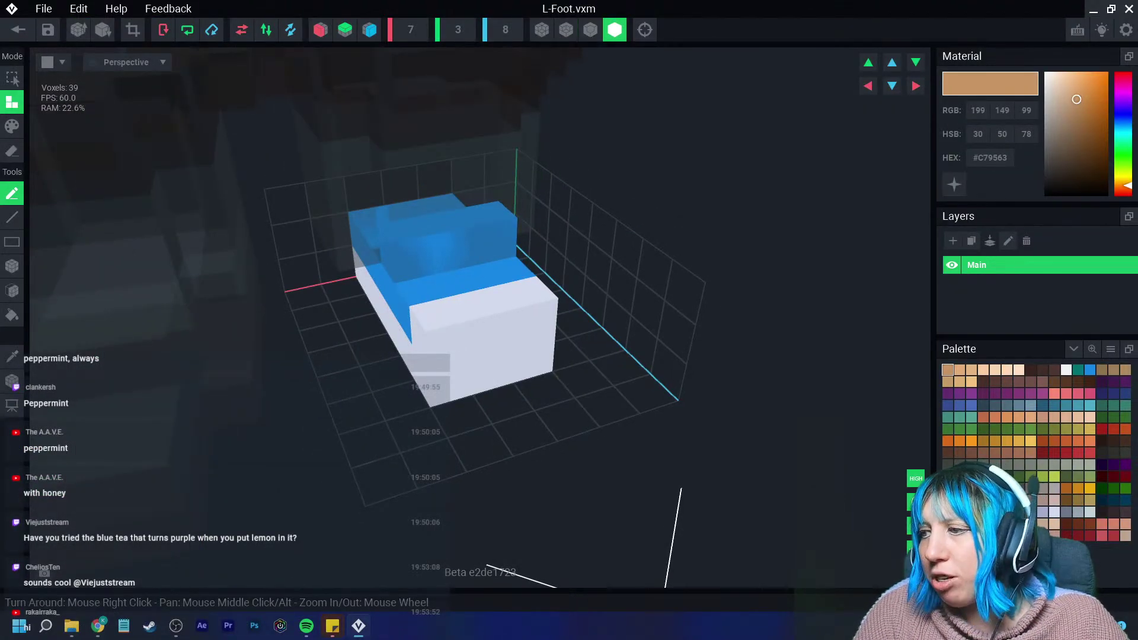
# Apply the copied blue-grey #5B6C76 and paint the entire left foot with a box.
pyautogui.rightClick(990, 158)
pyautogui.click(1007, 189)
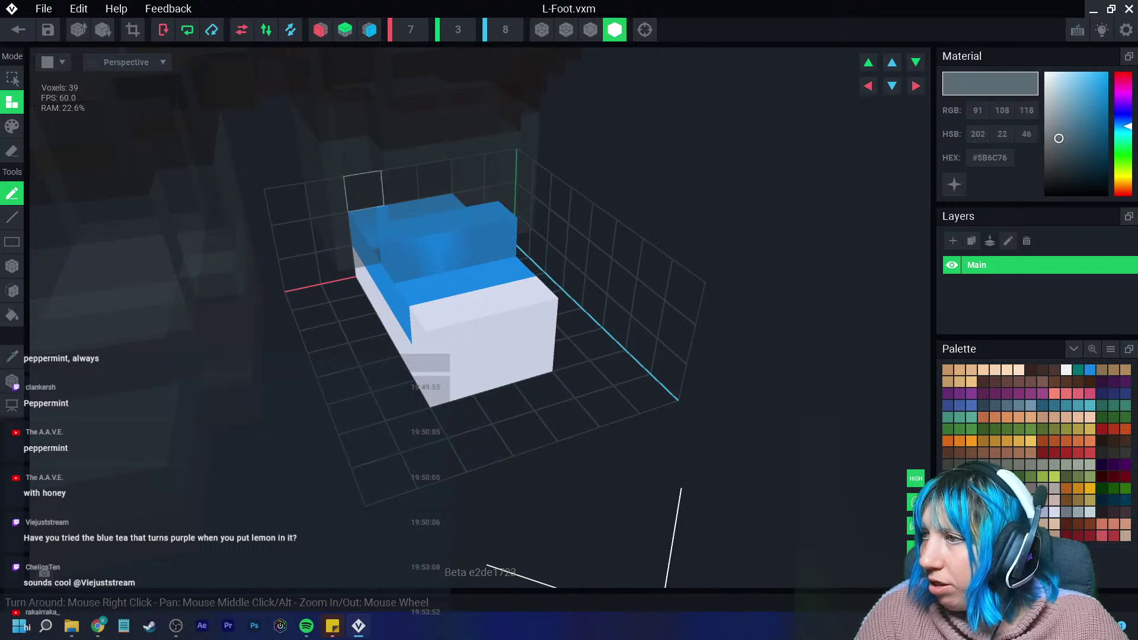
pyautogui.click(12, 127)
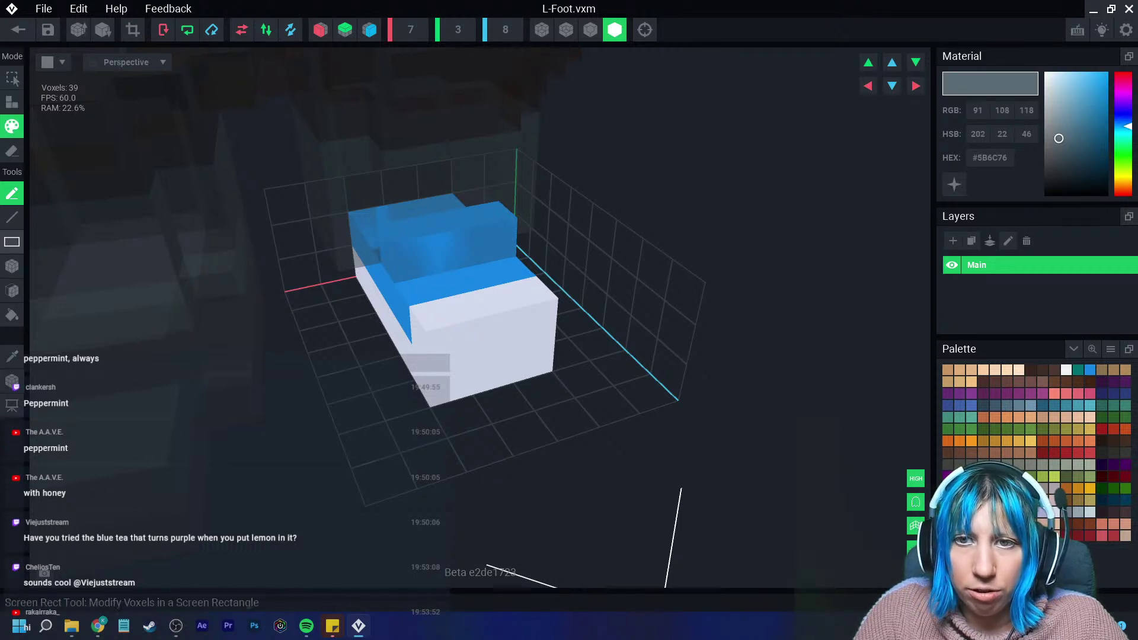
pyautogui.click(12, 266)
pyautogui.moveTo(278, 279); pyautogui.dragTo(368, 276, button='right')
pyautogui.moveTo(409, 178)
pyautogui.mouseDown()
pyautogui.moveTo(534, 304)
pyautogui.moveTo(508, 178)
pyautogui.moveTo(465, 325)
pyautogui.mouseUp()
# Extend the left foot's toe forward by two voxels by attaching voxels to its front face.
pyautogui.click(12, 290)
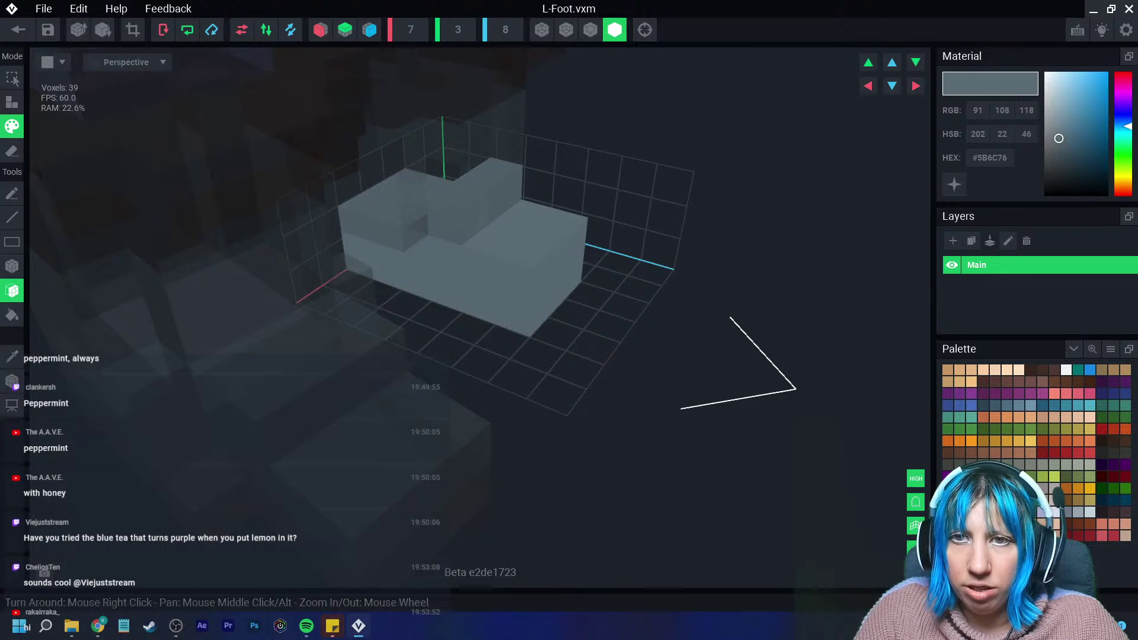
pyautogui.click(12, 102)
pyautogui.moveTo(292, 203); pyautogui.dragTo(543, 335)
pyautogui.hotkey('ctrl', 'z')
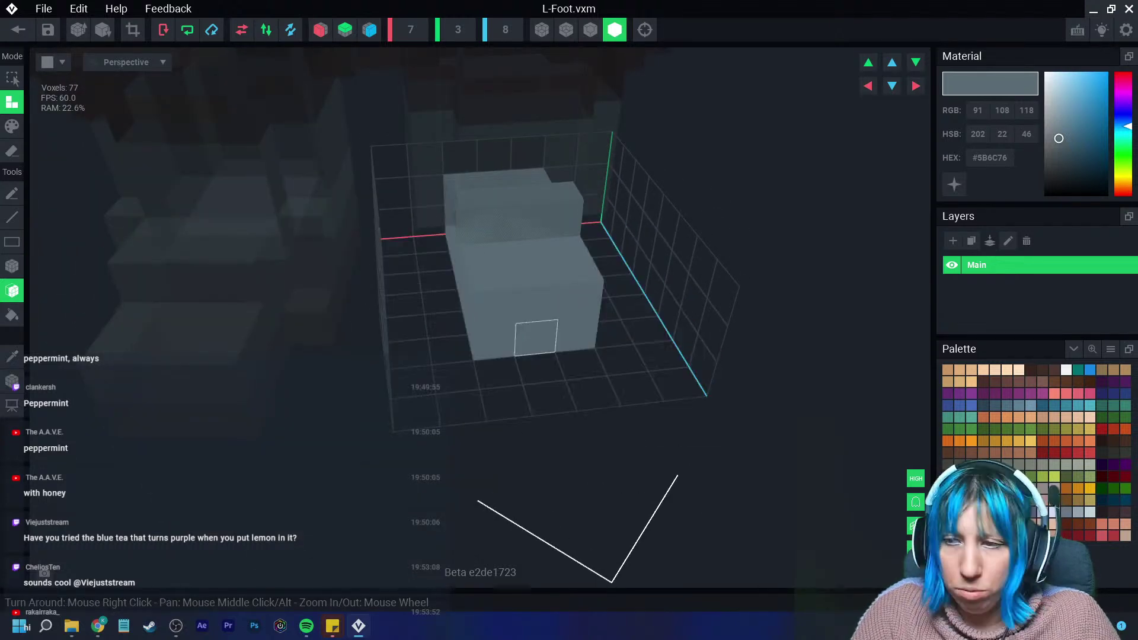
pyautogui.click(534, 336)
pyautogui.click(525, 353)
pyautogui.moveTo(510, 368); pyautogui.dragTo(584, 373, button='right')
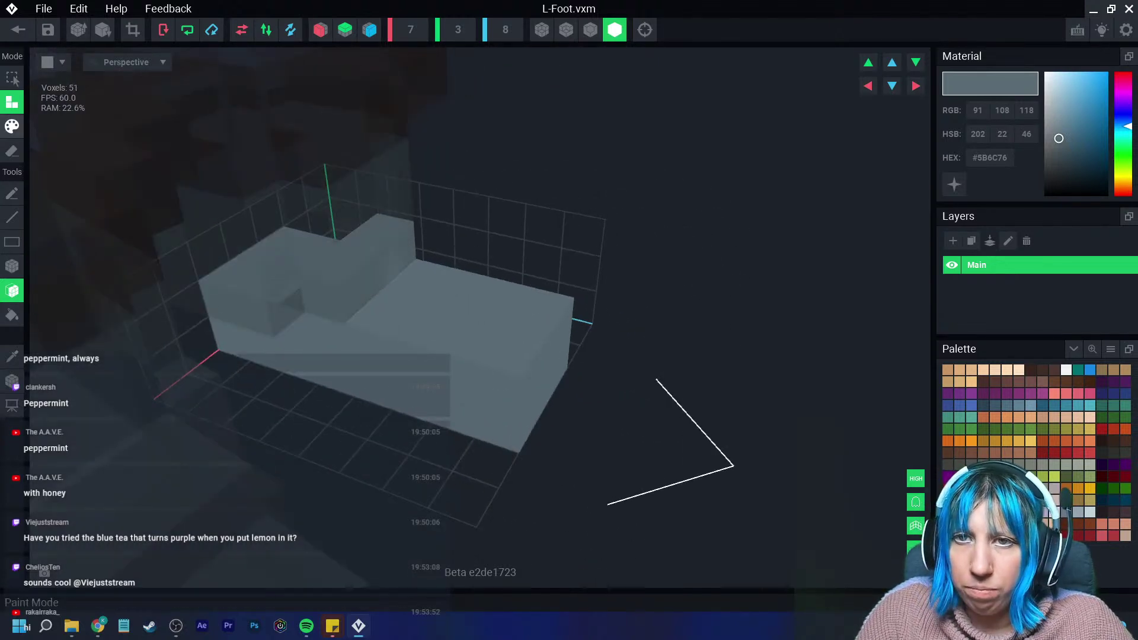
# Fill out the left foot's ankle block and widen its heel and side with blue-grey boxes.
pyautogui.click(12, 267)
pyautogui.click(284, 237)
pyautogui.click(207, 285)
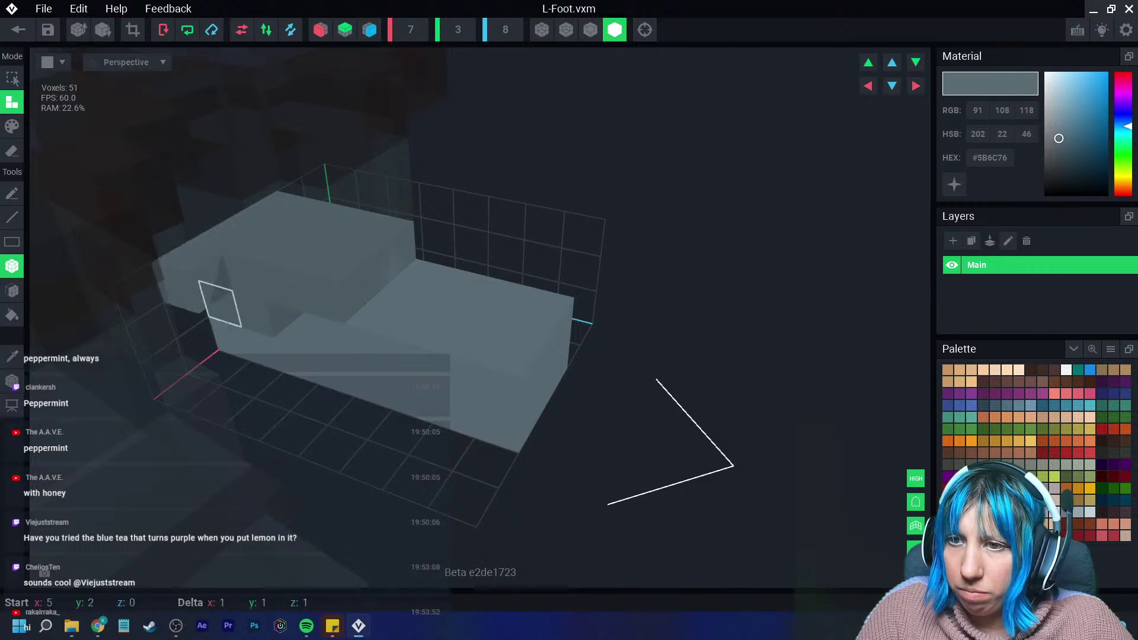
pyautogui.click(249, 356)
pyautogui.click(317, 355)
pyautogui.click(338, 379)
pyautogui.moveTo(338, 380)
pyautogui.mouseDown(button='right')
pyautogui.moveTo(379, 402)
pyautogui.moveTo(407, 293)
pyautogui.moveTo(470, 339)
pyautogui.moveTo(486, 333)
pyautogui.mouseUp(button='right')
pyautogui.click(437, 323)
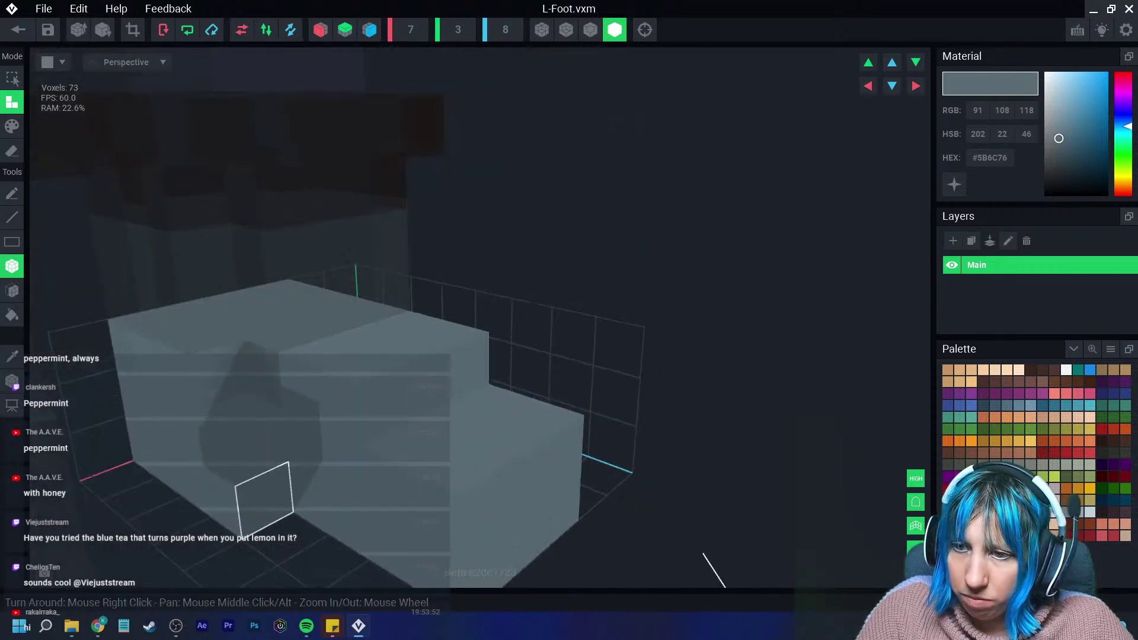
# Show voxel edges and add stepped blue-grey boxes along both sides of the left foot.
pyautogui.click(591, 30)
pyautogui.click(263, 498)
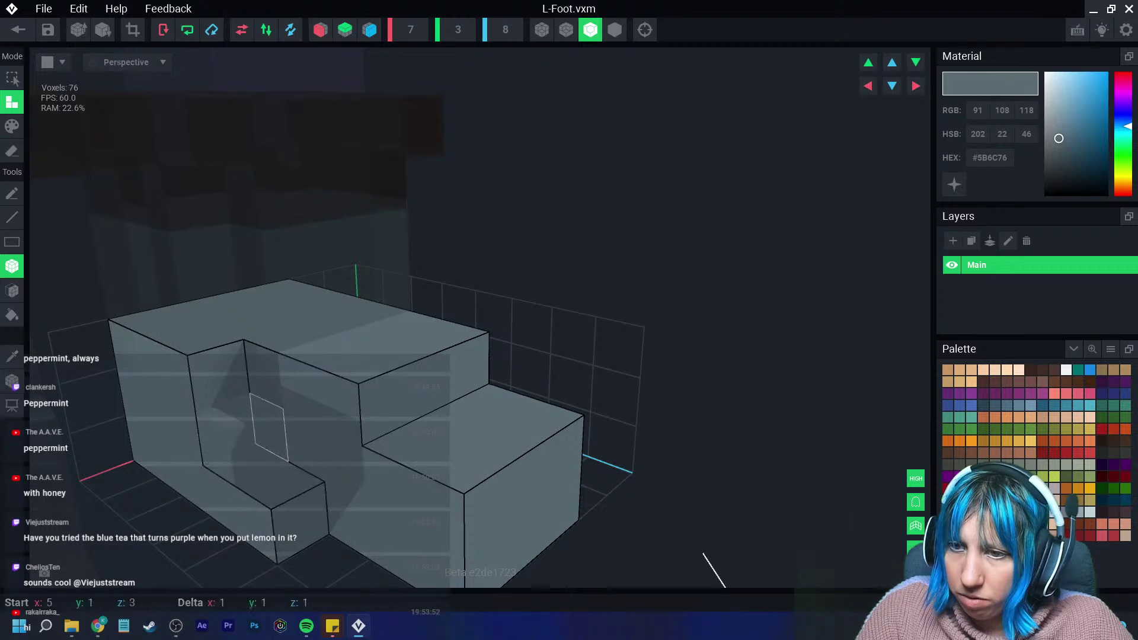
pyautogui.click(249, 409)
pyautogui.click(300, 389)
pyautogui.moveTo(300, 389); pyautogui.dragTo(443, 359, button='right')
pyautogui.moveTo(443, 311); pyautogui.dragTo(298, 434)
pyautogui.moveTo(298, 436); pyautogui.dragTo(294, 485, button='right')
pyautogui.click(449, 441)
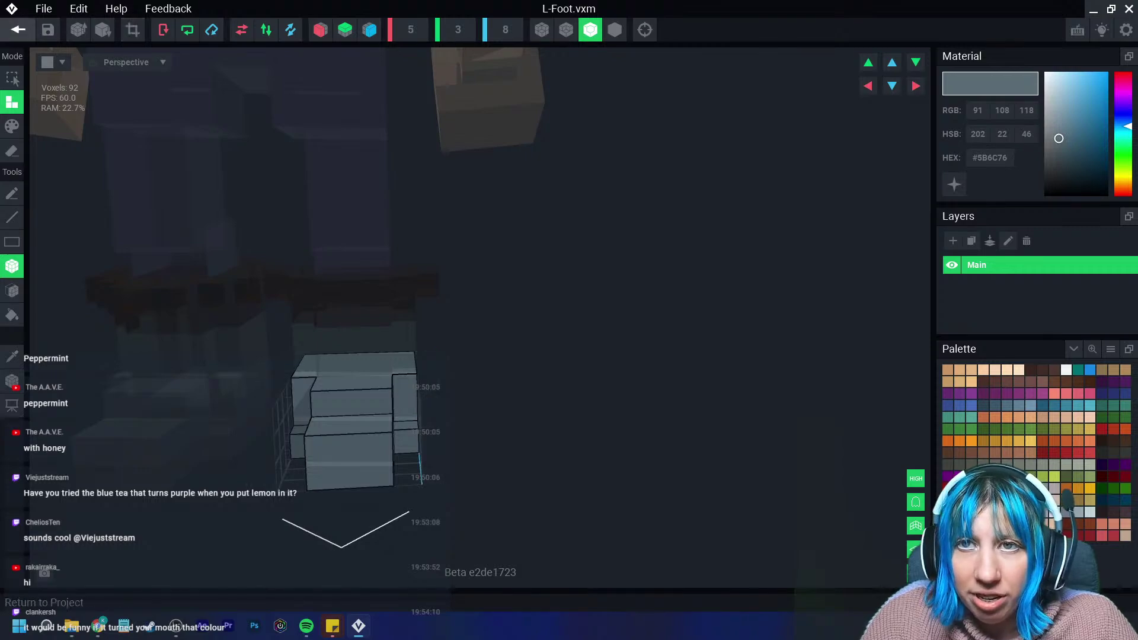
# Save the left foot's changes and return to the dwarf rig.
pyautogui.click(18, 29)
pyautogui.click(444, 227)
pyautogui.scroll(10, 556, 233)
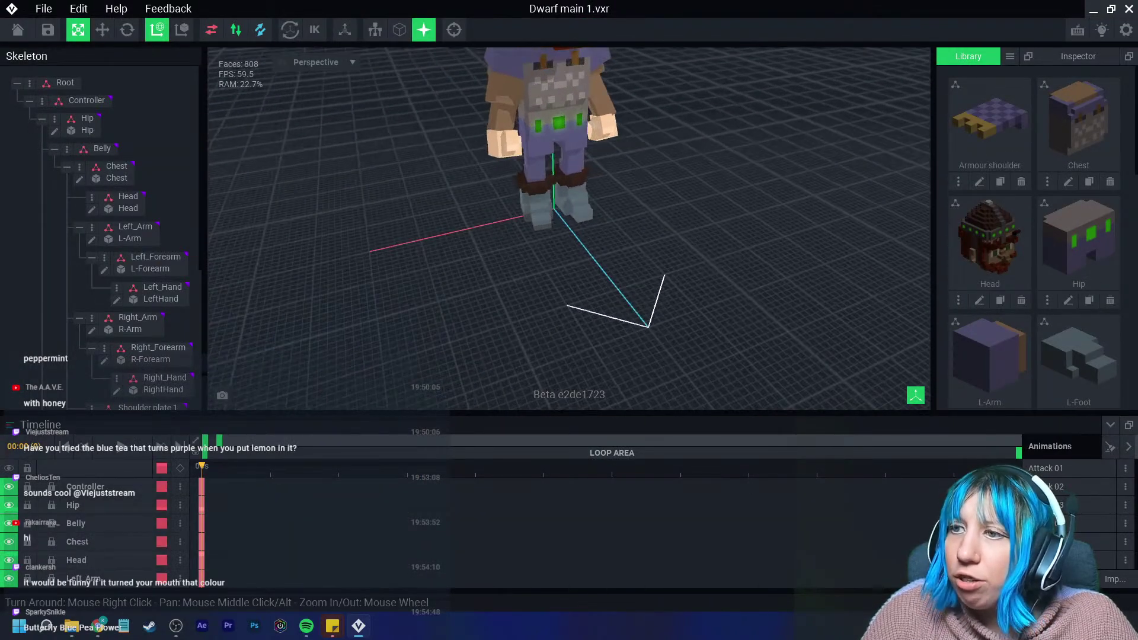
# Open the right foot's model, copy its grey sole colour #505152, and return to the rig.
pyautogui.click(542, 229)
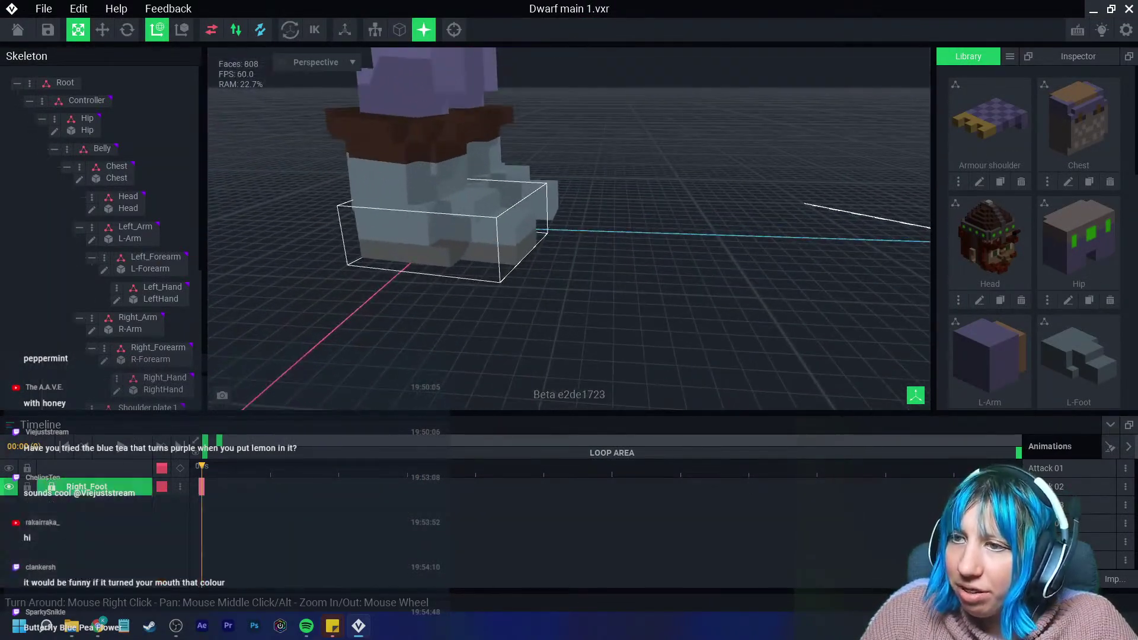
pyautogui.click(92, 307)
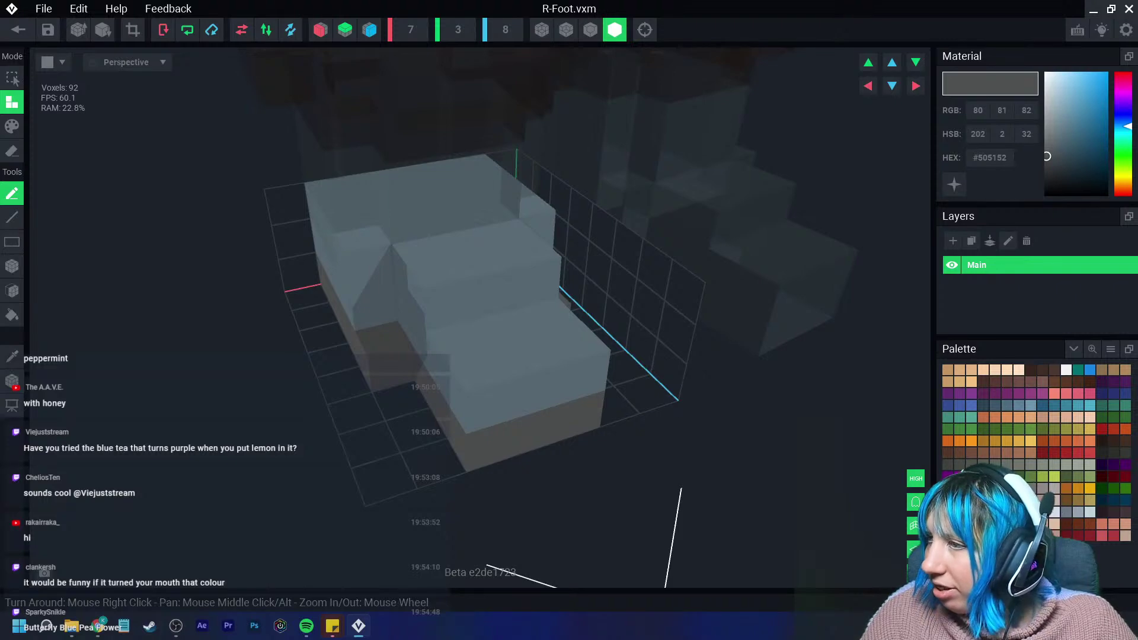
pyautogui.rightClick(989, 157)
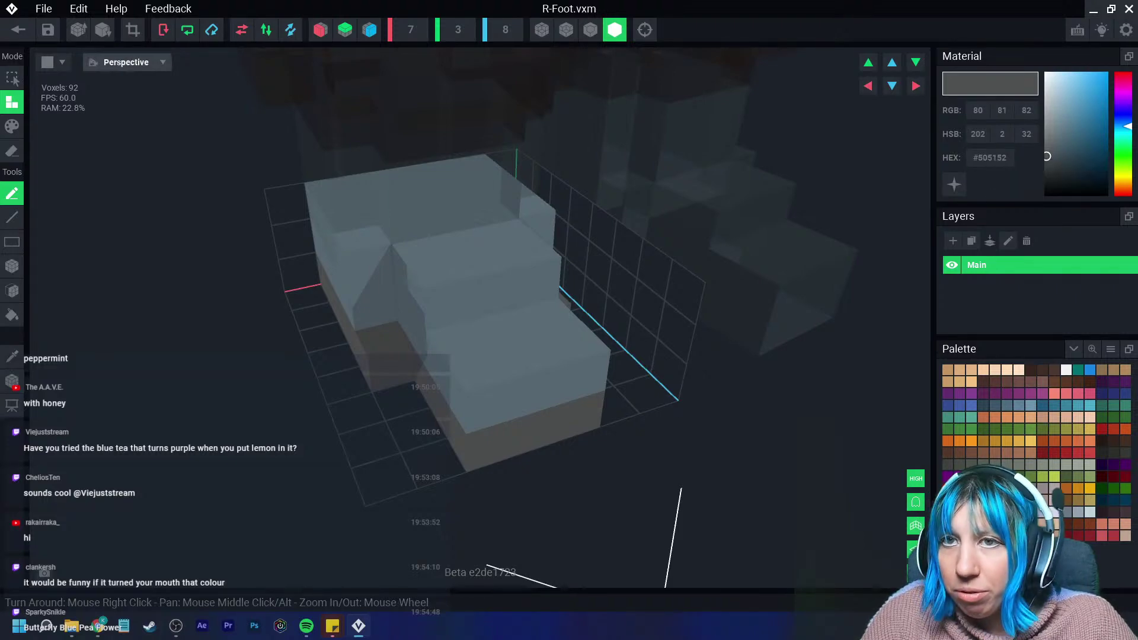
pyautogui.click(18, 30)
pyautogui.press('Return')
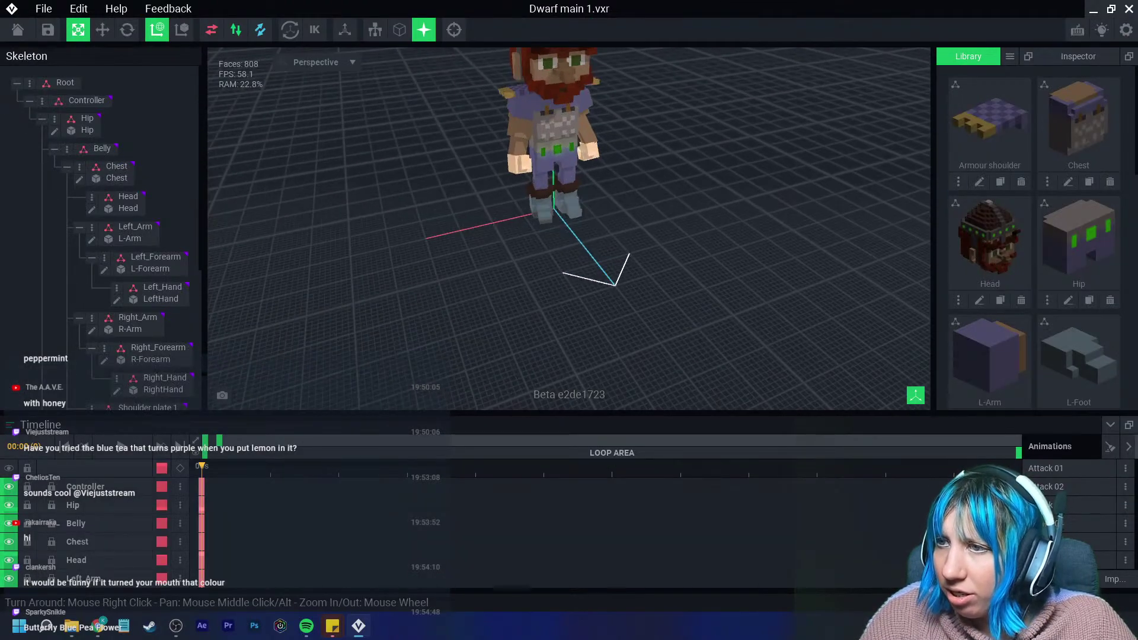
# Paint the underside of the left foot with the copied grey #505152 and save the model.
pyautogui.click(91, 397)
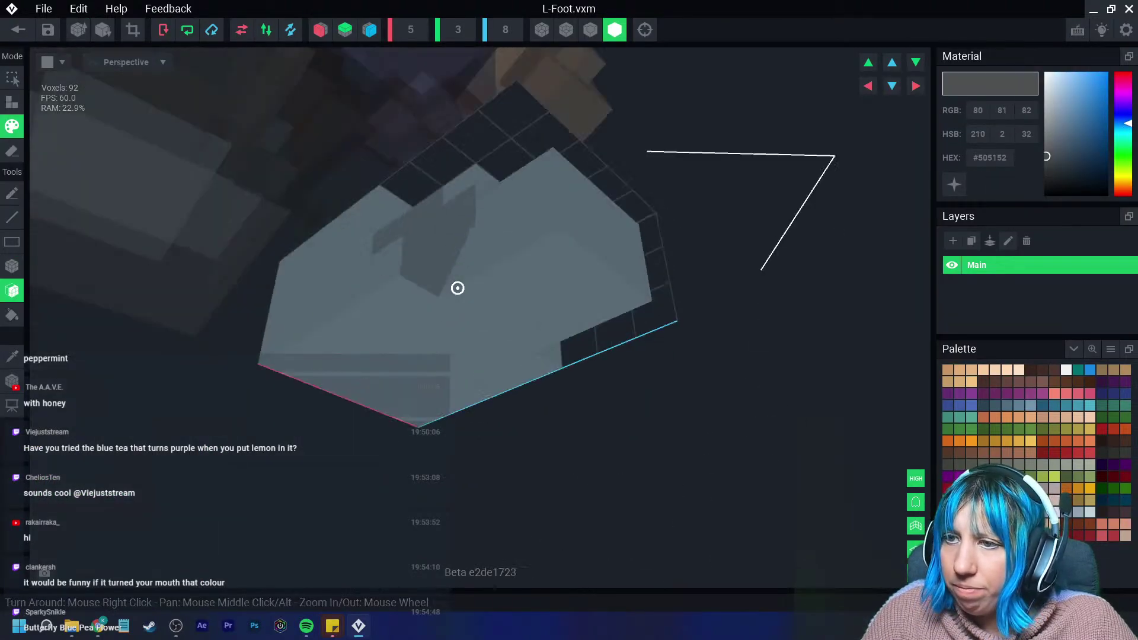
pyautogui.click(18, 30)
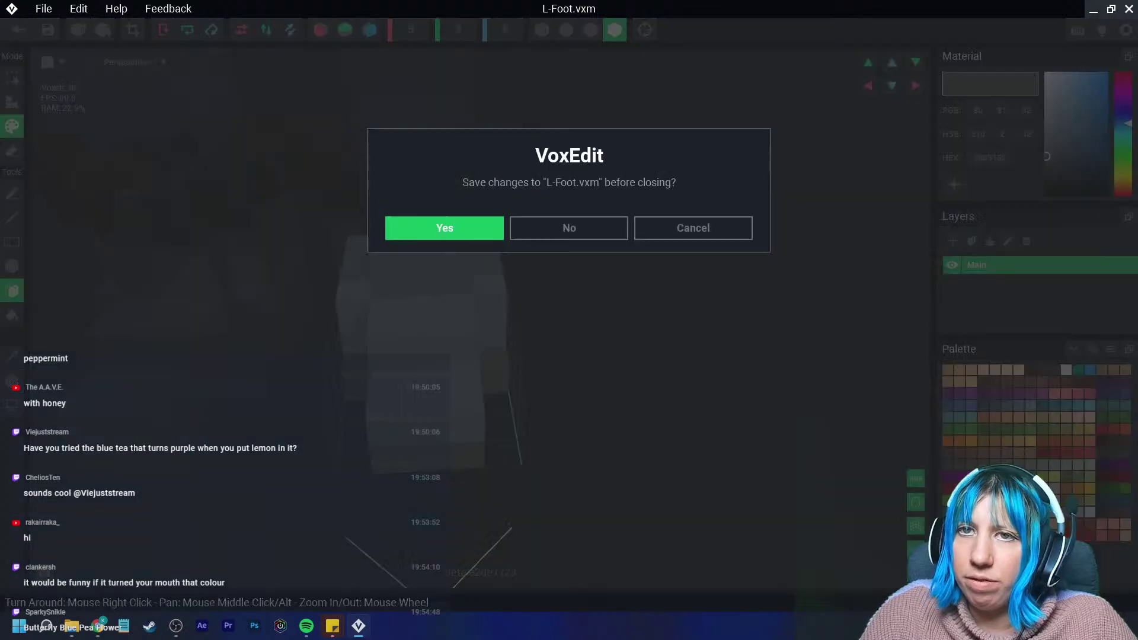
pyautogui.press('Return')
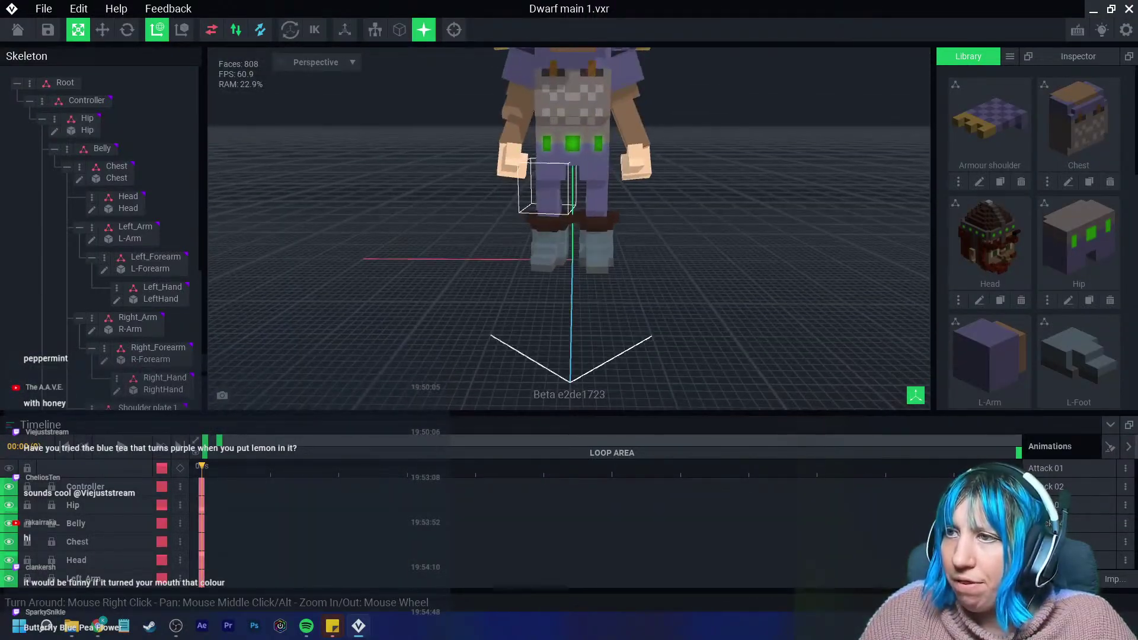
# Open the right forearm's model and pick up its brown skin colour #86684E.
pyautogui.moveTo(571, 216); pyautogui.dragTo(546, 186, button='right')
pyautogui.click(542, 184)
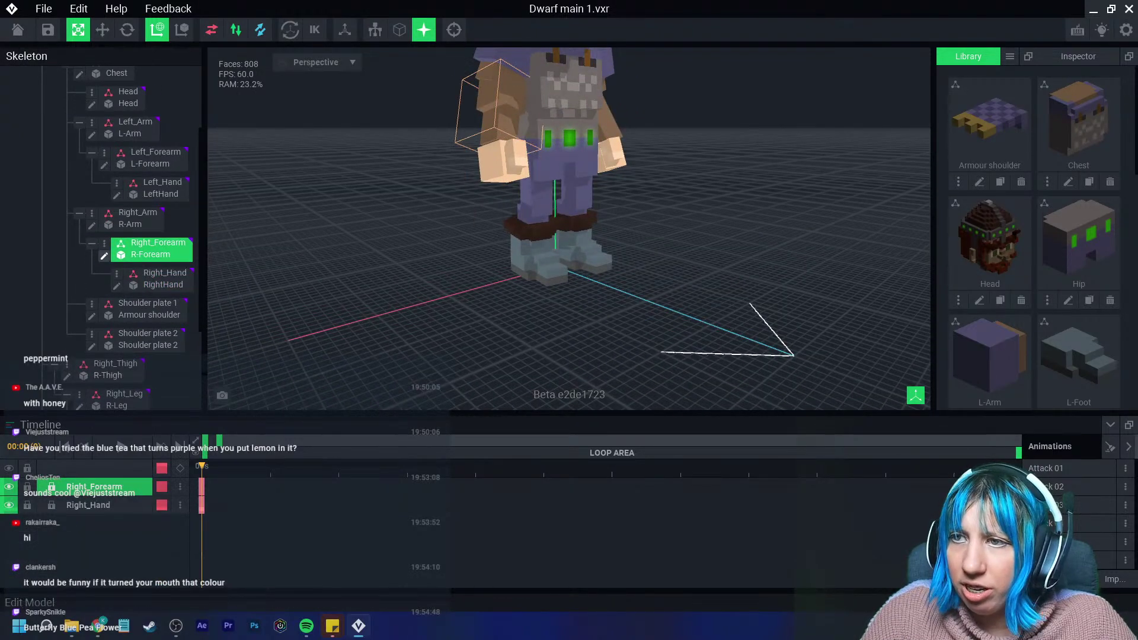
pyautogui.doubleClick(151, 224)
pyautogui.click(12, 357)
pyautogui.click(415, 297)
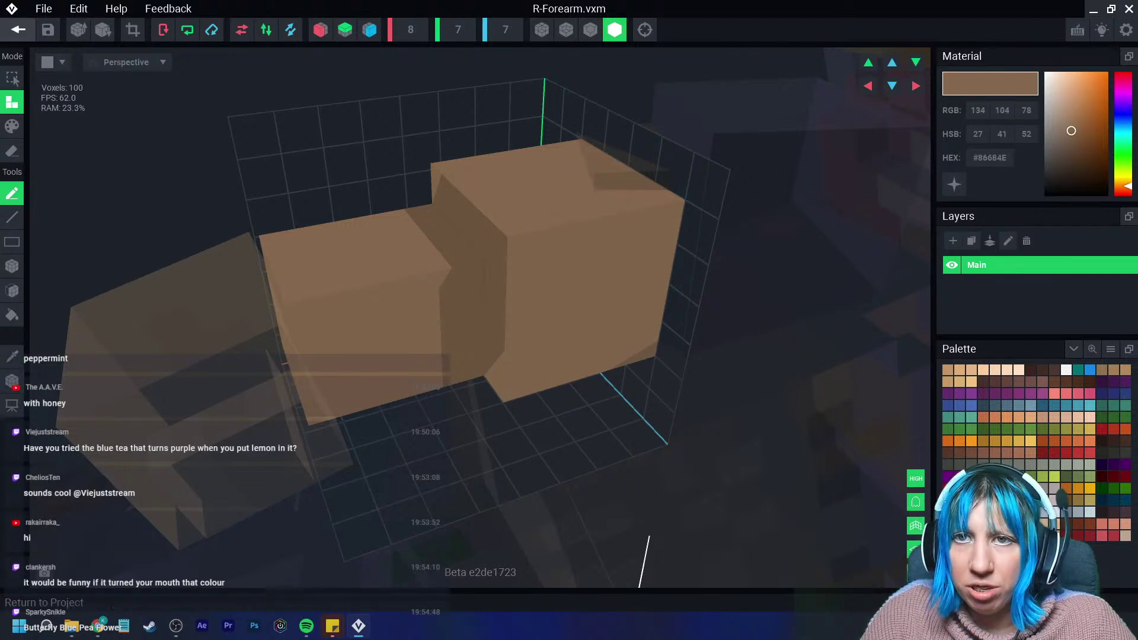
# Crop the right forearm's volume to its voxels, save it, and return to the rig.
pyautogui.click(133, 30)
pyautogui.click(18, 29)
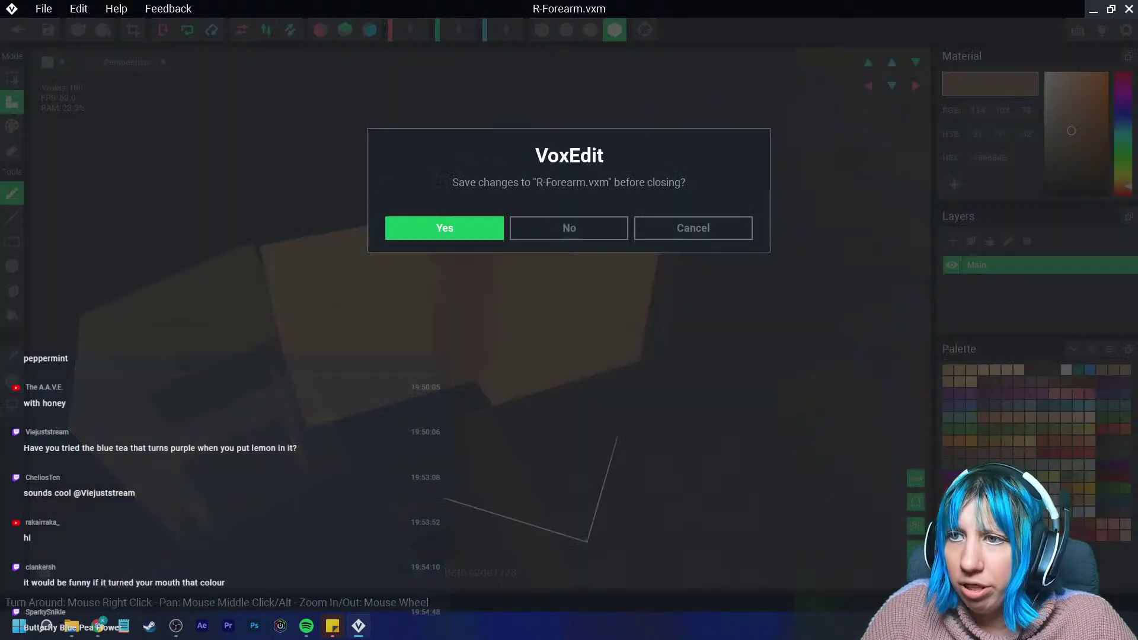
pyautogui.click(444, 226)
pyautogui.scroll(5, 514, 163)
# Open the right hand's model and set the material to the copied brown #86684E.
pyautogui.click(513, 159)
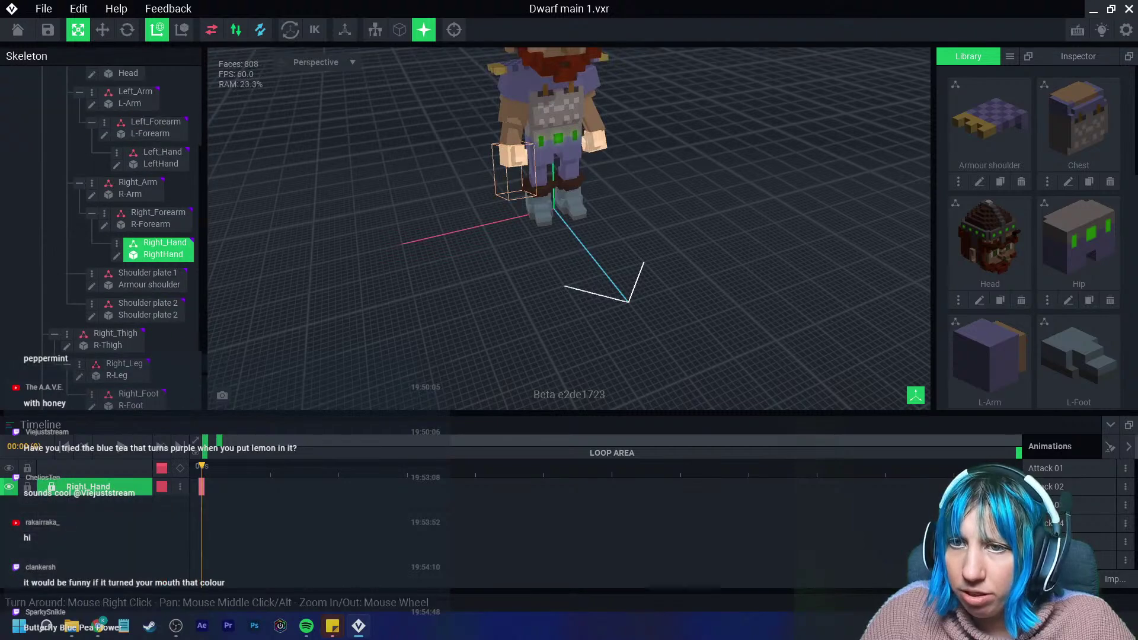
pyautogui.click(116, 255)
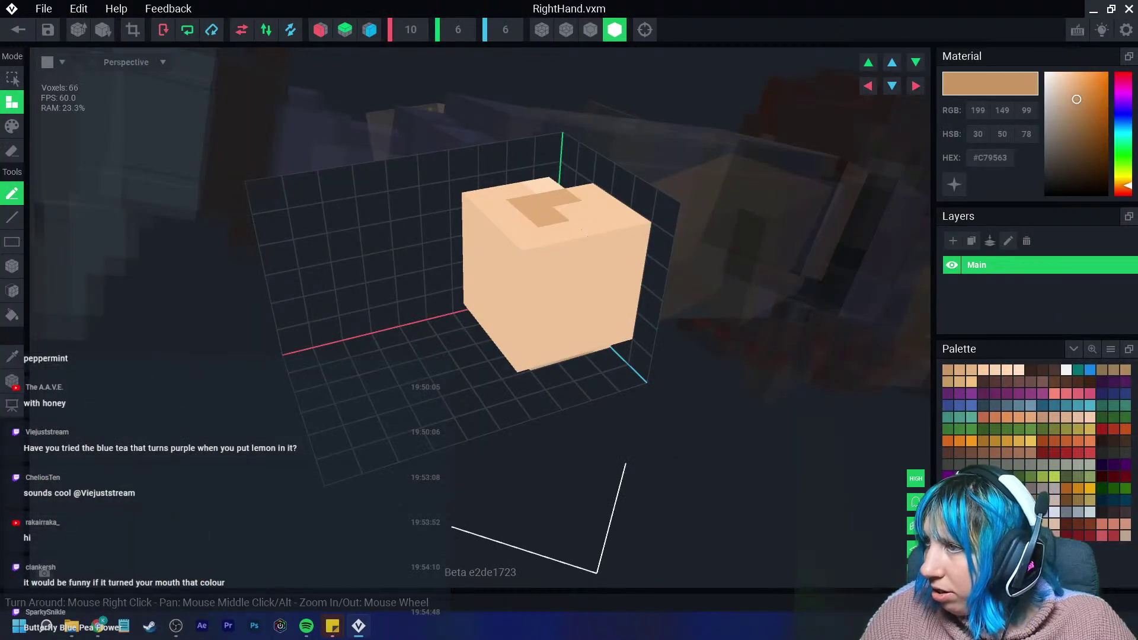
pyautogui.rightClick(991, 158)
pyautogui.click(1008, 198)
# Fill the connected light skin voxels of the right hand with brown #86684E and save the model.
pyautogui.click(12, 127)
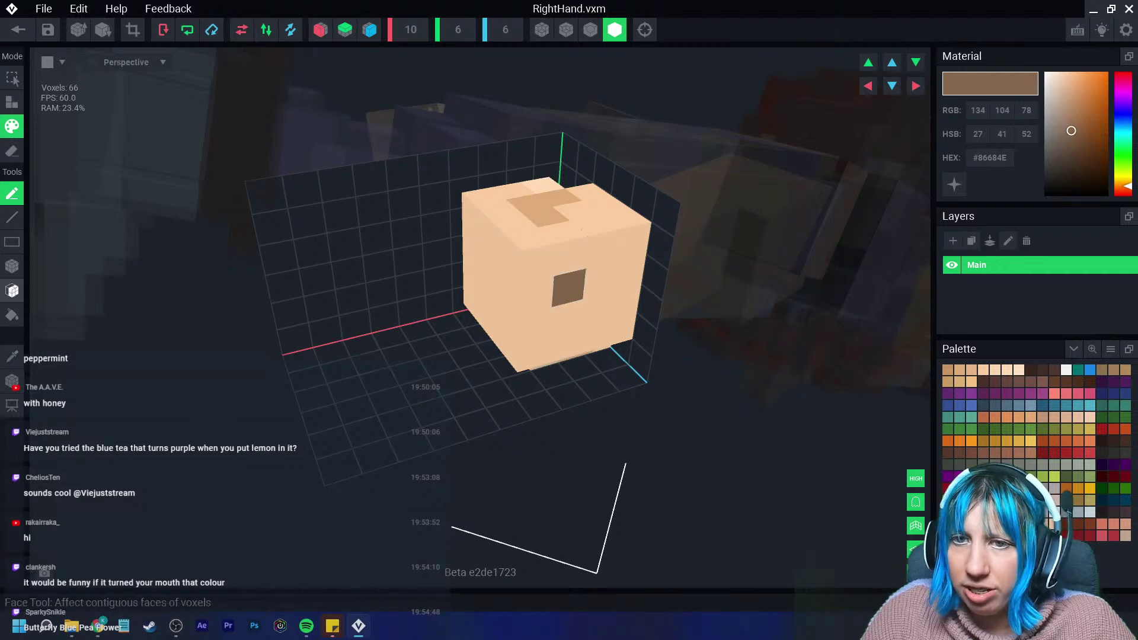
pyautogui.click(12, 314)
pyautogui.click(539, 264)
pyautogui.moveTo(539, 264); pyautogui.dragTo(481, 261, button='right')
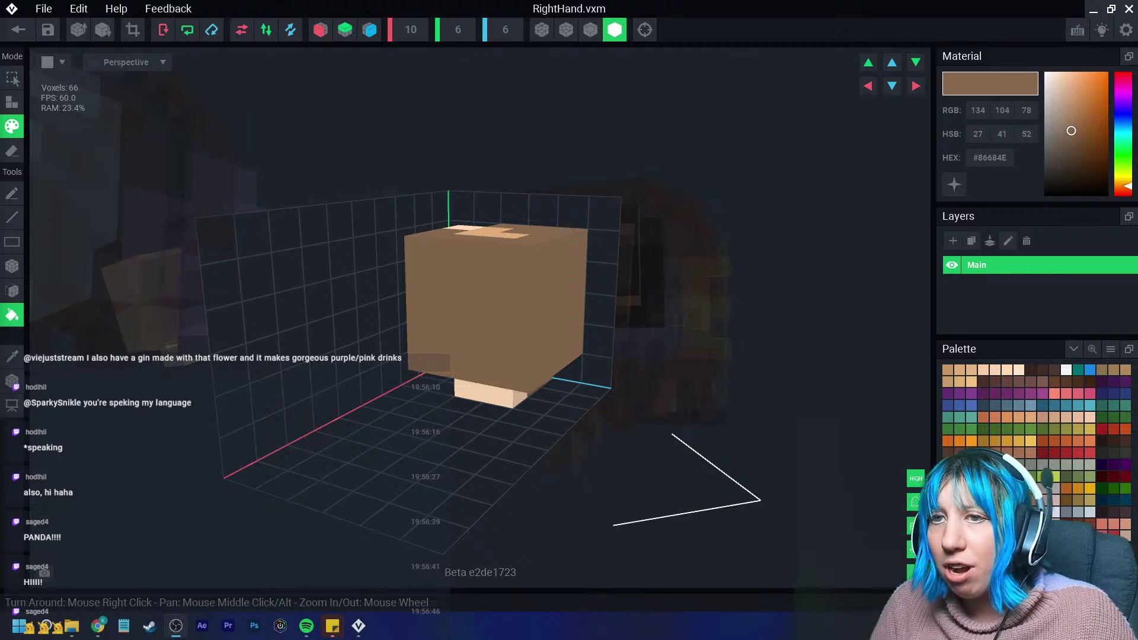
pyautogui.click(19, 30)
pyautogui.click(444, 228)
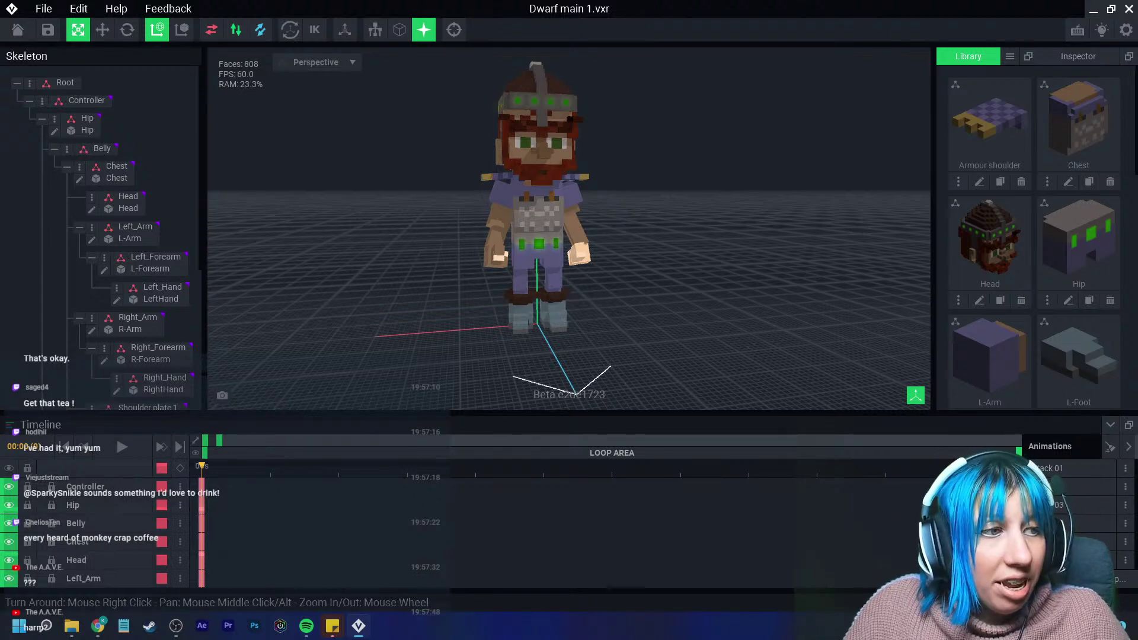
# Open the left hand's model and set the material to the copied brown #86684E.
pyautogui.moveTo(712, 148); pyautogui.dragTo(486, 249, button='middle')
pyautogui.click(454, 30)
pyautogui.moveTo(605, 172); pyautogui.dragTo(557, 133, button='right')
pyautogui.scroll(10, 555, 143)
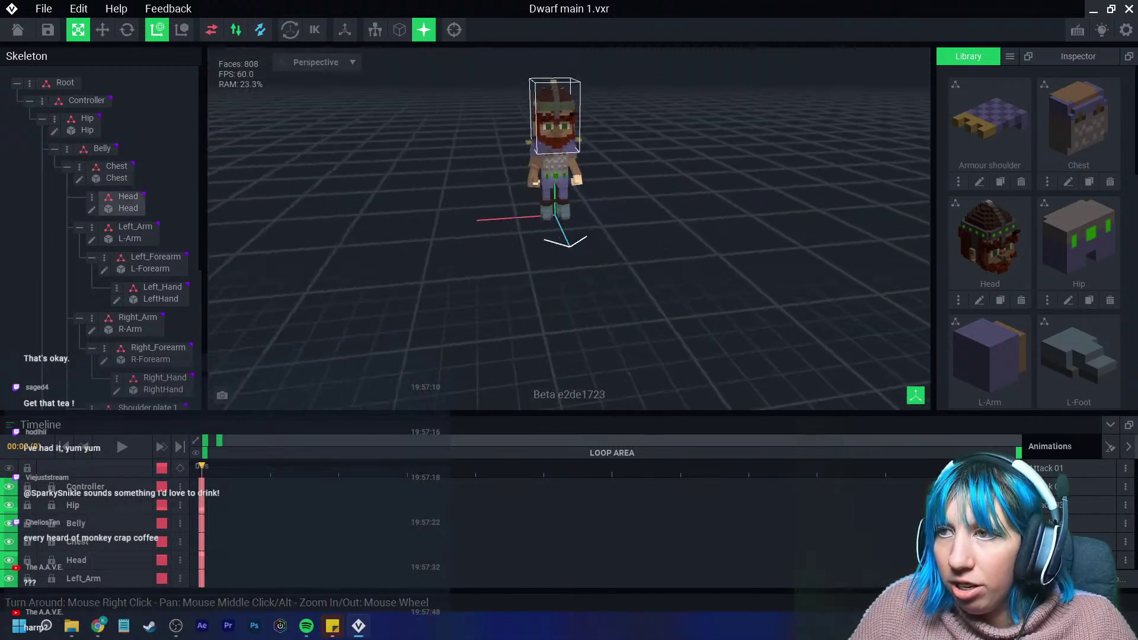
pyautogui.moveTo(587, 228); pyautogui.dragTo(552, 214, button='right')
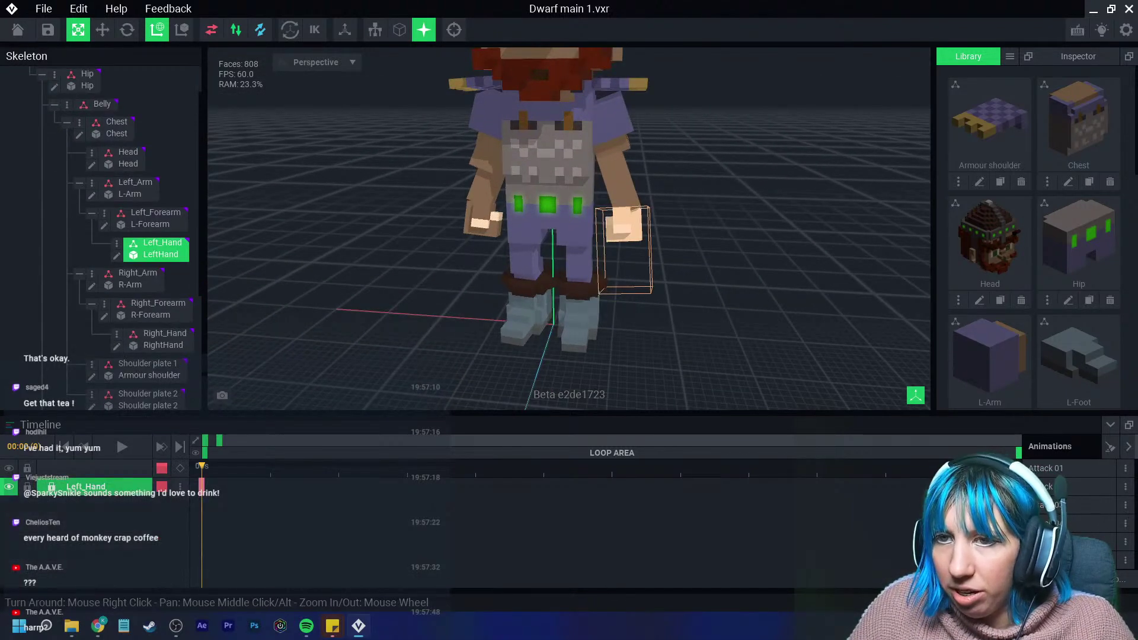
pyautogui.doubleClick(622, 237)
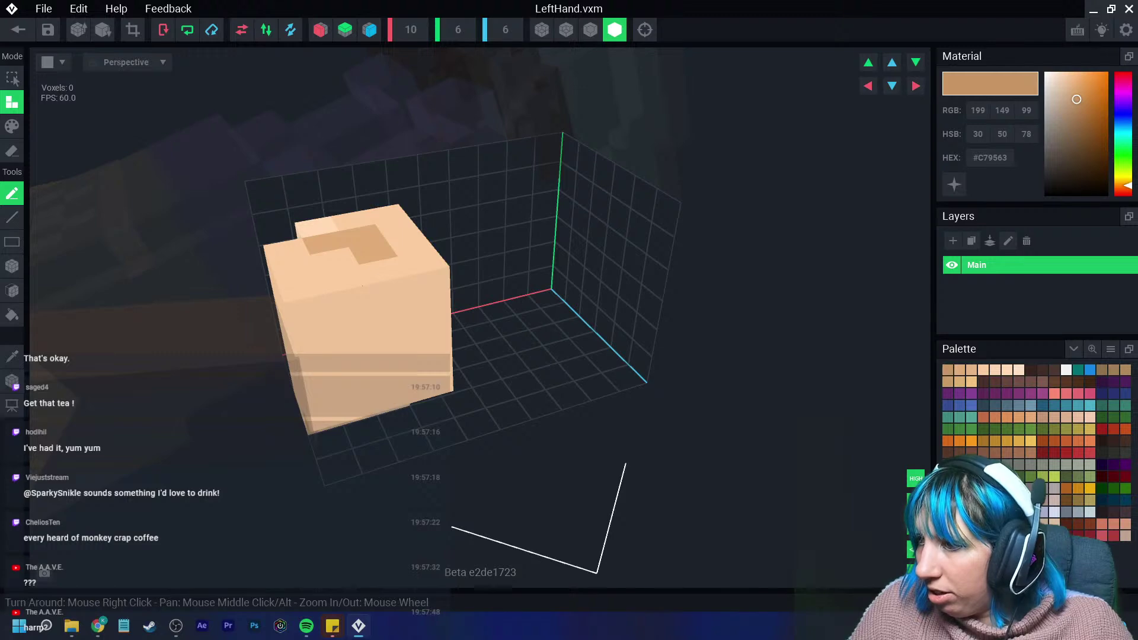
pyautogui.rightClick(990, 158)
pyautogui.click(1010, 188)
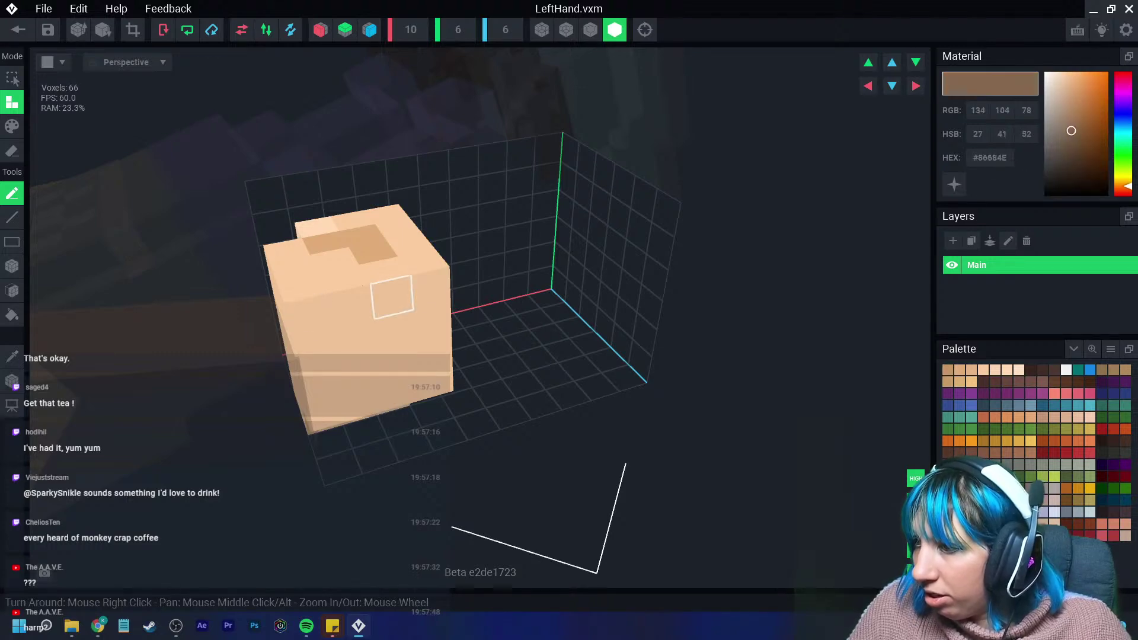
# Fill the connected light skin voxels of the left hand with brown #86684E.
pyautogui.click(12, 126)
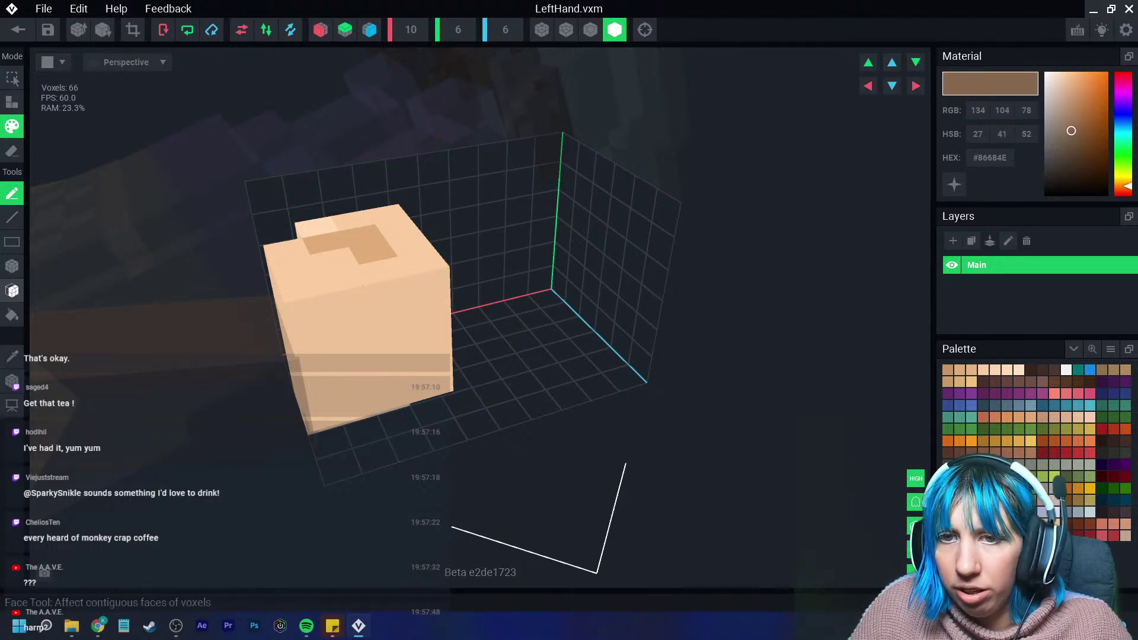
pyautogui.click(11, 315)
pyautogui.click(434, 354)
pyautogui.moveTo(434, 355)
pyautogui.mouseDown(button='right')
pyautogui.moveTo(389, 343)
pyautogui.moveTo(339, 377)
pyautogui.mouseUp(button='right')
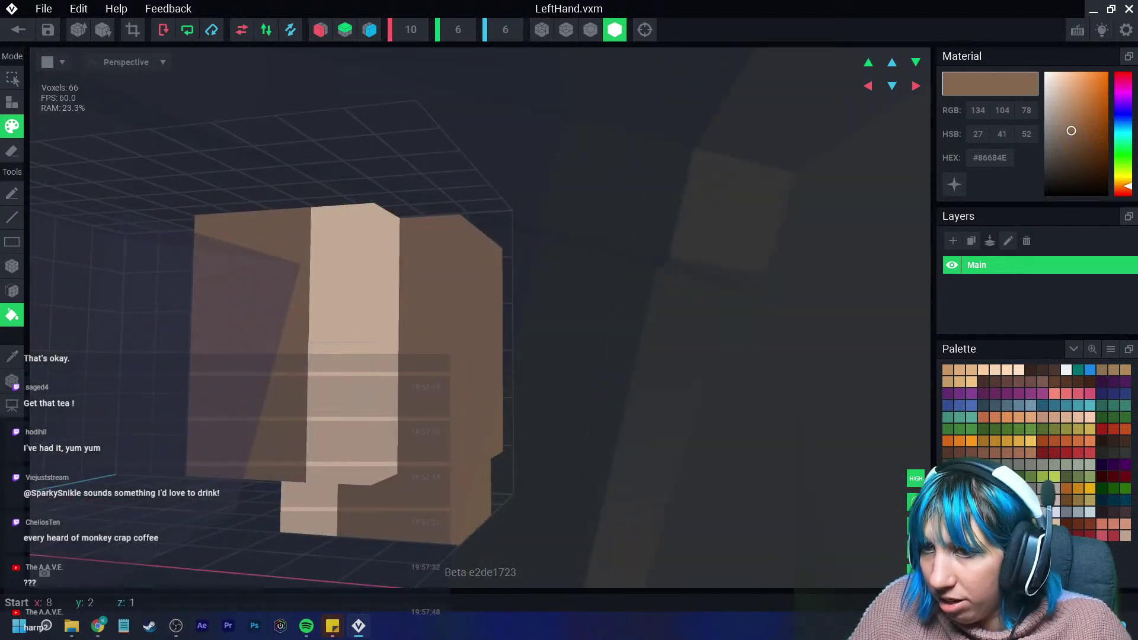
# Fill the left hand's remaining pale palm and finger voxels with a lighter brown, #A57E5D.
pyautogui.click(340, 377)
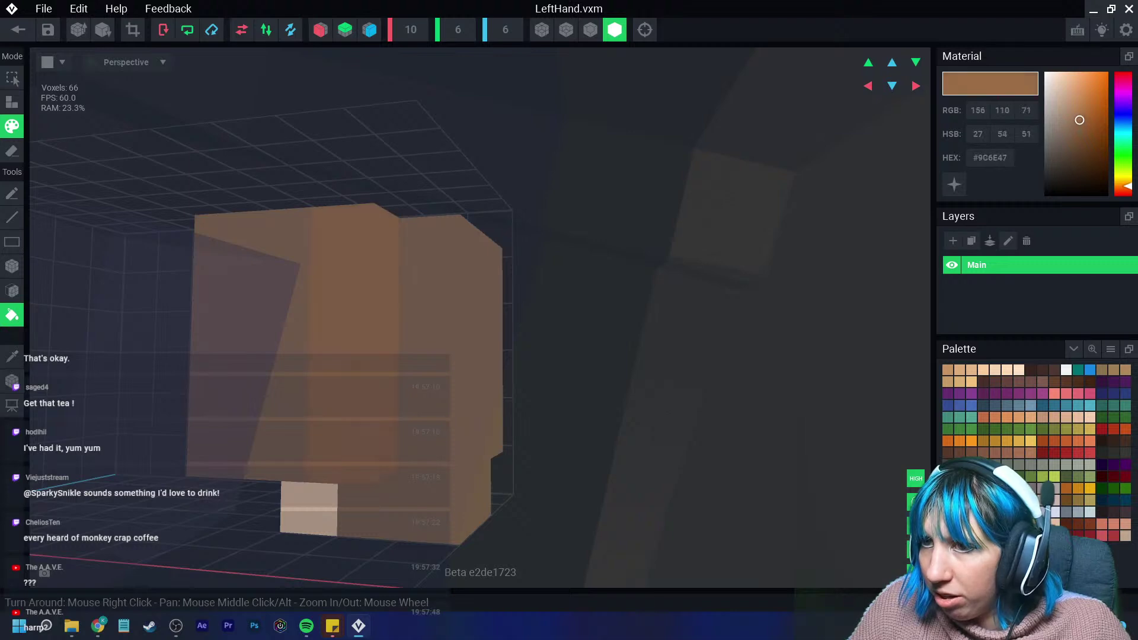
pyautogui.moveTo(1081, 117); pyautogui.dragTo(1076, 116)
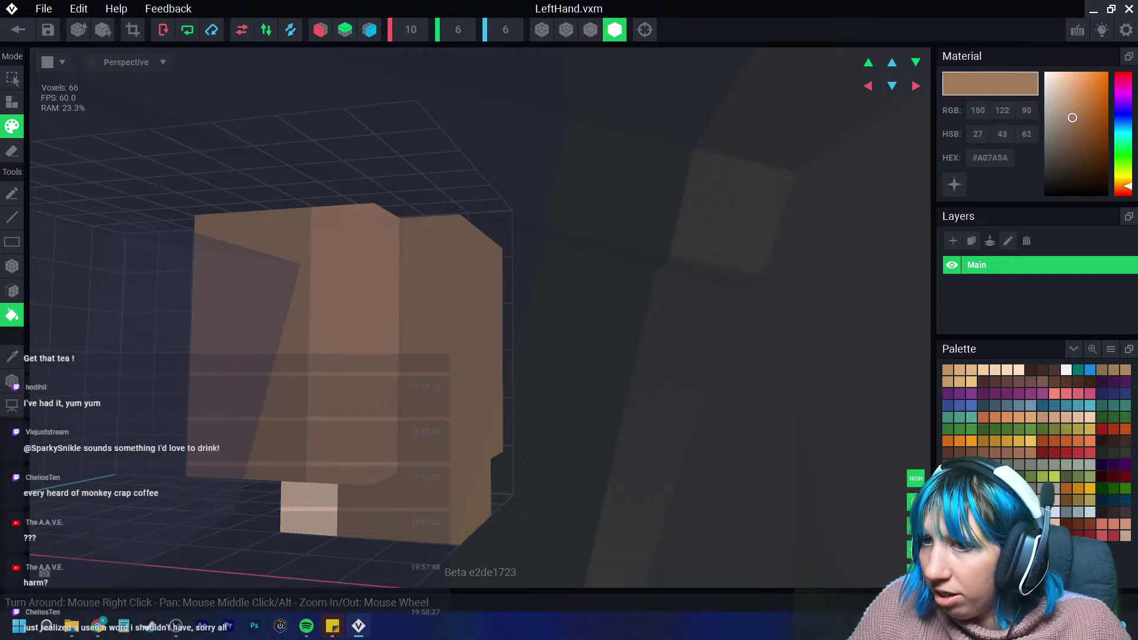
pyautogui.moveTo(1072, 117); pyautogui.dragTo(1072, 116)
pyautogui.moveTo(450, 320)
pyautogui.mouseDown(button='right')
pyautogui.moveTo(308, 461)
pyautogui.moveTo(359, 438)
pyautogui.moveTo(356, 418)
pyautogui.mouseUp(button='right')
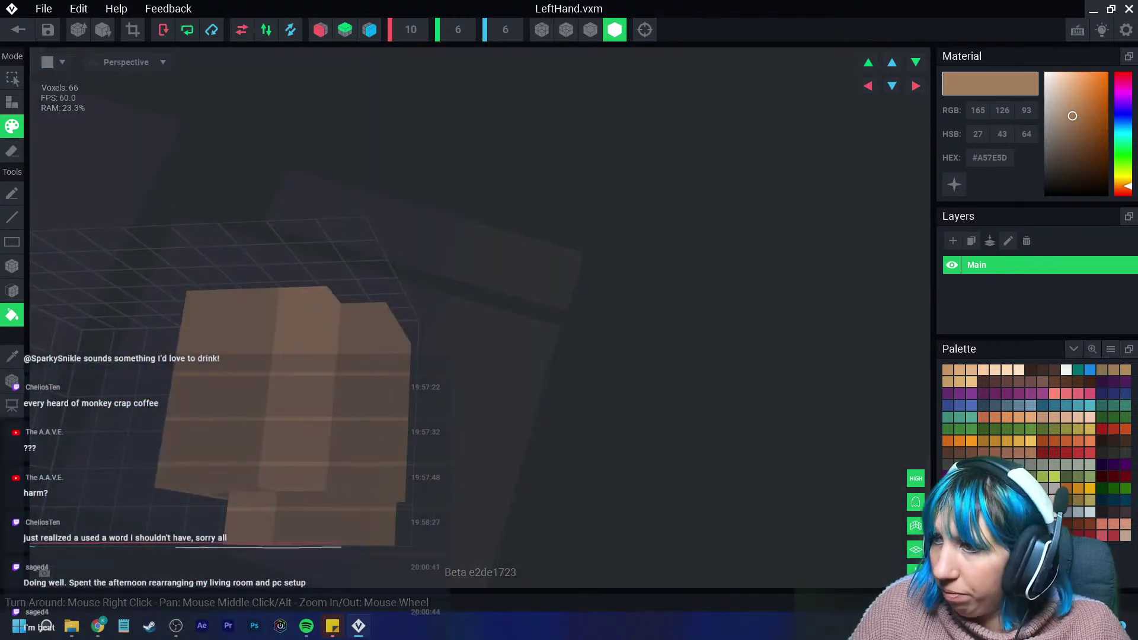
# Copy the lighter brown #A57E5D, save the left hand, and return to the rig.
pyautogui.rightClick(990, 158)
pyautogui.click(1011, 168)
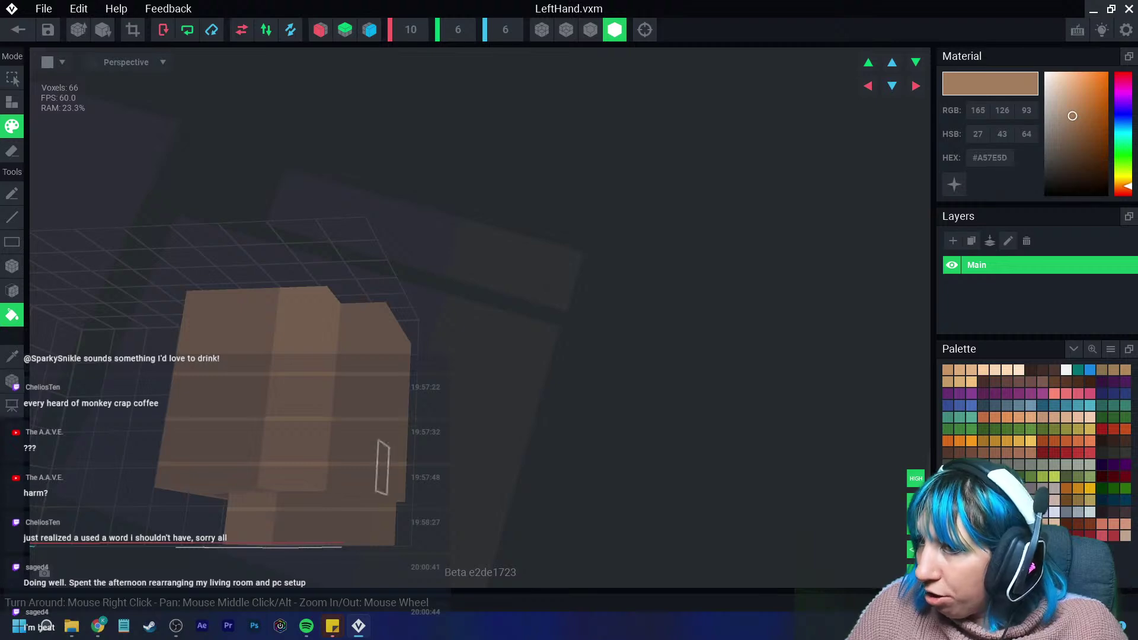
pyautogui.moveTo(376, 466); pyautogui.dragTo(332, 439, button='right')
pyautogui.click(18, 30)
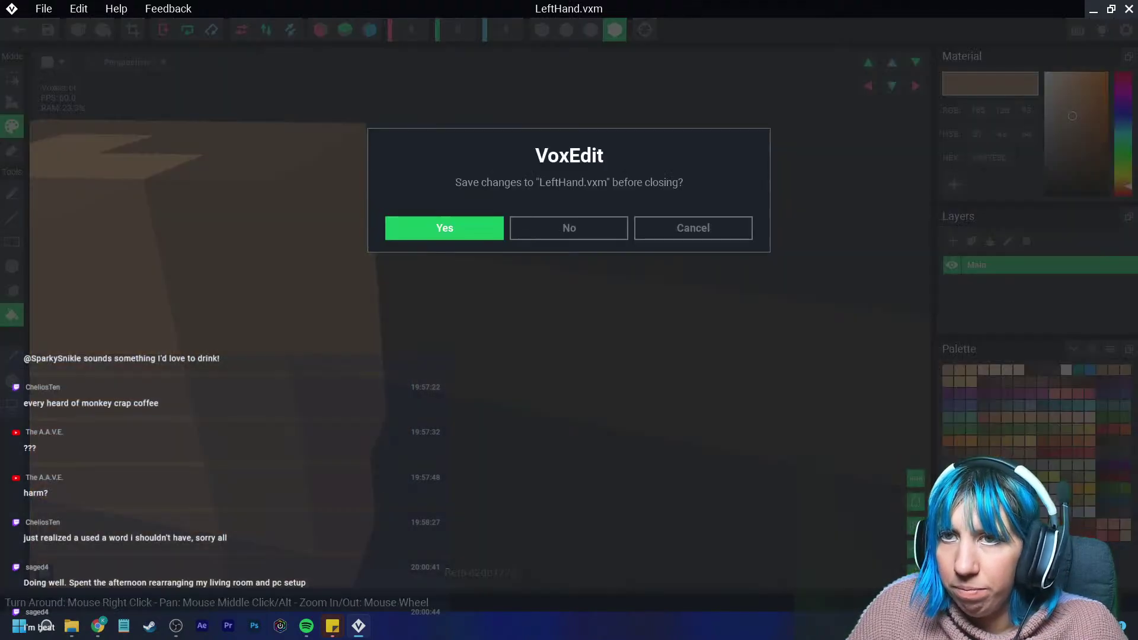
pyautogui.click(445, 228)
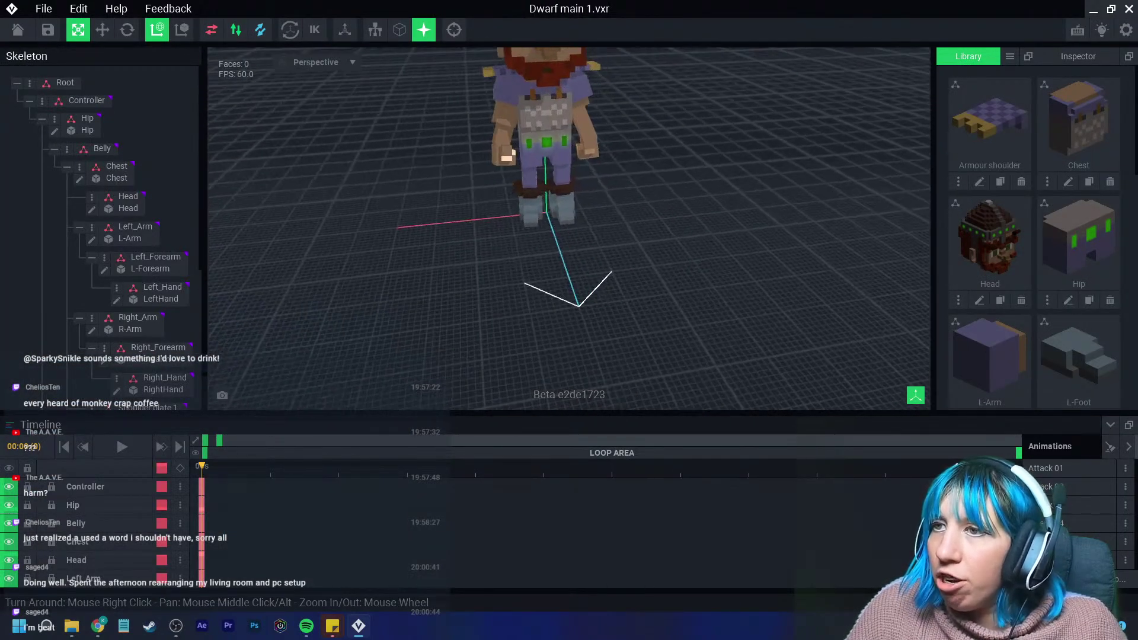
# Reopen the left hand with voxel edges shown and set its volume's X width to 5.
pyautogui.click(117, 256)
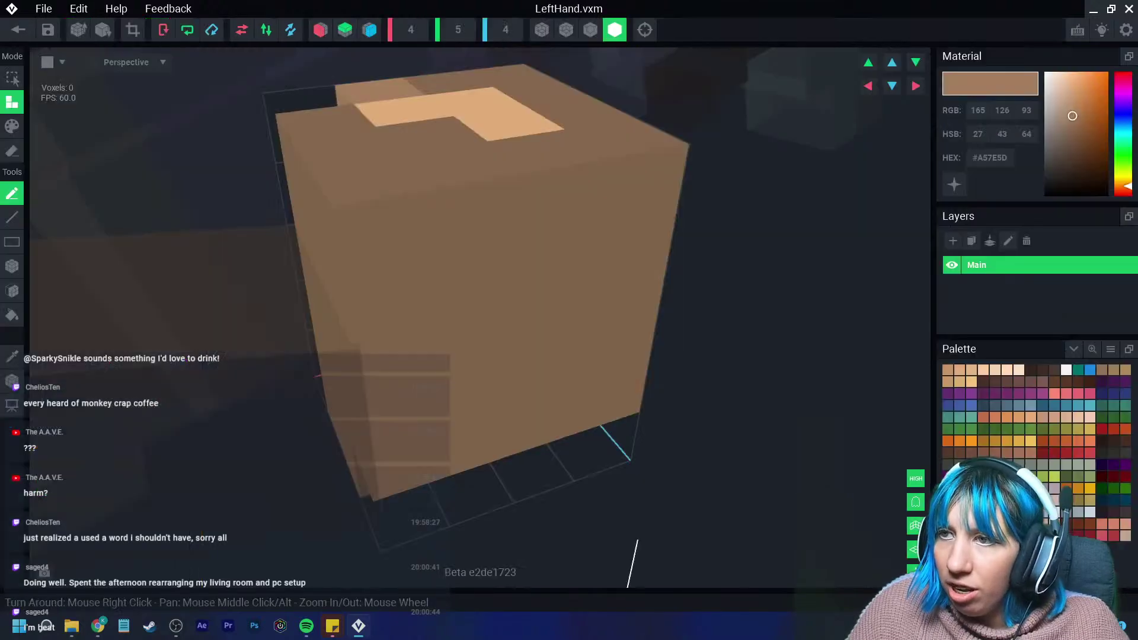
pyautogui.click(591, 30)
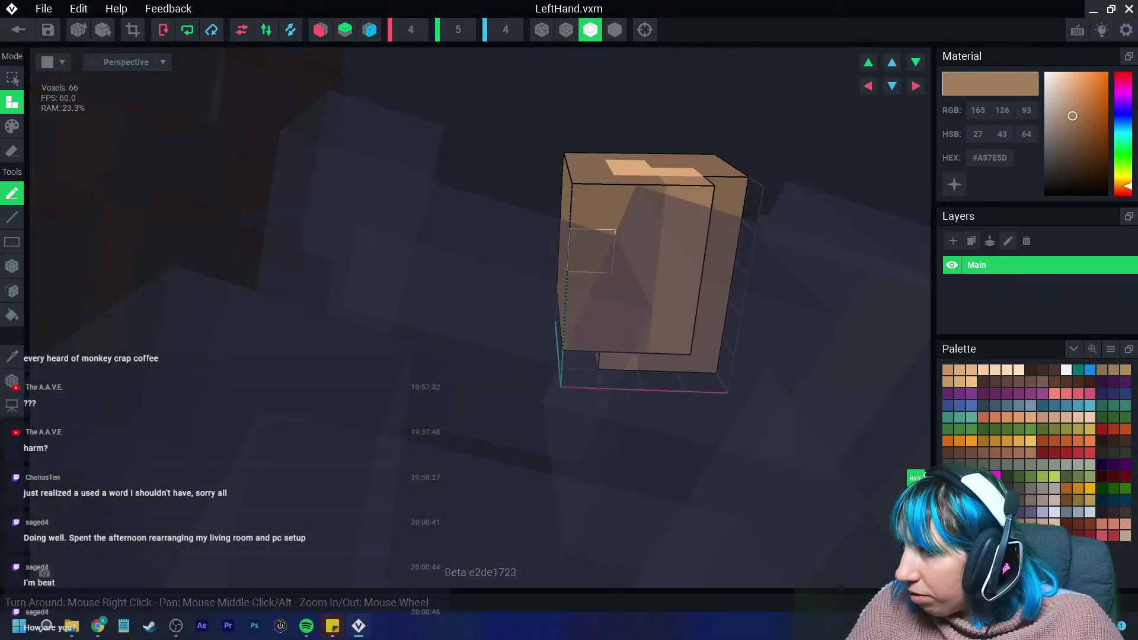
pyautogui.moveTo(593, 267); pyautogui.dragTo(457, 270, button='right')
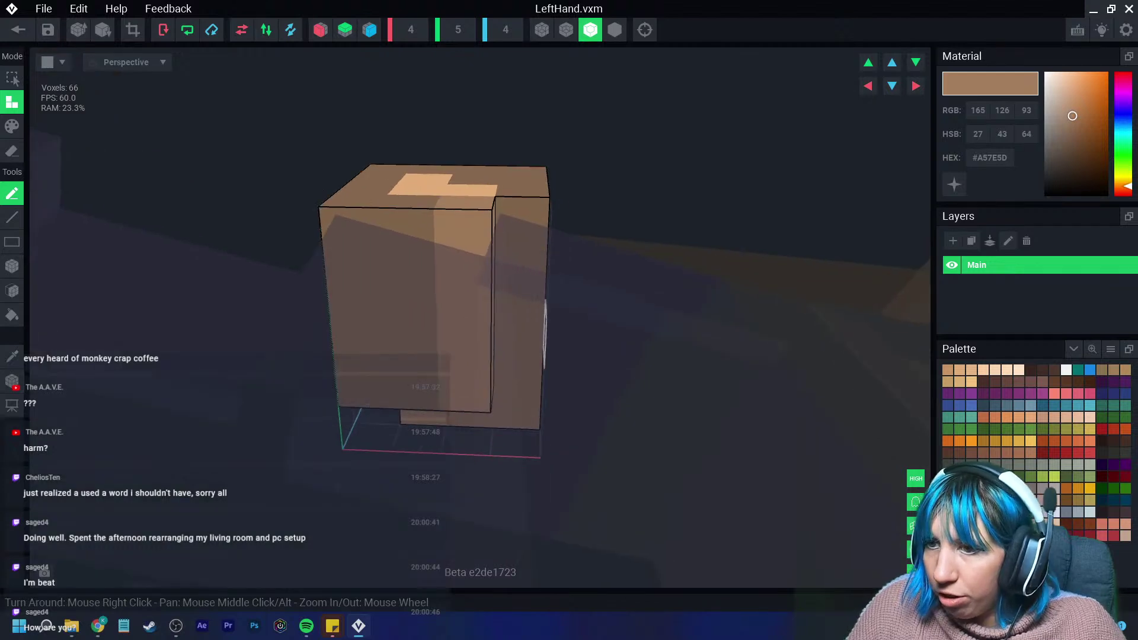
pyautogui.scroll(1, 410, 30)
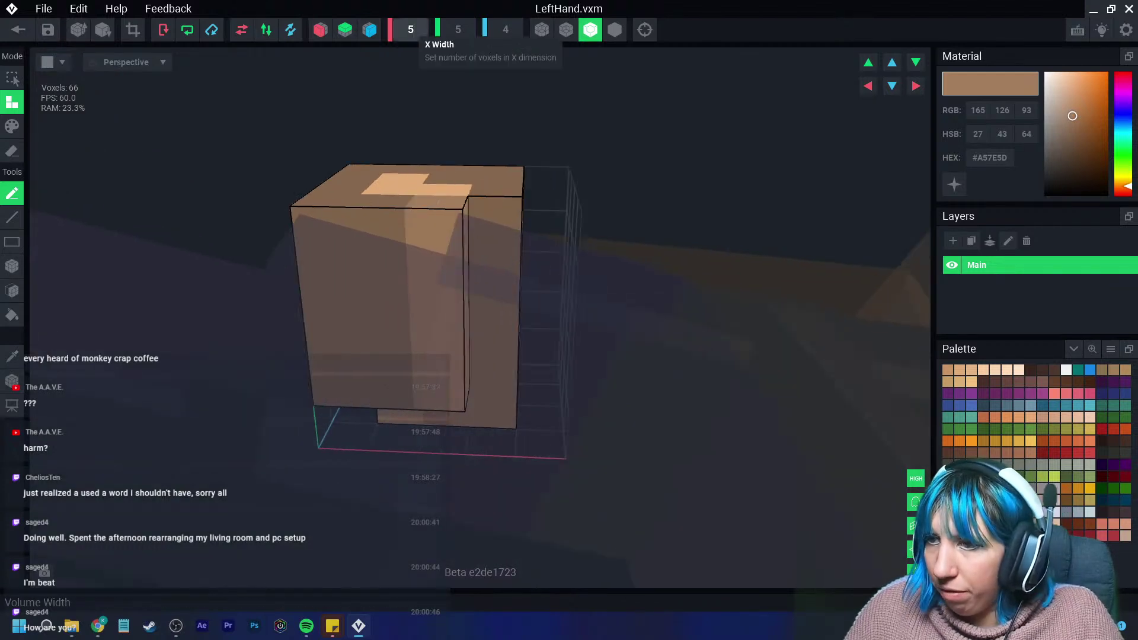
# Shift the left hand's voxels by one along positive X within the volume and display its pivot.
pyautogui.click(916, 86)
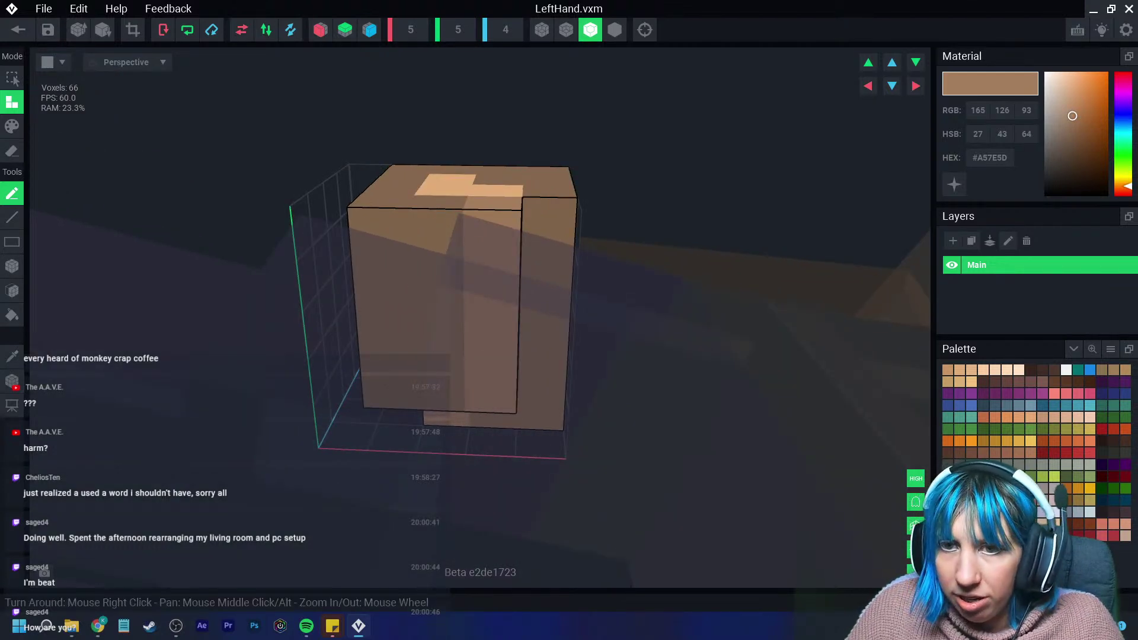
pyautogui.click(12, 381)
pyautogui.moveTo(572, 288)
pyautogui.mouseDown()
pyautogui.moveTo(608, 288)
pyautogui.moveTo(573, 287)
pyautogui.mouseUp()
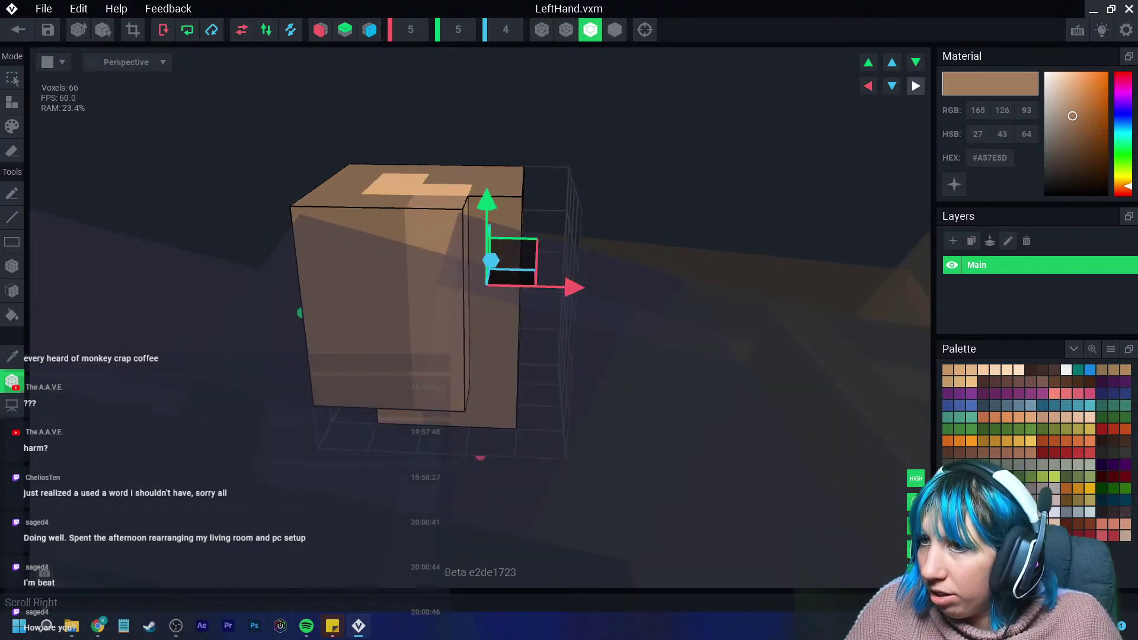
pyautogui.click(916, 86)
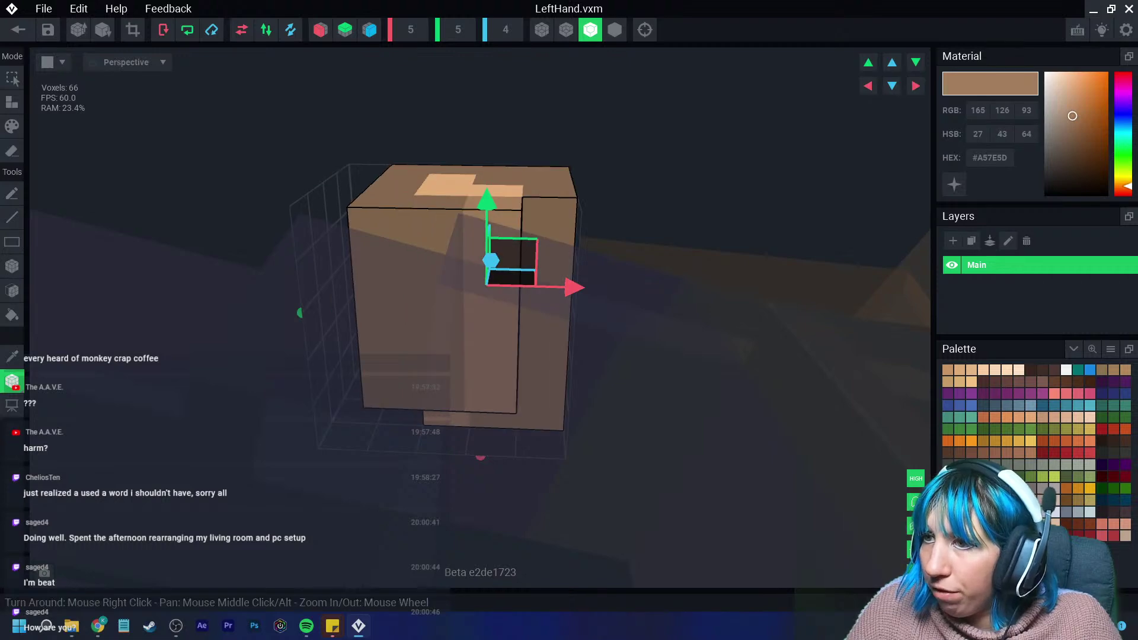
# Move the left hand's pivot one voxel along positive X.
pyautogui.moveTo(570, 287); pyautogui.dragTo(610, 289)
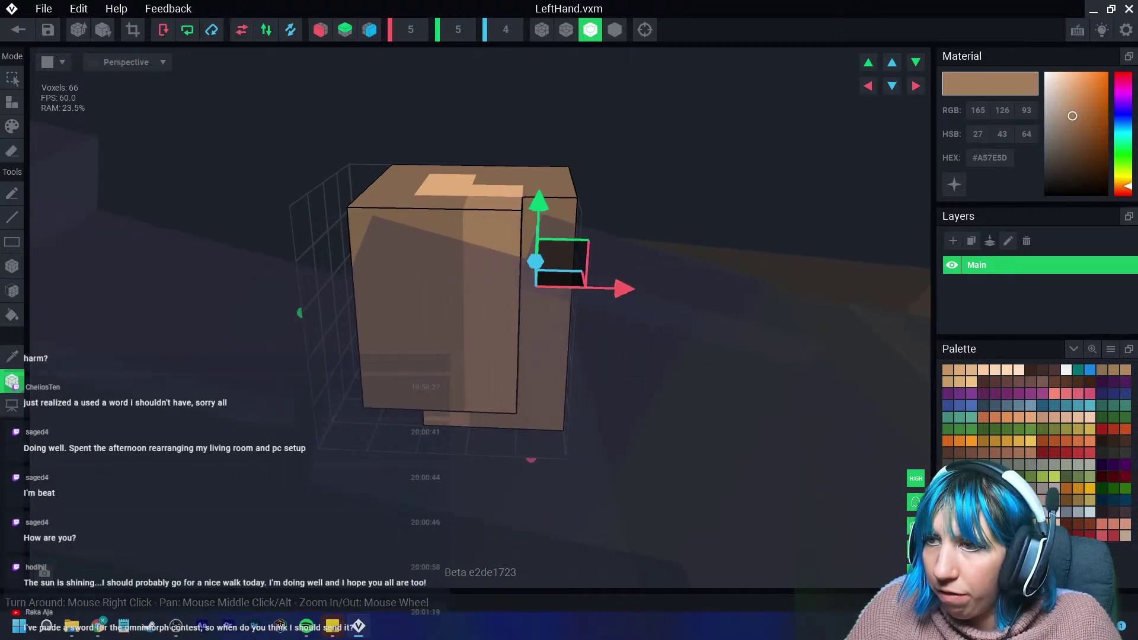
pyautogui.moveTo(558, 296); pyautogui.dragTo(515, 474, button='right')
pyautogui.moveTo(454, 454); pyautogui.dragTo(457, 422, button='right')
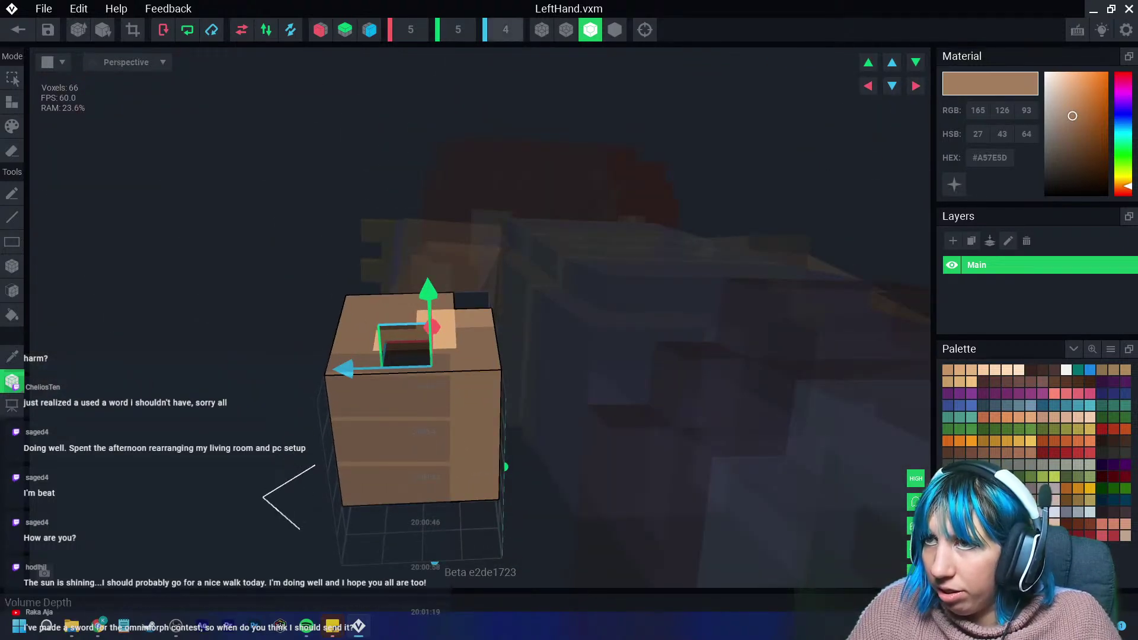
# Set the left hand volume's Z depth to 6 and move the pivot along positive Z.
pyautogui.scroll(2, 505, 29)
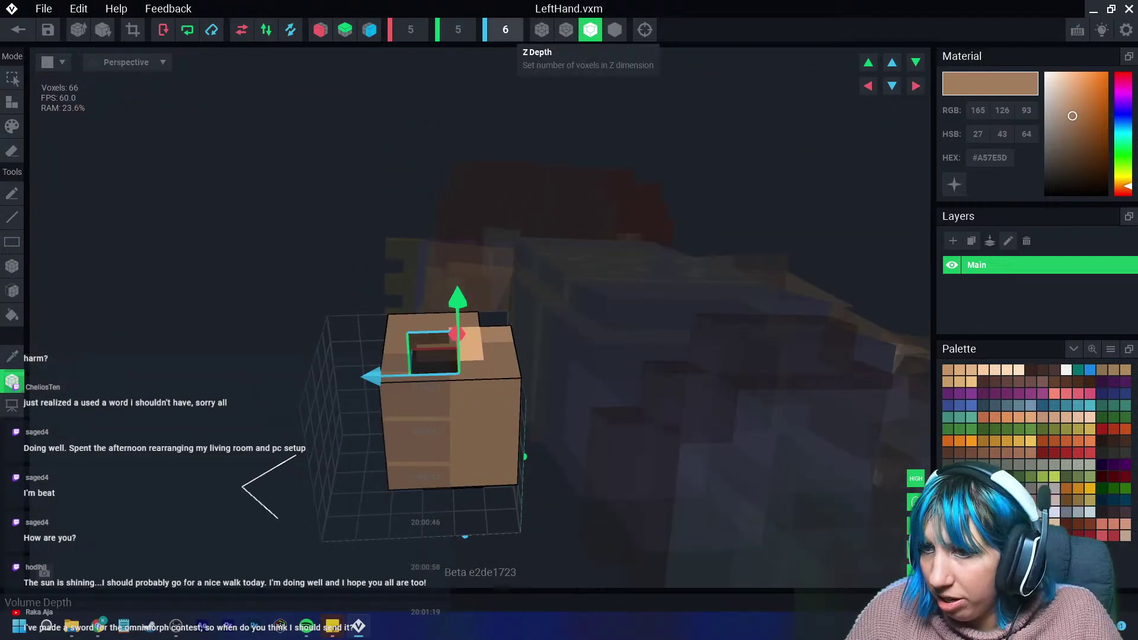
pyautogui.moveTo(420, 462); pyautogui.dragTo(415, 415, button='right')
pyautogui.moveTo(362, 343); pyautogui.dragTo(332, 346)
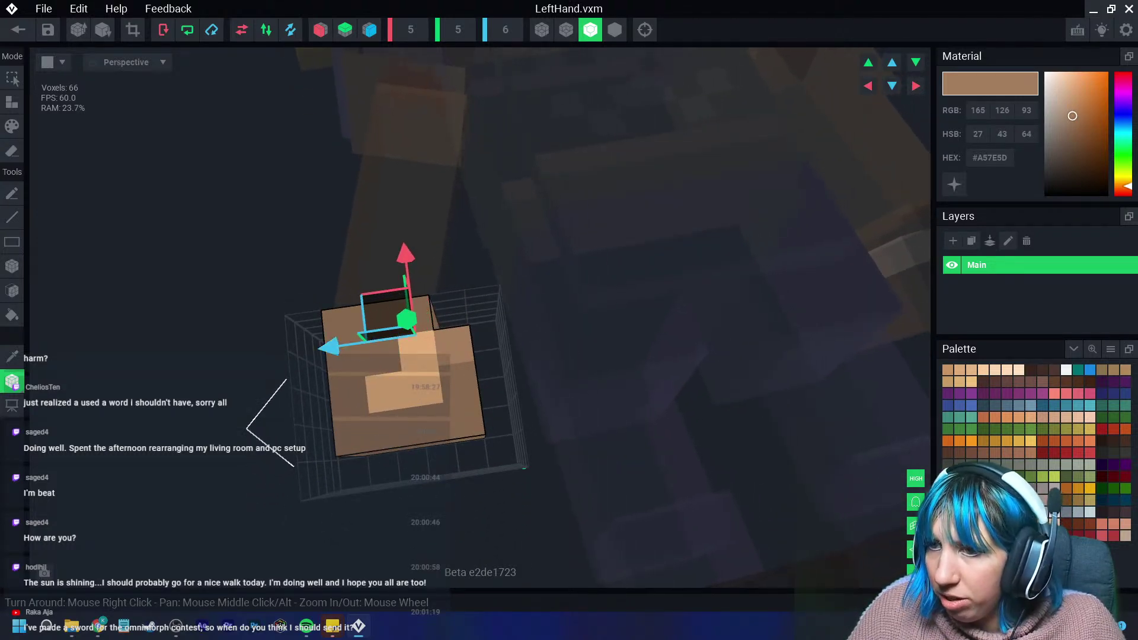
pyautogui.moveTo(418, 457); pyautogui.dragTo(418, 355, button='right')
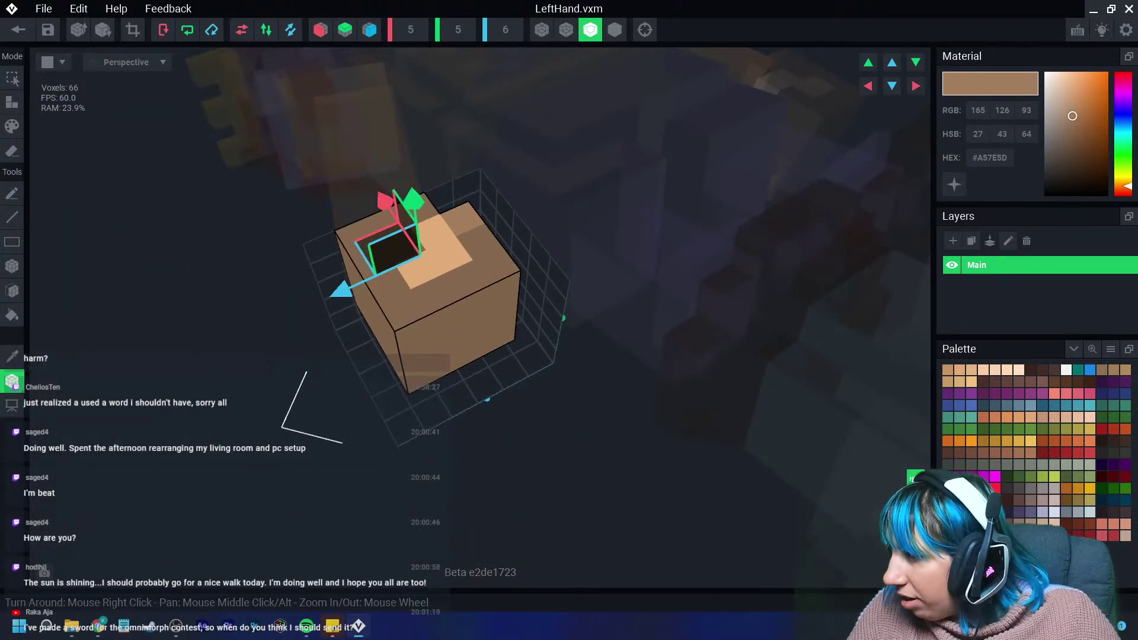
# Choose dark grey #4C4646 from the palette and activate the Box tool for attaching voxels.
pyautogui.click(1019, 488)
pyautogui.click(12, 381)
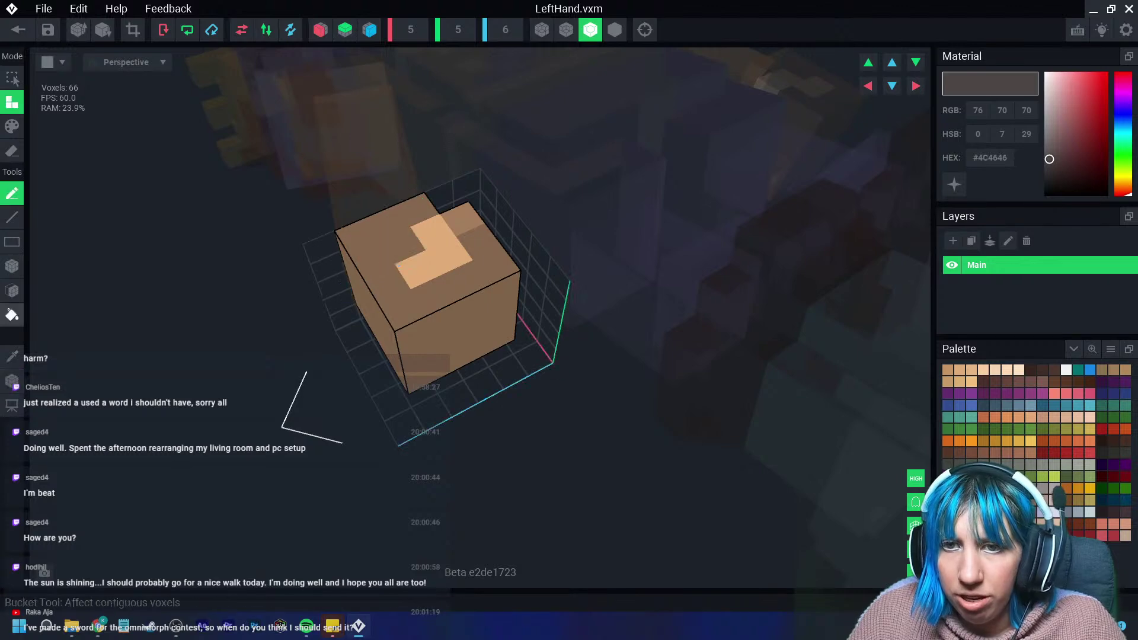
pyautogui.click(12, 266)
# Try to thicken the brown hand by attaching dark grey boxes along its sides.
pyautogui.moveTo(399, 249); pyautogui.dragTo(351, 235, button='right')
pyautogui.moveTo(468, 332); pyautogui.dragTo(405, 286, button='right')
pyautogui.click(457, 377)
pyautogui.moveTo(467, 385); pyautogui.dragTo(515, 362, button='right')
pyautogui.moveTo(277, 328); pyautogui.dragTo(403, 418)
pyautogui.moveTo(404, 418); pyautogui.dragTo(355, 462, button='right')
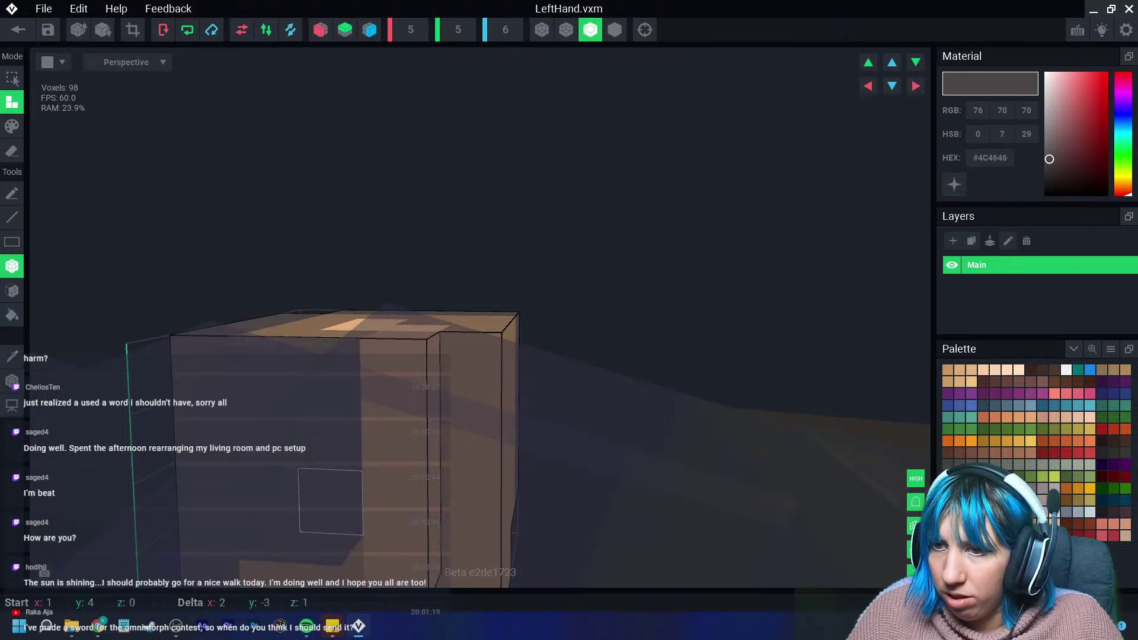
pyautogui.moveTo(287, 508); pyautogui.dragTo(327, 505, button='right')
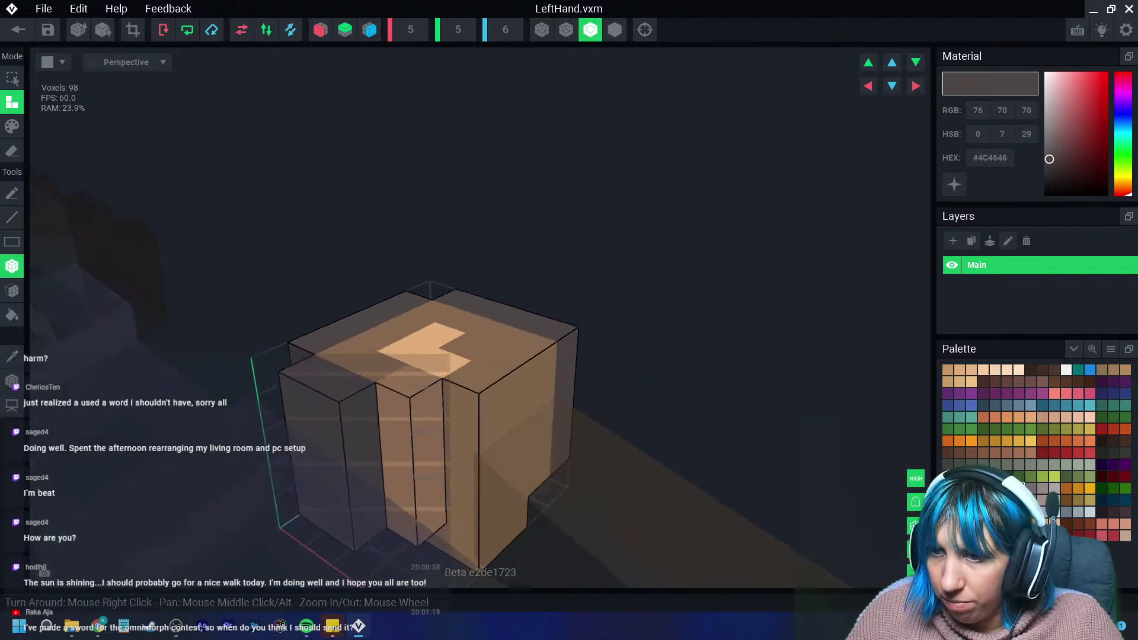
pyautogui.moveTo(314, 498); pyautogui.dragTo(267, 380)
pyautogui.moveTo(142, 379); pyautogui.dragTo(179, 384, button='right')
# Recolour the entire left hand dark grey, #4C4646, with a box painted across all its voxels.
pyautogui.click(12, 126)
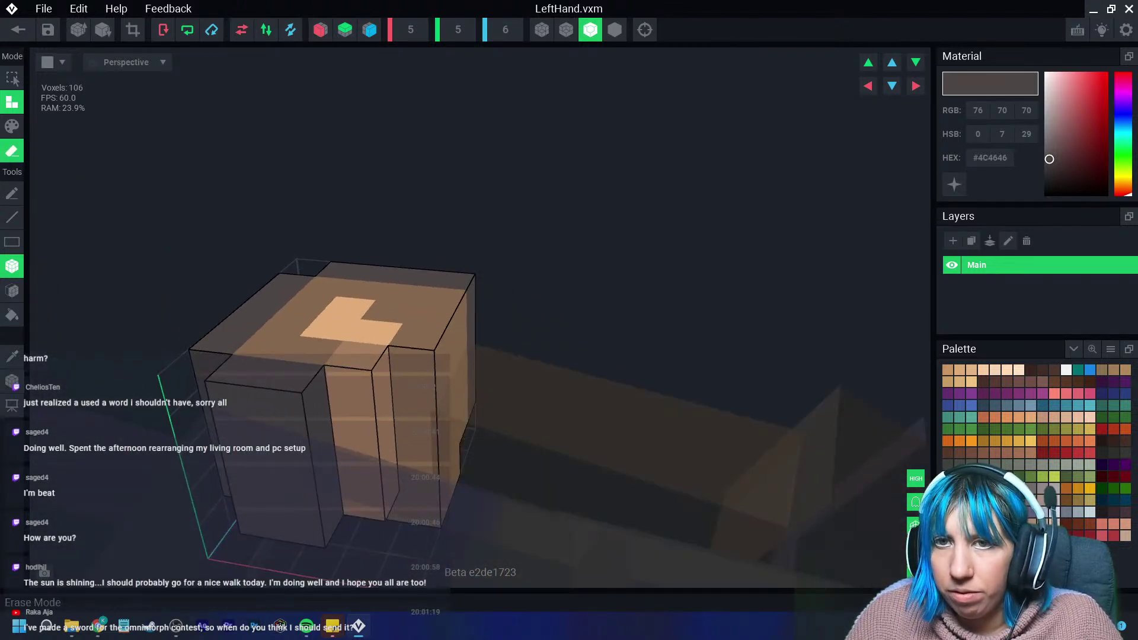
pyautogui.moveTo(358, 466); pyautogui.dragTo(413, 373, button='right')
pyautogui.moveTo(414, 373); pyautogui.dragTo(454, 470)
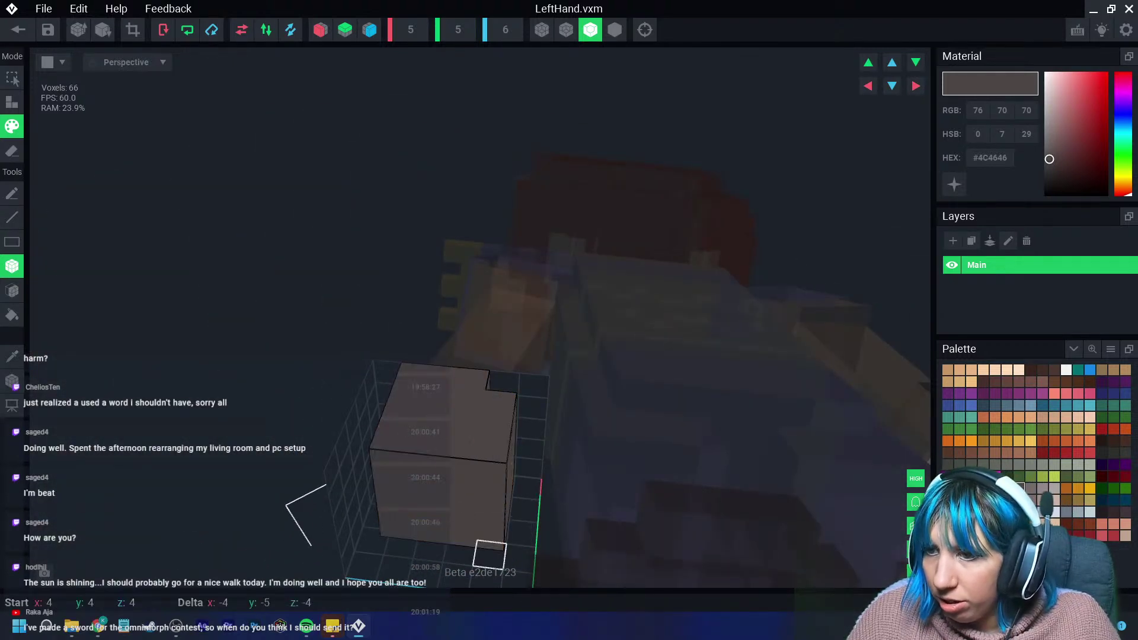
pyautogui.moveTo(490, 555); pyautogui.dragTo(470, 519)
pyautogui.moveTo(470, 519); pyautogui.dragTo(470, 519, button='right')
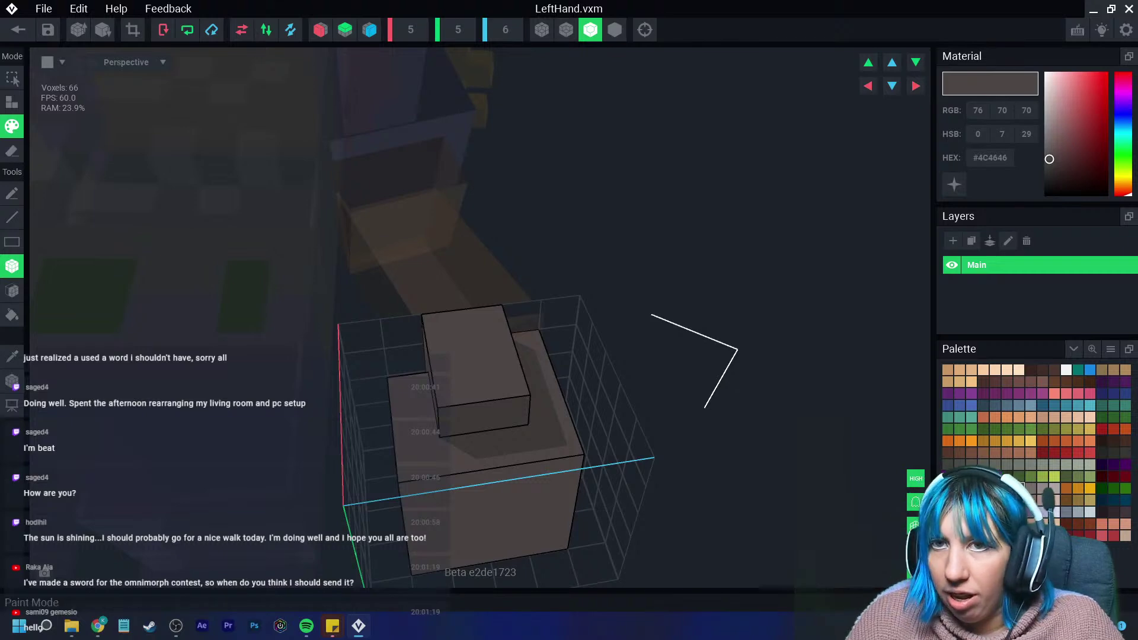
# Attach two tall dark grey boxes to the left hand's side to thicken it into a glove.
pyautogui.press('2')
pyautogui.moveTo(560, 471); pyautogui.dragTo(513, 550)
pyautogui.moveTo(513, 550)
pyautogui.mouseDown(button='right')
pyautogui.moveTo(513, 528)
pyautogui.moveTo(478, 497)
pyautogui.mouseUp(button='right')
pyautogui.moveTo(559, 457); pyautogui.dragTo(557, 483, button='right')
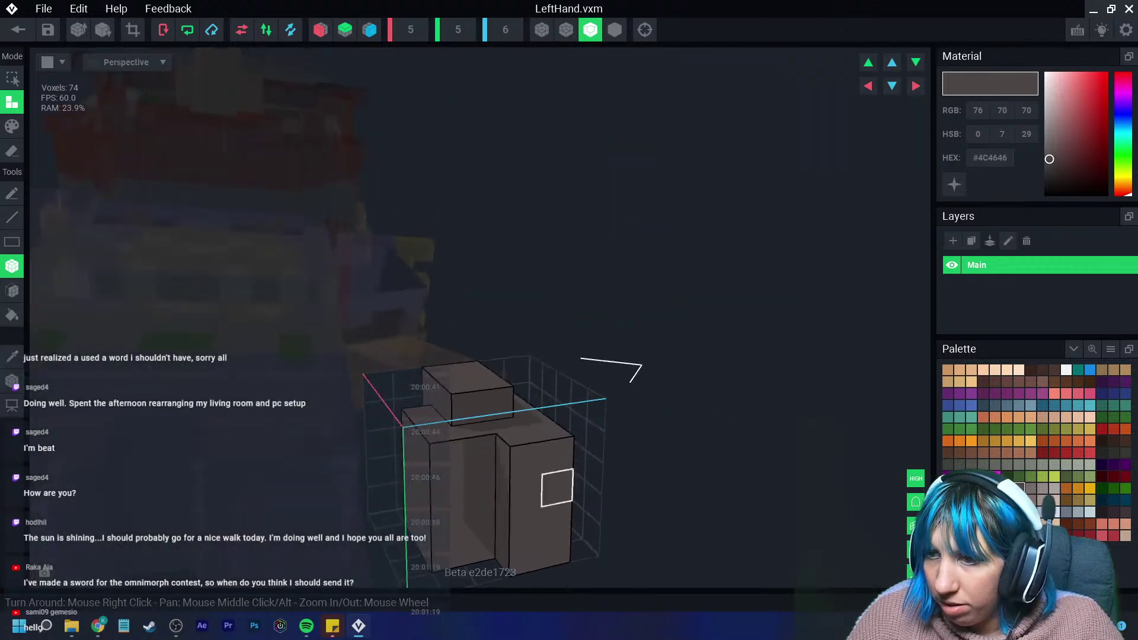
pyautogui.moveTo(556, 482); pyautogui.dragTo(463, 562)
pyautogui.moveTo(463, 561); pyautogui.dragTo(467, 475, button='right')
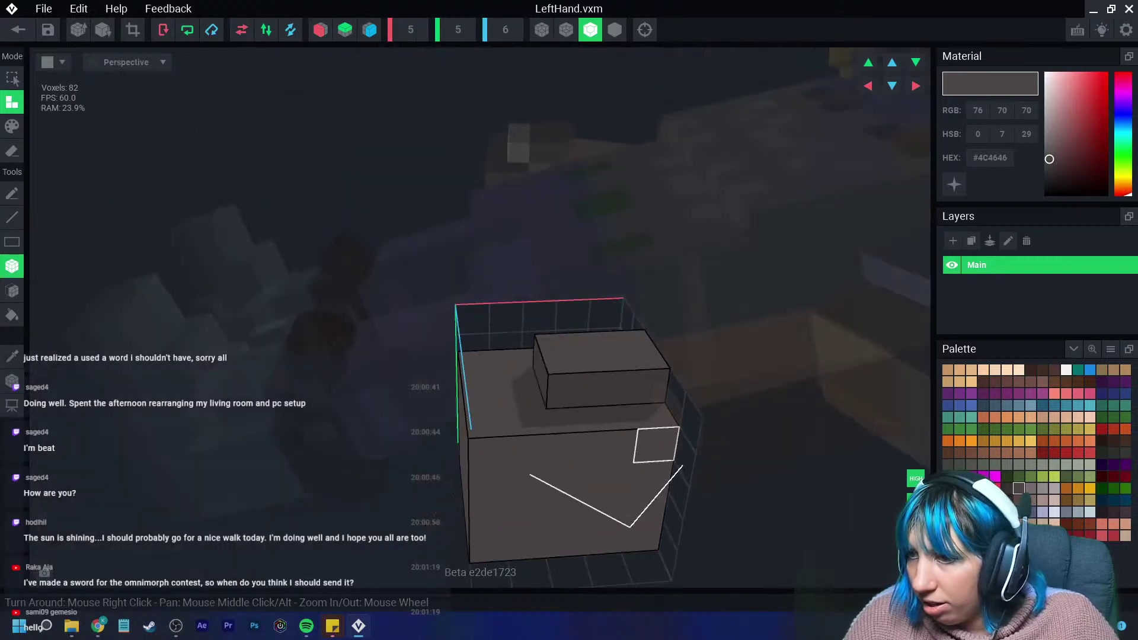
# Undo the misplaced box and attach another dark grey box to build up the glove's next side.
pyautogui.moveTo(526, 541); pyautogui.dragTo(541, 544, button='right')
pyautogui.click(542, 544)
pyautogui.hotkey('ctrl', 'z')
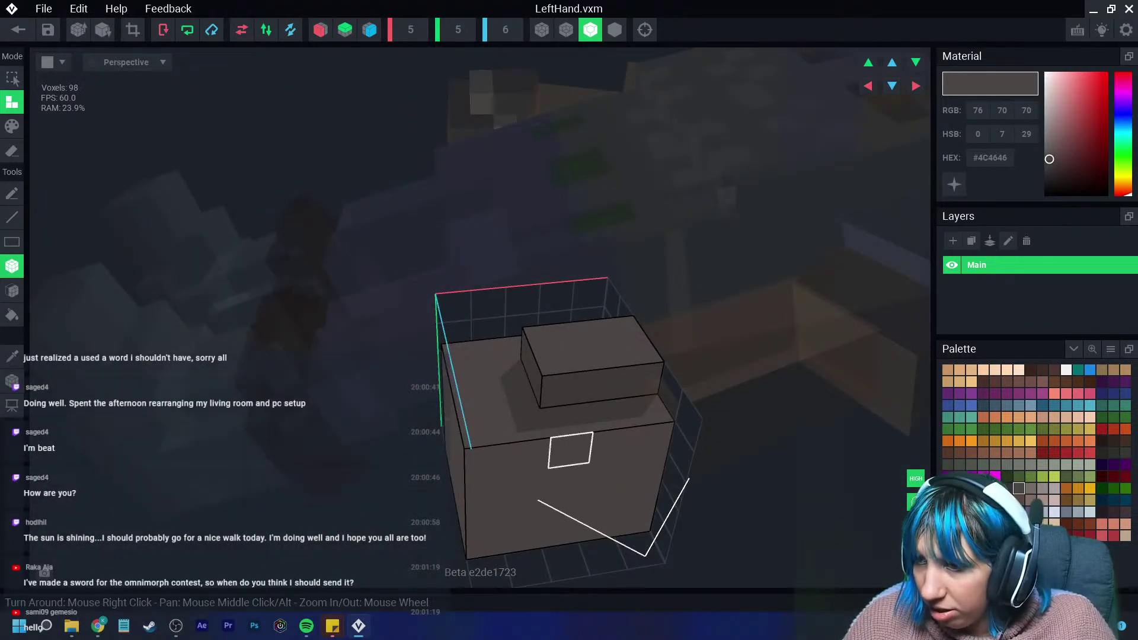
pyautogui.click(593, 528)
pyautogui.moveTo(590, 531); pyautogui.dragTo(590, 531, button='right')
# Extend the raised block on the glove's end face with two small dark grey boxes.
pyautogui.click(652, 465)
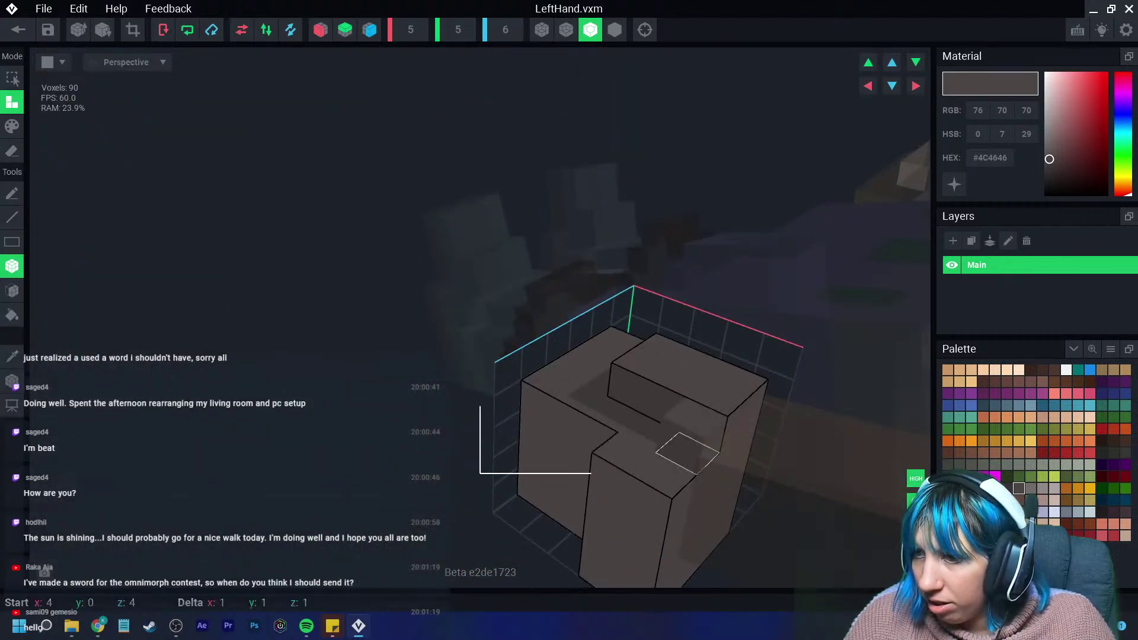
pyautogui.moveTo(652, 468); pyautogui.dragTo(585, 445, button='right')
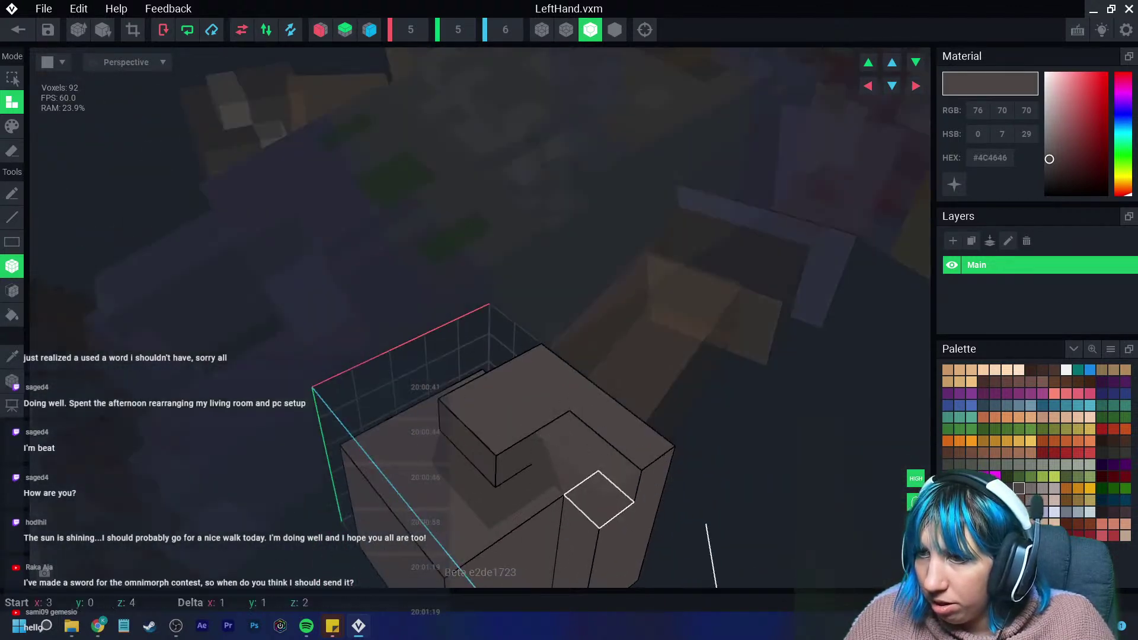
pyautogui.click(589, 495)
pyautogui.moveTo(589, 495); pyautogui.dragTo(627, 502, button='right')
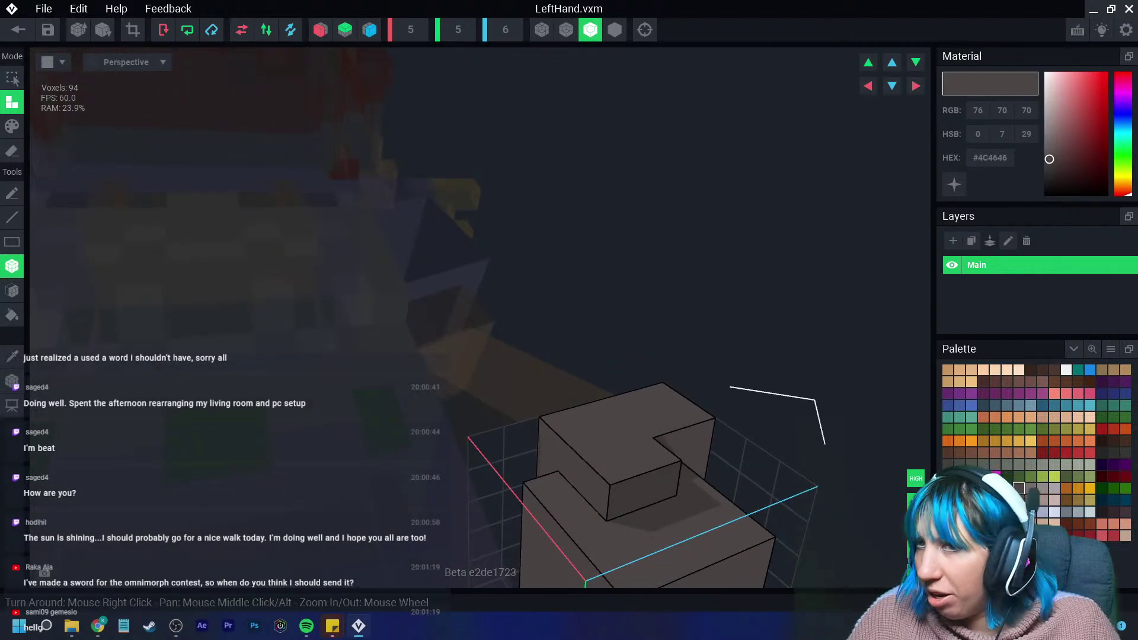
# Save the left hand, return to the rig, and inspect the grey glove on the dwarf's left arm.
pyautogui.click(17, 29)
pyautogui.click(444, 226)
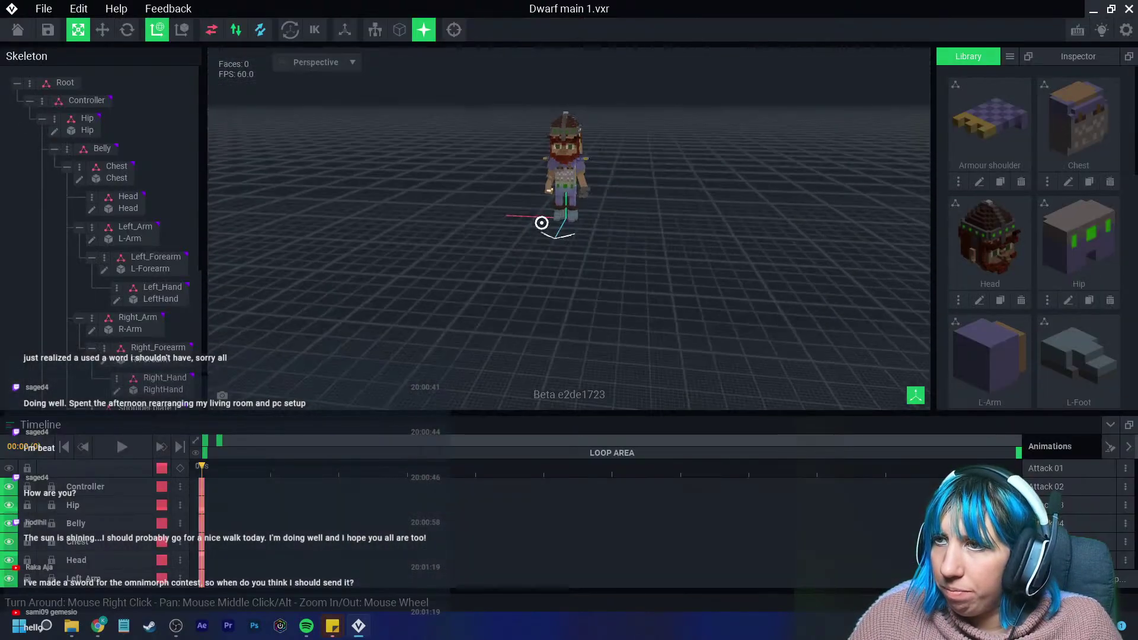
pyautogui.scroll(10, 541, 222)
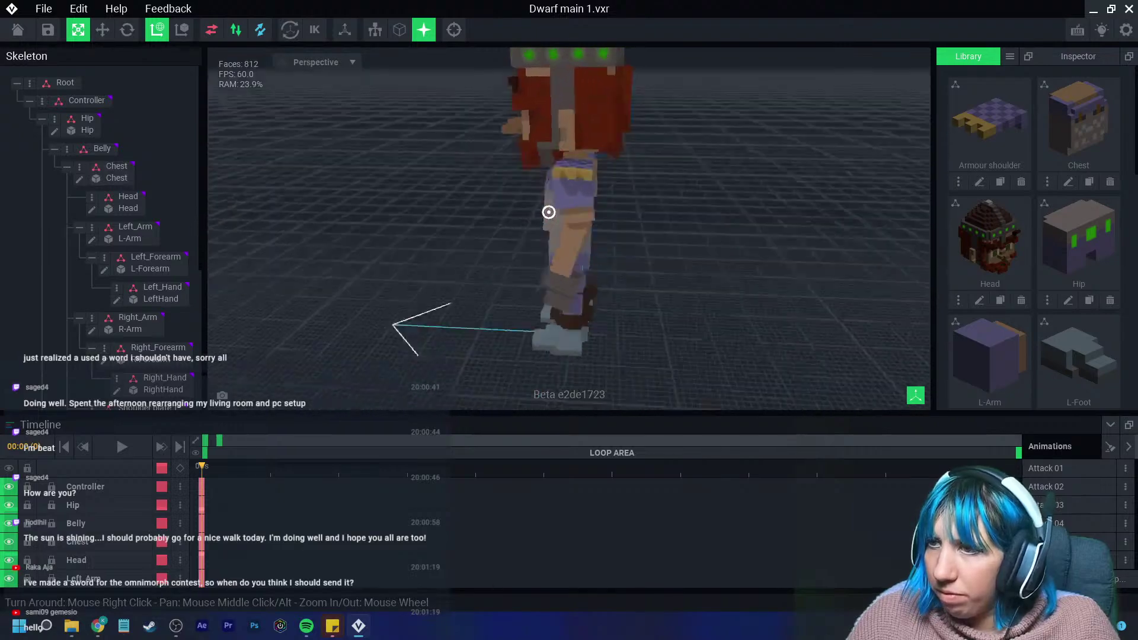
pyautogui.click(548, 212)
pyautogui.moveTo(546, 215); pyautogui.dragTo(554, 238, button='right')
pyautogui.scroll(6, 593, 285)
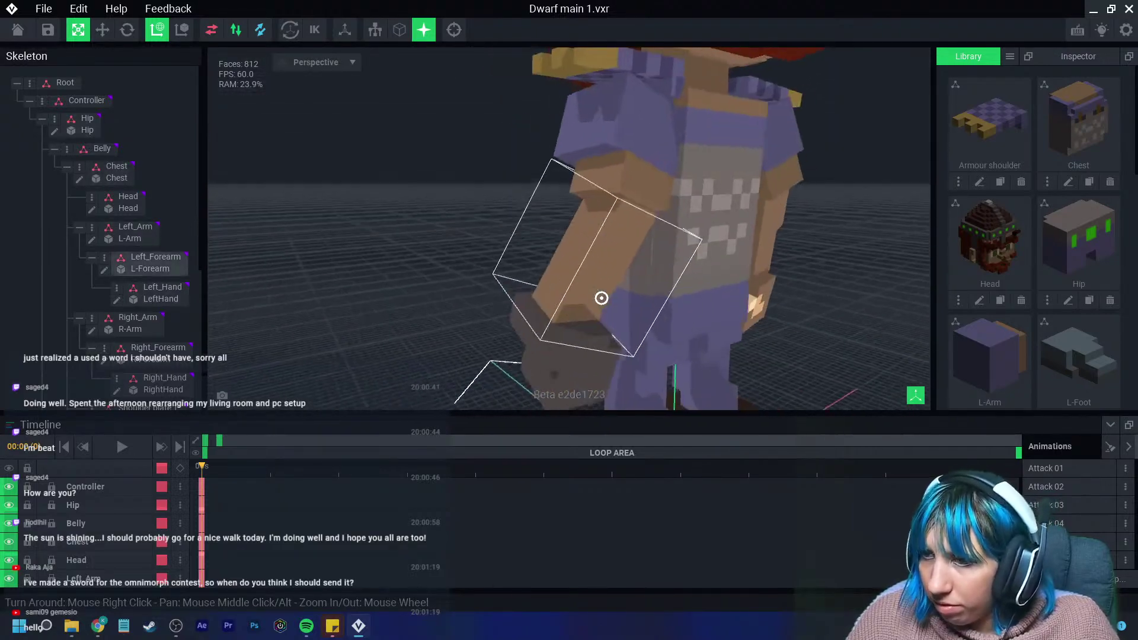
# Select the left forearm in the rig and open its L-Forearm model for editing.
pyautogui.moveTo(601, 298); pyautogui.dragTo(603, 297, button='right')
pyautogui.click(603, 297)
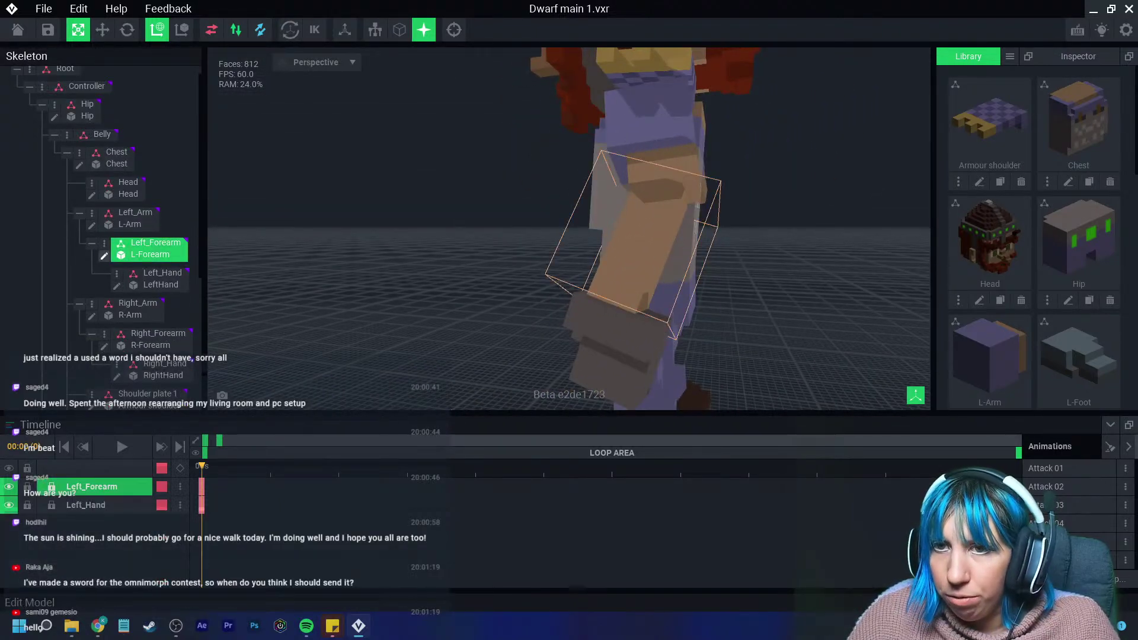
pyautogui.click(104, 255)
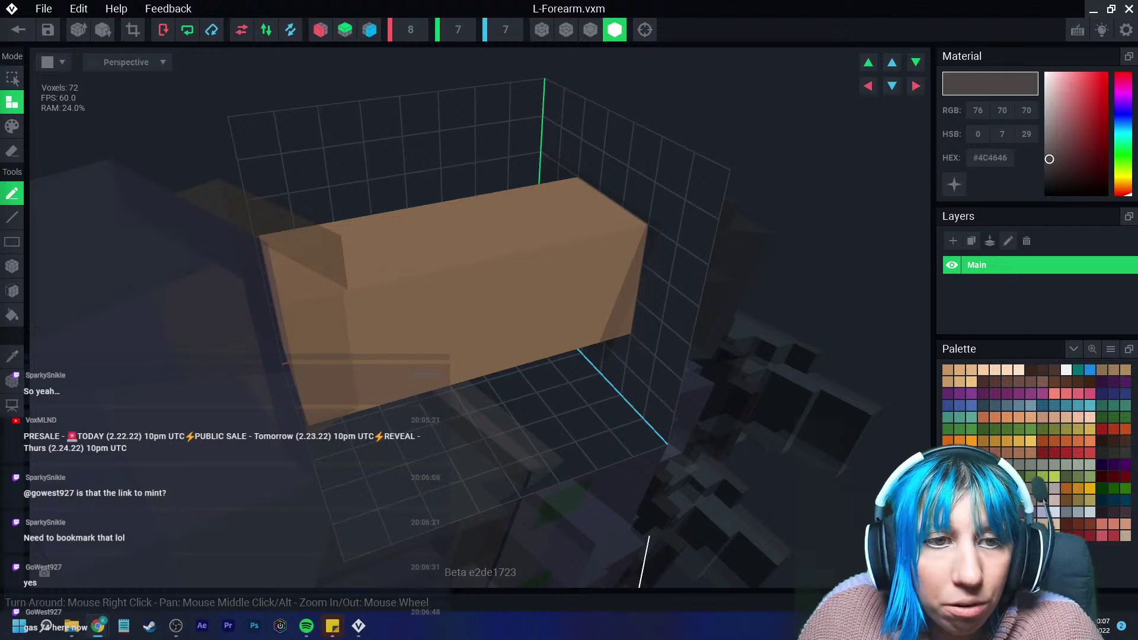
pyautogui.moveTo(0, 20); pyautogui.dragTo(0, 27)
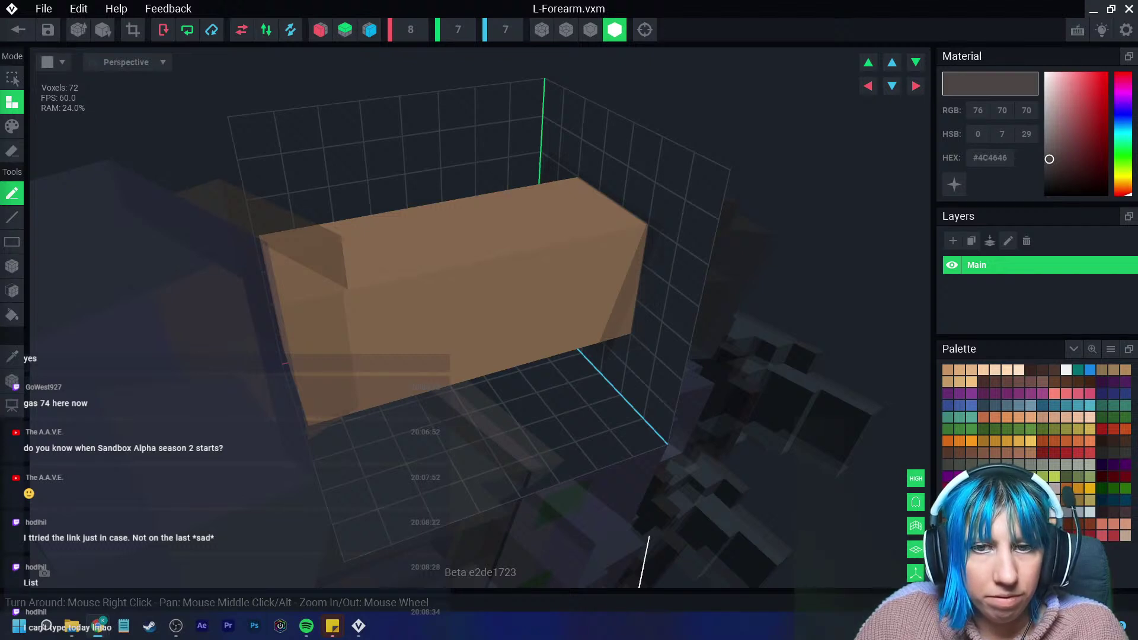
# Switch to OpenSea in the browser and view an item listing from The Doggies (Snoop Dogg) collection.
pyautogui.hotkey('alt', 'Tab')
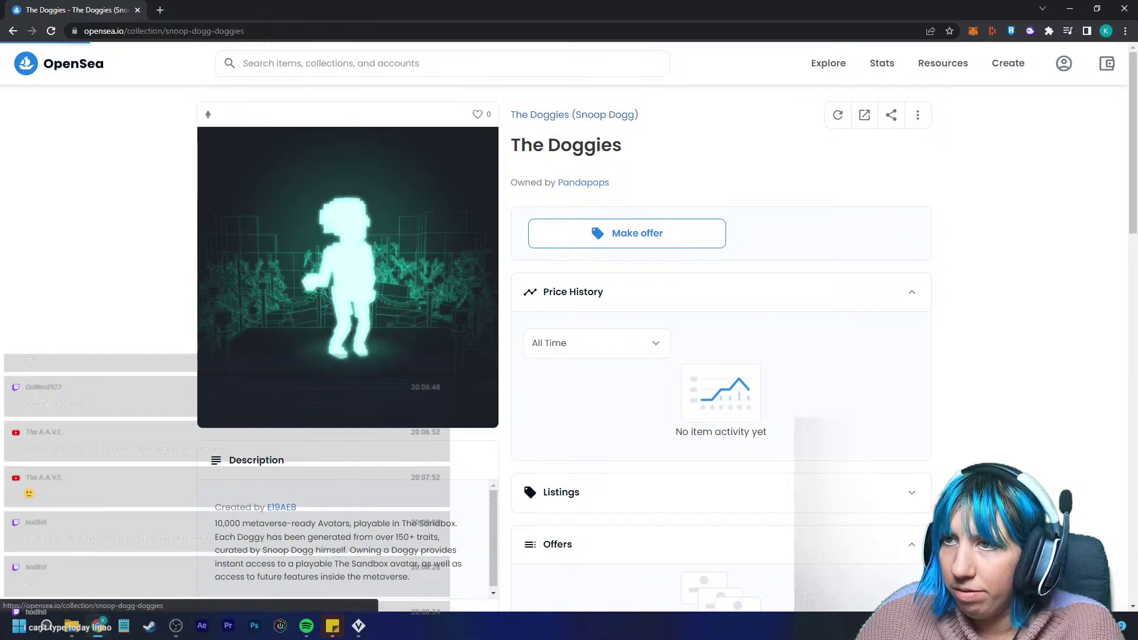
pyautogui.hotkey('alt', 'Left')
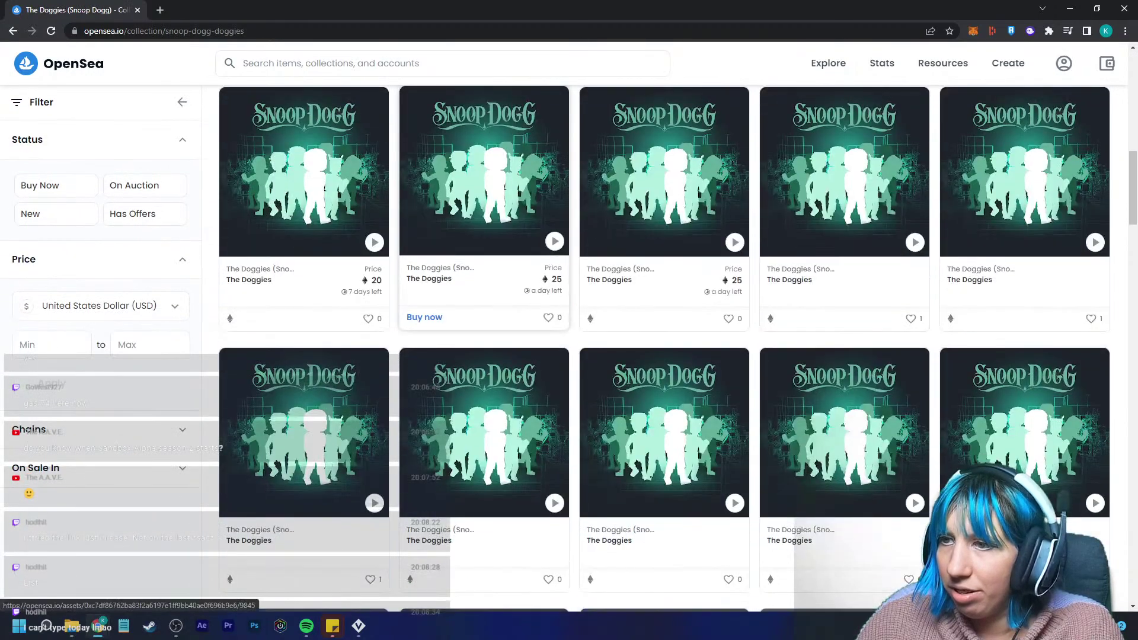
pyautogui.click(484, 172)
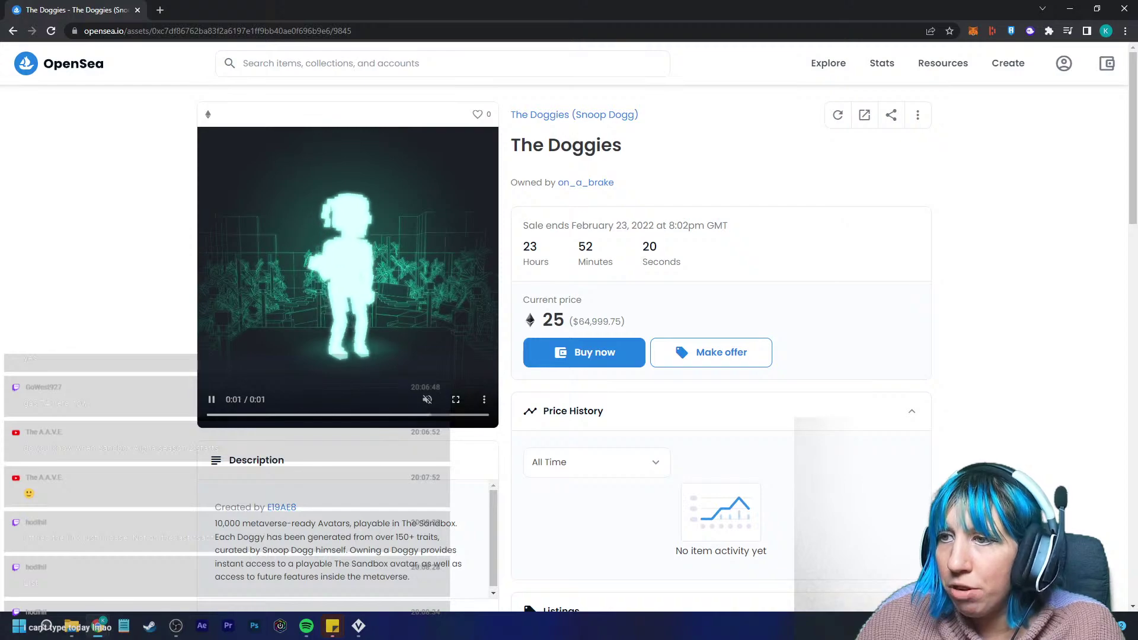
pyautogui.hotkey('alt', 'Left')
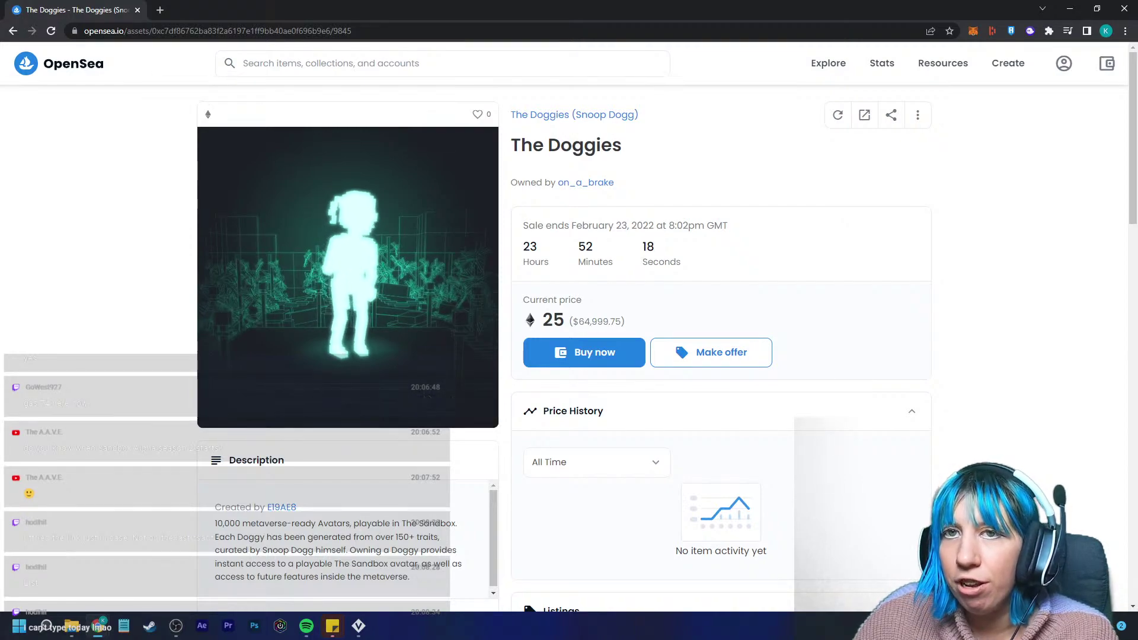
pyautogui.scroll(8, 484, 474)
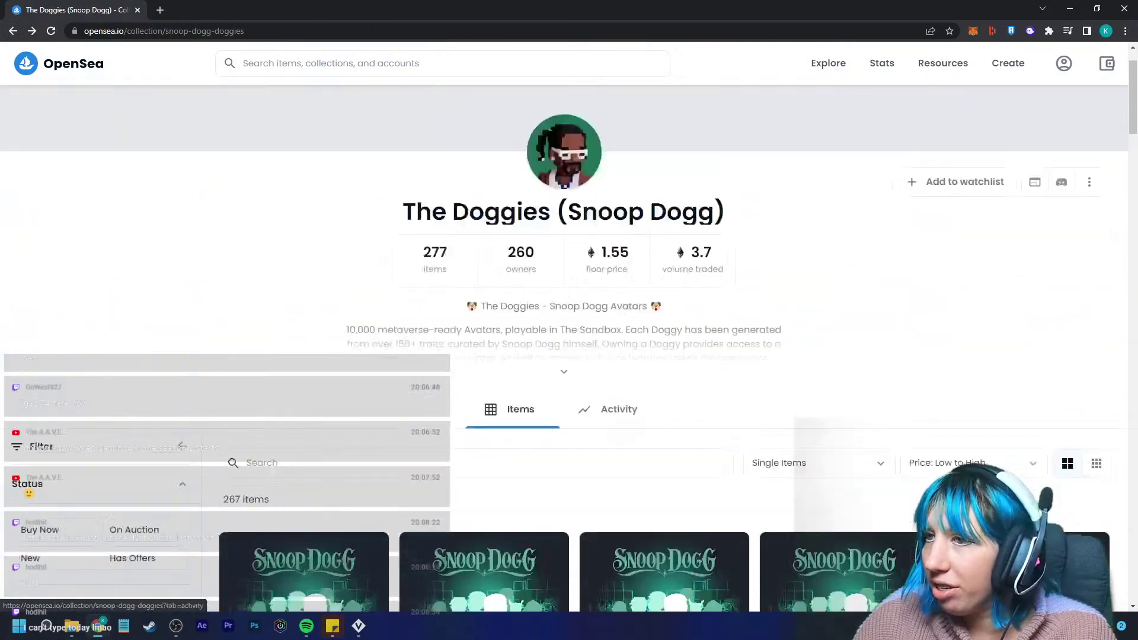
# Examine the sales activity of The Doggies (Snoop Dogg) collection and close the browser.
pyautogui.click(611, 475)
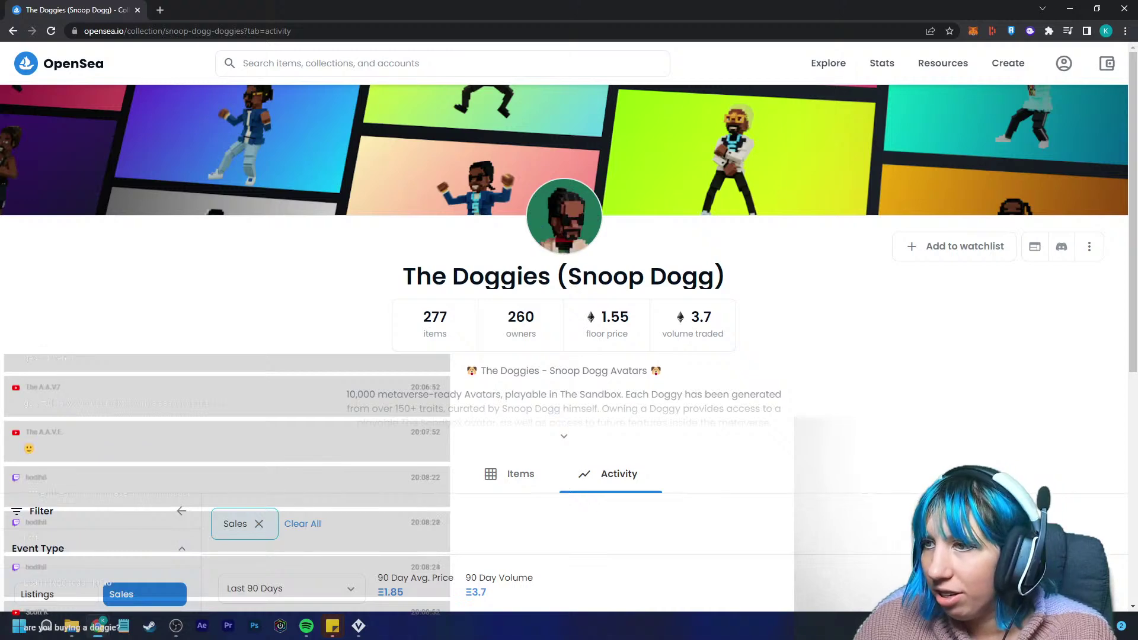
pyautogui.scroll(-5, 676, 415)
pyautogui.scroll(-2, 676, 415)
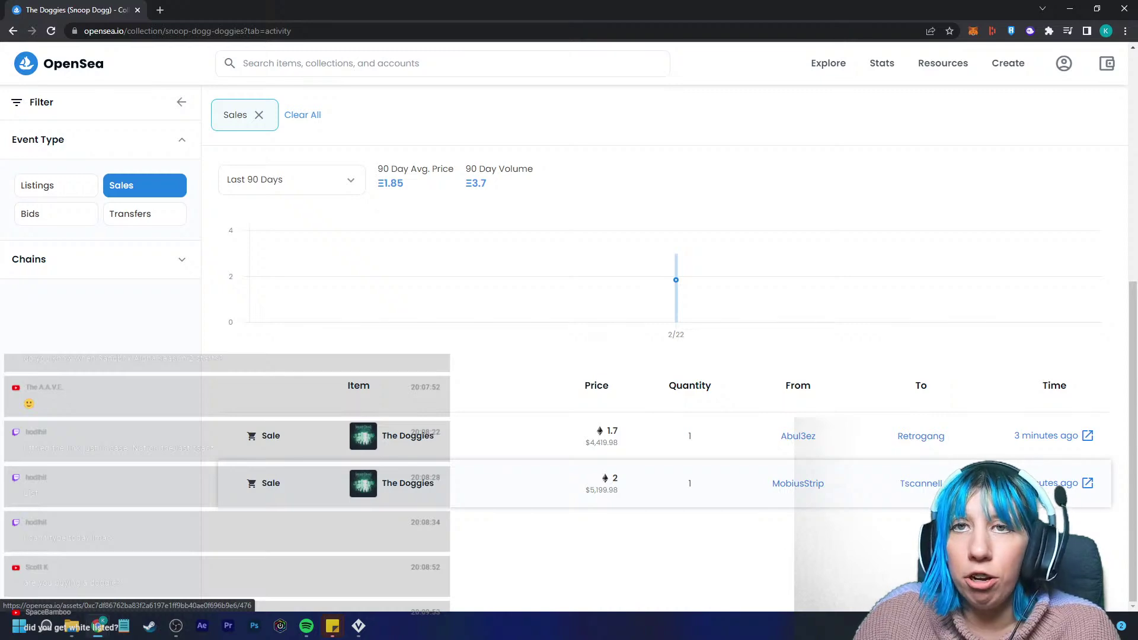
pyautogui.rightClick(553, 492)
pyautogui.press('Escape')
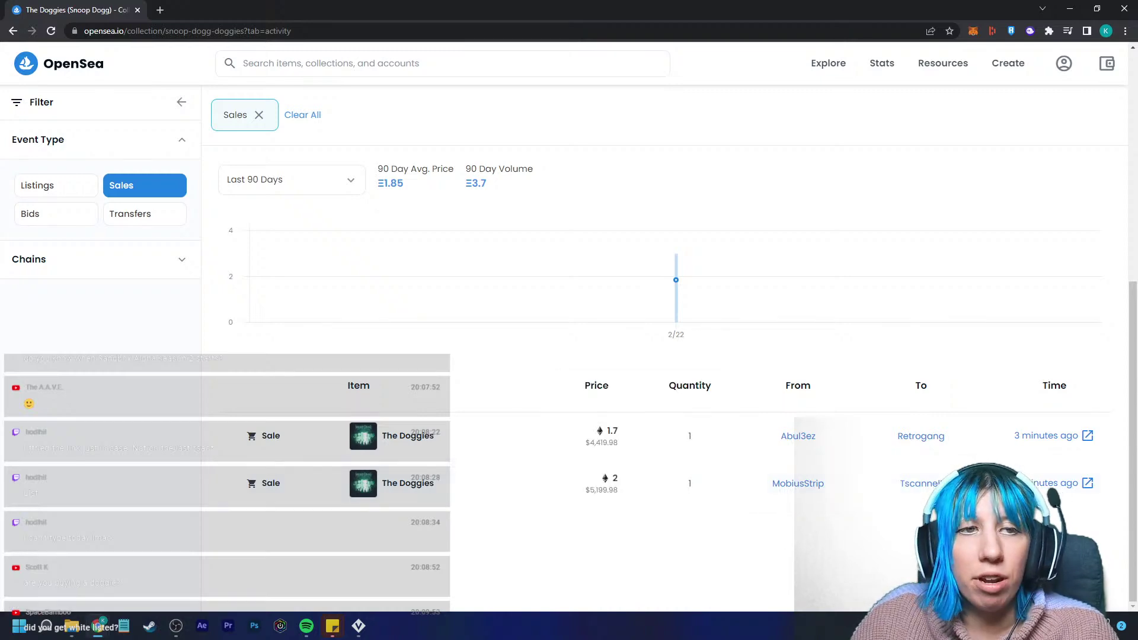
pyautogui.scroll(7, 569, 332)
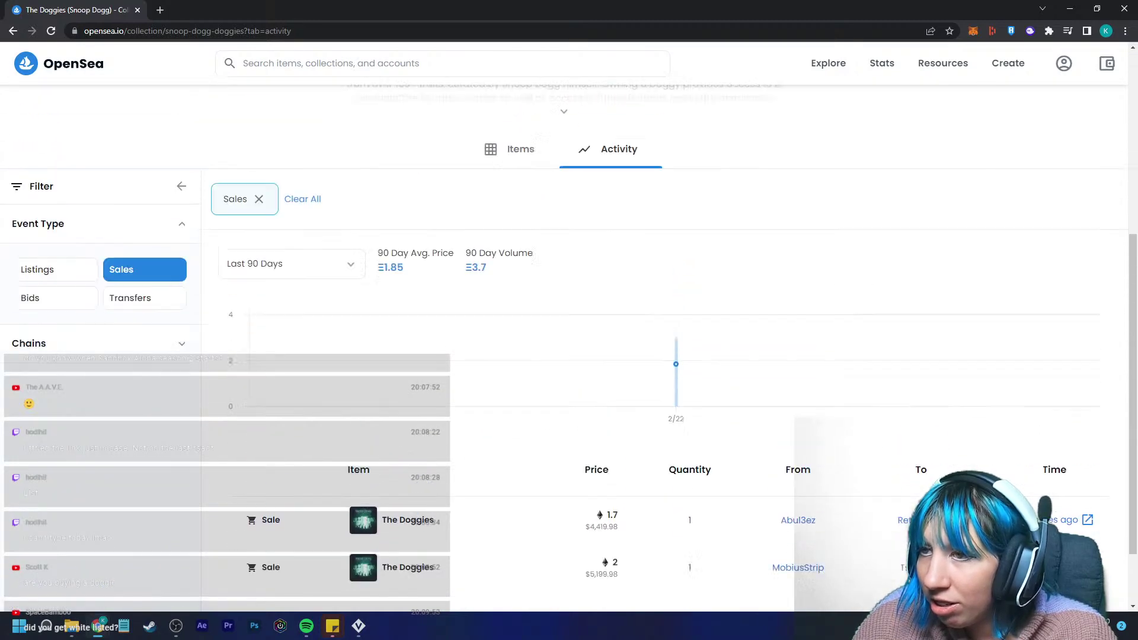
pyautogui.scroll(6, 676, 450)
pyautogui.scroll(-4, 676, 451)
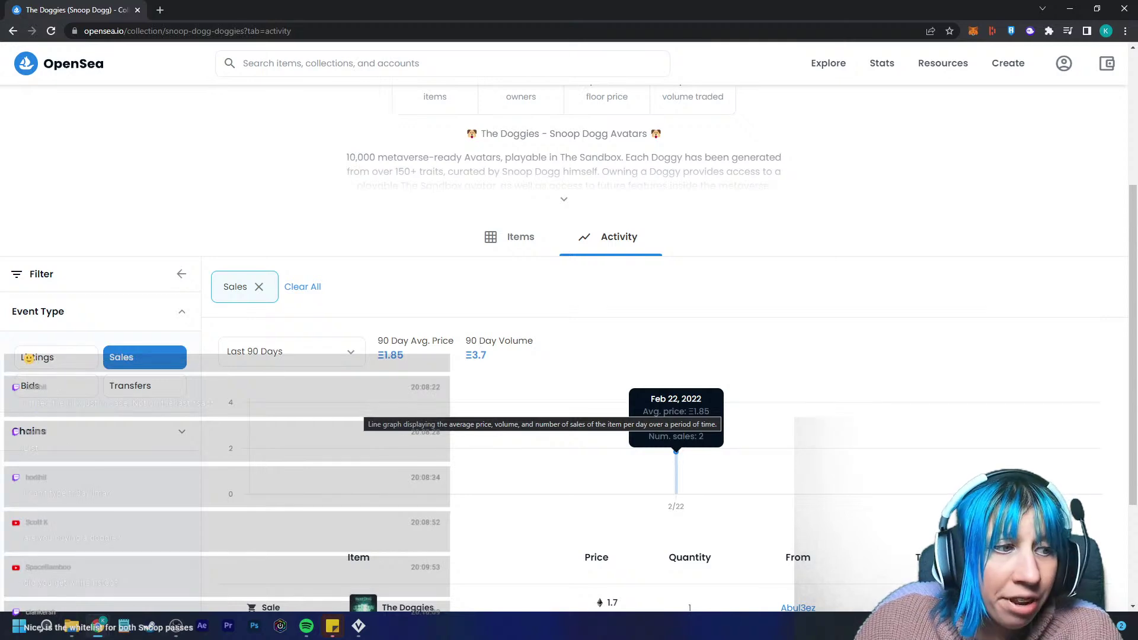
pyautogui.scroll(-3, 675, 462)
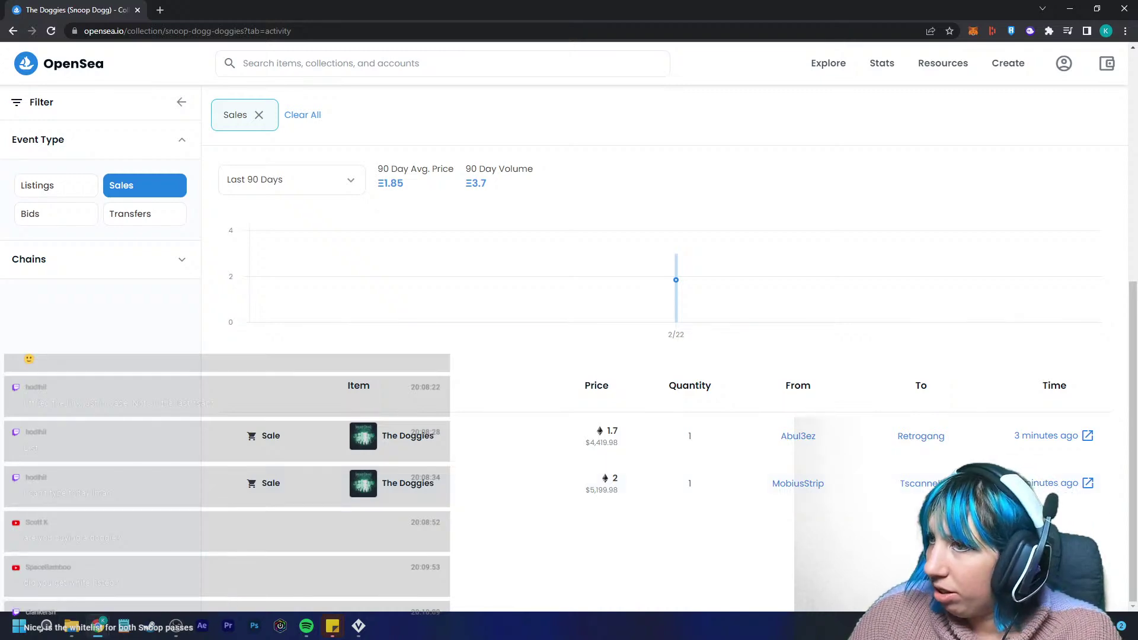
pyautogui.click(1125, 9)
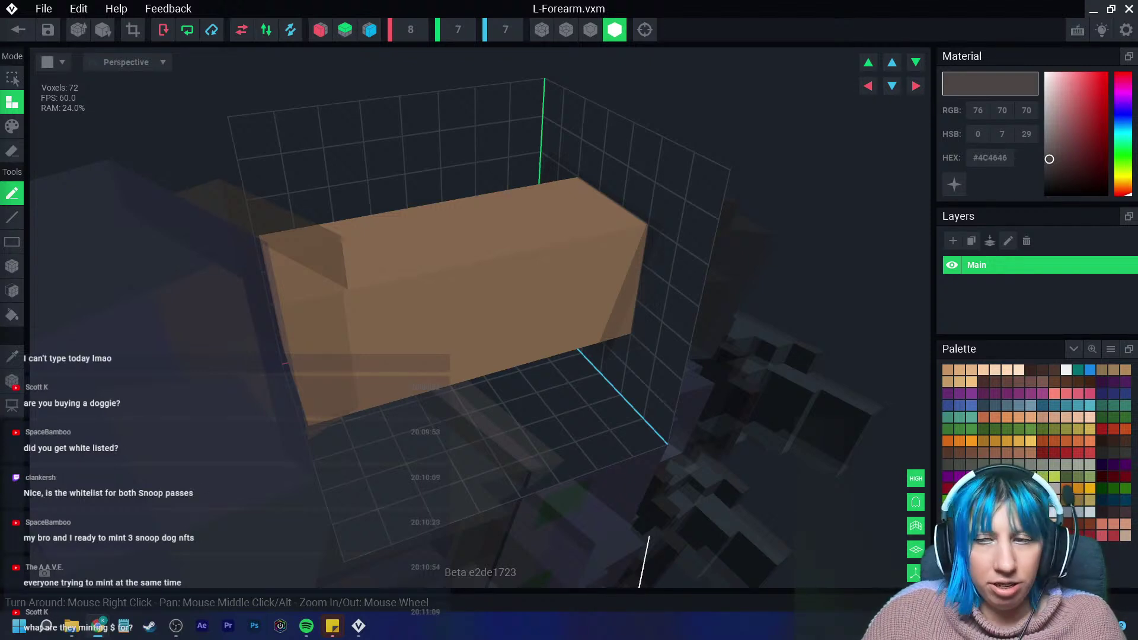
pyautogui.moveTo(361, 309); pyautogui.dragTo(366, 309, button='right')
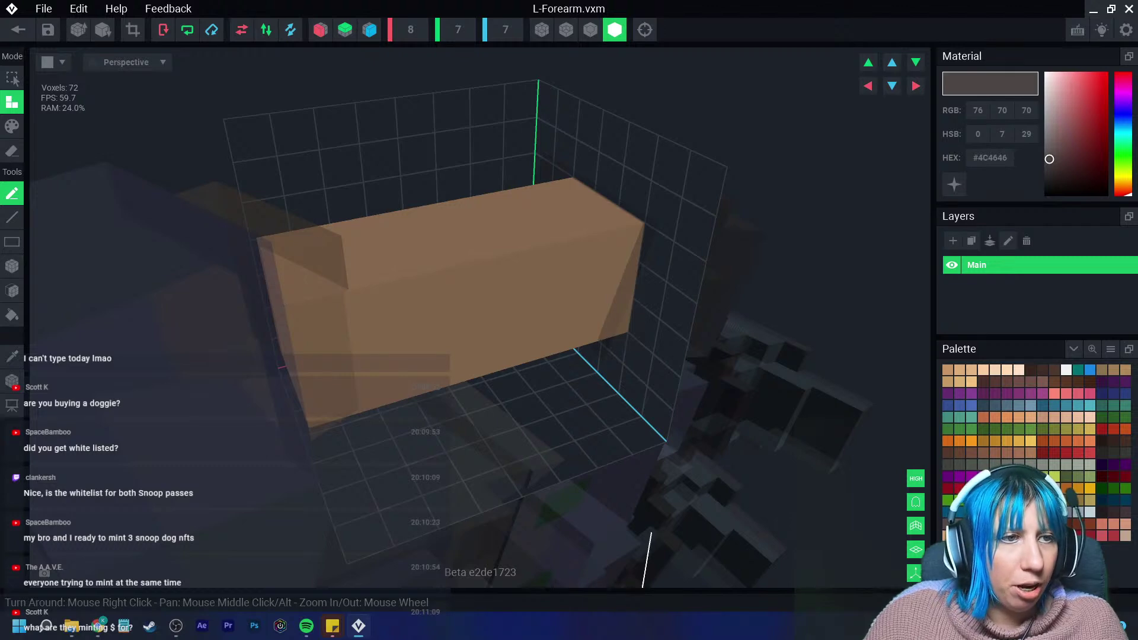
pyautogui.press('super+shift+s')
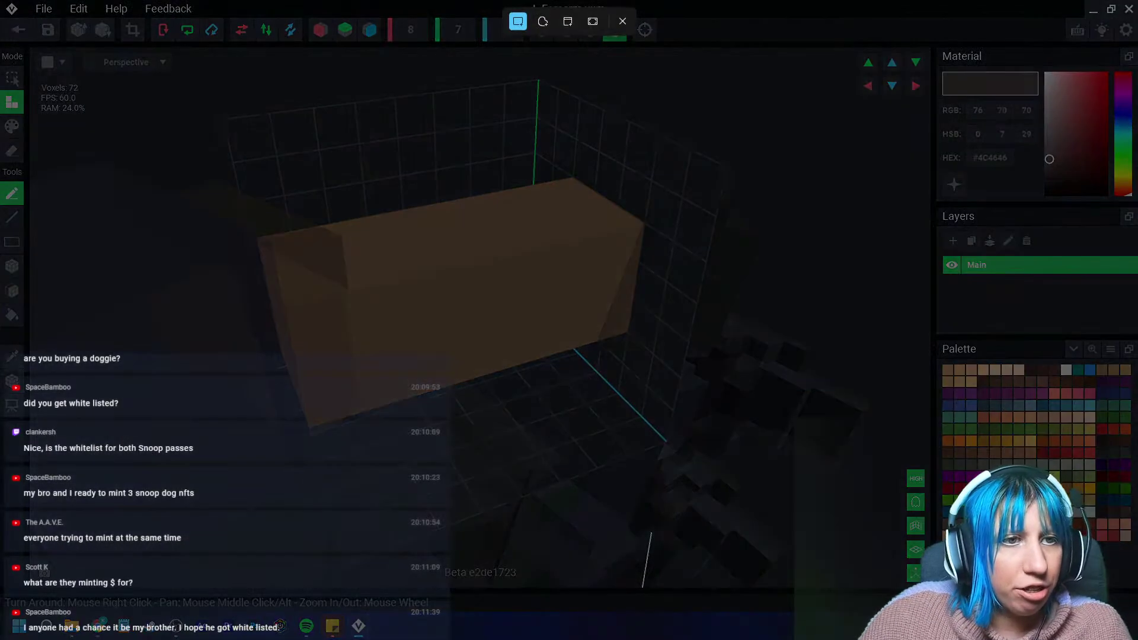
pyautogui.press('Escape')
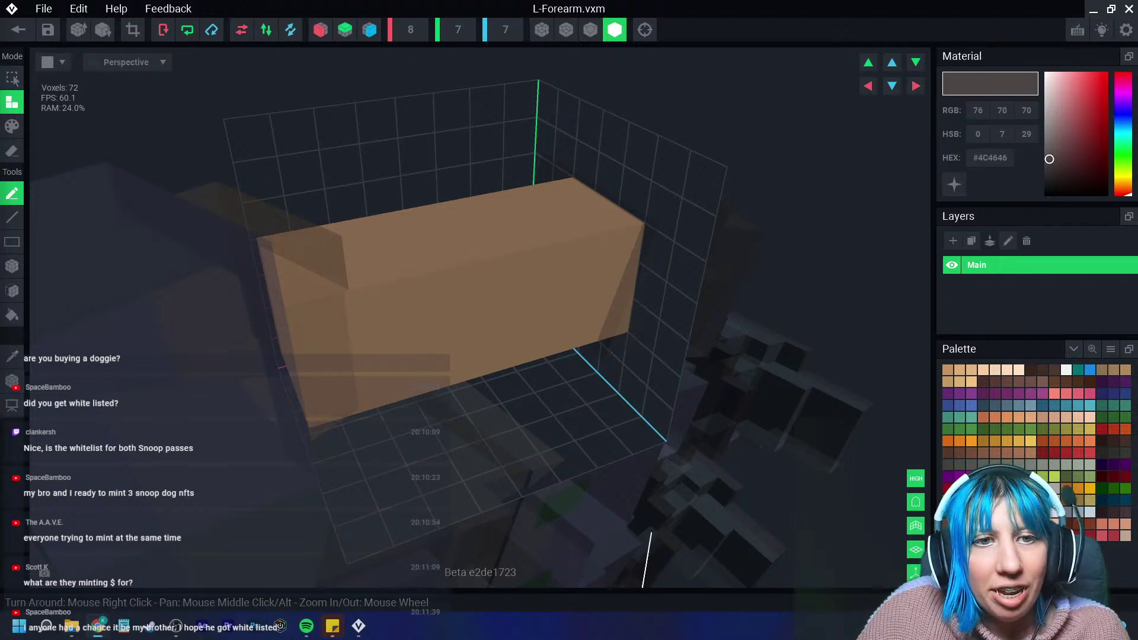
# Switch to OpenSea in the browser, sort the Weapon Crate creator's collected items by Recently Received, and open The Doggies item.
pyautogui.hotkey('alt', 'Tab')
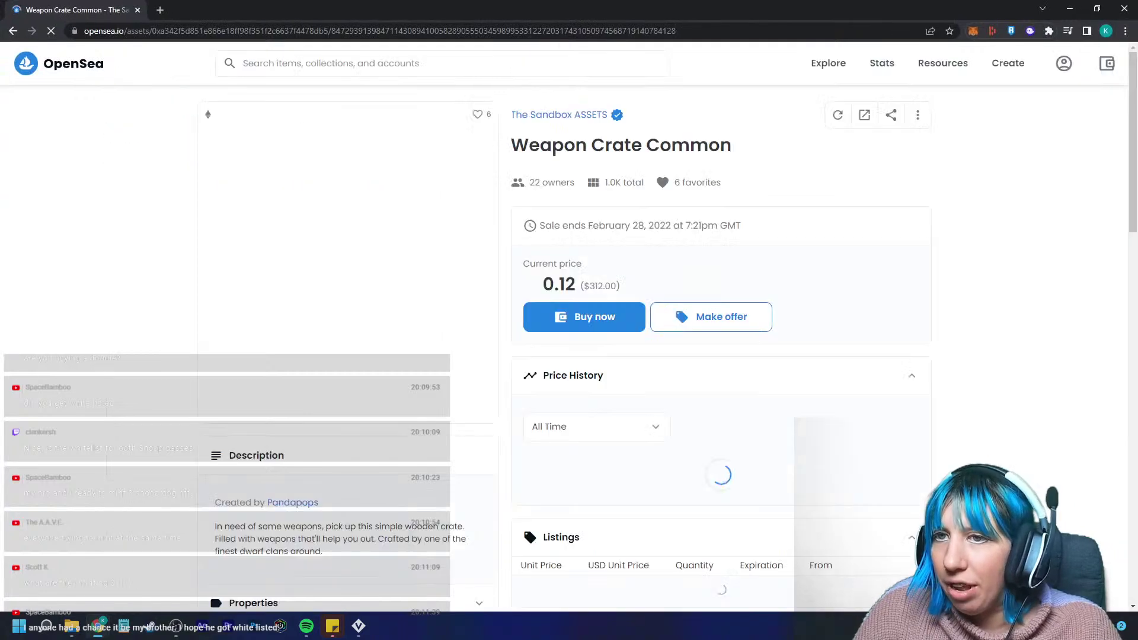
pyautogui.click(293, 503)
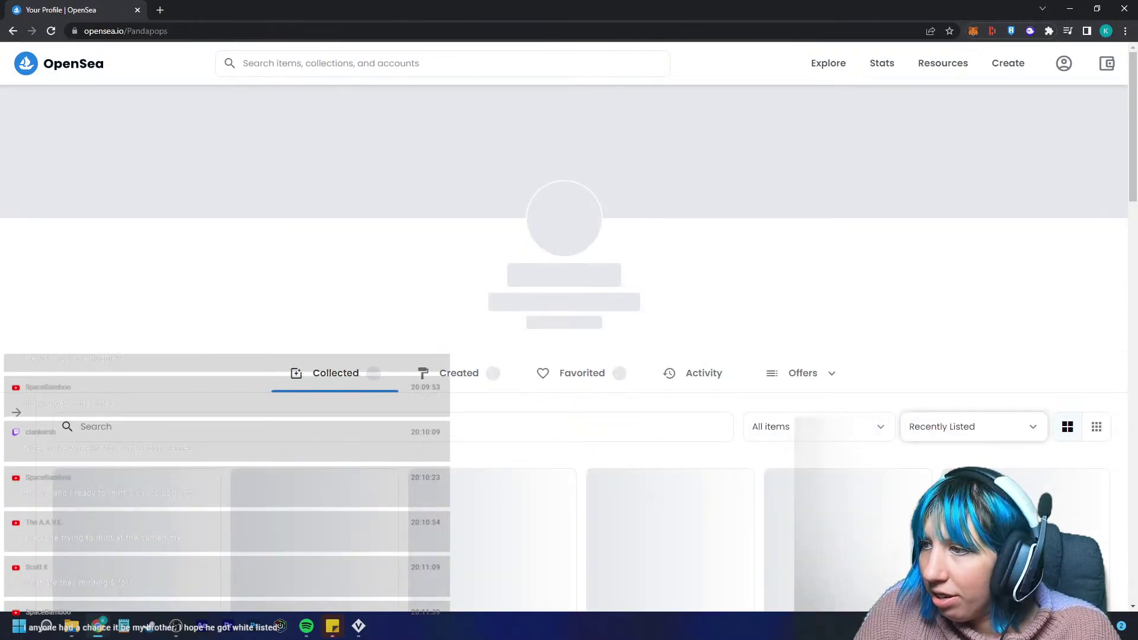
pyautogui.click(972, 426)
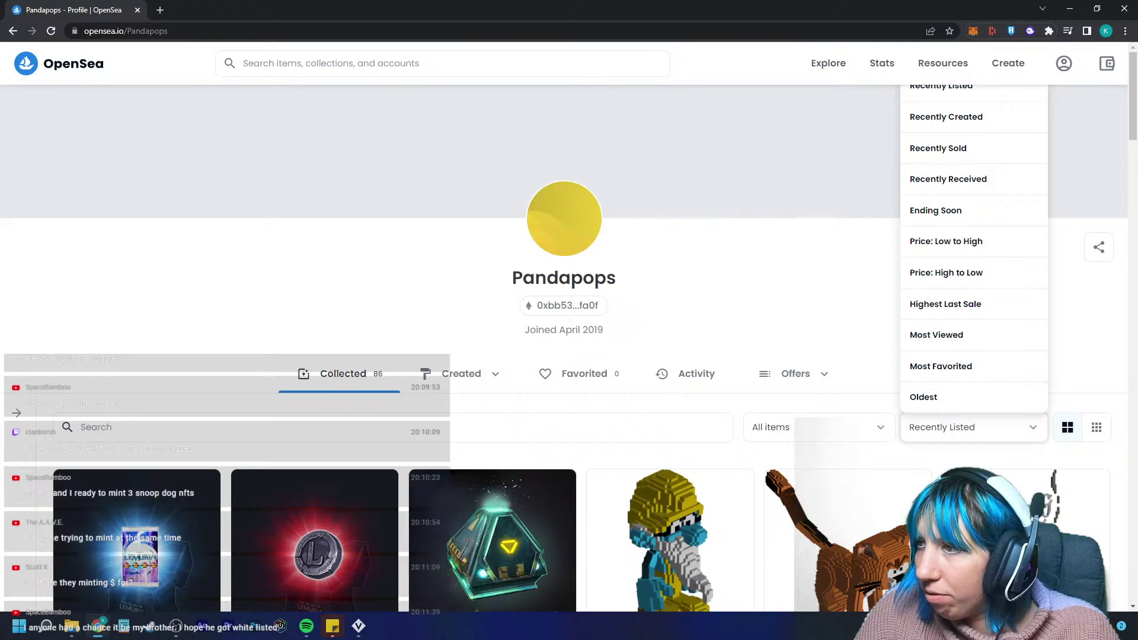
pyautogui.click(948, 179)
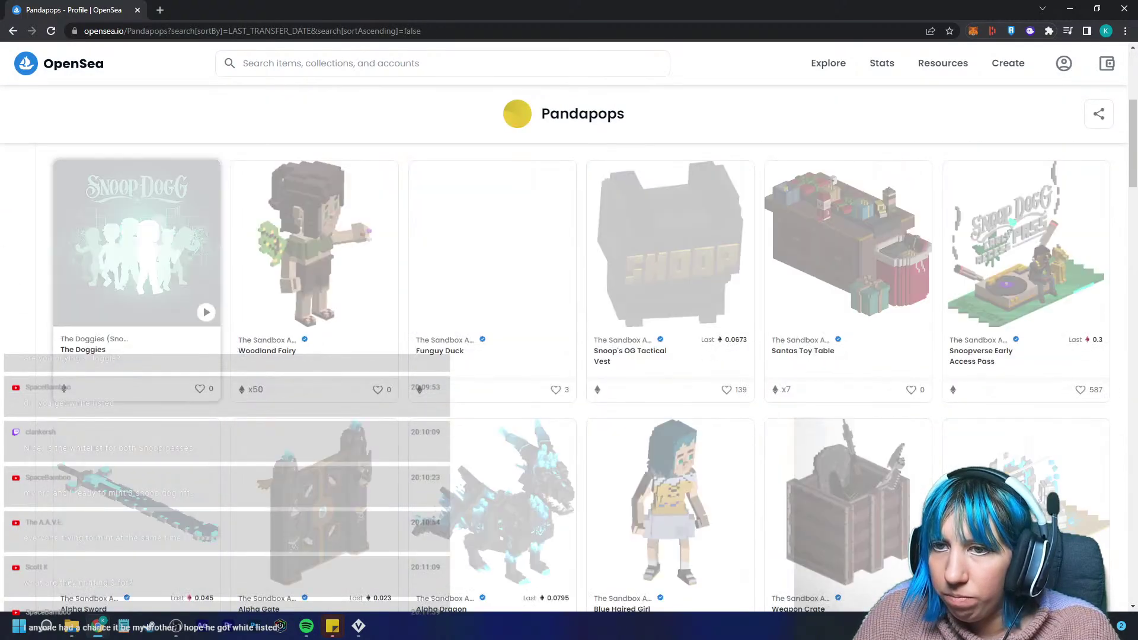
pyautogui.click(136, 249)
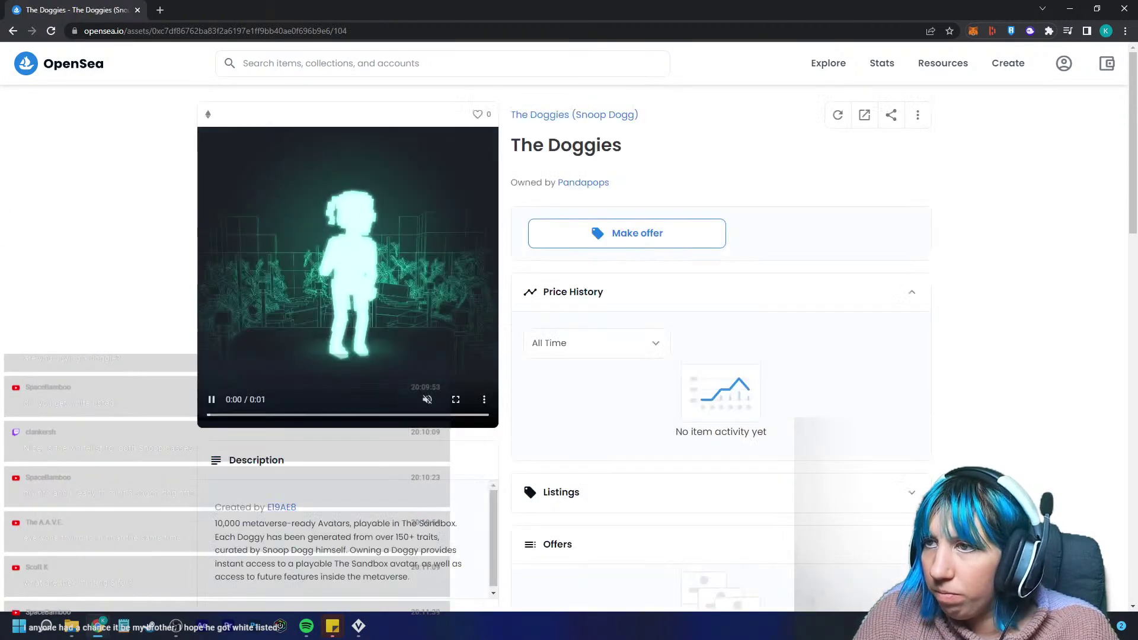
# View the sales activity of The Doggies (Snoop Dogg) collection and check the most recent sale's transaction on Etherscan.
pyautogui.click(574, 114)
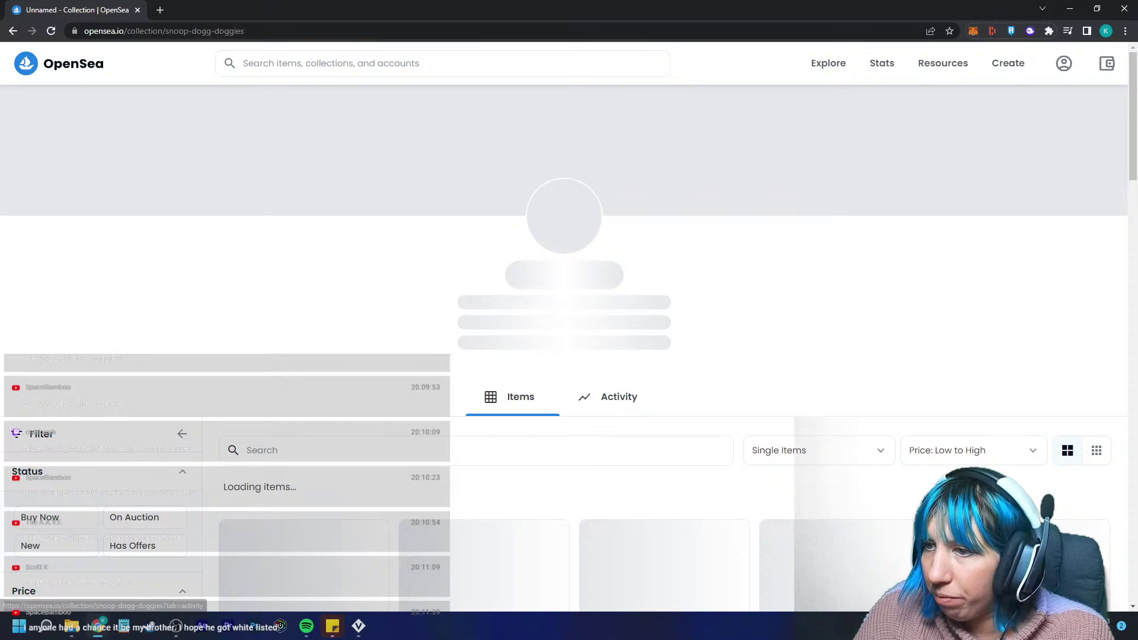
pyautogui.click(611, 397)
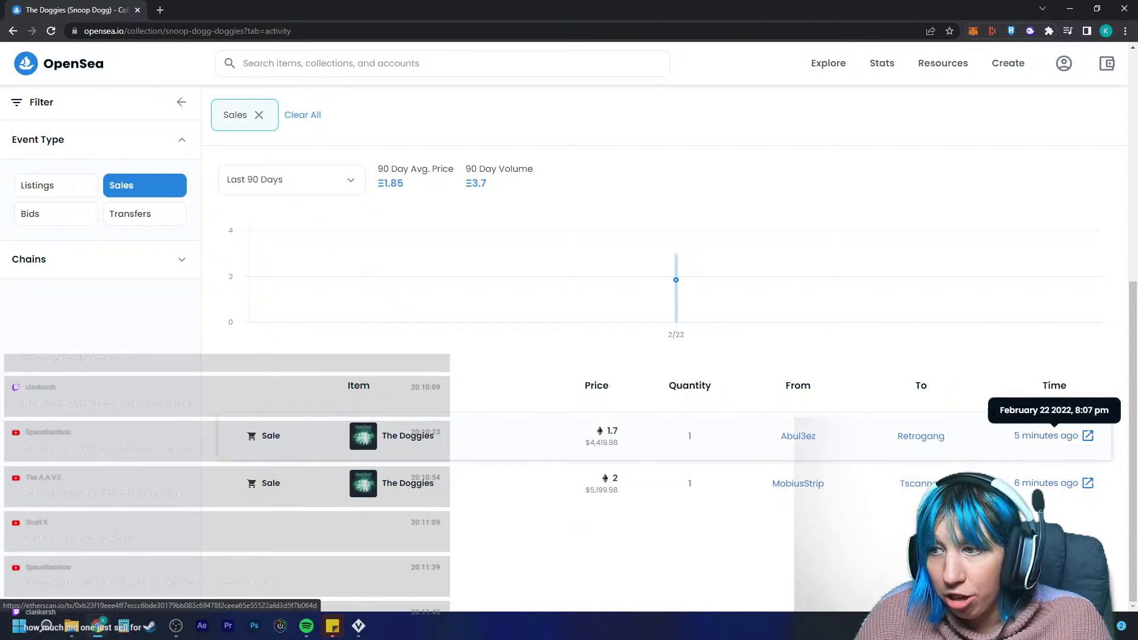
pyautogui.click(1047, 436)
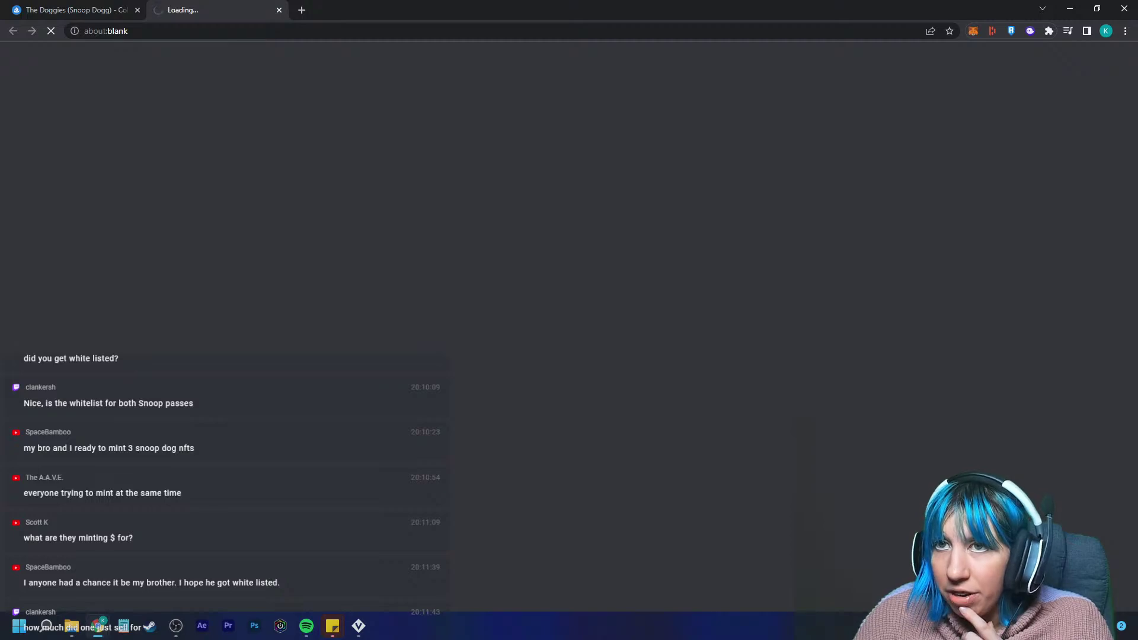
pyautogui.hotkey('ctrl', 'w')
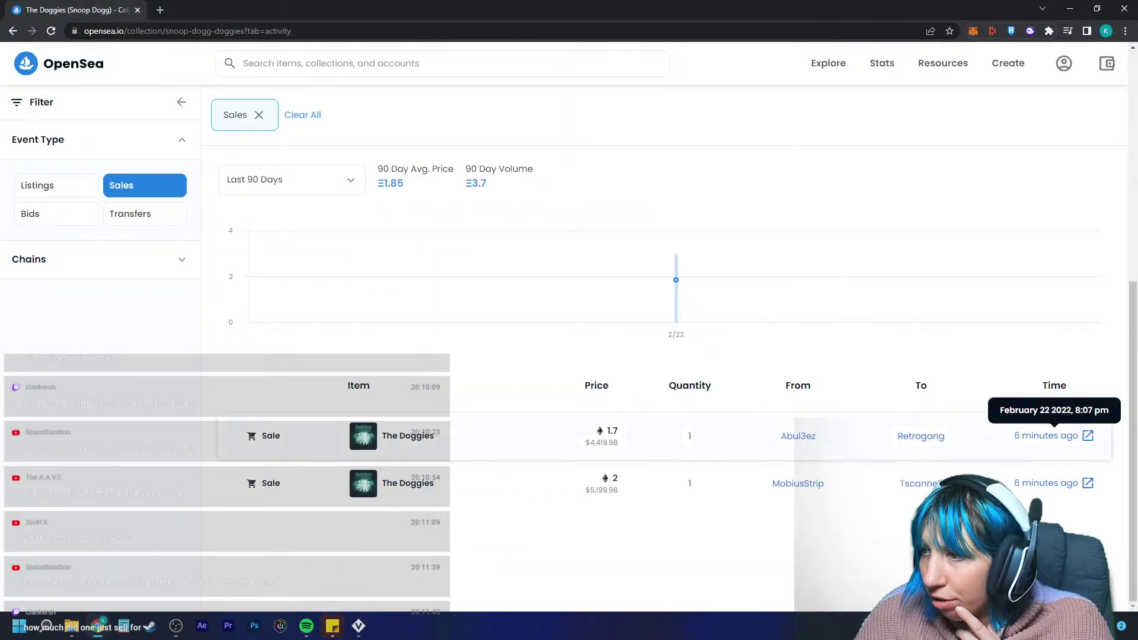
pyautogui.click(1046, 435)
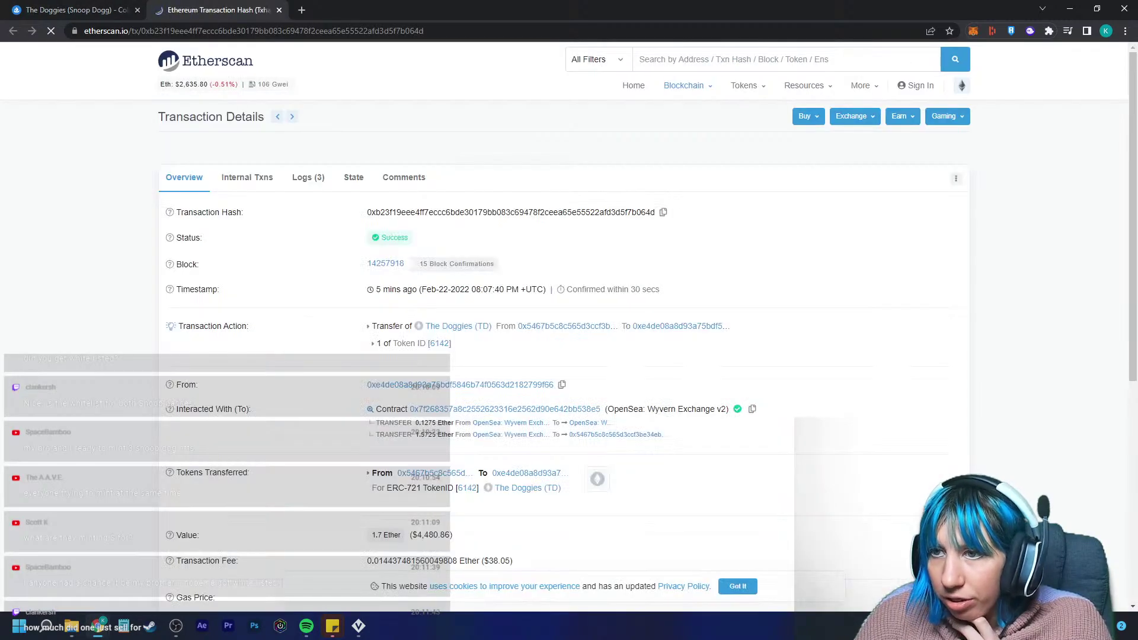
pyautogui.hotkey('ctrl', 'w')
# Examine the item activity of the two sold Doggies and close the browser to return to VoxEdit.
pyautogui.click(398, 435)
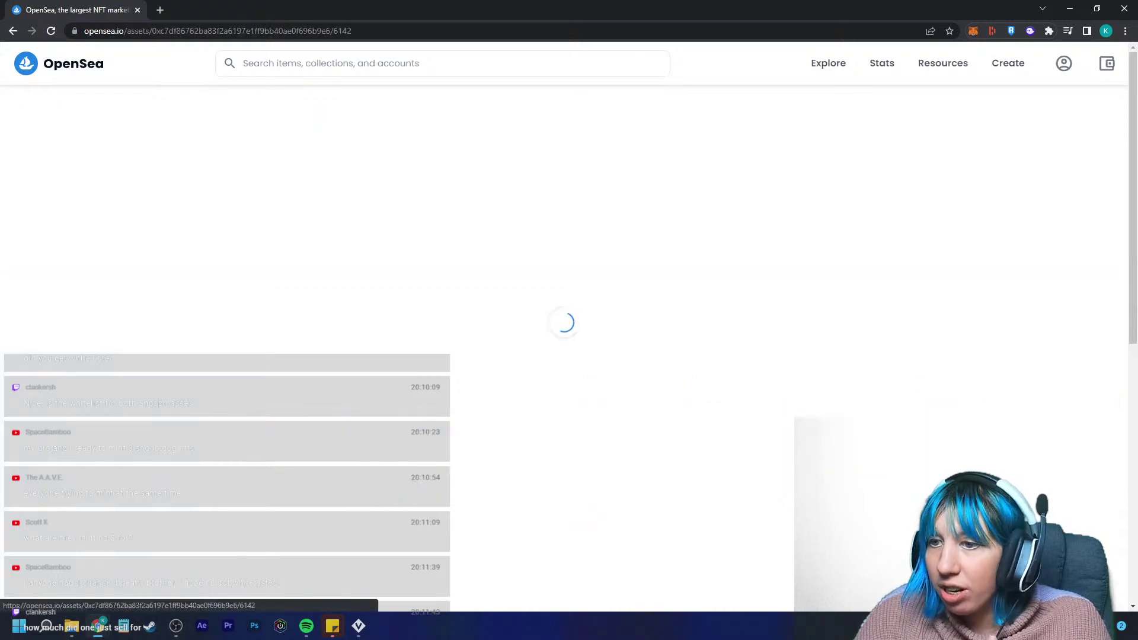
pyautogui.scroll(-12, 564, 356)
pyautogui.scroll(4, 563, 355)
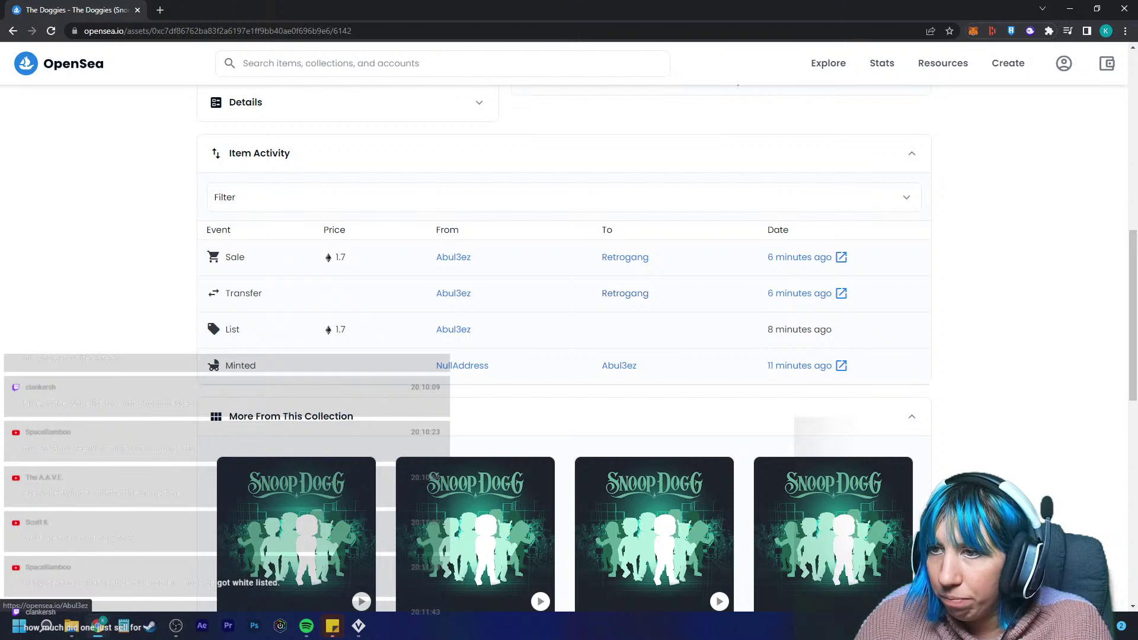
pyautogui.click(13, 31)
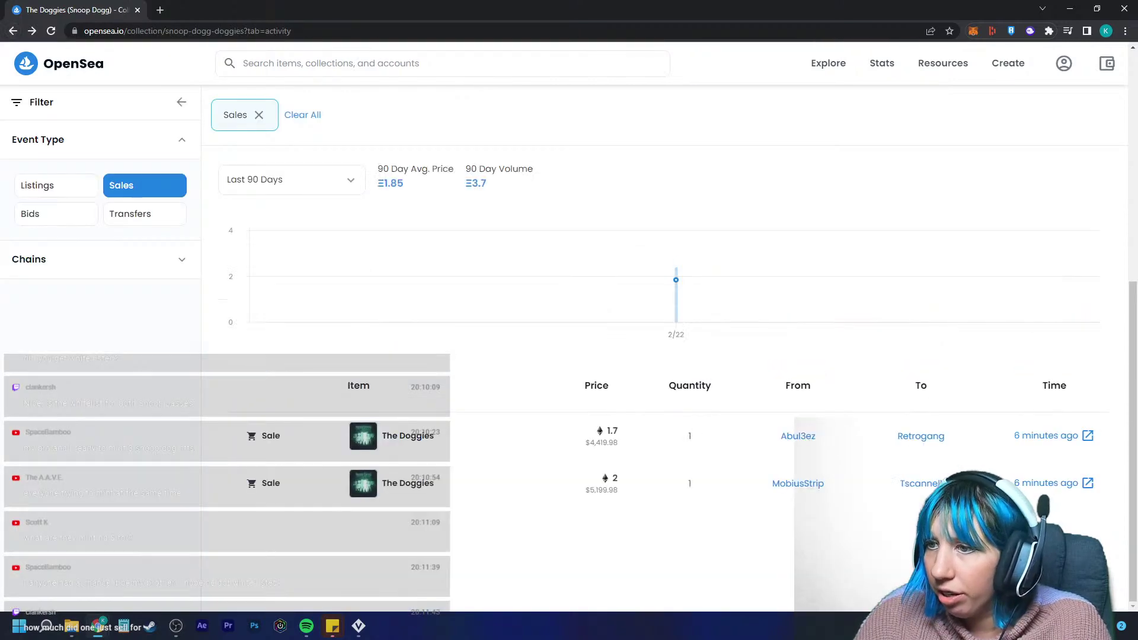
pyautogui.click(386, 483)
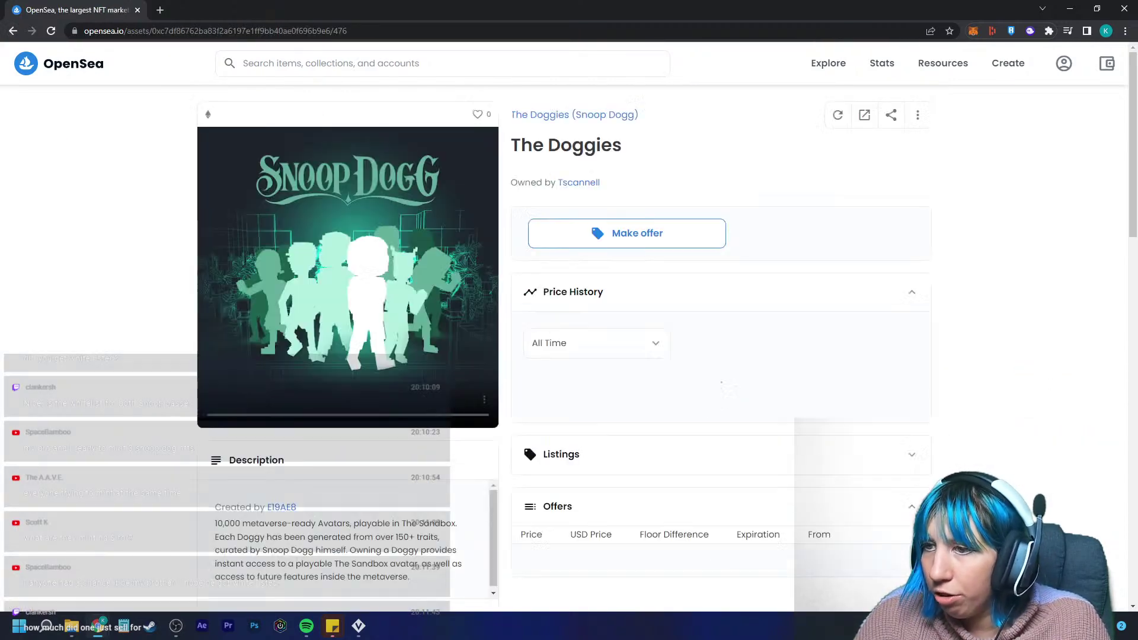
pyautogui.scroll(-6, 386, 483)
pyautogui.scroll(-2, 385, 483)
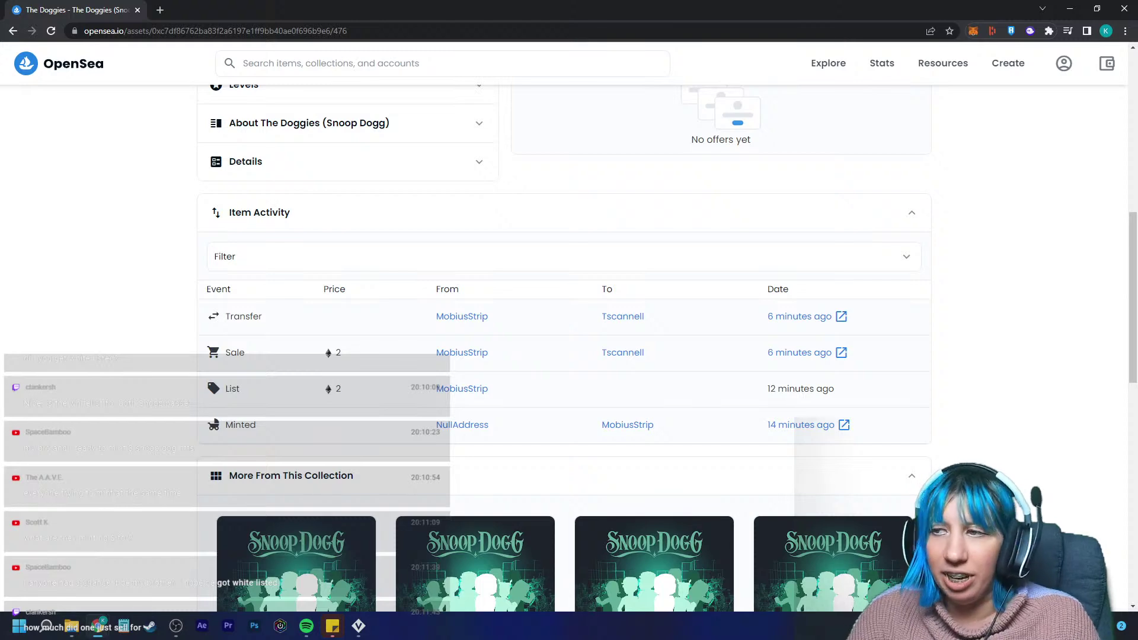
pyautogui.click(1125, 8)
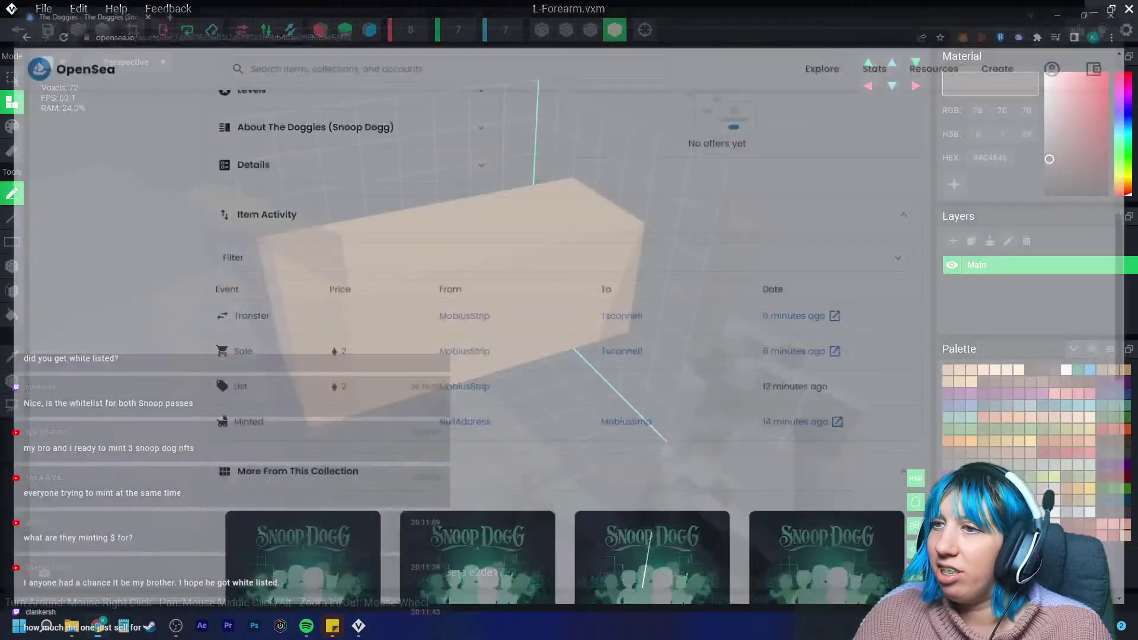
# Add dark grey #4C4646 boxes, four voxels long, around the wrist end of the left forearm.
pyautogui.moveTo(634, 383); pyautogui.dragTo(525, 423, button='right')
pyautogui.moveTo(450, 415); pyautogui.dragTo(297, 364, button='right')
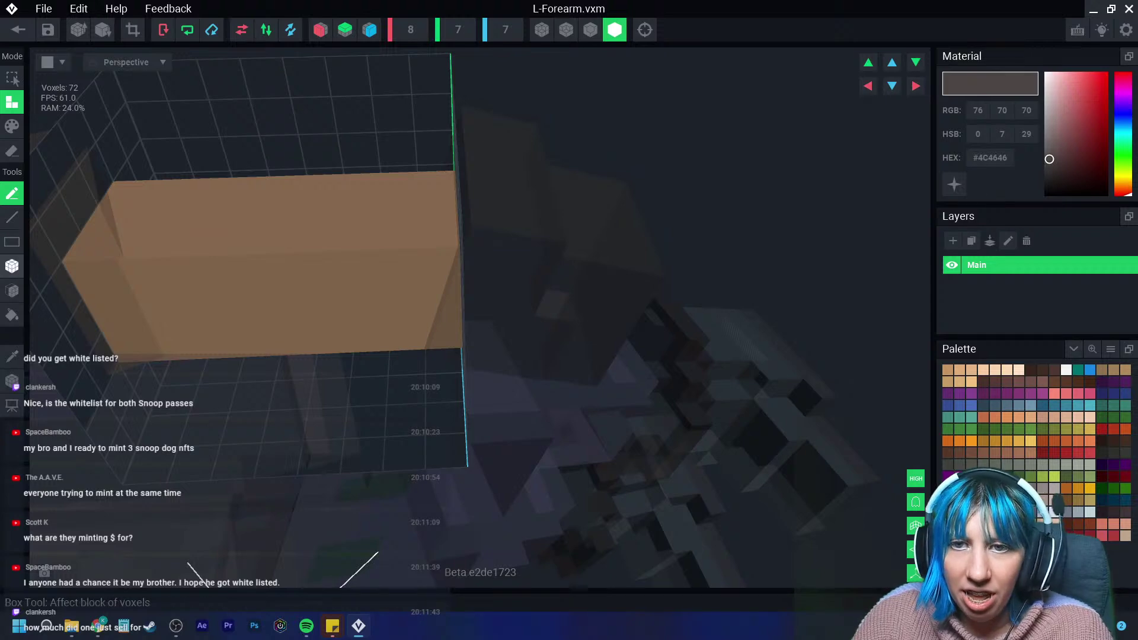
pyautogui.click(12, 266)
pyautogui.moveTo(433, 178)
pyautogui.mouseDown()
pyautogui.moveTo(389, 204)
pyautogui.moveTo(300, 305)
pyautogui.mouseUp()
pyautogui.moveTo(300, 305)
pyautogui.mouseDown(button='right')
pyautogui.moveTo(325, 318)
pyautogui.moveTo(314, 320)
pyautogui.mouseUp(button='right')
pyautogui.moveTo(252, 384); pyautogui.dragTo(452, 362)
pyautogui.moveTo(454, 359); pyautogui.dragTo(451, 326, button='right')
# Undo the last box and add 4 by 4 voxel dark grey boxes to the forearm's remaining wrist sides, with voxel edges shown.
pyautogui.click(590, 30)
pyautogui.hotkey('ctrl', 'z')
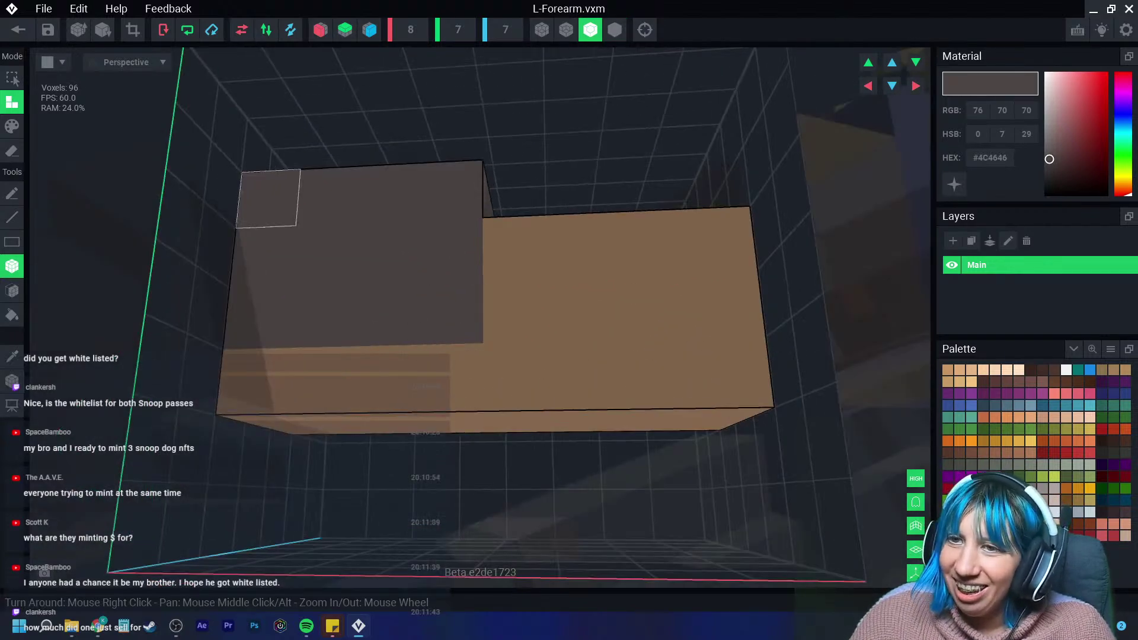
pyautogui.moveTo(269, 199); pyautogui.dragTo(449, 380)
pyautogui.moveTo(449, 380); pyautogui.dragTo(510, 474, button='right')
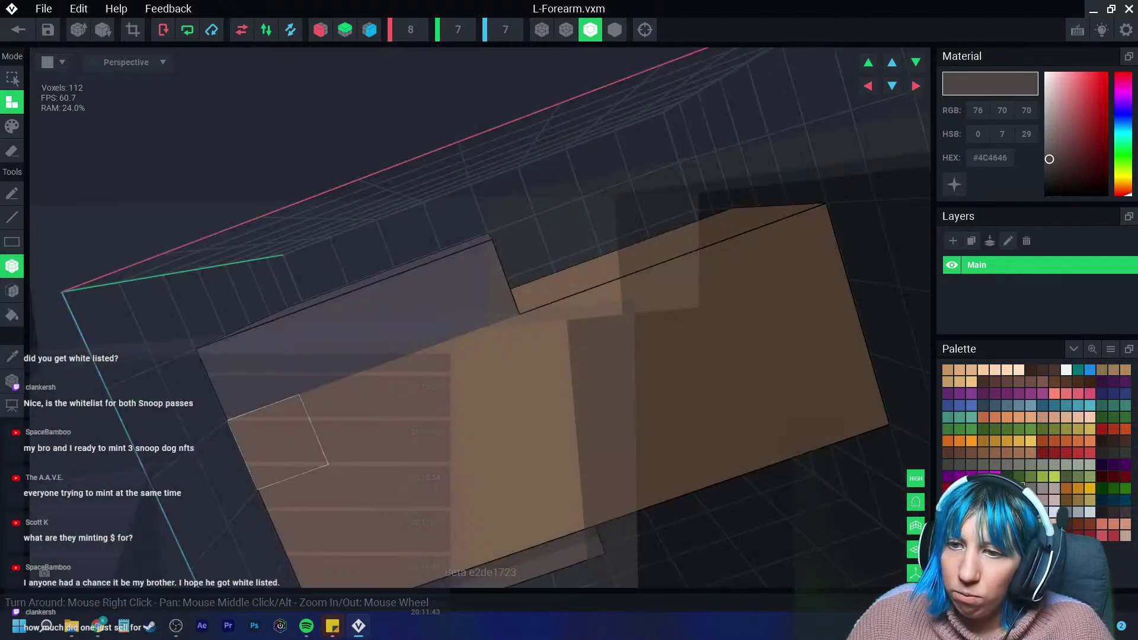
pyautogui.scroll(5, 511, 493)
pyautogui.moveTo(515, 385); pyautogui.dragTo(786, 373)
# Paint the exposed skin-coloured voxels on the forearm's wrist end face dark grey #4C4646.
pyautogui.scroll(-3, 774, 409)
pyautogui.moveTo(775, 410)
pyautogui.mouseDown(button='right')
pyautogui.moveTo(658, 409)
pyautogui.moveTo(524, 386)
pyautogui.mouseUp(button='right')
pyautogui.scroll(-3, 658, 409)
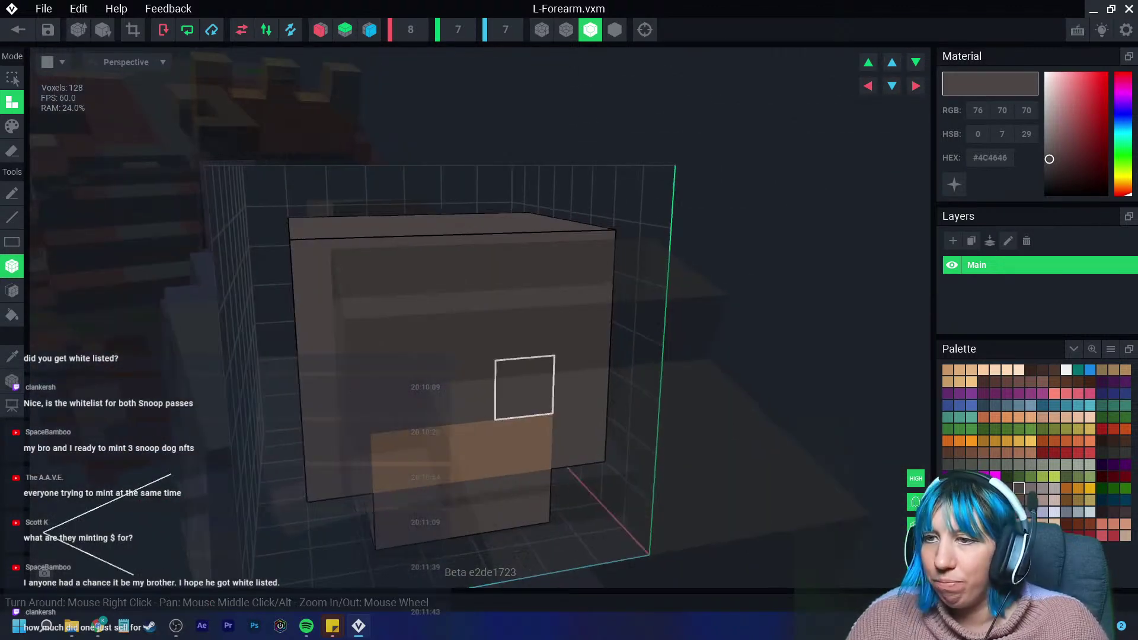
pyautogui.click(12, 127)
pyautogui.moveTo(465, 452); pyautogui.dragTo(338, 465)
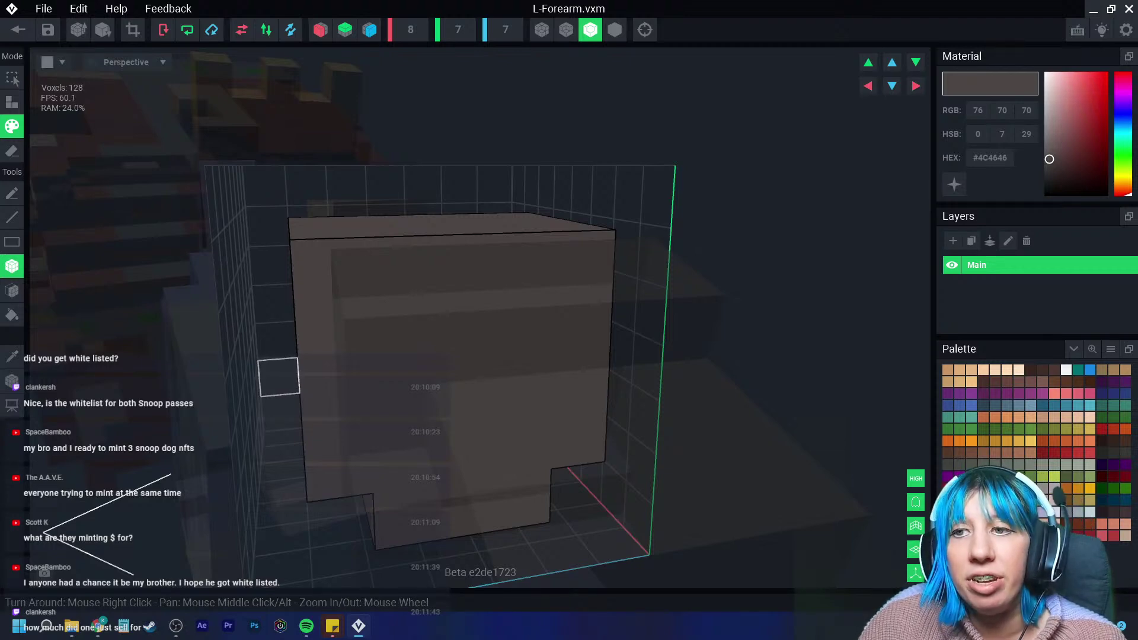
# Inspect the forearm's grey cuff, restore the voxel-adding mode, and save L-Forearm while returning to the rig.
pyautogui.moveTo(279, 377); pyautogui.dragTo(83, 276, button='right')
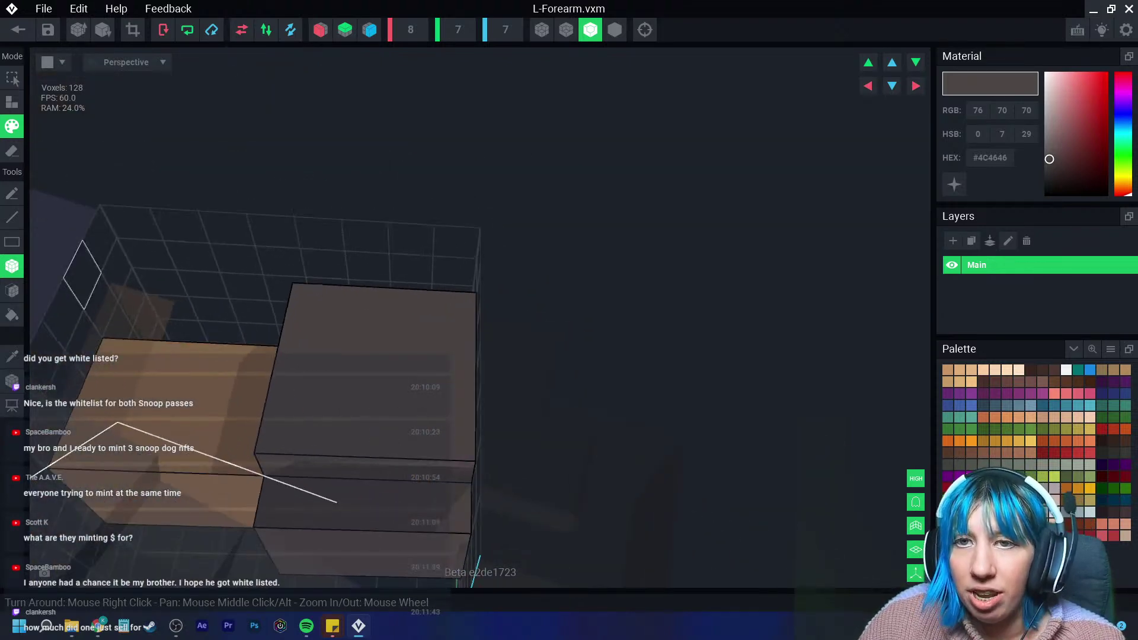
pyautogui.click(12, 102)
pyautogui.moveTo(445, 508)
pyautogui.mouseDown(button='right')
pyautogui.moveTo(425, 493)
pyautogui.moveTo(445, 508)
pyautogui.moveTo(480, 506)
pyautogui.moveTo(411, 507)
pyautogui.moveTo(490, 503)
pyautogui.moveTo(421, 450)
pyautogui.moveTo(441, 423)
pyautogui.moveTo(366, 413)
pyautogui.mouseUp(button='right')
pyautogui.click(18, 30)
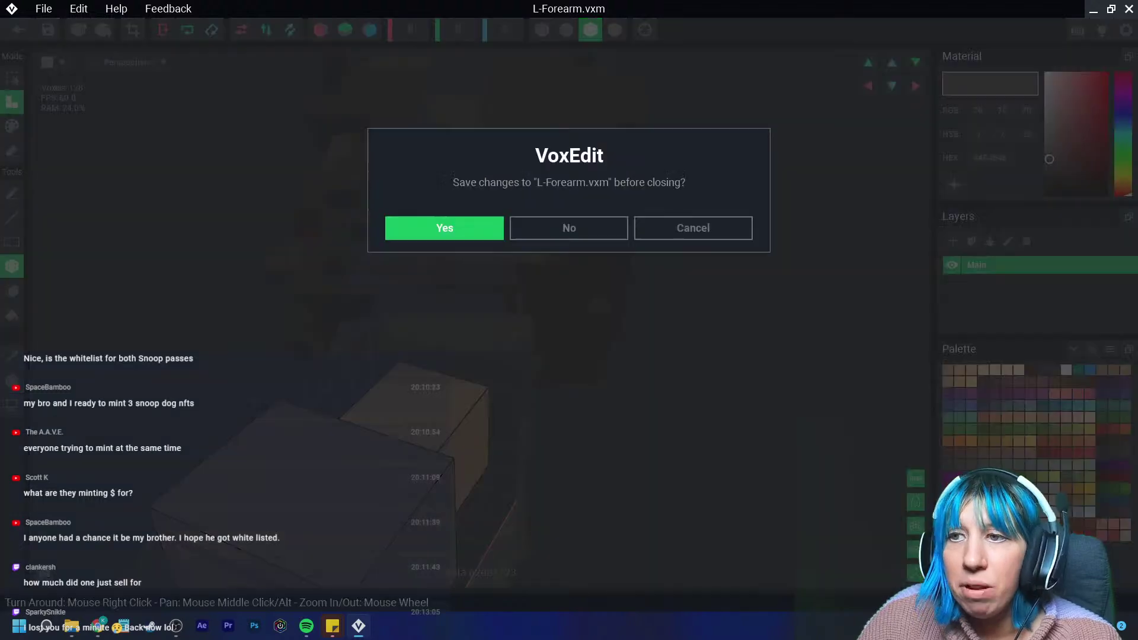
pyautogui.click(445, 227)
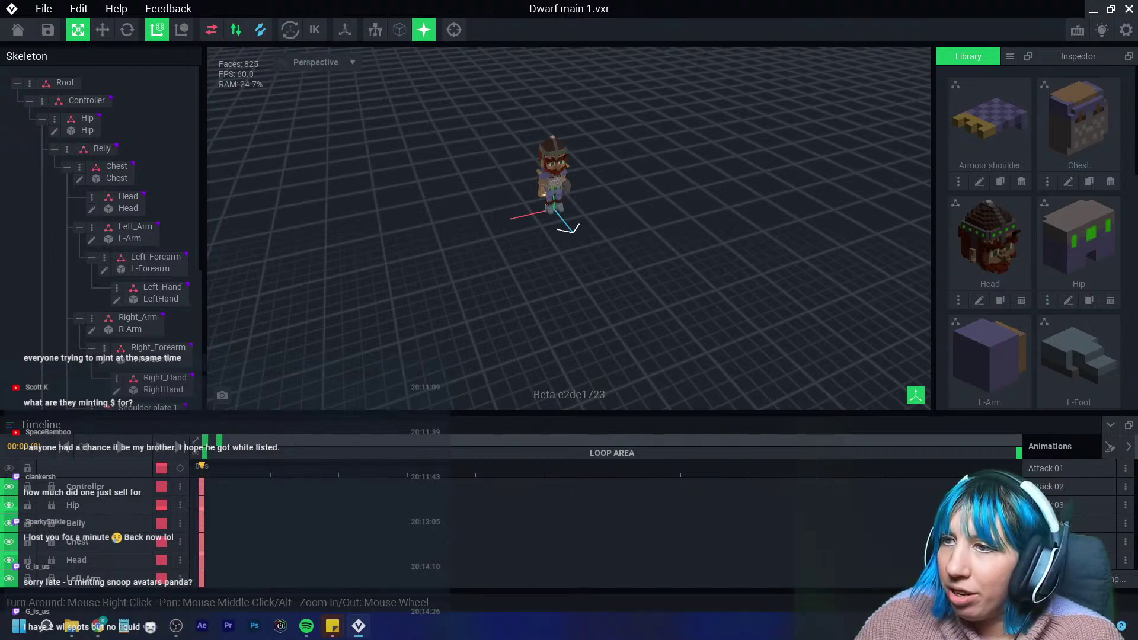
# Inspect the cuff on the rigged dwarf, reopen the L-Forearm model for editing, and trim its volume to fit the voxels.
pyautogui.scroll(10, 524, 180)
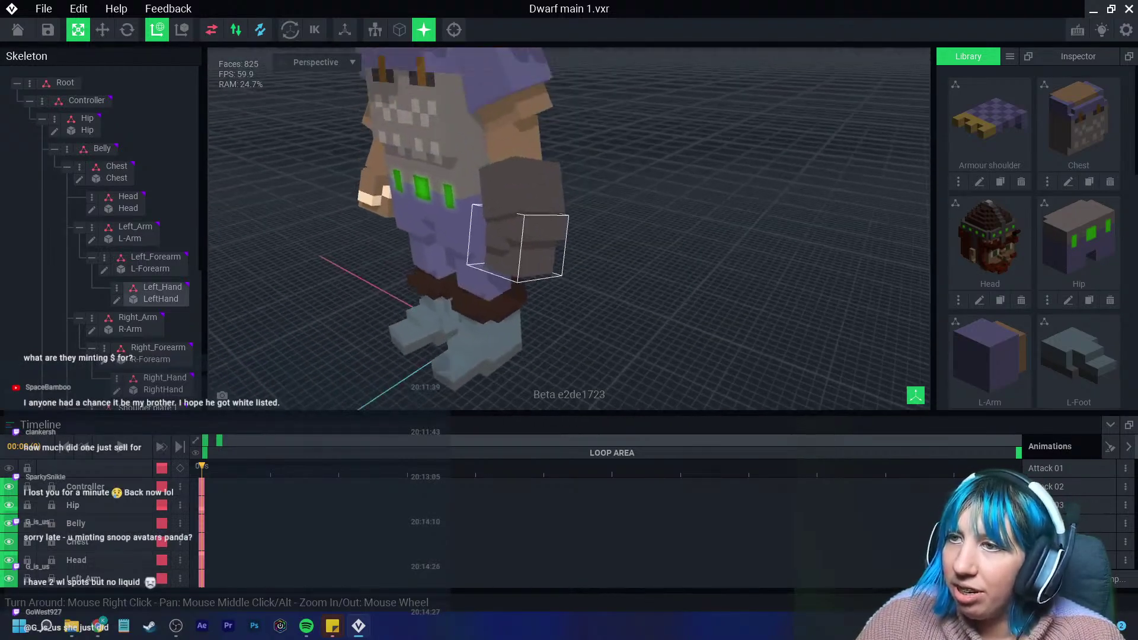
pyautogui.moveTo(475, 237); pyautogui.dragTo(475, 236, button='right')
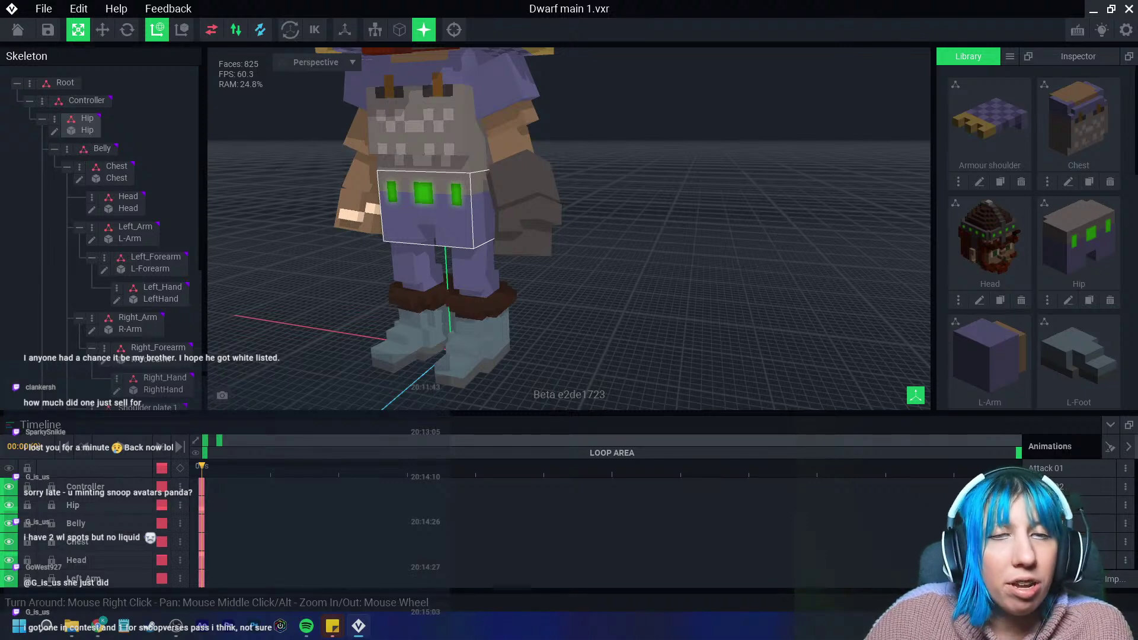
pyautogui.click(151, 263)
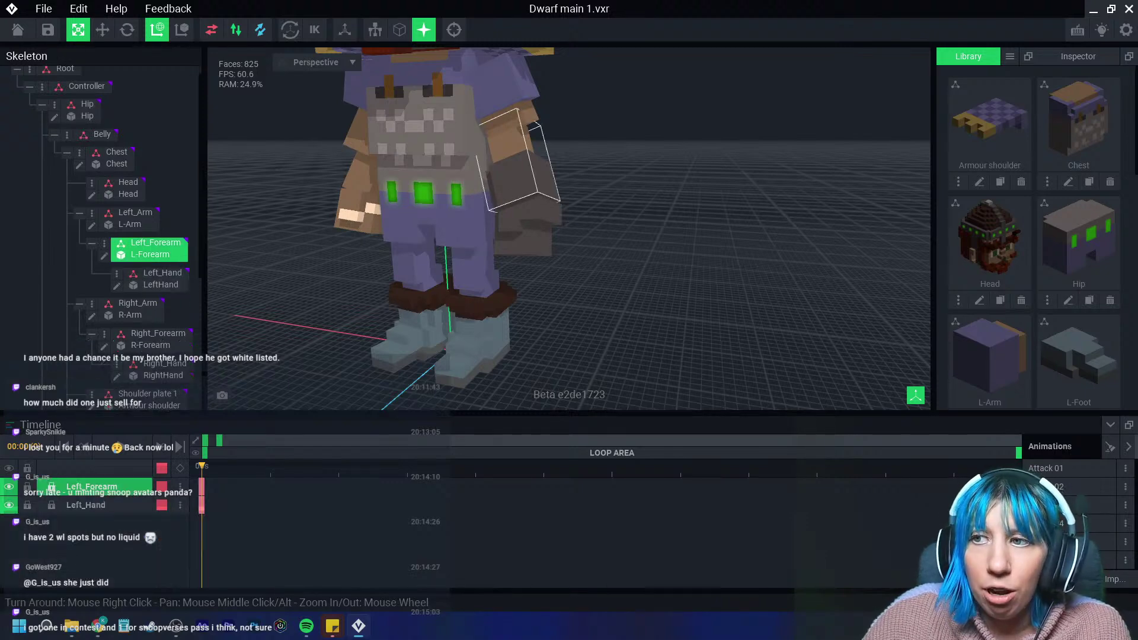
pyautogui.click(104, 255)
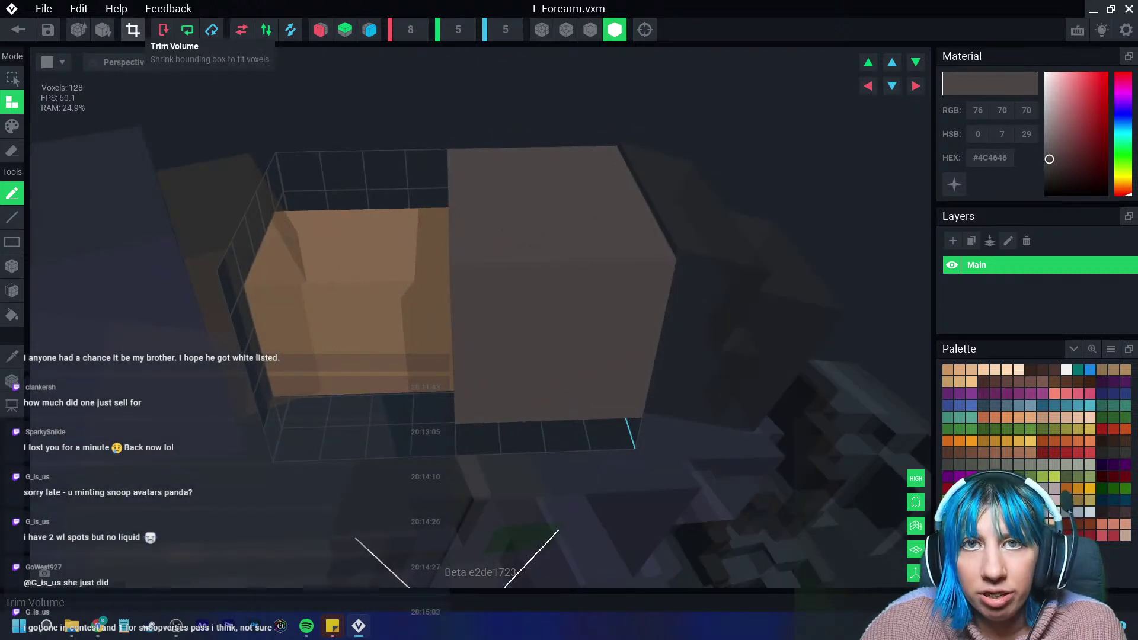
# Paint the one-voxel band of the L-Forearm cuff nearest the skin lighter grey #746C6A, save the model and return to the rig.
pyautogui.click(1031, 488)
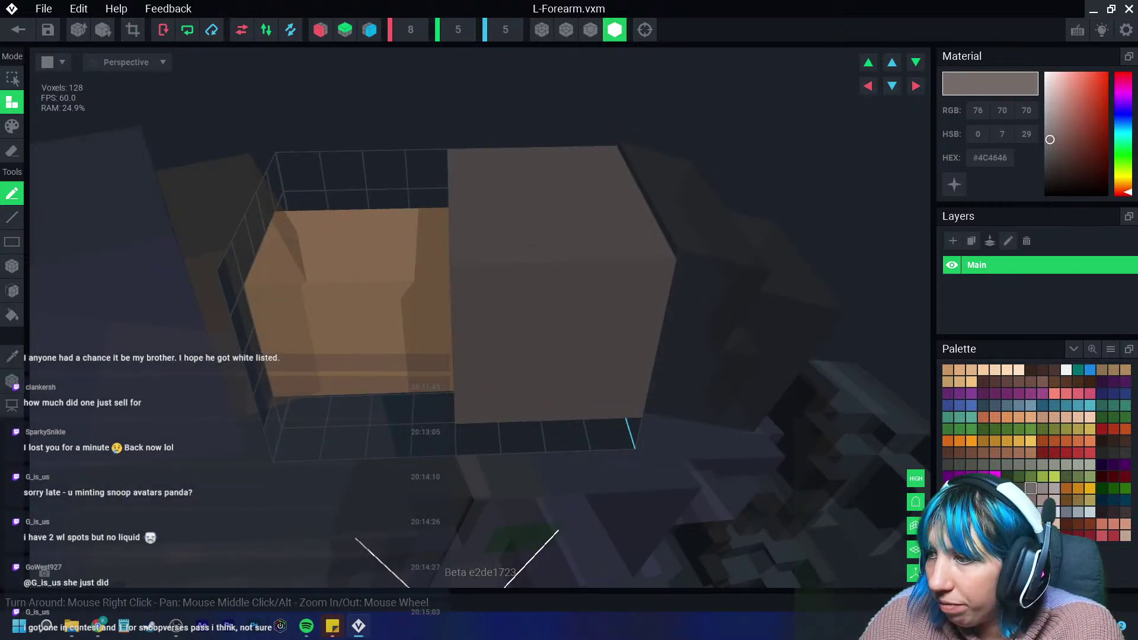
pyautogui.click(11, 127)
pyautogui.click(11, 266)
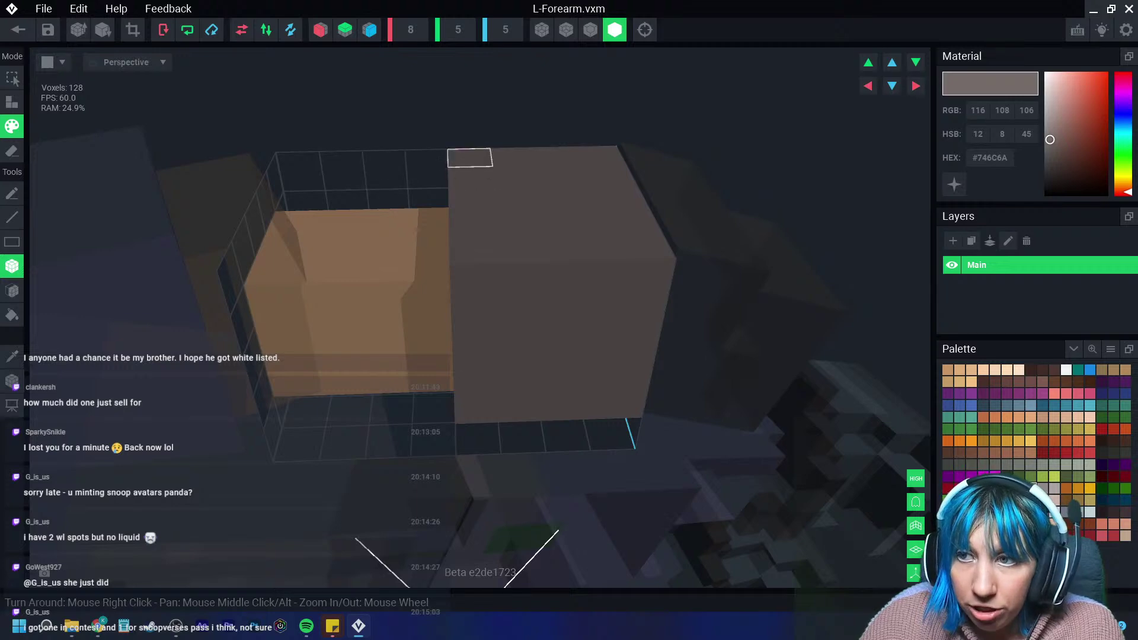
pyautogui.moveTo(471, 169); pyautogui.dragTo(477, 409)
pyautogui.moveTo(477, 409)
pyautogui.mouseDown(button='right')
pyautogui.moveTo(493, 409)
pyautogui.moveTo(472, 417)
pyautogui.mouseUp(button='right')
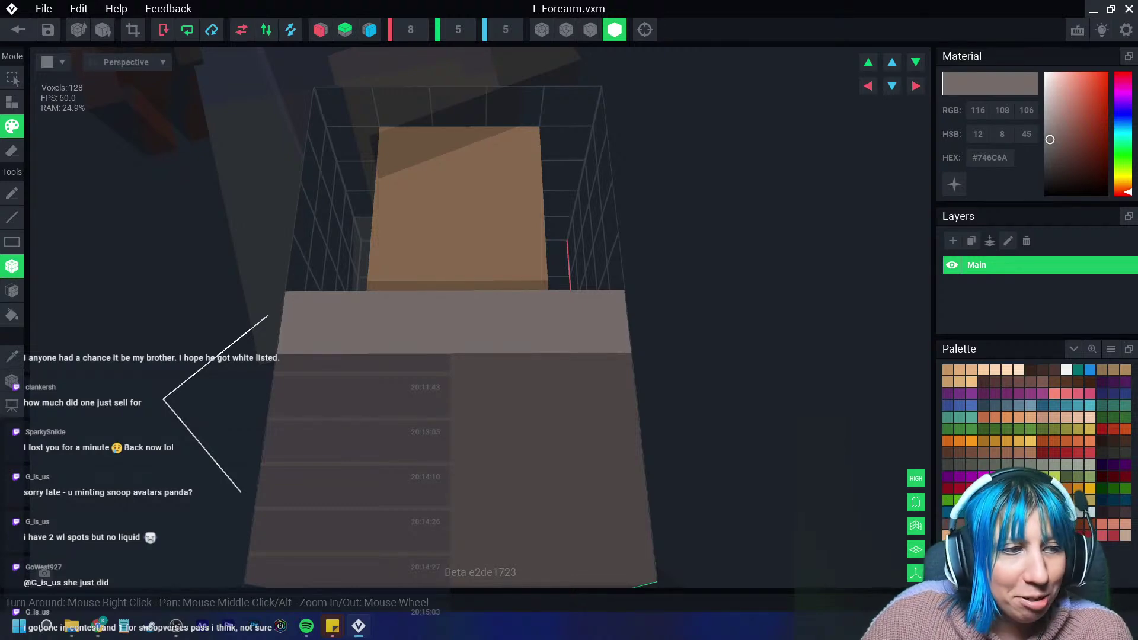
pyautogui.click(18, 30)
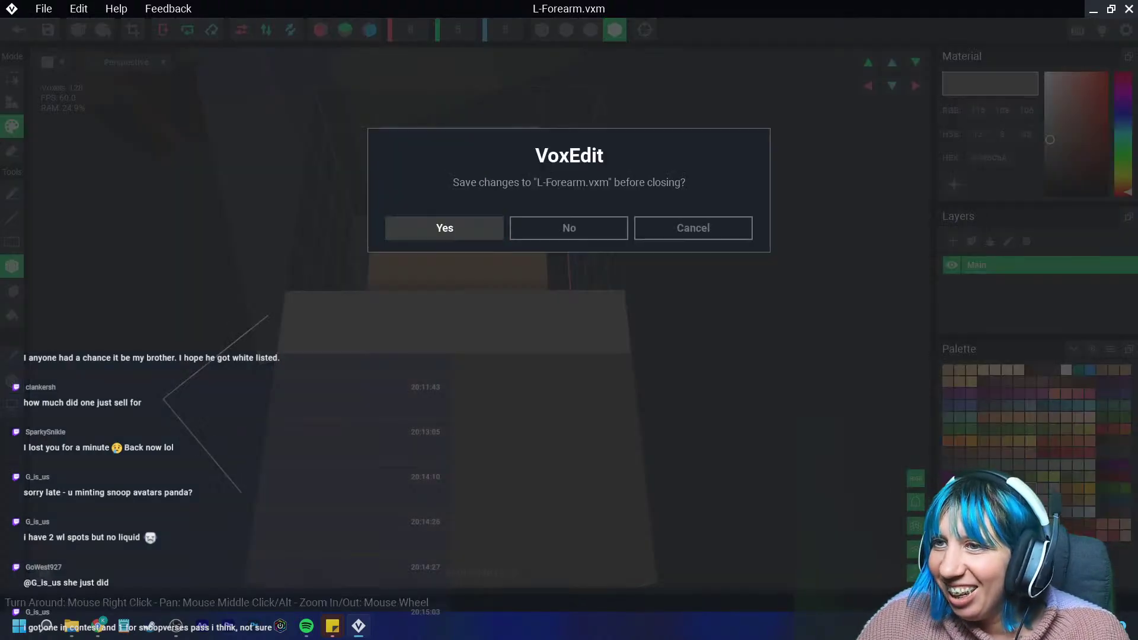
pyautogui.press('Return')
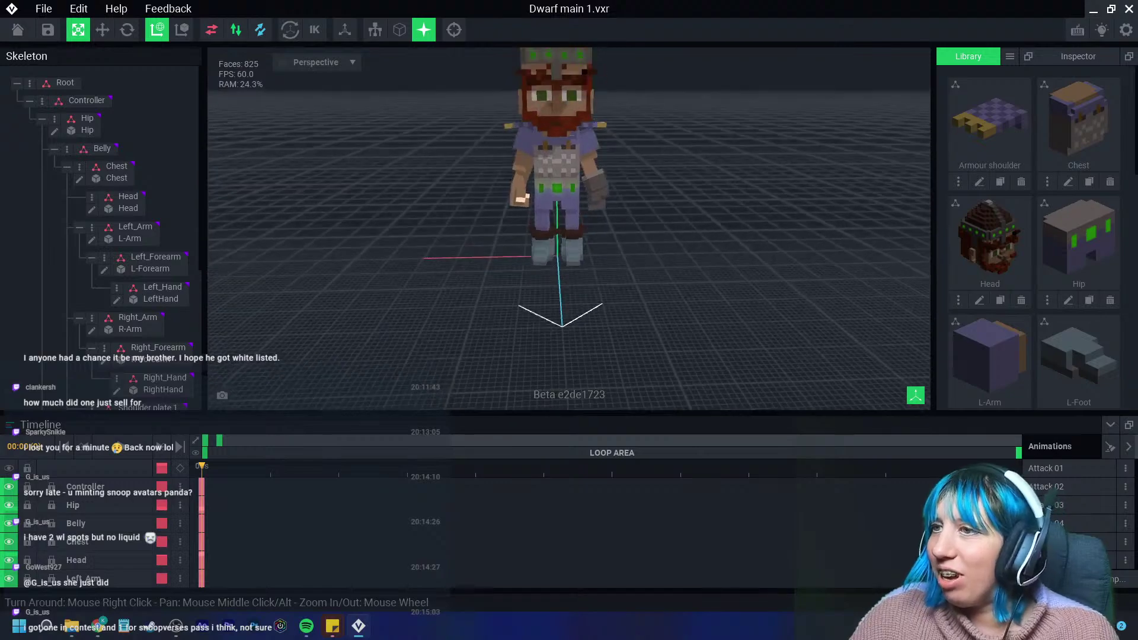
# Inspect the left cuff on the rigged dwarf and duplicate the LeftHand model under the name Rhand.
pyautogui.scroll(2, 518, 216)
pyautogui.moveTo(518, 216); pyautogui.dragTo(518, 216, button='right')
pyautogui.scroll(3, 518, 215)
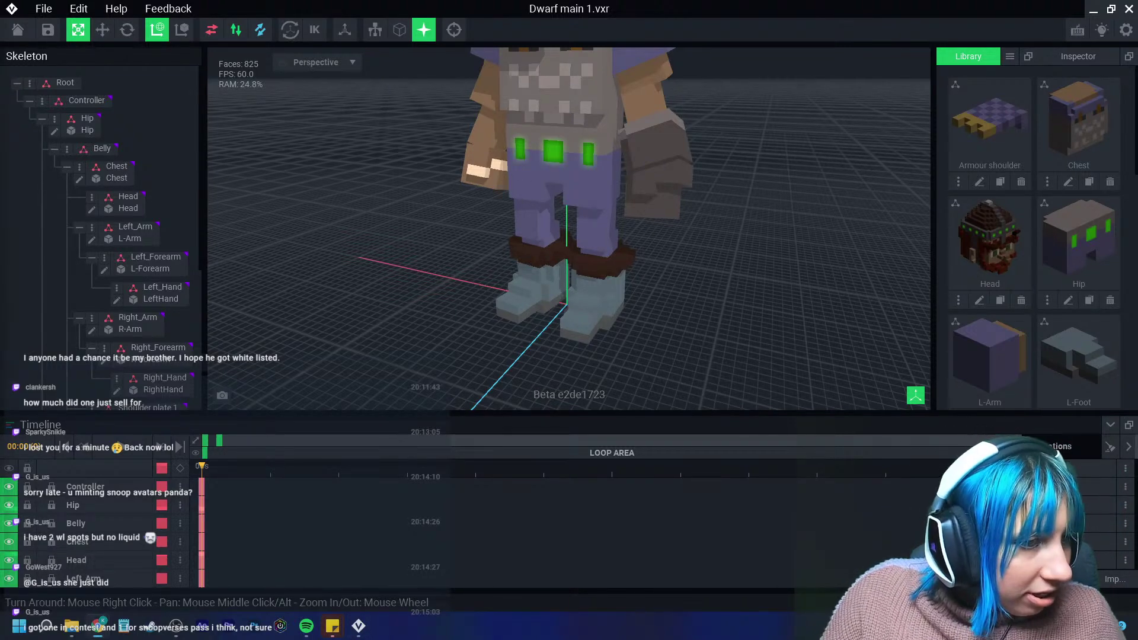
pyautogui.moveTo(463, 213); pyautogui.dragTo(561, 216, button='right')
pyautogui.scroll(3, 584, 229)
pyautogui.moveTo(753, 222); pyautogui.dragTo(617, 236, button='right')
pyautogui.moveTo(528, 203); pyautogui.dragTo(628, 204, button='right')
pyautogui.click(628, 204)
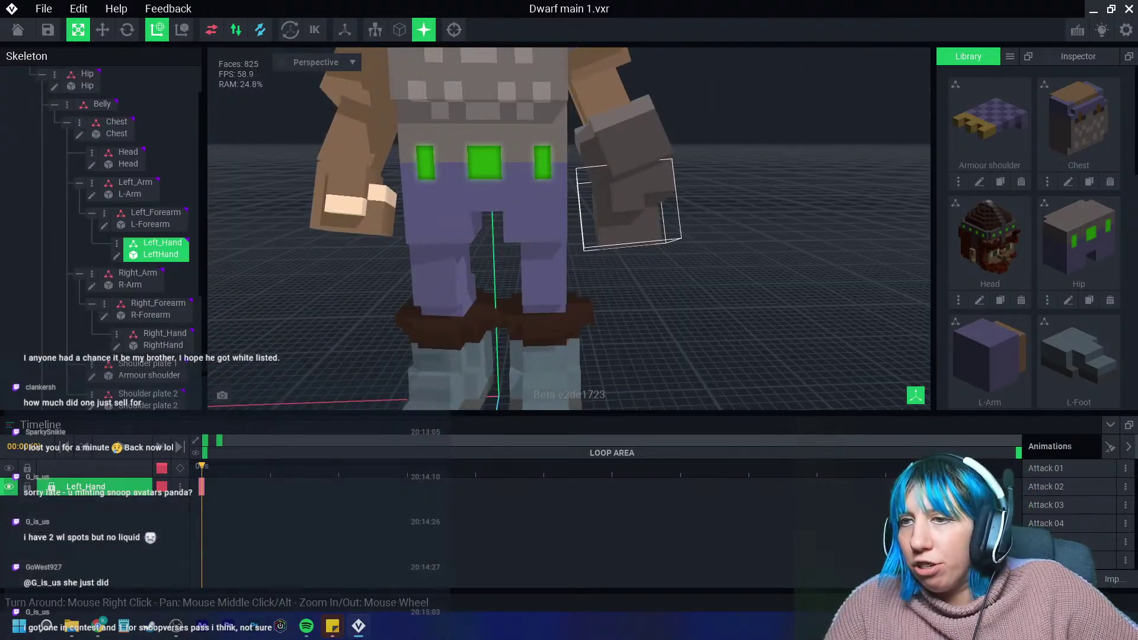
pyautogui.scroll(-3, 1067, 249)
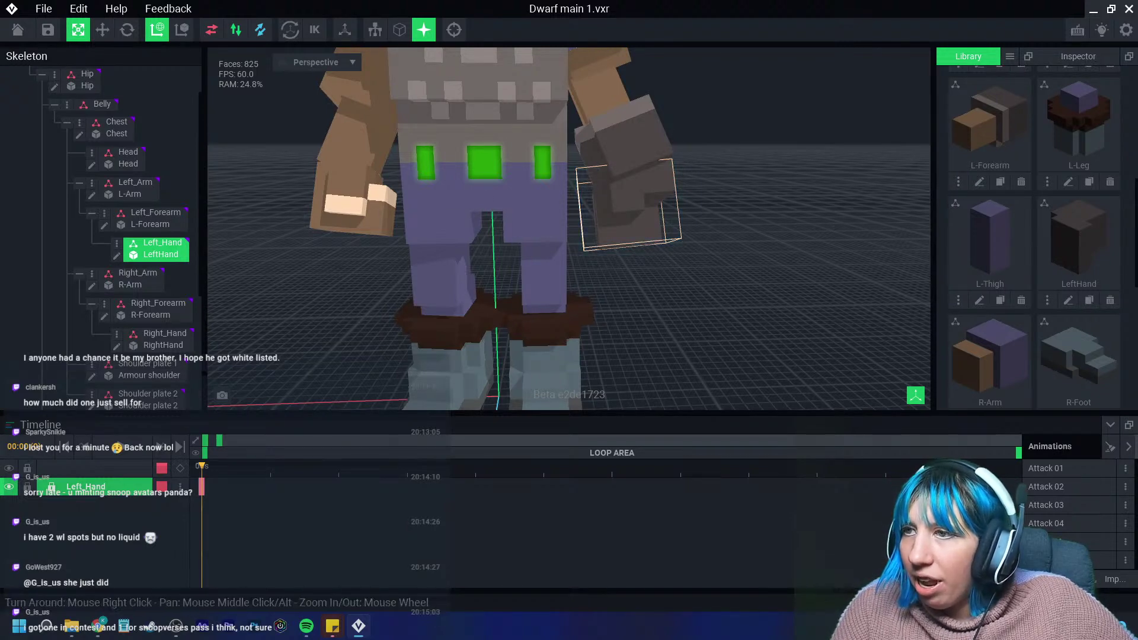
pyautogui.click(1089, 300)
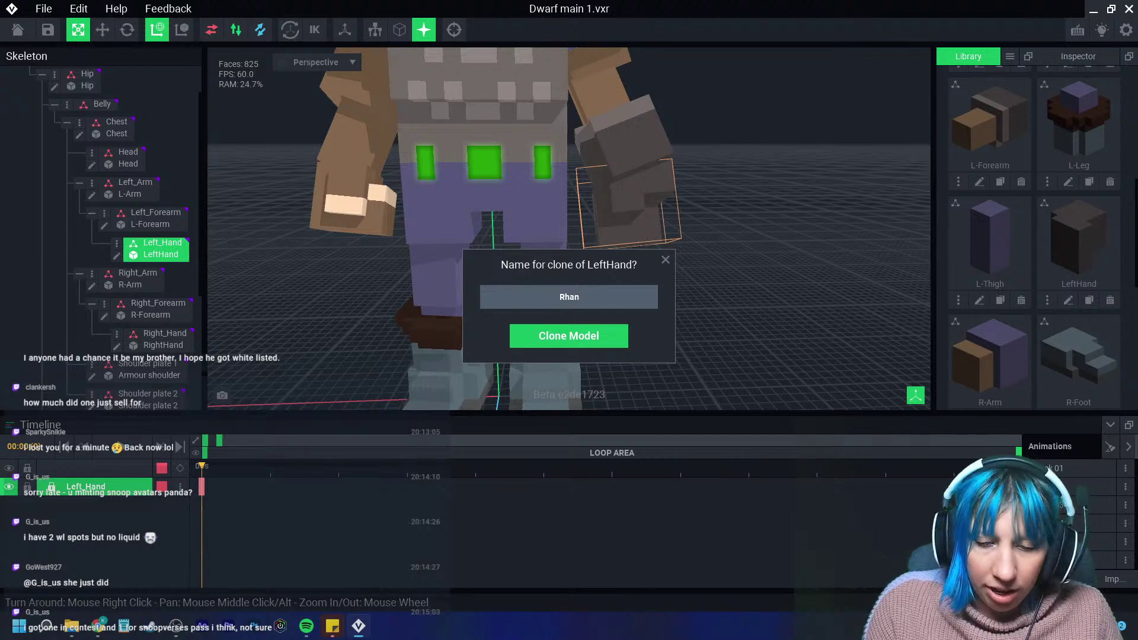
pyautogui.write('Rhan')
pyautogui.press('Return')
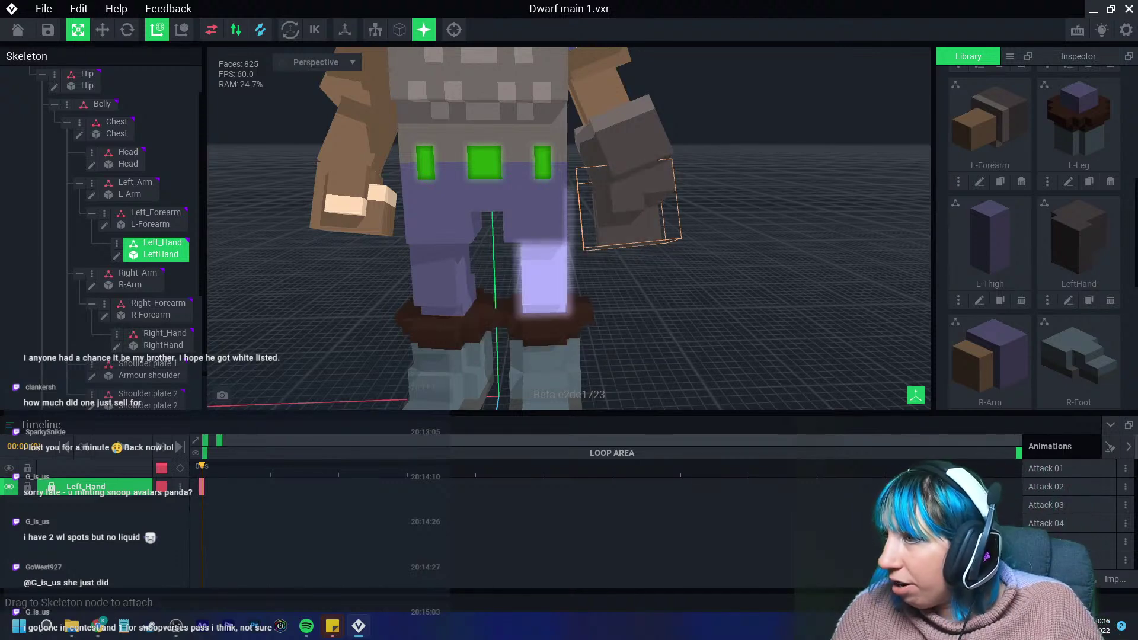
# Find the Rhand model in the library and attach it to the Right_Hand skeleton node in place of the RightHand model.
pyautogui.scroll(-5, 1034, 237)
pyautogui.scroll(6, 1034, 238)
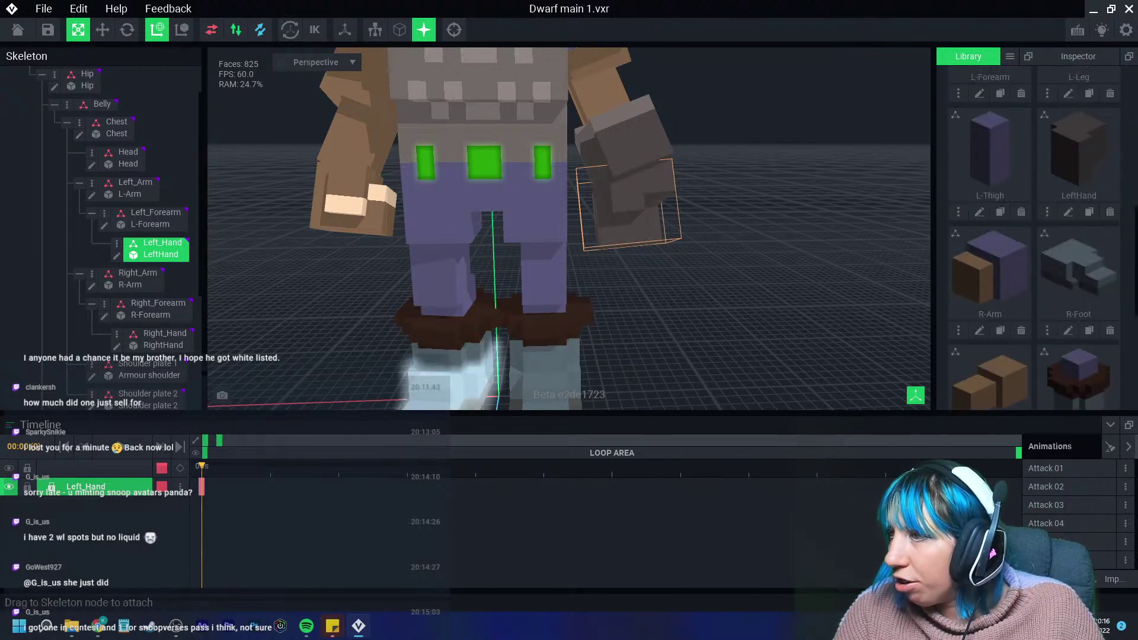
pyautogui.scroll(-3, 1034, 237)
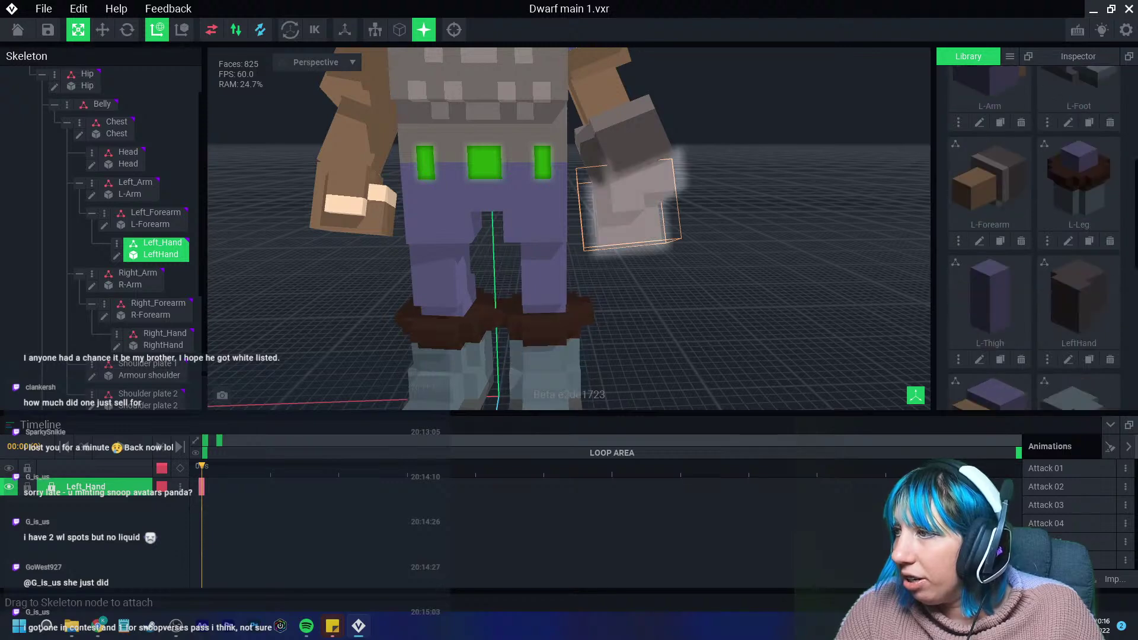
pyautogui.scroll(-4, 1034, 237)
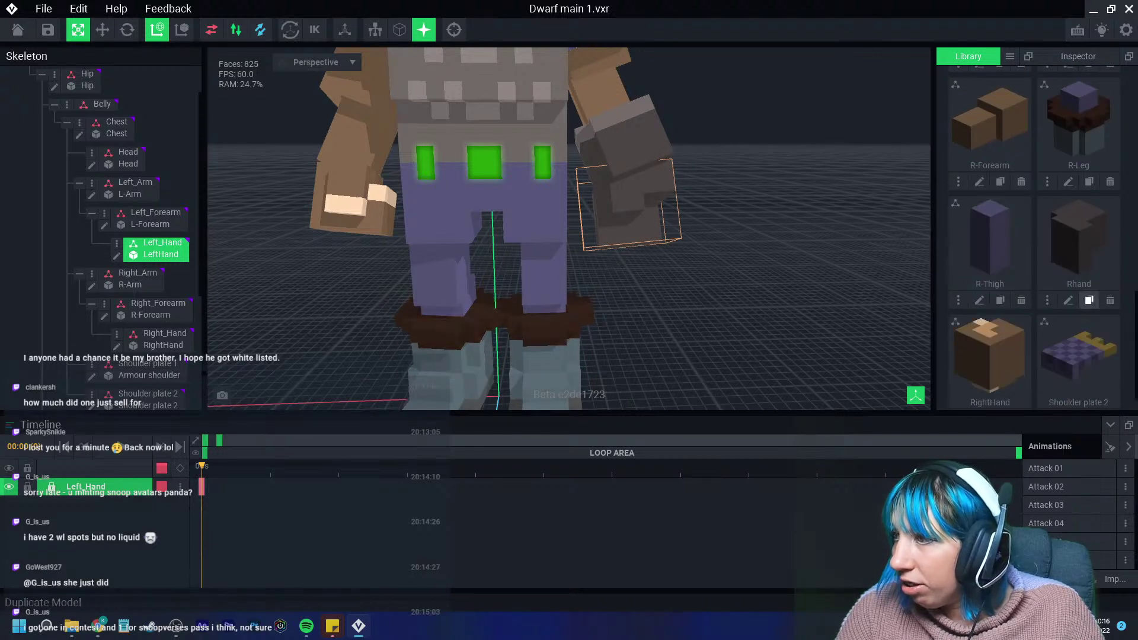
pyautogui.moveTo(1079, 243); pyautogui.dragTo(154, 345)
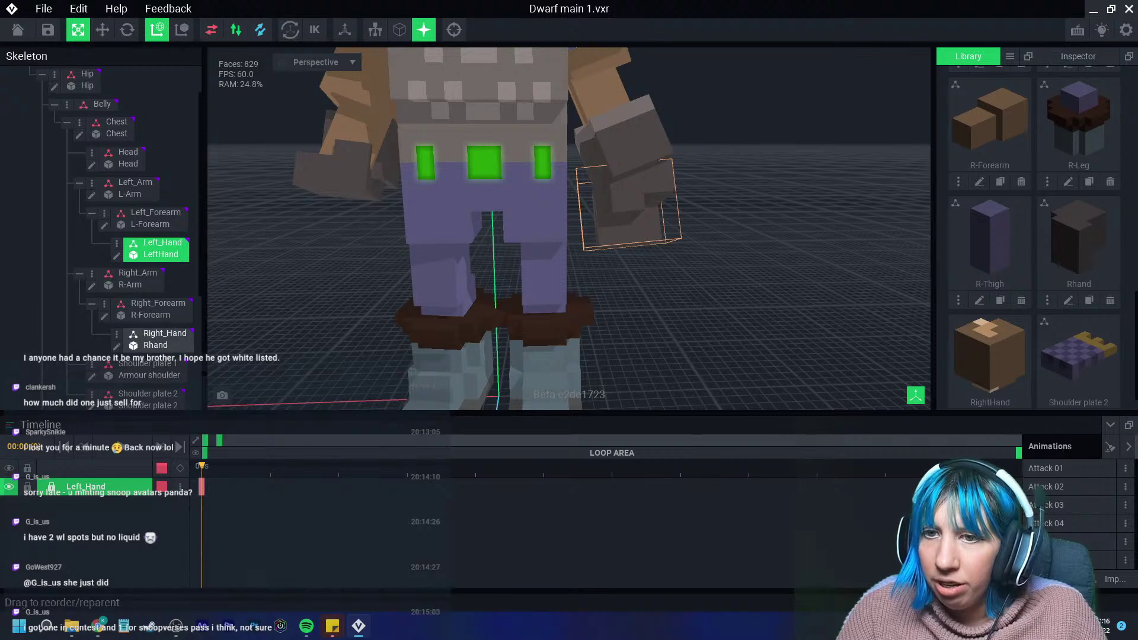
# Open the Rhand model, flip it along the X axis, and save it while returning to the rig.
pyautogui.click(116, 347)
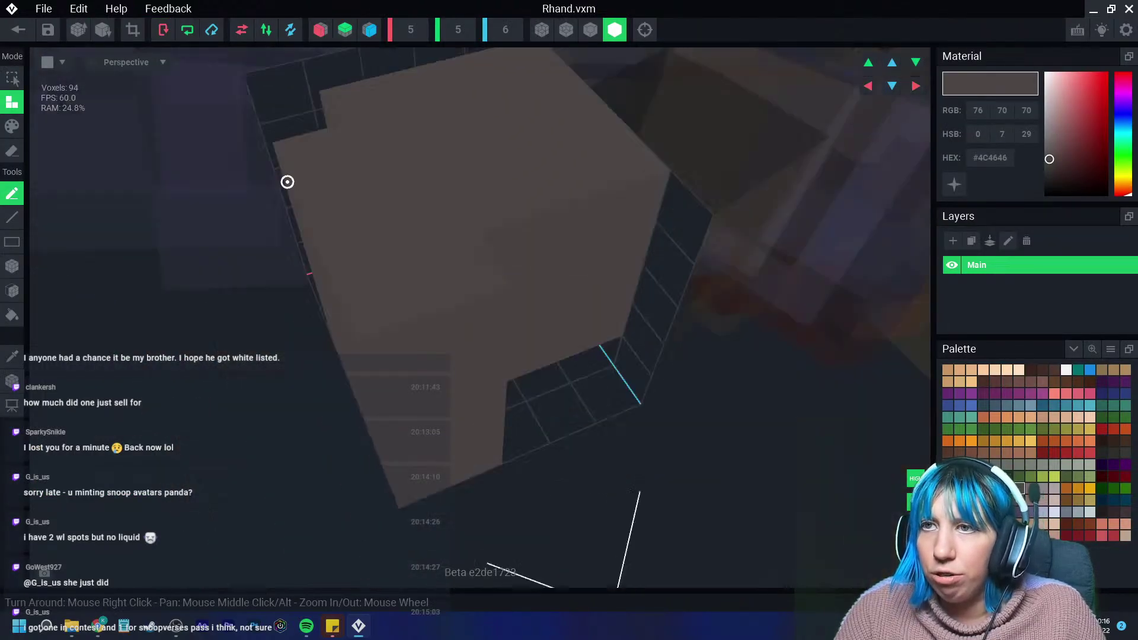
pyautogui.moveTo(350, 217); pyautogui.dragTo(471, 265, button='right')
pyautogui.click(241, 29)
pyautogui.click(18, 29)
pyautogui.click(445, 228)
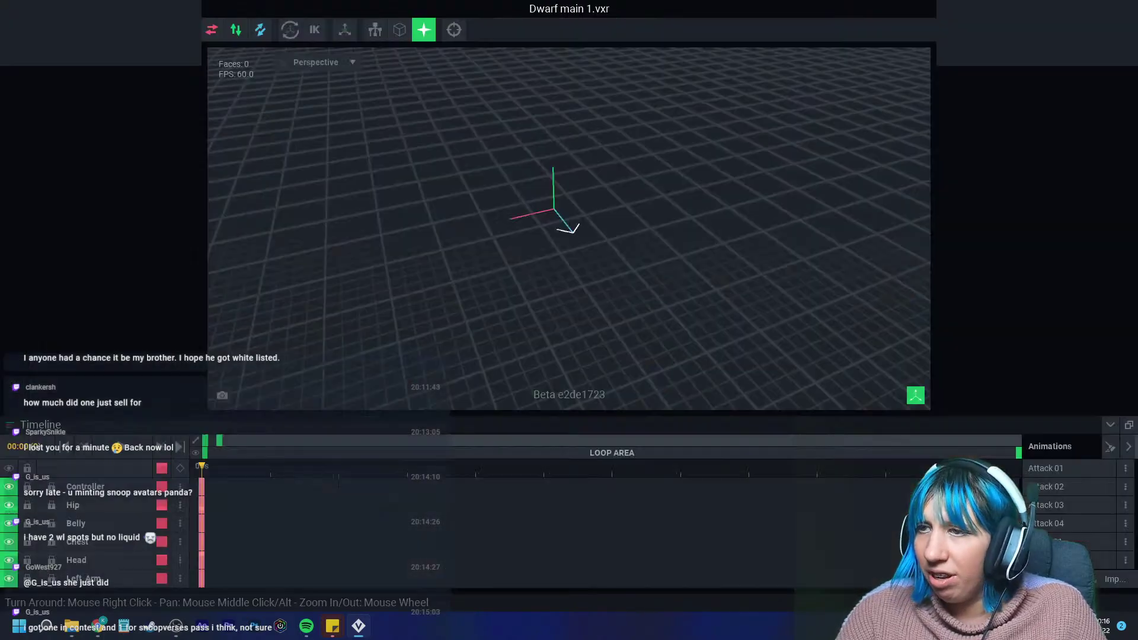
# Check the gloved right hand on the dwarf and open the R-Forearm model for editing.
pyautogui.click(514, 172)
pyautogui.scroll(10, 492, 236)
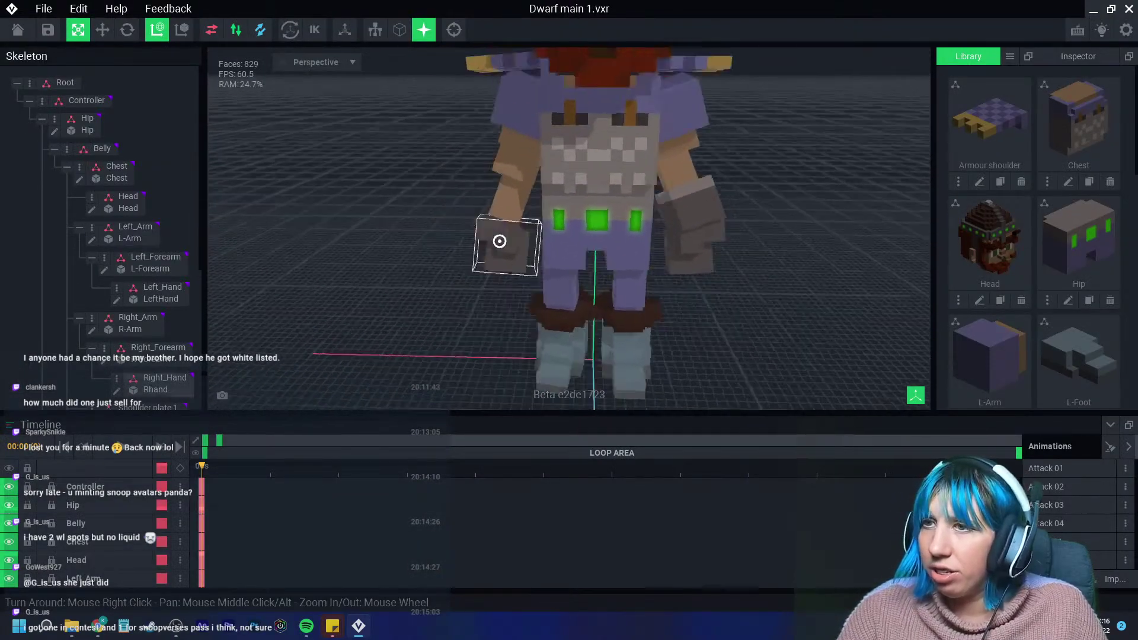
pyautogui.moveTo(492, 235); pyautogui.dragTo(508, 234, button='right')
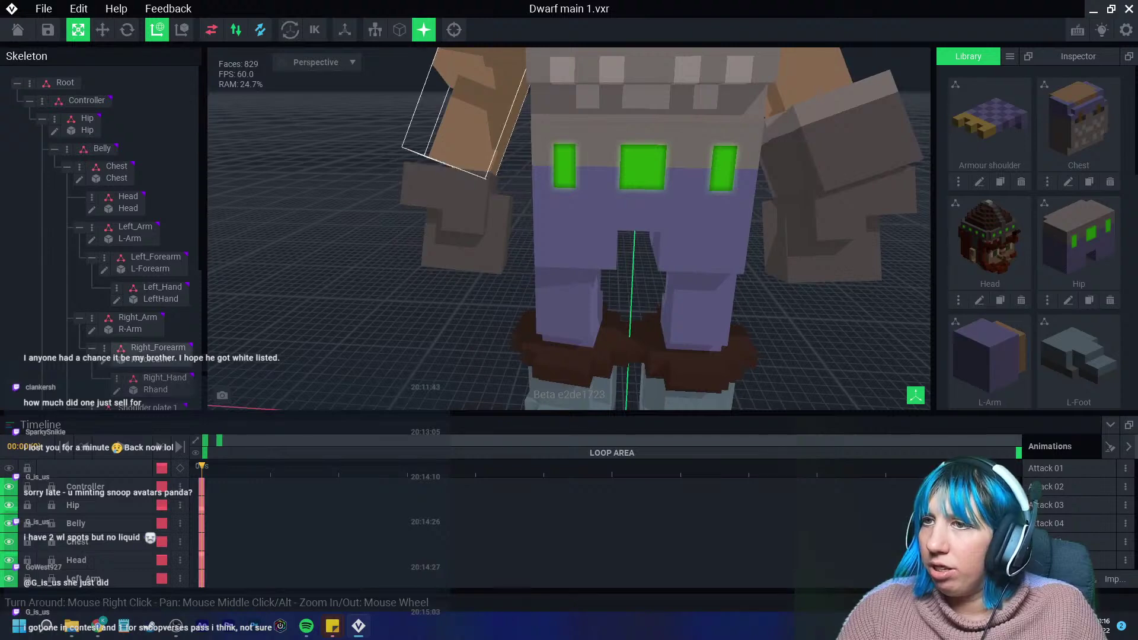
pyautogui.click(468, 118)
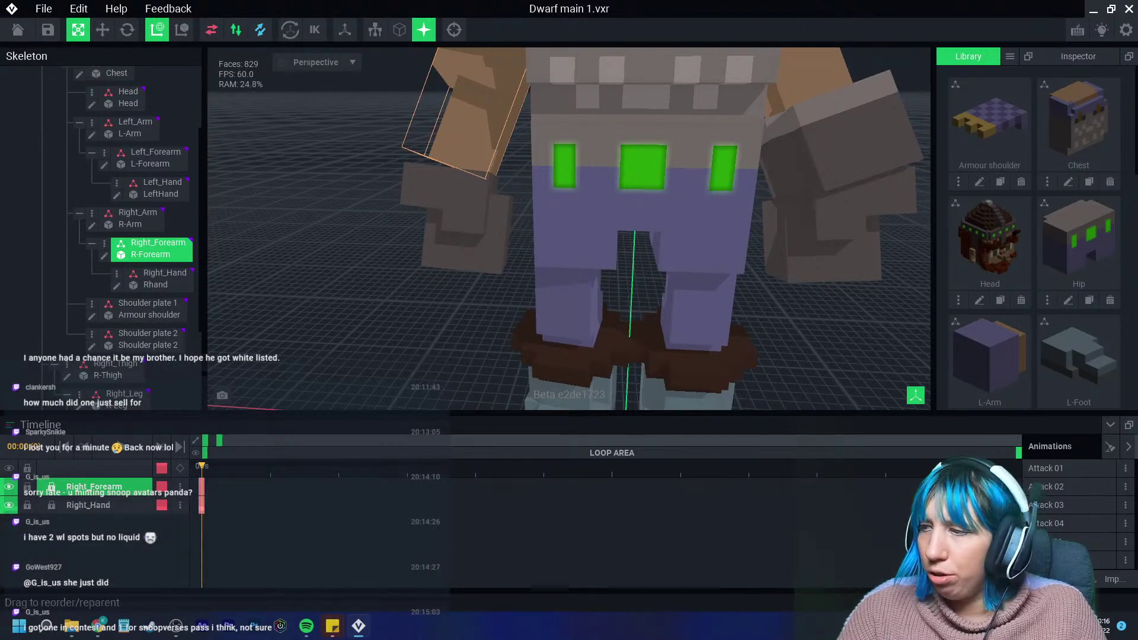
pyautogui.doubleClick(469, 119)
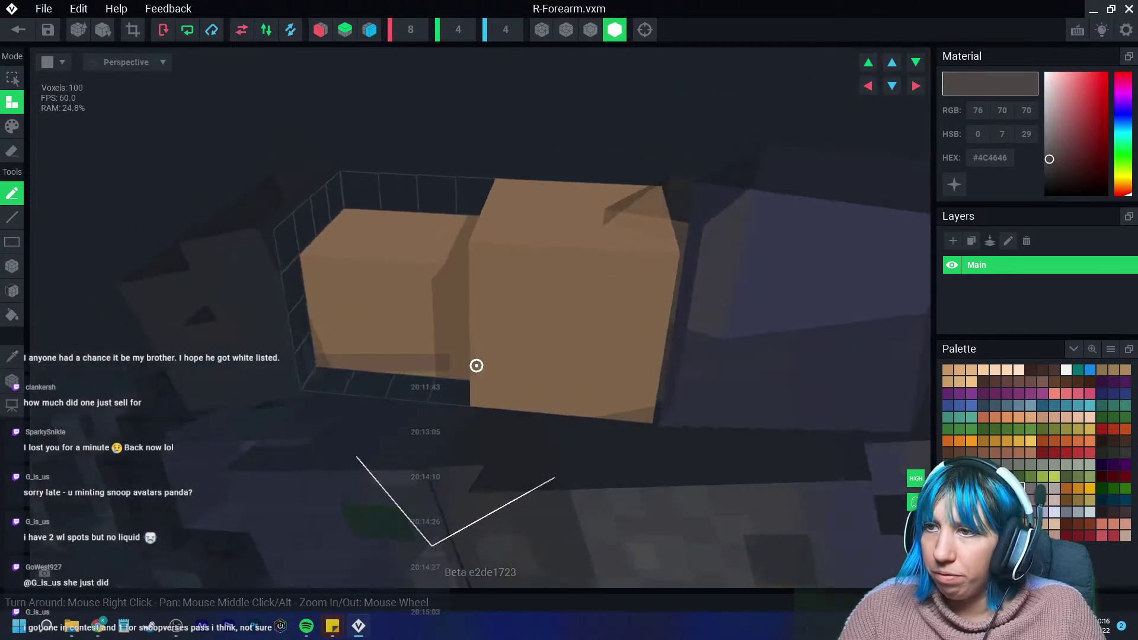
# Add a 3 by 3 voxel dark grey box on the upper side of the R-Forearm's wrist end, save and return to the rig.
pyautogui.click(11, 266)
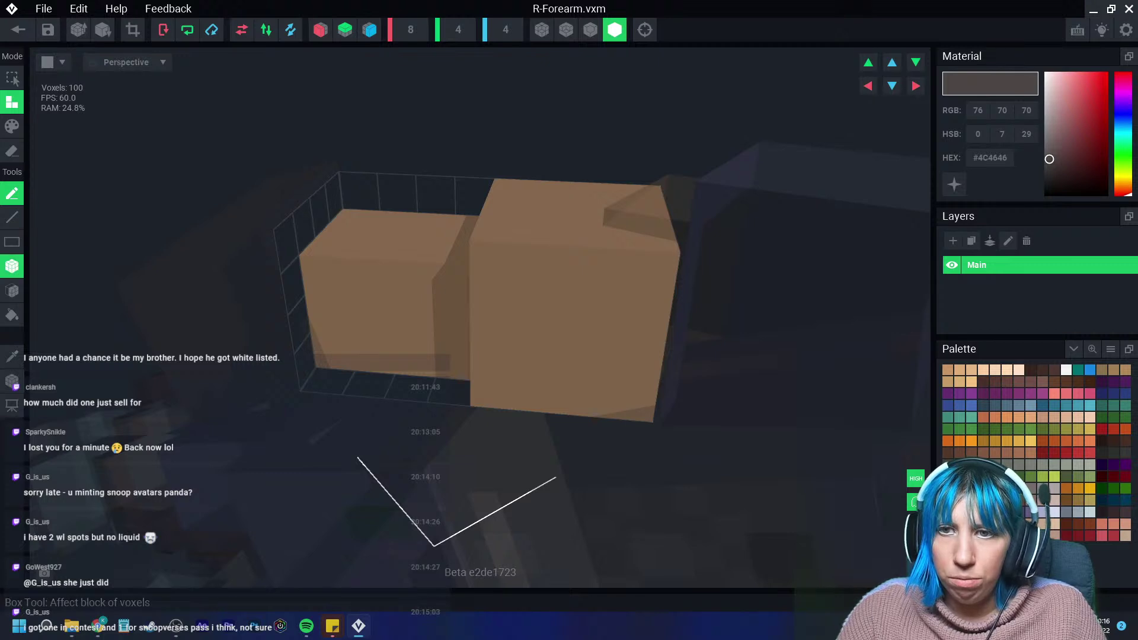
pyautogui.moveTo(291, 279)
pyautogui.mouseDown(button='right')
pyautogui.moveTo(302, 277)
pyautogui.moveTo(321, 225)
pyautogui.mouseUp(button='right')
pyautogui.moveTo(321, 208); pyautogui.dragTo(321, 243)
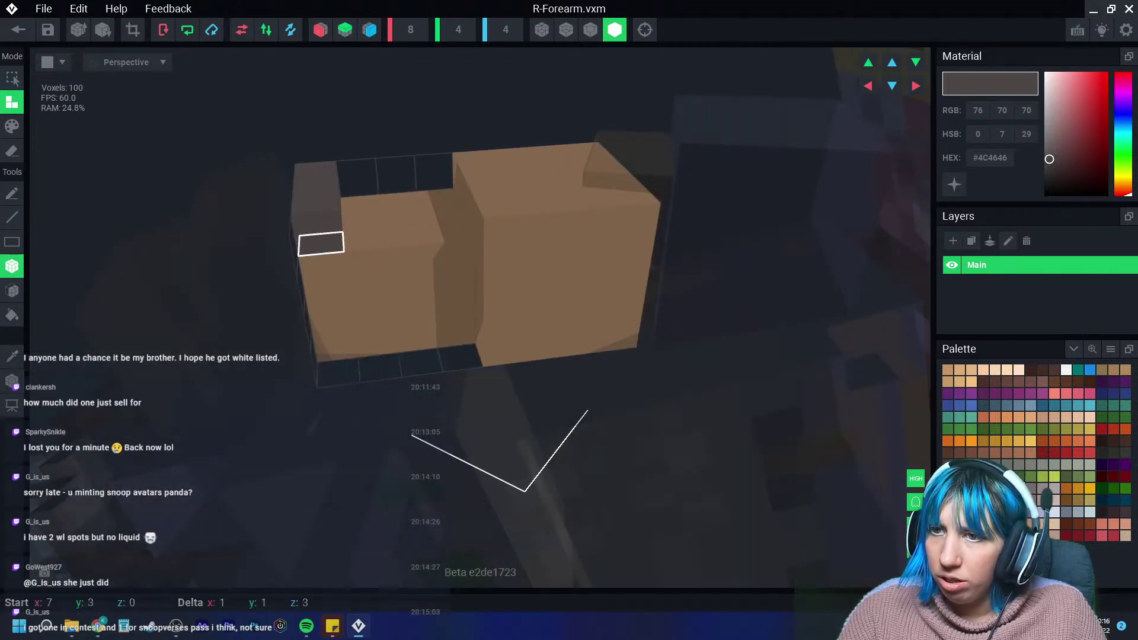
pyautogui.moveTo(409, 236); pyautogui.dragTo(409, 237)
pyautogui.moveTo(501, 315); pyautogui.dragTo(557, 310, button='right')
pyautogui.scroll(-5, 557, 310)
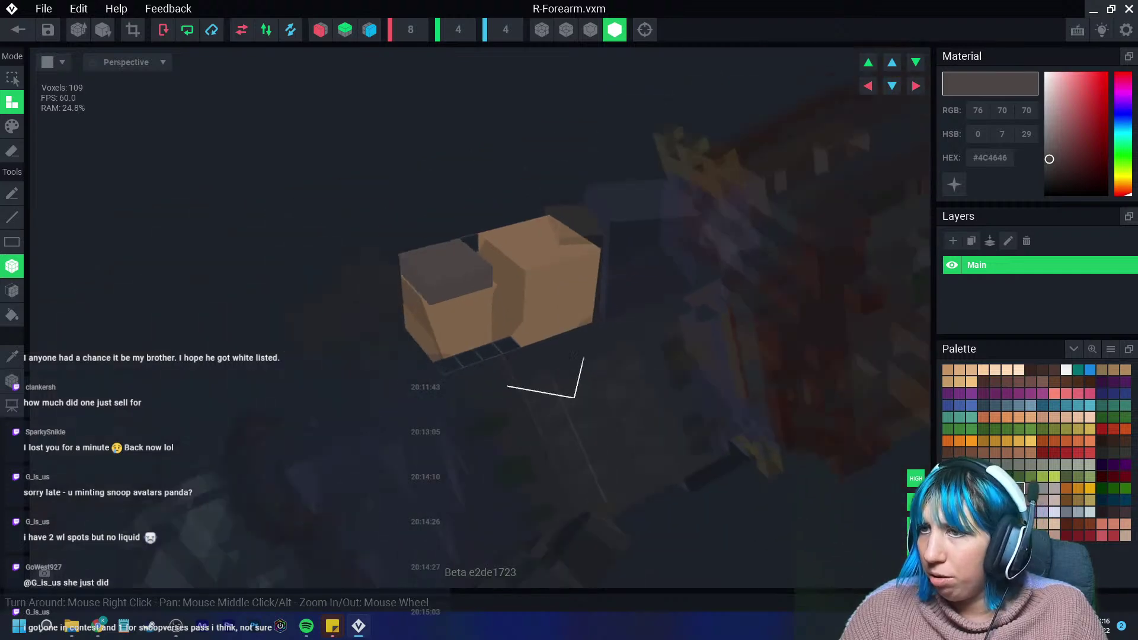
pyautogui.moveTo(556, 310); pyautogui.dragTo(380, 264, button='middle')
pyautogui.moveTo(611, 350); pyautogui.dragTo(556, 311, button='right')
pyautogui.click(18, 29)
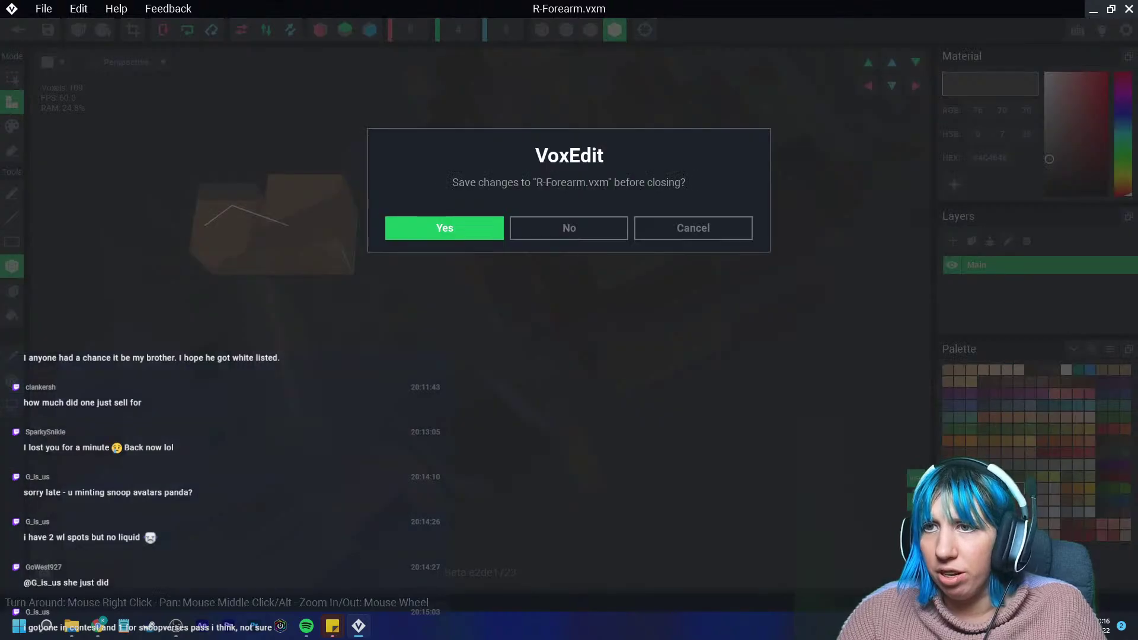
pyautogui.click(444, 228)
# Open the L-Forearm model, examine its two-tone cuff from several angles as a reference, and return to the rig.
pyautogui.click(150, 254)
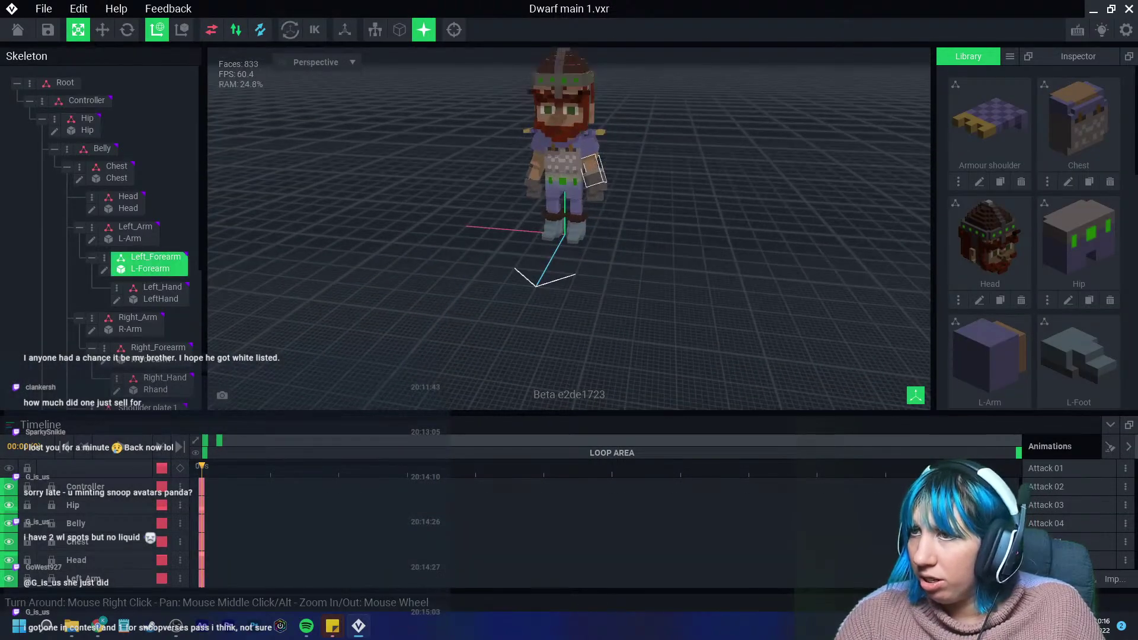
pyautogui.click(103, 256)
pyautogui.moveTo(401, 236); pyautogui.dragTo(482, 231, button='right')
pyautogui.scroll(3, 625, 296)
pyautogui.moveTo(625, 296); pyautogui.dragTo(612, 275, button='right')
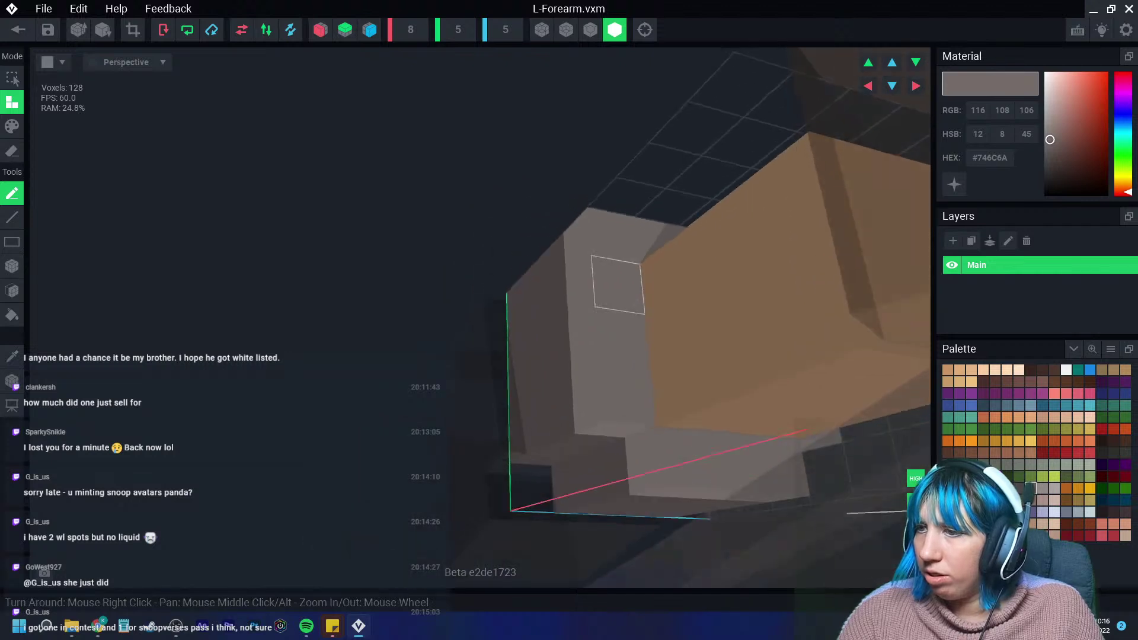
pyautogui.moveTo(686, 457); pyautogui.dragTo(707, 400, button='right')
pyautogui.scroll(3, 722, 415)
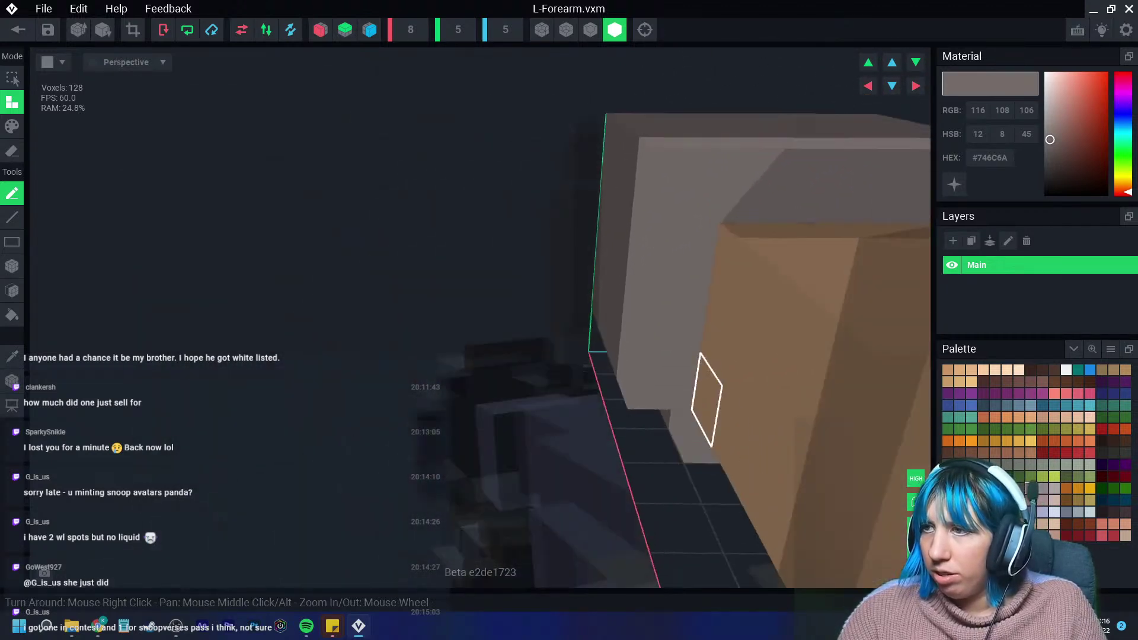
pyautogui.moveTo(680, 256); pyautogui.dragTo(673, 288, button='right')
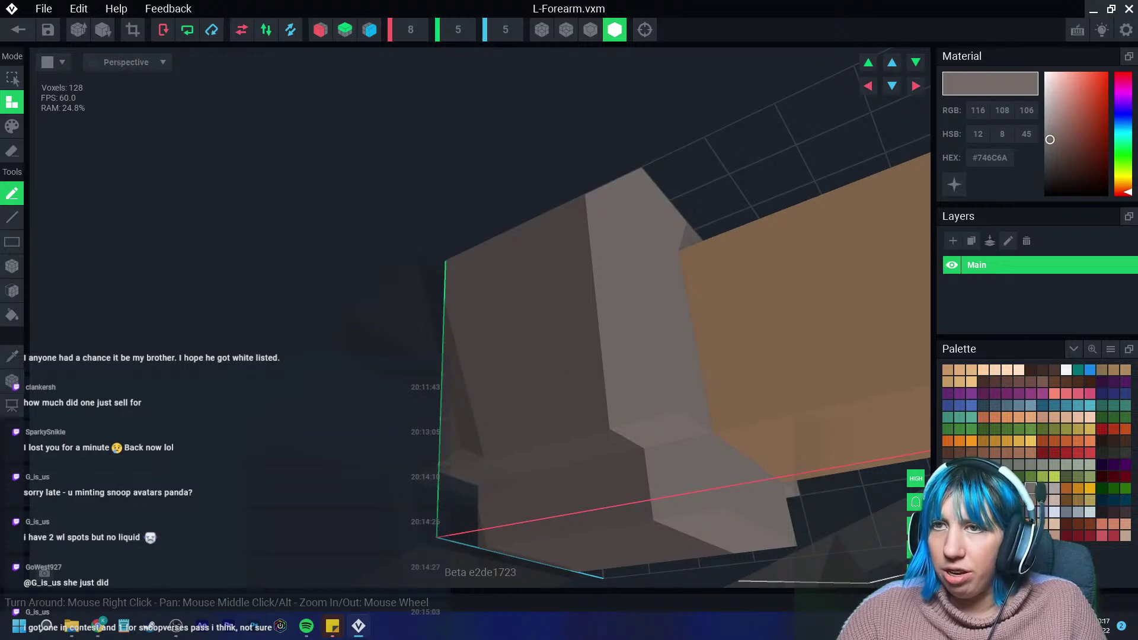
pyautogui.click(18, 30)
pyautogui.click(442, 226)
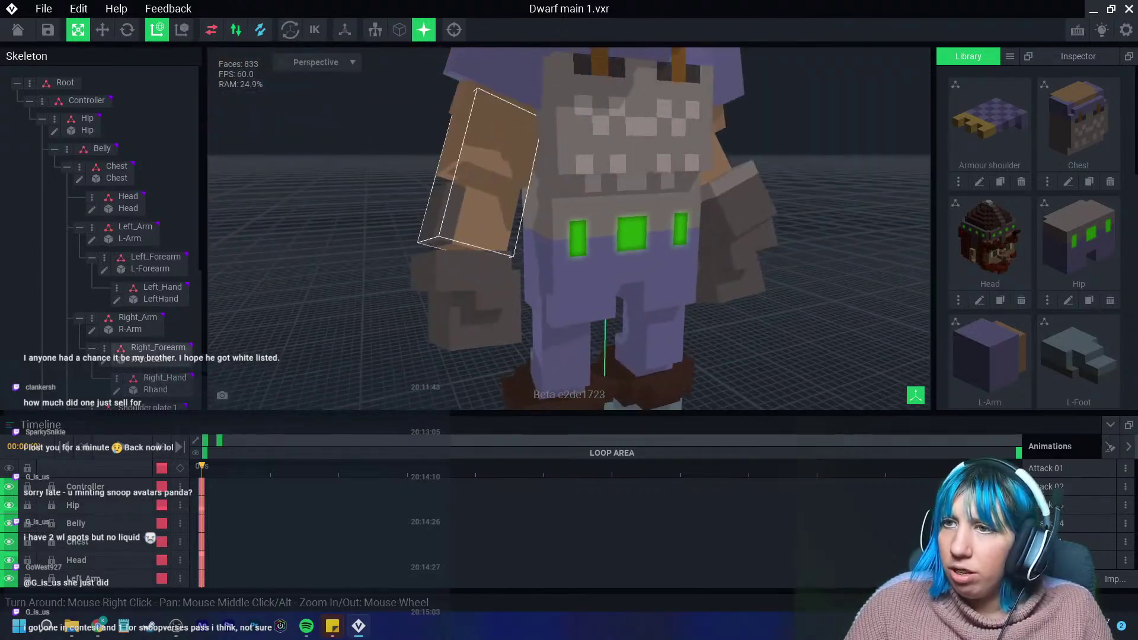
# Reopen the R-Forearm model in painting mode and pick the dark grey #4C4646 from its wrist voxels.
pyautogui.moveTo(453, 196); pyautogui.dragTo(494, 108, button='right')
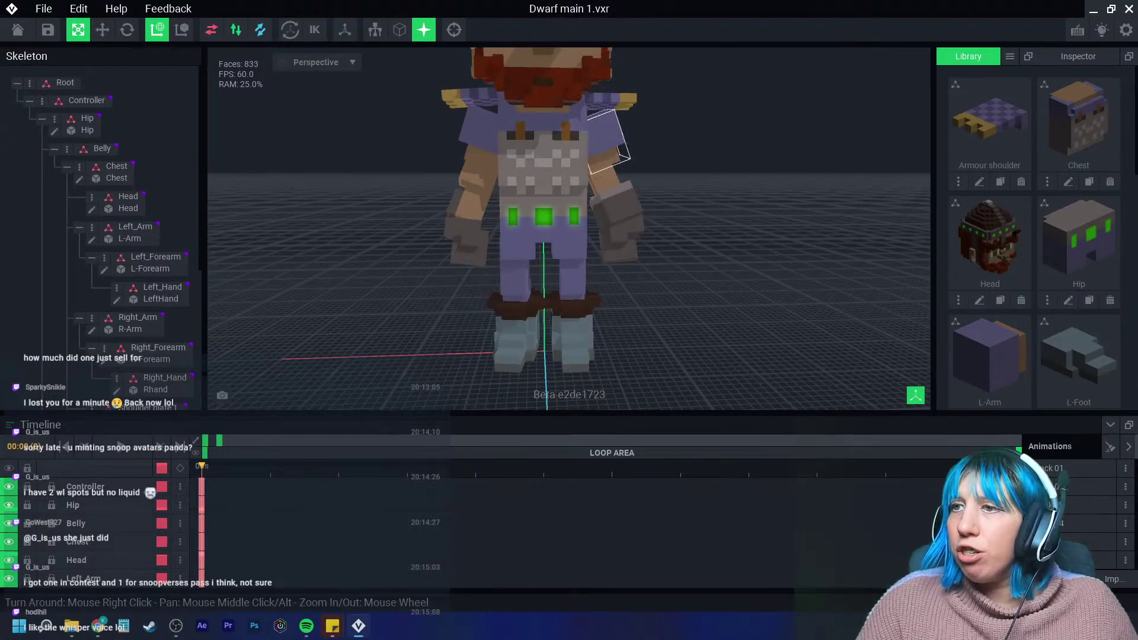
pyautogui.moveTo(474, 225); pyautogui.dragTo(704, 408, button='right')
pyautogui.click(516, 110)
pyautogui.click(104, 256)
pyautogui.moveTo(447, 204); pyautogui.dragTo(483, 191, button='right')
pyautogui.click(12, 127)
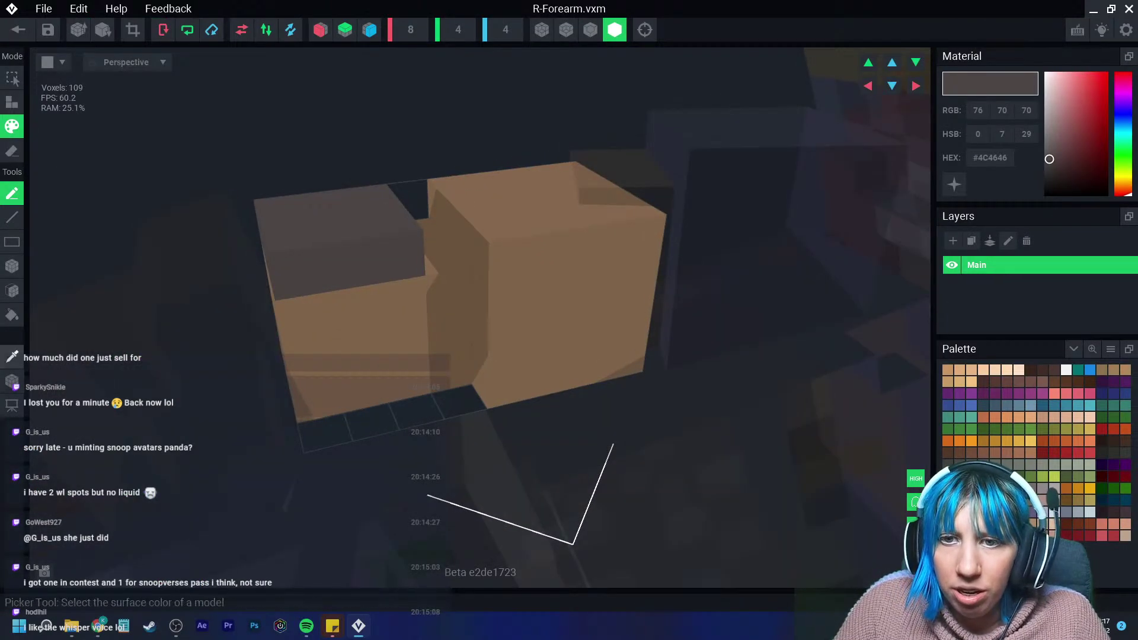
pyautogui.click(12, 357)
pyautogui.click(348, 265)
# Paint the skin-coloured voxels on the long side of the R-Forearm's wrist section dark grey #4C4646.
pyautogui.moveTo(348, 265); pyautogui.dragTo(323, 246, button='right')
pyautogui.moveTo(304, 270); pyautogui.dragTo(405, 414)
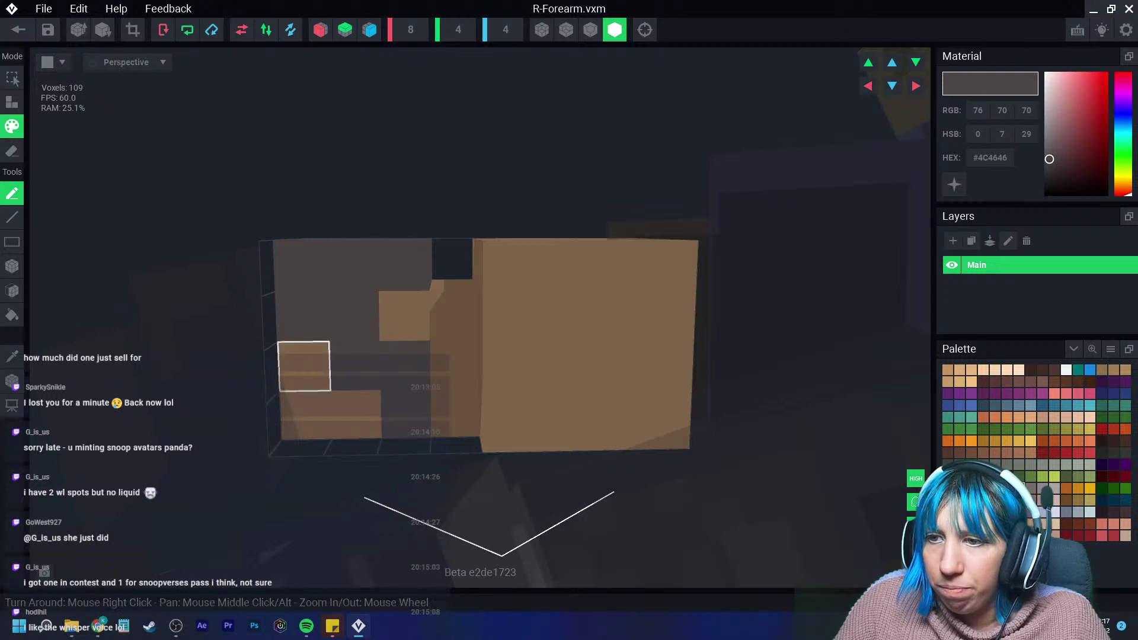
pyautogui.press('b')
pyautogui.moveTo(350, 267); pyautogui.dragTo(406, 414)
pyautogui.moveTo(406, 414); pyautogui.dragTo(361, 385, button='right')
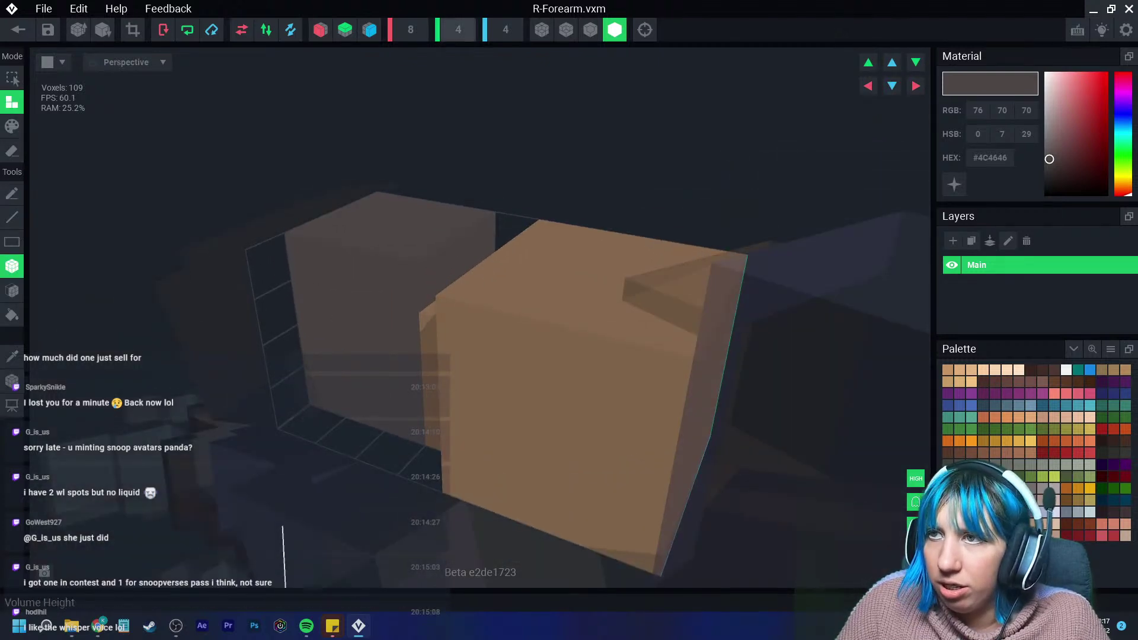
# Show the model edges and add a 3 by 4 voxel dark grey box along the painted side of the R-Forearm's wrist.
pyautogui.click(590, 29)
pyautogui.moveTo(274, 283); pyautogui.dragTo(291, 275, button='right')
pyautogui.moveTo(291, 275); pyautogui.dragTo(404, 413)
# Check the R-Forearm's cuff from other angles and set the volume's Y height to 5 voxels.
pyautogui.moveTo(405, 413); pyautogui.dragTo(498, 258, button='right')
pyautogui.moveTo(476, 409); pyautogui.dragTo(437, 337, button='right')
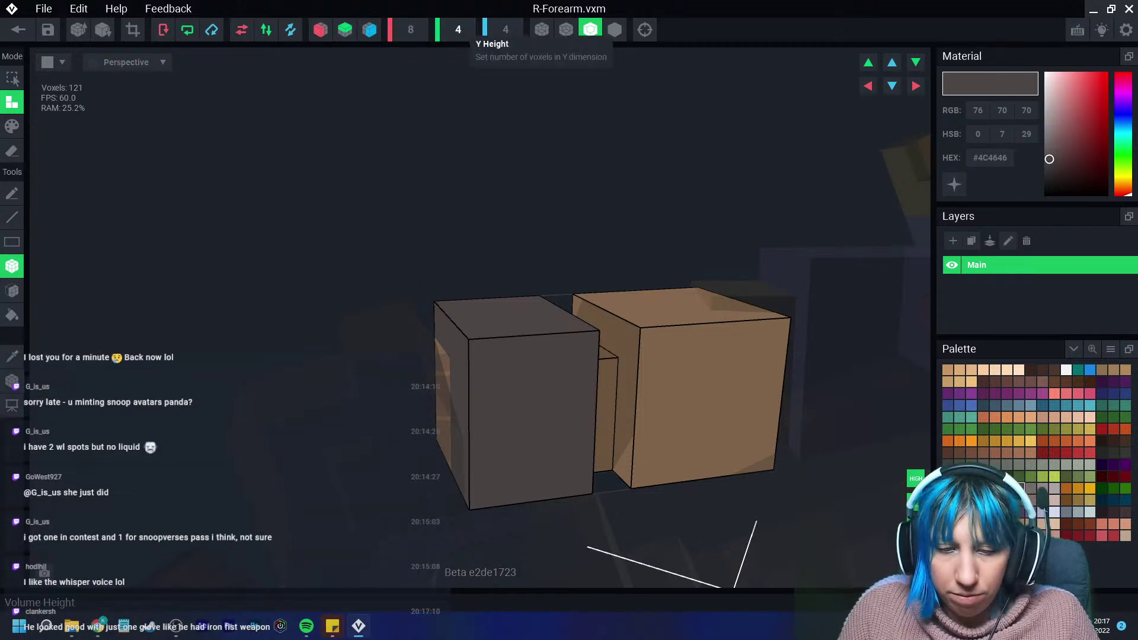
pyautogui.click(458, 30)
pyautogui.write('5')
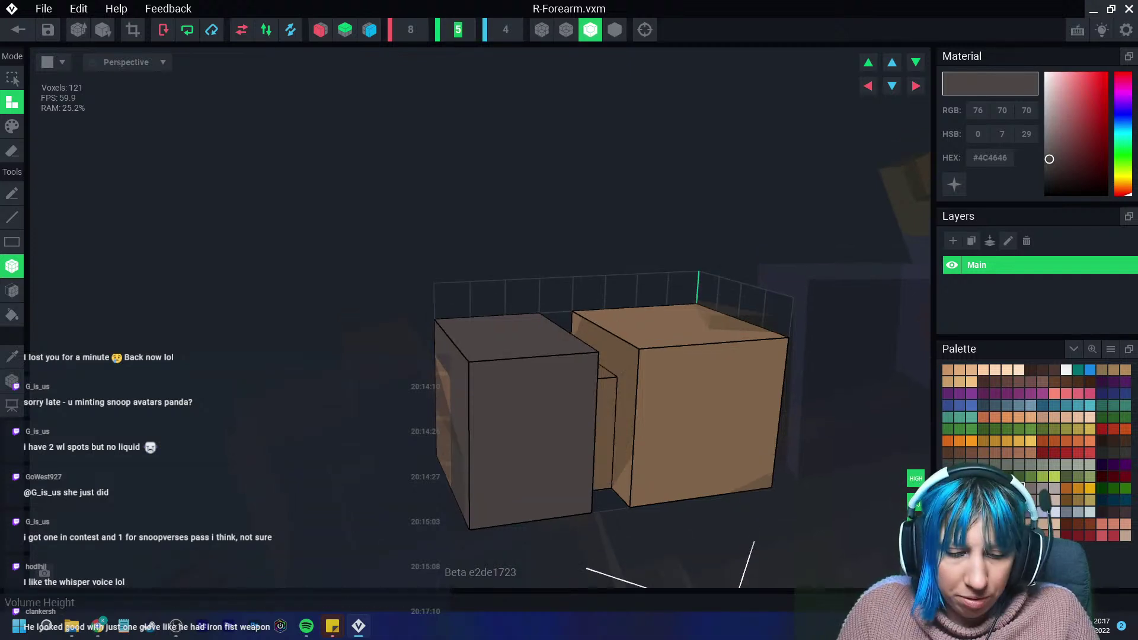
# Set the R-Forearm volume's Y height to 6 and Z depth to 6 voxels.
pyautogui.write('6')
pyautogui.press('Tab')
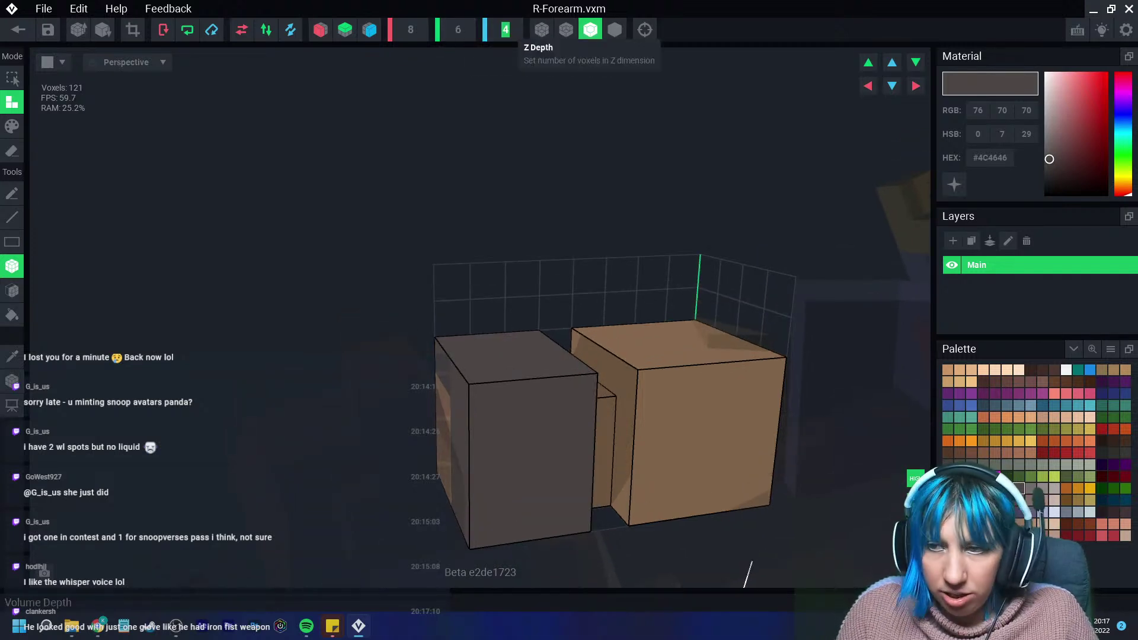
pyautogui.write('6')
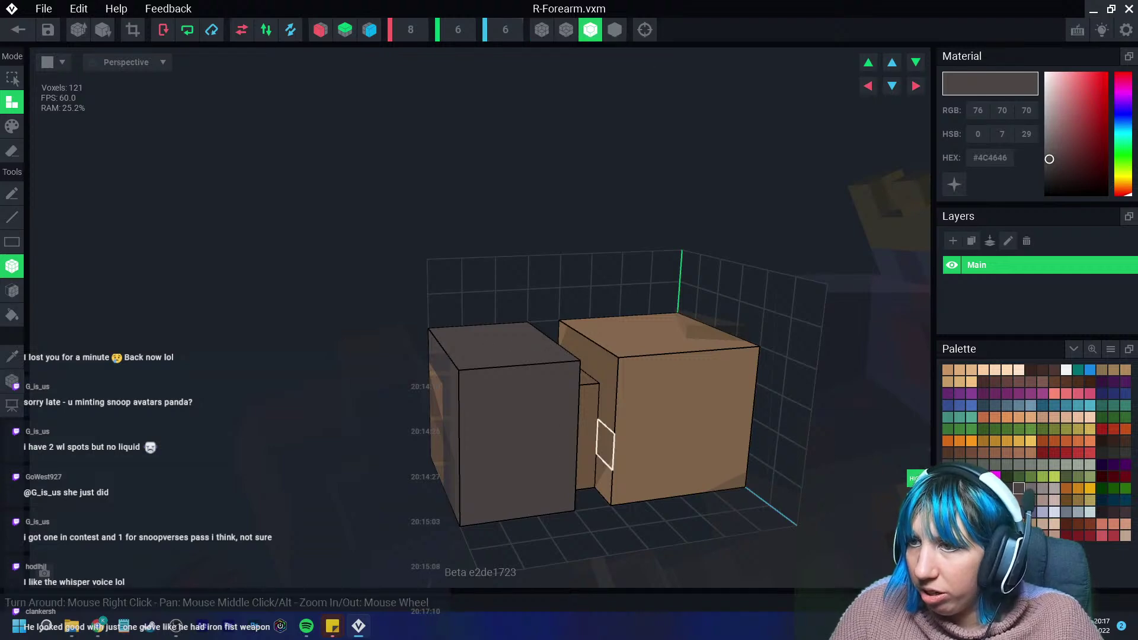
pyautogui.moveTo(688, 415); pyautogui.dragTo(635, 416, button='right')
pyautogui.scroll(-4, 634, 416)
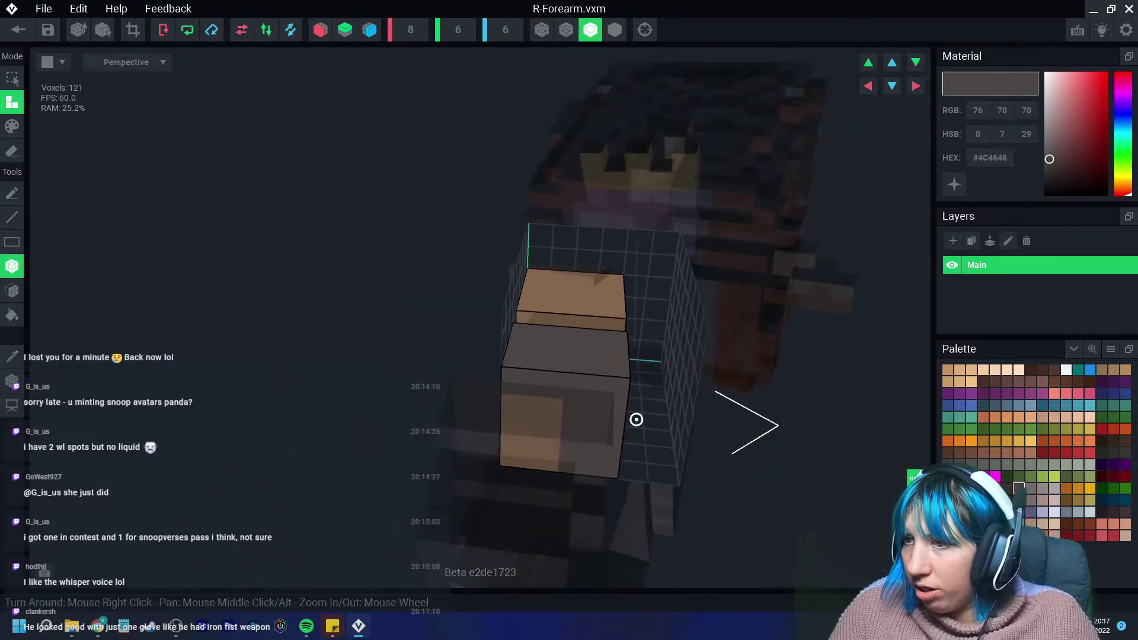
# Shift the R-Forearm's voxels up by one inside the volume and raise the pivot point along Y to match.
pyautogui.click(869, 62)
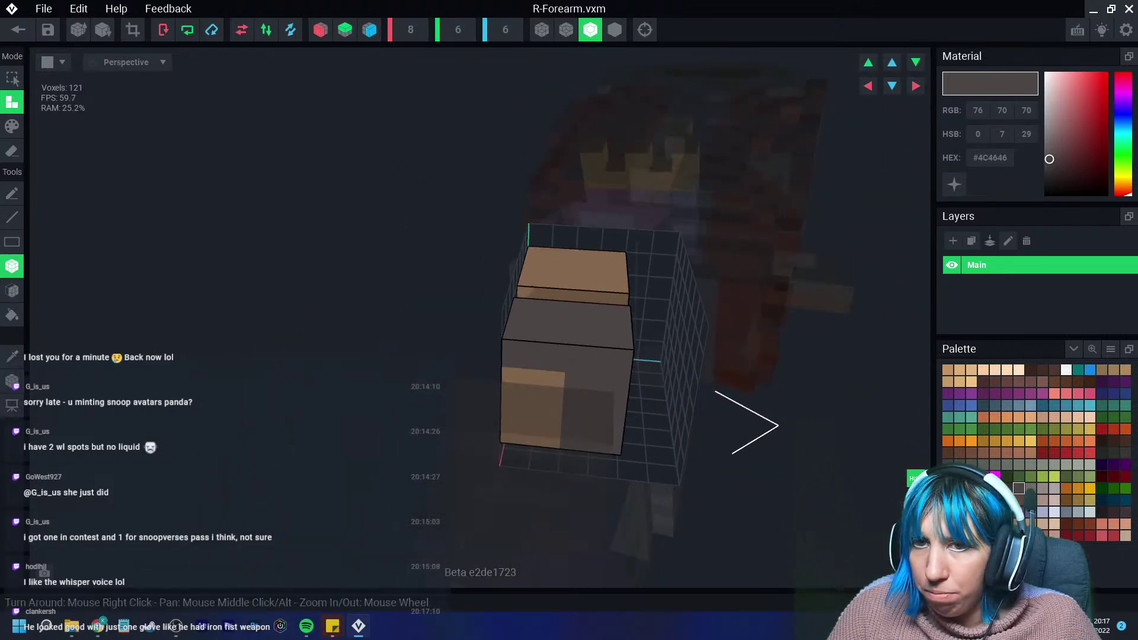
pyautogui.click(12, 382)
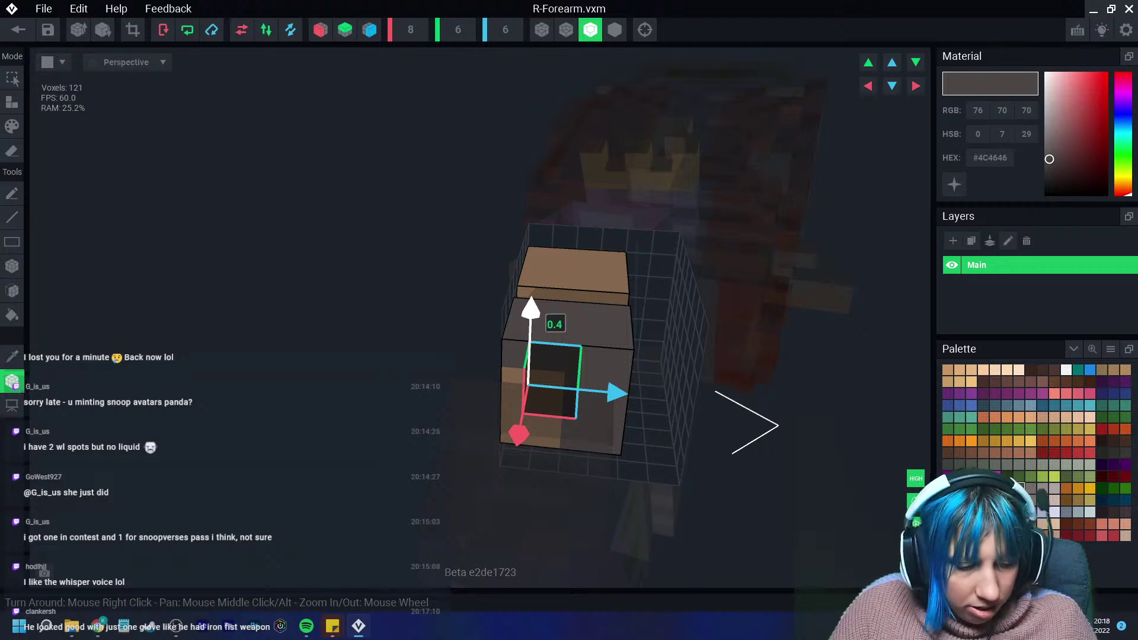
pyautogui.moveTo(531, 307); pyautogui.dragTo(532, 288)
pyautogui.moveTo(590, 381); pyautogui.dragTo(590, 381, button='right')
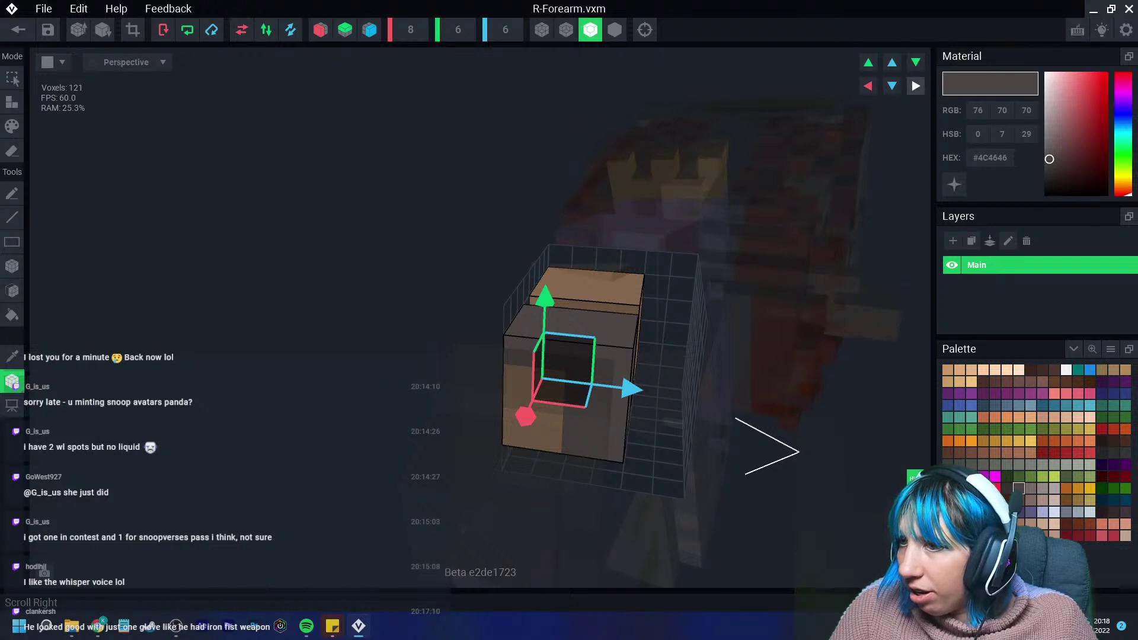
# Shift the R-Forearm's voxels toward the front inside the volume and move the pivot point along Z to 1.5.
pyautogui.click(915, 85)
pyautogui.click(893, 86)
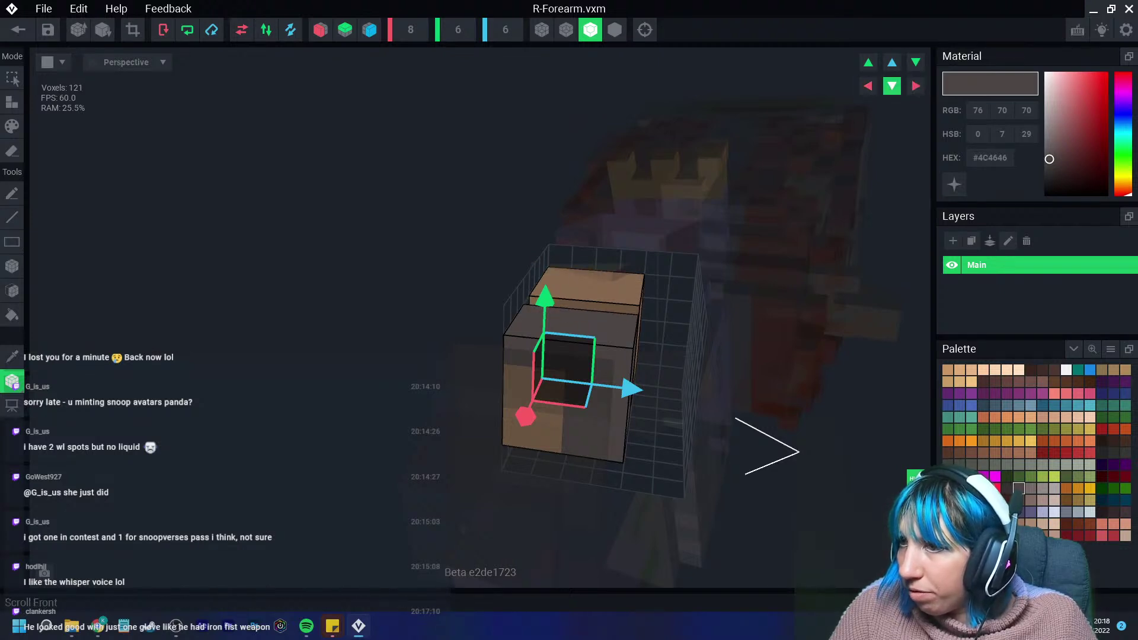
pyautogui.click(892, 86)
pyautogui.moveTo(631, 388); pyautogui.dragTo(664, 392)
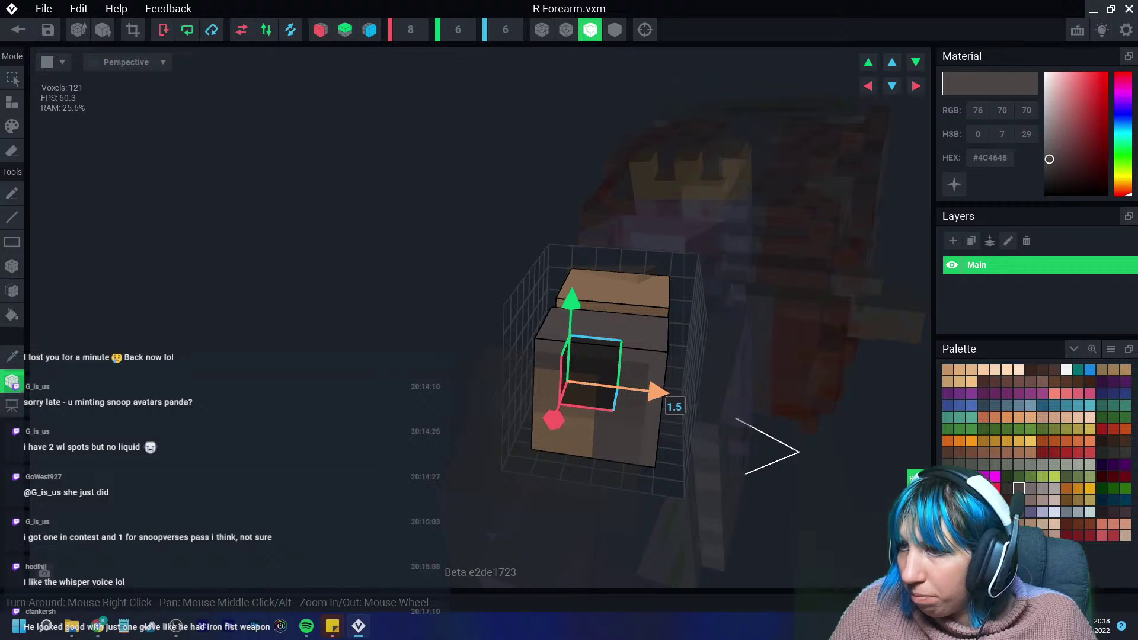
pyautogui.moveTo(629, 451)
pyautogui.mouseDown(button='right')
pyautogui.moveTo(648, 450)
pyautogui.moveTo(634, 438)
pyautogui.mouseUp(button='right')
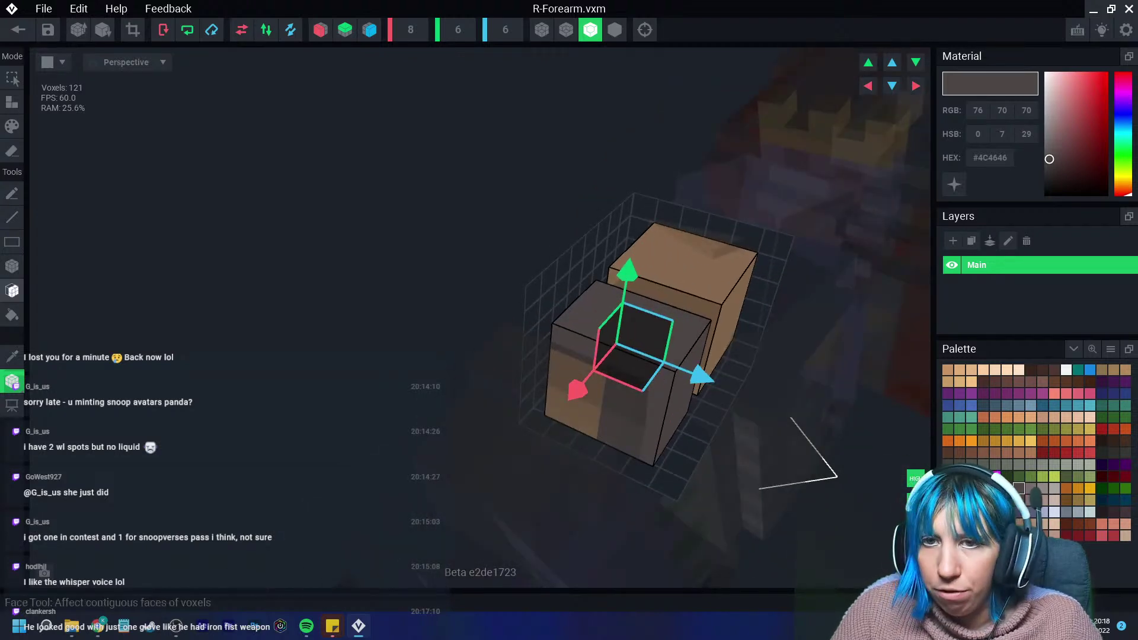
# Add one-voxel-thick dark grey boxes over the remaining skin-coloured long side and the underside of the R-Forearm's wrist.
pyautogui.click(11, 266)
pyautogui.moveTo(534, 292); pyautogui.dragTo(553, 298, button='right')
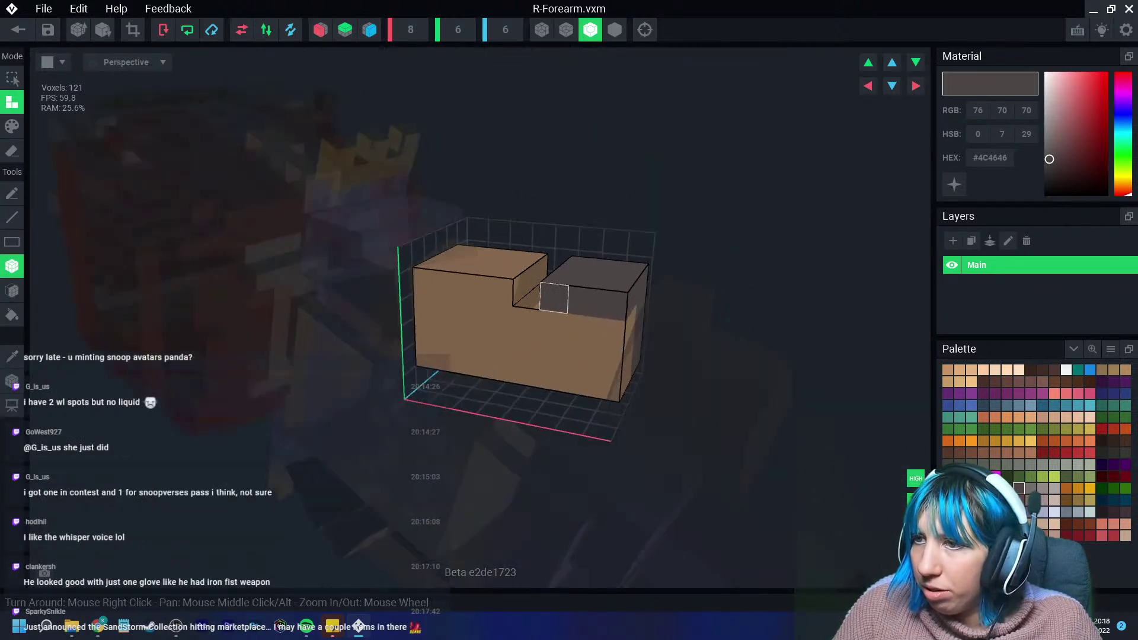
pyautogui.moveTo(554, 298); pyautogui.dragTo(599, 371)
pyautogui.moveTo(599, 372); pyautogui.dragTo(606, 376, button='right')
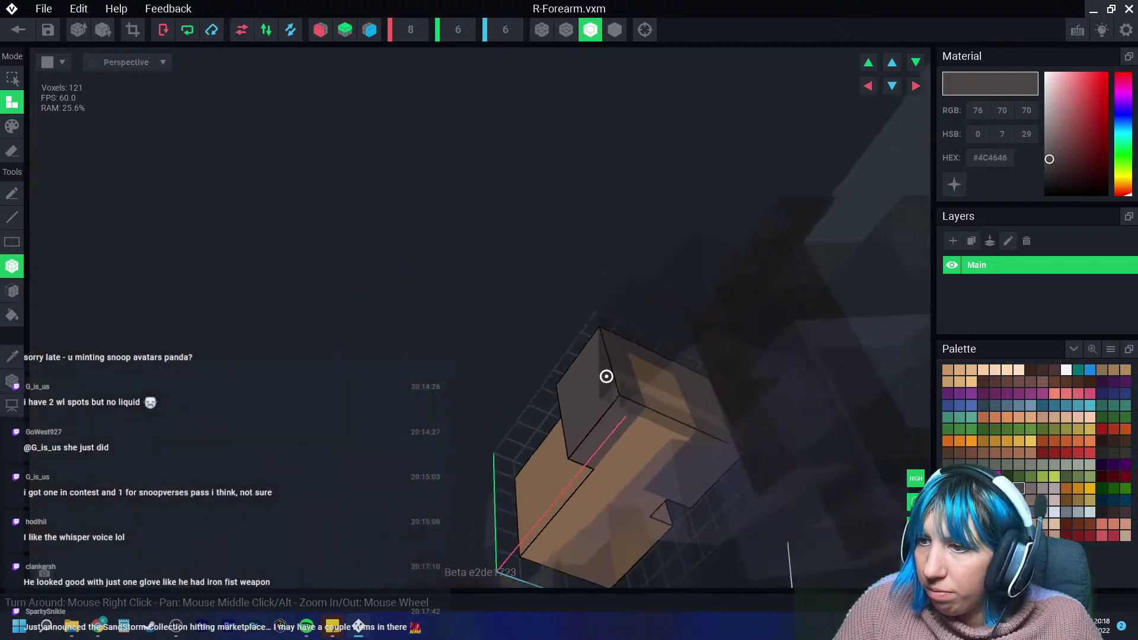
pyautogui.moveTo(607, 376); pyautogui.dragTo(642, 419)
pyautogui.moveTo(643, 419); pyautogui.dragTo(702, 452, button='right')
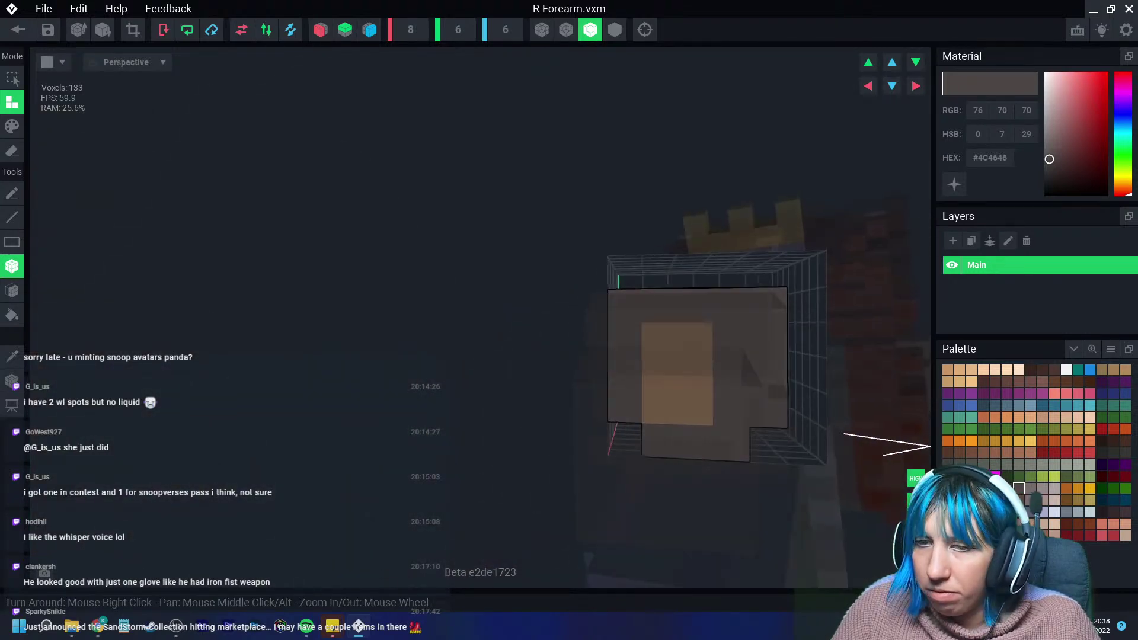
# Paint the skin-coloured 2 by 3 voxel patch on the R-Forearm's wrist end dark grey #4C4646.
pyautogui.click(12, 126)
pyautogui.moveTo(659, 339); pyautogui.dragTo(697, 418)
pyautogui.moveTo(697, 422)
pyautogui.mouseDown(button='right')
pyautogui.moveTo(679, 407)
pyautogui.moveTo(676, 441)
pyautogui.moveTo(551, 375)
pyautogui.moveTo(477, 384)
pyautogui.mouseUp(button='right')
# Erase one voxel layer from the underside of the R-Forearm's thick skin-coloured elbow section.
pyautogui.press('e')
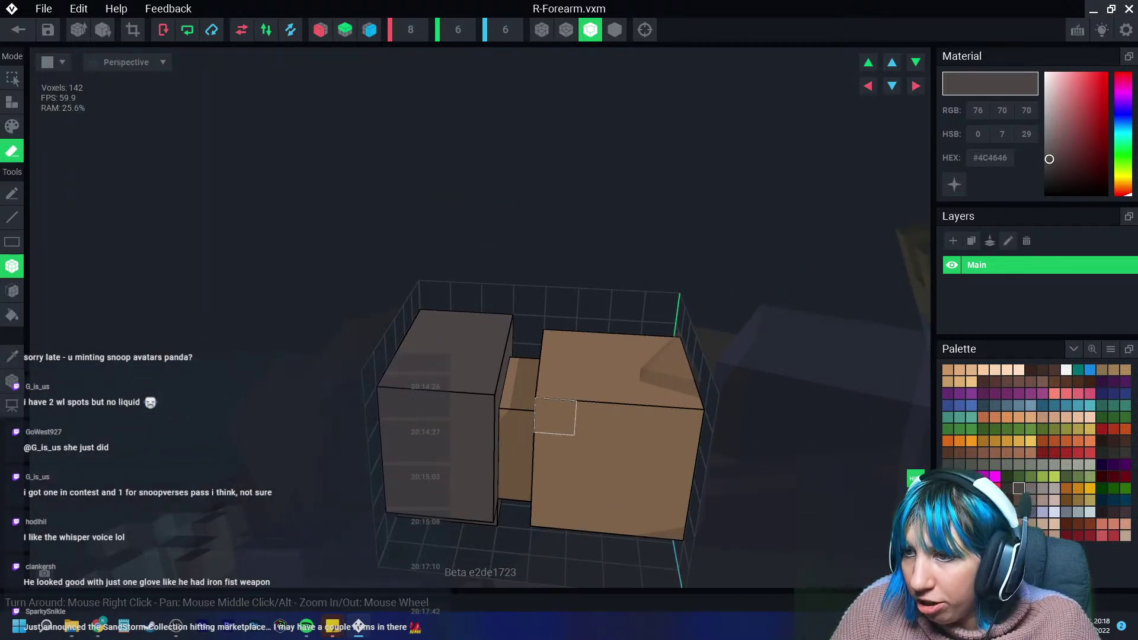
pyautogui.moveTo(588, 516); pyautogui.dragTo(586, 513)
pyautogui.moveTo(585, 514); pyautogui.dragTo(595, 503, button='right')
pyautogui.scroll(-2, 594, 504)
pyautogui.moveTo(632, 454); pyautogui.dragTo(637, 526)
pyautogui.moveTo(637, 526)
pyautogui.mouseDown(button='right')
pyautogui.moveTo(533, 348)
pyautogui.moveTo(475, 331)
pyautogui.moveTo(460, 282)
pyautogui.moveTo(429, 279)
pyautogui.moveTo(412, 348)
pyautogui.mouseUp(button='right')
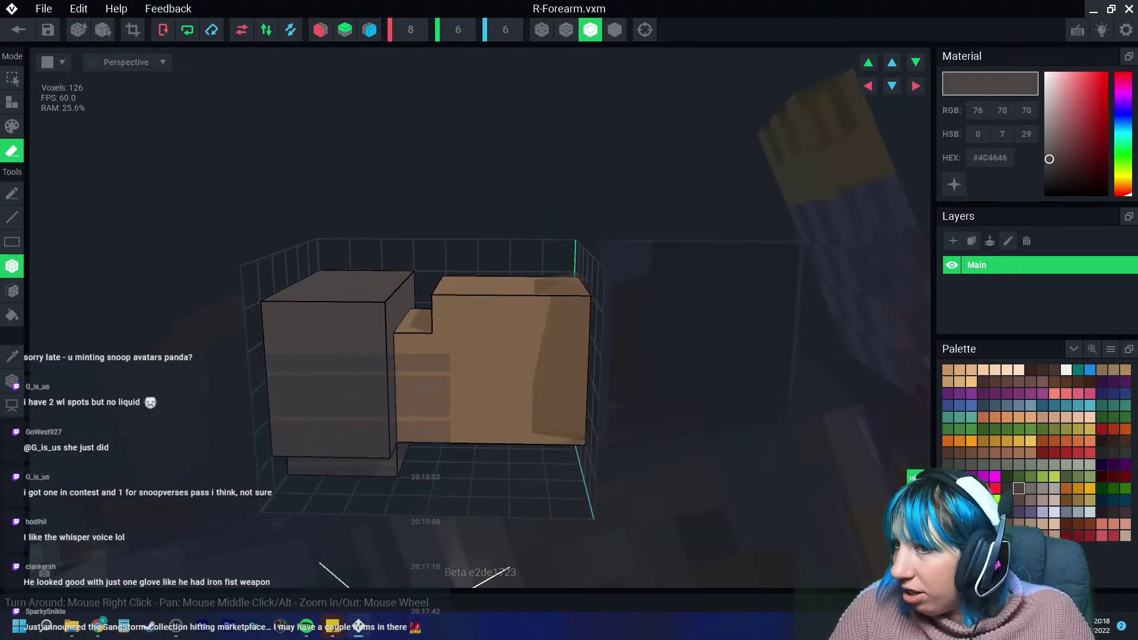
# Paint a one-voxel band around the cuff's elbow-side edge in the lighter grey #746C6A.
pyautogui.click(1031, 489)
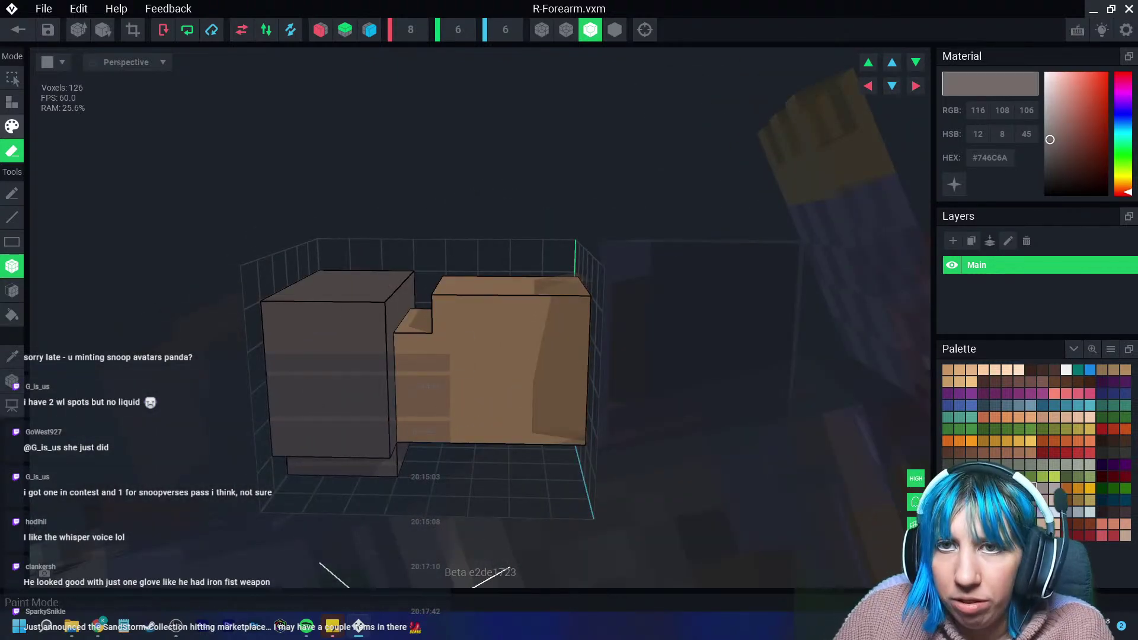
pyautogui.click(12, 127)
pyautogui.moveTo(347, 246); pyautogui.dragTo(369, 323, button='right')
pyautogui.moveTo(389, 414); pyautogui.dragTo(439, 508, button='right')
# Return to the Dwarf main 1 rig and compare the left and right gloves and cuffs from the front.
pyautogui.click(17, 29)
pyautogui.click(445, 225)
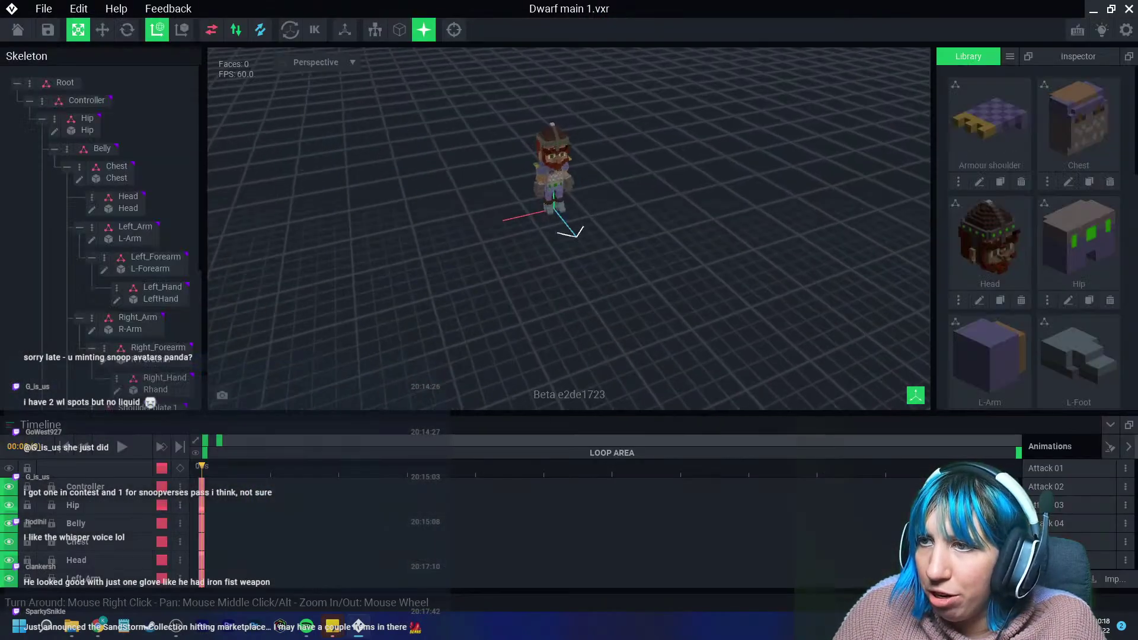
pyautogui.moveTo(516, 211); pyautogui.dragTo(475, 243, button='right')
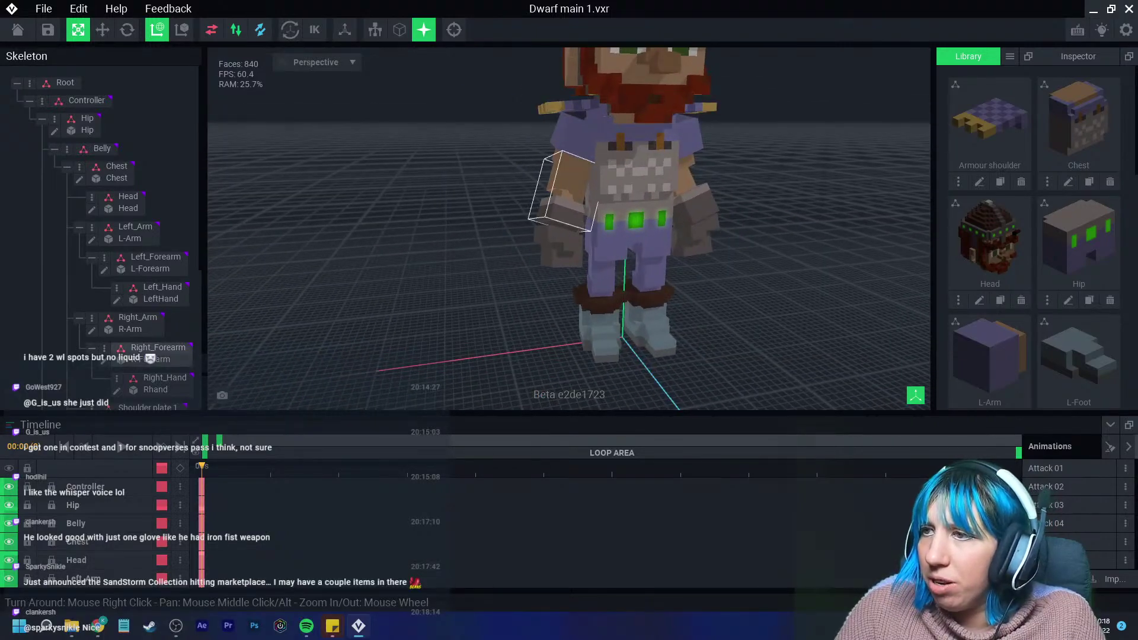
pyautogui.moveTo(554, 190); pyautogui.dragTo(568, 185, button='right')
pyautogui.scroll(5, 559, 248)
pyautogui.moveTo(593, 279); pyautogui.dragTo(570, 287, button='right')
pyautogui.moveTo(667, 228); pyautogui.dragTo(658, 240, button='right')
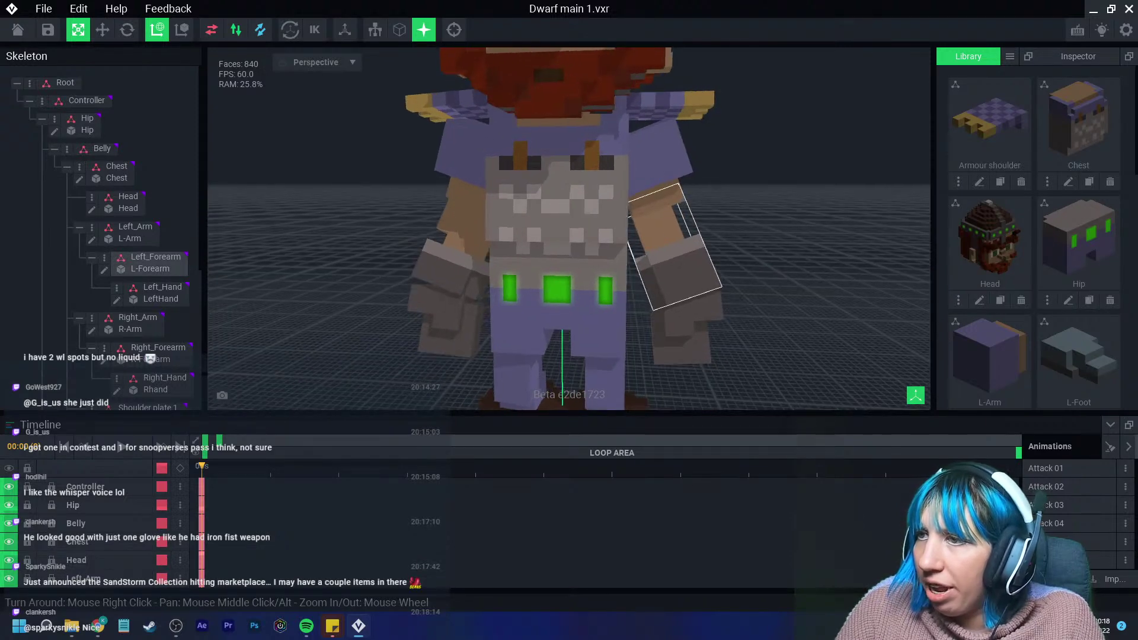
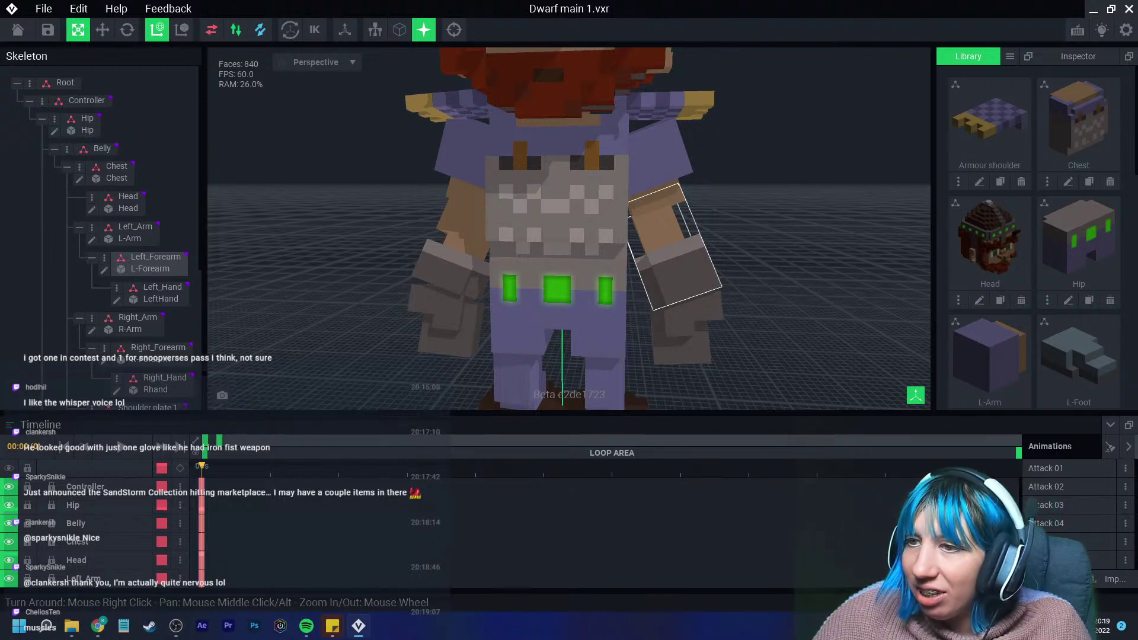
pyautogui.moveTo(440, 326); pyautogui.dragTo(442, 327, button='right')
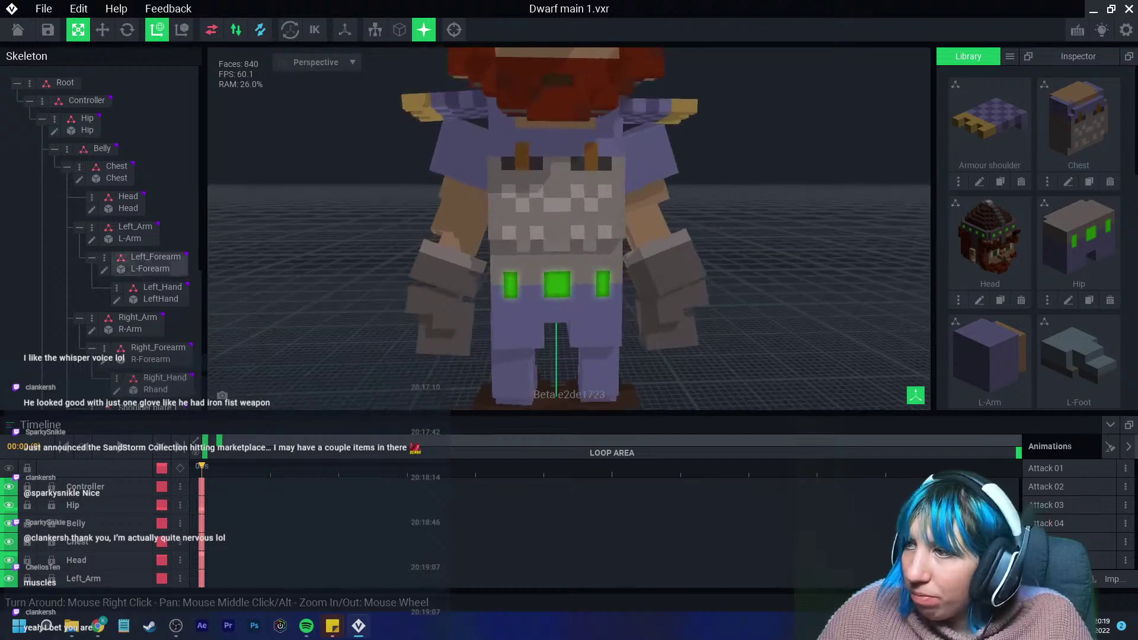
# Attach the library's RightHand model to the Right_Hand node and open the R-Forearm model for editing.
pyautogui.scroll(-10, 1034, 249)
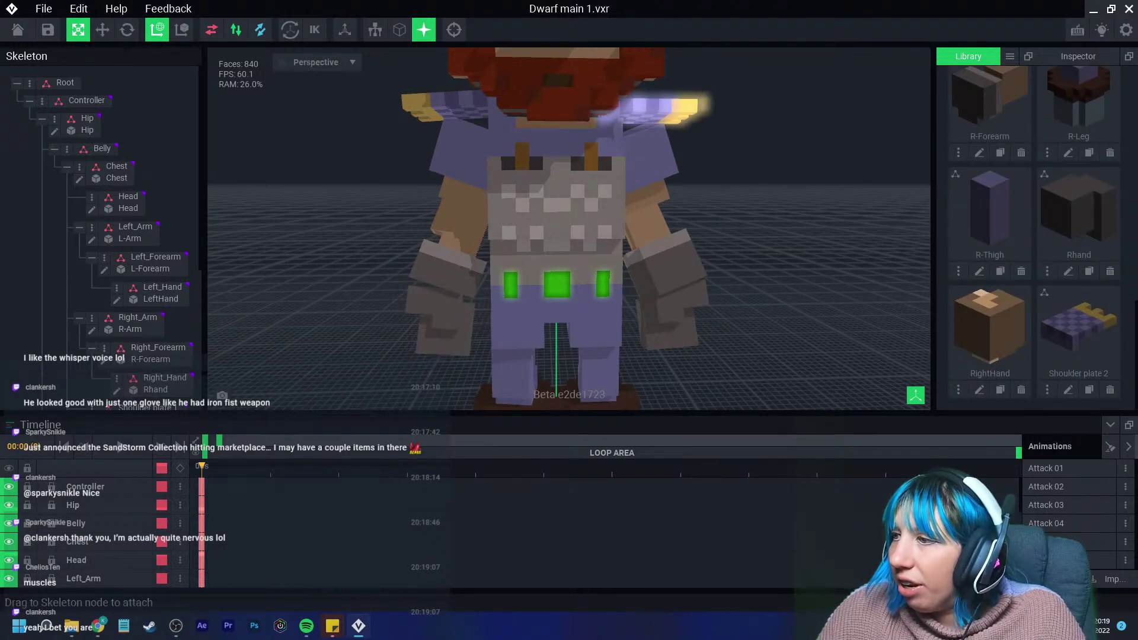
pyautogui.moveTo(990, 332); pyautogui.dragTo(157, 389)
pyautogui.click(457, 226)
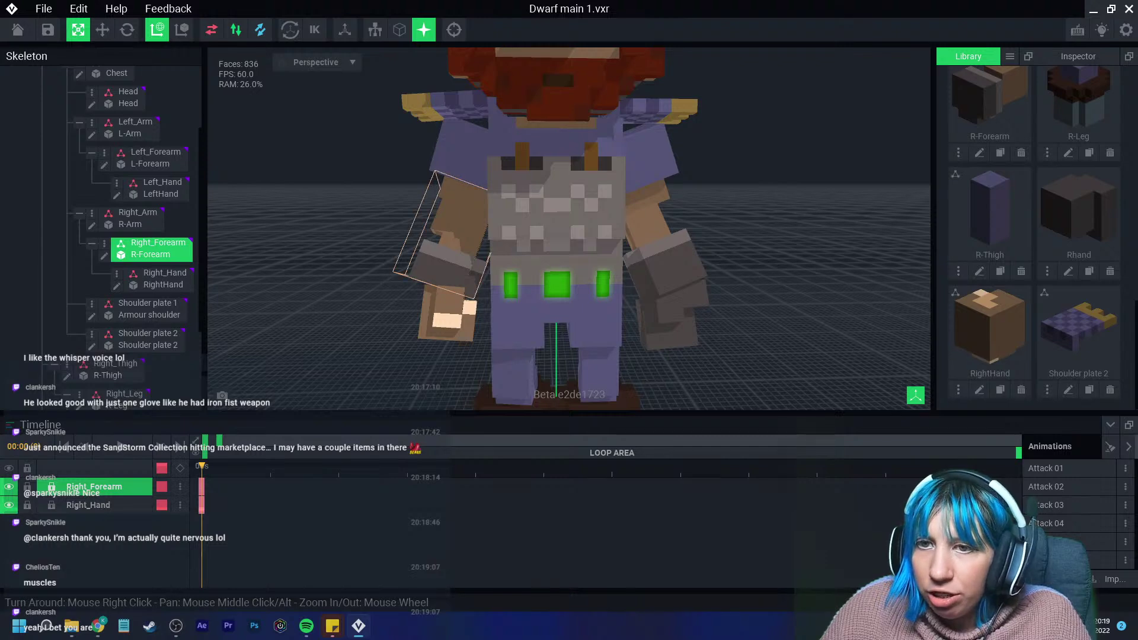
pyautogui.doubleClick(450, 260)
pyautogui.scroll(2, 371, 300)
pyautogui.moveTo(379, 302)
pyautogui.mouseDown(button='right')
pyautogui.moveTo(473, 321)
pyautogui.moveTo(504, 308)
pyautogui.mouseUp(button='right')
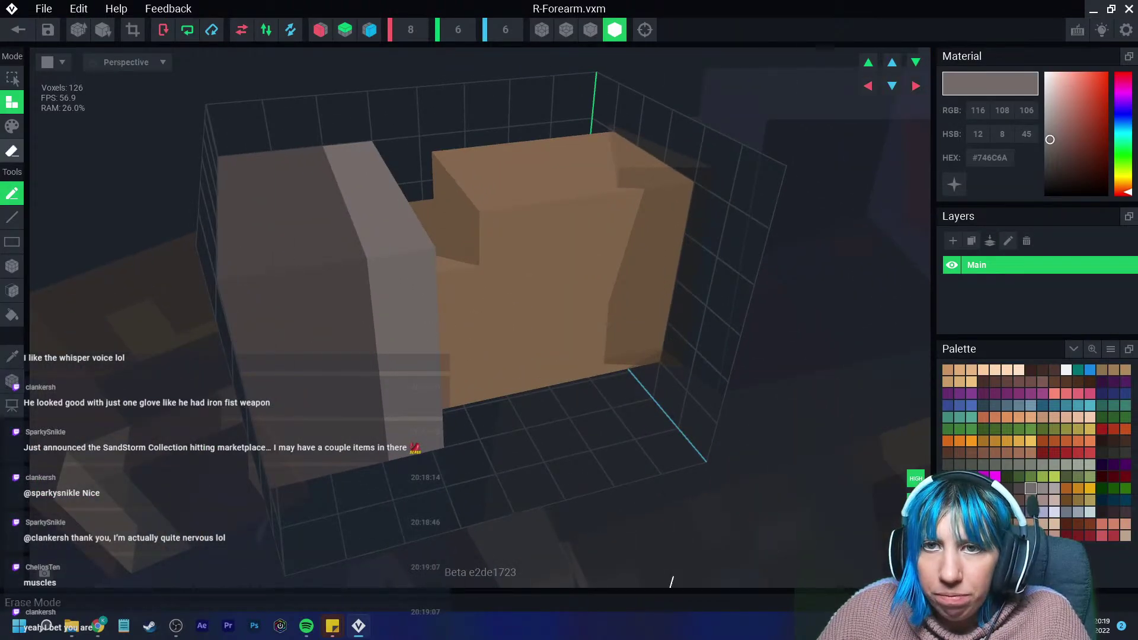
# Erase the one-voxel-thick cuff layers protruding around the R-Forearm's wrist with box erasing.
pyautogui.click(11, 151)
pyautogui.click(11, 266)
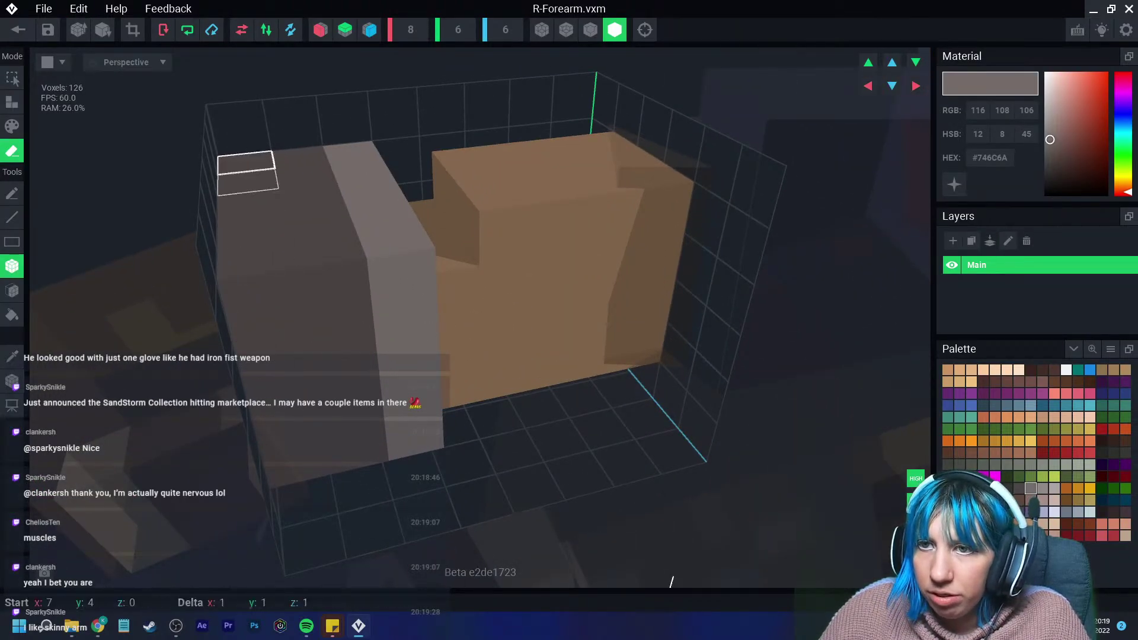
pyautogui.moveTo(246, 172); pyautogui.dragTo(379, 279)
pyautogui.moveTo(261, 317); pyautogui.dragTo(355, 362)
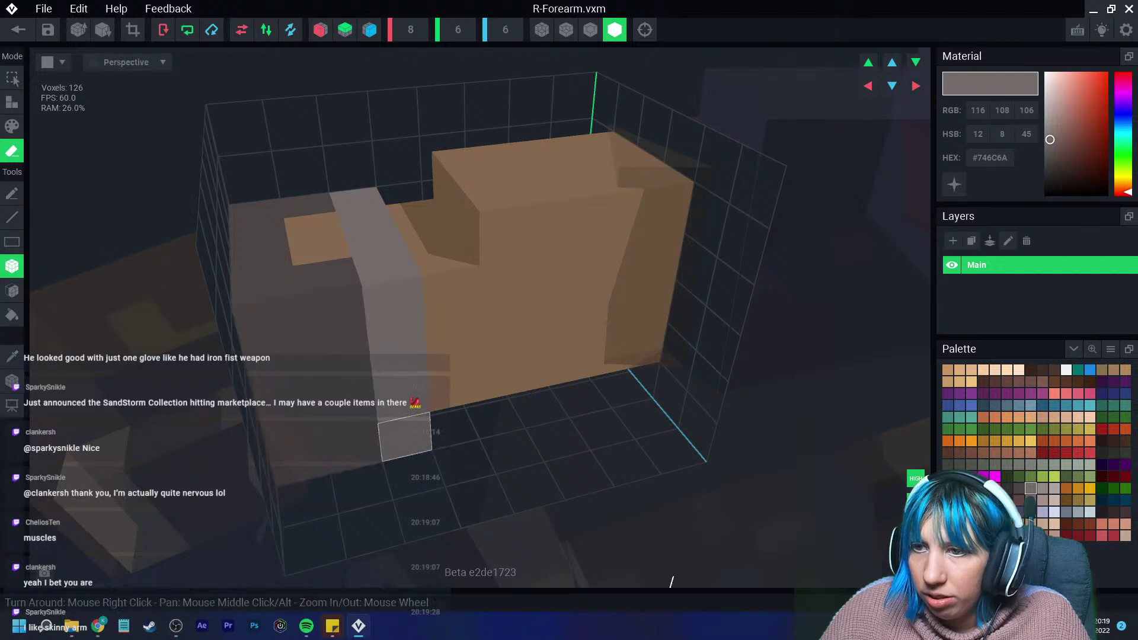
pyautogui.moveTo(672, 582); pyautogui.dragTo(379, 421, button='right')
pyautogui.moveTo(379, 421); pyautogui.dragTo(274, 473)
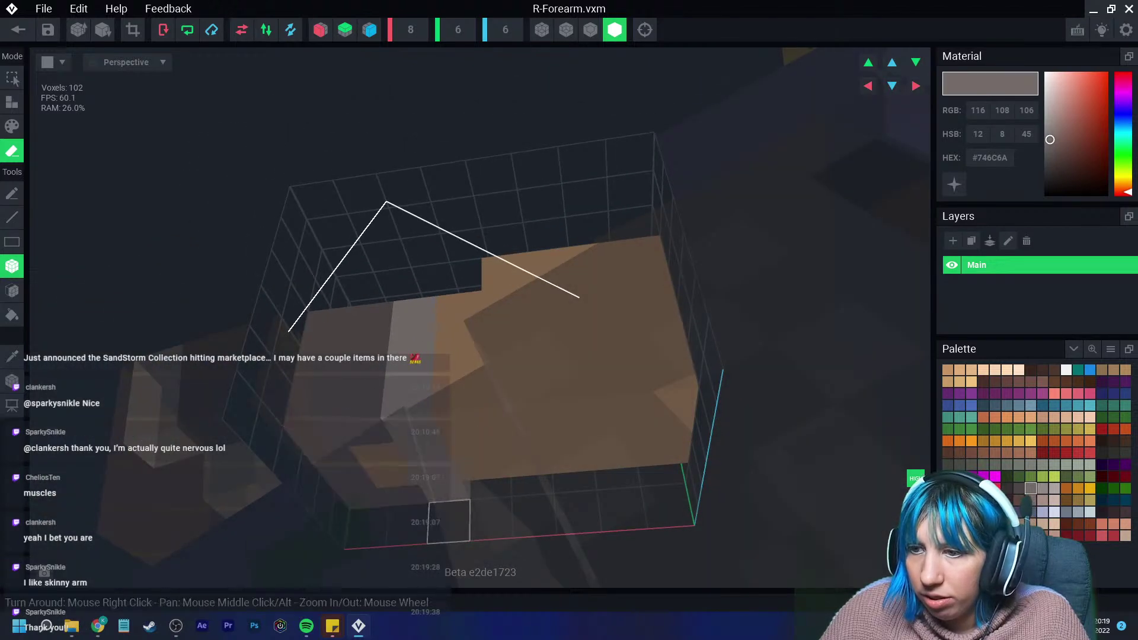
pyautogui.moveTo(274, 472); pyautogui.dragTo(427, 415, button='right')
pyautogui.moveTo(505, 487); pyautogui.dragTo(492, 513, button='right')
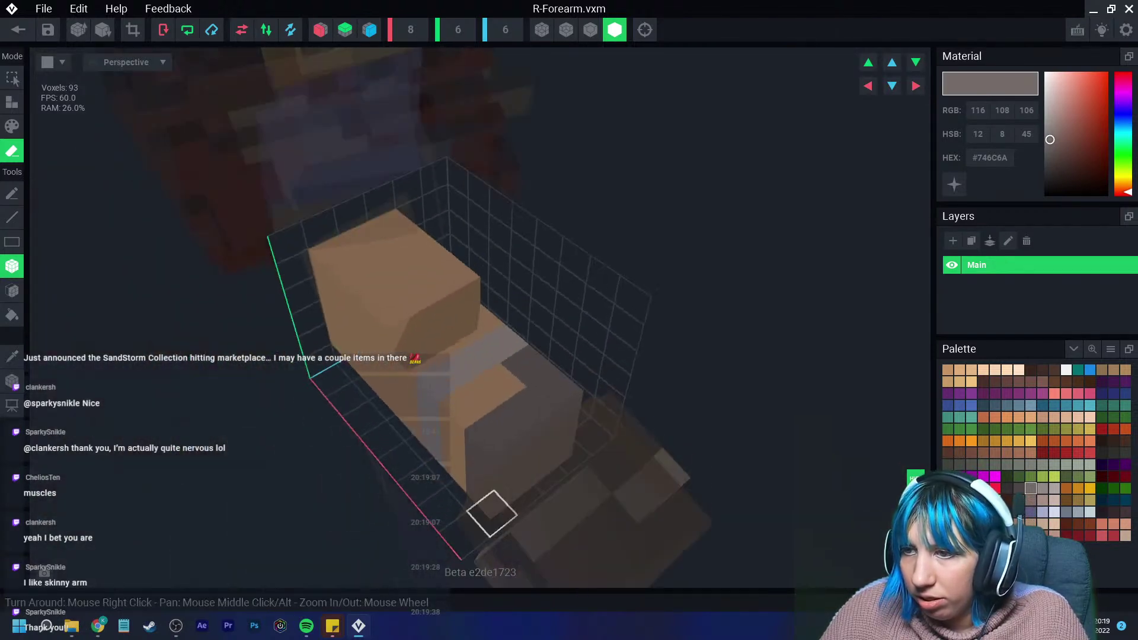
# Pick the skin colour #86684E from the elbow section and paint the remaining grey wrist voxels with it.
pyautogui.click(12, 356)
pyautogui.click(382, 255)
pyautogui.click(12, 127)
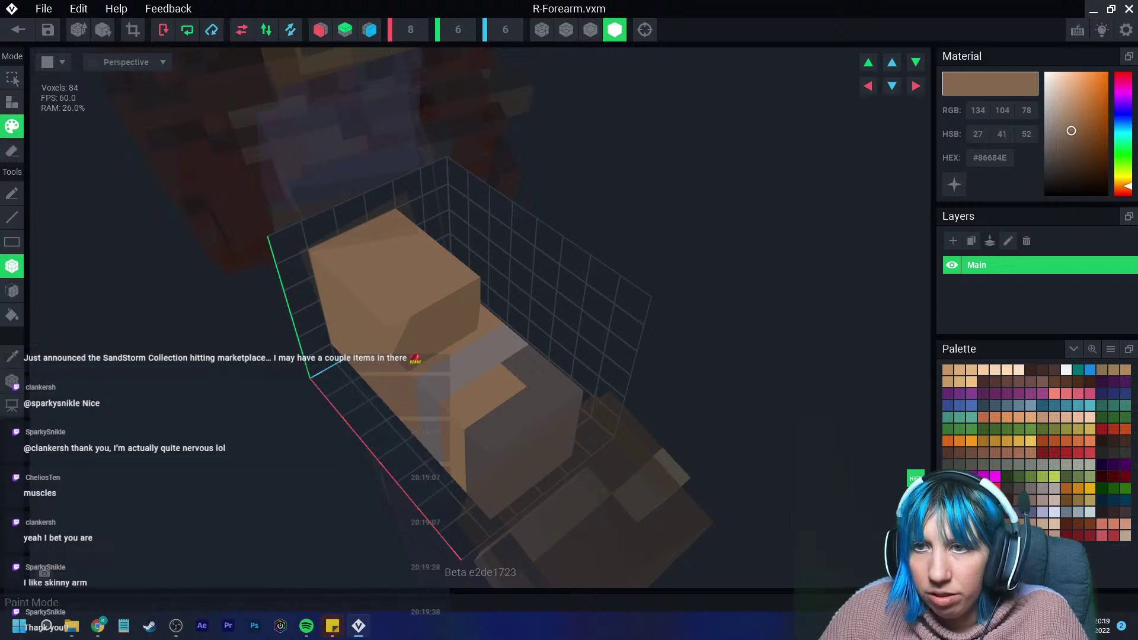
pyautogui.moveTo(409, 373); pyautogui.dragTo(464, 356, button='right')
pyautogui.moveTo(463, 356); pyautogui.dragTo(510, 433)
pyautogui.moveTo(496, 487); pyautogui.dragTo(496, 487)
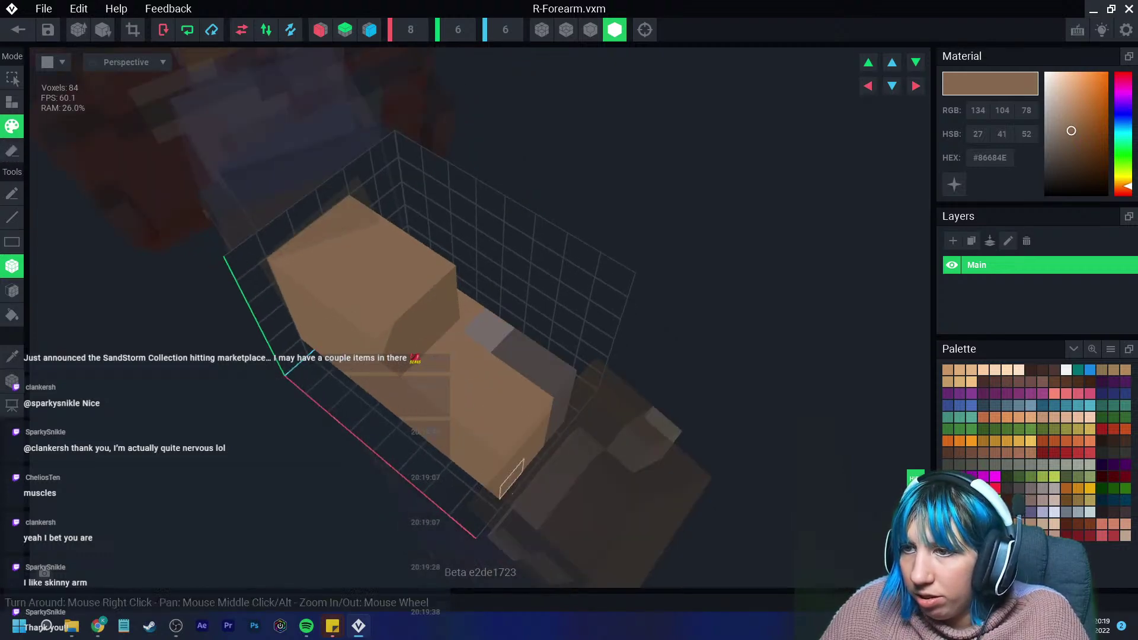
pyautogui.moveTo(496, 487)
pyautogui.mouseDown(button='right')
pyautogui.moveTo(462, 401)
pyautogui.moveTo(439, 386)
pyautogui.mouseUp(button='right')
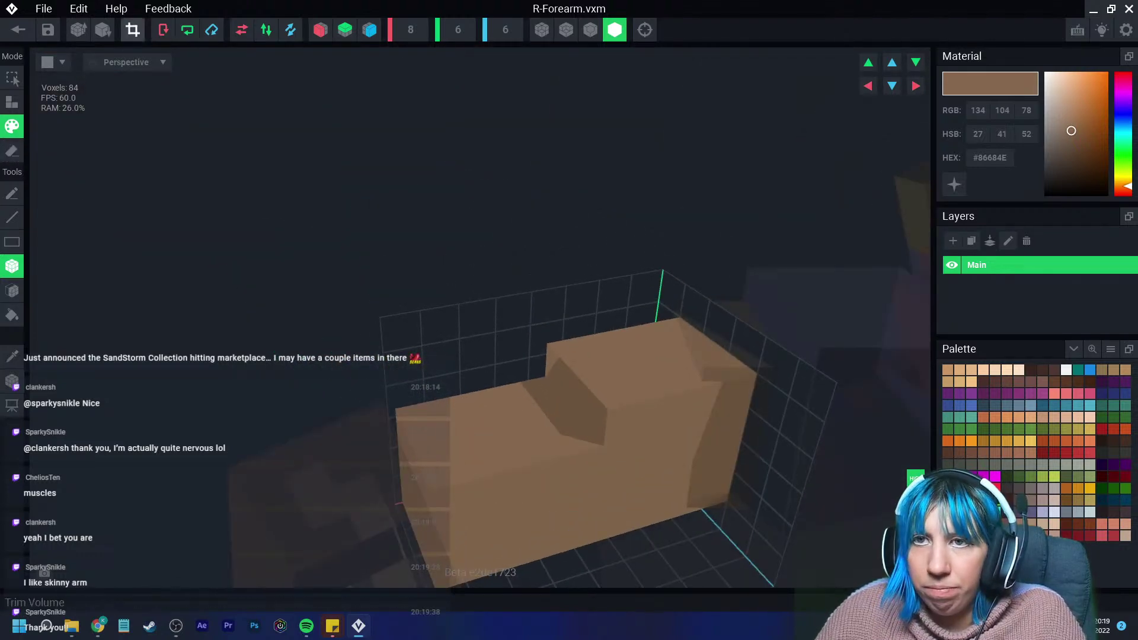
# Trim the R-Forearm's volume to its voxels and return to the Dwarf main 1 rig.
pyautogui.click(133, 30)
pyautogui.click(18, 30)
pyautogui.click(445, 228)
pyautogui.scroll(2, 450, 237)
pyautogui.moveTo(450, 237); pyautogui.dragTo(415, 231, button='right')
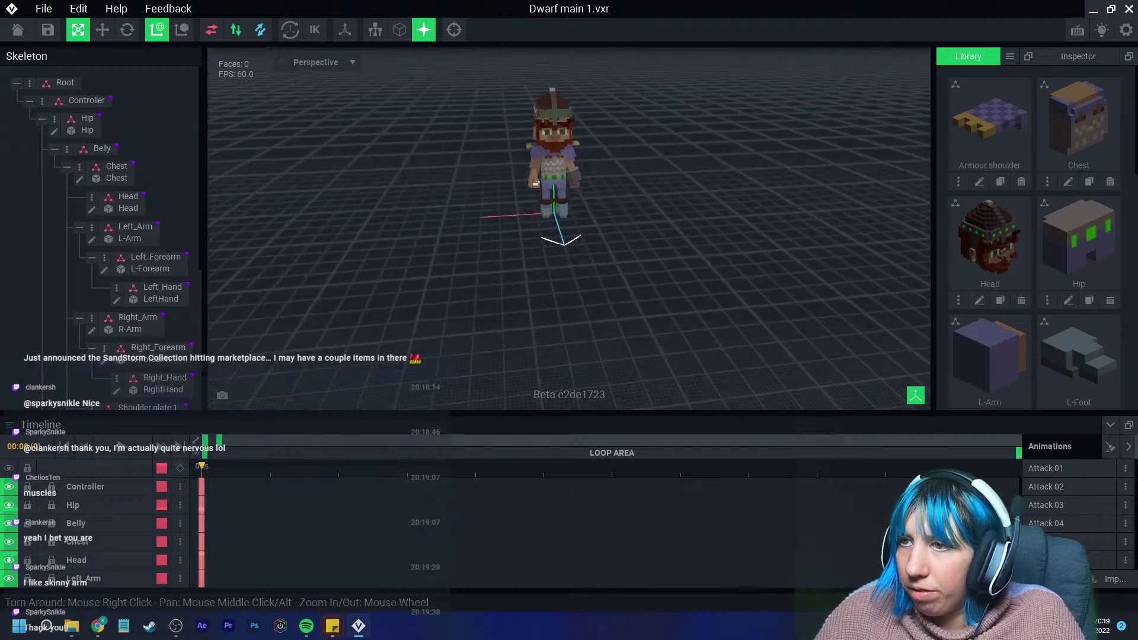
# Check the bare right arm on the dwarf and open the RightHand model for editing.
pyautogui.scroll(5, 534, 219)
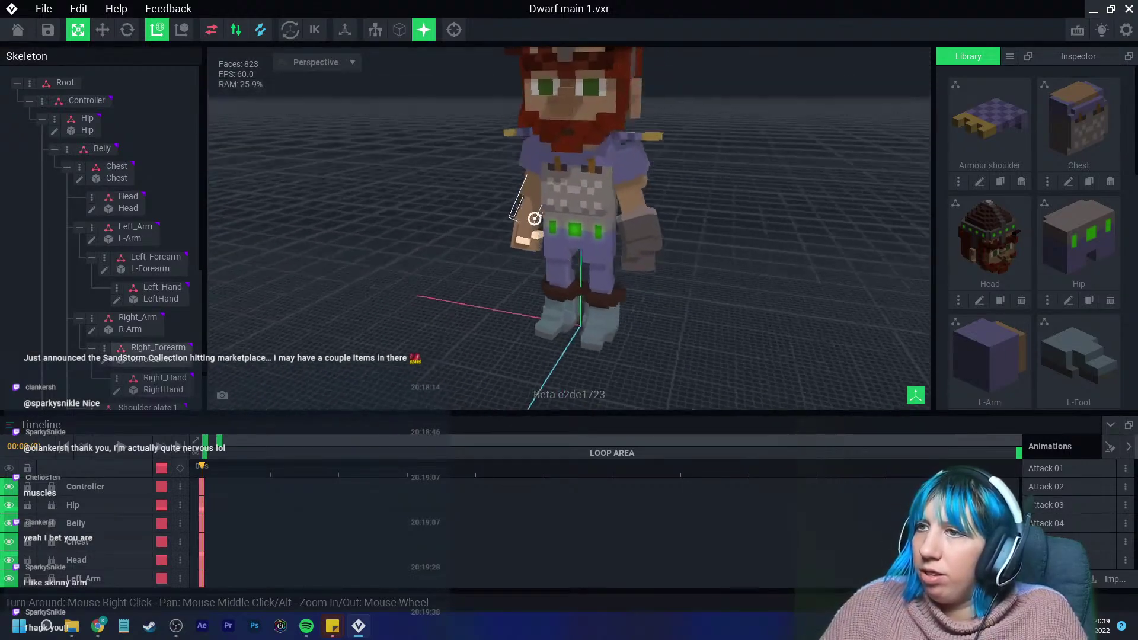
pyautogui.moveTo(534, 219); pyautogui.dragTo(482, 226, button='right')
pyautogui.click(483, 231)
pyautogui.scroll(4, 483, 231)
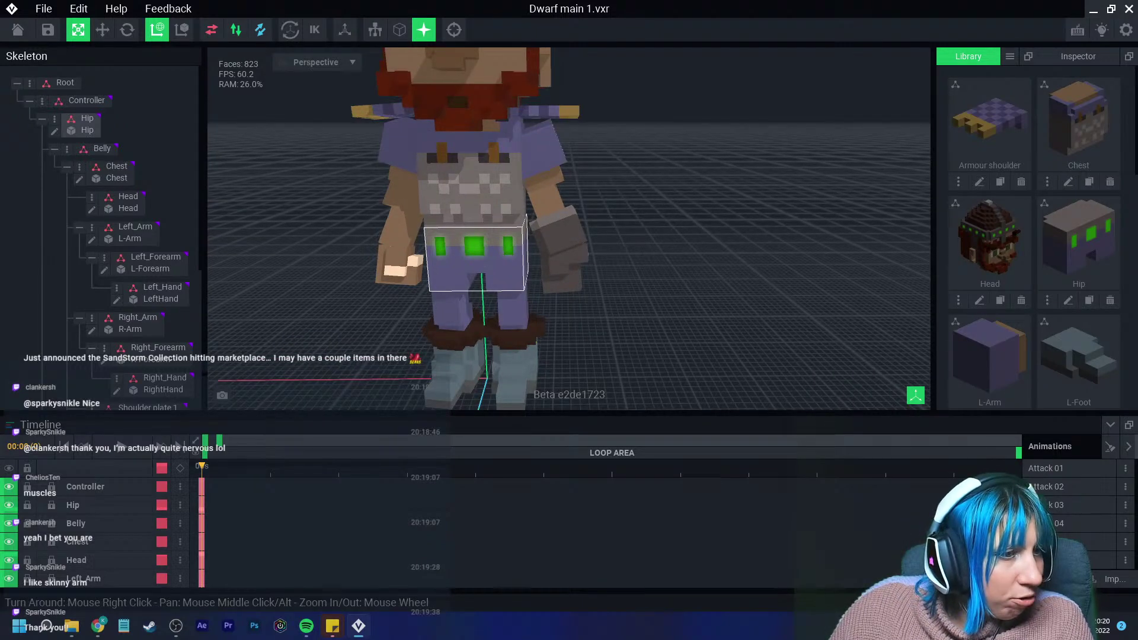
pyautogui.moveTo(393, 269); pyautogui.dragTo(392, 269, button='right')
pyautogui.click(392, 269)
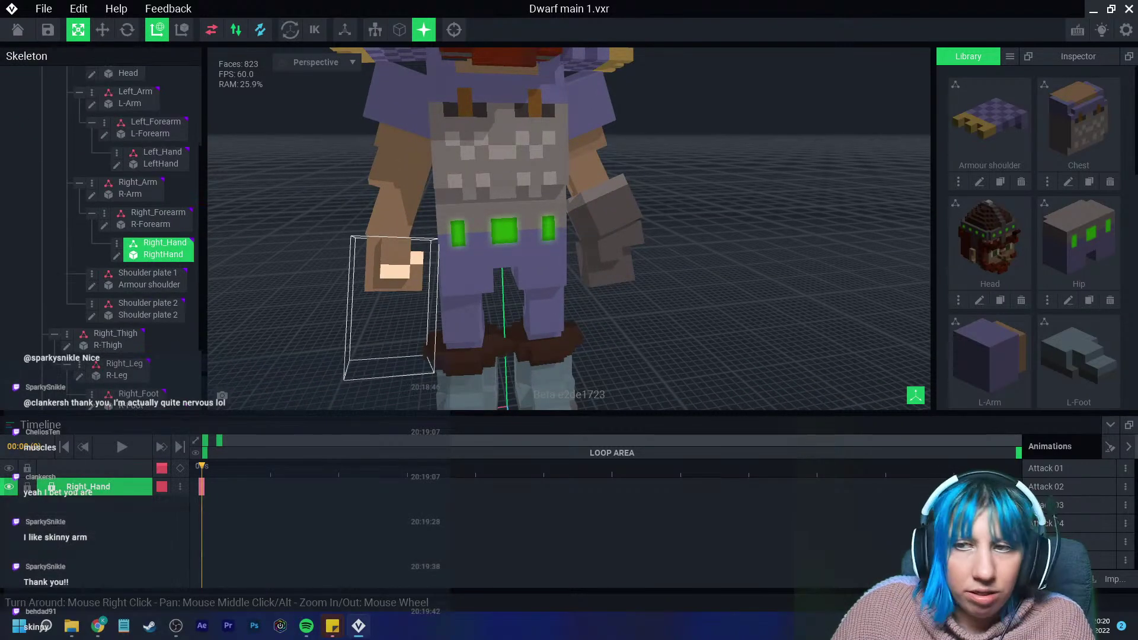
pyautogui.click(116, 255)
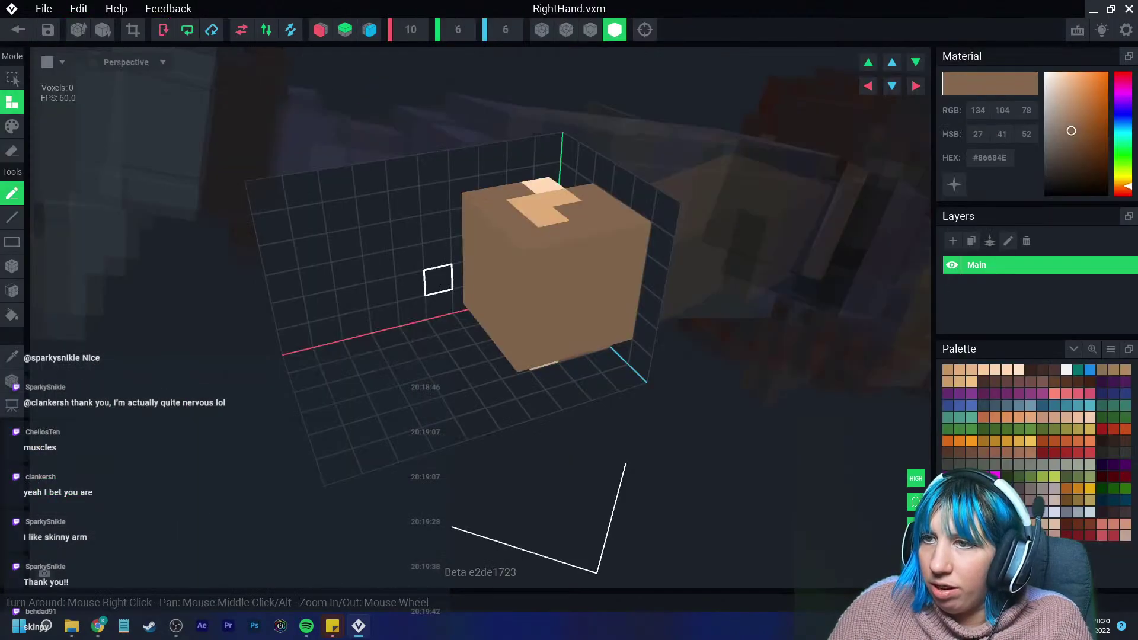
# Darken the palest finger colour #FFDAB5 of the RightHand model to about #C39D77.
pyautogui.moveTo(436, 274)
pyautogui.mouseDown(button='right')
pyautogui.moveTo(447, 282)
pyautogui.moveTo(432, 318)
pyautogui.moveTo(451, 356)
pyautogui.mouseUp(button='right')
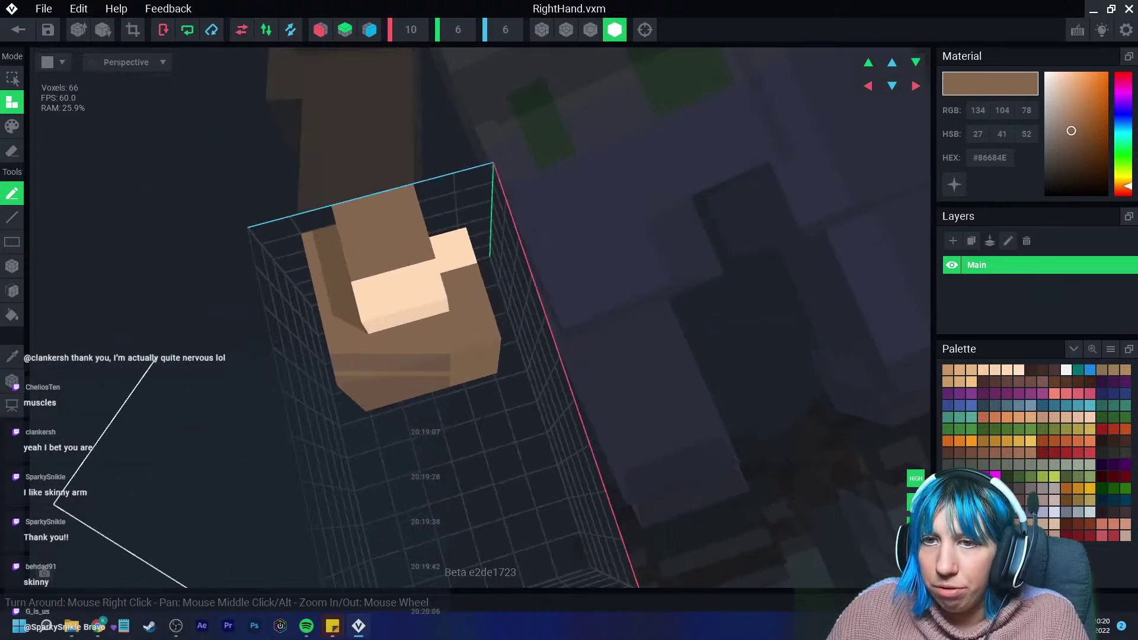
pyautogui.click(421, 286)
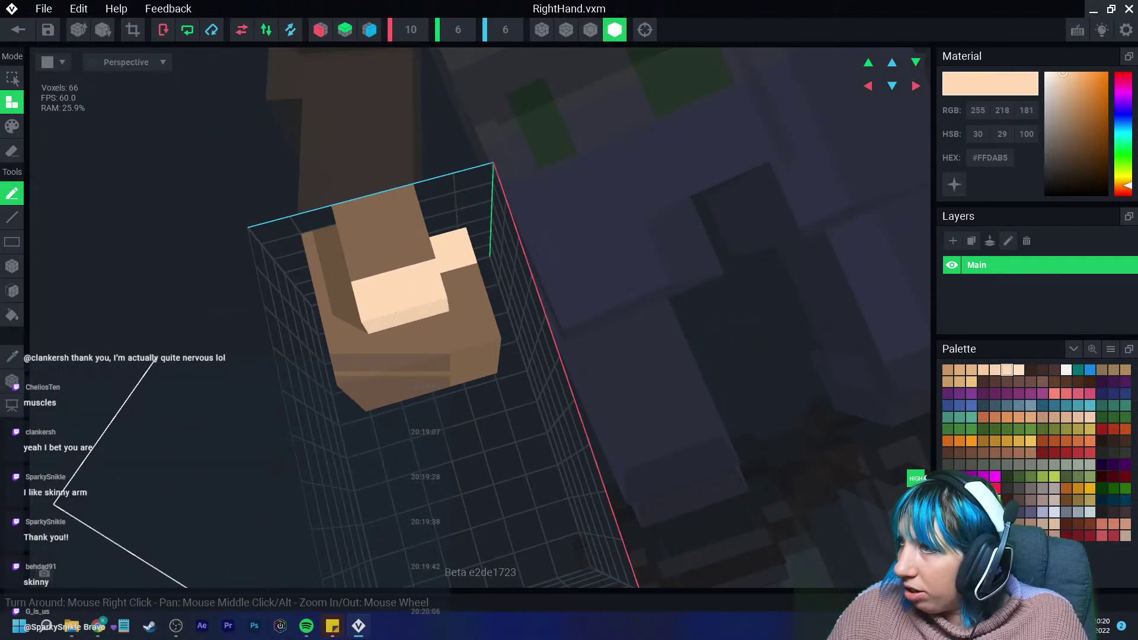
pyautogui.click(1065, 96)
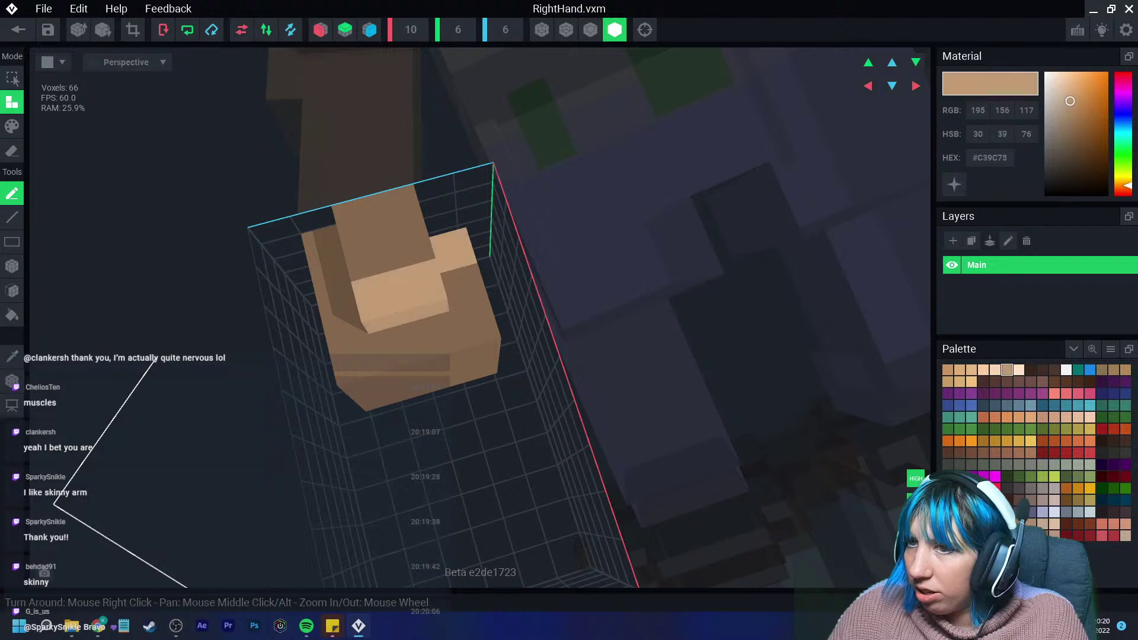
pyautogui.moveTo(381, 319); pyautogui.dragTo(382, 318, button='right')
pyautogui.moveTo(381, 318); pyautogui.dragTo(415, 308, button='right')
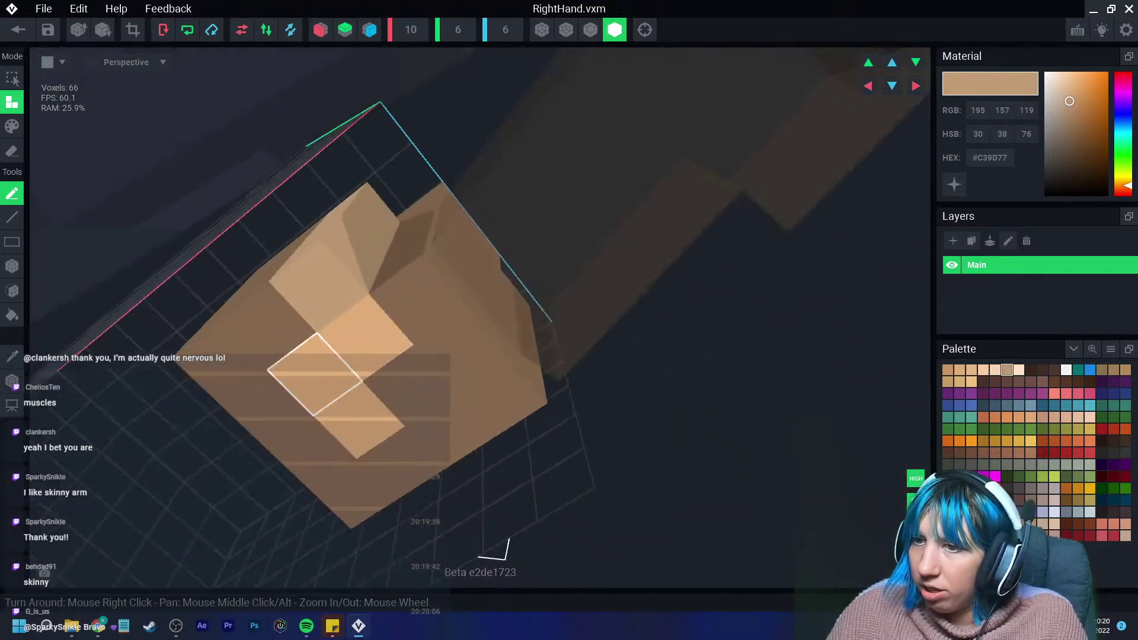
# Darken the tan palette colour #E0AC78 to #AB835B, trim the RightHand's volume, and return to the rig with the changes saved.
pyautogui.keyDown('ctrl'); pyautogui.click(501, 396); pyautogui.keyUp('ctrl')
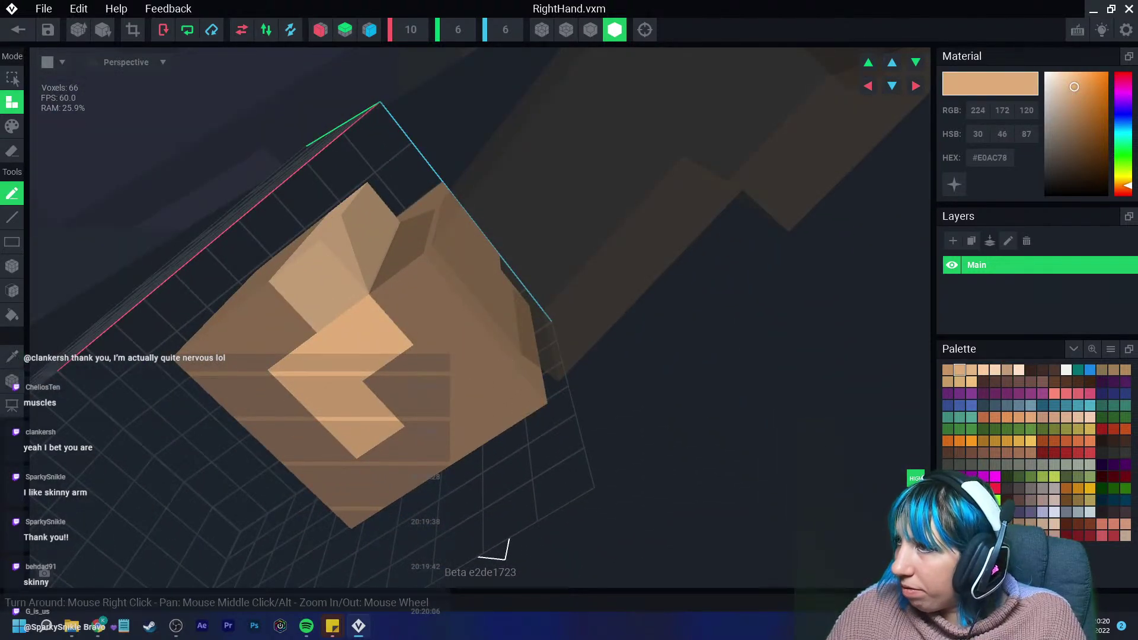
pyautogui.moveTo(1074, 87); pyautogui.dragTo(1074, 112)
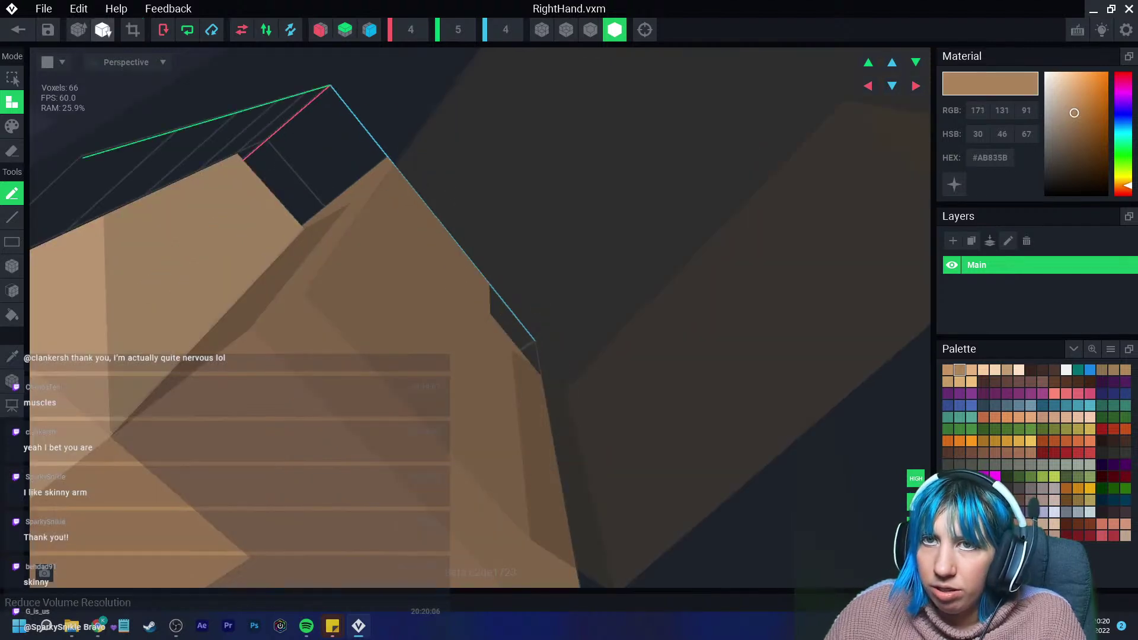
pyautogui.click(18, 30)
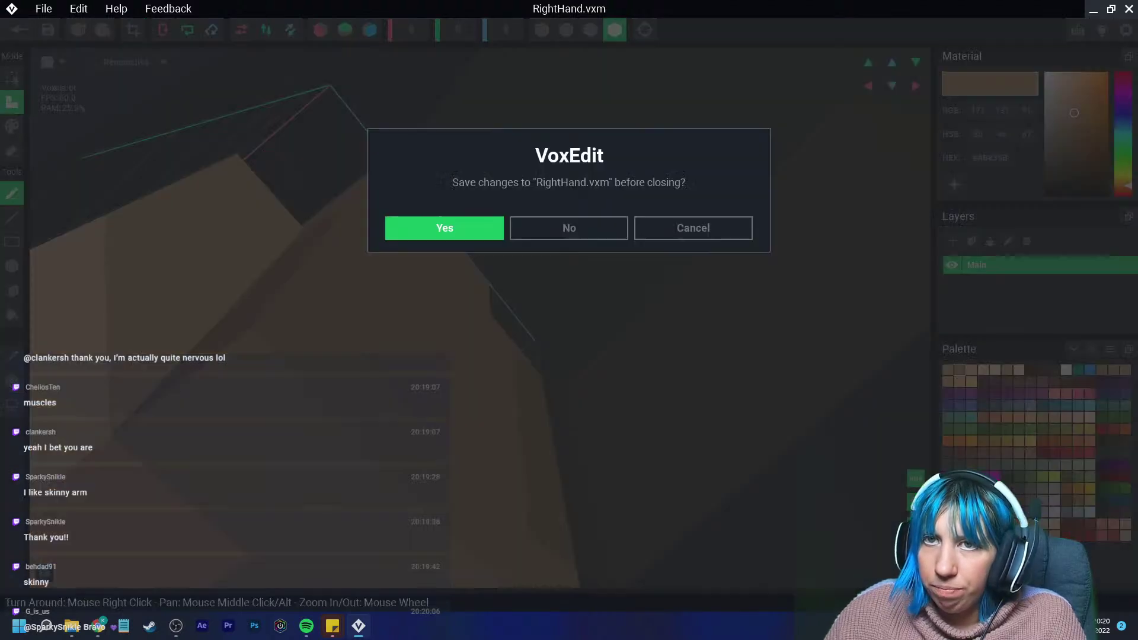
pyautogui.press('Return')
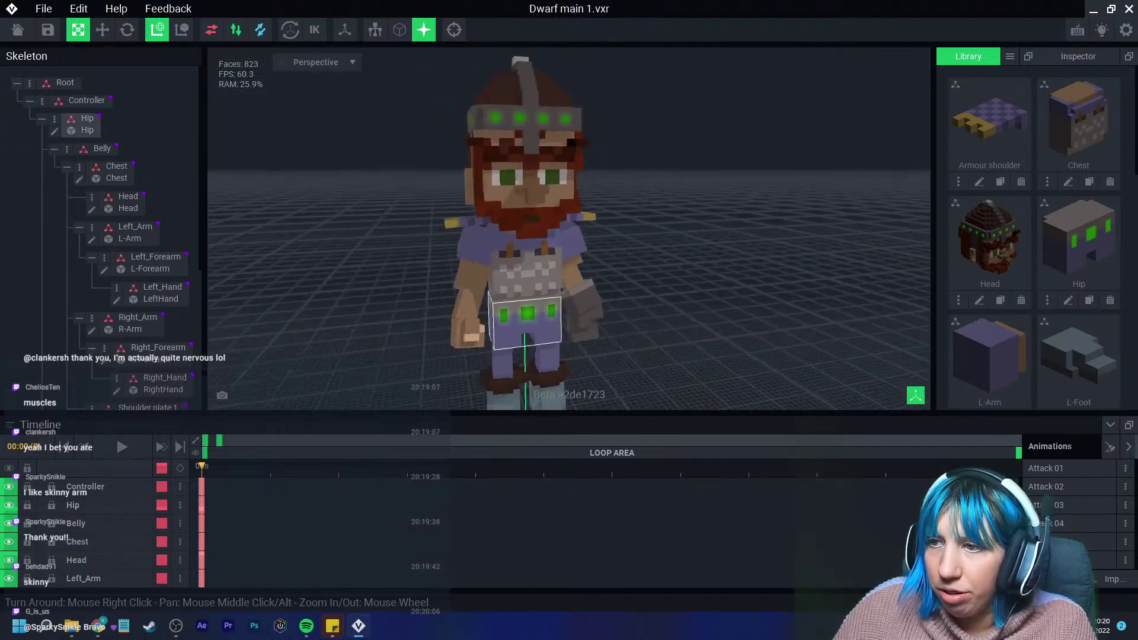
# Examine the dwarf from the front, comparing the bare right arm with the gloved left arm.
pyautogui.click(580, 323)
pyautogui.moveTo(580, 334); pyautogui.dragTo(600, 358, button='right')
pyautogui.scroll(3, 578, 336)
pyautogui.scroll(-2, 601, 360)
pyautogui.scroll(3, 599, 358)
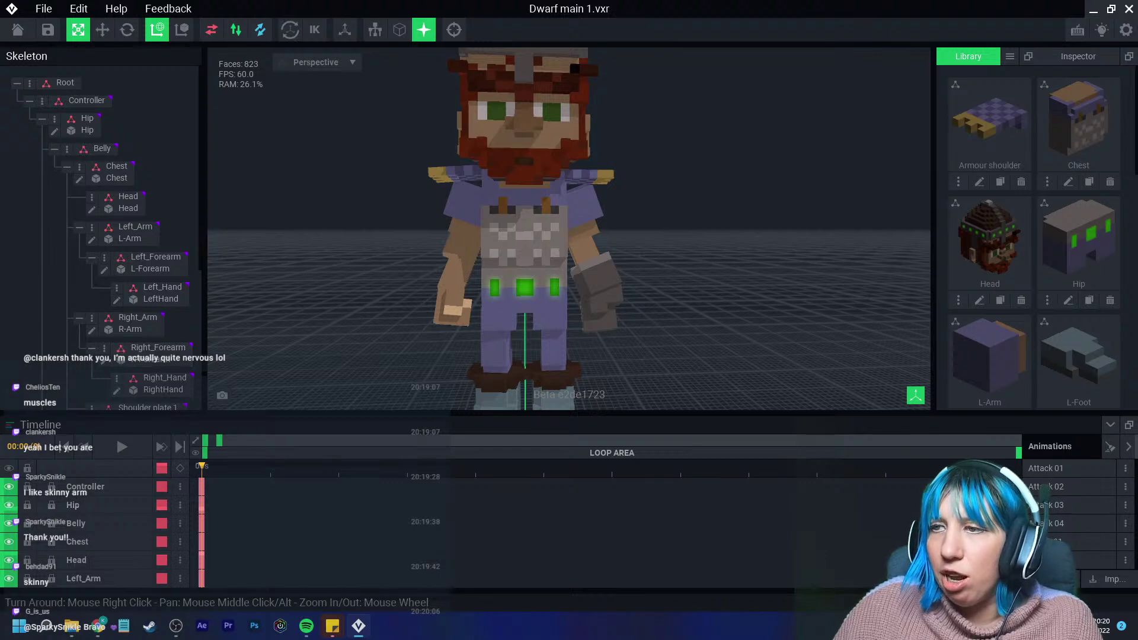
pyautogui.scroll(-2, 466, 295)
pyautogui.moveTo(464, 292); pyautogui.dragTo(465, 295, button='right')
pyautogui.scroll(5, 466, 295)
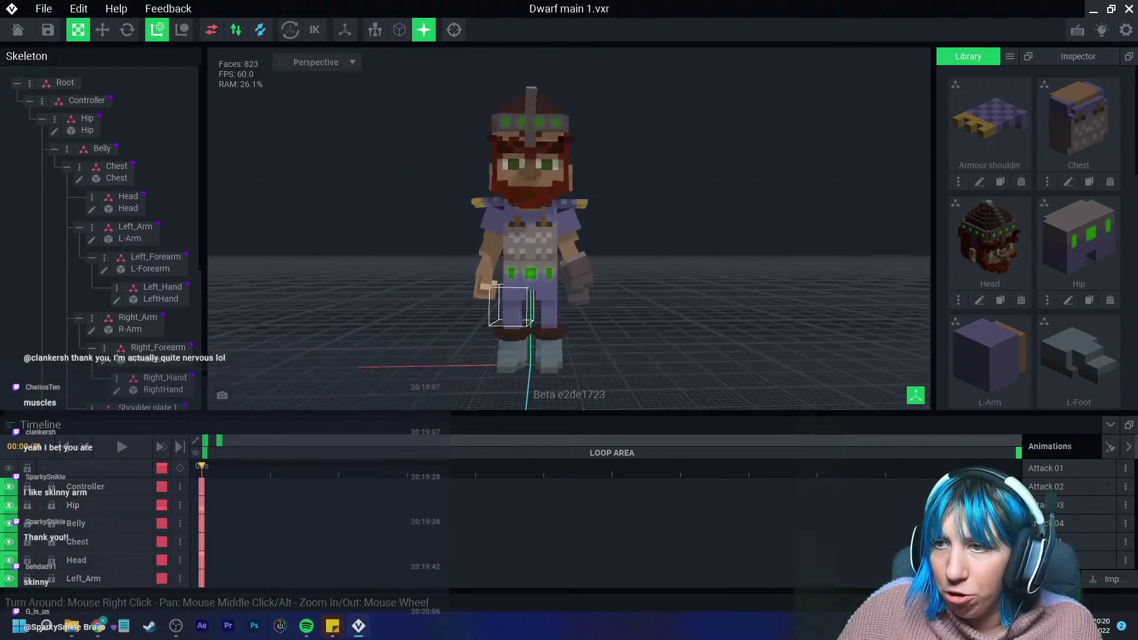
pyautogui.scroll(-2, 466, 295)
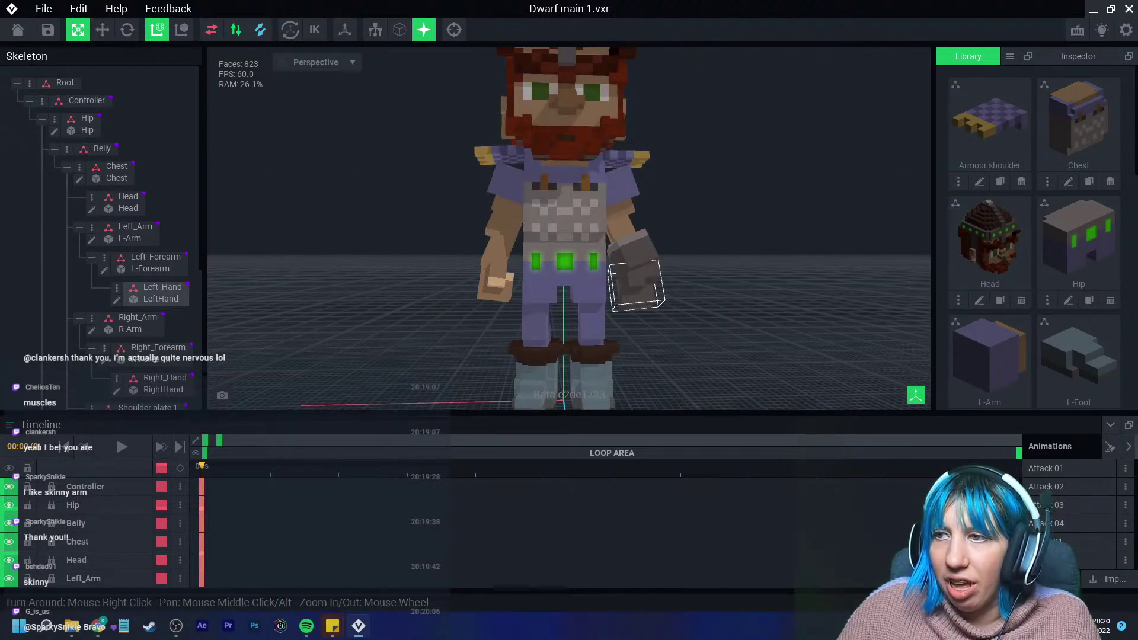
pyautogui.moveTo(607, 256); pyautogui.dragTo(607, 256, button='right')
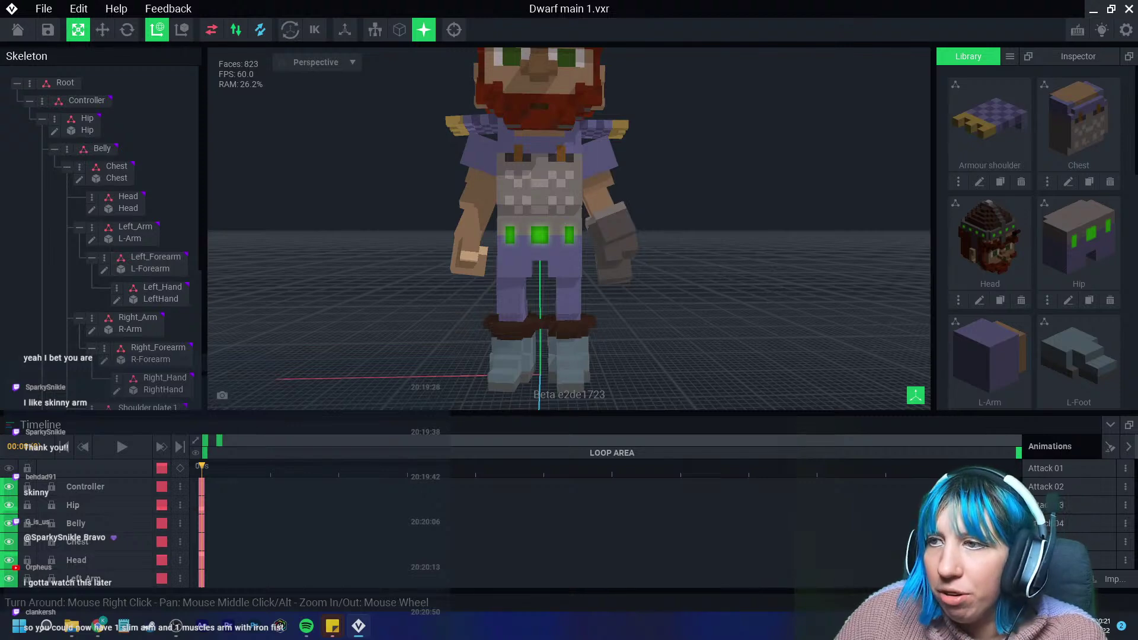
pyautogui.moveTo(533, 175); pyautogui.dragTo(616, 178, button='right')
# Open the L-Forearm model and thicken its bare elbow section with a box of #86684E voxels.
pyautogui.click(587, 219)
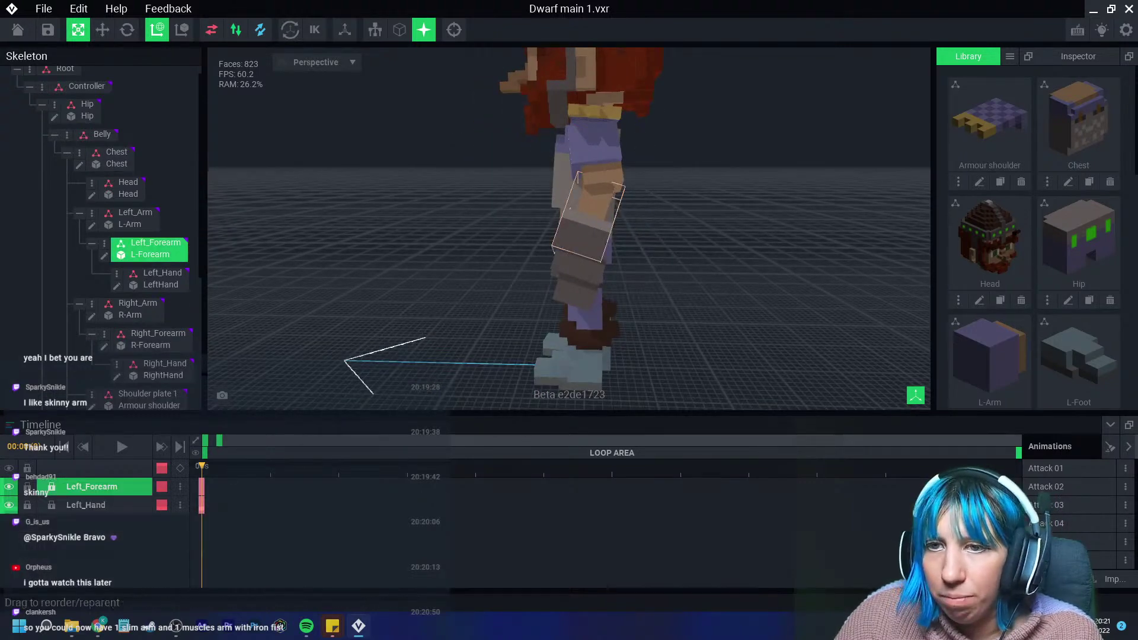
pyautogui.click(104, 255)
pyautogui.moveTo(503, 300)
pyautogui.mouseDown(button='right')
pyautogui.moveTo(501, 287)
pyautogui.moveTo(656, 312)
pyautogui.moveTo(440, 288)
pyautogui.mouseUp(button='right')
pyautogui.keyDown('alt'); pyautogui.click(504, 304); pyautogui.keyUp('alt')
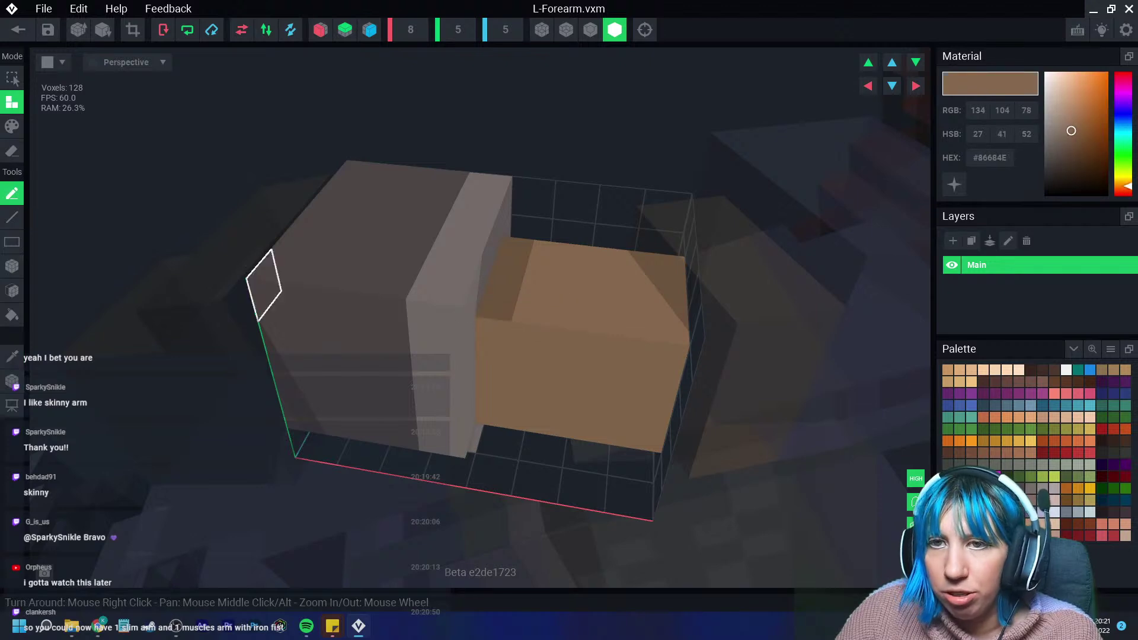
pyautogui.click(12, 266)
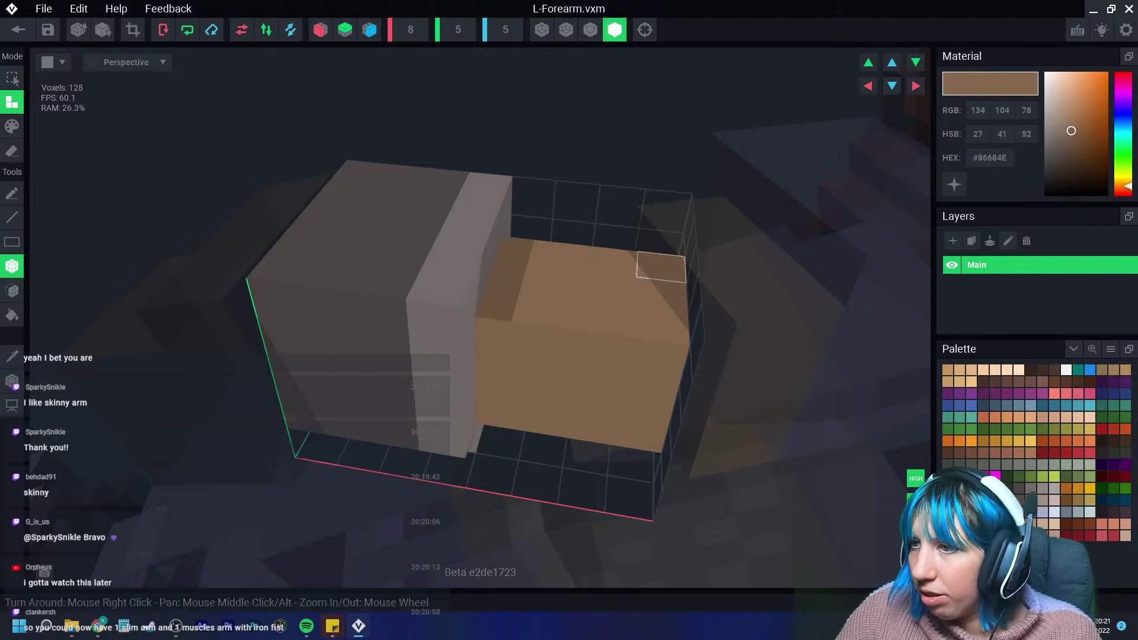
pyautogui.moveTo(661, 267); pyautogui.dragTo(544, 418)
pyautogui.moveTo(545, 418); pyautogui.dragTo(564, 399, button='right')
# Show voxel outlines, undo the extra box on the L-Forearm, and return to the rig with the changes saved.
pyautogui.click(591, 30)
pyautogui.moveTo(542, 439); pyautogui.dragTo(569, 470)
pyautogui.moveTo(568, 470); pyautogui.dragTo(577, 467, button='right')
pyautogui.hotkey('ctrl', 'z')
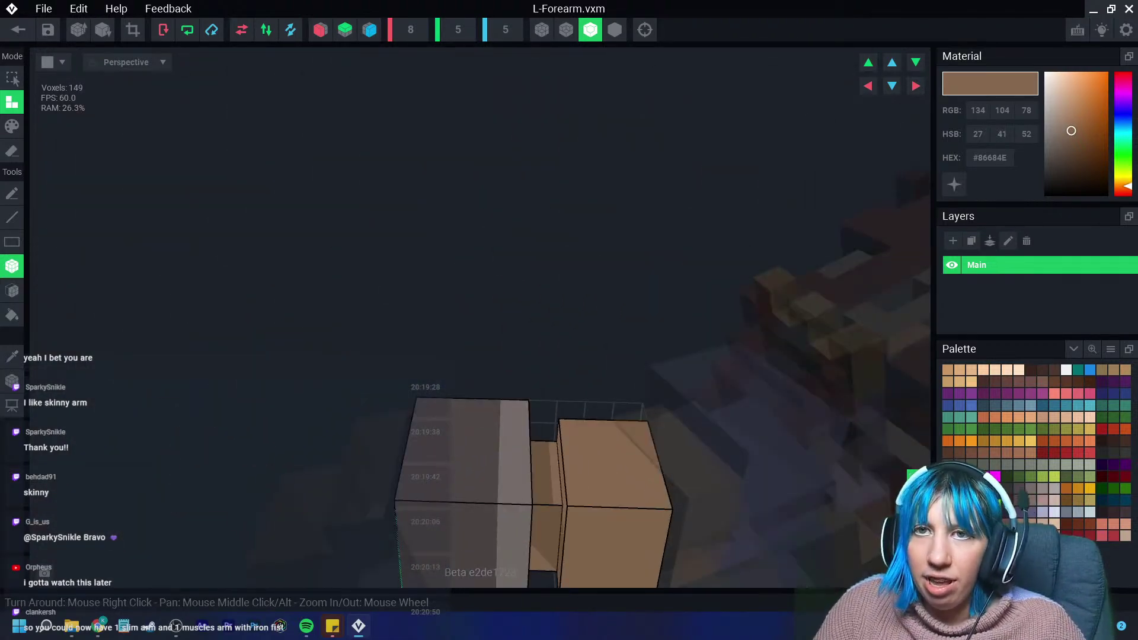
pyautogui.click(18, 30)
pyautogui.click(444, 226)
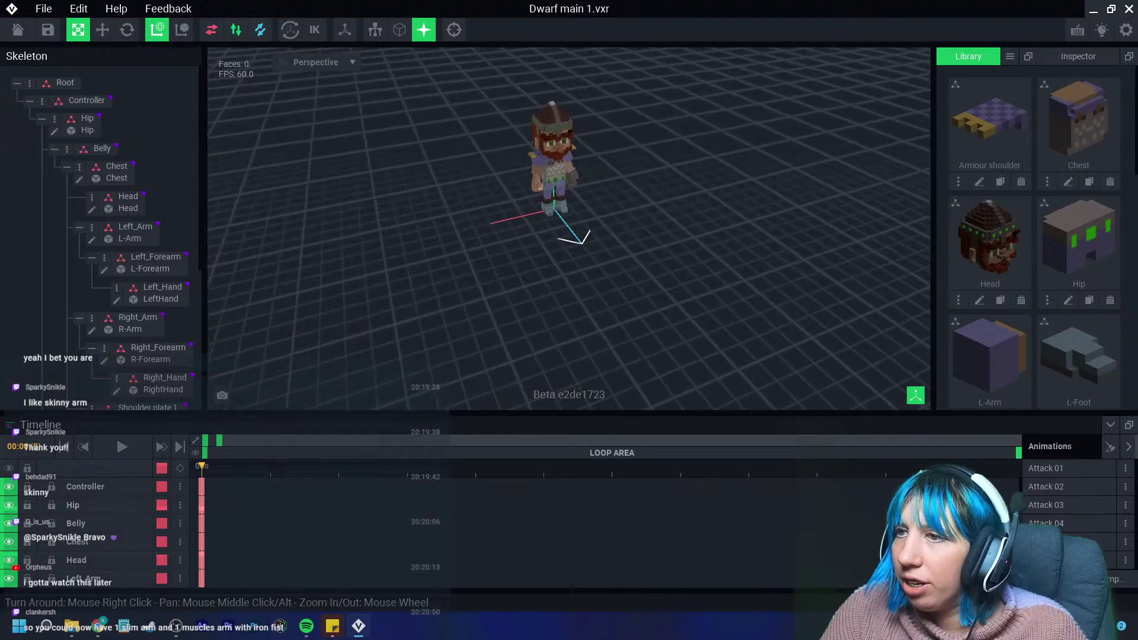
# Check the left arm on the dwarf, inspect the R-Forearm model's shape and return to the rig.
pyautogui.moveTo(502, 201); pyautogui.dragTo(502, 202, button='right')
pyautogui.scroll(6, 504, 208)
pyautogui.moveTo(511, 225); pyautogui.dragTo(503, 226, button='middle')
pyautogui.moveTo(504, 225); pyautogui.dragTo(513, 233, button='right')
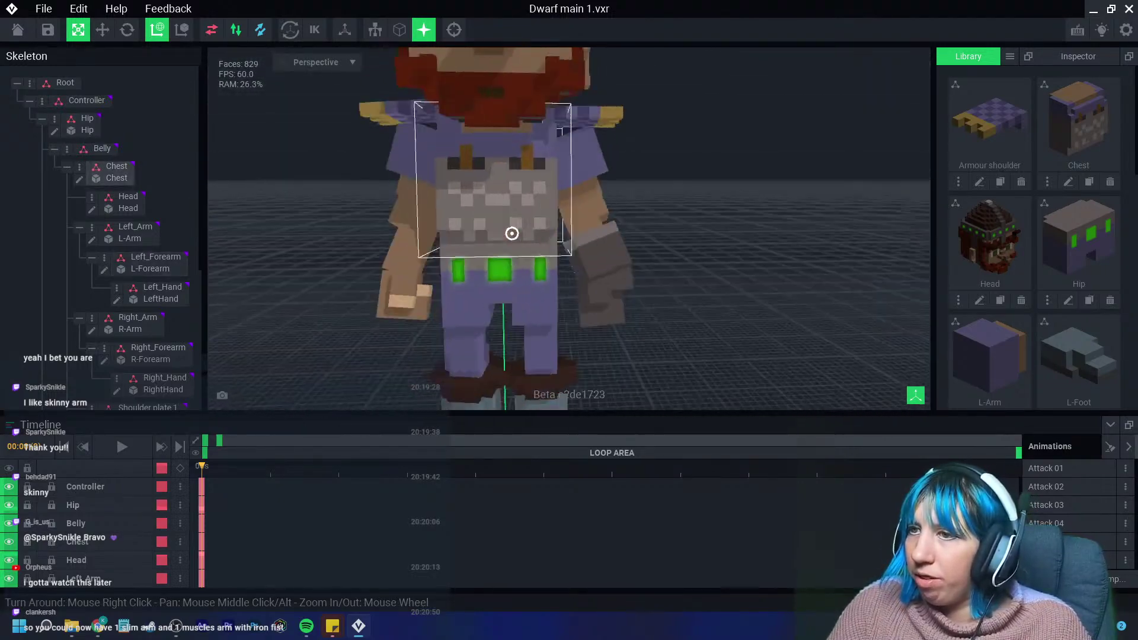
pyautogui.doubleClick(400, 278)
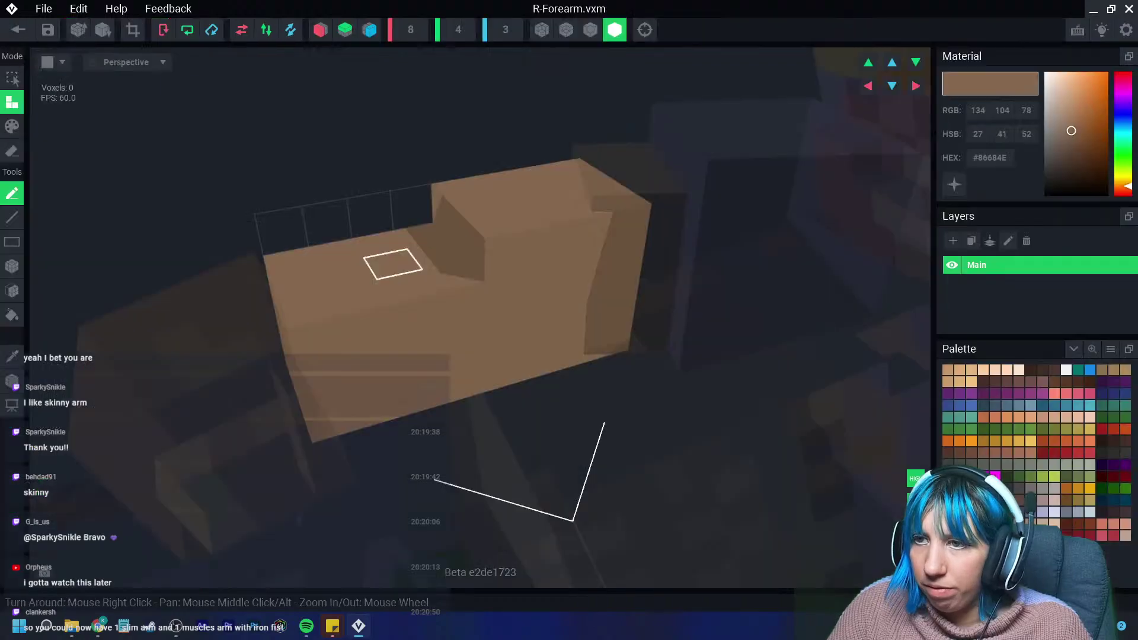
pyautogui.moveTo(396, 261); pyautogui.dragTo(396, 259, button='right')
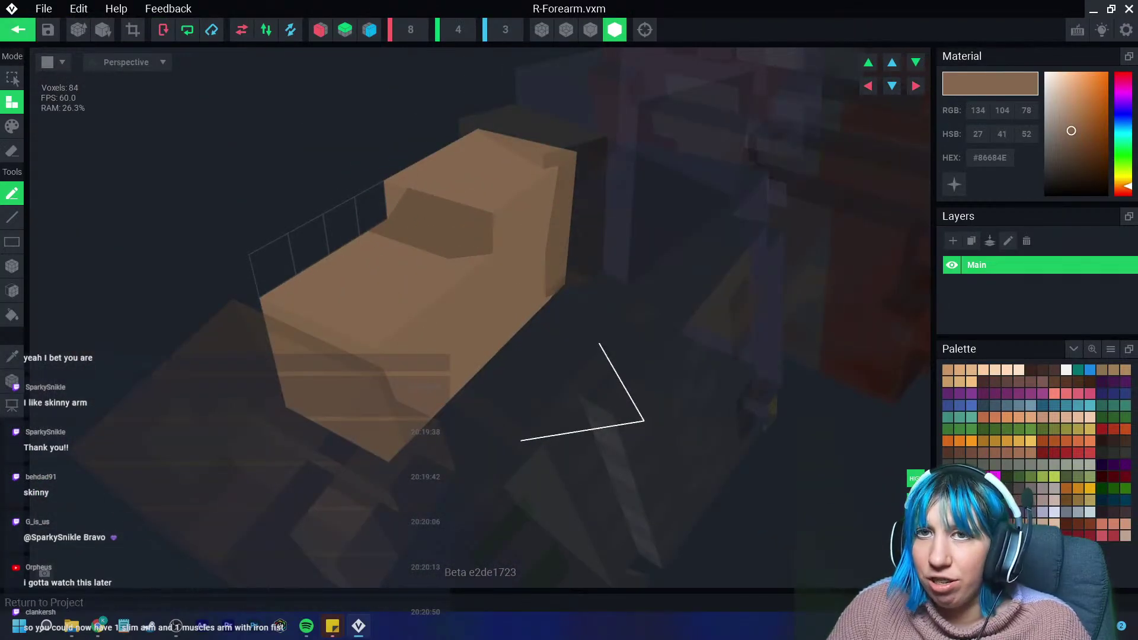
pyautogui.click(18, 30)
pyautogui.press('Return')
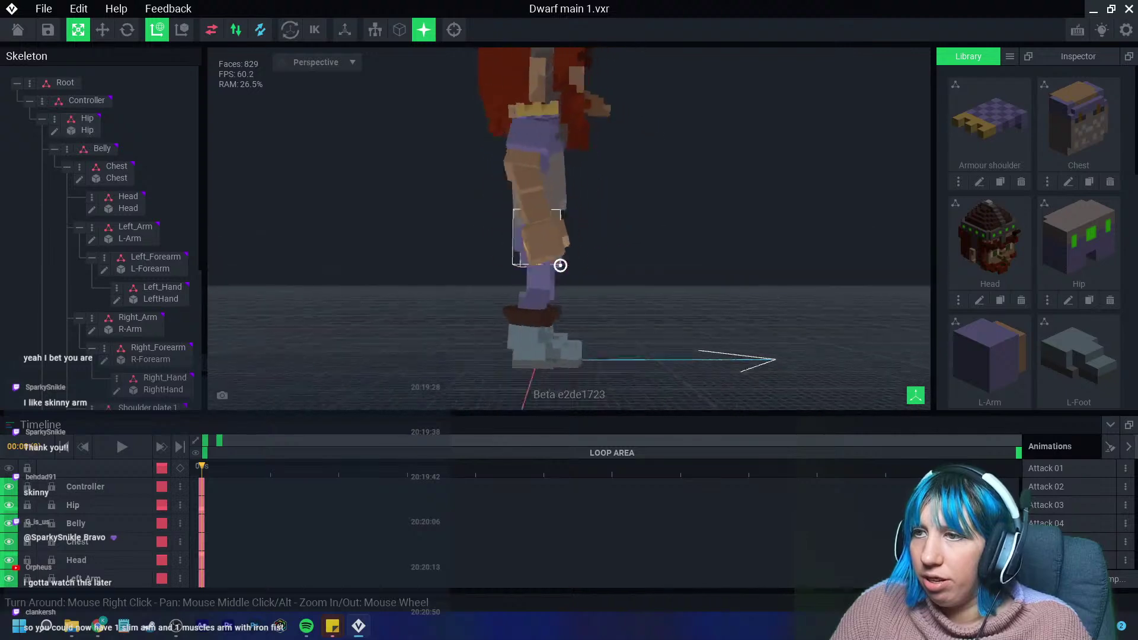
# Open the Hip model for painting with the brown colour #6F4A20.
pyautogui.moveTo(560, 265)
pyautogui.mouseDown(button='right')
pyautogui.moveTo(468, 268)
pyautogui.moveTo(448, 281)
pyautogui.mouseUp(button='right')
pyautogui.click(559, 260)
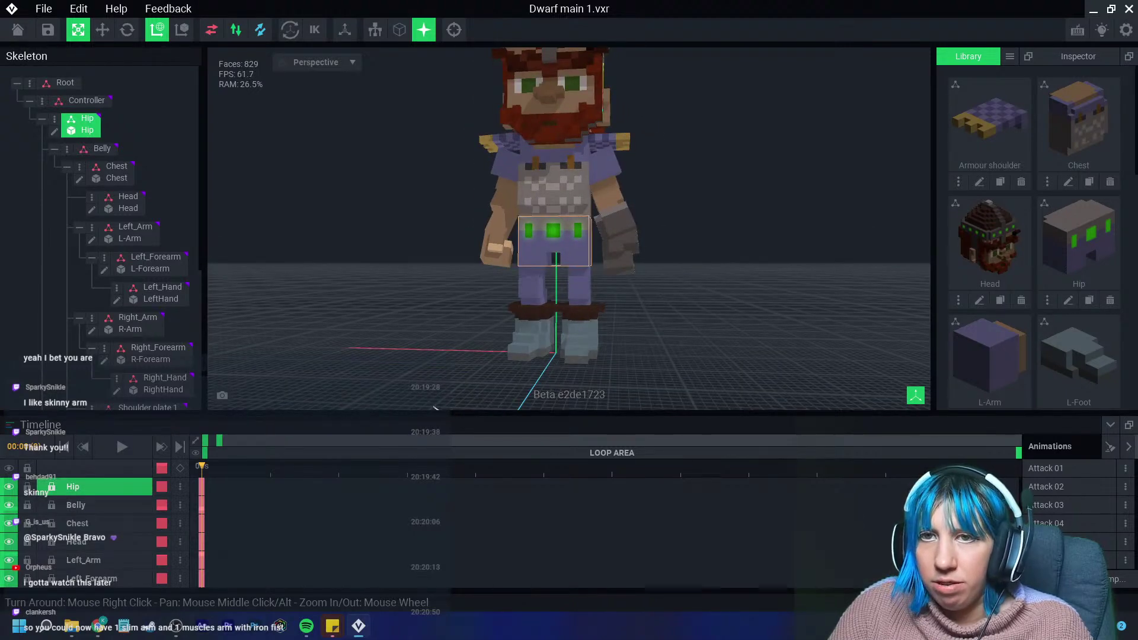
pyautogui.press('Tab')
pyautogui.moveTo(534, 348); pyautogui.dragTo(504, 347, button='right')
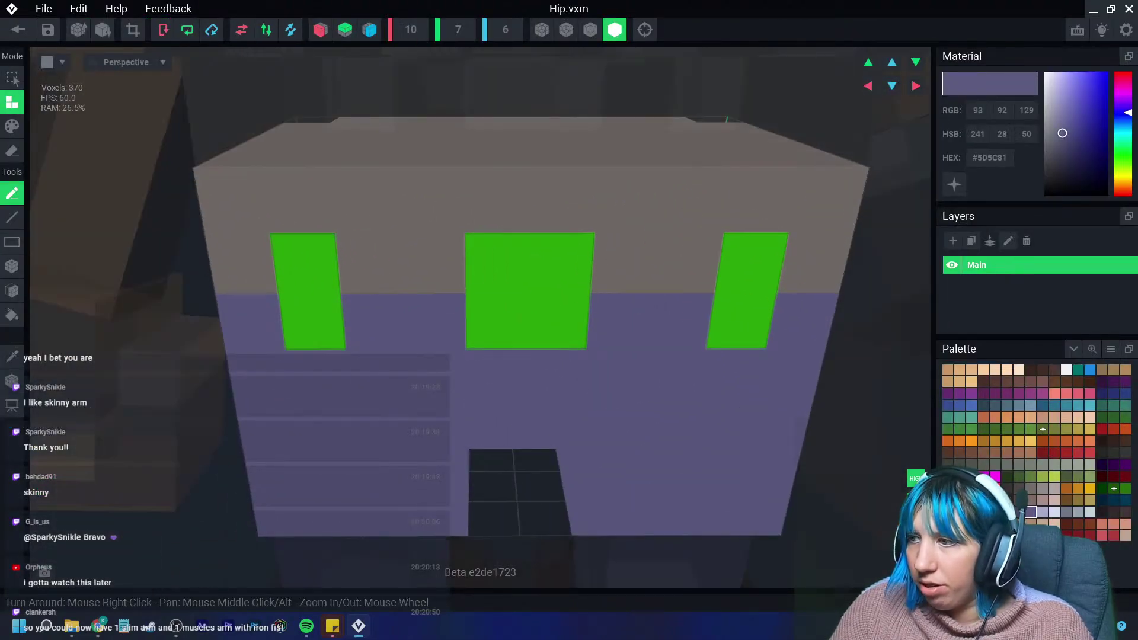
pyautogui.click(1066, 499)
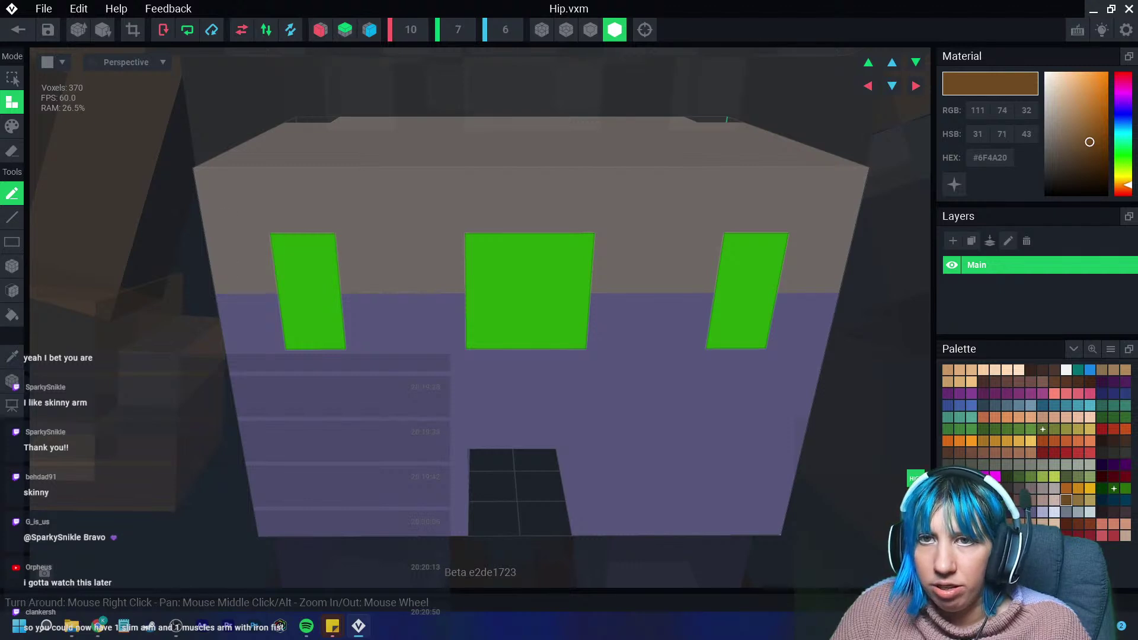
pyautogui.click(11, 126)
# Try to paint a brown belt row around the hips, level with the upper half of the green gems.
pyautogui.moveTo(371, 263); pyautogui.dragTo(433, 264)
pyautogui.moveTo(626, 263); pyautogui.dragTo(687, 264)
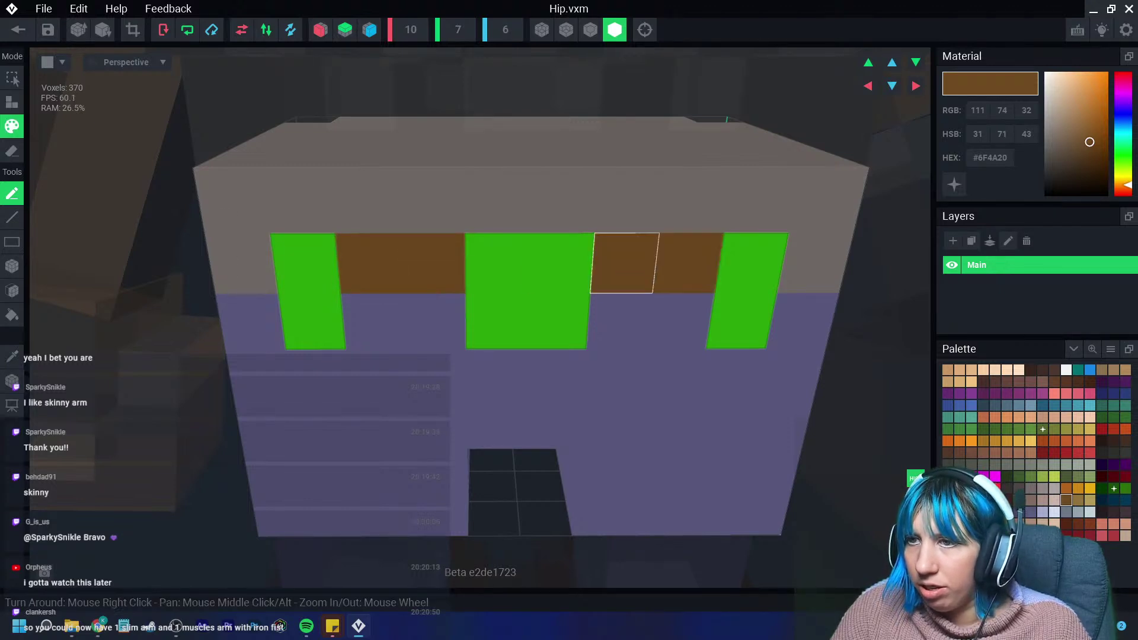
pyautogui.click(12, 267)
pyautogui.moveTo(216, 255)
pyautogui.mouseDown(button='right')
pyautogui.moveTo(229, 267)
pyautogui.moveTo(217, 313)
pyautogui.moveTo(238, 308)
pyautogui.mouseUp(button='right')
pyautogui.moveTo(276, 264); pyautogui.dragTo(92, 272)
pyautogui.moveTo(91, 272); pyautogui.dragTo(261, 279, button='right')
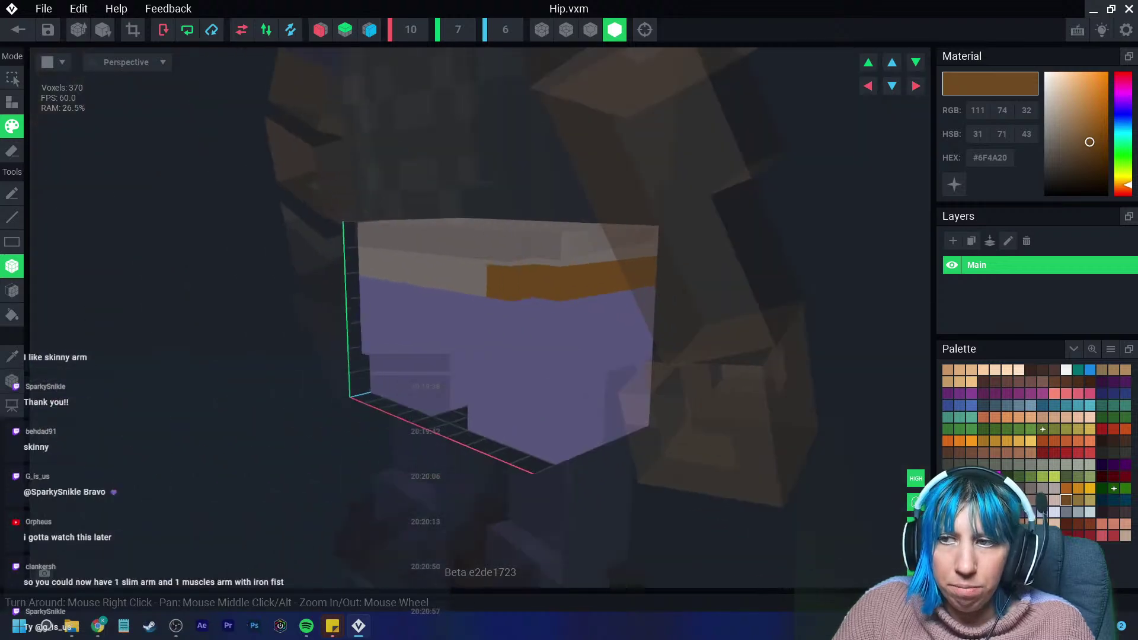
pyautogui.moveTo(464, 306); pyautogui.dragTo(464, 307, button='right')
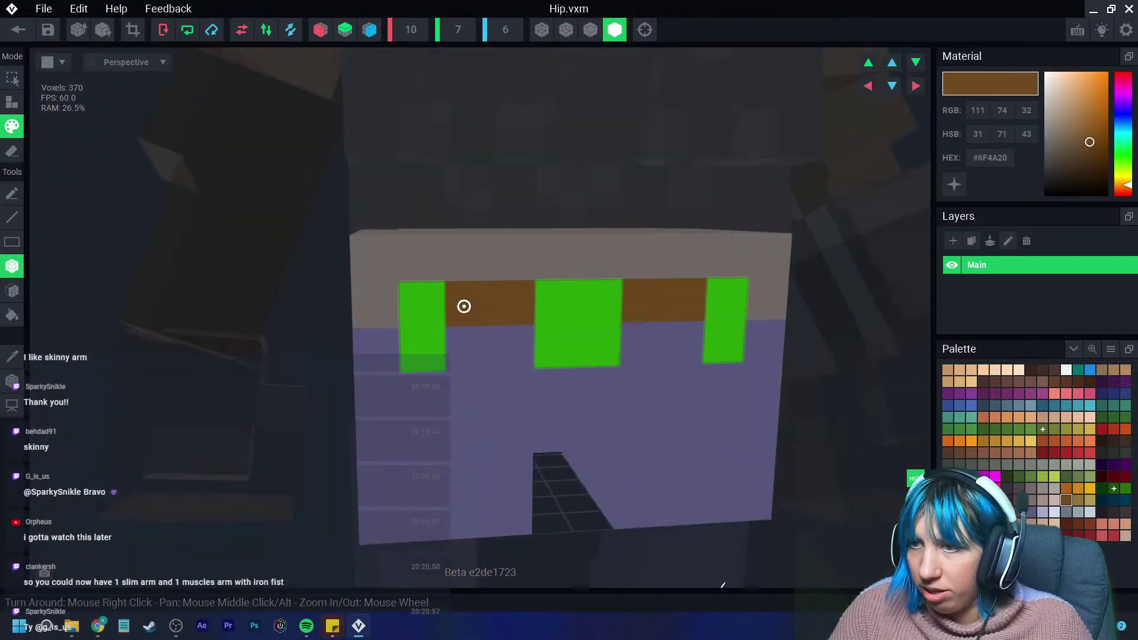
# Paint a brown belt row around the hips level with the green gems' lower half, and return to the rig with the changes saved.
pyautogui.click(468, 347)
pyautogui.click(511, 347)
pyautogui.moveTo(377, 350)
pyautogui.mouseDown(button='right')
pyautogui.moveTo(464, 307)
pyautogui.moveTo(590, 310)
pyautogui.mouseUp(button='right')
pyautogui.moveTo(589, 310); pyautogui.dragTo(377, 304)
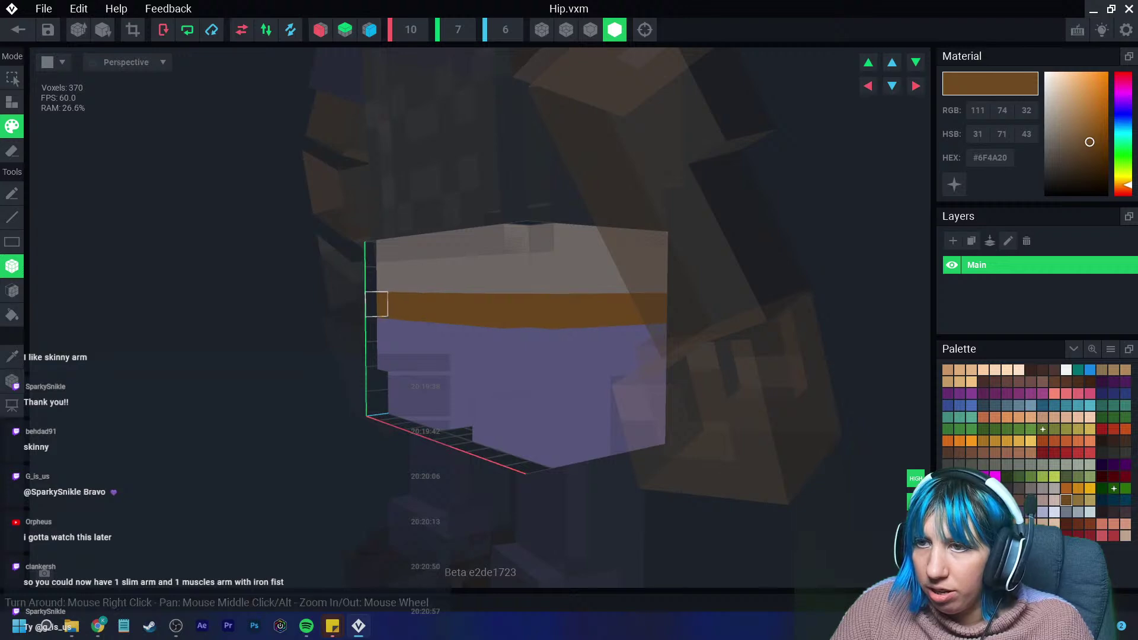
pyautogui.moveTo(377, 304); pyautogui.dragTo(539, 371, button='right')
pyautogui.moveTo(641, 381); pyautogui.dragTo(460, 386, button='right')
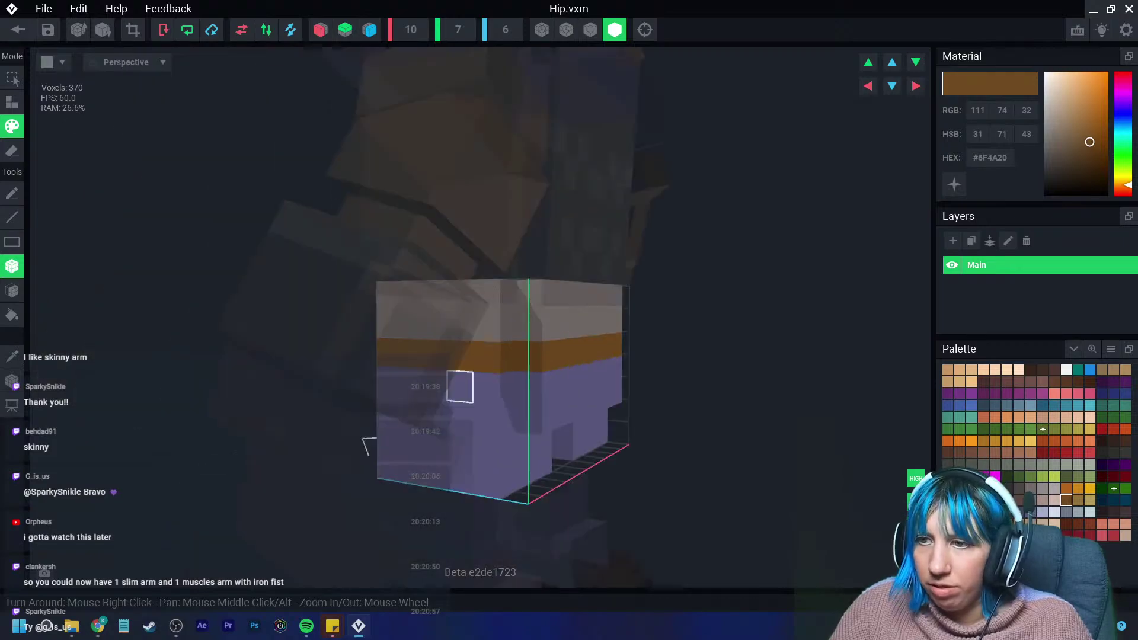
pyautogui.moveTo(366, 445); pyautogui.dragTo(332, 415, button='right')
pyautogui.click(18, 29)
pyautogui.click(442, 226)
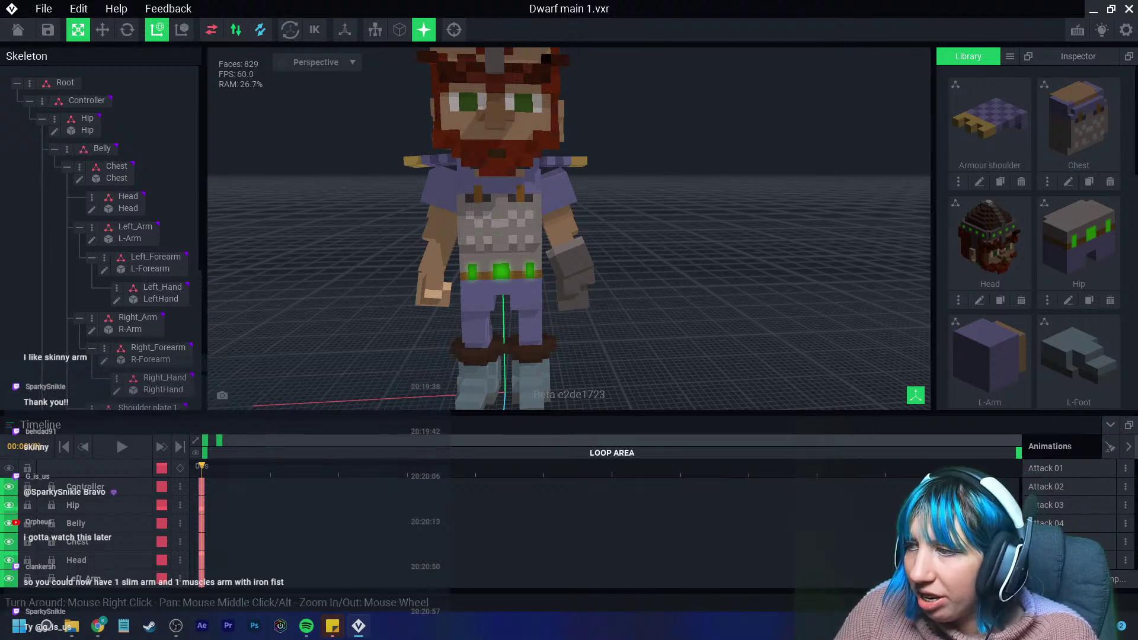
# Preview the Attack 01, Attack 02 and Attack 03 animations on the dwarf and look through the remaining animations.
pyautogui.click(1061, 468)
pyautogui.click(1062, 487)
pyautogui.click(1061, 505)
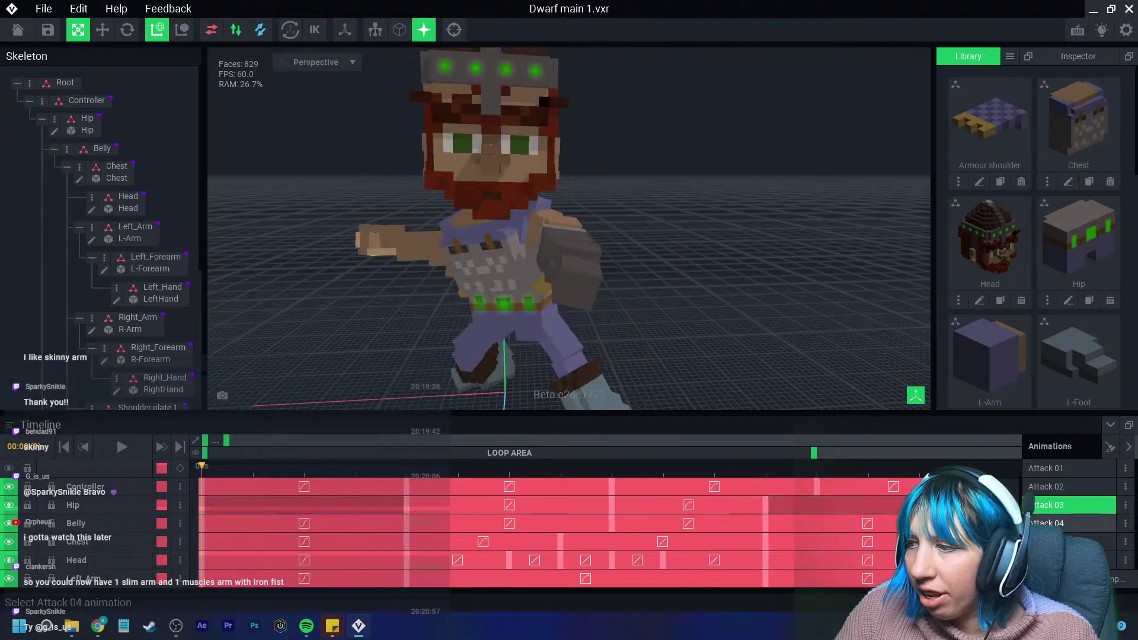
pyautogui.scroll(-5, 1061, 527)
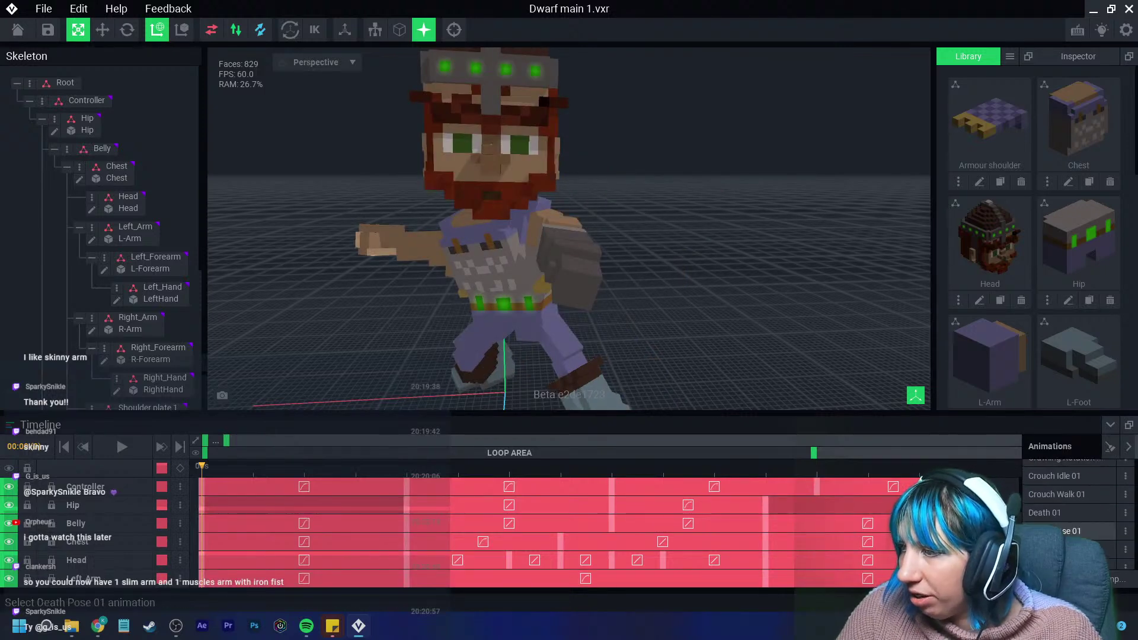
pyautogui.scroll(-4, 1061, 509)
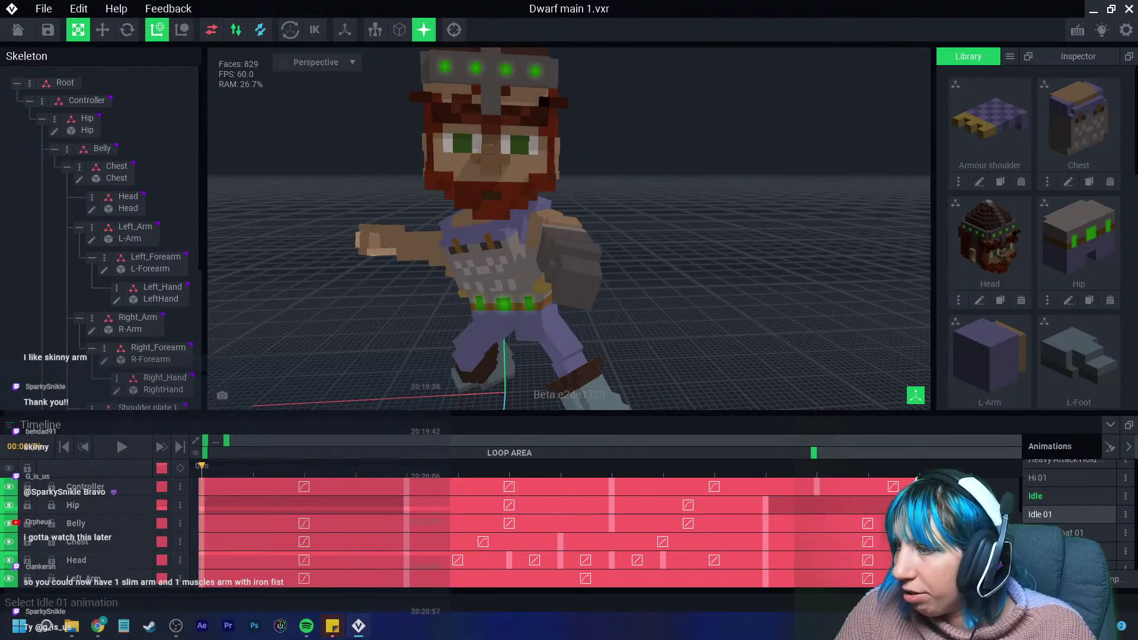
# Select the Idle animation and export the dwarf to the marketplace with Idle as its default animation.
pyautogui.click(1061, 496)
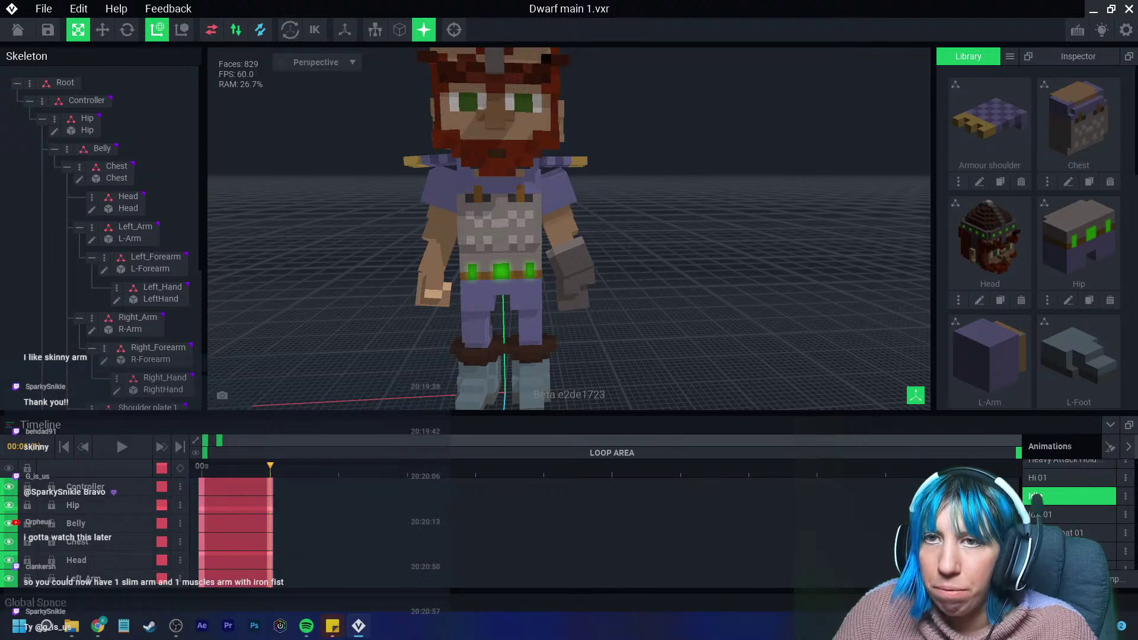
pyautogui.click(43, 8)
pyautogui.moveTo(53, 89)
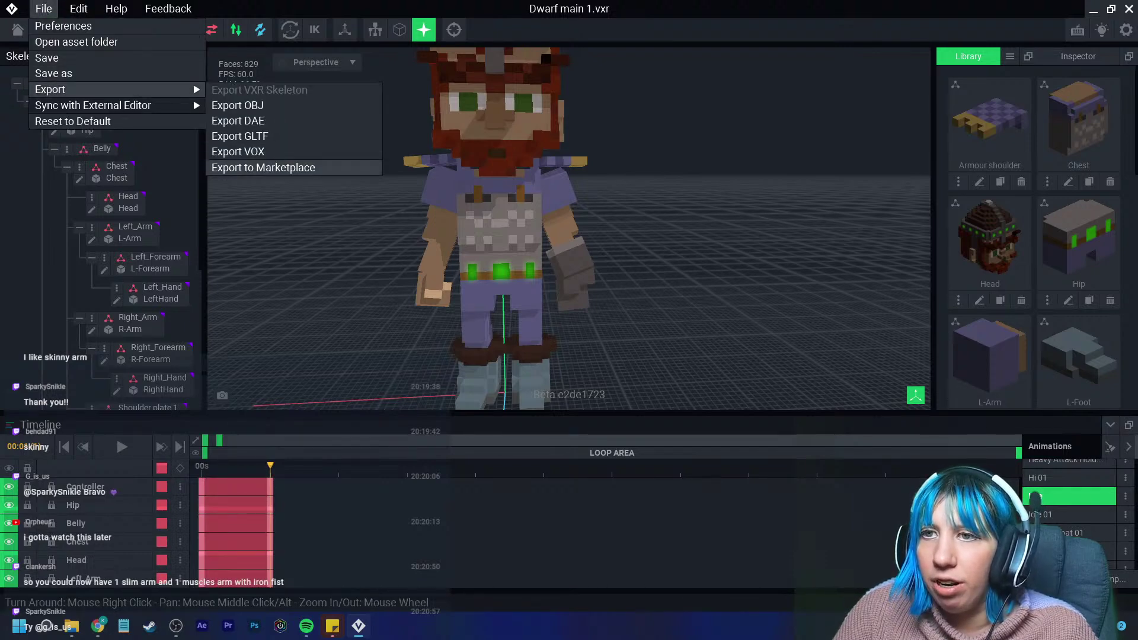
pyautogui.click(263, 167)
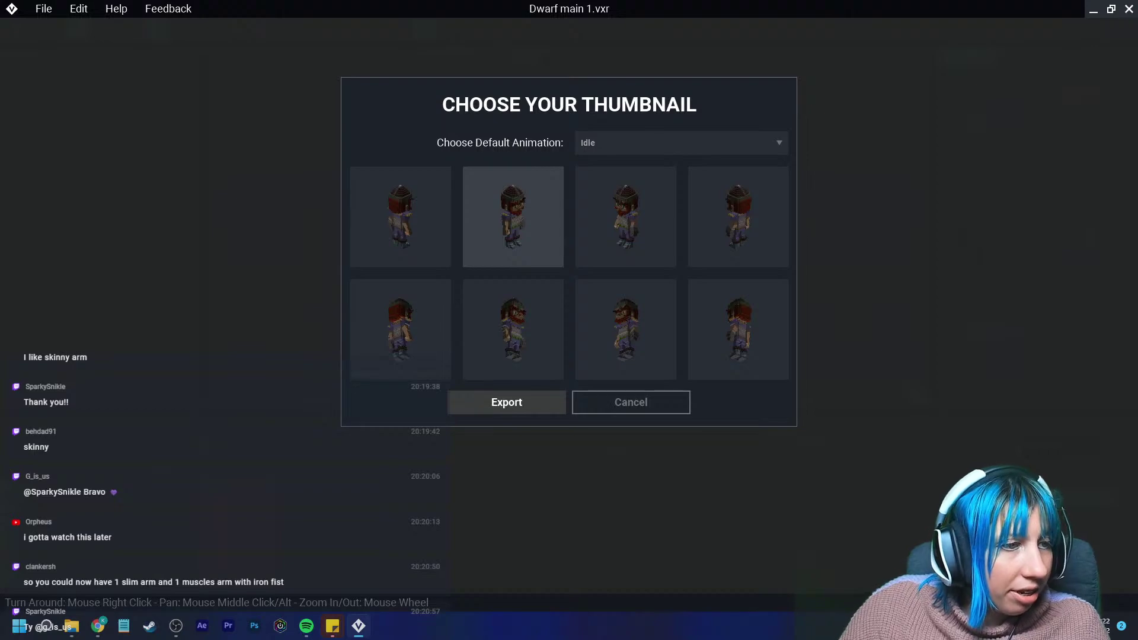
pyautogui.click(506, 402)
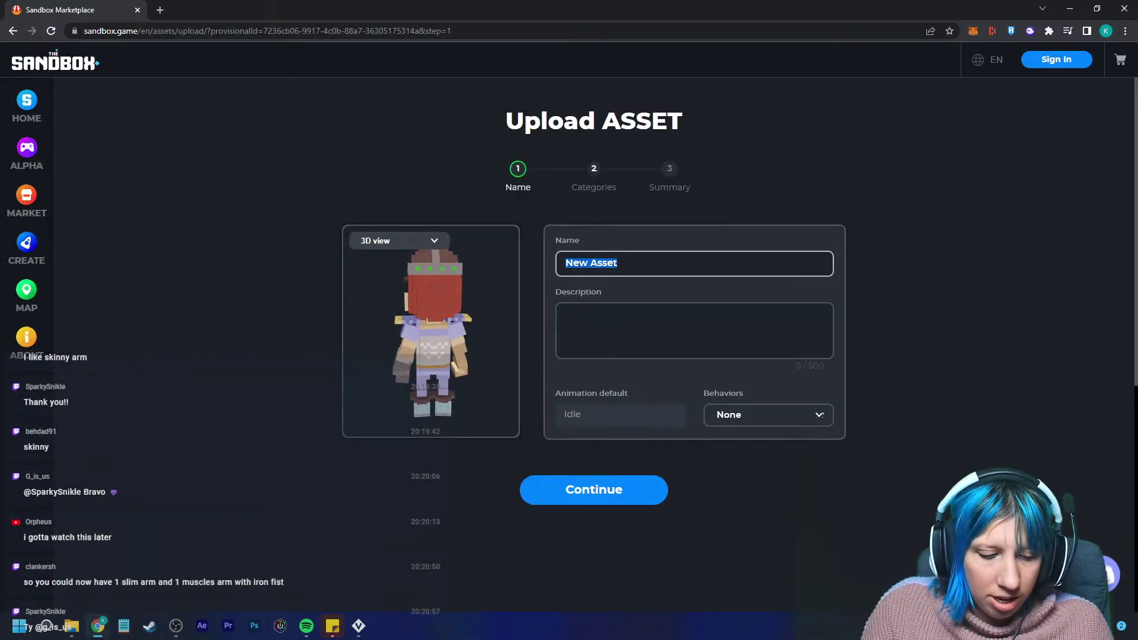
# Name the uploaded asset Dwarf King, replace the name with Mizwald Oddenfor and try to create the asset.
pyautogui.write('Dwarf King')
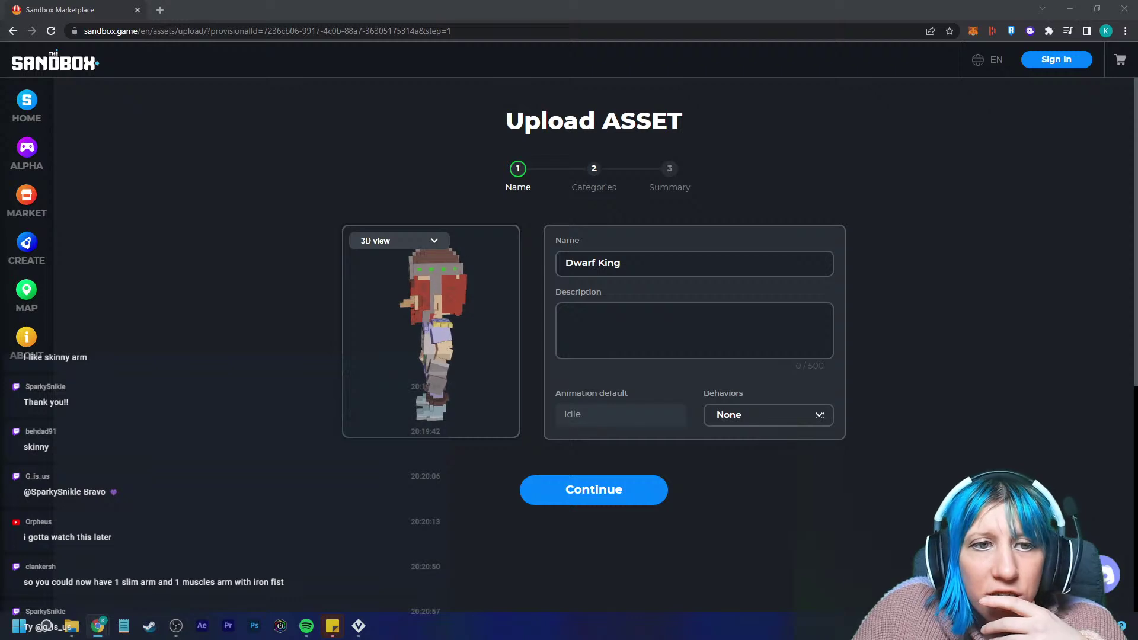
pyautogui.doubleClick(610, 263)
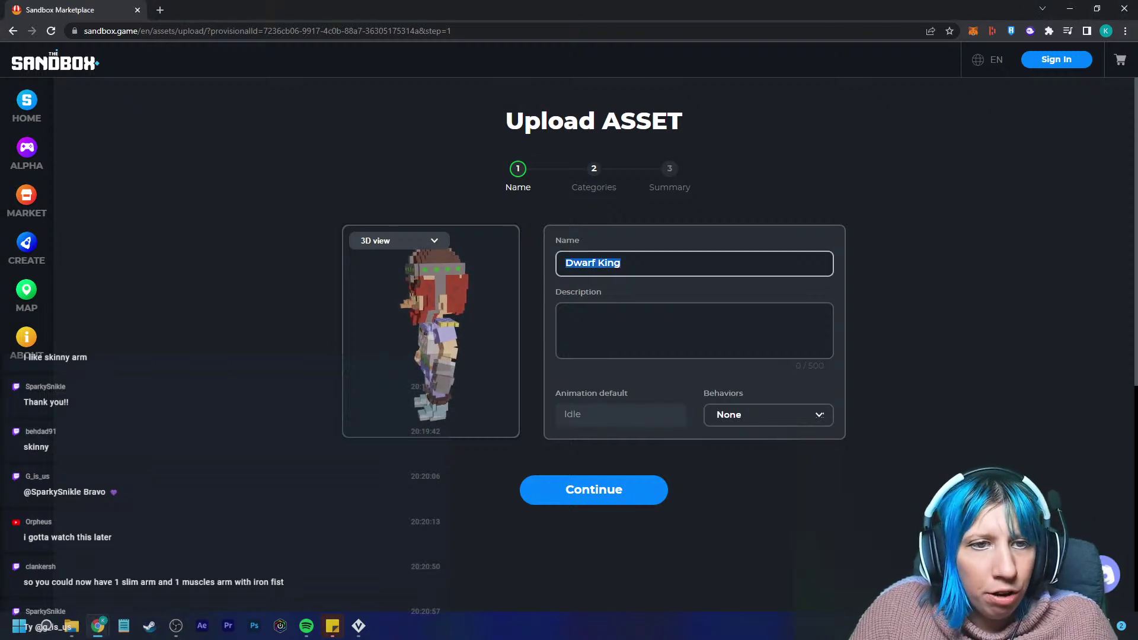
pyautogui.write('M')
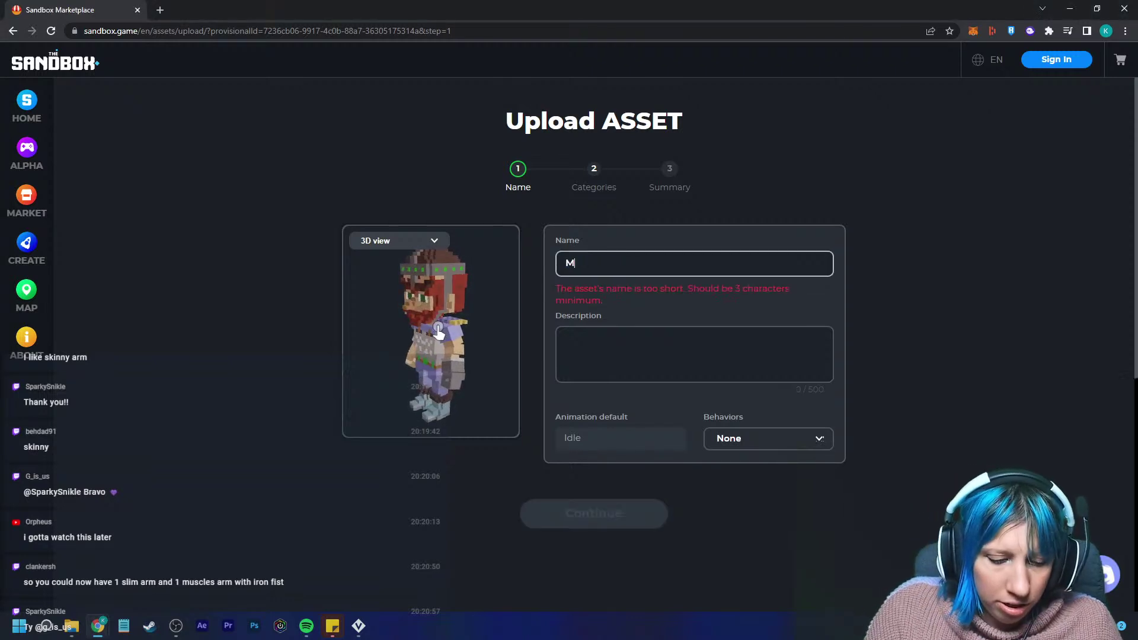
pyautogui.write('izwald Oddenfor')
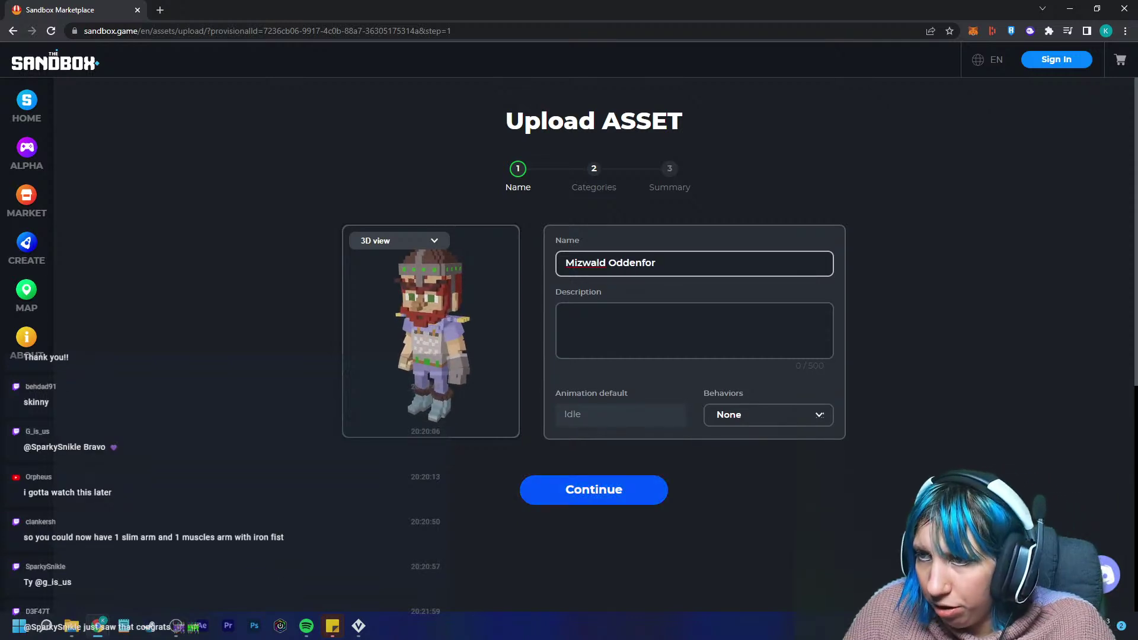
pyautogui.press('Return')
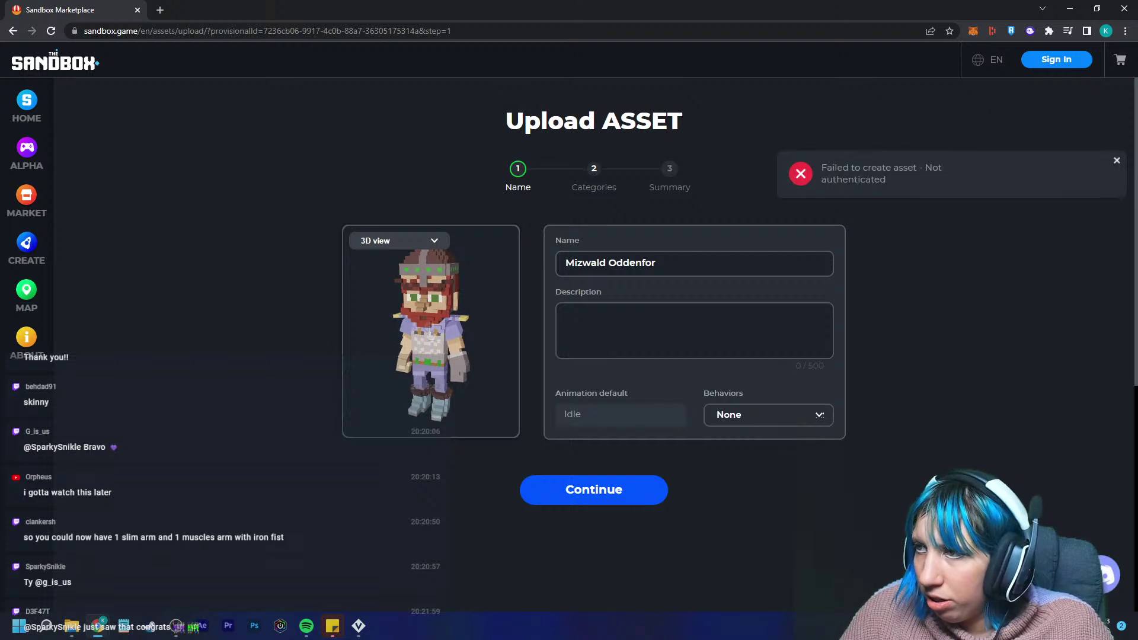
pyautogui.press('Tab')
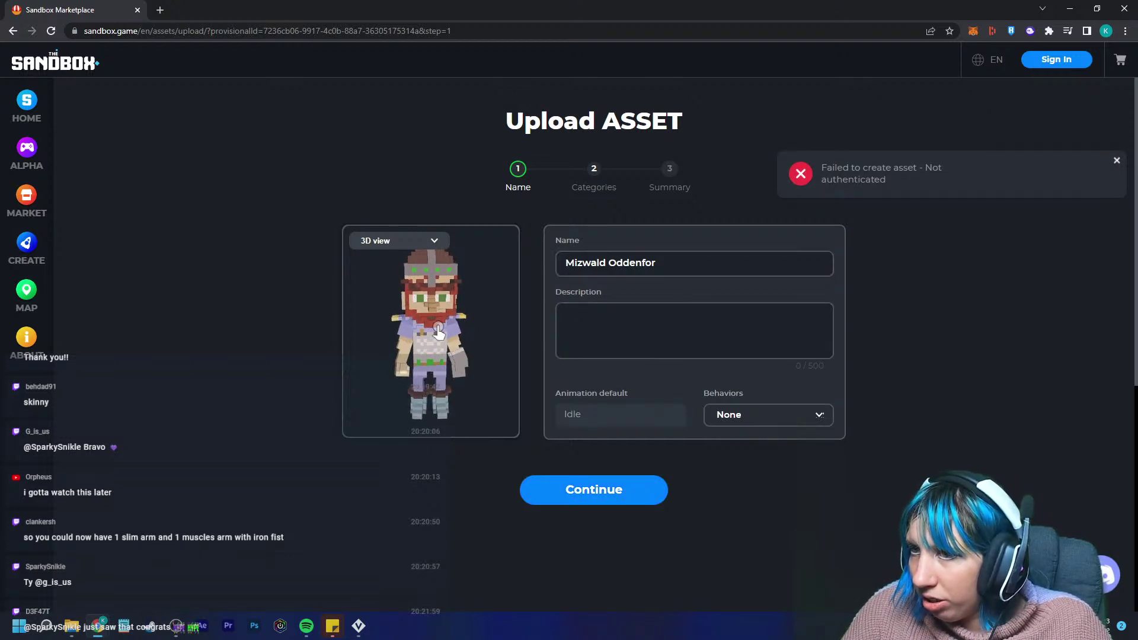
pyautogui.press('Return')
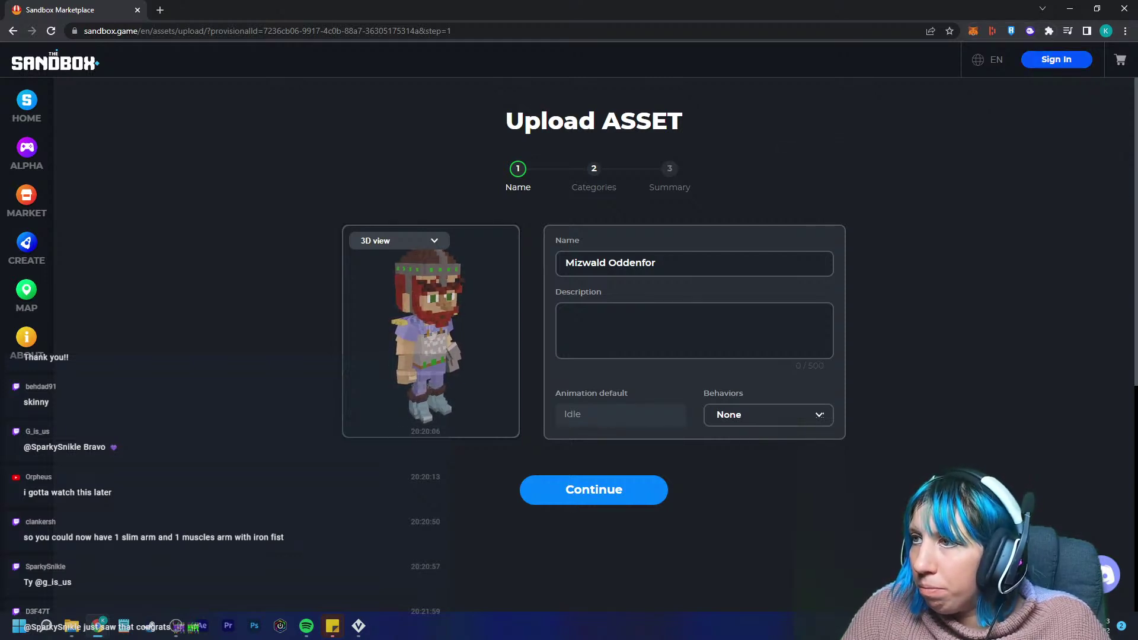
# Switch back to VoxEdit and export the dwarf rig to the marketplace again, keeping Idle as the default animation.
pyautogui.hotkey('alt', 'Tab')
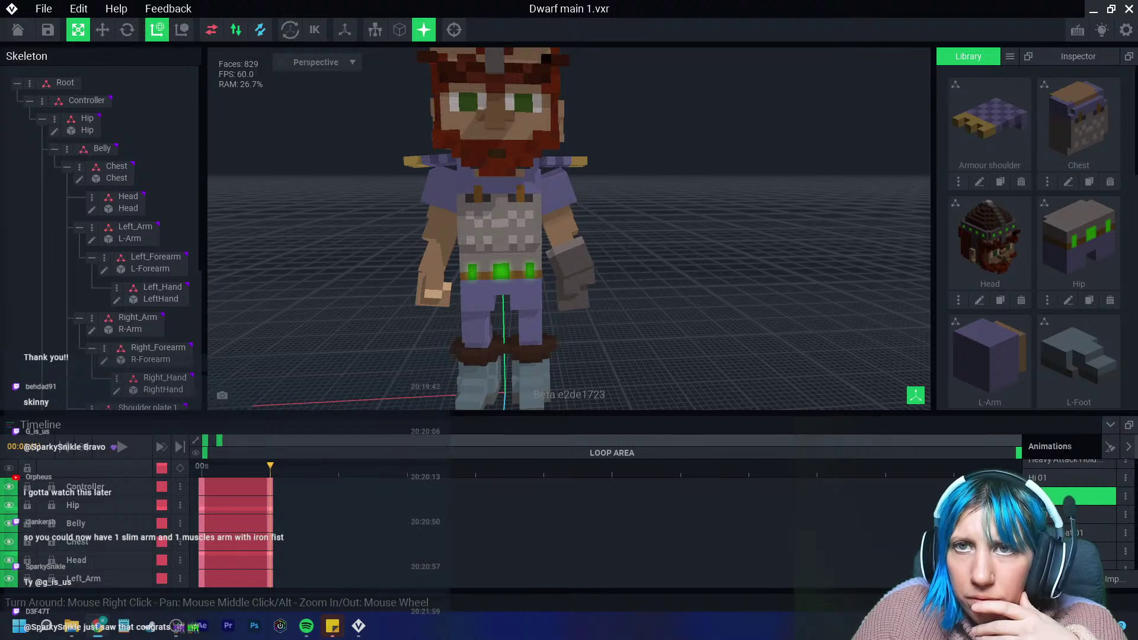
pyautogui.click(43, 8)
pyautogui.moveTo(93, 105)
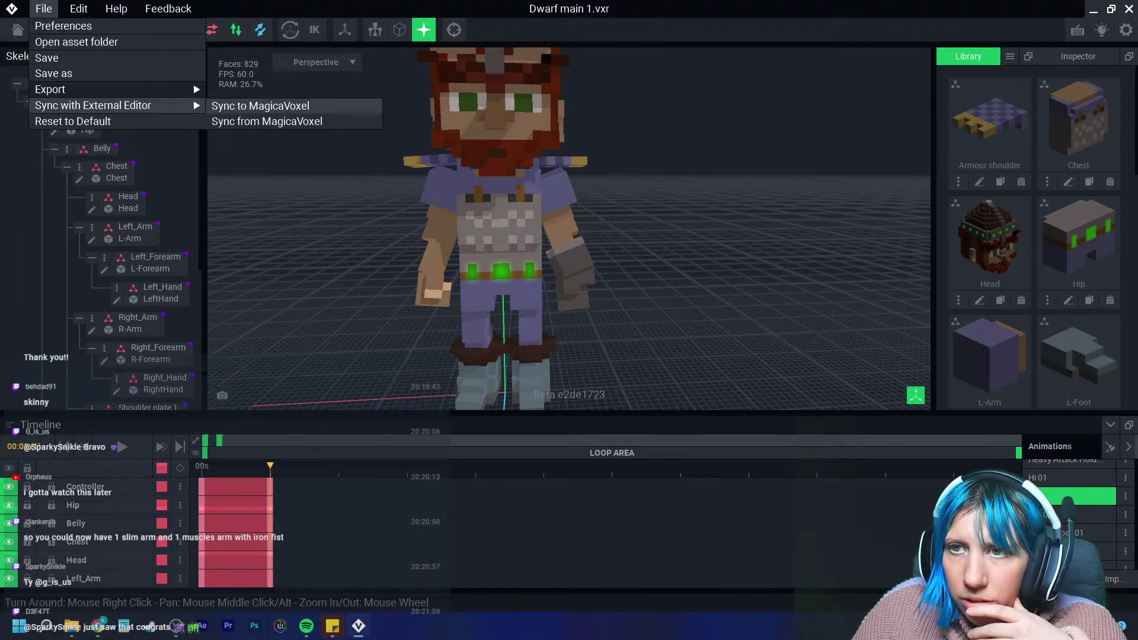
pyautogui.click(263, 167)
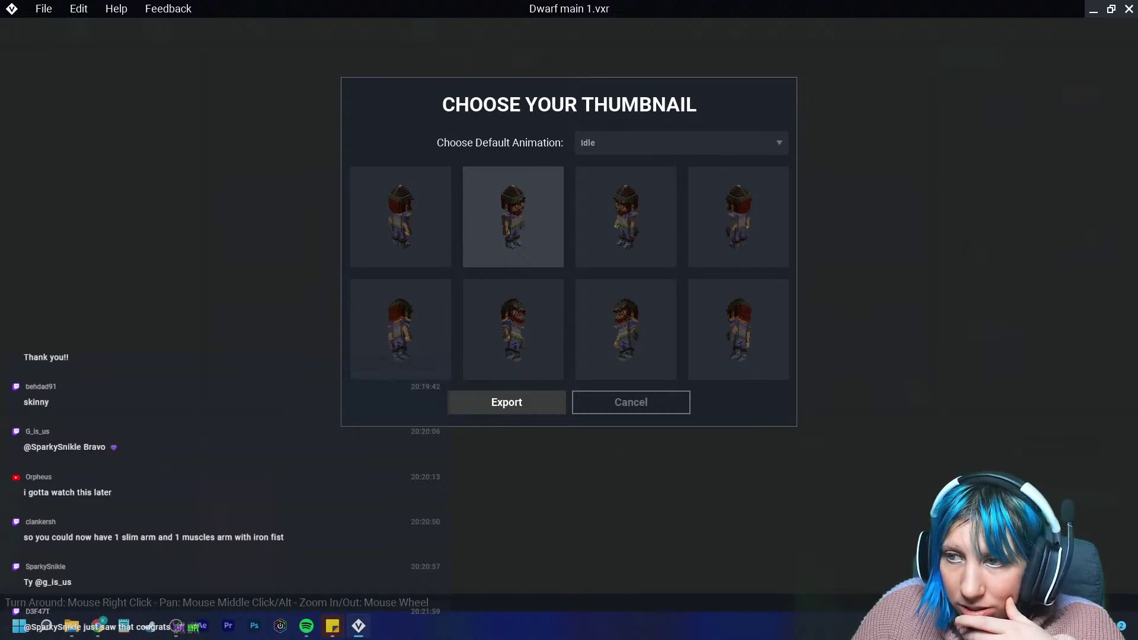
pyautogui.click(507, 403)
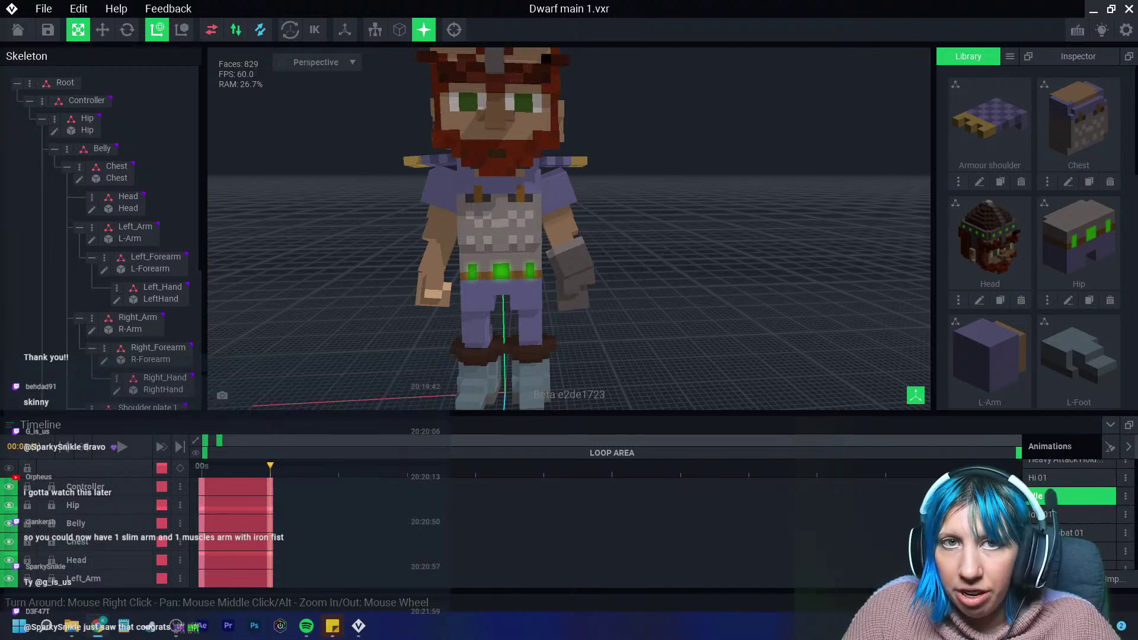
# In the browser, create the asset as Mizwald test with the Fantasy category and None theme, continuing to its summary.
pyautogui.hotkey('alt', 'Tab')
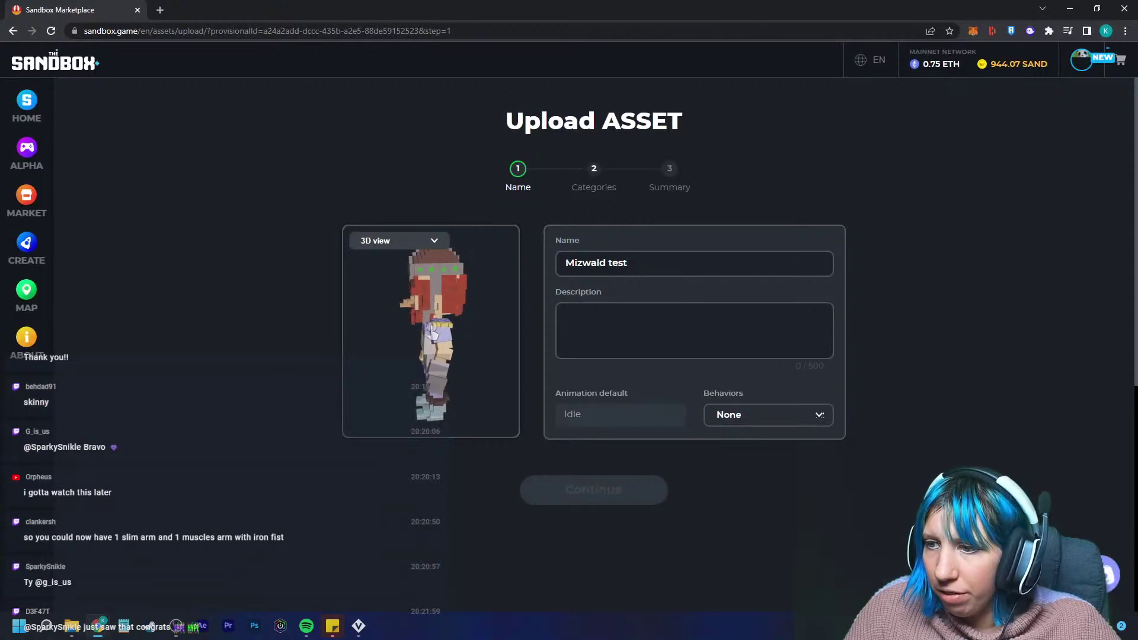
pyautogui.click(568, 316)
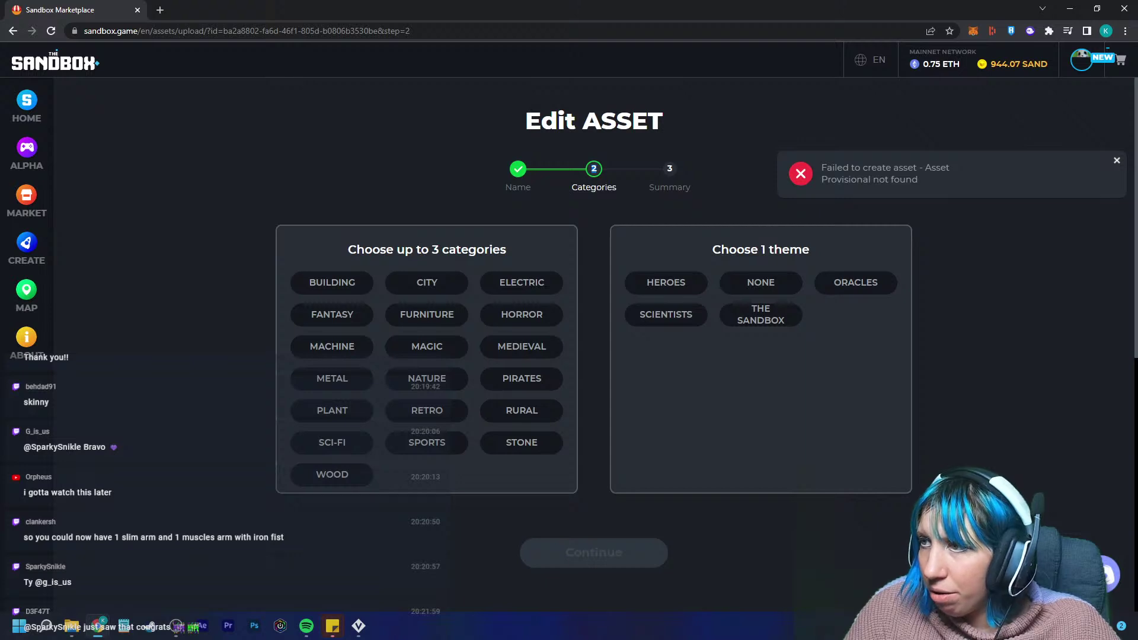
pyautogui.click(332, 314)
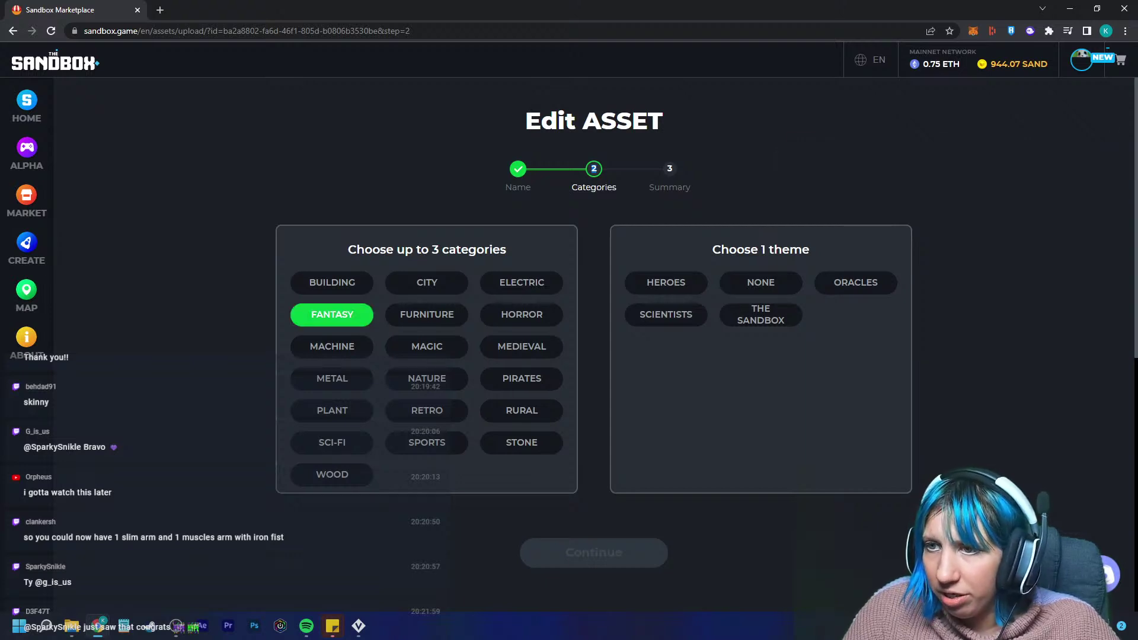
pyautogui.click(761, 282)
pyautogui.click(594, 552)
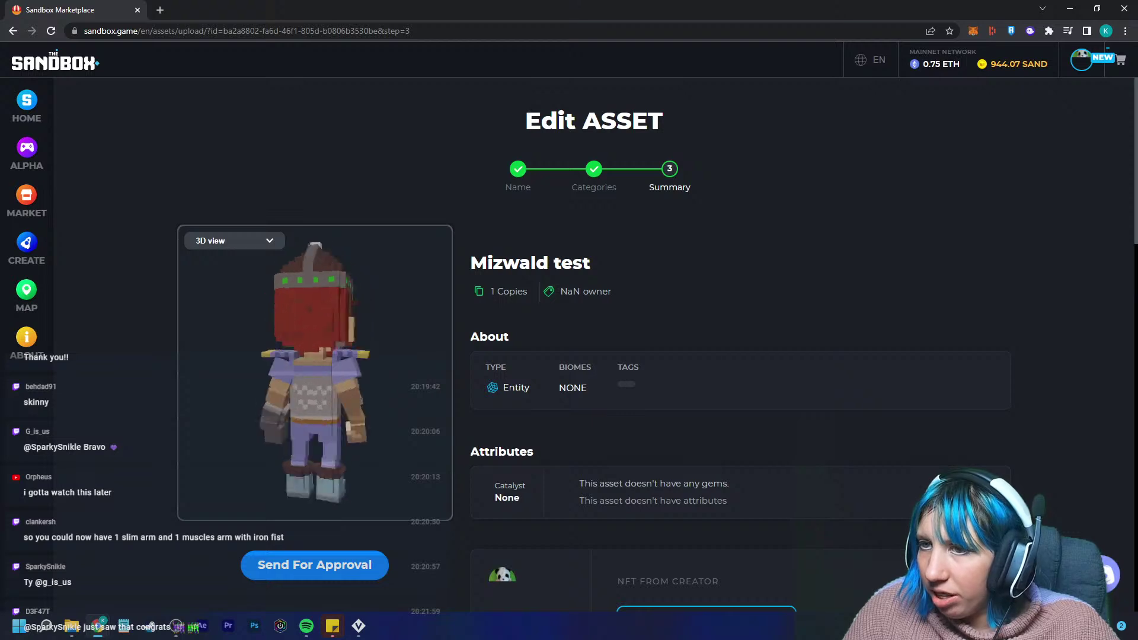
# Open the account's inventory and view the Mizwald test asset page.
pyautogui.click(1082, 60)
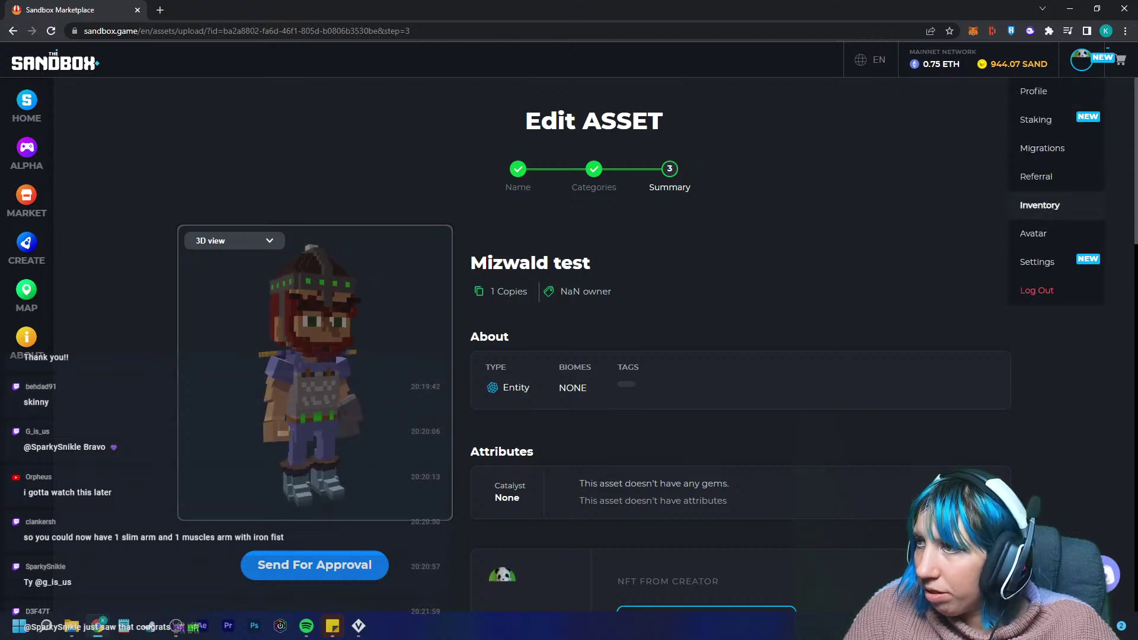
pyautogui.click(1054, 206)
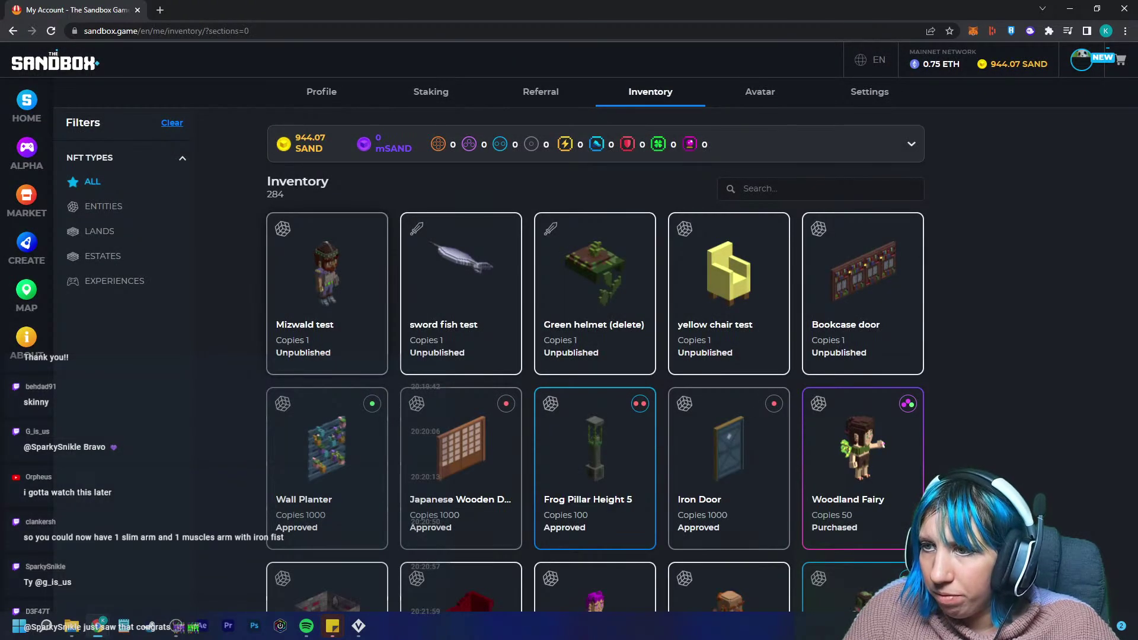
pyautogui.click(327, 279)
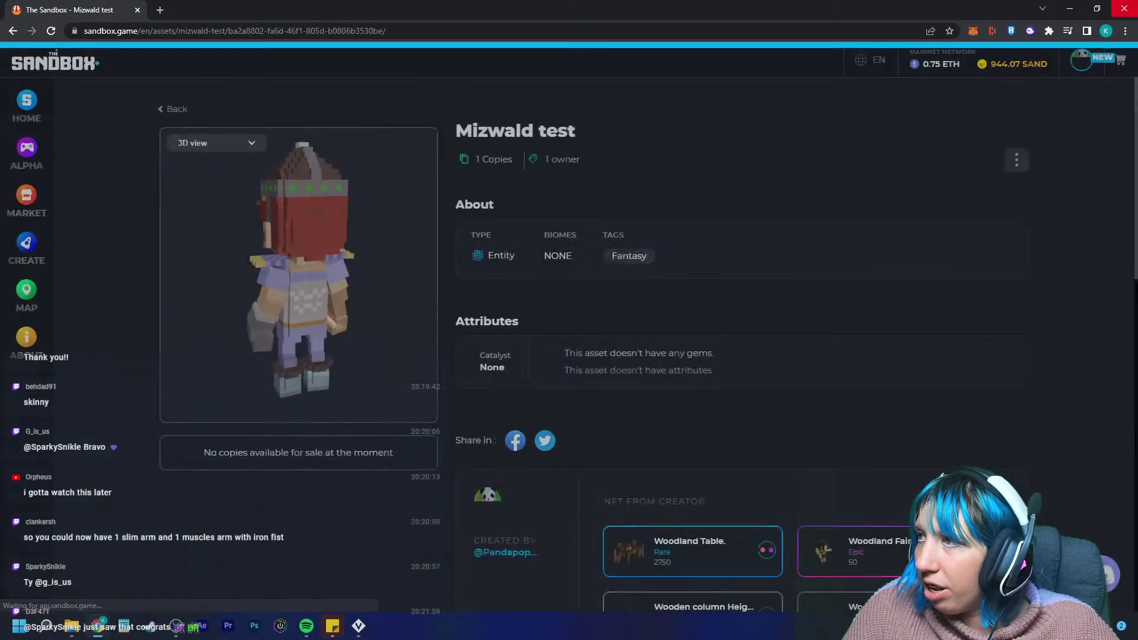
# Launch The Sandbox Maker and open the tavern draft for editing.
pyautogui.hotkey('alt', 'Tab')
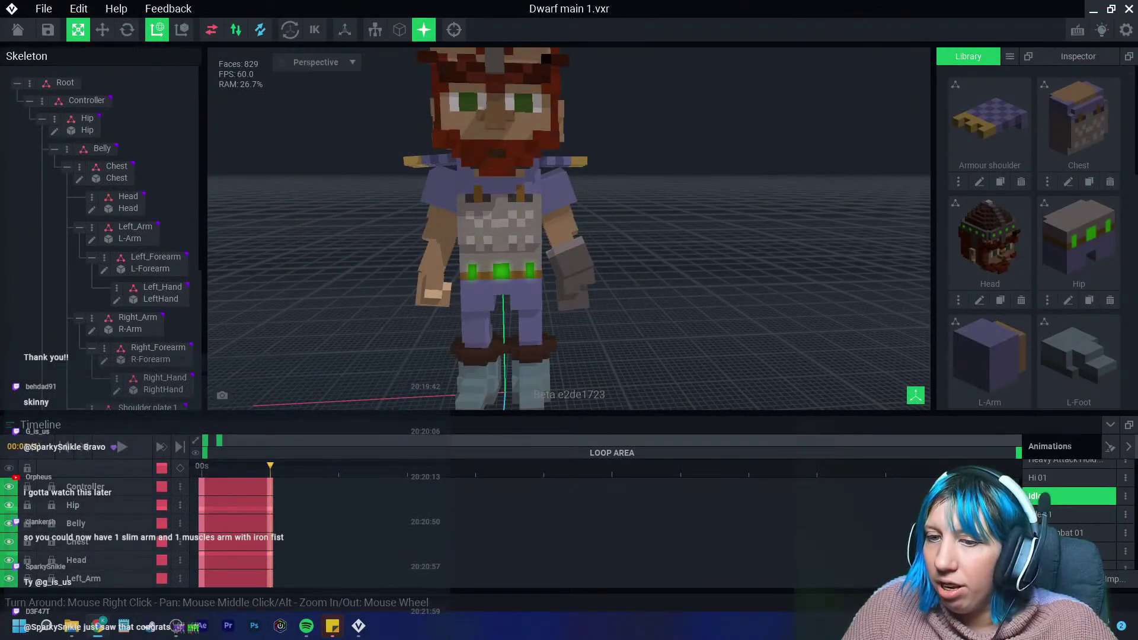
pyautogui.click(47, 629)
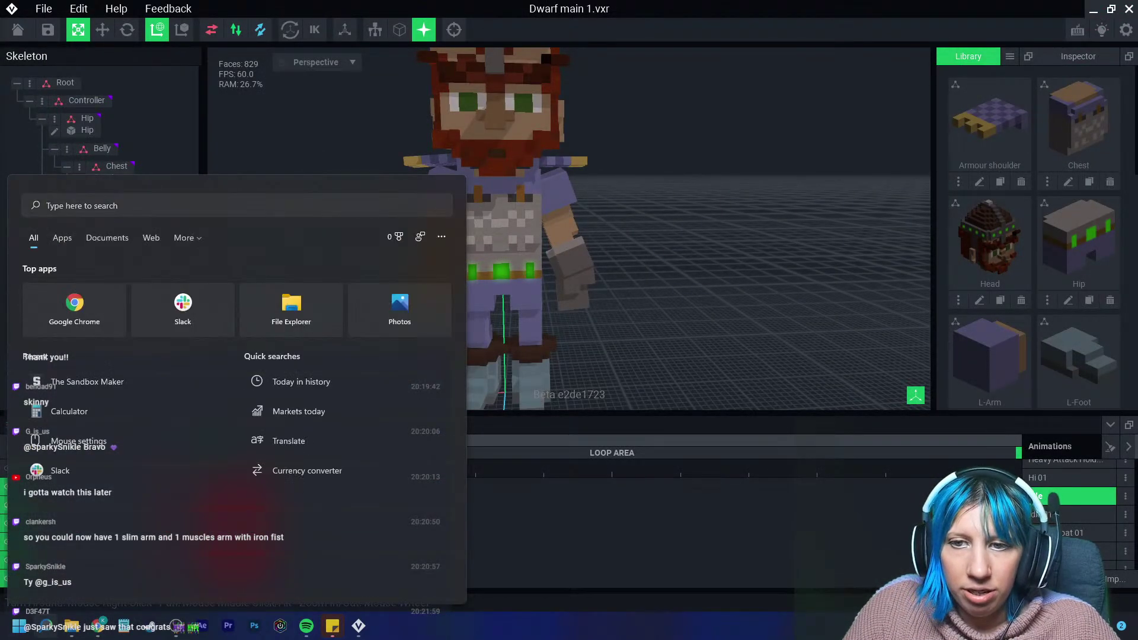
pyautogui.click(87, 382)
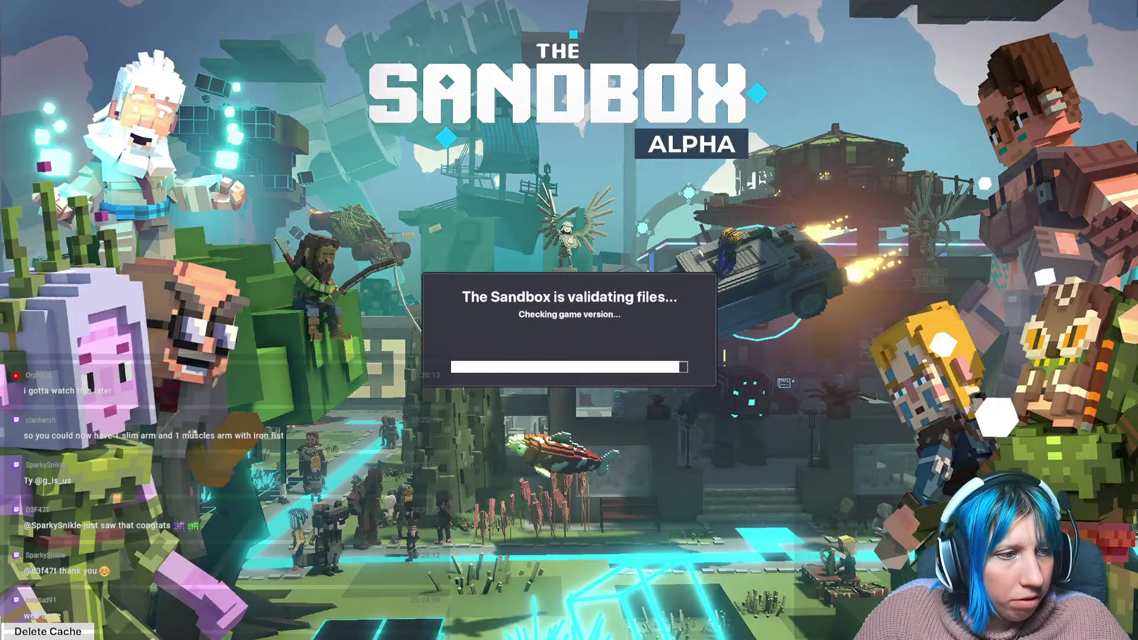
pyautogui.press('Return')
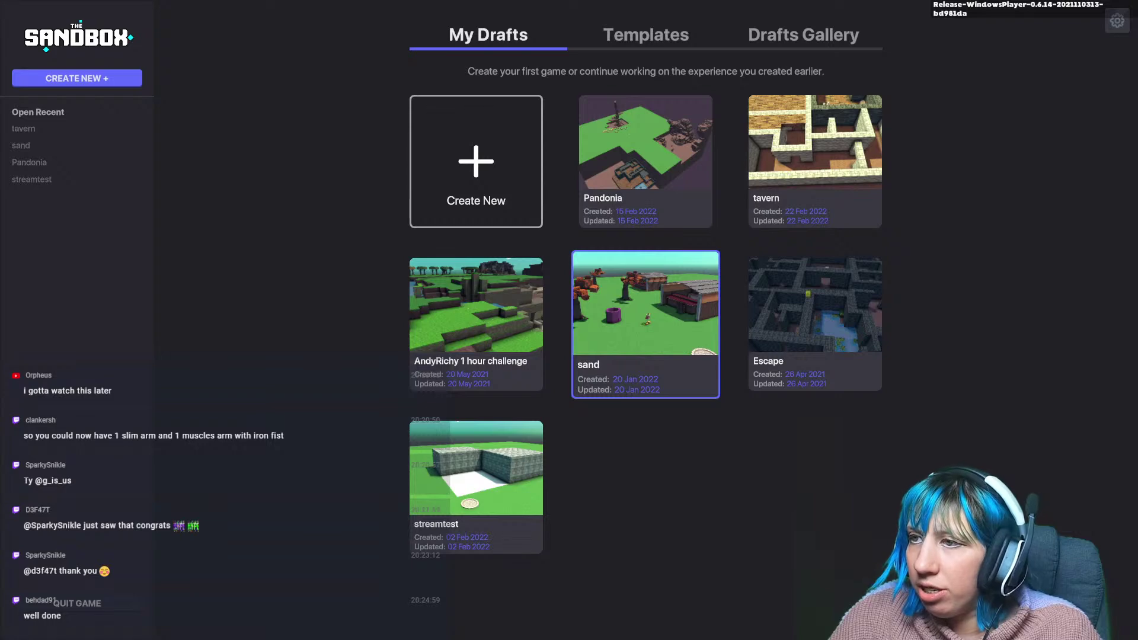
pyautogui.click(815, 154)
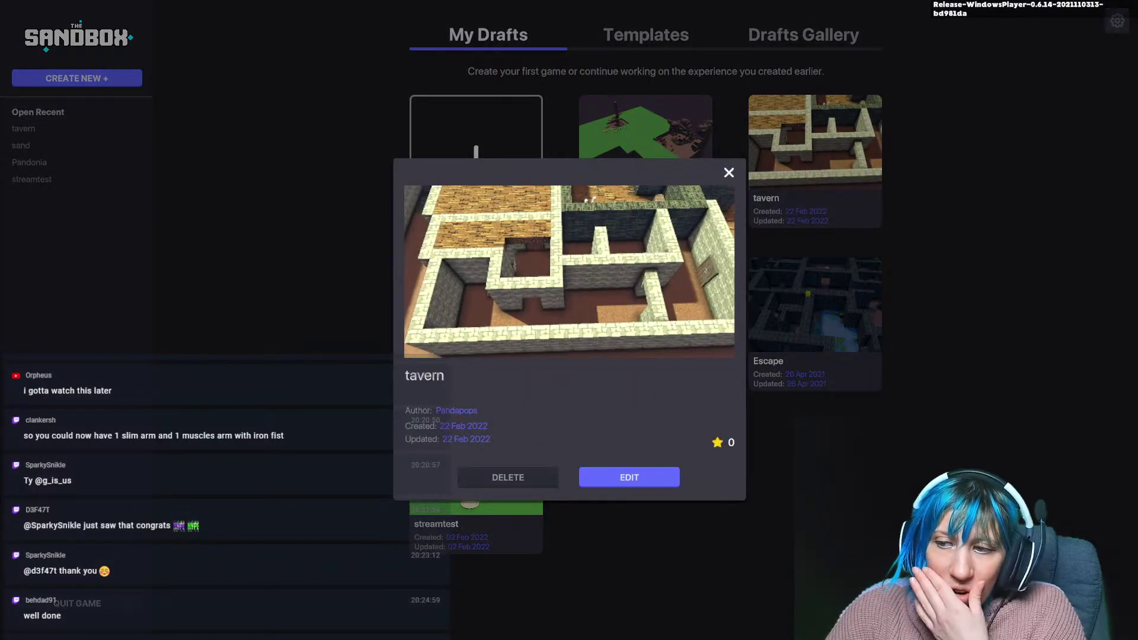
pyautogui.click(629, 478)
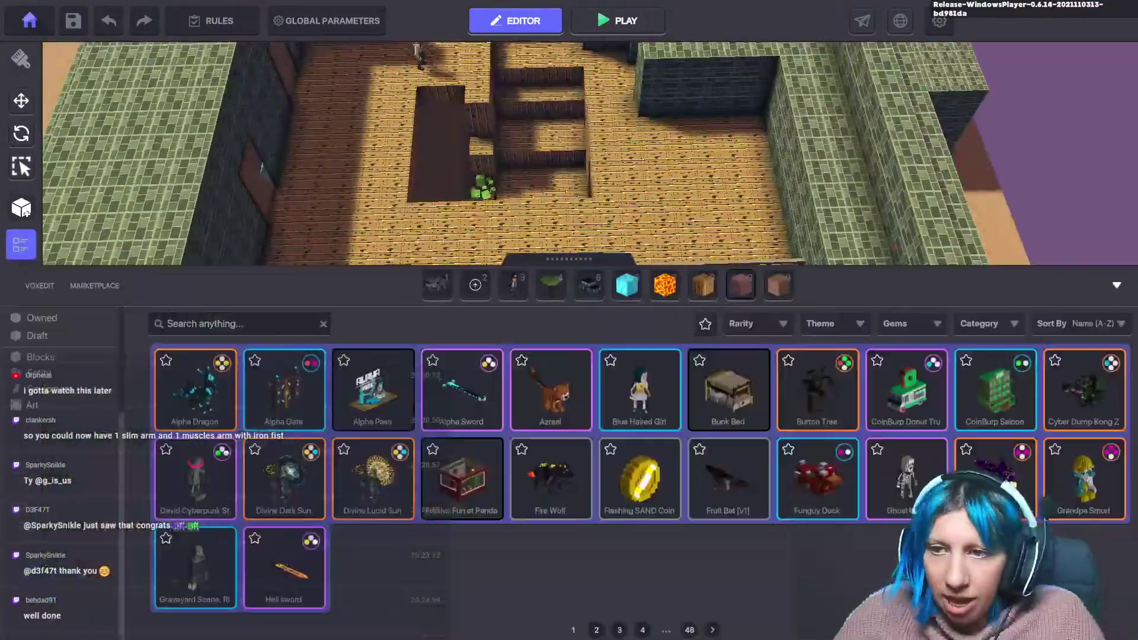
# Search the asset library for "miz" and select the Mizwald test entity.
pyautogui.write('miz')
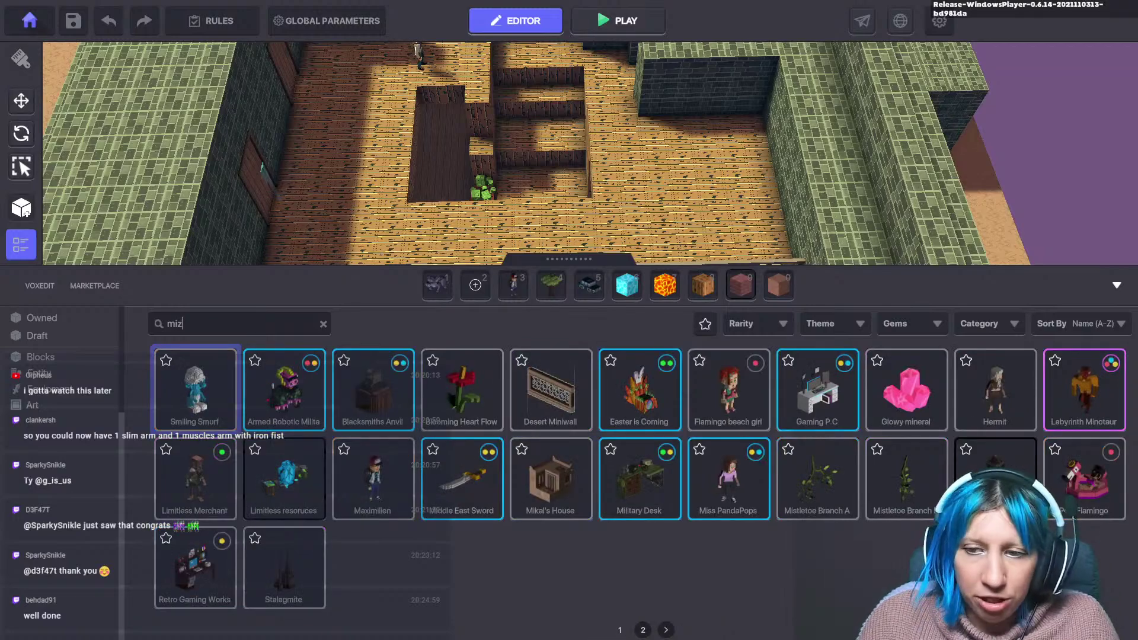
pyautogui.click(195, 389)
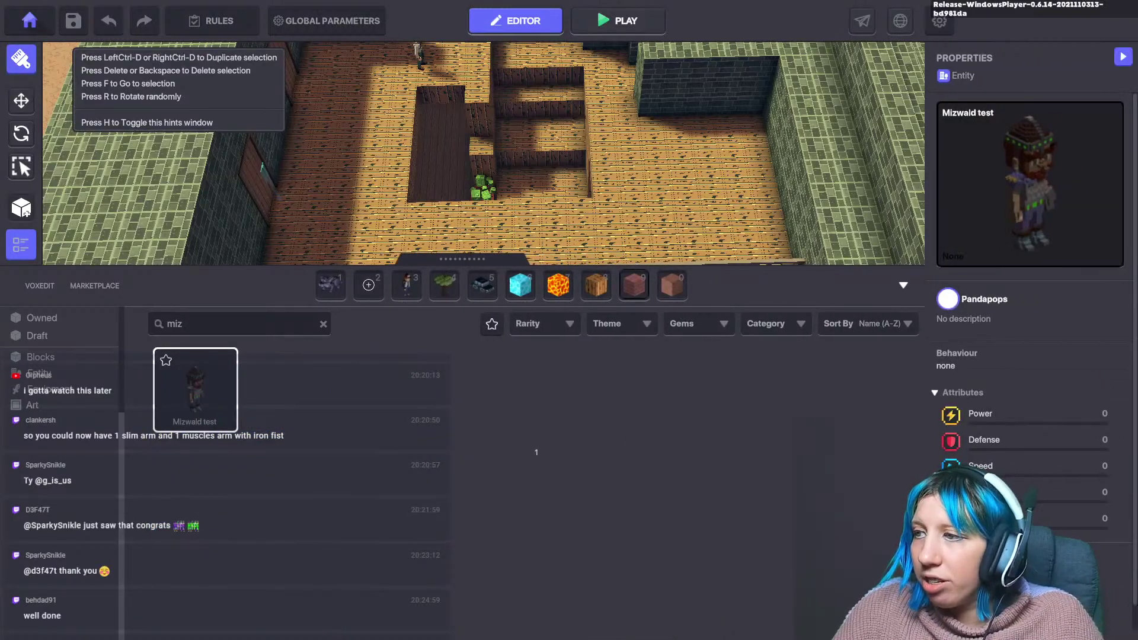
# Place the Mizwald test character on the tavern's dark wooden floor and clear the asset library search.
pyautogui.press('f')
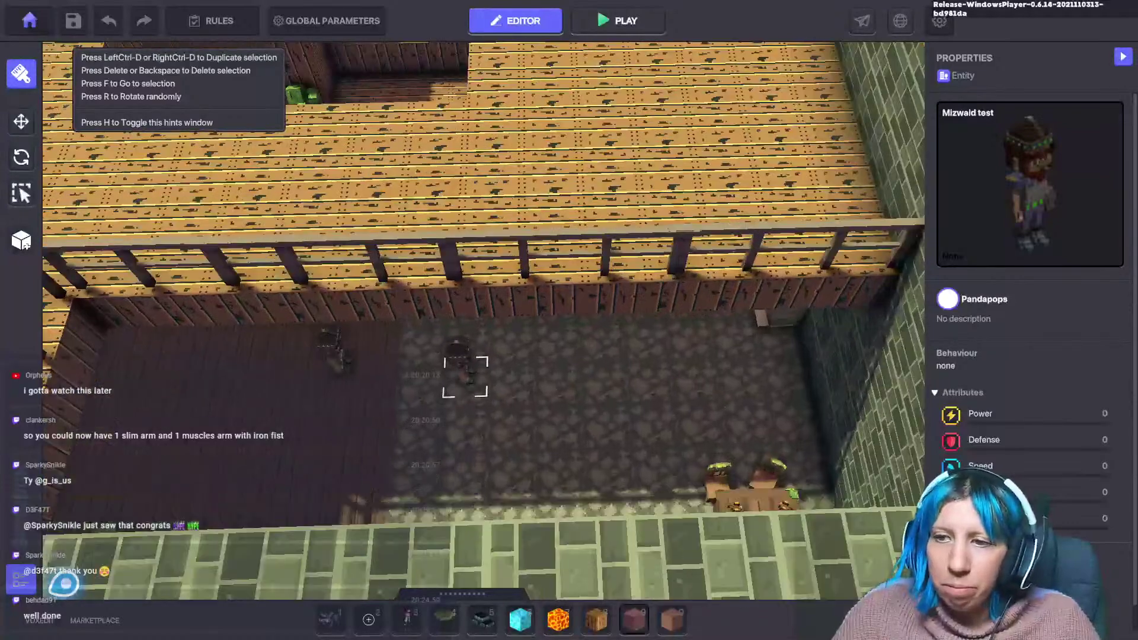
pyautogui.click(20, 578)
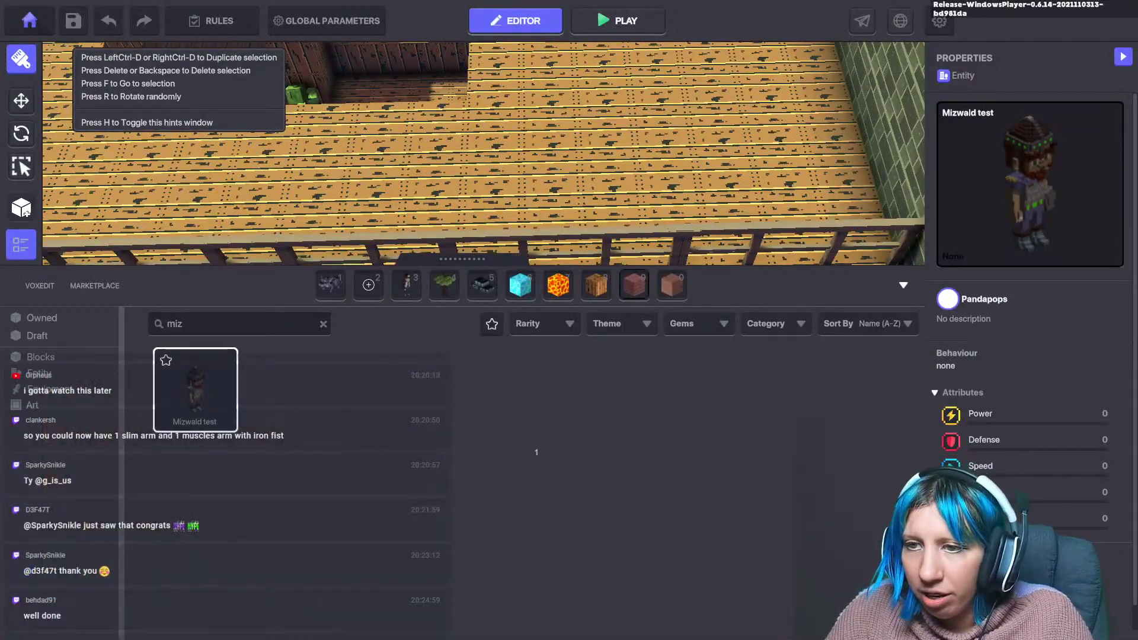
pyautogui.click(323, 324)
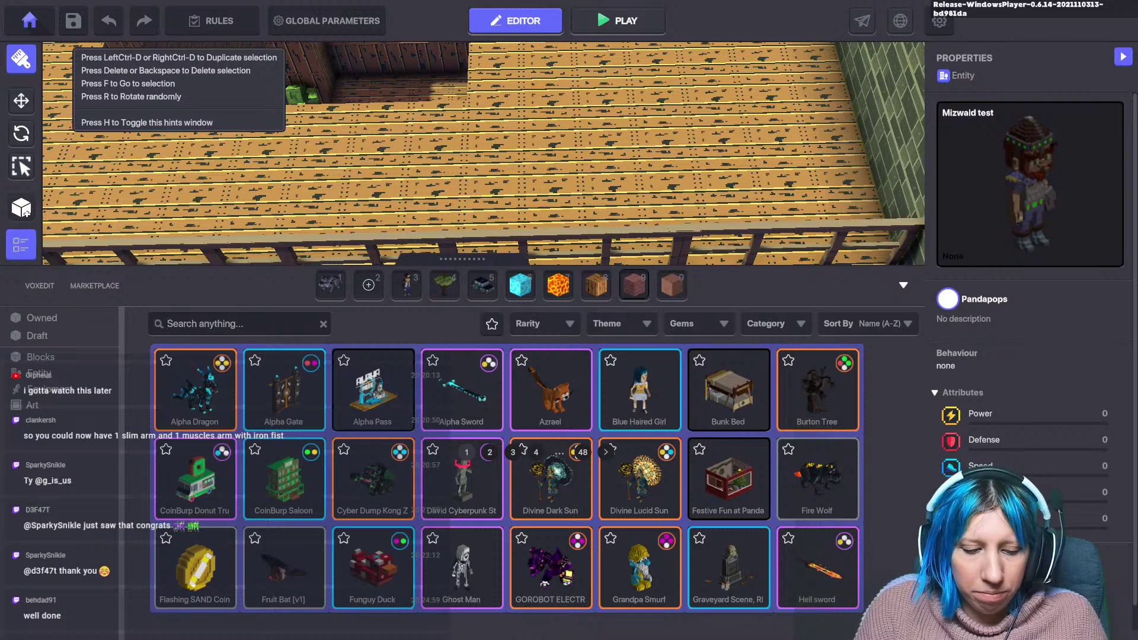
pyautogui.write('bard')
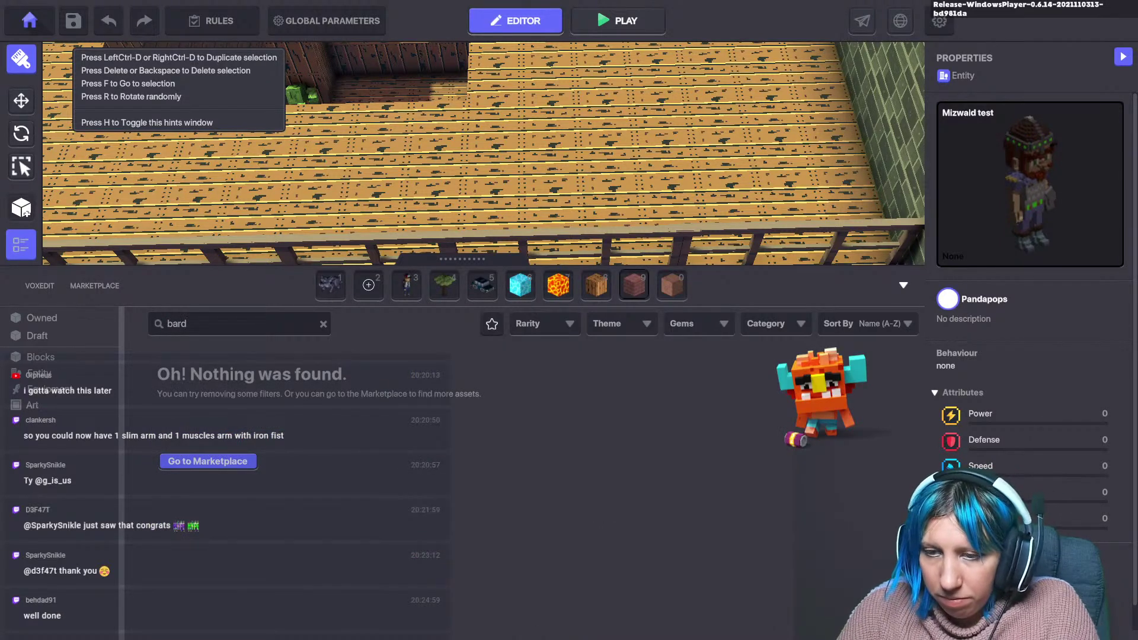
pyautogui.press('BackSpace')
pyautogui.press('BackSpace')
pyautogui.press('BackSpace')
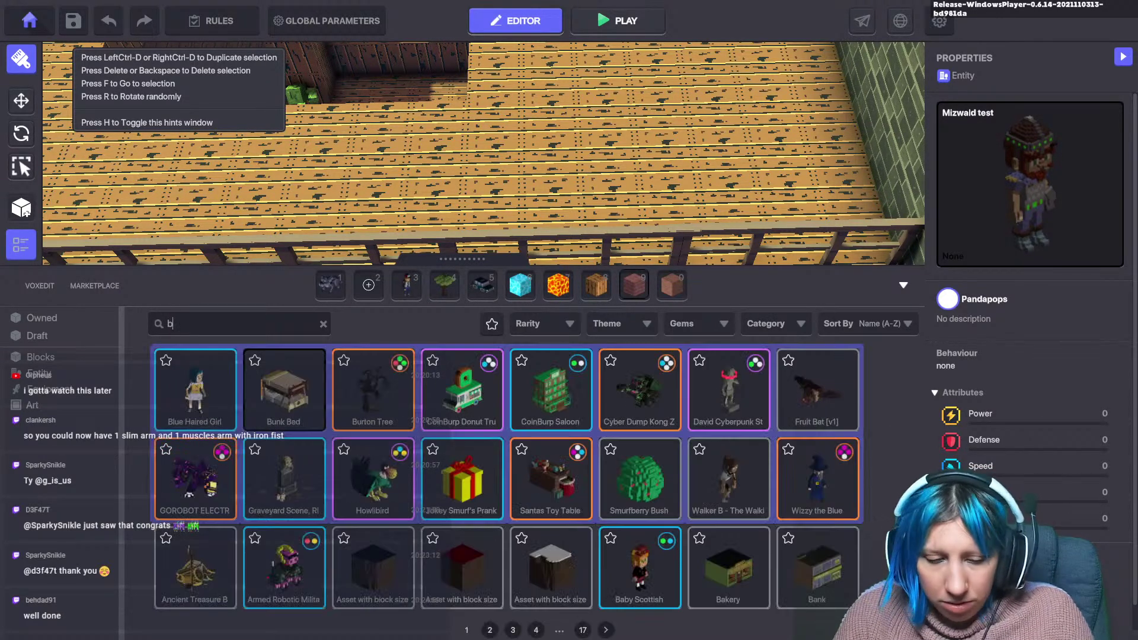
# Search the asset library for "benn" and place Benny Bobbins beside Mizwald test on the dark wooden floor.
pyautogui.write('enn')
pyautogui.click(195, 388)
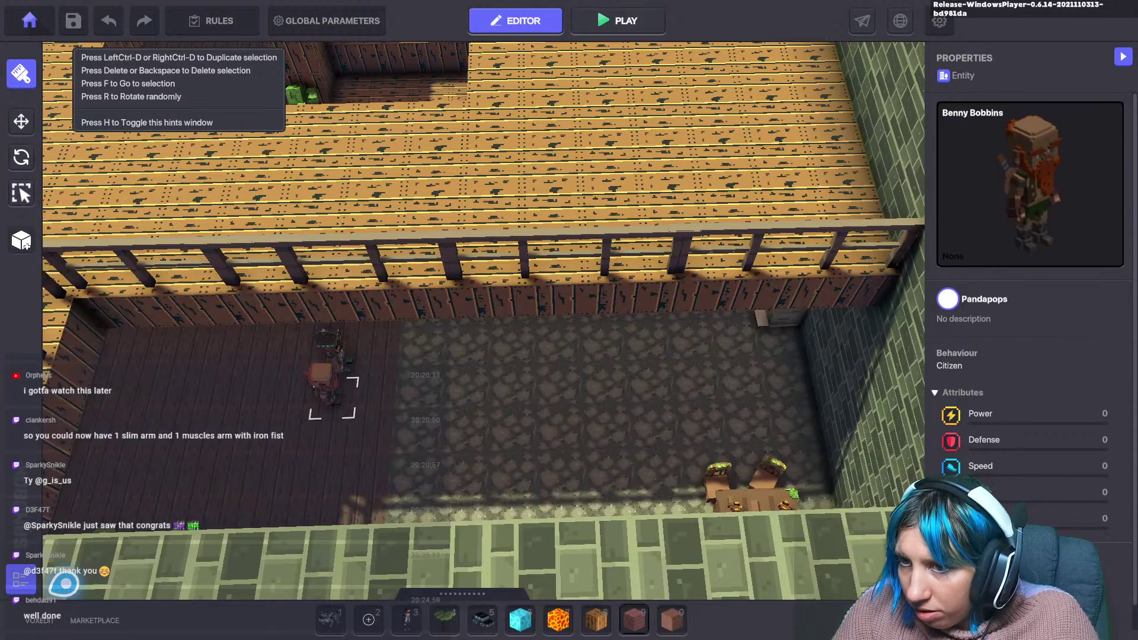
pyautogui.scroll(-4, 478, 387)
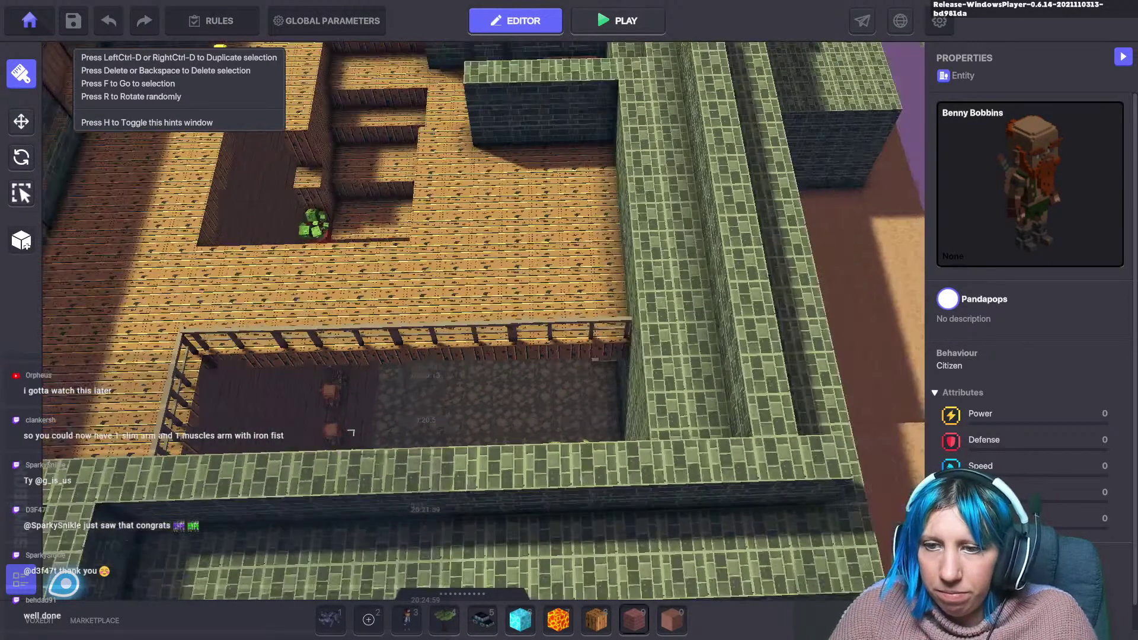
# Select the Avatar's Portal near the castle and move it along the Z axis across the maze.
pyautogui.press('a')
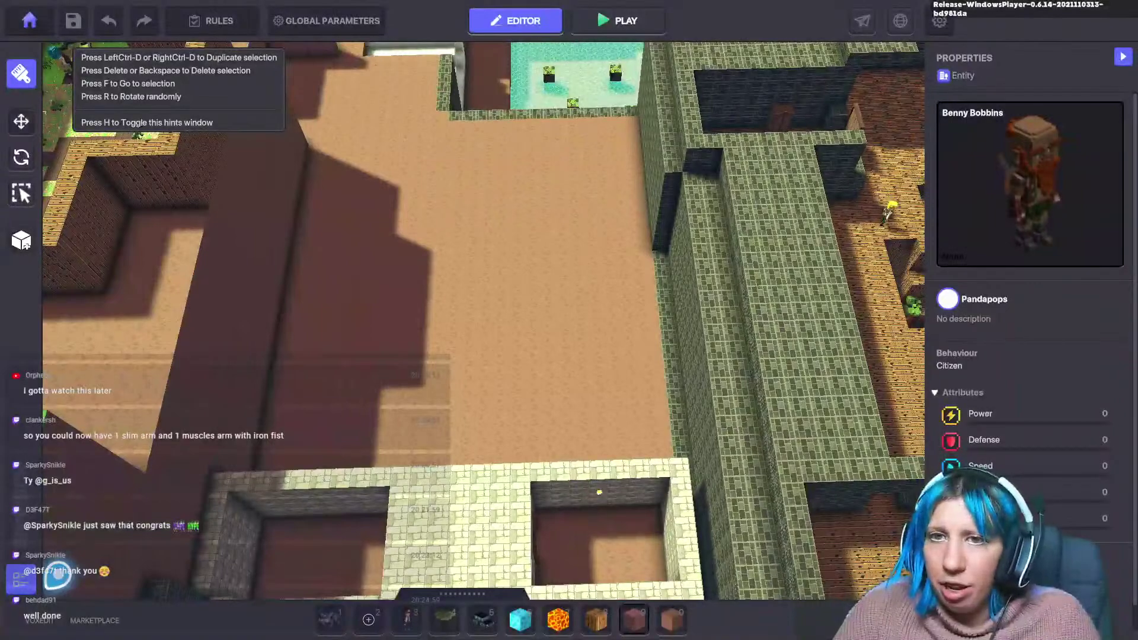
pyautogui.press('Escape')
pyautogui.press('a')
pyautogui.press('a')
pyautogui.press('s')
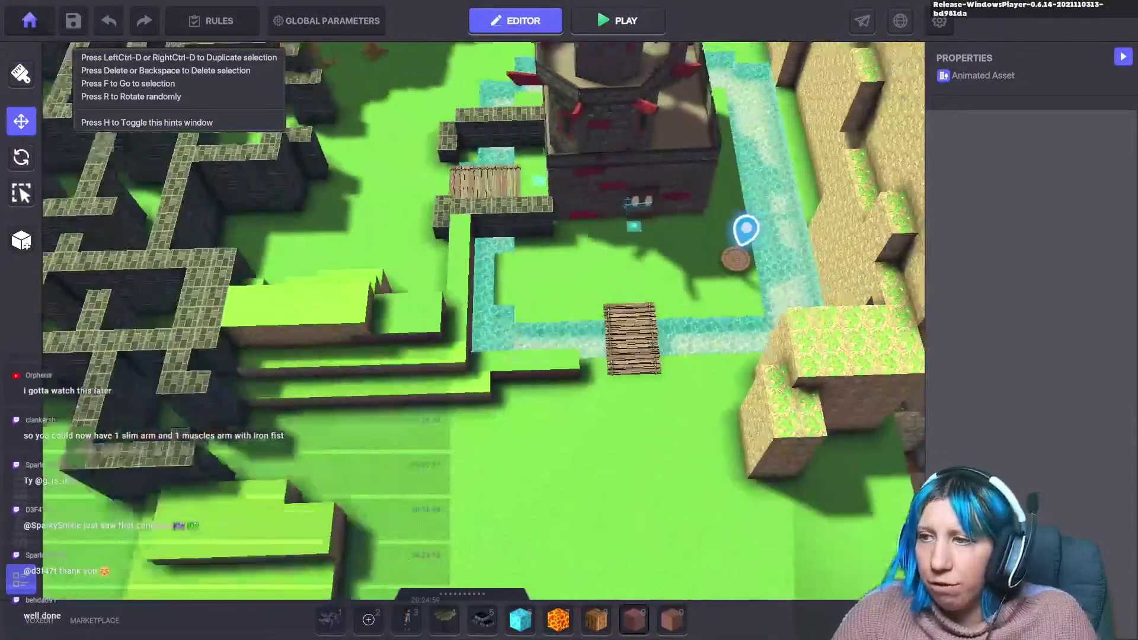
pyautogui.press('s')
pyautogui.press('a')
pyautogui.click(783, 293)
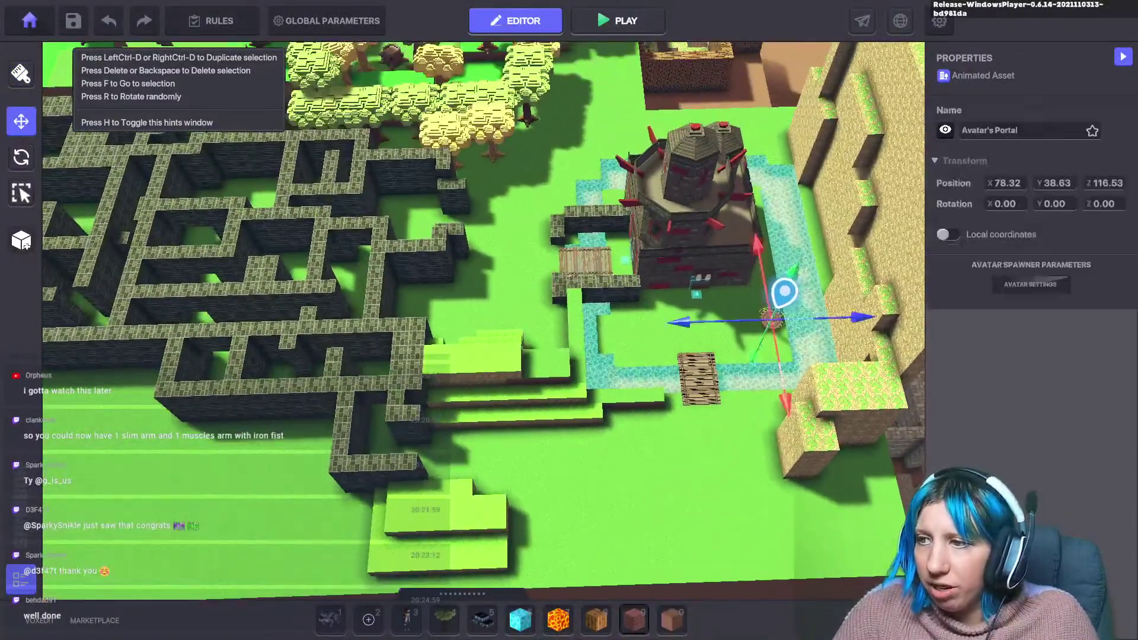
pyautogui.moveTo(830, 319); pyautogui.dragTo(191, 336)
pyautogui.press('f')
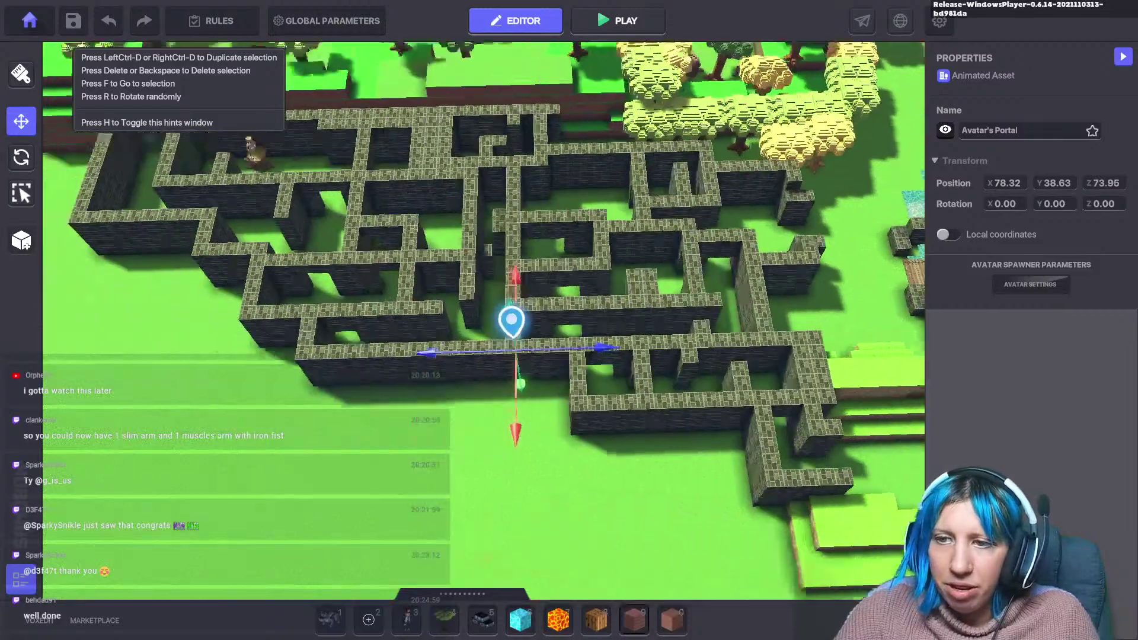
pyautogui.moveTo(789, 393); pyautogui.dragTo(113, 427)
# Playtest the level and walk the avatar into the tavern up to Benny Bobbins and Mizwald test.
pyautogui.press('a')
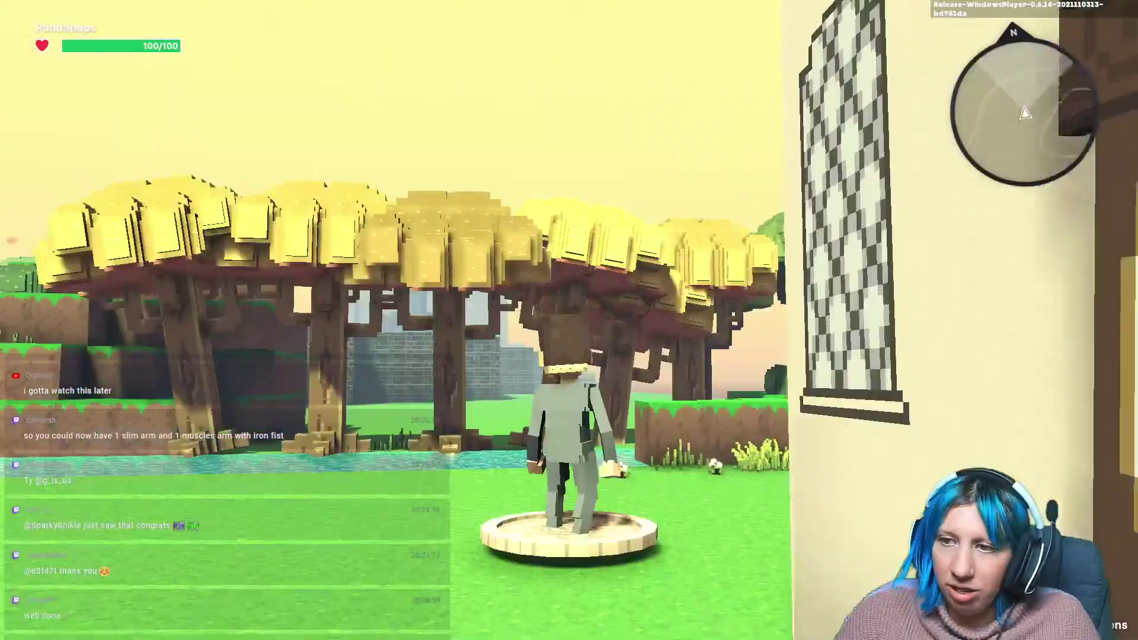
pyautogui.press('w')
pyautogui.press('w')
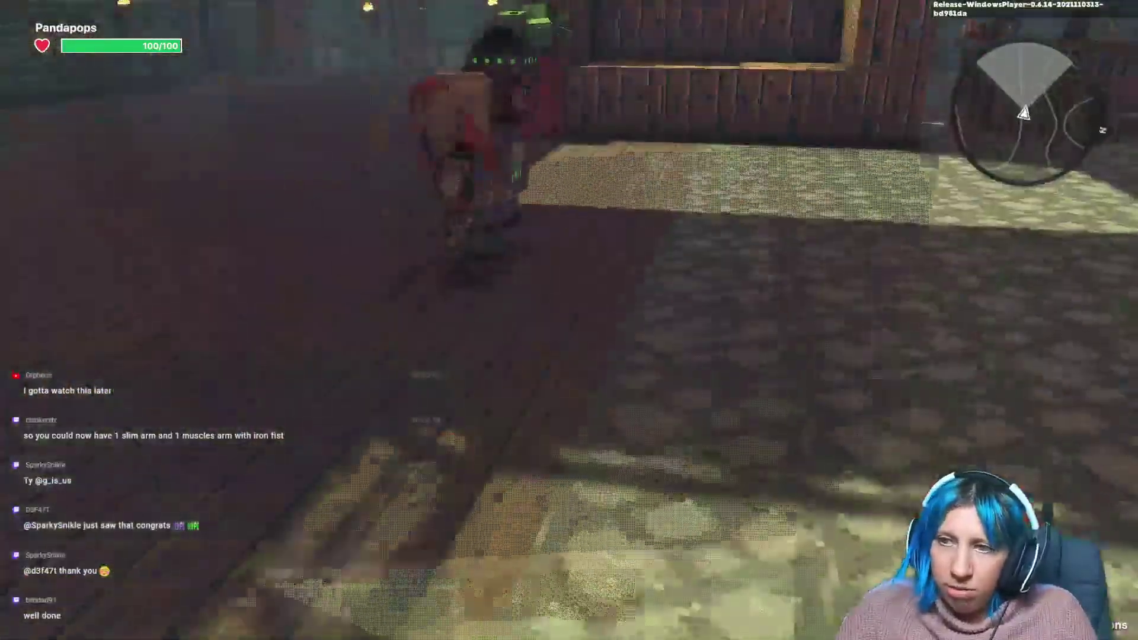
pyautogui.press('w')
pyautogui.press('w')
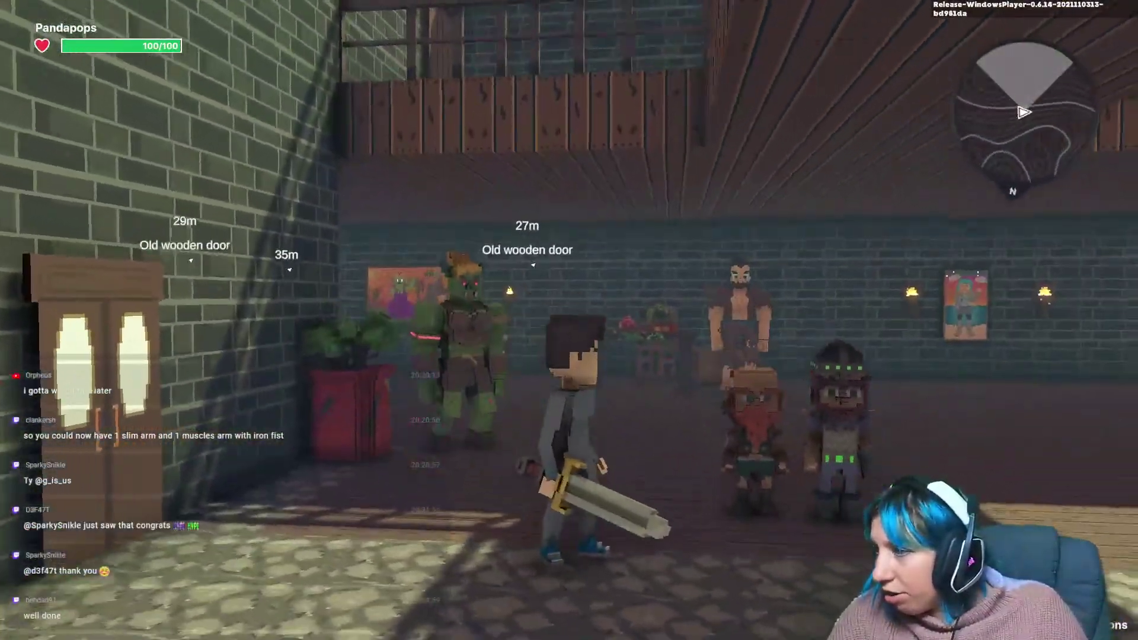
pyautogui.press('w')
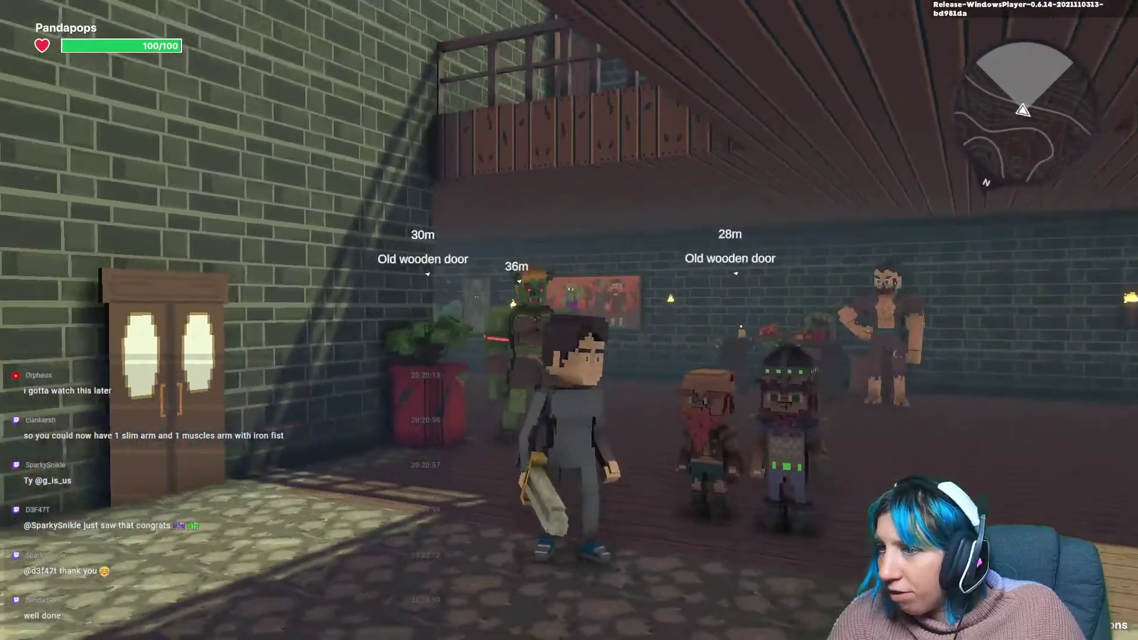
# Compare the avatar's size with Benny Bobbins and Mizwald test from close up and farther away.
pyautogui.scroll(5, 569, 320)
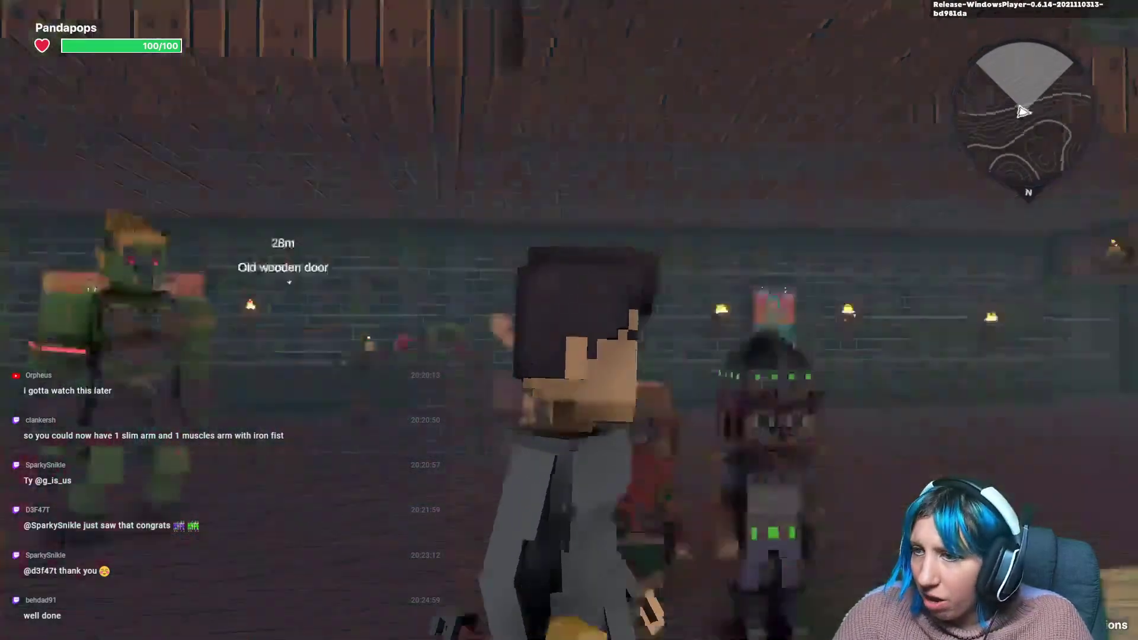
pyautogui.press('w')
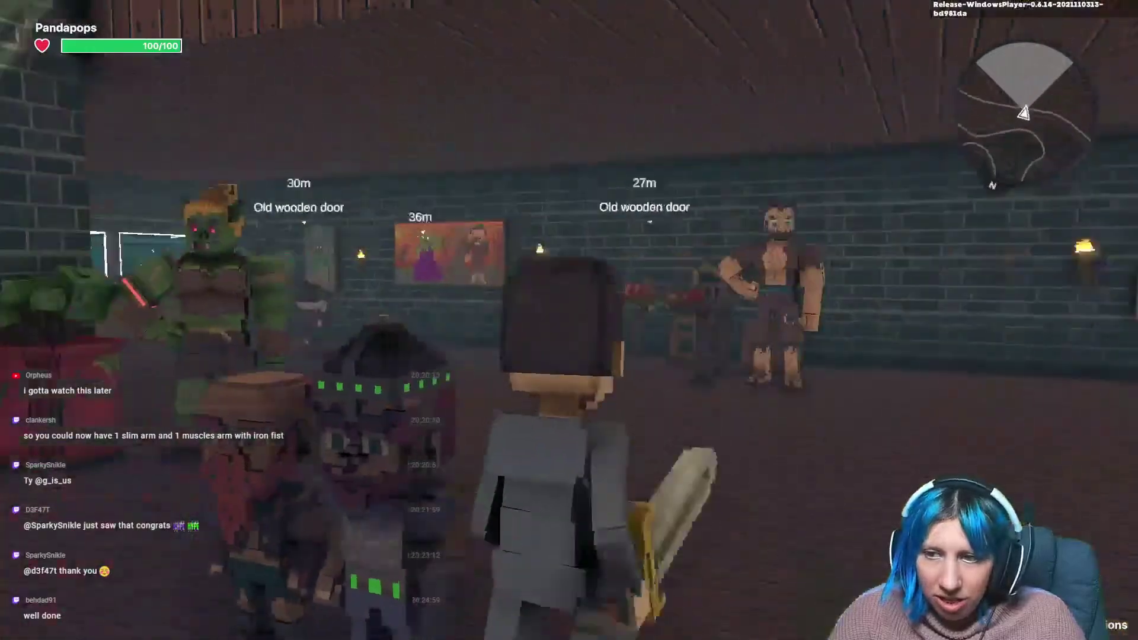
pyautogui.press('s')
pyautogui.scroll(-5, 569, 320)
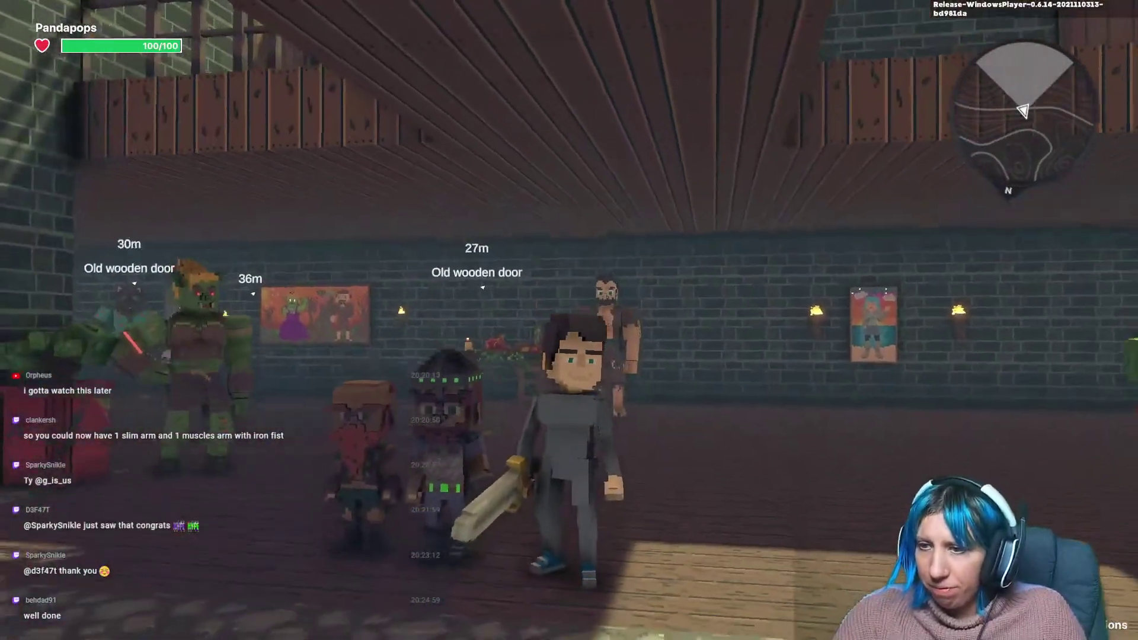
pyautogui.press('w')
pyautogui.press('s')
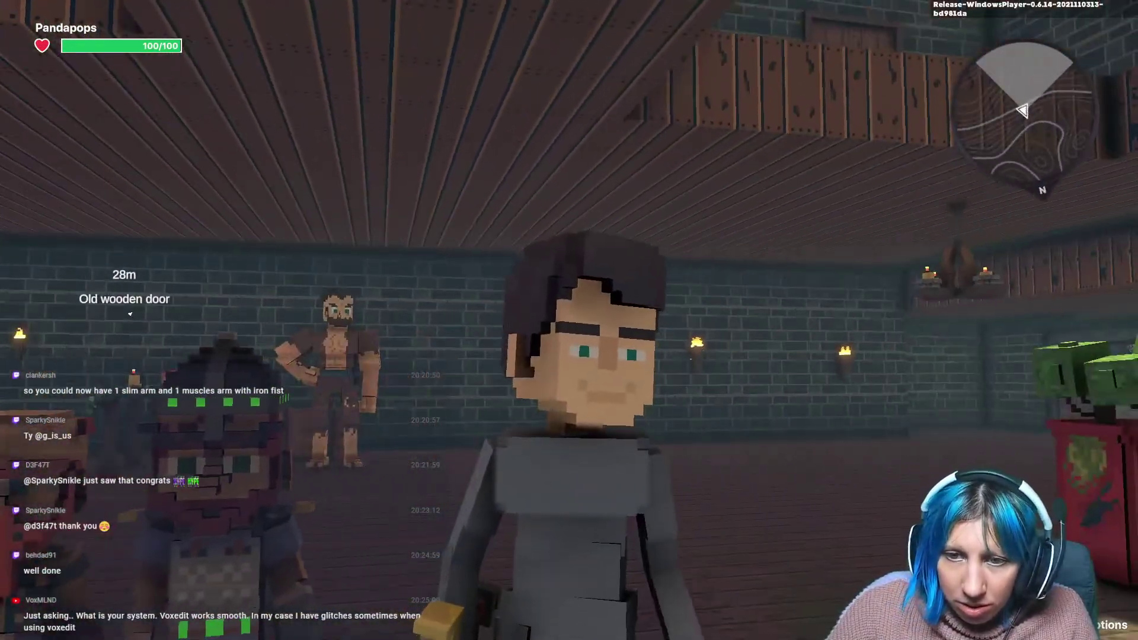
# Walk past the aquariums and armour, and compare the avatar with the tall bearded character by the wall.
pyautogui.press('w')
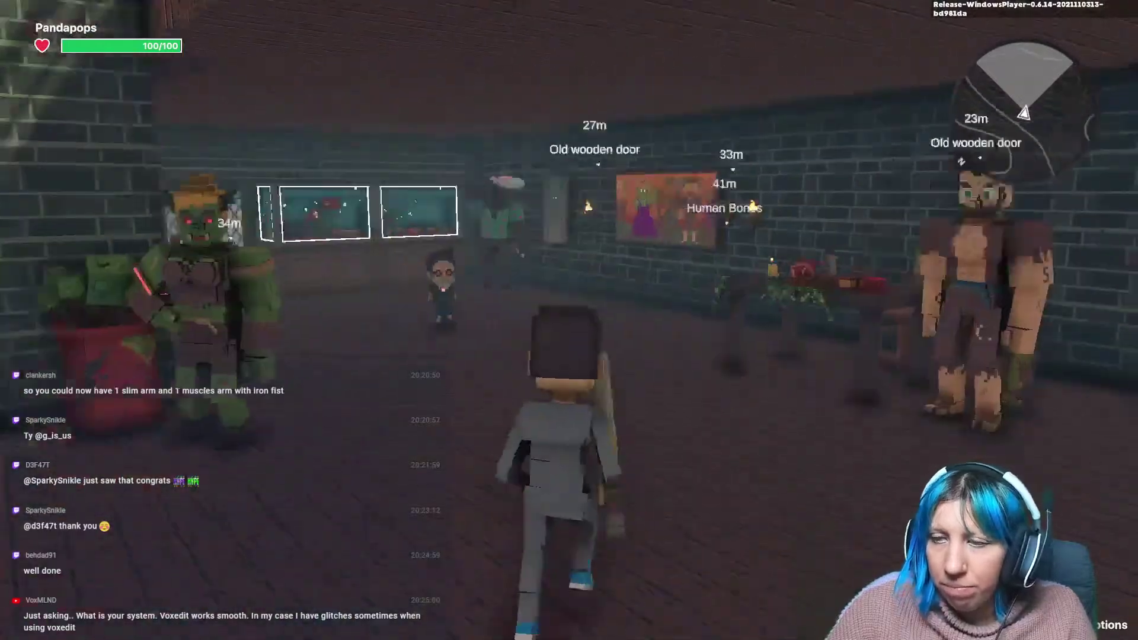
pyautogui.press('w')
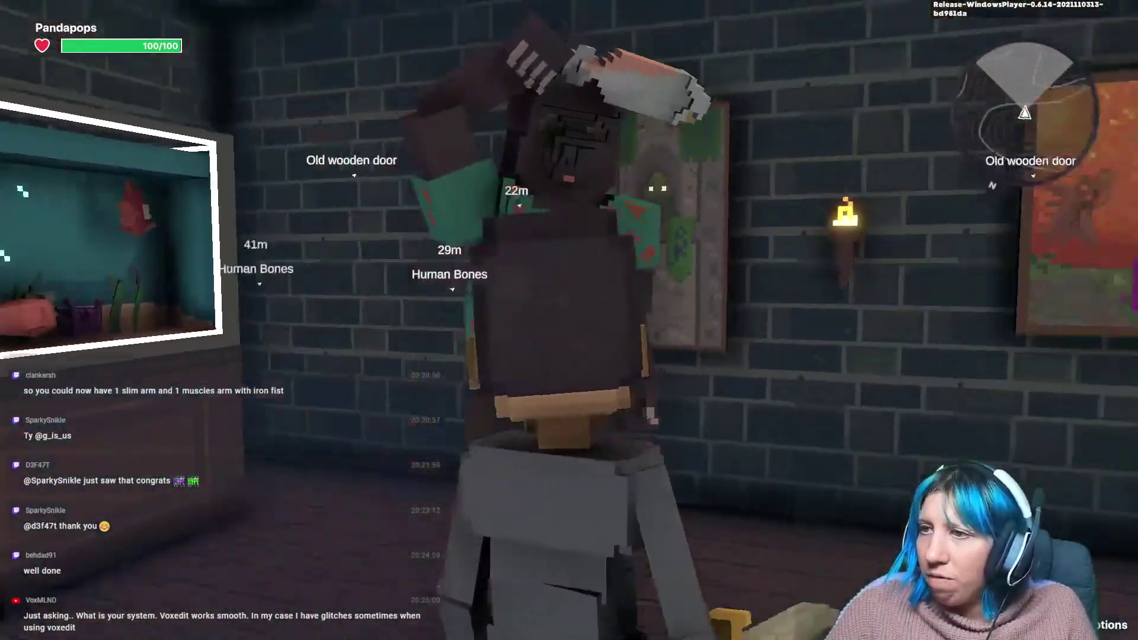
pyautogui.press('w')
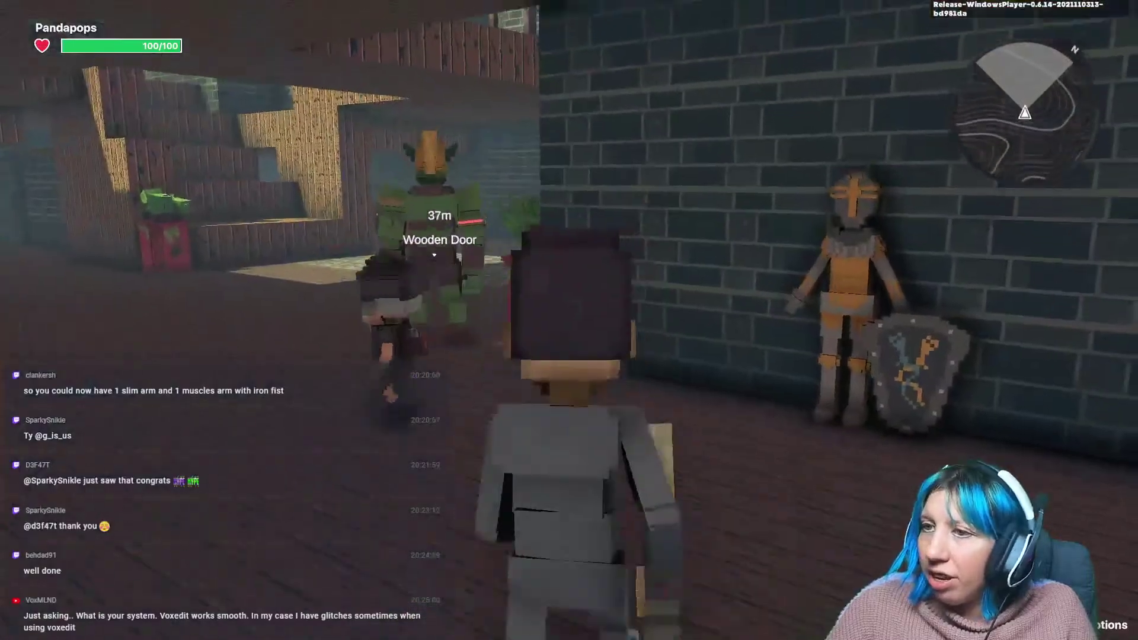
pyautogui.press('w')
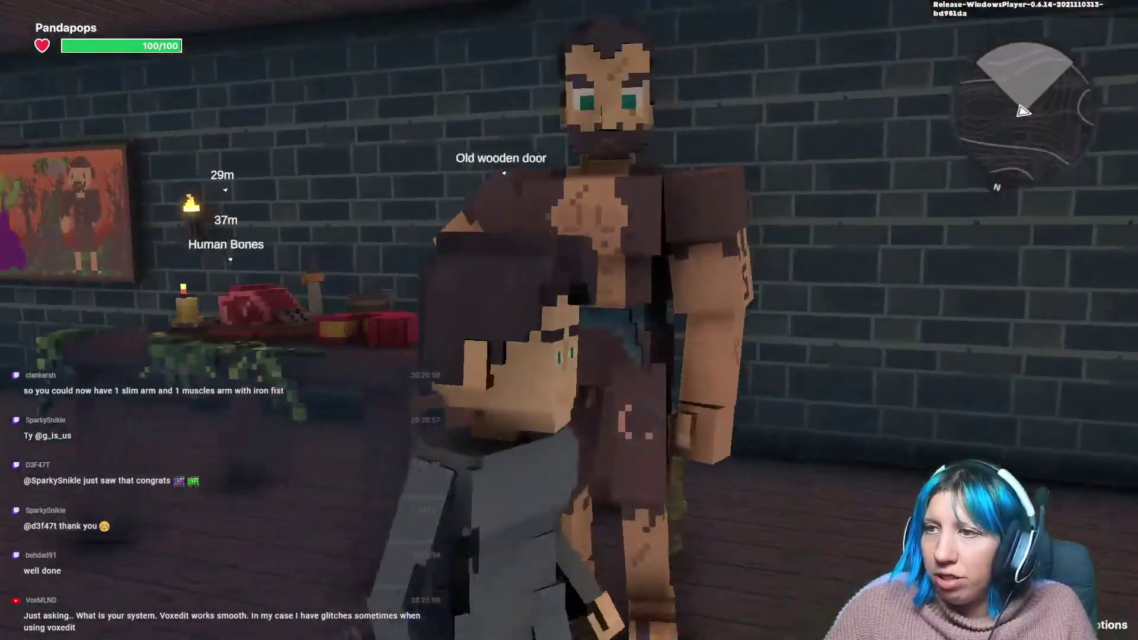
pyautogui.press('s')
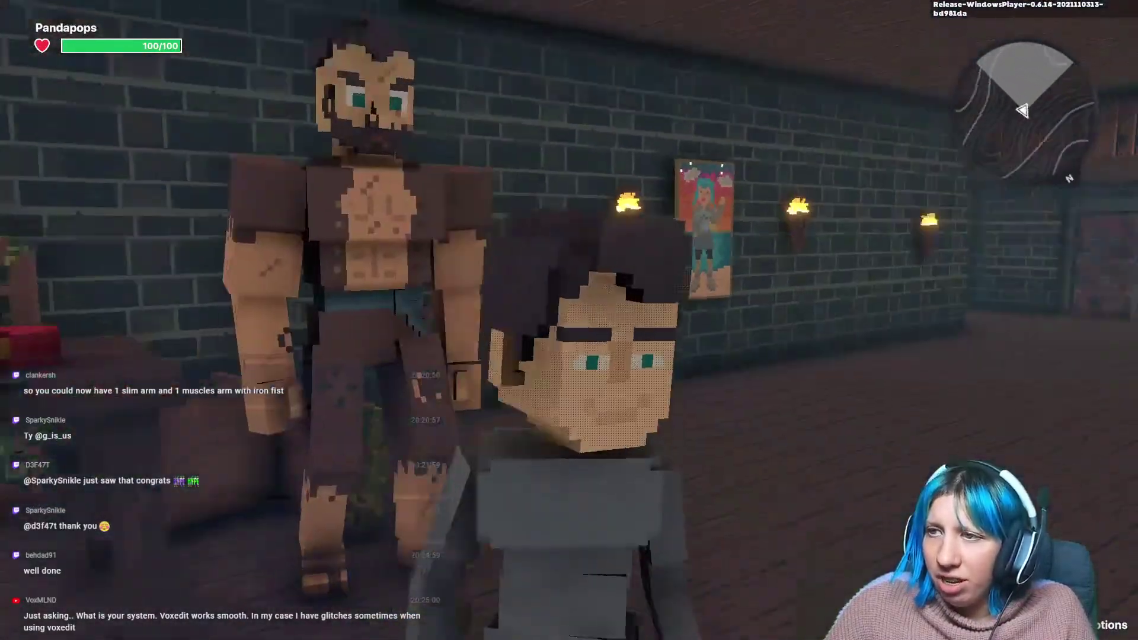
pyautogui.press('w')
pyautogui.press('s')
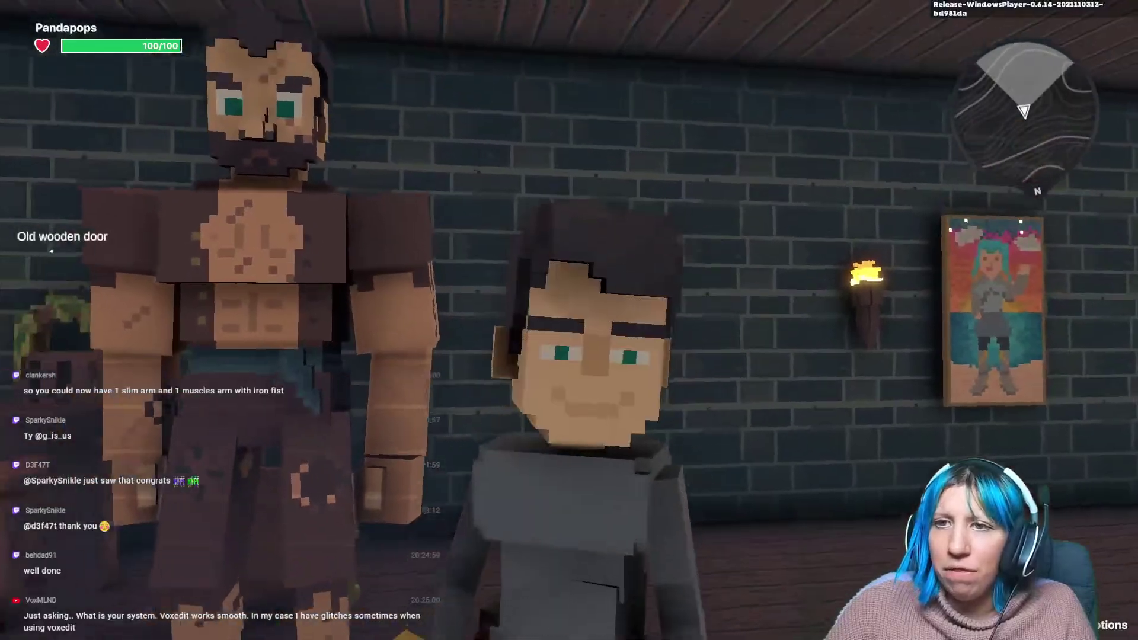
# Walk the avatar to the green orc beside the potted plant and compare their sizes.
pyautogui.press('w')
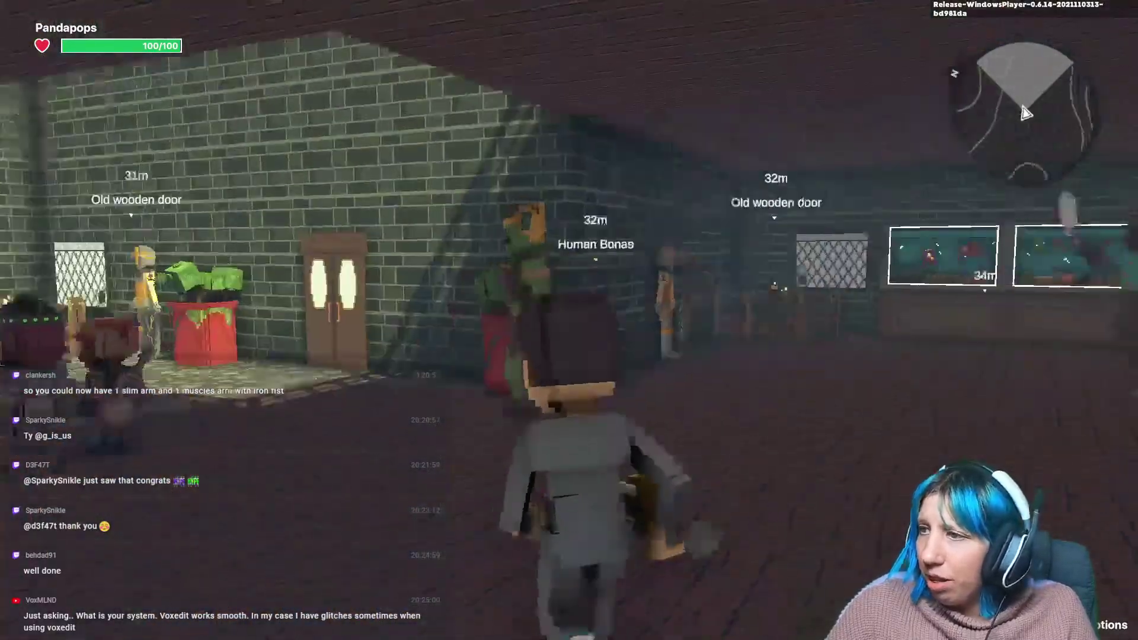
pyautogui.press('s')
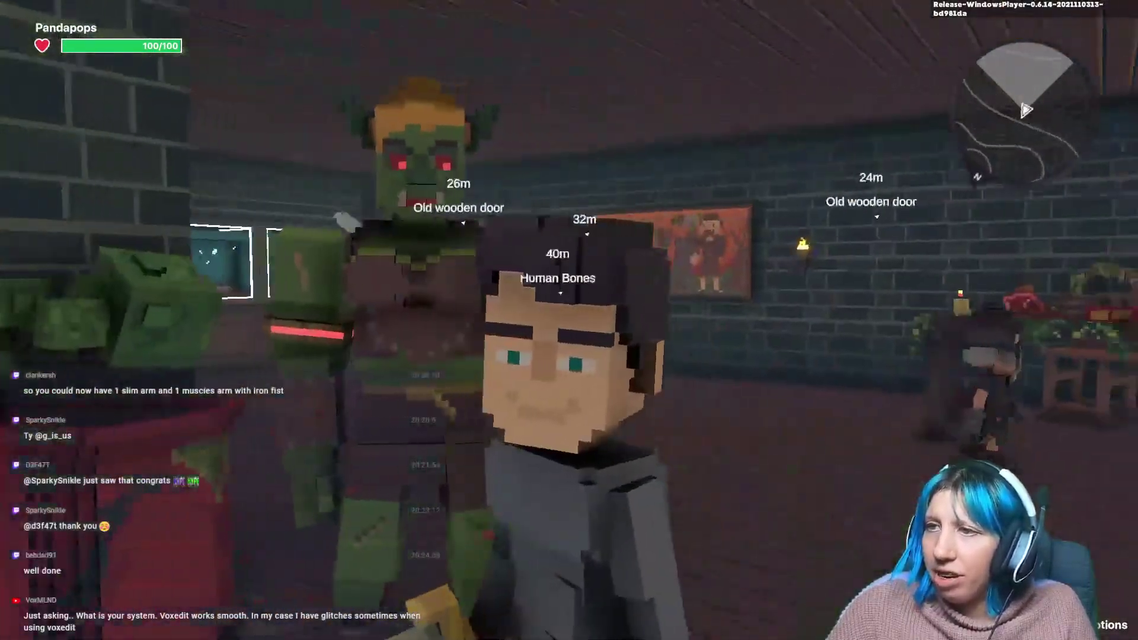
pyautogui.press('w')
pyautogui.press('s')
# Walk past the fireplace to the bar and inspect the goblin behind the counter from both sides.
pyautogui.press('w')
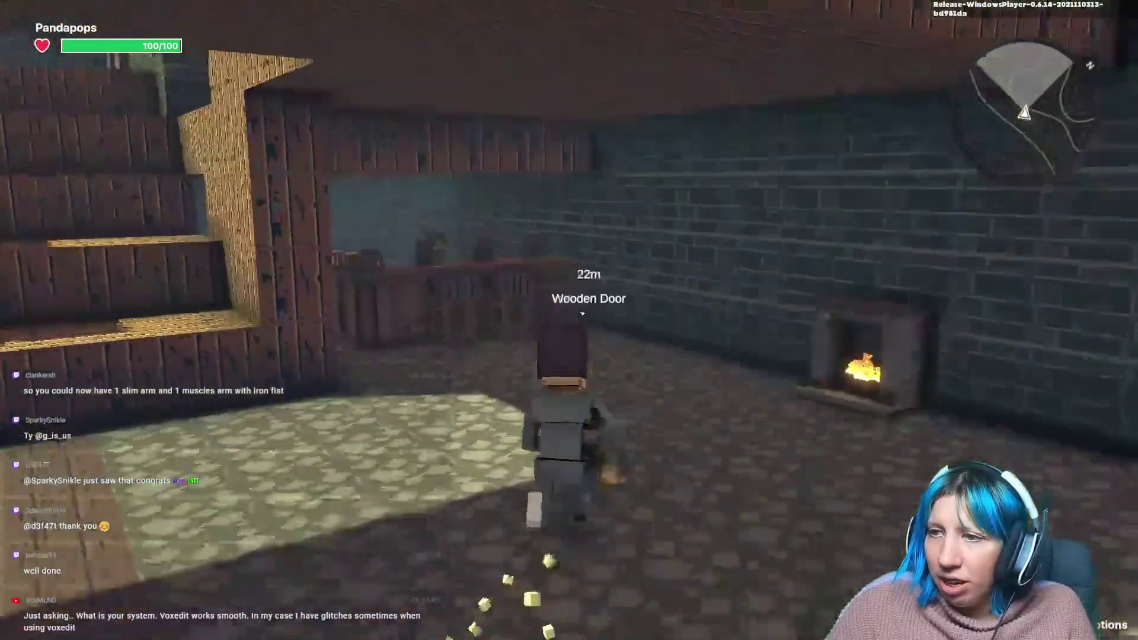
pyautogui.press('w')
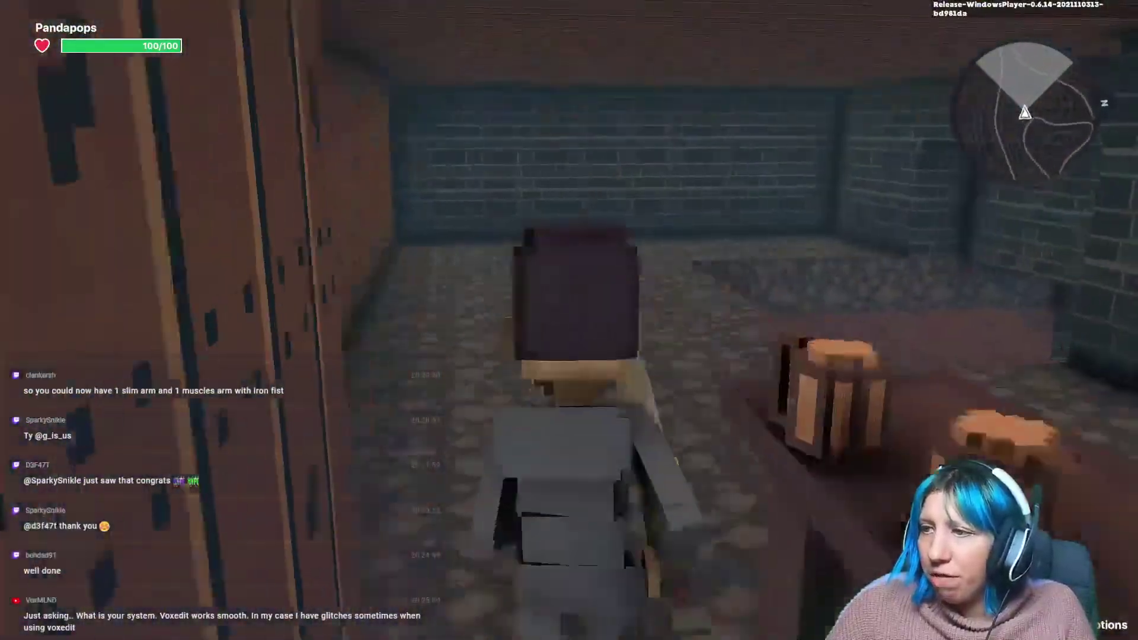
pyautogui.press('s')
pyautogui.press('w')
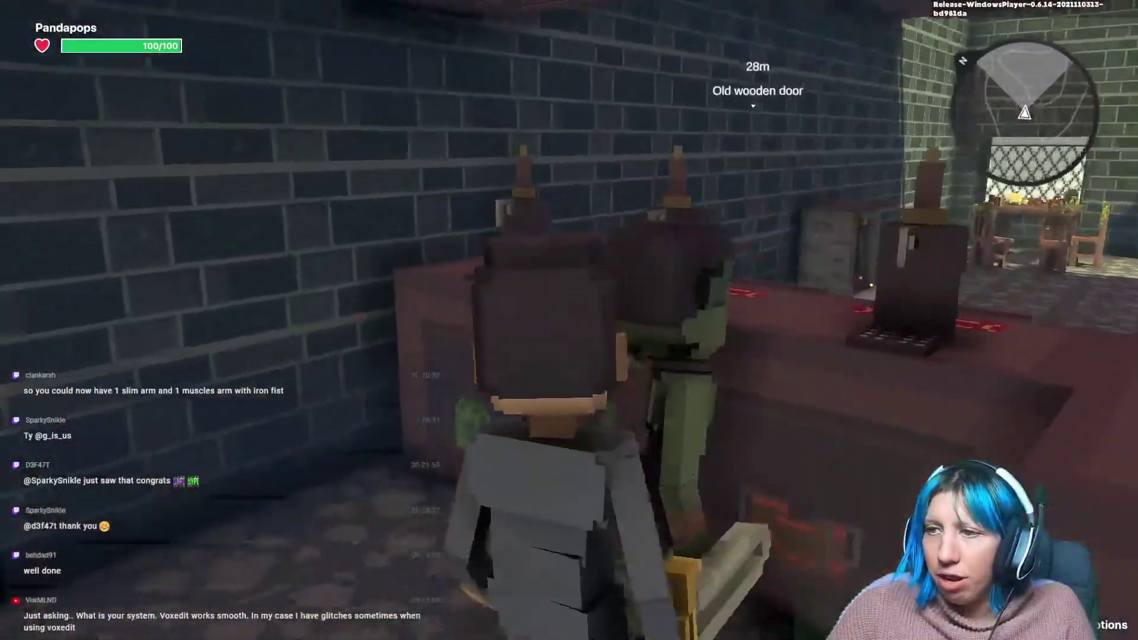
pyautogui.press('s')
pyautogui.press('w')
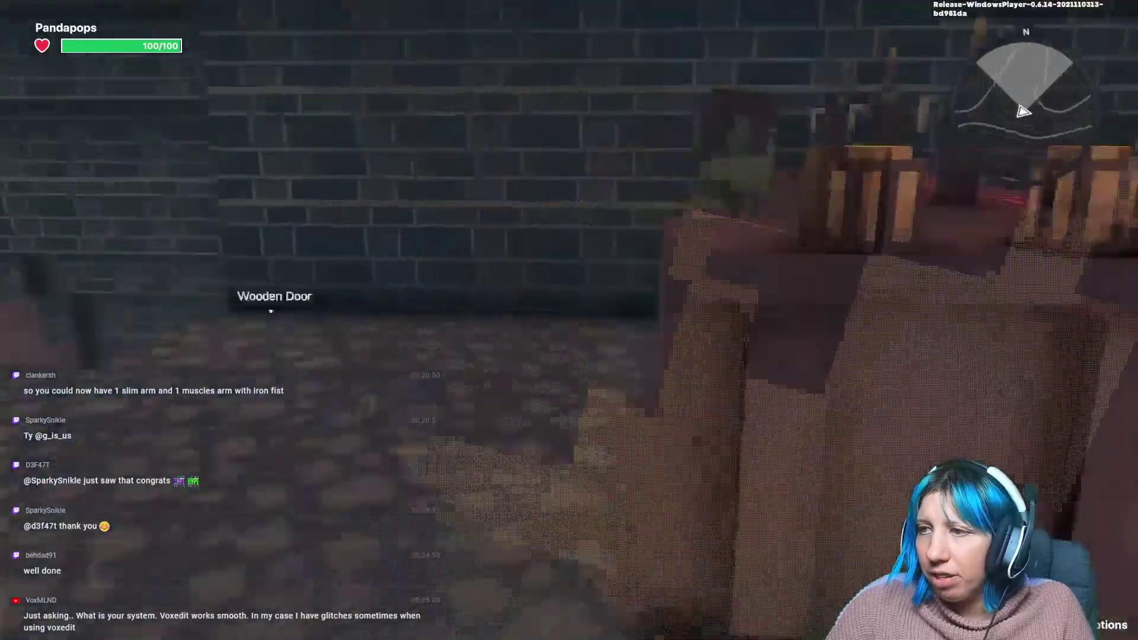
pyautogui.press('s')
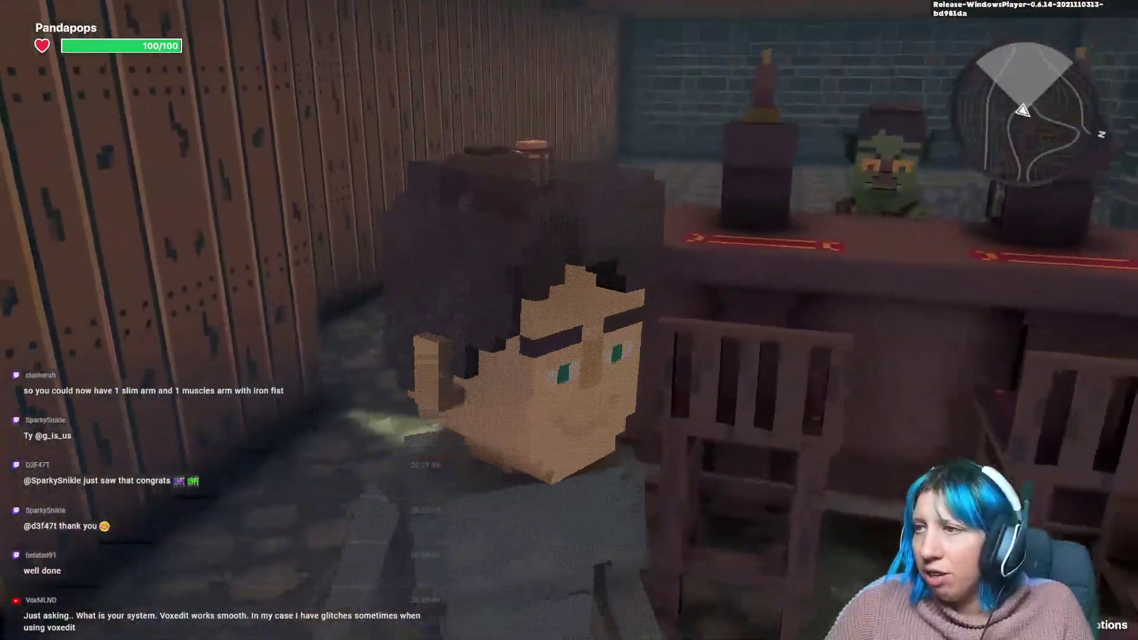
# Walk the avatar up the wooden stairs, past the orange-haired character, and look around the tavern's upper floor.
pyautogui.press('w')
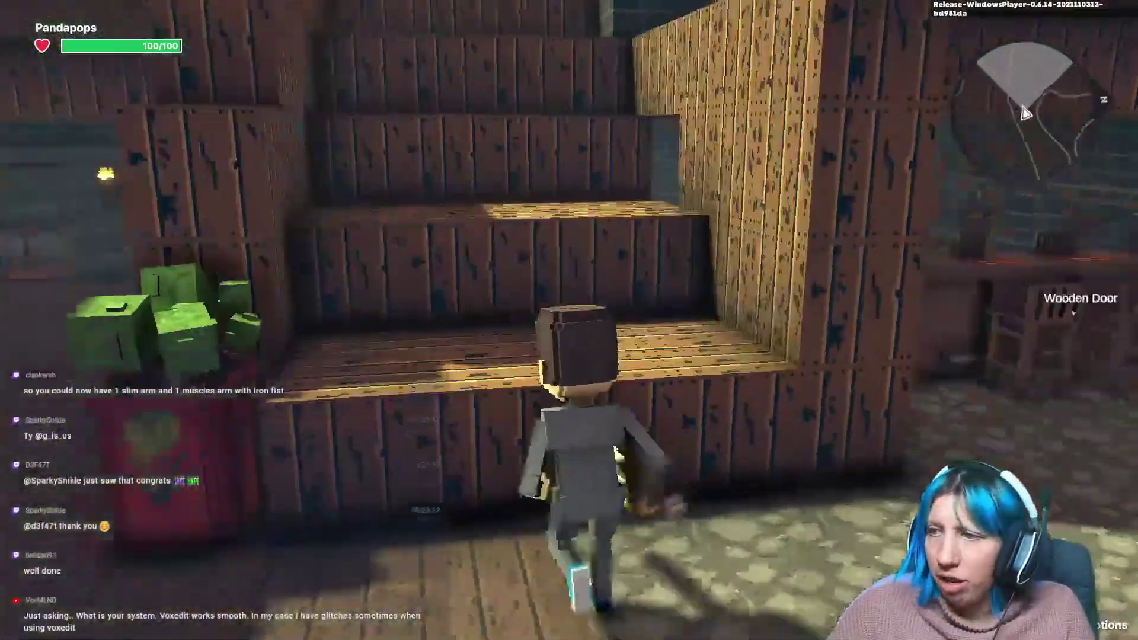
pyautogui.press('w')
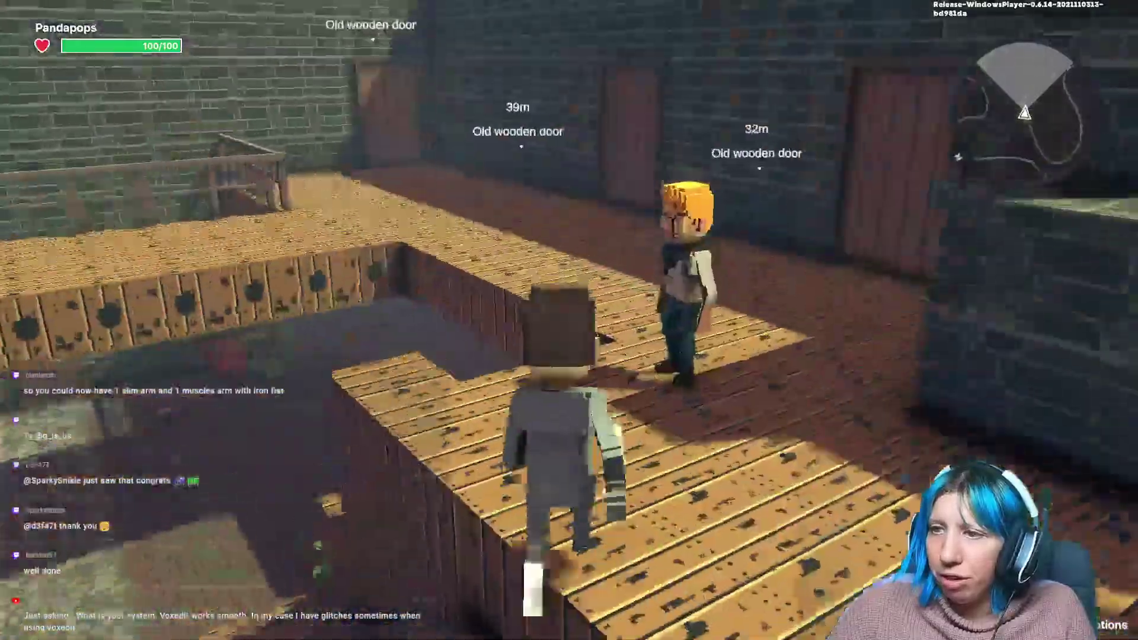
pyautogui.press('w')
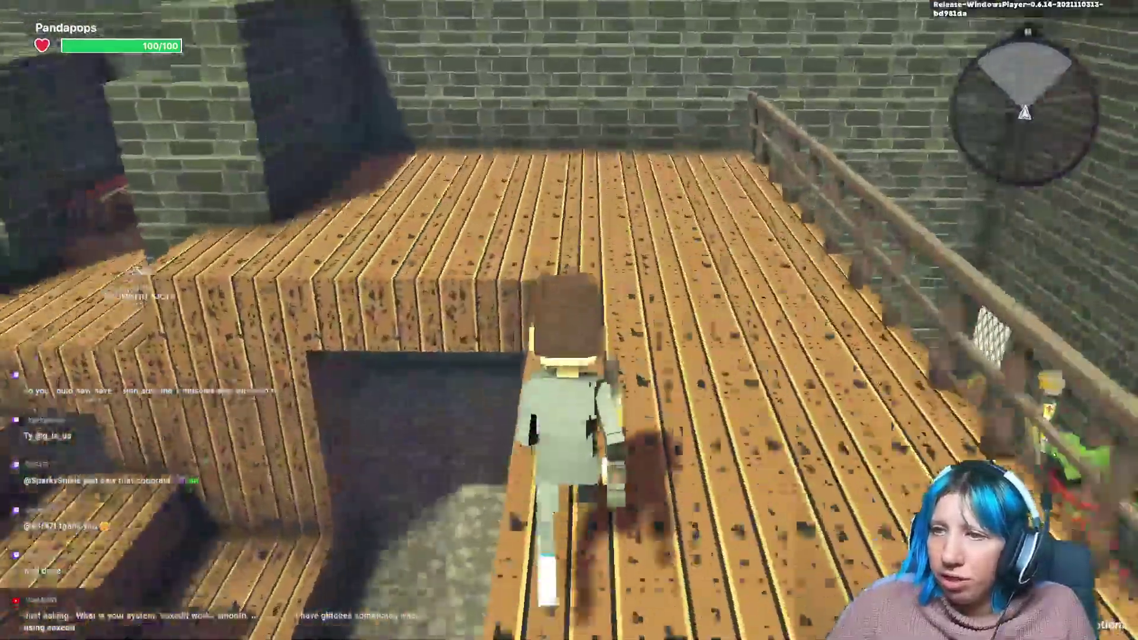
pyautogui.press('w')
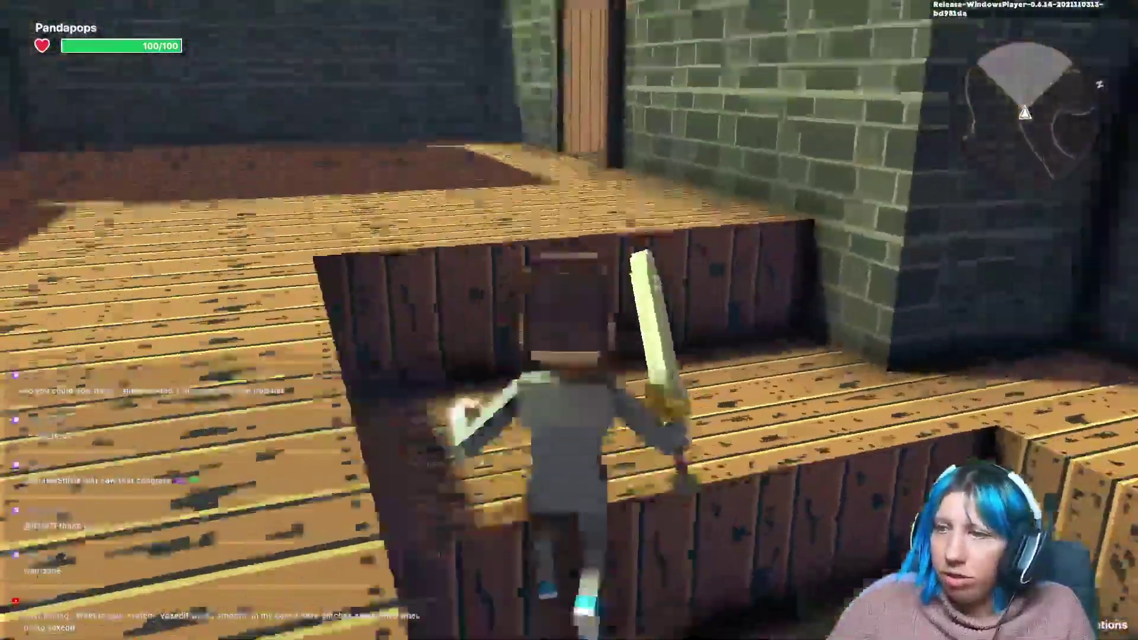
pyautogui.press('w')
pyautogui.press('e')
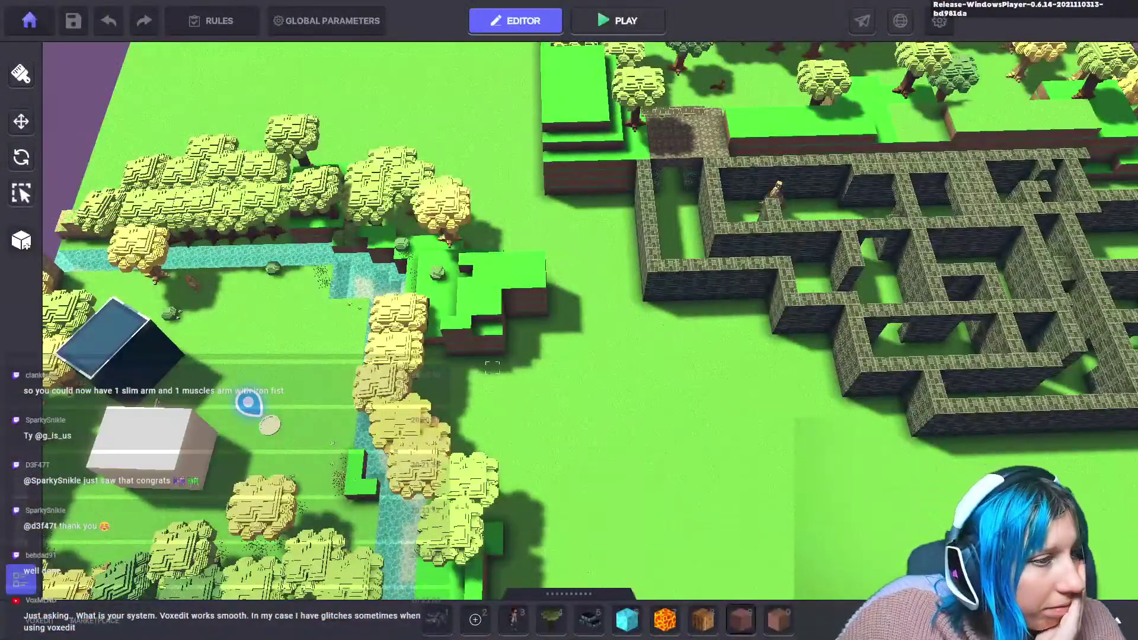
# Move the Avatar's Portal across the map, past the maze, onto the grass beside the spiked tower inside the moat.
pyautogui.moveTo(751, 386); pyautogui.dragTo(581, 283, button='middle')
pyautogui.click(71, 300)
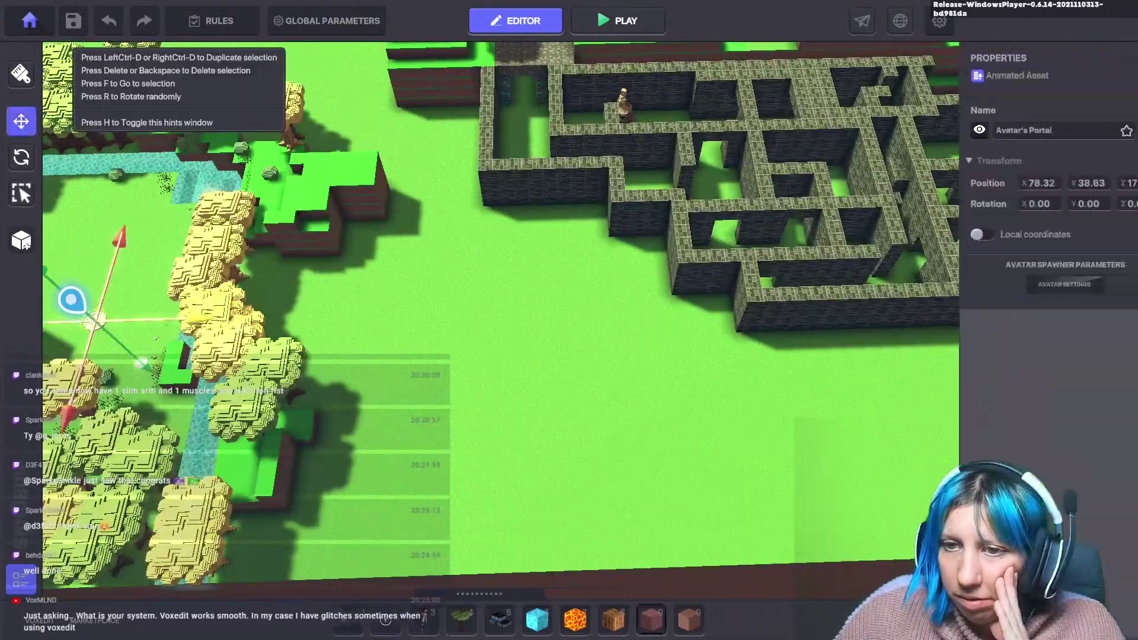
pyautogui.moveTo(199, 318); pyautogui.dragTo(950, 298)
pyautogui.moveTo(949, 298); pyautogui.dragTo(169, 326, button='middle')
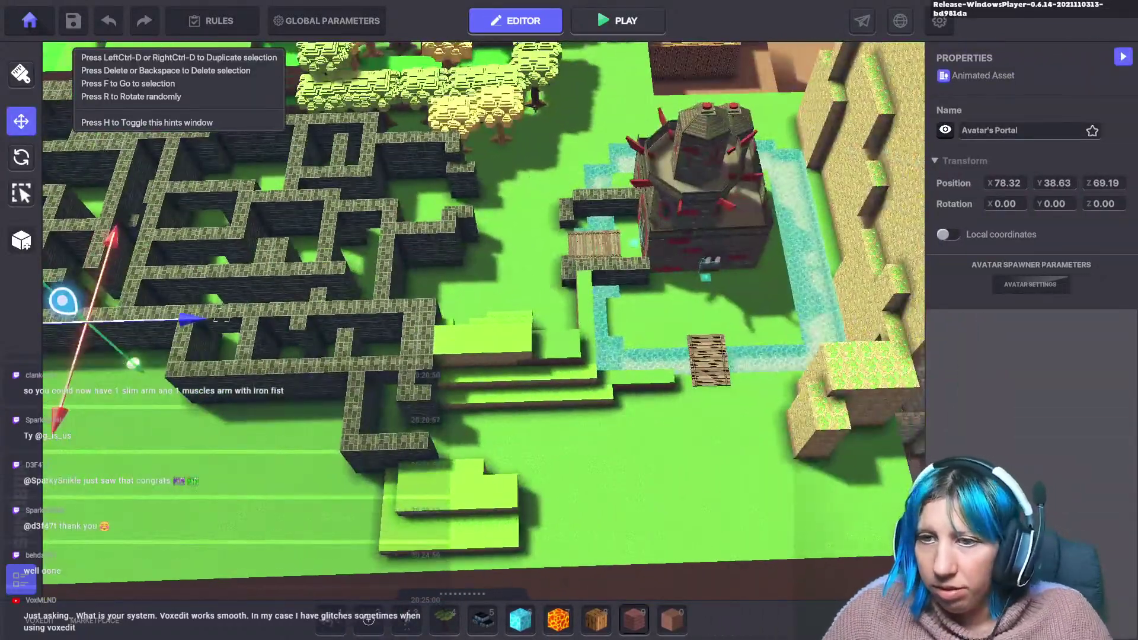
pyautogui.moveTo(203, 321); pyautogui.dragTo(784, 303)
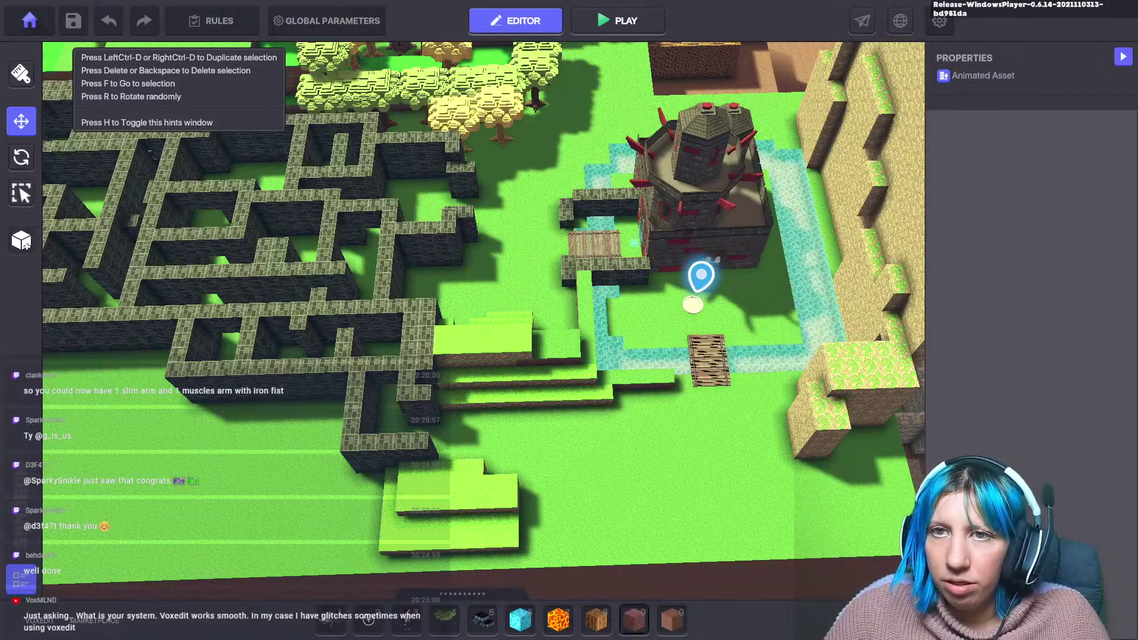
# Save the tavern experience, dismiss the save report, and exit to the drafts list.
pyautogui.hotkey('ctrl', 's')
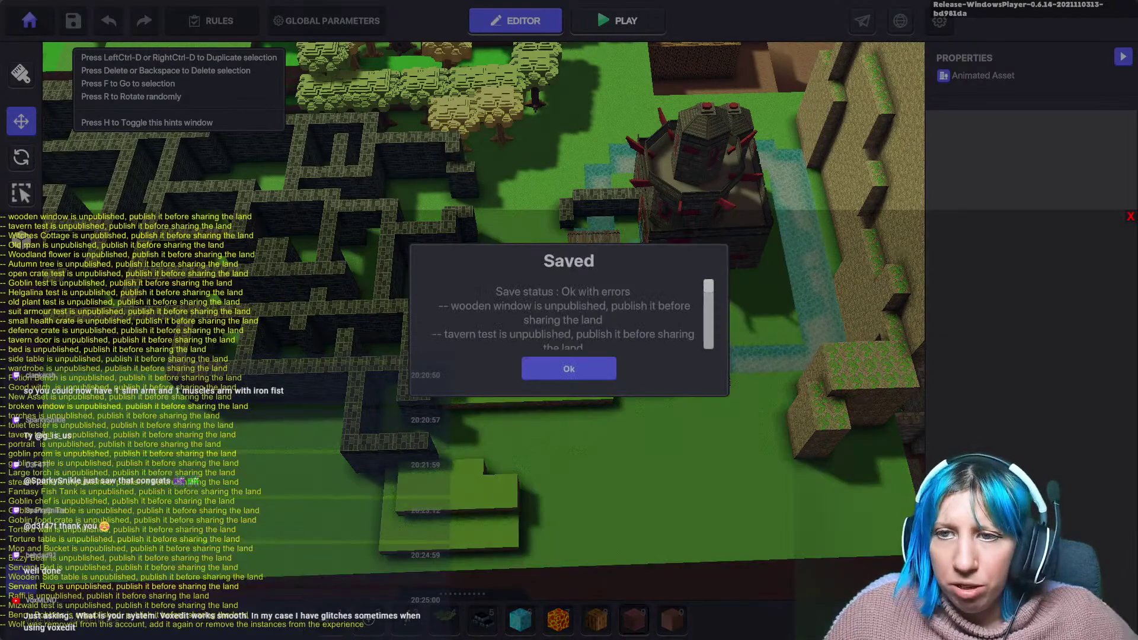
pyautogui.click(568, 369)
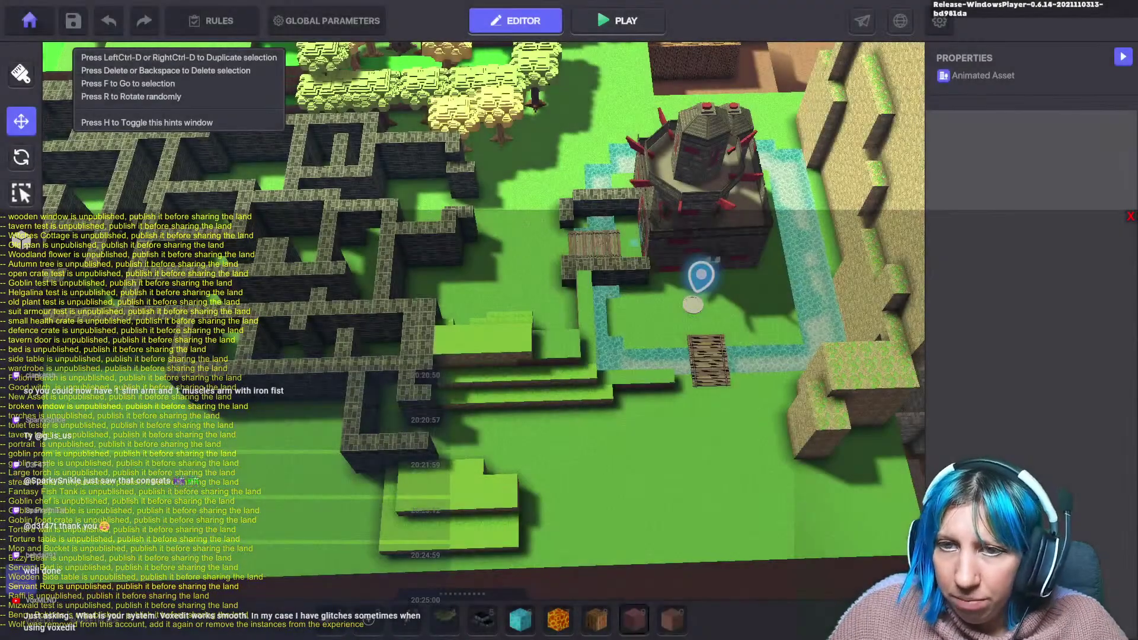
pyautogui.scroll(-1, 125, 359)
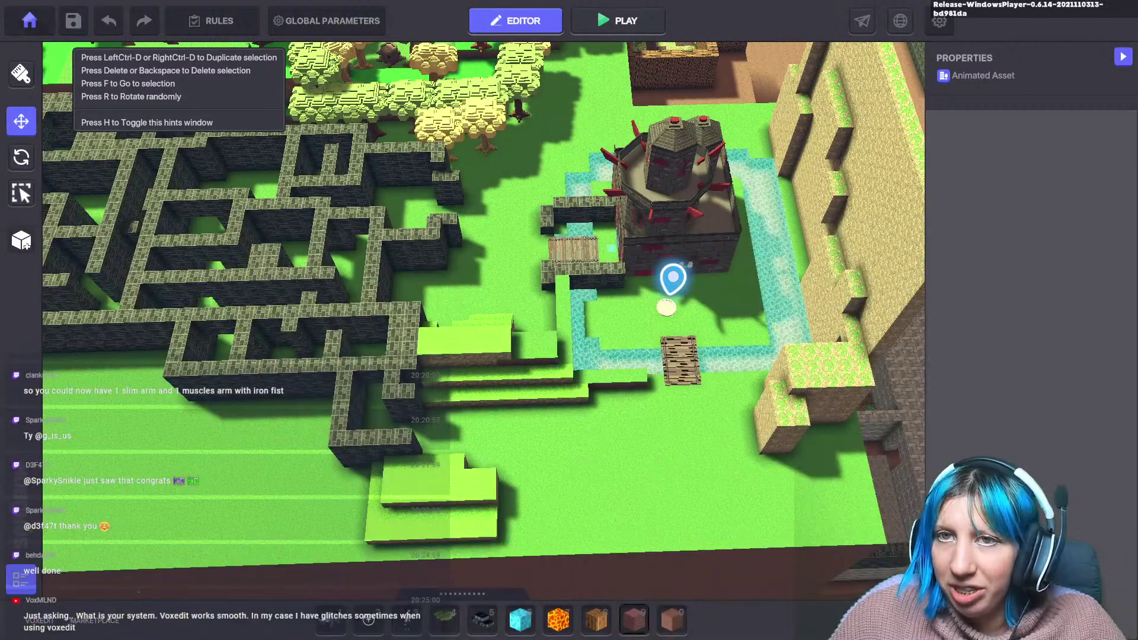
pyautogui.click(29, 20)
pyautogui.press('Return')
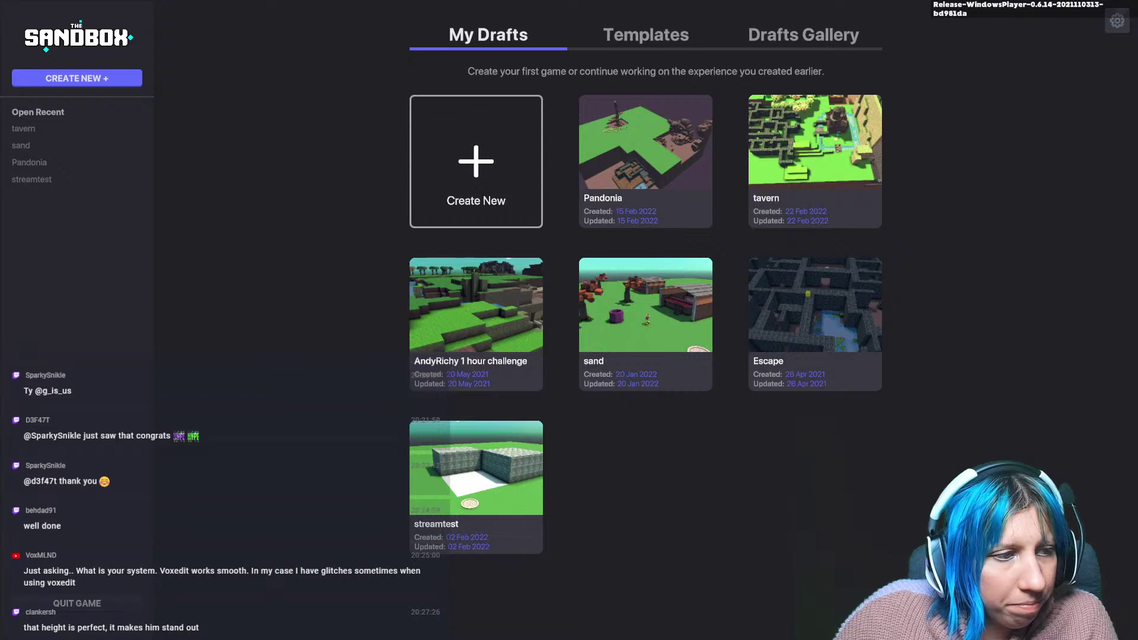
pyautogui.press('Escape')
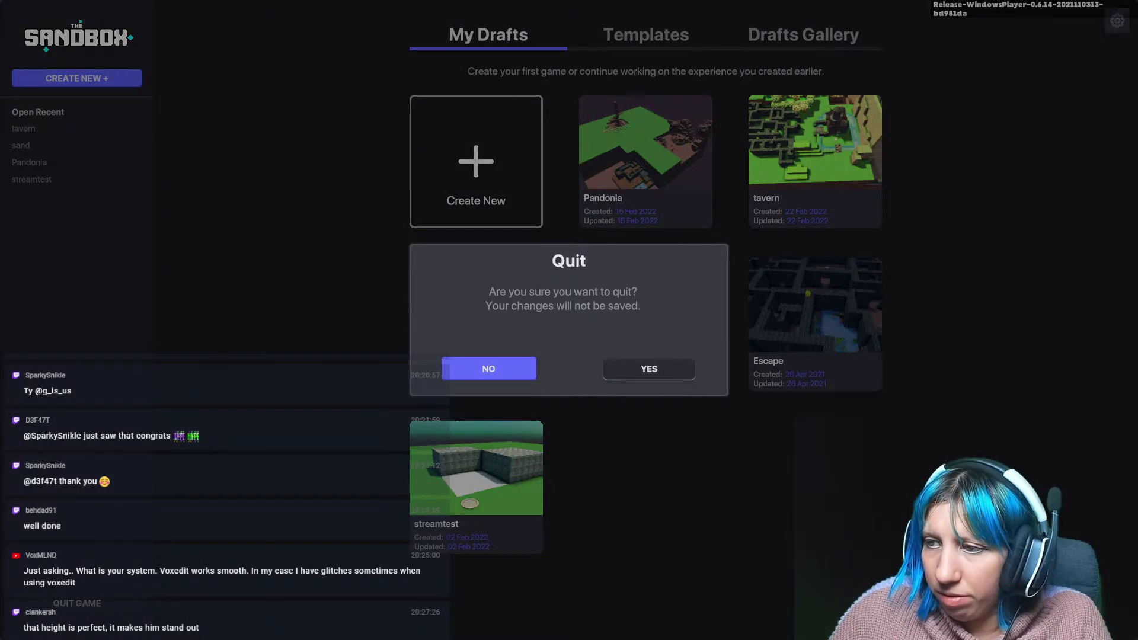
# Switch to VoxEdit and examine the Dwarf main 1 character's full figure from the front and at an angle.
pyautogui.hotkey('alt', 'Tab')
pyautogui.scroll(-5, 477, 238)
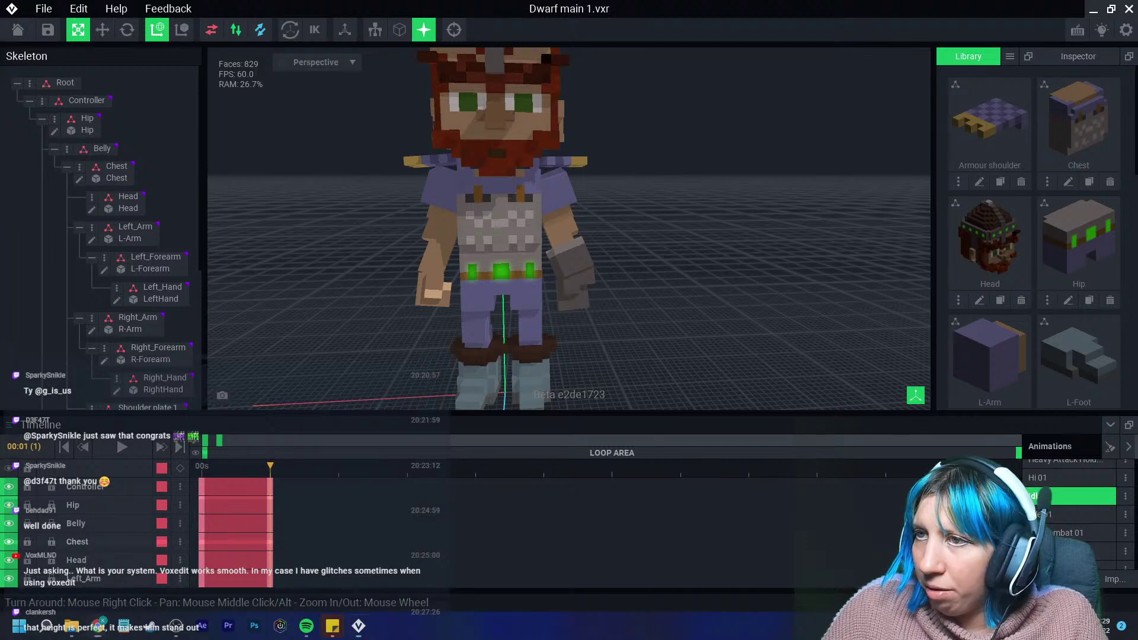
pyautogui.moveTo(477, 238)
pyautogui.mouseDown(button='right')
pyautogui.moveTo(385, 239)
pyautogui.moveTo(476, 235)
pyautogui.mouseUp(button='right')
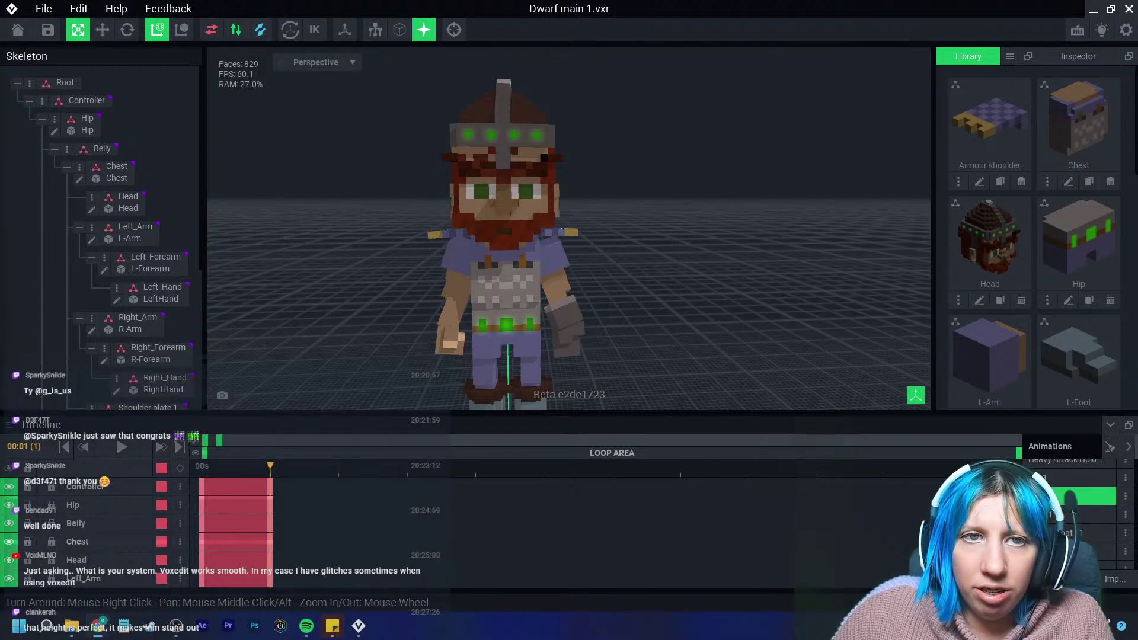
pyautogui.scroll(-2, 524, 277)
pyautogui.moveTo(524, 276); pyautogui.dragTo(705, 279, button='right')
pyautogui.scroll(3, 524, 277)
pyautogui.click(536, 273)
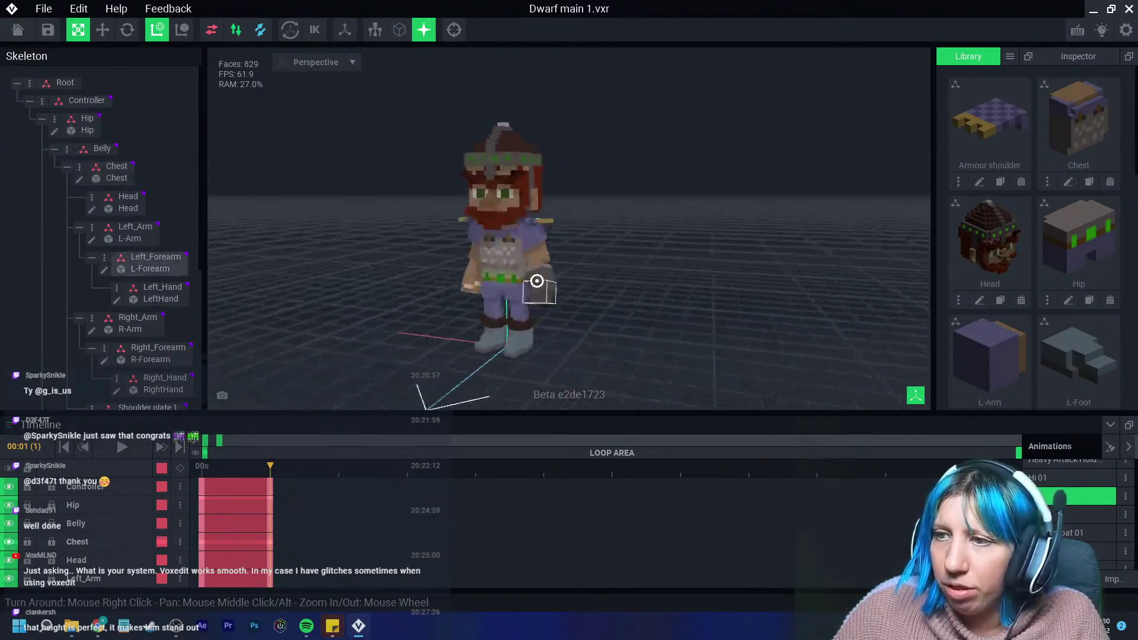
pyautogui.click(494, 290)
pyautogui.moveTo(488, 274)
pyautogui.mouseDown(button='right')
pyautogui.moveTo(421, 274)
pyautogui.moveTo(495, 282)
pyautogui.mouseUp(button='right')
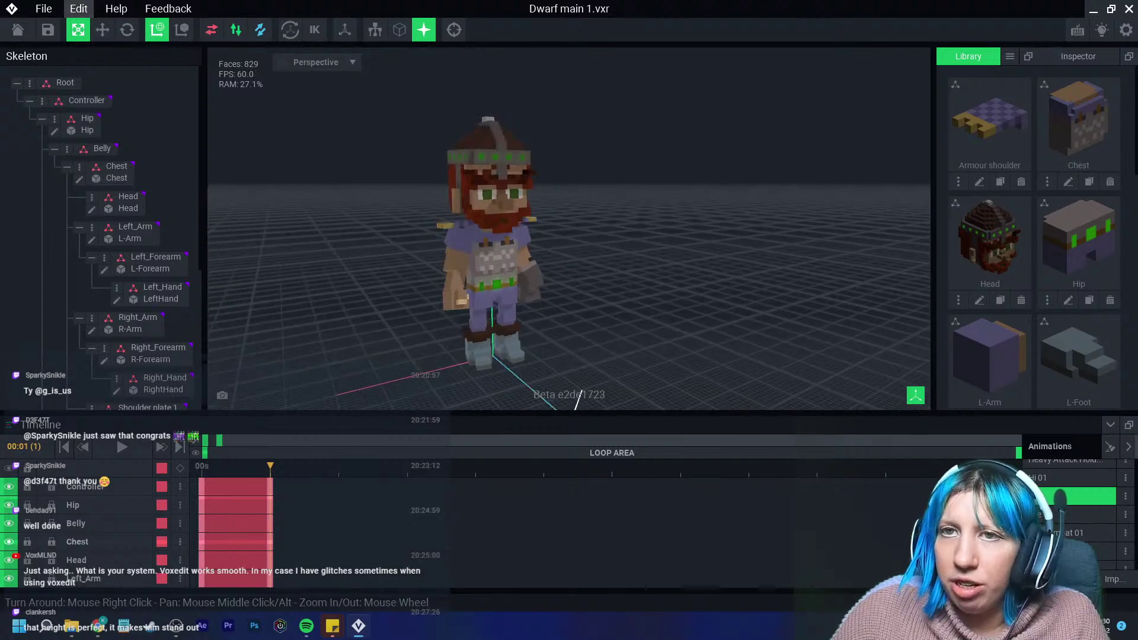
# Leave the Dwarf main 1 rig and create a new Animator asset named "Dwarf miner 1" in the Dwarves folder.
pyautogui.click(18, 30)
pyautogui.click(445, 228)
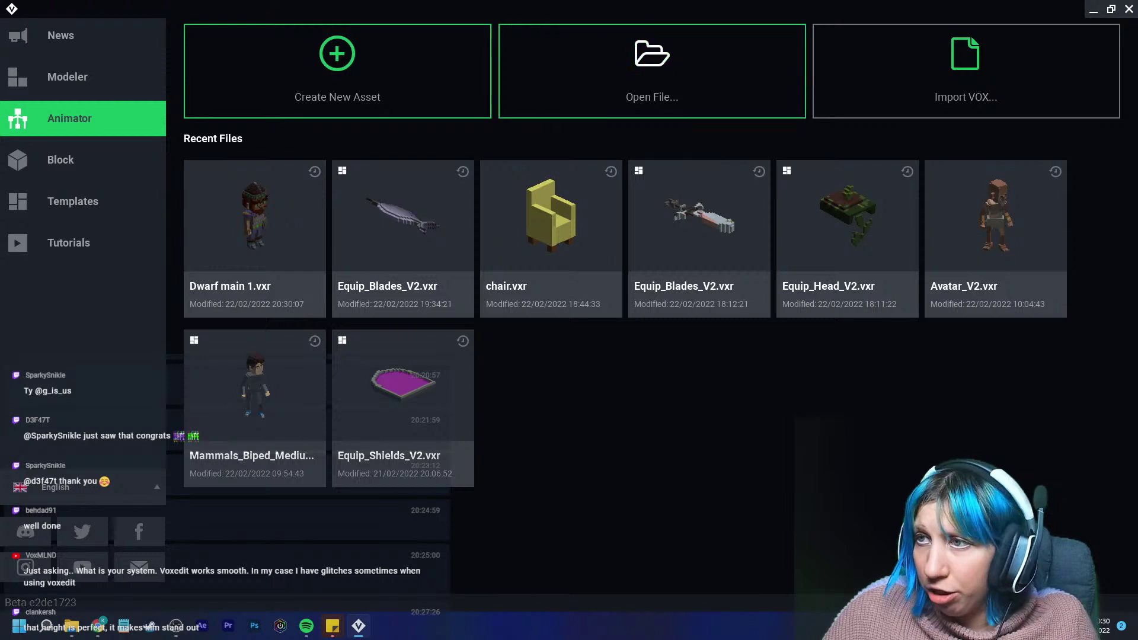
pyautogui.click(337, 71)
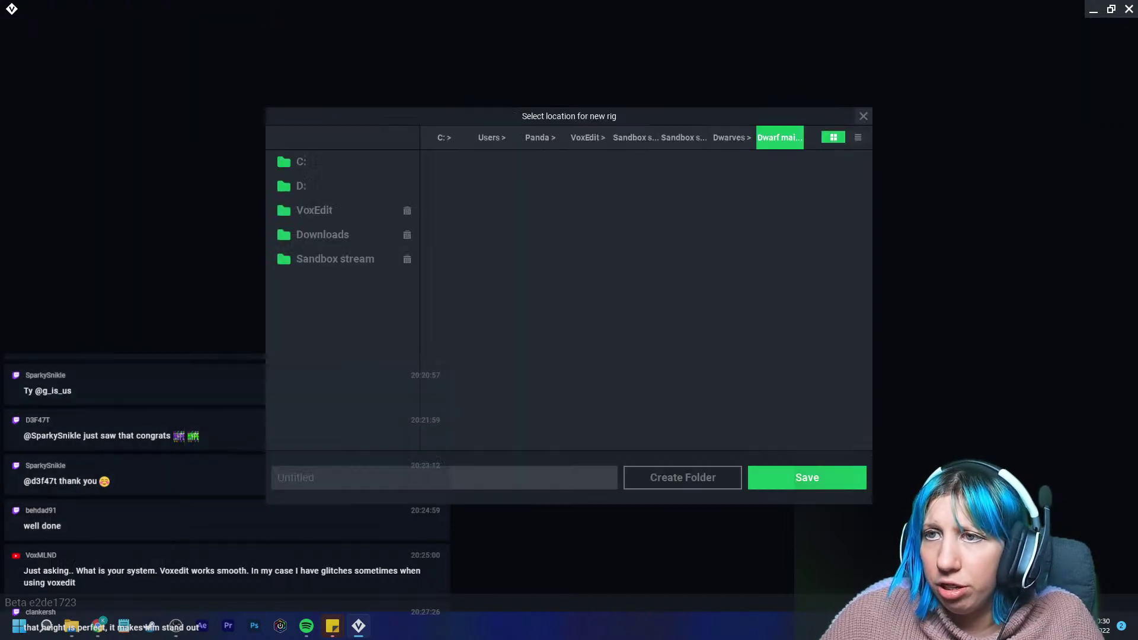
pyautogui.click(732, 137)
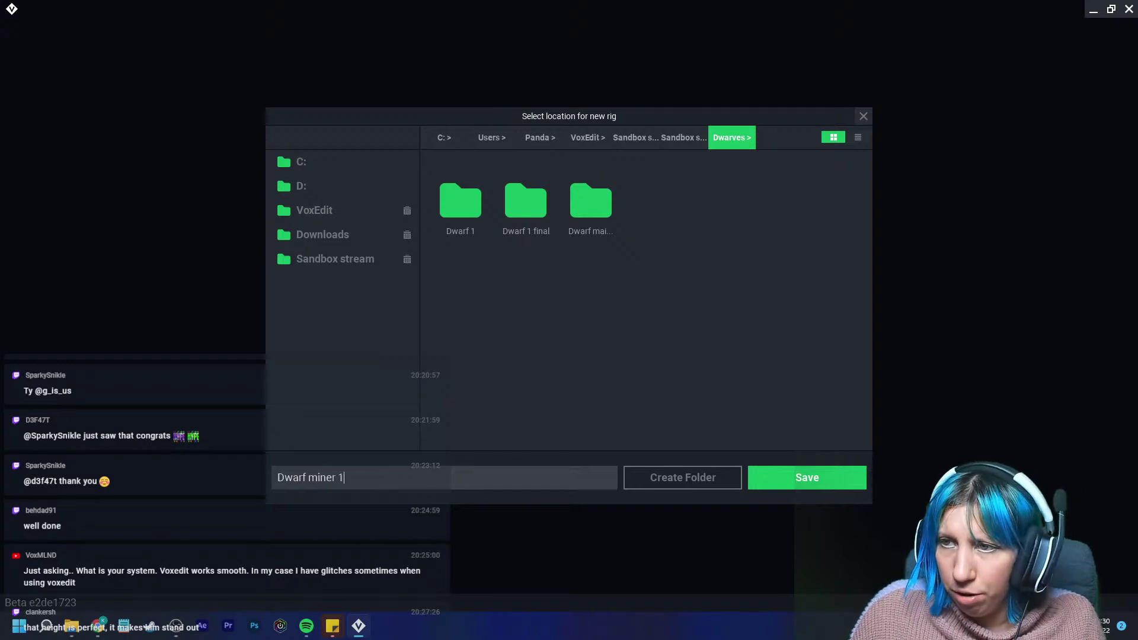
pyautogui.press('Return')
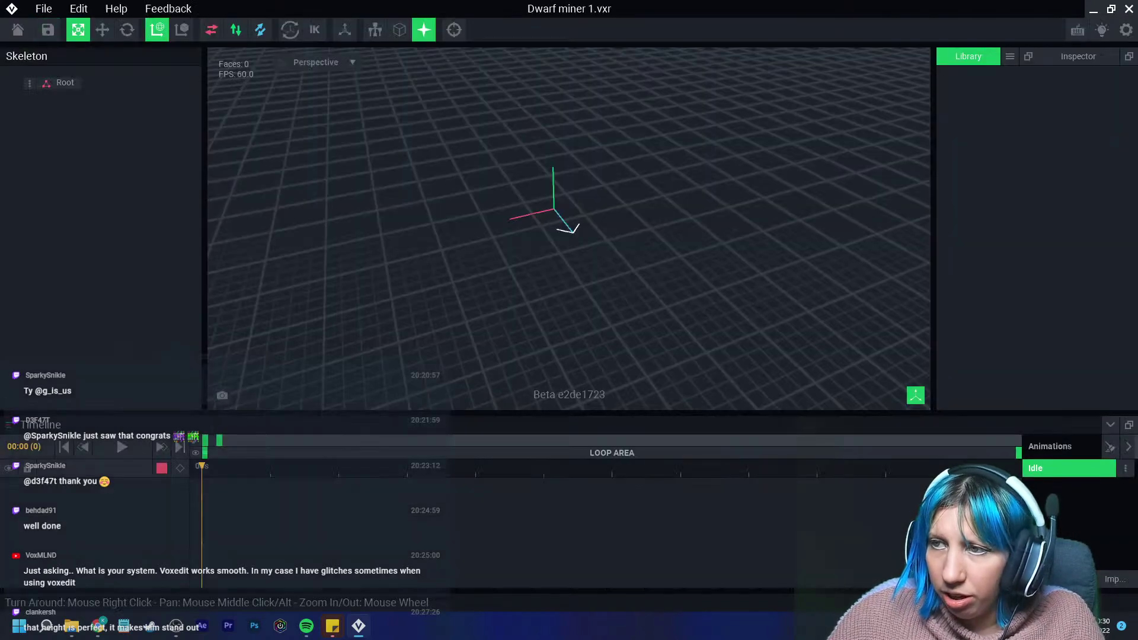
# Import the Mammals rig from the Dwarf 1 folder onto the new asset's Root node.
pyautogui.click(29, 83)
pyautogui.click(71, 111)
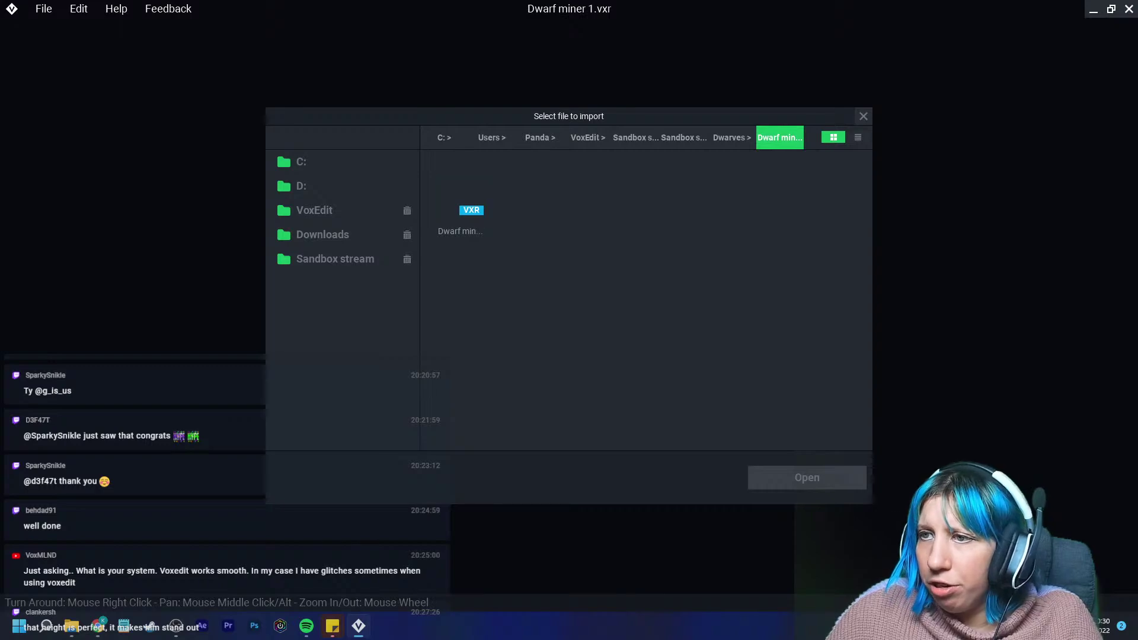
pyautogui.click(732, 138)
pyautogui.doubleClick(461, 197)
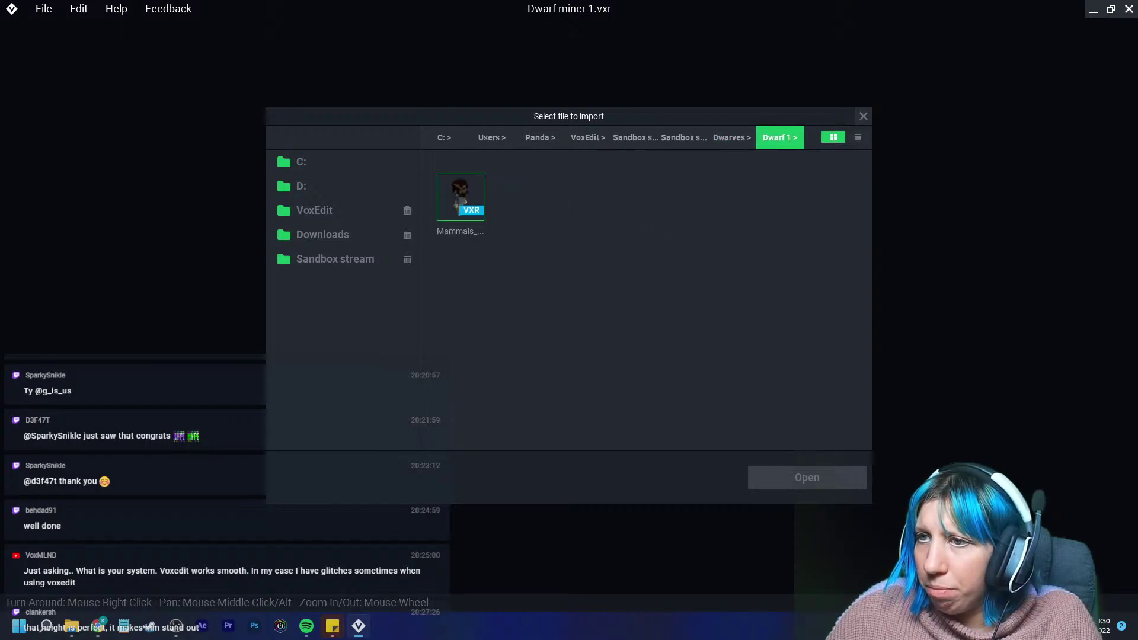
pyautogui.click(460, 197)
pyautogui.doubleClick(461, 198)
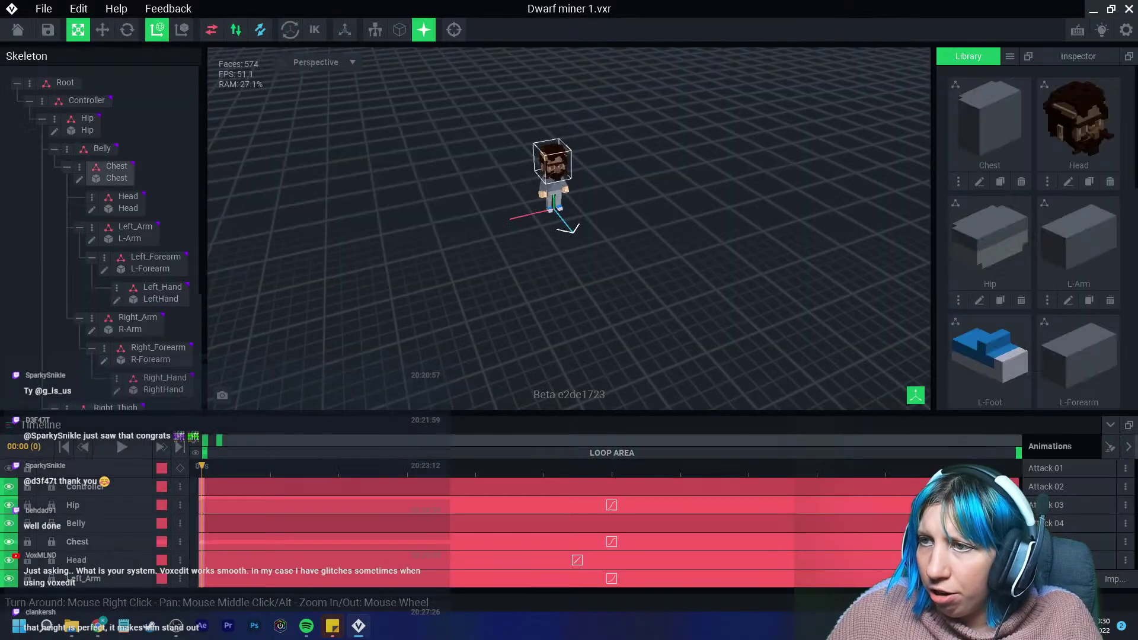
# Examine the imported dwarf's head, beard and body proportions from several angles and distances.
pyautogui.scroll(5, 553, 166)
pyautogui.moveTo(553, 166); pyautogui.dragTo(522, 140, button='right')
pyautogui.moveTo(522, 118); pyautogui.dragTo(498, 201, button='middle')
pyautogui.moveTo(427, 199); pyautogui.dragTo(468, 201, button='right')
pyautogui.scroll(4, 485, 184)
pyautogui.scroll(2, 483, 203)
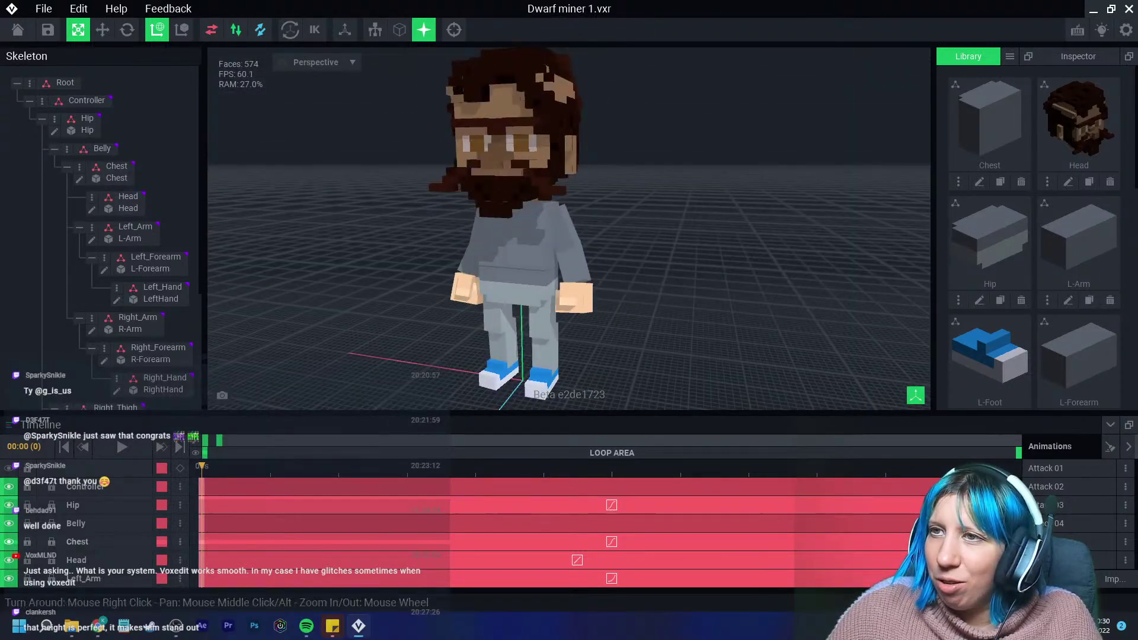
pyautogui.moveTo(468, 201); pyautogui.dragTo(296, 142, button='middle')
pyautogui.moveTo(296, 142); pyautogui.dragTo(483, 261, button='right')
pyautogui.click(454, 29)
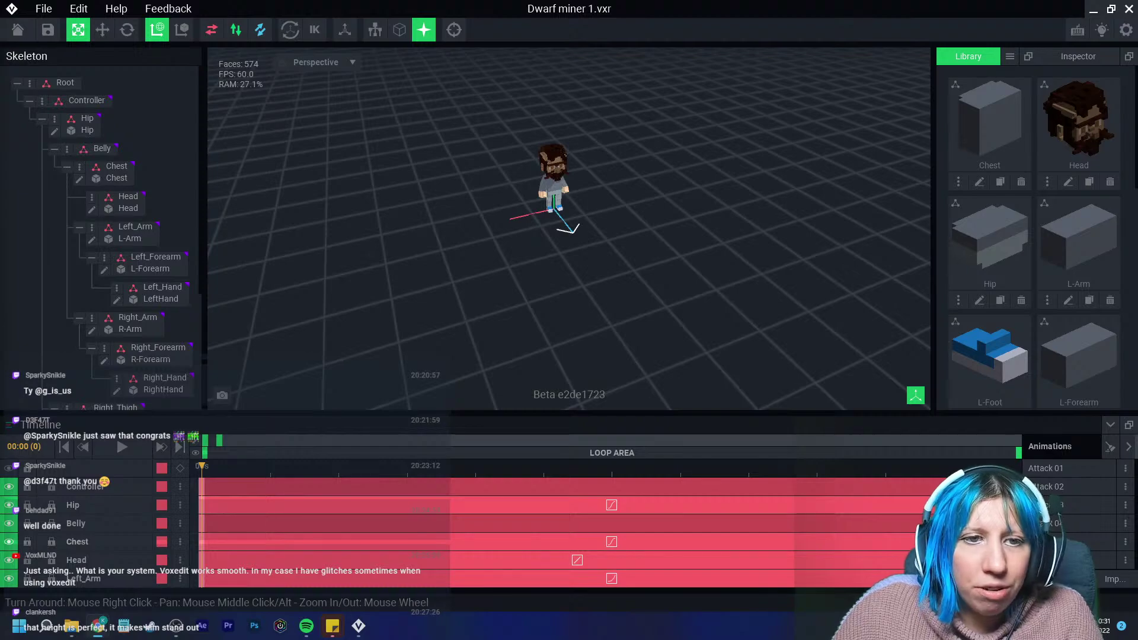
pyautogui.scroll(5, 569, 231)
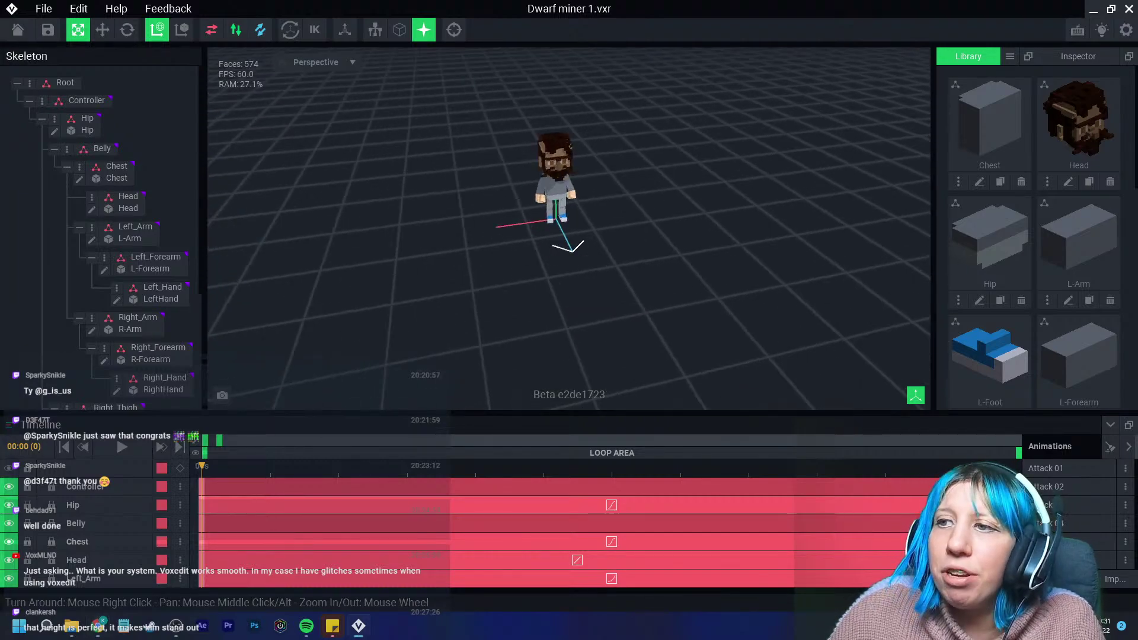
pyautogui.scroll(6, 492, 193)
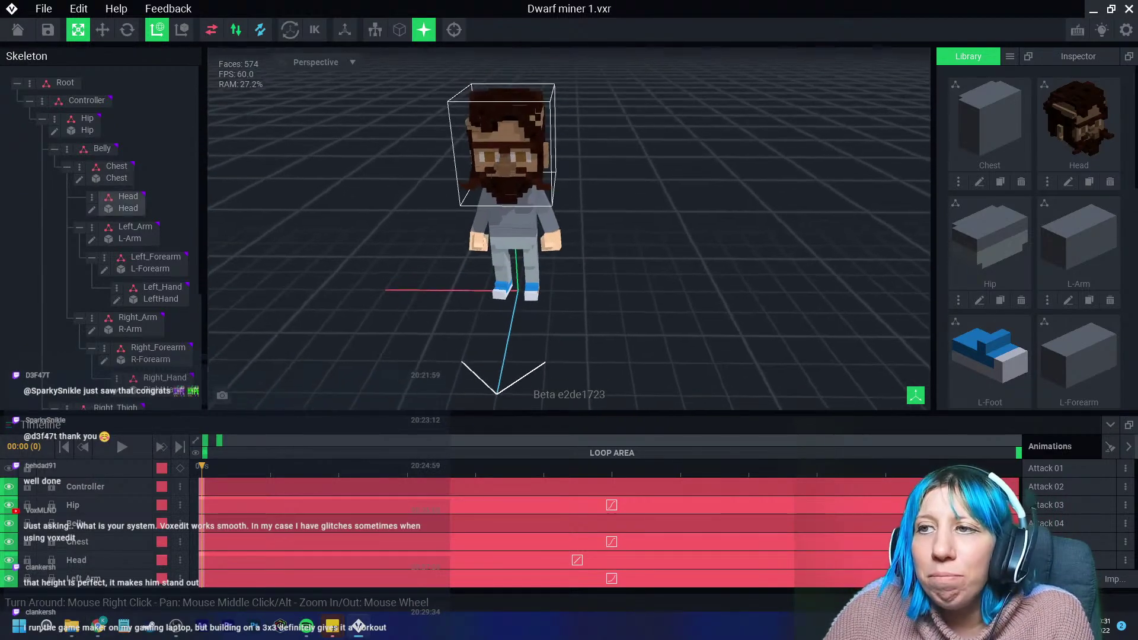
# Open the dwarf's Head model for voxel editing and bring the moustache and beard into close view.
pyautogui.moveTo(551, 213); pyautogui.dragTo(490, 187, button='right')
pyautogui.click(486, 184)
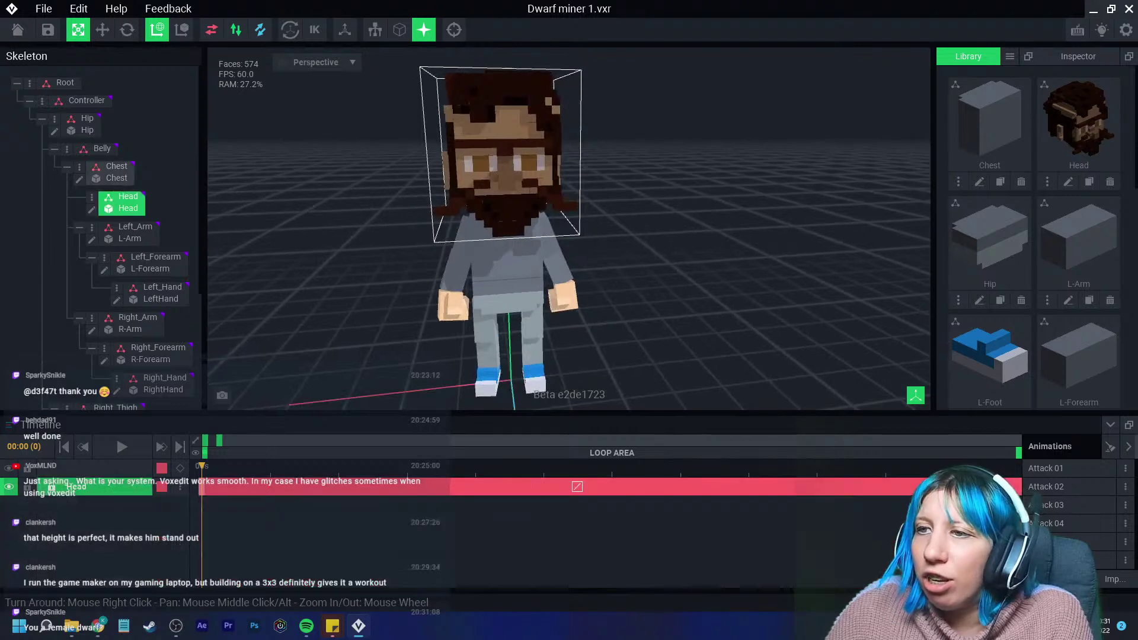
pyautogui.click(92, 209)
pyautogui.moveTo(587, 356)
pyautogui.mouseDown(button='right')
pyautogui.moveTo(610, 406)
pyautogui.moveTo(592, 415)
pyautogui.moveTo(329, 380)
pyautogui.mouseUp(button='right')
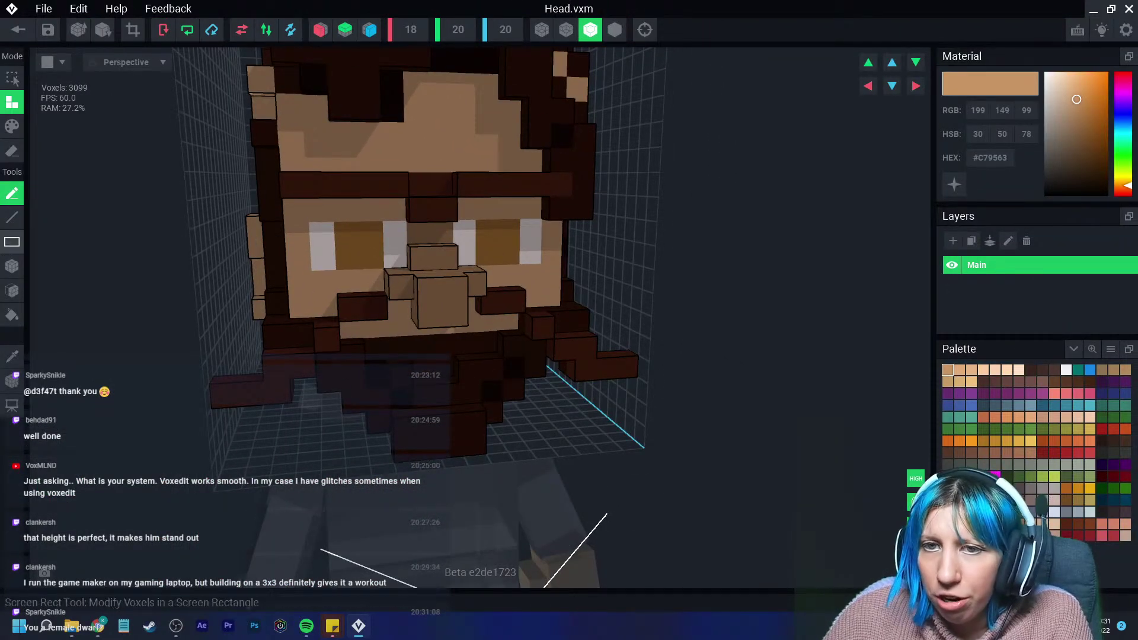
# Erase the protruding moustache curls and the loose beard voxels along both sides of the dwarf's face.
pyautogui.click(12, 150)
pyautogui.click(246, 390)
pyautogui.click(257, 388)
pyautogui.click(277, 364)
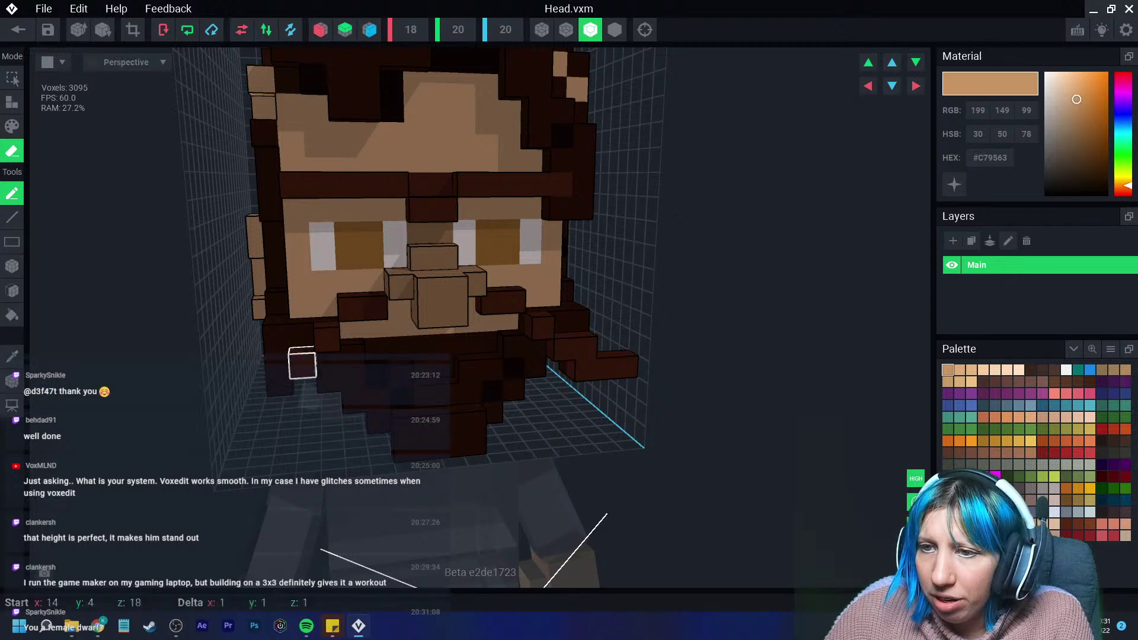
pyautogui.moveTo(351, 307); pyautogui.dragTo(484, 299, button='right')
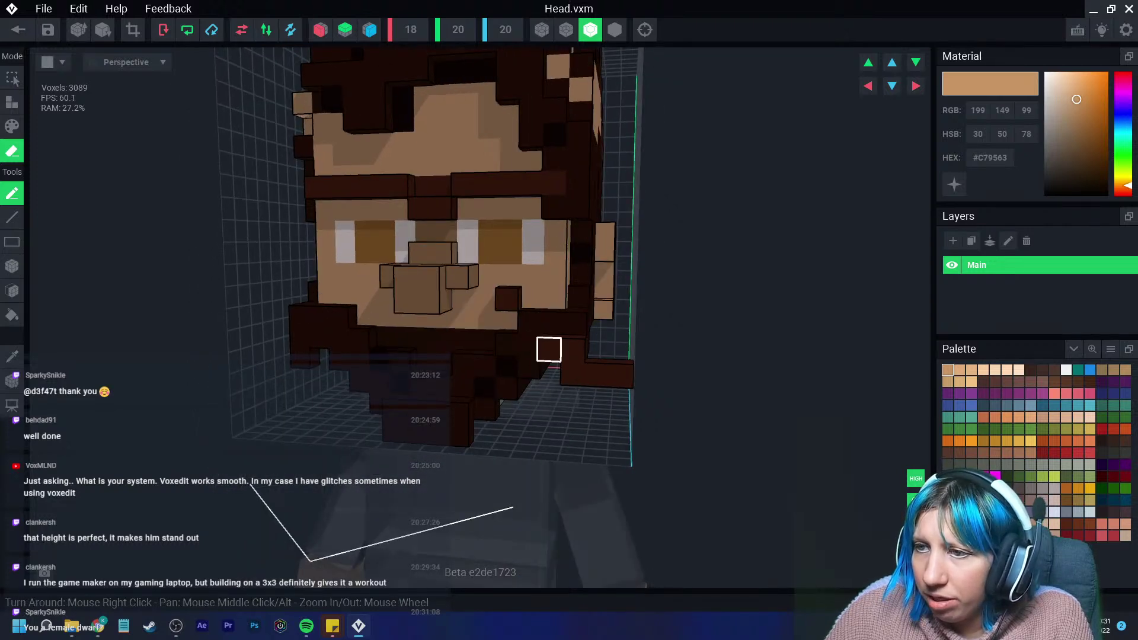
pyautogui.click(573, 360)
pyautogui.moveTo(573, 360)
pyautogui.mouseDown(button='right')
pyautogui.moveTo(415, 362)
pyautogui.moveTo(495, 368)
pyautogui.moveTo(358, 345)
pyautogui.mouseUp(button='right')
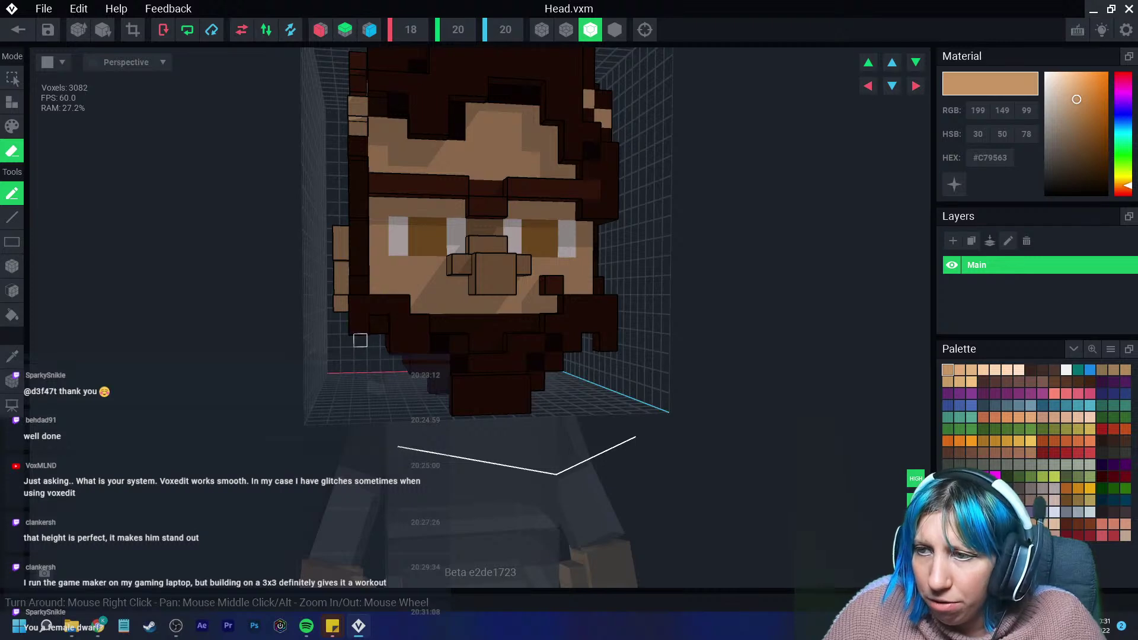
pyautogui.click(359, 324)
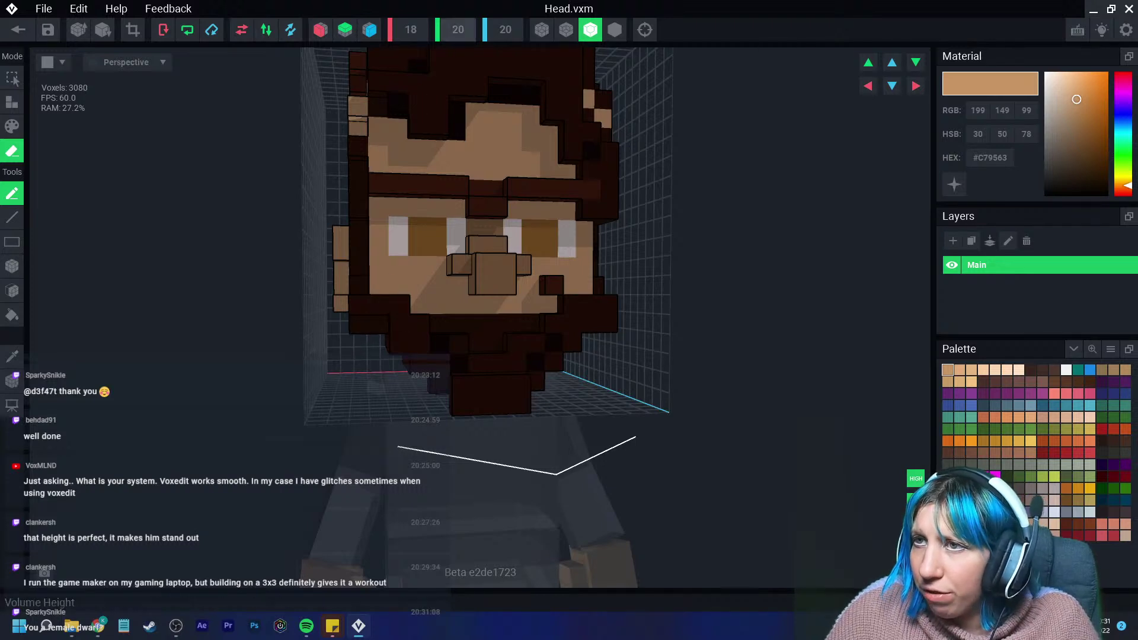
# Enable mirroring on the X axis and erase the long hair strand hanging from the back of the dwarf's head.
pyautogui.click(321, 30)
pyautogui.scroll(-3, 457, 246)
pyautogui.moveTo(457, 246); pyautogui.dragTo(429, 317, button='right')
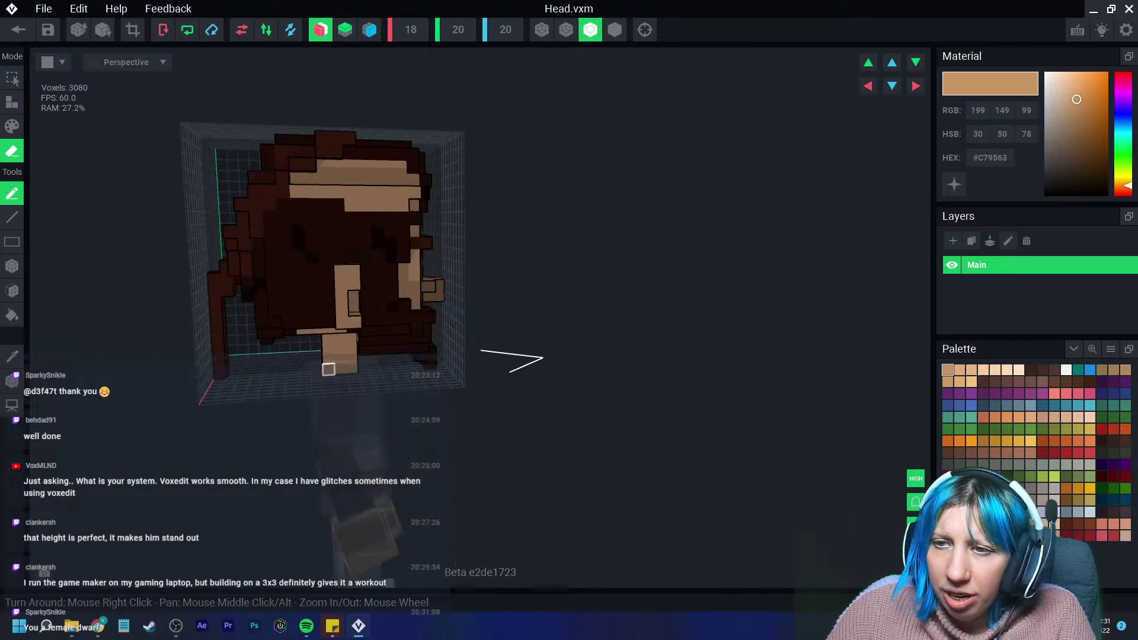
pyautogui.scroll(5, 292, 325)
pyautogui.moveTo(292, 326); pyautogui.dragTo(230, 279, button='right')
pyautogui.click(12, 290)
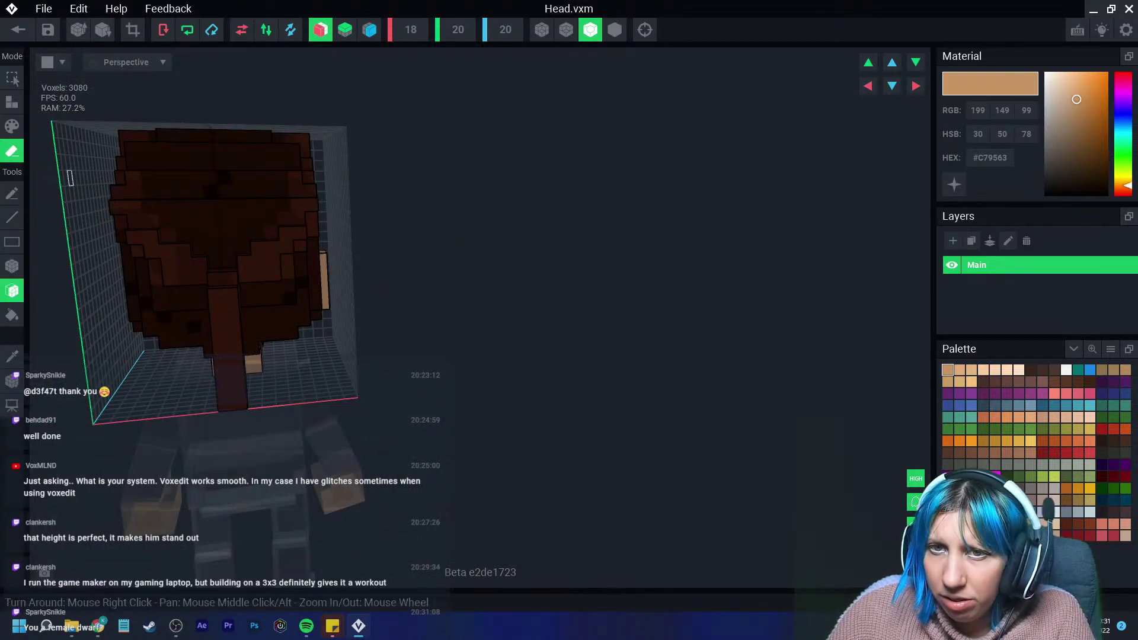
pyautogui.click(221, 285)
pyautogui.moveTo(221, 285)
pyautogui.mouseDown(button='right')
pyautogui.moveTo(216, 305)
pyautogui.moveTo(219, 289)
pyautogui.moveTo(229, 297)
pyautogui.moveTo(208, 355)
pyautogui.moveTo(220, 358)
pyautogui.moveTo(236, 315)
pyautogui.moveTo(291, 323)
pyautogui.mouseUp(button='right')
pyautogui.click(208, 356)
pyautogui.click(291, 323)
pyautogui.scroll(3, 291, 323)
pyautogui.moveTo(291, 323); pyautogui.dragTo(356, 451, button='middle')
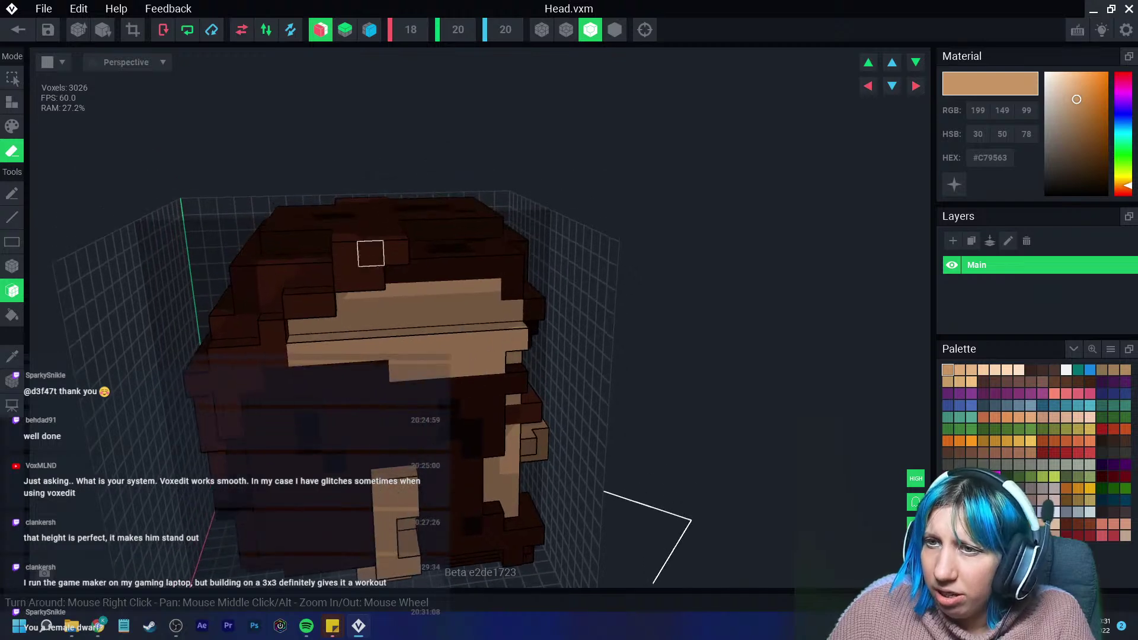
# Erase protruding surface layers of hair voxels along the back and sides of the head.
pyautogui.click(236, 391)
pyautogui.moveTo(236, 391)
pyautogui.mouseDown(button='right')
pyautogui.moveTo(251, 417)
pyautogui.moveTo(224, 417)
pyautogui.moveTo(249, 414)
pyautogui.moveTo(213, 388)
pyautogui.moveTo(312, 382)
pyautogui.mouseUp(button='right')
pyautogui.click(171, 374)
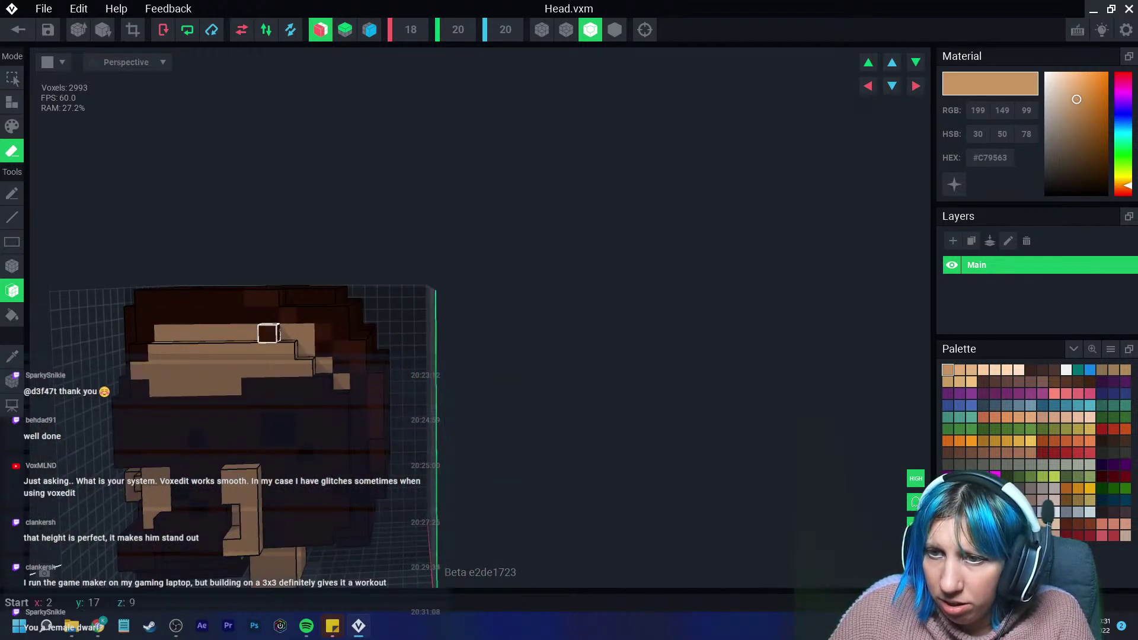
pyautogui.click(268, 333)
pyautogui.moveTo(268, 333)
pyautogui.mouseDown(button='right')
pyautogui.moveTo(268, 350)
pyautogui.moveTo(297, 350)
pyautogui.moveTo(261, 391)
pyautogui.mouseUp(button='right')
pyautogui.click(305, 347)
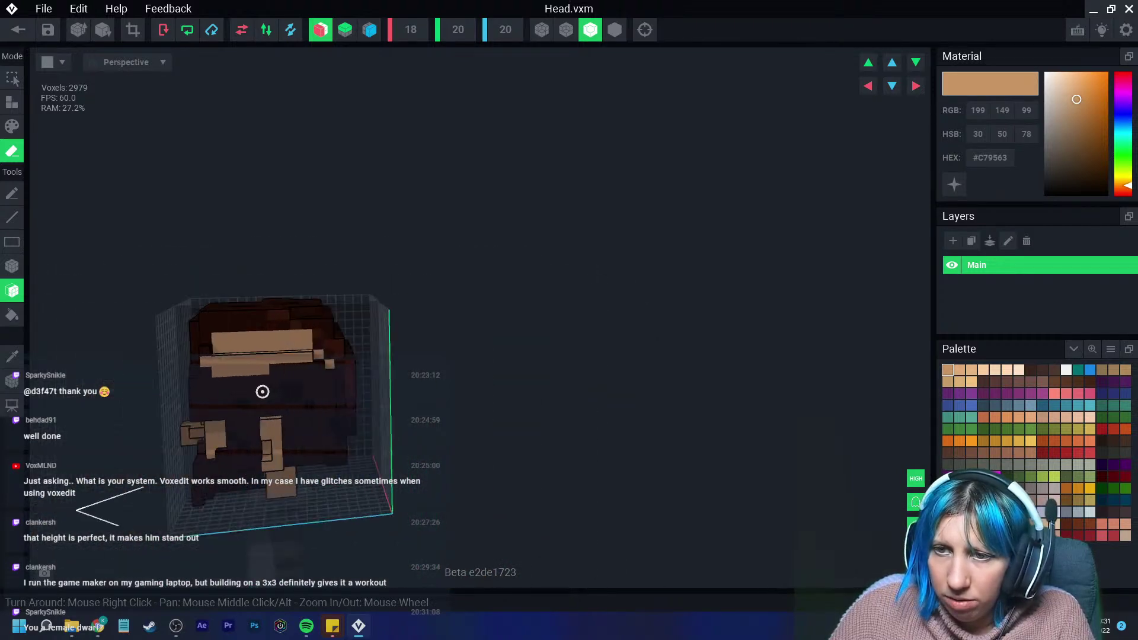
# Erase the leftover dark moustache voxel on the dwarf's cheek.
pyautogui.scroll(4, 181, 379)
pyautogui.moveTo(321, 368)
pyautogui.mouseDown(button='right')
pyautogui.moveTo(282, 297)
pyautogui.moveTo(323, 313)
pyautogui.moveTo(344, 343)
pyautogui.mouseUp(button='right')
pyautogui.scroll(-3, 320, 365)
pyautogui.click(166, 310)
pyautogui.moveTo(327, 391); pyautogui.dragTo(327, 391, button='right')
pyautogui.scroll(3, 328, 391)
pyautogui.click(586, 363)
pyautogui.scroll(-3, 579, 386)
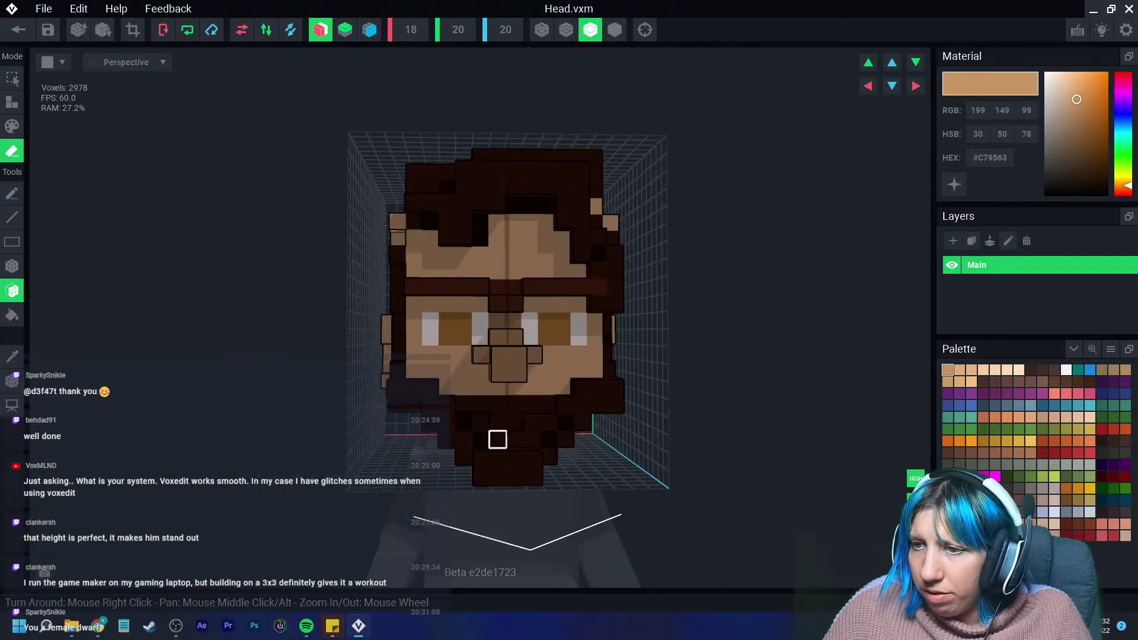
# Thin the beard by erasing its raised outer voxels around the chin and jaw.
pyautogui.moveTo(497, 437)
pyautogui.mouseDown(button='right')
pyautogui.moveTo(508, 466)
pyautogui.moveTo(483, 448)
pyautogui.moveTo(495, 449)
pyautogui.moveTo(438, 448)
pyautogui.mouseUp(button='right')
pyautogui.click(470, 434)
pyautogui.click(320, 447)
pyautogui.scroll(3, 320, 447)
pyautogui.moveTo(320, 447); pyautogui.dragTo(204, 439, button='right')
pyautogui.click(287, 450)
pyautogui.scroll(-3, 278, 449)
pyautogui.scroll(3, 201, 439)
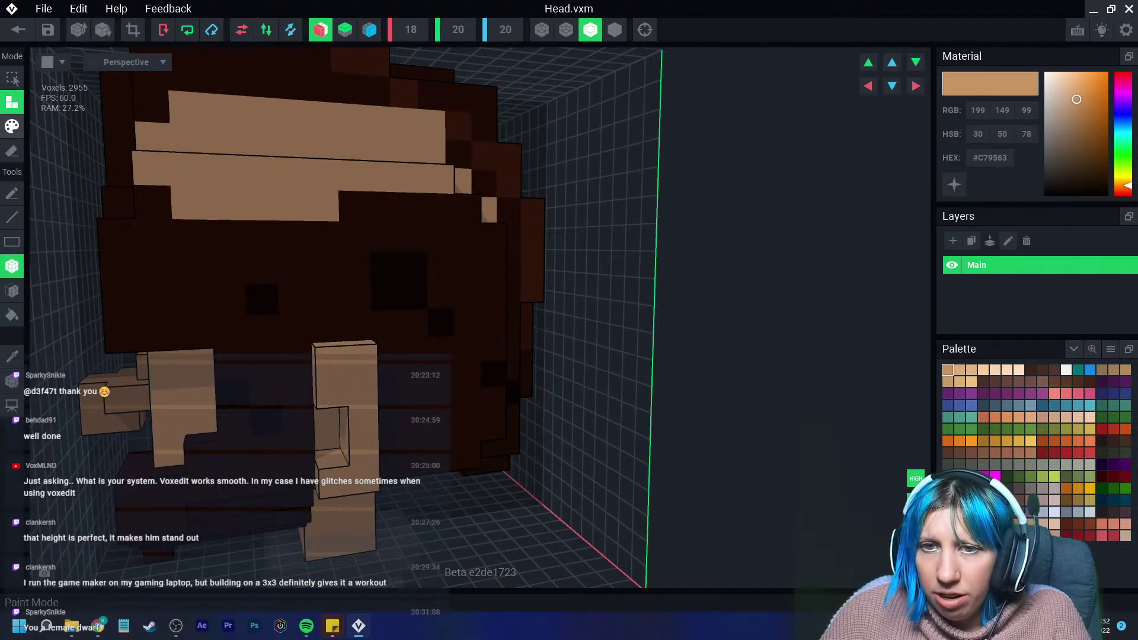
# Sample the skin tone #906E50 and add a layer of skin voxels to the outer side of both ears.
pyautogui.click(362, 359)
pyautogui.press('f')
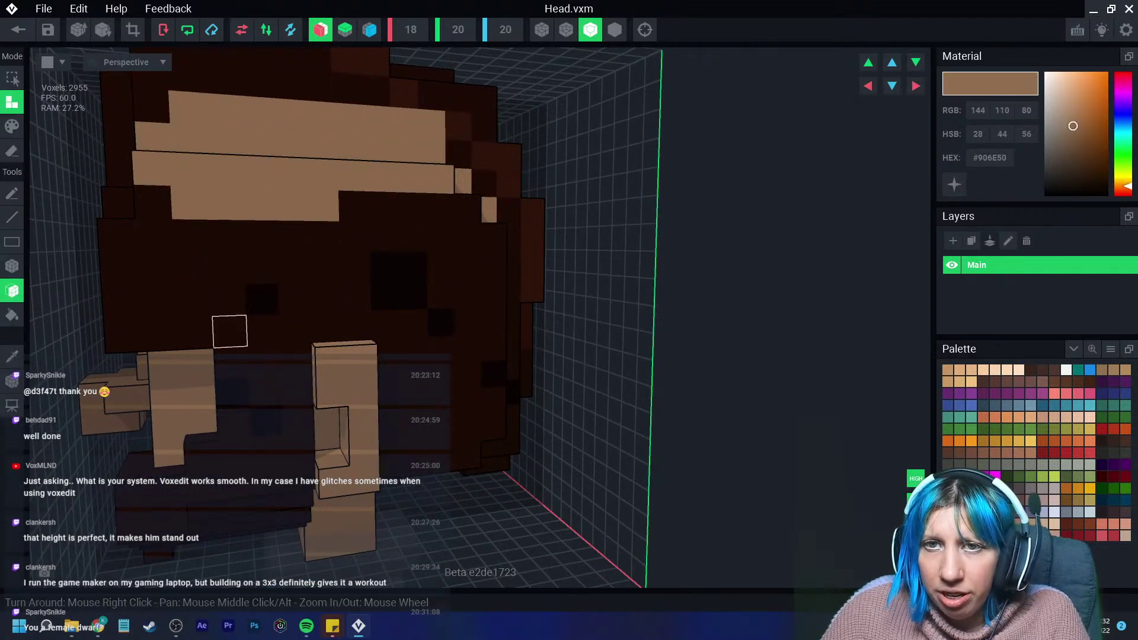
pyautogui.click(343, 404)
pyautogui.moveTo(363, 421); pyautogui.dragTo(370, 422, button='right')
# Erase the raised voxels joining the eyebrows above the nose and recolour the gap with the skin tone #906E50.
pyautogui.moveTo(568, 454); pyautogui.dragTo(302, 456, button='right')
pyautogui.scroll(-3, 353, 469)
pyautogui.scroll(-2, 454, 458)
pyautogui.scroll(2, 266, 460)
pyautogui.click(353, 412)
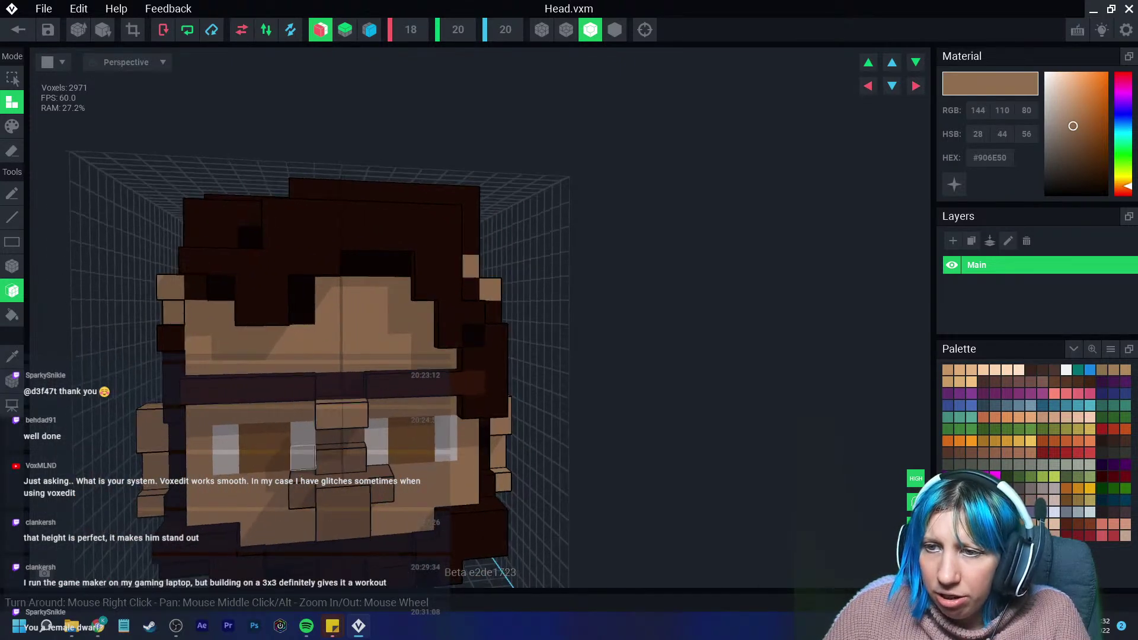
pyautogui.click(11, 151)
pyautogui.click(338, 413)
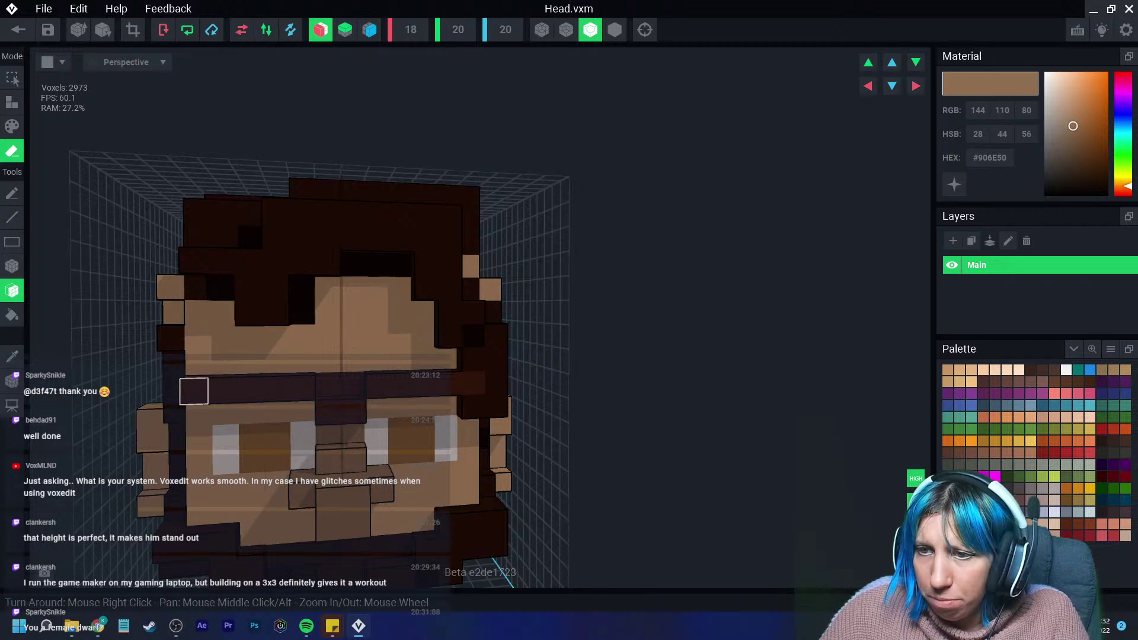
pyautogui.scroll(2, 279, 459)
pyautogui.moveTo(281, 465); pyautogui.dragTo(283, 444, button='right')
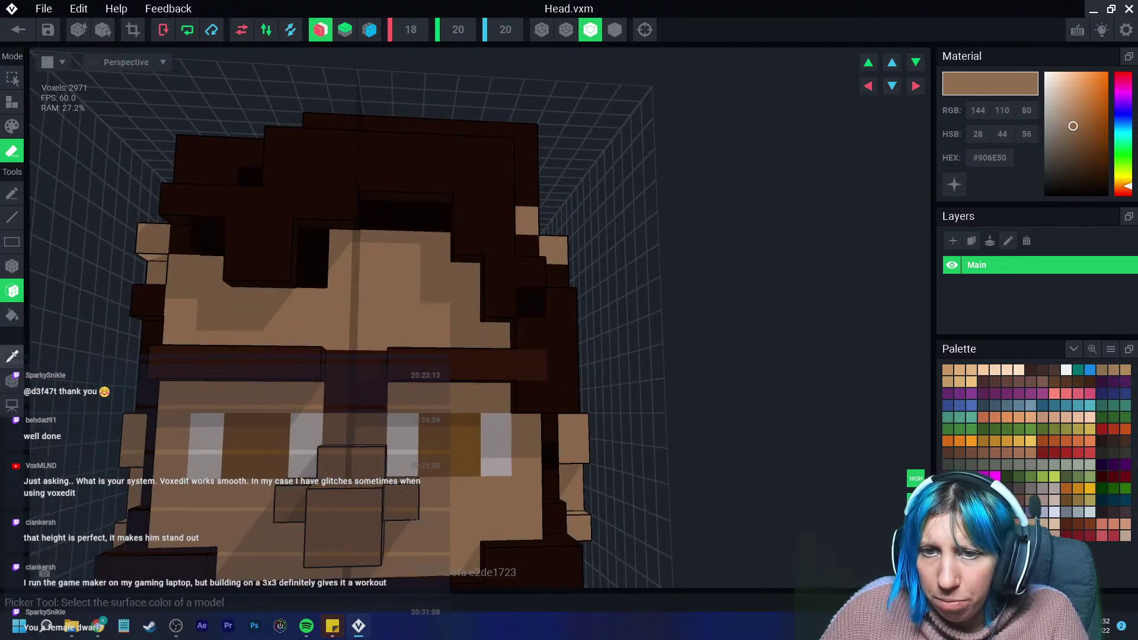
pyautogui.click(12, 357)
pyautogui.click(272, 397)
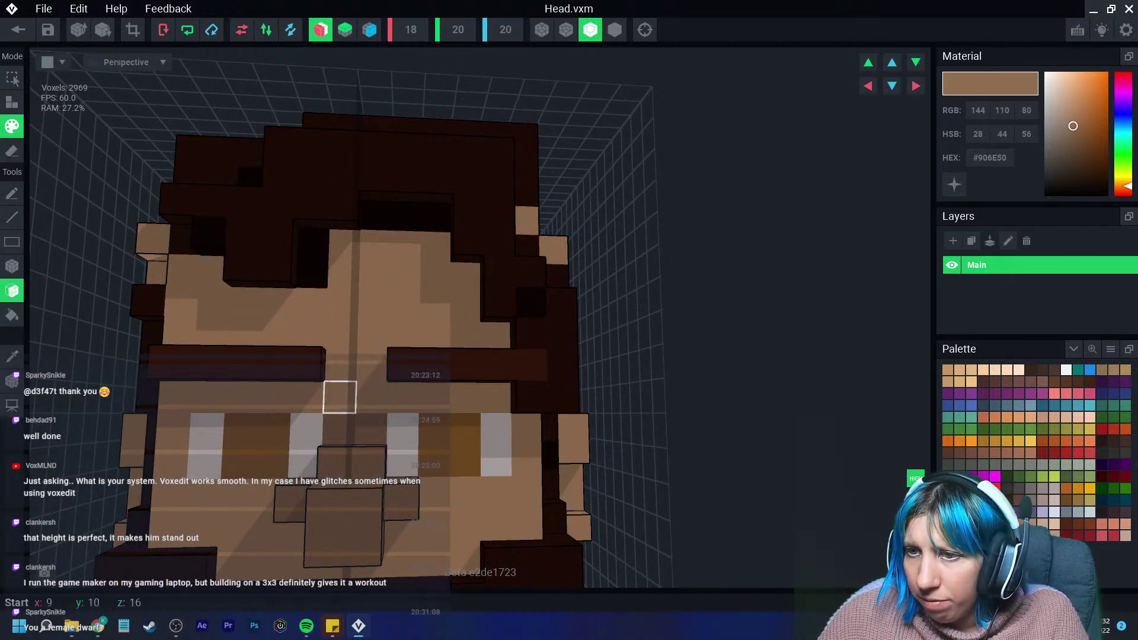
# Erase the inner end of each eyebrow and add a brow-coloured #30140B voxel one row below it.
pyautogui.scroll(-5, 354, 439)
pyautogui.moveTo(354, 438); pyautogui.dragTo(353, 439, button='right')
pyautogui.scroll(5, 345, 456)
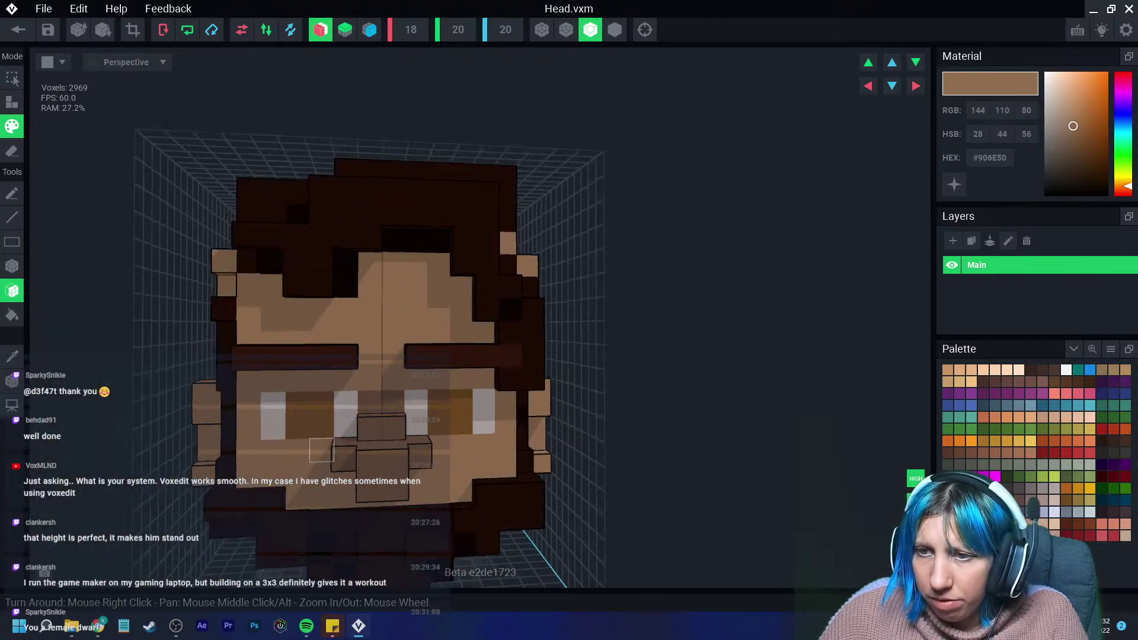
pyautogui.click(12, 151)
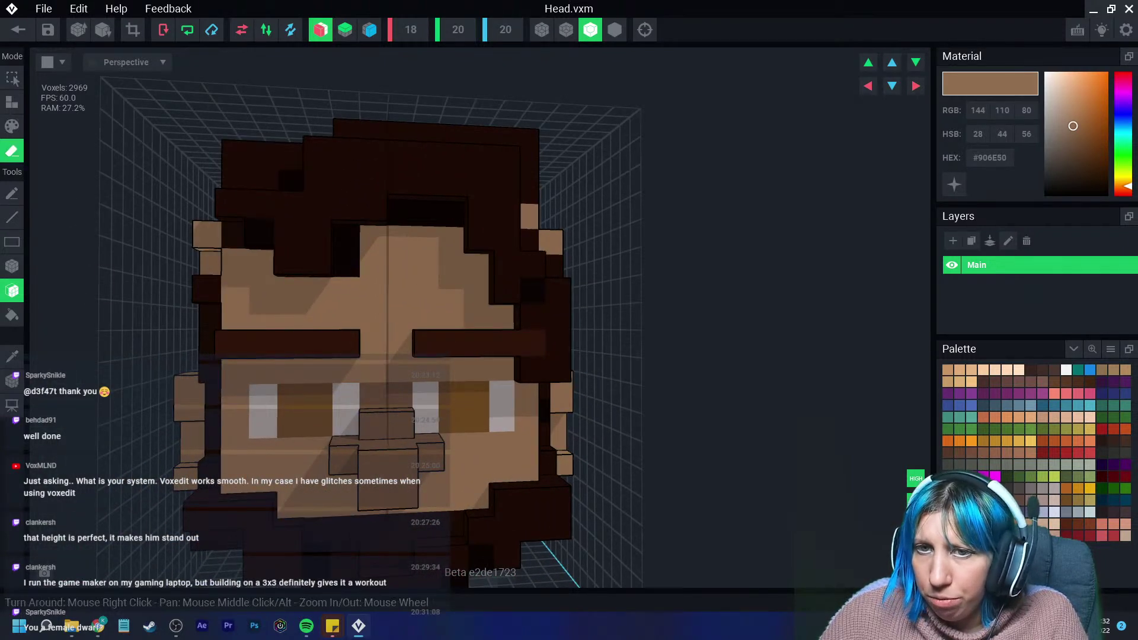
pyautogui.click(12, 266)
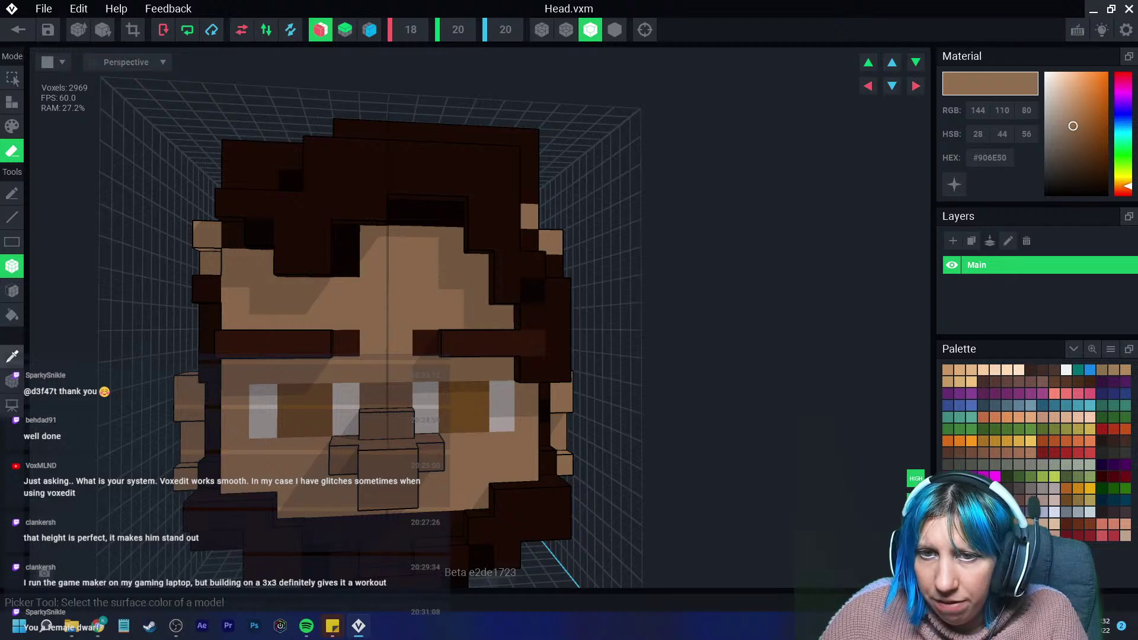
pyautogui.click(288, 344)
pyautogui.press('a')
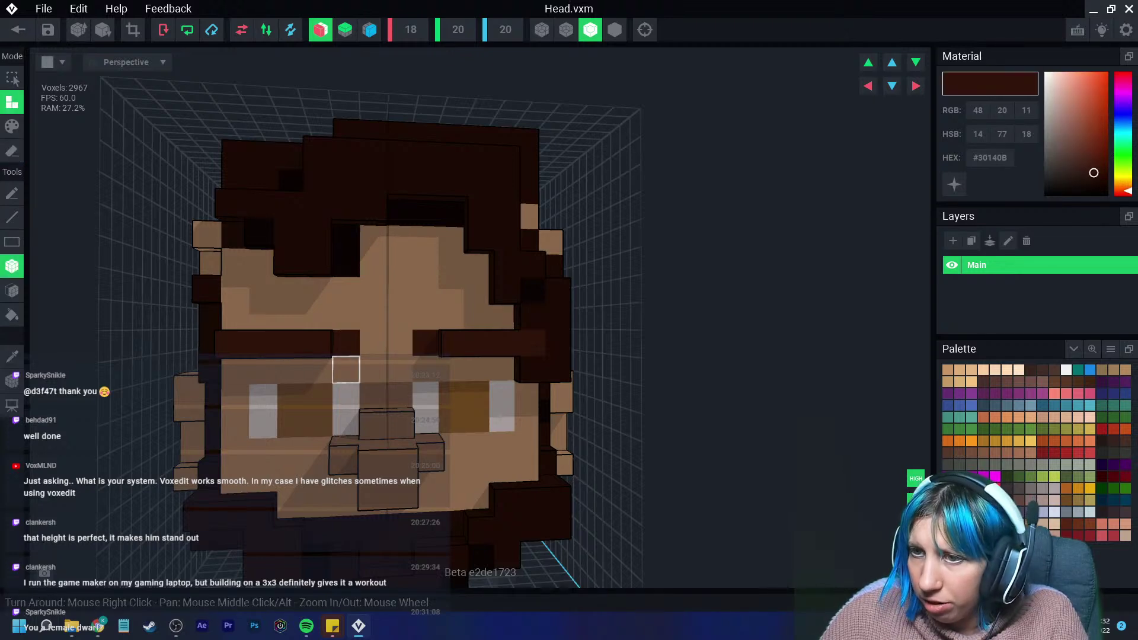
pyautogui.click(346, 370)
pyautogui.scroll(-5, 264, 454)
pyautogui.scroll(5, 325, 452)
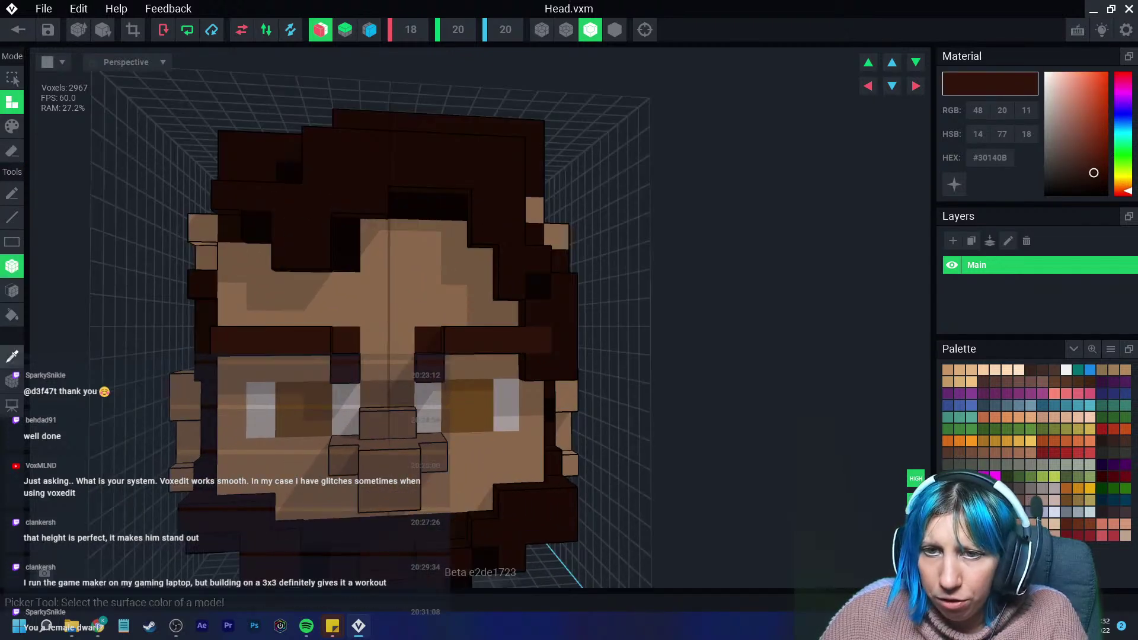
# Recolour the spots left by the erased inner brow ends with the skin tone #906E50.
pyautogui.click(12, 355)
pyautogui.click(374, 338)
pyautogui.click(350, 339)
pyautogui.scroll(-5, 356, 339)
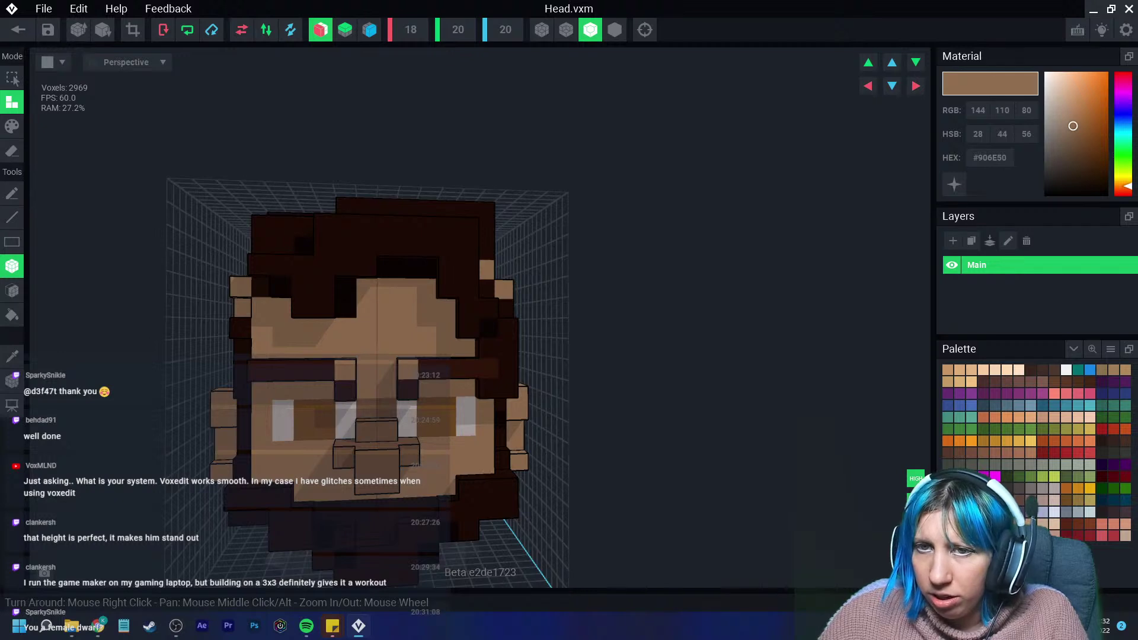
pyautogui.press('e')
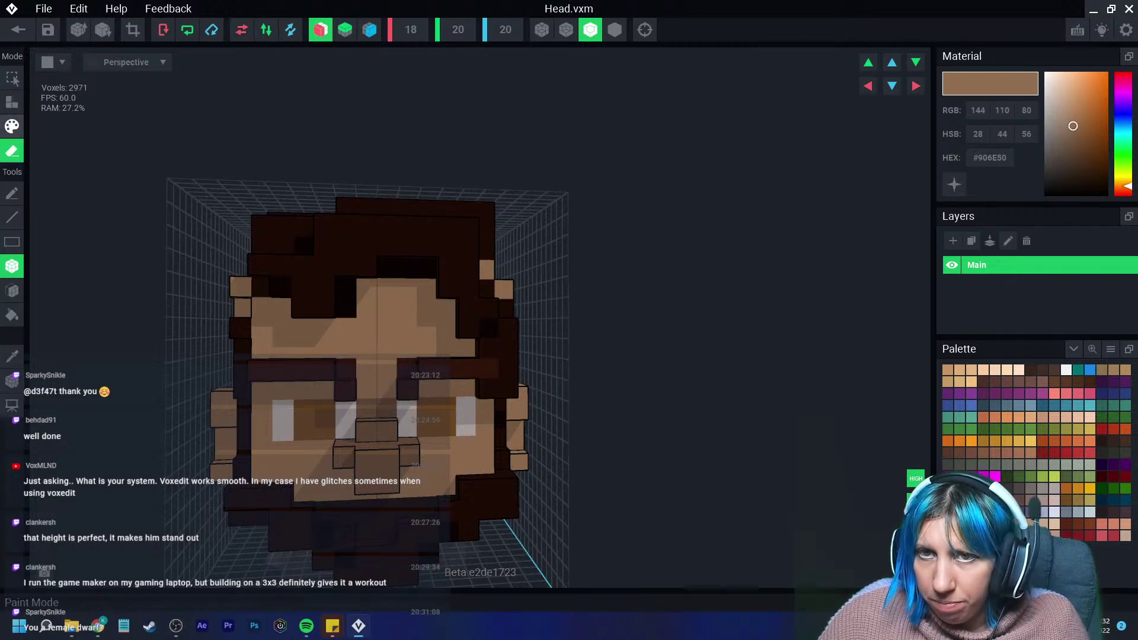
pyautogui.click(283, 308)
pyautogui.press('p')
pyautogui.scroll(-4, 325, 429)
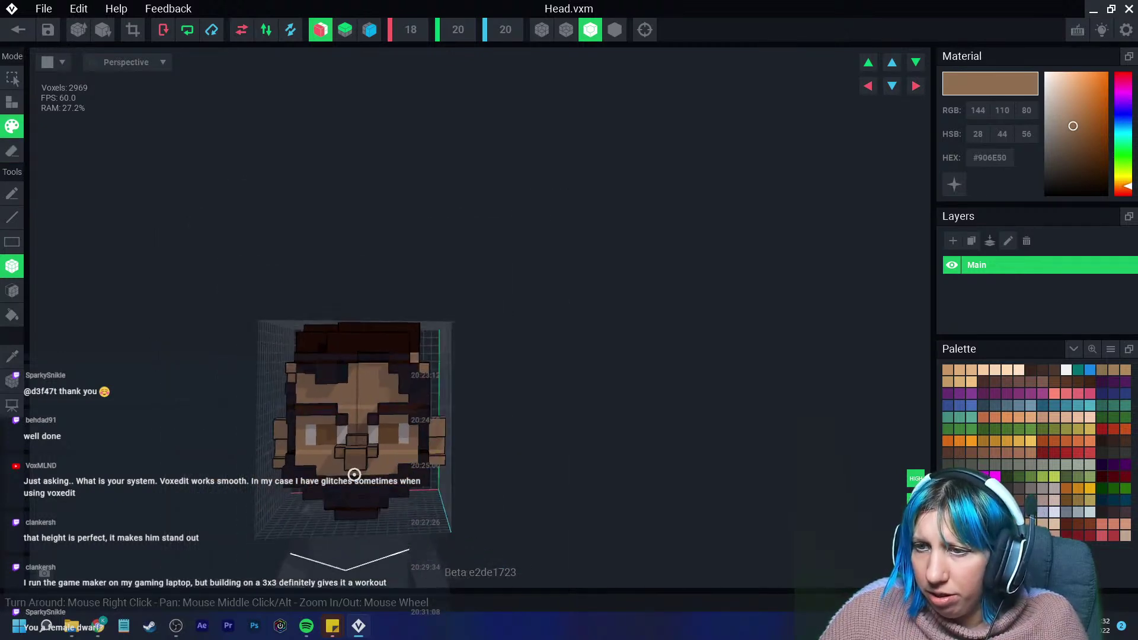
pyautogui.scroll(6, 372, 522)
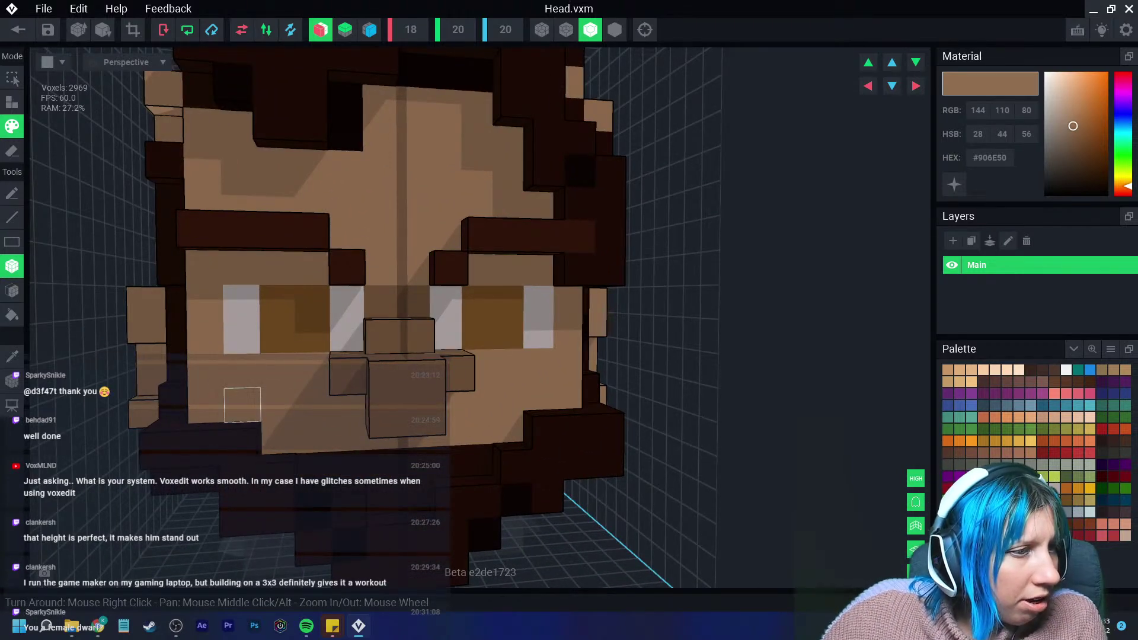
# Erase the lowered brow voxels plus one more inner voxel from each eyebrow, and paint the exposed spots skin-coloured.
pyautogui.moveTo(313, 403); pyautogui.dragTo(322, 329, button='right')
pyautogui.scroll(2, 322, 329)
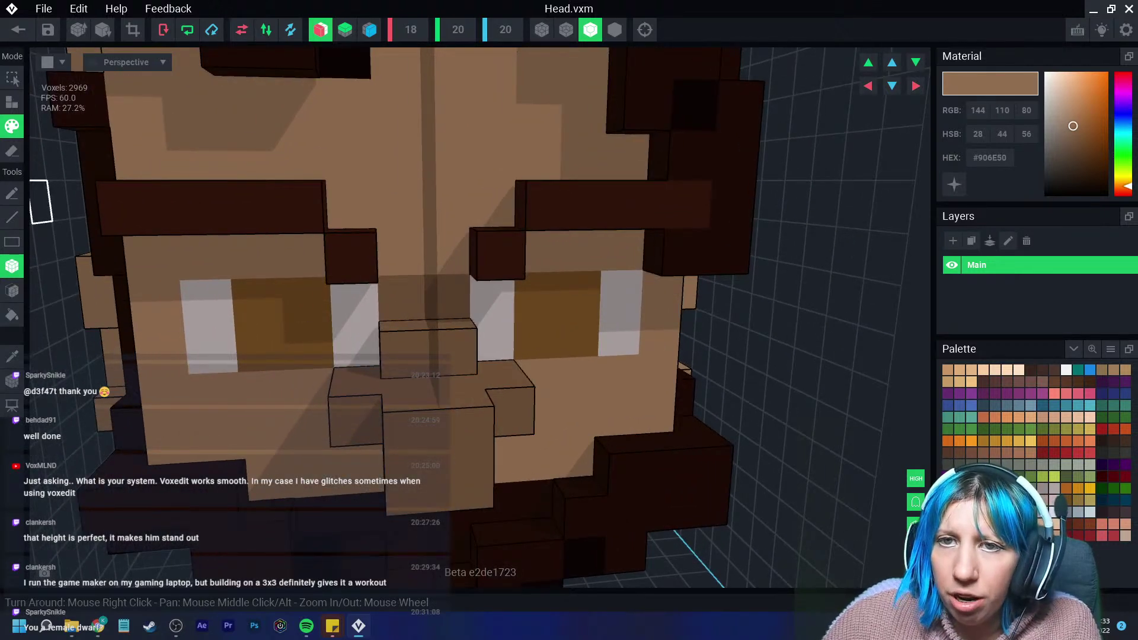
pyautogui.click(351, 255)
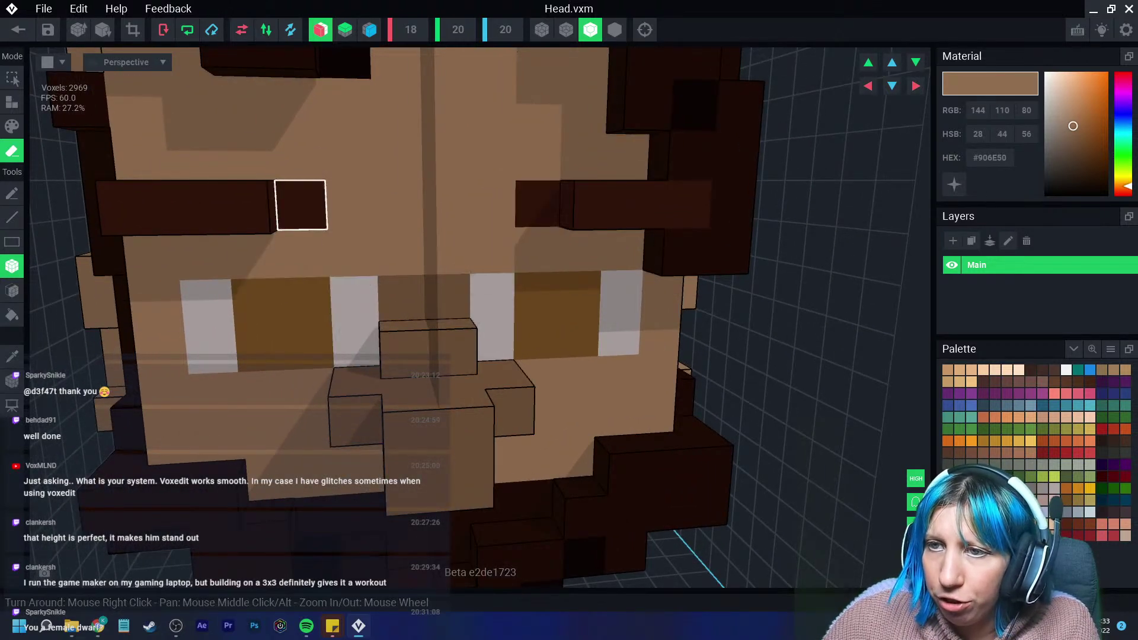
pyautogui.press('i')
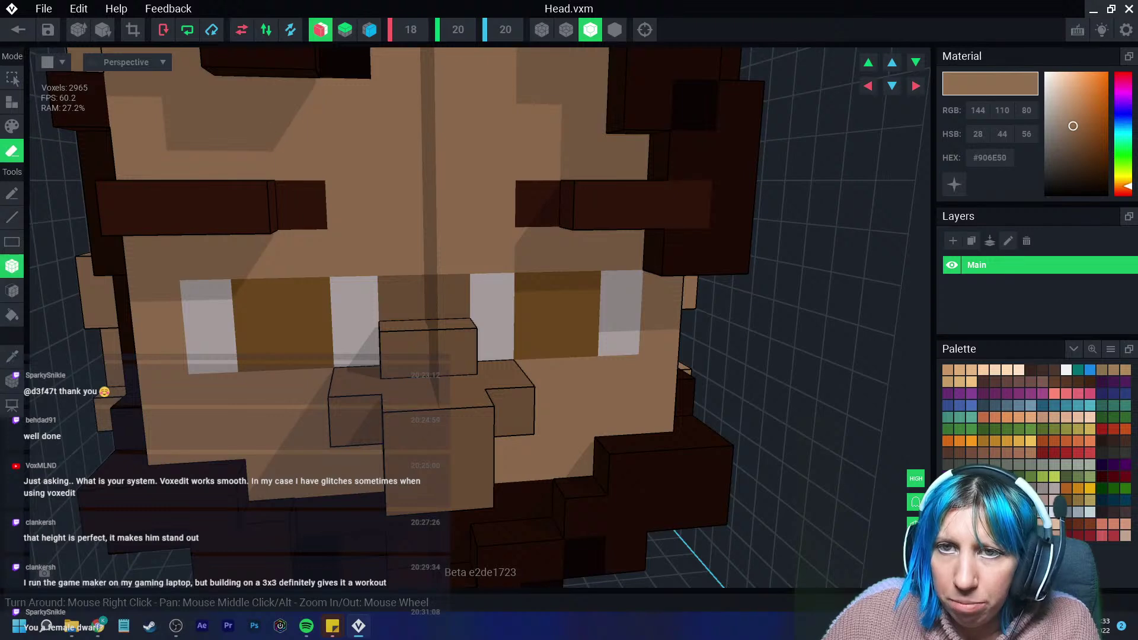
pyautogui.click(12, 127)
pyautogui.click(301, 205)
# Sample the brow colour #30140B and add a two-voxel-wide inner section one row lower on each eyebrow.
pyautogui.click(12, 357)
pyautogui.click(178, 211)
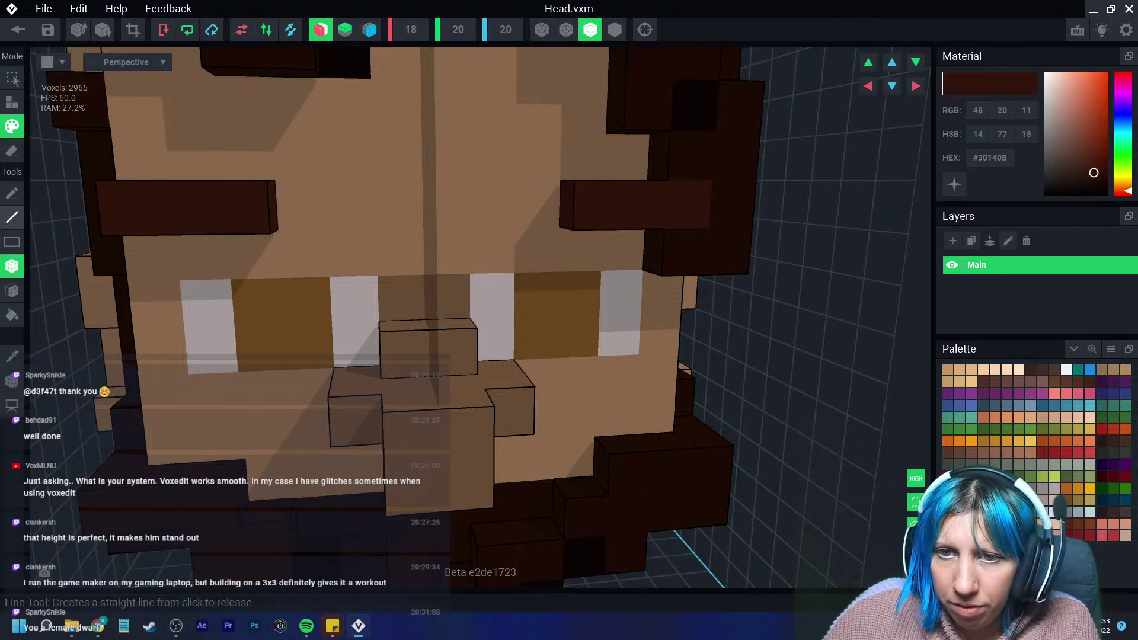
pyautogui.click(12, 102)
pyautogui.click(301, 254)
pyautogui.click(350, 255)
pyautogui.scroll(-3, 380, 327)
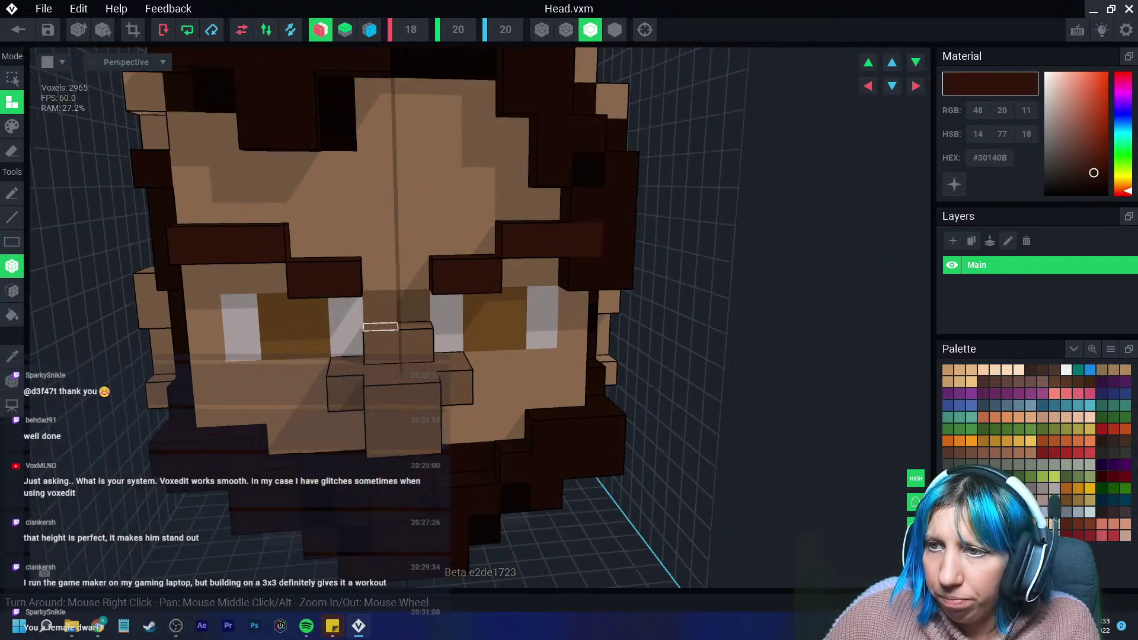
pyautogui.scroll(-5, 380, 326)
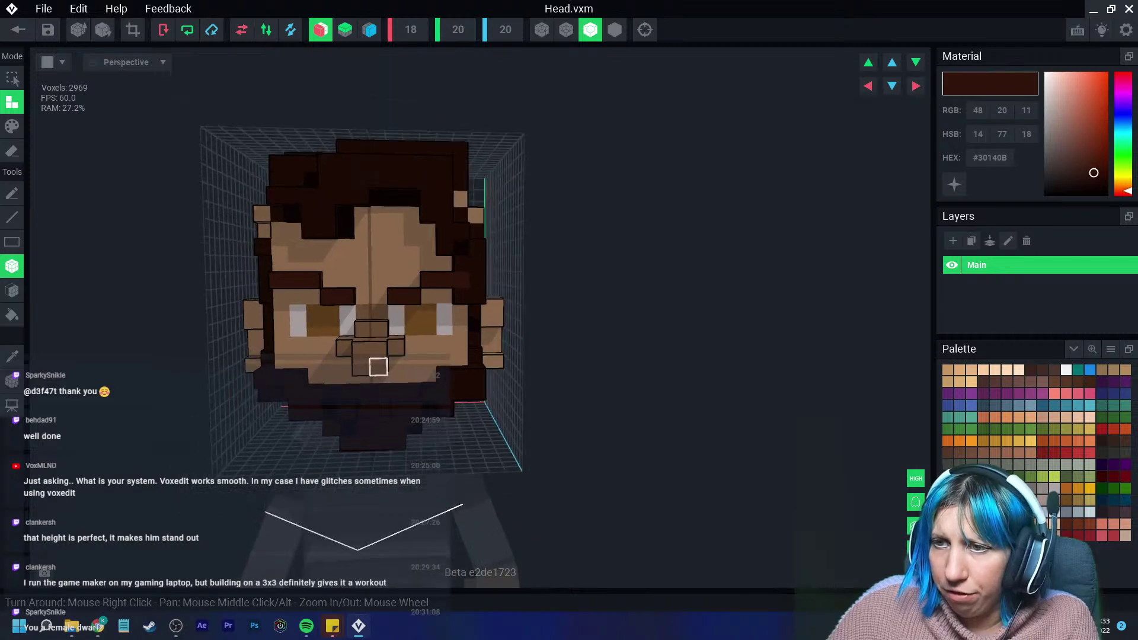
# Sample the dark hair colour #1E0C05 from the head and paint a flat moustache beneath the nose.
pyautogui.moveTo(379, 367); pyautogui.dragTo(219, 418, button='right')
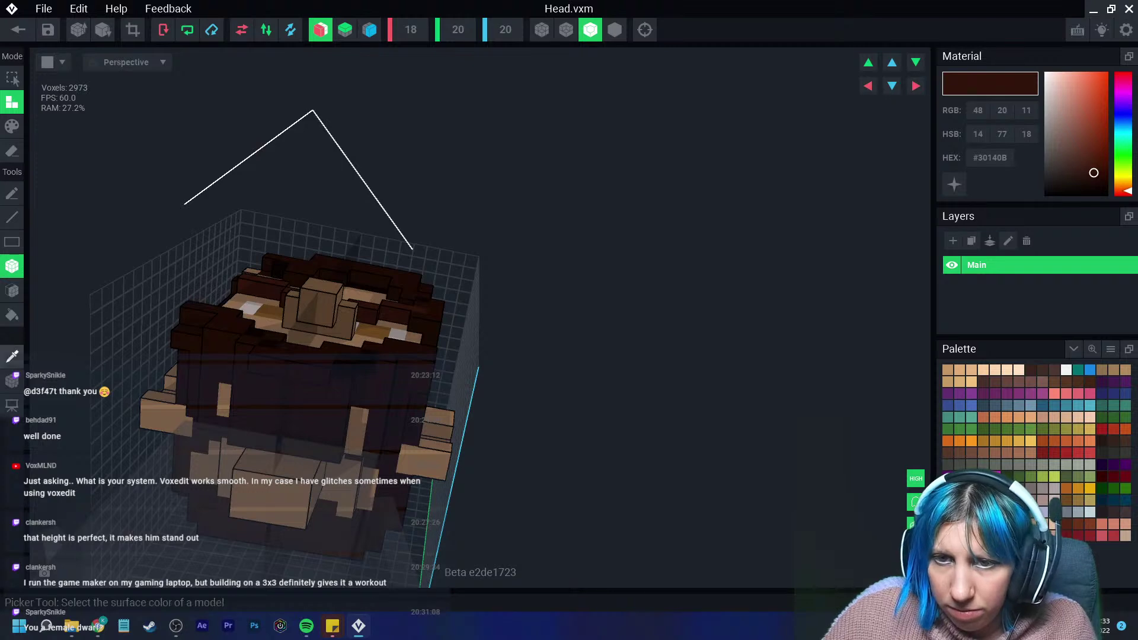
pyautogui.click(221, 418)
pyautogui.moveTo(229, 393); pyautogui.dragTo(267, 386, button='right')
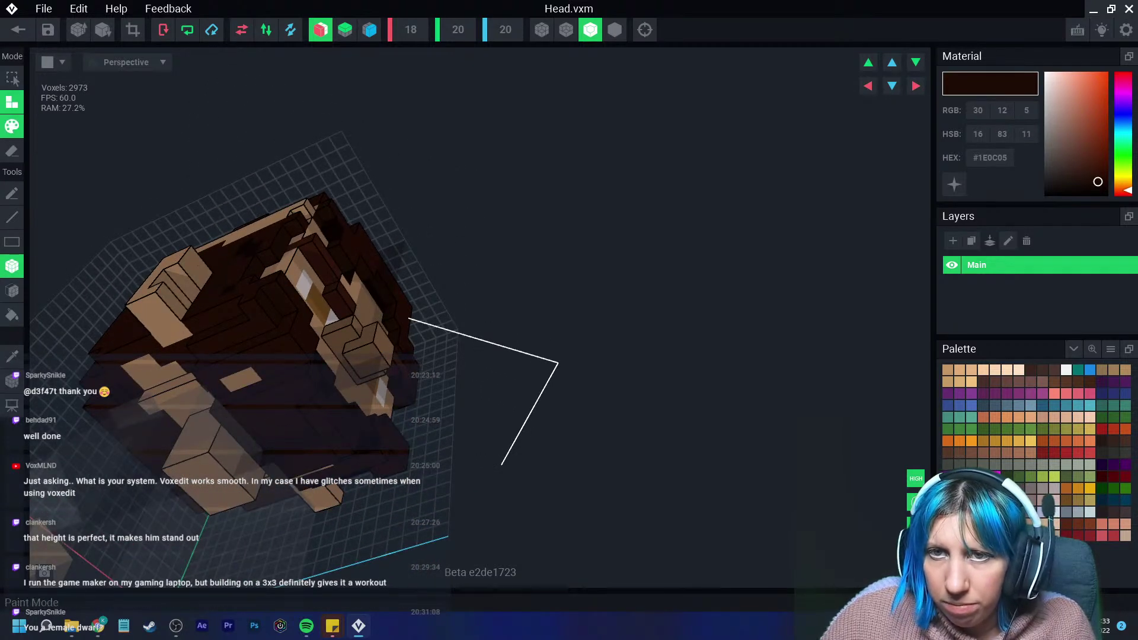
pyautogui.moveTo(265, 371); pyautogui.dragTo(294, 345, button='right')
pyautogui.scroll(5, 294, 345)
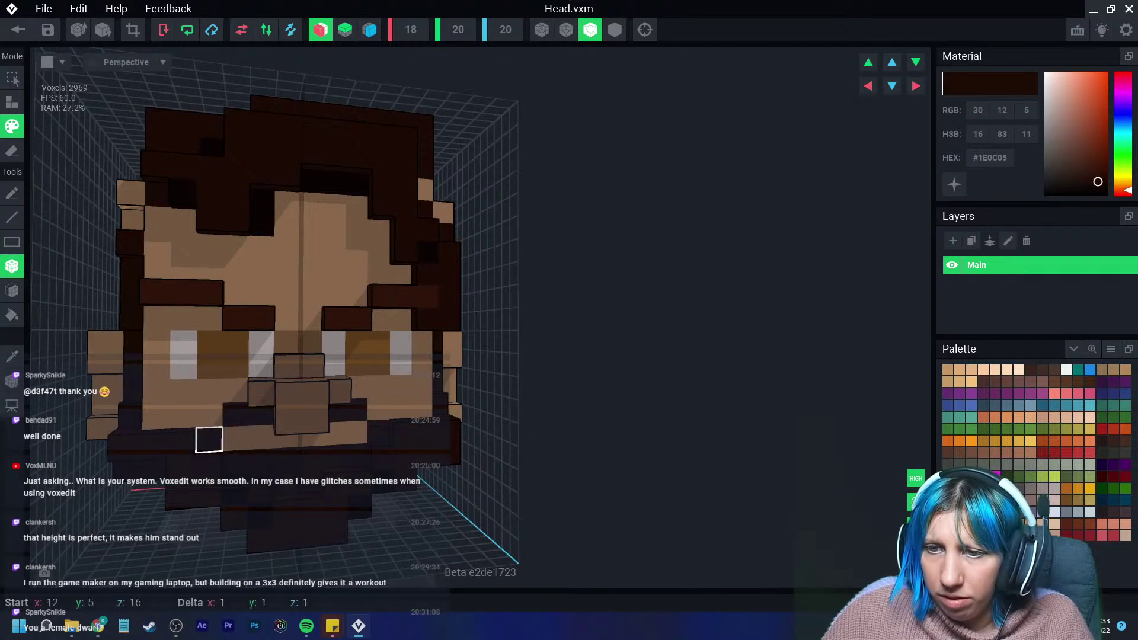
pyautogui.scroll(3, 235, 442)
# Sample the skin tone #906E50 and paint the mouth and chin area in the middle of the beard with it.
pyautogui.press('i')
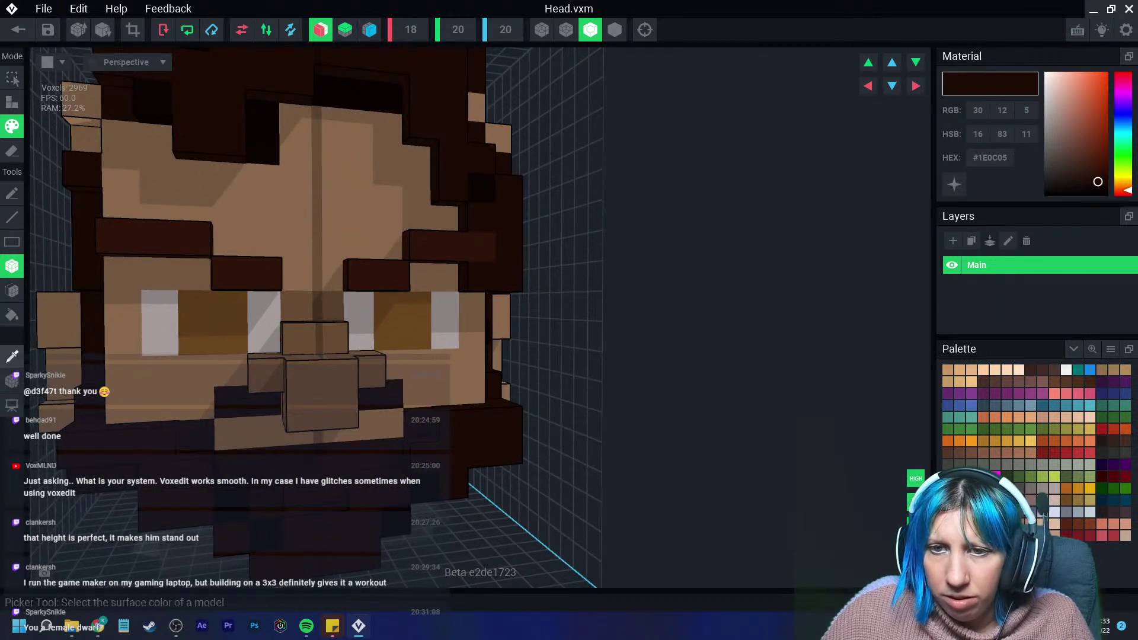
pyautogui.click(329, 456)
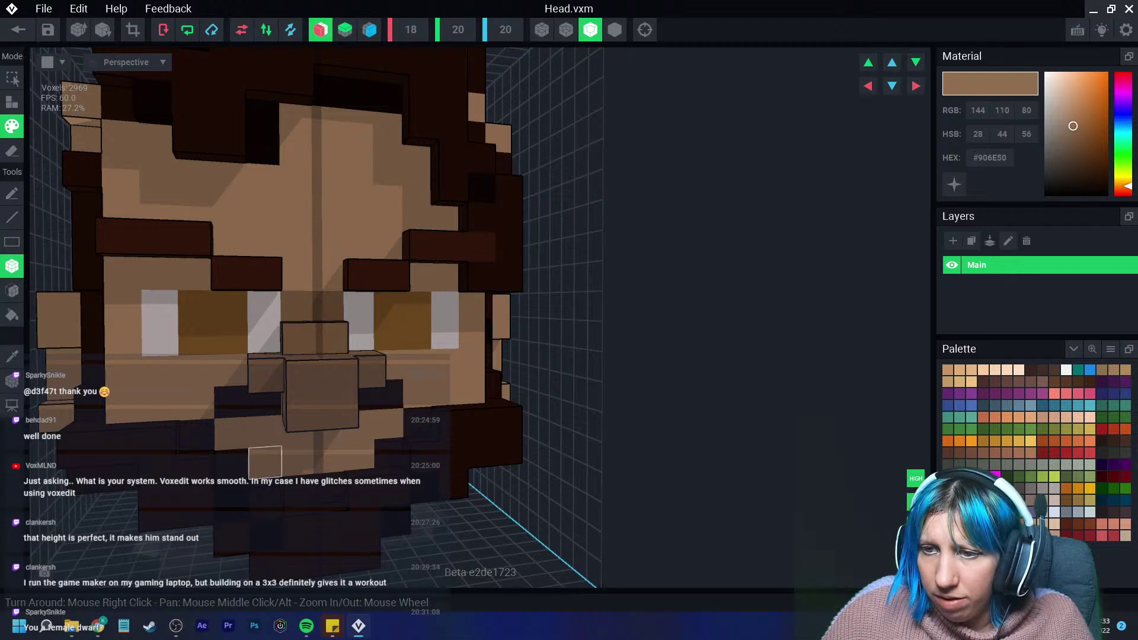
pyautogui.scroll(-2, 265, 463)
pyautogui.moveTo(310, 490); pyautogui.dragTo(286, 487, button='right')
pyautogui.click(285, 486)
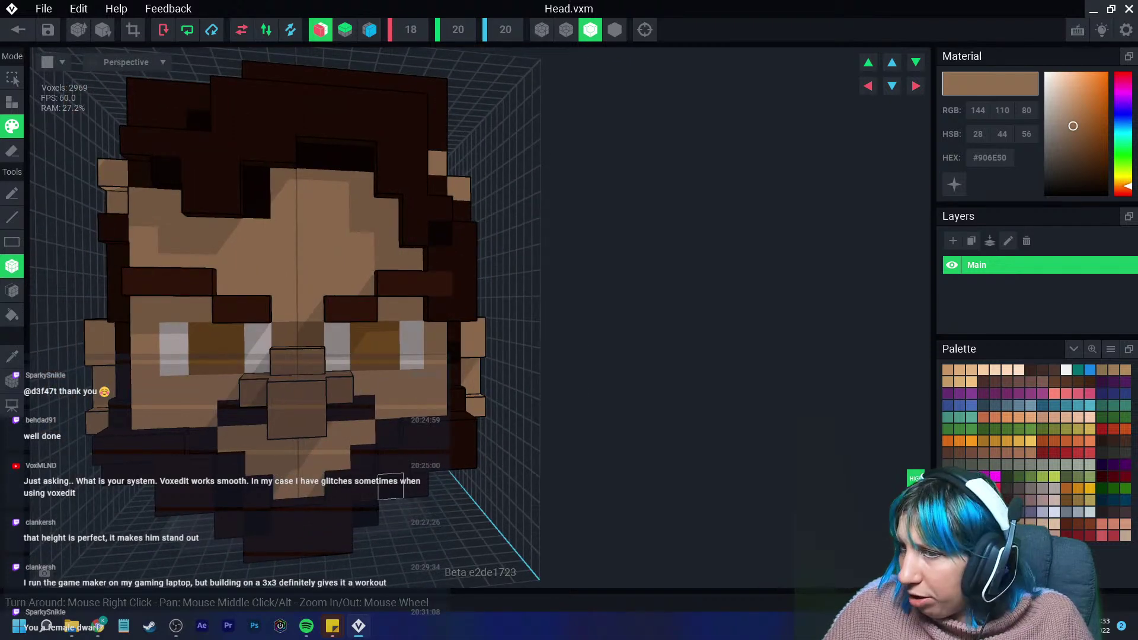
# Paint a small mouth below the nose with the darker brown #6C4F36.
pyautogui.press('i')
pyautogui.click(281, 430)
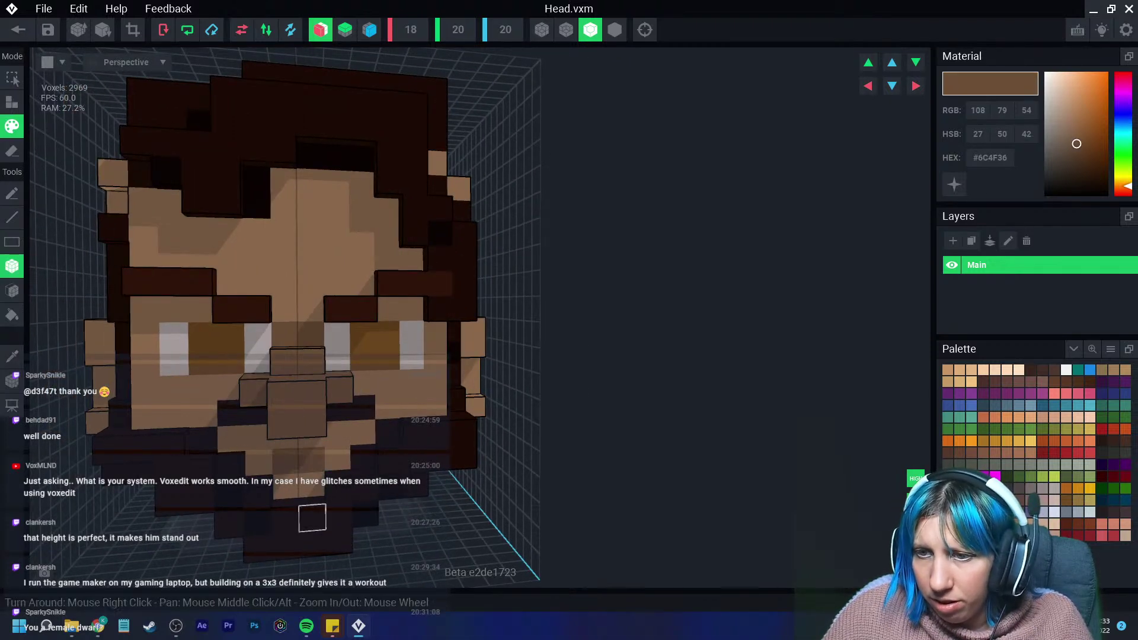
pyautogui.scroll(-6, 313, 517)
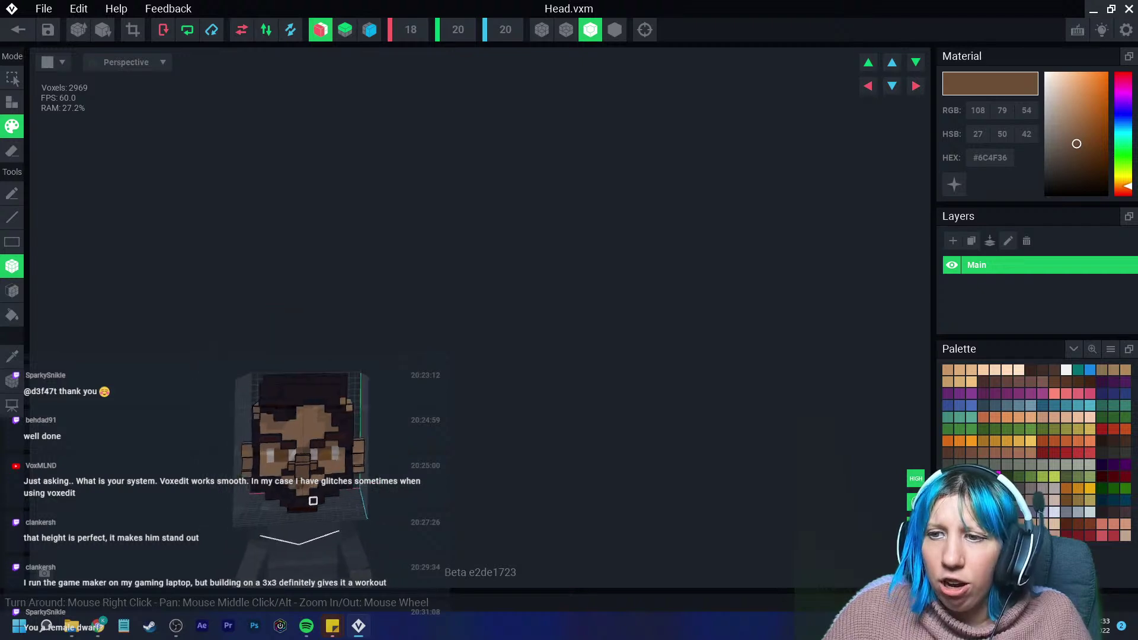
# Erase the hair voxels hanging over the upper forehead on the front of the head.
pyautogui.moveTo(313, 500); pyautogui.dragTo(332, 527, button='right')
pyautogui.scroll(1, 332, 527)
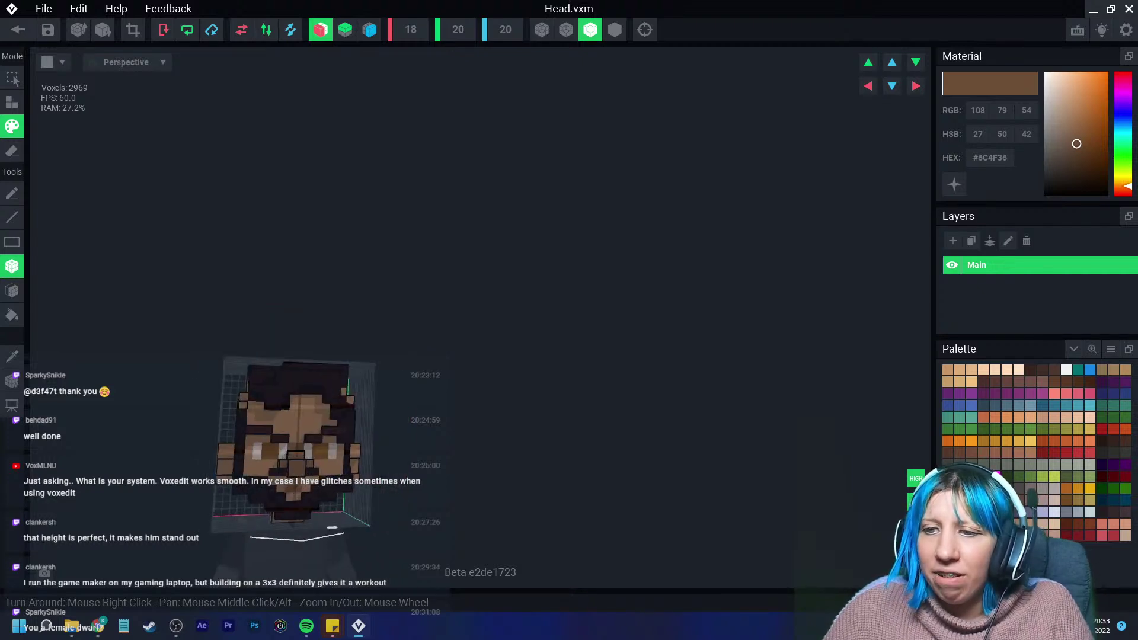
pyautogui.scroll(8, 331, 527)
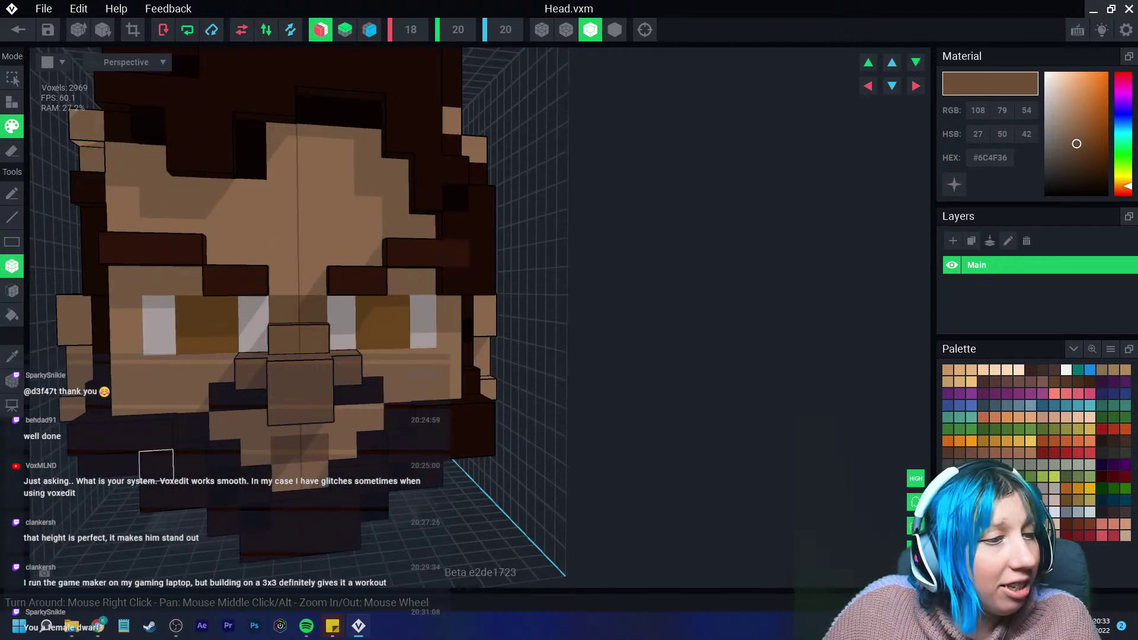
pyautogui.scroll(-3, 255, 424)
pyautogui.moveTo(318, 407)
pyautogui.mouseDown(button='right')
pyautogui.moveTo(356, 406)
pyautogui.moveTo(318, 407)
pyautogui.mouseUp(button='right')
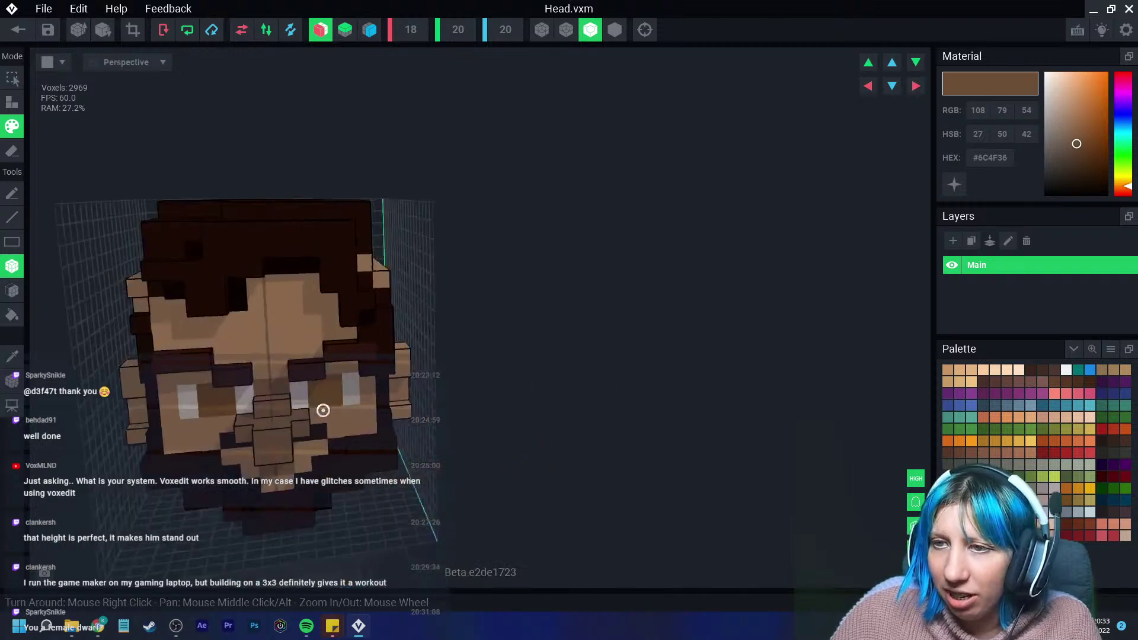
pyautogui.scroll(3, 284, 413)
pyautogui.moveTo(226, 266)
pyautogui.mouseDown(button='right')
pyautogui.moveTo(199, 246)
pyautogui.moveTo(209, 305)
pyautogui.moveTo(225, 279)
pyautogui.moveTo(150, 277)
pyautogui.mouseUp(button='right')
pyautogui.click(12, 151)
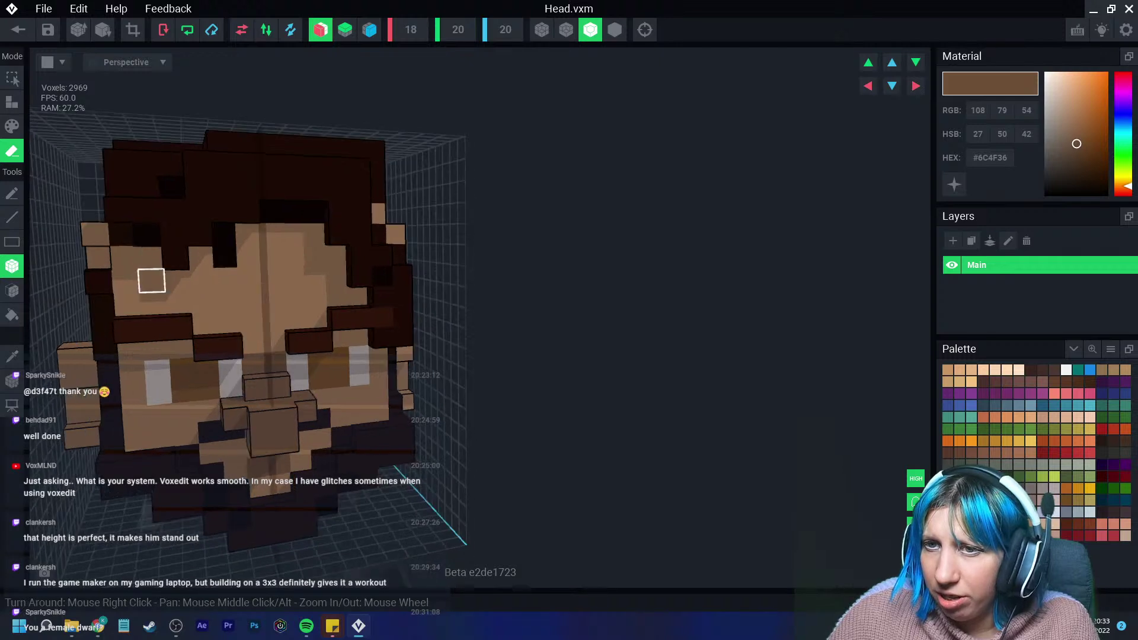
pyautogui.click(200, 234)
pyautogui.moveTo(145, 234); pyautogui.dragTo(123, 258, button='right')
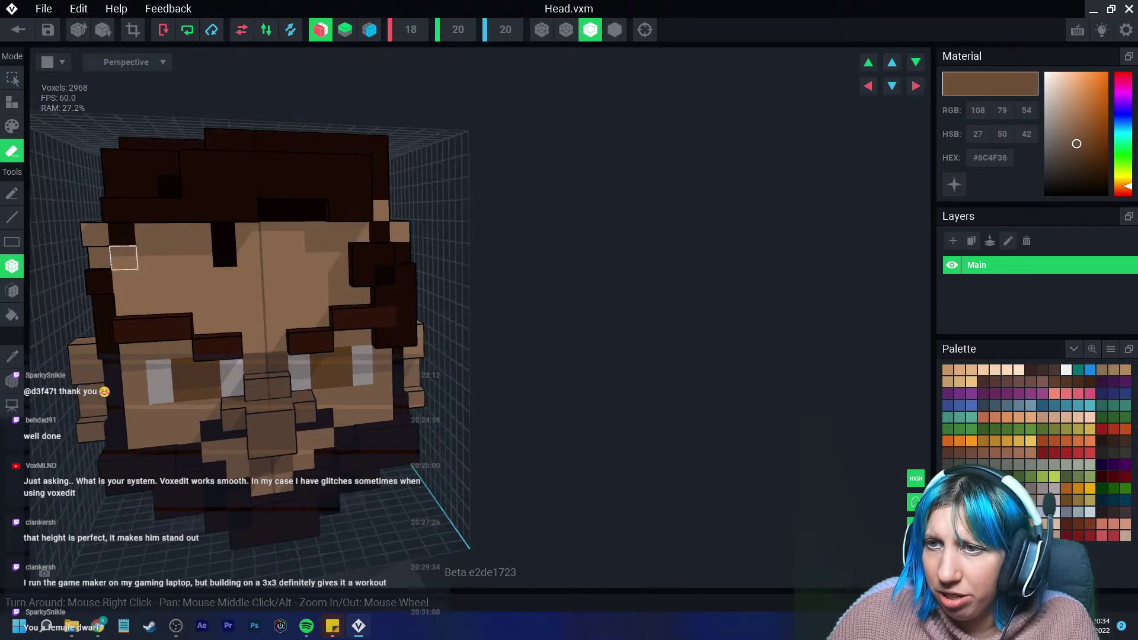
# Turn off X mirroring and erase the remaining protruding fringe voxels along one side of the hairline.
pyautogui.moveTo(229, 338); pyautogui.dragTo(224, 332, button='right')
pyautogui.scroll(2, 225, 332)
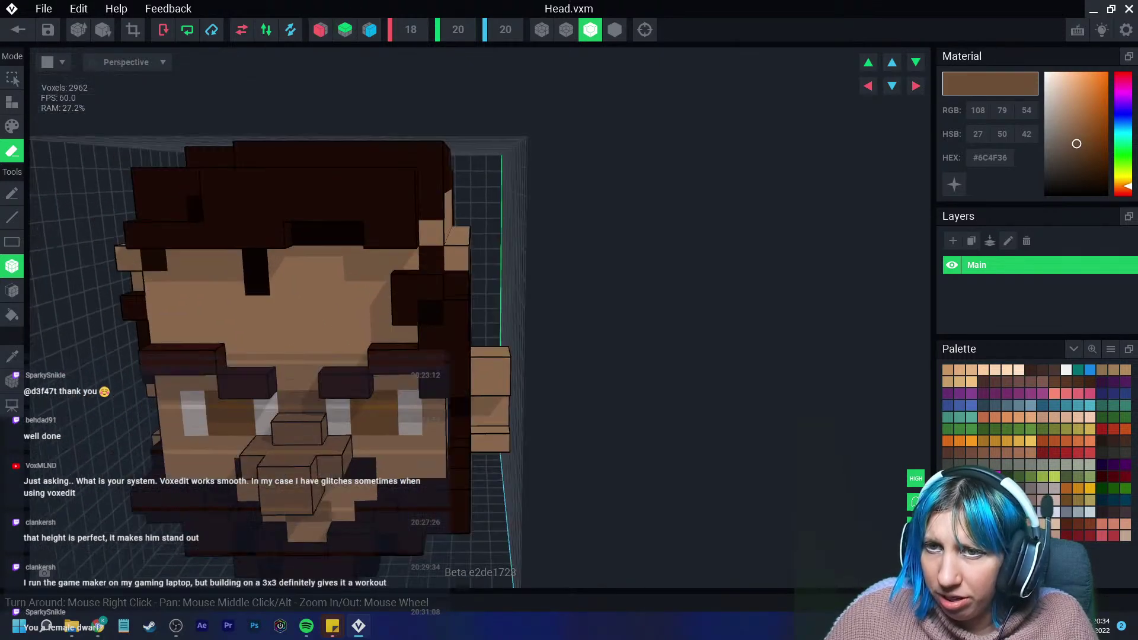
pyautogui.click(273, 241)
pyautogui.moveTo(220, 241)
pyautogui.mouseDown(button='right')
pyautogui.moveTo(261, 241)
pyautogui.moveTo(118, 225)
pyautogui.mouseUp(button='right')
pyautogui.click(247, 239)
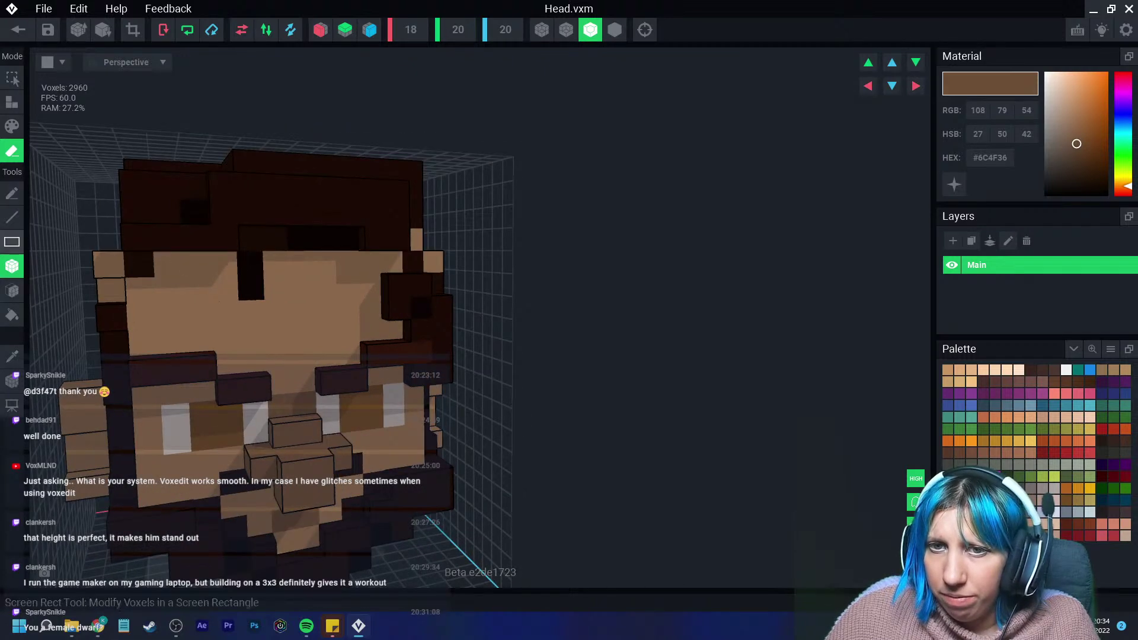
# Sample the dark hair colour #1E0C05 and add hair voxels at the front corners of the temples.
pyautogui.click(12, 356)
pyautogui.click(196, 237)
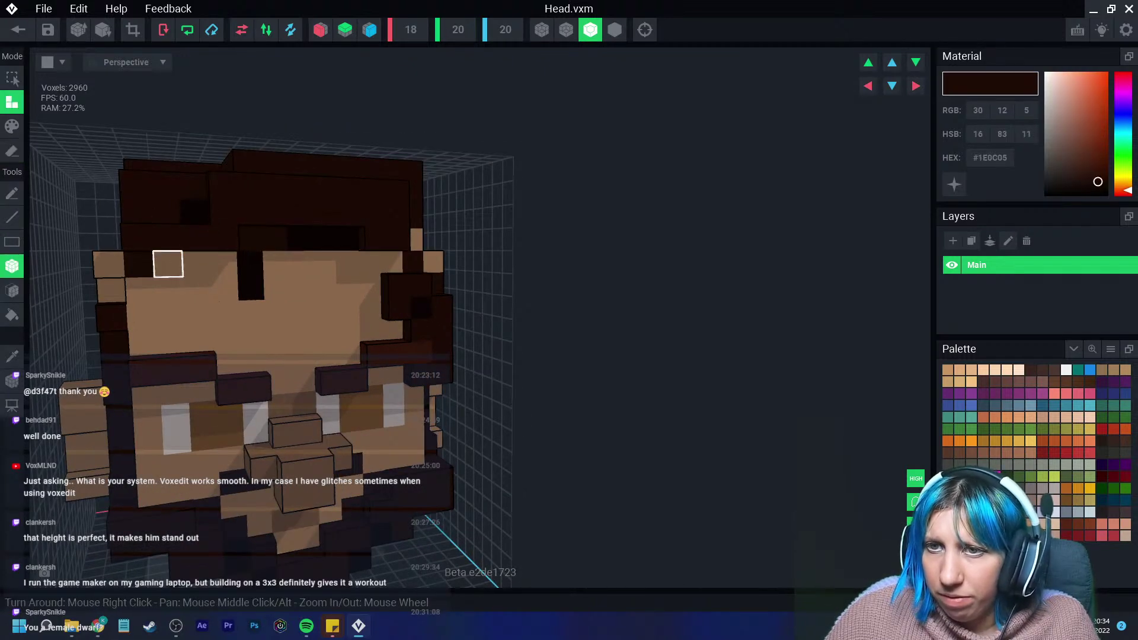
pyautogui.moveTo(165, 262); pyautogui.dragTo(138, 264, button='right')
pyautogui.click(138, 264)
pyautogui.click(136, 292)
pyautogui.moveTo(222, 263); pyautogui.dragTo(372, 240, button='right')
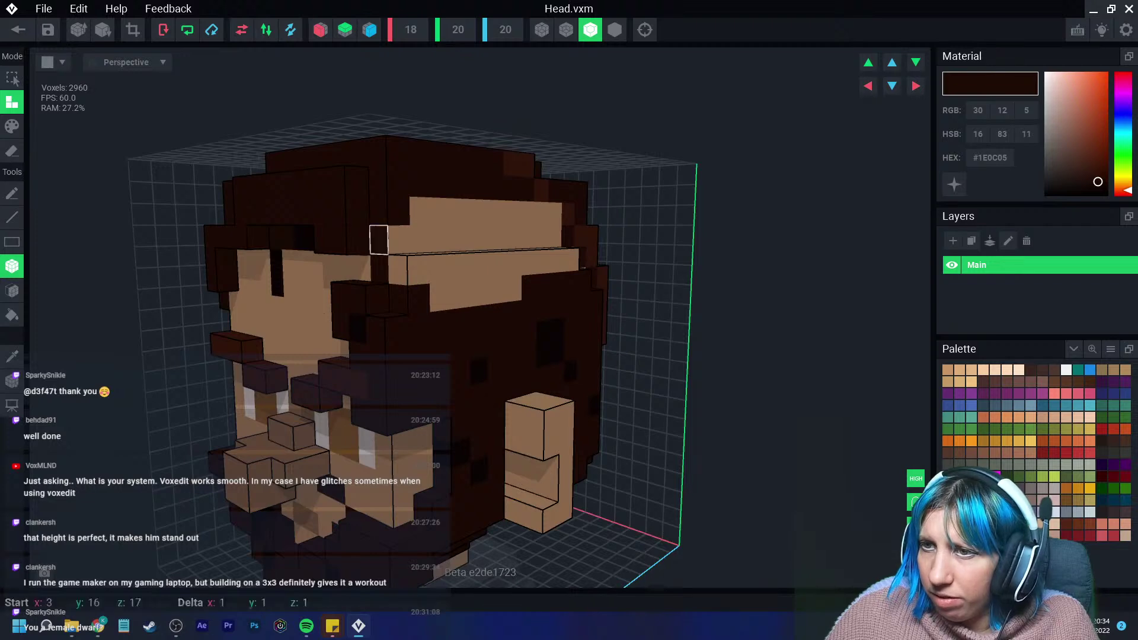
pyautogui.moveTo(395, 272); pyautogui.dragTo(397, 361)
pyautogui.moveTo(402, 433); pyautogui.dragTo(399, 415)
pyautogui.moveTo(399, 415); pyautogui.dragTo(417, 431, button='right')
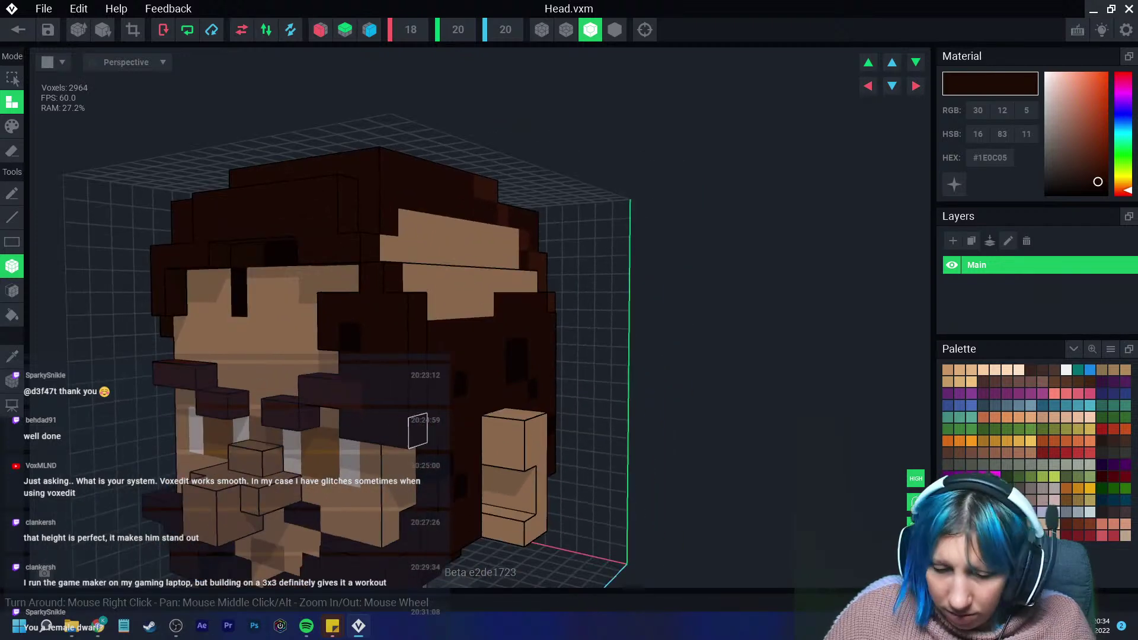
pyautogui.click(418, 431)
pyautogui.moveTo(399, 486); pyautogui.dragTo(378, 295, button='right')
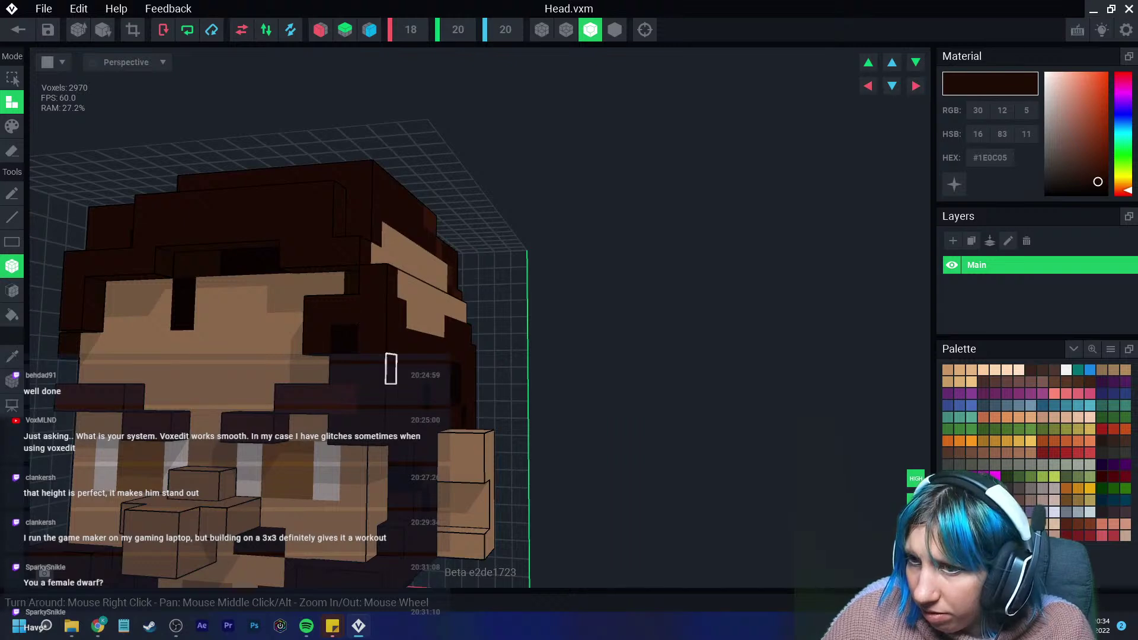
pyautogui.hotkey('ctrl', 'z')
# Add three dark hair voxels down the edge of the face, between the eye and the ear.
pyautogui.moveTo(392, 369); pyautogui.dragTo(379, 344, button='right')
pyautogui.click(366, 442)
pyautogui.click(368, 466)
pyautogui.moveTo(365, 474); pyautogui.dragTo(327, 429, button='right')
pyautogui.click(378, 521)
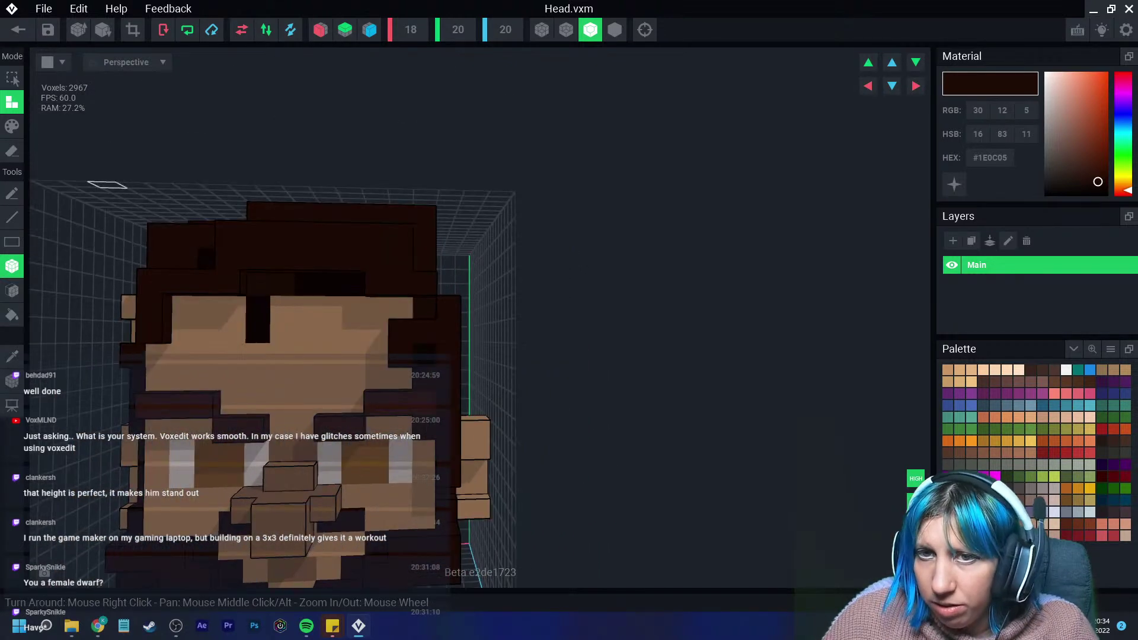
# Erase the surplus dark voxels beneath the hair corner at the temple and sample the skin tone #906E50 for painting.
pyautogui.press('e')
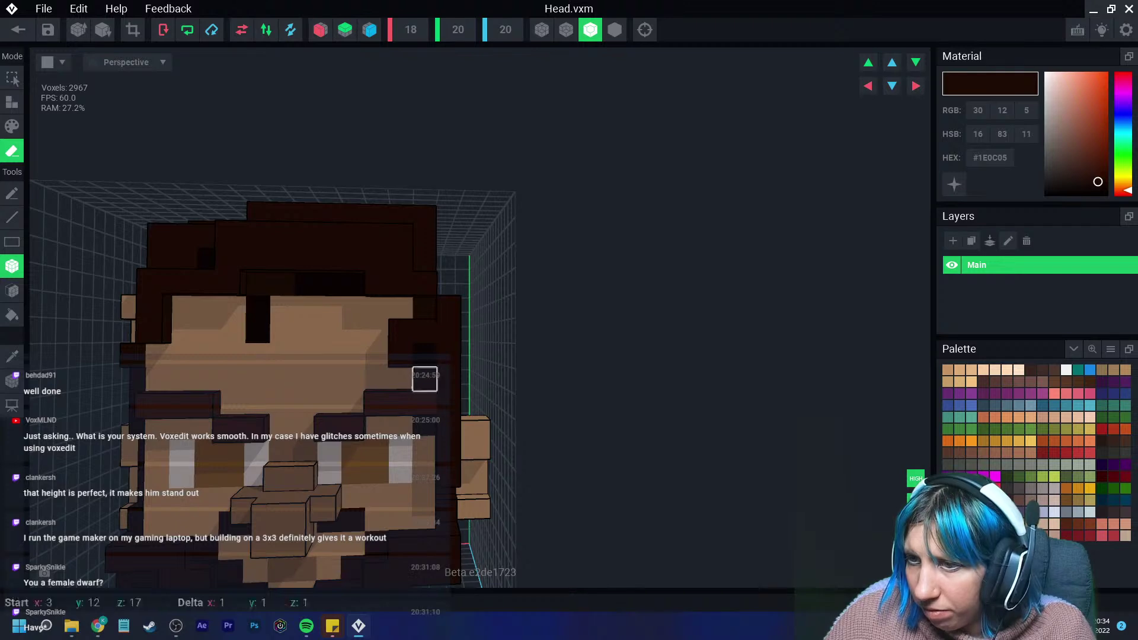
pyautogui.click(424, 380)
pyautogui.scroll(1, 352, 428)
pyautogui.click(12, 357)
pyautogui.click(267, 358)
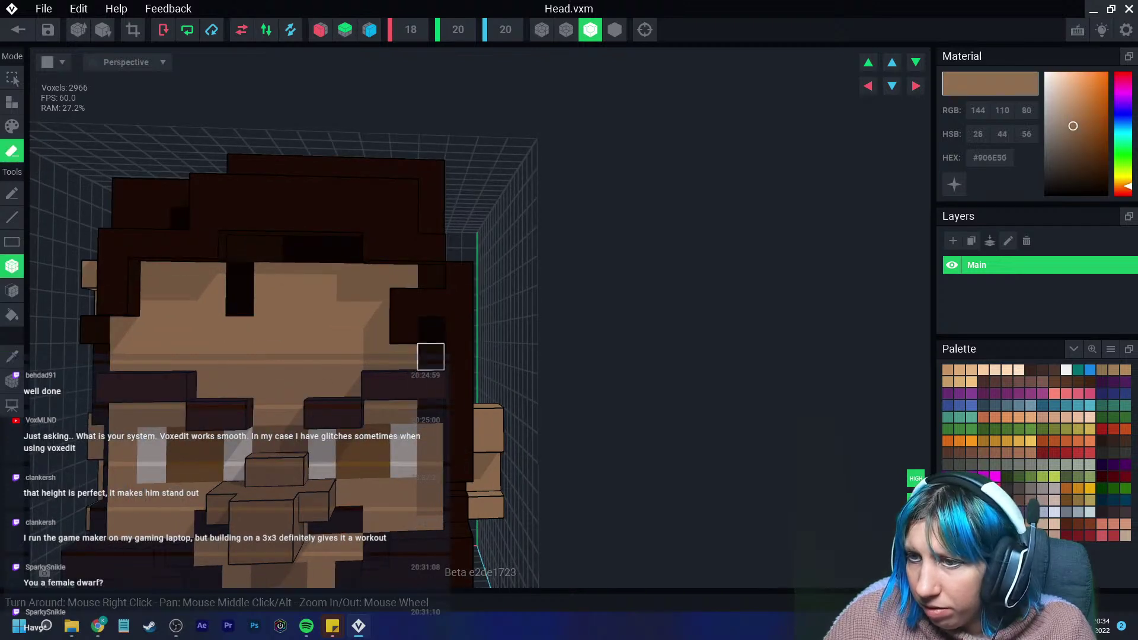
pyautogui.click(430, 356)
pyautogui.press('p')
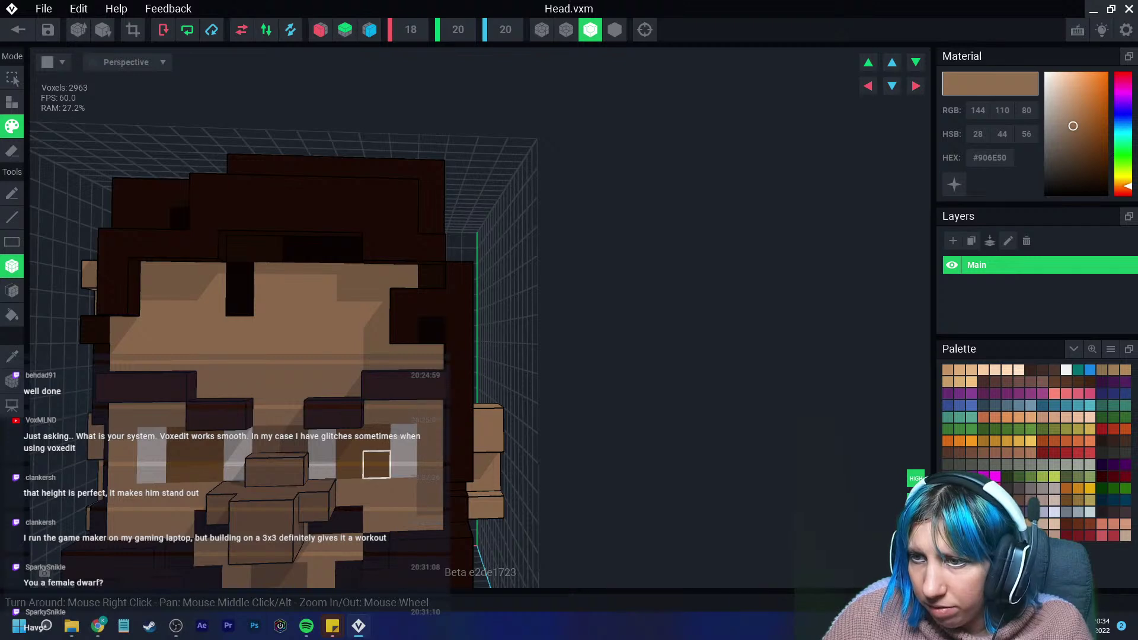
# Sample the hair brown #30140B, turn on X mirroring and paint staggered spots across the shaved skin band above the ear.
pyautogui.scroll(-2, 393, 441)
pyautogui.moveTo(393, 422); pyautogui.dragTo(408, 477, button='right')
pyautogui.scroll(-2, 391, 414)
pyautogui.scroll(3, 344, 524)
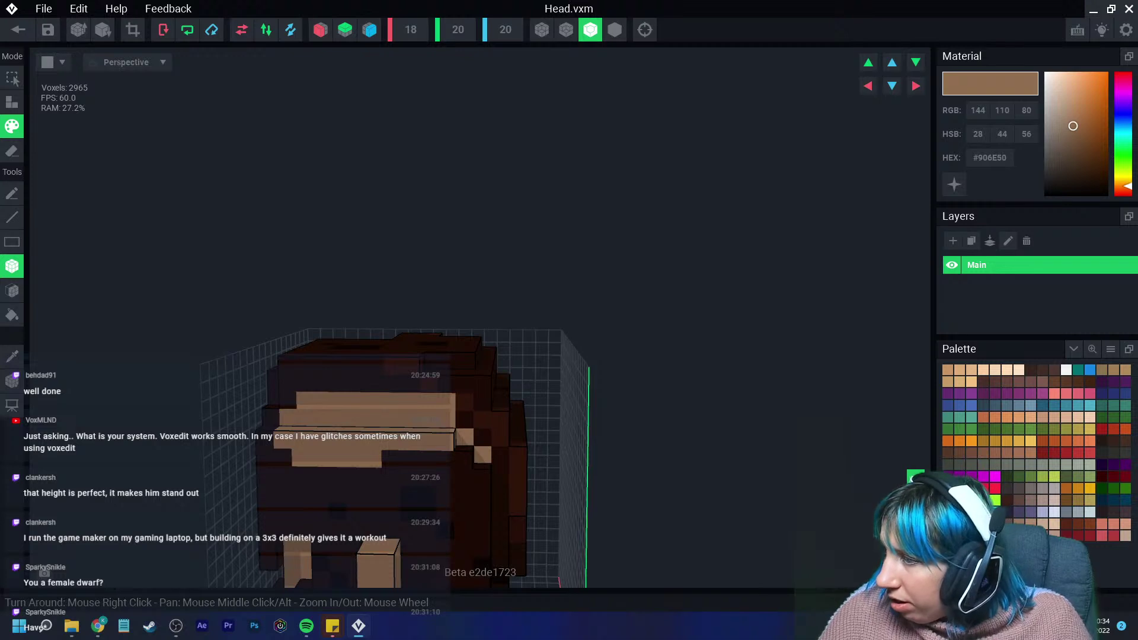
pyautogui.keyDown('ctrl'); pyautogui.click(409, 364); pyautogui.keyUp('ctrl')
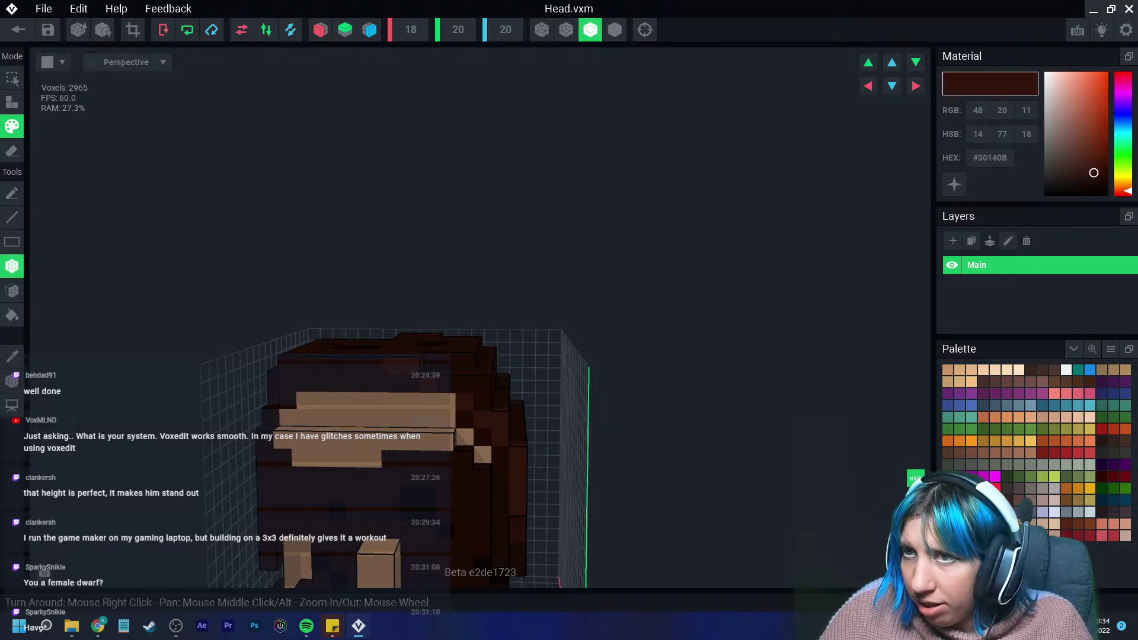
pyautogui.press('x')
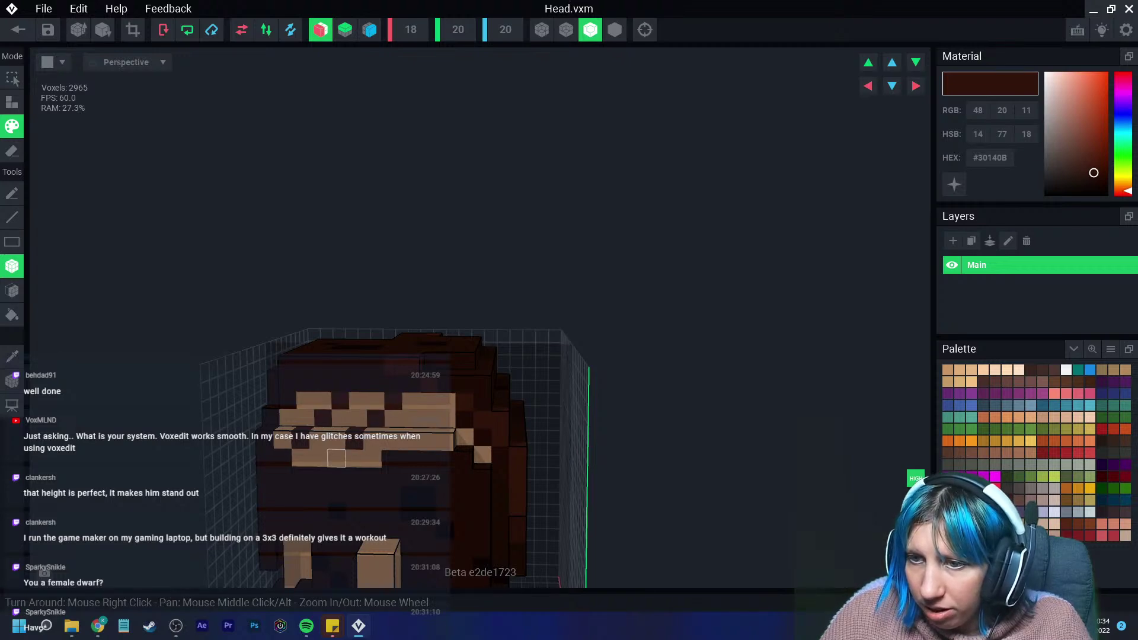
pyautogui.scroll(-3, 415, 451)
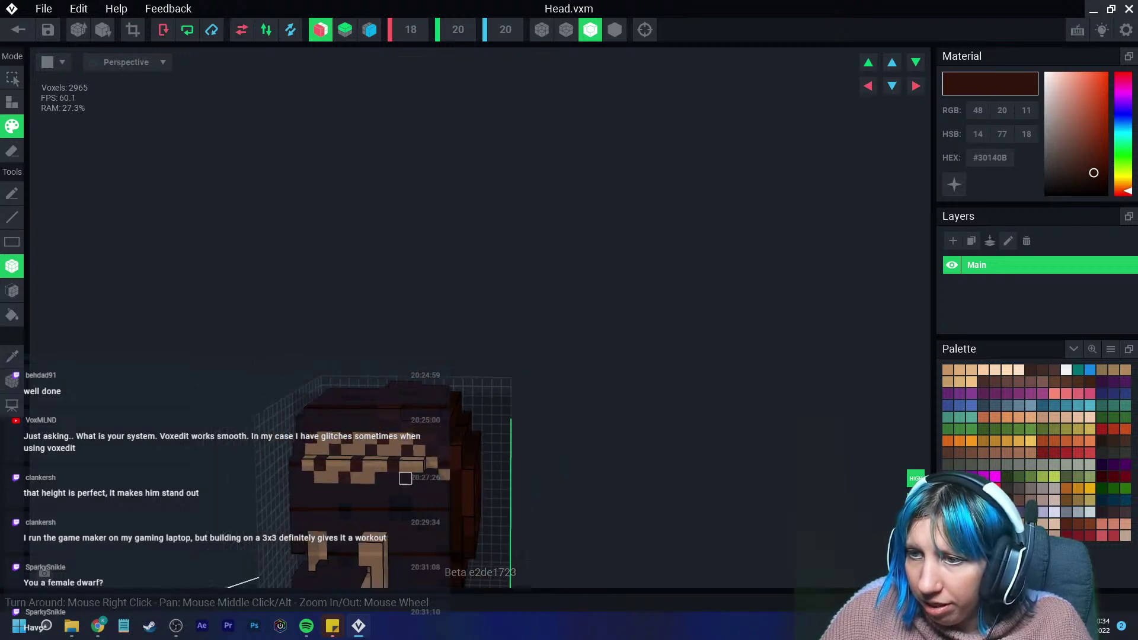
pyautogui.scroll(4, 387, 477)
# Resample the hair brown, lighten it to #431E12 and recolour the staggered spots in the shaved band with it.
pyautogui.click(12, 357)
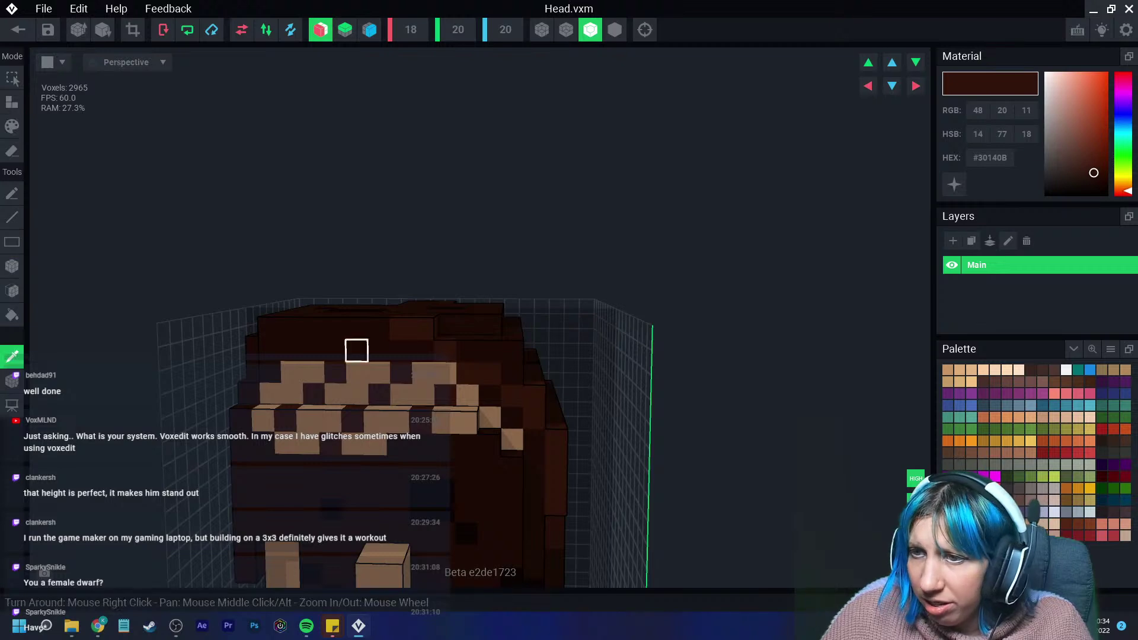
pyautogui.click(401, 329)
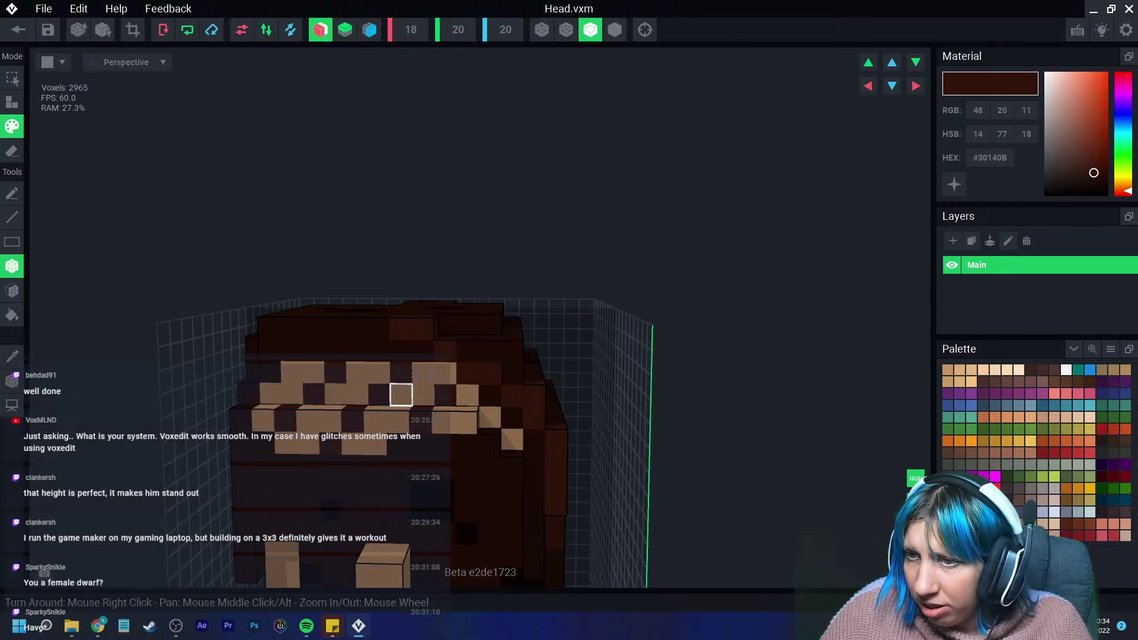
pyautogui.scroll(3, 401, 394)
pyautogui.click(12, 356)
pyautogui.click(425, 214)
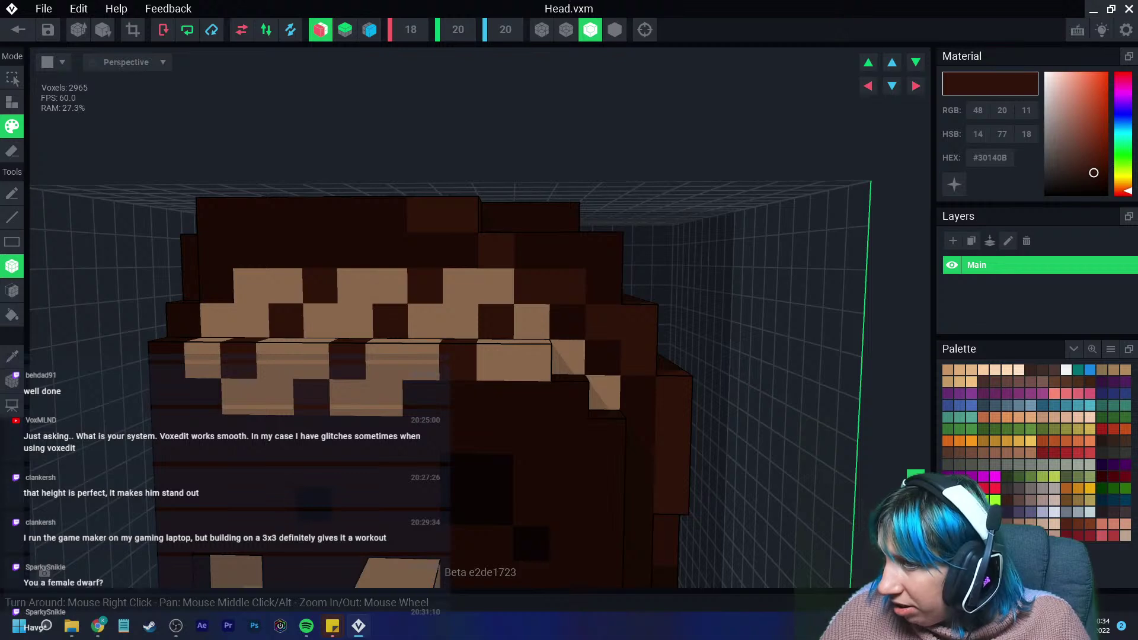
pyautogui.click(12, 357)
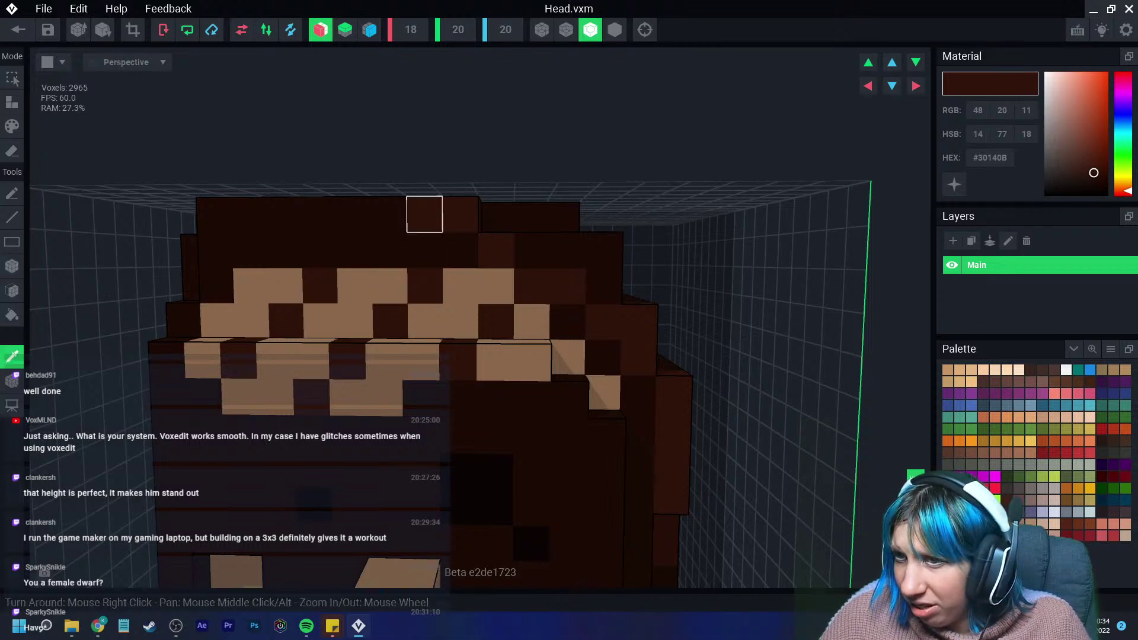
pyautogui.click(424, 214)
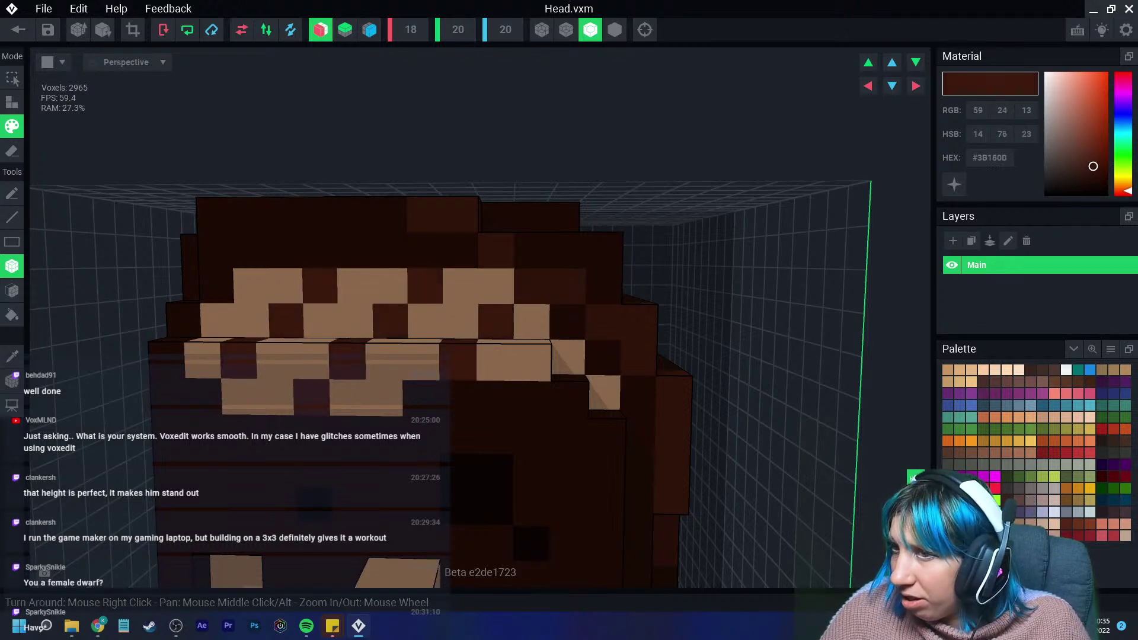
# Close the head model and save the changes to Head.vxm.
pyautogui.scroll(-10, 561, 383)
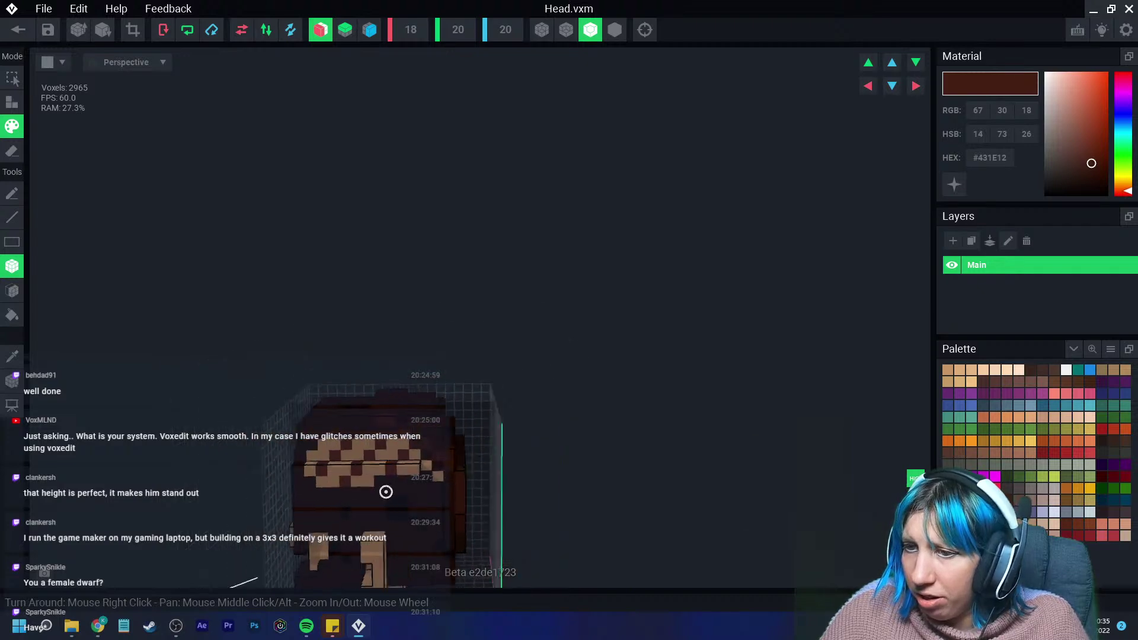
pyautogui.moveTo(394, 528); pyautogui.dragTo(364, 432, button='right')
pyautogui.scroll(5, 338, 449)
pyautogui.scroll(2, 284, 518)
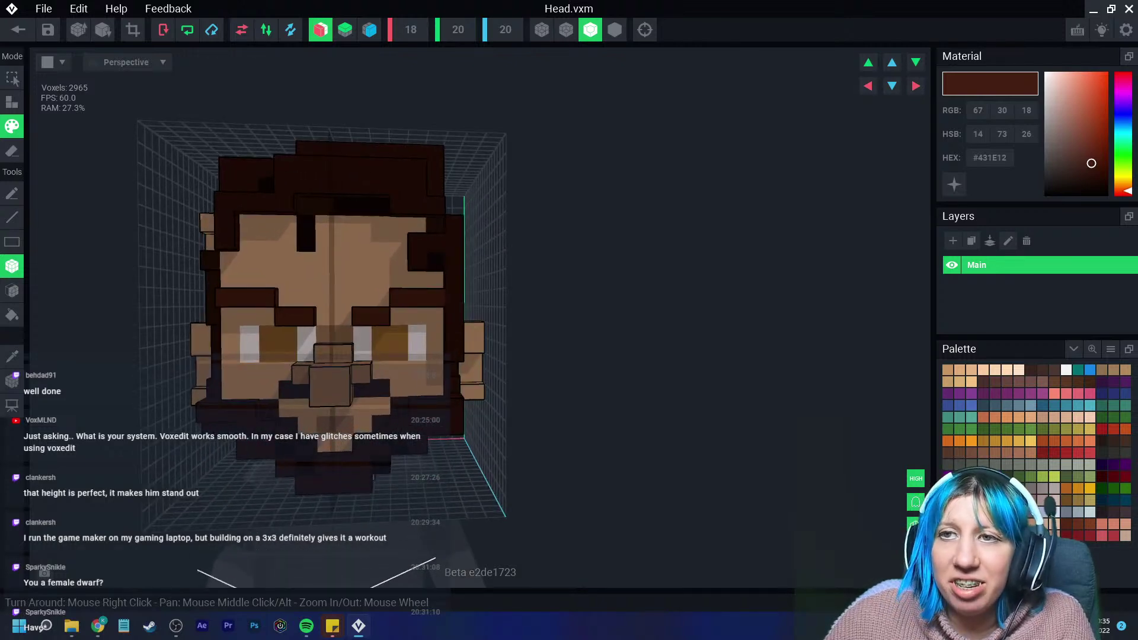
pyautogui.scroll(-2, 284, 261)
pyautogui.moveTo(285, 262); pyautogui.dragTo(291, 415, button='right')
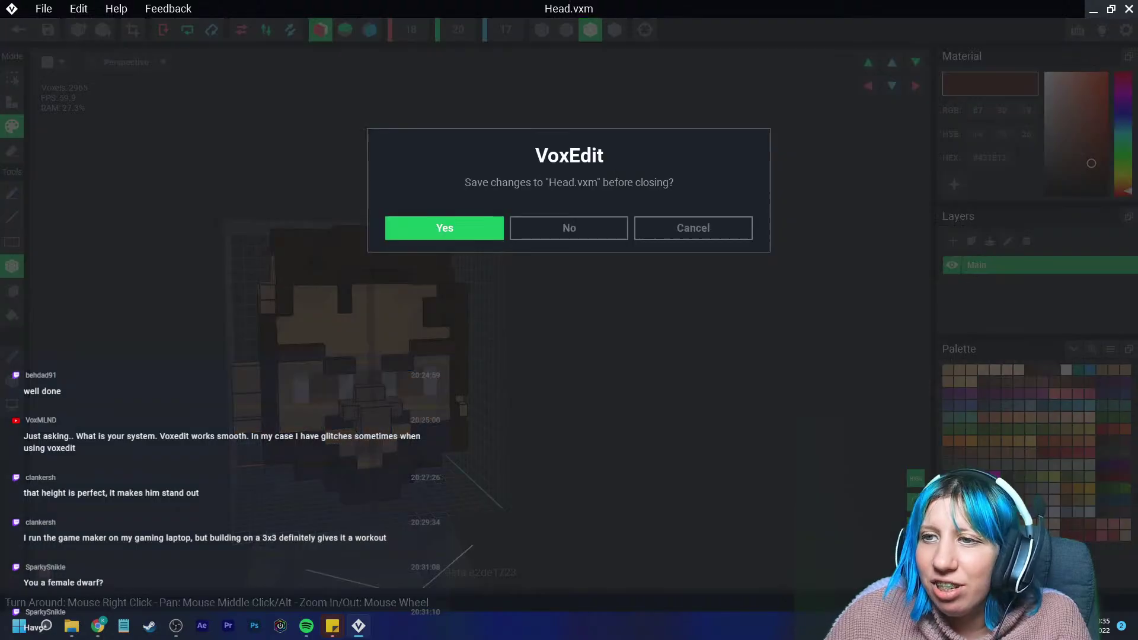
pyautogui.click(19, 29)
pyautogui.click(445, 228)
# Open the rig's Chest model for voxel editing.
pyautogui.moveTo(551, 228); pyautogui.dragTo(518, 172, button='right')
pyautogui.scroll(4, 518, 172)
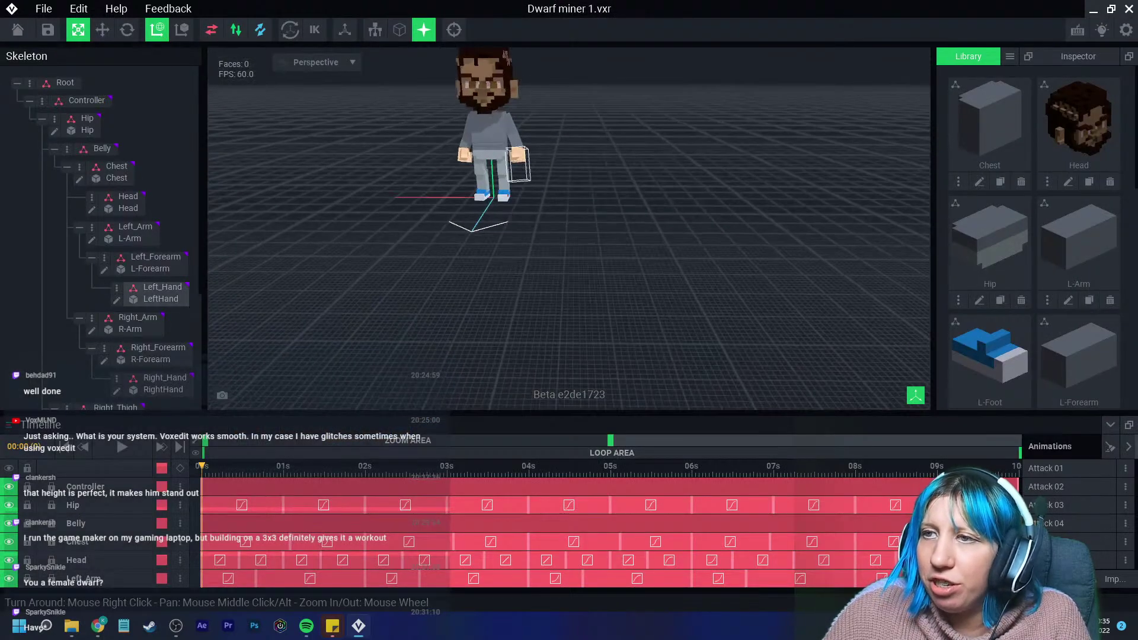
pyautogui.moveTo(519, 173); pyautogui.dragTo(504, 260, button='middle')
pyautogui.moveTo(504, 261); pyautogui.dragTo(434, 185, button='right')
pyautogui.scroll(2, 435, 186)
pyautogui.moveTo(422, 263); pyautogui.dragTo(422, 262, button='right')
pyautogui.click(422, 262)
pyautogui.click(79, 180)
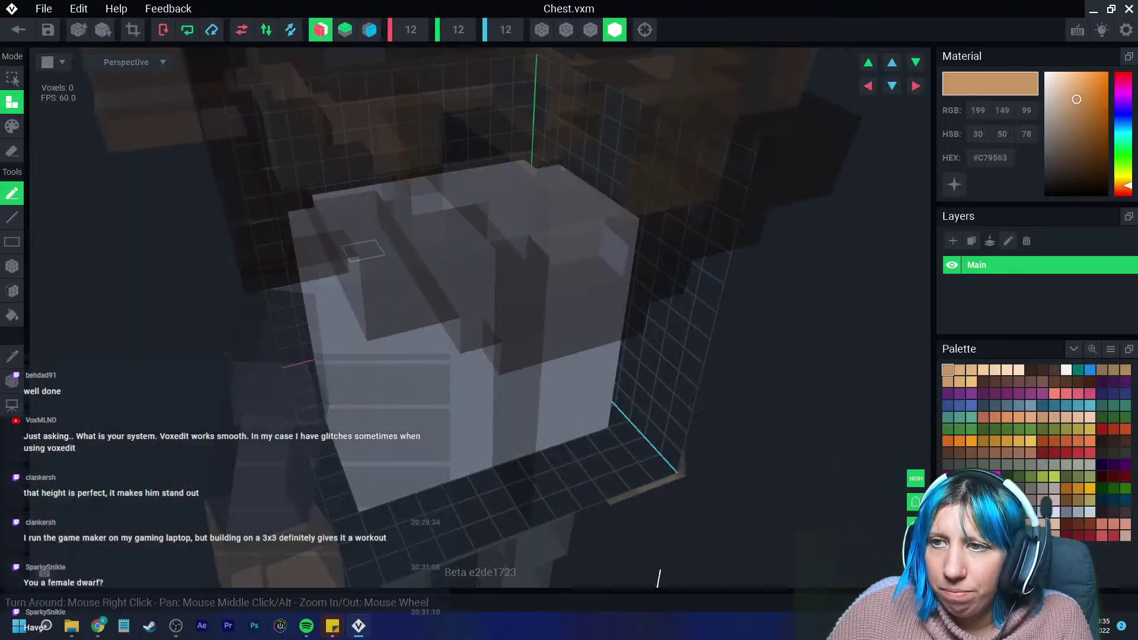
# Choose the greyish brown #826B63 and paint mirrored strokes down the front of the chest.
pyautogui.moveTo(419, 367); pyautogui.dragTo(688, 359, button='right')
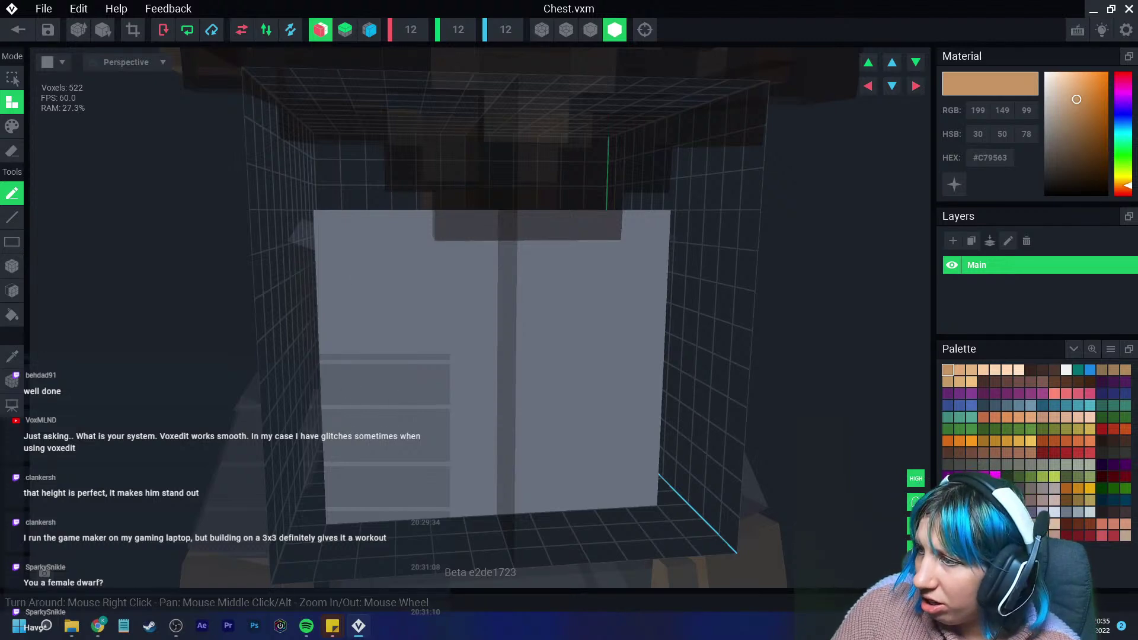
pyautogui.click(1032, 500)
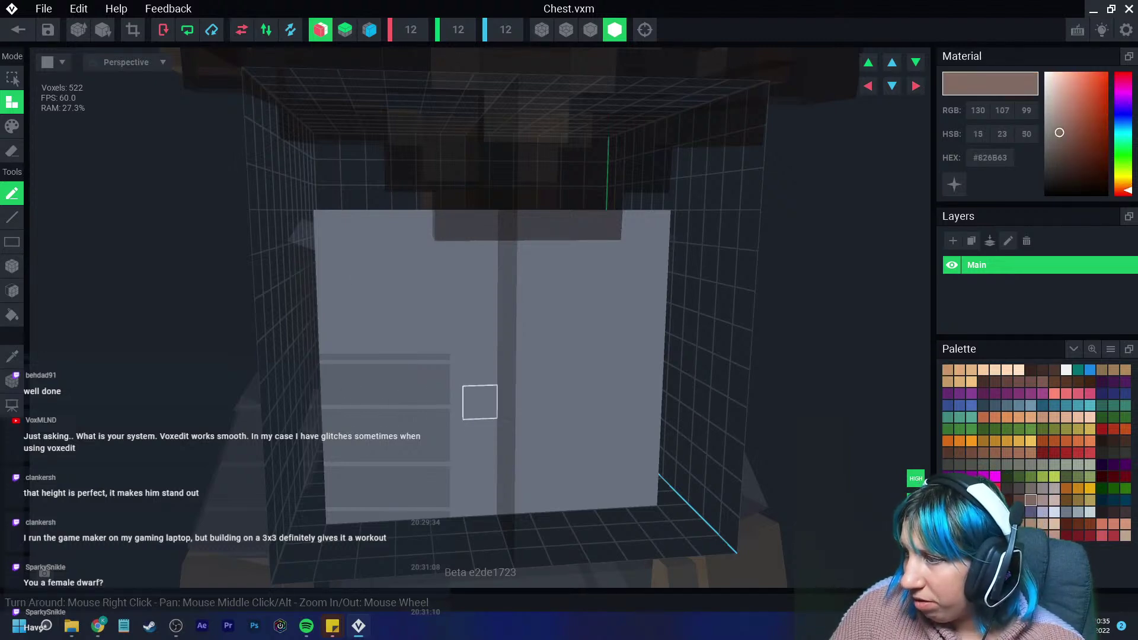
pyautogui.moveTo(374, 371); pyautogui.dragTo(385, 385, button='right')
pyautogui.click(12, 127)
pyautogui.moveTo(303, 207); pyautogui.dragTo(368, 240, button='right')
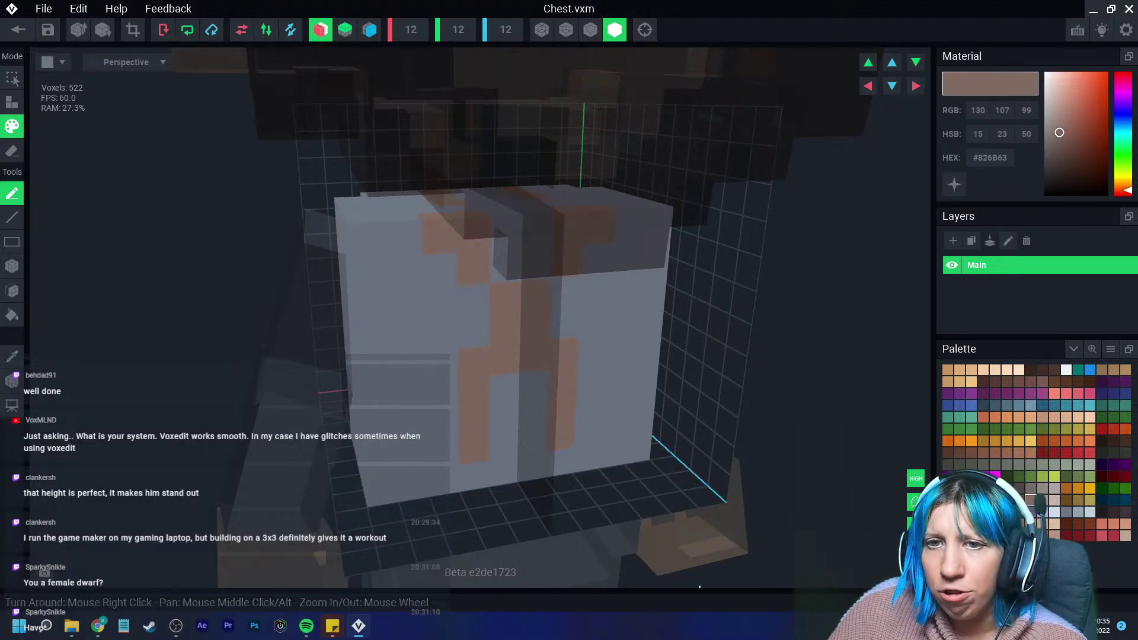
# Paint the whole chest block #826B63 with box fills, covering the front, top, sides and back.
pyautogui.click(12, 266)
pyautogui.moveTo(388, 285); pyautogui.dragTo(436, 243, button='right')
pyautogui.moveTo(413, 197)
pyautogui.mouseDown()
pyautogui.moveTo(593, 442)
pyautogui.moveTo(521, 433)
pyautogui.mouseUp()
pyautogui.moveTo(521, 432)
pyautogui.mouseDown(button='right')
pyautogui.moveTo(549, 414)
pyautogui.moveTo(724, 406)
pyautogui.mouseUp(button='right')
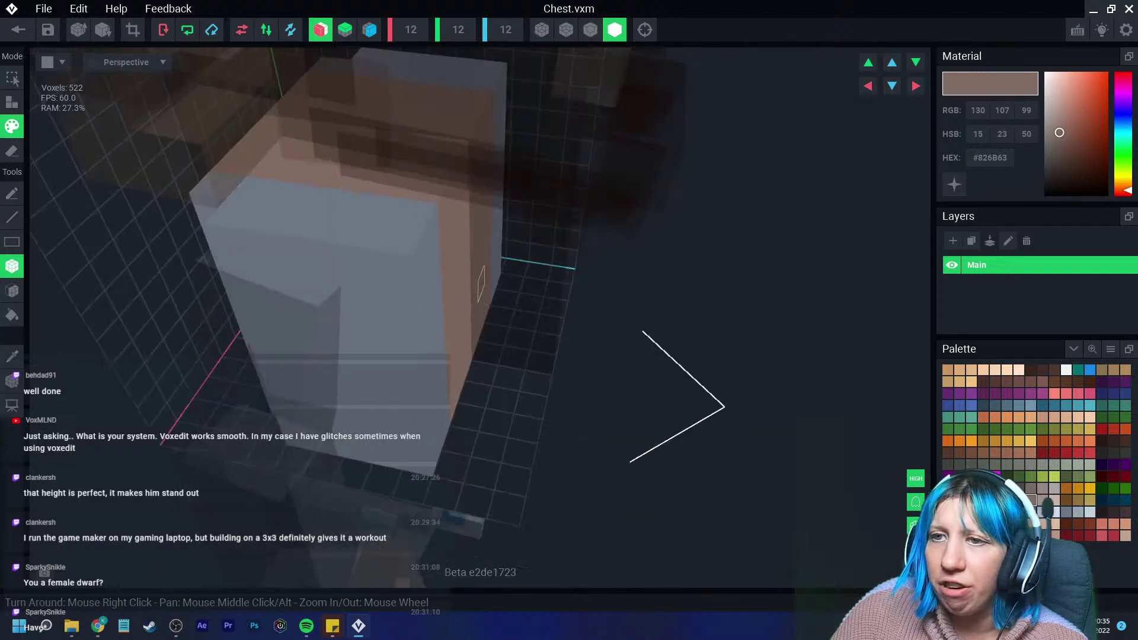
pyautogui.moveTo(391, 270); pyautogui.dragTo(398, 331)
pyautogui.moveTo(436, 453); pyautogui.dragTo(415, 439)
pyautogui.moveTo(415, 439)
pyautogui.mouseDown(button='right')
pyautogui.moveTo(401, 427)
pyautogui.moveTo(443, 428)
pyautogui.moveTo(468, 376)
pyautogui.moveTo(467, 409)
pyautogui.mouseUp(button='right')
# Choose the darker brown #5E463E and paint two separate two-voxel-wide bars on the centre line of the chest front.
pyautogui.scroll(4, 468, 409)
pyautogui.click(1014, 498)
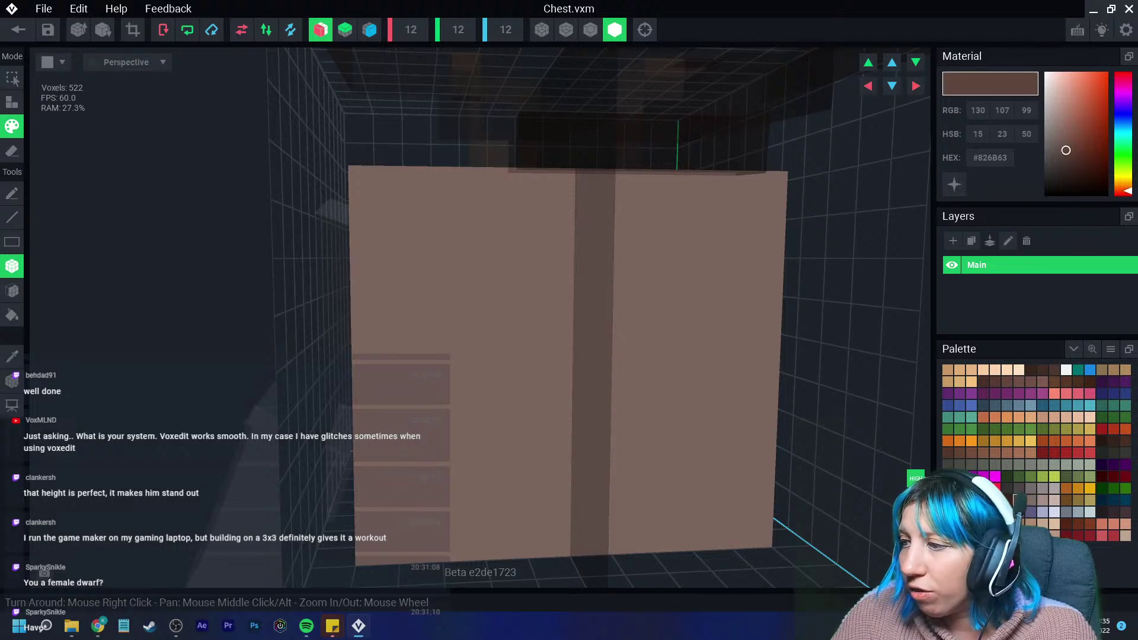
pyautogui.moveTo(551, 324); pyautogui.dragTo(595, 324)
pyautogui.moveTo(552, 453); pyautogui.dragTo(593, 453)
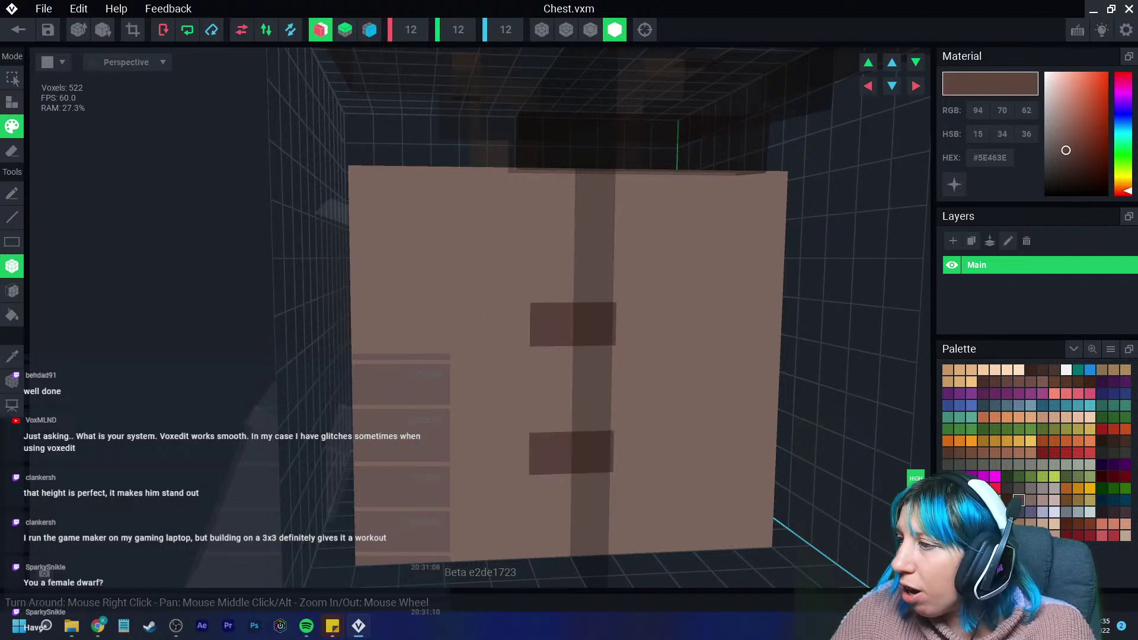
# Choose the near-black #242623 as the paint colour.
pyautogui.click(1102, 452)
pyautogui.moveTo(508, 279); pyautogui.dragTo(508, 325)
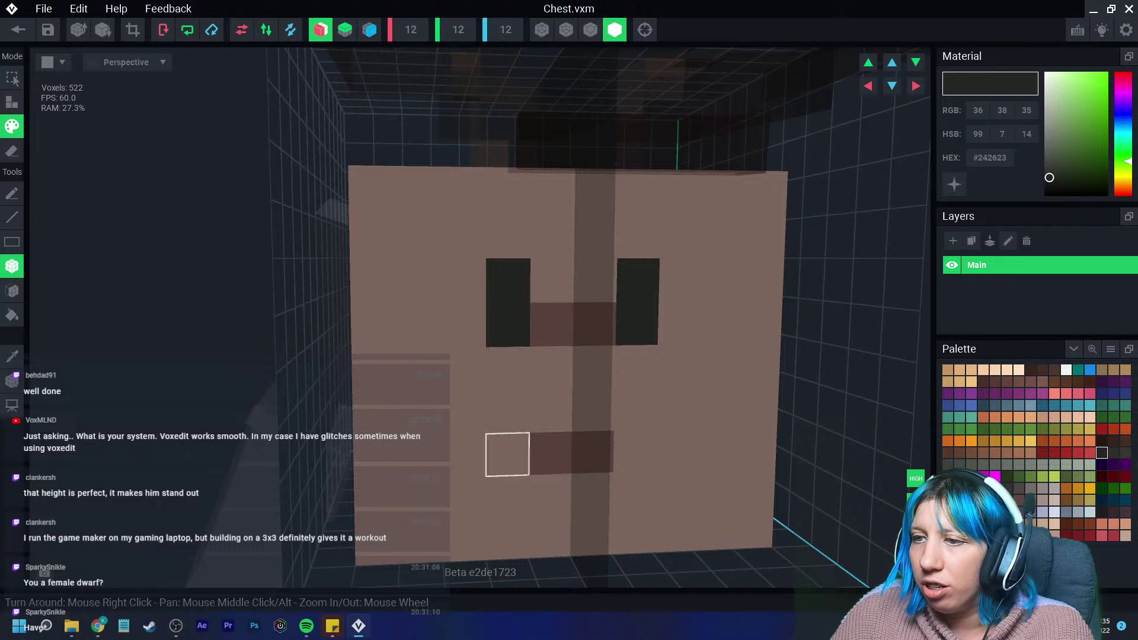
pyautogui.click(508, 368)
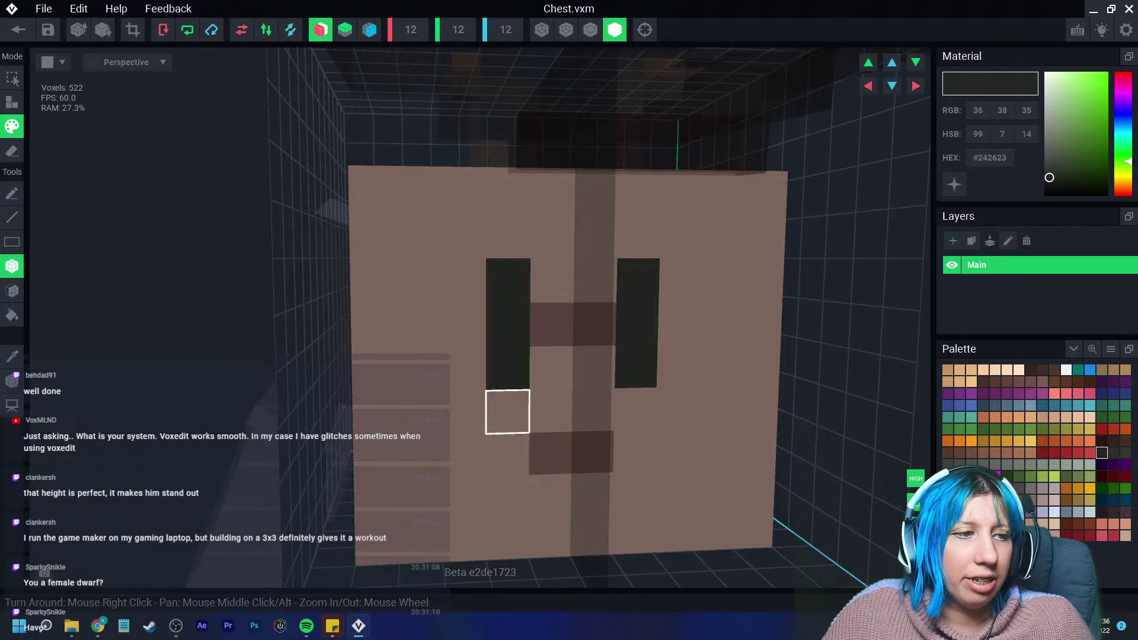
pyautogui.hotkey('ctrl', 'z')
pyautogui.hotkey('ctrl', 'z')
pyautogui.hotkey('ctrl', 'z')
# Paint one mirrored #242623 voxel at each end of both brown bars on the chest front.
pyautogui.click(509, 325)
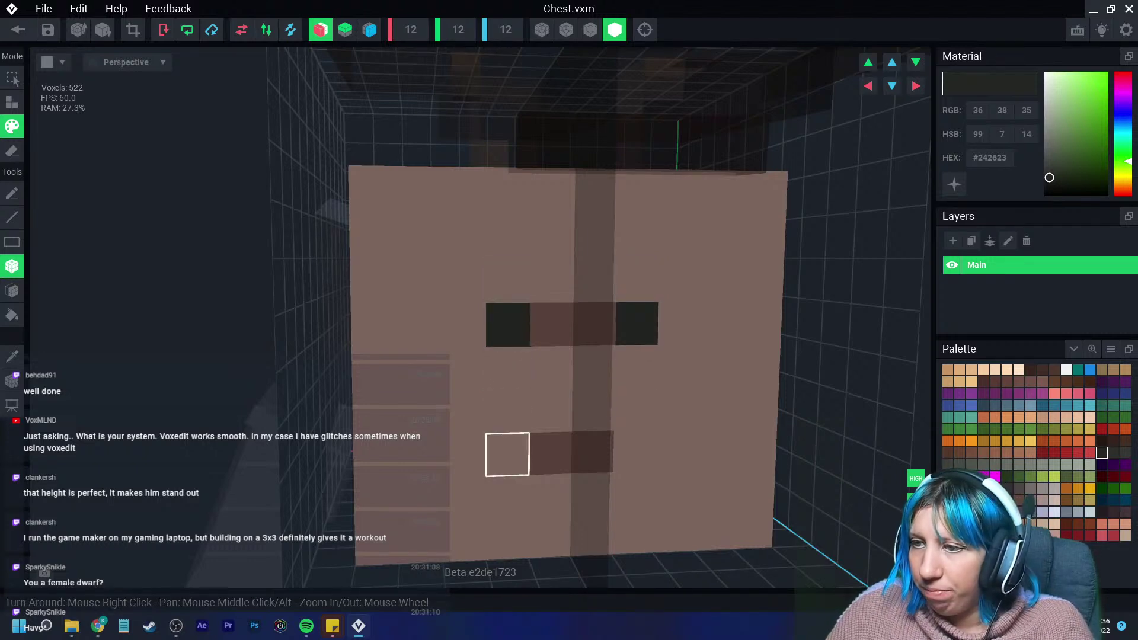
pyautogui.click(508, 455)
pyautogui.scroll(-3, 465, 467)
pyautogui.scroll(-2, 468, 472)
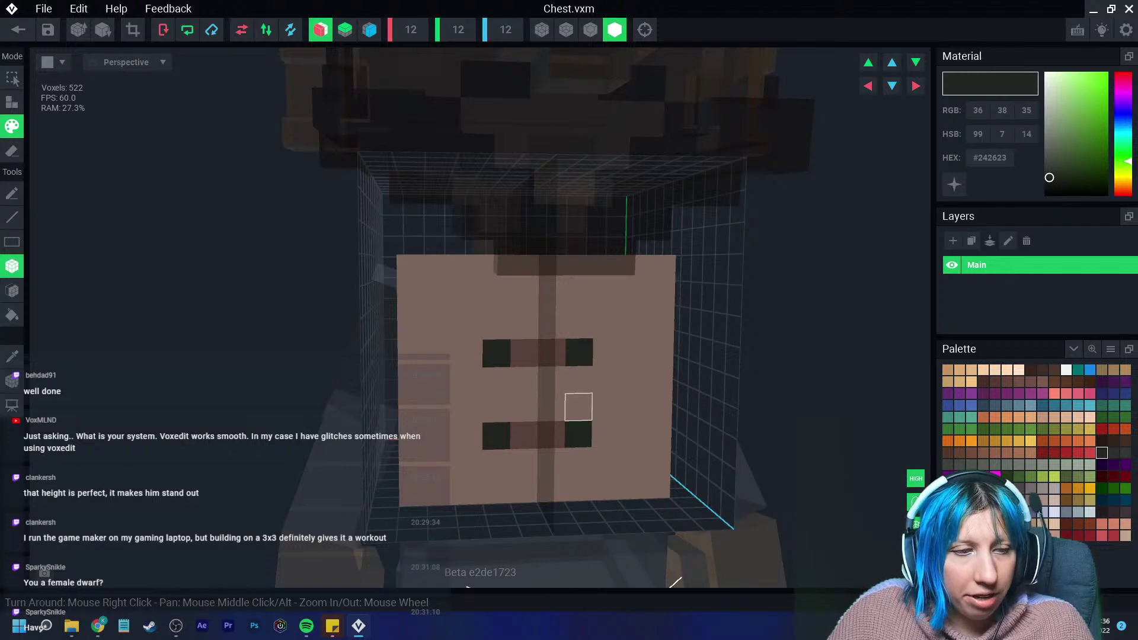
# Mix the brown #6E534A and try it on the two-voxel-wide strip running up the centre of the chest front.
pyautogui.click(1030, 500)
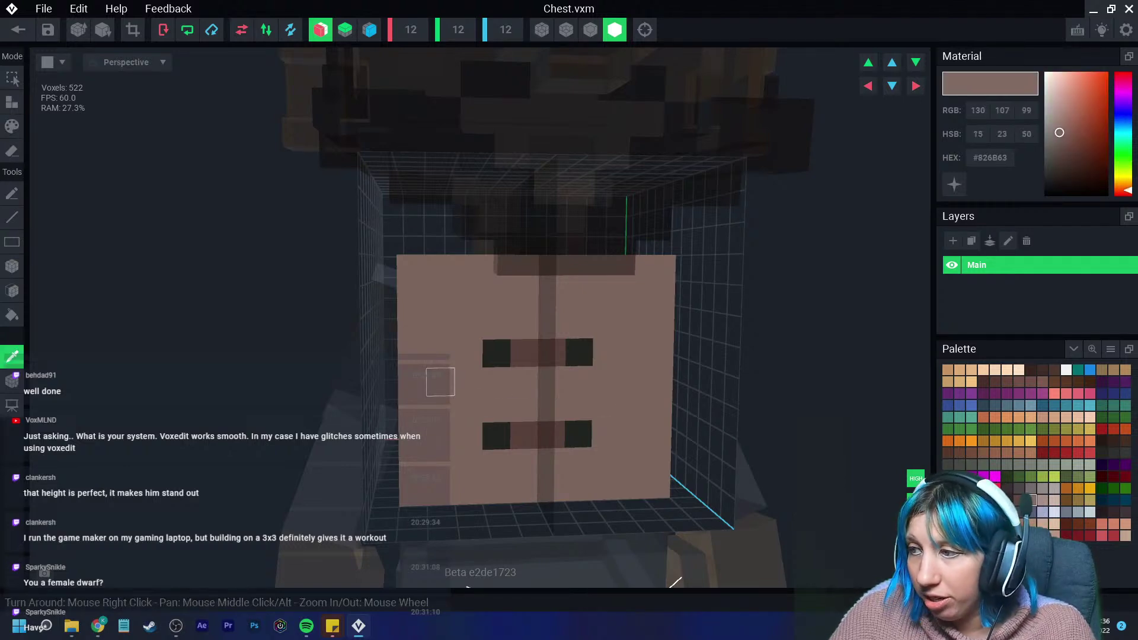
pyautogui.click(1018, 500)
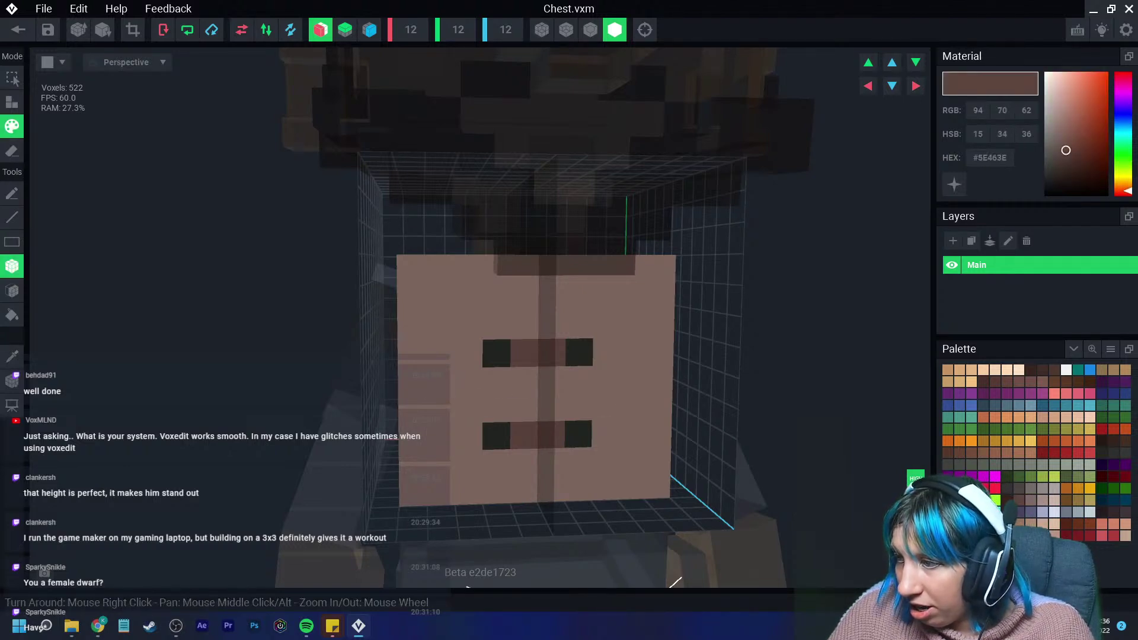
pyautogui.click(1065, 144)
pyautogui.moveTo(524, 382)
pyautogui.mouseDown()
pyautogui.moveTo(524, 407)
pyautogui.moveTo(525, 297)
pyautogui.mouseUp()
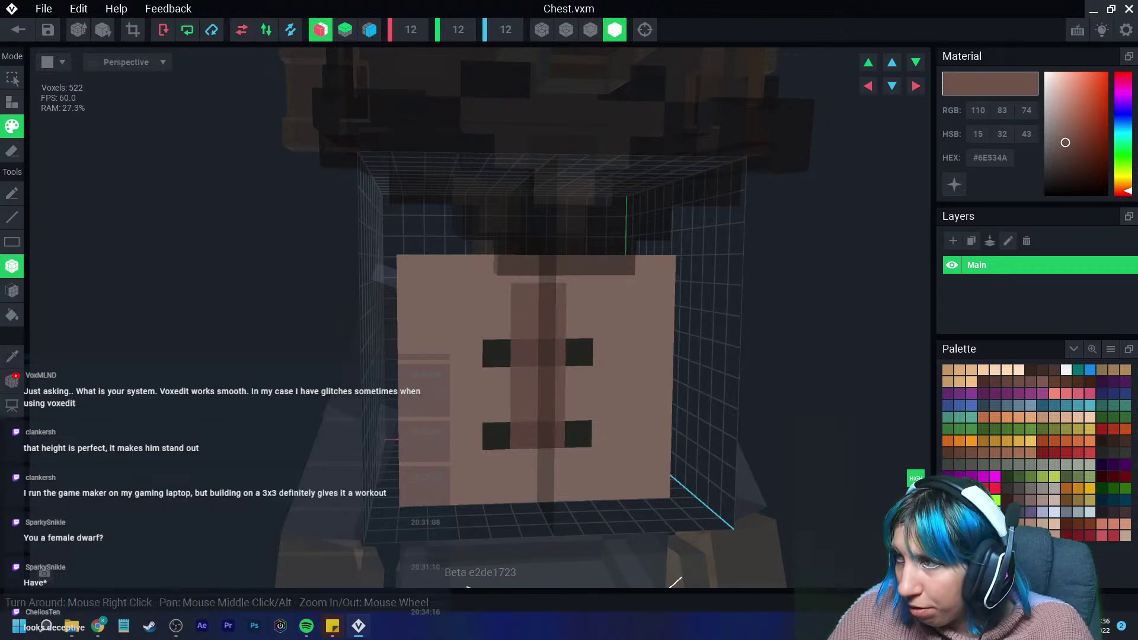
# Choose the lighter greyish brown #94817B and paint the two-voxel-wide centre strip above and between the brown bars.
pyautogui.click(1057, 130)
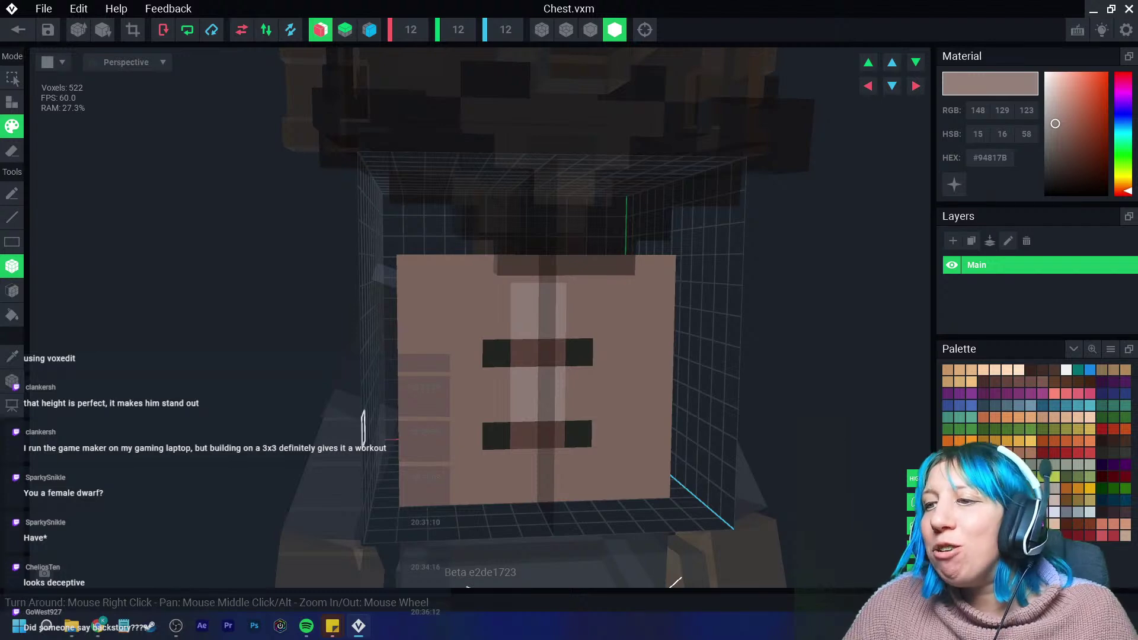
pyautogui.scroll(5, 606, 380)
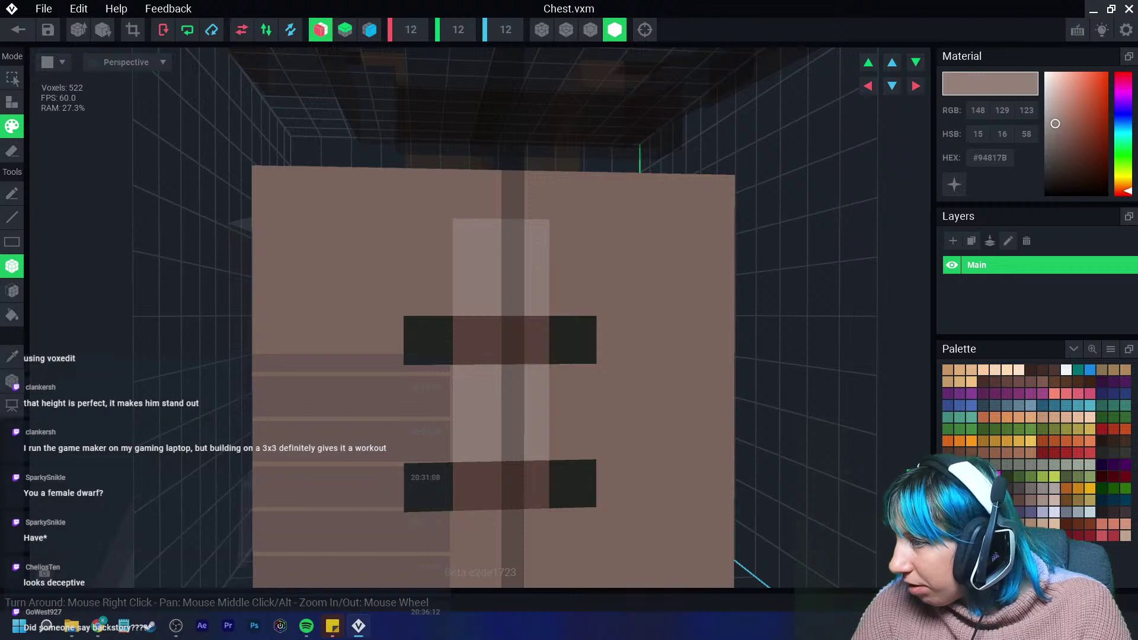
# Choose the dark brown #35231B and paint a mirrored stepped collar on both sides of the light strip, across the chest's top and front.
pyautogui.keyDown('ctrl'); pyautogui.click(501, 320); pyautogui.keyUp('ctrl')
pyautogui.moveTo(500, 320)
pyautogui.mouseDown(button='right')
pyautogui.moveTo(492, 344)
pyautogui.moveTo(482, 305)
pyautogui.mouseUp(button='right')
pyautogui.moveTo(482, 305)
pyautogui.mouseDown()
pyautogui.moveTo(432, 297)
pyautogui.moveTo(401, 242)
pyautogui.moveTo(419, 257)
pyautogui.mouseUp()
pyautogui.moveTo(419, 257)
pyautogui.mouseDown(button='right')
pyautogui.moveTo(409, 274)
pyautogui.moveTo(336, 264)
pyautogui.mouseUp(button='right')
pyautogui.moveTo(335, 264)
pyautogui.mouseDown()
pyautogui.moveTo(170, 254)
pyautogui.moveTo(129, 236)
pyautogui.moveTo(142, 228)
pyautogui.mouseUp()
pyautogui.moveTo(142, 228); pyautogui.dragTo(255, 233, button='right')
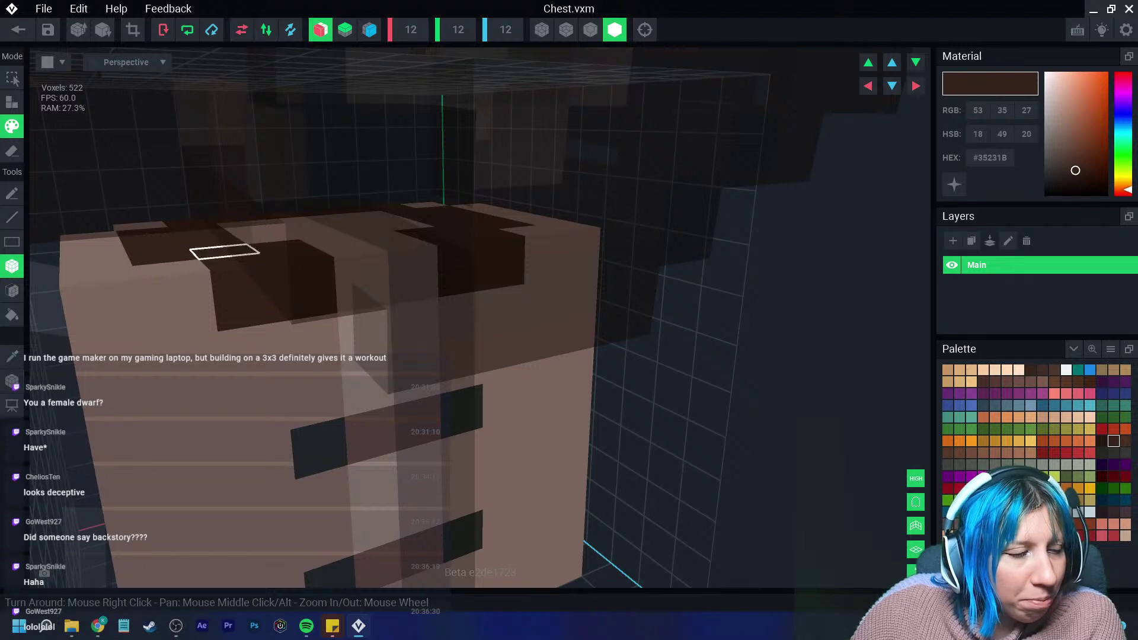
pyautogui.moveTo(279, 246); pyautogui.dragTo(305, 310, button='right')
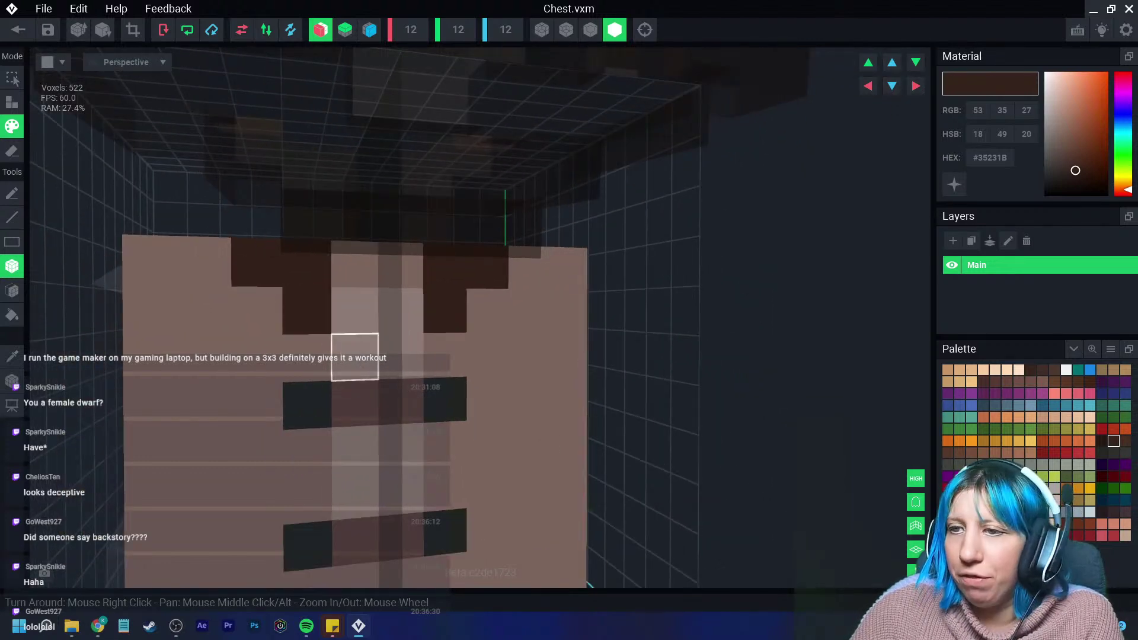
# Extend the #35231B trim over the remaining top edges, the upper sides and the front corners of the chest.
pyautogui.moveTo(353, 356); pyautogui.dragTo(275, 381, button='right')
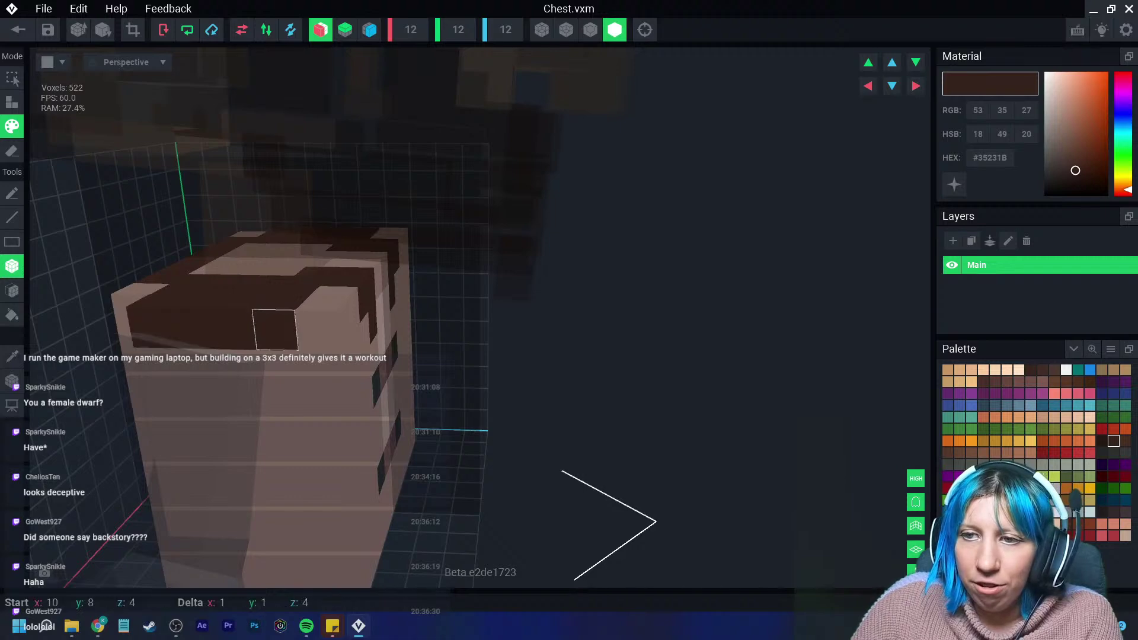
pyautogui.moveTo(279, 332); pyautogui.dragTo(224, 330, button='right')
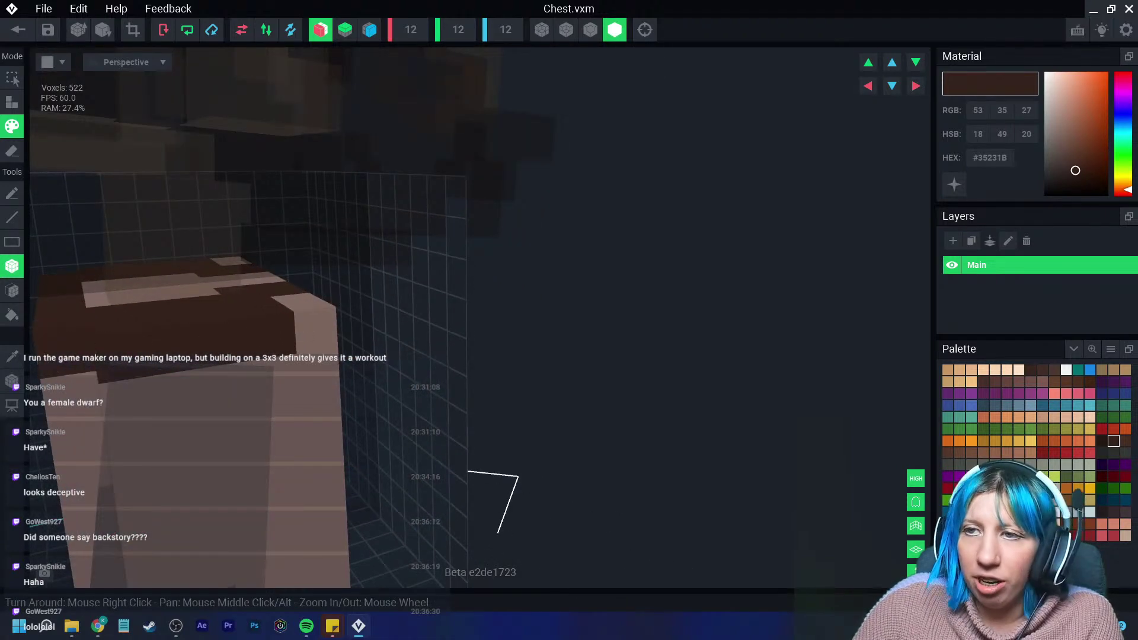
pyautogui.scroll(-5, 318, 393)
pyautogui.moveTo(317, 394)
pyautogui.mouseDown(button='right')
pyautogui.moveTo(330, 323)
pyautogui.moveTo(313, 352)
pyautogui.moveTo(320, 374)
pyautogui.mouseUp(button='right')
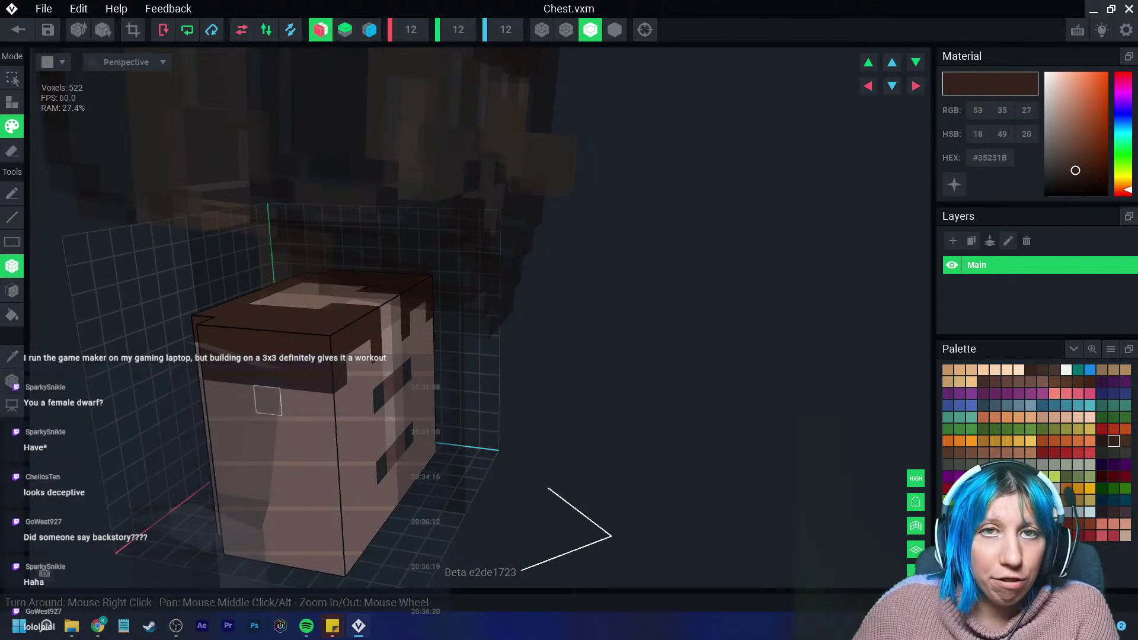
pyautogui.moveTo(292, 375); pyautogui.dragTo(365, 351, button='right')
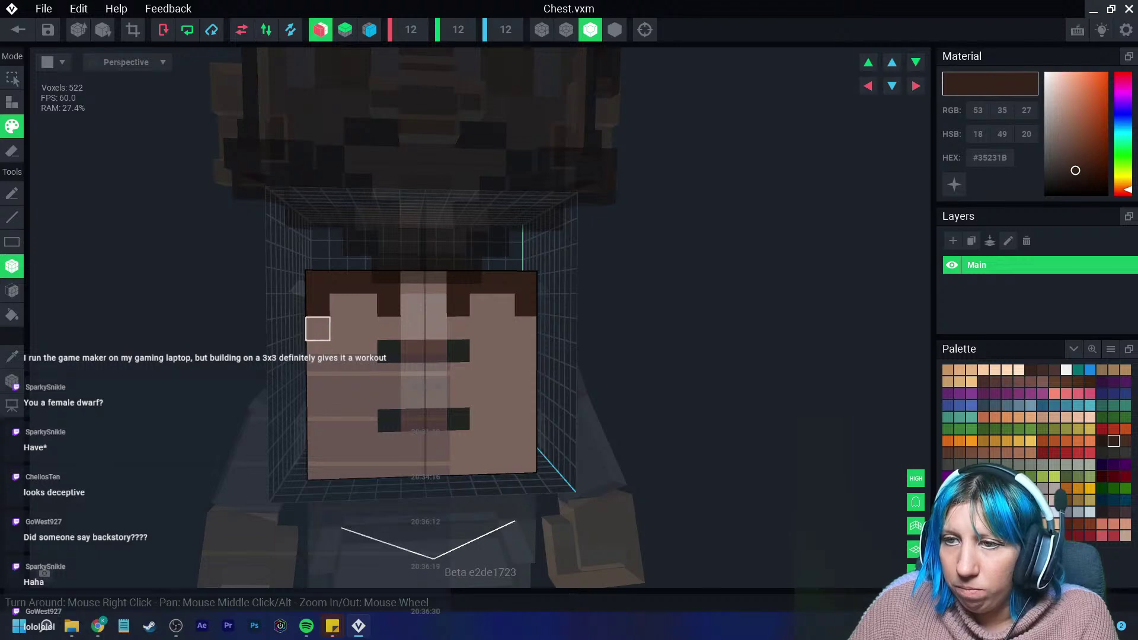
# Paint a #35231B border down the chest's corners and along its bottom edge on the front, sides and back.
pyautogui.moveTo(318, 329)
pyautogui.mouseDown()
pyautogui.moveTo(318, 465)
pyautogui.moveTo(459, 464)
pyautogui.mouseUp()
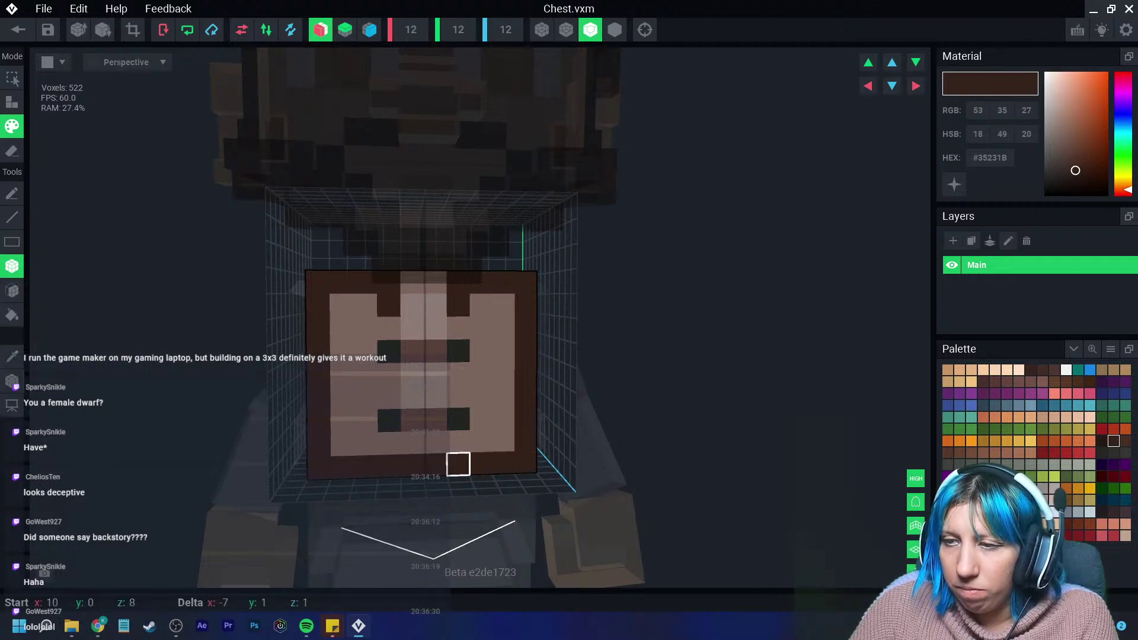
pyautogui.moveTo(459, 465); pyautogui.dragTo(378, 466, button='right')
pyautogui.moveTo(408, 328); pyautogui.dragTo(397, 474, button='right')
pyautogui.moveTo(469, 459); pyautogui.dragTo(507, 458, button='right')
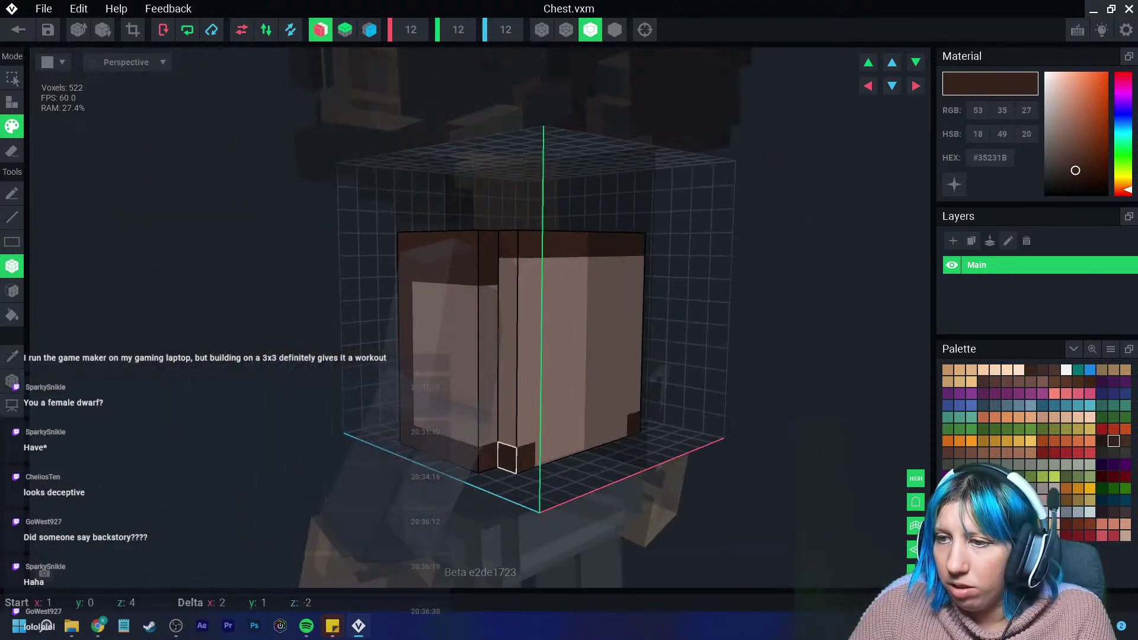
pyautogui.moveTo(604, 429); pyautogui.dragTo(604, 429, button='right')
pyautogui.moveTo(521, 298); pyautogui.dragTo(526, 436)
pyautogui.moveTo(526, 437); pyautogui.dragTo(527, 436, button='right')
pyautogui.moveTo(595, 269)
pyautogui.mouseDown()
pyautogui.moveTo(723, 271)
pyautogui.moveTo(558, 270)
pyautogui.mouseUp()
pyautogui.moveTo(625, 385); pyautogui.dragTo(545, 434, button='right')
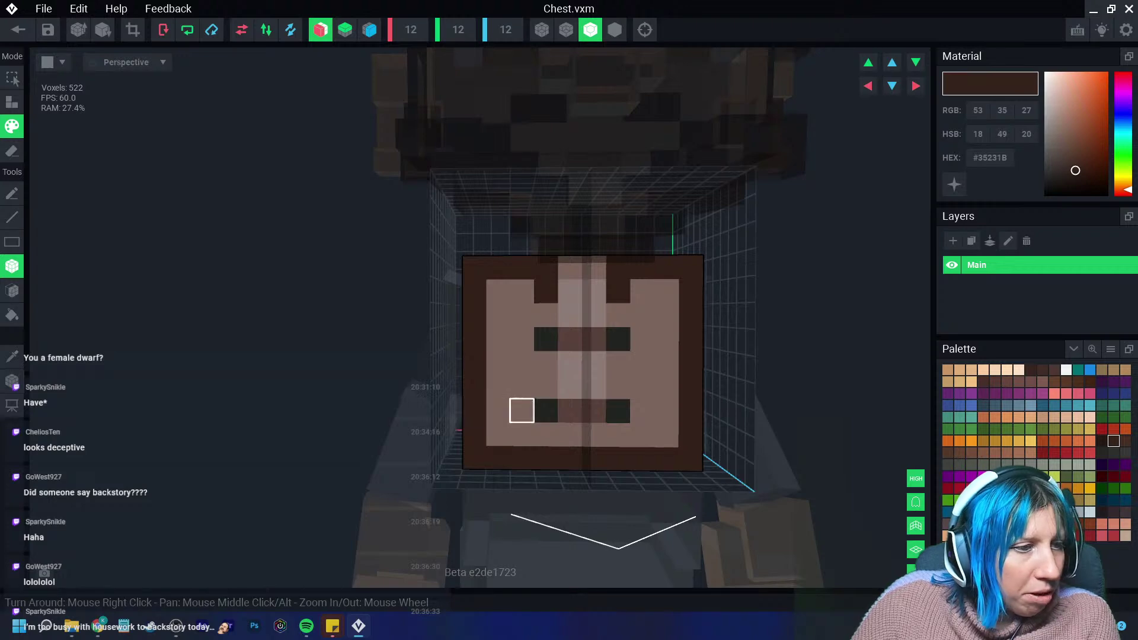
# Save the changes to the Chest model and return to the rig.
pyautogui.moveTo(666, 339); pyautogui.dragTo(640, 338, button='right')
pyautogui.moveTo(457, 364); pyautogui.dragTo(554, 367, button='right')
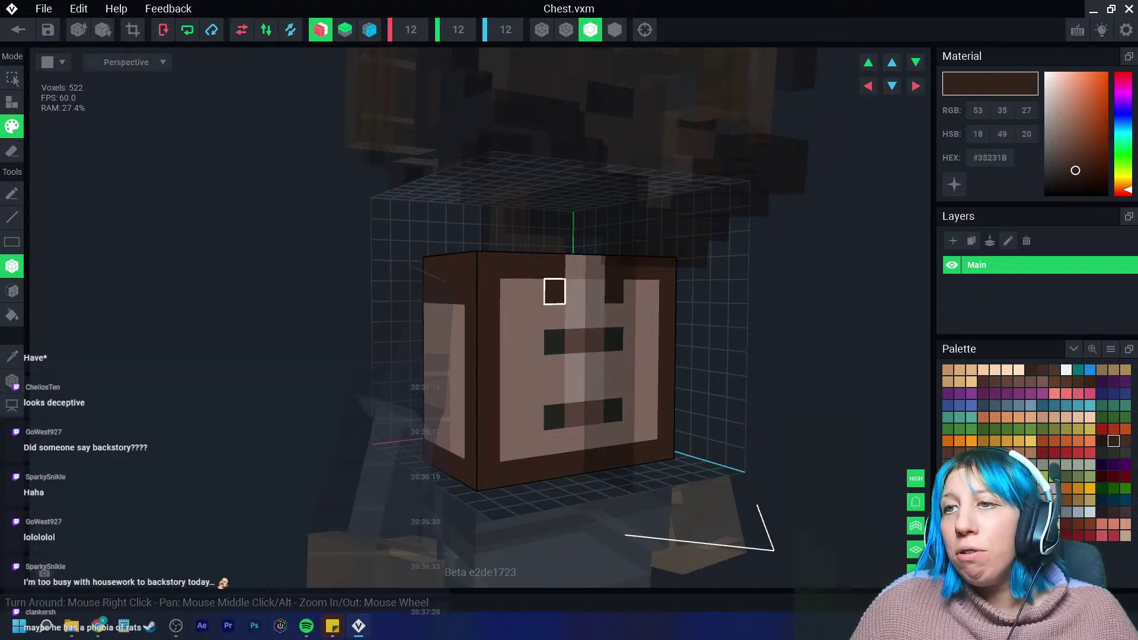
pyautogui.moveTo(511, 265); pyautogui.dragTo(475, 290, button='right')
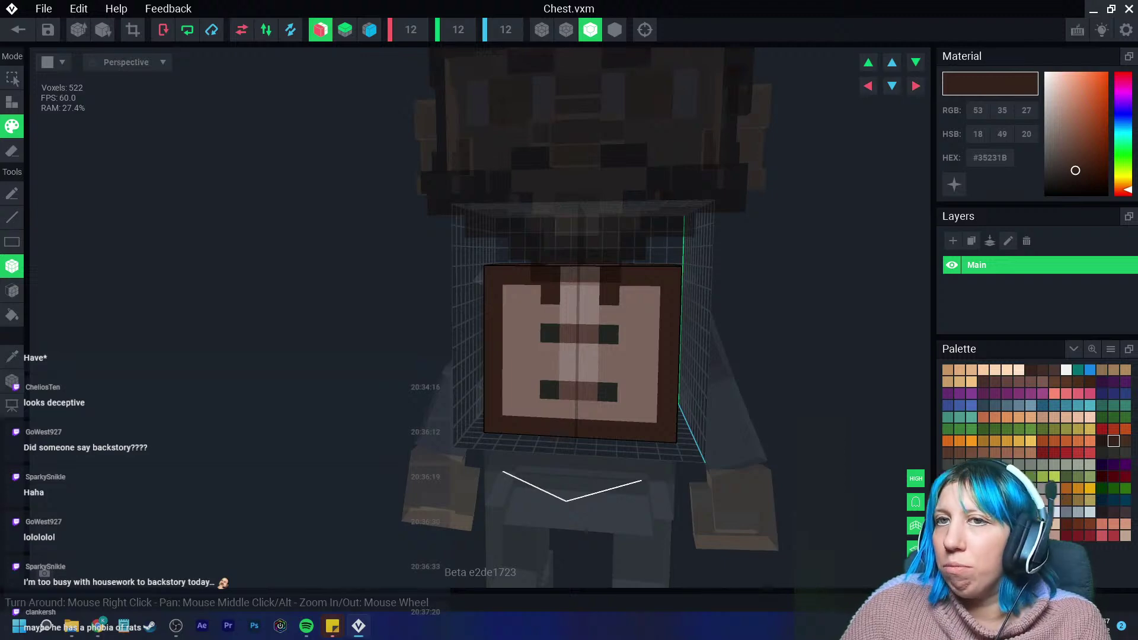
pyautogui.click(18, 30)
pyautogui.click(444, 225)
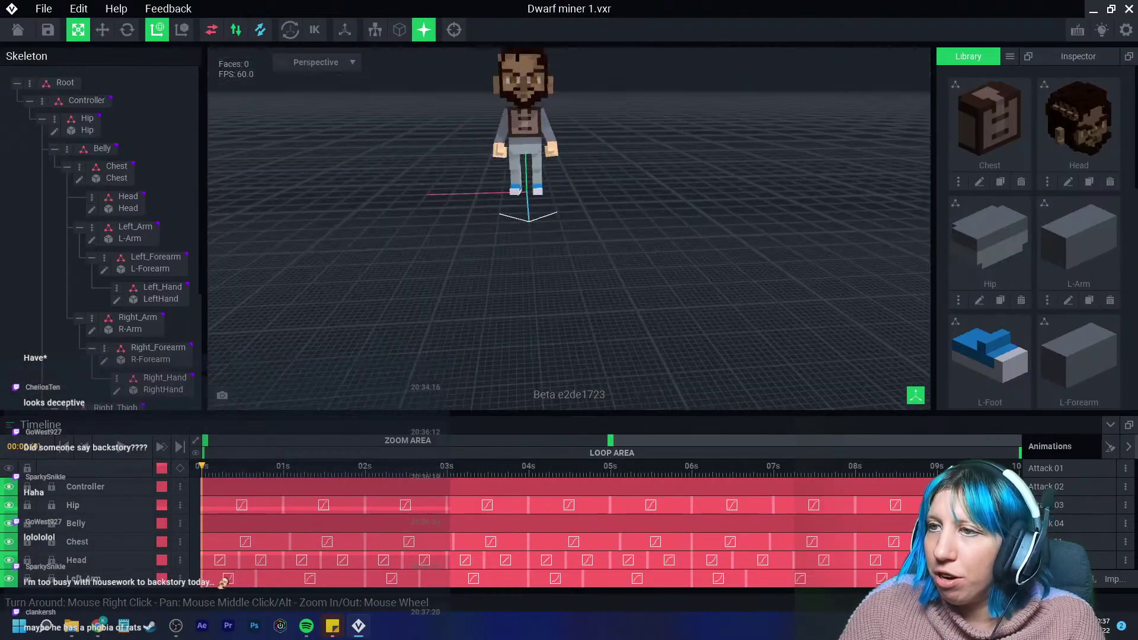
pyautogui.click(514, 139)
pyautogui.click(514, 182)
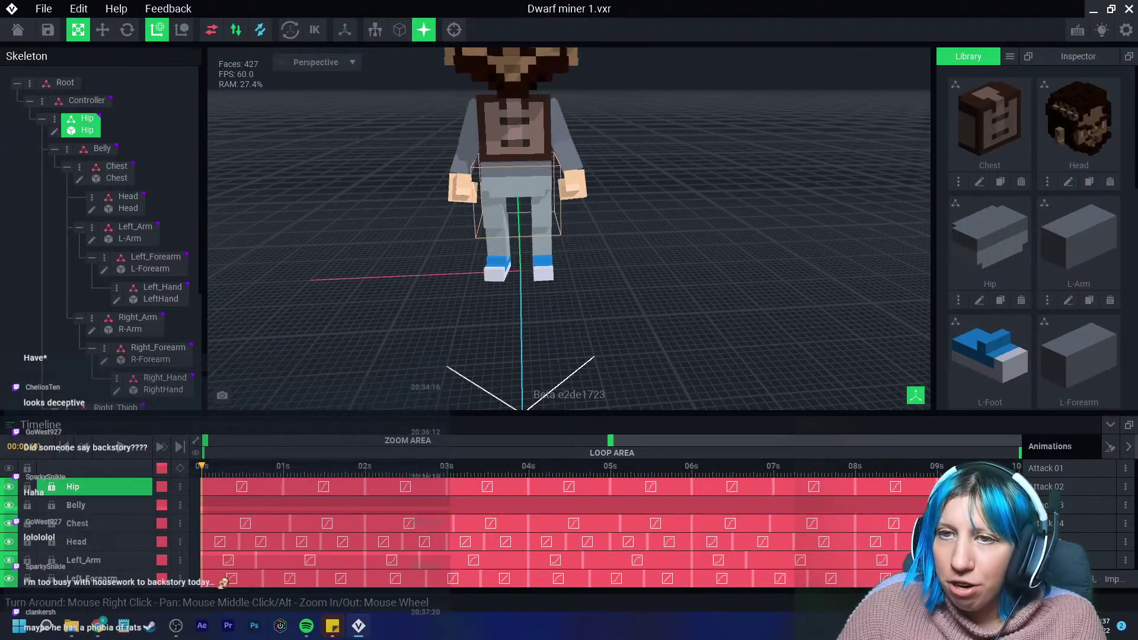
pyautogui.click(514, 130)
pyautogui.doubleClick(513, 130)
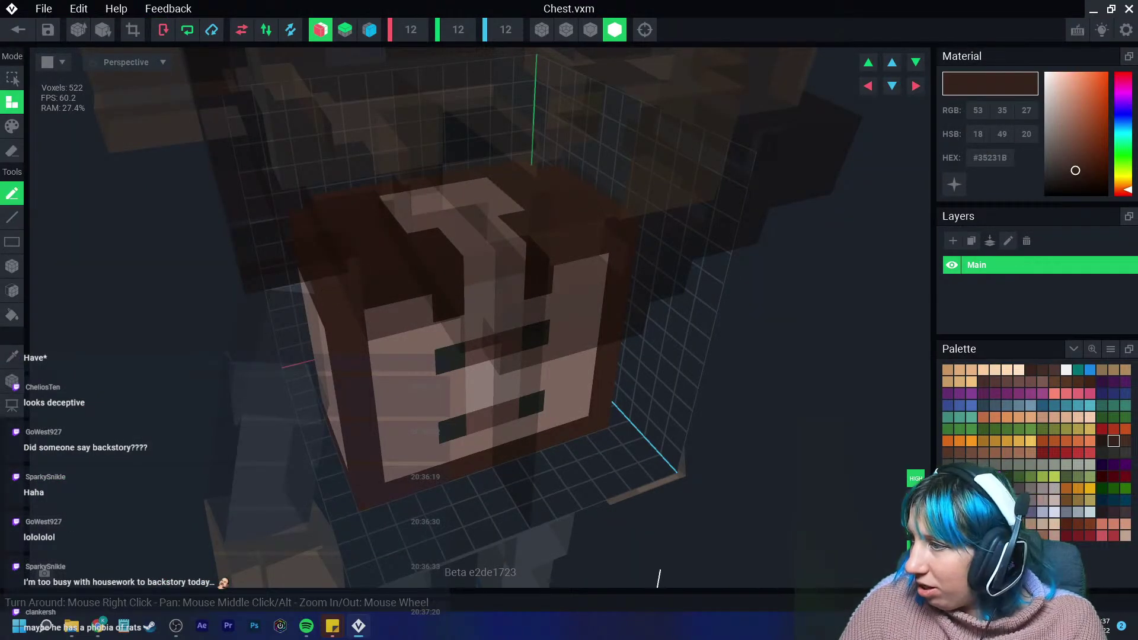
pyautogui.click(18, 30)
pyautogui.click(569, 229)
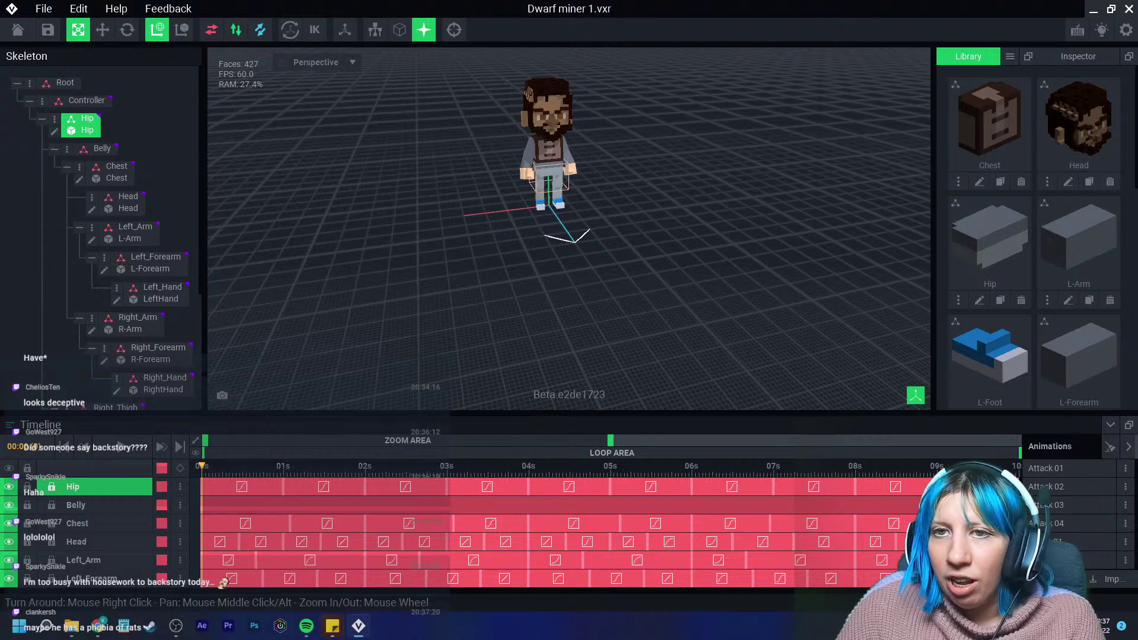
# Open the rig's Hip model for voxel editing and bucket-fill its upper blue-grey band with dark brown #35231B.
pyautogui.click(54, 131)
pyautogui.click(1113, 441)
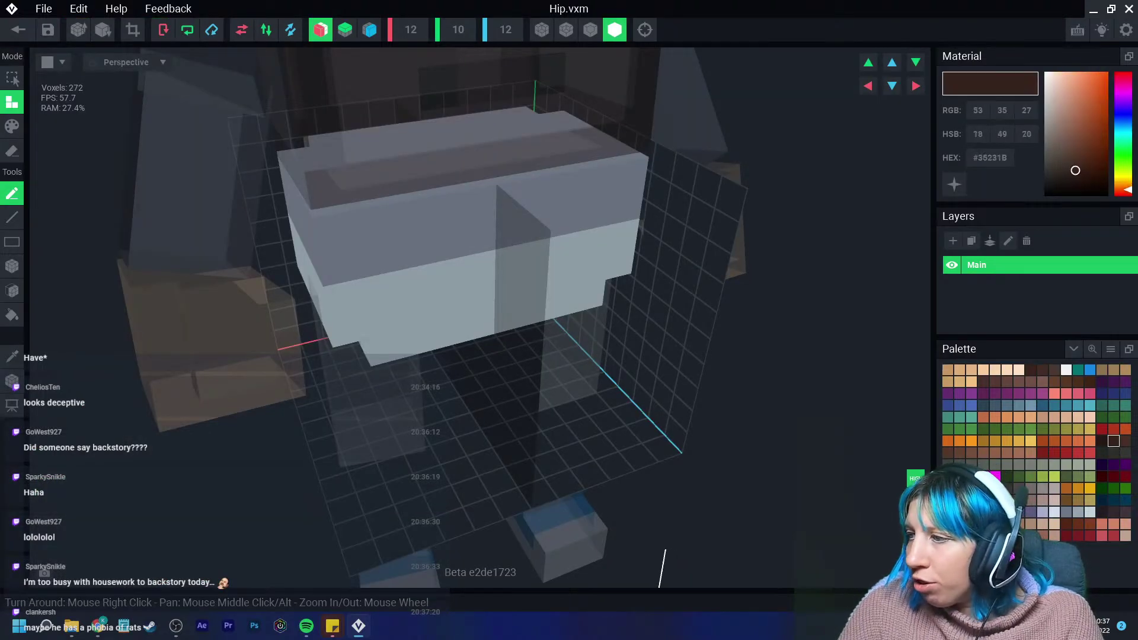
pyautogui.moveTo(449, 304); pyautogui.dragTo(474, 249, button='right')
pyautogui.click(12, 125)
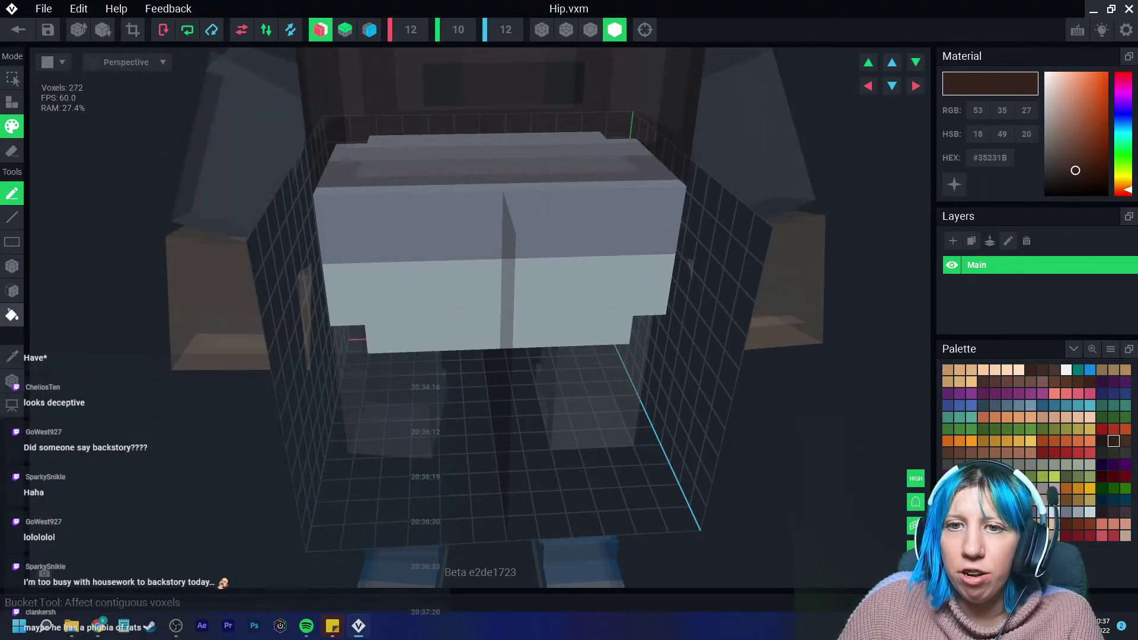
pyautogui.click(12, 315)
pyautogui.click(505, 145)
pyautogui.moveTo(504, 145); pyautogui.dragTo(443, 168, button='right')
pyautogui.scroll(5, 442, 194)
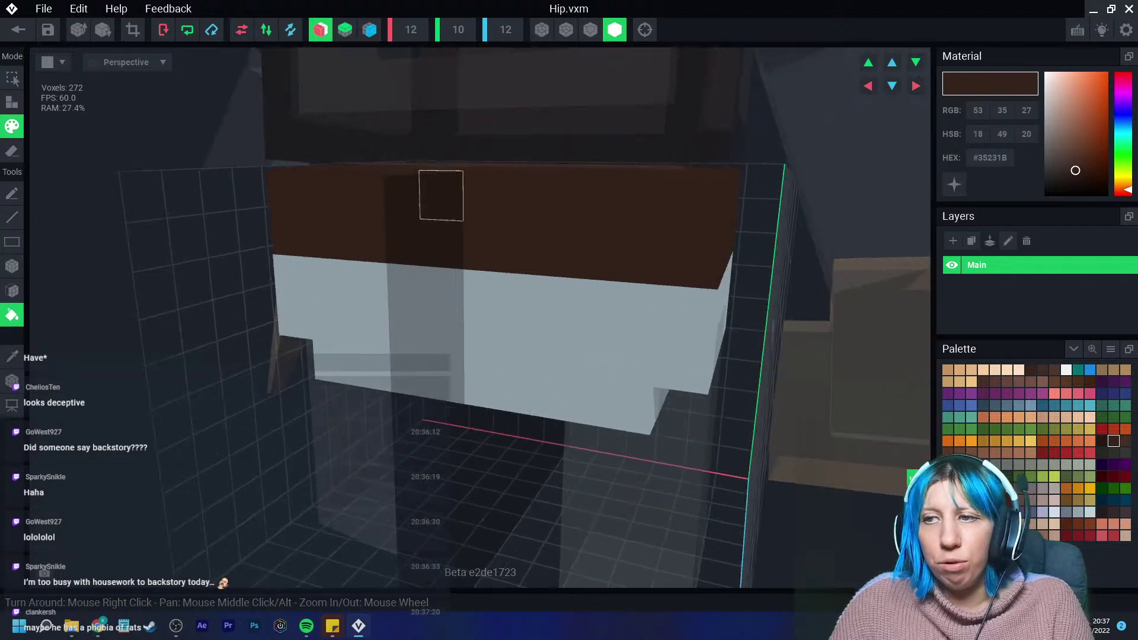
# Save the changes to the Hip model and return to the rig.
pyautogui.scroll(-5, 439, 249)
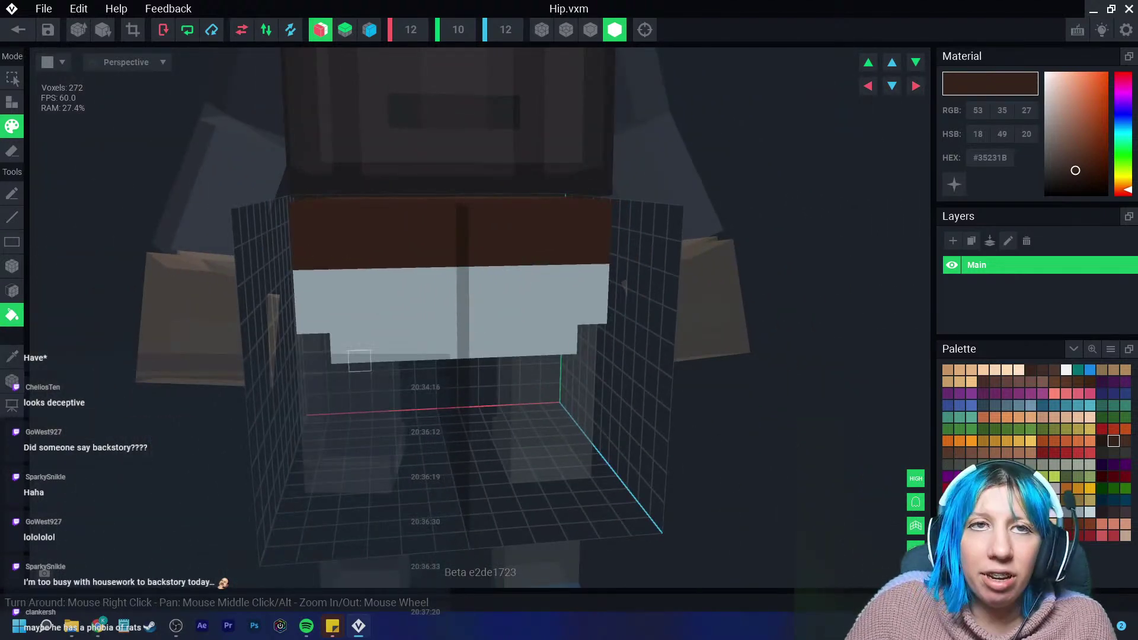
pyautogui.scroll(-5, 411, 345)
pyautogui.moveTo(416, 372); pyautogui.dragTo(417, 375, button='right')
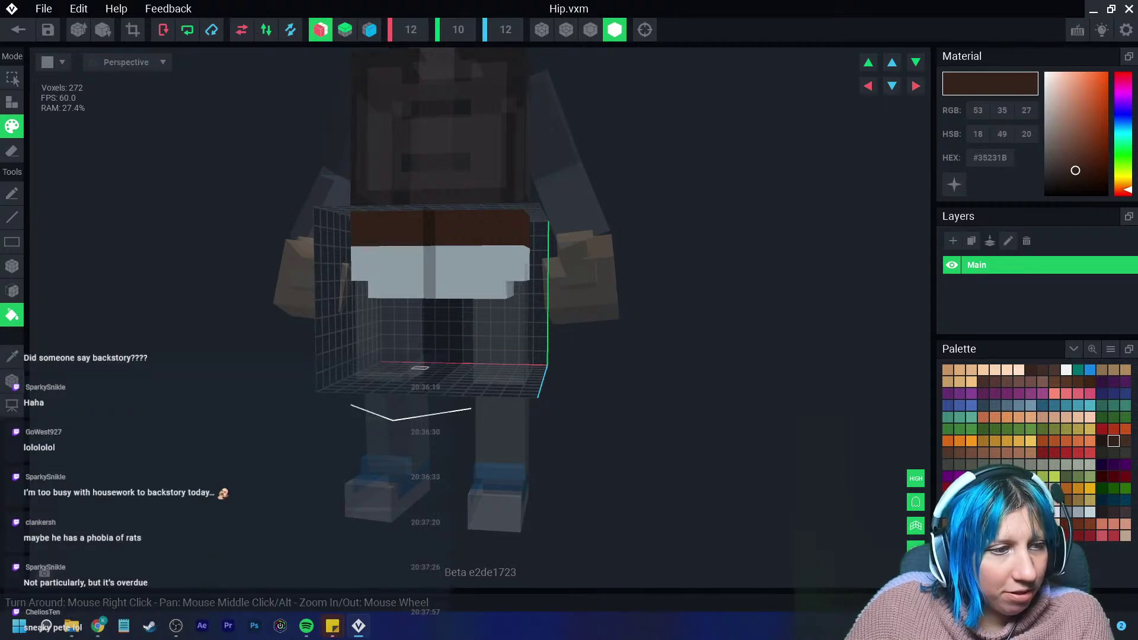
pyautogui.scroll(6, 420, 367)
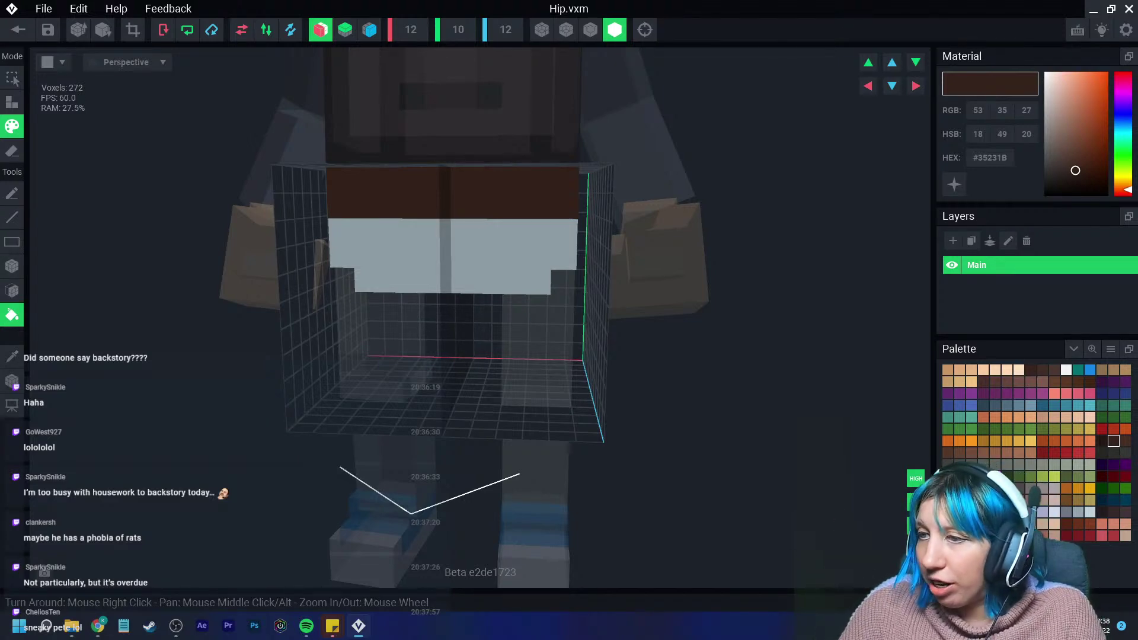
pyautogui.moveTo(606, 320); pyautogui.dragTo(511, 297, button='right')
pyautogui.scroll(3, 540, 336)
pyautogui.scroll(1, 541, 336)
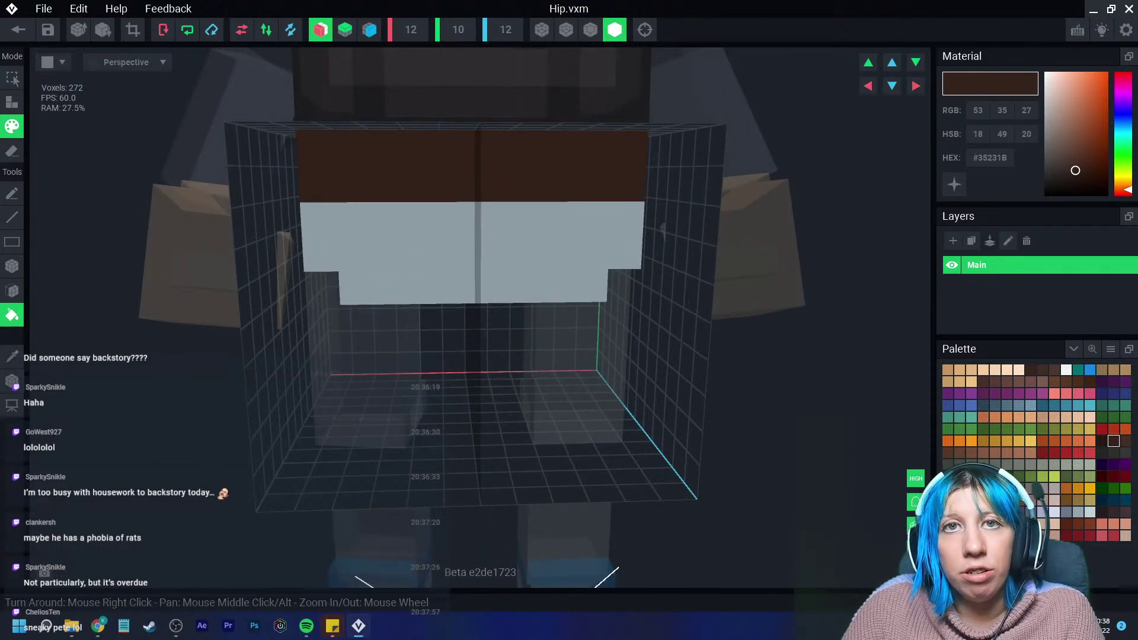
pyautogui.click(17, 30)
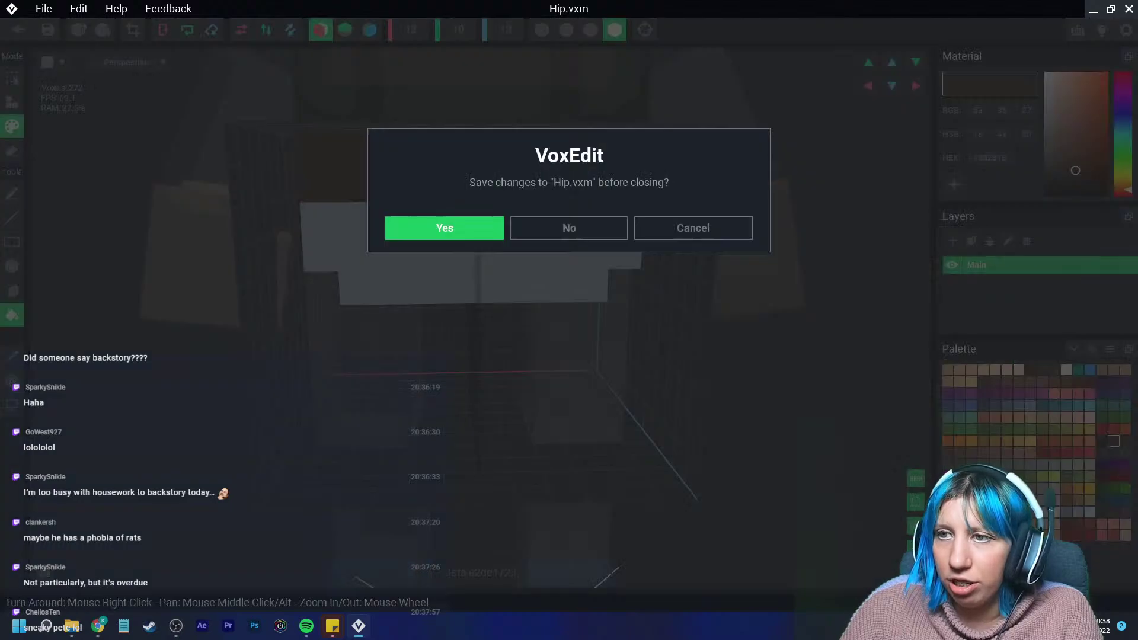
pyautogui.click(445, 228)
# Select the character's right thigh in the rig.
pyautogui.moveTo(593, 255); pyautogui.dragTo(558, 217, button='right')
pyautogui.scroll(4, 557, 215)
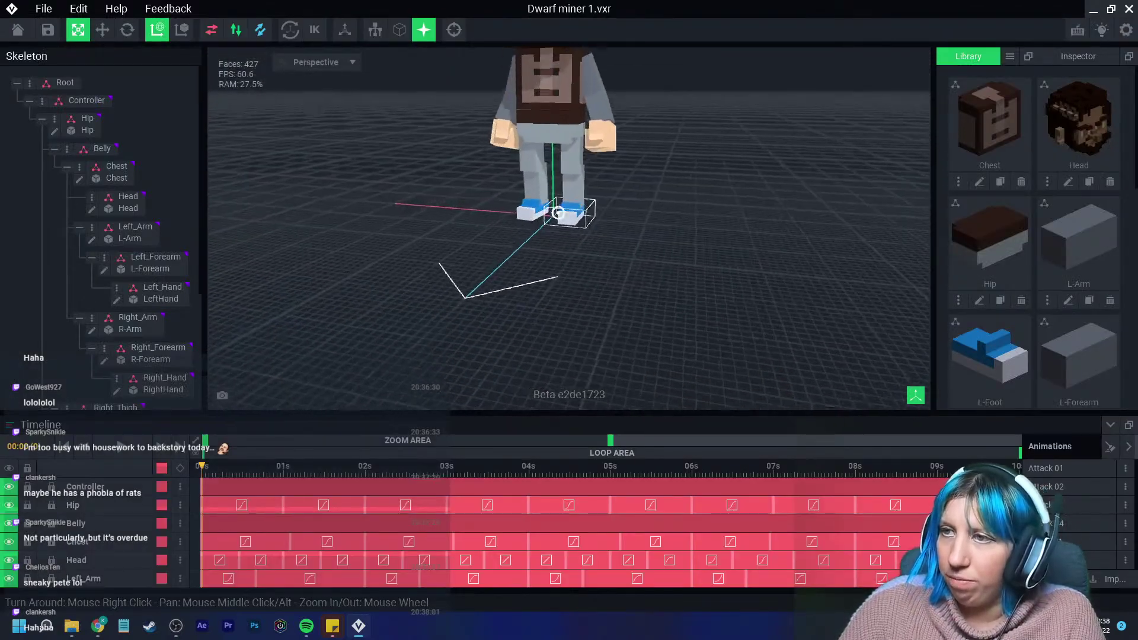
pyautogui.moveTo(558, 216); pyautogui.dragTo(546, 233, button='middle')
pyautogui.scroll(2, 551, 231)
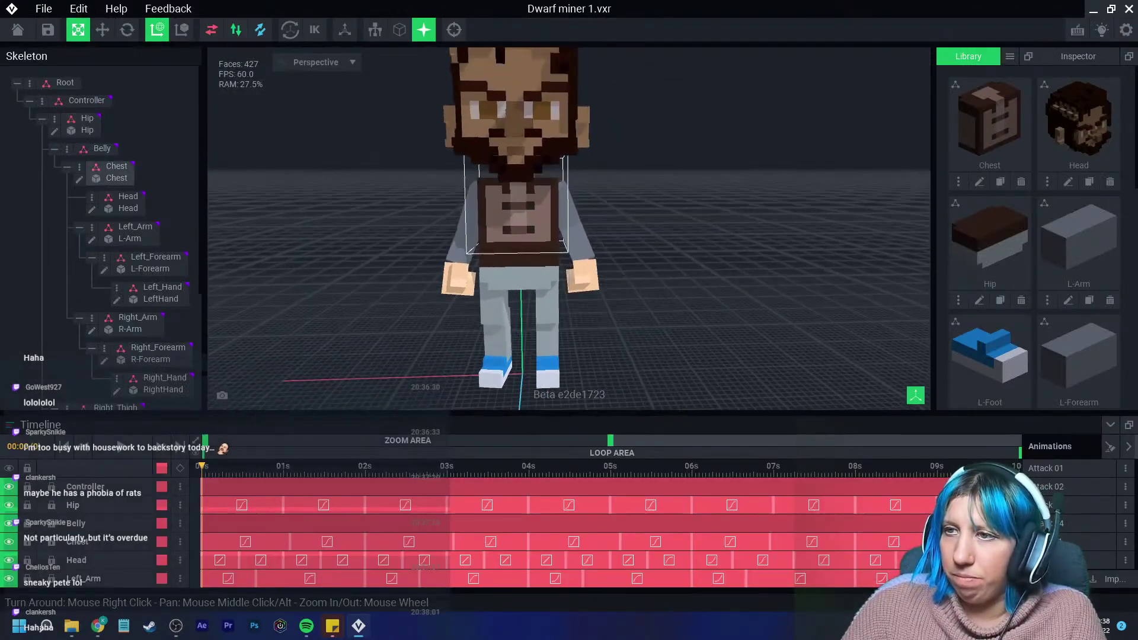
pyautogui.moveTo(546, 233); pyautogui.dragTo(548, 257, button='right')
pyautogui.click(504, 291)
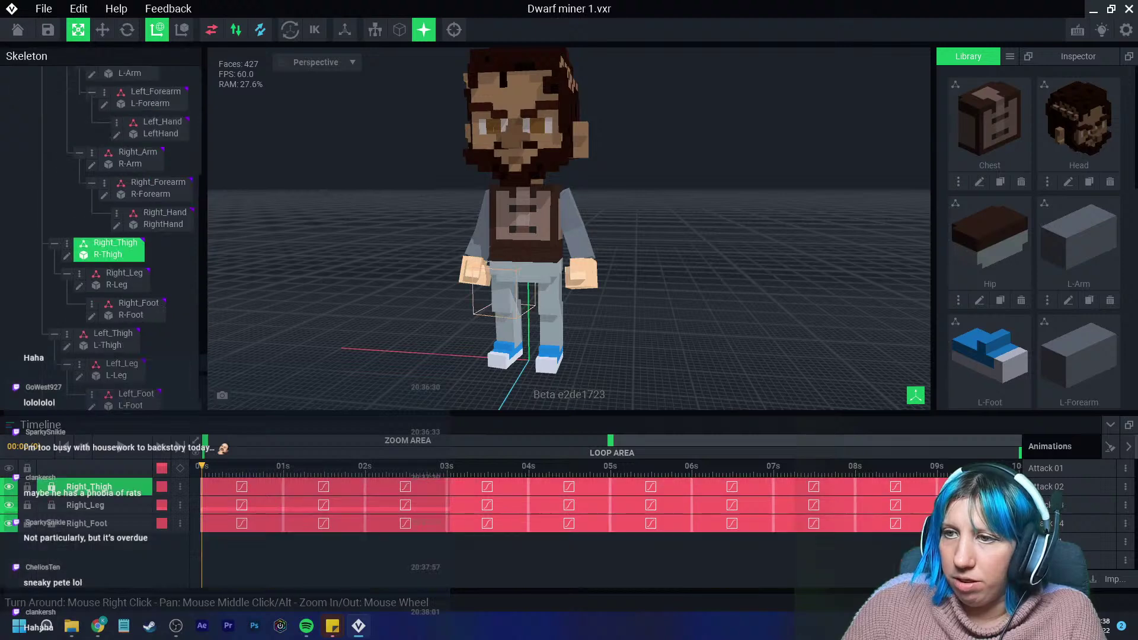
# Open the rig's right thigh model for voxel editing and box-paint the whole block brown #5E463E.
pyautogui.doubleClick(504, 290)
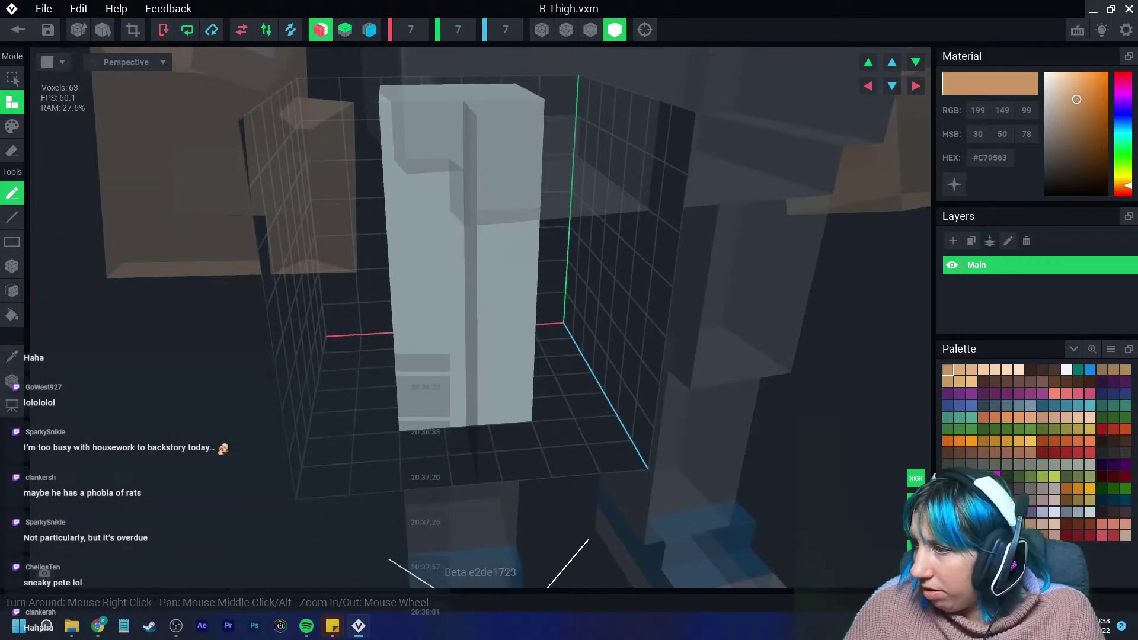
pyautogui.click(1019, 500)
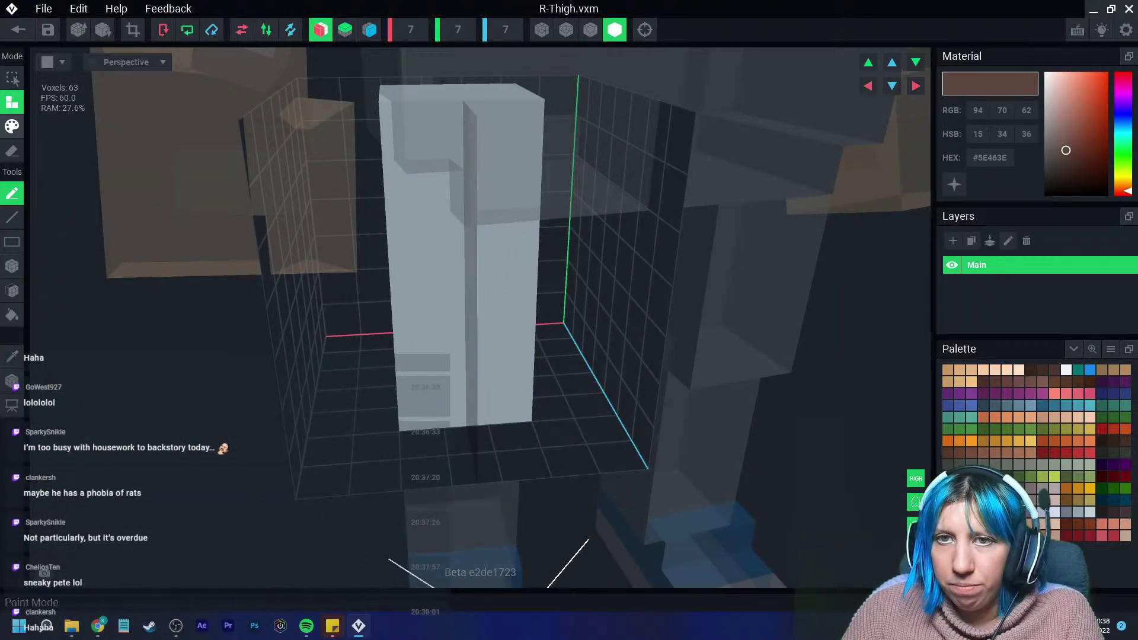
pyautogui.click(12, 266)
pyautogui.moveTo(462, 95); pyautogui.dragTo(510, 395)
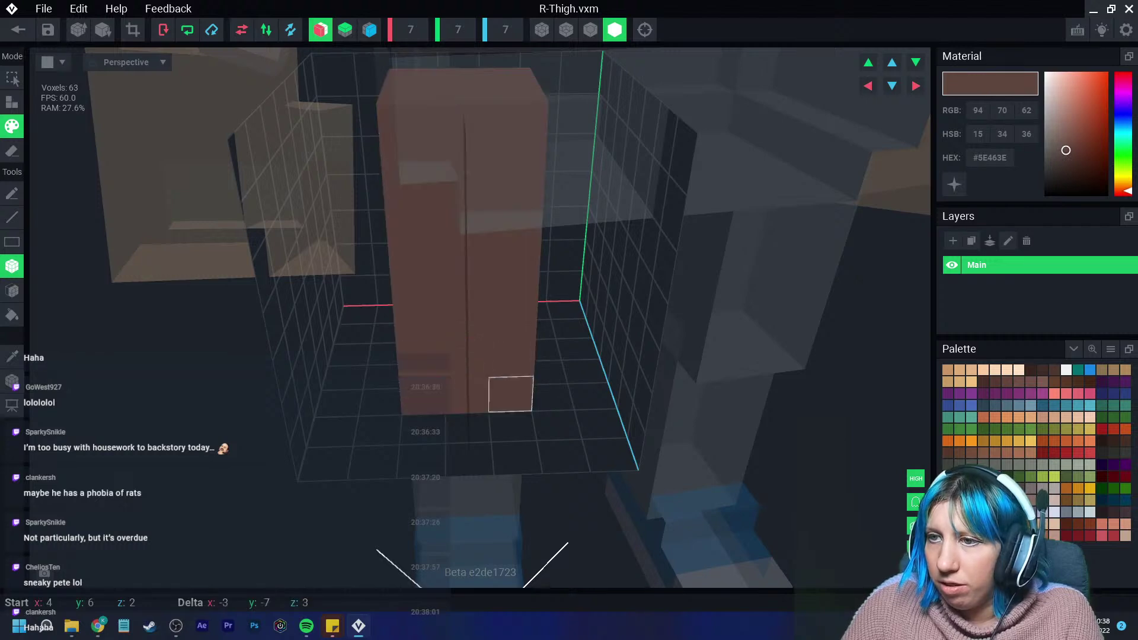
pyautogui.moveTo(510, 394); pyautogui.dragTo(598, 371, button='right')
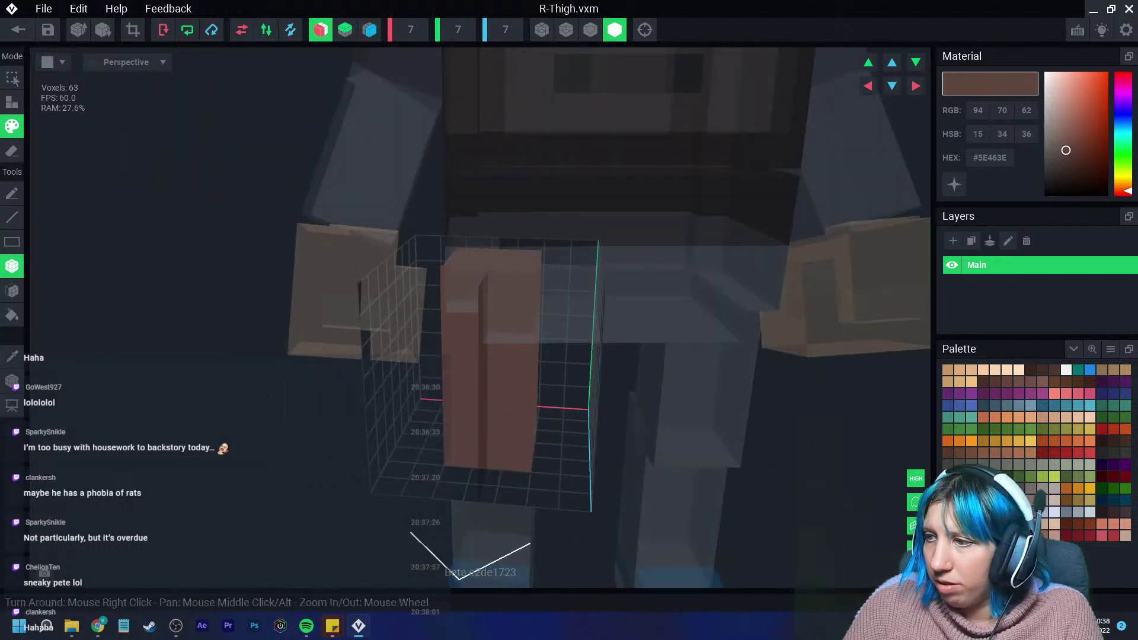
# Box-paint the upper part of the right thigh dark brown #392119 on all sides and trim the model's volume.
pyautogui.moveTo(467, 253)
pyautogui.mouseDown()
pyautogui.moveTo(490, 267)
pyautogui.moveTo(520, 350)
pyautogui.mouseUp()
pyautogui.moveTo(555, 290); pyautogui.dragTo(501, 267, button='right')
pyautogui.moveTo(519, 232); pyautogui.dragTo(555, 285)
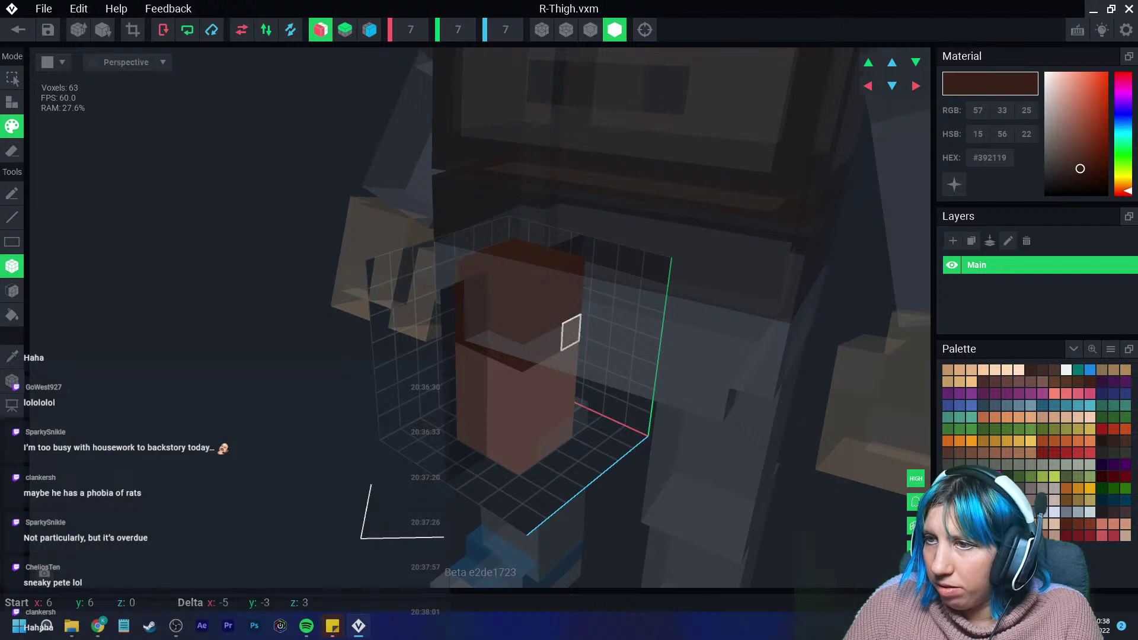
pyautogui.click(320, 30)
pyautogui.moveTo(498, 255); pyautogui.dragTo(531, 249, button='right')
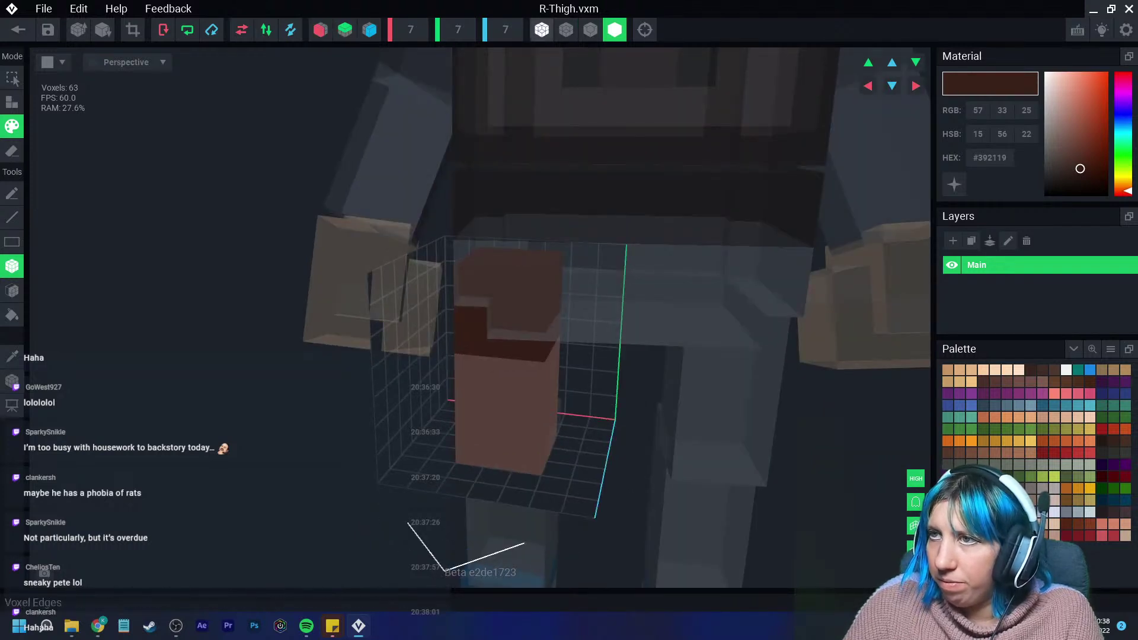
pyautogui.click(133, 29)
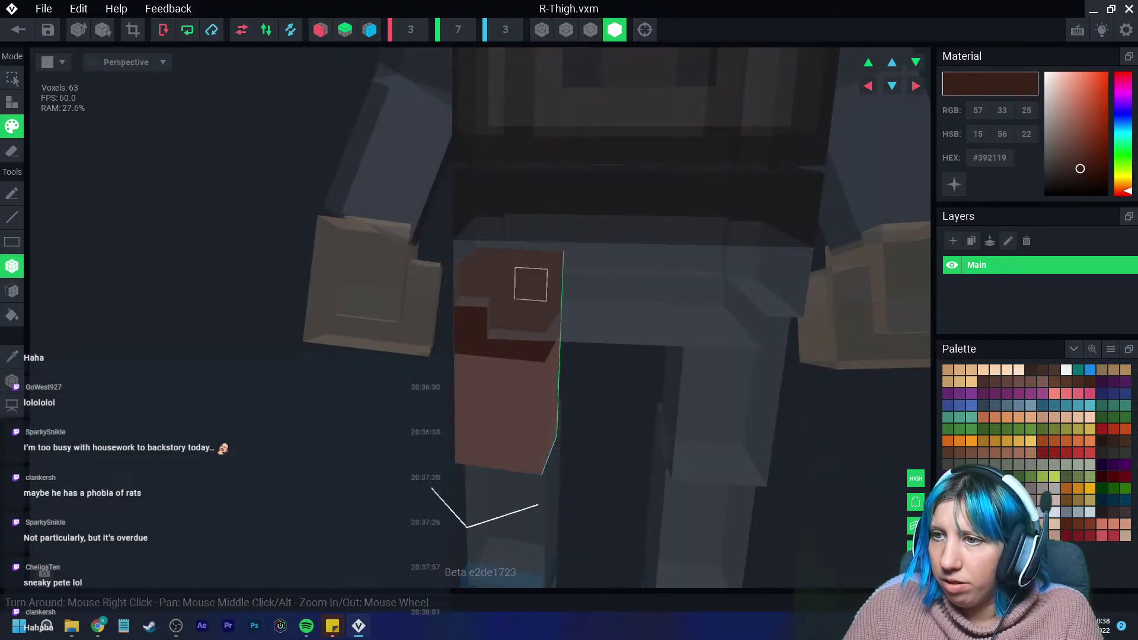
pyautogui.moveTo(528, 279); pyautogui.dragTo(457, 322, button='right')
pyautogui.scroll(-2, 516, 384)
pyautogui.scroll(2, 518, 384)
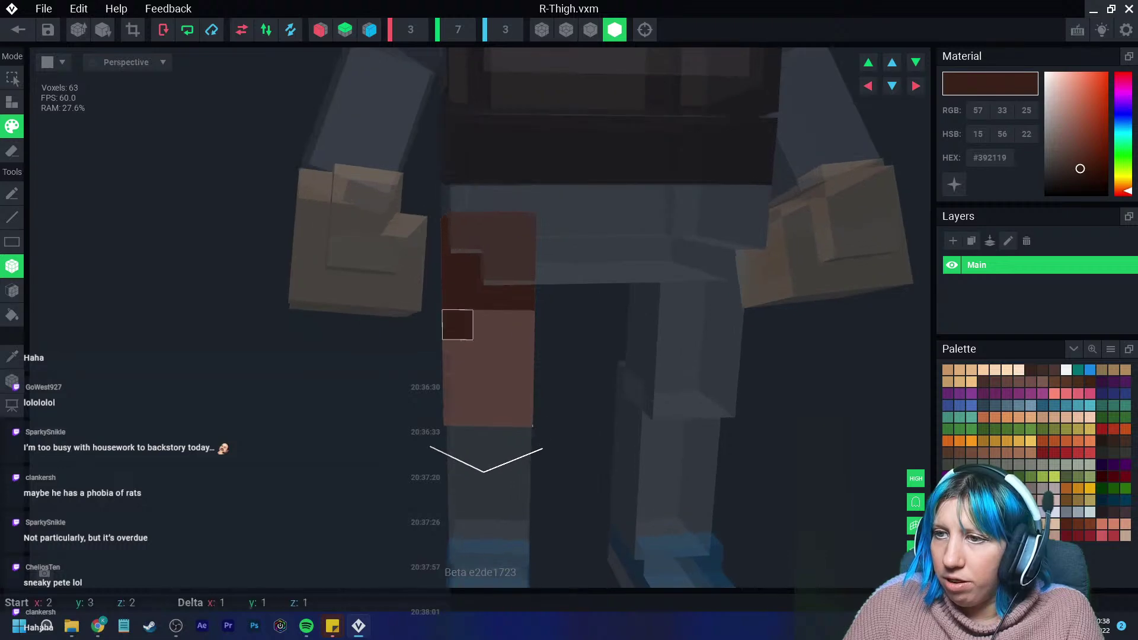
pyautogui.moveTo(534, 317); pyautogui.dragTo(607, 375, button='right')
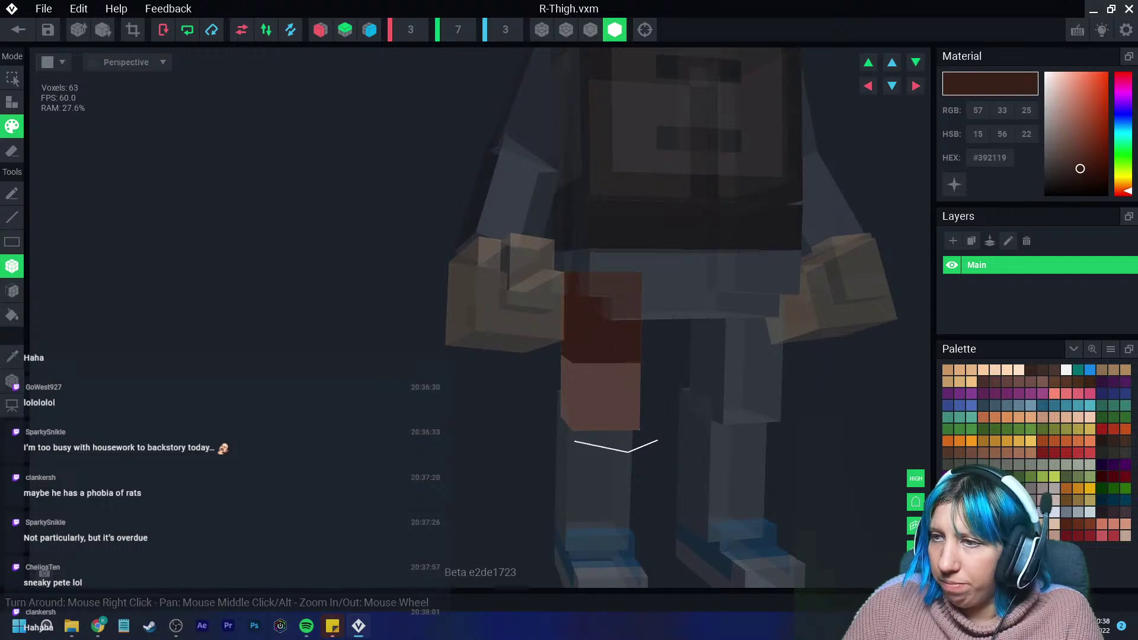
# Save the changes to the R-Thigh model and return to the rig.
pyautogui.click(18, 29)
pyautogui.click(442, 226)
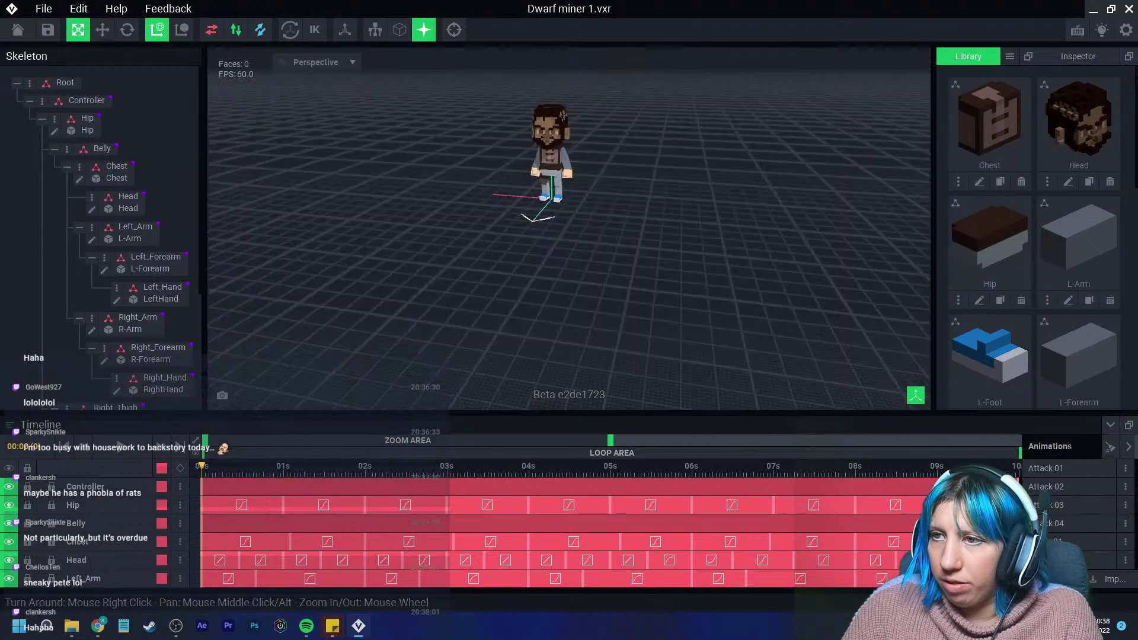
pyautogui.scroll(10, 562, 112)
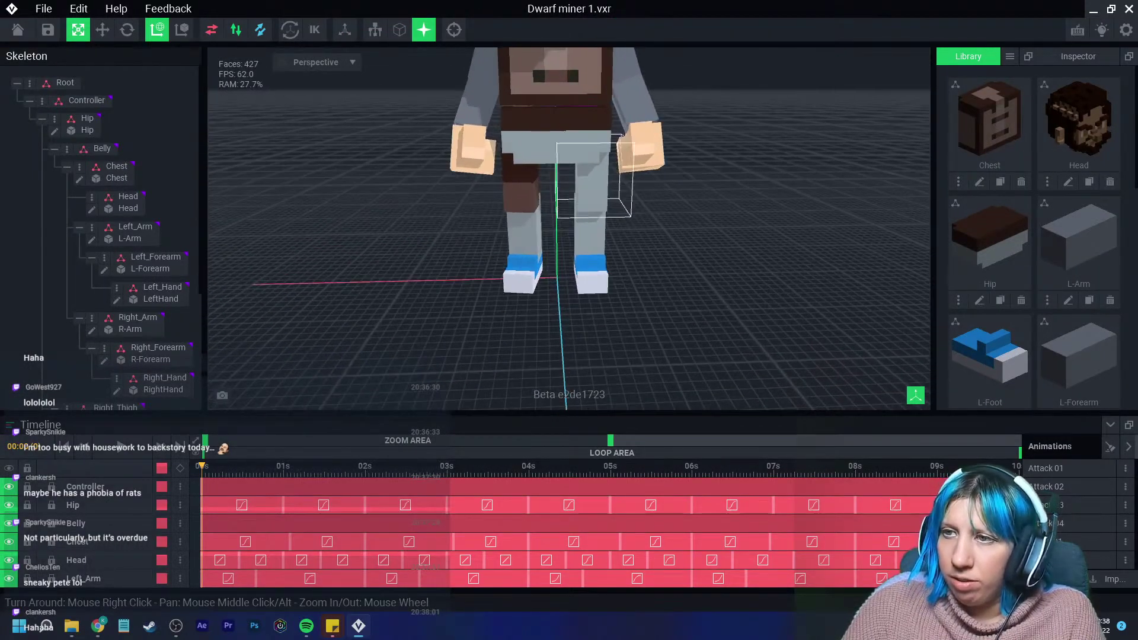
# Open the rig's left thigh model for voxel editing and box-paint its upper part dark brown #392119.
pyautogui.click(593, 178)
pyautogui.click(67, 337)
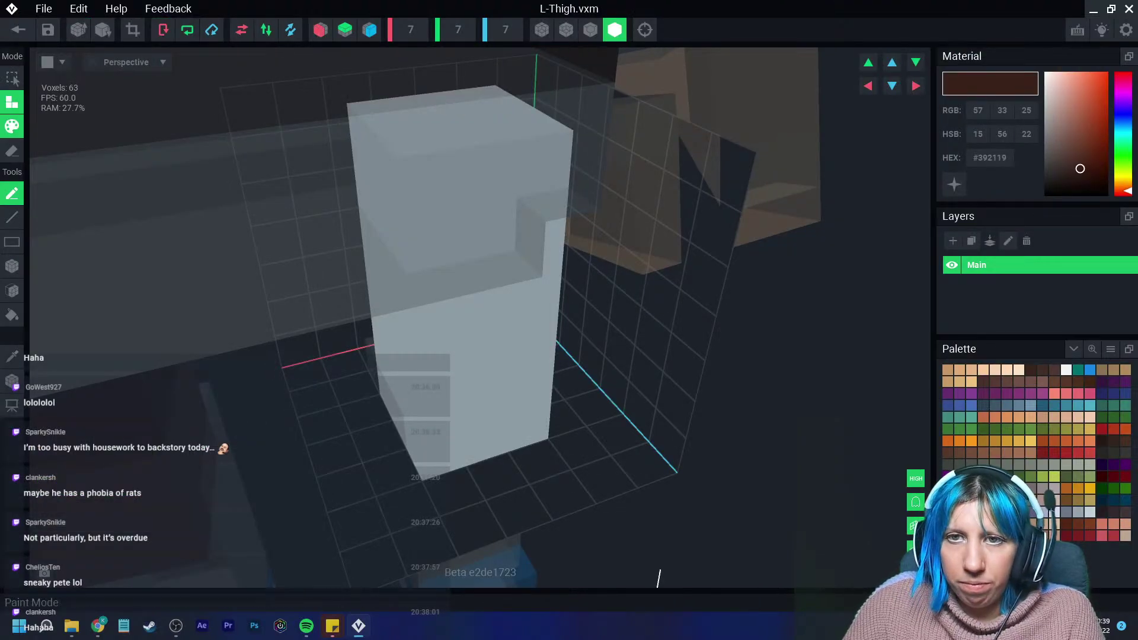
pyautogui.click(12, 127)
pyautogui.click(12, 266)
pyautogui.moveTo(510, 125); pyautogui.dragTo(405, 137, button='right')
pyautogui.moveTo(409, 112); pyautogui.dragTo(516, 362)
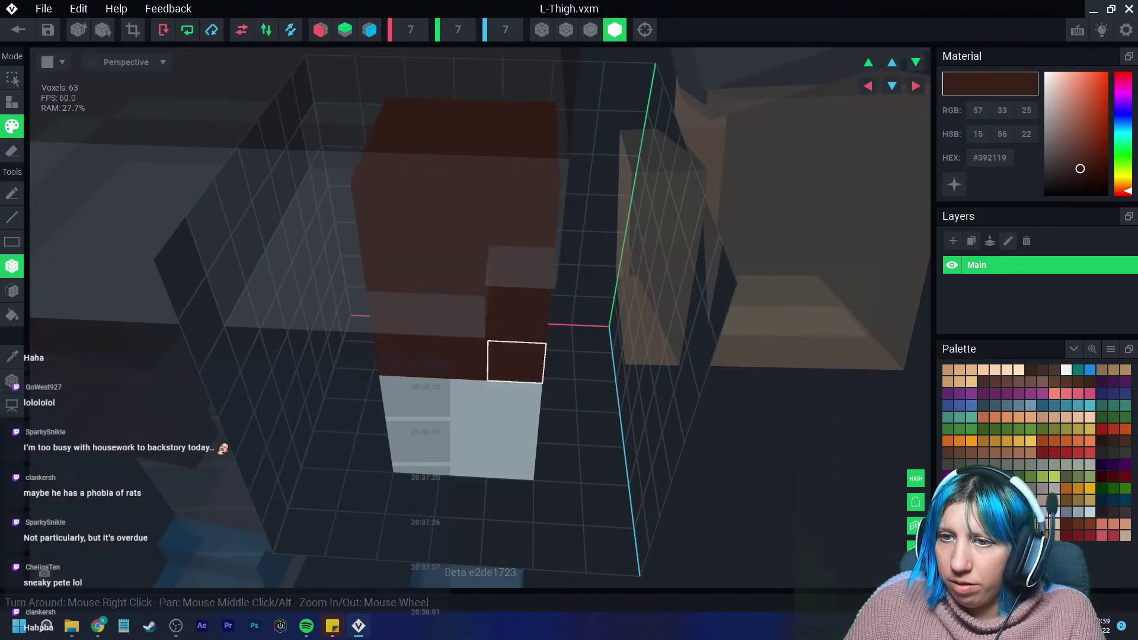
pyautogui.moveTo(516, 362)
pyautogui.mouseDown(button='right')
pyautogui.moveTo(521, 373)
pyautogui.moveTo(515, 358)
pyautogui.mouseUp(button='right')
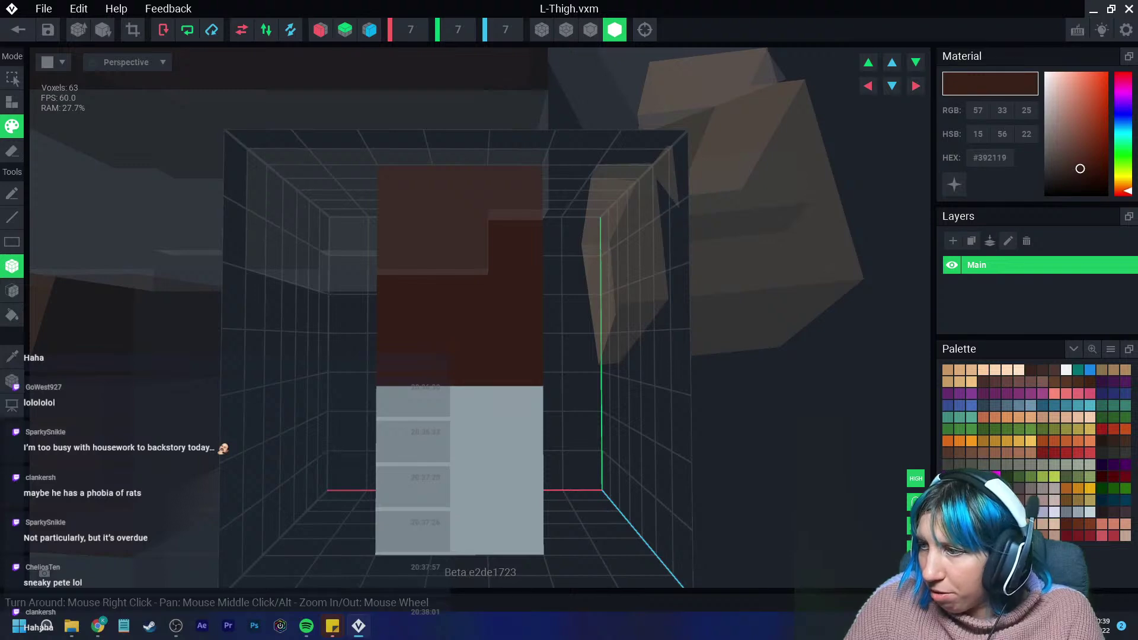
# Box-paint the remaining grey lower part of the left thigh brown #5E463E on all sides.
pyautogui.moveTo(402, 414); pyautogui.dragTo(561, 530)
pyautogui.moveTo(561, 531); pyautogui.dragTo(569, 498, button='right')
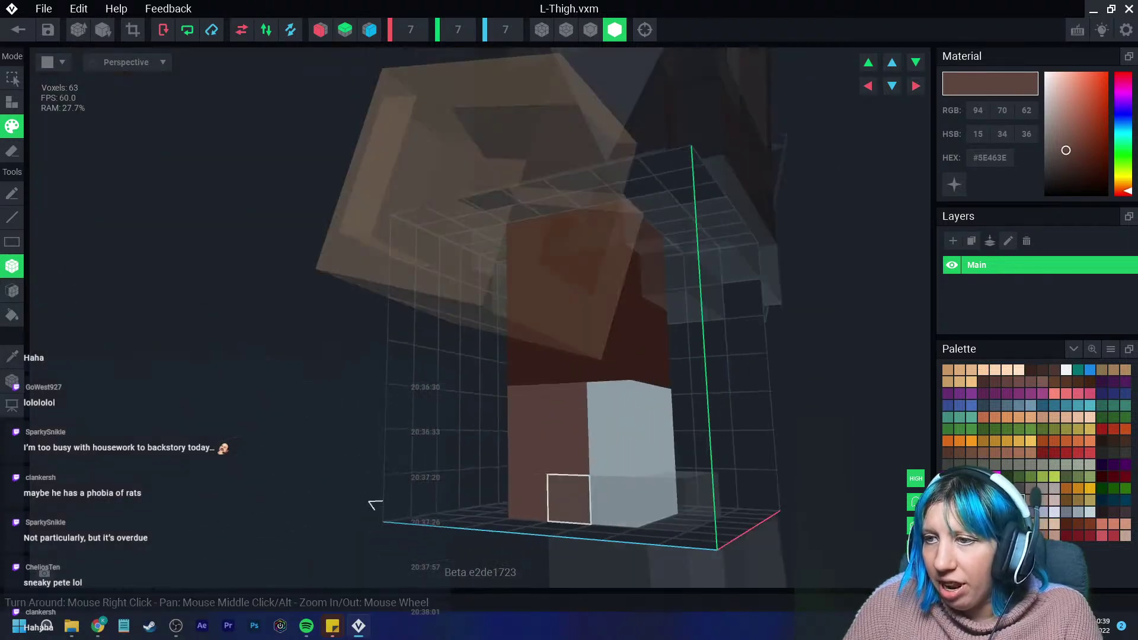
pyautogui.moveTo(610, 405); pyautogui.dragTo(693, 518)
pyautogui.moveTo(374, 505); pyautogui.dragTo(630, 515, button='right')
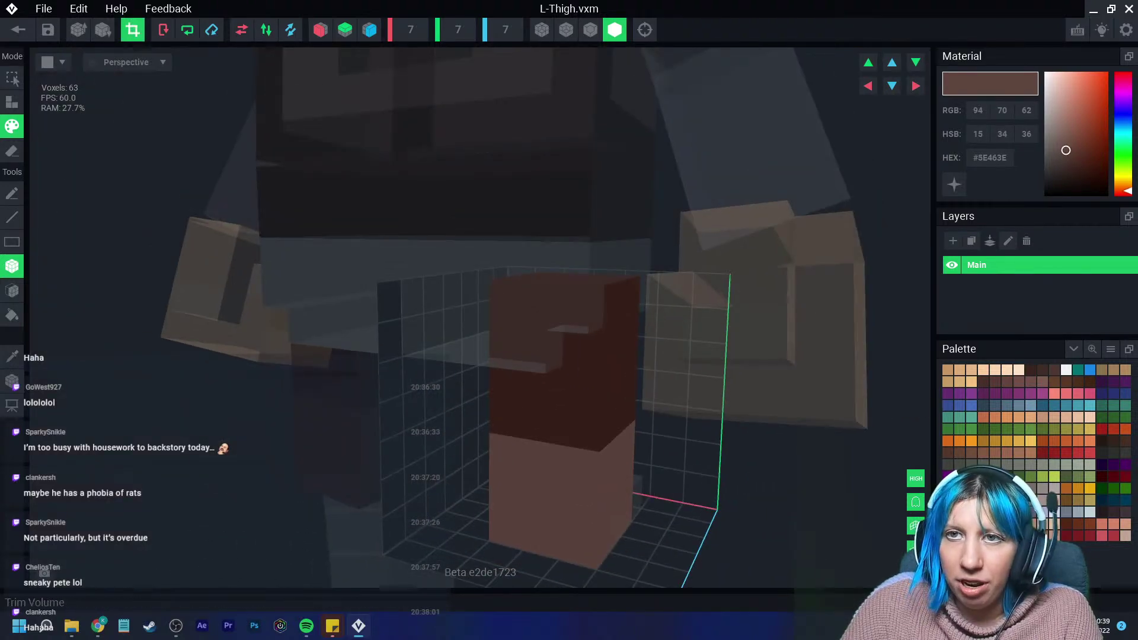
# Save the changes to the L-Thigh model and return to the rig.
pyautogui.click(17, 30)
pyautogui.click(445, 226)
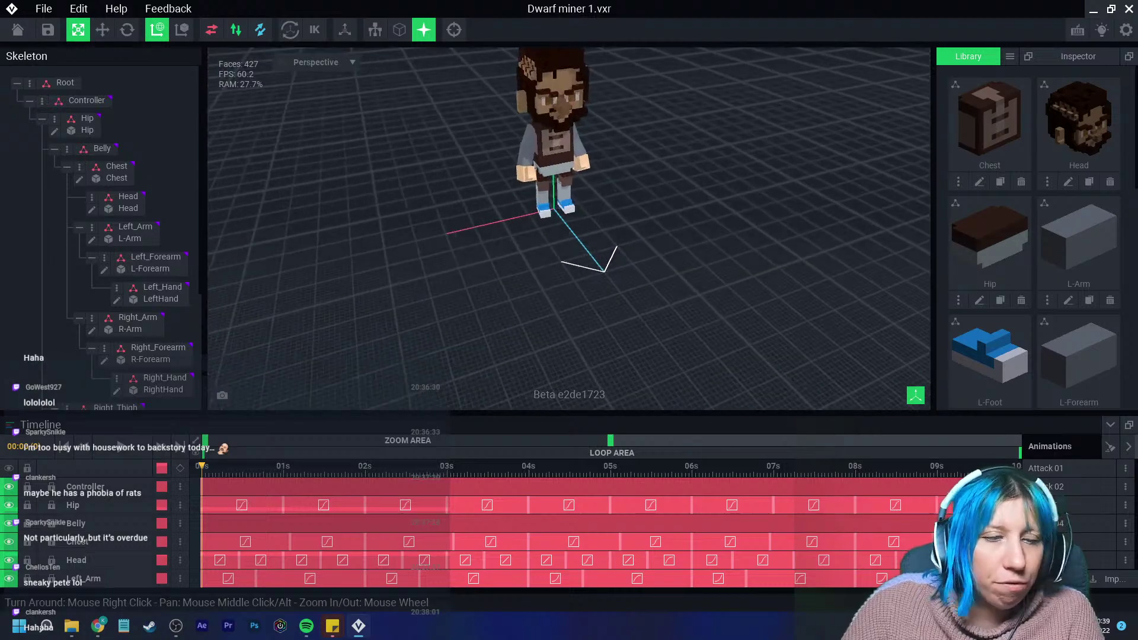
pyautogui.scroll(10, 492, 170)
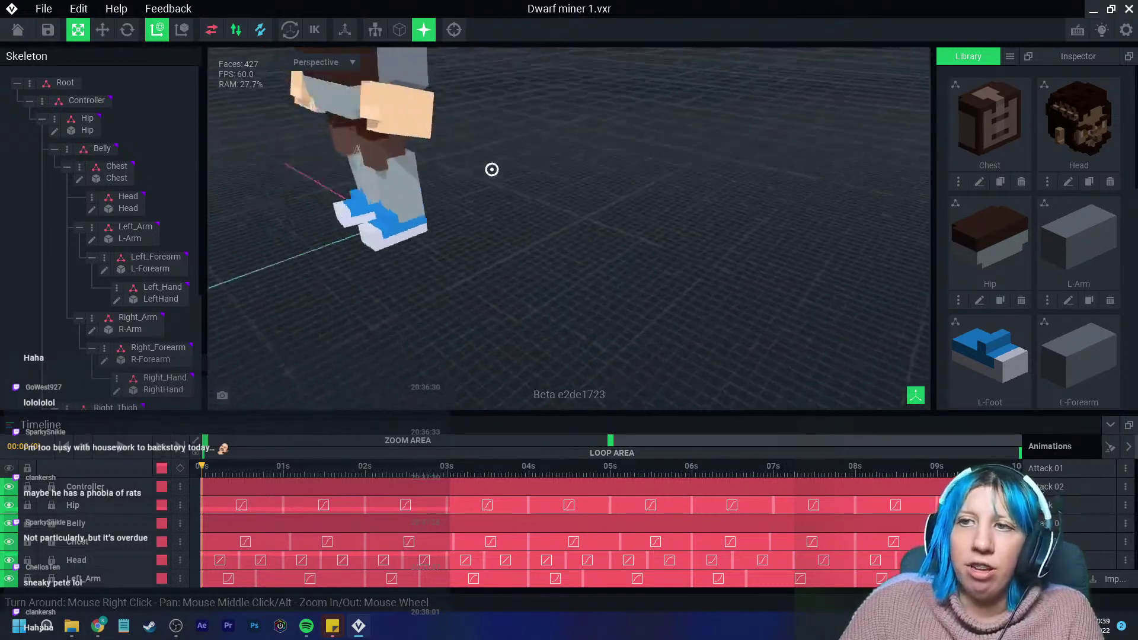
# Open the rig's right leg model for voxel editing and box-paint its upper part brown #5E463E.
pyautogui.moveTo(492, 170)
pyautogui.mouseDown(button='right')
pyautogui.moveTo(520, 160)
pyautogui.moveTo(486, 172)
pyautogui.mouseUp(button='right')
pyautogui.click(474, 178)
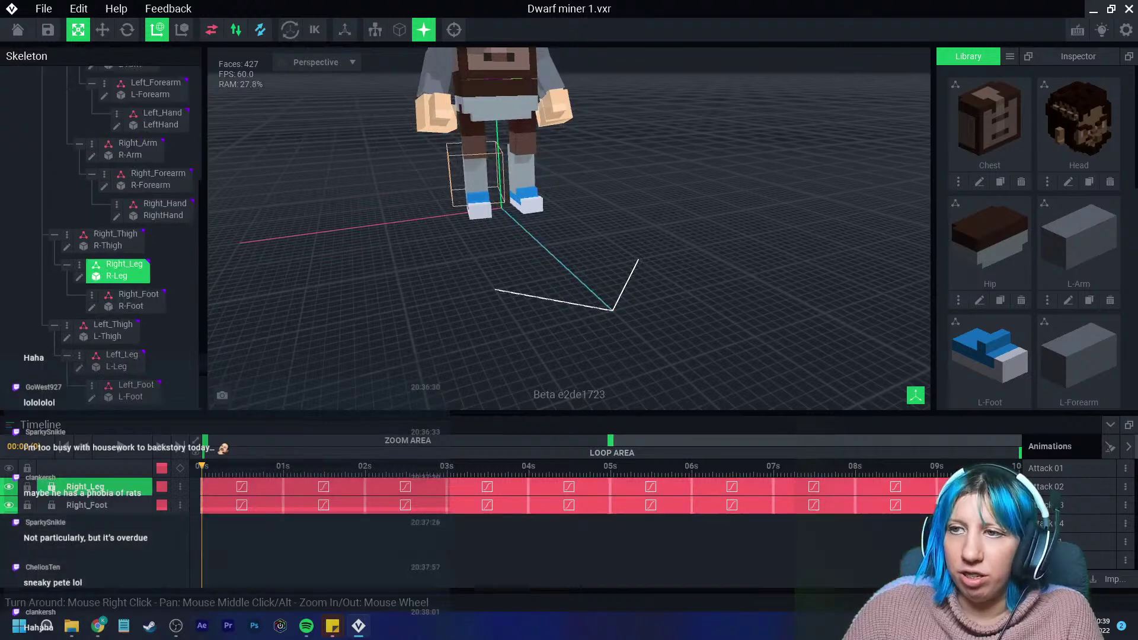
pyautogui.click(79, 277)
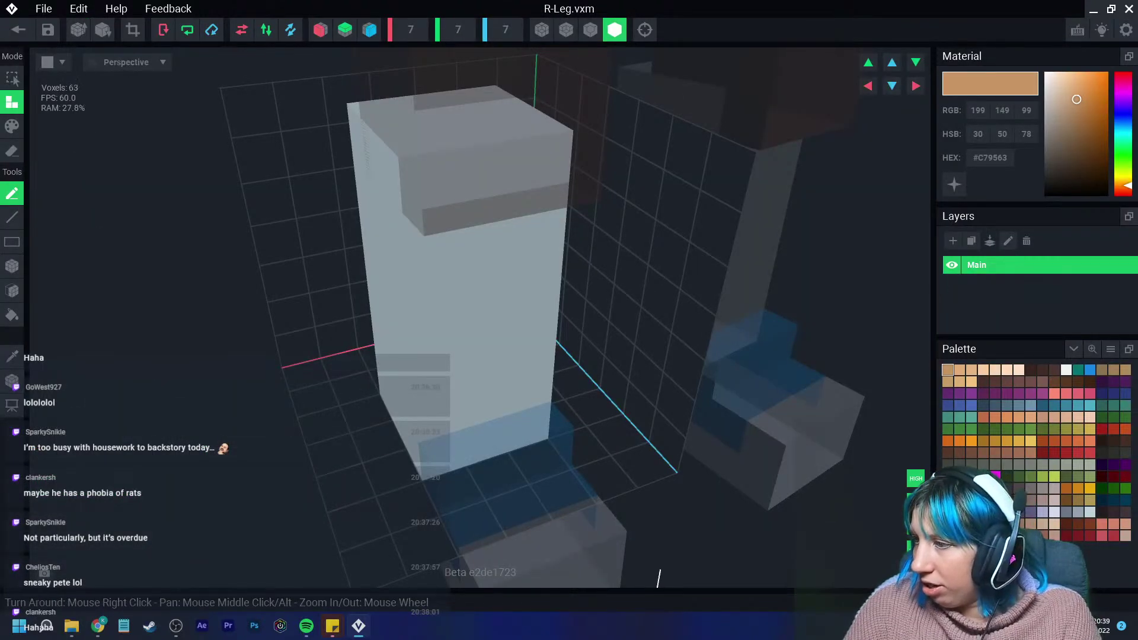
pyautogui.click(1019, 501)
pyautogui.click(12, 127)
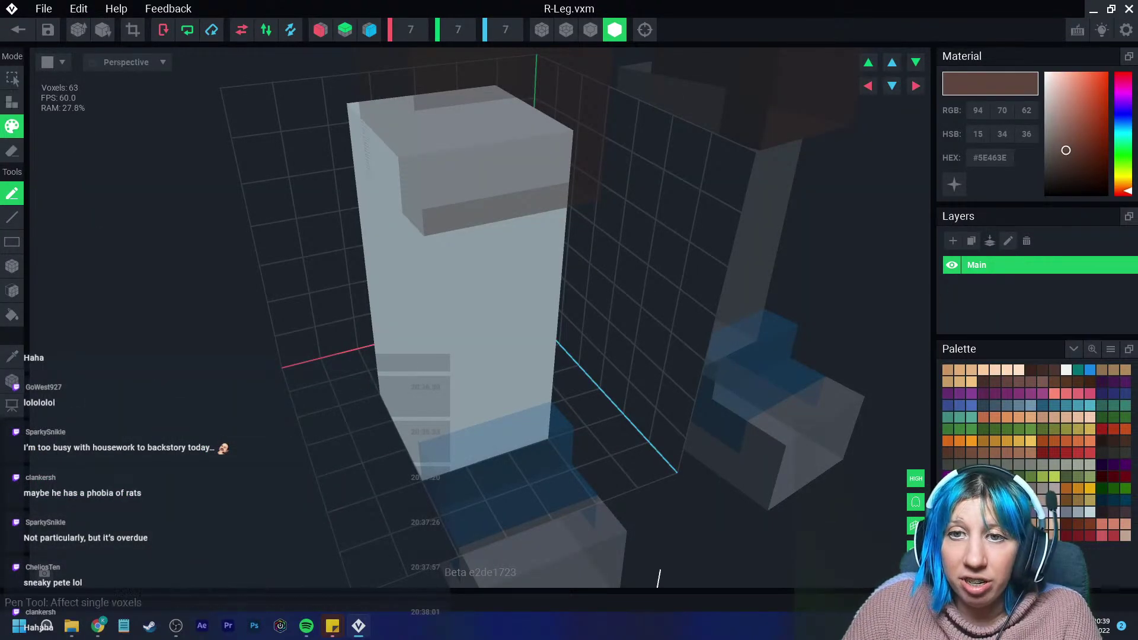
pyautogui.click(12, 266)
pyautogui.moveTo(409, 148); pyautogui.dragTo(355, 116, button='right')
pyautogui.moveTo(352, 94)
pyautogui.mouseDown()
pyautogui.moveTo(422, 155)
pyautogui.moveTo(495, 350)
pyautogui.moveTo(480, 279)
pyautogui.mouseUp()
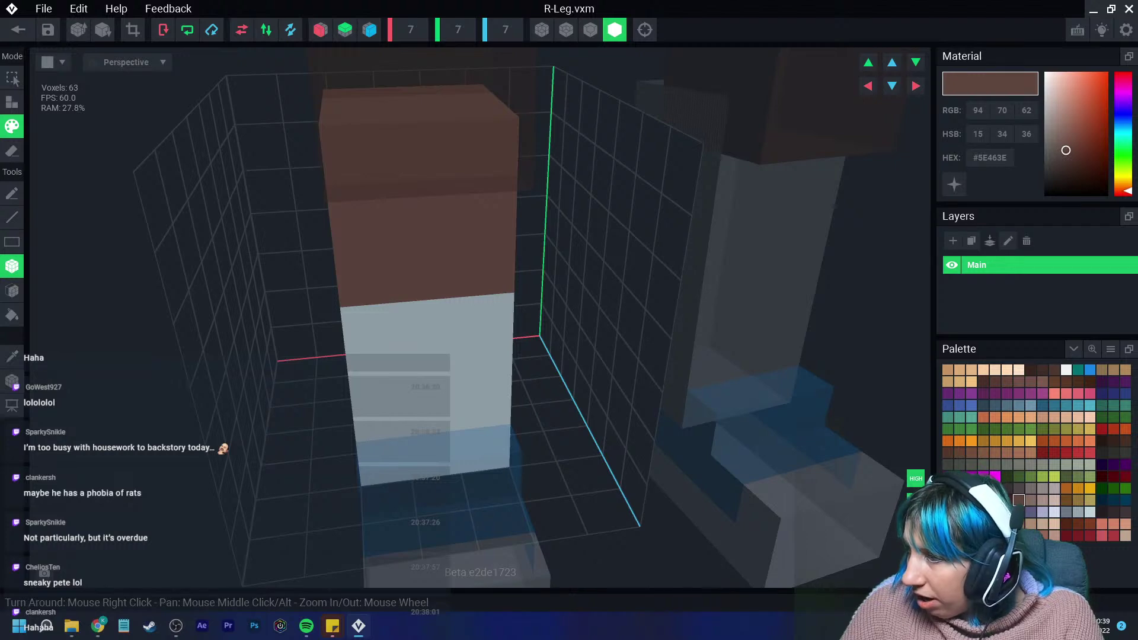
# Pick reddish brown #69311A from the palette and switch to attaching voxels on the right leg.
pyautogui.click(1113, 512)
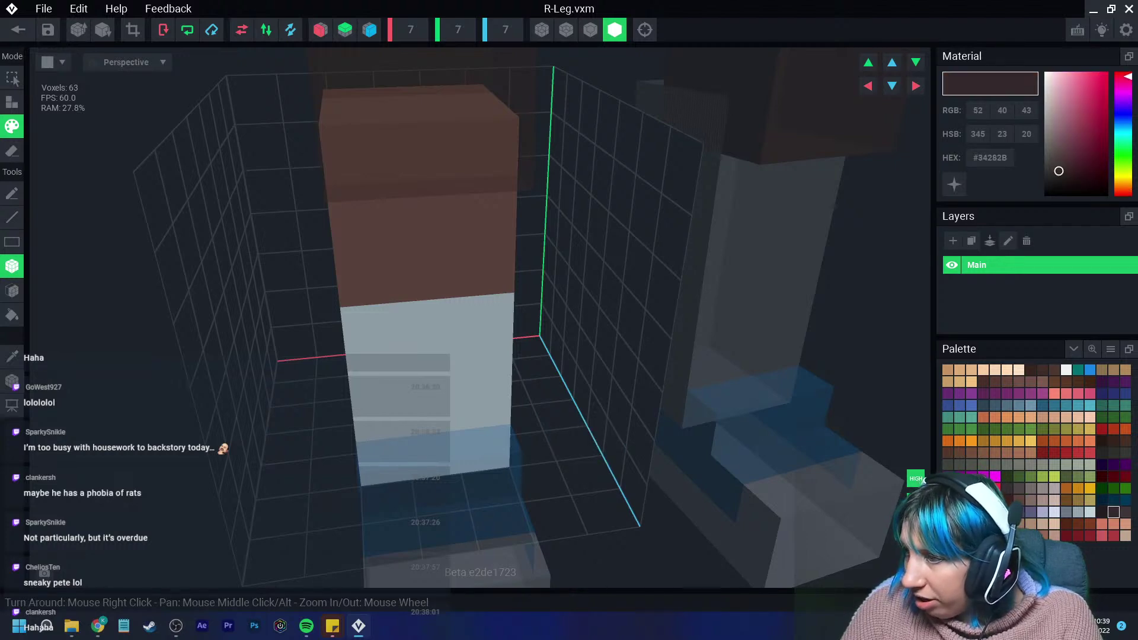
pyautogui.click(1077, 524)
pyautogui.moveTo(196, 344); pyautogui.dragTo(243, 368, button='right')
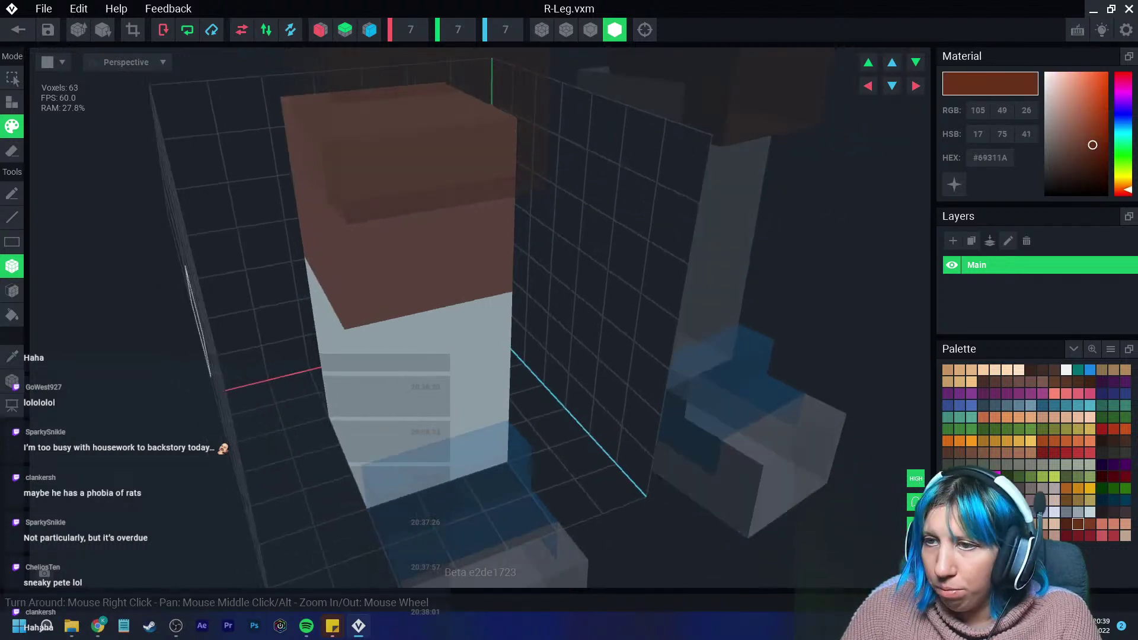
pyautogui.click(12, 102)
pyautogui.moveTo(179, 244); pyautogui.dragTo(255, 189, button='right')
# Try to add a tall reddish-brown block around the grey lower half of the right leg.
pyautogui.moveTo(356, 259); pyautogui.dragTo(535, 332)
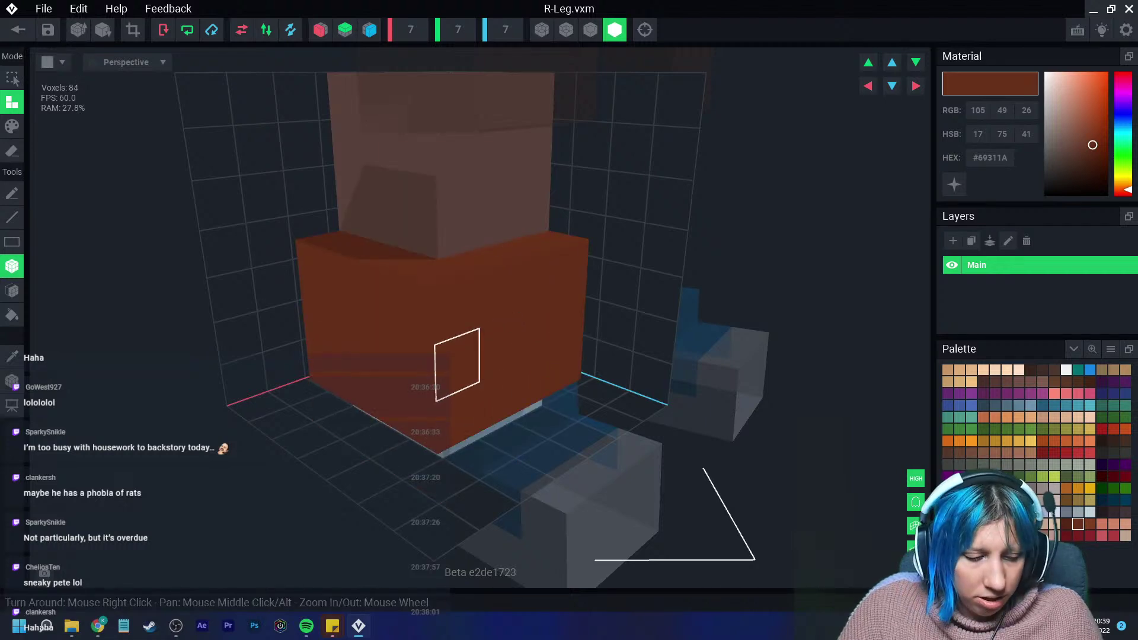
pyautogui.hotkey('ctrl', 'z')
pyautogui.moveTo(457, 365); pyautogui.dragTo(456, 329, button='right')
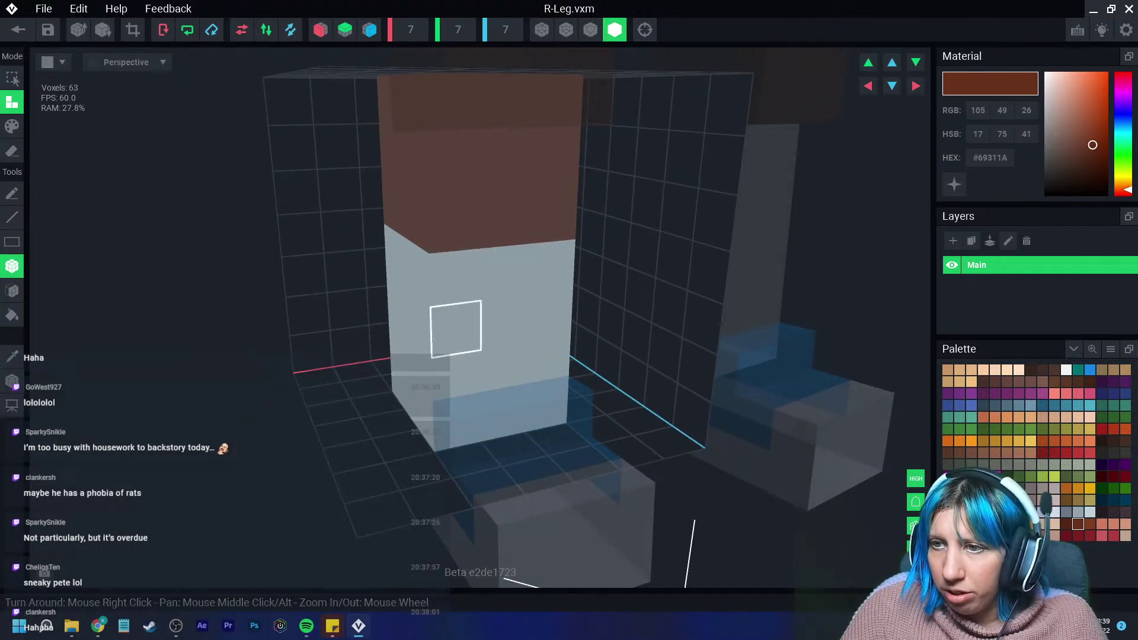
# Attach a one-voxel-high reddish-brown #69311A band around the four sides of the right leg's lower half.
pyautogui.moveTo(456, 329); pyautogui.dragTo(549, 318)
pyautogui.moveTo(549, 318); pyautogui.dragTo(564, 304, button='right')
pyautogui.moveTo(446, 364); pyautogui.dragTo(327, 360)
pyautogui.moveTo(326, 359); pyautogui.dragTo(368, 375, button='right')
pyautogui.moveTo(255, 398); pyautogui.dragTo(127, 404)
pyautogui.moveTo(261, 405); pyautogui.dragTo(538, 467, button='right')
pyautogui.scroll(-3, 539, 415)
pyautogui.click(508, 468)
pyautogui.hotkey('ctrl', 'z')
pyautogui.moveTo(596, 405); pyautogui.dragTo(397, 397, button='right')
# Box-paint the right leg below the boot band reddish brown #69311A and the grey strip above it brown #573B34.
pyautogui.press('e')
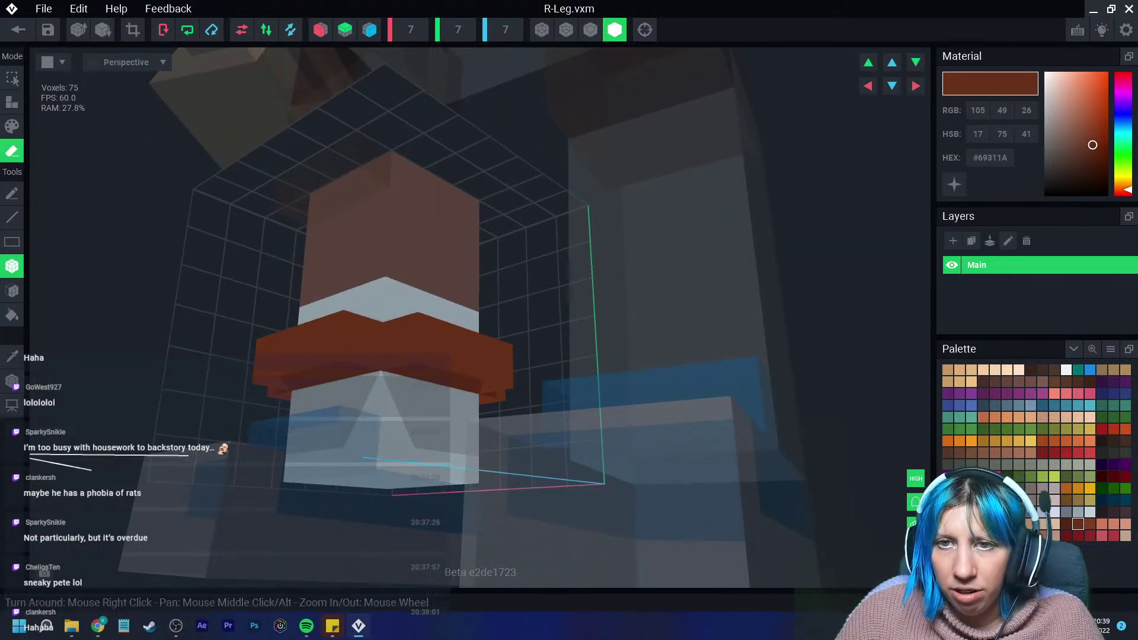
pyautogui.click(12, 126)
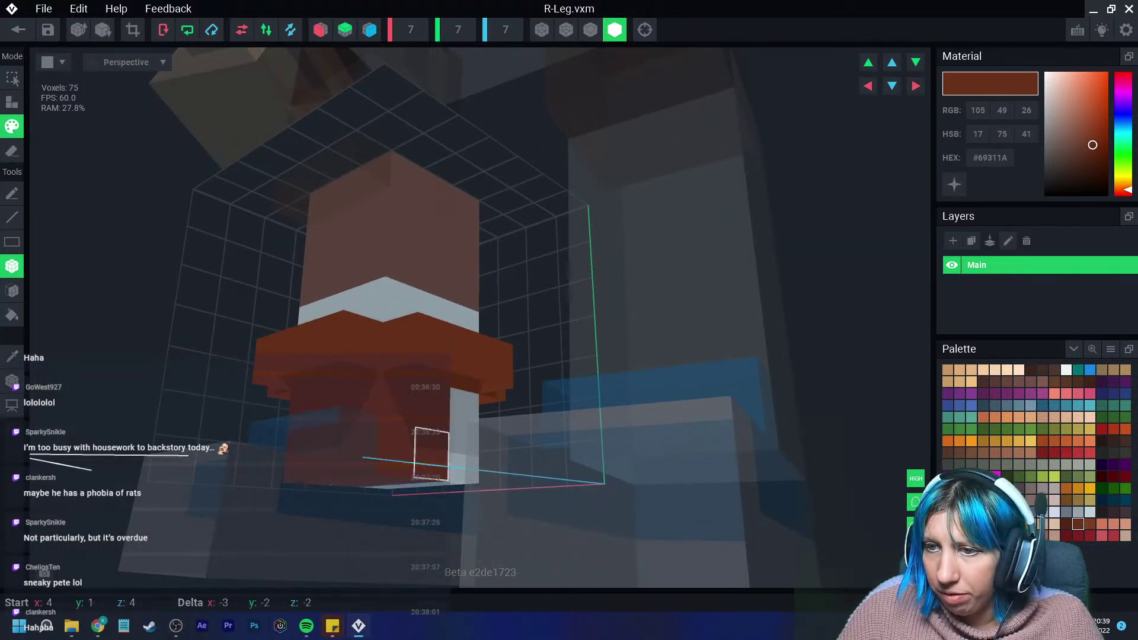
pyautogui.moveTo(457, 462)
pyautogui.mouseDown(button='right')
pyautogui.moveTo(439, 467)
pyautogui.moveTo(464, 467)
pyautogui.mouseUp(button='right')
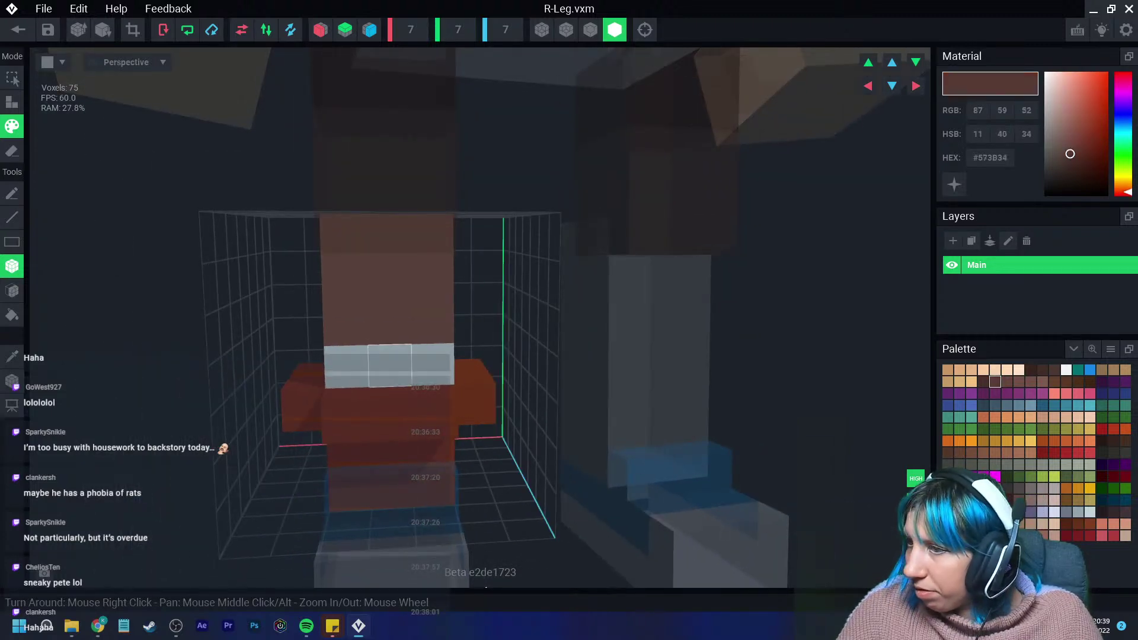
pyautogui.moveTo(432, 356); pyautogui.dragTo(703, 415, button='right')
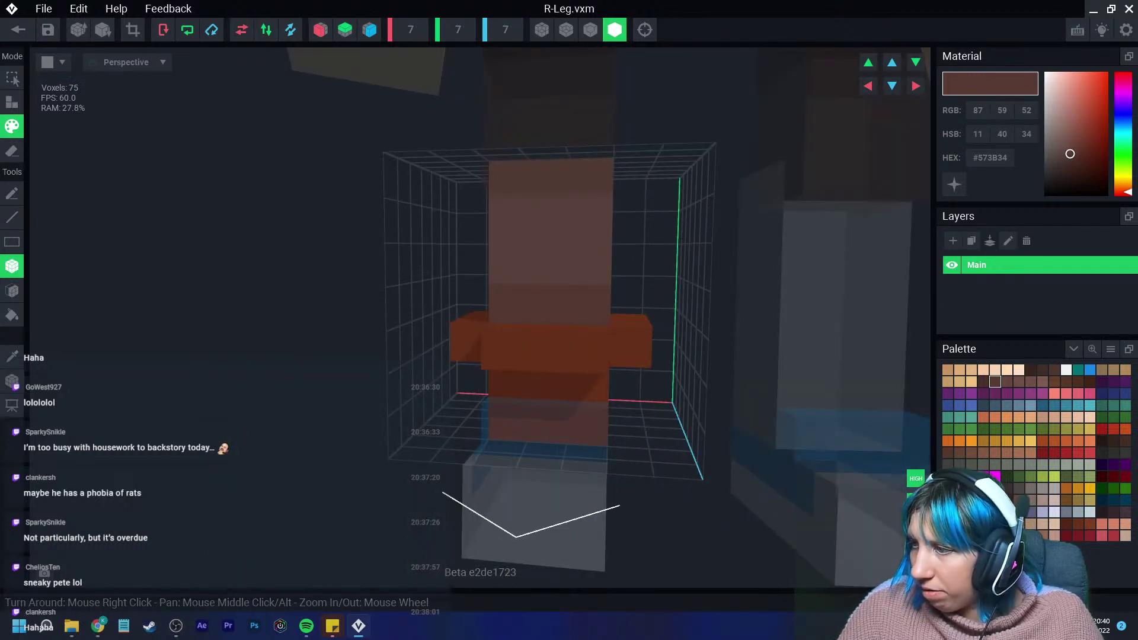
pyautogui.click(541, 348)
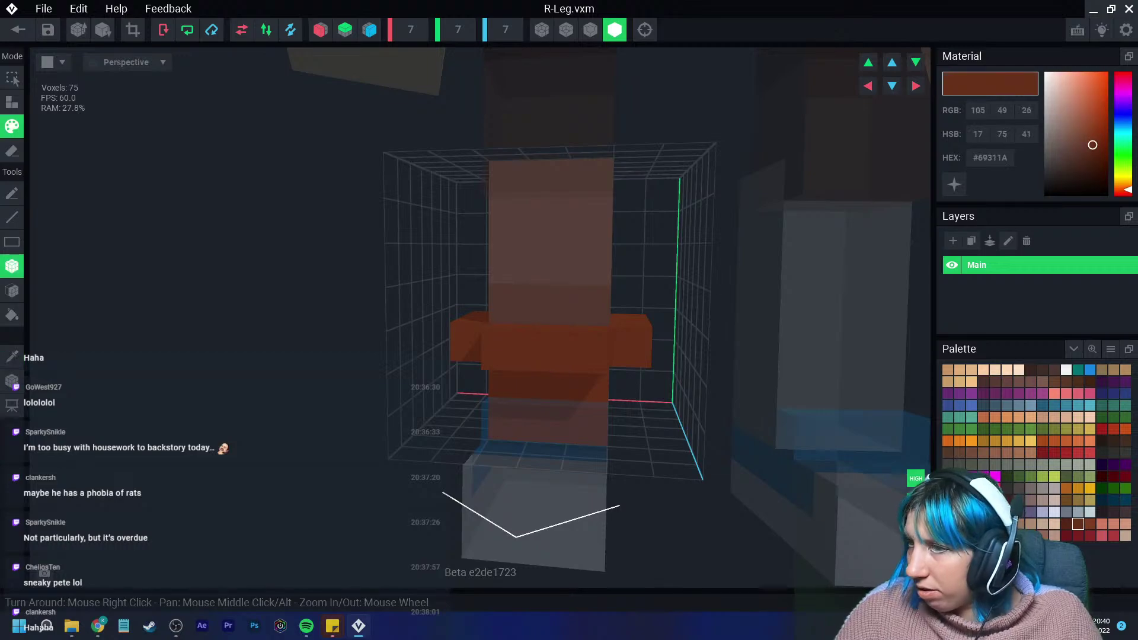
# Save the changes to the R-Leg model and return to the rig.
pyautogui.click(19, 30)
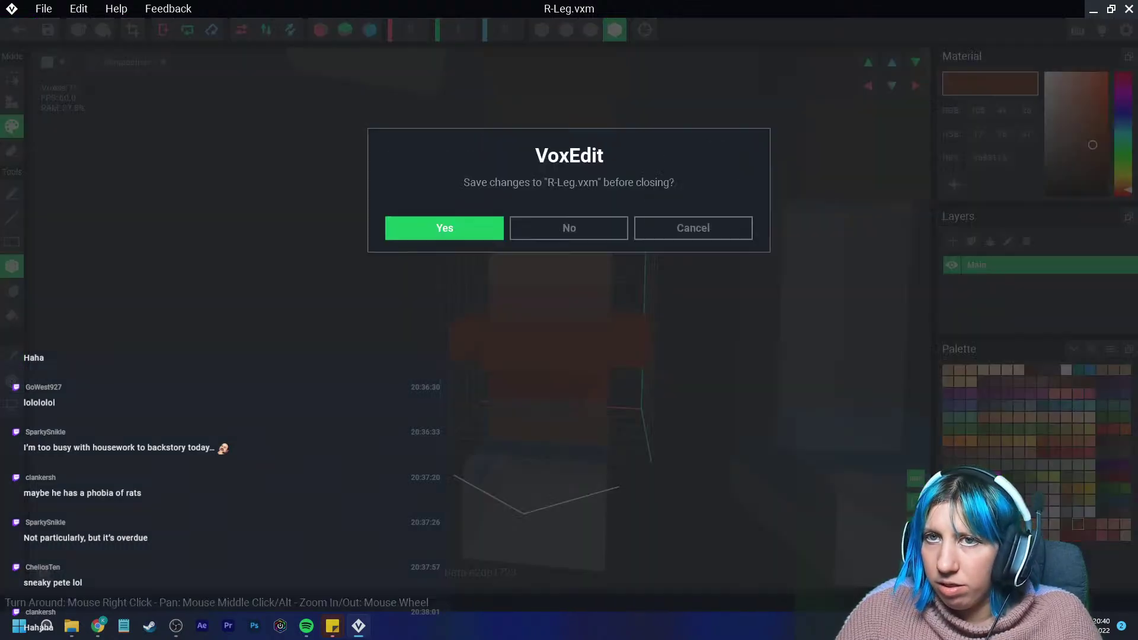
pyautogui.click(445, 226)
pyautogui.scroll(5, 567, 236)
pyautogui.moveTo(567, 260); pyautogui.dragTo(568, 236, button='right')
pyautogui.scroll(5, 469, 232)
# Open the right foot model and box-paint the whole foot reddish brown #69311A.
pyautogui.click(534, 228)
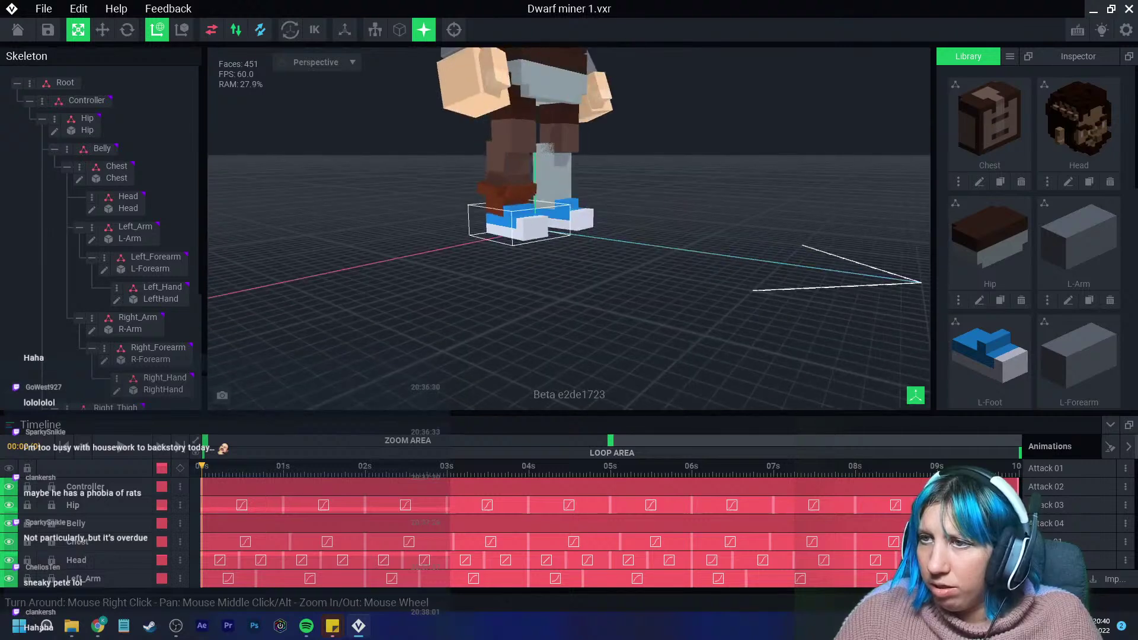
pyautogui.click(92, 307)
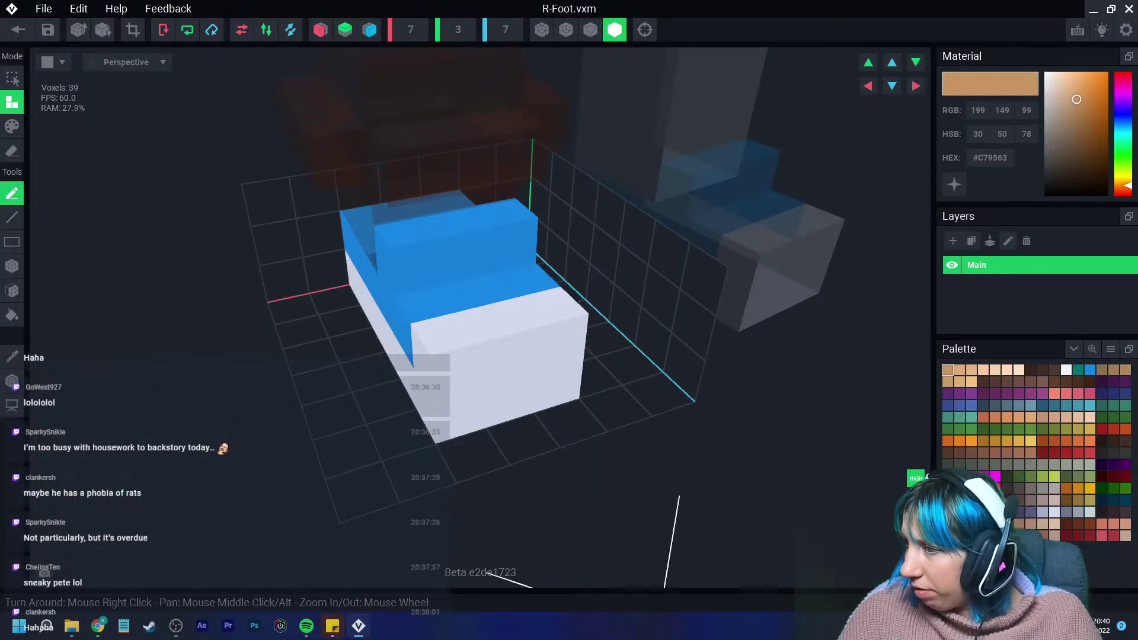
pyautogui.click(1077, 524)
pyautogui.moveTo(652, 415); pyautogui.dragTo(704, 330, button='right')
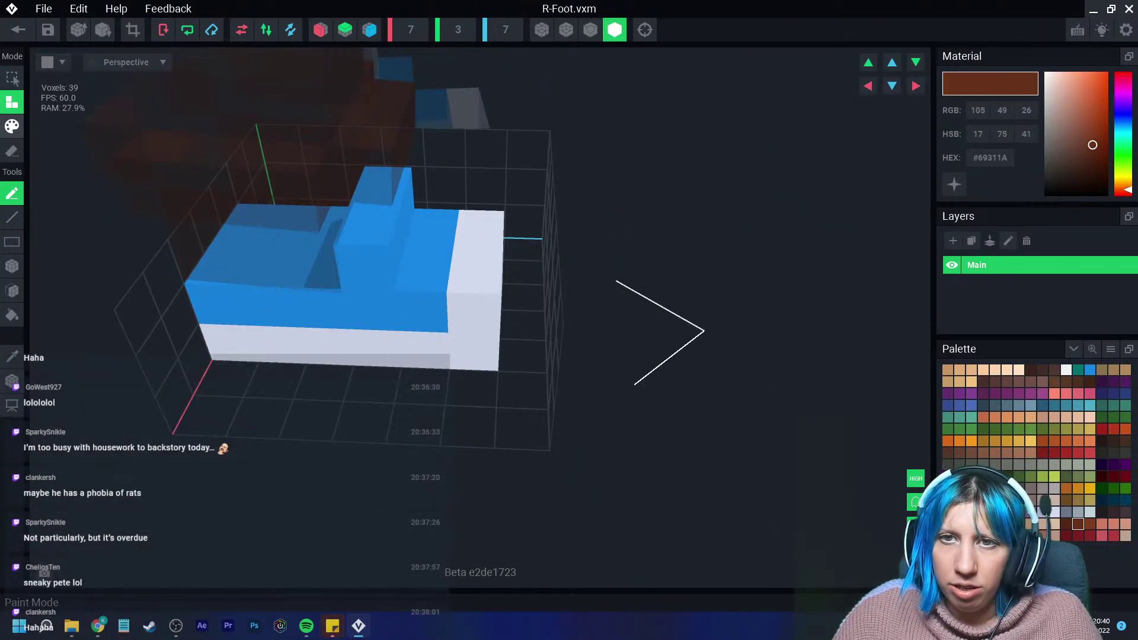
pyautogui.click(12, 126)
pyautogui.moveTo(237, 241)
pyautogui.mouseDown()
pyautogui.moveTo(486, 231)
pyautogui.moveTo(474, 332)
pyautogui.mouseUp()
# Build up the heel and ankle of the right foot by attaching reddish-brown #69311A voxels to their faces.
pyautogui.moveTo(380, 205)
pyautogui.mouseDown(button='right')
pyautogui.moveTo(409, 219)
pyautogui.moveTo(315, 258)
pyautogui.moveTo(286, 319)
pyautogui.moveTo(338, 330)
pyautogui.moveTo(211, 310)
pyautogui.moveTo(223, 320)
pyautogui.mouseUp(button='right')
pyautogui.press('f')
pyautogui.press('a')
pyautogui.click(270, 274)
pyautogui.click(211, 279)
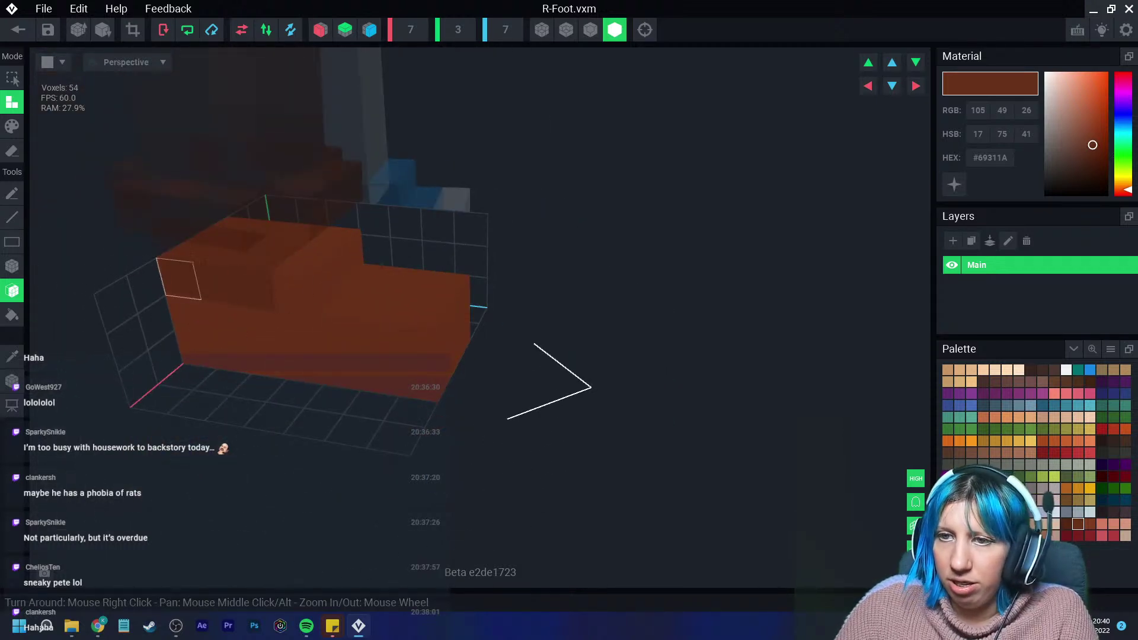
# Box-paint the bottom row along both sides of the right foot darker brown #542615.
pyautogui.moveTo(287, 269); pyautogui.dragTo(287, 272, button='right')
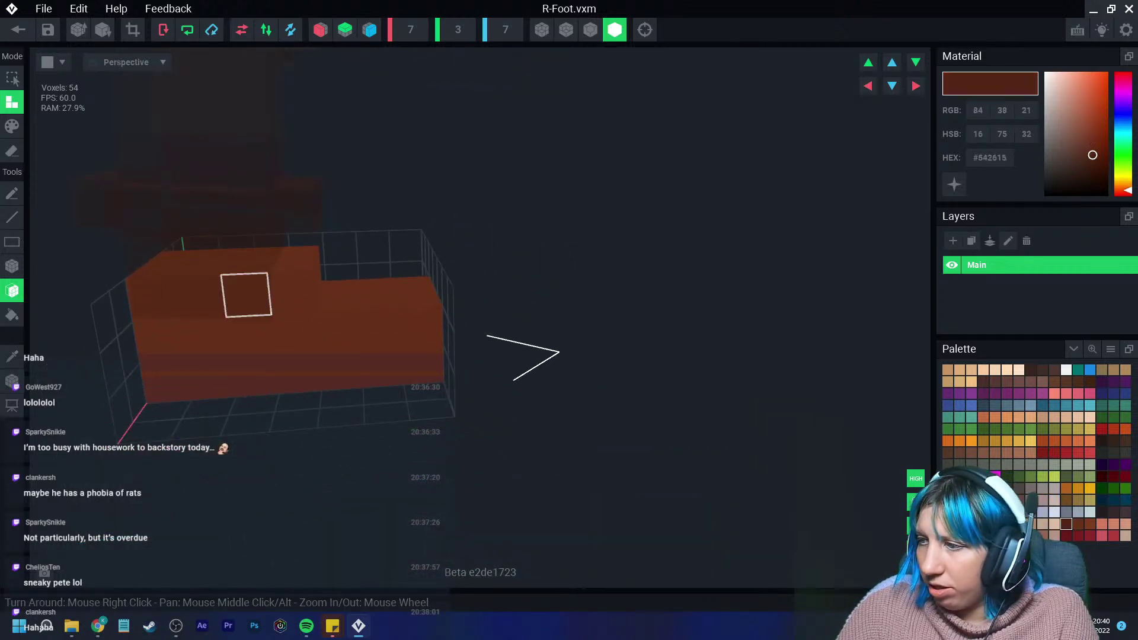
pyautogui.click(12, 126)
pyautogui.click(212, 379)
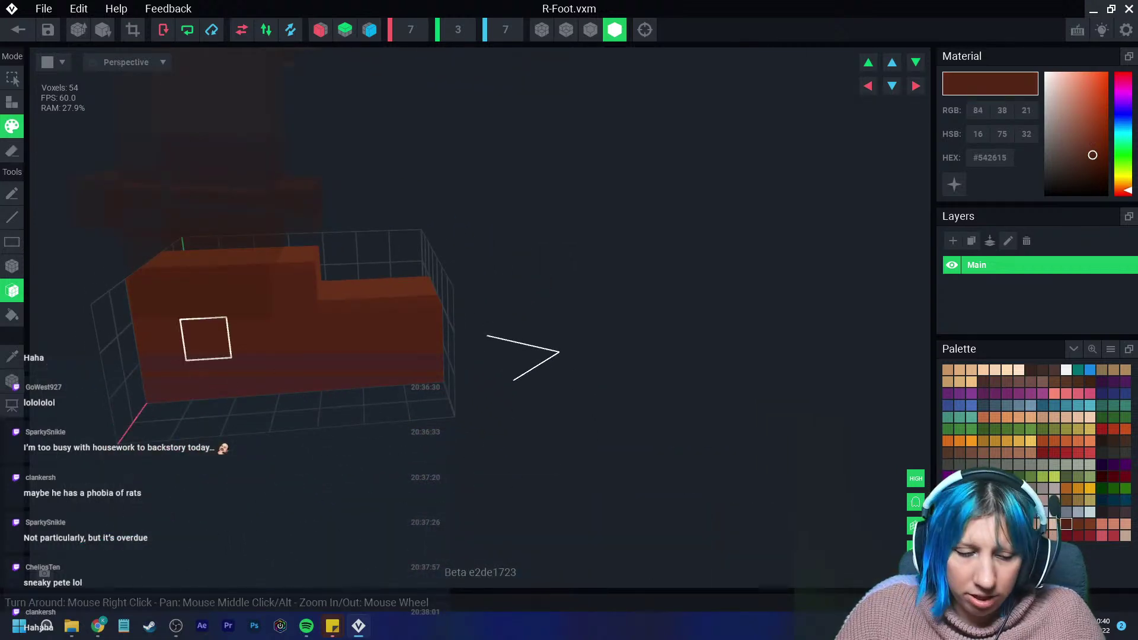
pyautogui.hotkey('ctrl', 'z')
pyautogui.click(12, 266)
pyautogui.click(211, 379)
pyautogui.moveTo(368, 387); pyautogui.dragTo(369, 386, button='right')
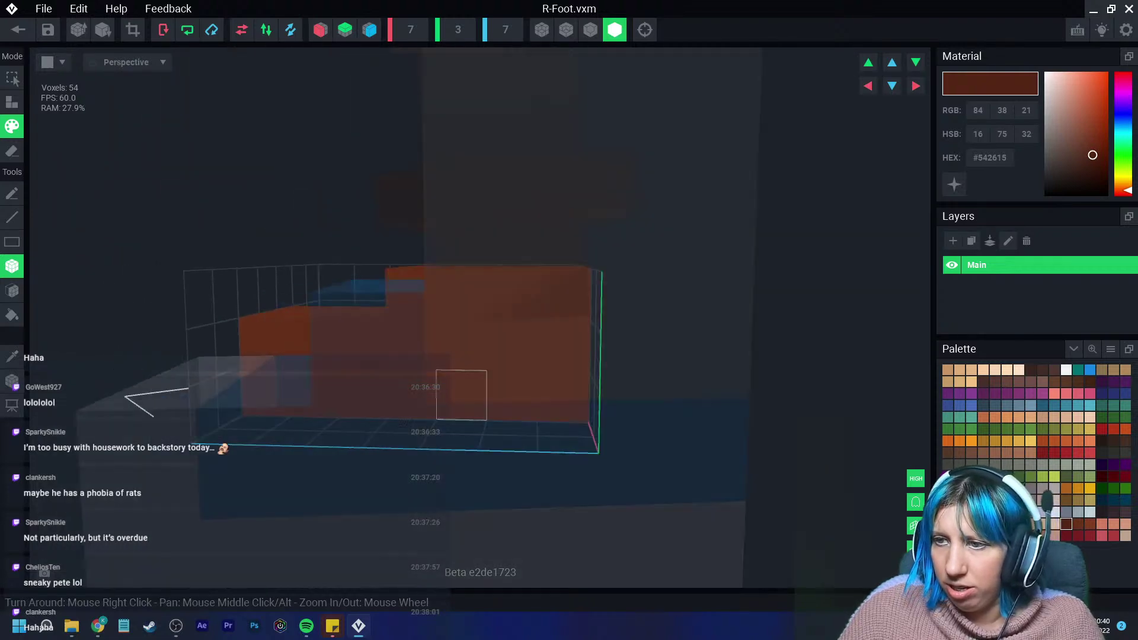
pyautogui.moveTo(510, 397); pyautogui.dragTo(459, 399)
# Save the changes to the R-Foot model and return to the rig.
pyautogui.moveTo(459, 398)
pyautogui.mouseDown(button='right')
pyautogui.moveTo(525, 468)
pyautogui.moveTo(482, 495)
pyautogui.moveTo(424, 452)
pyautogui.moveTo(497, 479)
pyautogui.mouseUp(button='right')
pyautogui.click(18, 29)
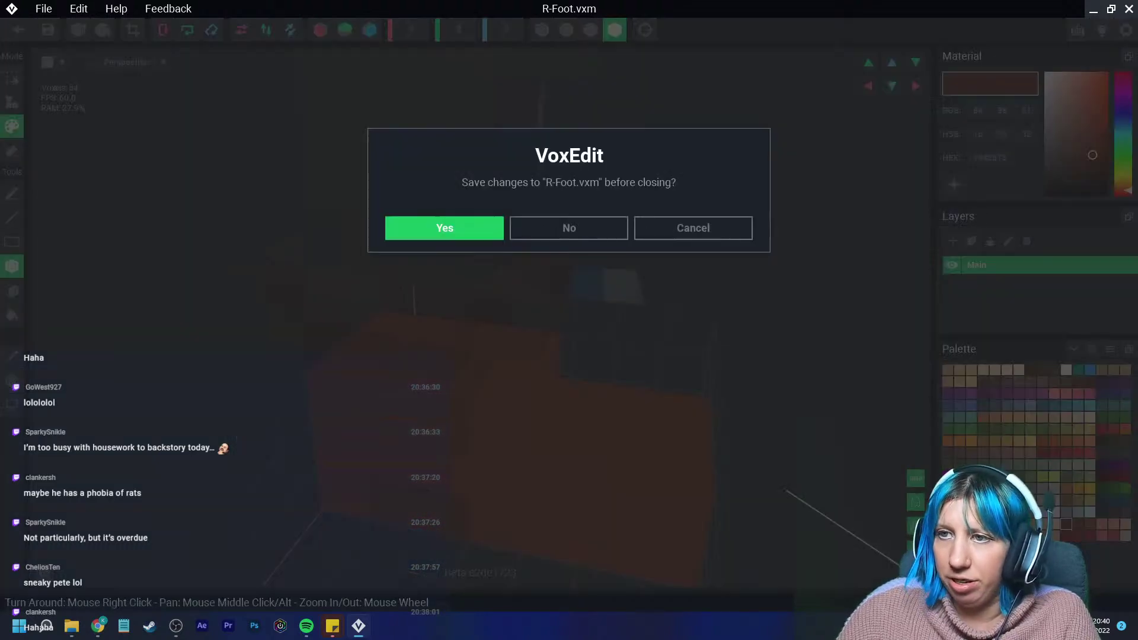
pyautogui.click(692, 228)
pyautogui.click(17, 30)
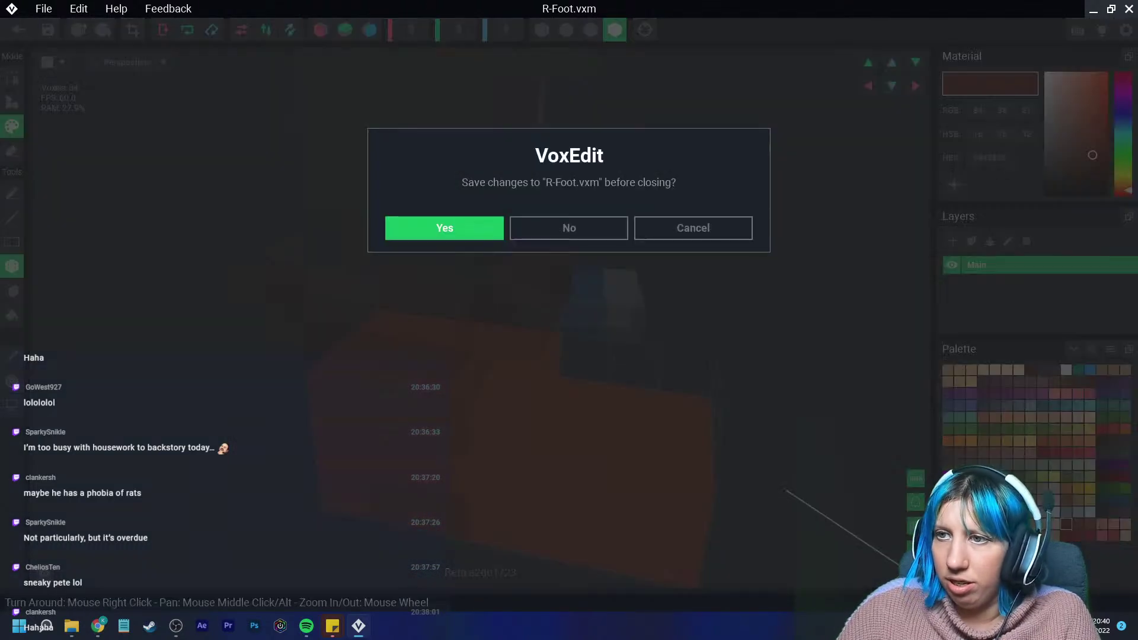
pyautogui.click(445, 227)
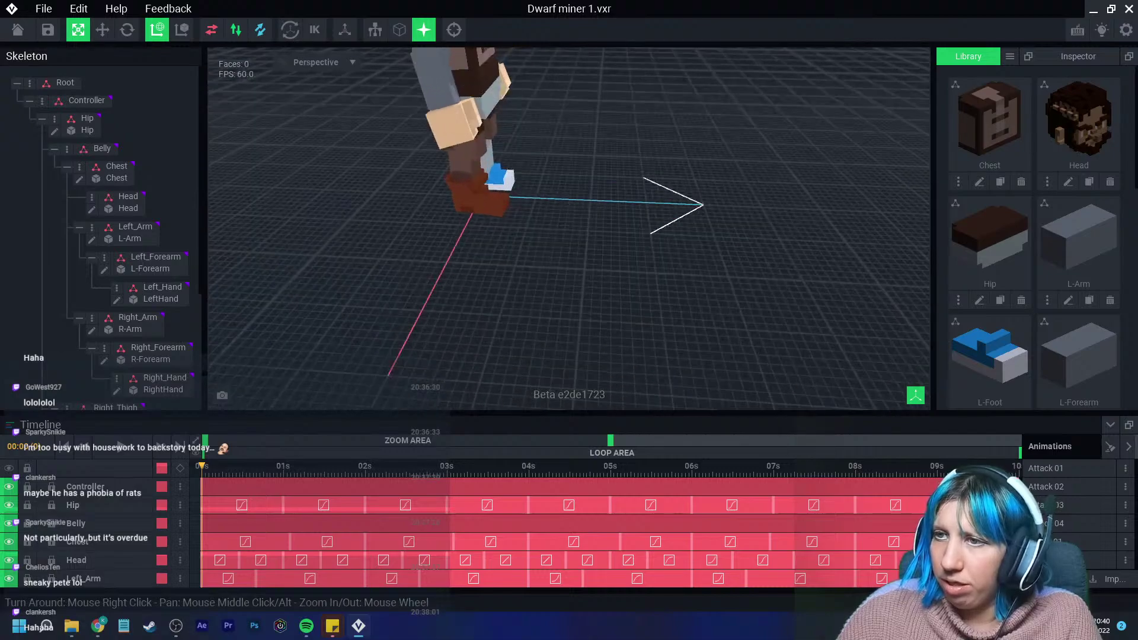
# Open the head model, slightly adjust the brown colour of the irises and save the changes.
pyautogui.moveTo(427, 237); pyautogui.dragTo(480, 264, button='right')
pyautogui.moveTo(524, 300)
pyautogui.mouseDown(button='right')
pyautogui.moveTo(554, 308)
pyautogui.moveTo(519, 289)
pyautogui.mouseUp(button='right')
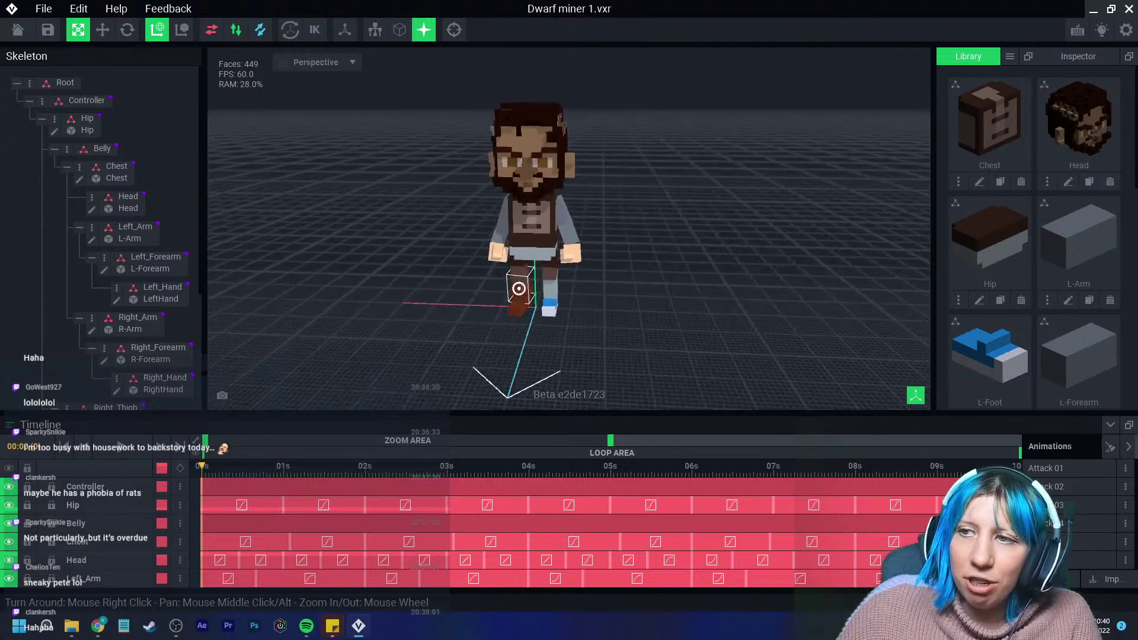
pyautogui.click(561, 125)
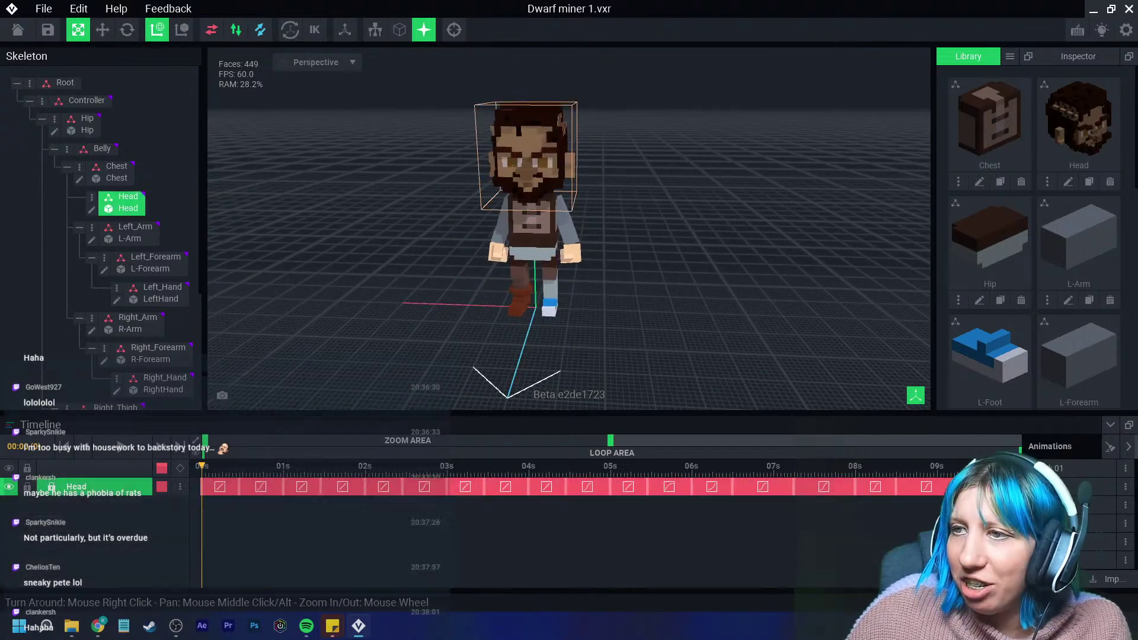
pyautogui.click(92, 208)
pyautogui.moveTo(348, 209); pyautogui.dragTo(347, 409, button='right')
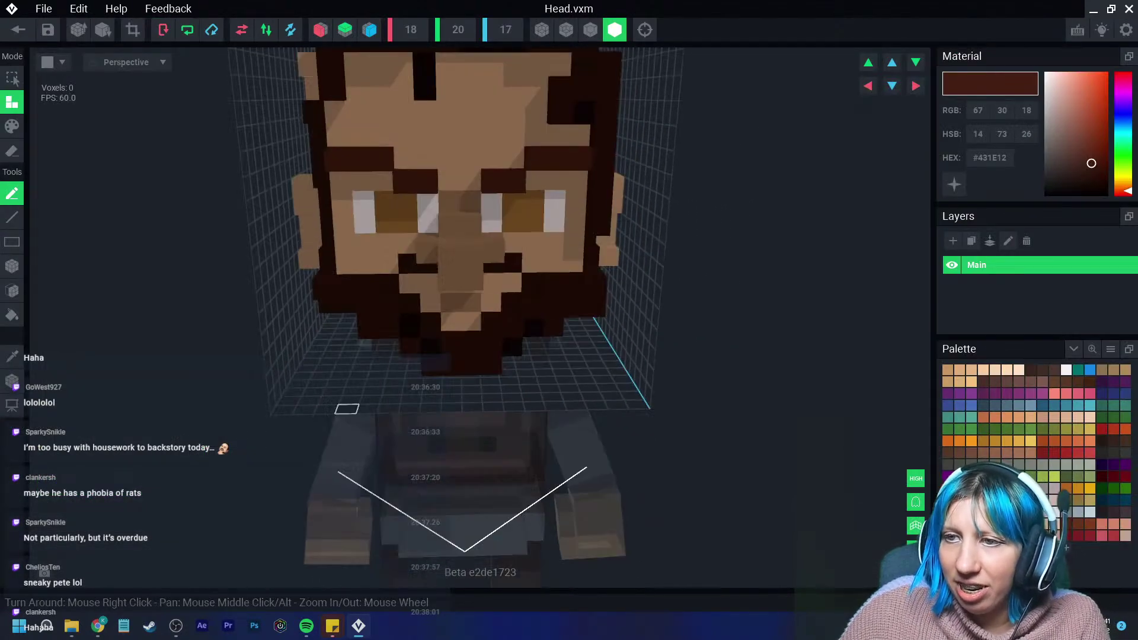
pyautogui.keyDown('alt'); pyautogui.click(389, 283); pyautogui.keyUp('alt')
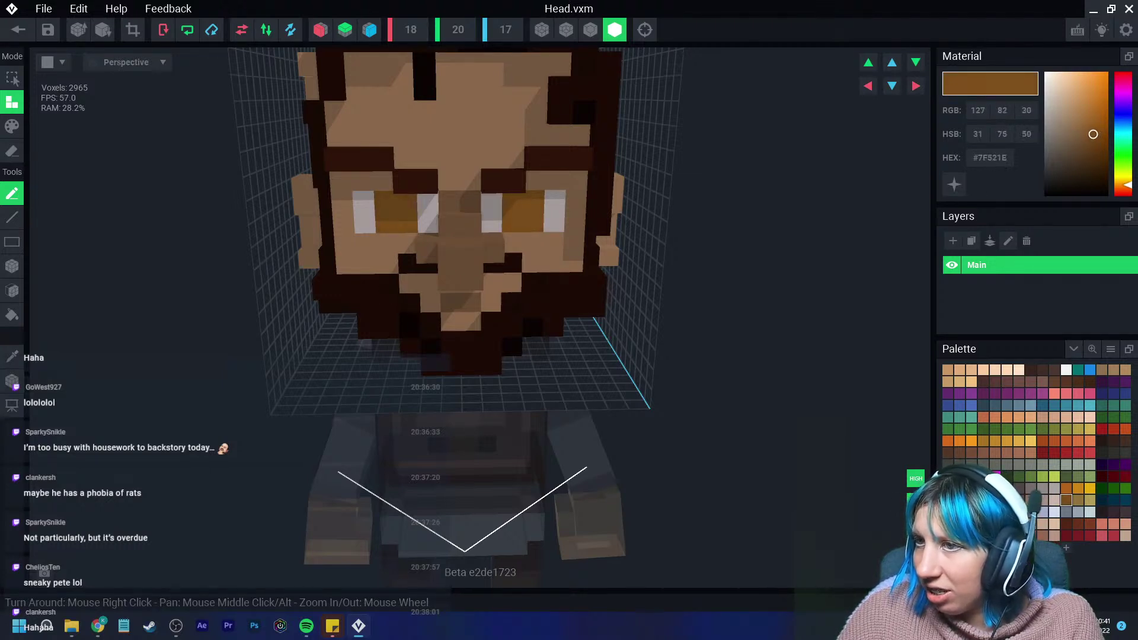
pyautogui.click(19, 30)
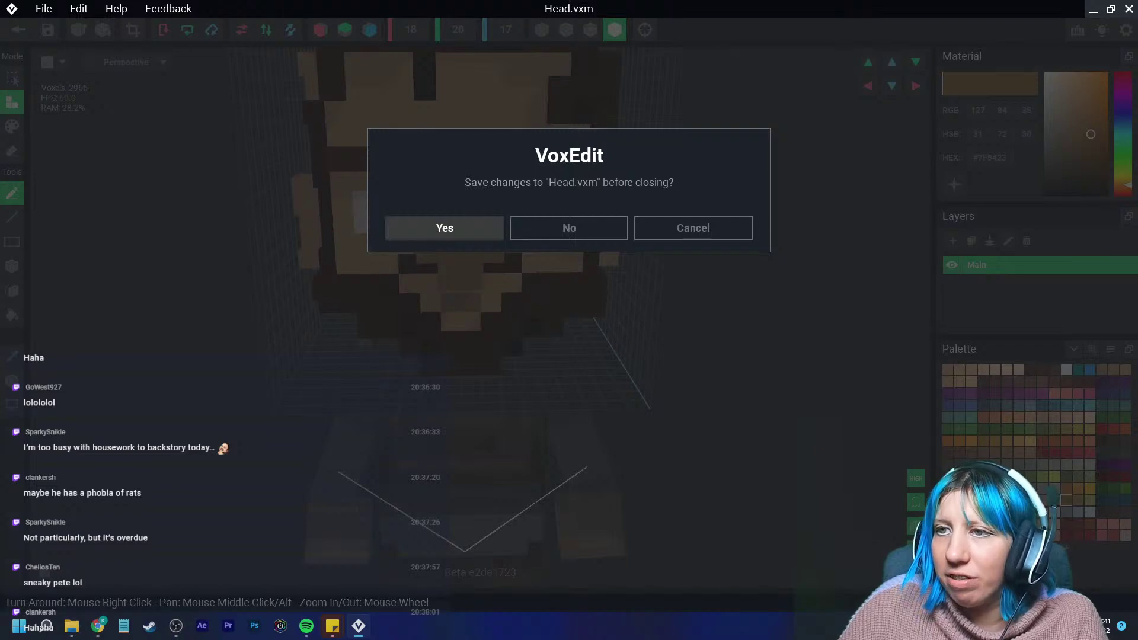
pyautogui.press('Return')
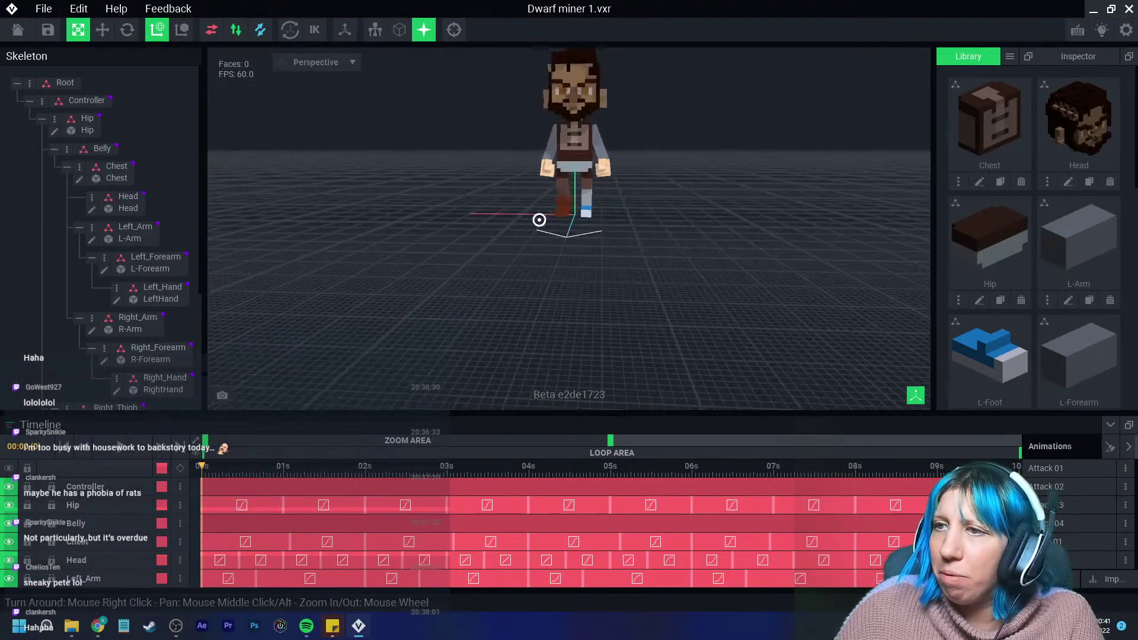
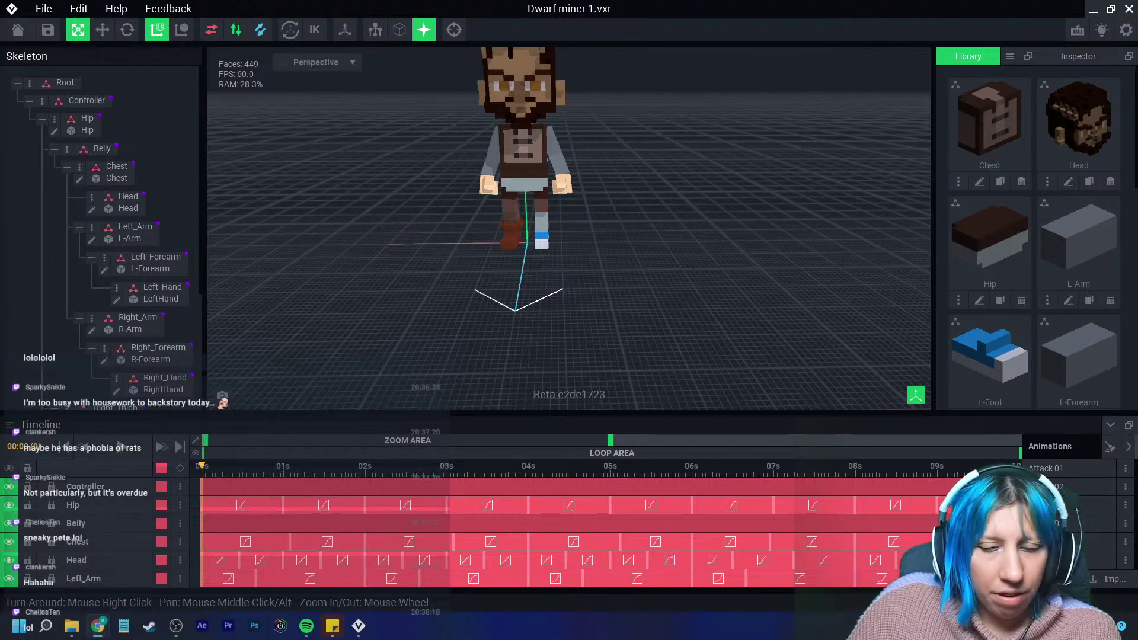
# Open the left leg model and box-paint its upper five voxel rows brown #5E463E.
pyautogui.scroll(4, 522, 237)
pyautogui.moveTo(474, 237); pyautogui.dragTo(542, 243, button='right')
pyautogui.click(536, 246)
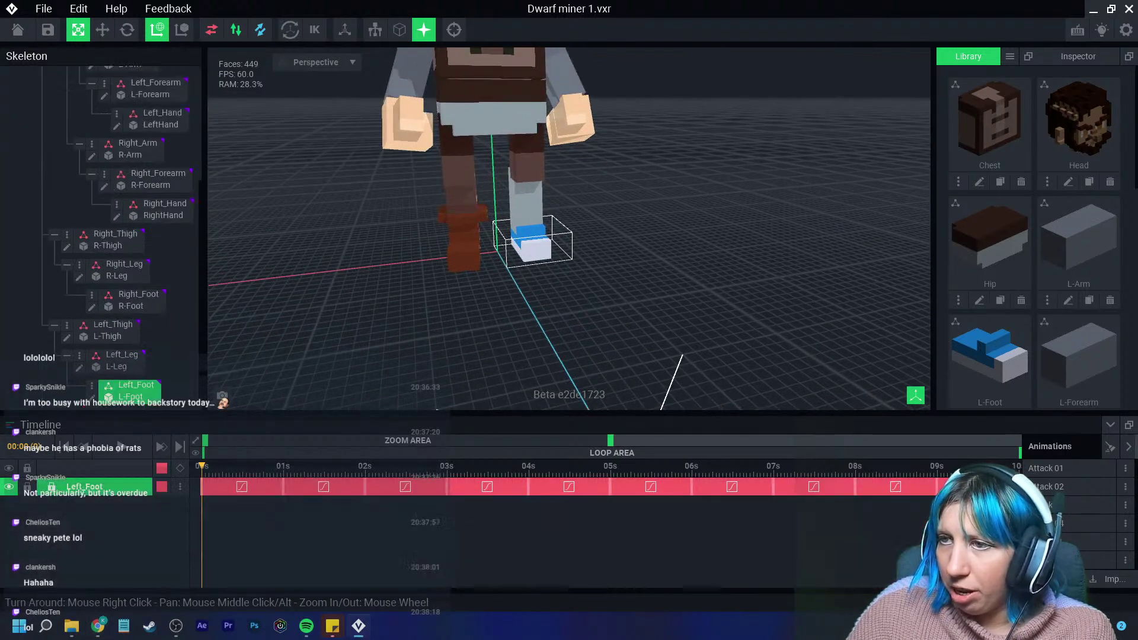
pyautogui.click(527, 204)
pyautogui.click(79, 368)
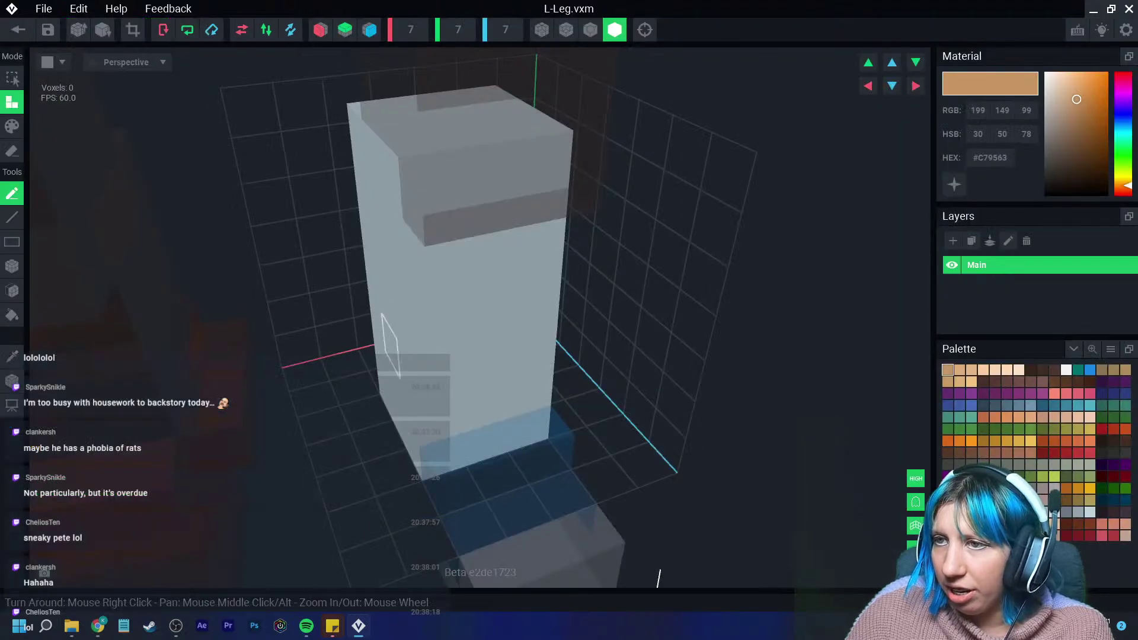
pyautogui.moveTo(391, 346); pyautogui.dragTo(416, 336, button='right')
pyautogui.click(1066, 150)
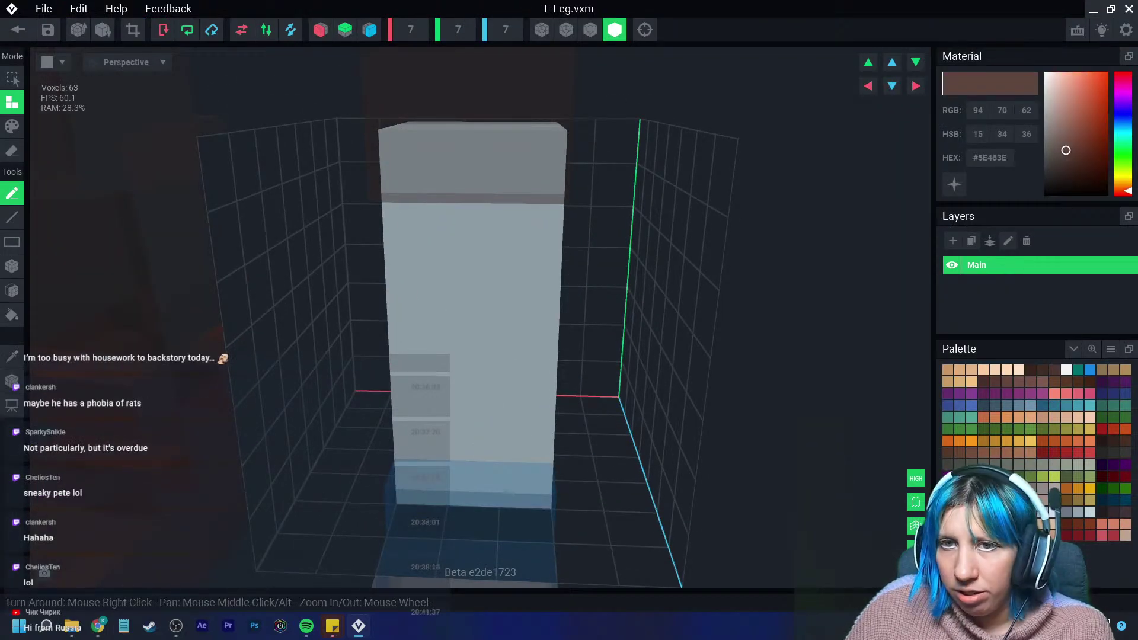
pyautogui.click(12, 126)
pyautogui.click(12, 266)
pyautogui.moveTo(409, 207); pyautogui.dragTo(412, 224, button='right')
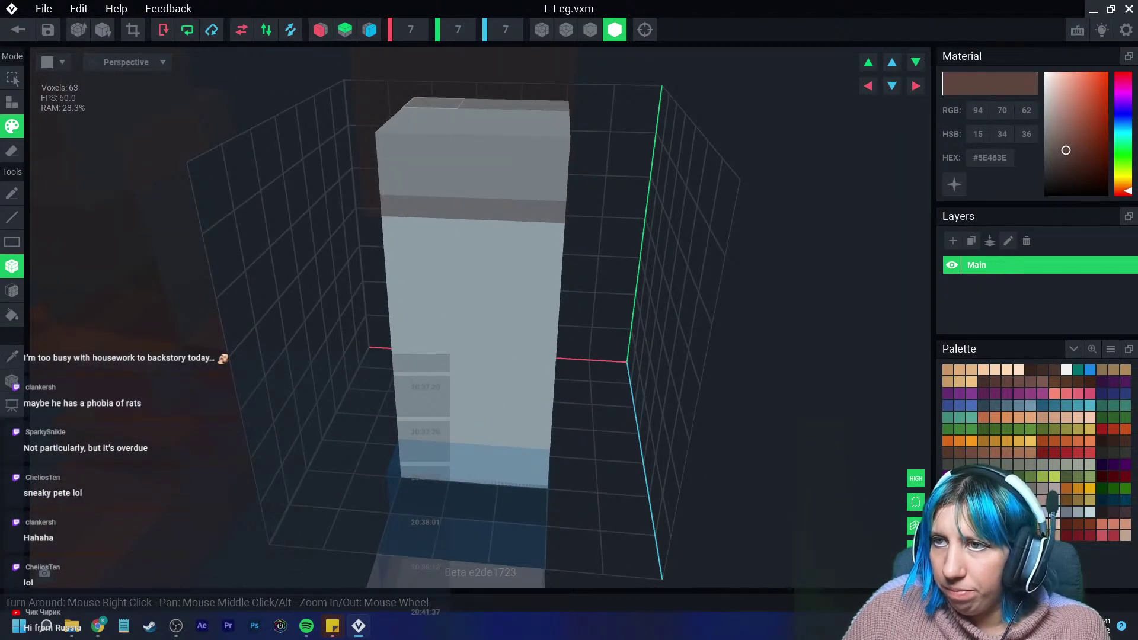
pyautogui.moveTo(433, 104)
pyautogui.mouseDown()
pyautogui.moveTo(528, 335)
pyautogui.moveTo(528, 382)
pyautogui.mouseUp()
# Attach a one-voxel-high reddish-brown #69311A band around the four sides of the left leg, just above its grey lower part.
pyautogui.moveTo(528, 382)
pyautogui.mouseDown(button='right')
pyautogui.moveTo(551, 421)
pyautogui.moveTo(567, 409)
pyautogui.moveTo(630, 418)
pyautogui.mouseUp(button='right')
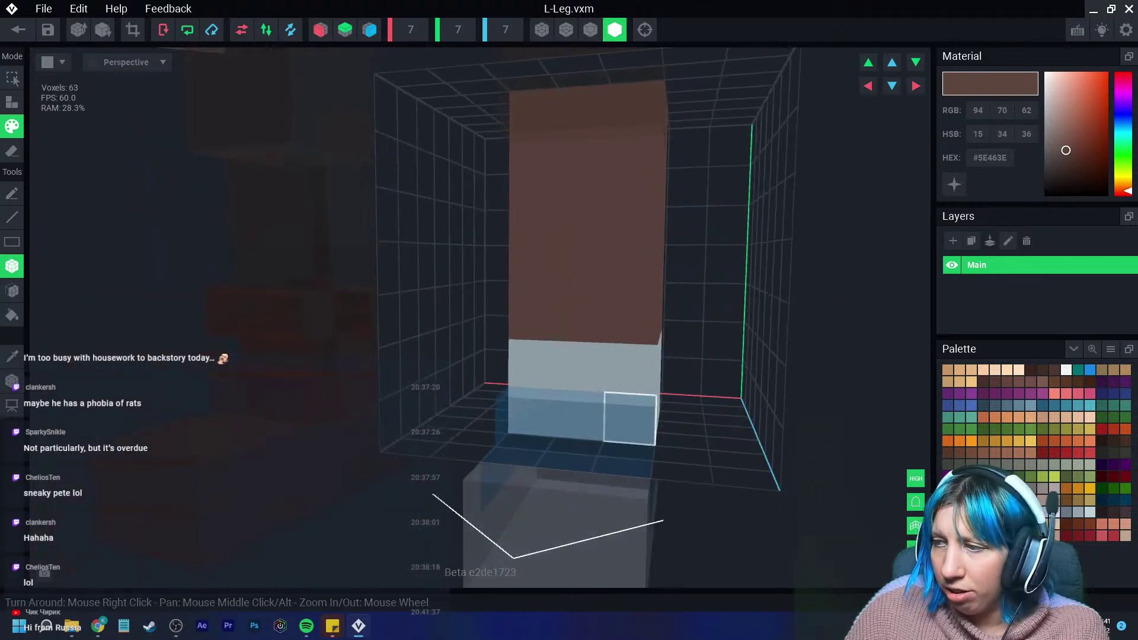
pyautogui.click(1078, 525)
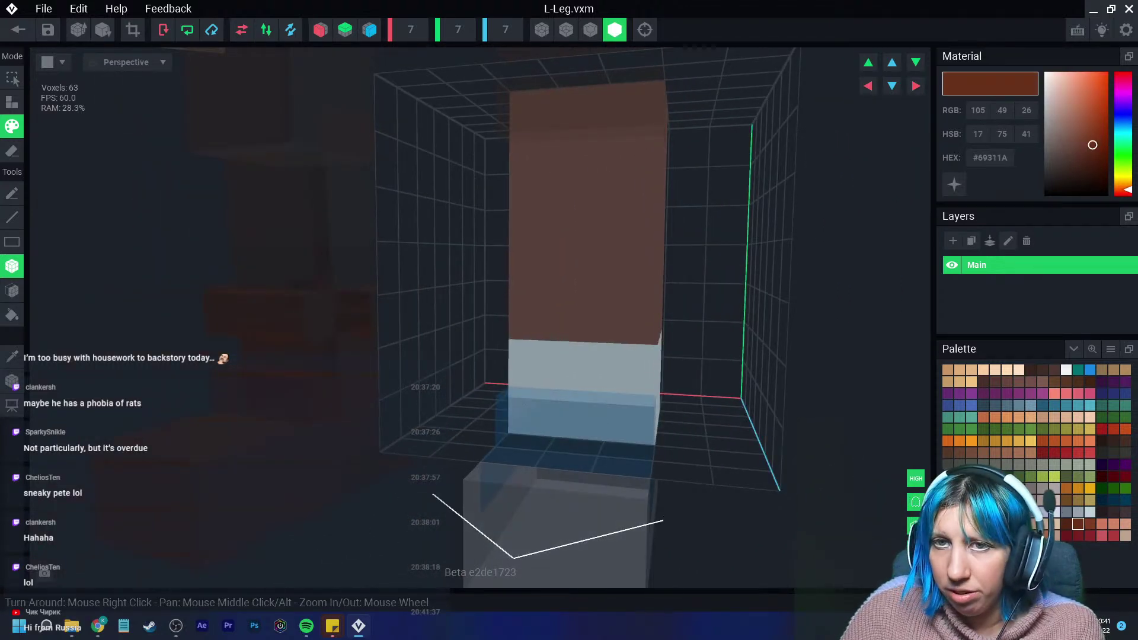
pyautogui.click(12, 102)
pyautogui.moveTo(526, 320); pyautogui.dragTo(629, 323)
pyautogui.moveTo(628, 324); pyautogui.dragTo(350, 313, button='right')
pyautogui.moveTo(350, 313); pyautogui.dragTo(513, 320)
pyautogui.moveTo(514, 321); pyautogui.dragTo(556, 337, button='right')
pyautogui.hotkey('ctrl', 'z')
pyautogui.moveTo(474, 258); pyautogui.dragTo(669, 305)
pyautogui.scroll(5, 651, 294)
pyautogui.scroll(-5, 651, 294)
pyautogui.moveTo(652, 295)
pyautogui.mouseDown(button='right')
pyautogui.moveTo(611, 403)
pyautogui.moveTo(651, 295)
pyautogui.mouseUp(button='right')
pyautogui.moveTo(705, 300); pyautogui.dragTo(809, 301)
pyautogui.moveTo(809, 301); pyautogui.dragTo(546, 361, button='right')
pyautogui.moveTo(546, 361); pyautogui.dragTo(638, 414)
pyautogui.moveTo(638, 415)
pyautogui.mouseDown(button='right')
pyautogui.moveTo(635, 401)
pyautogui.moveTo(501, 364)
pyautogui.mouseUp(button='right')
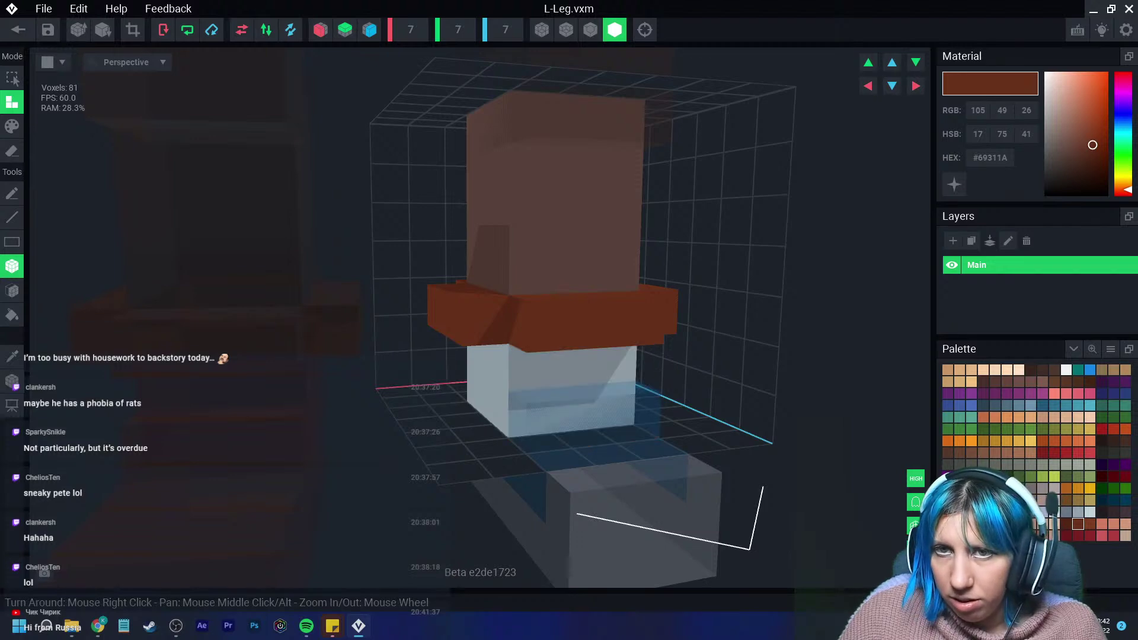
# Box-paint the left leg below the boot band reddish brown #69311A and the row above the band brown #573B34.
pyautogui.press('p')
pyautogui.click(615, 401)
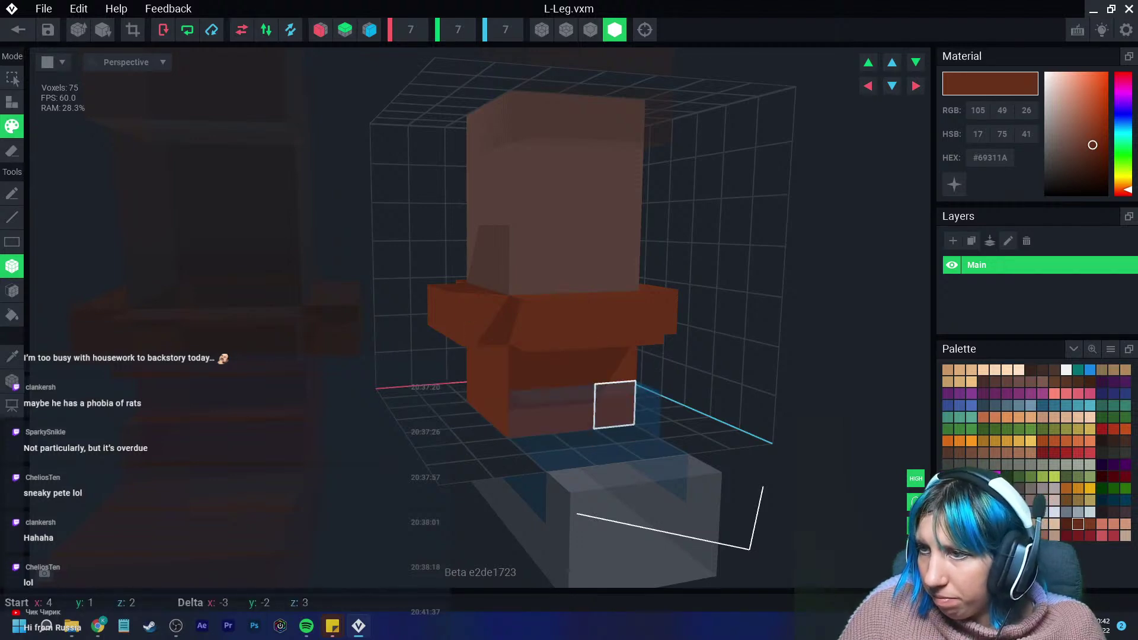
pyautogui.moveTo(614, 401); pyautogui.dragTo(456, 315, button='right')
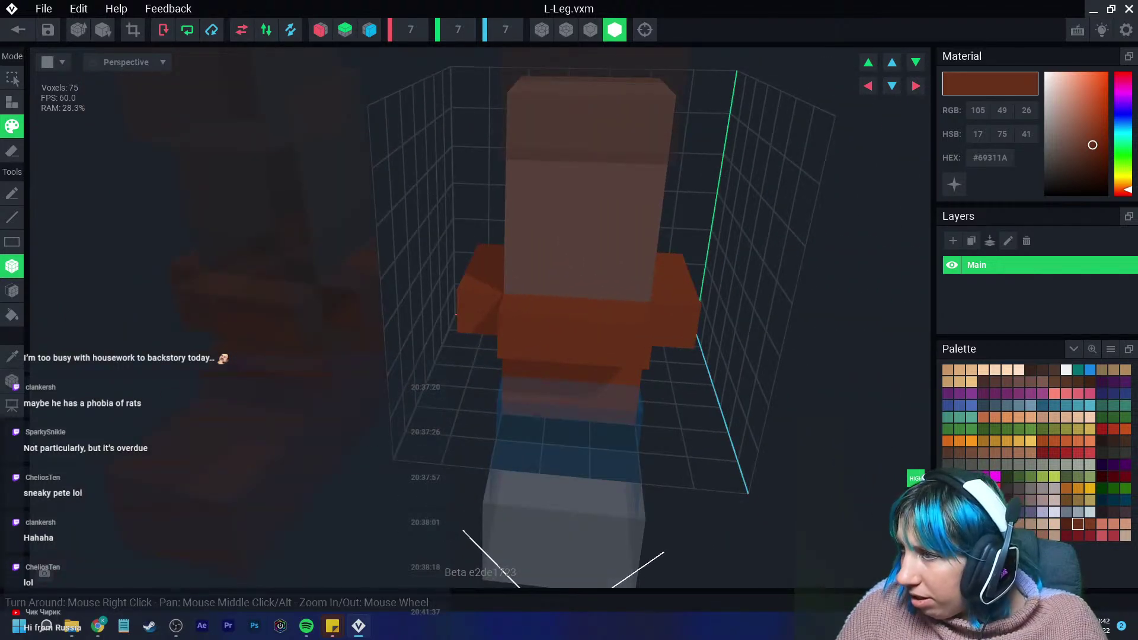
pyautogui.click(984, 382)
pyautogui.moveTo(528, 273); pyautogui.dragTo(632, 276)
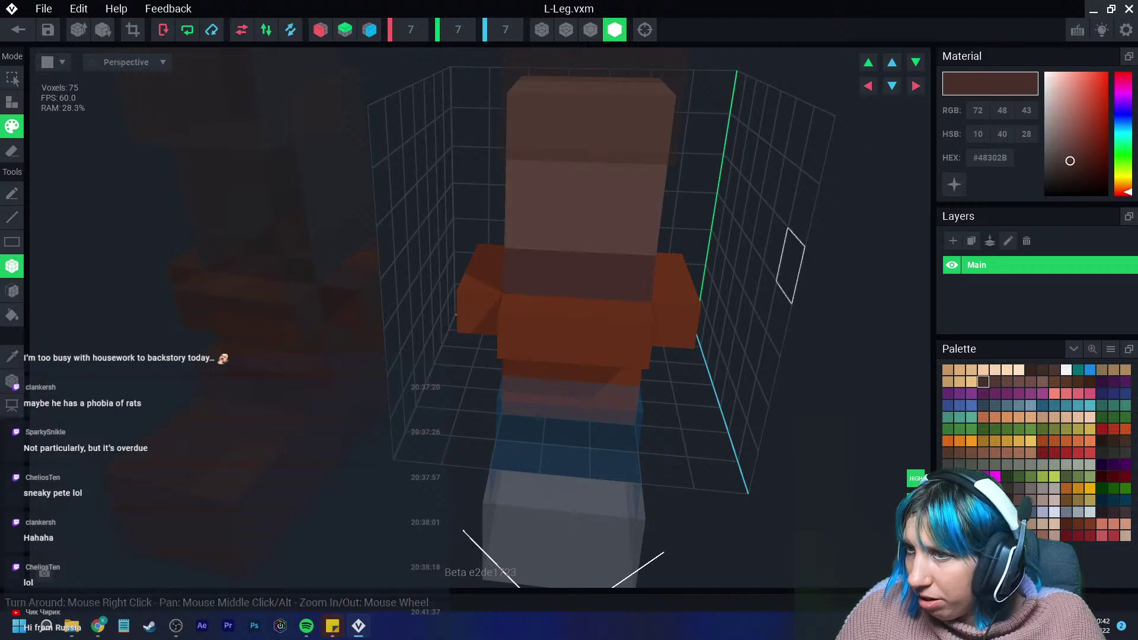
pyautogui.moveTo(530, 271)
pyautogui.mouseDown(button='right')
pyautogui.moveTo(542, 274)
pyautogui.moveTo(407, 272)
pyautogui.moveTo(419, 275)
pyautogui.mouseUp(button='right')
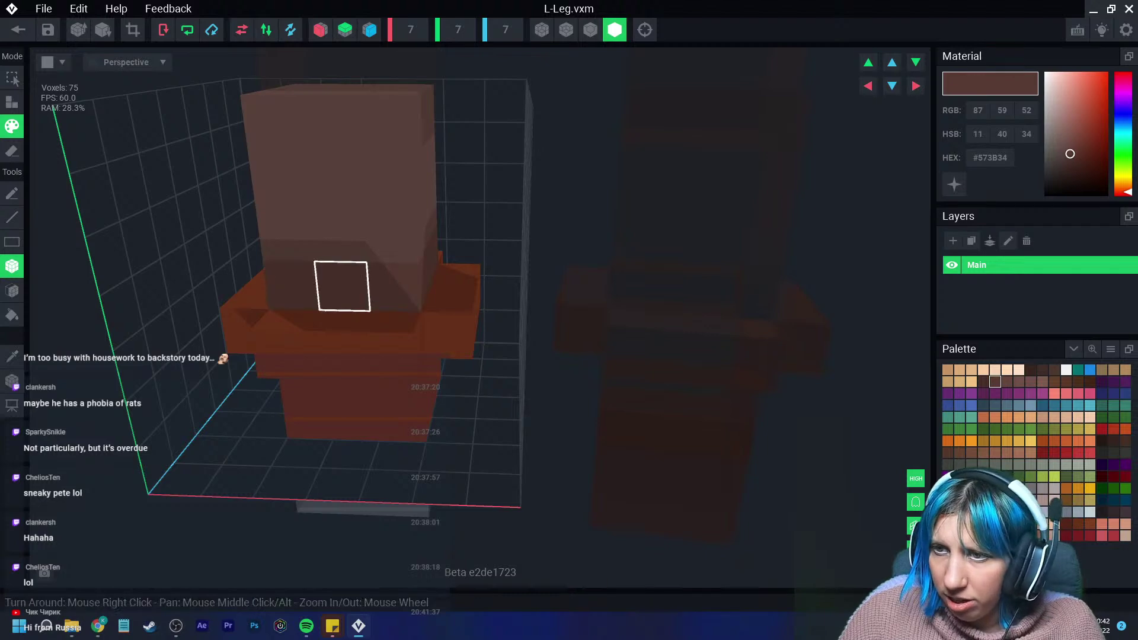
# Shrink the left leg's volume to fit its voxels, save the L-Leg model and return to the rig.
pyautogui.moveTo(291, 284); pyautogui.dragTo(214, 225, button='right')
pyautogui.click(103, 29)
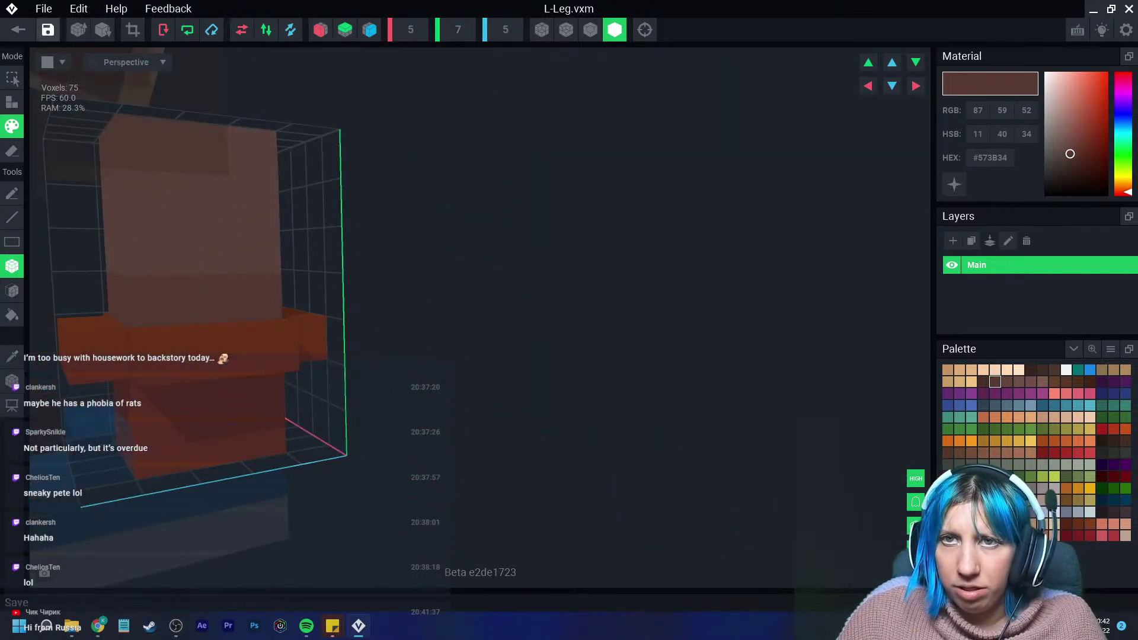
pyautogui.click(19, 30)
pyautogui.click(444, 227)
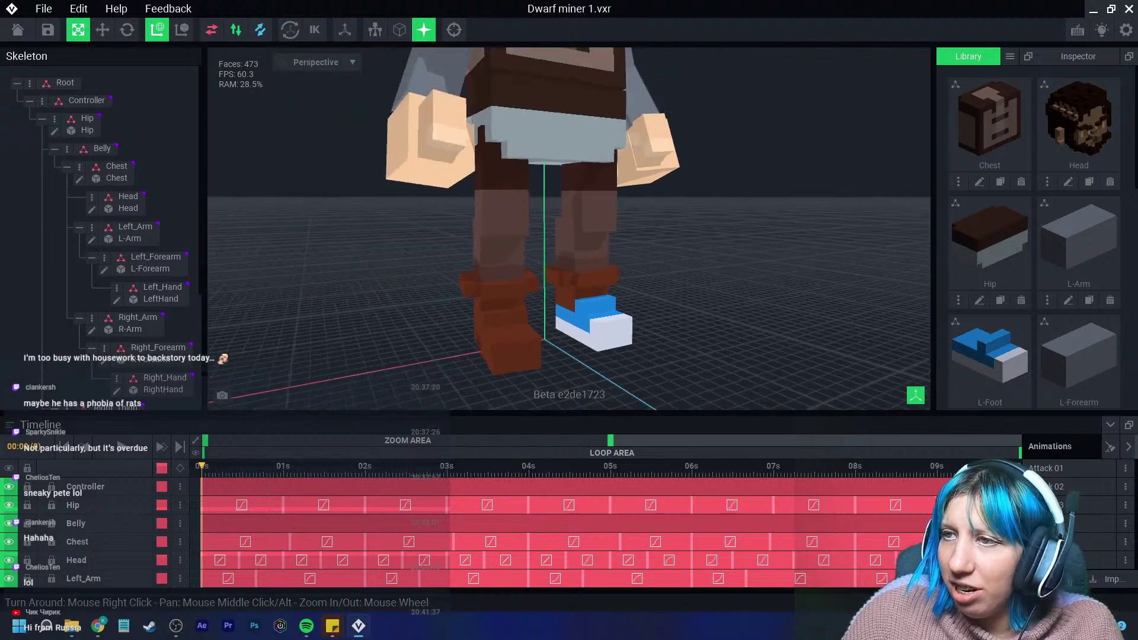
# Open the left foot model and box-paint all of its blue and white voxels reddish brown #69311A.
pyautogui.scroll(4, 472, 244)
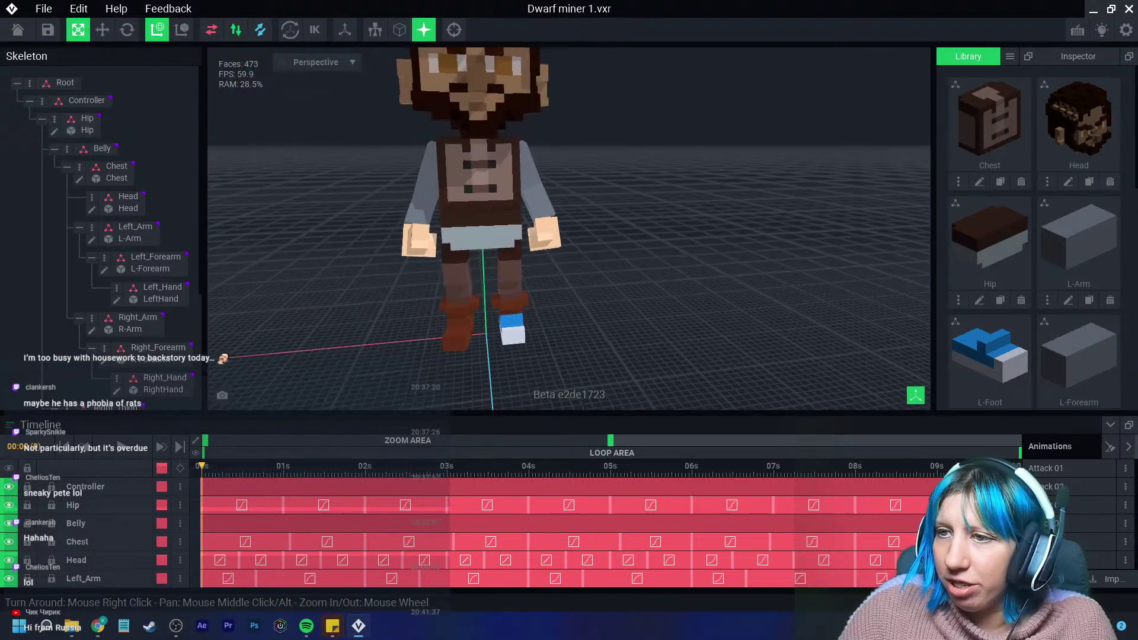
pyautogui.click(524, 356)
pyautogui.click(92, 398)
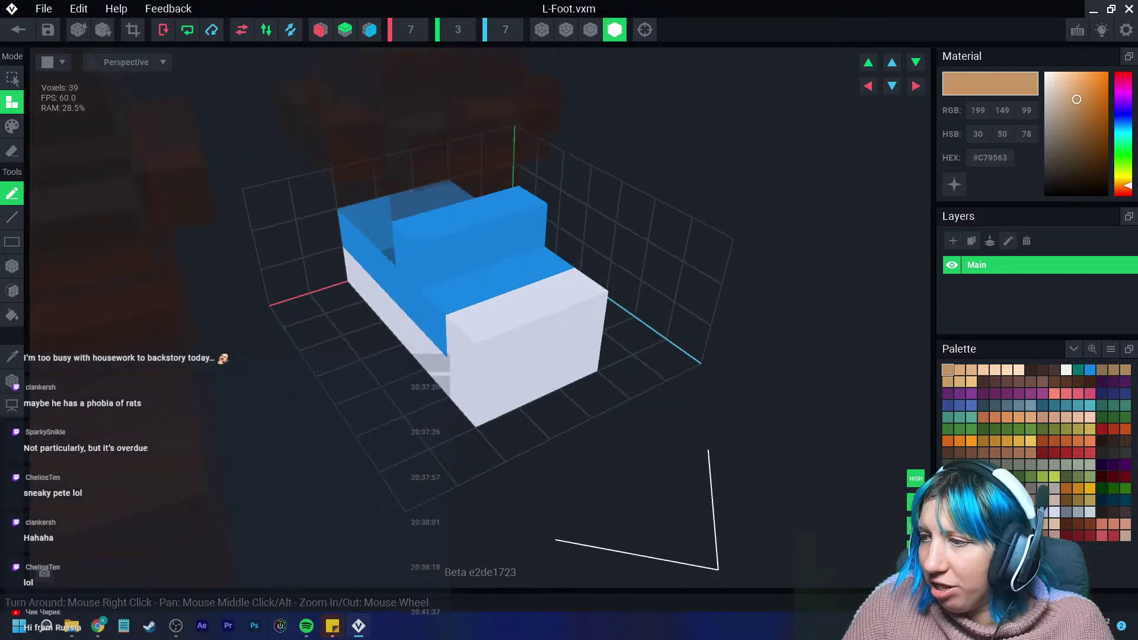
pyautogui.click(1078, 524)
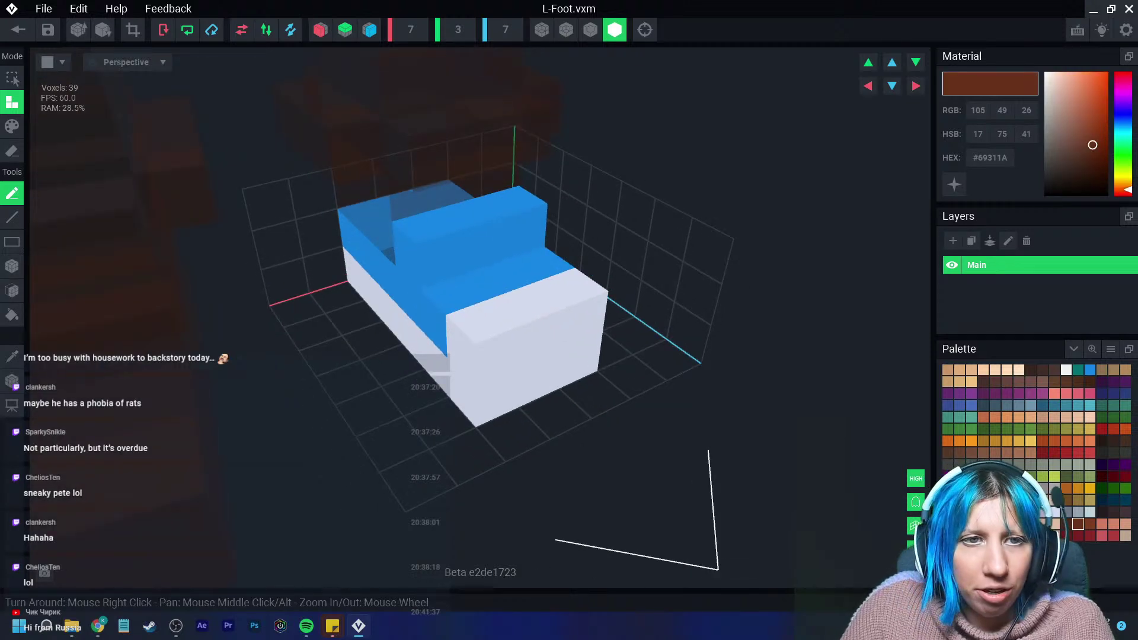
pyautogui.click(12, 126)
pyautogui.click(12, 266)
pyautogui.moveTo(284, 332); pyautogui.dragTo(415, 285, button='right')
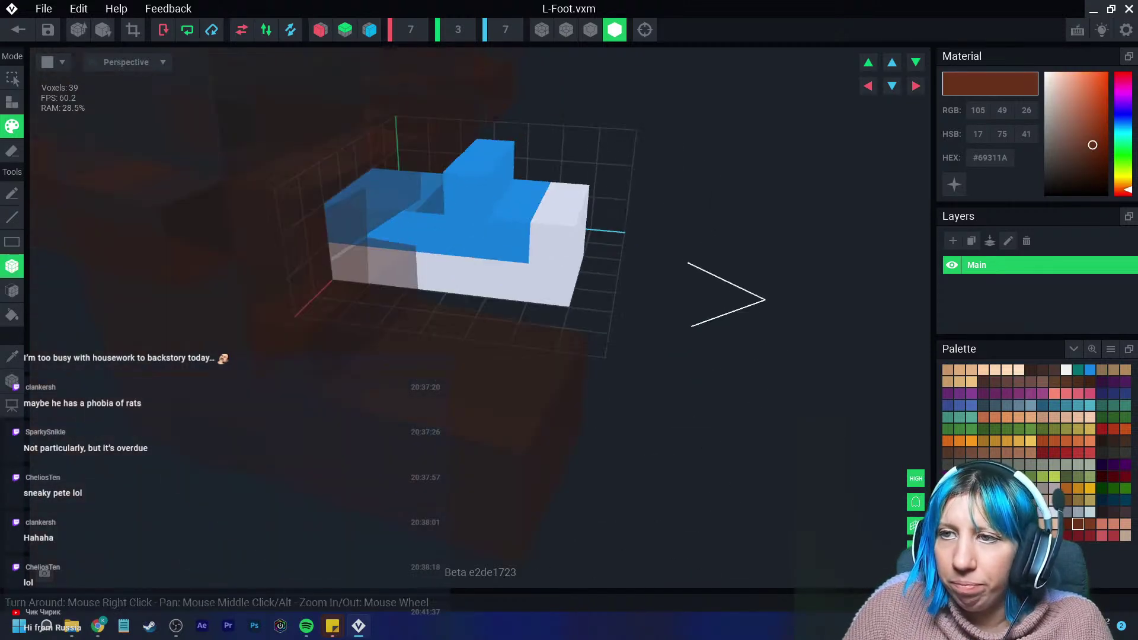
pyautogui.moveTo(382, 175); pyautogui.dragTo(547, 280)
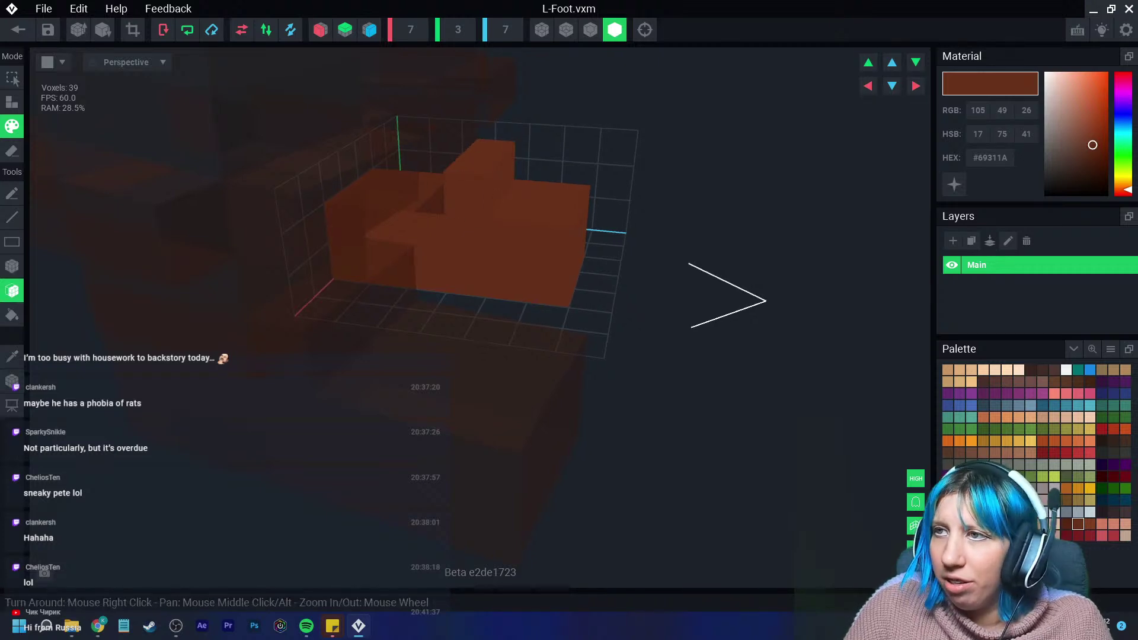
# Attach a layer of #69311A voxels on the left foot's recessed side faces so they align with the raised middle part.
pyautogui.click(590, 29)
pyautogui.moveTo(559, 140); pyautogui.dragTo(454, 205, button='right')
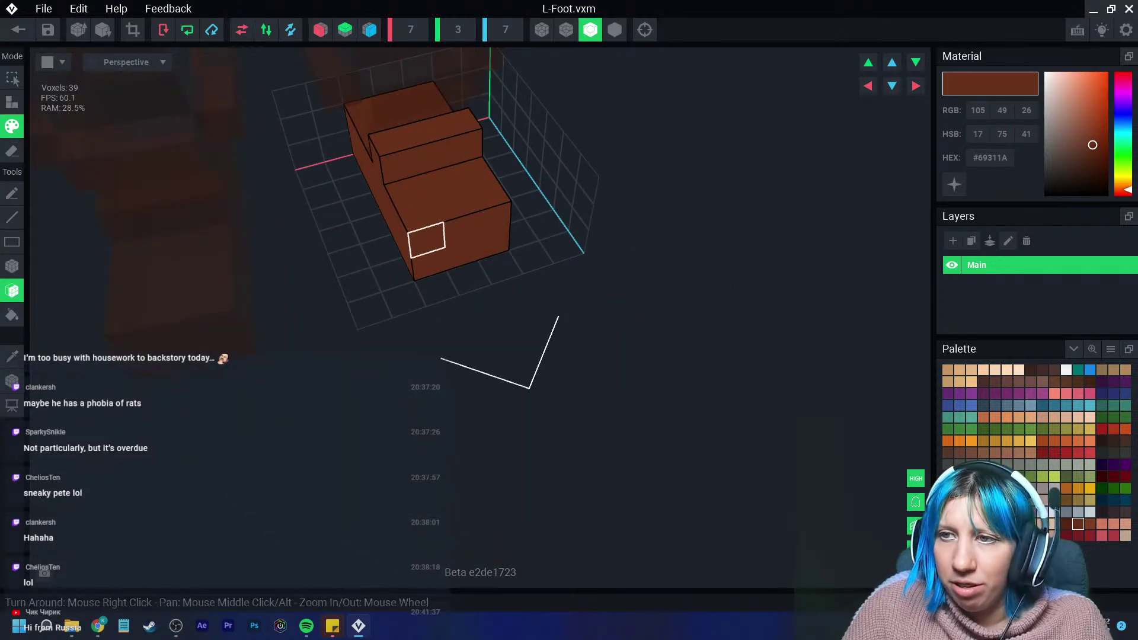
pyautogui.press('a')
pyautogui.moveTo(457, 229)
pyautogui.mouseDown(button='right')
pyautogui.moveTo(419, 178)
pyautogui.moveTo(347, 182)
pyautogui.moveTo(355, 225)
pyautogui.mouseUp(button='right')
pyautogui.click(347, 183)
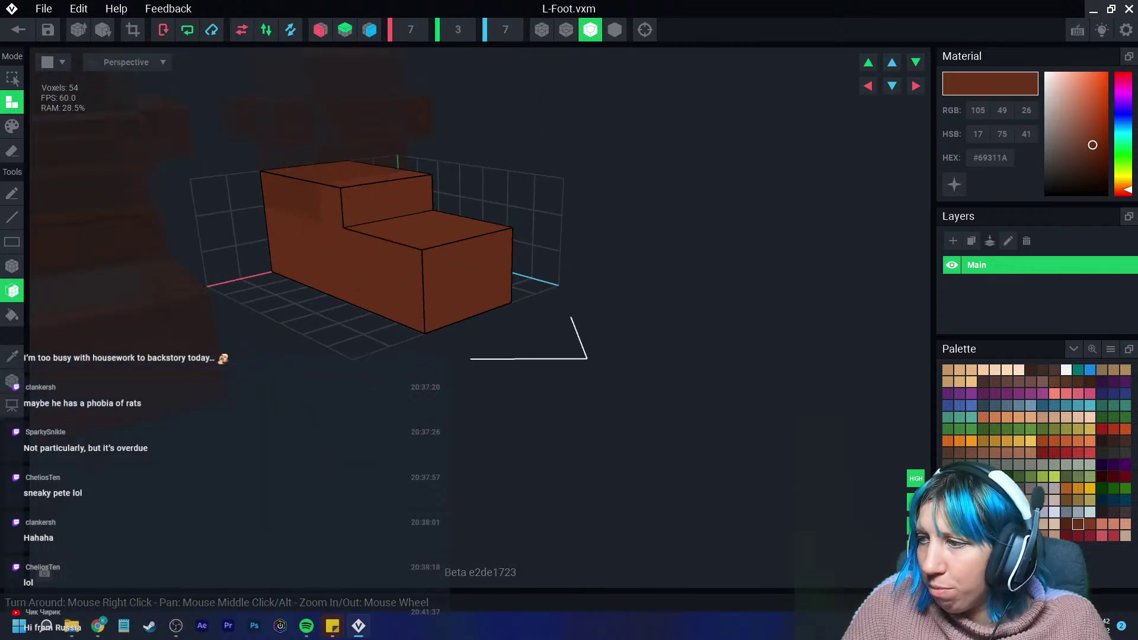
# Choose dark brown #542615 for box-painting, shrink the left foot's volume to fit its voxels, and save L-Foot back to the rig.
pyautogui.click(1067, 524)
pyautogui.click(12, 126)
pyautogui.click(12, 267)
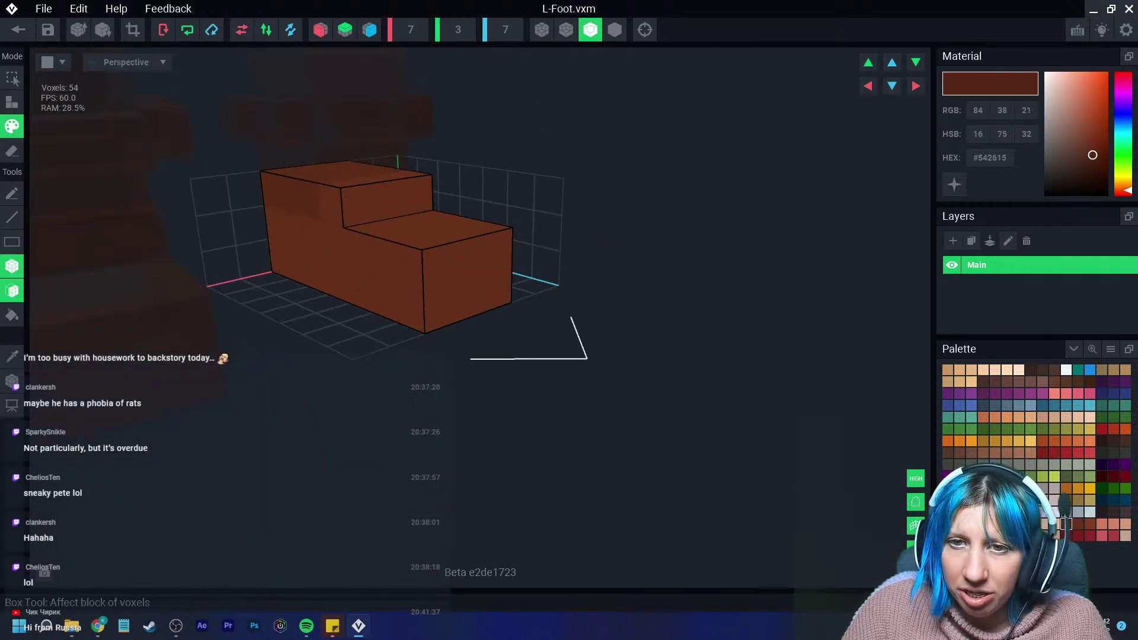
pyautogui.moveTo(347, 238); pyautogui.dragTo(232, 304, button='right')
pyautogui.moveTo(294, 363); pyautogui.dragTo(252, 325, button='right')
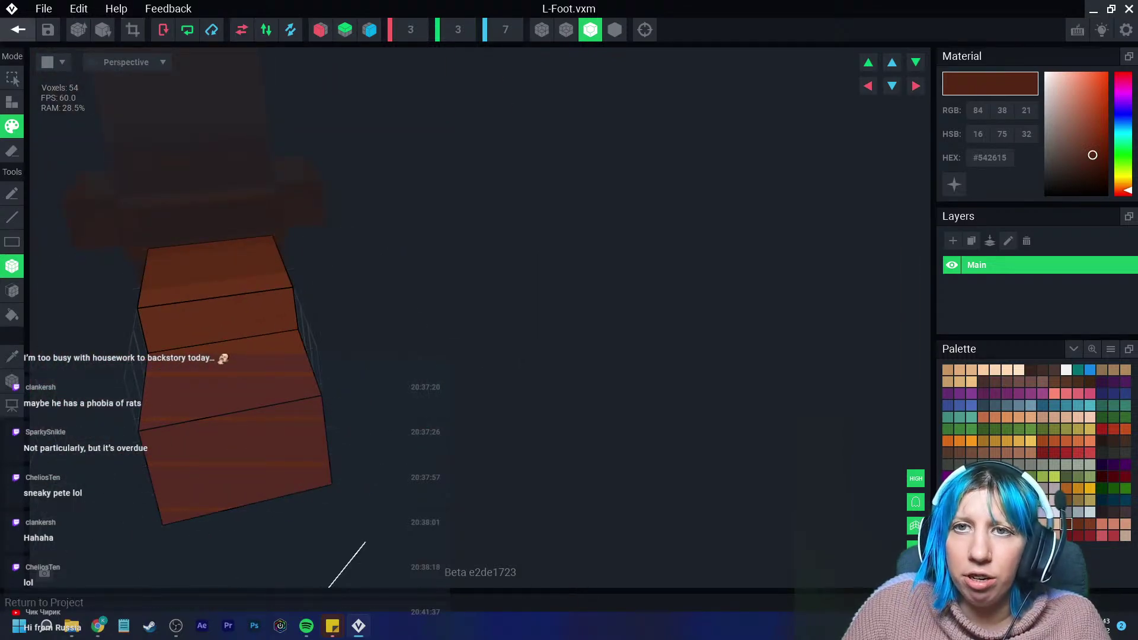
pyautogui.click(18, 30)
pyautogui.click(445, 226)
# Look over the character's lower body in the rig and open the Hip model for editing.
pyautogui.scroll(10, 478, 250)
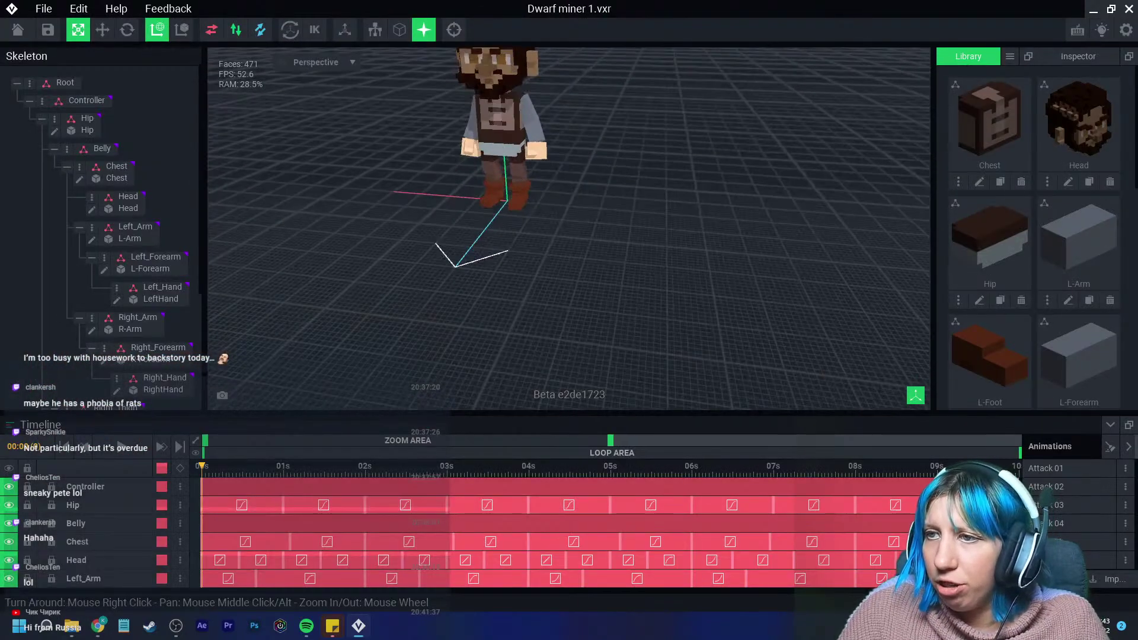
pyautogui.moveTo(478, 250); pyautogui.dragTo(477, 250, button='right')
pyautogui.moveTo(478, 251); pyautogui.dragTo(478, 250, button='middle')
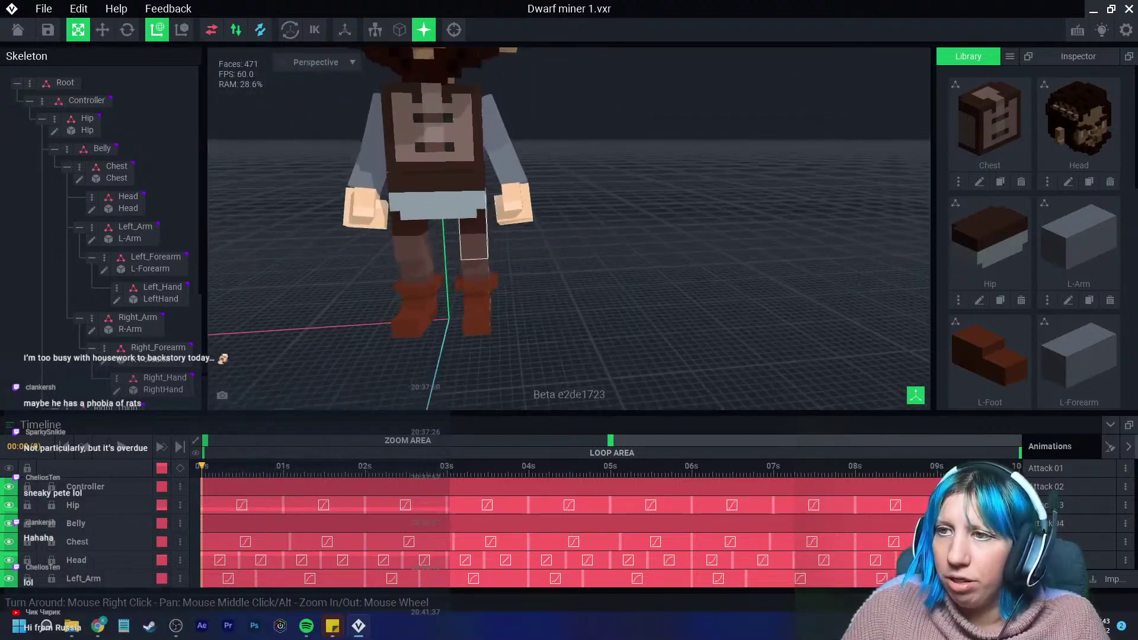
pyautogui.moveTo(431, 257); pyautogui.dragTo(431, 257, button='right')
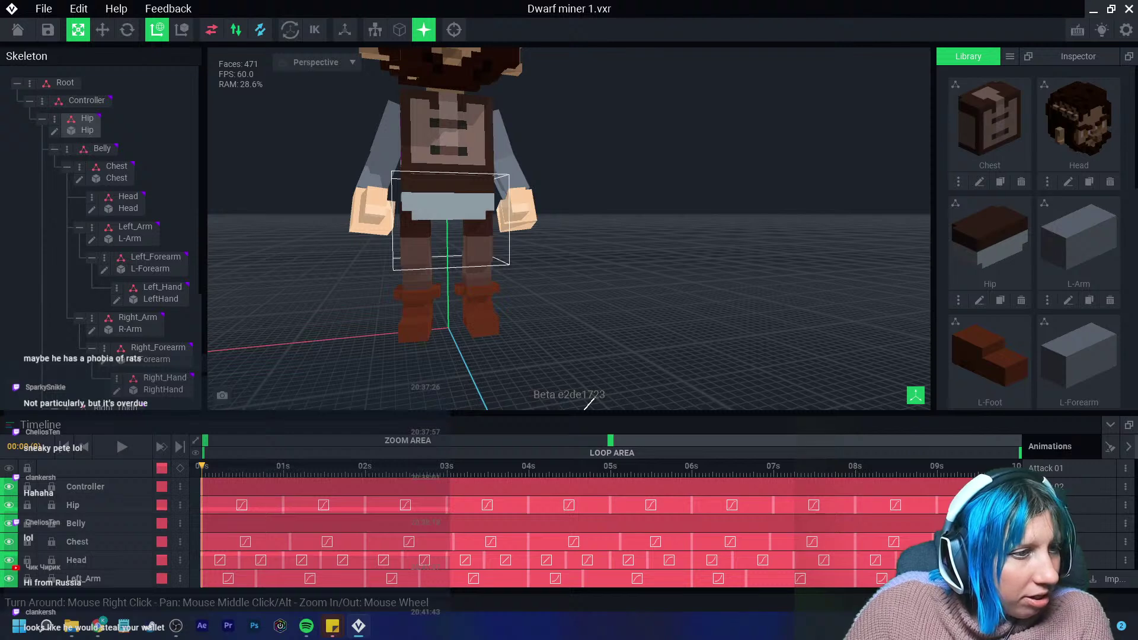
pyautogui.click(83, 130)
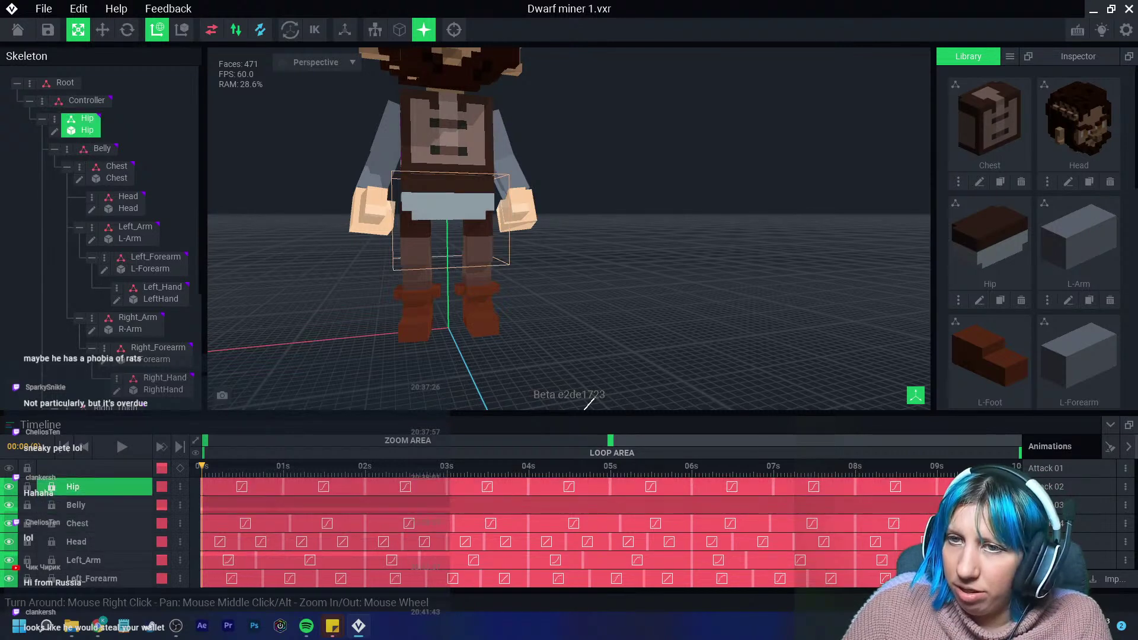
pyautogui.click(54, 131)
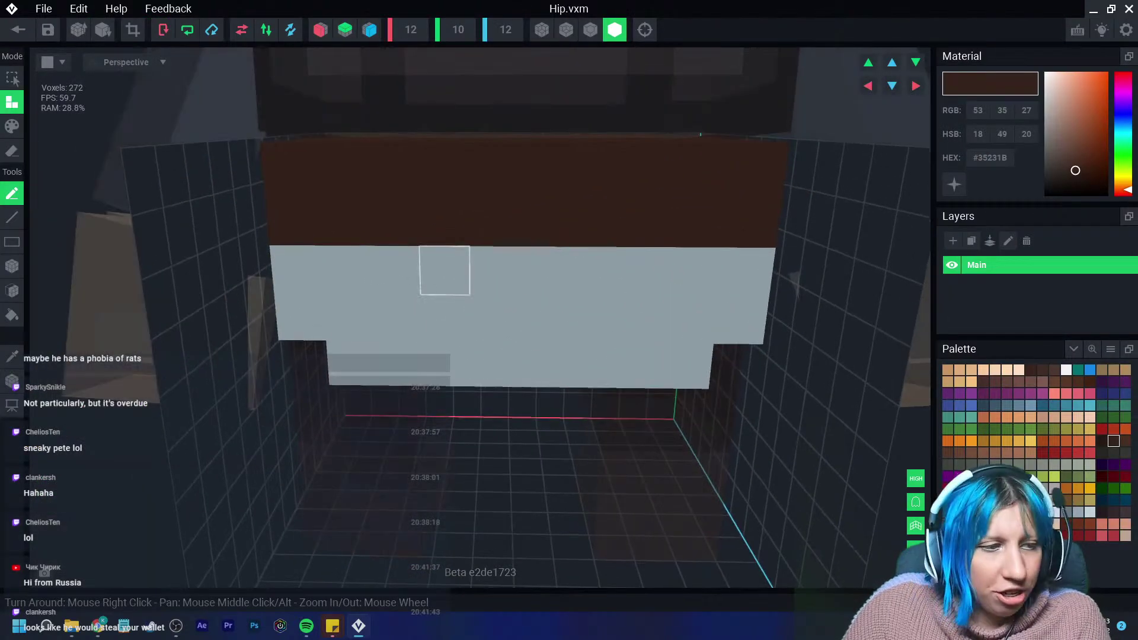
# Box-paint the light grey shirt hem across the hip's front and outer sides dark brown #392119.
pyautogui.scroll(-2, 639, 365)
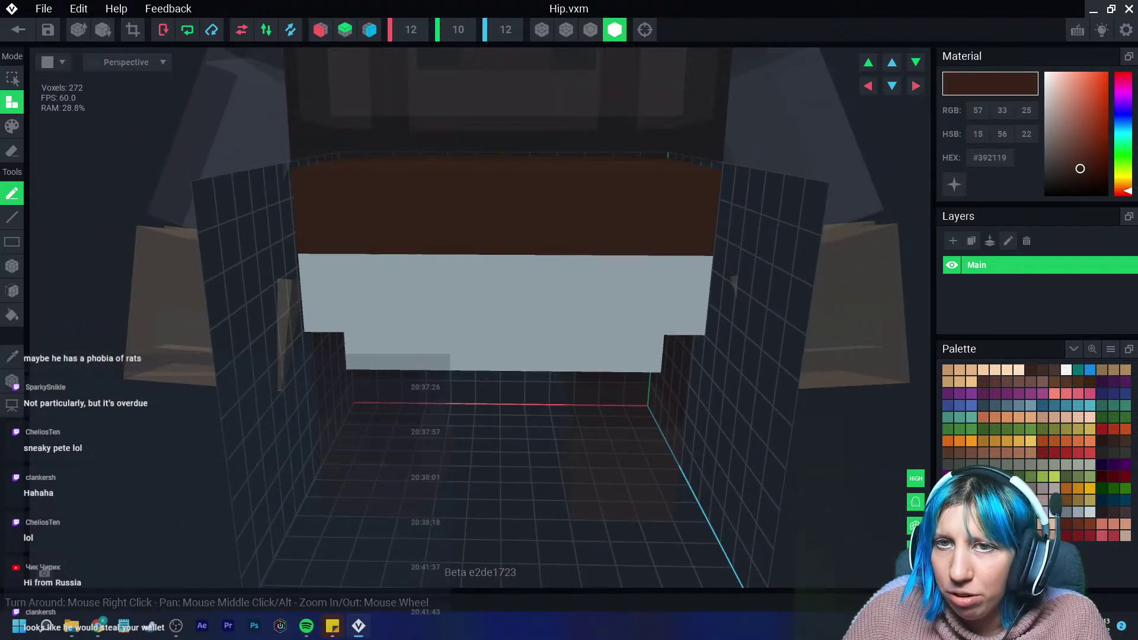
pyautogui.click(12, 126)
pyautogui.click(12, 266)
pyautogui.moveTo(323, 314); pyautogui.dragTo(719, 371)
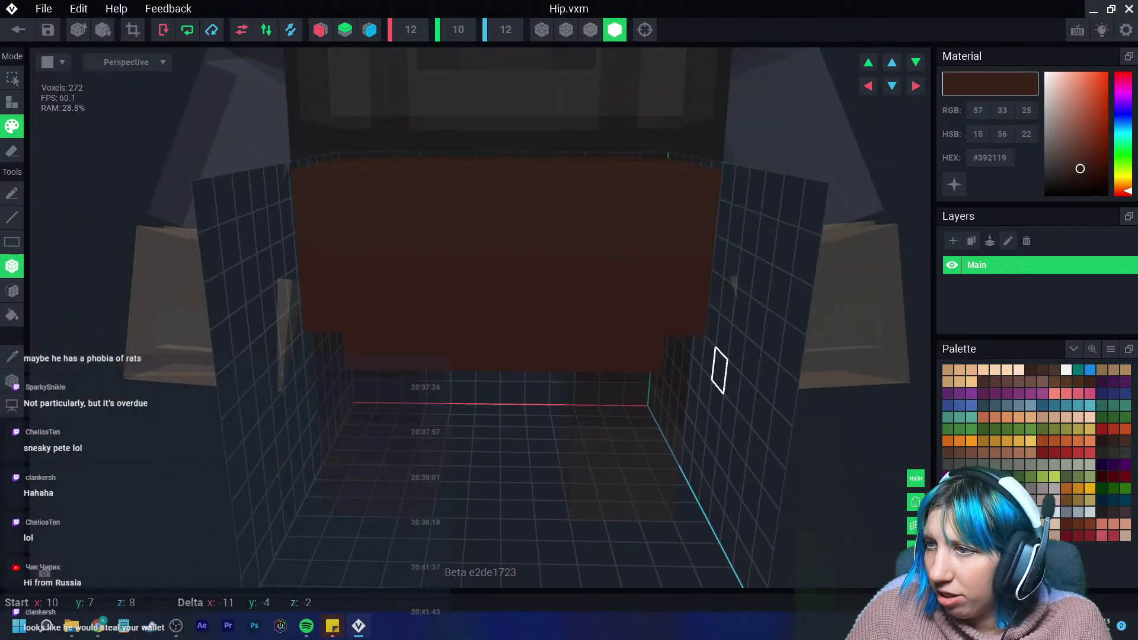
pyautogui.moveTo(720, 371); pyautogui.dragTo(652, 337, button='right')
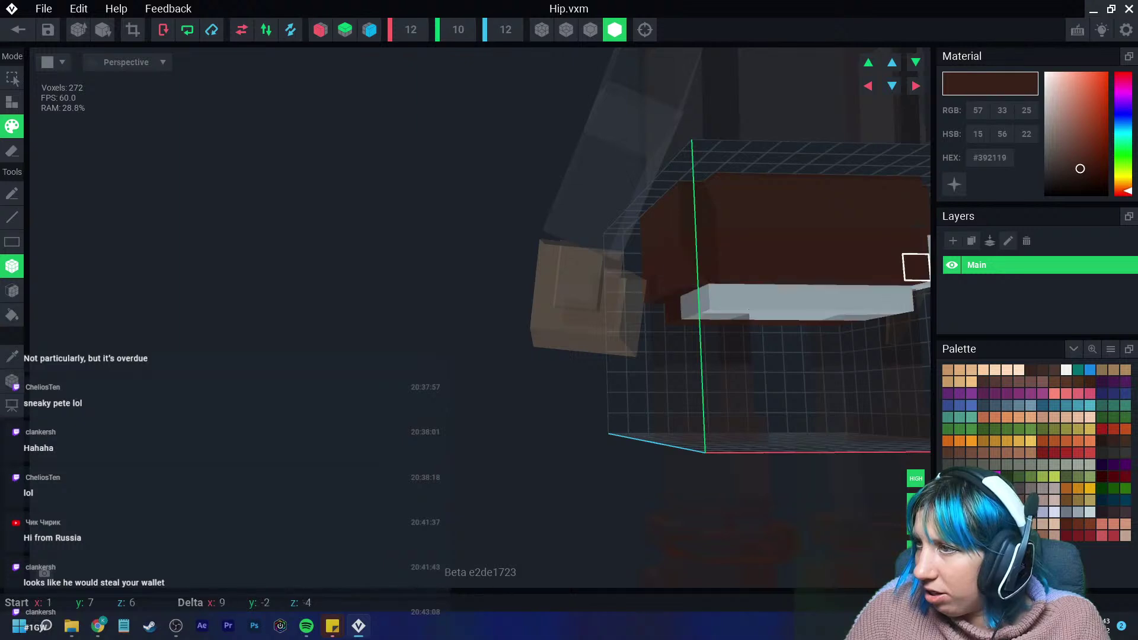
pyautogui.moveTo(916, 267); pyautogui.dragTo(595, 246, button='right')
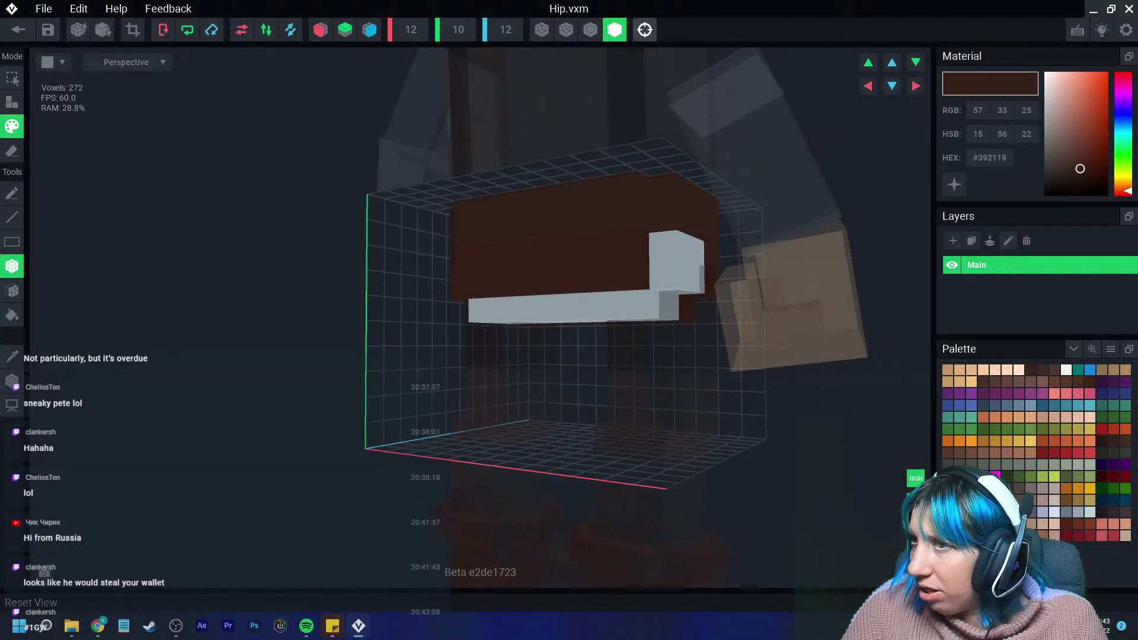
# Turn on voxel outlines and box-paint the hip's remaining light grey strips on the lower edge and side #392119.
pyautogui.click(590, 29)
pyautogui.scroll(2, 648, 317)
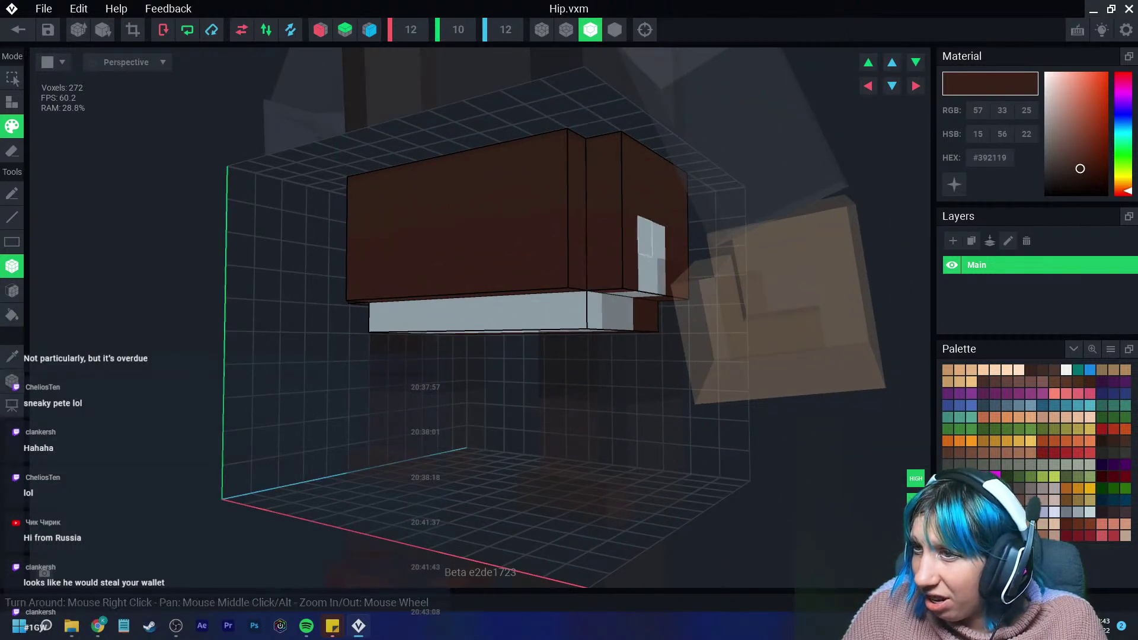
pyautogui.moveTo(640, 315); pyautogui.dragTo(380, 315)
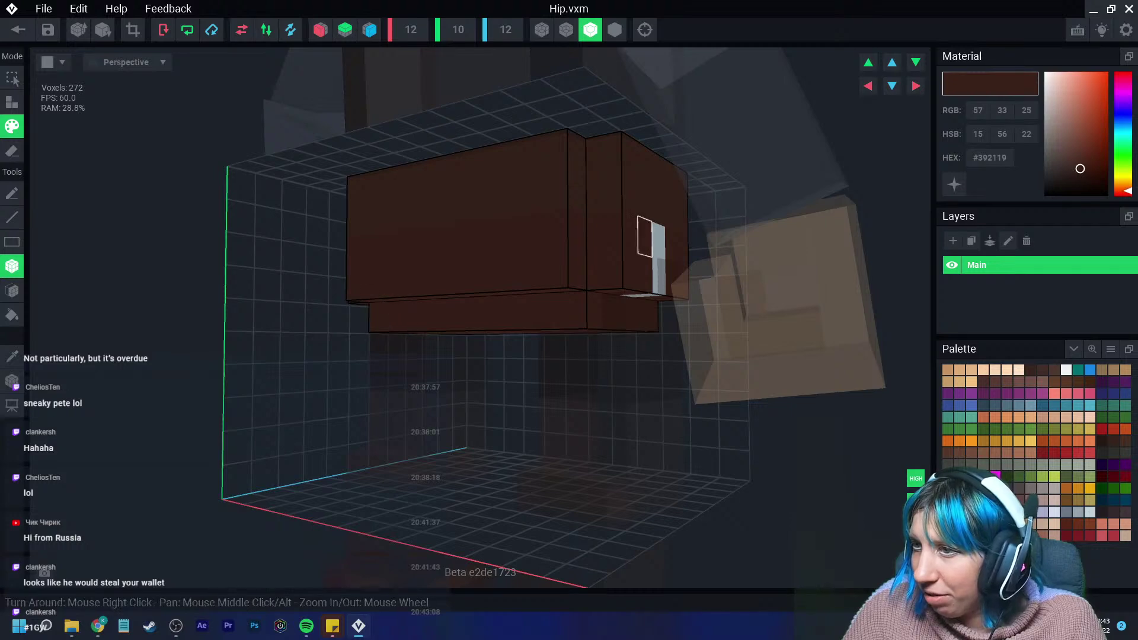
pyautogui.moveTo(644, 240); pyautogui.dragTo(641, 294)
pyautogui.moveTo(610, 287); pyautogui.dragTo(499, 276, button='right')
# Sample the hip's existing browns, set the colour to #35231B, save the Hip model and return to the rig.
pyautogui.press('i')
pyautogui.click(407, 242)
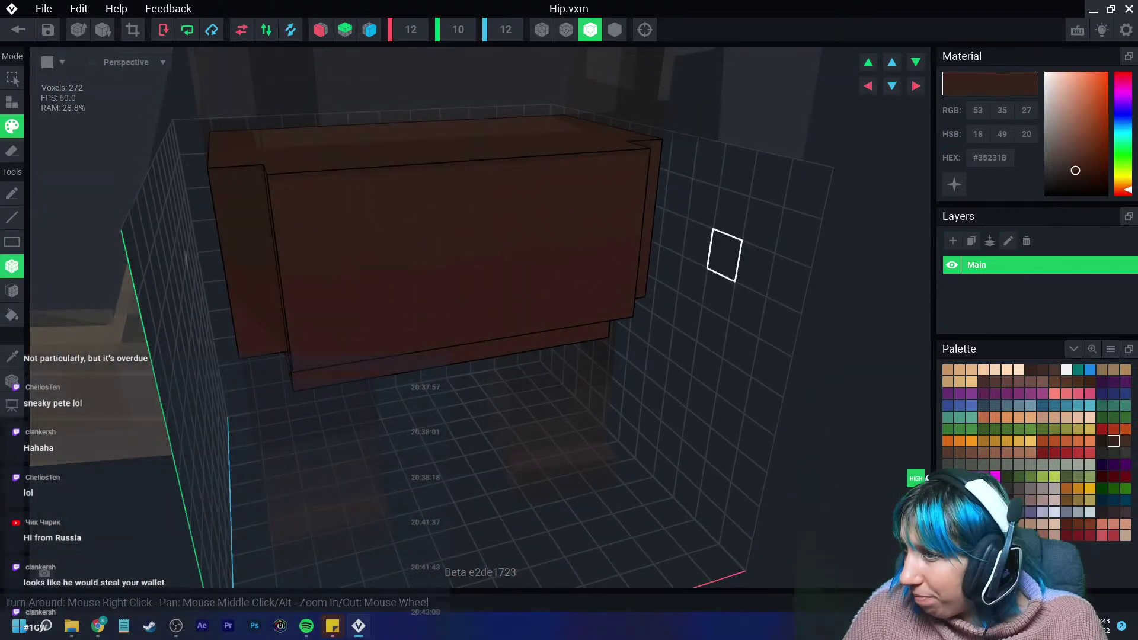
pyautogui.press('i')
pyautogui.click(239, 192)
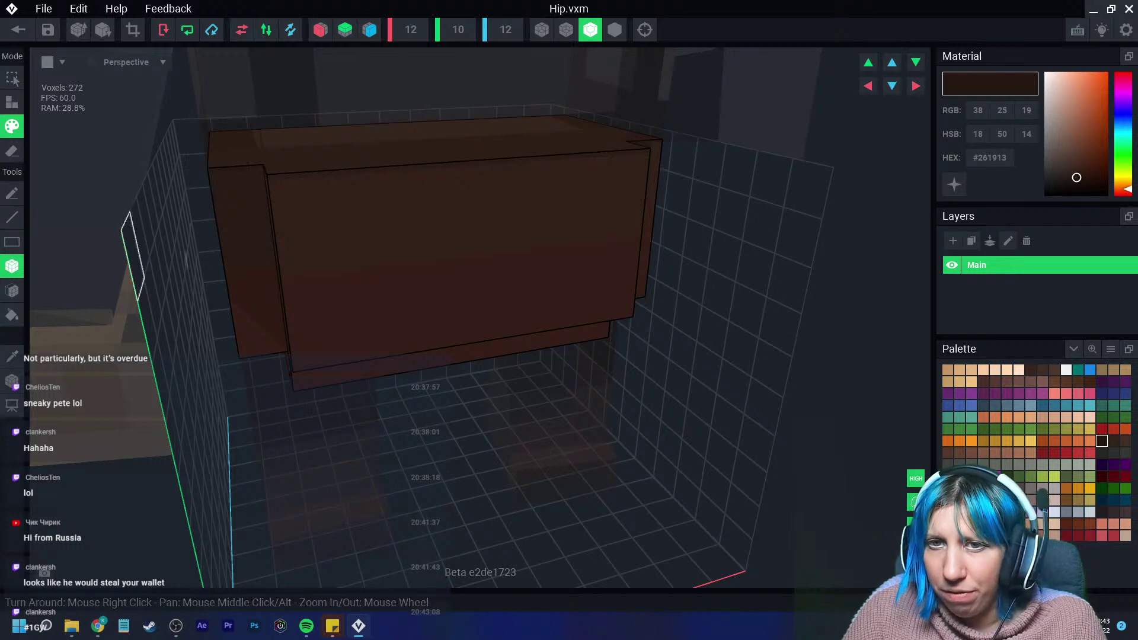
pyautogui.click(1114, 441)
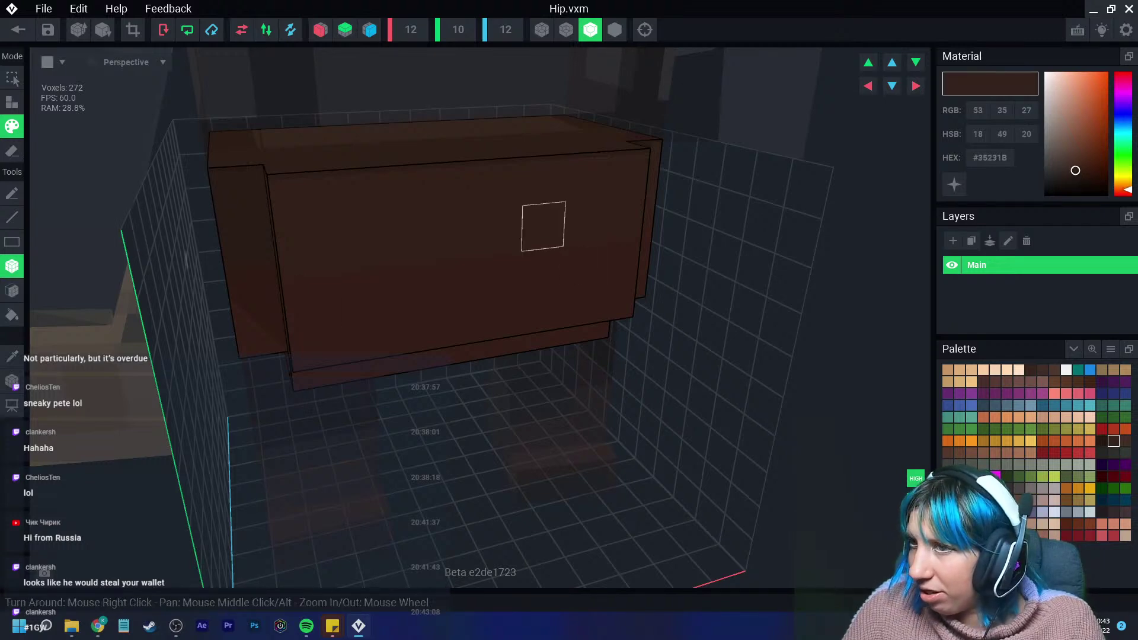
pyautogui.moveTo(526, 218); pyautogui.dragTo(521, 217, button='right')
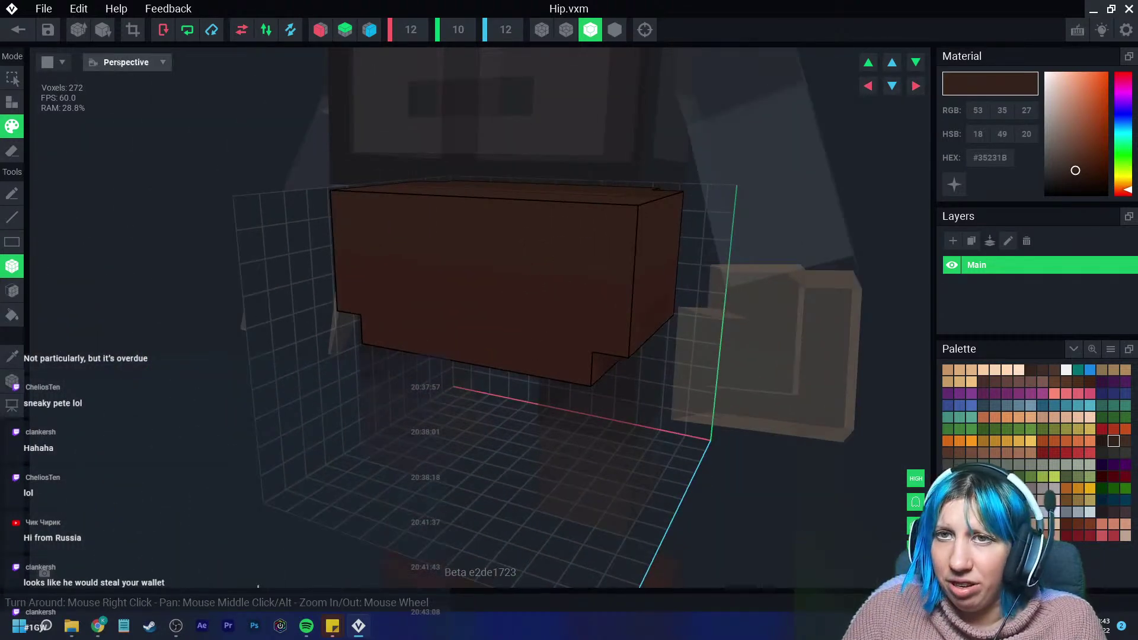
pyautogui.hotkey('alt', 'F4')
pyautogui.press('Return')
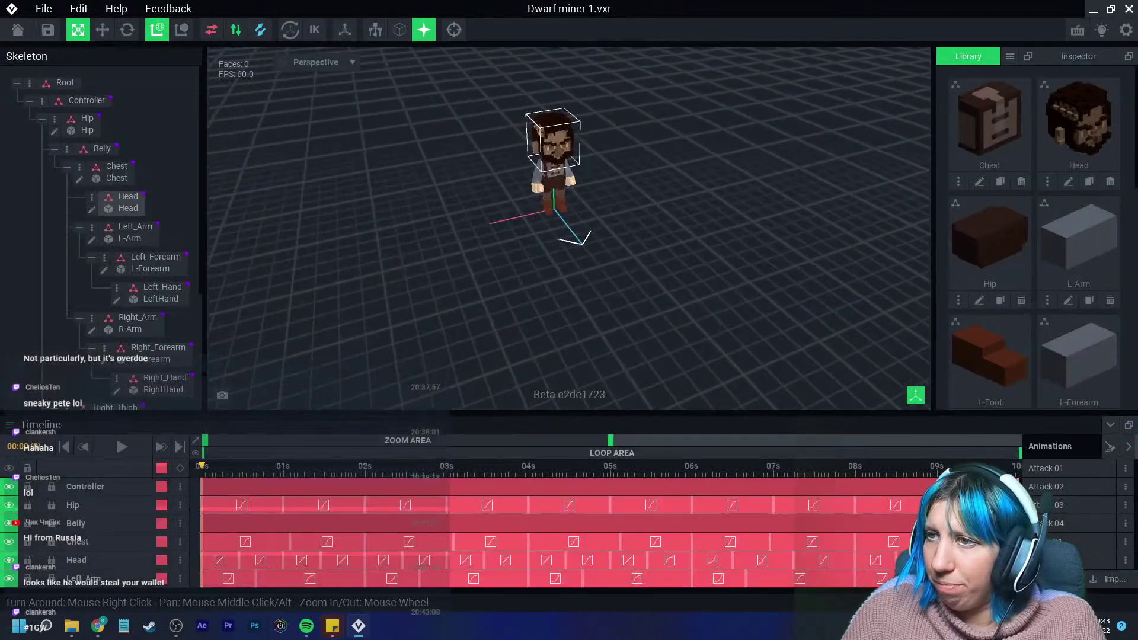
# Open the Head model, copy the hex code of its sampled skin colour #906E50, then save and return to the rig.
pyautogui.scroll(-2, 498, 236)
pyautogui.moveTo(498, 236); pyautogui.dragTo(526, 231, button='right')
pyautogui.scroll(5, 574, 249)
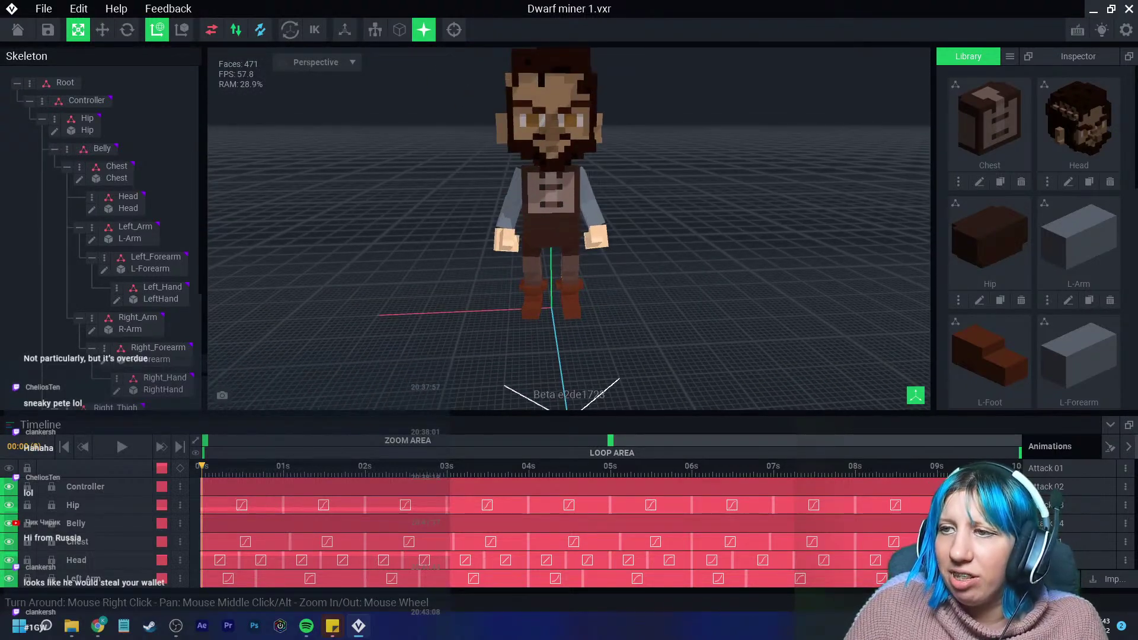
pyautogui.scroll(-2, 569, 237)
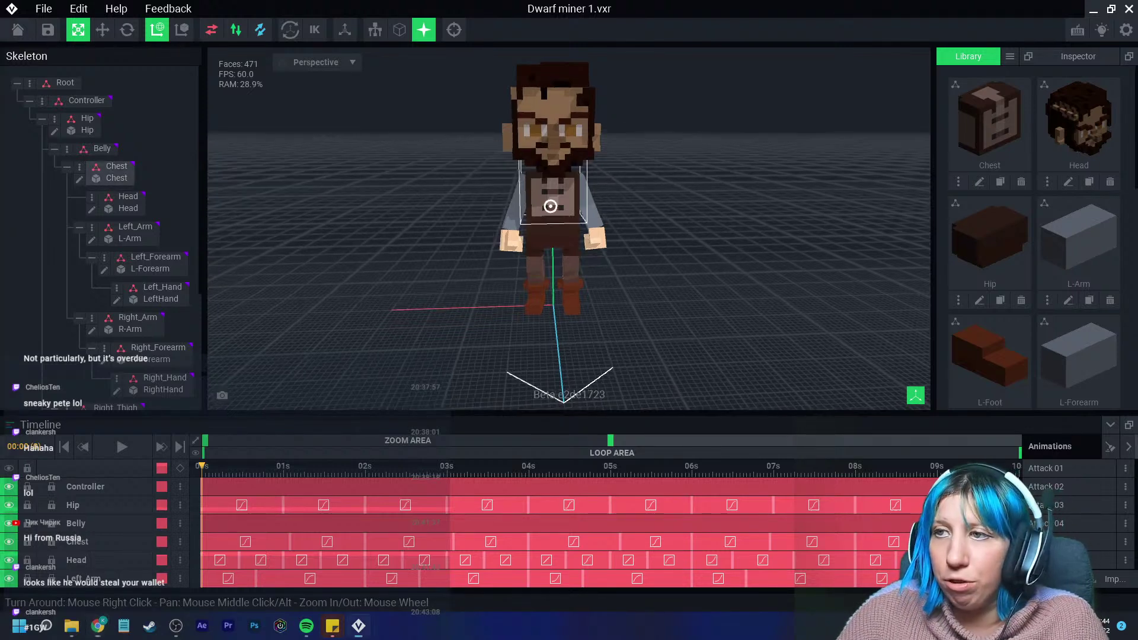
pyautogui.click(127, 196)
pyautogui.click(92, 209)
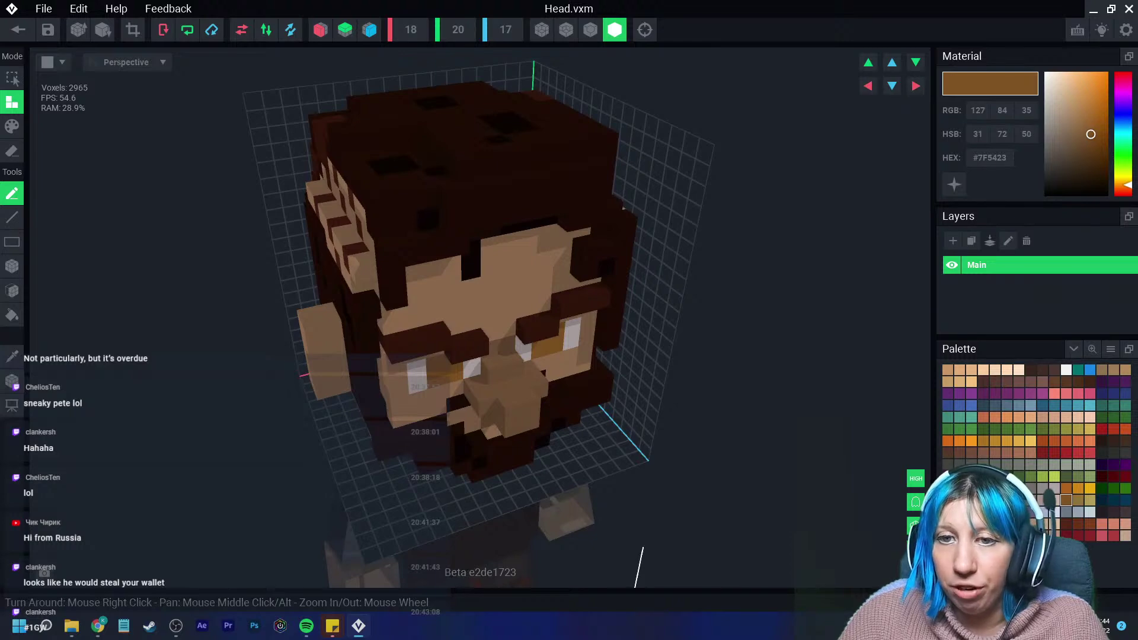
pyautogui.click(11, 357)
pyautogui.click(452, 292)
pyautogui.rightClick(989, 158)
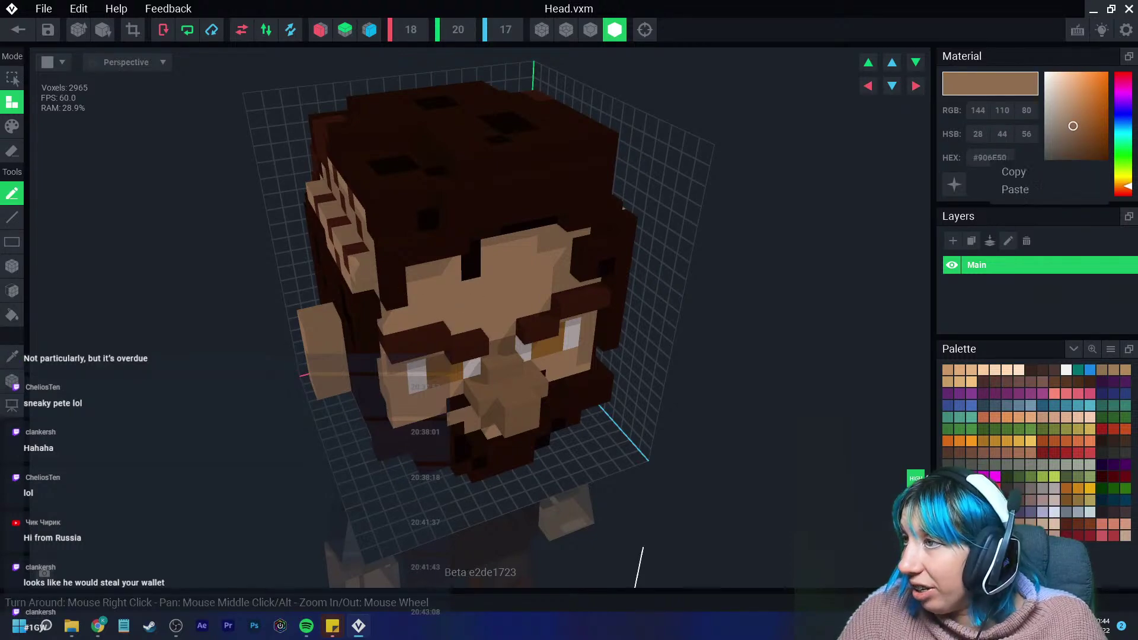
pyautogui.click(1008, 170)
pyautogui.click(18, 30)
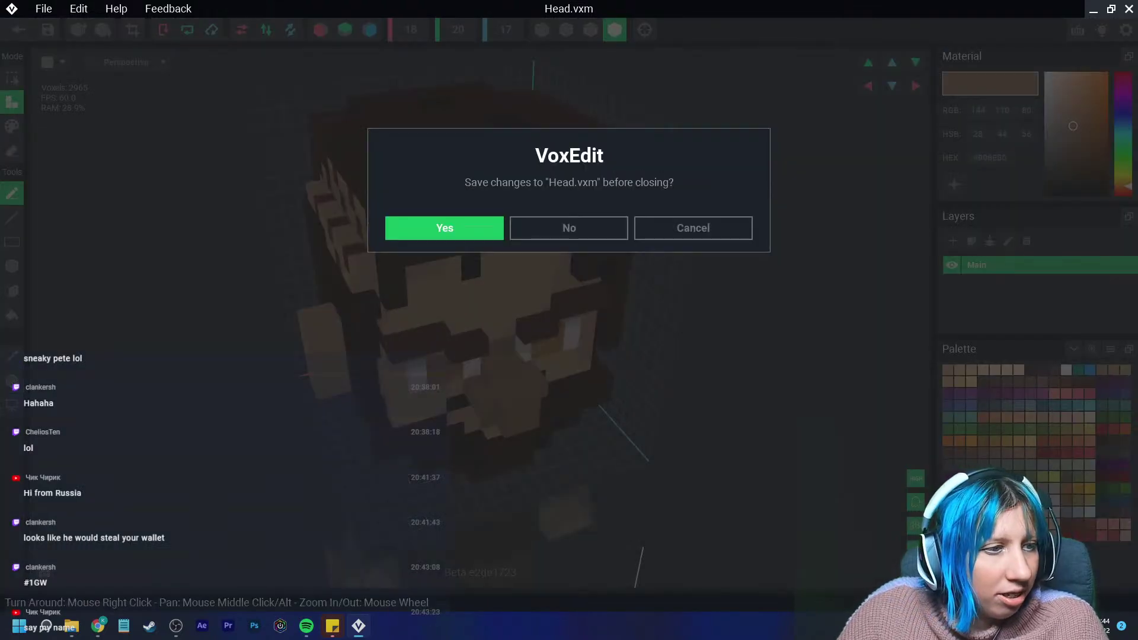
pyautogui.press('Return')
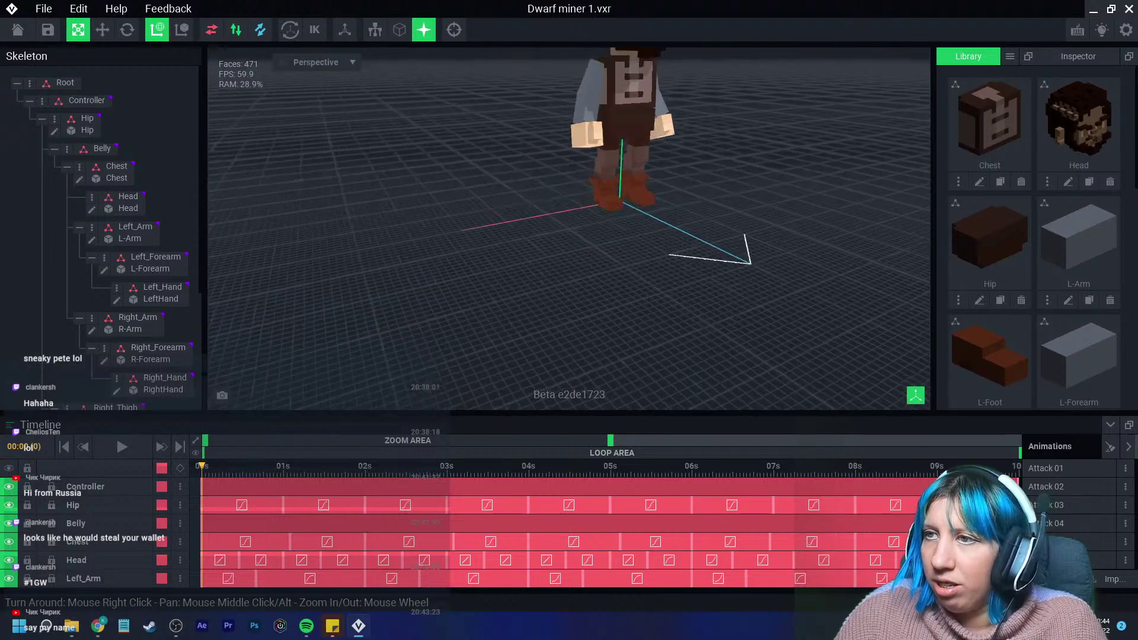
# Open the RightHand model, fill the hand's main block with skin colour #906E50, and save it back to the rig.
pyautogui.doubleClick(491, 167)
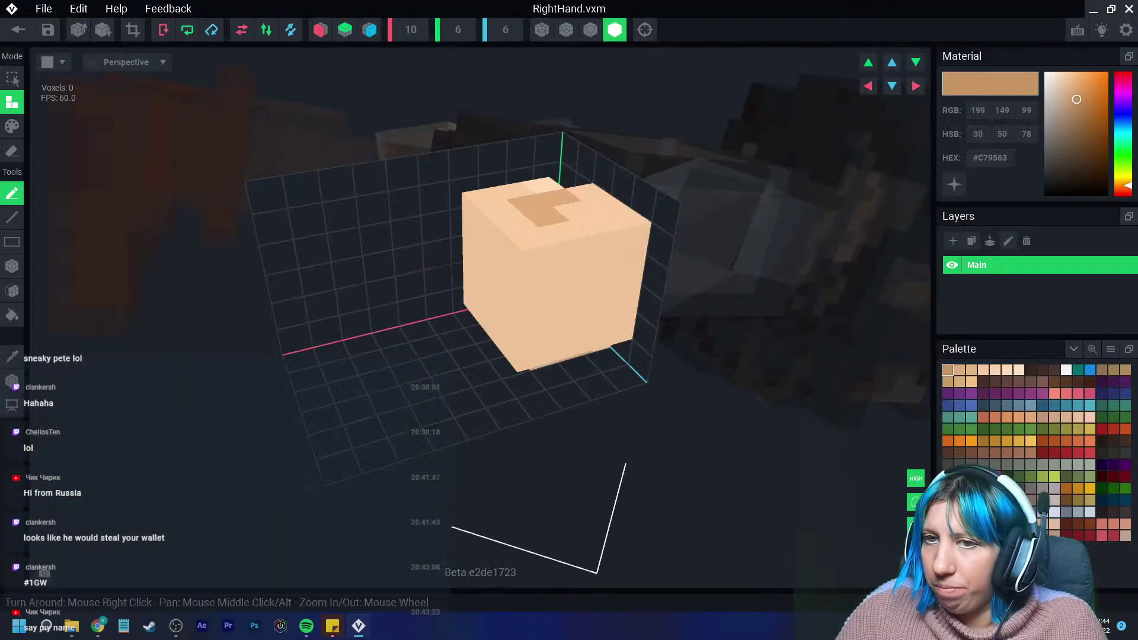
pyautogui.rightClick(989, 161)
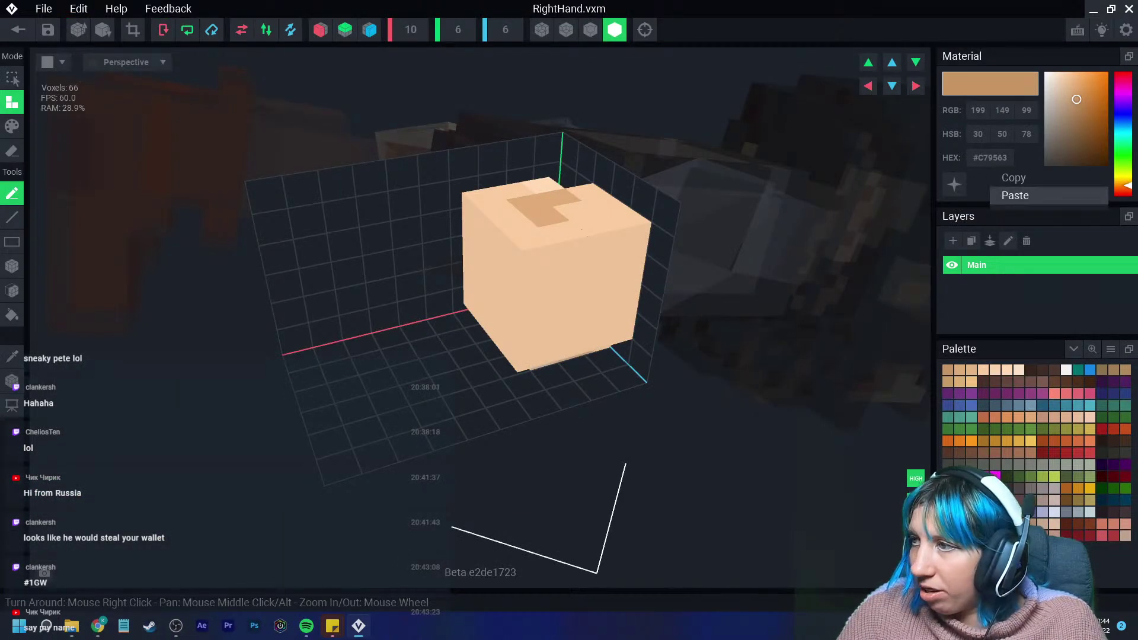
pyautogui.click(1015, 195)
pyautogui.click(12, 127)
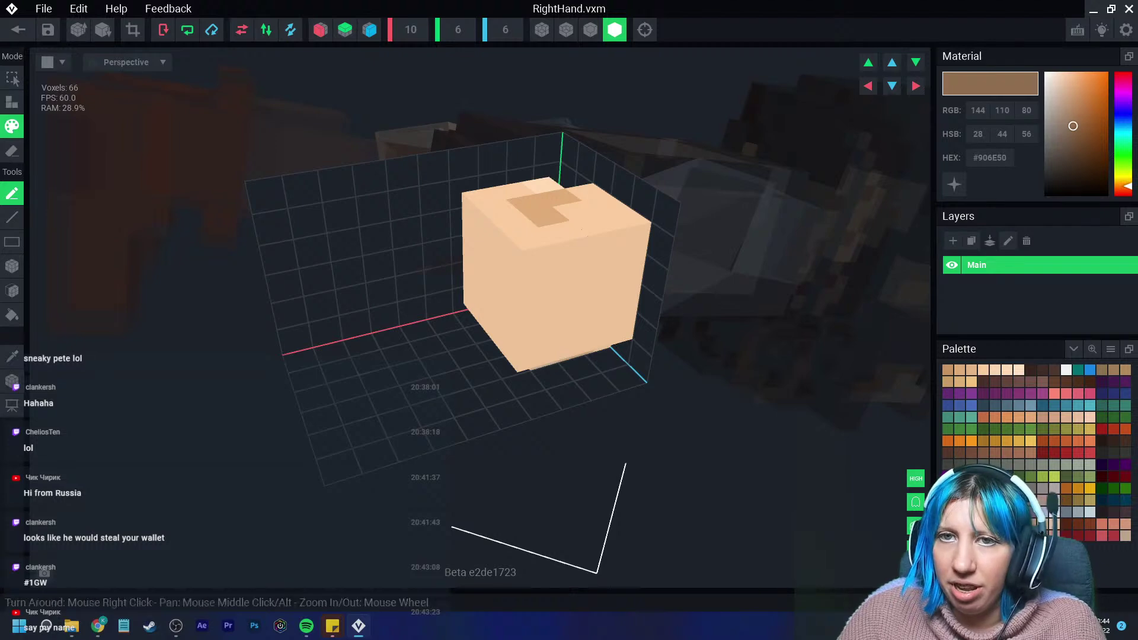
pyautogui.click(537, 295)
pyautogui.moveTo(536, 296)
pyautogui.mouseDown(button='right')
pyautogui.moveTo(529, 289)
pyautogui.moveTo(561, 283)
pyautogui.mouseUp(button='right')
pyautogui.click(12, 315)
pyautogui.click(560, 281)
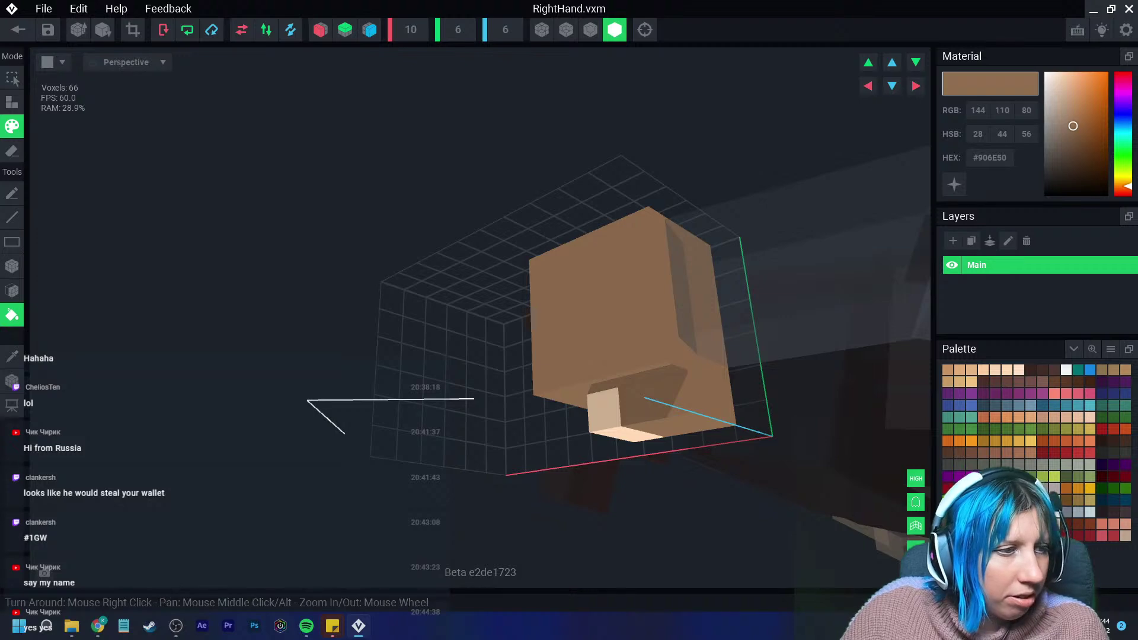
pyautogui.click(18, 30)
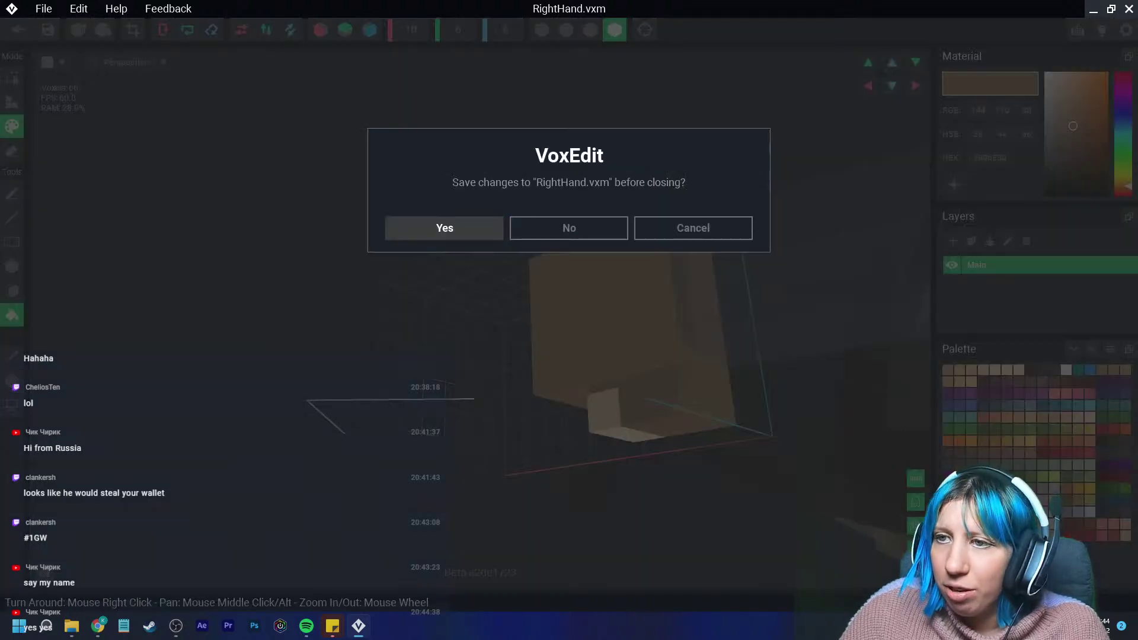
pyautogui.click(445, 226)
# Open the R-Forearm model and fill the grey forearm with skin colour #906E50.
pyautogui.scroll(3, 541, 159)
pyautogui.click(514, 144)
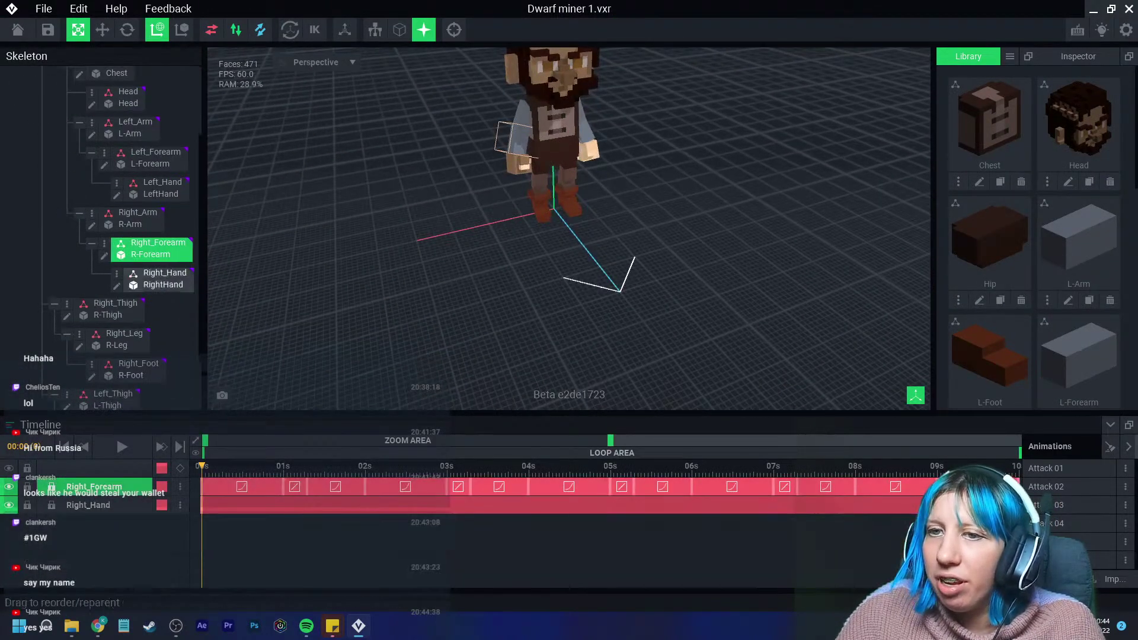
pyautogui.click(104, 257)
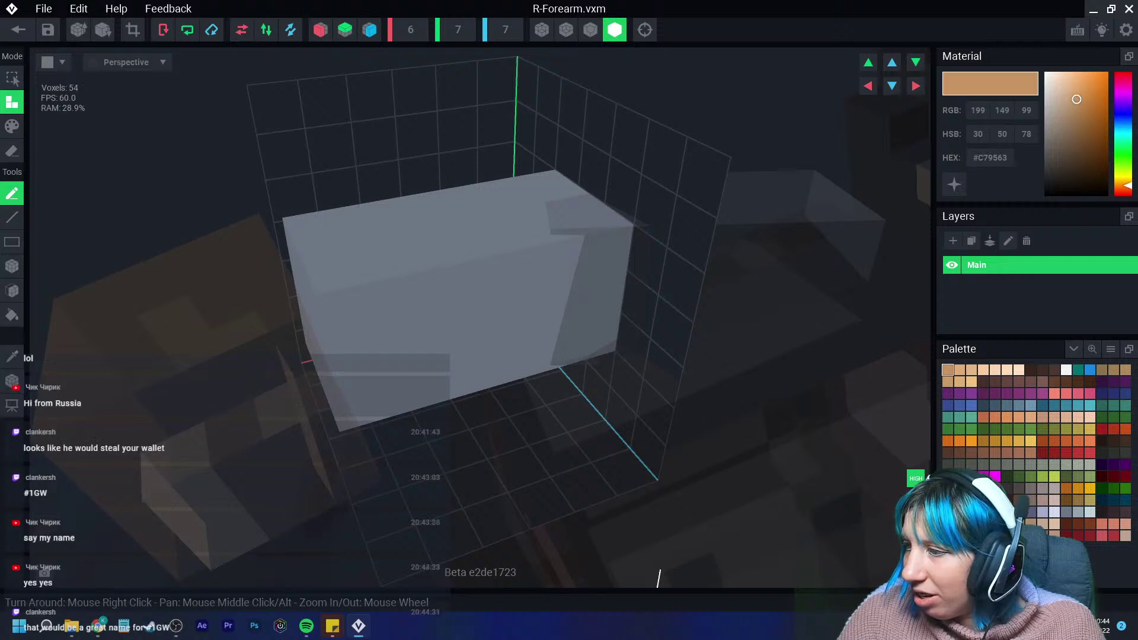
pyautogui.rightClick(990, 157)
pyautogui.click(1012, 186)
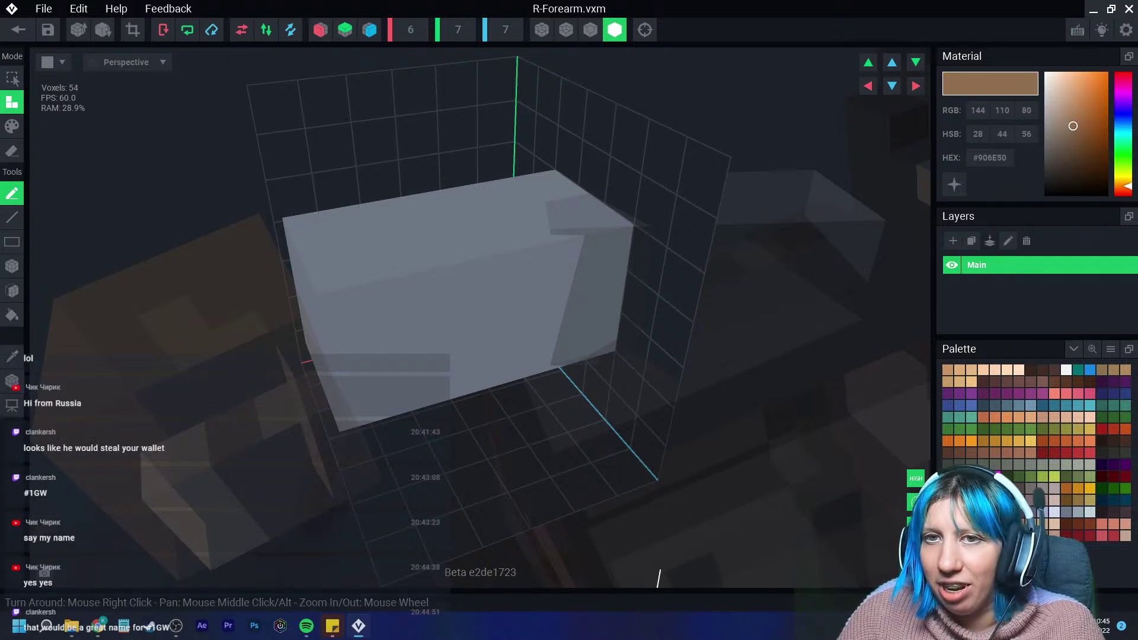
pyautogui.click(12, 126)
pyautogui.click(12, 315)
pyautogui.click(457, 287)
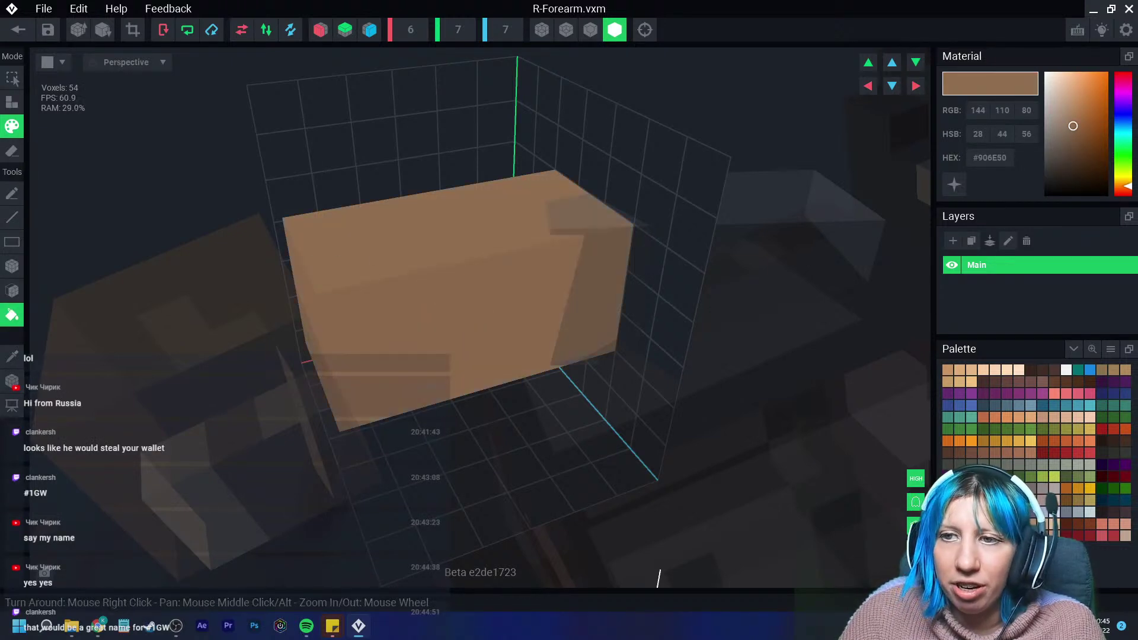
# Trim the volume of the R-Forearm model, save it and return to the rig.
pyautogui.click(133, 29)
pyautogui.click(18, 29)
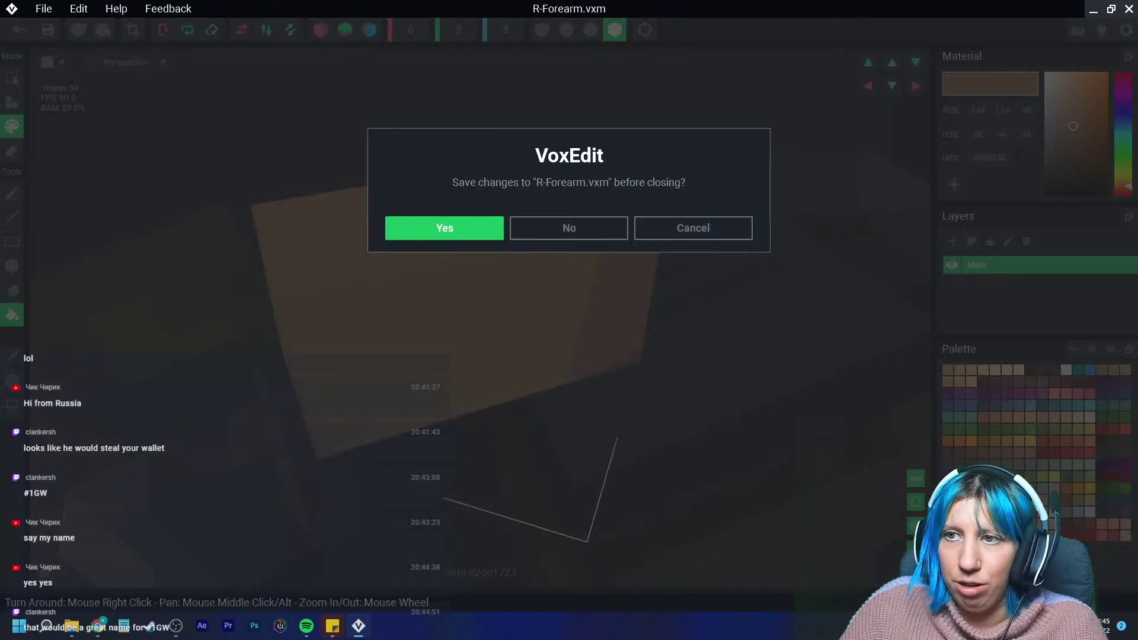
pyautogui.press('Return')
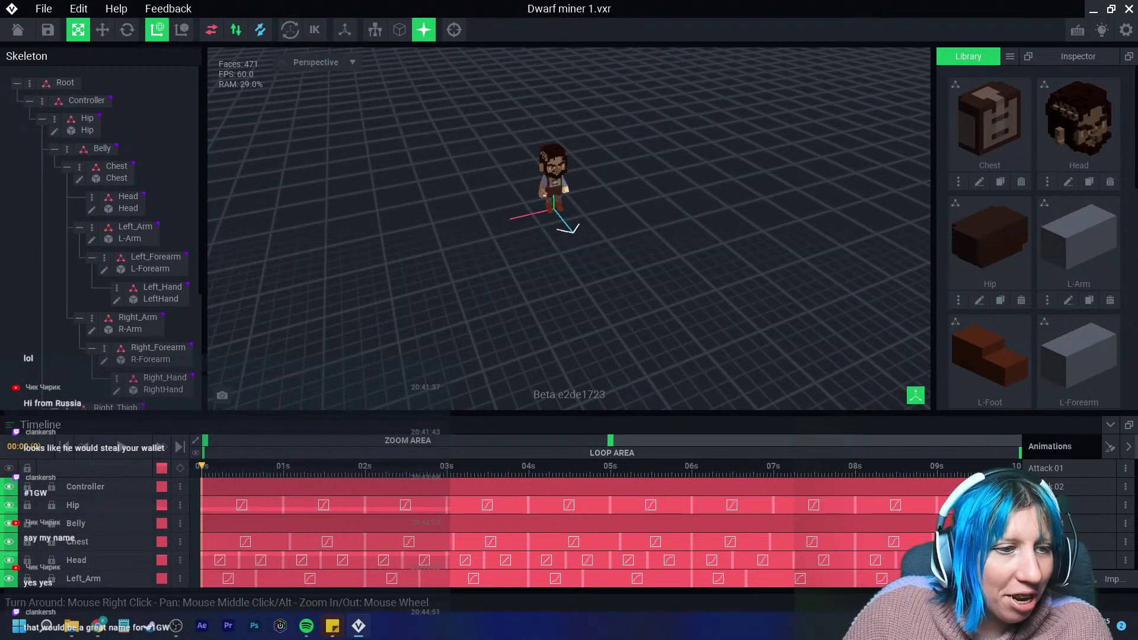
# Open the R-Arm model and box-paint the lower end of the arm with skin colour #906E50.
pyautogui.scroll(10, 554, 195)
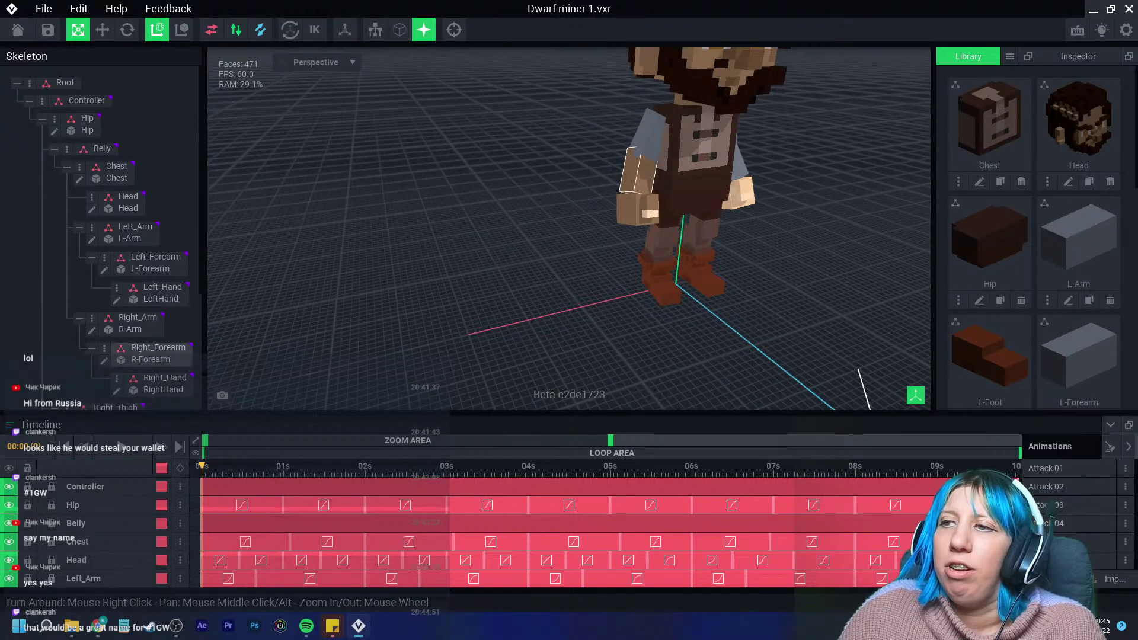
pyautogui.click(693, 134)
pyautogui.doubleClick(694, 134)
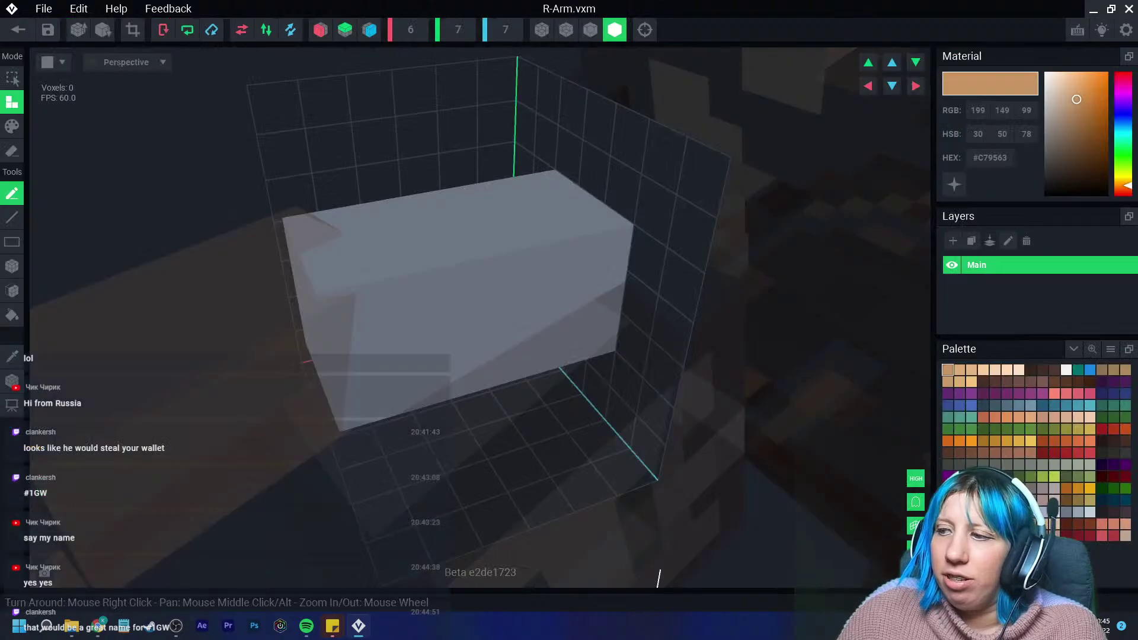
pyautogui.click(989, 158)
pyautogui.rightClick(989, 162)
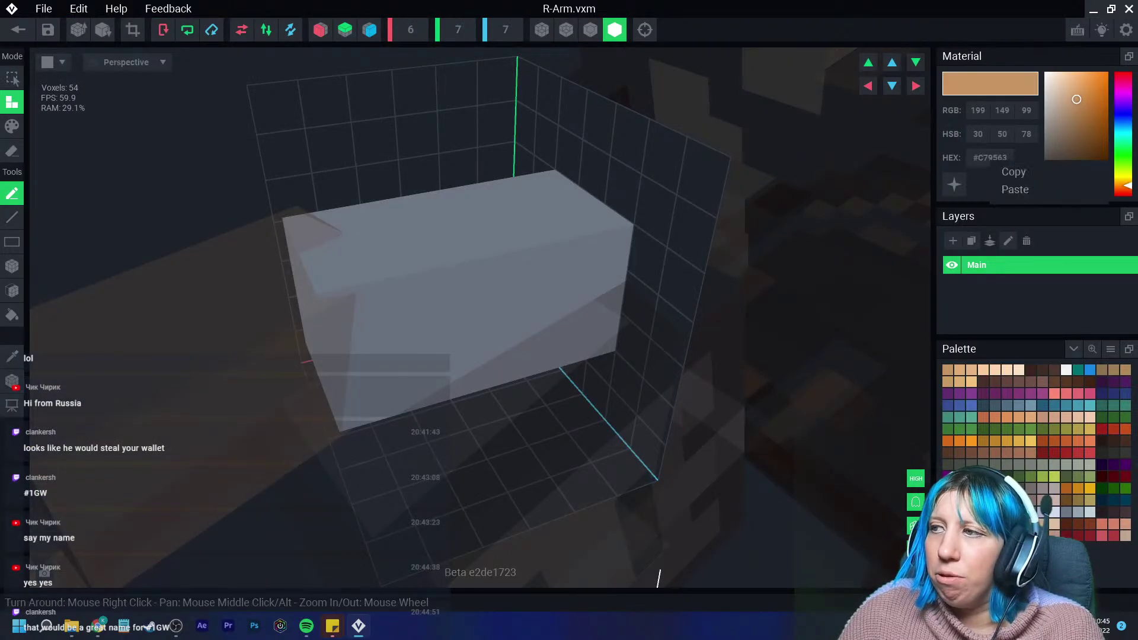
pyautogui.click(1008, 190)
pyautogui.click(12, 126)
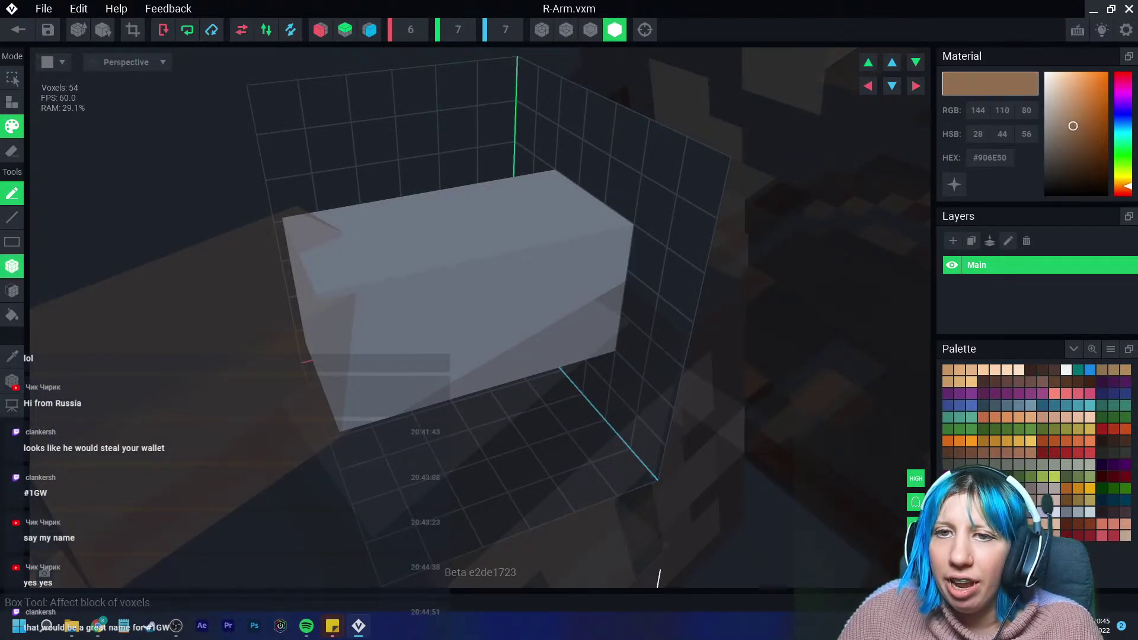
pyautogui.click(12, 266)
pyautogui.moveTo(293, 231)
pyautogui.mouseDown()
pyautogui.moveTo(356, 359)
pyautogui.moveTo(414, 389)
pyautogui.mouseUp()
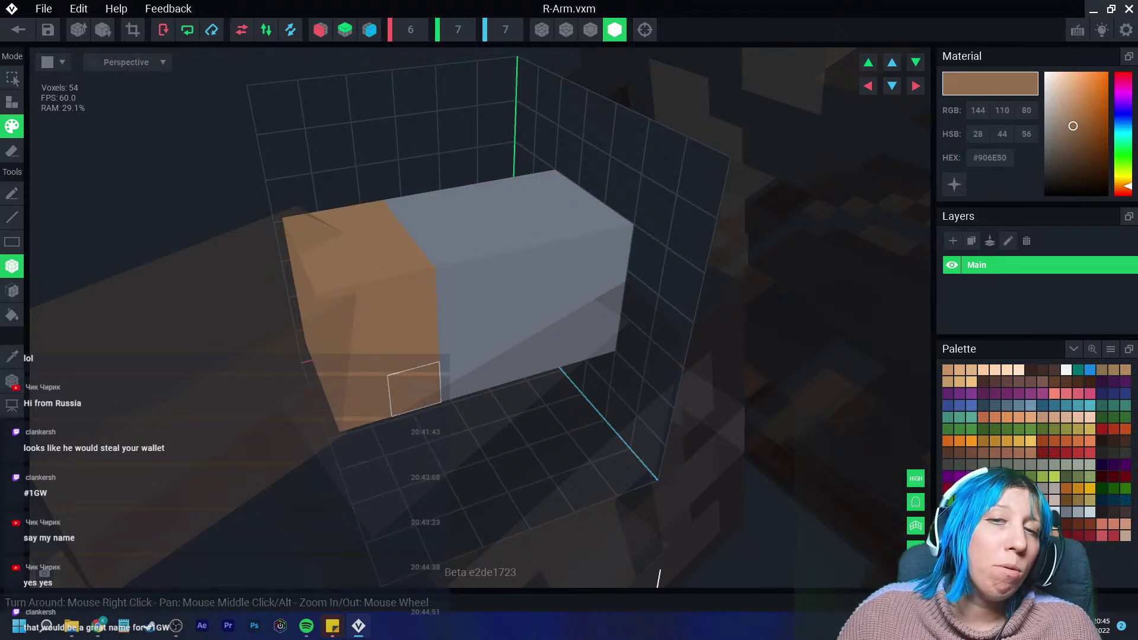
# Box-paint the remaining grey part of the arm as a dark brown sleeve, trying #422D26 and #39251E.
pyautogui.moveTo(414, 389); pyautogui.dragTo(463, 367, button='right')
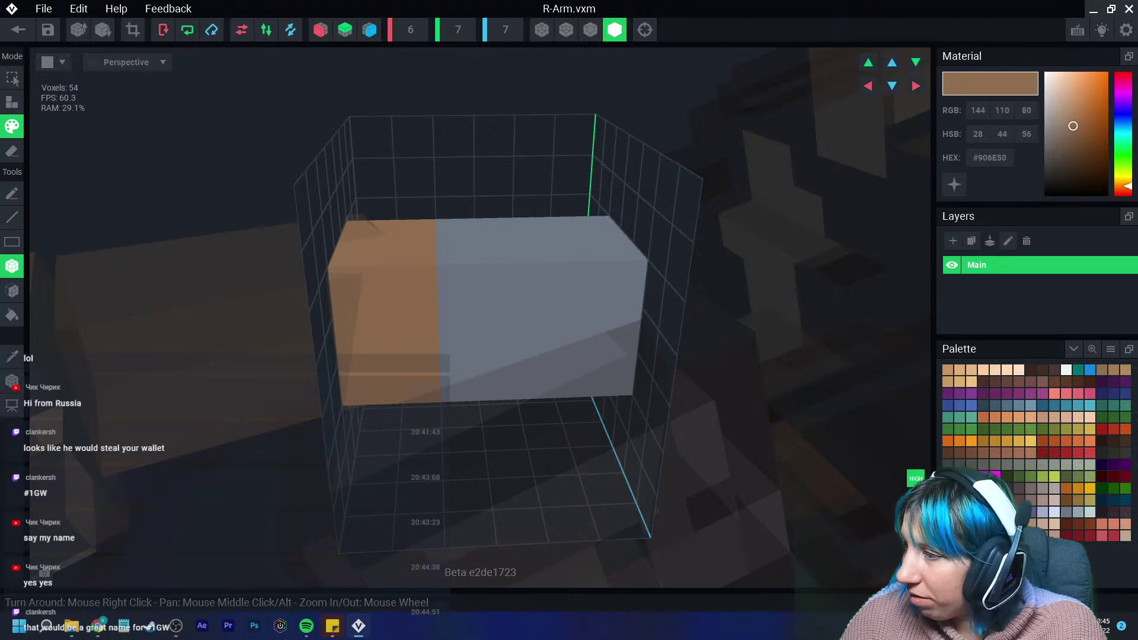
pyautogui.click(1043, 370)
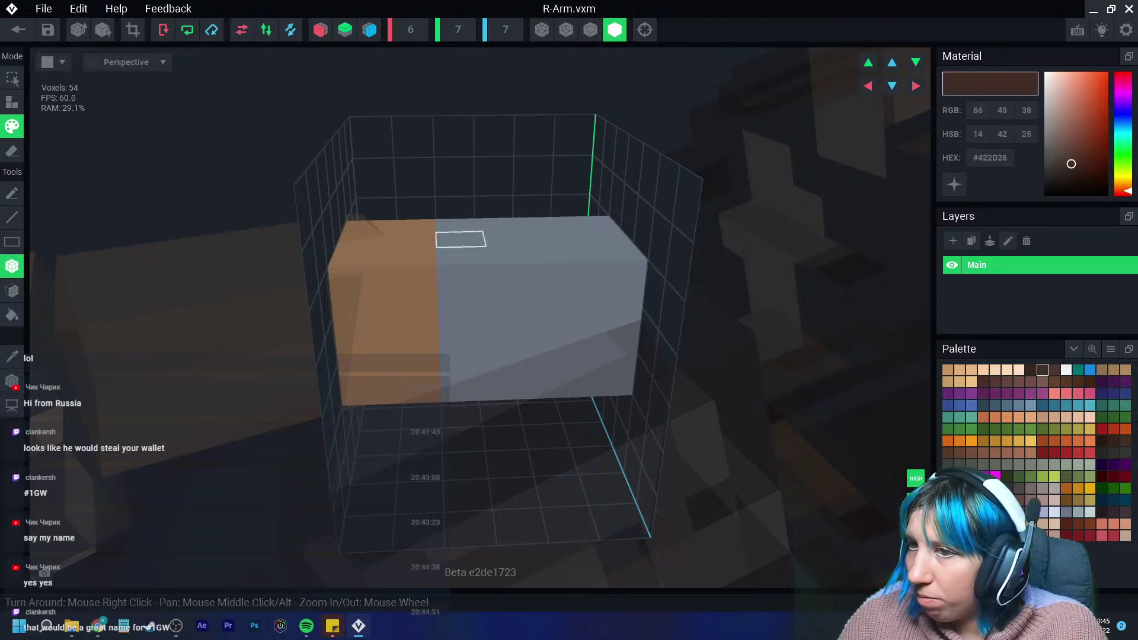
pyautogui.moveTo(460, 237); pyautogui.dragTo(611, 375)
pyautogui.moveTo(611, 375); pyautogui.dragTo(517, 349, button='right')
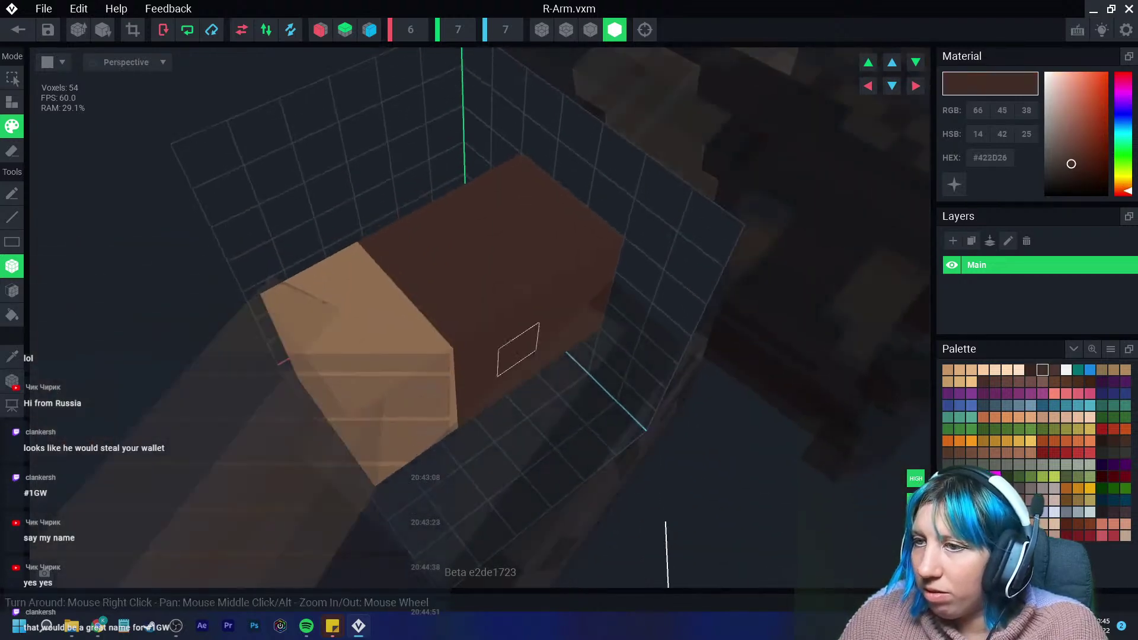
pyautogui.click(1031, 370)
pyautogui.moveTo(393, 247); pyautogui.dragTo(498, 415)
pyautogui.moveTo(498, 415); pyautogui.dragTo(451, 409, button='right')
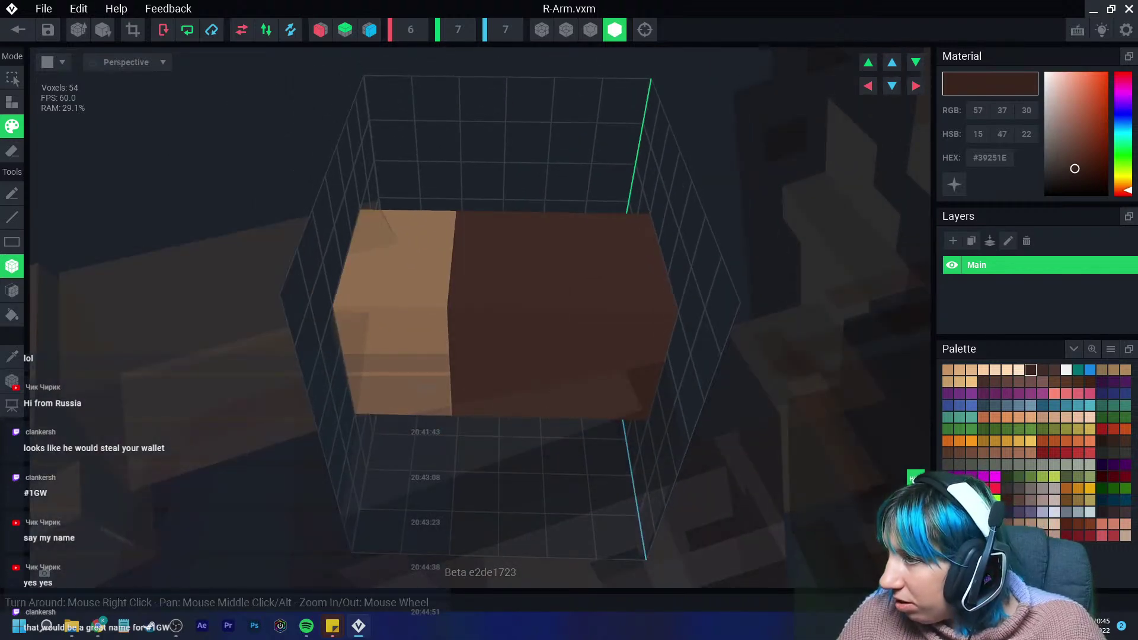
# Try palette colours on the one-voxel band beside the skin area and paint it #DDBCA2 as a cuff.
pyautogui.click(1055, 512)
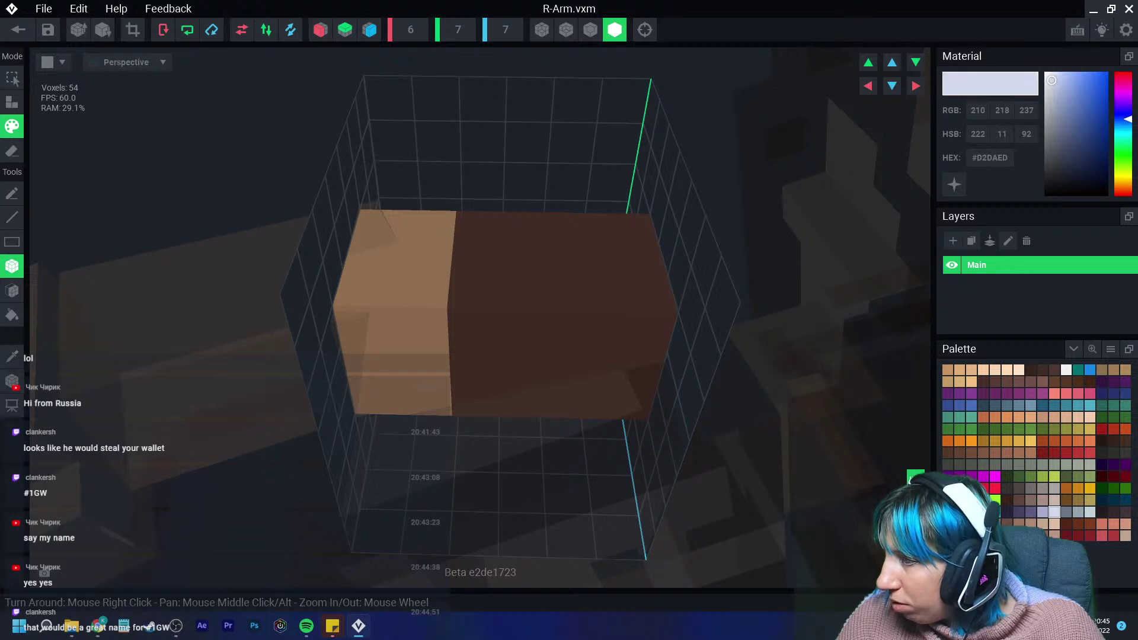
pyautogui.click(1019, 523)
pyautogui.moveTo(477, 225); pyautogui.dragTo(477, 406)
pyautogui.click(1030, 523)
pyautogui.moveTo(477, 225); pyautogui.dragTo(477, 409)
pyautogui.click(1054, 524)
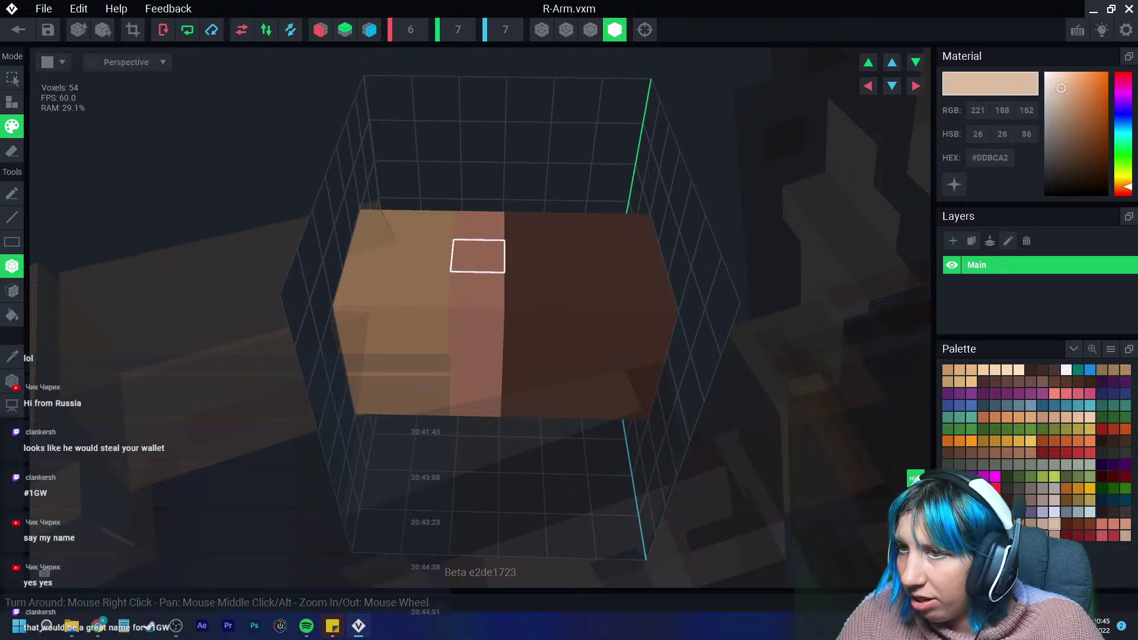
pyautogui.moveTo(475, 259); pyautogui.dragTo(477, 409)
# Trim the volume of the R-Arm model, save it and return to the rig.
pyautogui.scroll(-3, 524, 439)
pyautogui.moveTo(528, 430); pyautogui.dragTo(628, 414, button='right')
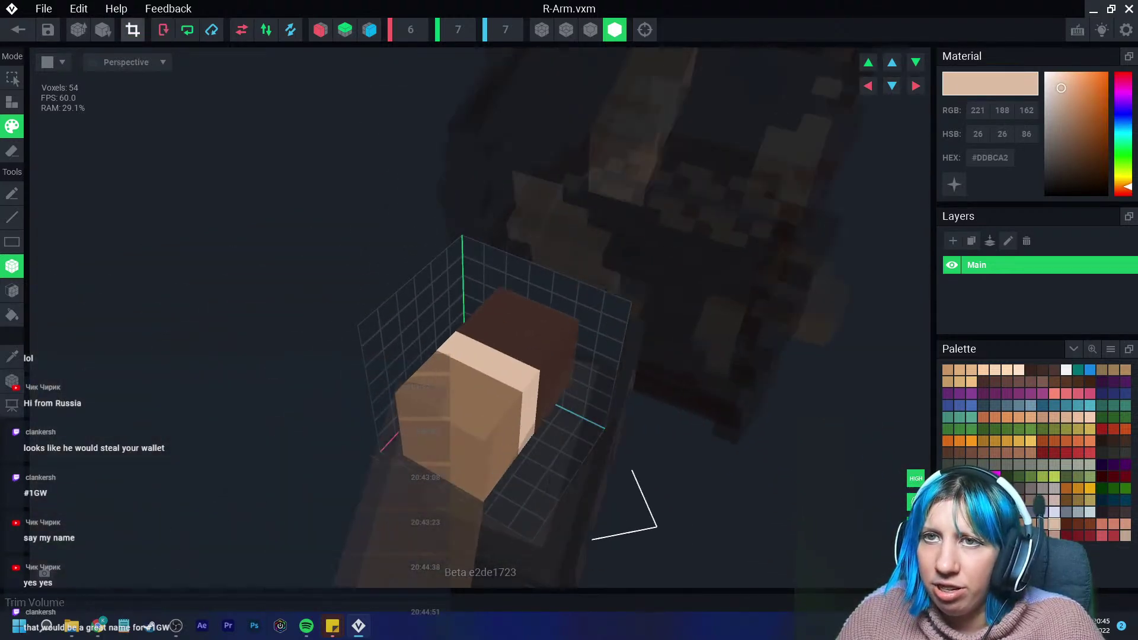
pyautogui.click(18, 30)
pyautogui.click(444, 228)
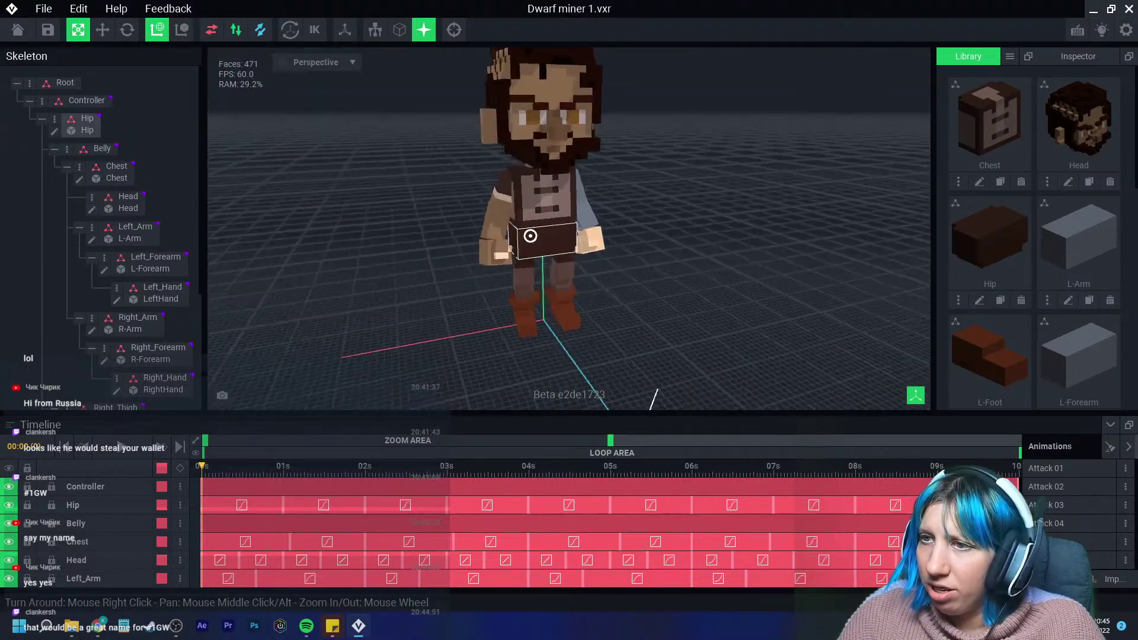
# Open the Chest model, sample its dark brown #35231B, save and return to the rig.
pyautogui.moveTo(531, 236); pyautogui.dragTo(573, 250, button='right')
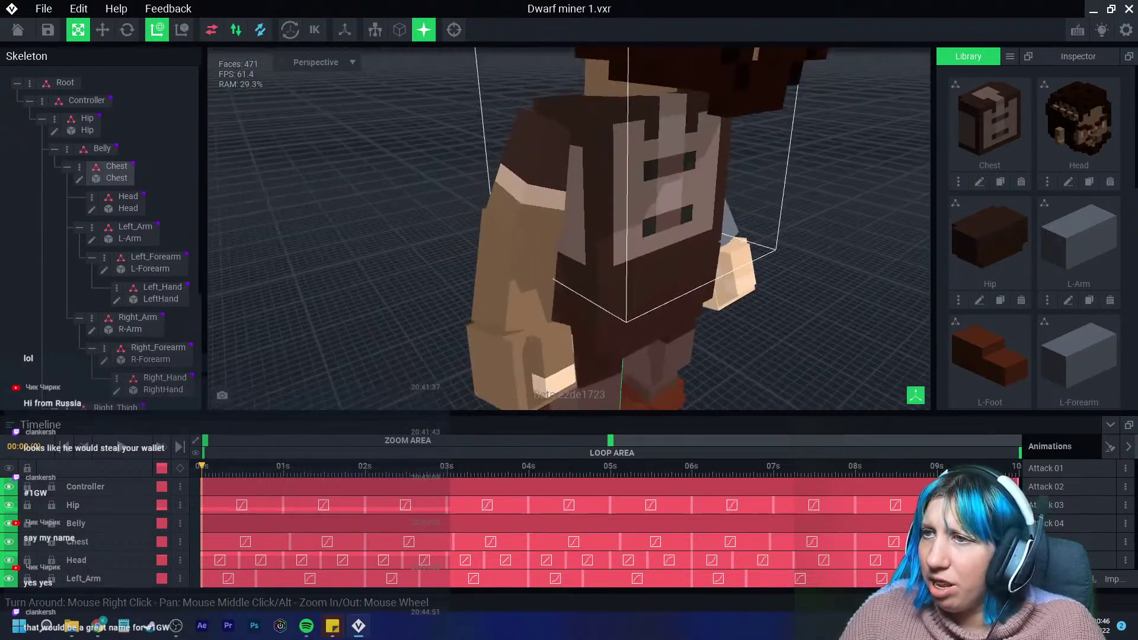
pyautogui.click(573, 250)
pyautogui.click(79, 179)
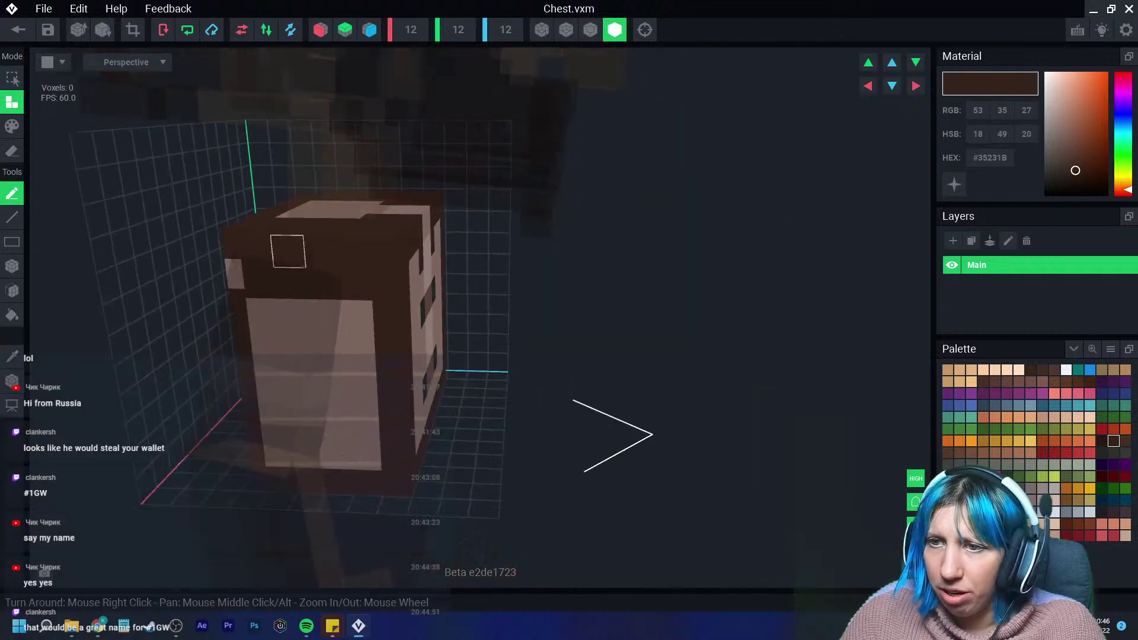
pyautogui.click(11, 357)
pyautogui.click(321, 252)
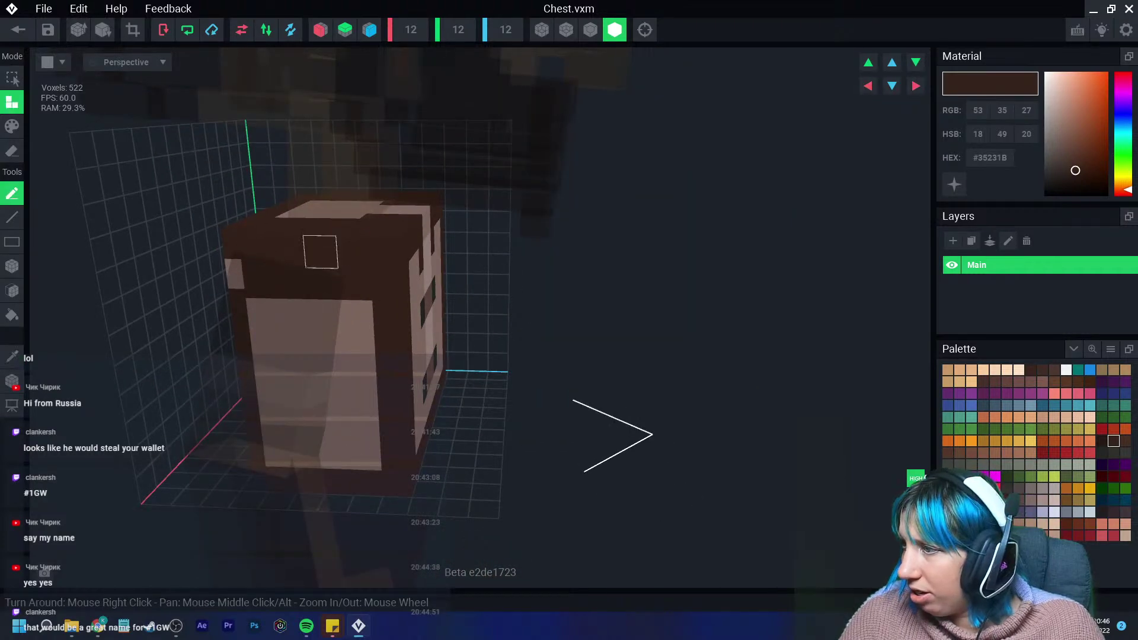
pyautogui.click(18, 29)
pyautogui.click(445, 228)
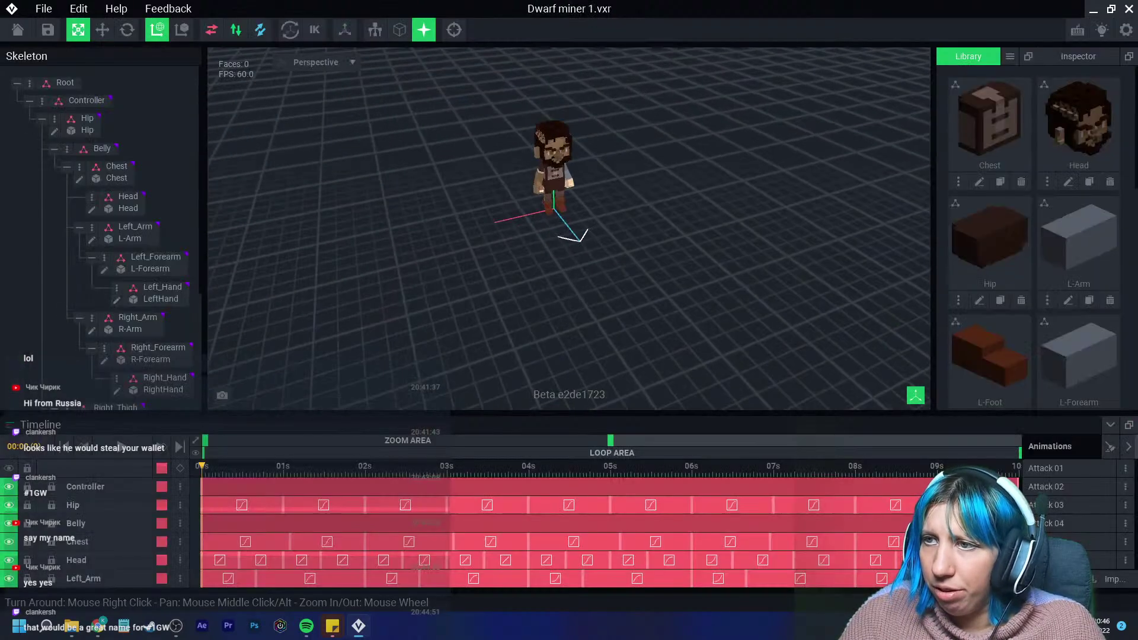
# Reopen the R-Arm model, fill the sleeve section with #35231B, and save it back to the rig.
pyautogui.click(131, 325)
pyautogui.click(91, 256)
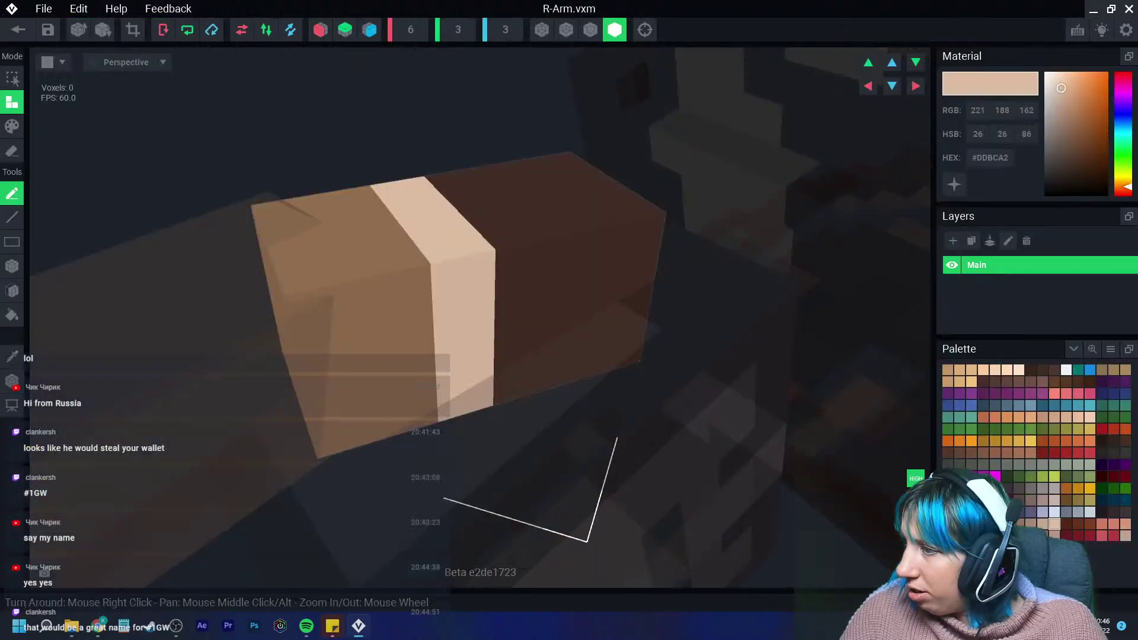
pyautogui.click(12, 126)
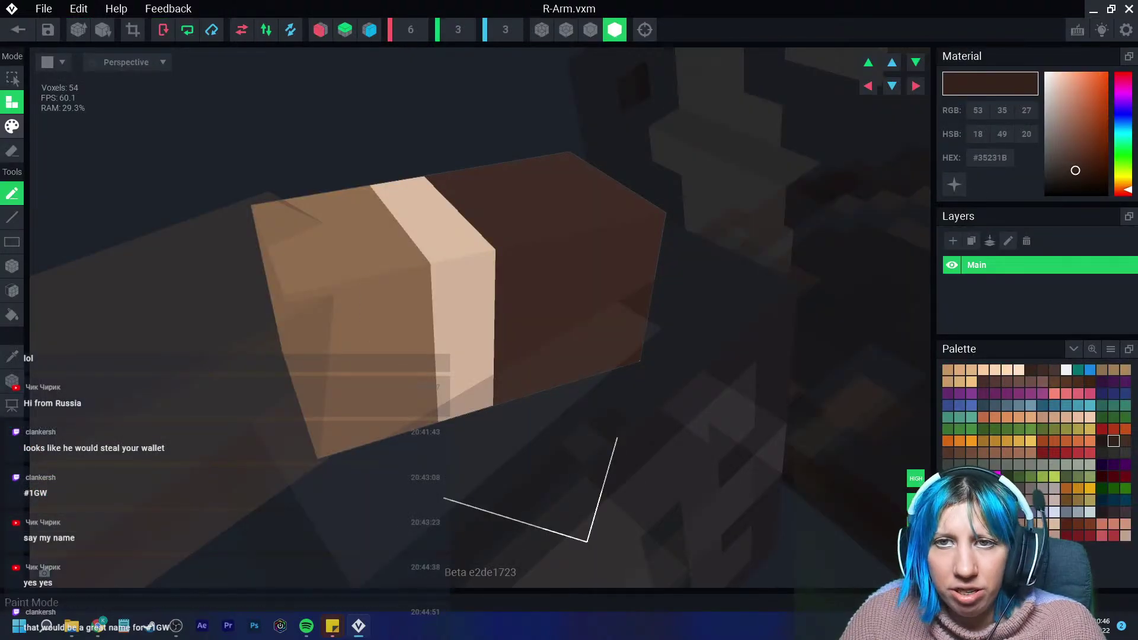
pyautogui.click(12, 315)
pyautogui.click(516, 231)
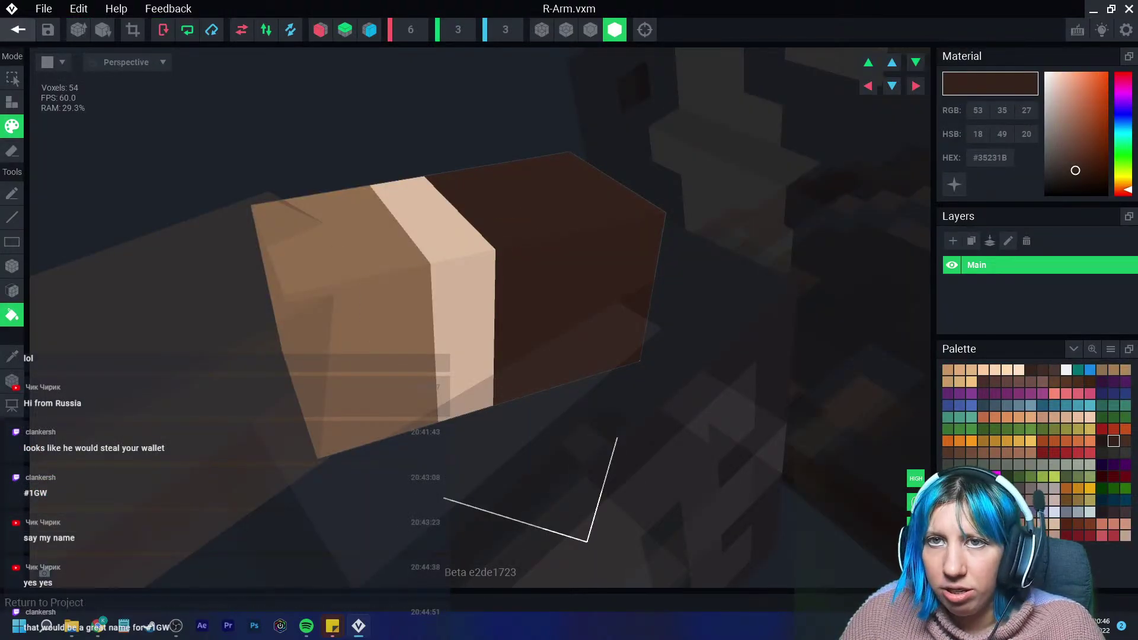
pyautogui.click(18, 29)
pyautogui.click(445, 226)
# Select the dwarf's chest in the rig and open the Chest model for editing.
pyautogui.scroll(10, 553, 185)
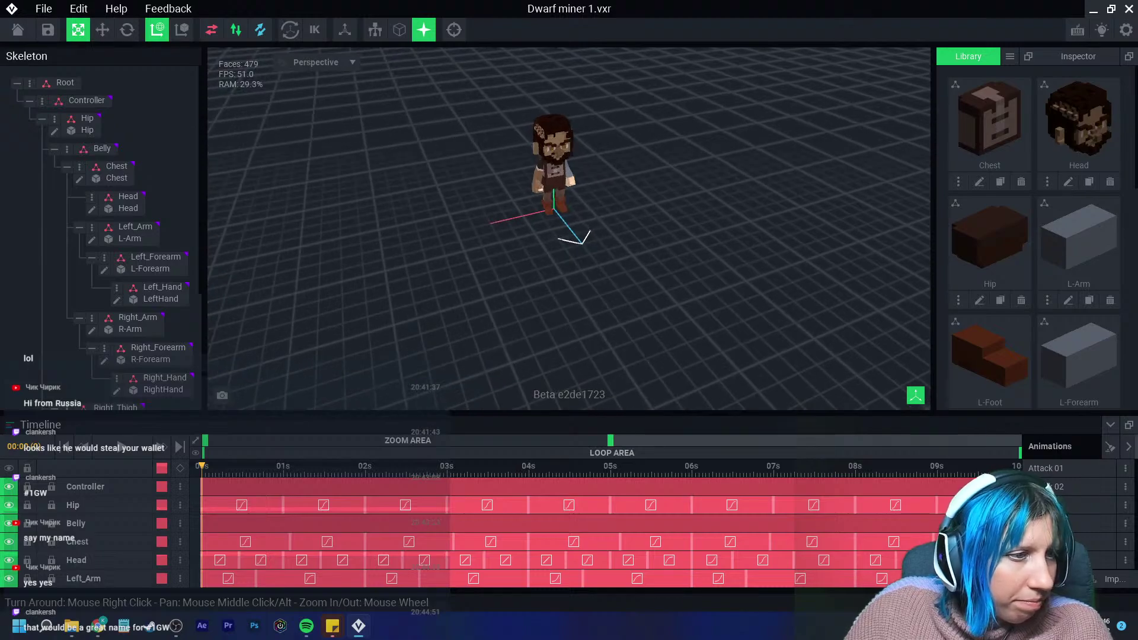
pyautogui.scroll(5, 551, 178)
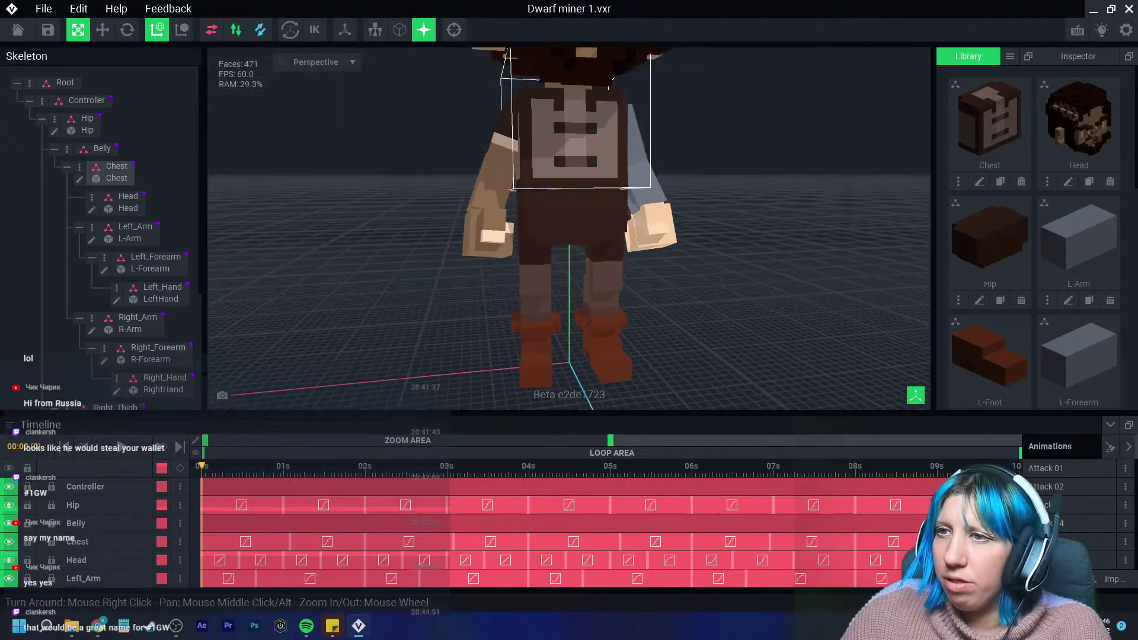
pyautogui.moveTo(552, 171); pyautogui.dragTo(551, 171, button='right')
pyautogui.scroll(-5, 552, 171)
pyautogui.click(551, 172)
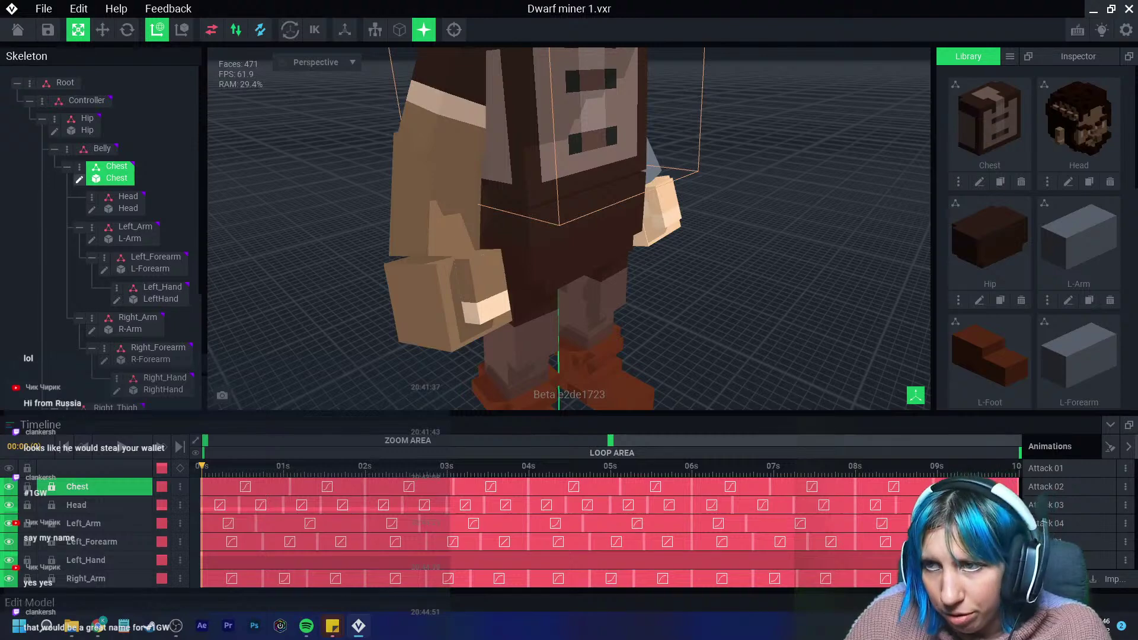
pyautogui.doubleClick(551, 178)
pyautogui.moveTo(543, 229); pyautogui.dragTo(544, 229, button='right')
# Sample the chest's dark brown #35231B and box-paint over the light panels on its sides.
pyautogui.click(11, 357)
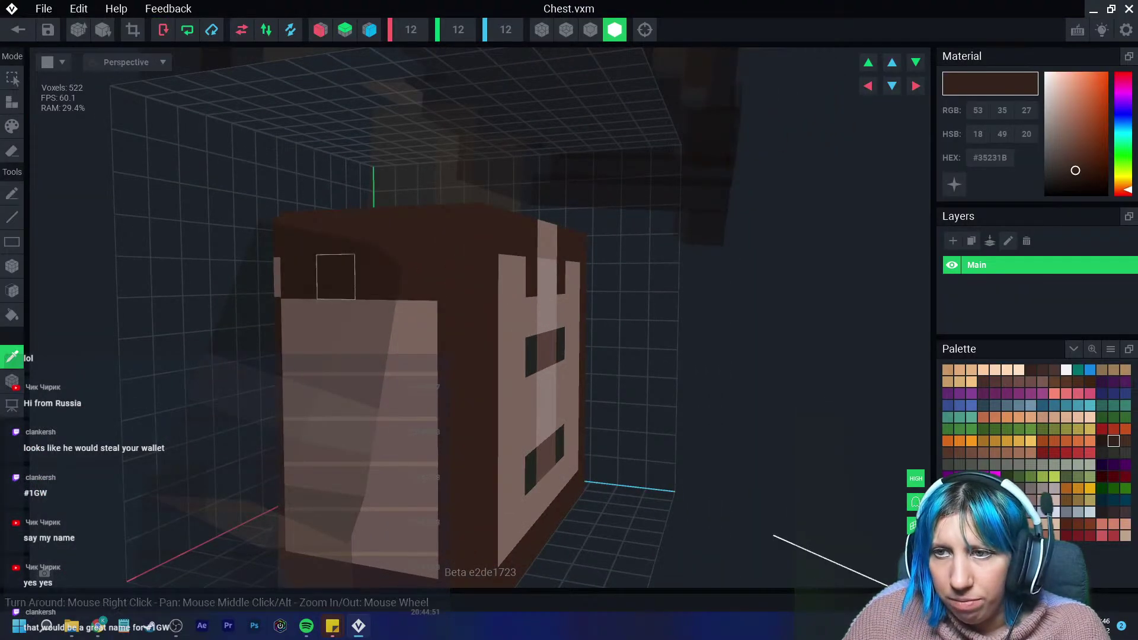
pyautogui.click(333, 274)
pyautogui.click(11, 126)
pyautogui.click(12, 266)
pyautogui.moveTo(299, 320); pyautogui.dragTo(651, 283, button='right')
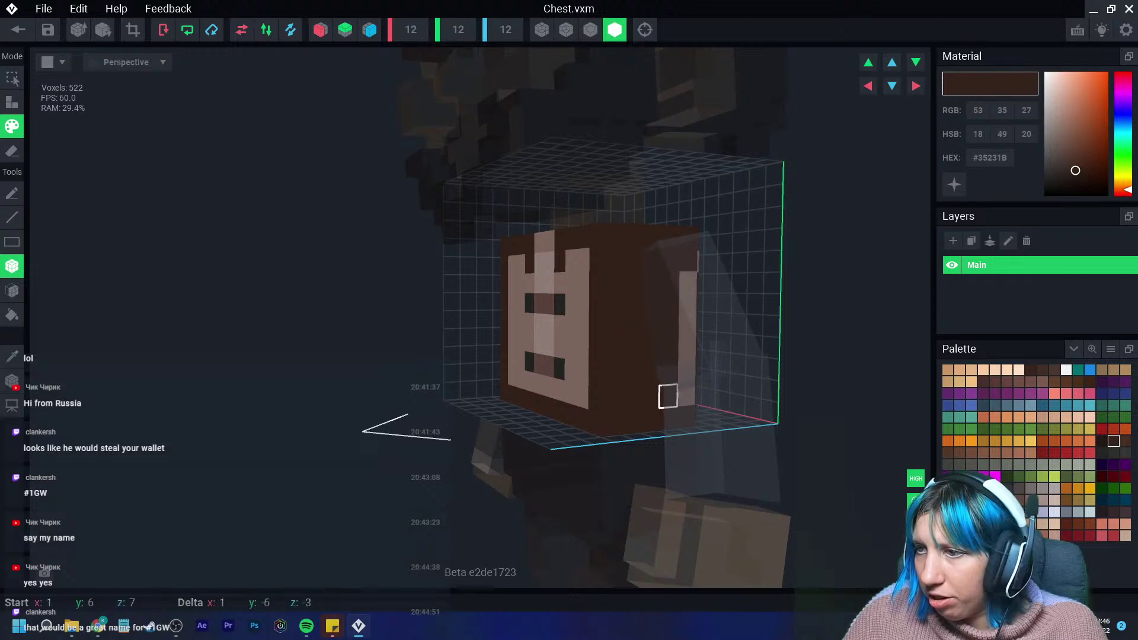
pyautogui.moveTo(665, 392)
pyautogui.mouseDown(button='right')
pyautogui.moveTo(660, 401)
pyautogui.moveTo(647, 386)
pyautogui.moveTo(658, 406)
pyautogui.mouseUp(button='right')
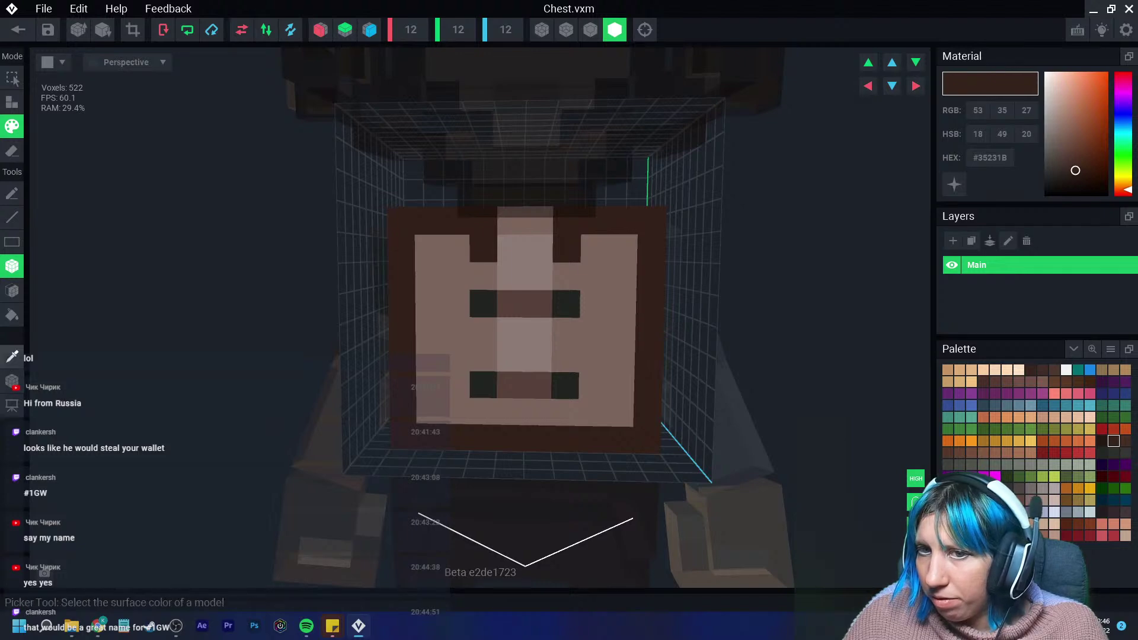
# Sample the light colour #94817B from the chest's front, save the Chest model and return to the rig.
pyautogui.click(11, 356)
pyautogui.click(510, 304)
pyautogui.moveTo(428, 220)
pyautogui.mouseDown()
pyautogui.moveTo(430, 437)
pyautogui.moveTo(430, 385)
pyautogui.moveTo(483, 385)
pyautogui.mouseUp()
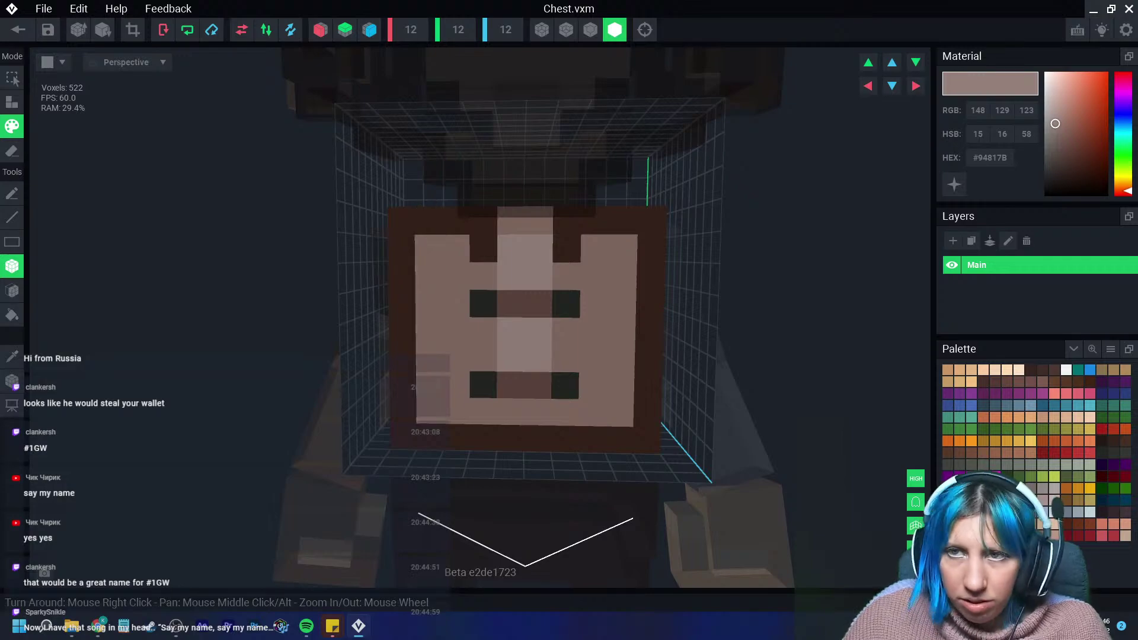
pyautogui.click(19, 29)
pyautogui.click(444, 228)
# Examine the recoloured dwarf miner in the rig from several sides and distances.
pyautogui.scroll(3, 506, 169)
pyautogui.moveTo(505, 168); pyautogui.dragTo(566, 187, button='right')
pyautogui.scroll(3, 505, 169)
pyautogui.scroll(2, 567, 188)
pyautogui.scroll(-3, 567, 187)
pyautogui.scroll(3, 566, 187)
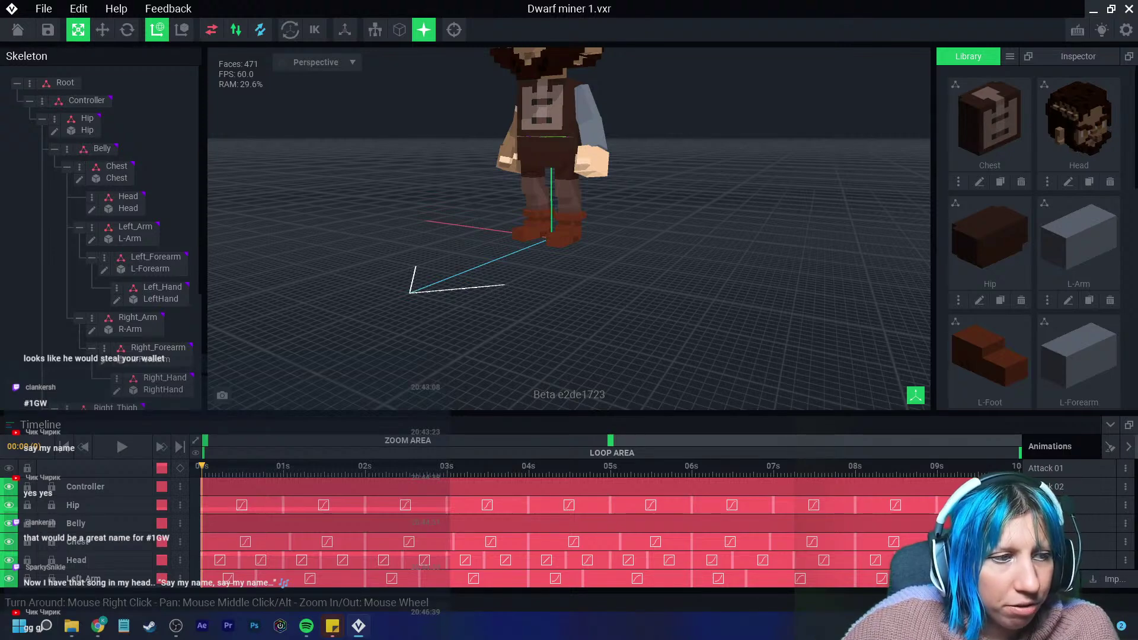
pyautogui.moveTo(542, 178); pyautogui.dragTo(633, 208, button='right')
pyautogui.moveTo(610, 279); pyautogui.dragTo(628, 297, button='right')
pyautogui.moveTo(628, 261); pyautogui.dragTo(629, 304, button='middle')
pyautogui.moveTo(617, 303); pyautogui.dragTo(652, 332, button='right')
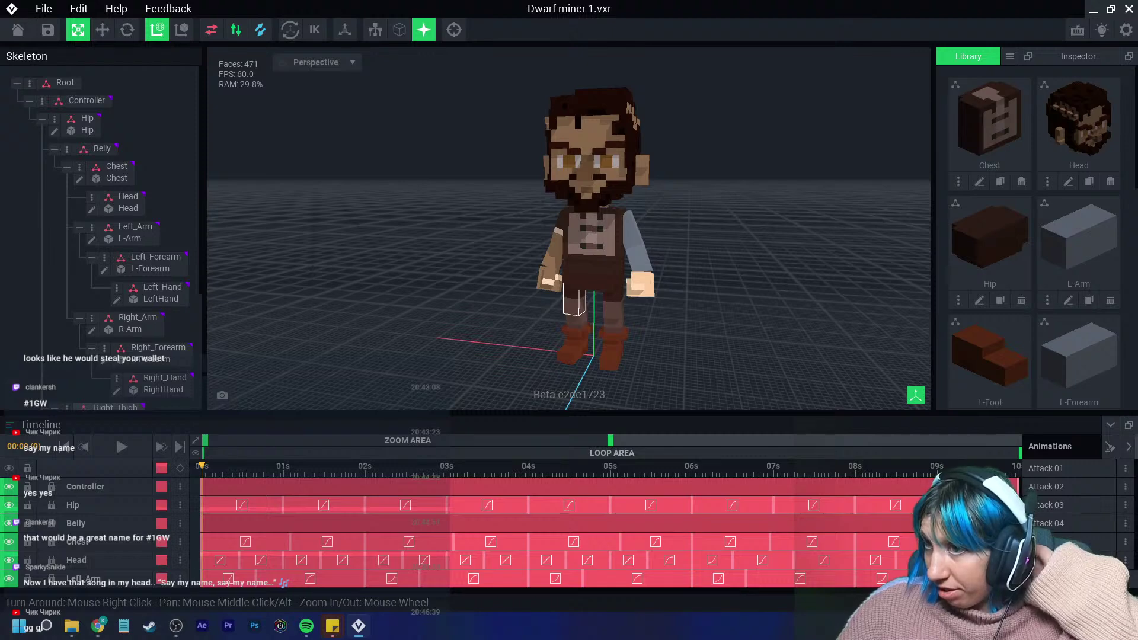
# Save and close Dwarf miner 1.vxr, and create a new rig named Dwarf child 1 in the Dwarves folder.
pyautogui.click(17, 30)
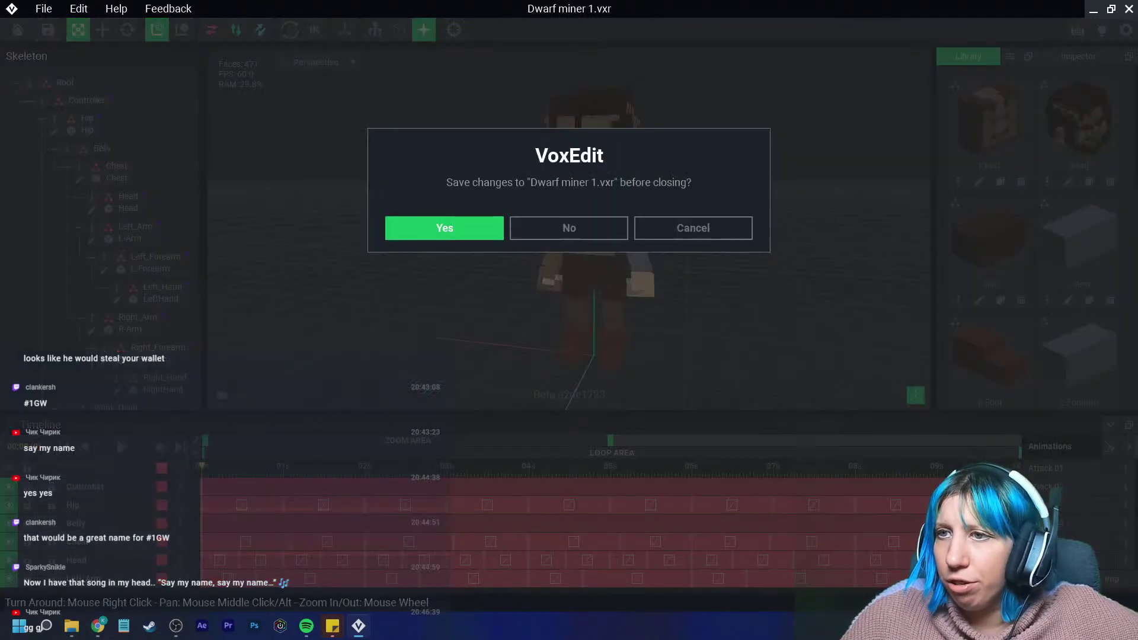
pyautogui.click(445, 228)
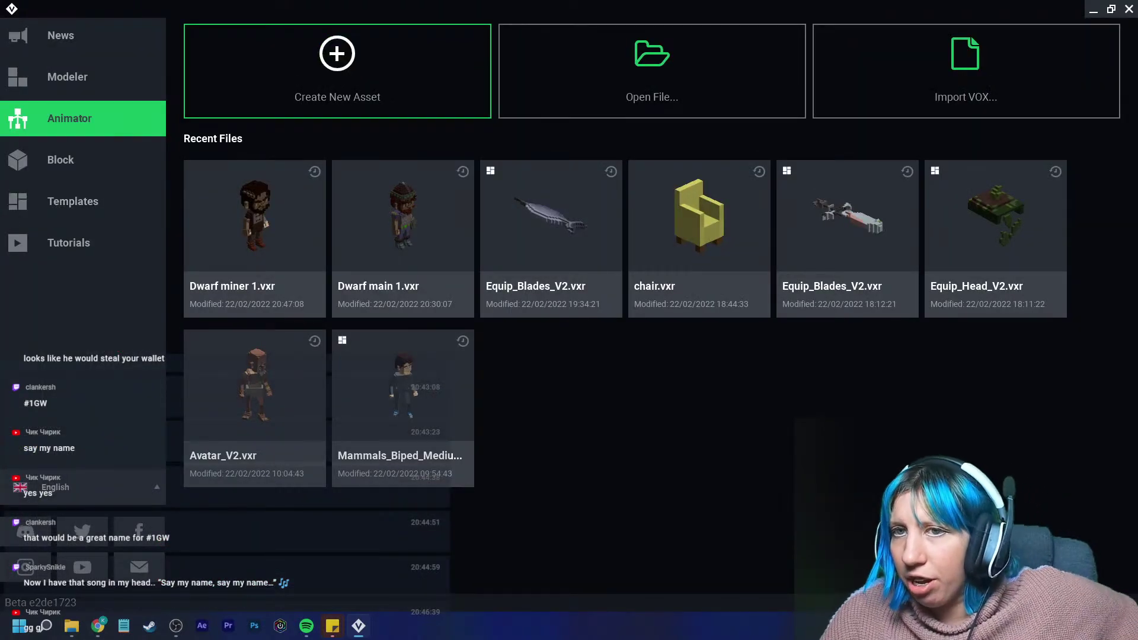
pyautogui.click(337, 71)
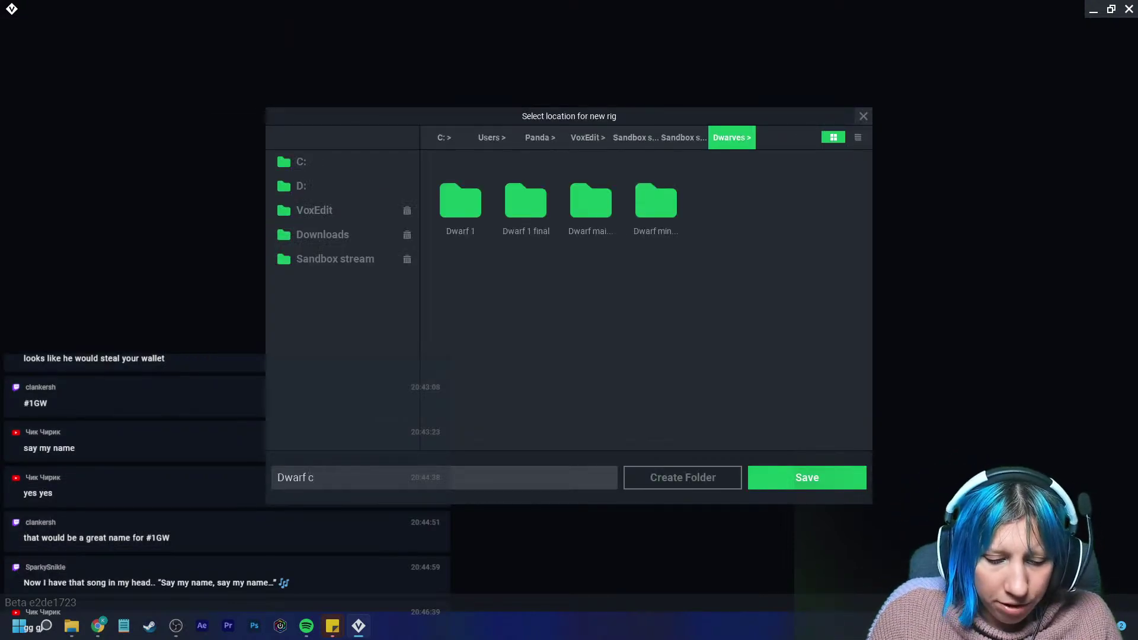
pyautogui.press('Return')
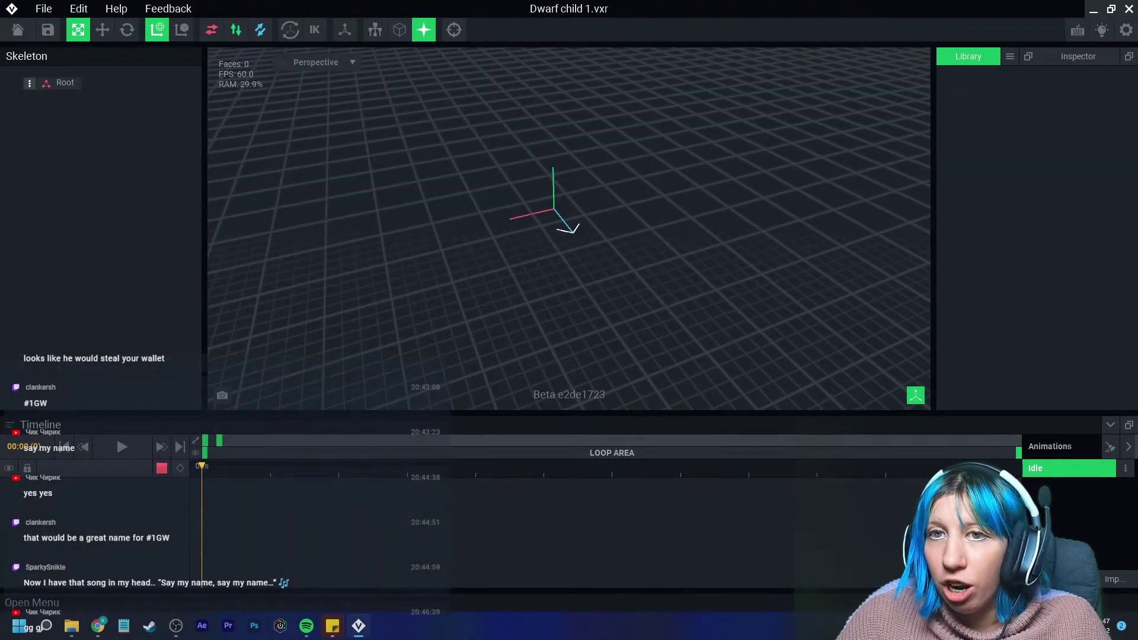
# Import the existing dwarf rig from the Dwarf 1 folder into the skeleton's Root node.
pyautogui.click(29, 83)
pyautogui.click(108, 110)
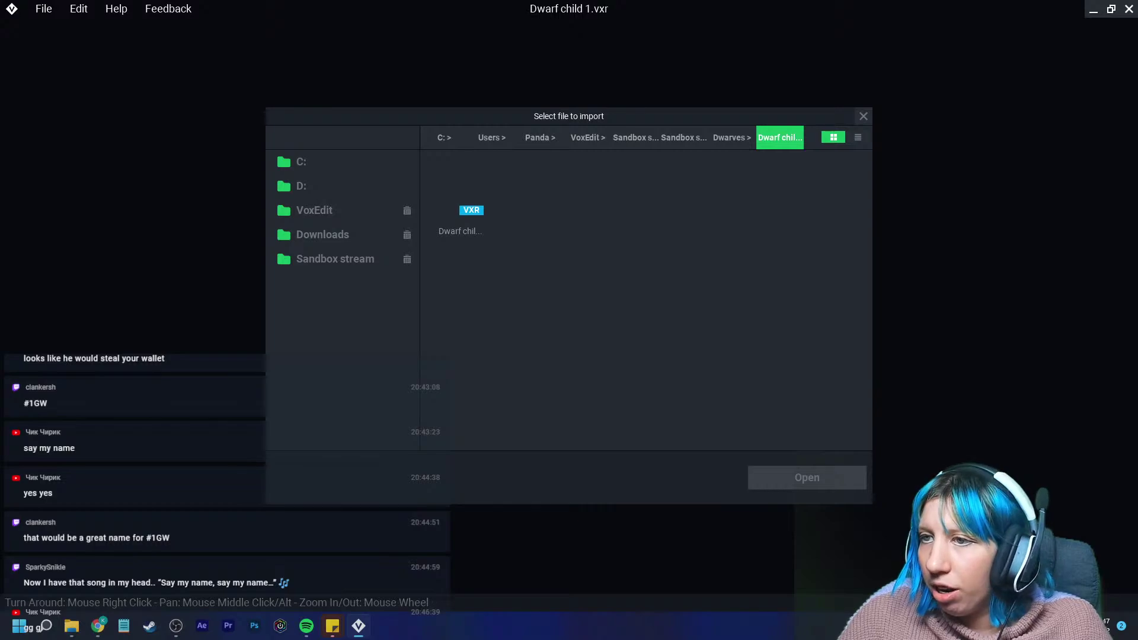
pyautogui.click(731, 137)
pyautogui.doubleClick(460, 195)
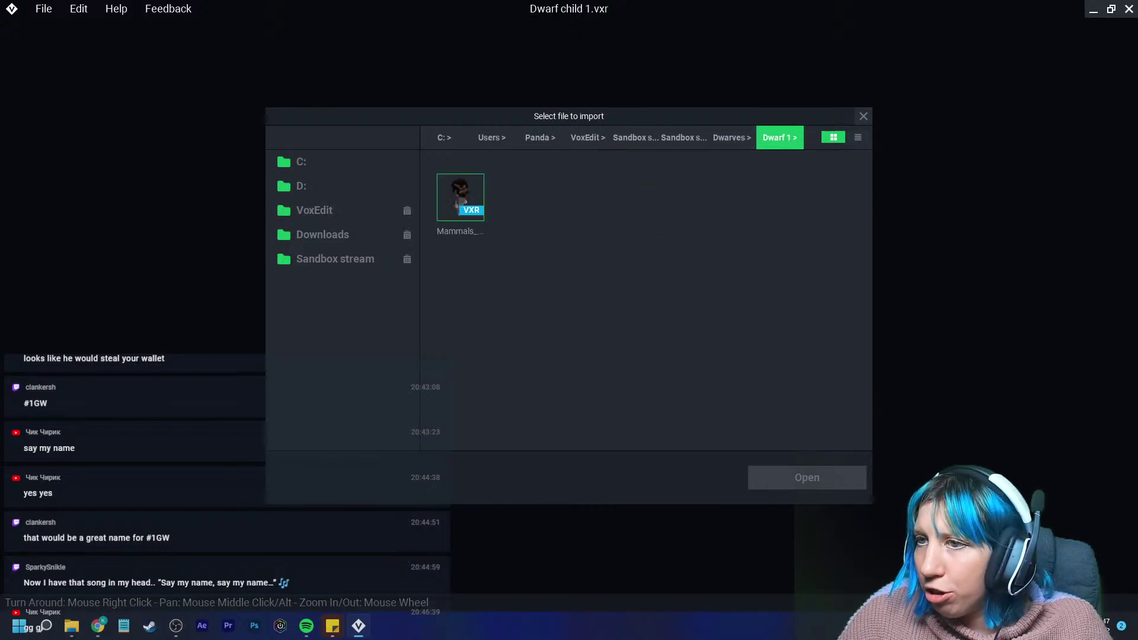
pyautogui.click(460, 197)
pyautogui.click(807, 477)
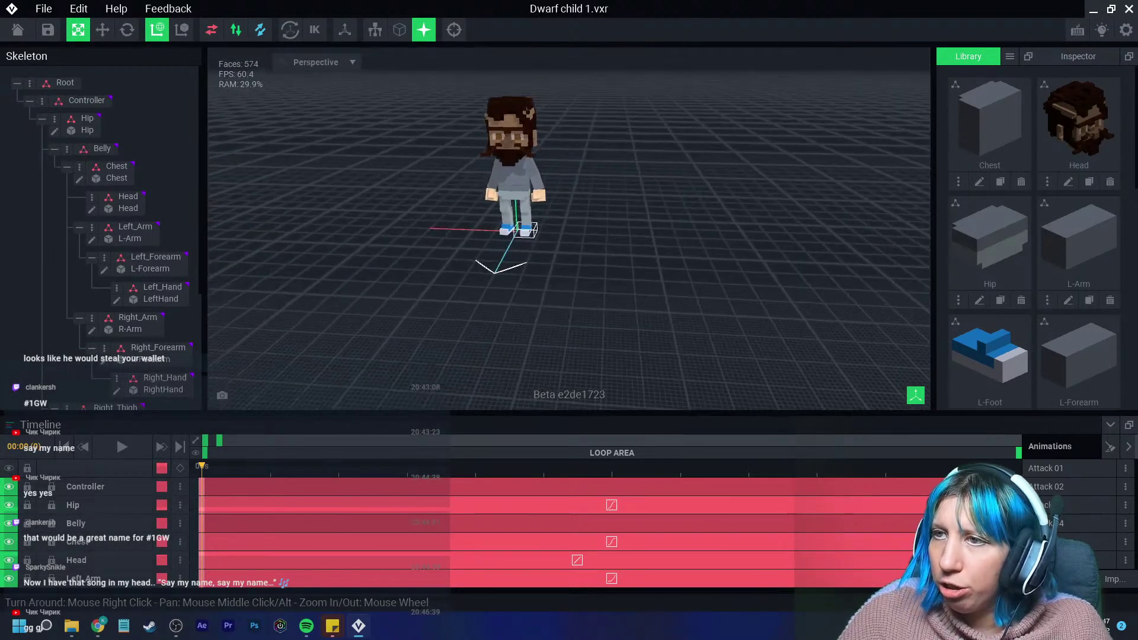
pyautogui.moveTo(526, 230); pyautogui.dragTo(528, 289, button='middle')
pyautogui.scroll(4, 482, 188)
pyautogui.click(522, 202)
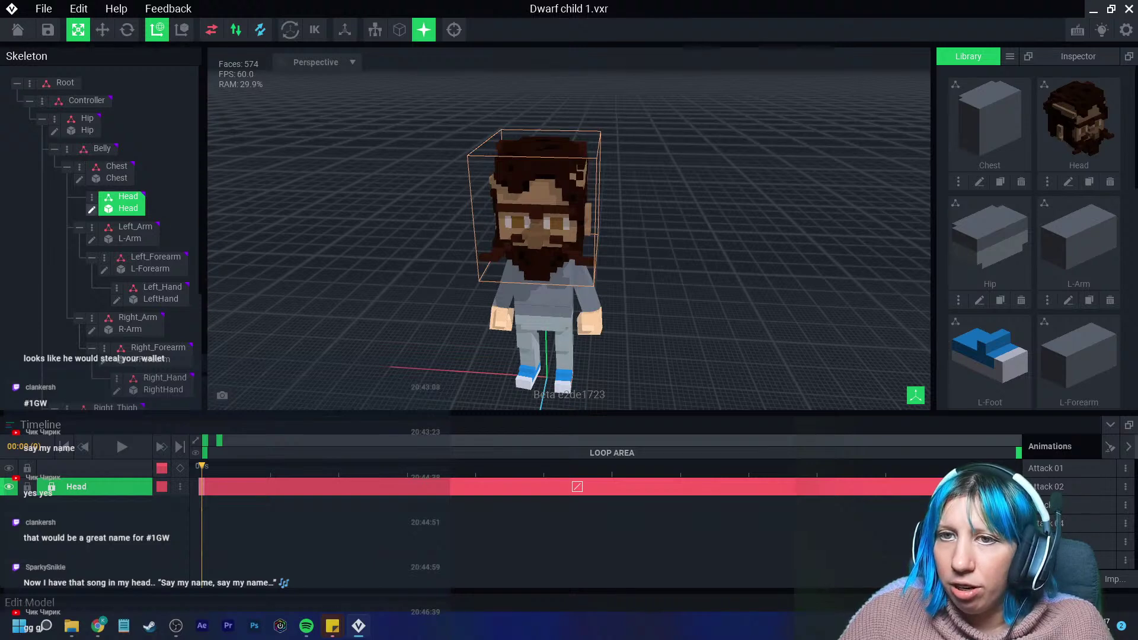
pyautogui.click(92, 209)
pyautogui.scroll(-3, 554, 373)
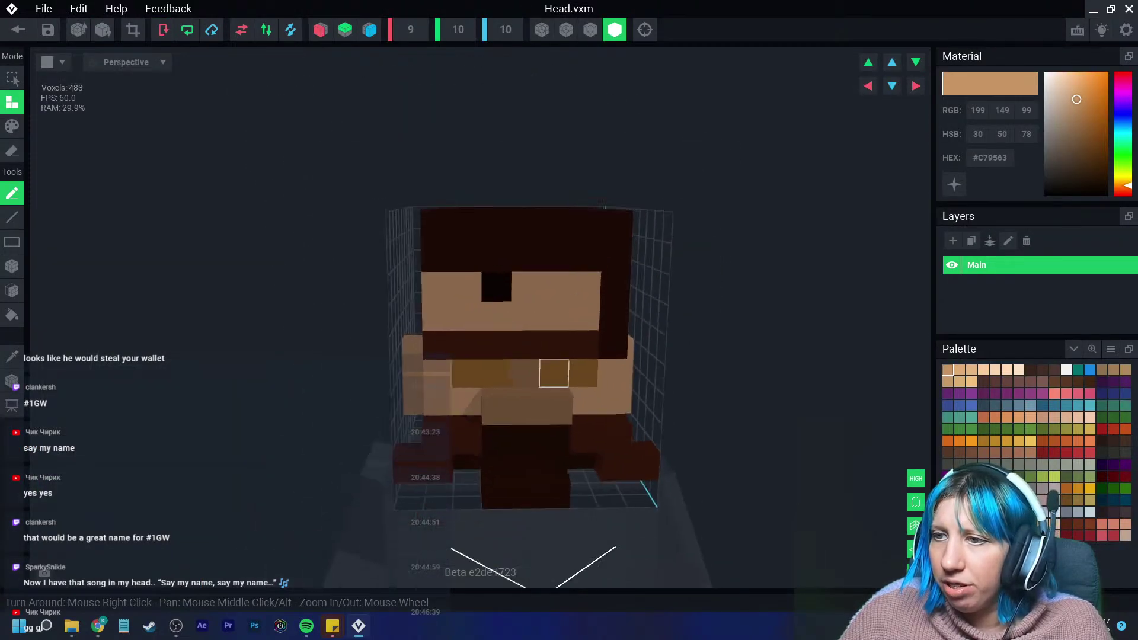
pyautogui.moveTo(553, 374); pyautogui.dragTo(521, 429, button='right')
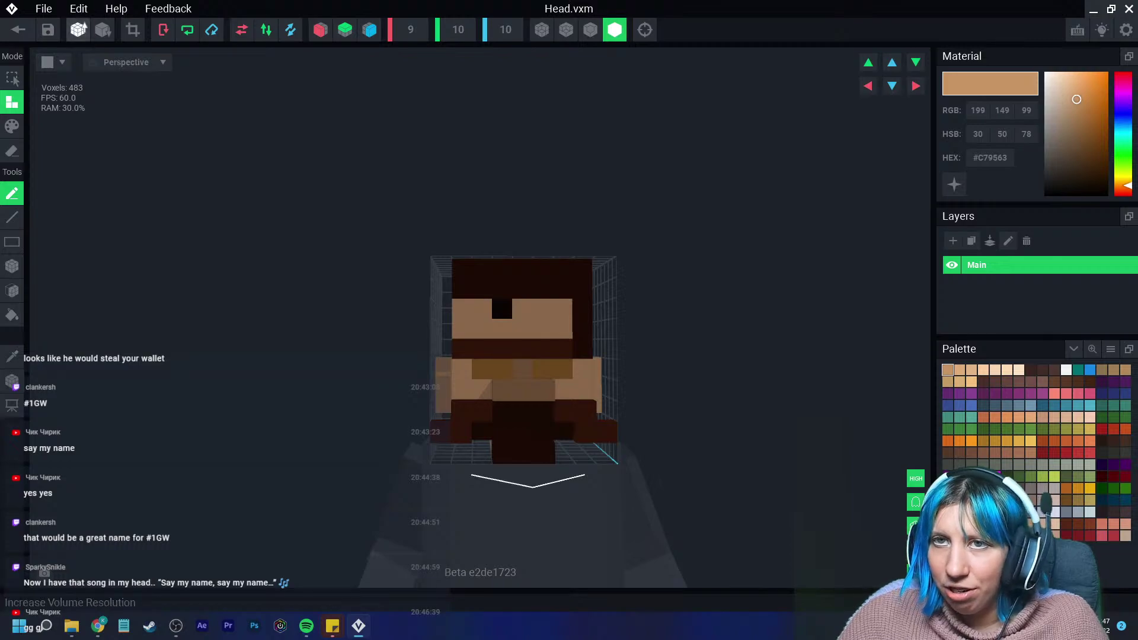
pyautogui.click(80, 29)
pyautogui.click(18, 29)
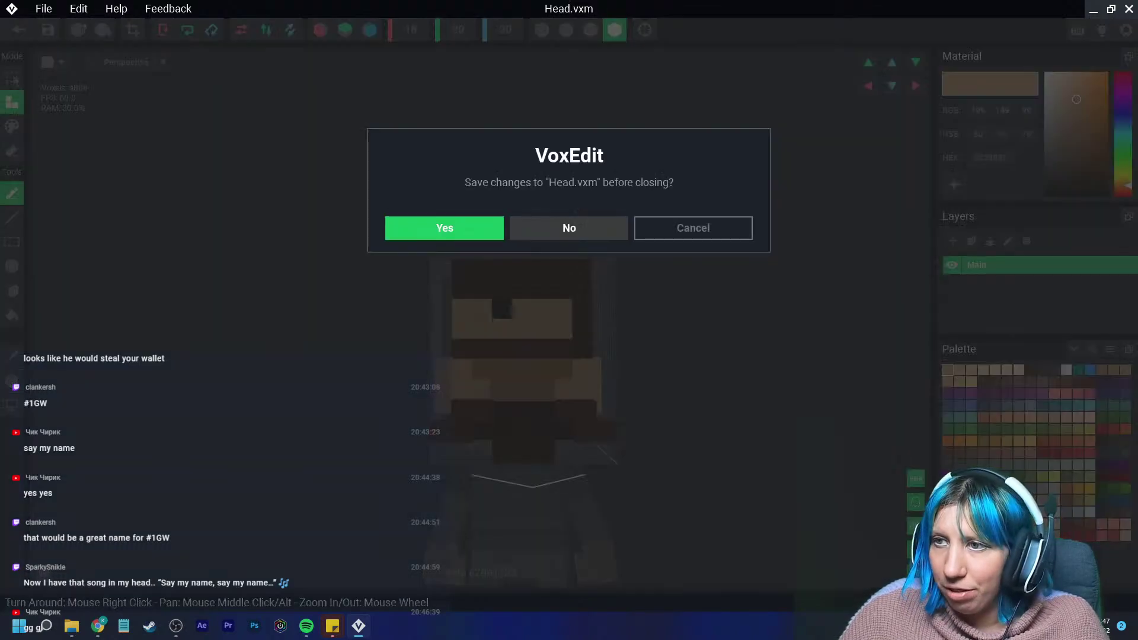
pyautogui.click(569, 228)
# Clone the Head model as "head child" and open the clone for editing.
pyautogui.scroll(2, 533, 186)
pyautogui.moveTo(534, 186); pyautogui.dragTo(750, 178, button='right')
pyautogui.scroll(1, 587, 225)
pyautogui.moveTo(554, 258); pyautogui.dragTo(433, 246, button='right')
pyautogui.scroll(2, 554, 258)
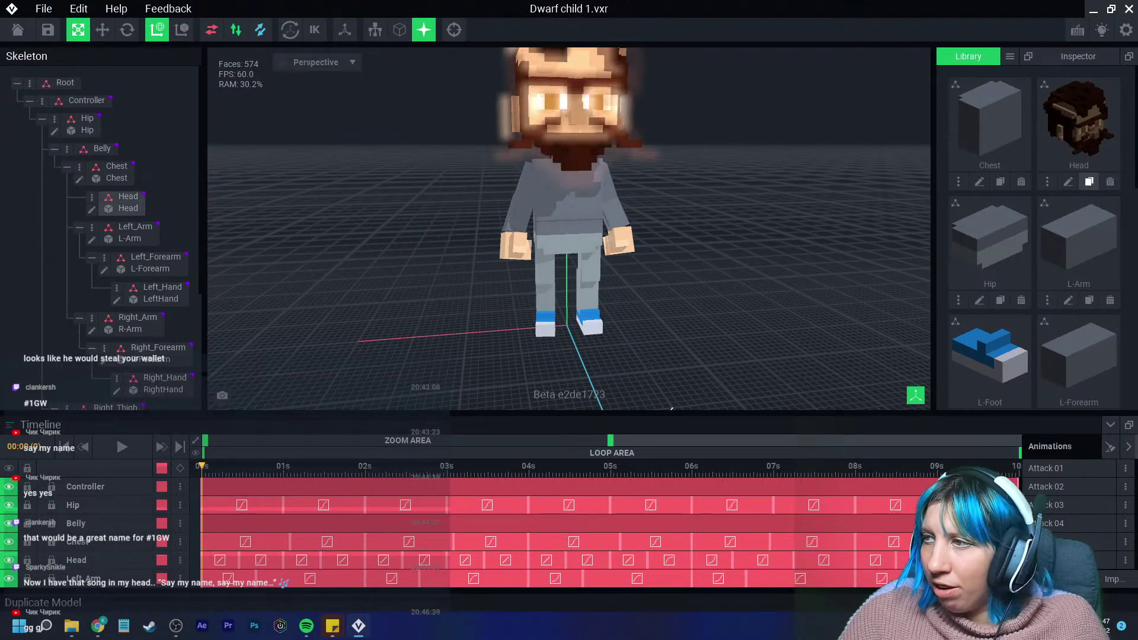
pyautogui.click(1089, 182)
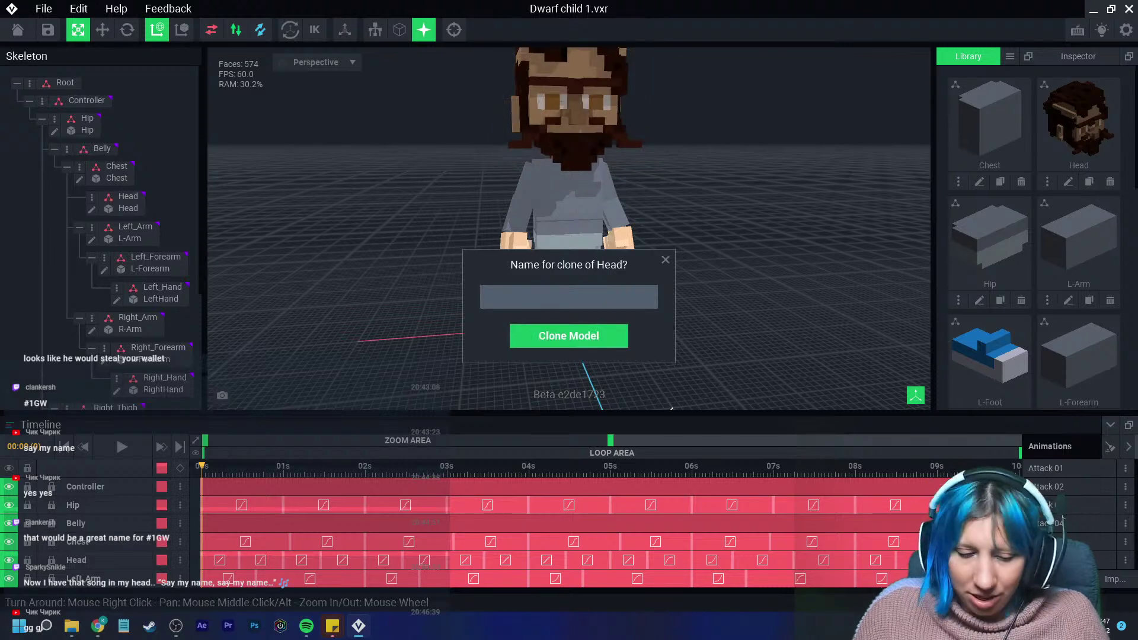
pyautogui.write('head child')
pyautogui.press('Return')
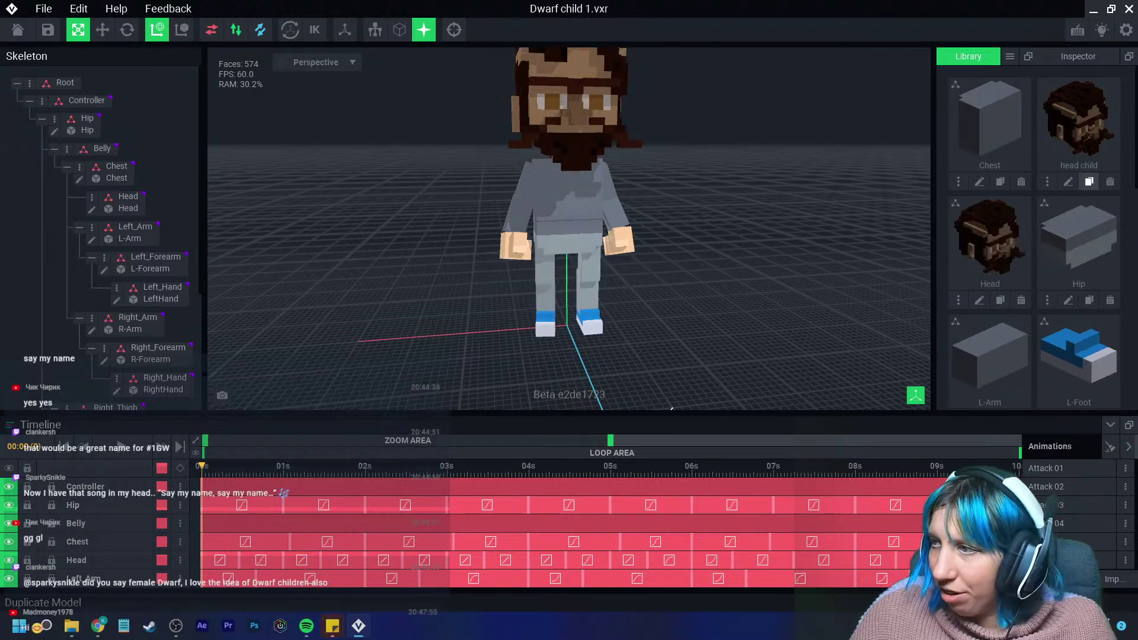
pyautogui.click(1068, 181)
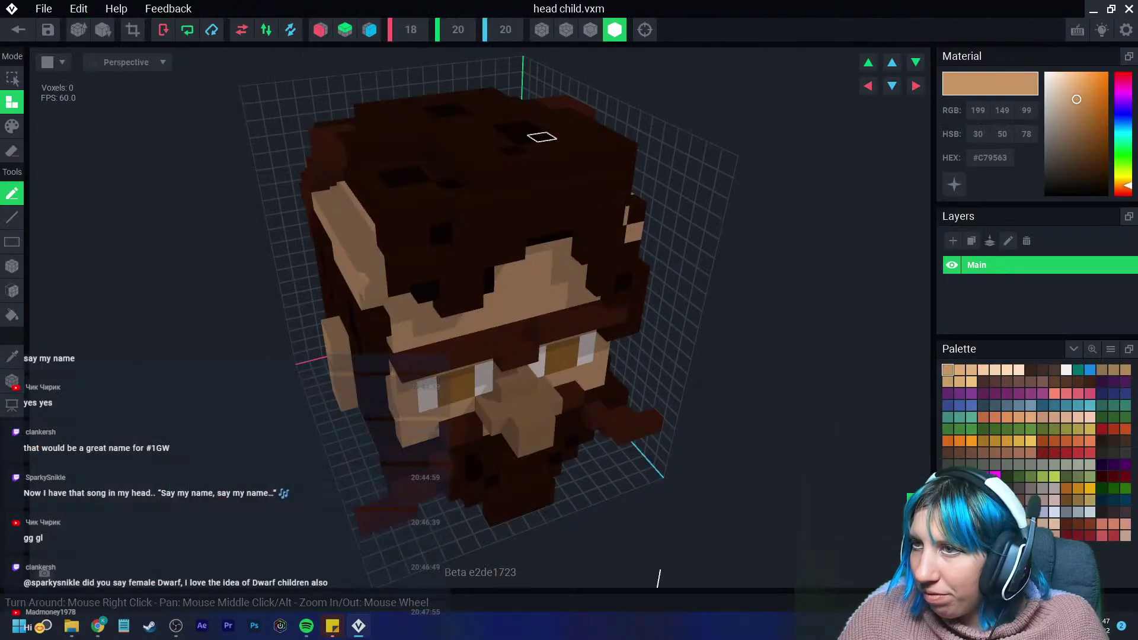
# Switch to box erasing with voxel outlines shown and remove the moustache and beard curl on one side of the face.
pyautogui.moveTo(365, 263); pyautogui.dragTo(450, 301, button='right')
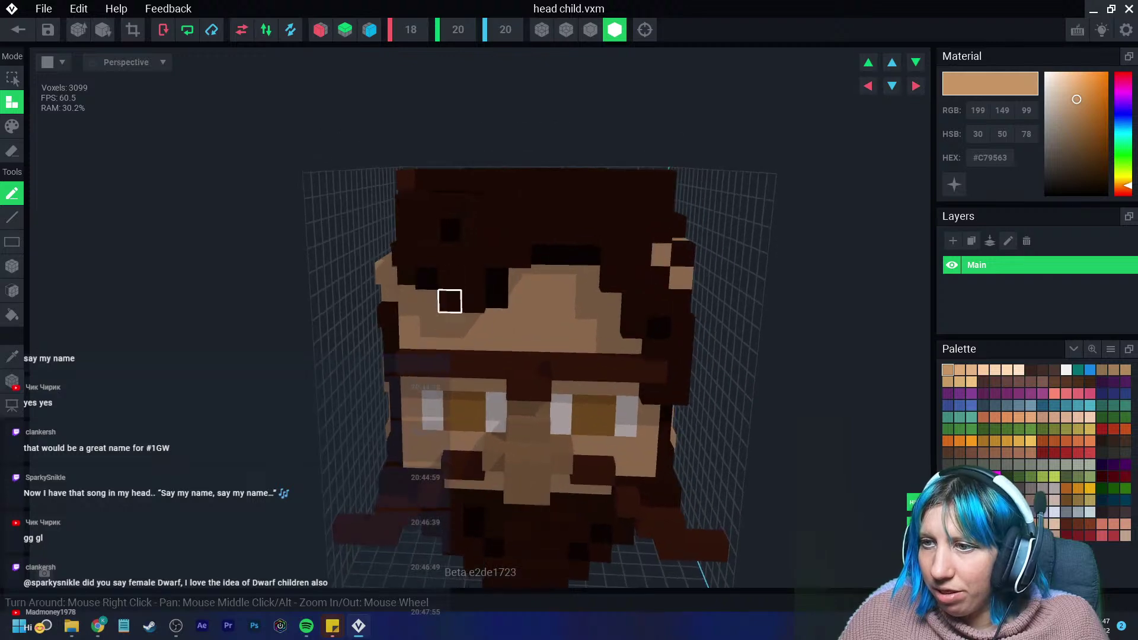
pyautogui.click(12, 150)
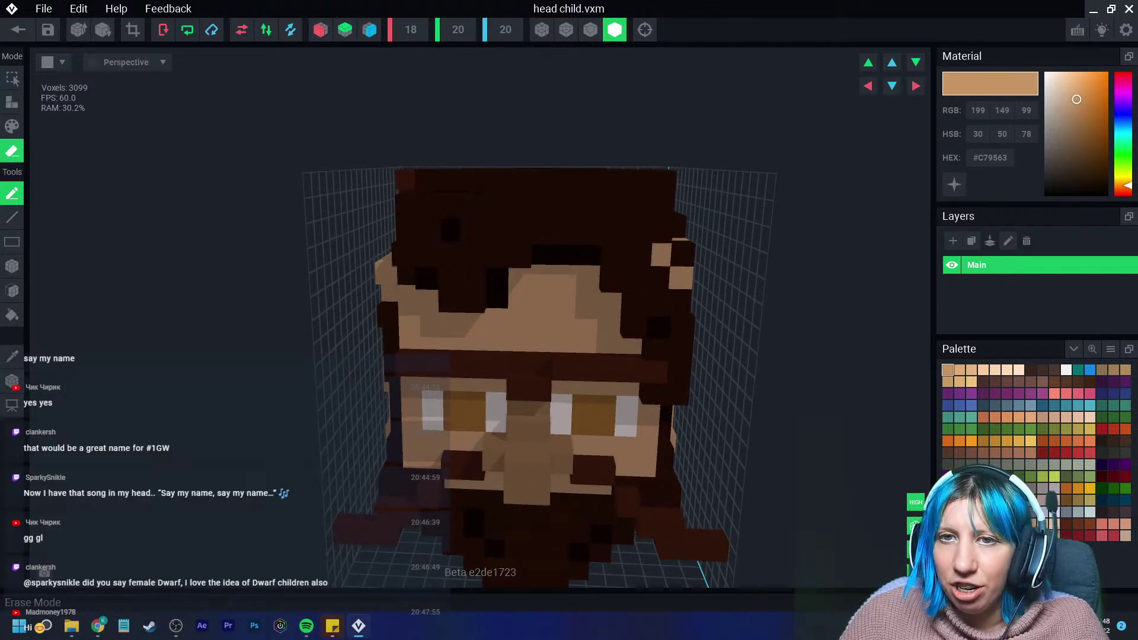
pyautogui.click(12, 266)
pyautogui.click(566, 30)
pyautogui.click(591, 30)
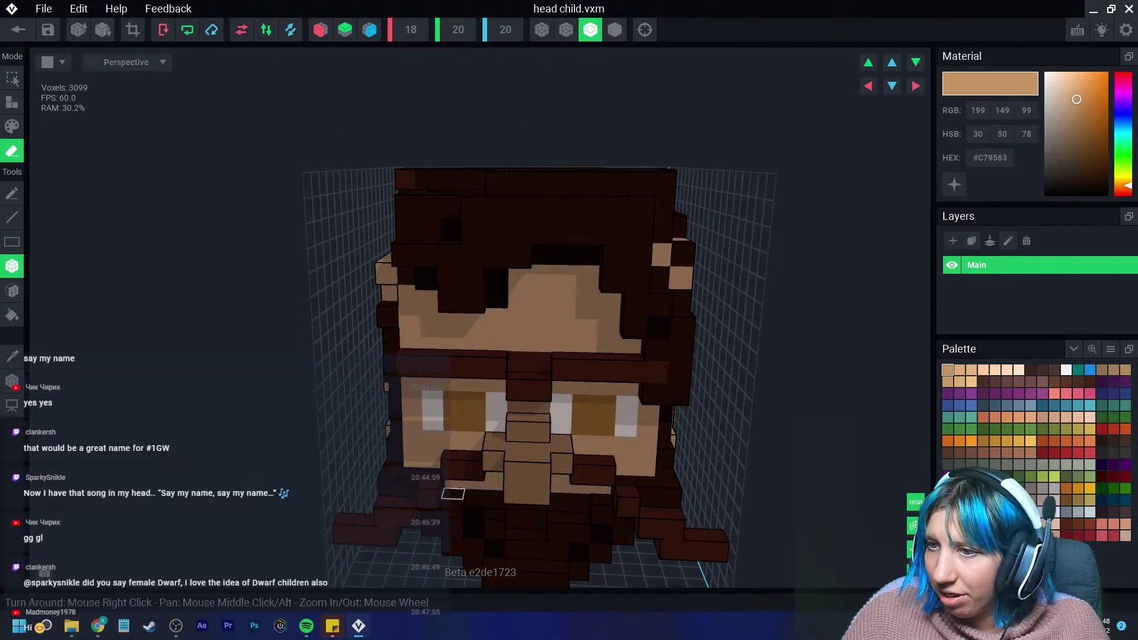
pyautogui.scroll(3, 467, 386)
pyautogui.moveTo(444, 399); pyautogui.dragTo(366, 442)
pyautogui.moveTo(504, 478); pyautogui.dragTo(460, 444)
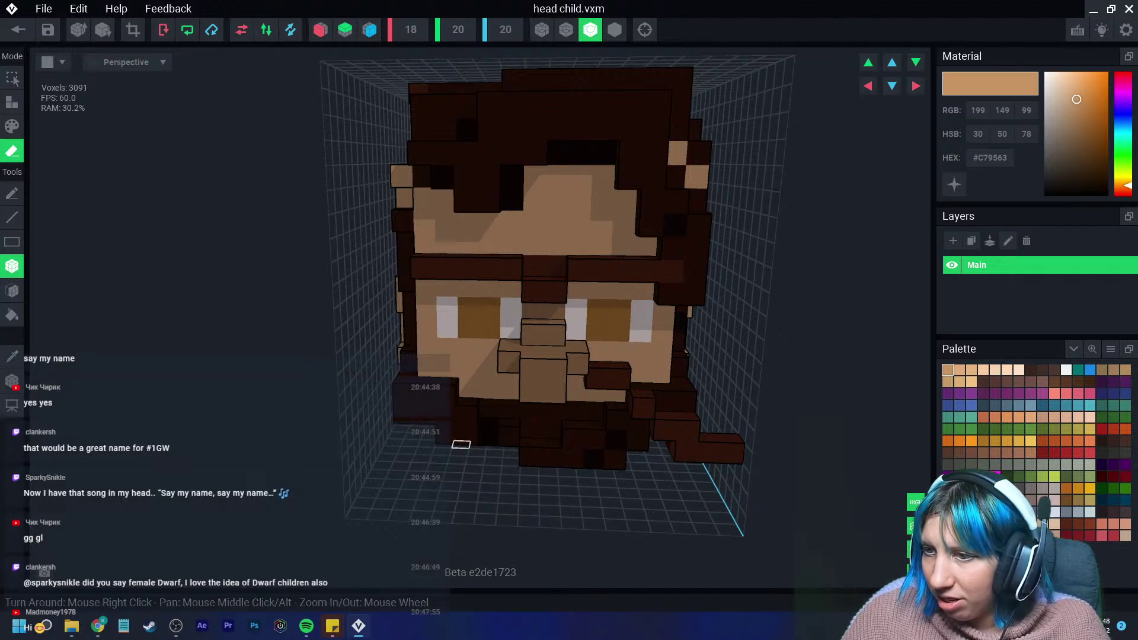
# Face-erase the remaining front layers of the beard and moustache below the nose.
pyautogui.click(12, 290)
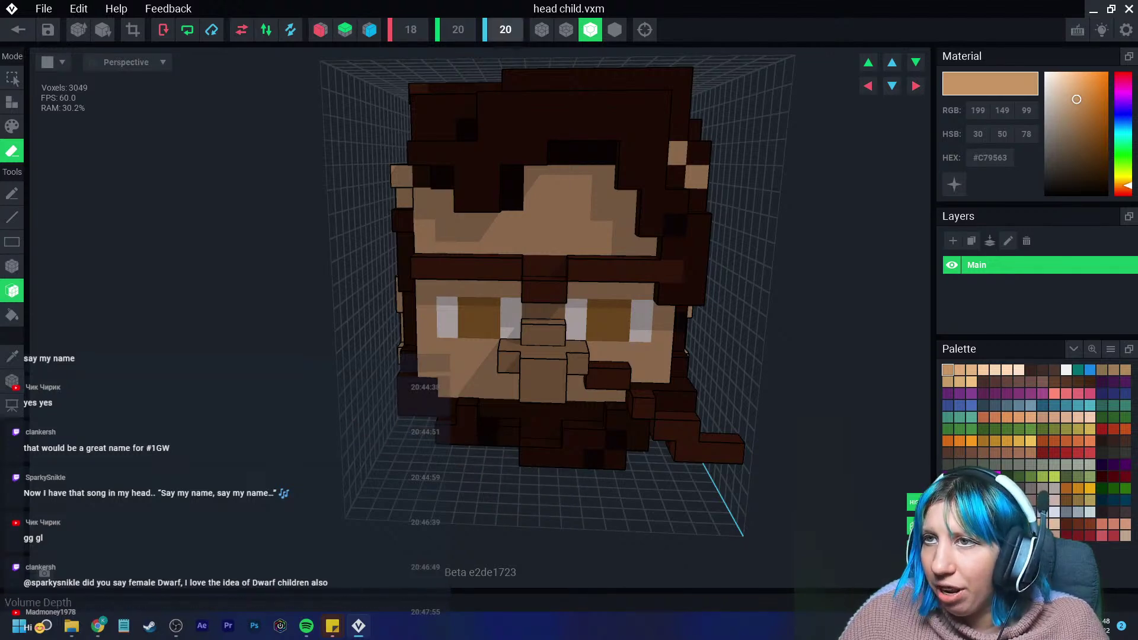
pyautogui.click(584, 459)
pyautogui.moveTo(587, 480)
pyautogui.mouseDown(button='right')
pyautogui.moveTo(592, 424)
pyautogui.moveTo(504, 485)
pyautogui.mouseUp(button='right')
pyautogui.click(504, 484)
pyautogui.click(587, 497)
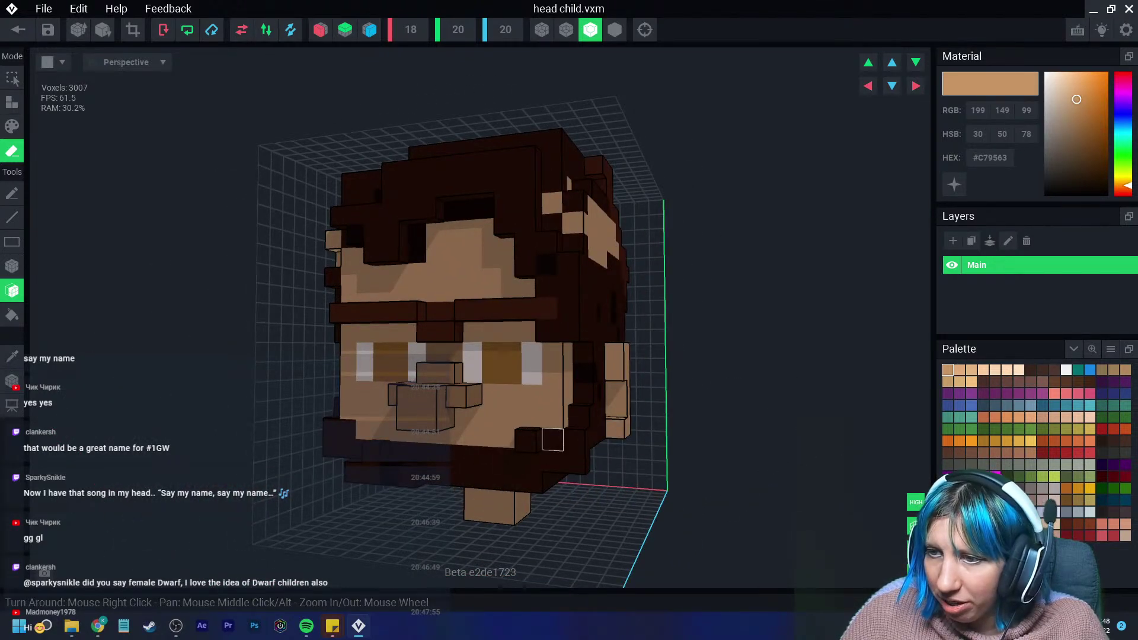
# Face-erase the beard voxels along the jaw and the outer hair layer on the side of the head.
pyautogui.click(553, 439)
pyautogui.moveTo(498, 454)
pyautogui.mouseDown(button='right')
pyautogui.moveTo(411, 484)
pyautogui.moveTo(445, 461)
pyautogui.mouseUp(button='right')
pyautogui.click(503, 450)
pyautogui.click(508, 431)
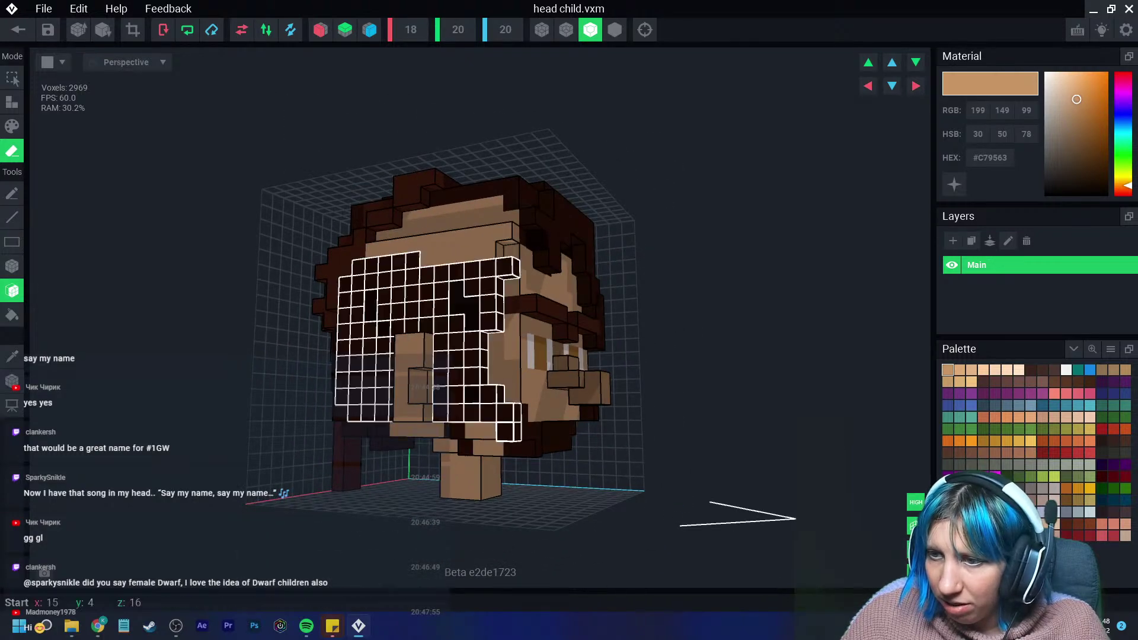
pyautogui.moveTo(480, 412); pyautogui.dragTo(480, 421, button='right')
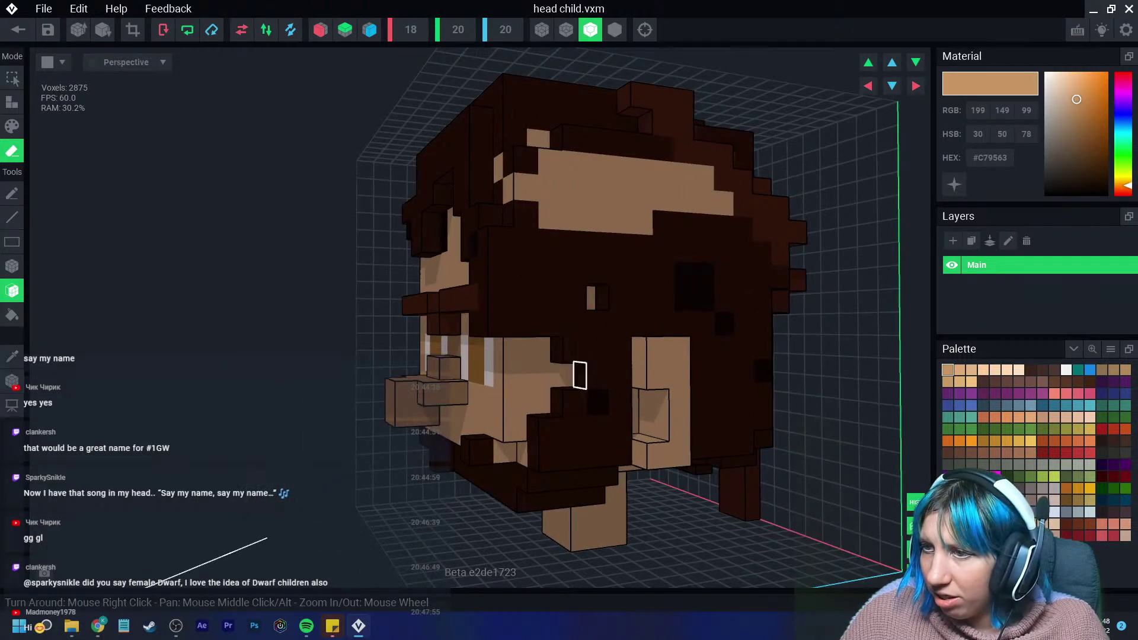
pyautogui.click(580, 376)
pyautogui.moveTo(580, 375)
pyautogui.mouseDown(button='right')
pyautogui.moveTo(585, 346)
pyautogui.moveTo(539, 310)
pyautogui.moveTo(536, 324)
pyautogui.mouseUp(button='right')
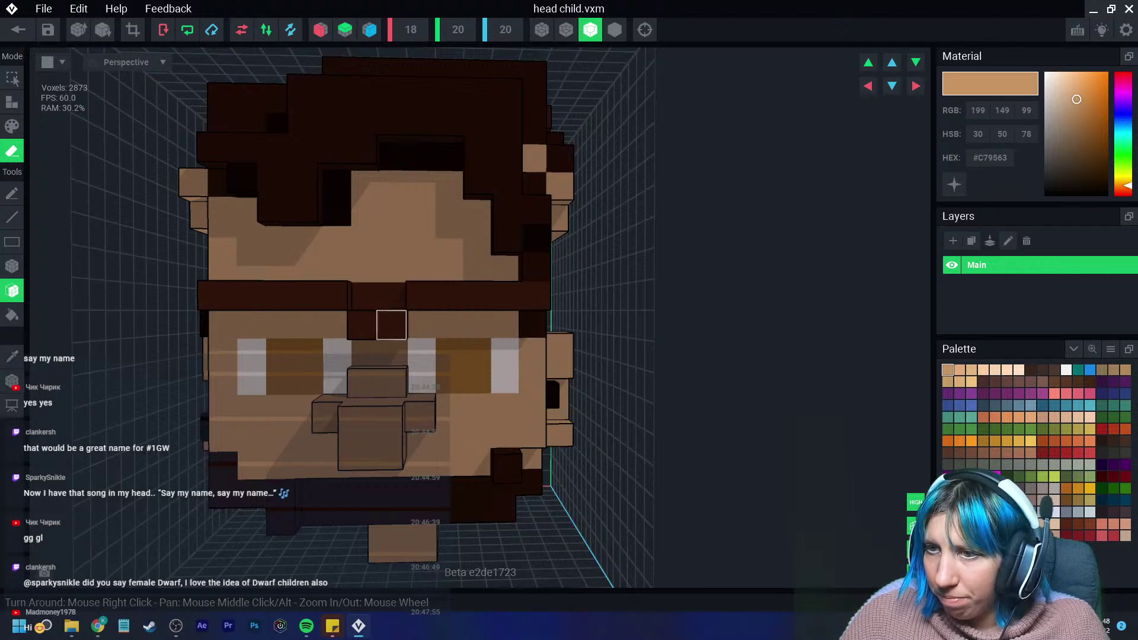
# Face-erase the raised eyebrows, the front of the nose and the leftover beard around the mouth and chin.
pyautogui.click(364, 297)
pyautogui.moveTo(384, 452)
pyautogui.mouseDown(button='right')
pyautogui.moveTo(353, 439)
pyautogui.moveTo(385, 364)
pyautogui.moveTo(378, 447)
pyautogui.moveTo(434, 413)
pyautogui.moveTo(326, 415)
pyautogui.moveTo(368, 449)
pyautogui.moveTo(305, 449)
pyautogui.moveTo(364, 506)
pyautogui.moveTo(332, 504)
pyautogui.moveTo(323, 533)
pyautogui.moveTo(379, 468)
pyautogui.moveTo(451, 441)
pyautogui.moveTo(419, 447)
pyautogui.mouseUp(button='right')
pyautogui.click(385, 365)
pyautogui.click(325, 415)
pyautogui.click(363, 508)
pyautogui.click(435, 451)
pyautogui.click(259, 437)
pyautogui.moveTo(259, 437); pyautogui.dragTo(265, 437, button='right')
pyautogui.click(391, 409)
pyautogui.moveTo(391, 409); pyautogui.dragTo(391, 409, button='right')
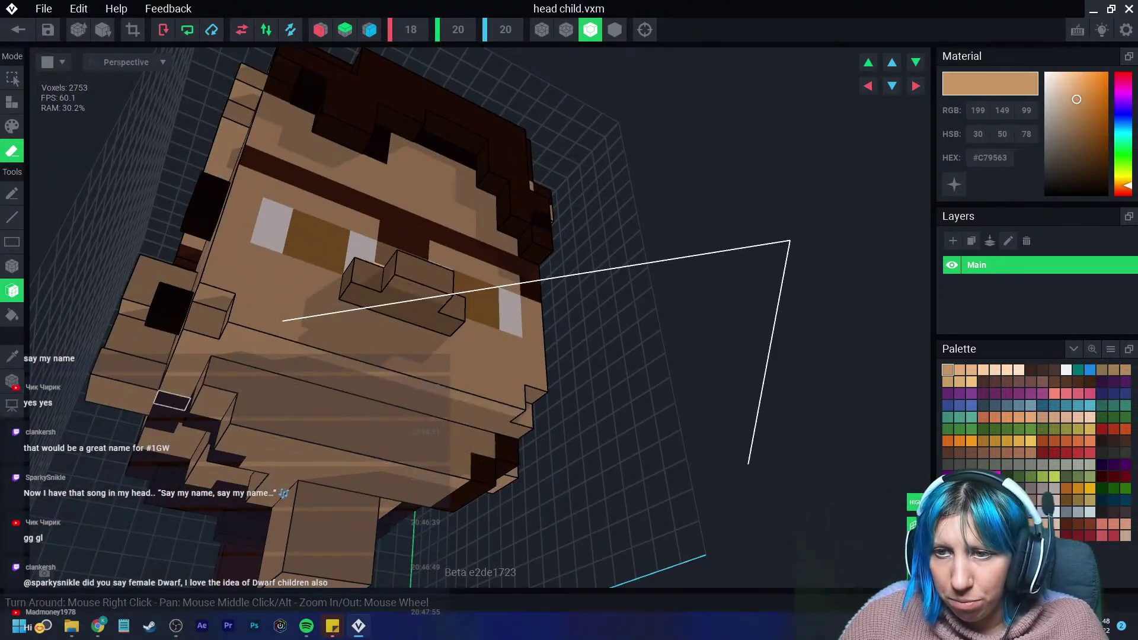
pyautogui.moveTo(223, 271); pyautogui.dragTo(269, 429, button='right')
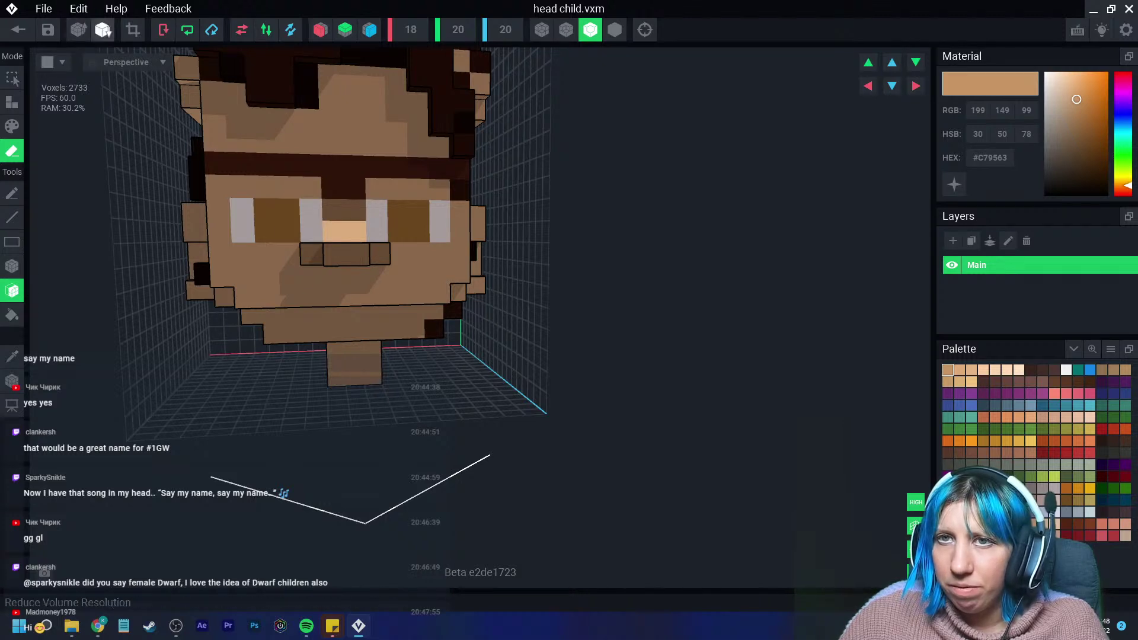
# Turn on X-axis mirroring and face-erase hair layers around the lower back of the head.
pyautogui.click(320, 29)
pyautogui.moveTo(330, 166); pyautogui.dragTo(325, 301, button='right')
pyautogui.scroll(5, 252, 203)
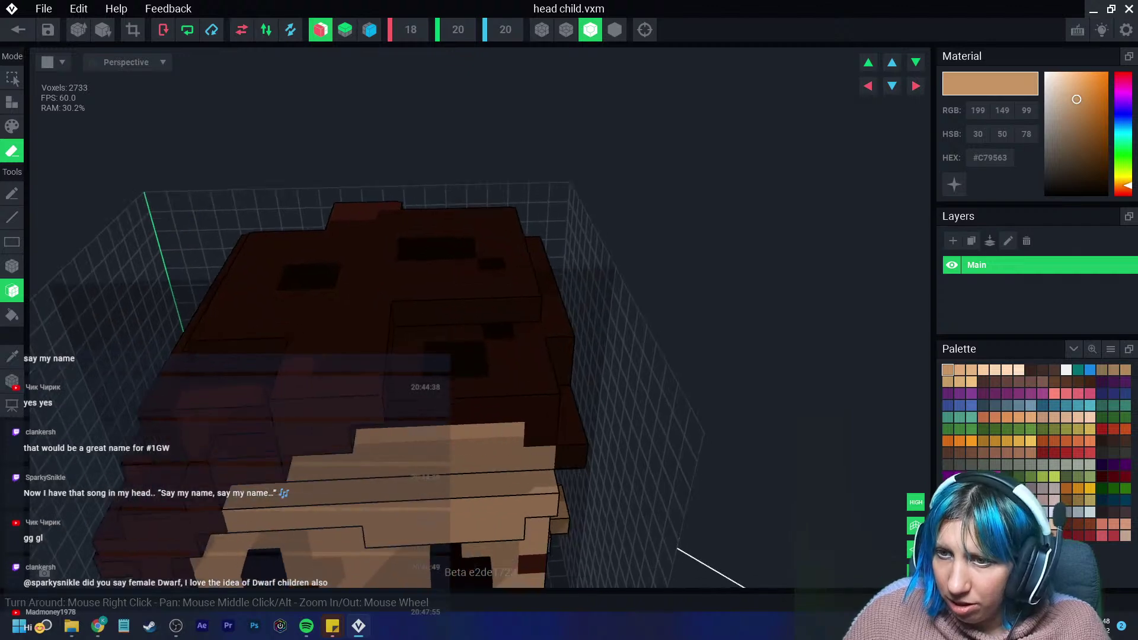
pyautogui.click(201, 436)
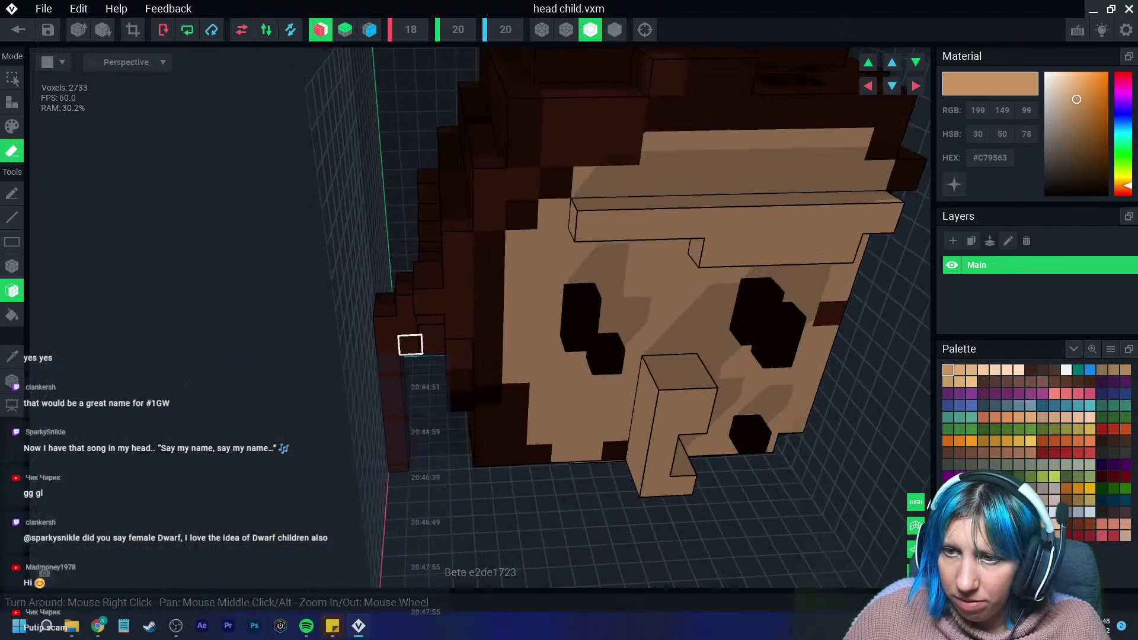
pyautogui.scroll(-5, 354, 420)
pyautogui.moveTo(385, 347)
pyautogui.mouseDown(button='right')
pyautogui.moveTo(402, 355)
pyautogui.moveTo(478, 315)
pyautogui.mouseUp(button='right')
pyautogui.click(468, 318)
# Erase the remaining outer hair layers from both sides and the lower back of the head with mirroring on.
pyautogui.moveTo(342, 377)
pyautogui.mouseDown()
pyautogui.moveTo(304, 375)
pyautogui.moveTo(318, 407)
pyautogui.moveTo(258, 457)
pyautogui.moveTo(279, 463)
pyautogui.mouseUp()
pyautogui.moveTo(279, 462); pyautogui.dragTo(298, 311, button='middle')
pyautogui.moveTo(325, 414)
pyautogui.mouseDown()
pyautogui.moveTo(333, 478)
pyautogui.moveTo(379, 489)
pyautogui.mouseUp()
pyautogui.moveTo(379, 489)
pyautogui.mouseDown(button='right')
pyautogui.moveTo(366, 479)
pyautogui.moveTo(386, 462)
pyautogui.moveTo(476, 475)
pyautogui.moveTo(400, 458)
pyautogui.mouseUp(button='right')
pyautogui.click(476, 467)
pyautogui.moveTo(400, 458)
pyautogui.mouseDown()
pyautogui.moveTo(426, 346)
pyautogui.moveTo(399, 287)
pyautogui.moveTo(583, 299)
pyautogui.moveTo(481, 344)
pyautogui.moveTo(399, 315)
pyautogui.moveTo(640, 314)
pyautogui.moveTo(592, 452)
pyautogui.mouseUp()
pyautogui.moveTo(592, 452)
pyautogui.mouseDown(button='right')
pyautogui.moveTo(553, 470)
pyautogui.moveTo(614, 498)
pyautogui.moveTo(666, 458)
pyautogui.moveTo(613, 504)
pyautogui.mouseUp(button='right')
pyautogui.scroll(-5, 552, 470)
pyautogui.moveTo(600, 465); pyautogui.dragTo(596, 339, button='right')
pyautogui.scroll(5, 589, 492)
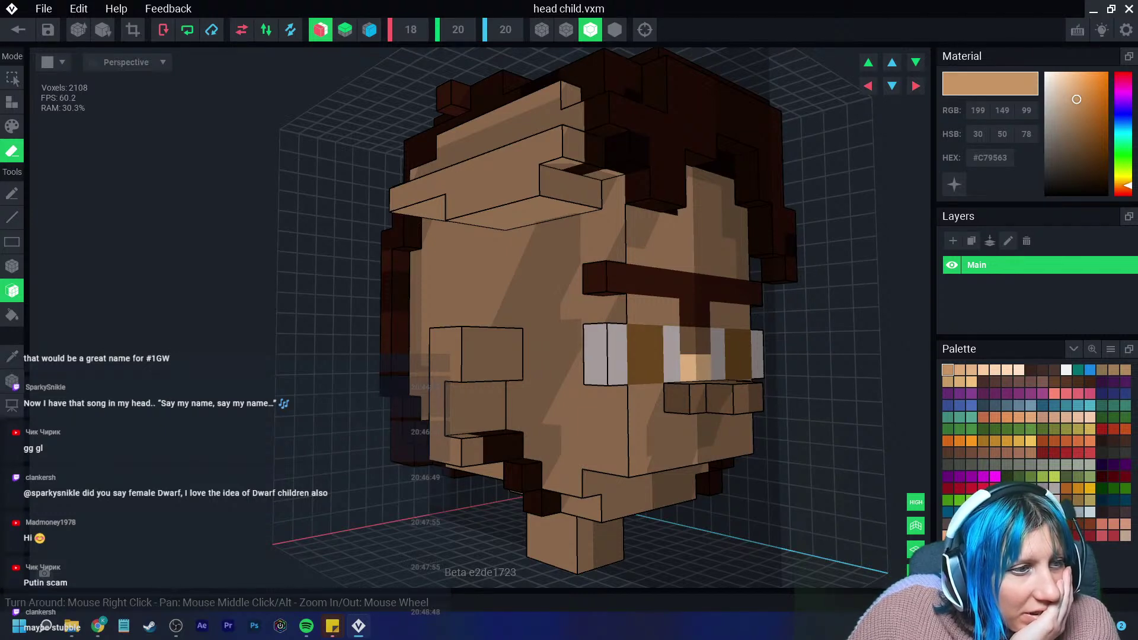
# Face-erase the outer eye whites and the protruding ear blocks on both sides of the head.
pyautogui.moveTo(400, 365); pyautogui.dragTo(415, 368, button='right')
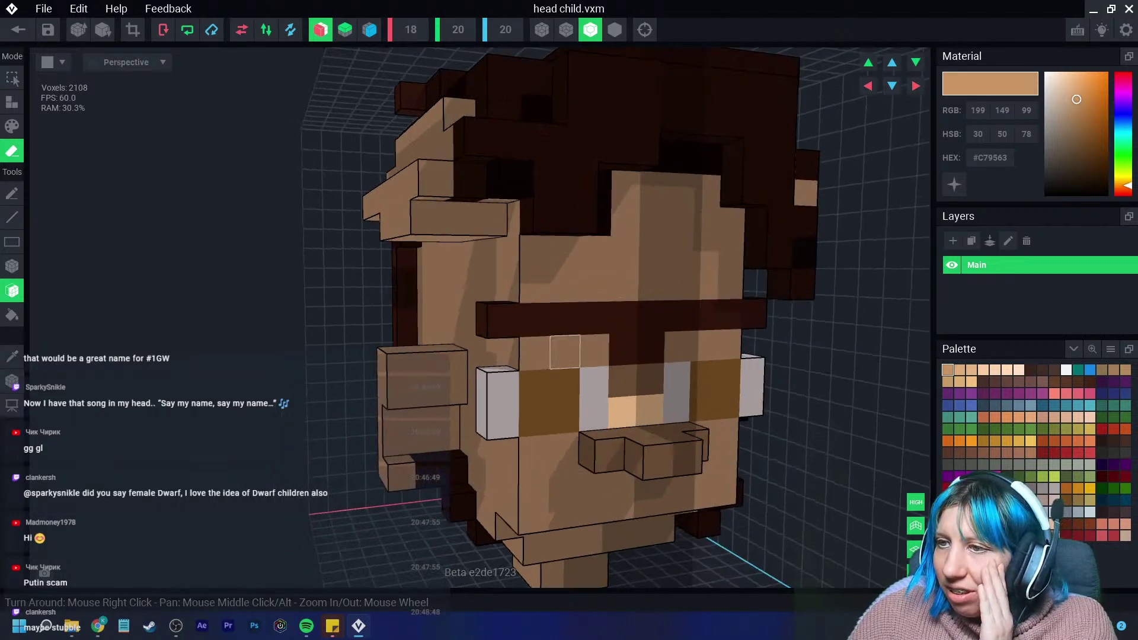
pyautogui.scroll(3, 504, 350)
pyautogui.scroll(-3, 471, 415)
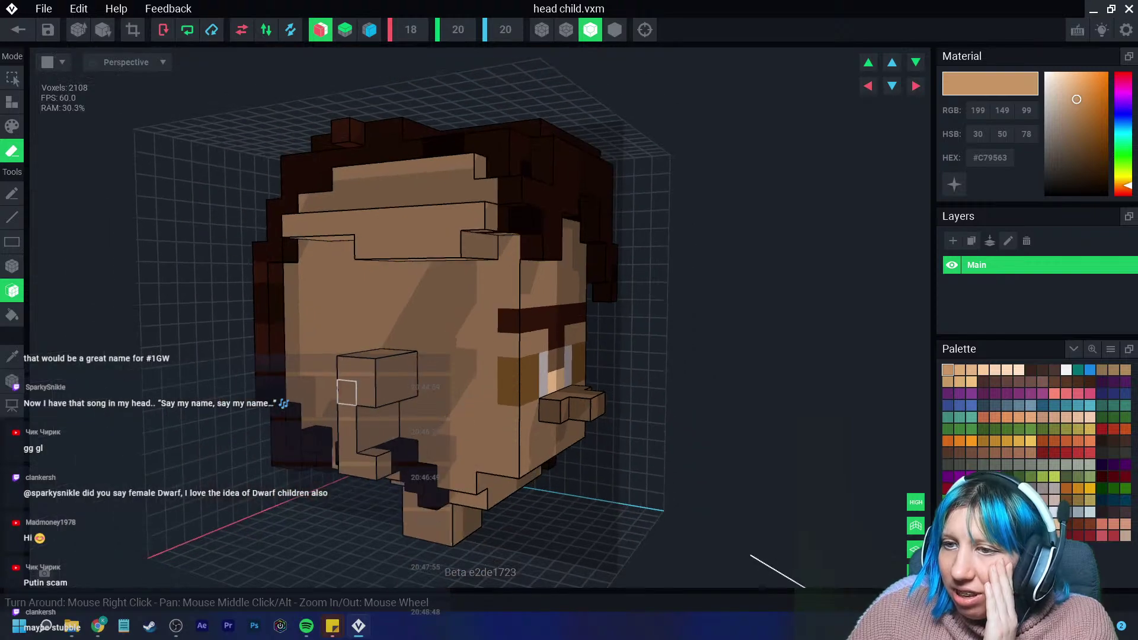
pyautogui.click(347, 393)
pyautogui.moveTo(376, 427)
pyautogui.mouseDown(button='right')
pyautogui.moveTo(368, 456)
pyautogui.moveTo(419, 457)
pyautogui.mouseUp(button='right')
pyautogui.click(366, 453)
pyautogui.click(362, 459)
pyautogui.scroll(-3, 368, 456)
pyautogui.scroll(-2, 418, 462)
pyautogui.scroll(2, 419, 458)
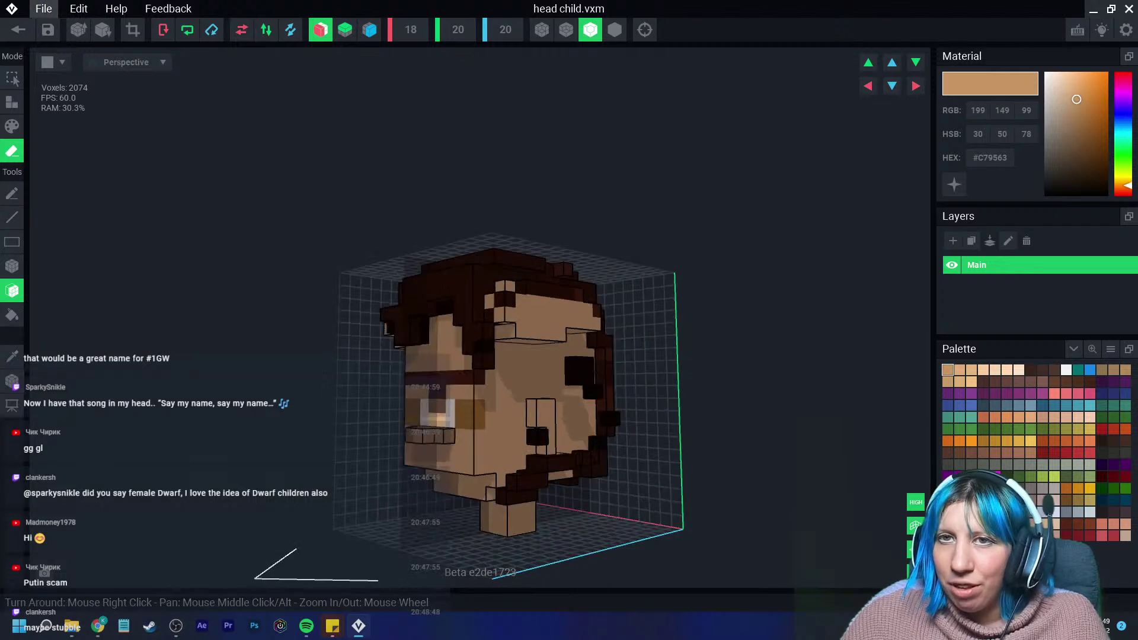
# Close the head child model without saving its edits, and save and close the Dwarf child 1 rig.
pyautogui.click(18, 29)
pyautogui.click(568, 228)
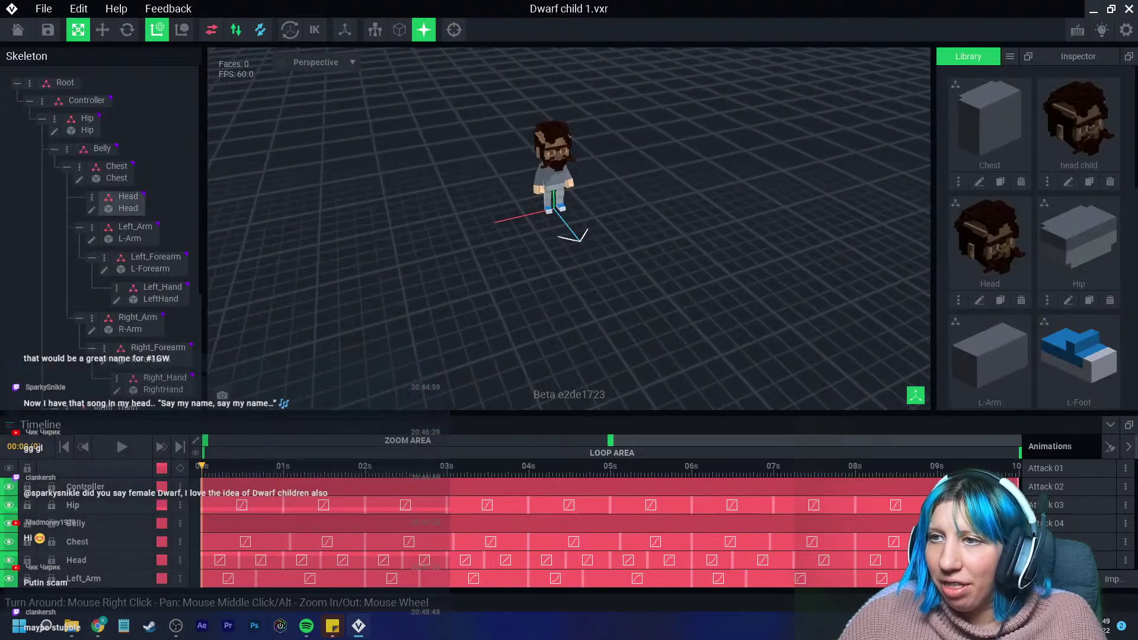
pyautogui.click(18, 30)
pyautogui.click(444, 228)
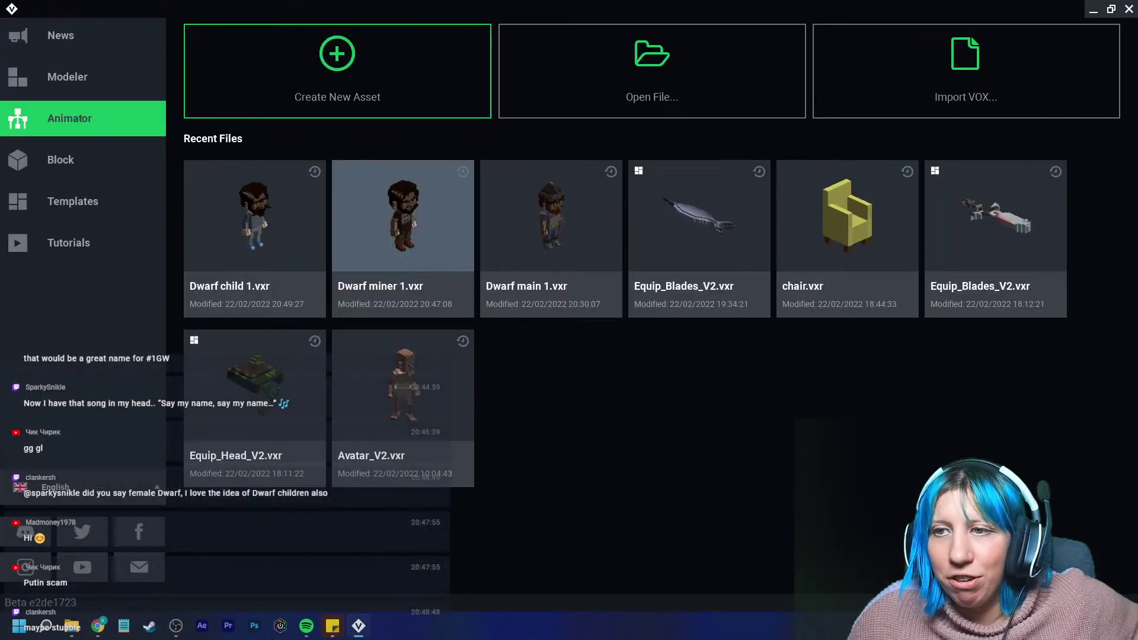